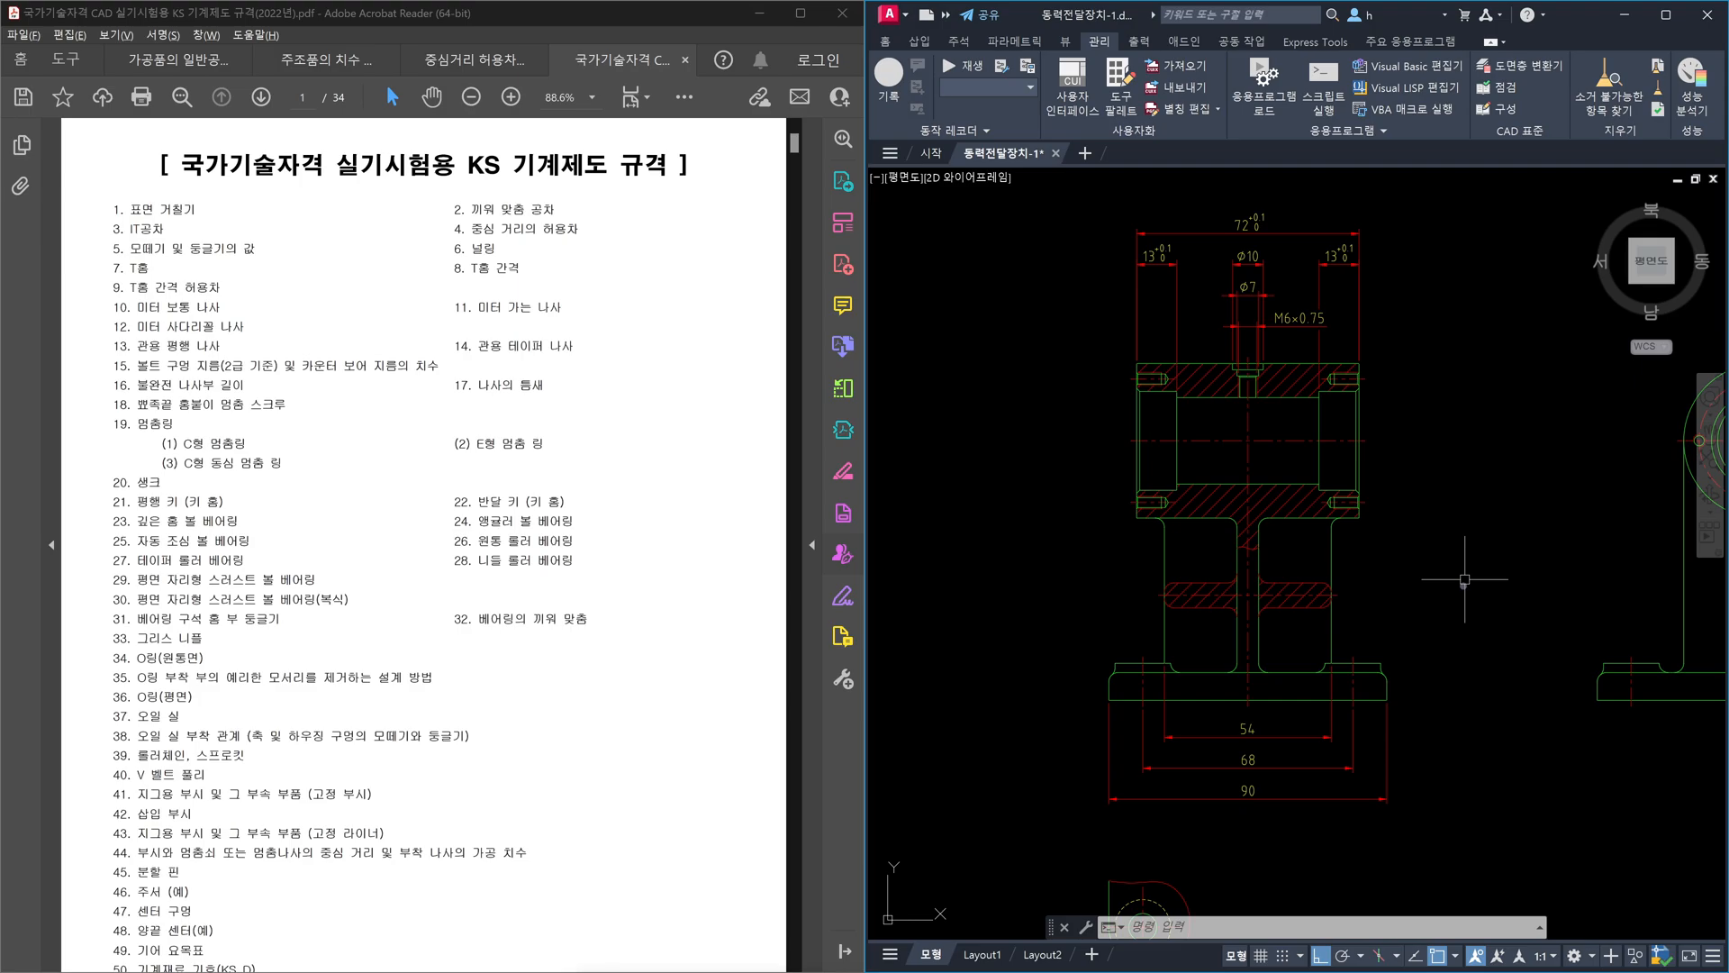
pyautogui.scroll(2, 1426, 698)
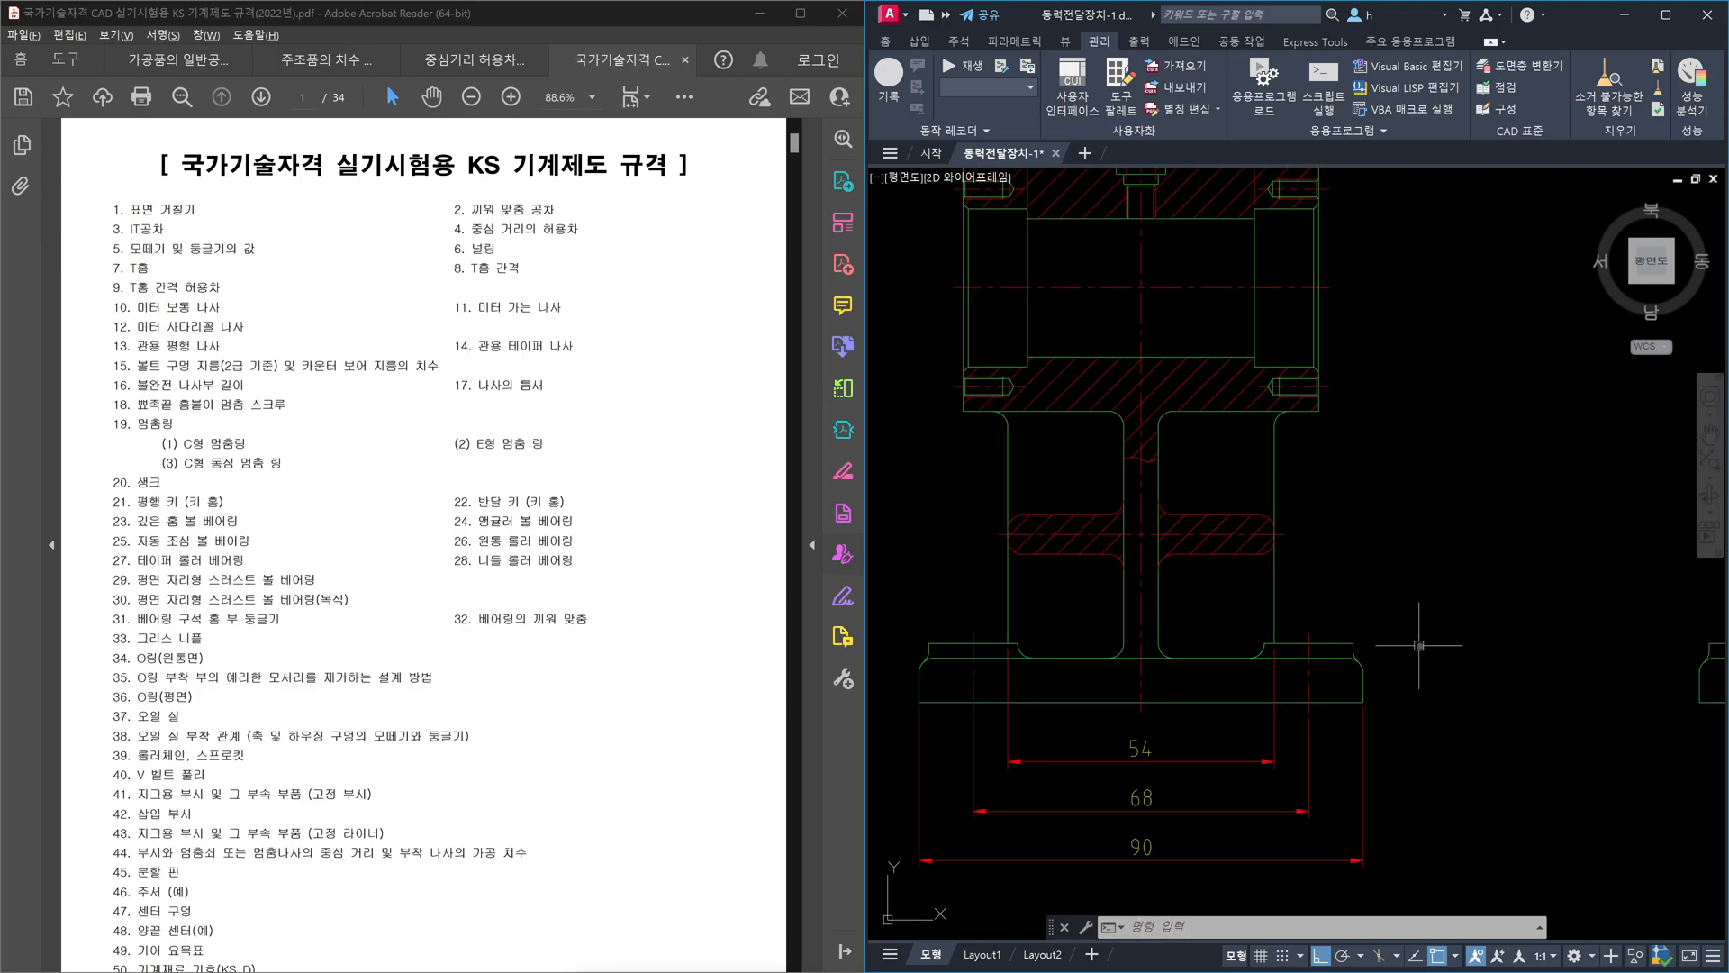
pyautogui.moveTo(1420, 645); pyautogui.dragTo(1509, 687, button='middle')
pyautogui.click(1433, 765)
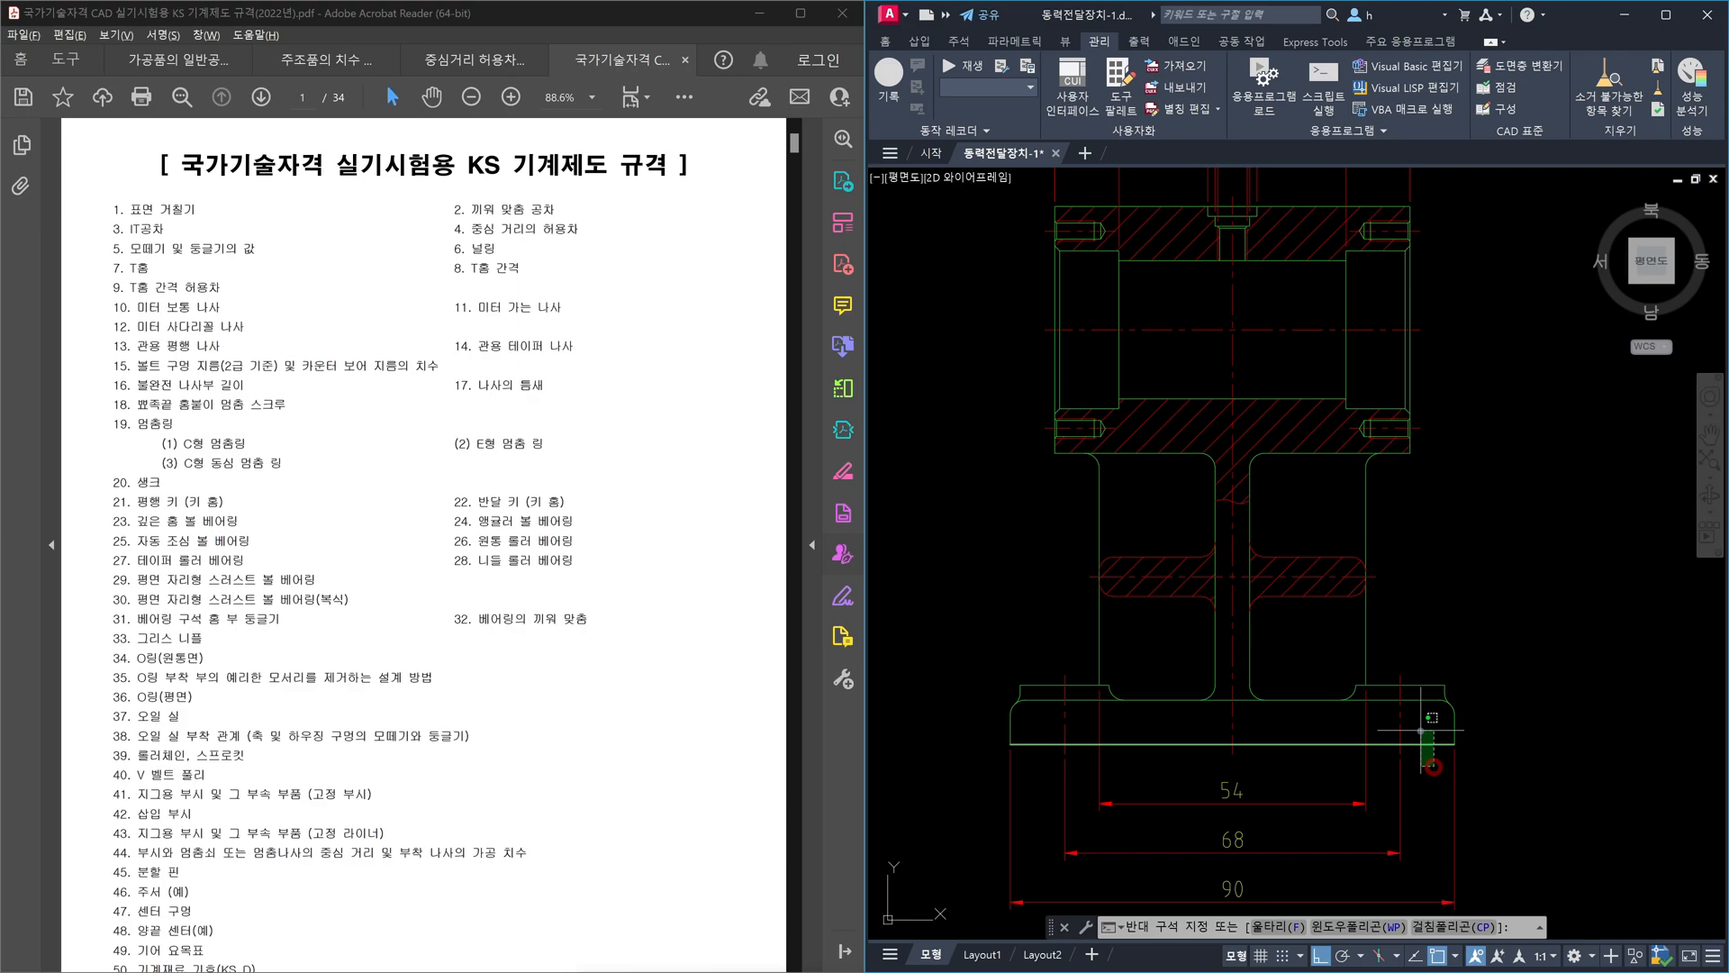
pyautogui.click(1421, 730)
pyautogui.press('Escape')
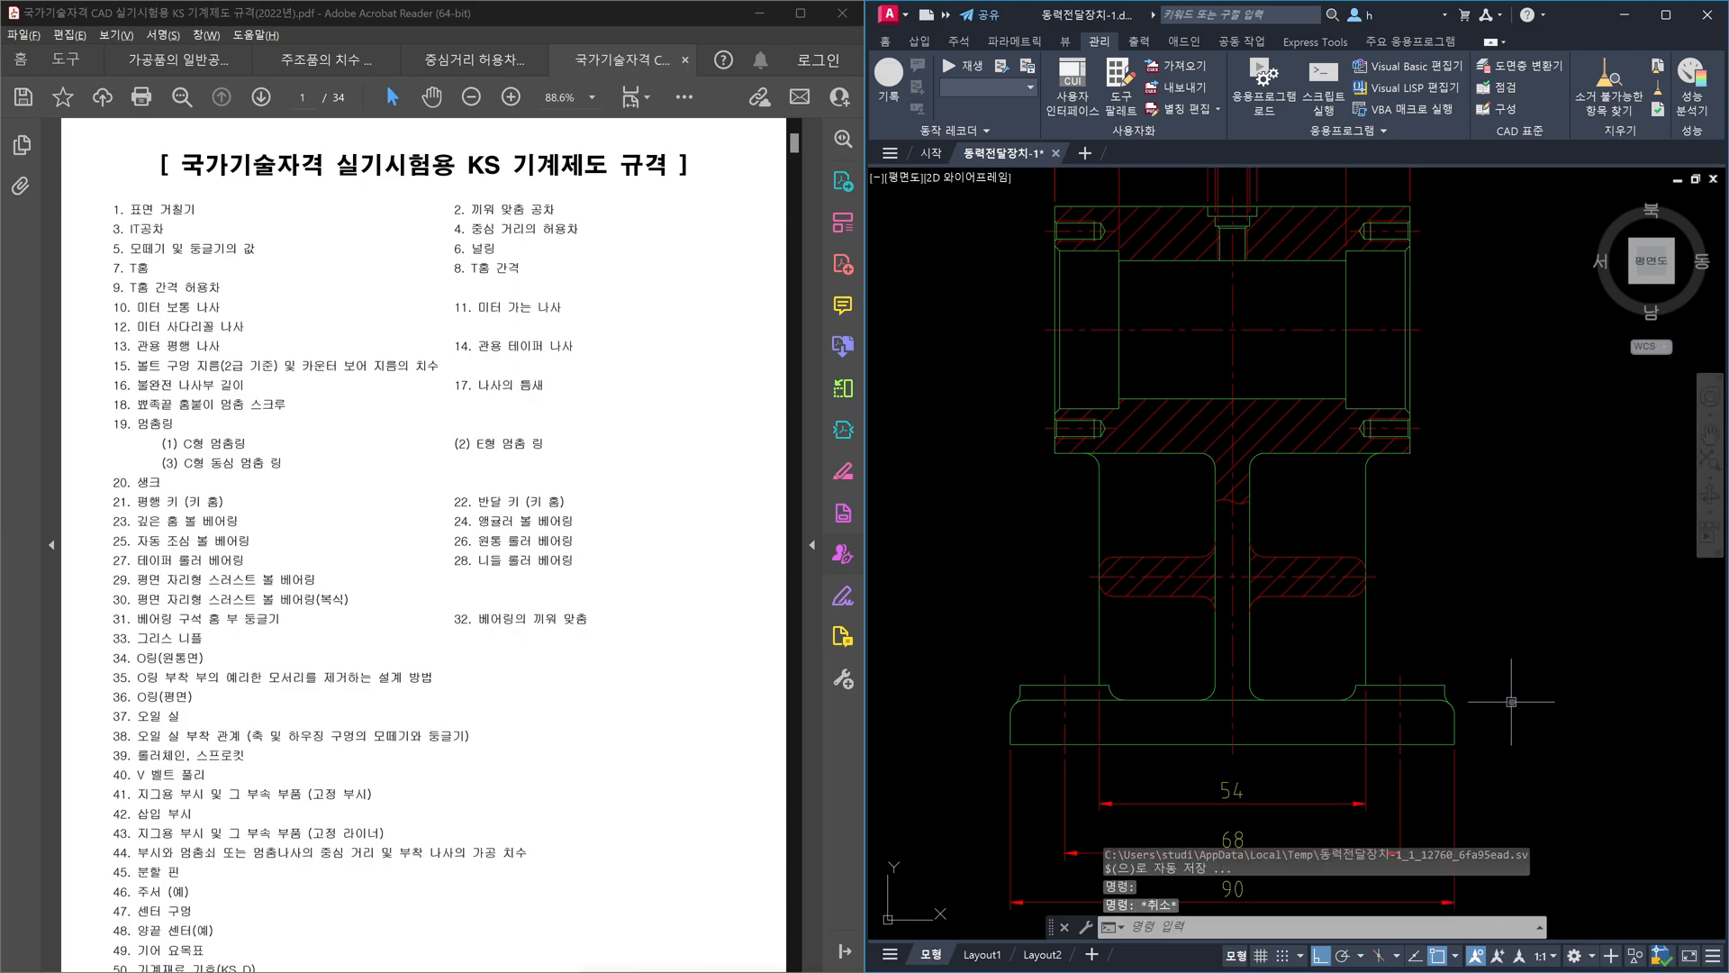
pyautogui.click(1382, 345)
pyautogui.click(1368, 306)
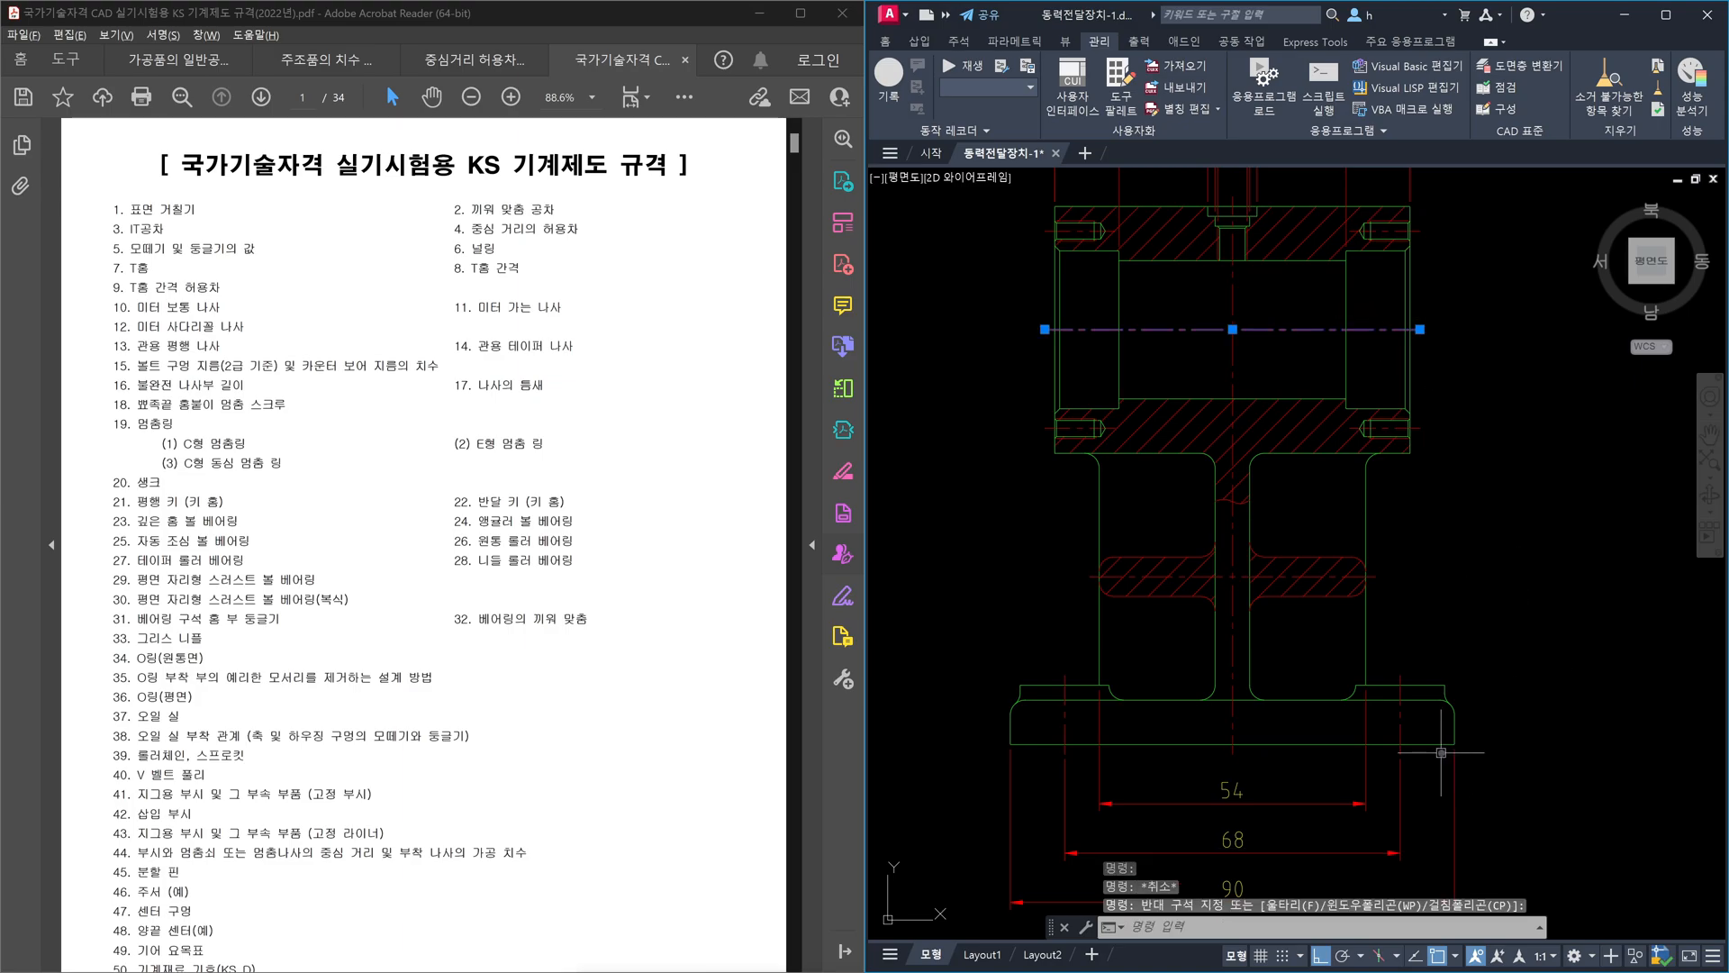
pyautogui.press('Escape')
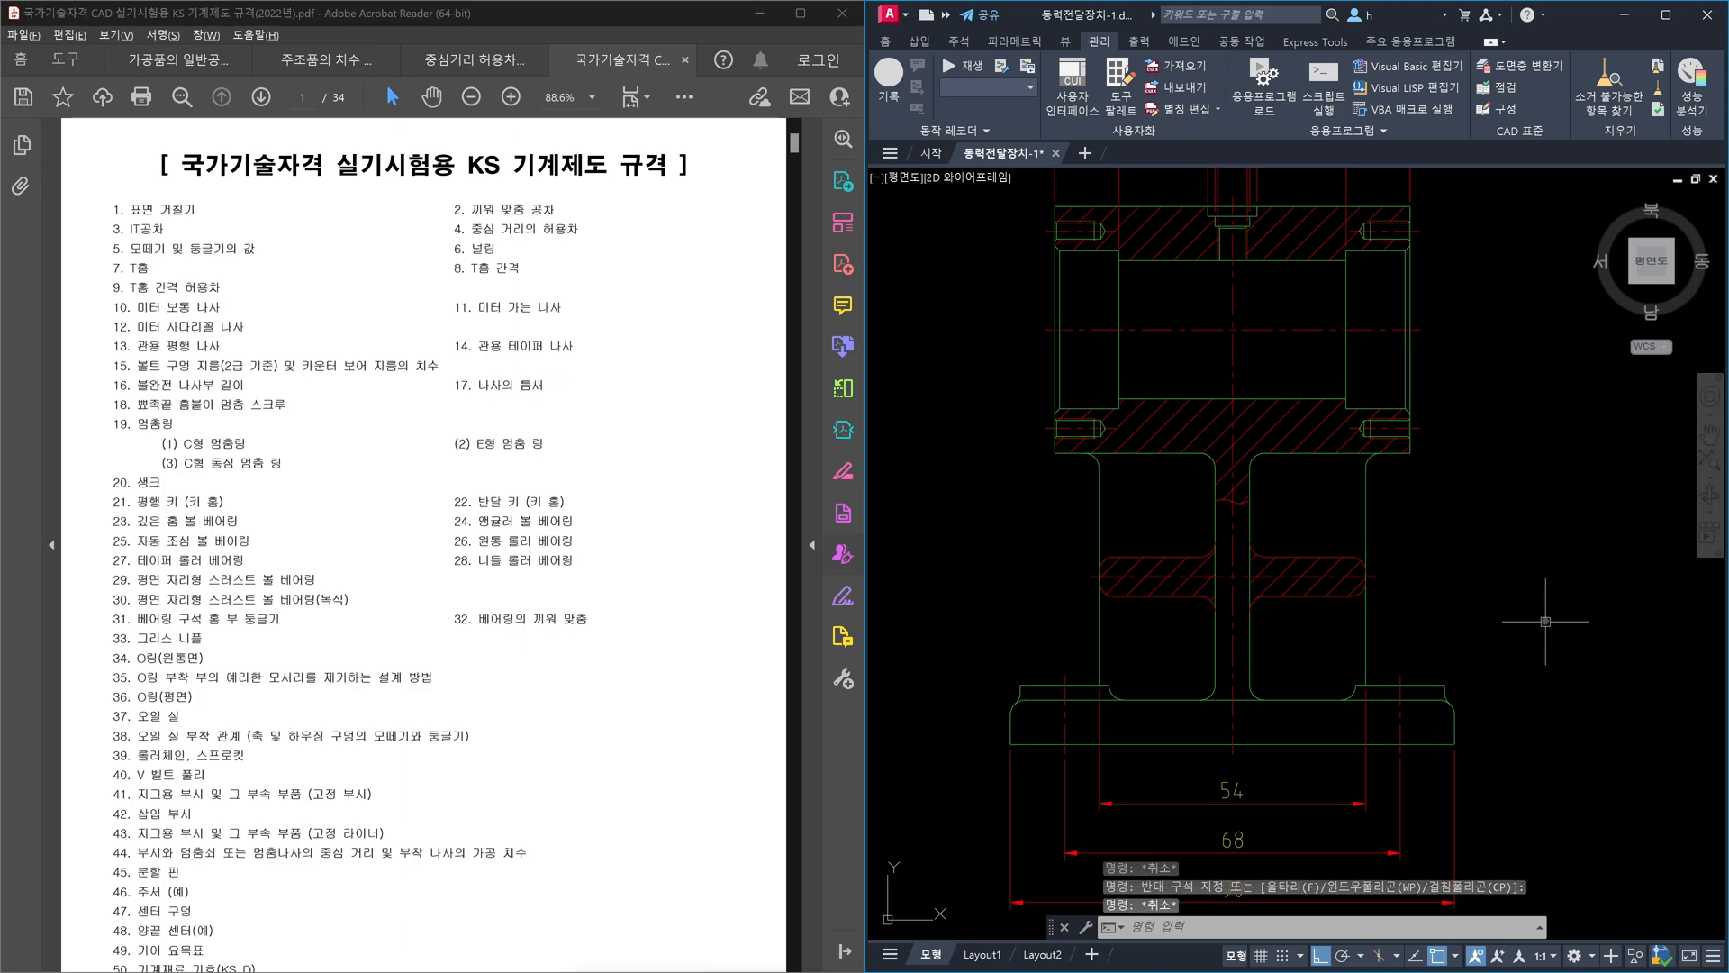
# - Add a linear dimension for the base plate's thickness in the front view, placing its dimension line on the plate's right end edge
pyautogui.scroll(-3, 946, 658)
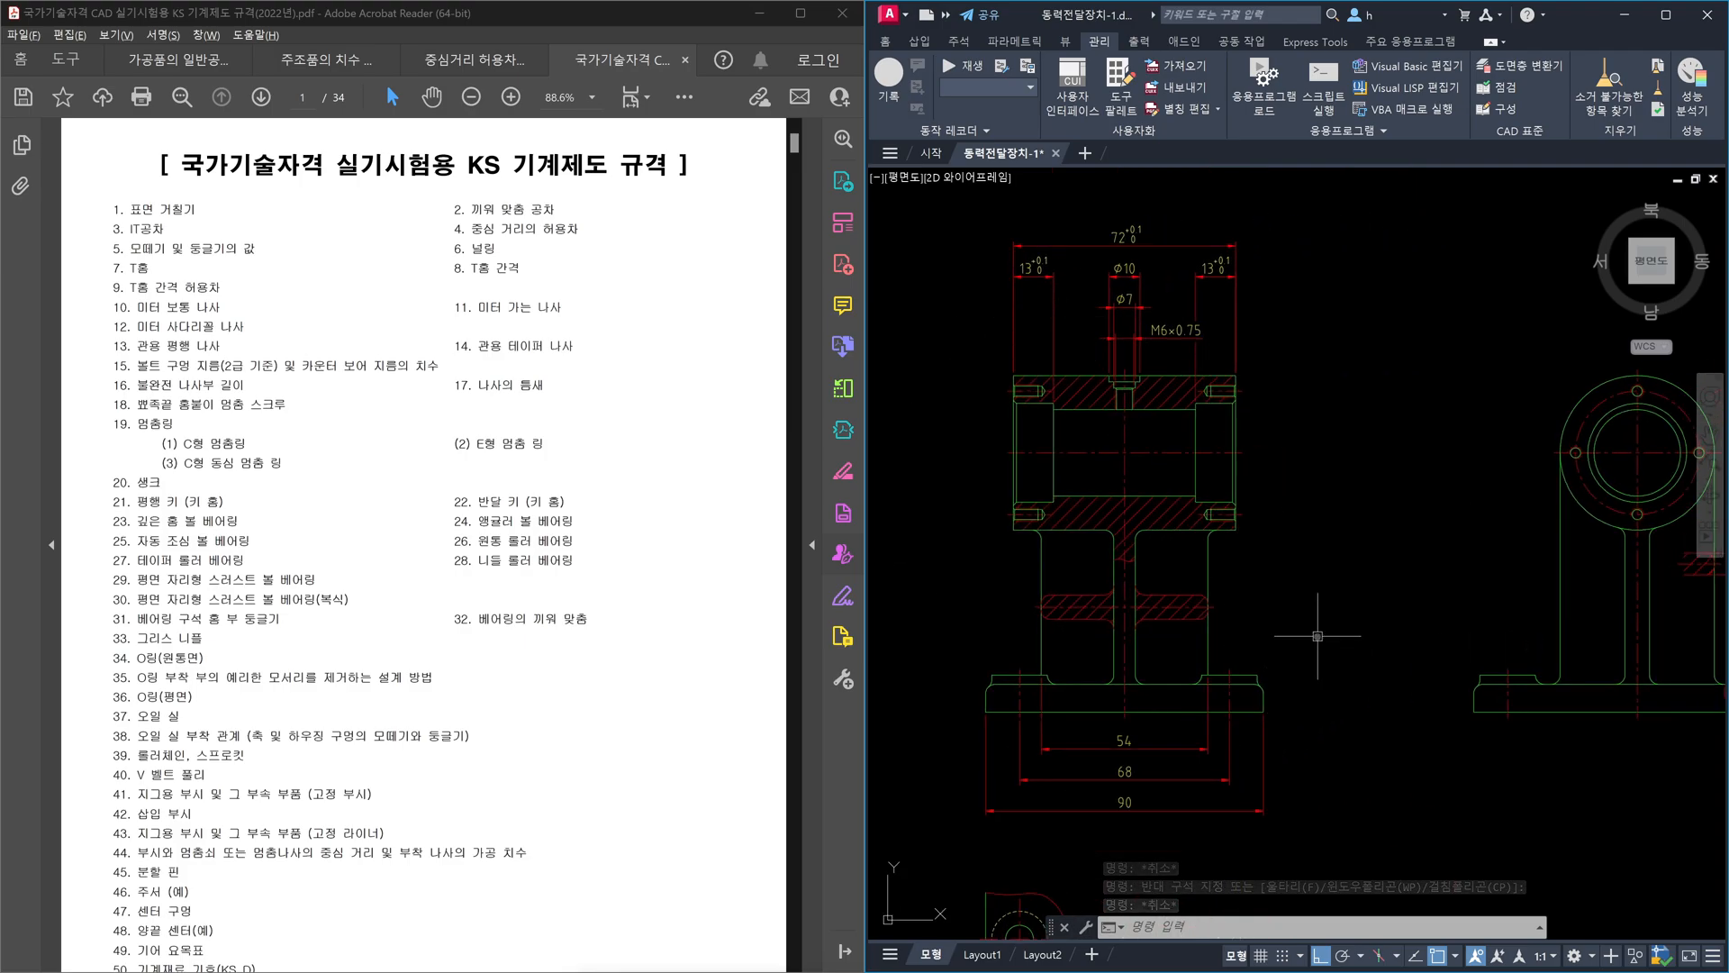
pyautogui.scroll(4, 1266, 712)
pyautogui.click(1265, 712)
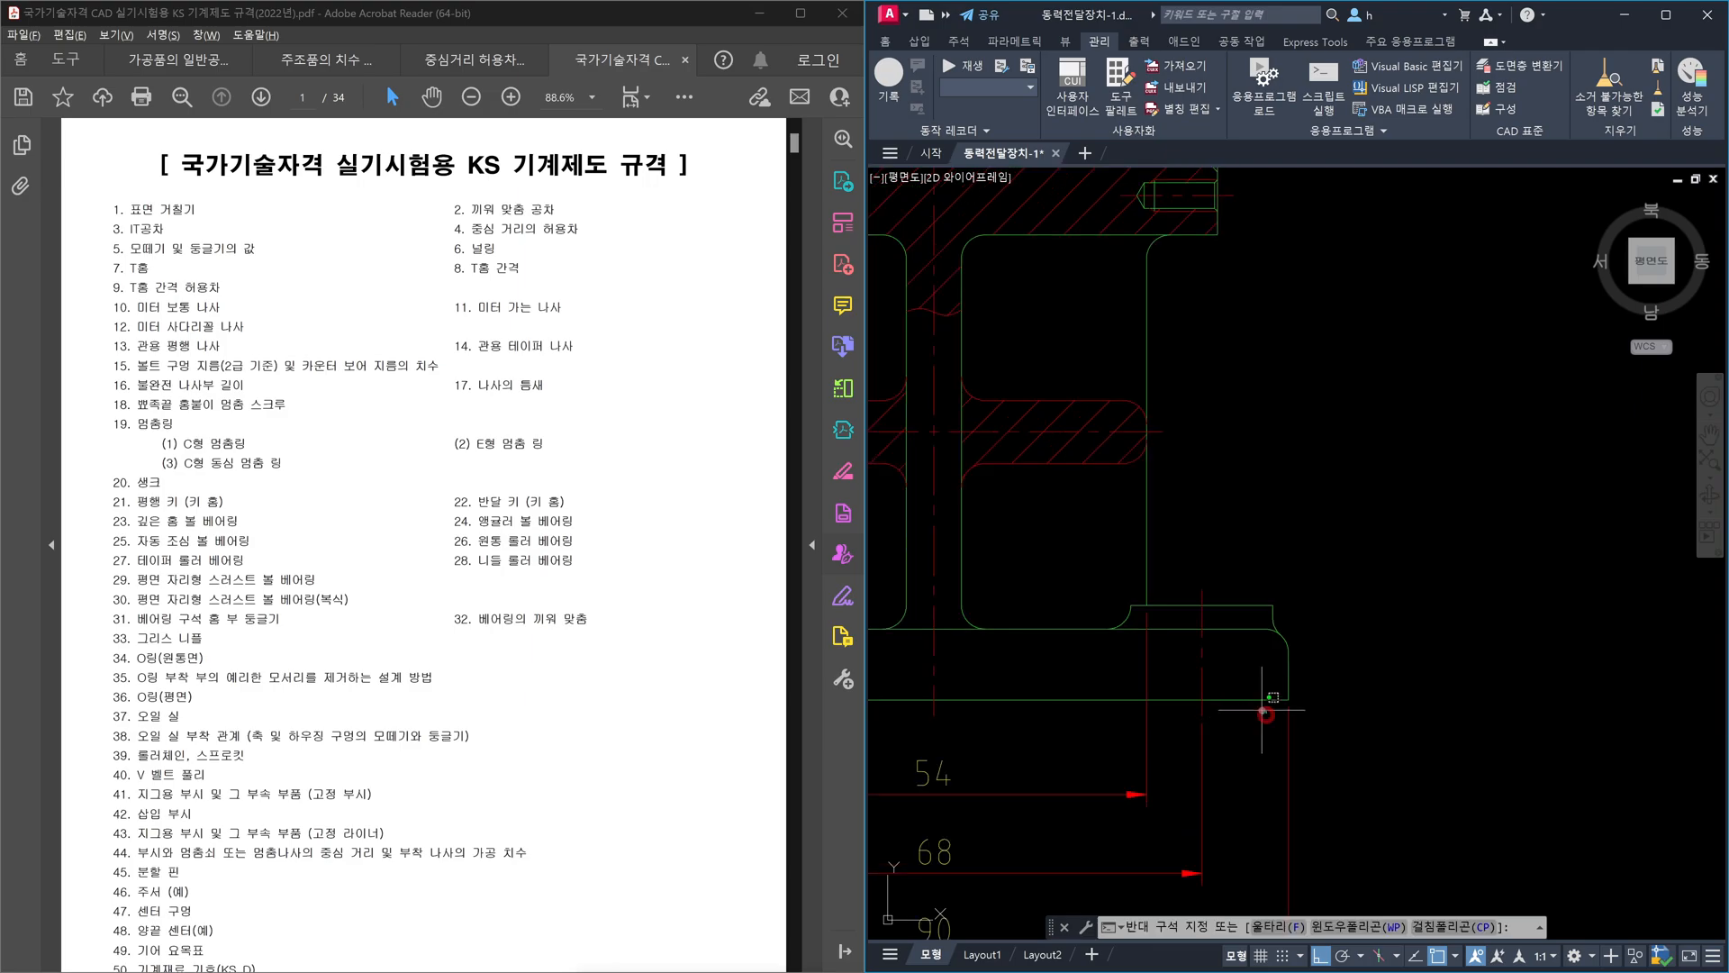
pyautogui.click(1247, 677)
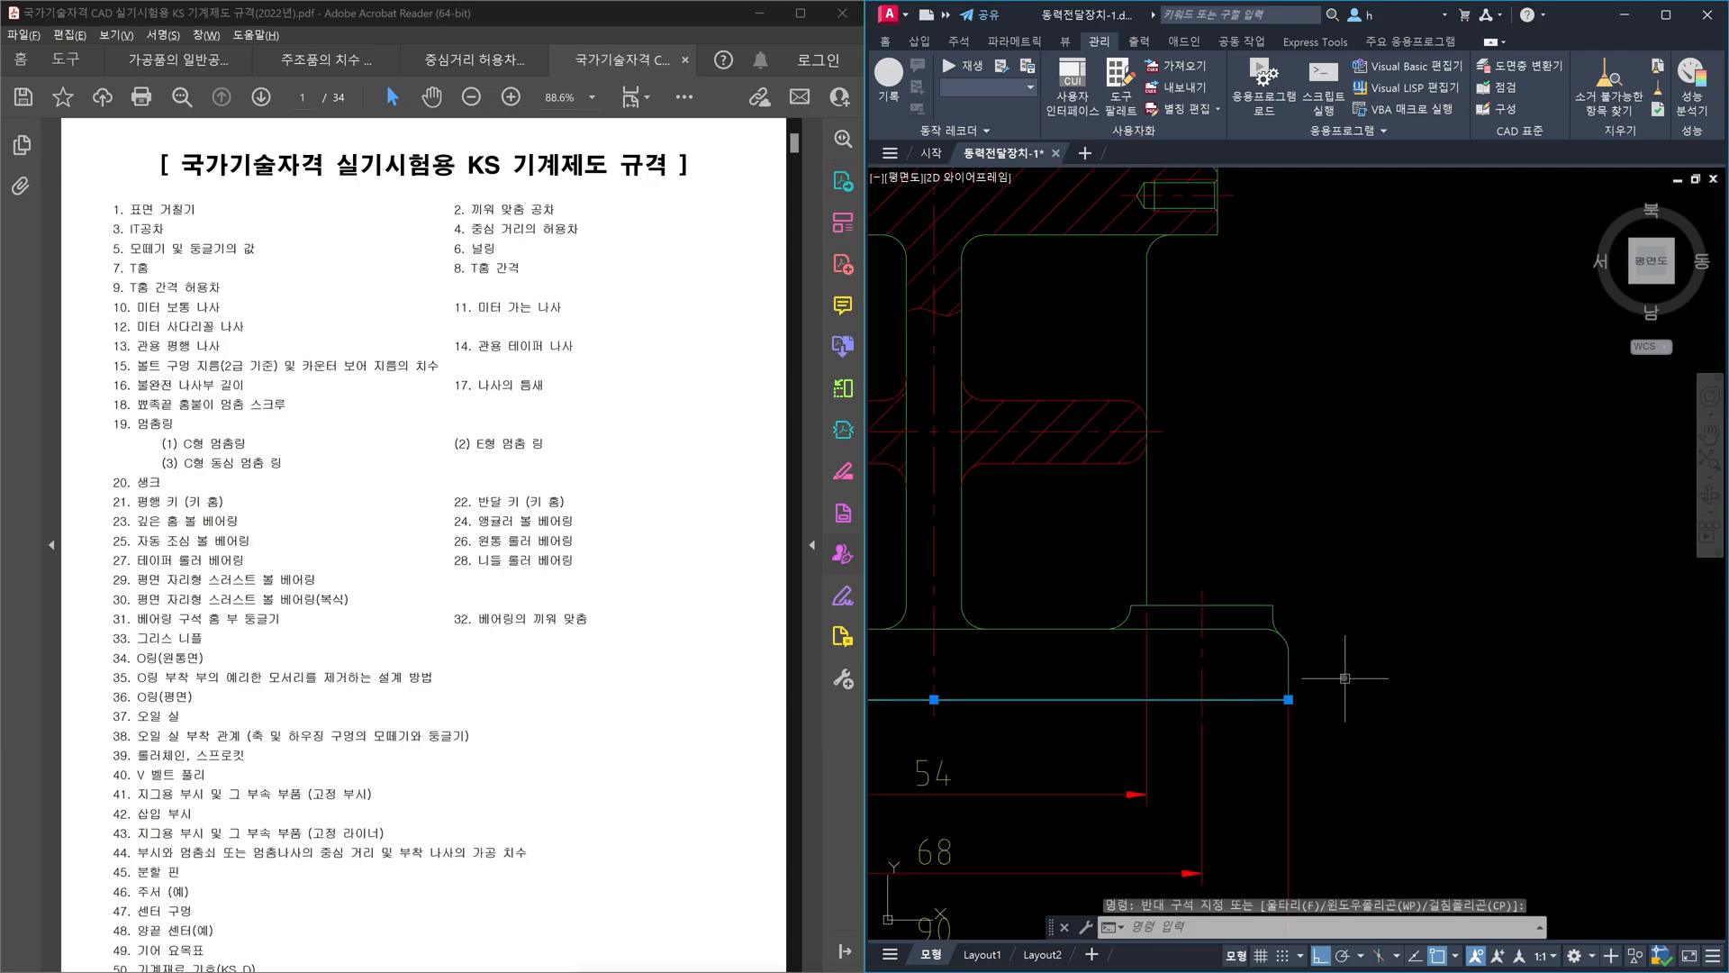
pyautogui.press('Escape')
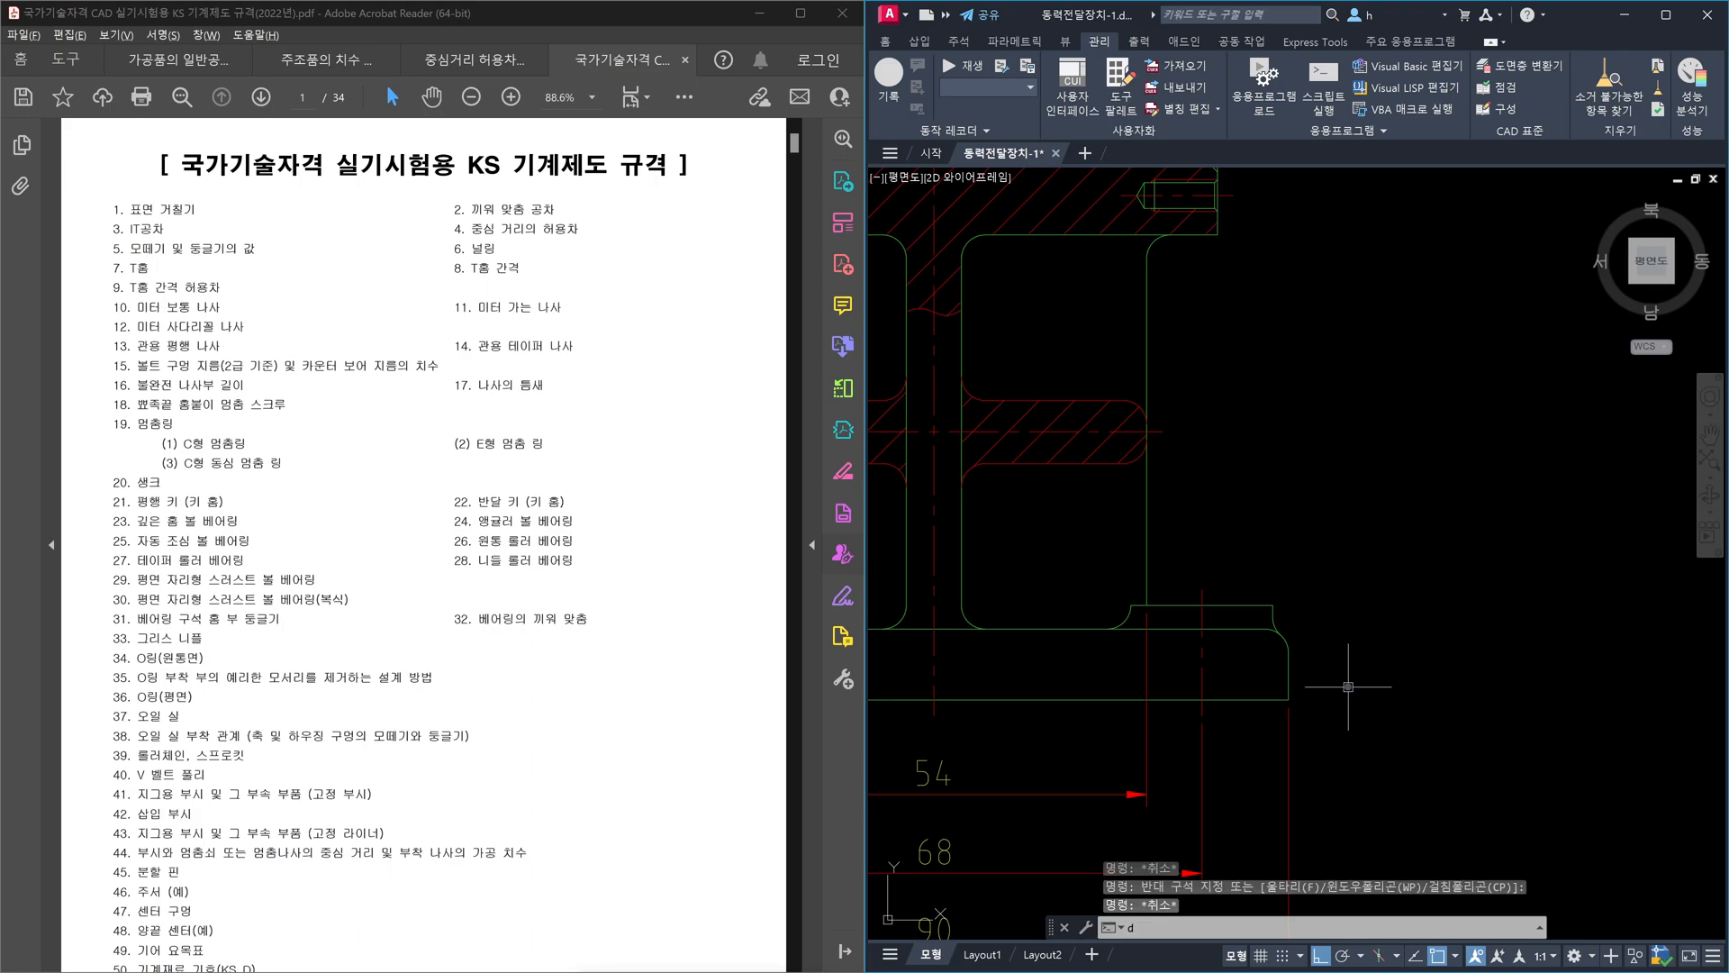
pyautogui.write('dli')
pyautogui.press('Return')
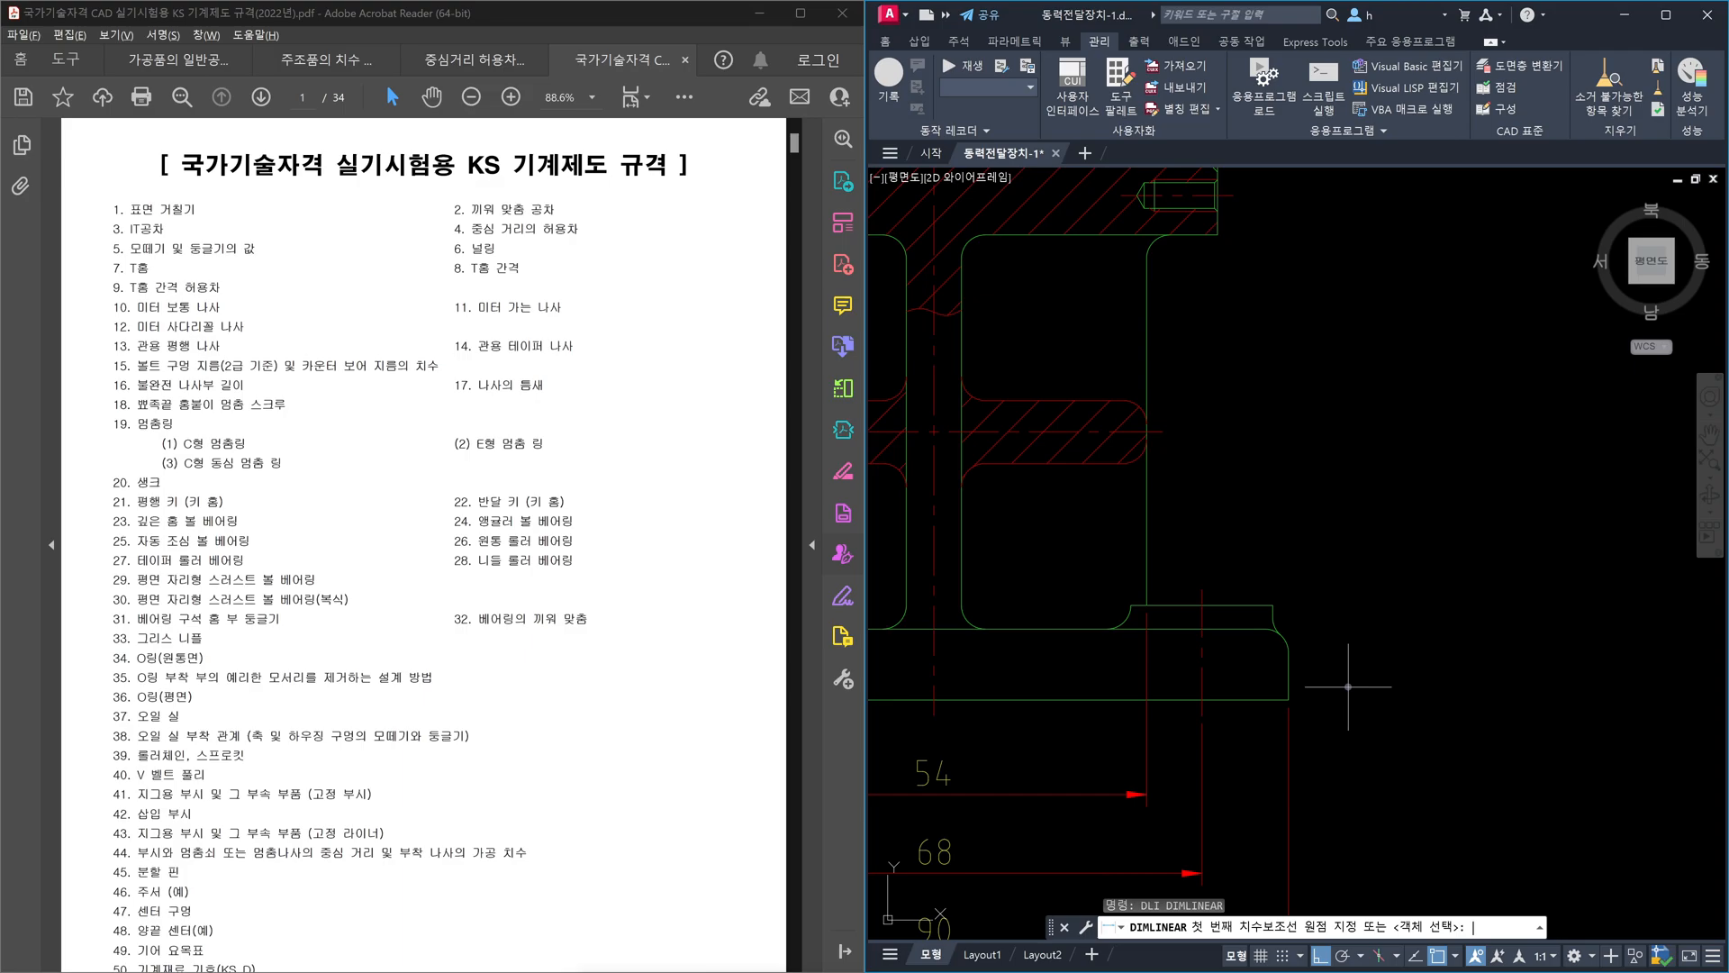
pyautogui.click(1280, 701)
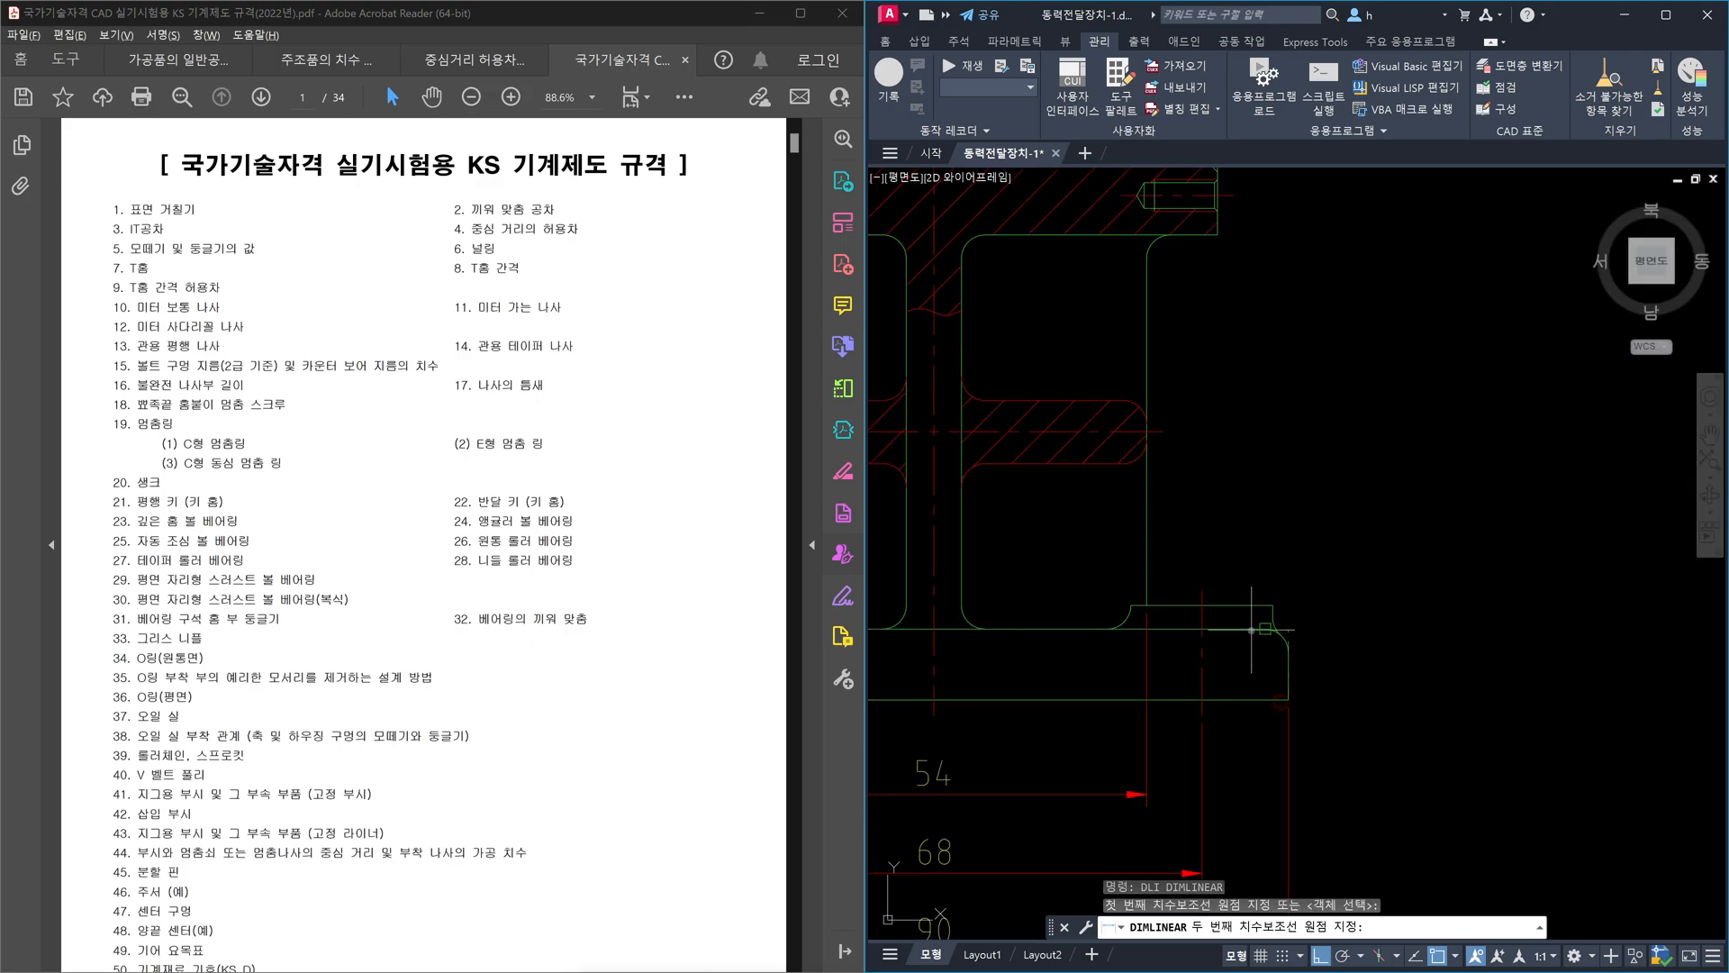
pyautogui.click(1251, 631)
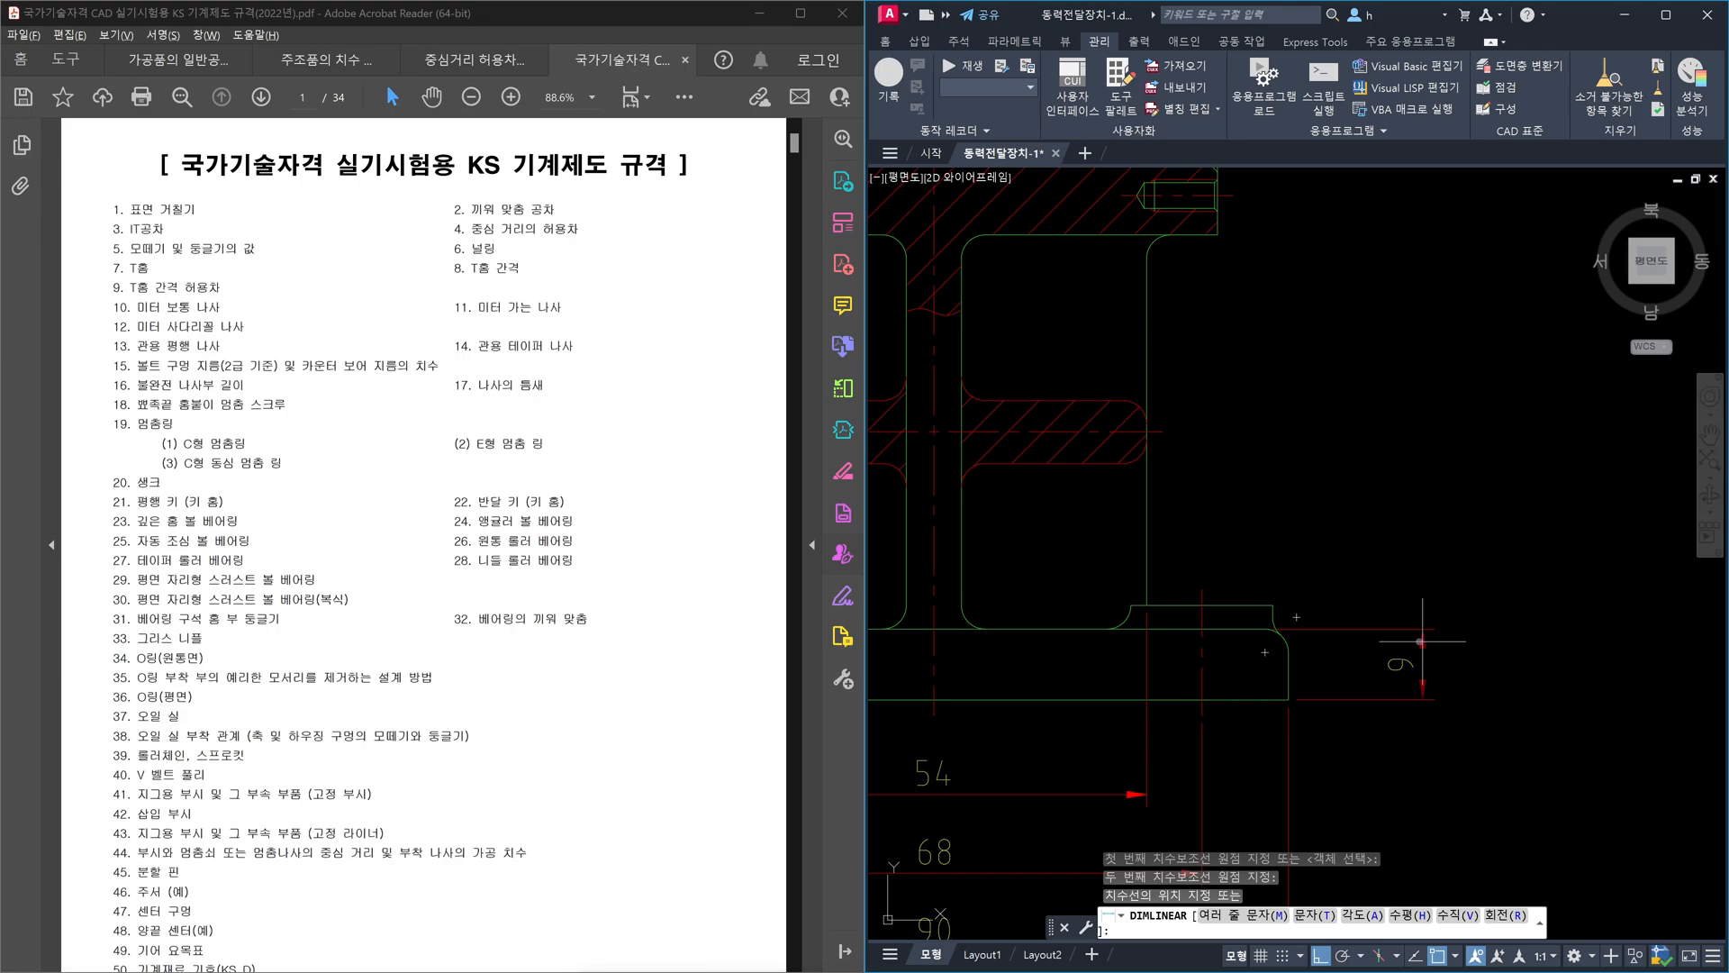
pyautogui.click(1288, 666)
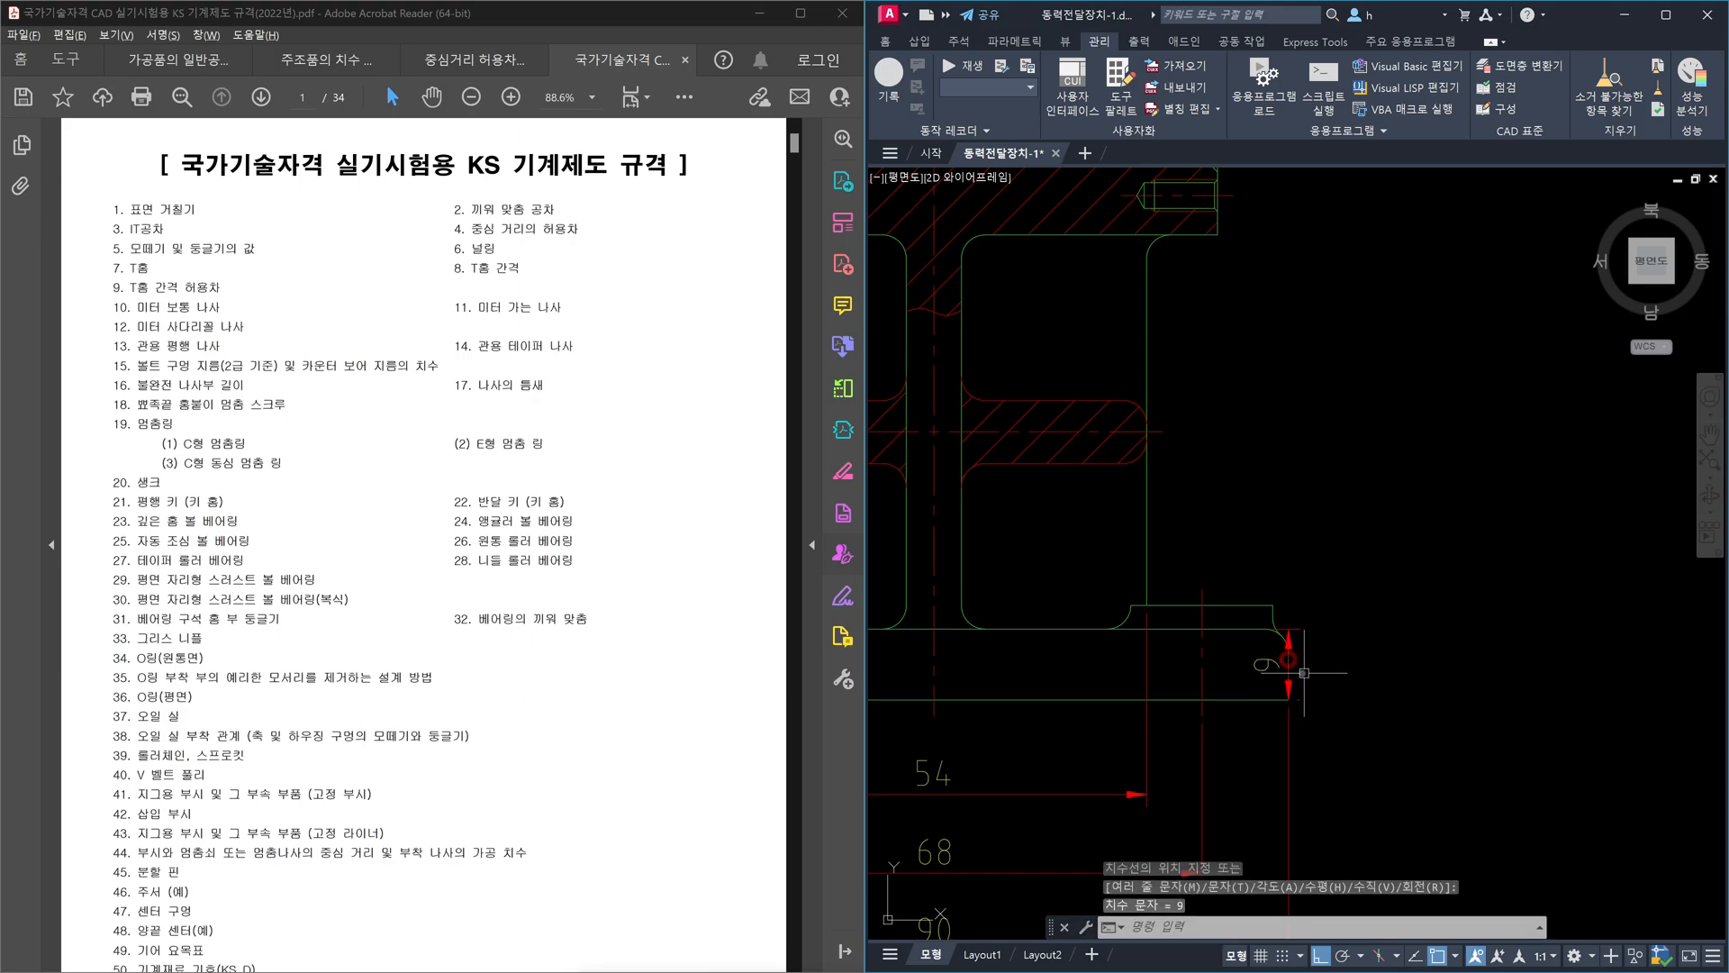
# - Stretch the base thickness dimension line horizontally outward by 12 from the plate's end edge
pyautogui.click(1290, 675)
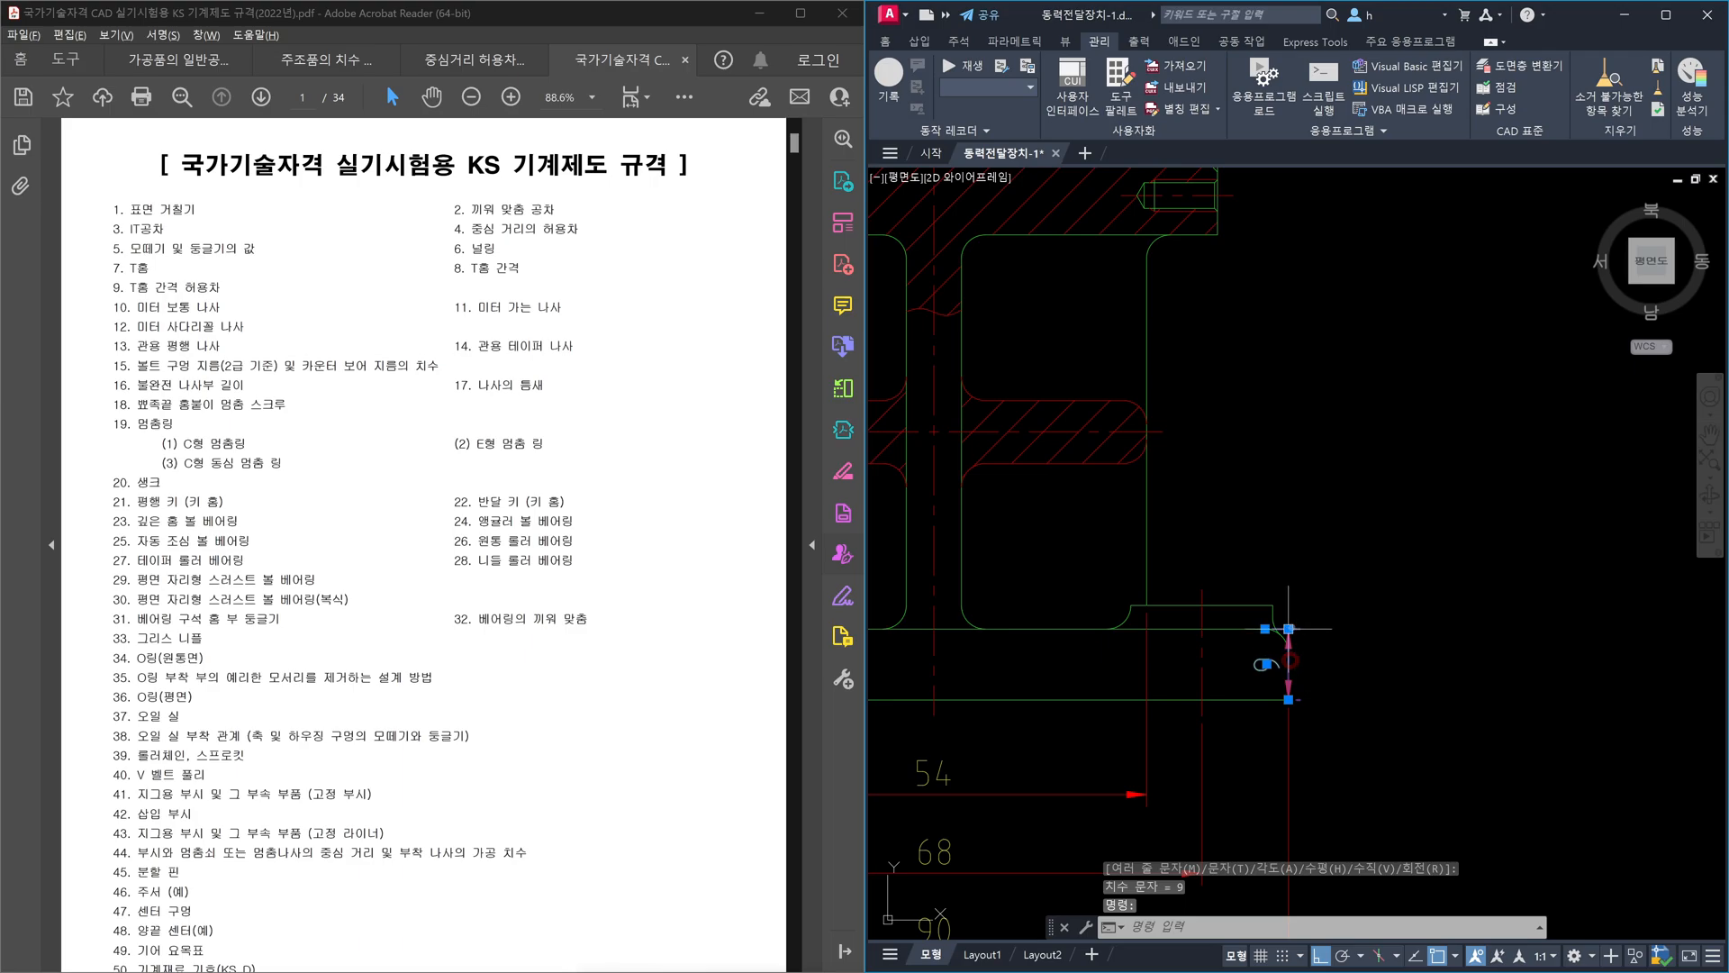
pyautogui.click(1289, 628)
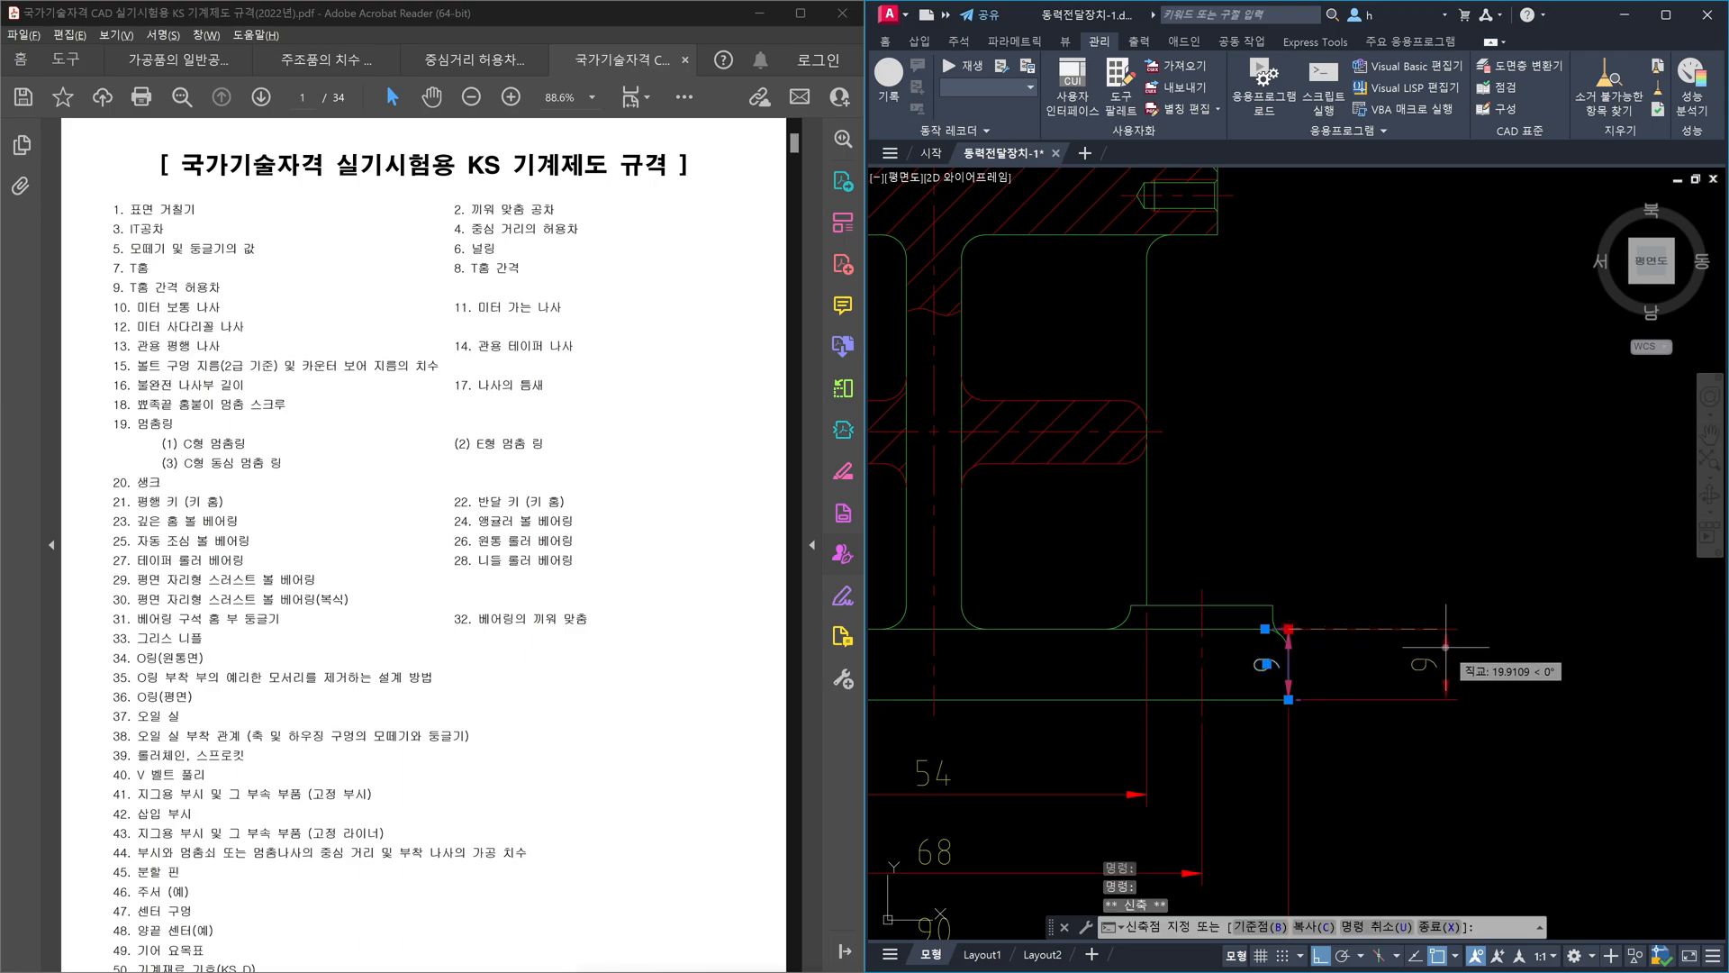
pyautogui.write('12')
pyautogui.press('Return')
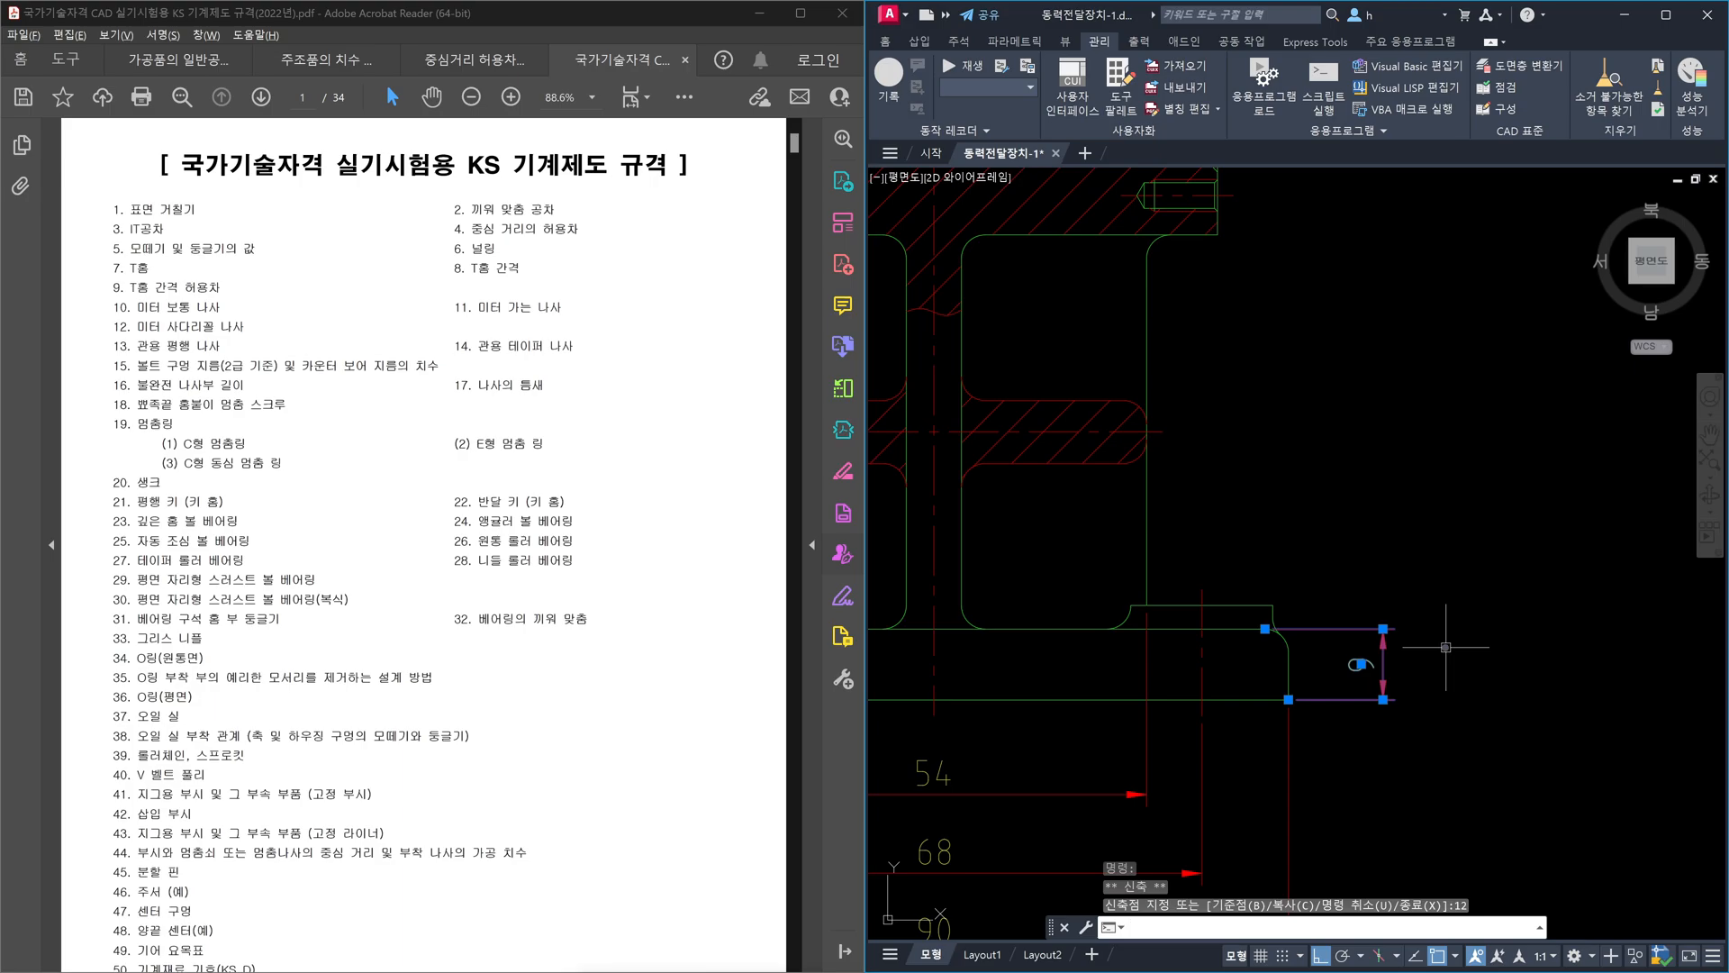
pyautogui.press('Escape')
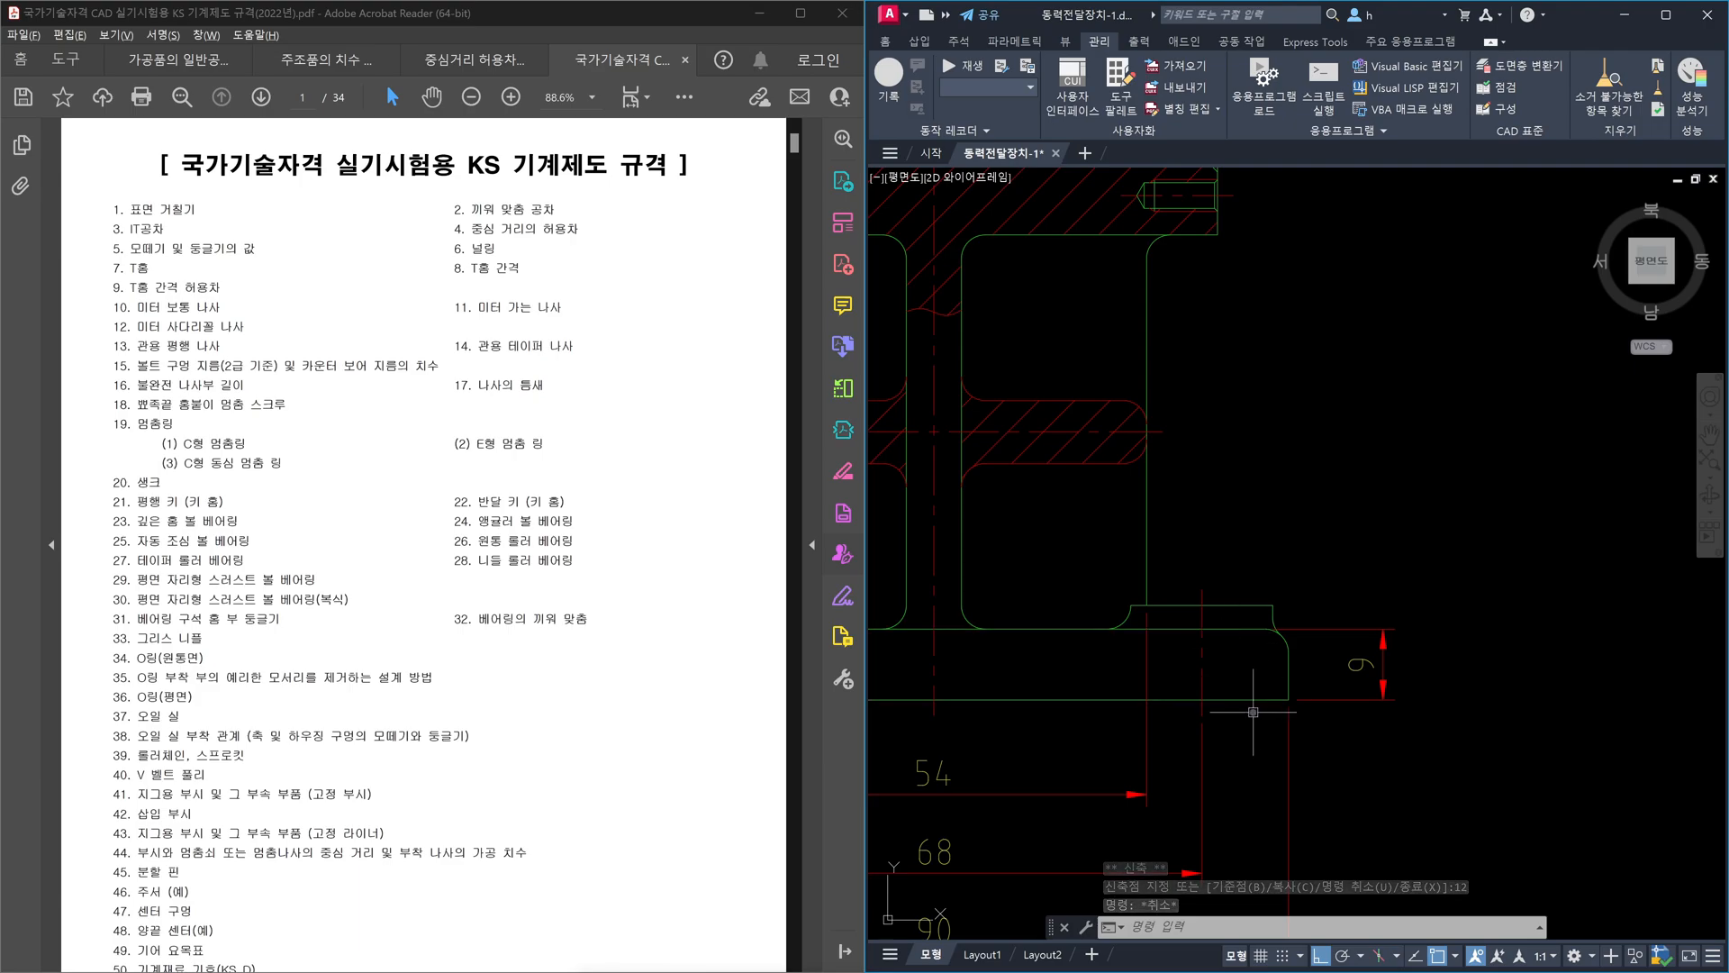
# - Try a linear dimension for the raised pad's height, aligned above the base thickness dimension, and delete it
pyautogui.click(1248, 606)
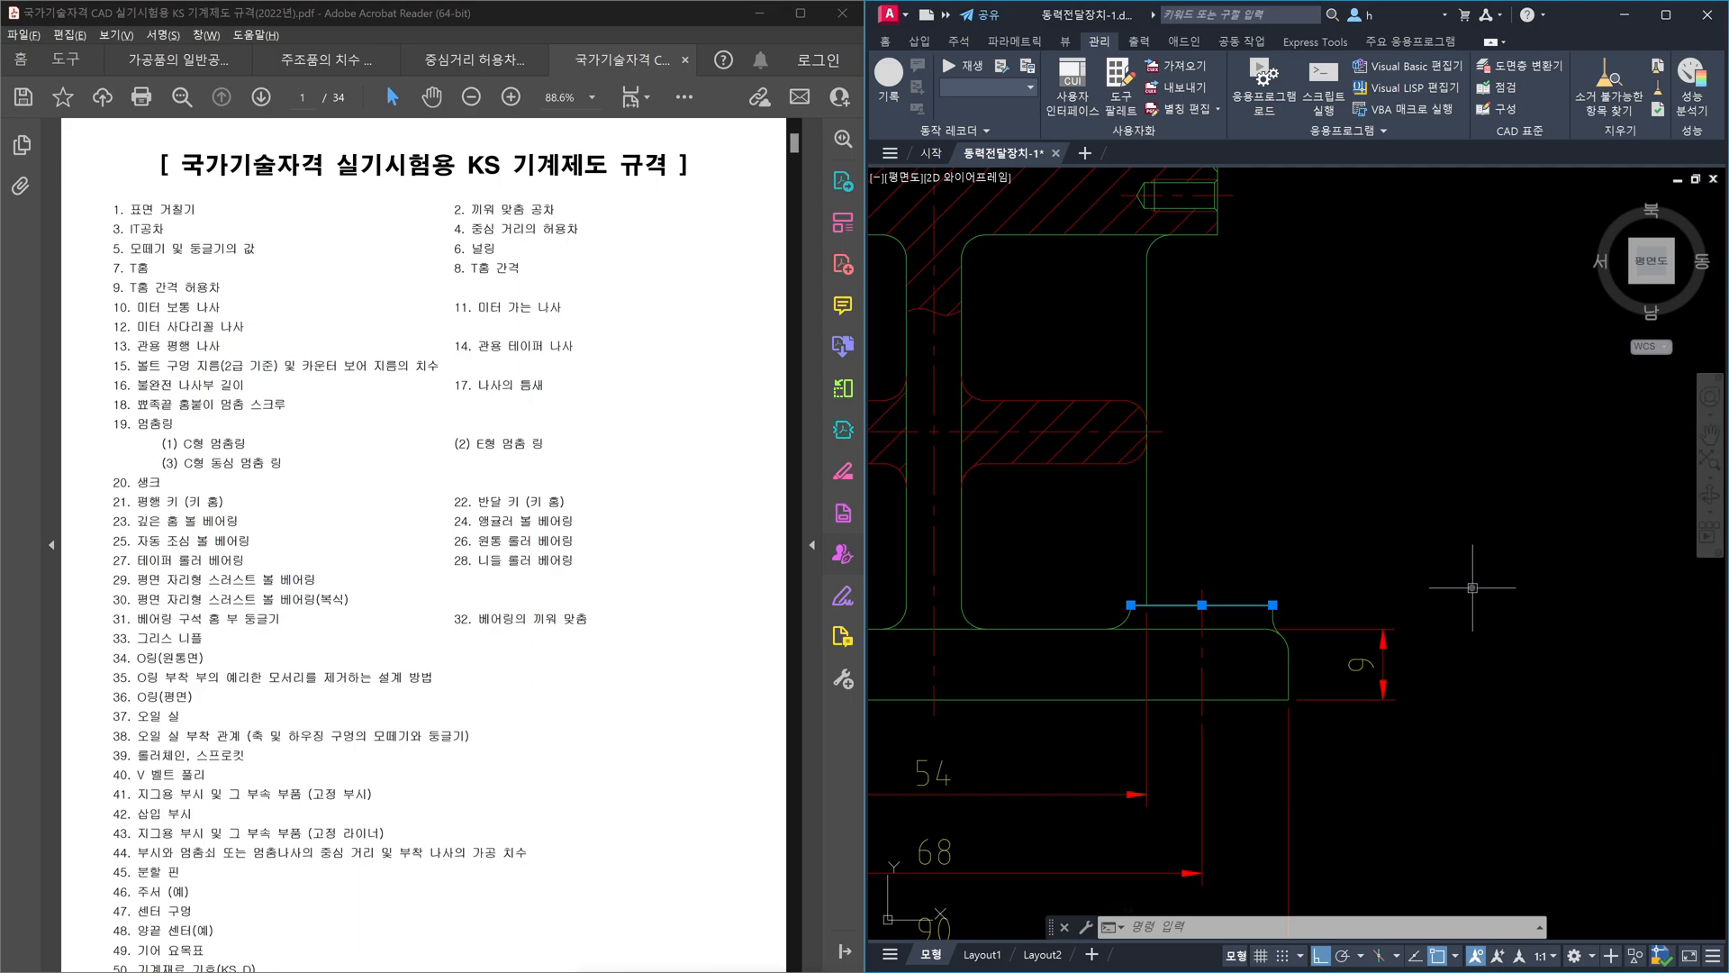
pyautogui.press('Escape')
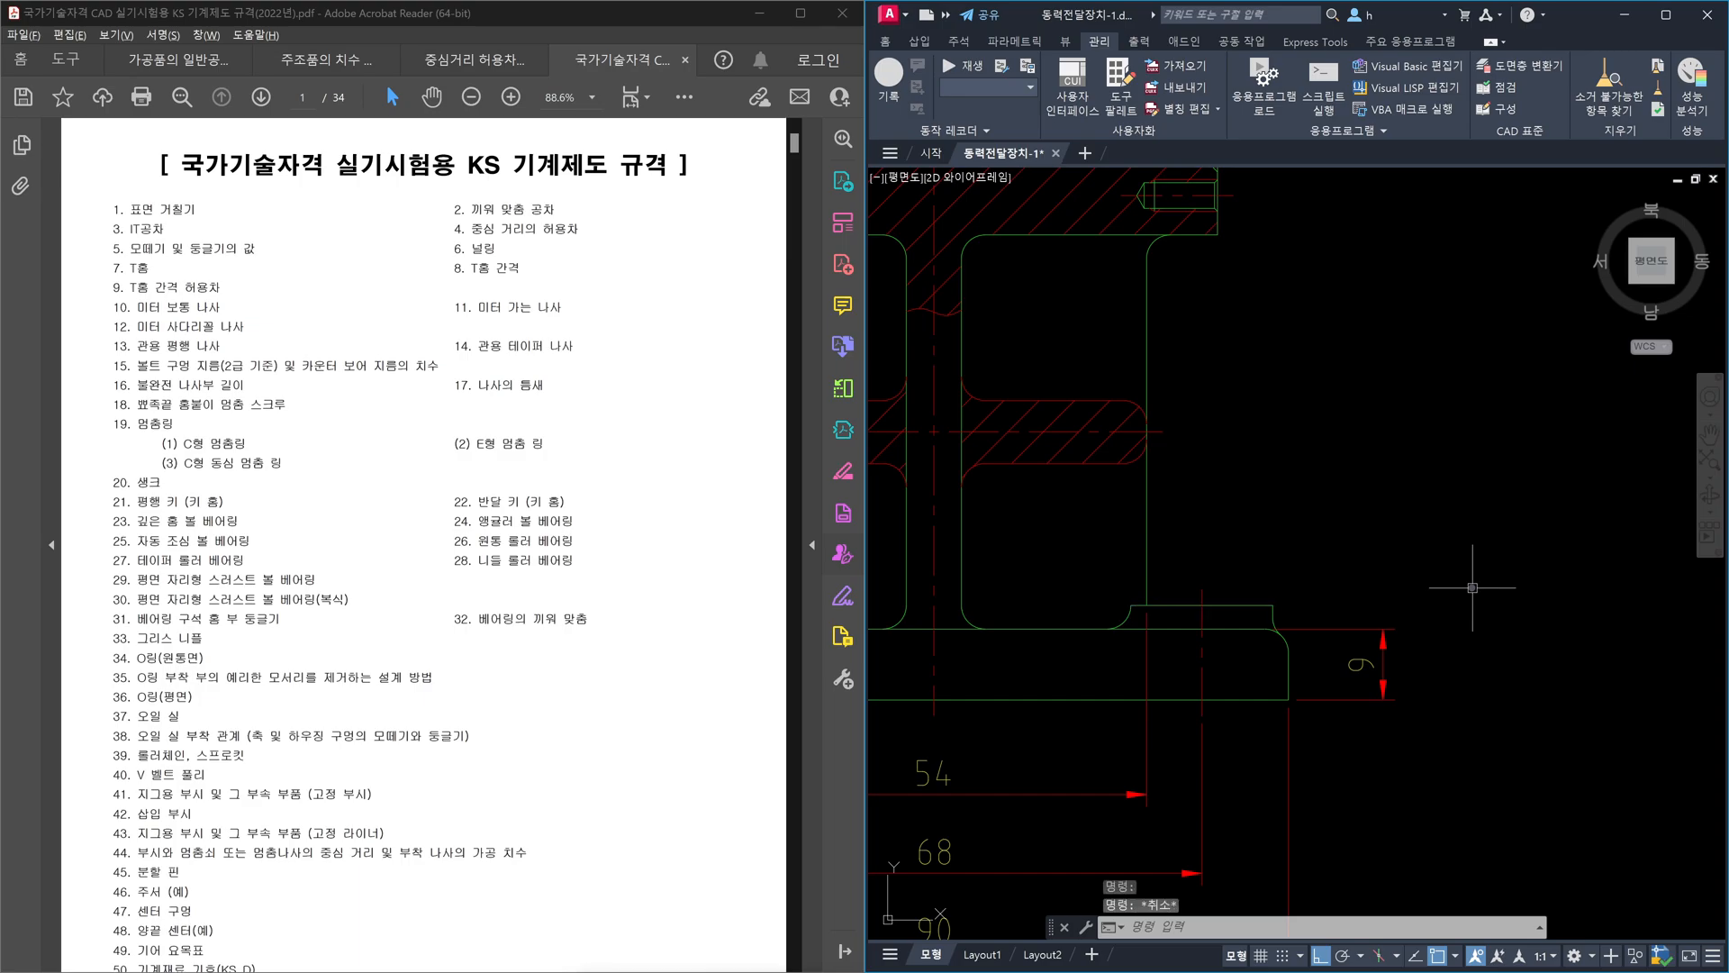
pyautogui.write('DLI')
pyautogui.press('Return')
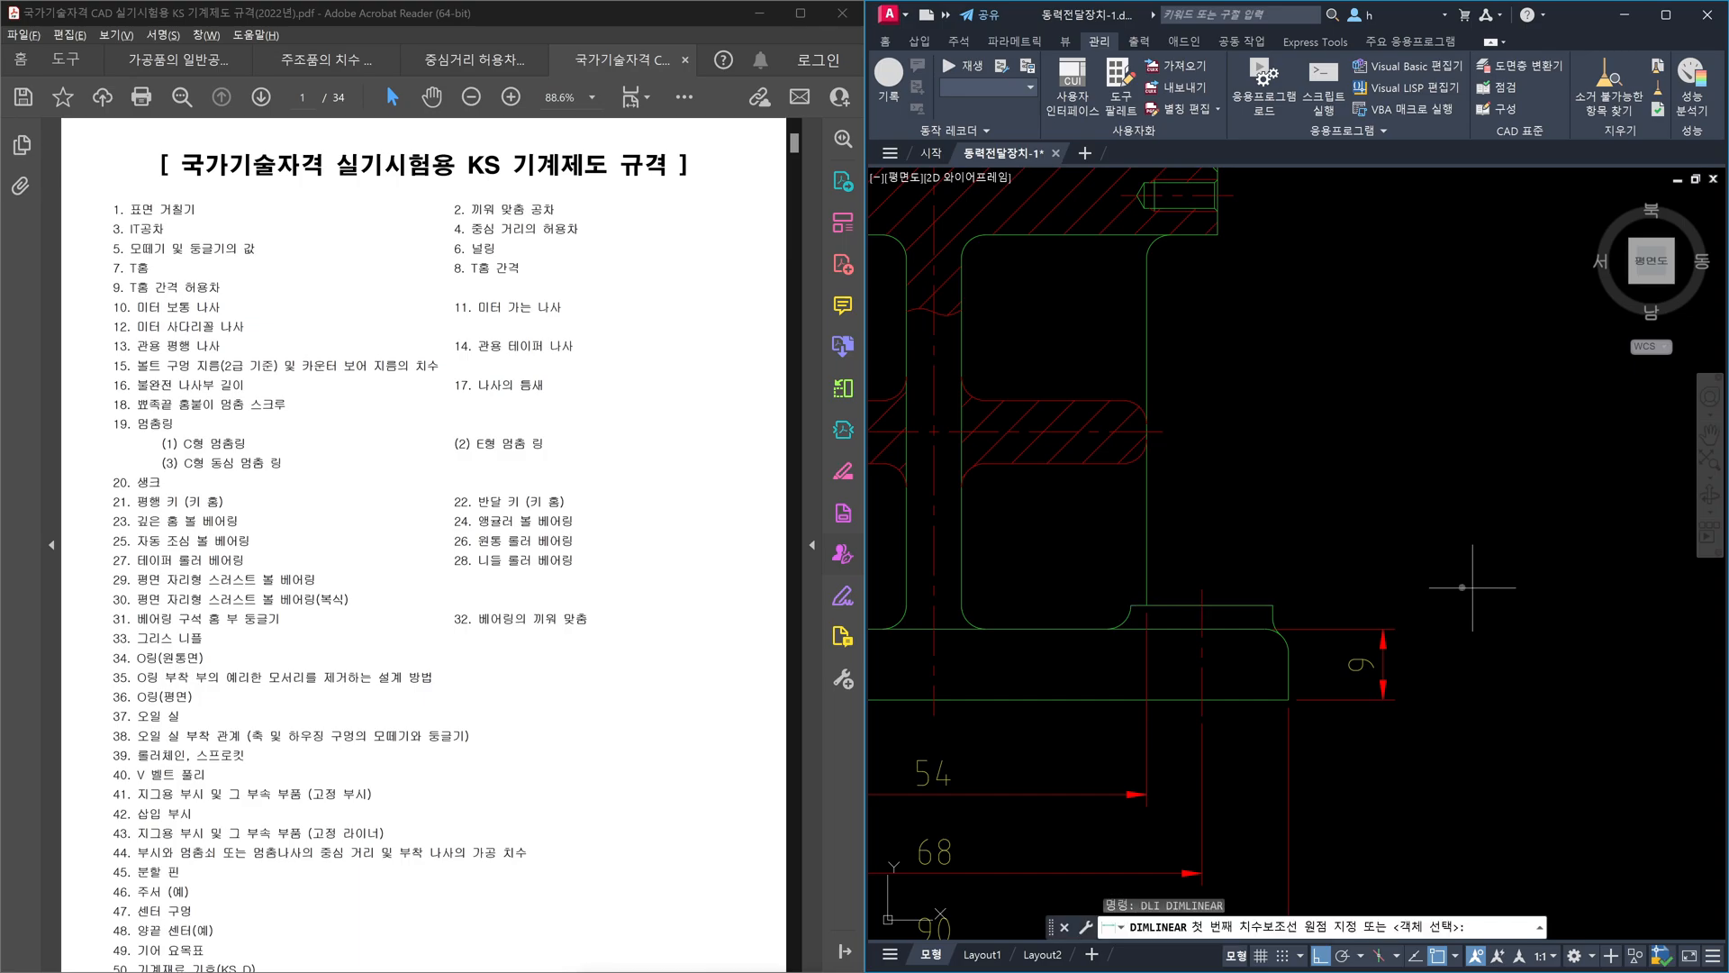
pyautogui.click(1273, 606)
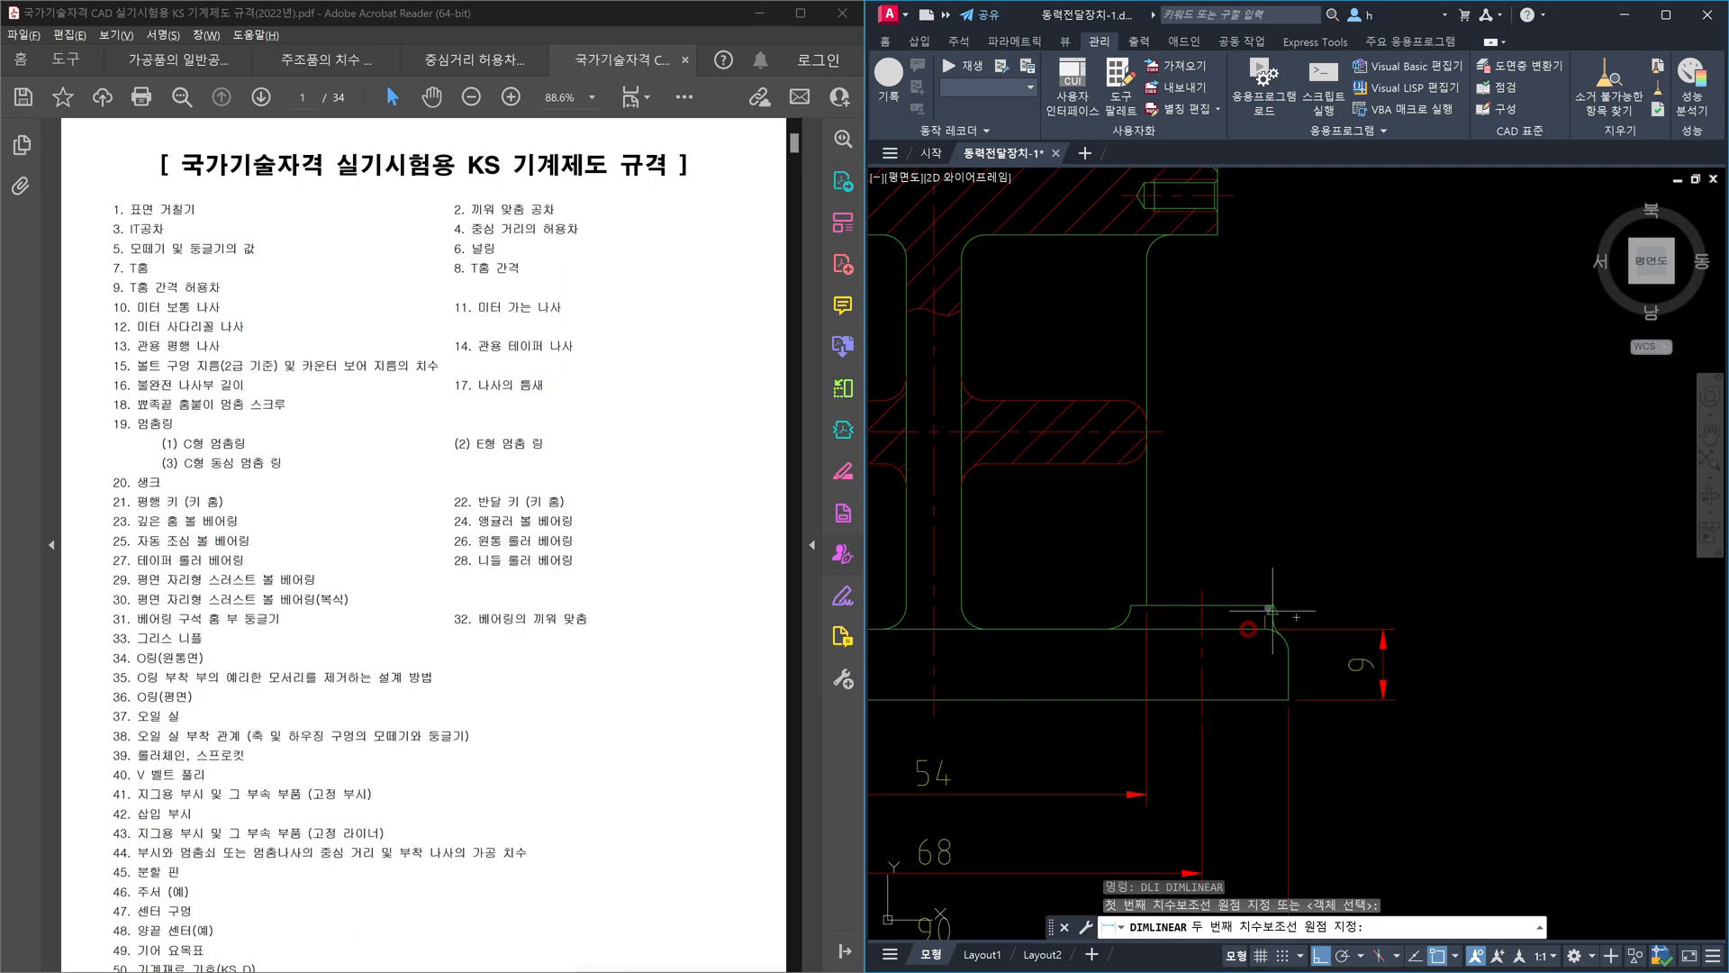
pyautogui.click(1274, 627)
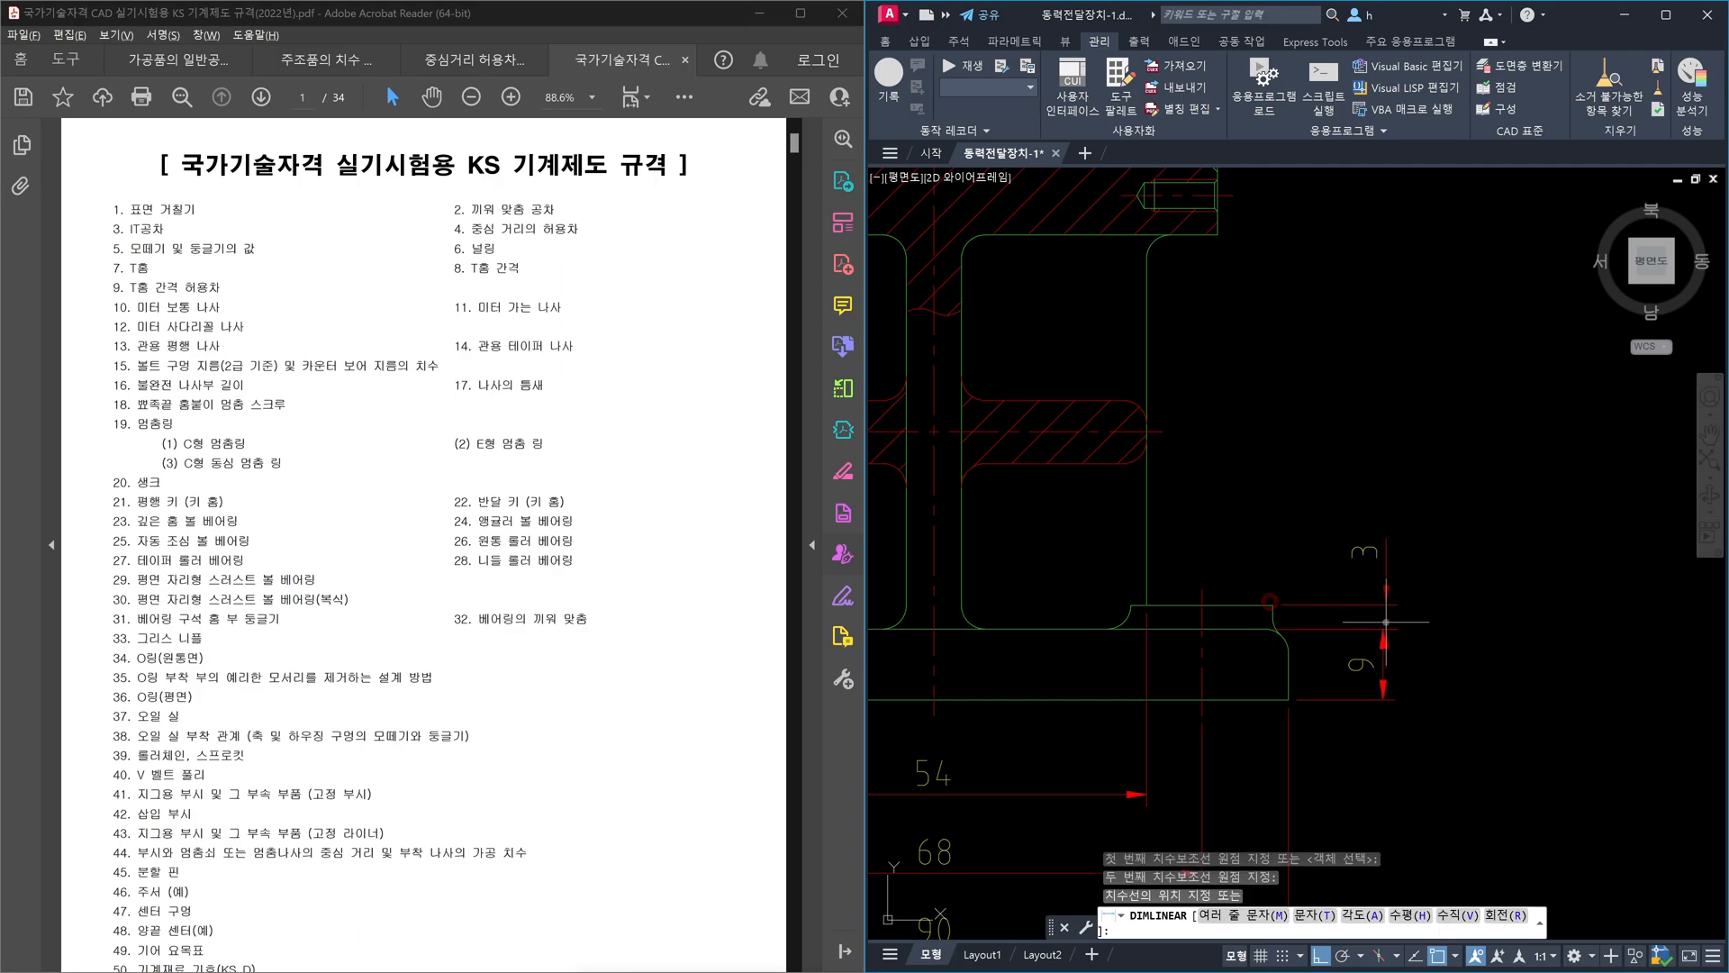
pyautogui.click(1384, 576)
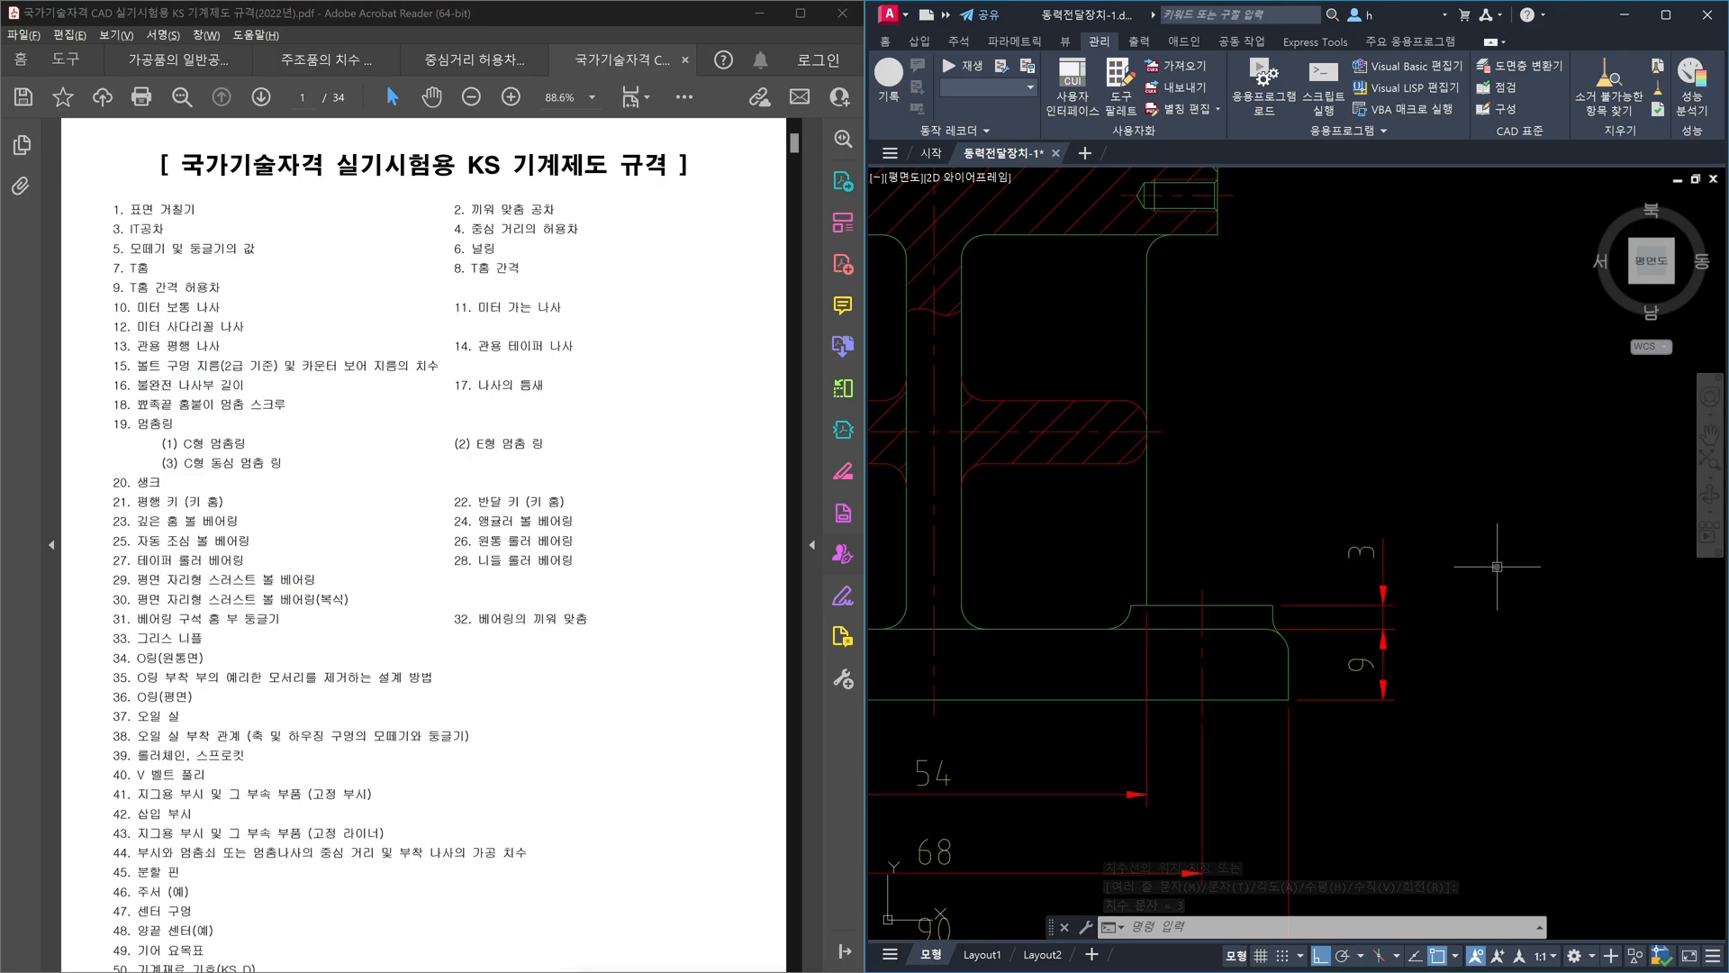
pyautogui.press('Escape')
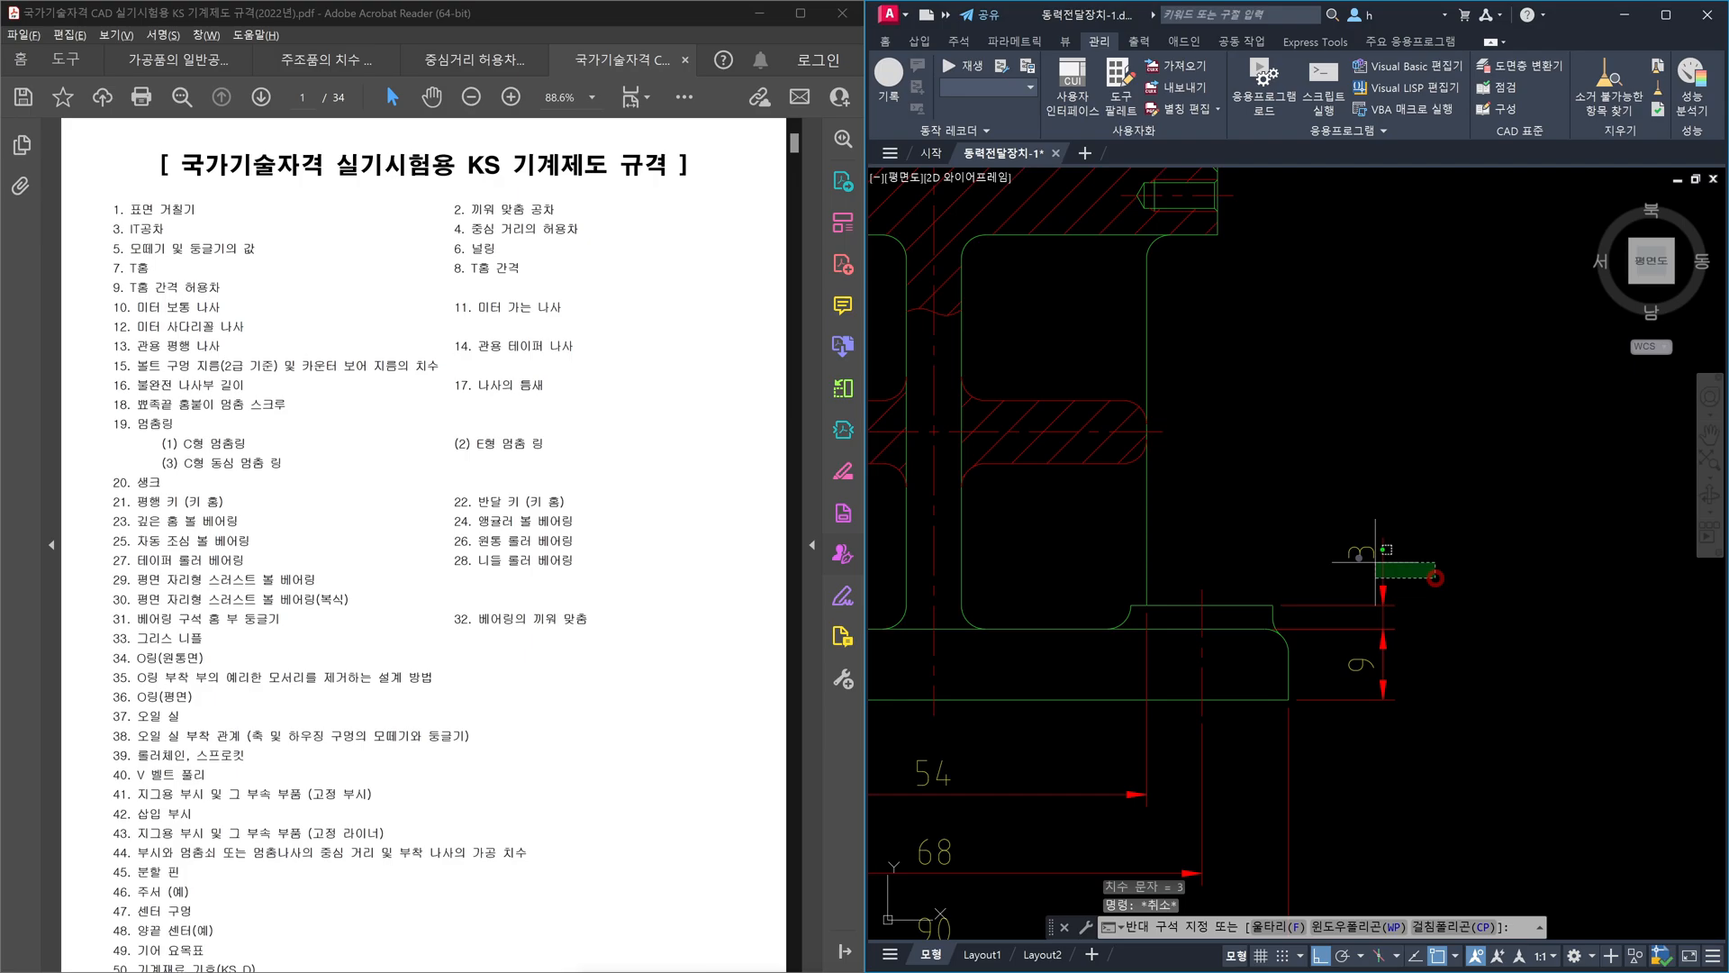
pyautogui.click(1342, 555)
pyautogui.press('Delete')
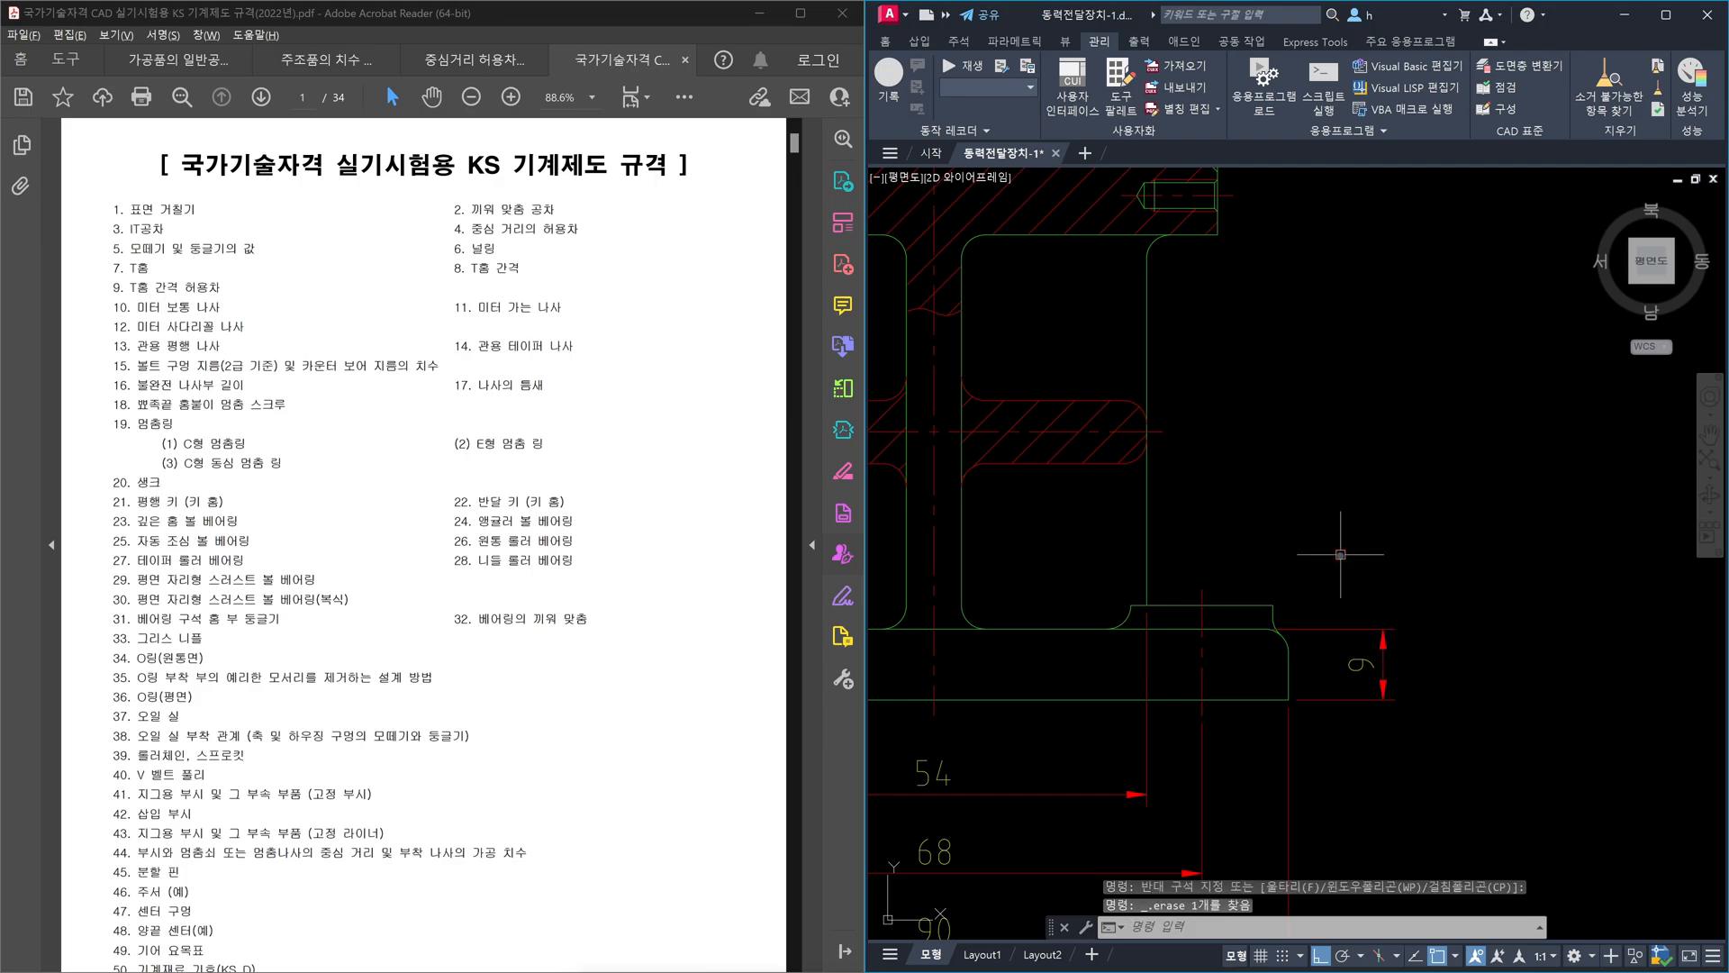
# - Add a linear dimension from the base's bottom corner to the raised pad's top corner, level with the base thickness dimension line
pyautogui.write('dli')
pyautogui.press('Return')
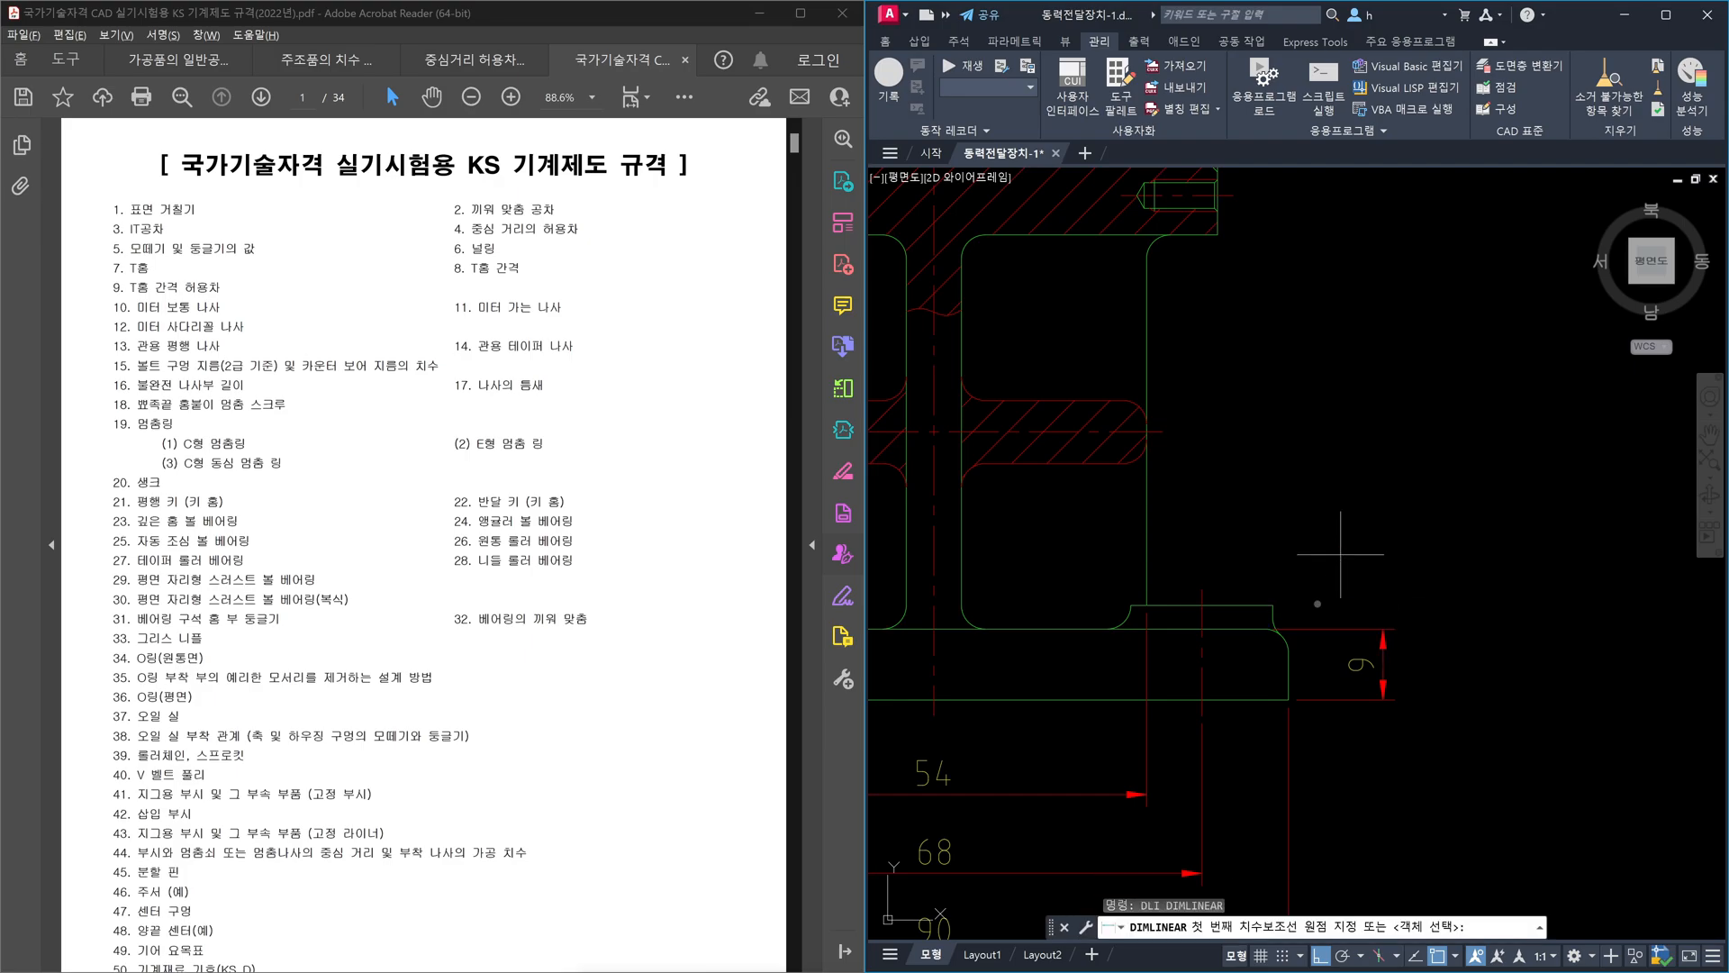
pyautogui.click(1289, 694)
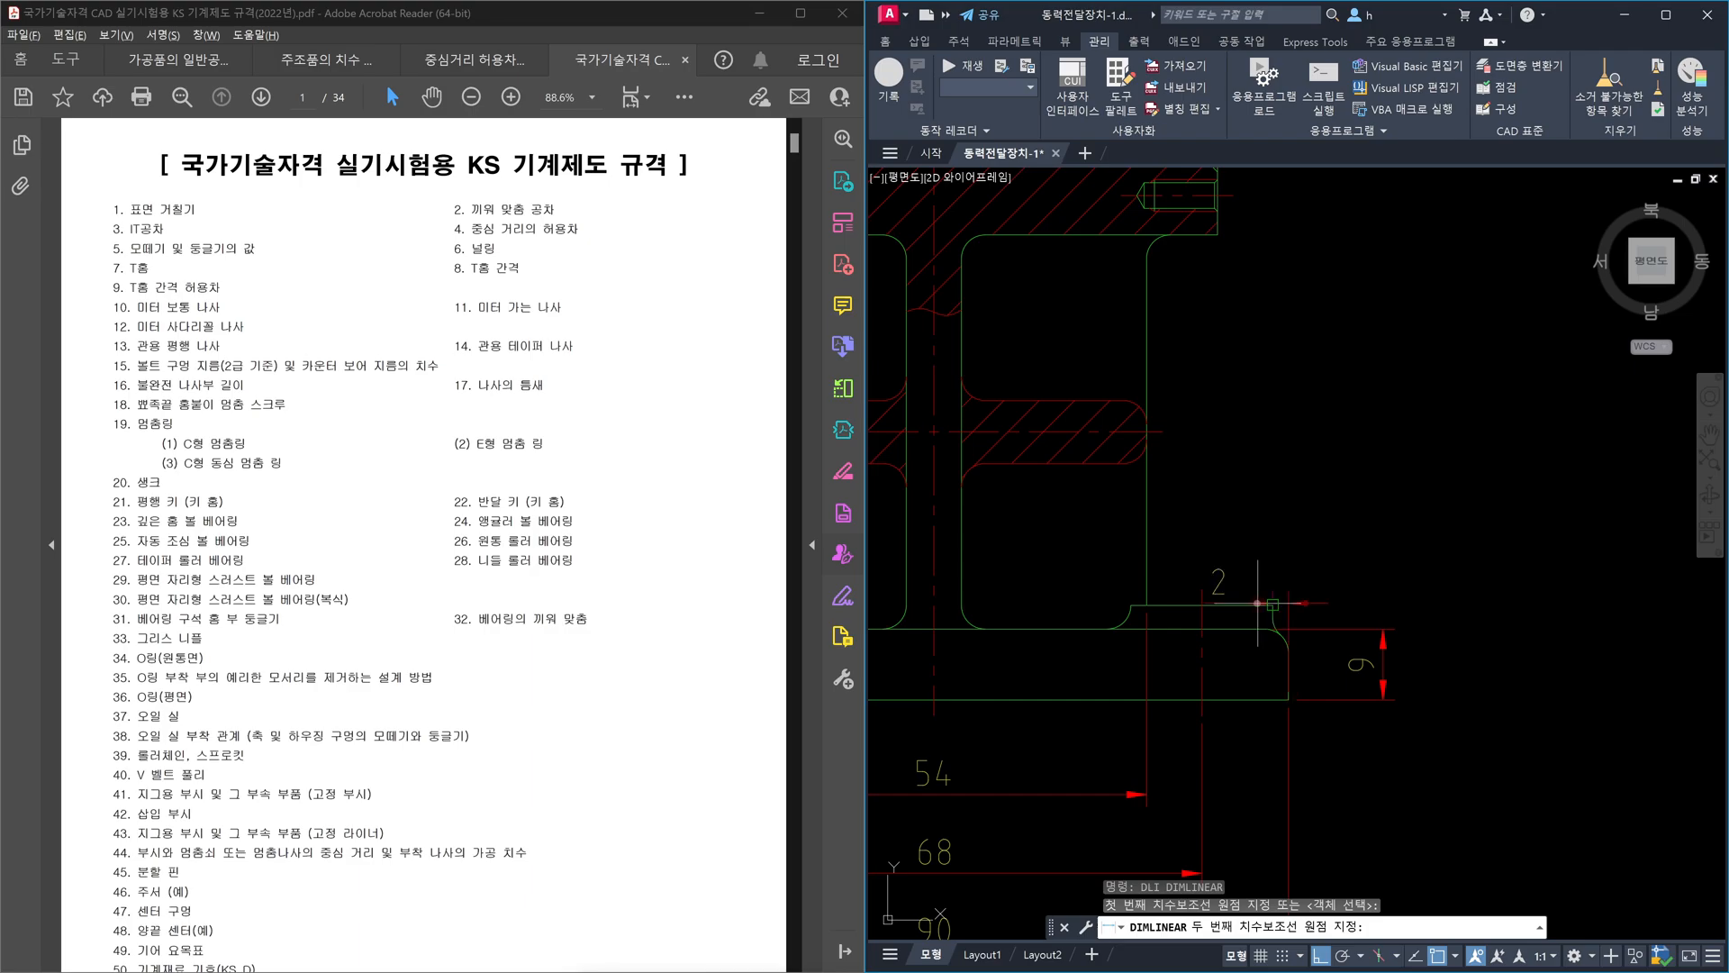
pyautogui.click(1273, 605)
pyautogui.click(1381, 603)
# - Stretch the overall base-and-pad height dimension line outward by 10, and erase that dimension
pyautogui.click(1379, 602)
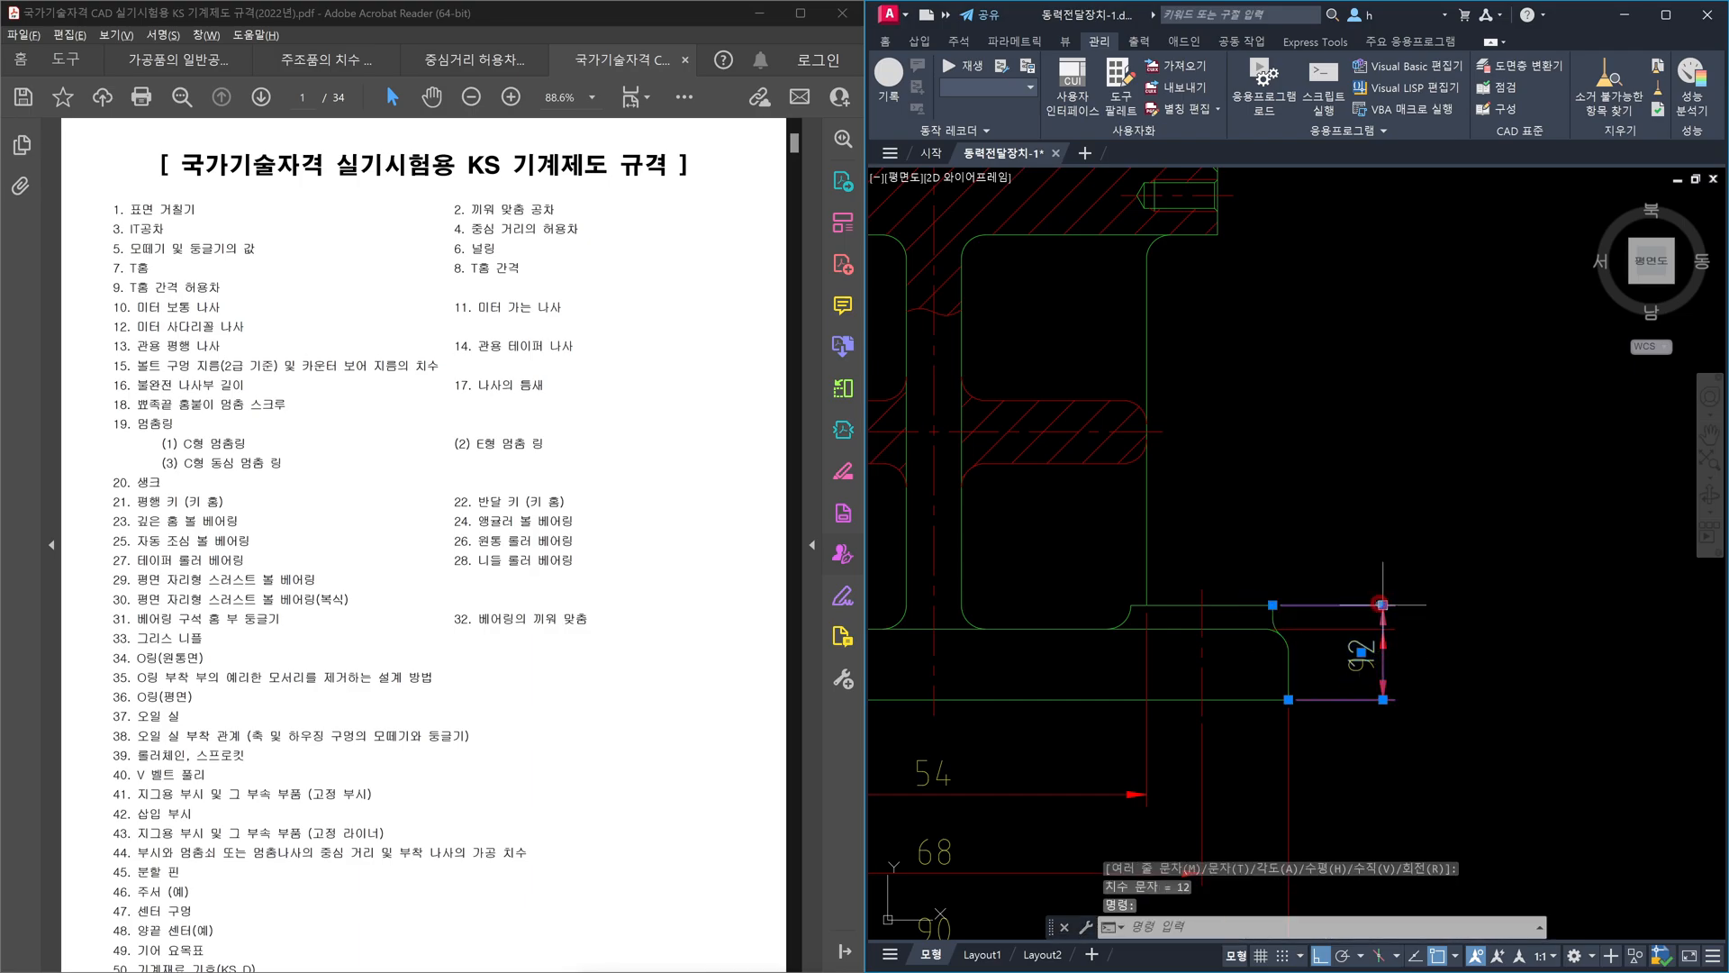
pyautogui.click(1382, 603)
pyautogui.write('10')
pyautogui.press('Return')
pyautogui.press('Escape')
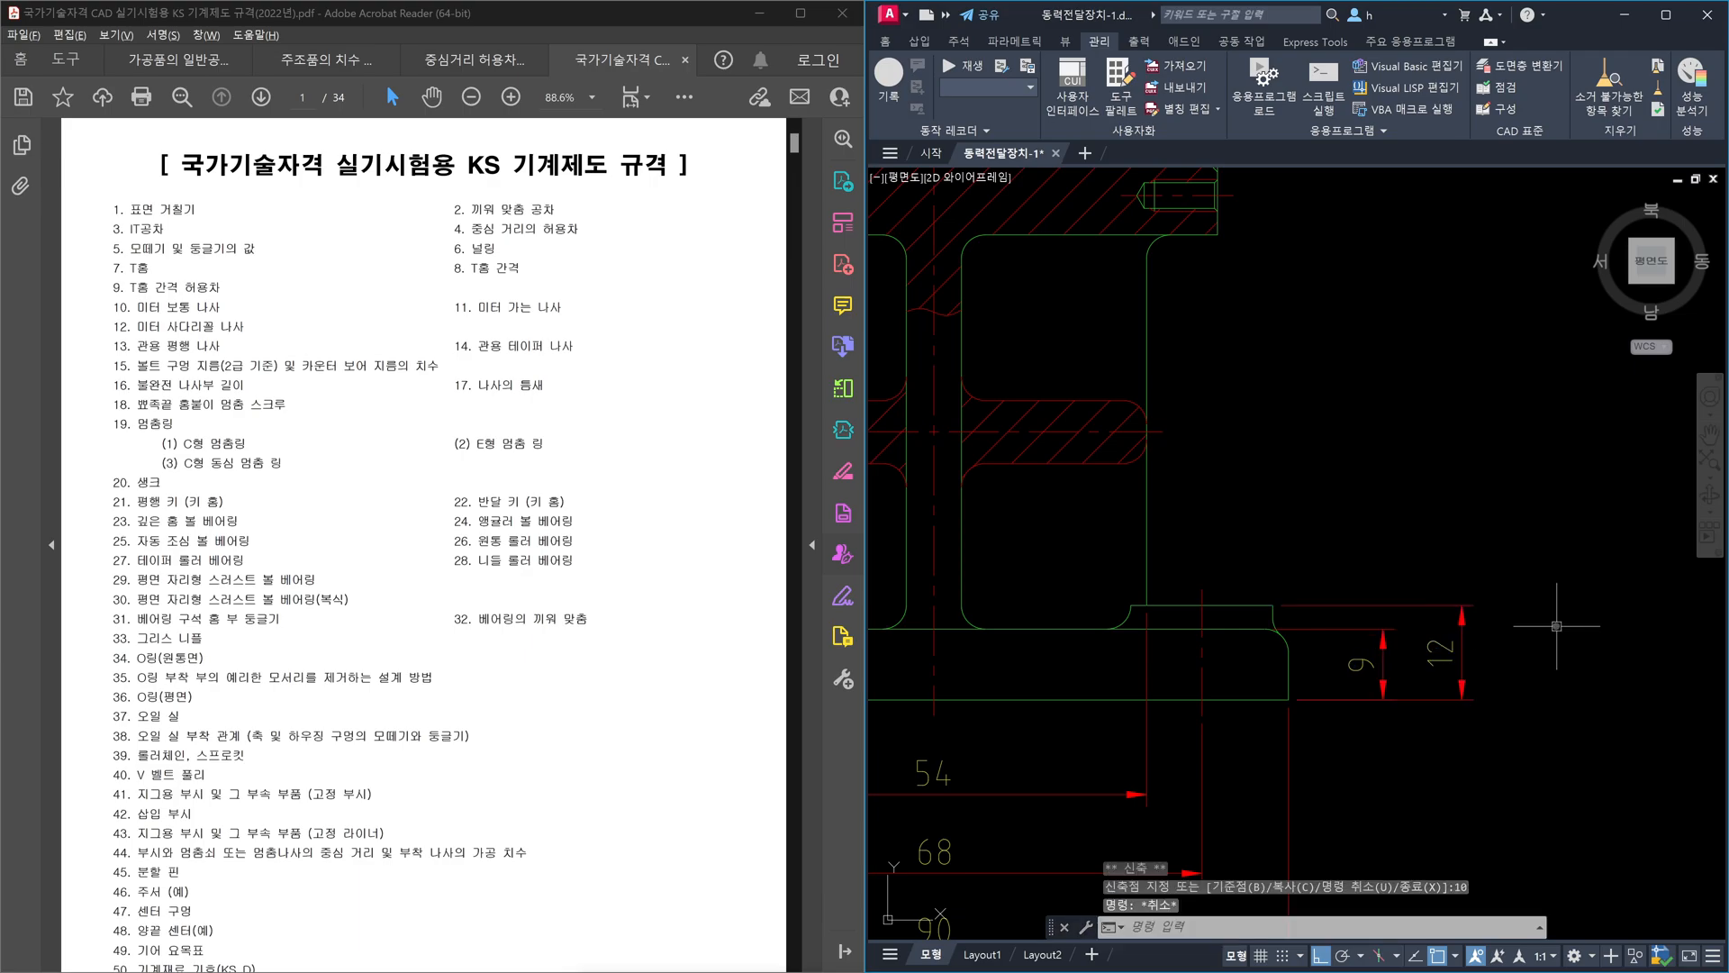
pyautogui.click(1531, 647)
pyautogui.click(1413, 554)
pyautogui.press('Delete')
# - Add a linear dimension for the raised pad's height, aligning its dimension line with the base thickness dimension
pyautogui.write('dli')
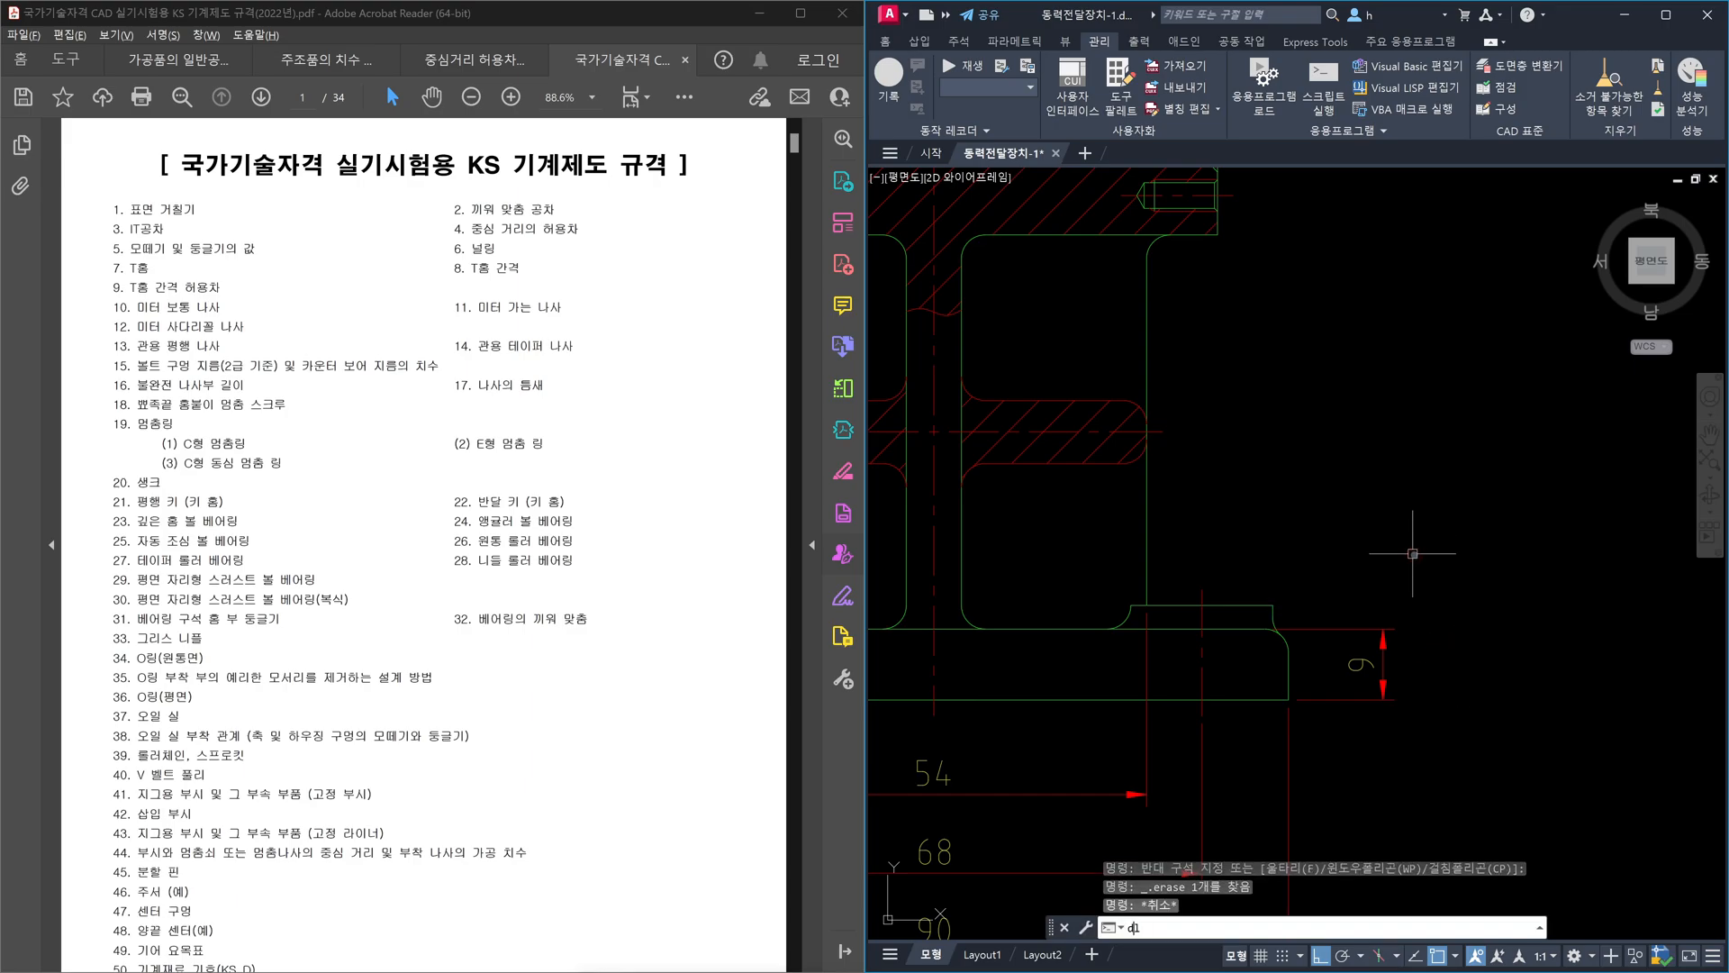
pyautogui.press('Return')
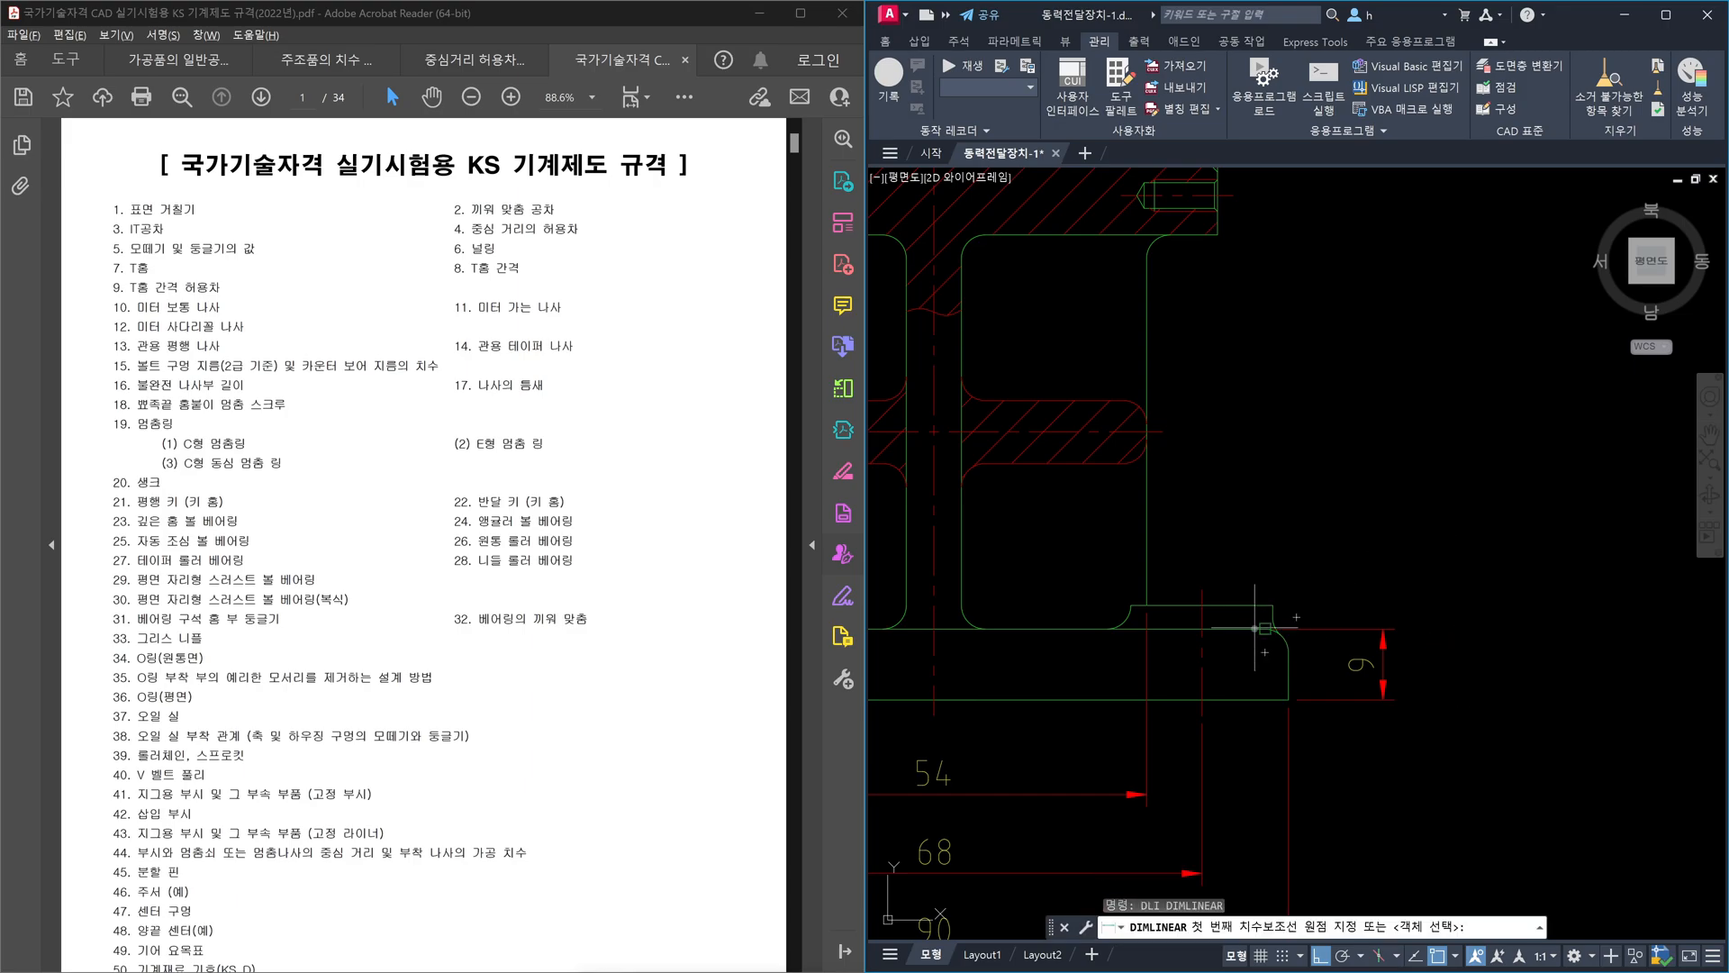
pyautogui.click(1272, 604)
pyautogui.click(1273, 628)
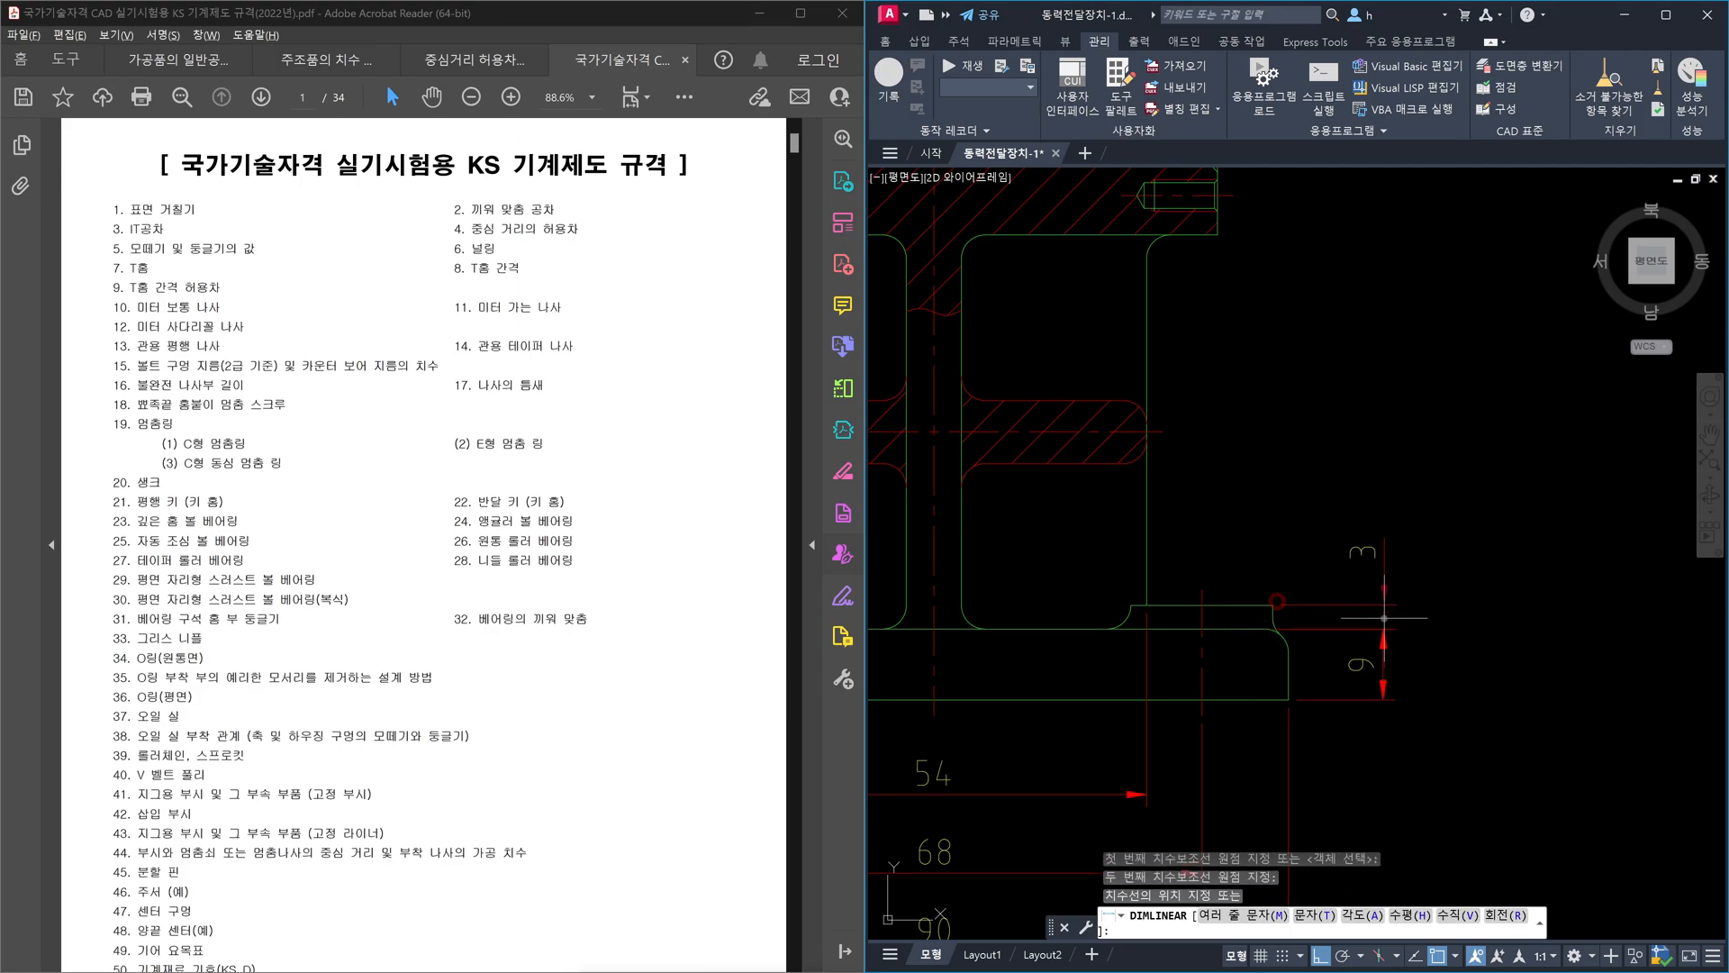
pyautogui.click(1382, 628)
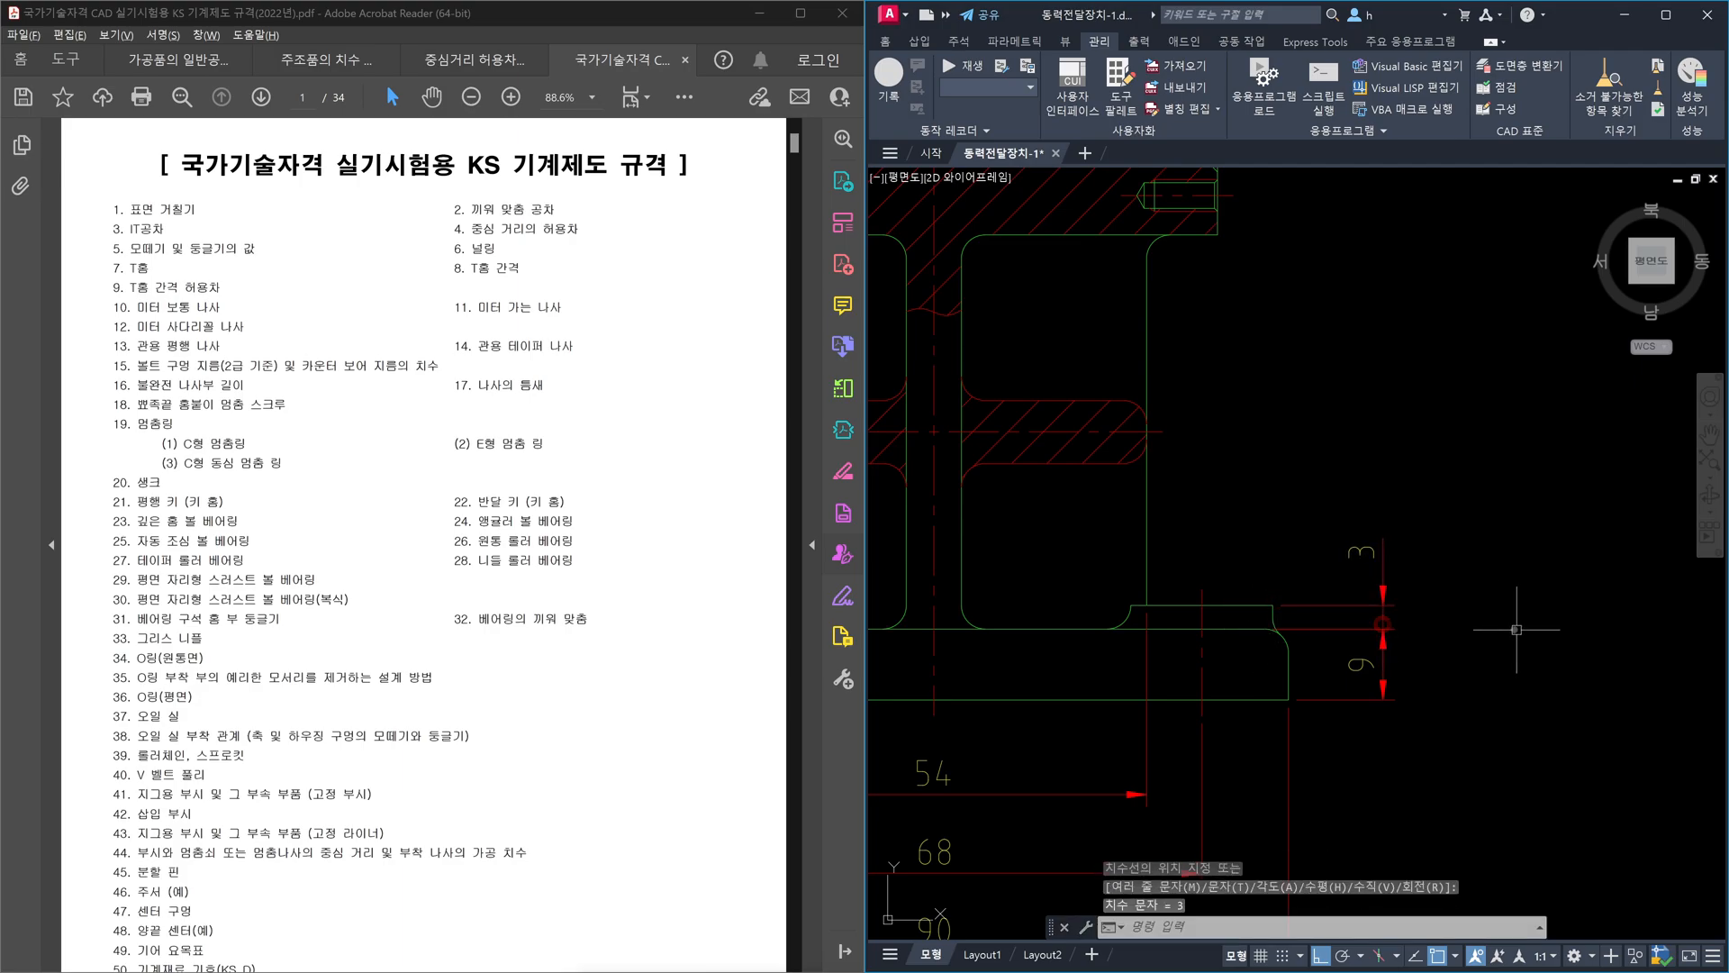
# - Add a linear dimension for the overall height from the base's bottom corner to the raised pad's top corner, level with the base thickness dimension
pyautogui.write('DLI')
pyautogui.press('Return')
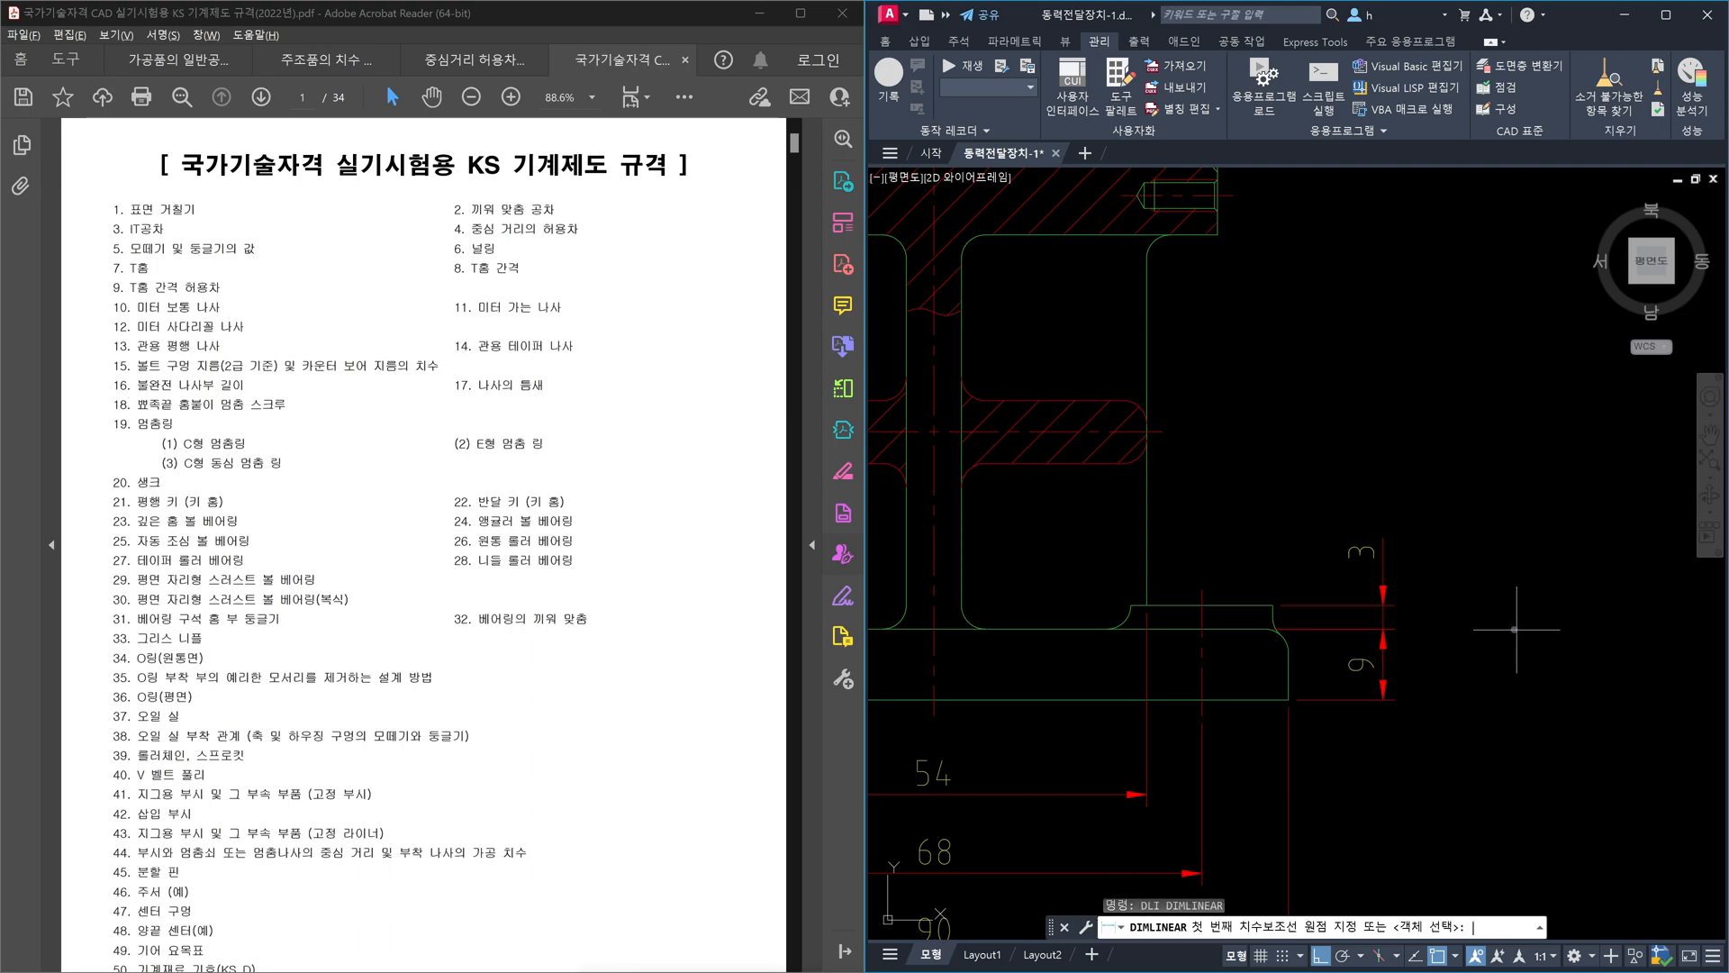
pyautogui.click(1288, 698)
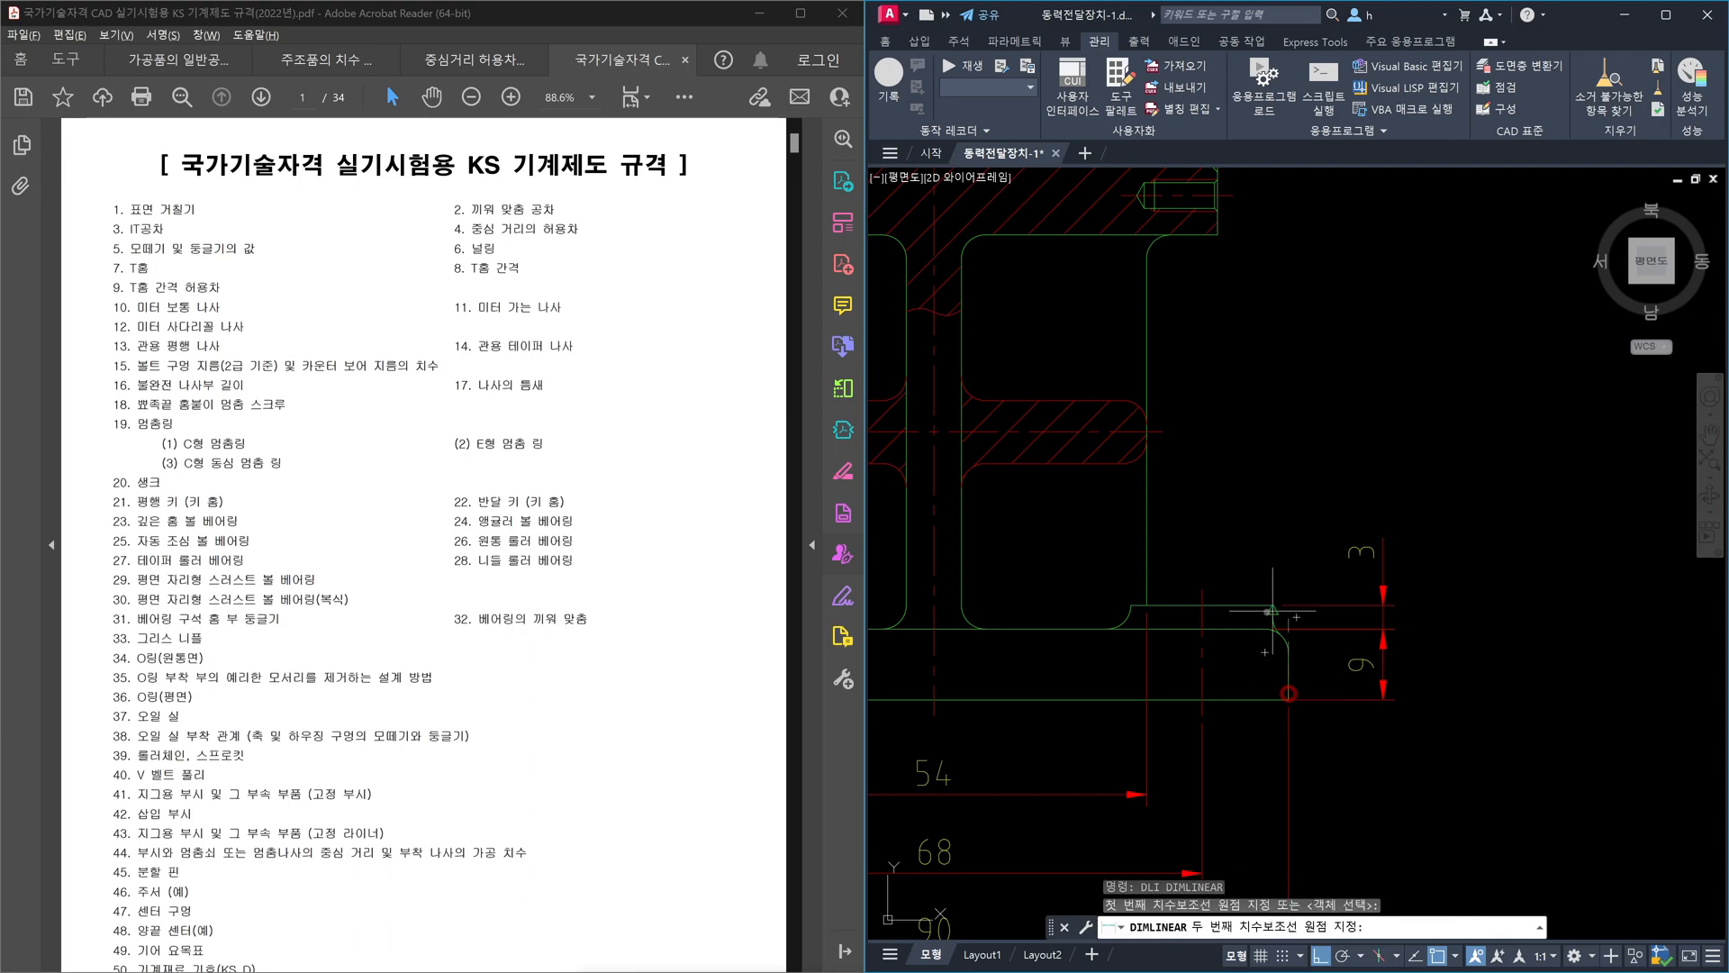
pyautogui.click(1270, 604)
pyautogui.click(1383, 649)
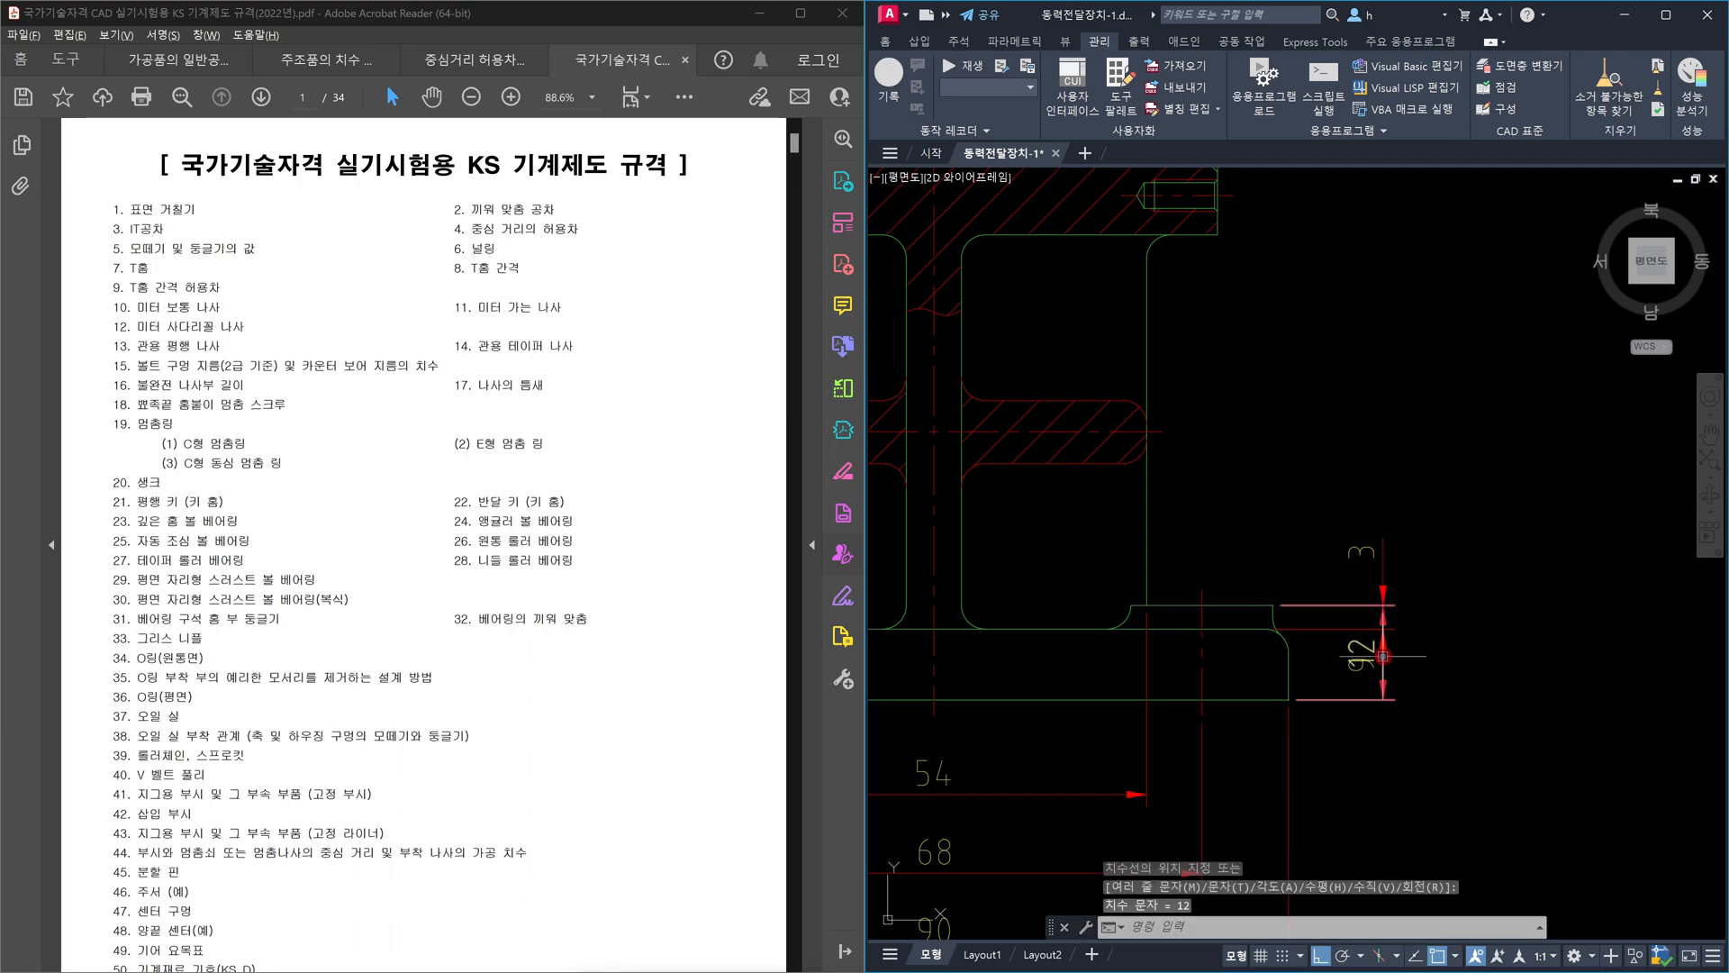
# - Stretch the overall height dimension's line horizontally outward by 10
pyautogui.click(1384, 639)
pyautogui.click(1384, 605)
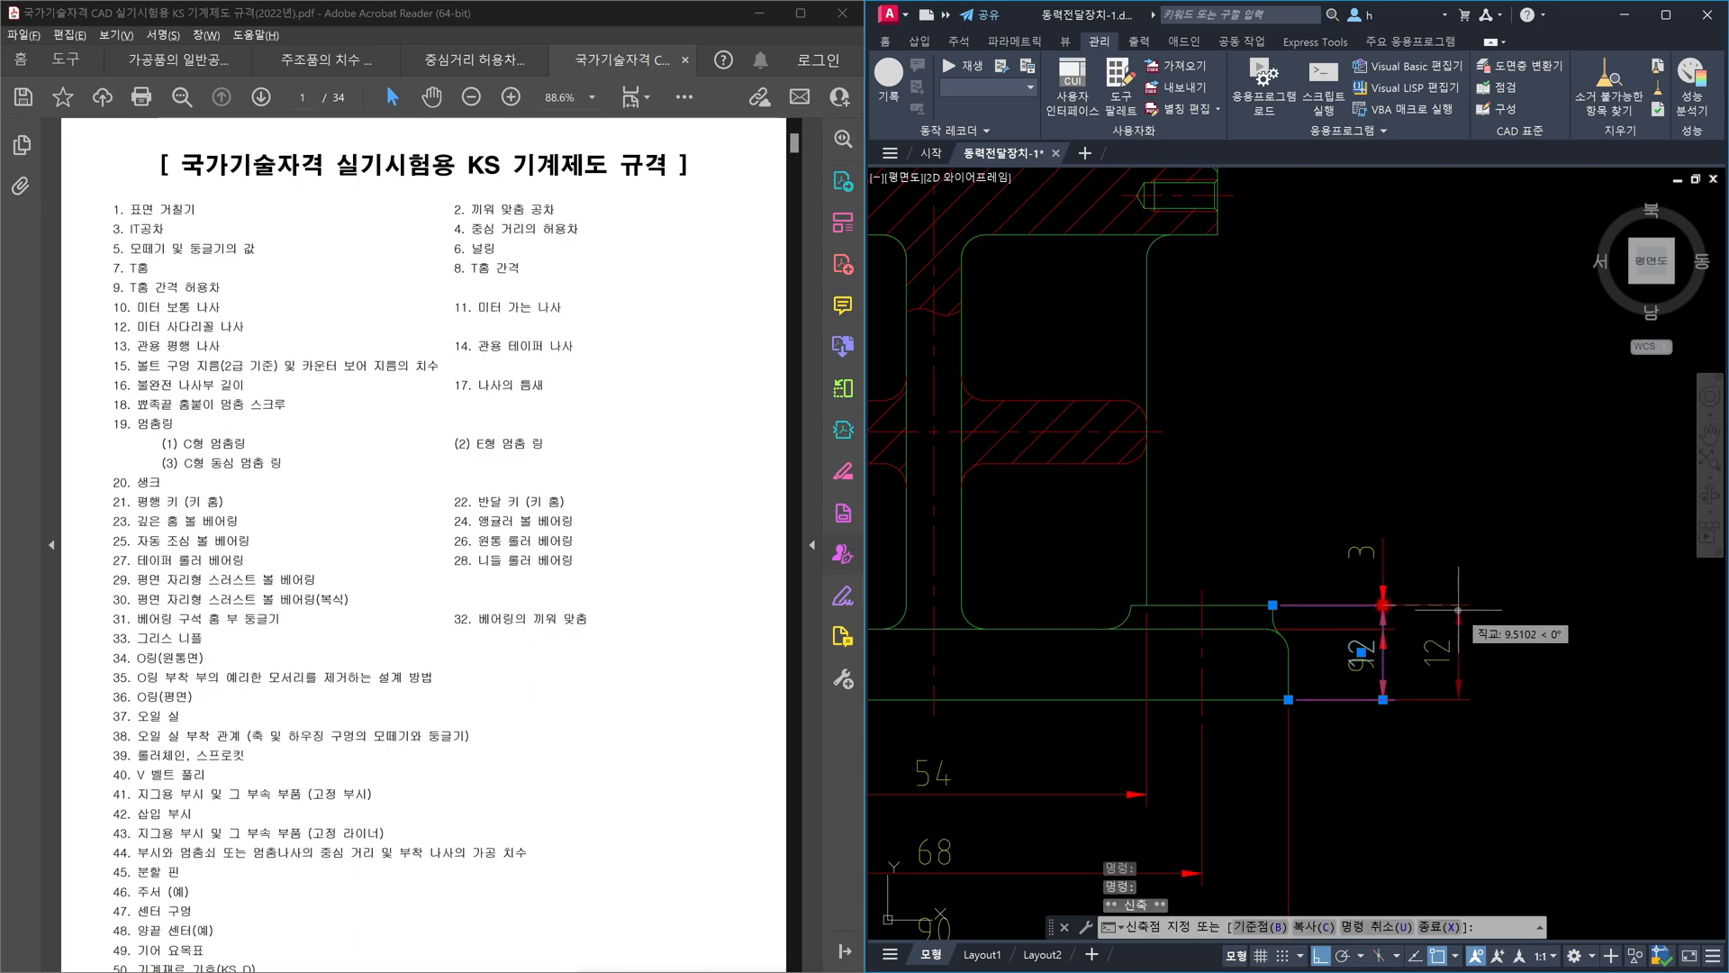
pyautogui.write('10')
pyautogui.press('Return')
pyautogui.press('Escape')
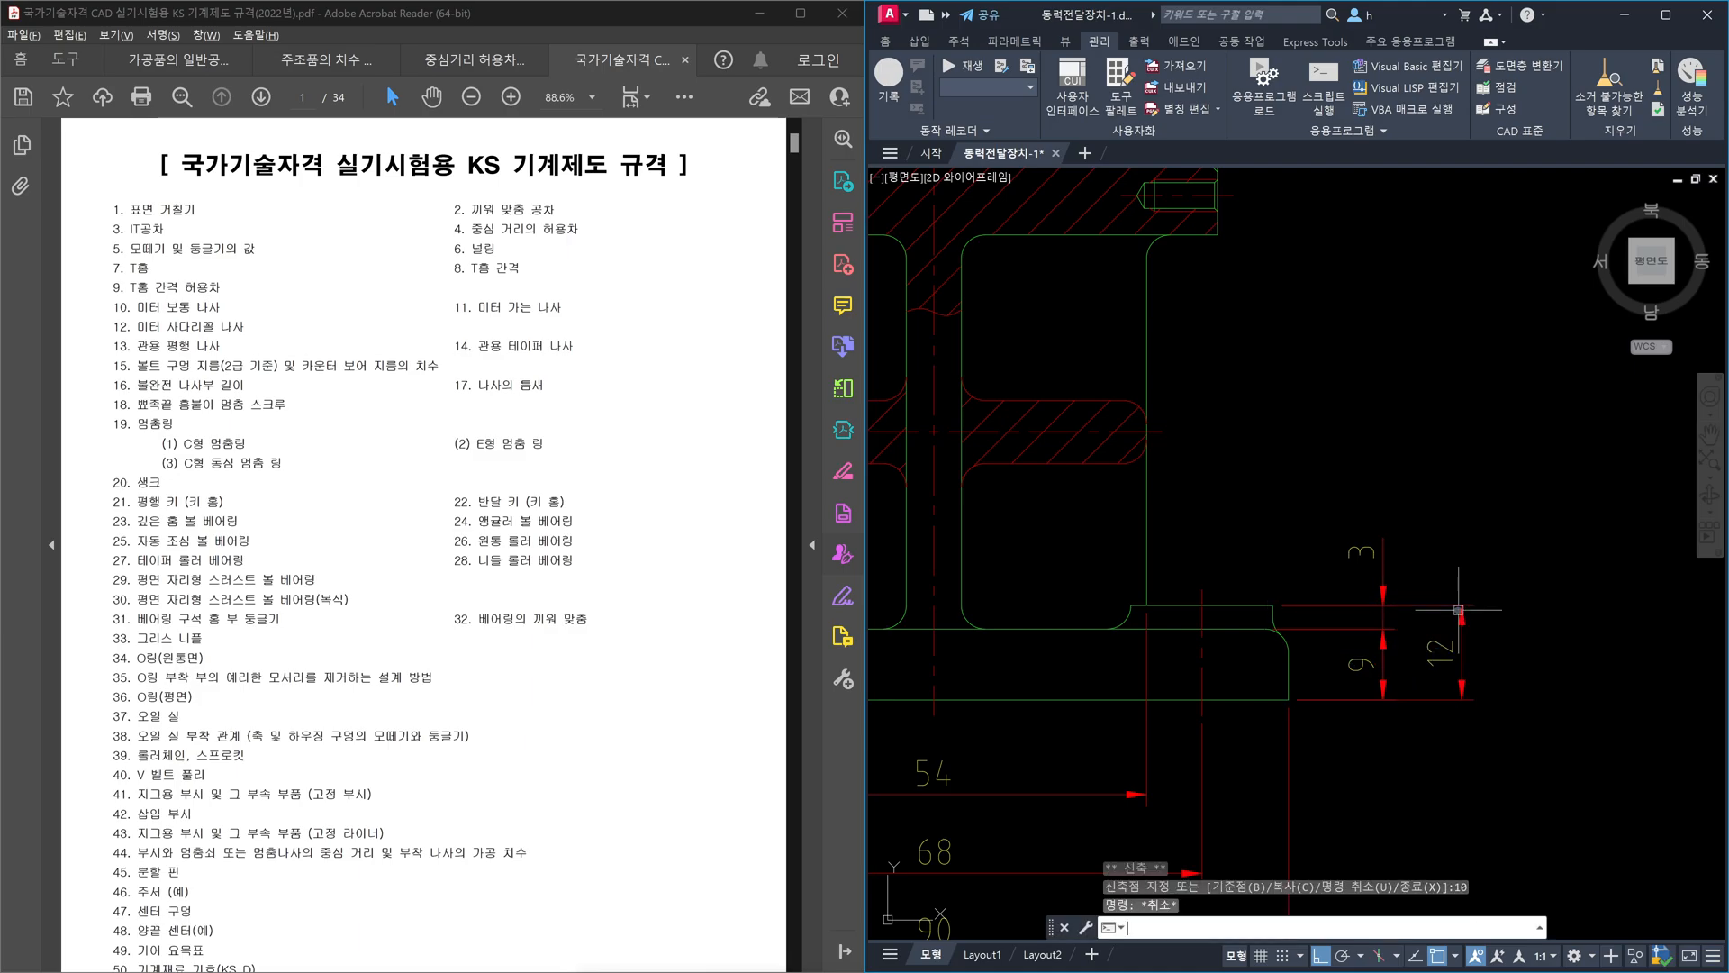
pyautogui.click(1528, 653)
pyautogui.press('Escape')
pyautogui.click(1396, 579)
pyautogui.press('Escape')
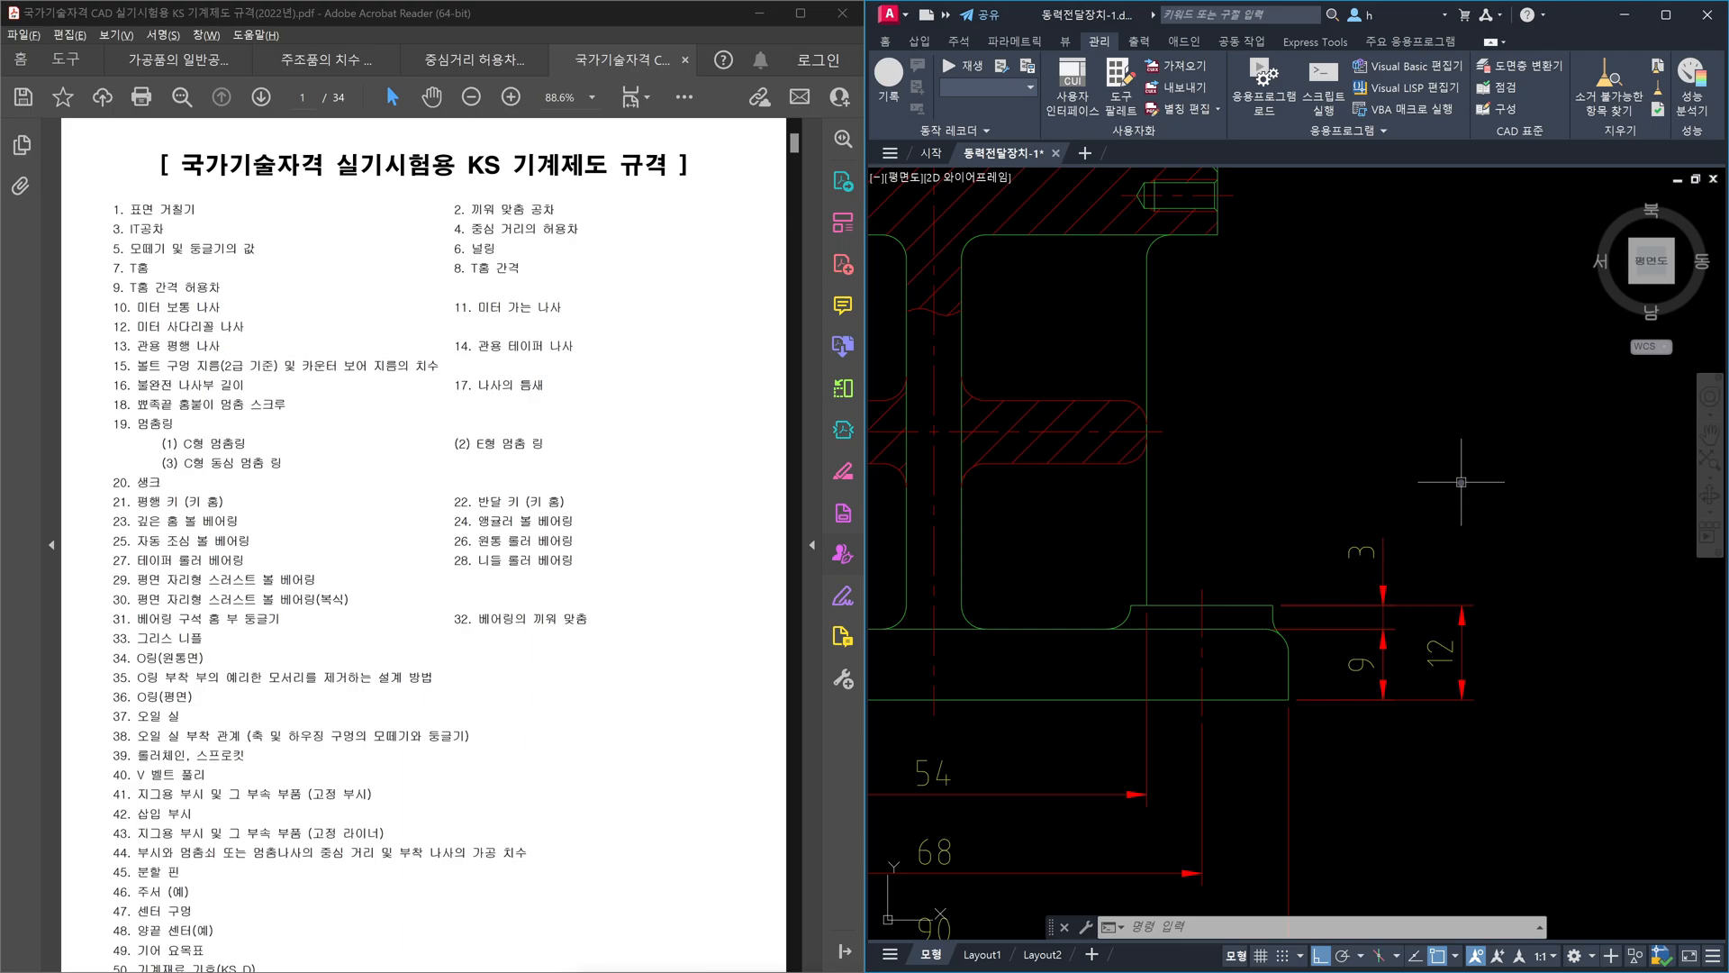
pyautogui.click(1457, 618)
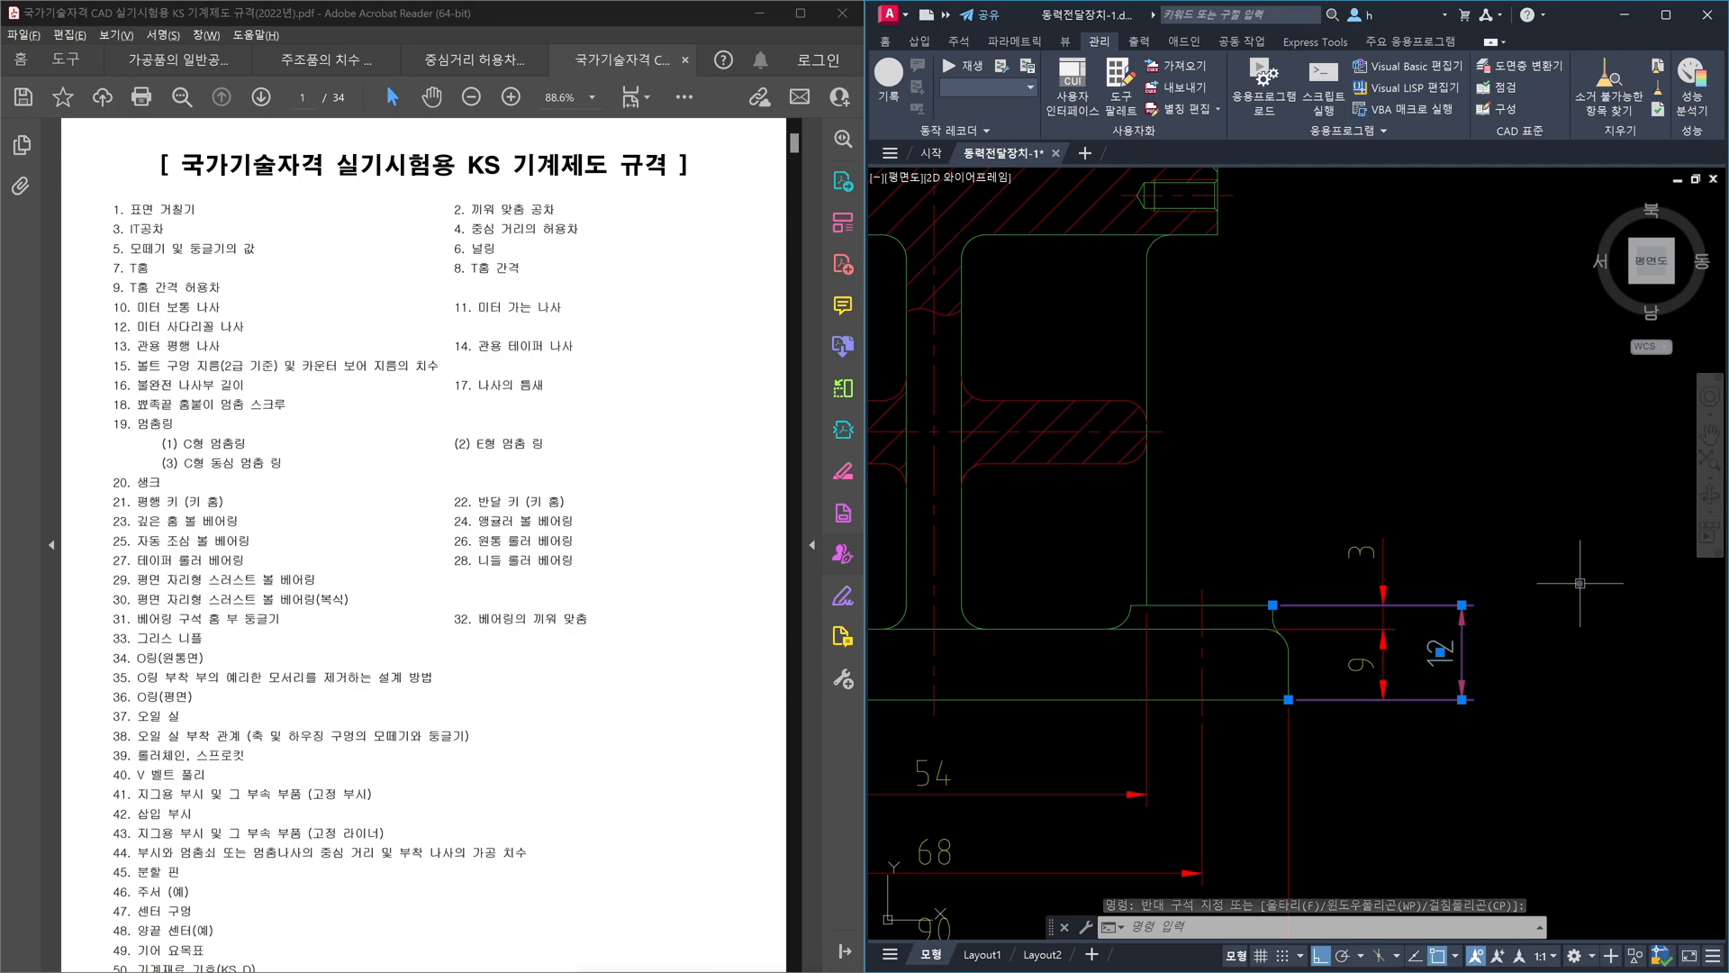
pyautogui.press('Escape')
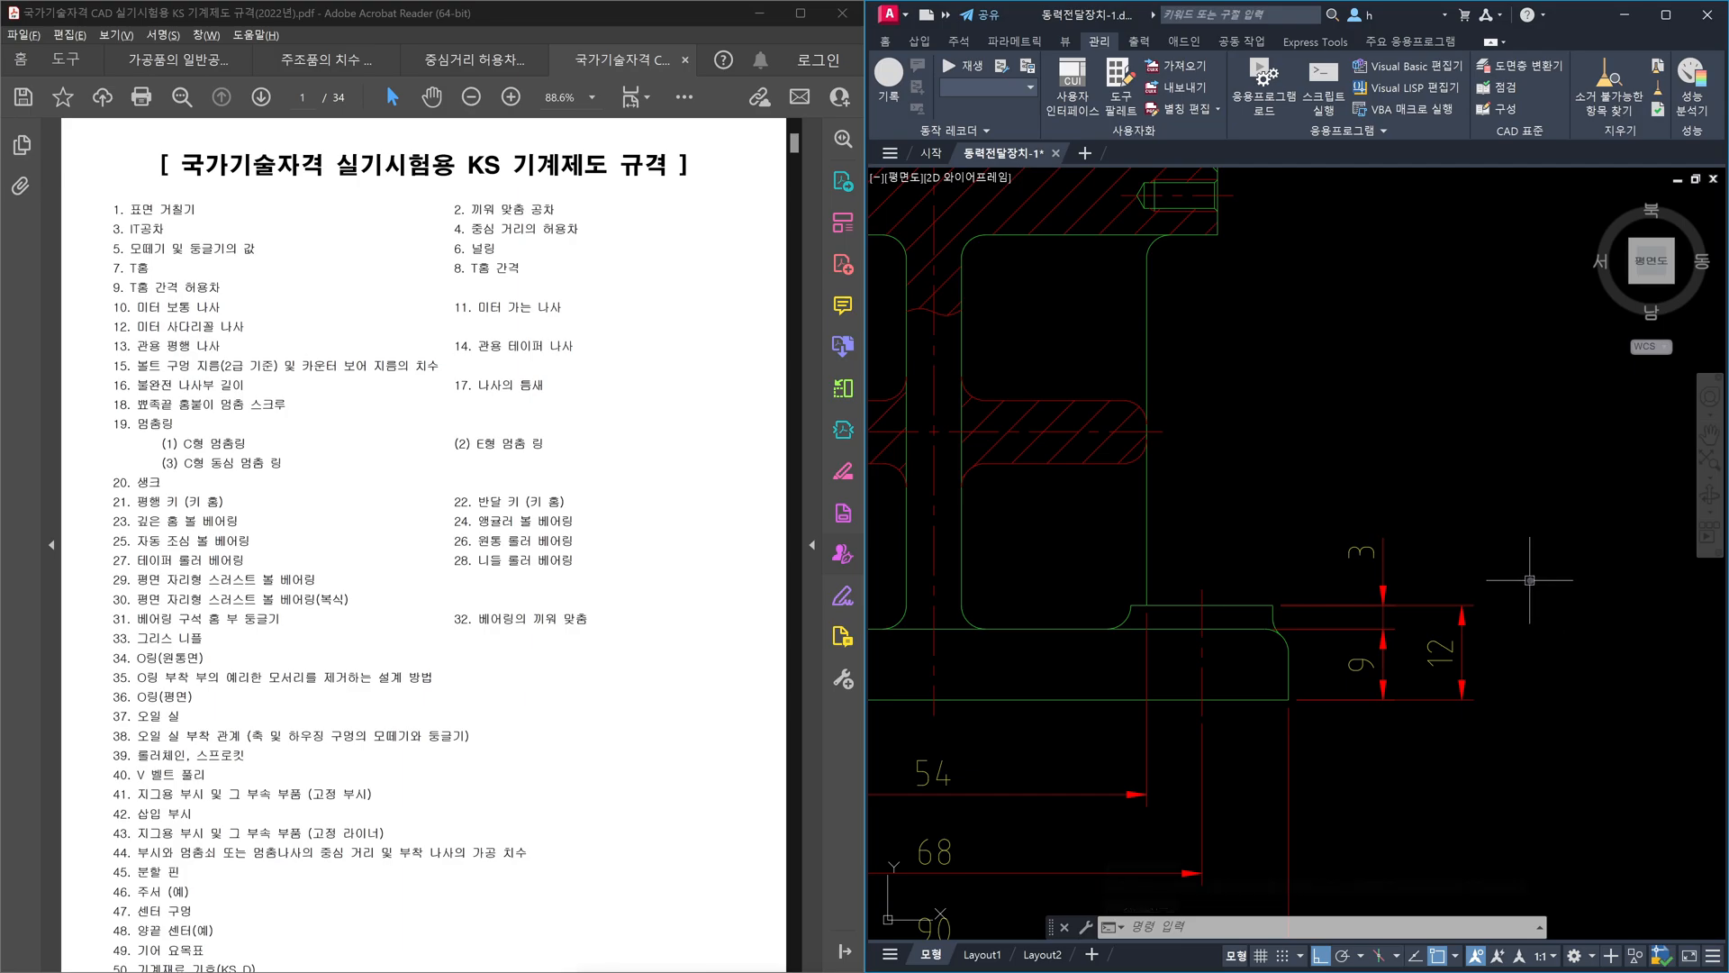
pyautogui.click(1455, 573)
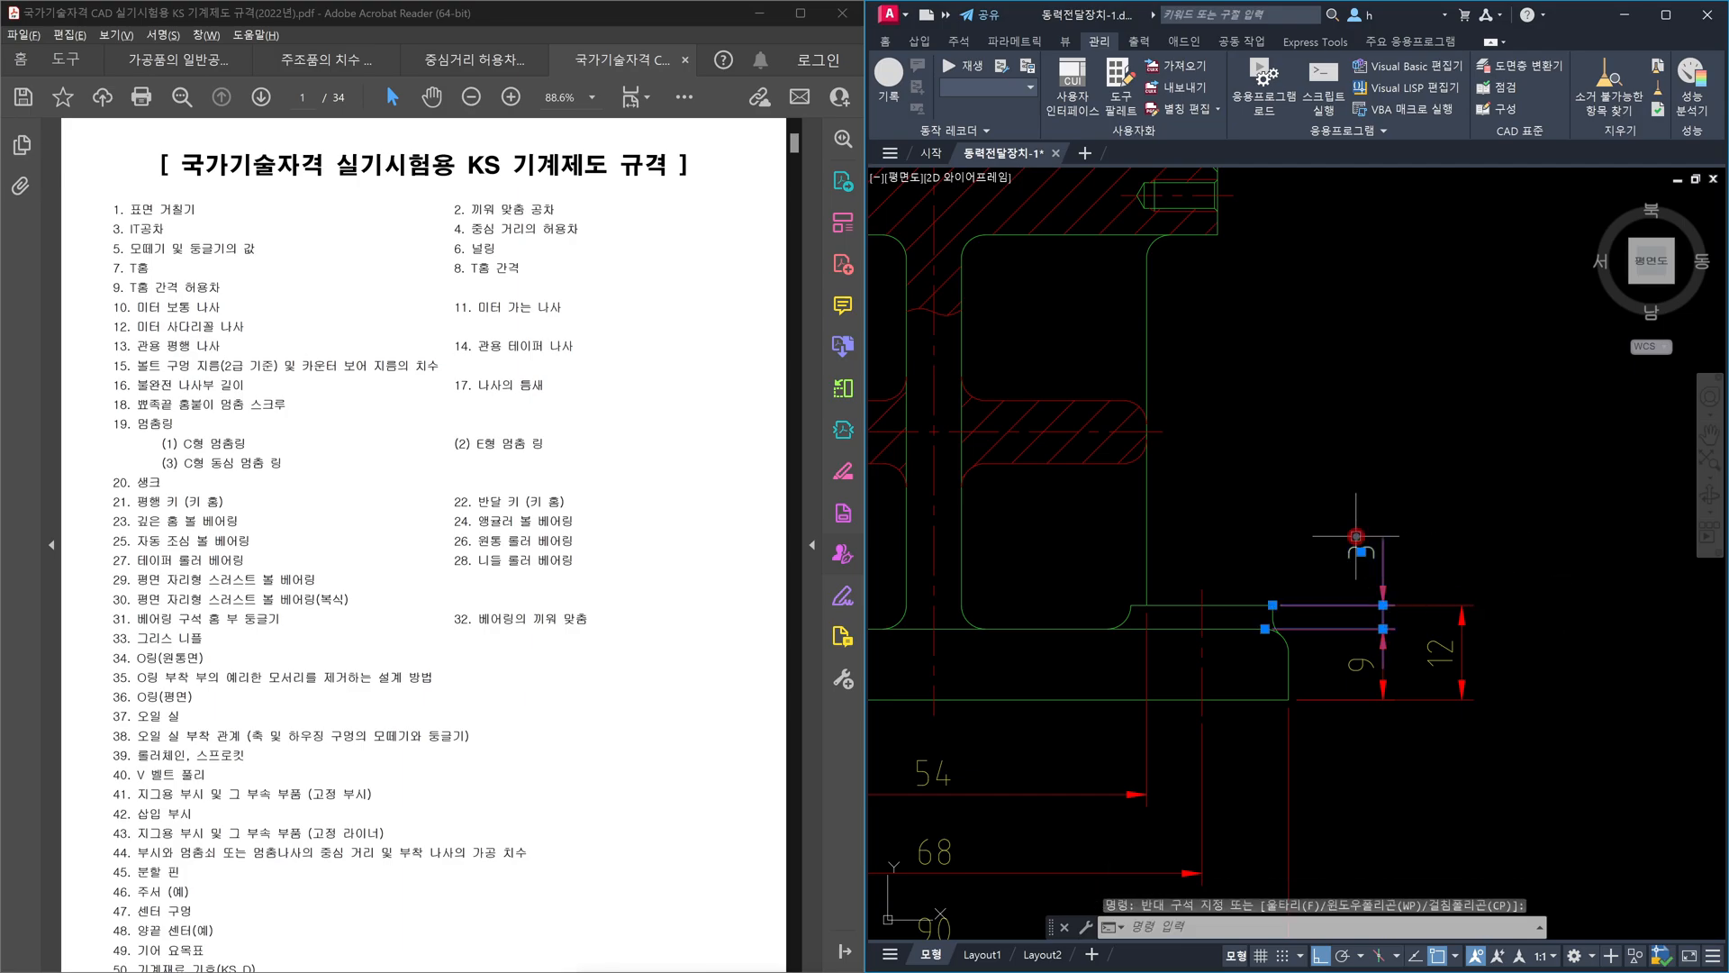
pyautogui.press('Escape')
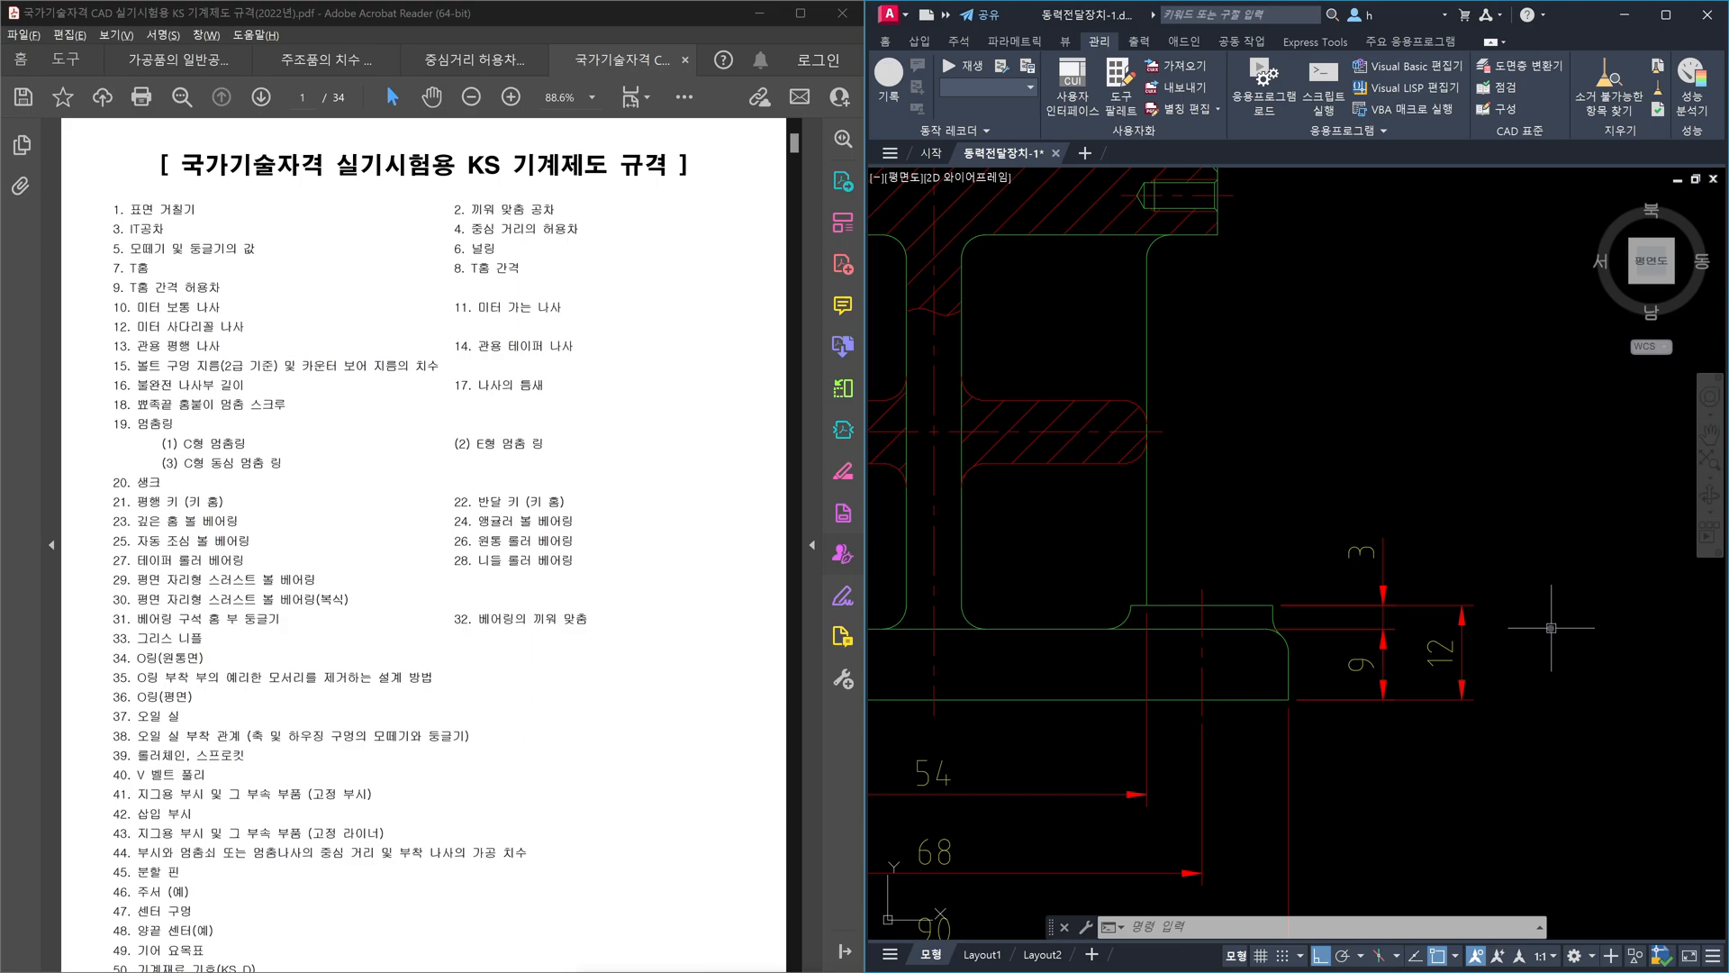
pyautogui.press('Escape')
pyautogui.press('Escape')
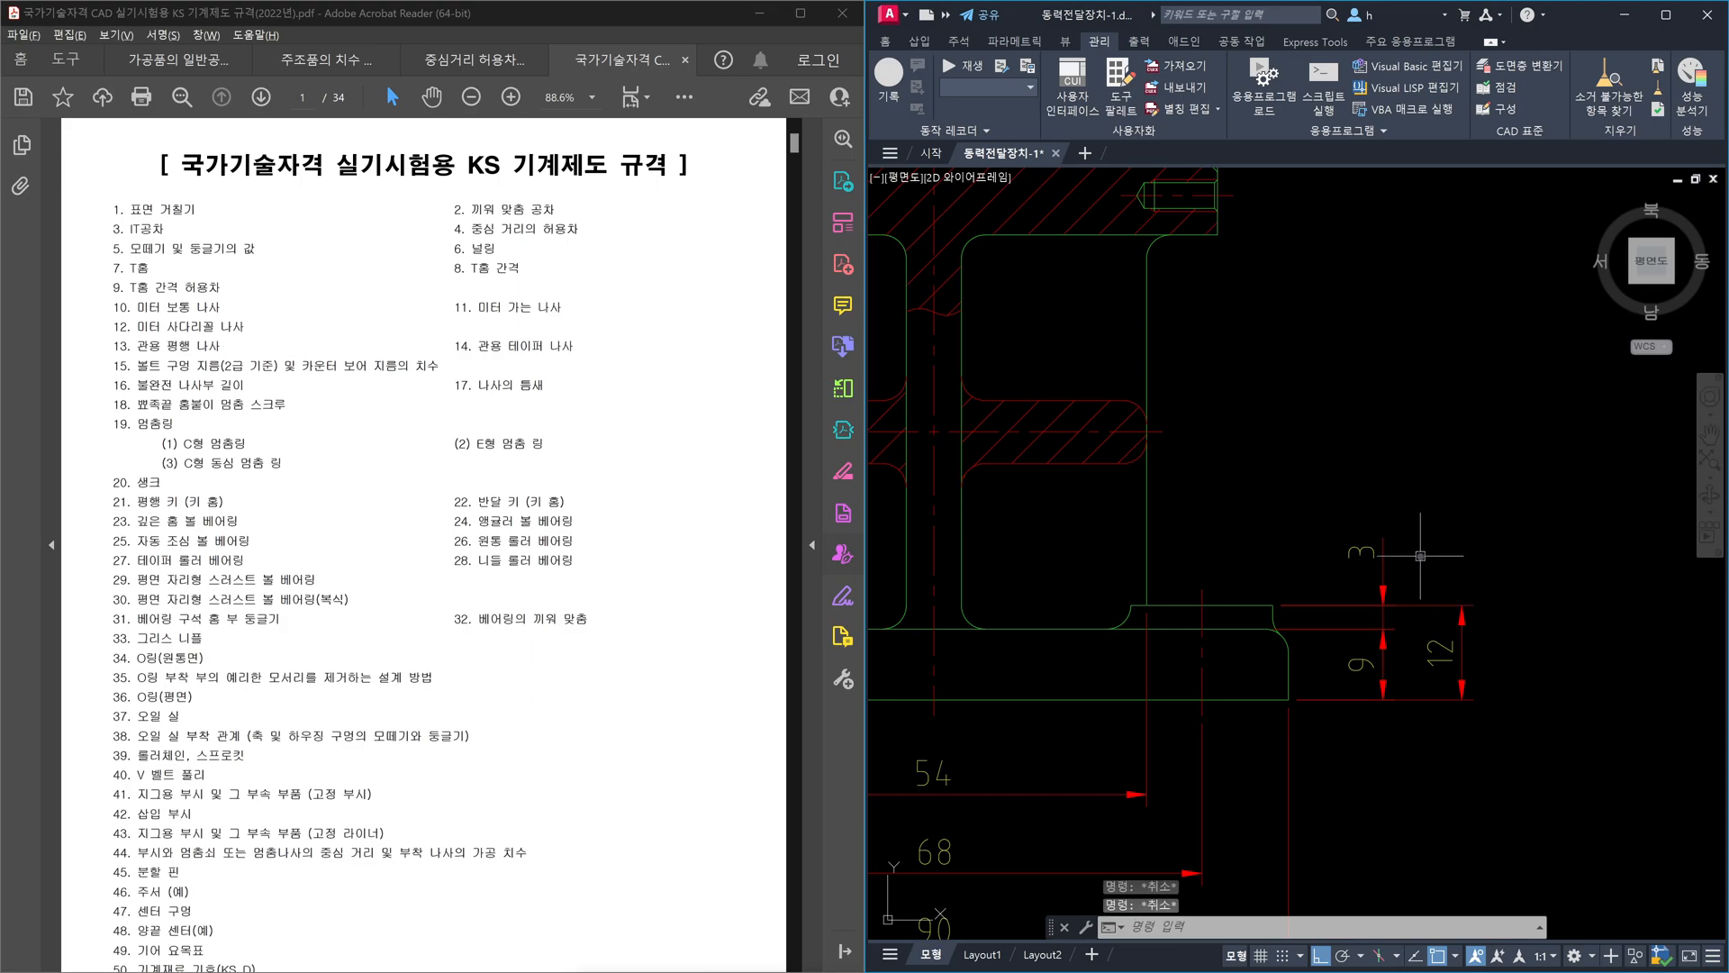
pyautogui.click(1411, 565)
pyautogui.click(1329, 532)
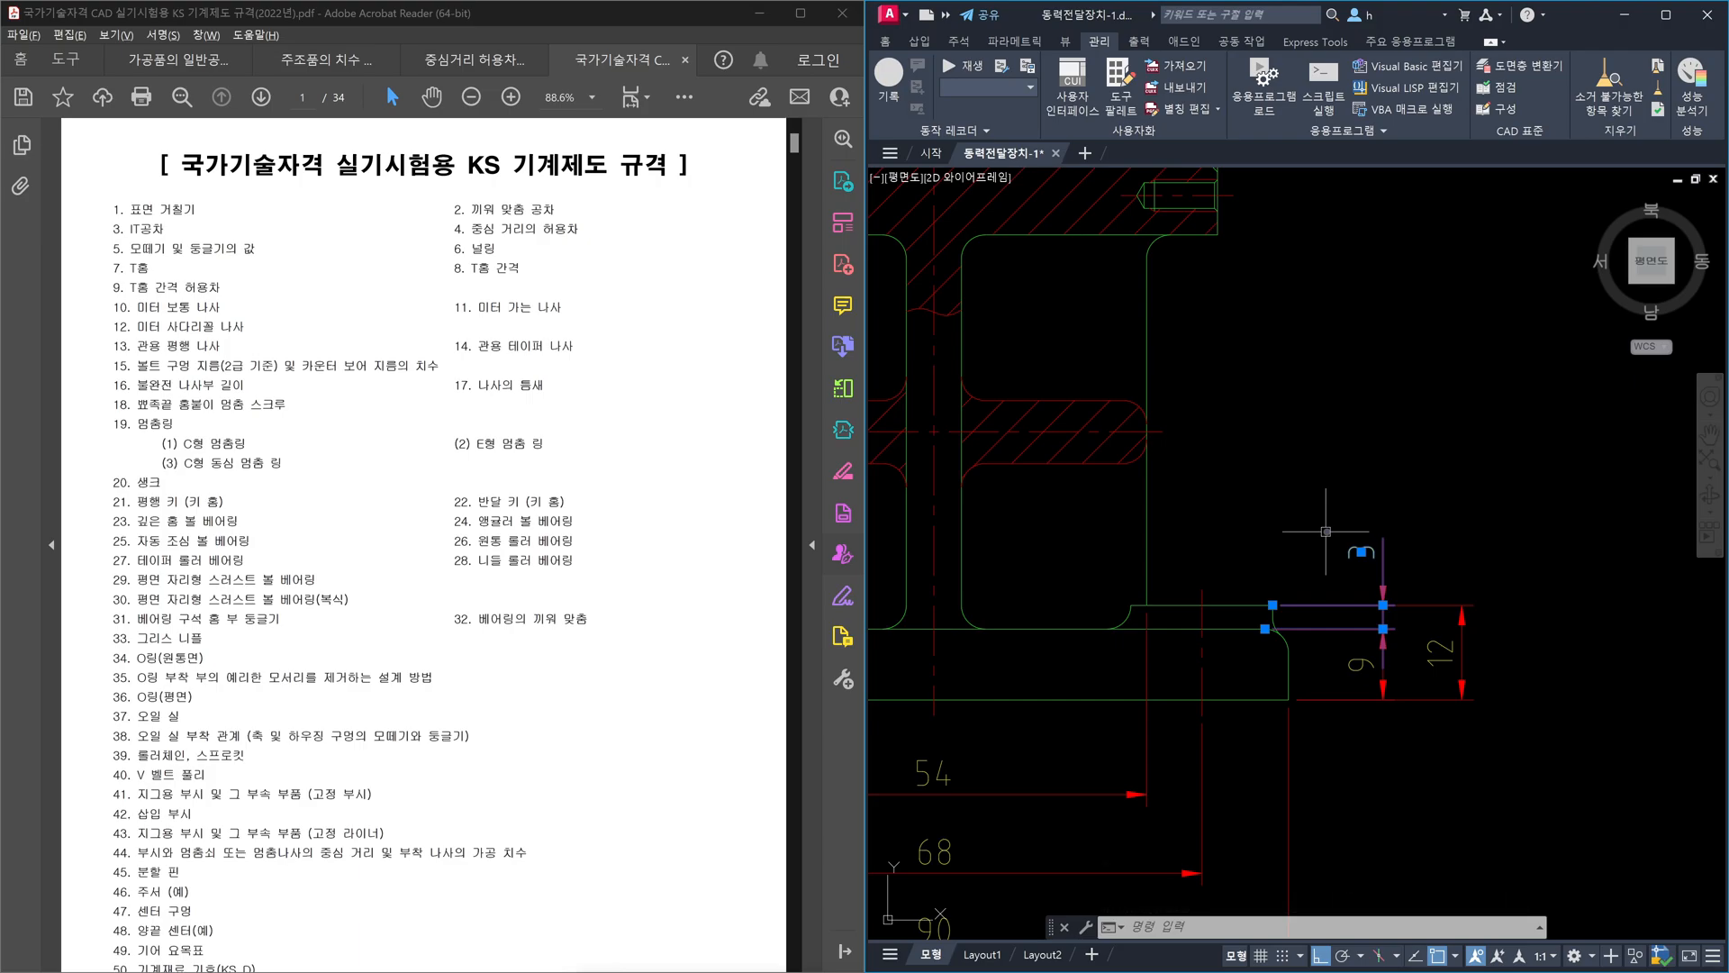
pyautogui.press('Escape')
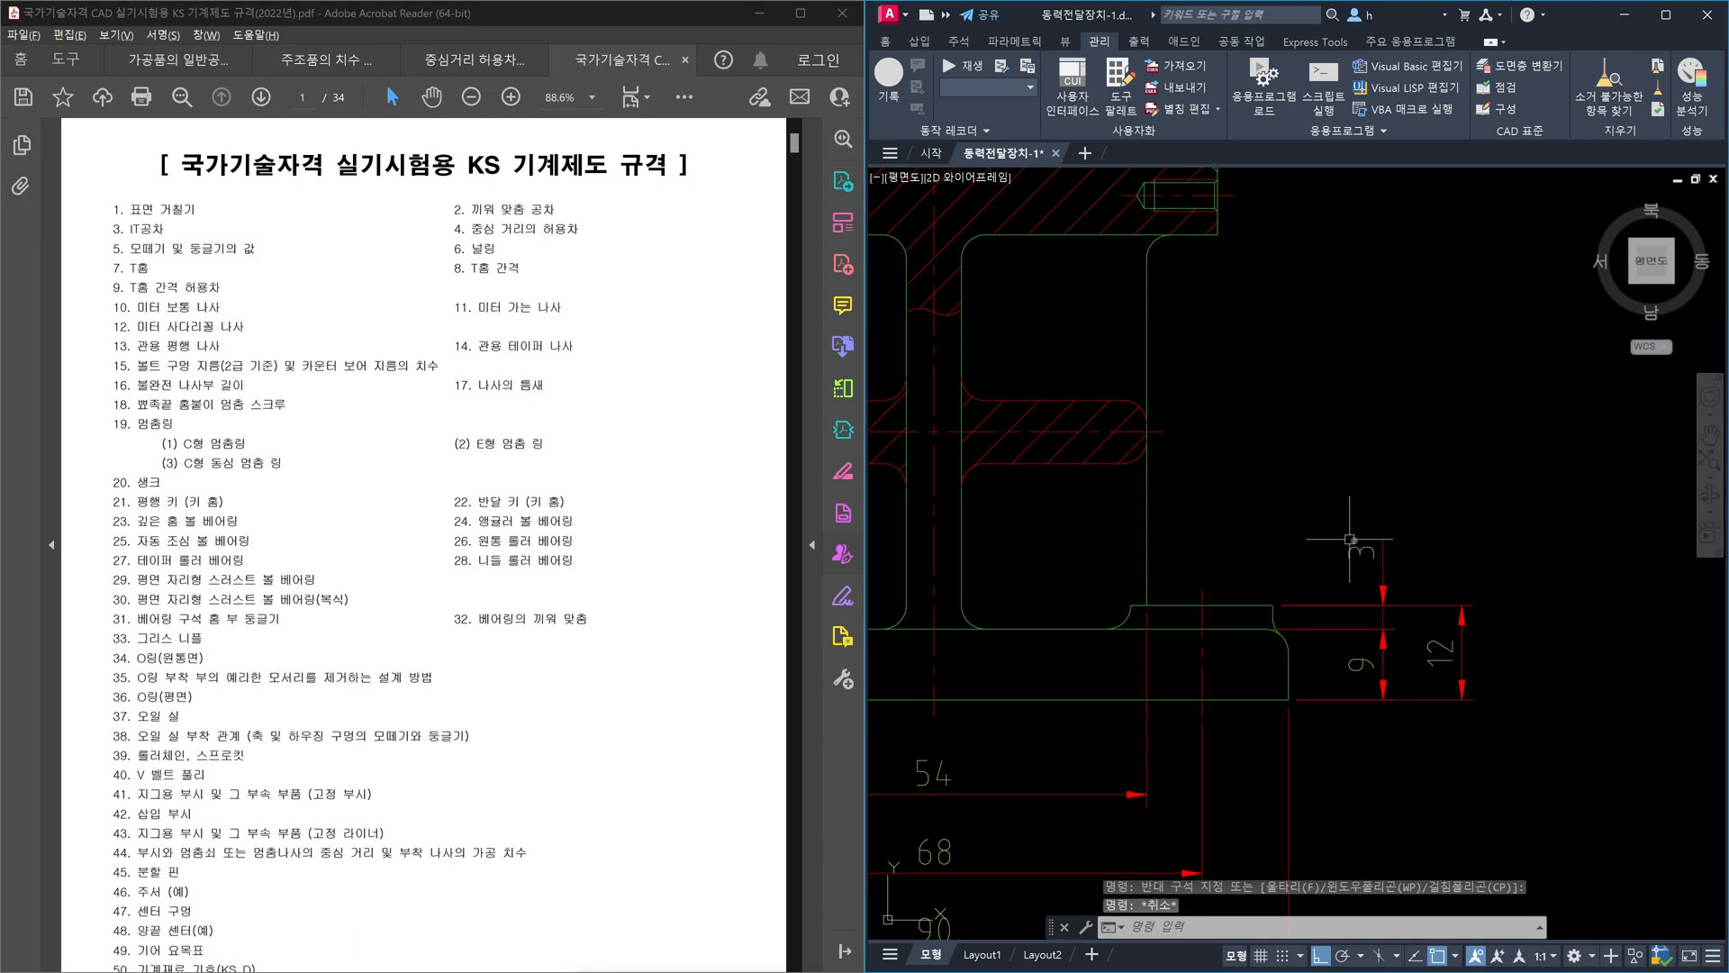
pyautogui.click(1435, 573)
pyautogui.click(1309, 485)
pyautogui.press('Escape')
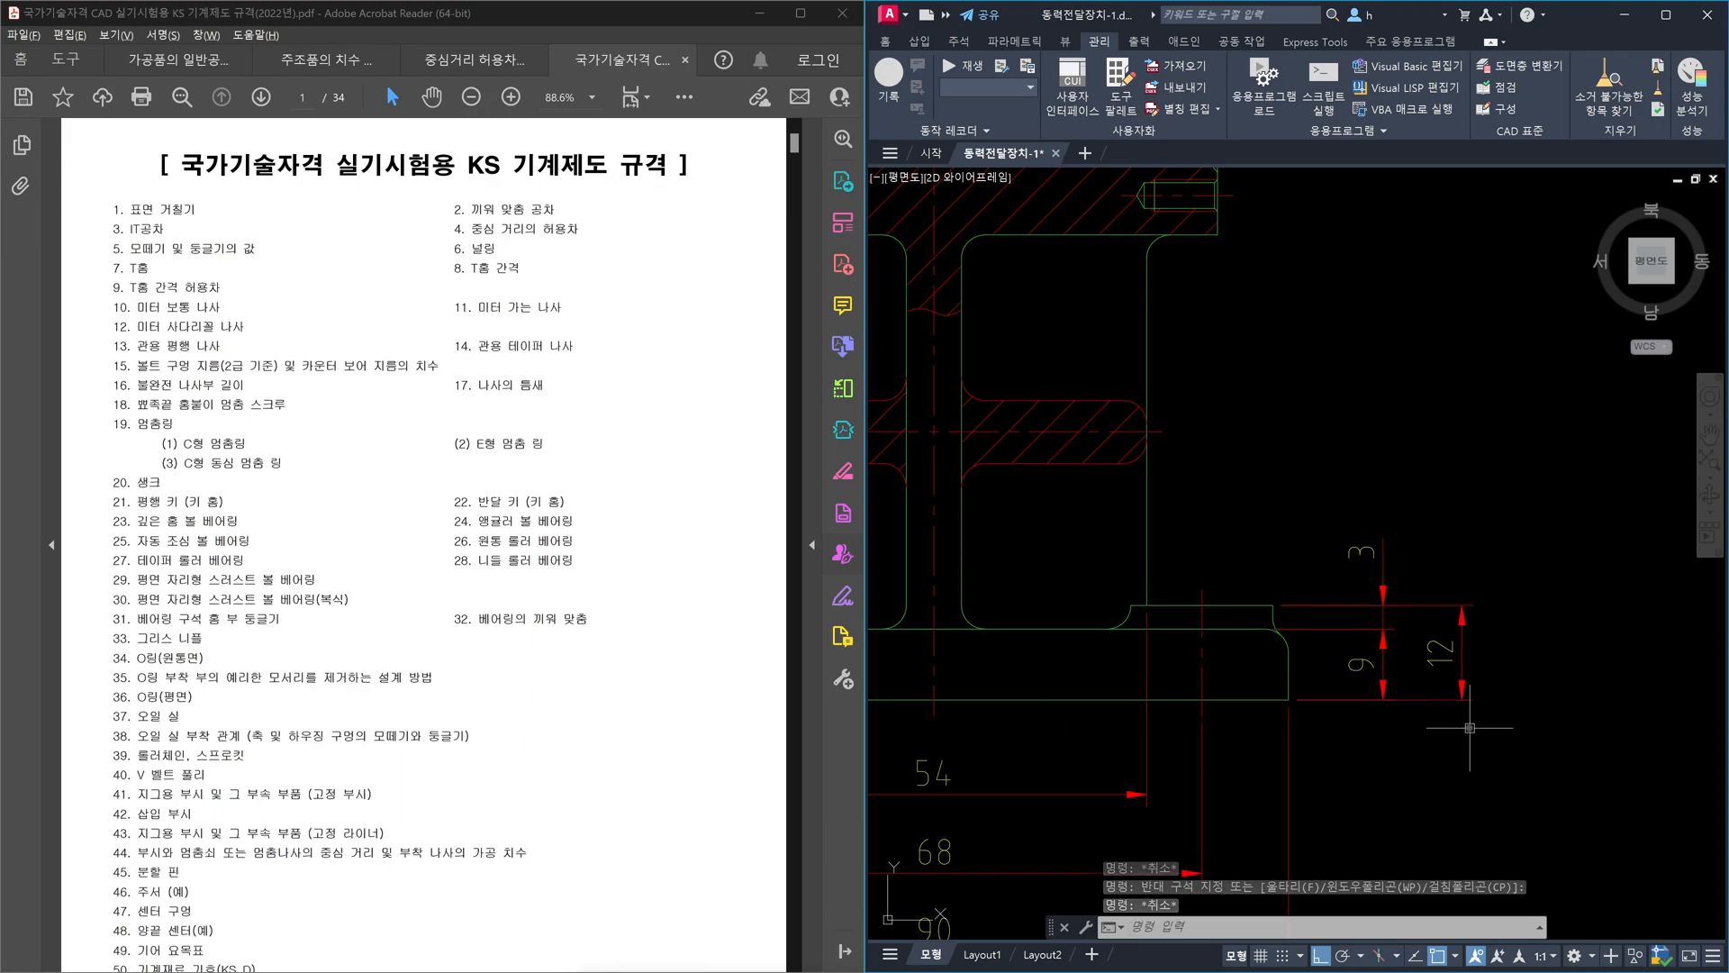
pyautogui.click(1479, 679)
pyautogui.click(1443, 645)
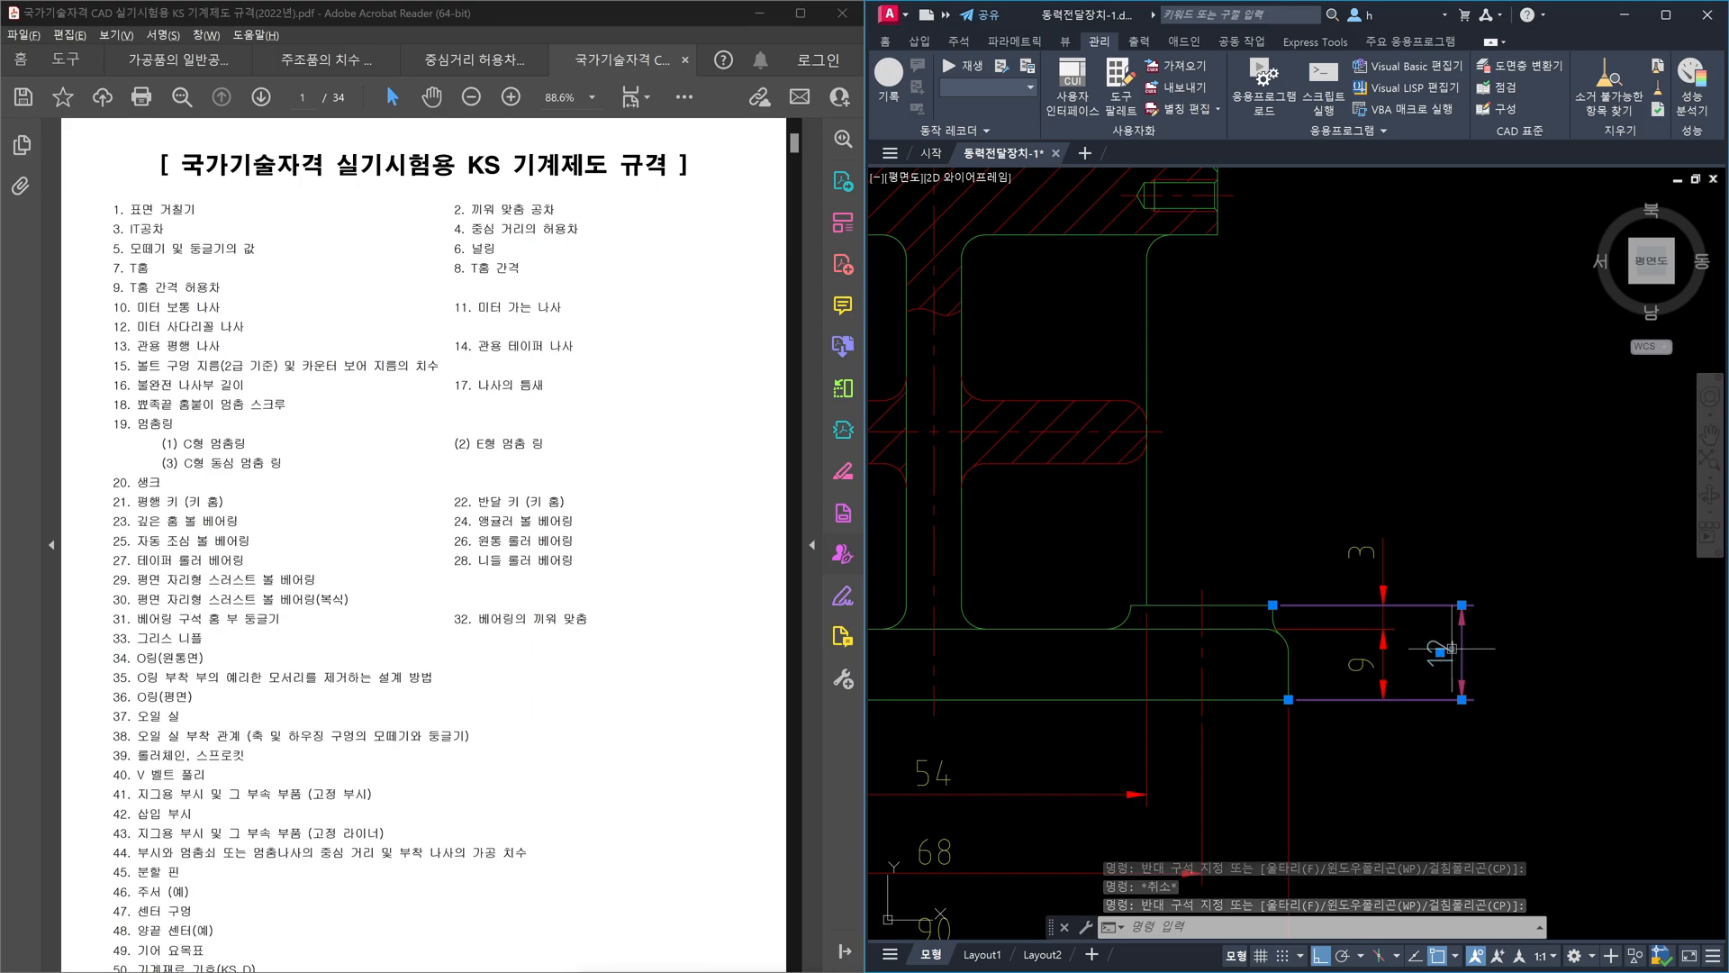
pyautogui.press('Escape')
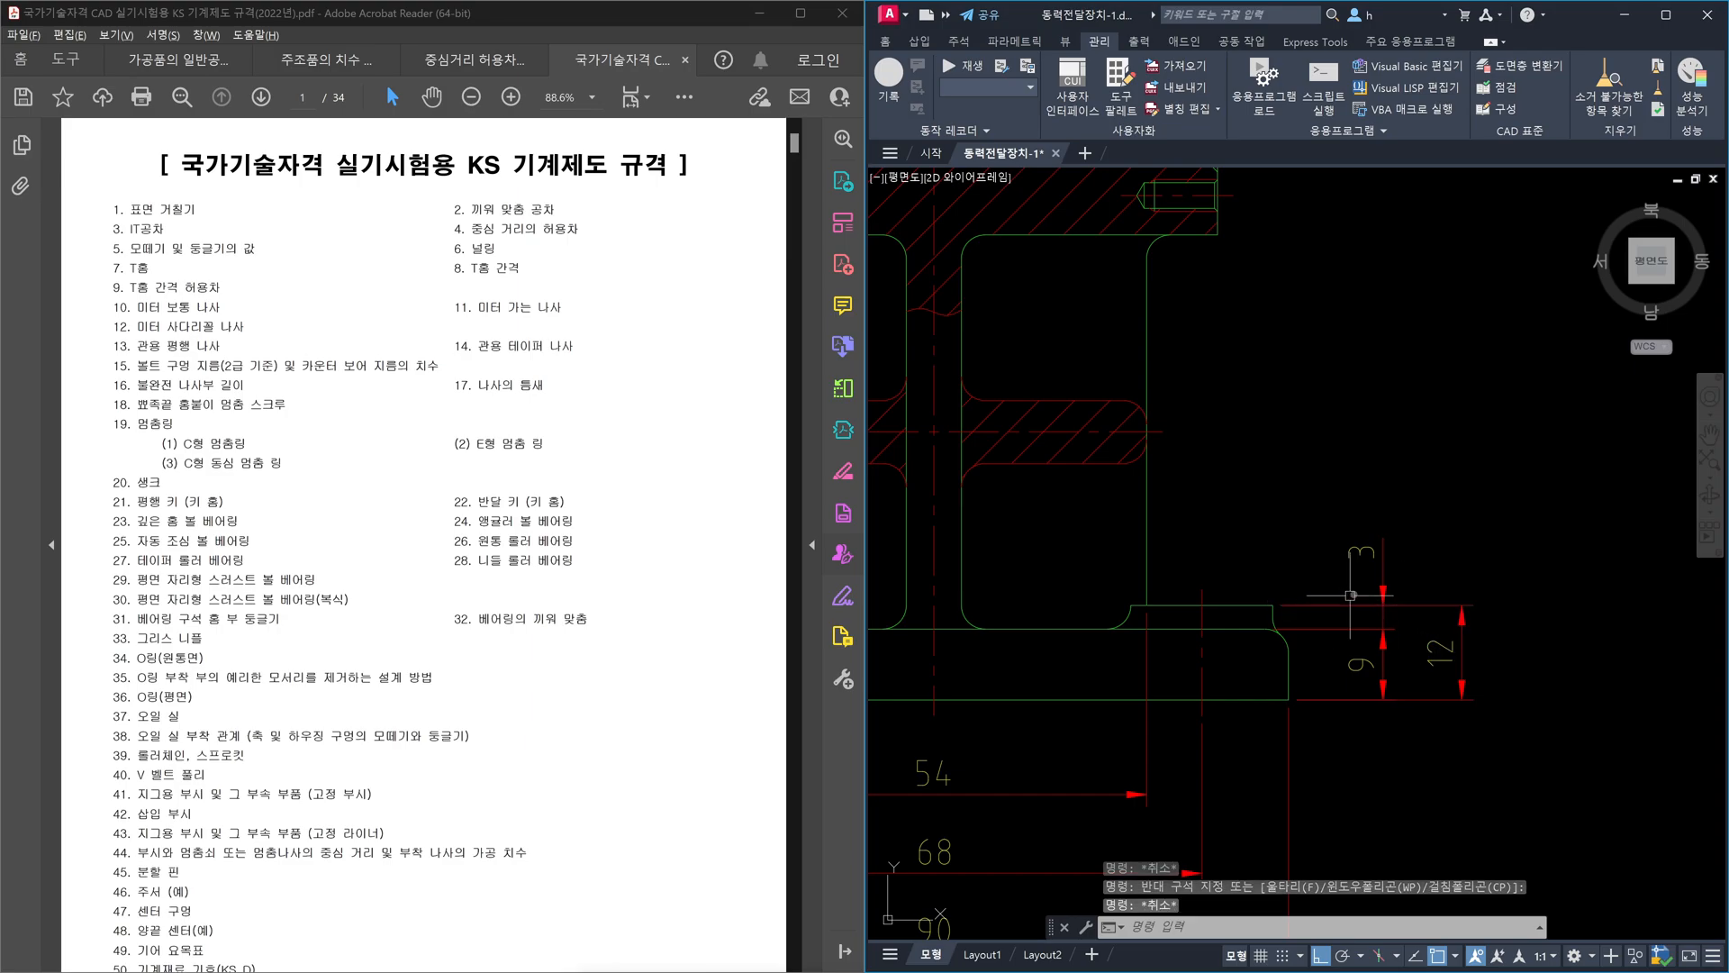
pyautogui.click(1410, 573)
pyautogui.click(1325, 531)
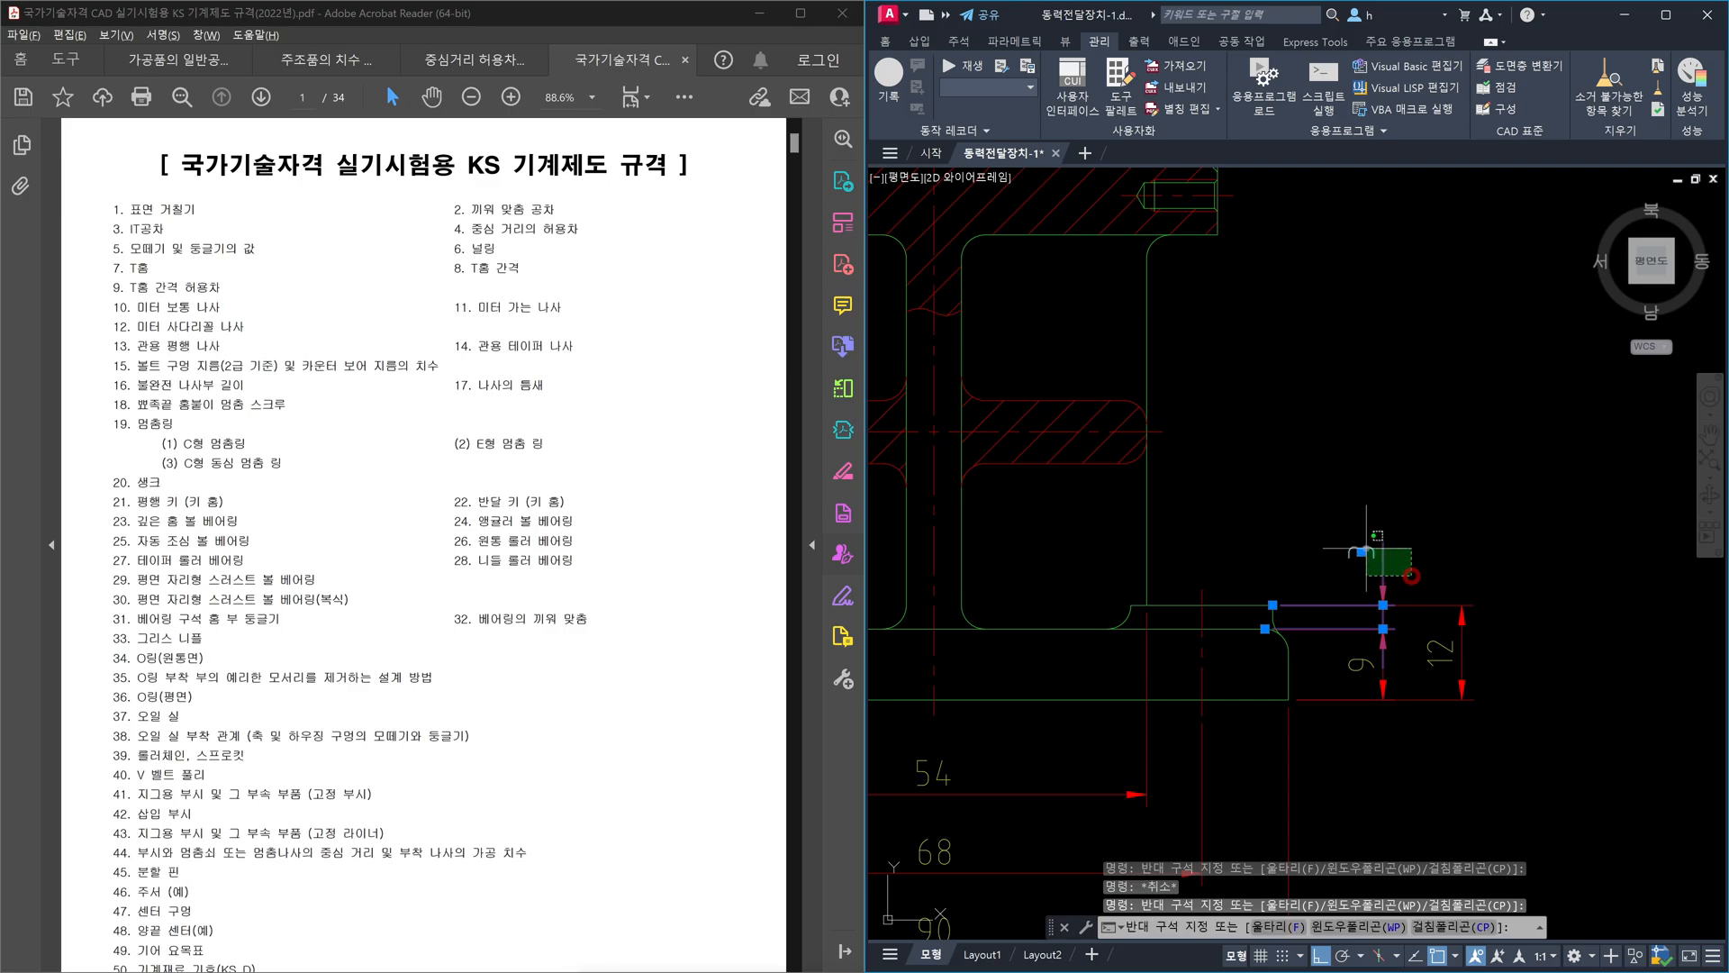
pyautogui.press('Escape')
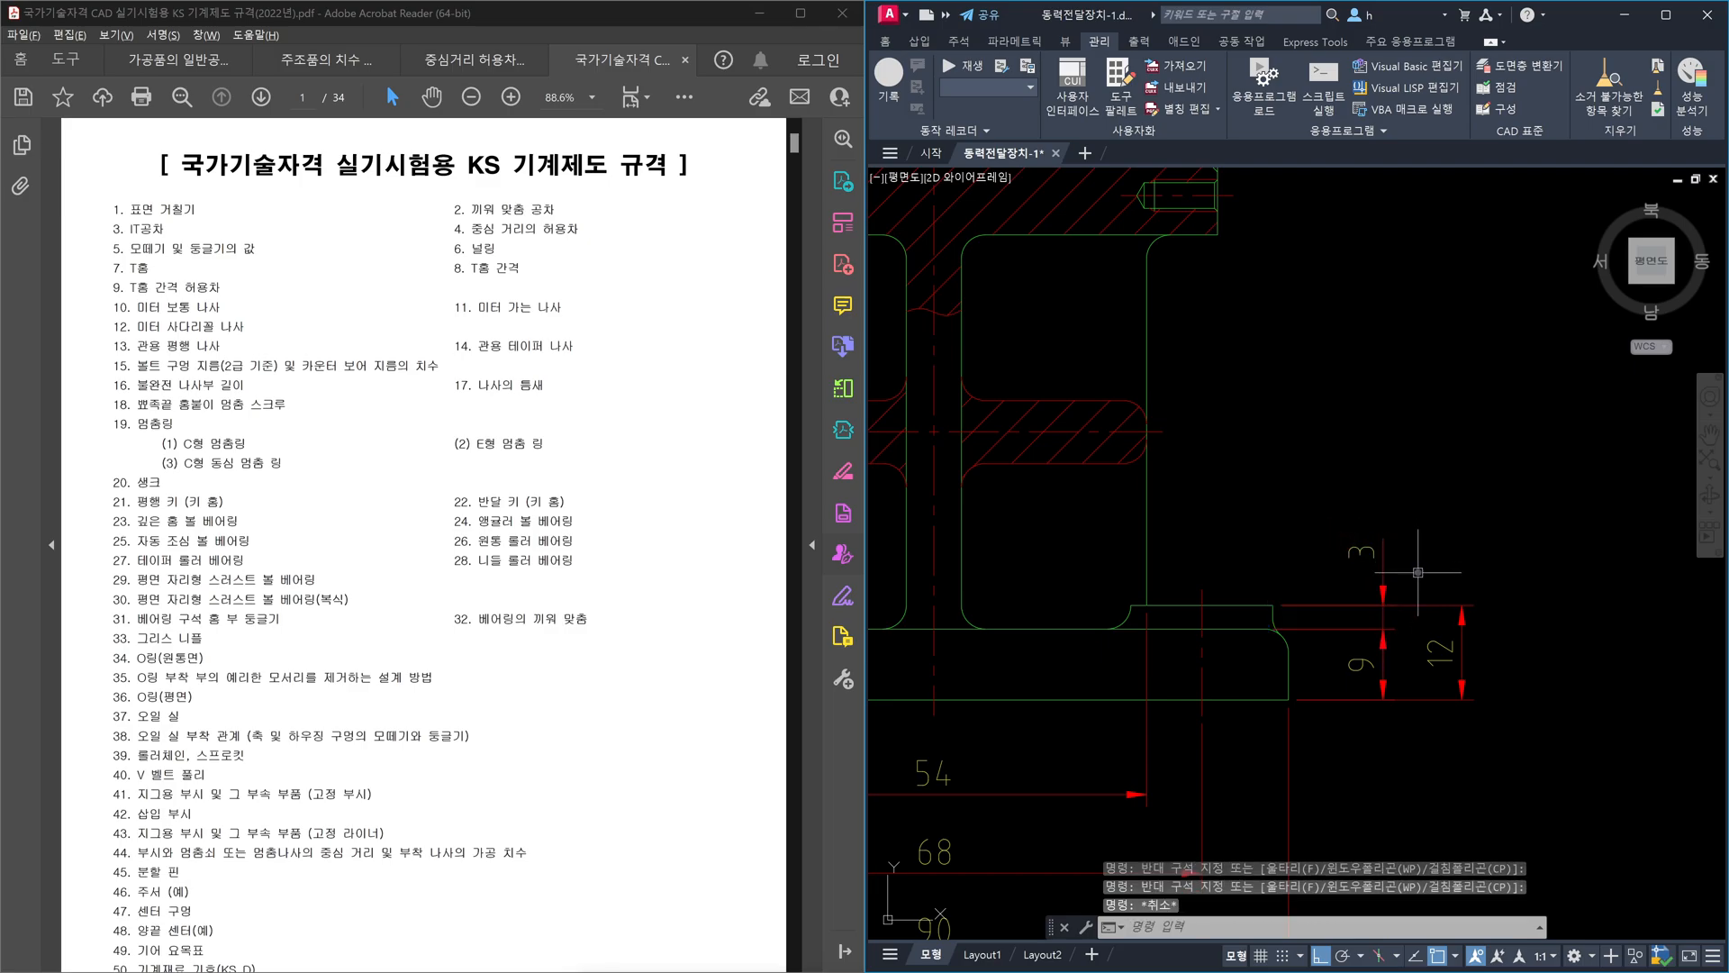
pyautogui.click(1416, 576)
pyautogui.click(1321, 540)
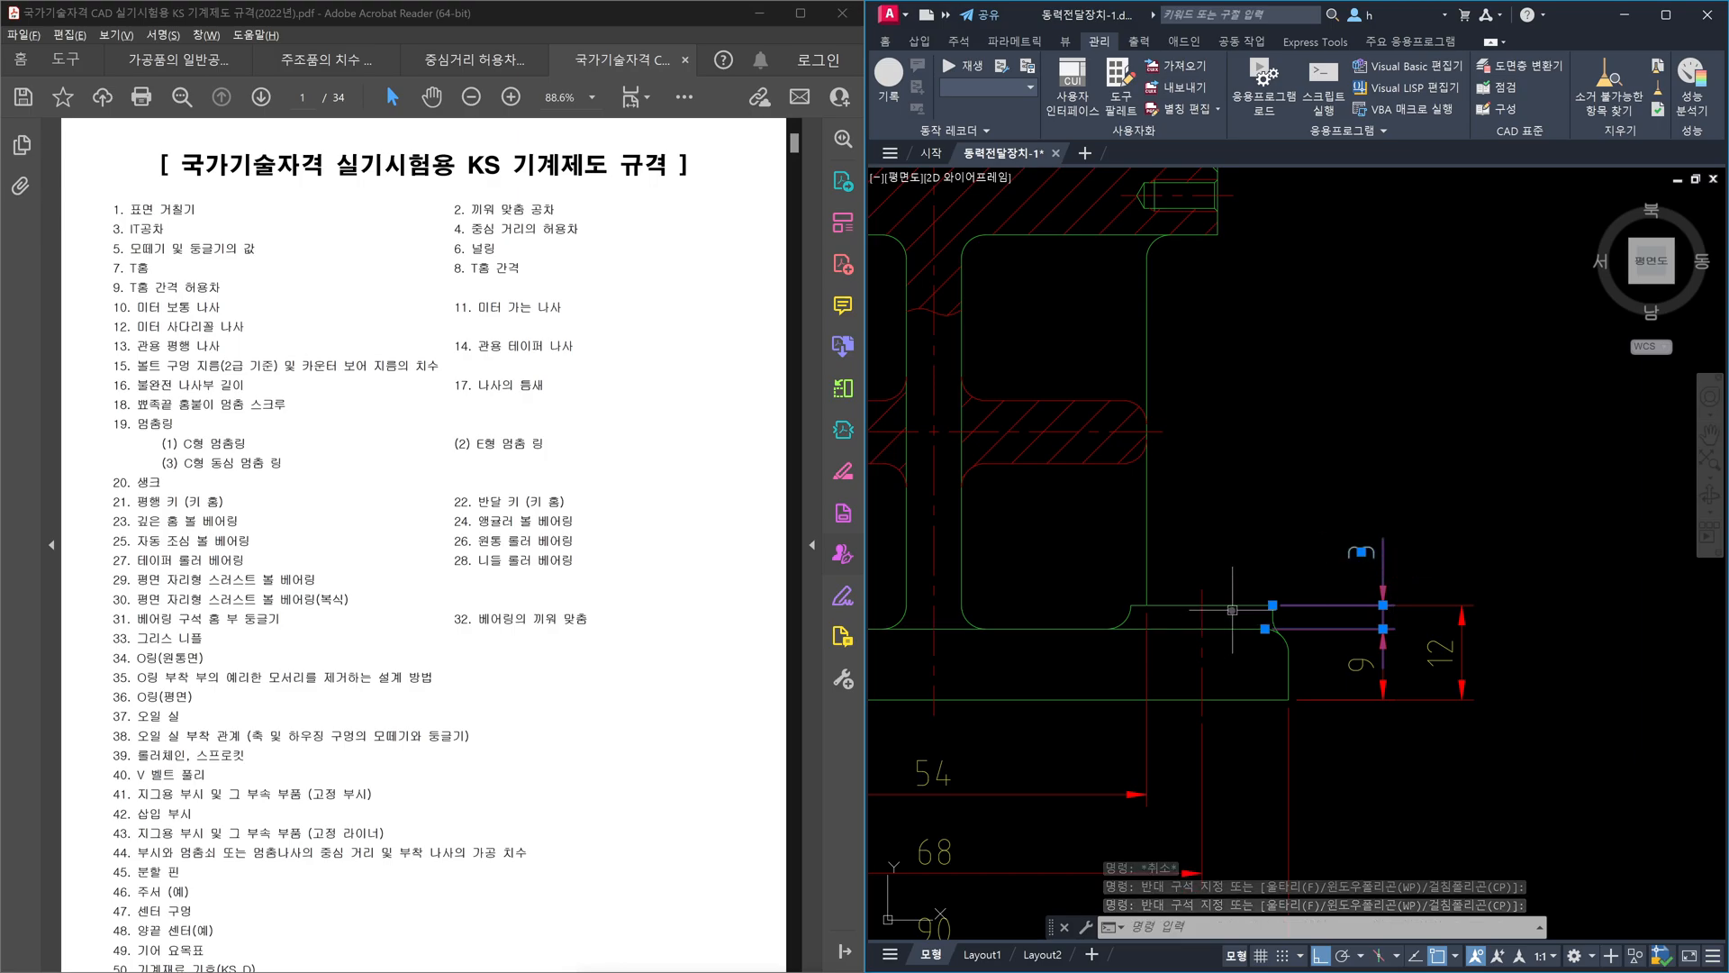
pyautogui.press('Escape')
pyautogui.press('Escape')
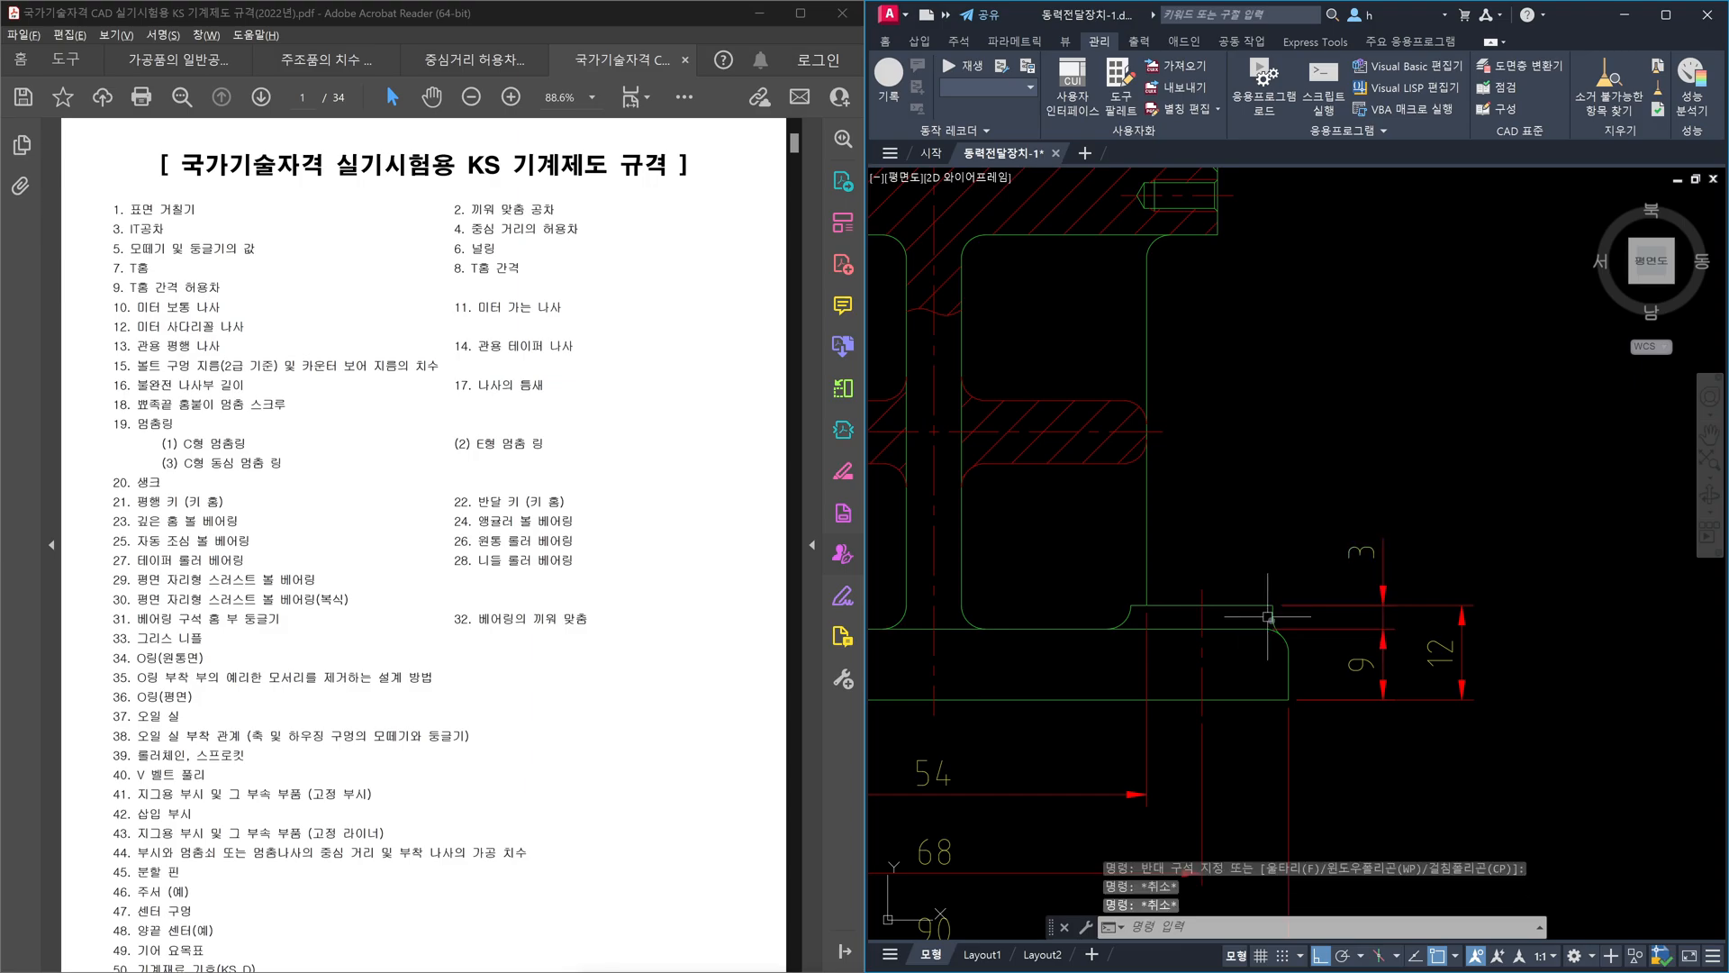
pyautogui.click(1366, 675)
pyautogui.click(1366, 675)
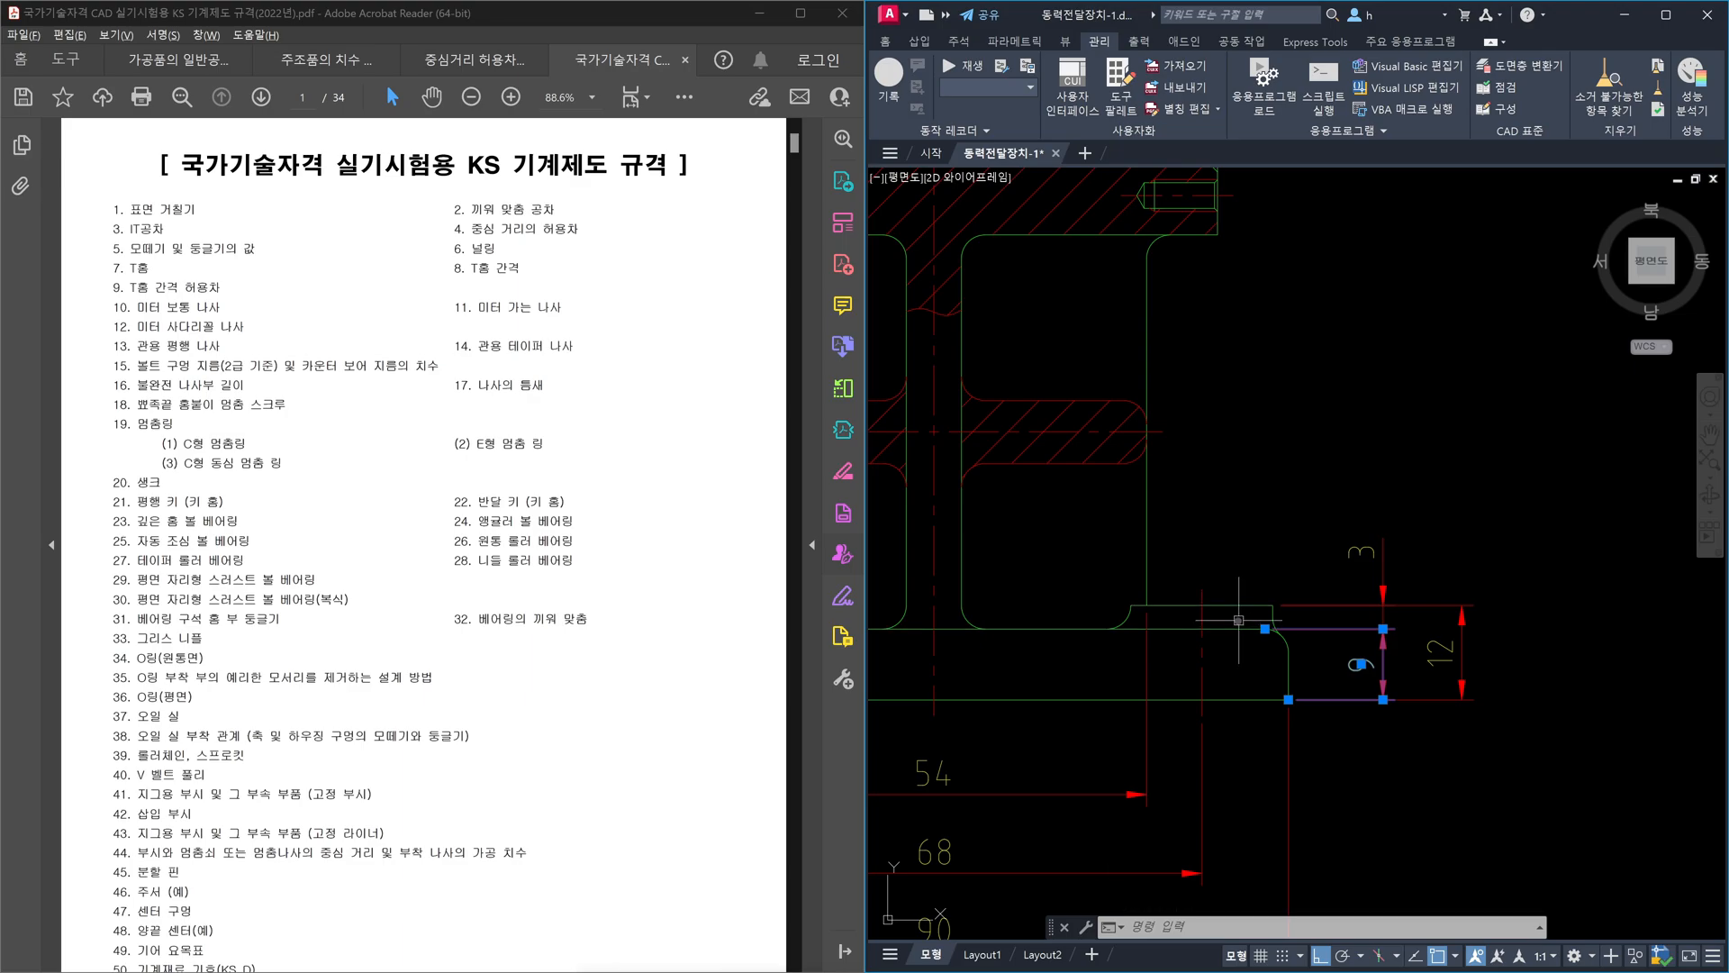
pyautogui.press('Escape')
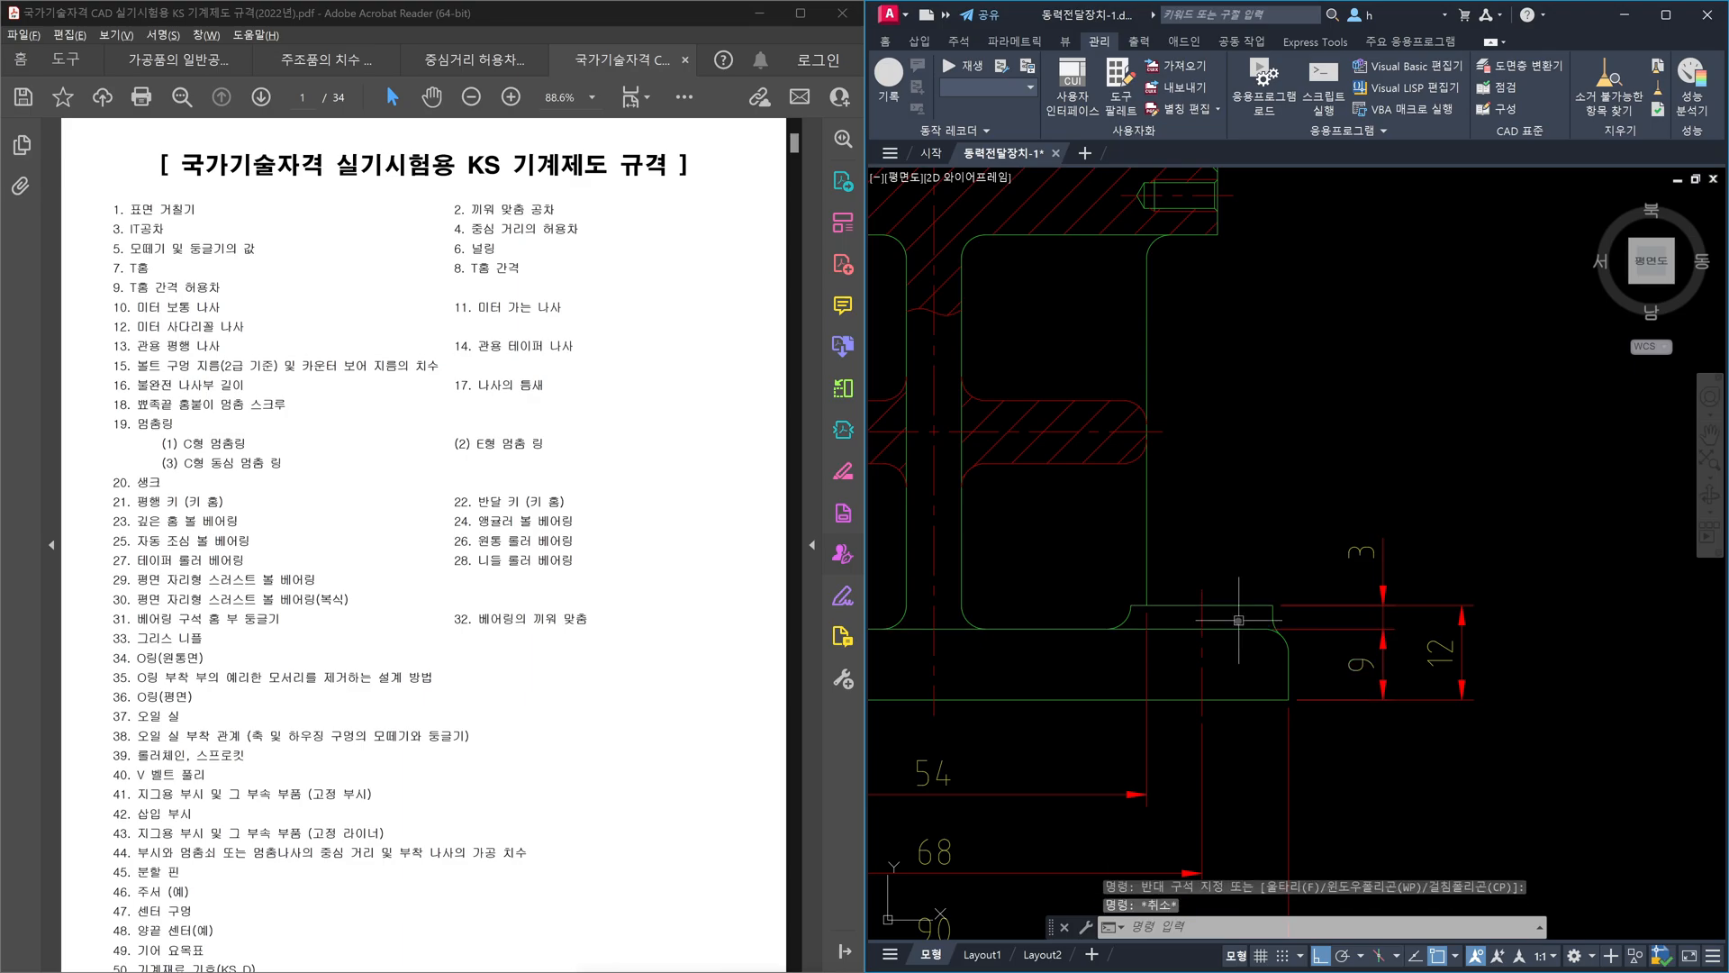
pyautogui.click(1175, 629)
pyautogui.click(1182, 620)
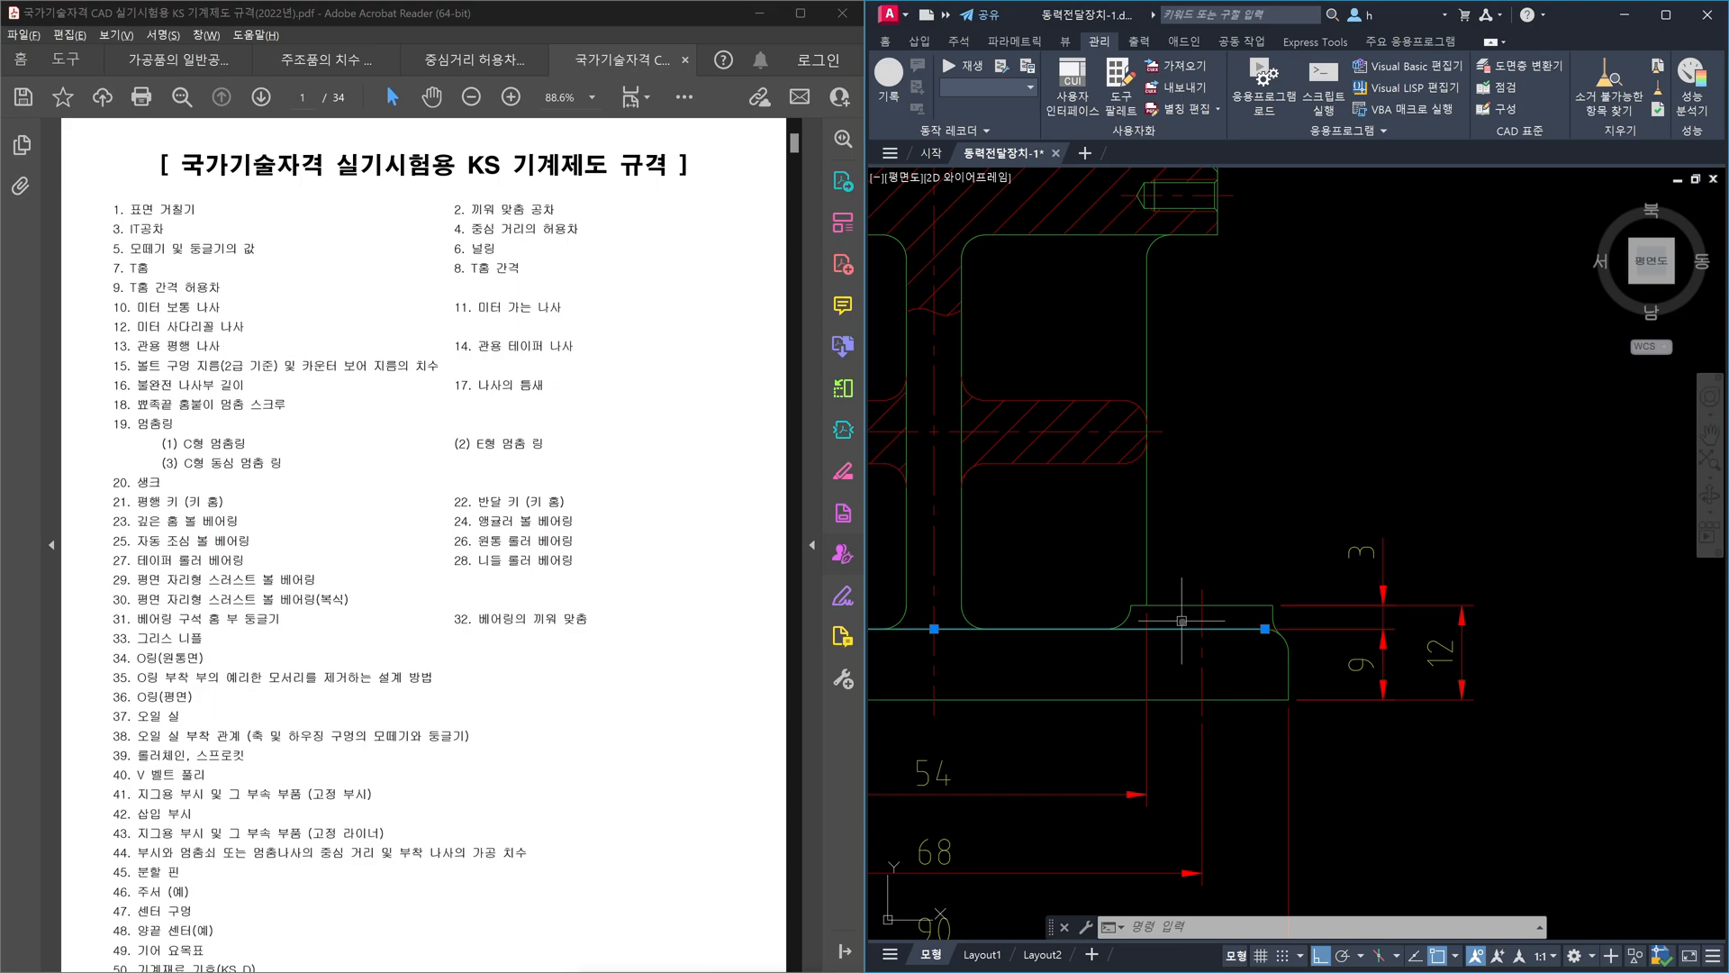
pyautogui.click(1182, 621)
pyautogui.press('Escape')
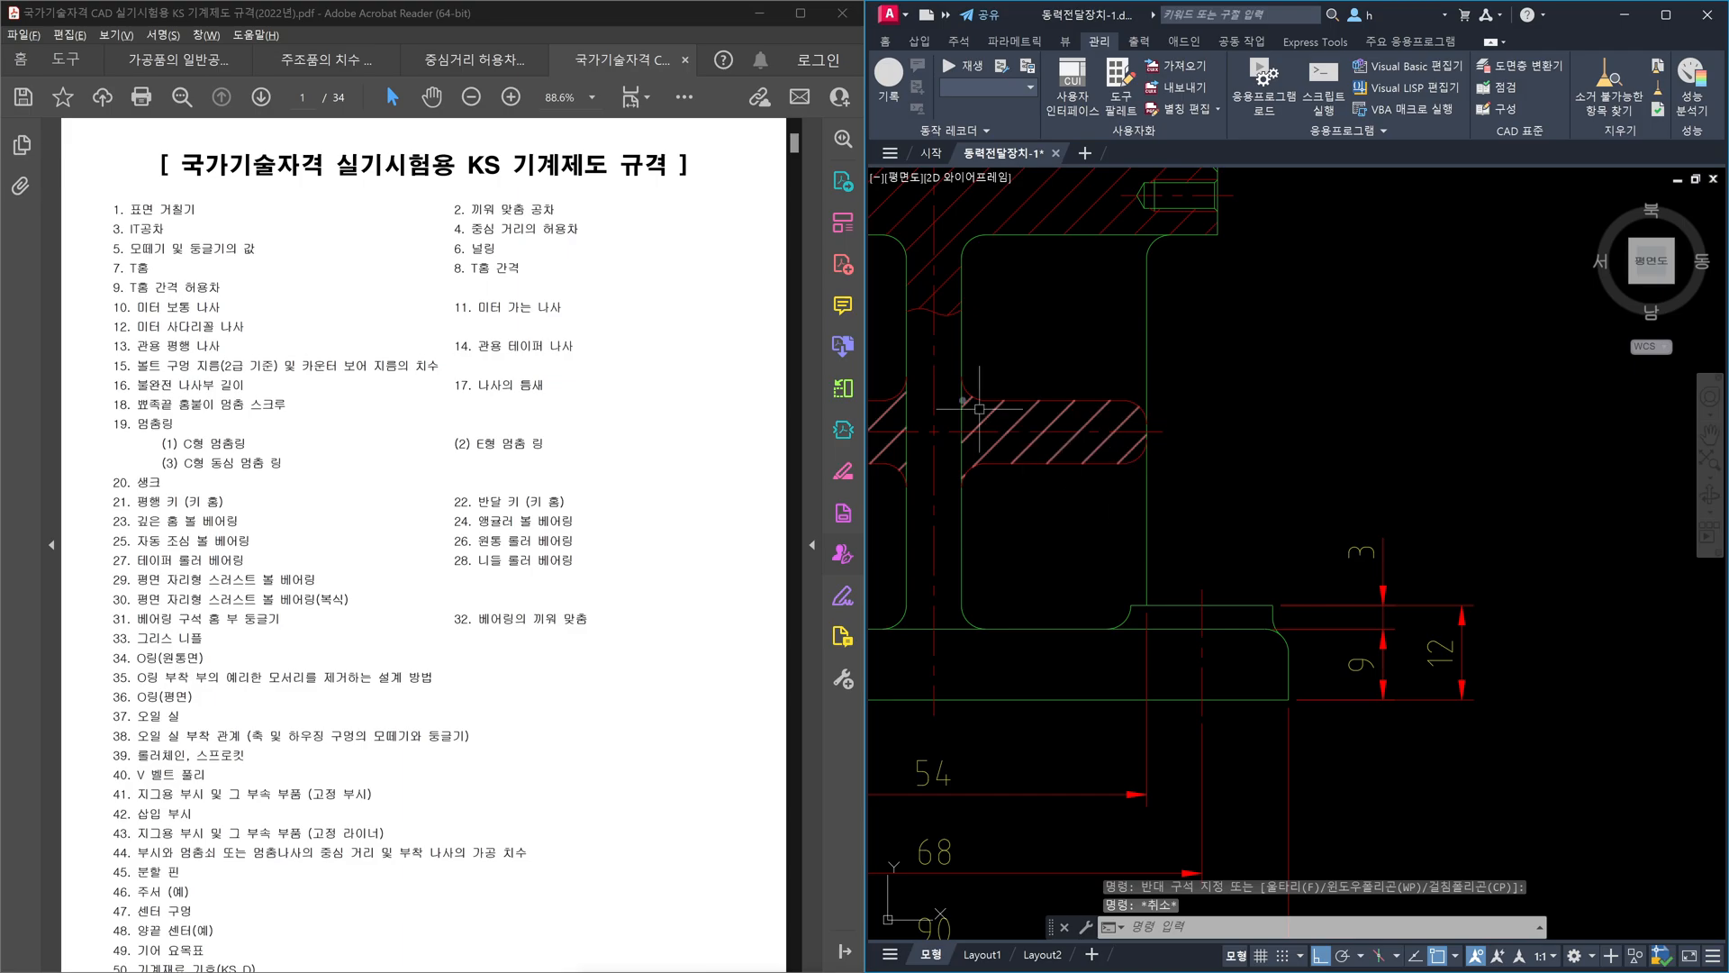
# - Switch to the KS B 0250 casting tolerance PDF in Acrobat Reader and read the CT grade table and its notes
pyautogui.click(331, 68)
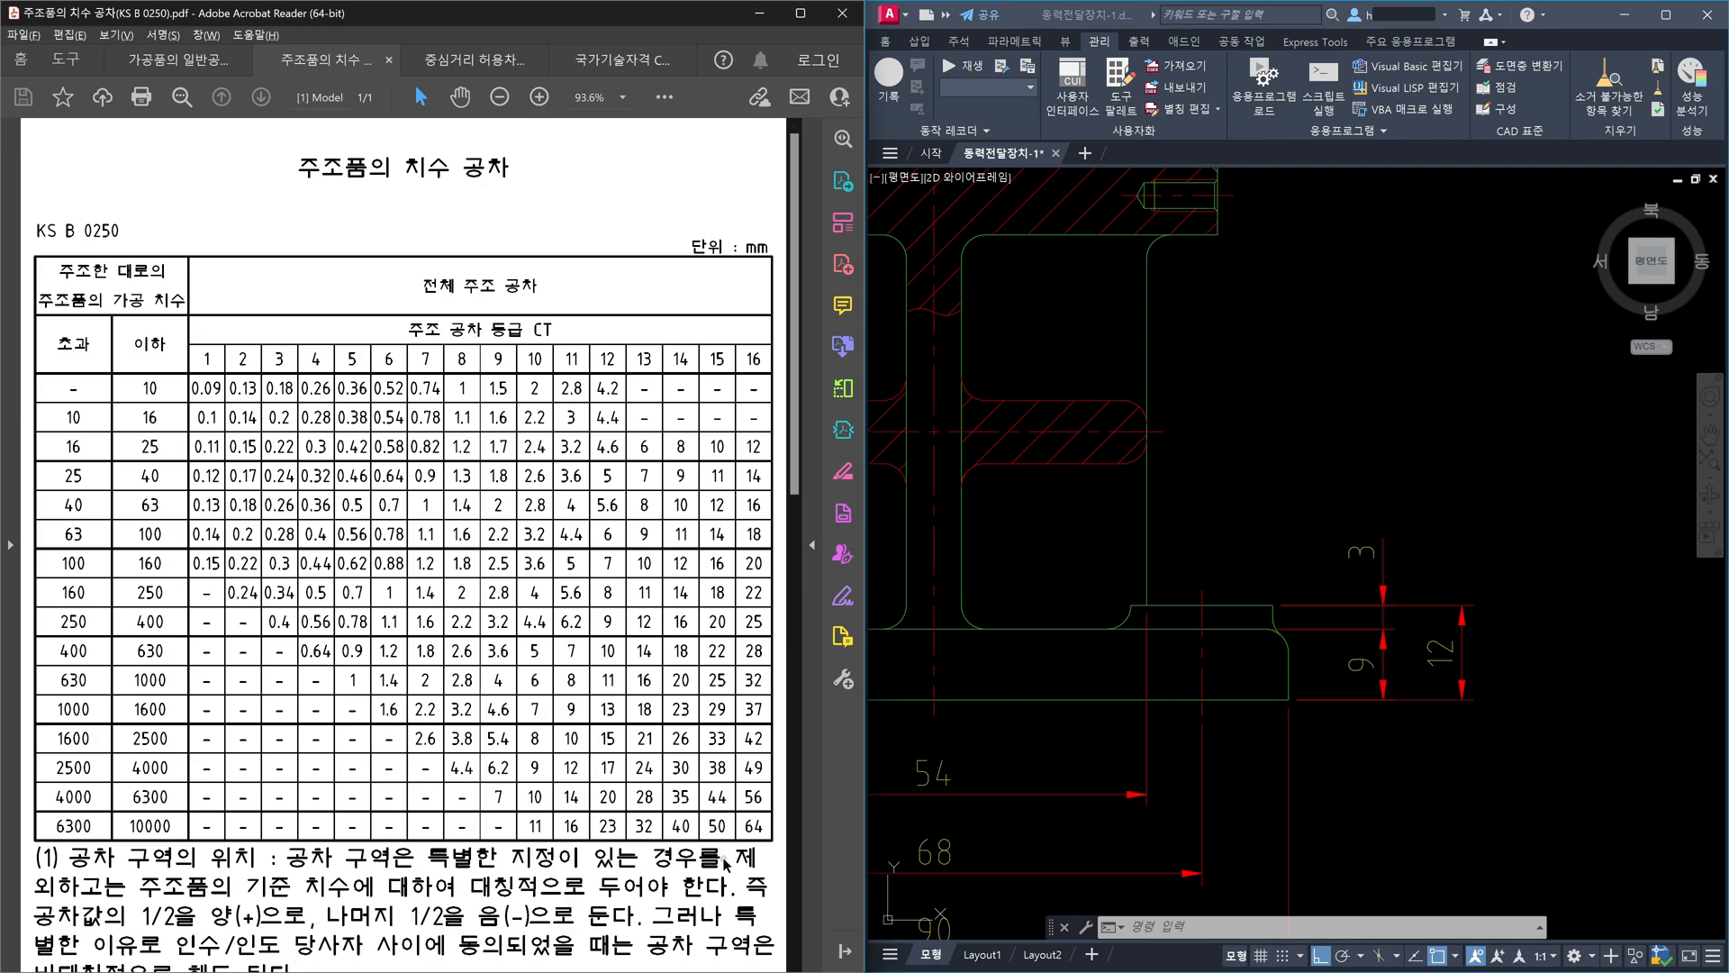
pyautogui.moveTo(793, 476); pyautogui.dragTo(810, 875)
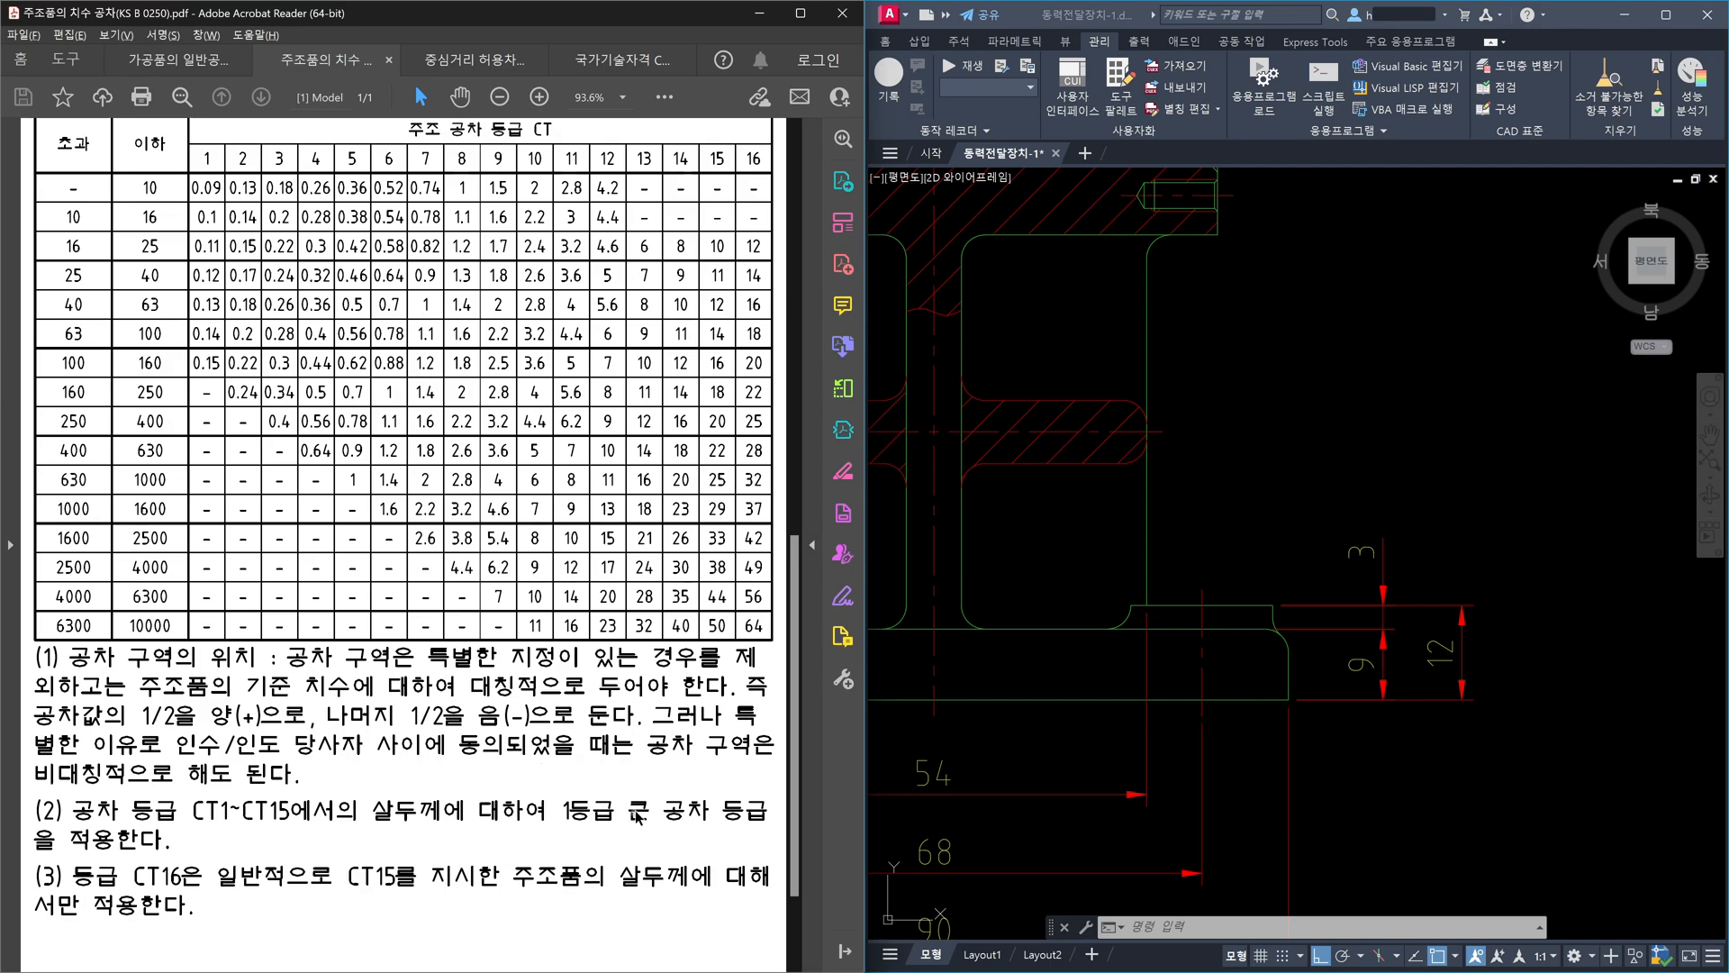
pyautogui.moveTo(796, 775); pyautogui.dragTo(796, 466)
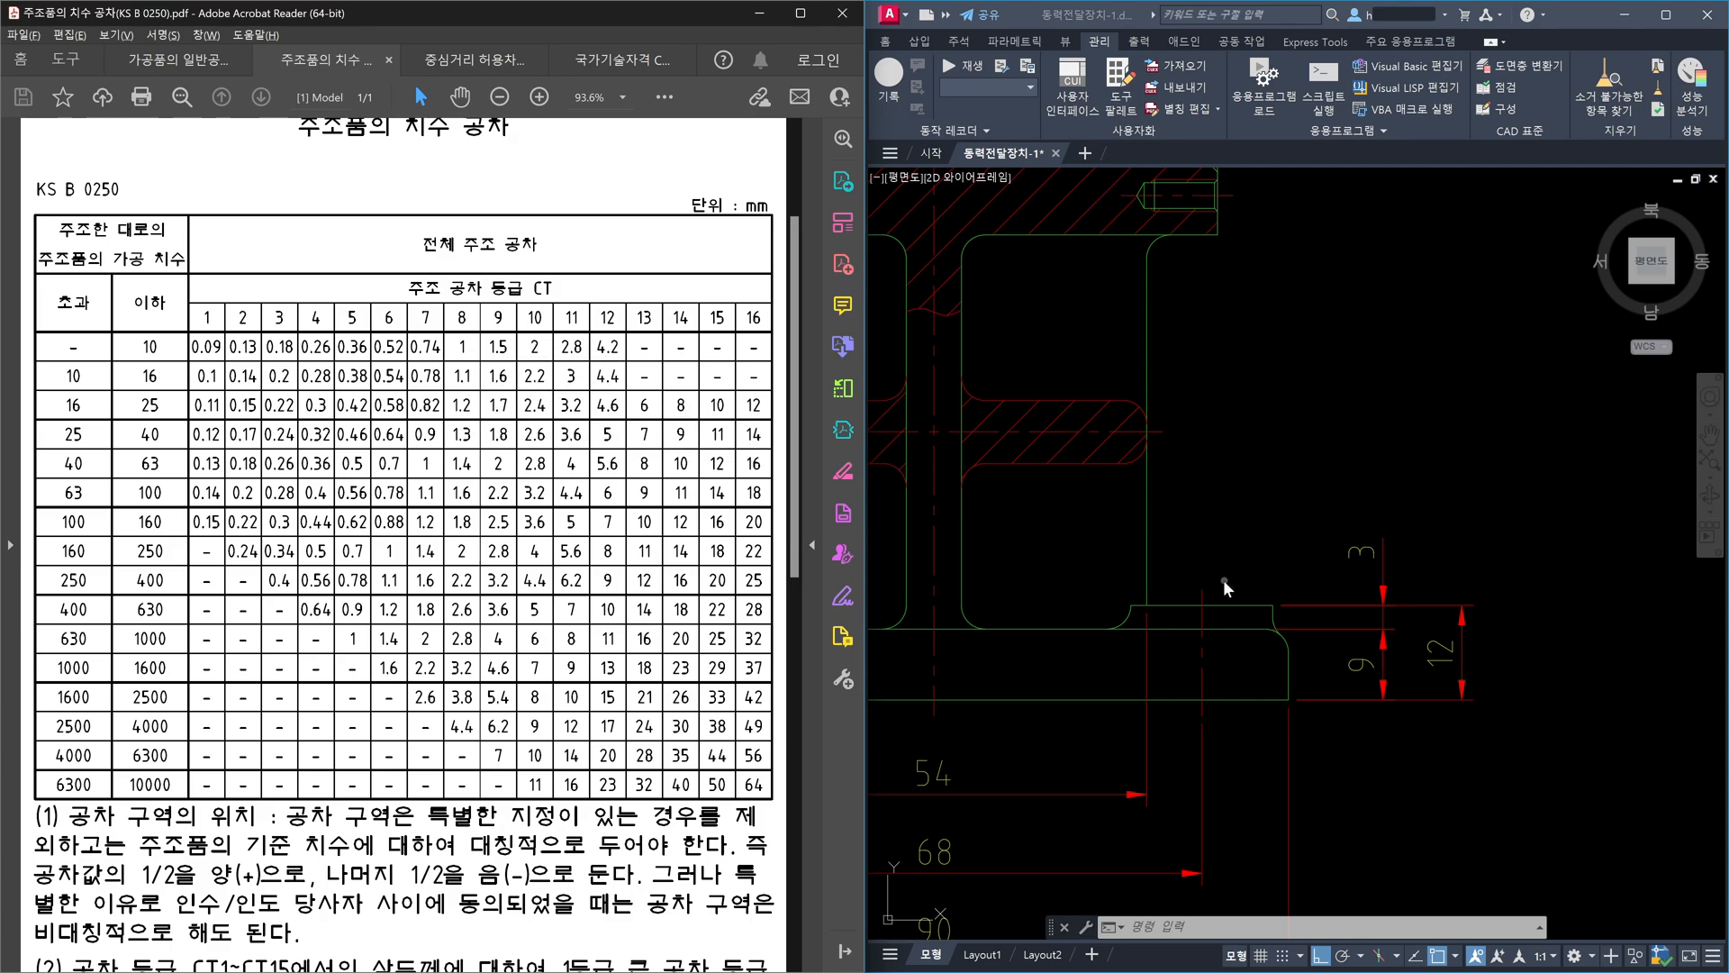
# - Return to AutoCAD and offset the base's top edge line once upward and once downward by 2.1/2, calculated within the Offset command
pyautogui.click(1228, 625)
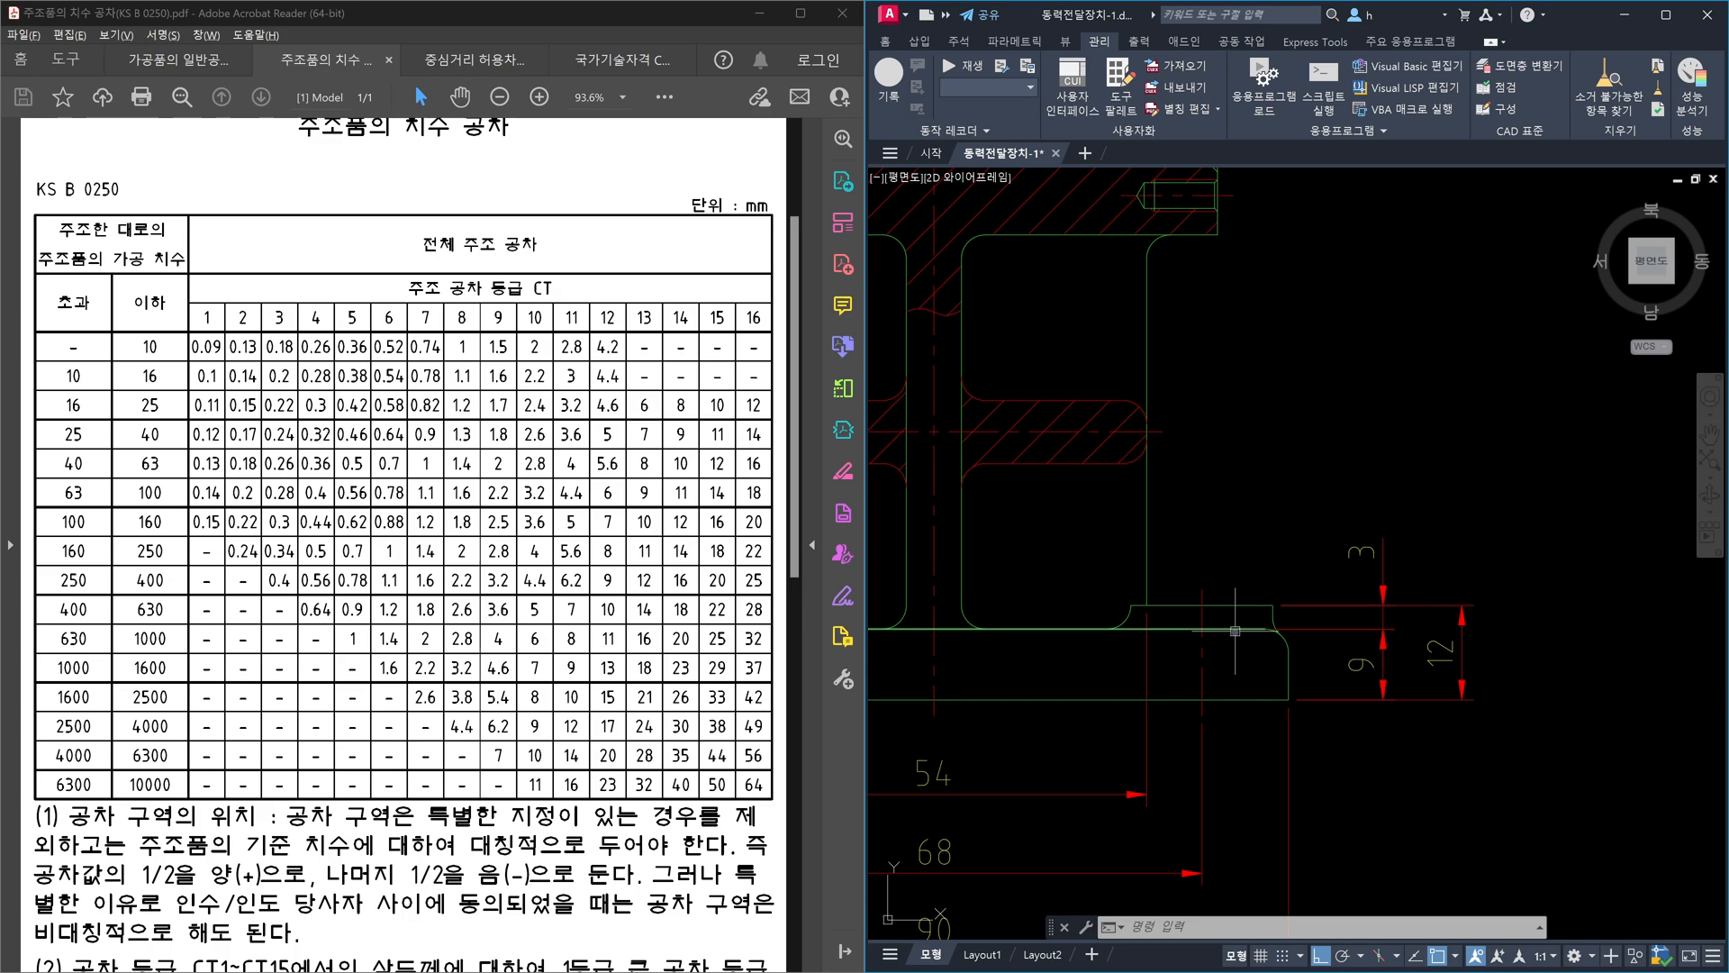
pyautogui.click(1233, 631)
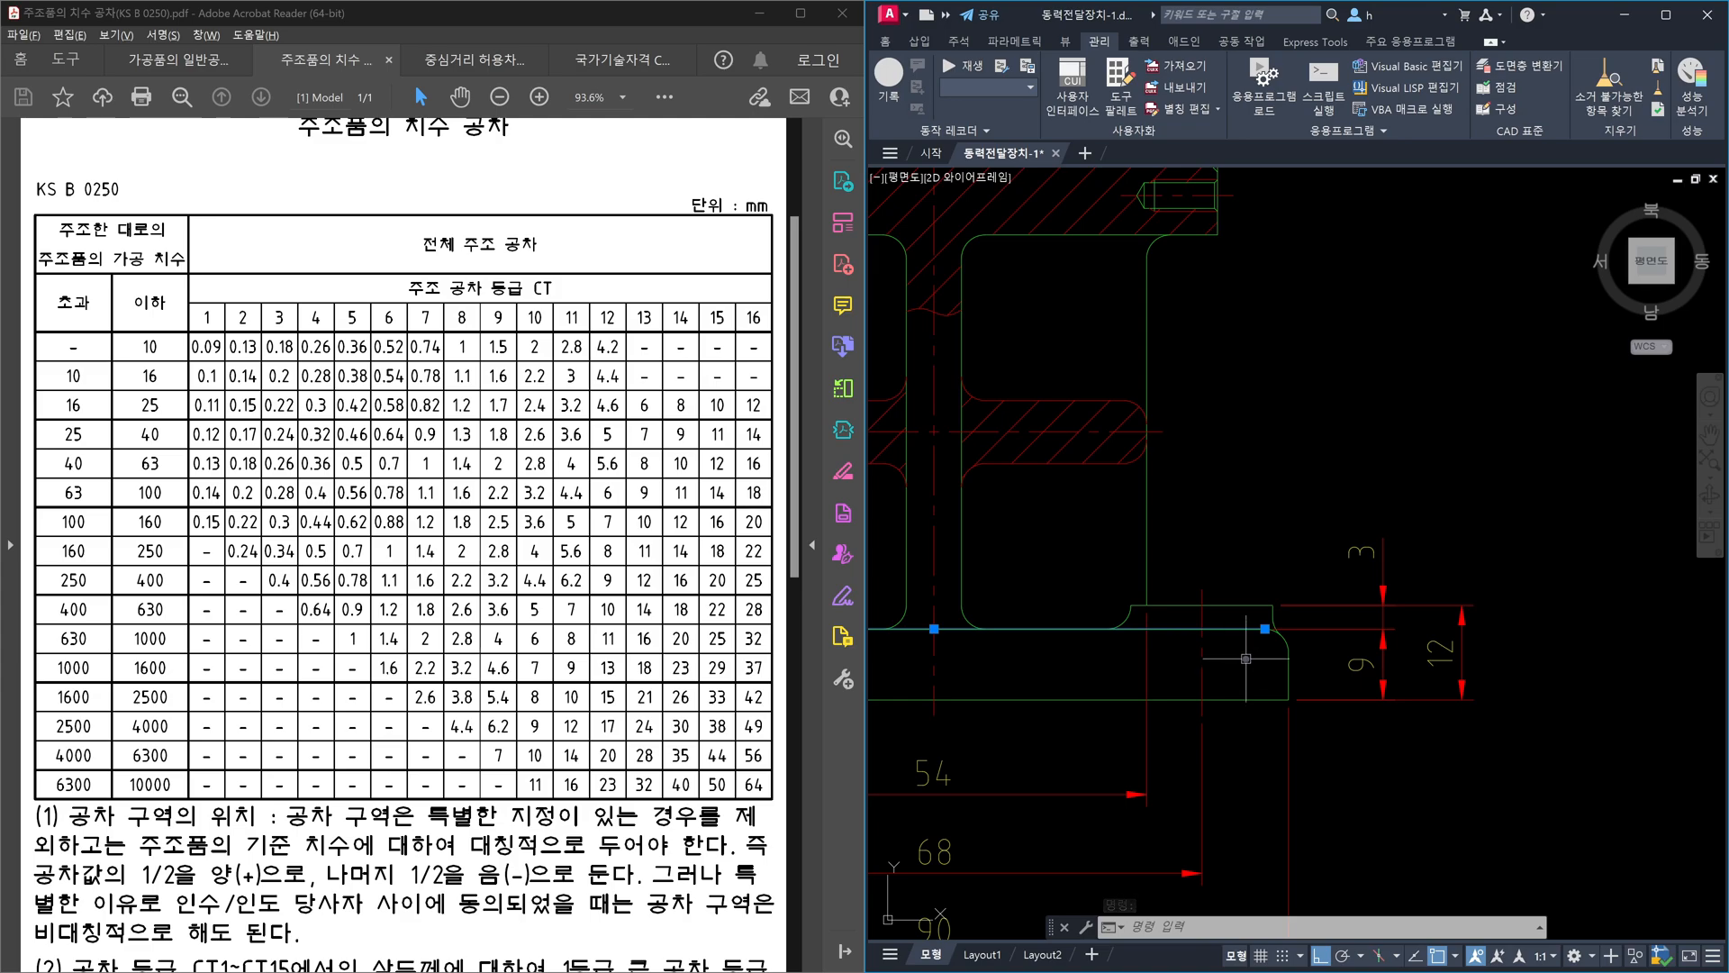
pyautogui.press('Escape')
pyautogui.press('Escape')
pyautogui.write('o')
pyautogui.press('Return')
pyautogui.write('ca')
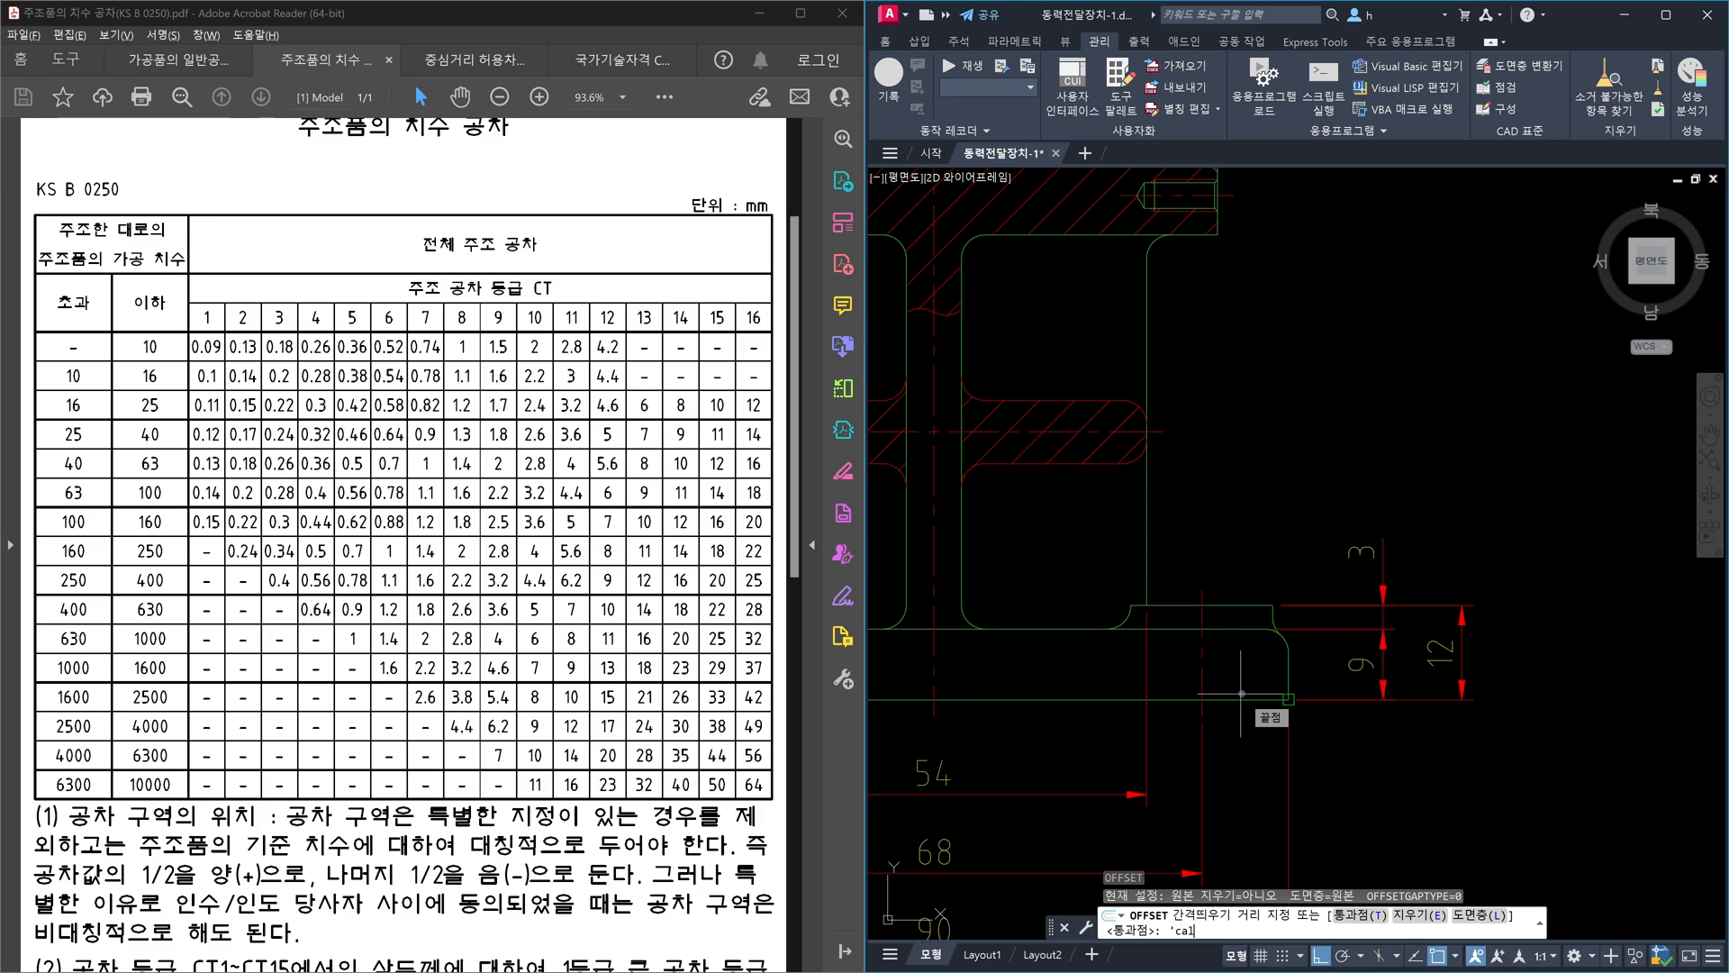
pyautogui.write('l')
pyautogui.press('Return')
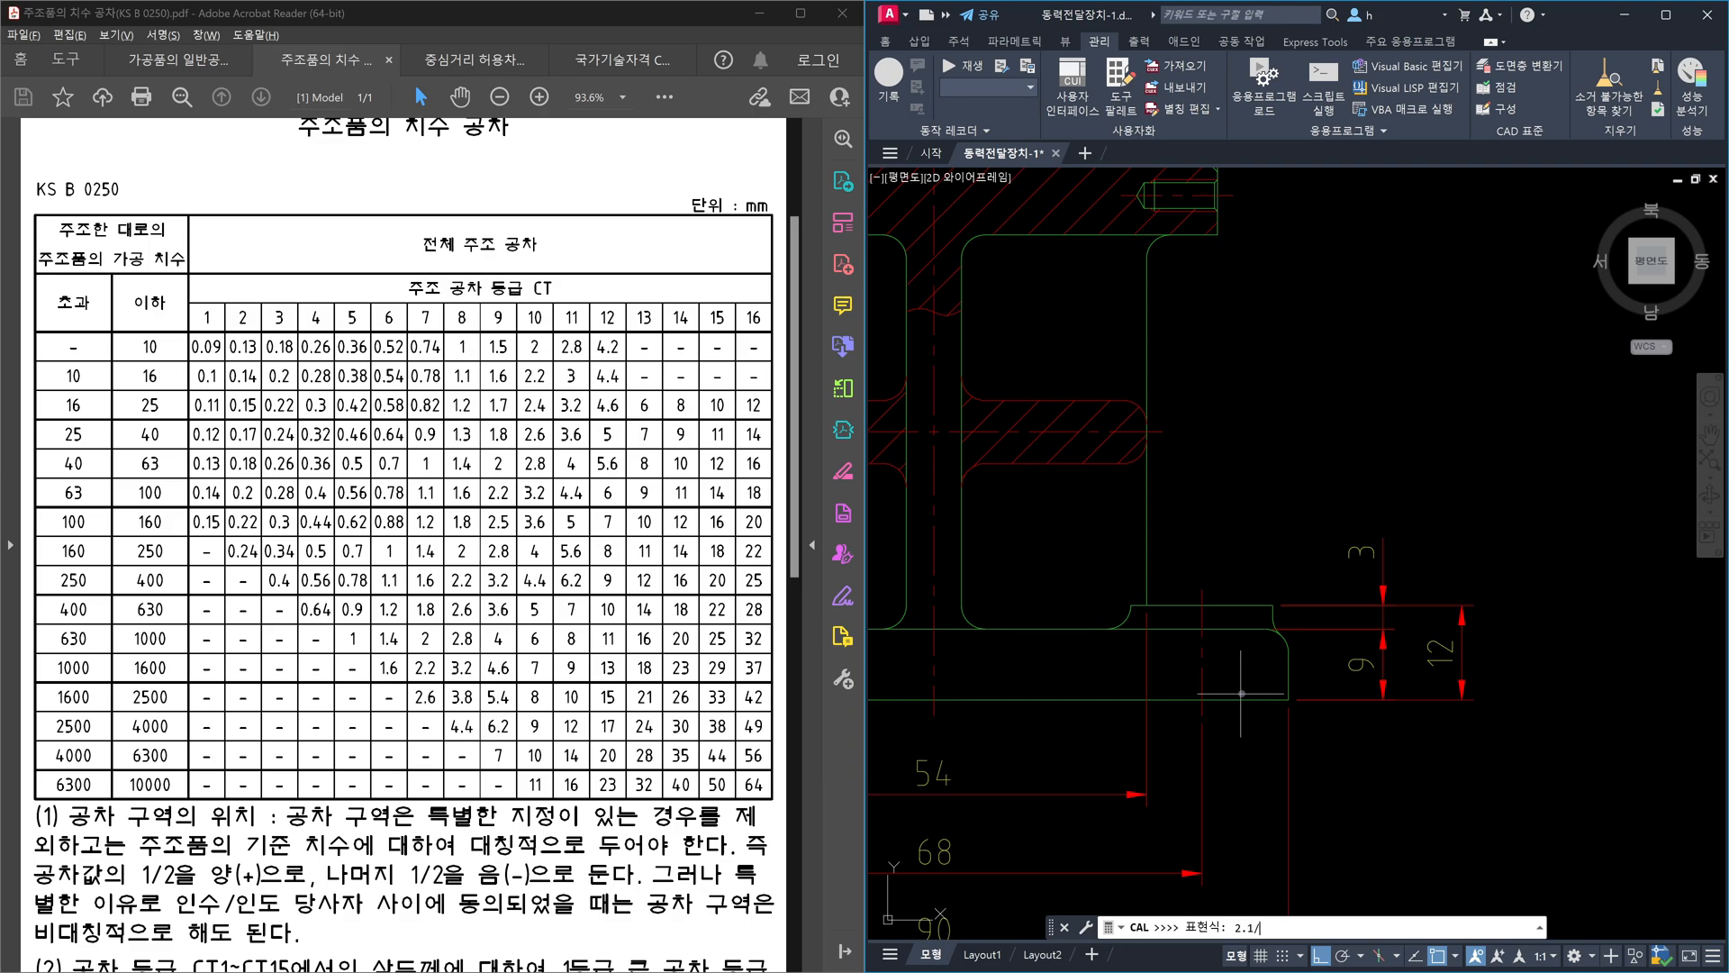
pyautogui.press('Return')
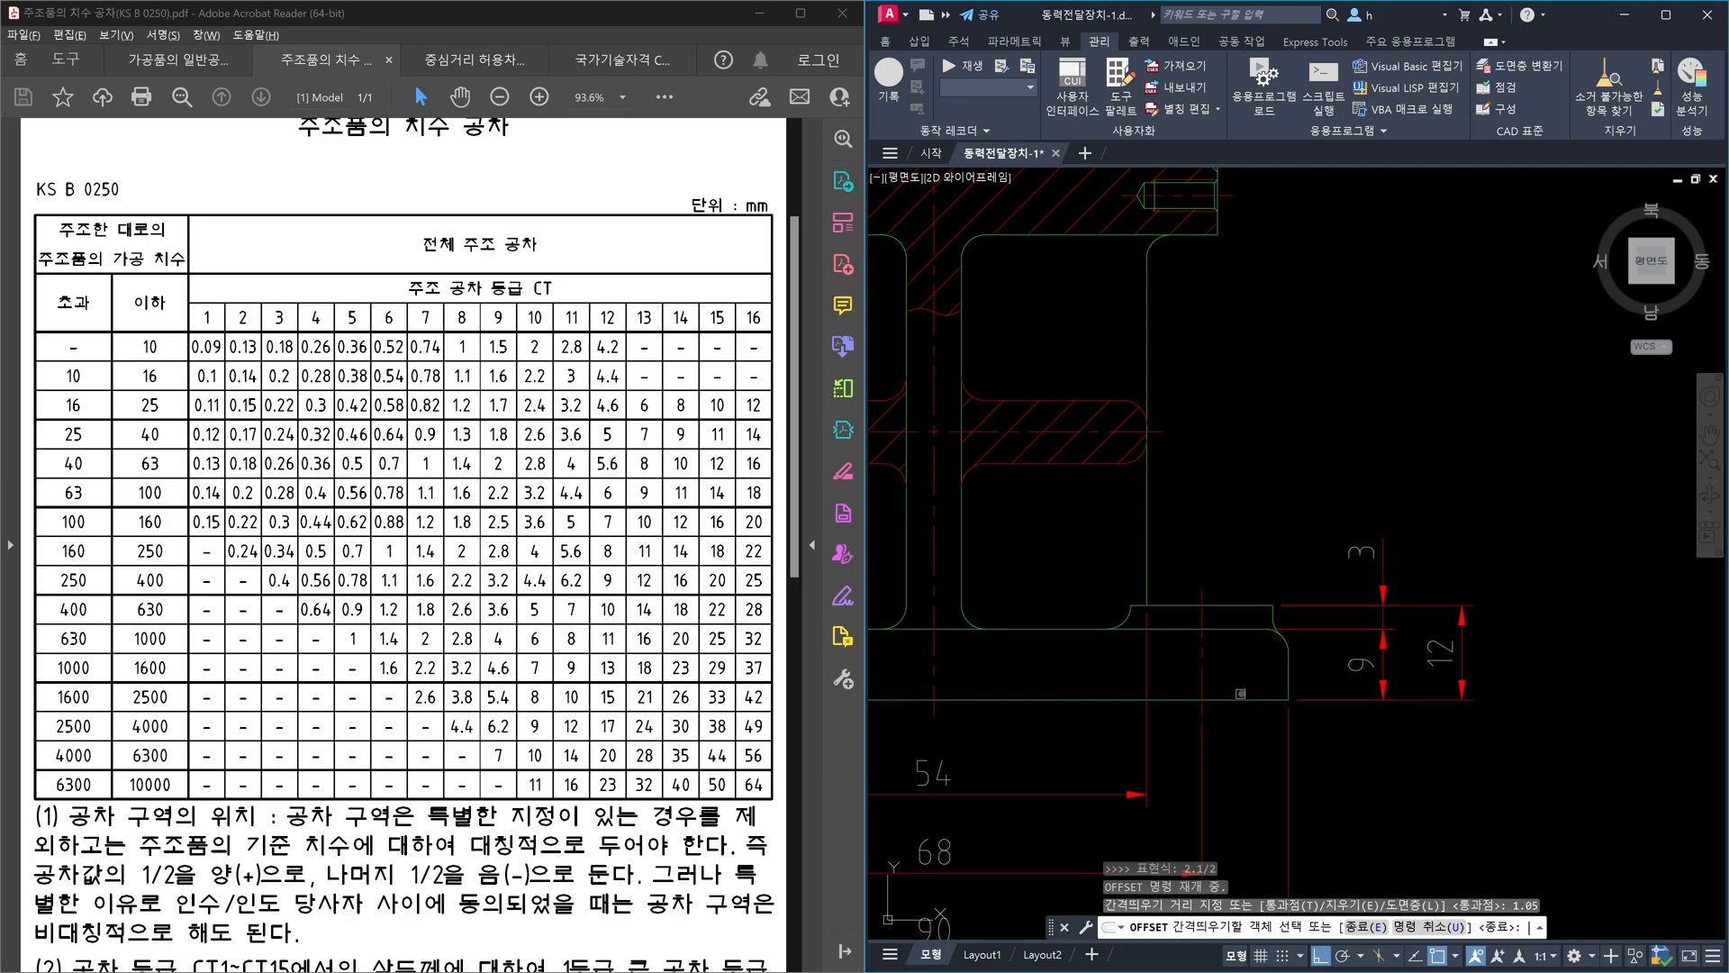
pyautogui.click(1227, 633)
pyautogui.click(1226, 554)
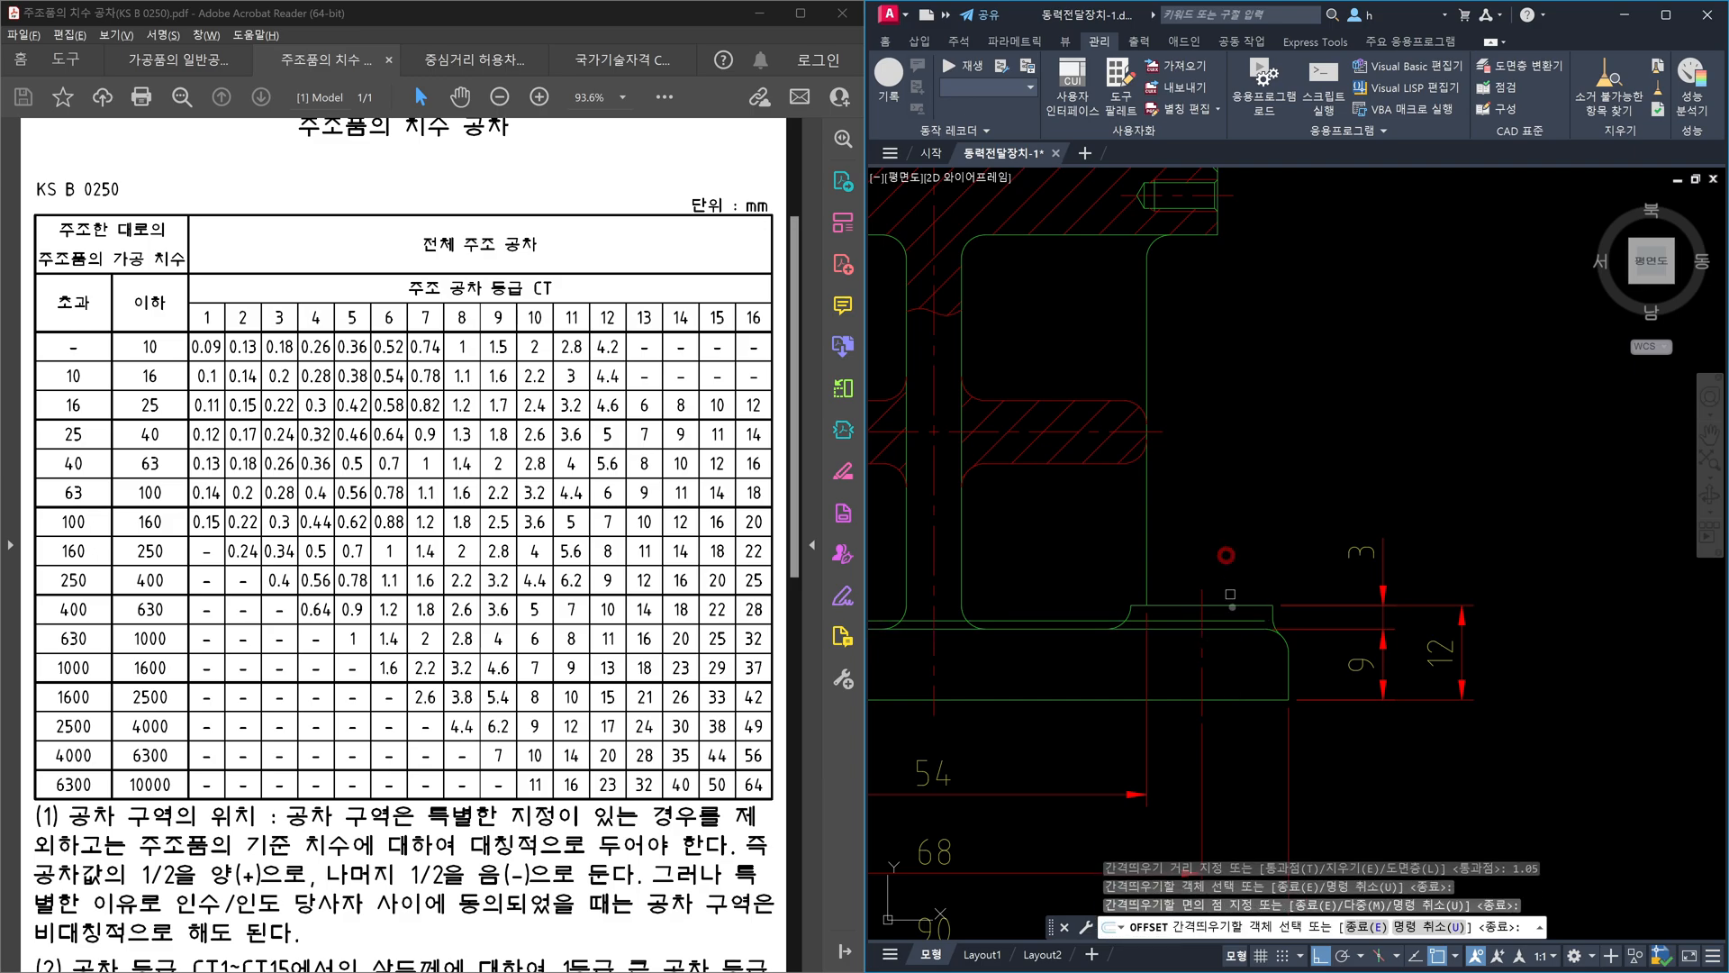
pyautogui.click(1240, 634)
pyautogui.click(1242, 648)
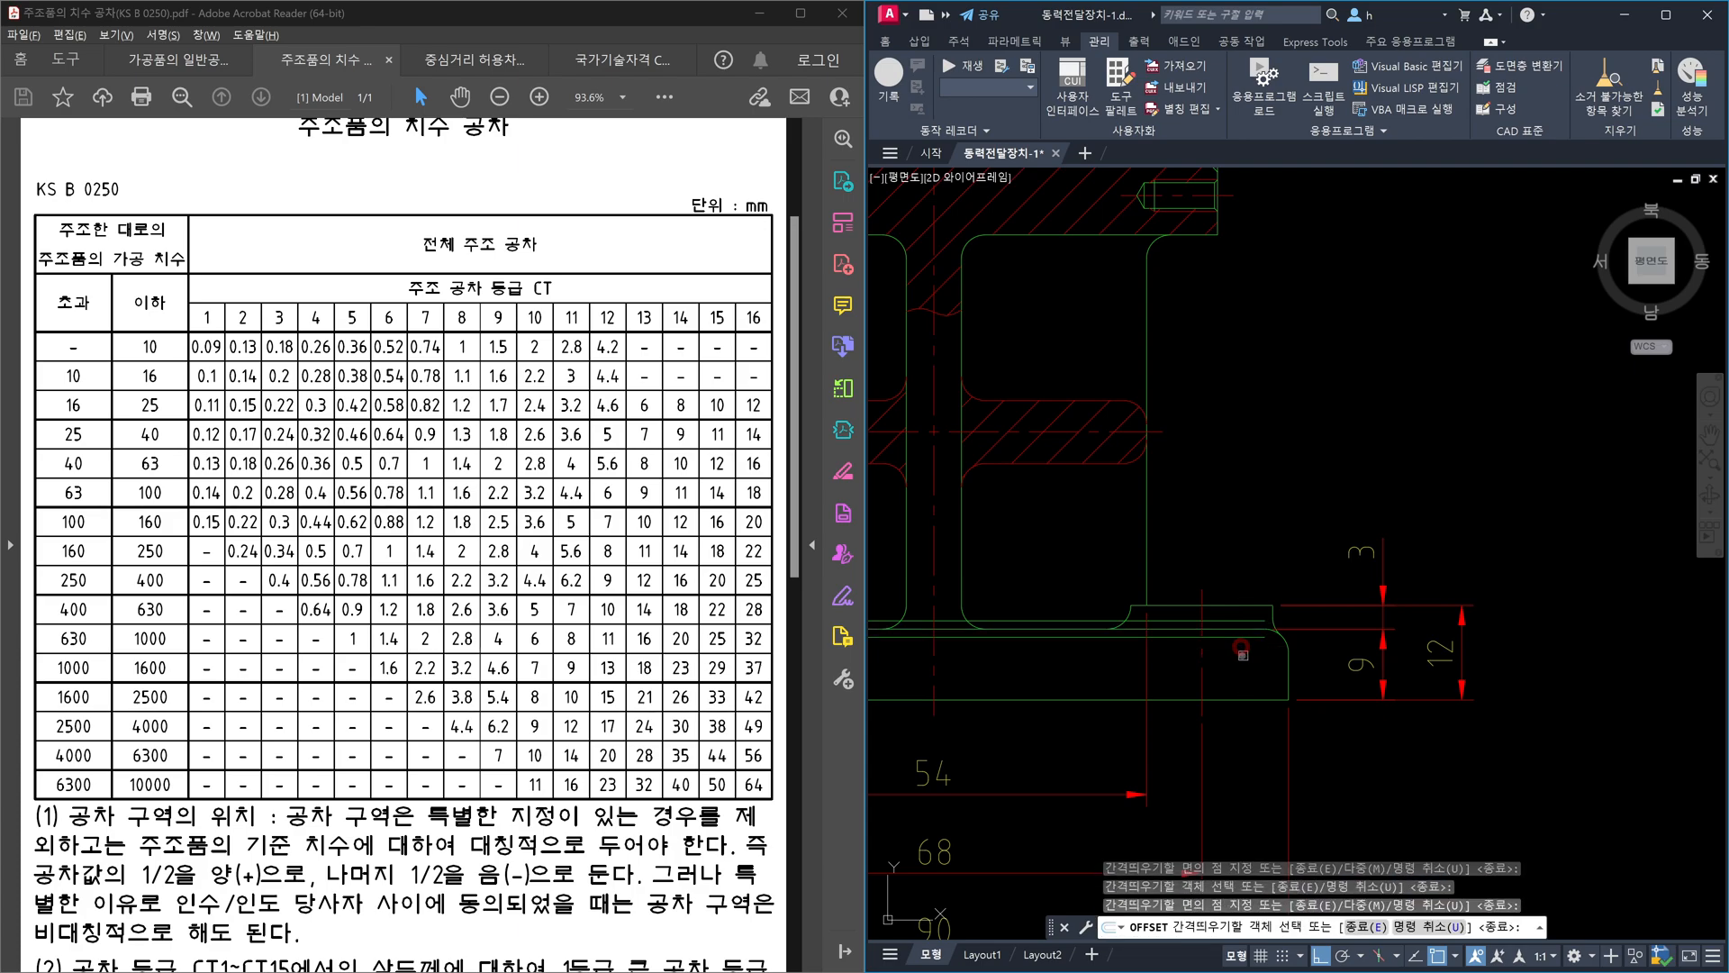
pyautogui.press('Escape')
# - Examine the two offset lines around the base's top edge and the raised pad's height dimension by highlighting them
pyautogui.click(1244, 636)
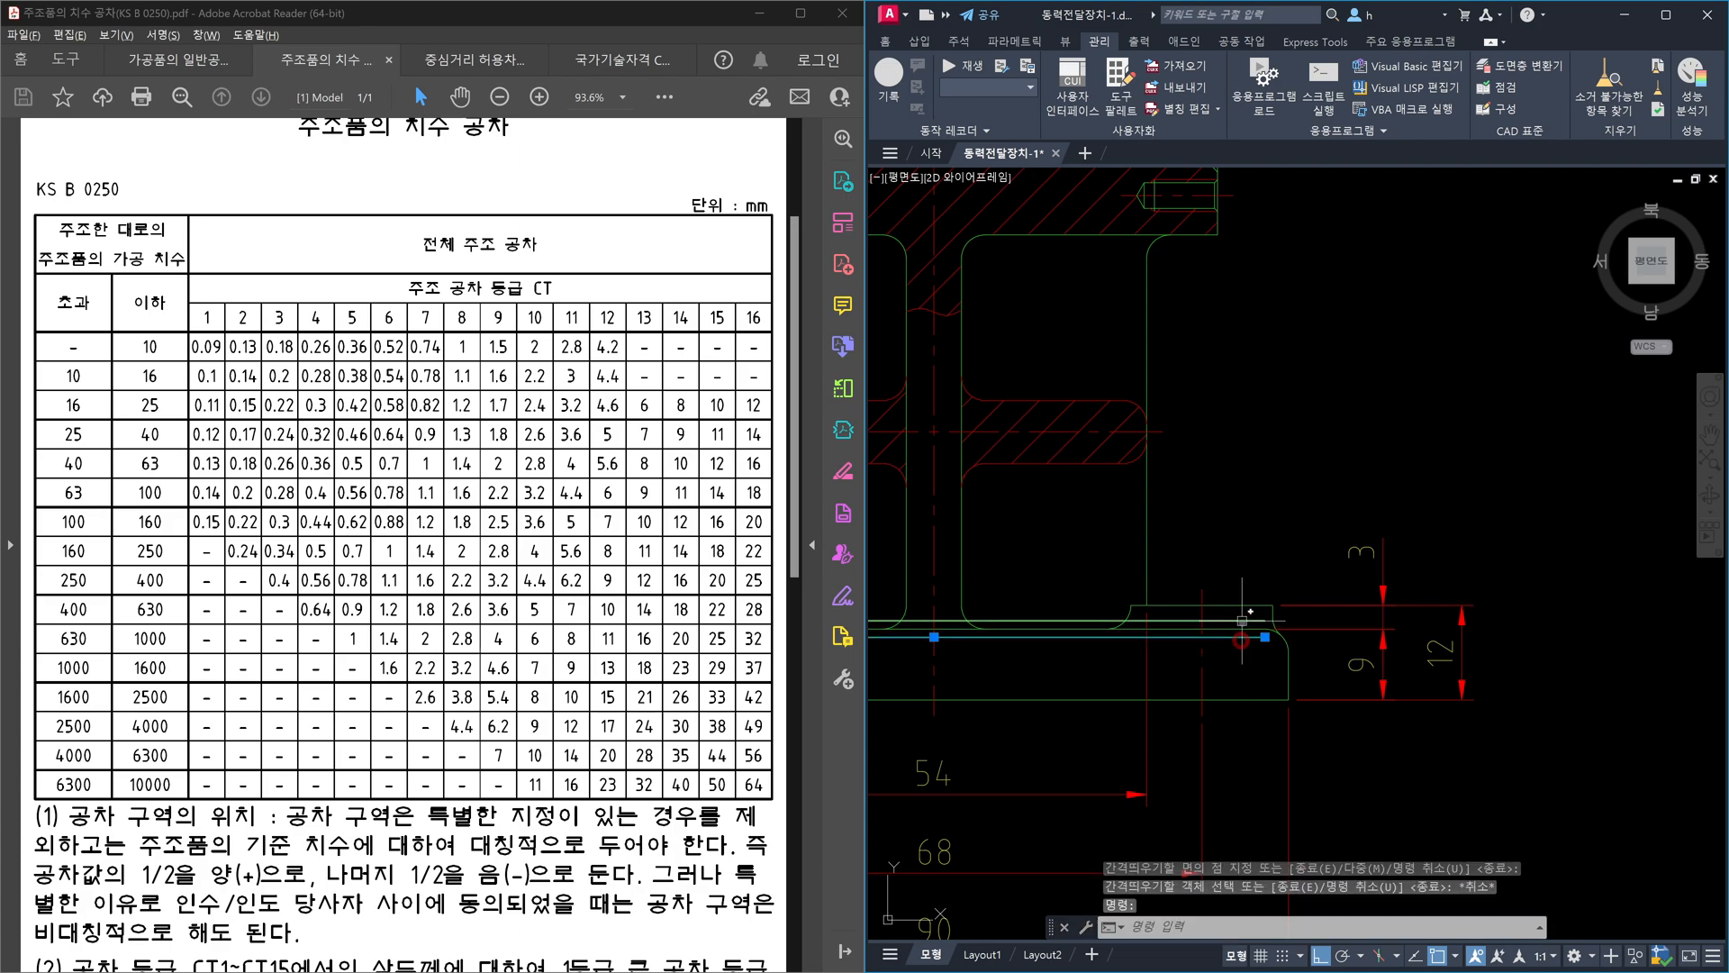
pyautogui.click(1247, 622)
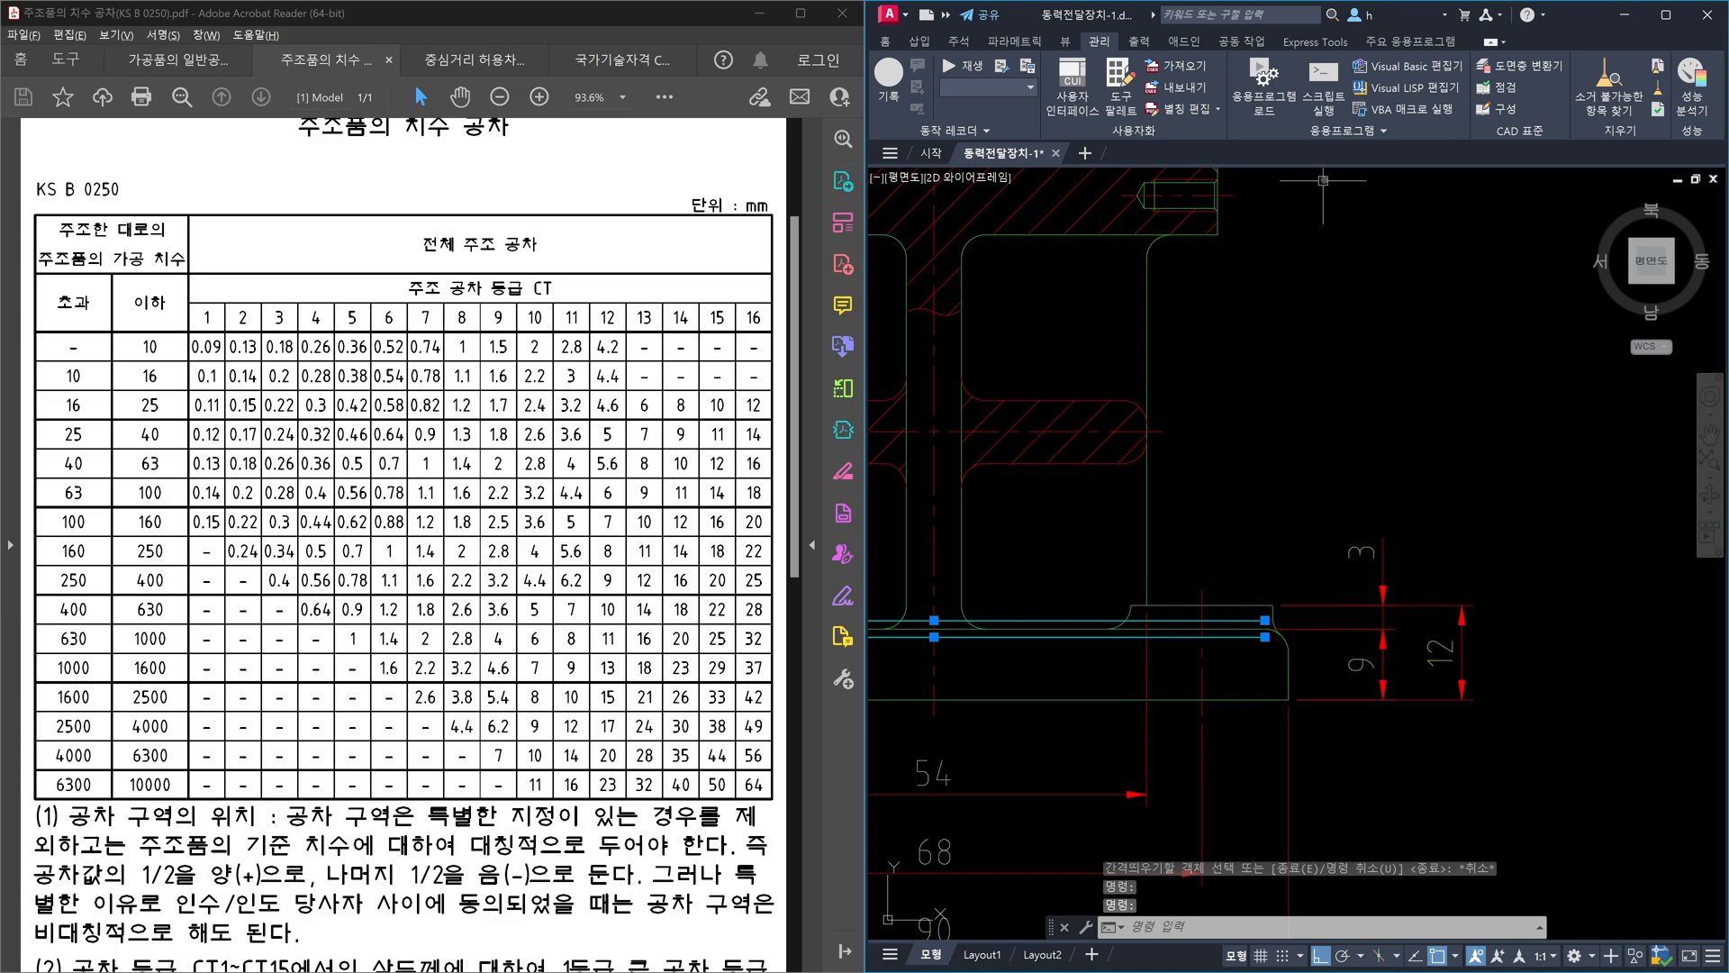
pyautogui.scroll(4, 1140, 644)
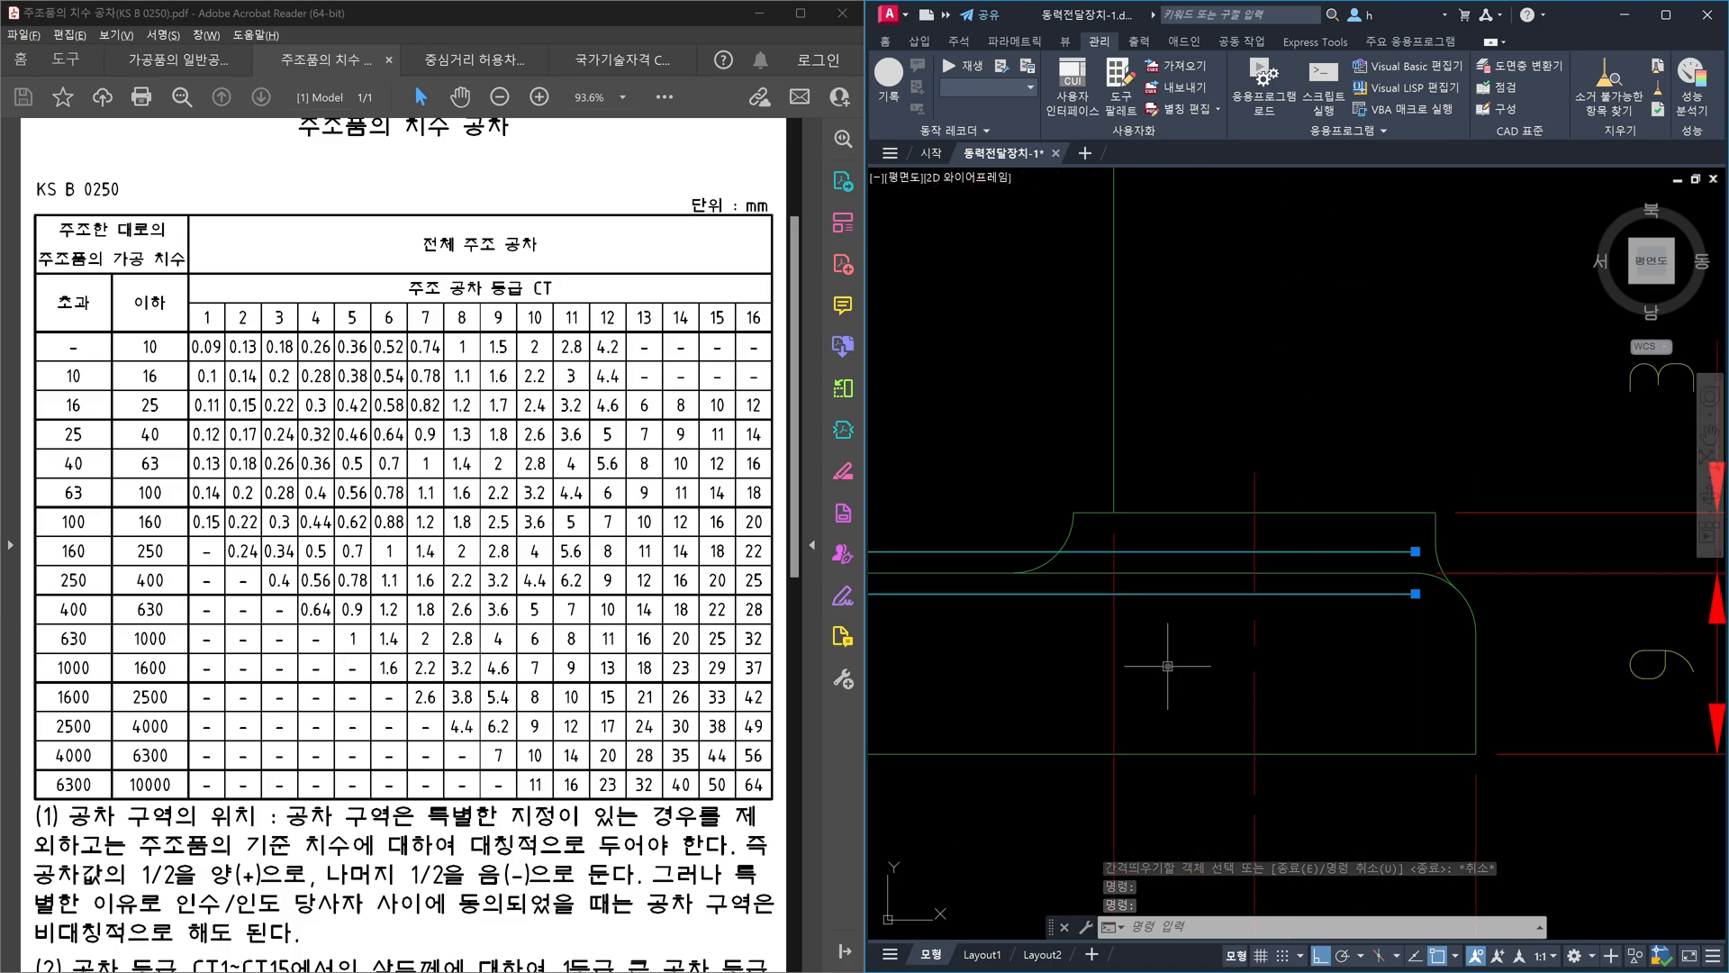
pyautogui.scroll(-2, 1240, 738)
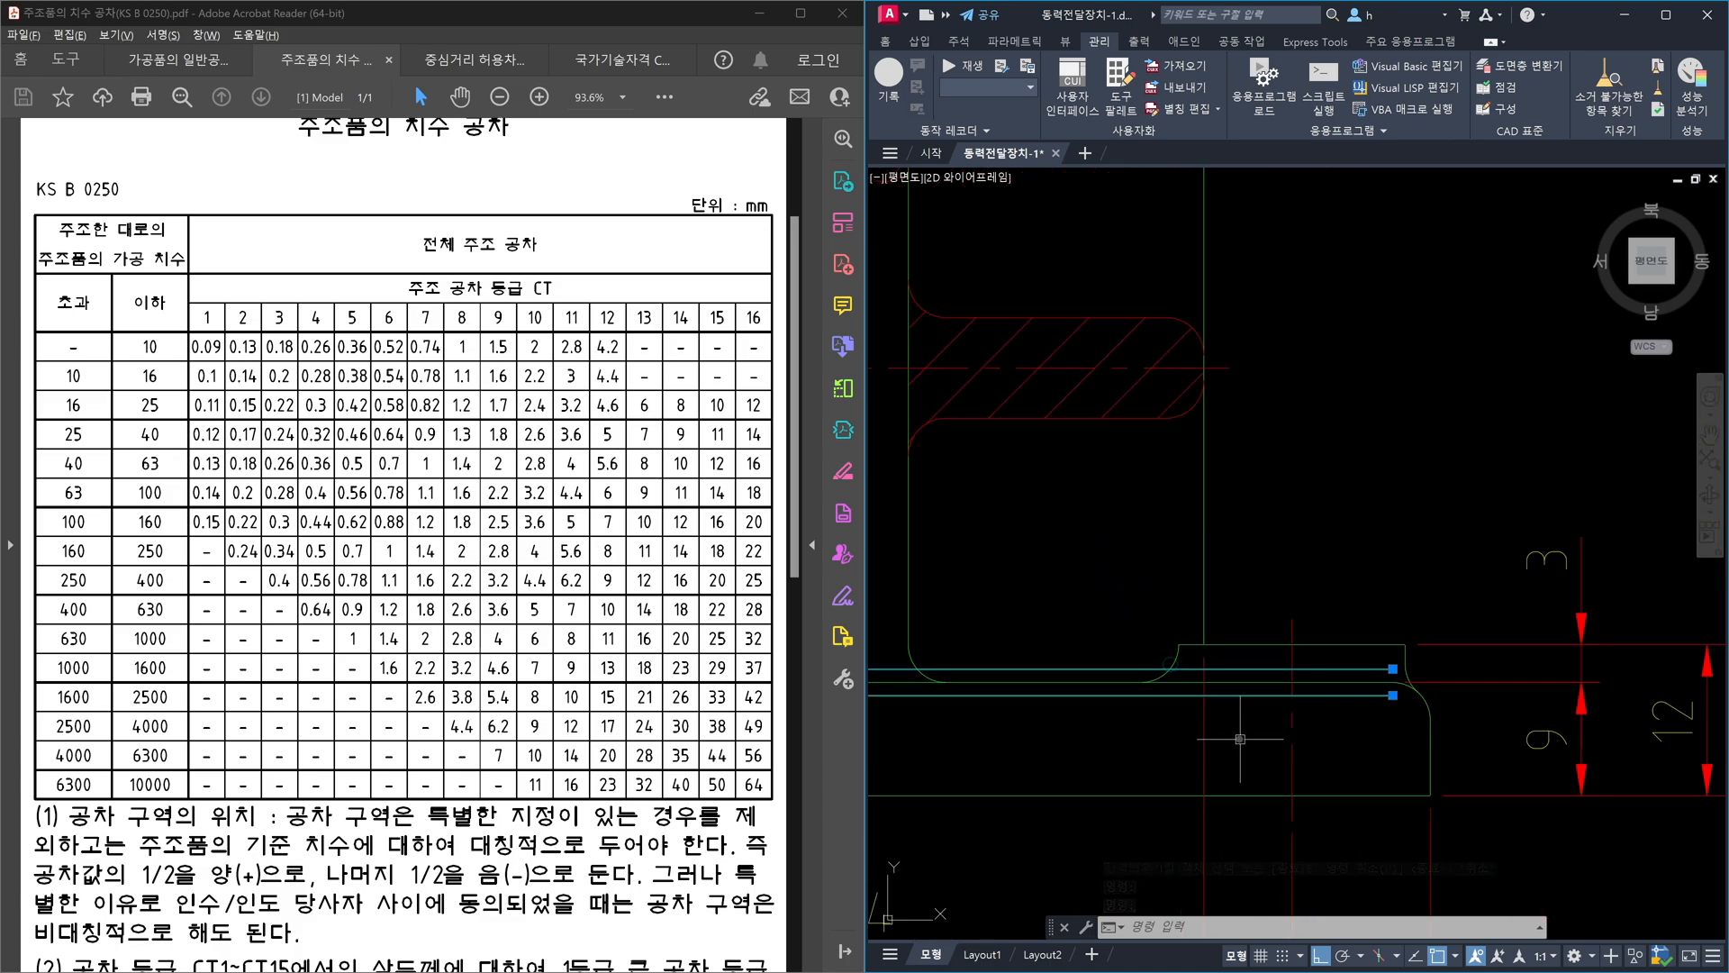
pyautogui.press('Escape')
pyautogui.click(1640, 586)
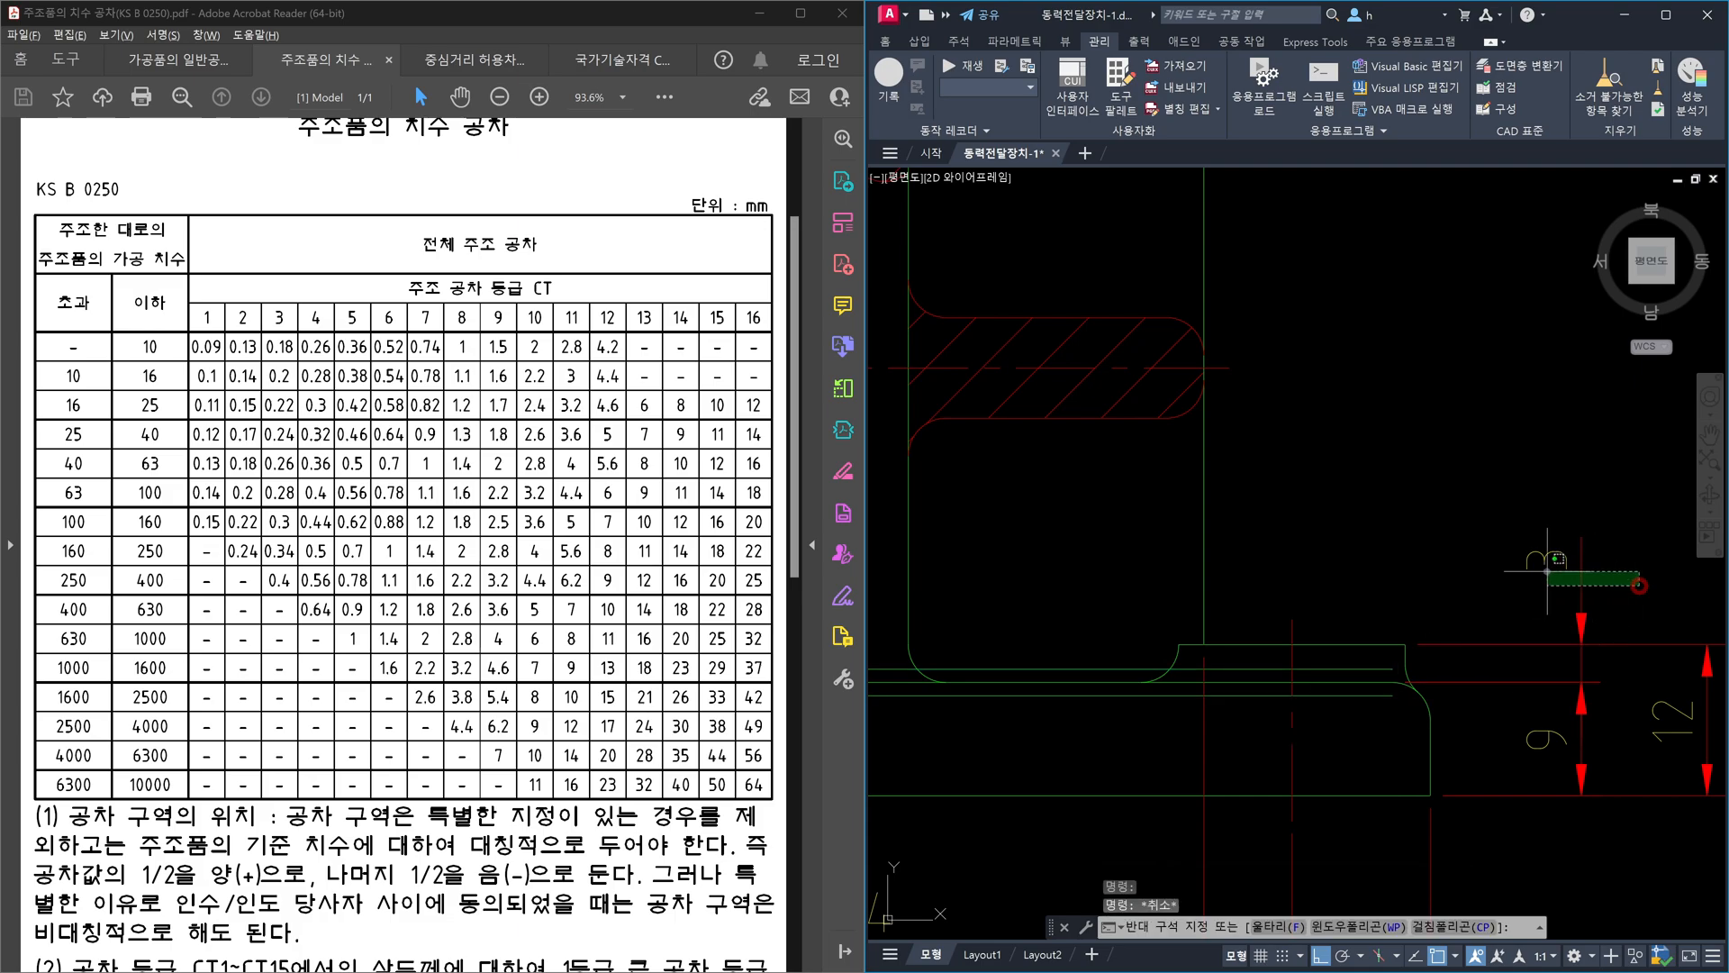
pyautogui.click(1532, 565)
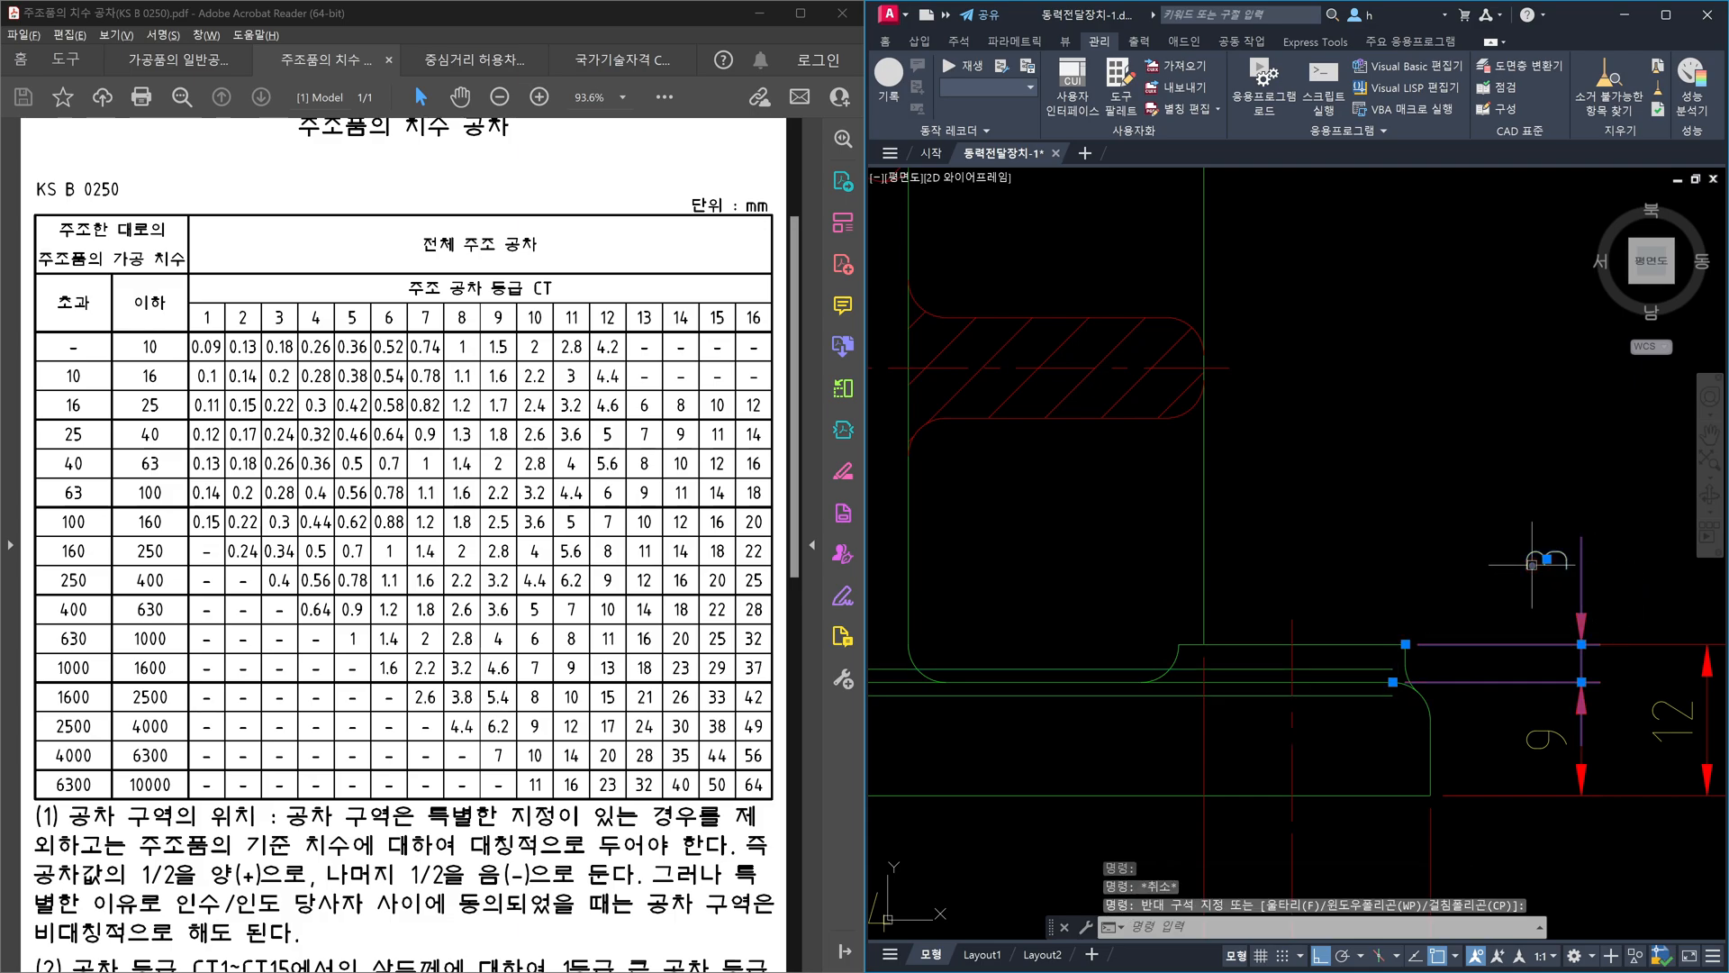
pyautogui.press('Escape')
# - Try erasing the upper tolerance line and offsetting the lower tolerance line upward, and undo both changes
pyautogui.click(1374, 670)
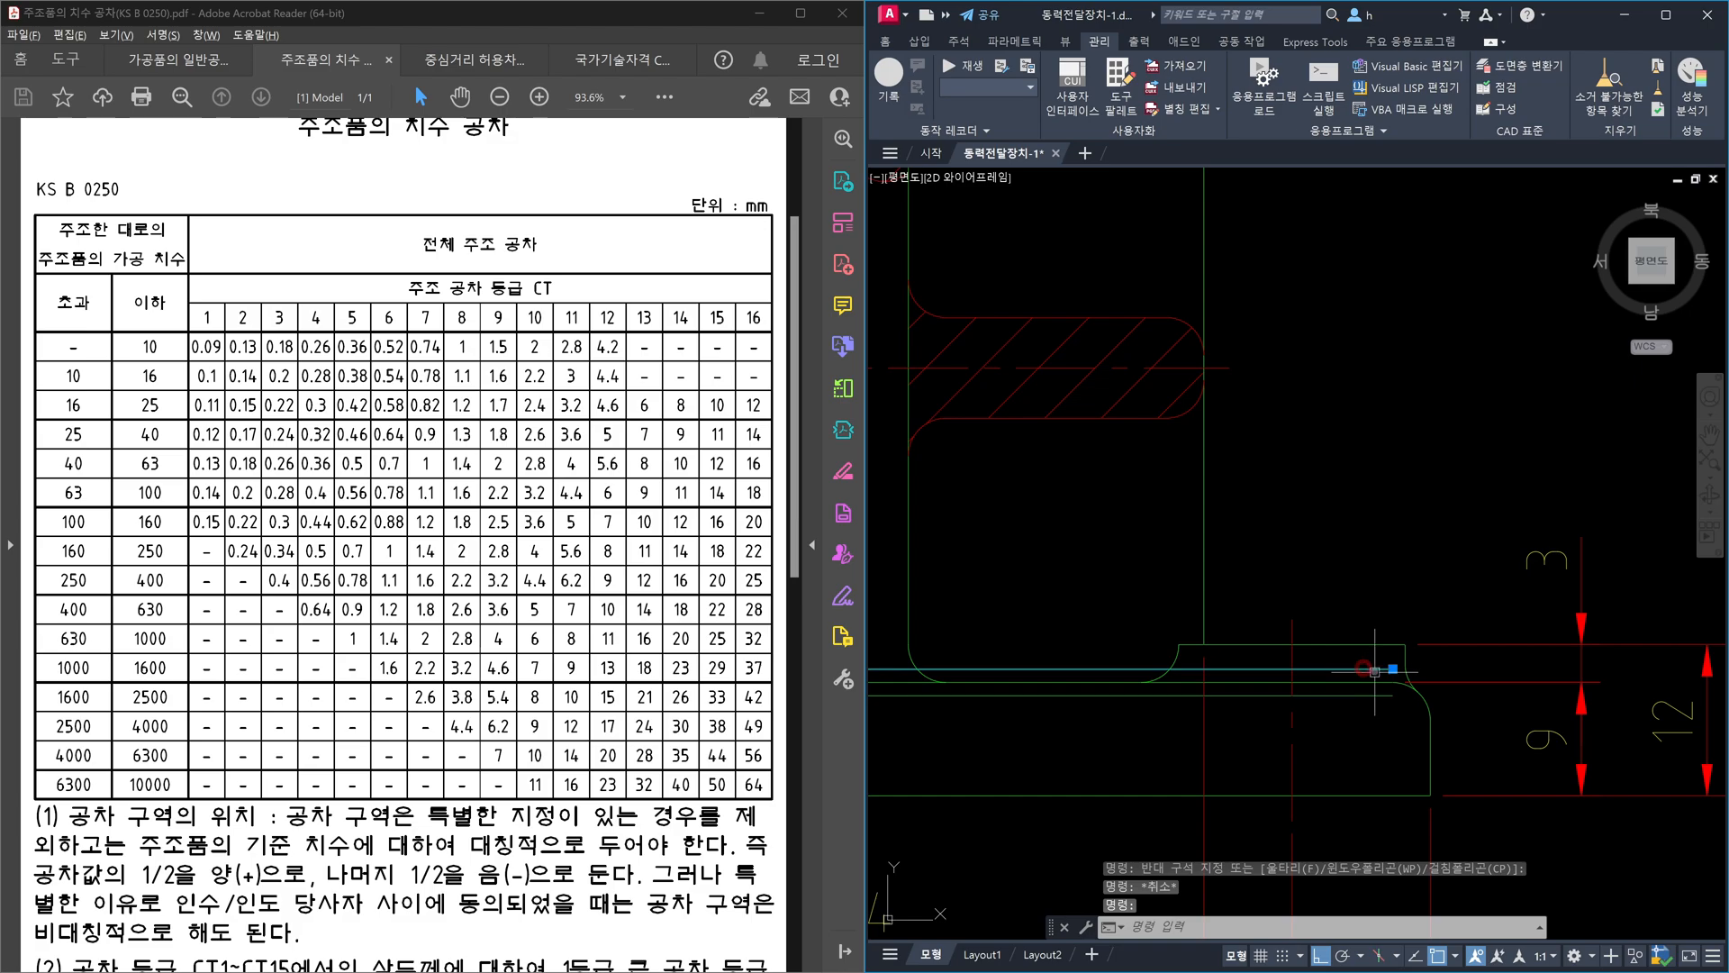
pyautogui.press('Delete')
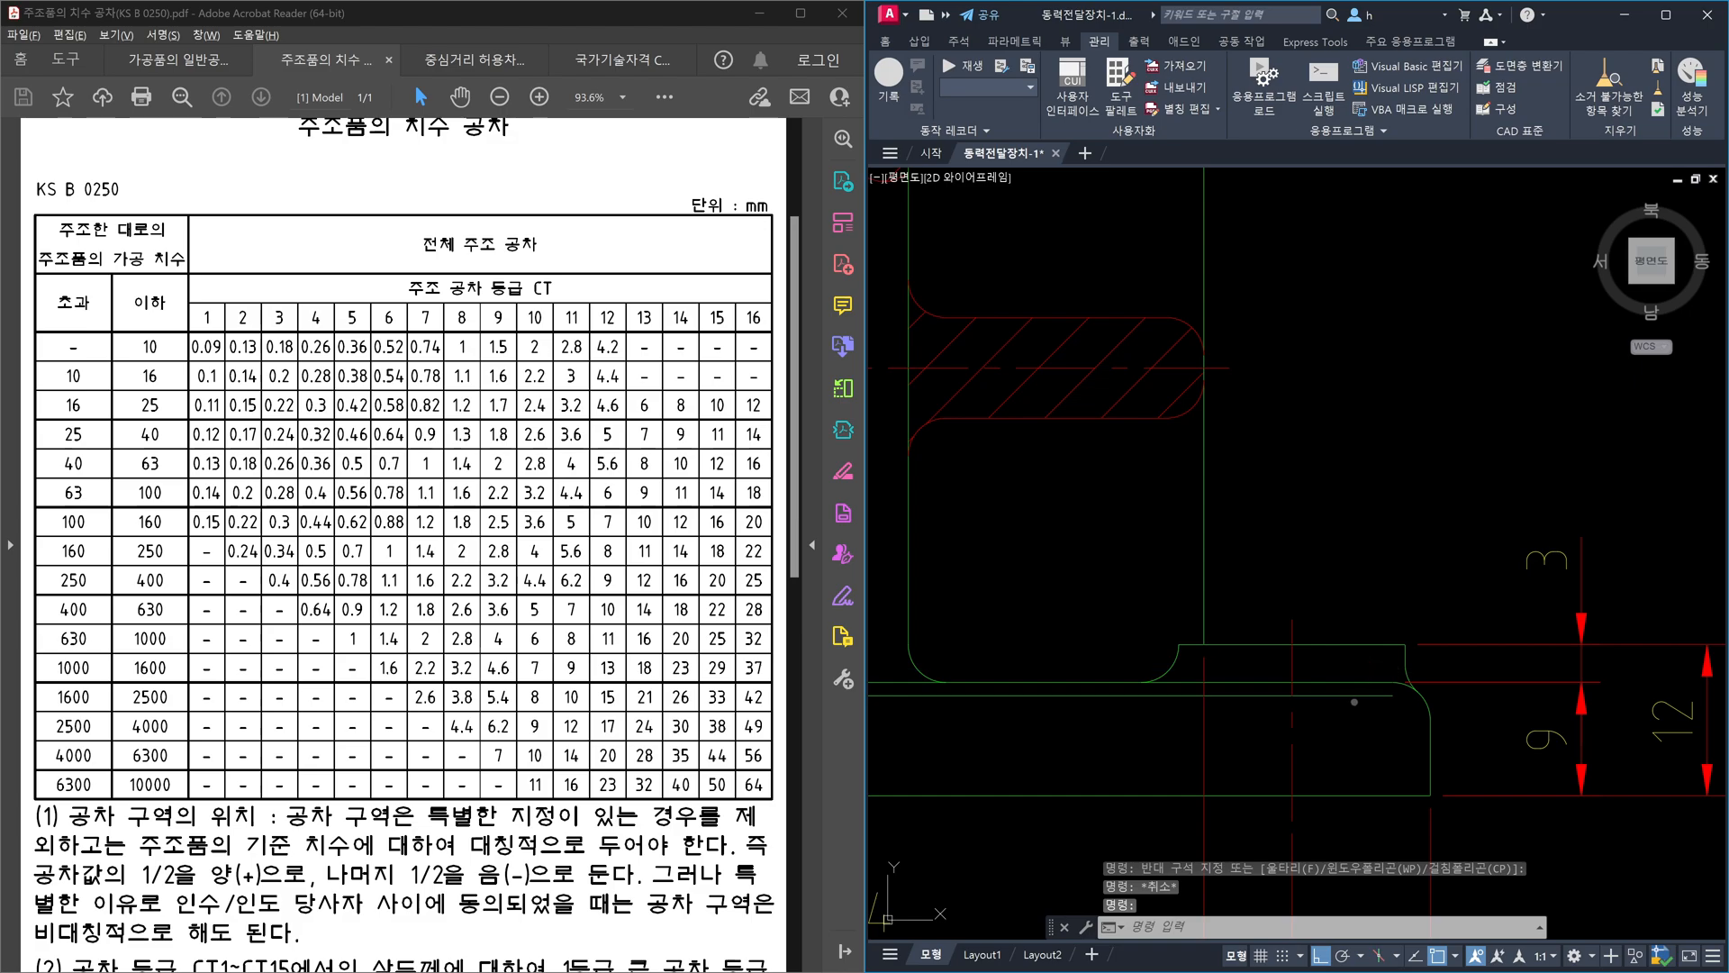
pyautogui.press('Escape')
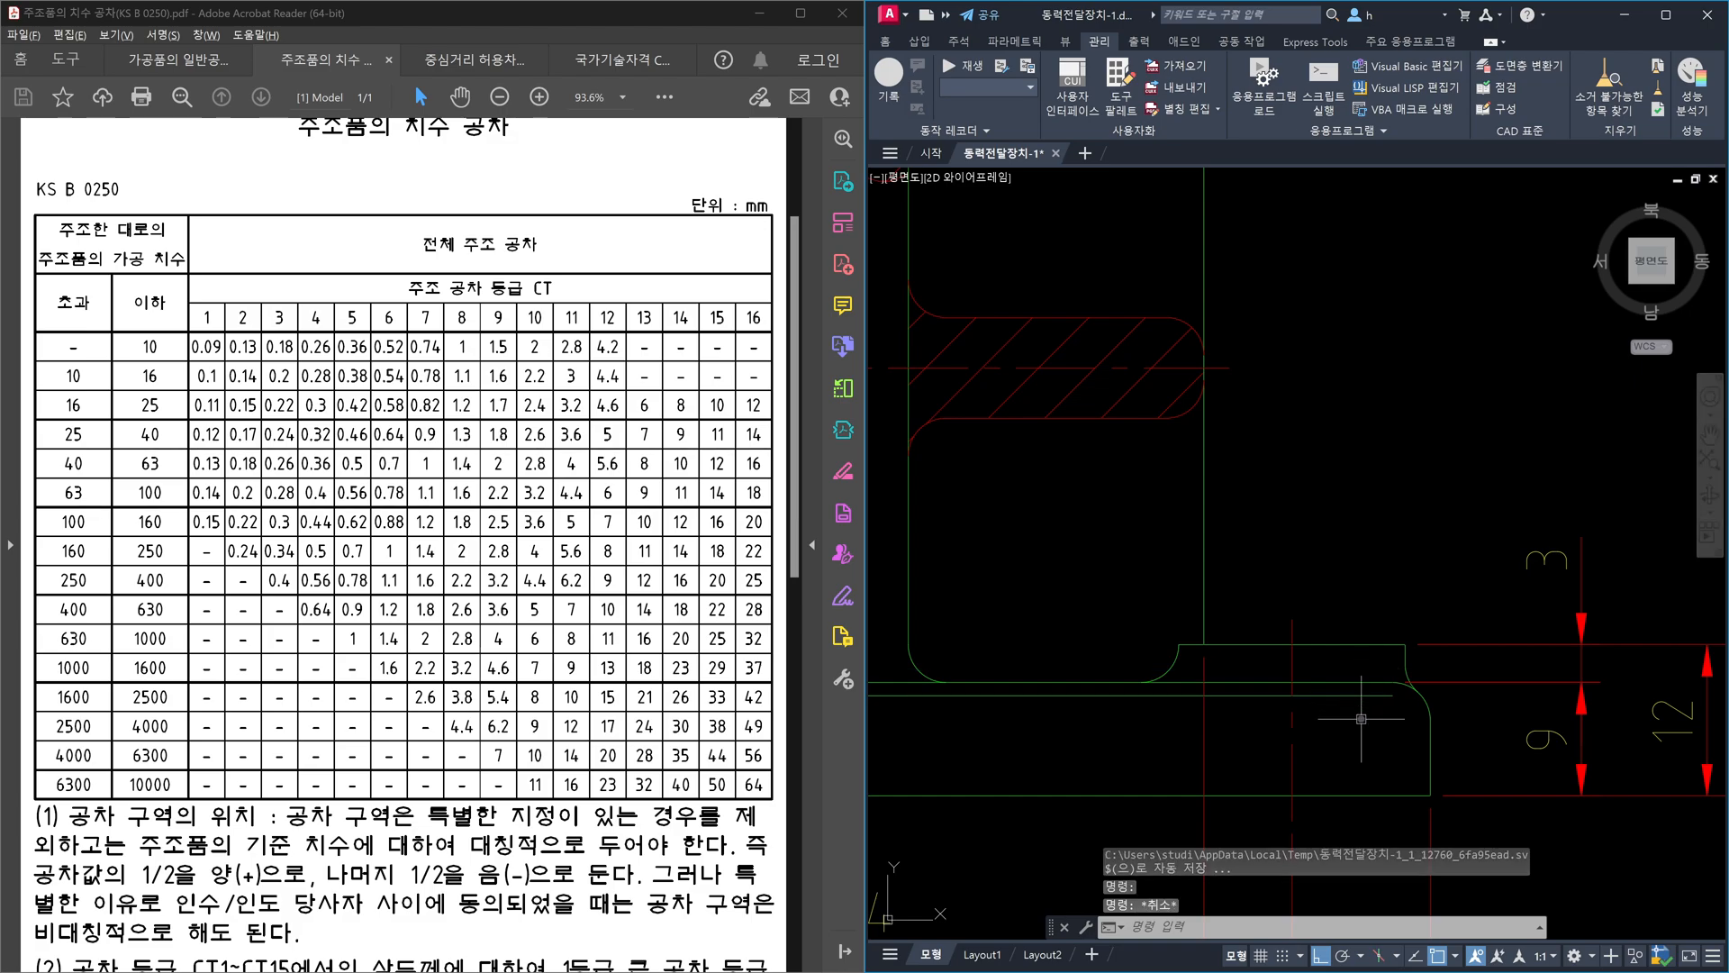
pyautogui.write('o')
pyautogui.press('Return')
pyautogui.press('Return')
pyautogui.click(1354, 696)
pyautogui.click(1353, 684)
pyautogui.press('Escape')
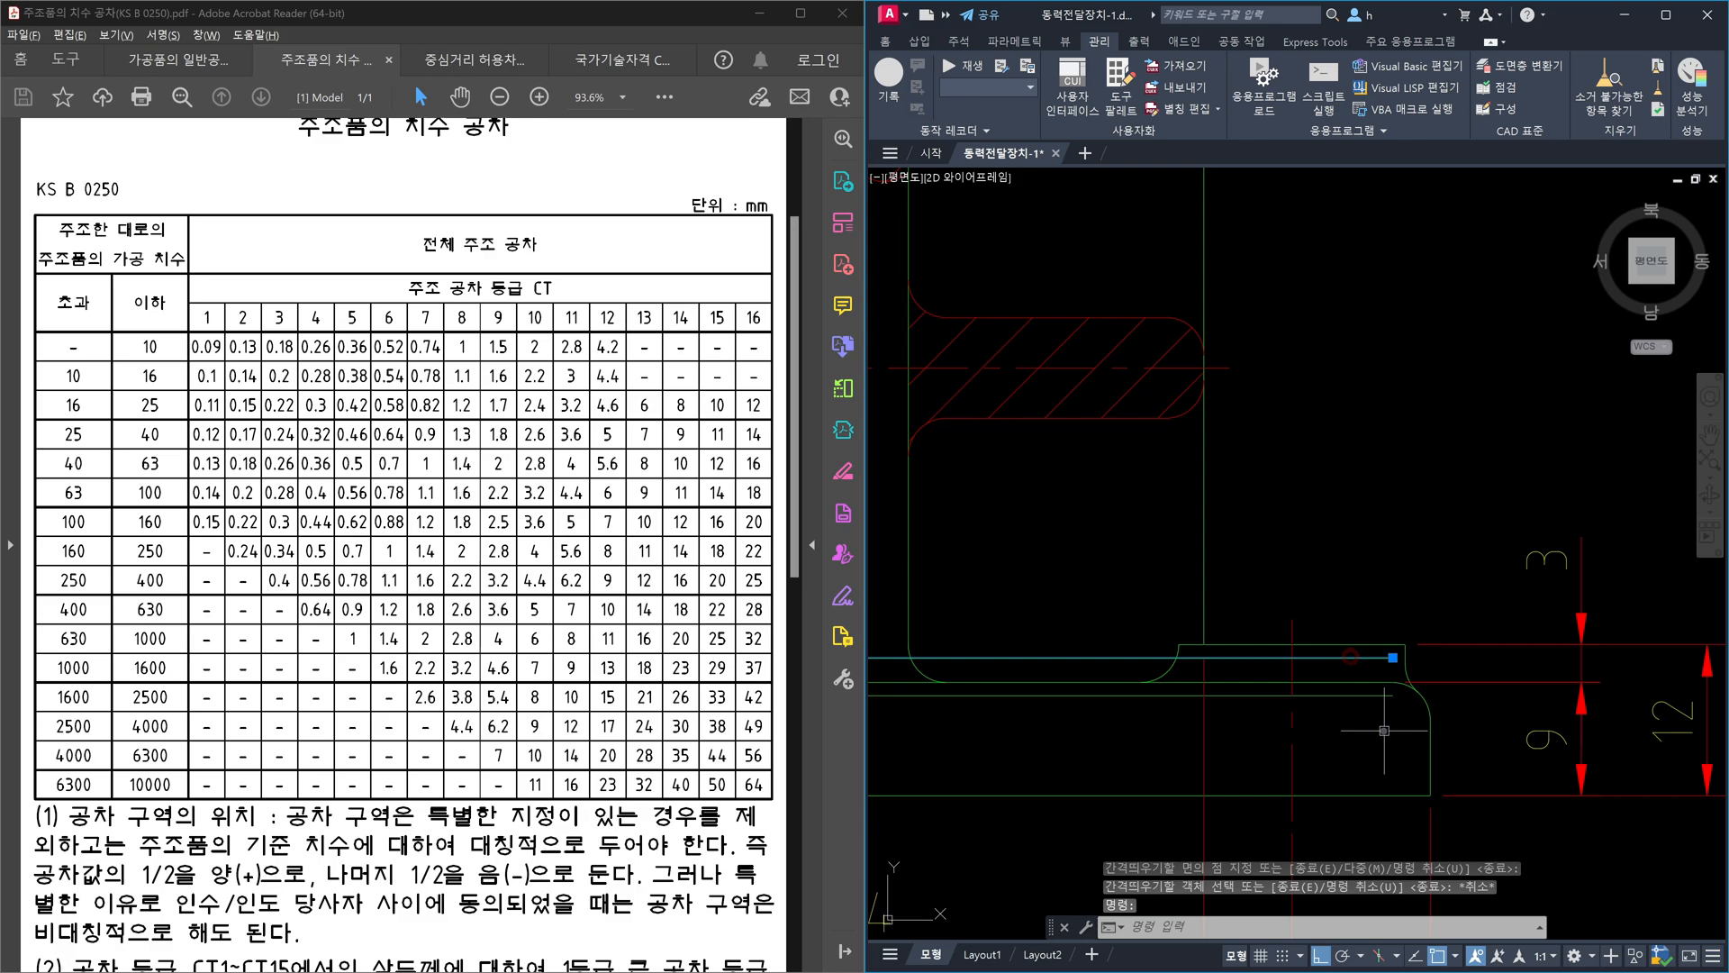
pyautogui.press('Escape')
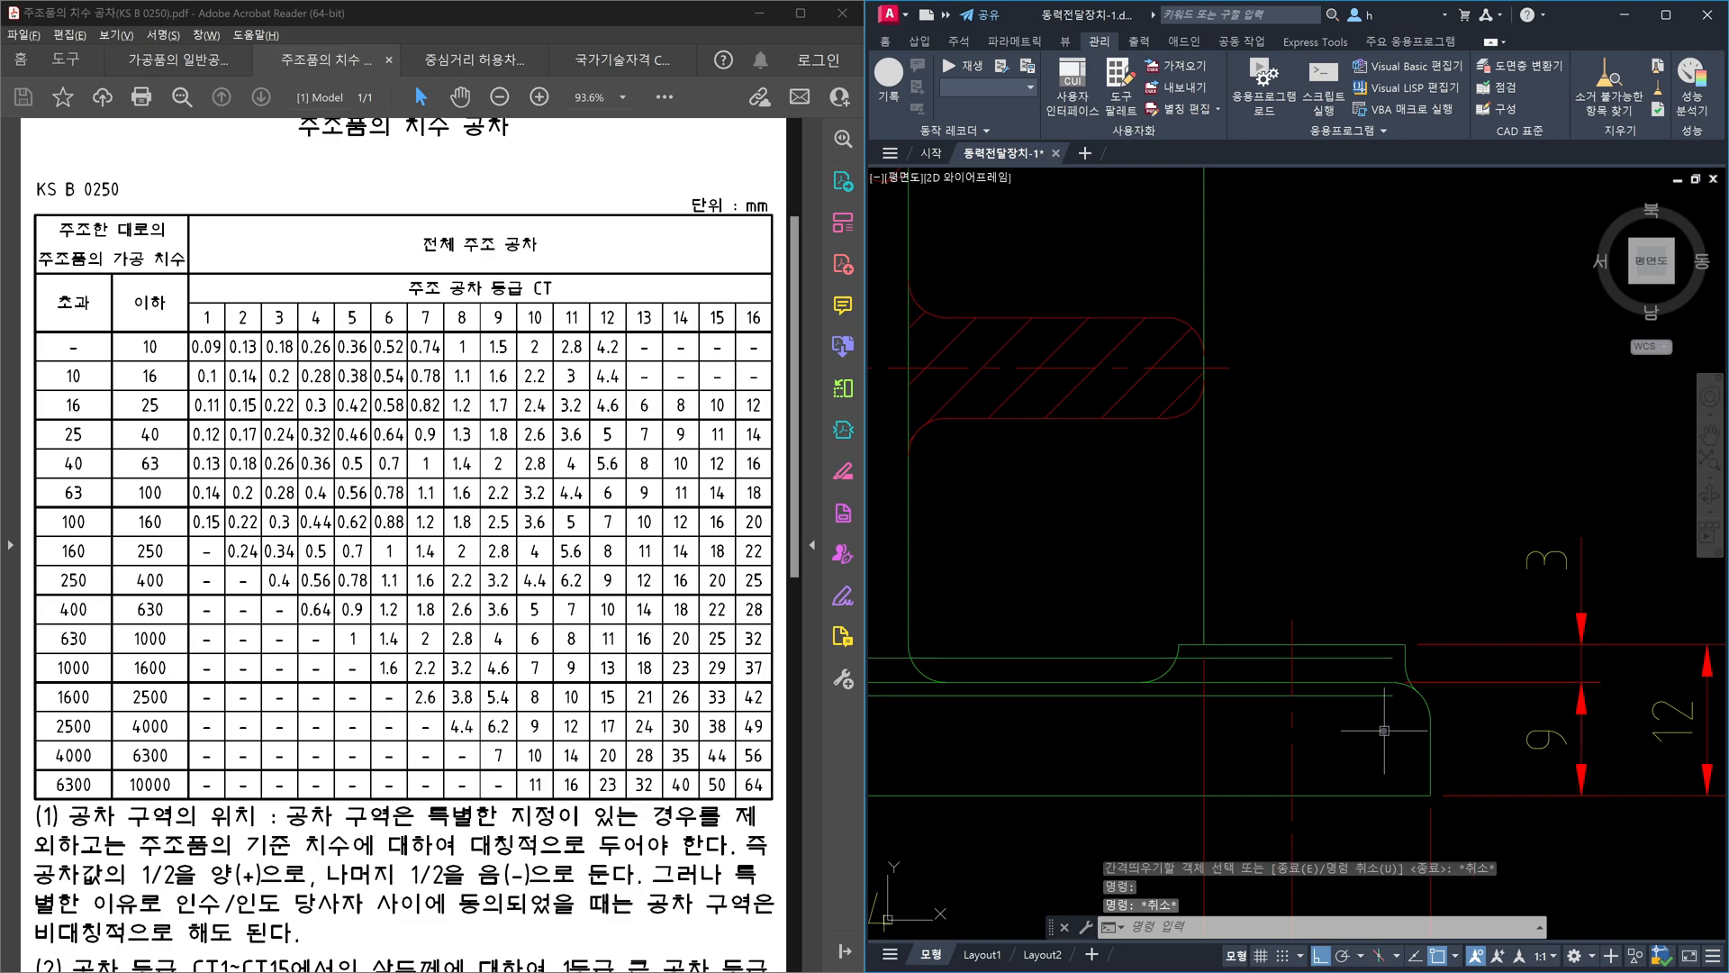
pyautogui.hotkey('ctrl', 'z')
pyautogui.hotkey('ctrl', 'z')
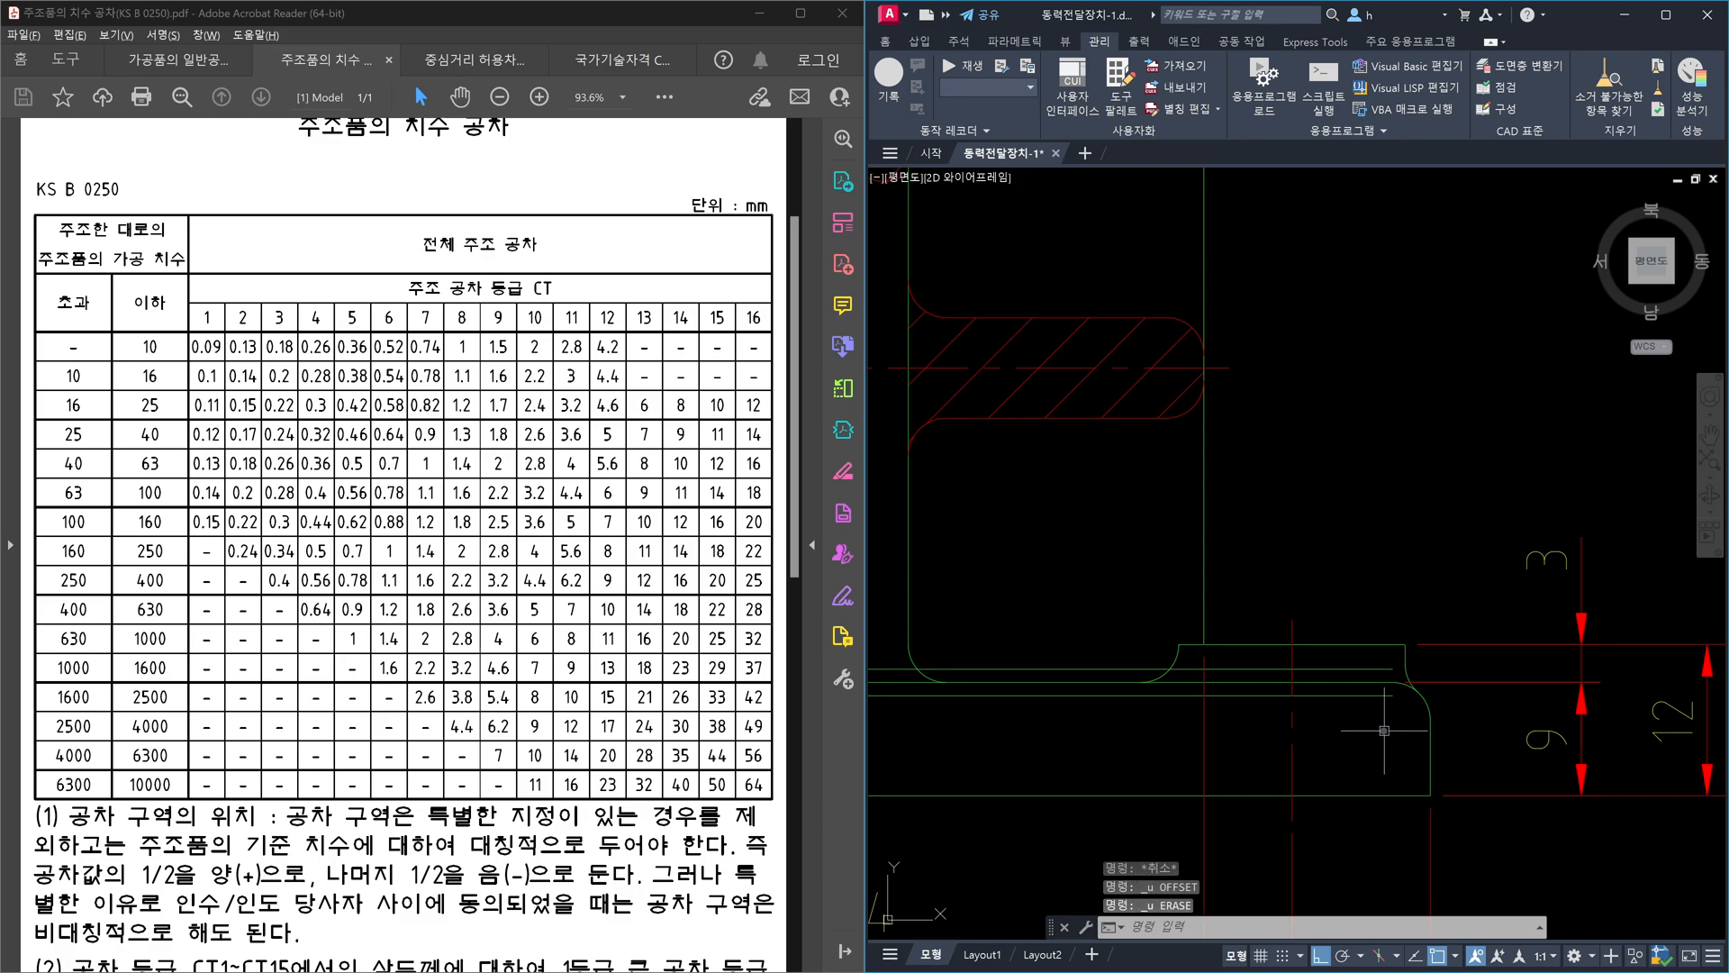
# - Try erasing the lower tolerance line and offsetting the upper tolerance line upward by 3, and undo both changes
pyautogui.click(1378, 697)
pyautogui.press('Delete')
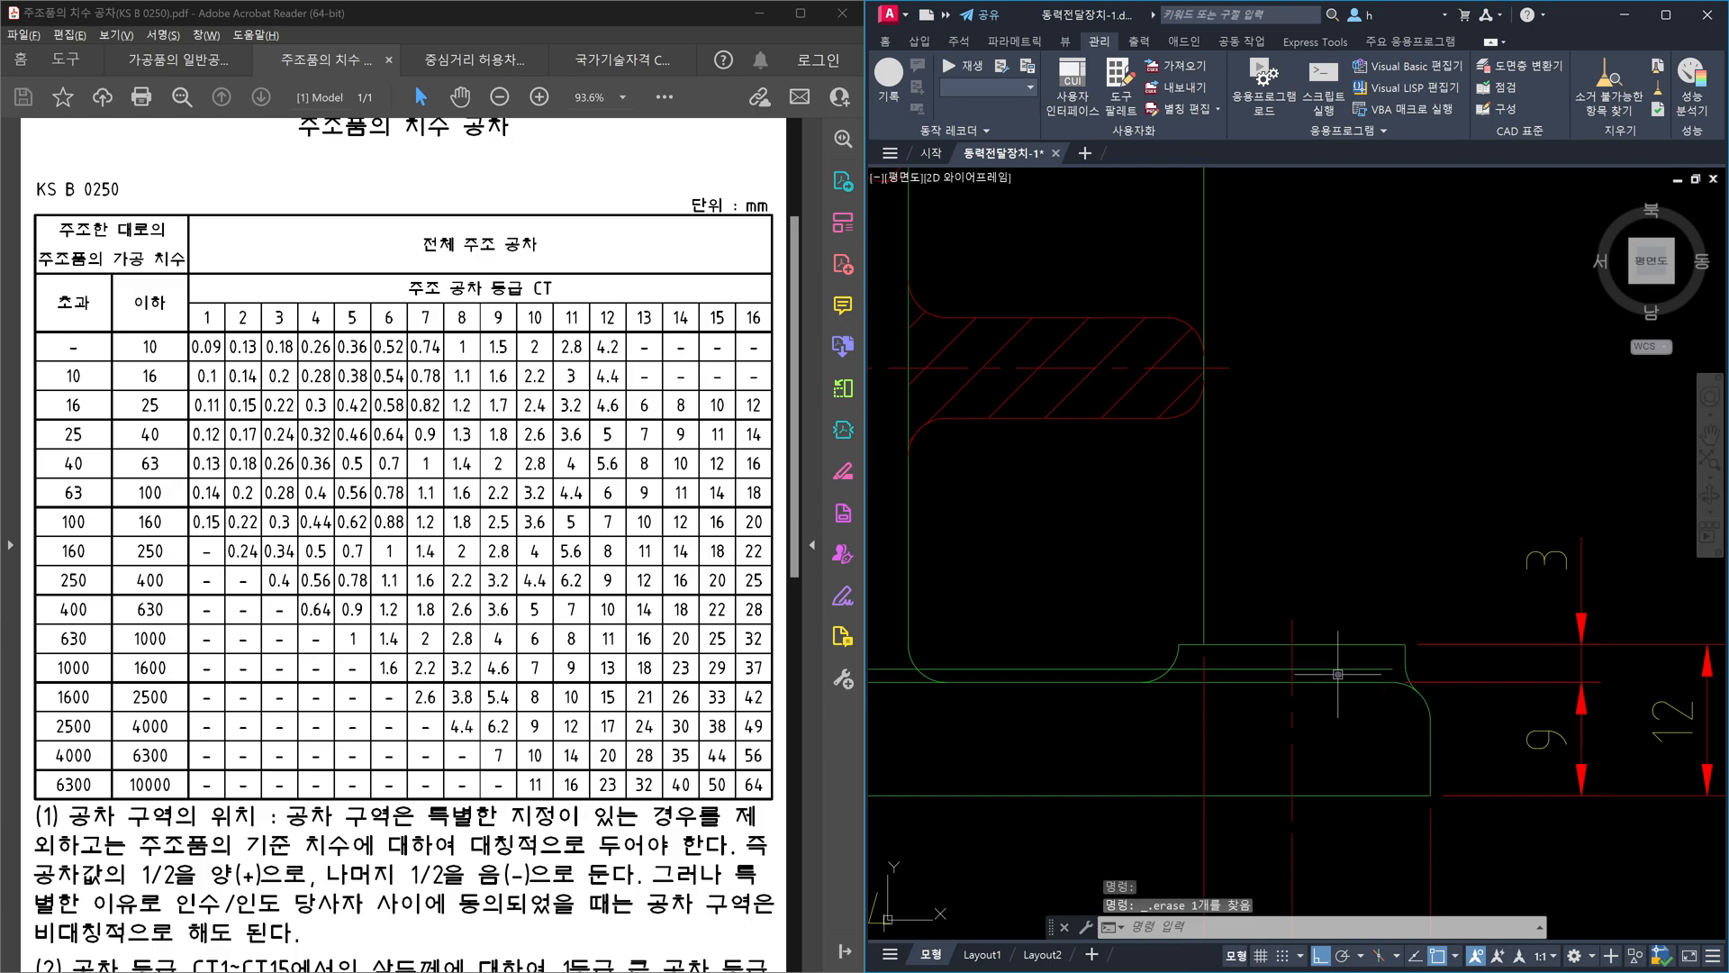
pyautogui.write('o')
pyautogui.press('Return')
pyautogui.write('3')
pyautogui.press('Return')
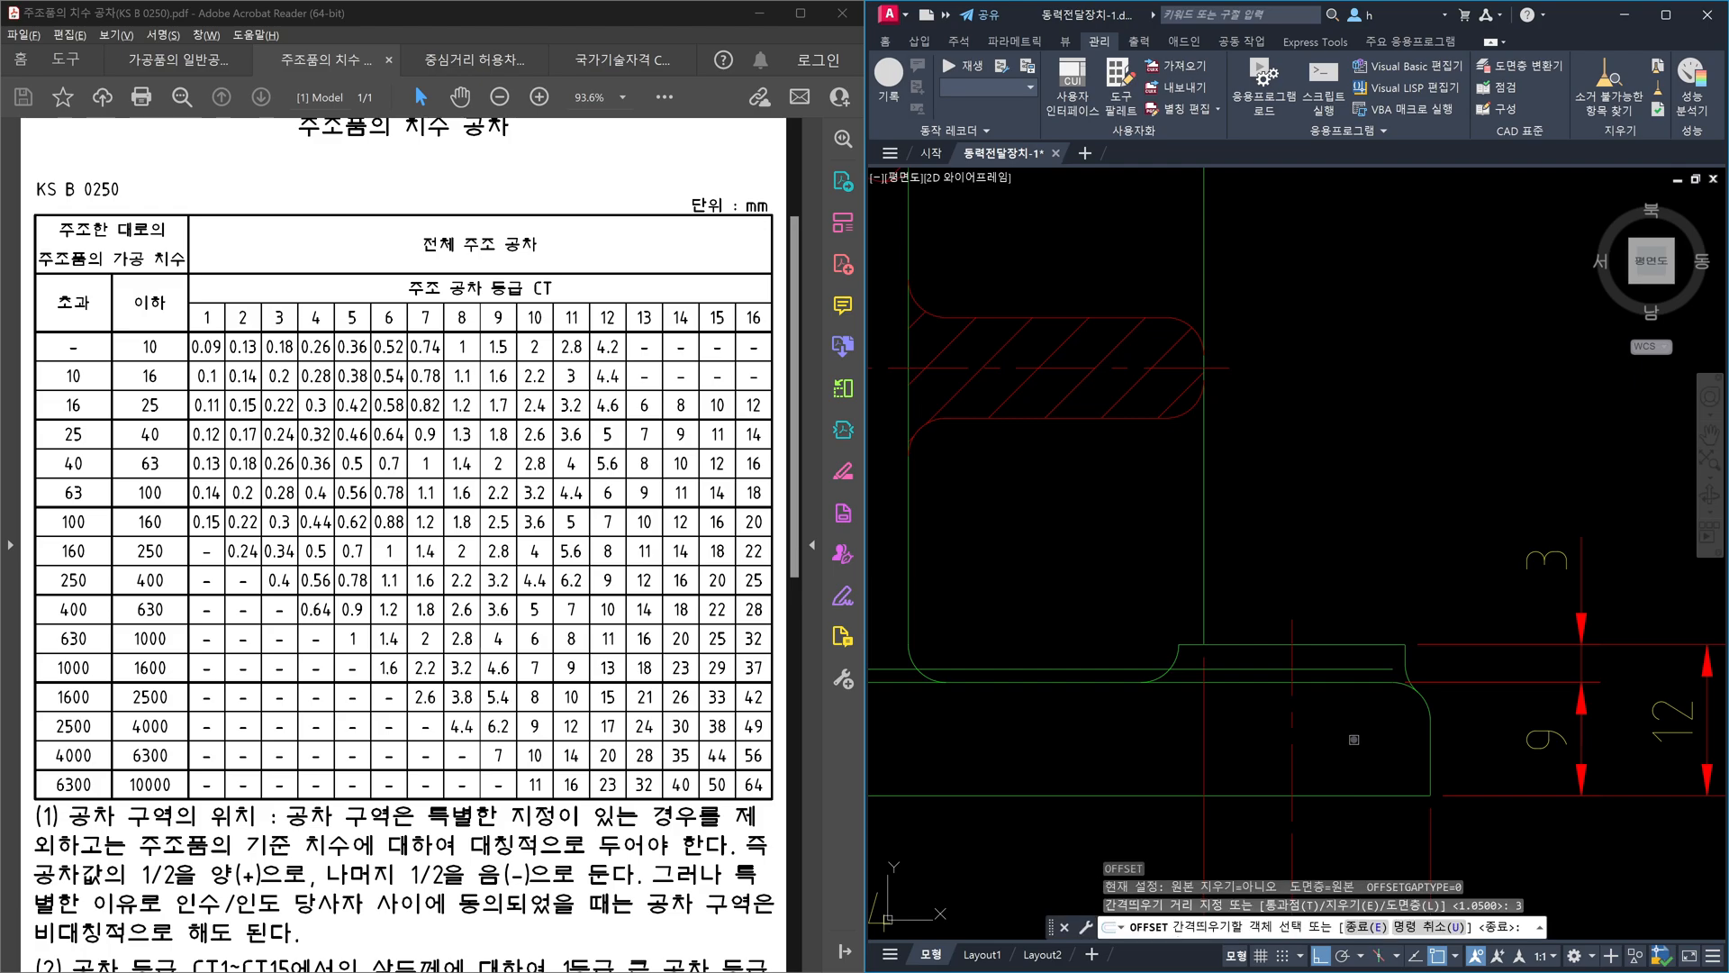
pyautogui.click(1349, 670)
pyautogui.click(1345, 601)
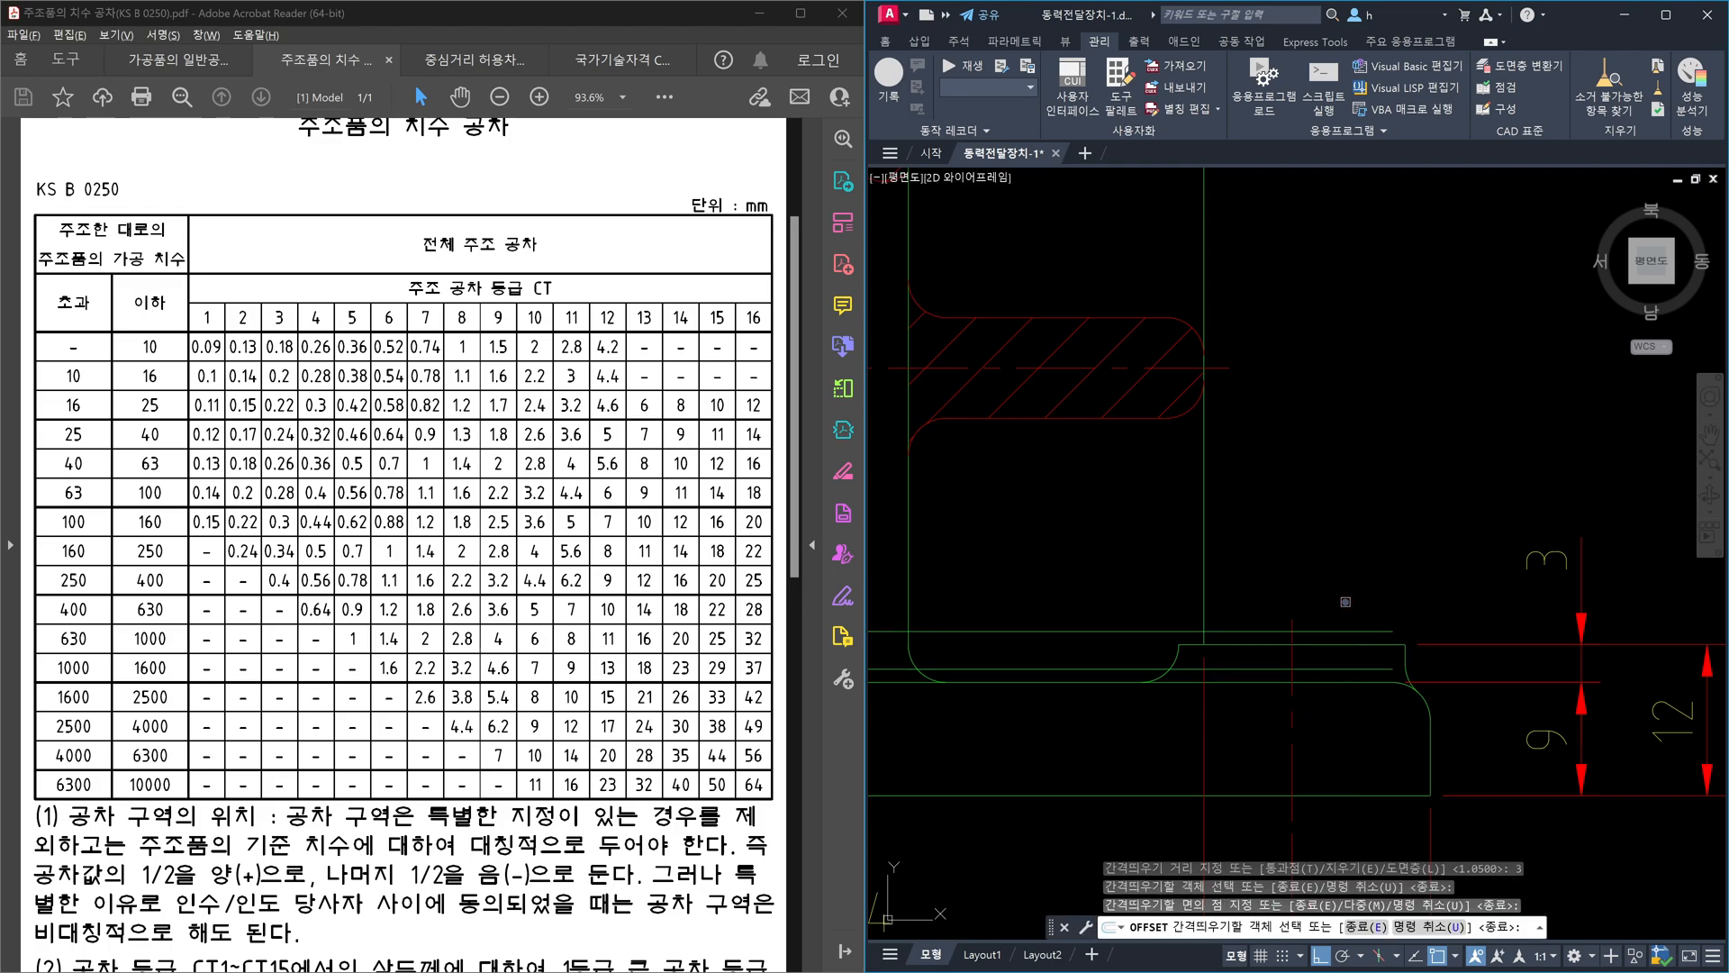
pyautogui.press('Escape')
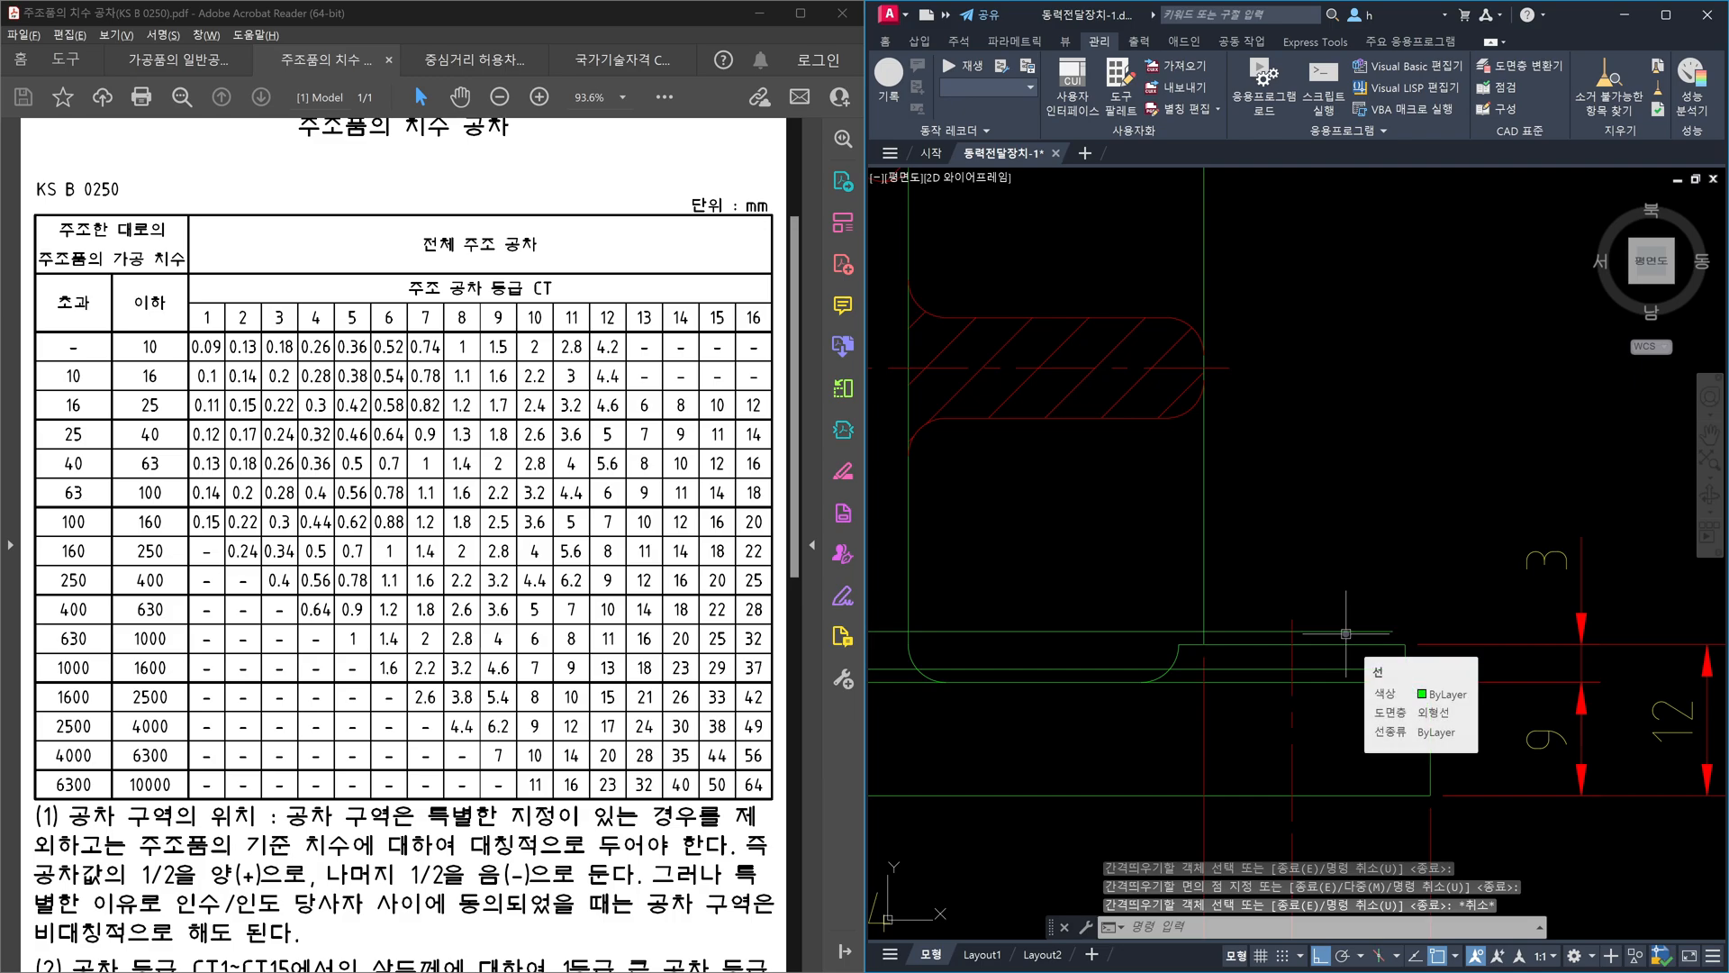
pyautogui.hotkey('ctrl', 'z')
pyautogui.hotkey('ctrl', 'z')
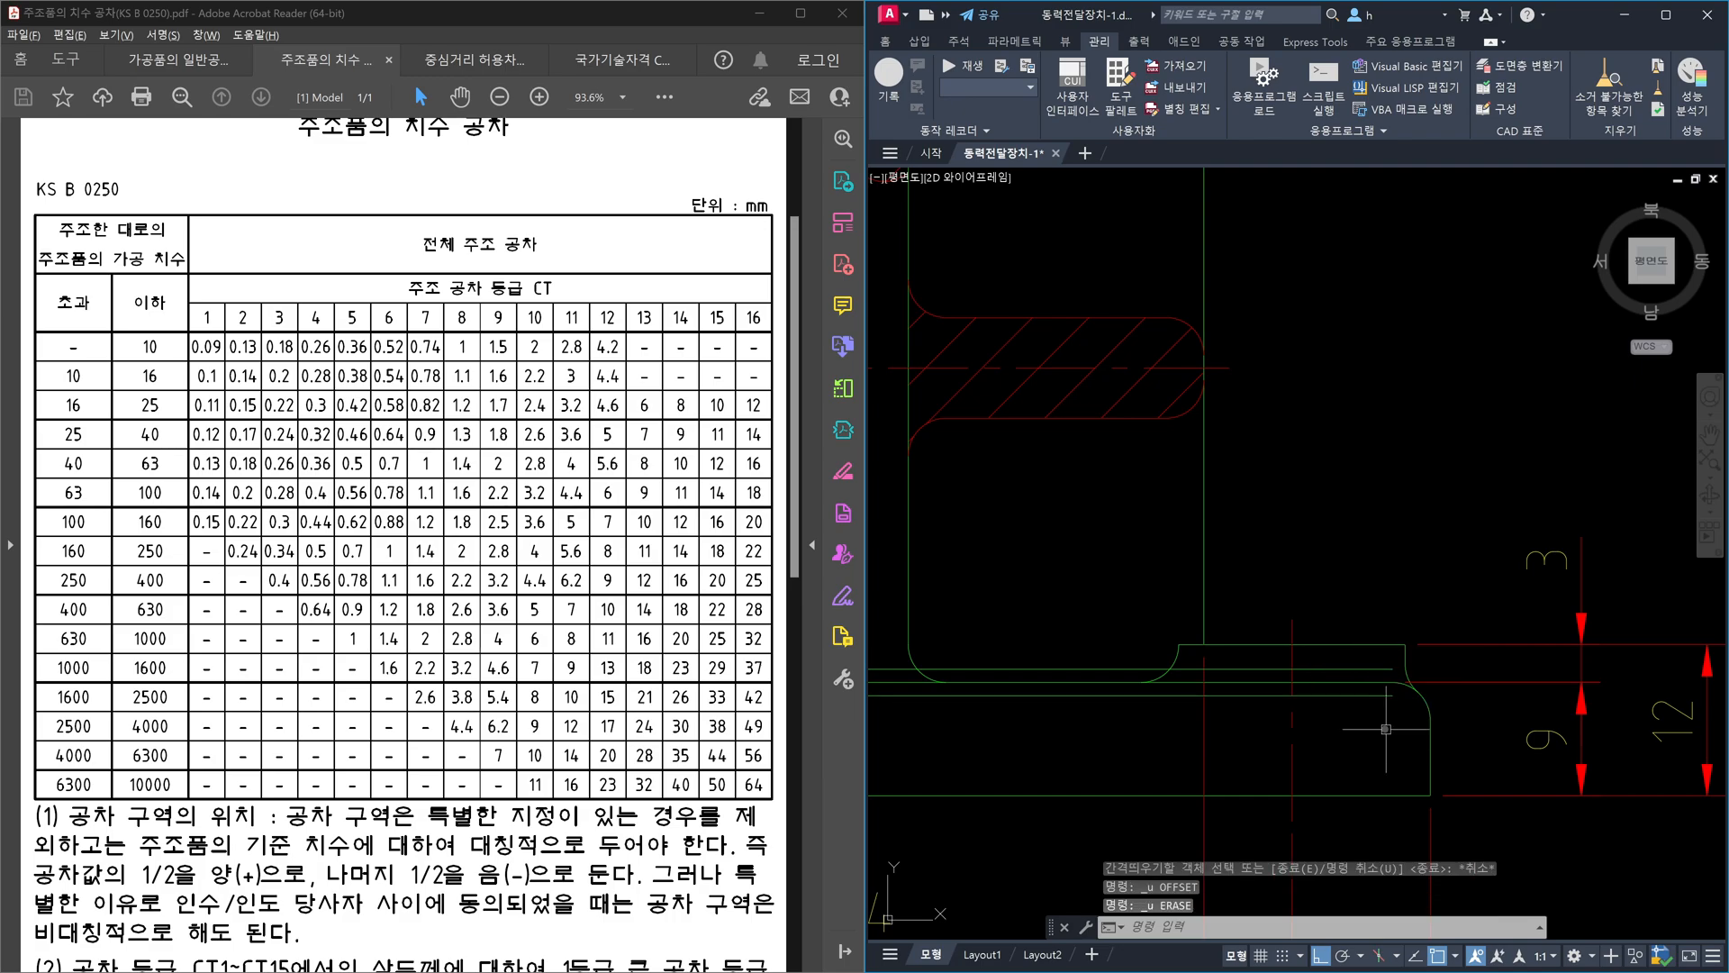
pyautogui.press('Escape')
pyautogui.press('Escape')
pyautogui.press('Escape')
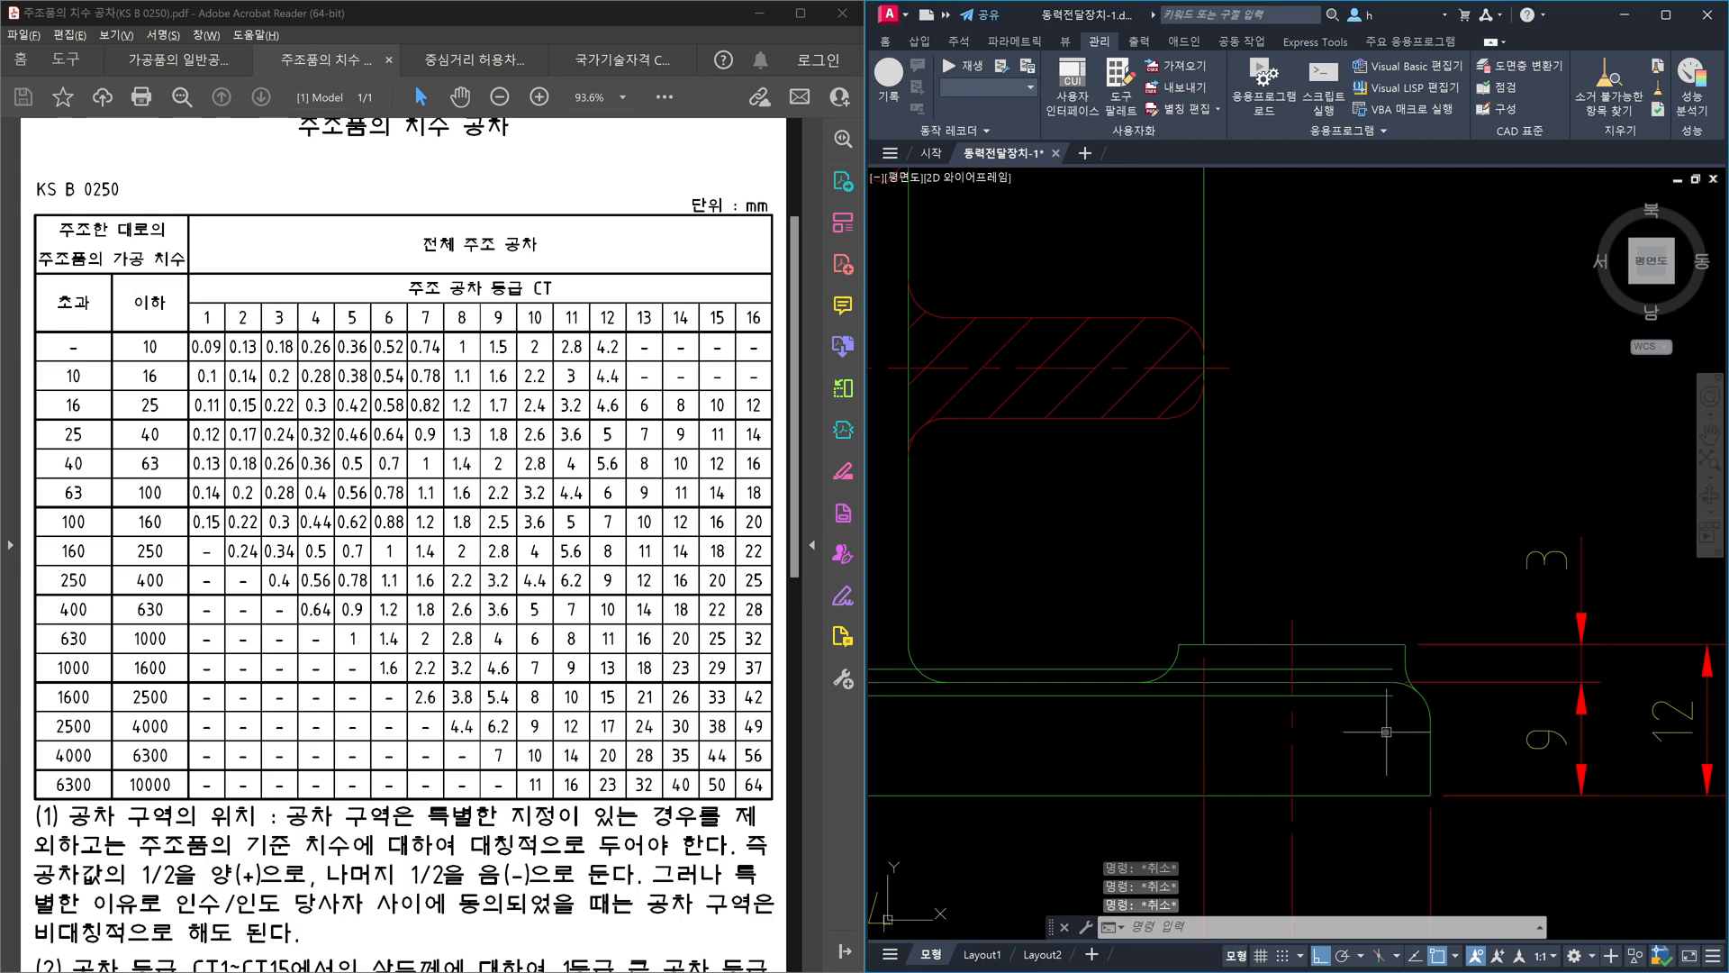
# - Offset both the upper and lower tolerance lines of the base's top edge upward by 3
pyautogui.write('o')
pyautogui.press('Return')
pyautogui.write('3')
pyautogui.press('Return')
pyautogui.click(1376, 669)
pyautogui.click(1377, 674)
pyautogui.click(1377, 693)
pyautogui.click(1371, 583)
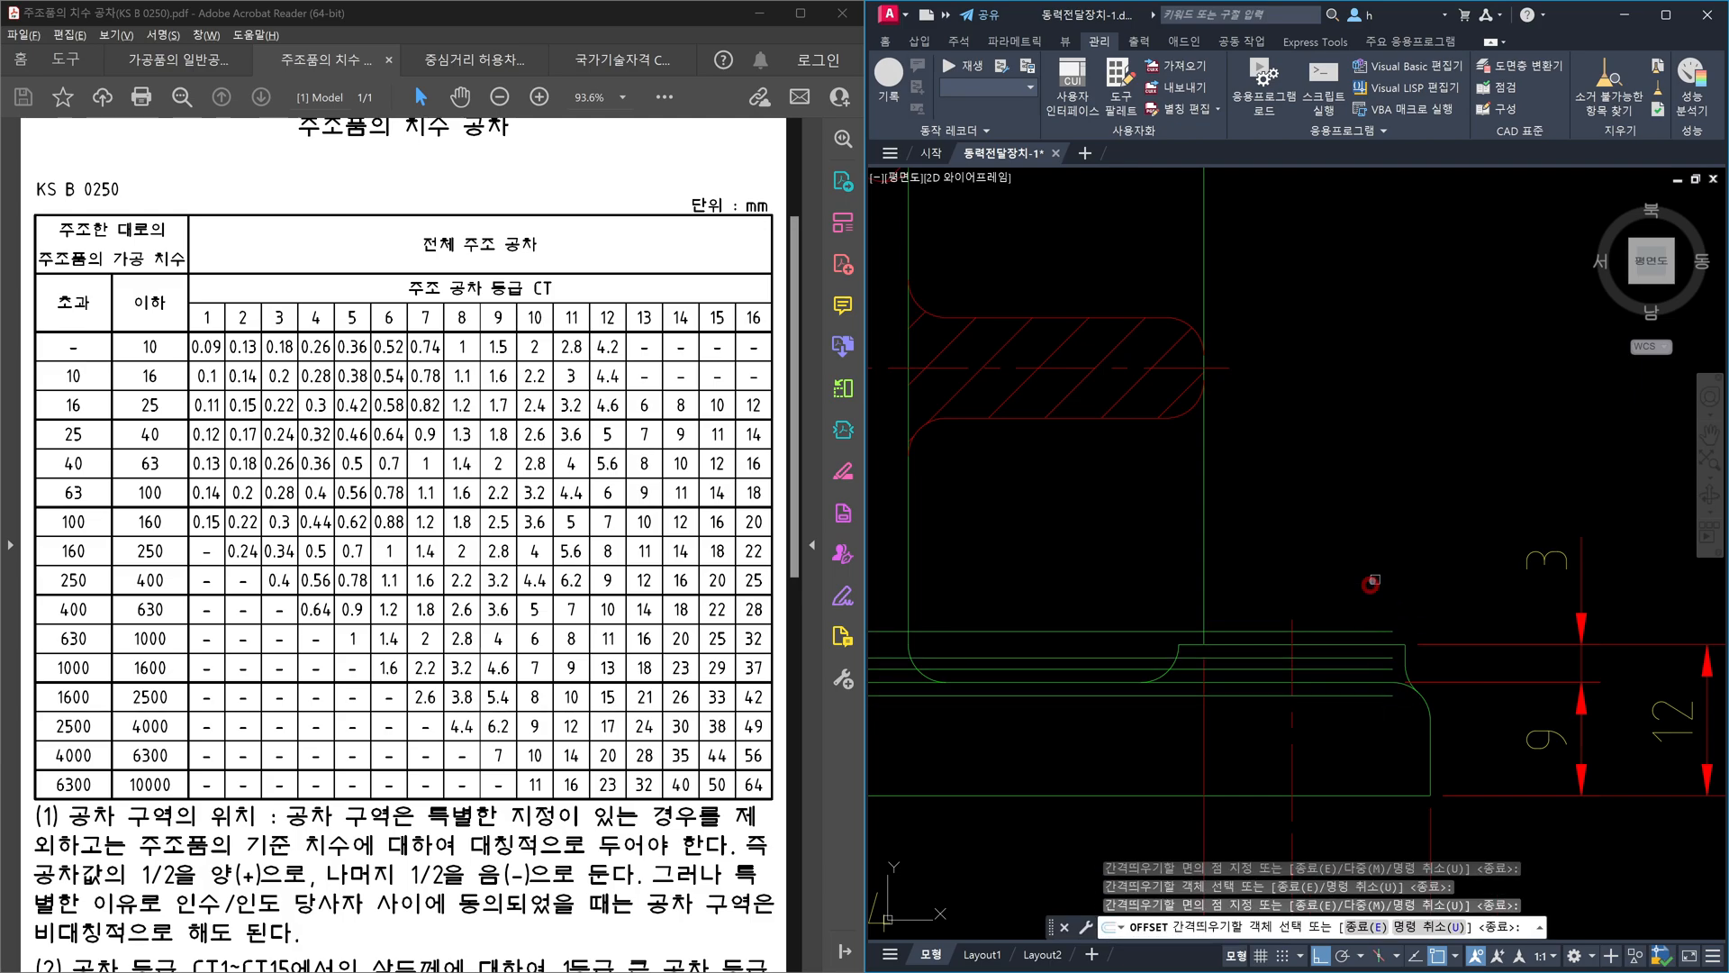
pyautogui.press('Escape')
# - Erase the two original tolerance lines just above and below the base's top edge
pyautogui.click(1383, 668)
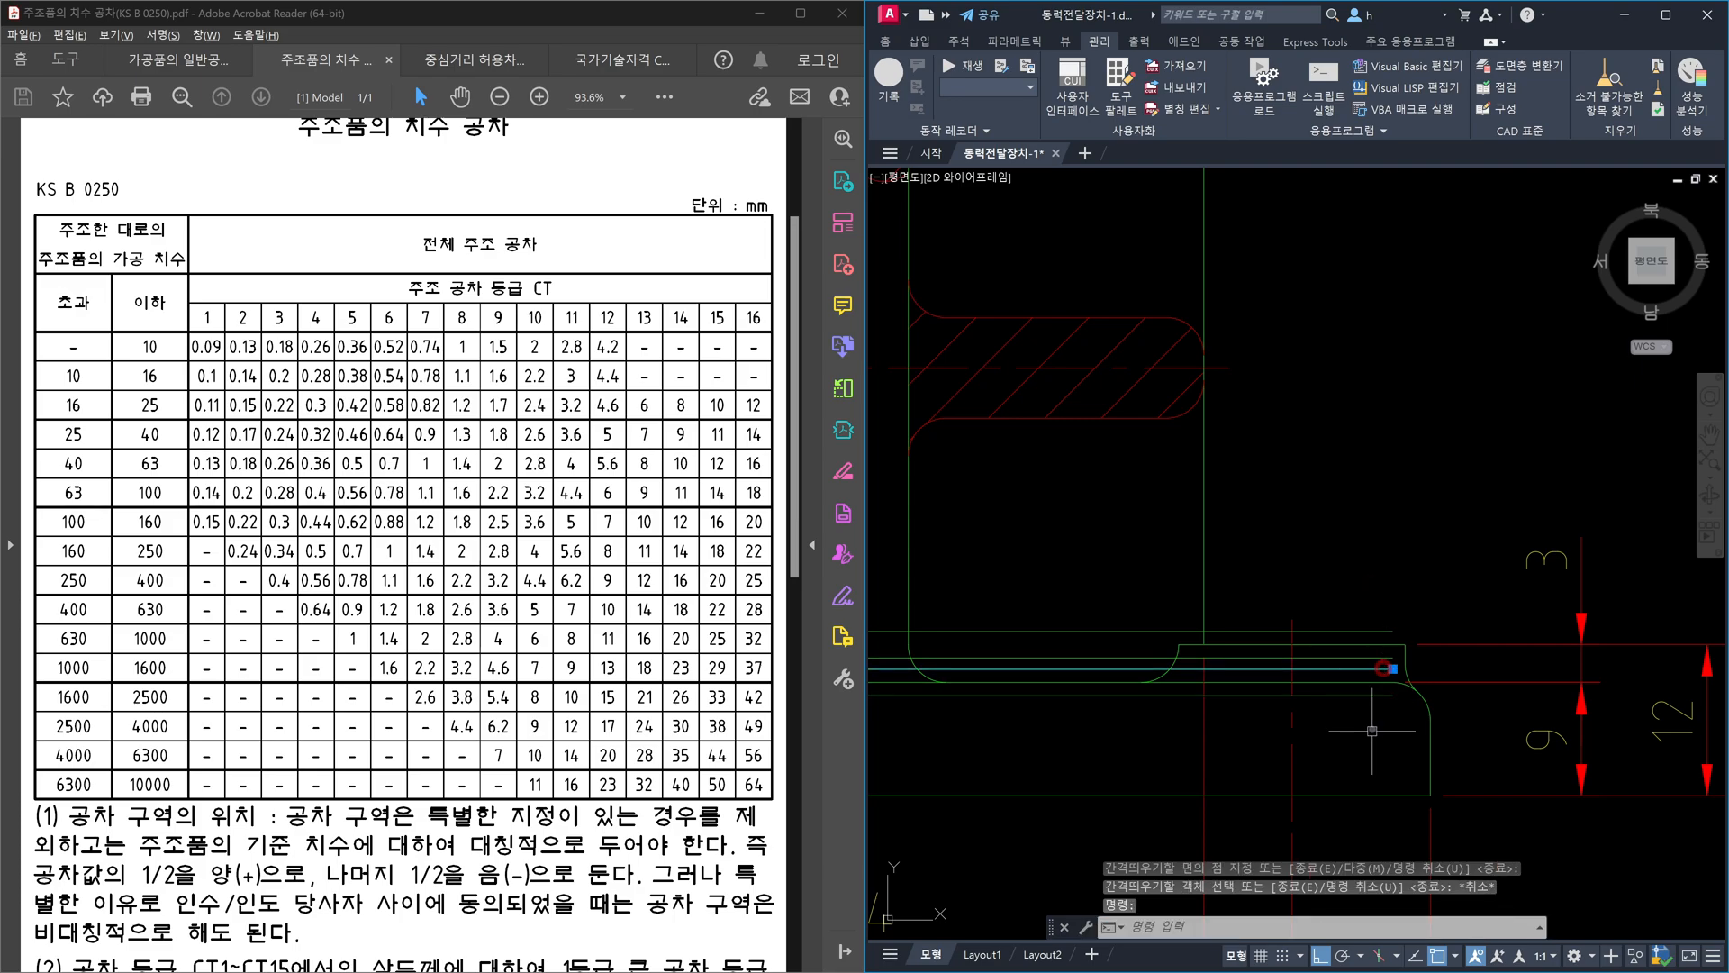
pyautogui.click(1376, 694)
pyautogui.press('Delete')
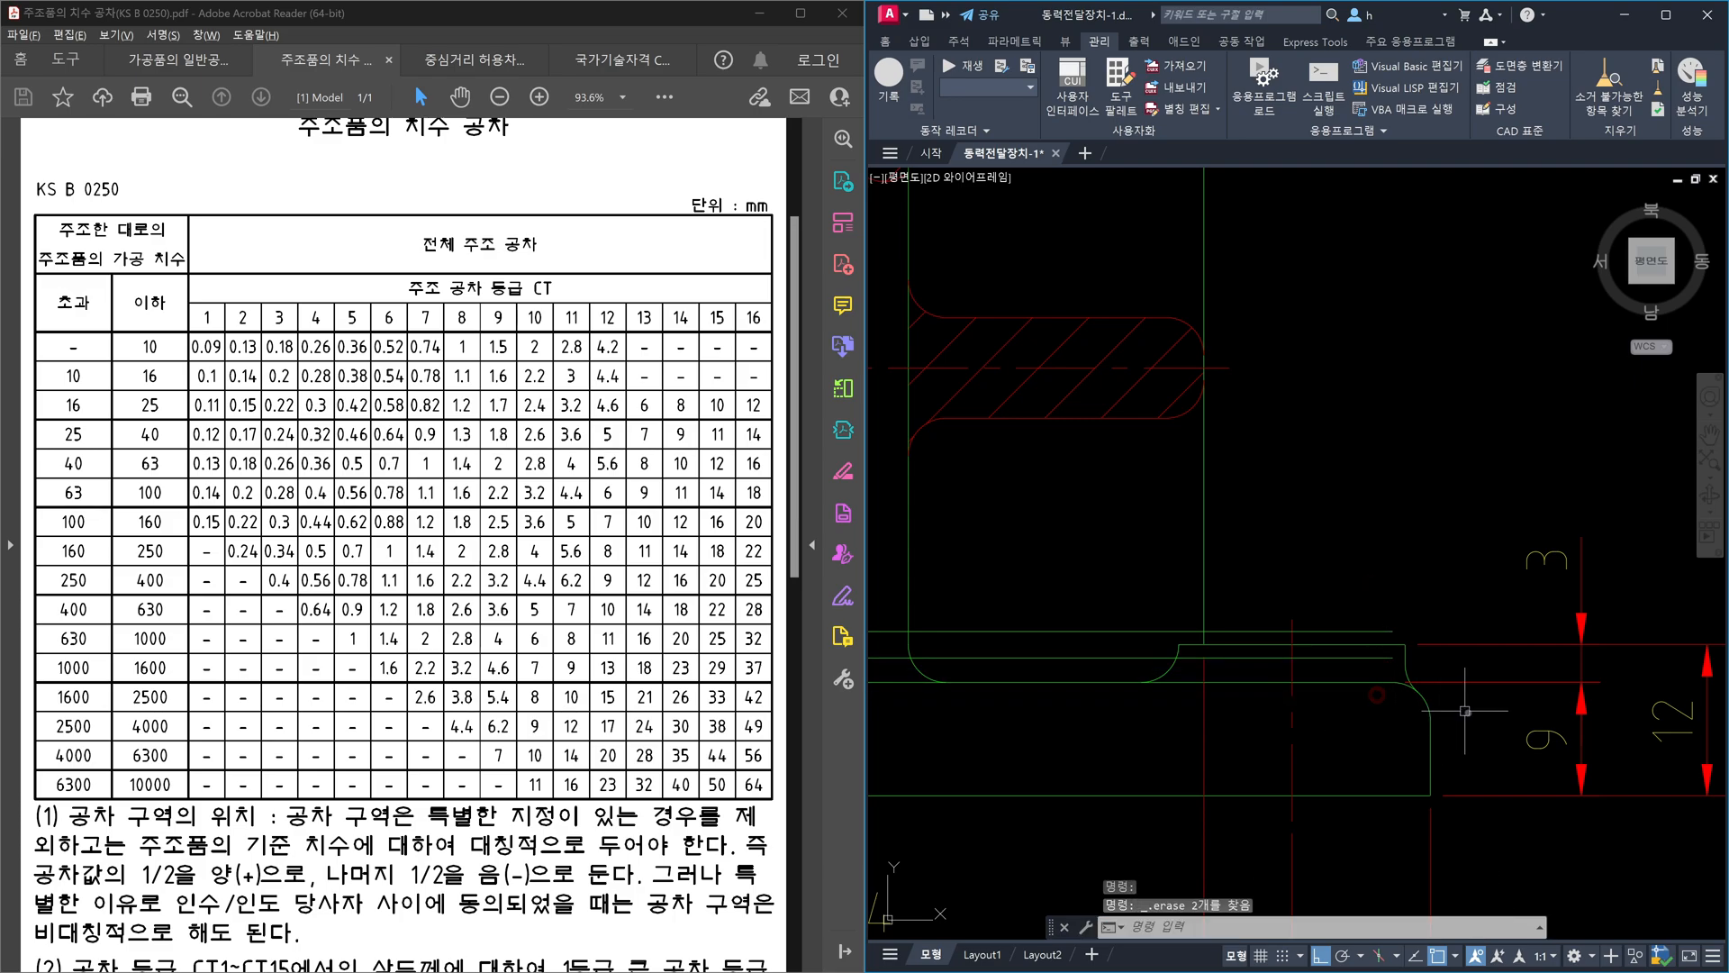
# - Add a vertical linear dimension from the base's bottom corner to the end of the lower offset line, placed inside the overall height dimension
pyautogui.scroll(-2, 1466, 711)
pyautogui.moveTo(1465, 710); pyautogui.dragTo(1183, 769, button='middle')
pyautogui.write('dli')
pyautogui.press('Return')
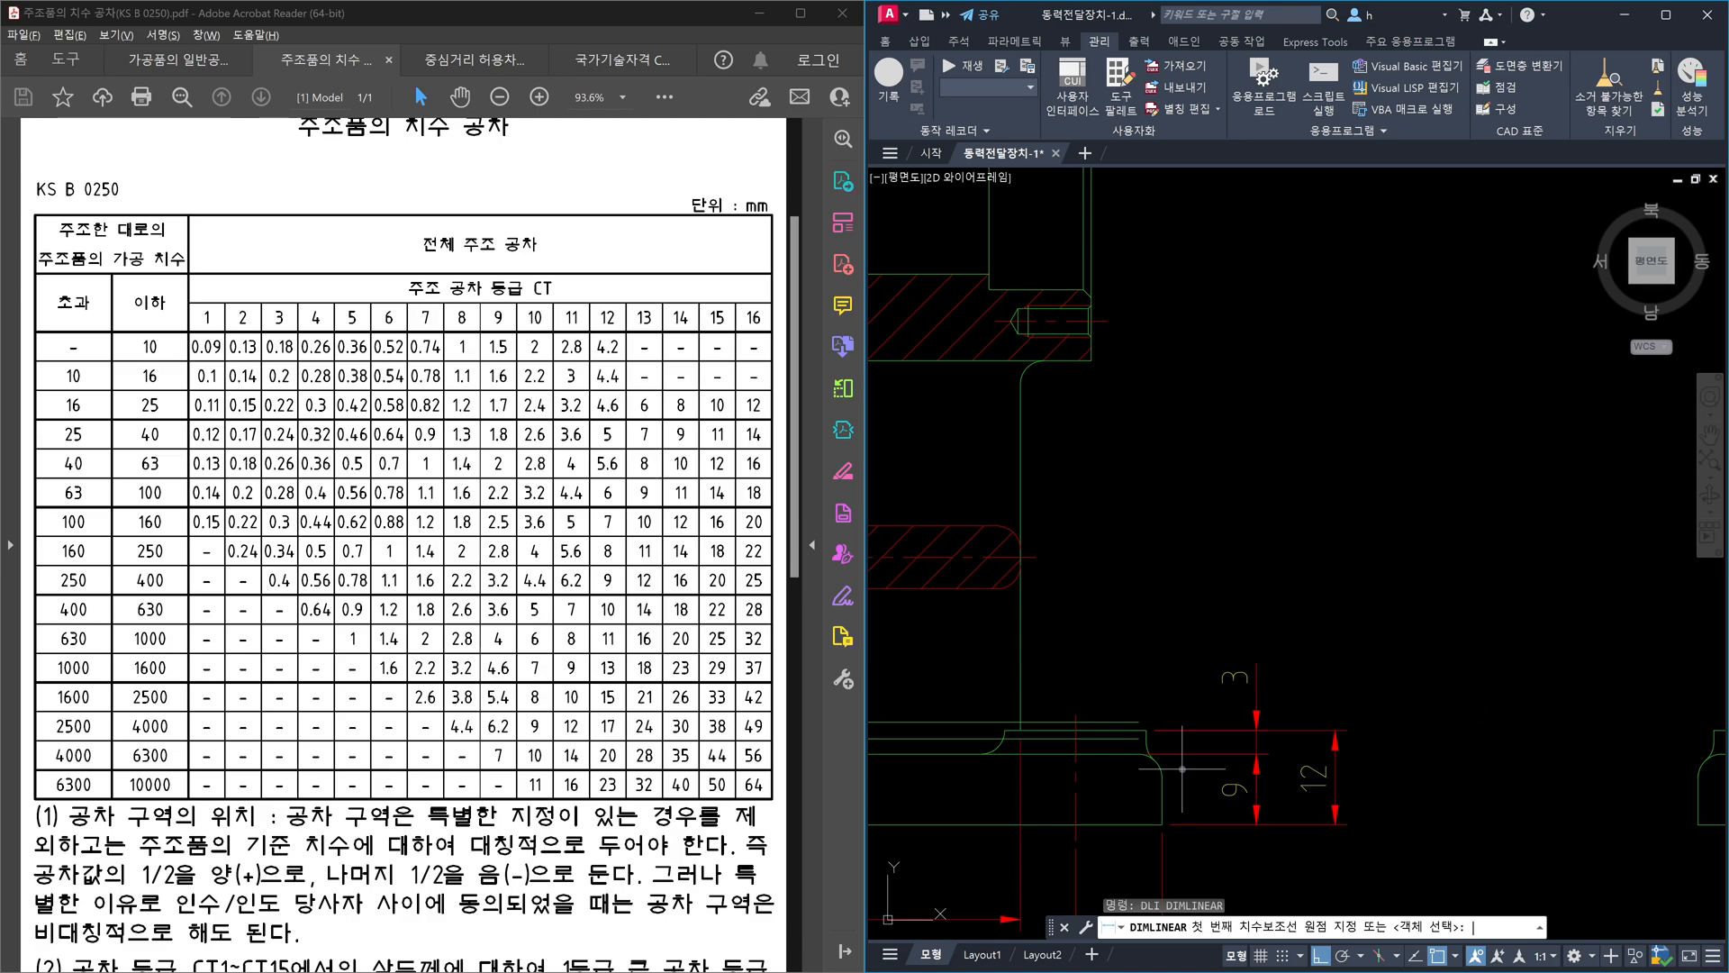
pyautogui.scroll(4, 1181, 773)
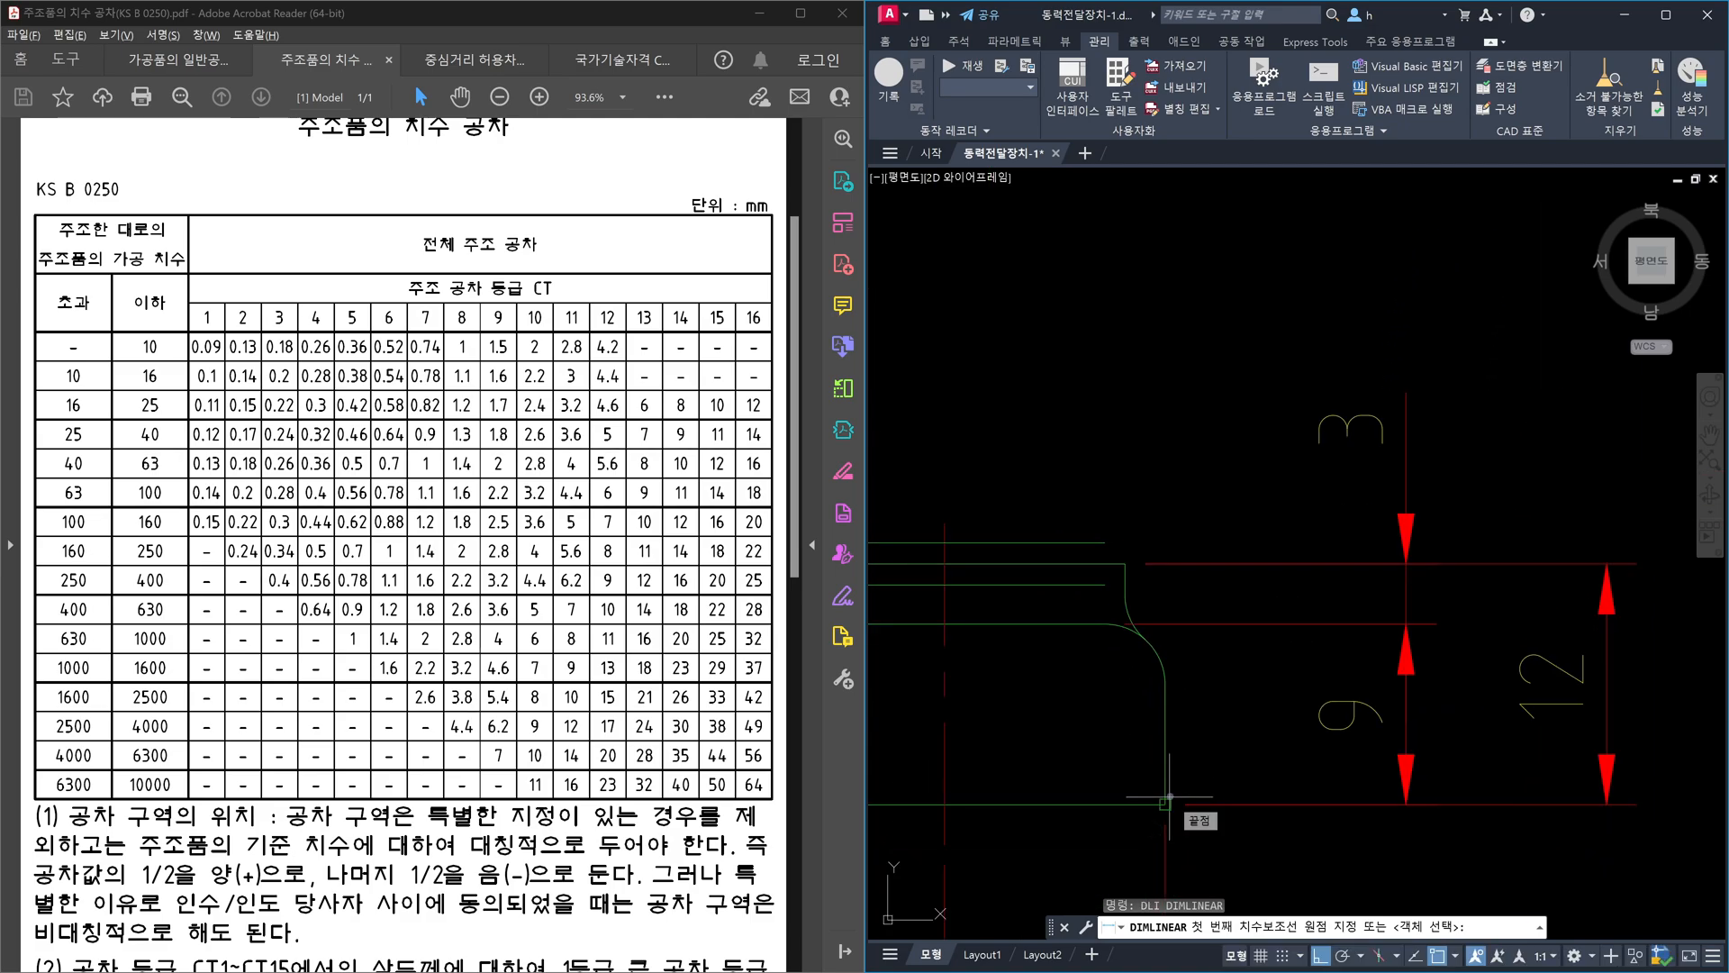
pyautogui.click(1169, 797)
pyautogui.click(1108, 583)
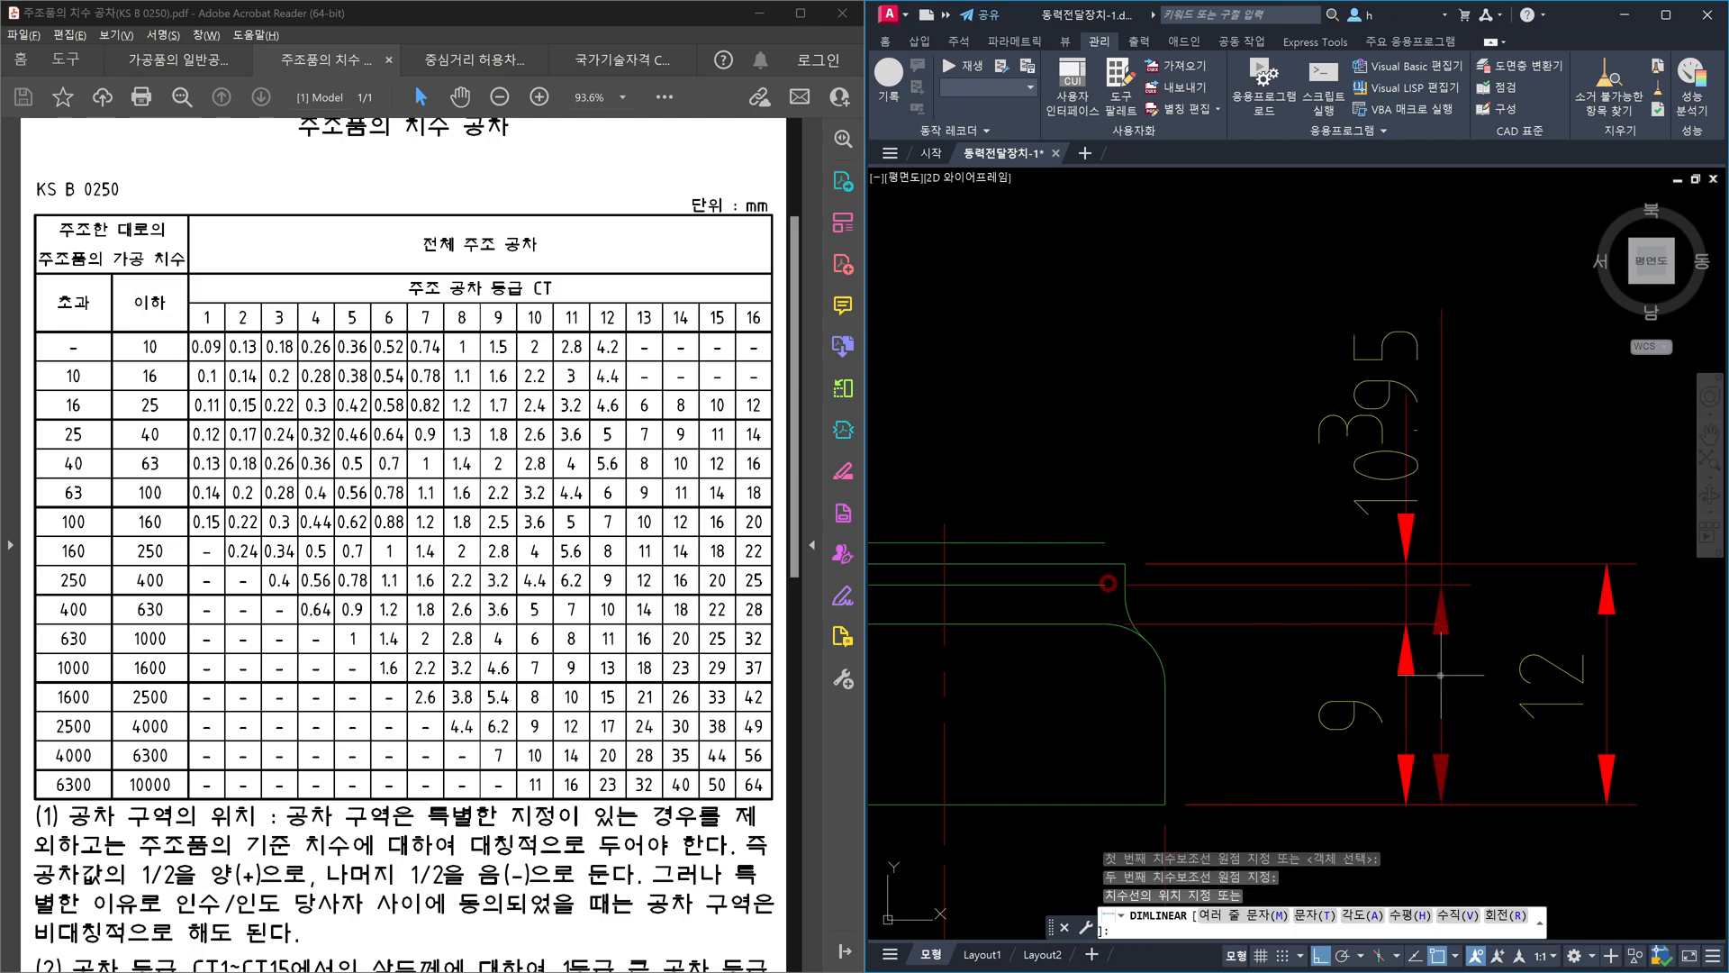
pyautogui.click(1480, 694)
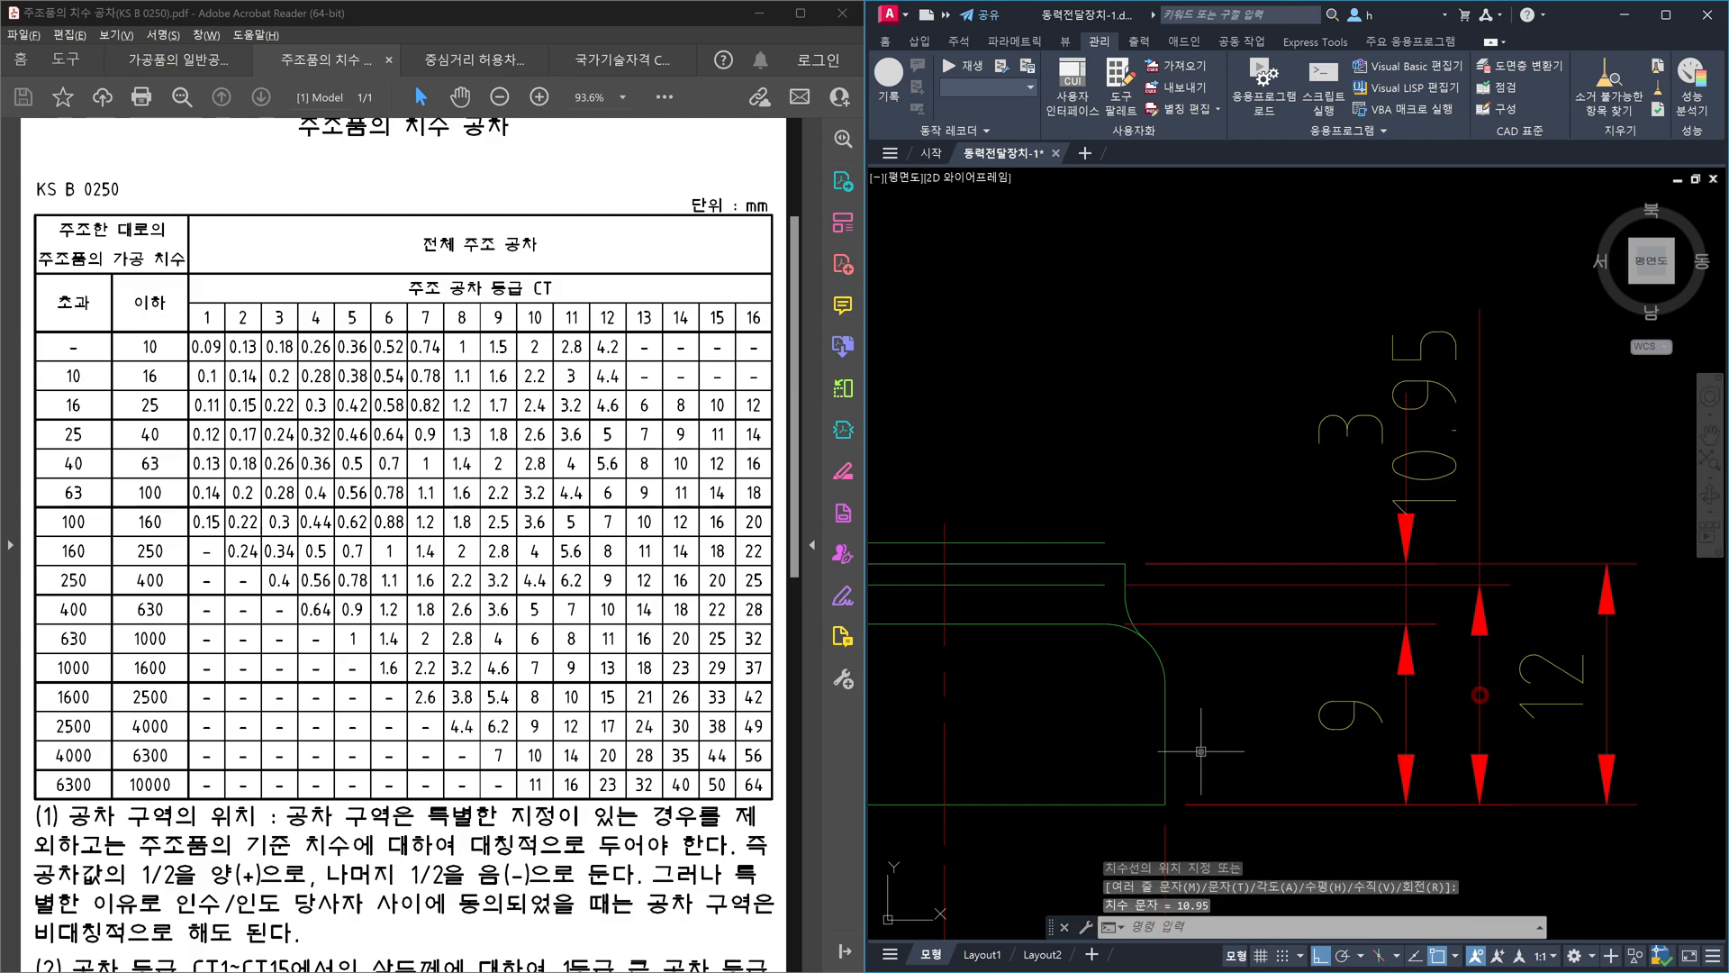
# - Add a vertical linear dimension from the base's bottom corner to the end of the upper offset line, placed outside the overall height dimension
pyautogui.press('Return')
pyautogui.click(1165, 793)
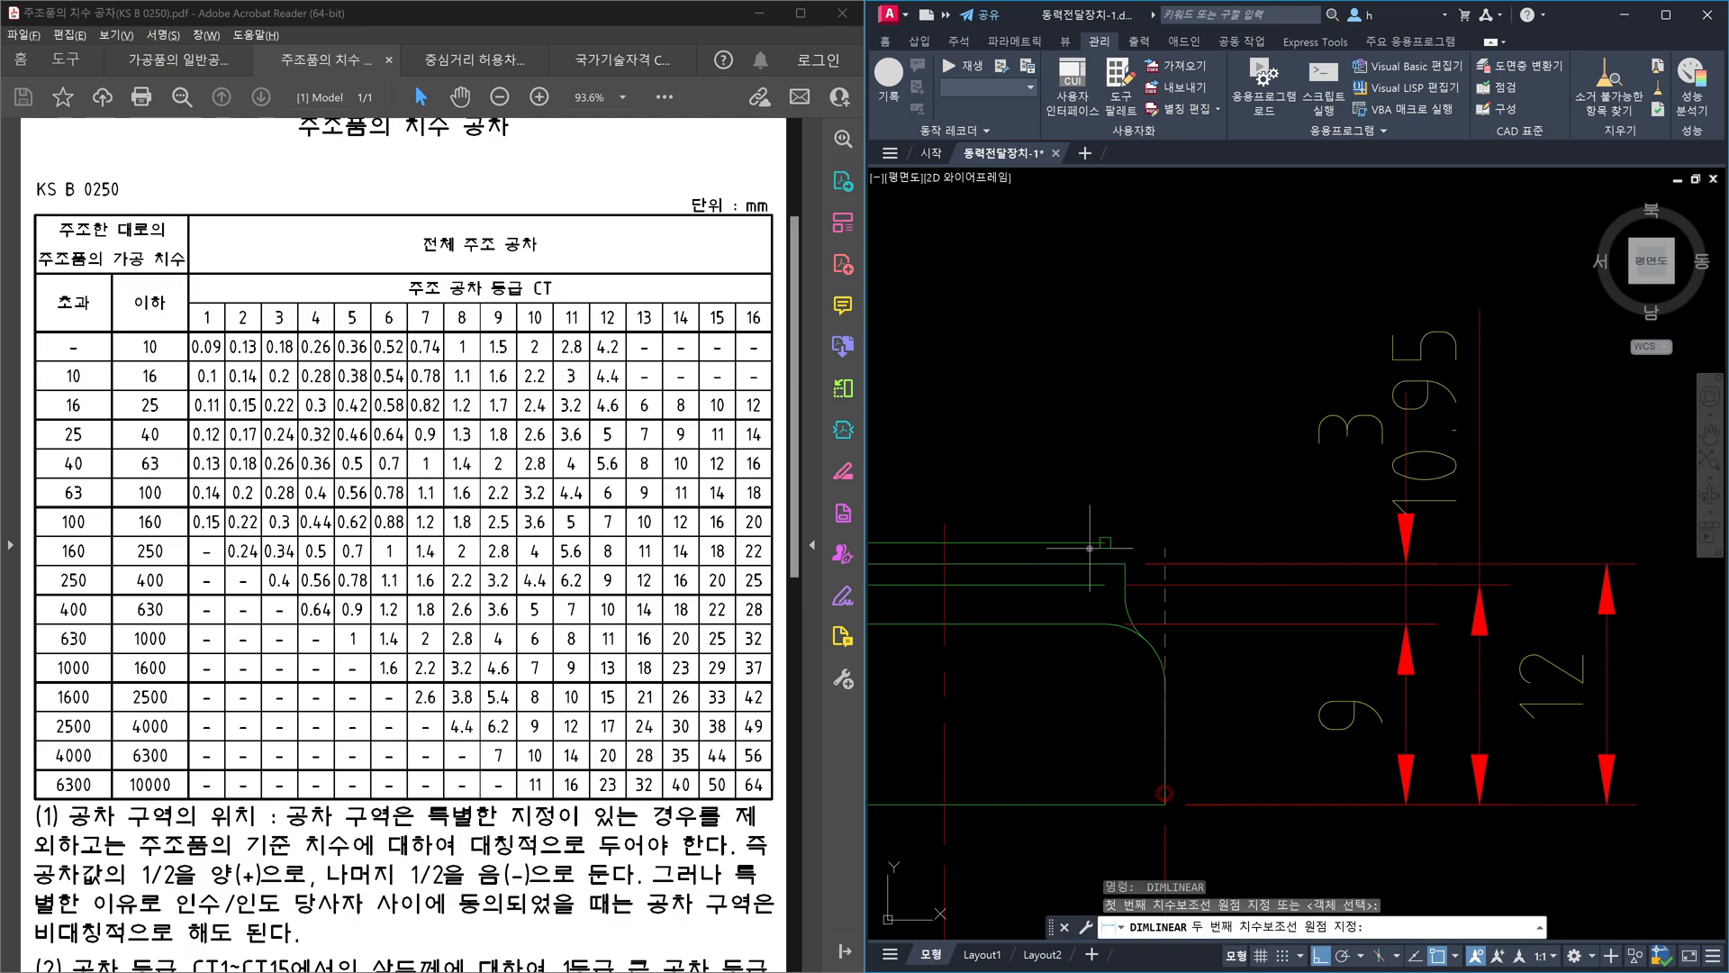
pyautogui.click(1086, 547)
pyautogui.scroll(-4, 1449, 615)
pyautogui.click(1585, 711)
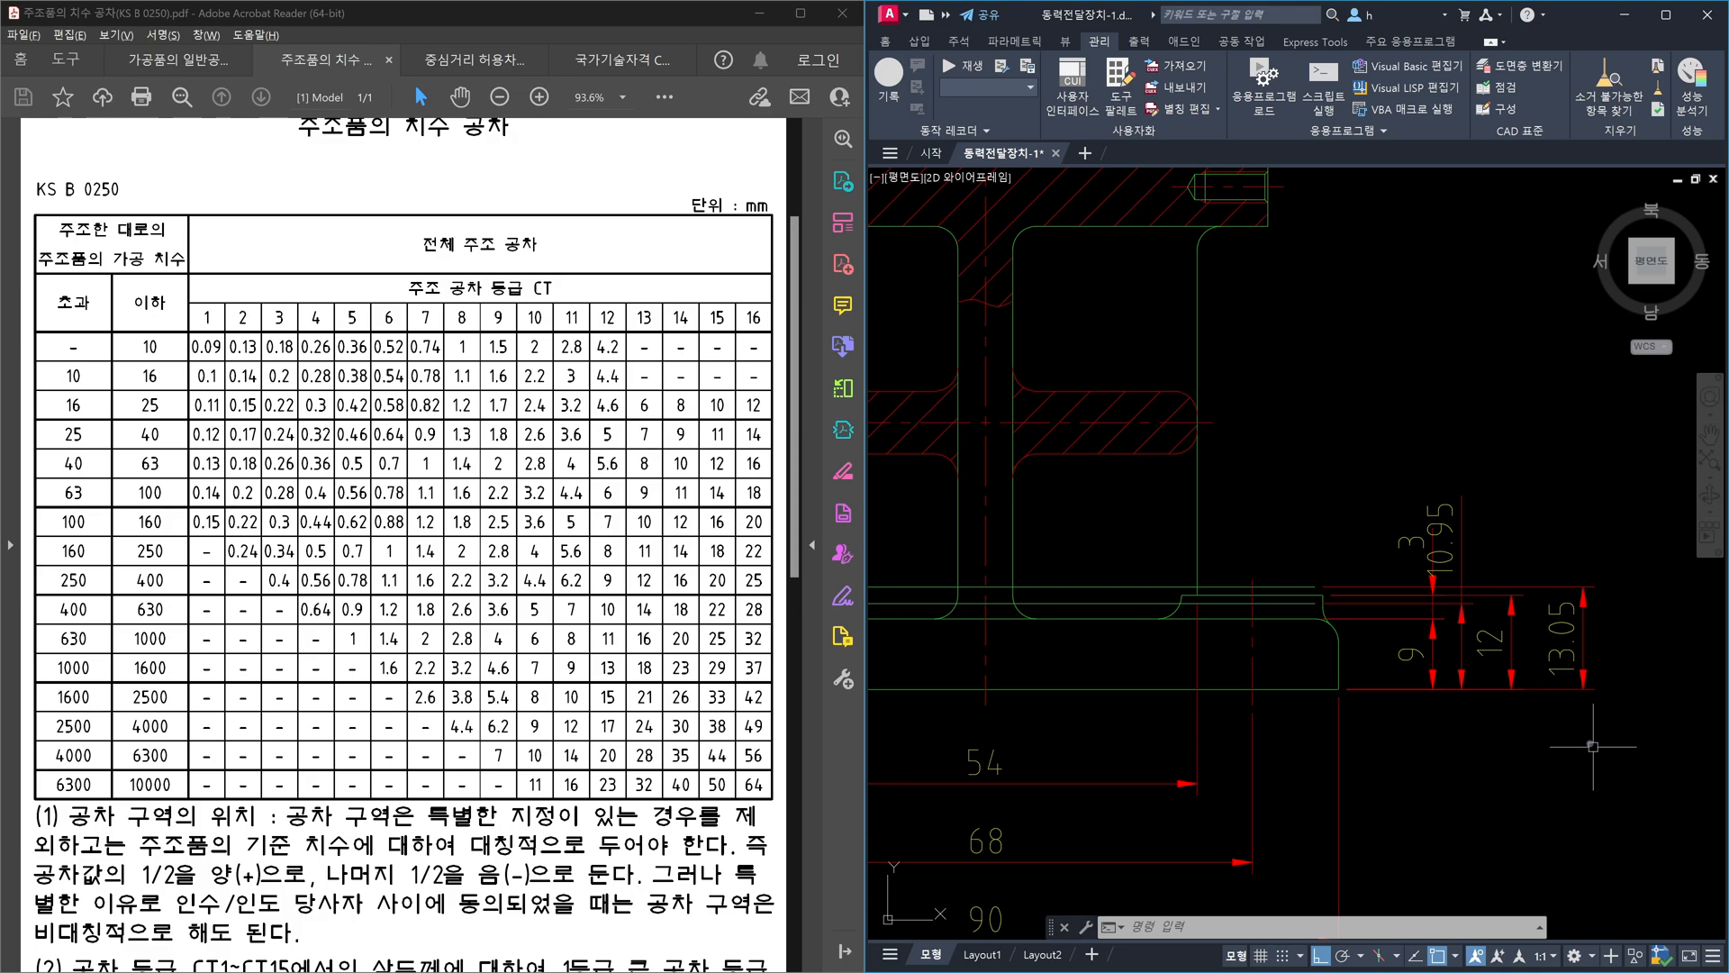
# - Erase the two offset tolerance lines near the raised pad together with their 10.95 and 13.05 height dimensions
pyautogui.click(1545, 621)
pyautogui.press('Escape')
pyautogui.scroll(4, 1373, 540)
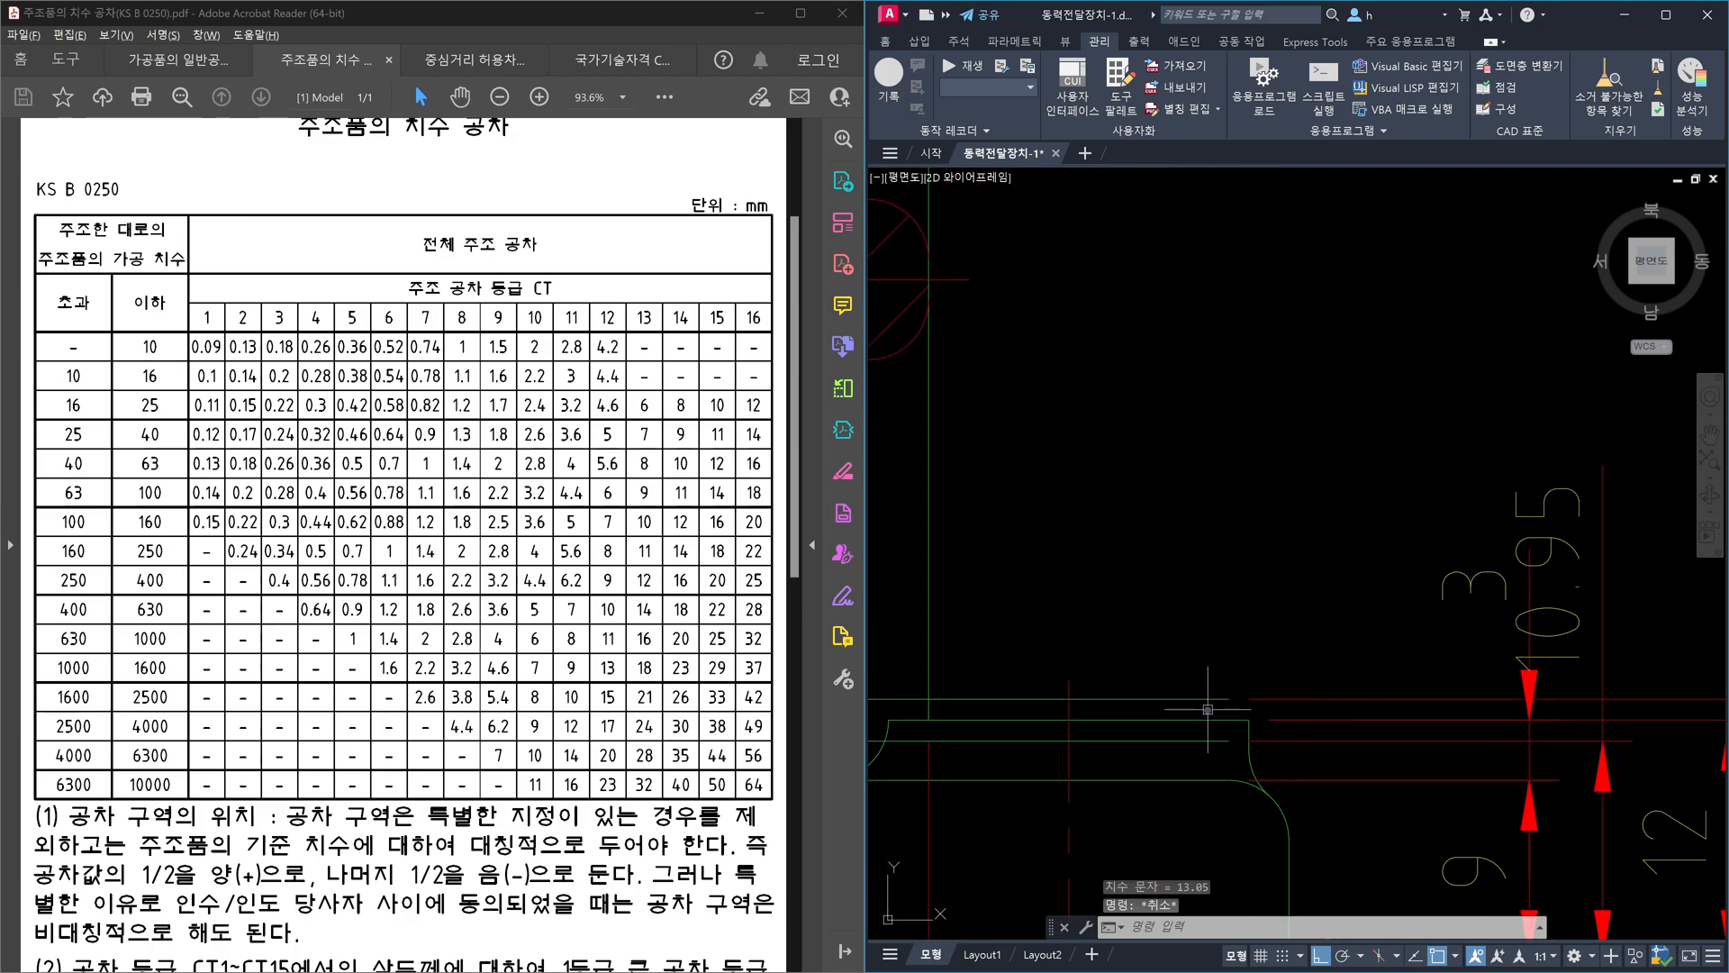
pyautogui.click(1191, 686)
pyautogui.click(1198, 751)
pyautogui.press('Delete')
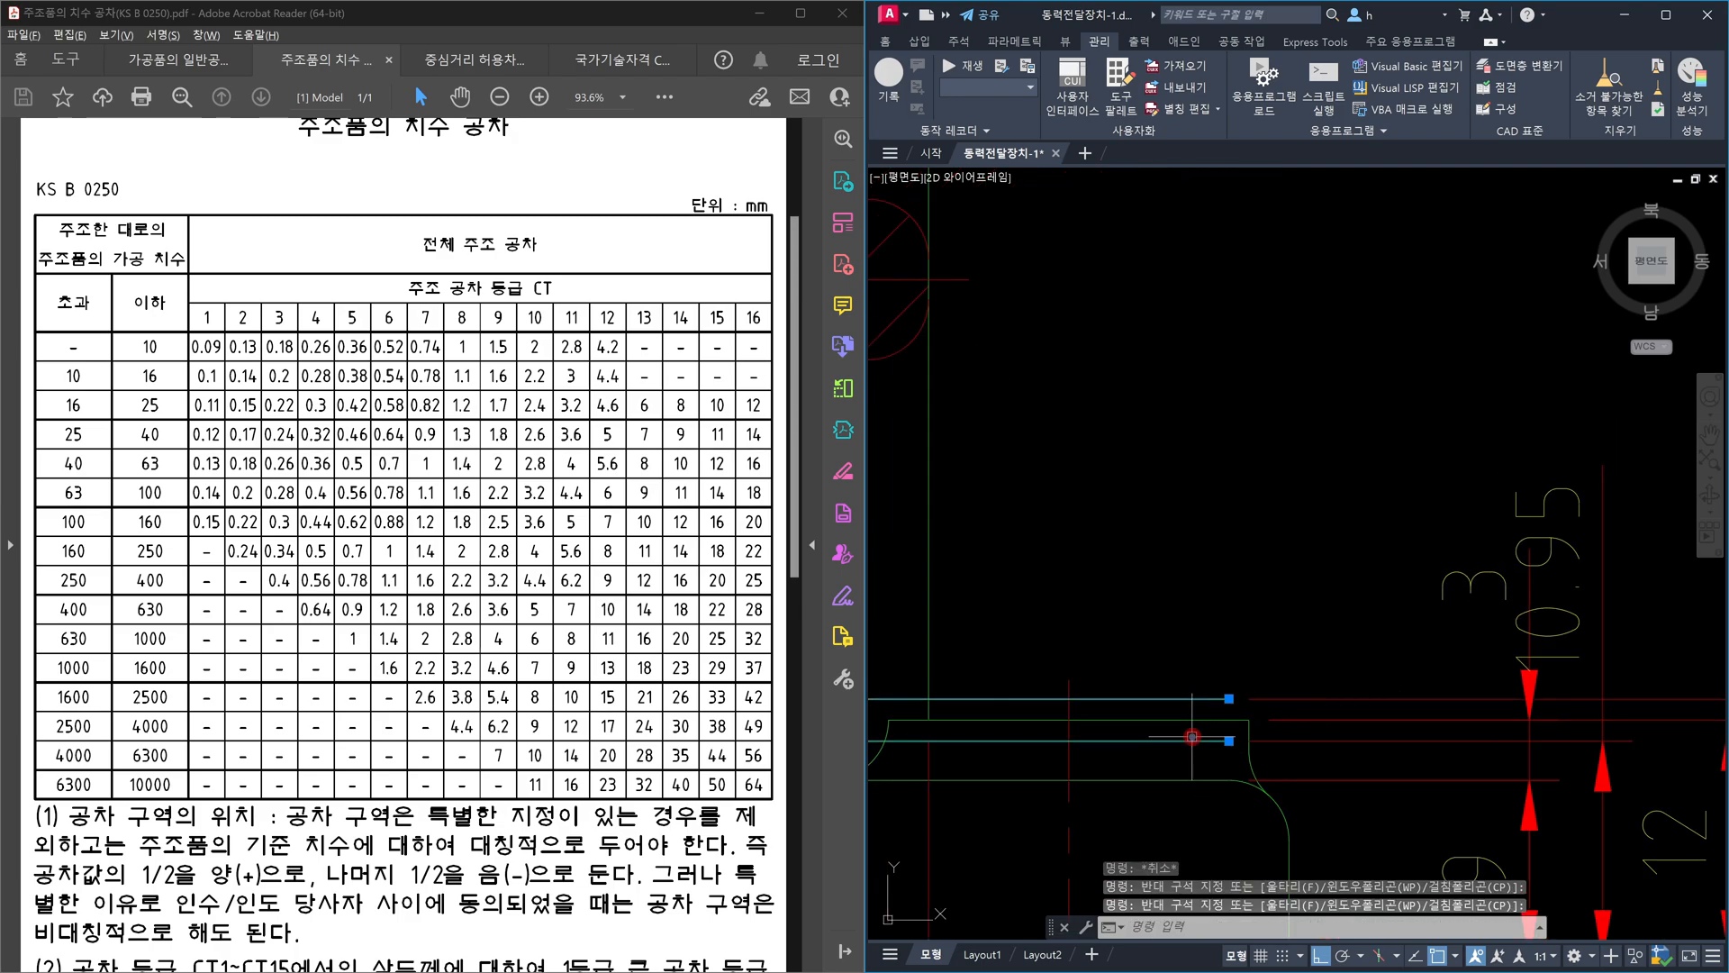
pyautogui.click(1618, 687)
pyautogui.click(1597, 665)
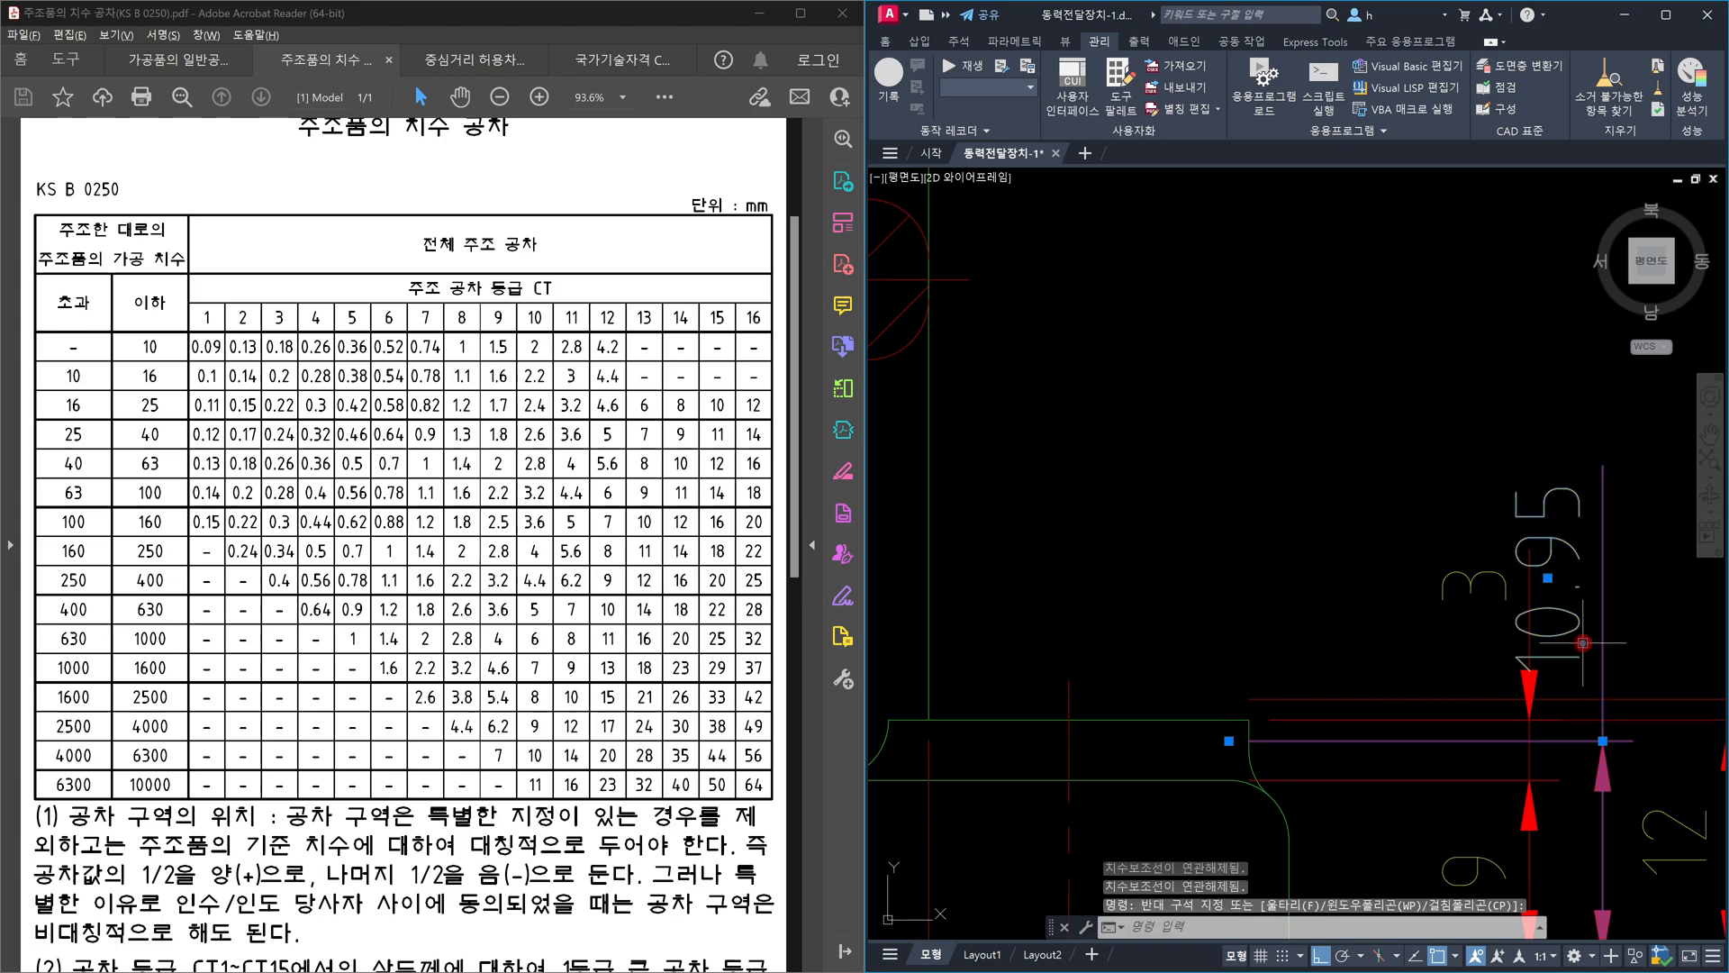
pyautogui.press('Delete')
pyautogui.click(1614, 684)
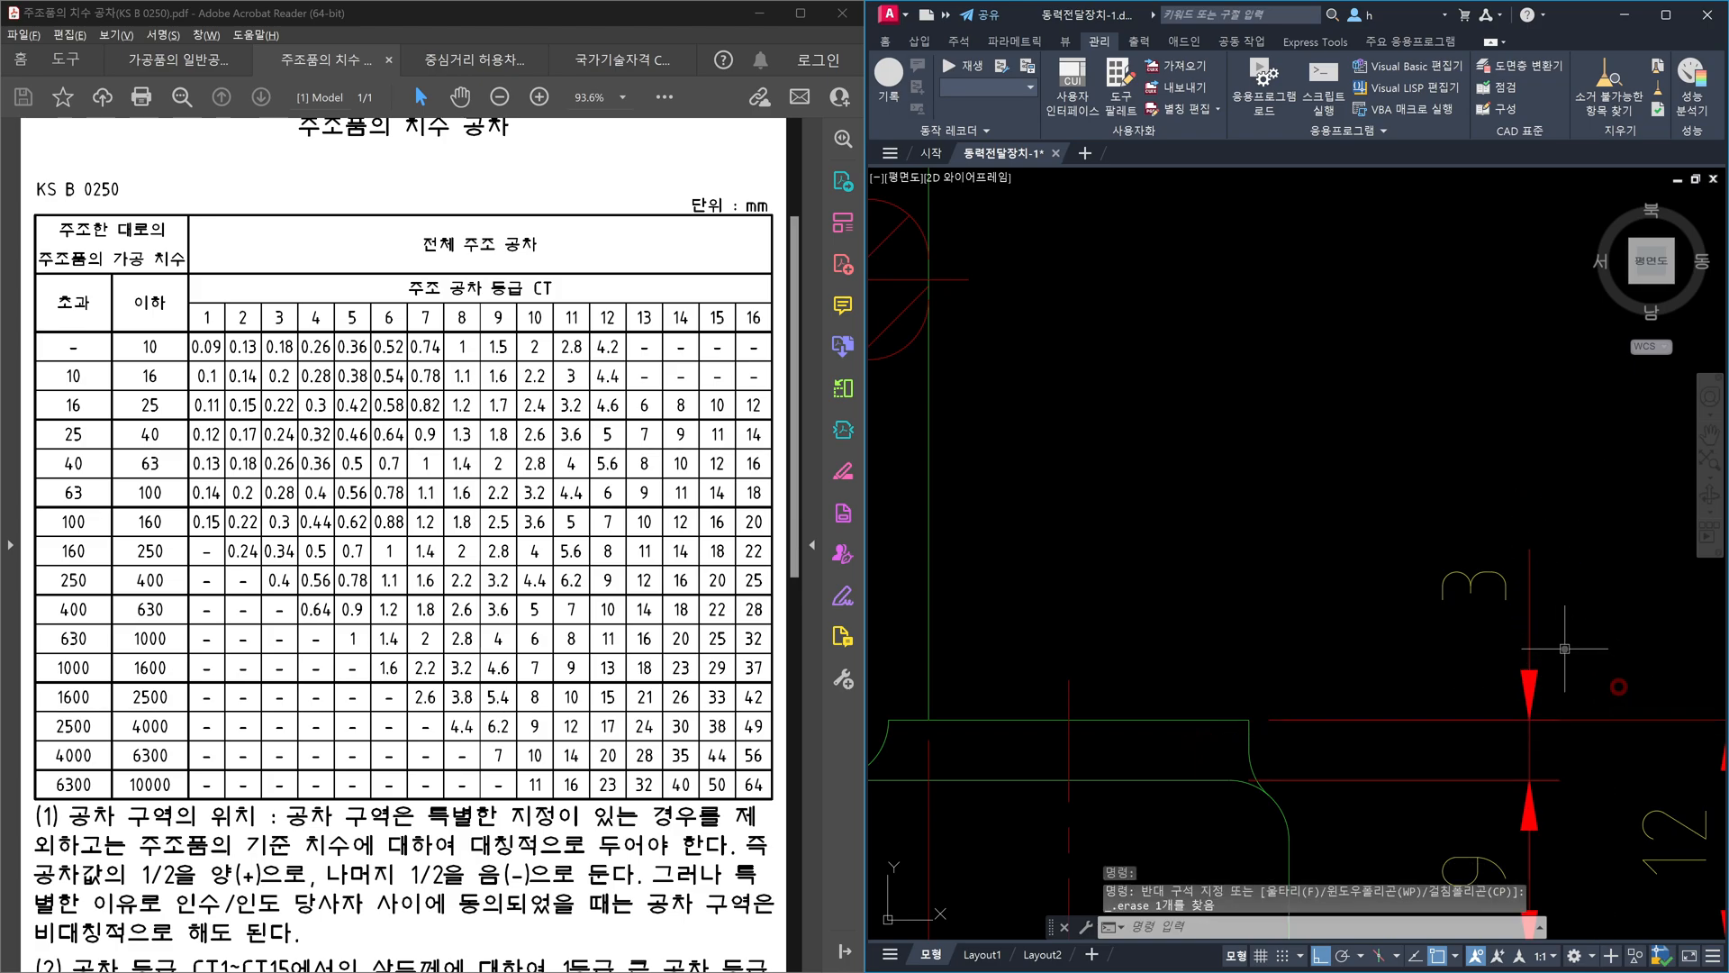
# - Examine the 3 mm pad height and overall 12 mm height dimensions along with the base's bottom and the pad's top edges
pyautogui.click(1419, 631)
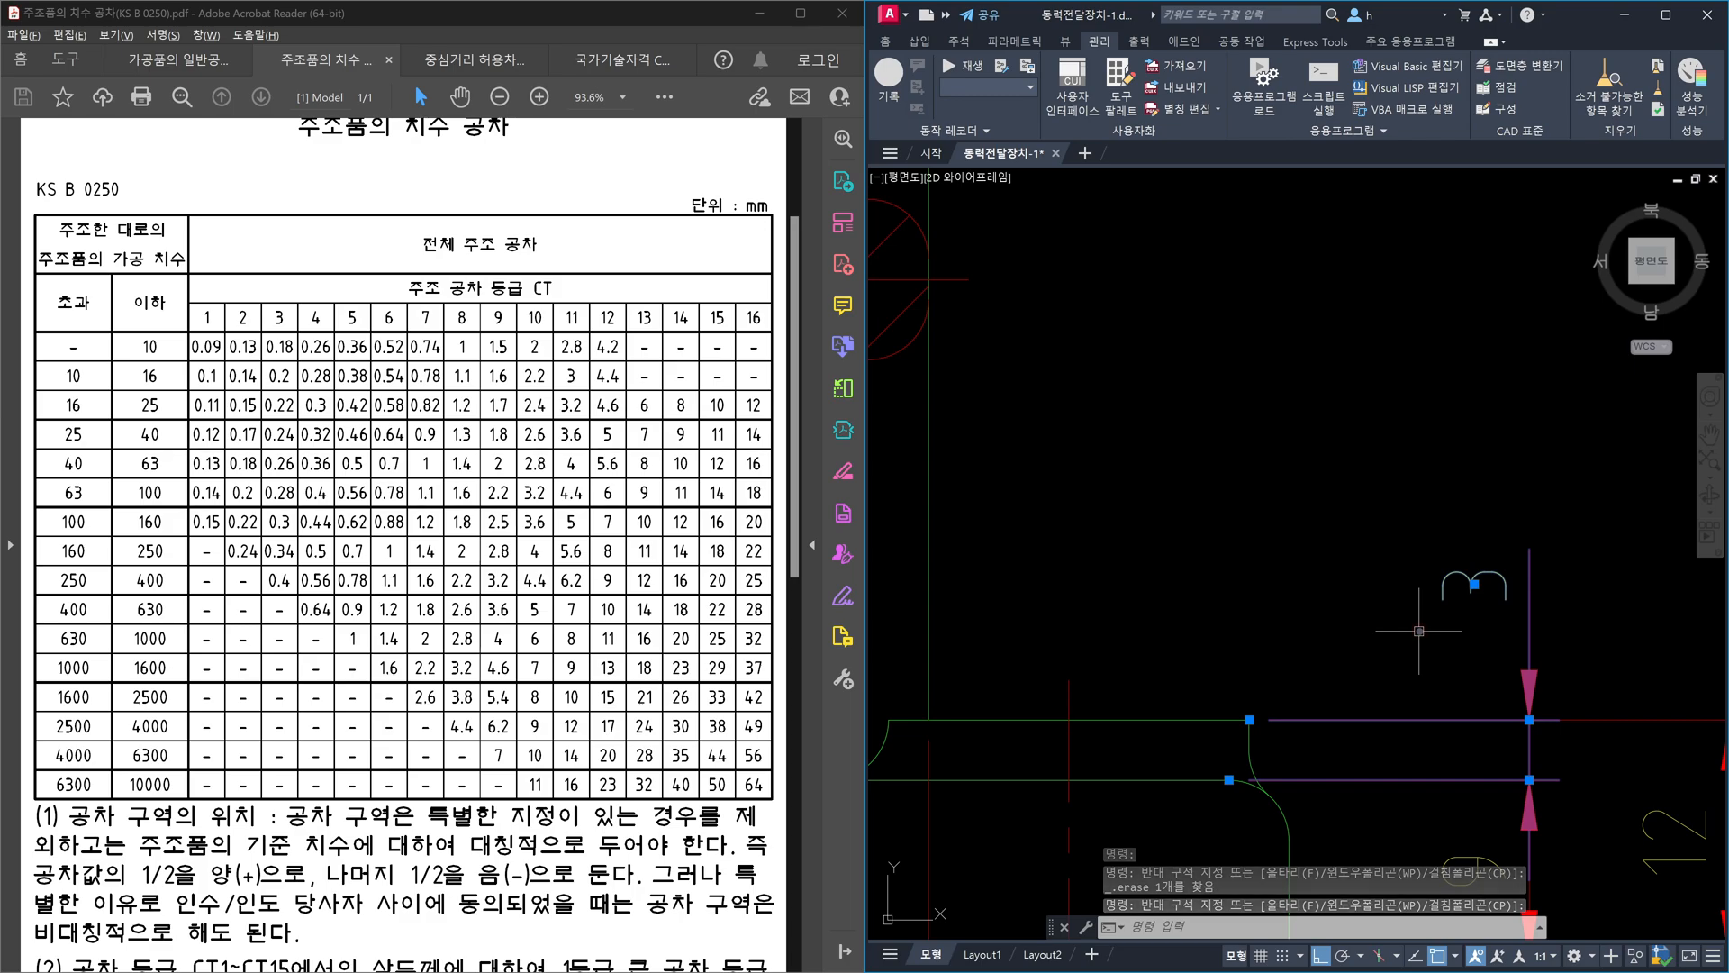
pyautogui.press('Escape')
pyautogui.scroll(-3, 1409, 636)
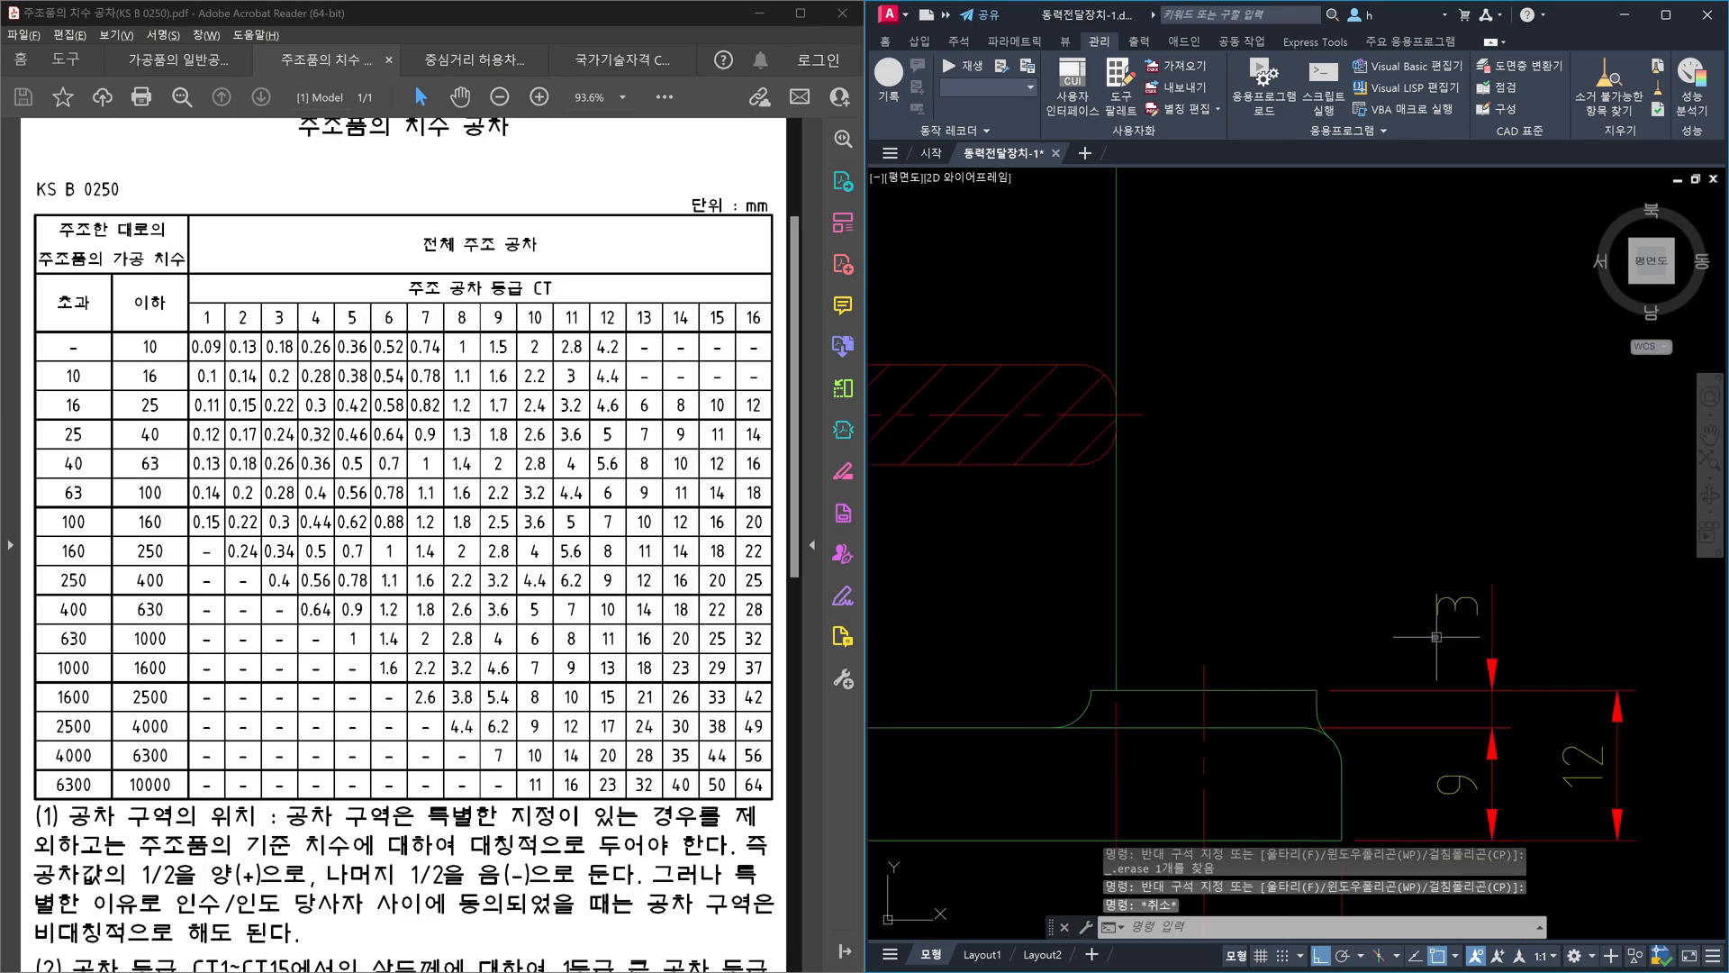
pyautogui.click(1414, 555)
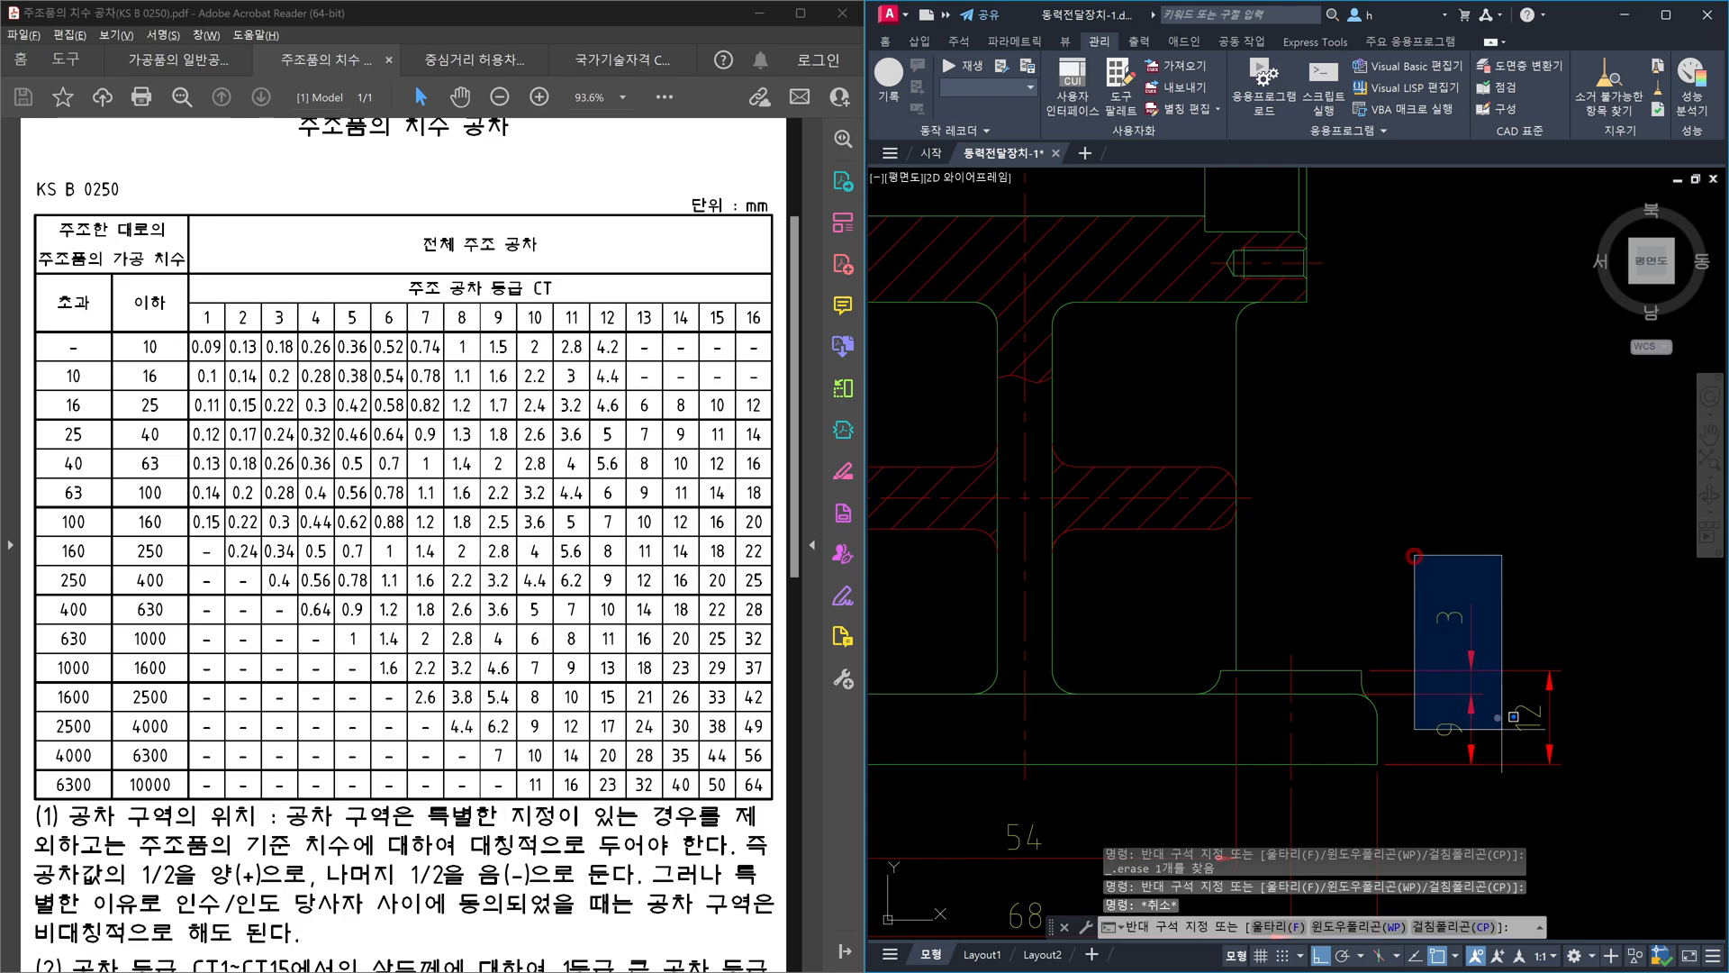
pyautogui.click(1511, 827)
pyautogui.click(1489, 632)
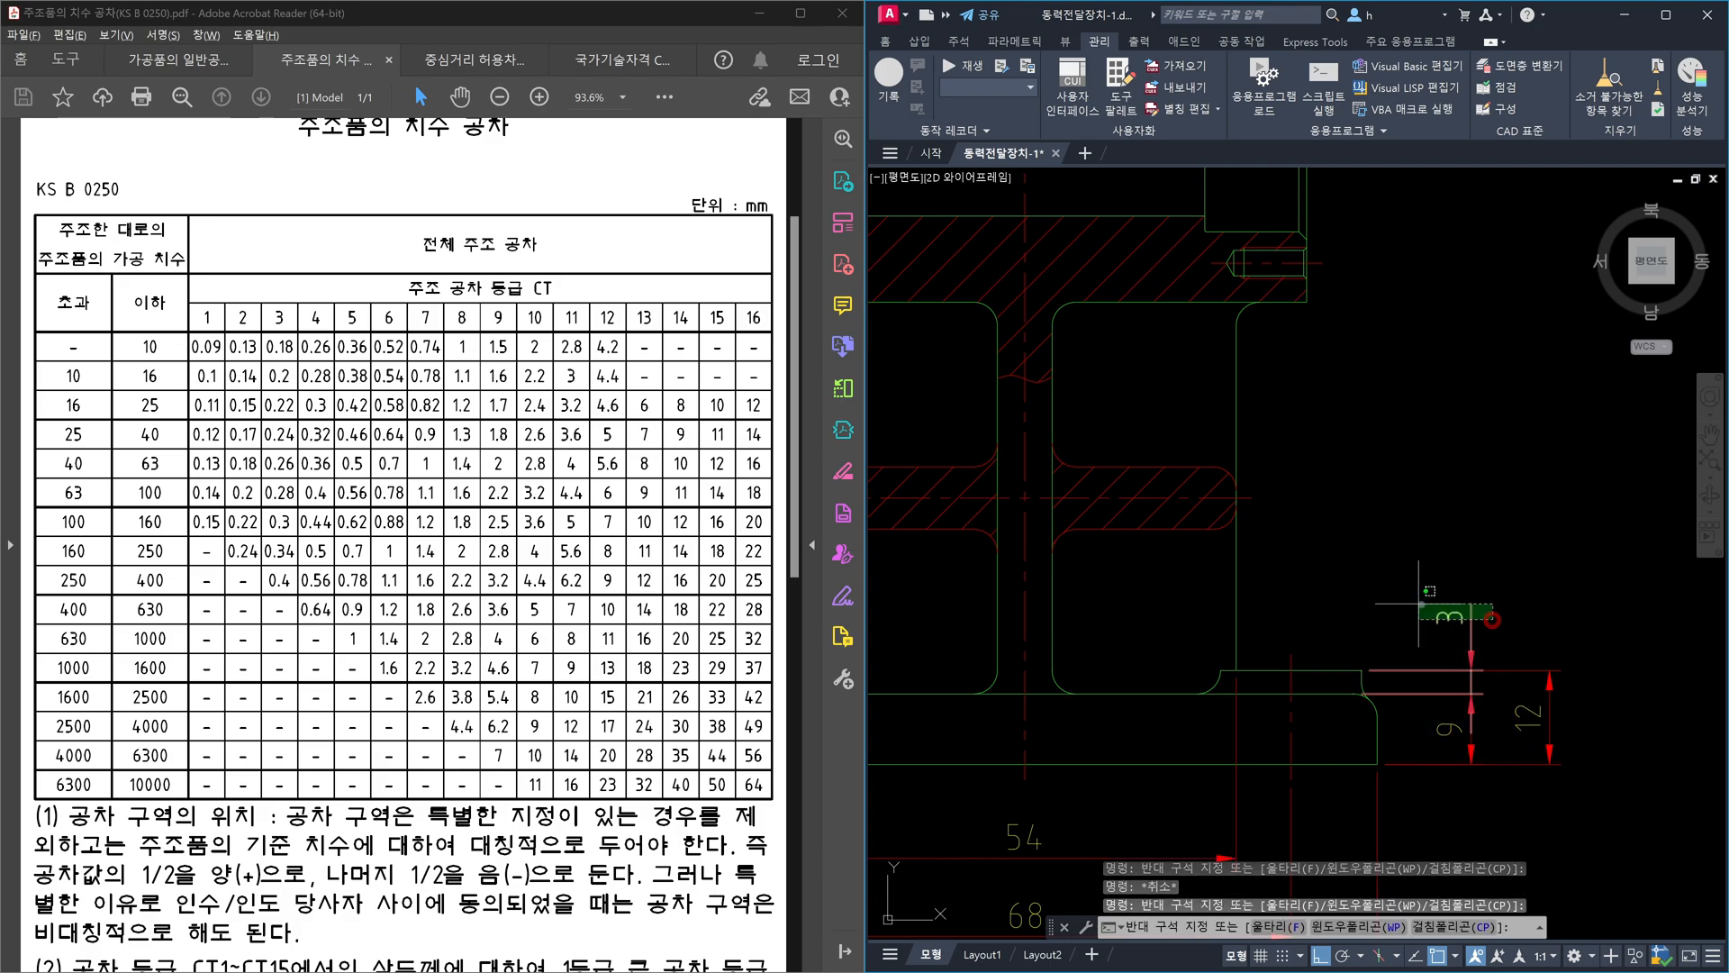
pyautogui.click(1417, 602)
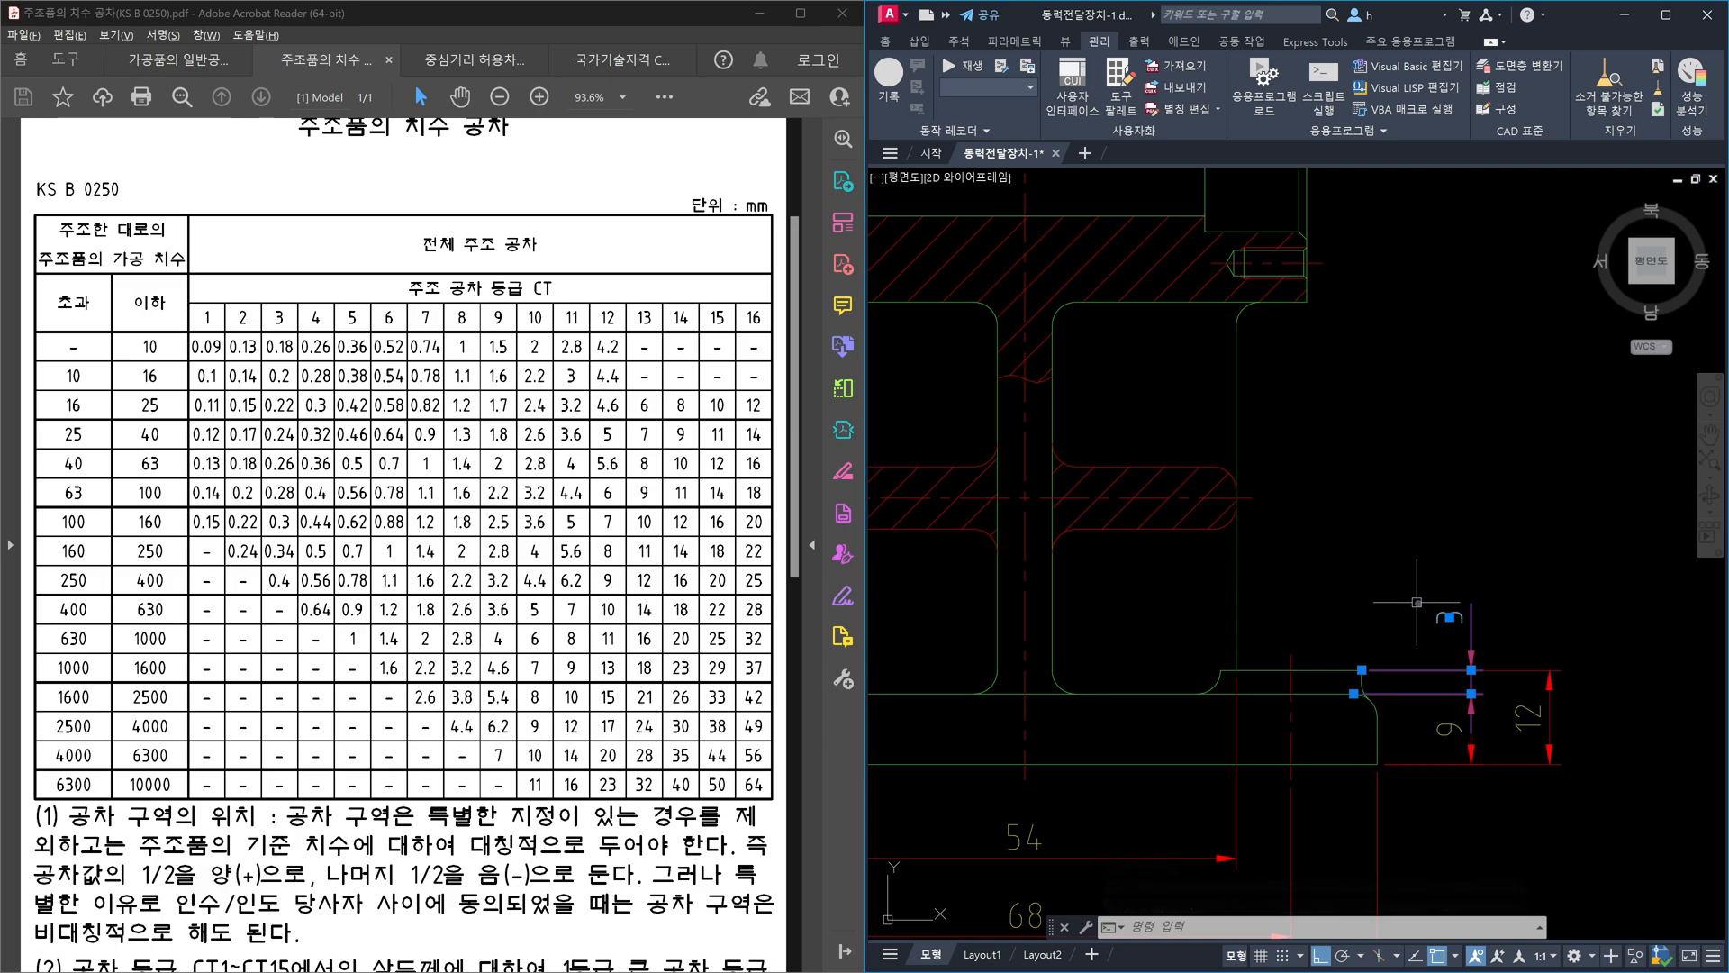
pyautogui.press('Escape')
pyautogui.click(1492, 638)
pyautogui.click(1438, 617)
pyautogui.click(1535, 696)
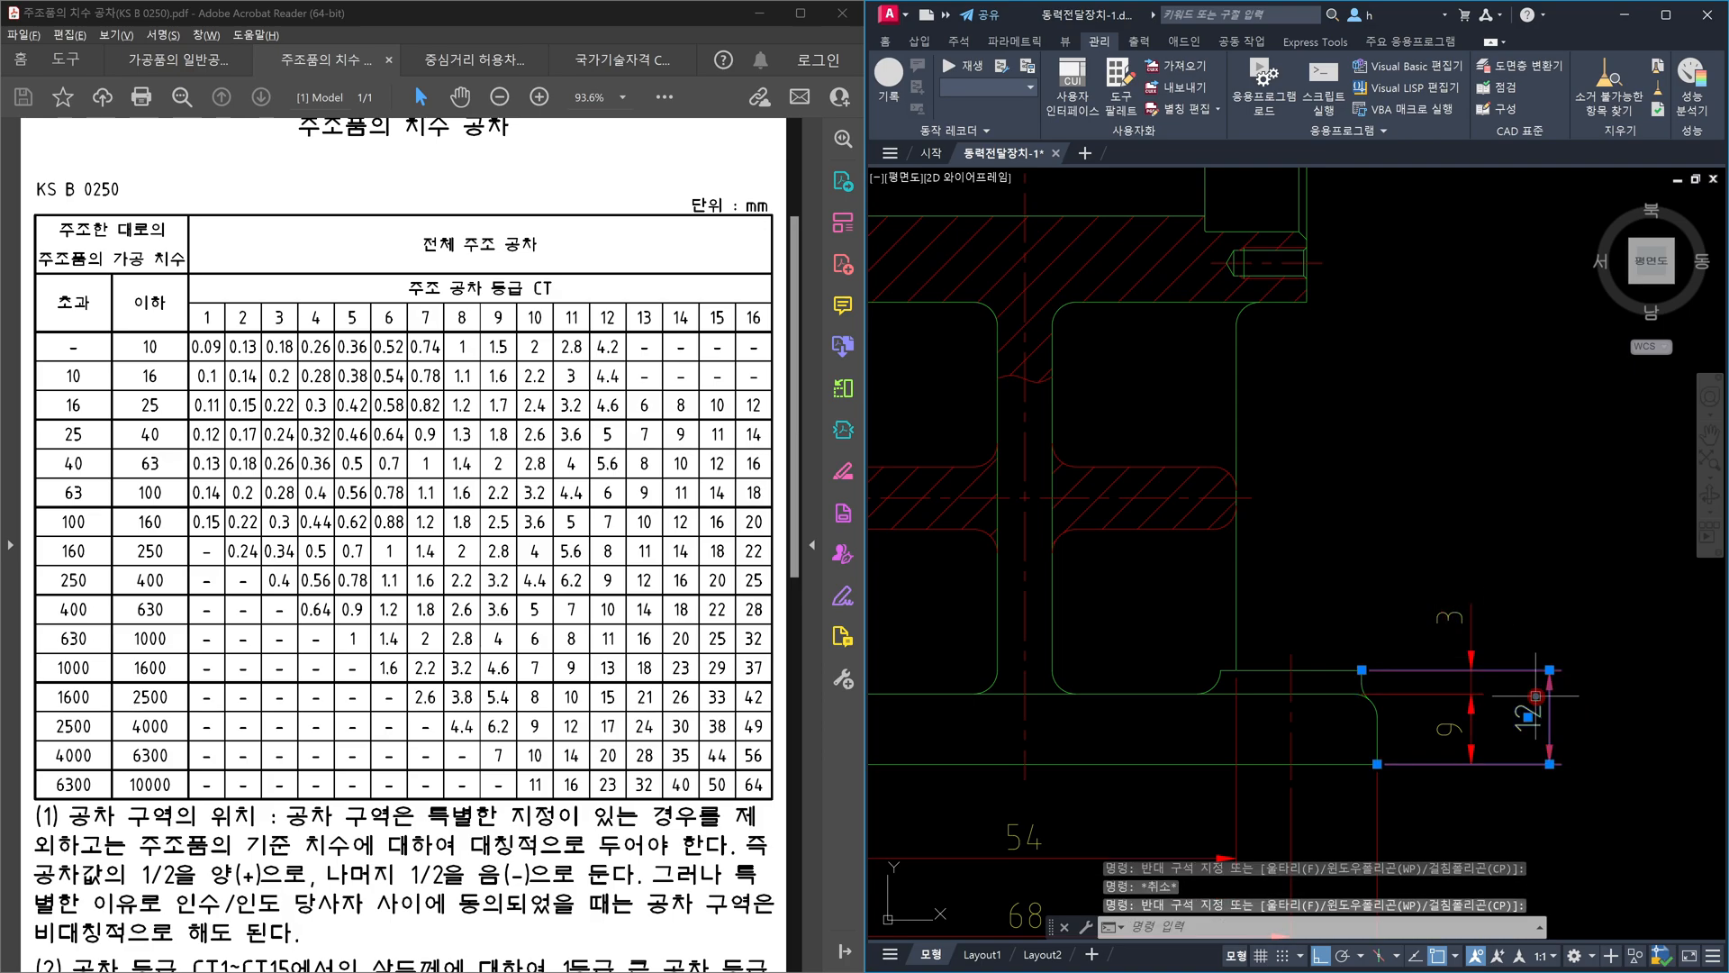
pyautogui.press('Escape')
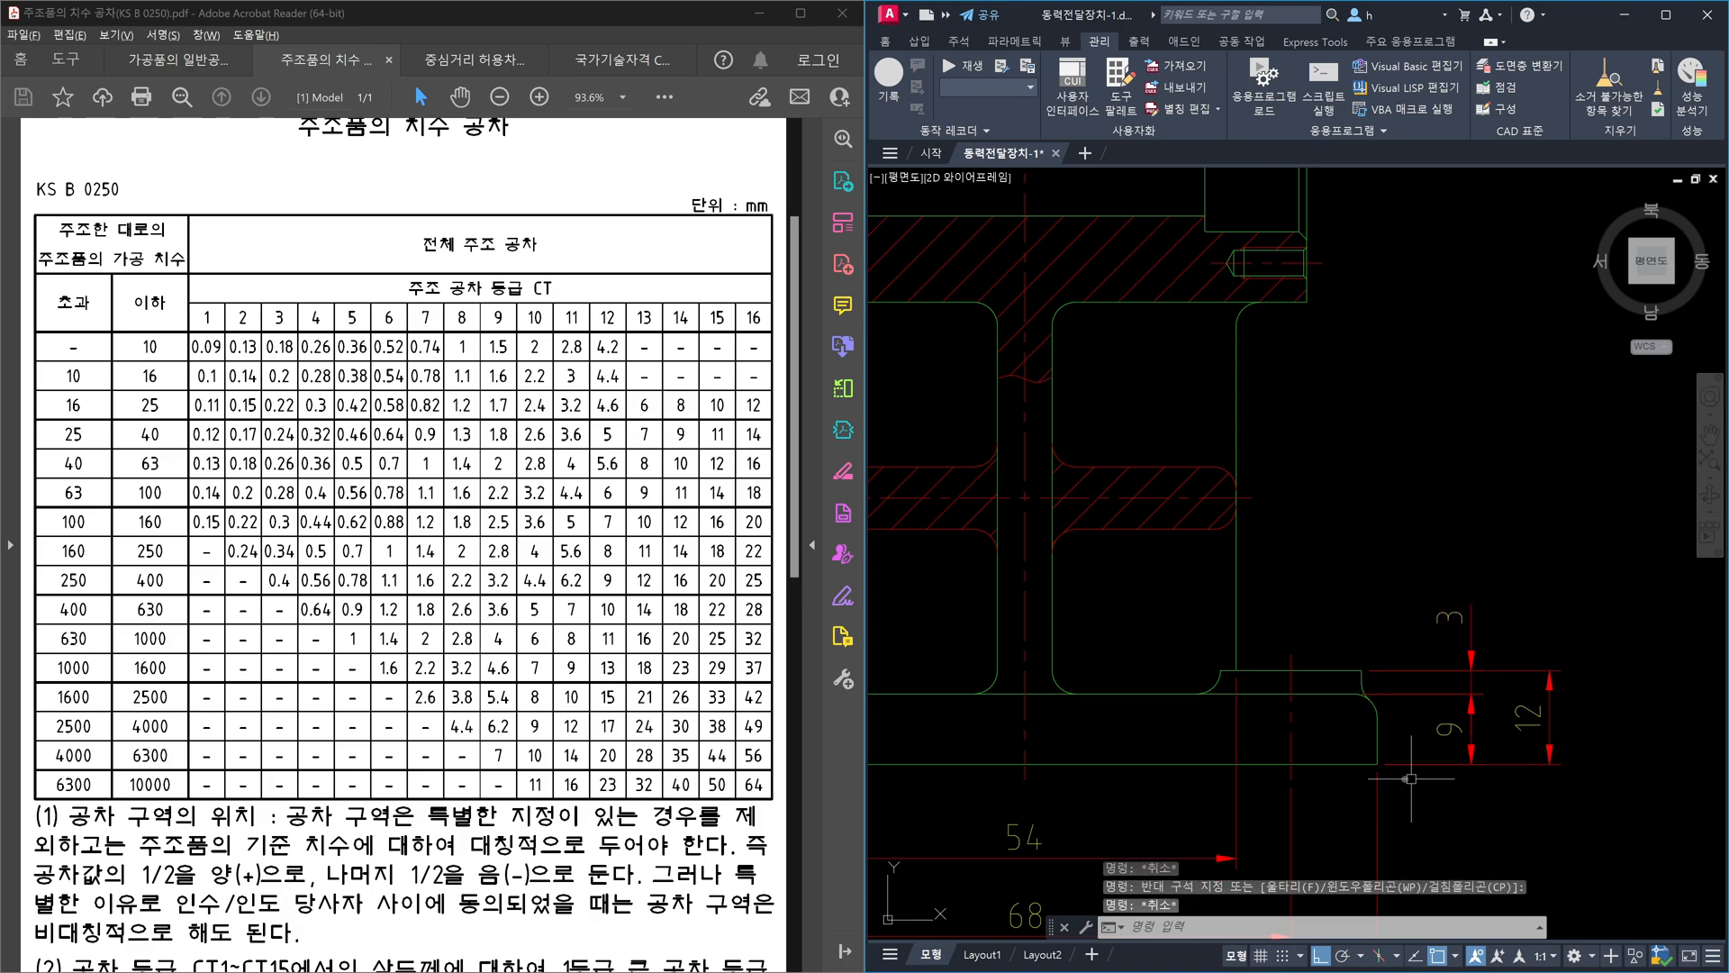
pyautogui.click(1360, 774)
pyautogui.click(1346, 755)
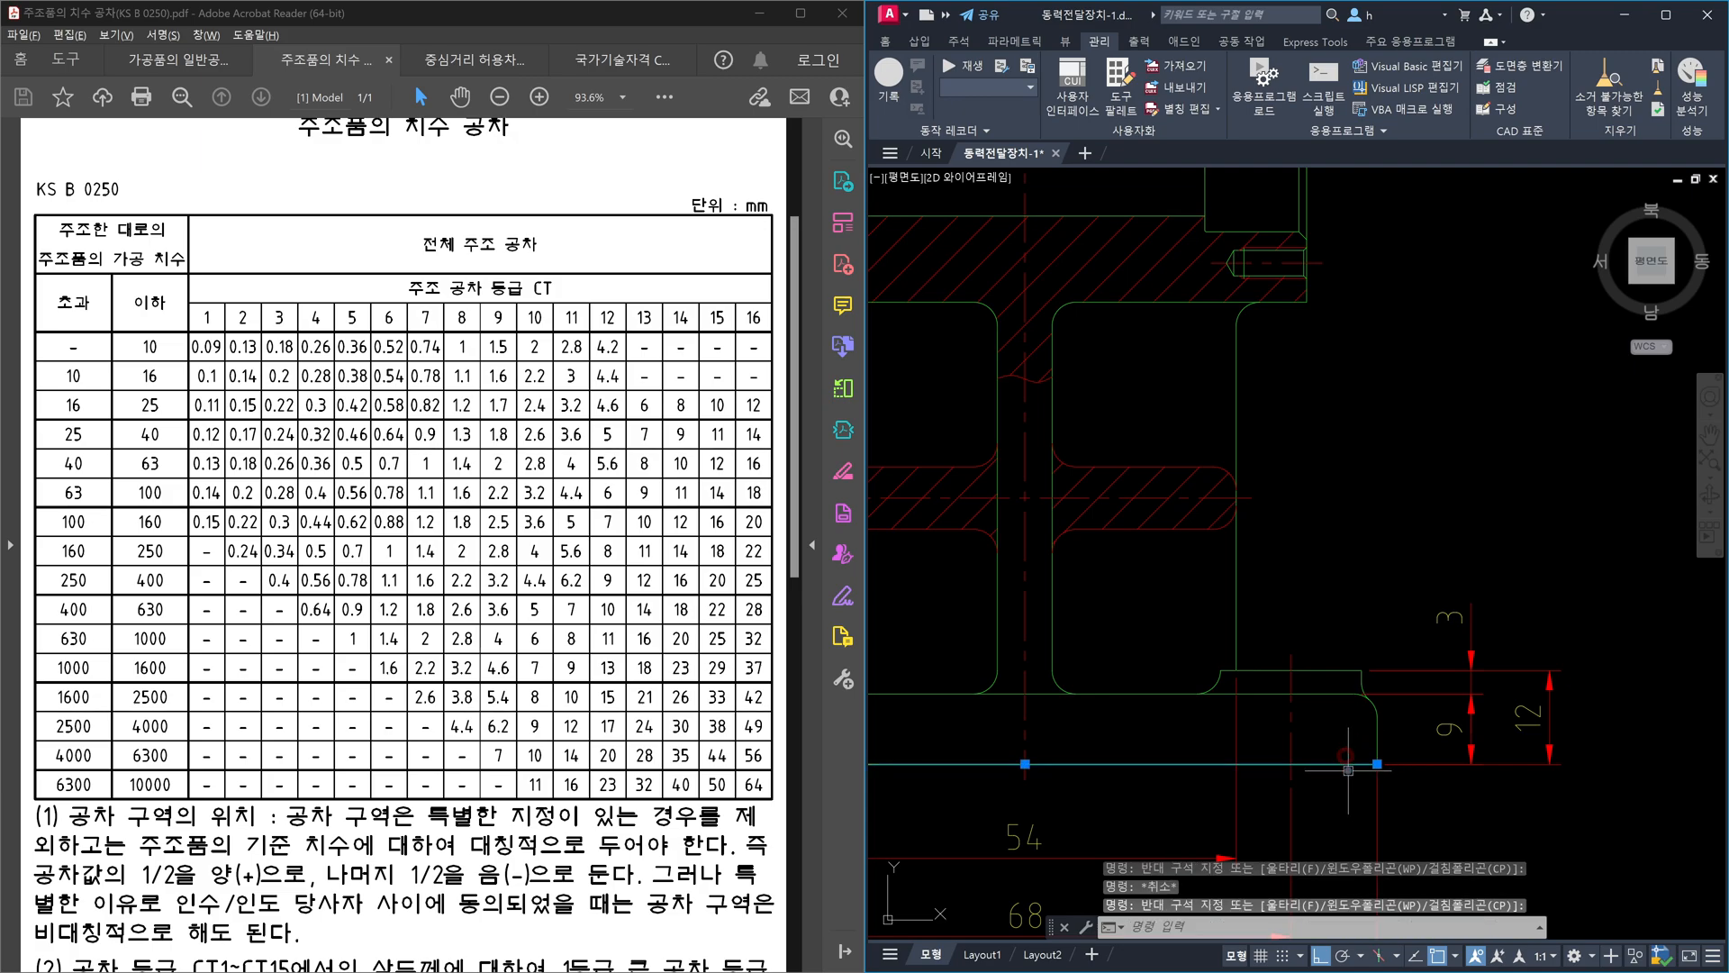
pyautogui.click(1341, 675)
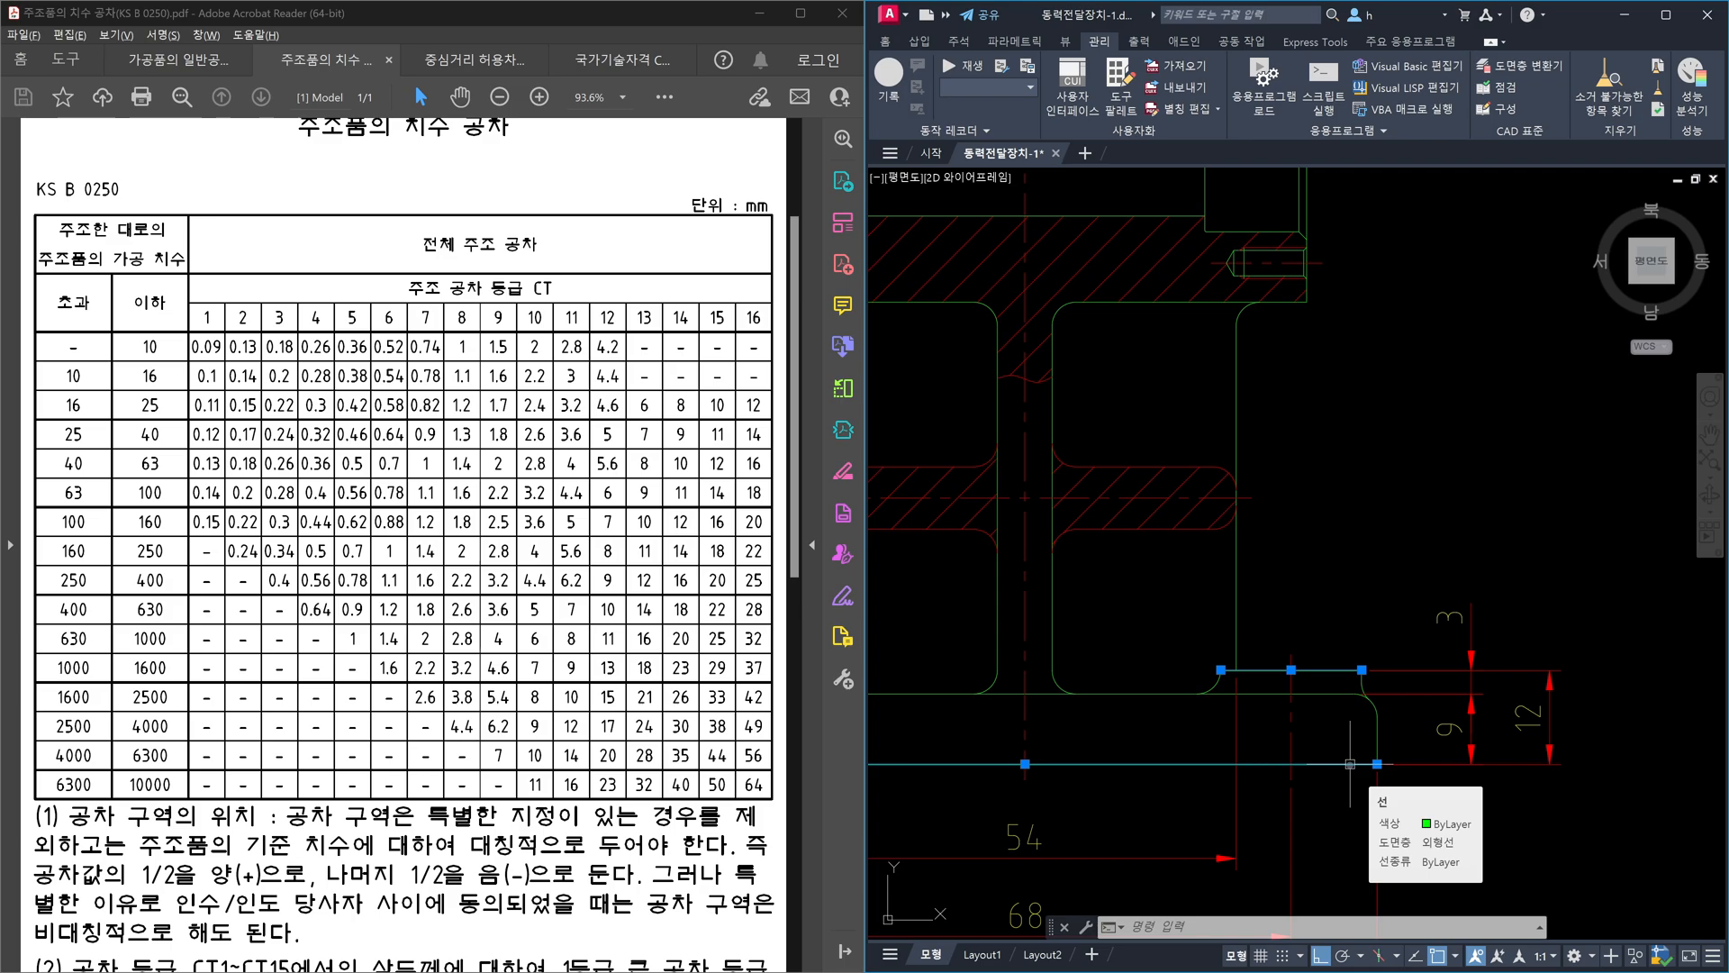
pyautogui.press('Escape')
# - Erase the raised pad's 3 mm height dimension and undo the erasure
pyautogui.click(1528, 584)
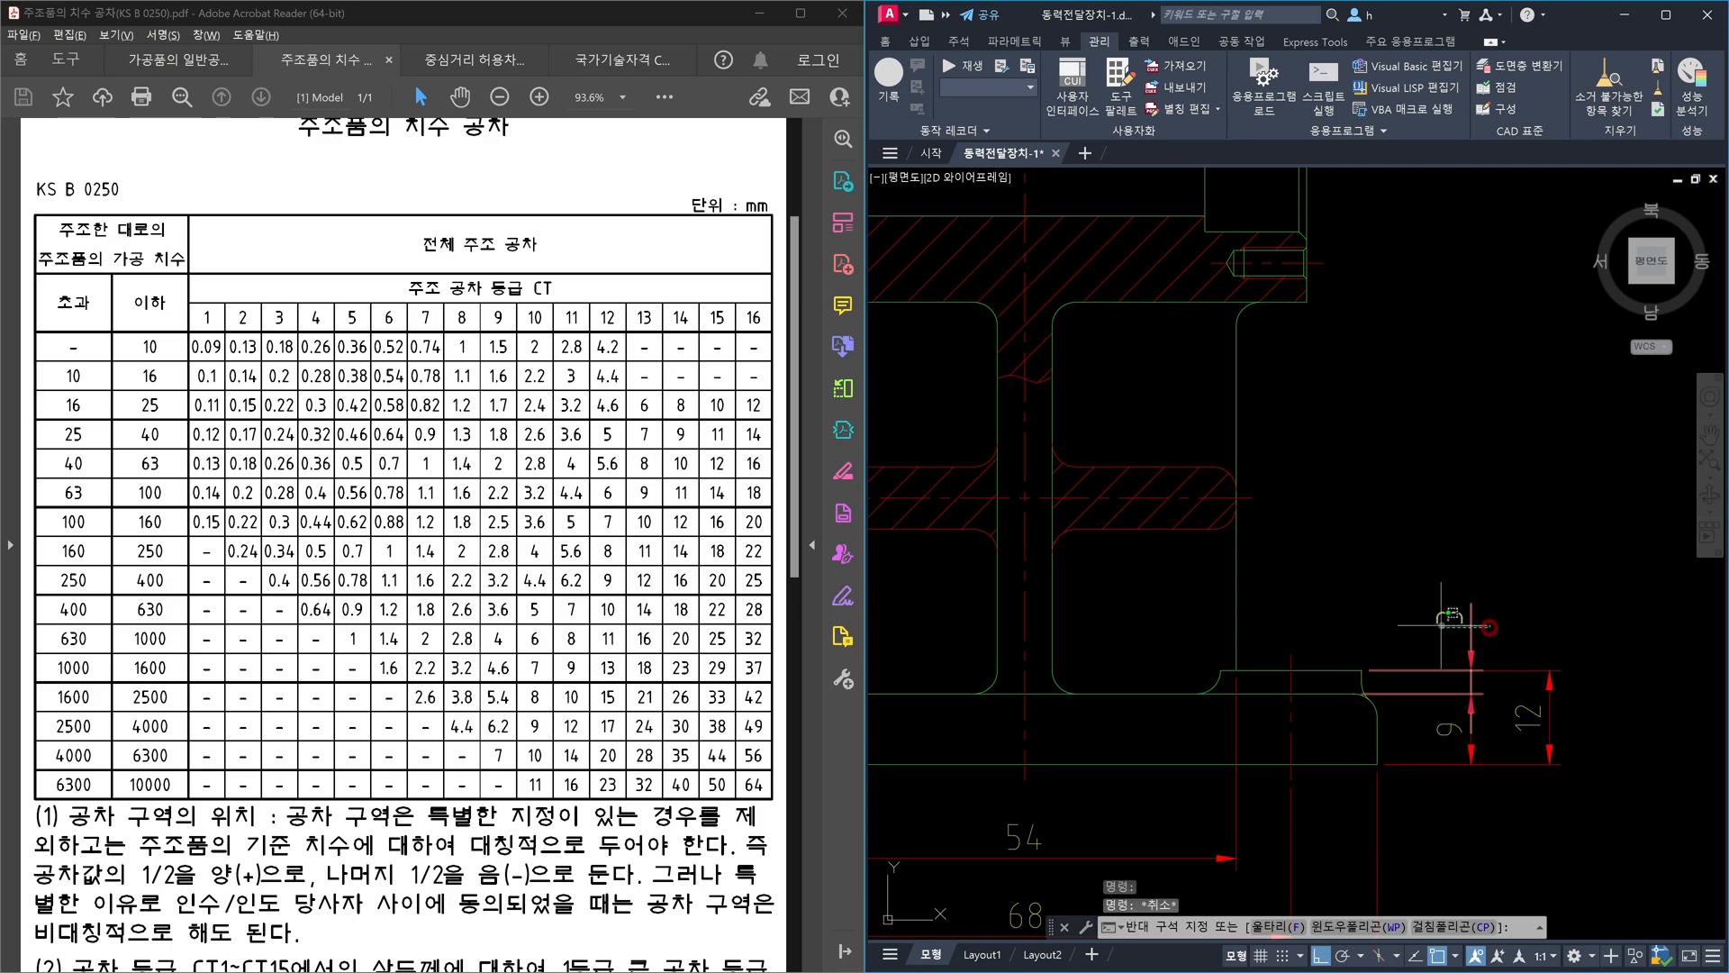
pyautogui.click(1442, 624)
pyautogui.press('Delete')
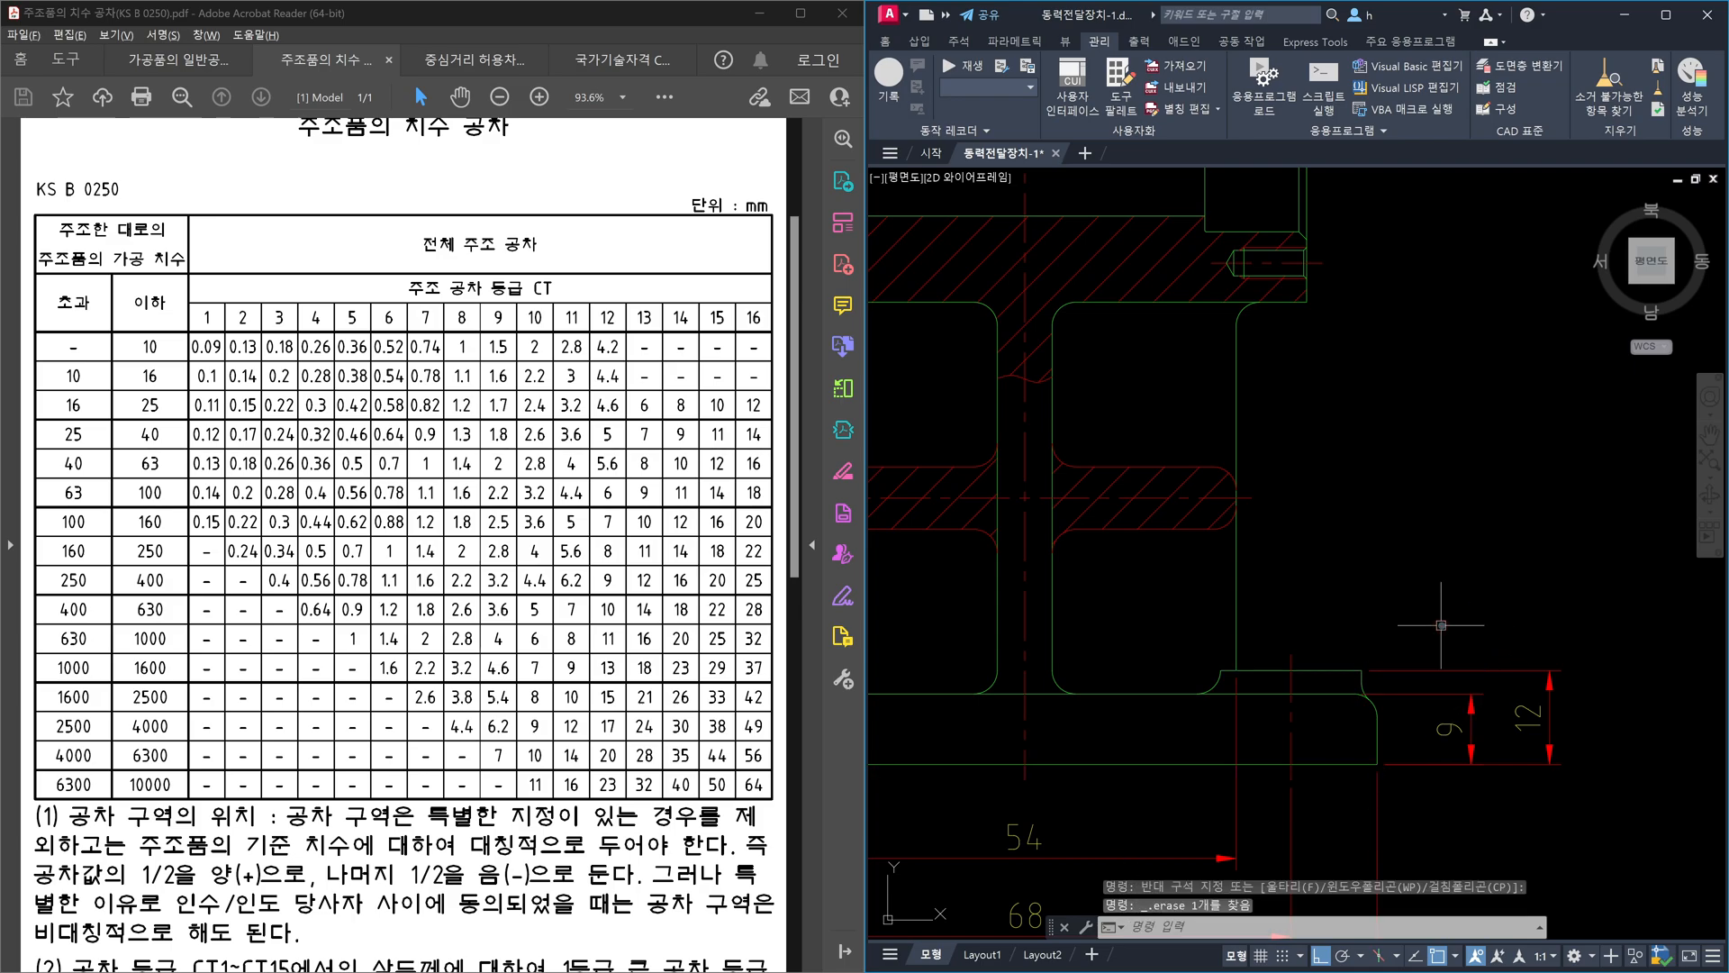
pyautogui.hotkey('ctrl', 'z')
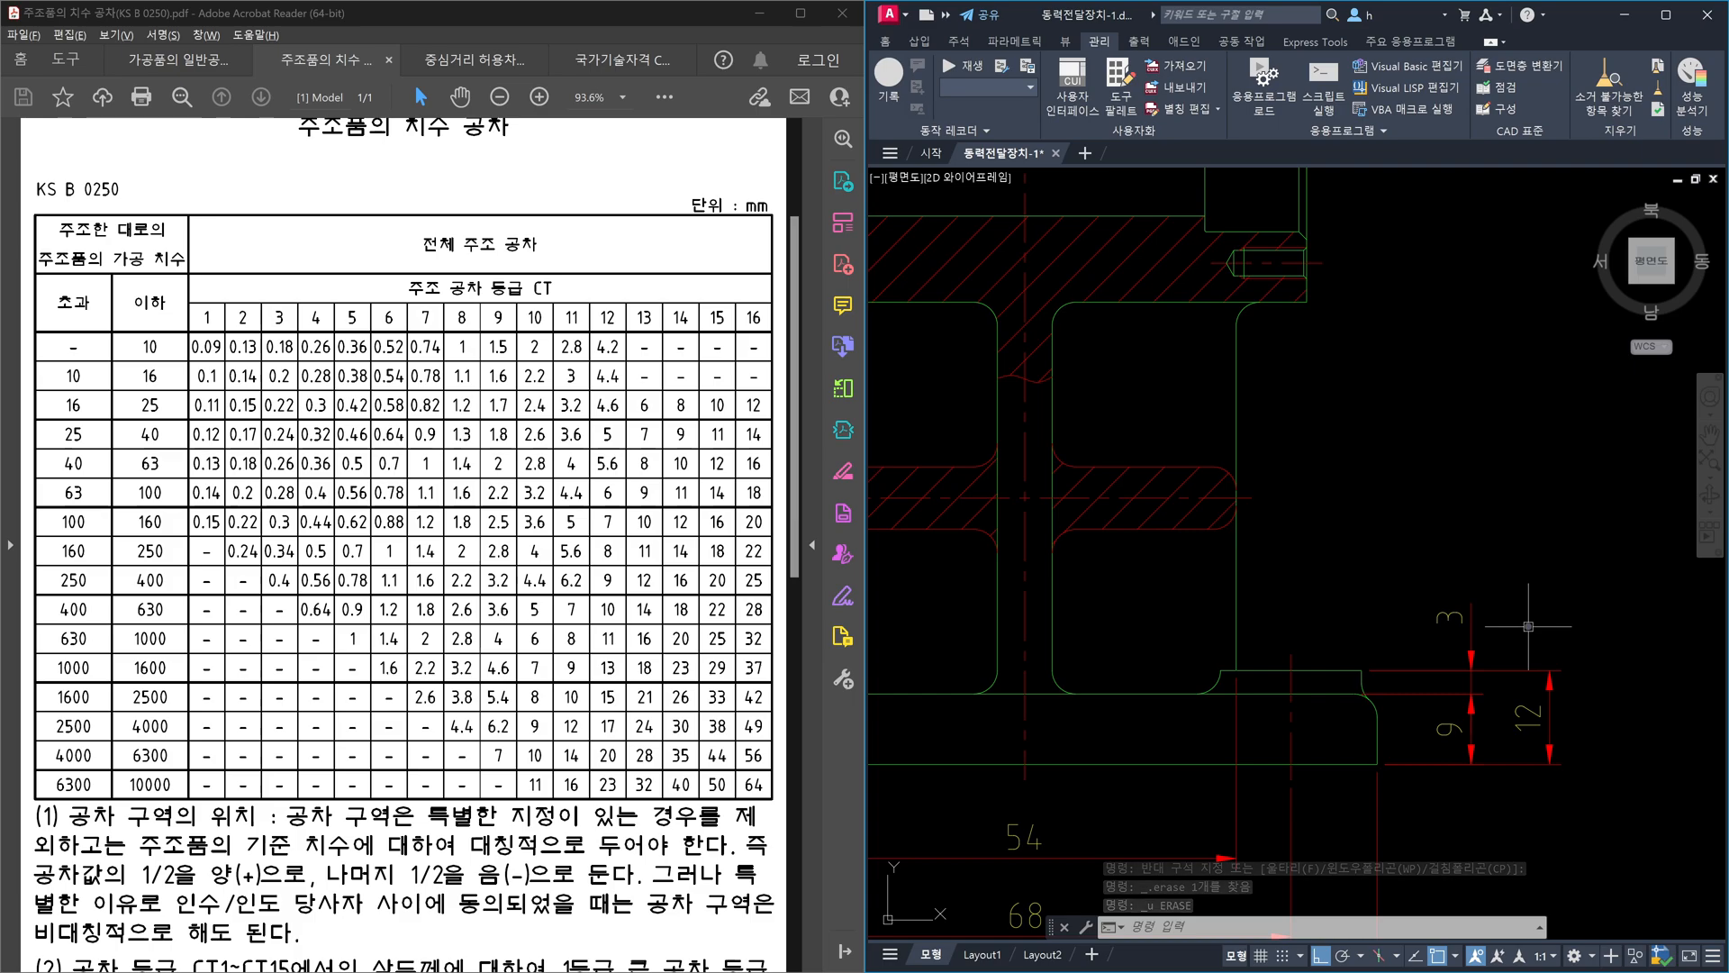
# - Examine the pad's top edge and the base's bottom edge in the front view, and compare them with the assembly drawing's base
pyautogui.click(1334, 671)
pyautogui.click(1327, 756)
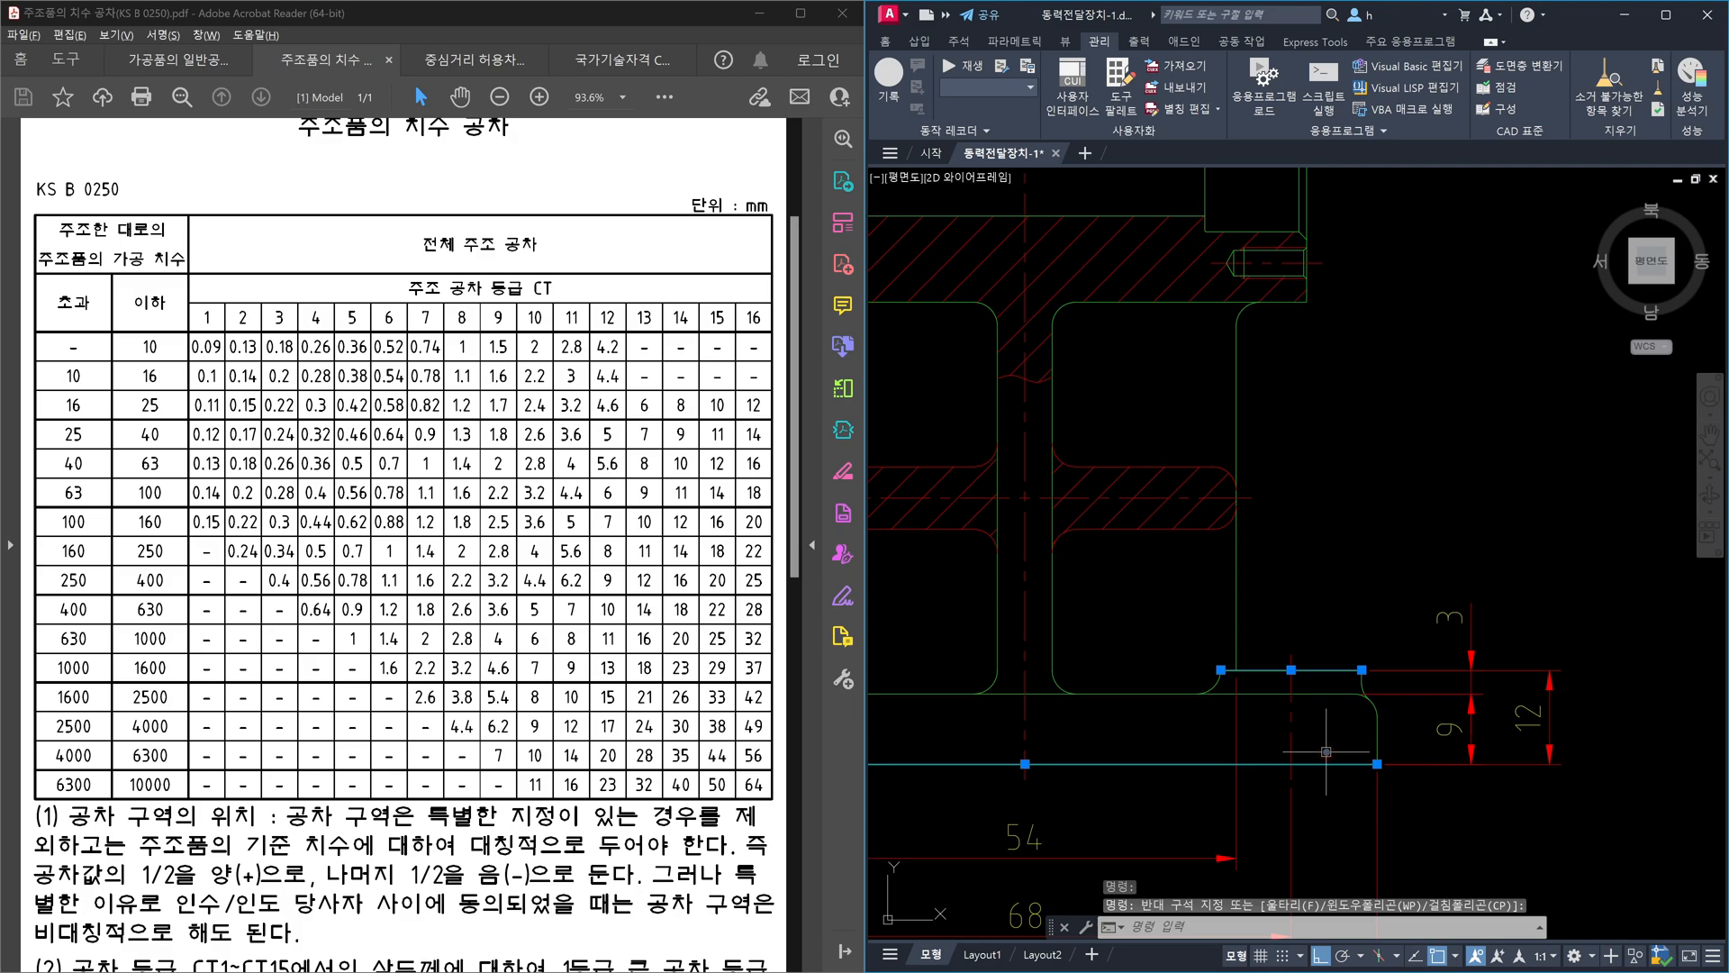
pyautogui.press('Escape')
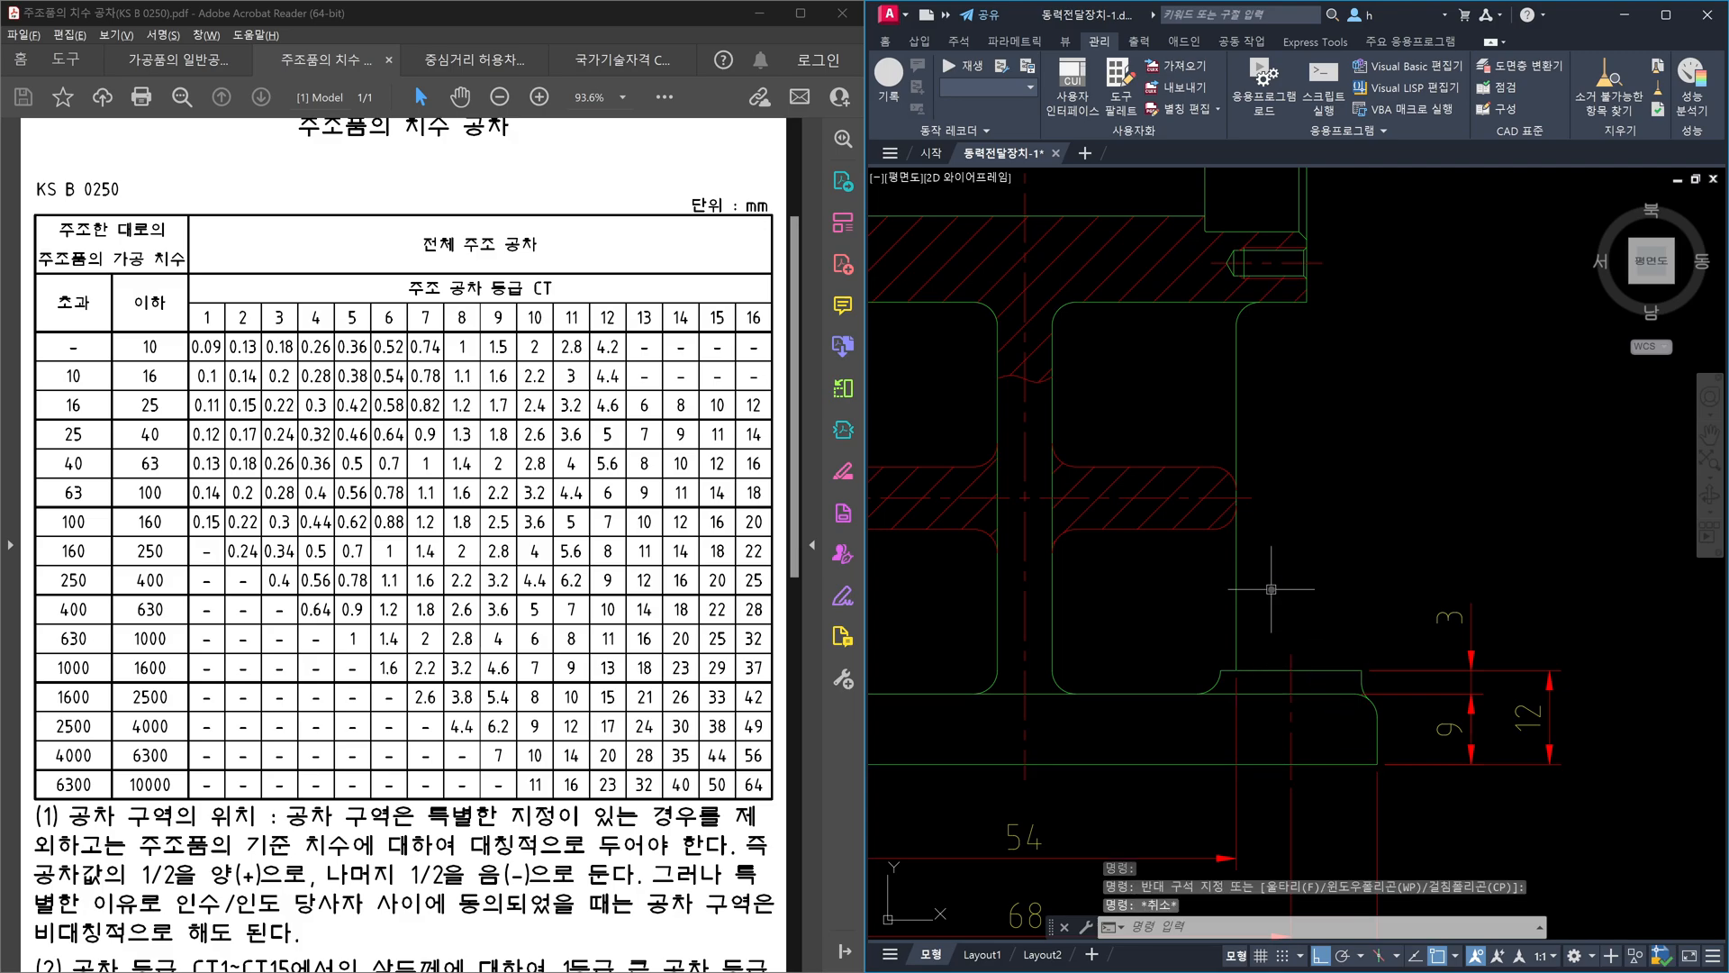
pyautogui.moveTo(1271, 673)
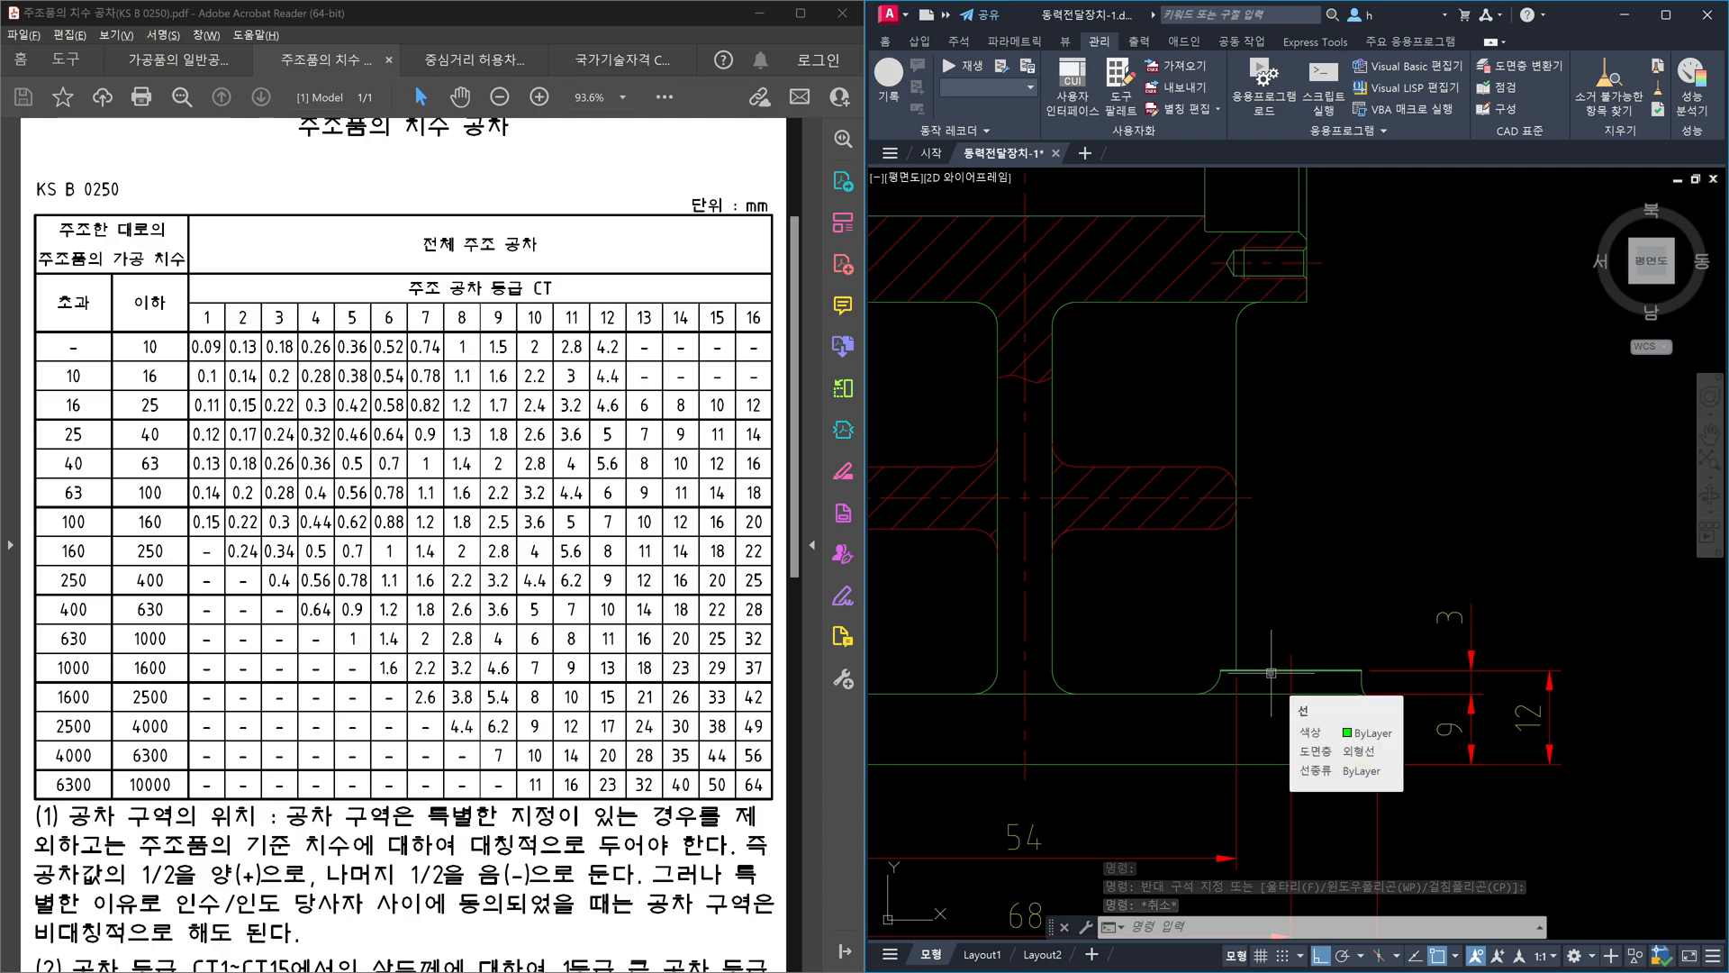
pyautogui.scroll(-10, 1222, 785)
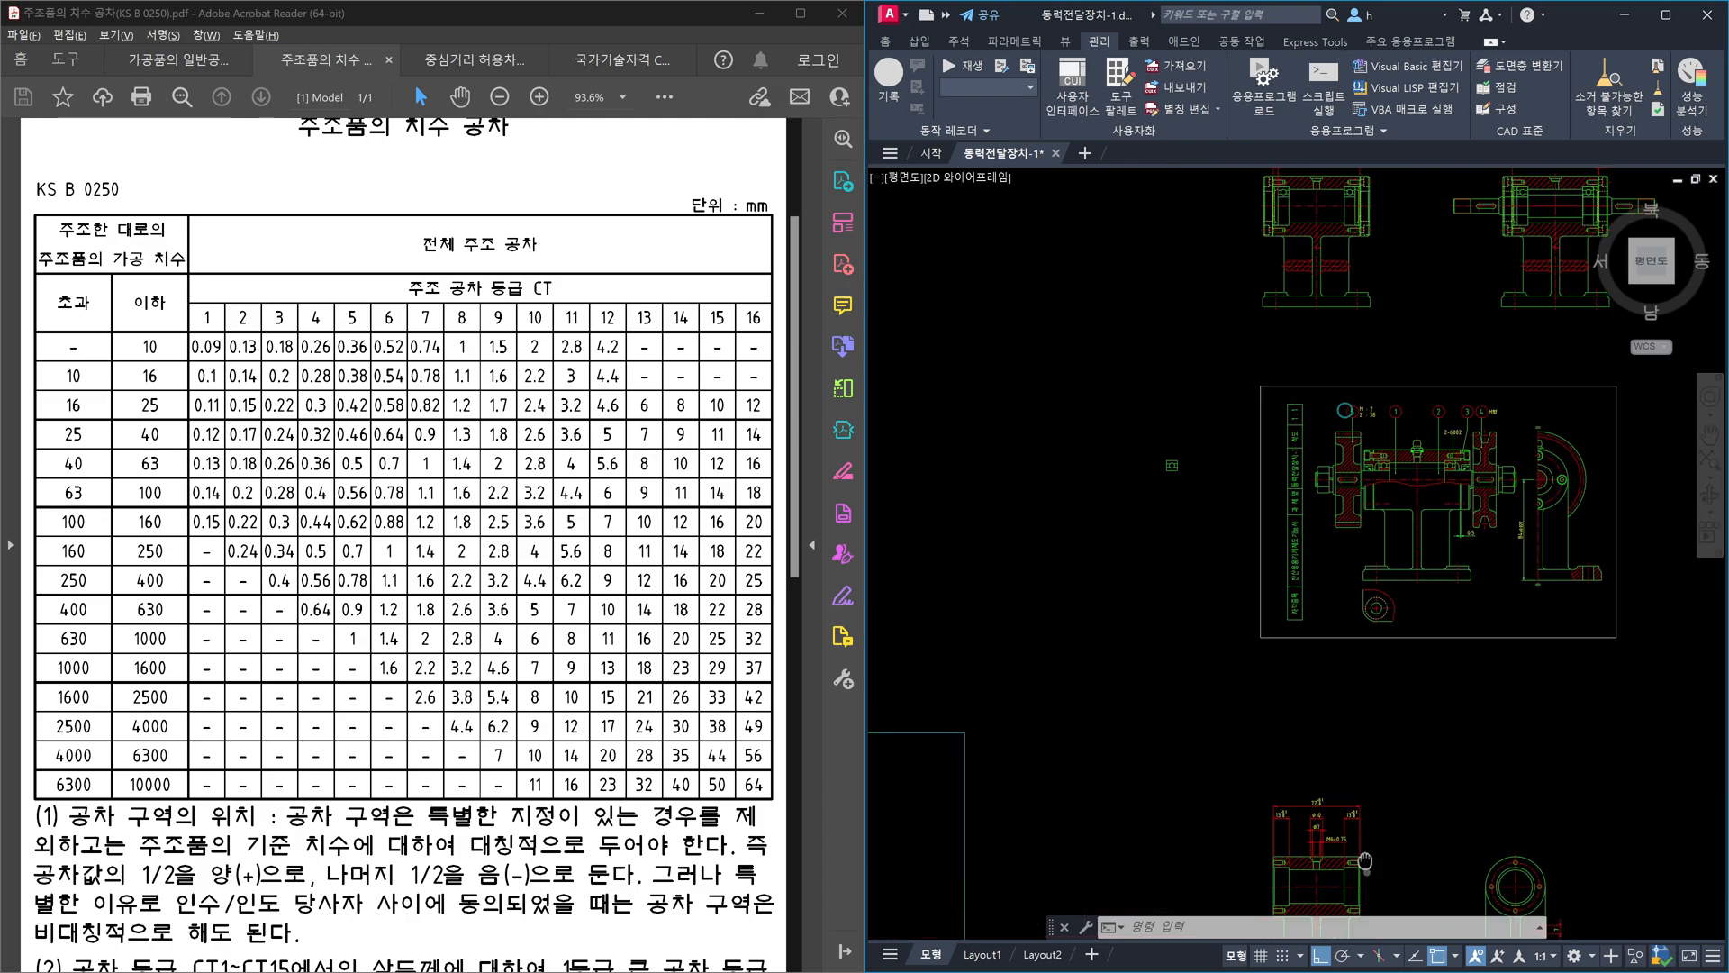
pyautogui.scroll(8, 1463, 590)
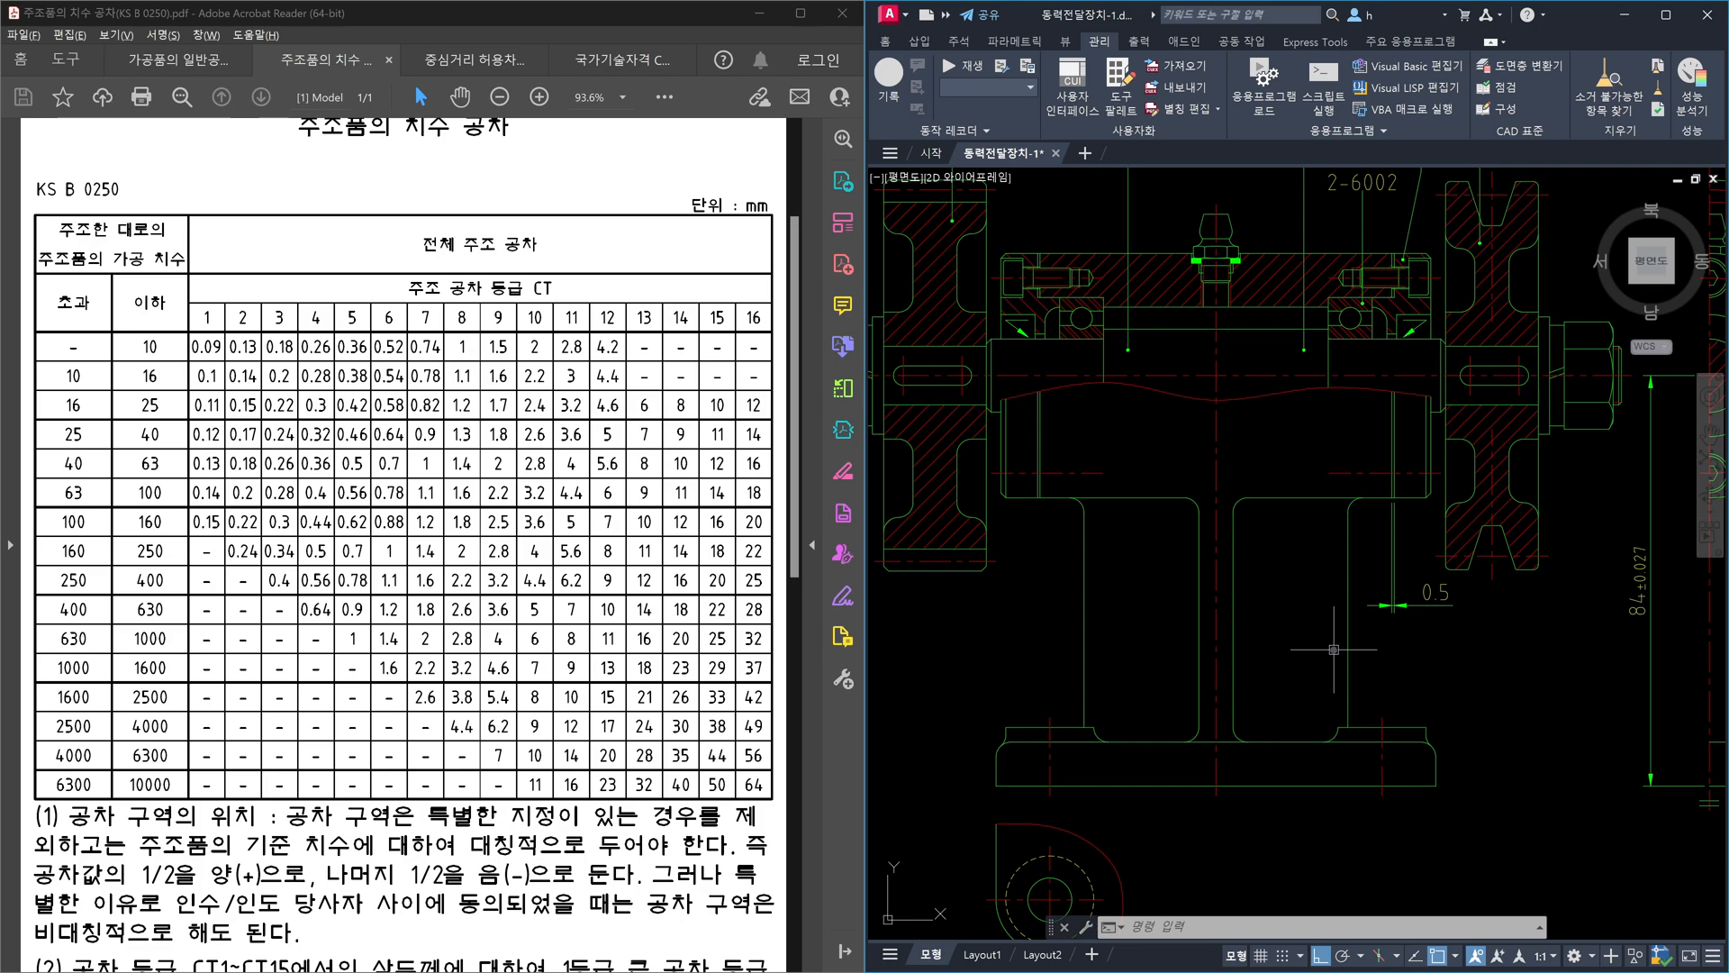
pyautogui.moveTo(1408, 734); pyautogui.dragTo(1404, 683, button='middle')
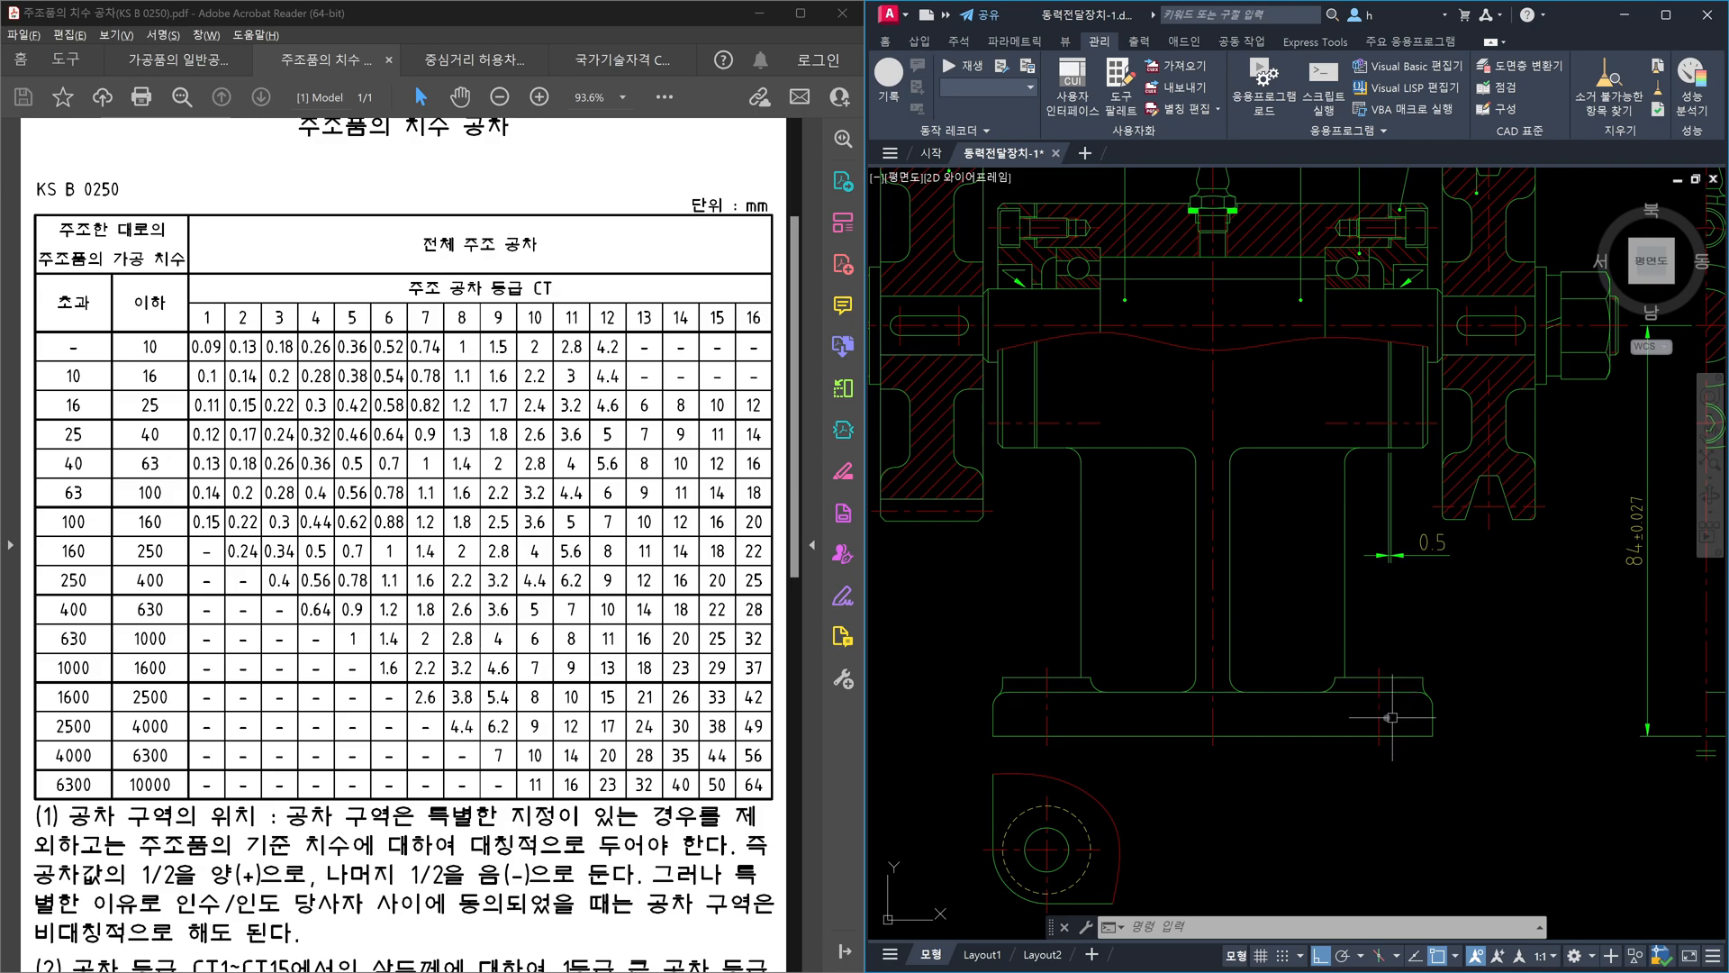
# - Add a diameter dimension to the solid inner circle of the bolt hole detail below the assembly drawing's base
pyautogui.click(1066, 850)
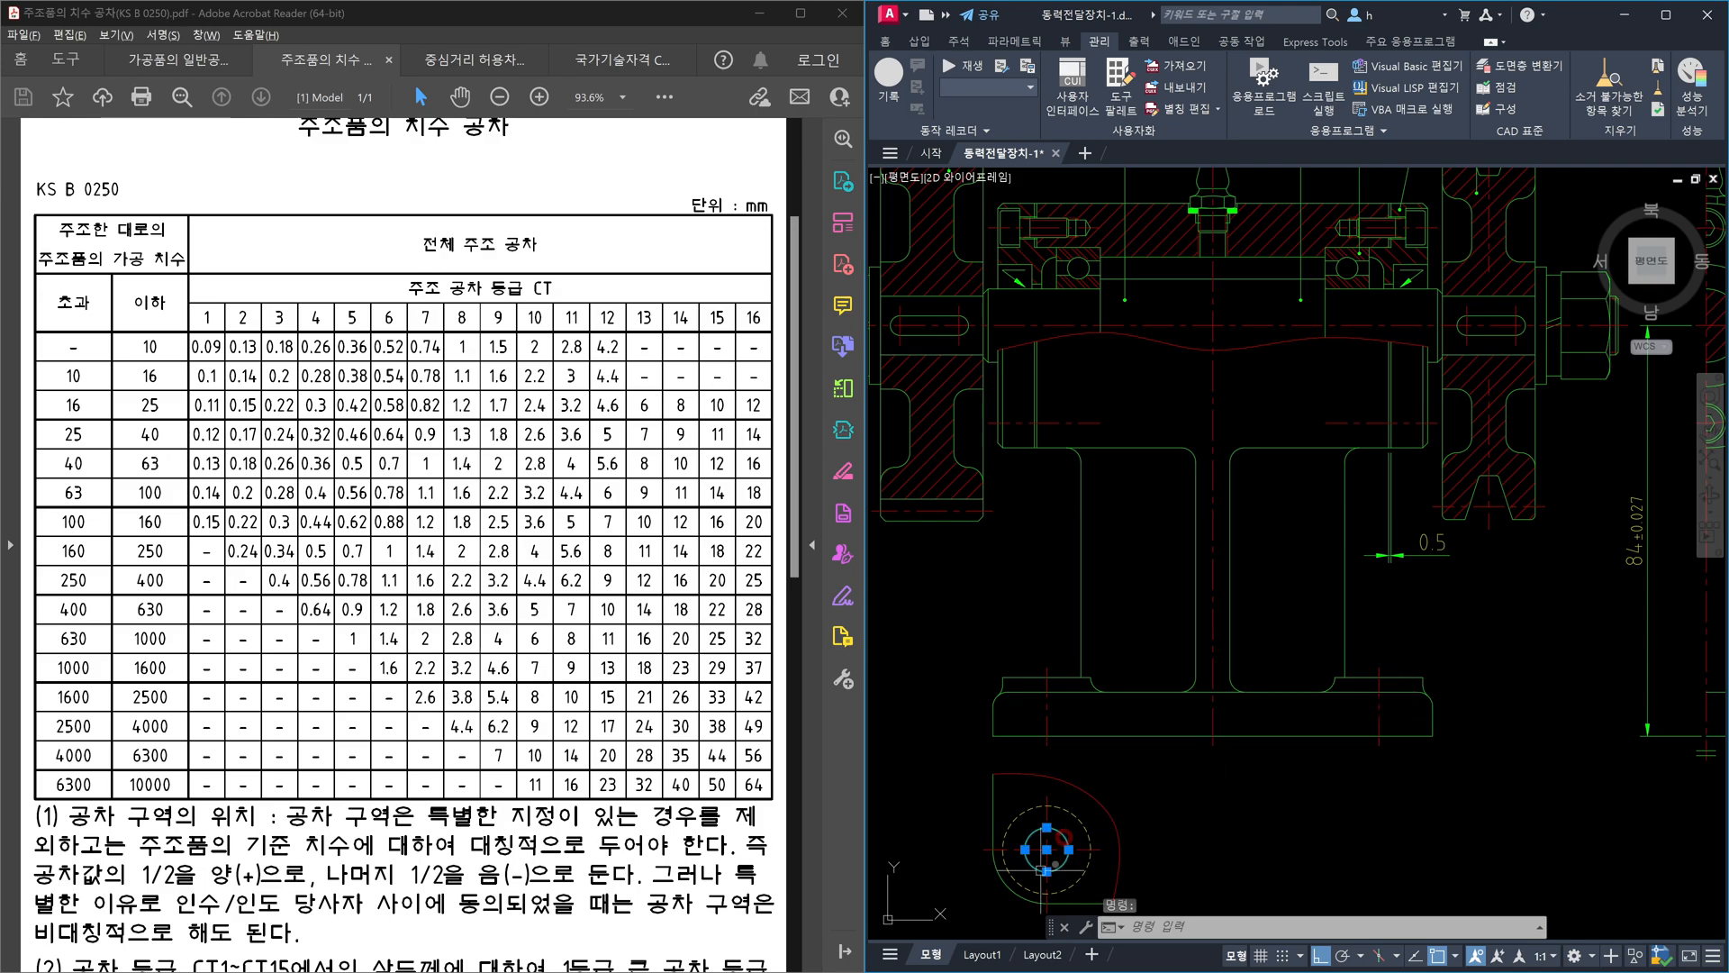
pyautogui.moveTo(1085, 896); pyautogui.dragTo(1238, 691, button='middle')
pyautogui.scroll(-5, 1244, 696)
pyautogui.press('Escape')
pyautogui.press('Escape')
pyautogui.scroll(7, 1225, 677)
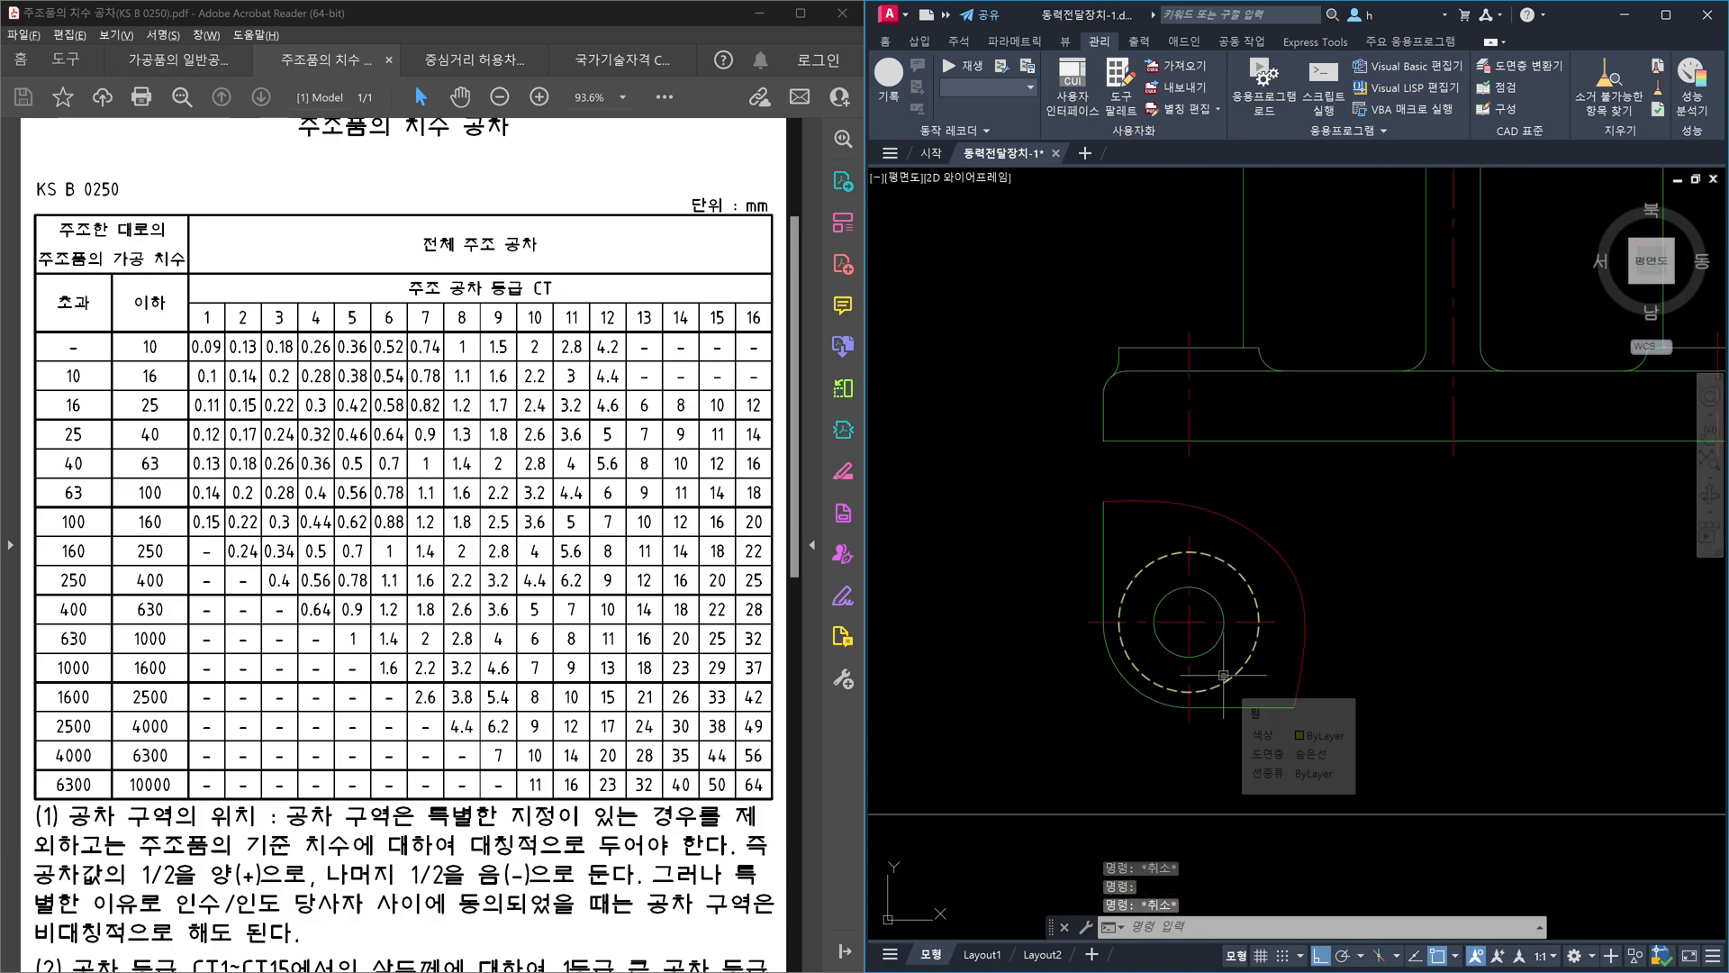
pyautogui.write('ddi')
pyautogui.press('Return')
pyautogui.click(1207, 645)
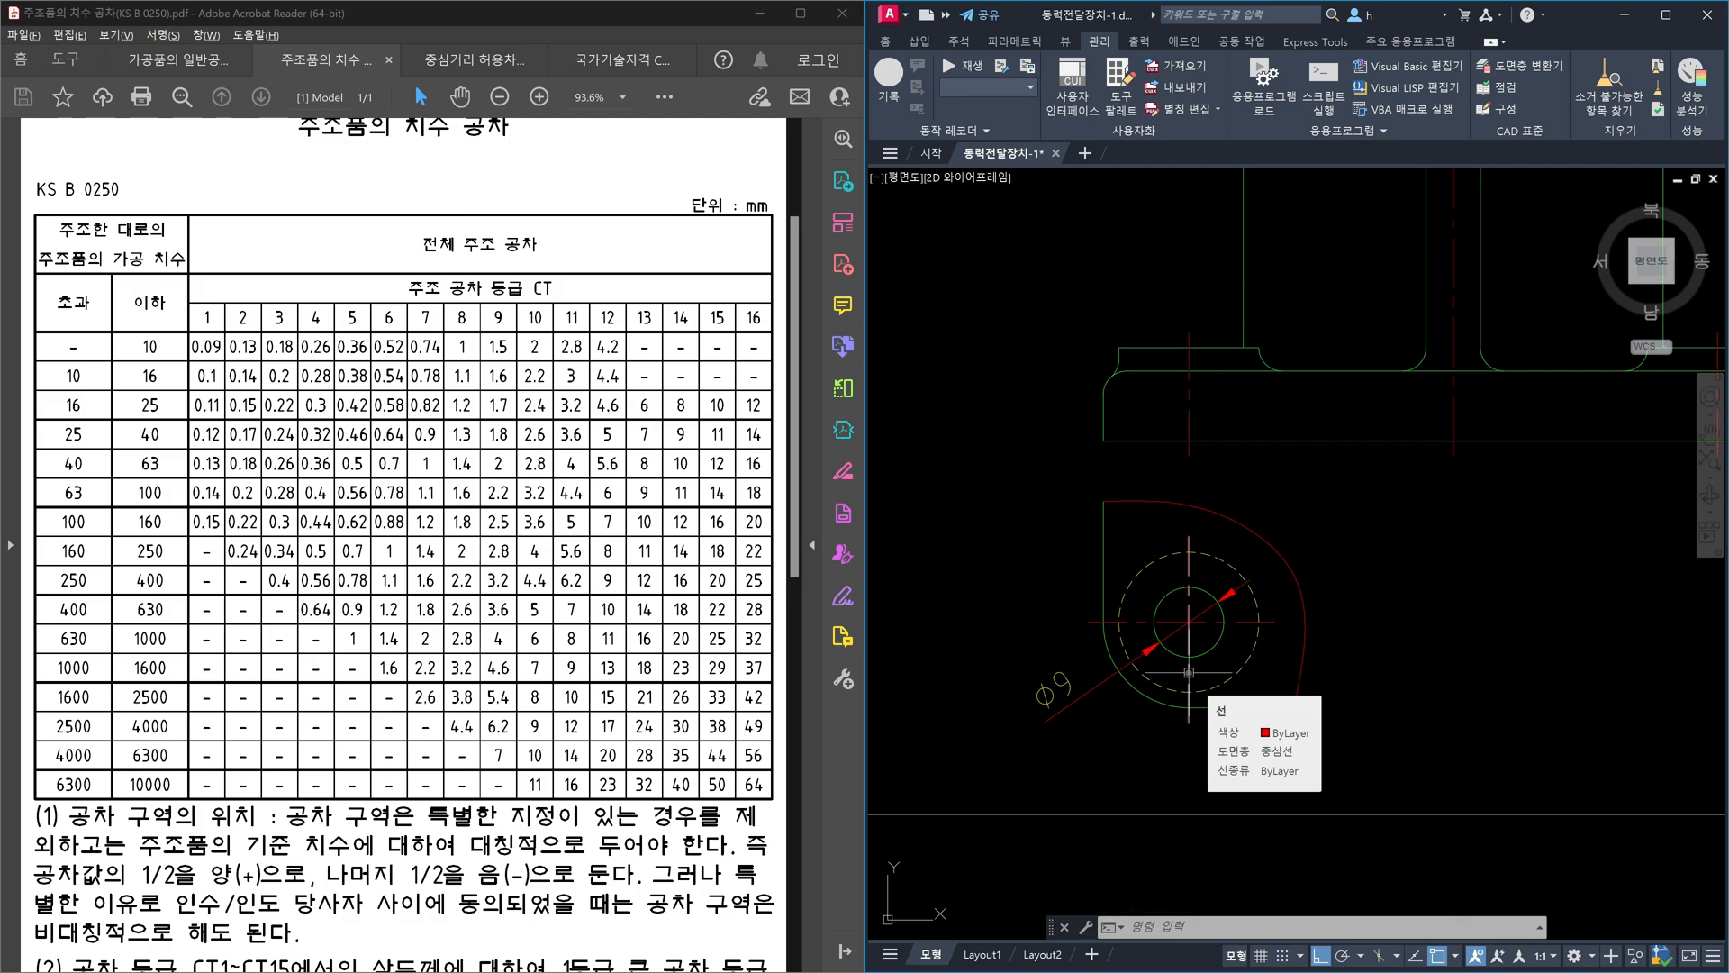
# - Examine the bolt hole's diameter dimension and the pad's top and base's bottom edges in the assembly drawing
pyautogui.scroll(-4, 1189, 672)
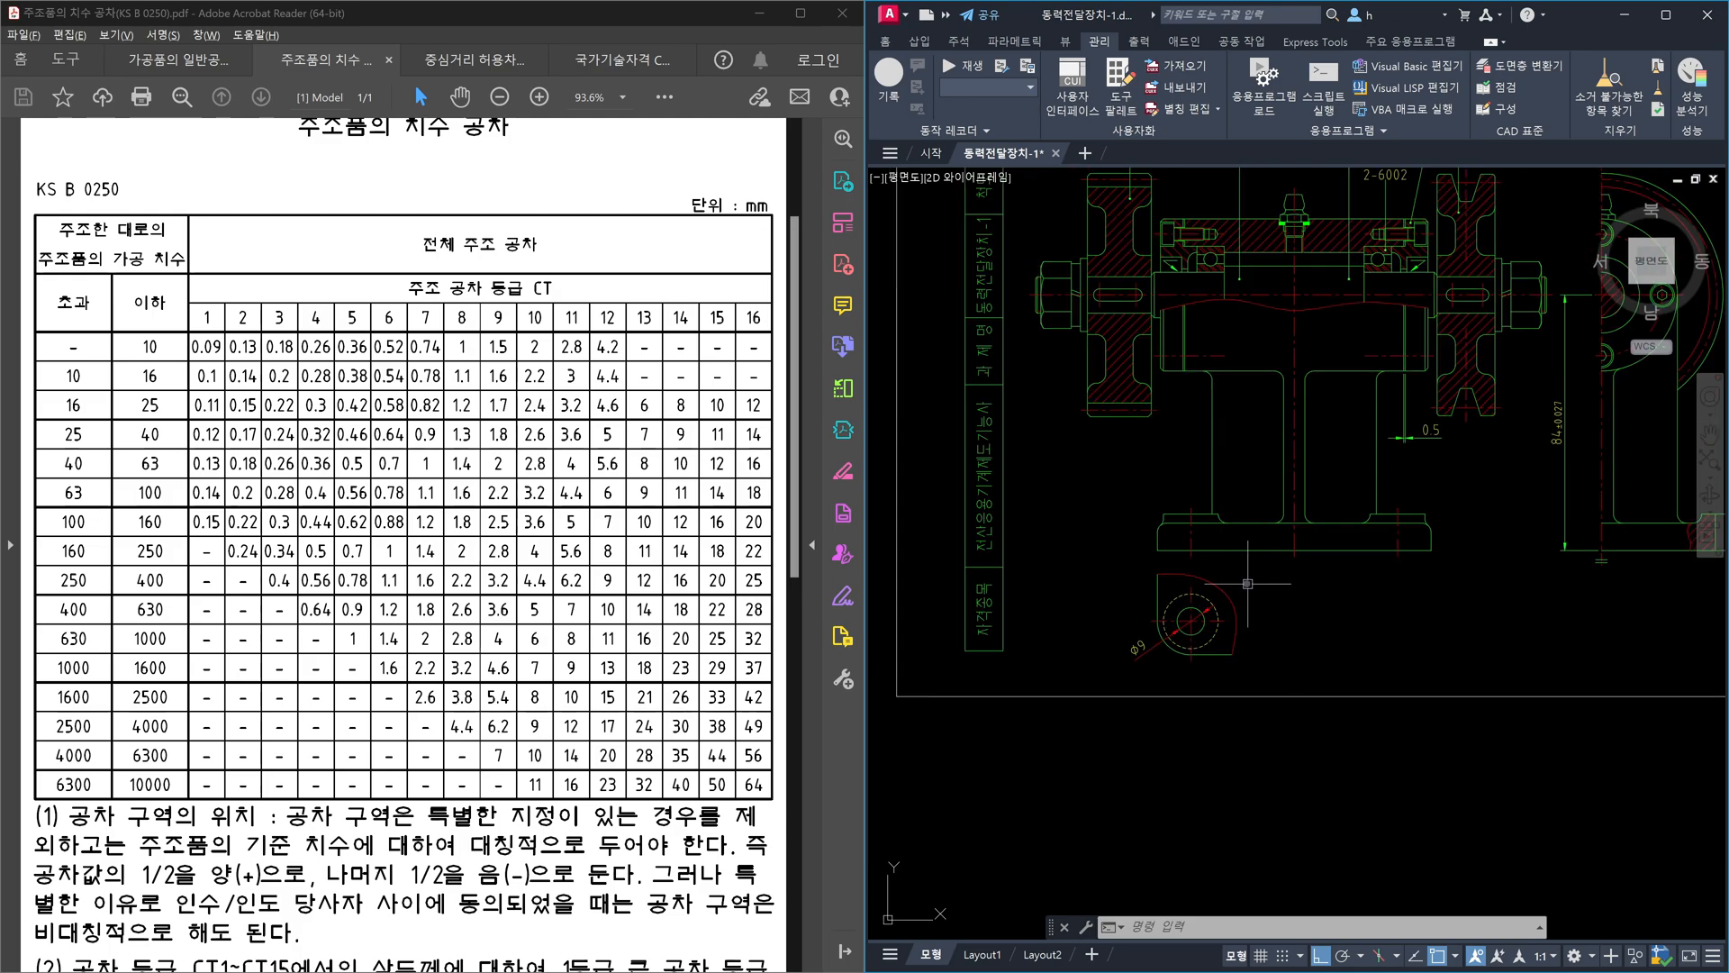
pyautogui.scroll(2, 1138, 646)
pyautogui.click(1122, 637)
pyautogui.press('Escape')
pyautogui.moveTo(1496, 553); pyautogui.dragTo(1182, 636, button='middle')
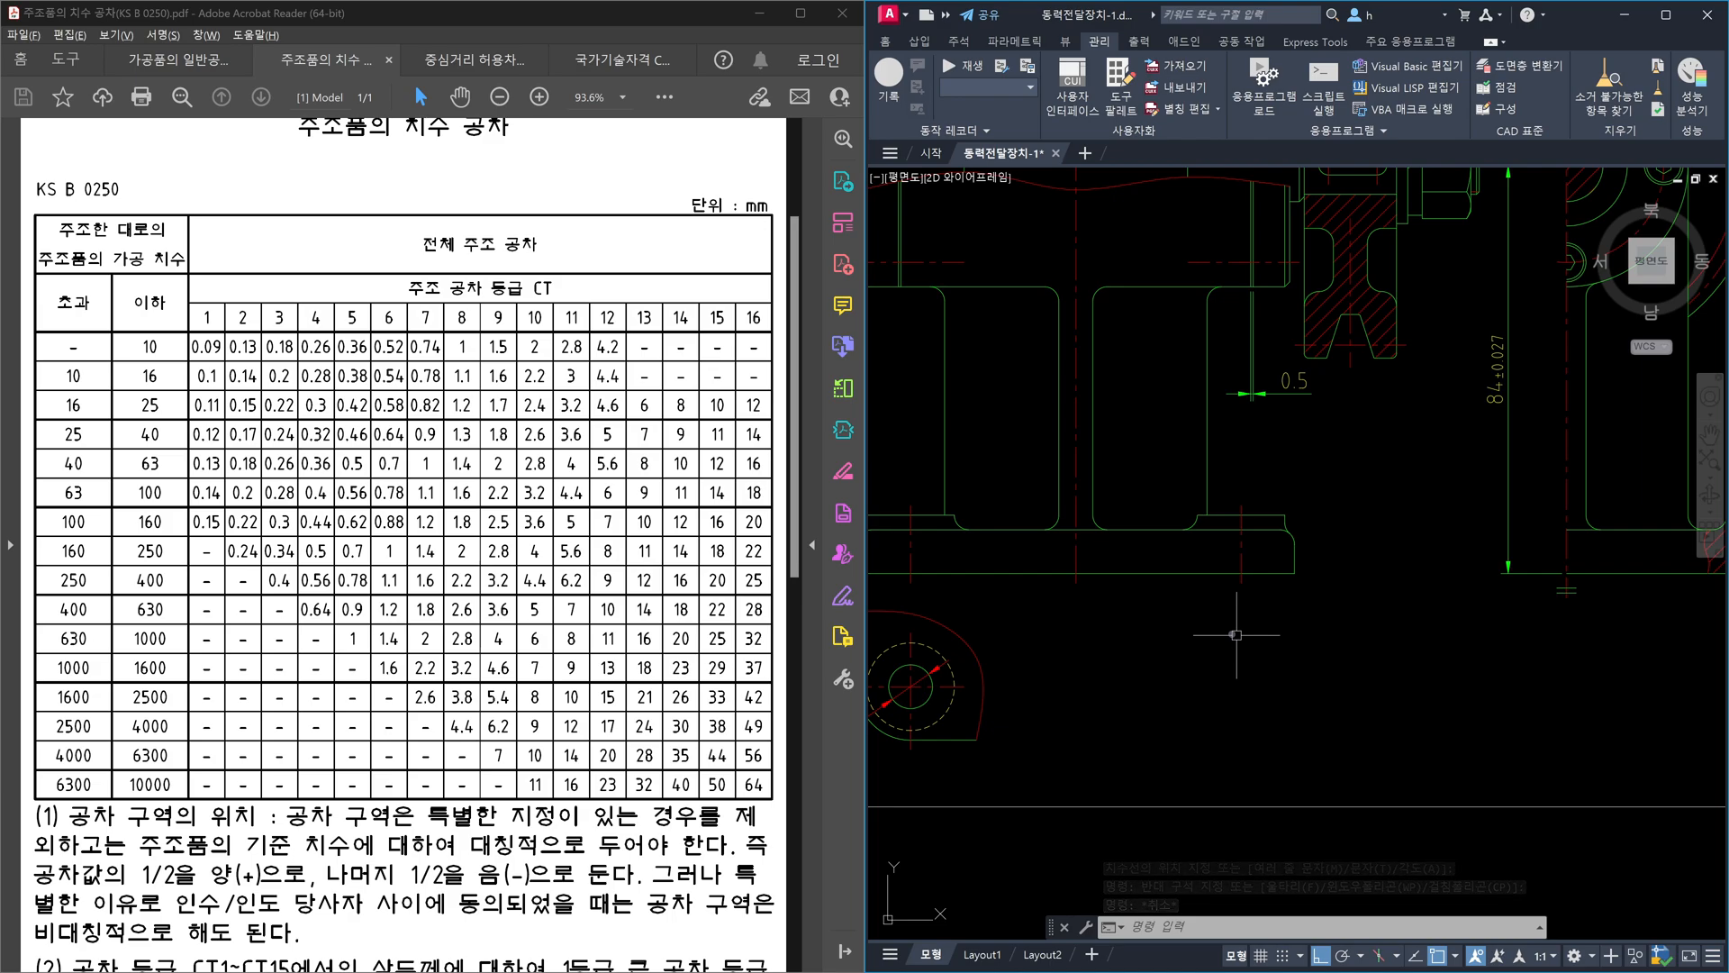
pyautogui.scroll(-3, 1325, 556)
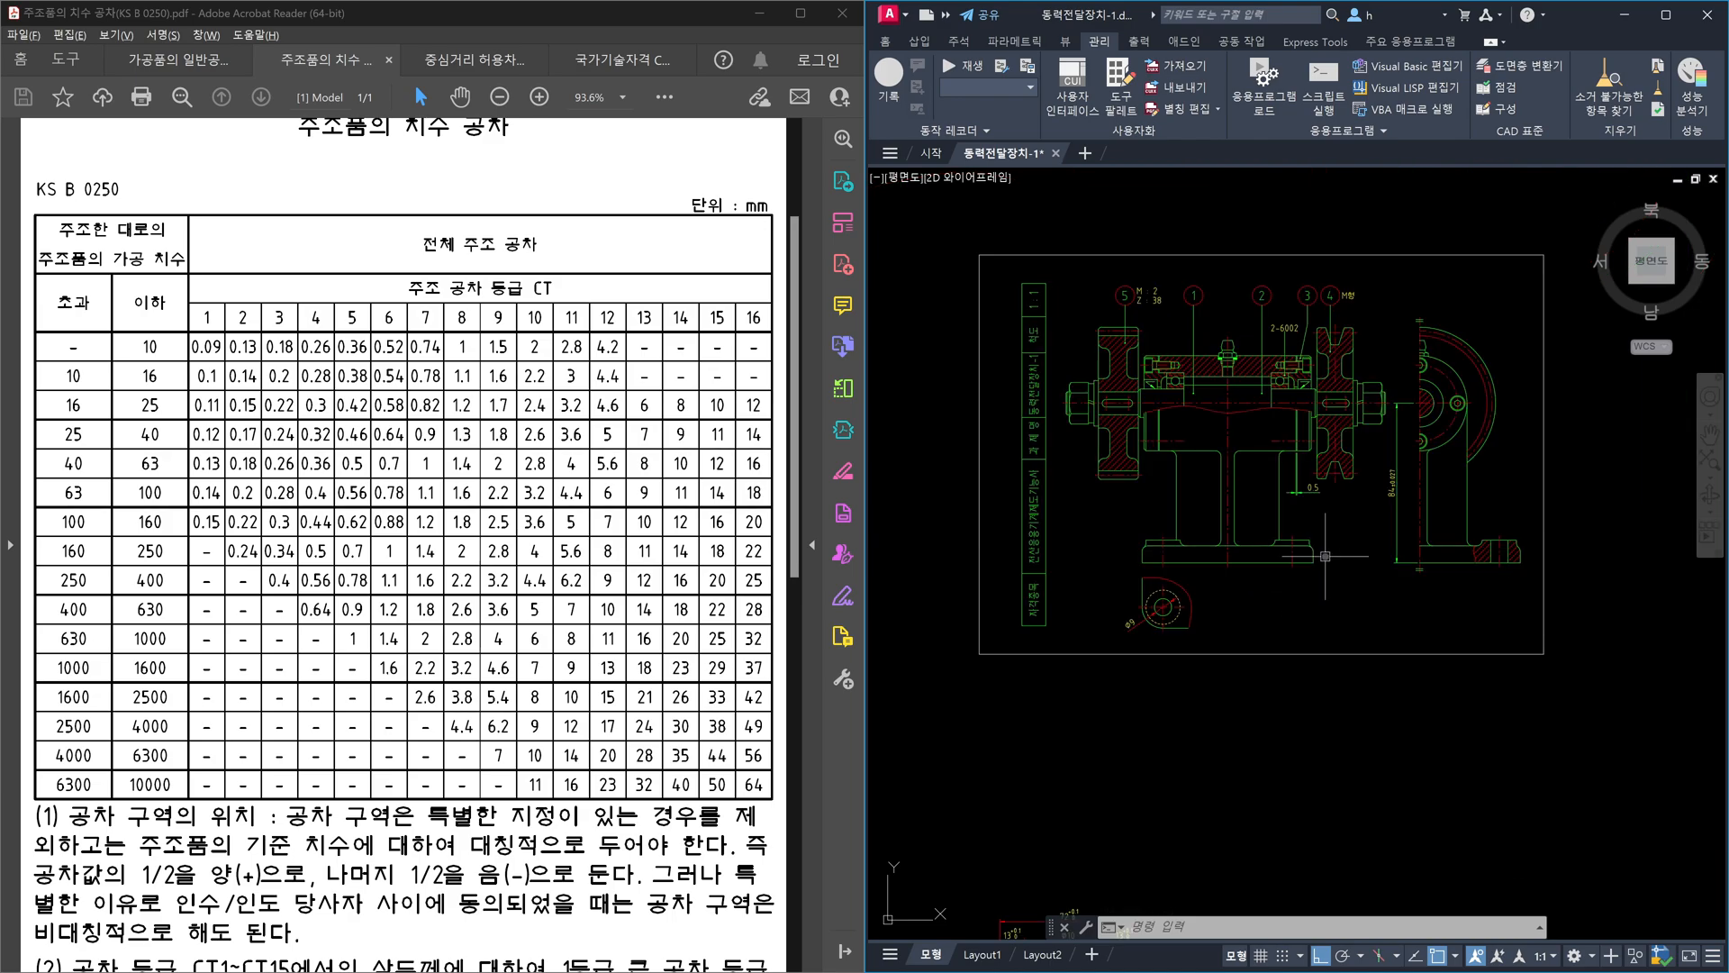
pyautogui.scroll(3, 1325, 557)
pyautogui.click(1324, 539)
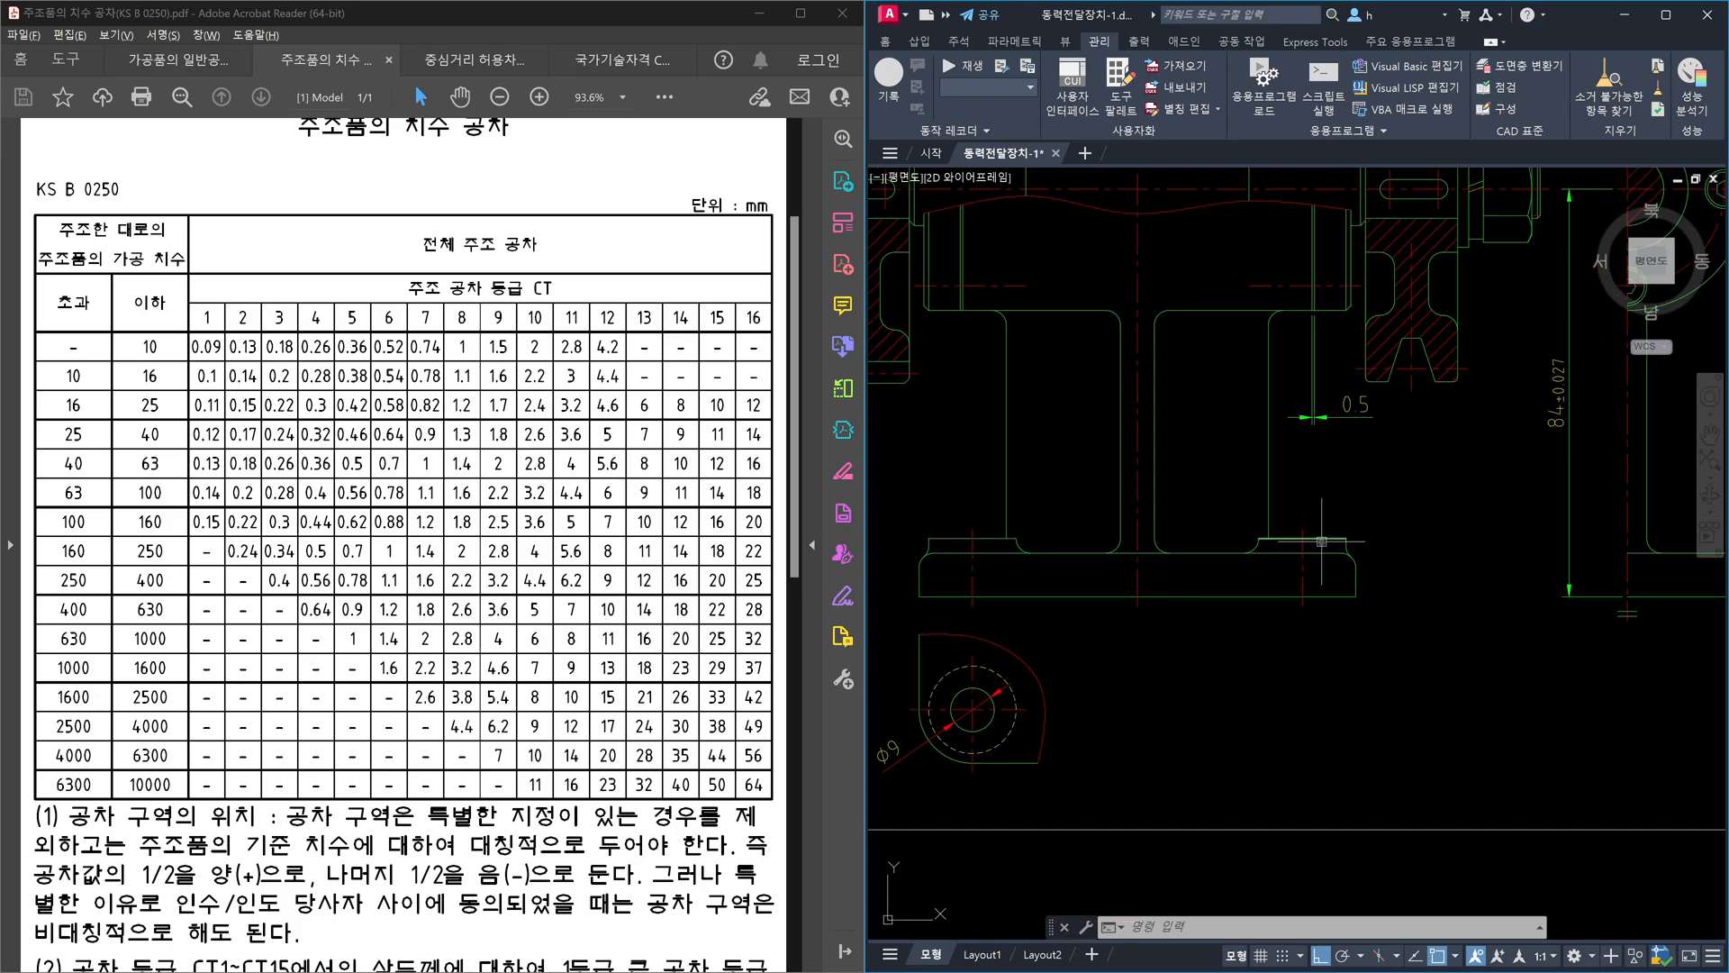
pyautogui.click(1329, 597)
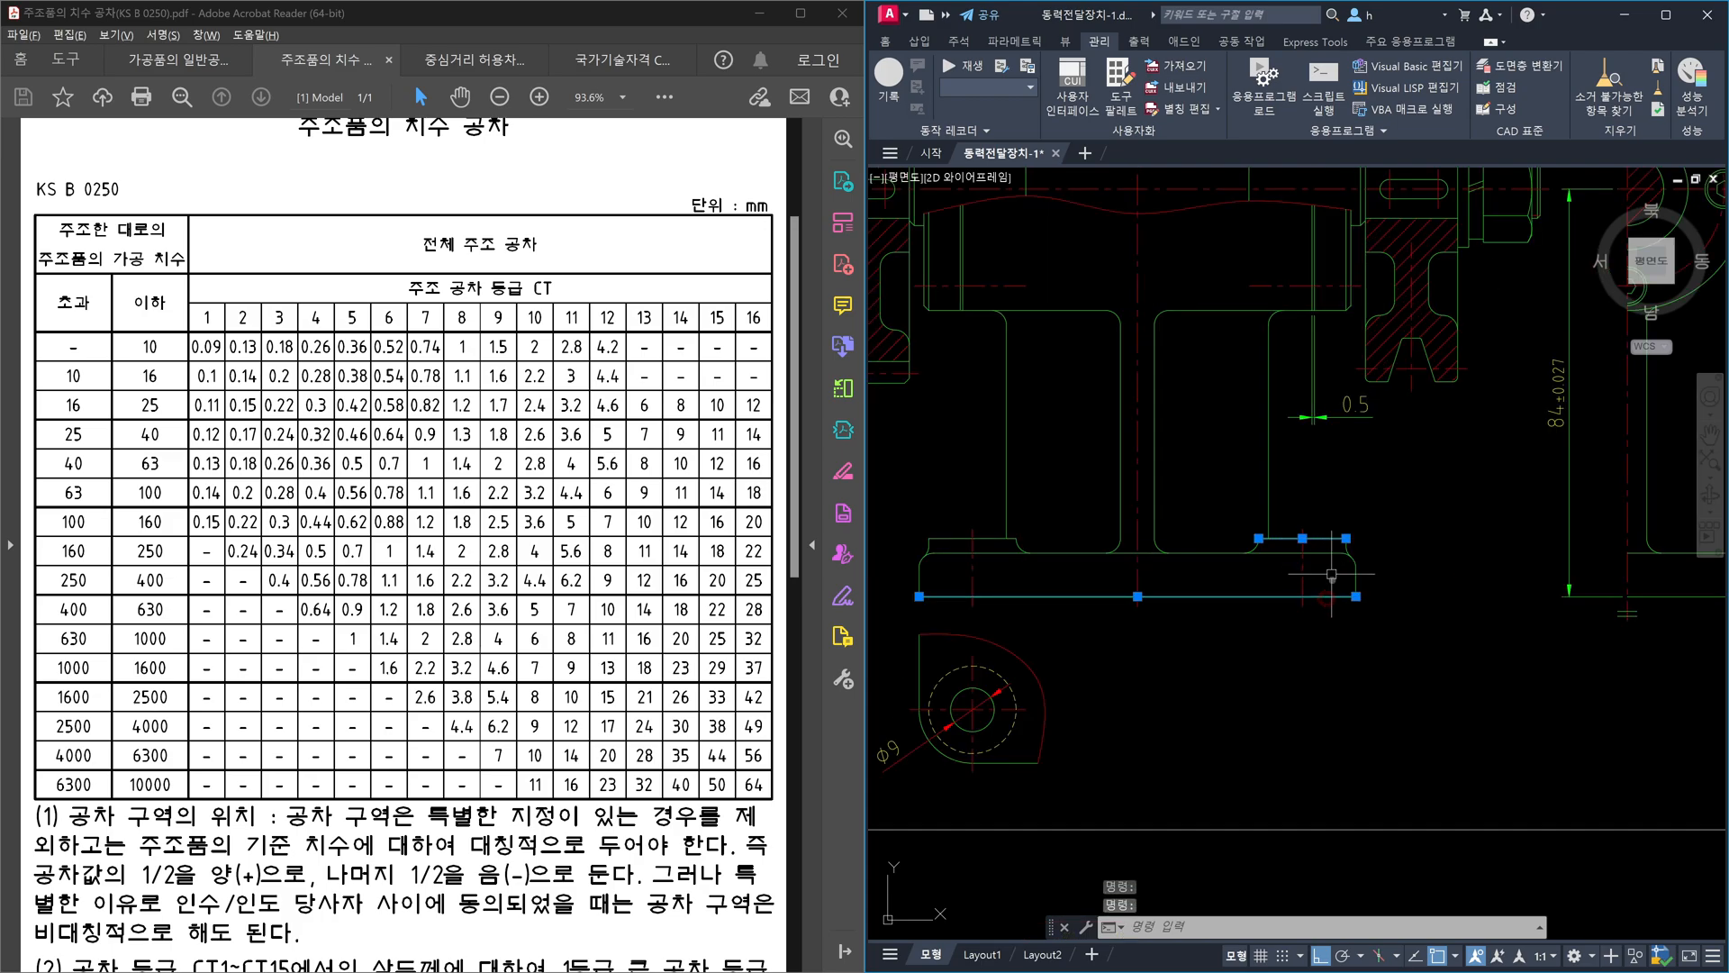
pyautogui.press('Escape')
pyautogui.scroll(-5, 1363, 584)
pyautogui.scroll(6, 1177, 563)
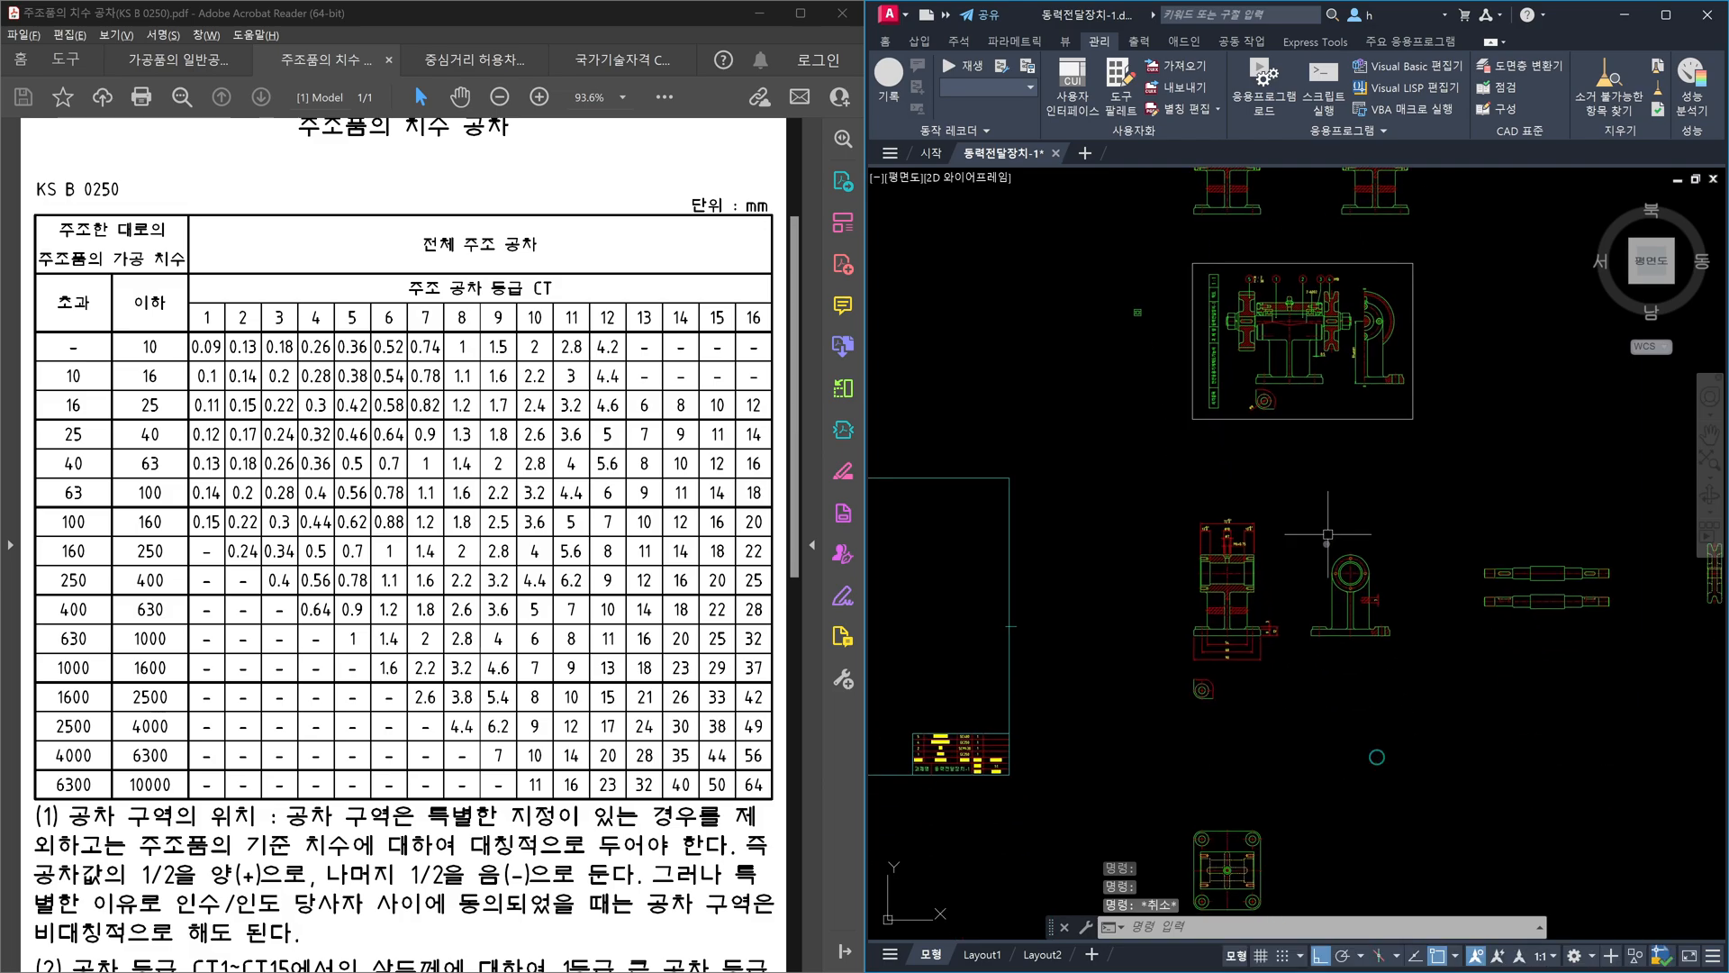
# - Erase the overall 12 mm height dimension beside the base in the housing's front view
pyautogui.moveTo(1177, 564); pyautogui.dragTo(1199, 690, button='middle')
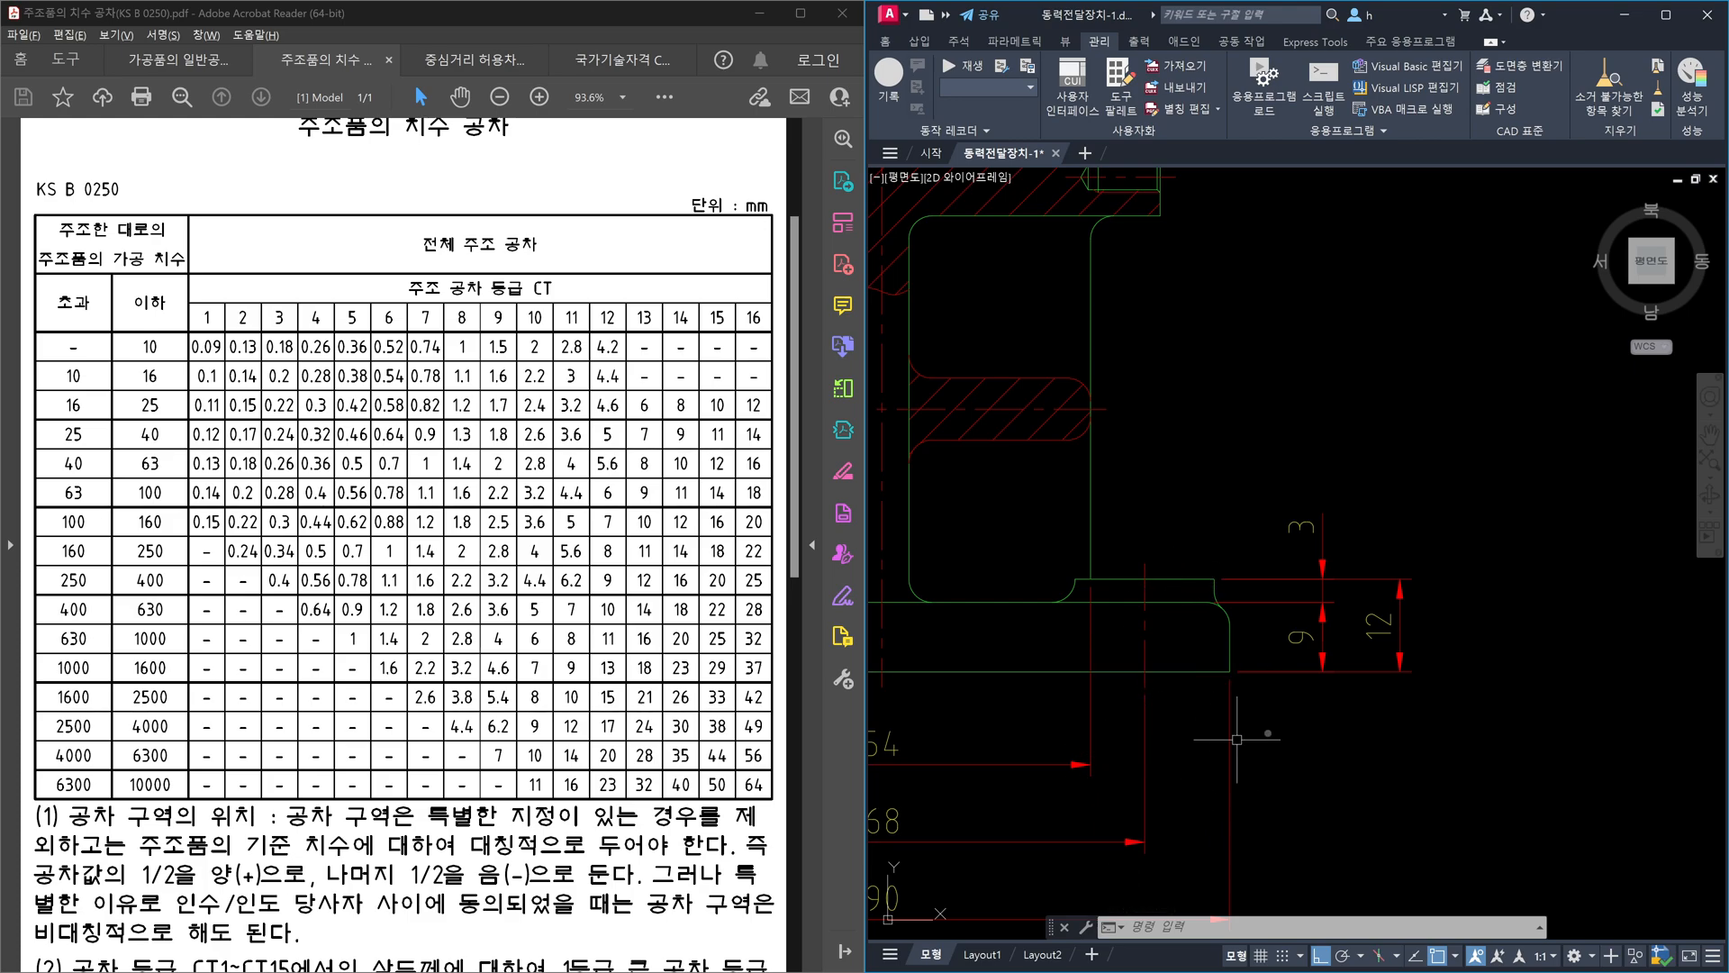
pyautogui.click(1431, 701)
pyautogui.click(1354, 613)
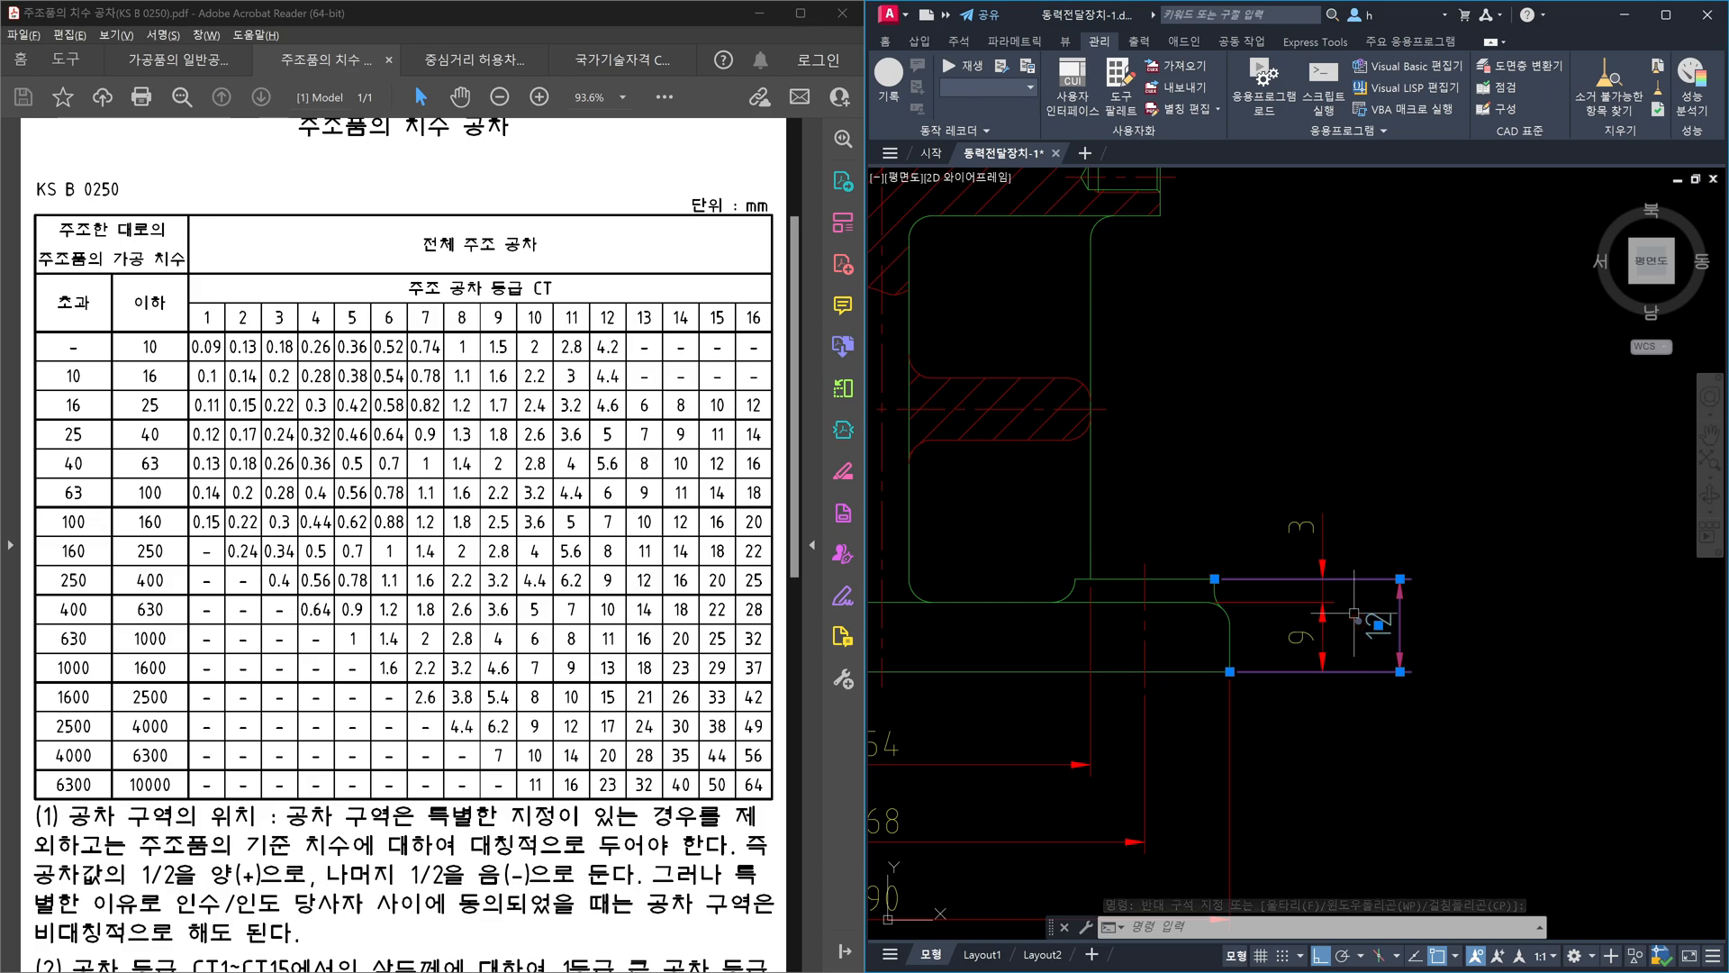
pyautogui.press('Escape')
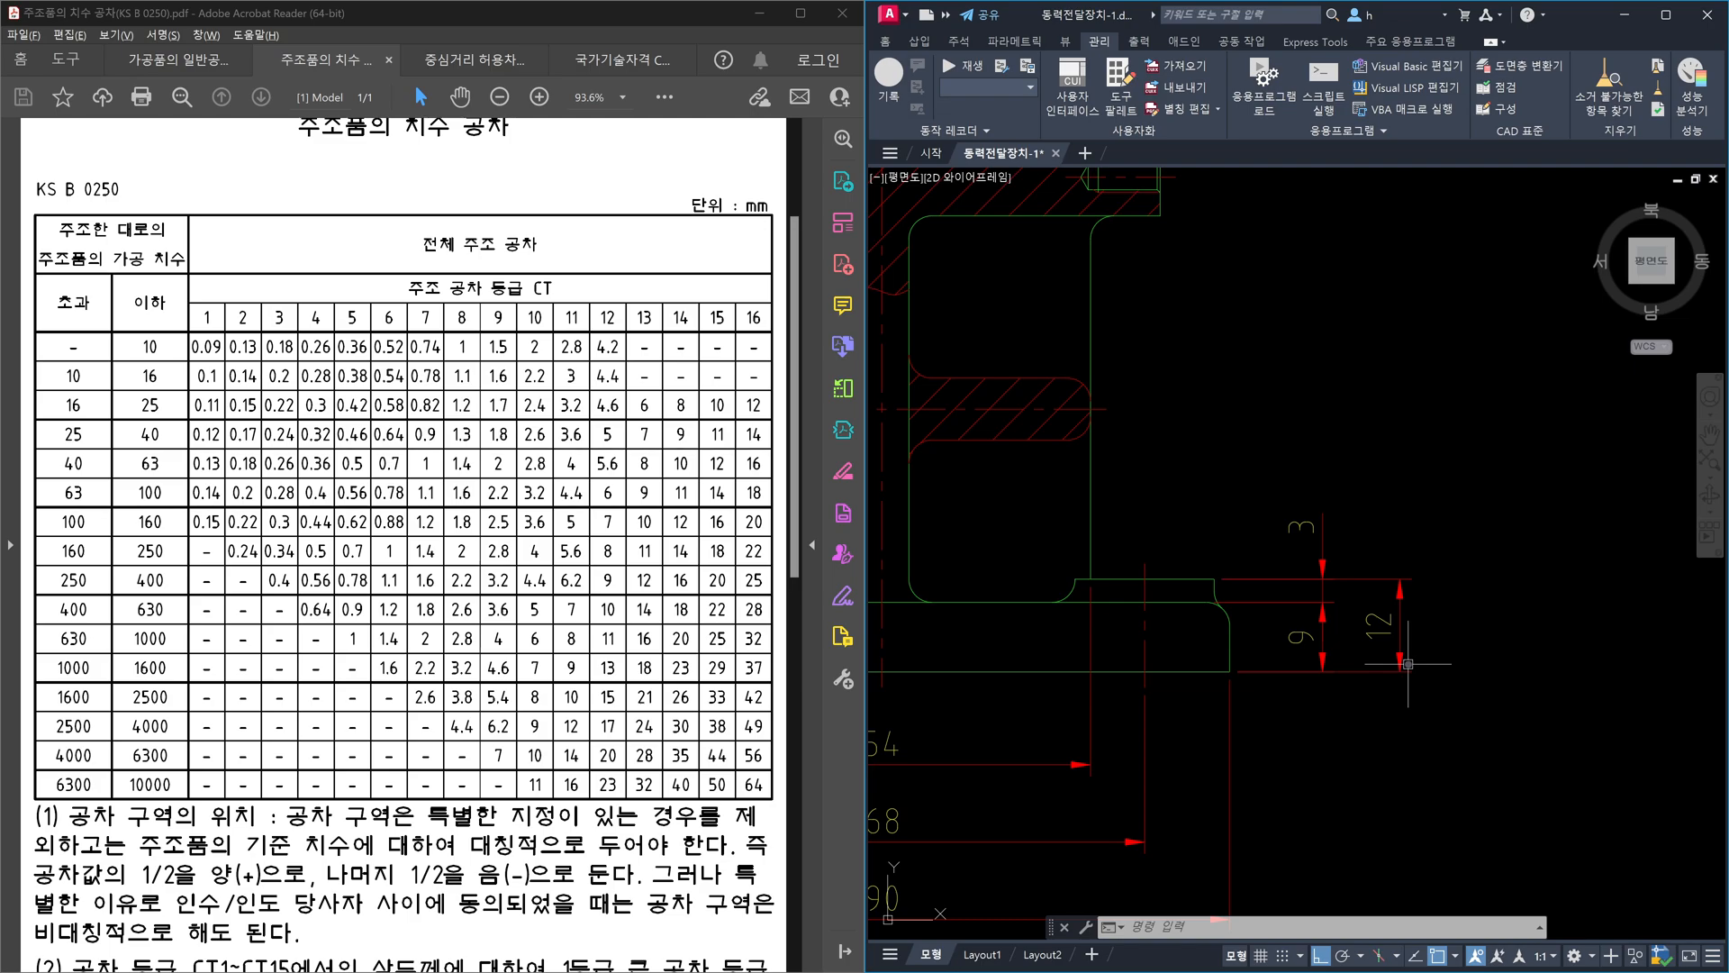
pyautogui.click(1446, 560)
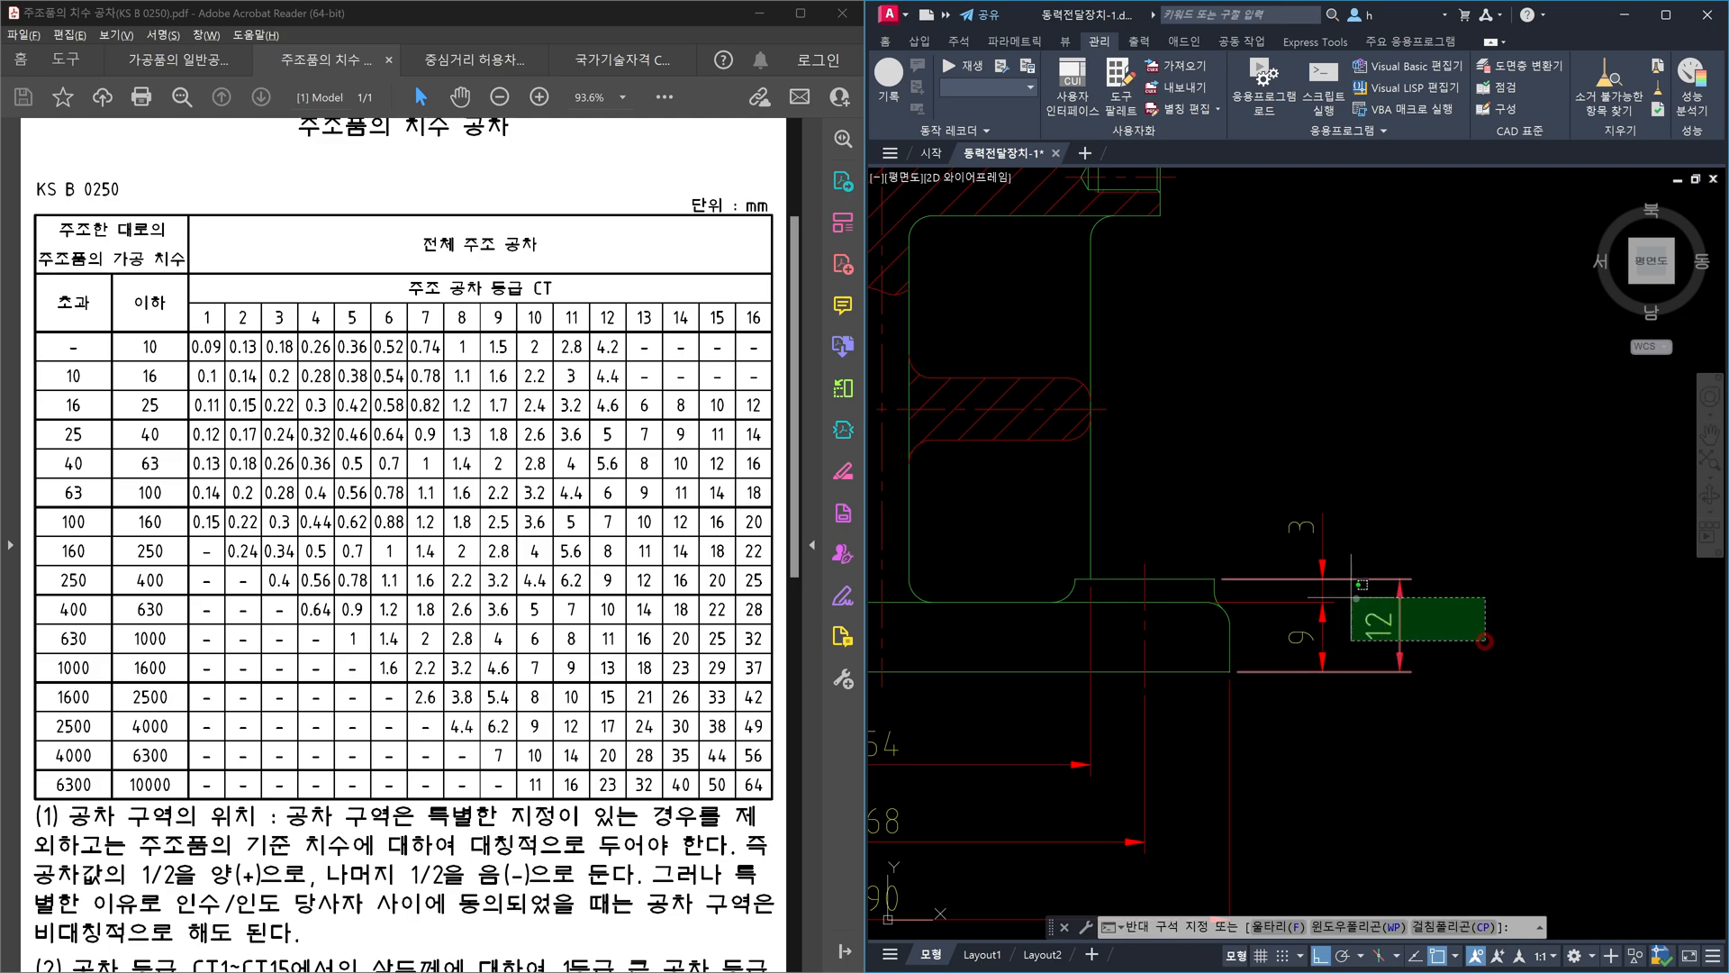
pyautogui.click(1355, 635)
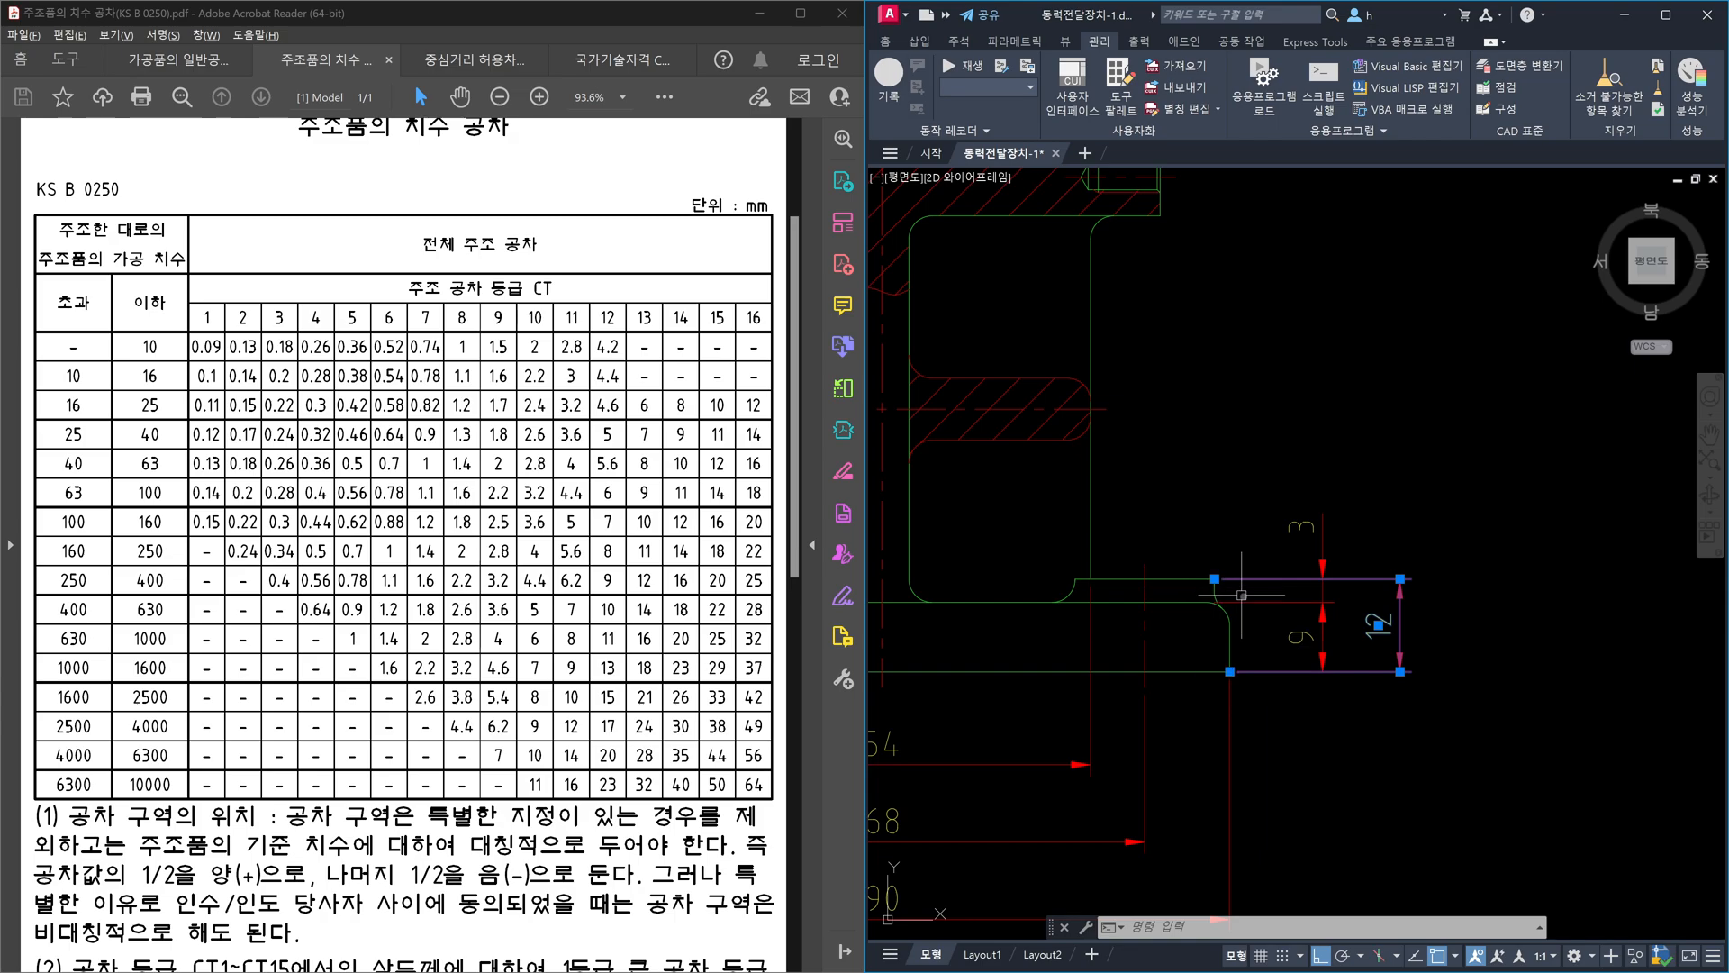
pyautogui.click(1419, 649)
pyautogui.press('Escape')
pyautogui.click(1401, 647)
pyautogui.press('Delete')
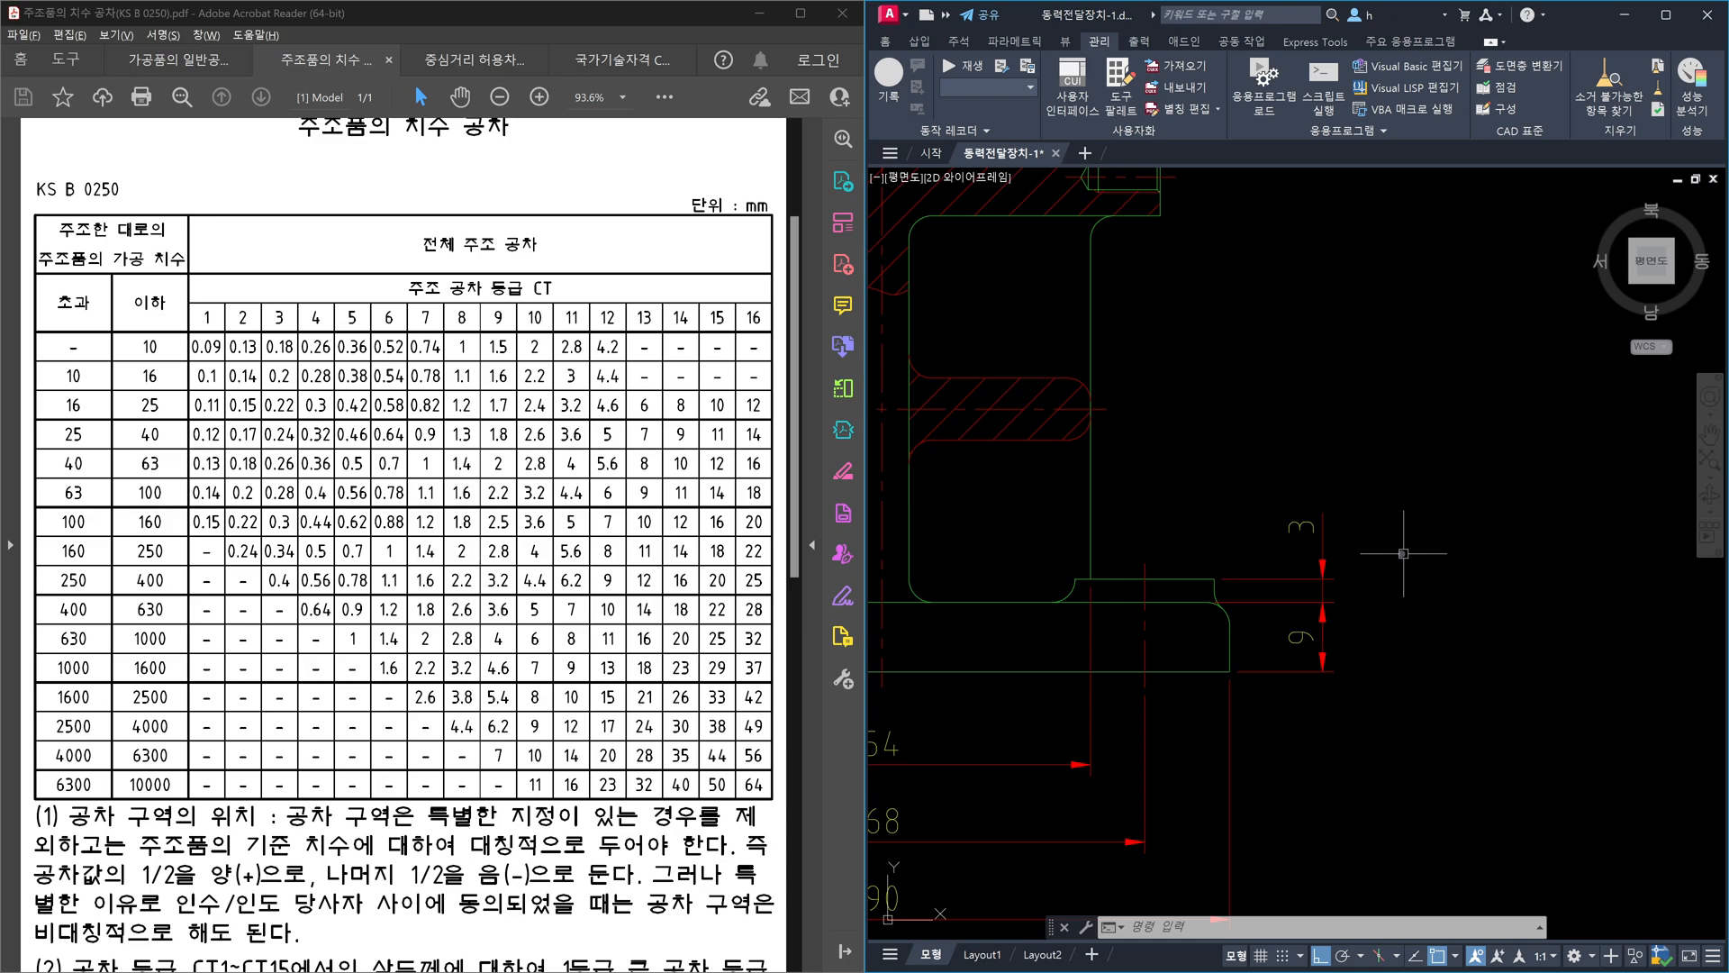
# - Add a linear dimension between the inner shoulders of the two bearing seats, placed above the bore section
pyautogui.scroll(-5, 1403, 553)
pyautogui.scroll(5, 1279, 469)
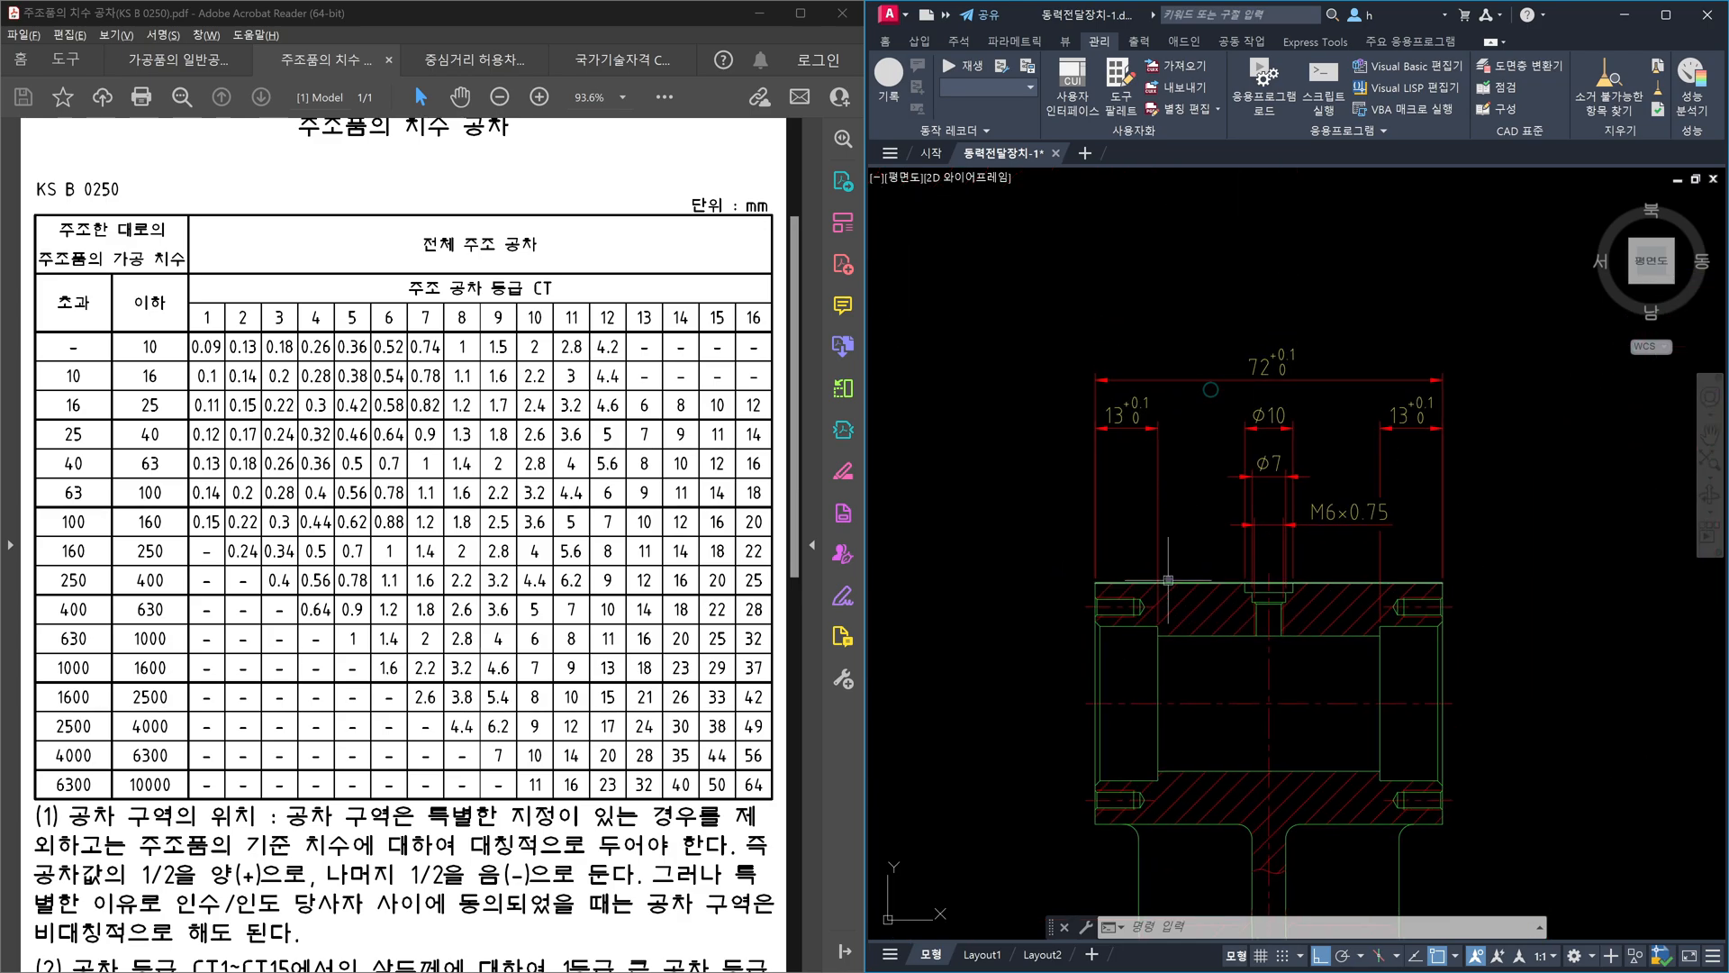
pyautogui.write('dli')
pyautogui.press('Return')
pyautogui.scroll(5, 1169, 584)
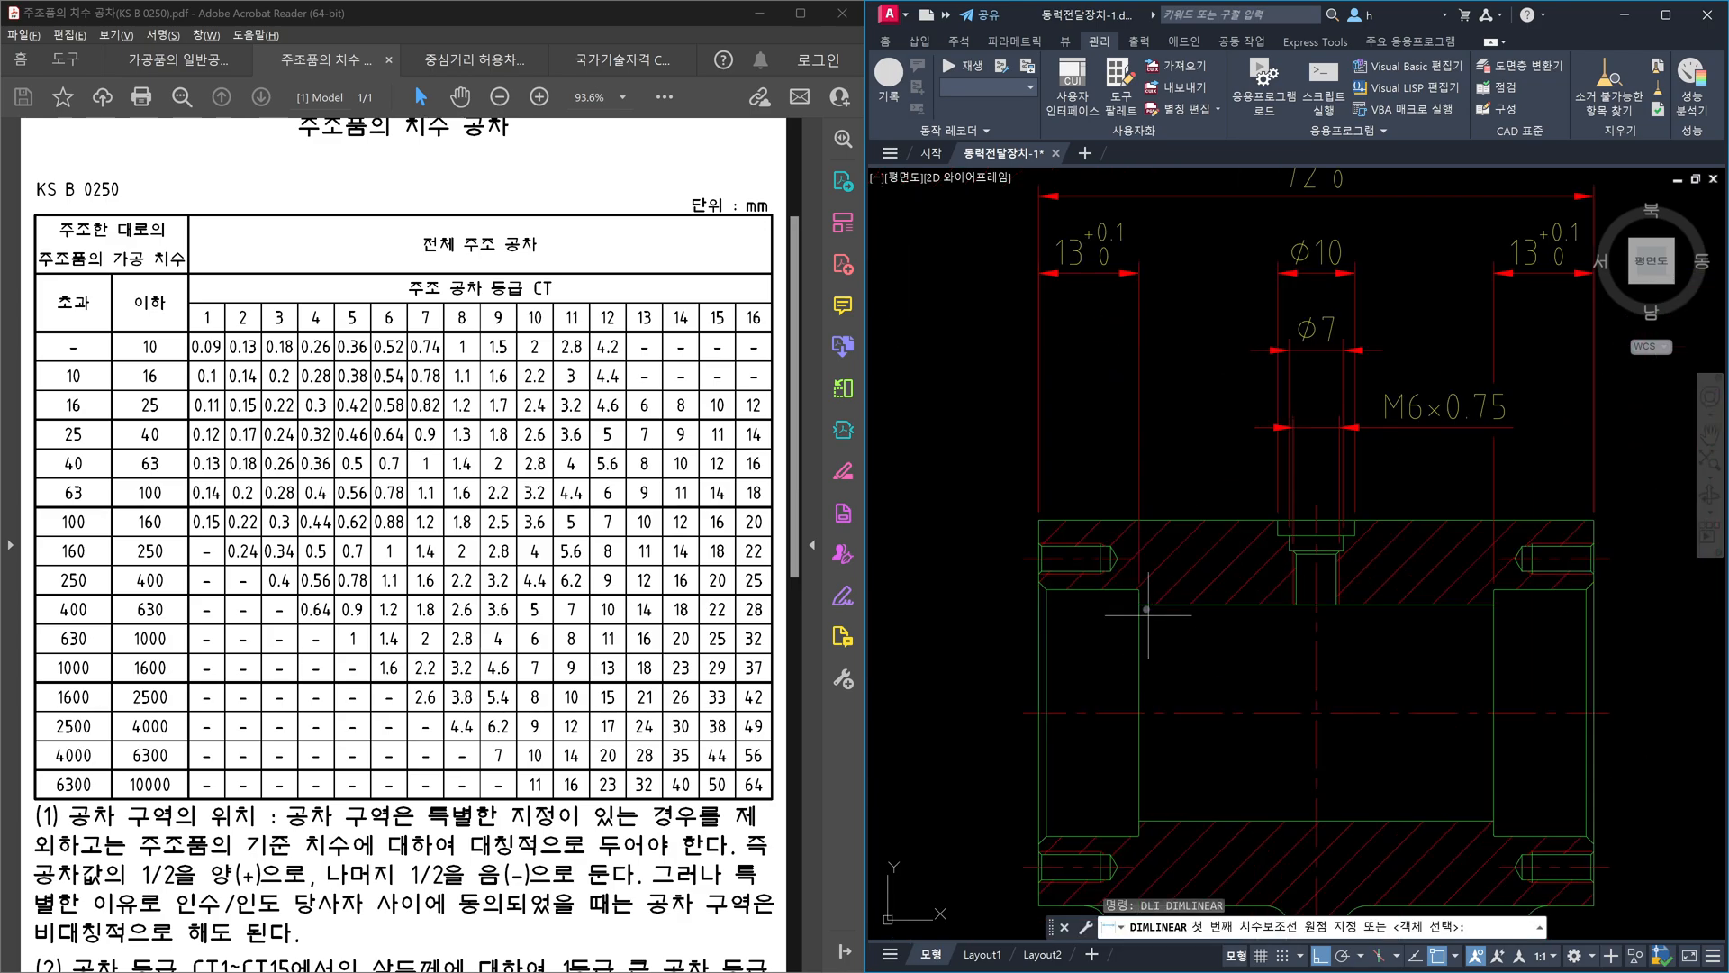
pyautogui.click(1145, 579)
pyautogui.scroll(-4, 1153, 581)
pyautogui.scroll(3, 1483, 585)
pyautogui.click(1451, 567)
pyautogui.scroll(-2, 1434, 818)
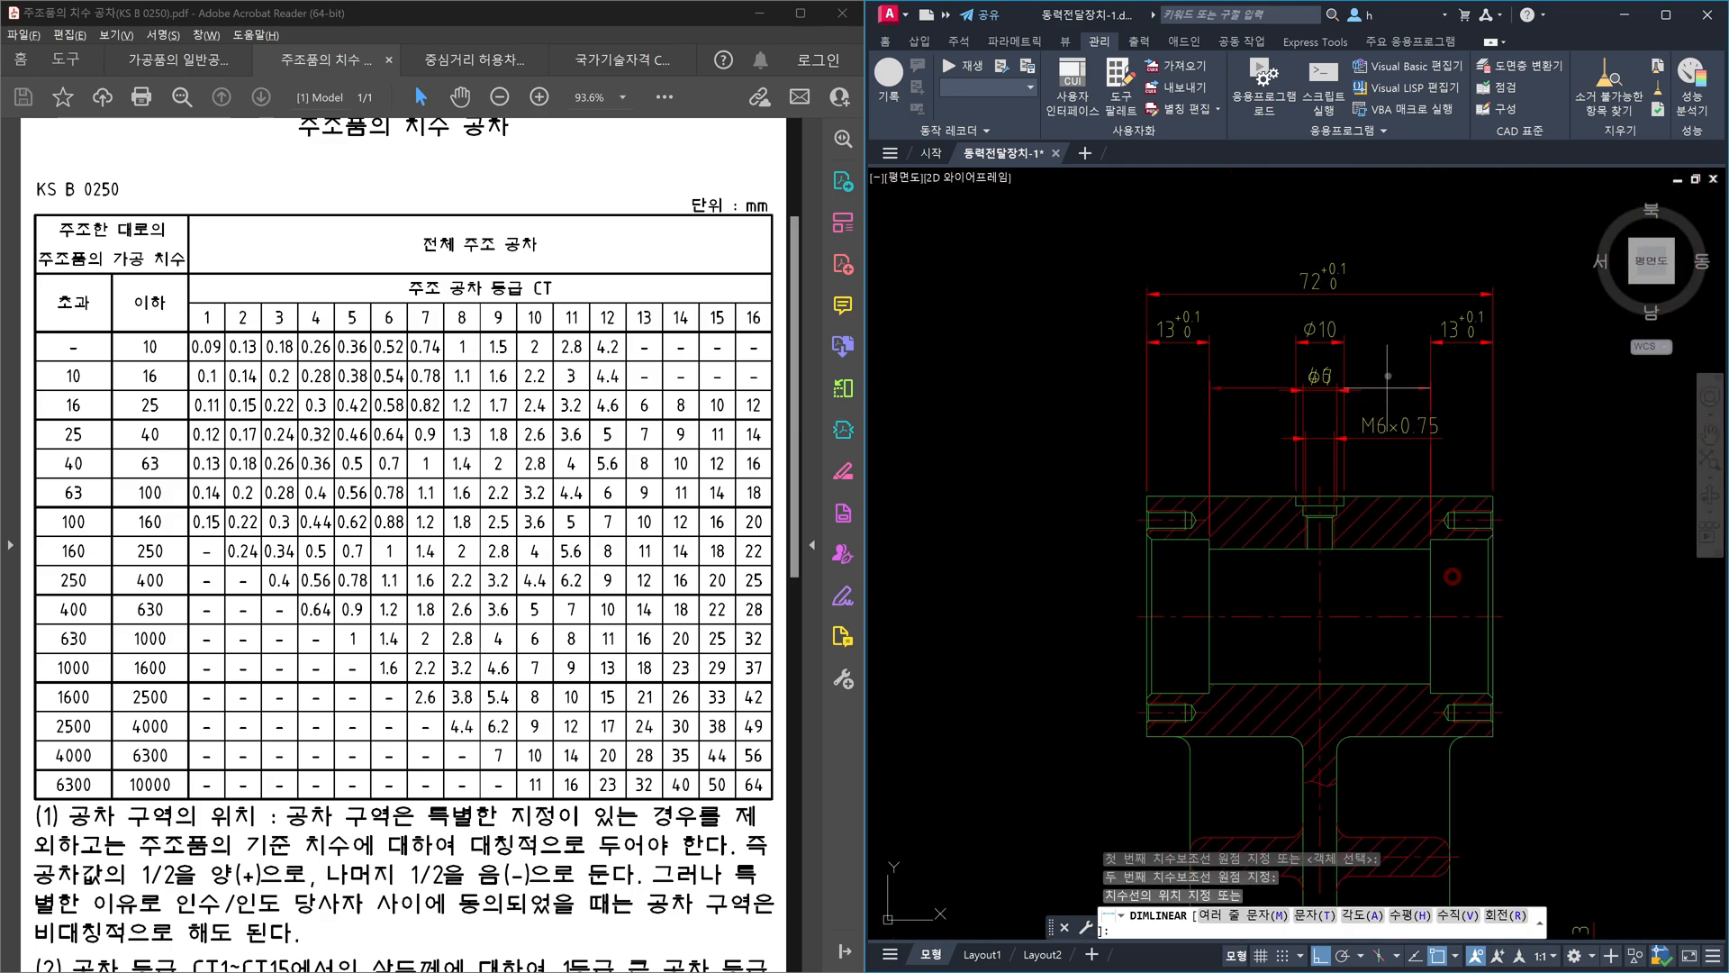
pyautogui.scroll(2, 1409, 341)
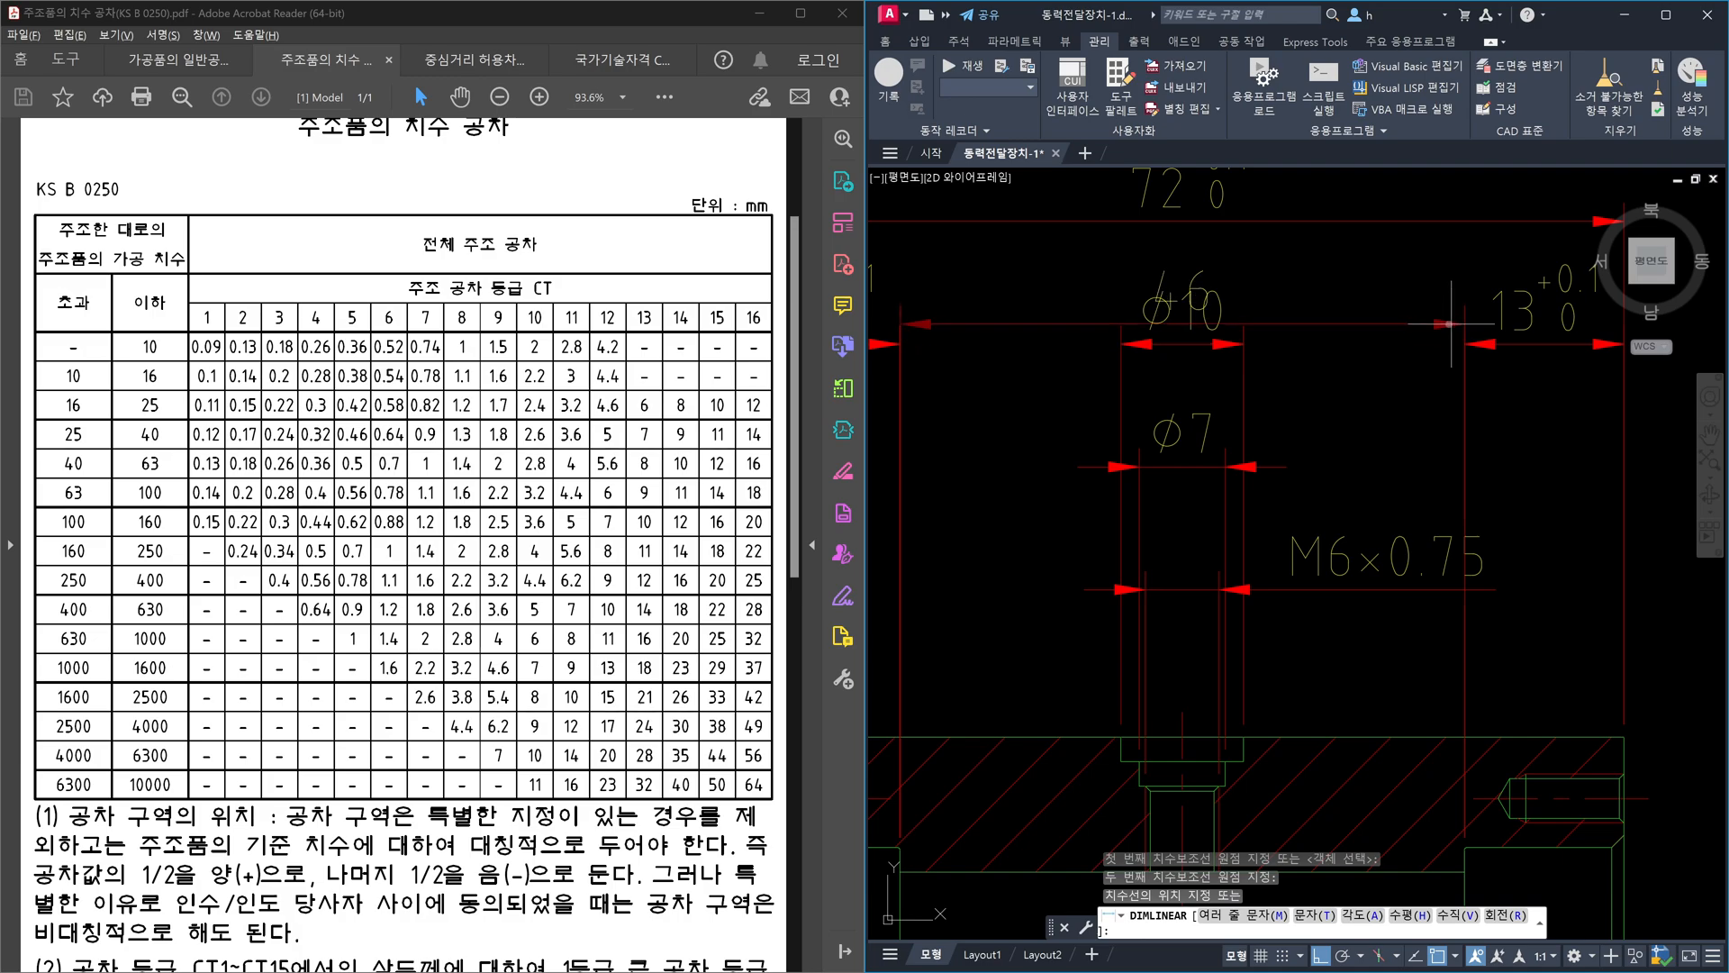
pyautogui.click(1414, 285)
pyautogui.press('Escape')
# - Erase the two 13 mm bearing seat depth dimensions above the bore section
pyautogui.click(1529, 367)
pyautogui.click(1508, 320)
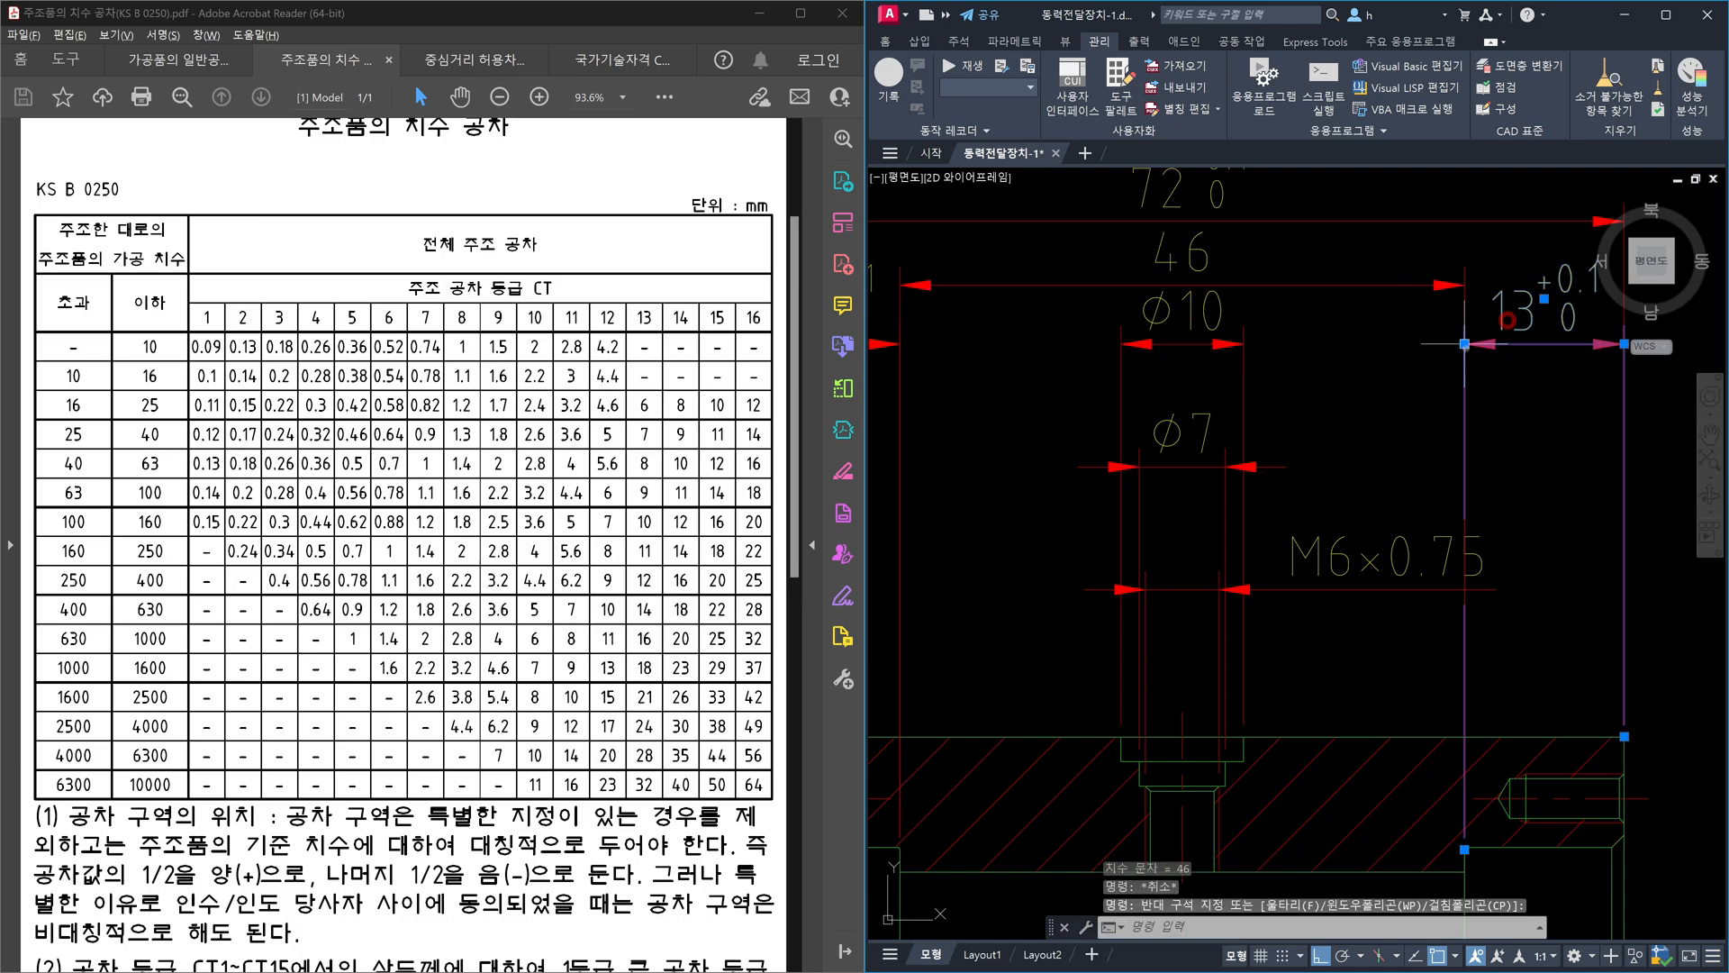
pyautogui.scroll(-2, 1458, 352)
pyautogui.click(1182, 324)
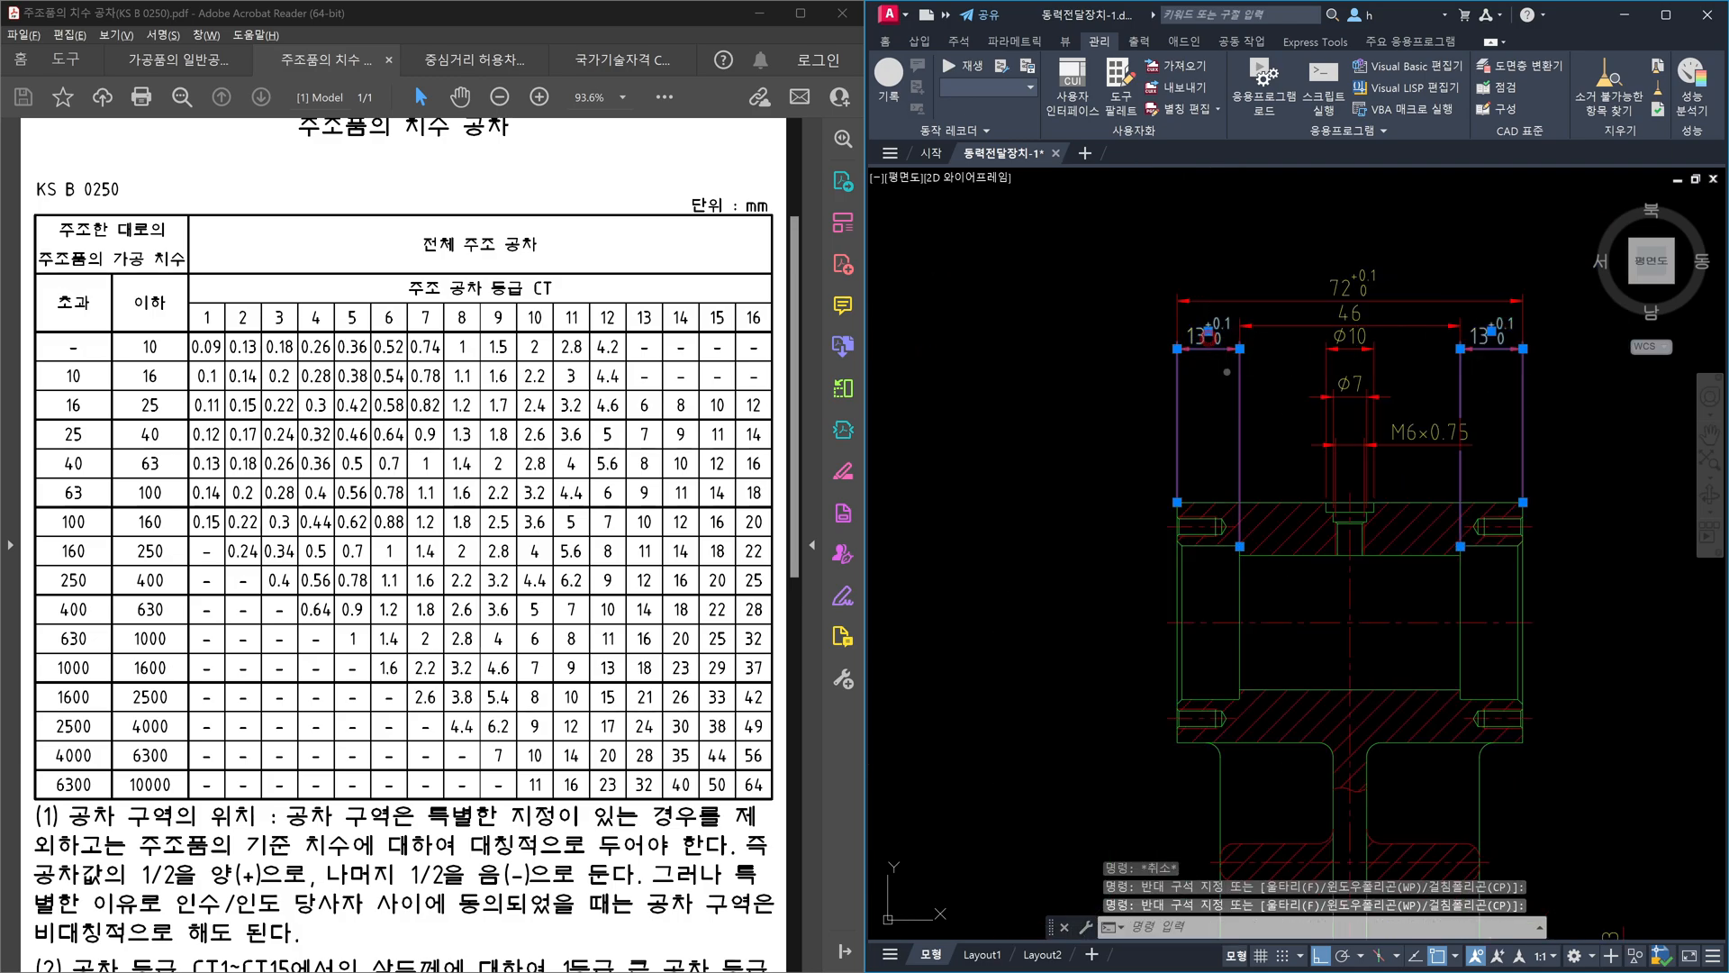
pyautogui.press('Delete')
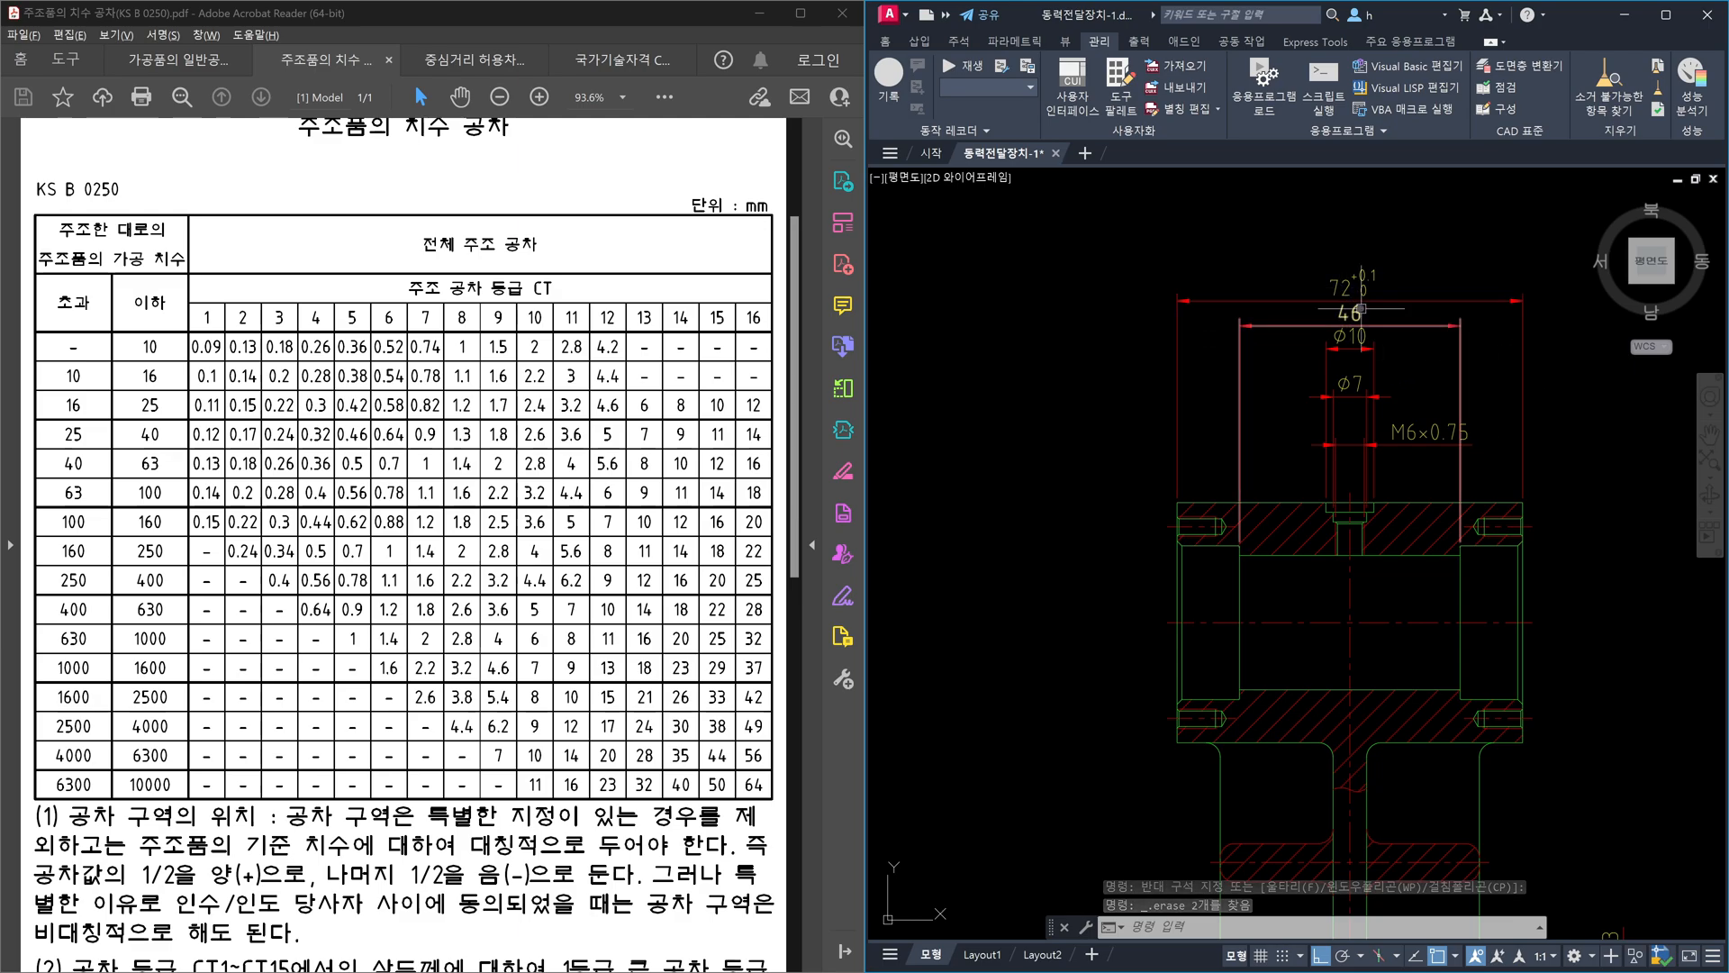
# - Undo the erasure of the two 13 mm dimensions and the linear dimension added between the bearing seat shoulders
pyautogui.moveTo(1361, 309)
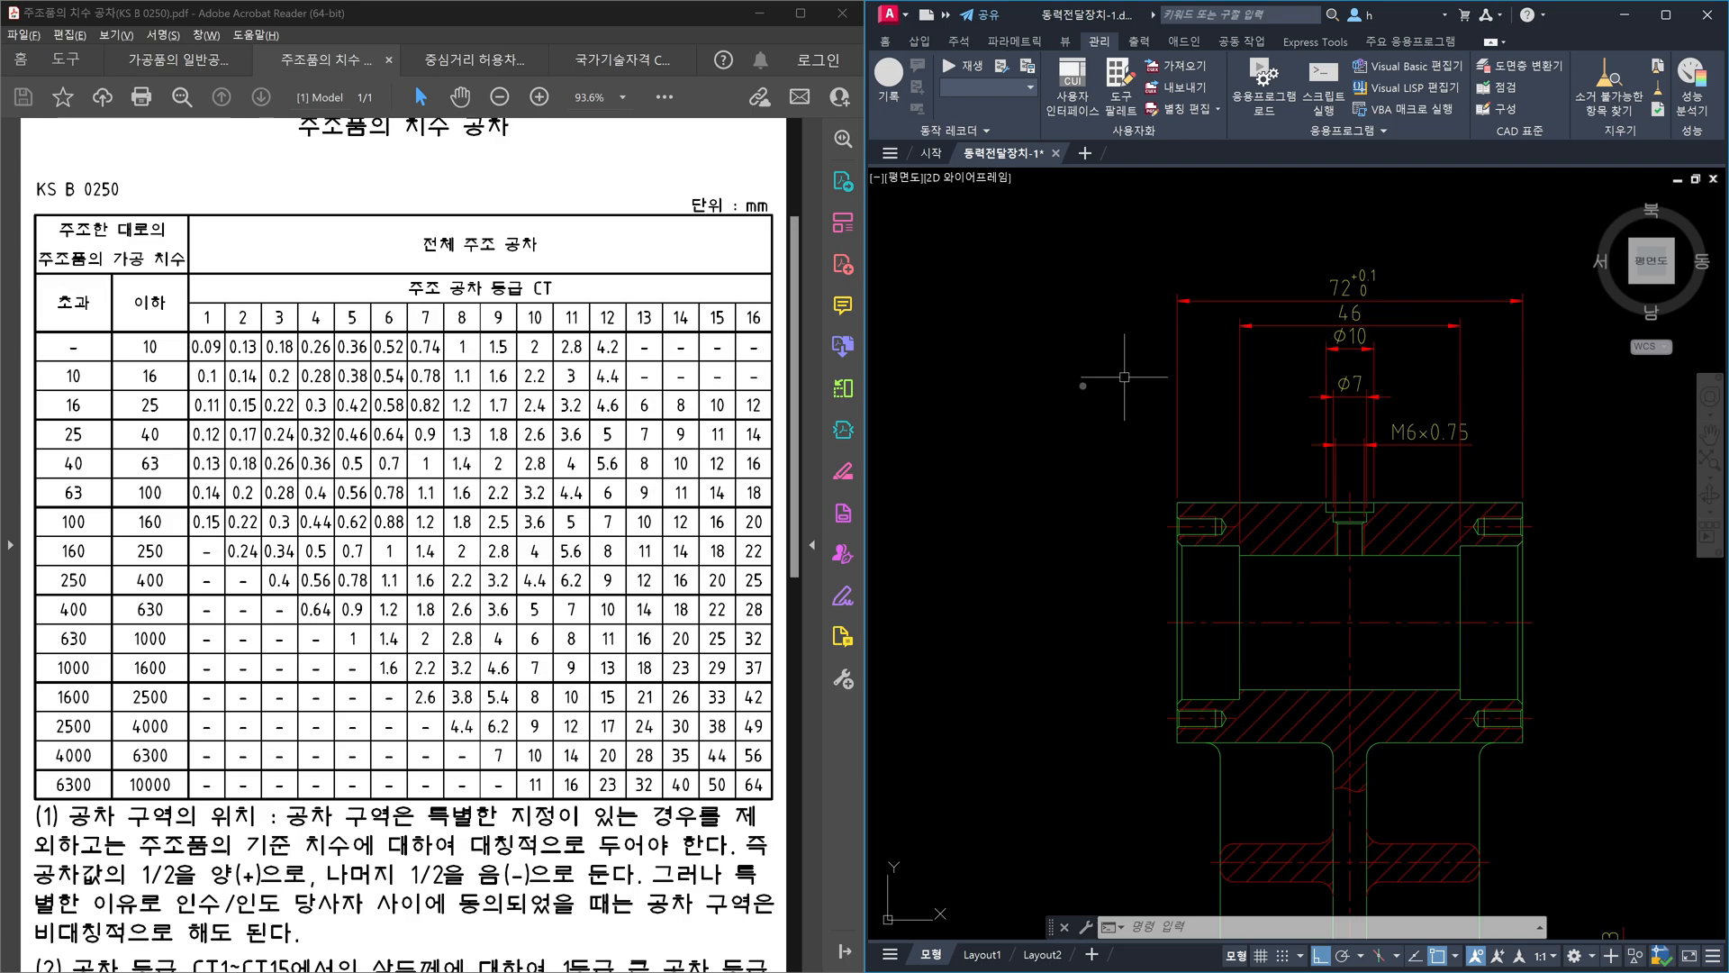
pyautogui.click(1422, 346)
pyautogui.click(1407, 310)
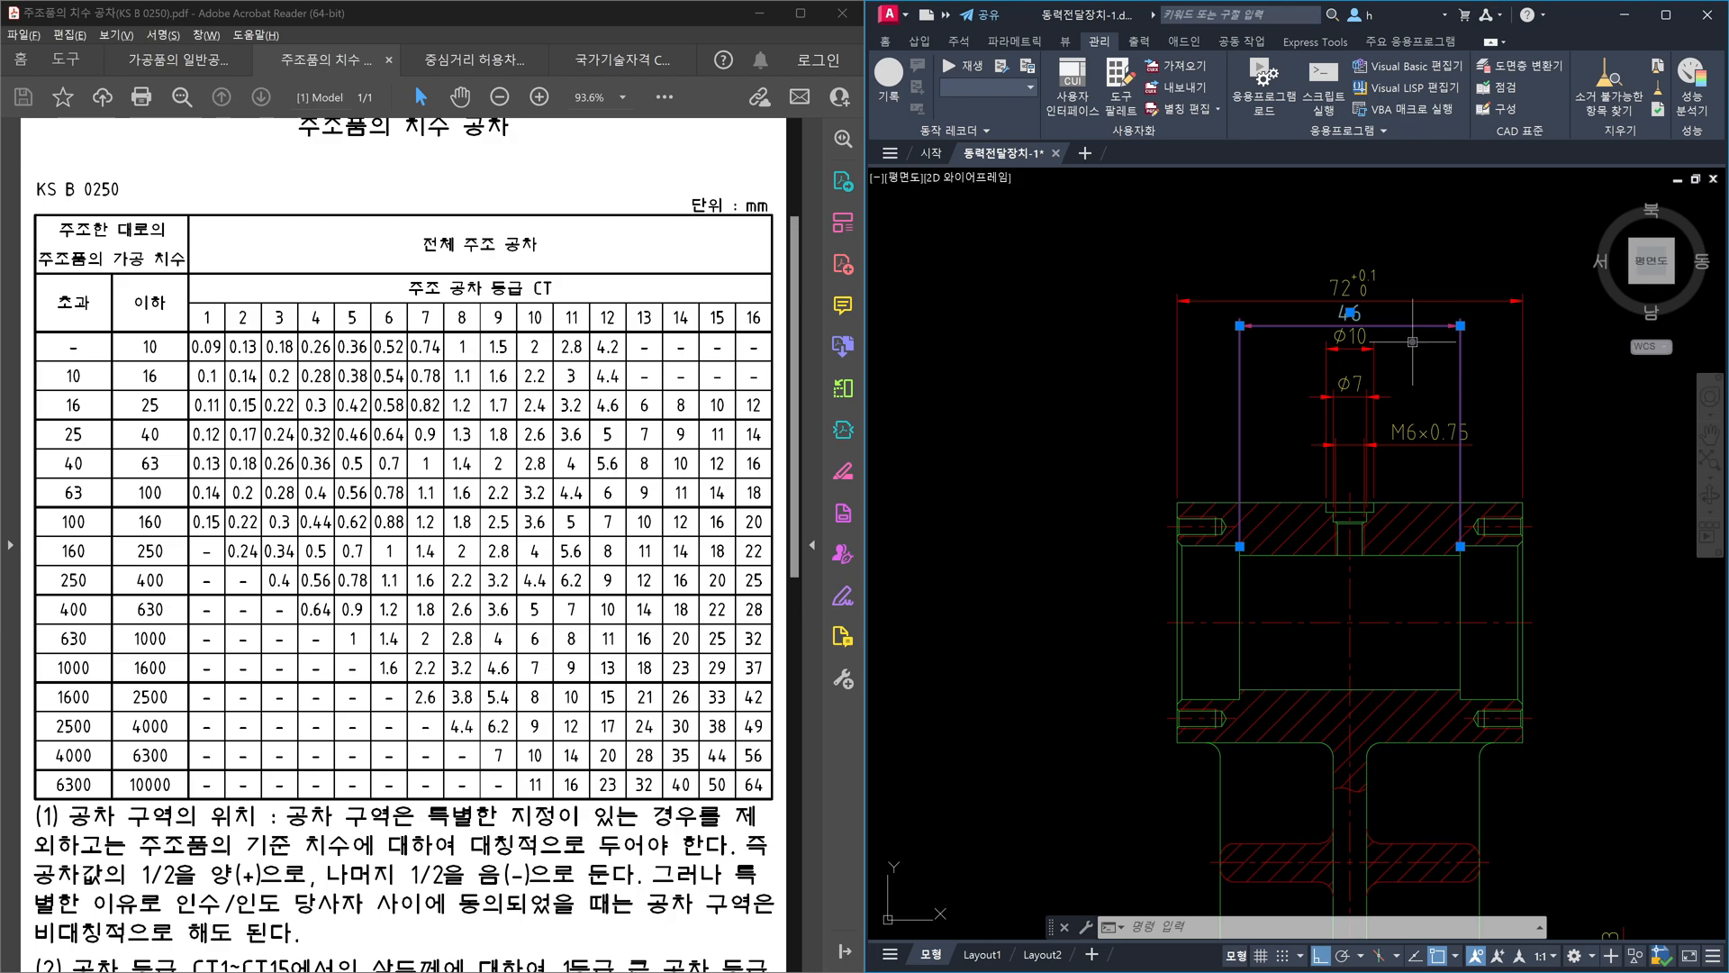
pyautogui.hotkey('ctrl', 'z')
pyautogui.hotkey('ctrl', 'z')
pyautogui.hotkey('ctrl', 'z')
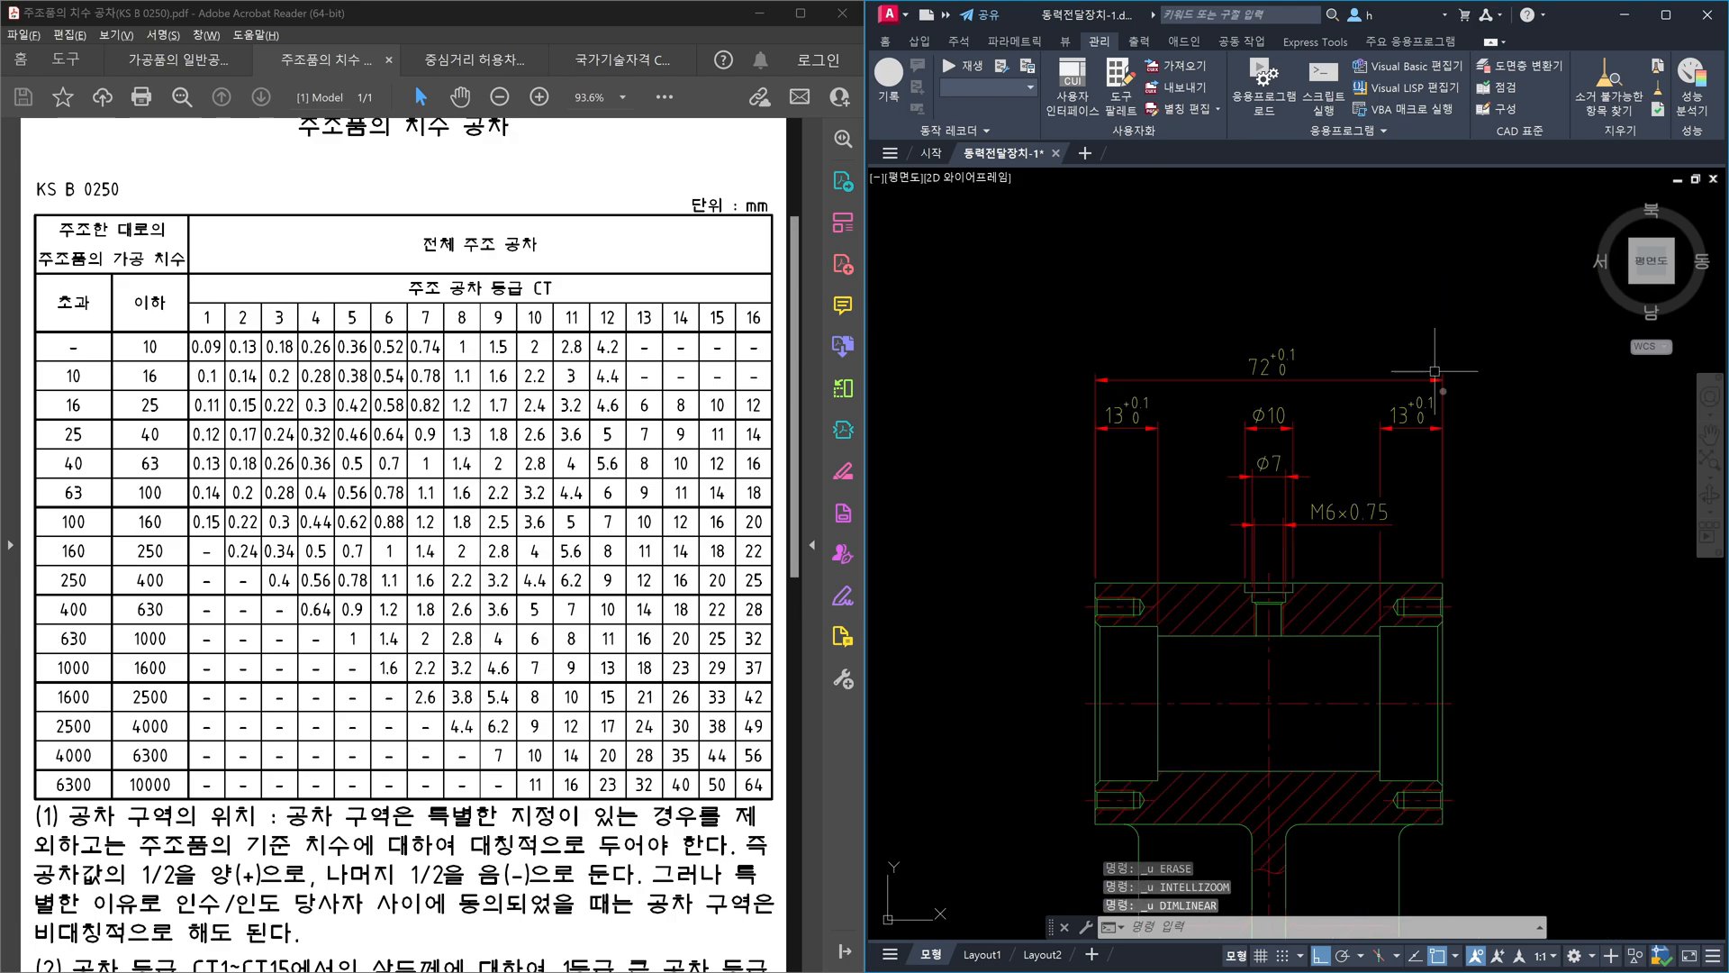
# - Restore the erased 12 mm overall height dimension beside the base and erase the pad's 3 mm height dimension
pyautogui.scroll(-3, 1480, 487)
pyautogui.scroll(5, 1405, 576)
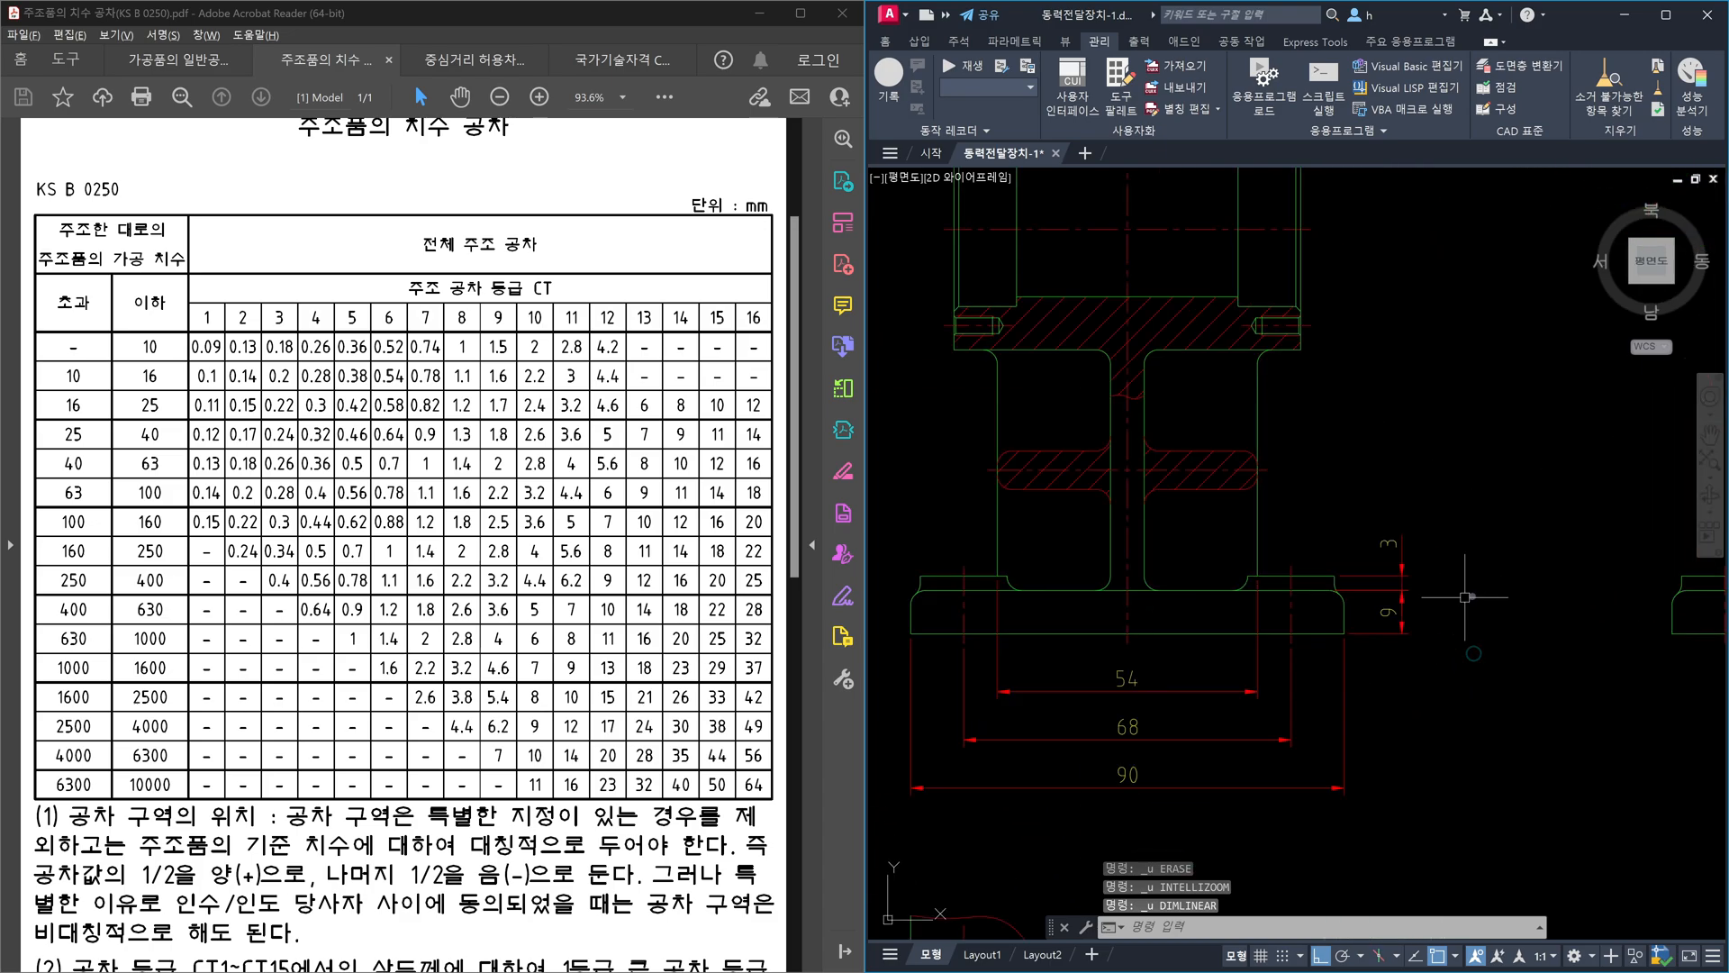
pyautogui.click(1407, 574)
pyautogui.press('Escape')
pyautogui.hotkey('ctrl', 'z')
pyautogui.hotkey('ctrl', 'z')
pyautogui.click(1299, 541)
pyautogui.press('Delete')
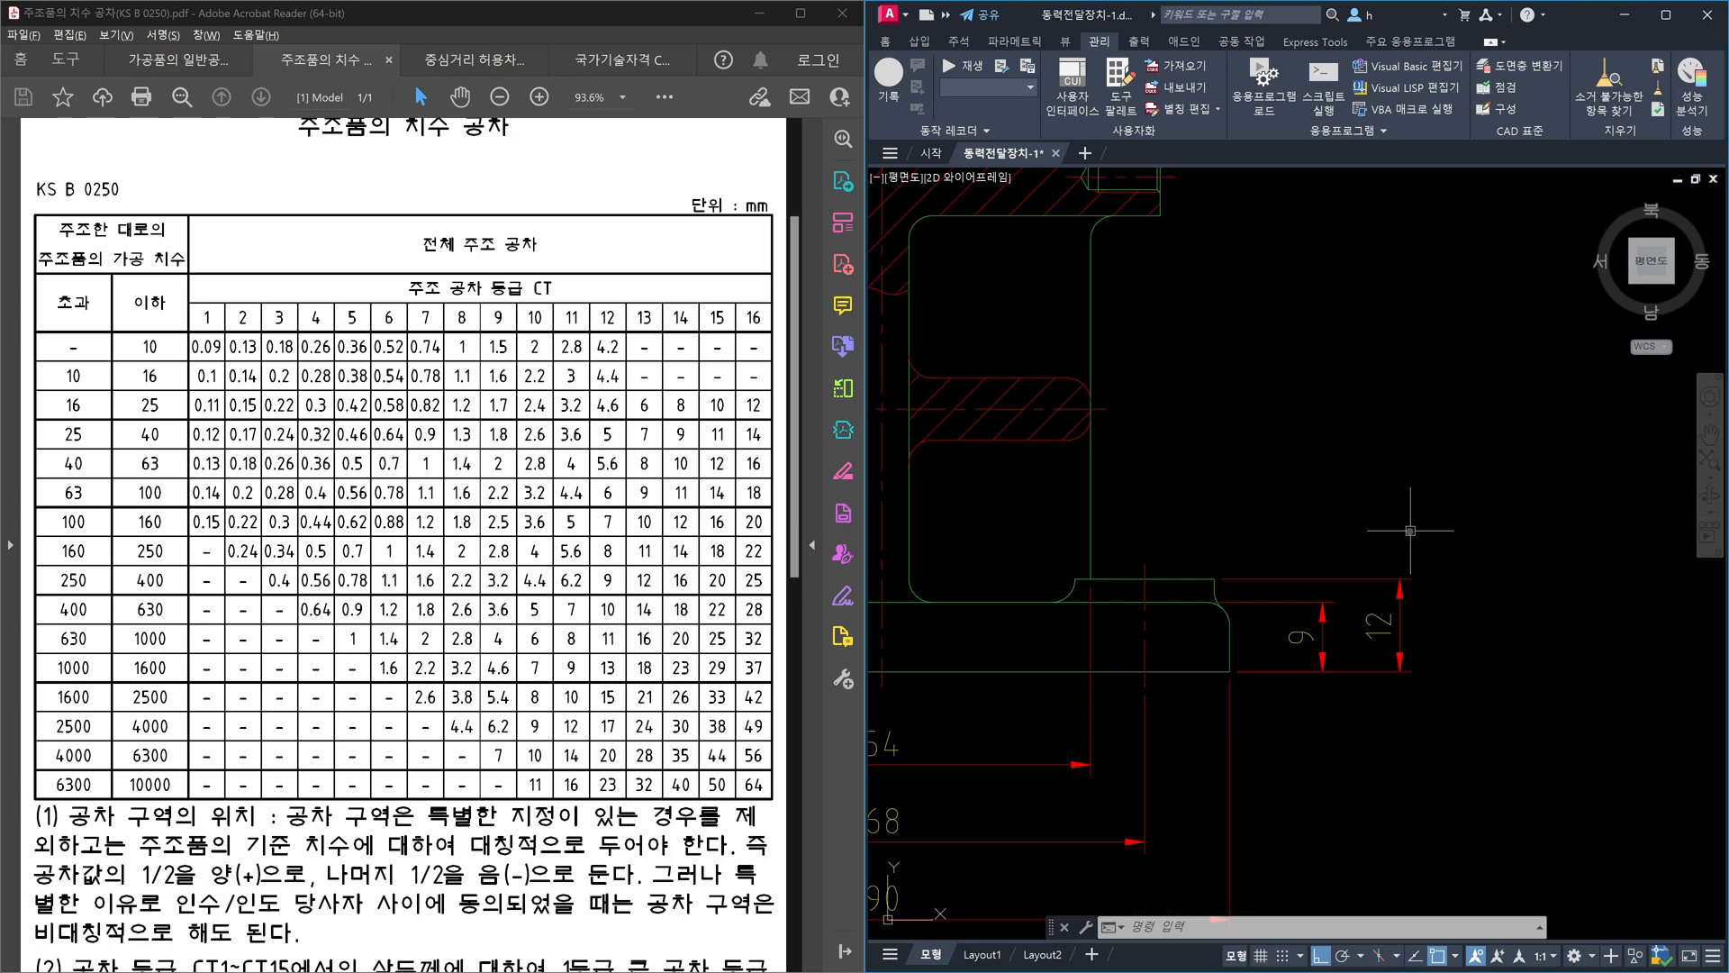
# - Examine the 9 mm and 12 mm height dimensions and the top edges of the base and the pad
pyautogui.click(1426, 698)
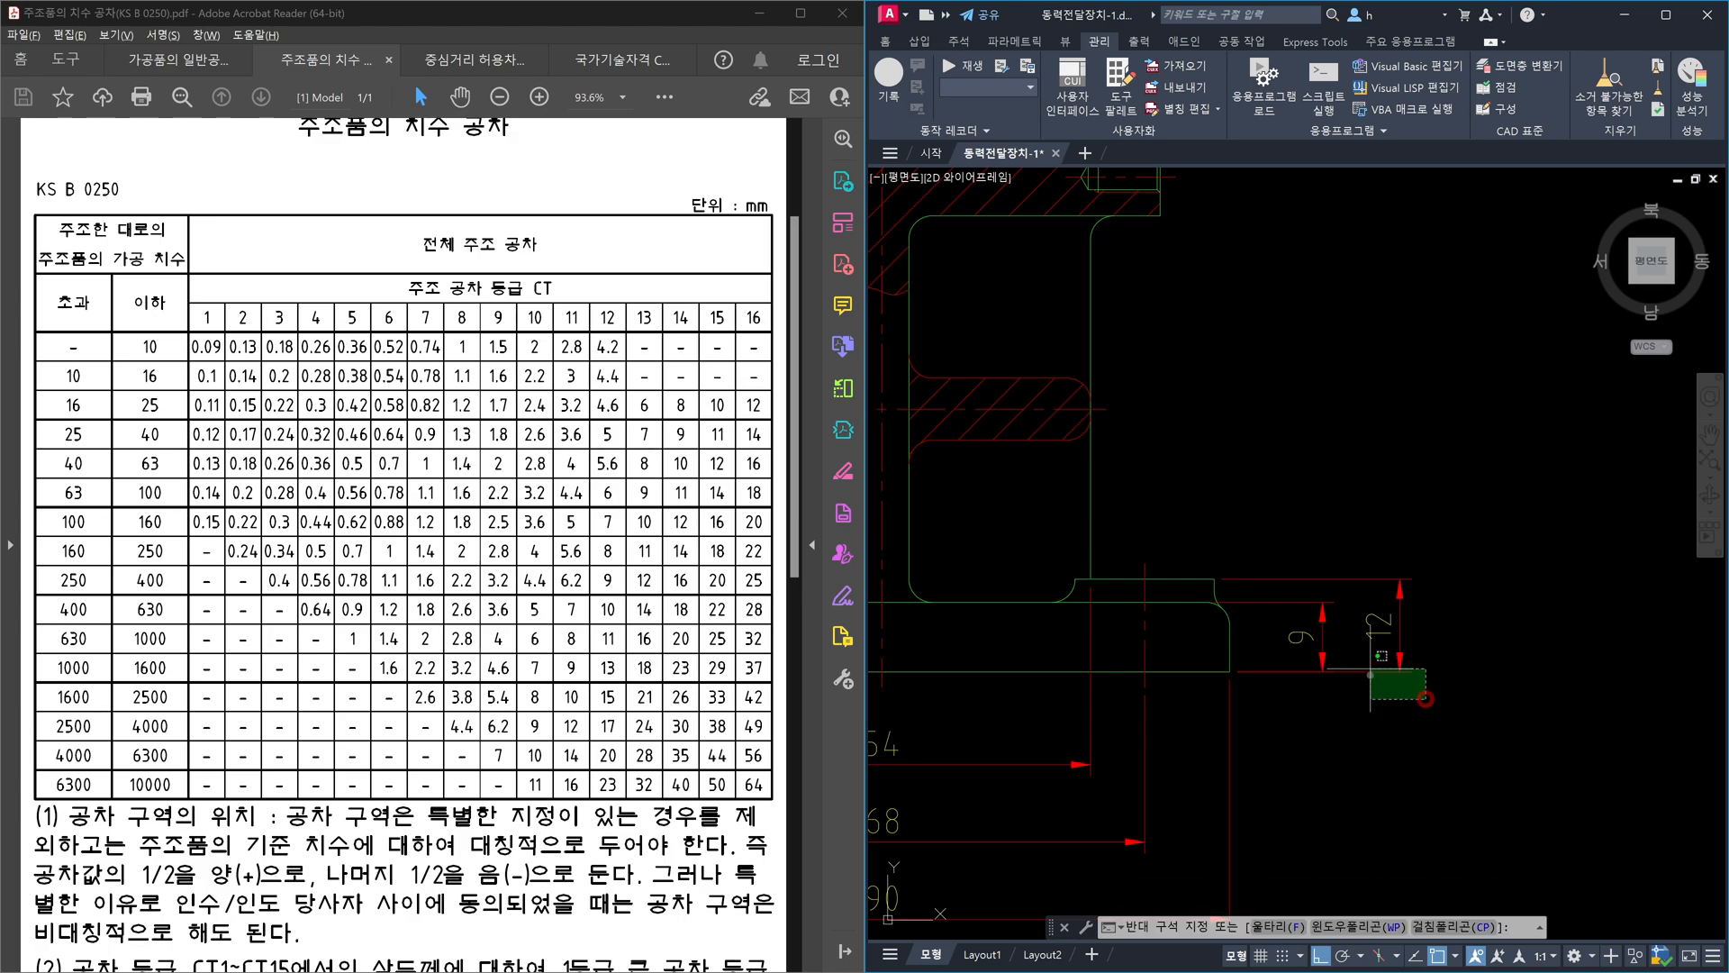
pyautogui.click(1243, 612)
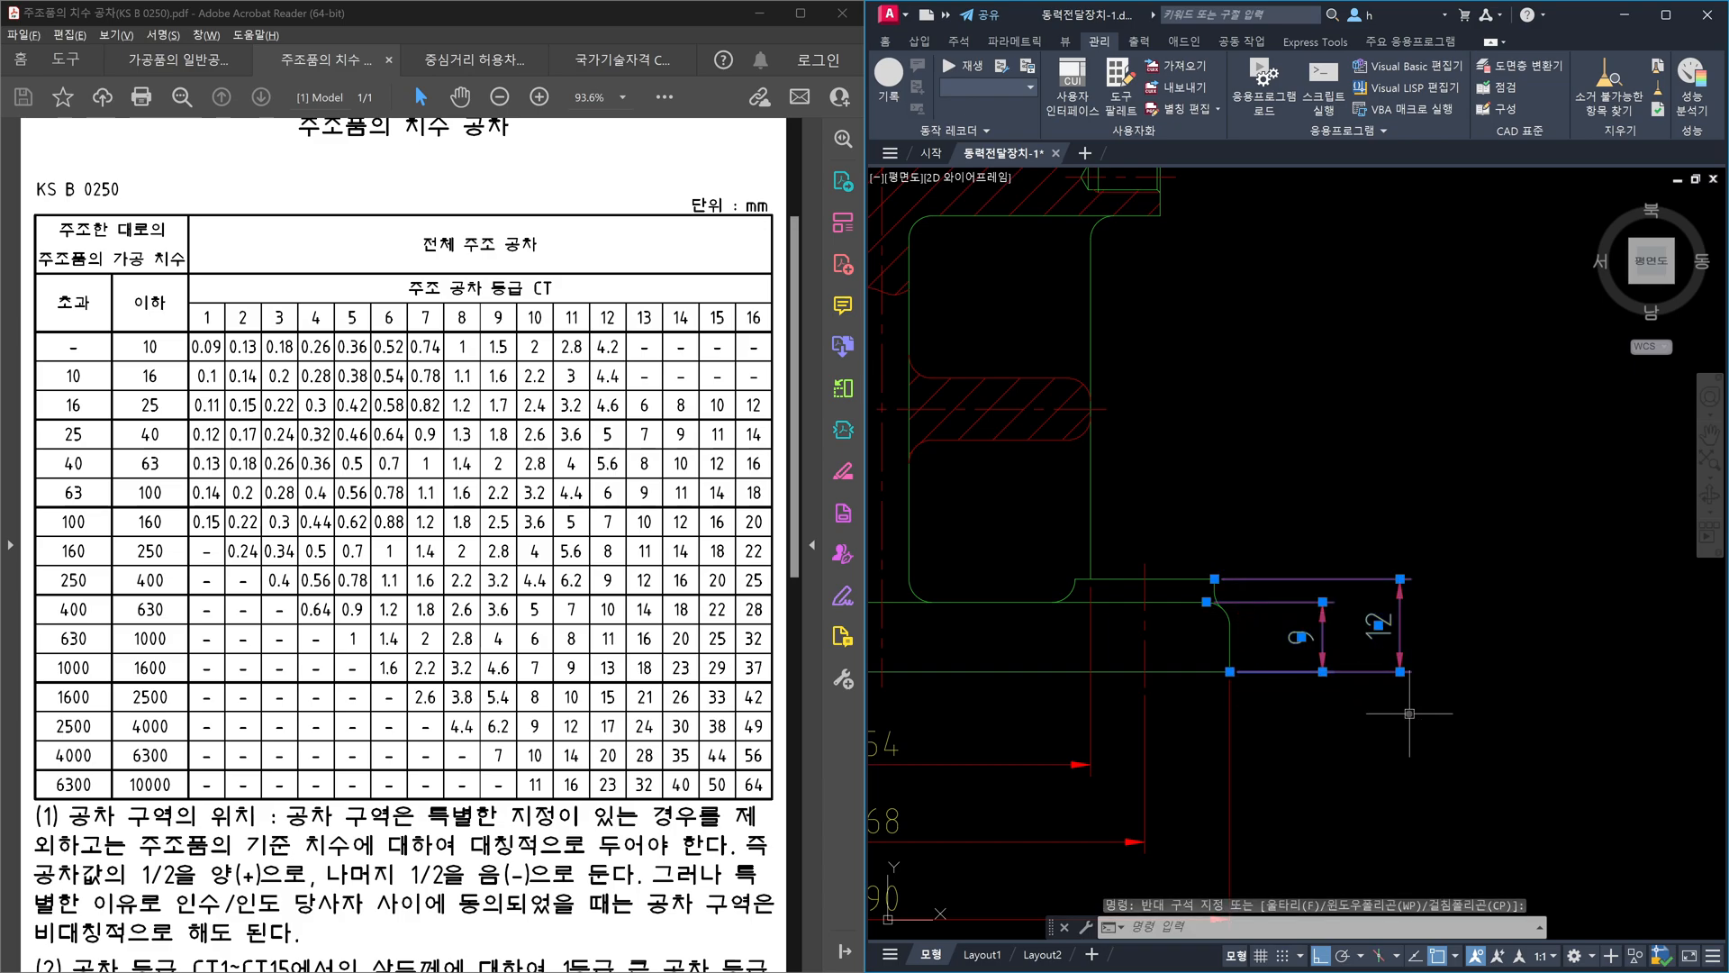
pyautogui.press('Escape')
pyautogui.scroll(2, 1251, 585)
pyautogui.click(1199, 623)
pyautogui.click(1199, 623)
pyautogui.click(1194, 576)
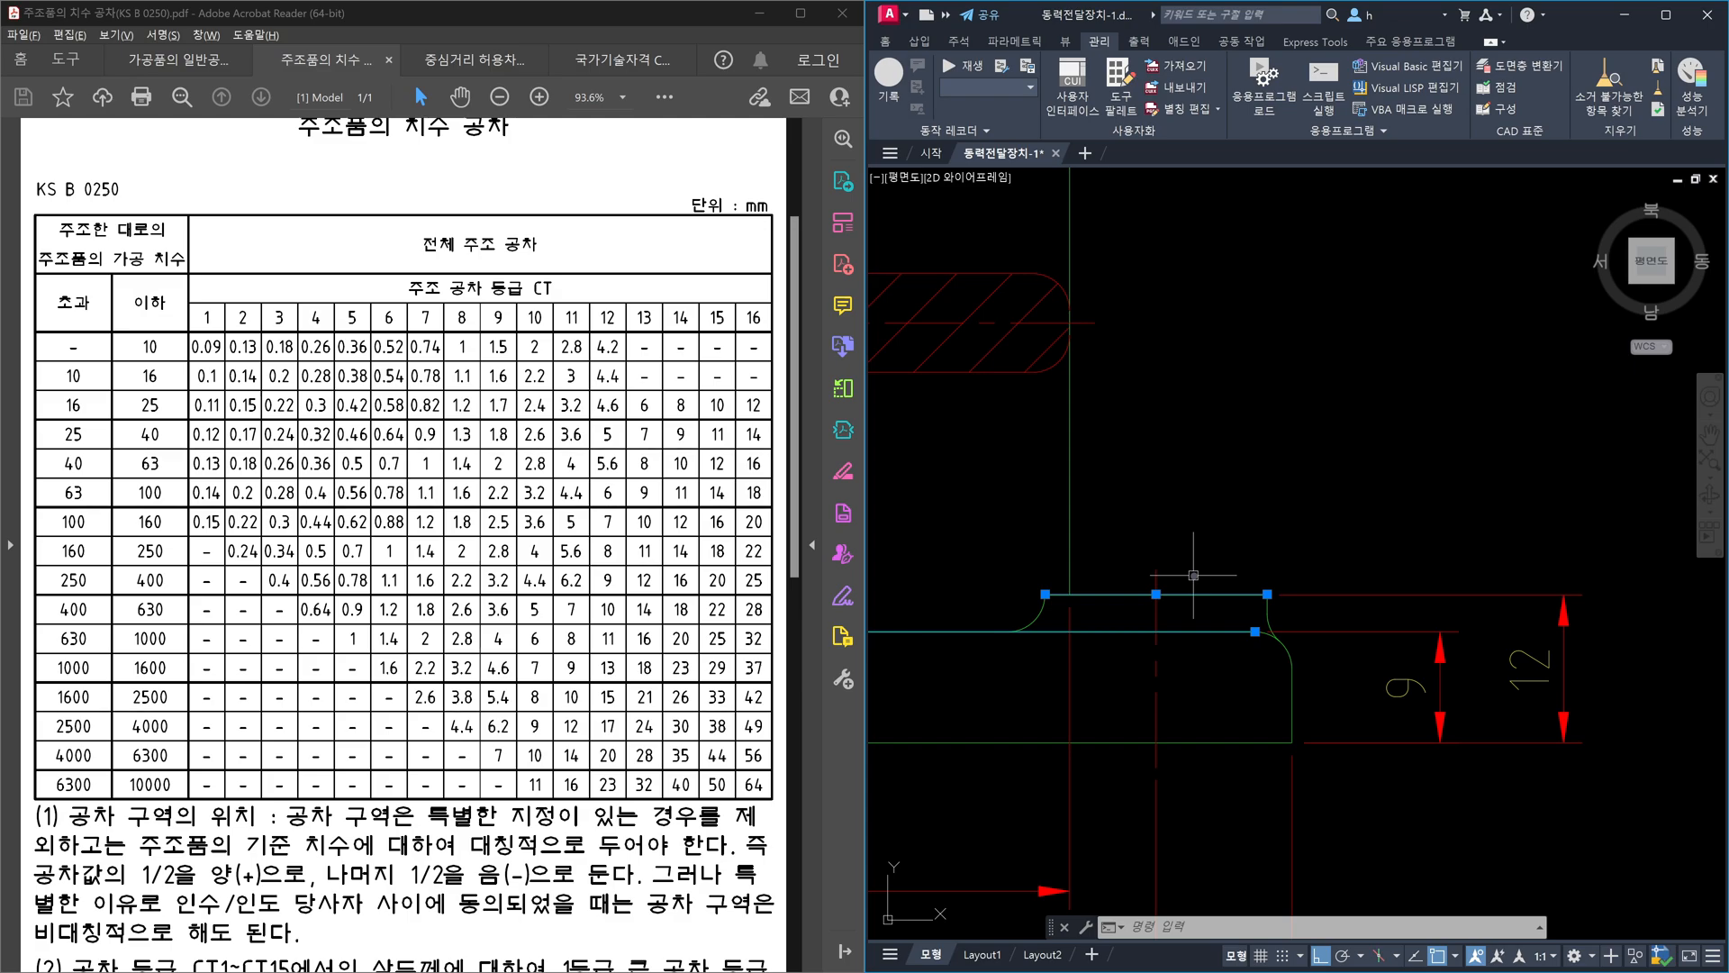
pyautogui.press('Escape')
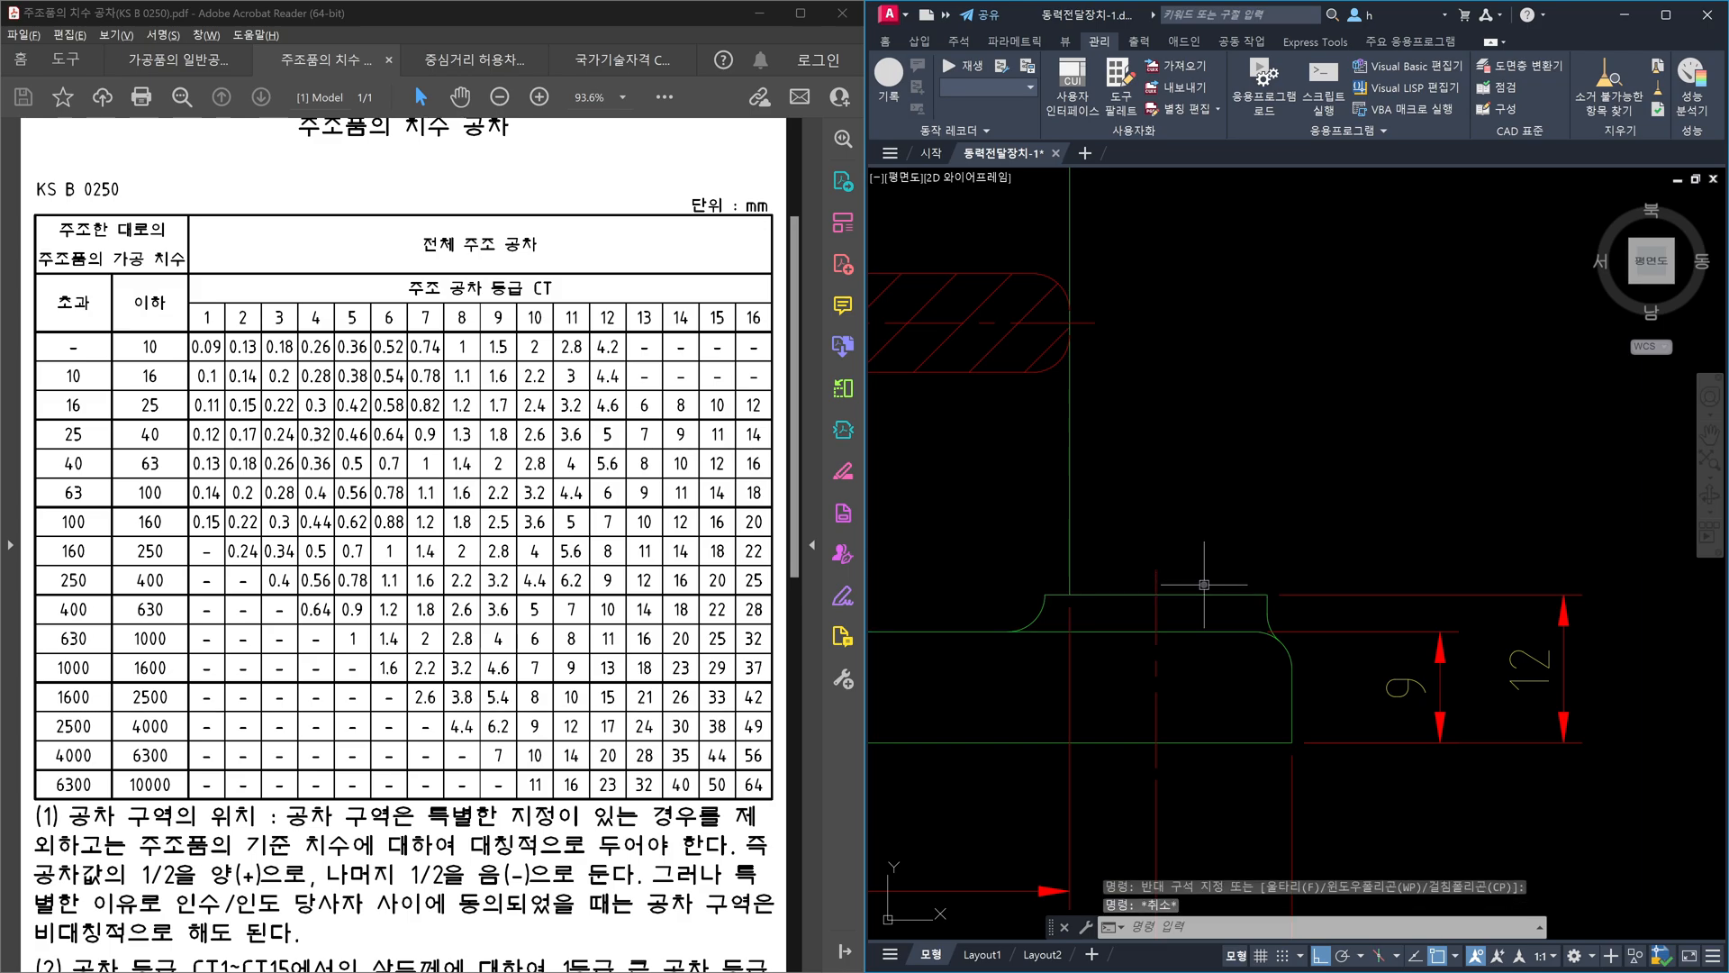
# - Compare the pad's top edge with the base's bottom edge and recheck both height dimensions beside the base
pyautogui.click(1204, 594)
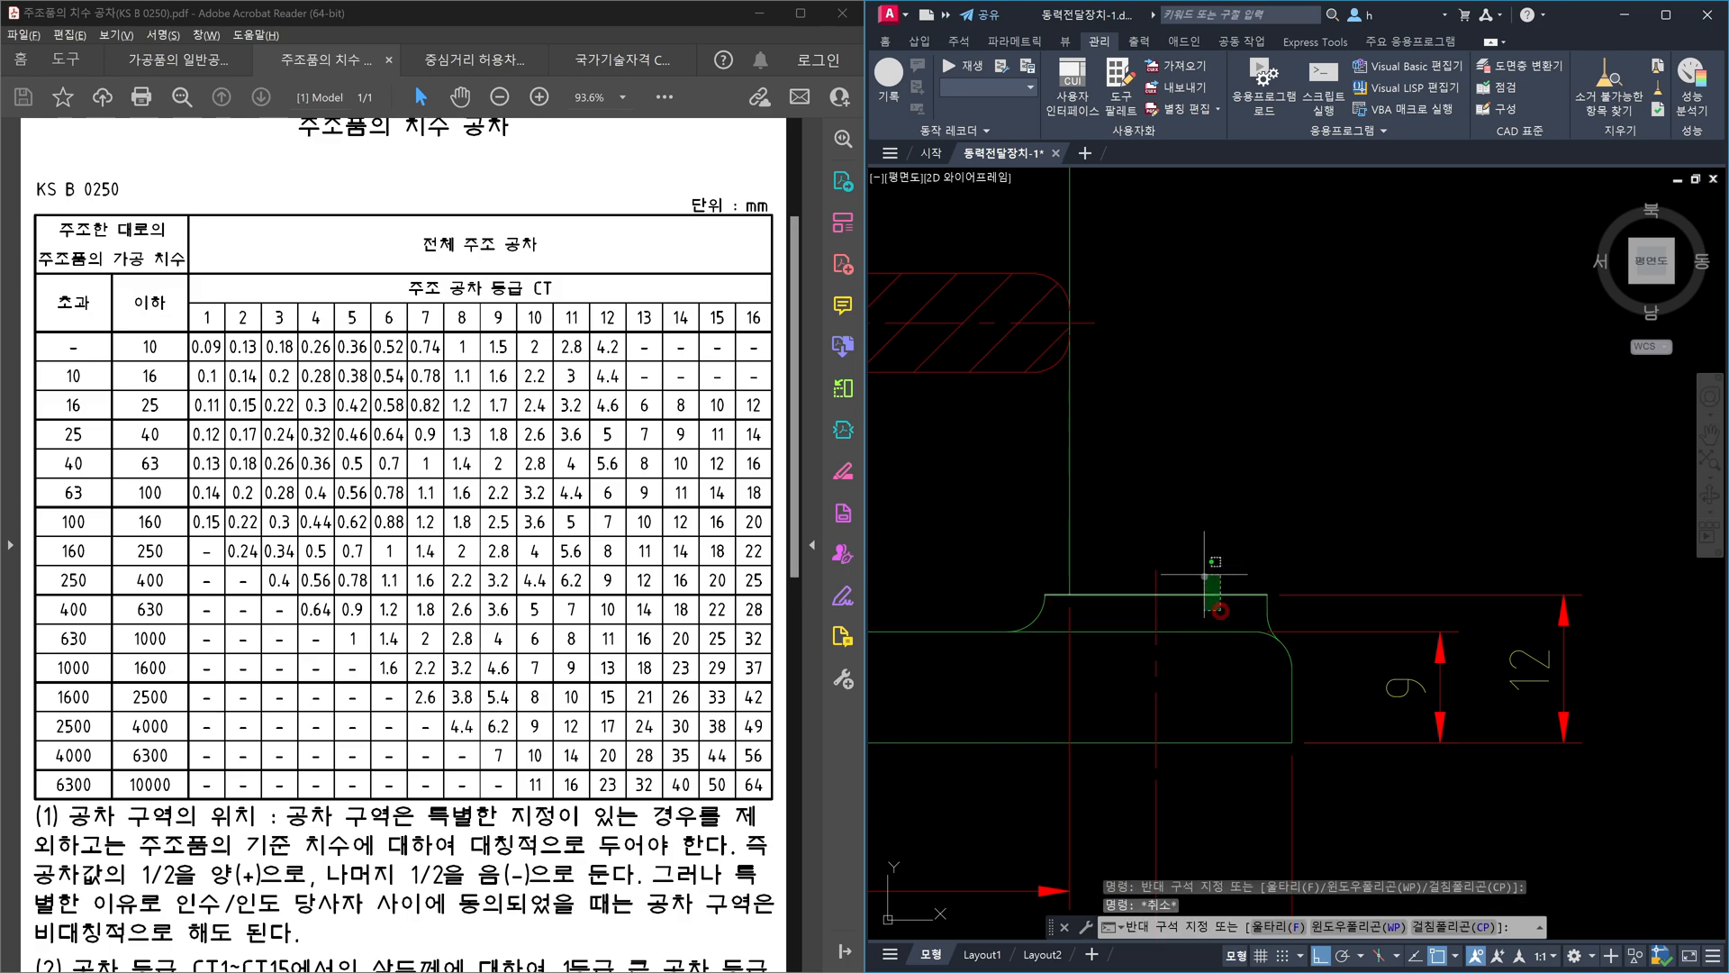
pyautogui.click(1200, 735)
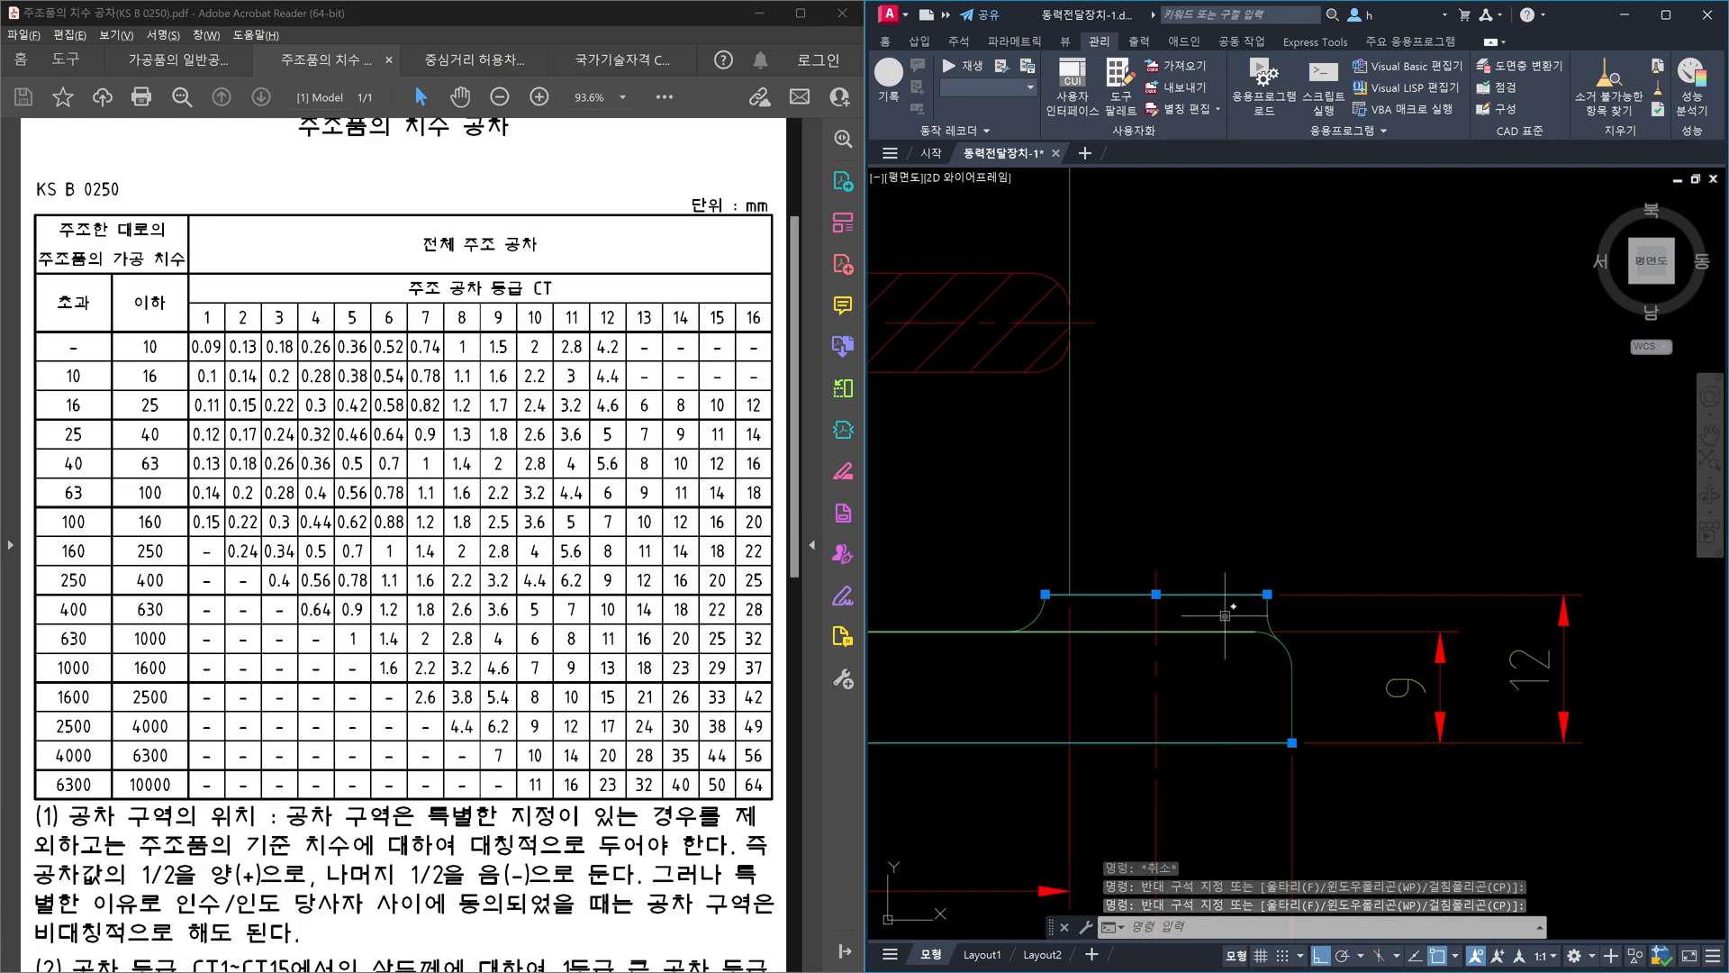
pyautogui.click(1234, 746)
pyautogui.press('Escape')
pyautogui.scroll(-5, 1309, 576)
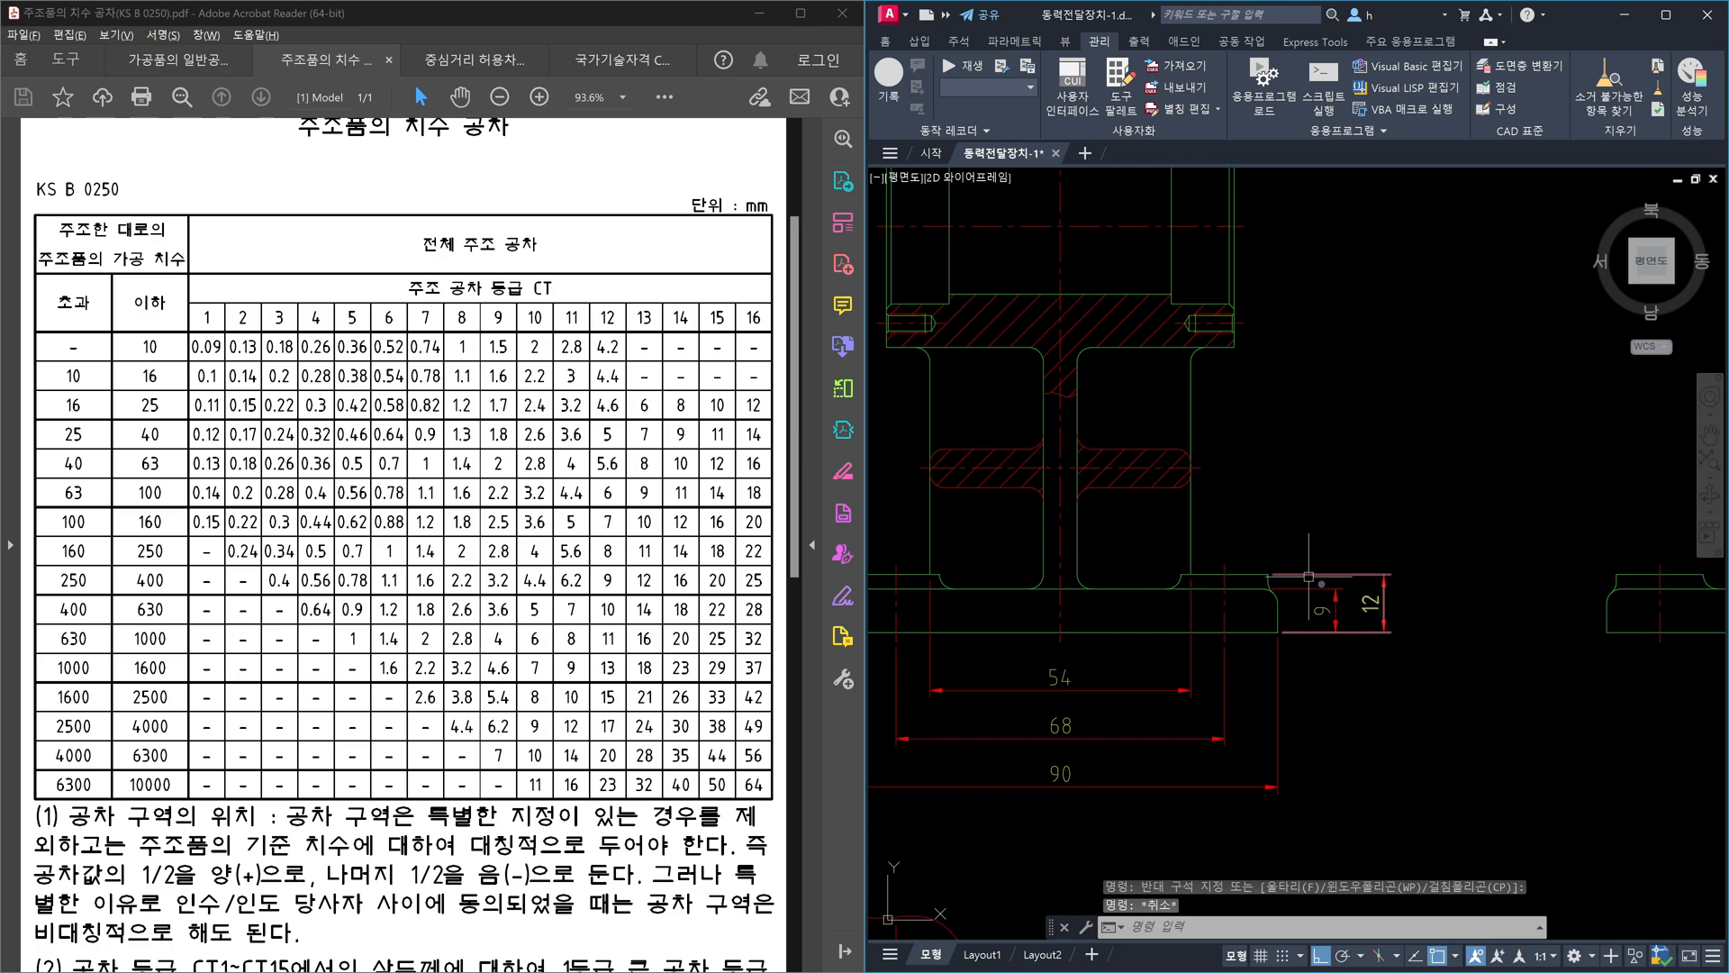
pyautogui.click(1459, 690)
pyautogui.click(1261, 494)
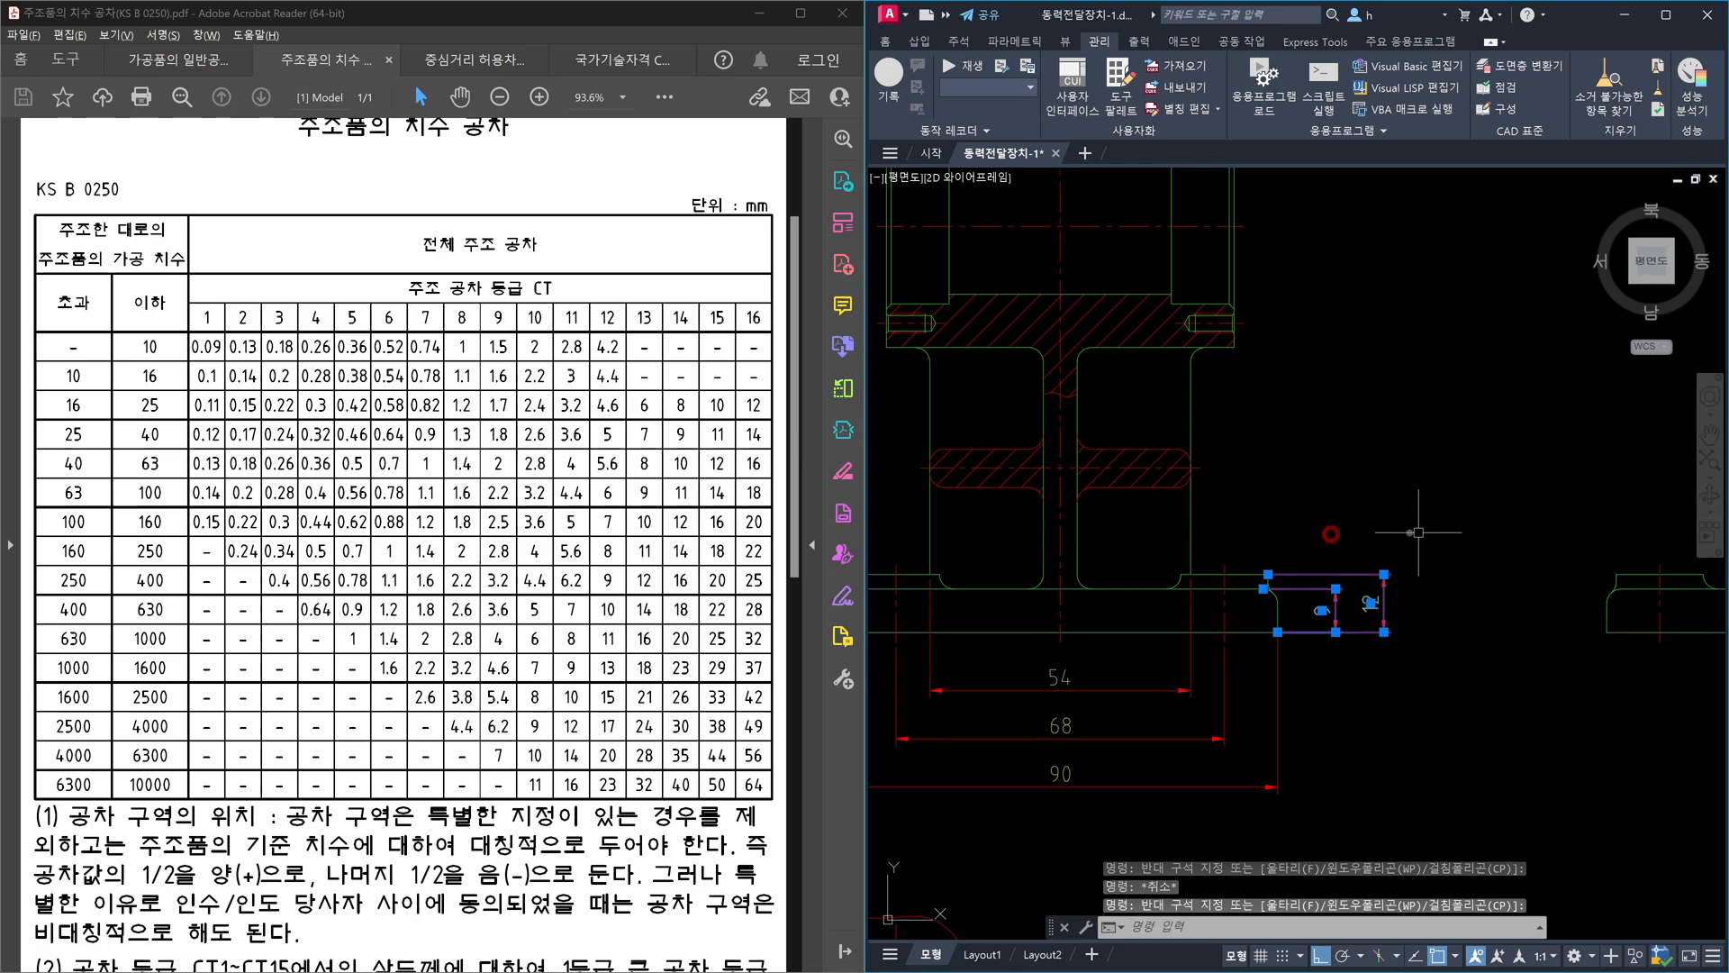
pyautogui.press('Escape')
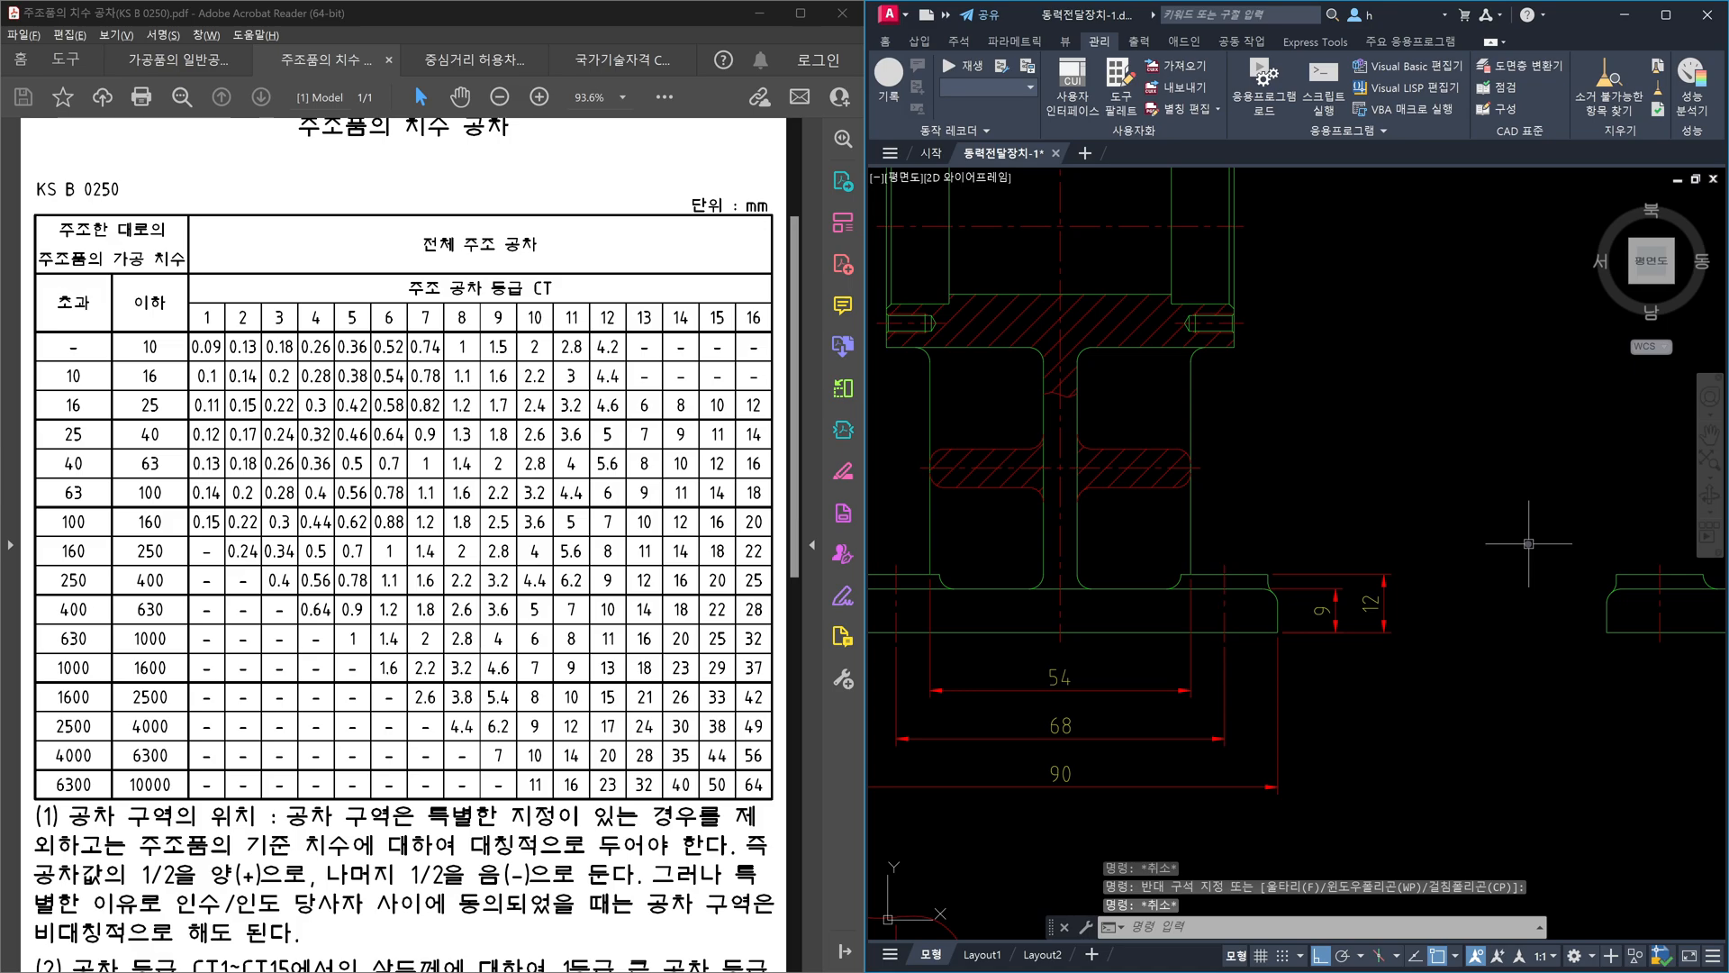
# - Add a vertical dimension from the base's bottom edge to the underside of the bearing cylinder, placed outside the 12 mm dimension
pyautogui.moveTo(1437, 549); pyautogui.dragTo(1405, 628, button='middle')
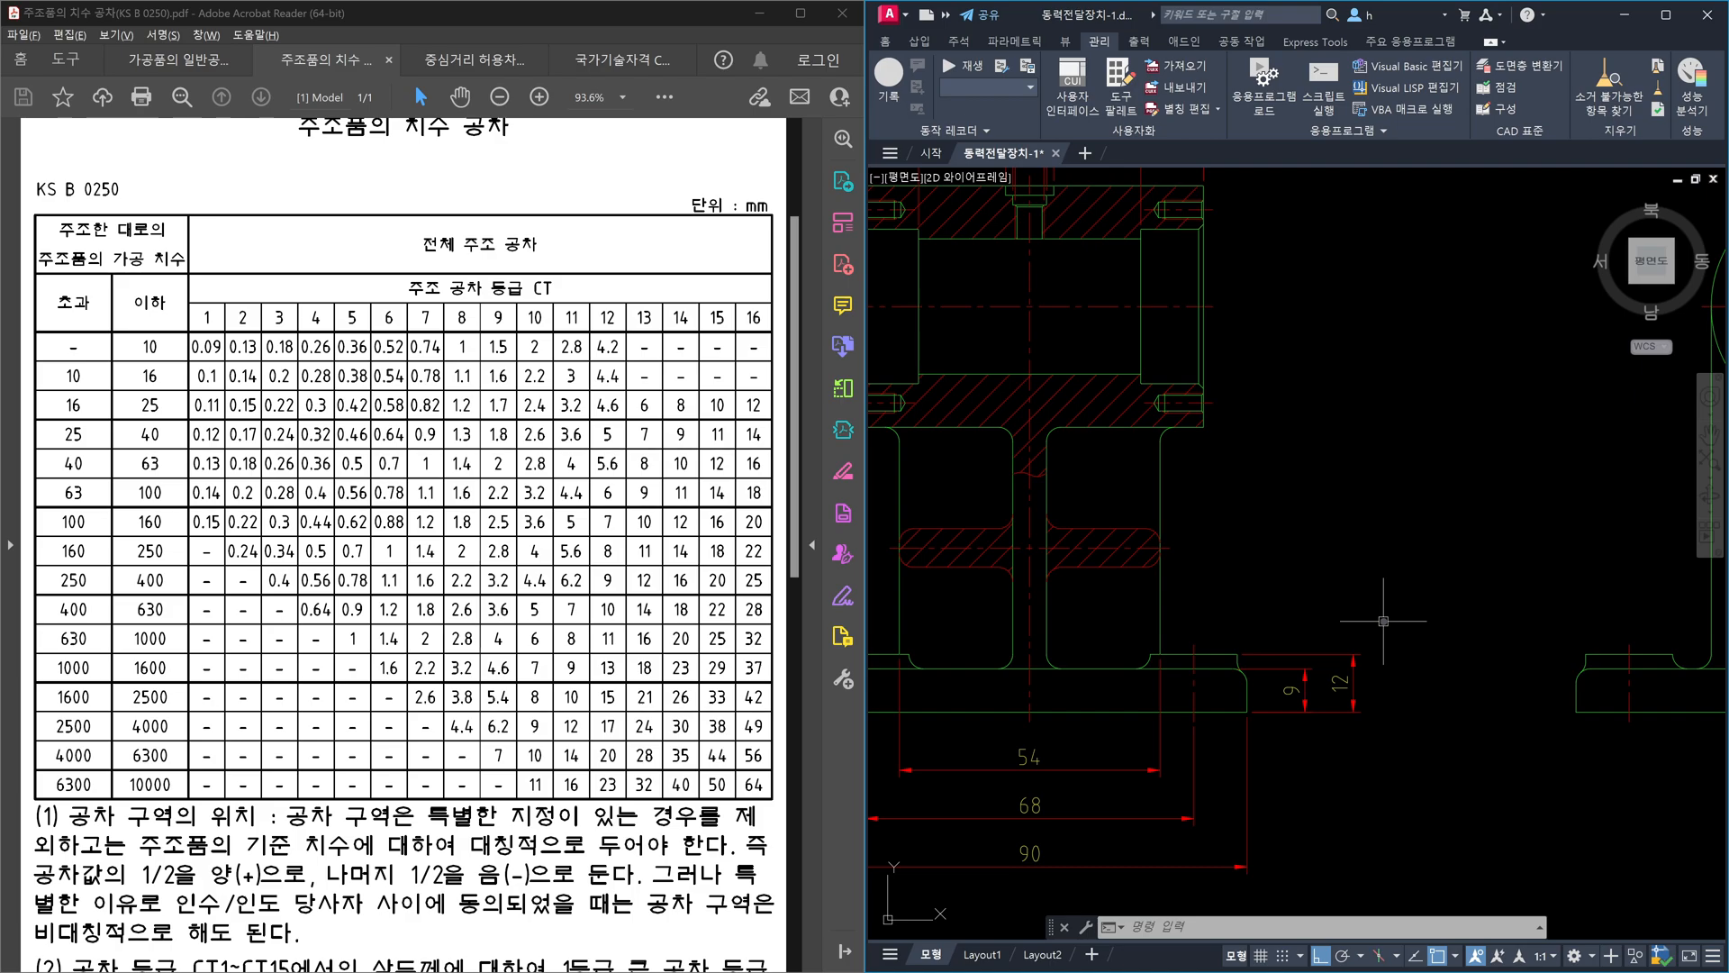
pyautogui.write('dli')
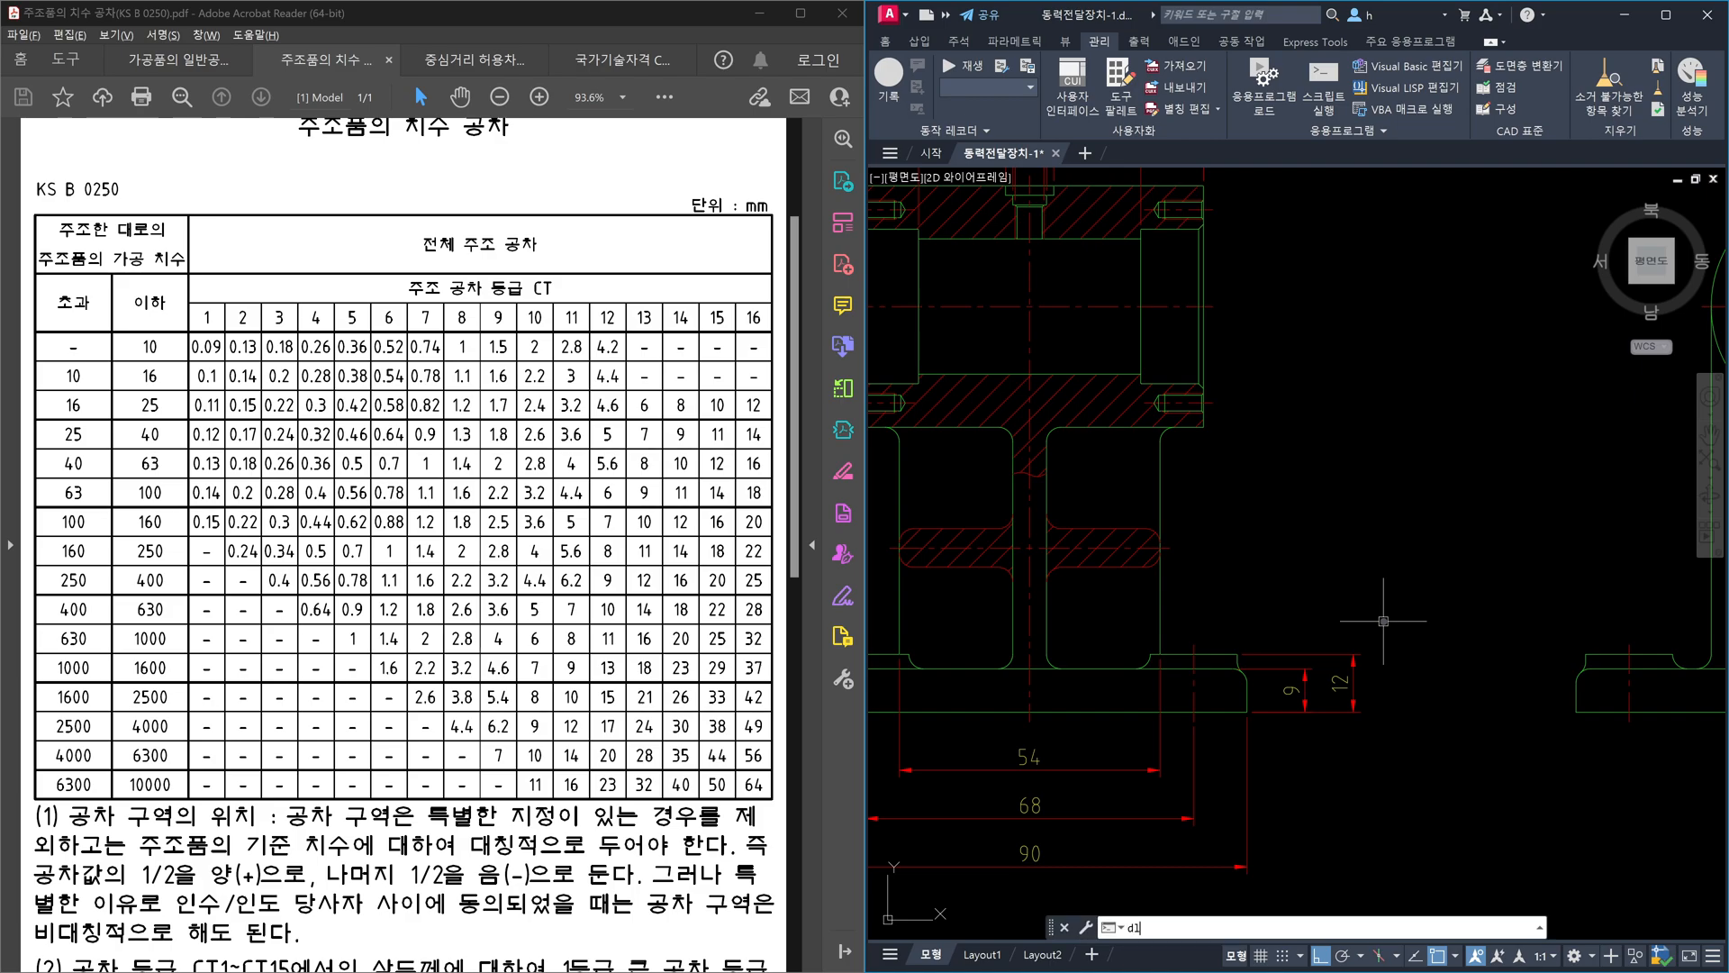
pyautogui.press('Return')
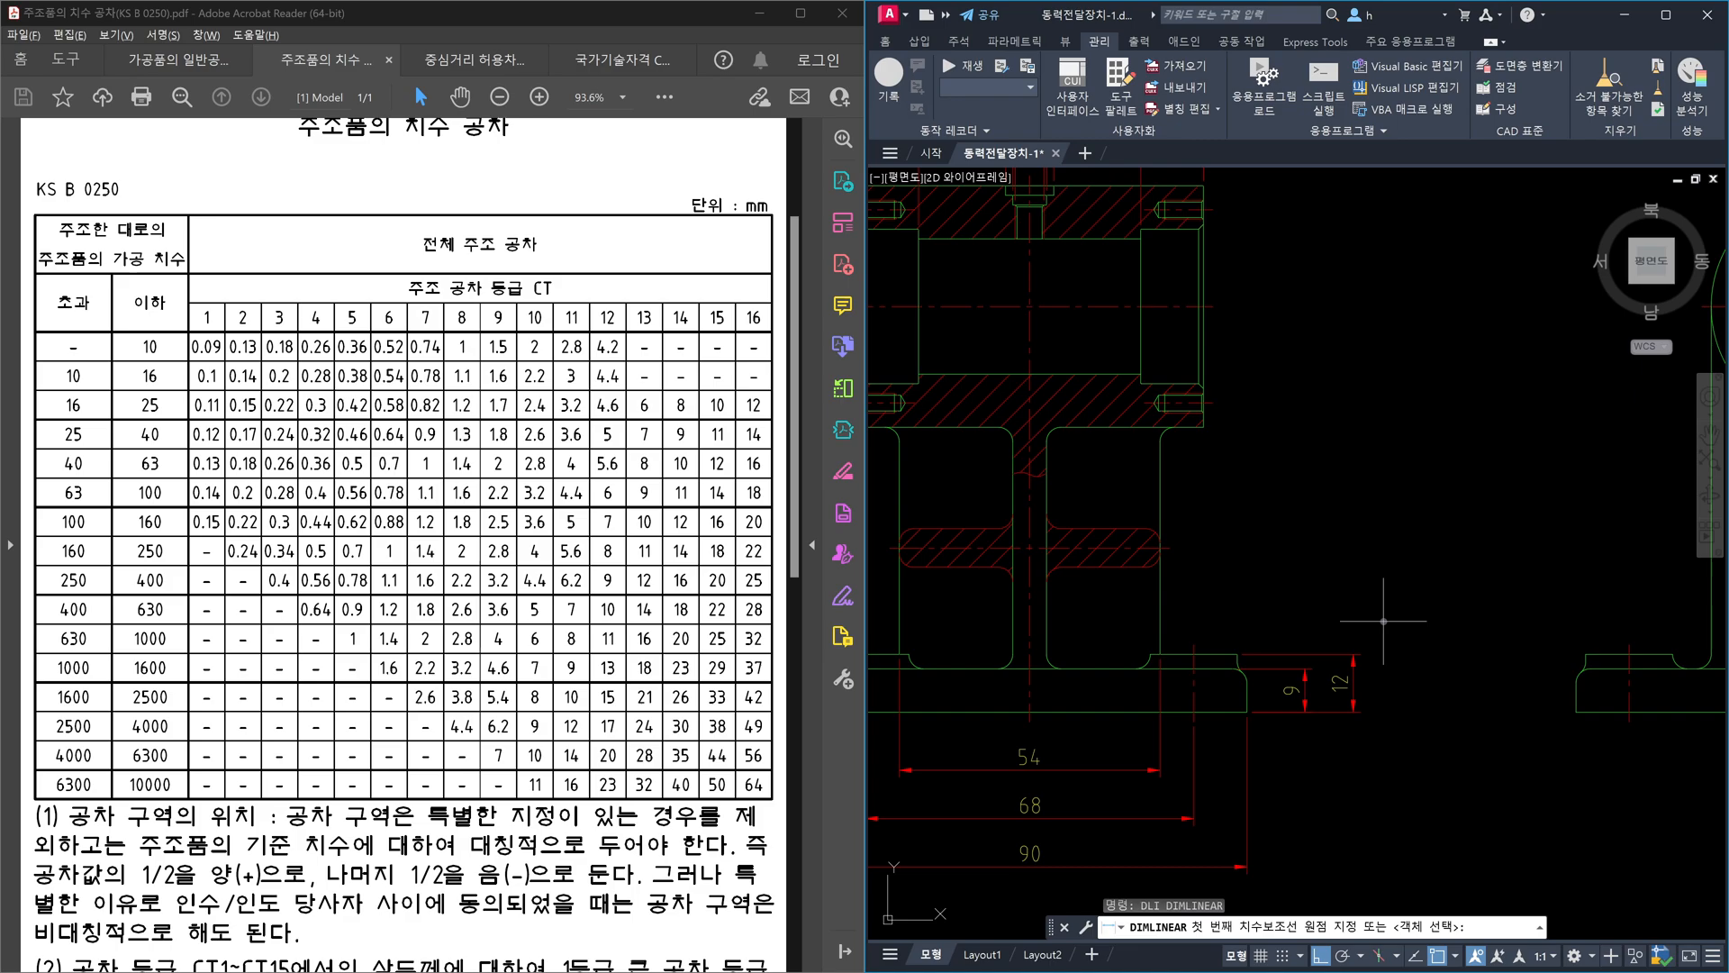
pyautogui.click(1237, 715)
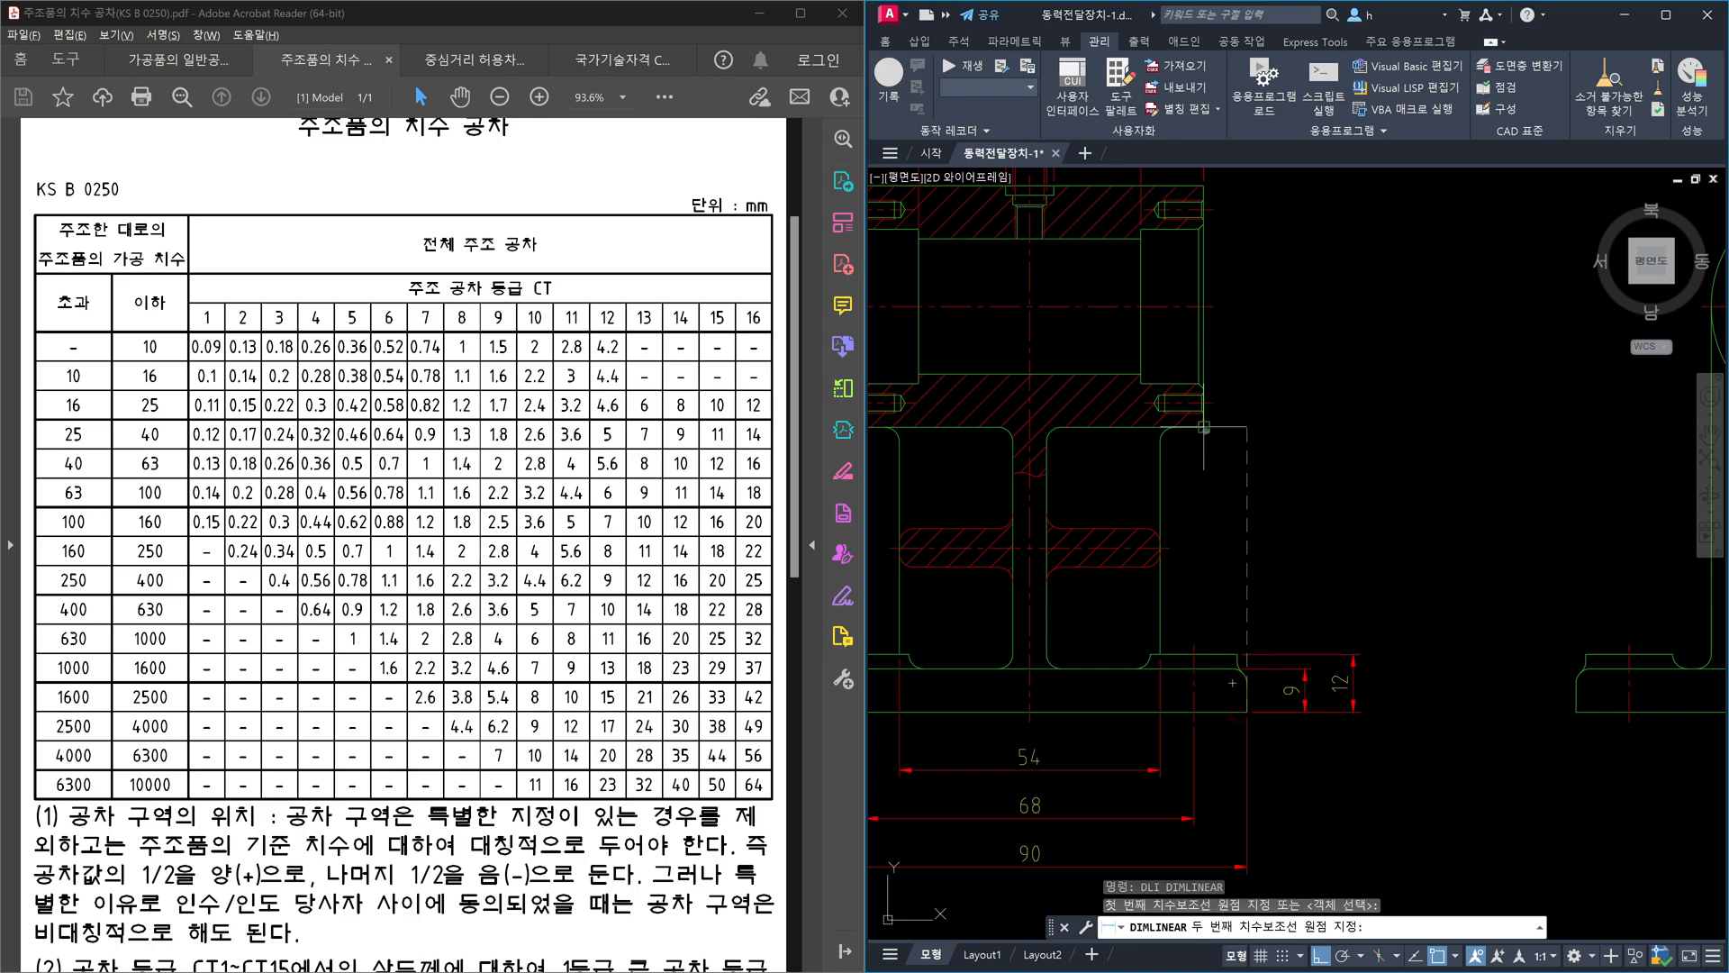
pyautogui.click(1206, 431)
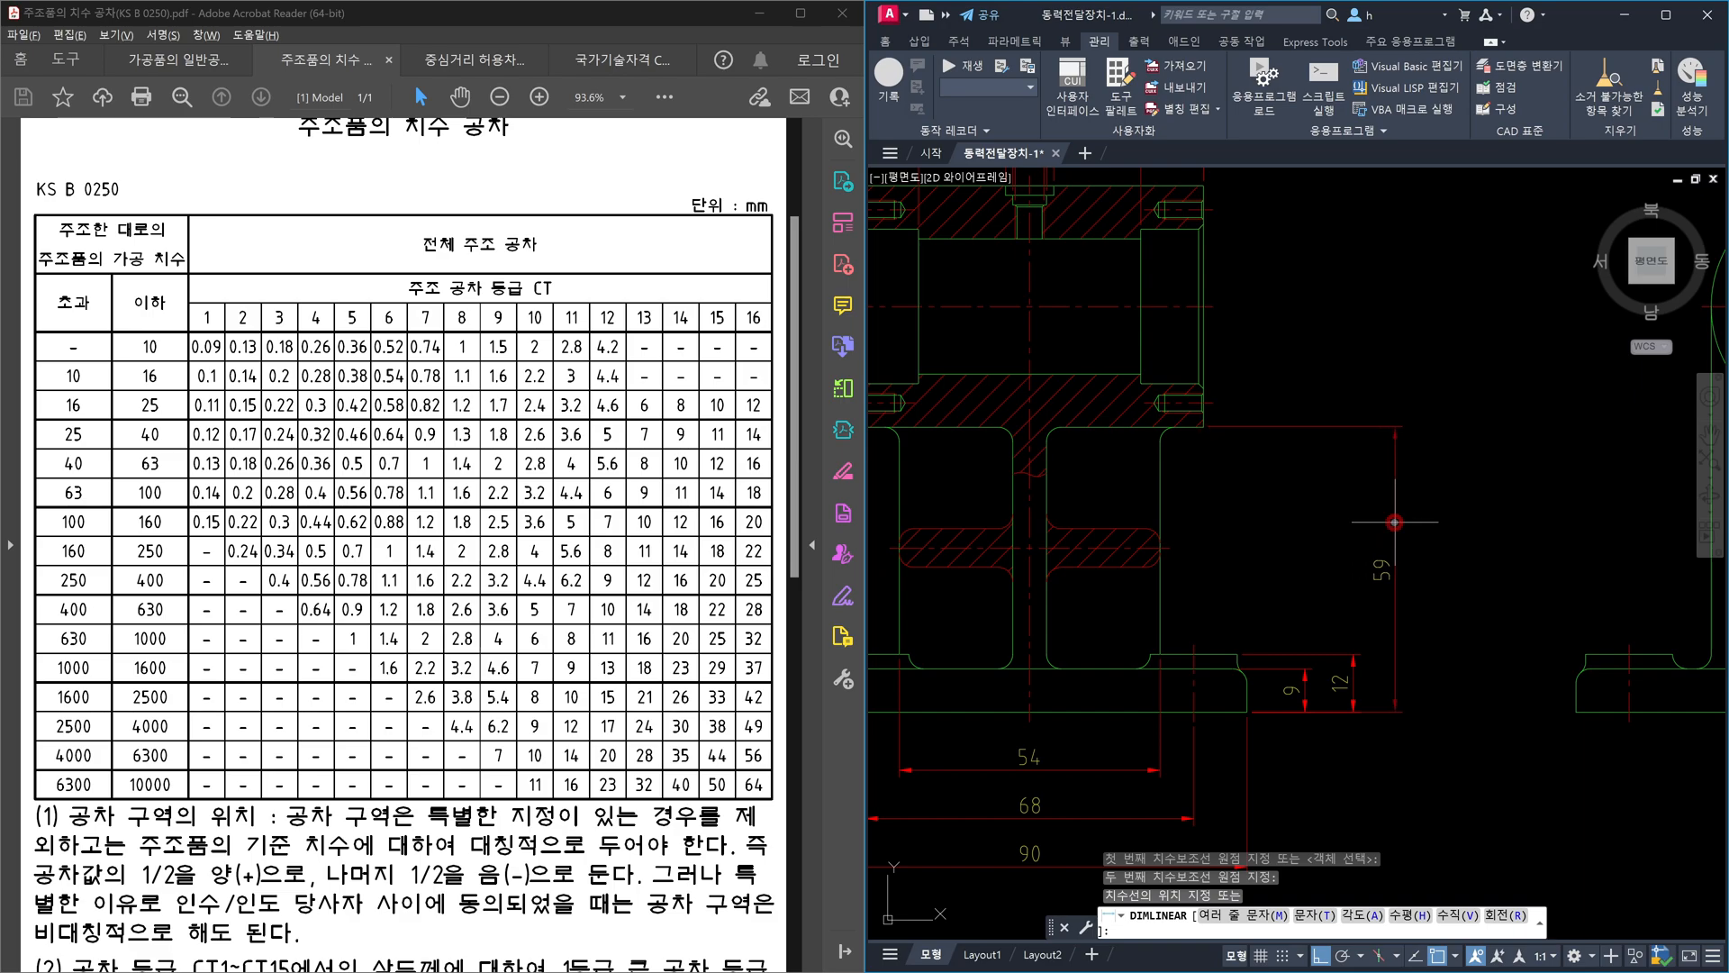
pyautogui.click(1396, 522)
# - Add a vertical dimension from the base's bottom edge to the lower edge of the bearing seat bore, placed outside the 59 mm dimension
pyautogui.press('space')
pyautogui.click(1205, 431)
pyautogui.scroll(4, 1200, 385)
pyautogui.click(1194, 381)
pyautogui.scroll(-4, 1193, 381)
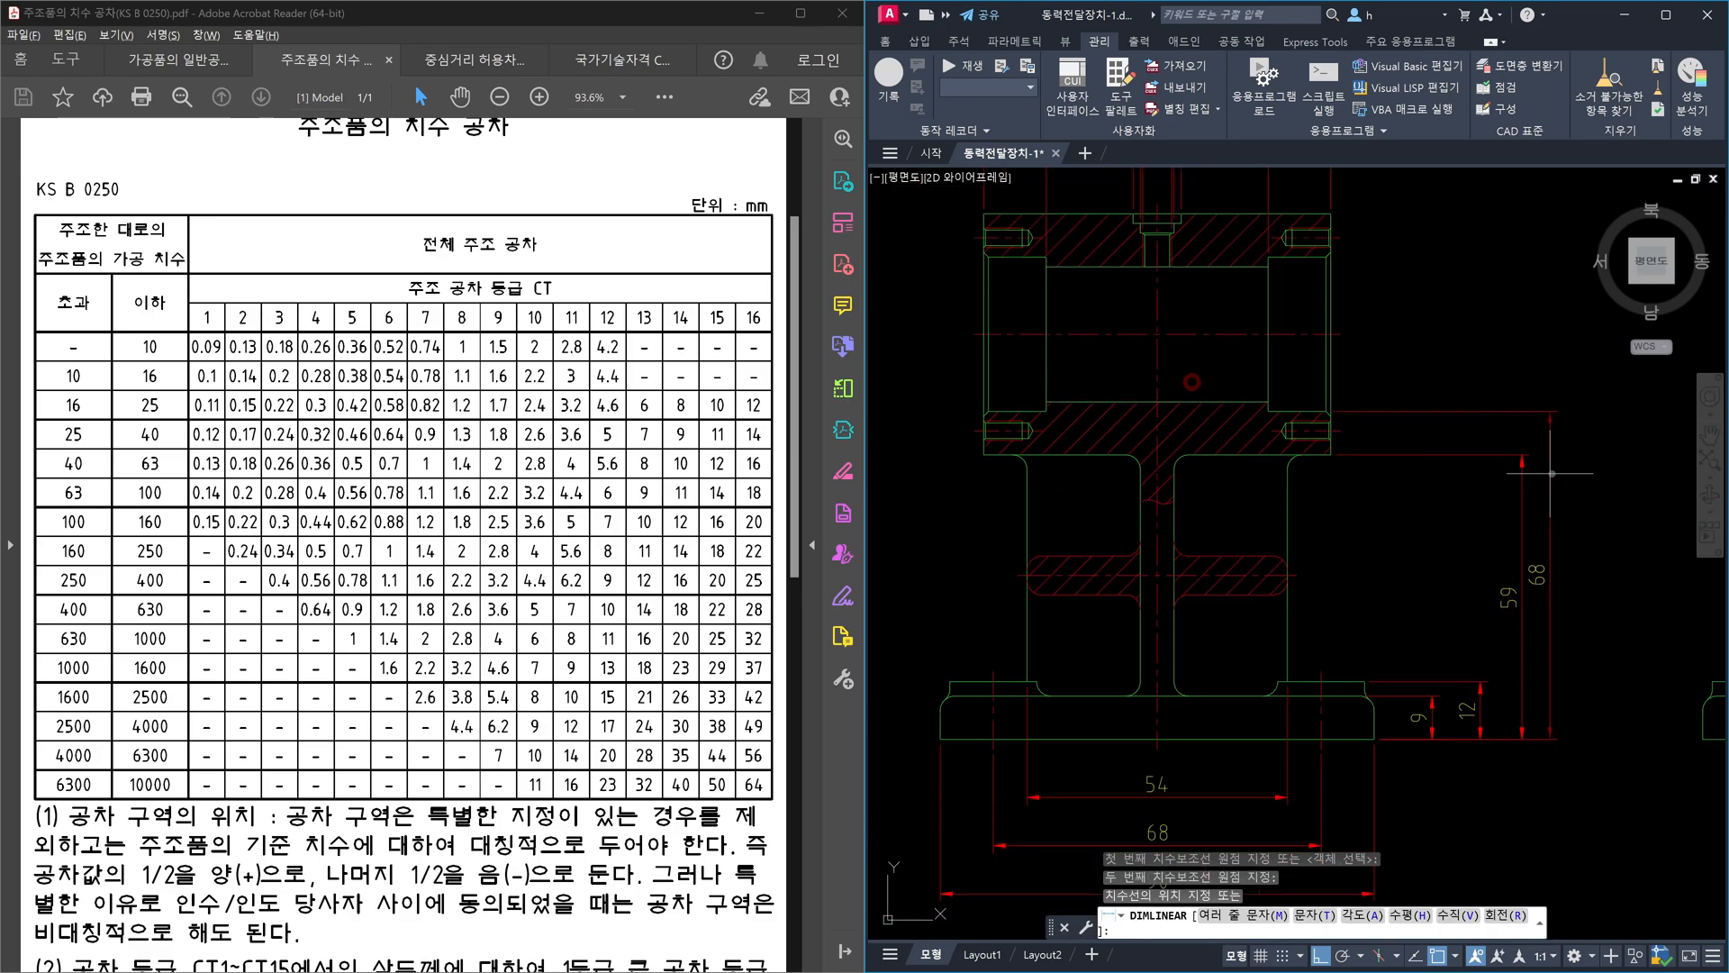
pyautogui.click(1575, 577)
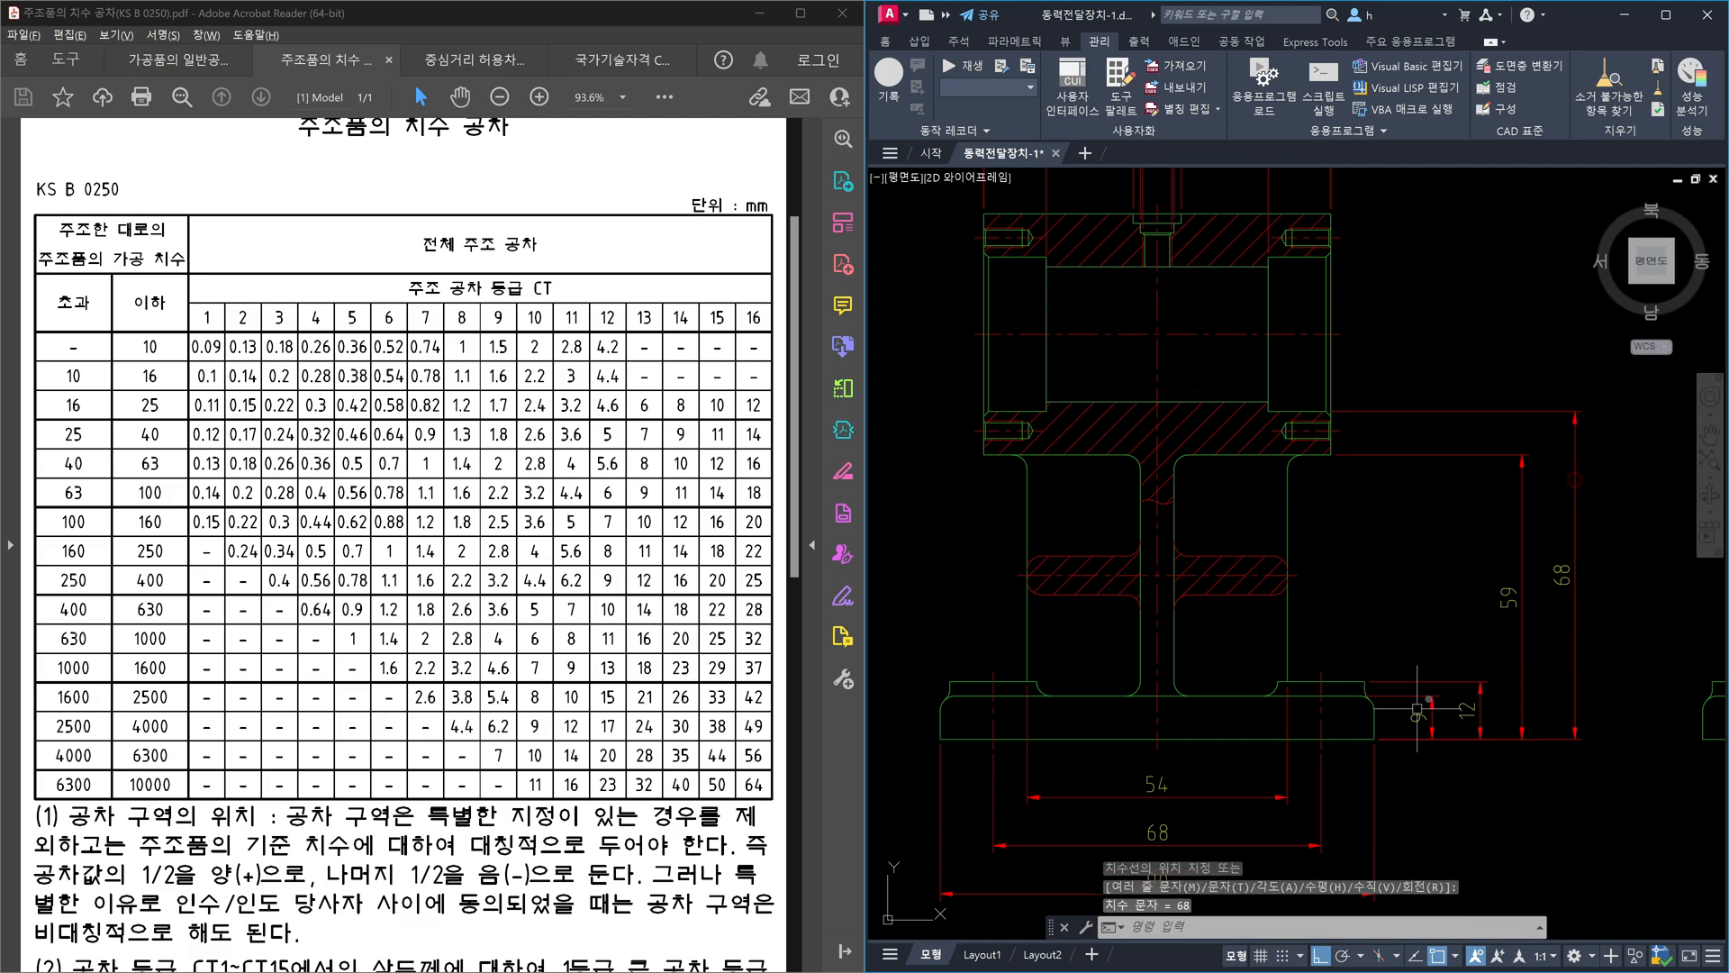
# - Add a vertical dimension between the bearing seat bore's lower and upper edges, aligned with the 68 mm dimension line
pyautogui.moveTo(1417, 708); pyautogui.dragTo(1315, 817, button='middle')
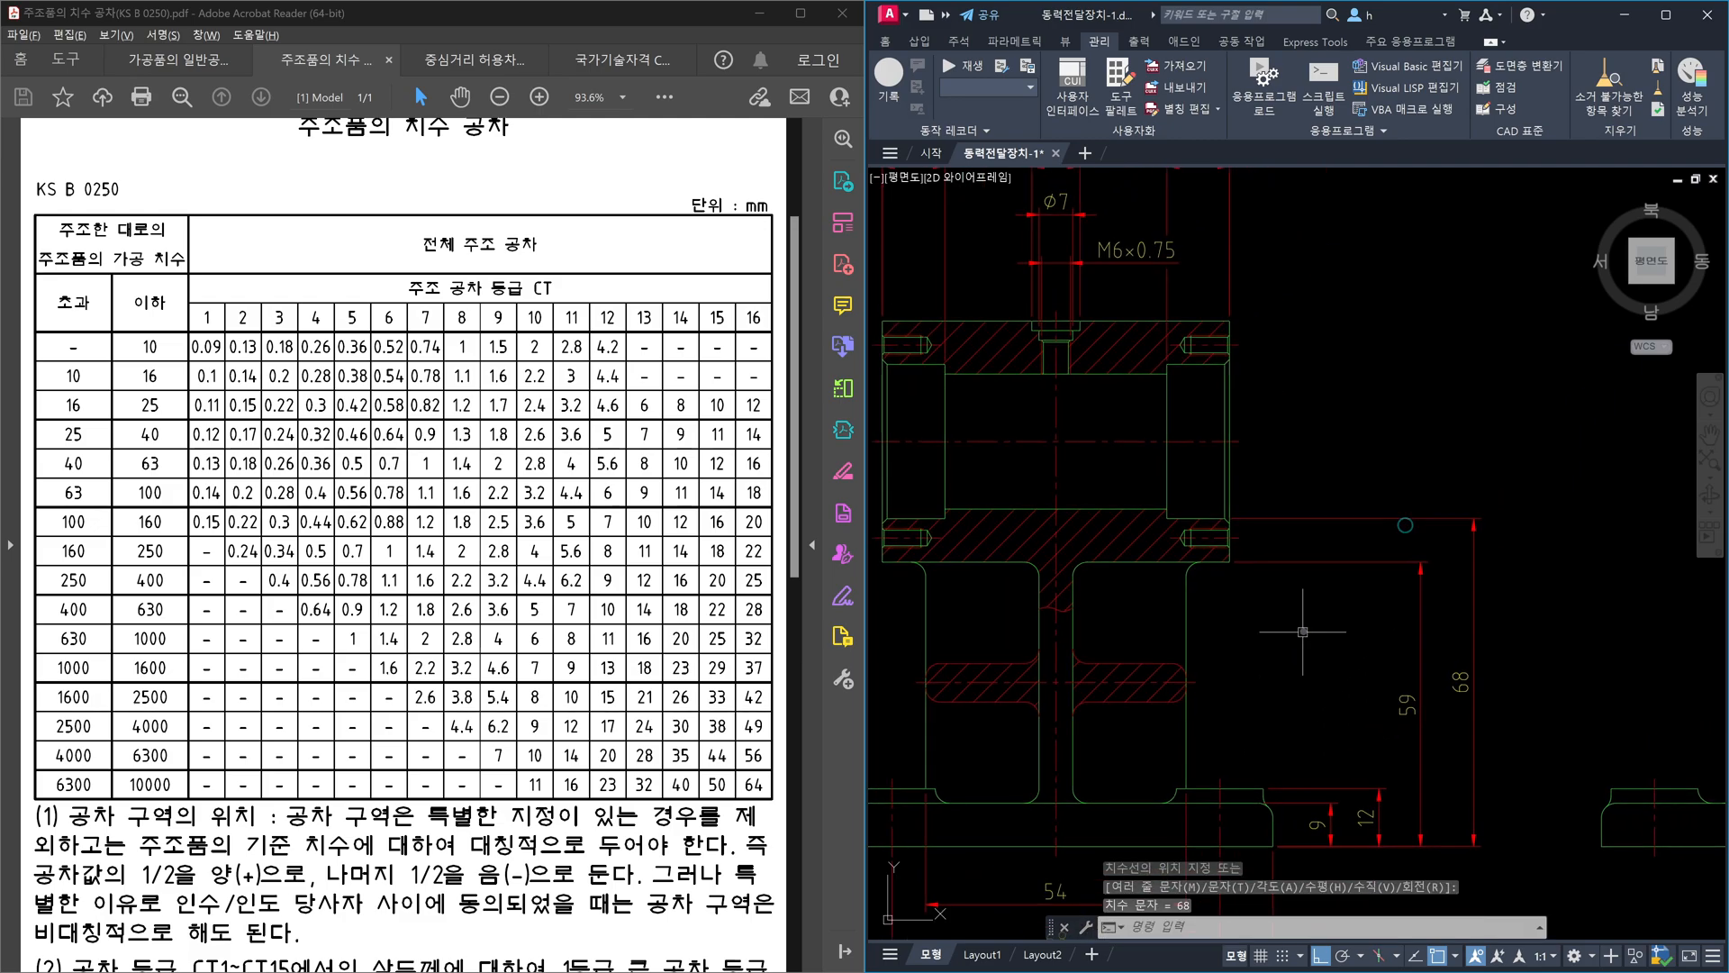
pyautogui.write('dli')
pyautogui.press('Return')
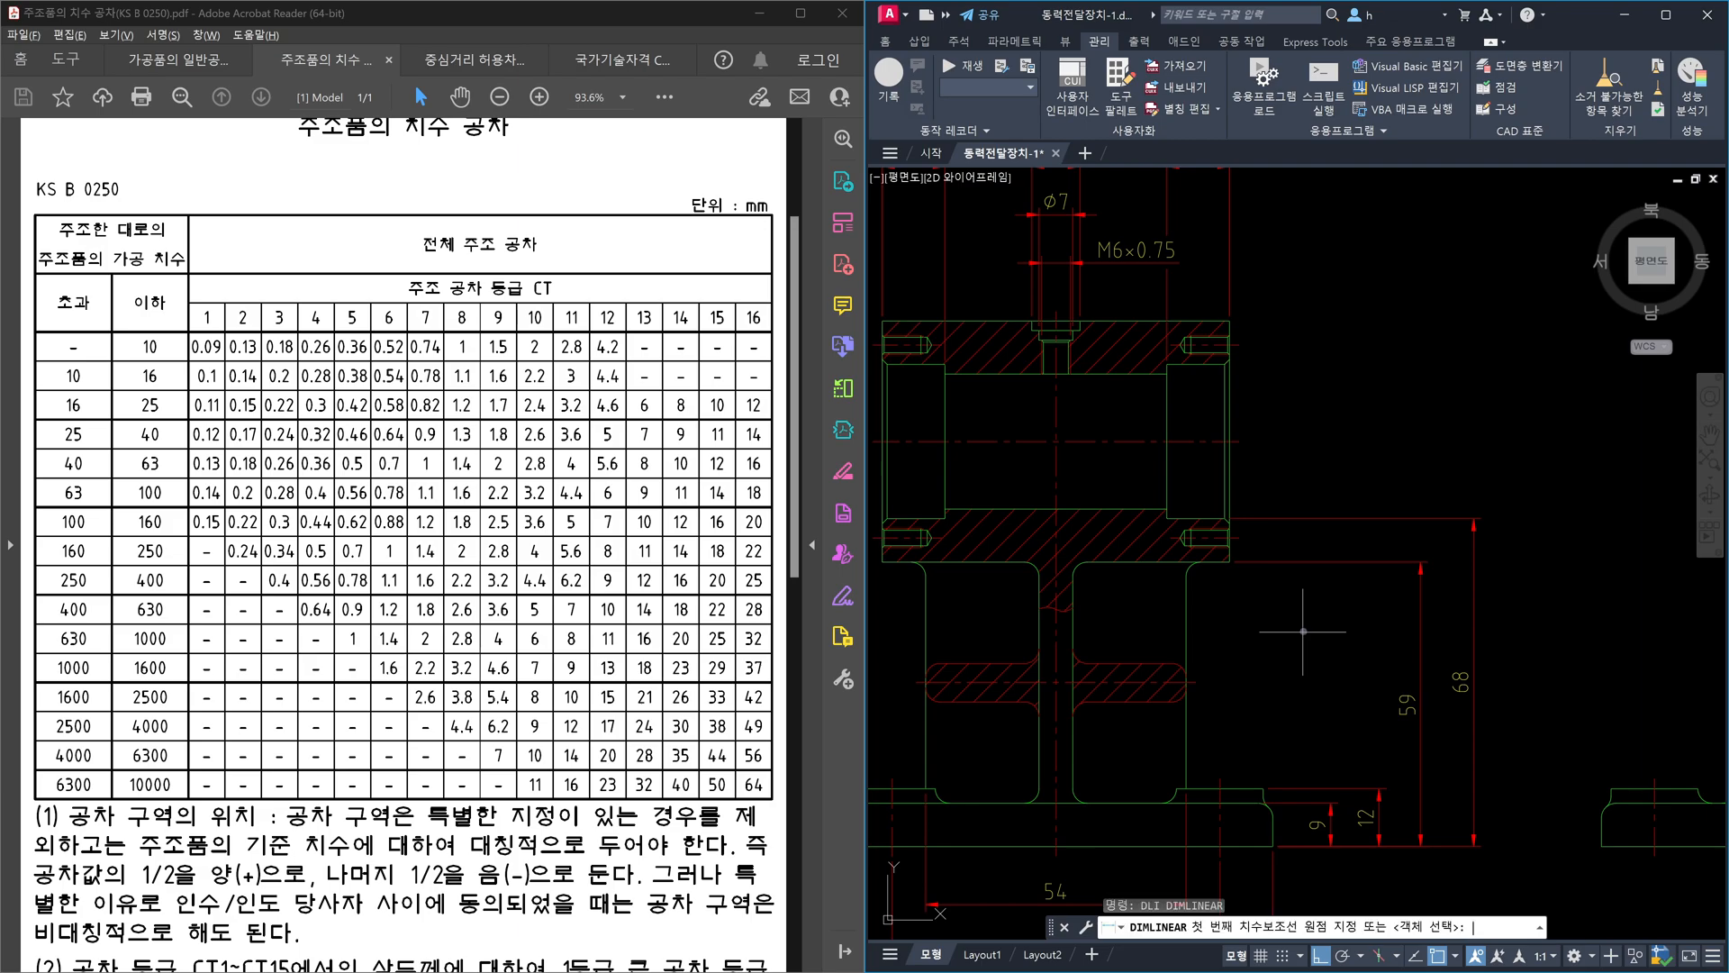
pyautogui.scroll(2, 1198, 522)
pyautogui.click(1241, 507)
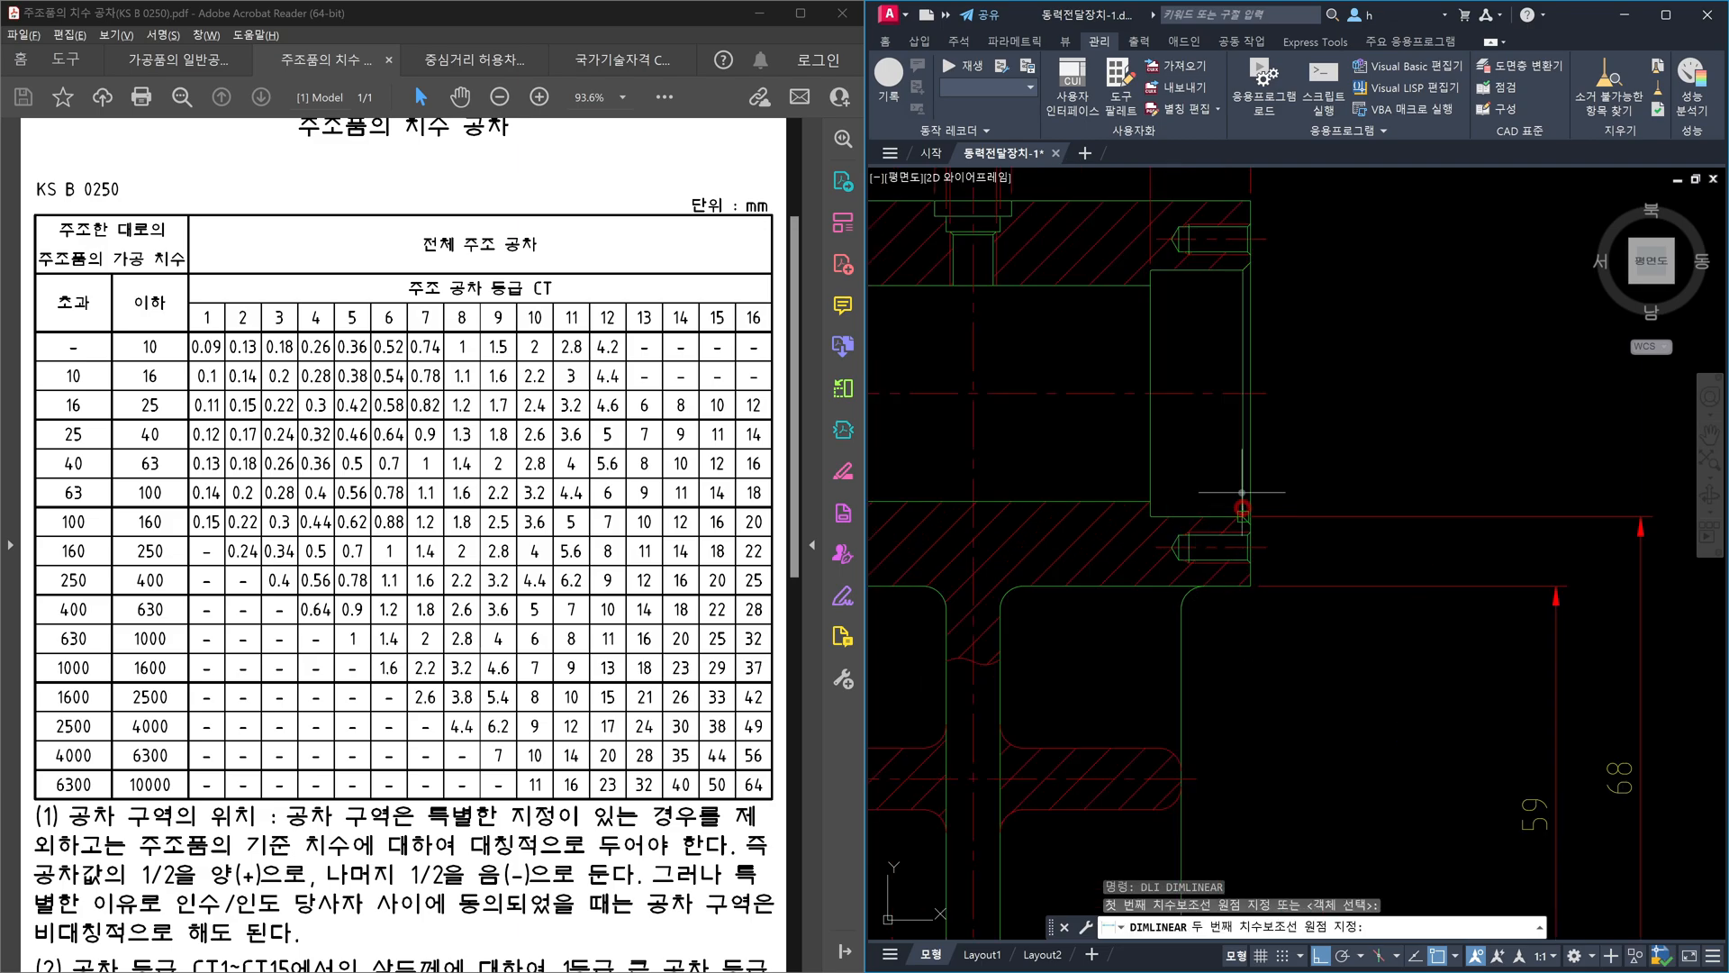
pyautogui.click(1238, 288)
pyautogui.moveTo(1523, 431); pyautogui.dragTo(1351, 462, button='middle')
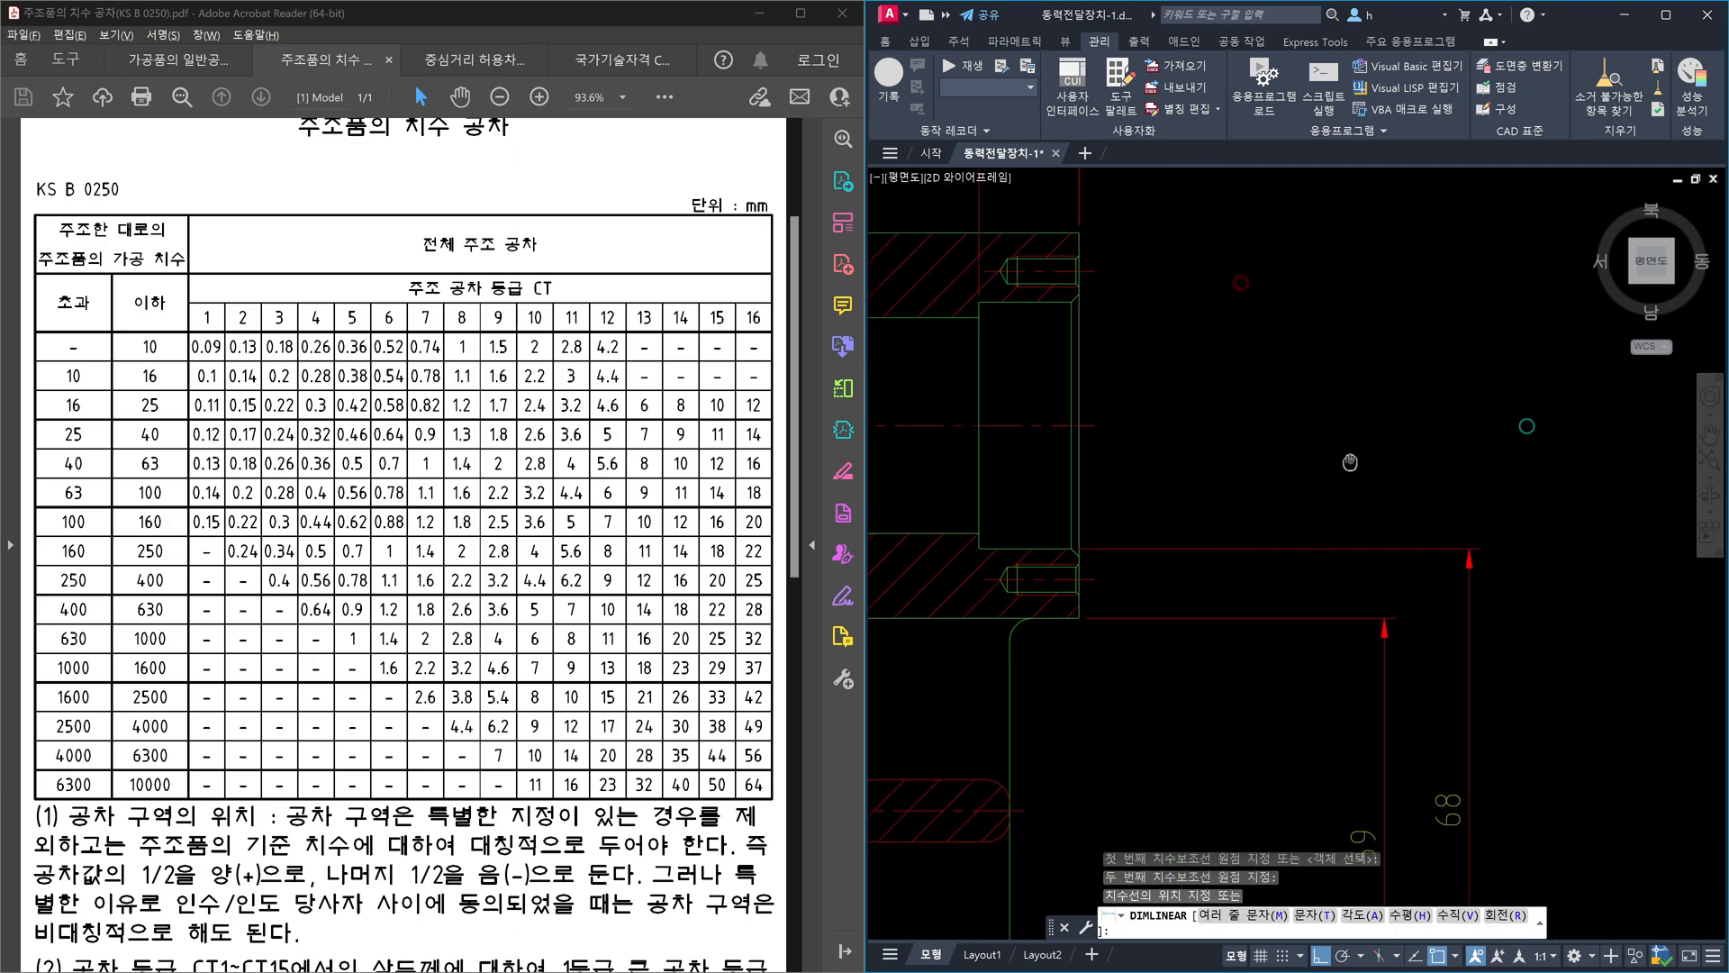
pyautogui.click(1469, 437)
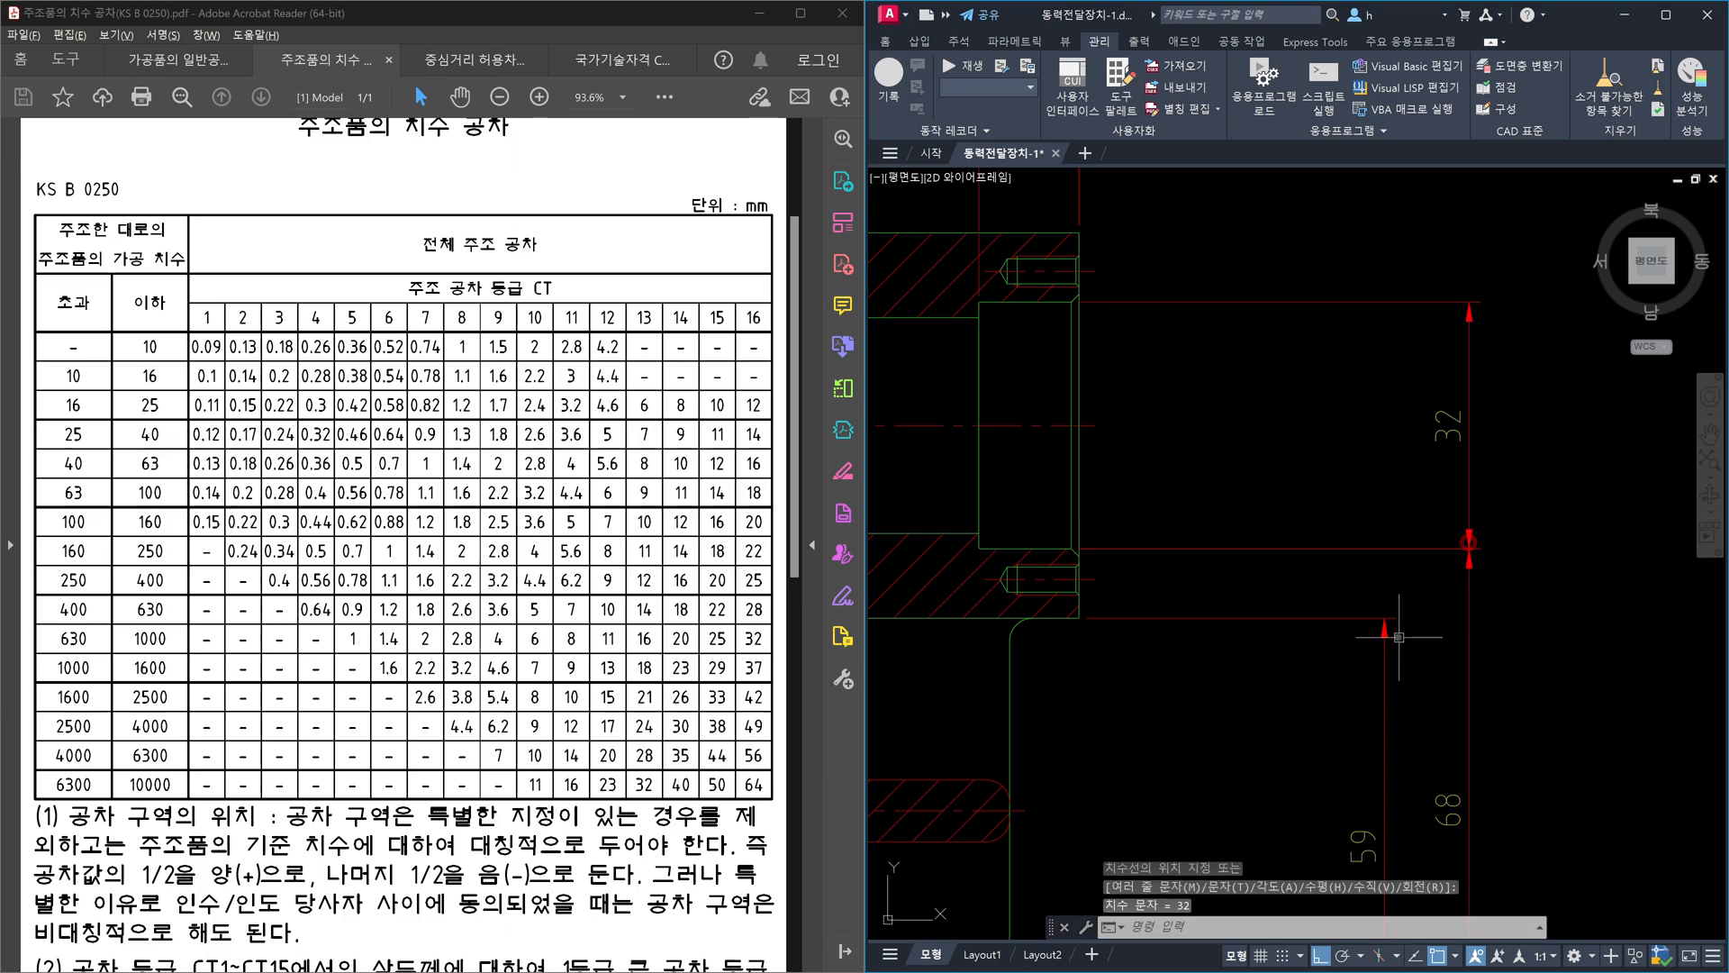
# - Erase the vertical dimension just placed across the bearing seat bore
pyautogui.click(1499, 462)
pyautogui.click(1432, 478)
pyautogui.press('Delete')
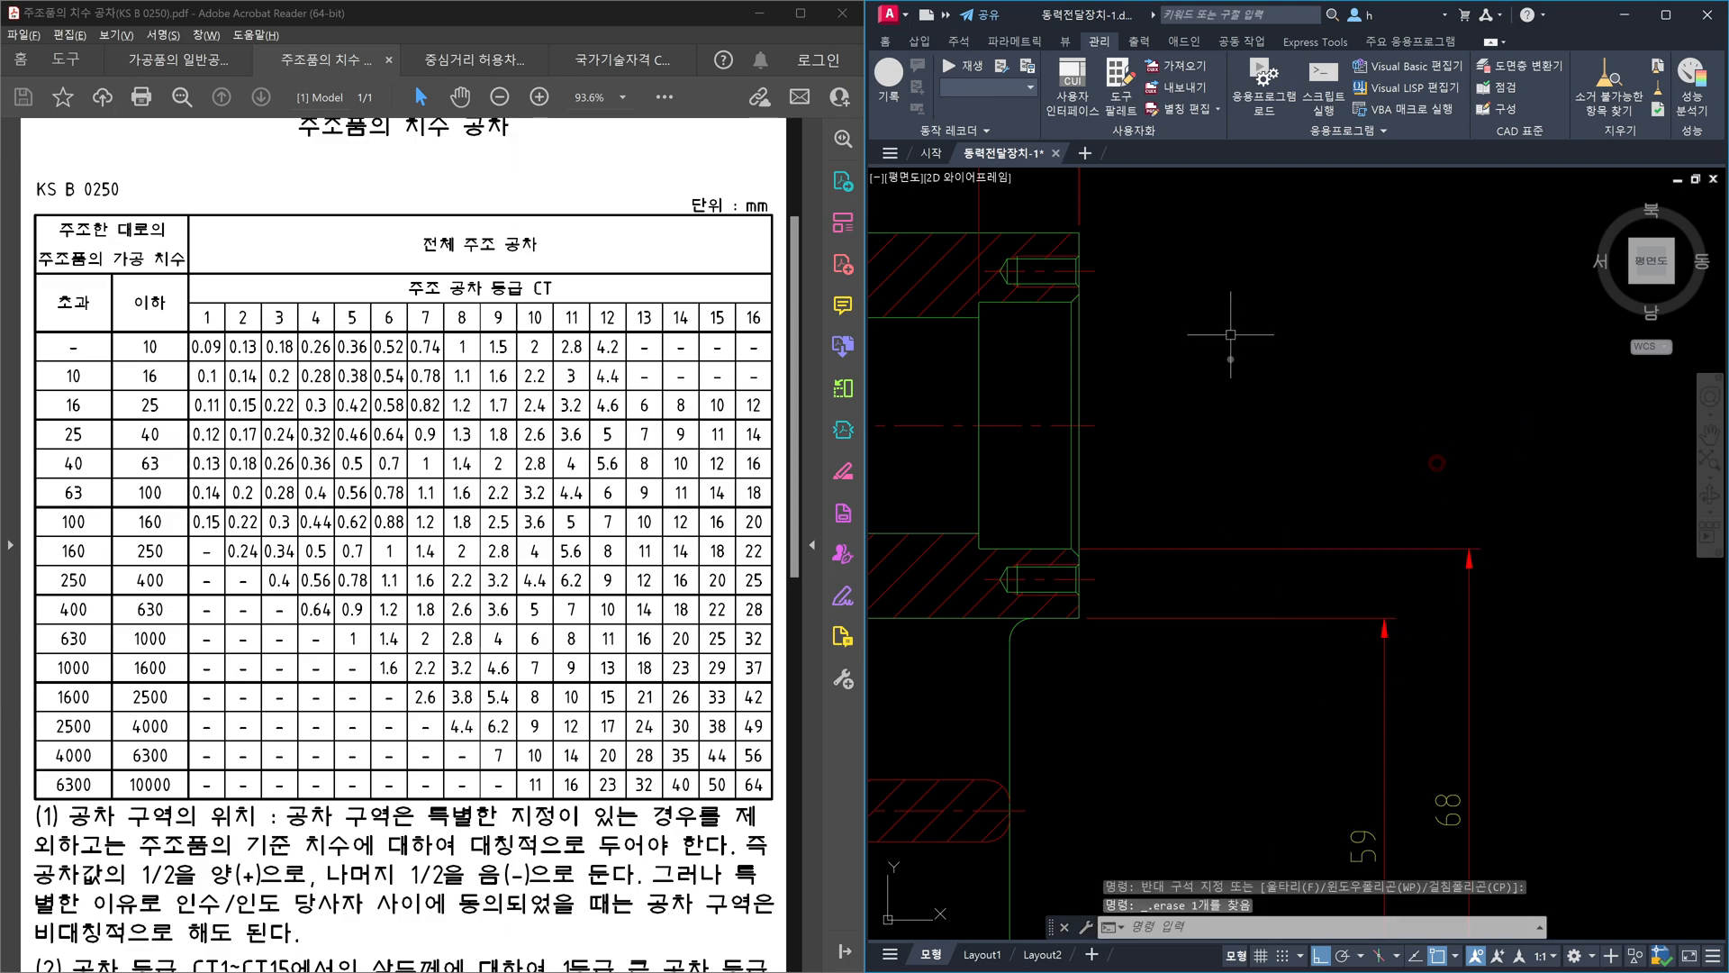
pyautogui.scroll(-2, 1254, 522)
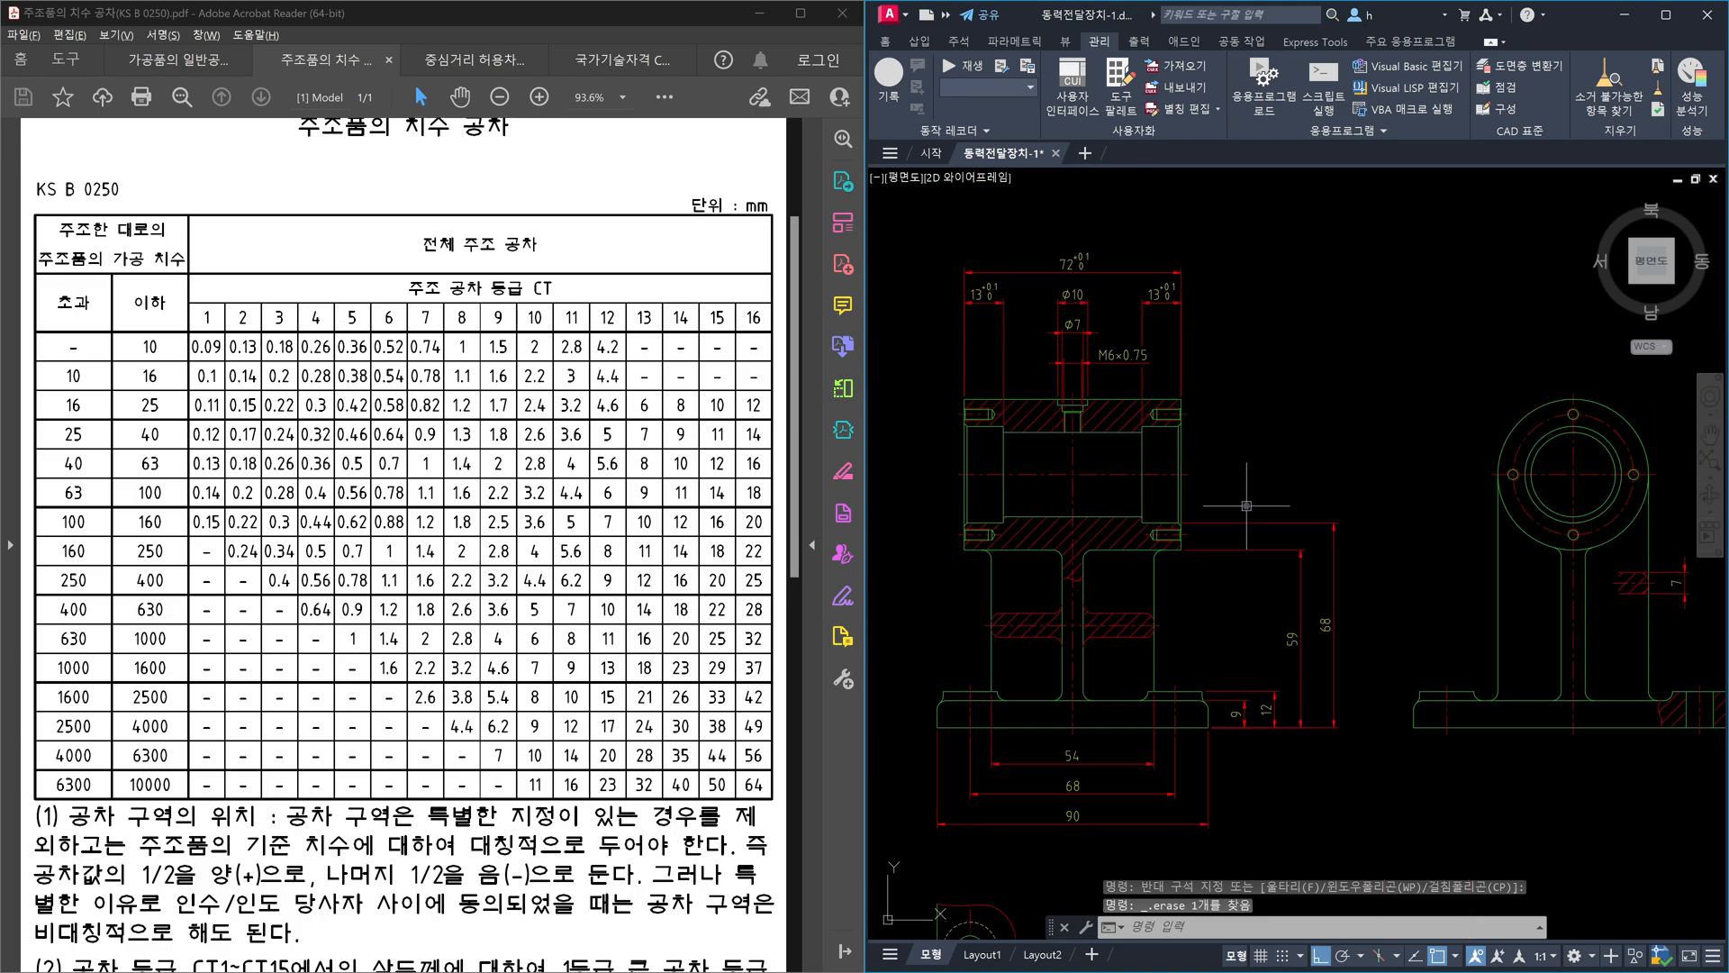
# - Erase the vertical dimension from the base's bottom edge to the bearing seat bore's lower edge
pyautogui.scroll(4, 1355, 566)
pyautogui.click(1350, 524)
pyautogui.click(1259, 411)
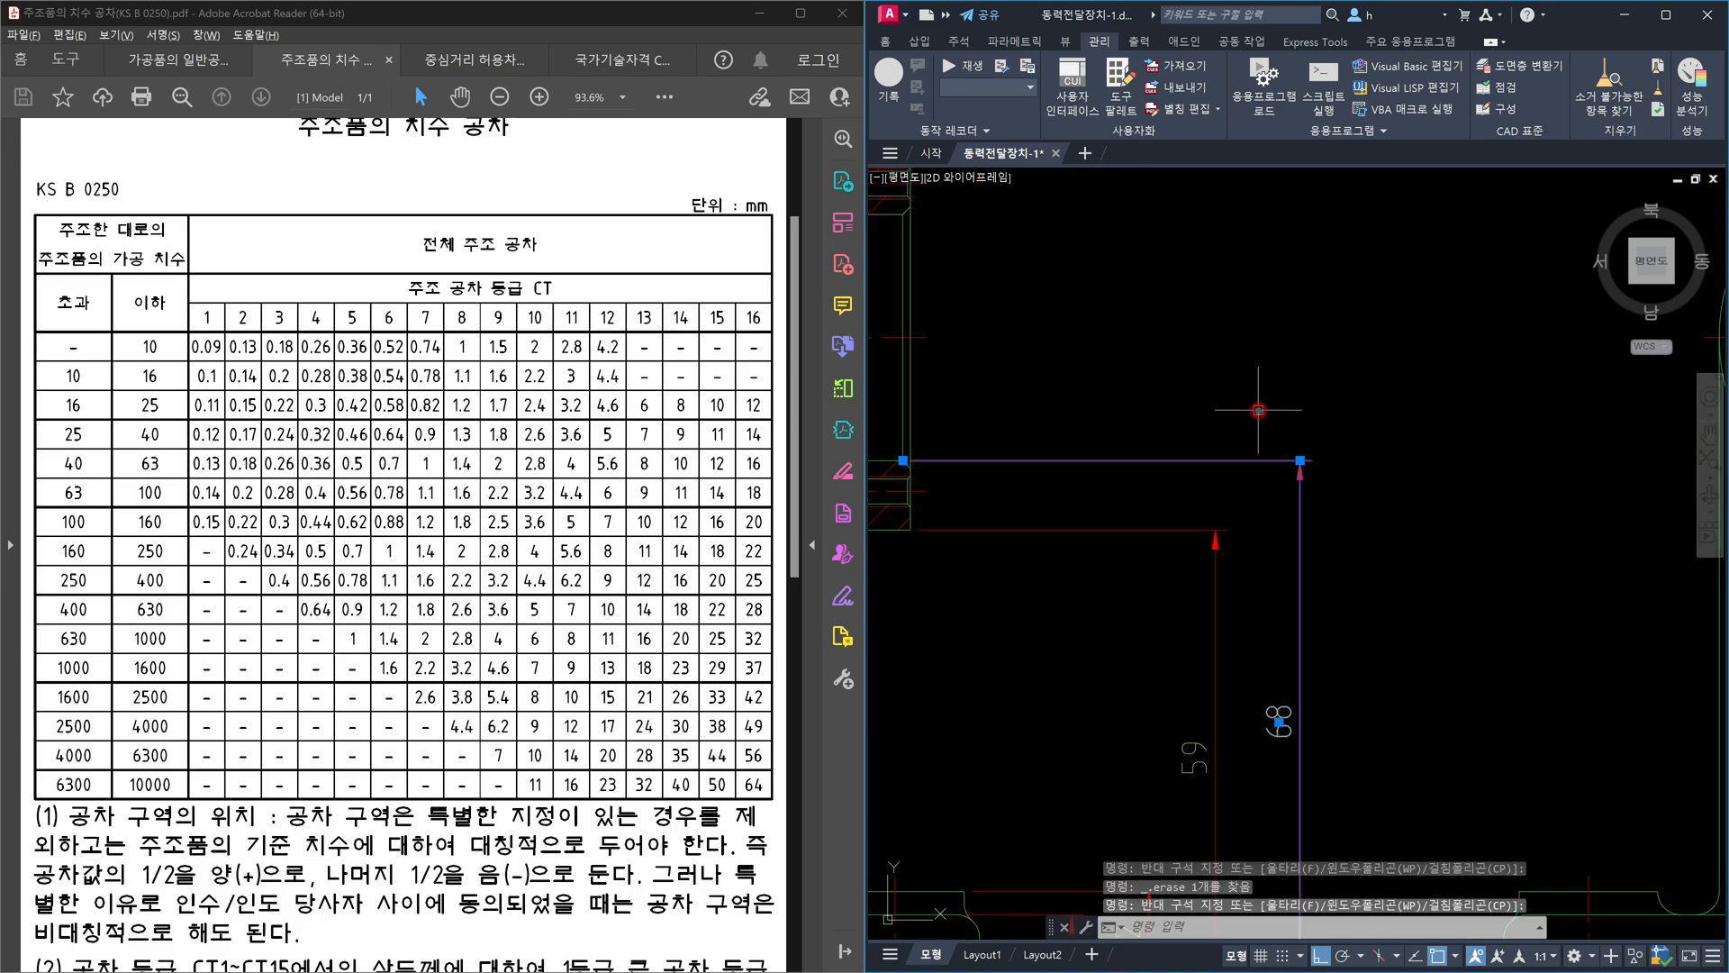
pyautogui.press('Delete')
# - Add a vertical dimension from the bearing cylinder's underside to the seat bore's lower edge, aligned with the 59 mm dimension line
pyautogui.press('Return')
pyautogui.scroll(-2, 1236, 429)
pyautogui.scroll(2, 1004, 494)
pyautogui.click(1031, 448)
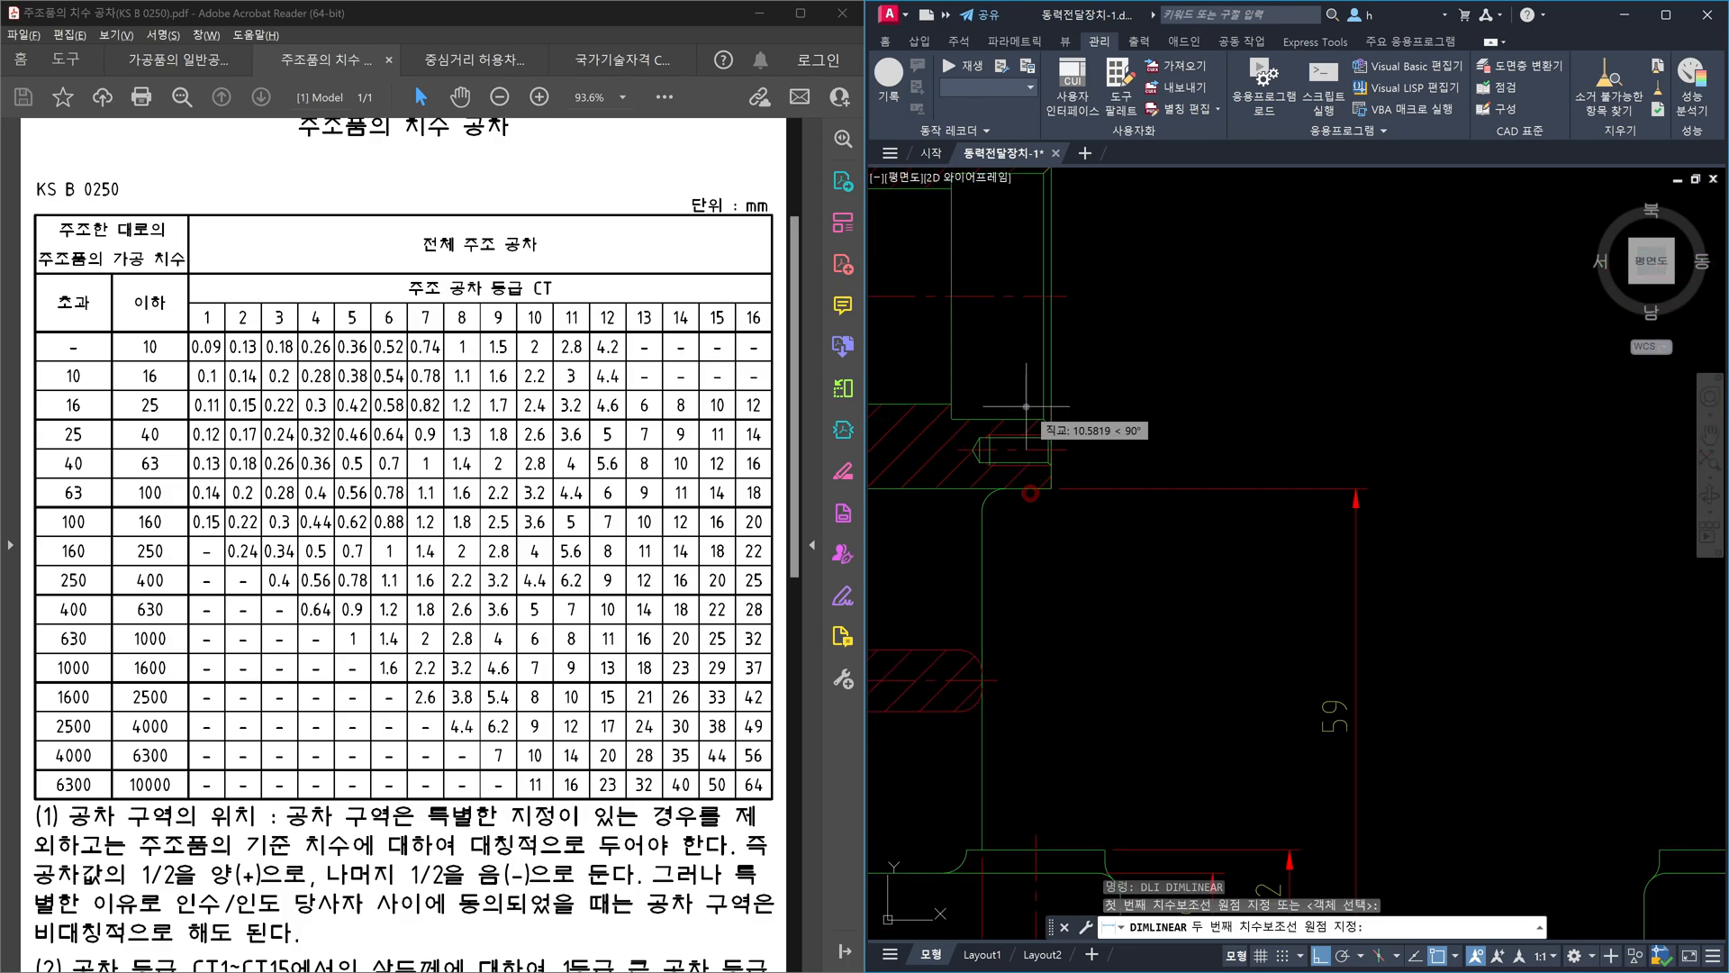
pyautogui.click(1357, 491)
# - Add a vertical dimension from the seat bore's lower edge to the inner bore's lower edge, in line with the dimensions below it
pyautogui.press('Return')
pyautogui.click(1048, 419)
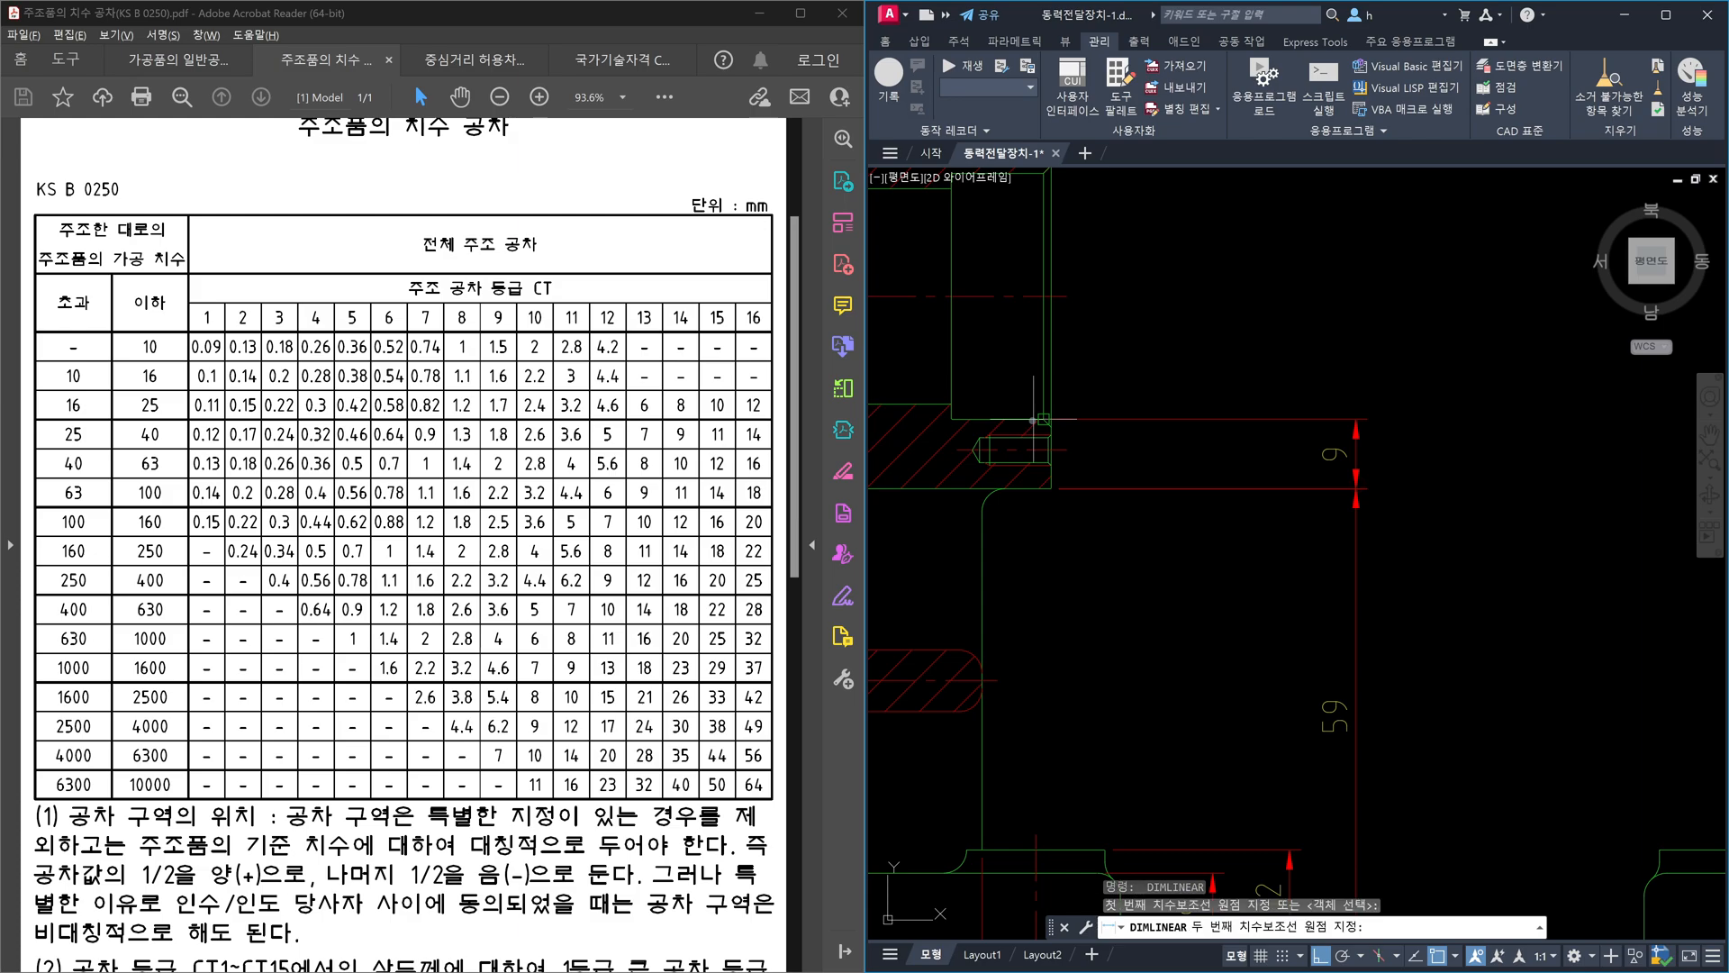
pyautogui.click(953, 404)
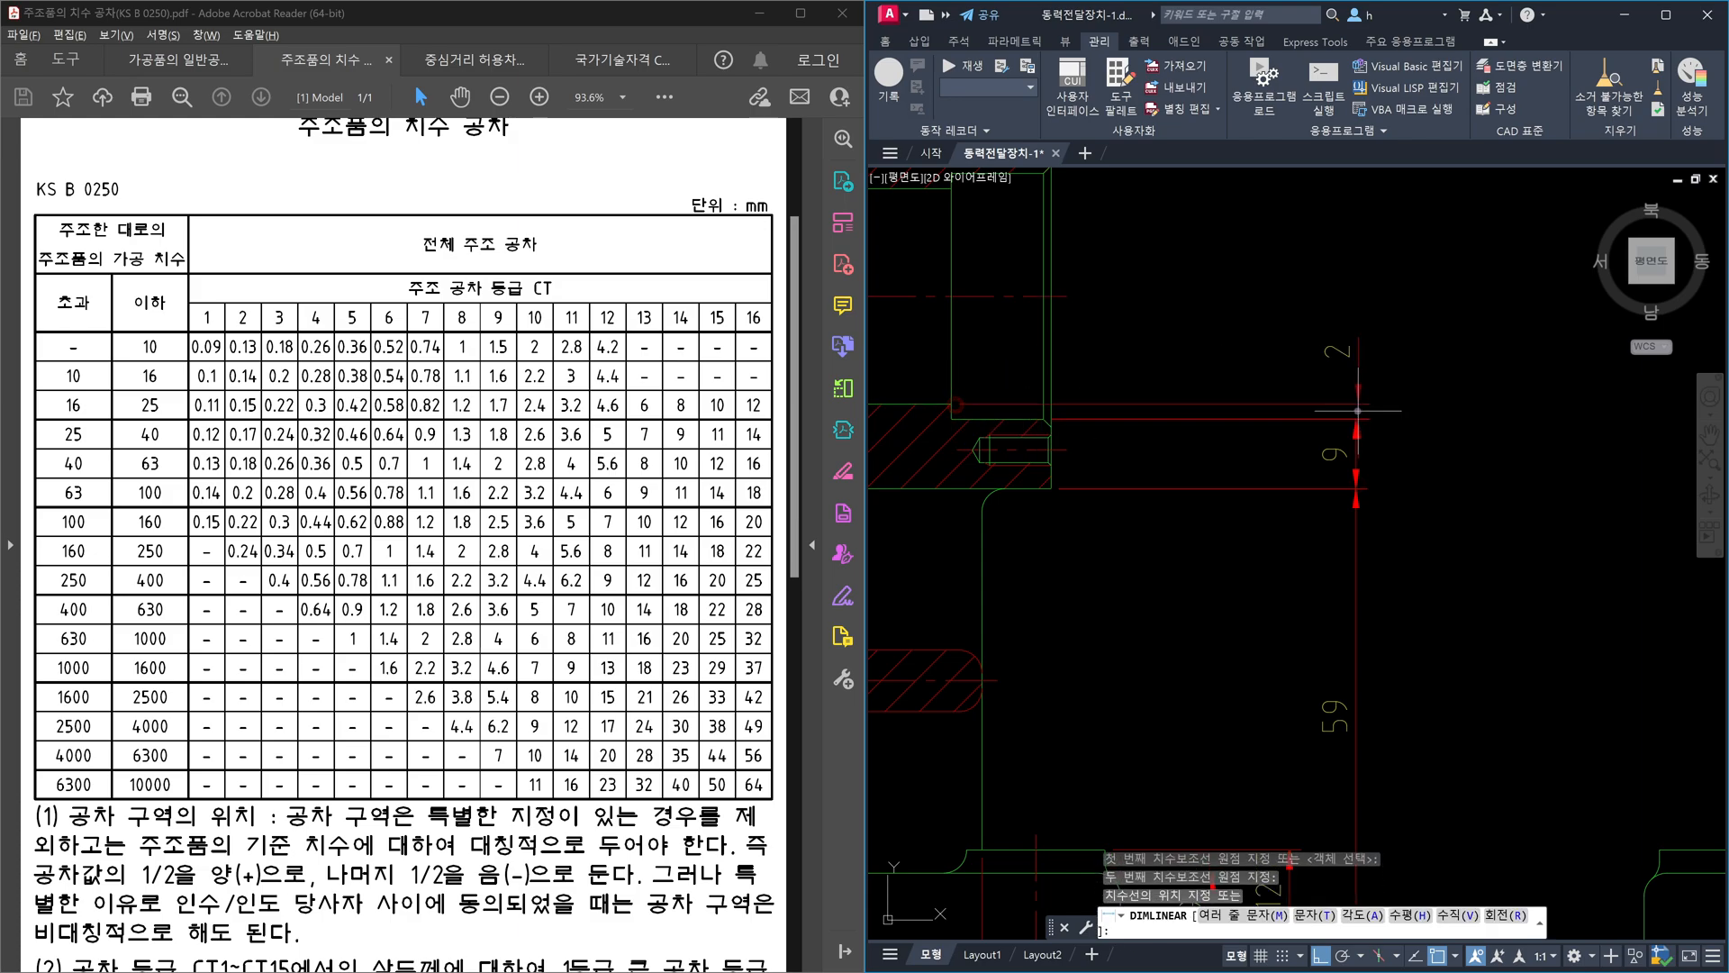
pyautogui.click(1356, 397)
pyautogui.press('Escape')
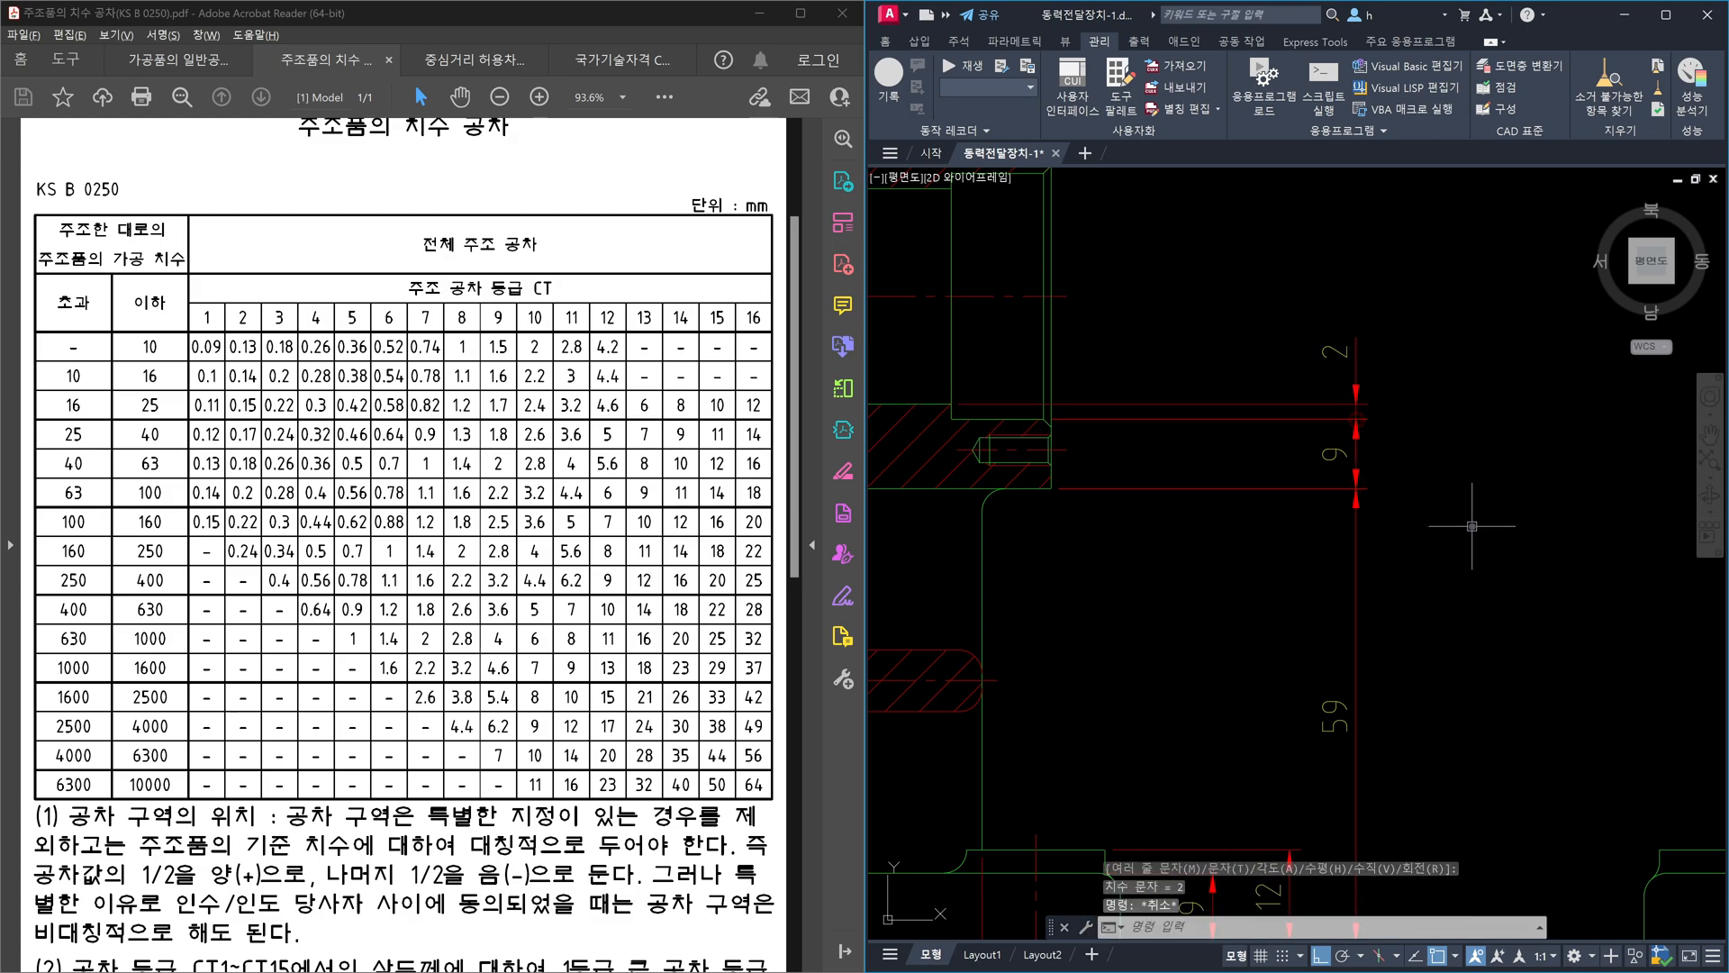
# - Erase the two small vertical dimensions stacked above the 59 mm dimension
pyautogui.moveTo(1341, 457); pyautogui.dragTo(1375, 590, button='middle')
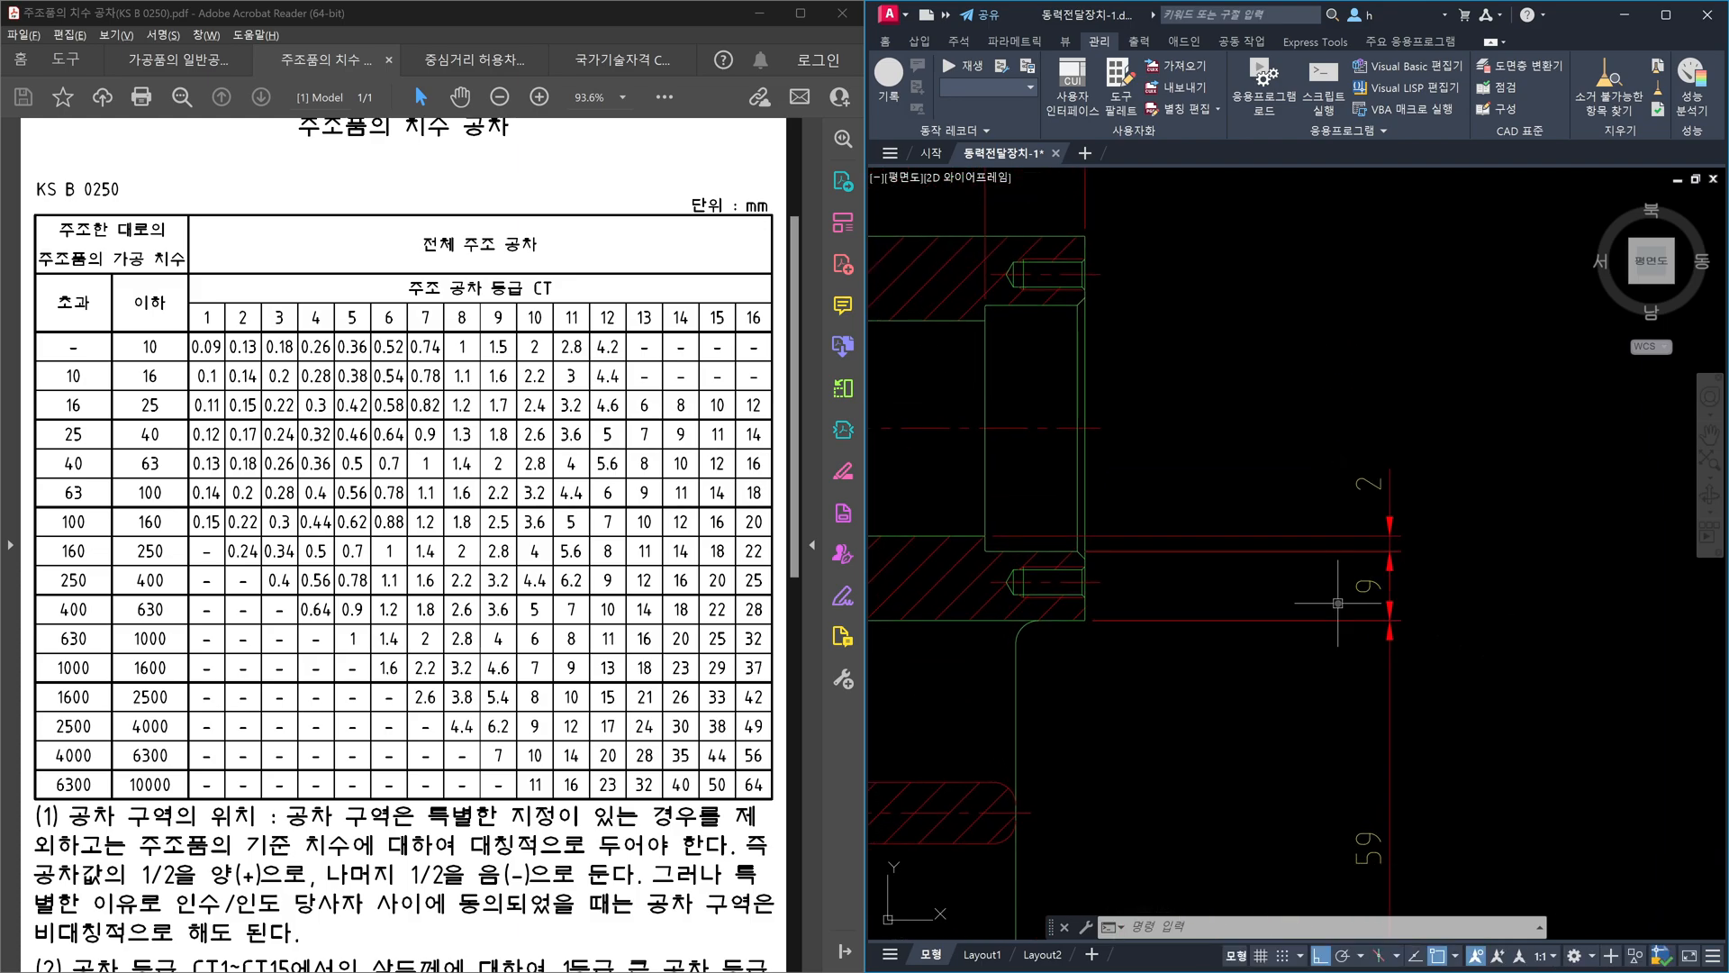
pyautogui.scroll(-2, 1338, 603)
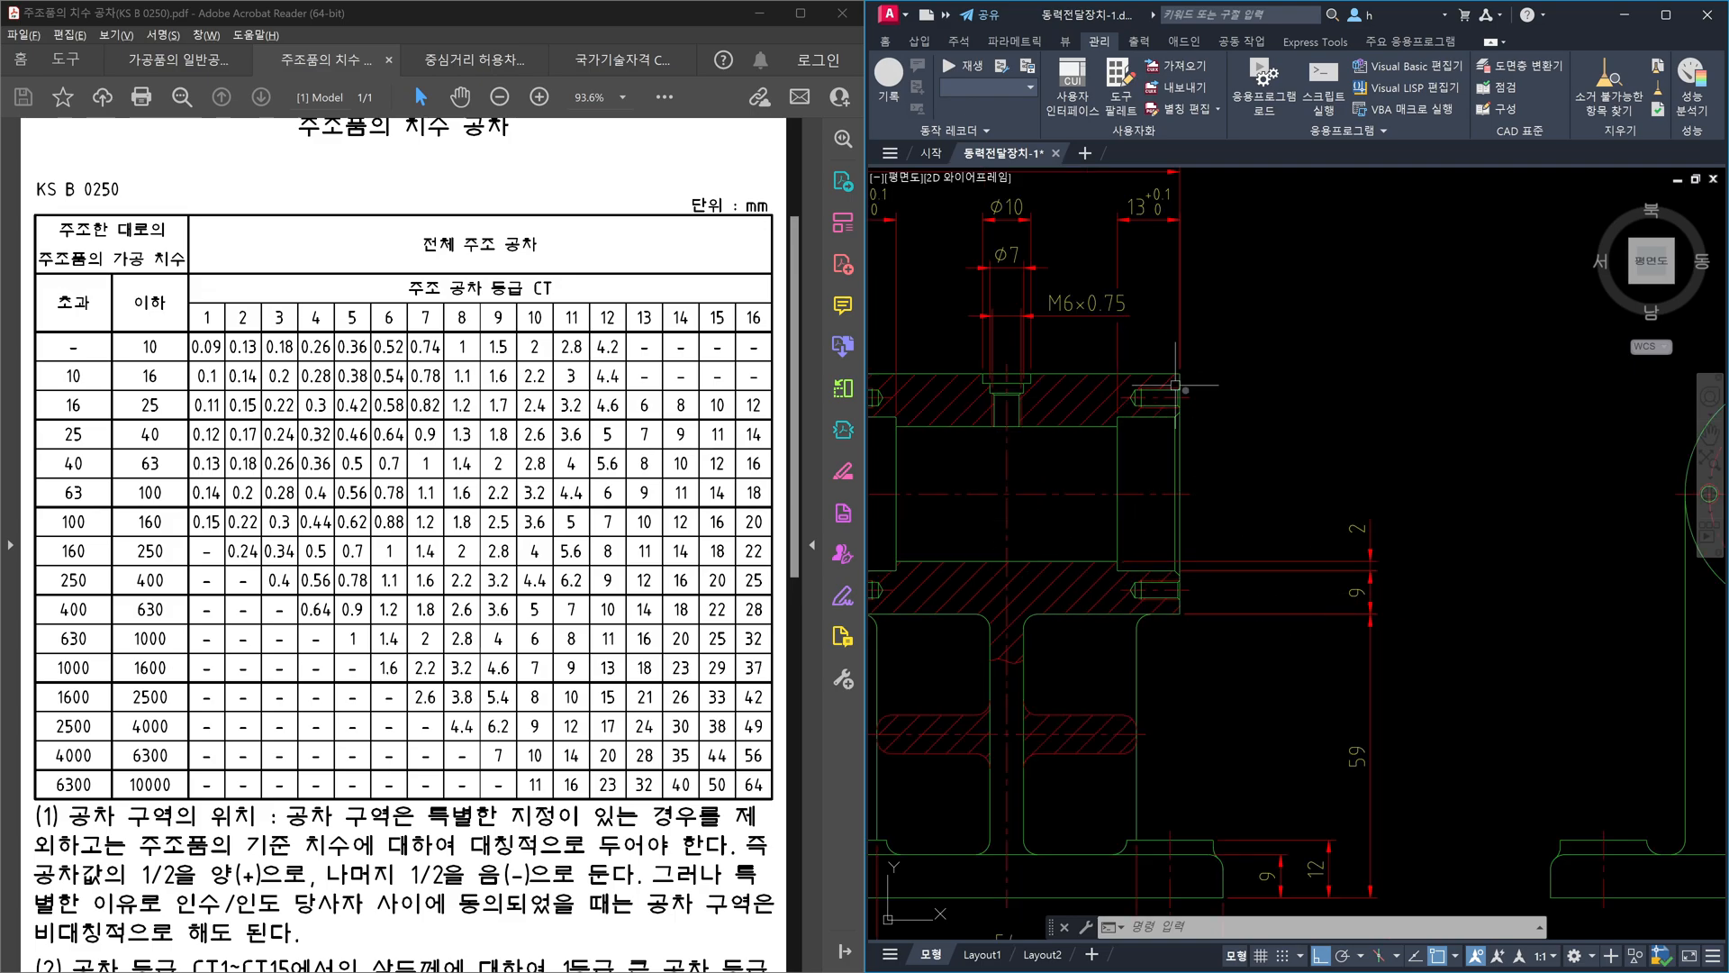
pyautogui.moveTo(1320, 544); pyautogui.dragTo(992, 557, button='middle')
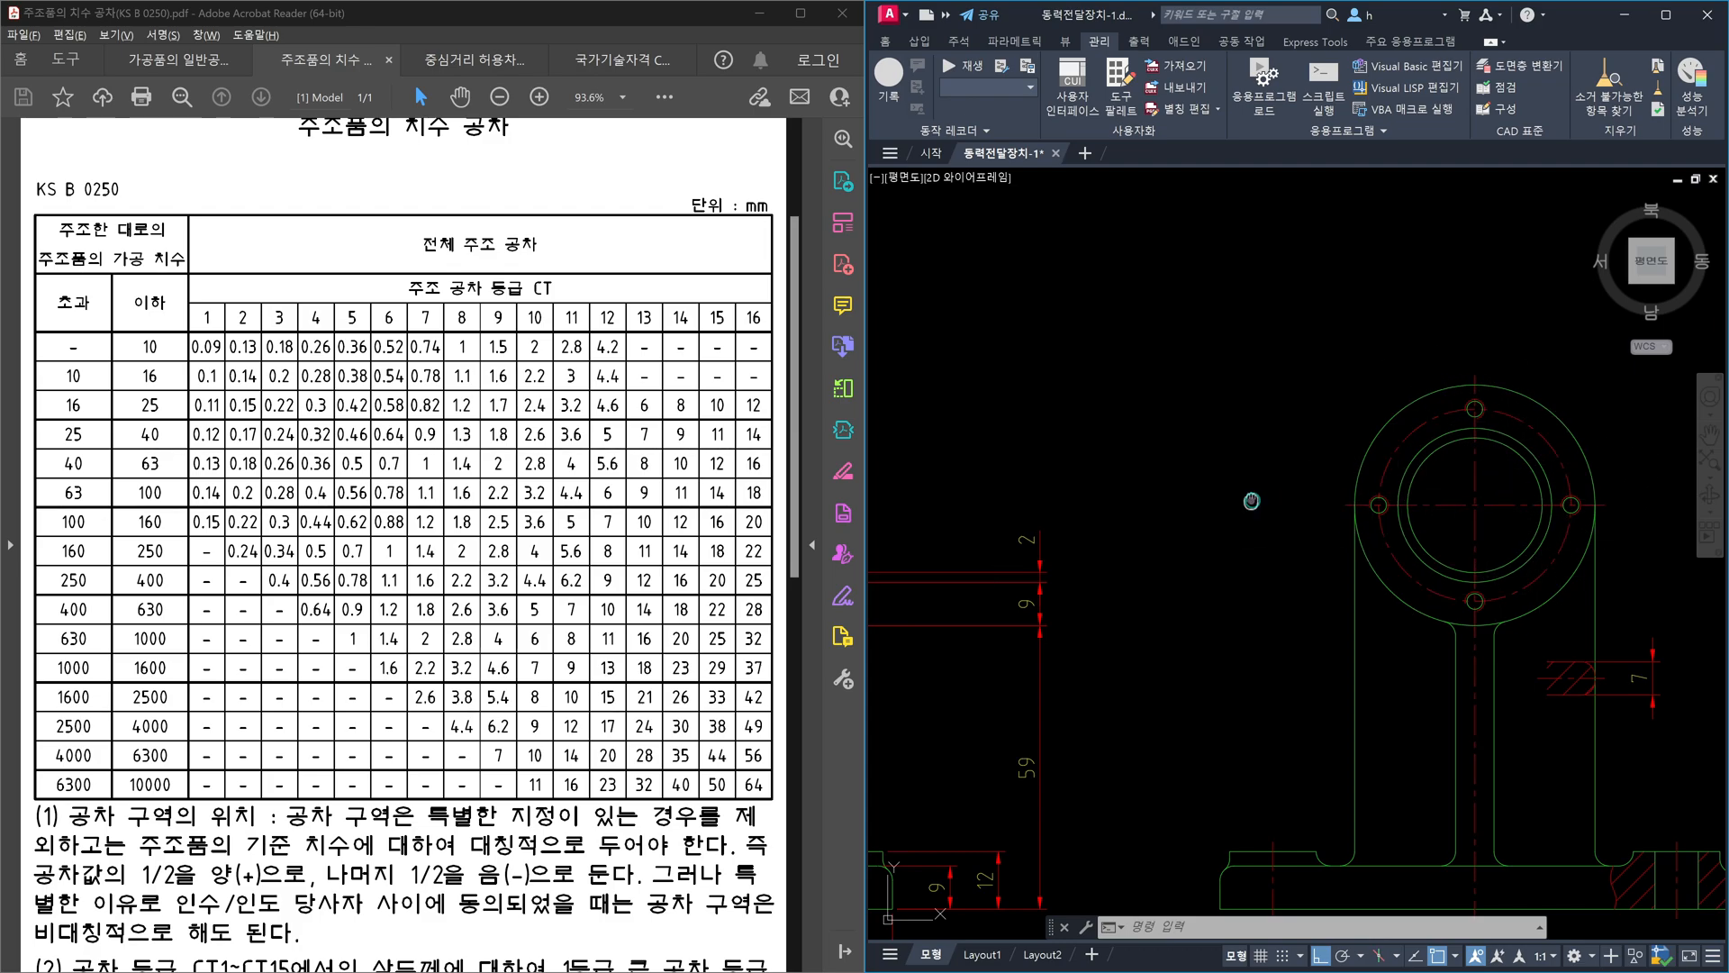
pyautogui.moveTo(1252, 501); pyautogui.dragTo(1519, 498, button='middle')
pyautogui.click(1093, 515)
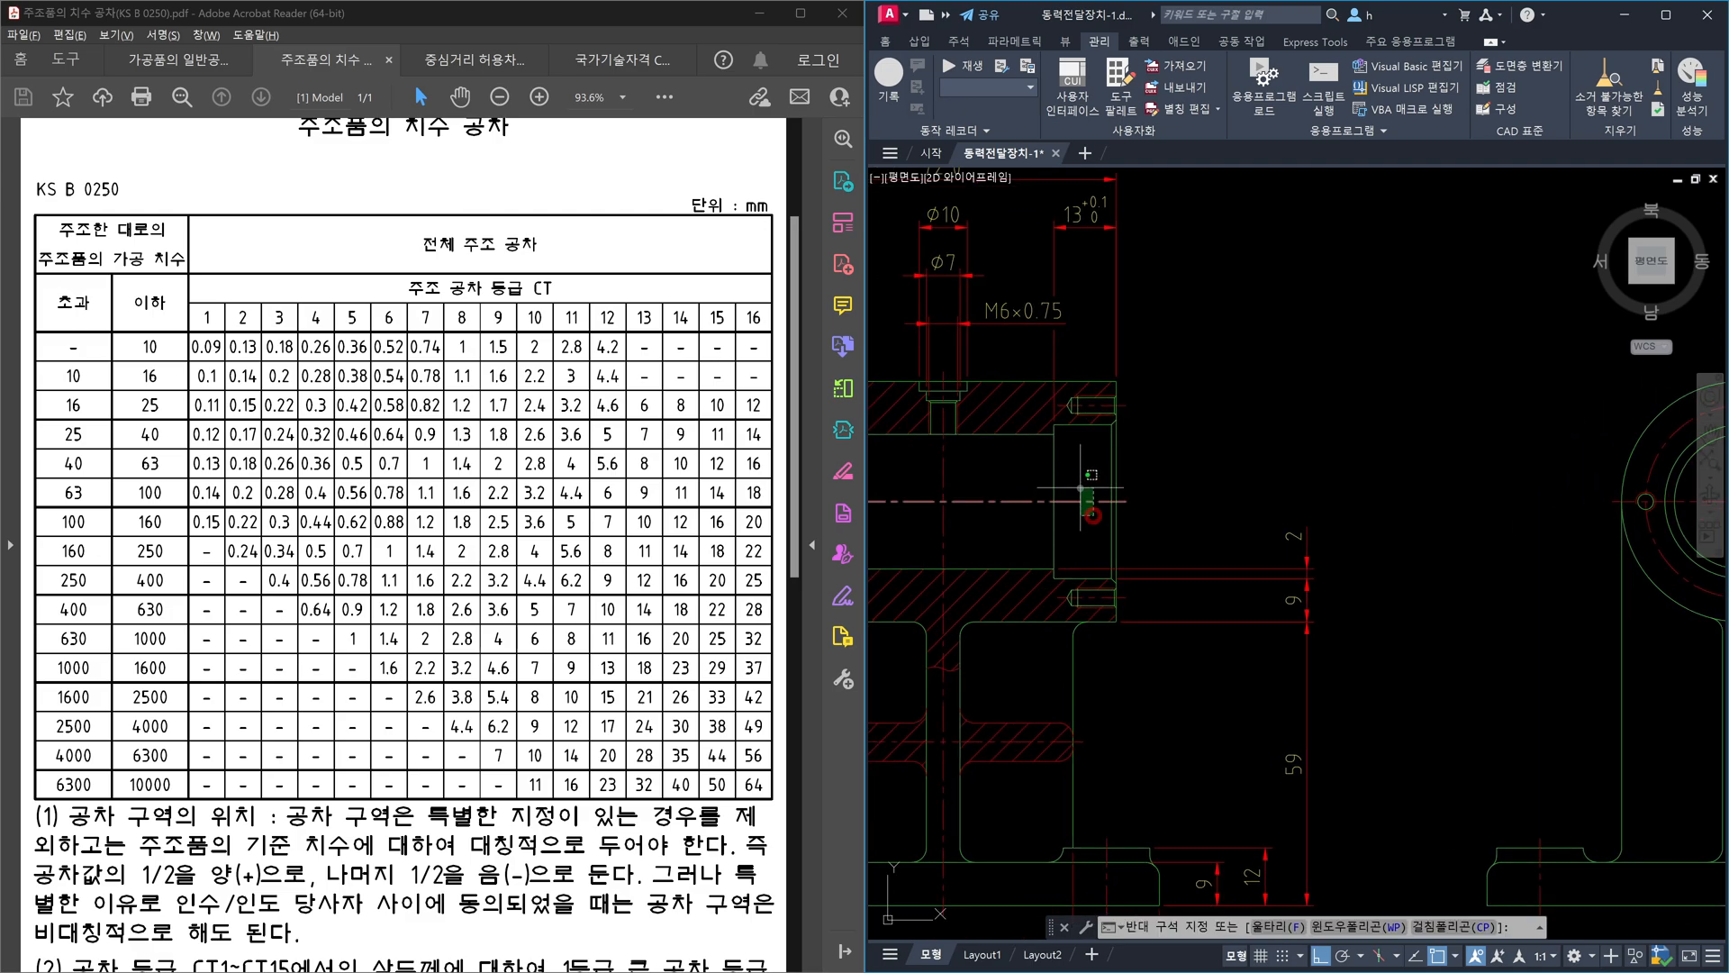
pyautogui.click(1080, 487)
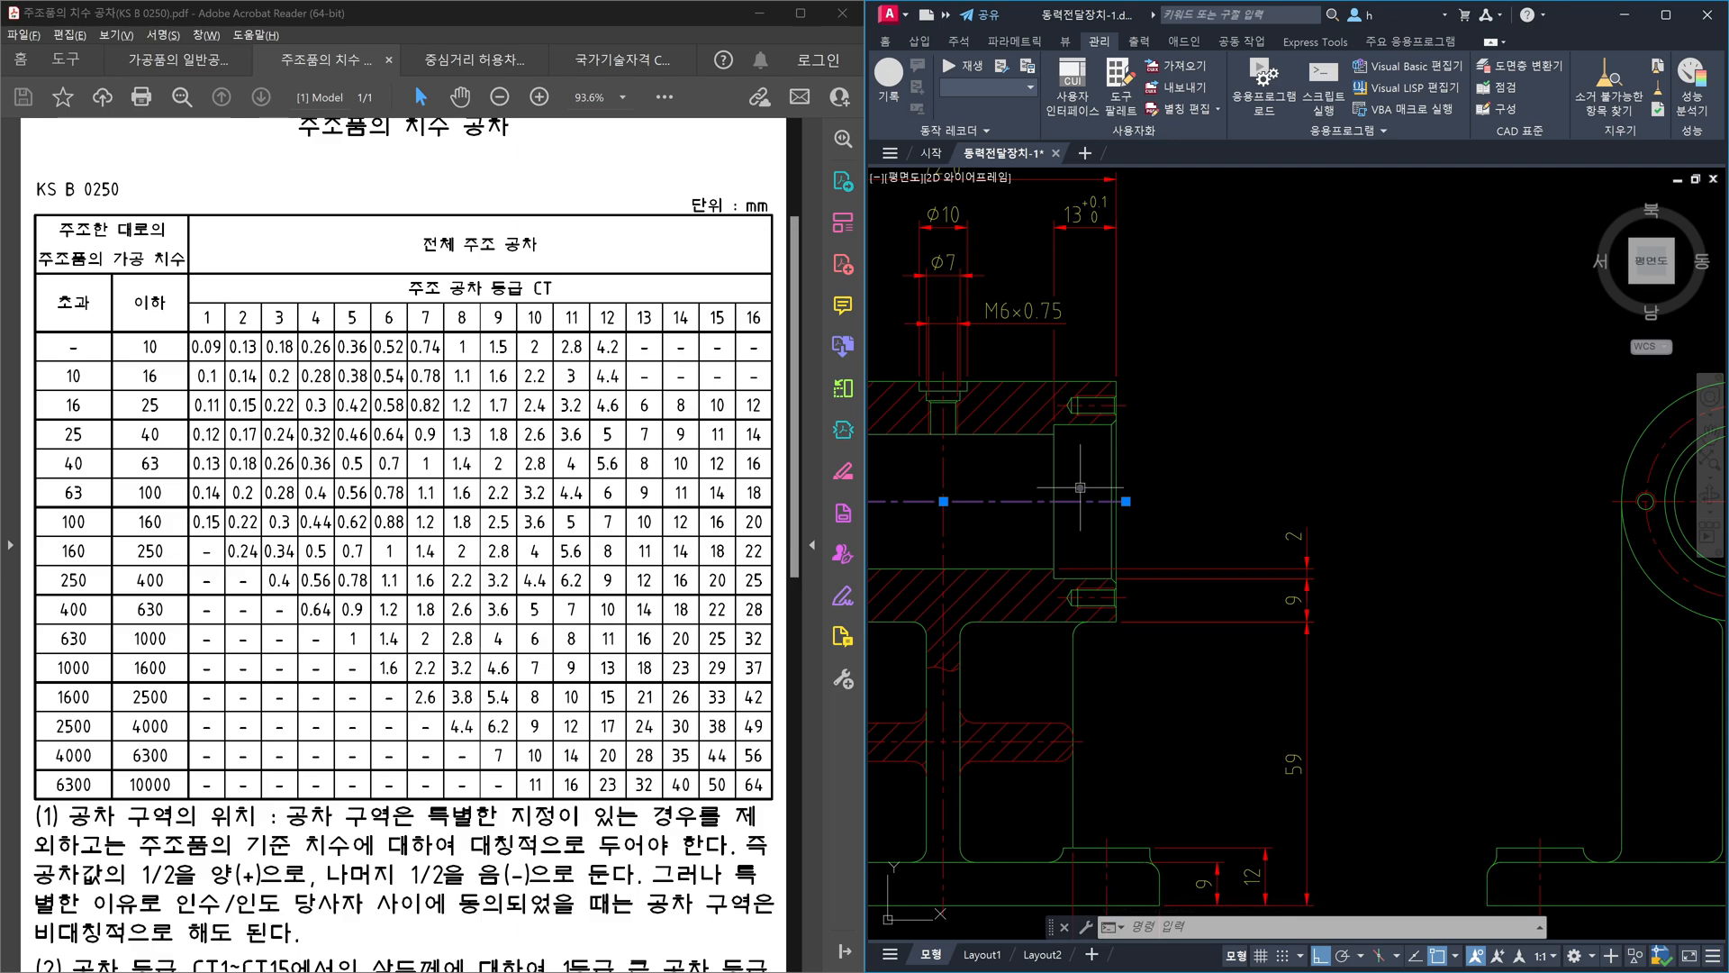
pyautogui.click(1400, 635)
pyautogui.click(1295, 549)
pyautogui.press('Delete')
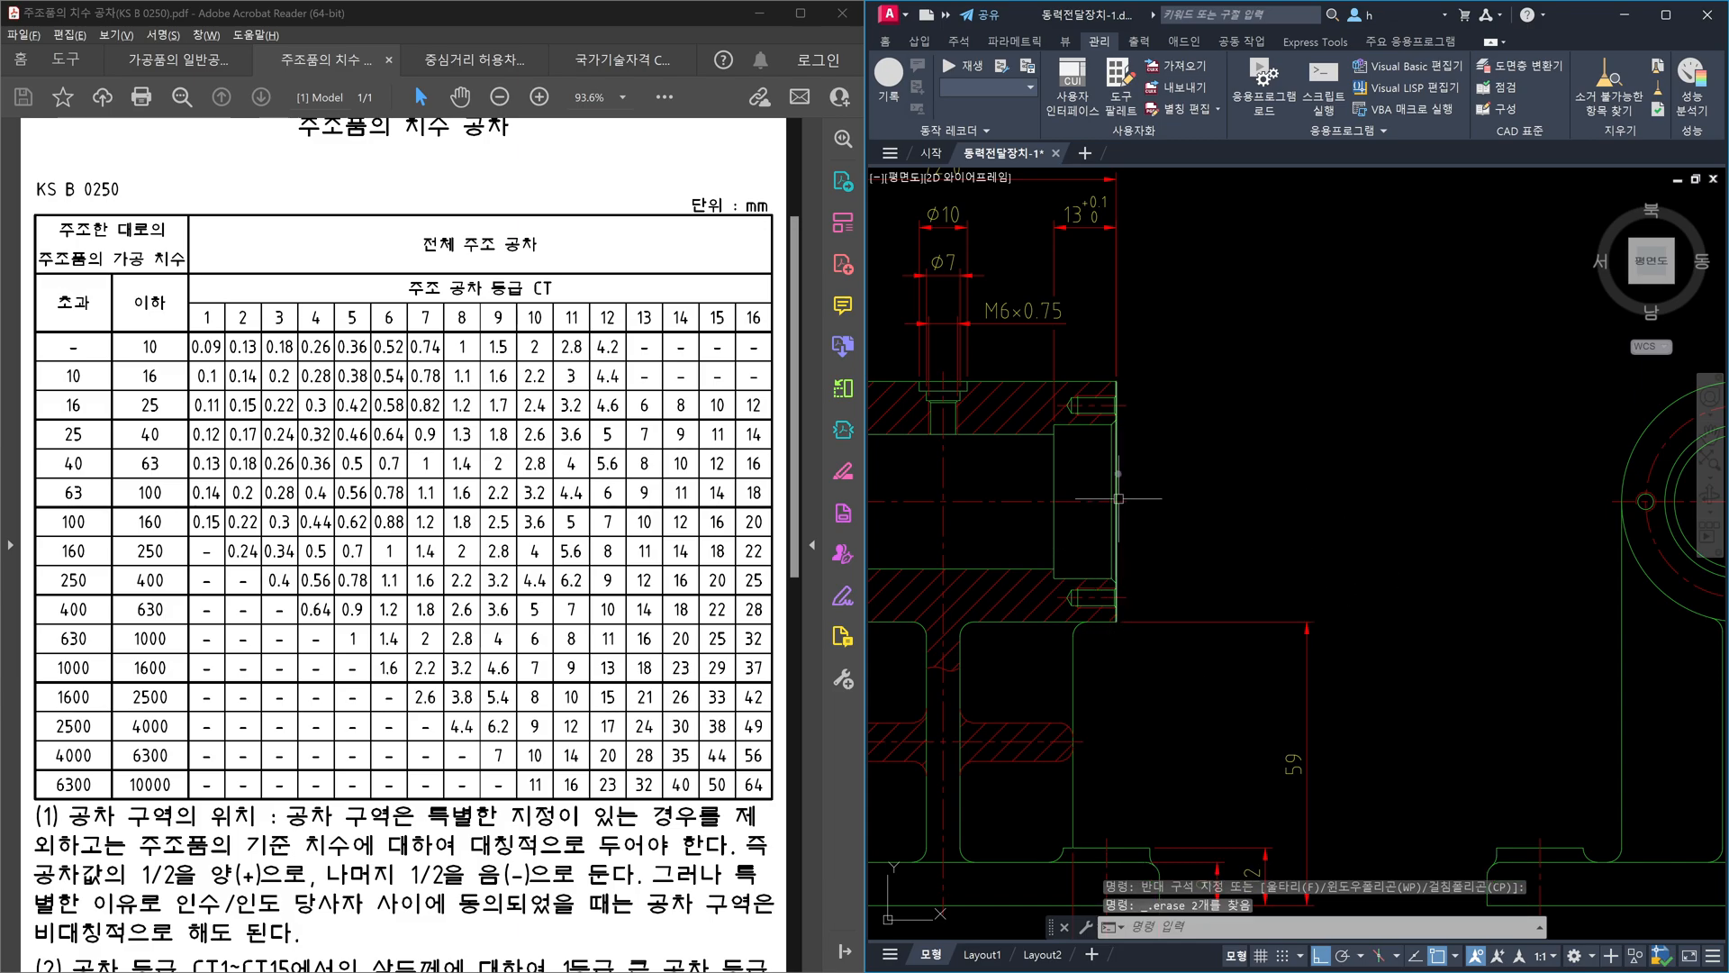
pyautogui.moveTo(1653, 589); pyautogui.dragTo(1575, 588, button='middle')
pyautogui.press('Escape')
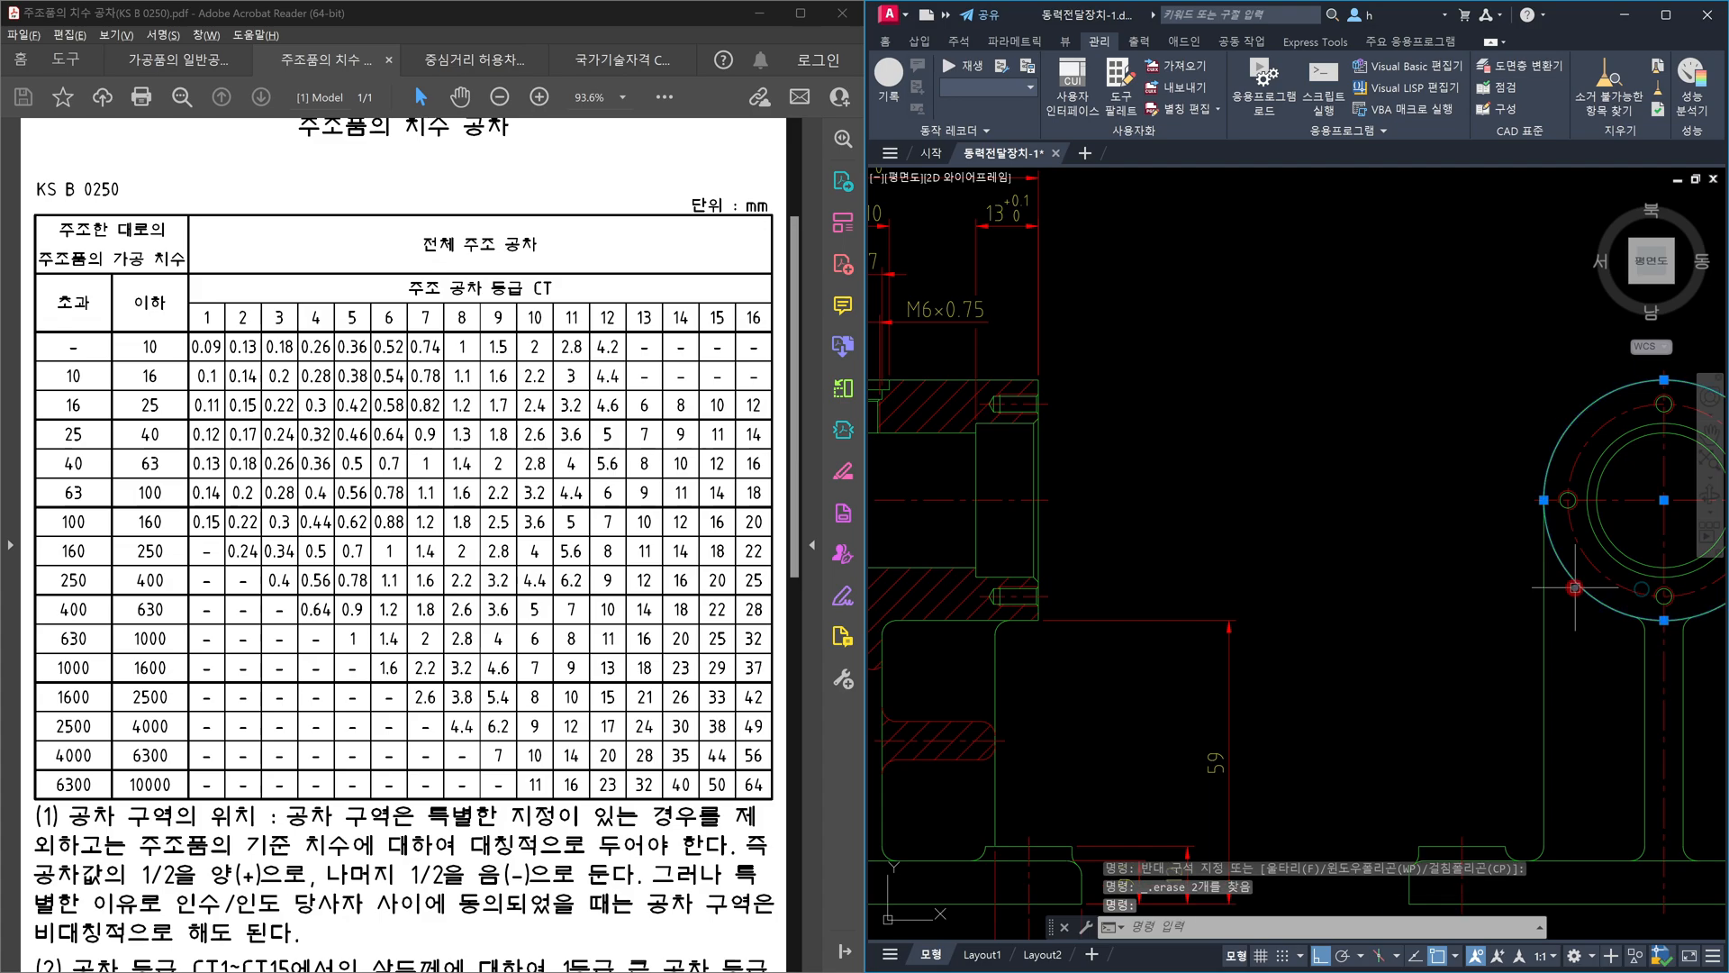
pyautogui.click(1187, 695)
pyautogui.press('Escape')
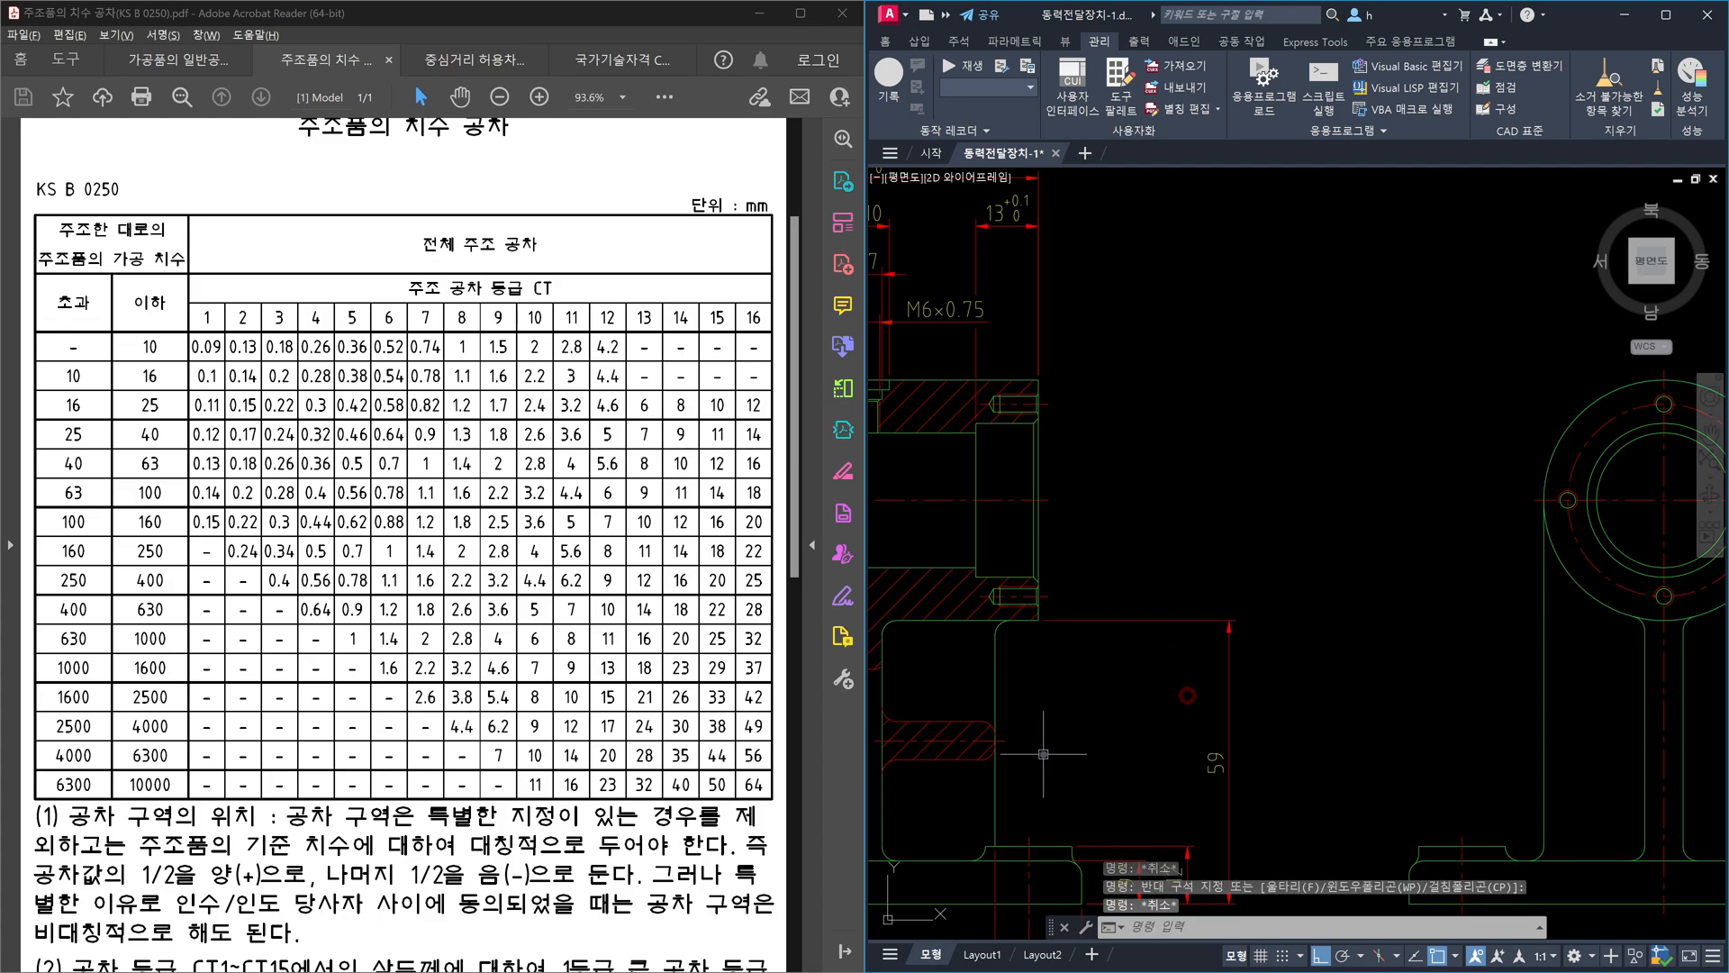
# - Add a vertical dimension across the inner bore from its lower to its upper edge, placed just outside the cylinder's end face
pyautogui.write('DLI')
pyautogui.press('Return')
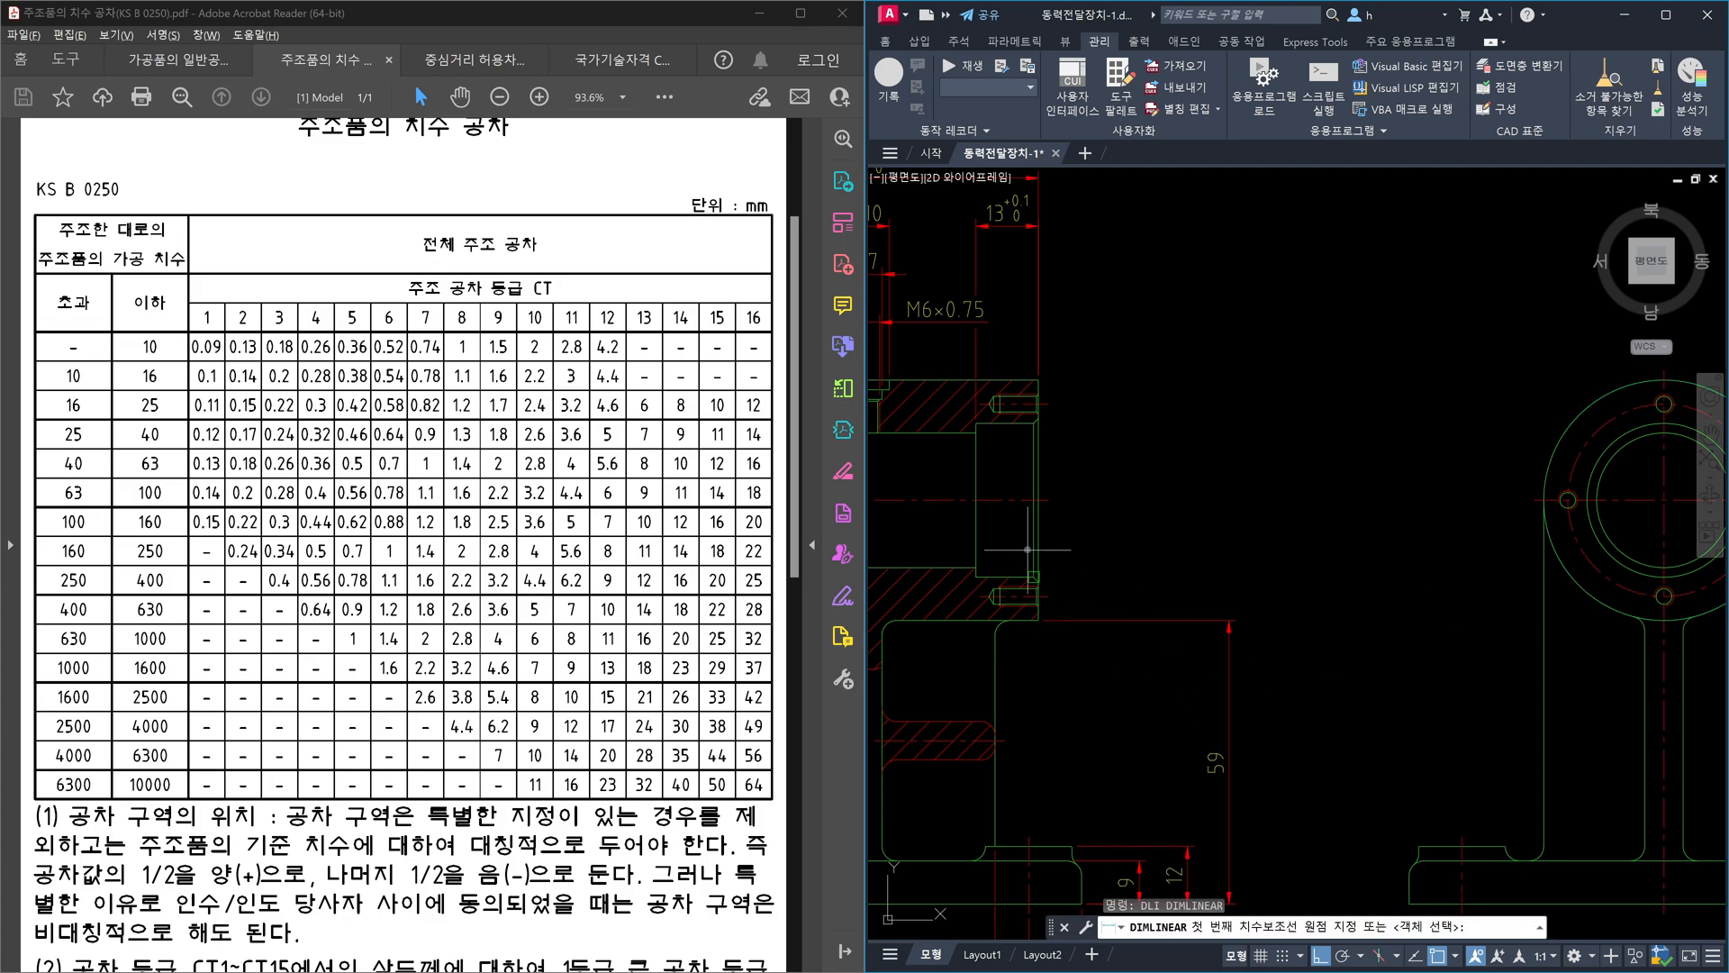
pyautogui.click(975, 566)
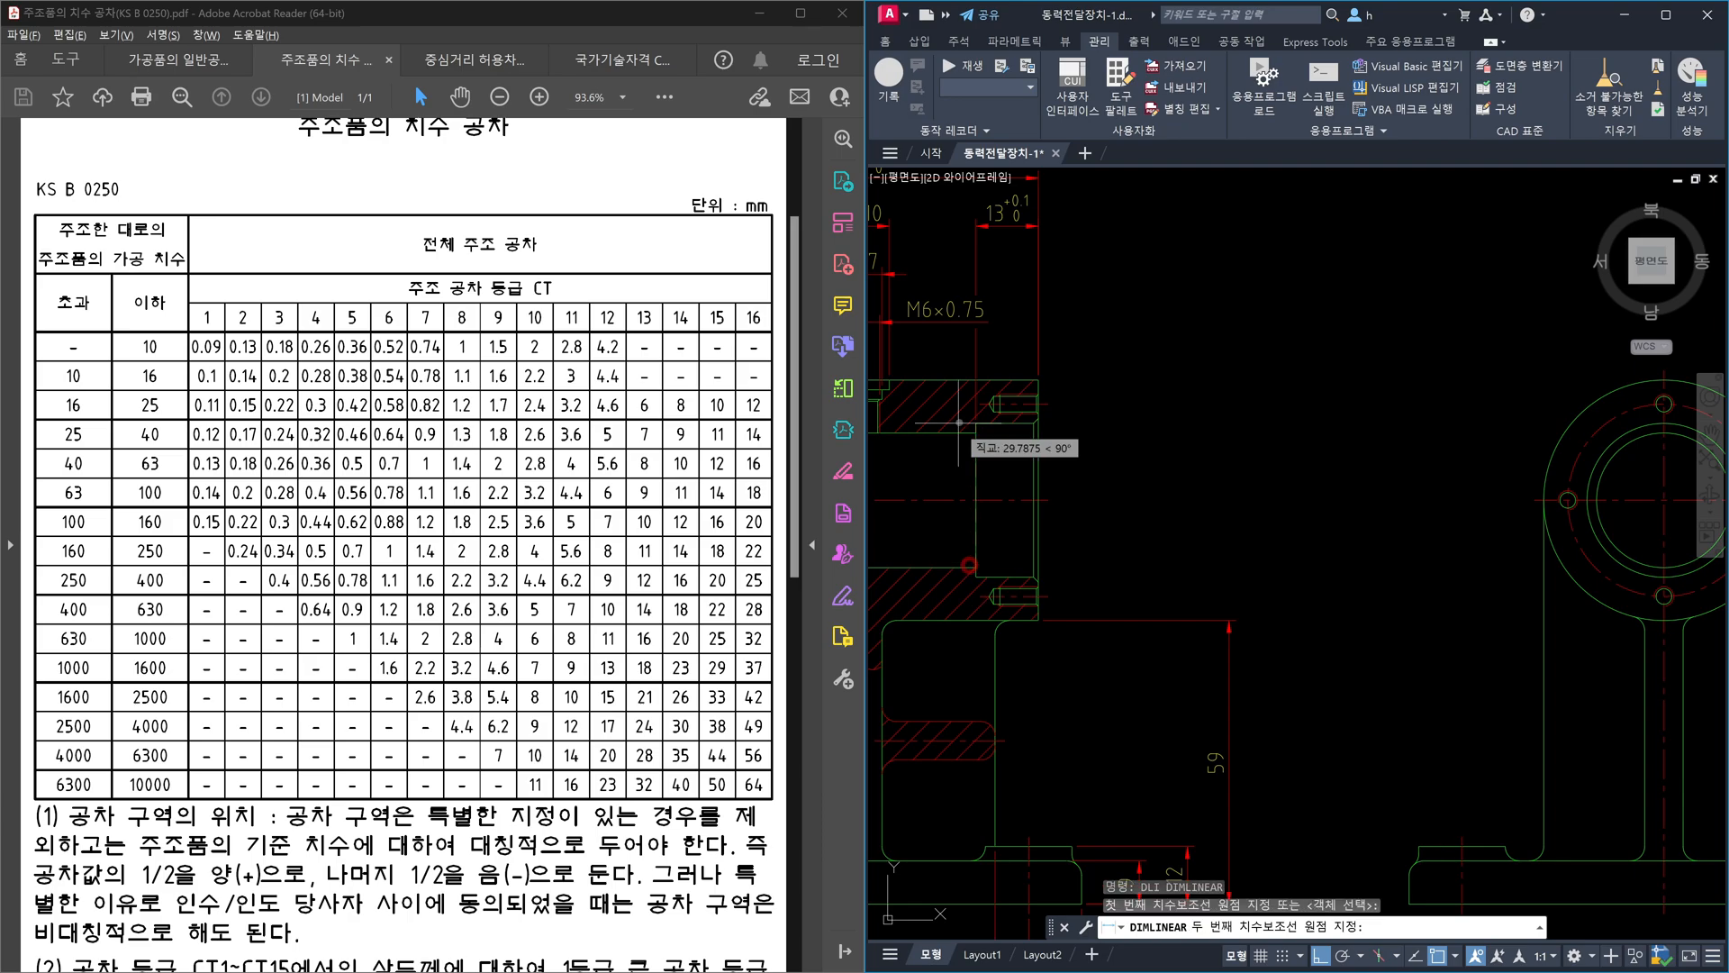
pyautogui.click(970, 431)
pyautogui.click(1093, 469)
# - Add a vertical dimension between the bearing seat bore's lower and upper edges, placed outside the 28 mm dimension
pyautogui.press('Return')
pyautogui.click(1024, 576)
pyautogui.click(1033, 423)
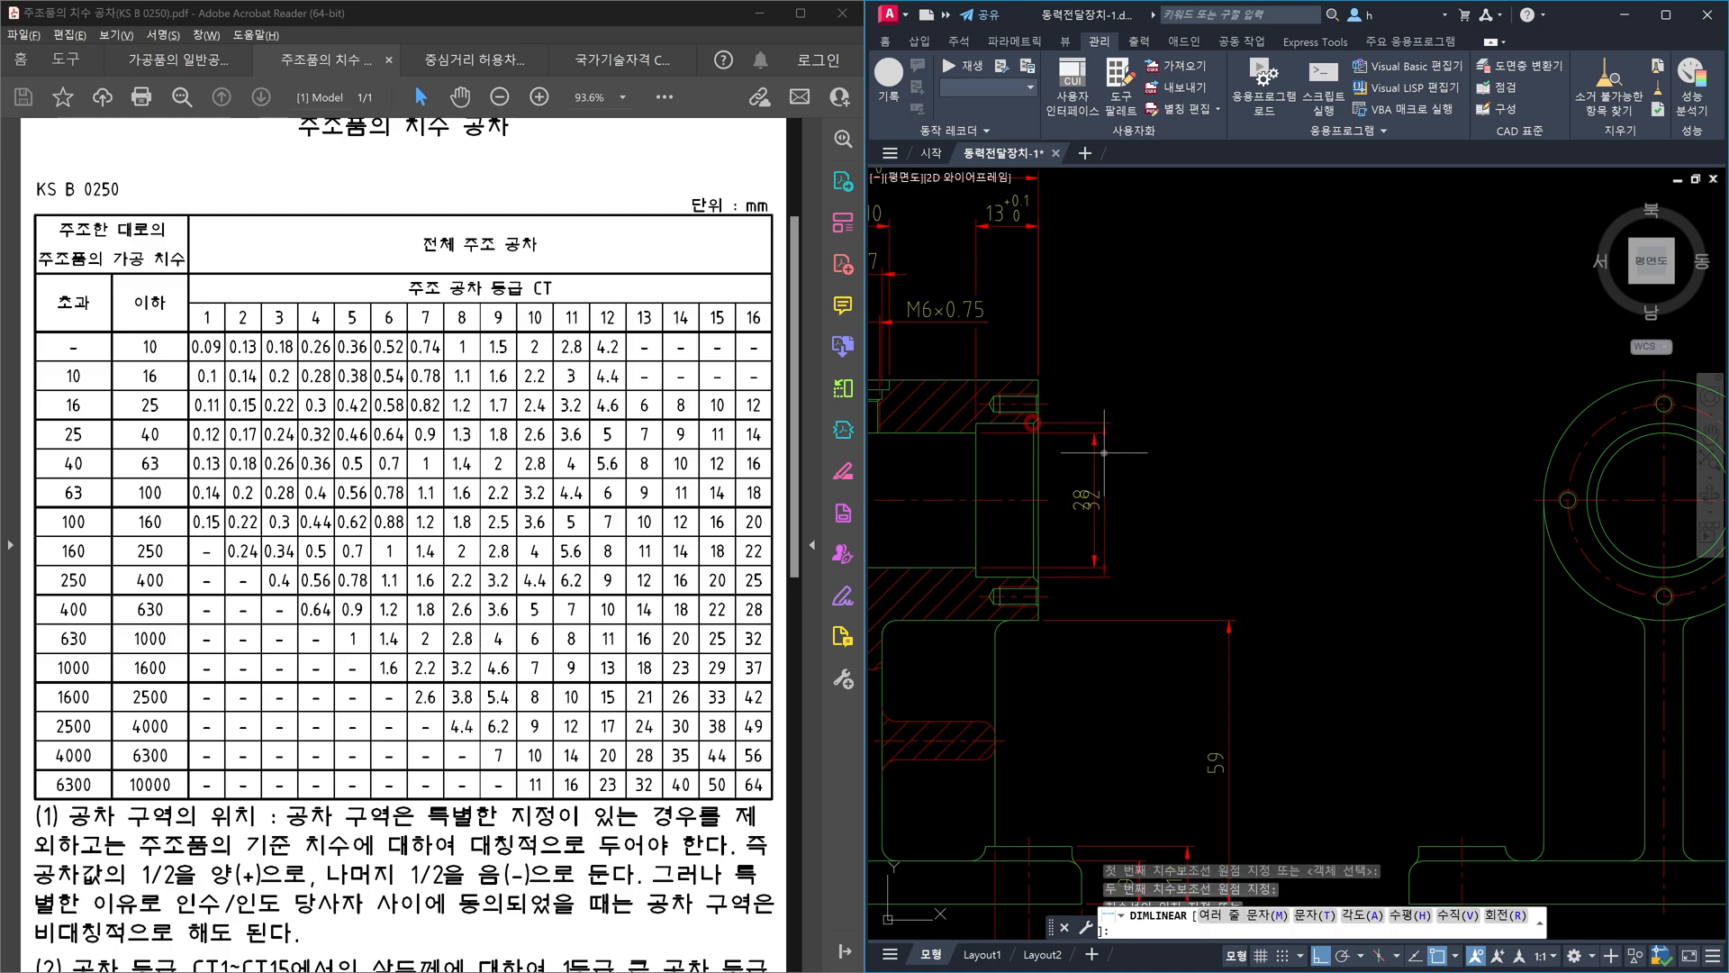
pyautogui.click(1135, 491)
# - Add a vertical dimension across the bearing cylinder's outer diameter, aligned with the 59 mm dimension line
pyautogui.press('Return')
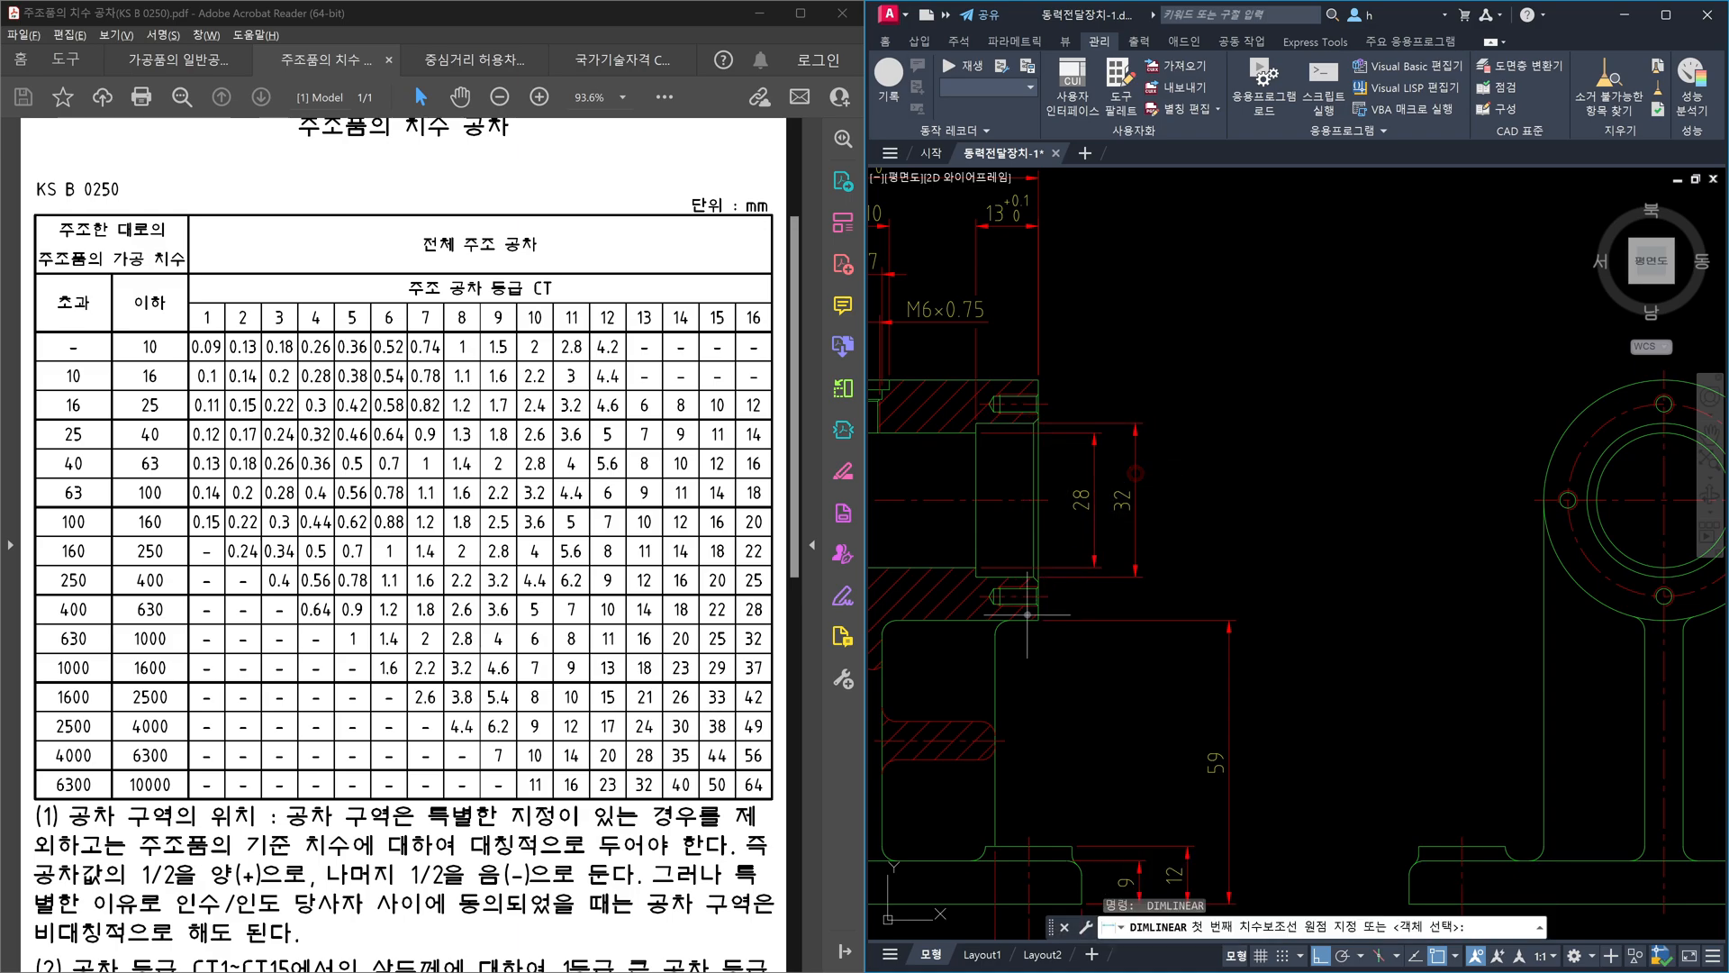
pyautogui.click(1032, 620)
pyautogui.click(1039, 379)
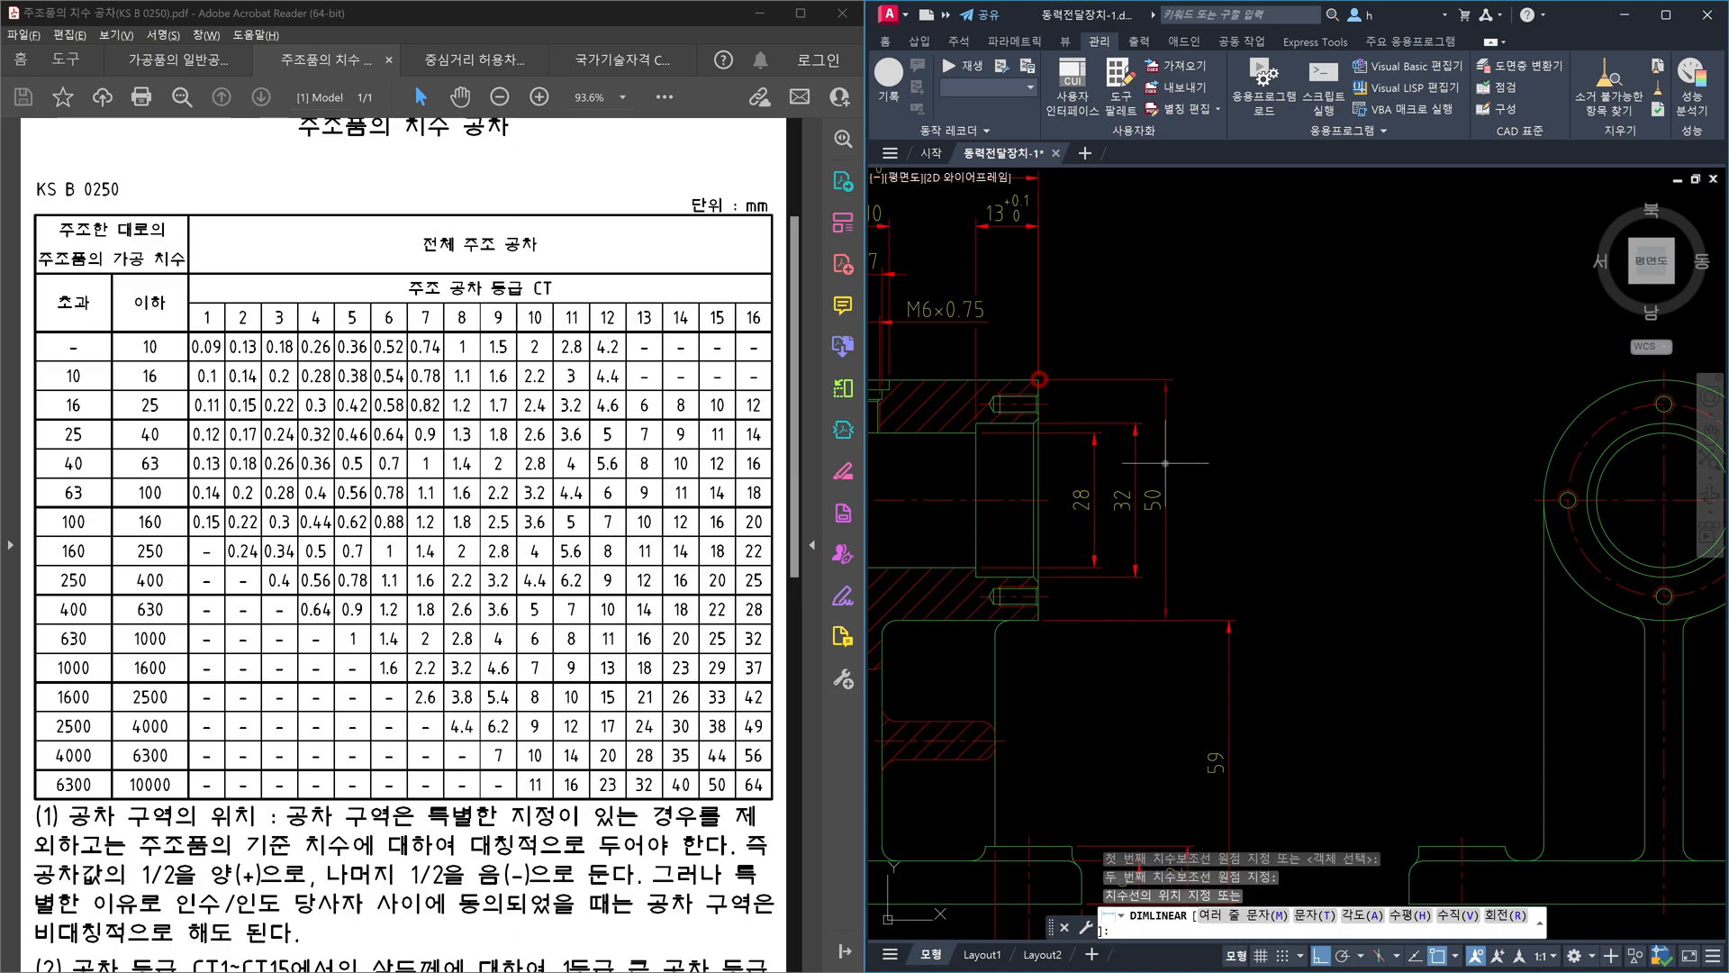
pyautogui.click(1229, 617)
pyautogui.press('Escape')
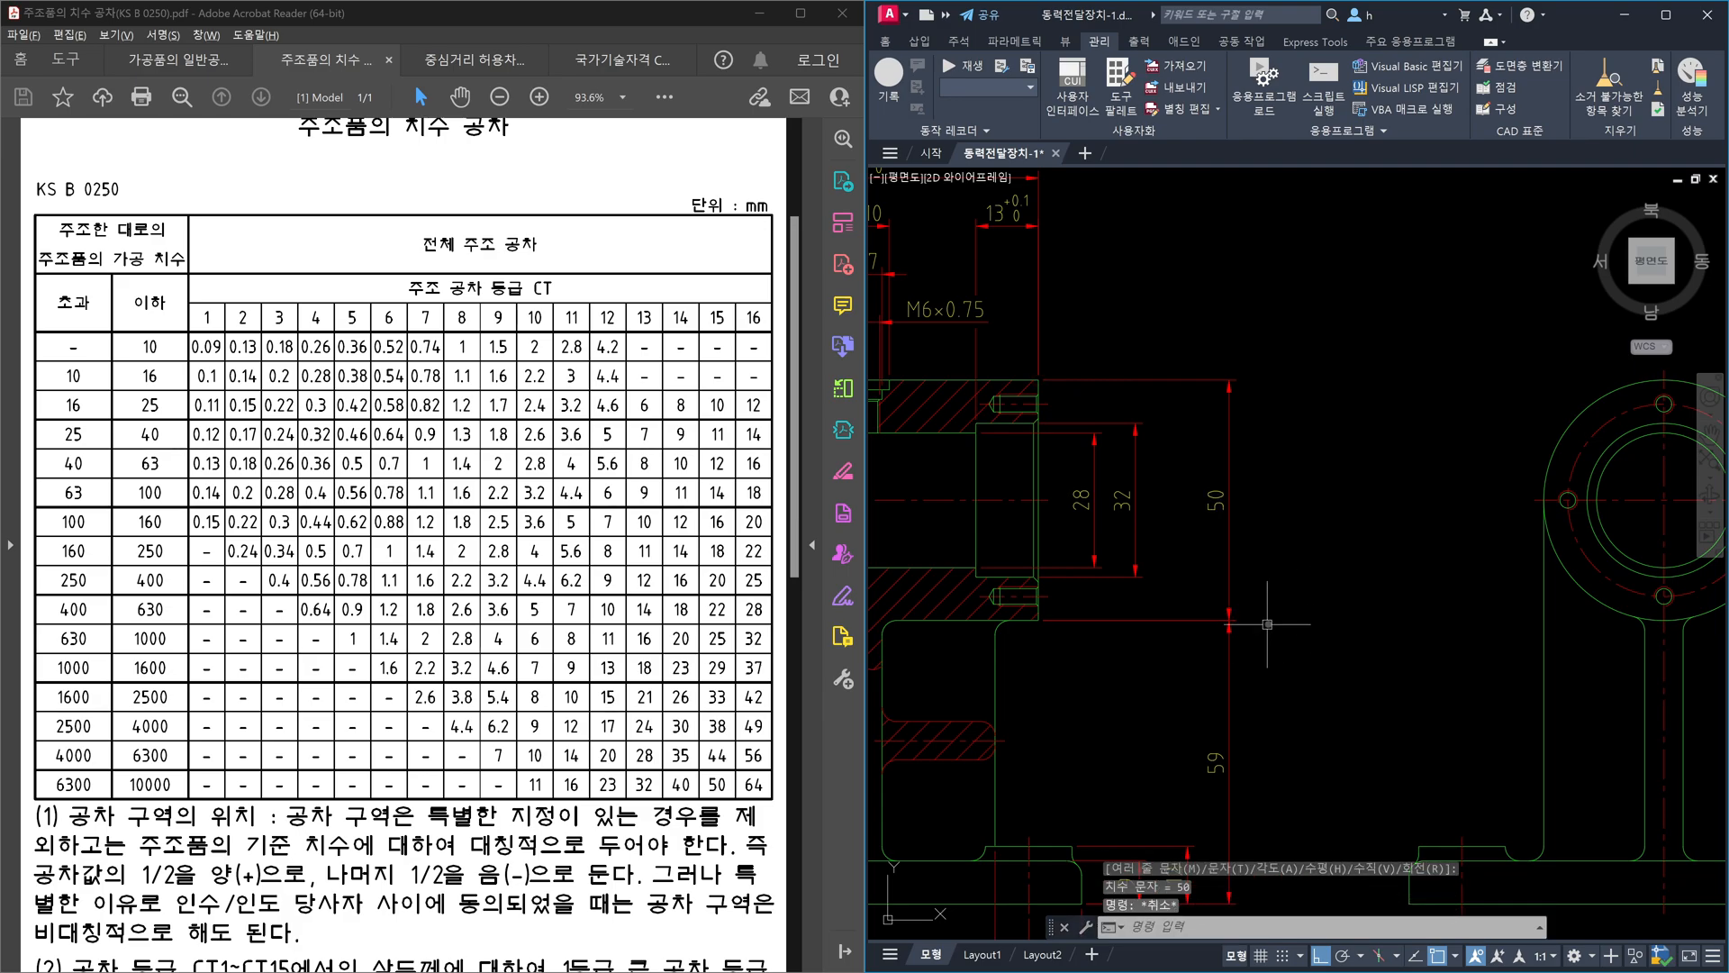
# - Examine the cylinder's outer diameter and underside height dimensions against the bearing cylinder in the side view
pyautogui.moveTo(1261, 576); pyautogui.dragTo(1293, 579, button='middle')
pyautogui.click(1250, 504)
pyautogui.click(1285, 596)
pyautogui.click(1300, 717)
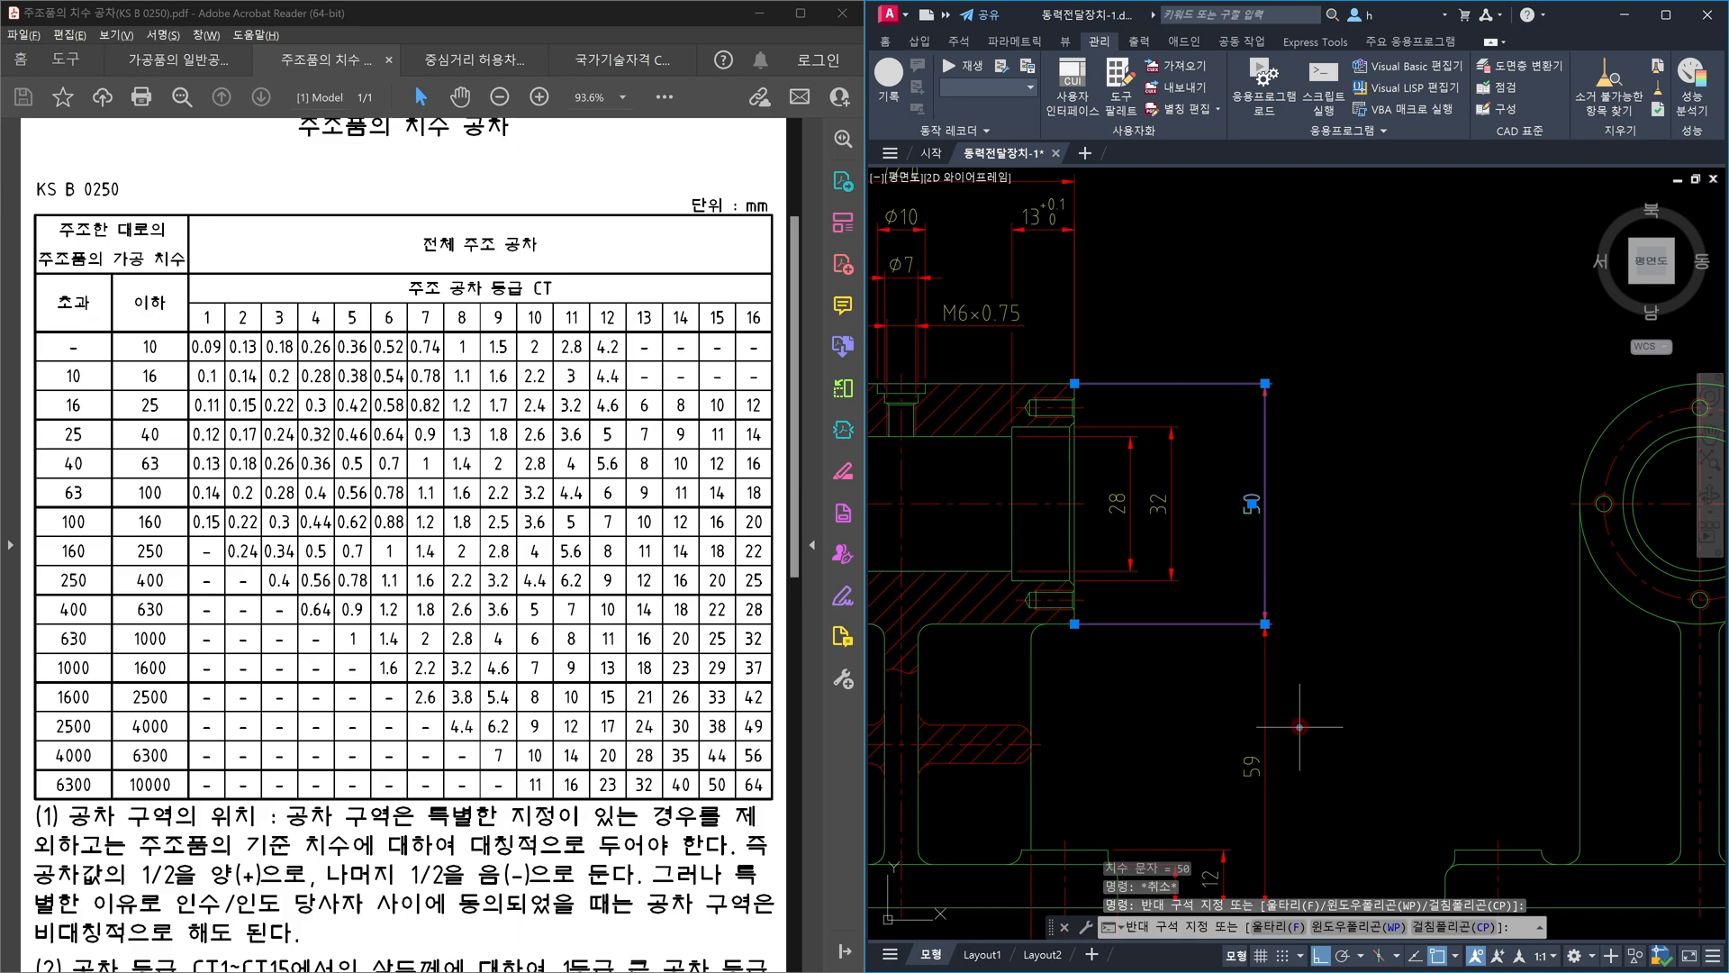
pyautogui.click(1220, 716)
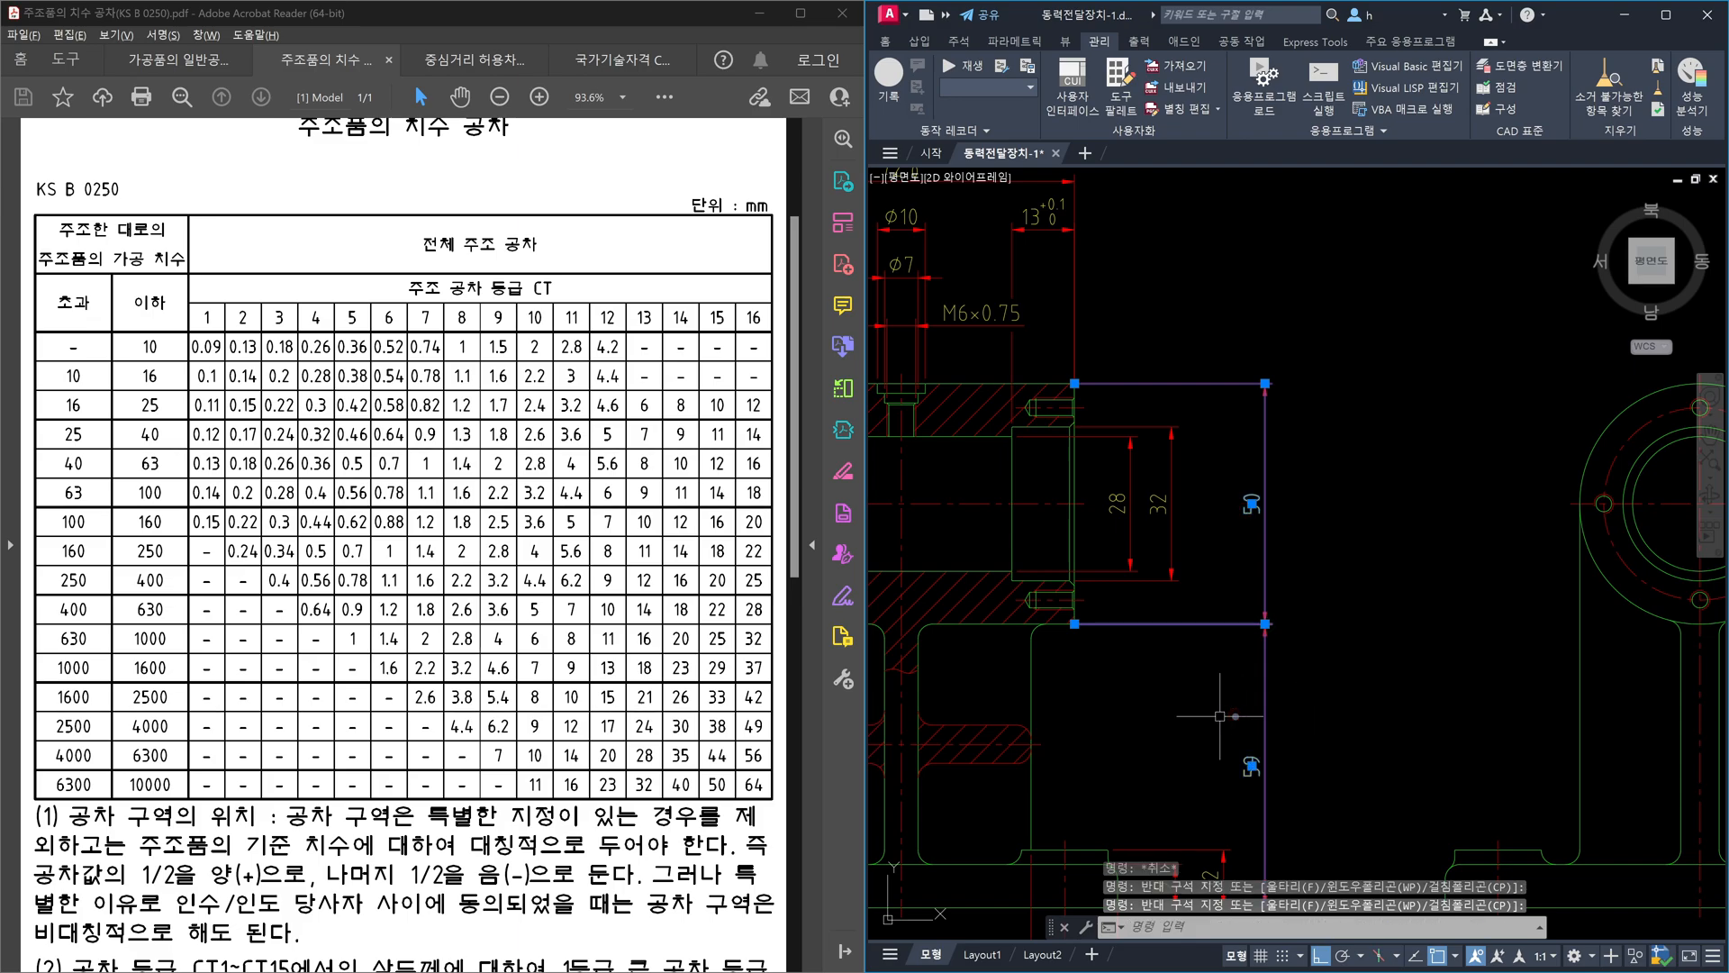
pyautogui.press('Escape')
pyautogui.moveTo(1221, 716); pyautogui.dragTo(972, 714, button='middle')
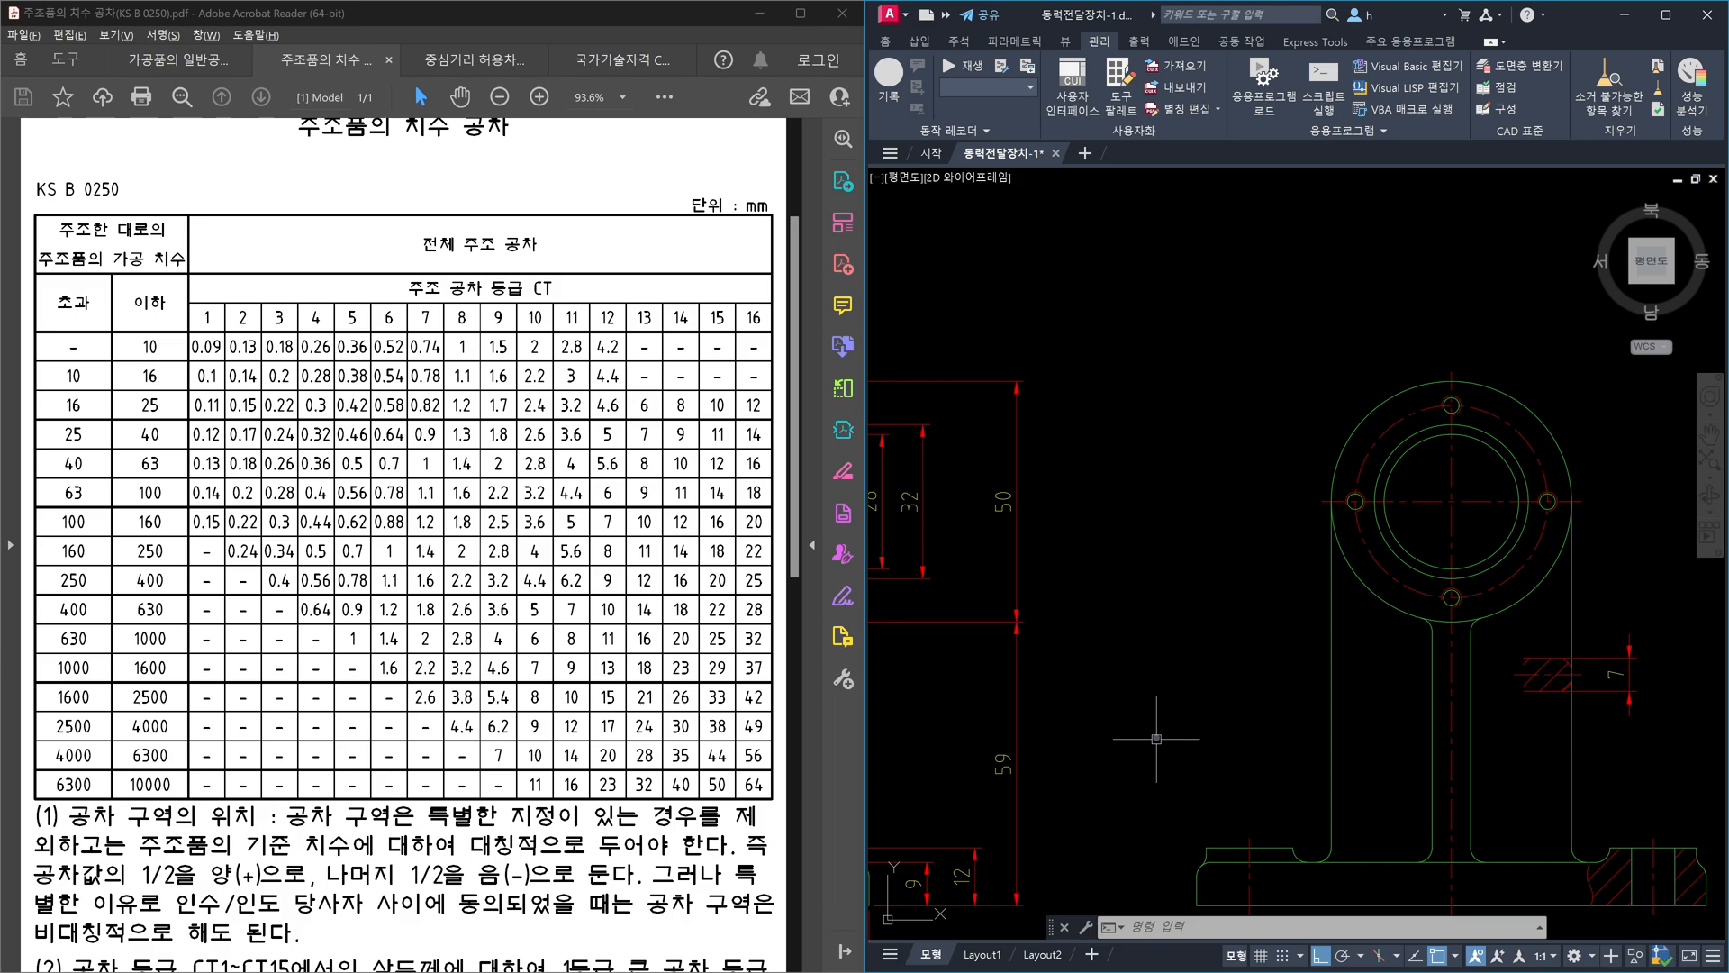
pyautogui.moveTo(1090, 728); pyautogui.dragTo(1378, 714, button='middle')
pyautogui.click(1306, 712)
pyautogui.click(1206, 698)
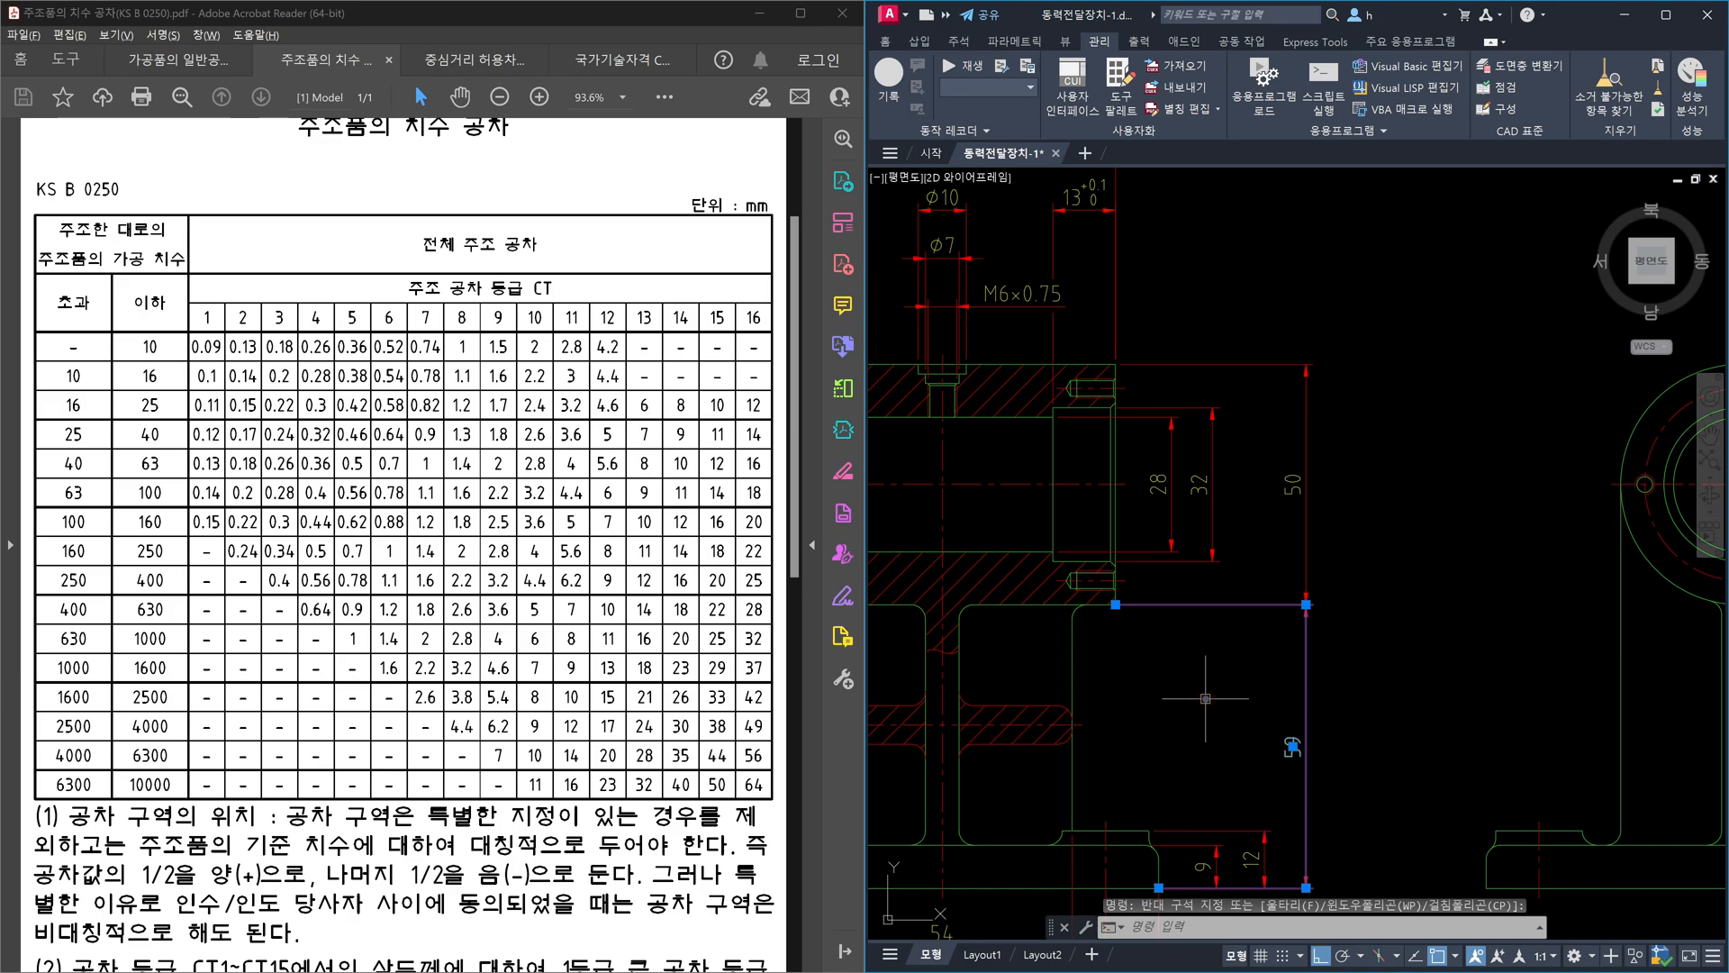
pyautogui.moveTo(1428, 652); pyautogui.dragTo(1333, 679, button='middle')
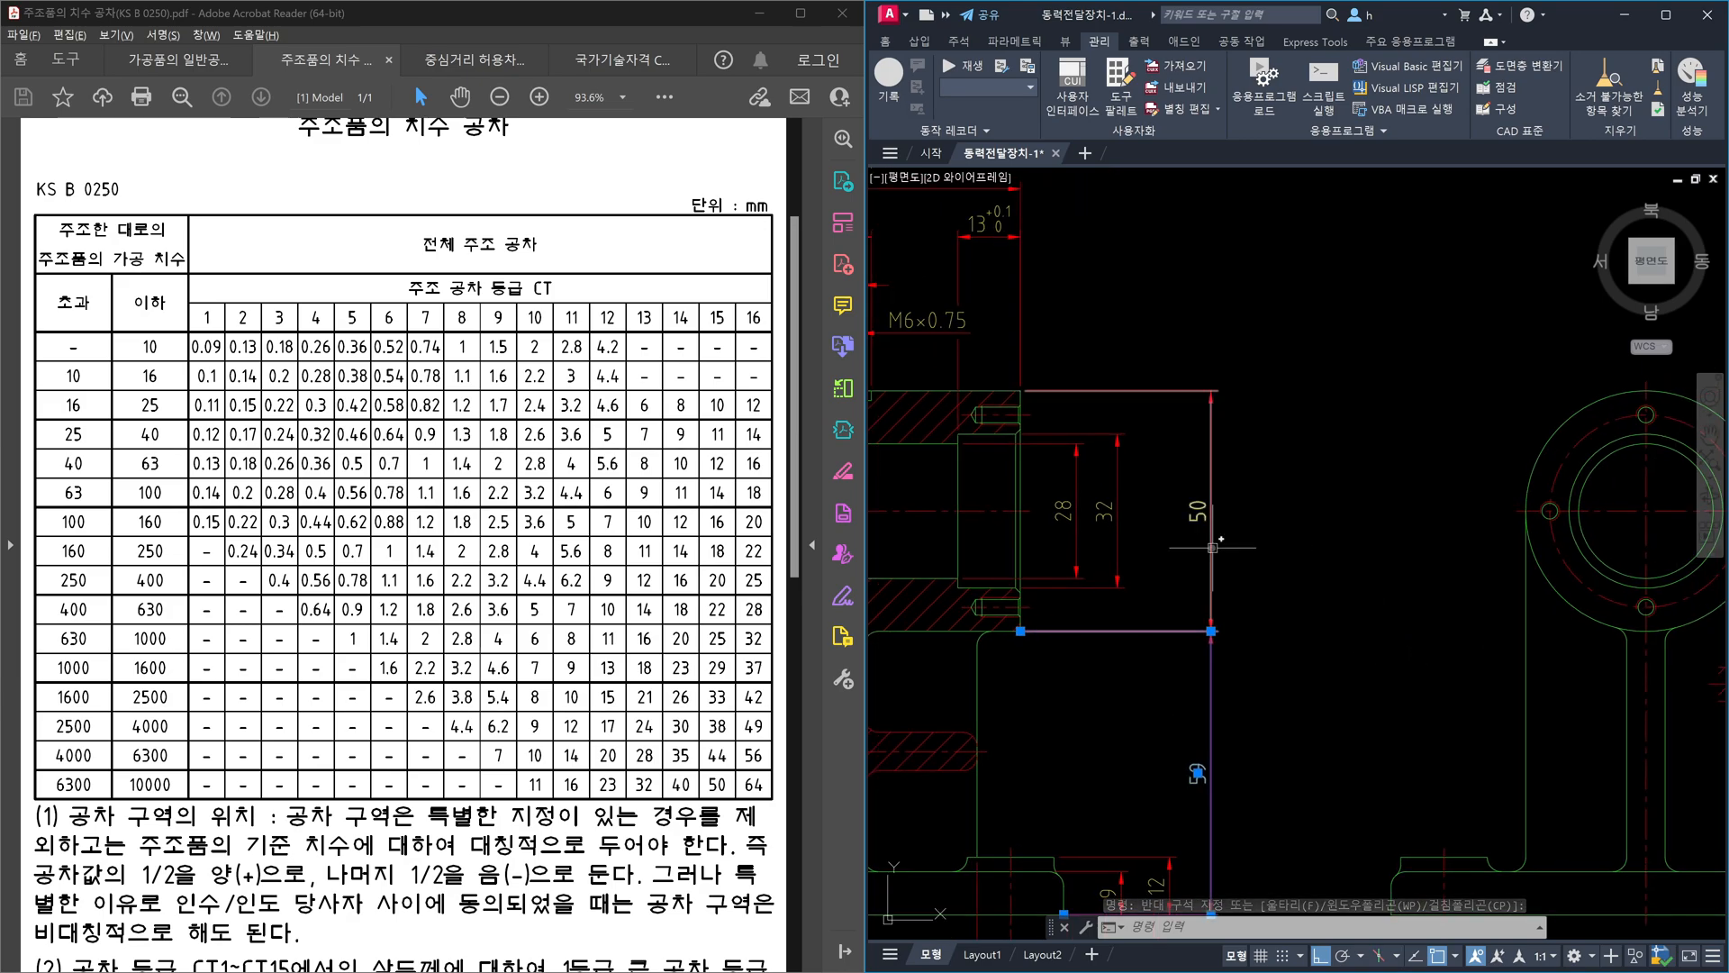
pyautogui.click(1596, 620)
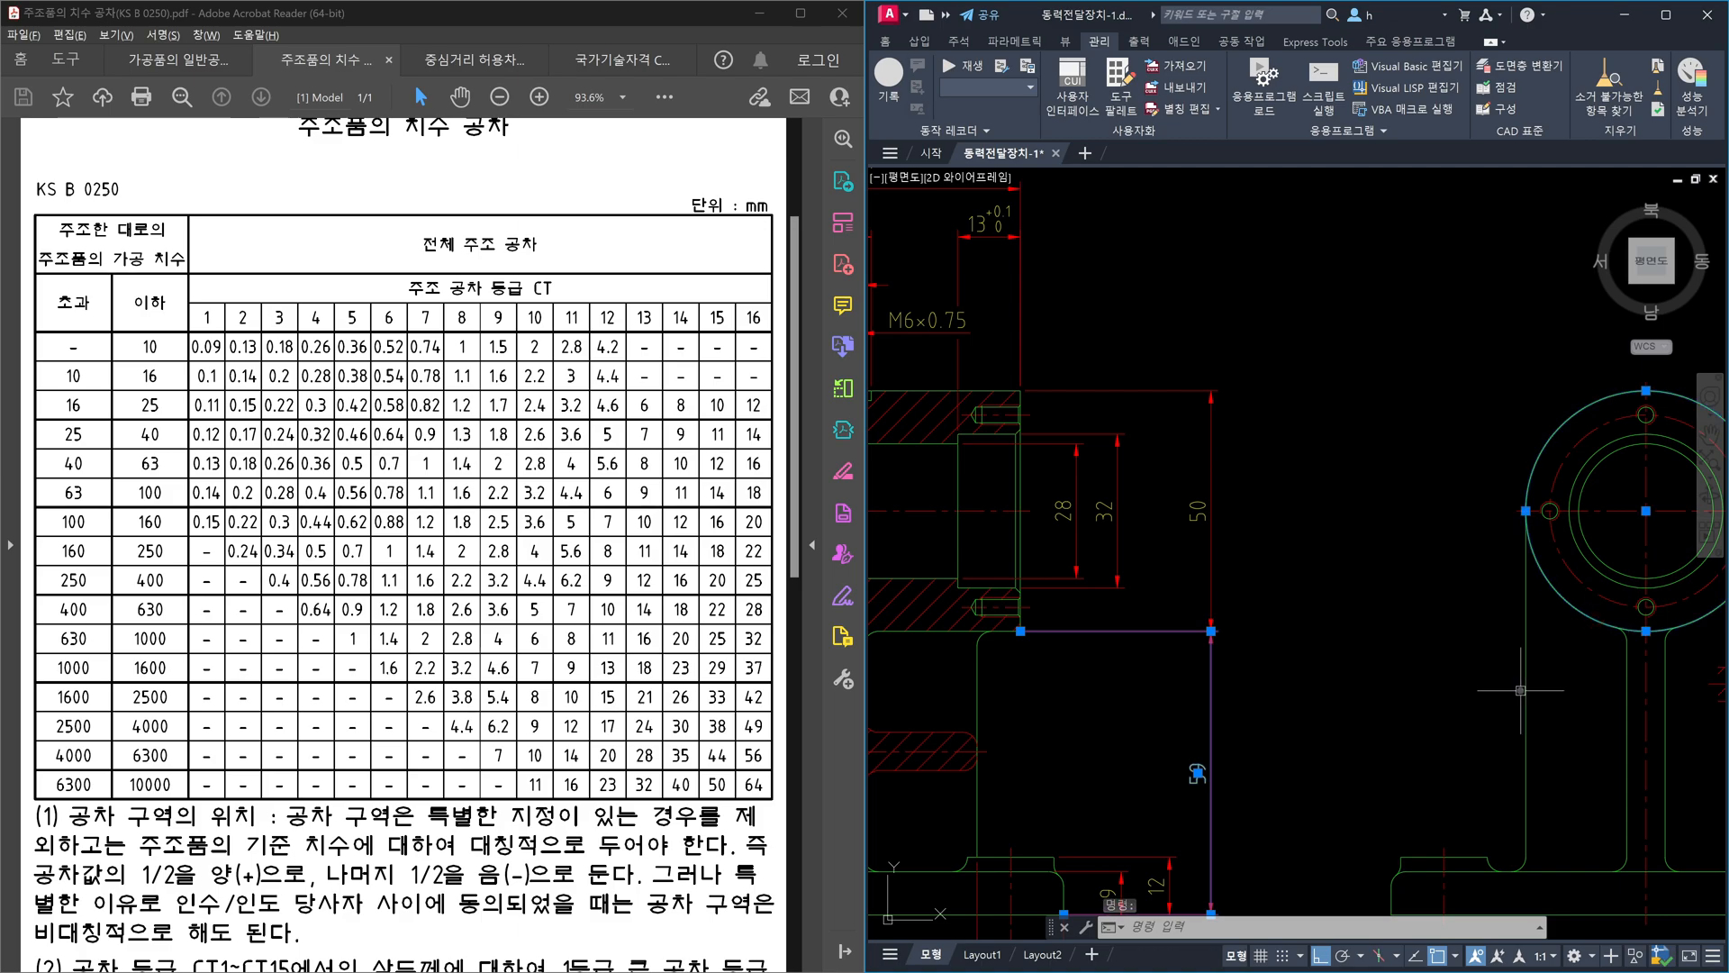
pyautogui.press('Escape')
pyautogui.click(1161, 720)
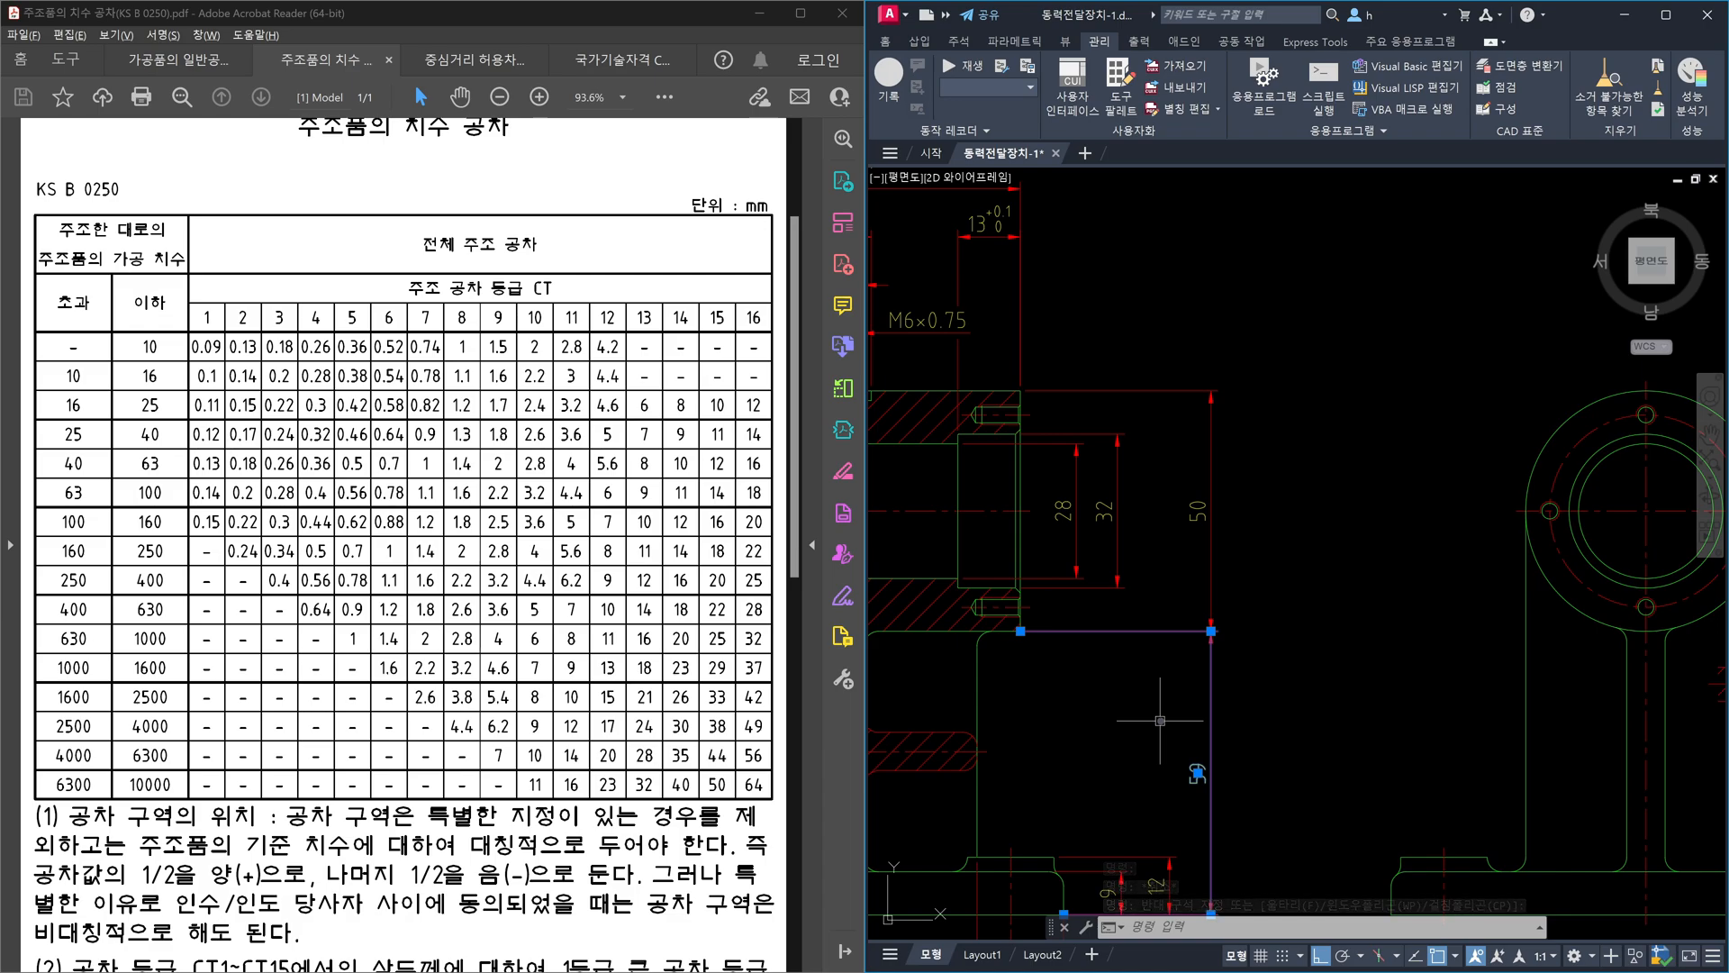
pyautogui.press('Escape')
# - Erase the 28, 32, 50 and 59 mm vertical dimensions beside the bearing cylinder and column
pyautogui.click(1196, 699)
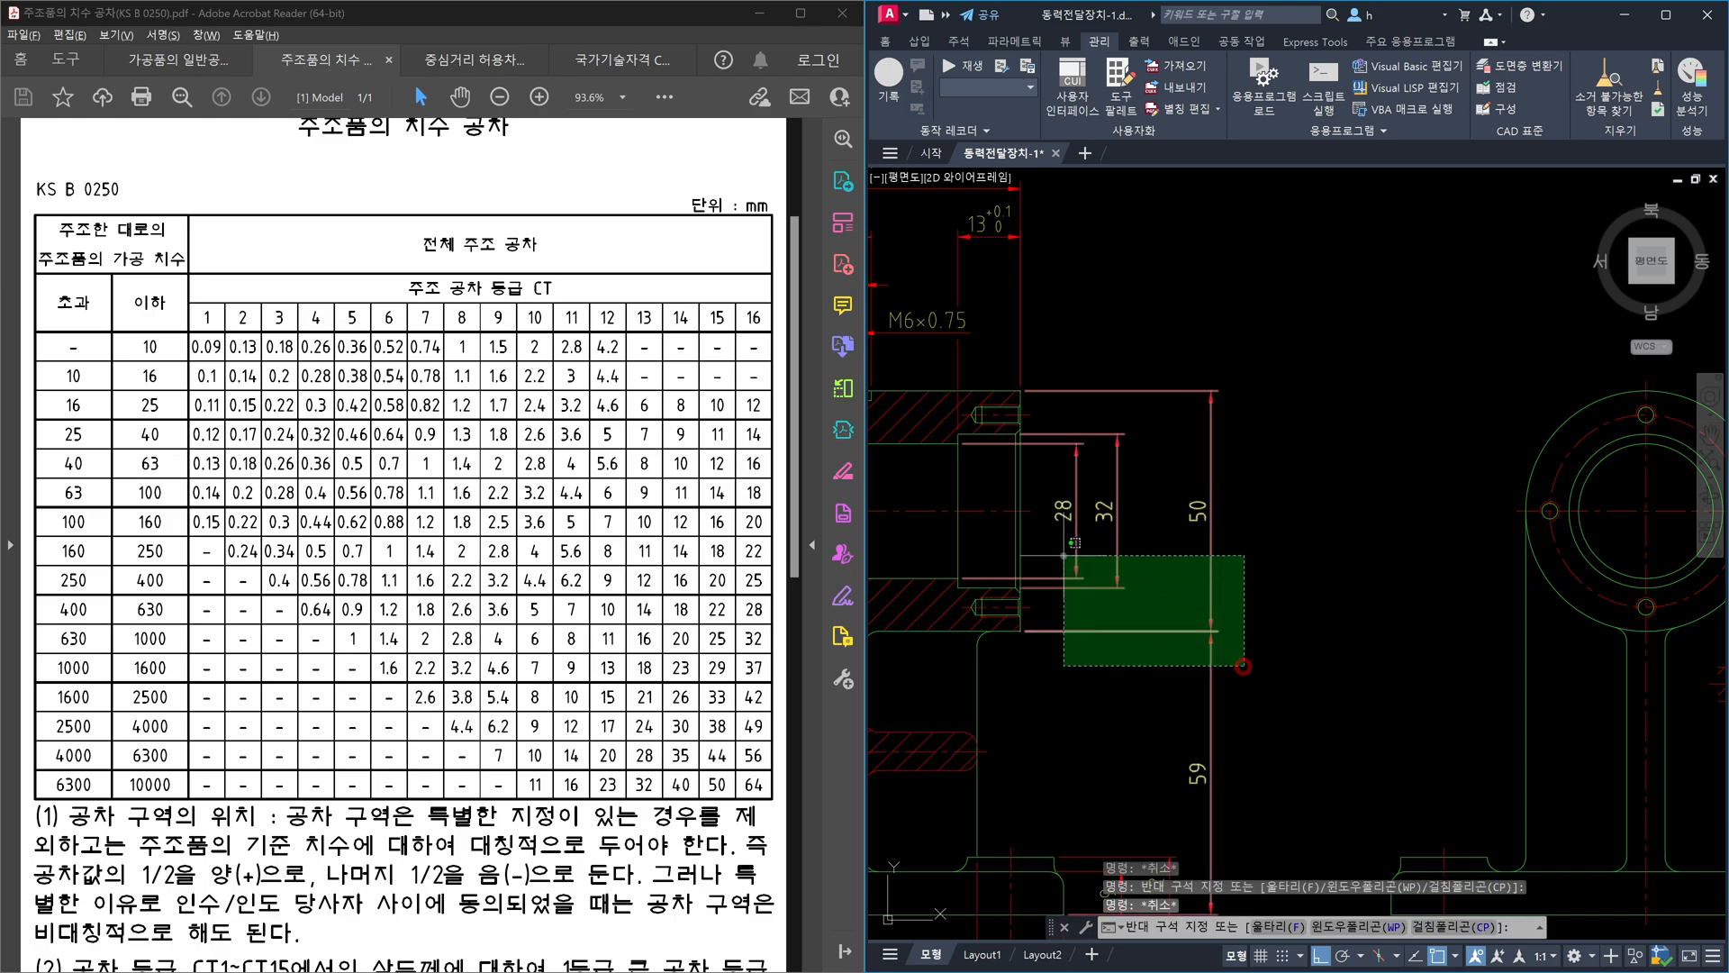
pyautogui.click(1081, 567)
pyautogui.press('Delete')
pyautogui.press('Escape')
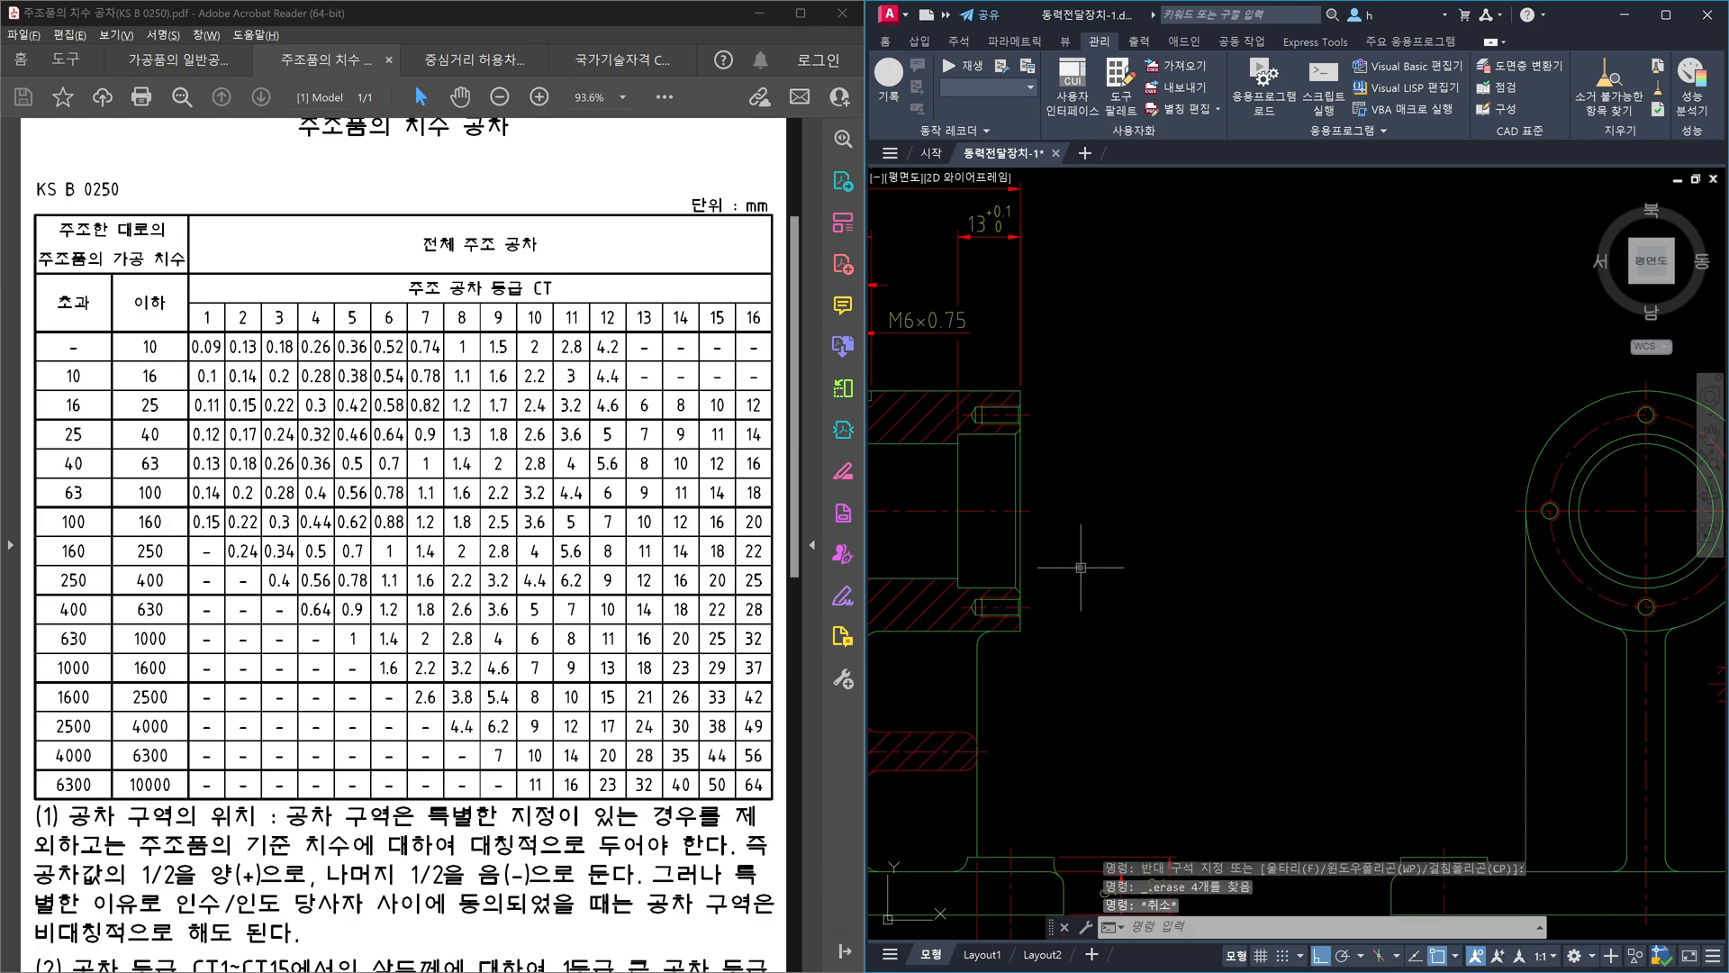
# - Add a vertical dimension from the base's bottom edge to the bearing bore's centerline, aligned with the 12 mm dimension line
pyautogui.scroll(-2, 1098, 587)
pyautogui.write('DLI')
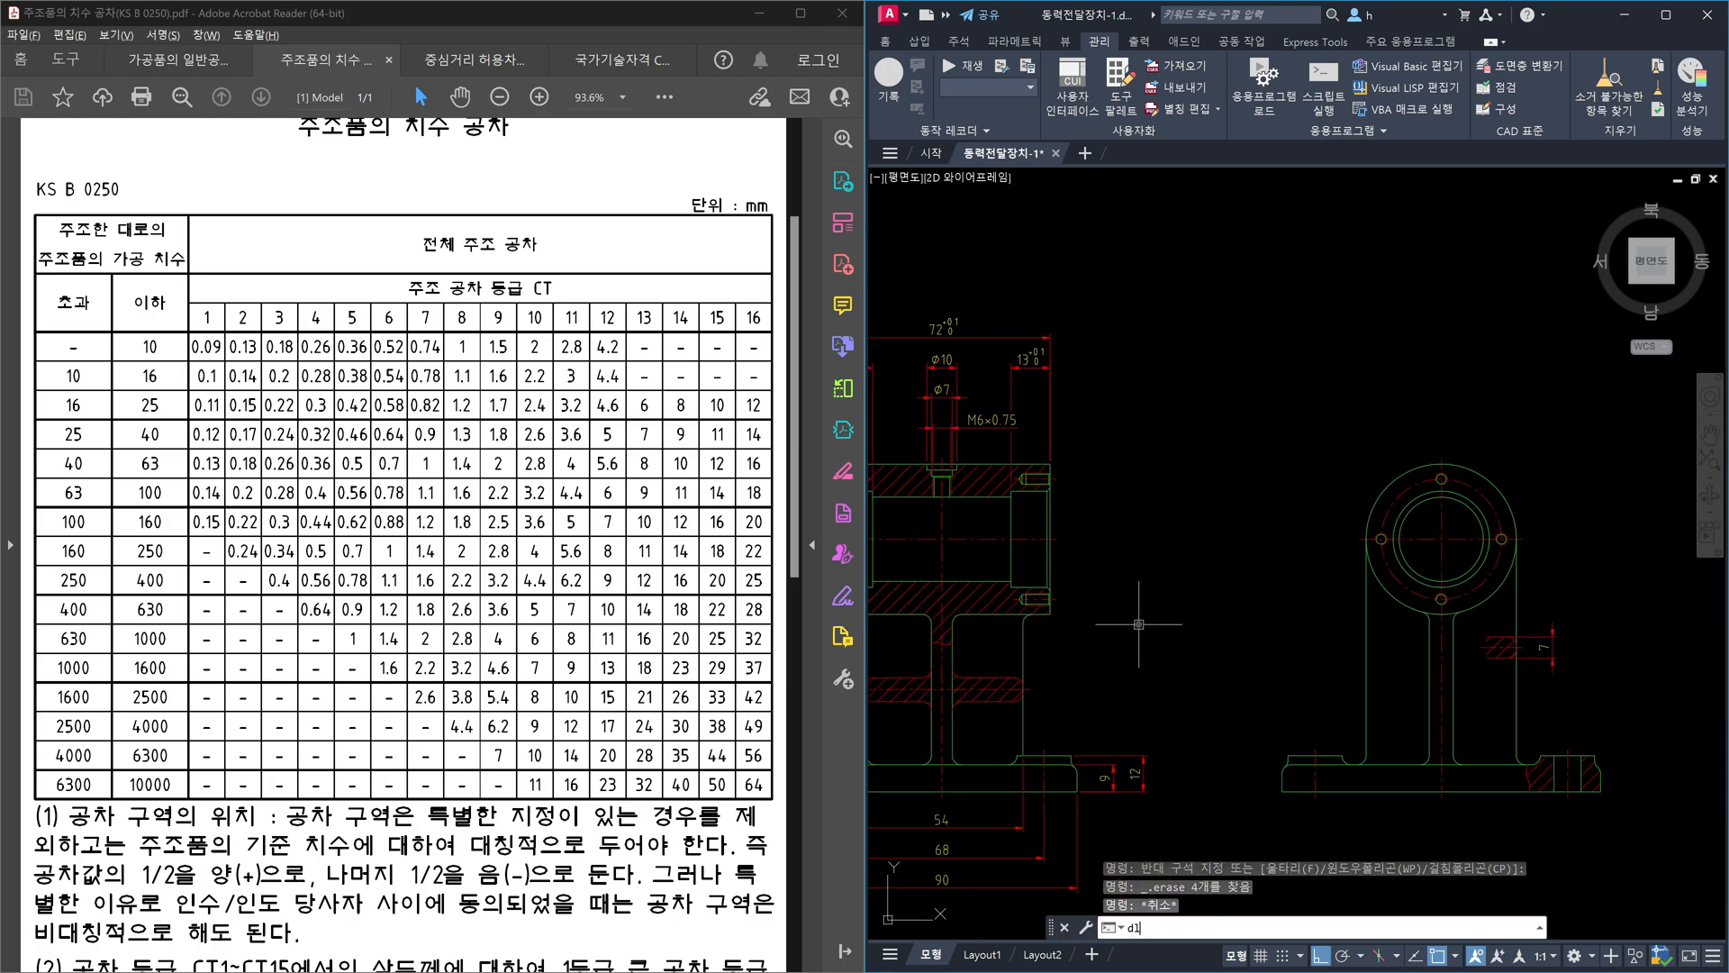
pyautogui.press('Return')
pyautogui.scroll(4, 1139, 623)
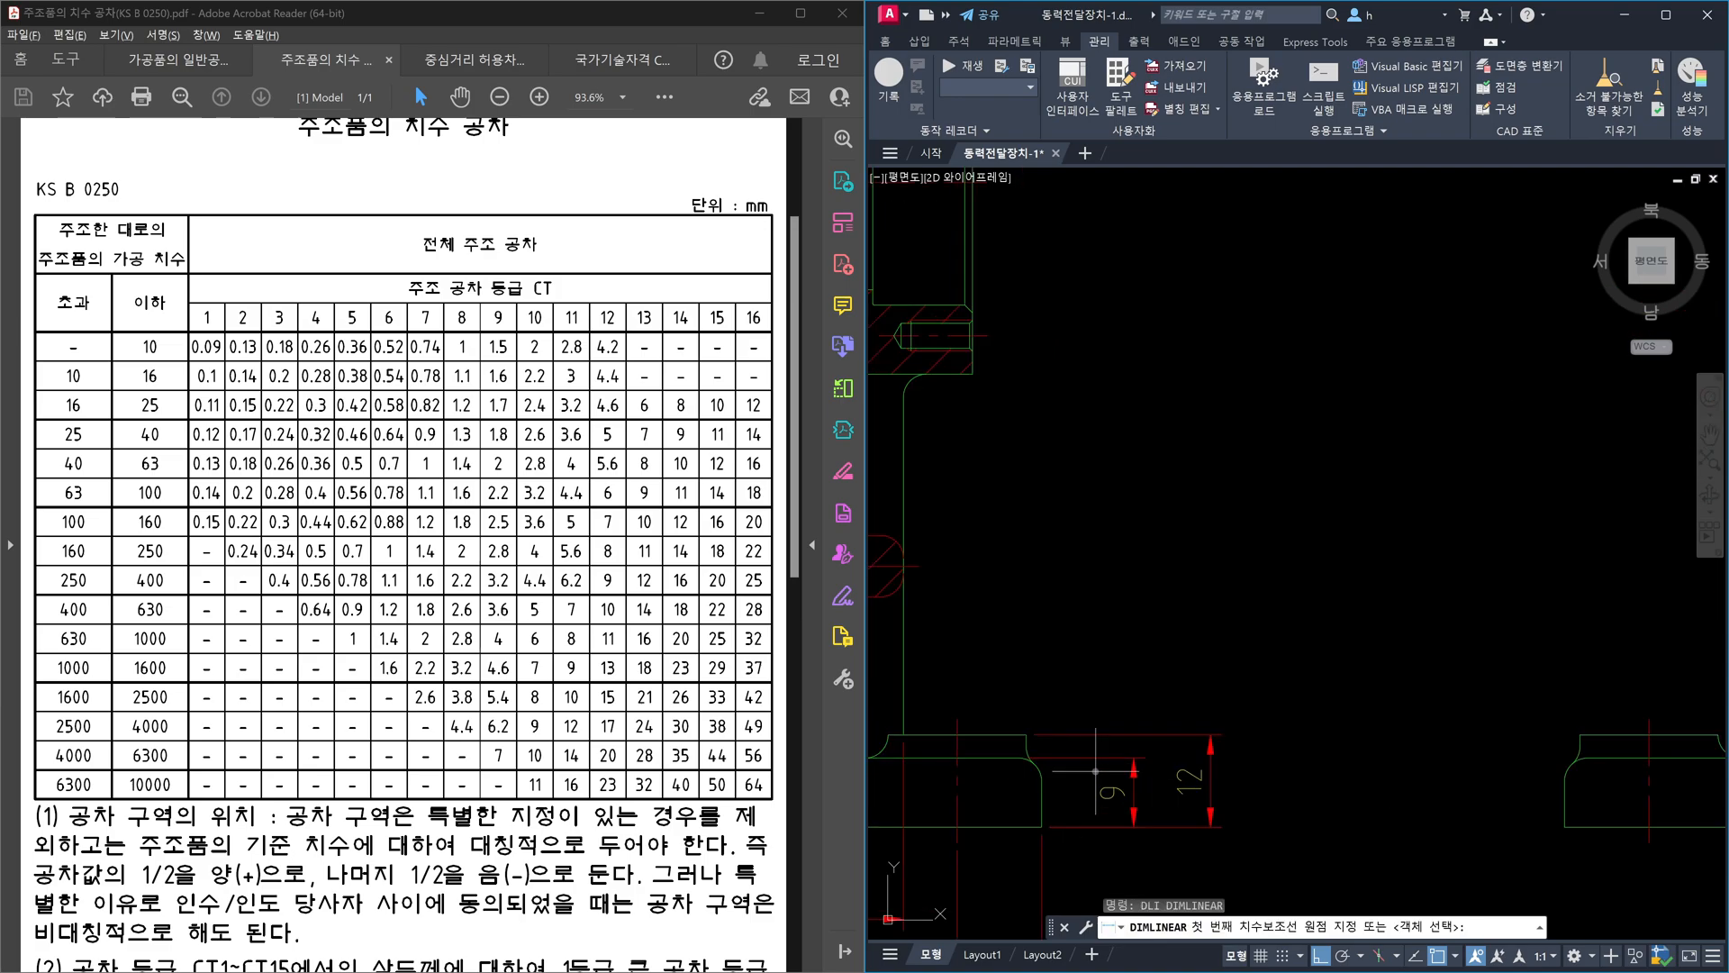
pyautogui.click(1038, 827)
pyautogui.moveTo(1036, 256); pyautogui.dragTo(1063, 437, button='middle')
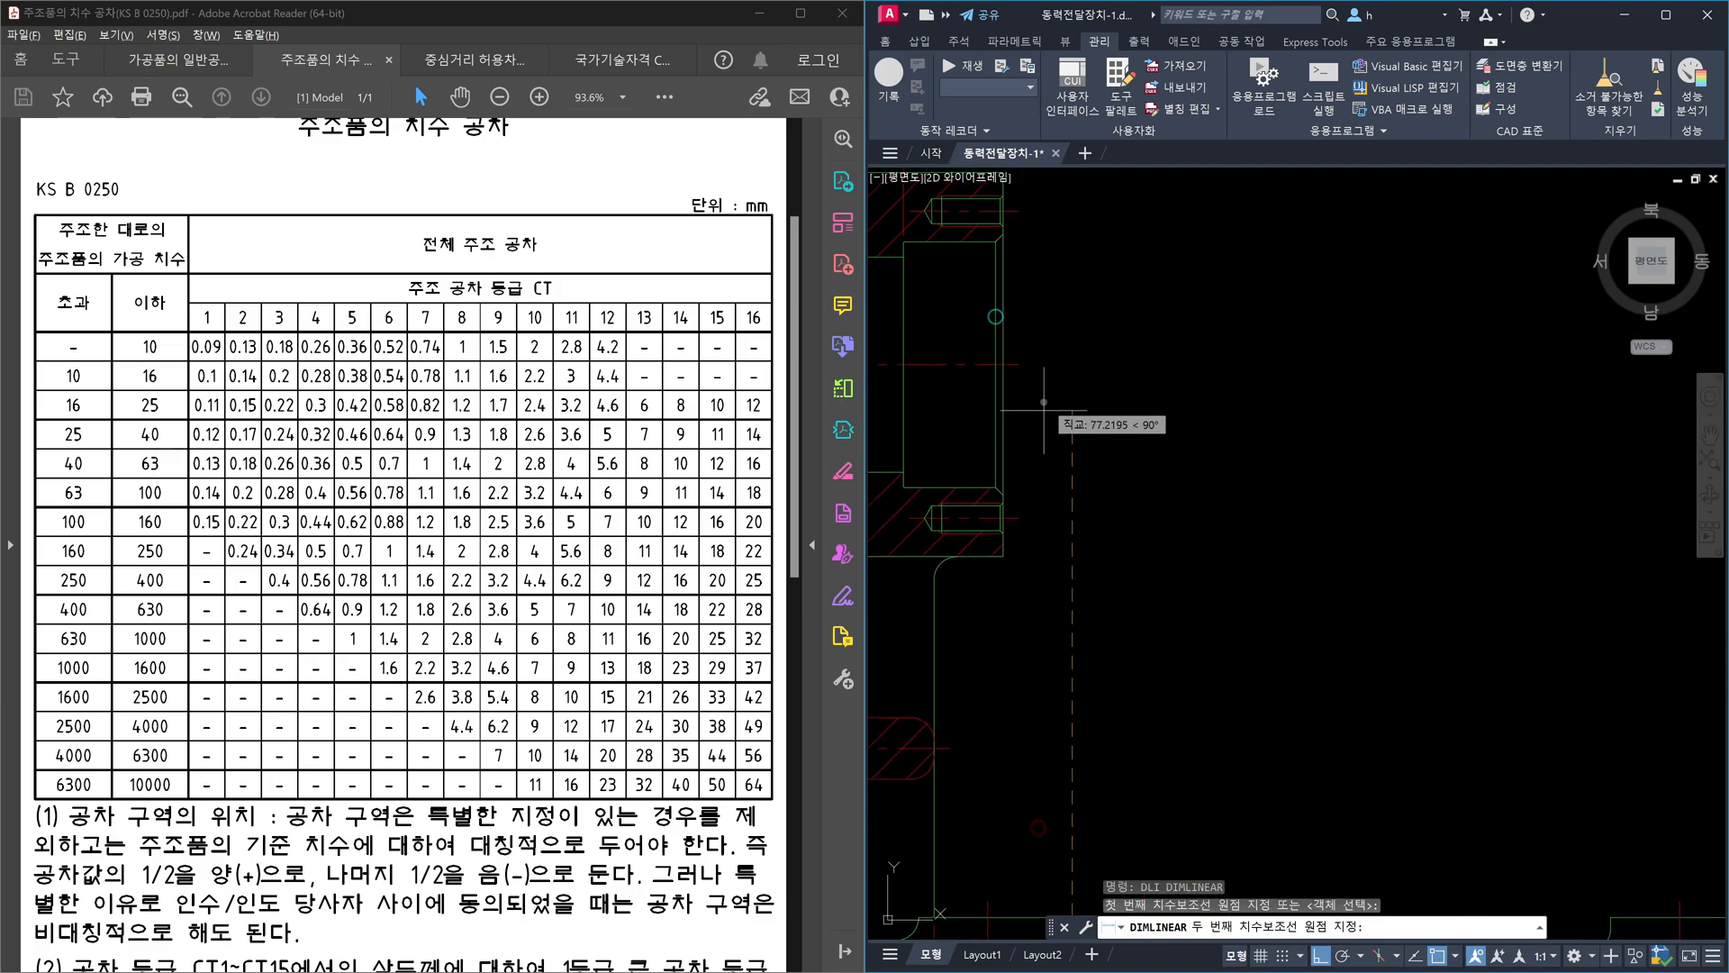
pyautogui.click(1018, 364)
pyautogui.scroll(-5, 1019, 364)
pyautogui.scroll(5, 1103, 538)
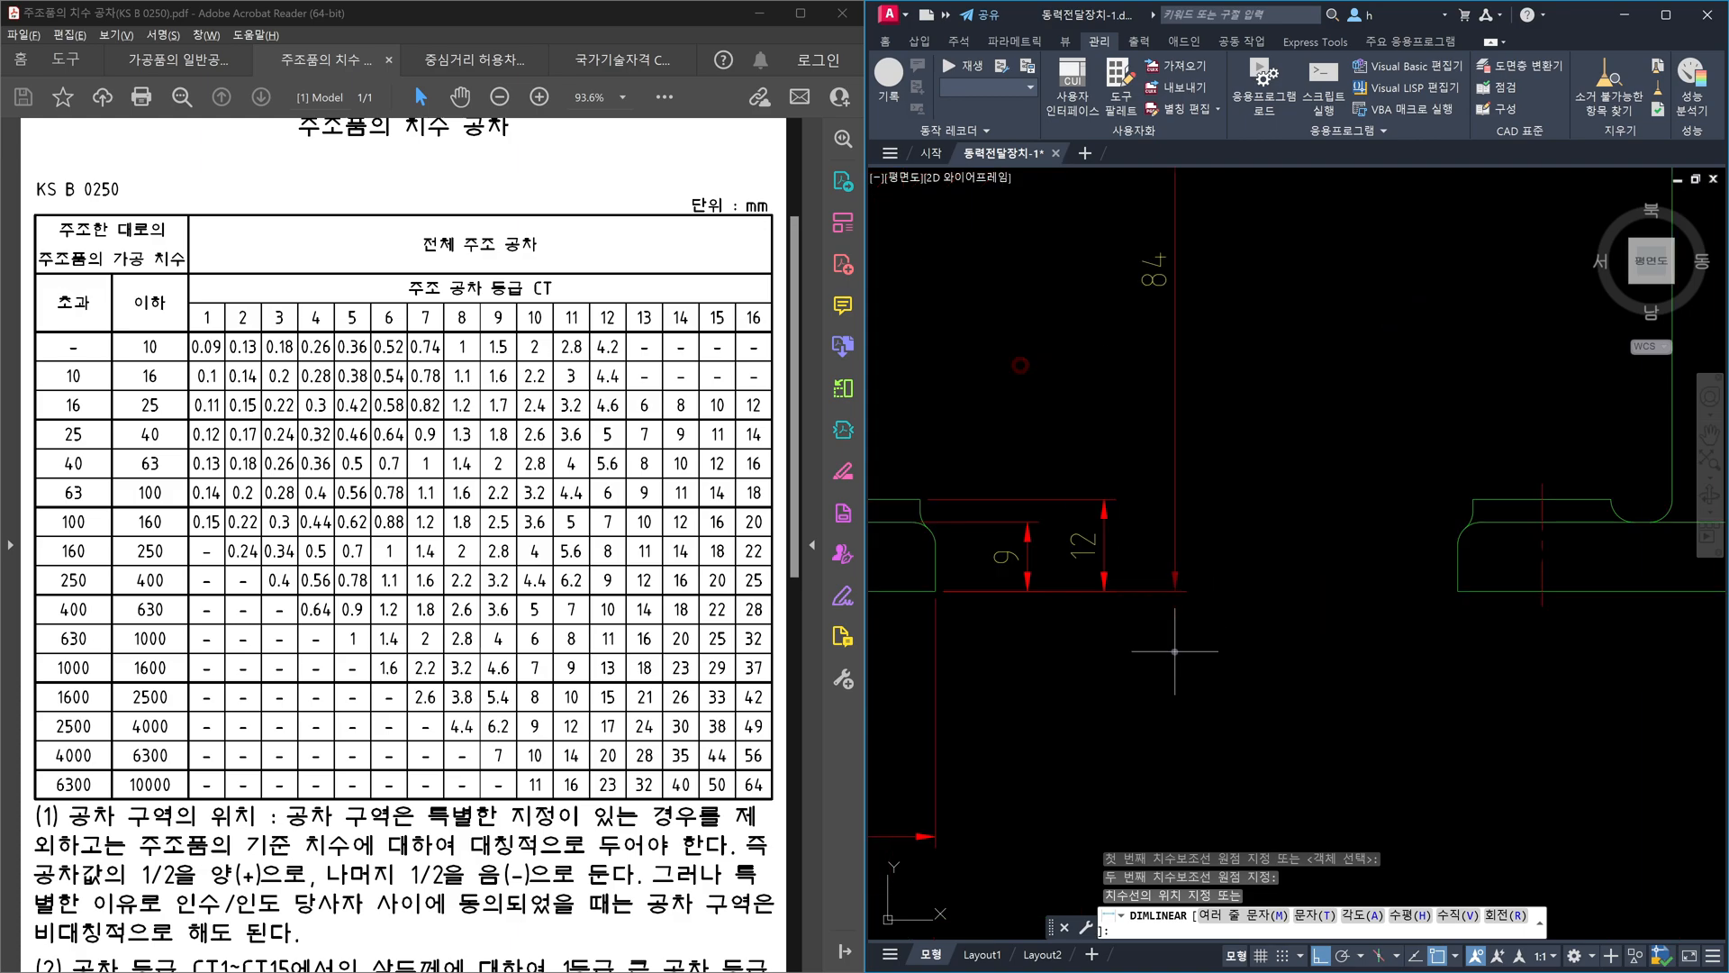
pyautogui.click(1103, 538)
# - Stretch the bore centerline height dimension outward by 10 so its line sits outside the 12 mm dimension
pyautogui.scroll(-3, 1140, 432)
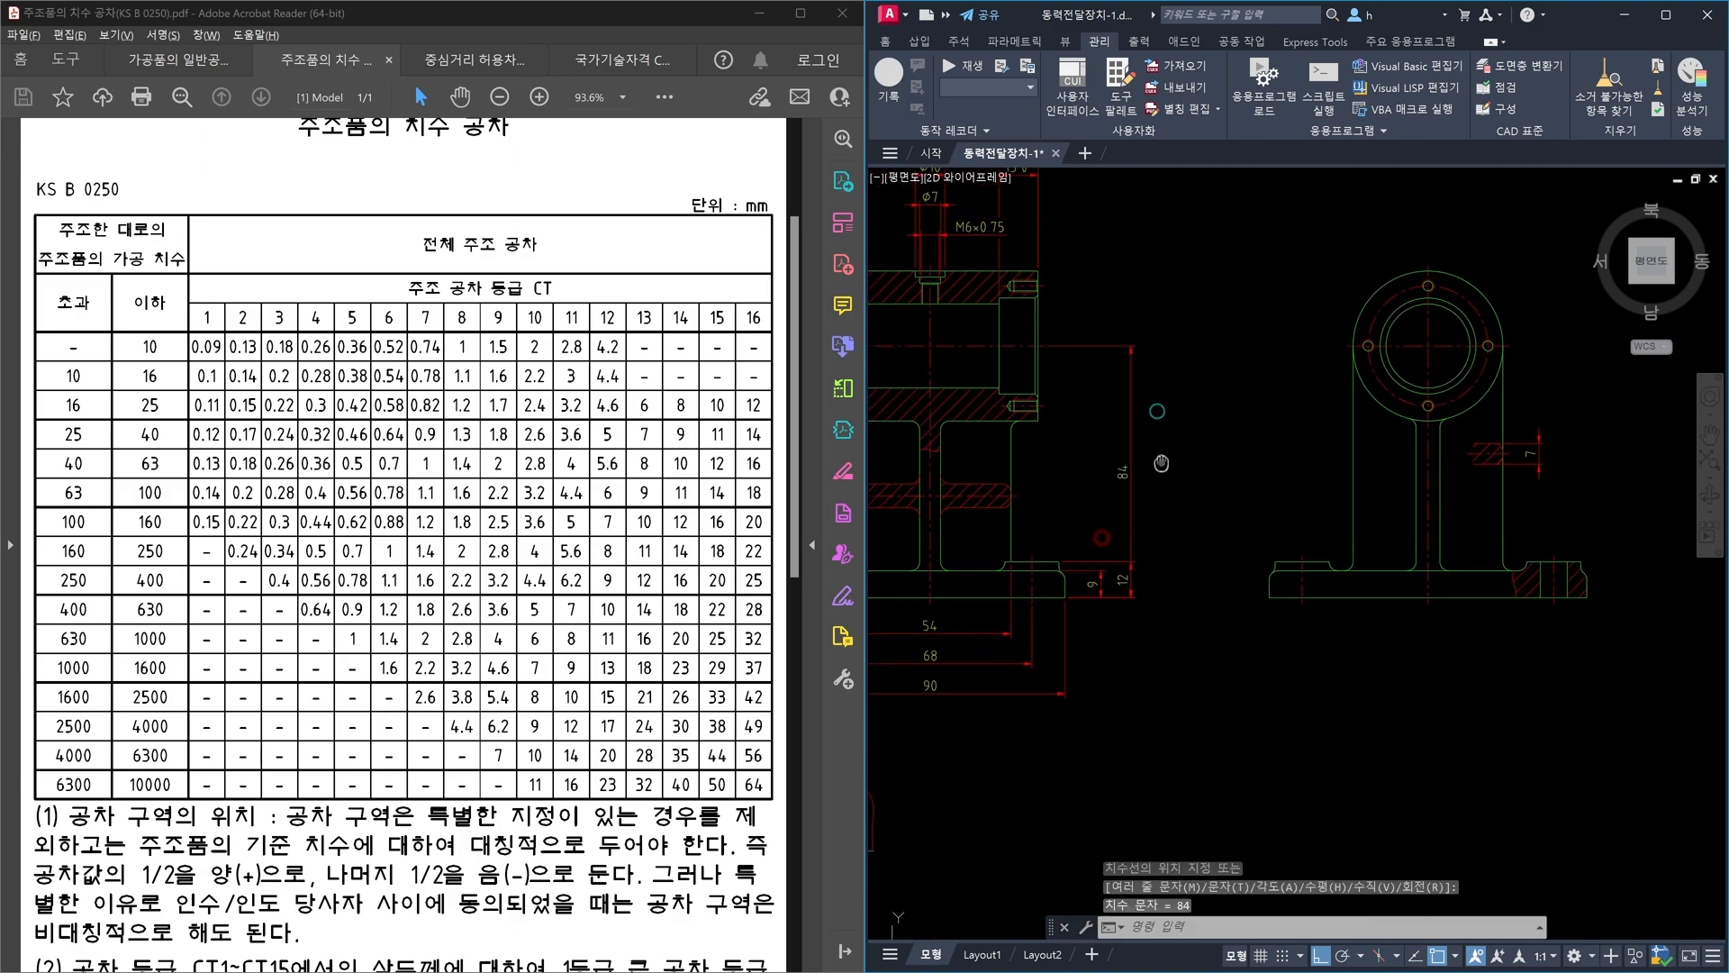
pyautogui.write('s')
pyautogui.press('Return')
pyautogui.click(1158, 405)
pyautogui.click(1072, 261)
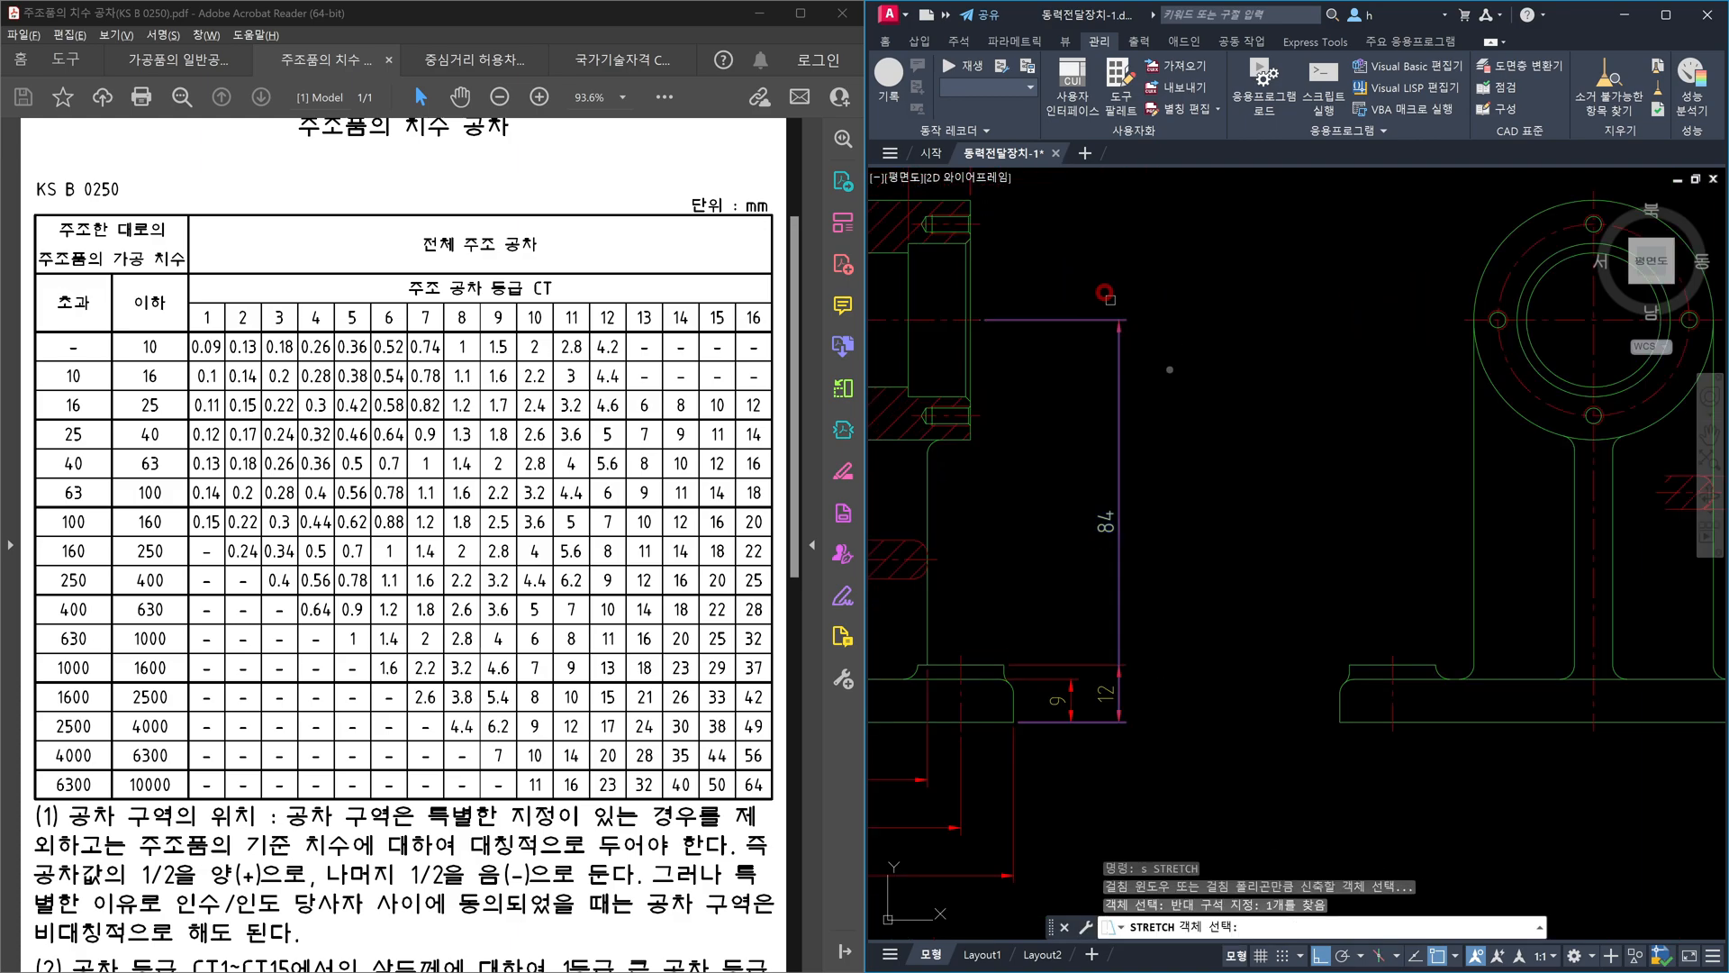
pyautogui.press('Return')
pyautogui.click(1171, 370)
pyautogui.press('Return')
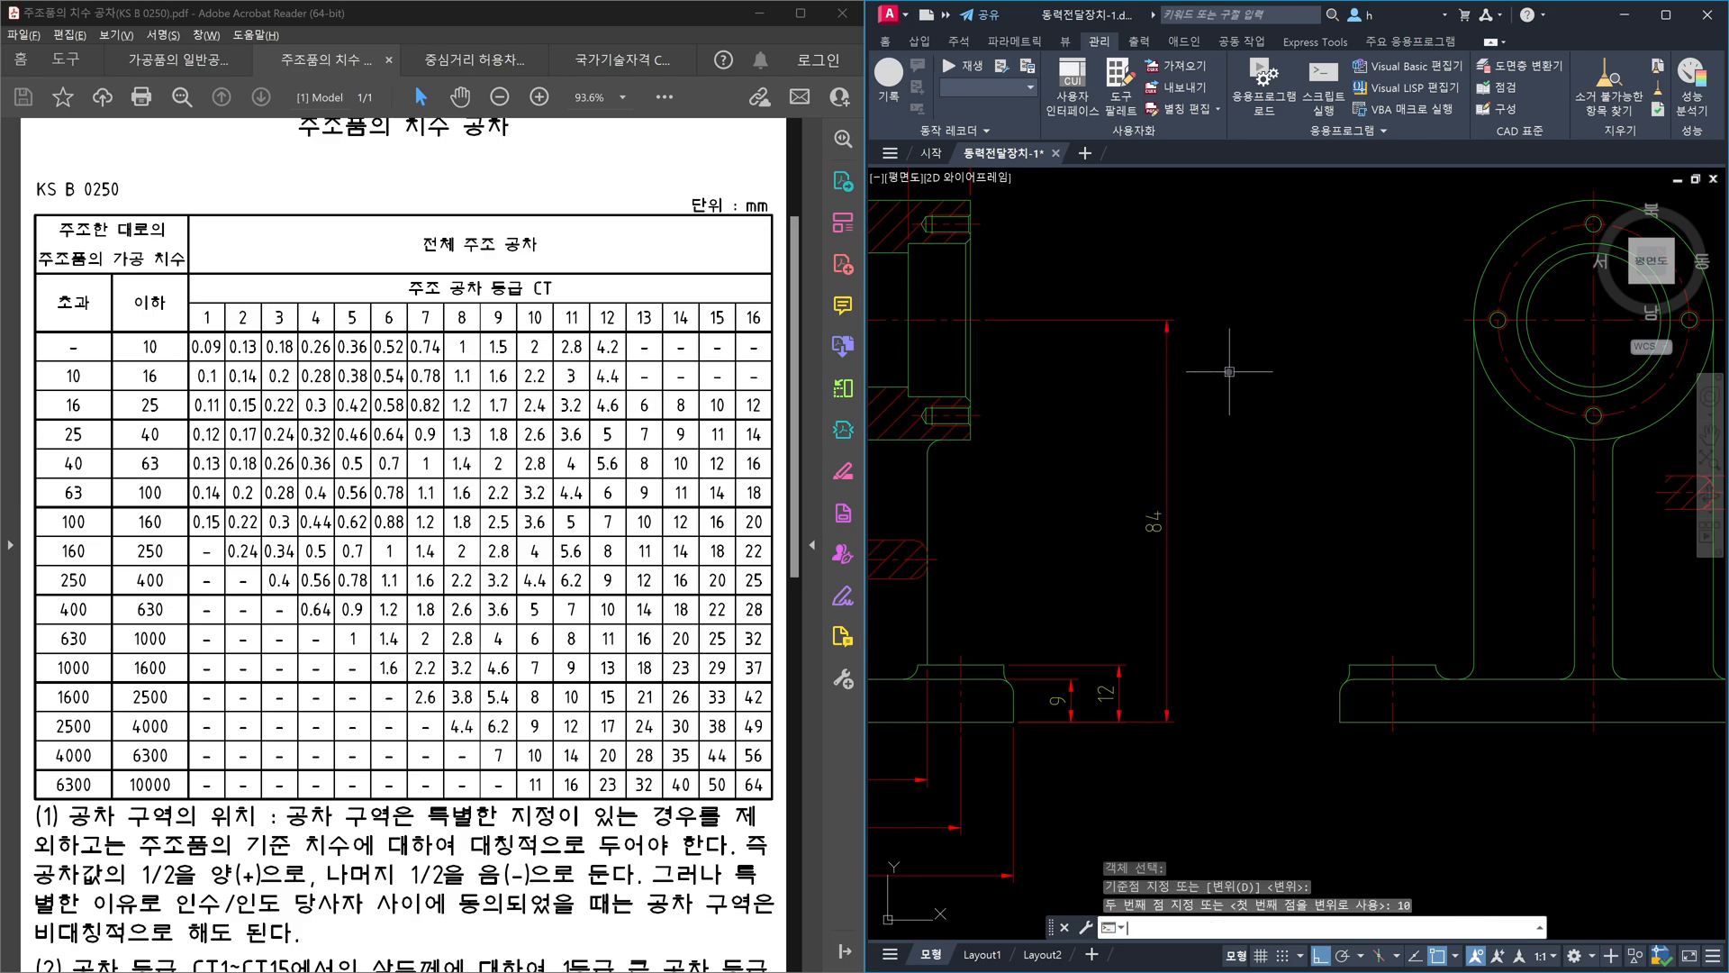
pyautogui.press('Escape')
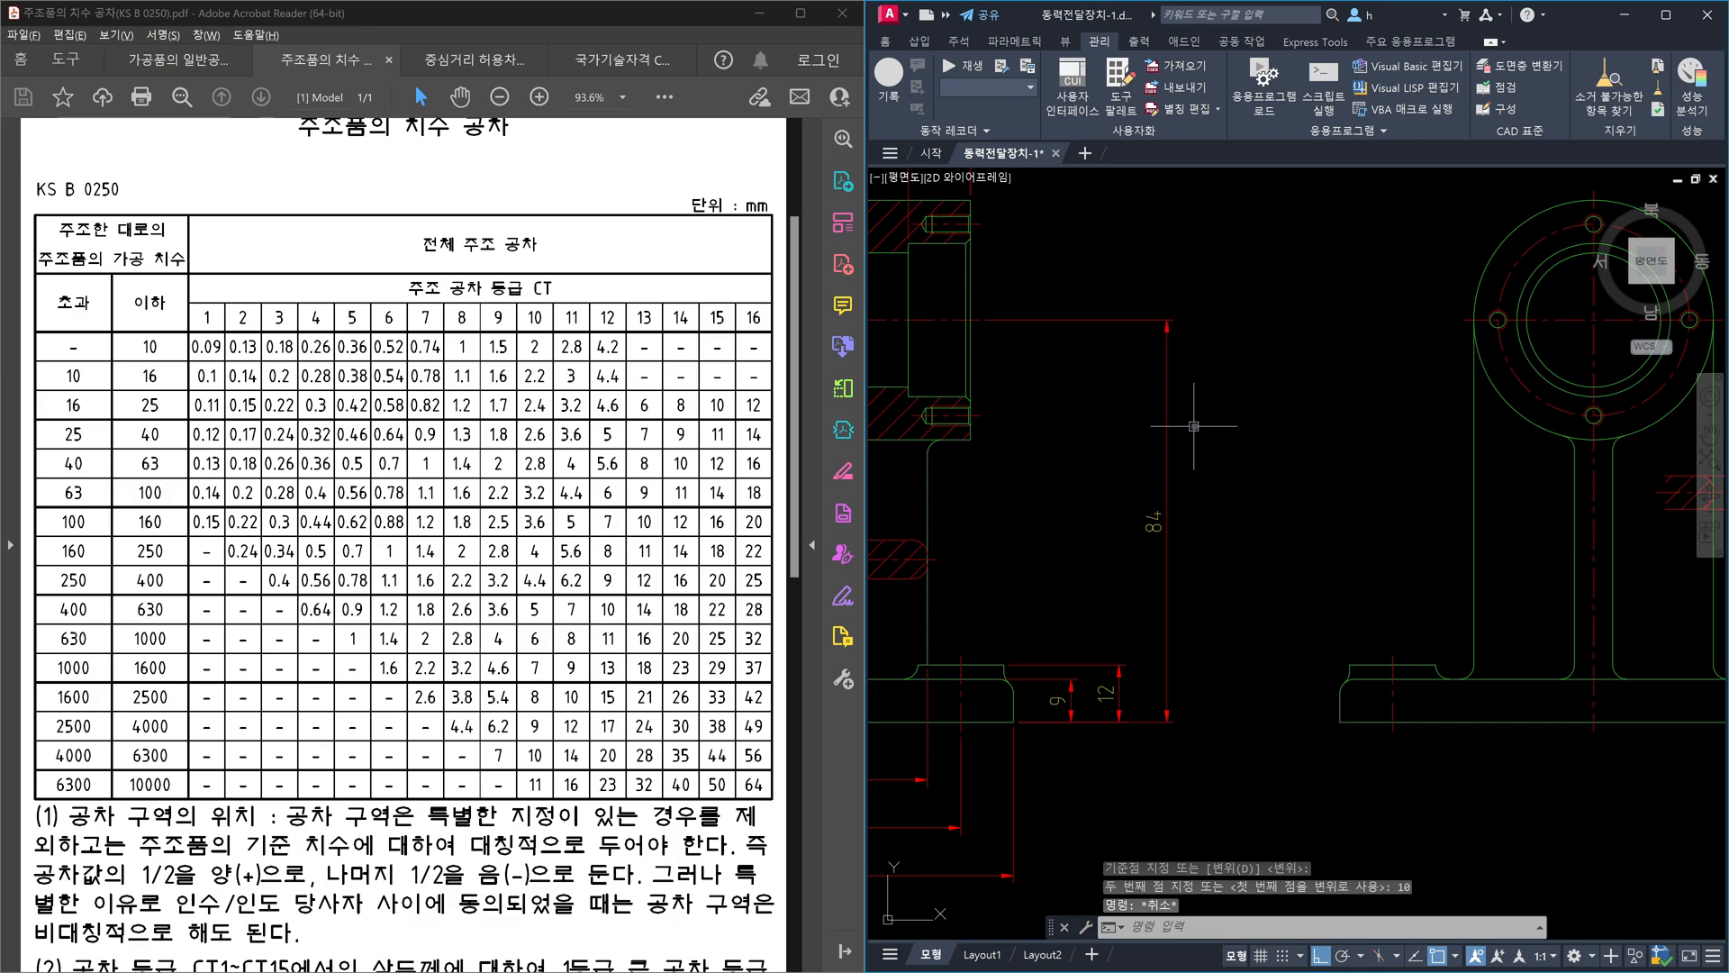
pyautogui.click(1168, 521)
pyautogui.click(1135, 408)
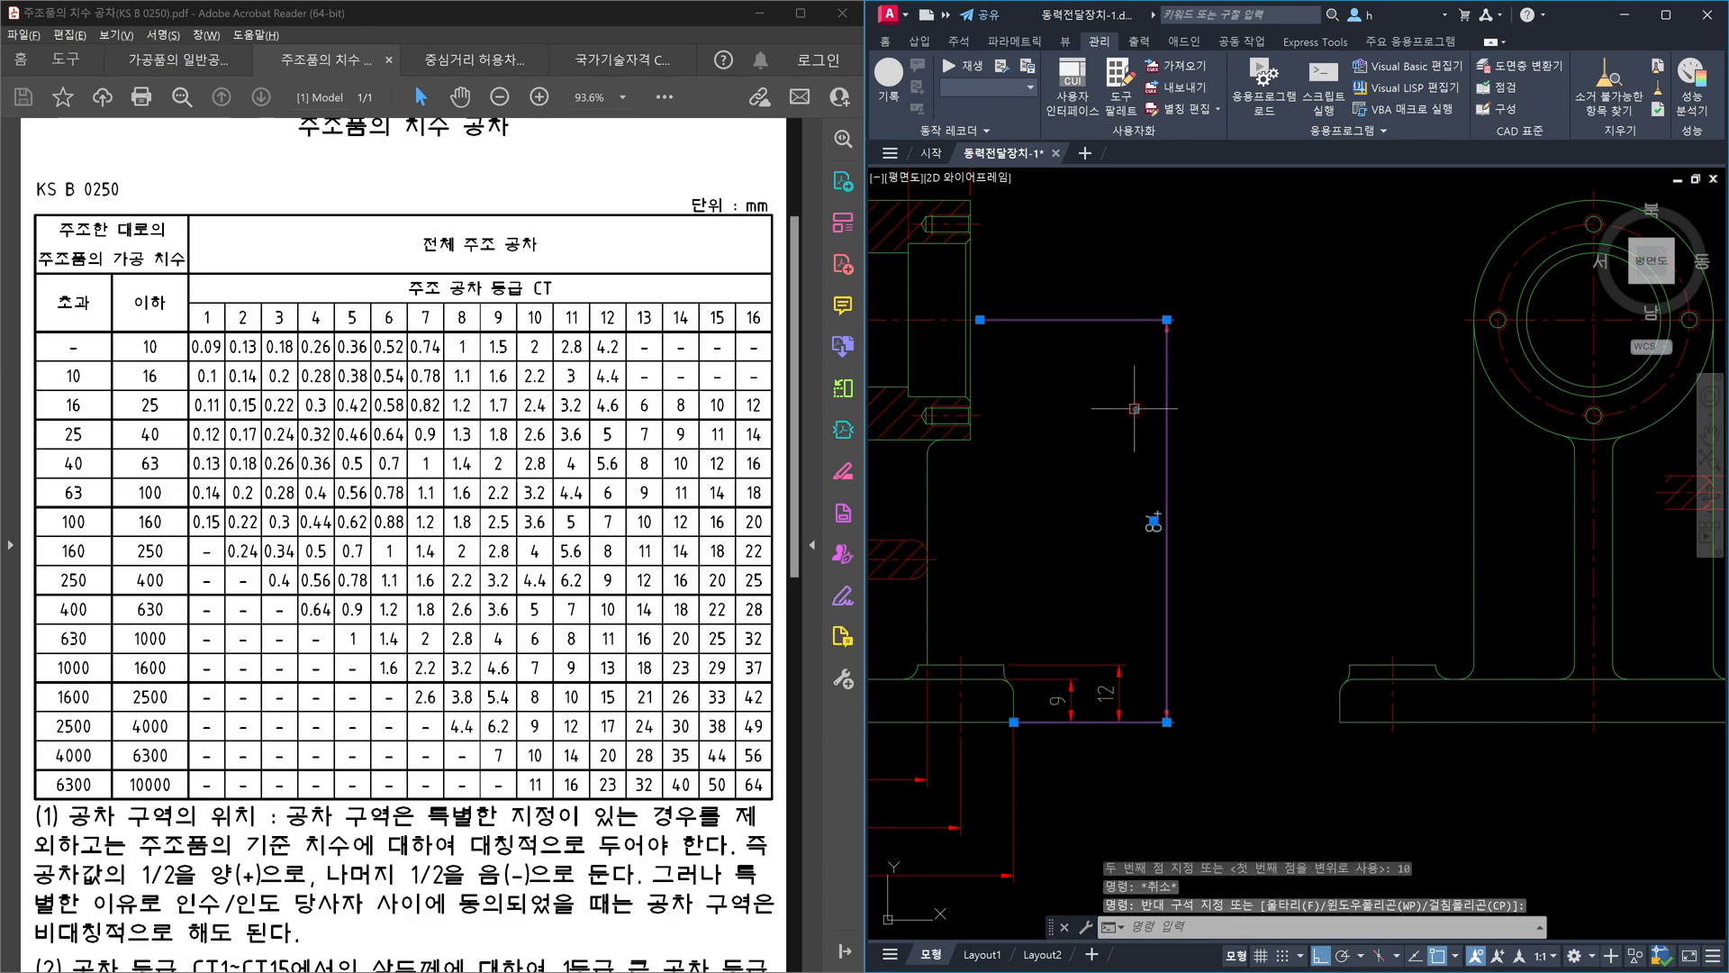
pyautogui.press('Escape')
# - Add a vertical linear dimension across the bearing cylinder's inner bore, with its dimension line aligned to the 9 mm base dimension
pyautogui.moveTo(1089, 419); pyautogui.dragTo(1343, 516, button='middle')
pyautogui.scroll(2, 1297, 541)
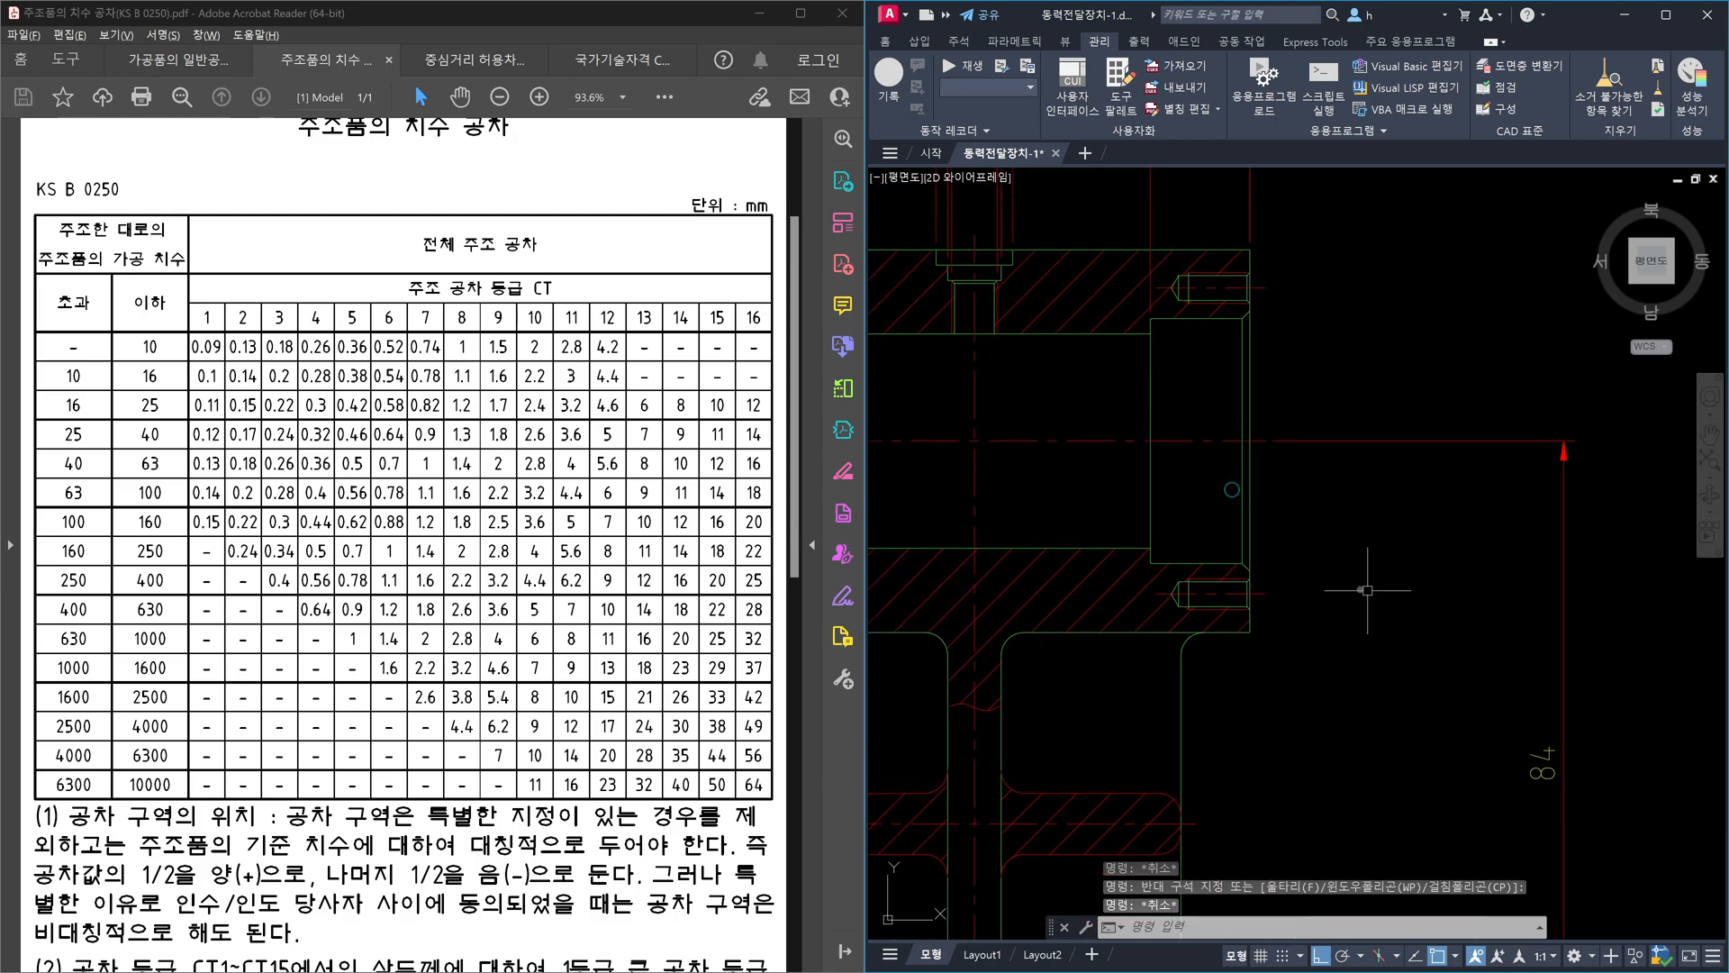
pyautogui.write('dli')
pyautogui.press('Return')
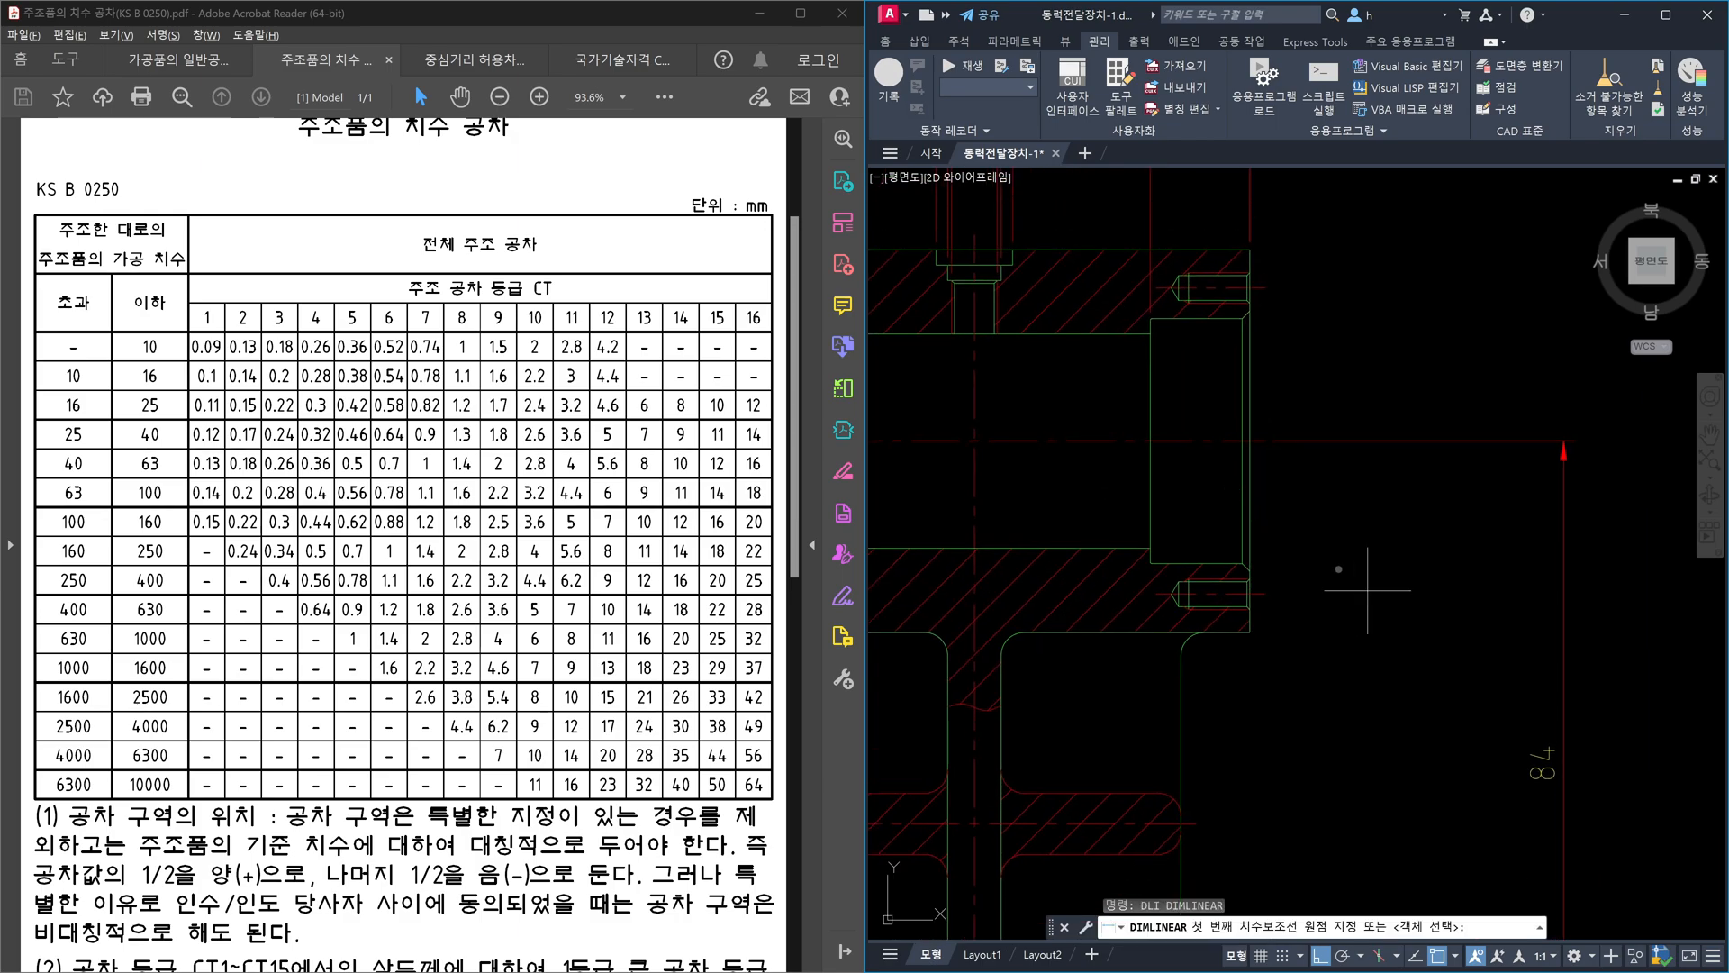
pyautogui.click(1147, 543)
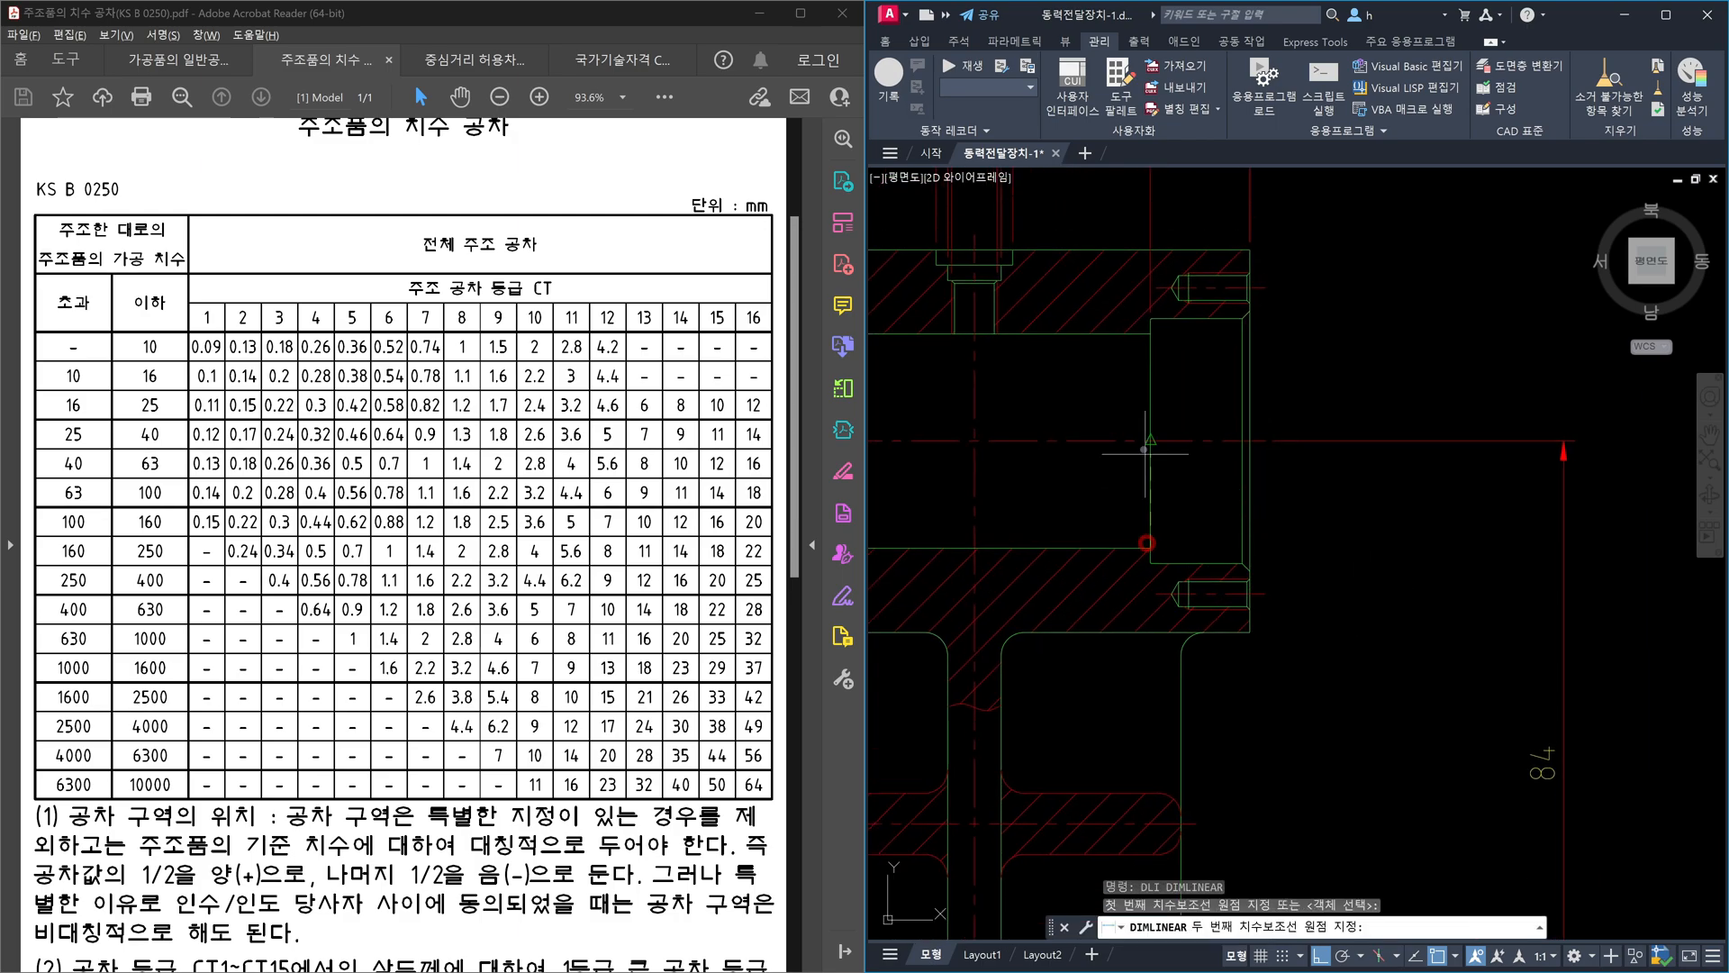
pyautogui.click(1131, 344)
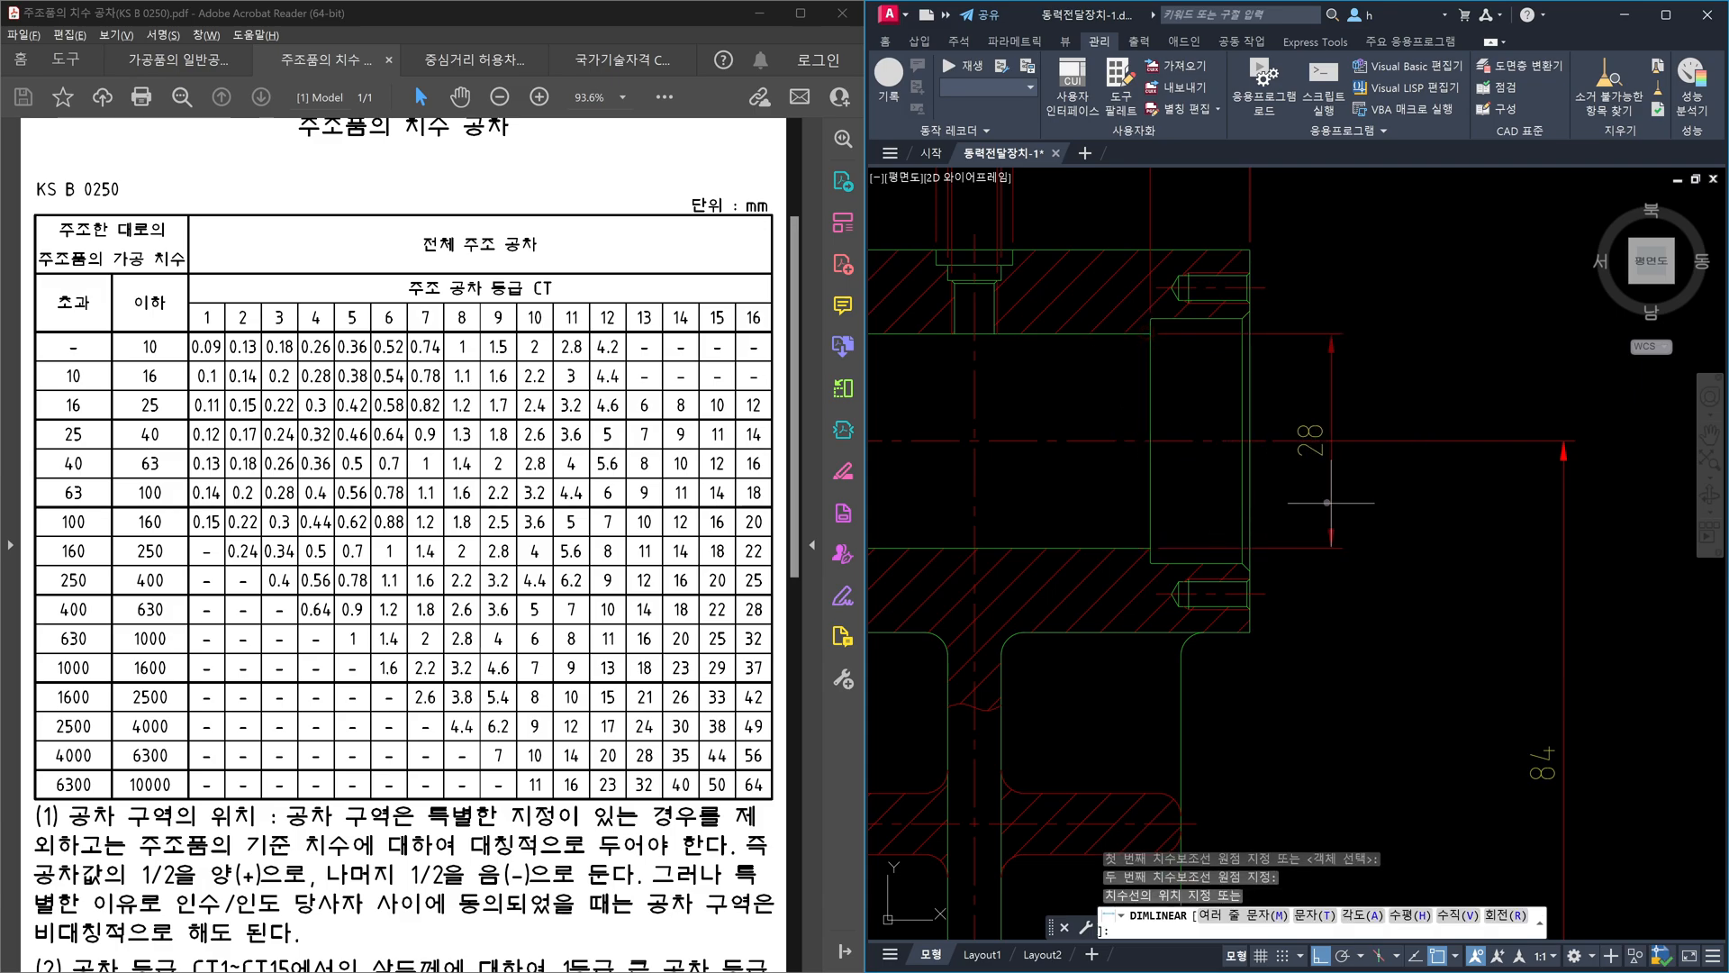
pyautogui.scroll(-2, 1513, 387)
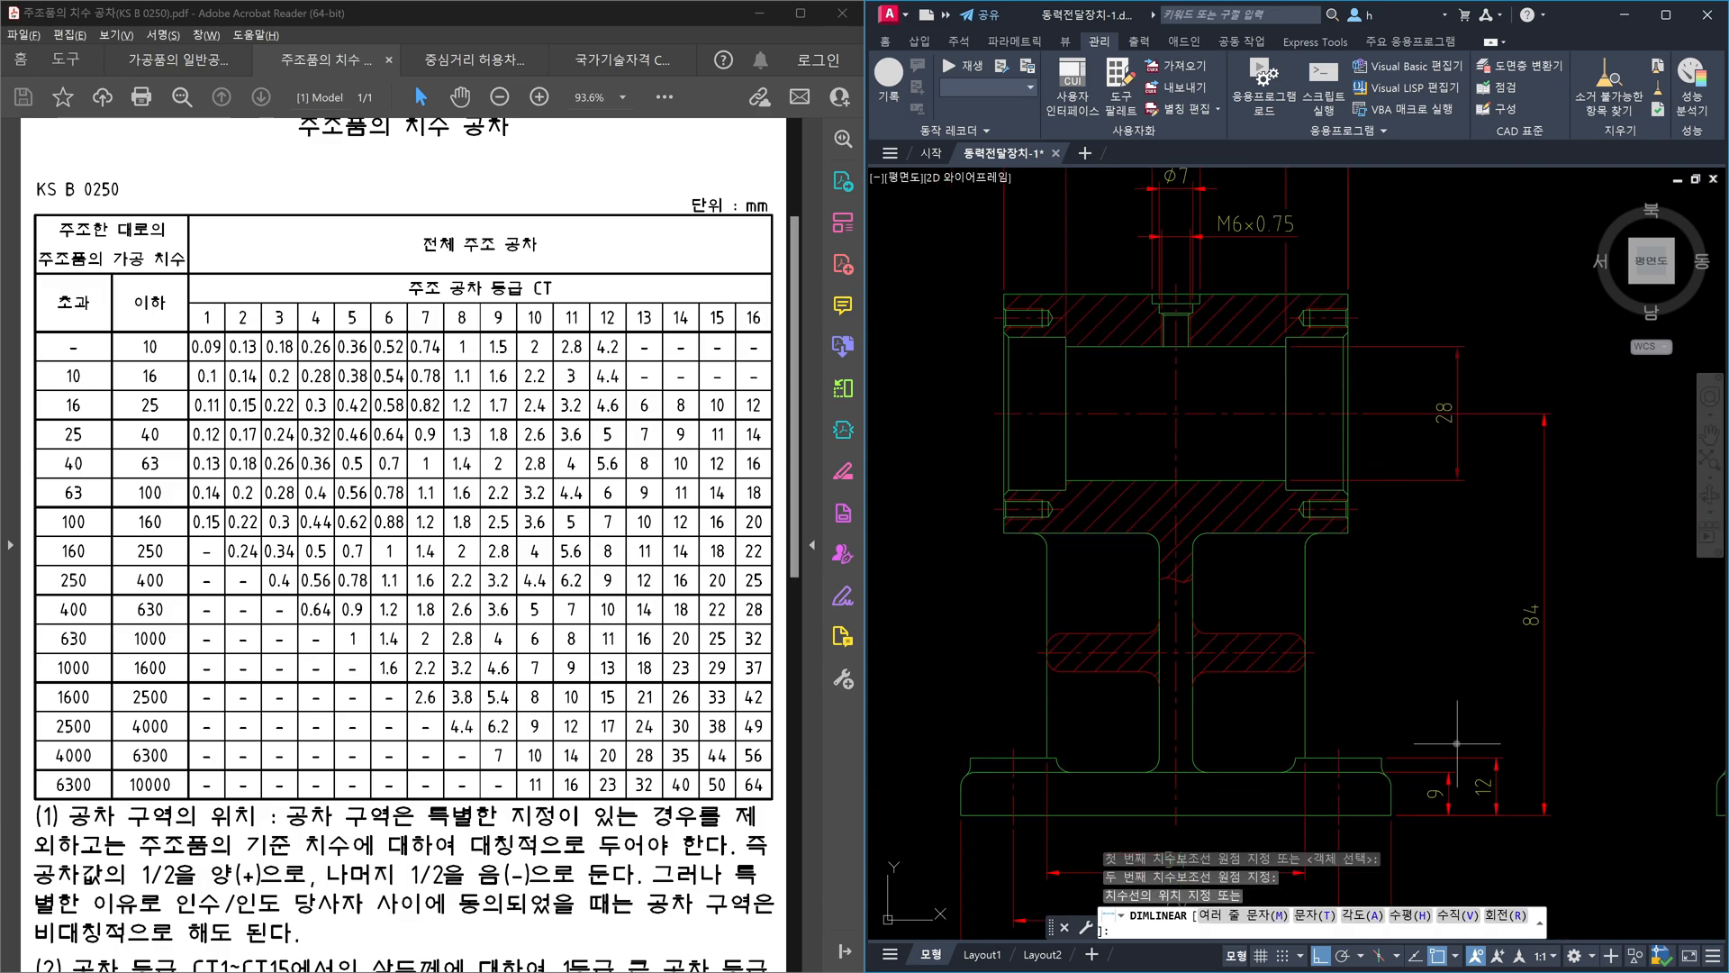
pyautogui.scroll(4, 1457, 744)
pyautogui.click(1437, 827)
pyautogui.scroll(-4, 1441, 563)
pyautogui.scroll(4, 1439, 465)
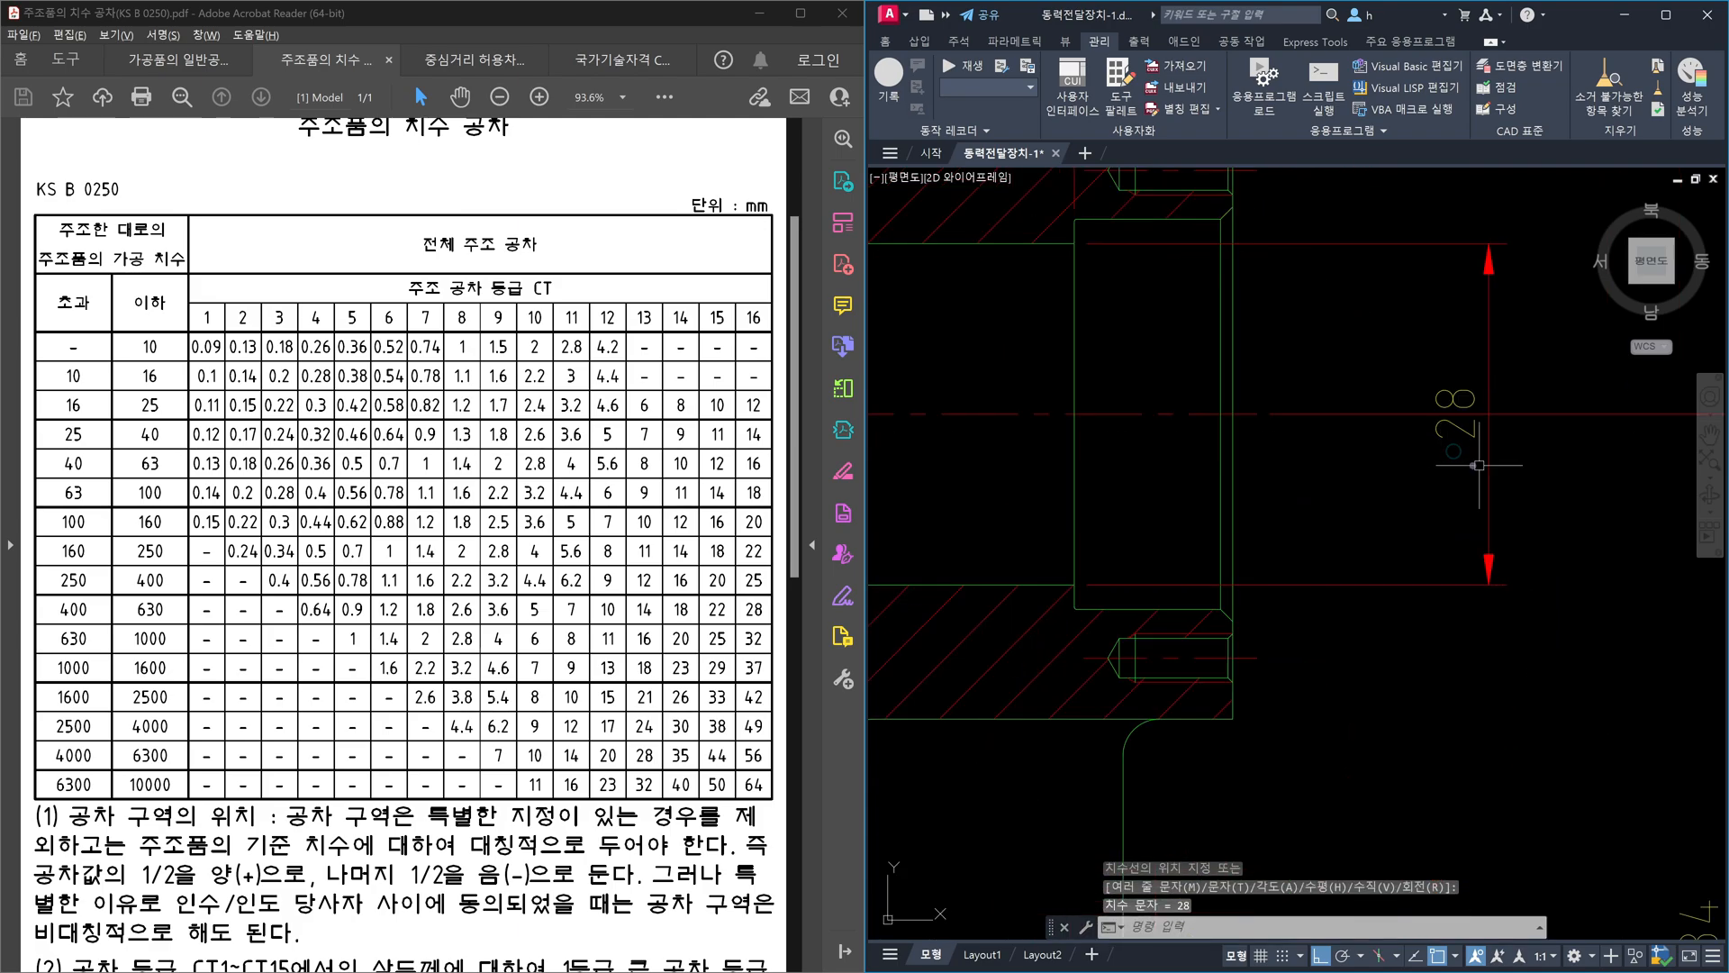
# - Examine where the bore-center height's extension line crosses the inner bore dimension, and compare it with the lines around the M6×0.75 dimension
pyautogui.moveTo(1478, 465); pyautogui.dragTo(1307, 606, button='middle')
pyautogui.click(1469, 631)
pyautogui.click(1405, 518)
pyautogui.click(1369, 586)
pyautogui.click(1276, 598)
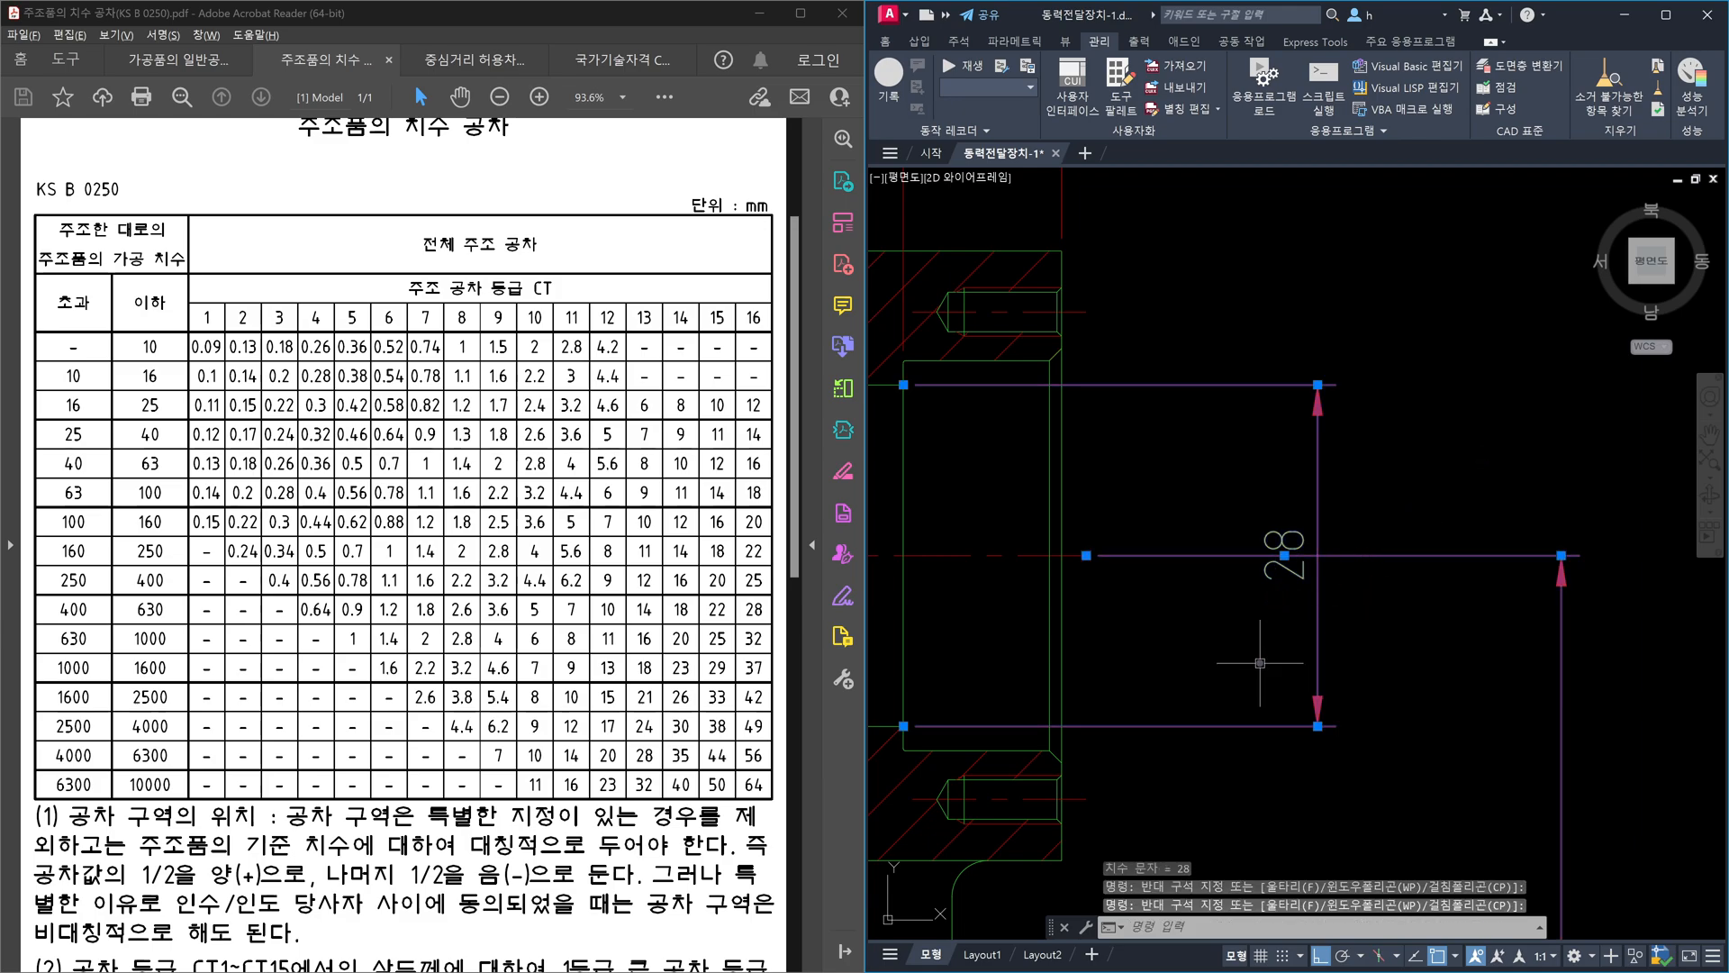
pyautogui.press('Escape')
pyautogui.scroll(-4, 1351, 653)
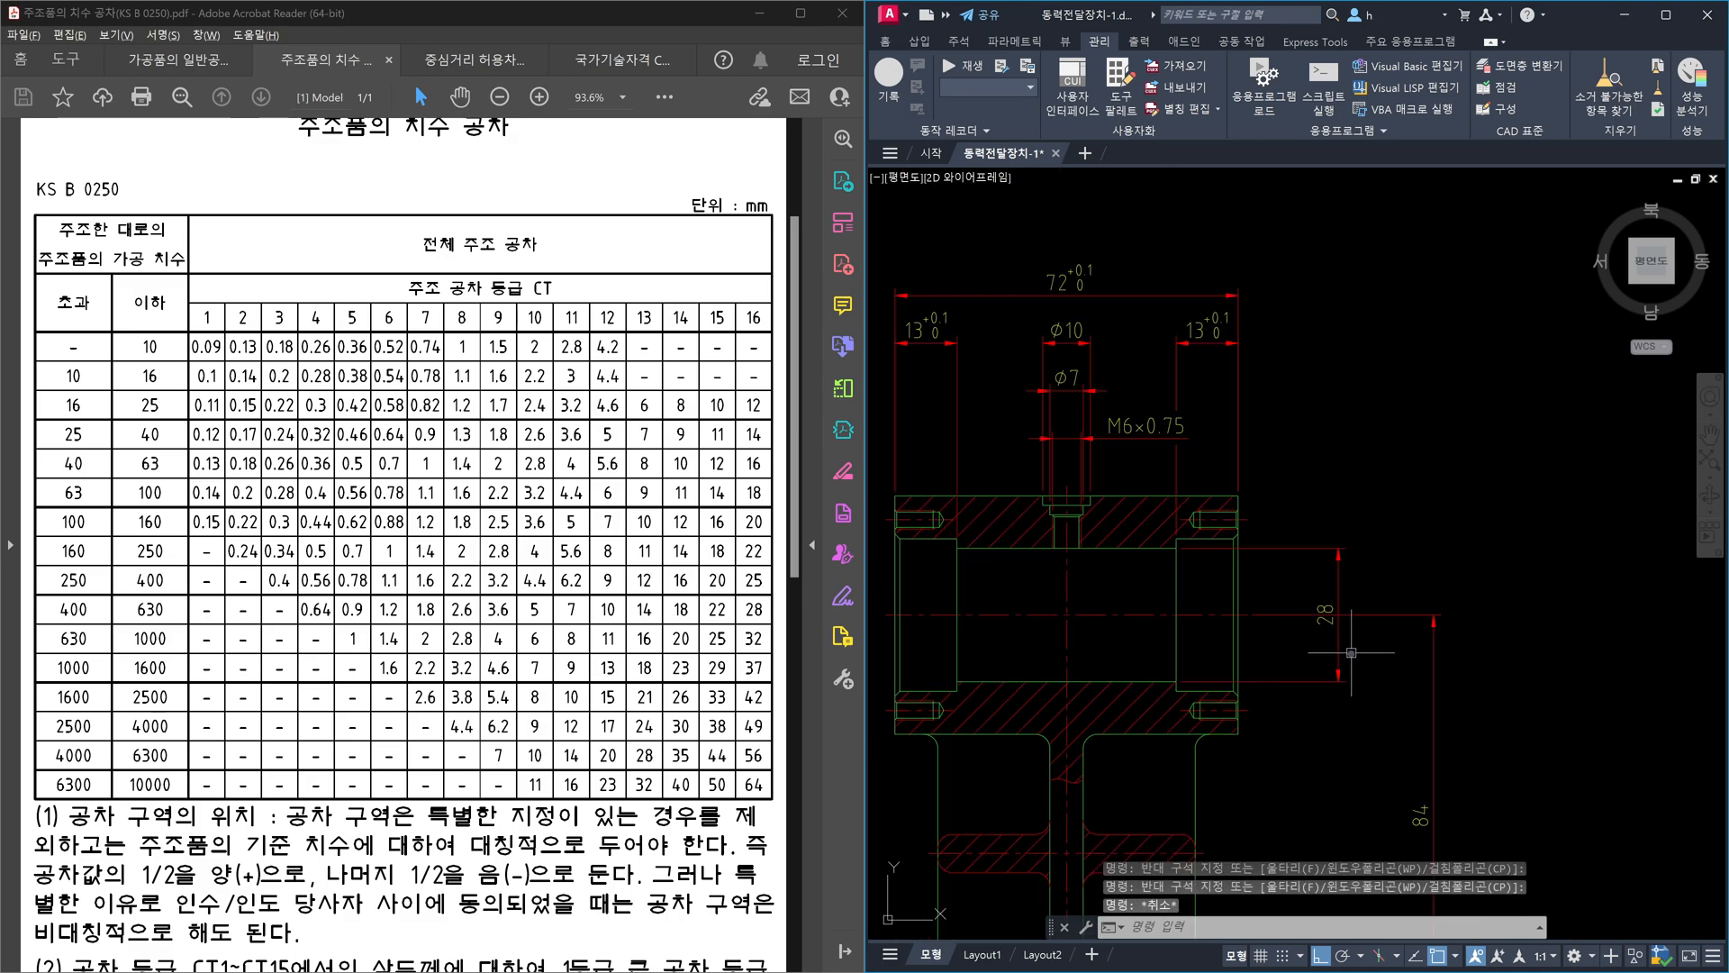
pyautogui.scroll(2, 1112, 409)
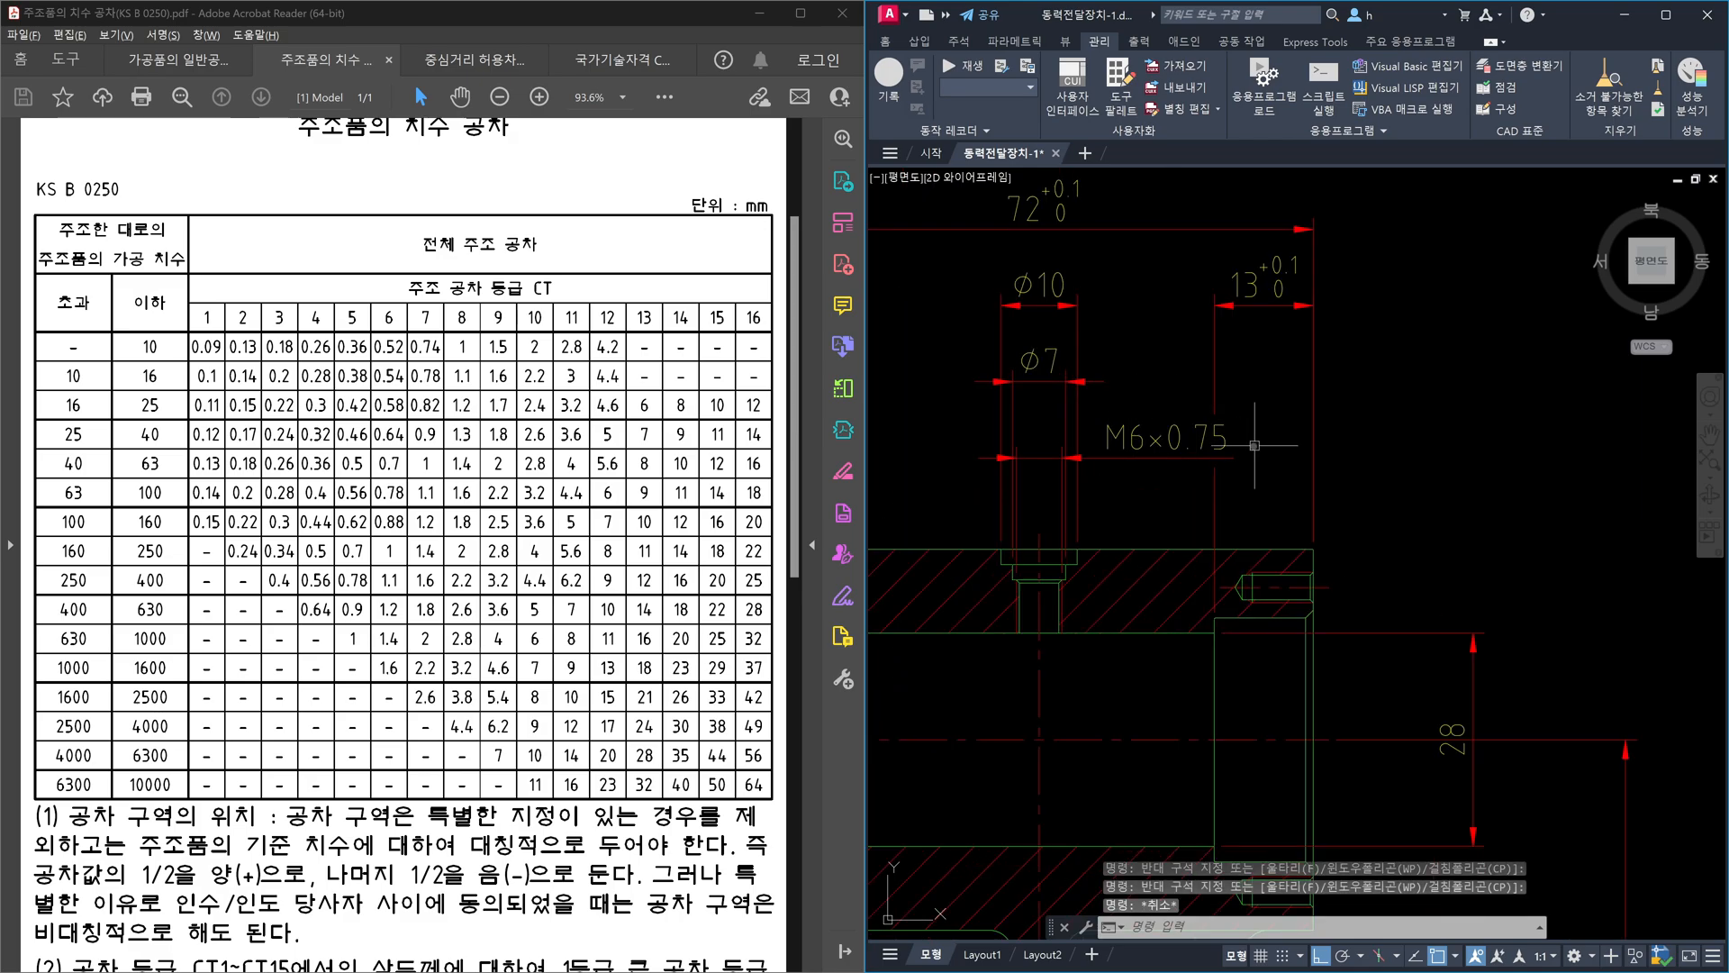
pyautogui.scroll(2, 1208, 437)
pyautogui.click(1162, 491)
pyautogui.click(1118, 416)
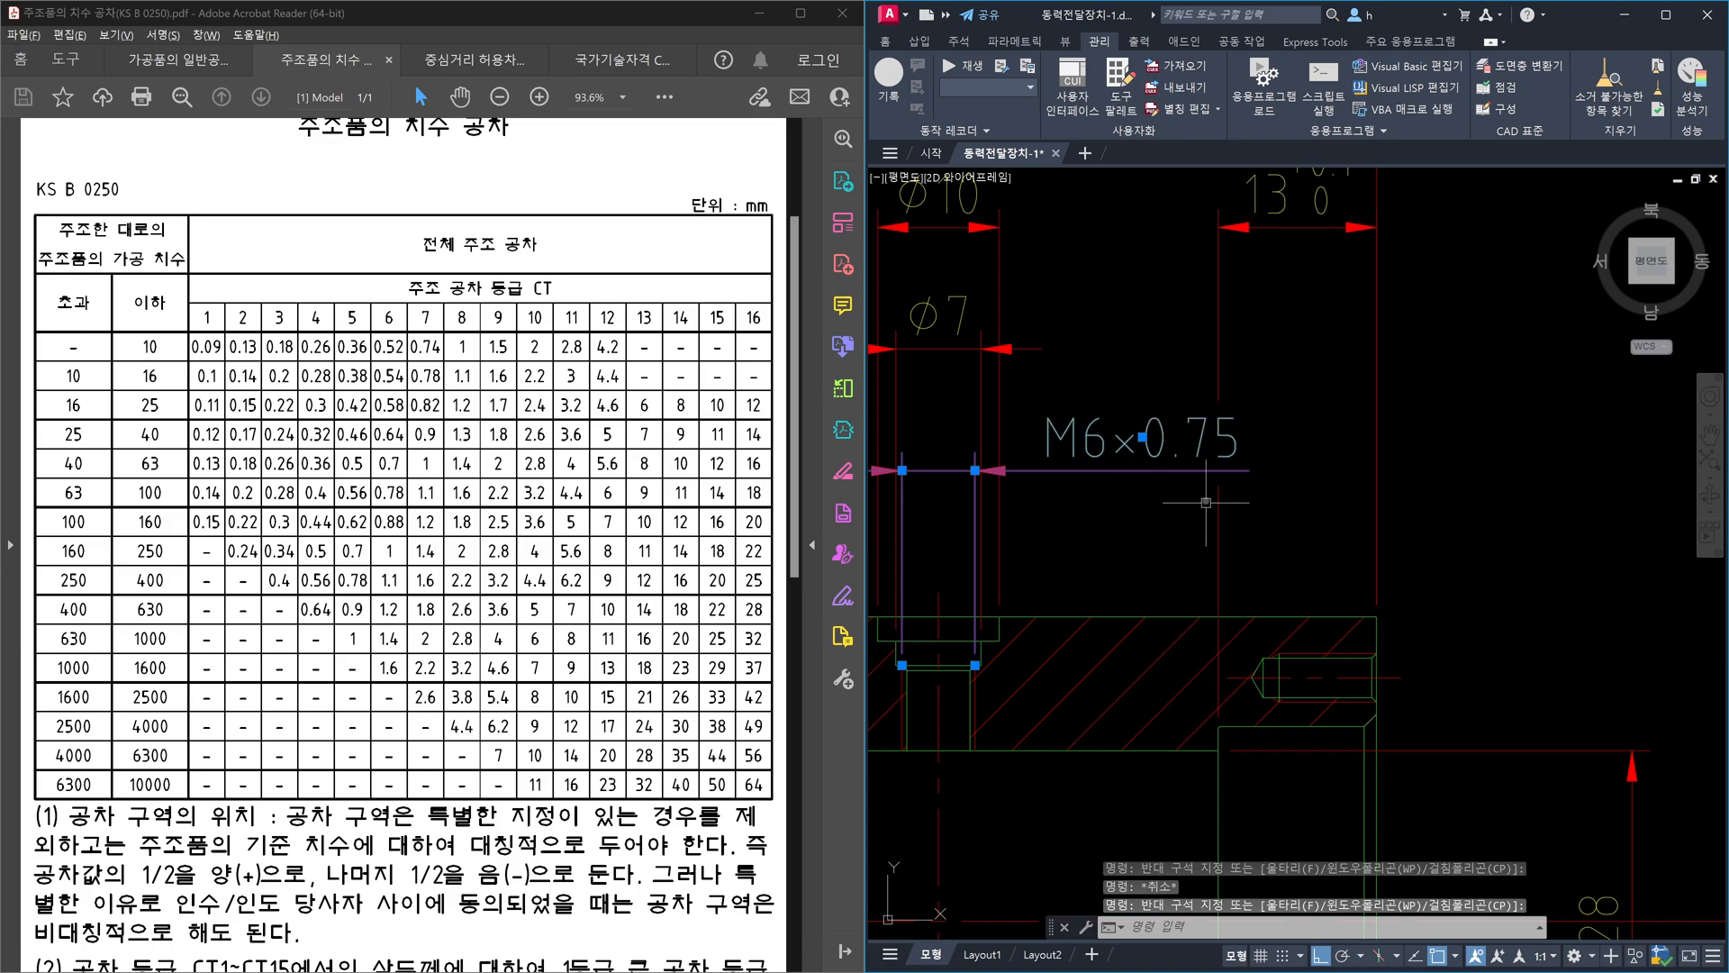
pyautogui.press('Escape')
pyautogui.scroll(-4, 1376, 523)
pyautogui.scroll(3, 1455, 624)
pyautogui.scroll(2, 1448, 641)
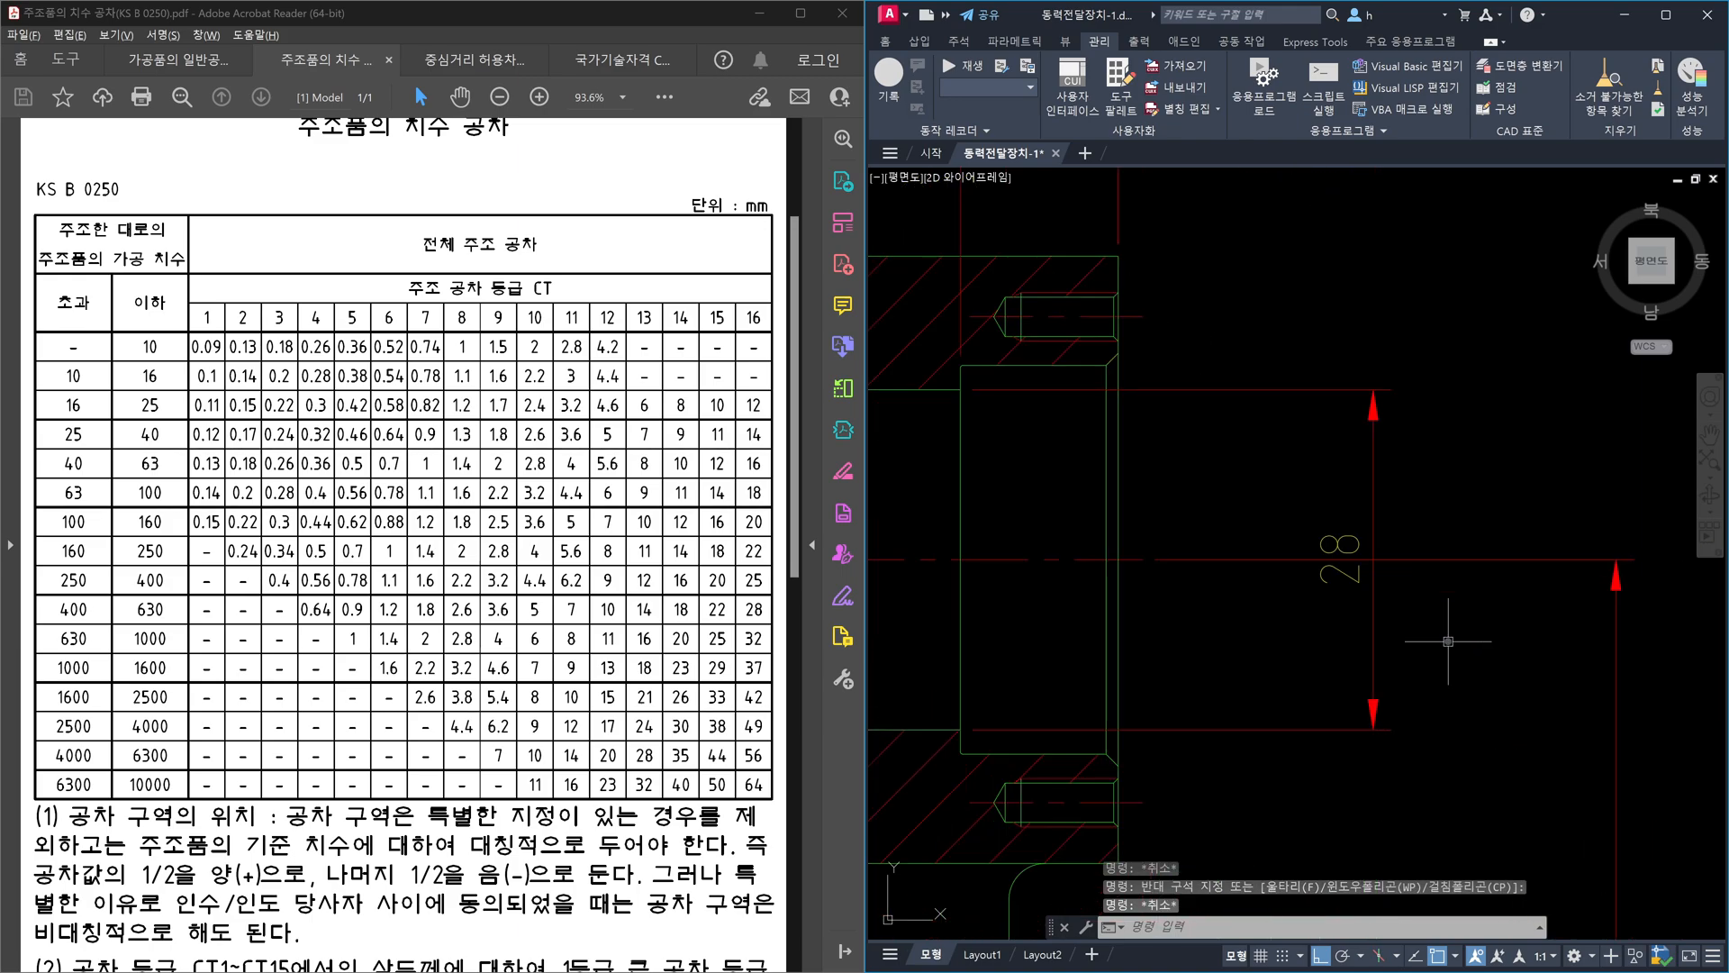
# - Break the bore-center height dimension's extension line where it crosses the inner bore dimension, using DIMBREAK
pyautogui.write('dimbr')
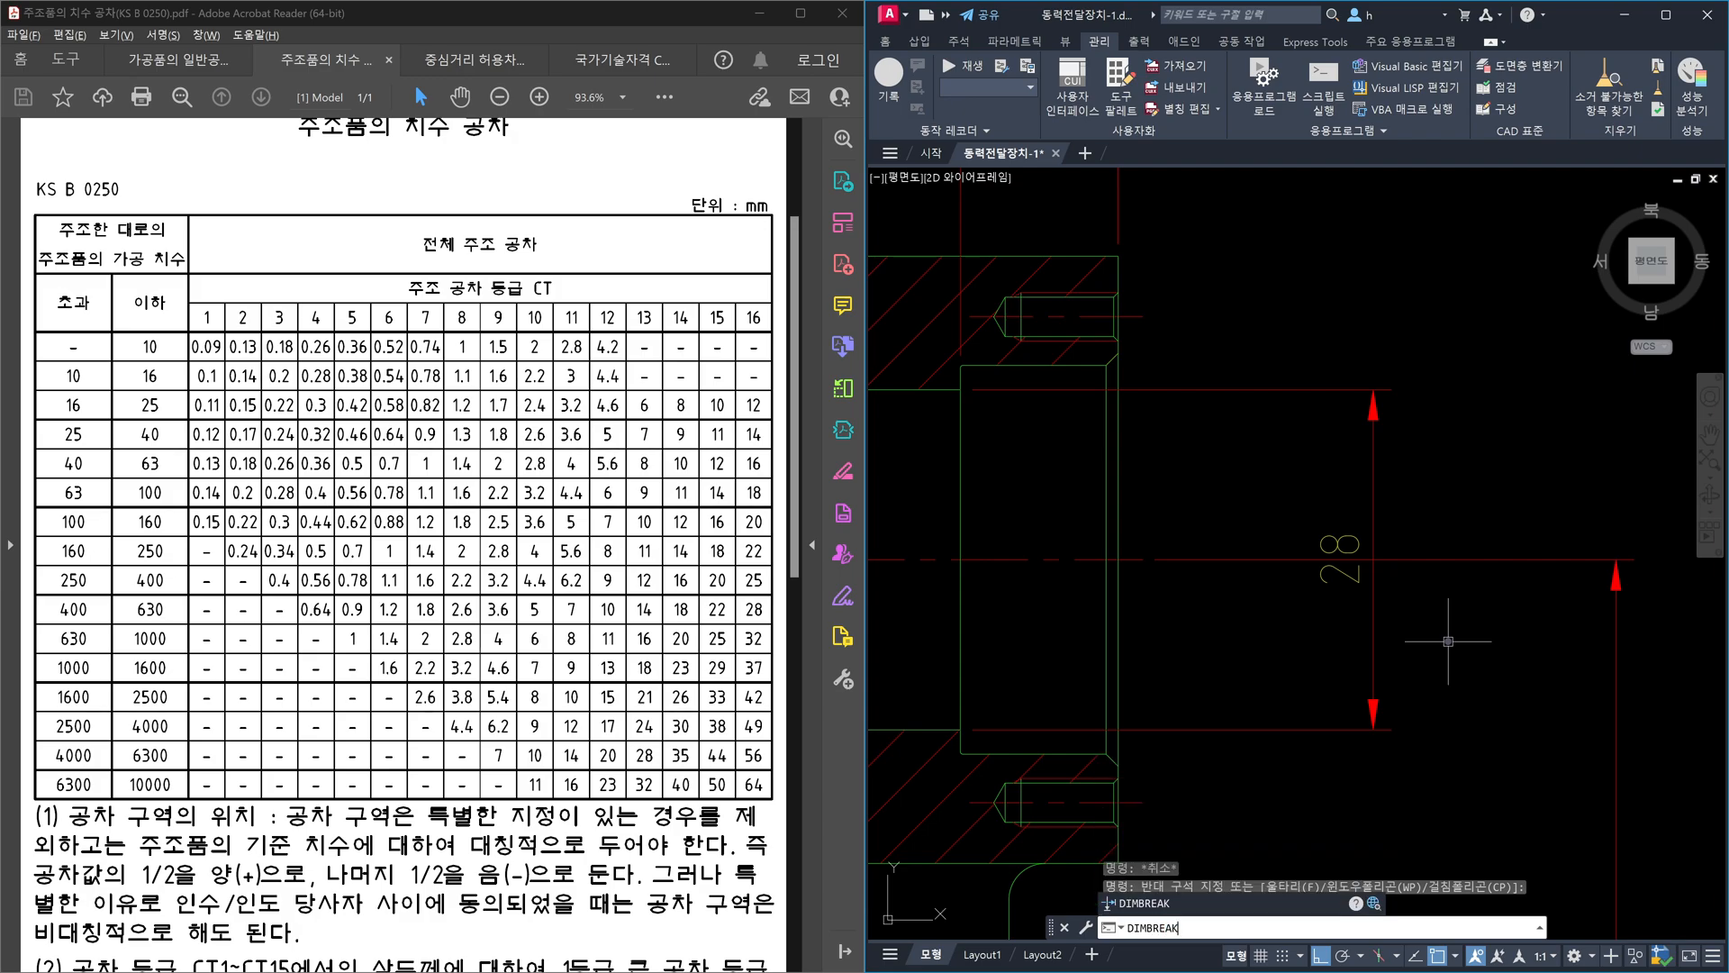
pyautogui.write('eak')
pyautogui.press('Return')
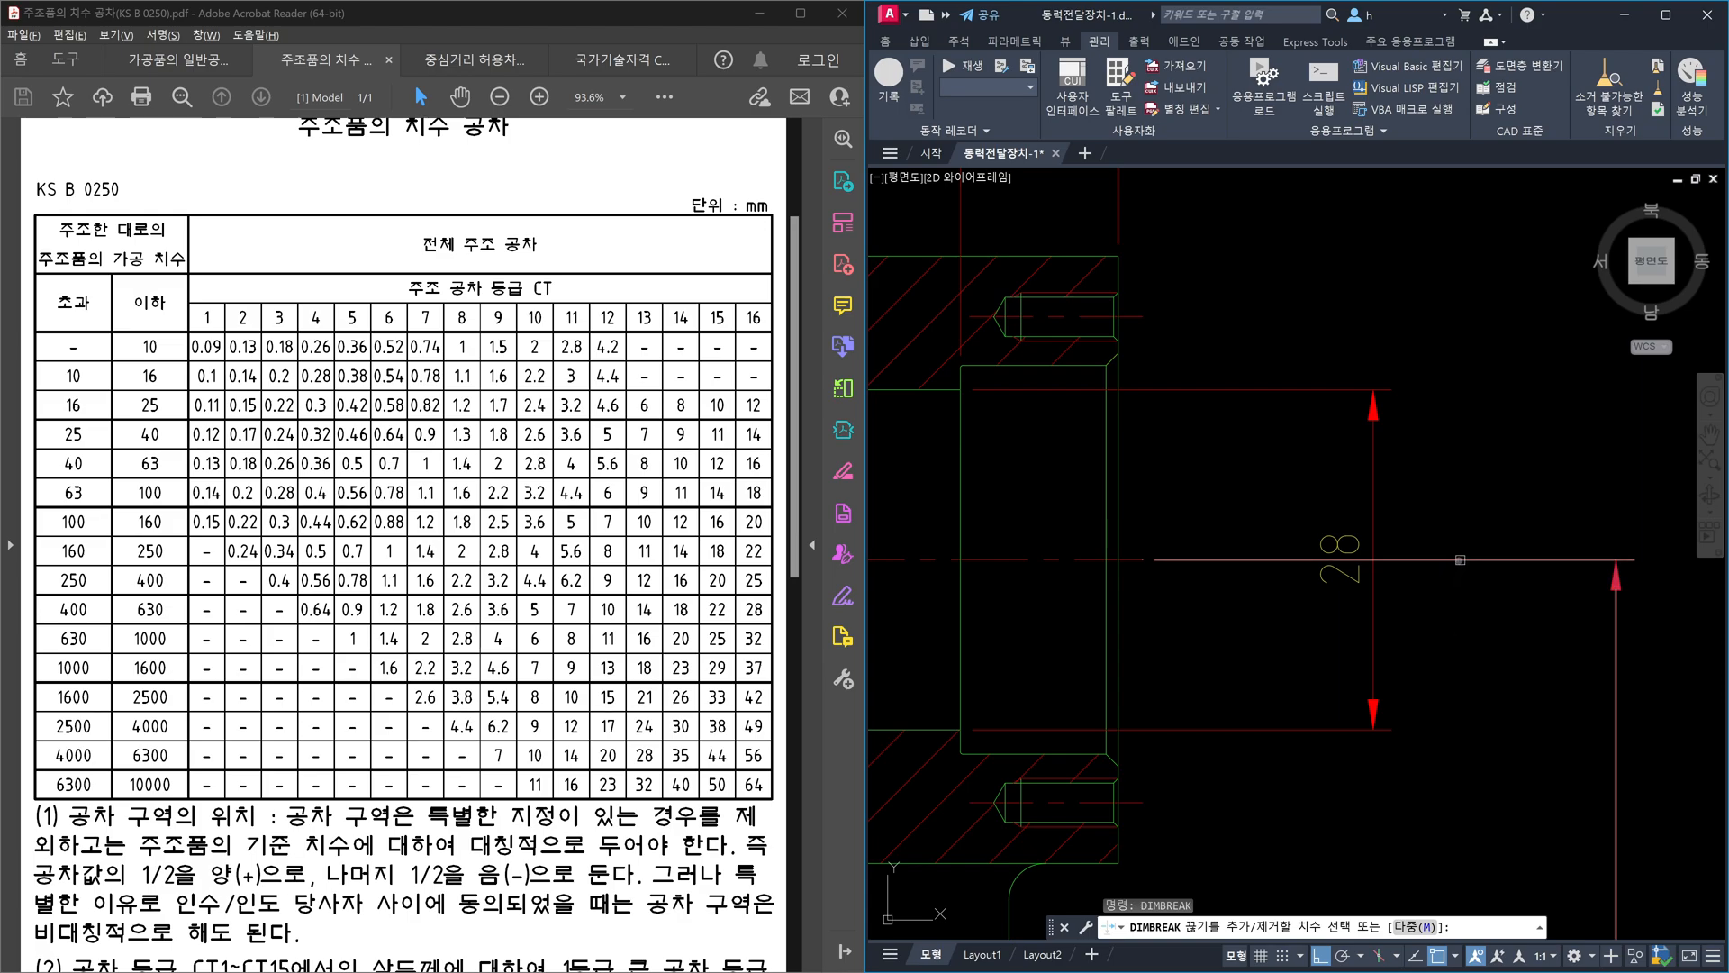
pyautogui.click(1459, 560)
pyautogui.click(1355, 577)
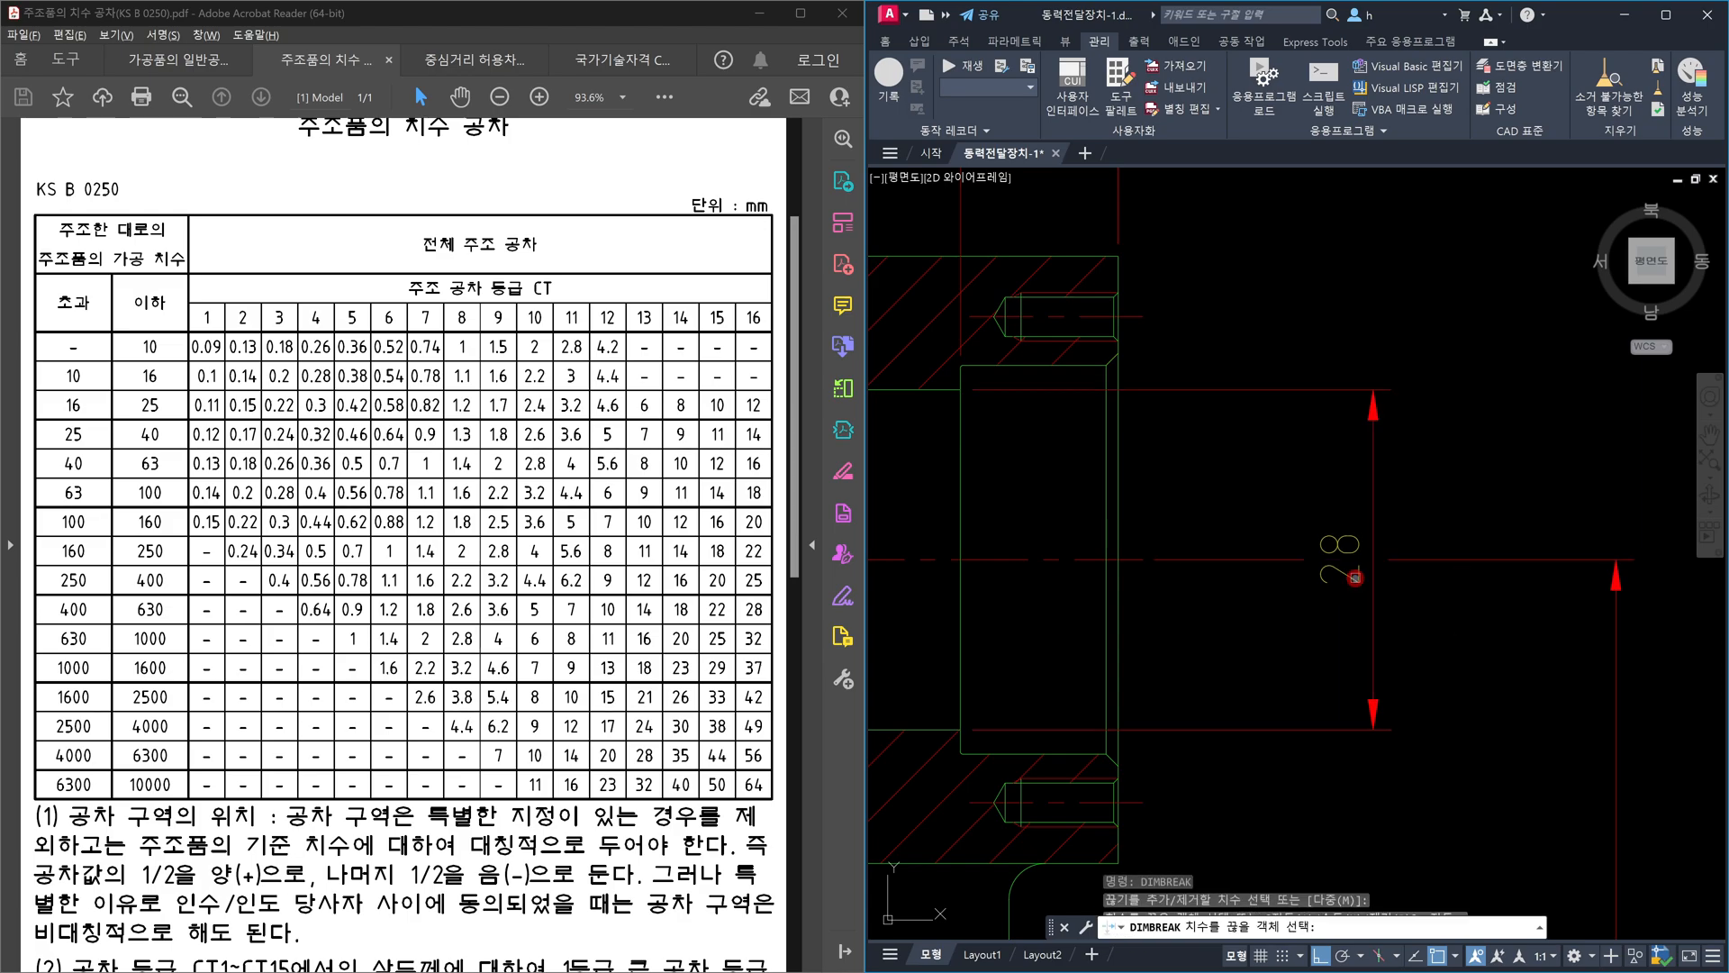
pyautogui.press('Return')
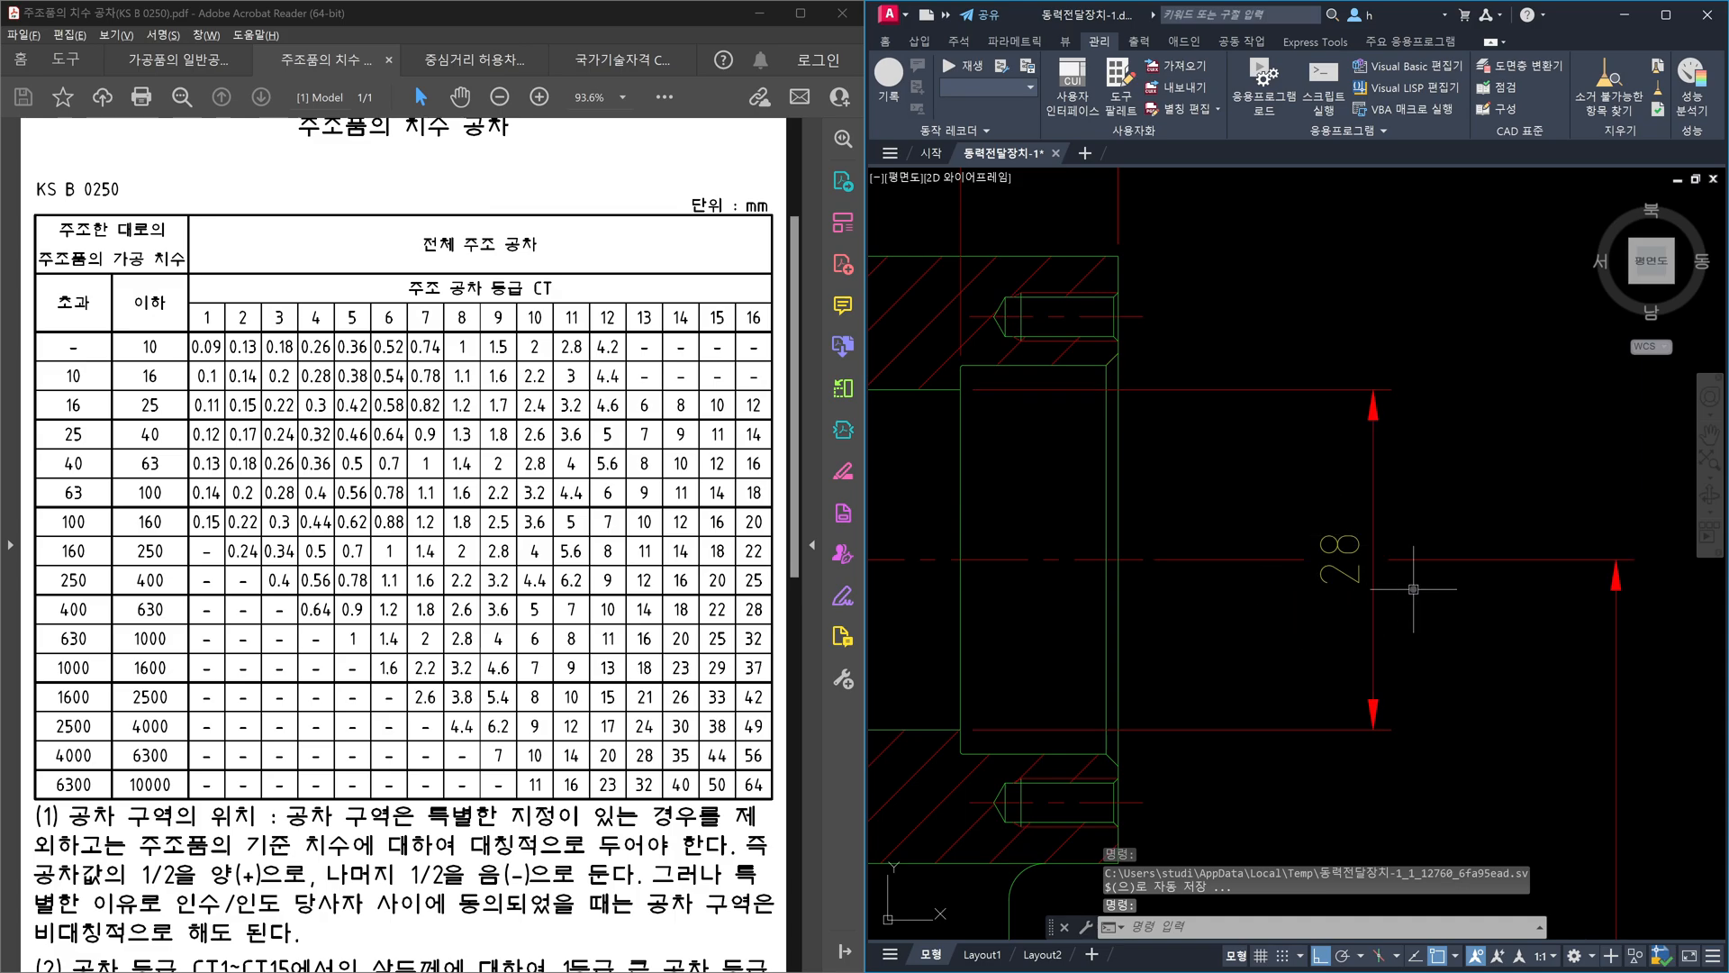
# - Add a vertical linear dimension across the counterbore between the inner corners of its end chamfer, beside the bearing cylinder
pyautogui.scroll(-2, 1414, 589)
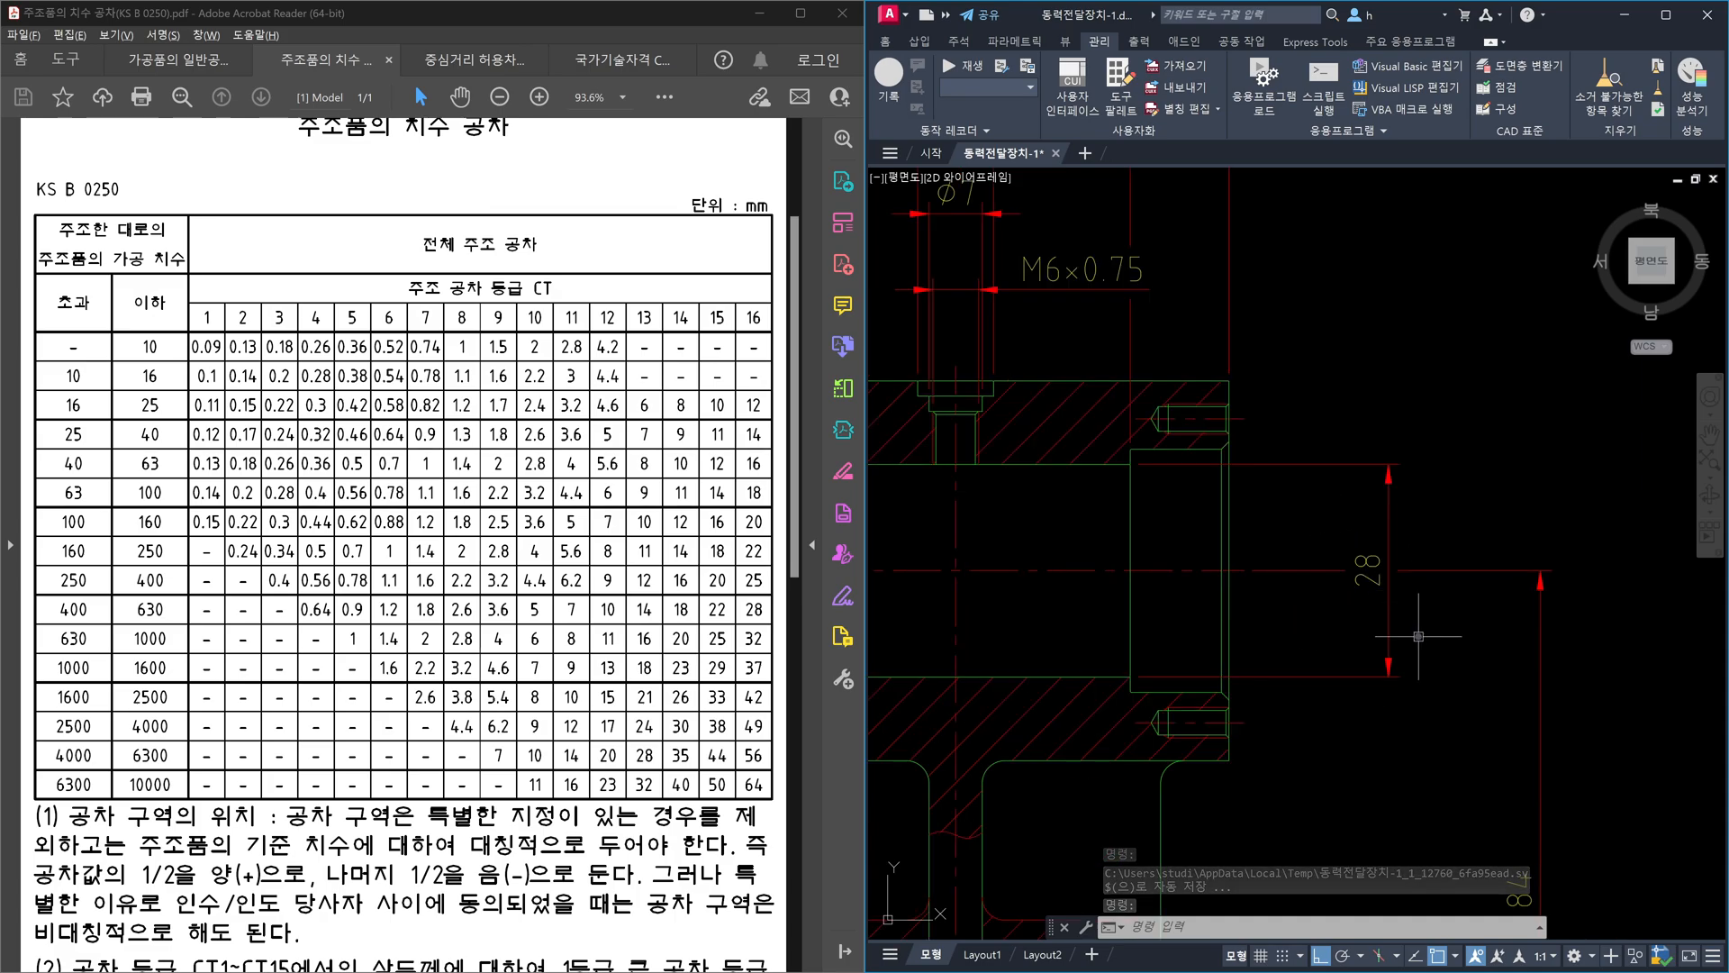
pyautogui.write('dli')
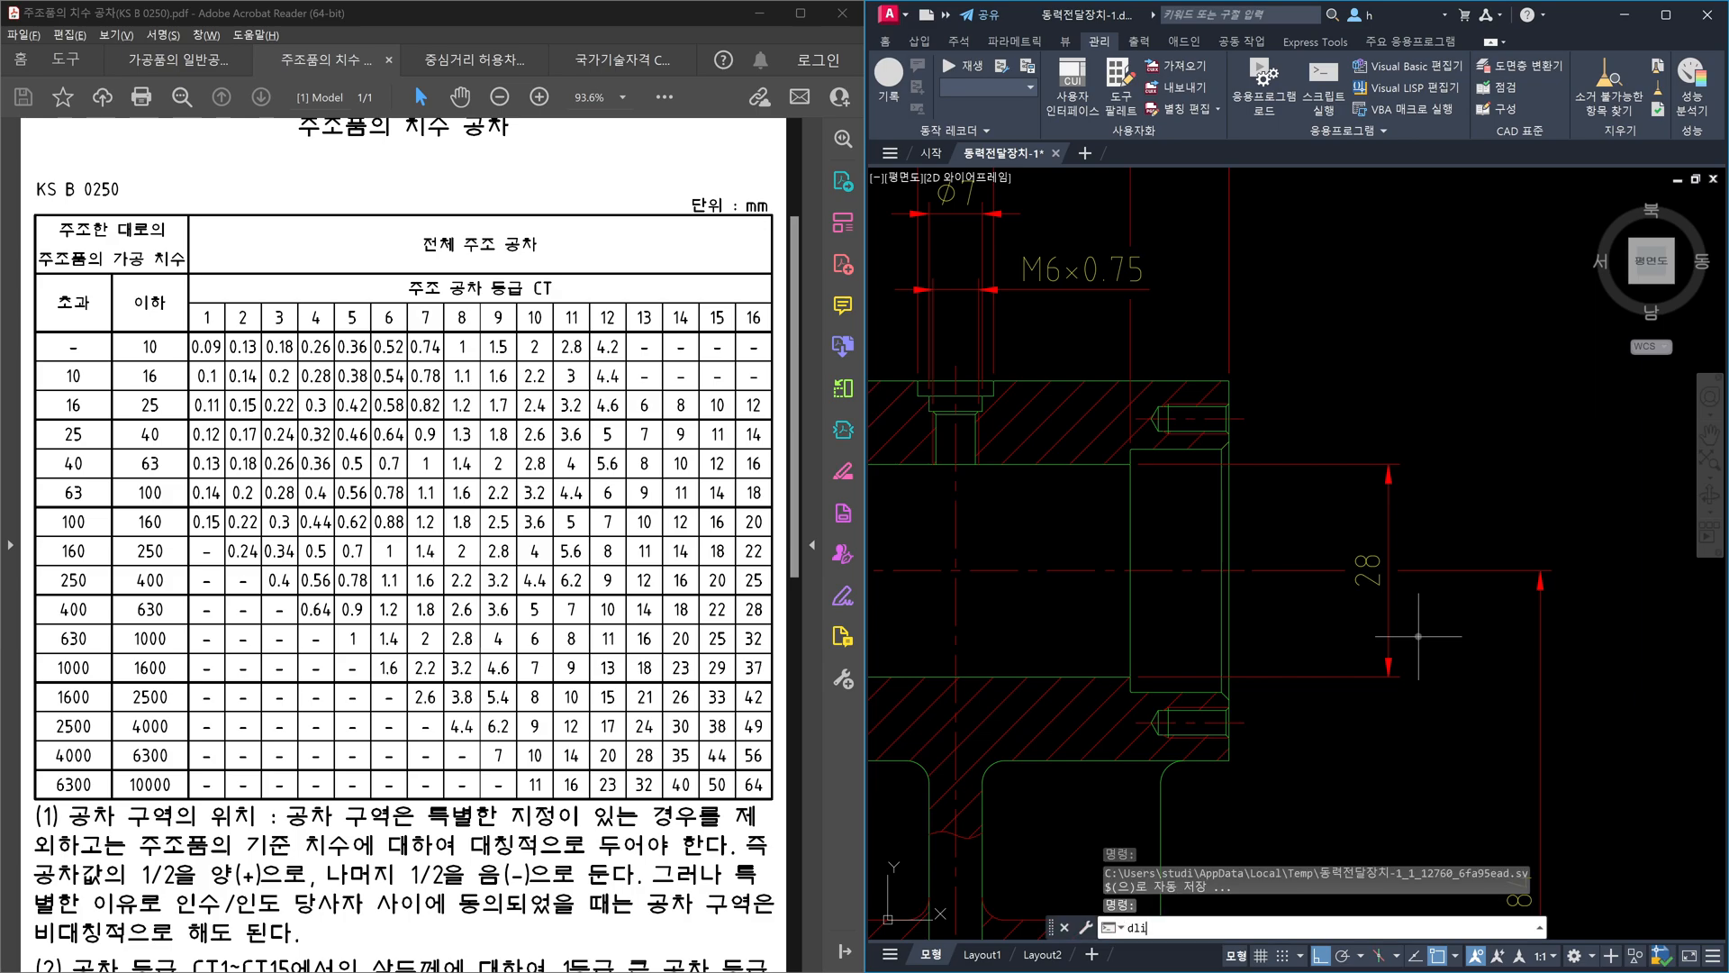
pyautogui.press('Return')
pyautogui.scroll(2, 1221, 692)
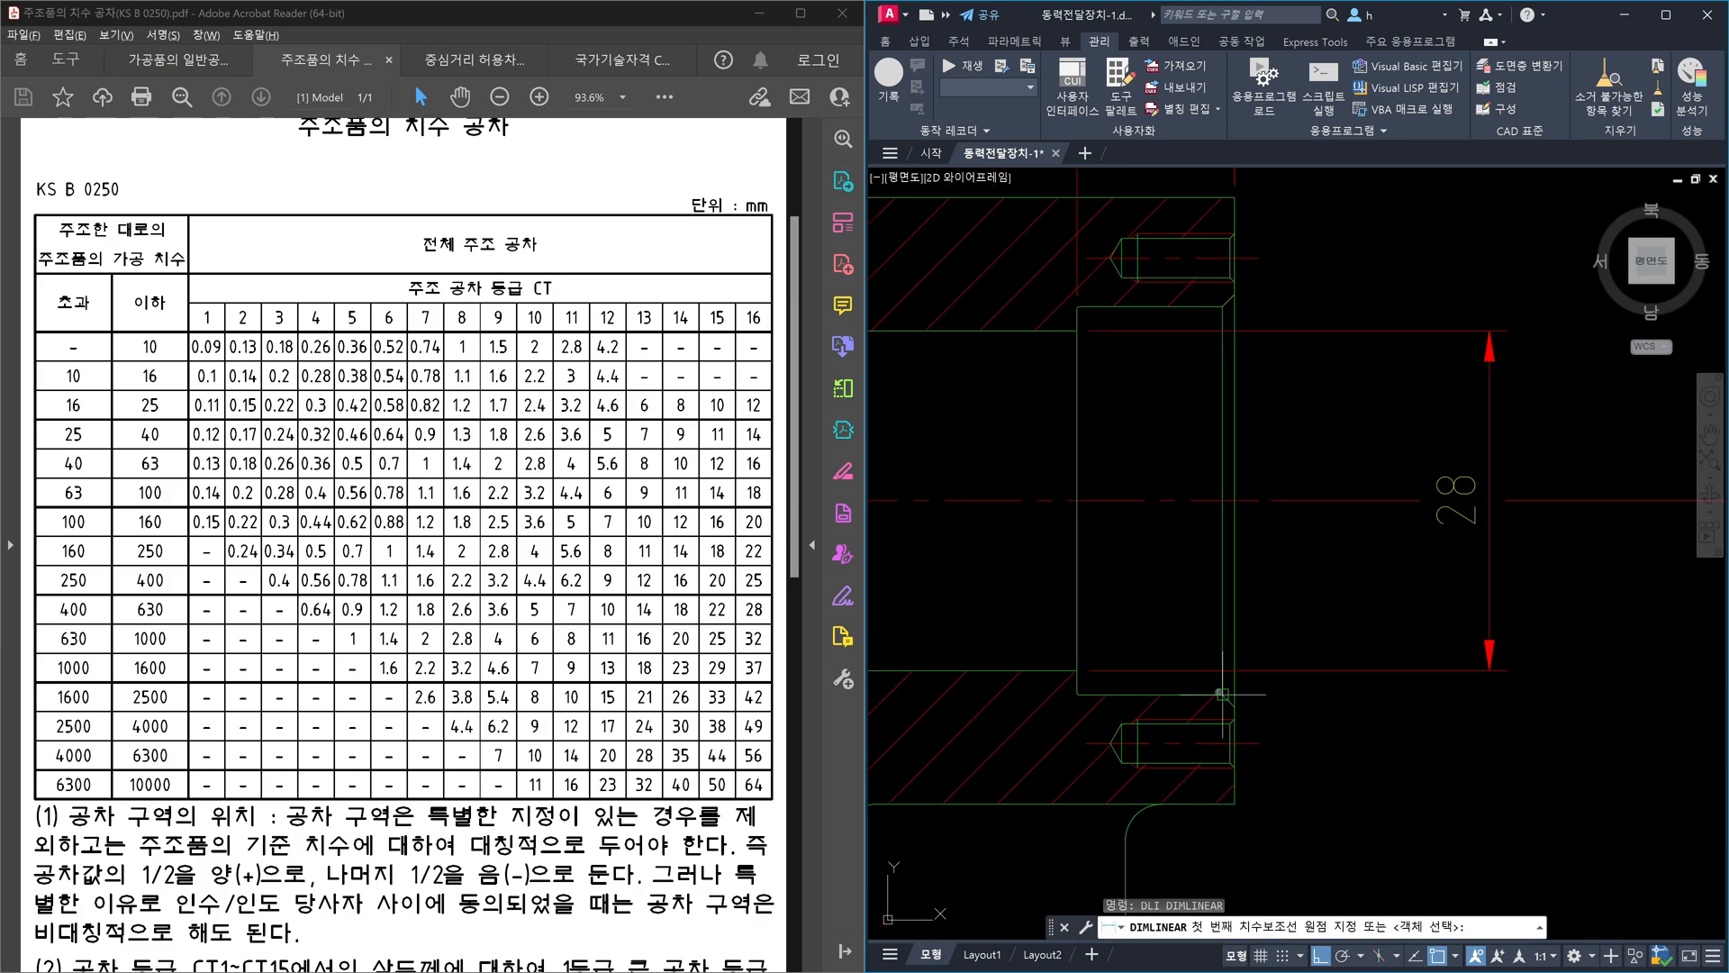
pyautogui.click(1217, 694)
pyautogui.click(1222, 307)
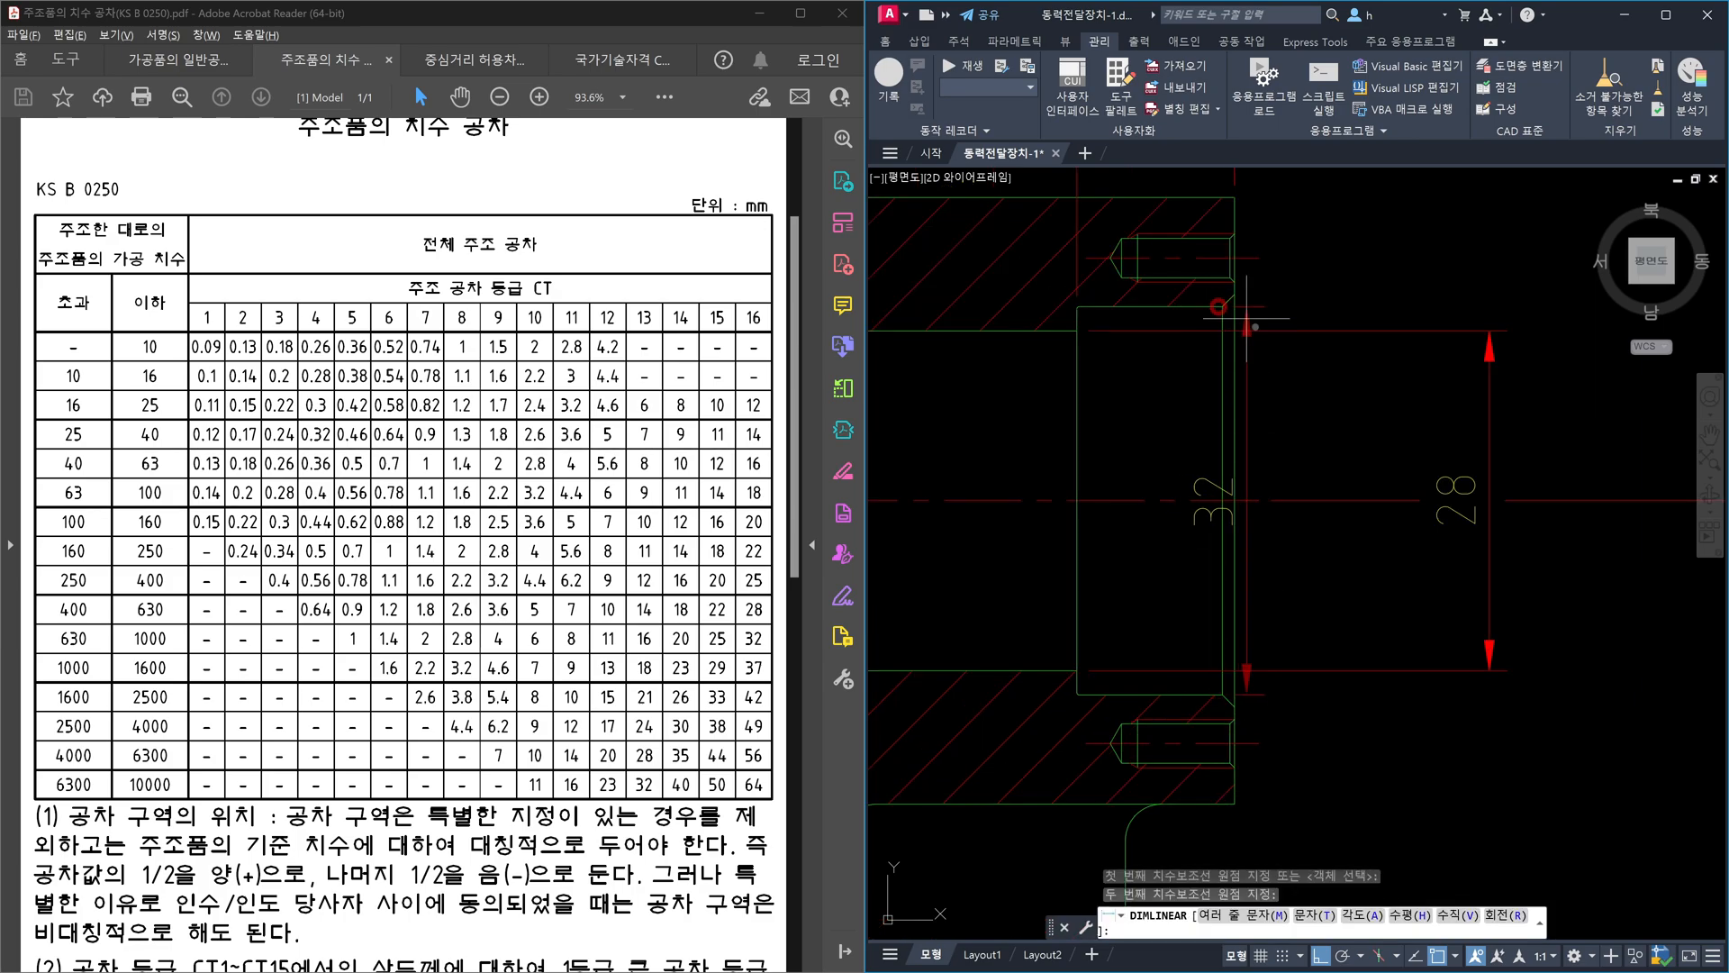
pyautogui.scroll(-4, 1381, 385)
pyautogui.click(1419, 404)
# - Stretch the counterbore dimension outward by 10 so its line sits outside the inner bore dimension
pyautogui.click(1422, 406)
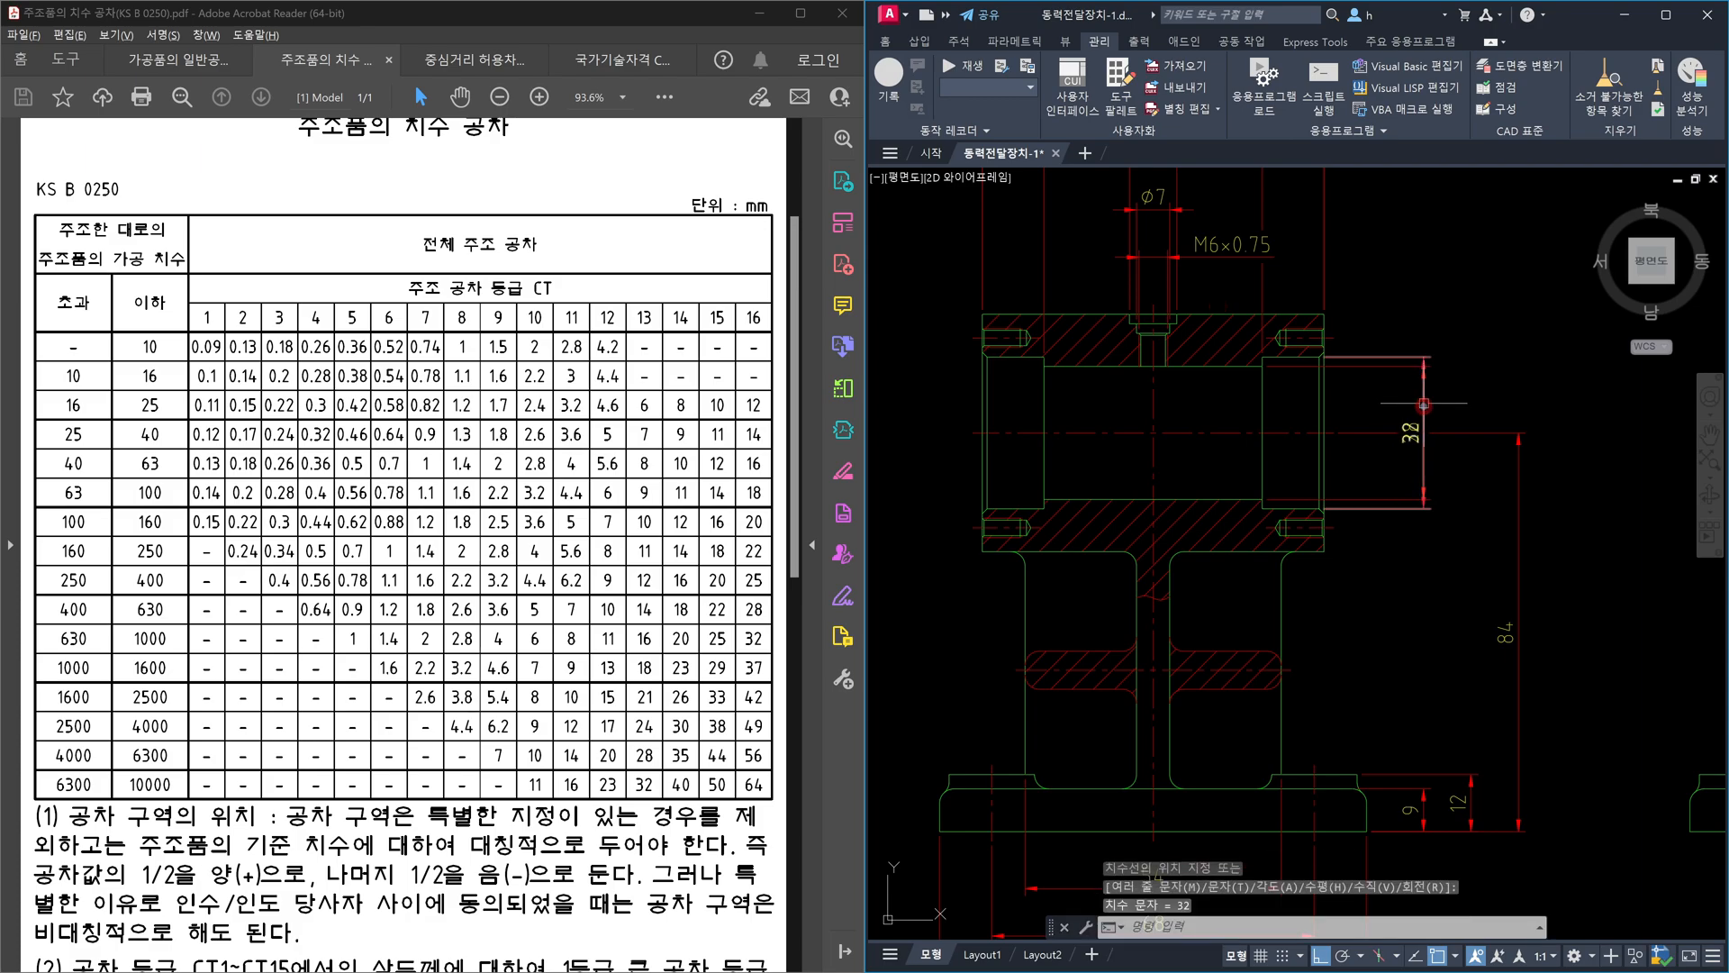
pyautogui.click(1423, 357)
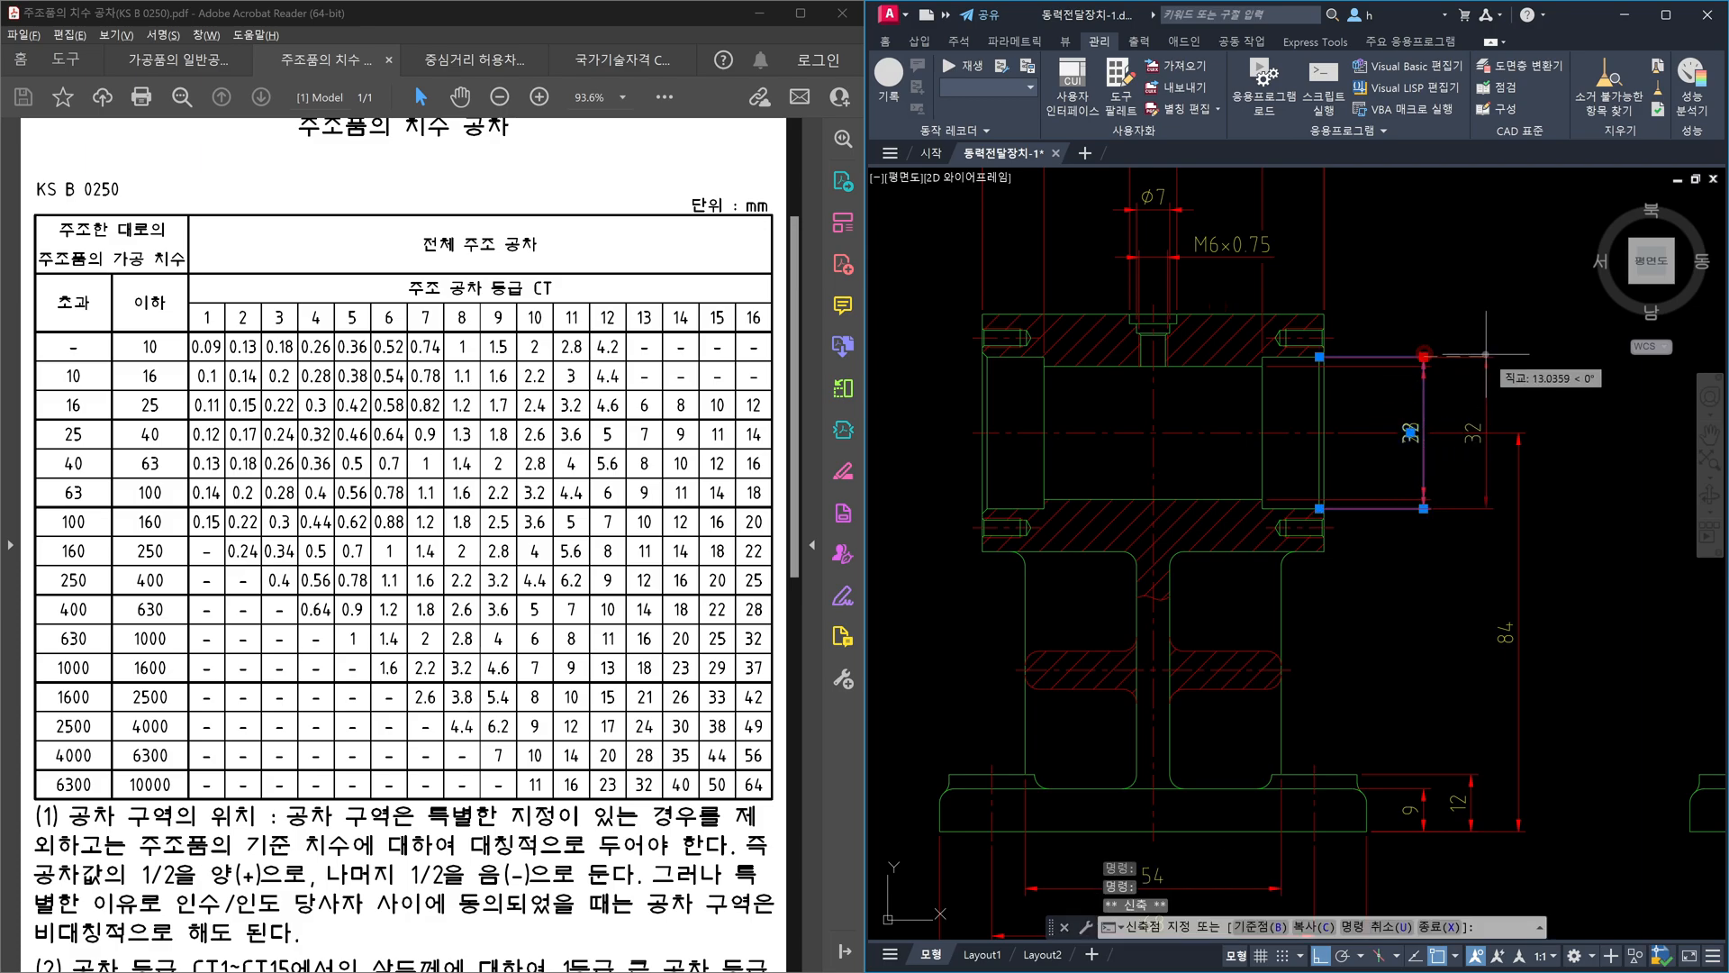
pyautogui.write('10')
pyautogui.press('Return')
pyautogui.press('Escape')
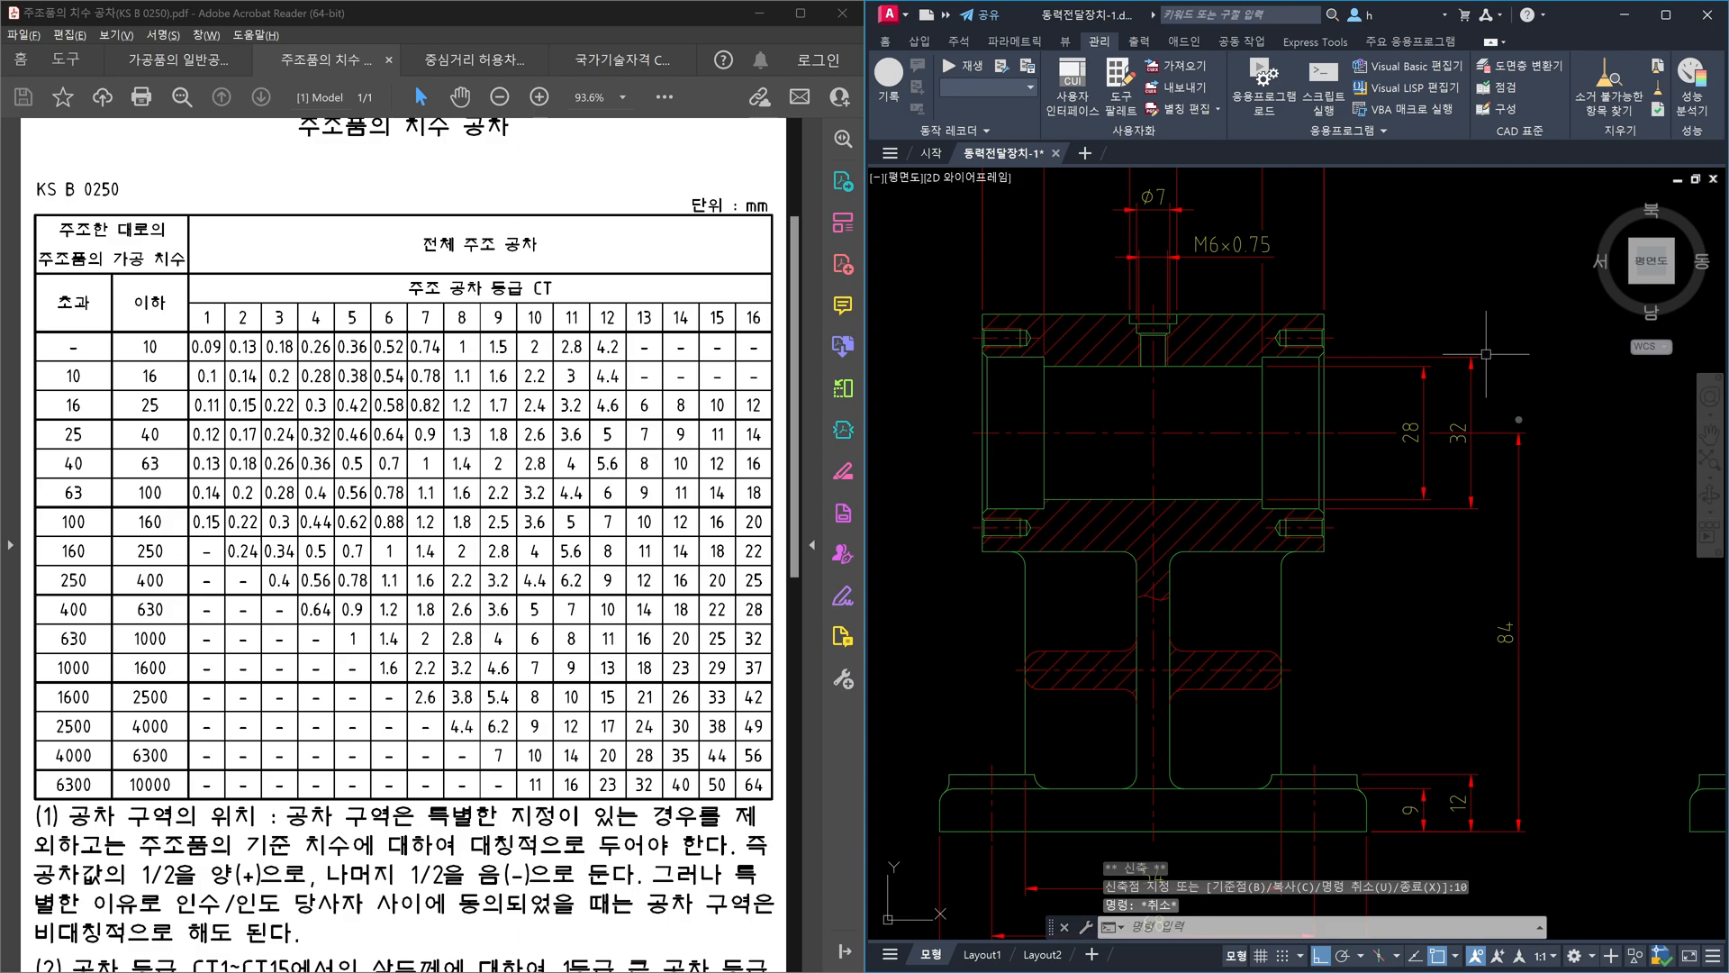
# - Break the bore-center height dimension's extension line where it crosses the counterbore dimension, using DIMBREAK
pyautogui.scroll(2, 1486, 354)
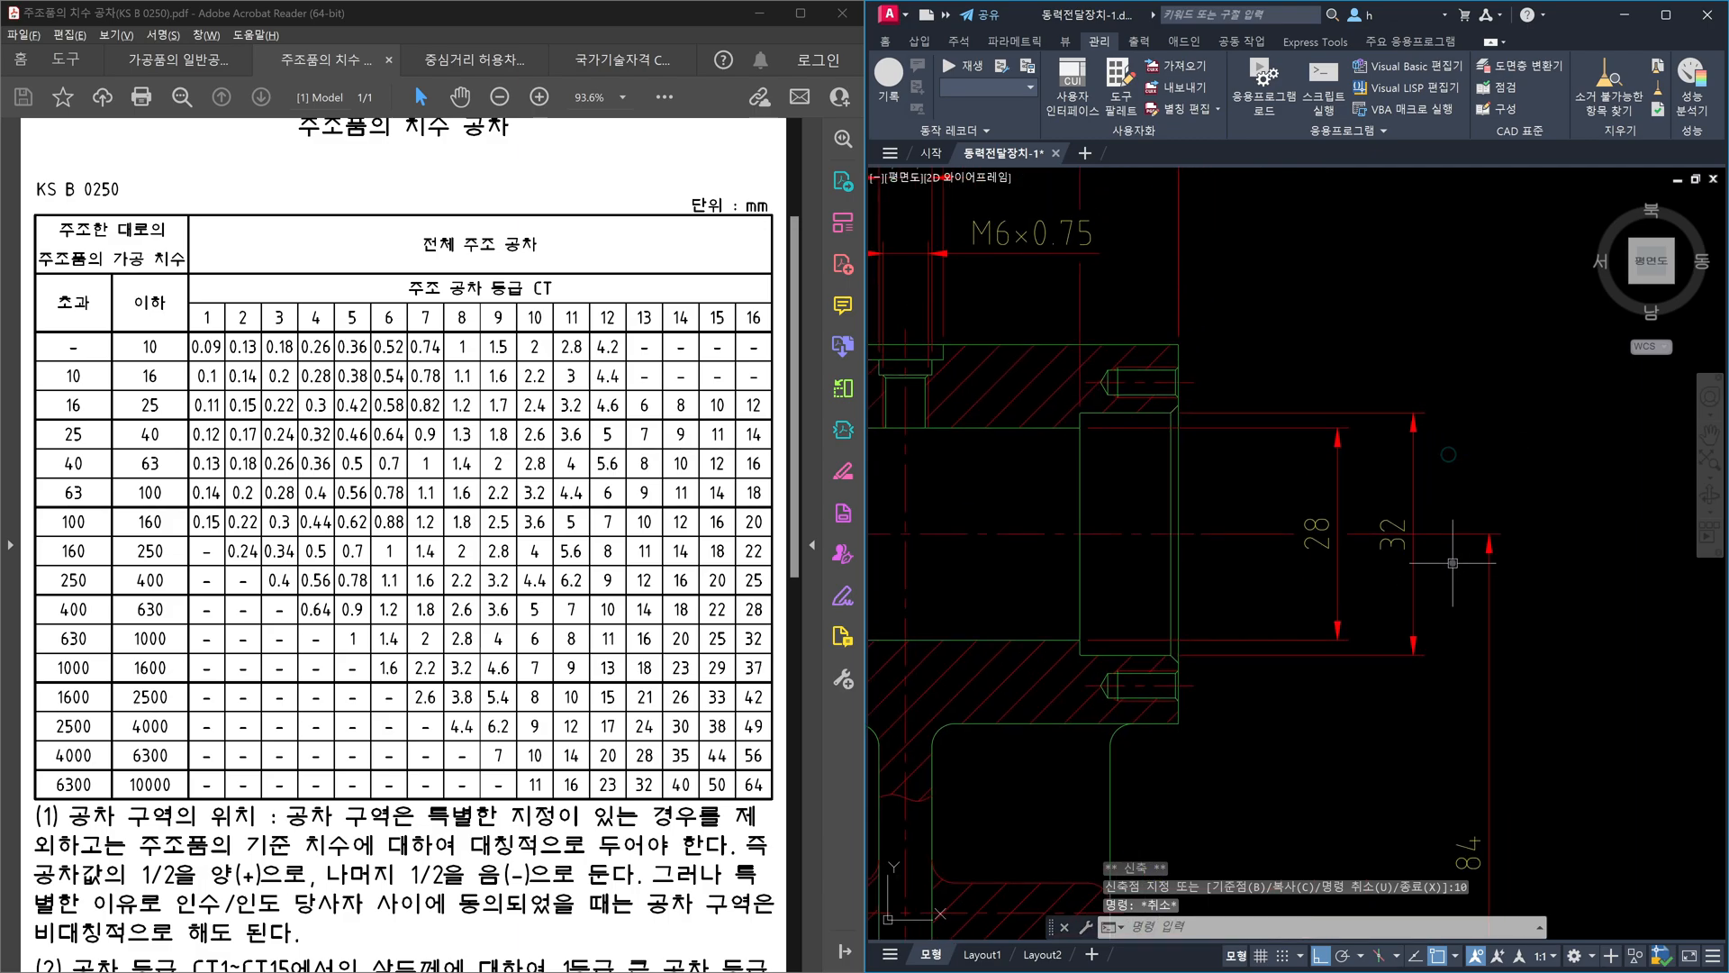
pyautogui.write('dimb')
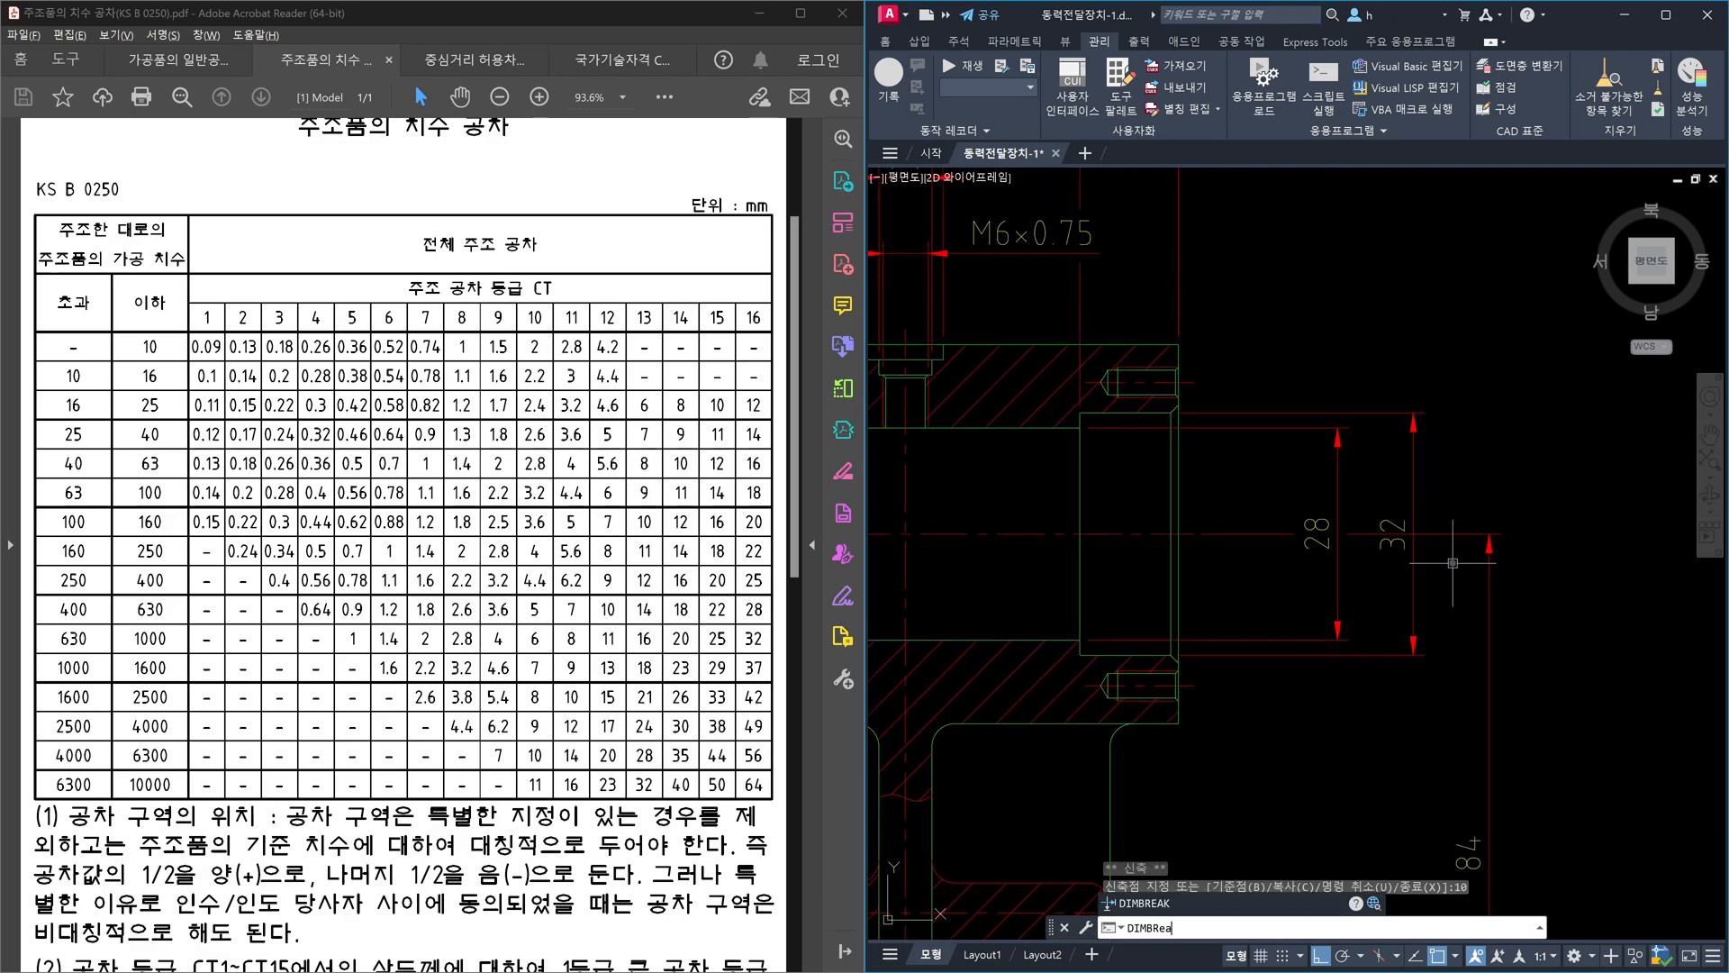
pyautogui.write('reak')
pyautogui.press('Return')
pyautogui.click(1462, 538)
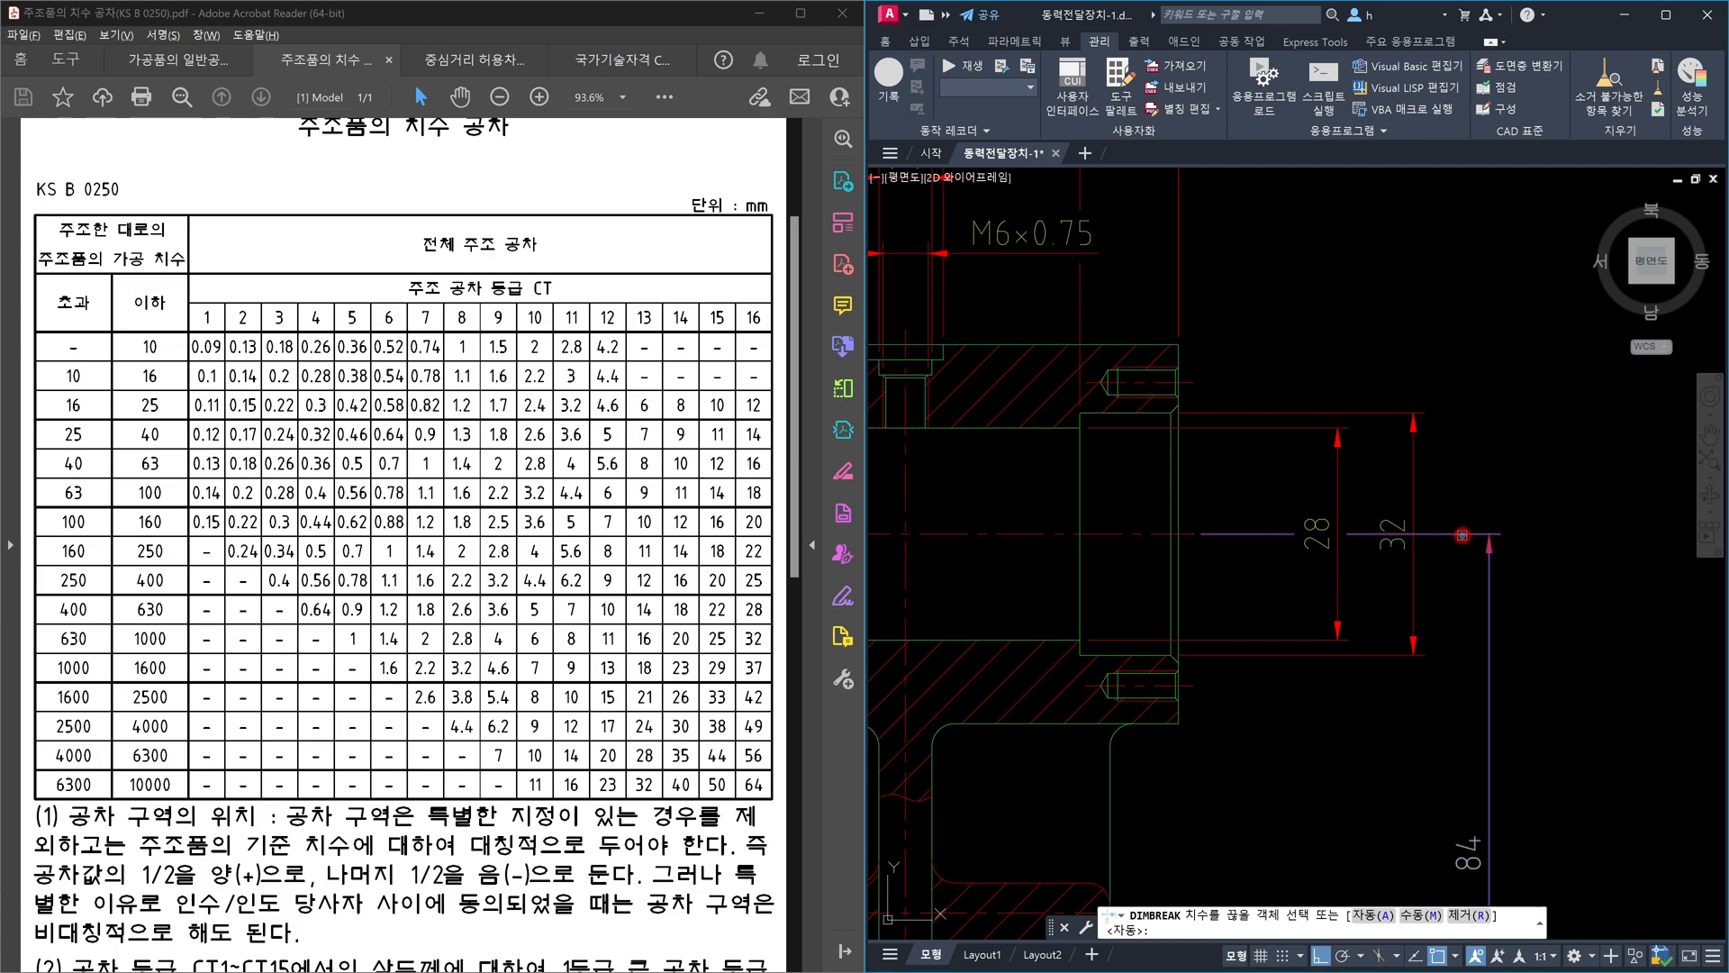
pyautogui.click(1412, 555)
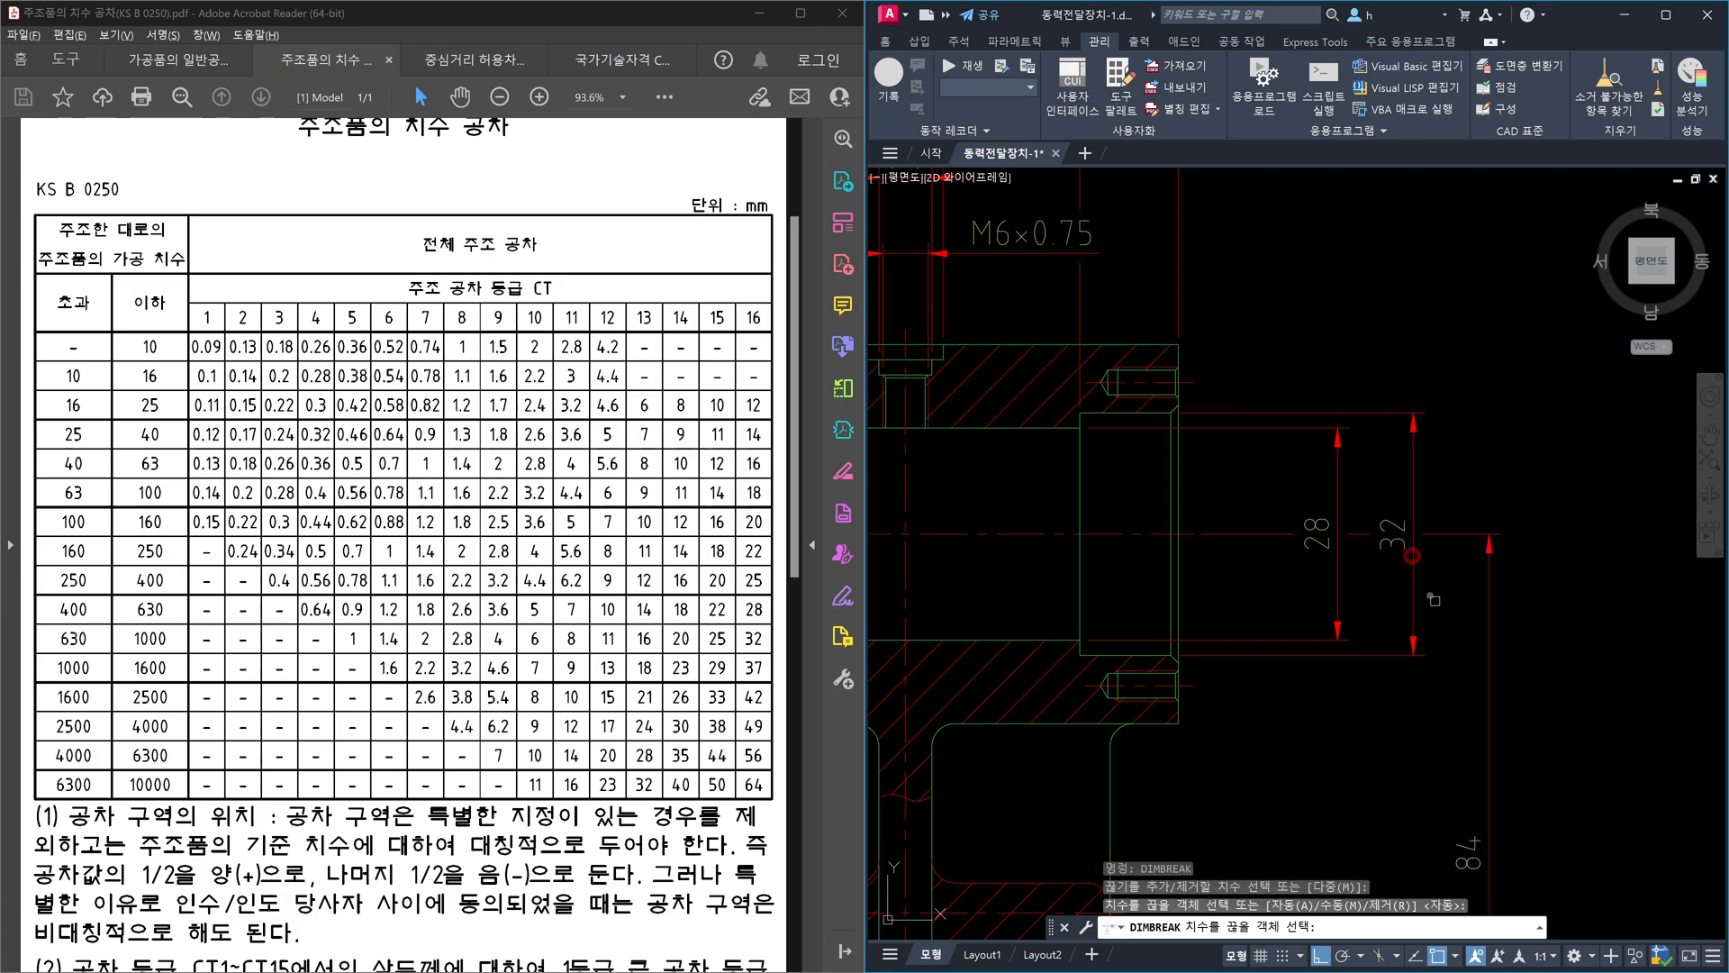
pyautogui.press('Return')
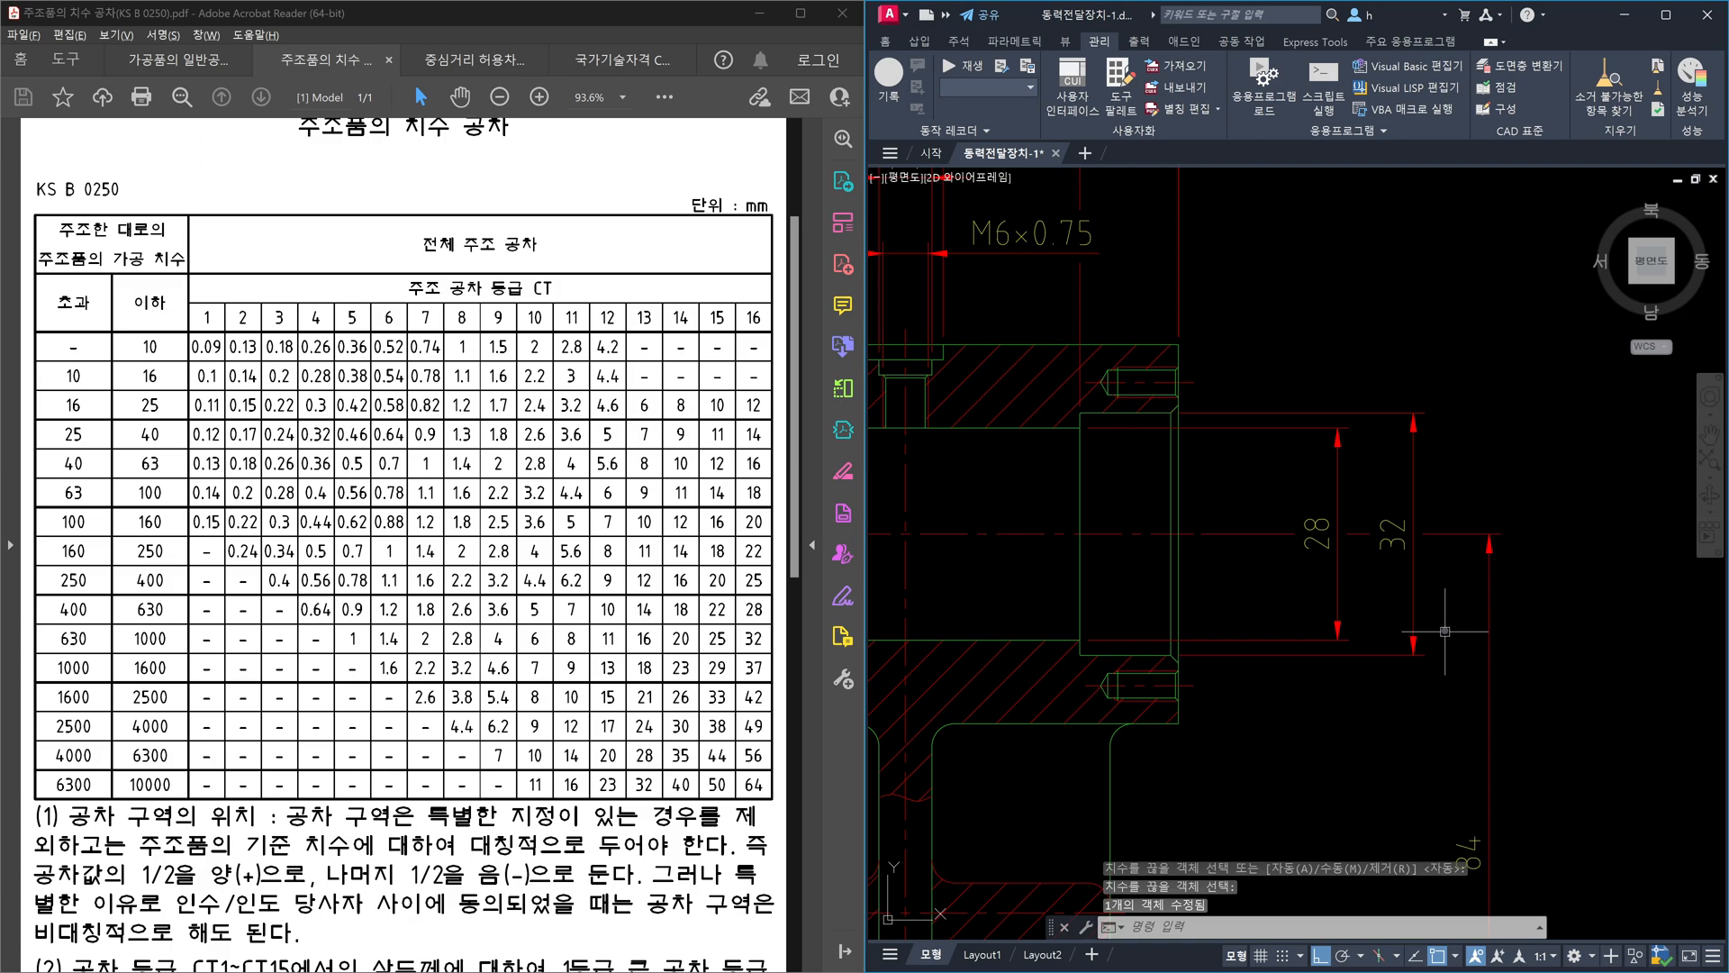
# - Add a vertical linear dimension between the upper and lower tapped-hole centerlines, aligned with the bore-center height dimension line
pyautogui.scroll(-2, 1445, 631)
pyautogui.write('DLI')
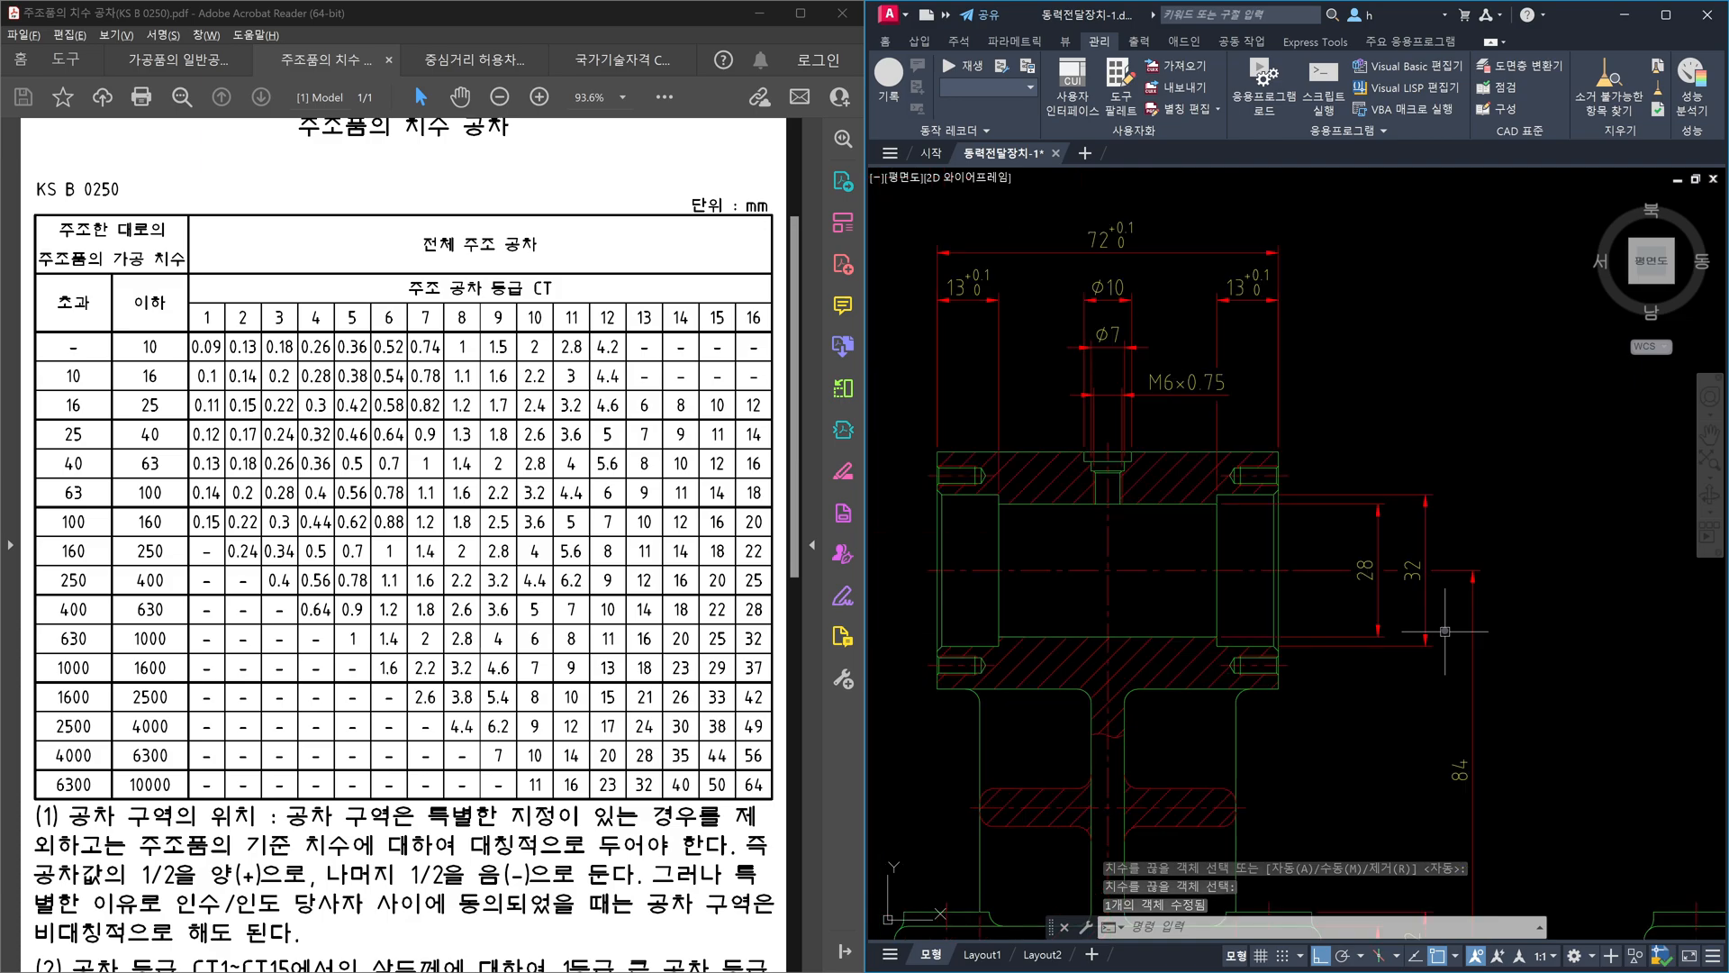
pyautogui.press('Return')
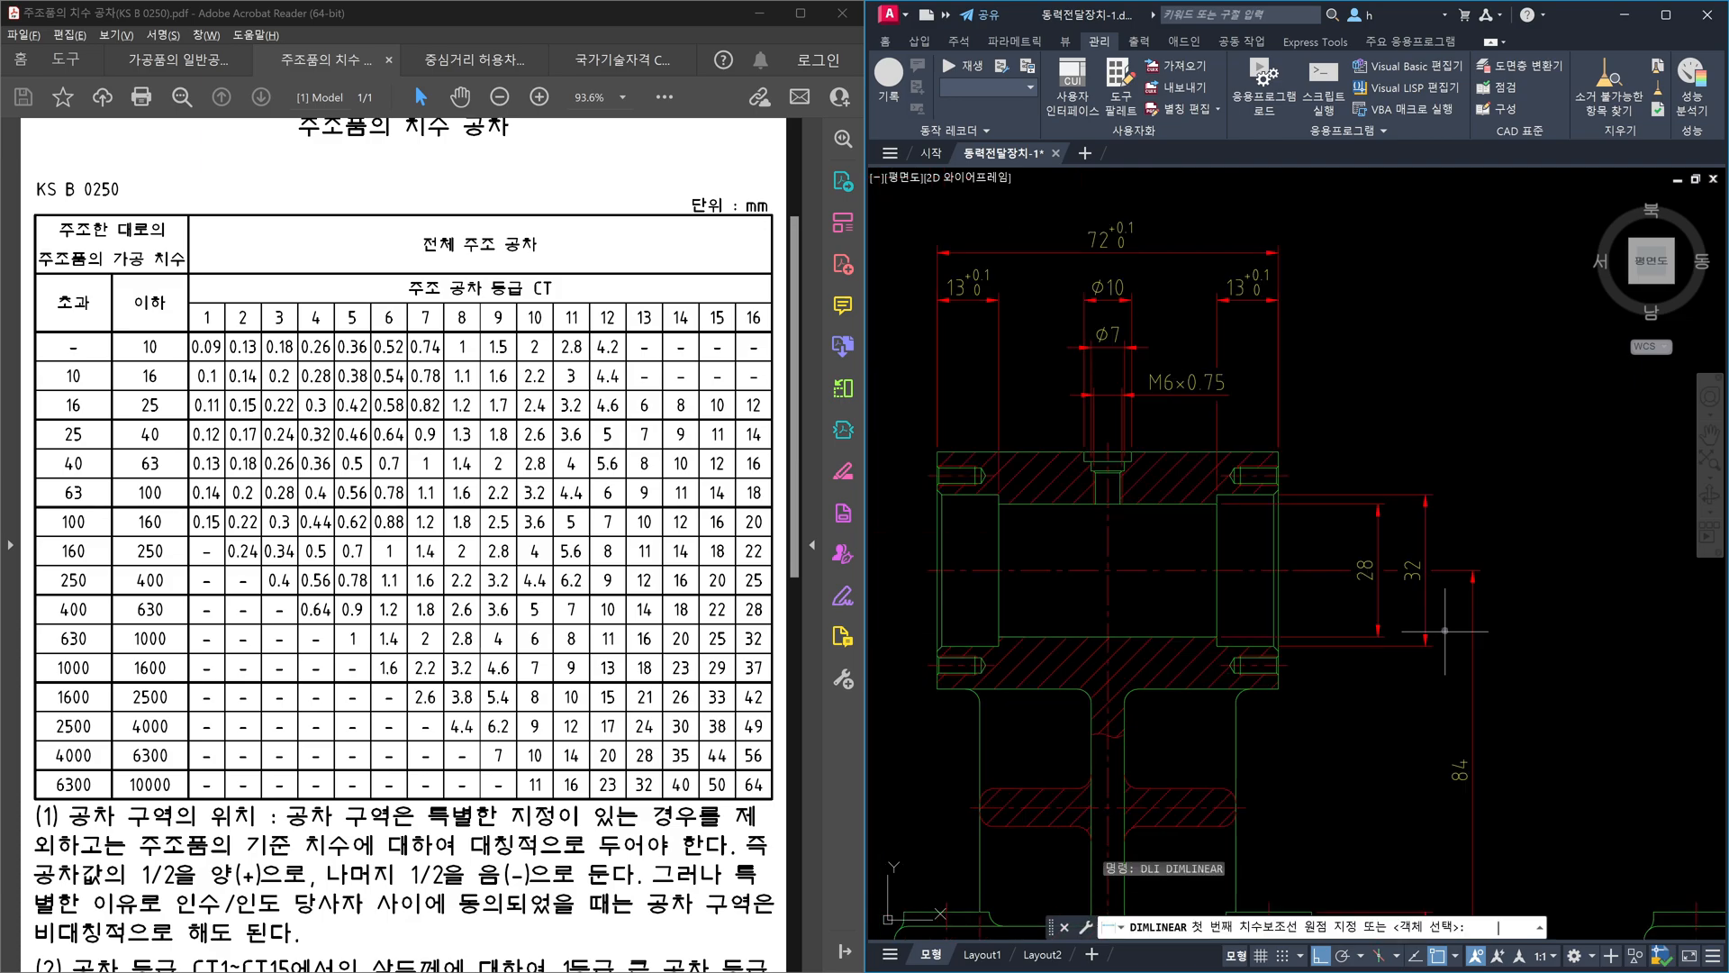
pyautogui.click(1289, 666)
pyautogui.click(1288, 475)
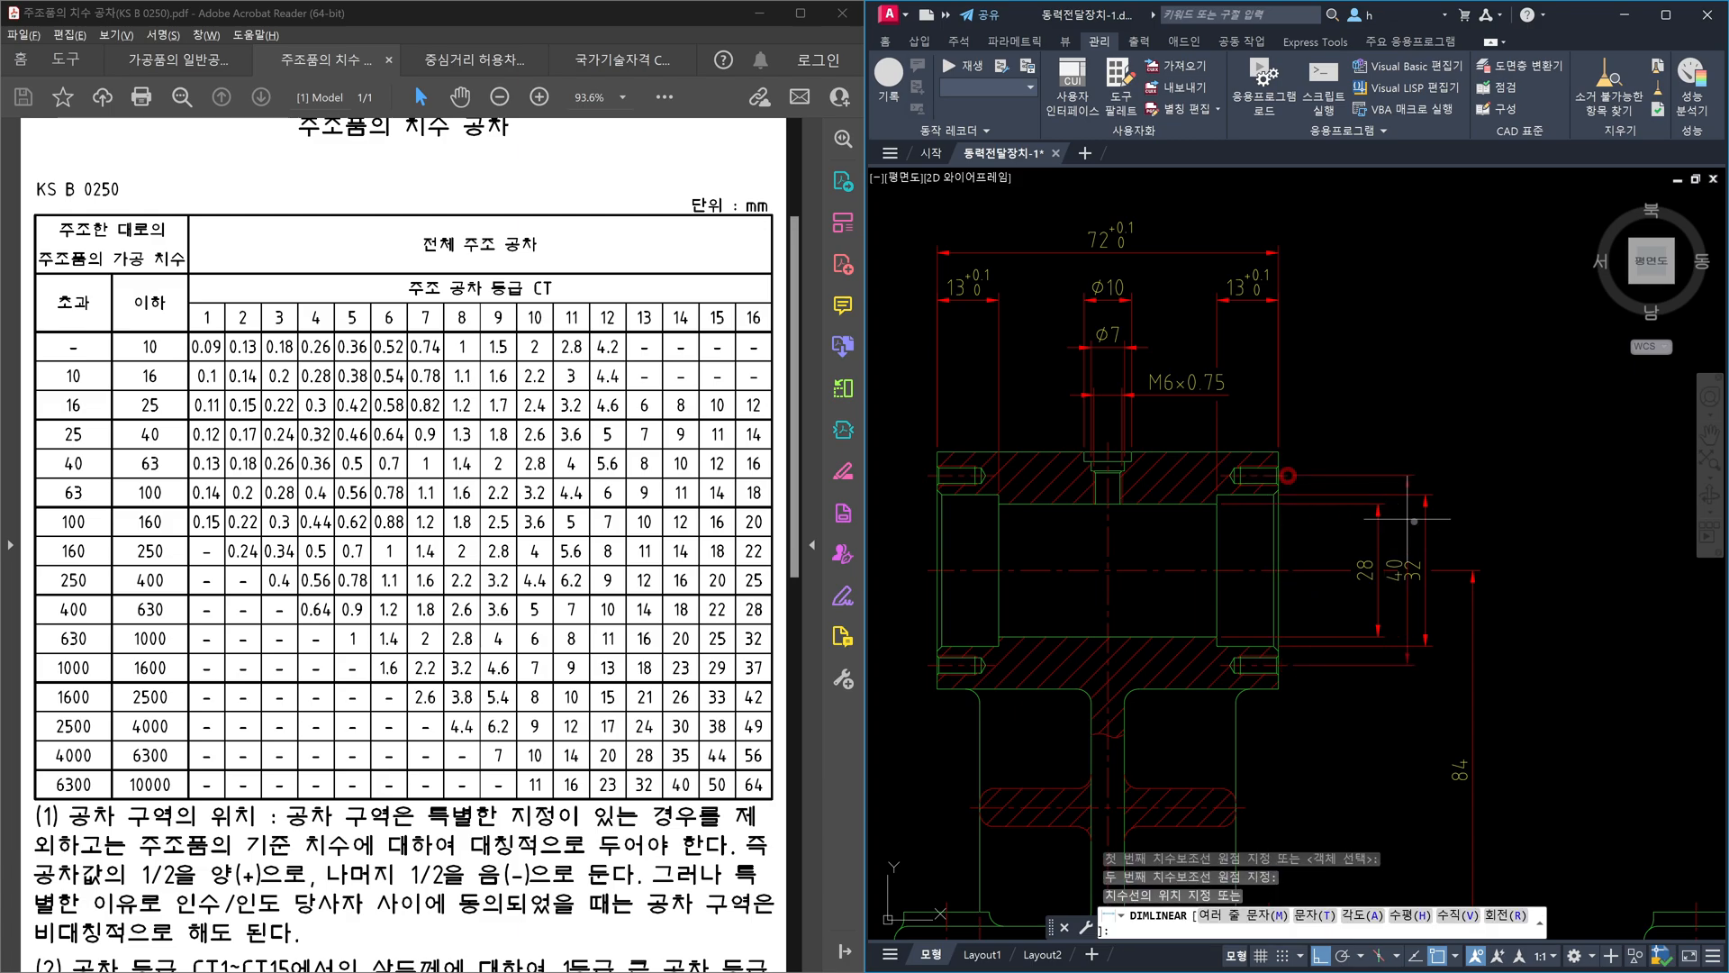
pyautogui.click(1470, 595)
pyautogui.scroll(-3, 1432, 523)
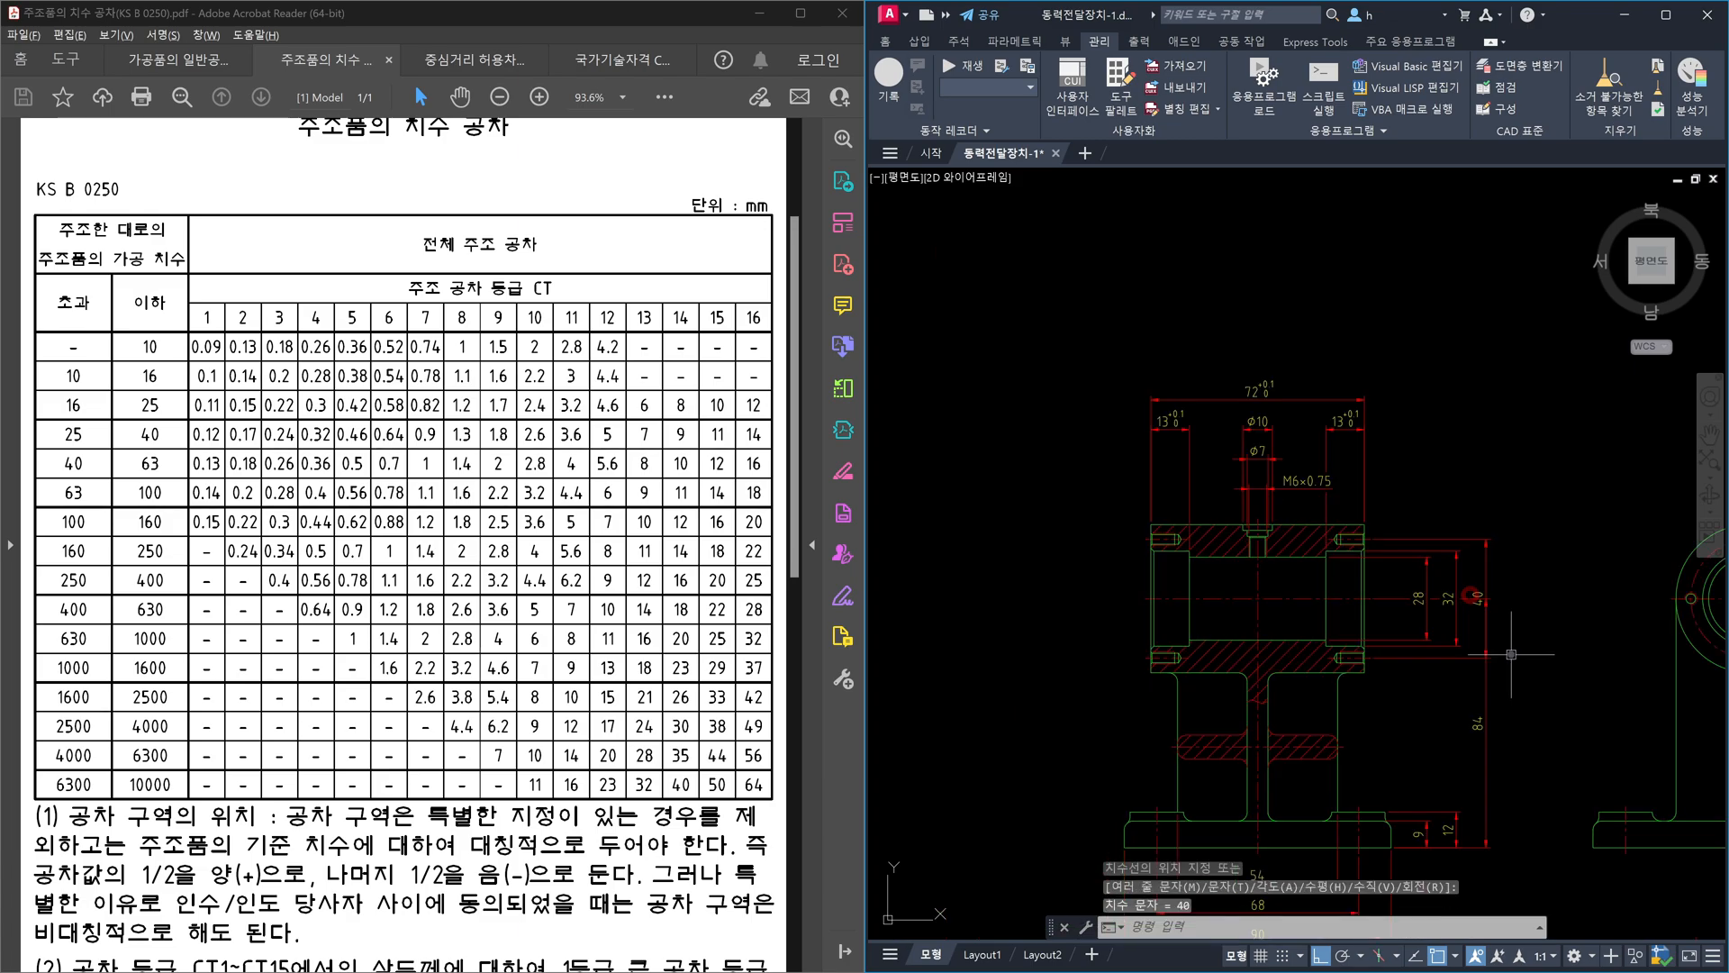
# - Stretch the bore-center height dimension outward by 10 so its line sits outside the tapped-hole spacing dimension
pyautogui.press('Escape')
pyautogui.click(1511, 654)
pyautogui.click(1427, 659)
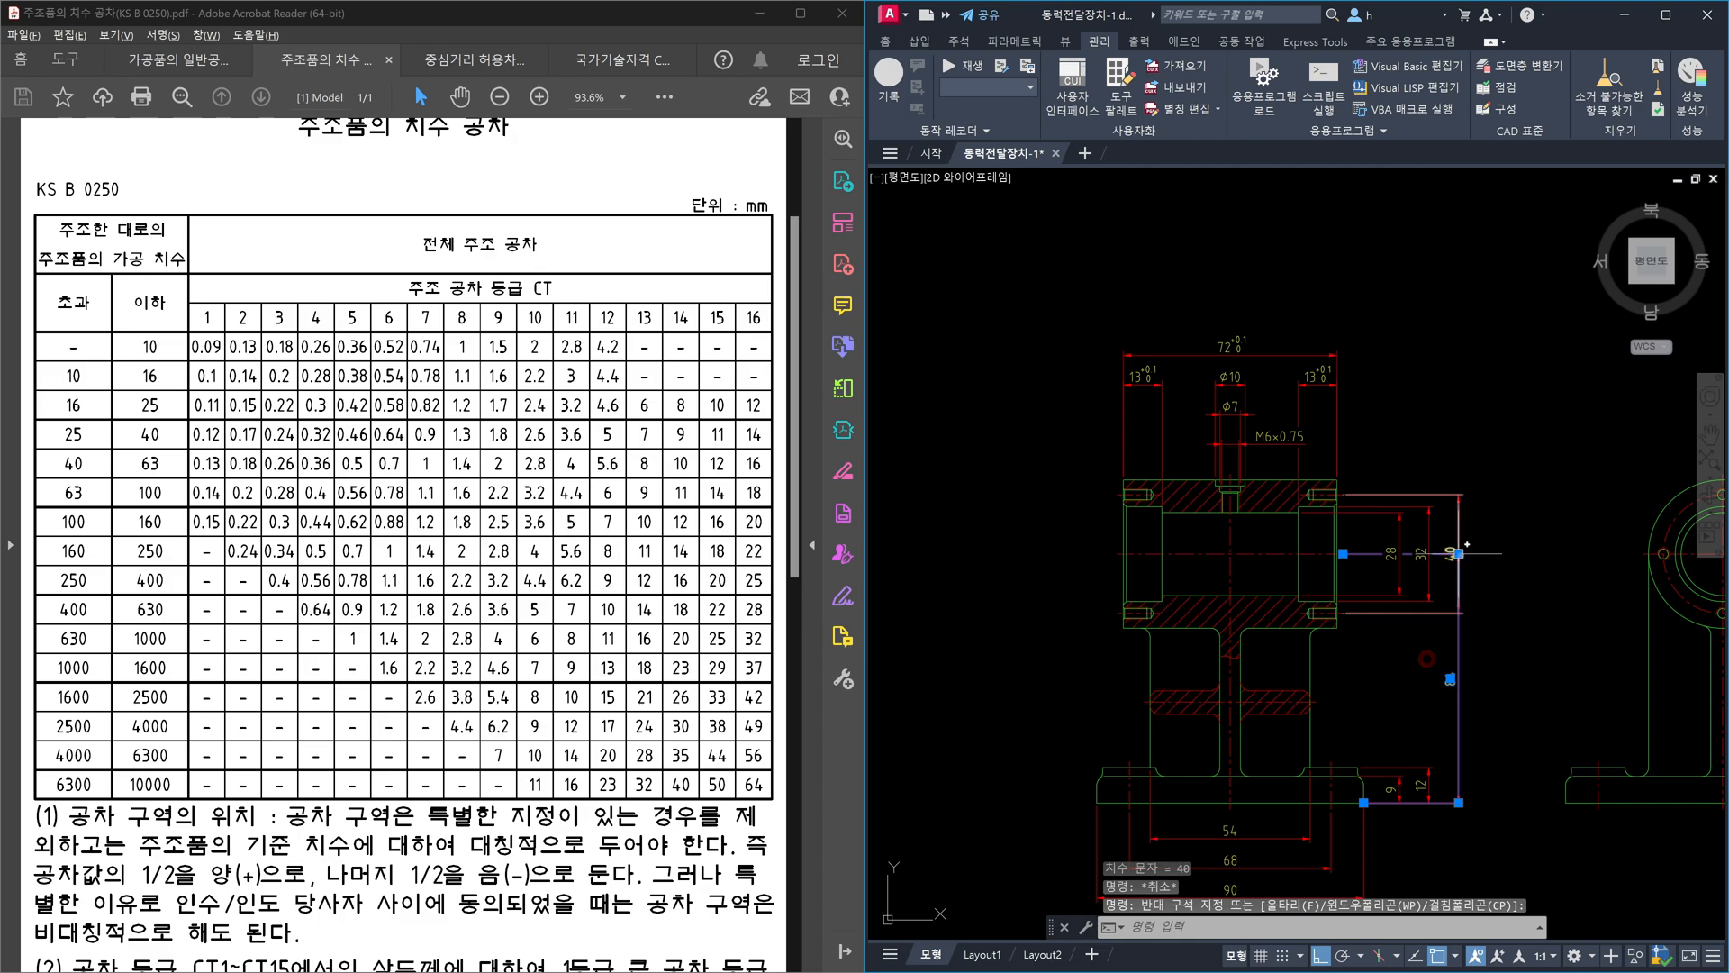
pyautogui.click(1459, 553)
pyautogui.write('10')
pyautogui.press('Return')
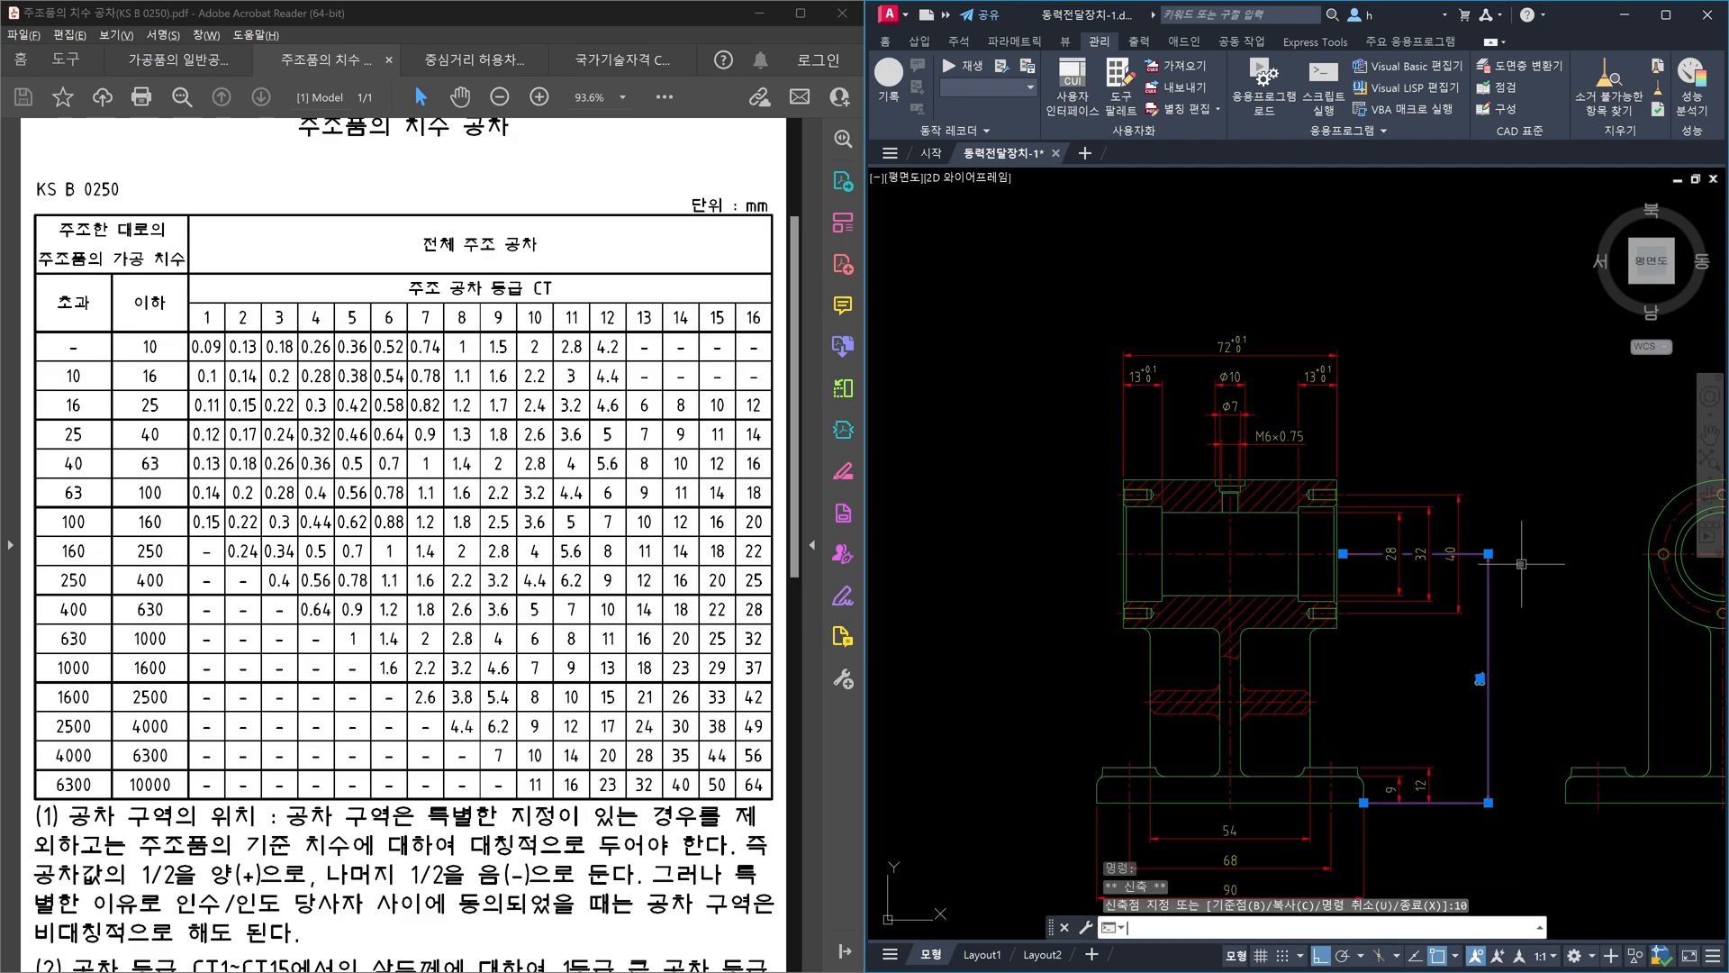
# - Break the bore-center height dimension's extension line where it crosses the tapped-hole spacing dimension, using DIMBREAK
pyautogui.press('Escape')
pyautogui.scroll(6, 1450, 540)
pyautogui.moveTo(1453, 544); pyautogui.dragTo(1415, 532, button='middle')
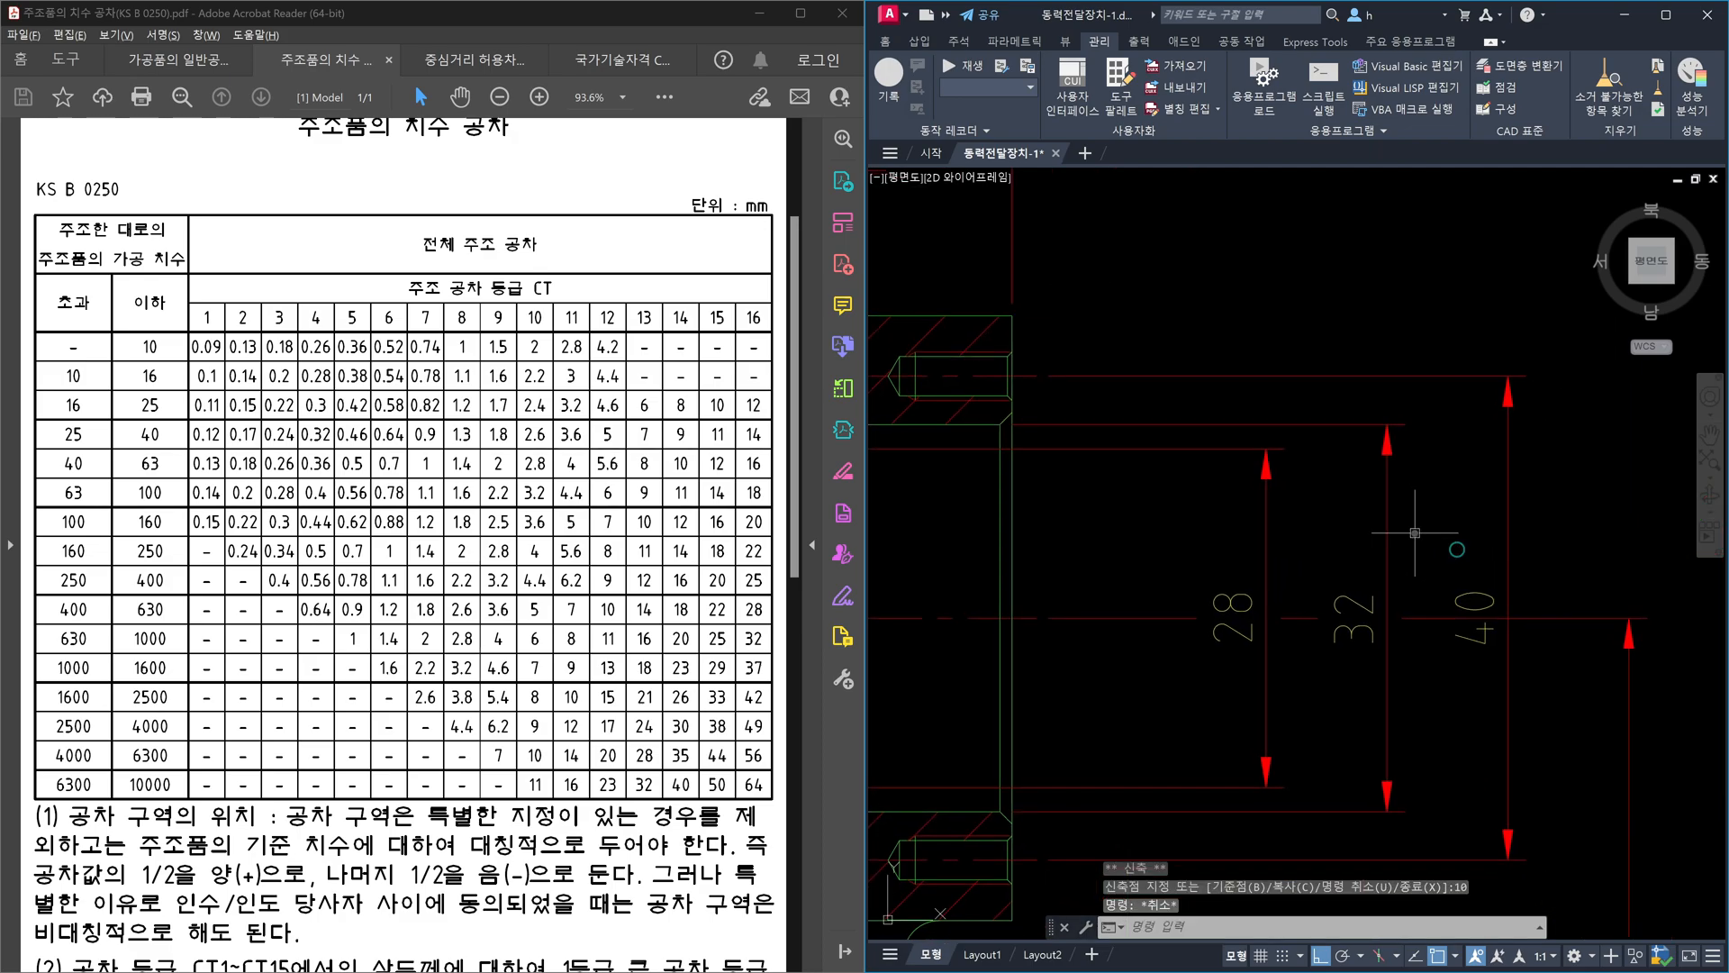
pyautogui.write('DIMBREAK')
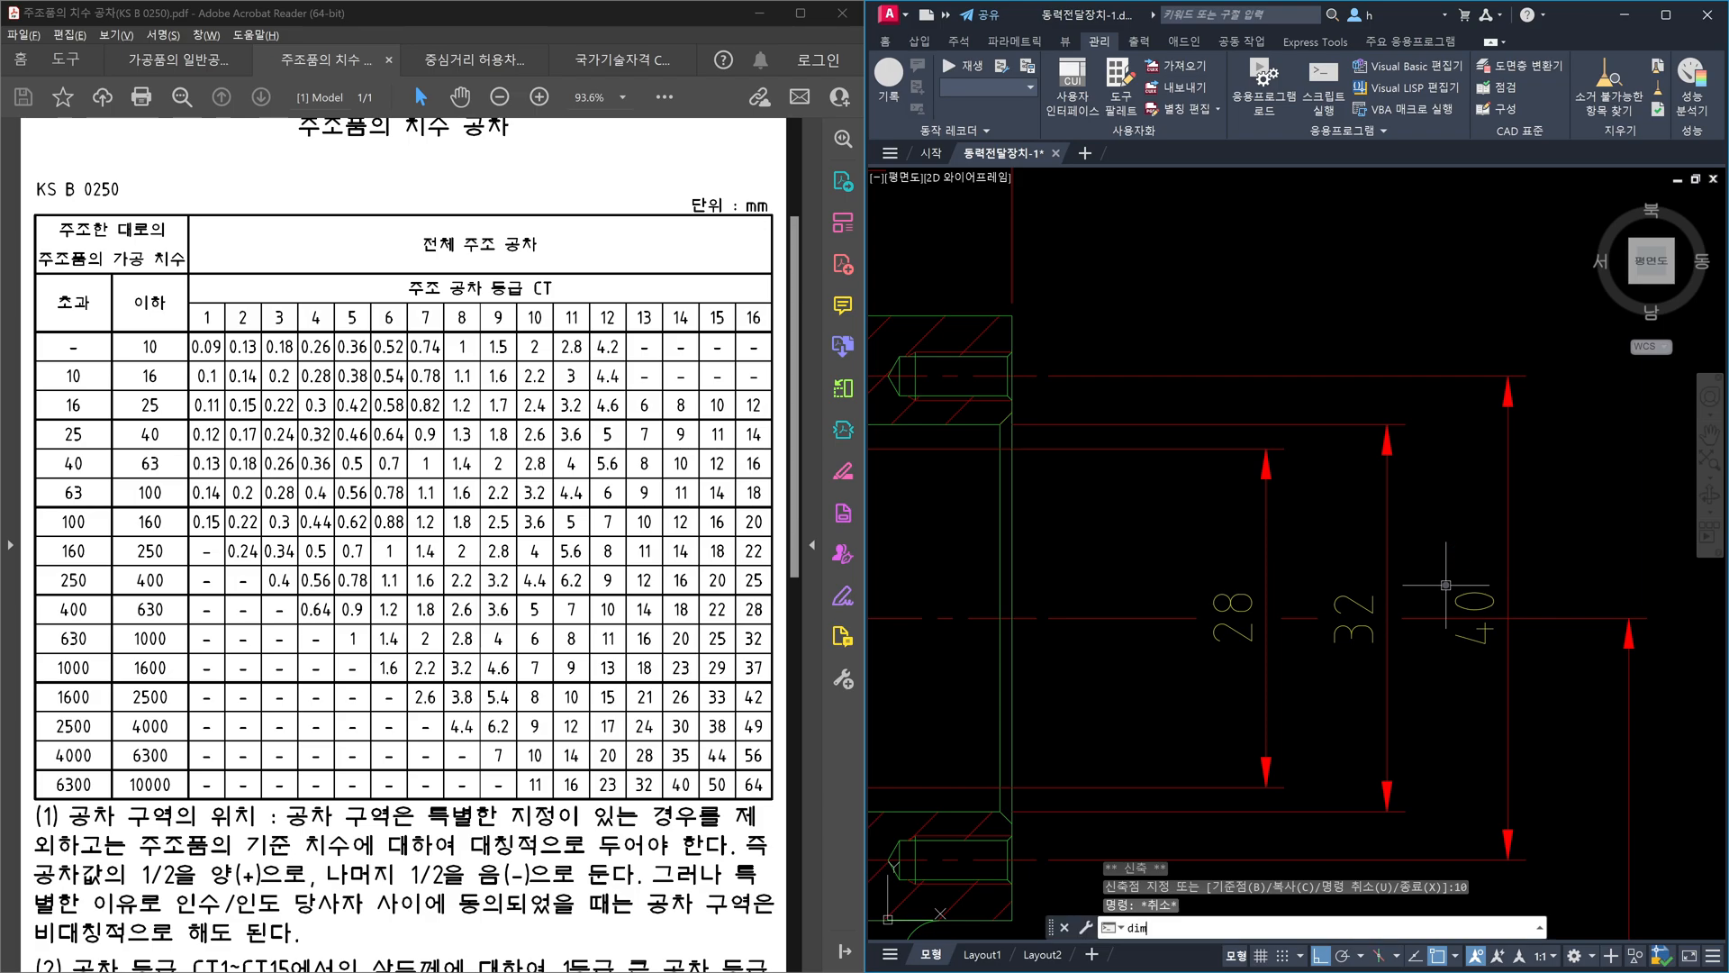
pyautogui.press('Return')
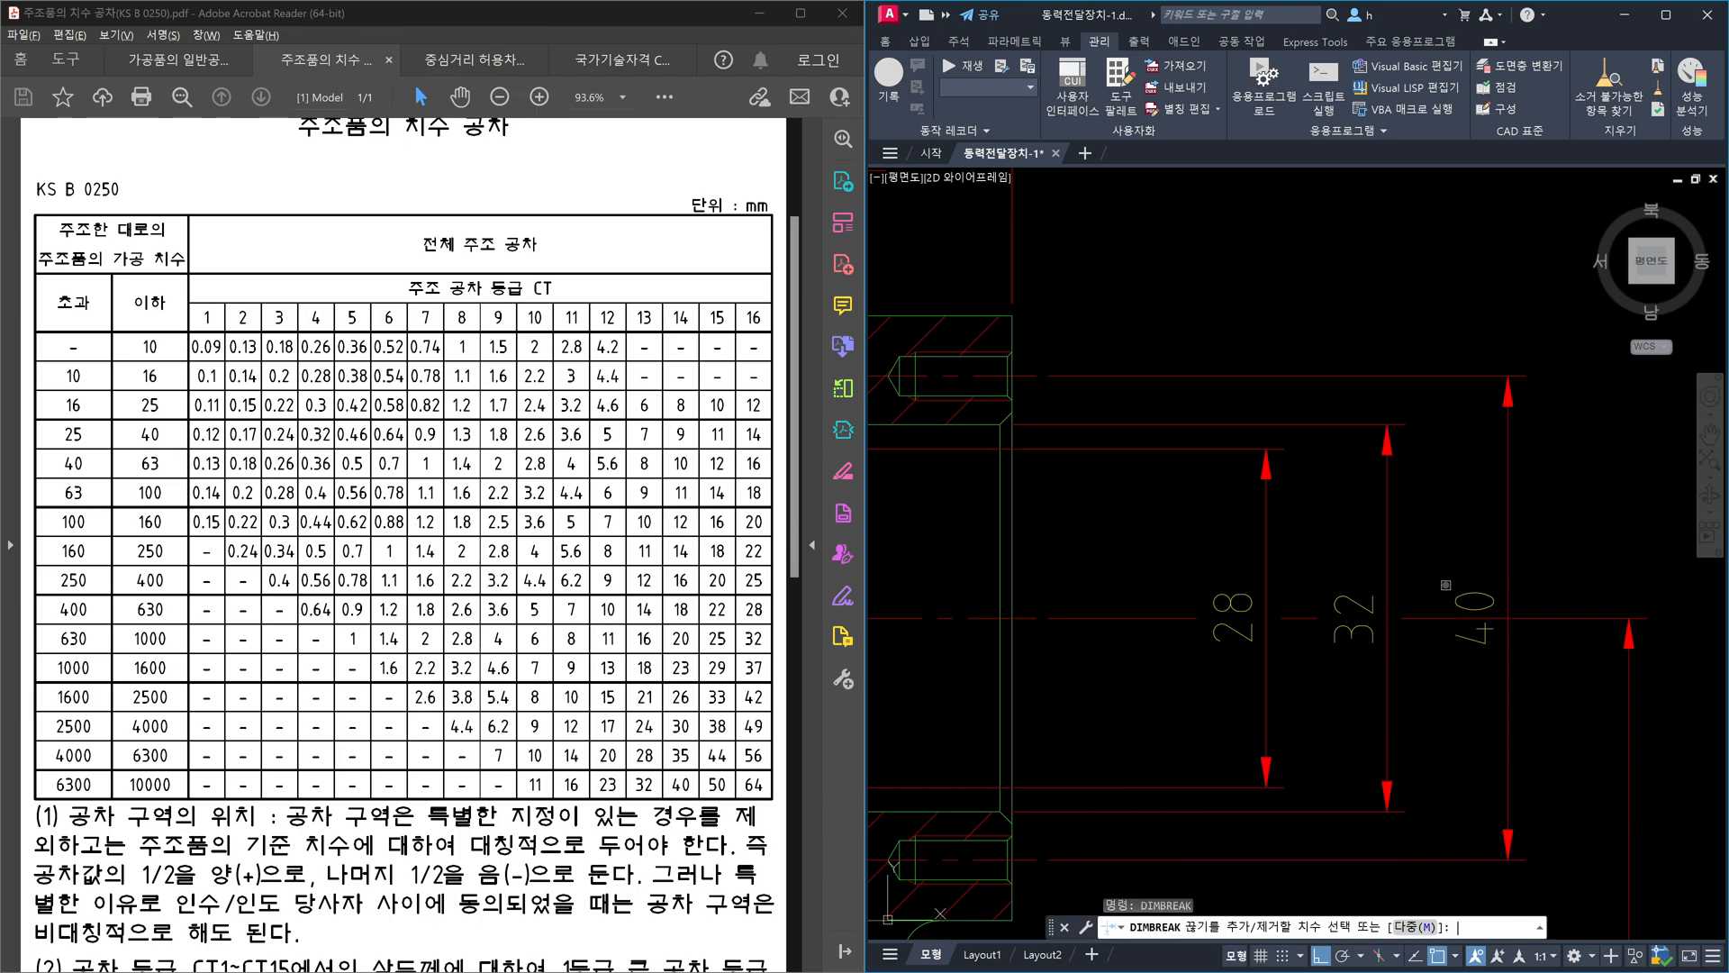
pyautogui.click(1526, 615)
pyautogui.click(1526, 616)
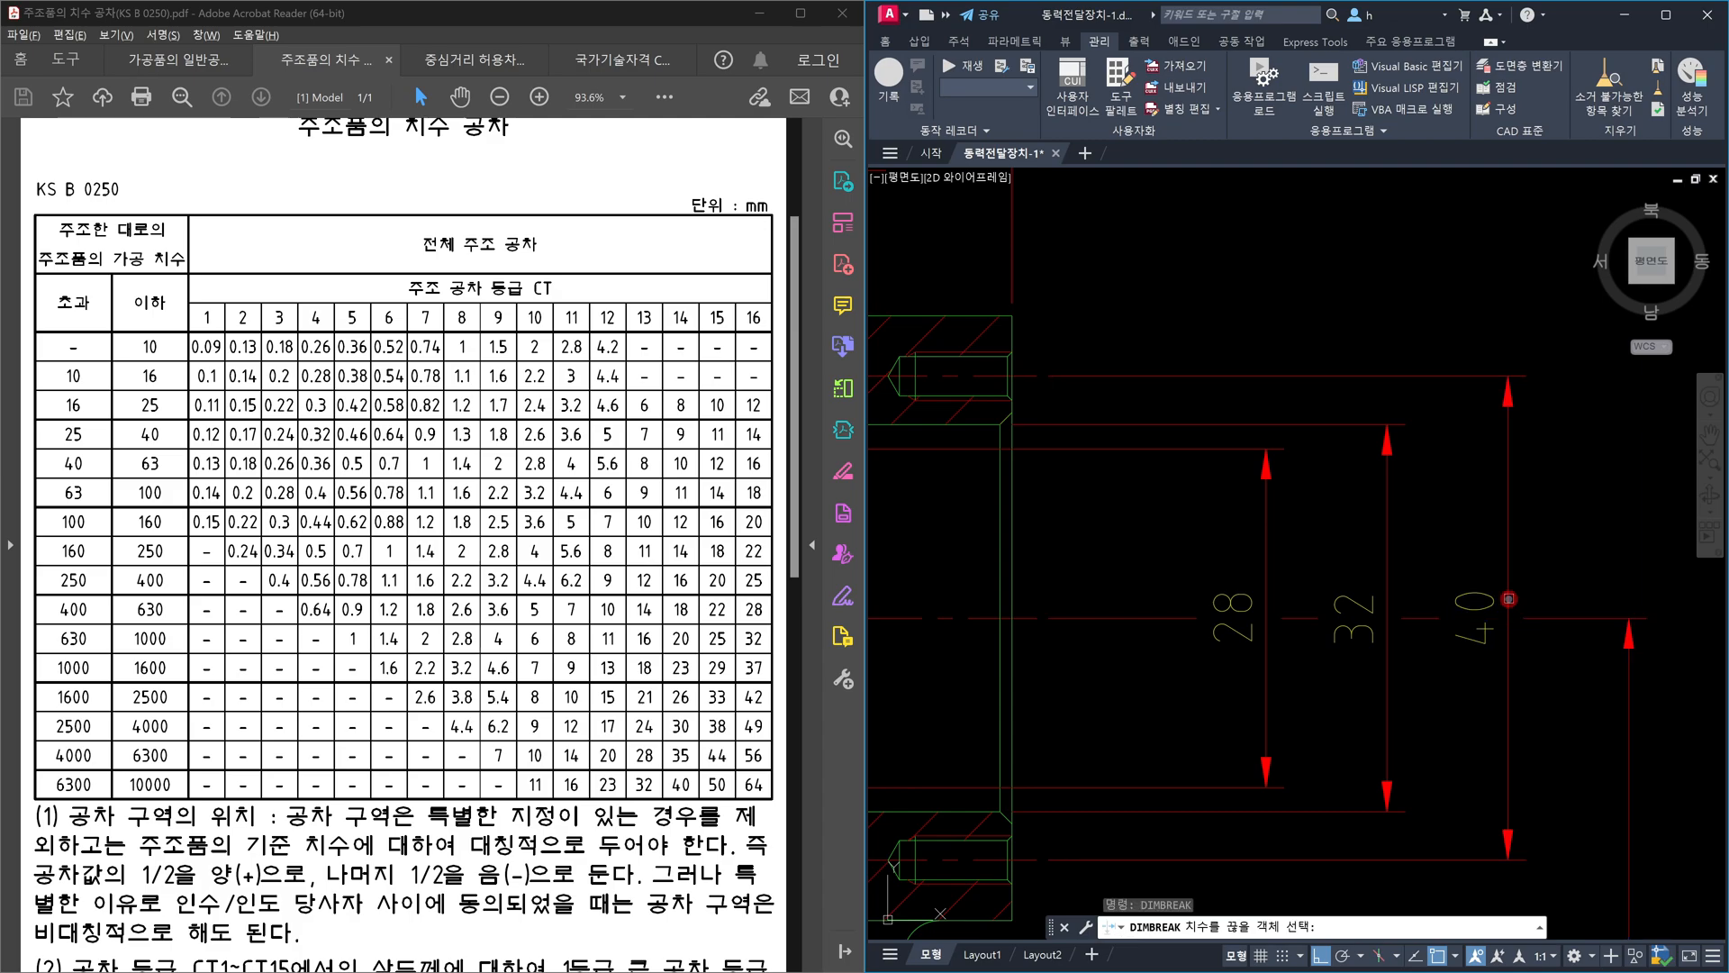
pyautogui.press('Escape')
# - Add a vertical linear dimension across the bearing boss's outer edges, aligned with the bore-center height dimension line
pyautogui.scroll(-4, 1552, 698)
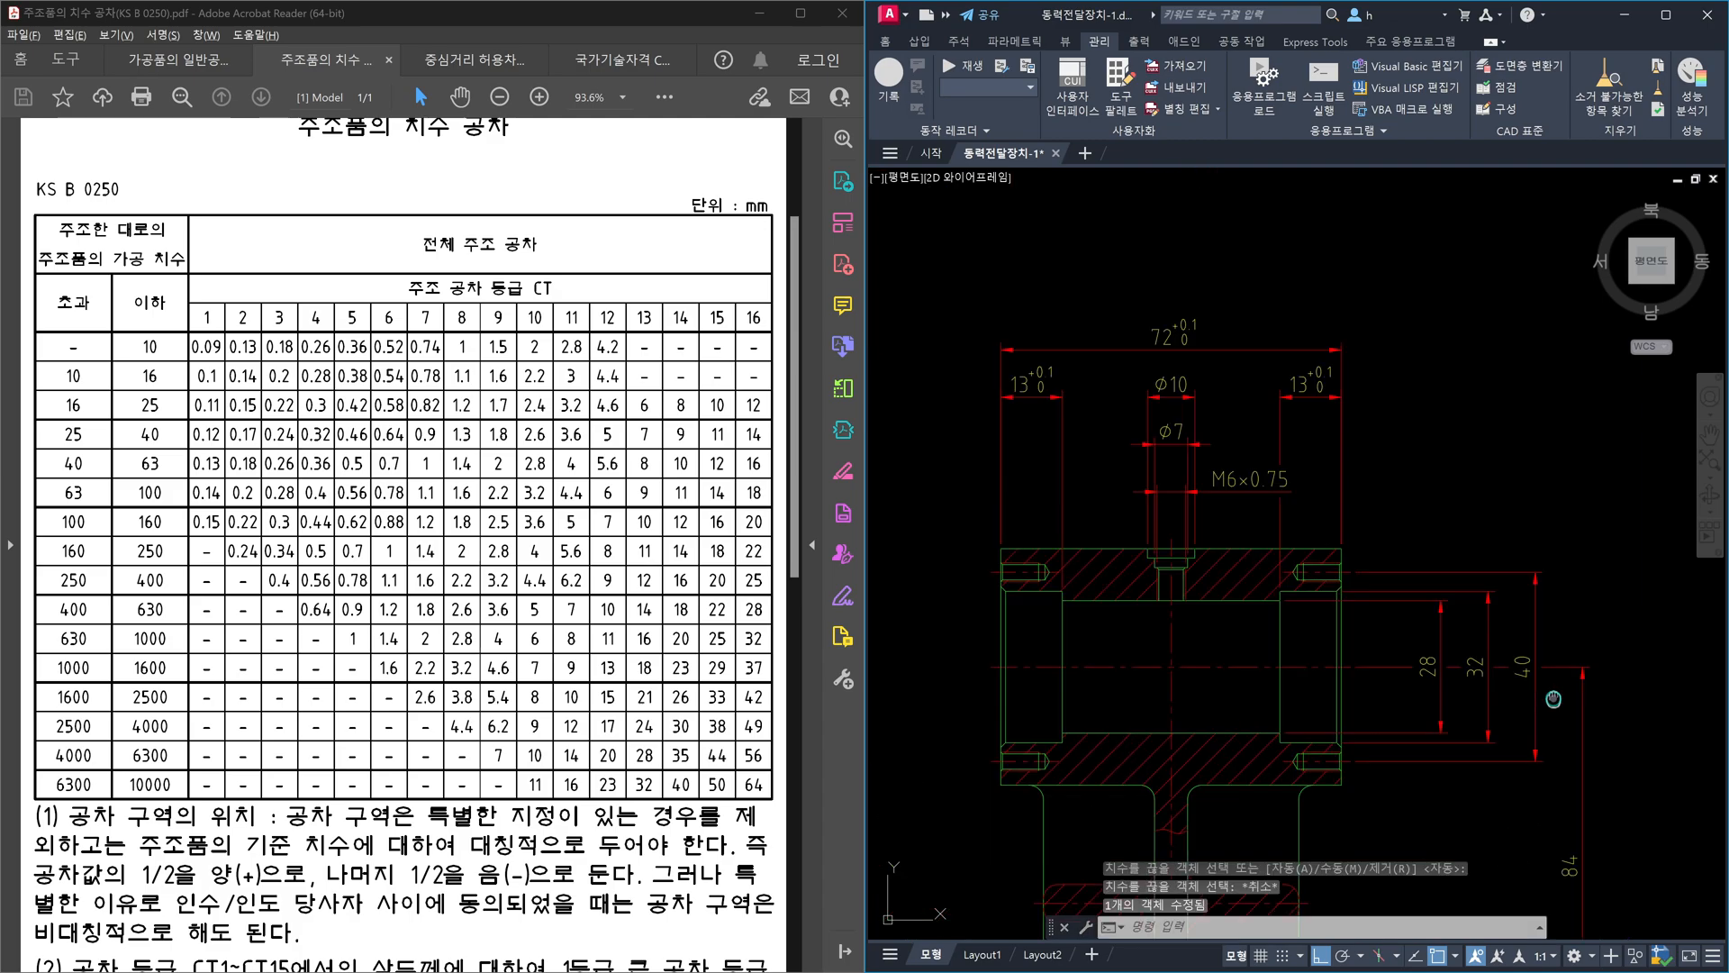
pyautogui.write('dli')
pyautogui.press('Return')
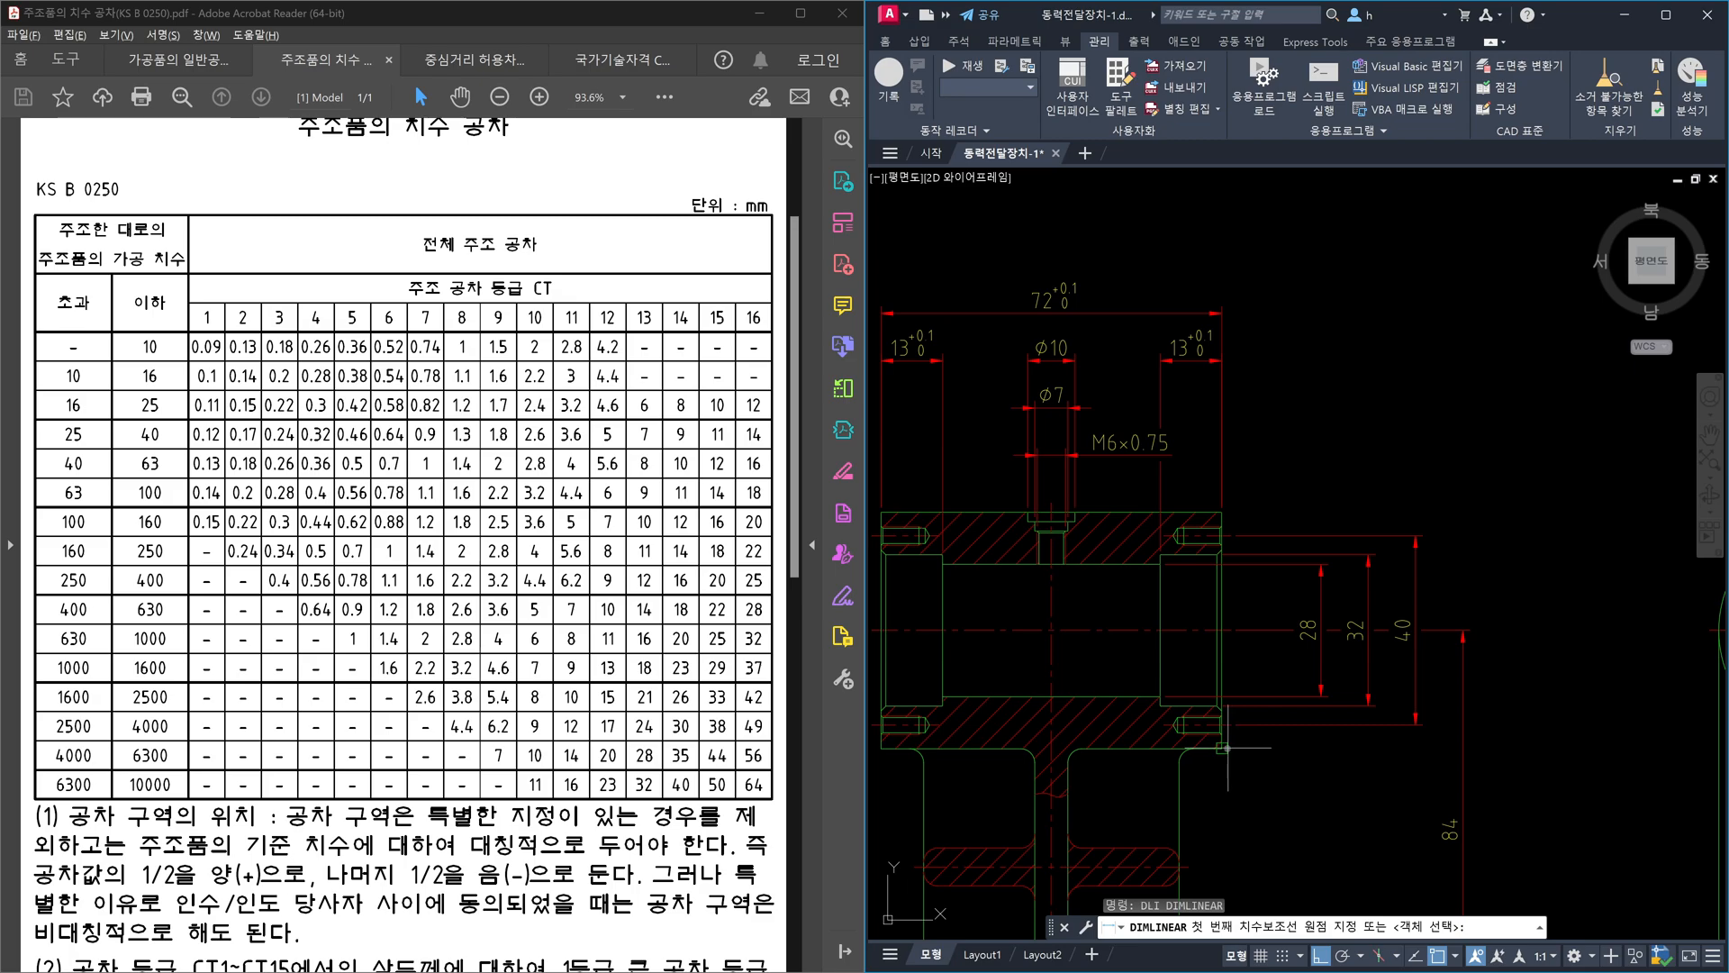
pyautogui.click(1222, 748)
pyautogui.click(1222, 512)
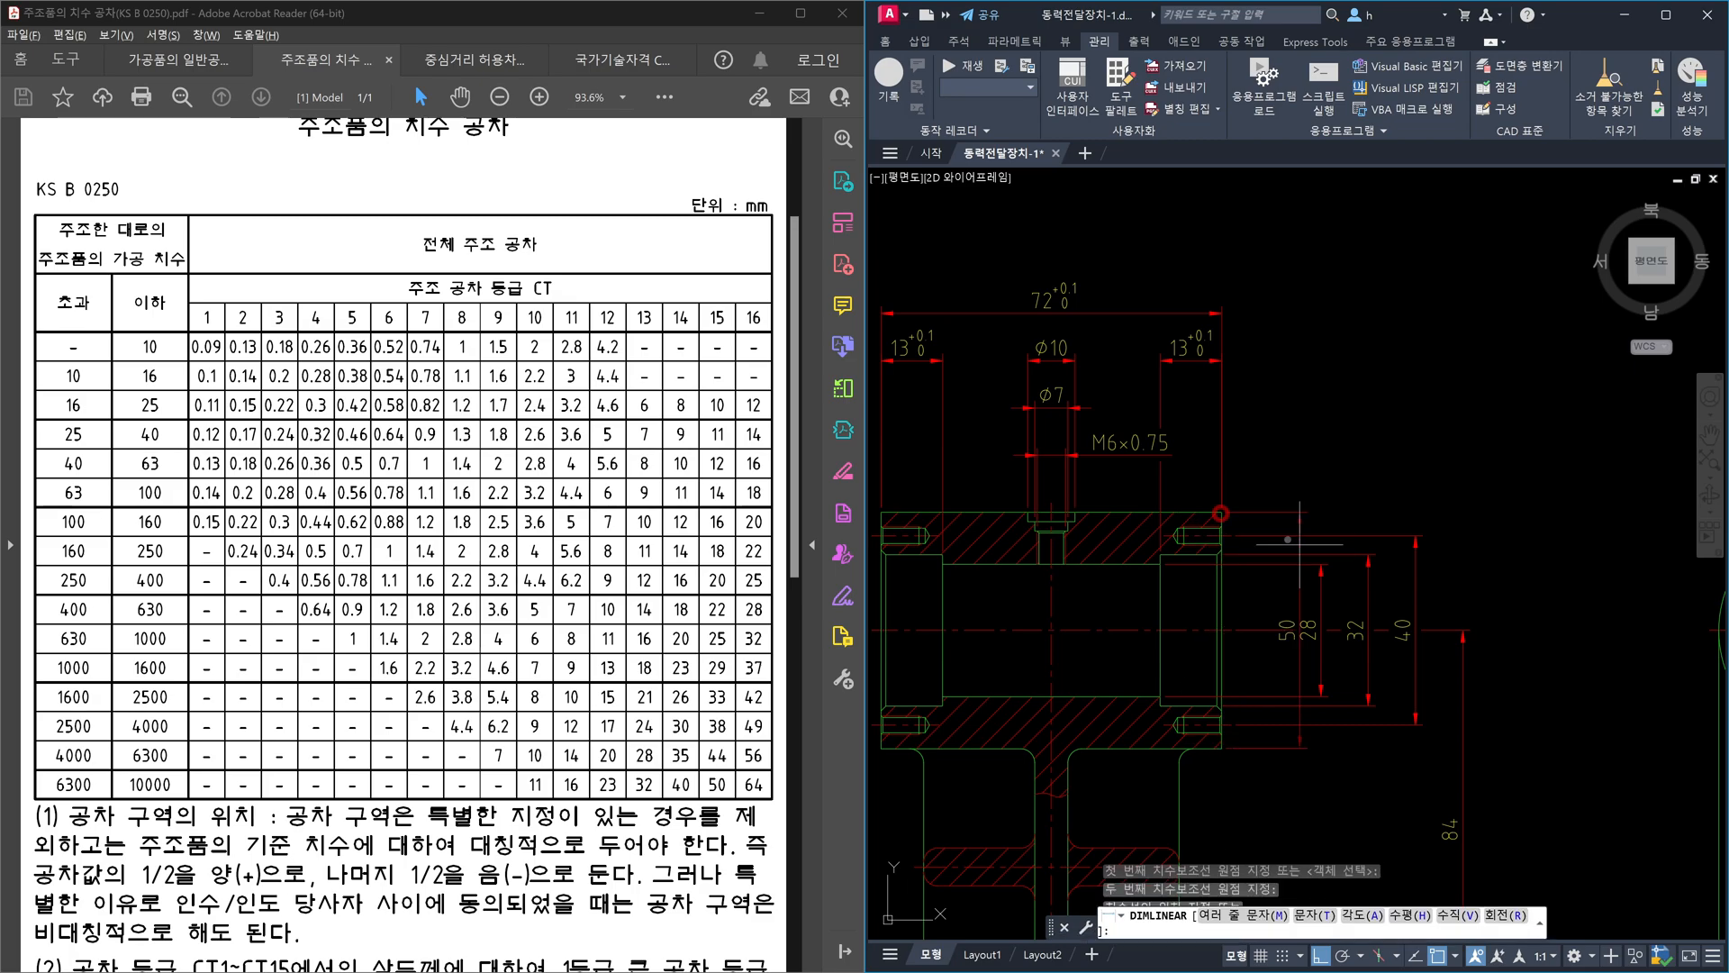
pyautogui.click(1464, 670)
pyautogui.press('Escape')
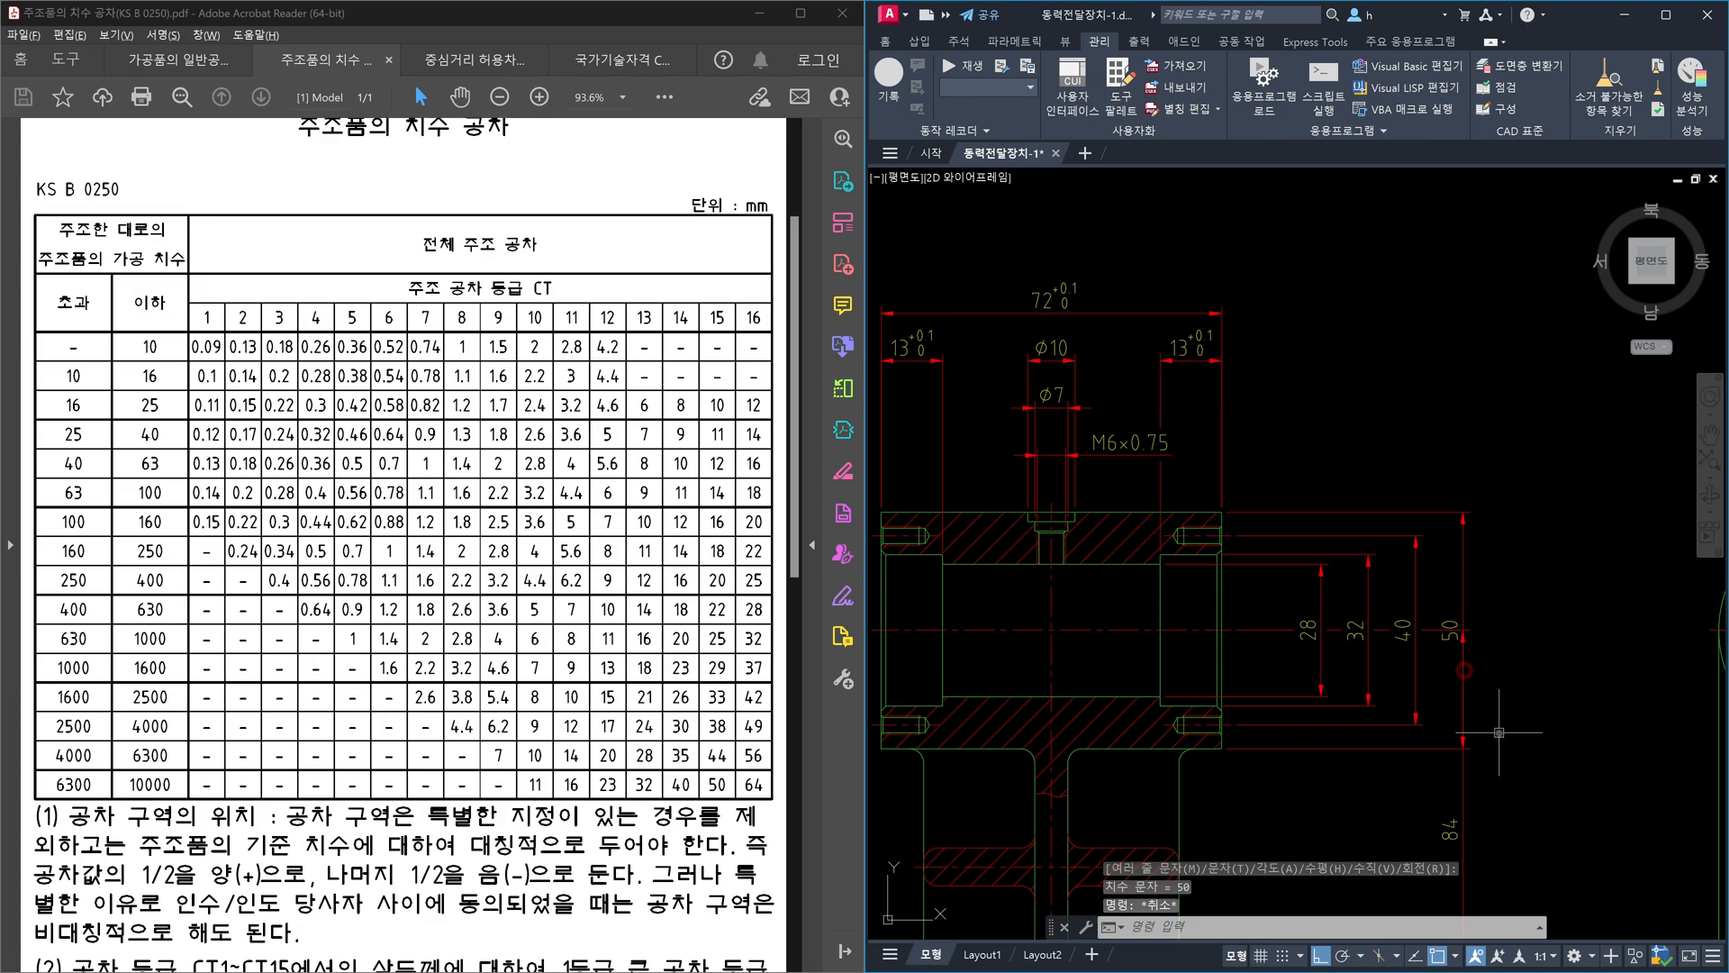
# - Stretch the bore-center height dimension outward by 10 so its line sits outside the boss outer-diameter dimension
pyautogui.moveTo(1500, 748); pyautogui.dragTo(1468, 591, button='middle')
pyautogui.moveTo(1474, 726); pyautogui.dragTo(1441, 570, button='middle')
pyautogui.write('s')
pyautogui.press('space')
pyautogui.click(1417, 752)
pyautogui.click(1379, 689)
pyautogui.press('space')
pyautogui.click(1475, 569)
pyautogui.write('10')
pyautogui.press('Return')
pyautogui.press('Escape')
# - Break the bore-center height dimension's extension line where it crosses the boss outer-diameter dimension, using DIMBREAK
pyautogui.scroll(2, 1441, 532)
pyautogui.moveTo(1391, 405); pyautogui.dragTo(1396, 482, button='middle')
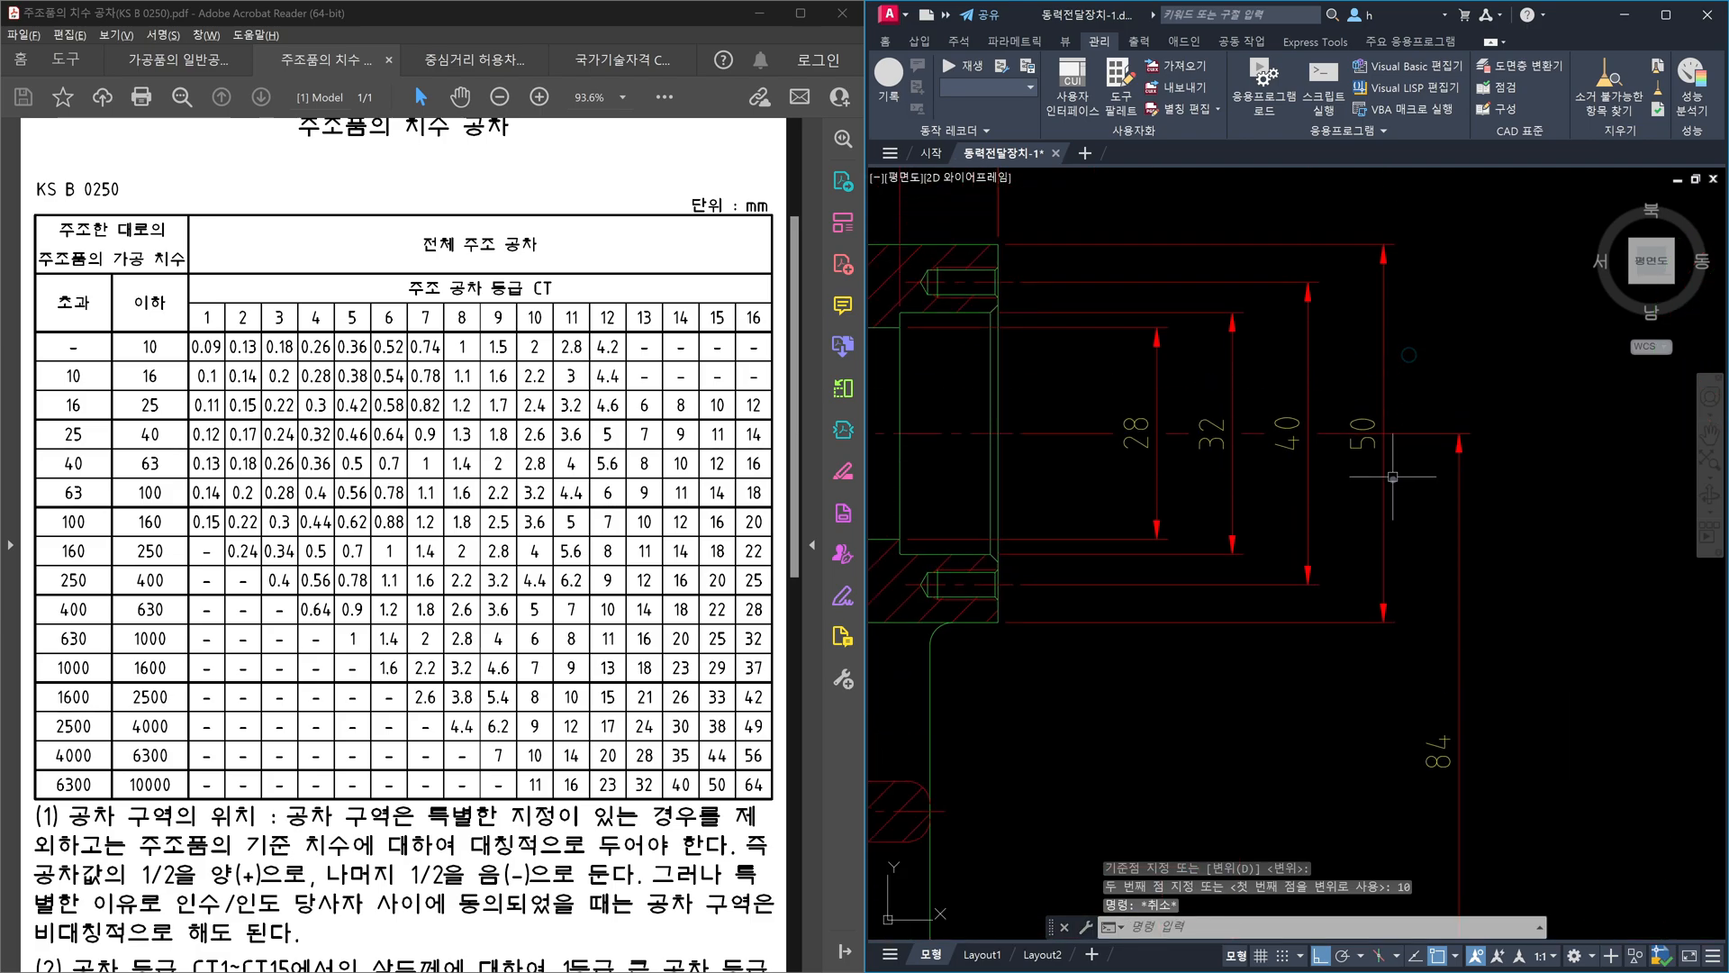
pyautogui.write('dimbres')
pyautogui.press('Return')
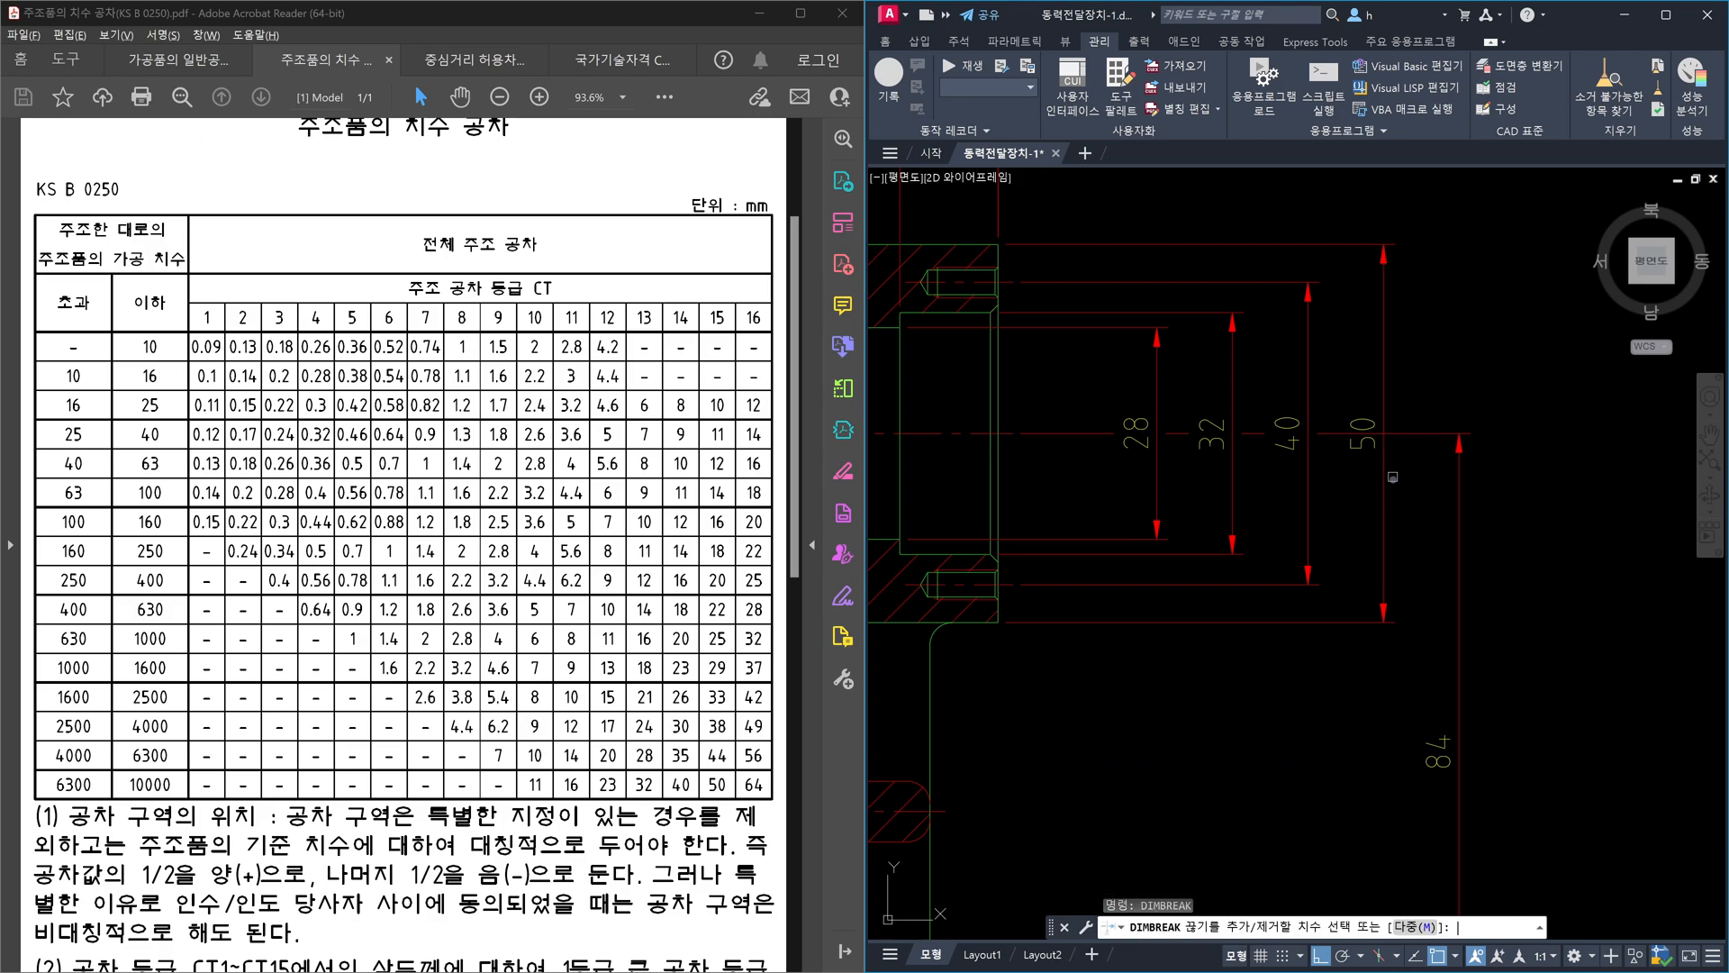
pyautogui.click(1416, 436)
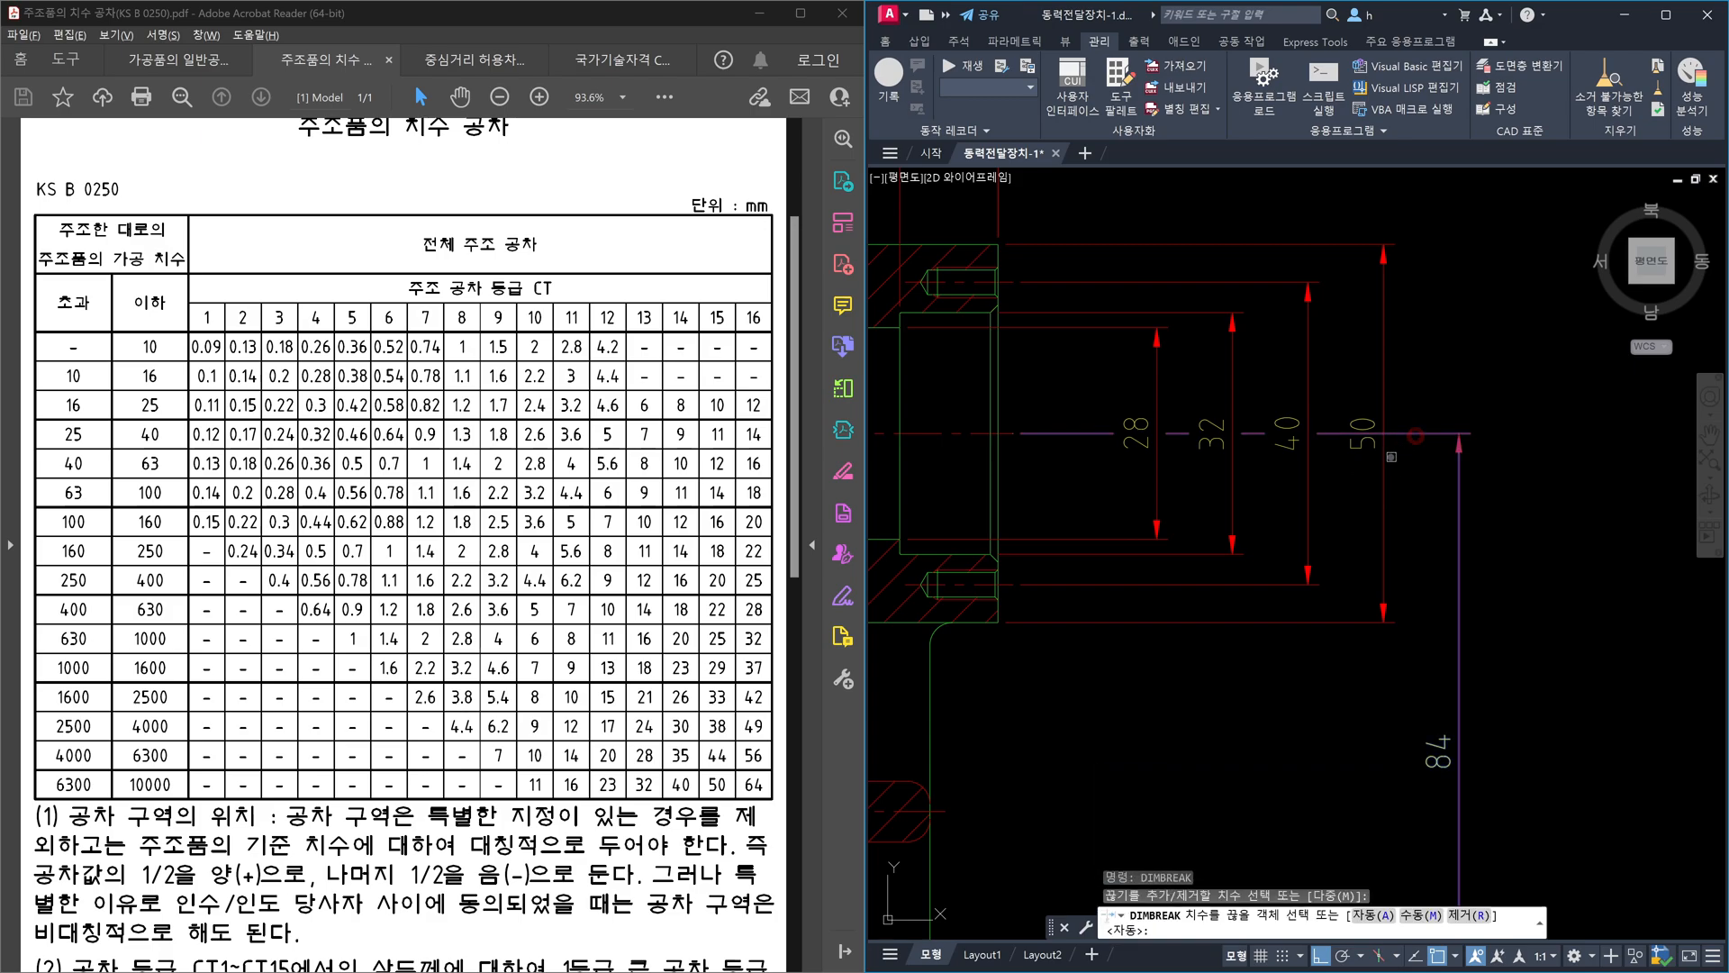
pyautogui.click(1387, 461)
pyautogui.press('Escape')
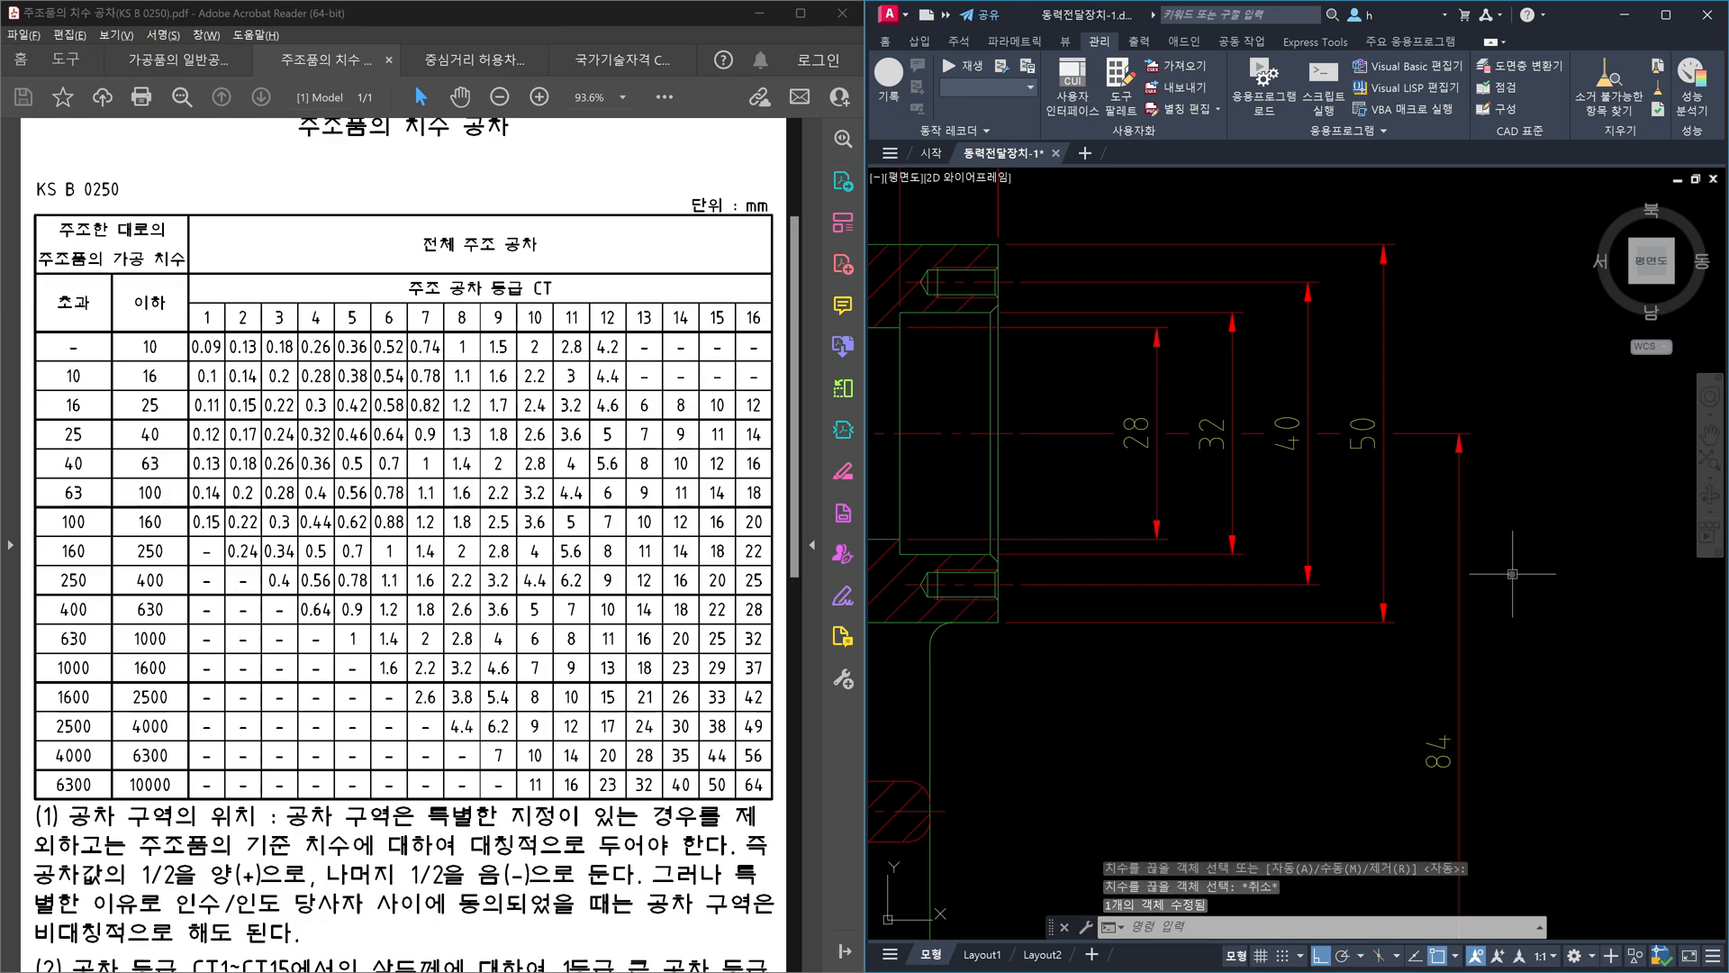
# - Move the inner bore dimension's text up along its dimension line, clear of the horizontal centerline
pyautogui.moveTo(1445, 508); pyautogui.dragTo(1501, 557, button='middle')
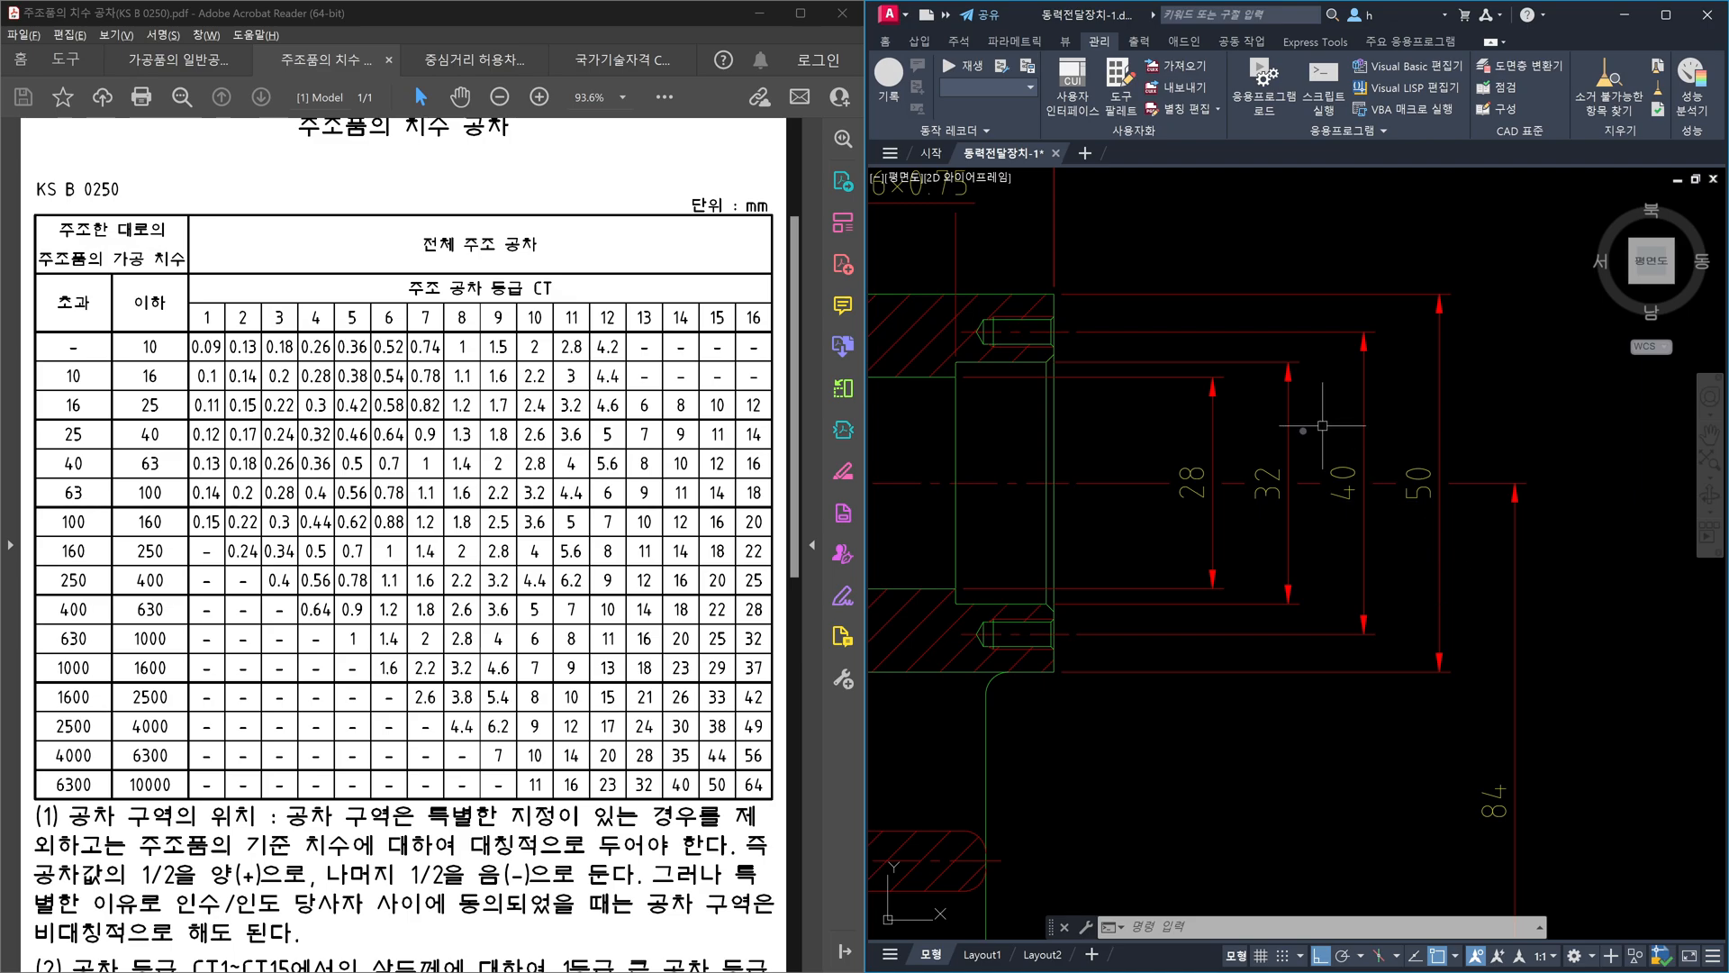
pyautogui.scroll(2, 1151, 404)
pyautogui.click(1215, 504)
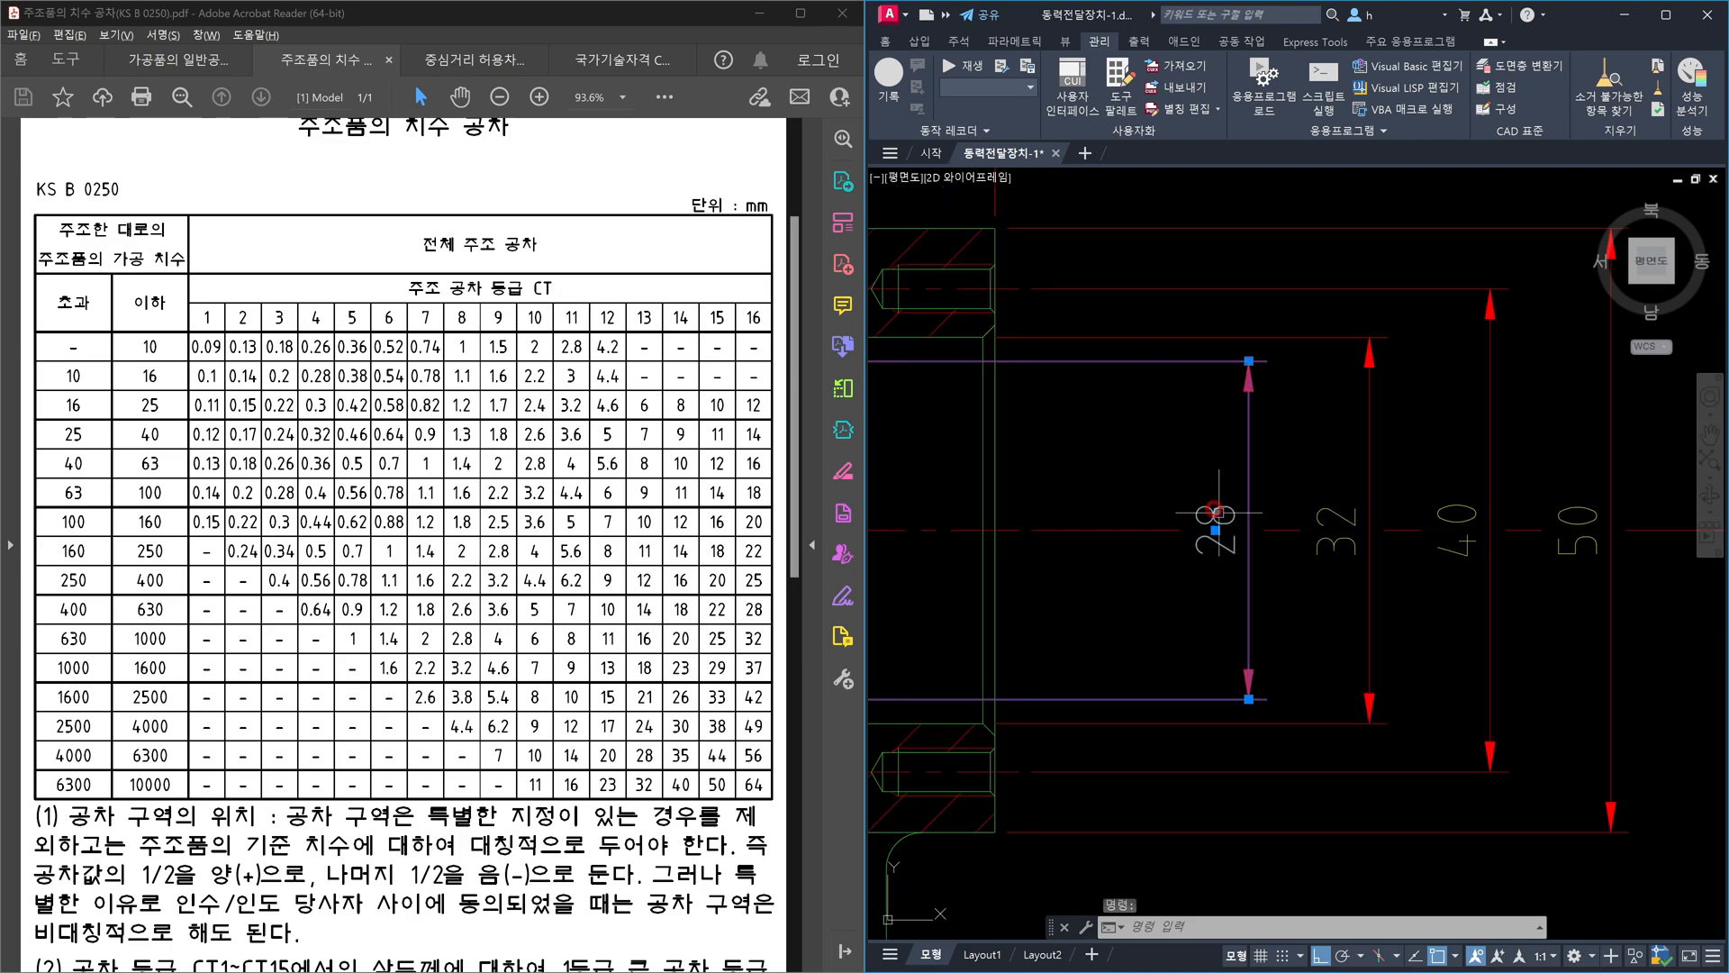
pyautogui.click(1216, 529)
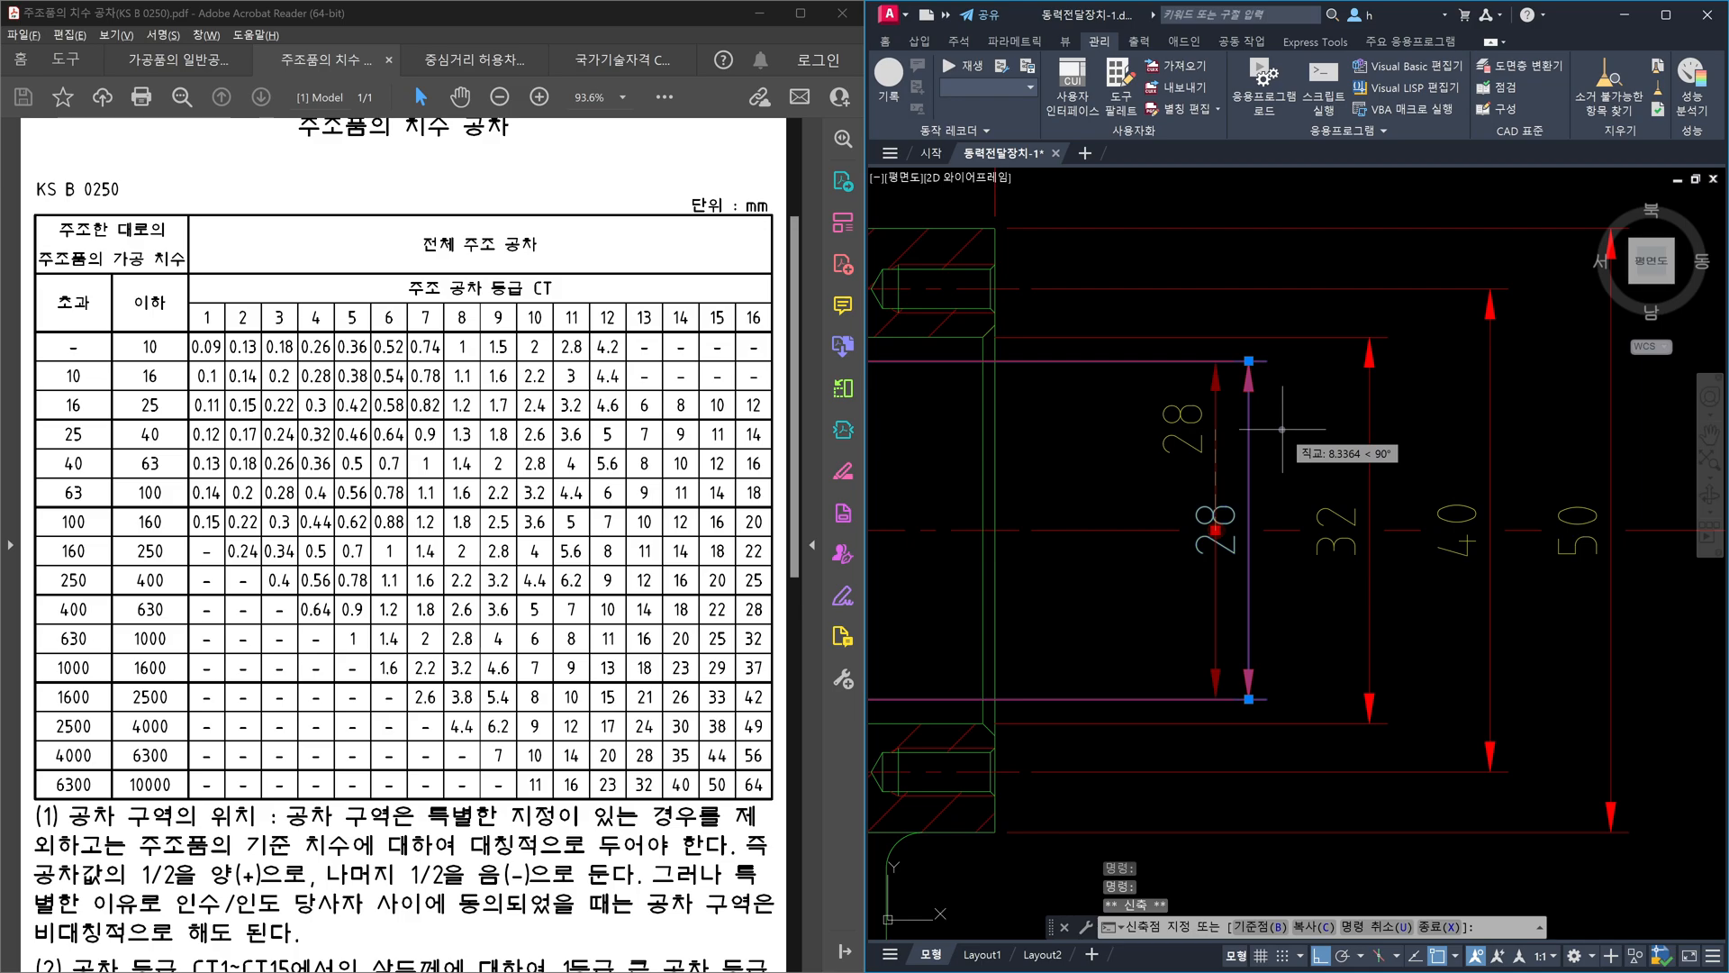
pyautogui.click(1253, 396)
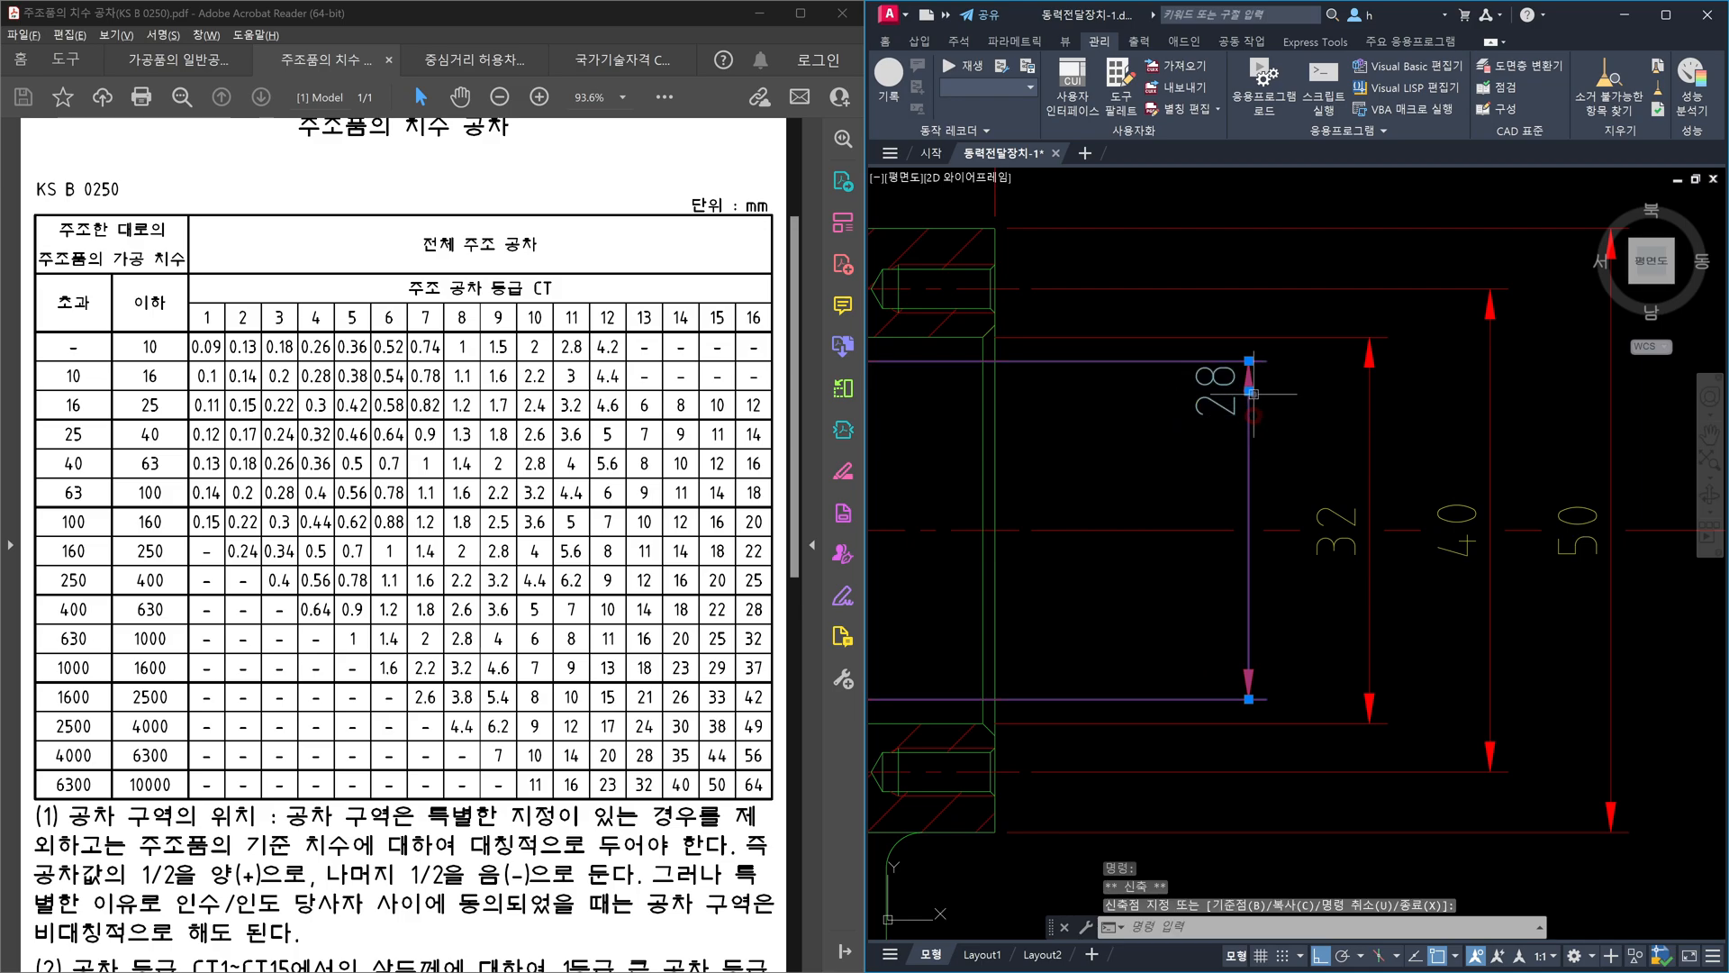
pyautogui.click(1251, 431)
# - Move the counterbore dimension's text down along its dimension line, below the horizontal centerline
pyautogui.click(1345, 508)
pyautogui.click(1337, 530)
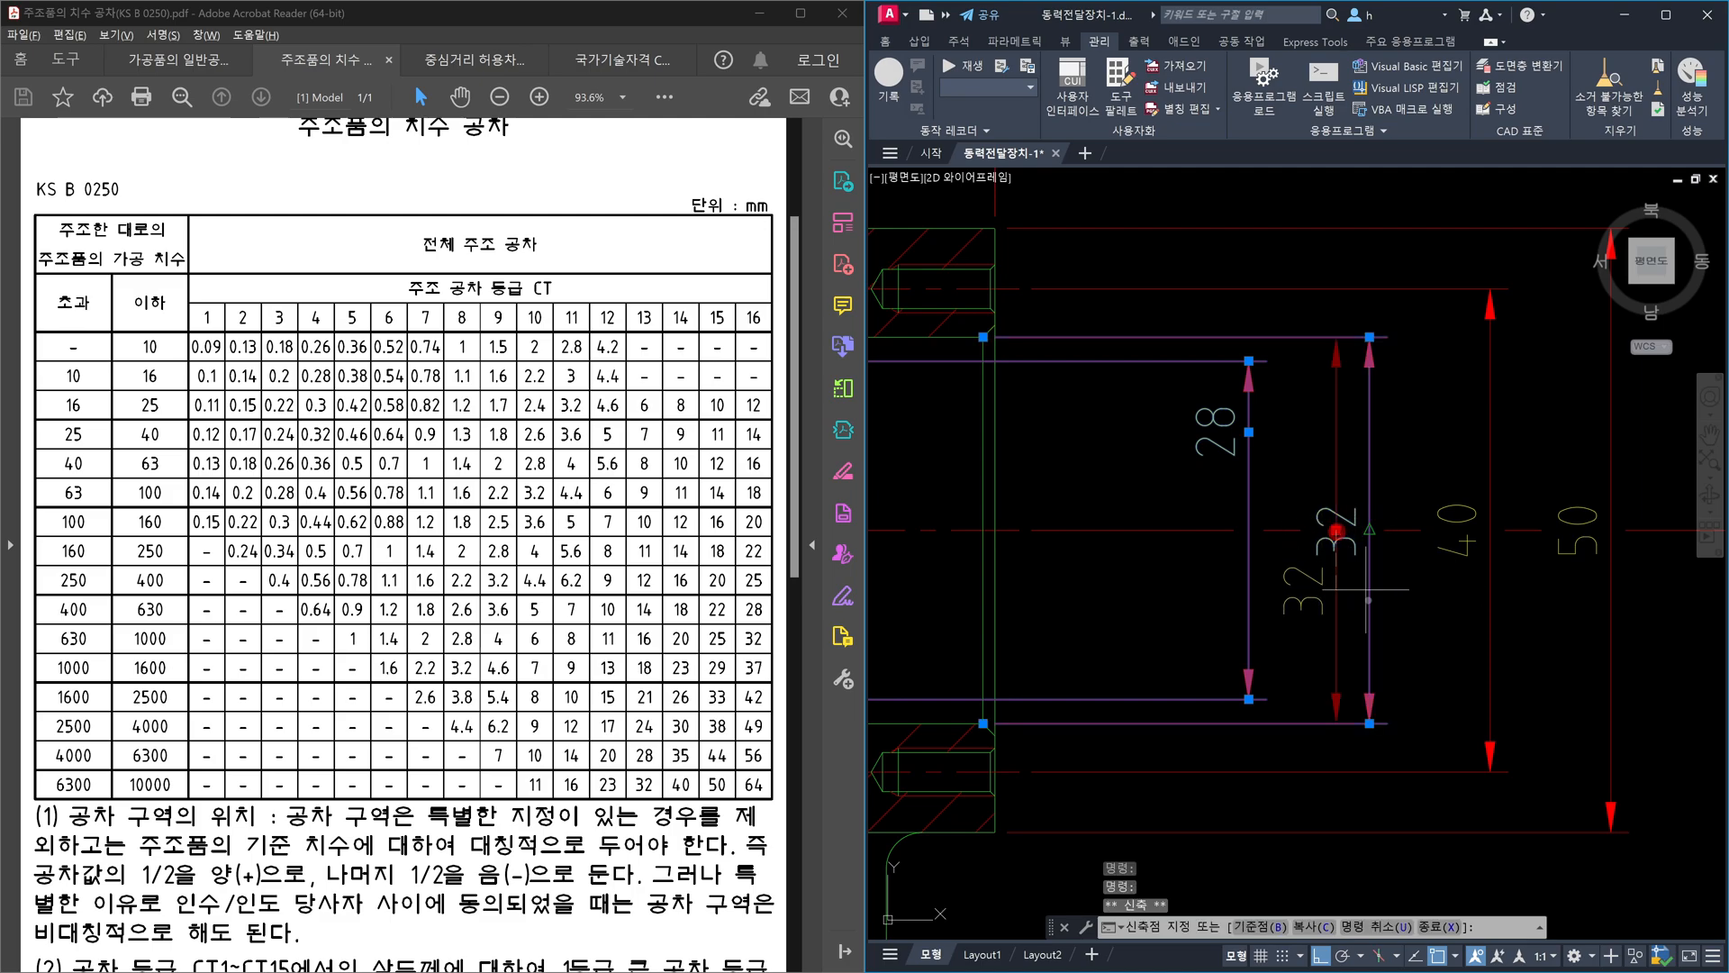
pyautogui.click(1374, 662)
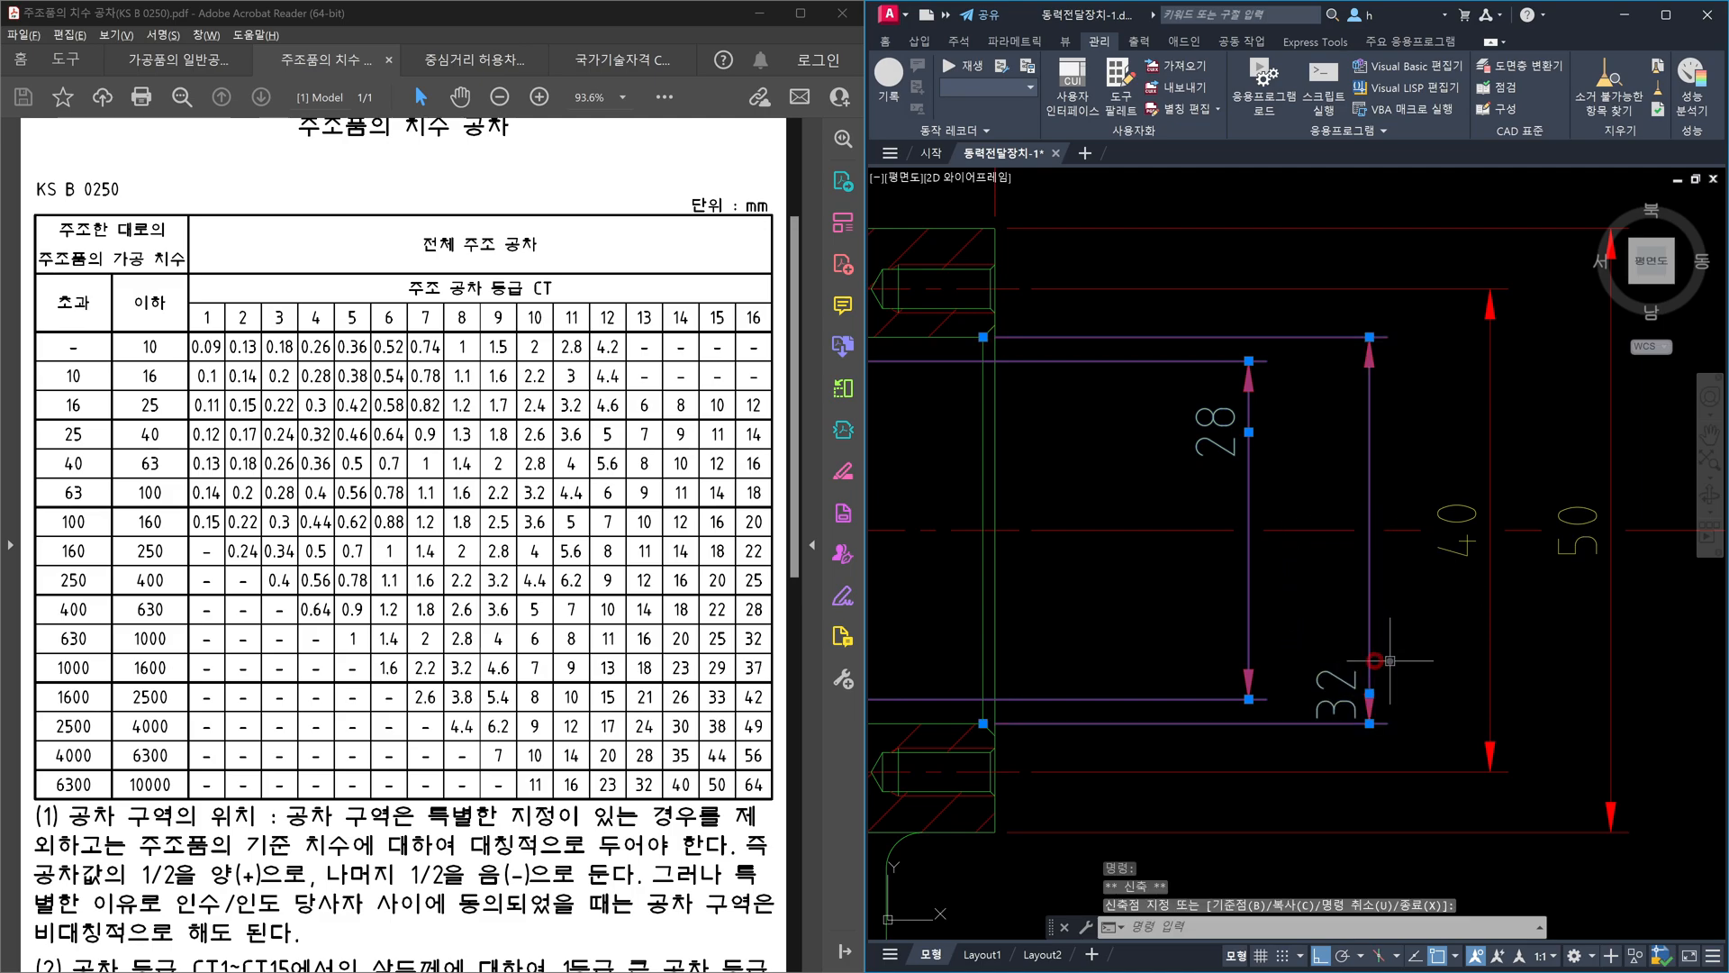
pyautogui.click(1369, 693)
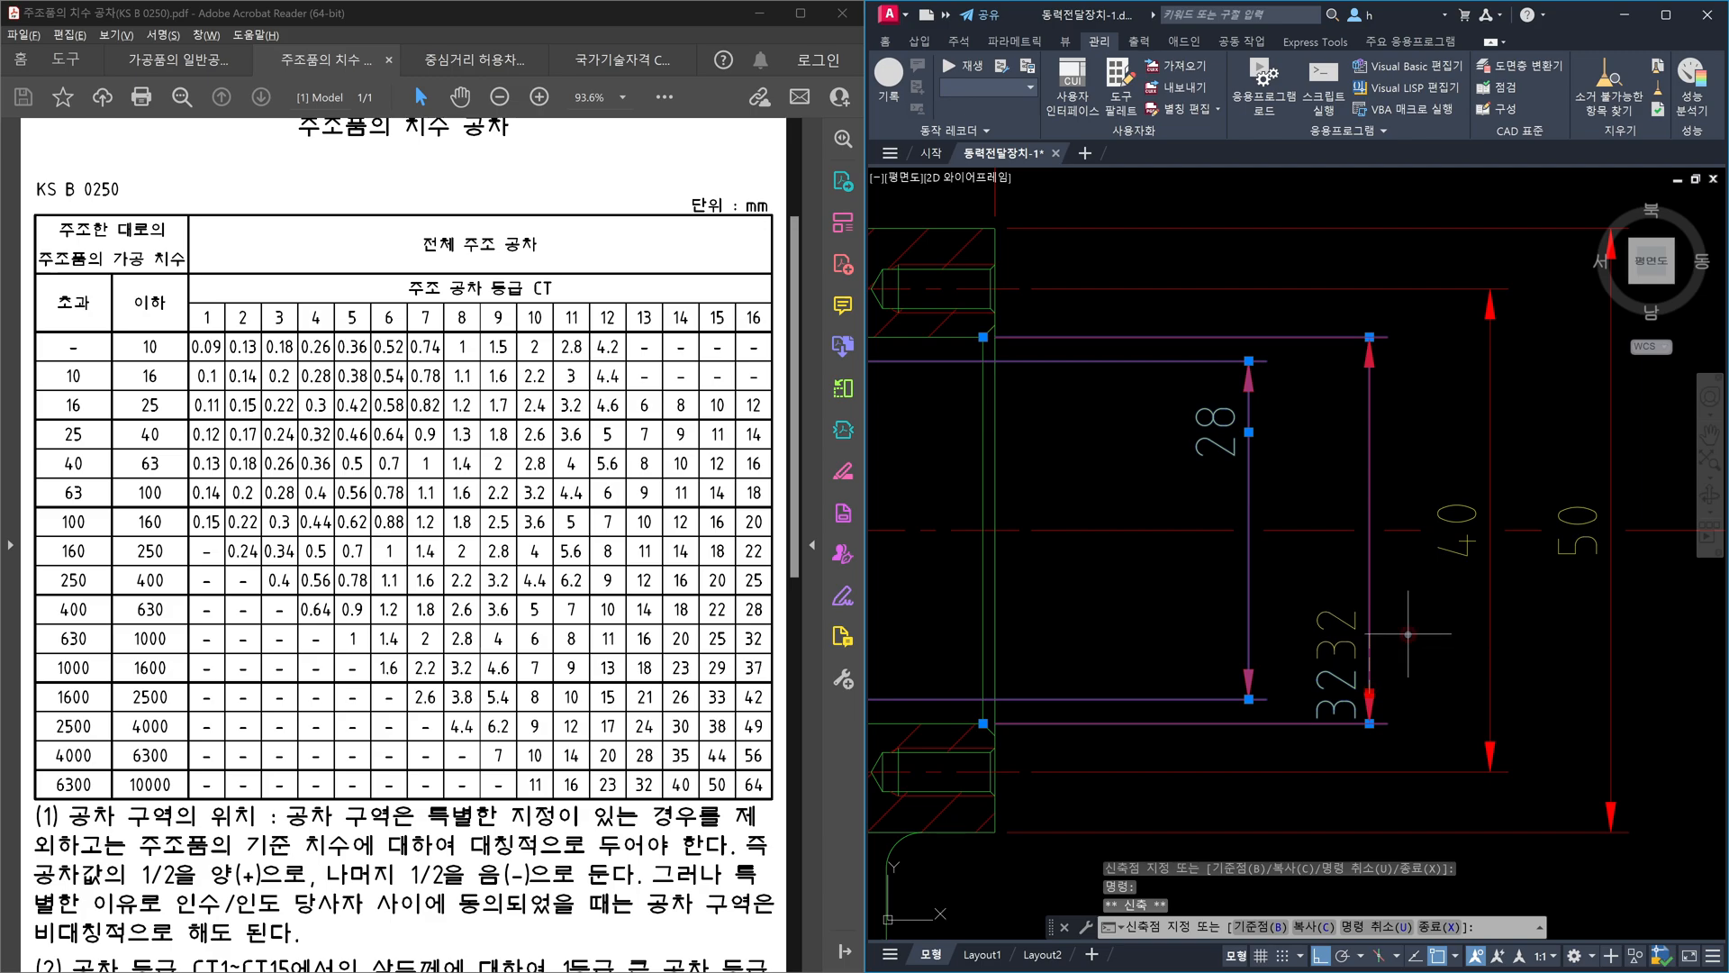
pyautogui.click(1370, 633)
# - Move the tapped-hole spacing dimension's text up along its dimension line, above the horizontal centerline
pyautogui.click(1457, 549)
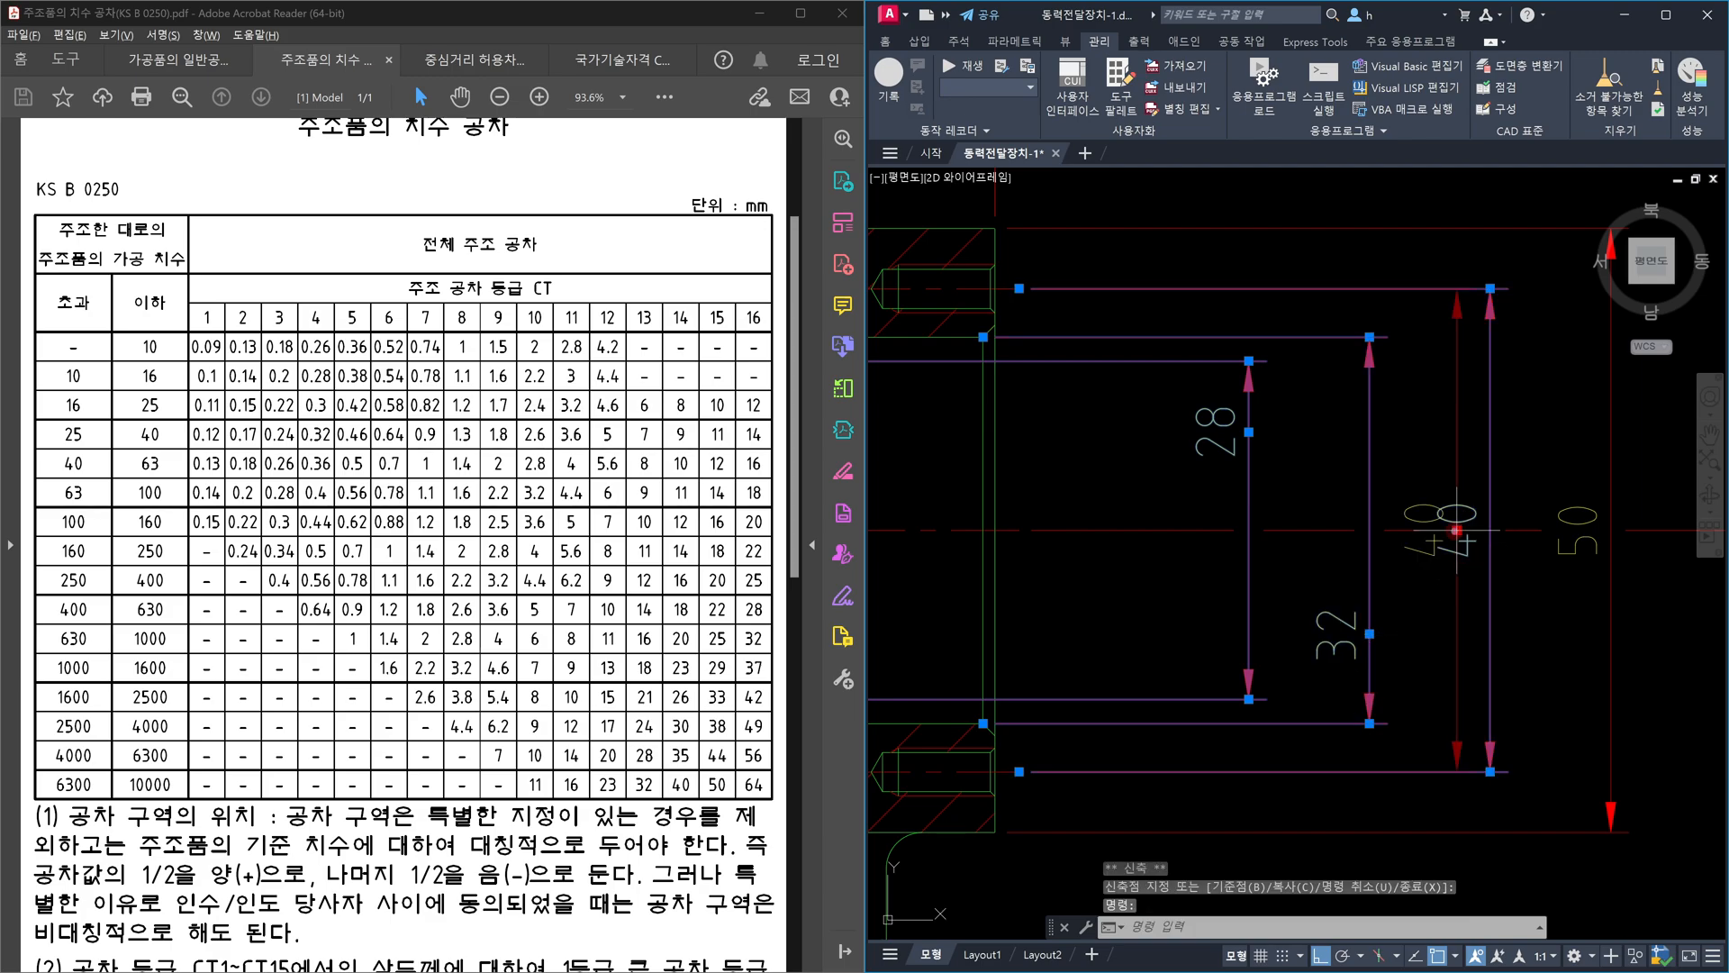
pyautogui.click(1455, 530)
pyautogui.click(1489, 320)
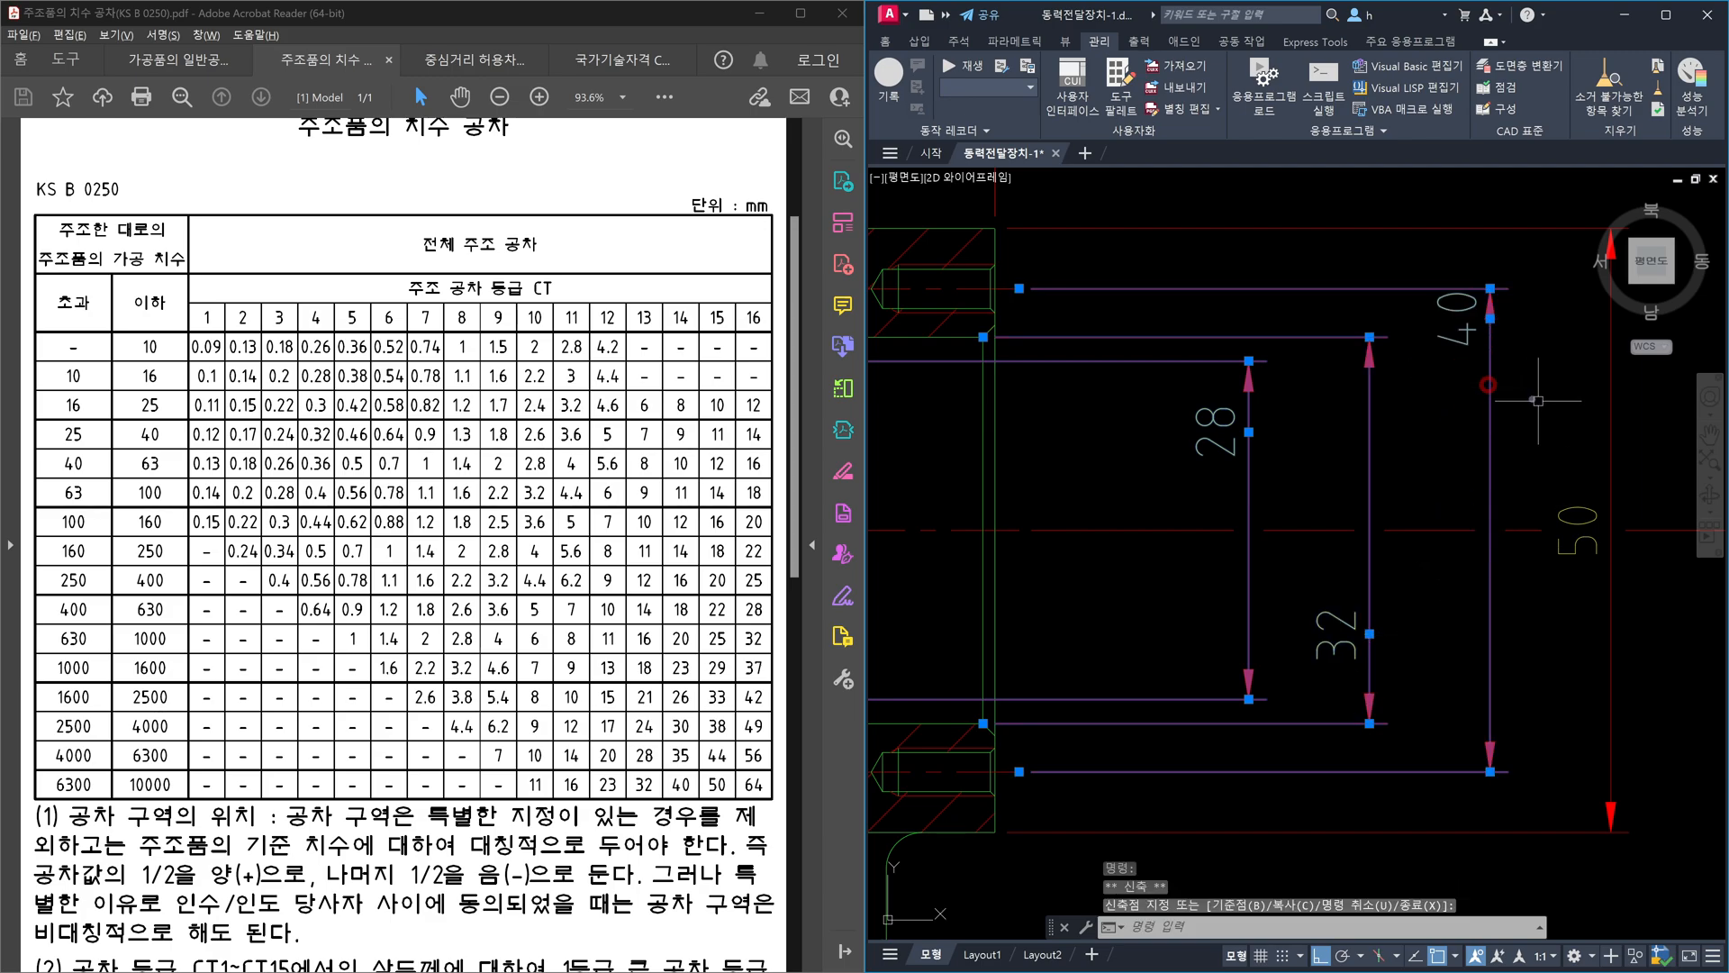
pyautogui.click(1494, 319)
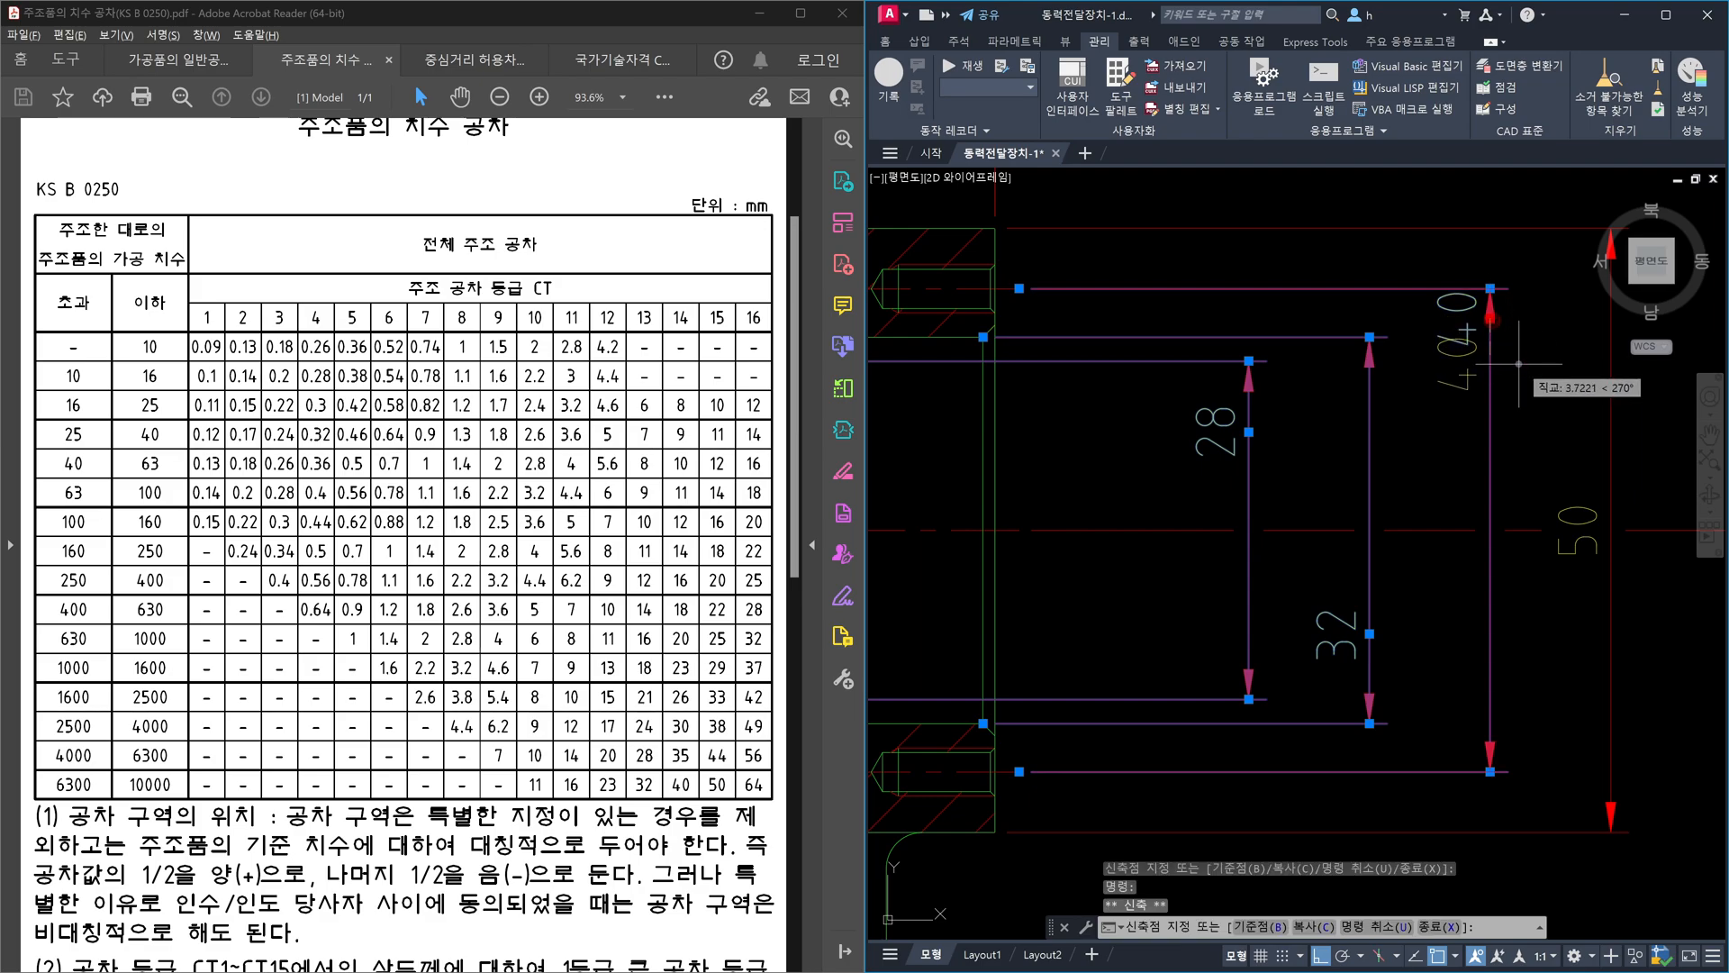
pyautogui.click(1491, 364)
# - Move the boss outer-diameter dimension's text down along its dimension line, below the horizontal centerline
pyautogui.click(1584, 522)
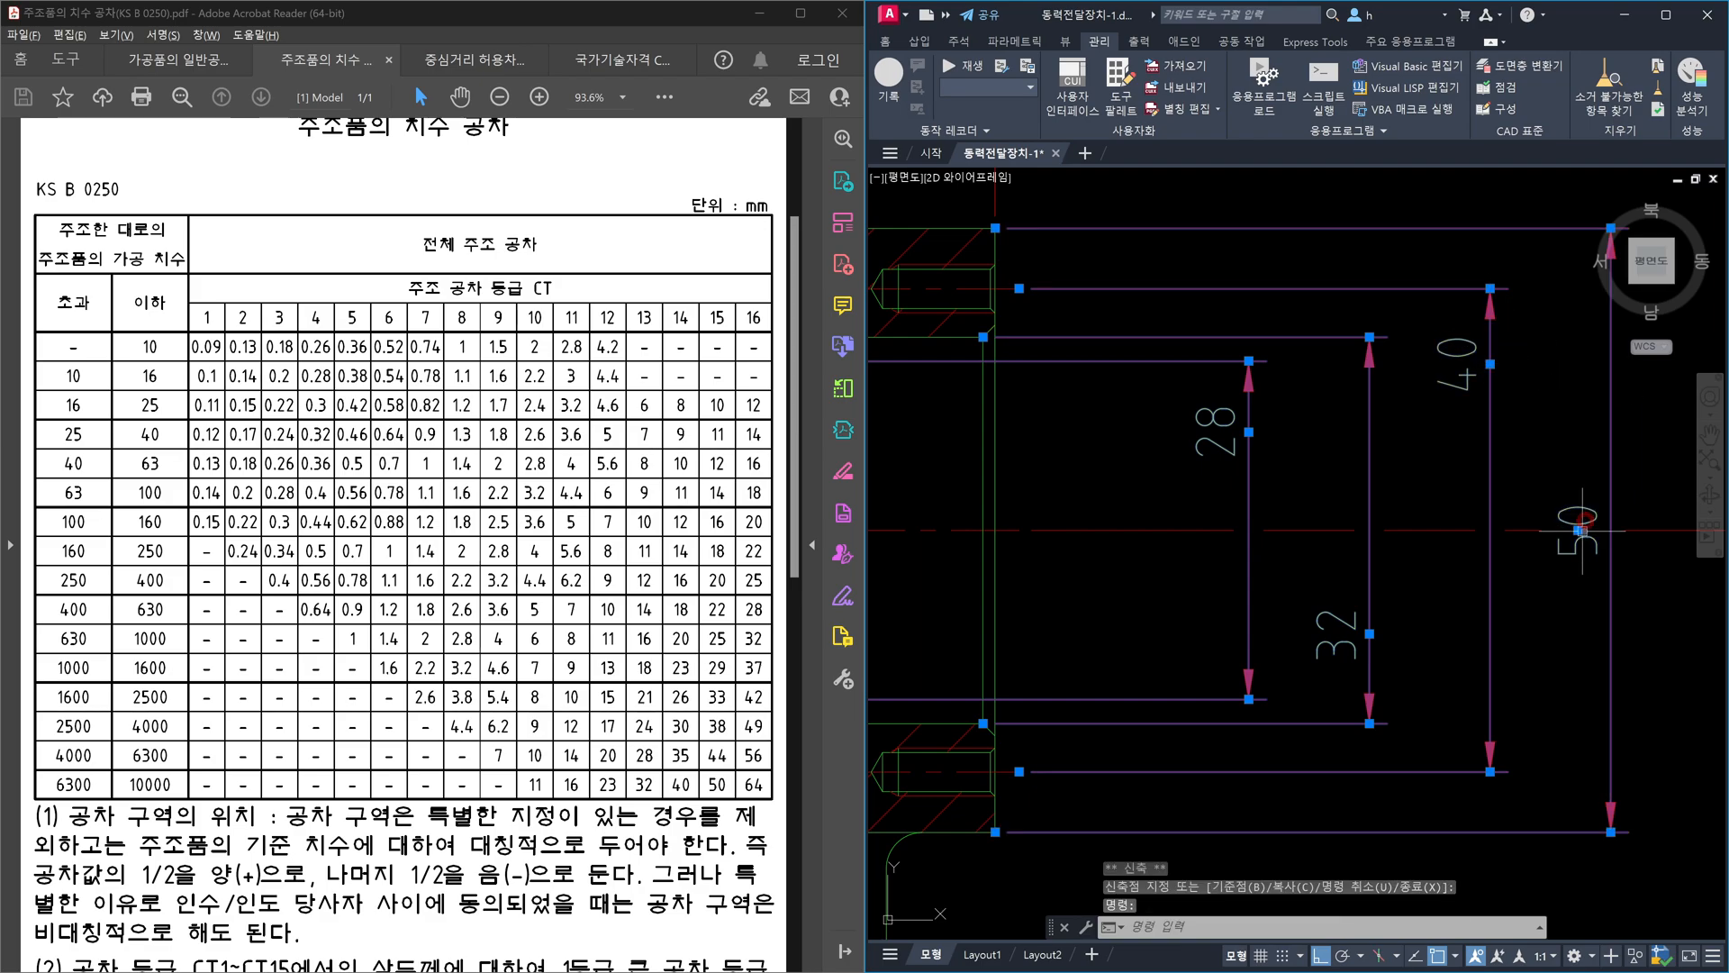
pyautogui.click(1576, 542)
pyautogui.moveTo(1578, 530)
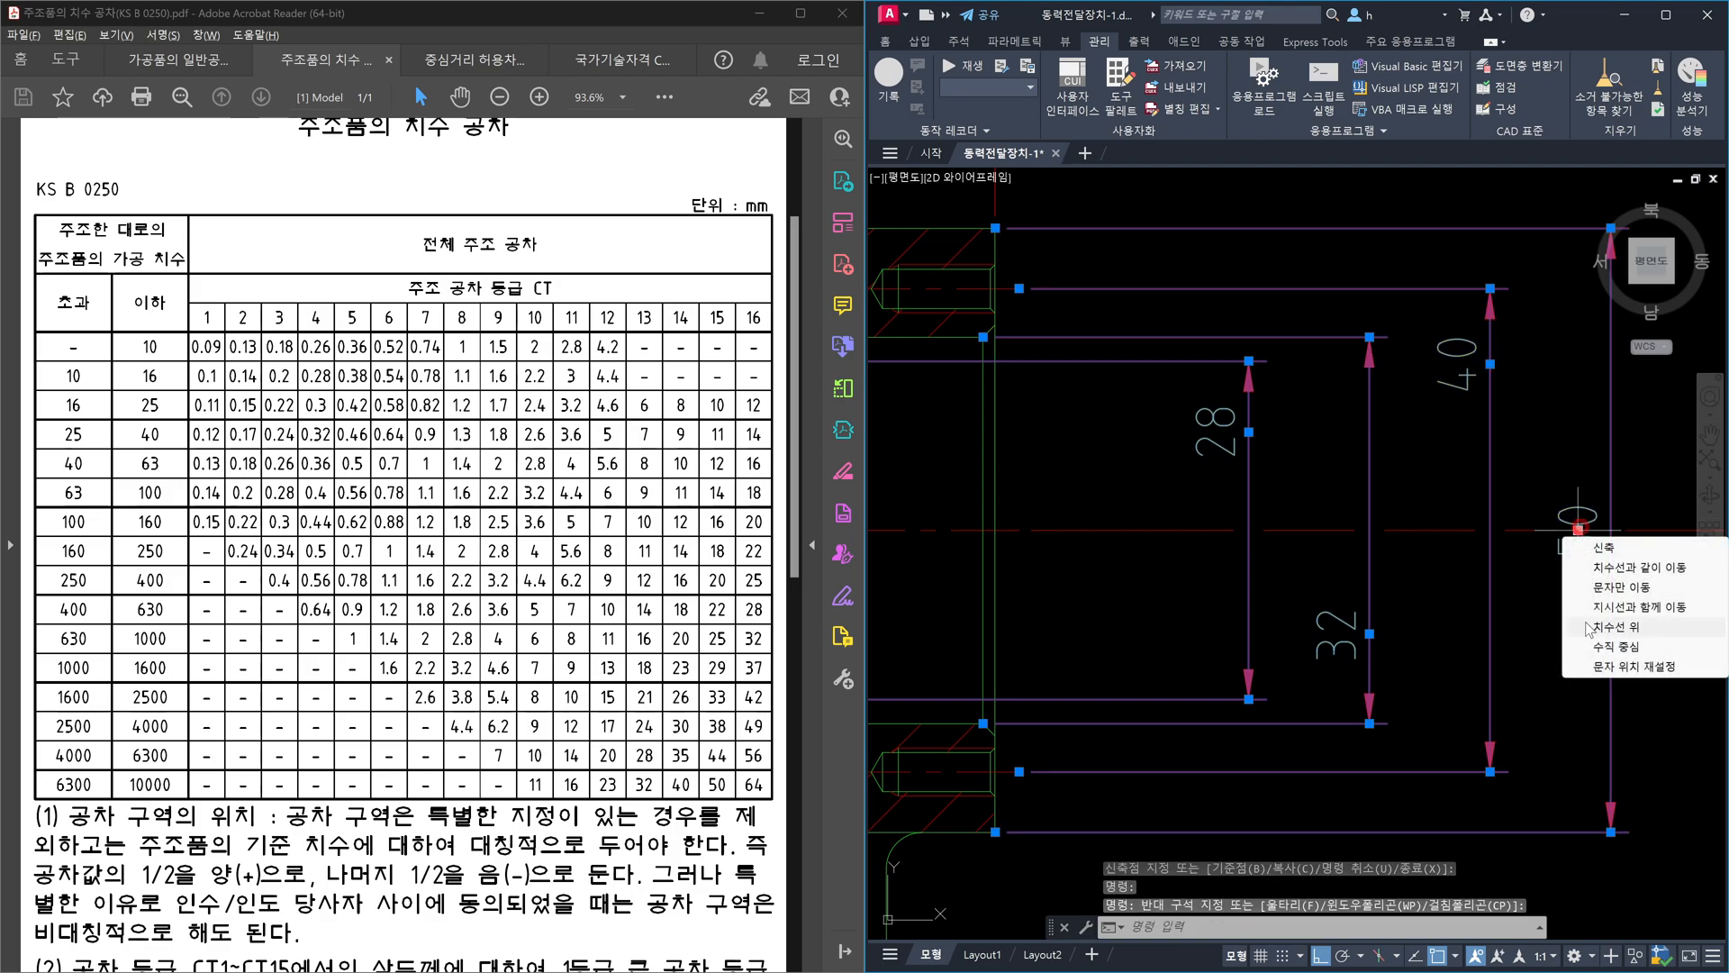
pyautogui.click(1578, 529)
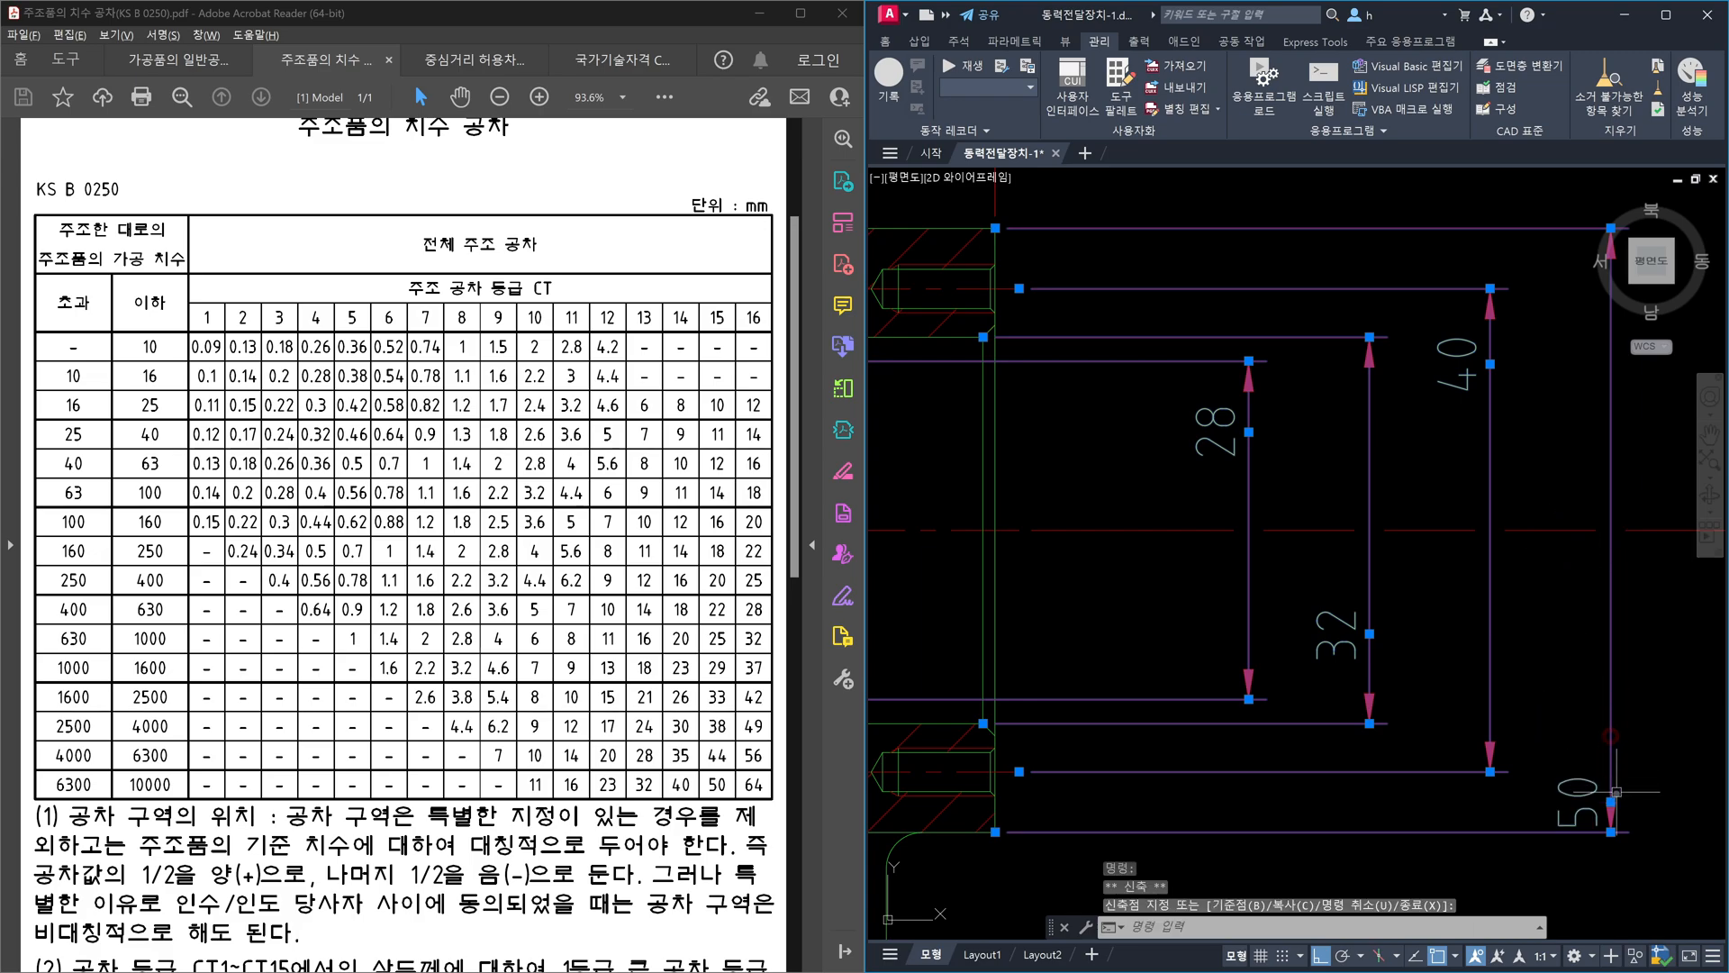
pyautogui.click(1642, 747)
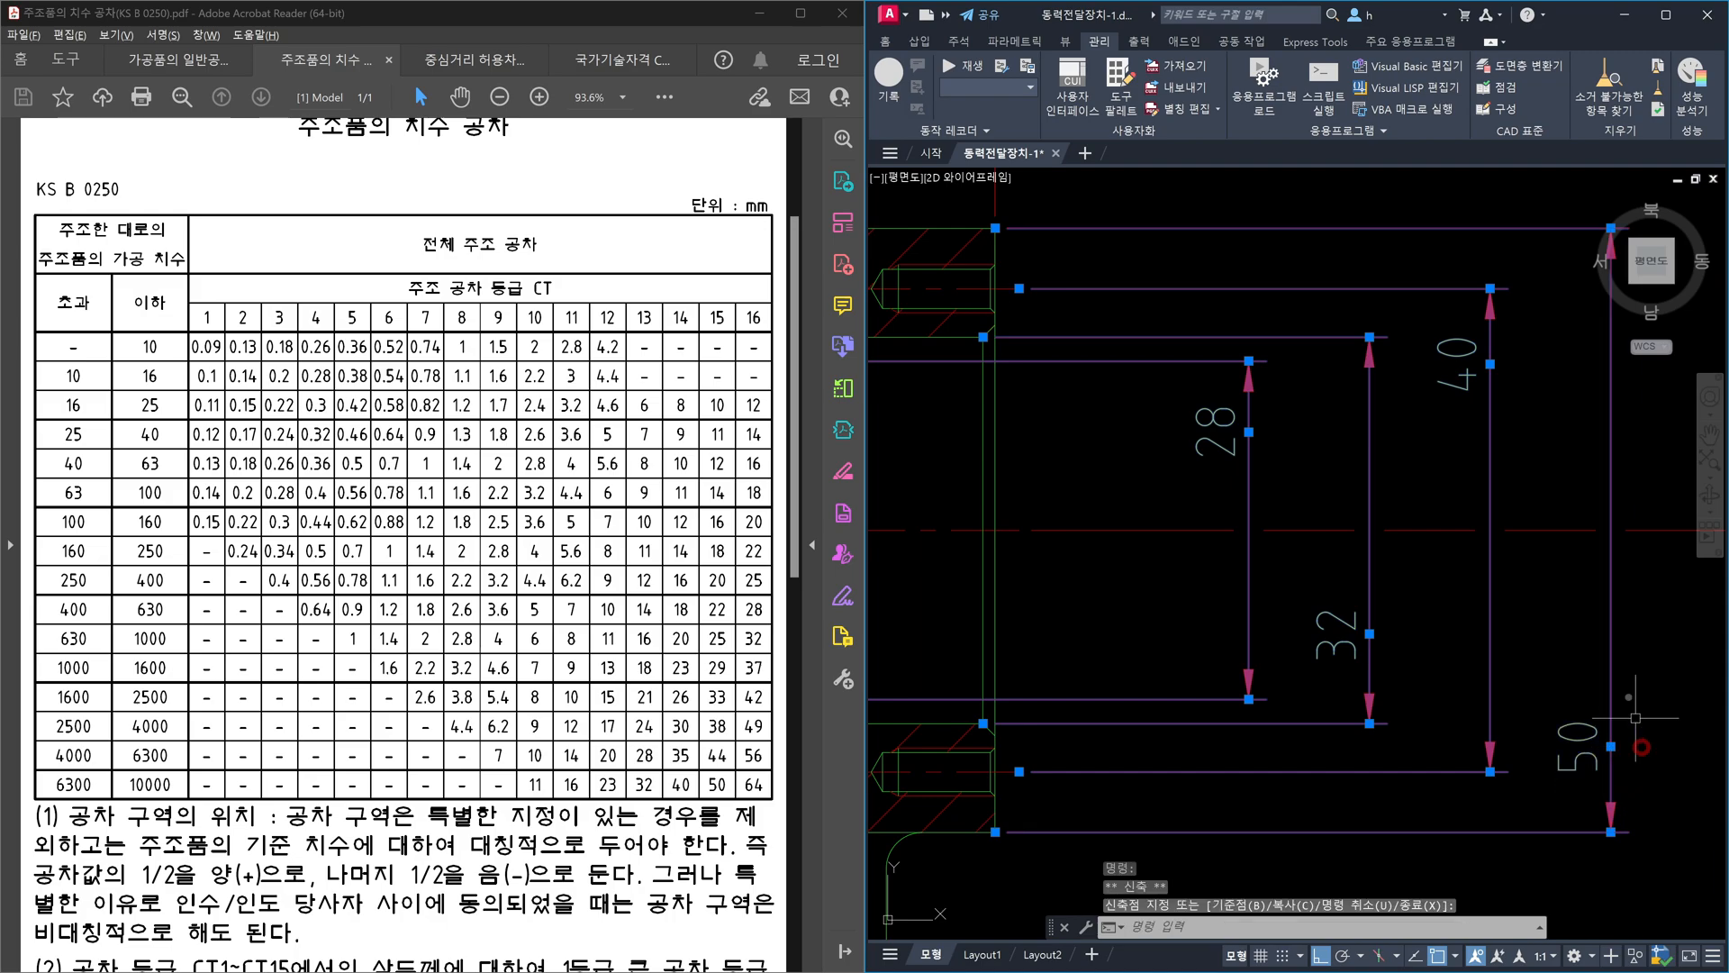
pyautogui.press('Escape')
pyautogui.moveTo(1630, 811); pyautogui.dragTo(1616, 716, button='middle')
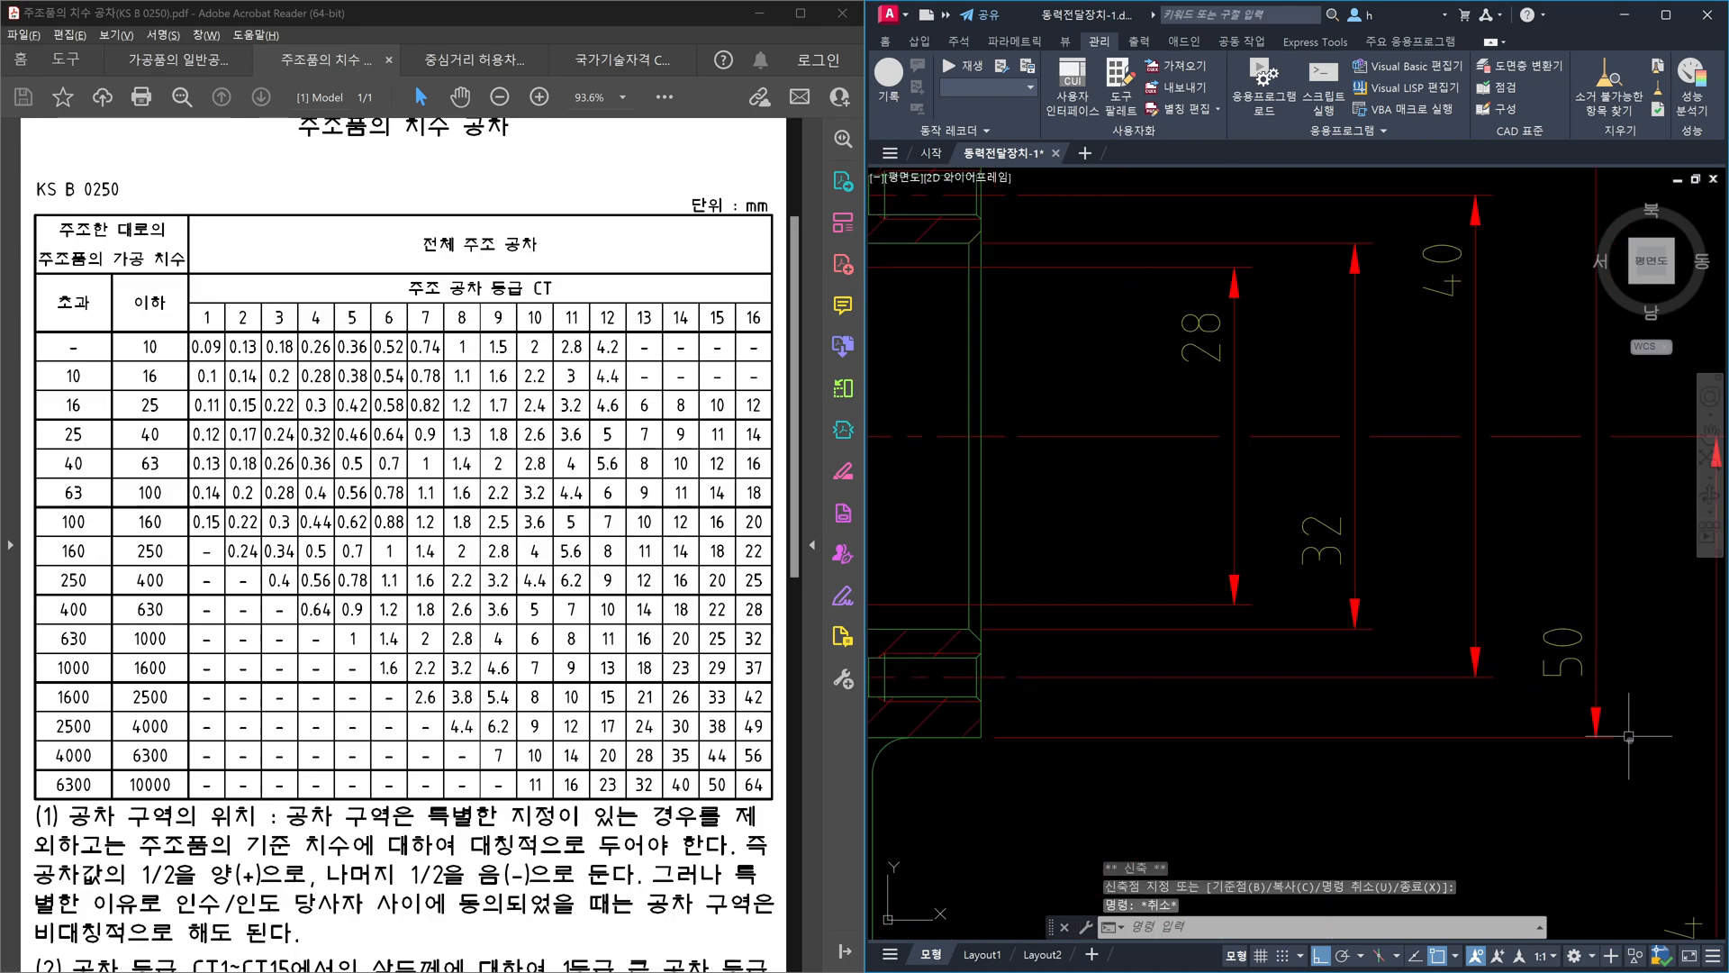
pyautogui.click(1633, 770)
pyautogui.click(1160, 532)
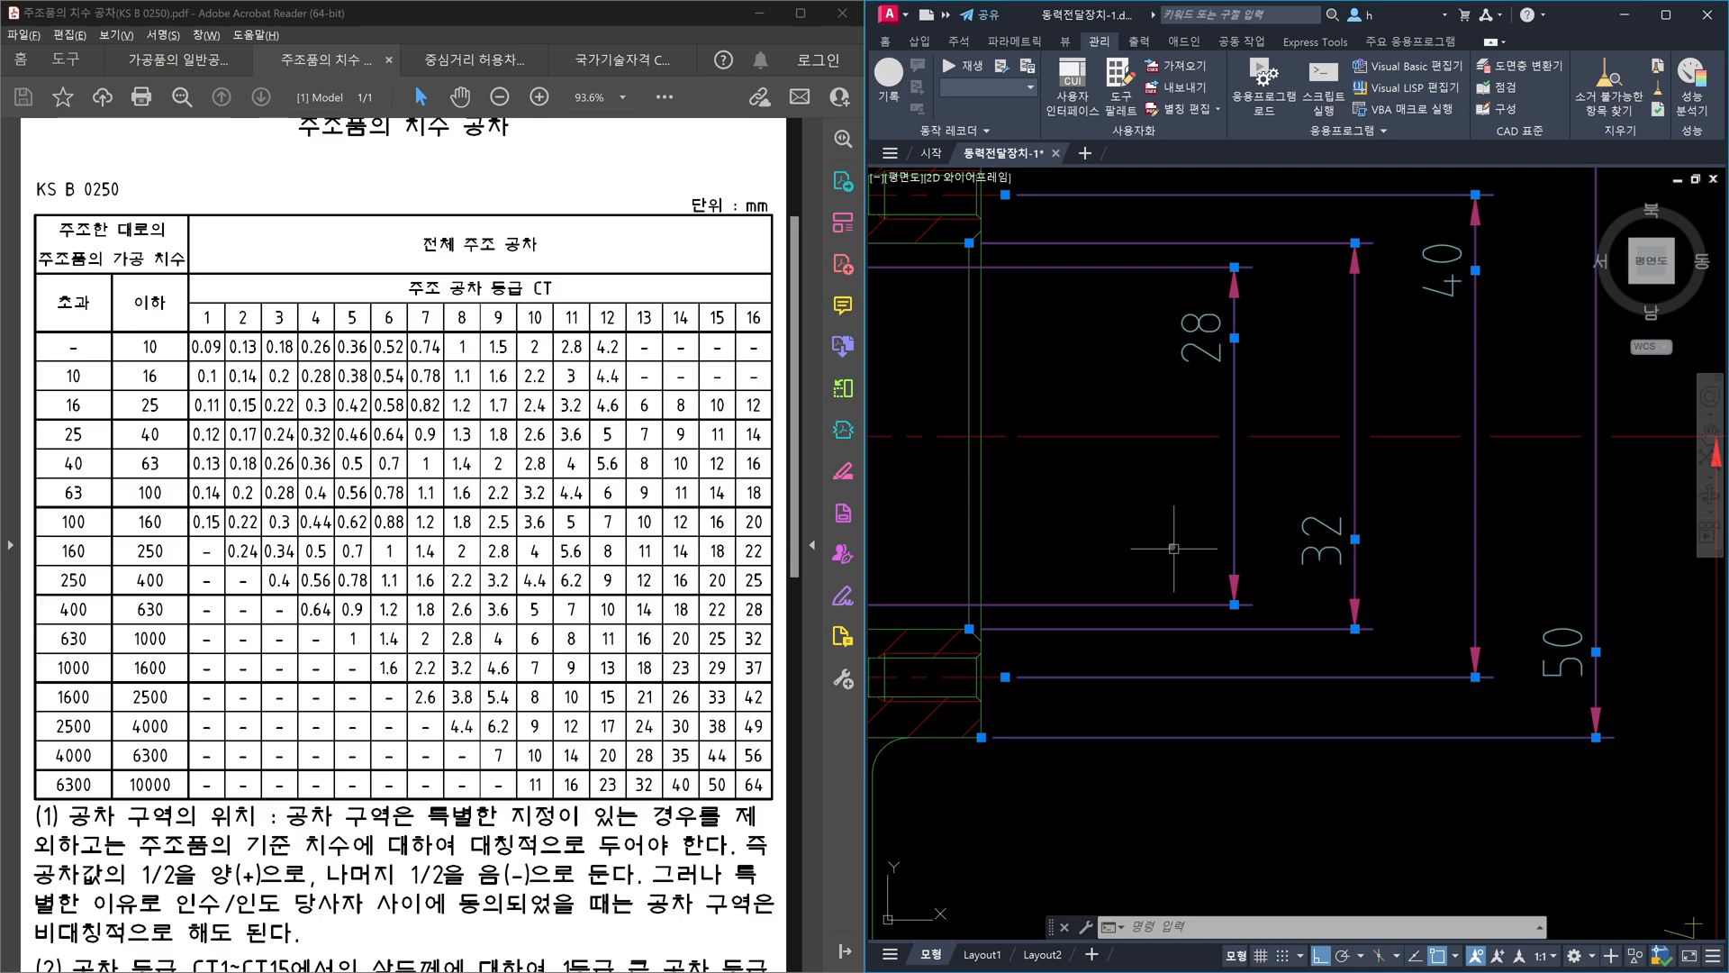
pyautogui.press('Escape')
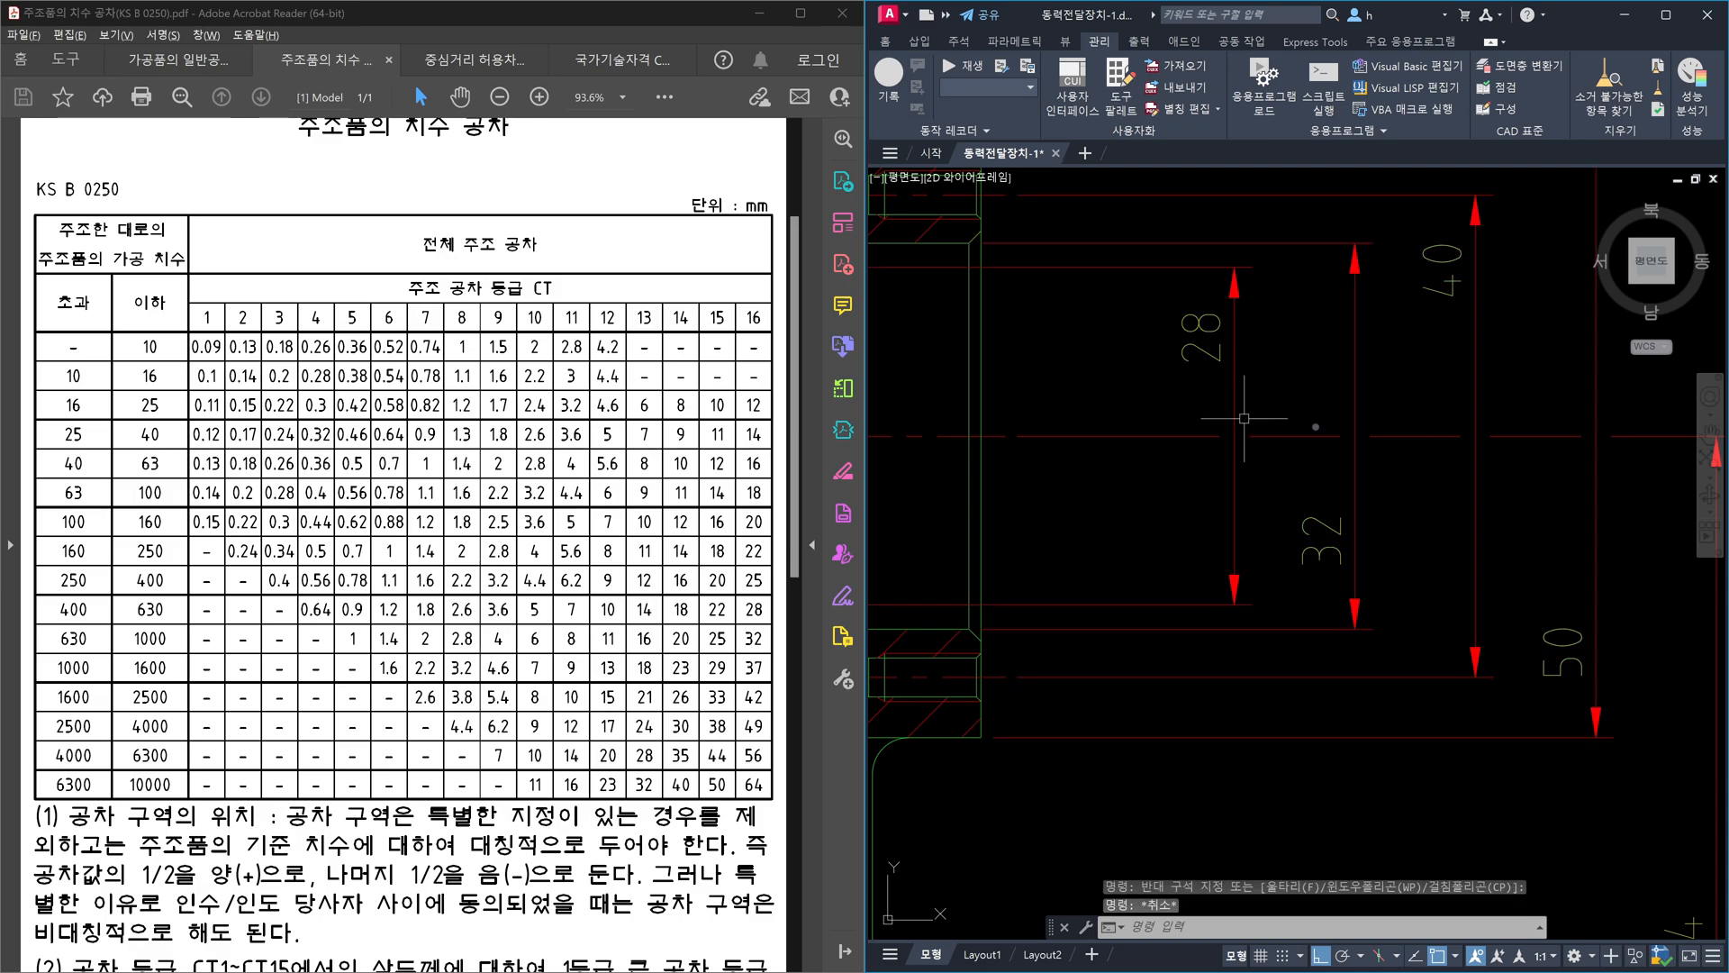
# - Remove all breaks from the bore-center height dimension with DIMBREAK's Remove option
pyautogui.scroll(-2, 1307, 448)
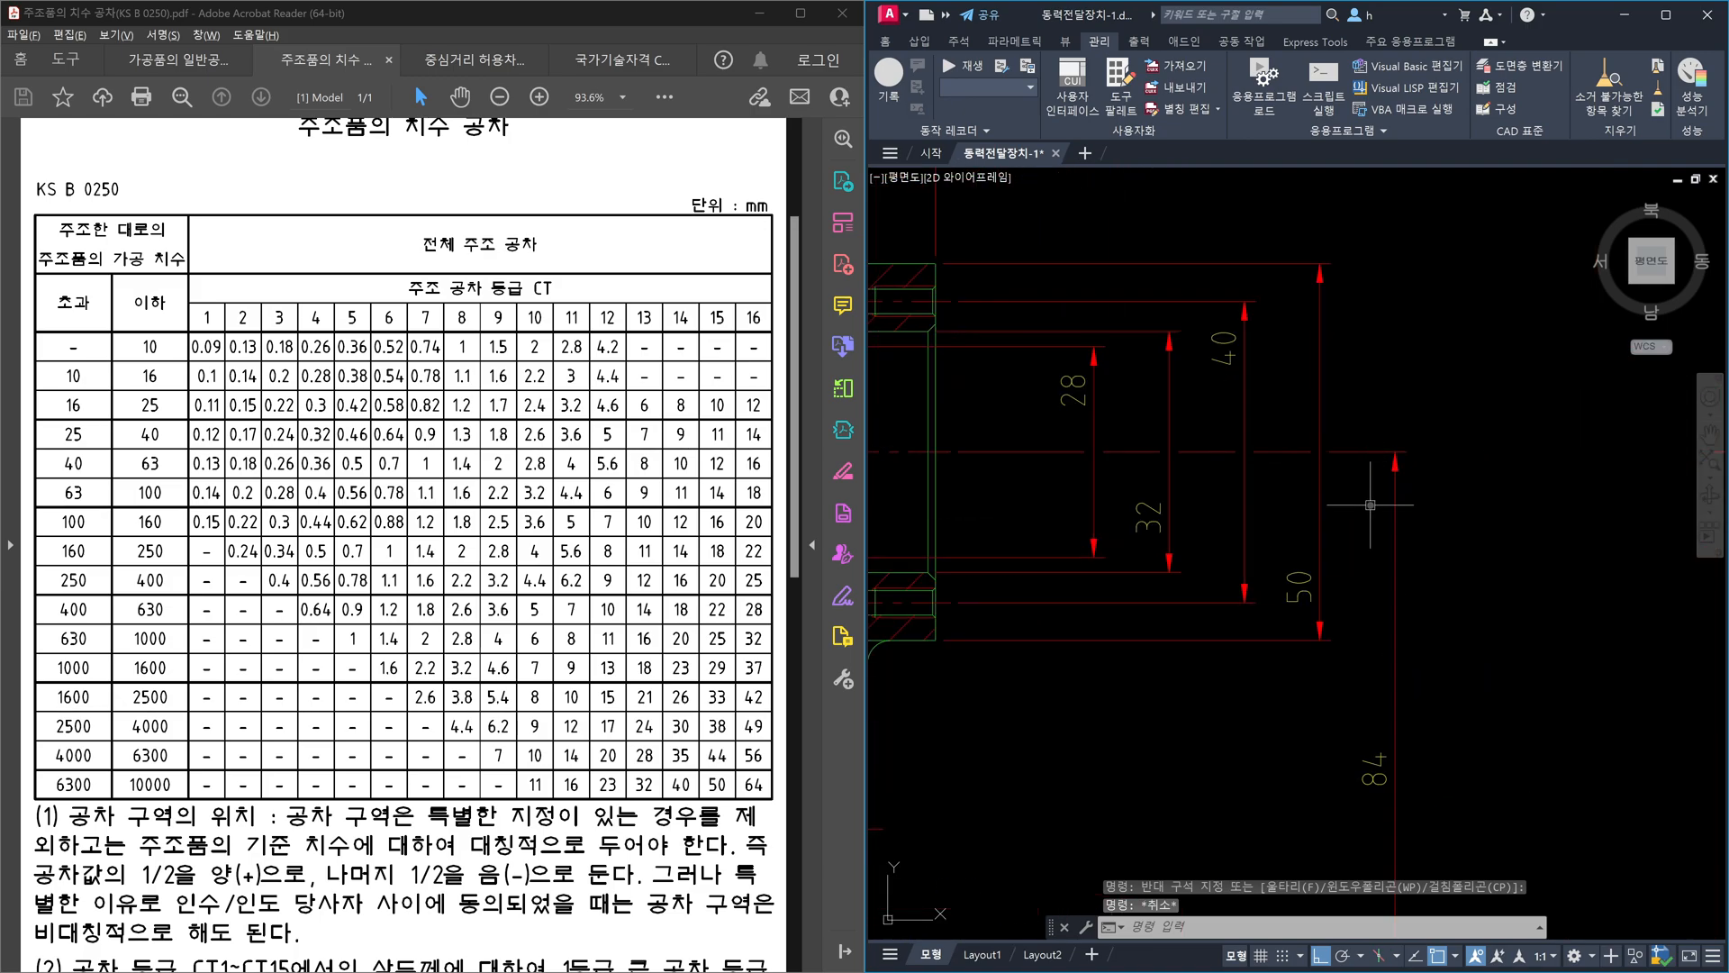
pyautogui.press('Escape')
pyautogui.write('di')
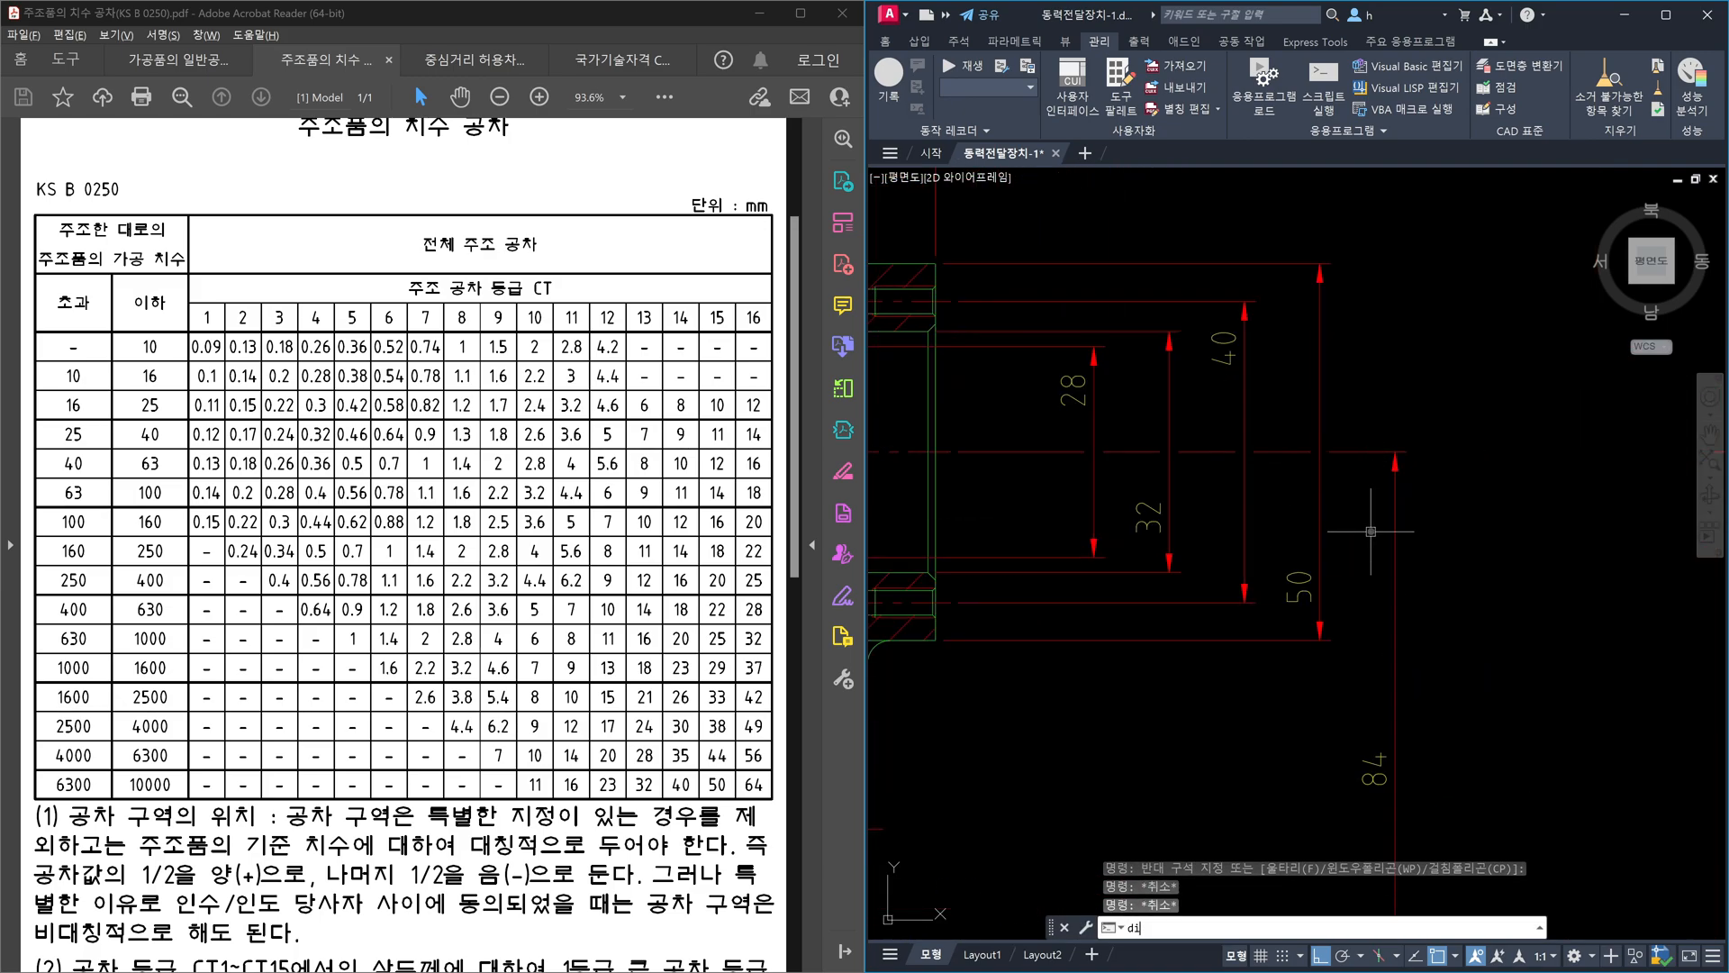
pyautogui.write('mbreak')
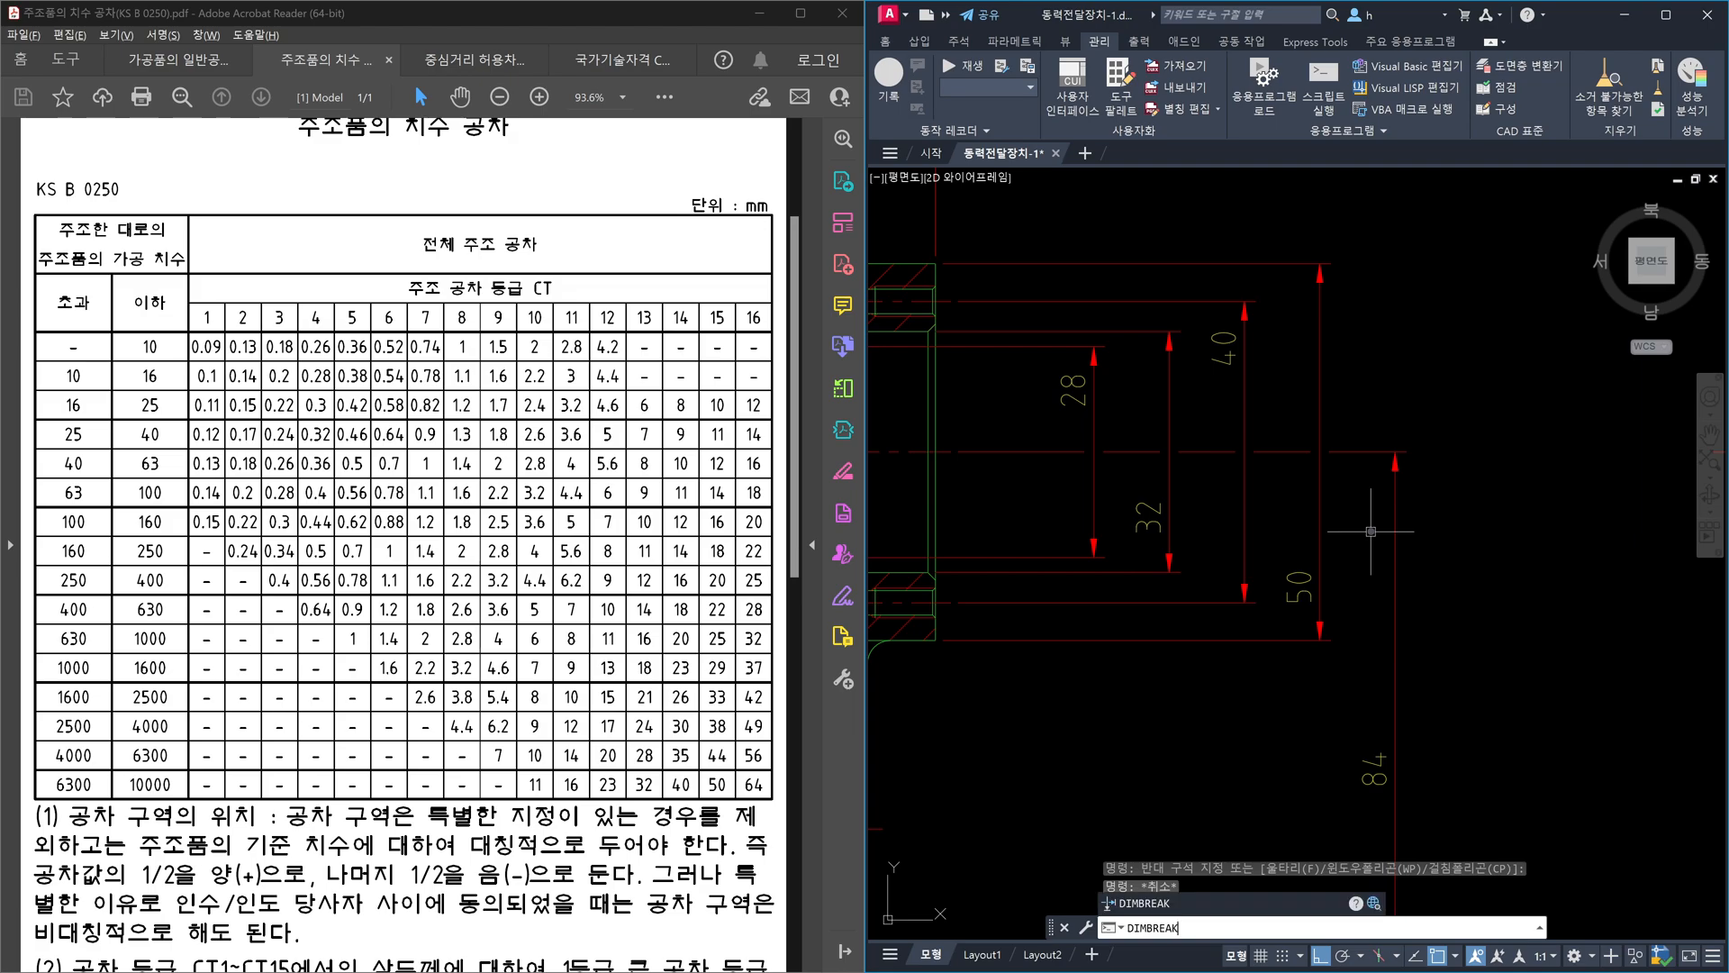
pyautogui.press('Return')
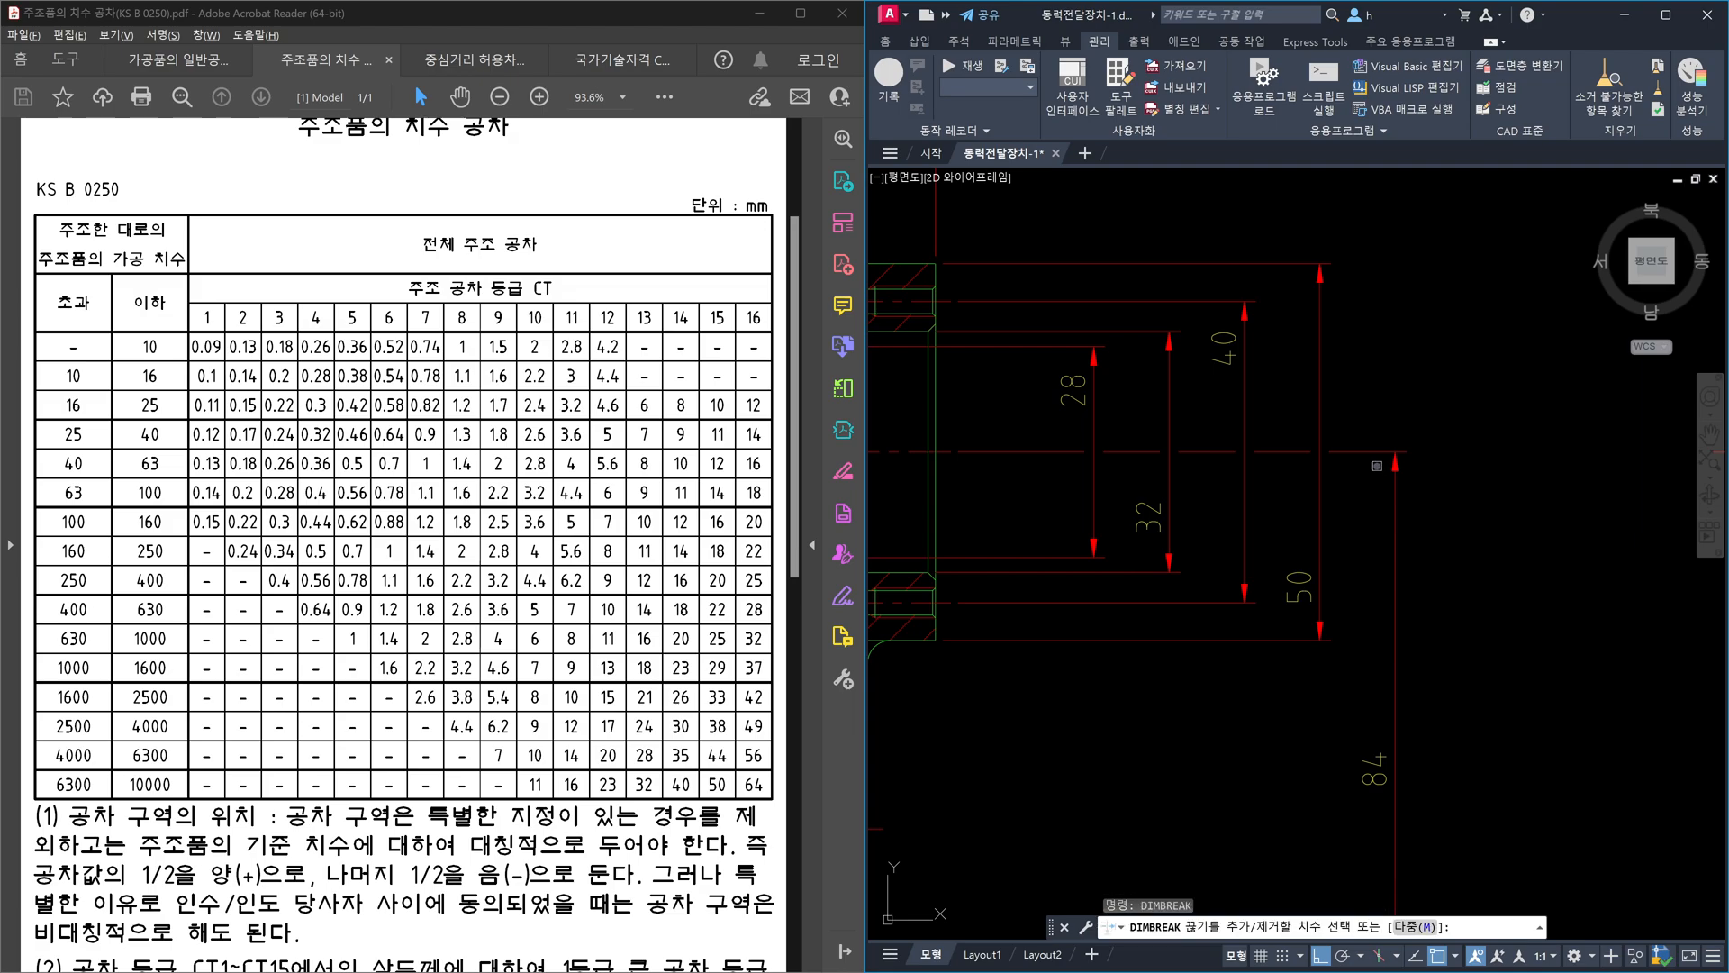
pyautogui.click(1371, 450)
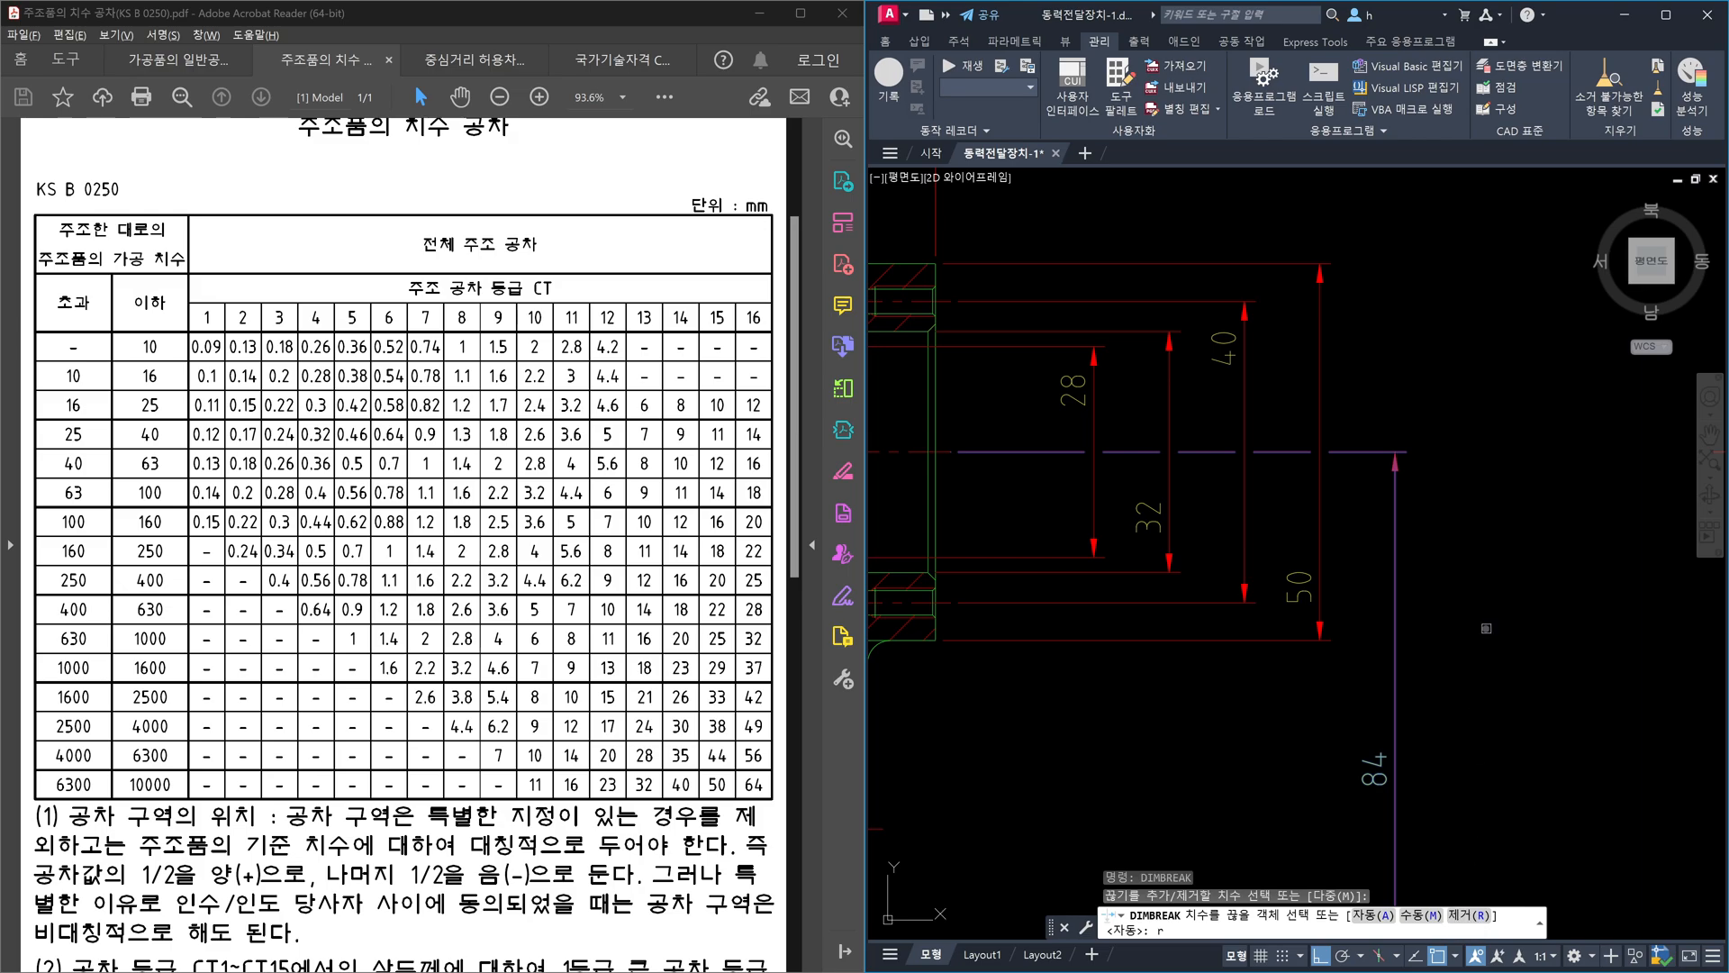
pyautogui.press('Return')
pyautogui.press('Escape')
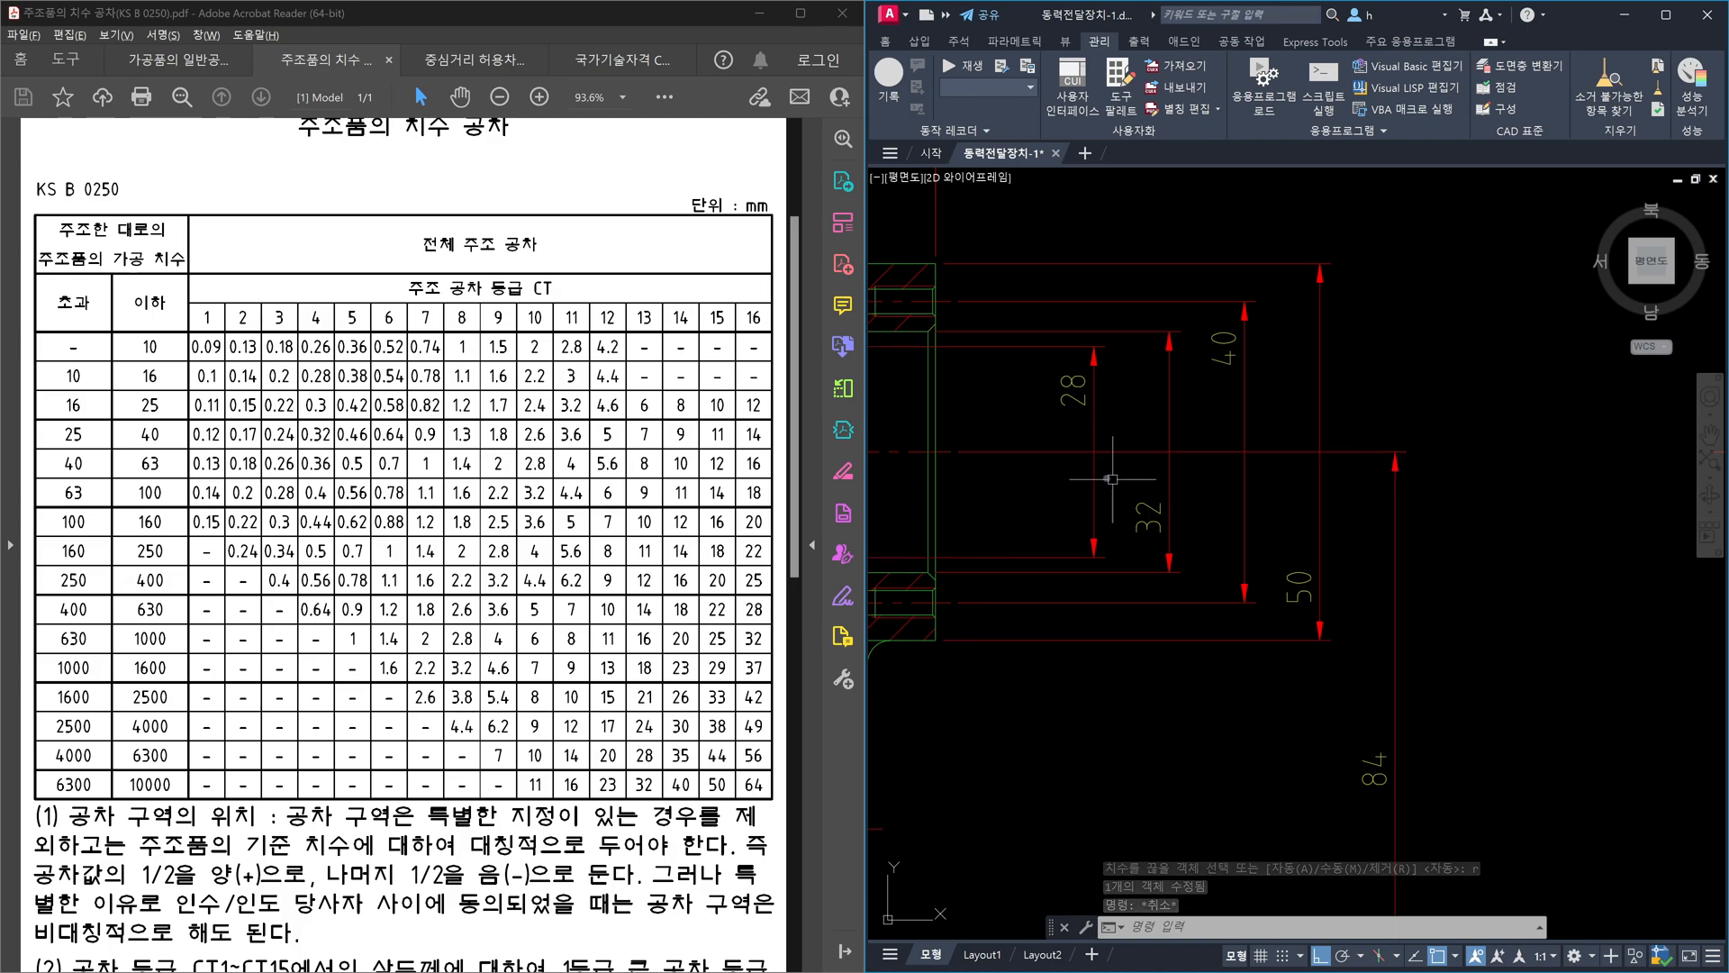
# - Undo the break removal on the bore-center height dimension and the text moves on the counterbore, tapped-hole spacing and boss outer-diameter dimensions
pyautogui.scroll(-2, 1401, 495)
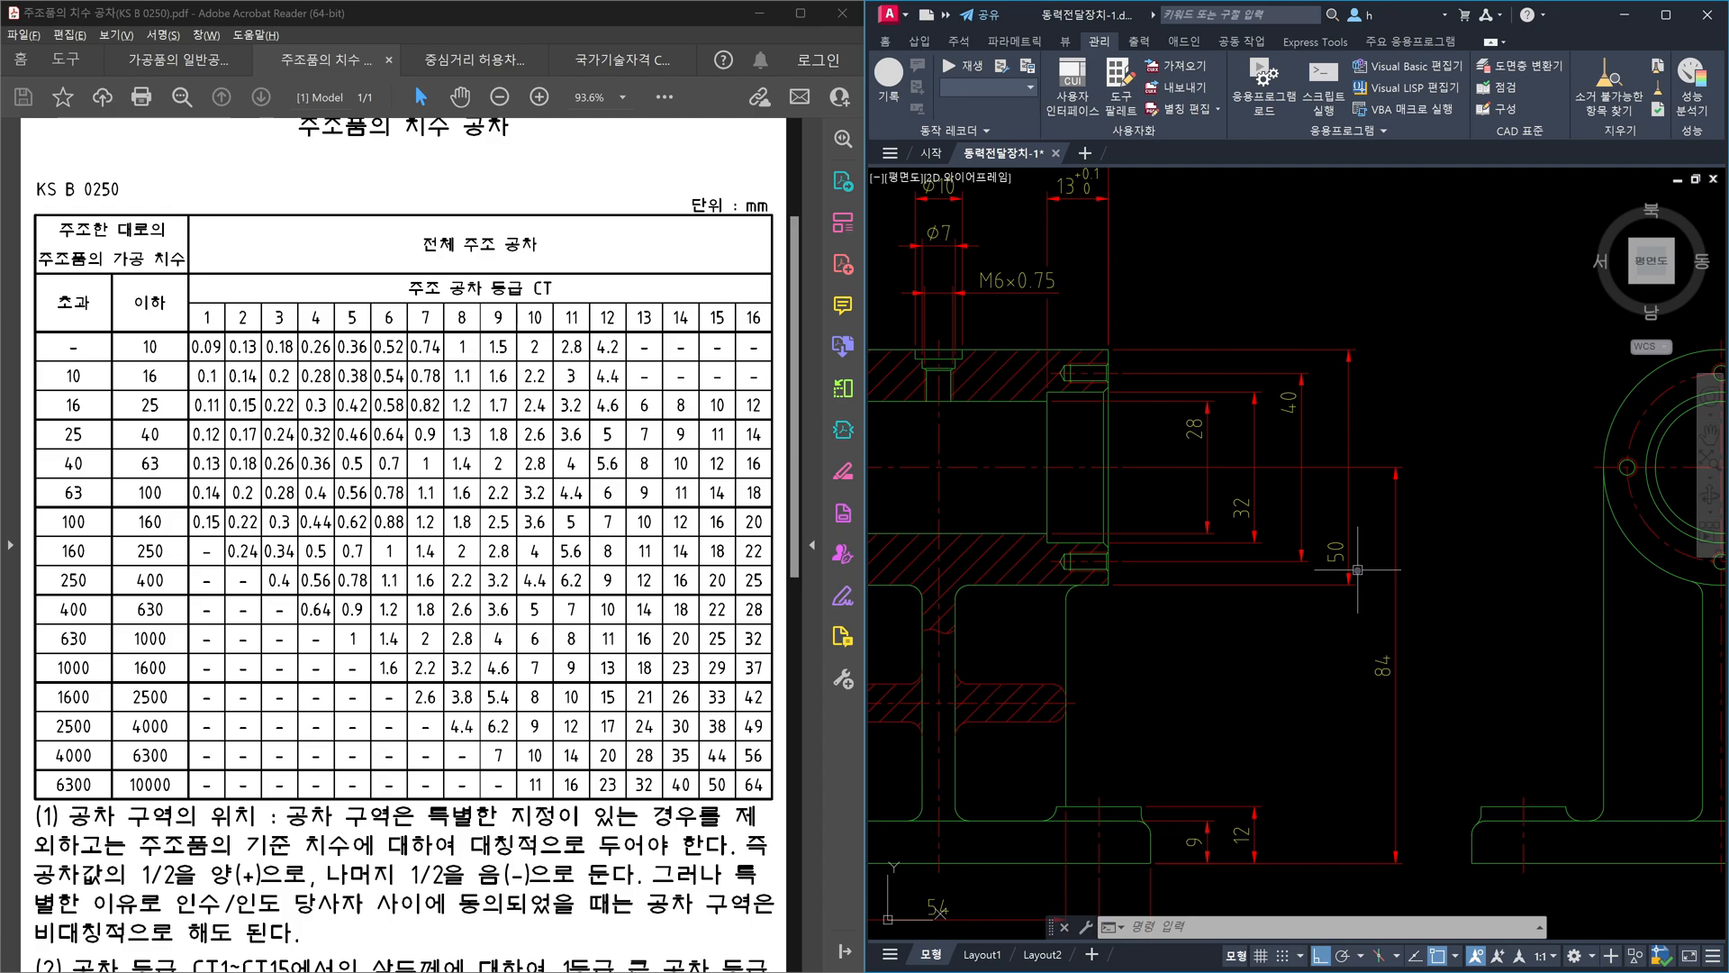
pyautogui.scroll(-2, 1248, 717)
pyautogui.moveTo(1248, 717); pyautogui.dragTo(1288, 652, button='middle')
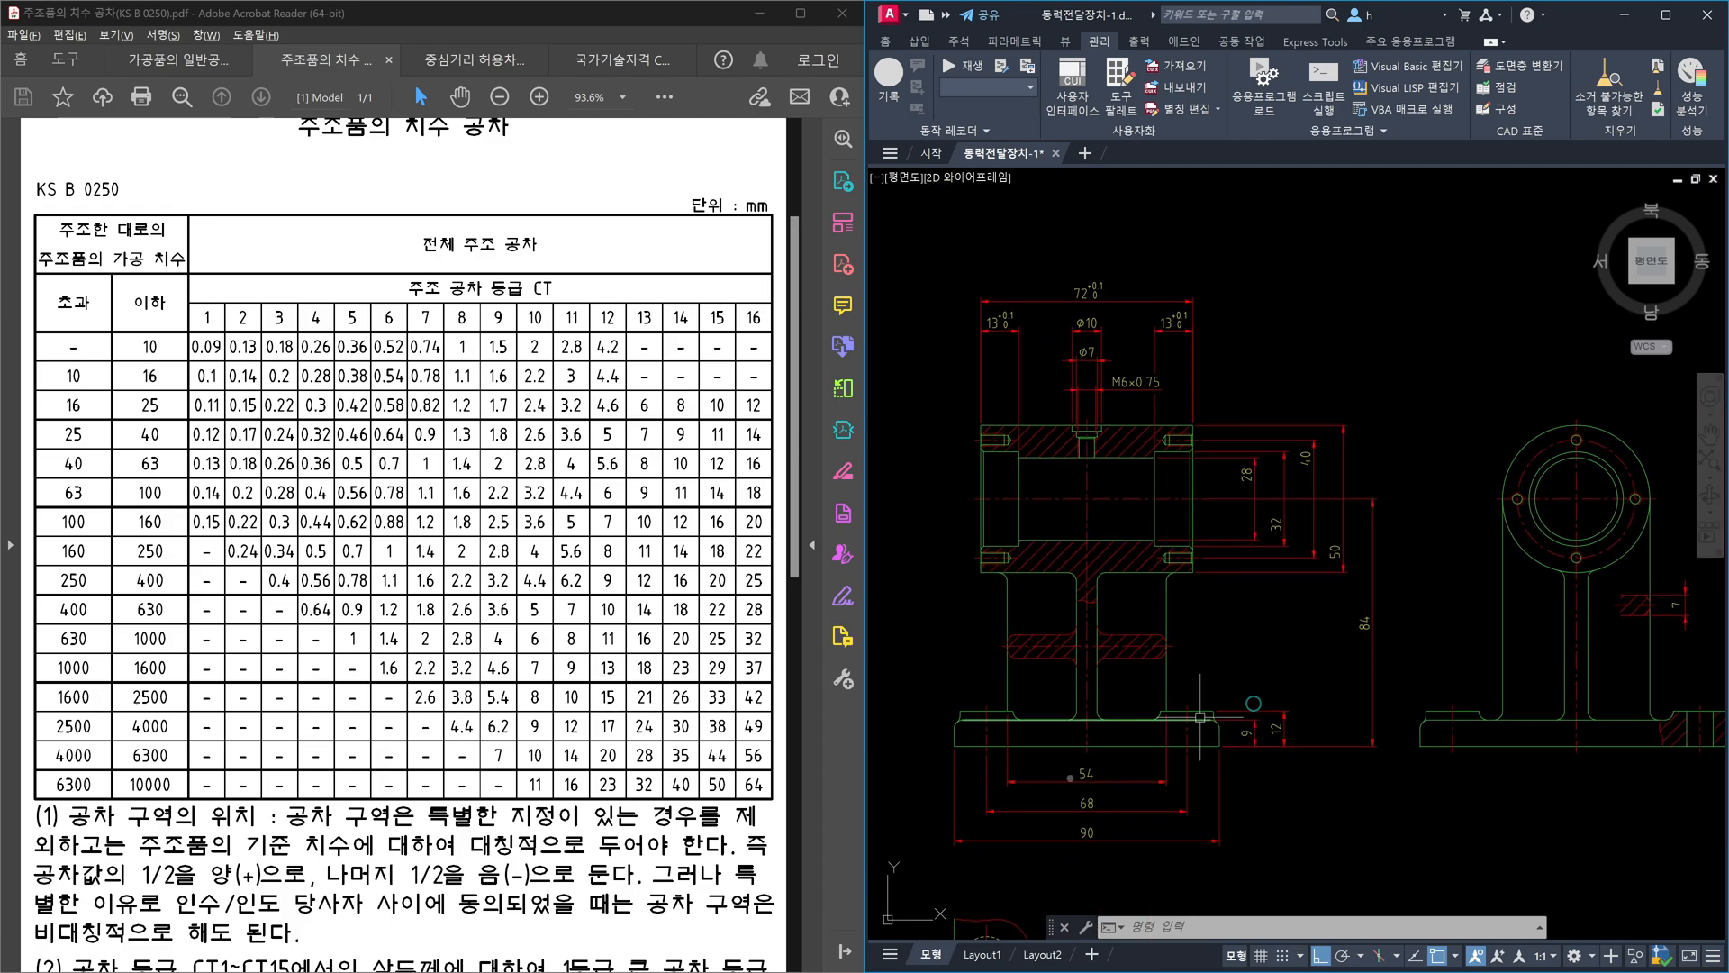
pyautogui.scroll(2, 1058, 770)
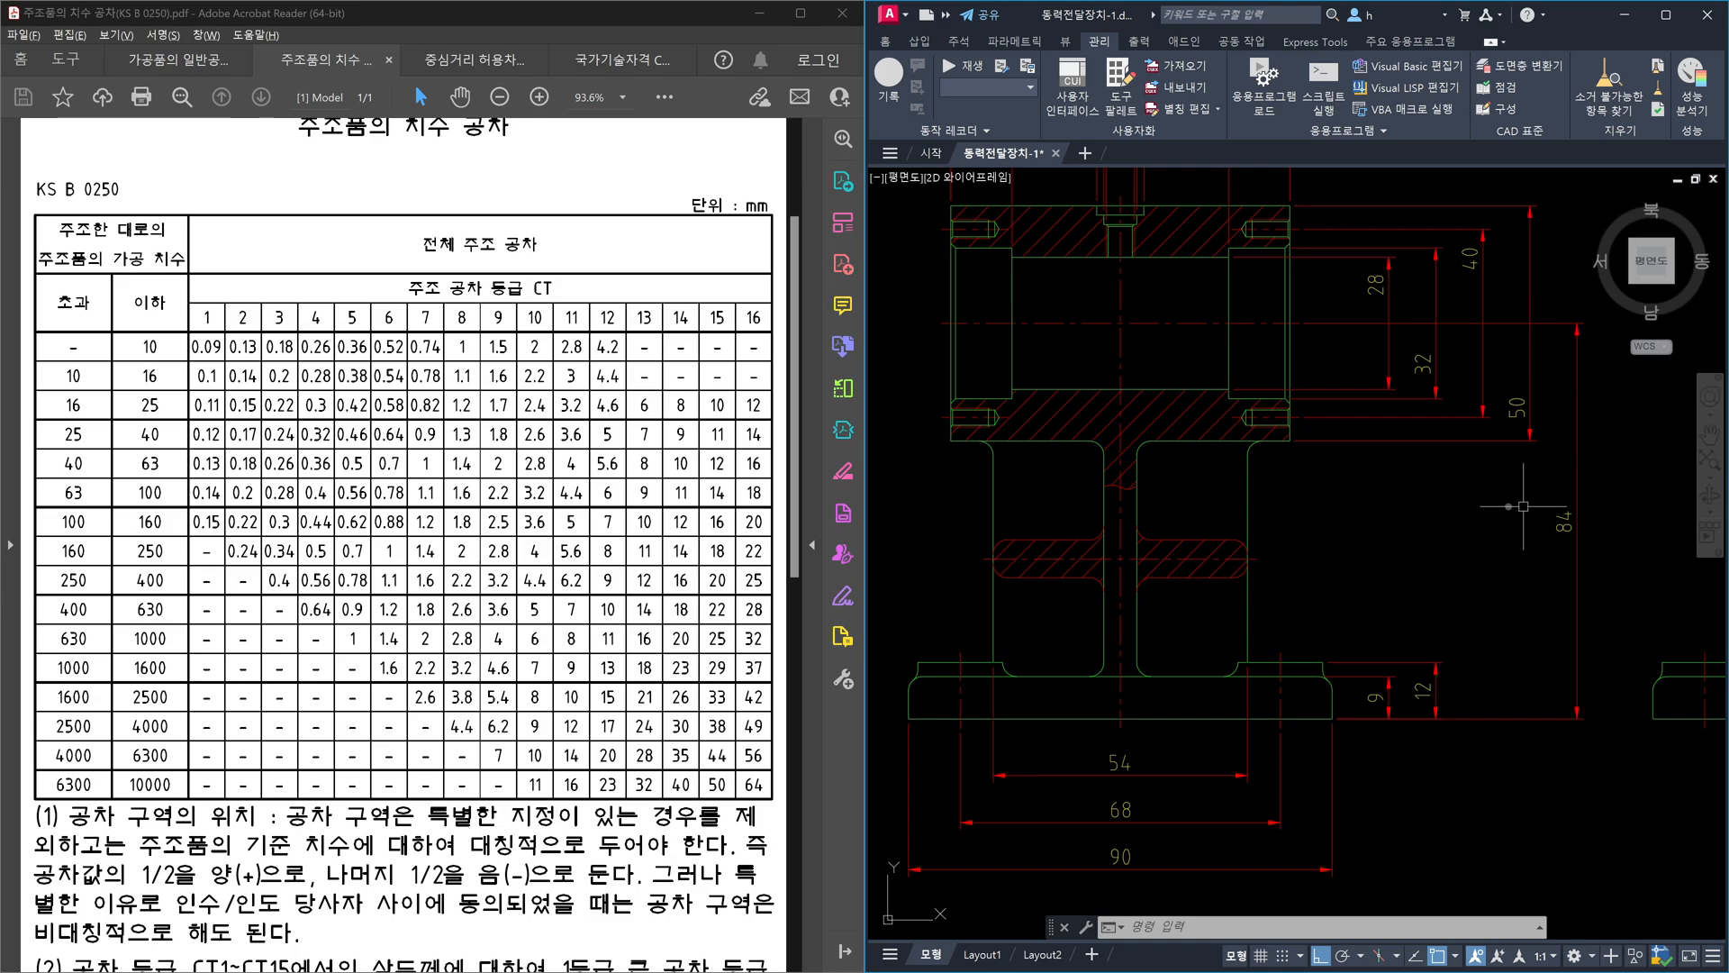
pyautogui.moveTo(1490, 499); pyautogui.dragTo(1442, 565, button='middle')
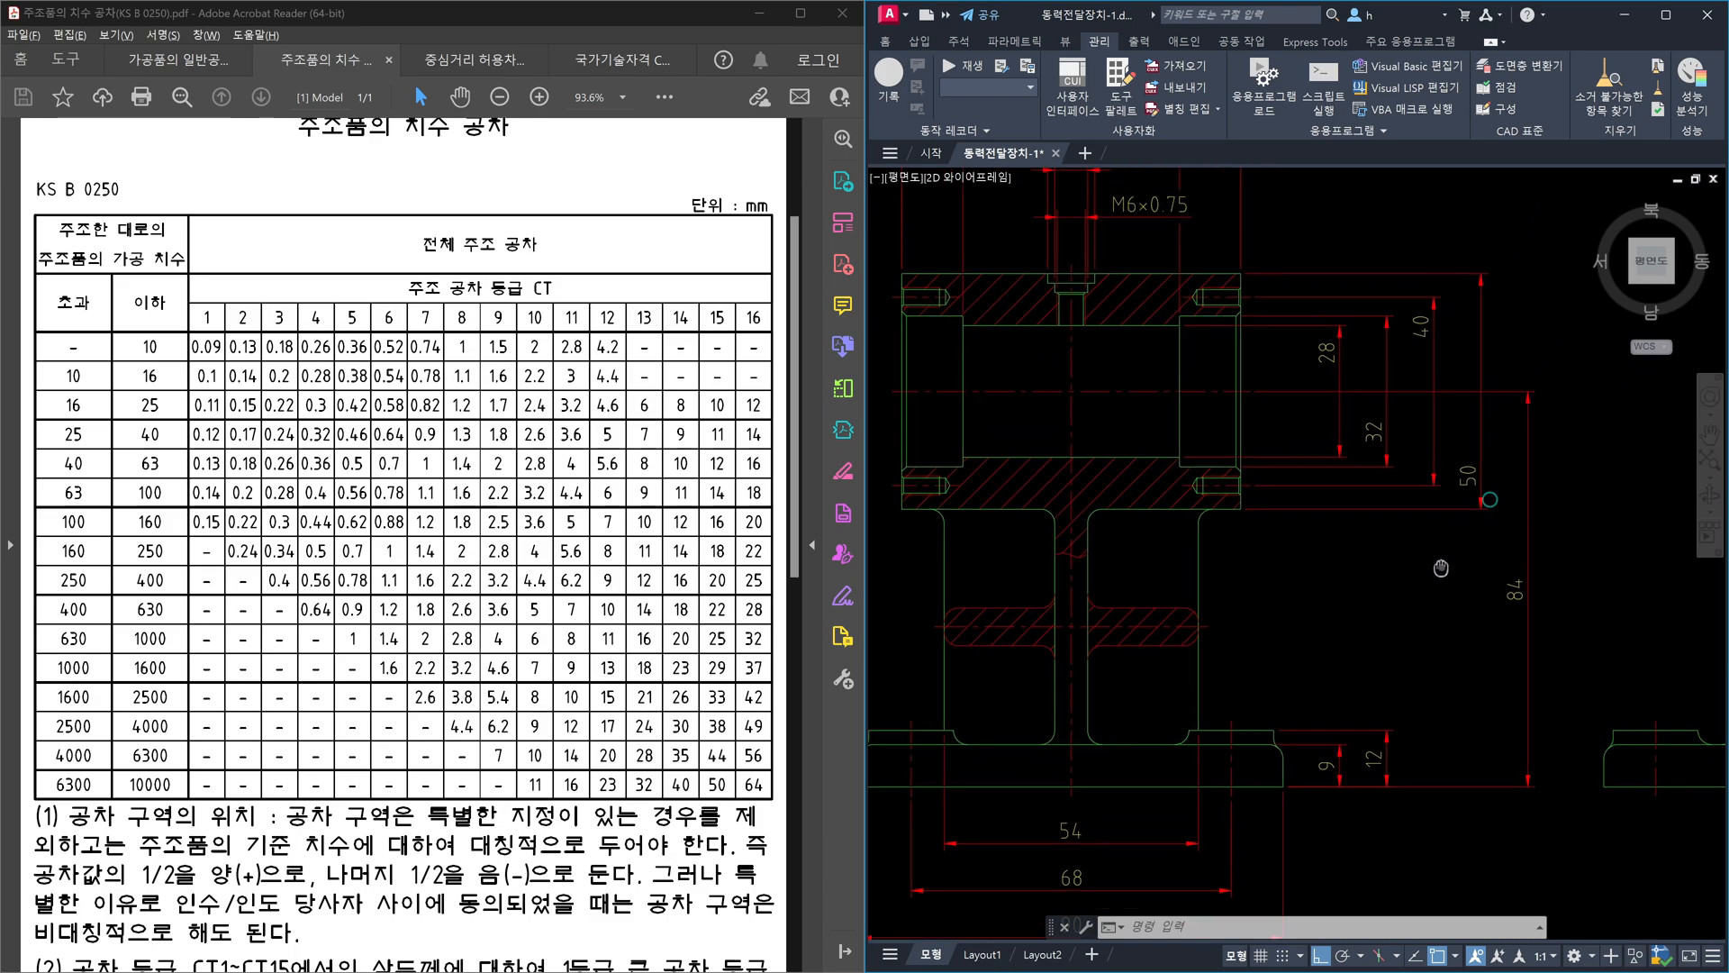
pyautogui.scroll(4, 1441, 565)
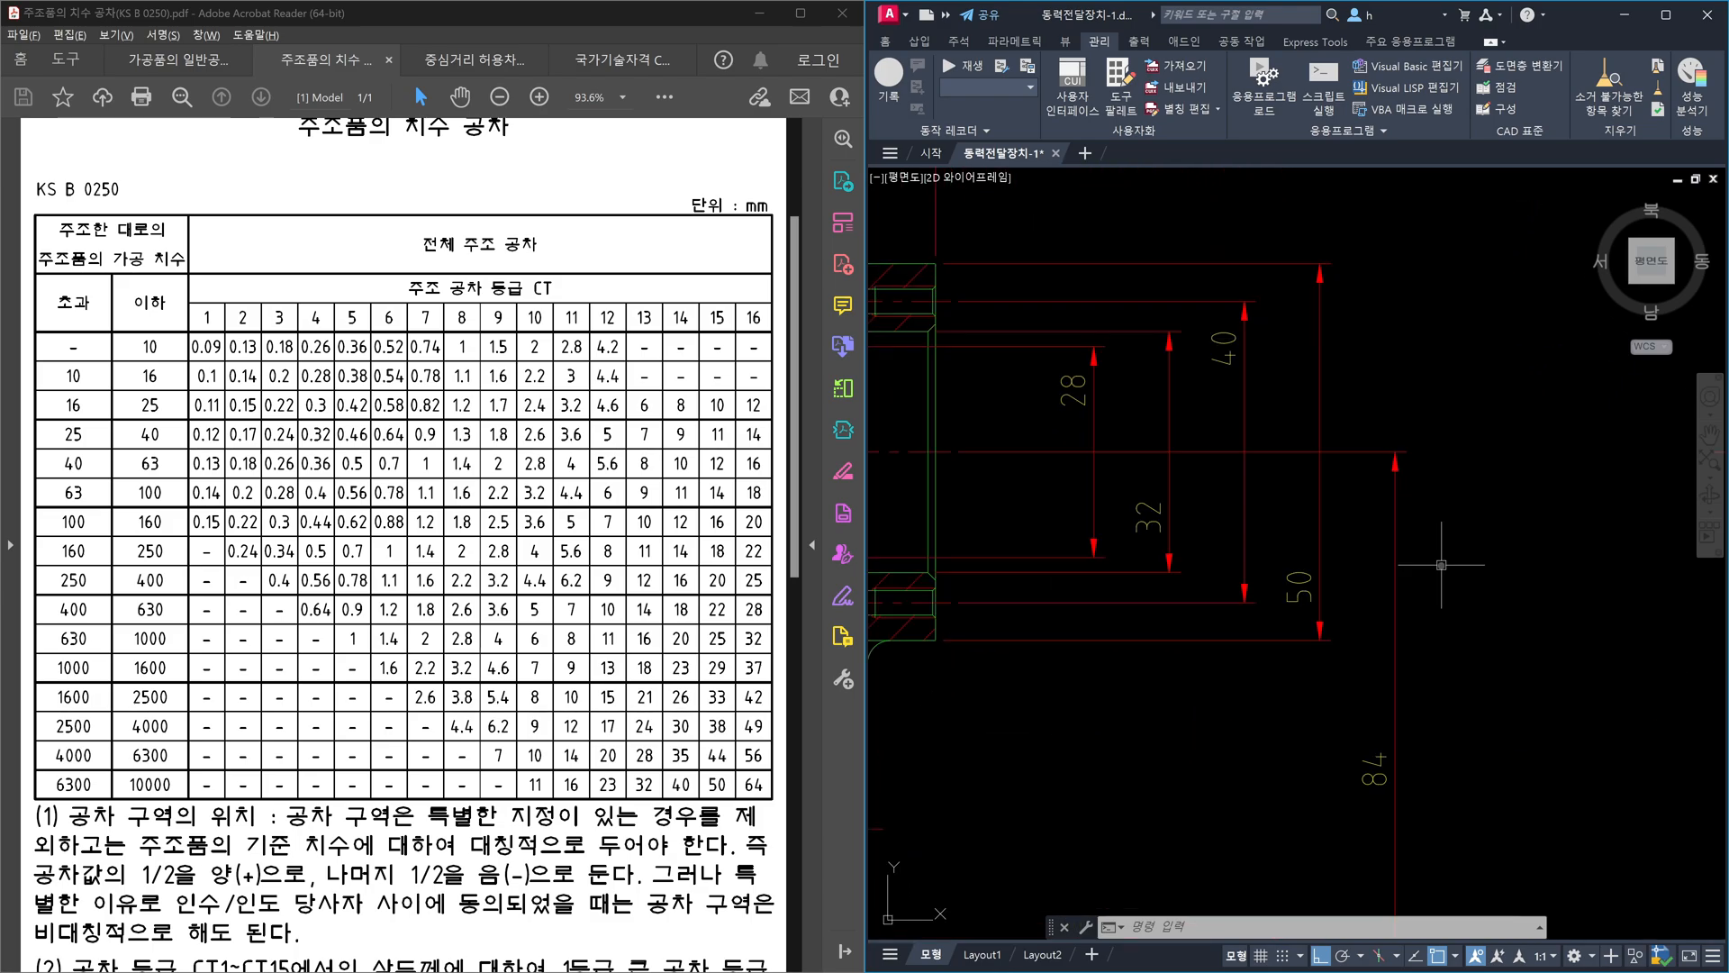
pyautogui.hotkey('ctrl', 'z')
pyautogui.hotkey('ctrl', 'z')
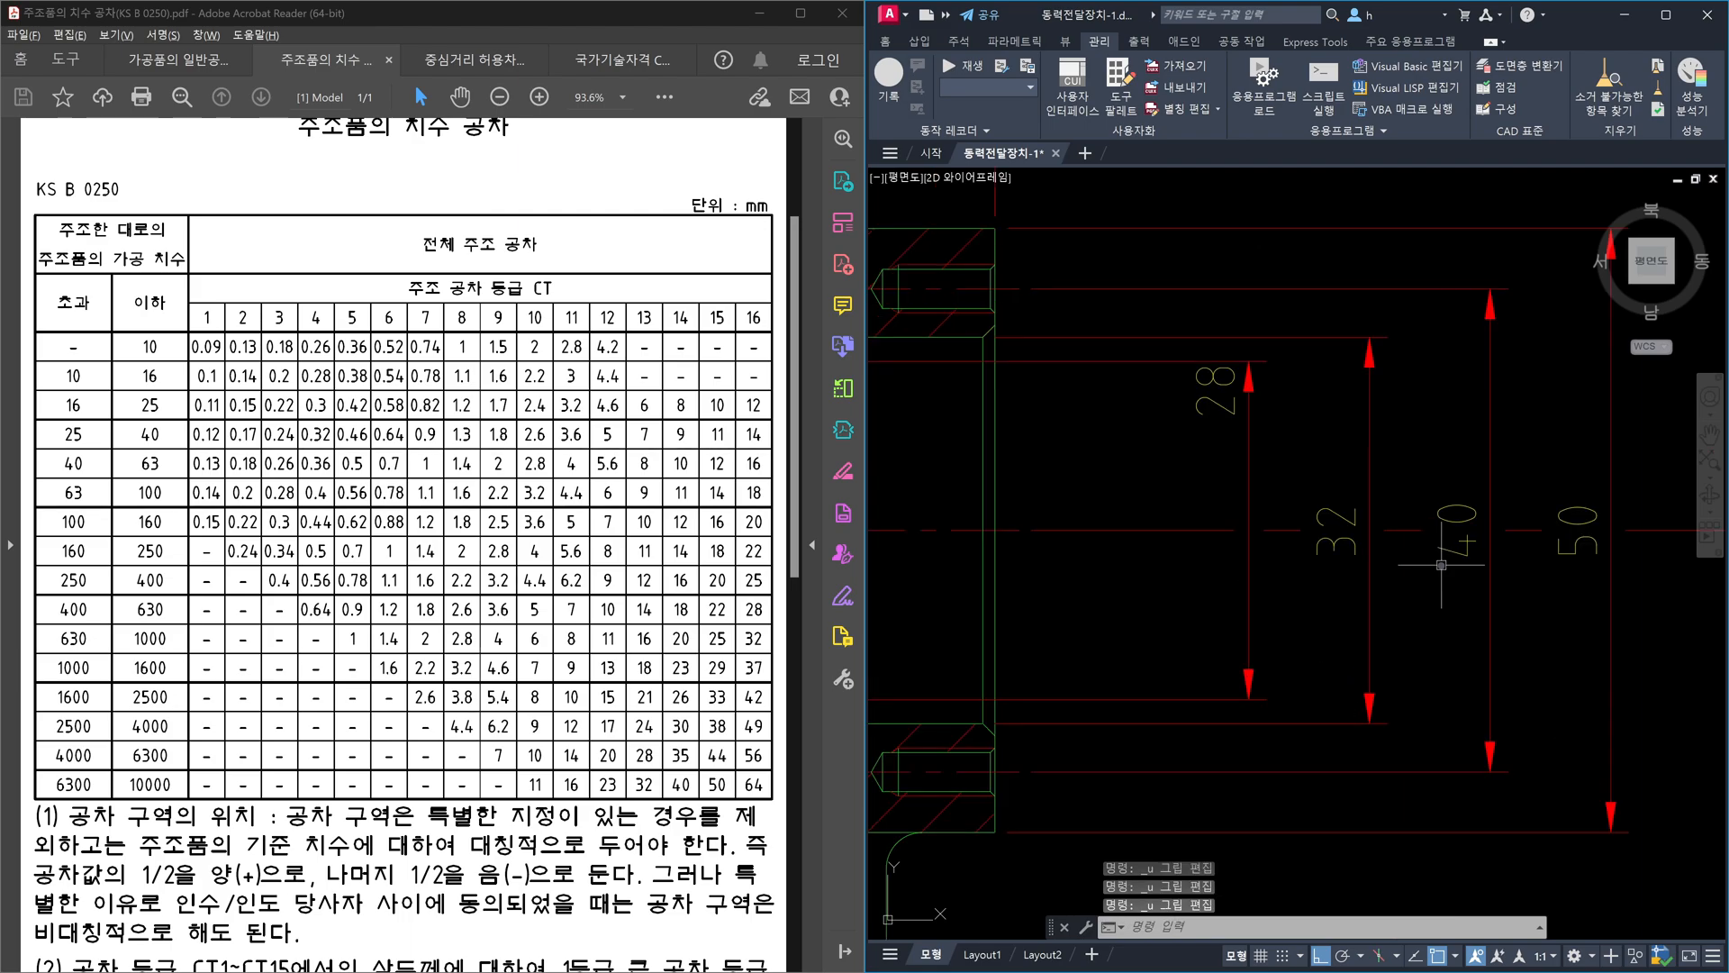
pyautogui.scroll(-4, 1441, 565)
pyautogui.scroll(4, 1407, 558)
pyautogui.click(1497, 631)
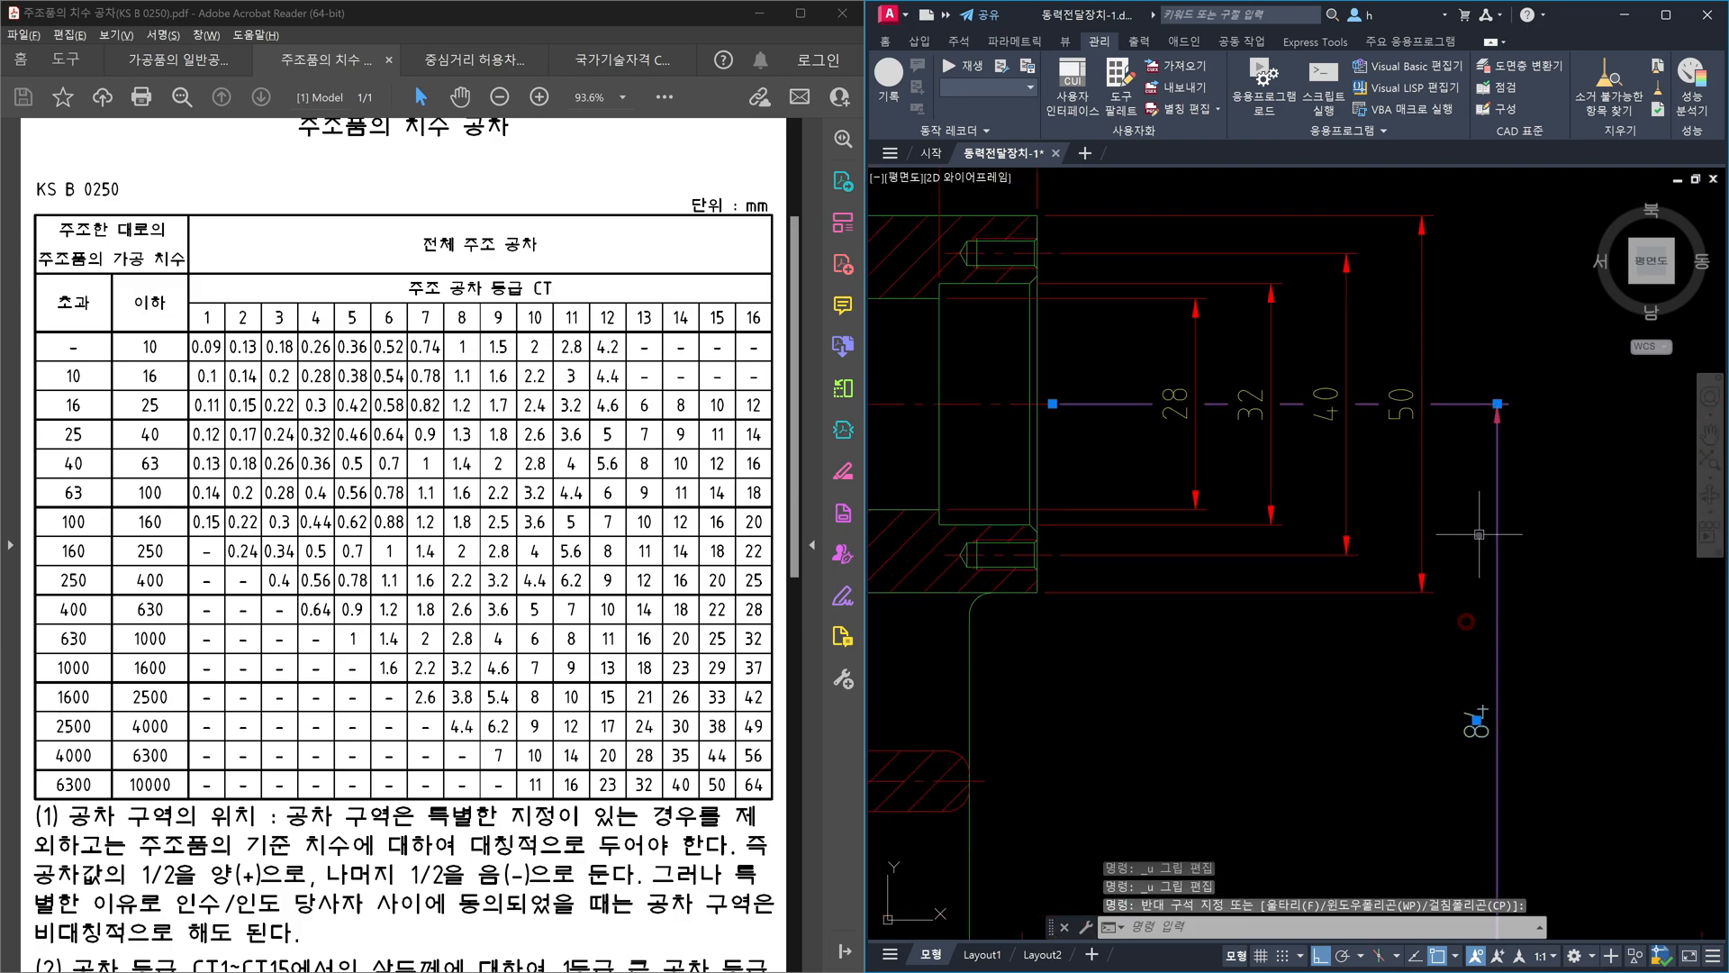
pyautogui.scroll(-6, 1280, 609)
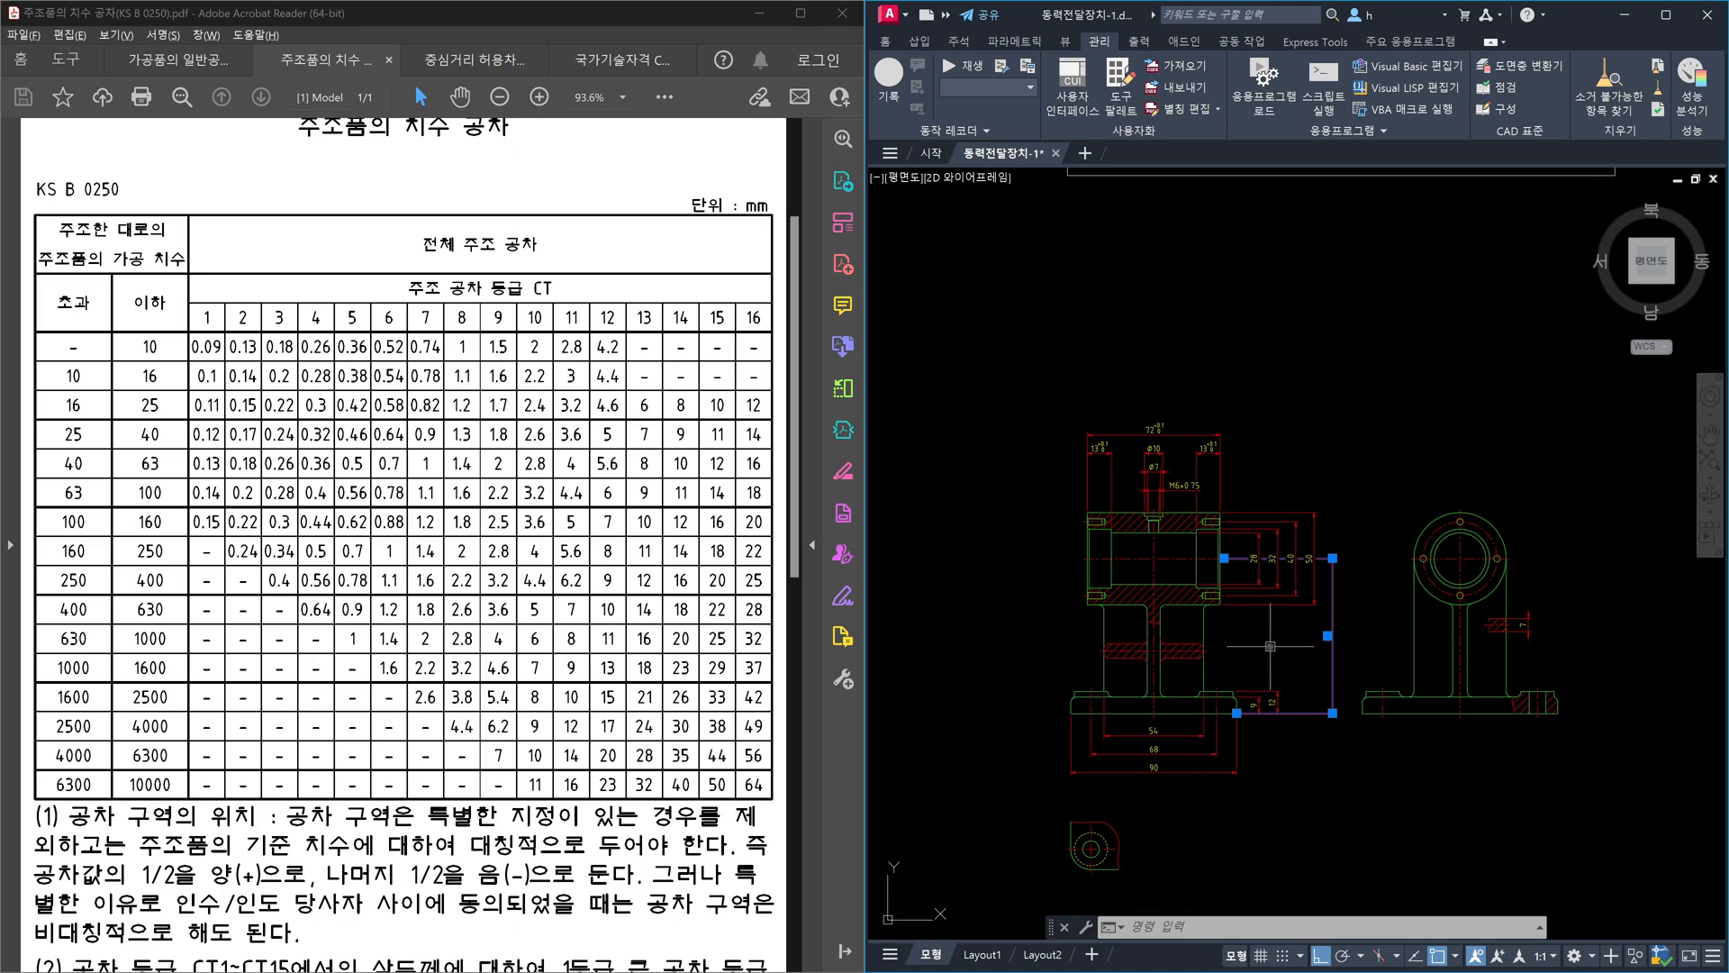
pyautogui.scroll(2, 1469, 592)
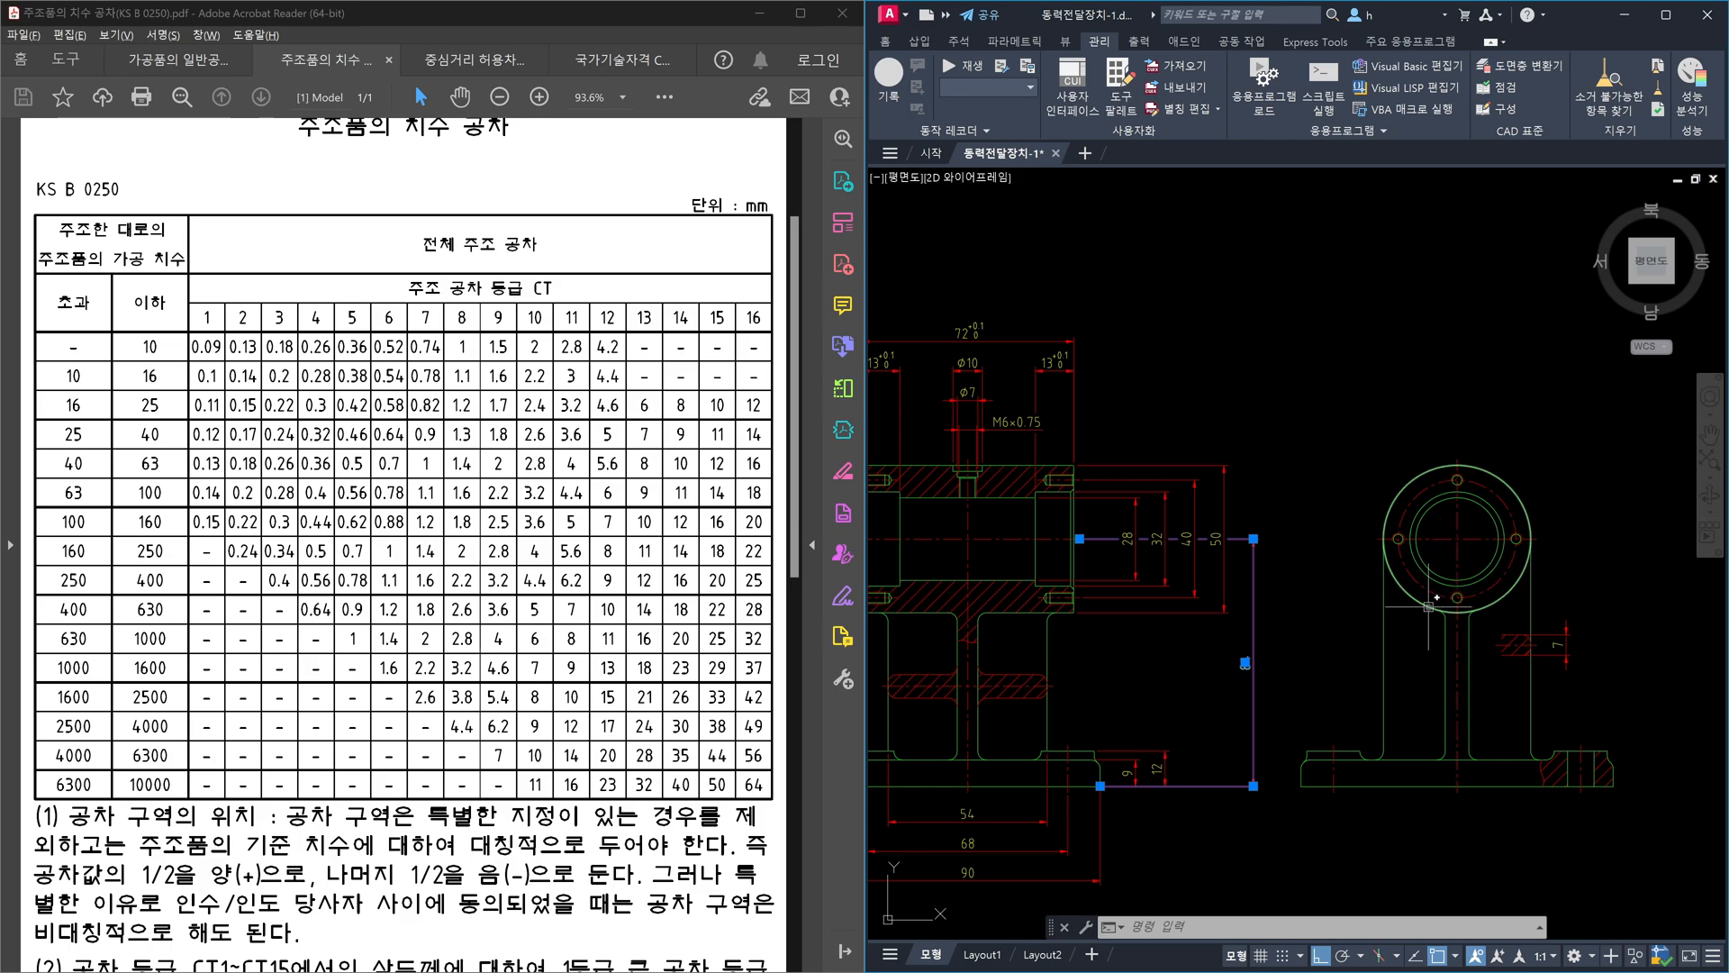
pyautogui.click(1280, 667)
pyautogui.press('Escape')
pyautogui.click(1223, 651)
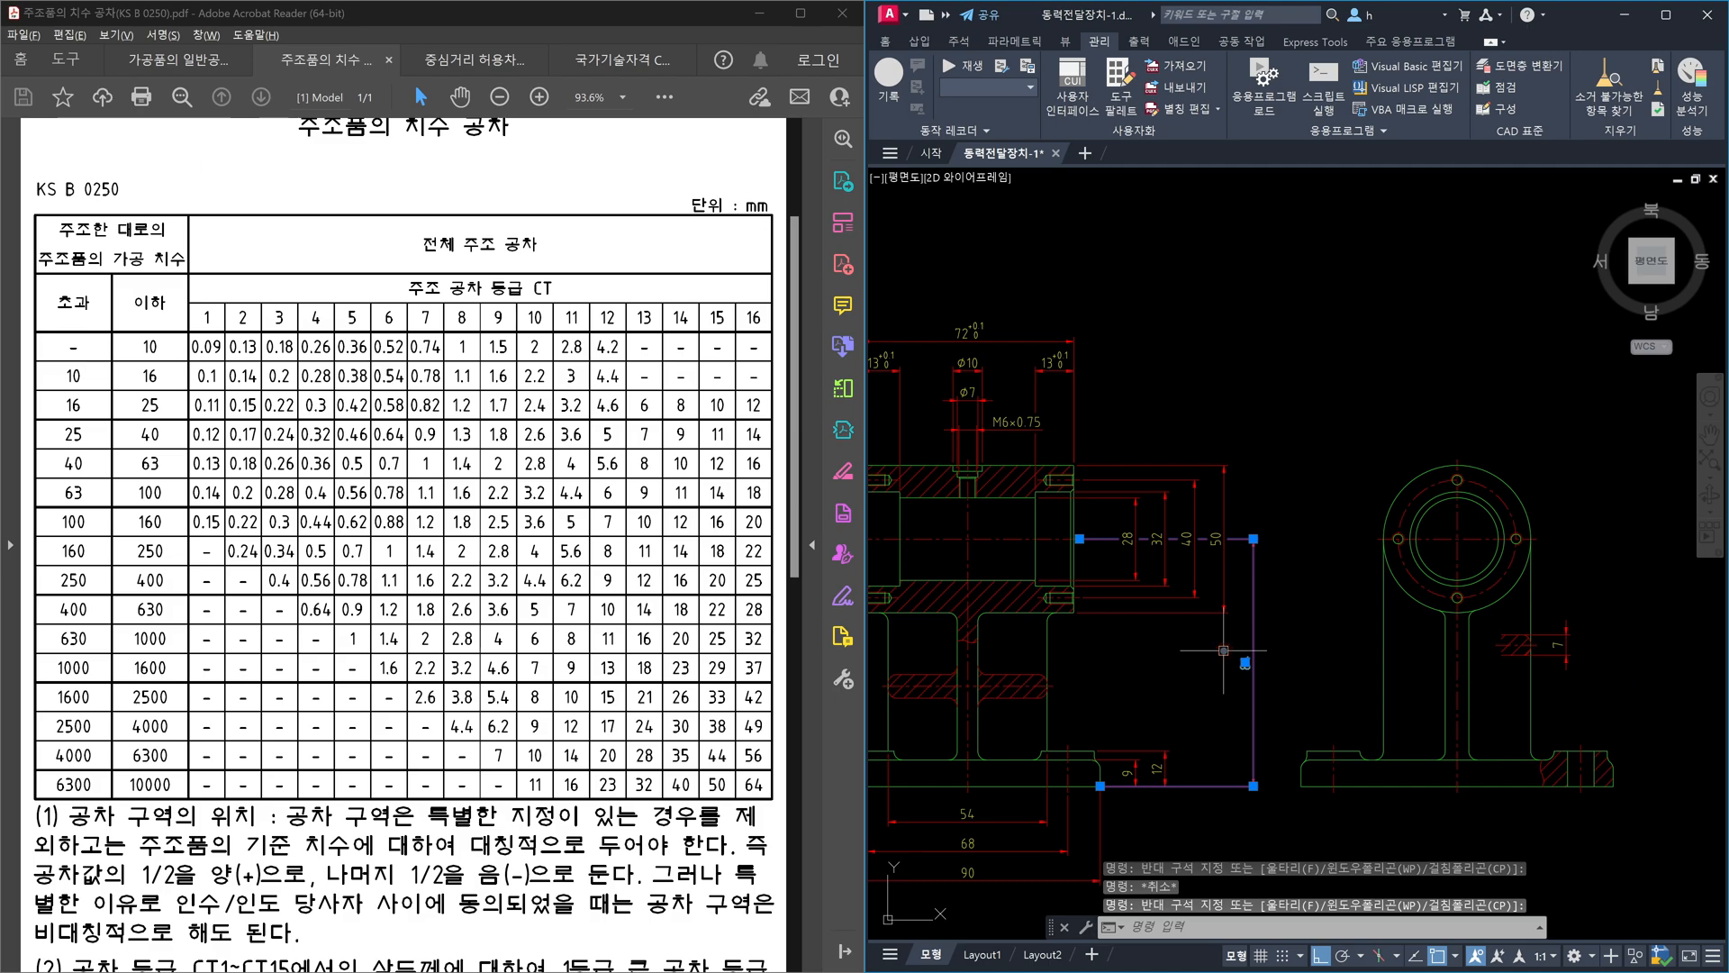
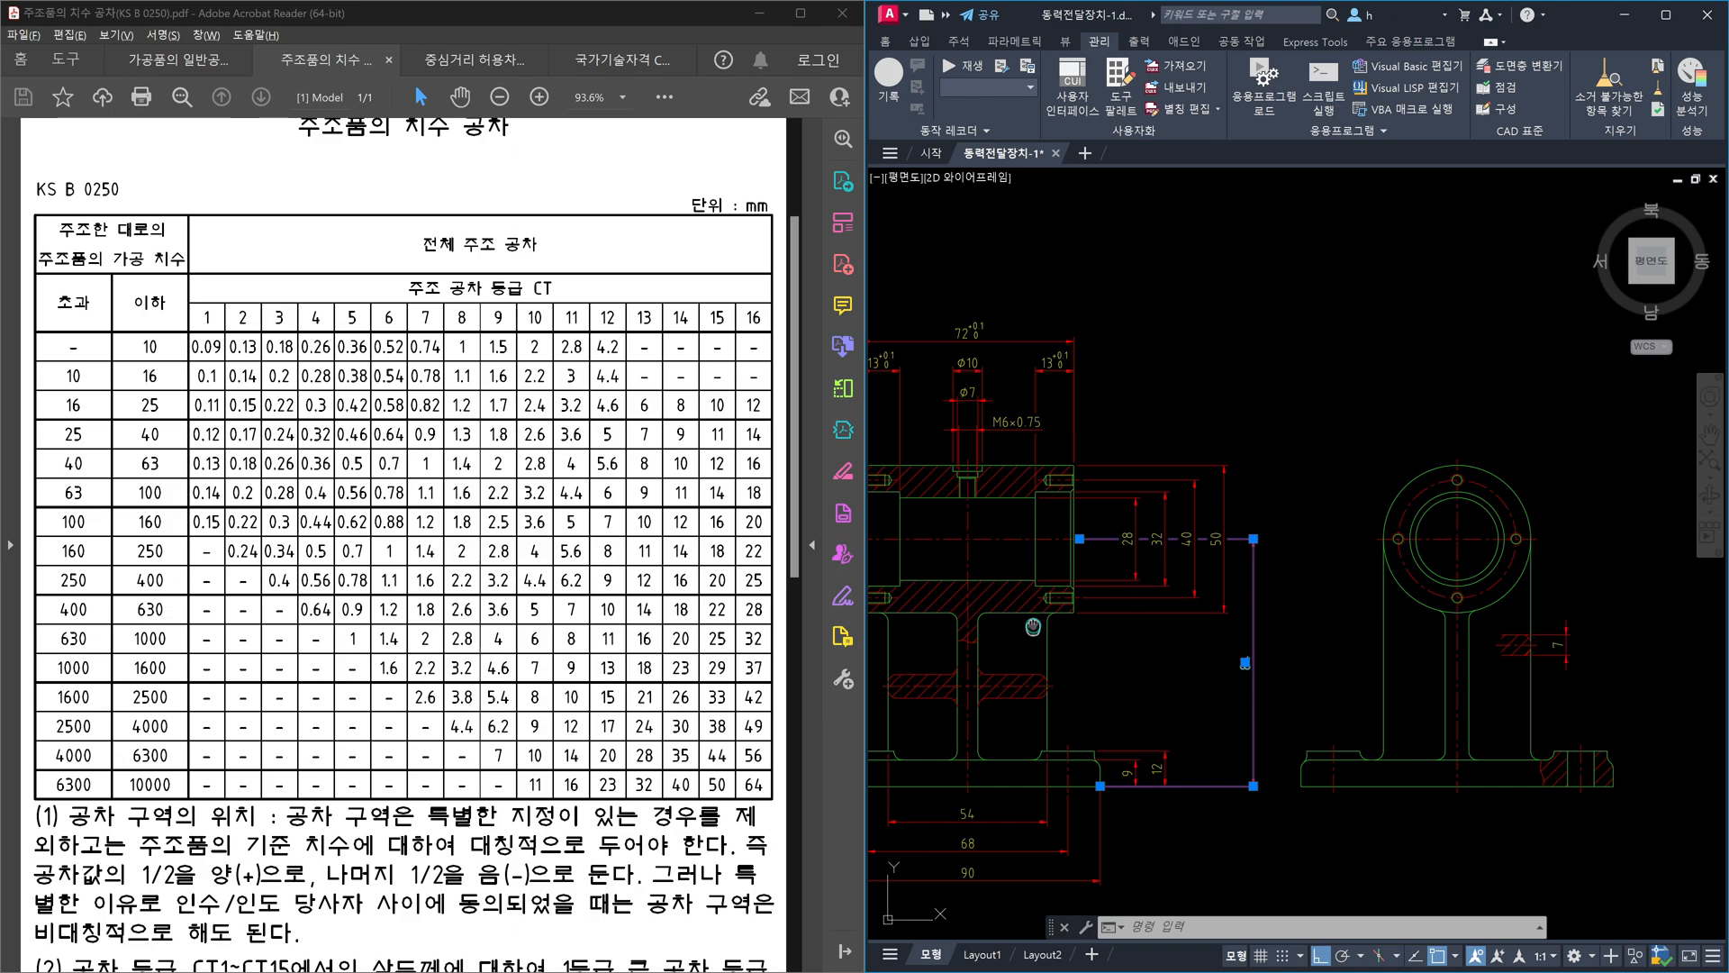
pyautogui.moveTo(1033, 627); pyautogui.dragTo(1192, 619, button='middle')
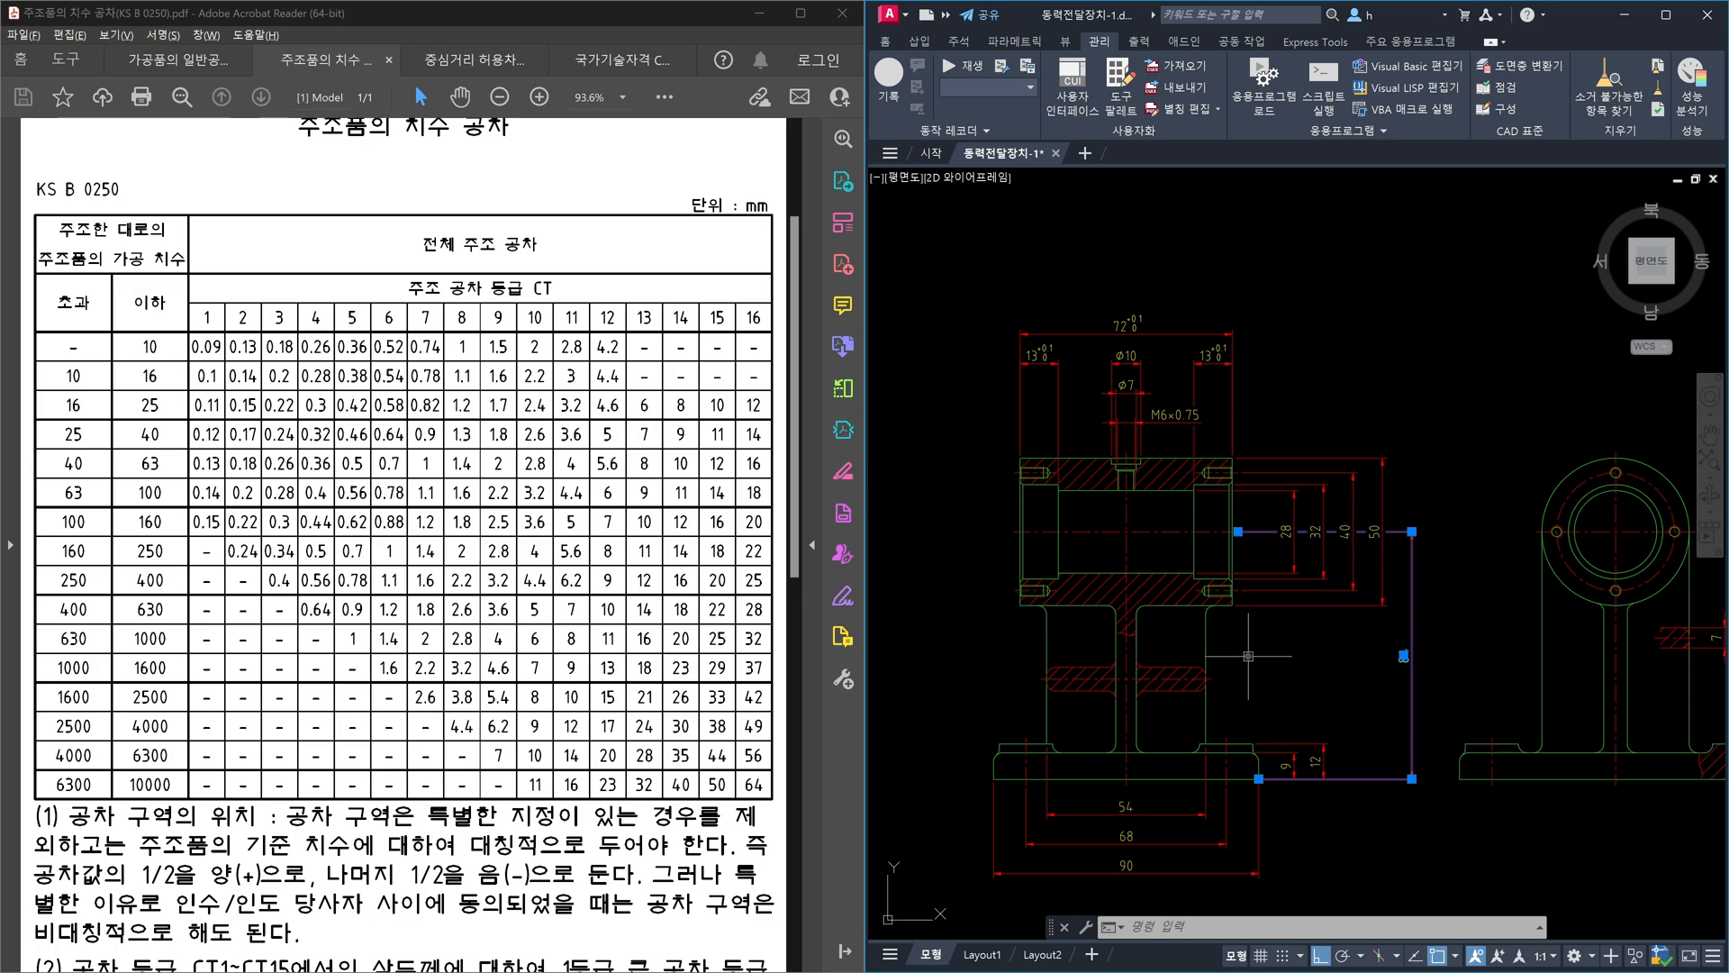
pyautogui.scroll(3, 1283, 660)
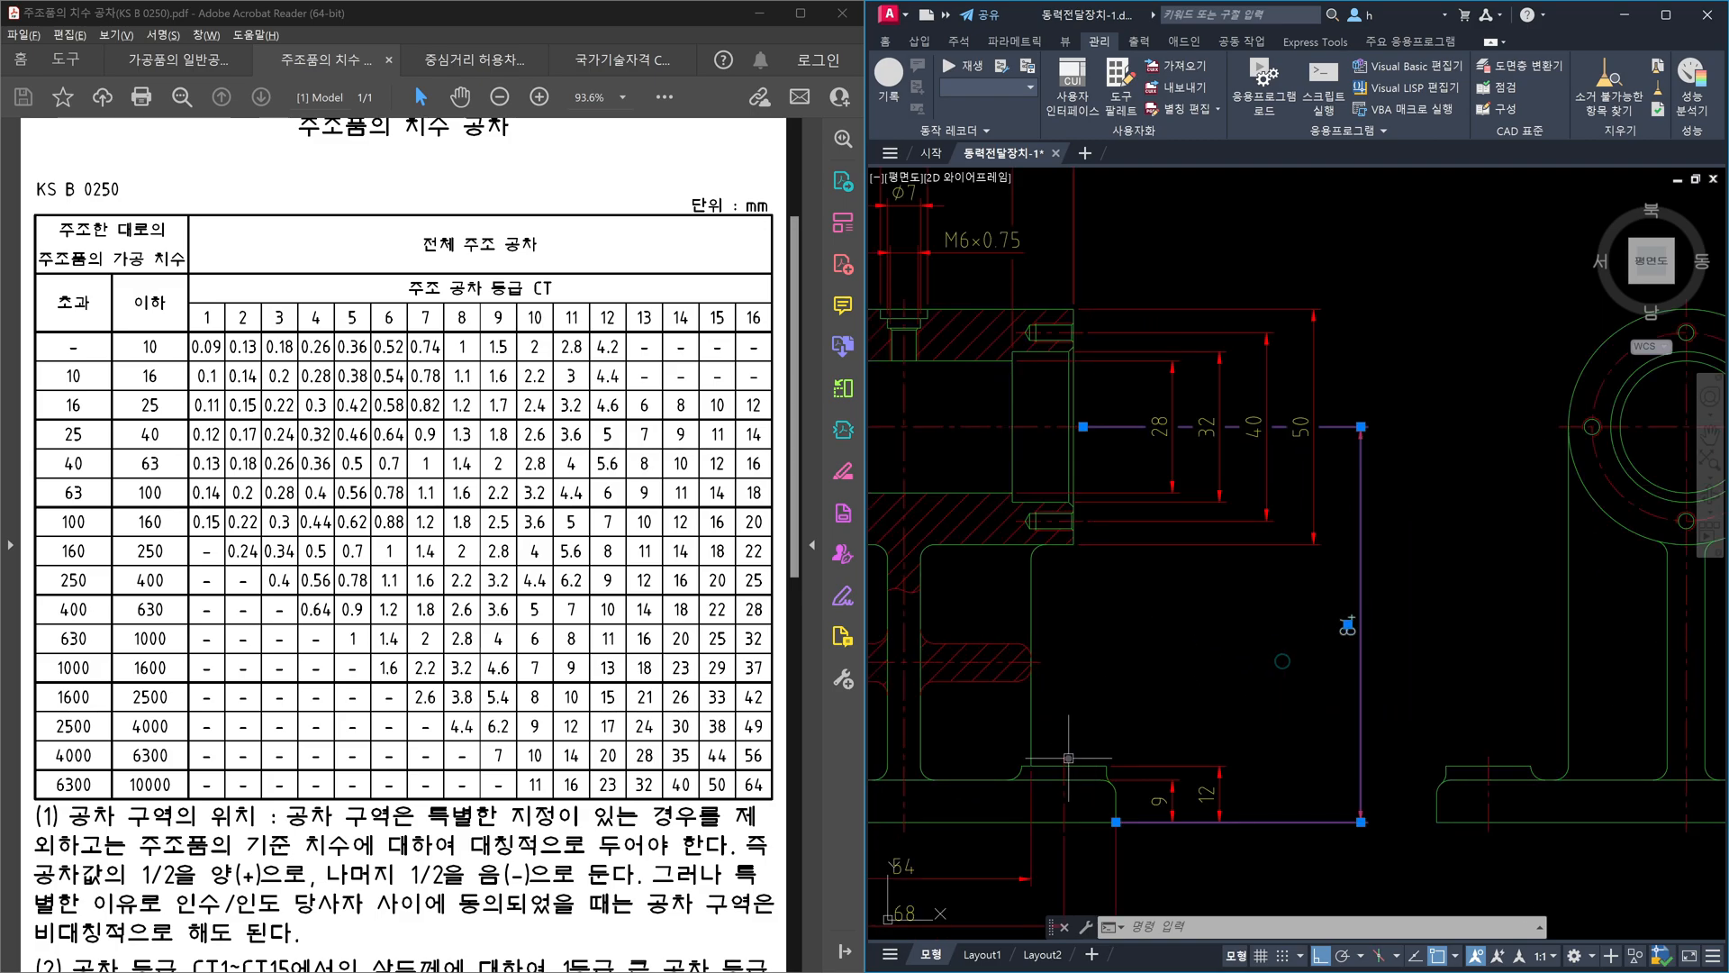
# - Add a horizontal linear dimension across the raised pad on the front view's base, placing it above the pad
pyautogui.click(1046, 717)
pyautogui.write('dli')
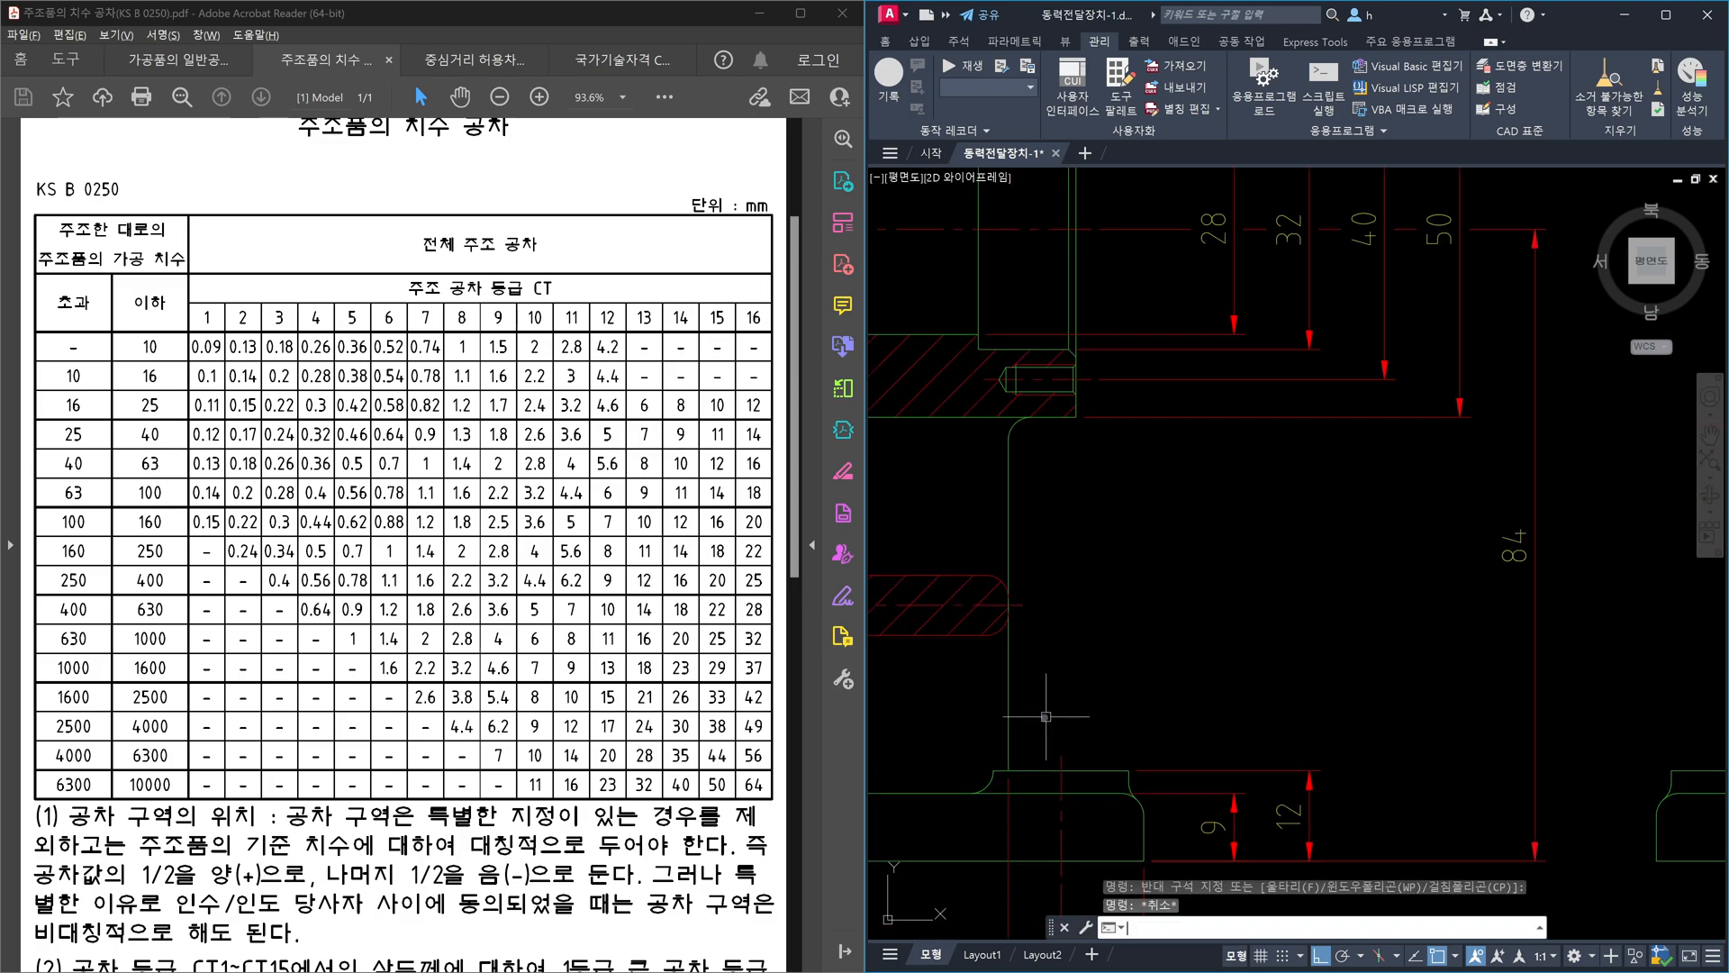
pyautogui.press('Return')
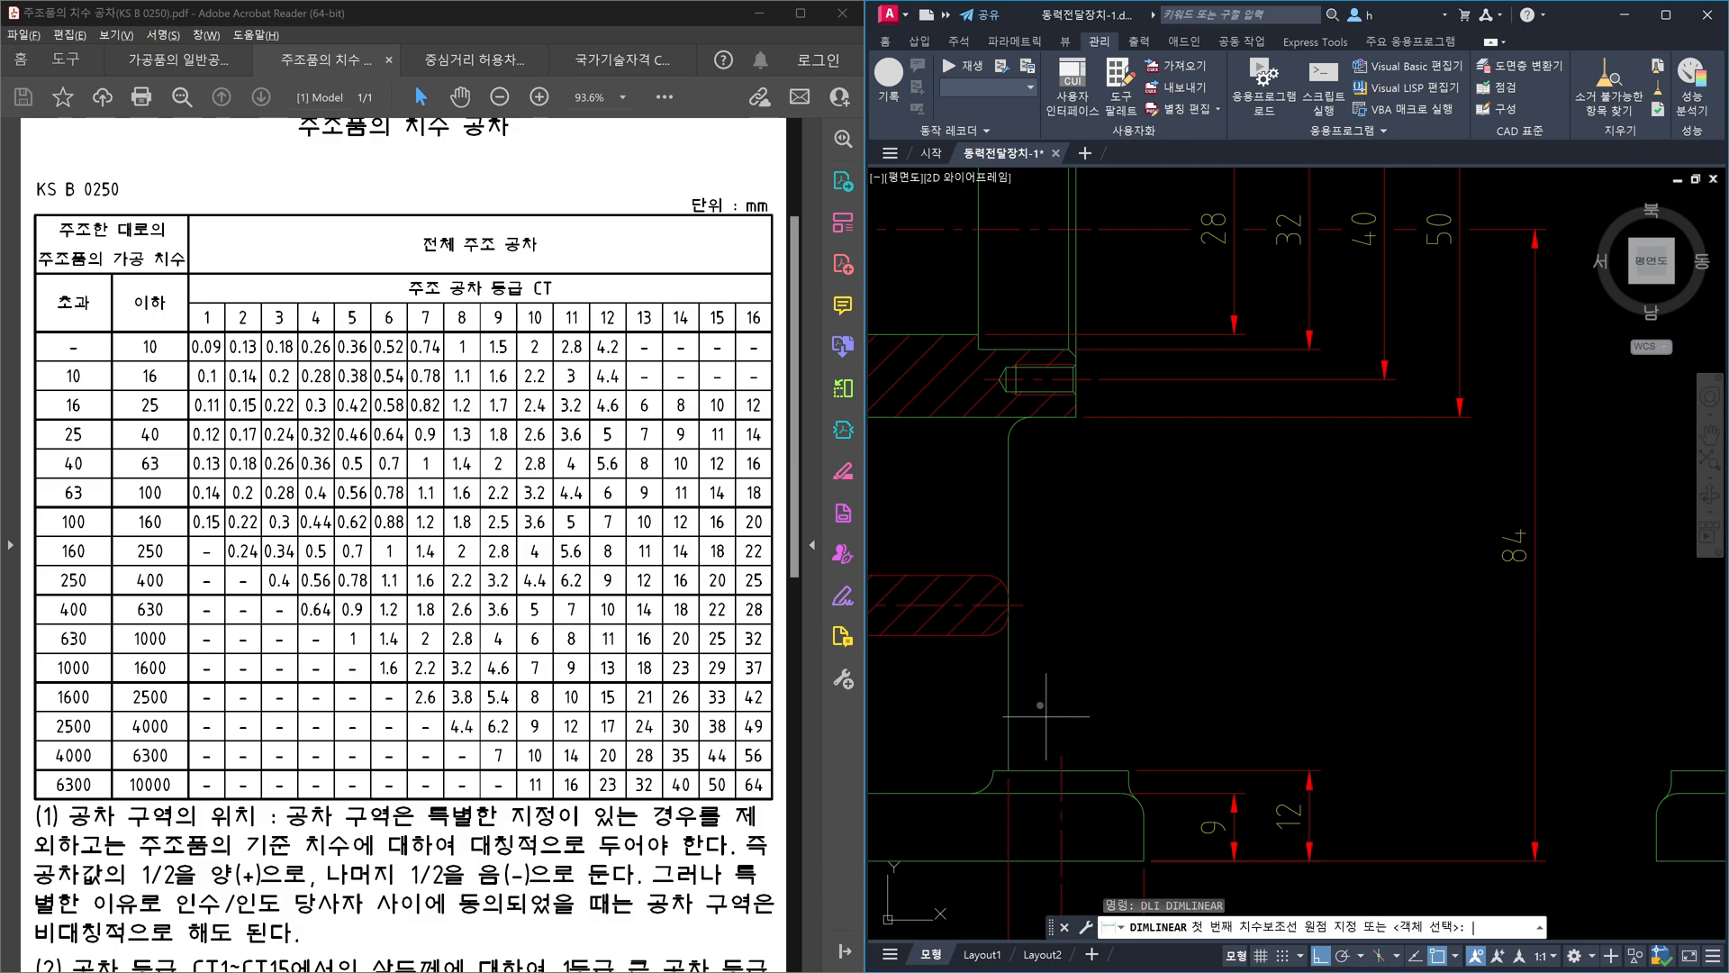
pyautogui.click(993, 770)
pyautogui.click(1115, 768)
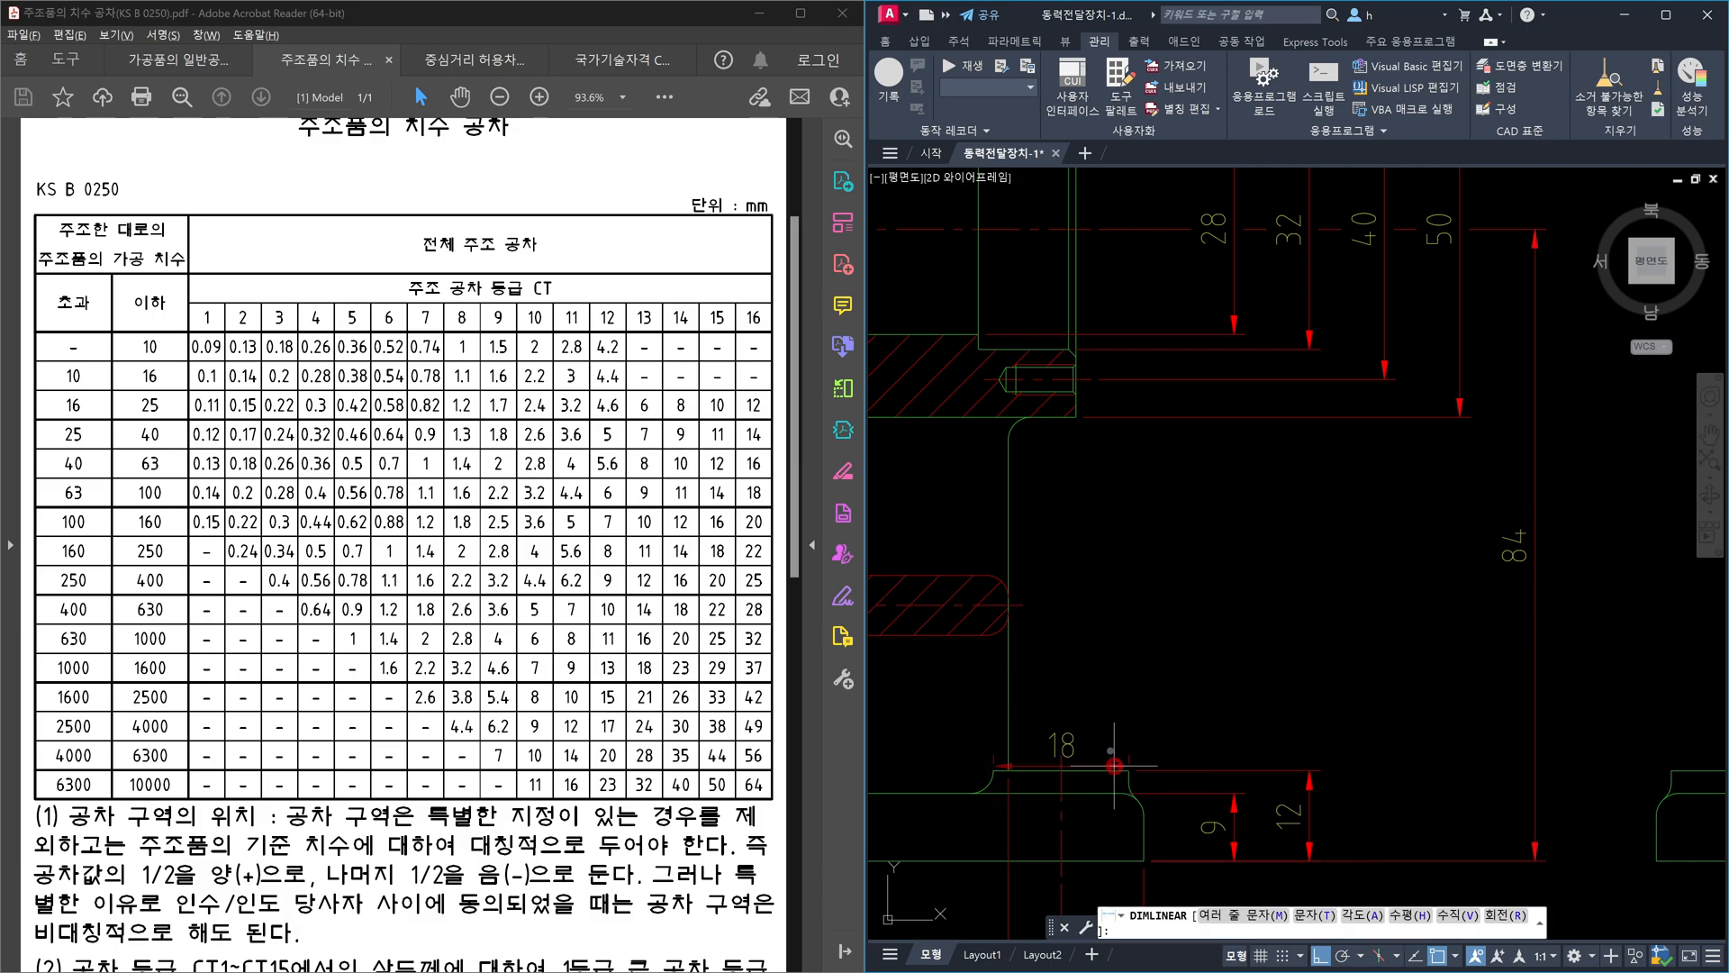
pyautogui.click(1104, 709)
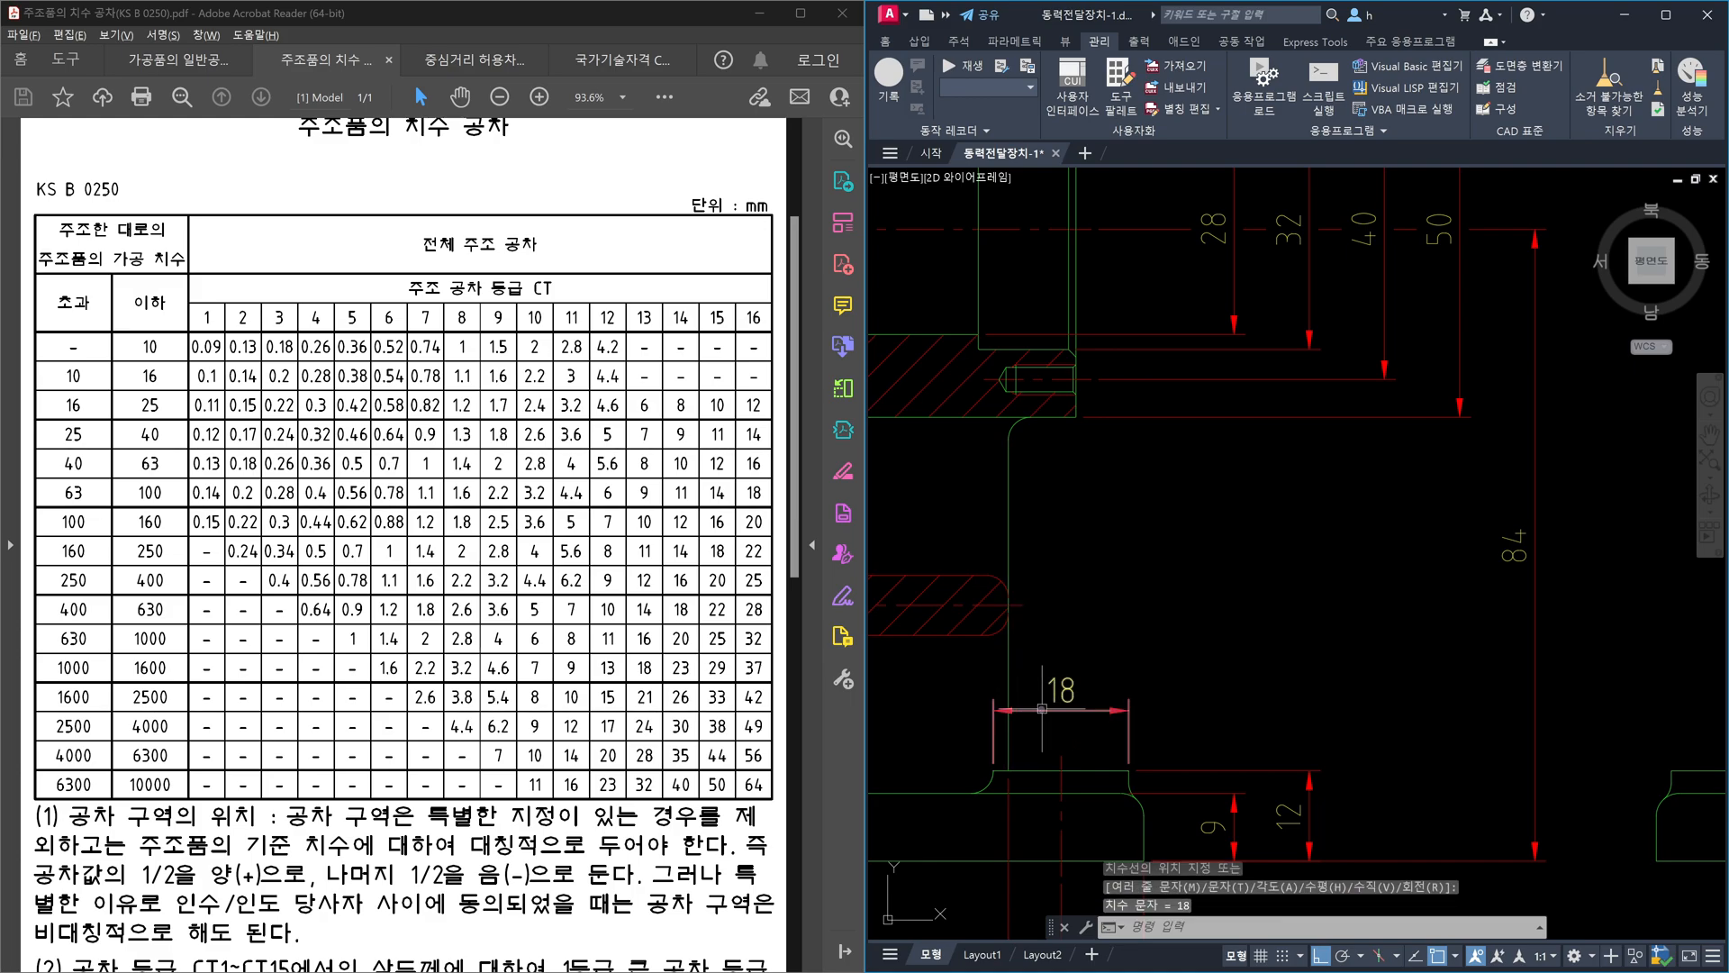
pyautogui.scroll(-5, 1036, 706)
pyautogui.scroll(3, 1387, 703)
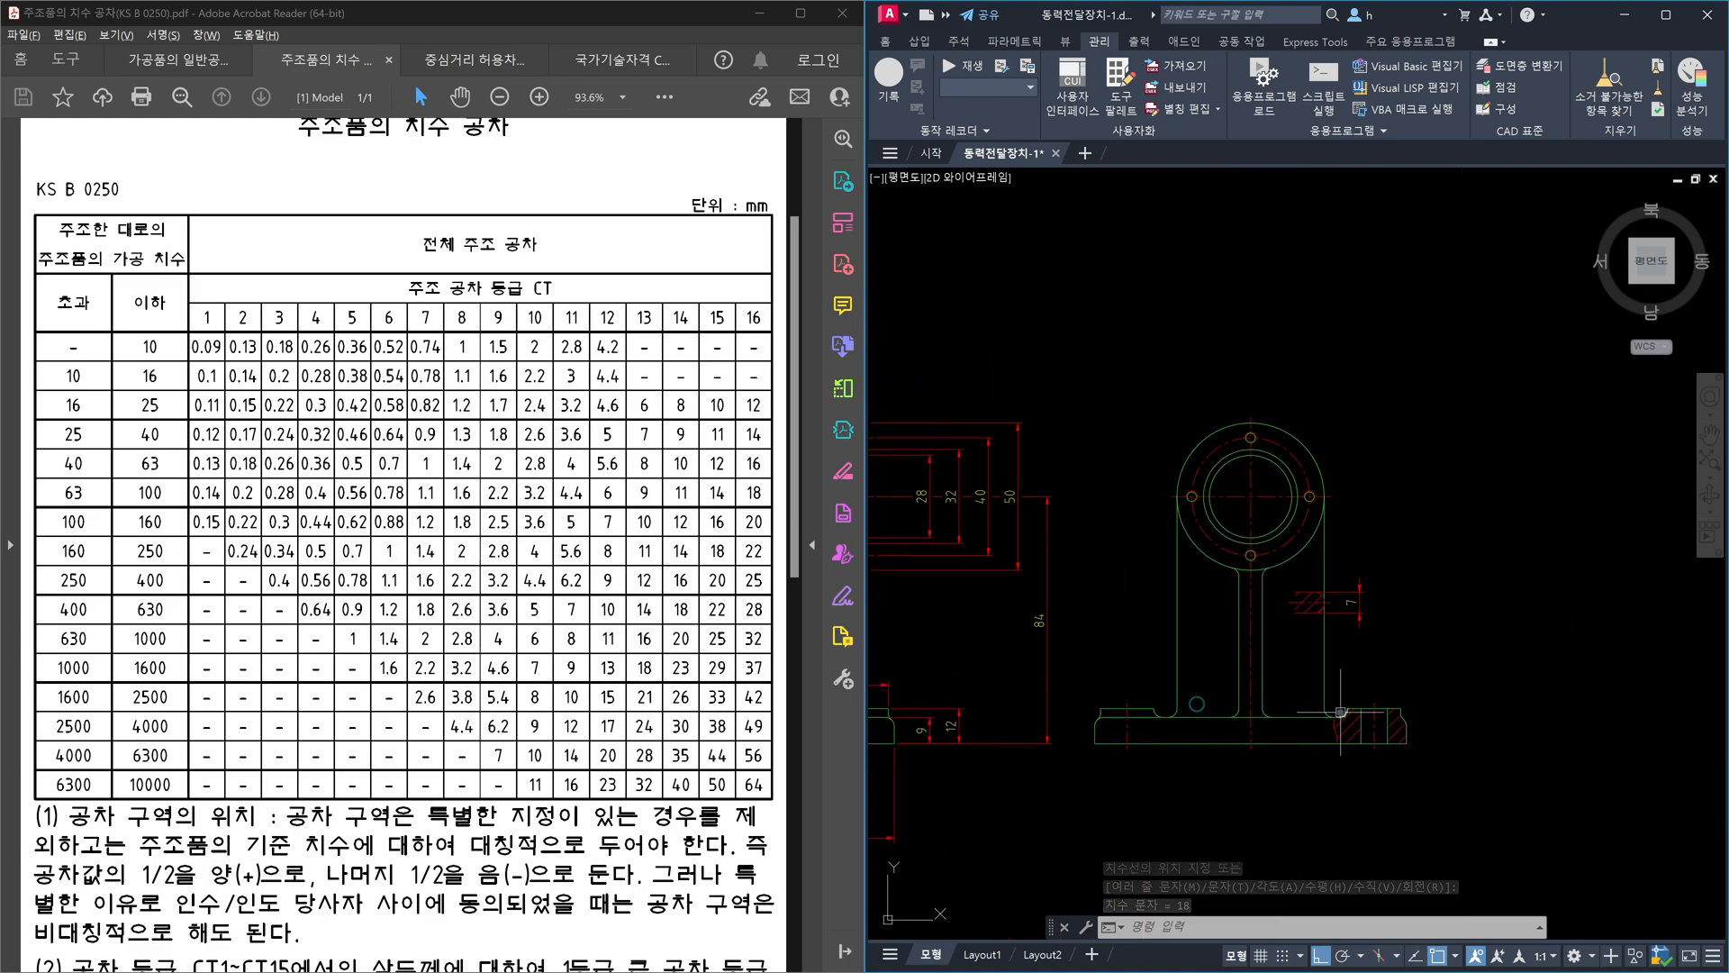
pyautogui.scroll(2, 1411, 699)
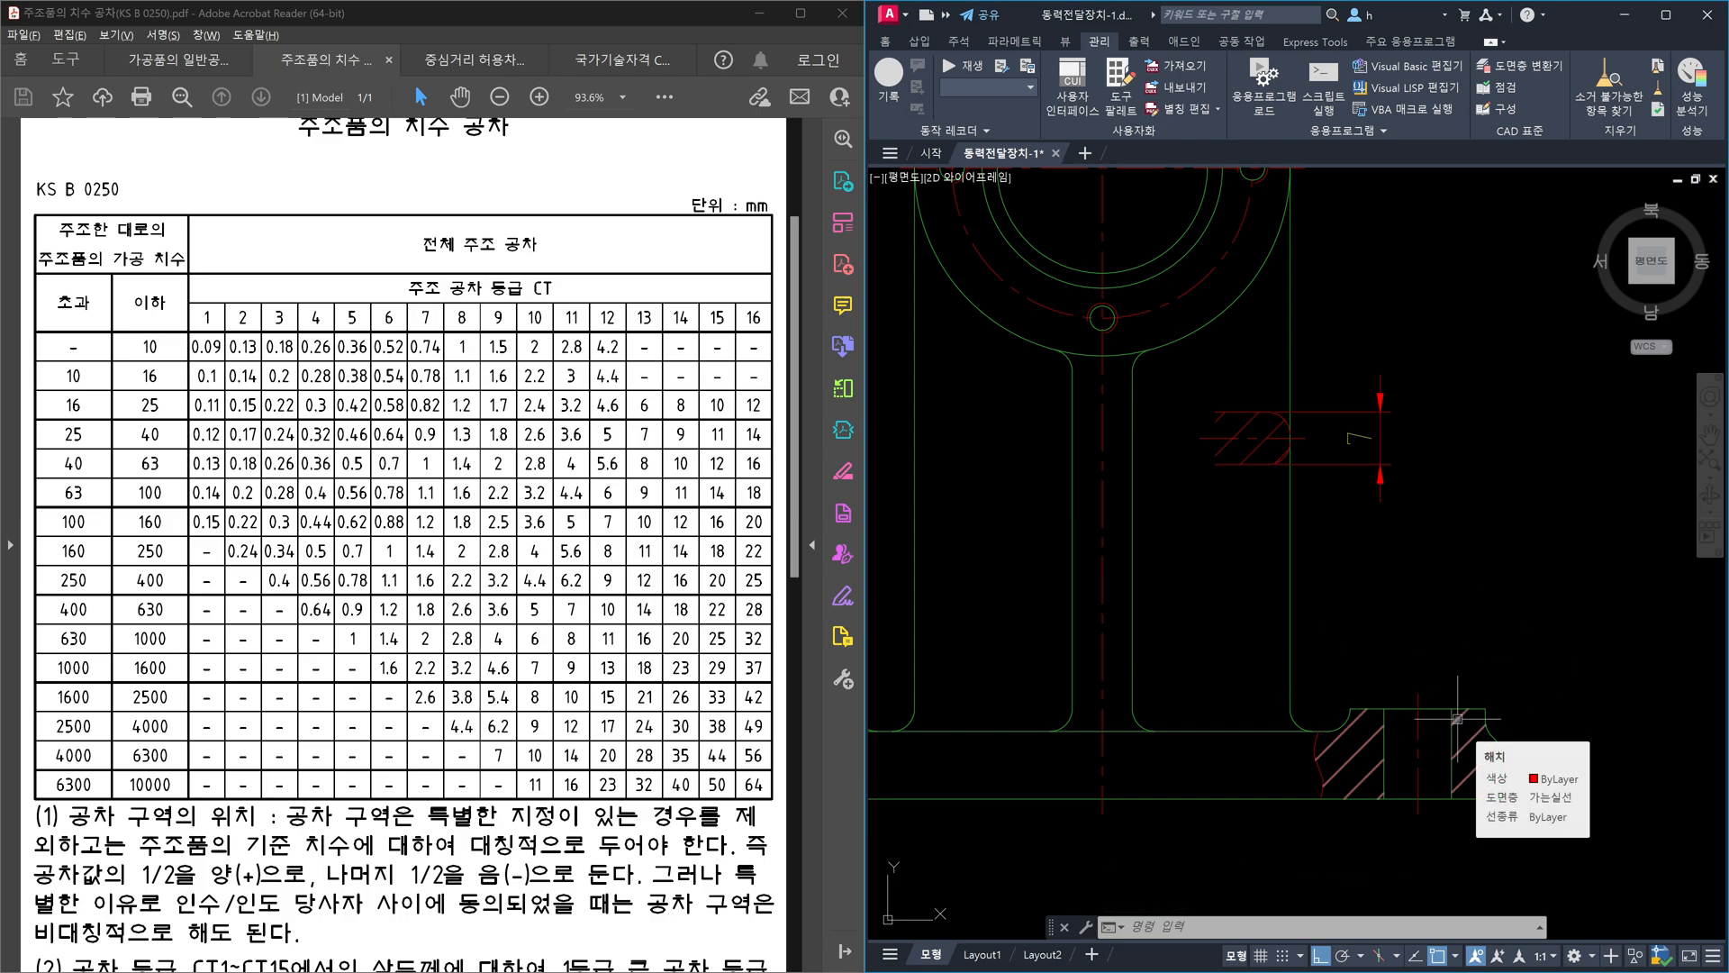
pyautogui.scroll(-5, 1456, 718)
pyautogui.scroll(5, 1266, 510)
pyautogui.scroll(2, 1267, 511)
pyautogui.click(1270, 502)
pyautogui.click(1233, 513)
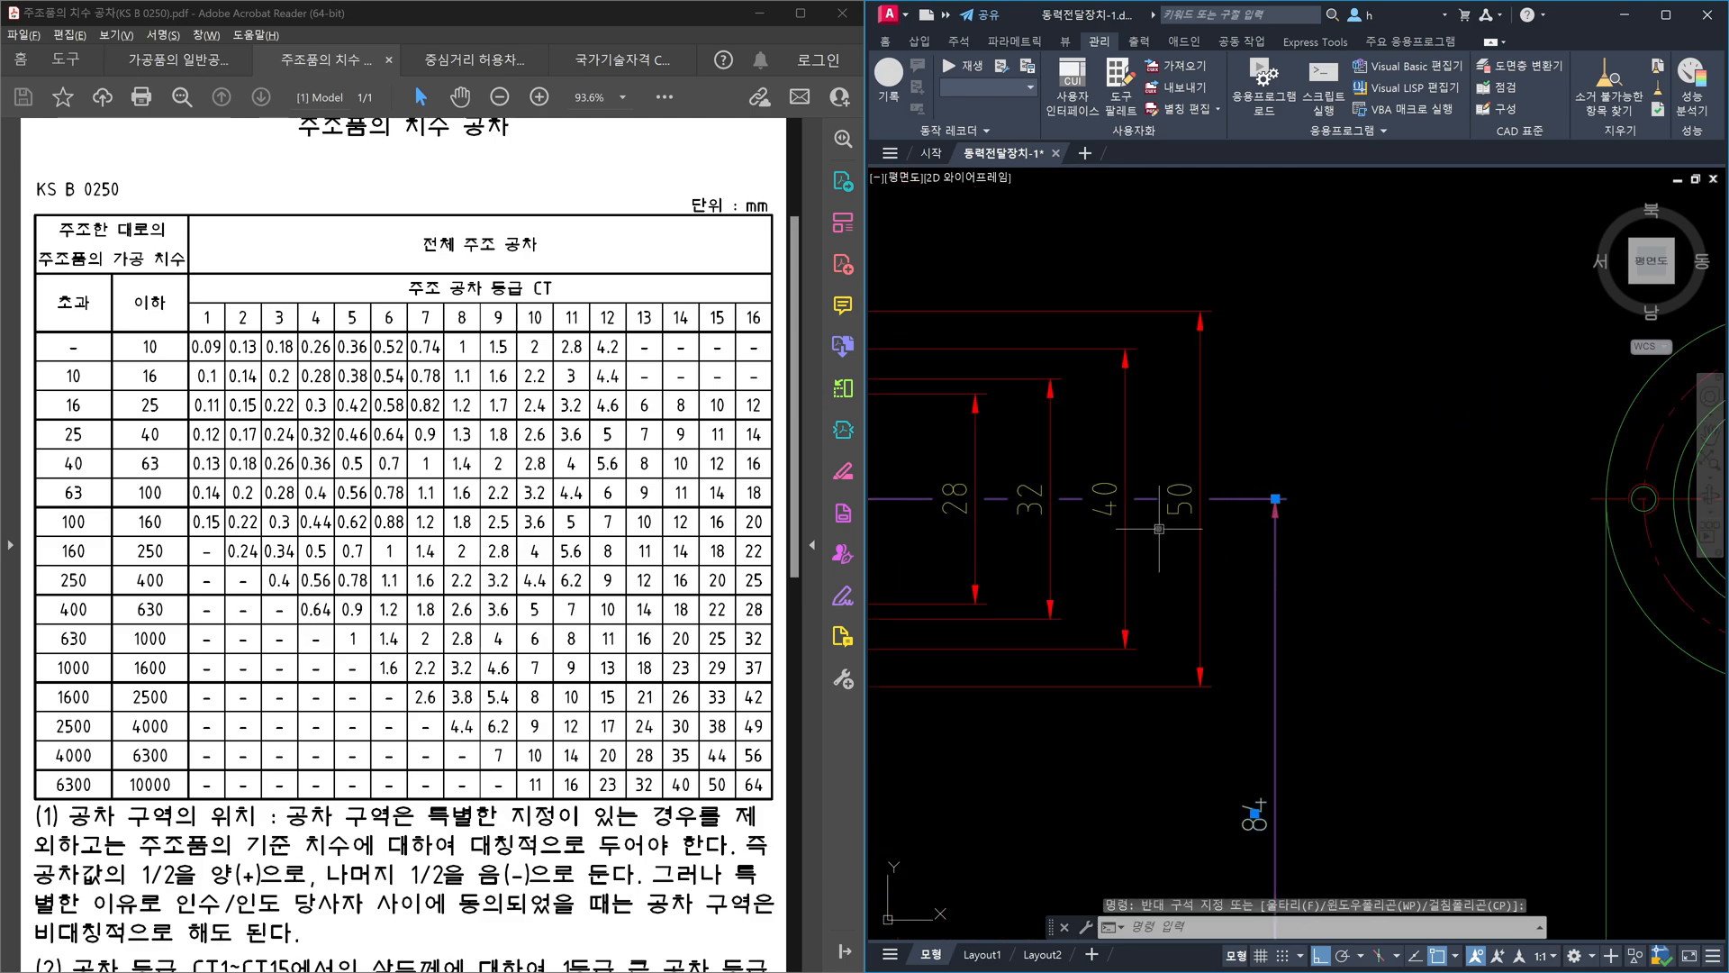
pyautogui.scroll(-2, 1191, 521)
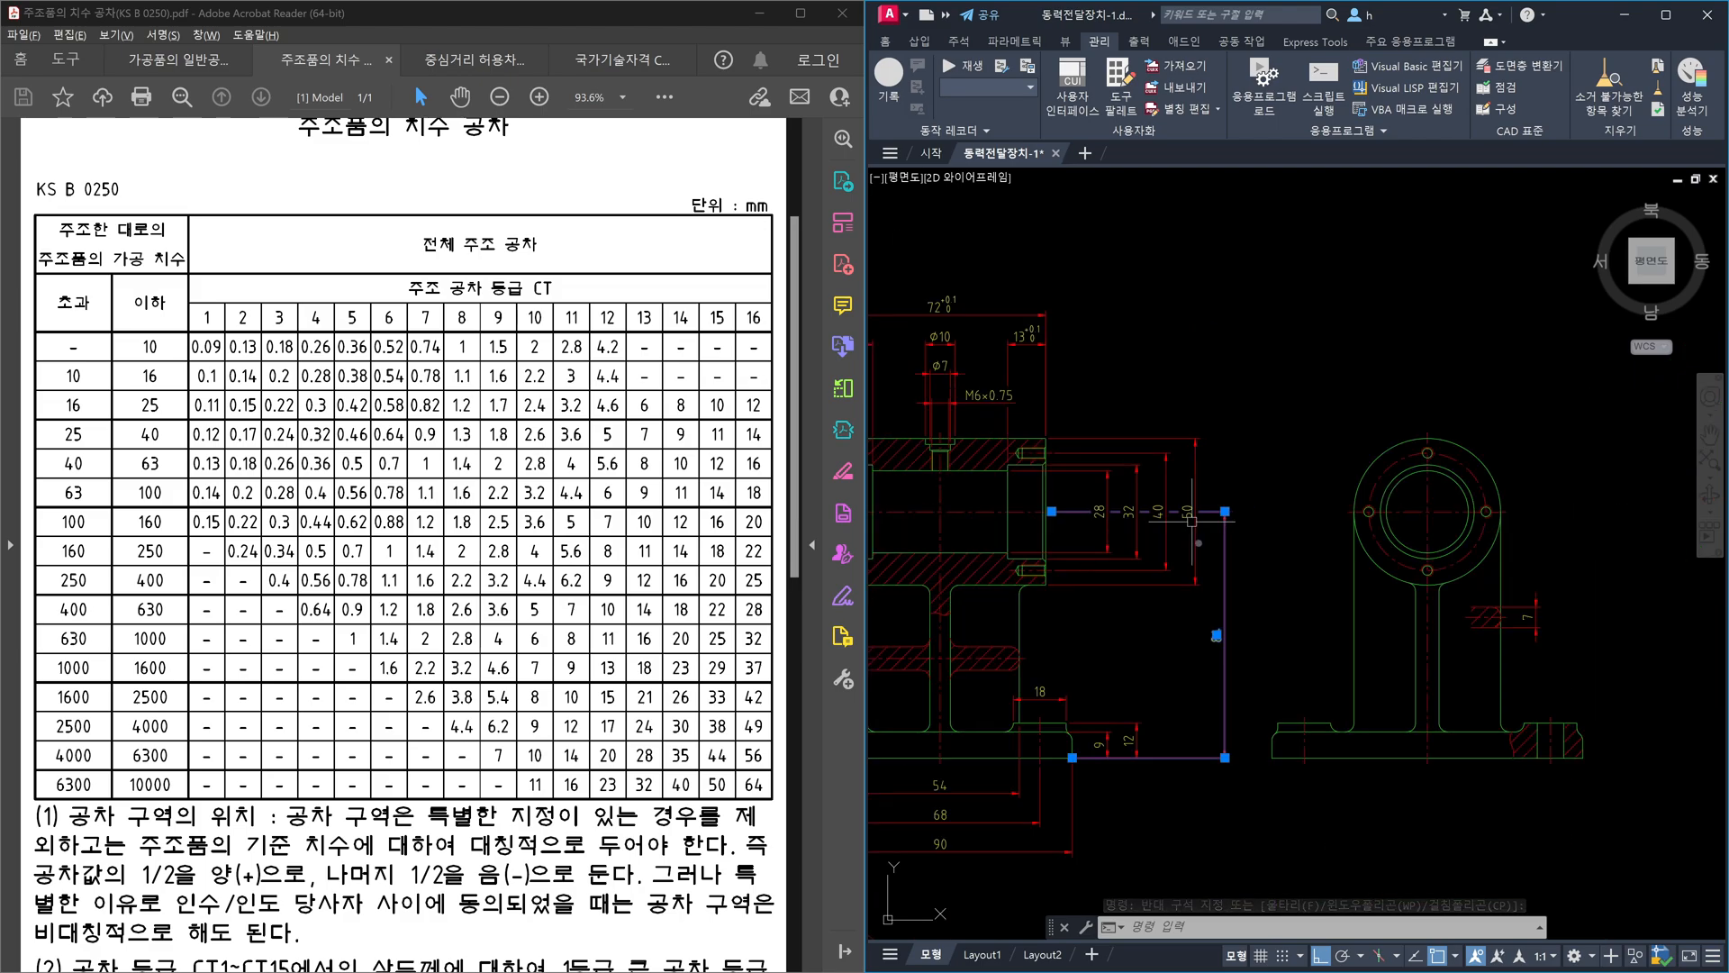
pyautogui.press('Escape')
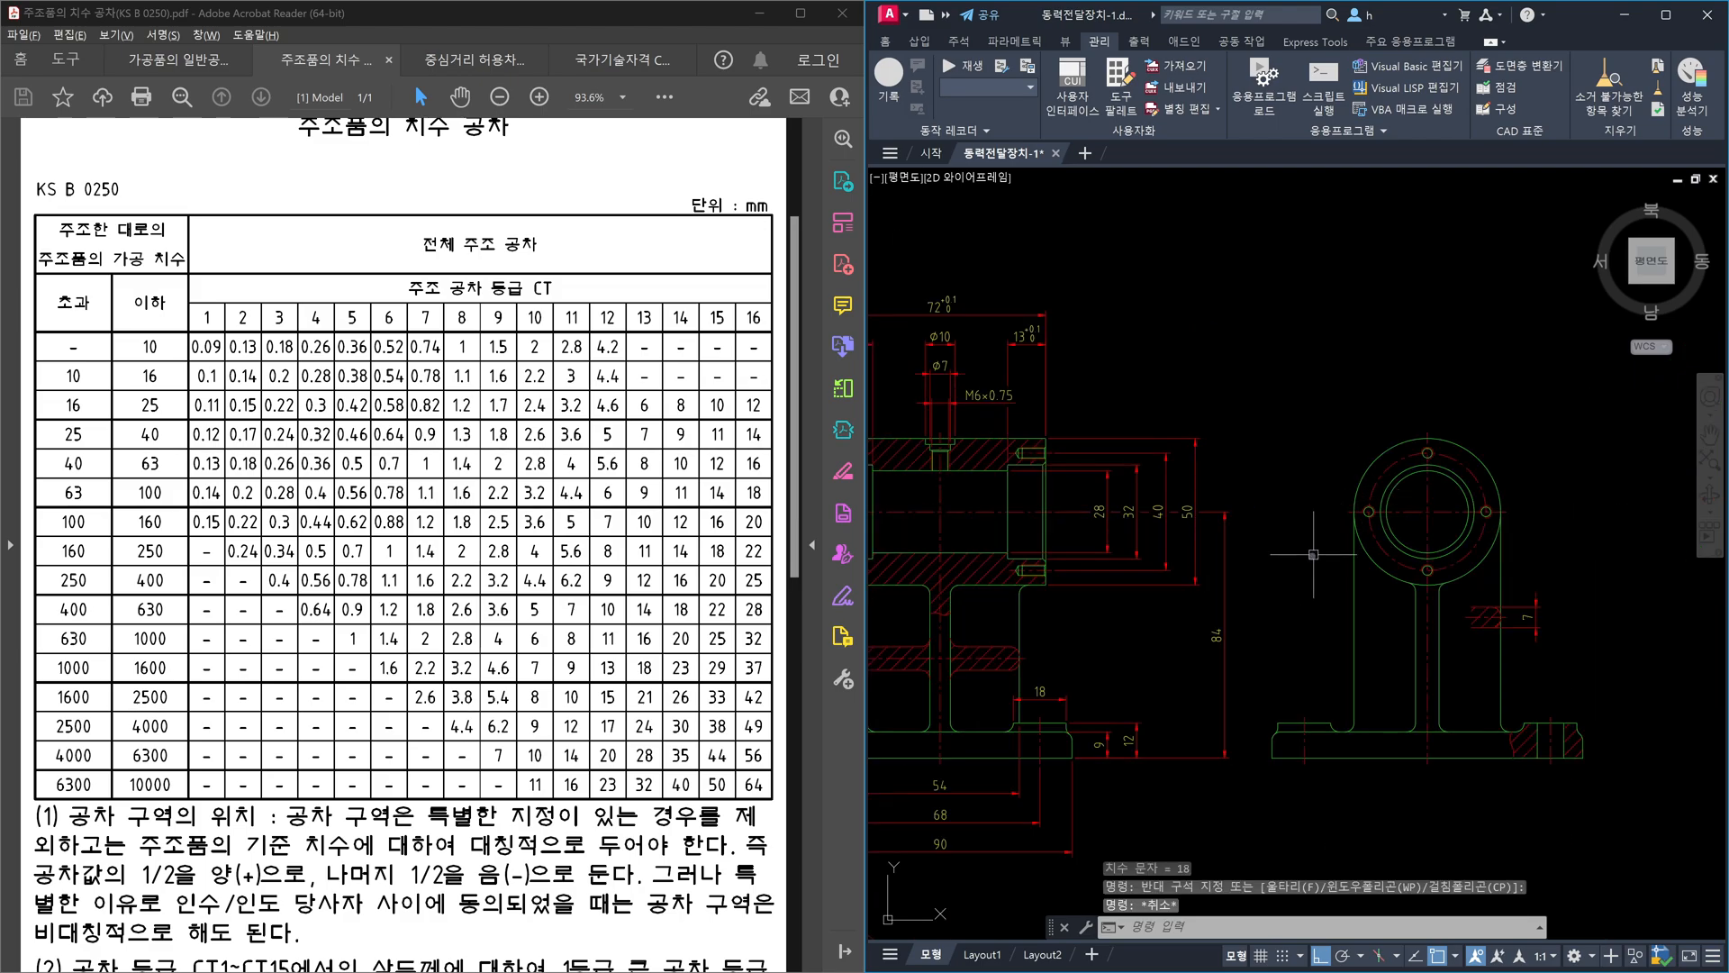
# - Delete the 84 height dimension and the 18 pad width dimension from the front view
pyautogui.click(1225, 622)
pyautogui.click(1174, 646)
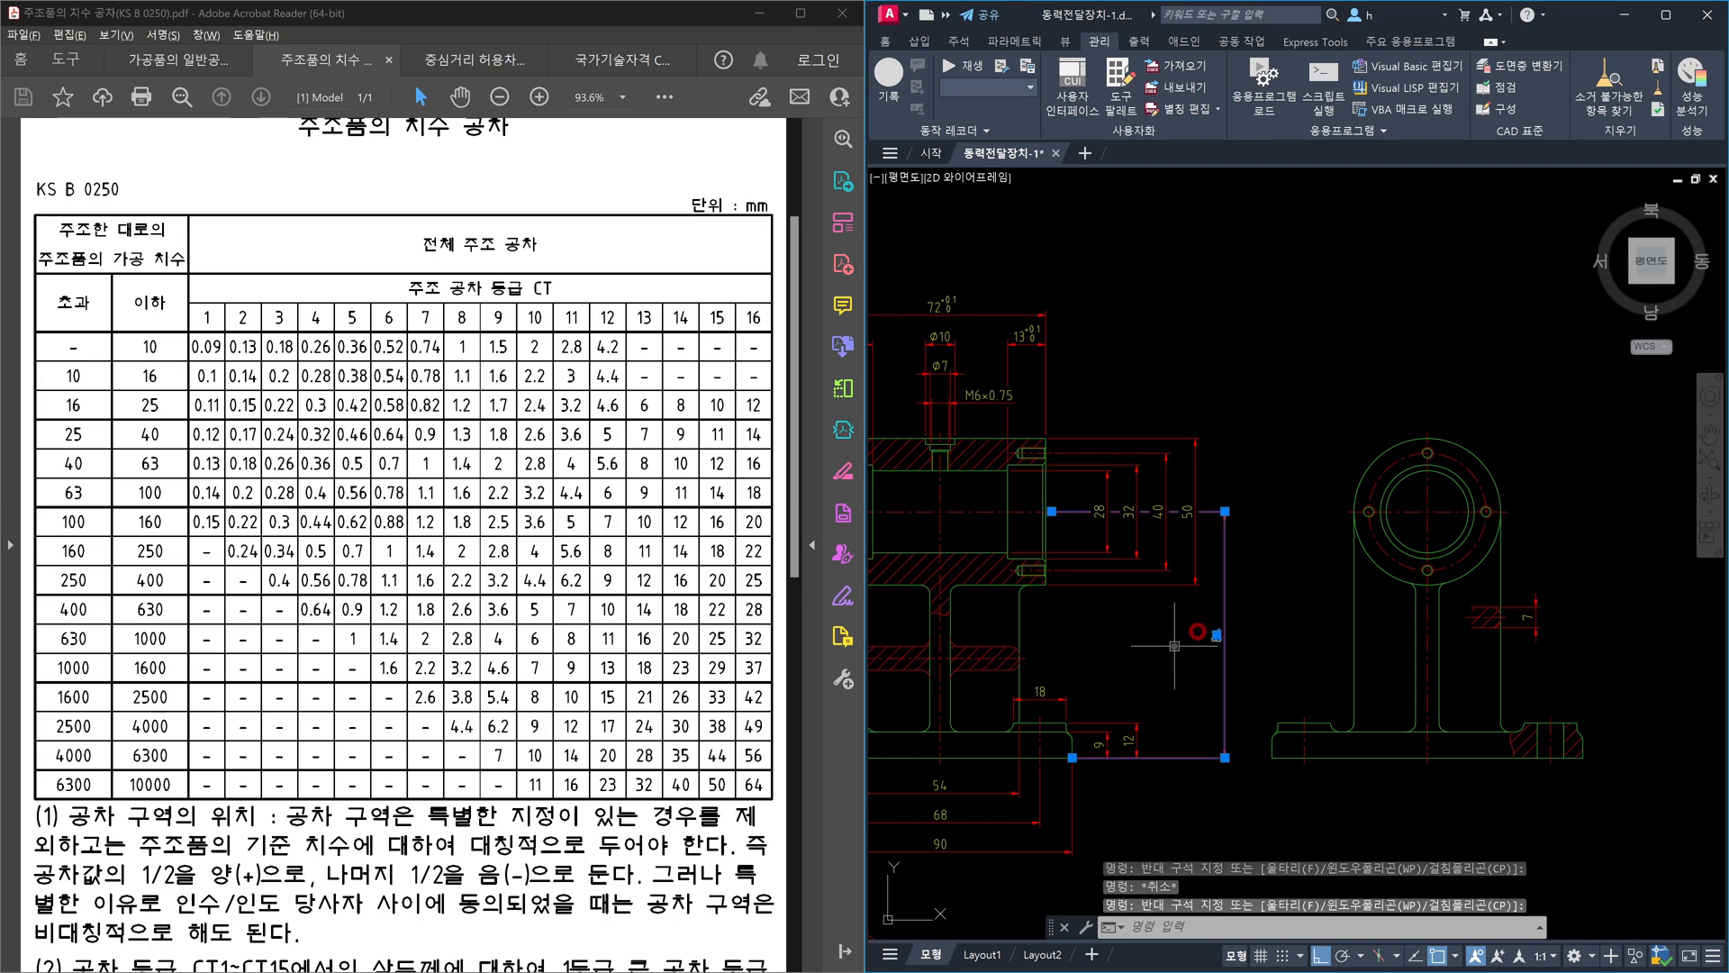
pyautogui.click(1050, 680)
pyautogui.press('Delete')
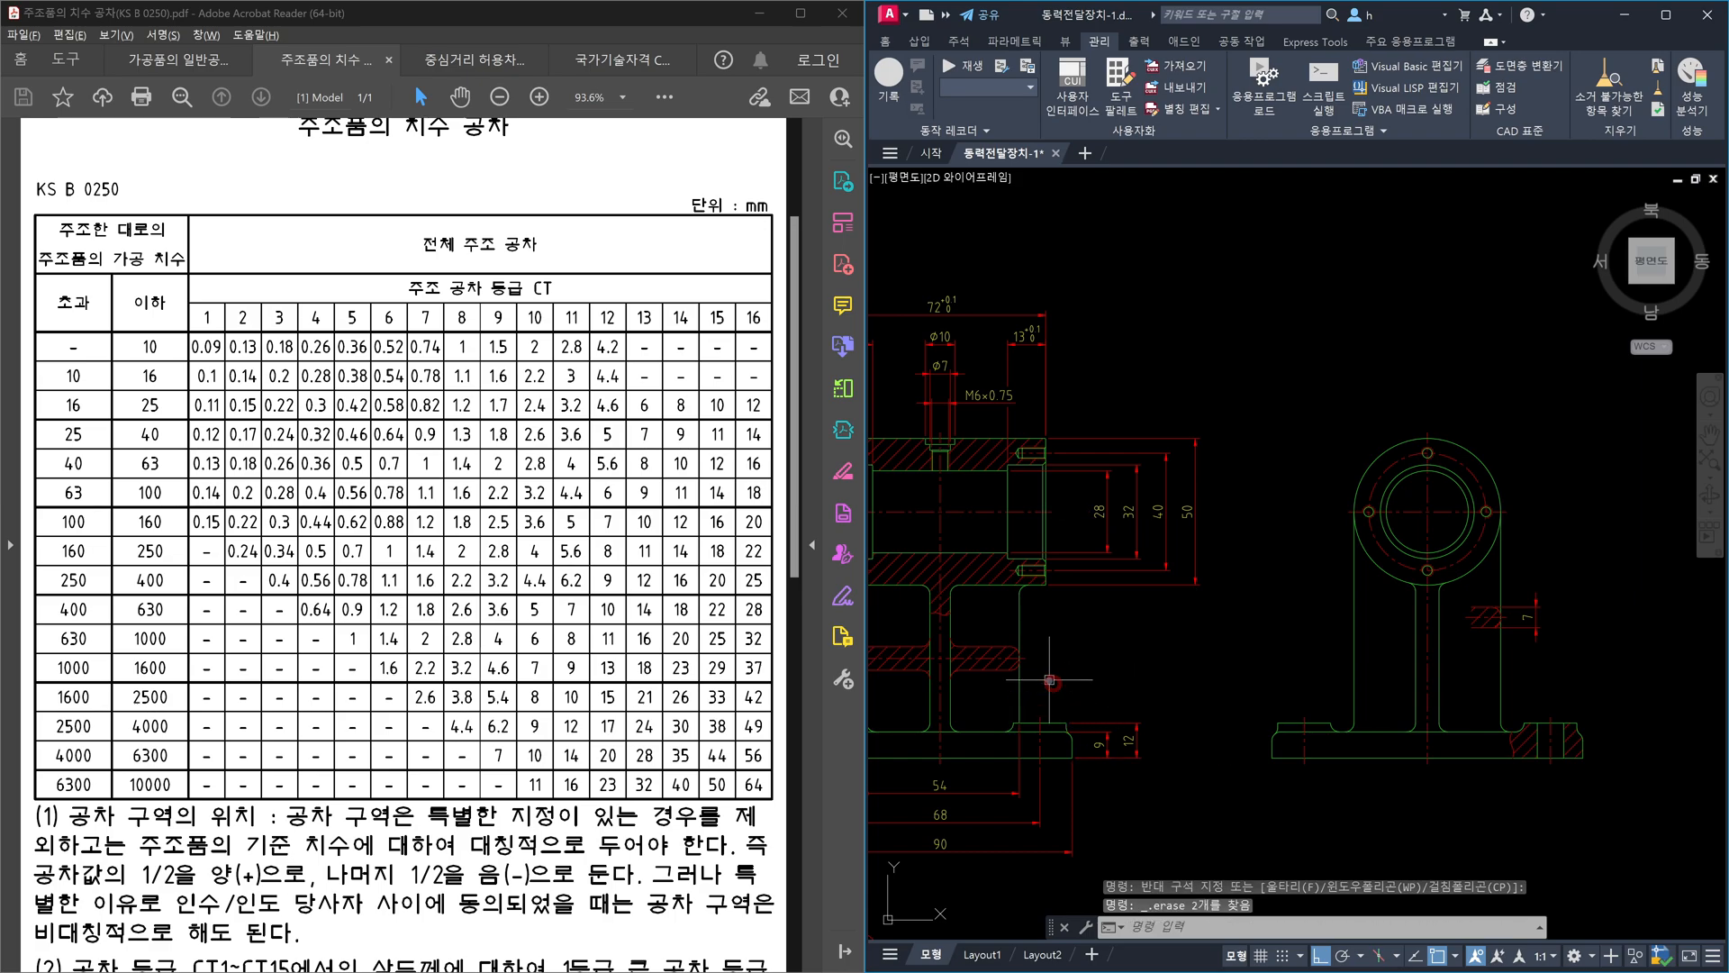
# - Add a vertical linear dimension on the side view from the base's lower outer corner to the bore centreline, aligned with the base edge
pyautogui.press('Escape')
pyautogui.write('dli')
pyautogui.press('Return')
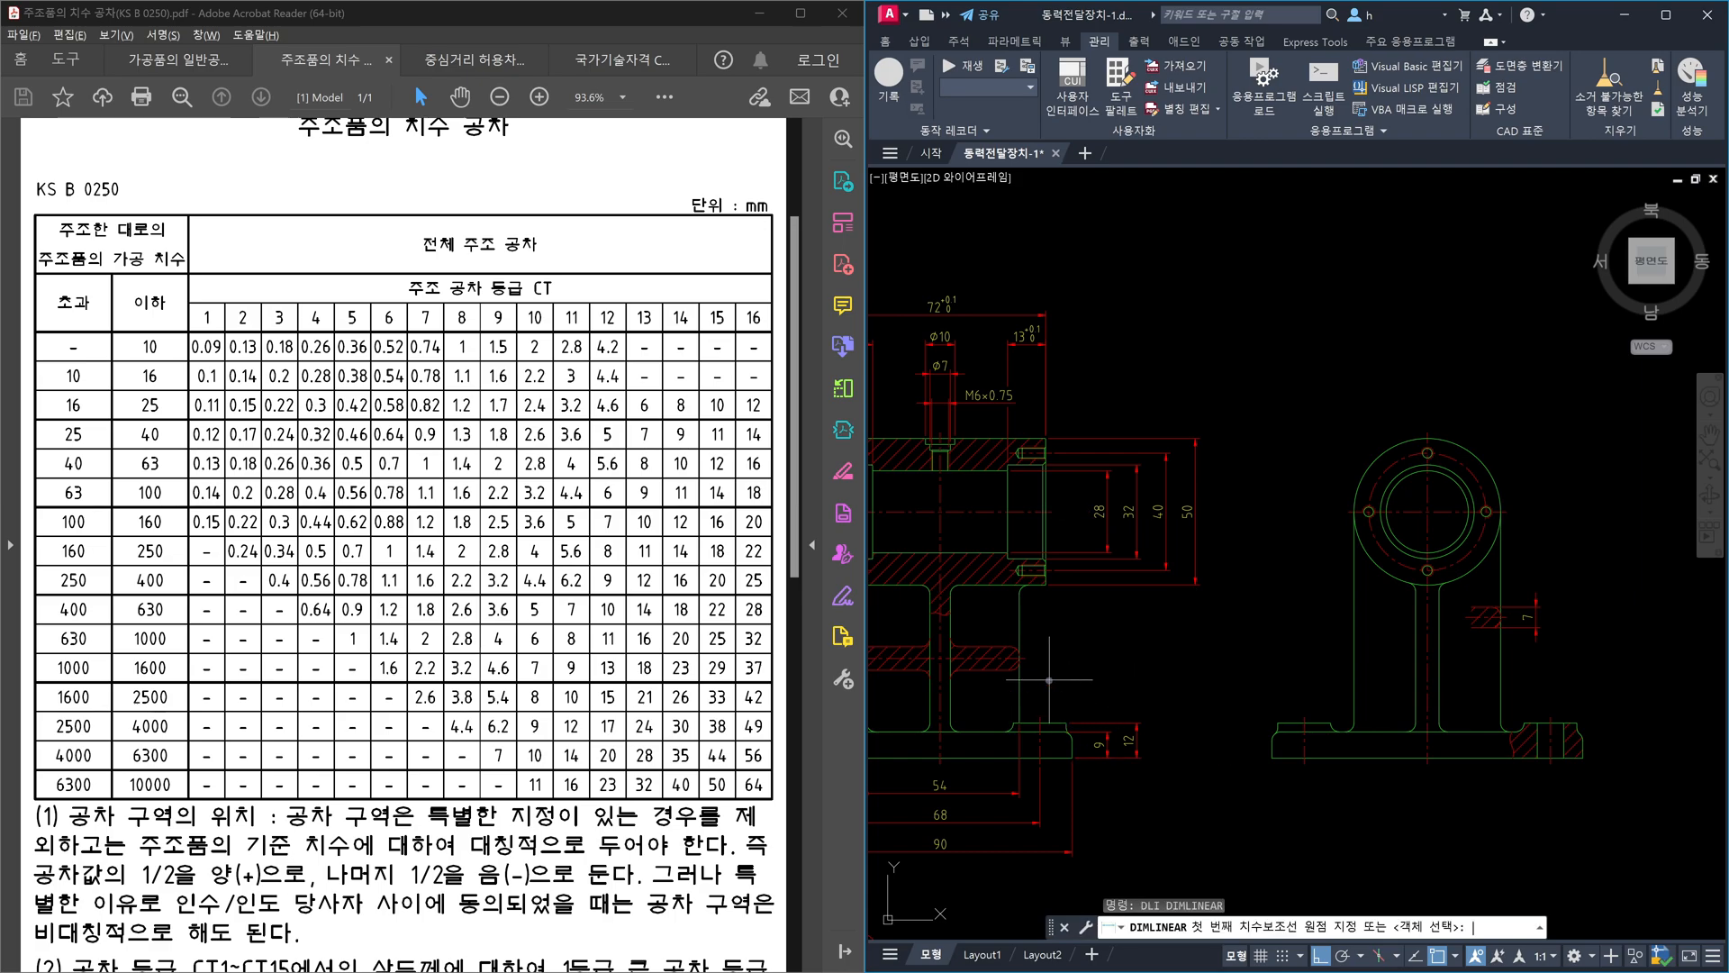
pyautogui.click(1272, 758)
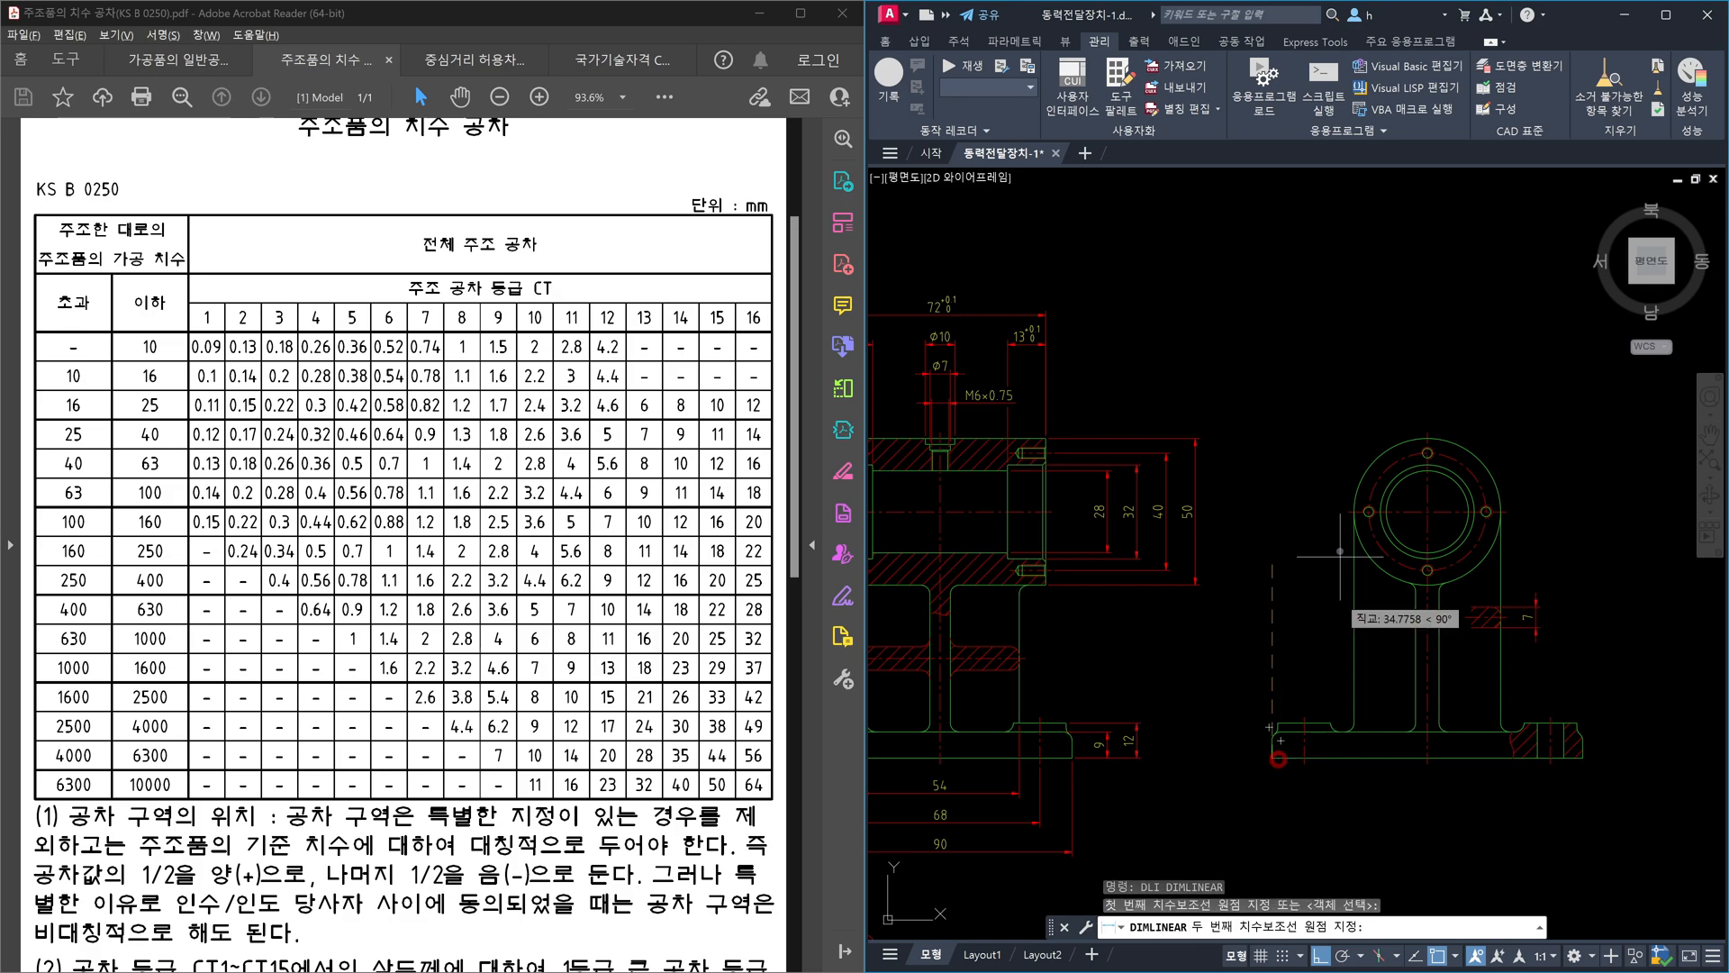
pyautogui.click(1344, 510)
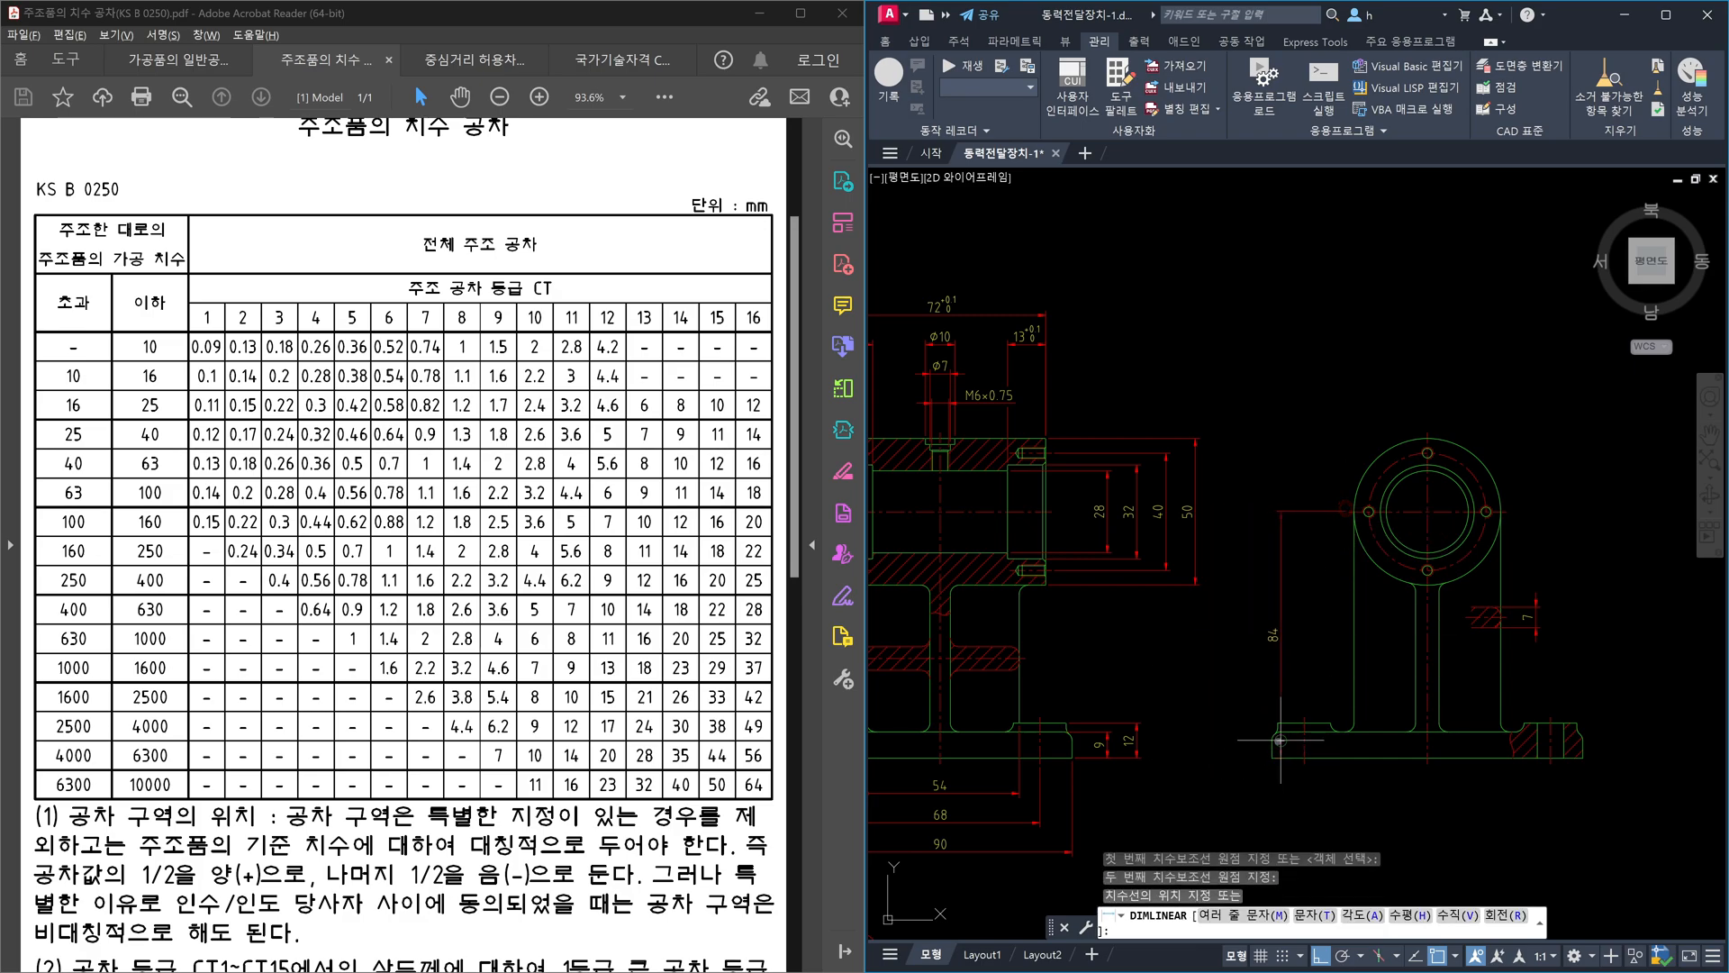
pyautogui.scroll(6, 1276, 739)
pyautogui.click(1254, 731)
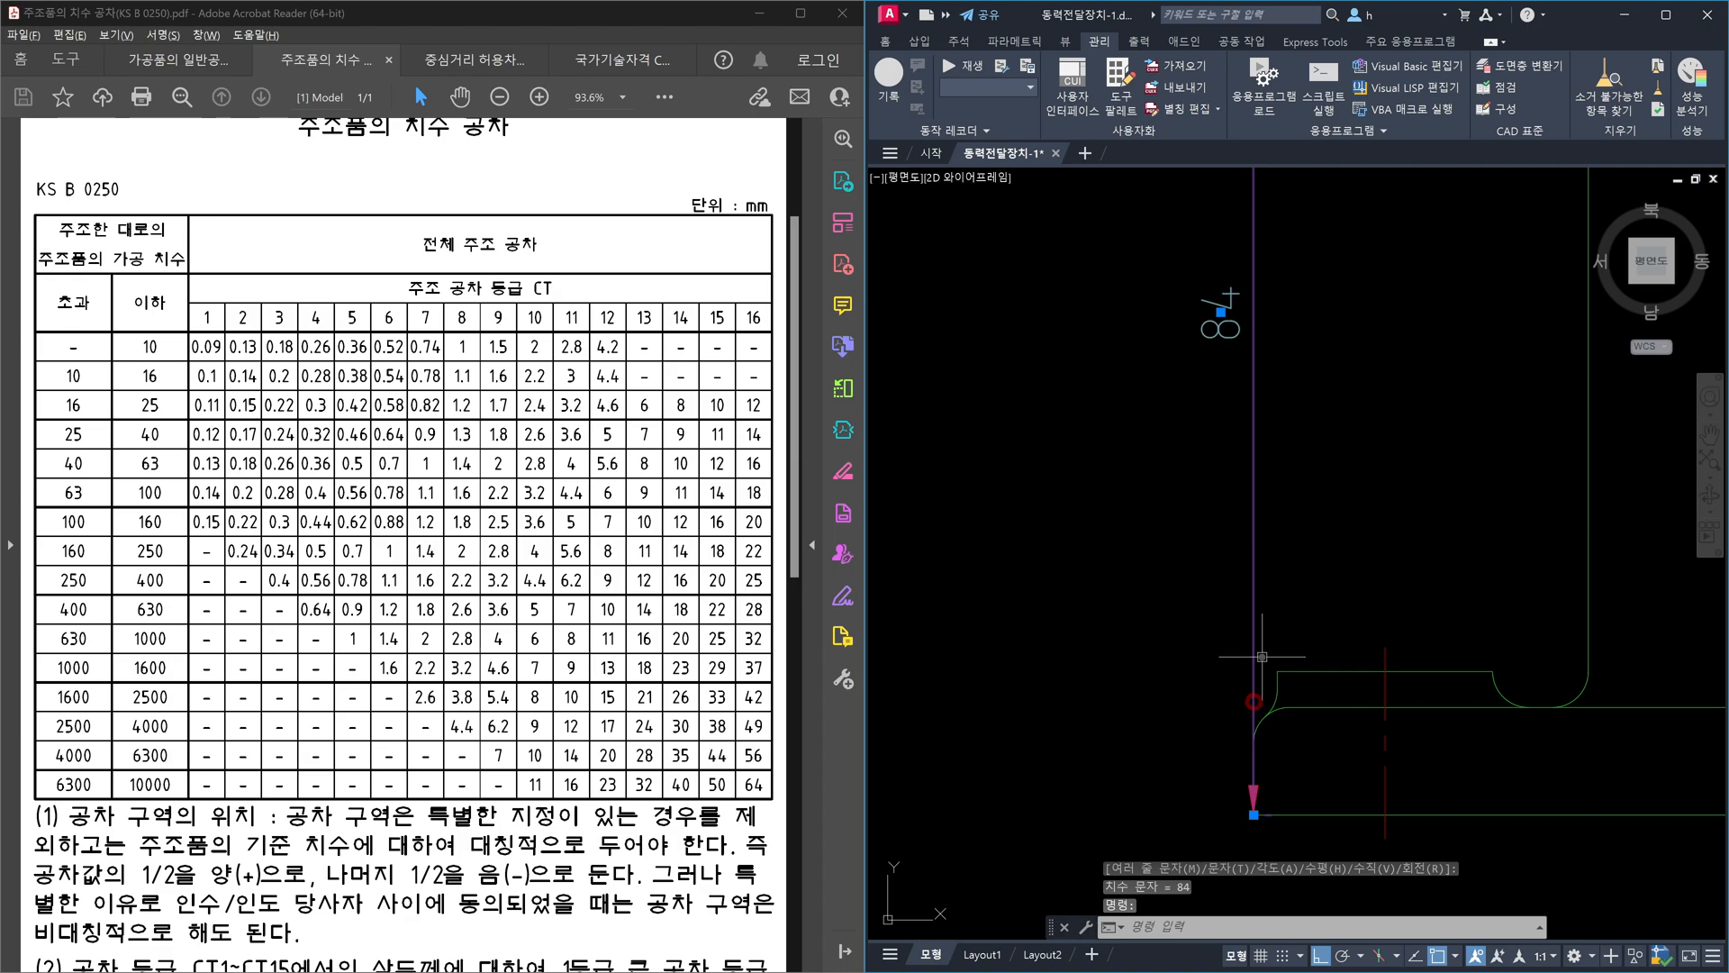
# - Stretch the side view's height dimension line 12 mm outward from the base edge
pyautogui.scroll(-6, 1256, 696)
pyautogui.click(1274, 396)
pyautogui.click(1276, 283)
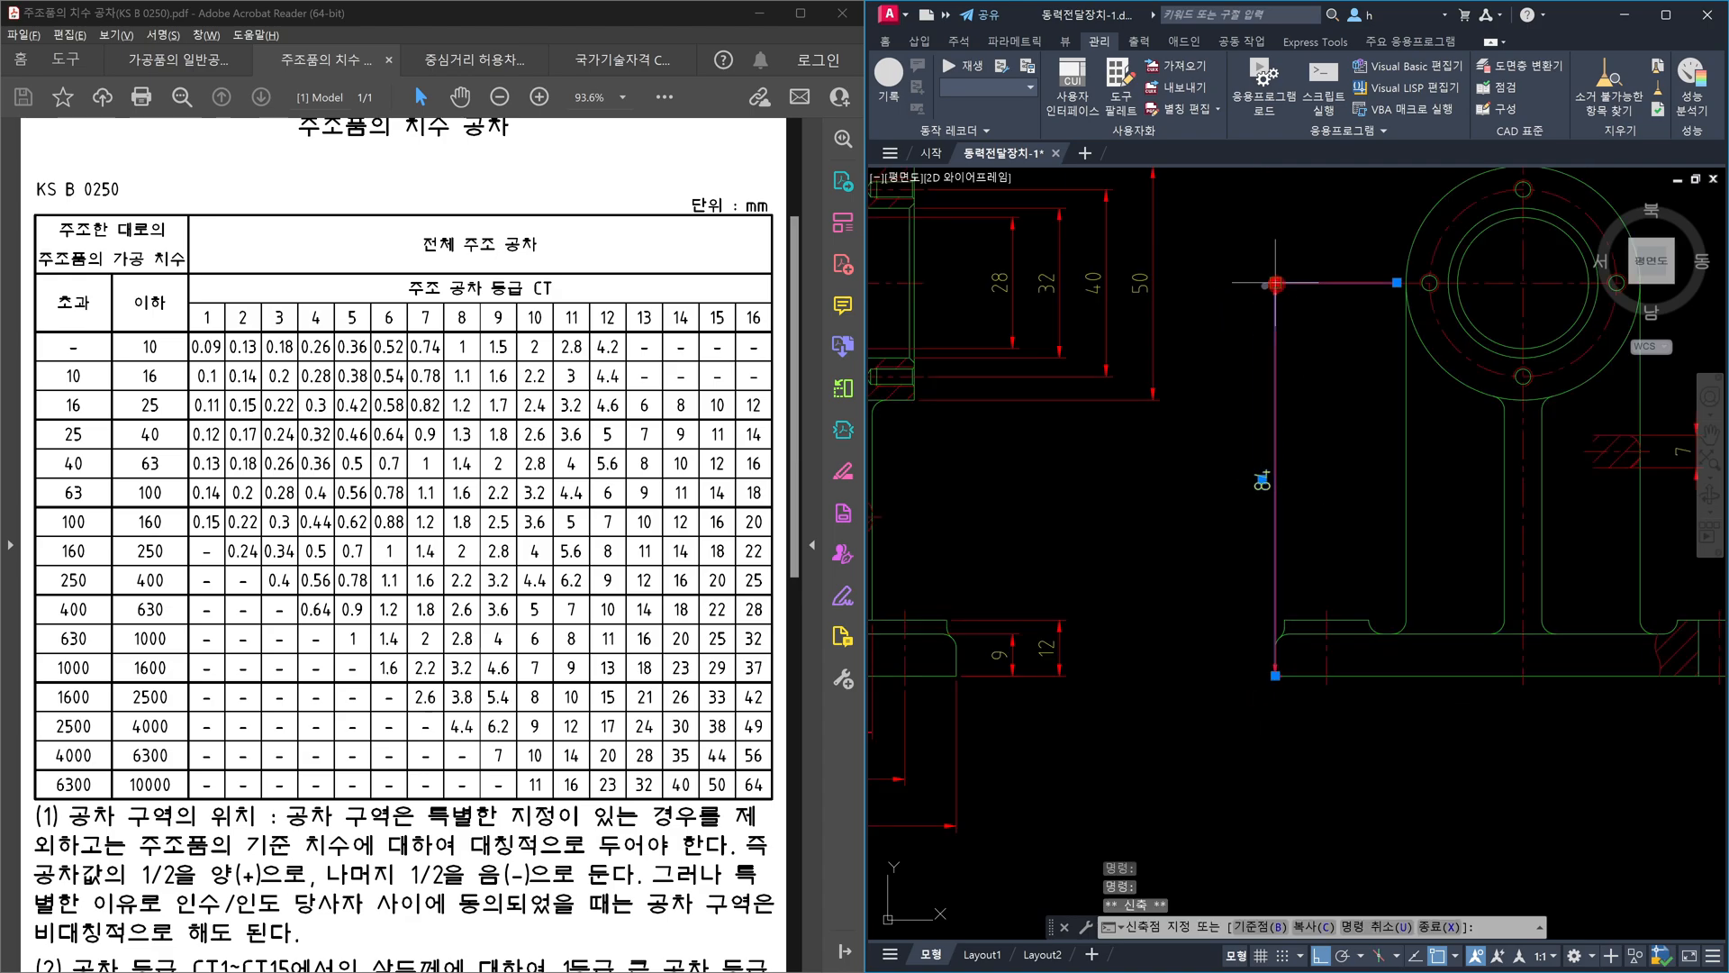
pyautogui.write('12')
pyautogui.press('Return')
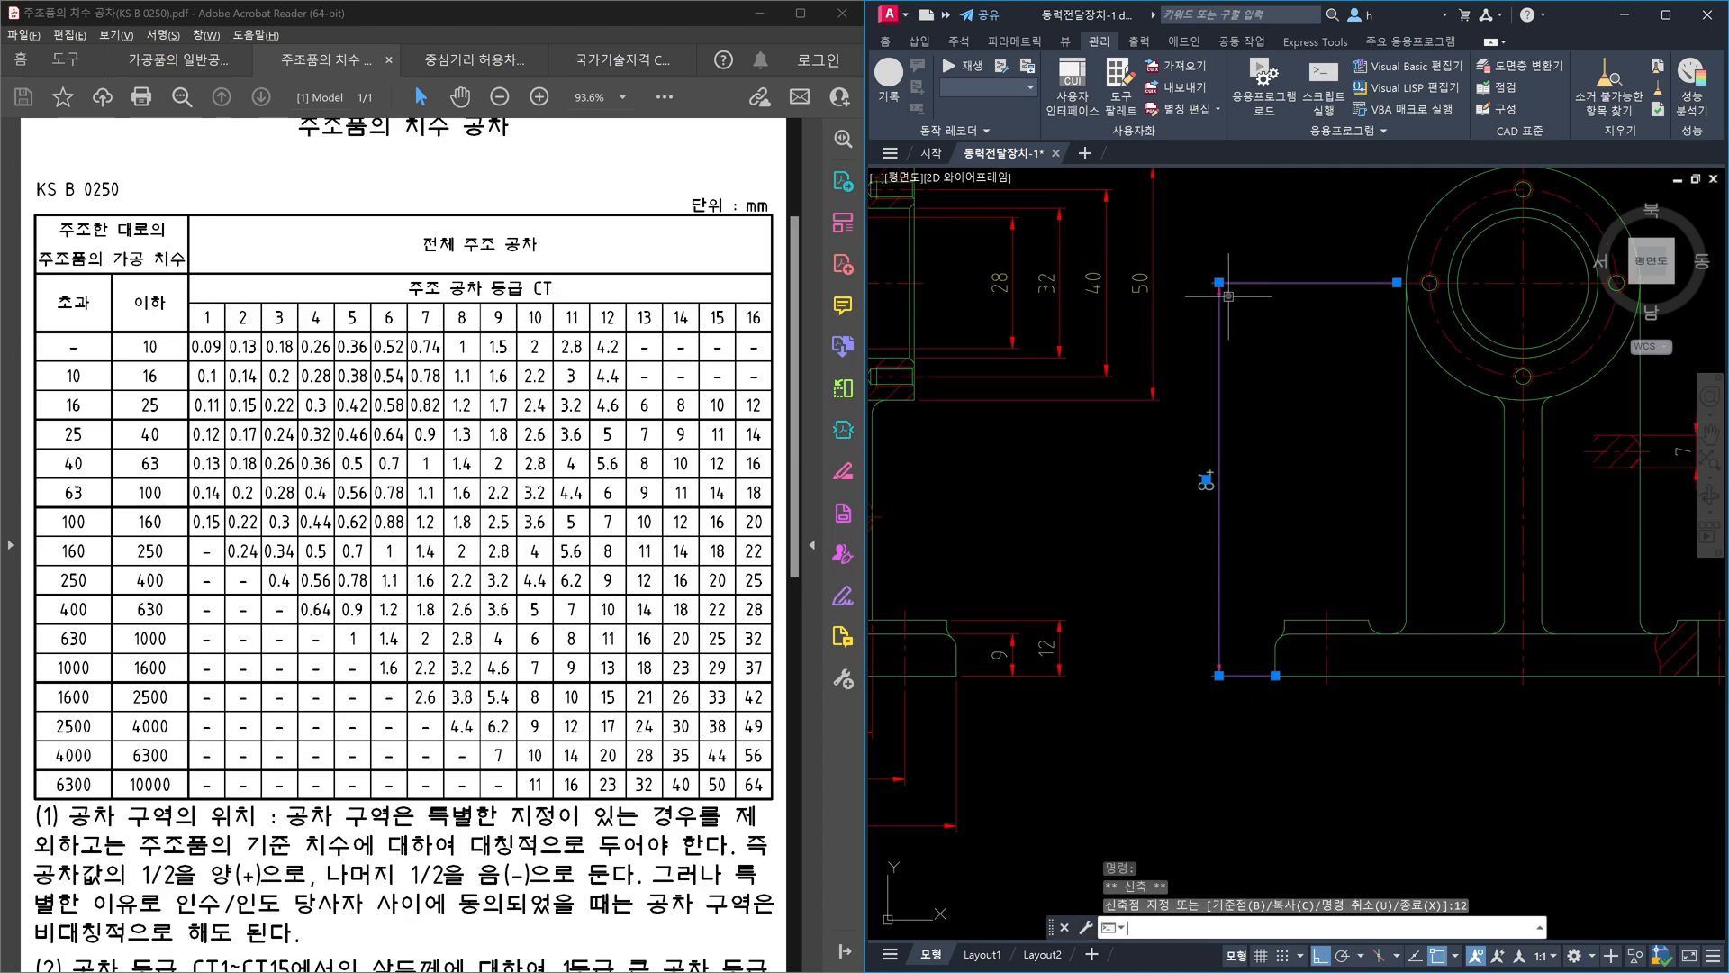
pyautogui.press('Escape')
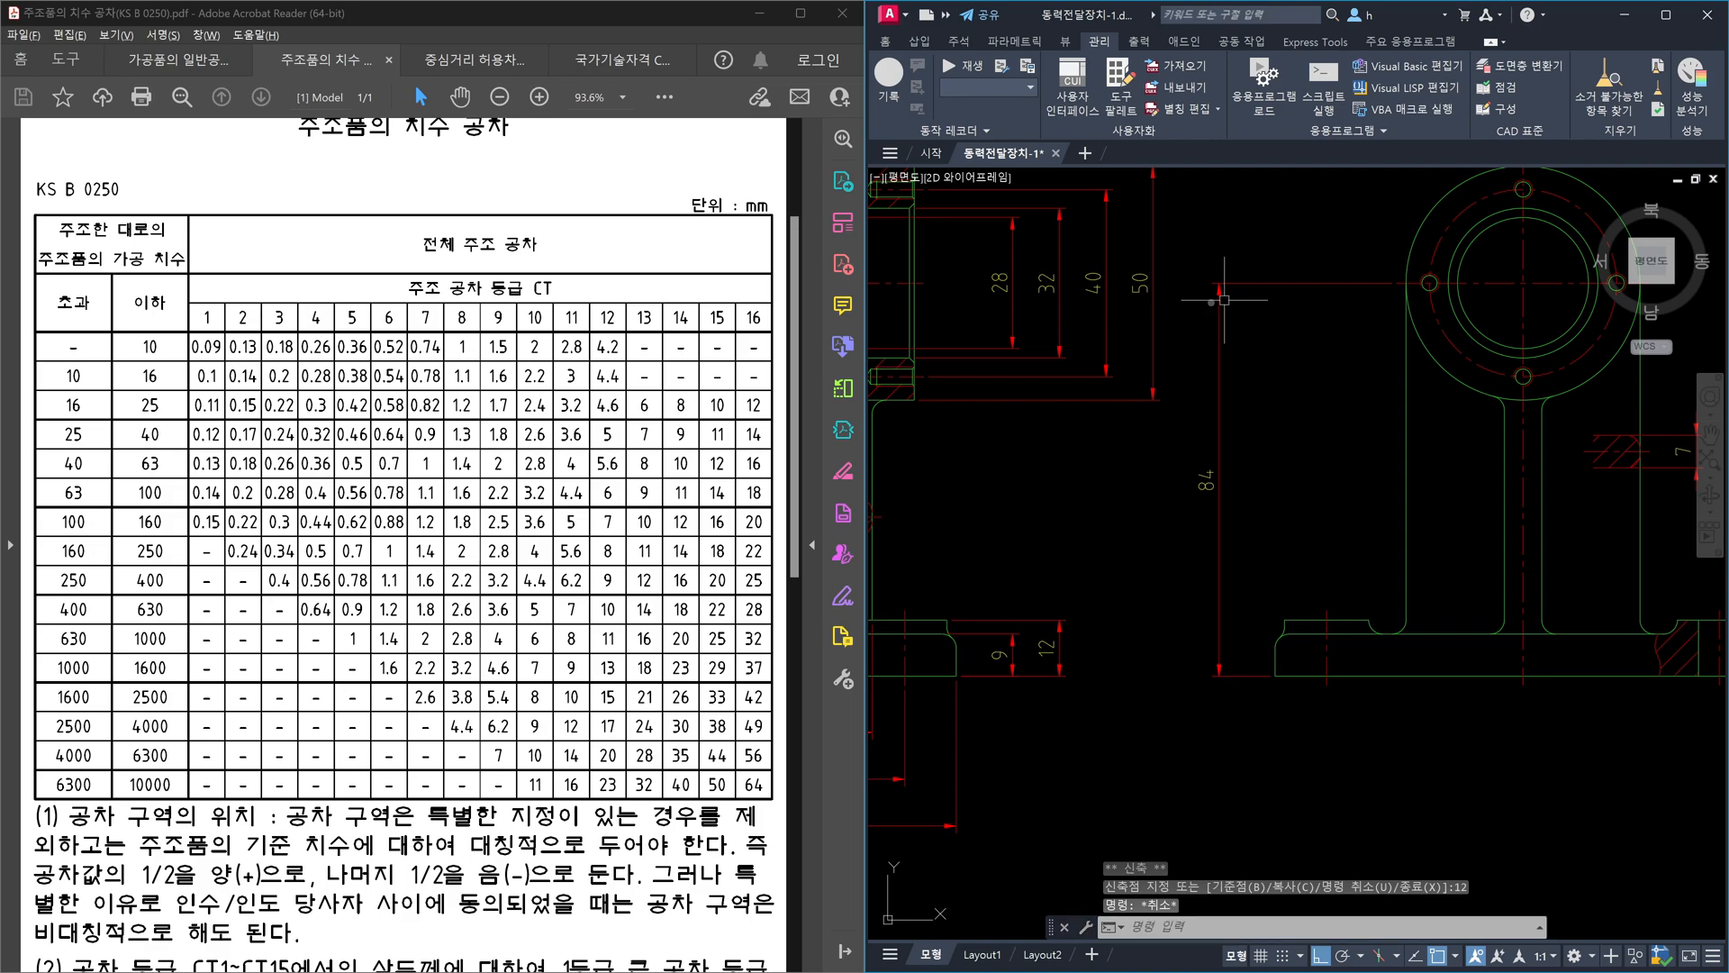
pyautogui.moveTo(1226, 298); pyautogui.dragTo(1465, 386, button='middle')
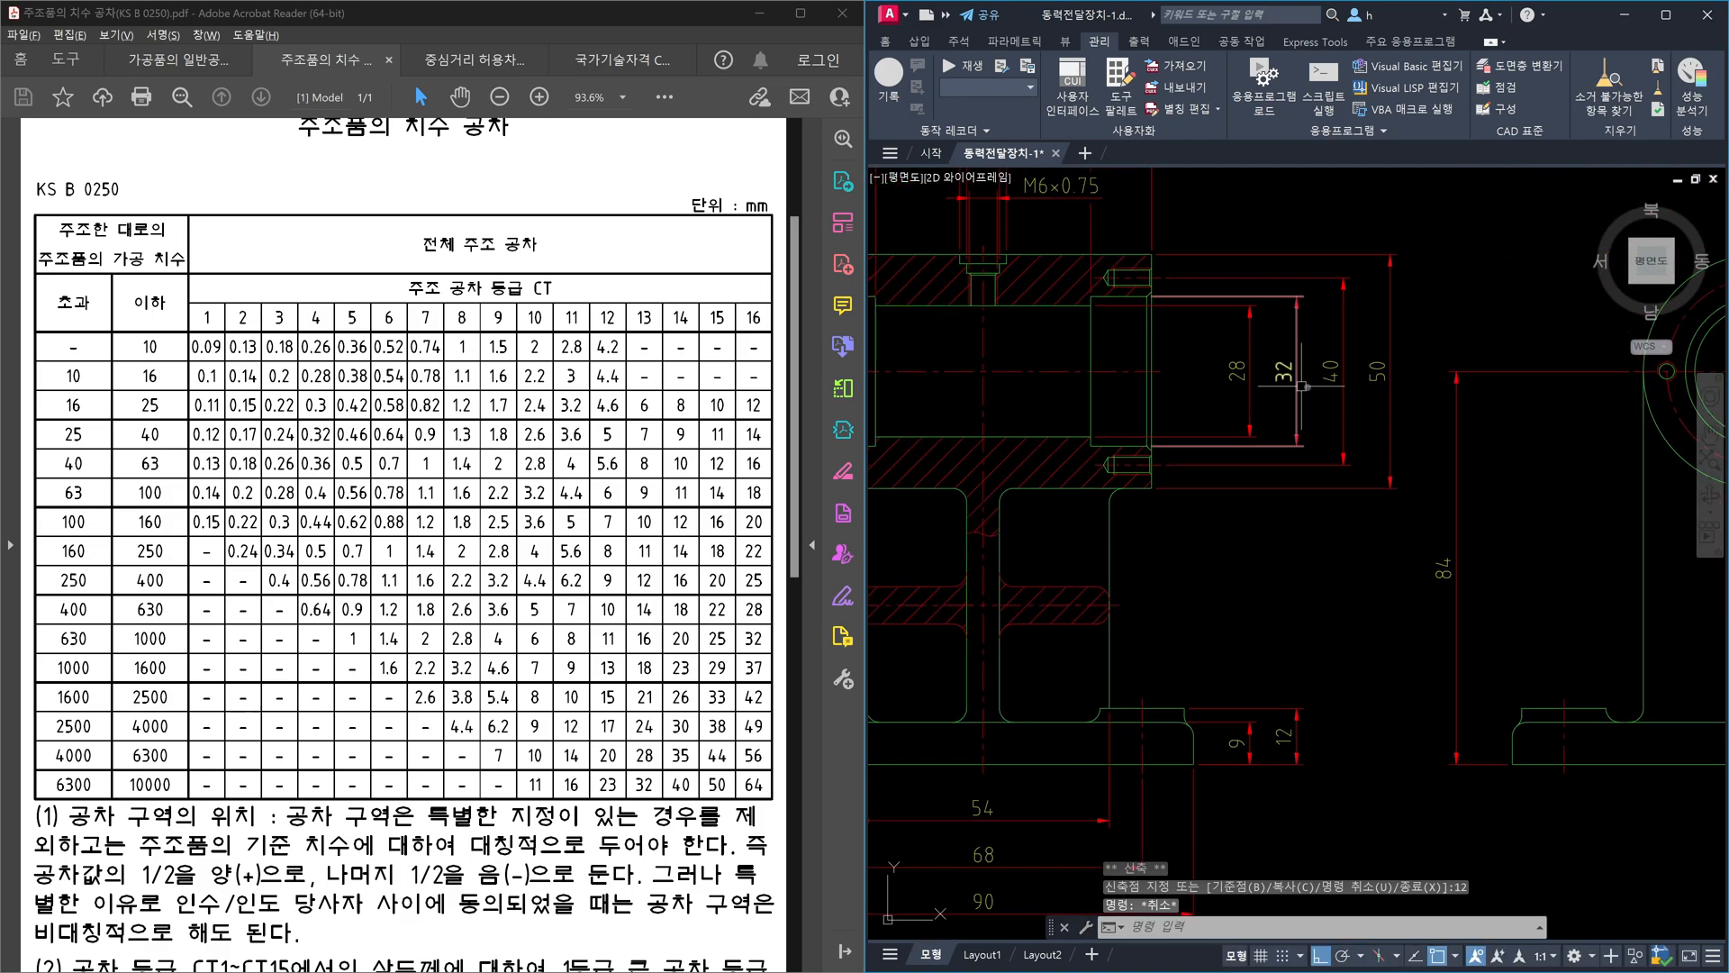
pyautogui.moveTo(1388, 379)
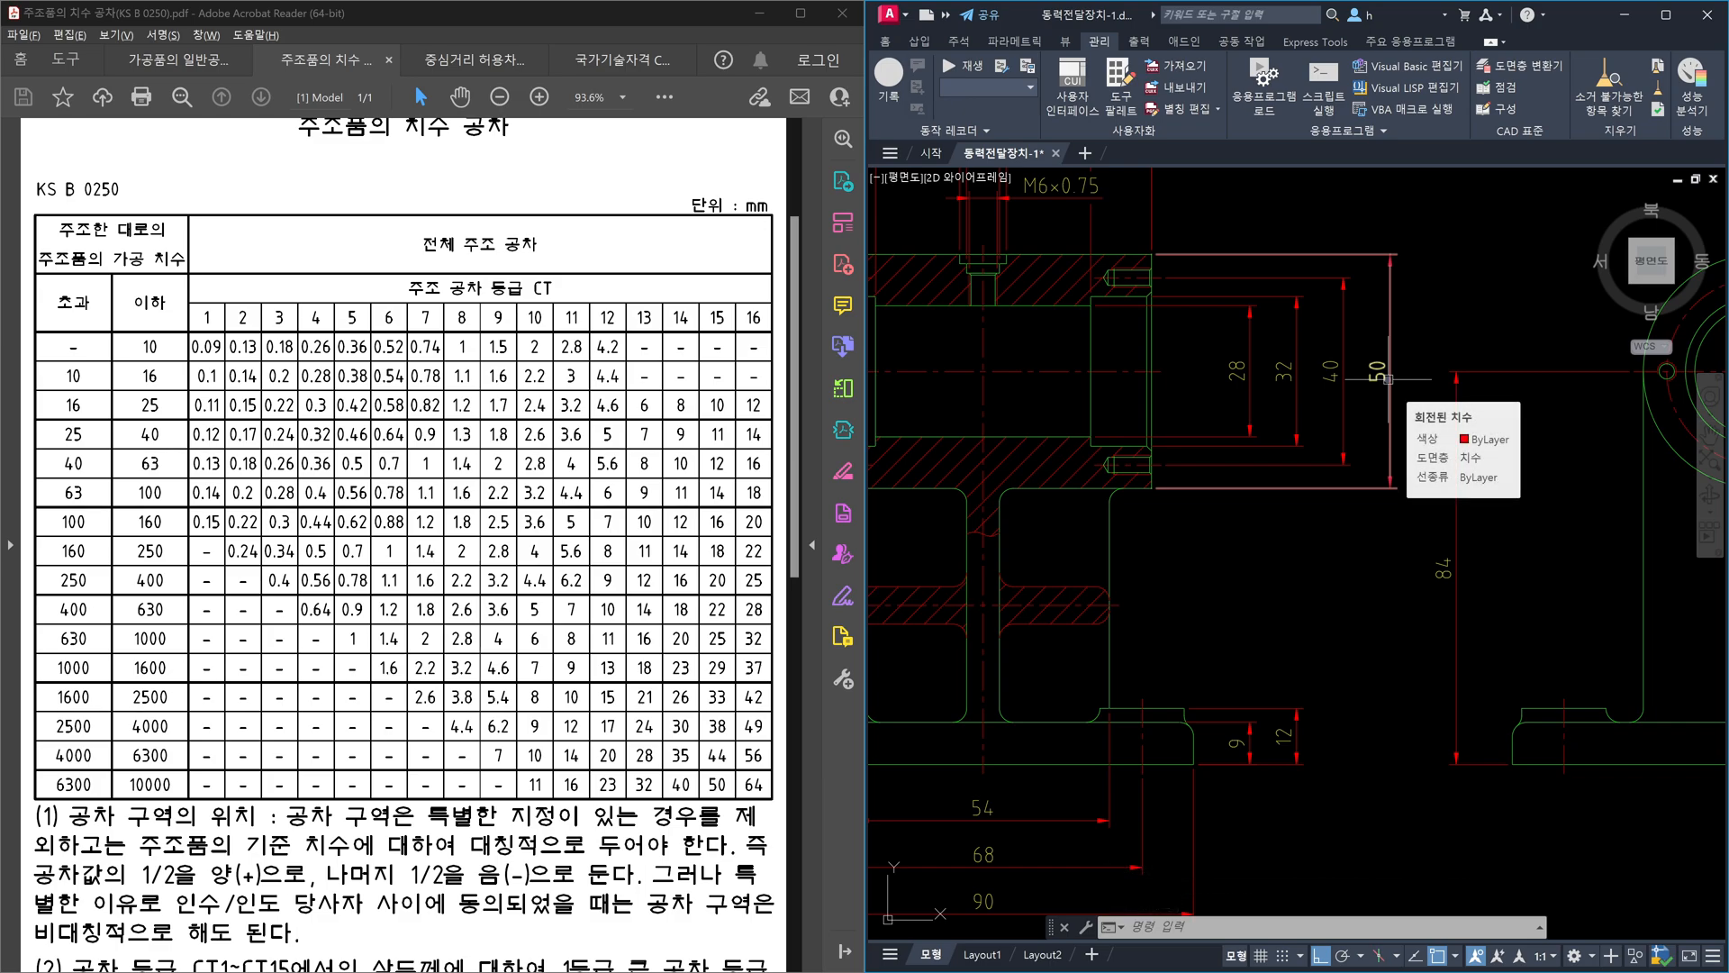
pyautogui.moveTo(1426, 406); pyautogui.dragTo(1340, 394, button='middle')
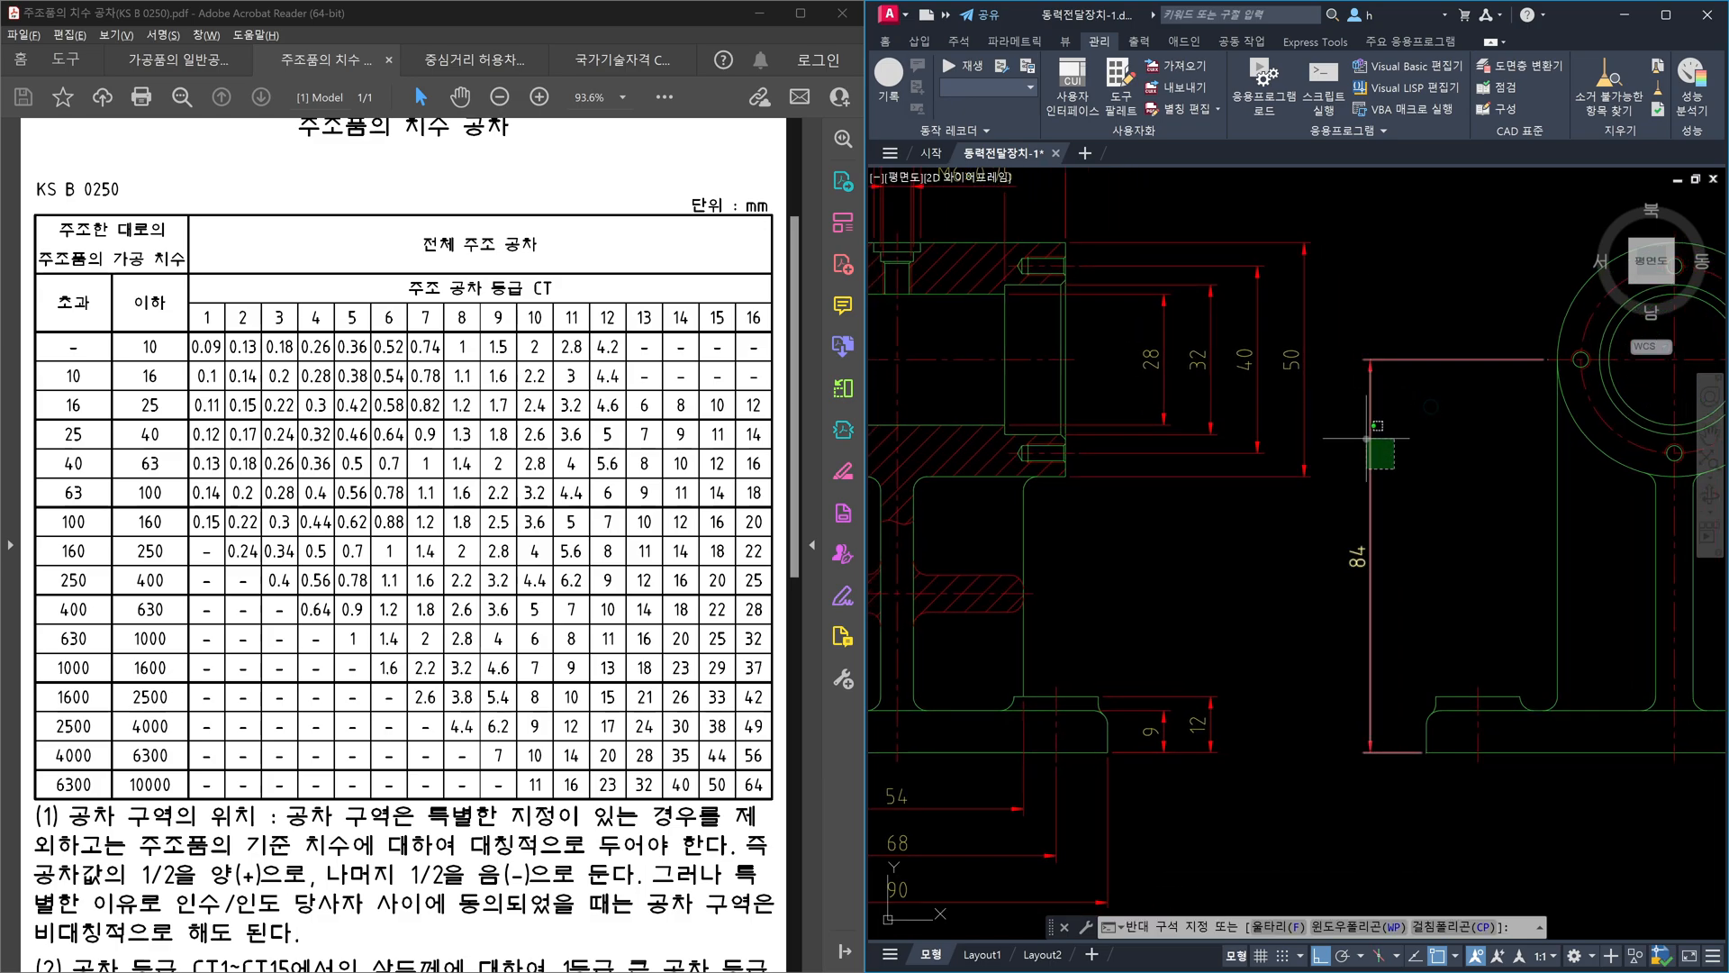
pyautogui.click(1370, 441)
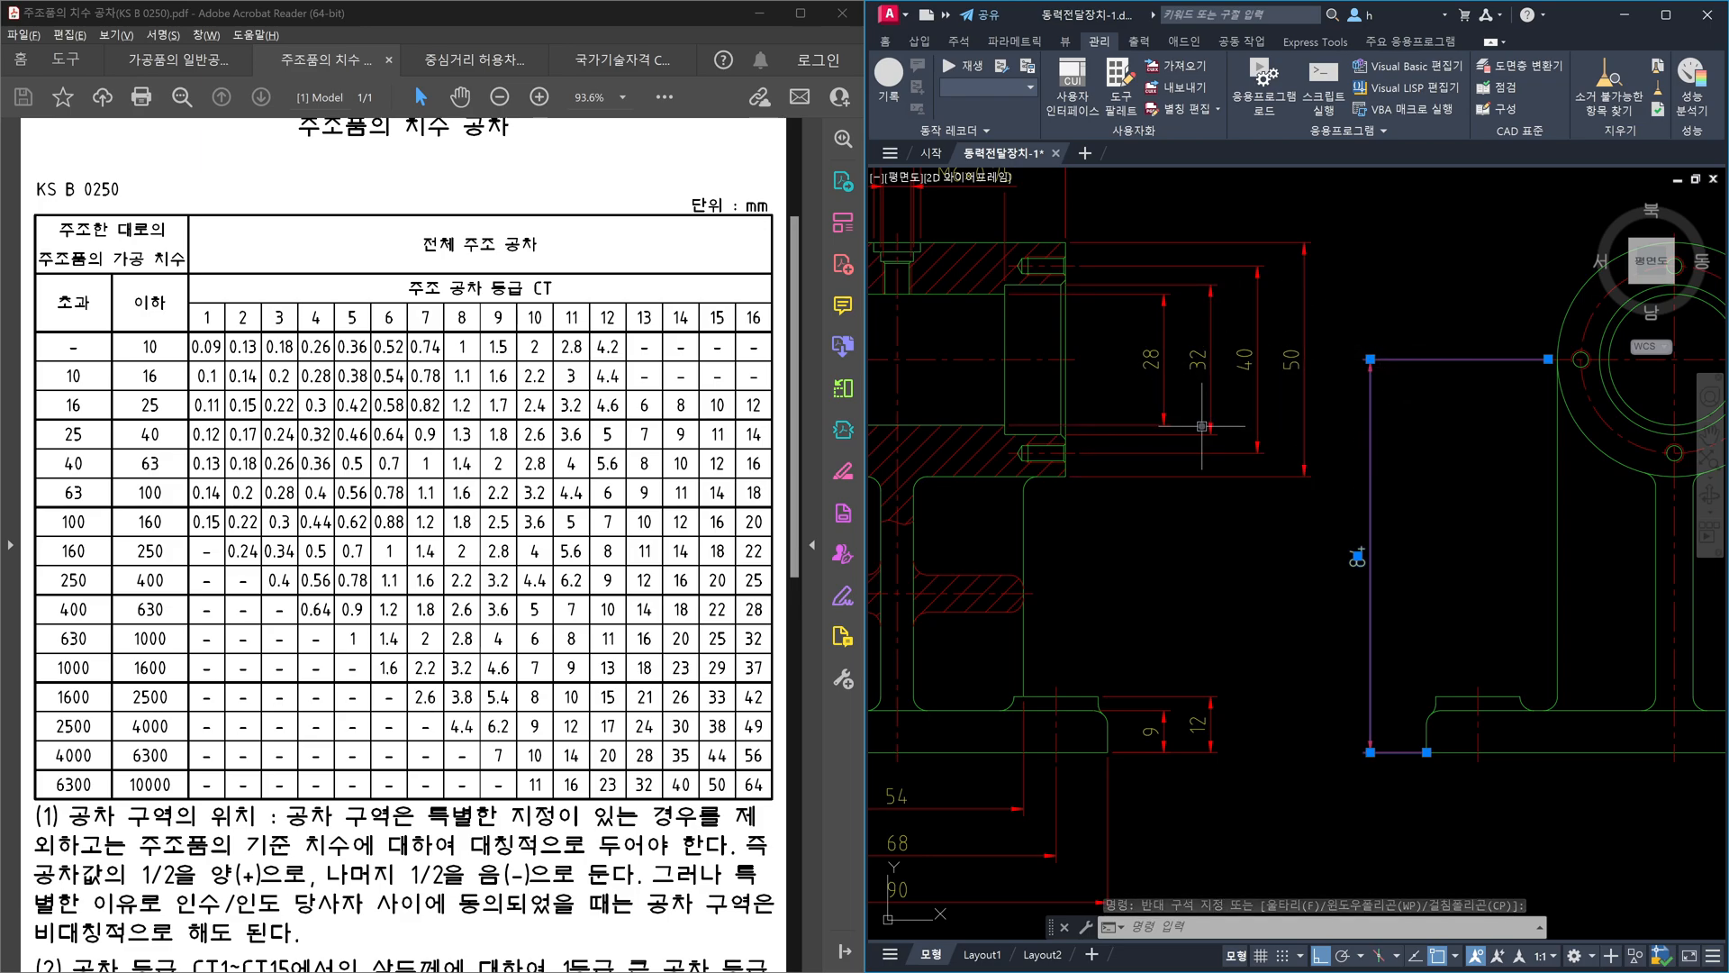
pyautogui.press('Escape')
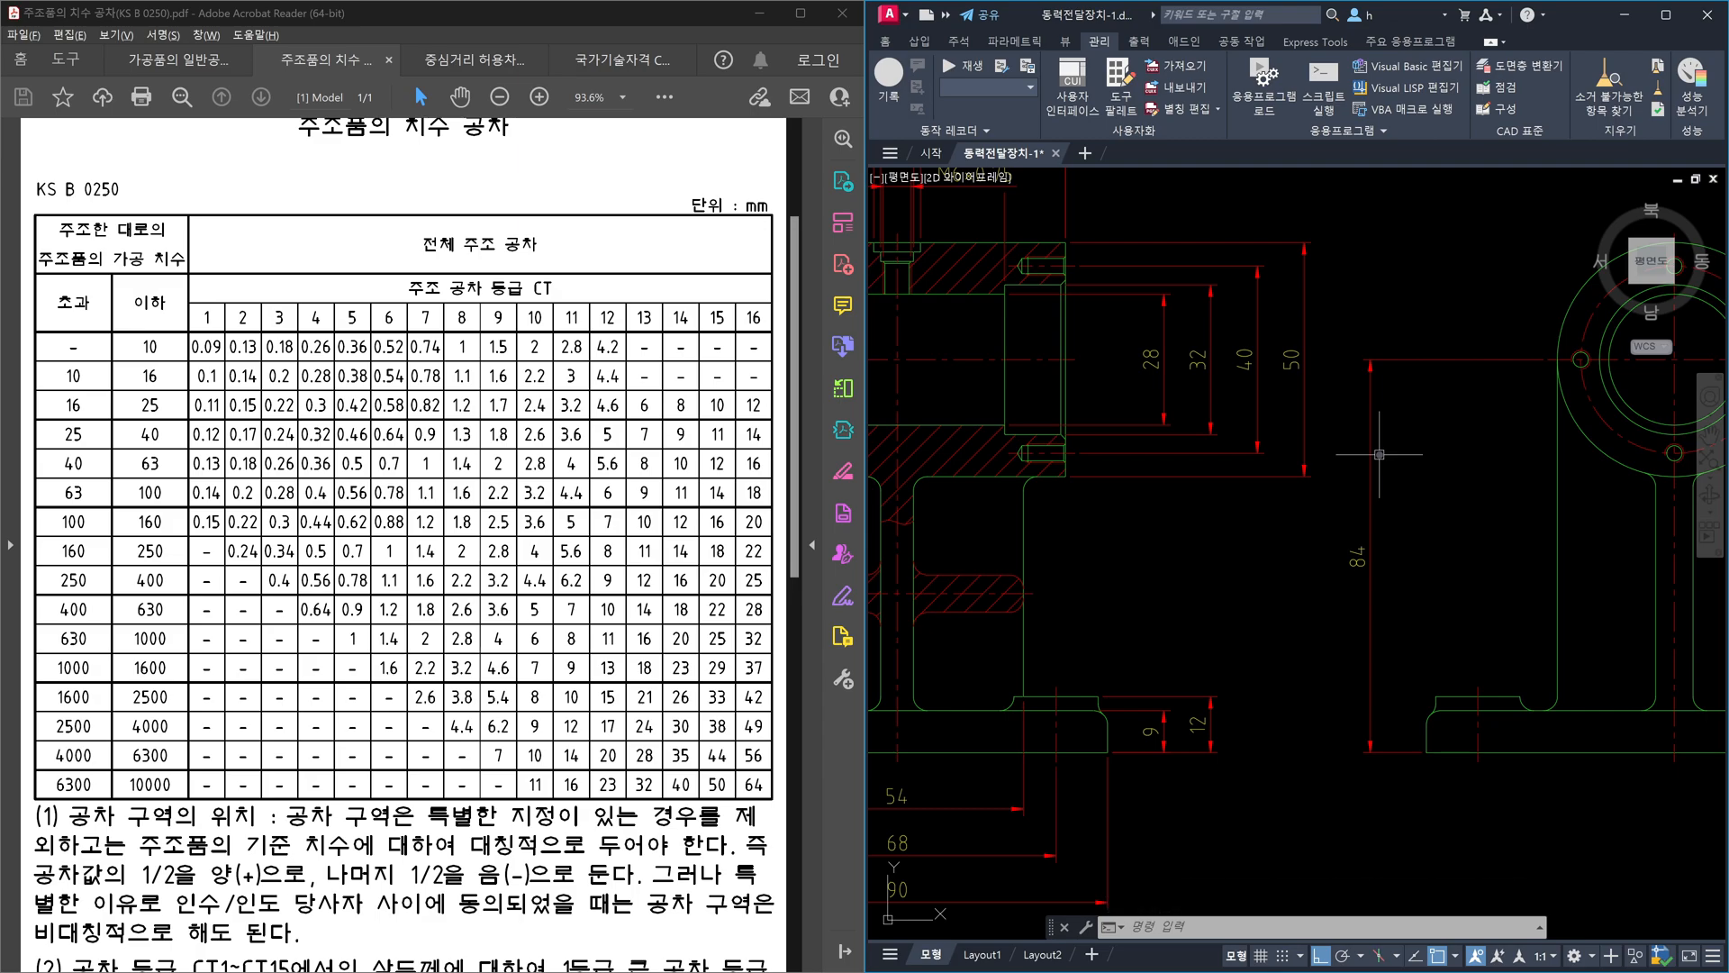
pyautogui.click(1375, 487)
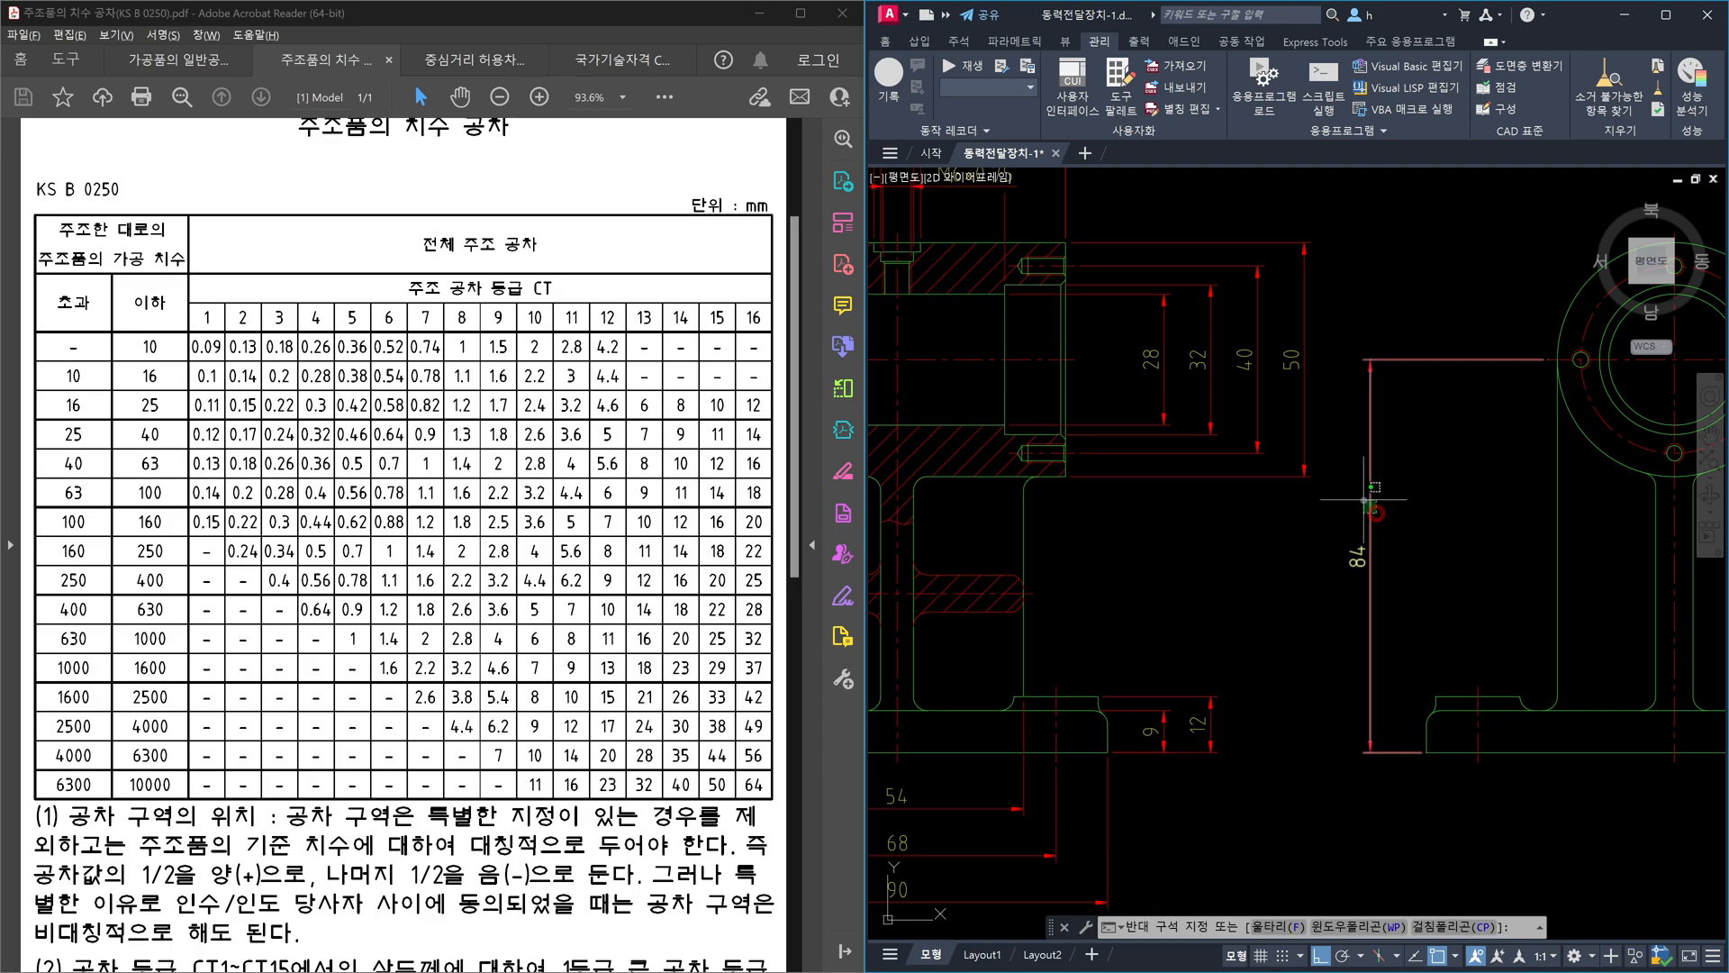
pyautogui.click(1356, 498)
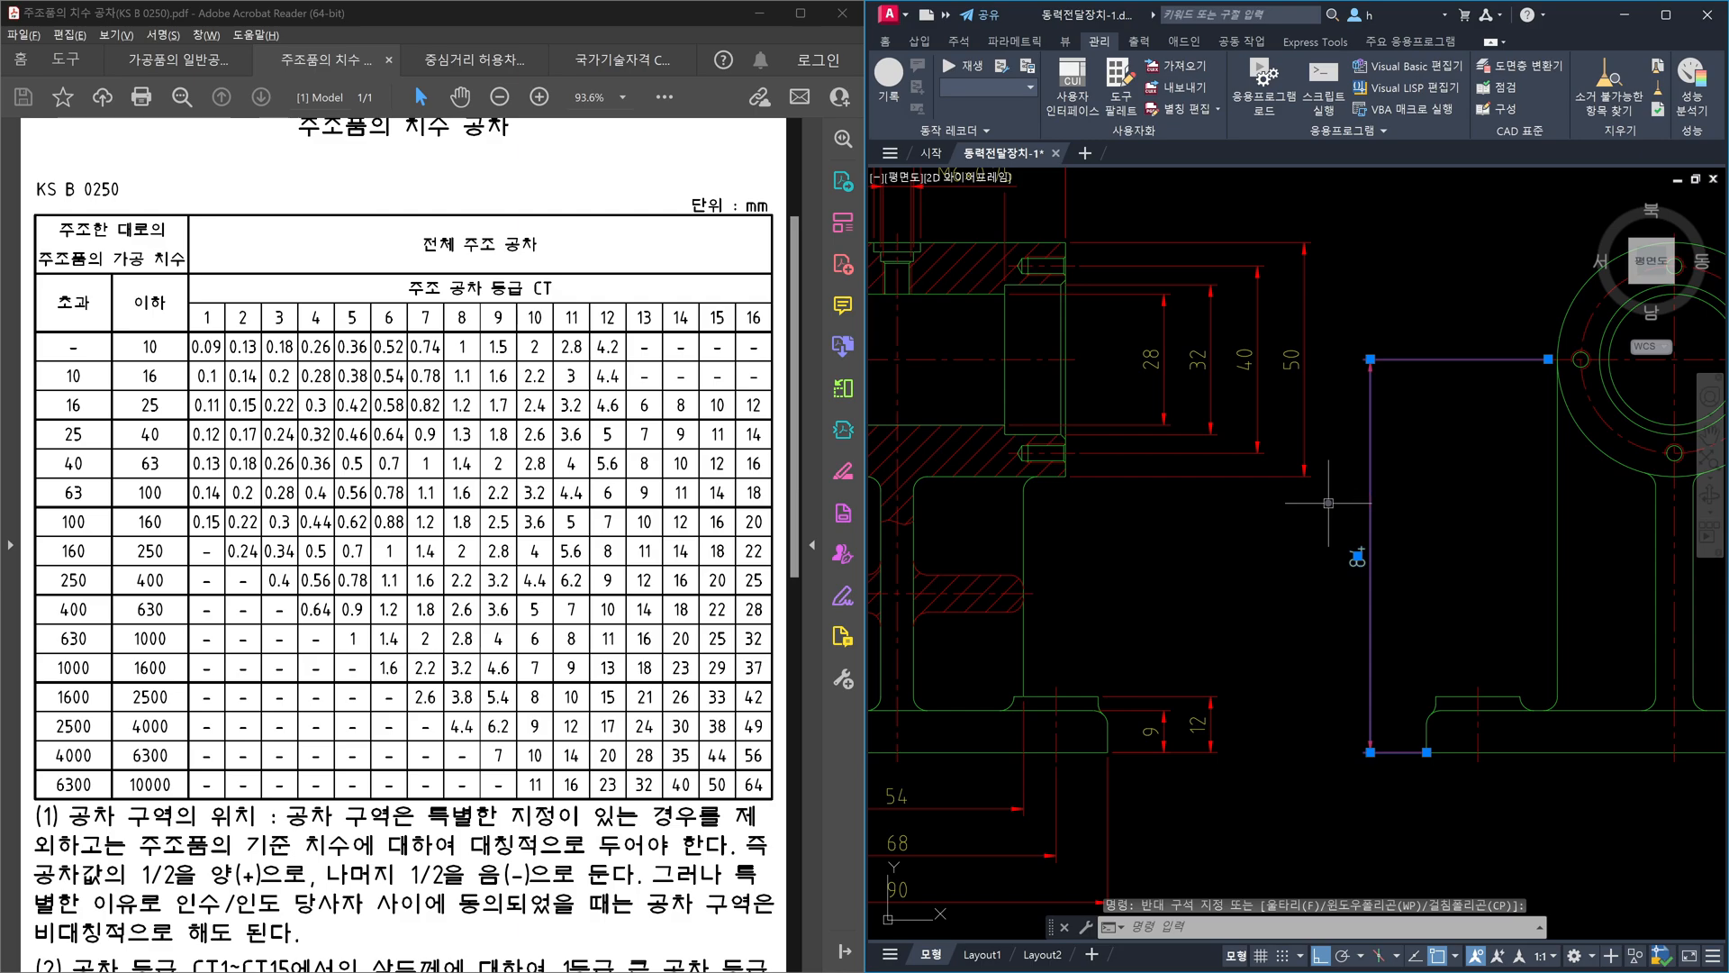
pyautogui.press('Escape')
# - Delete the stacked 28, 32, 40 and 50 vertical dimensions beside the front view's bore
pyautogui.click(1328, 507)
pyautogui.click(1071, 256)
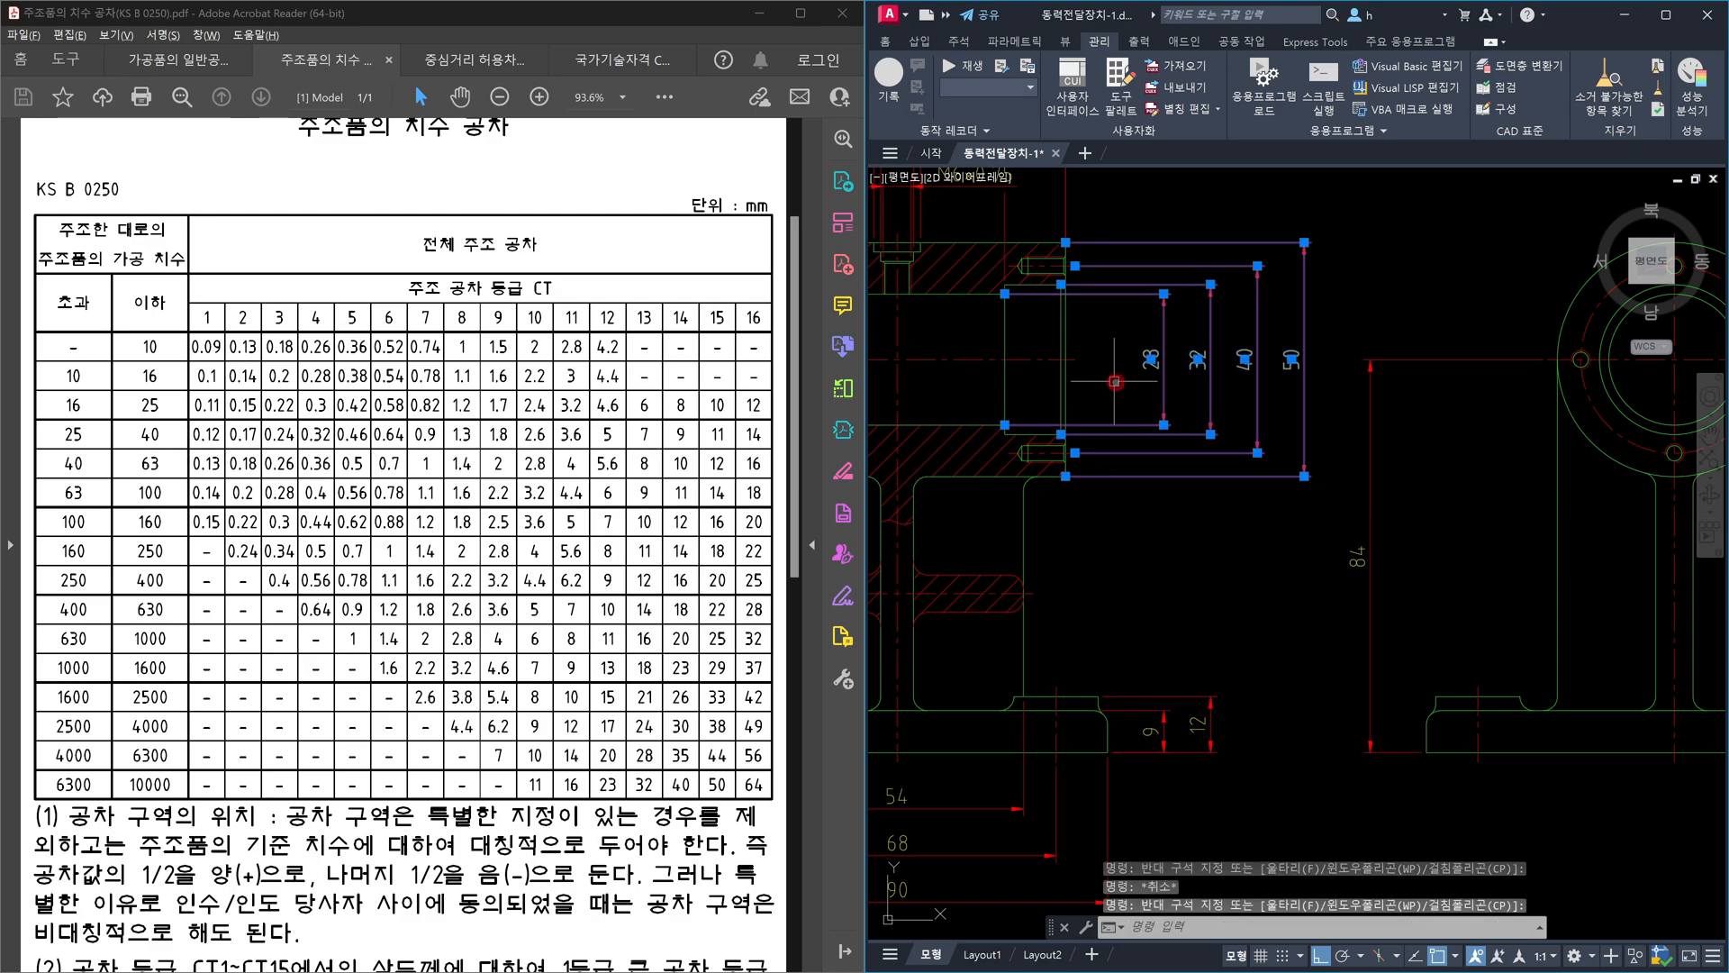
pyautogui.press('Delete')
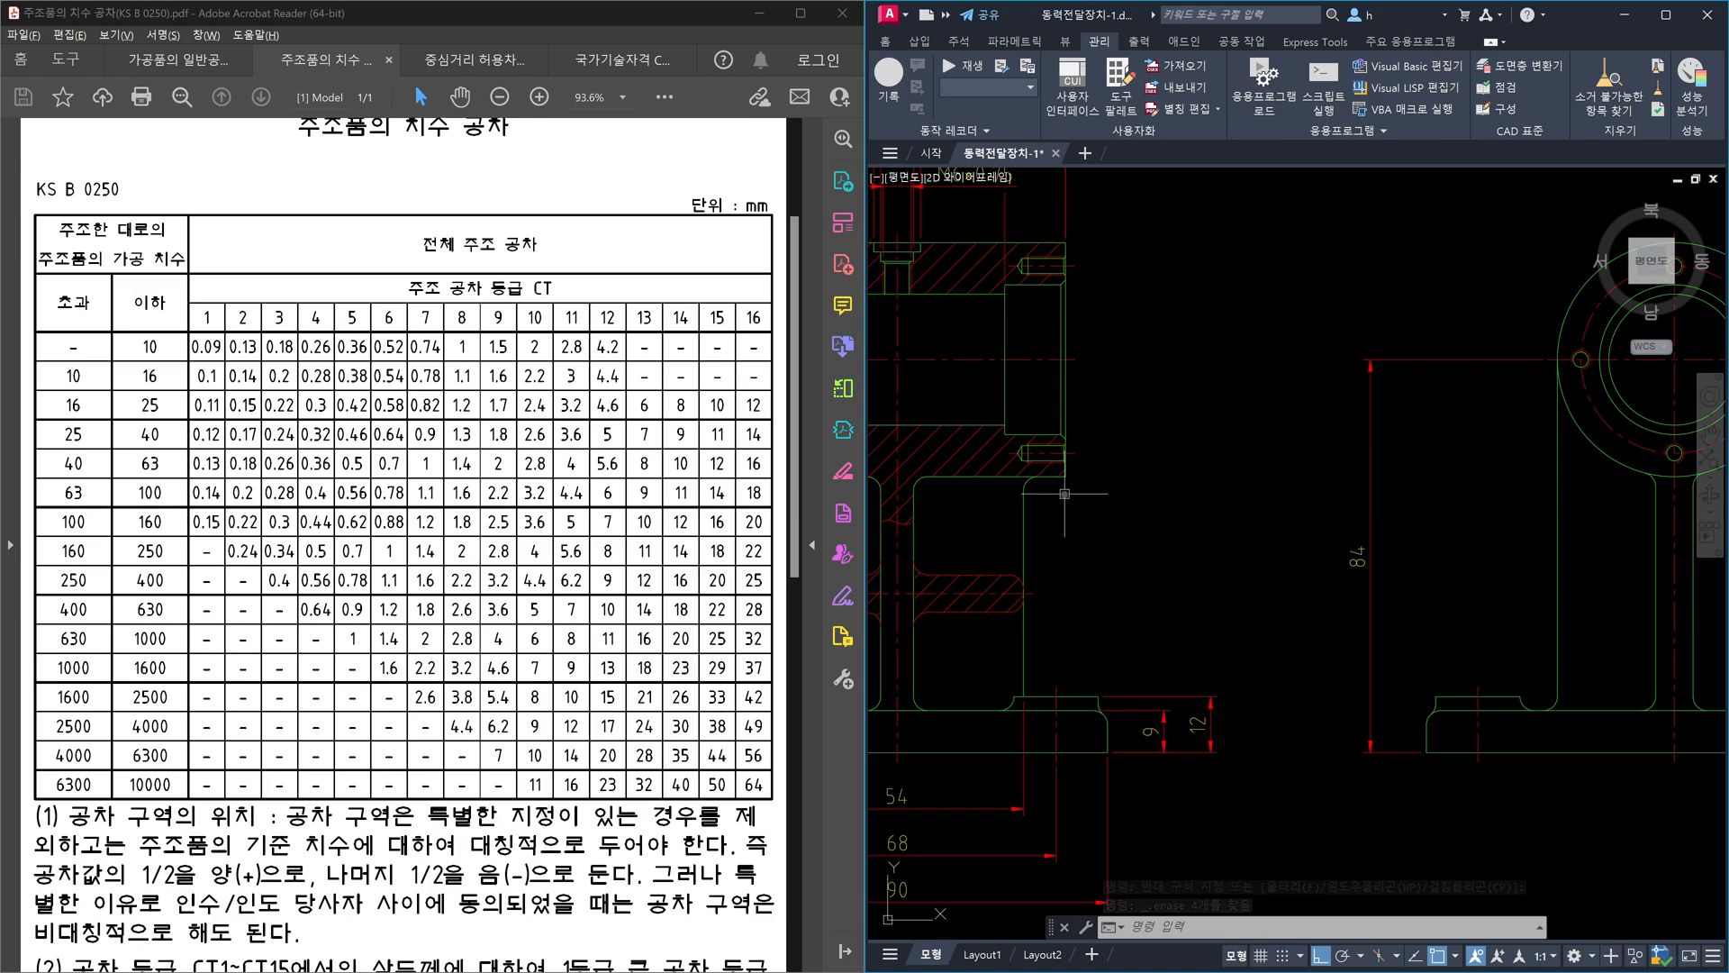
pyautogui.moveTo(1225, 494); pyautogui.dragTo(1231, 535, button='middle')
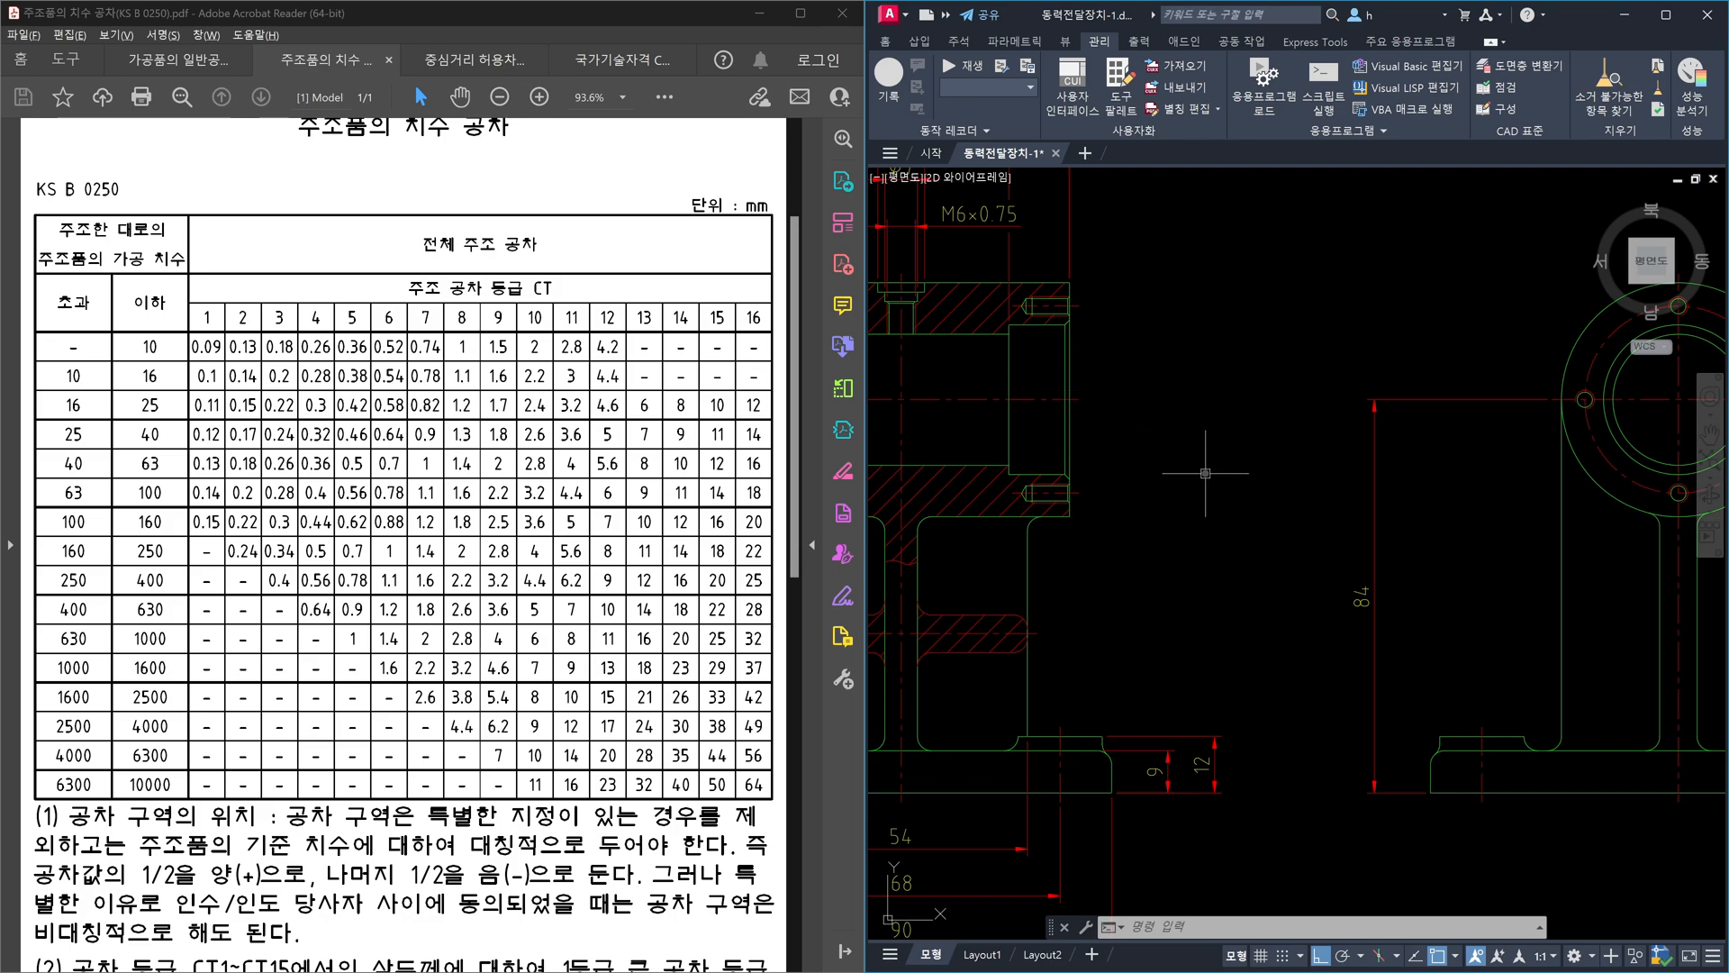
# - Undo the deletion of the stacked 28, 32, 40 and 50 vertical dimensions beside the front view's bore
pyautogui.hotkey('ctrl', 'z')
pyautogui.hotkey('ctrl', 'z')
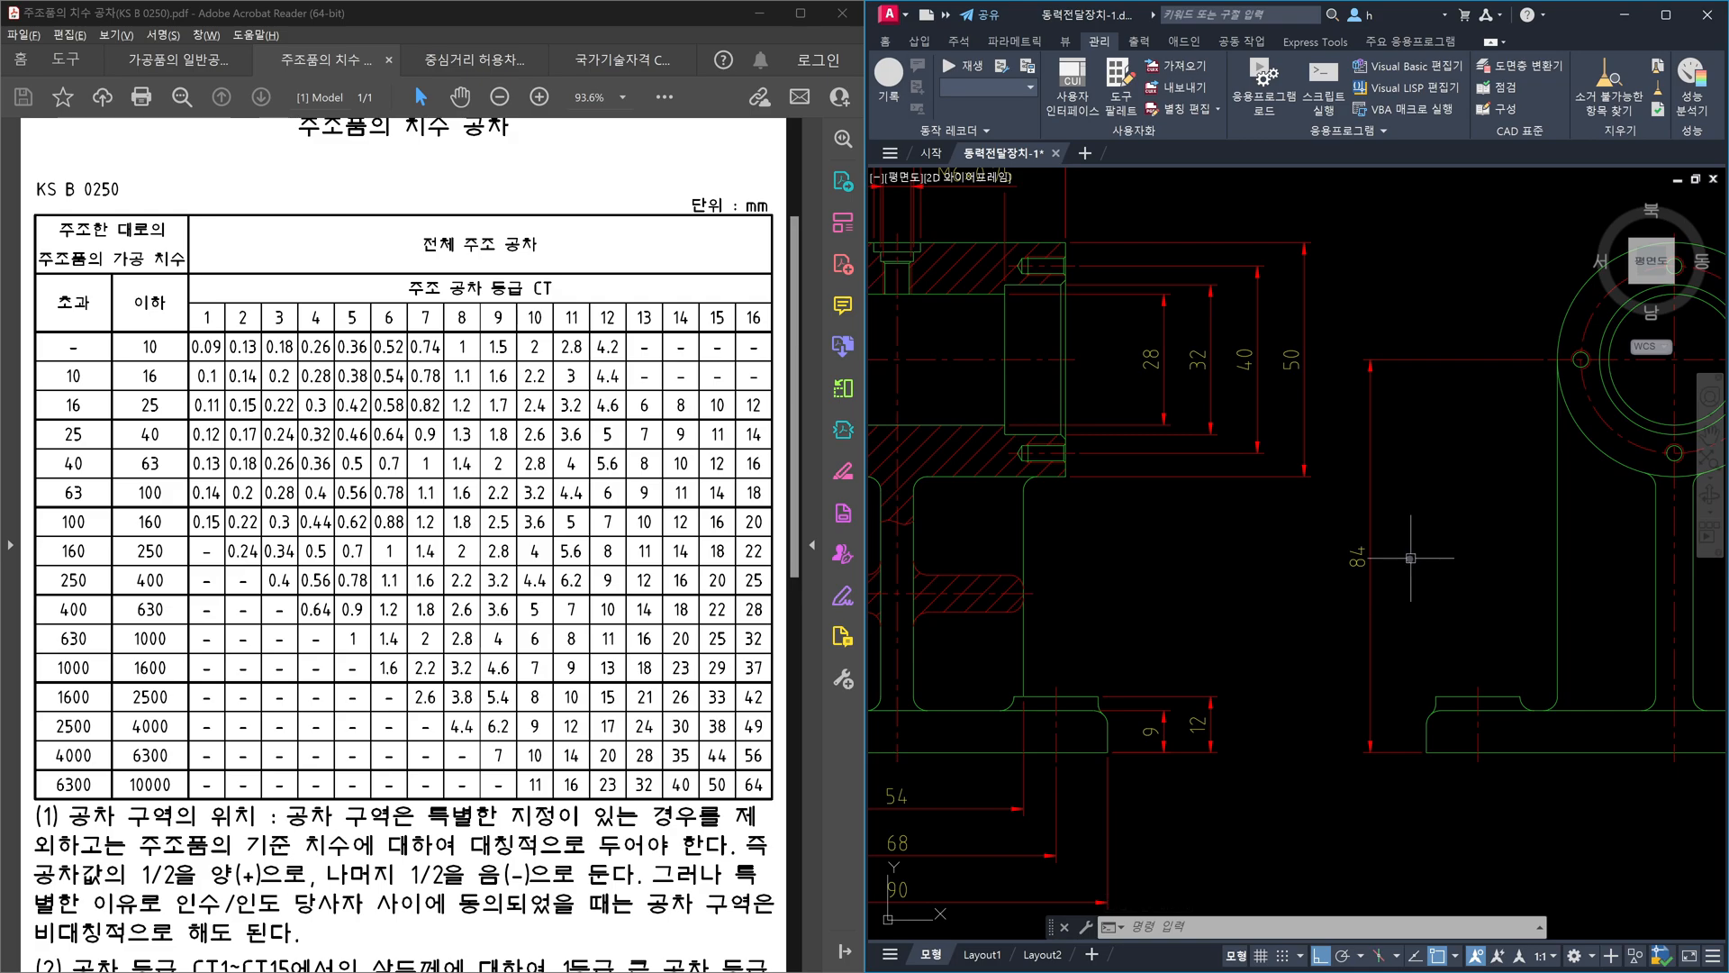
# - Examine the toleranced shaft centre height dimension beside the side view of the given assembly drawing
pyautogui.moveTo(1410, 551); pyautogui.dragTo(1294, 662, button='middle')
pyautogui.scroll(-5, 1328, 628)
pyautogui.scroll(3, 1322, 507)
pyautogui.scroll(2, 1323, 507)
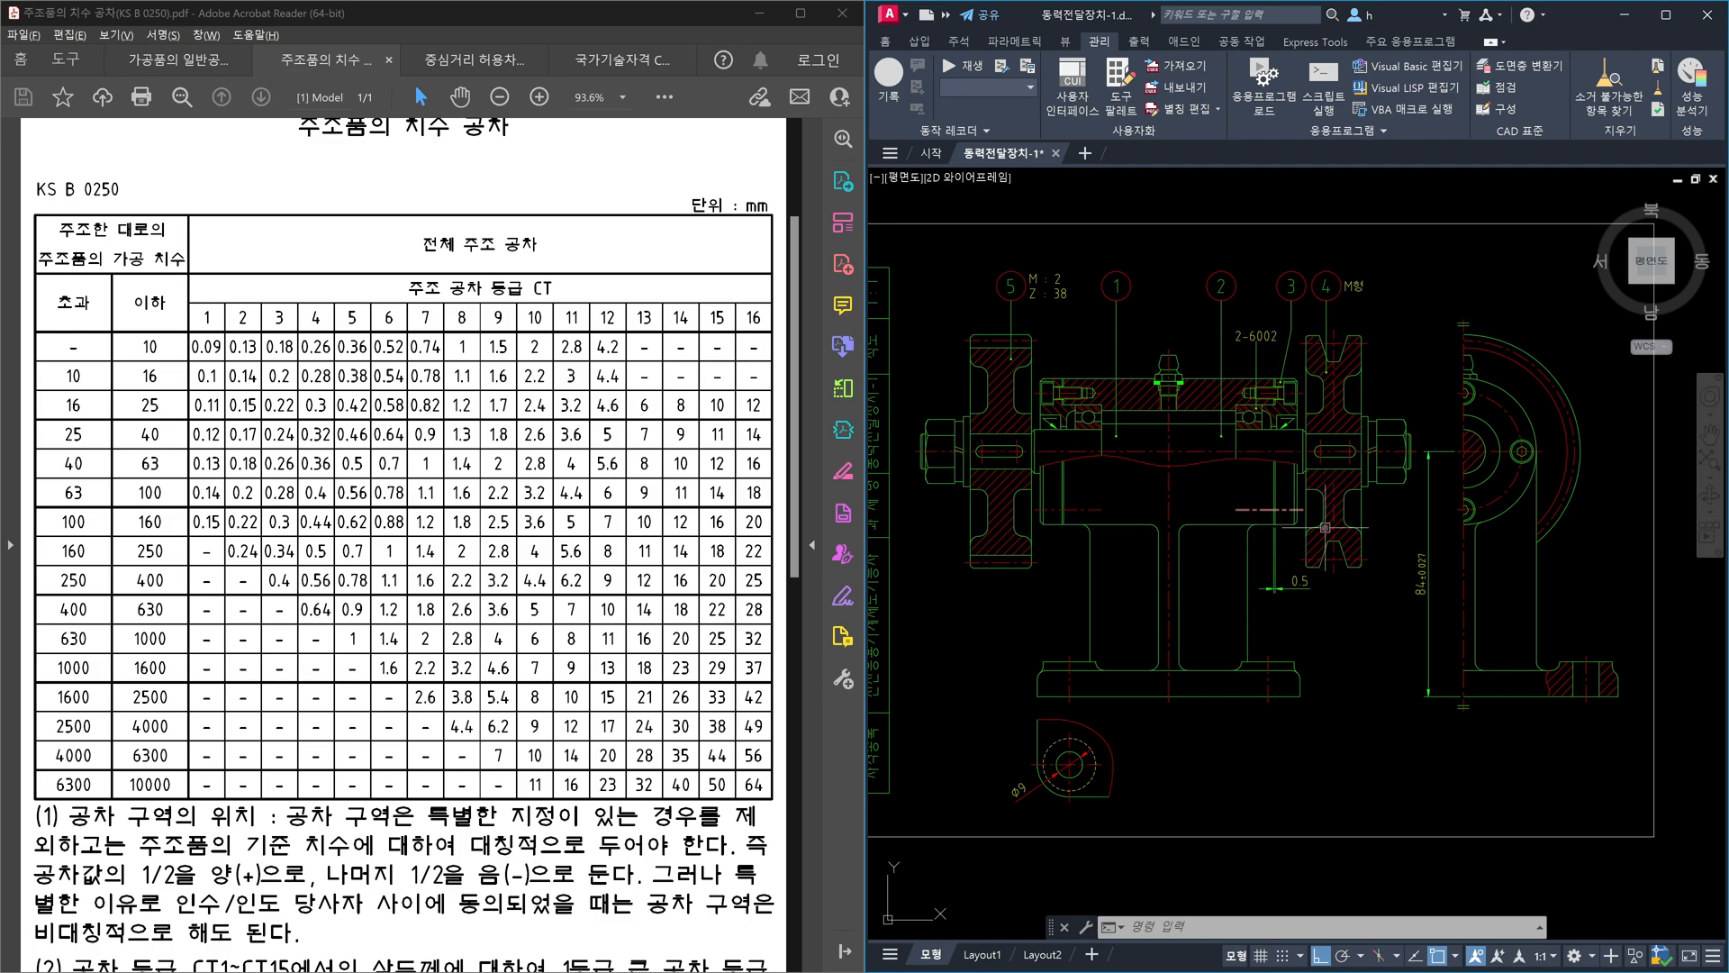
pyautogui.scroll(6, 1420, 586)
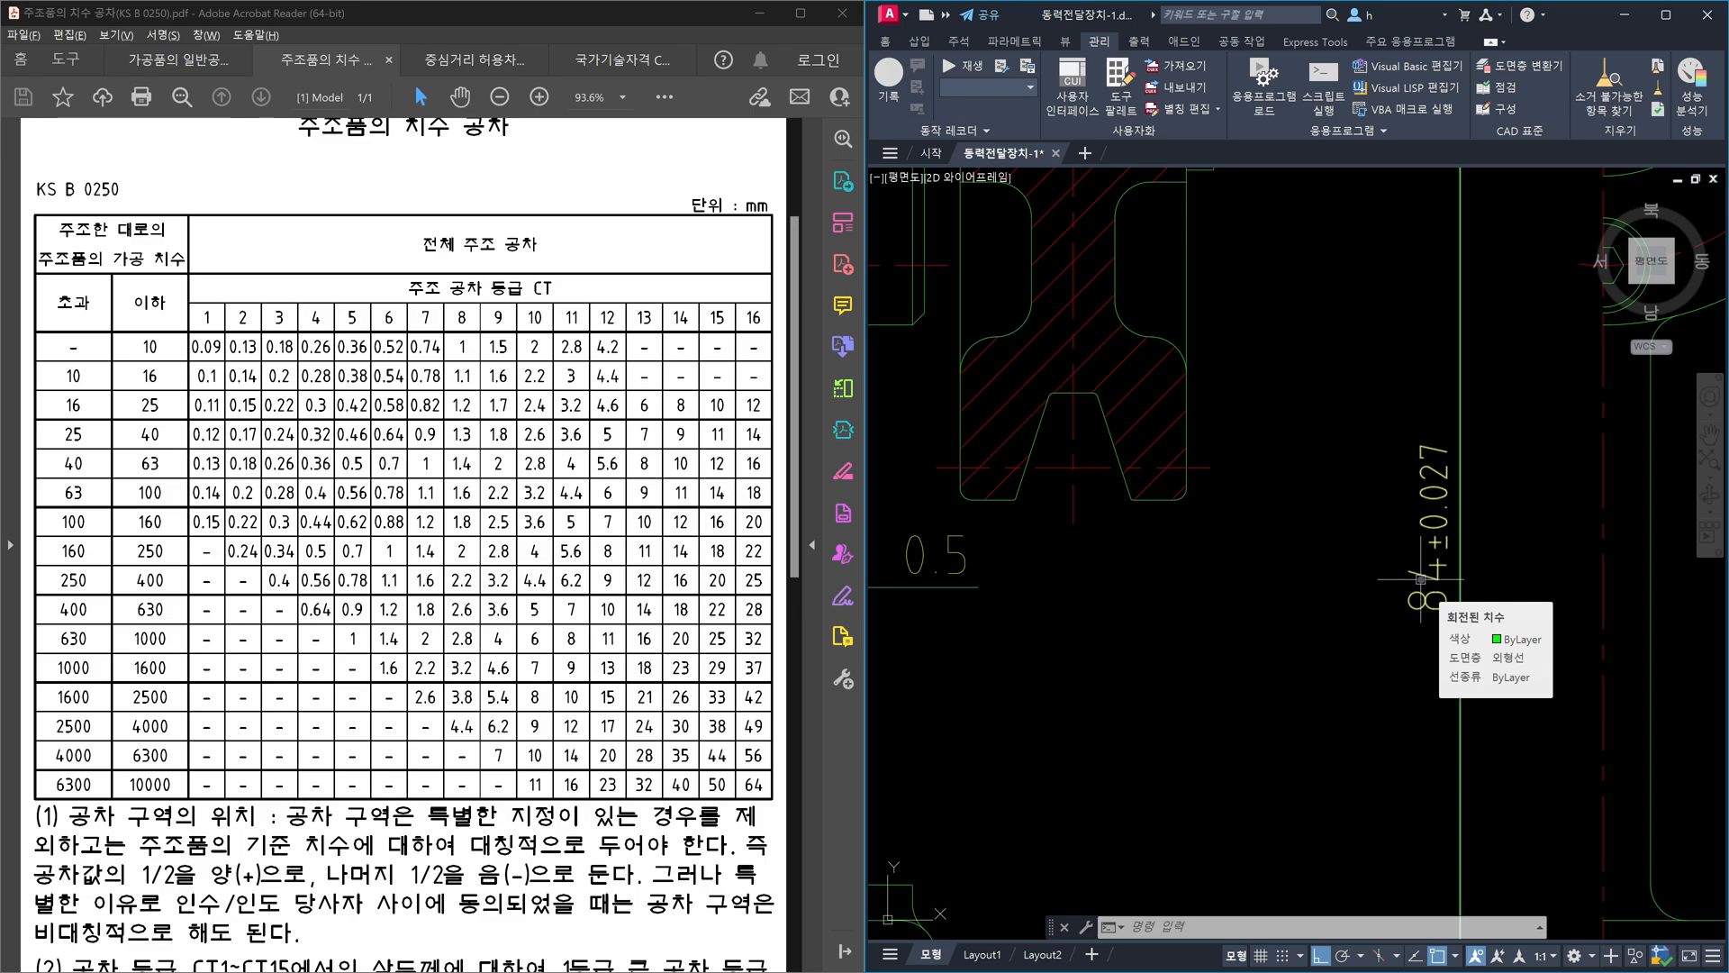
pyautogui.scroll(-4, 1493, 604)
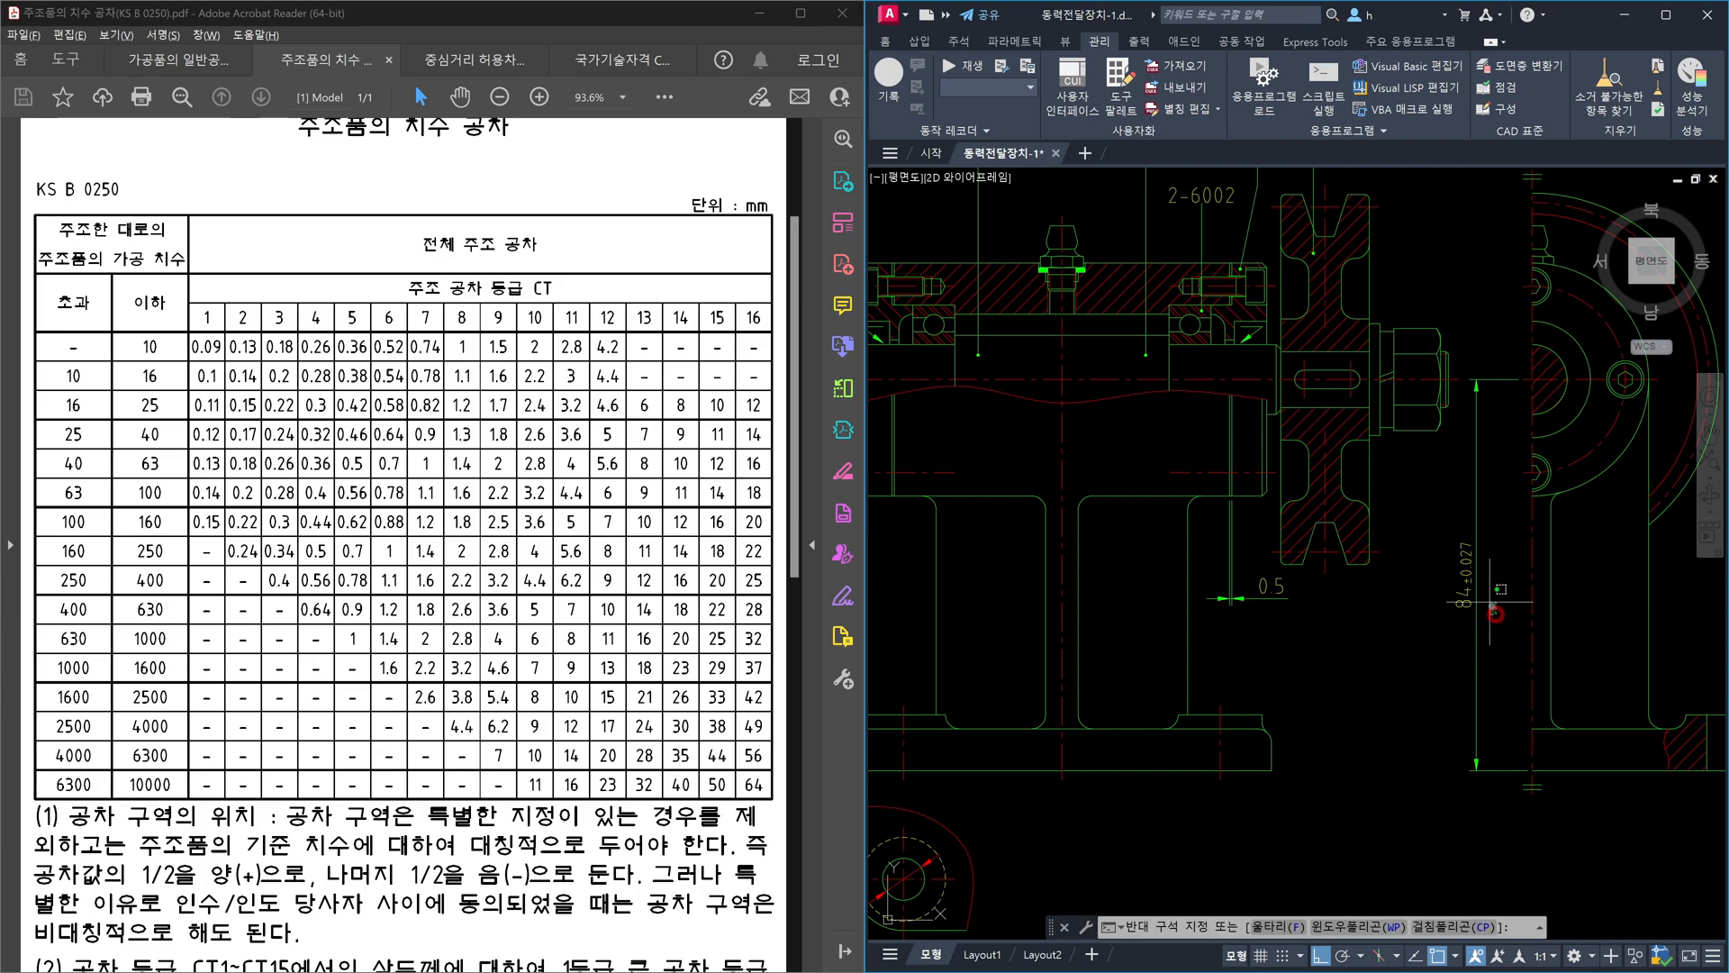
pyautogui.click(1477, 590)
pyautogui.click(1422, 530)
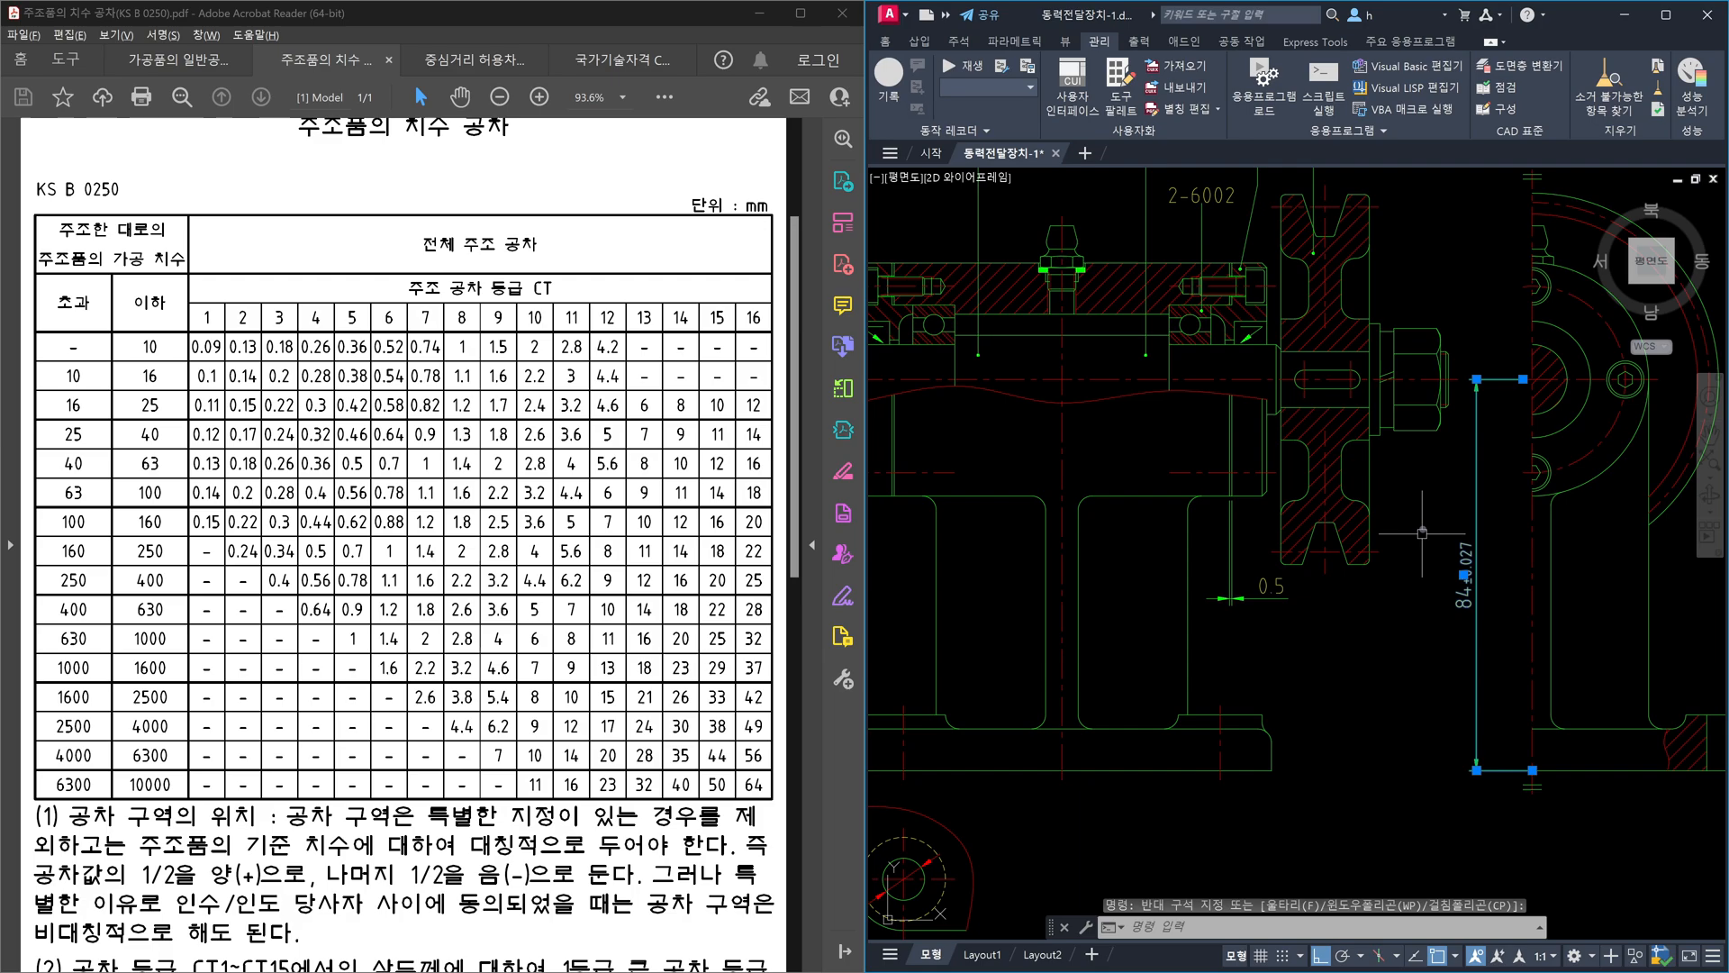
pyautogui.scroll(2, 1423, 532)
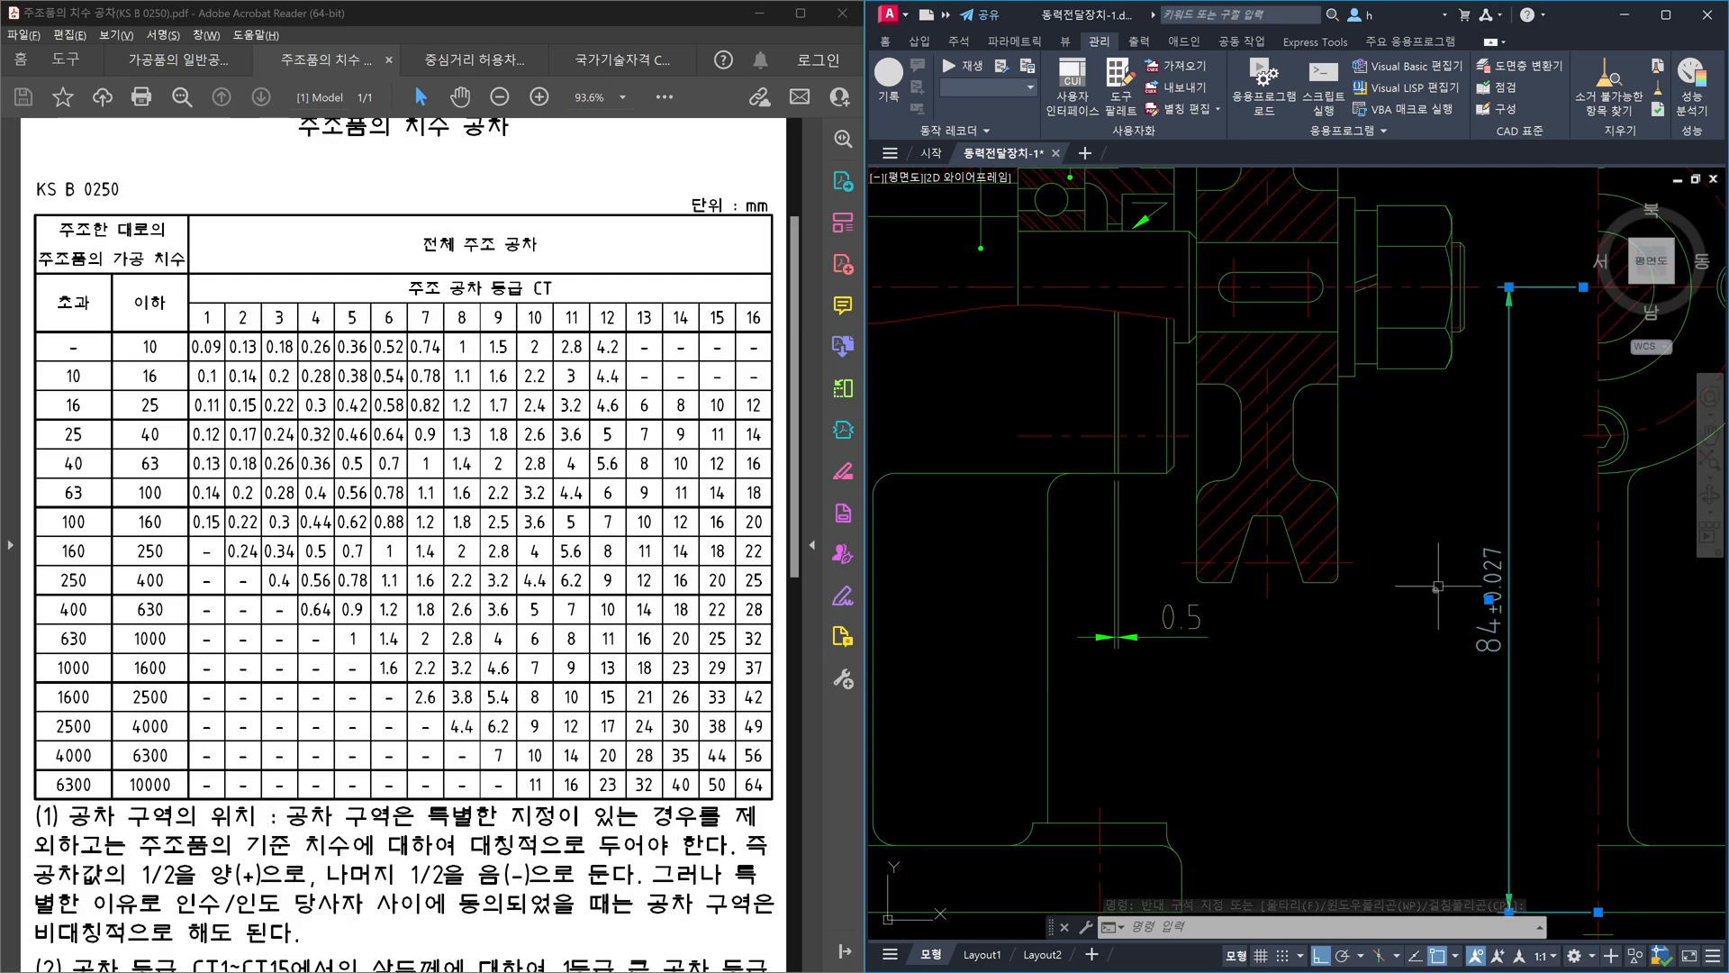
pyautogui.press('Escape')
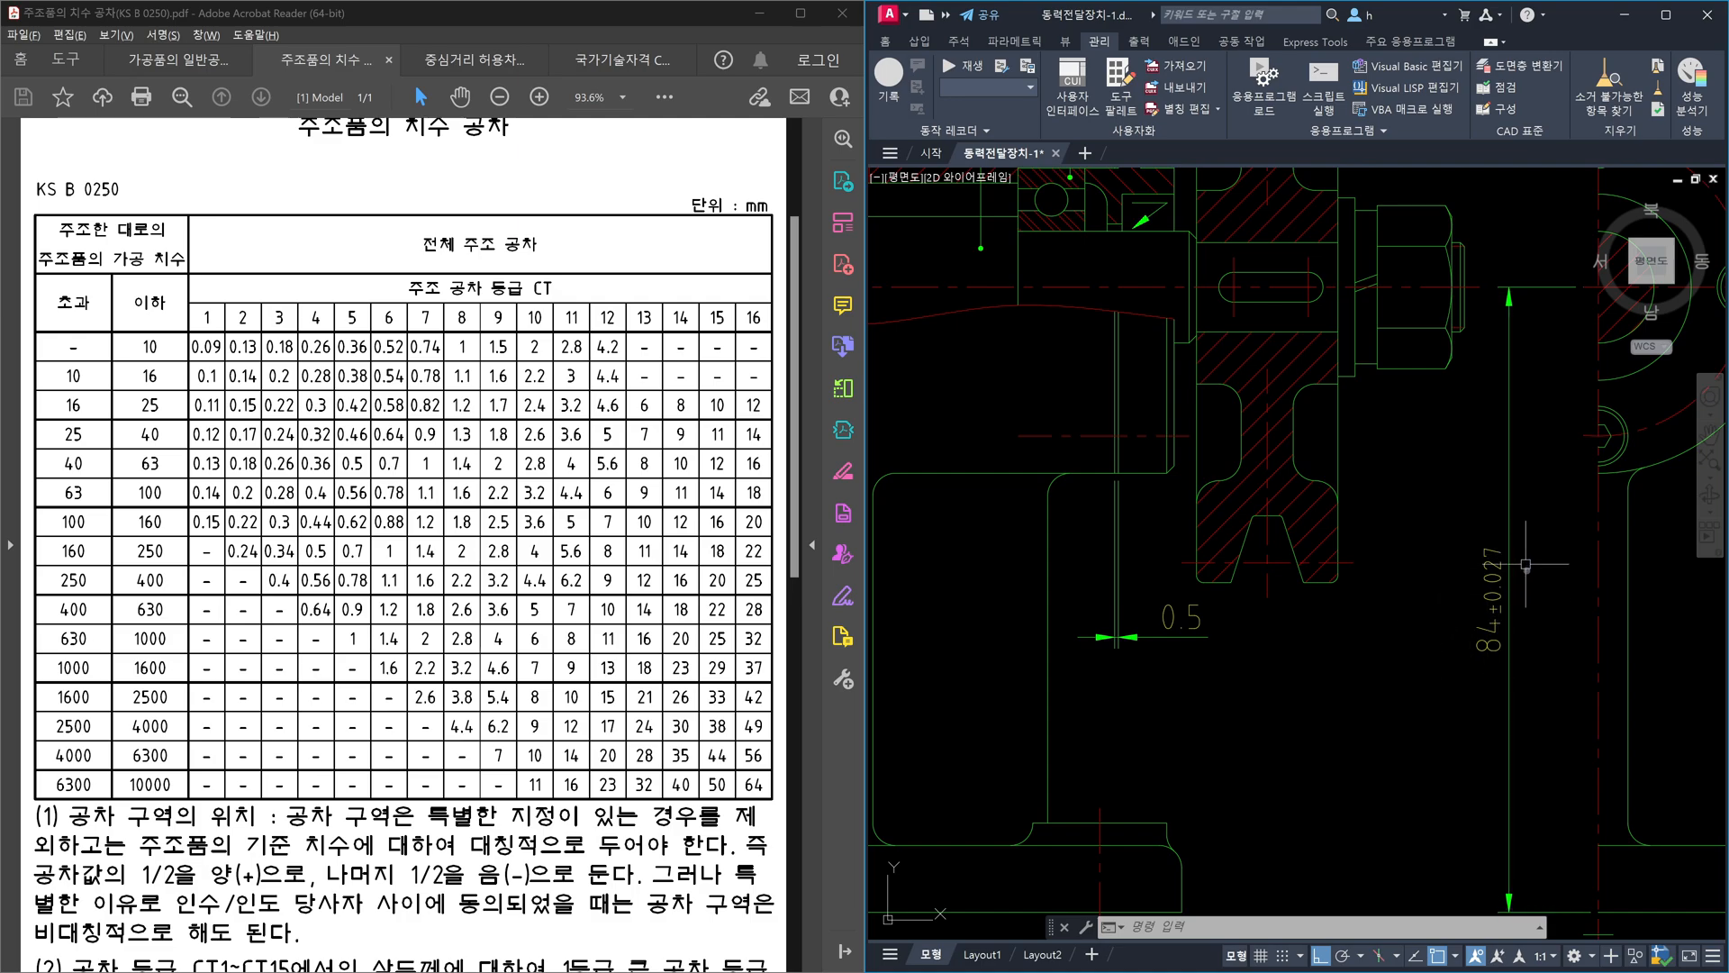
pyautogui.scroll(-2, 1513, 601)
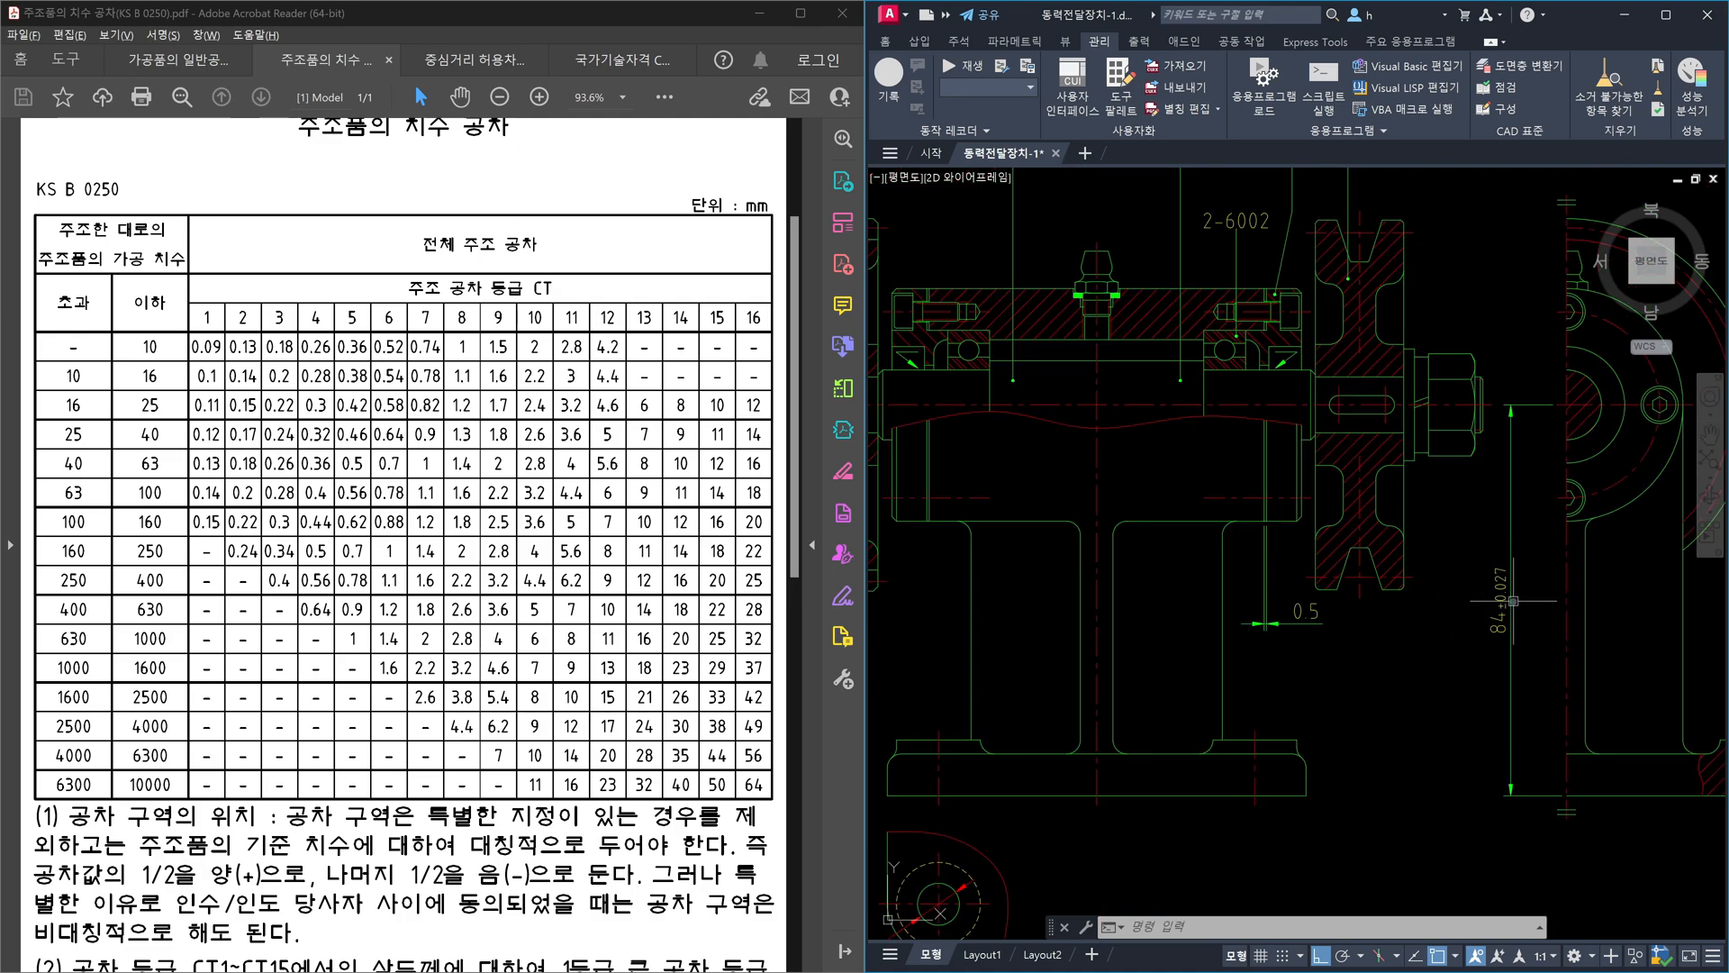
pyautogui.scroll(-2, 1513, 601)
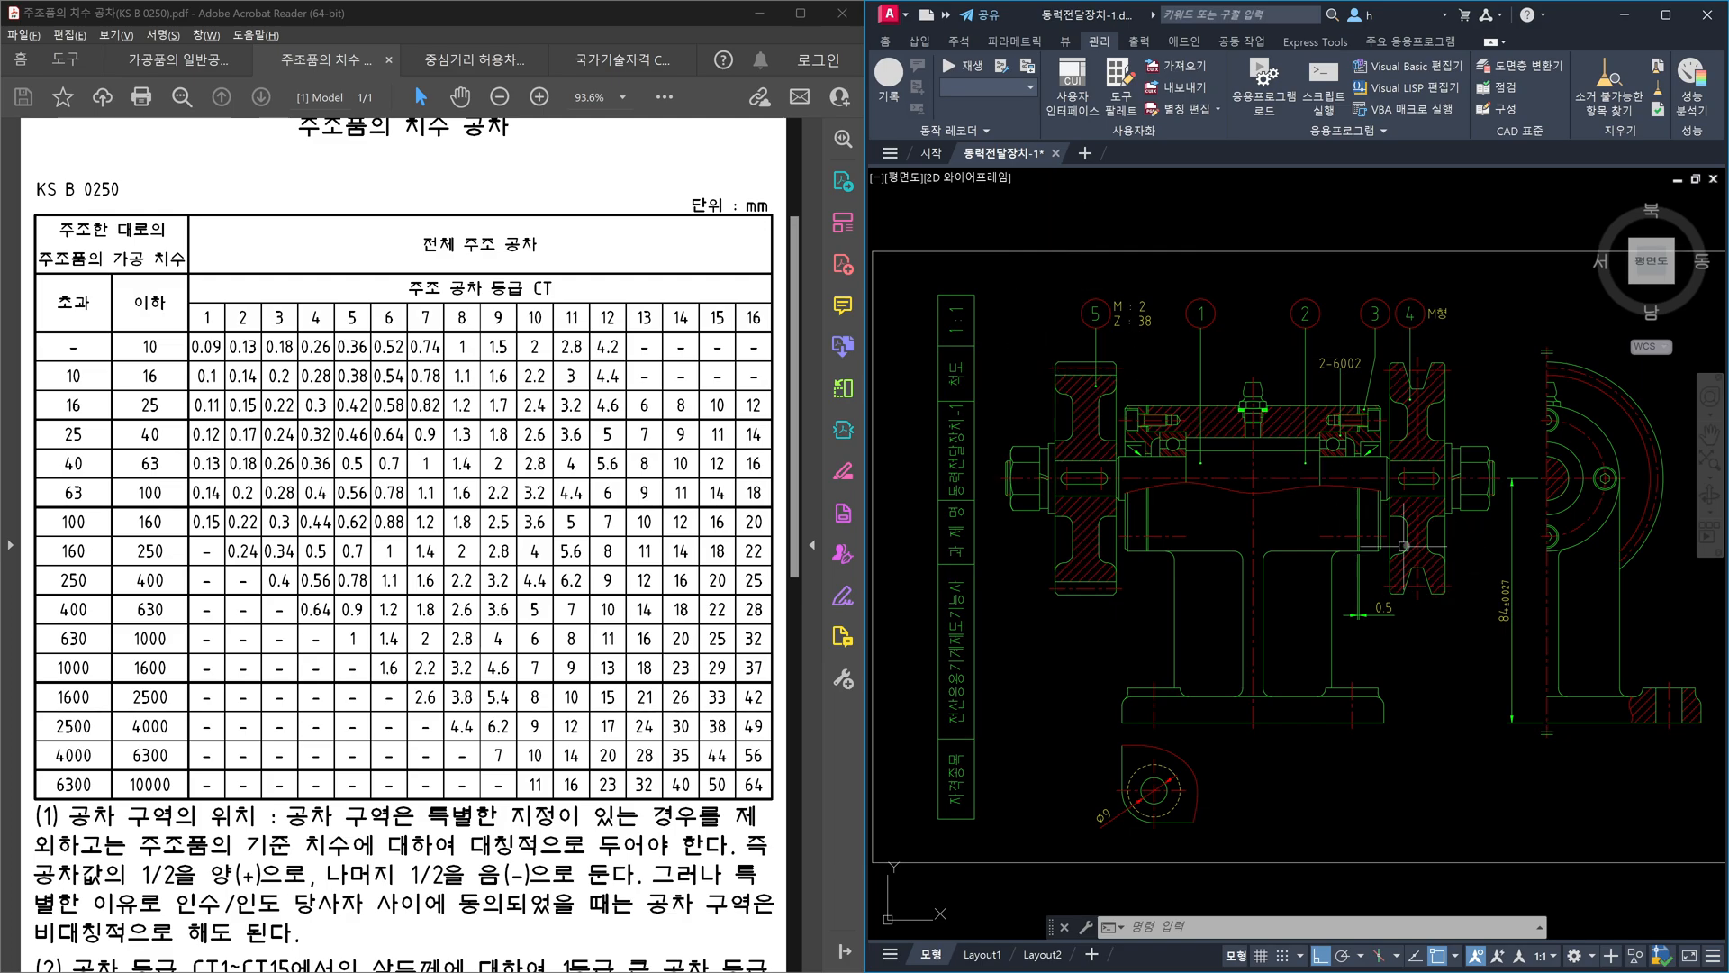
pyautogui.moveTo(1415, 594)
pyautogui.moveTo(1416, 531)
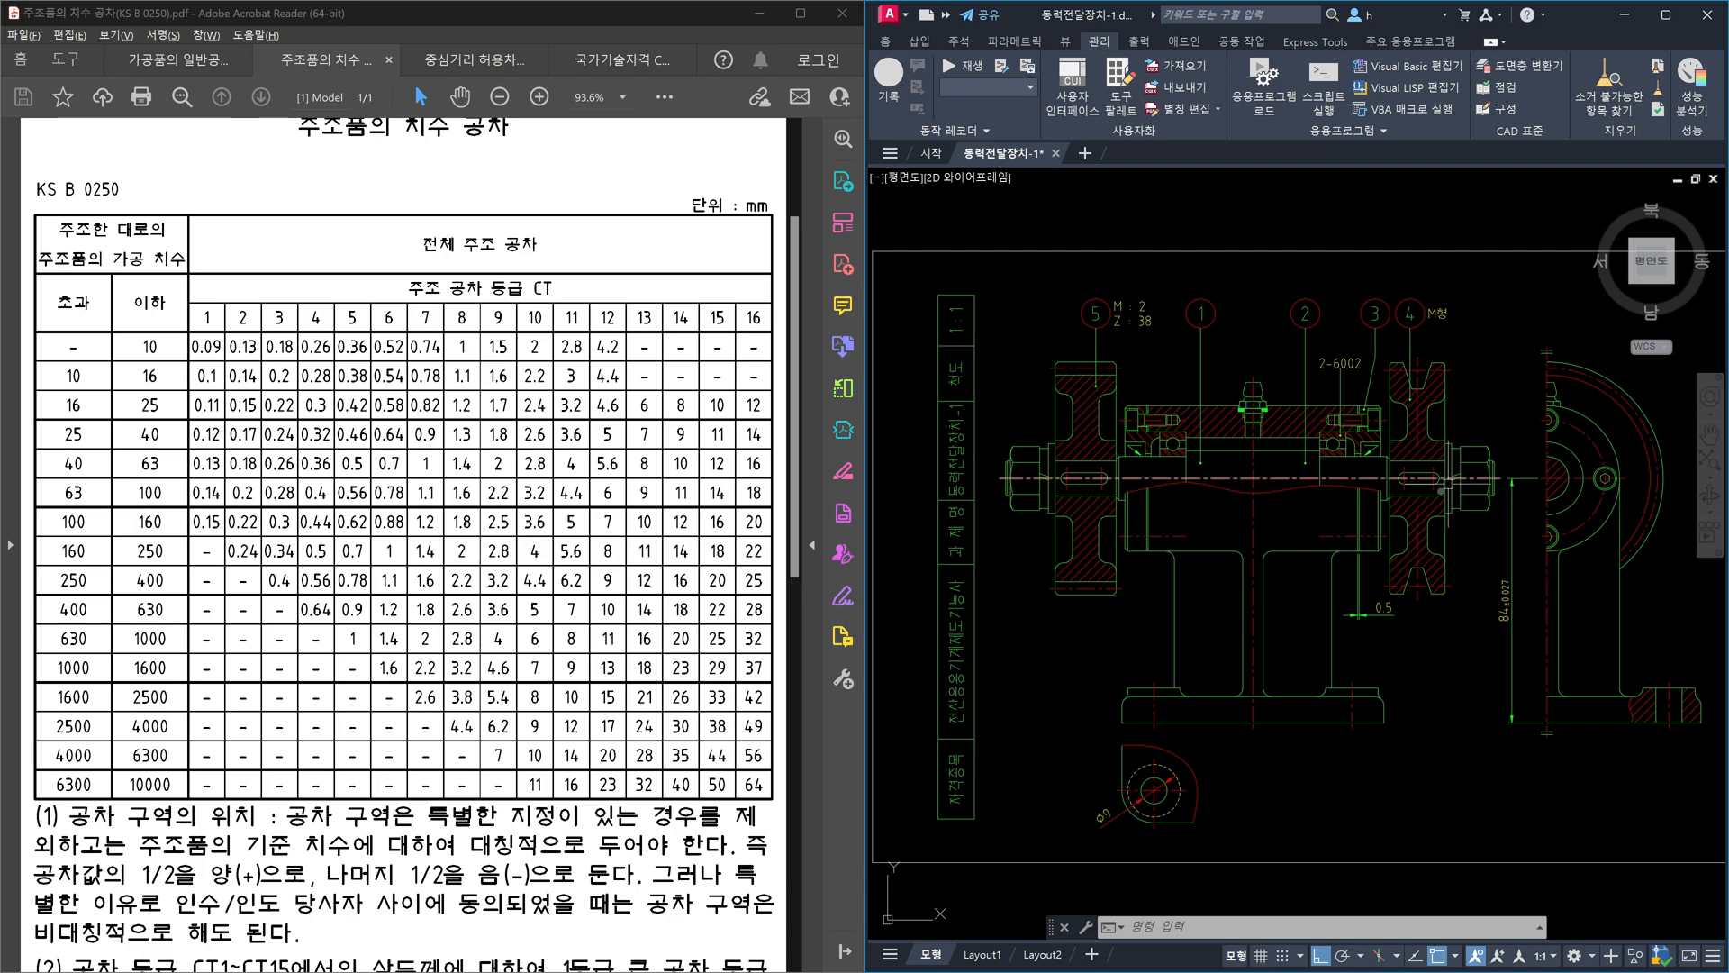
pyautogui.moveTo(1423, 494)
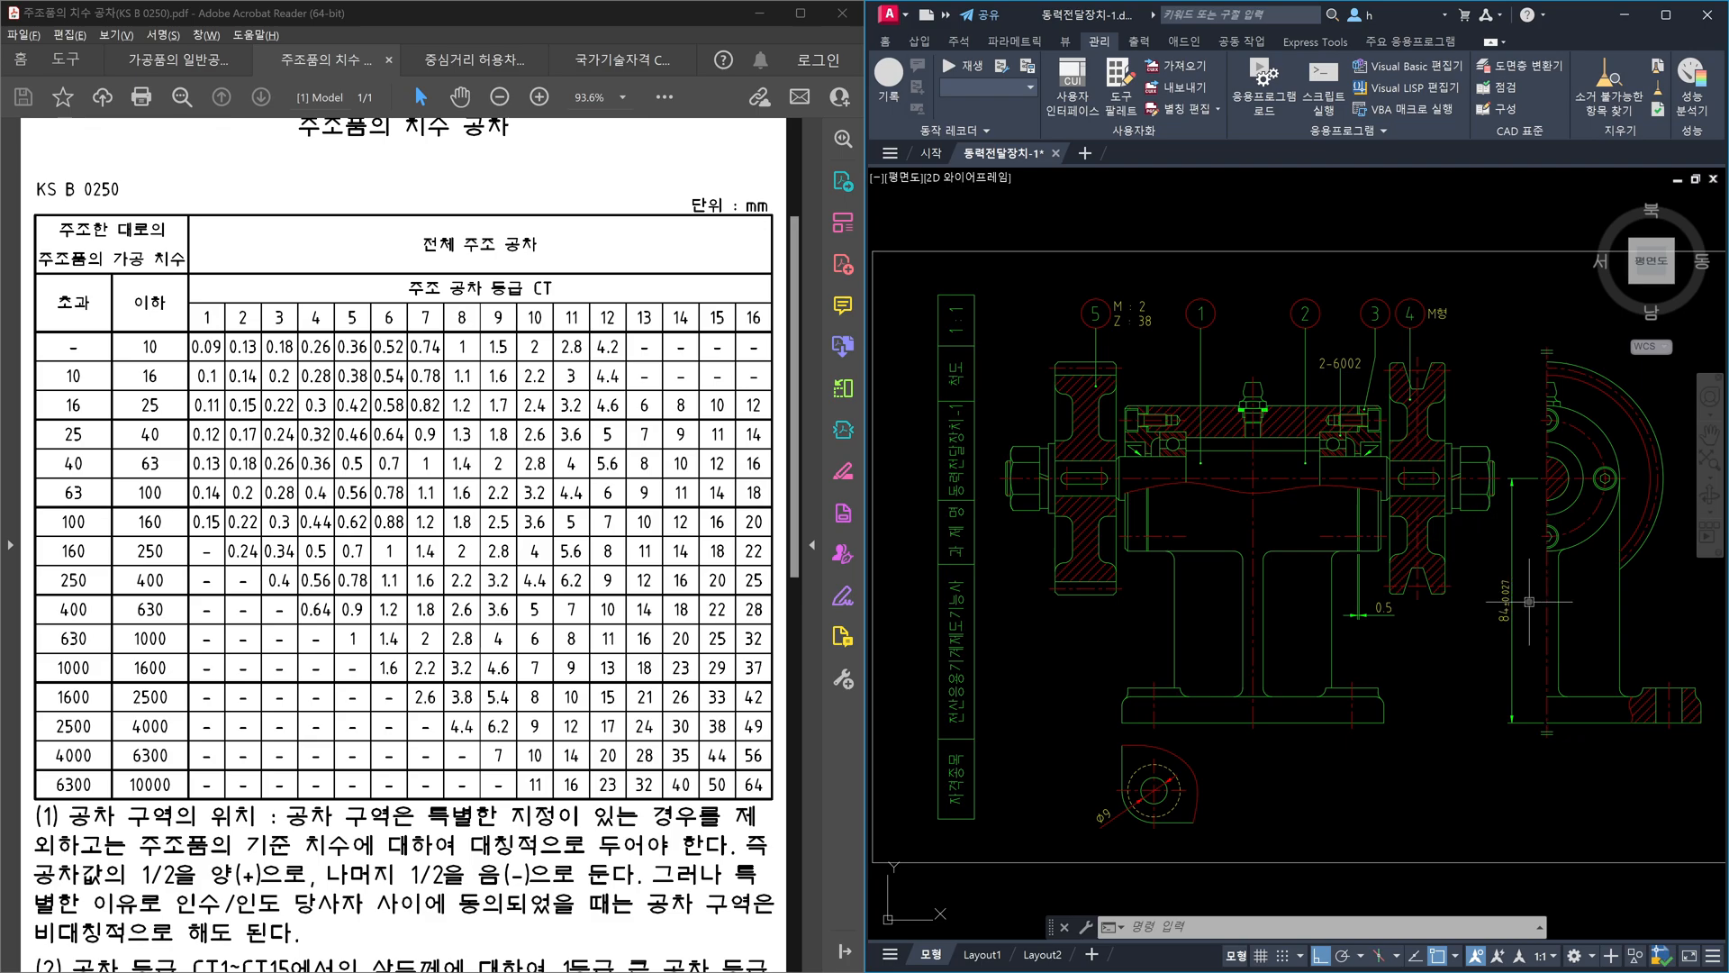
pyautogui.scroll(3, 1523, 604)
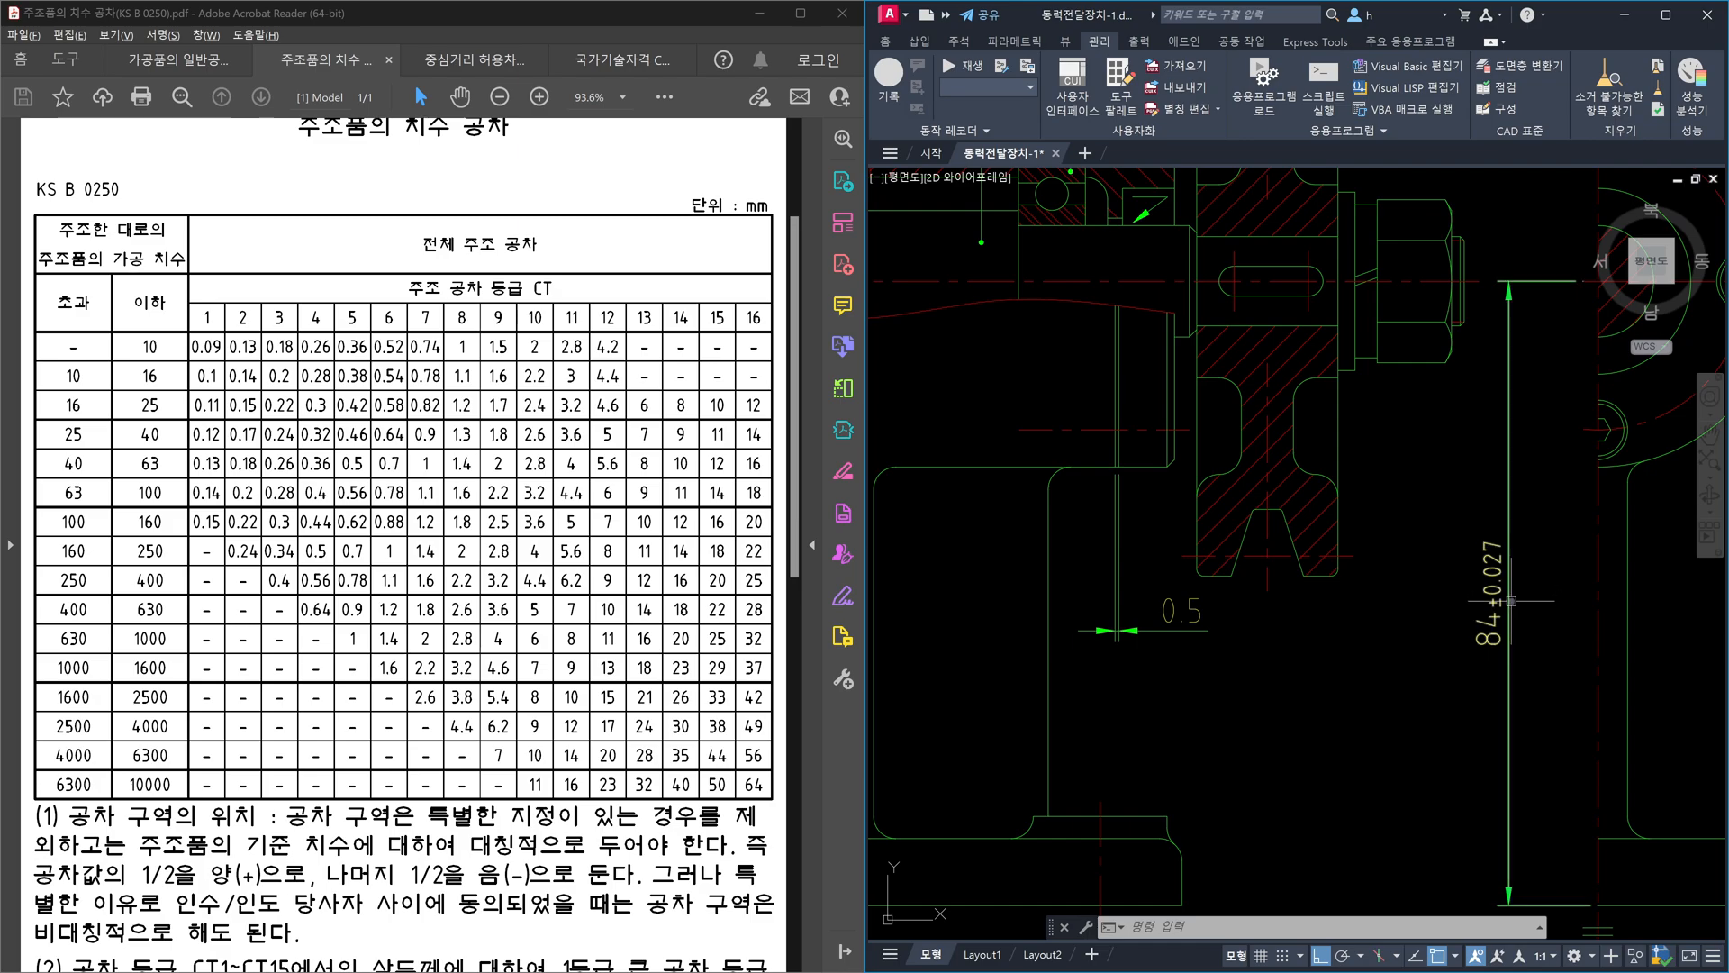
pyautogui.moveTo(1497, 605)
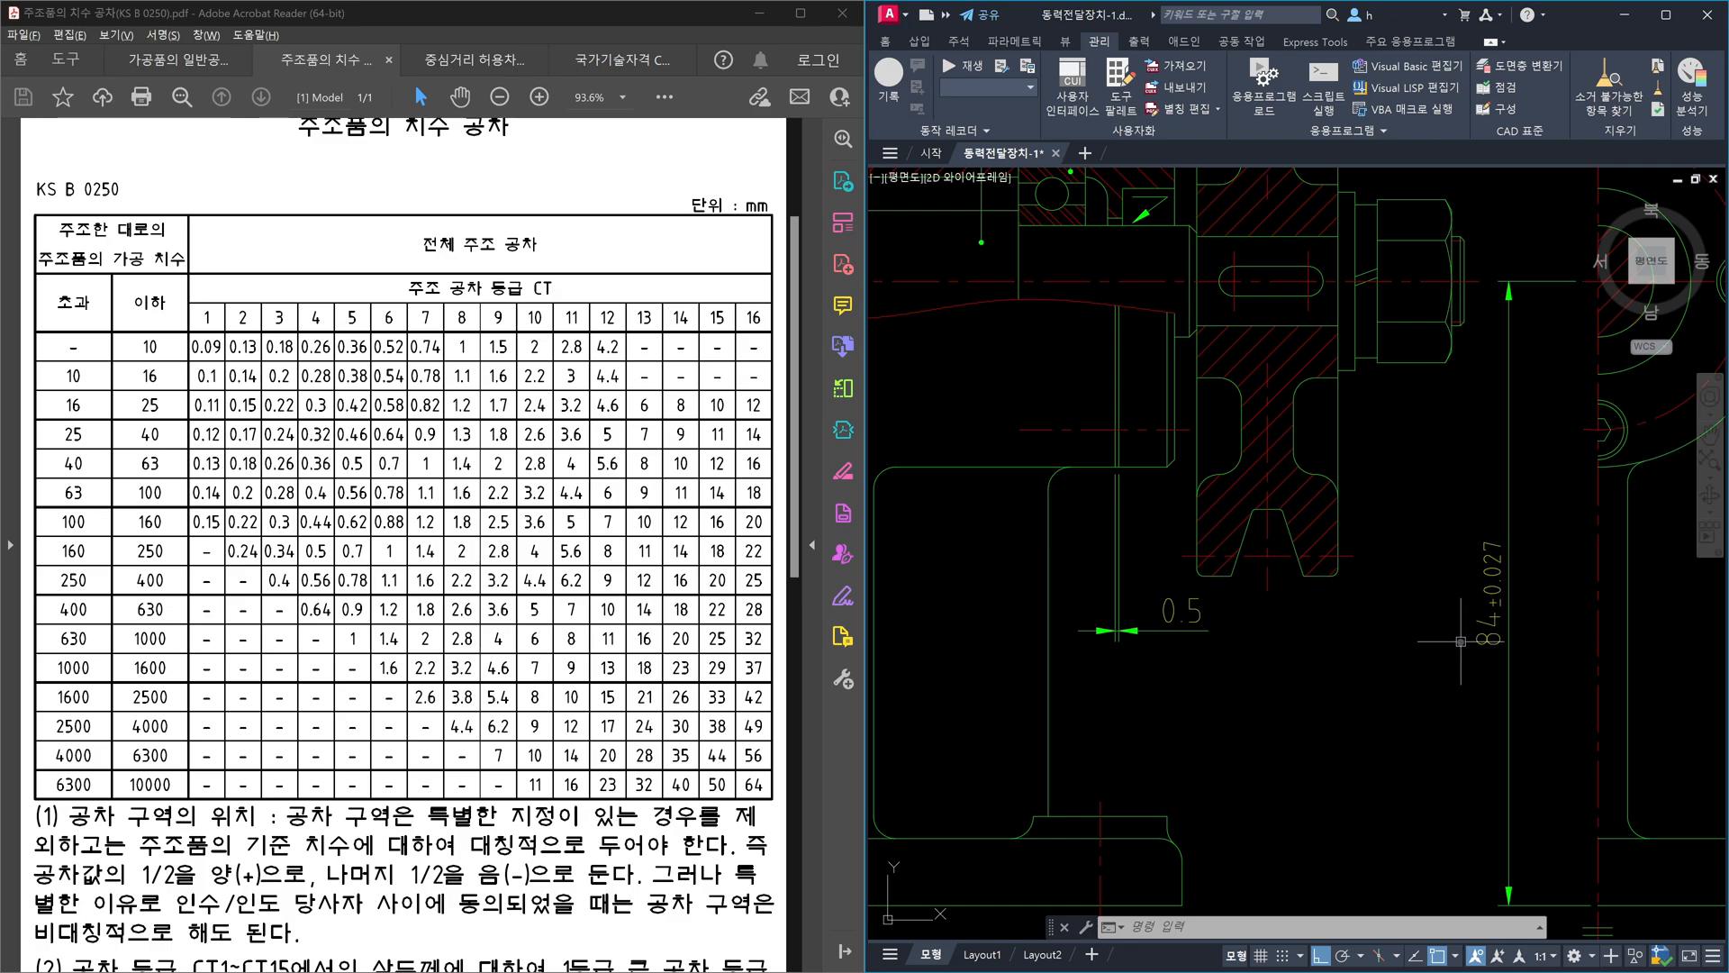
pyautogui.scroll(-1, 1486, 666)
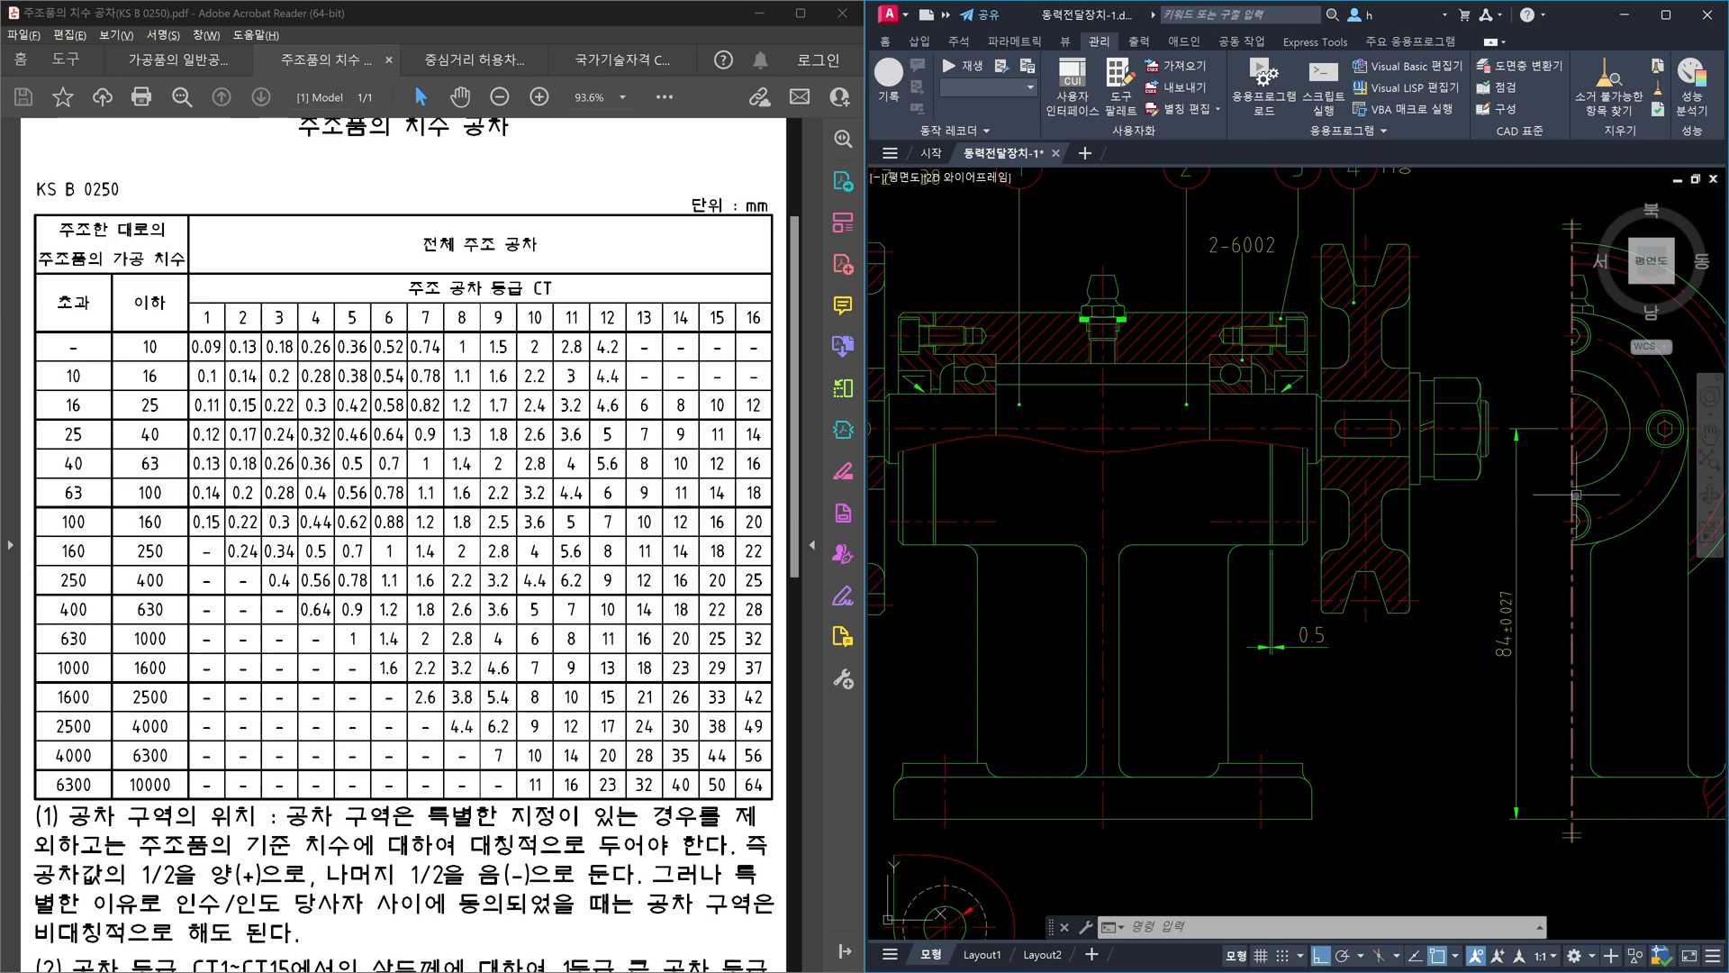
pyautogui.scroll(-1, 1396, 518)
pyautogui.click(1396, 518)
pyautogui.press('Delete')
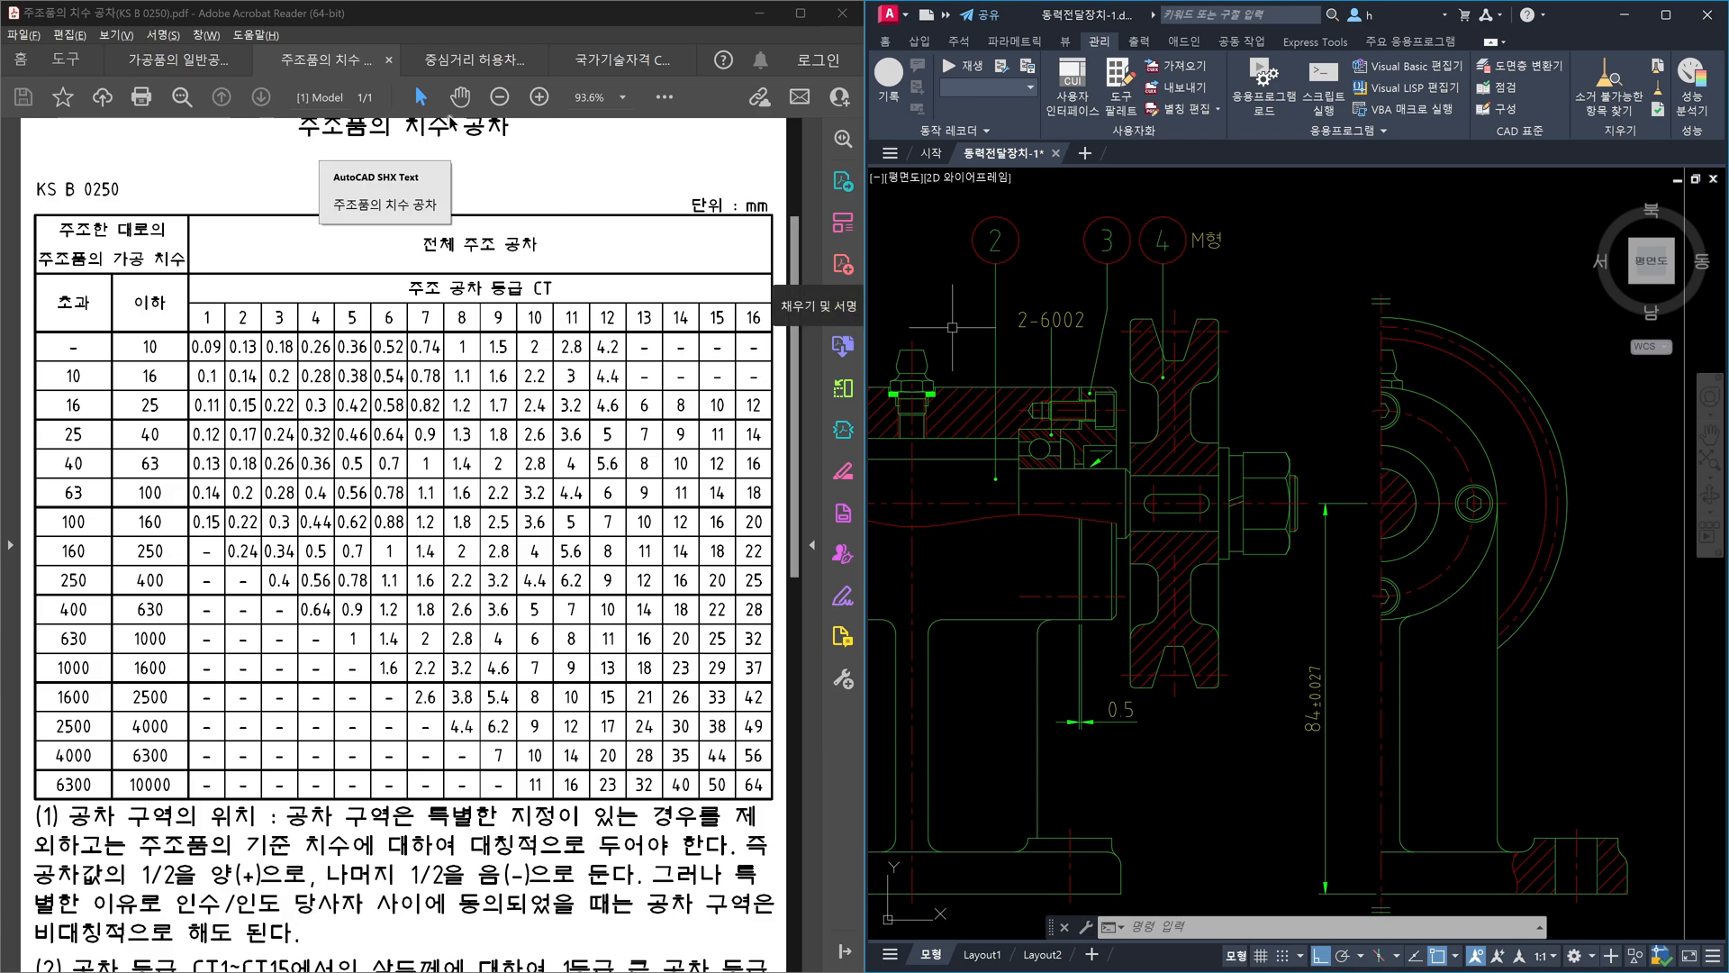
# - Switch to Acrobat Reader and look up the centre distance tolerances in the KS B 0420 sheet and section 4 of the KS drafting standards
pyautogui.click(475, 60)
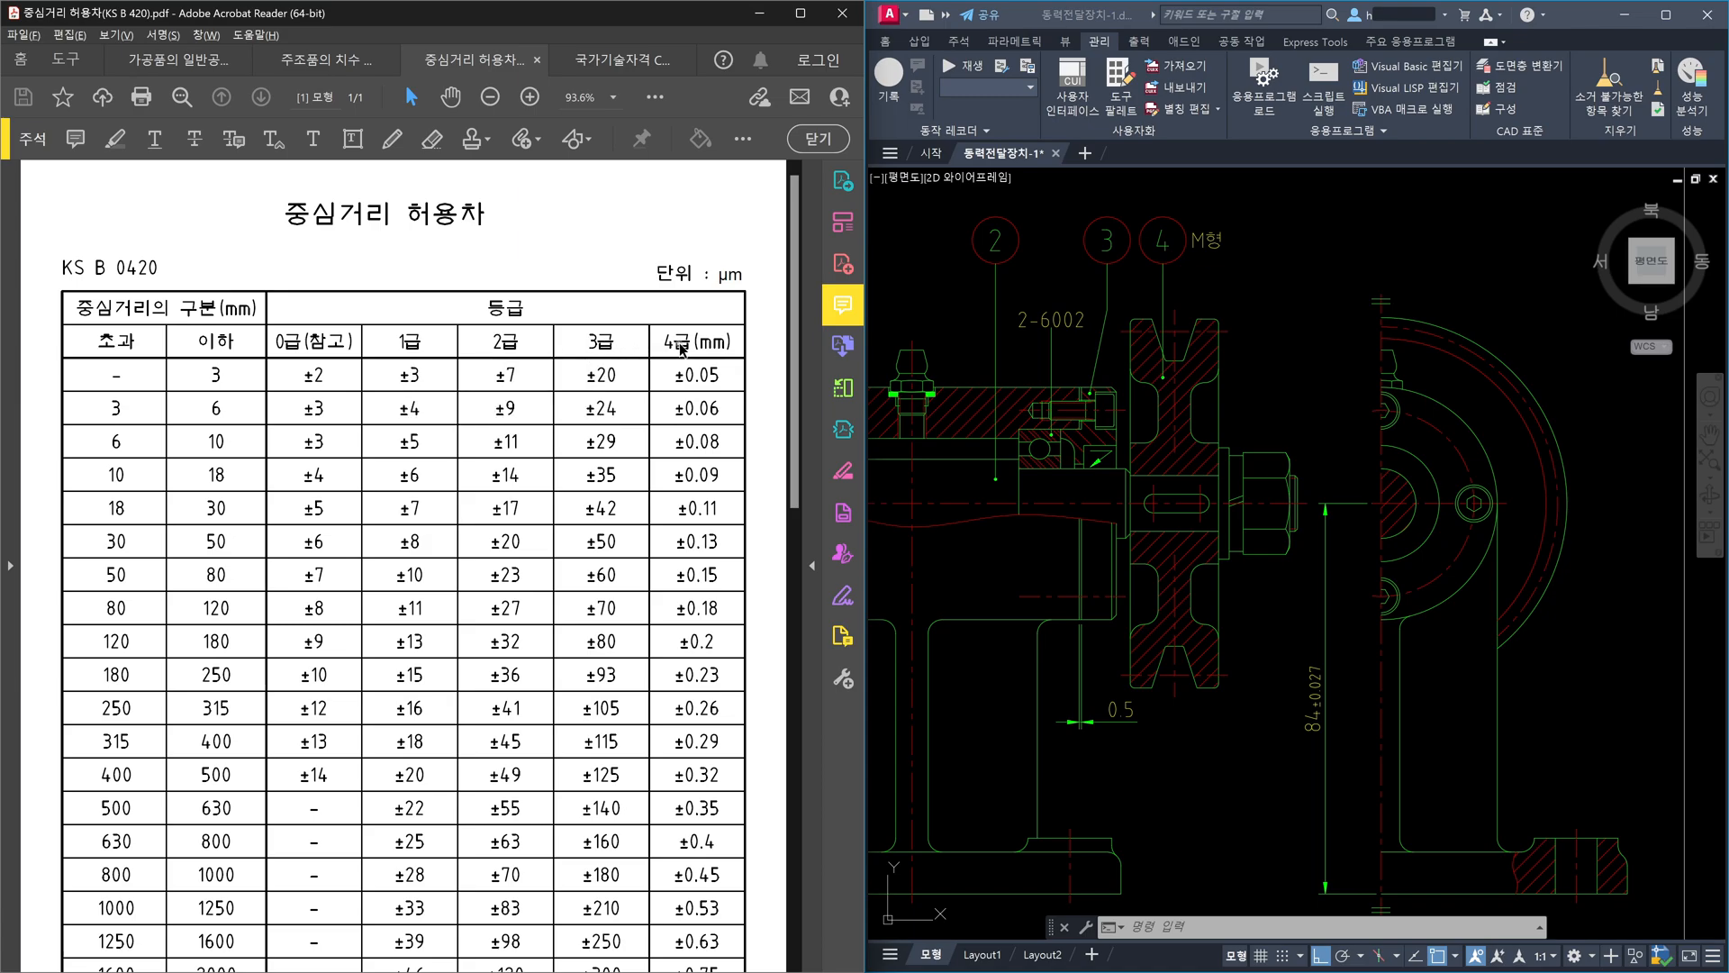
pyautogui.click(626, 61)
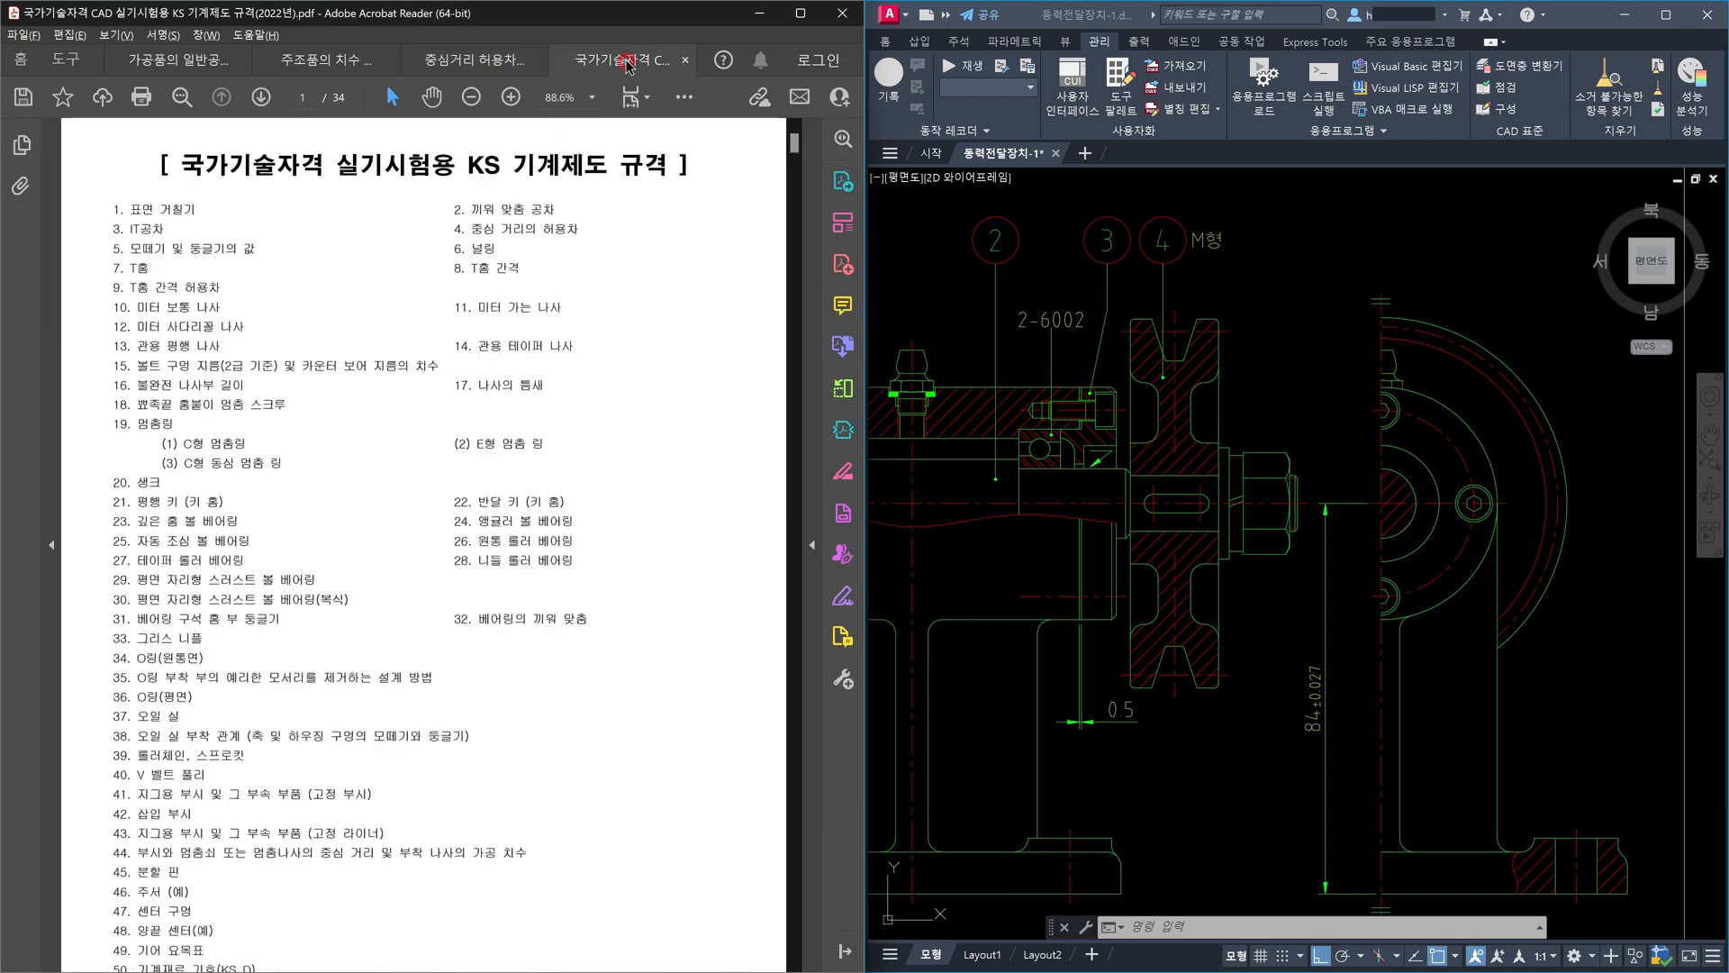
pyautogui.scroll(-5, 562, 728)
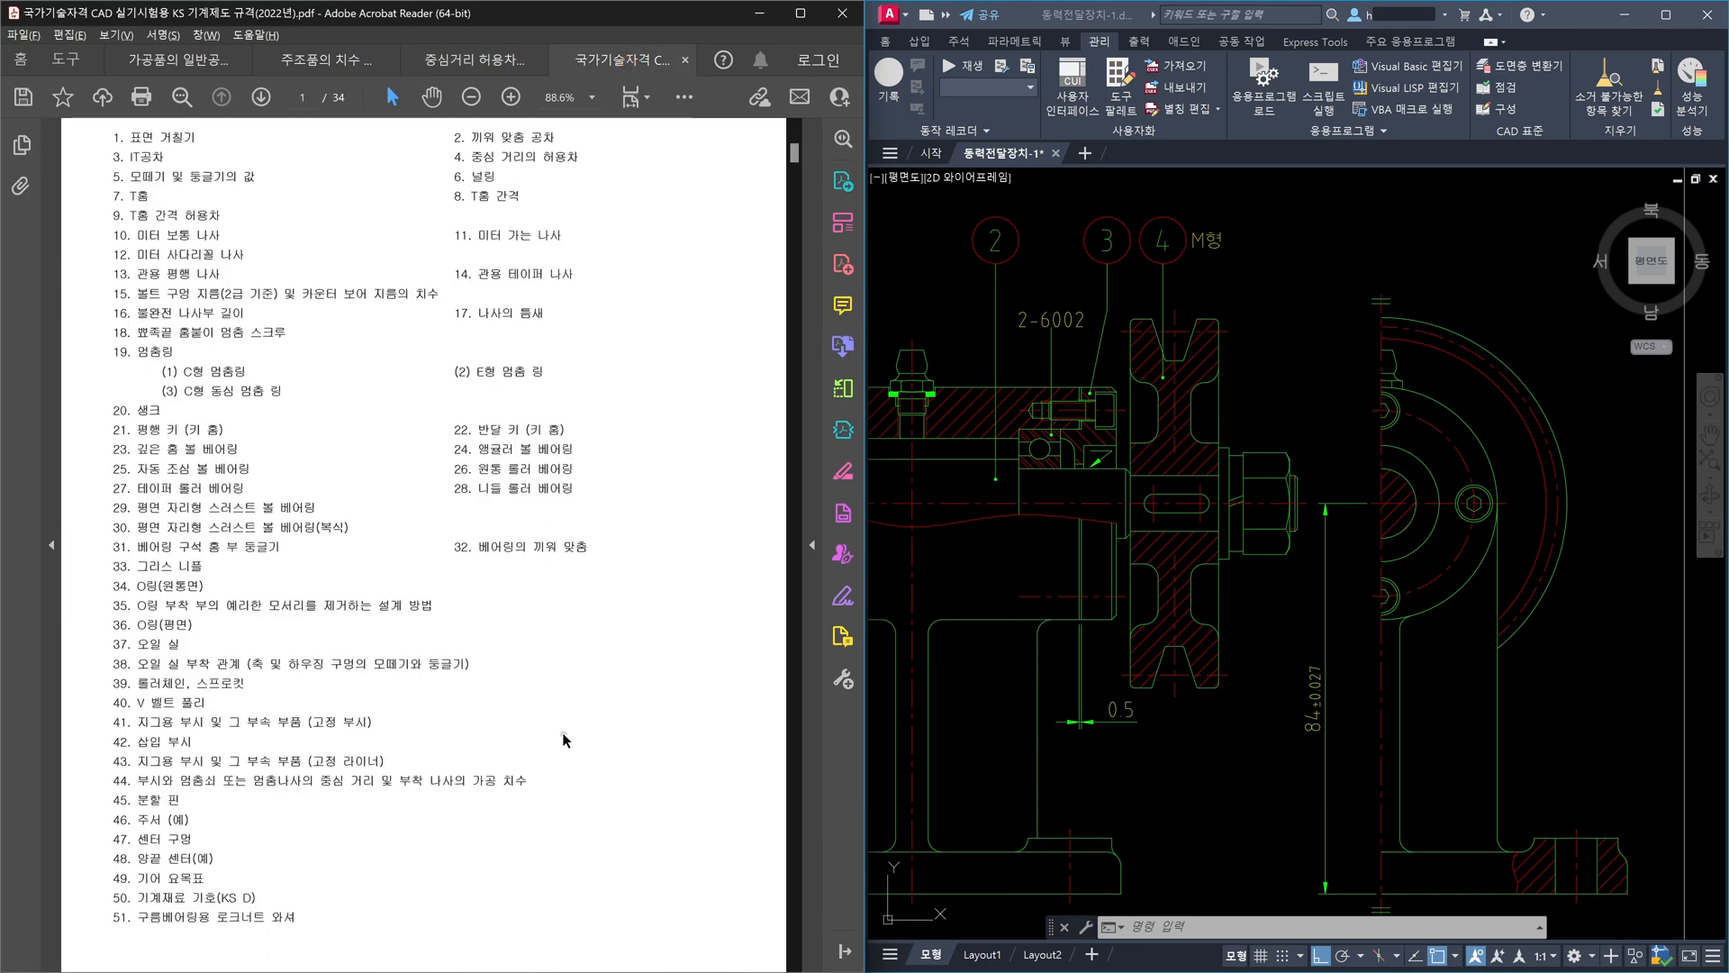
pyautogui.scroll(-15, 564, 731)
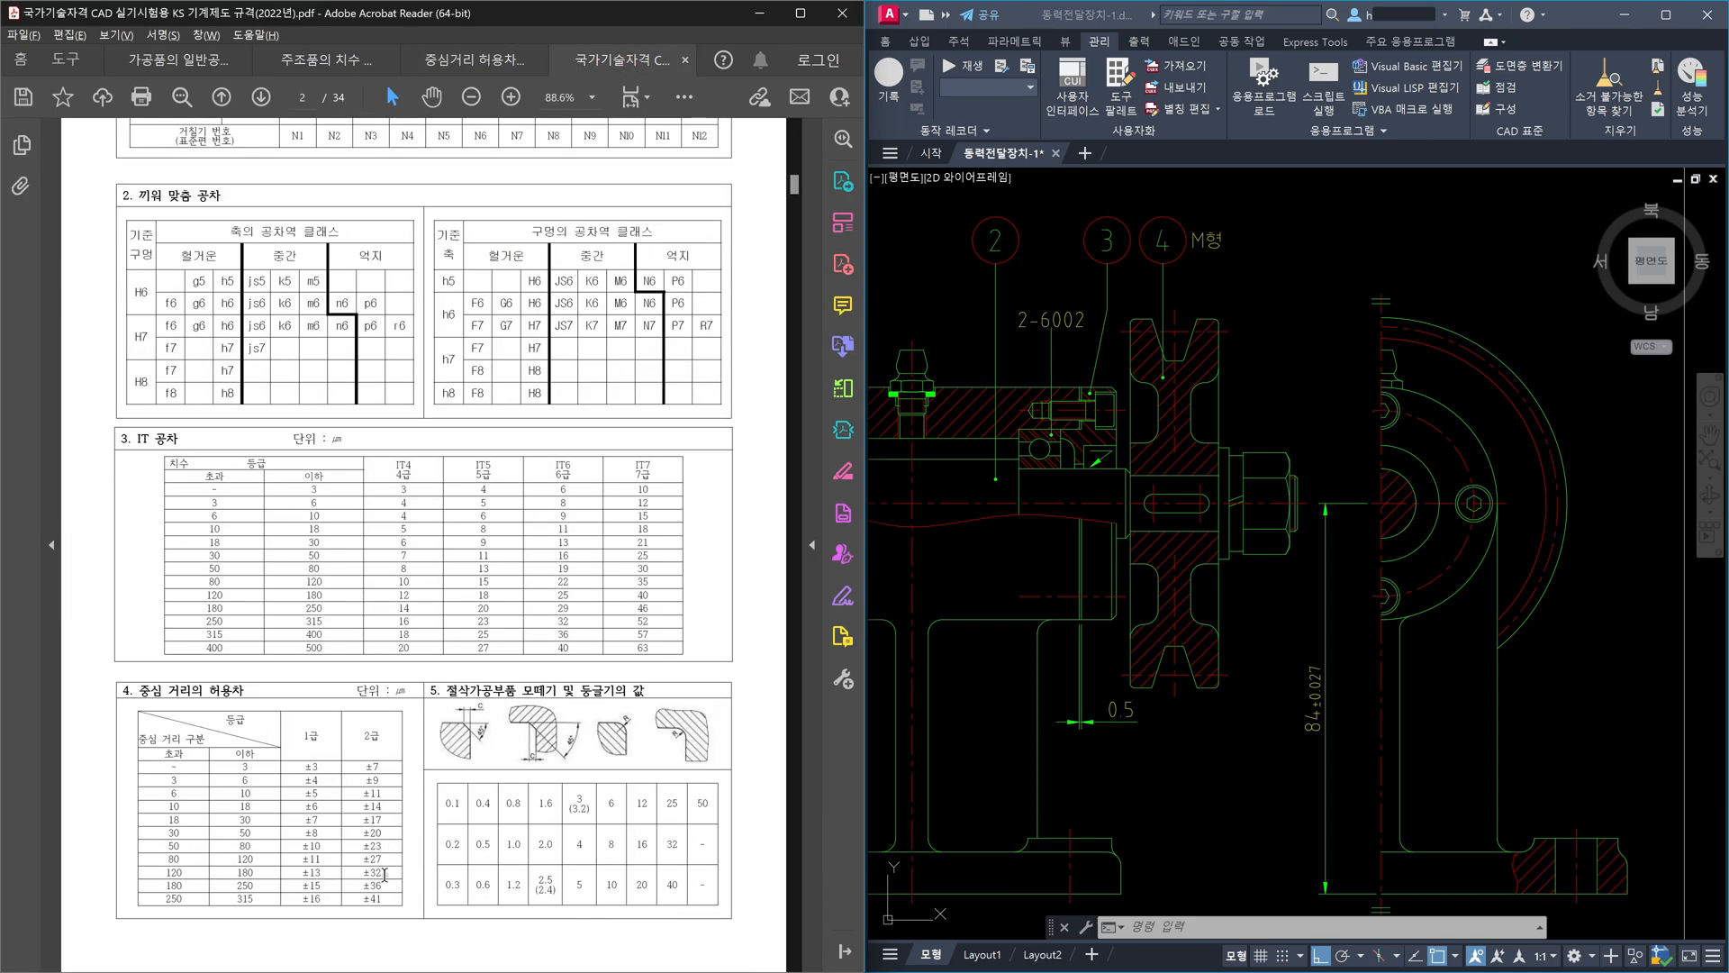
pyautogui.keyDown('ctrl'); pyautogui.scroll(4, 374, 901); pyautogui.keyUp('ctrl')
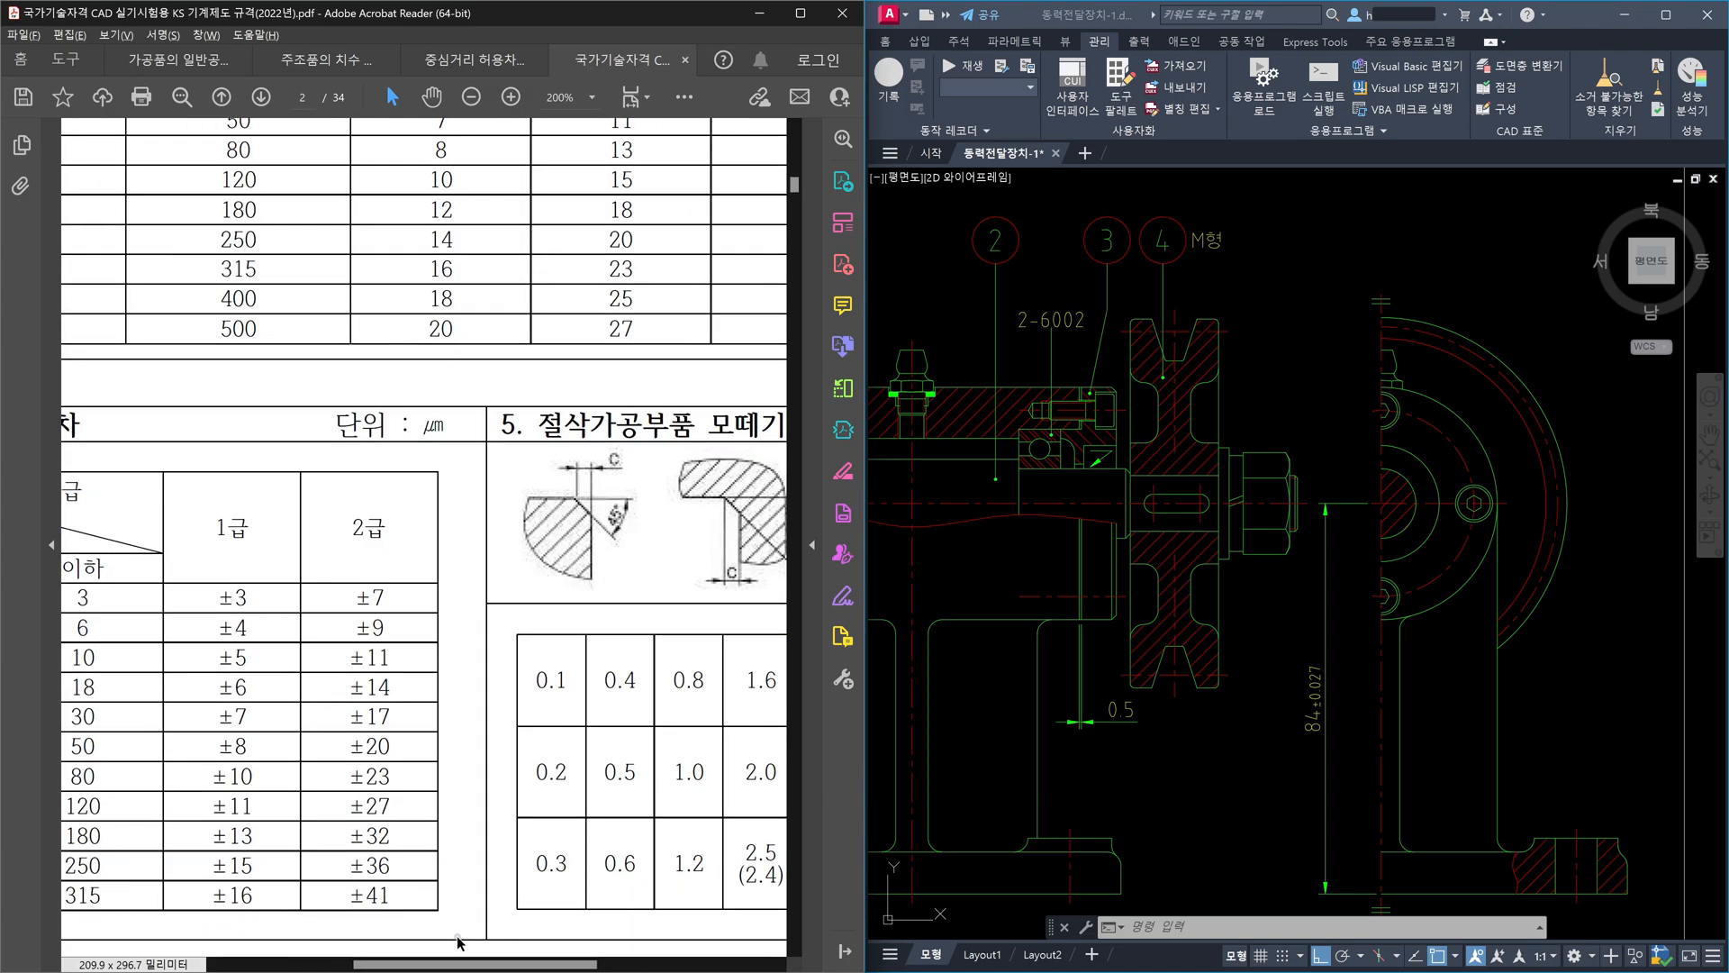
pyautogui.hscroll(-3, 480, 966)
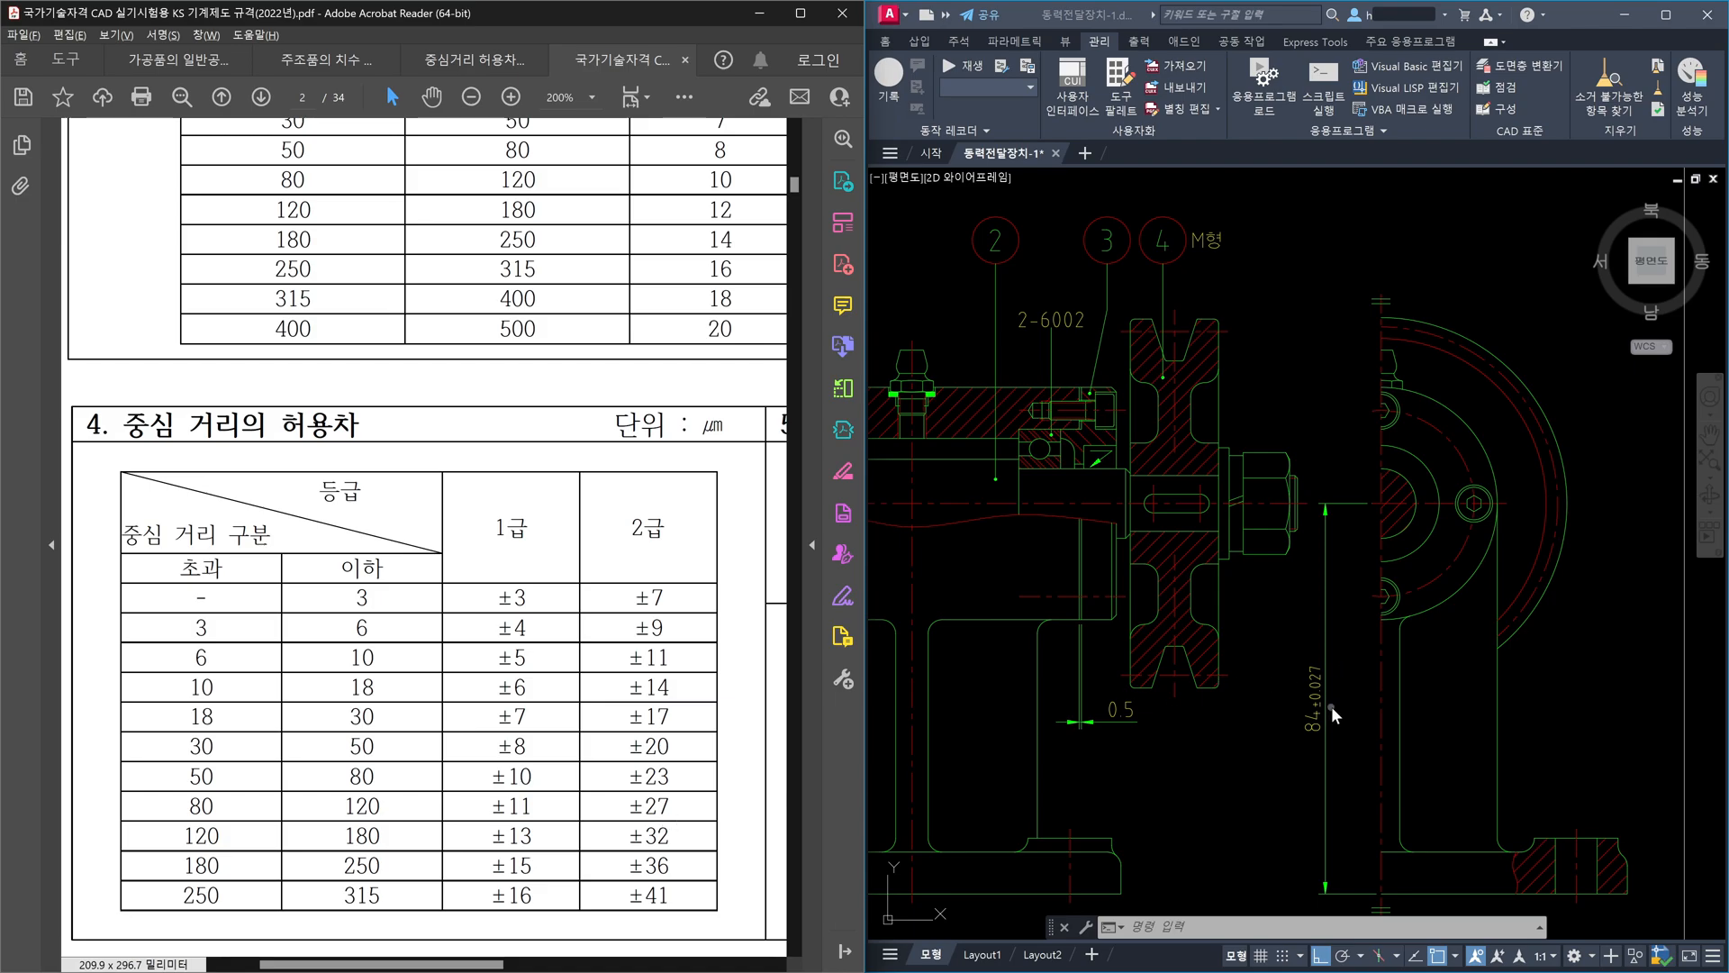
# - Switch back to AutoCAD and compare the assembly's centre height tolerance with the housing's height and 13 mm width dimensions
pyautogui.scroll(5, 1290, 657)
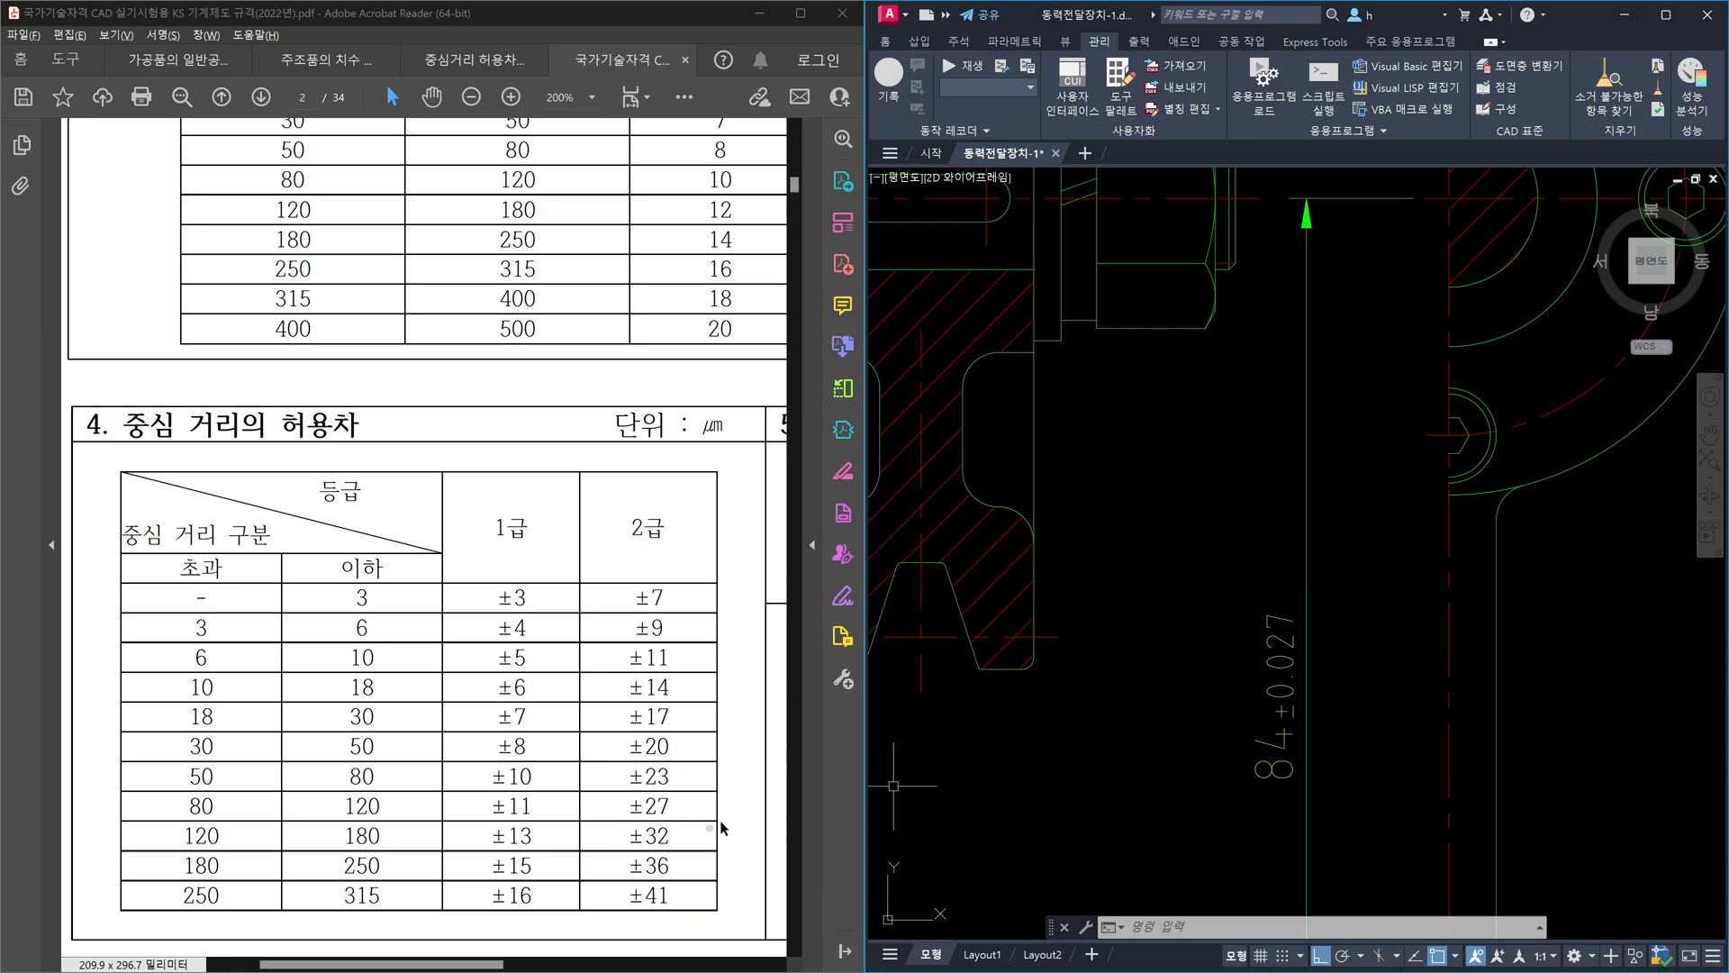
pyautogui.scroll(-5, 1414, 685)
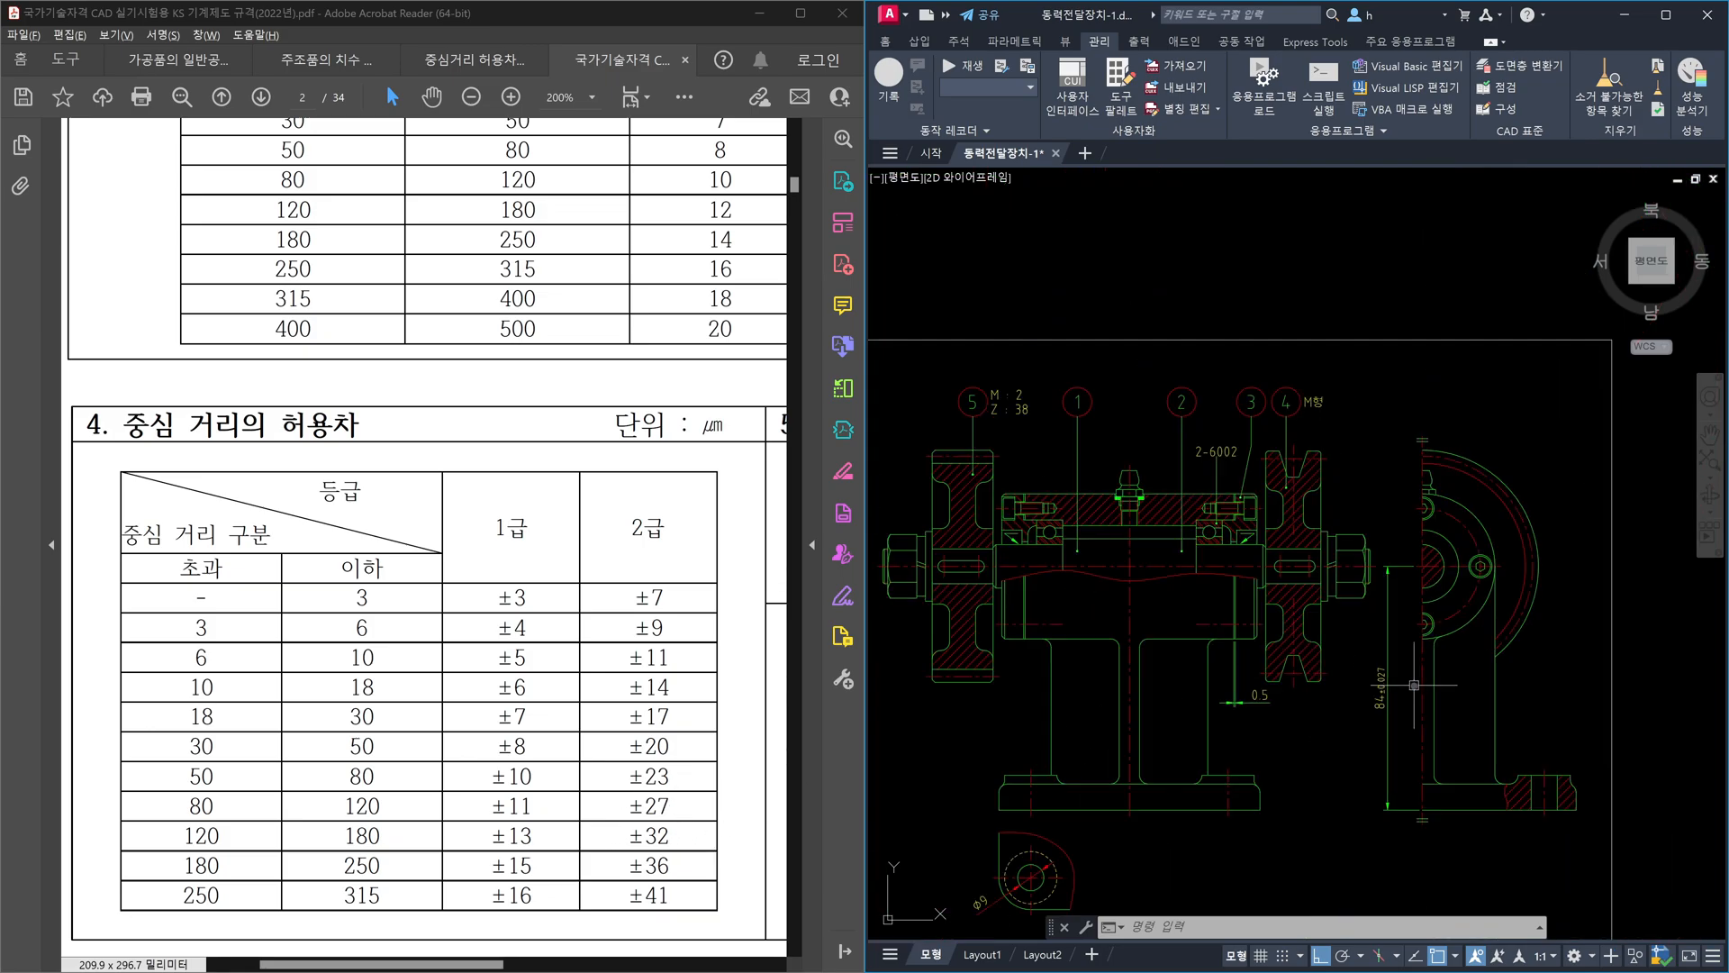
pyautogui.scroll(-8, 1414, 685)
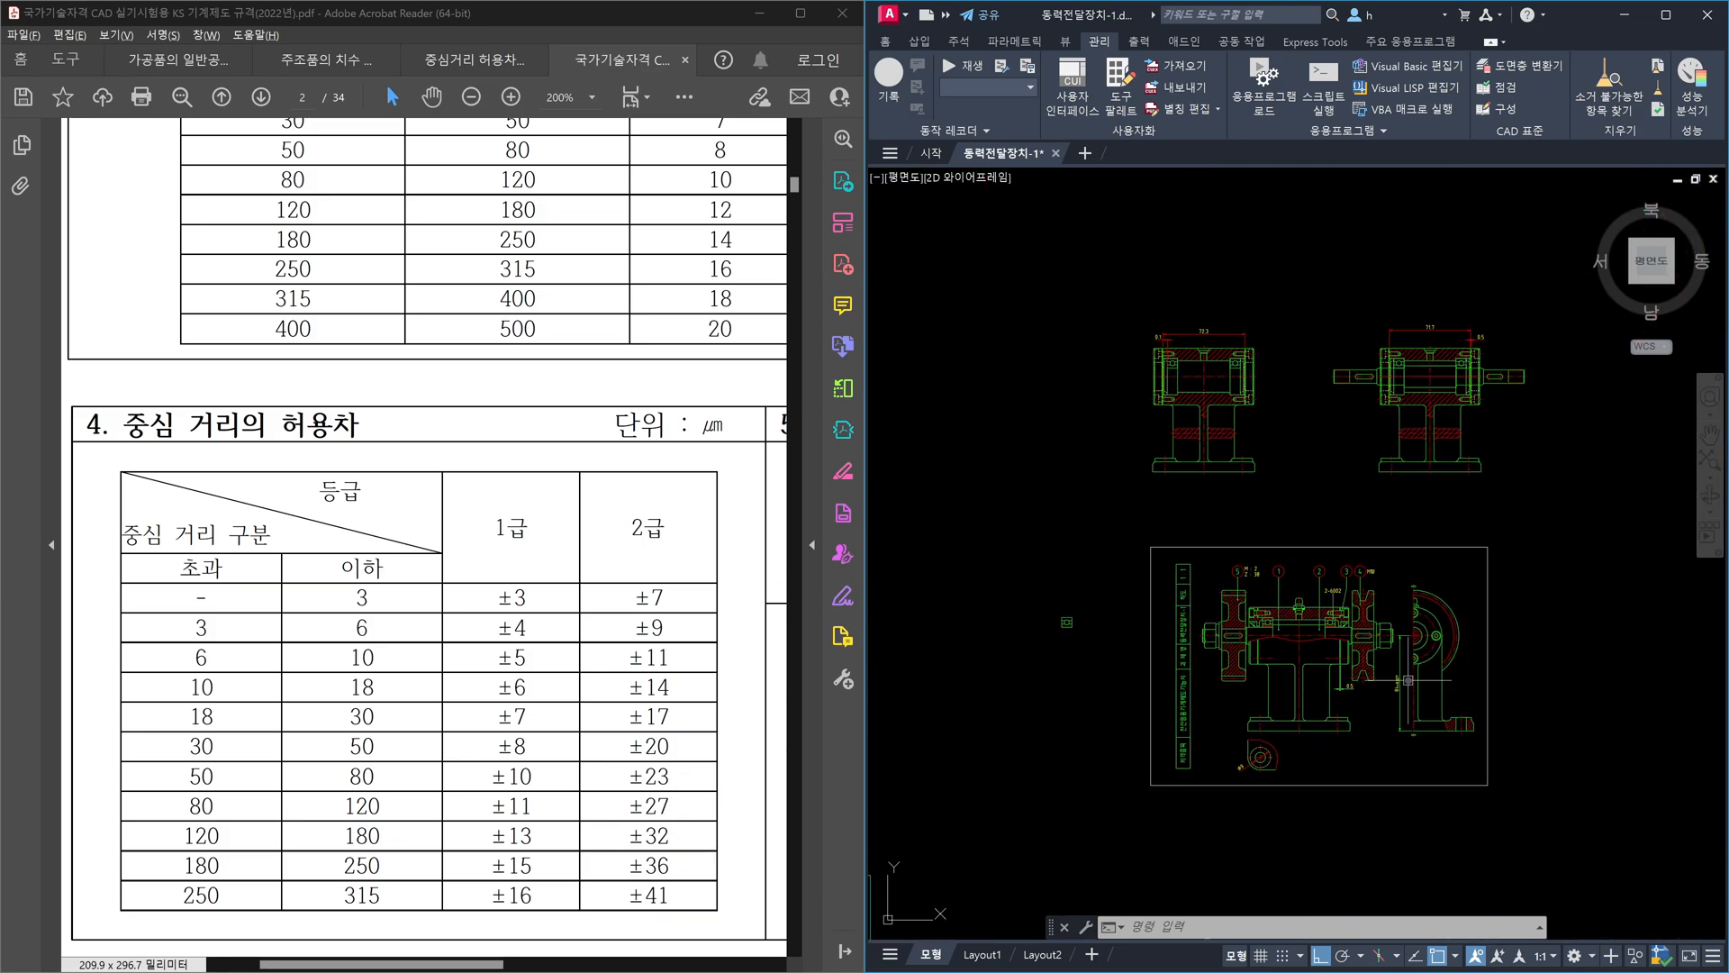
pyautogui.scroll(10, 1319, 657)
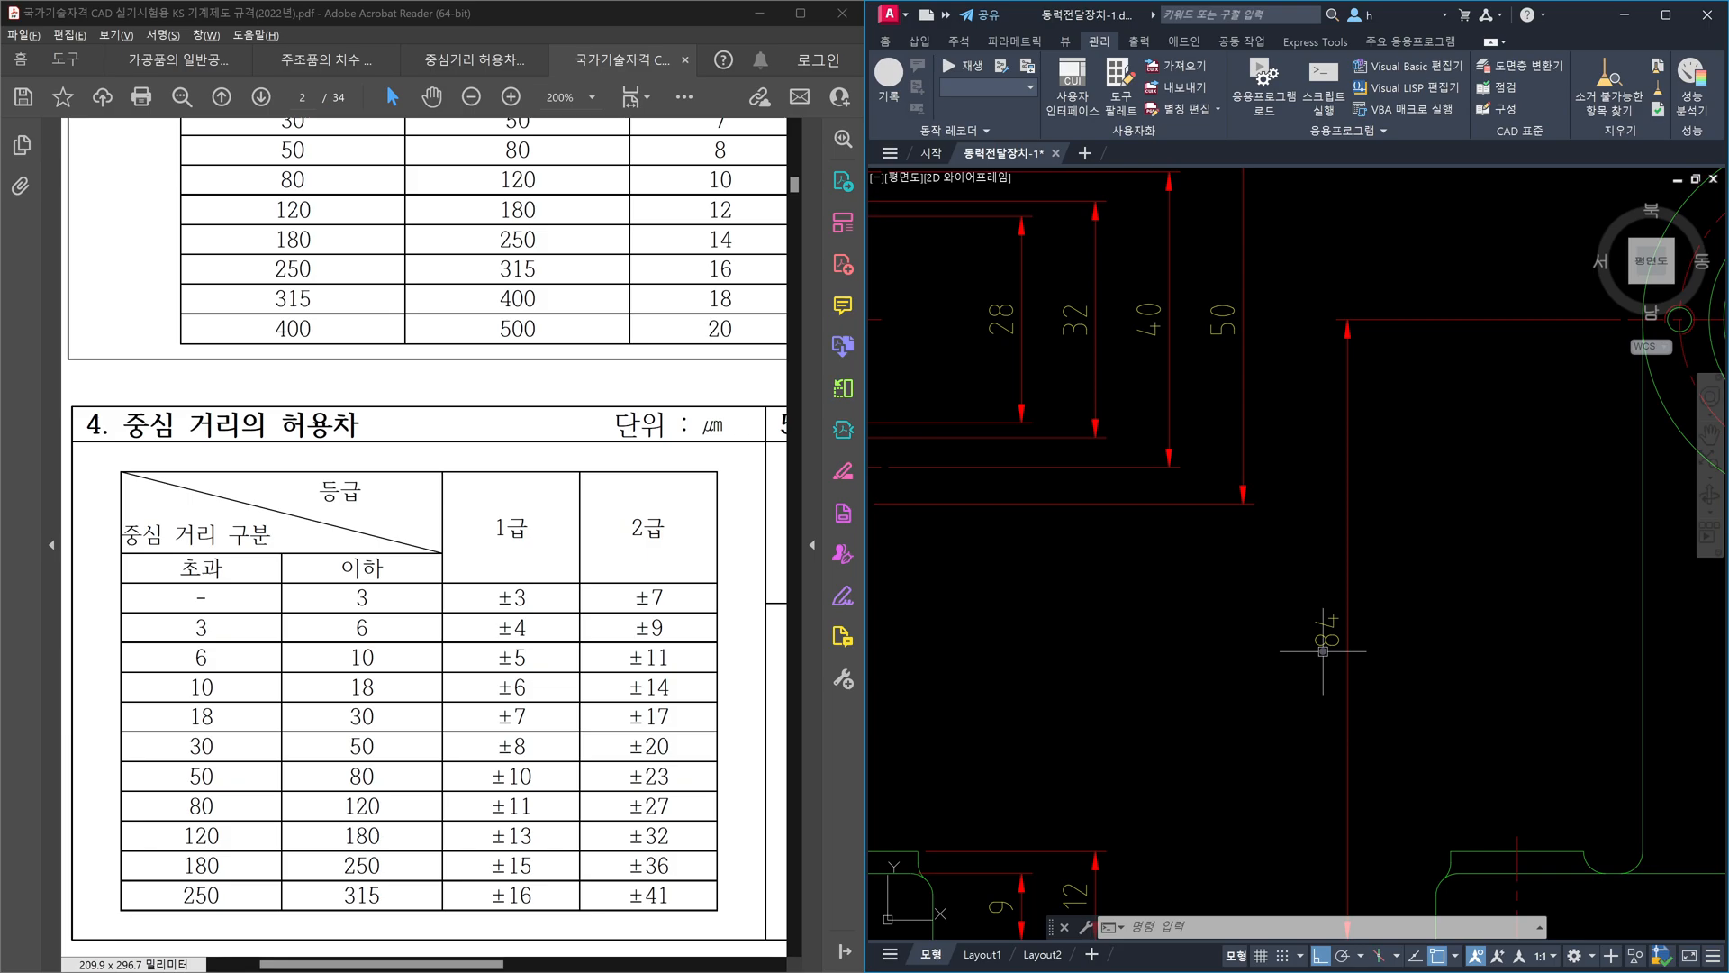
pyautogui.scroll(-5, 1243, 636)
pyautogui.scroll(6, 1169, 475)
pyautogui.scroll(2, 1169, 475)
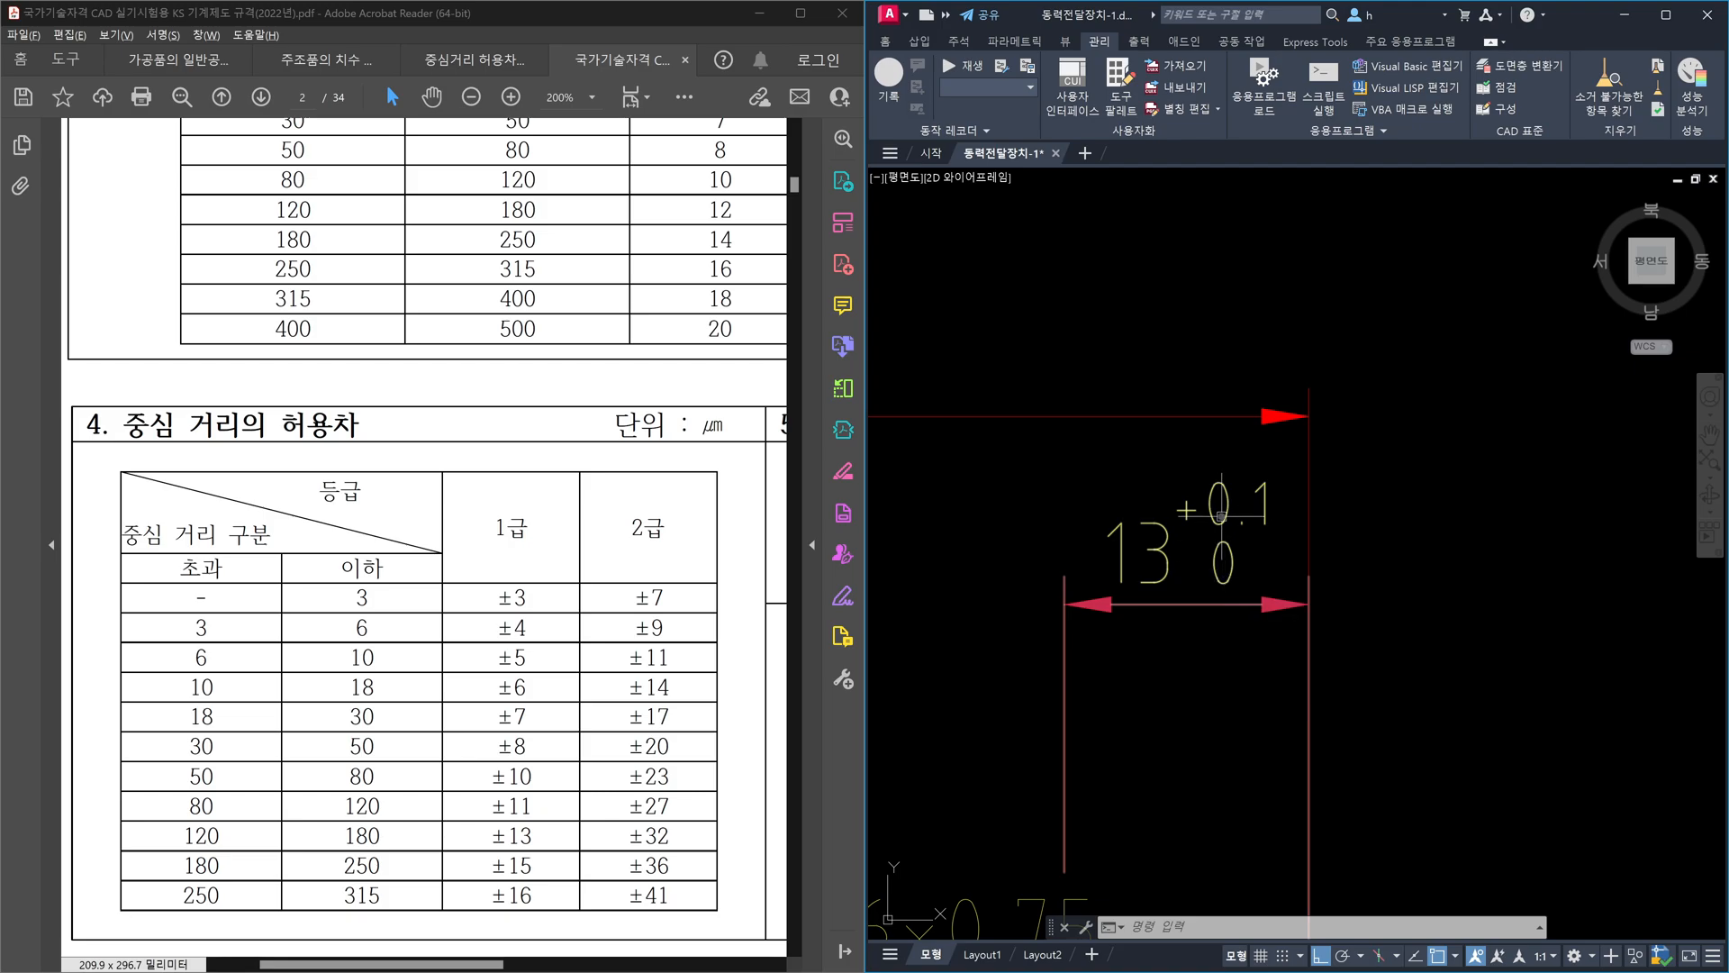
pyautogui.scroll(-5, 1221, 515)
pyautogui.scroll(3, 1531, 775)
pyautogui.scroll(2, 1441, 748)
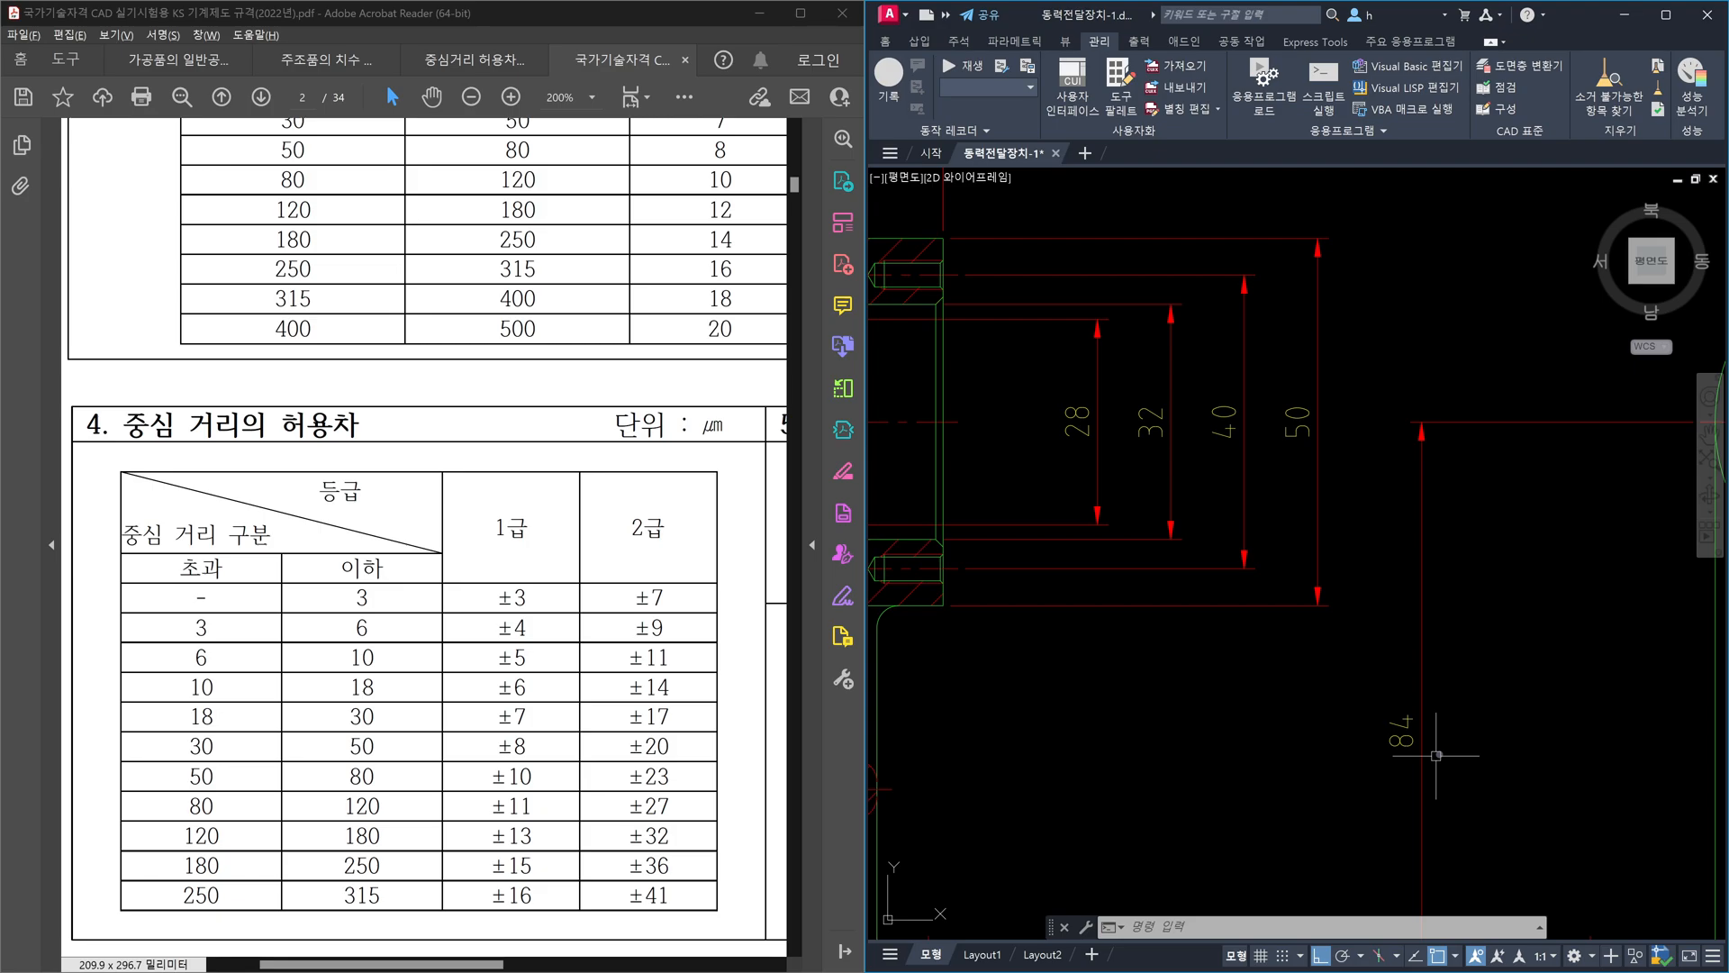
# - Append the tolerance ±0.027 to the 84 shaft height dimension text beside the housing's side view
pyautogui.scroll(2, 1436, 755)
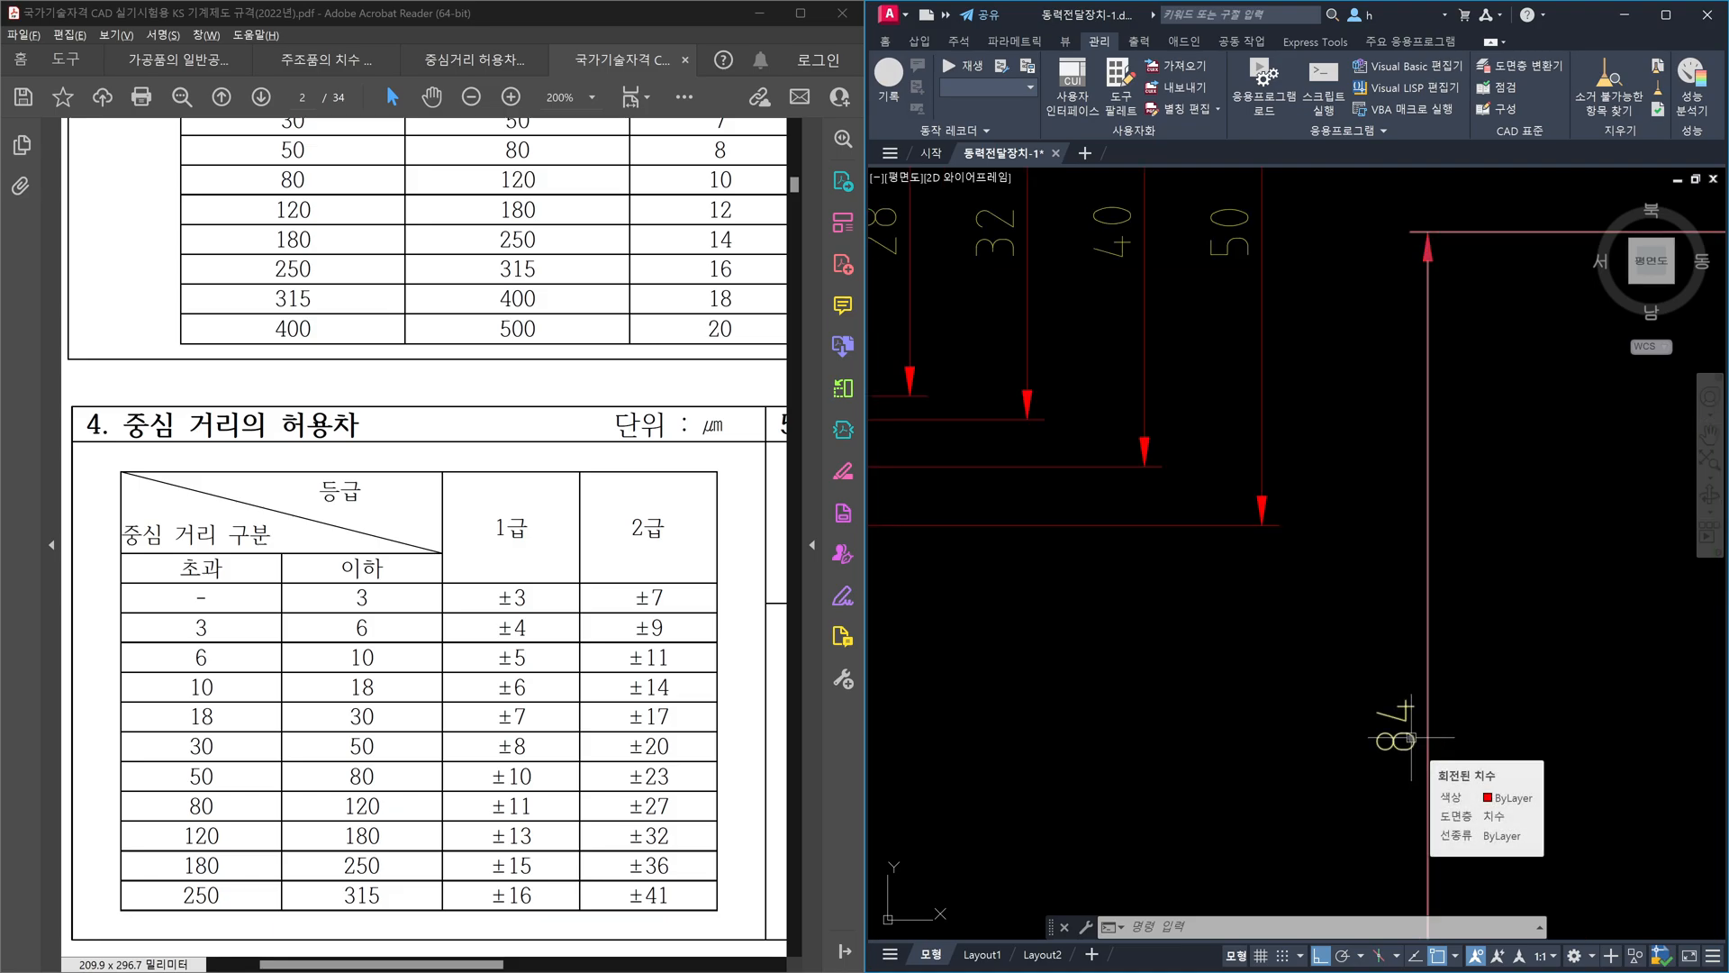
pyautogui.click(1410, 737)
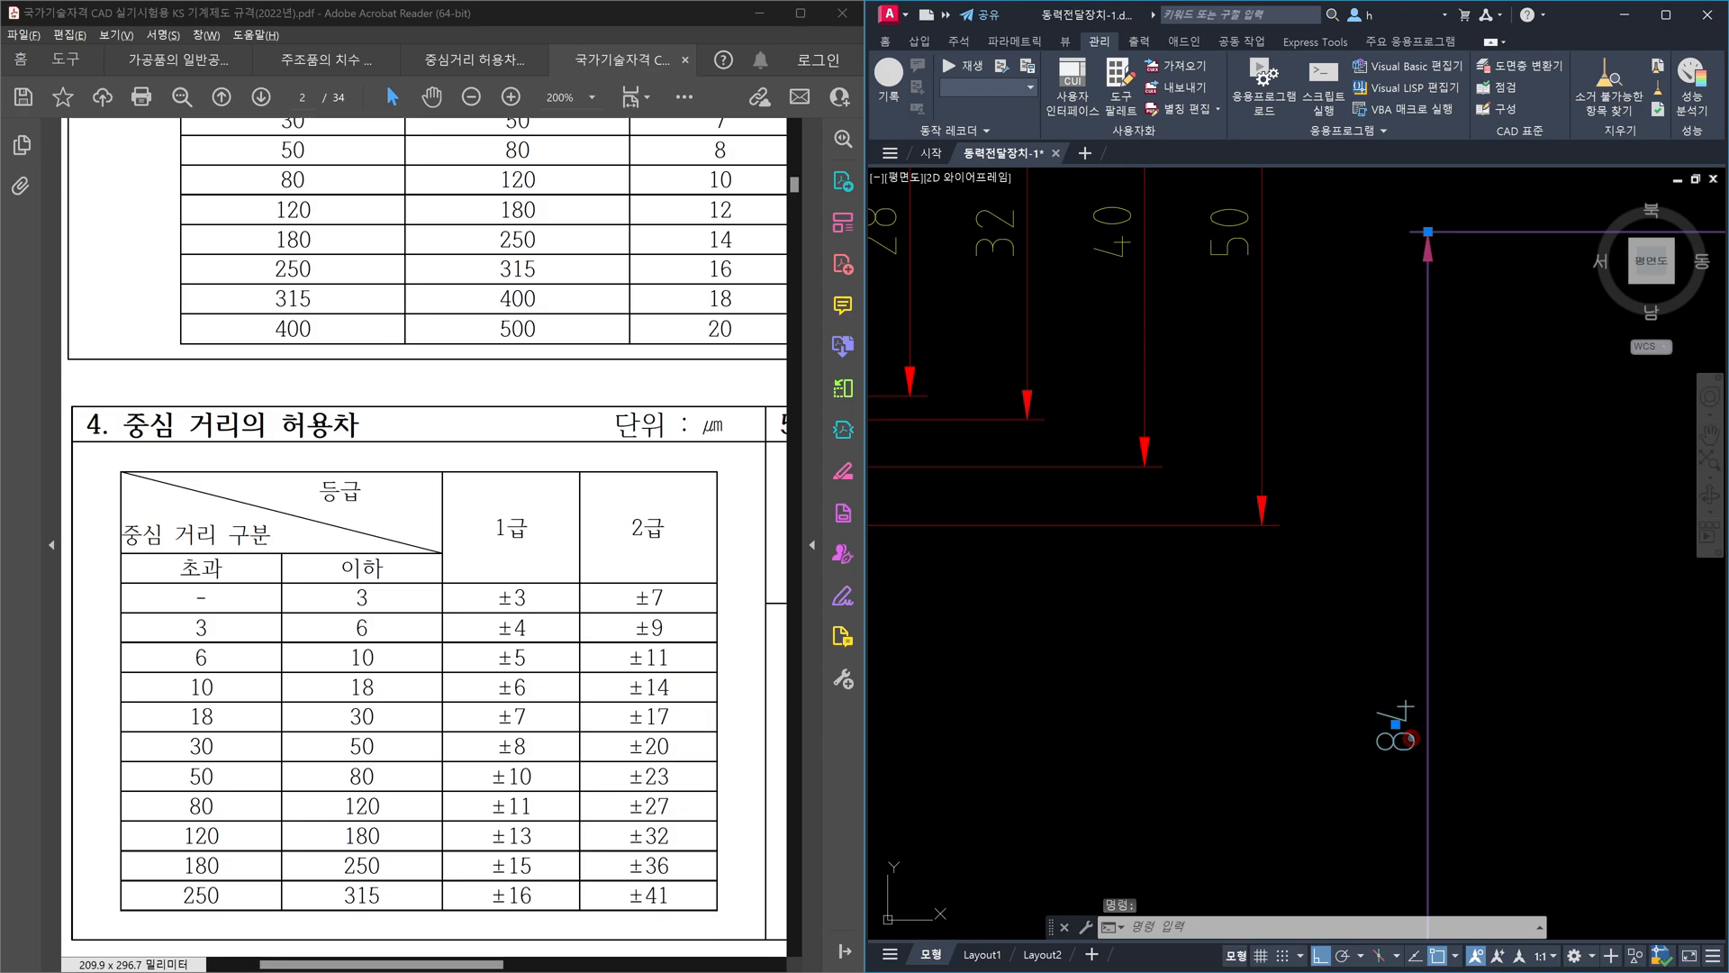
pyautogui.doubleClick(1411, 737)
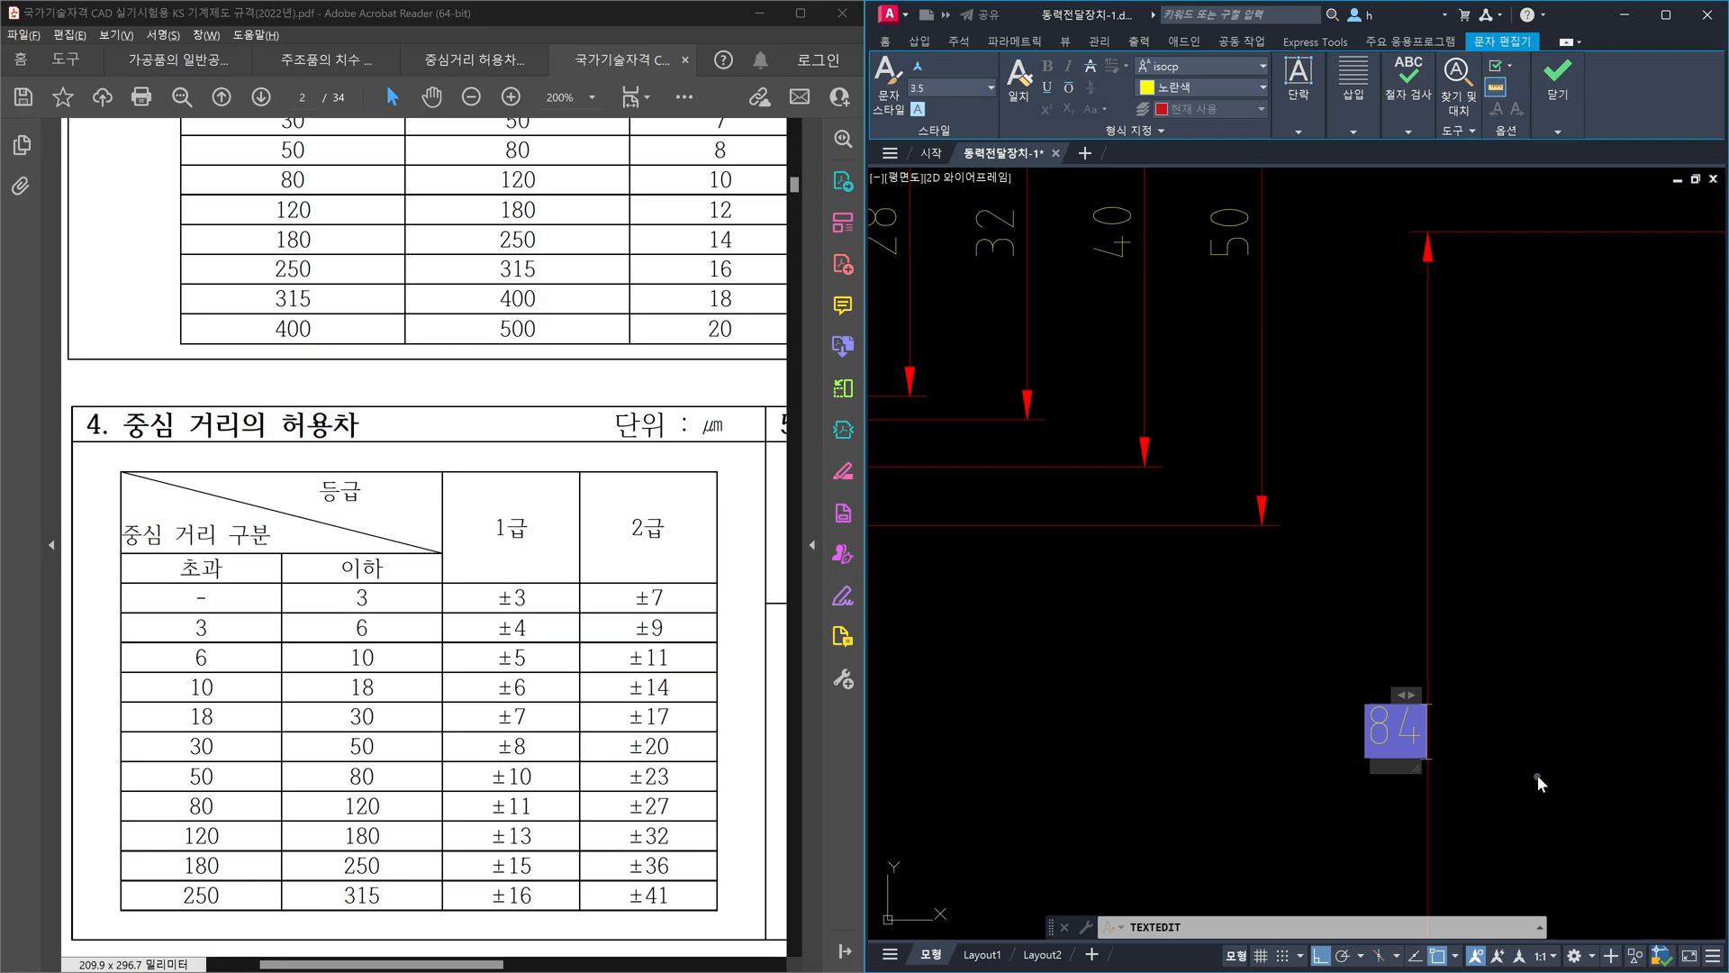
pyautogui.write('%%')
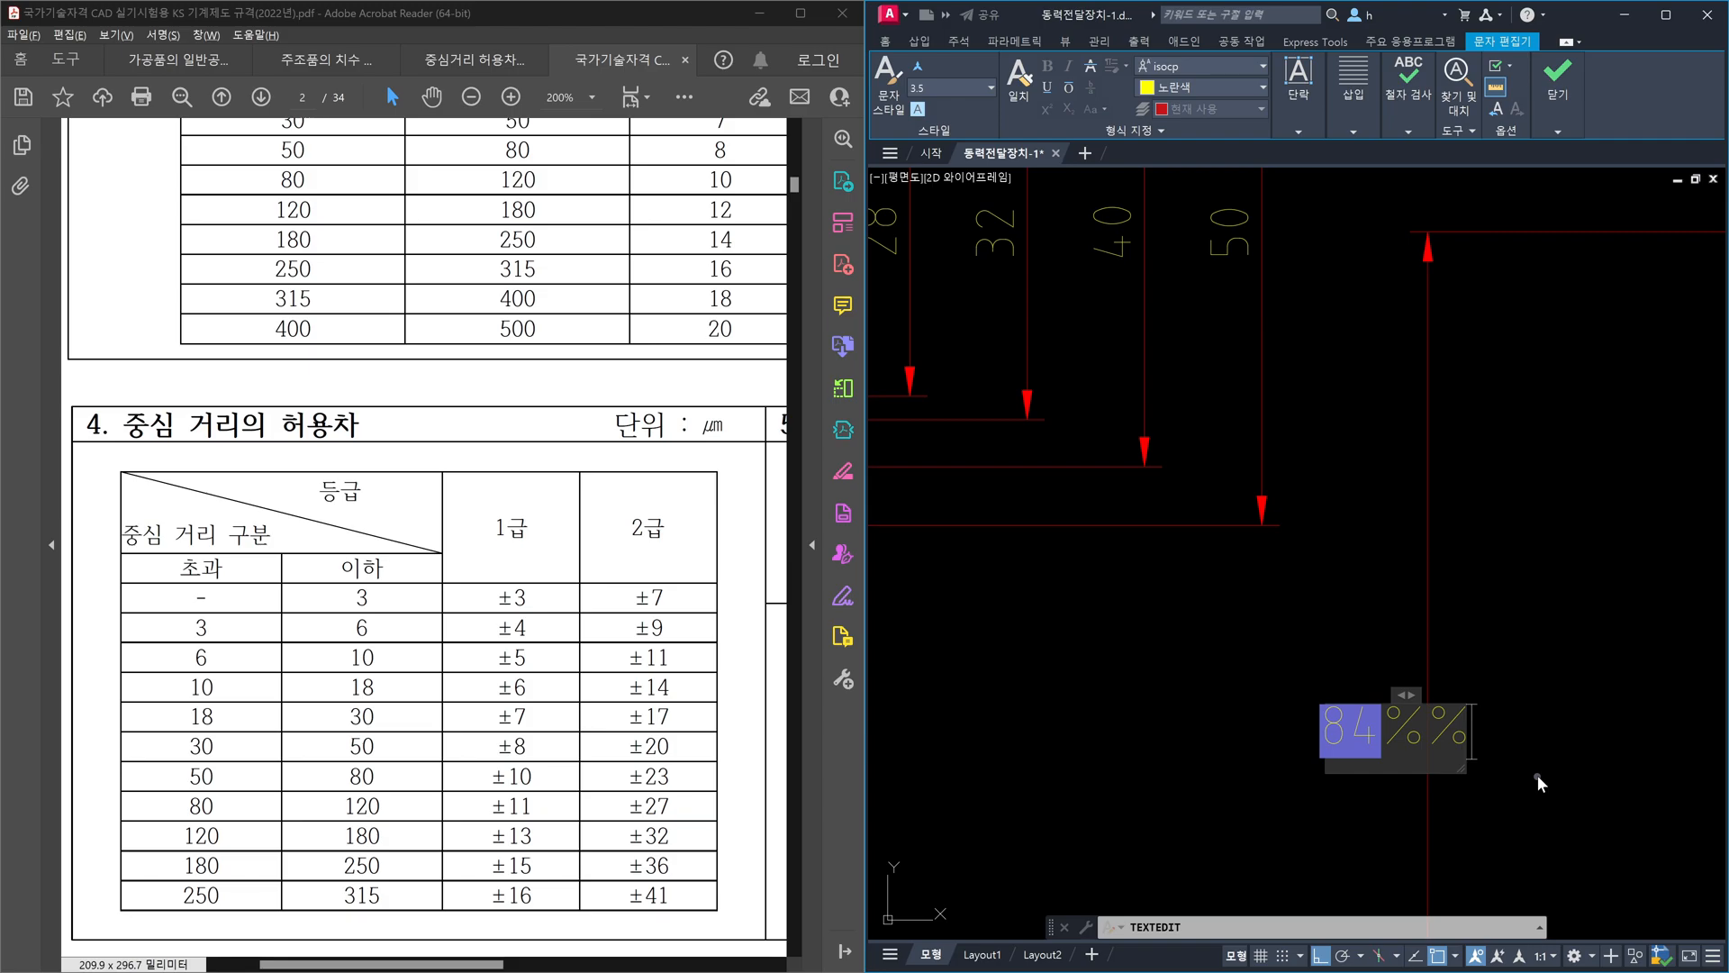
pyautogui.write('p')
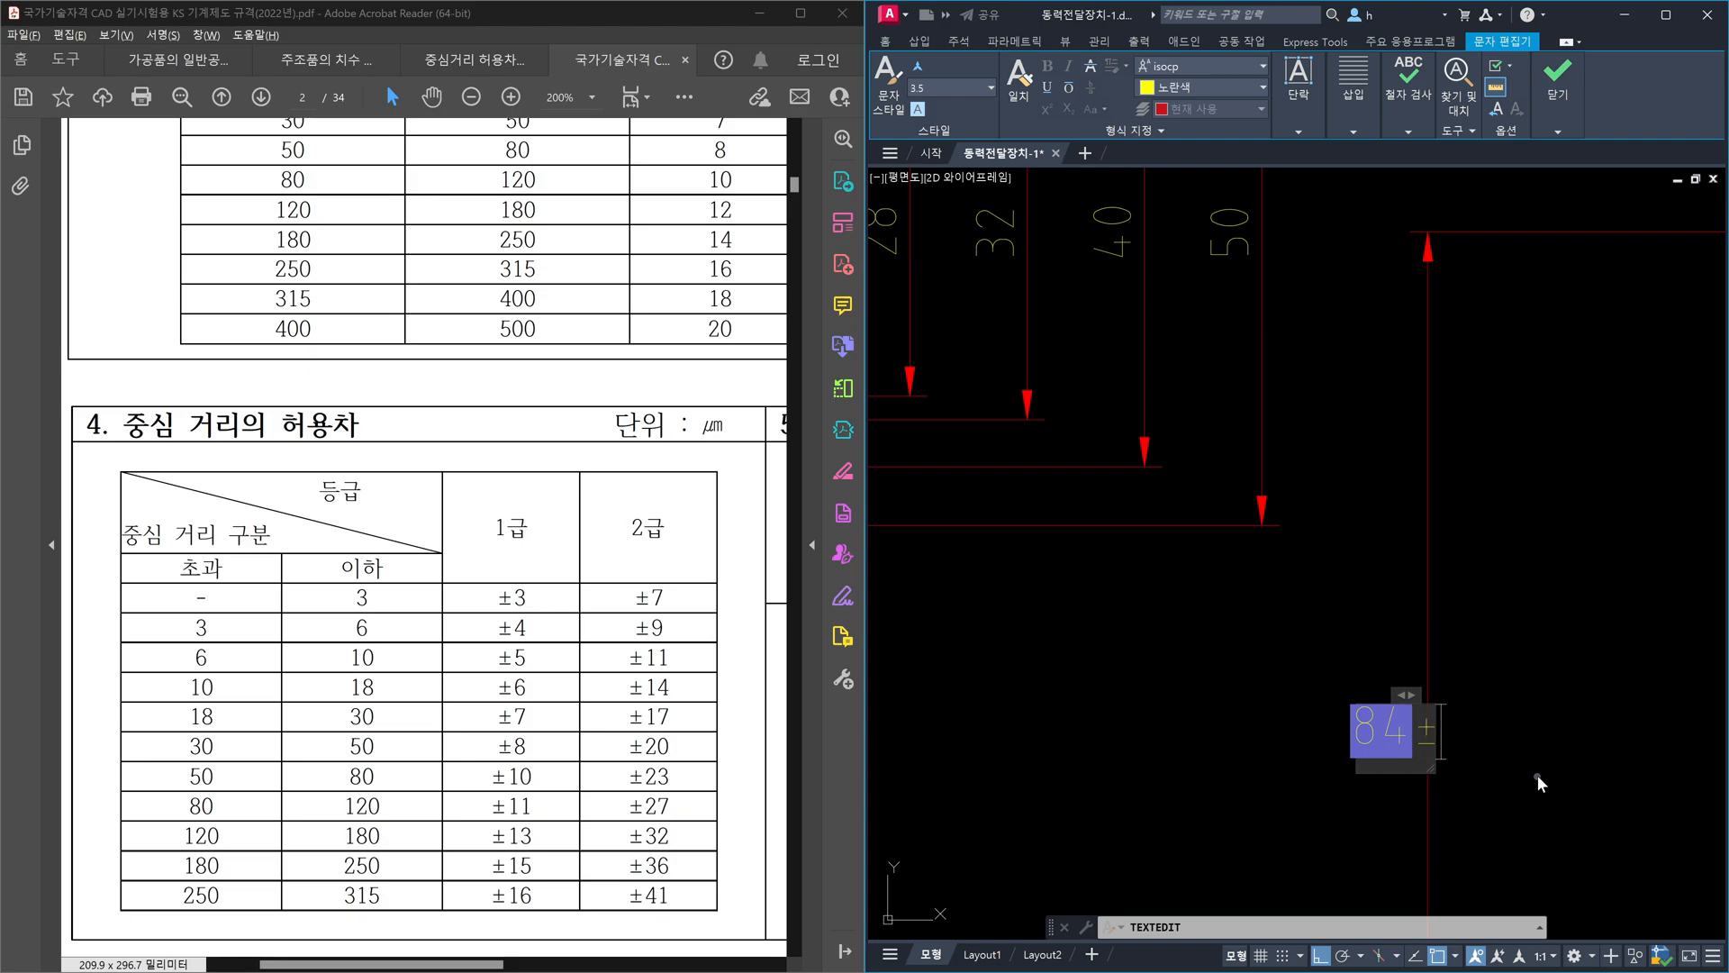
pyautogui.write('0.027')
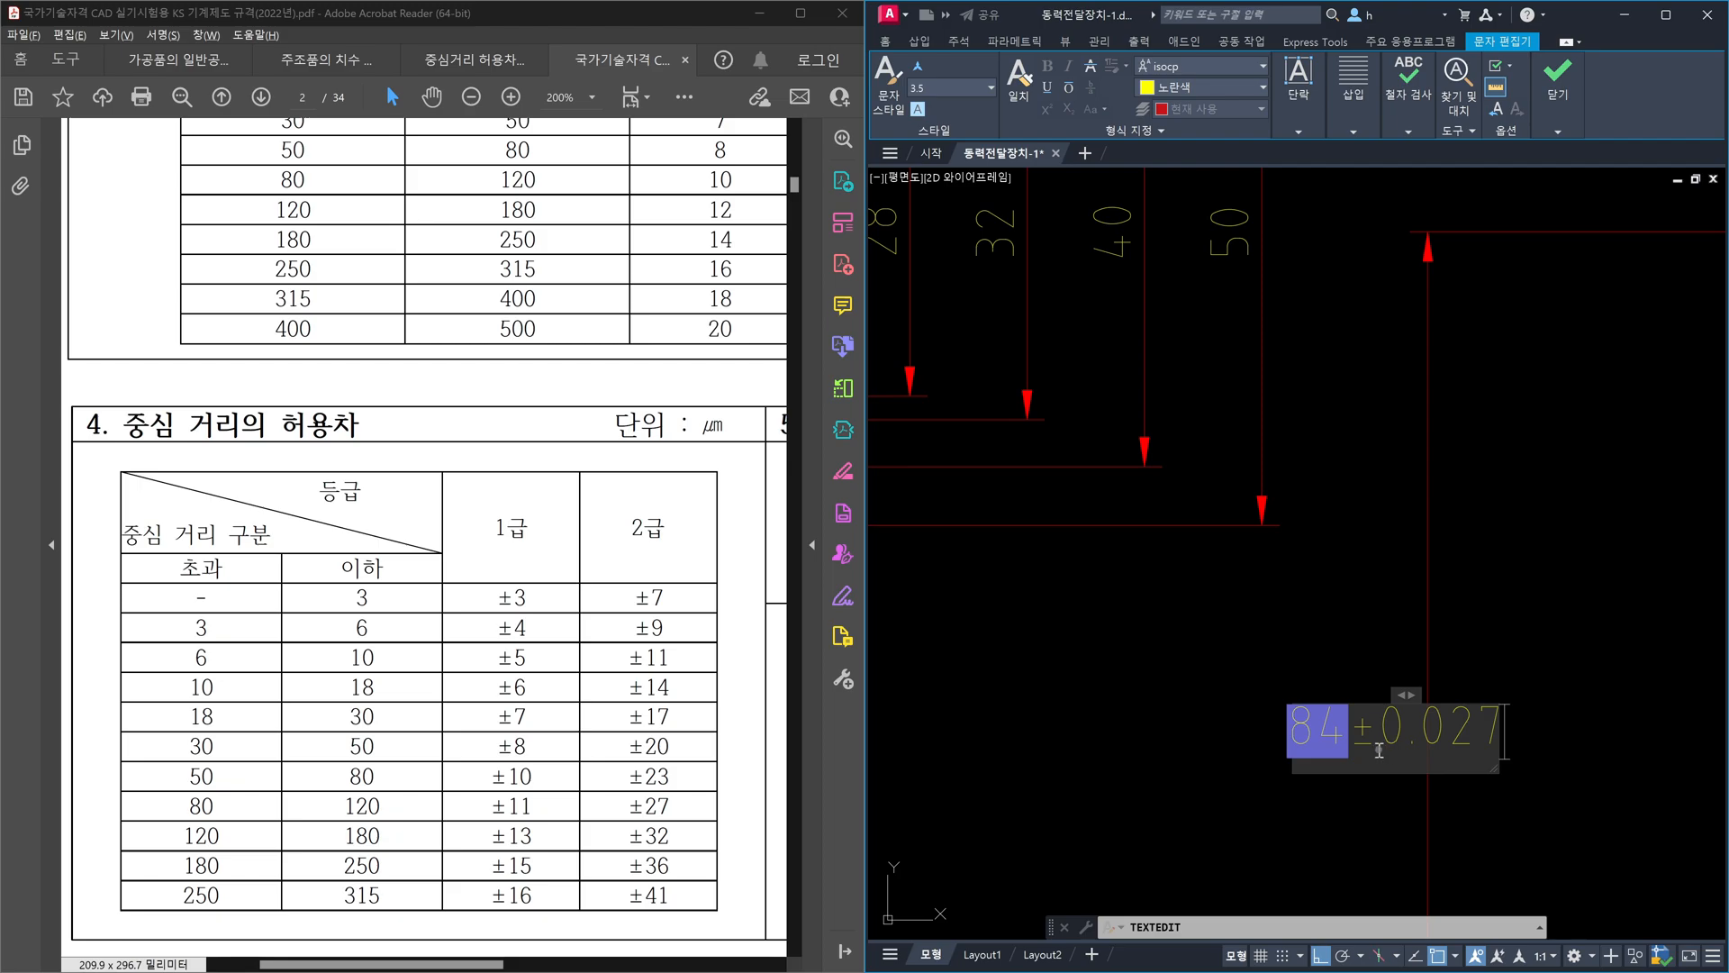
pyautogui.click(1517, 794)
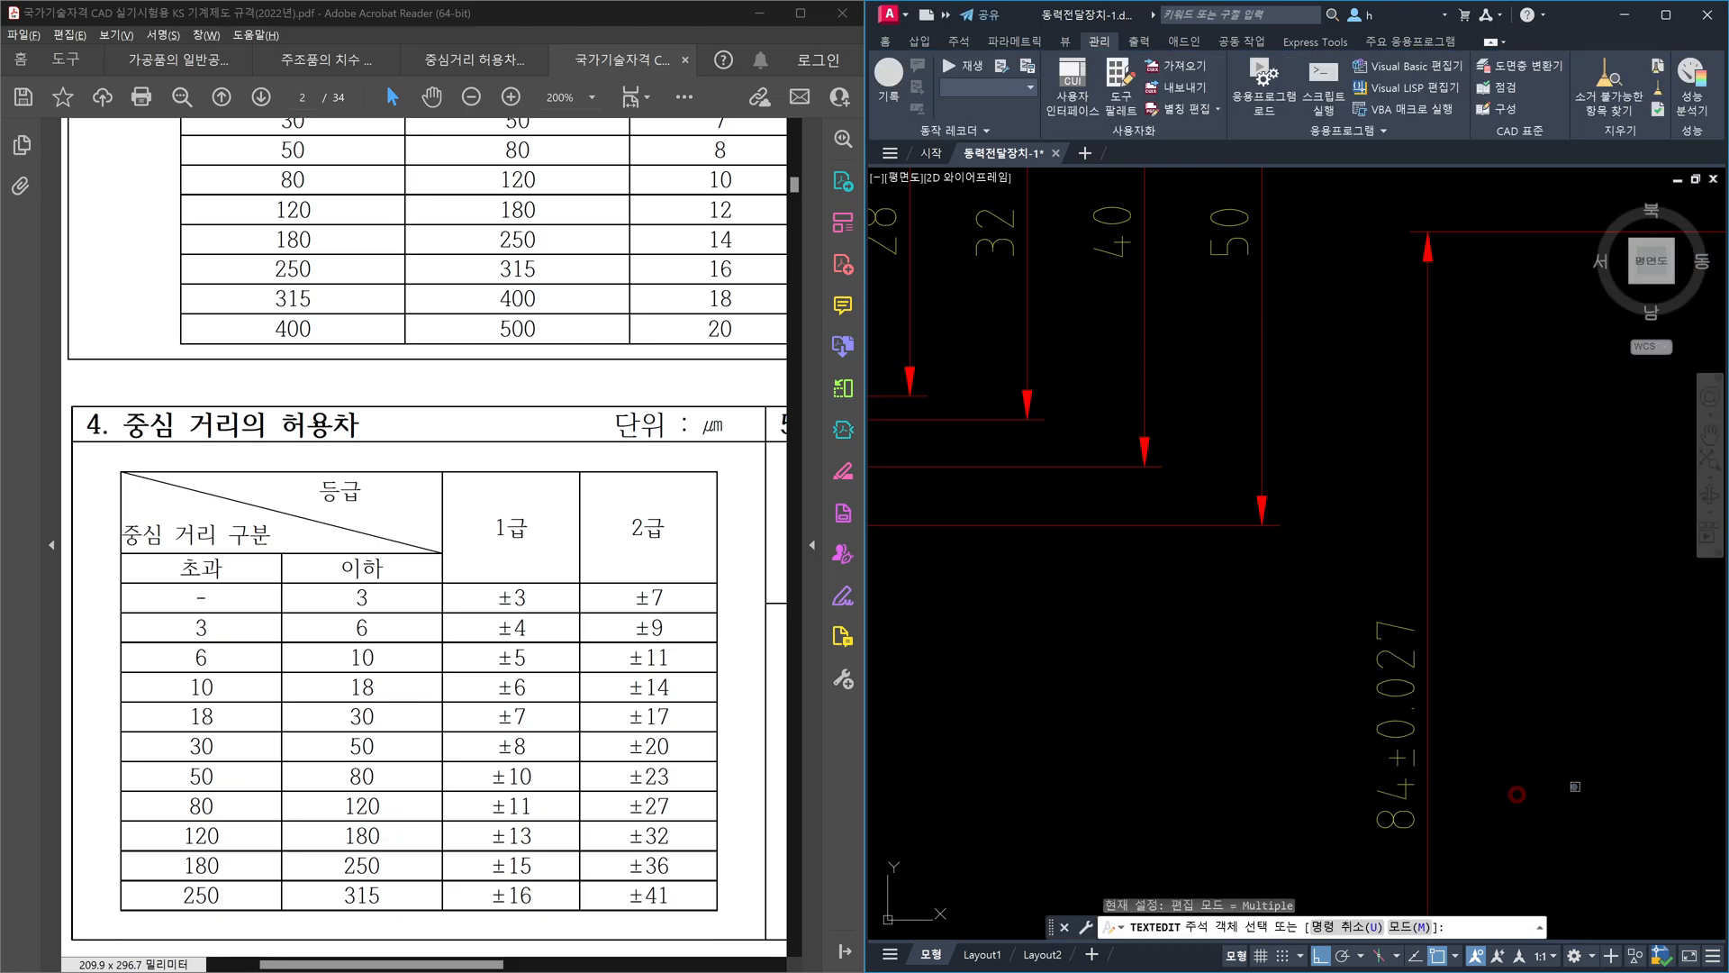
pyautogui.press('Escape')
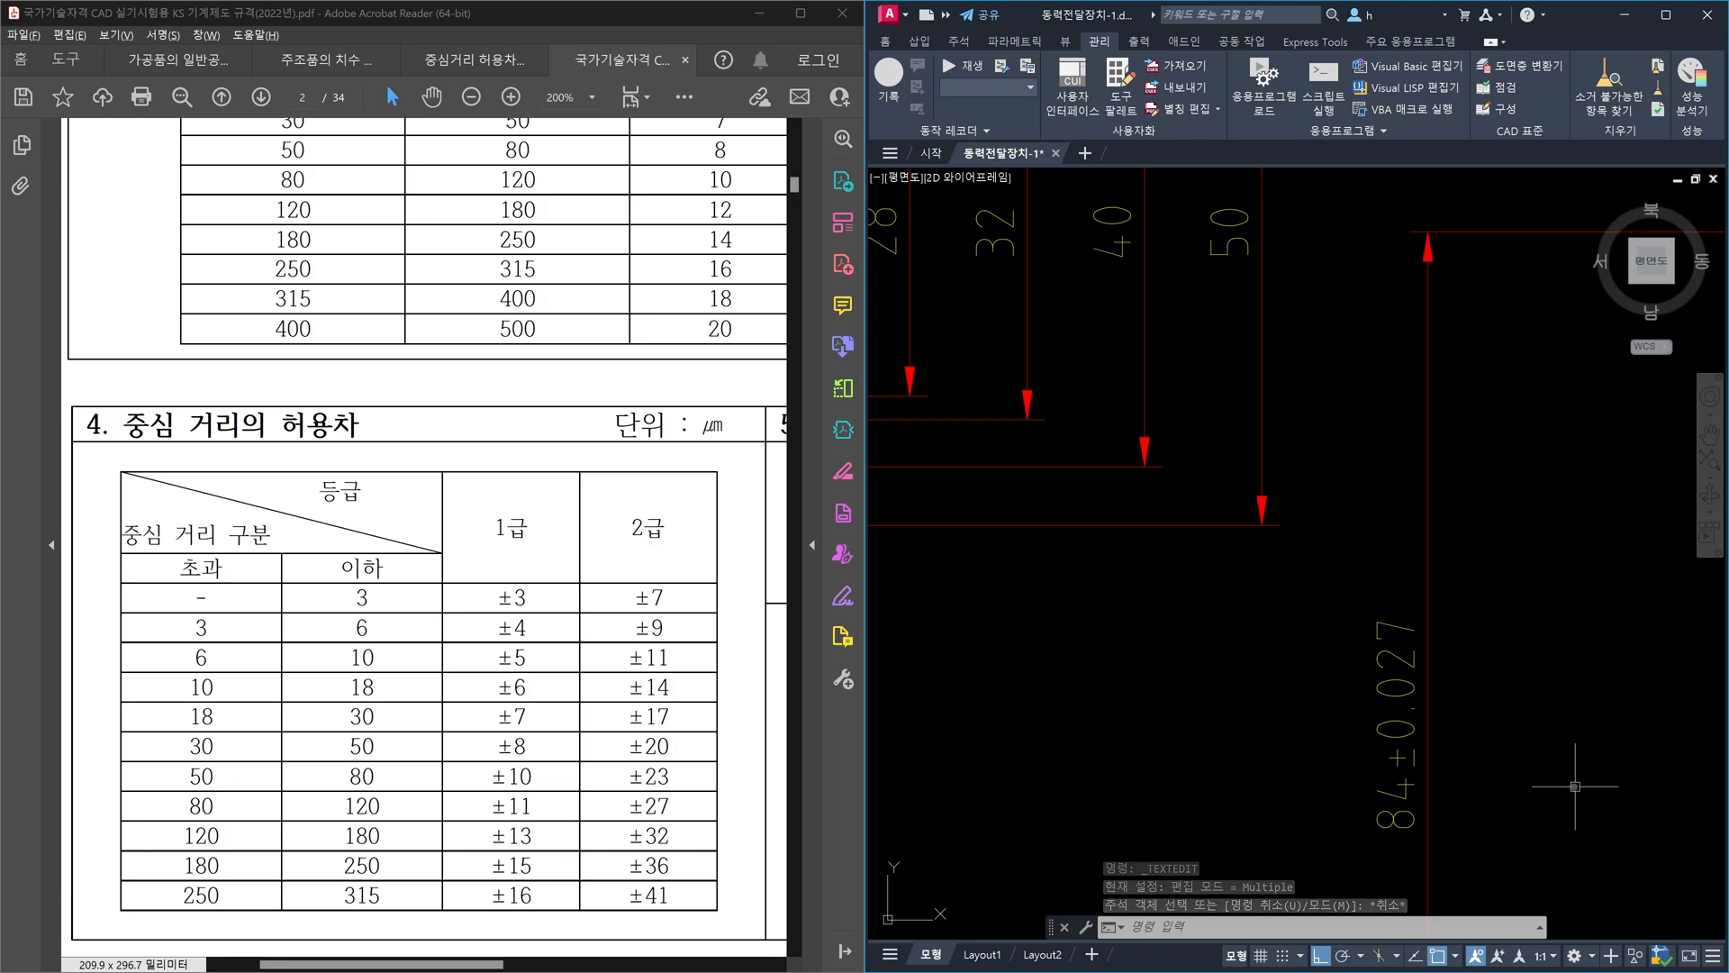
# - Compare the text size of the ±0.027 tolerance on the 84 height with the toleranced 13 and 72 dimensions
pyautogui.scroll(-4, 1440, 789)
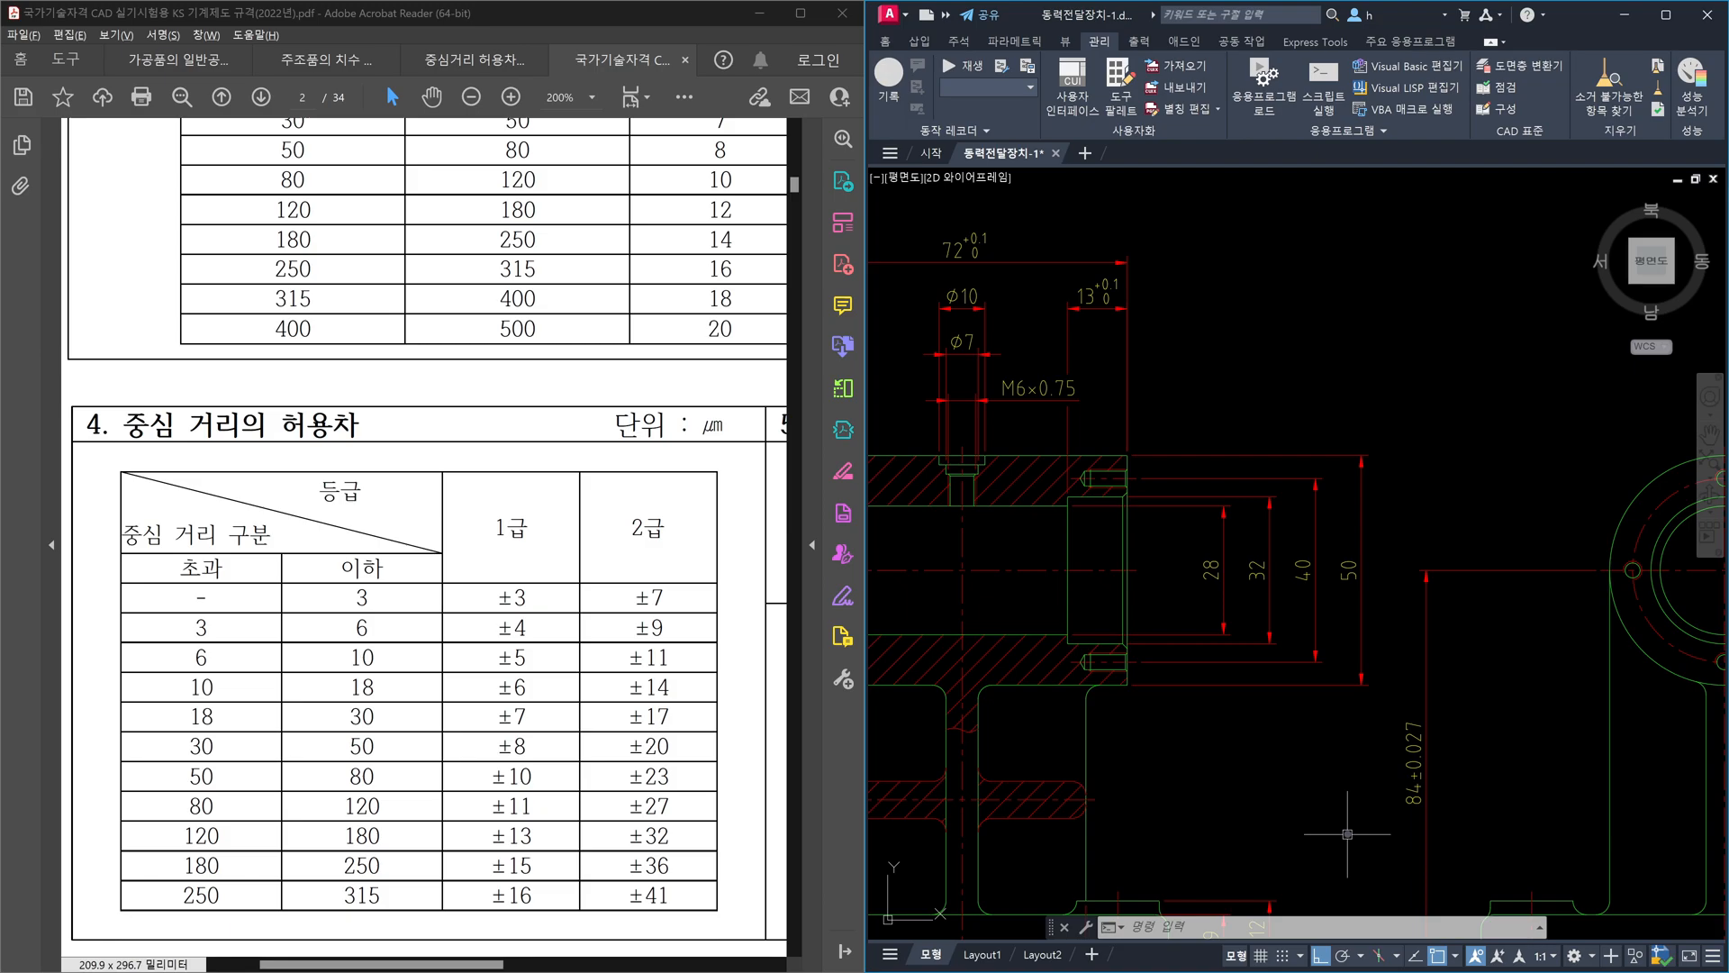
pyautogui.scroll(3, 1408, 820)
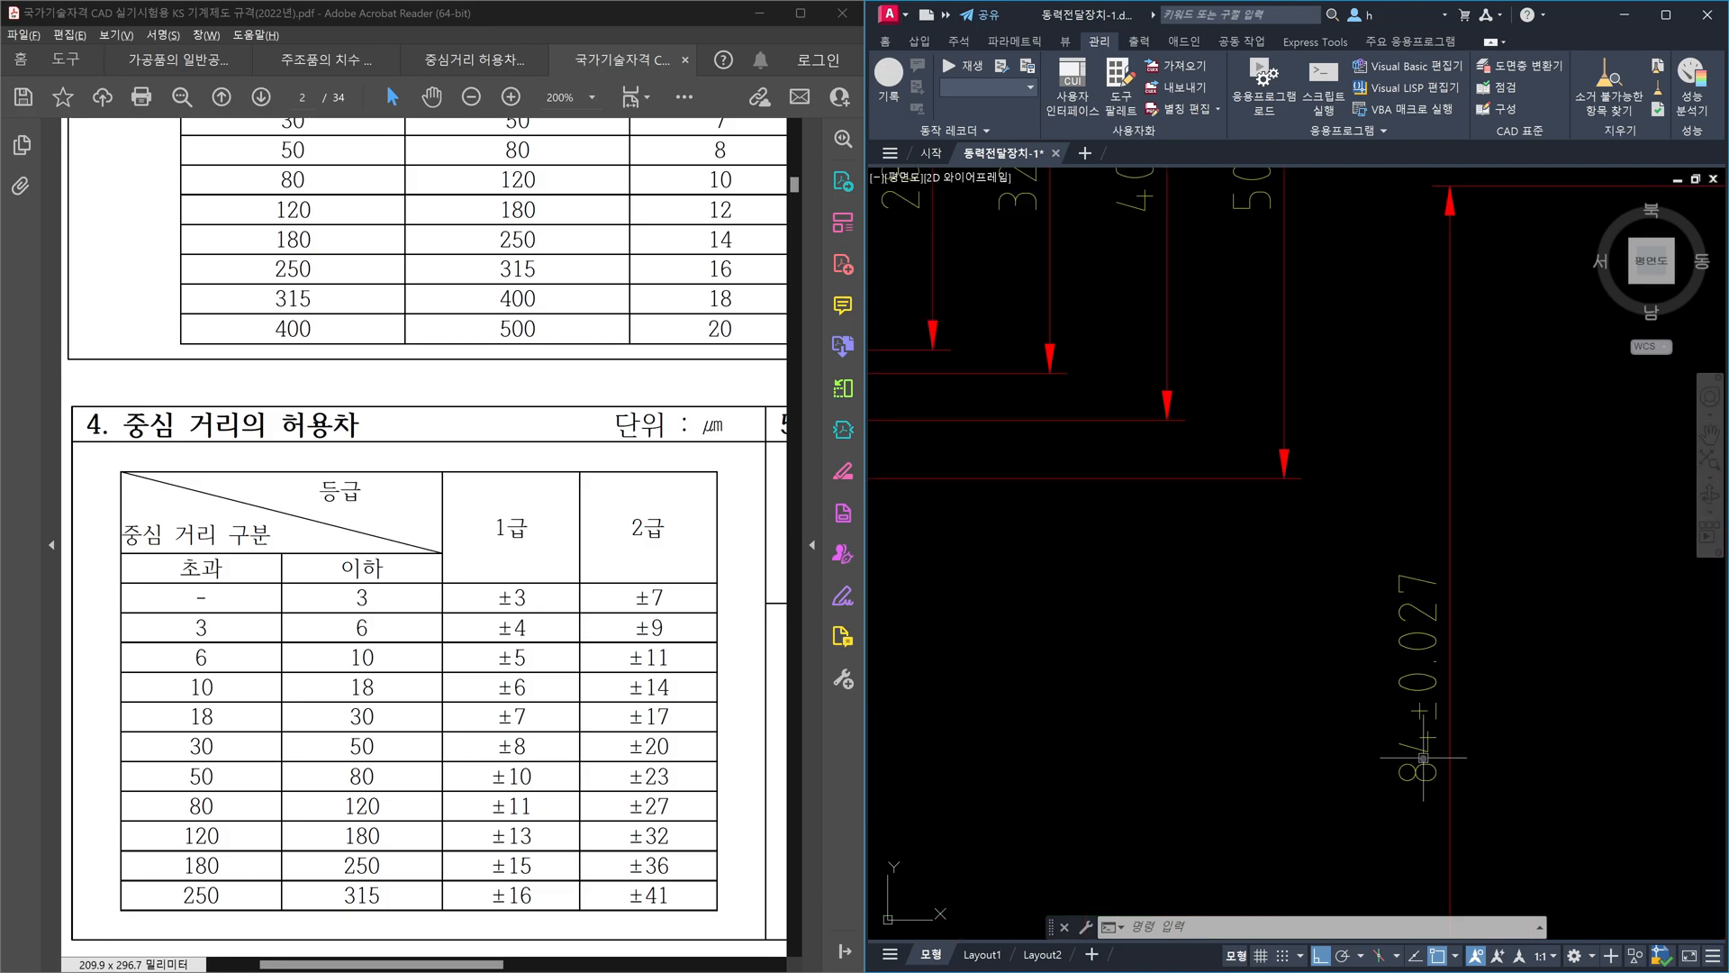
pyautogui.scroll(-2, 1283, 562)
pyautogui.scroll(-2, 1283, 562)
pyautogui.scroll(1, 1081, 360)
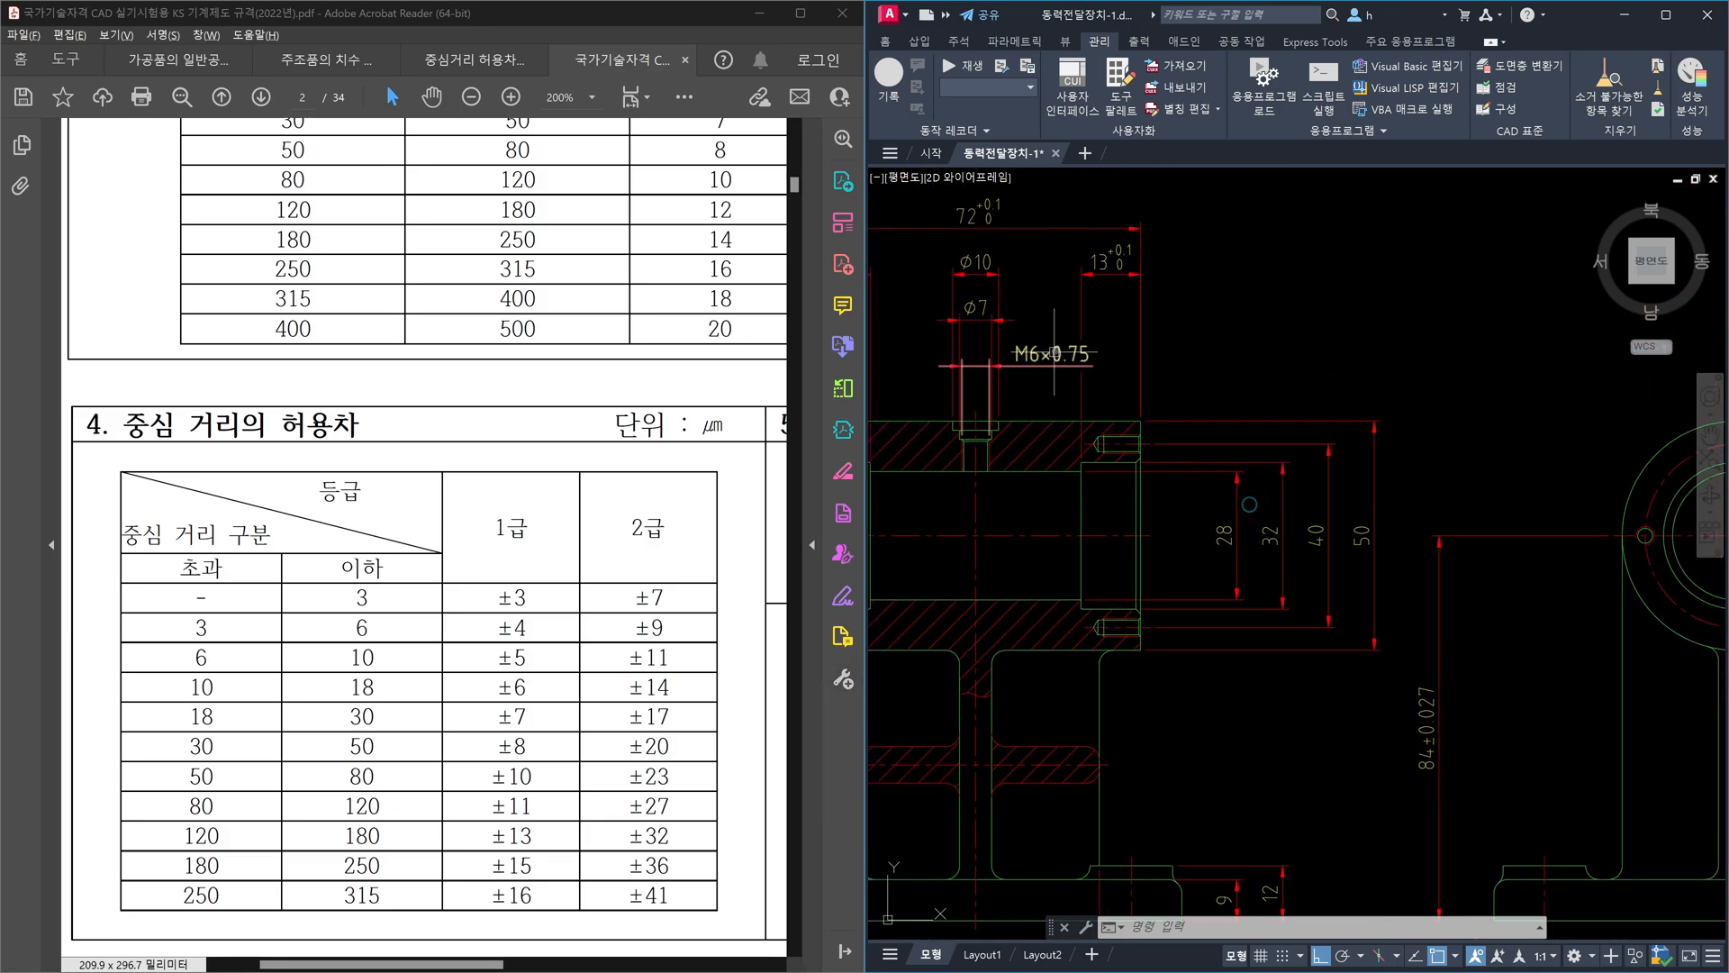
pyautogui.scroll(2, 1111, 257)
pyautogui.scroll(-3, 1311, 541)
pyautogui.scroll(3, 1346, 608)
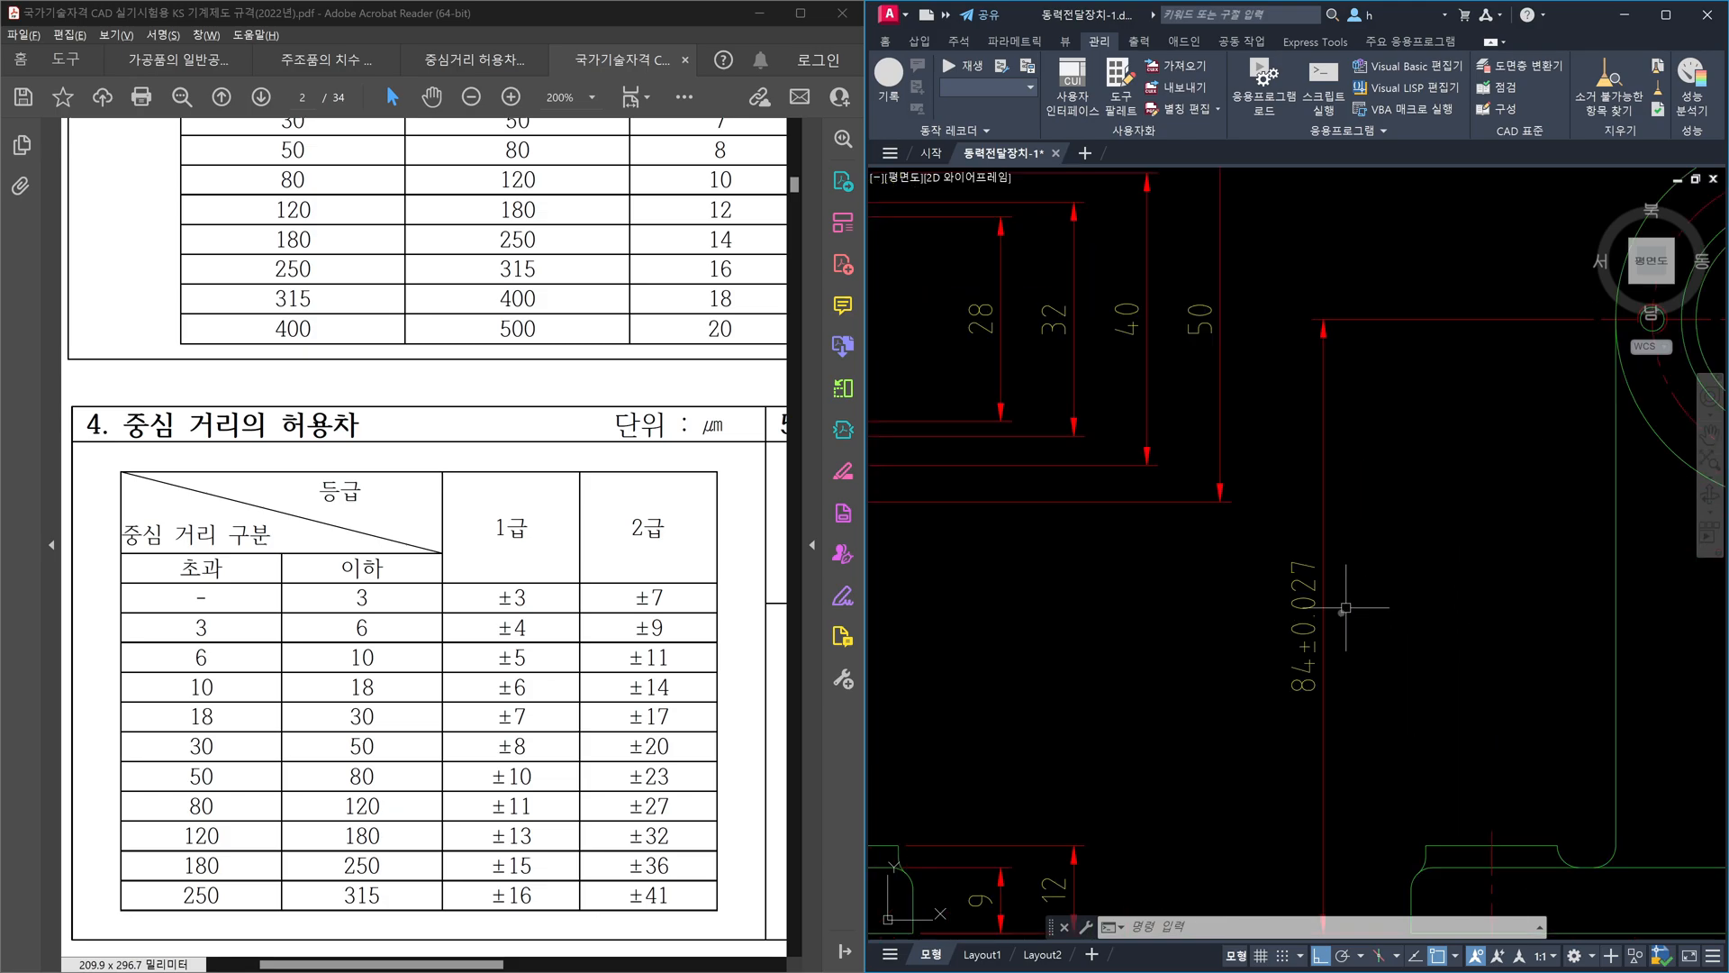
pyautogui.doubleClick(1308, 633)
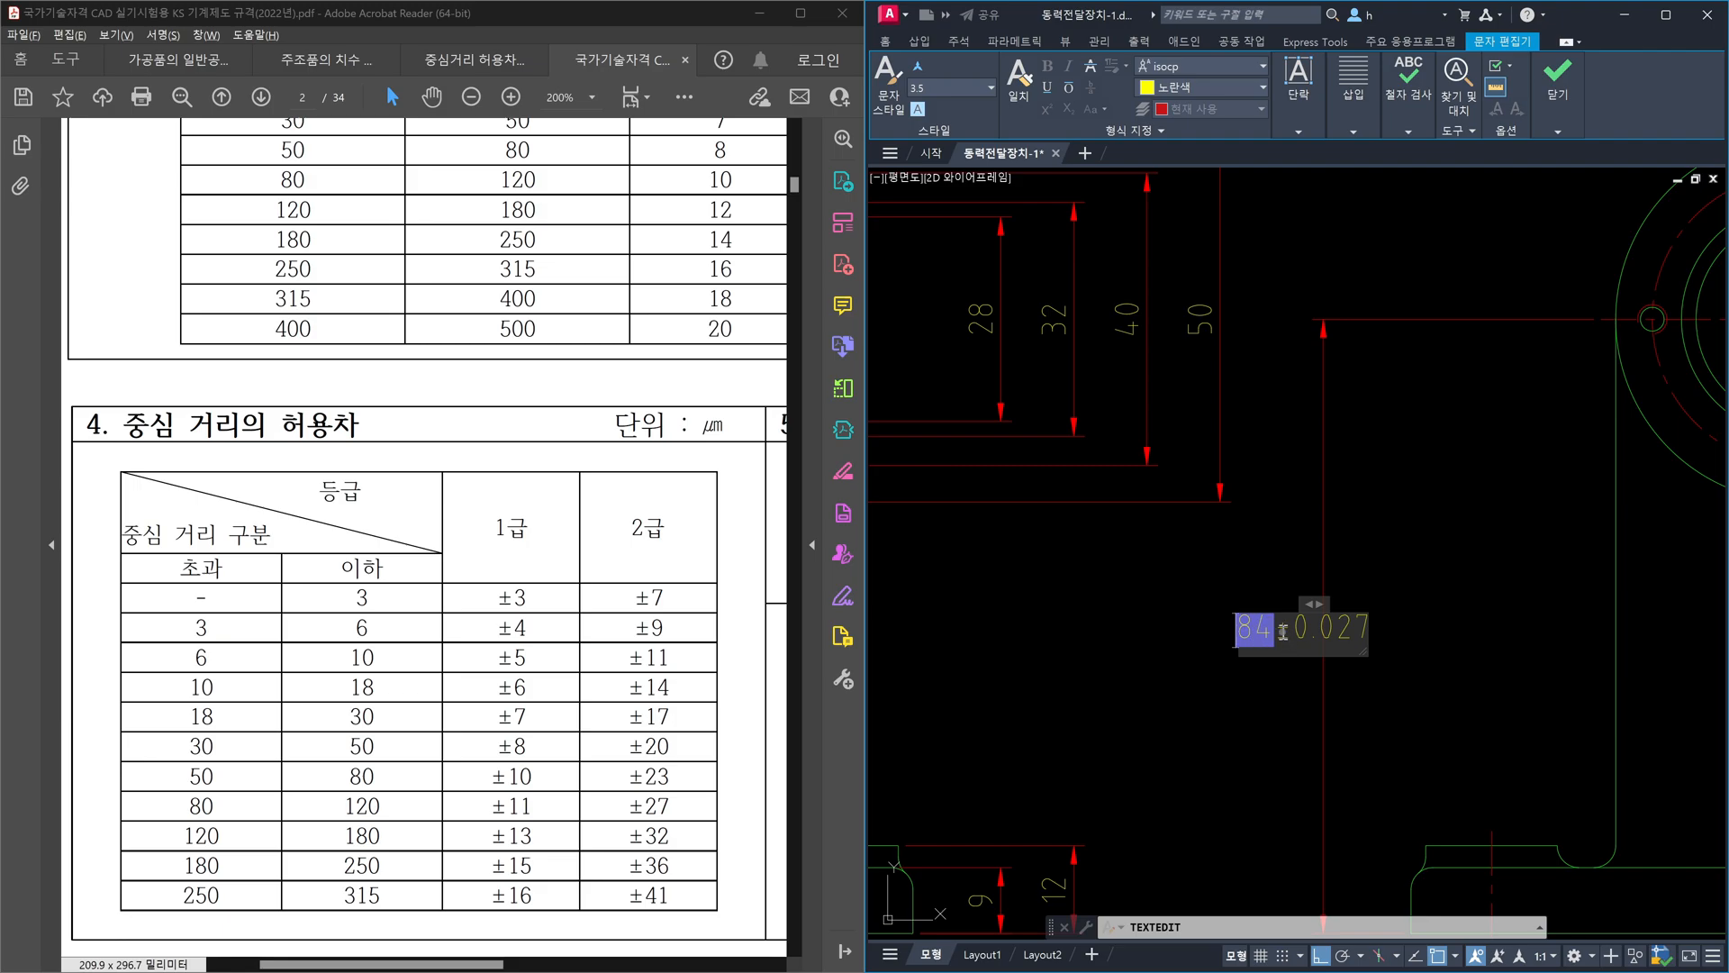
pyautogui.moveTo(1282, 630); pyautogui.dragTo(1378, 634)
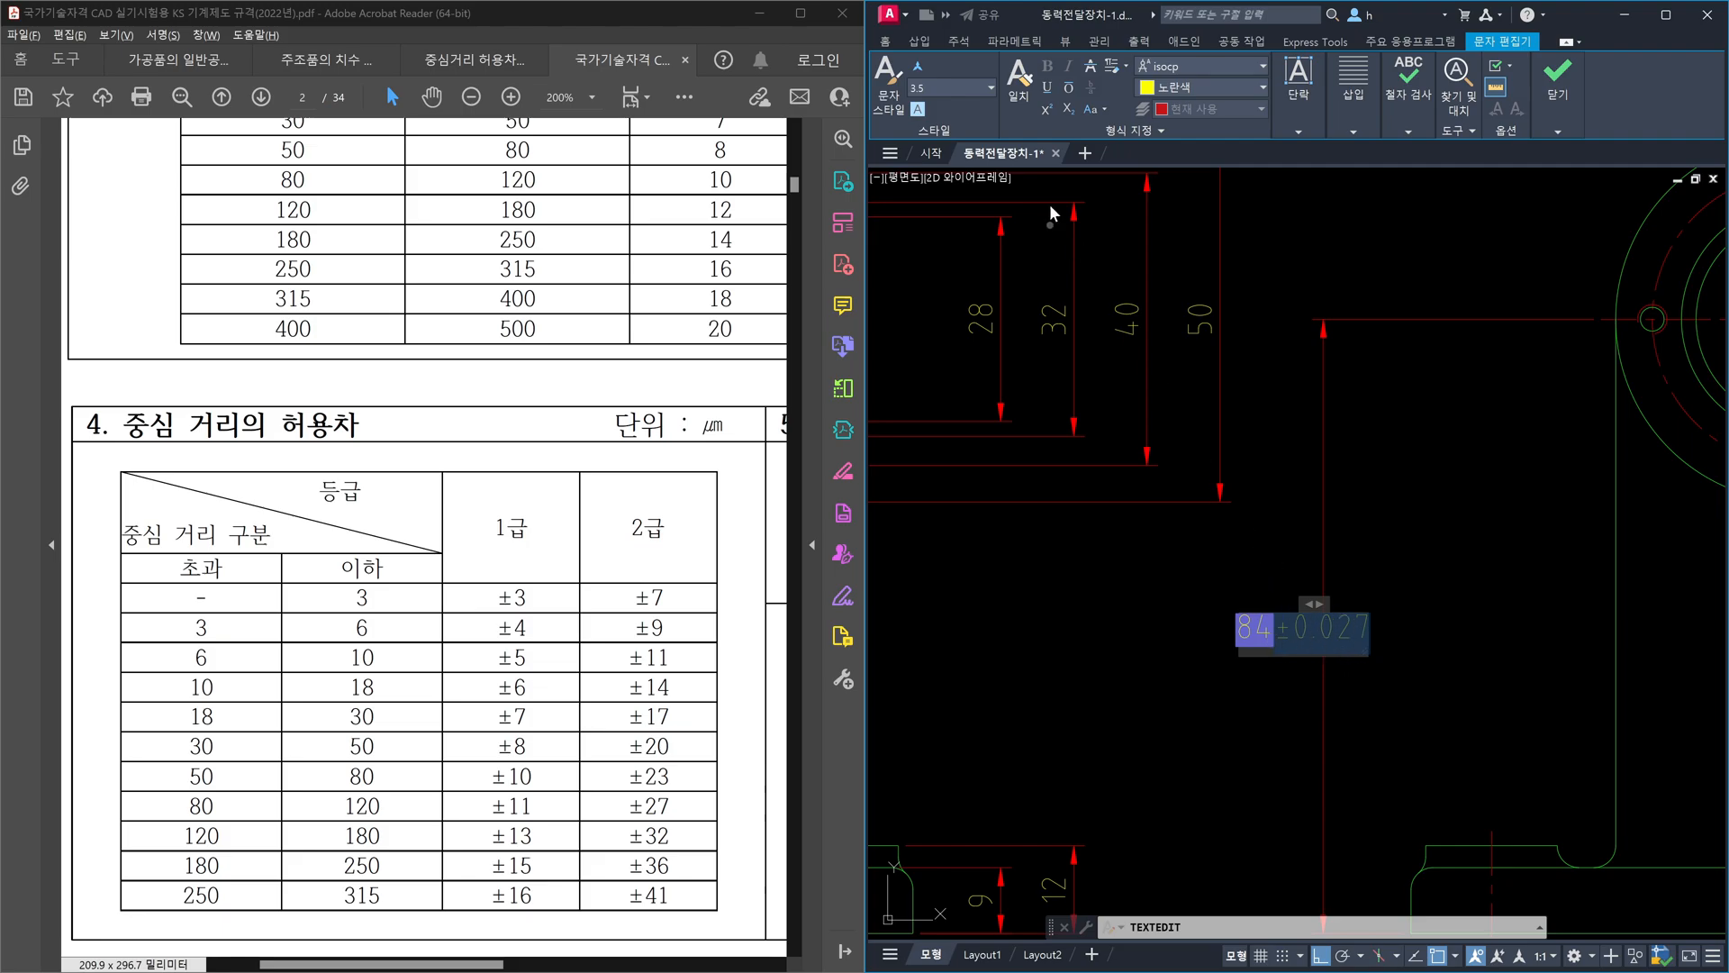
pyautogui.click(992, 89)
pyautogui.click(959, 88)
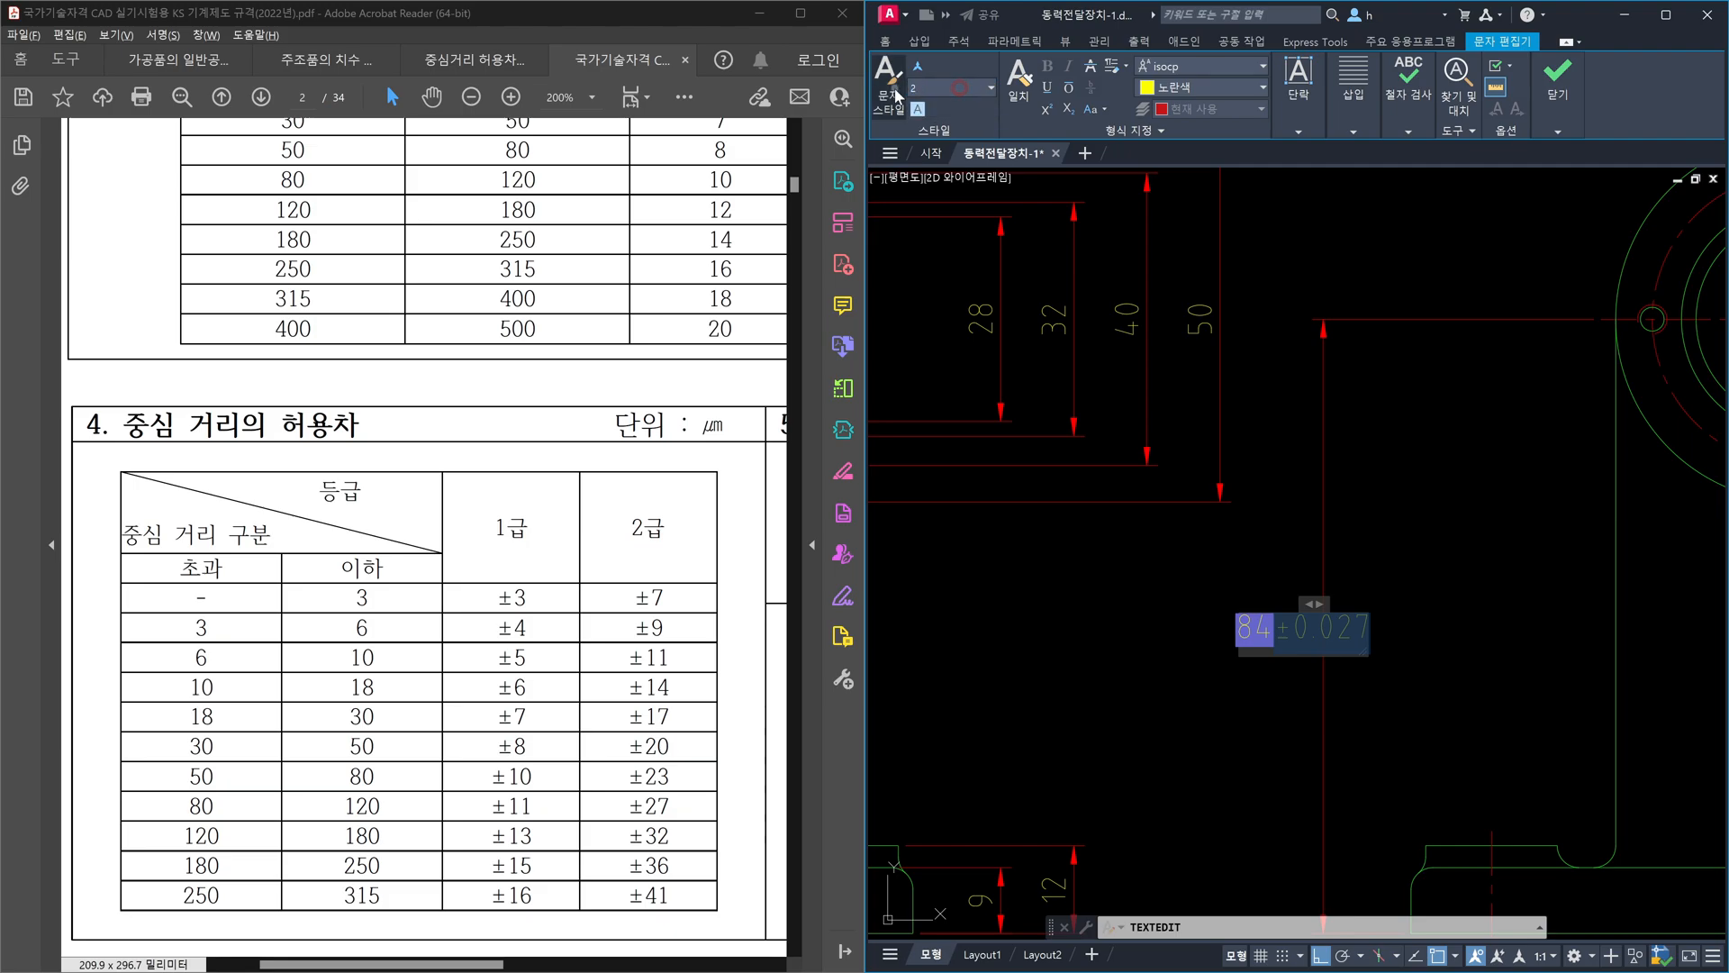
pyautogui.write('.5')
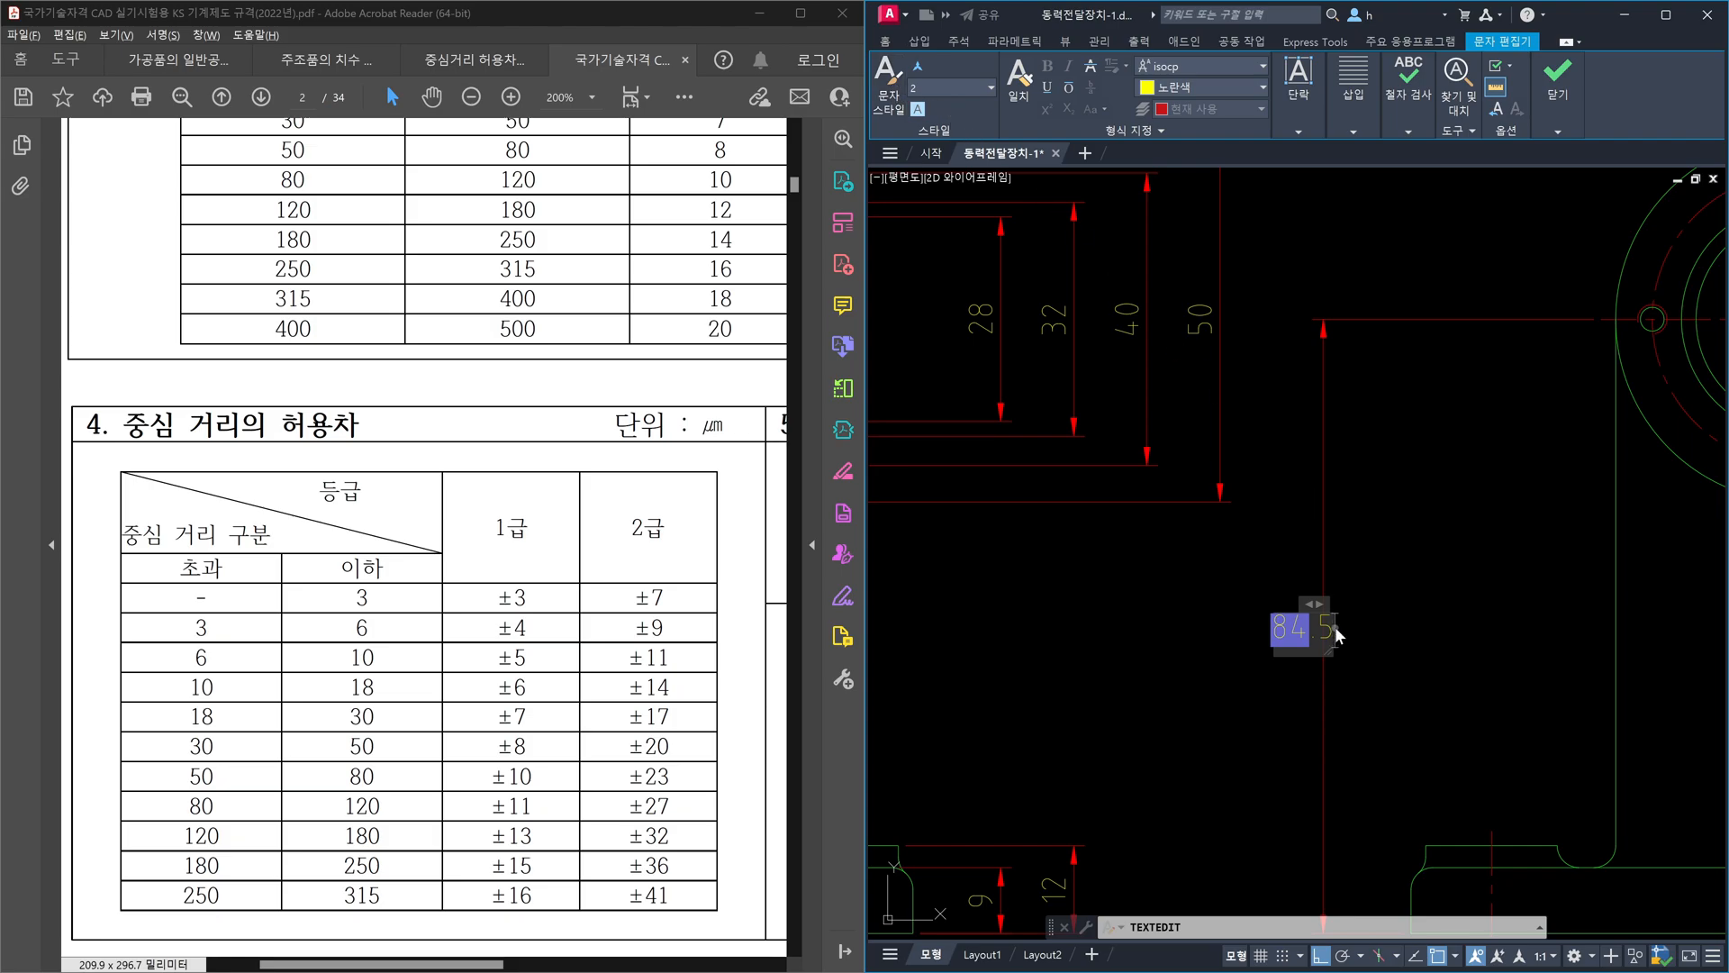
pyautogui.press('Escape')
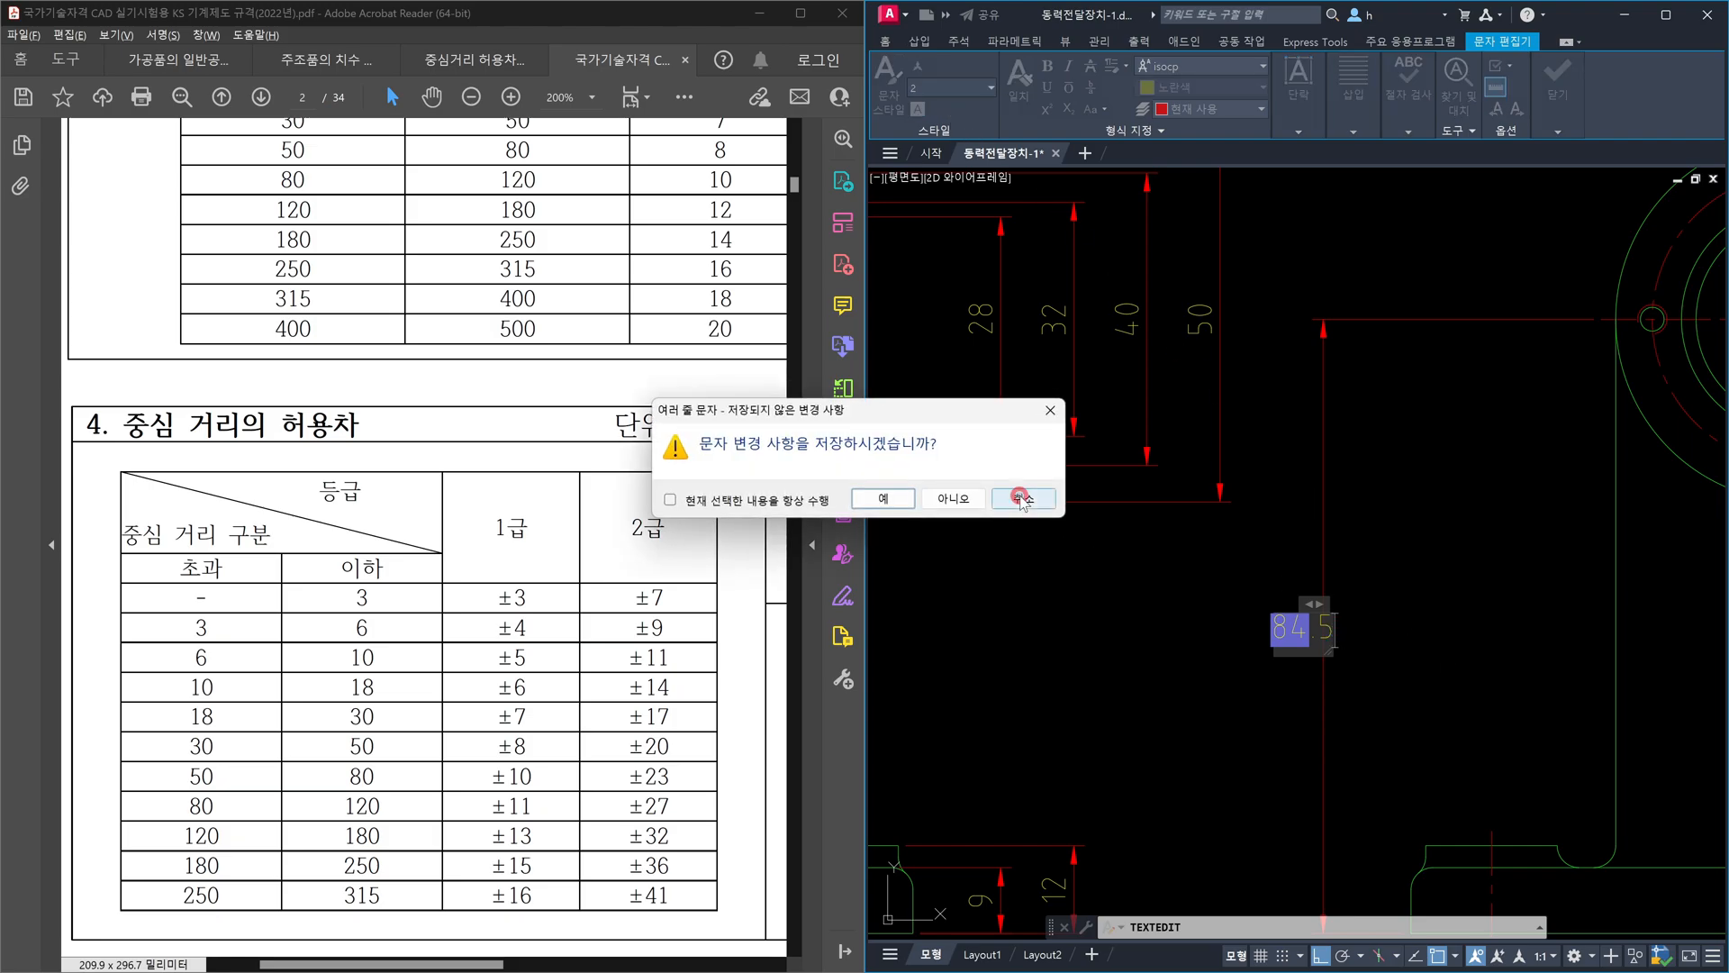
pyautogui.press('Escape')
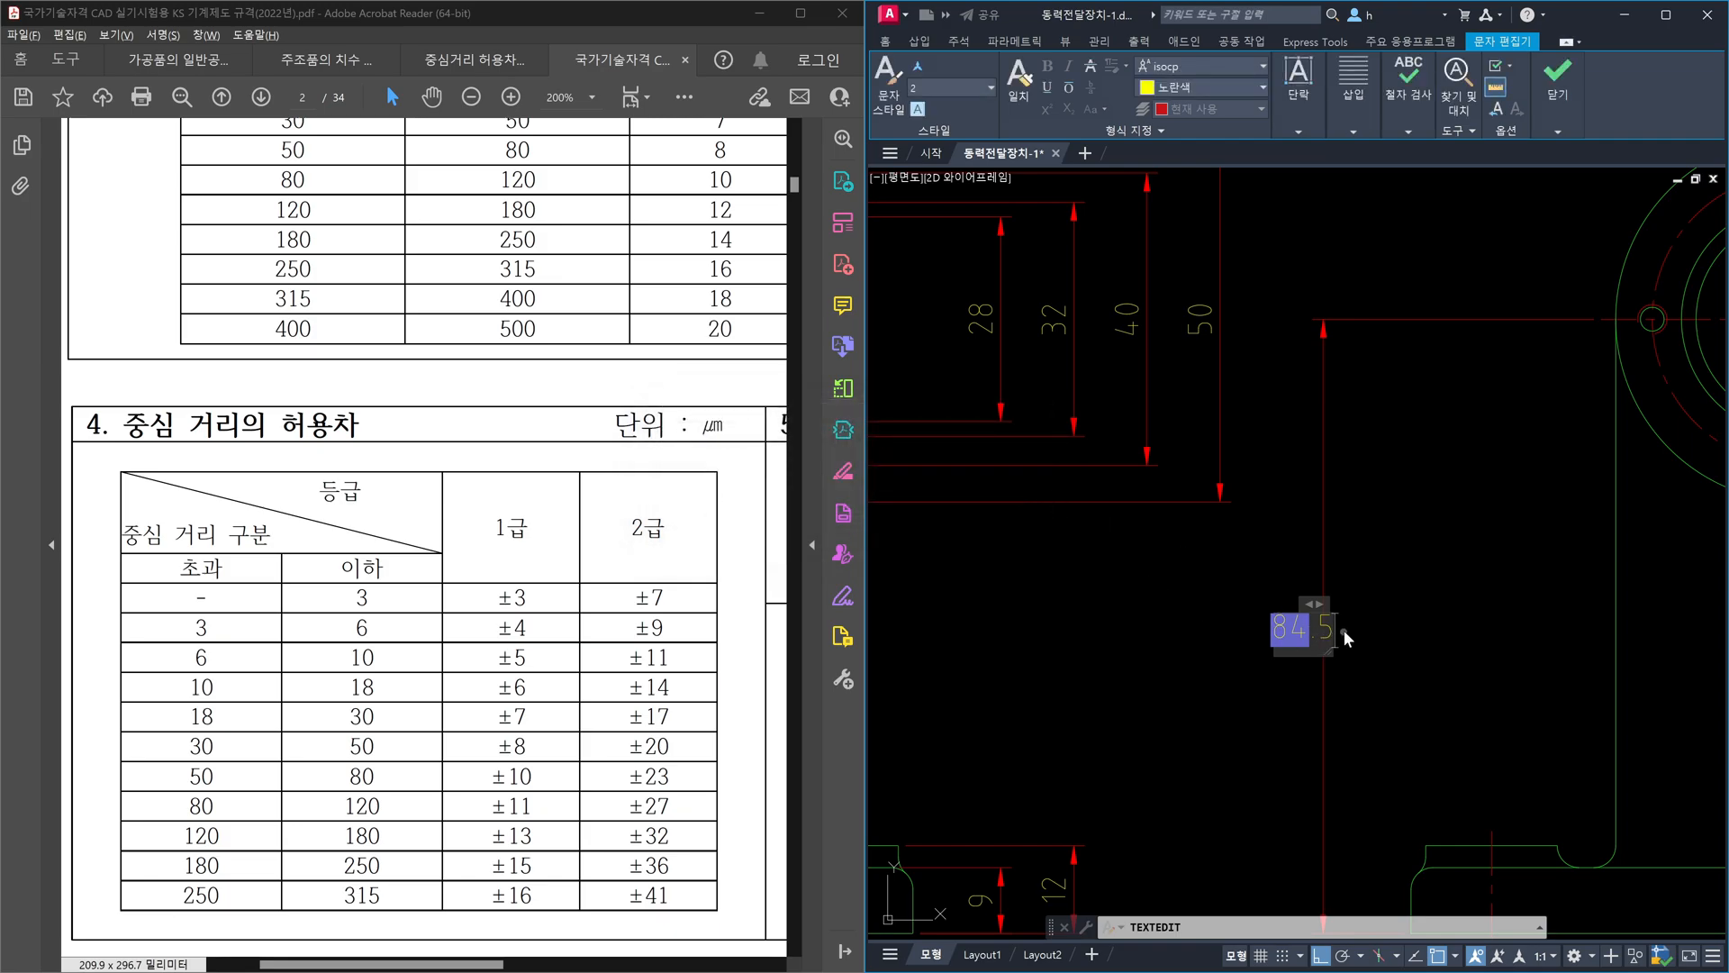
pyautogui.press('Escape')
pyautogui.click(953, 498)
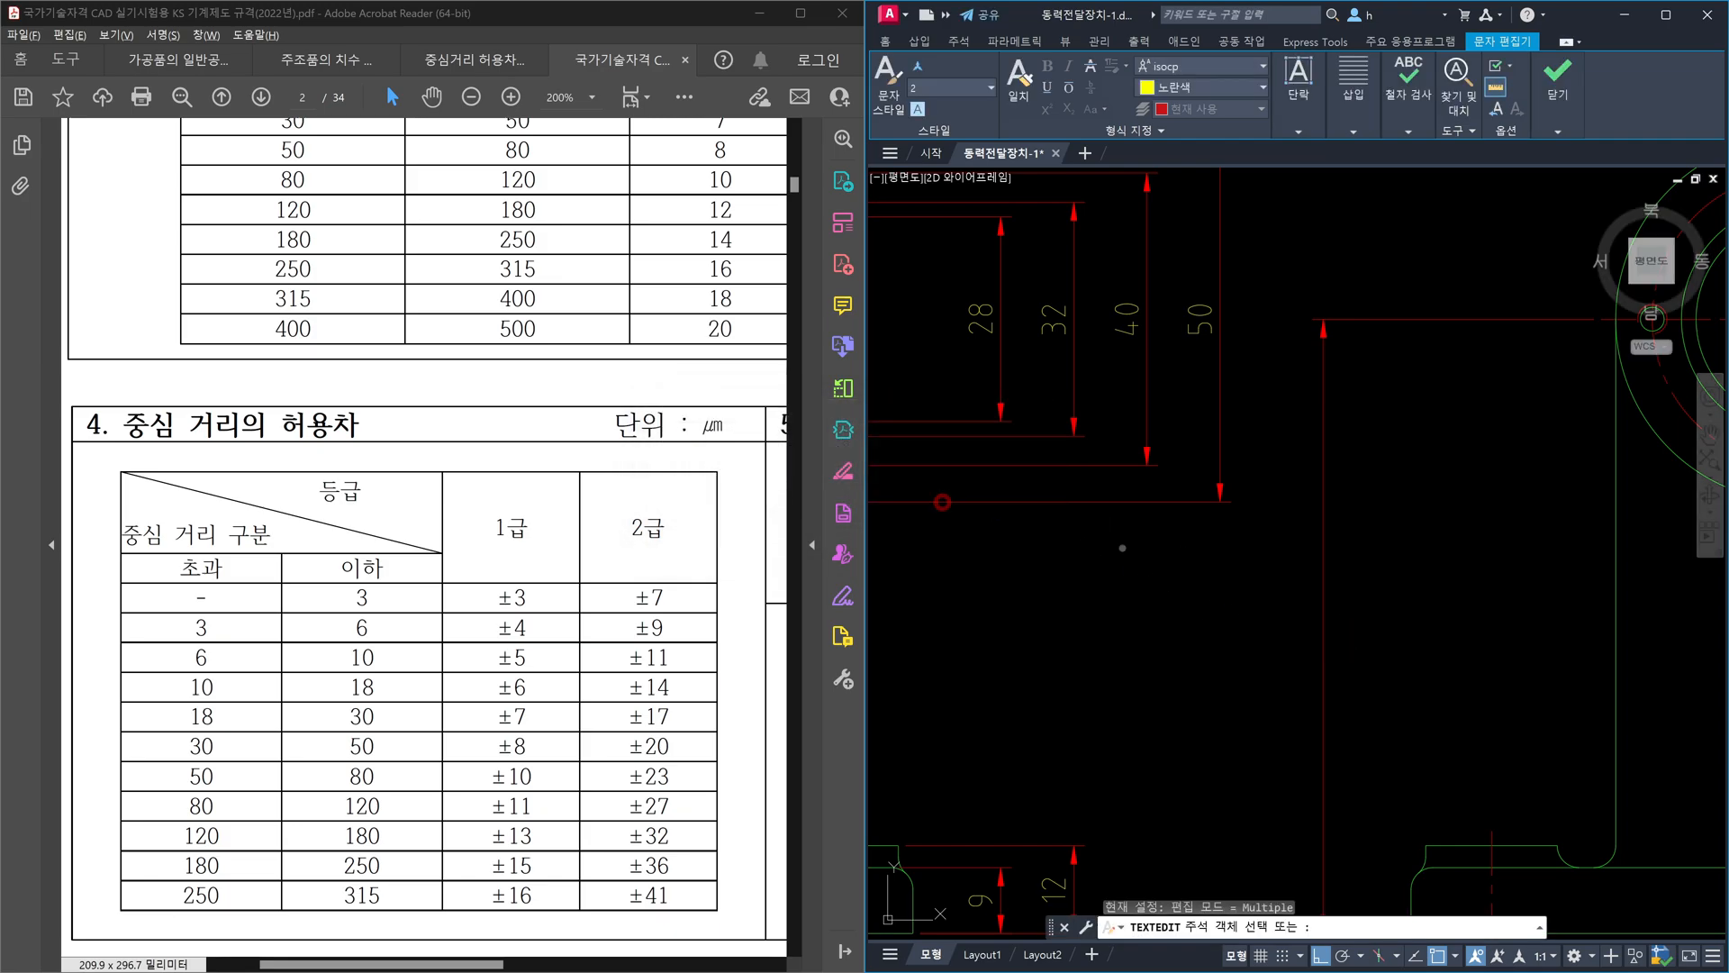
# - Set the text height of the ±0.027 portion of the 84 shaft height dimension to 2.5
pyautogui.click(1308, 639)
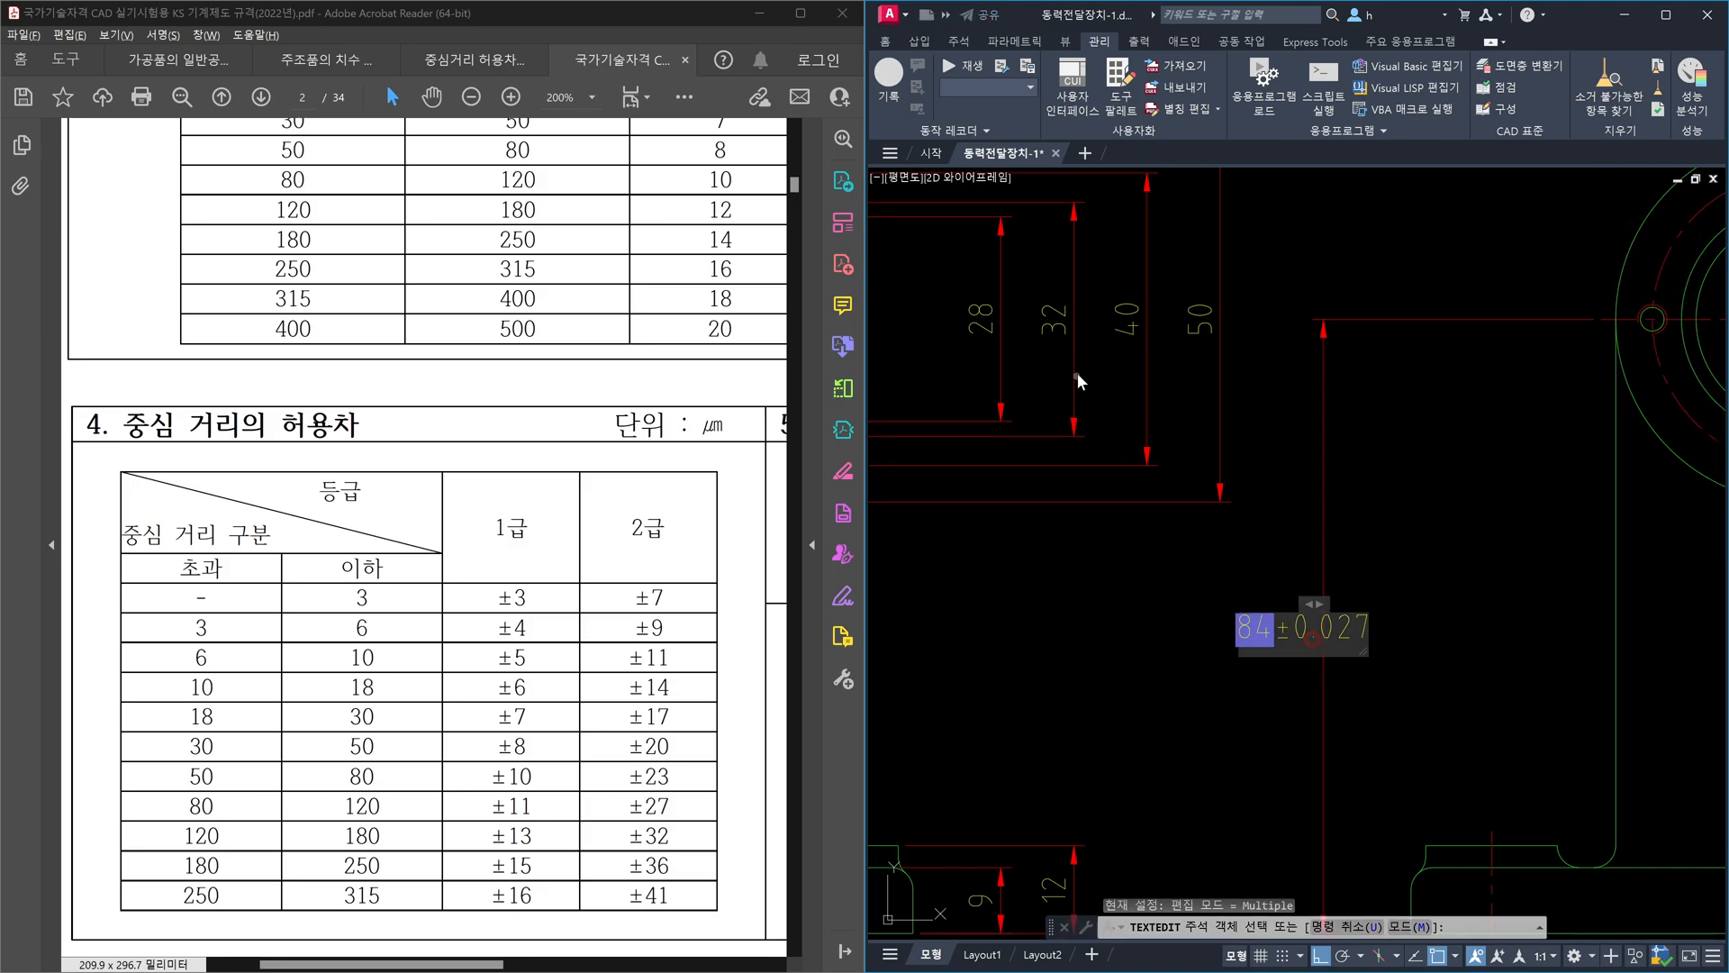
pyautogui.moveTo(1279, 629); pyautogui.dragTo(1370, 629)
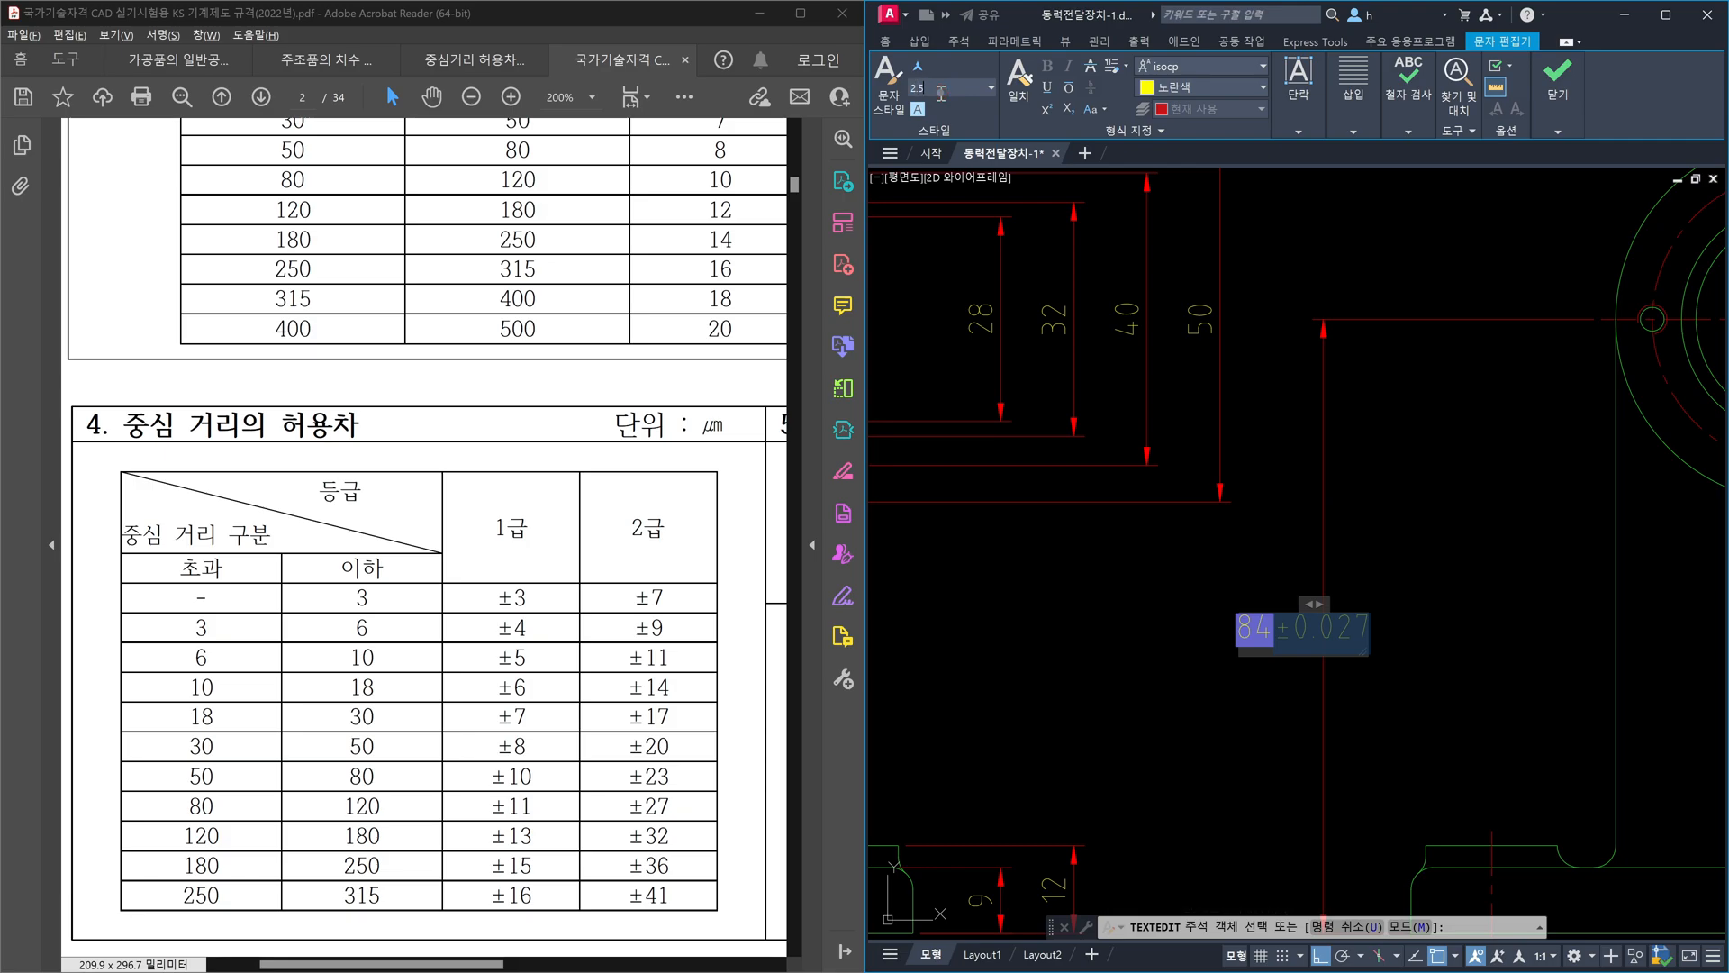
pyautogui.press('Return')
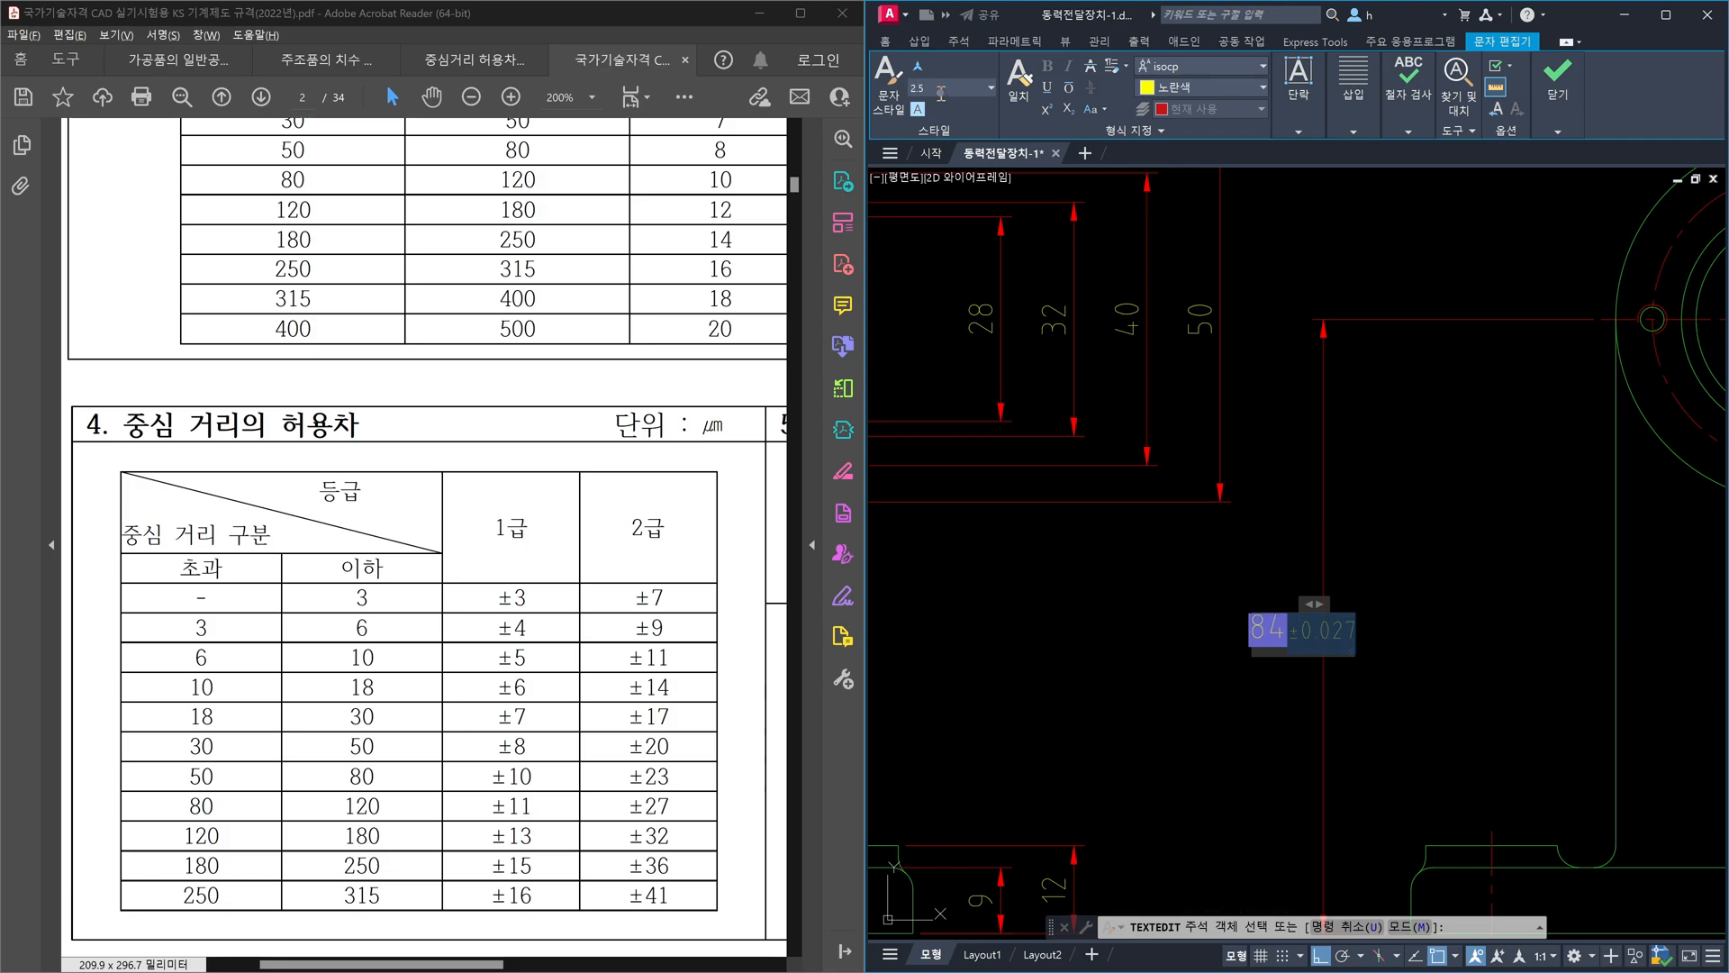
pyautogui.click(1458, 466)
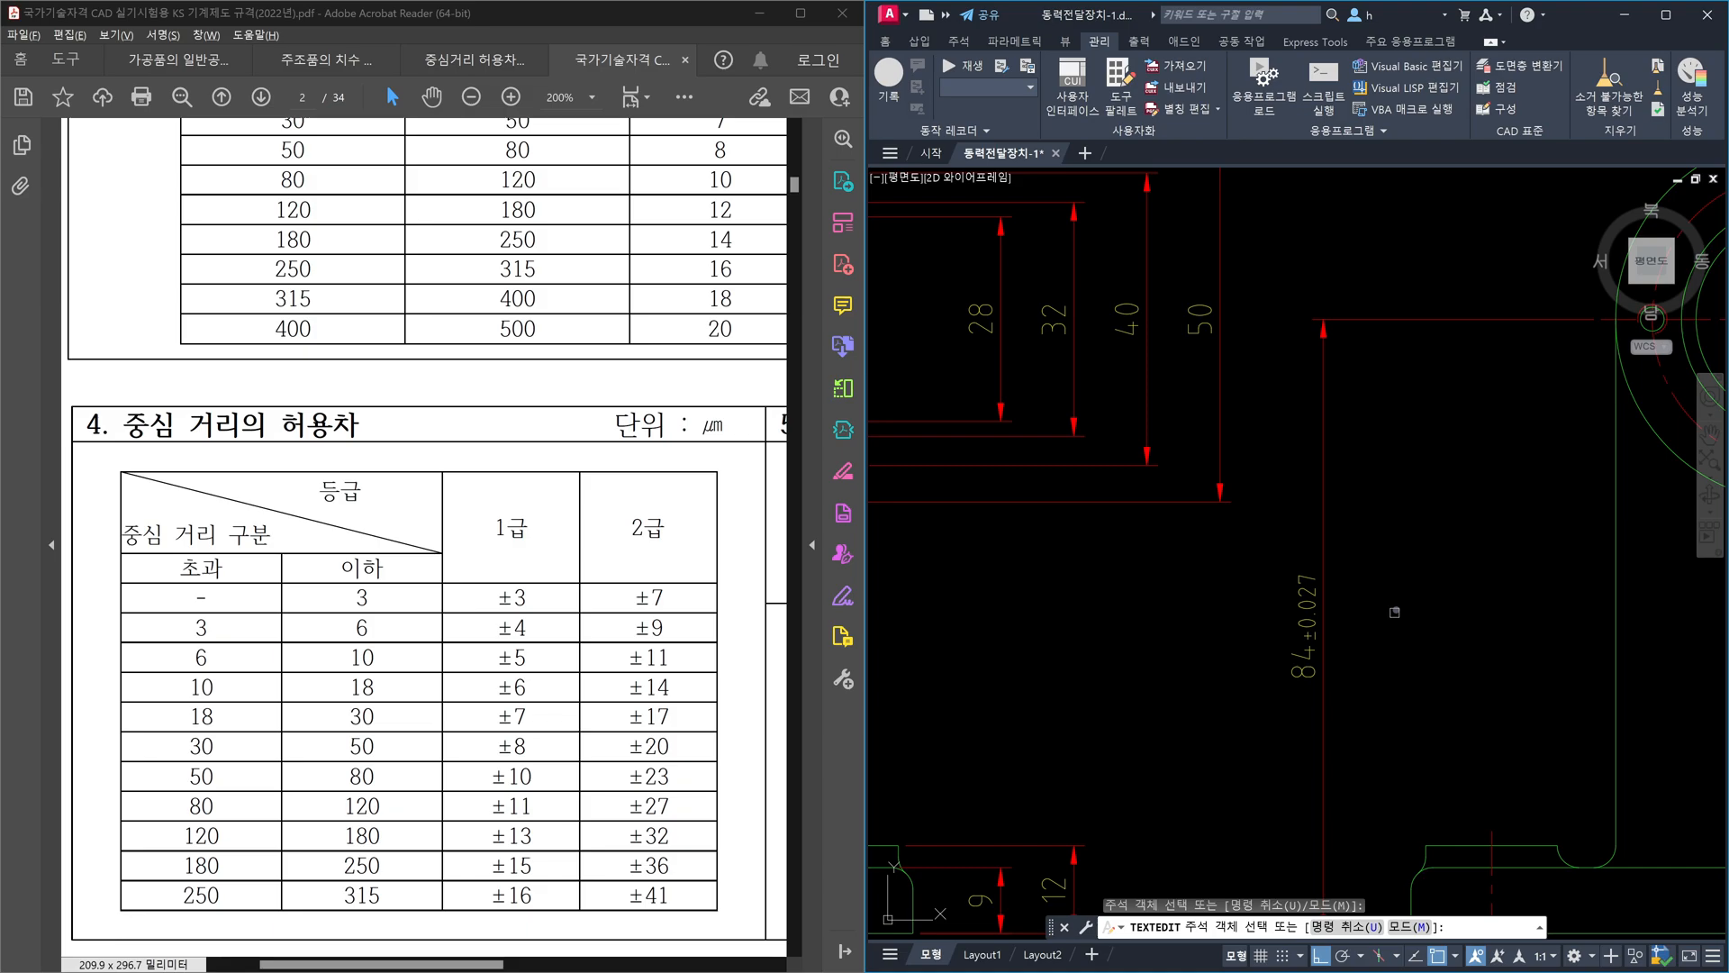
pyautogui.press('Escape')
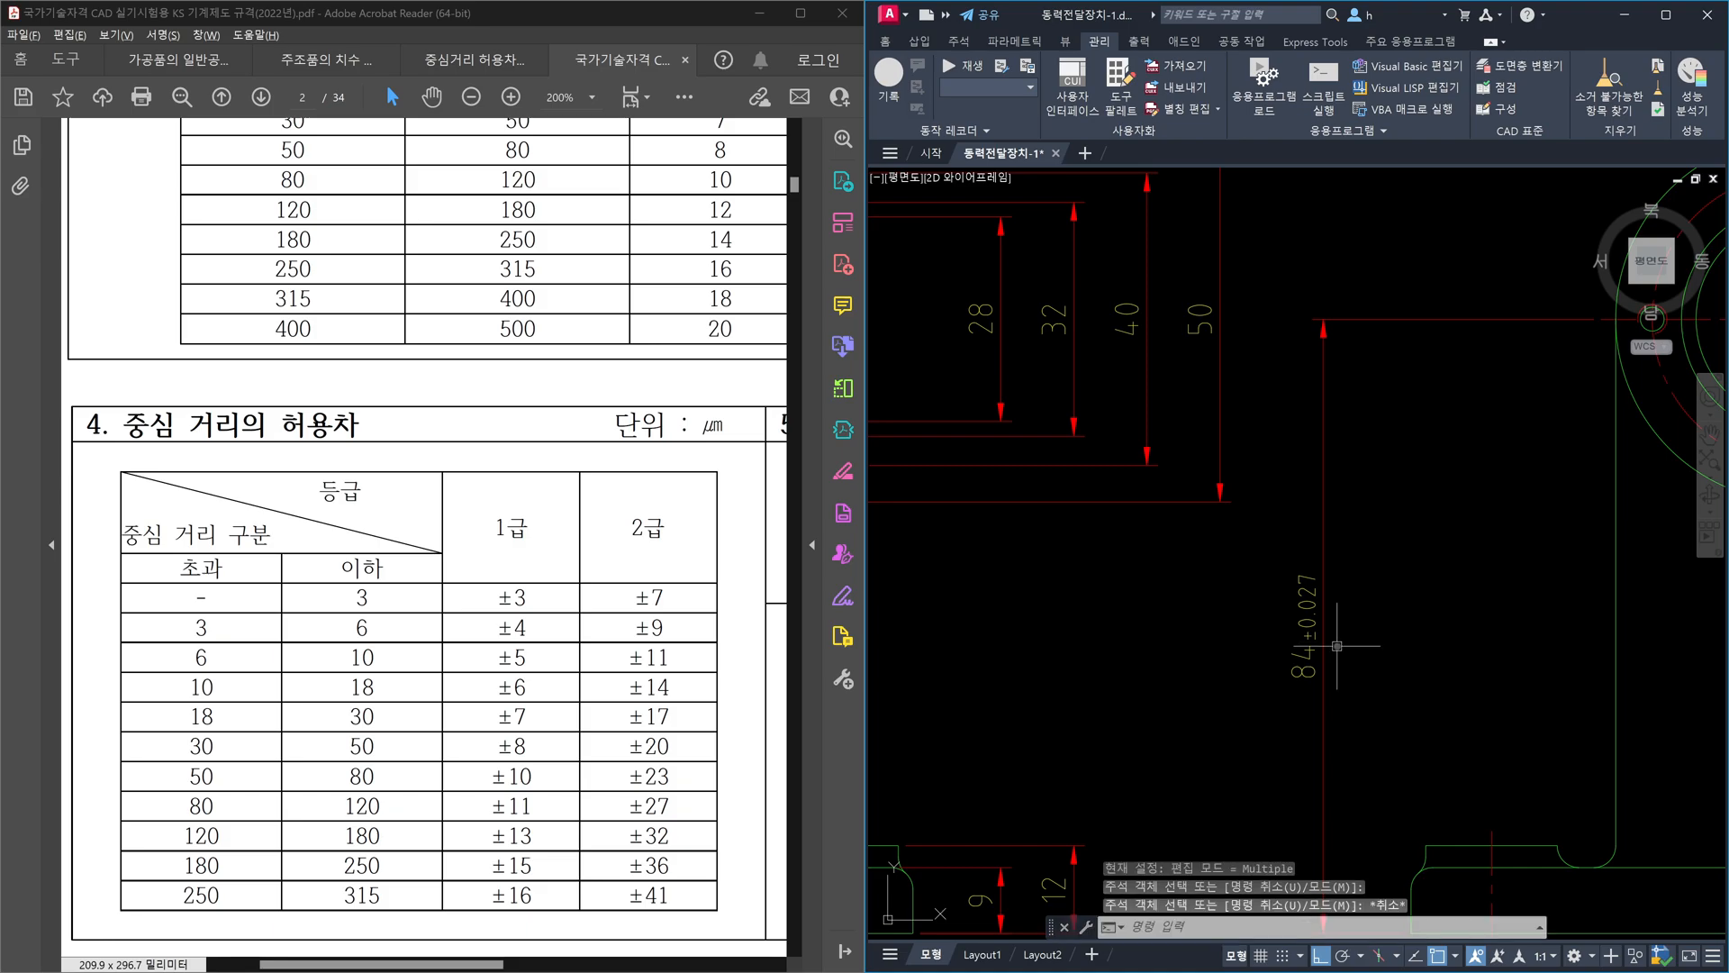
pyautogui.scroll(4, 1326, 645)
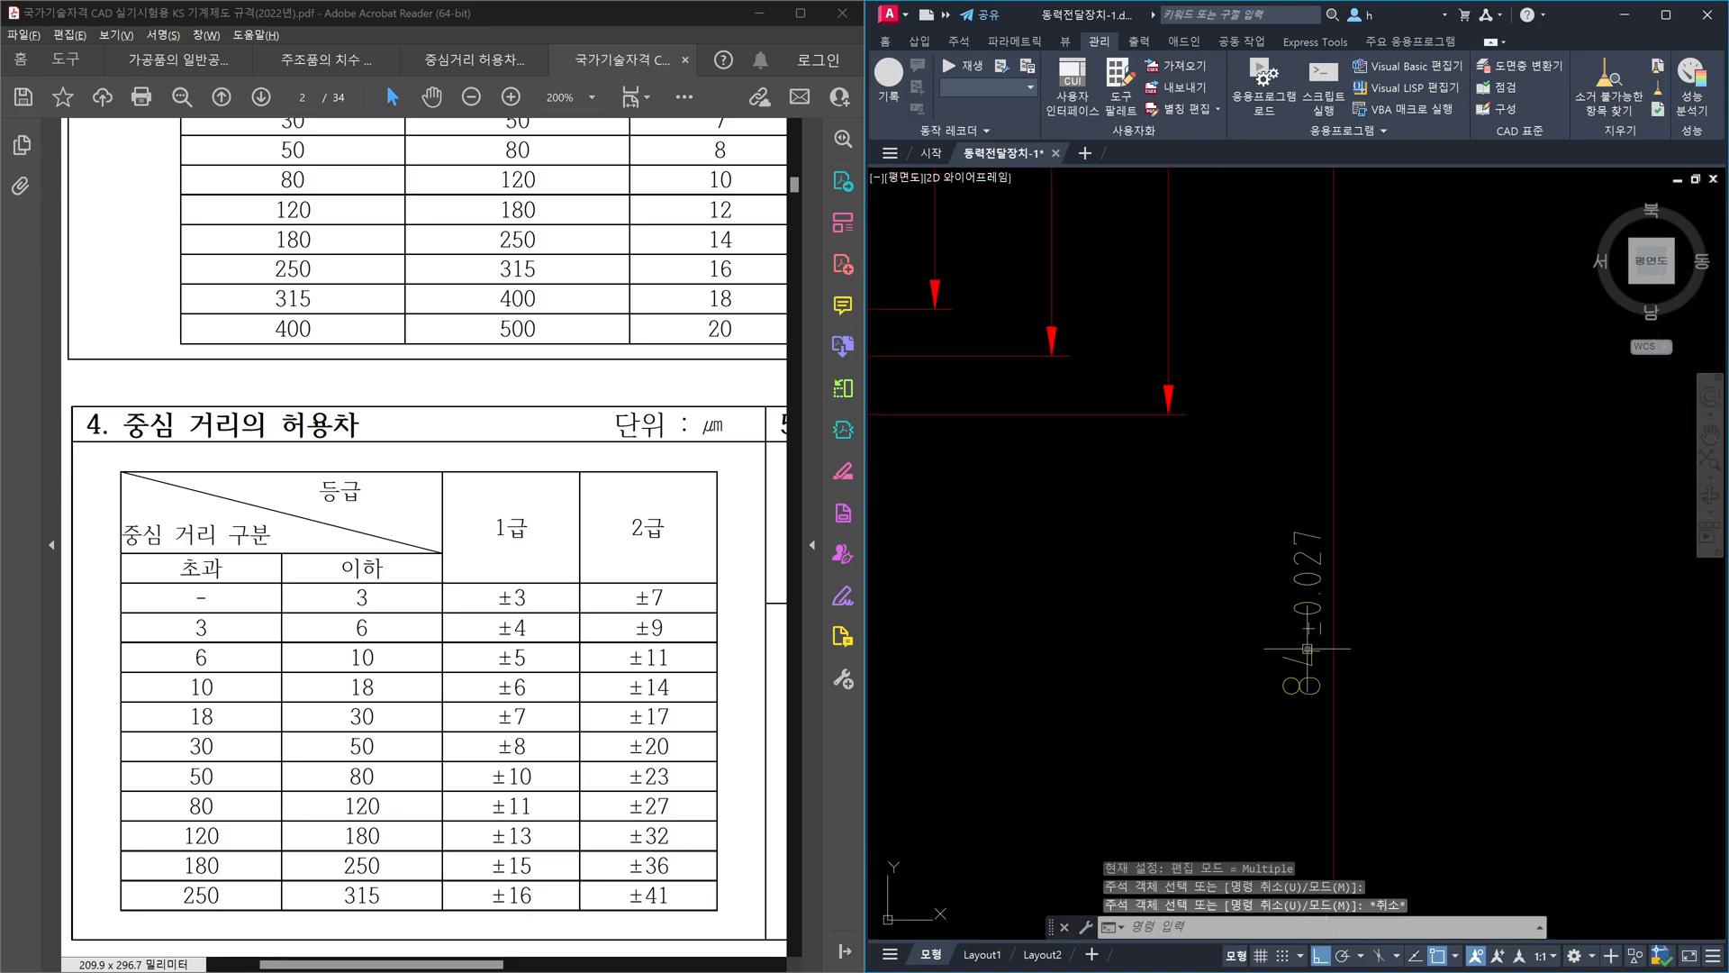
pyautogui.scroll(-4, 1317, 660)
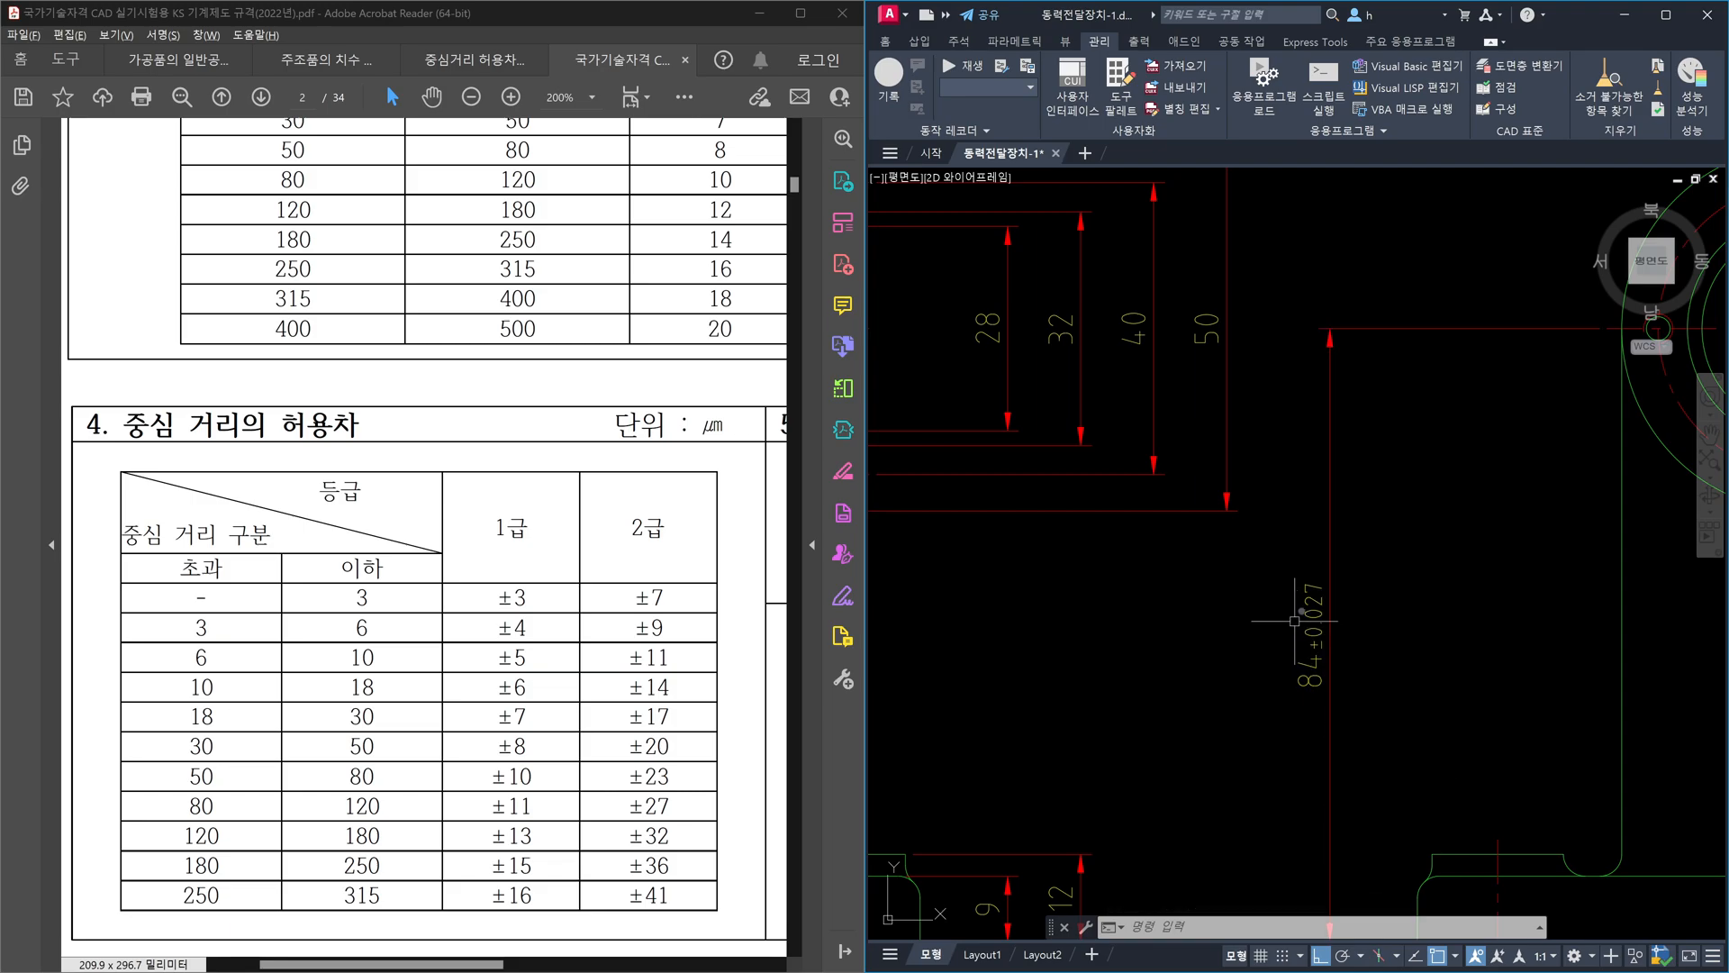
# - Delete the manually entered ±0.027 from the shaft height dimension text, leaving only the 84
pyautogui.click(1317, 662)
pyautogui.doubleClick(1317, 662)
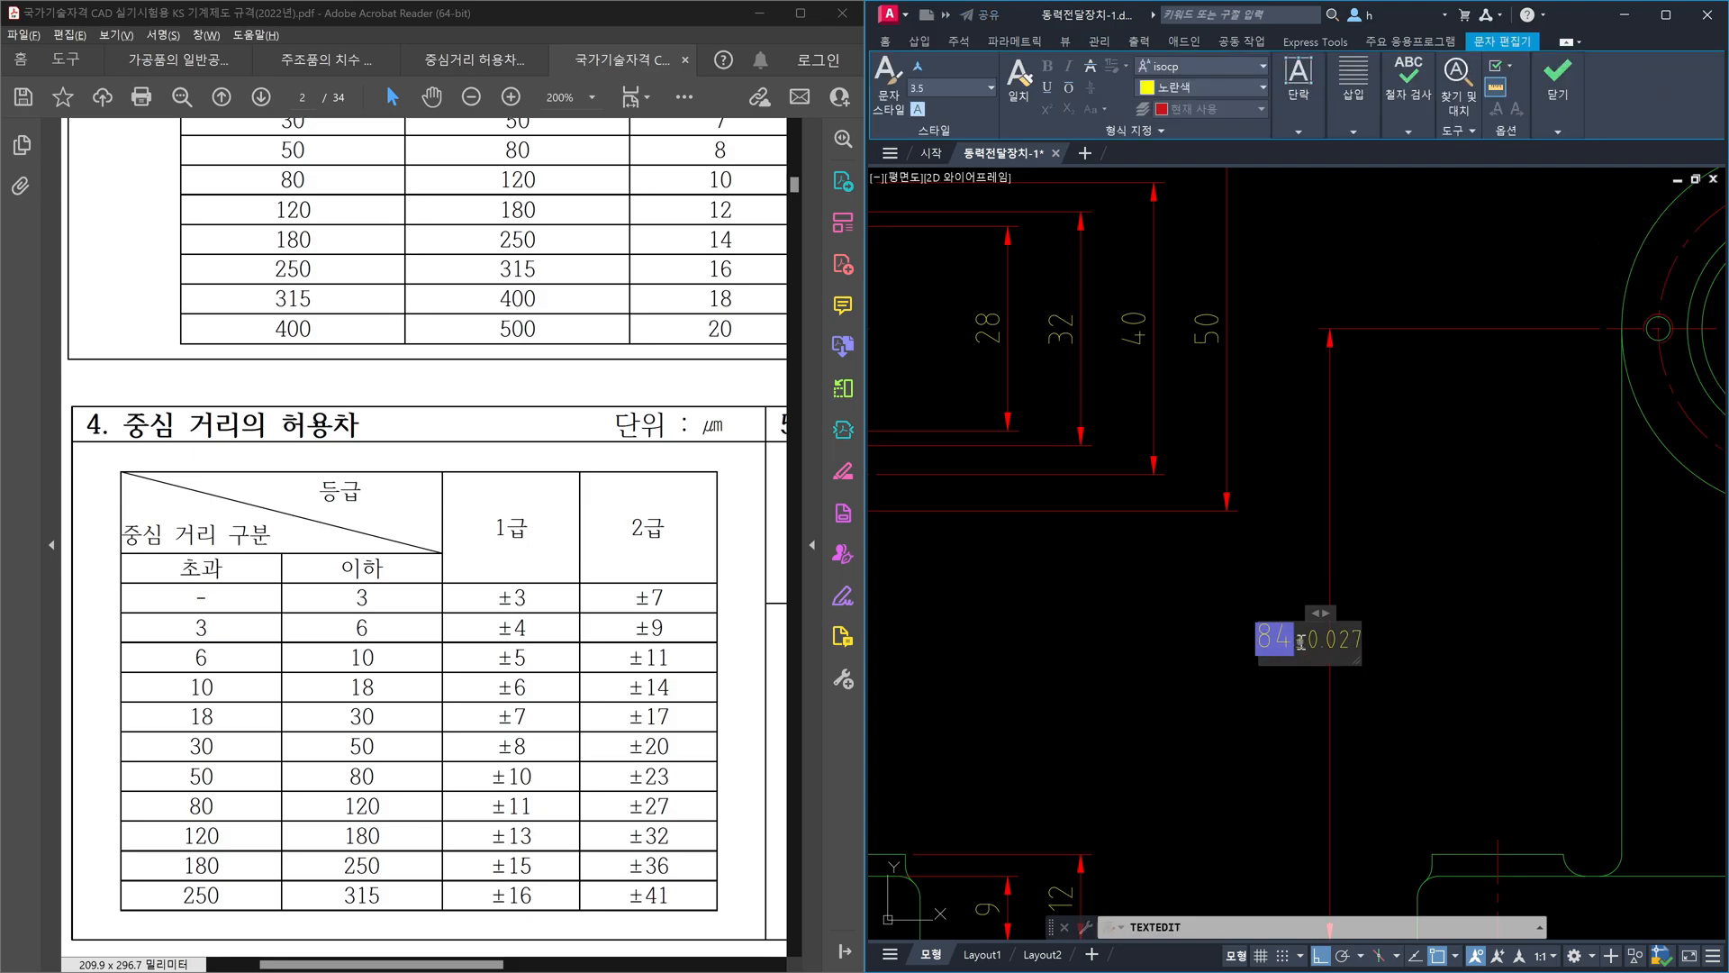
pyautogui.press('Delete')
pyautogui.press('Delete')
pyautogui.press('Delete')
pyautogui.press('Delete')
pyautogui.press('Delete')
pyautogui.press('Delete')
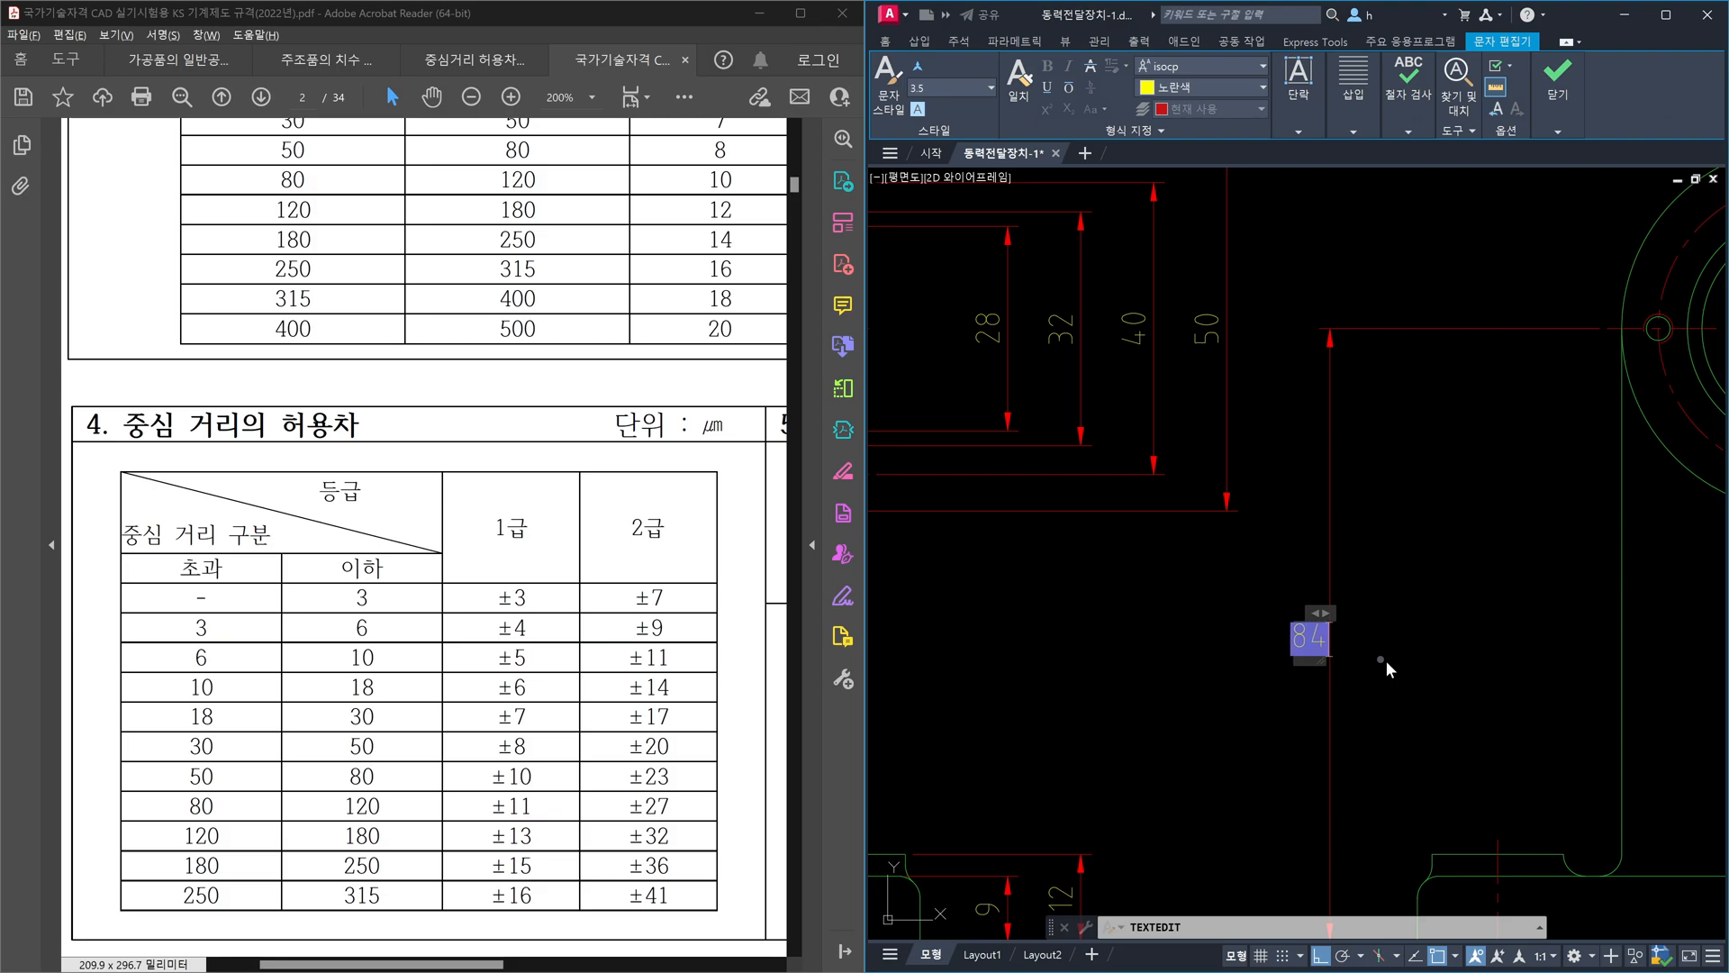
pyautogui.click(1540, 701)
pyautogui.press('Escape')
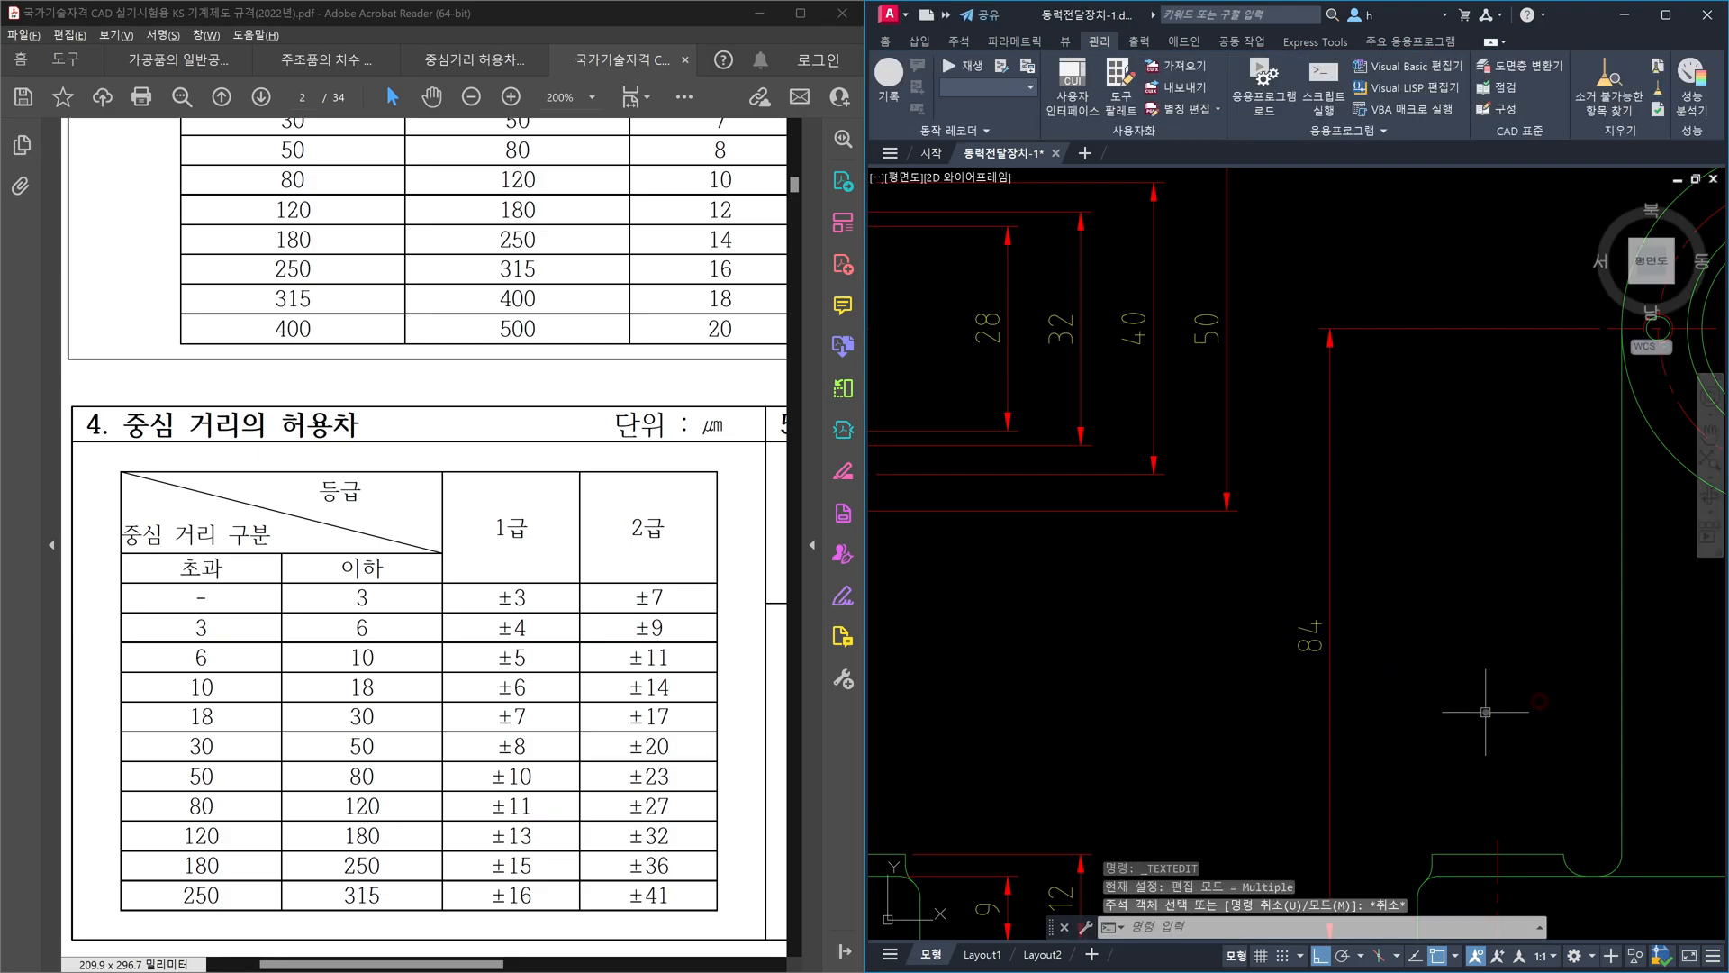
# - Set the tolerance display of the 84 shaft height dimension to symmetrical (대칭) in its properties
pyautogui.click(1409, 716)
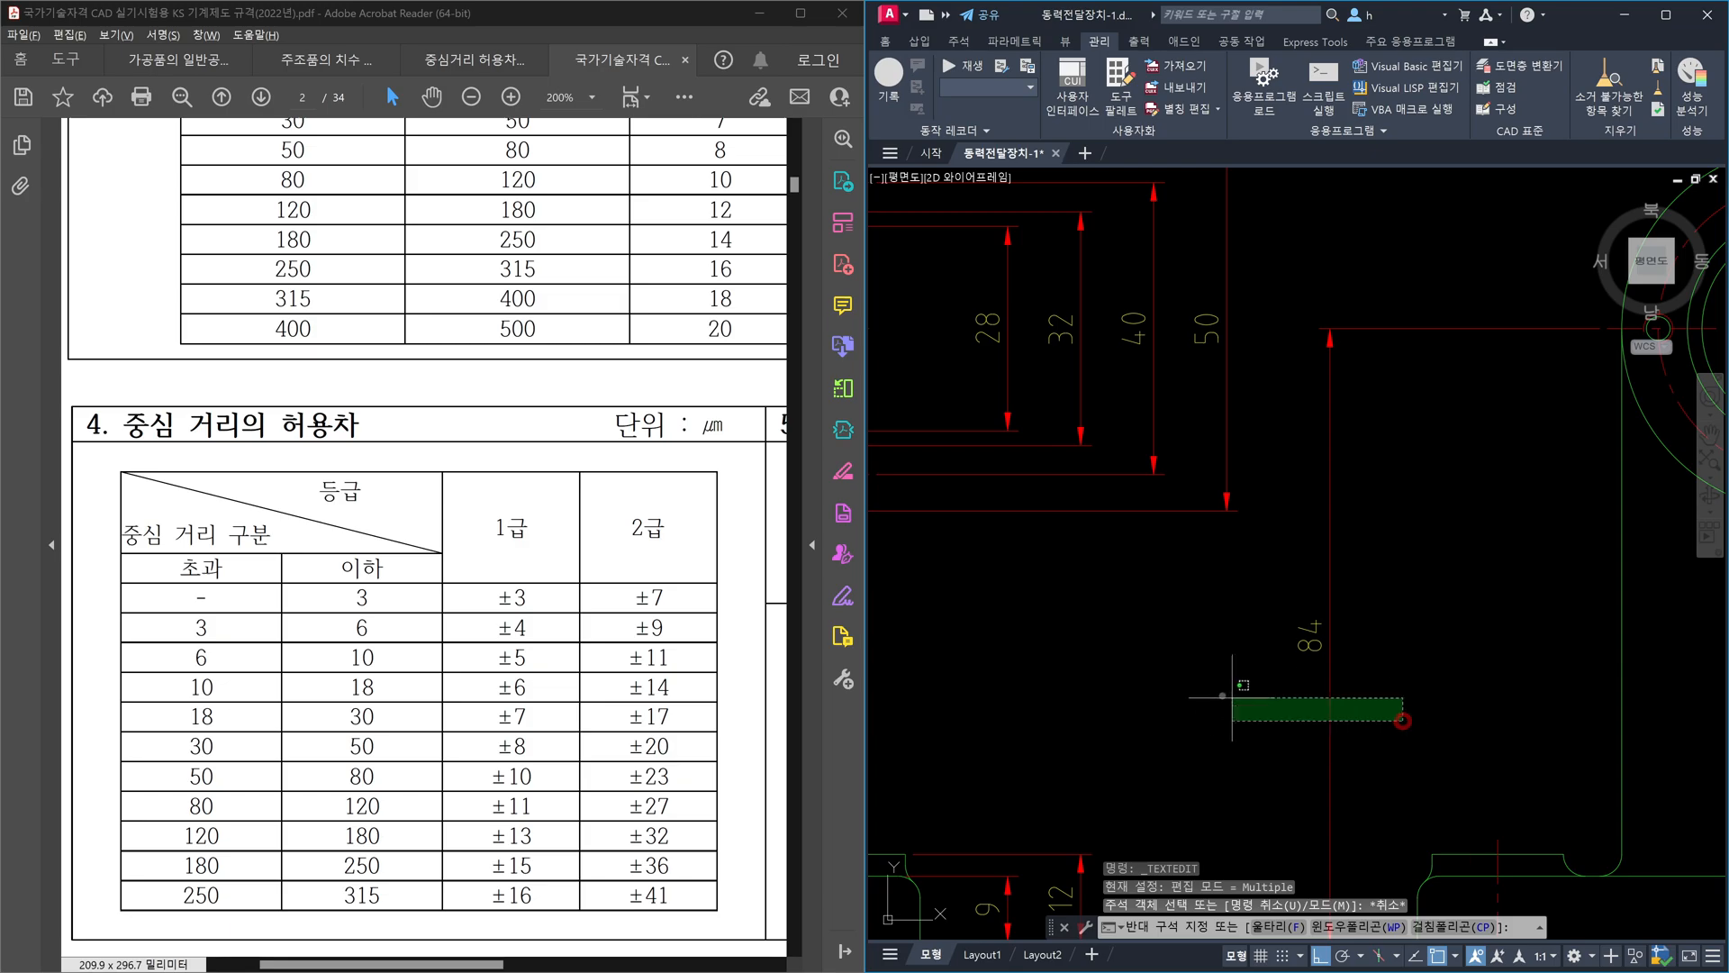
pyautogui.click(1179, 686)
pyautogui.hotkey('ctrl', '1')
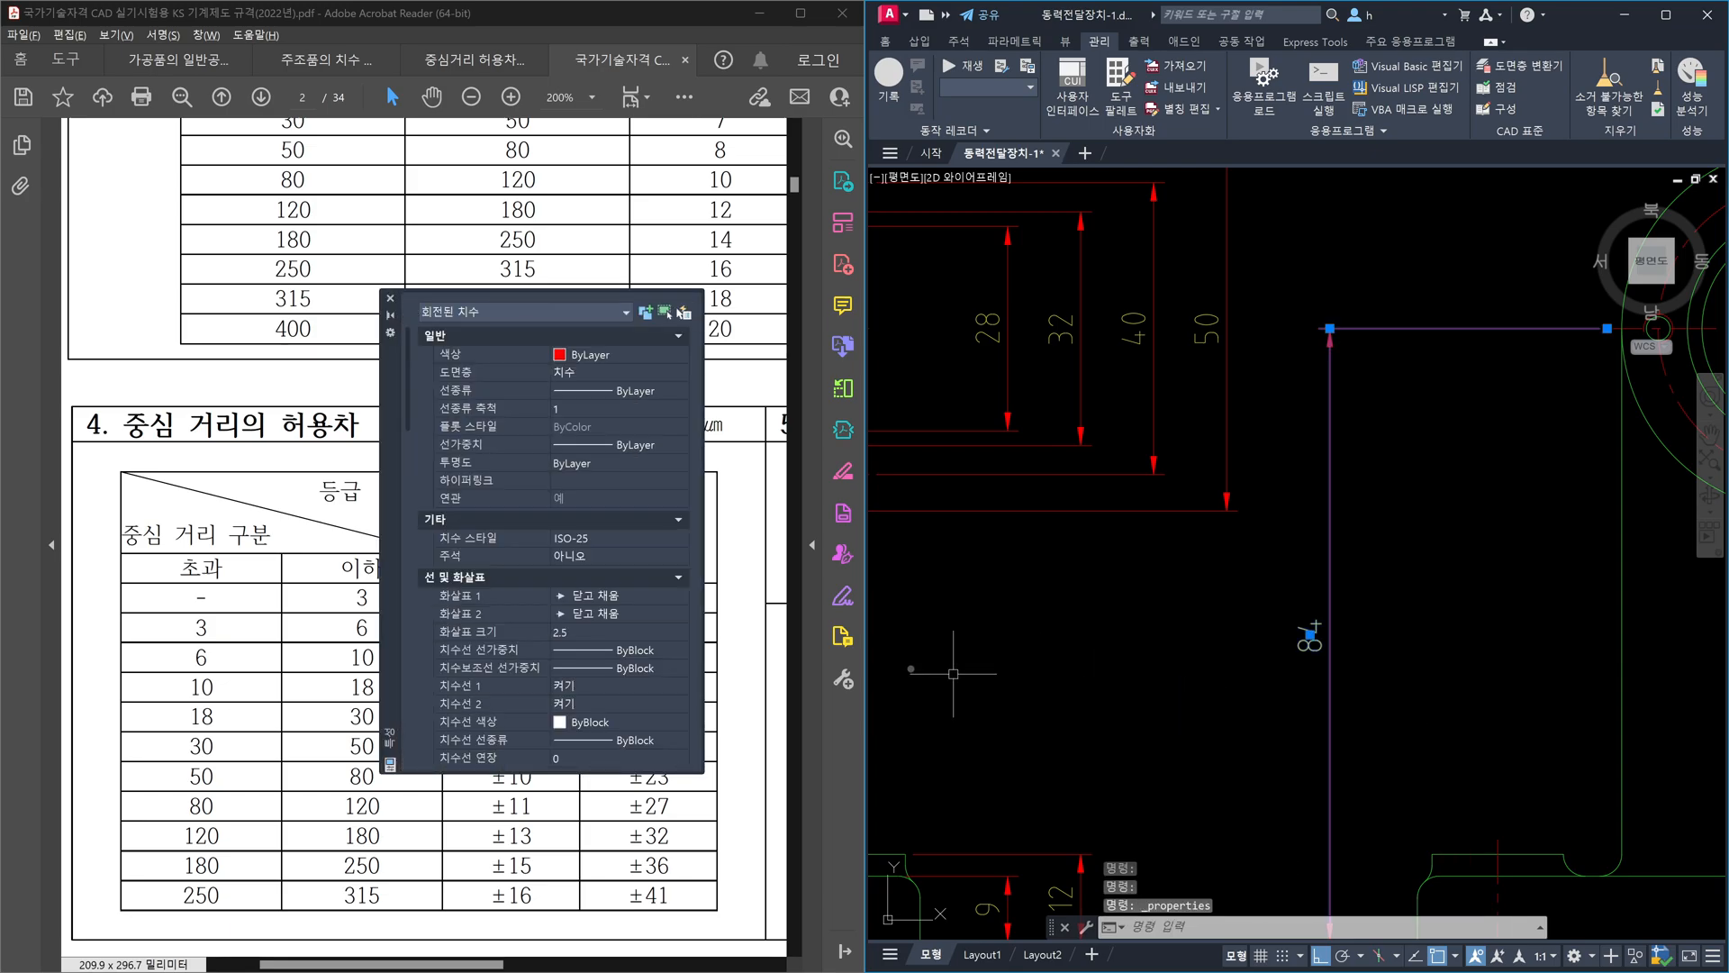
pyautogui.moveTo(408, 397); pyautogui.dragTo(417, 733)
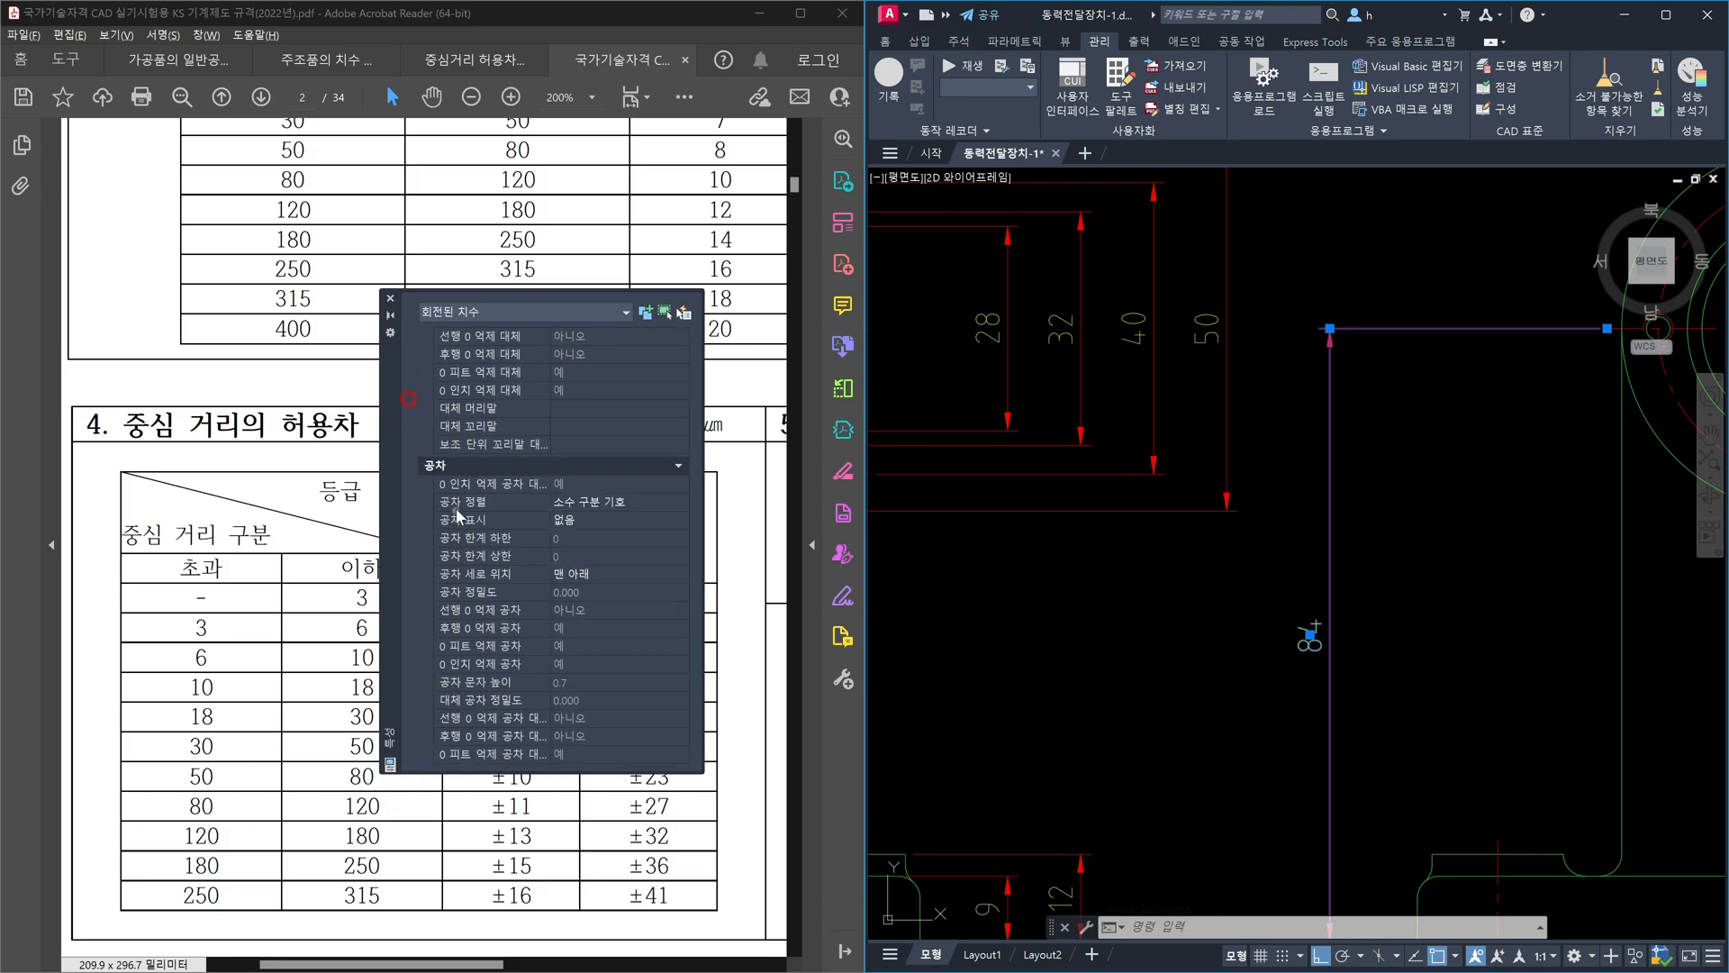
pyautogui.click(614, 520)
pyautogui.click(645, 521)
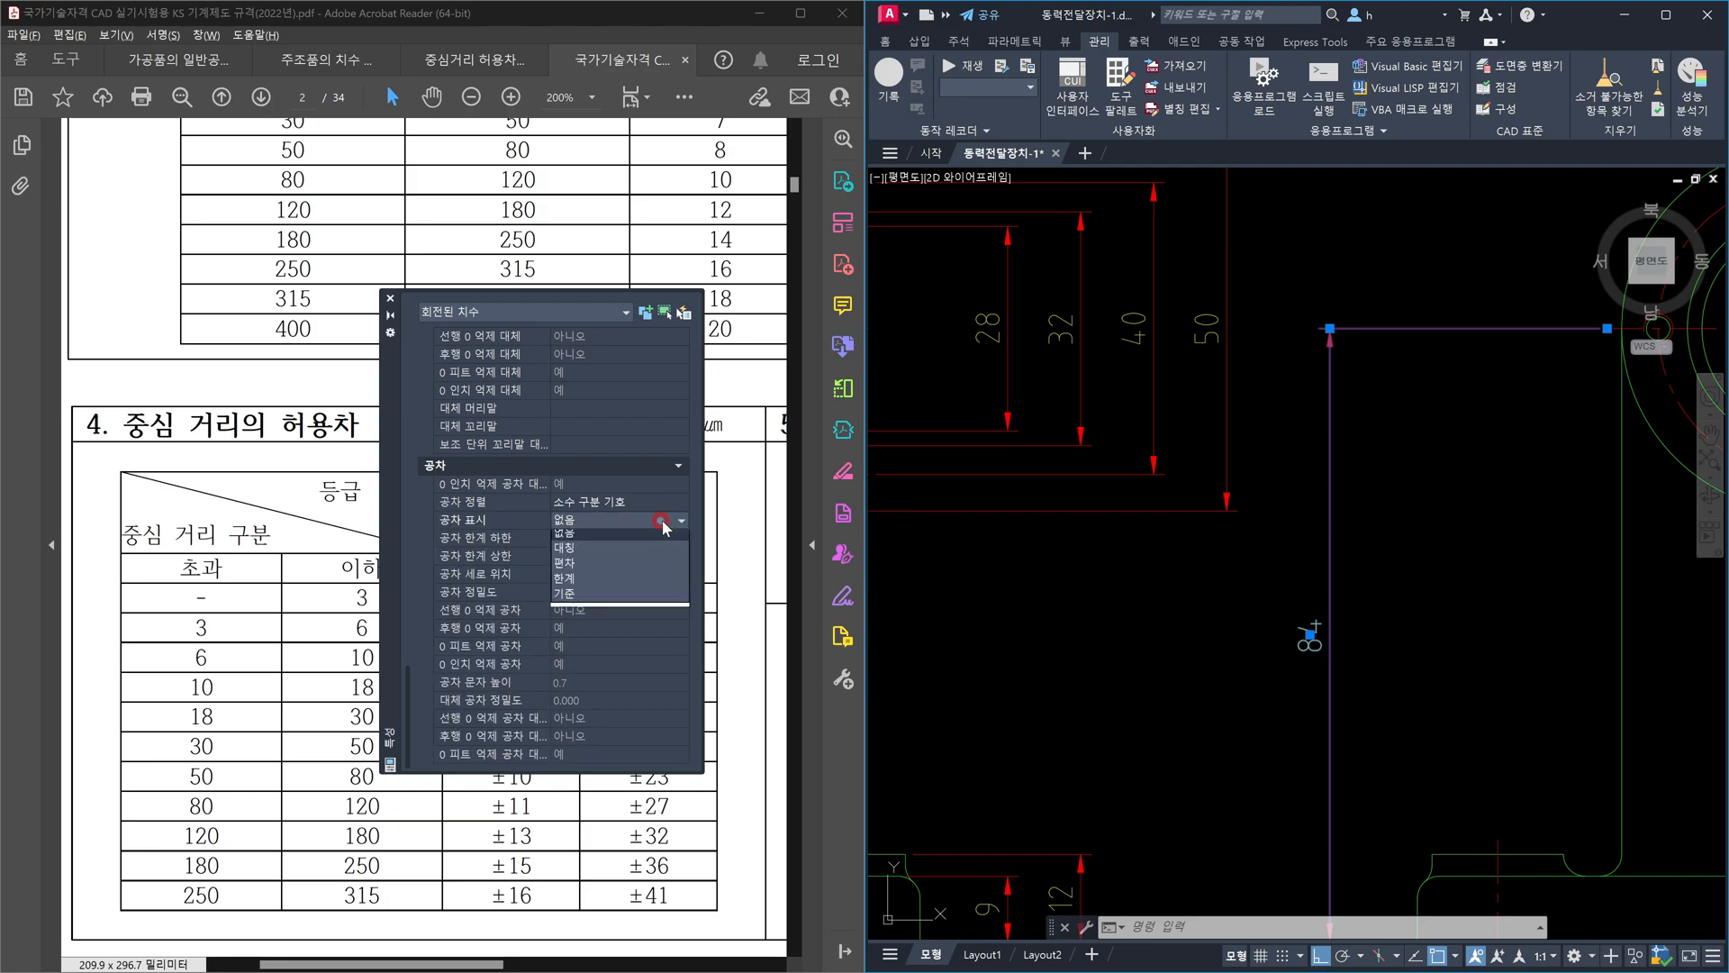
pyautogui.click(627, 552)
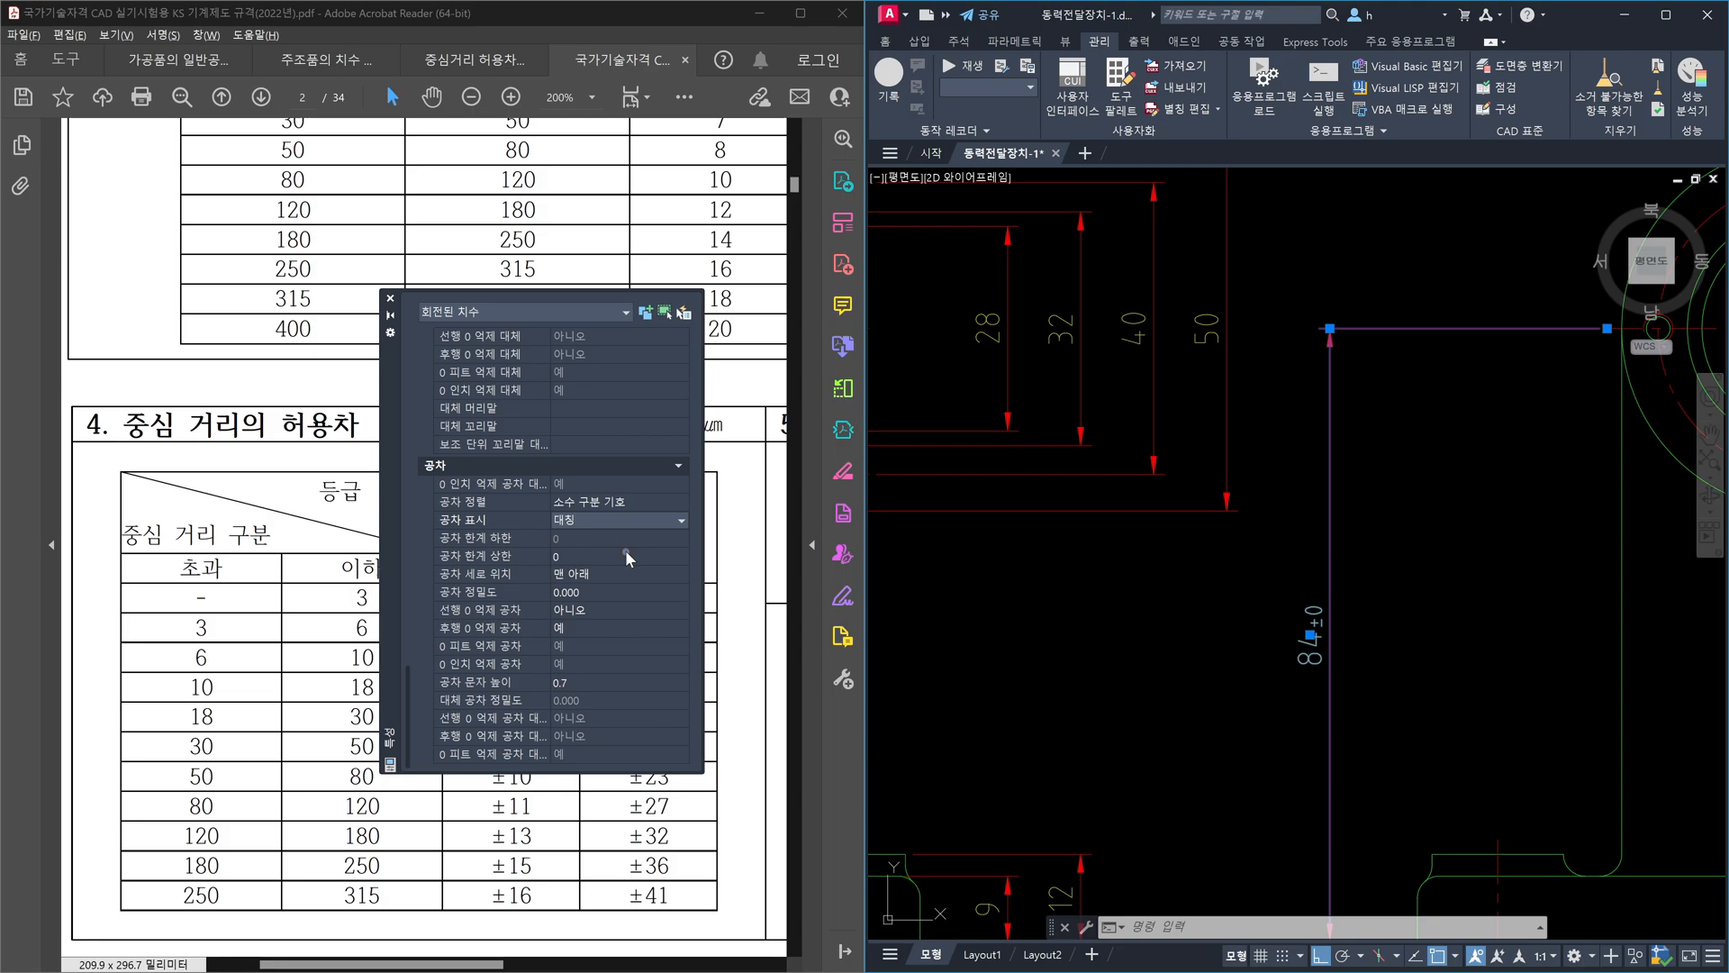
# - Set the upper tolerance limit of the 84 shaft height dimension to 0.027, close its properties and deselect it
pyautogui.click(568, 558)
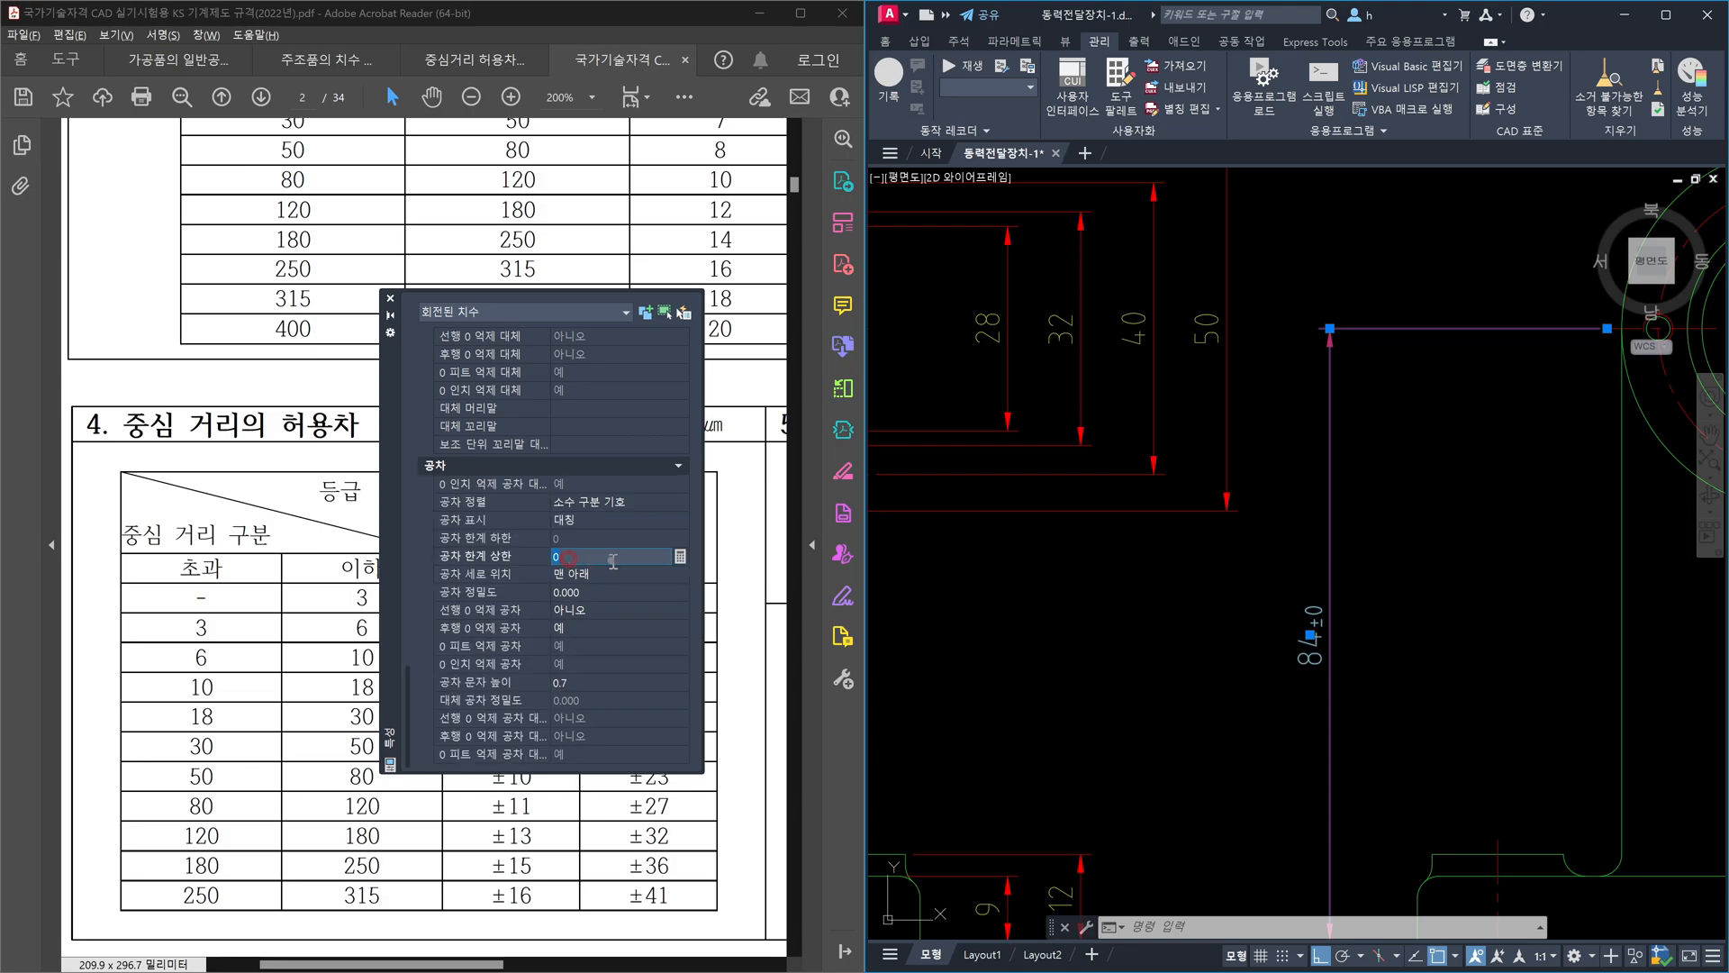
pyautogui.write('0.027')
pyautogui.press('Return')
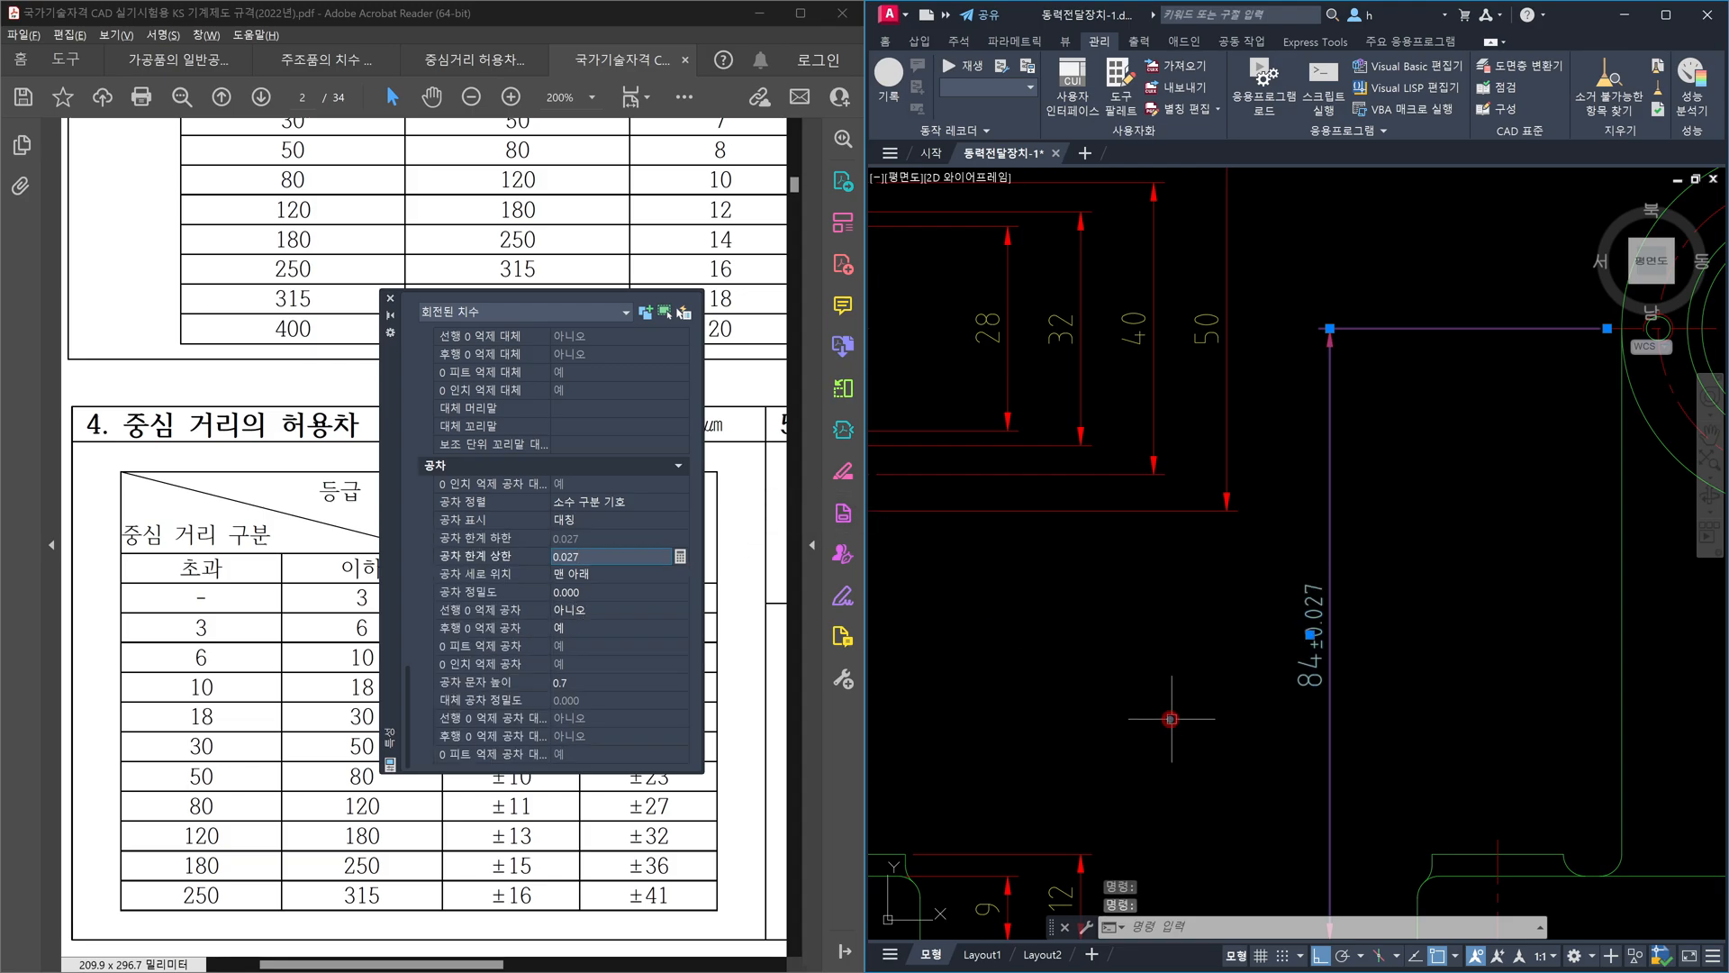
pyautogui.click(390, 299)
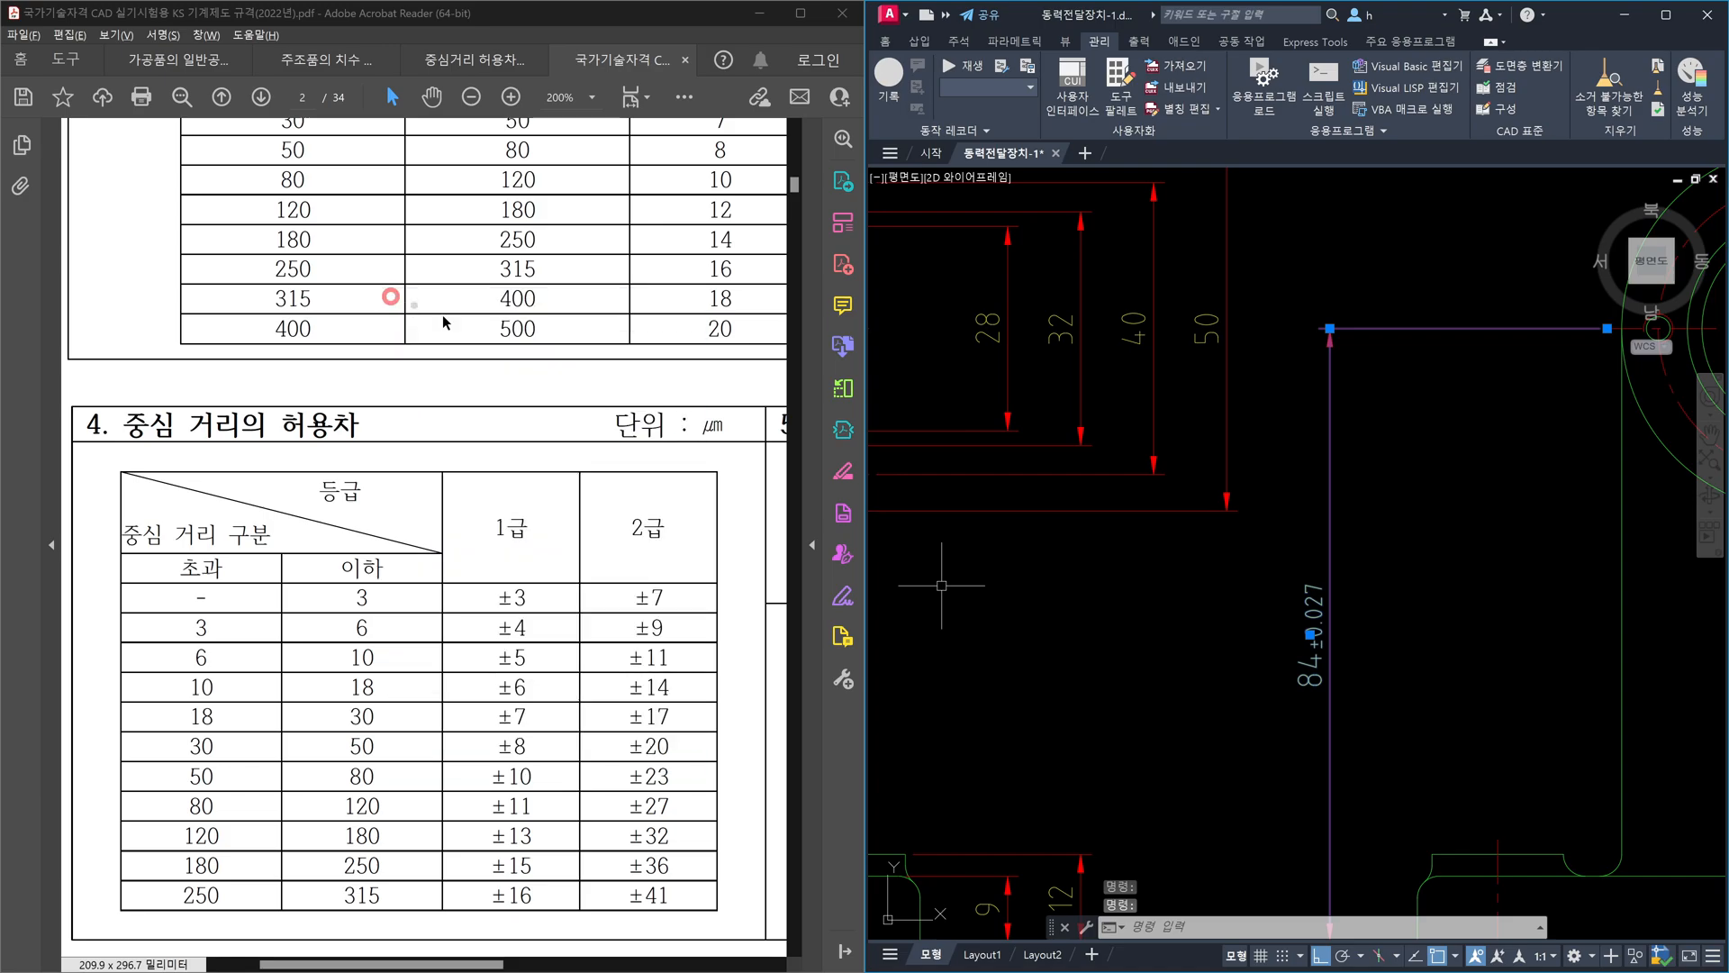
pyautogui.press('Escape')
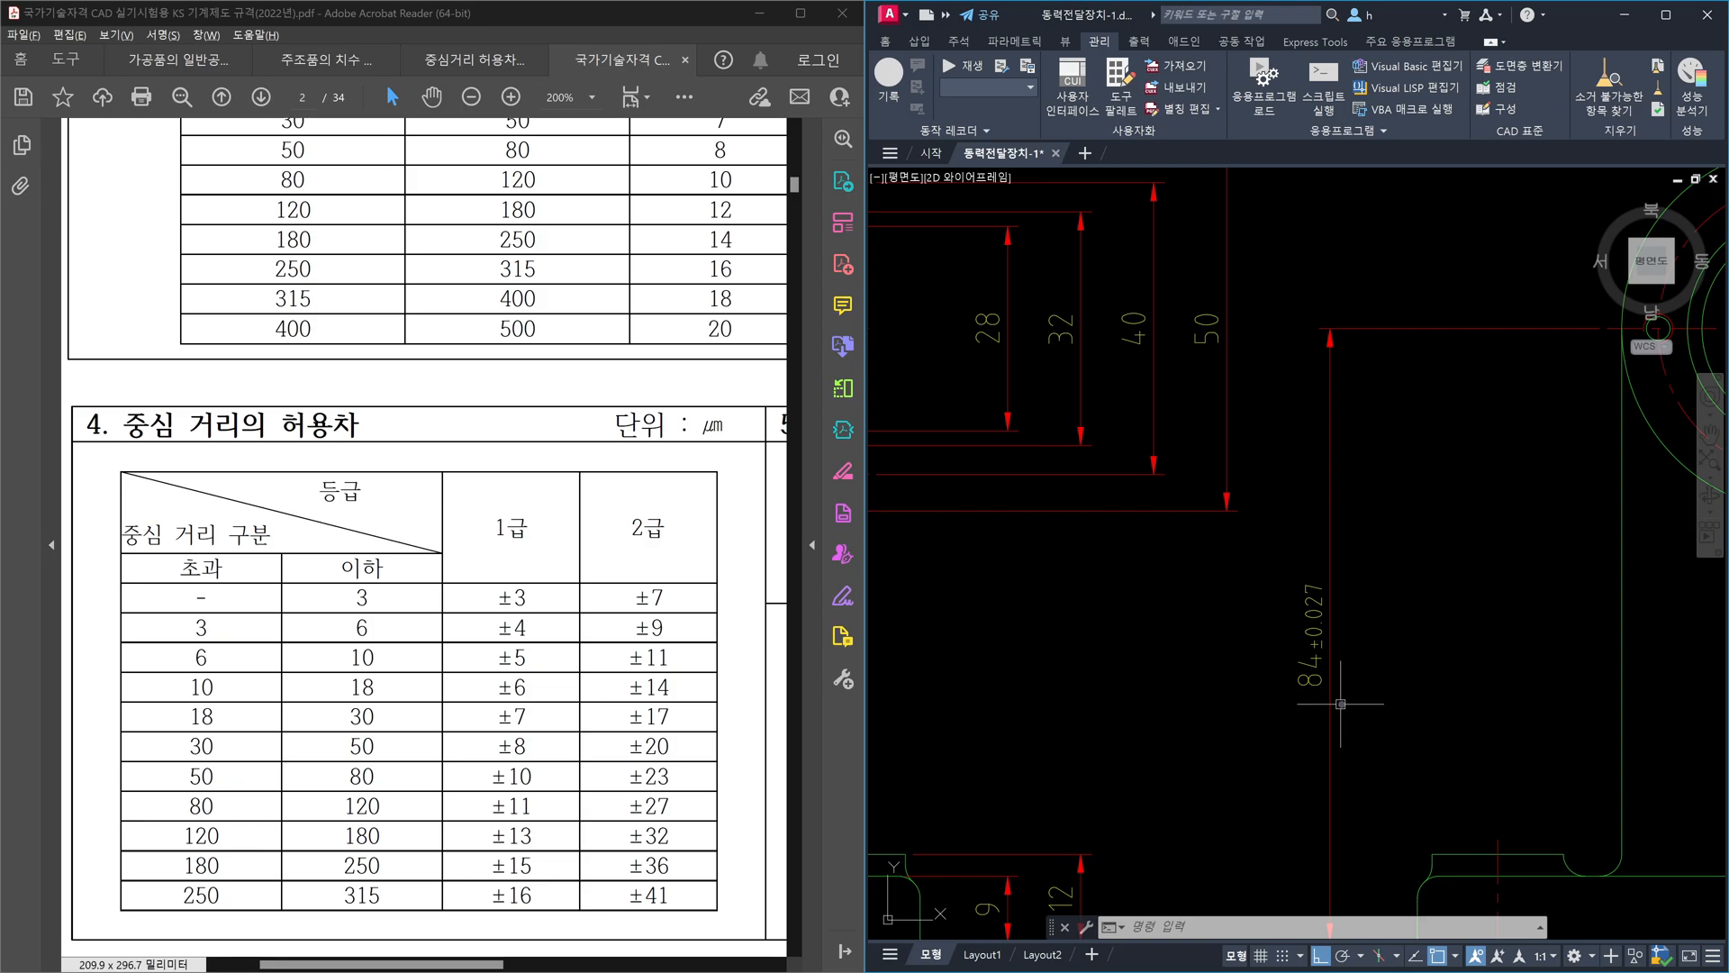
# - Examine the side view's reference geometry by highlighting the bore's centre lines, its circles and the base's lower line, and clear the selection
pyautogui.scroll(-4, 1432, 606)
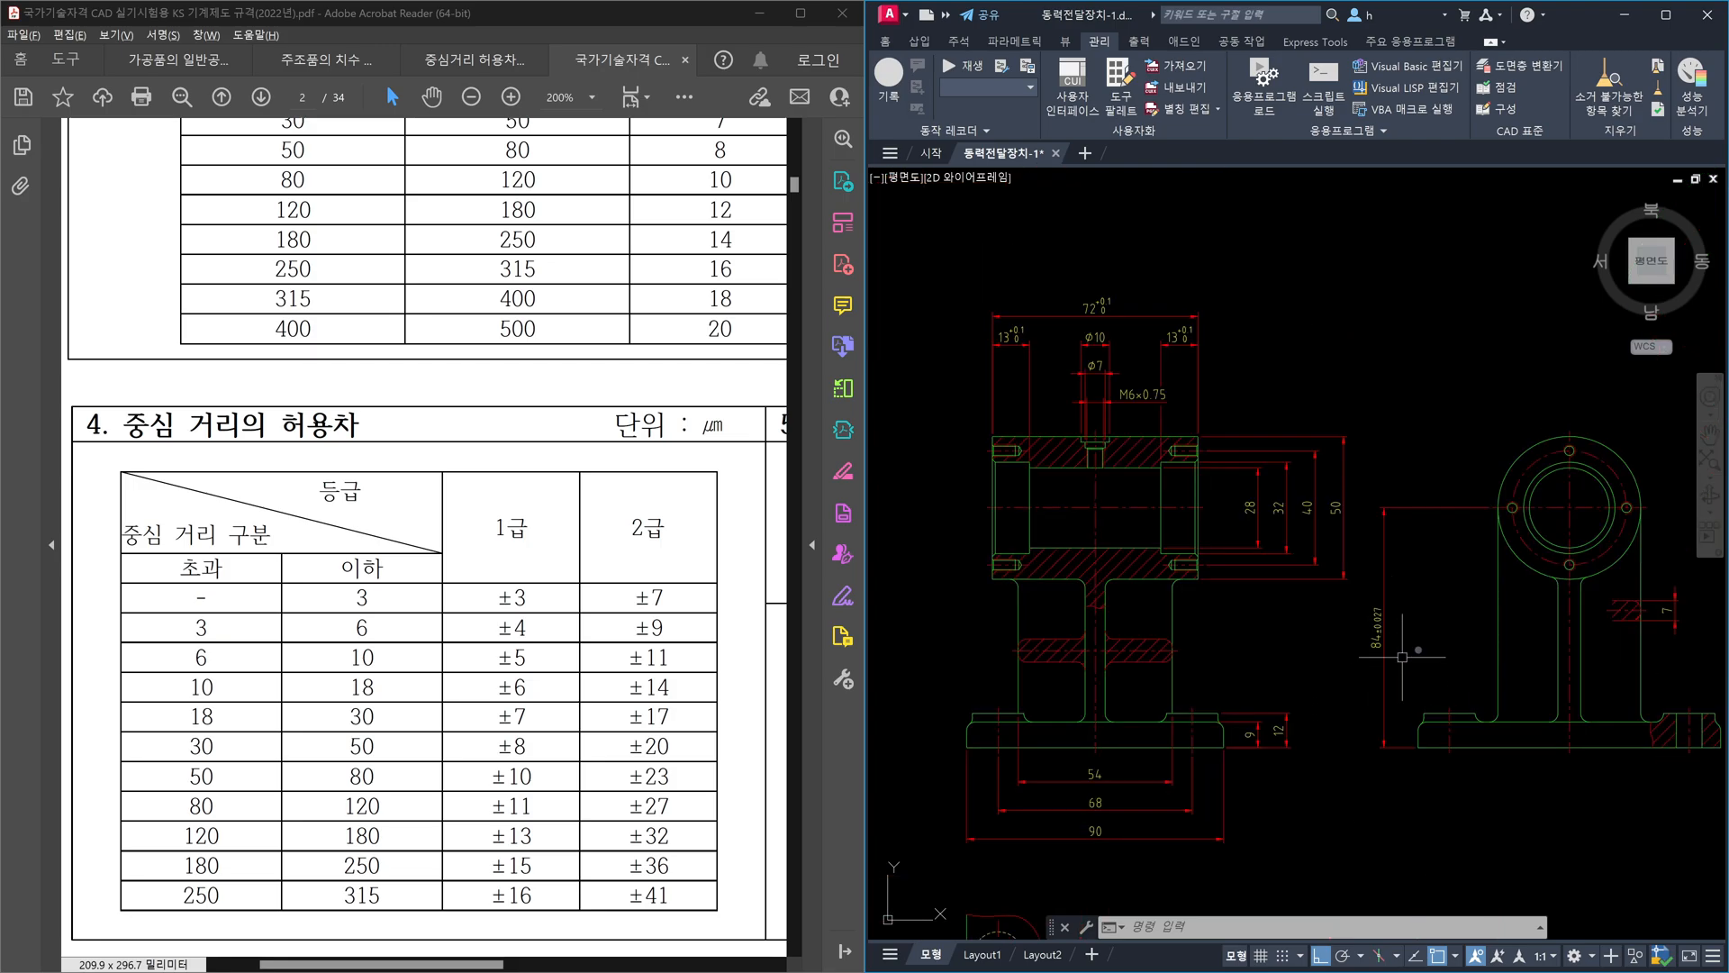
pyautogui.scroll(2, 1396, 660)
pyautogui.scroll(2, 1366, 602)
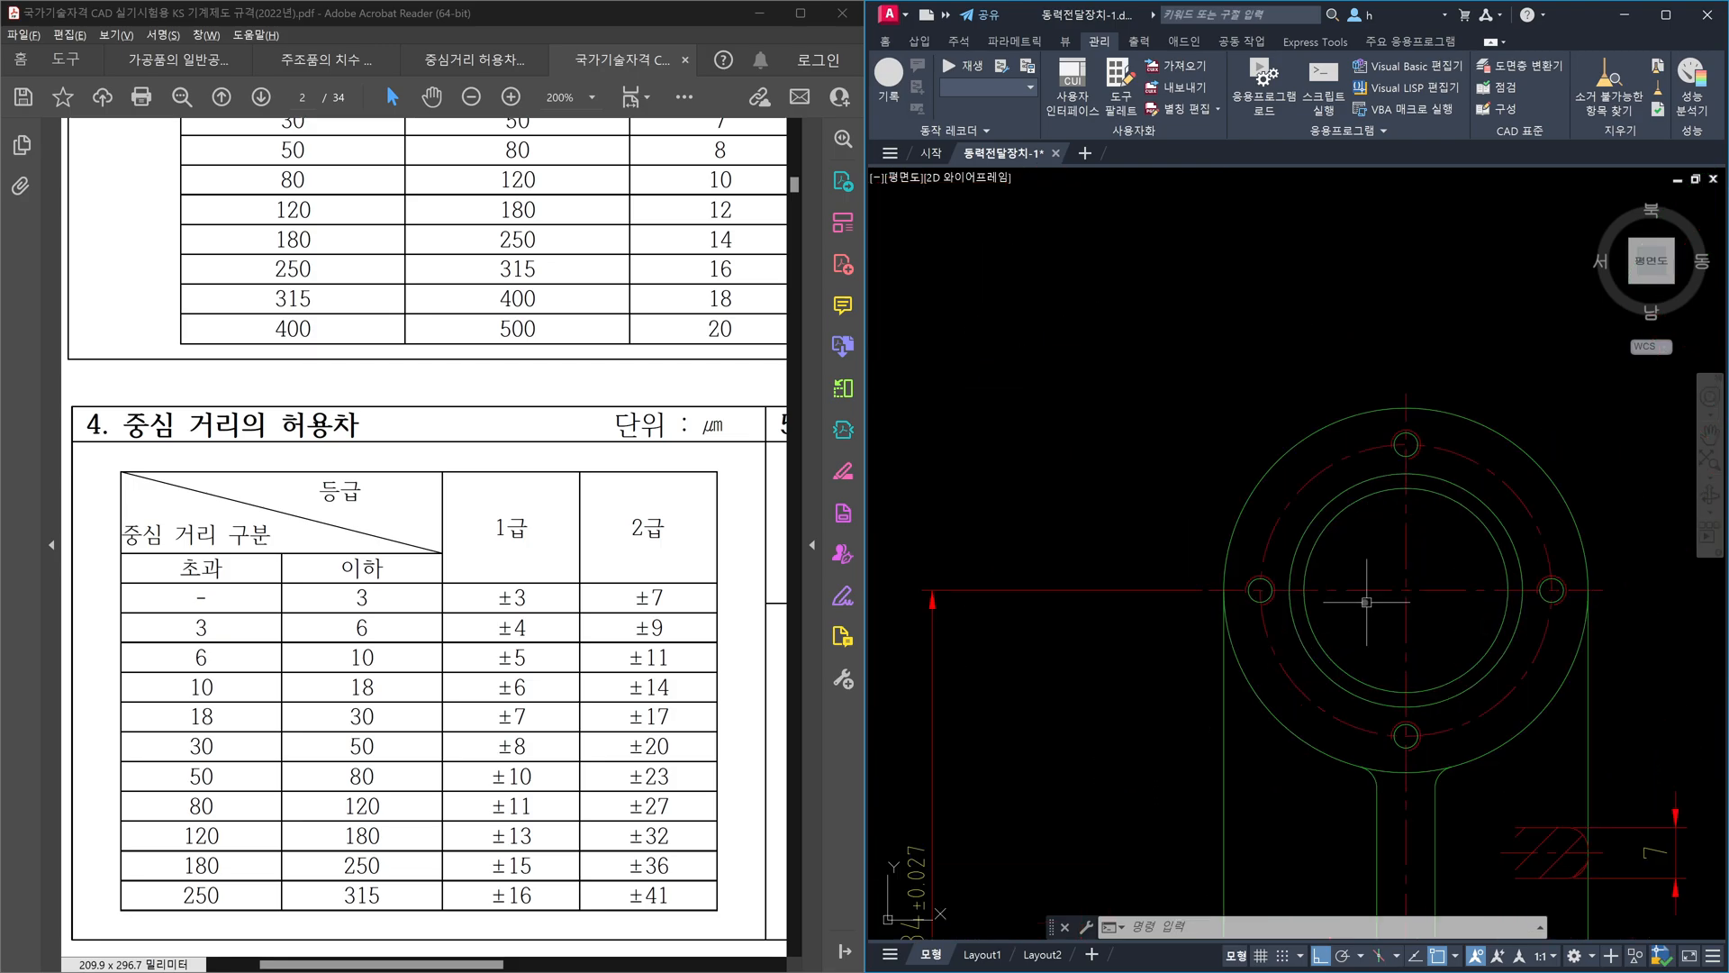
pyautogui.scroll(-2, 1406, 587)
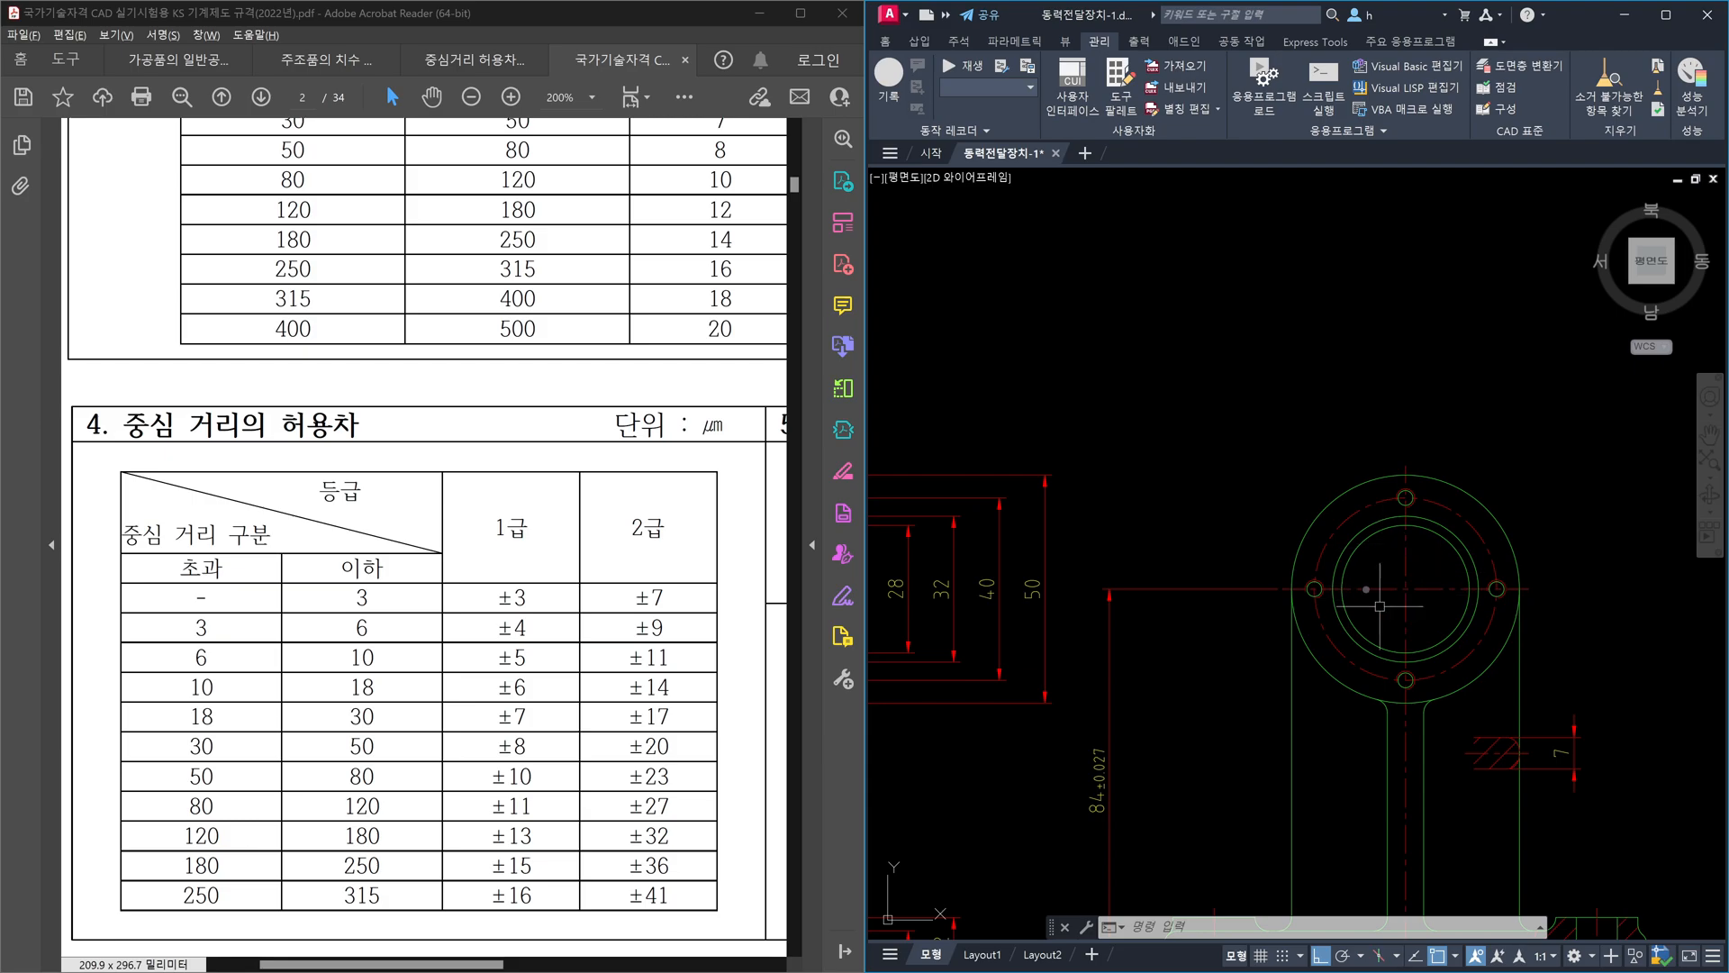
pyautogui.scroll(1, 1385, 608)
pyautogui.scroll(1, 1405, 586)
pyautogui.click(1432, 568)
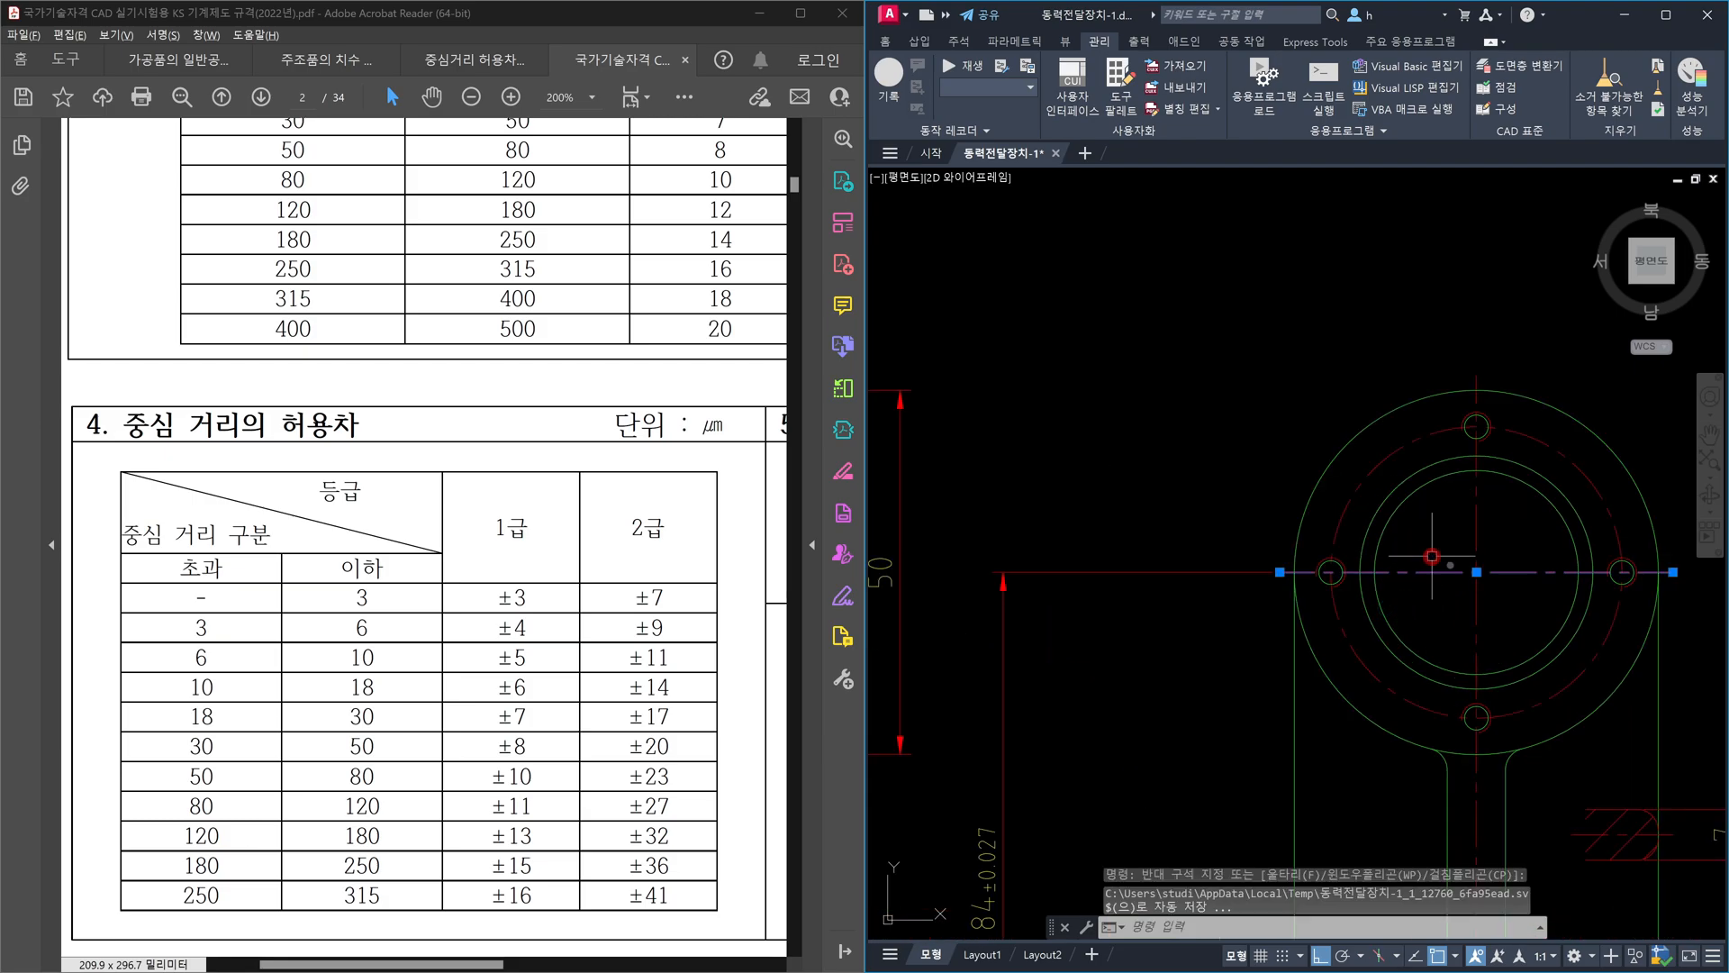
pyautogui.click(1495, 541)
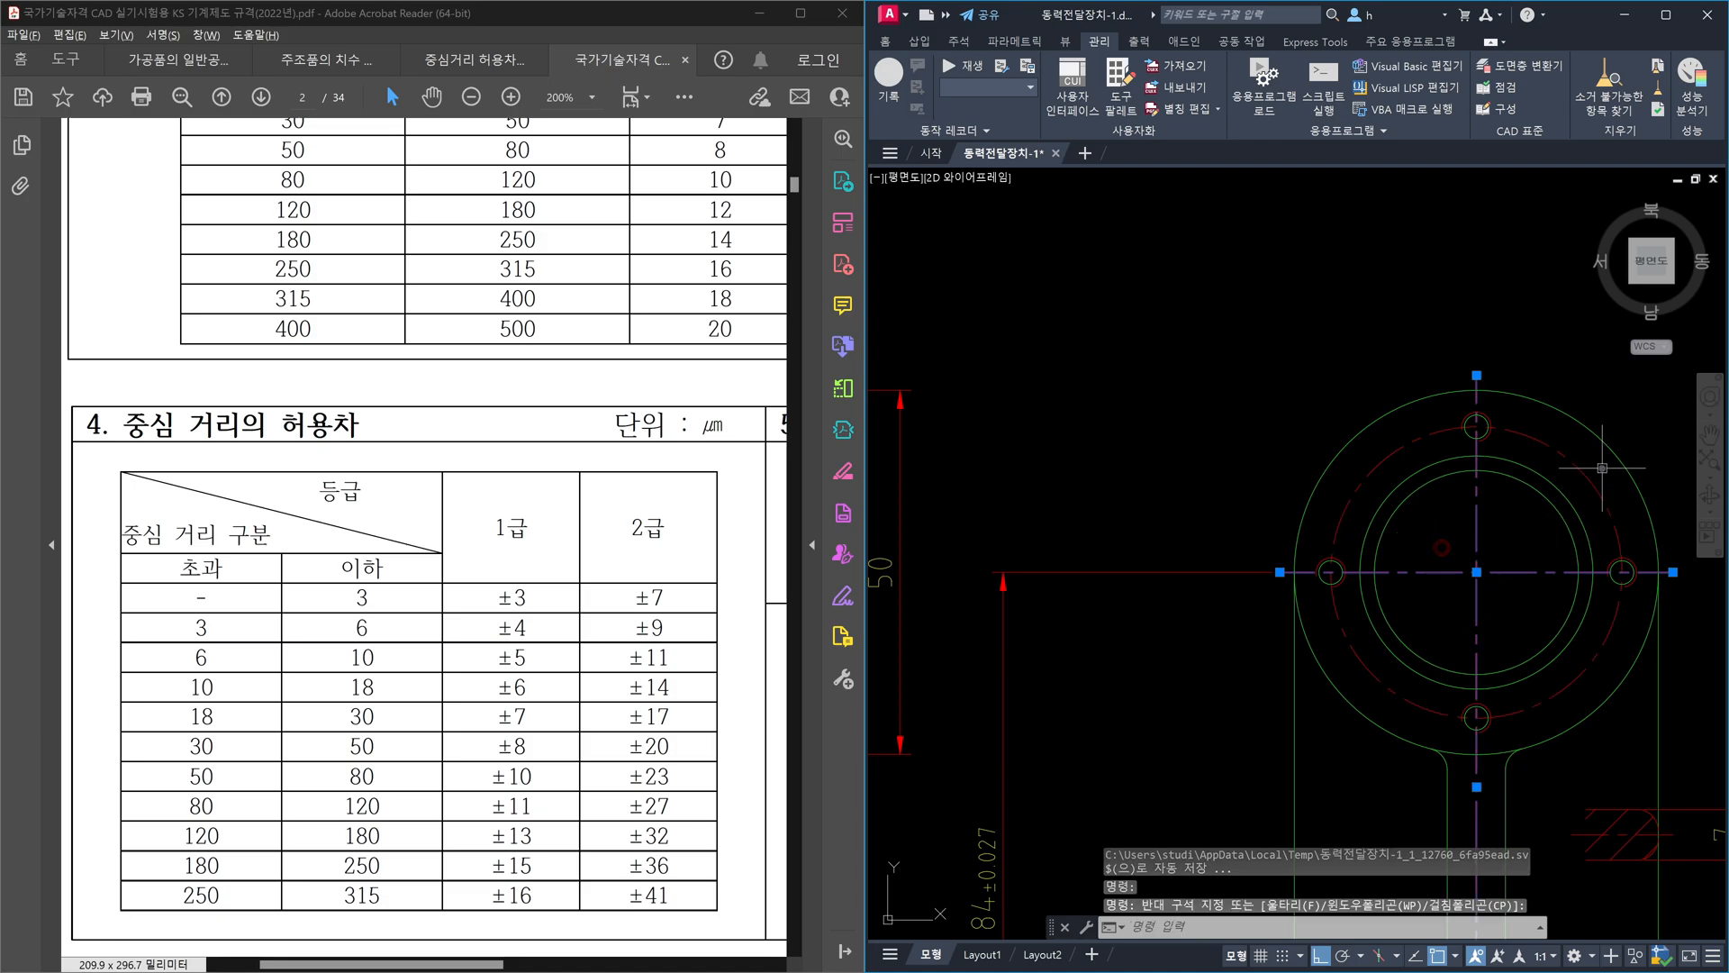
pyautogui.click(1605, 439)
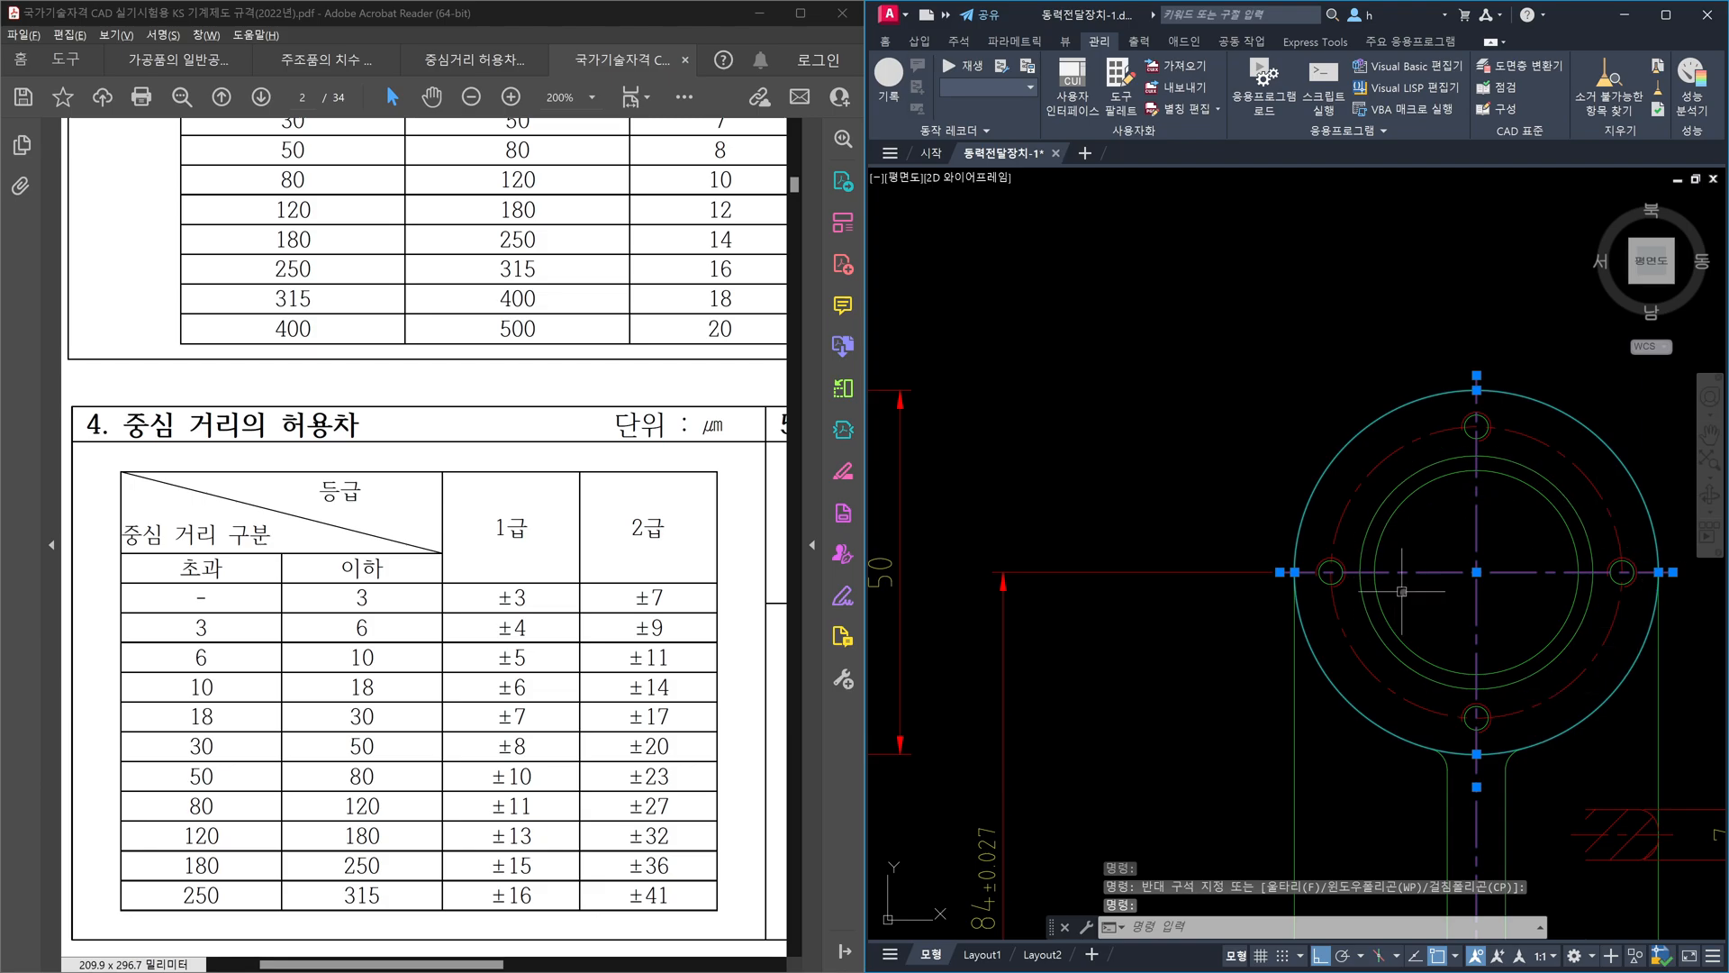
pyautogui.click(1548, 645)
pyautogui.click(1517, 682)
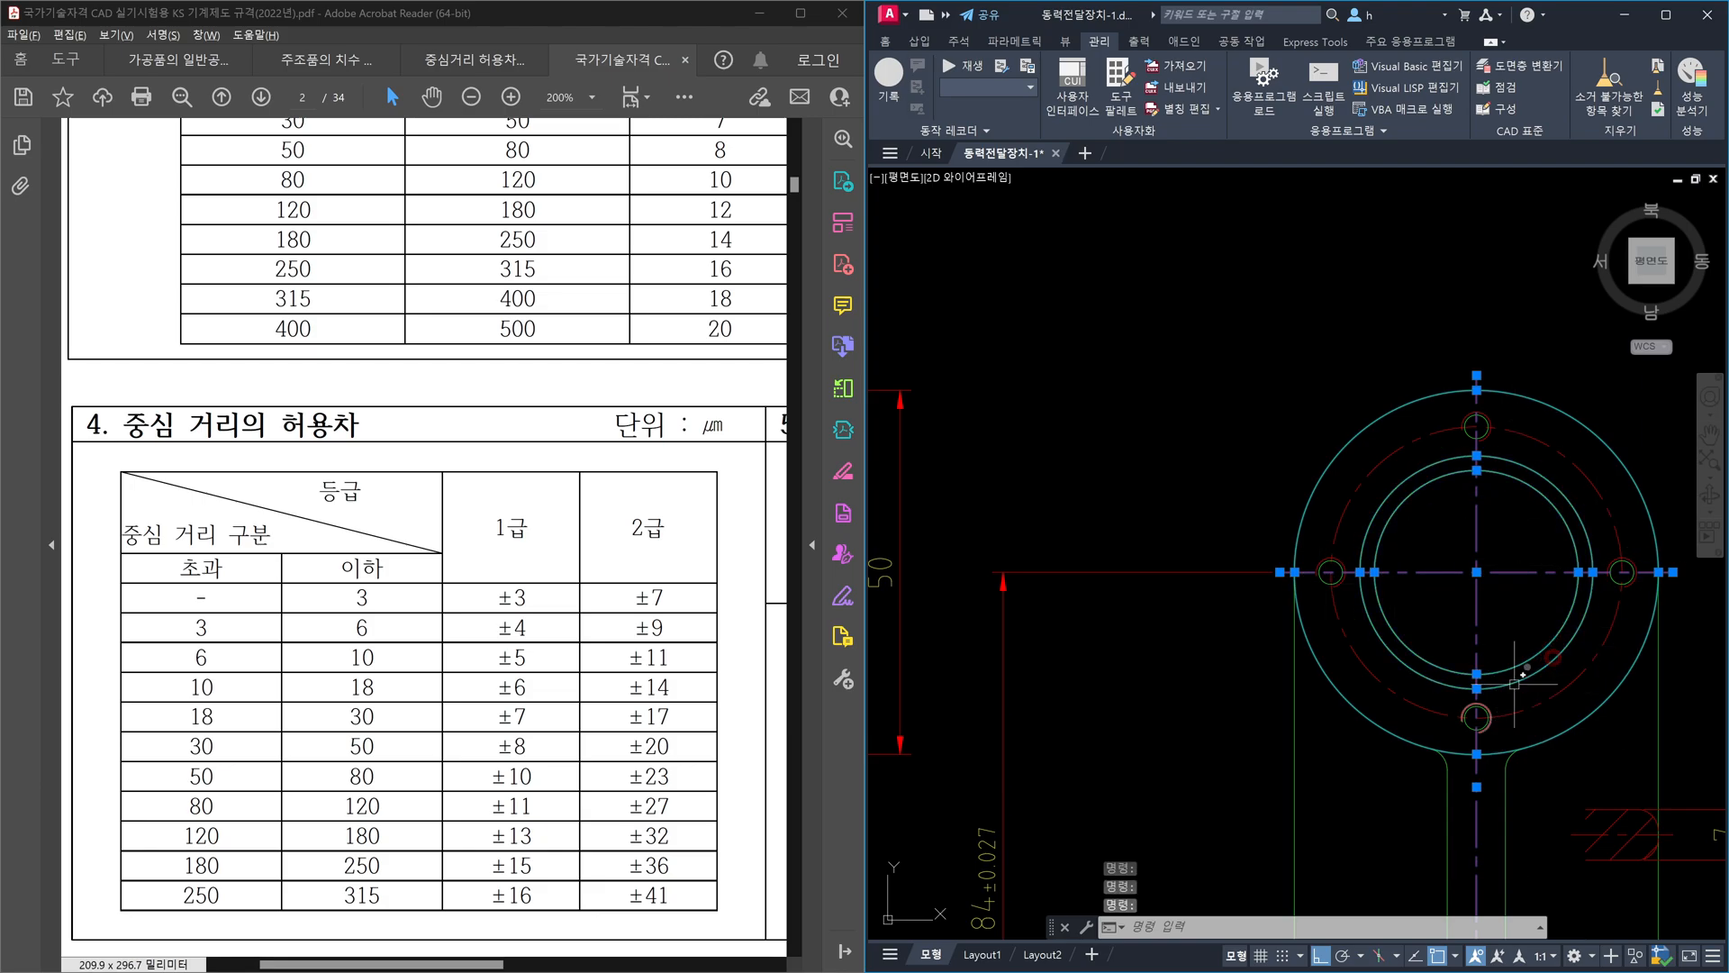
pyautogui.scroll(-4, 1515, 685)
pyautogui.scroll(2, 1495, 551)
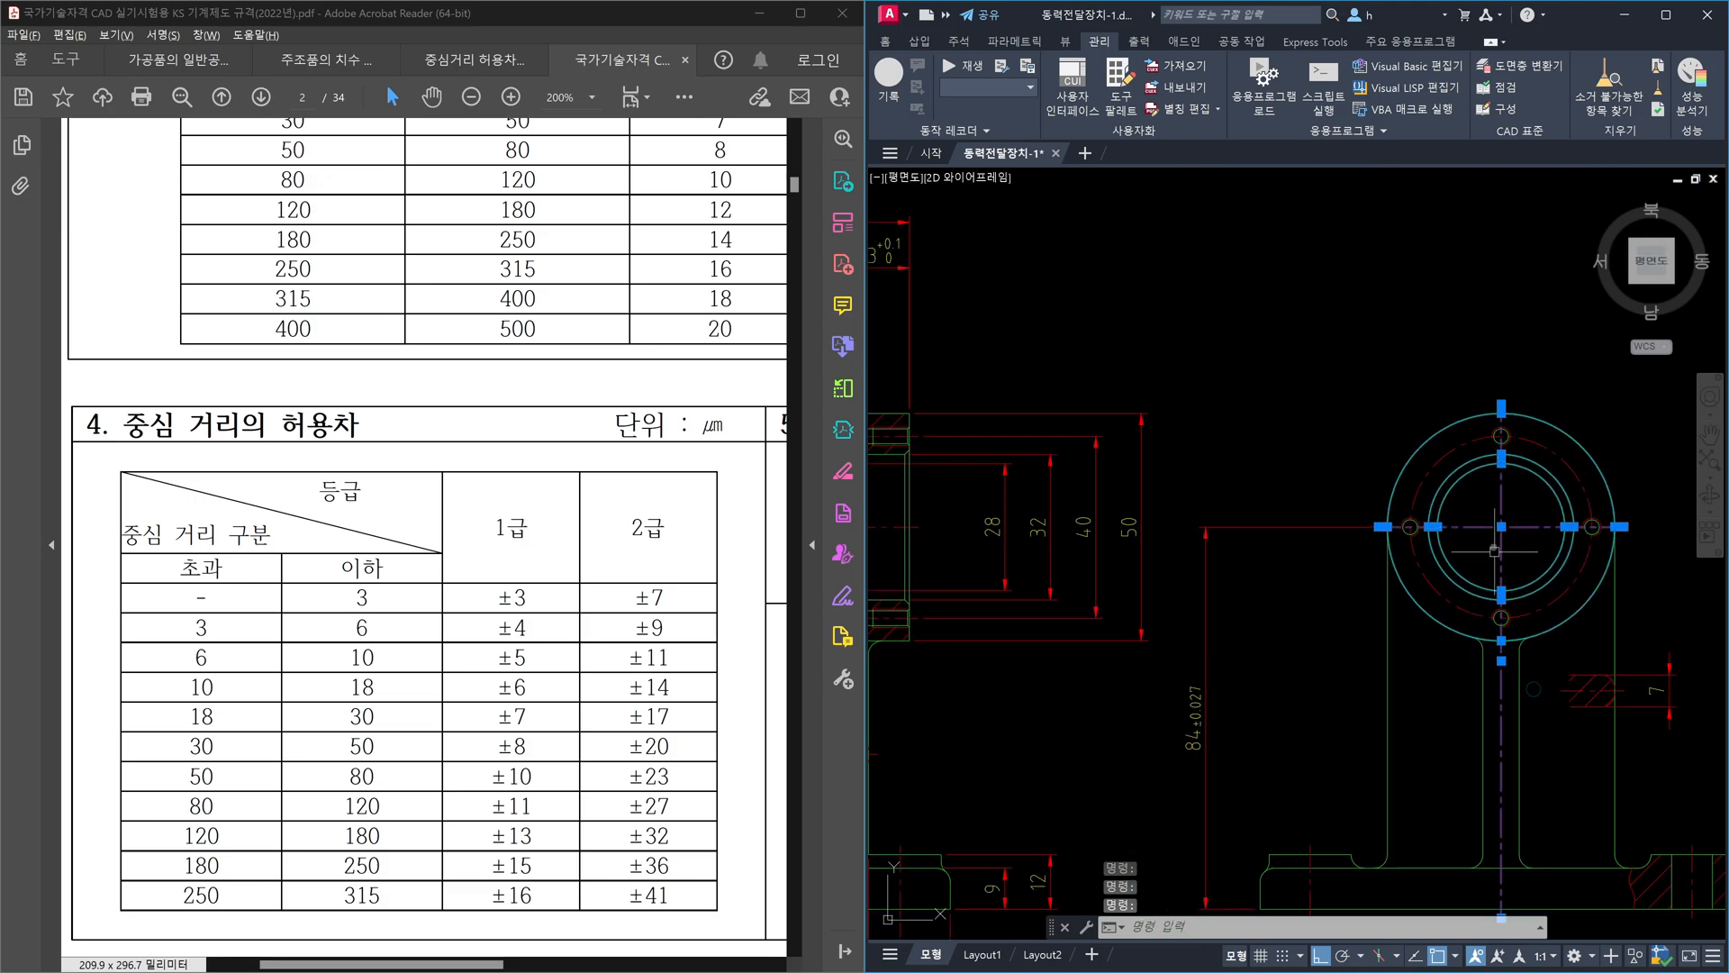
pyautogui.moveTo(1494, 551); pyautogui.dragTo(1479, 394, button='middle')
pyautogui.click(1312, 710)
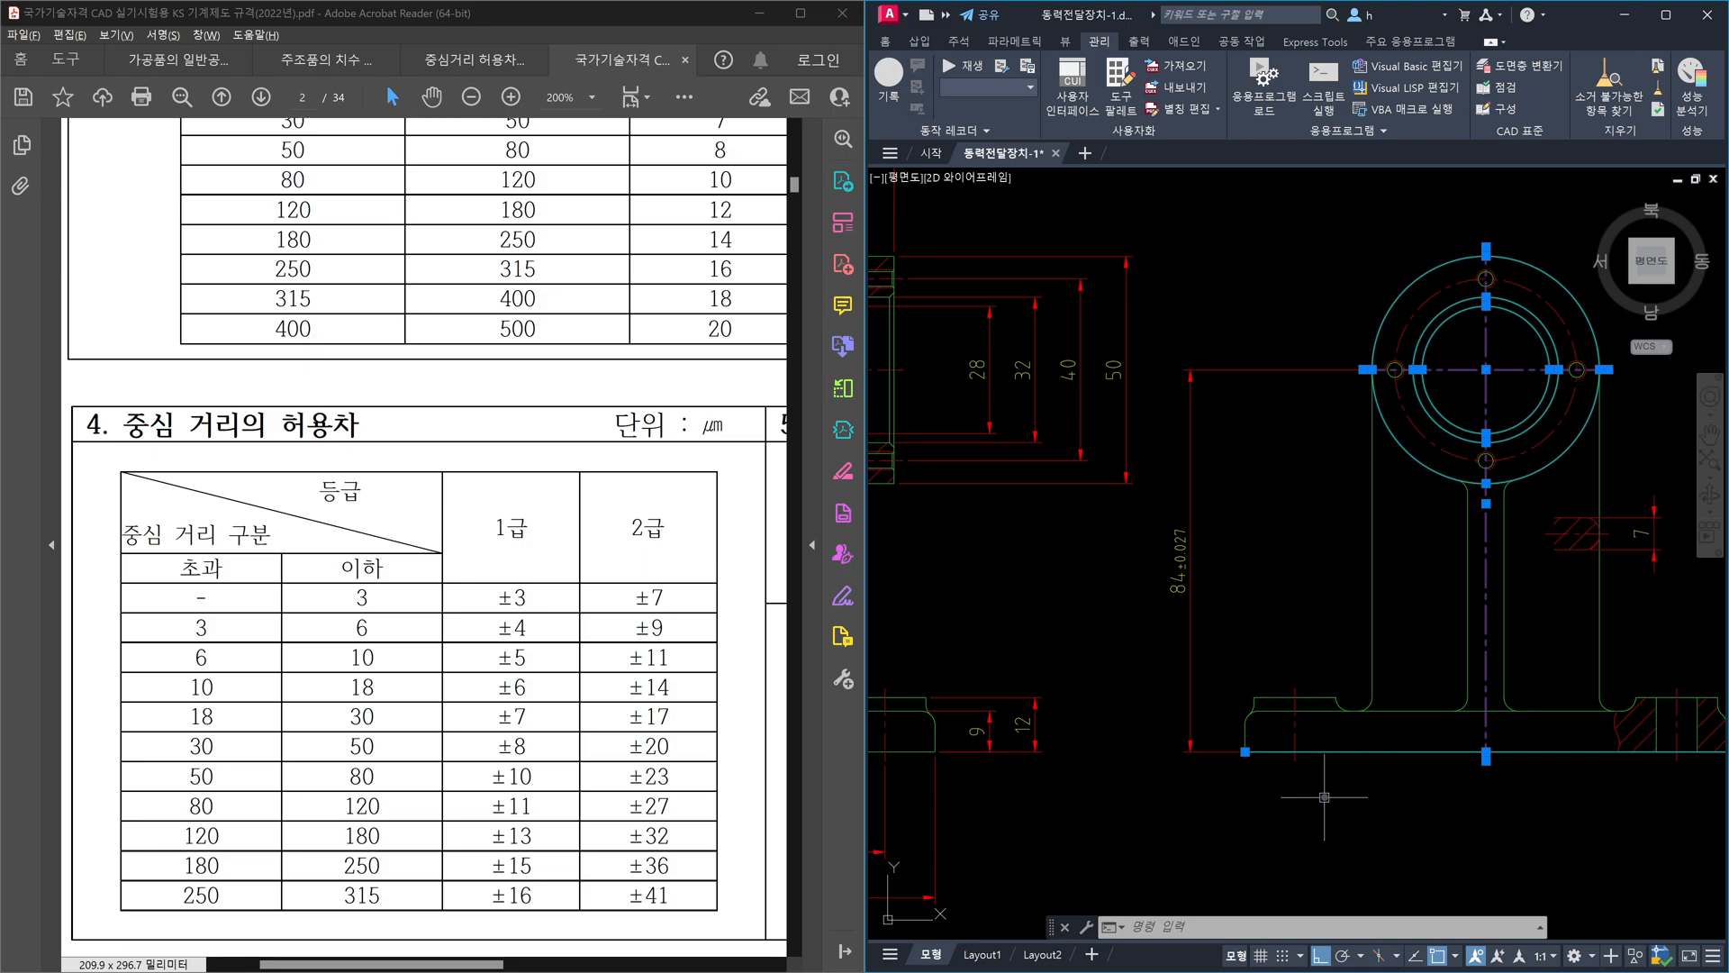
pyautogui.press('Escape')
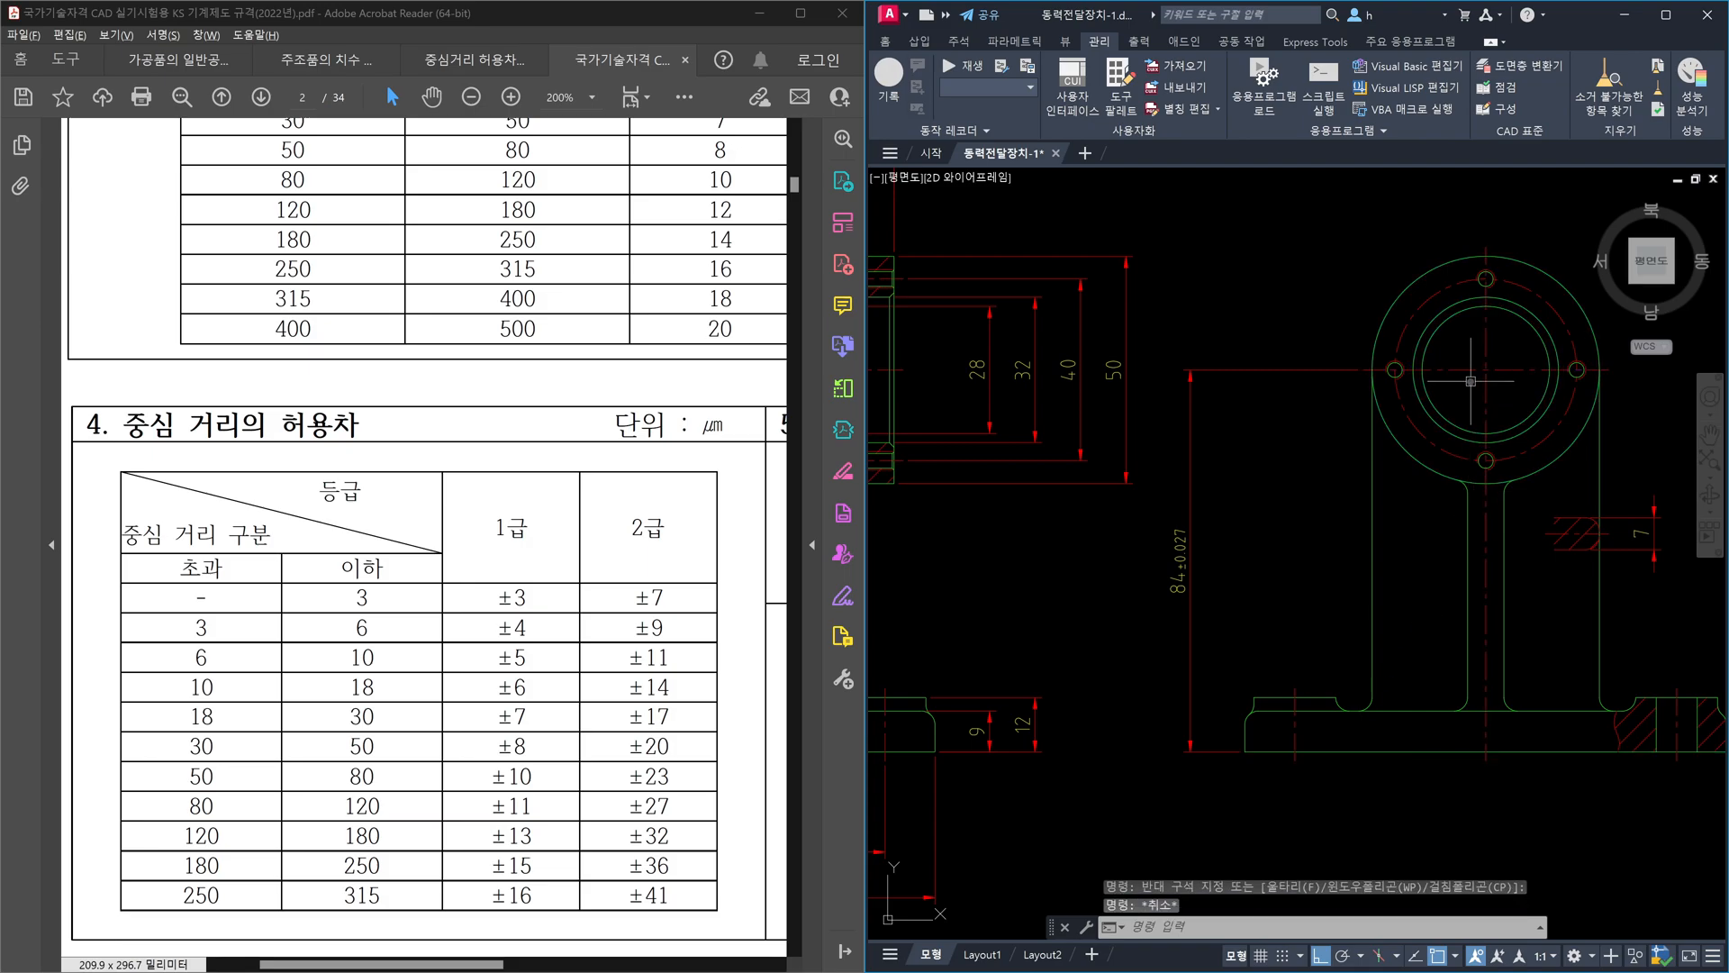
# - Highlight the side view's horizontal and vertical bore centre lines to check the reference of the 84 shaft height dimension
pyautogui.click(1467, 364)
pyautogui.click(1457, 348)
pyautogui.click(1467, 380)
pyautogui.click(1458, 348)
pyautogui.click(1472, 383)
pyautogui.click(1457, 350)
pyautogui.press('Escape')
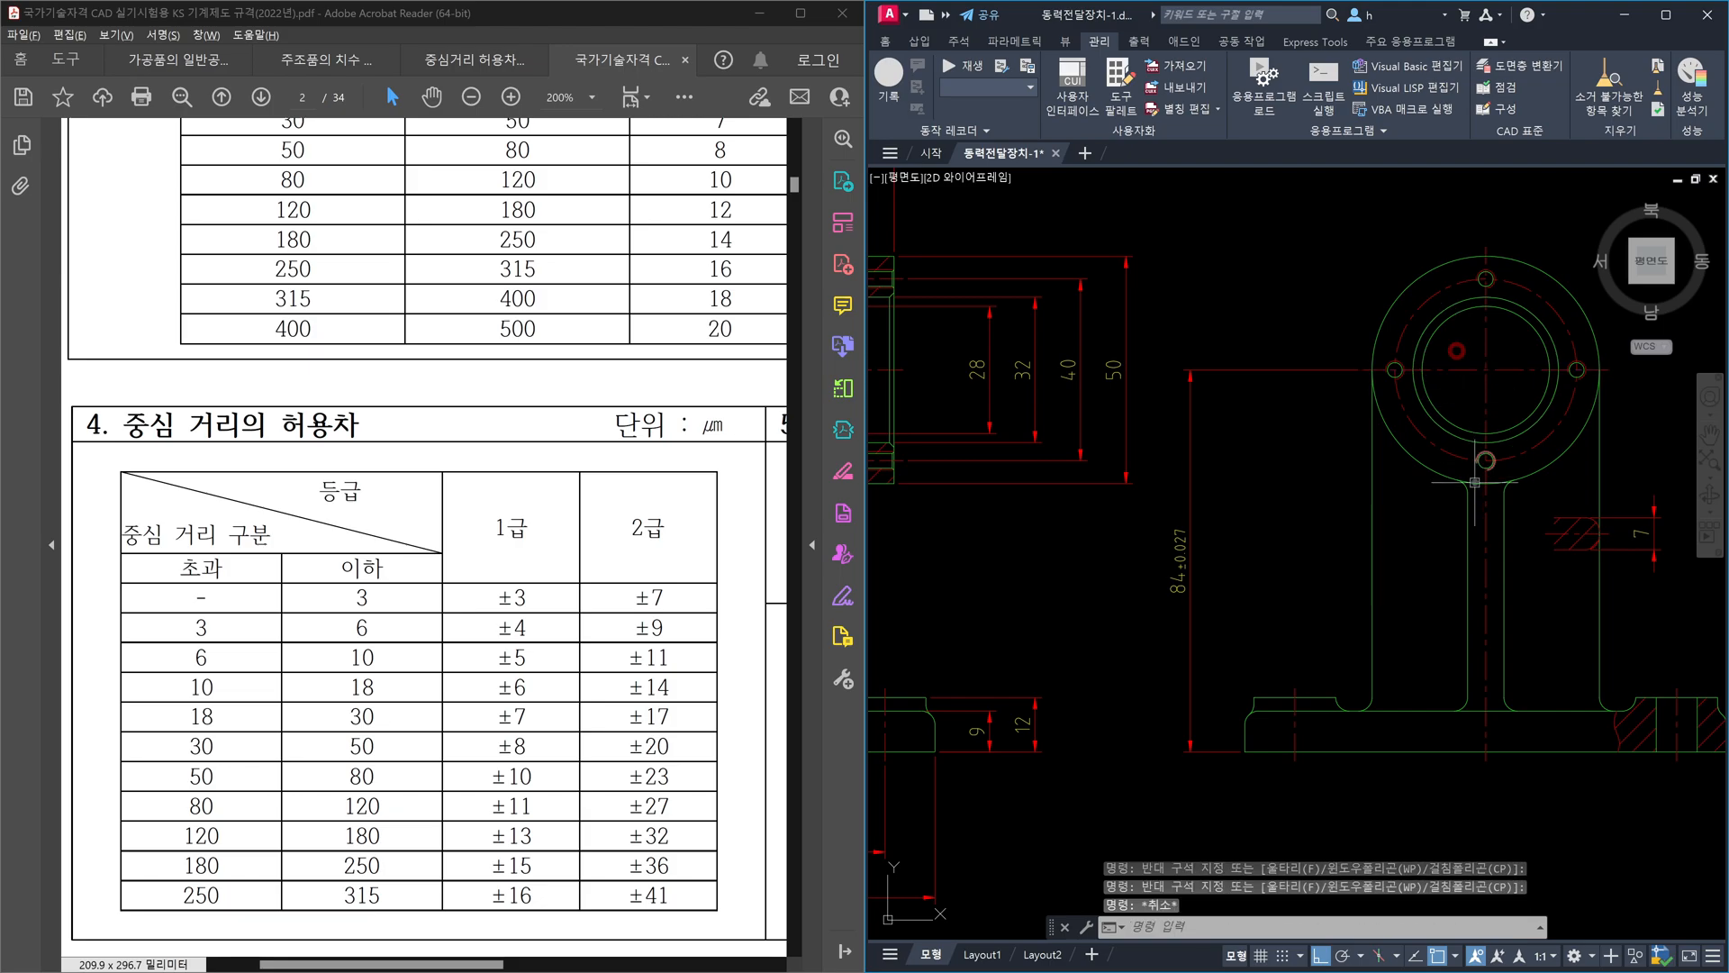
pyautogui.moveTo(1508, 557); pyautogui.dragTo(1431, 615, button='middle')
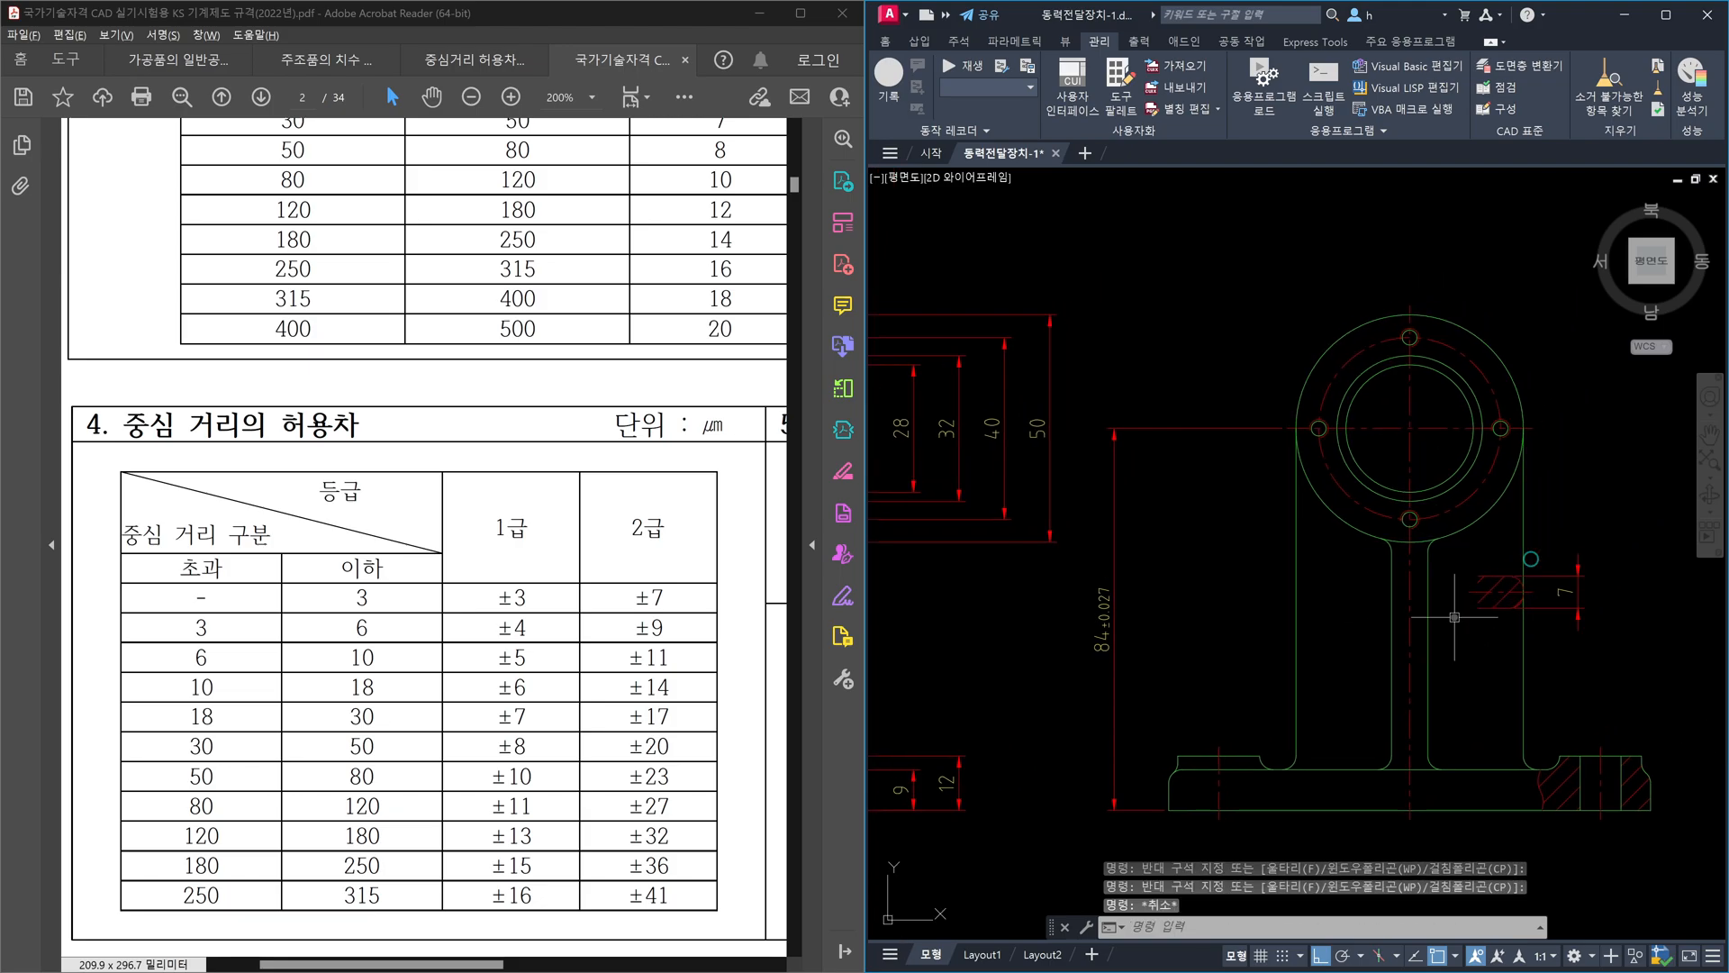
pyautogui.click(1432, 436)
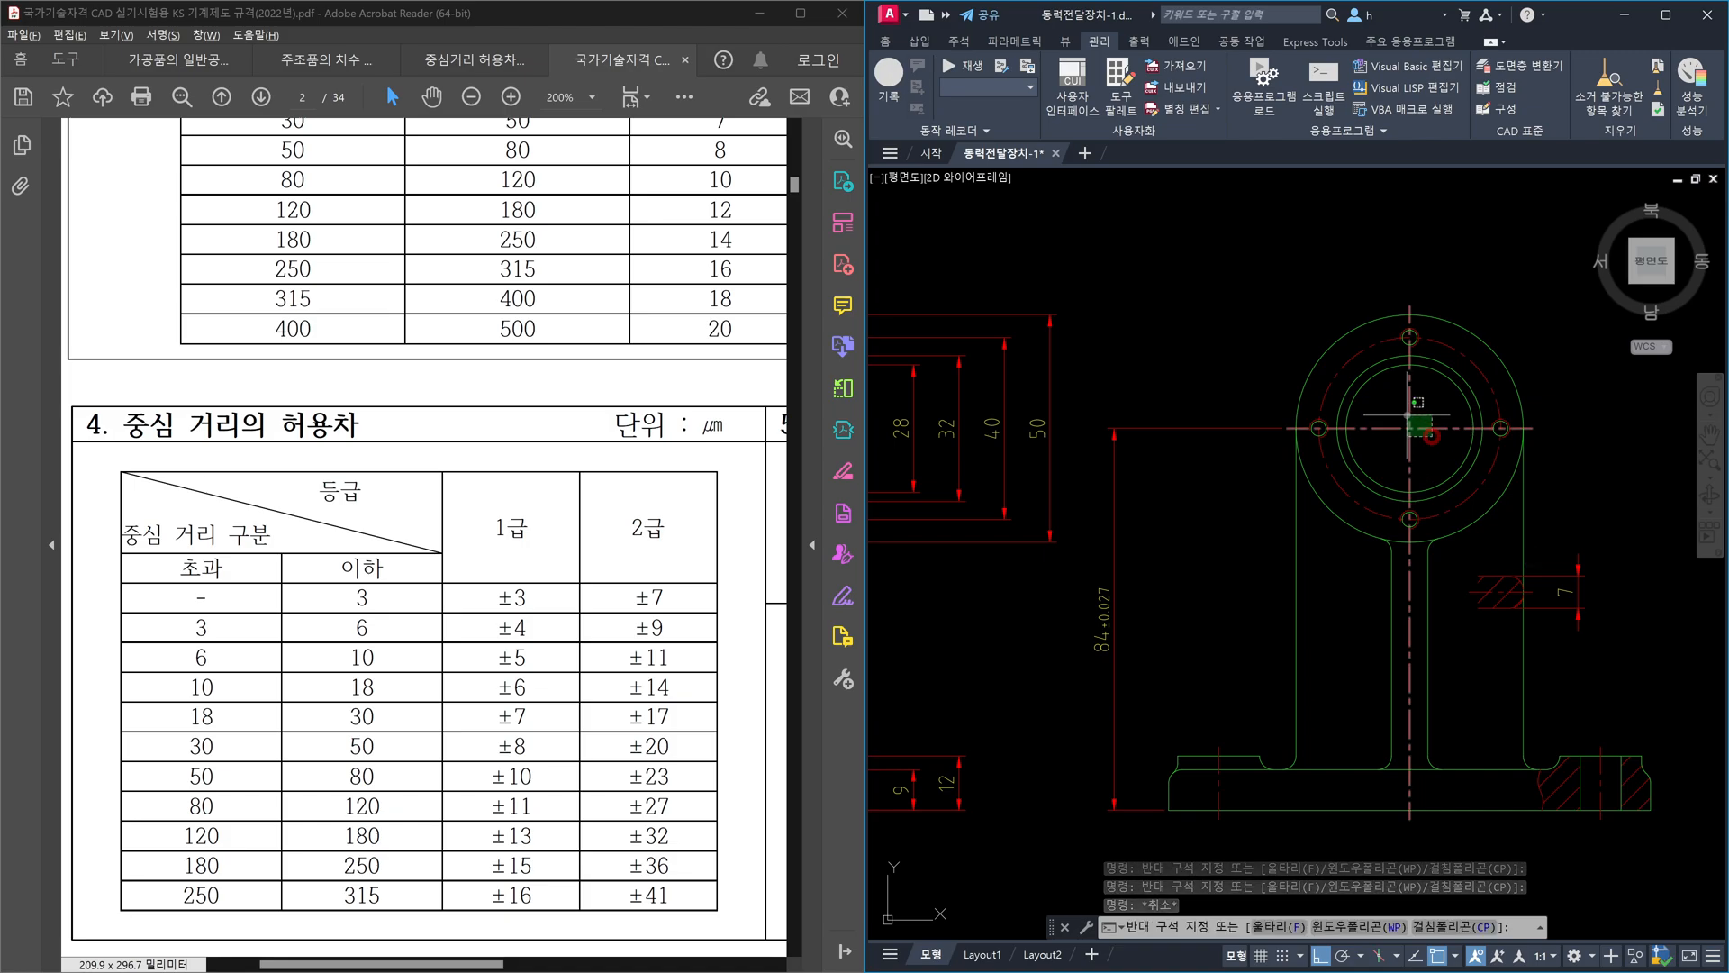
pyautogui.click(1407, 415)
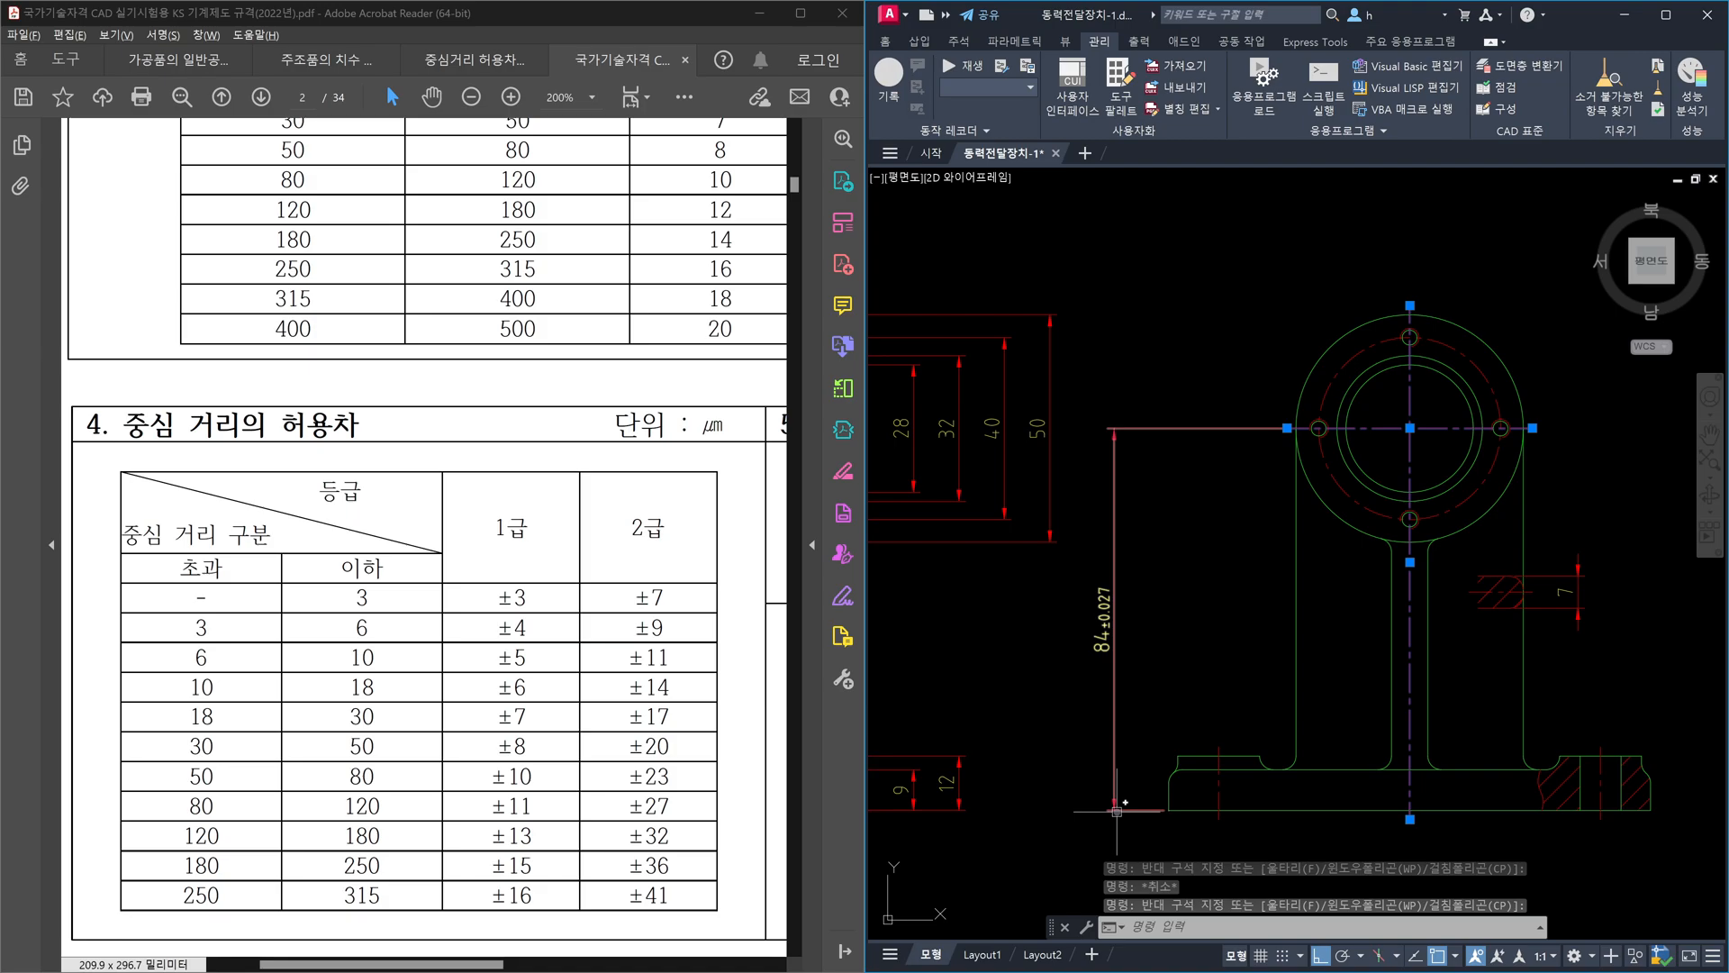
# - Inspect the 9 and 12 base height dimensions of the front view by highlighting them, and deselect them
pyautogui.moveTo(1177, 825); pyautogui.dragTo(1253, 723, button='middle')
pyautogui.scroll(2, 1252, 723)
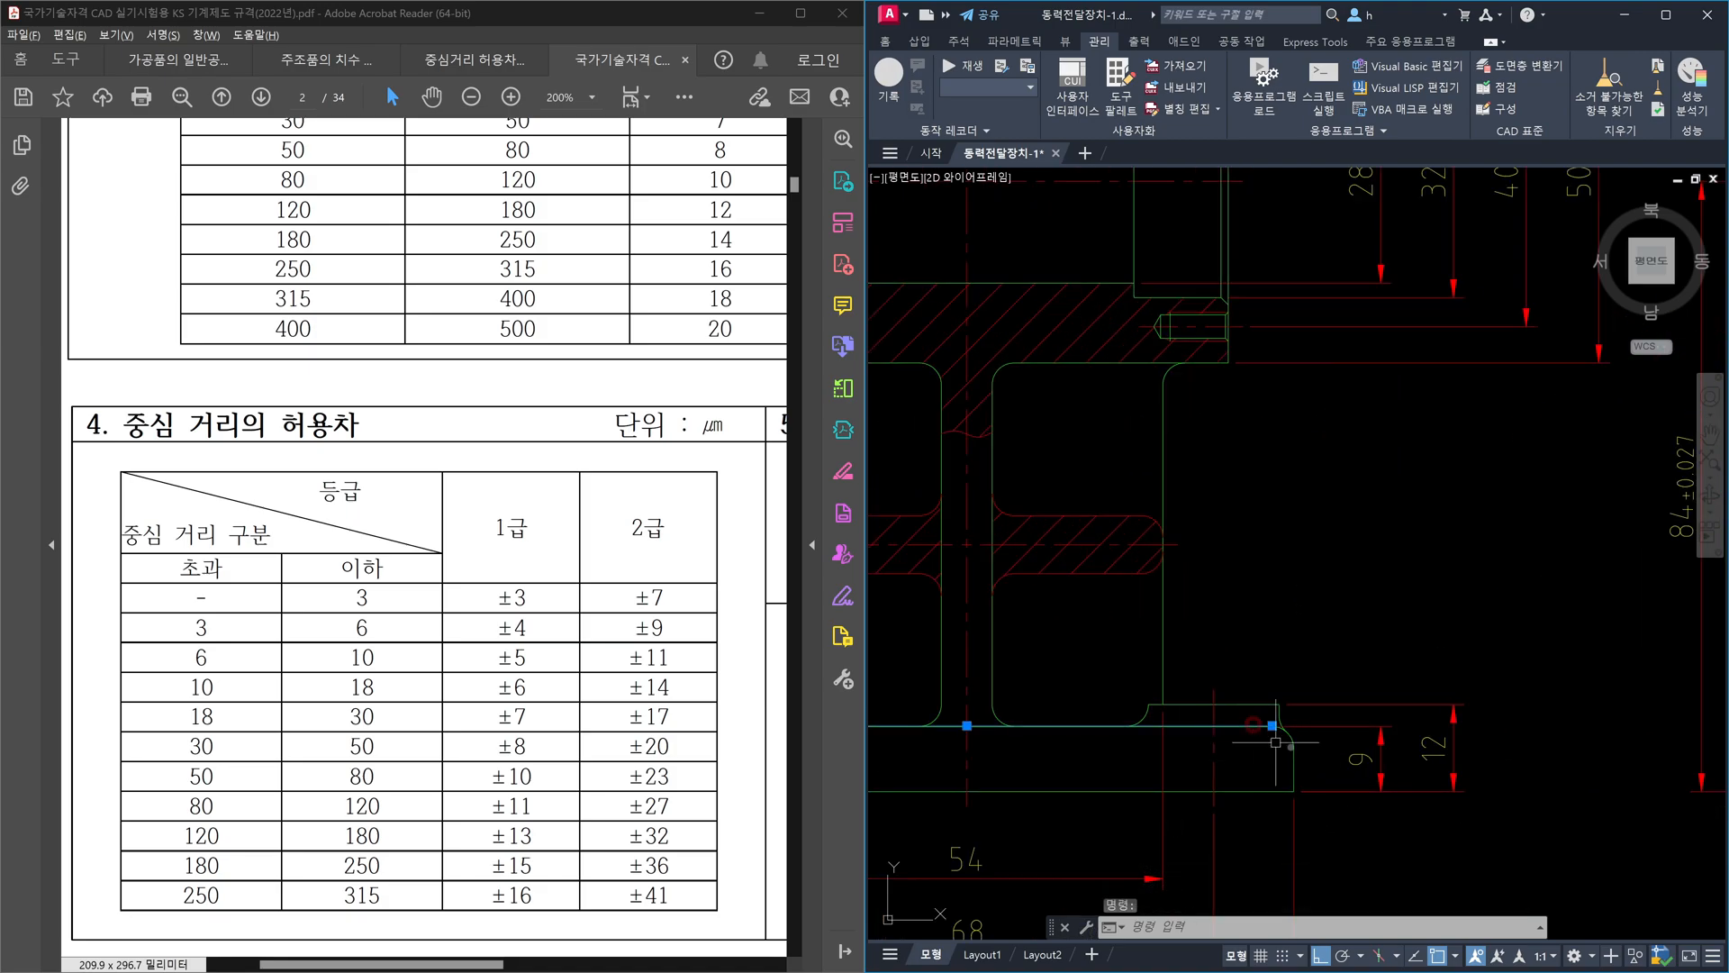
pyautogui.press('Escape')
pyautogui.click(1377, 710)
pyautogui.click(1325, 671)
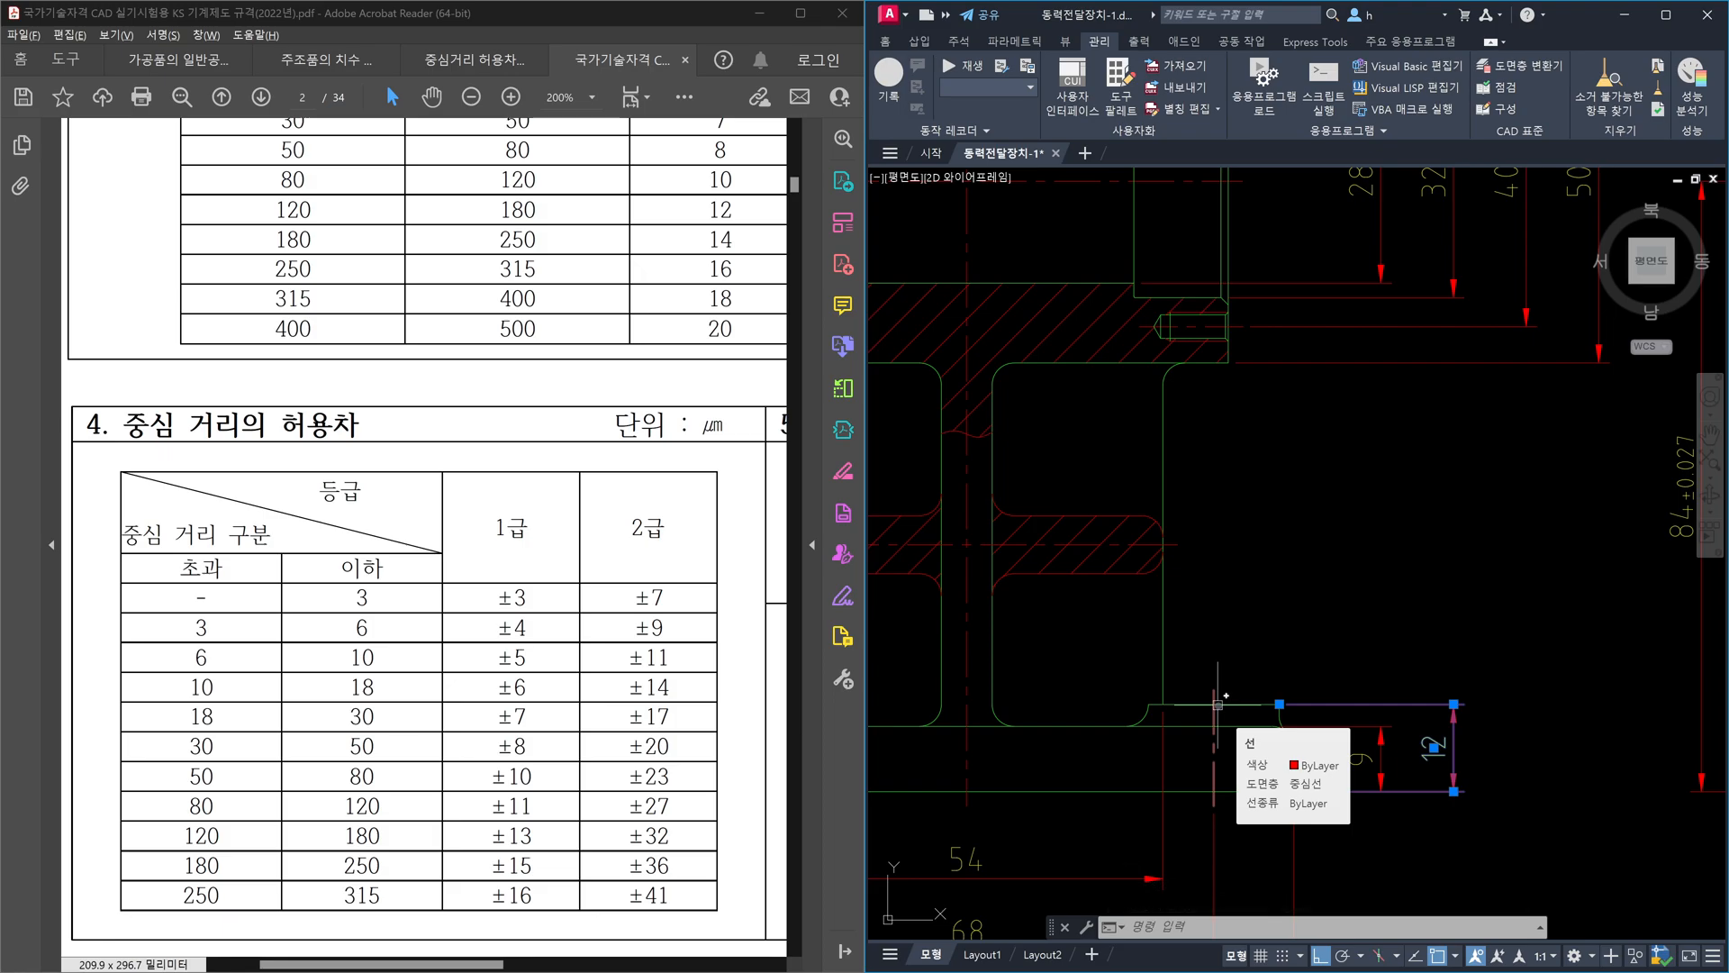
pyautogui.click(1259, 714)
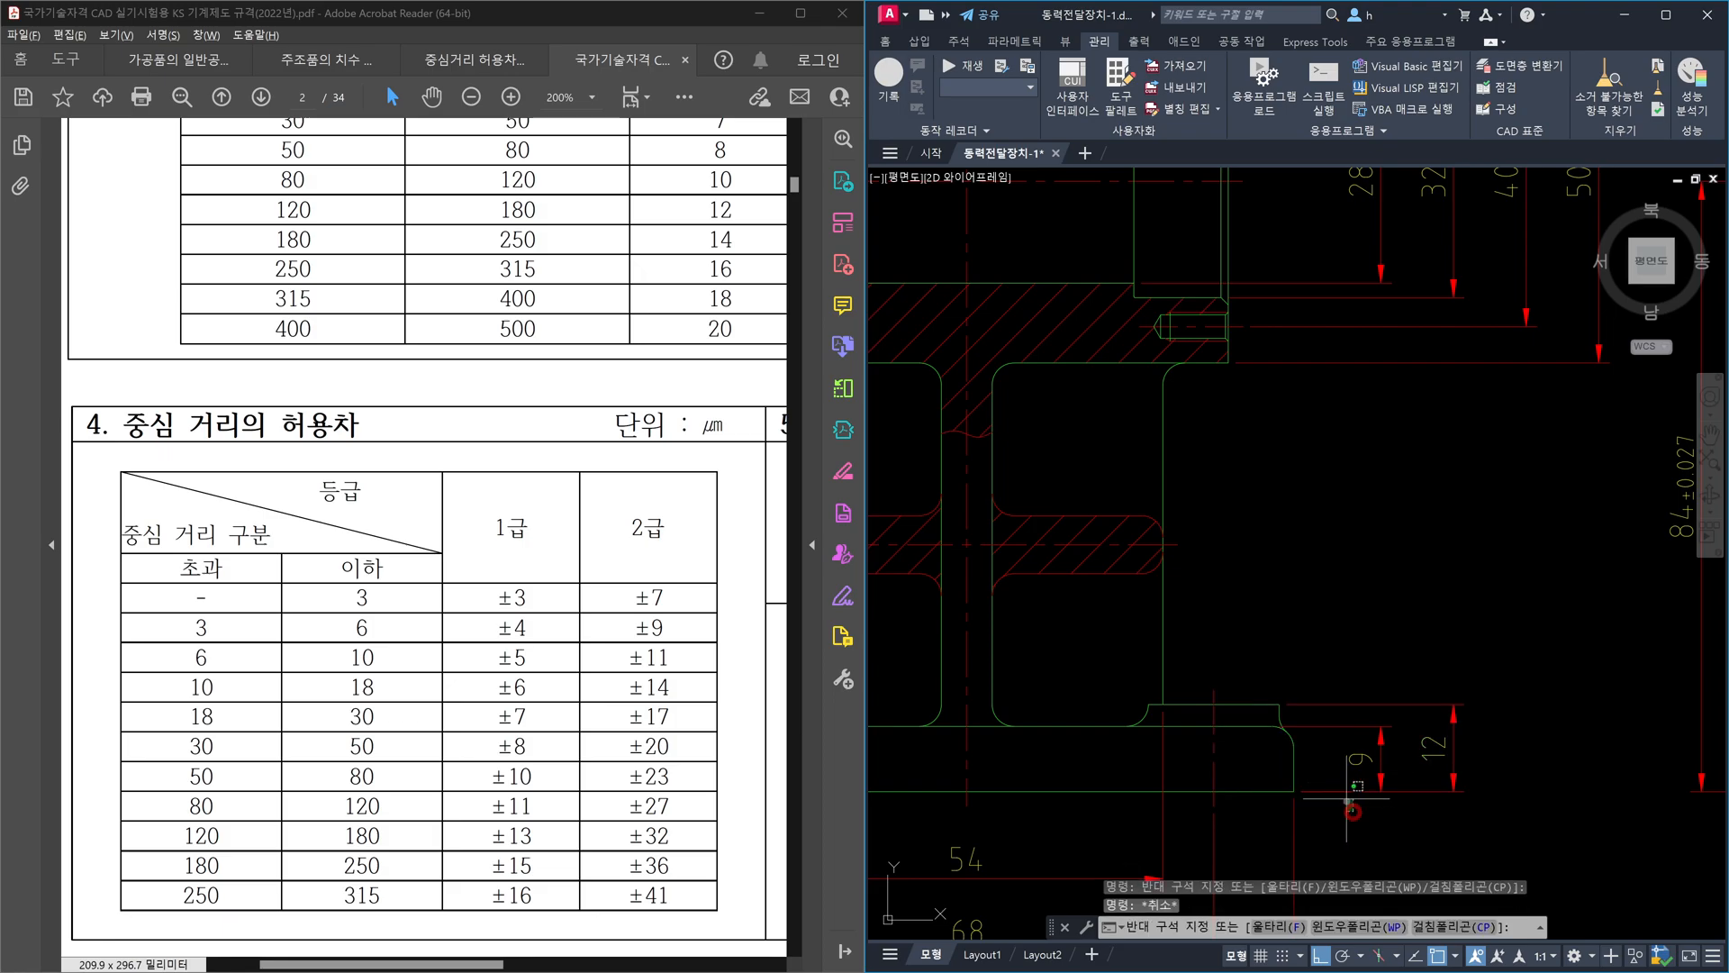
pyautogui.click(1419, 802)
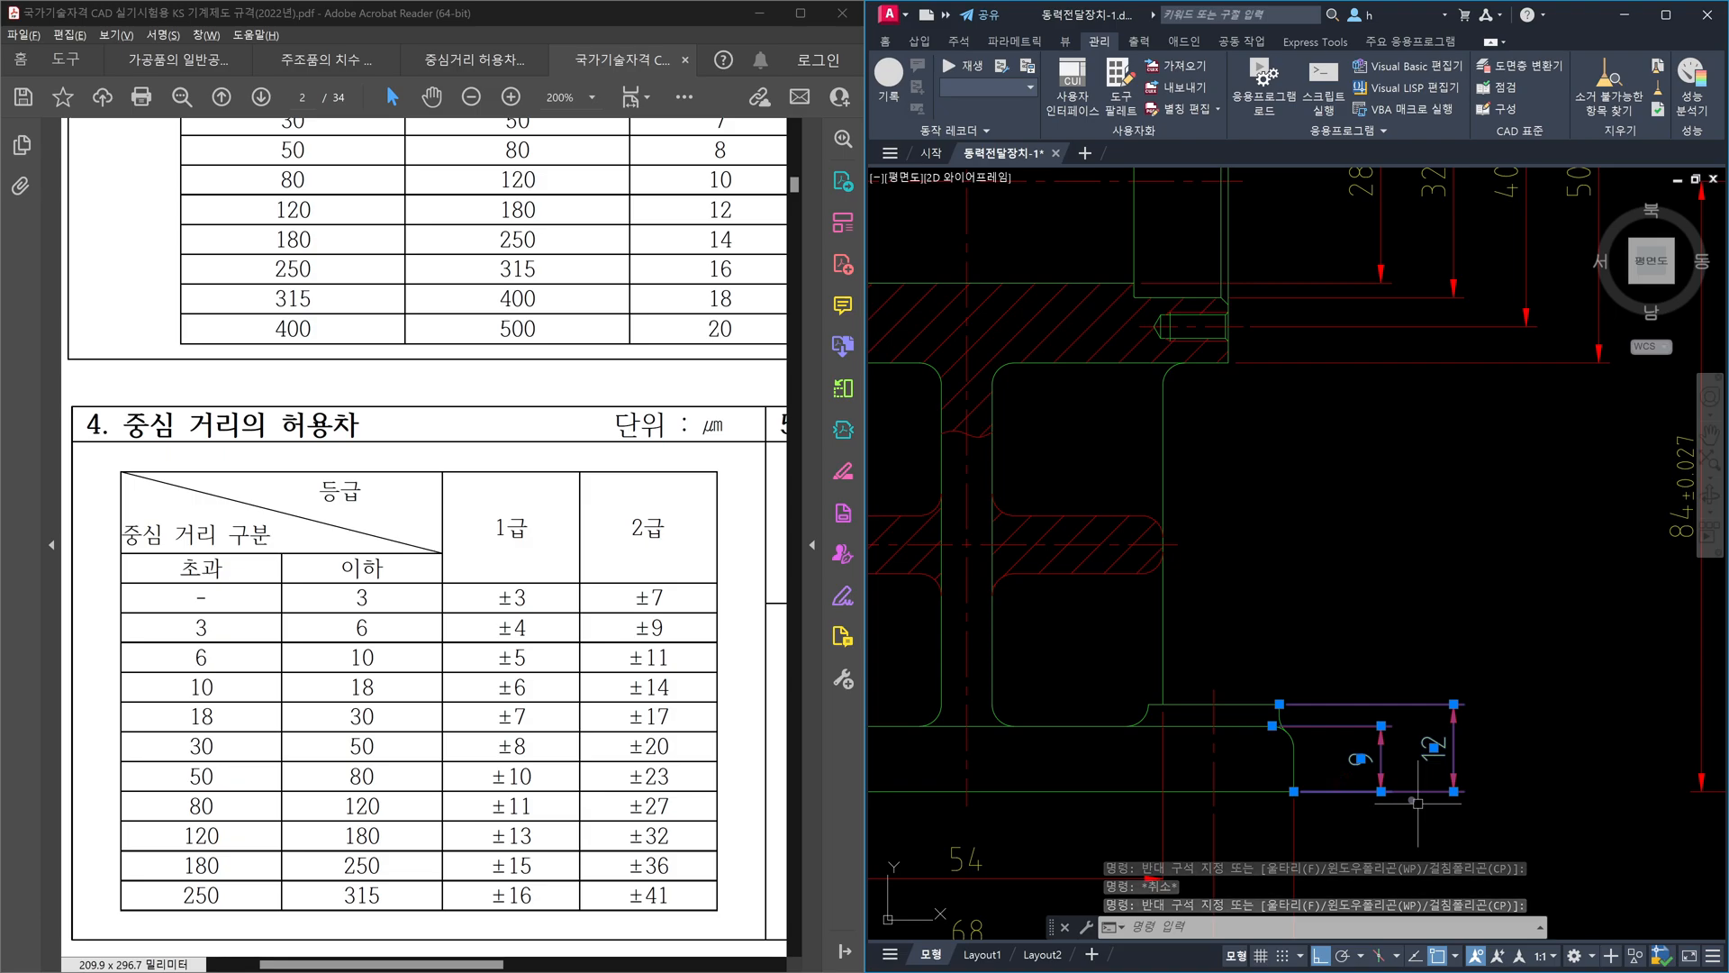
pyautogui.press('Escape')
# - Compare the side view's 84±0.027 shaft height dimension with the same dimension in the assembly drawing, and clear the selection
pyautogui.scroll(-4, 1507, 696)
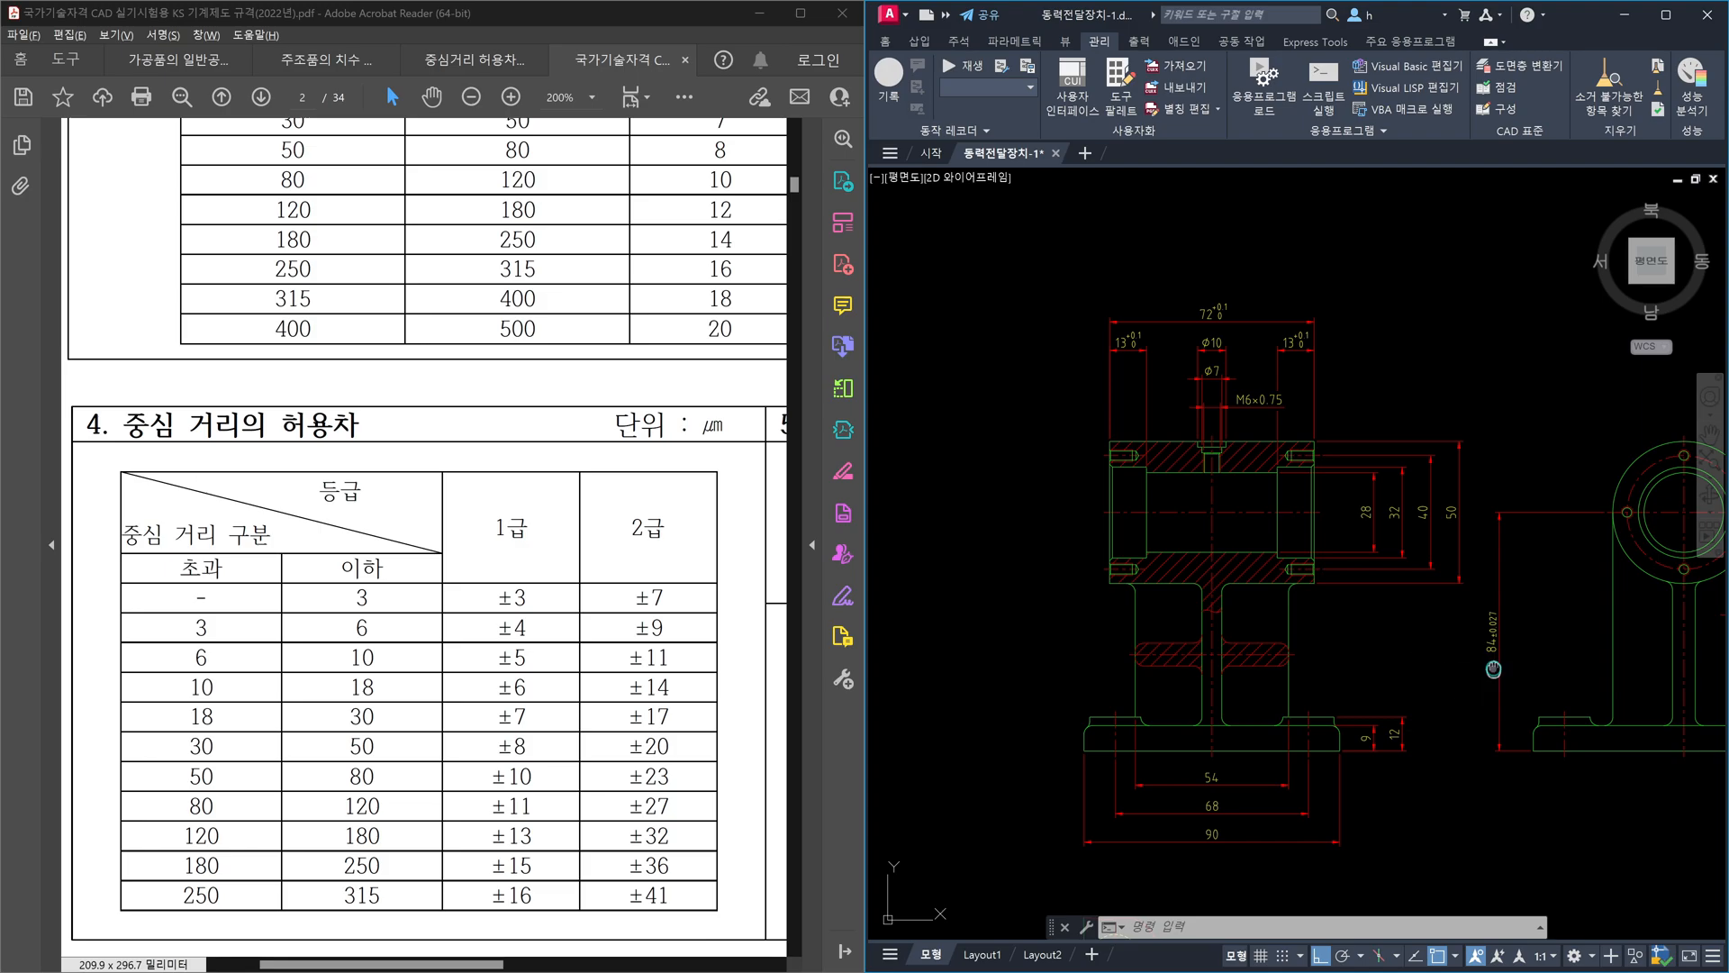
pyautogui.moveTo(1526, 666); pyautogui.dragTo(1198, 634, button='middle')
pyautogui.scroll(2, 1198, 634)
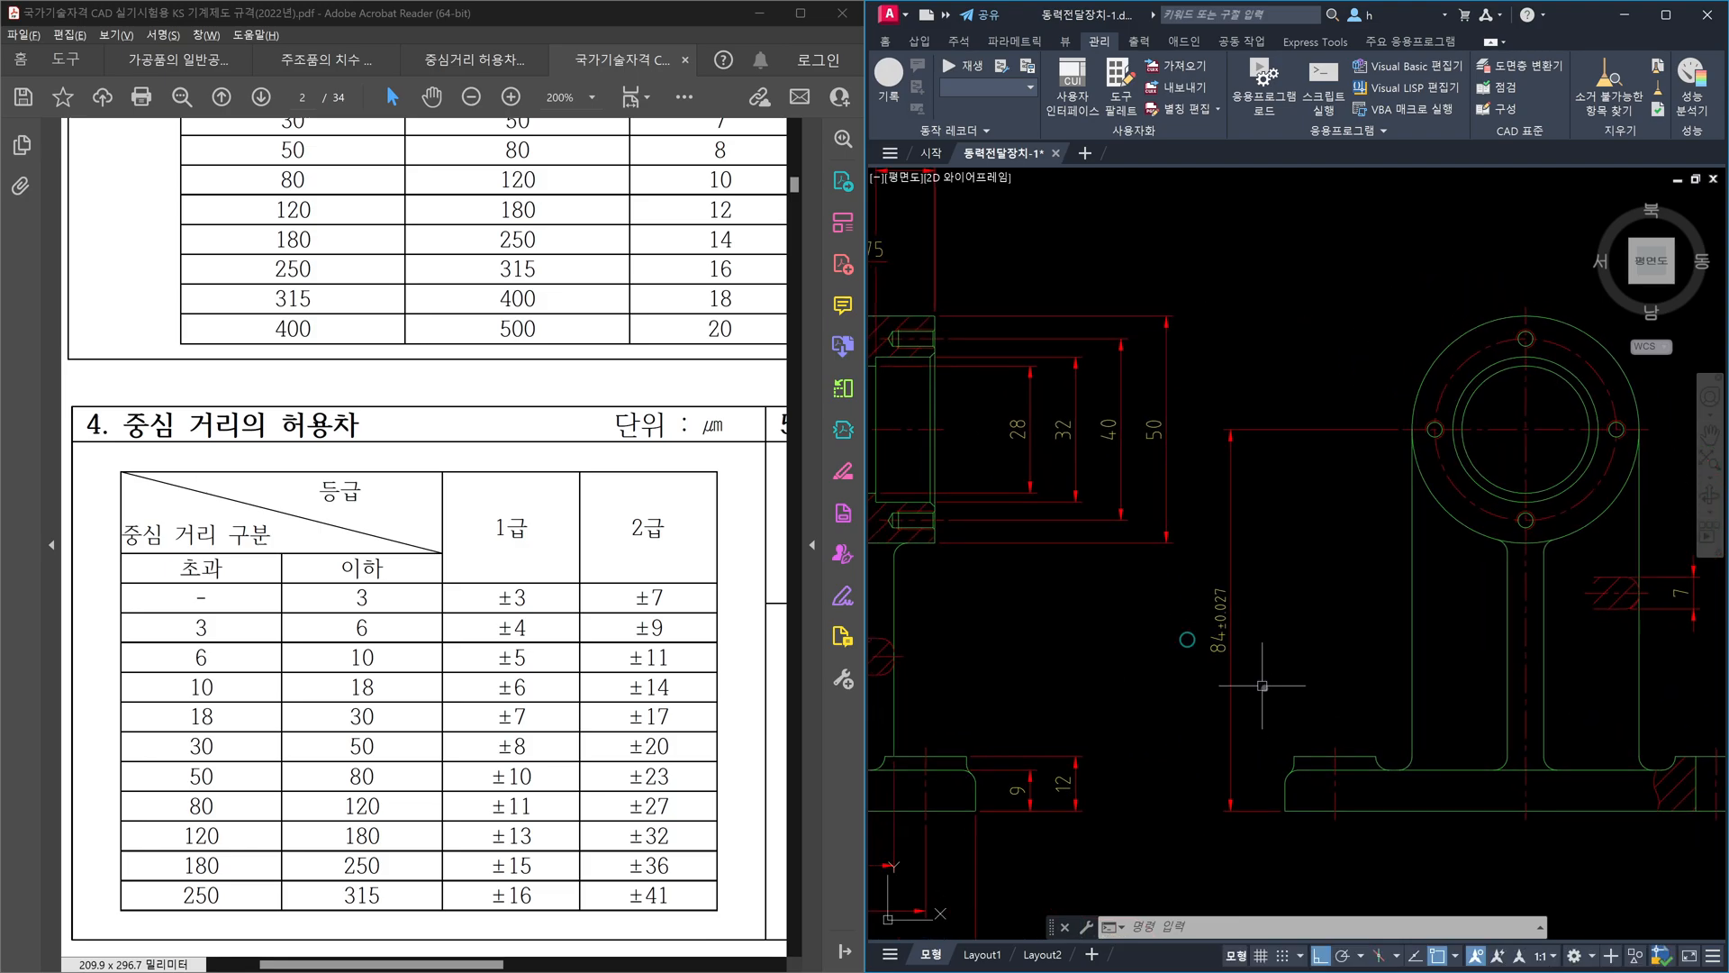
pyautogui.click(1268, 696)
pyautogui.click(1197, 680)
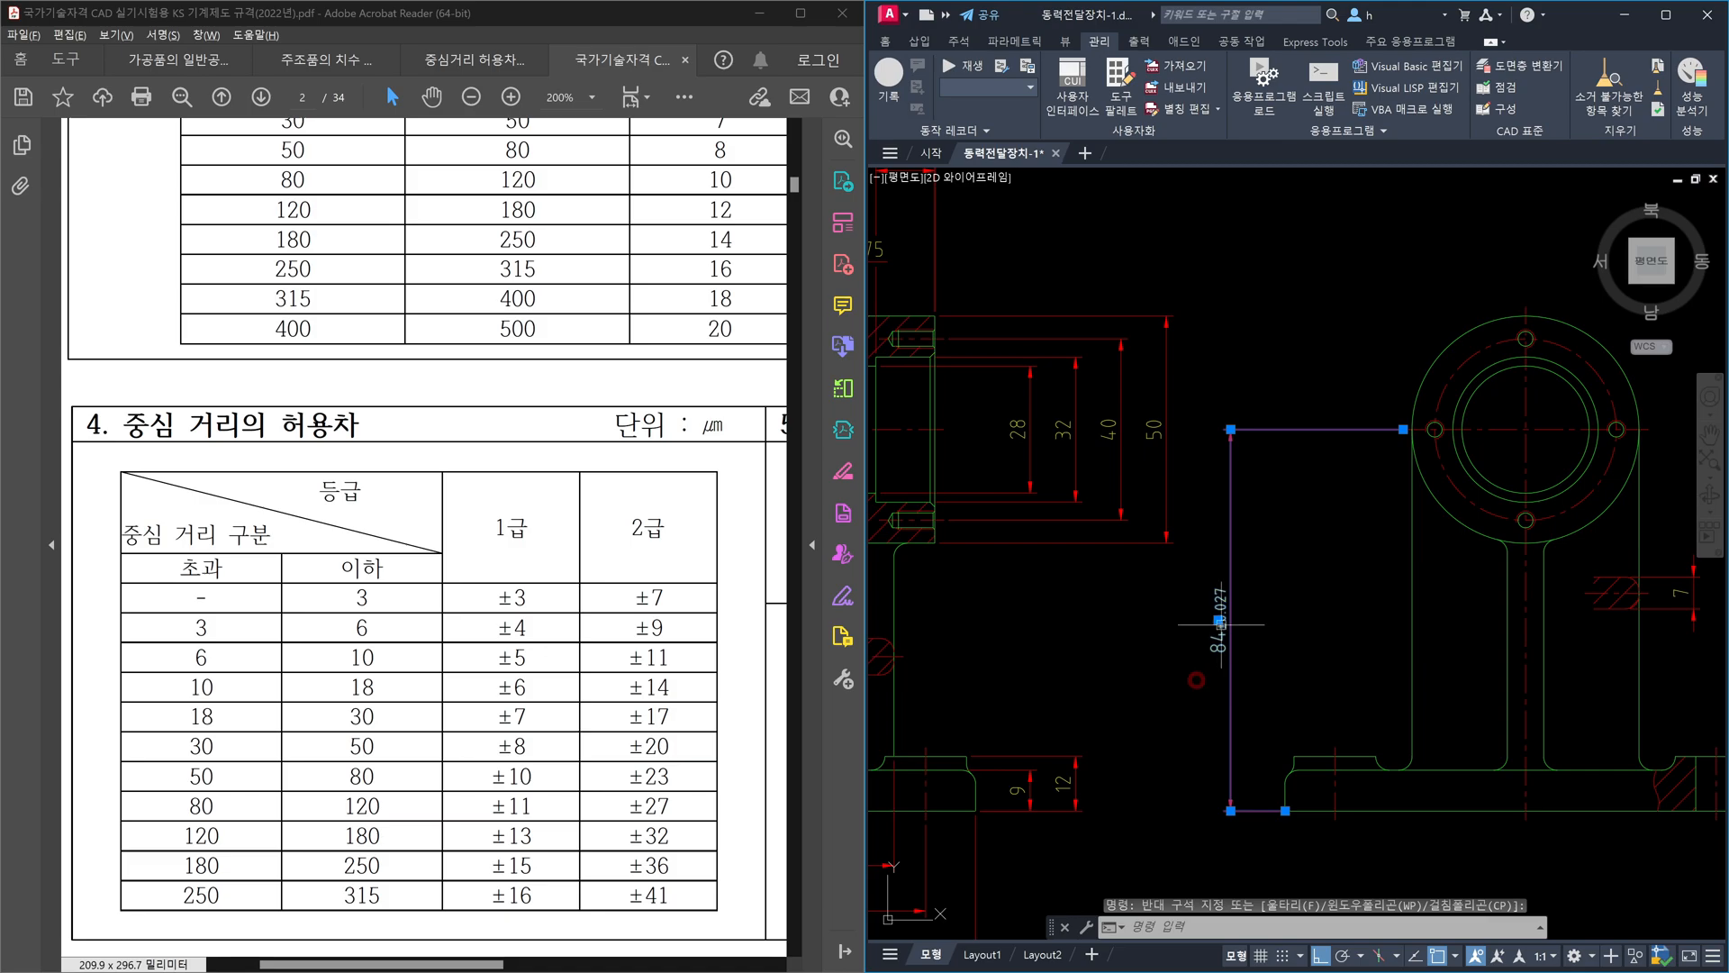
pyautogui.scroll(2, 1196, 571)
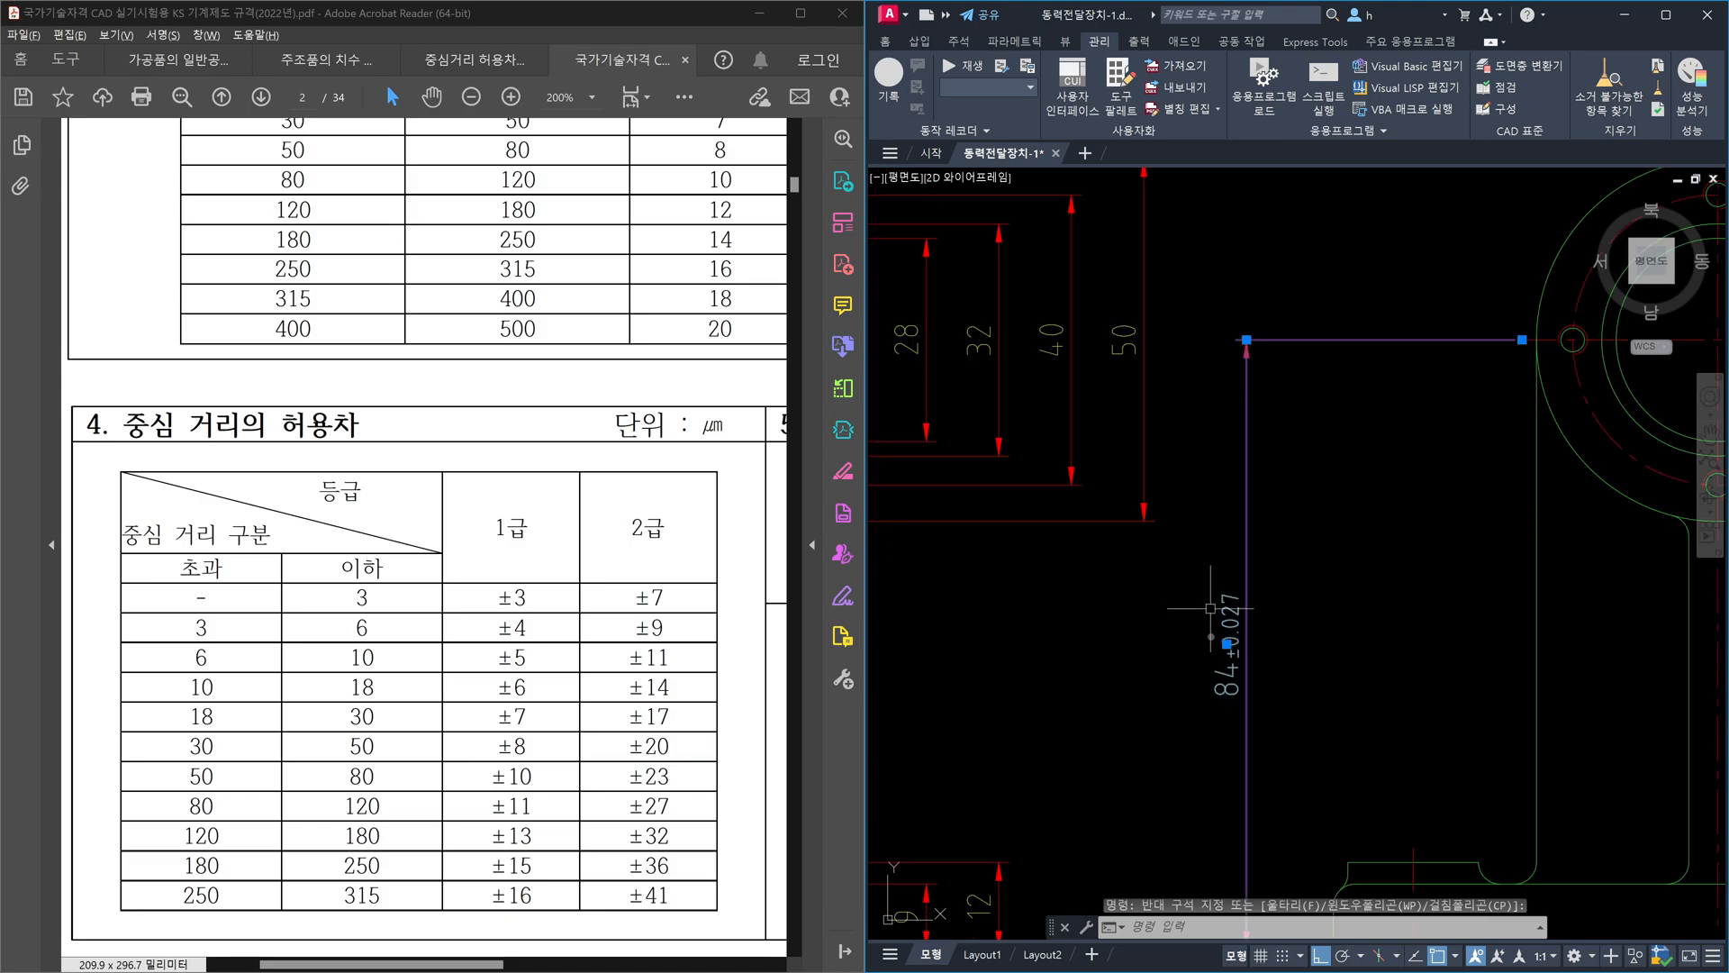
pyautogui.scroll(-9, 1207, 631)
pyautogui.scroll(6, 1270, 433)
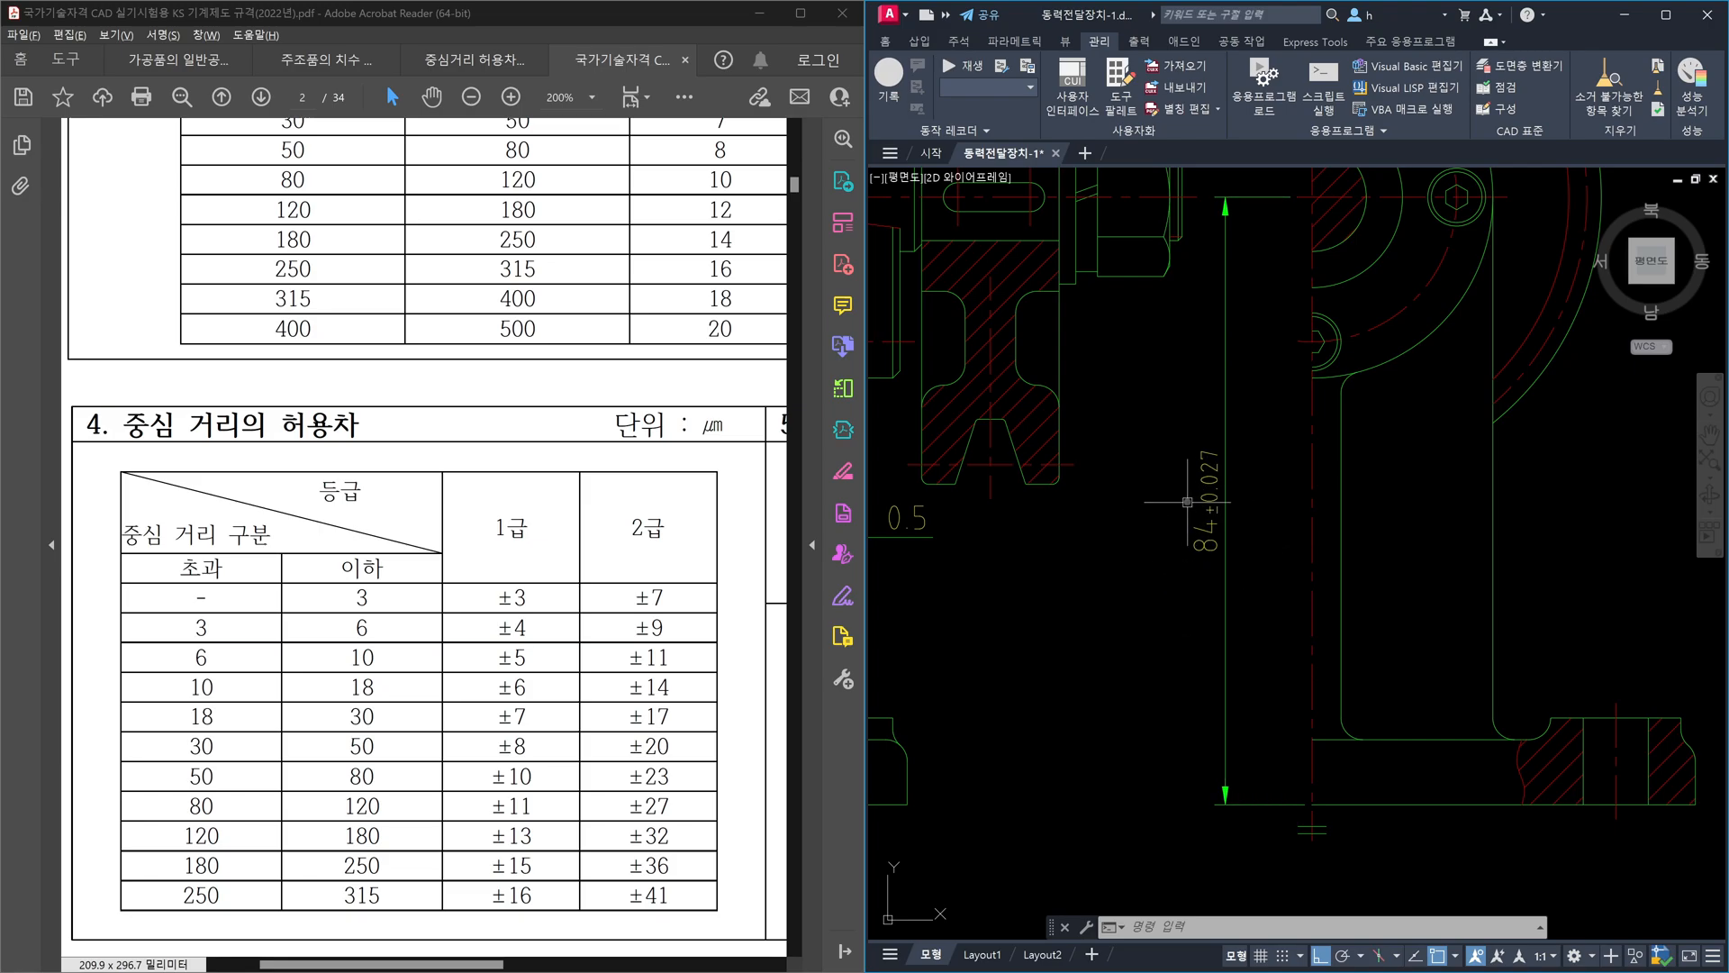
pyautogui.scroll(-4, 1187, 502)
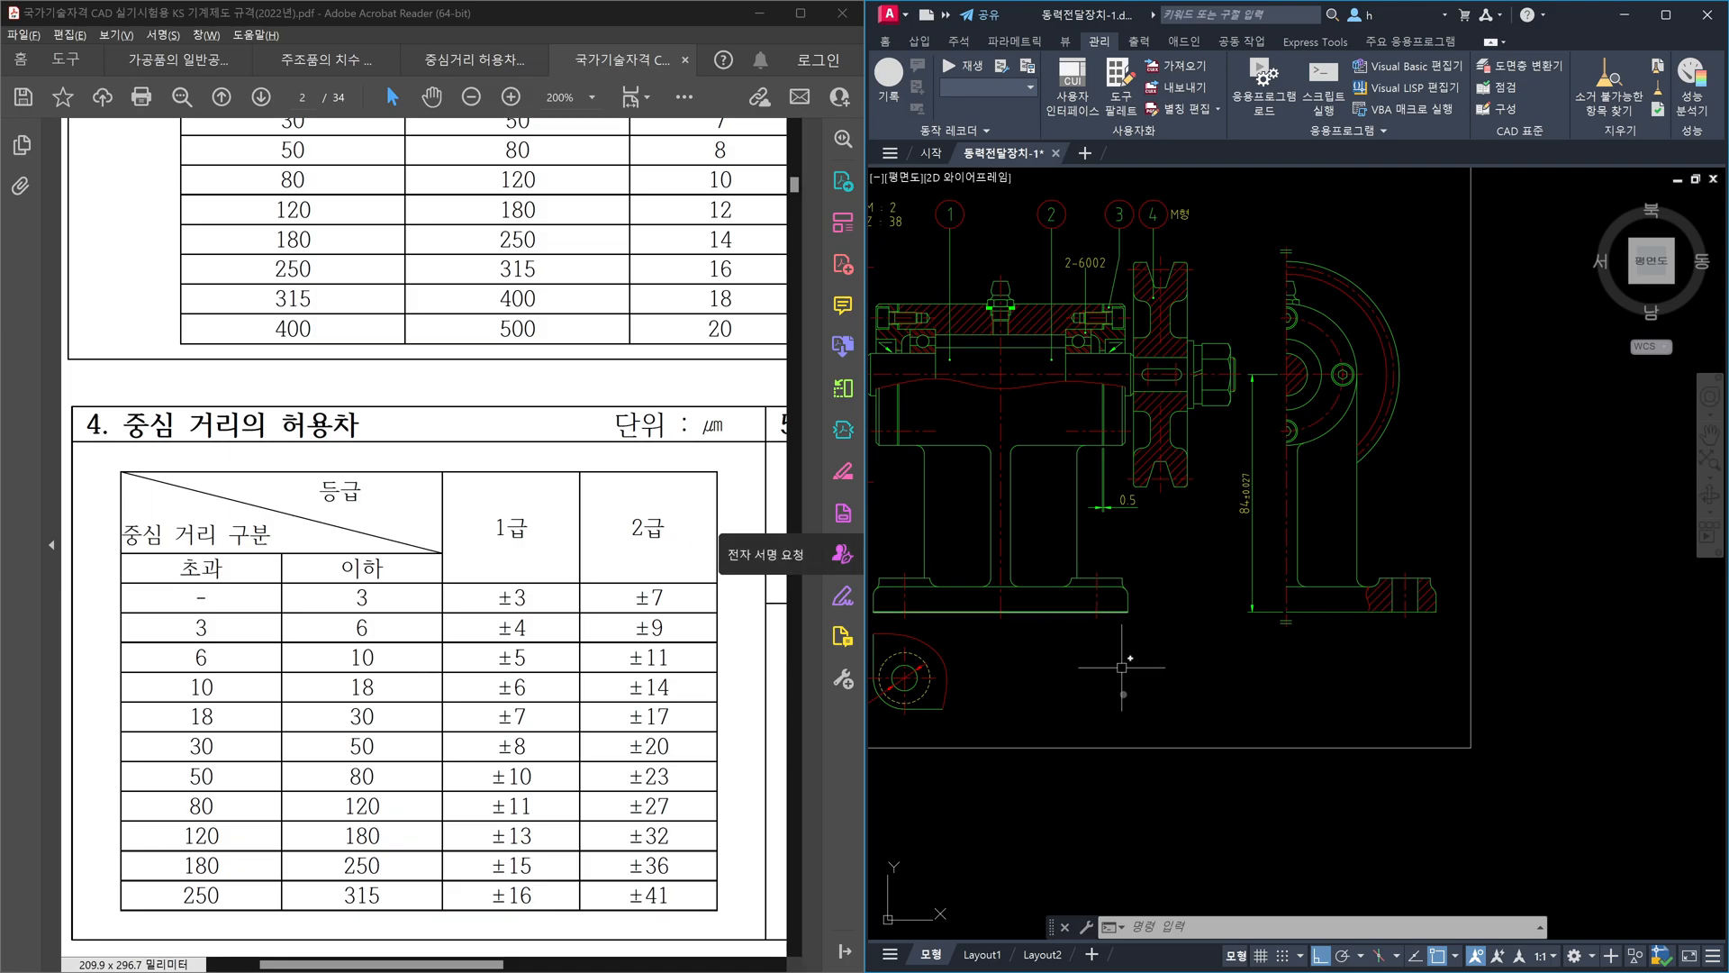
pyautogui.scroll(-5, 1297, 833)
pyautogui.scroll(6, 1300, 835)
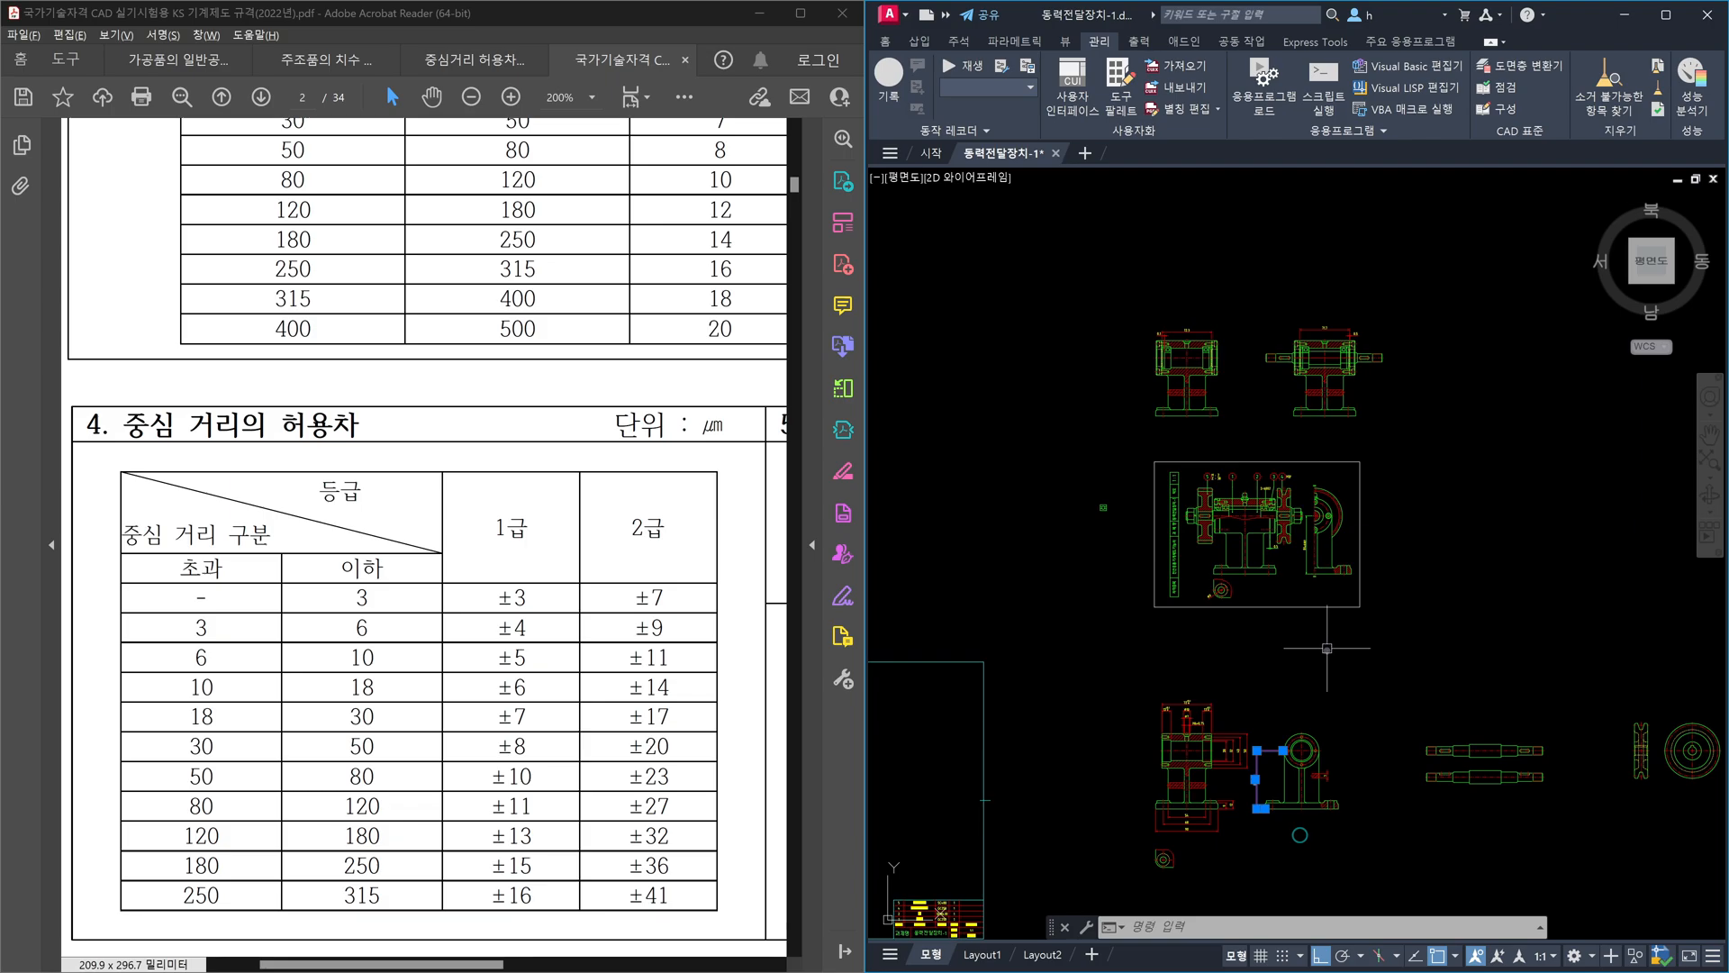
pyautogui.click(1158, 723)
pyautogui.press('Escape')
pyautogui.moveTo(1157, 723)
pyautogui.mouseDown(button='middle')
pyautogui.moveTo(1390, 780)
pyautogui.moveTo(1377, 714)
pyautogui.mouseUp(button='middle')
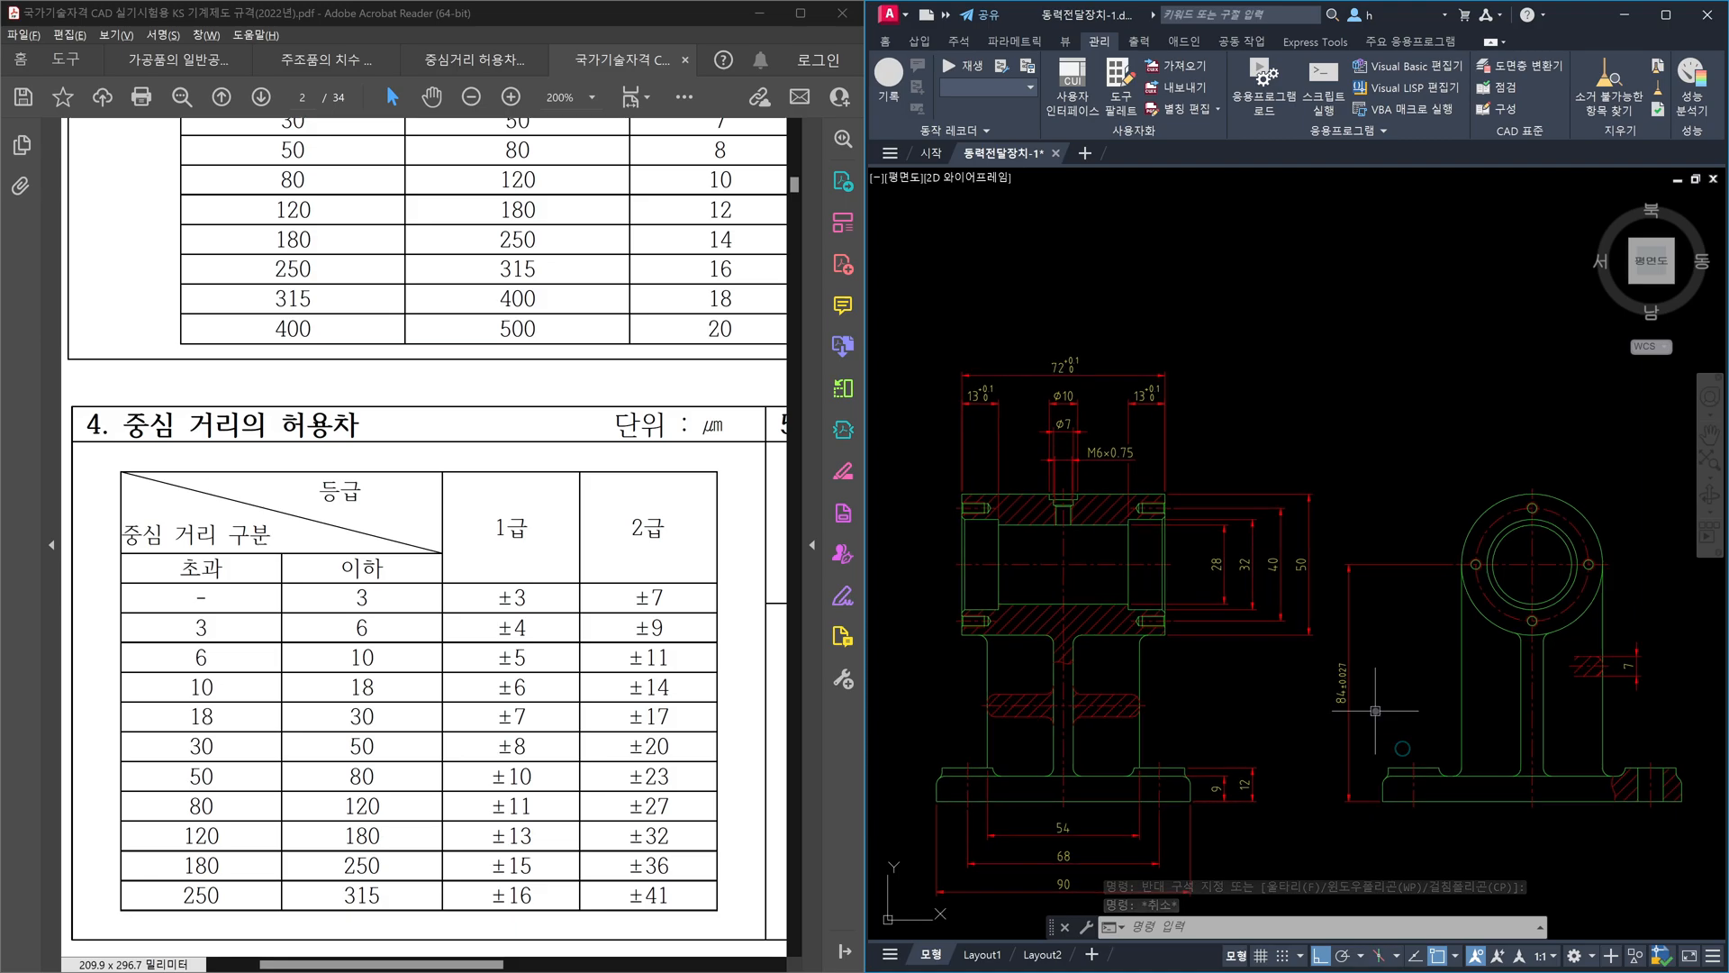
# - Inspect the 28, 32, 40 and 50 dimensions beside the front view's bore by highlighting them together, and deselect them
pyautogui.scroll(2, 1234, 611)
pyautogui.moveTo(1234, 612); pyautogui.dragTo(1237, 663, button='middle')
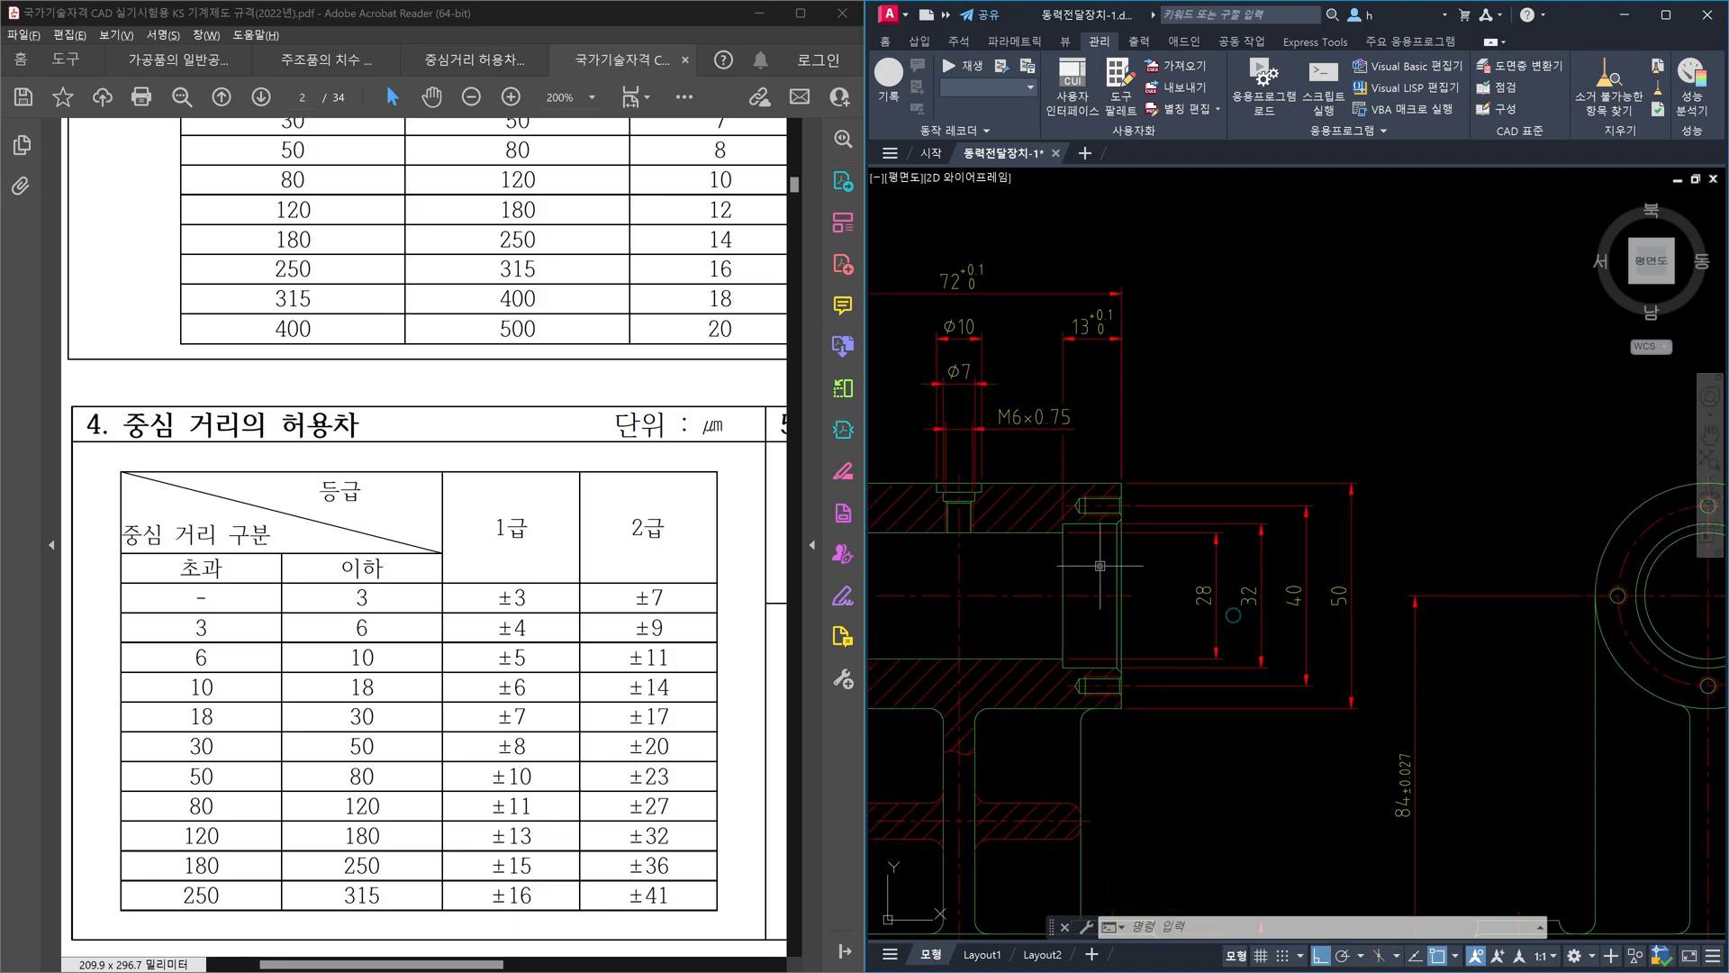
pyautogui.click(1297, 740)
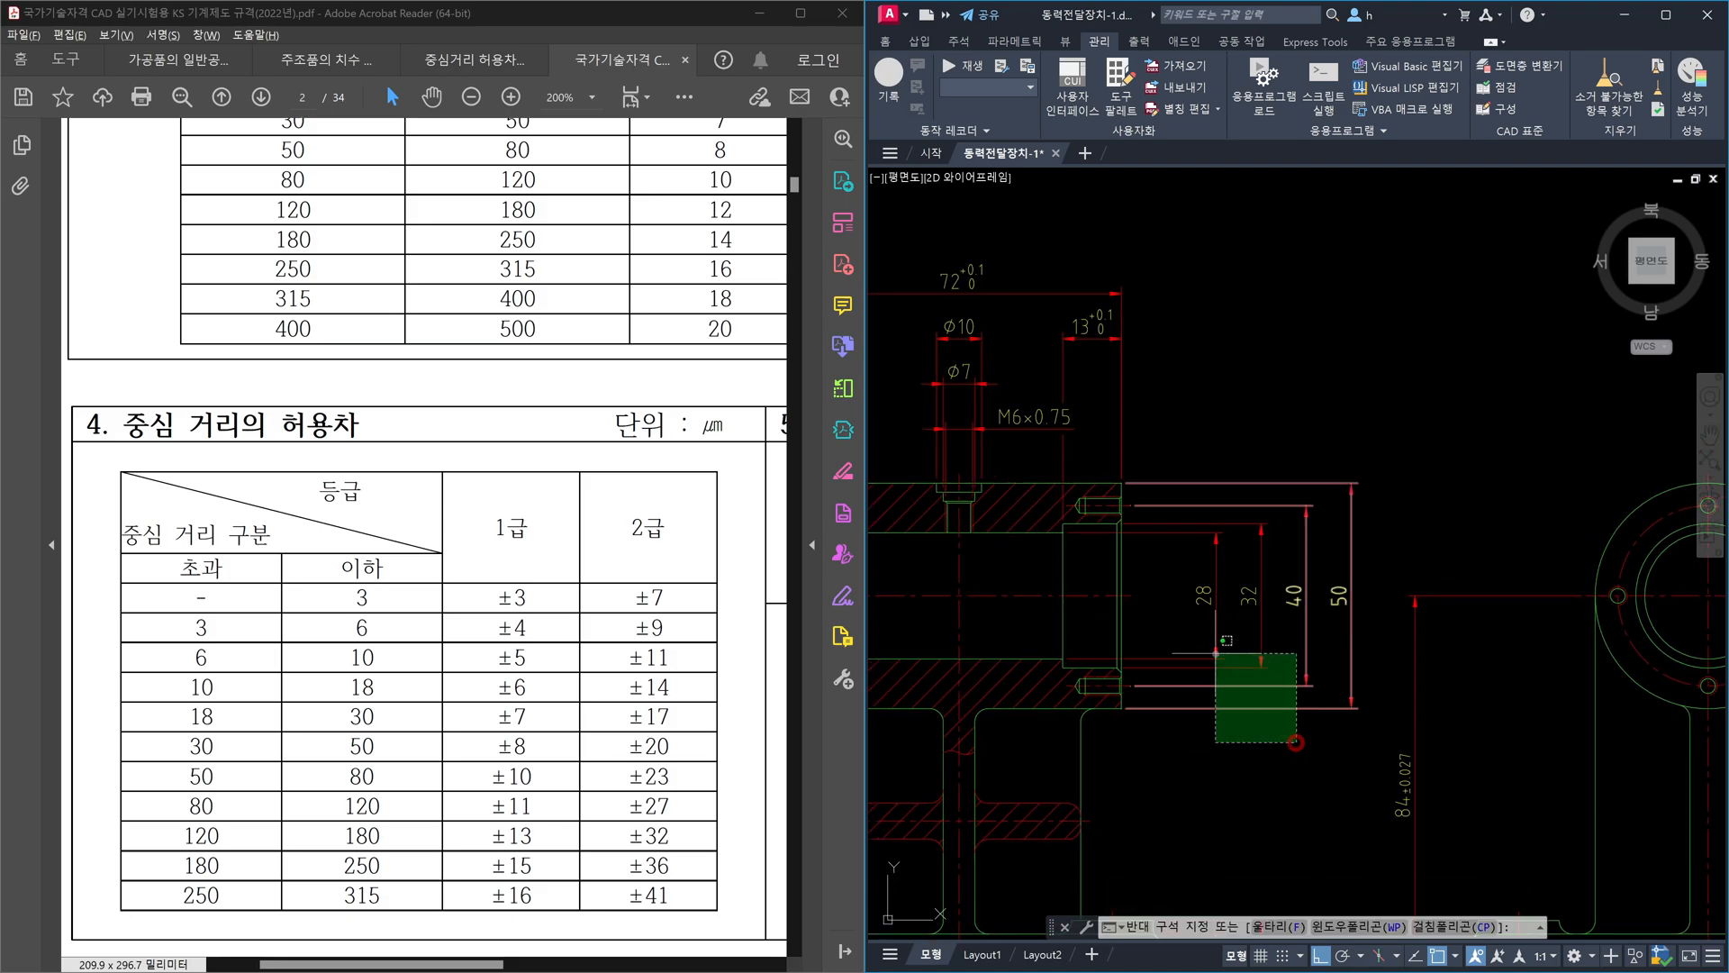
pyautogui.click(1204, 644)
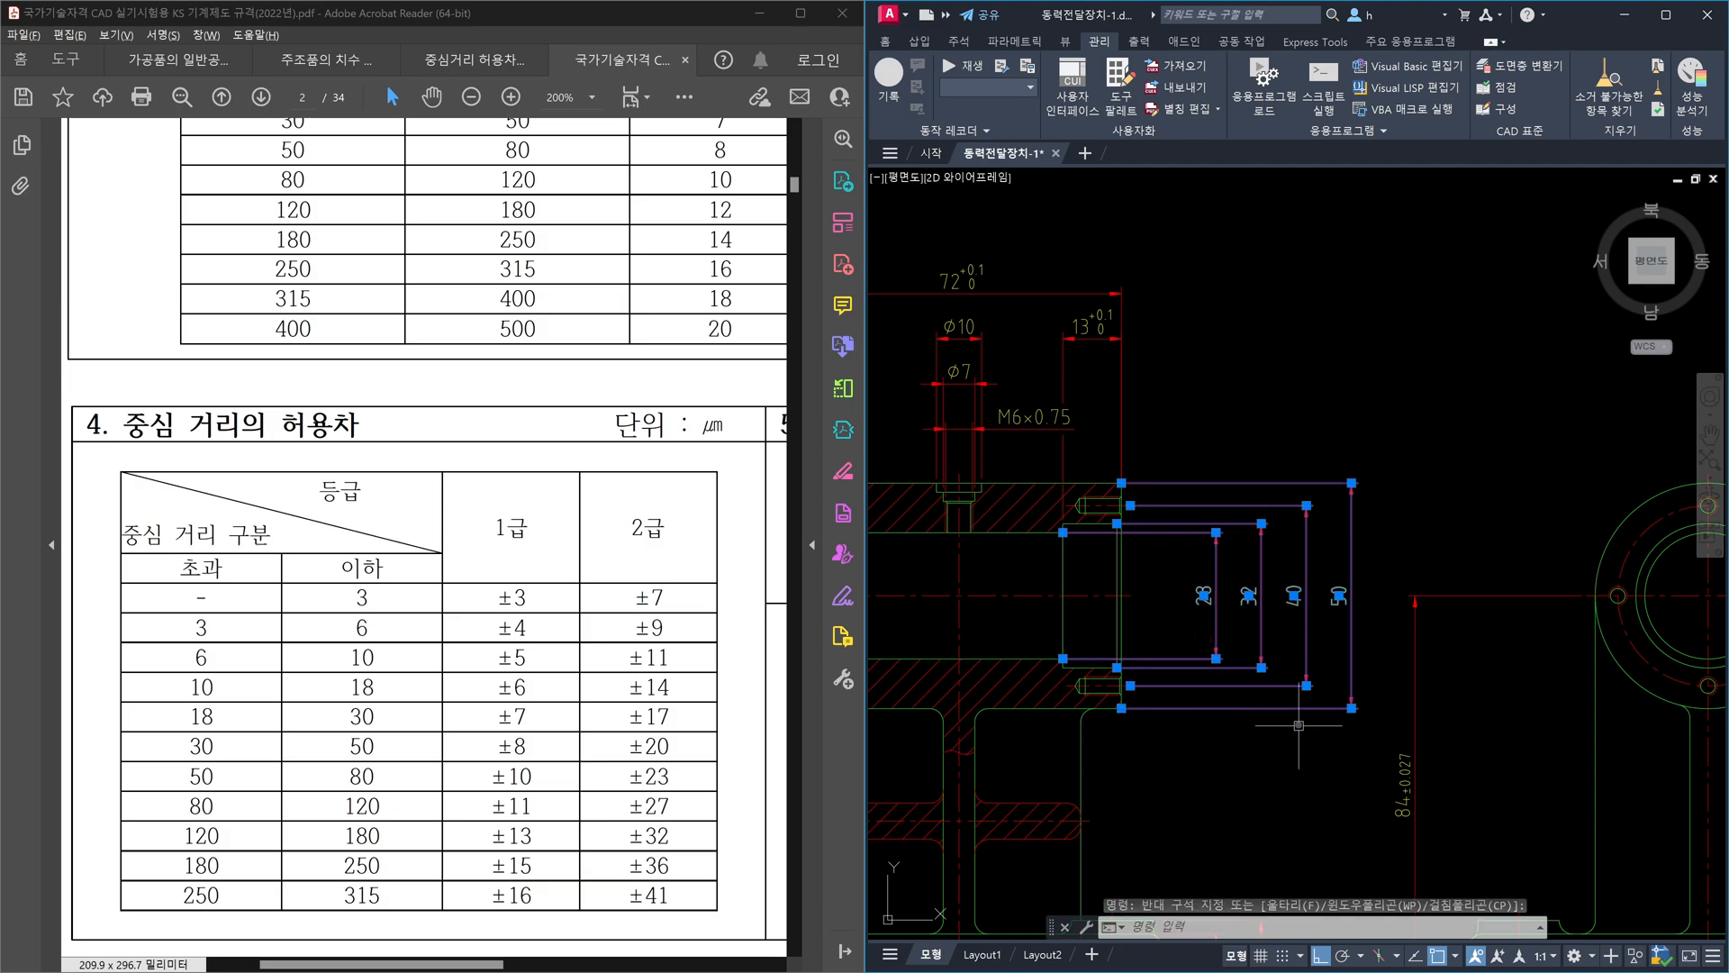
pyautogui.press('Escape')
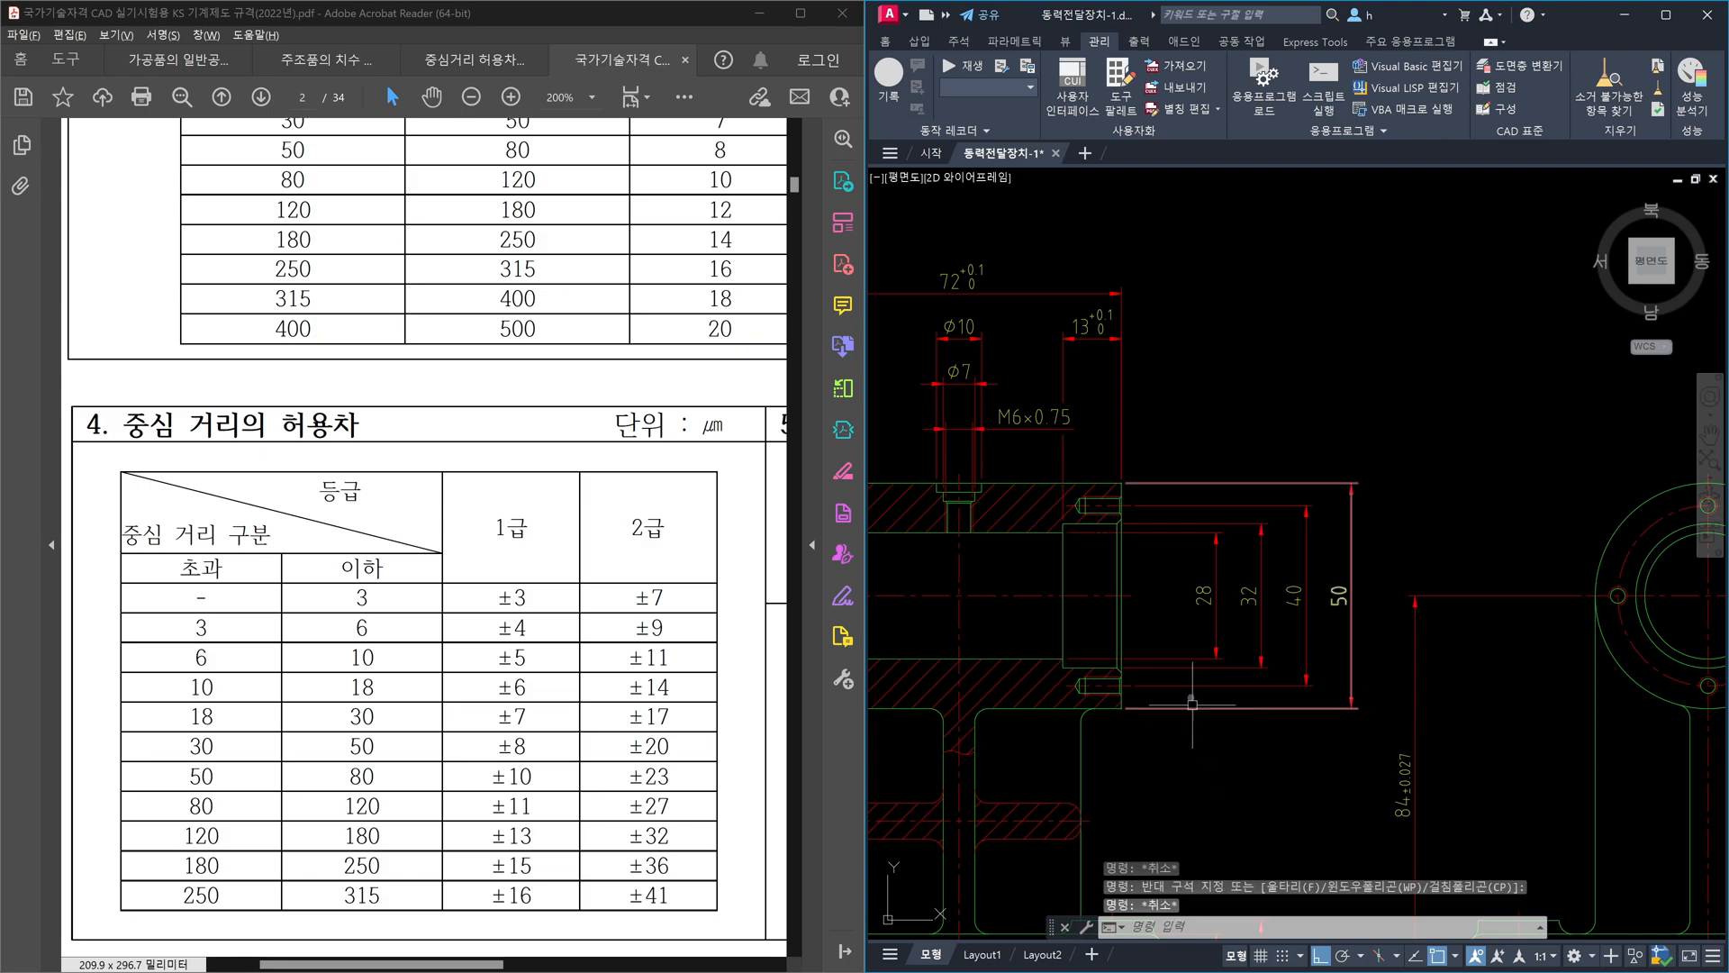
# - Add a horizontal linear dimension from the housing's right end face to the 28 dimension line, placed below the bore dimensions
pyautogui.scroll(2, 1145, 636)
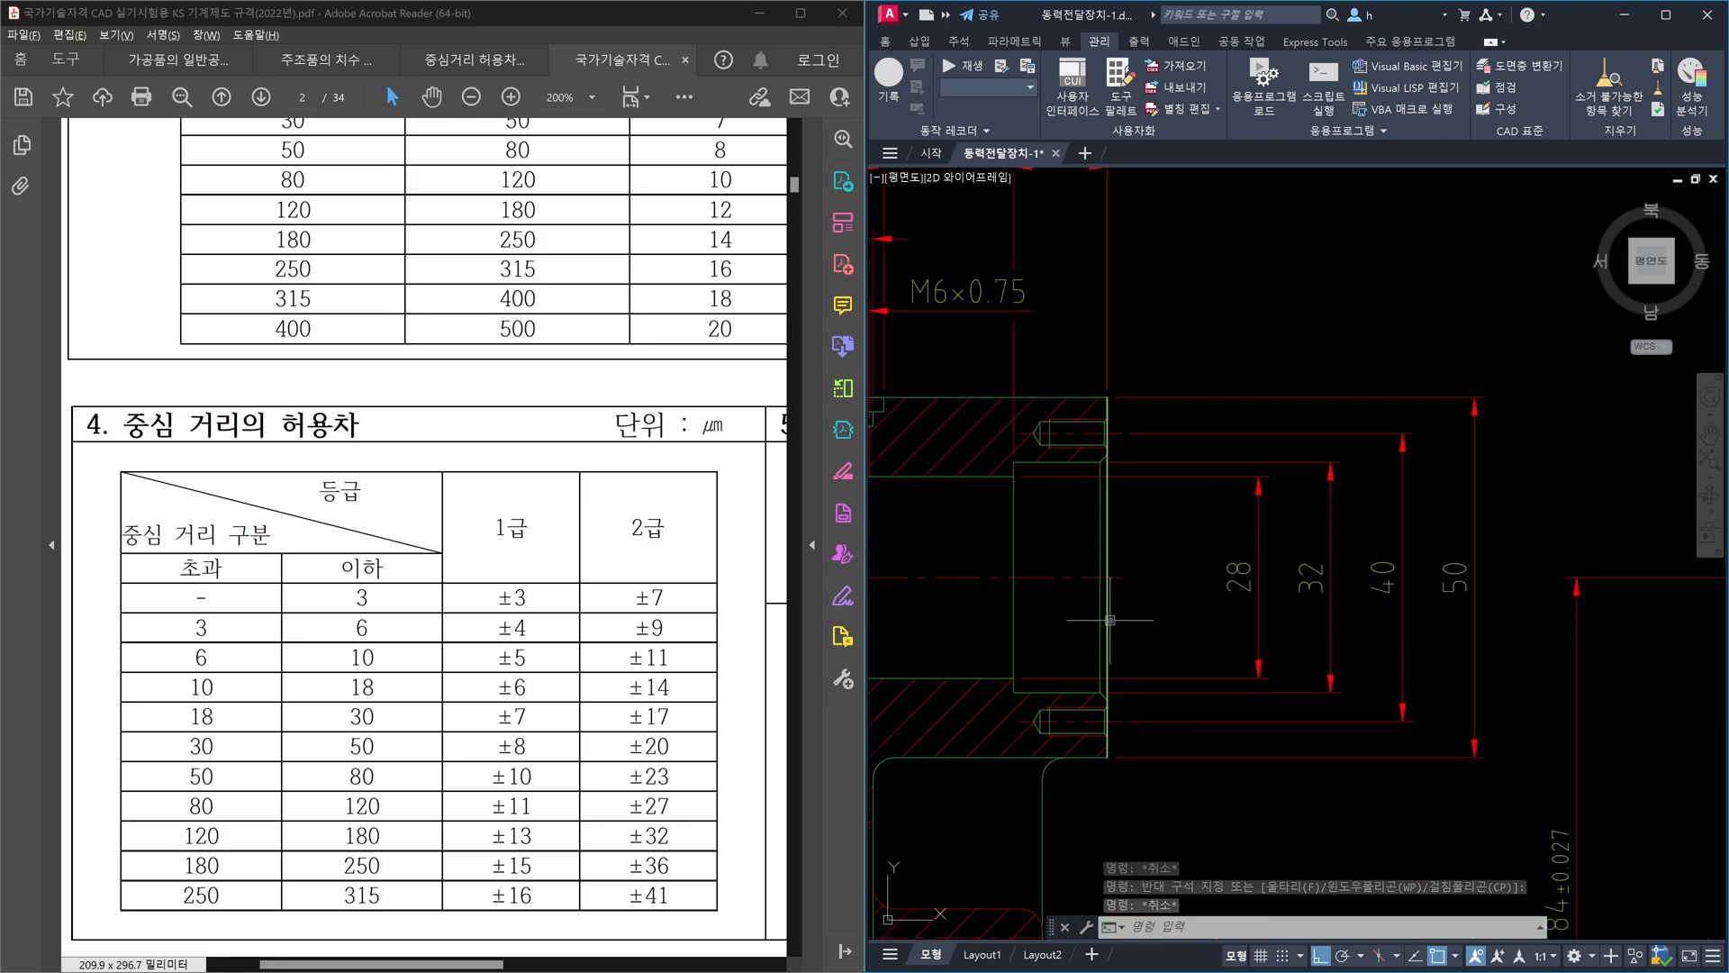
pyautogui.click(1274, 639)
pyautogui.click(1229, 623)
pyautogui.press('Escape')
pyautogui.write('dli')
pyautogui.press('Return')
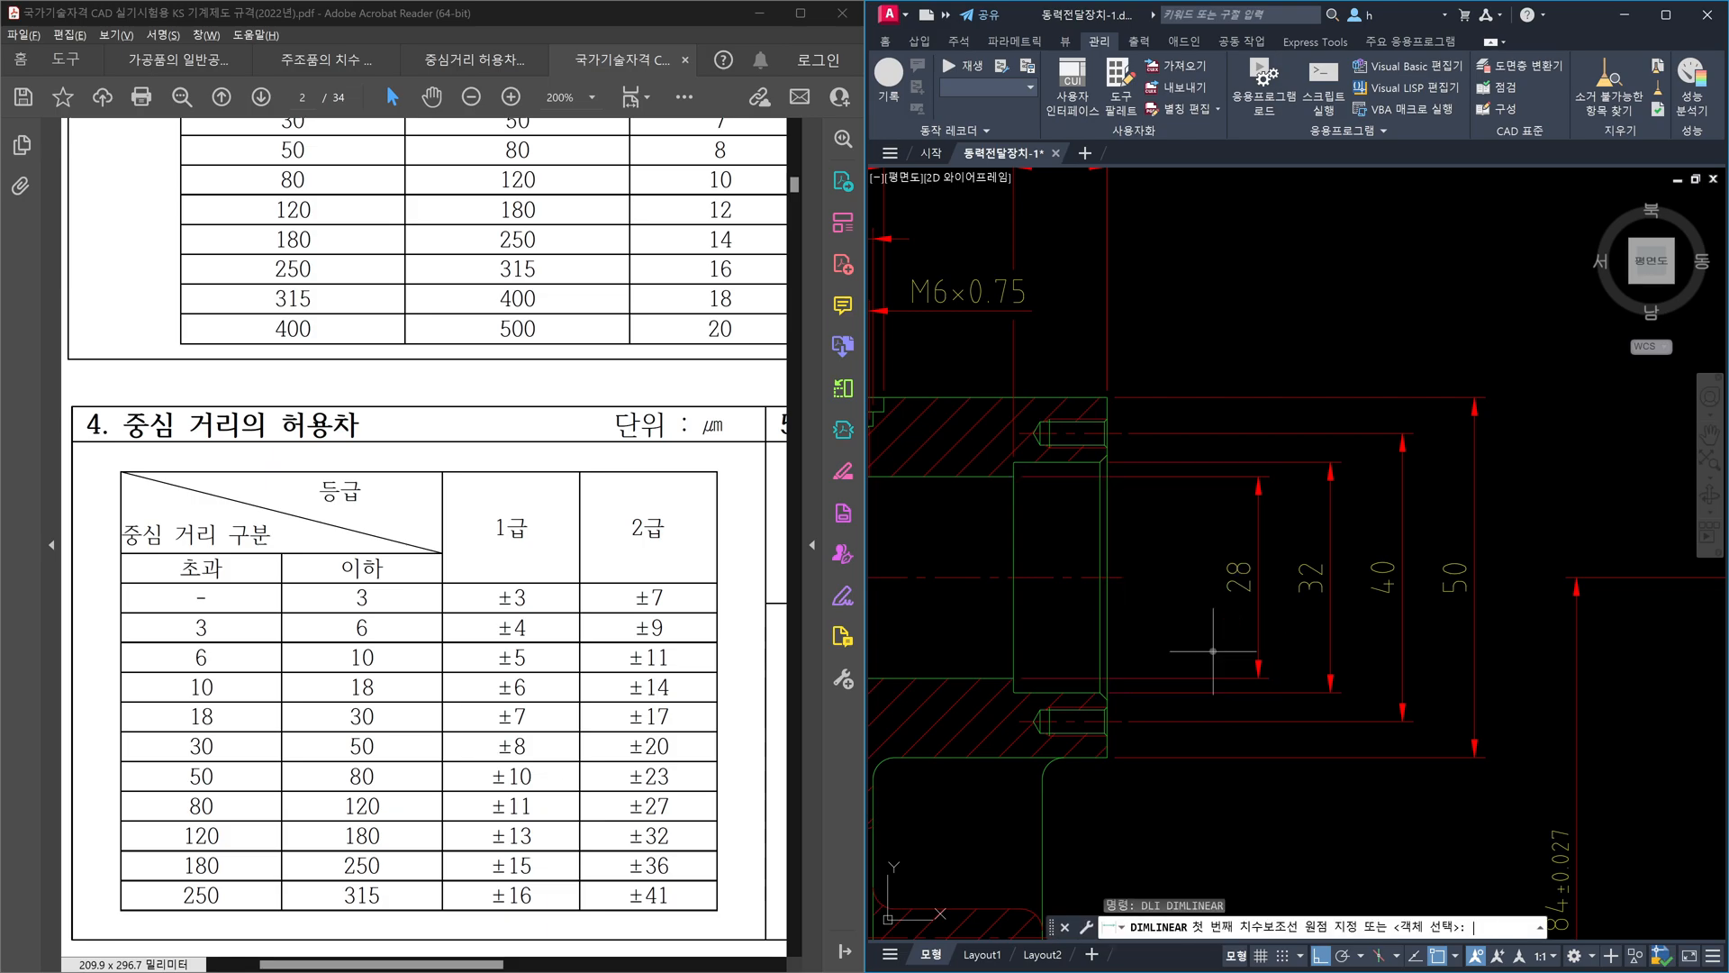
pyautogui.click(1108, 638)
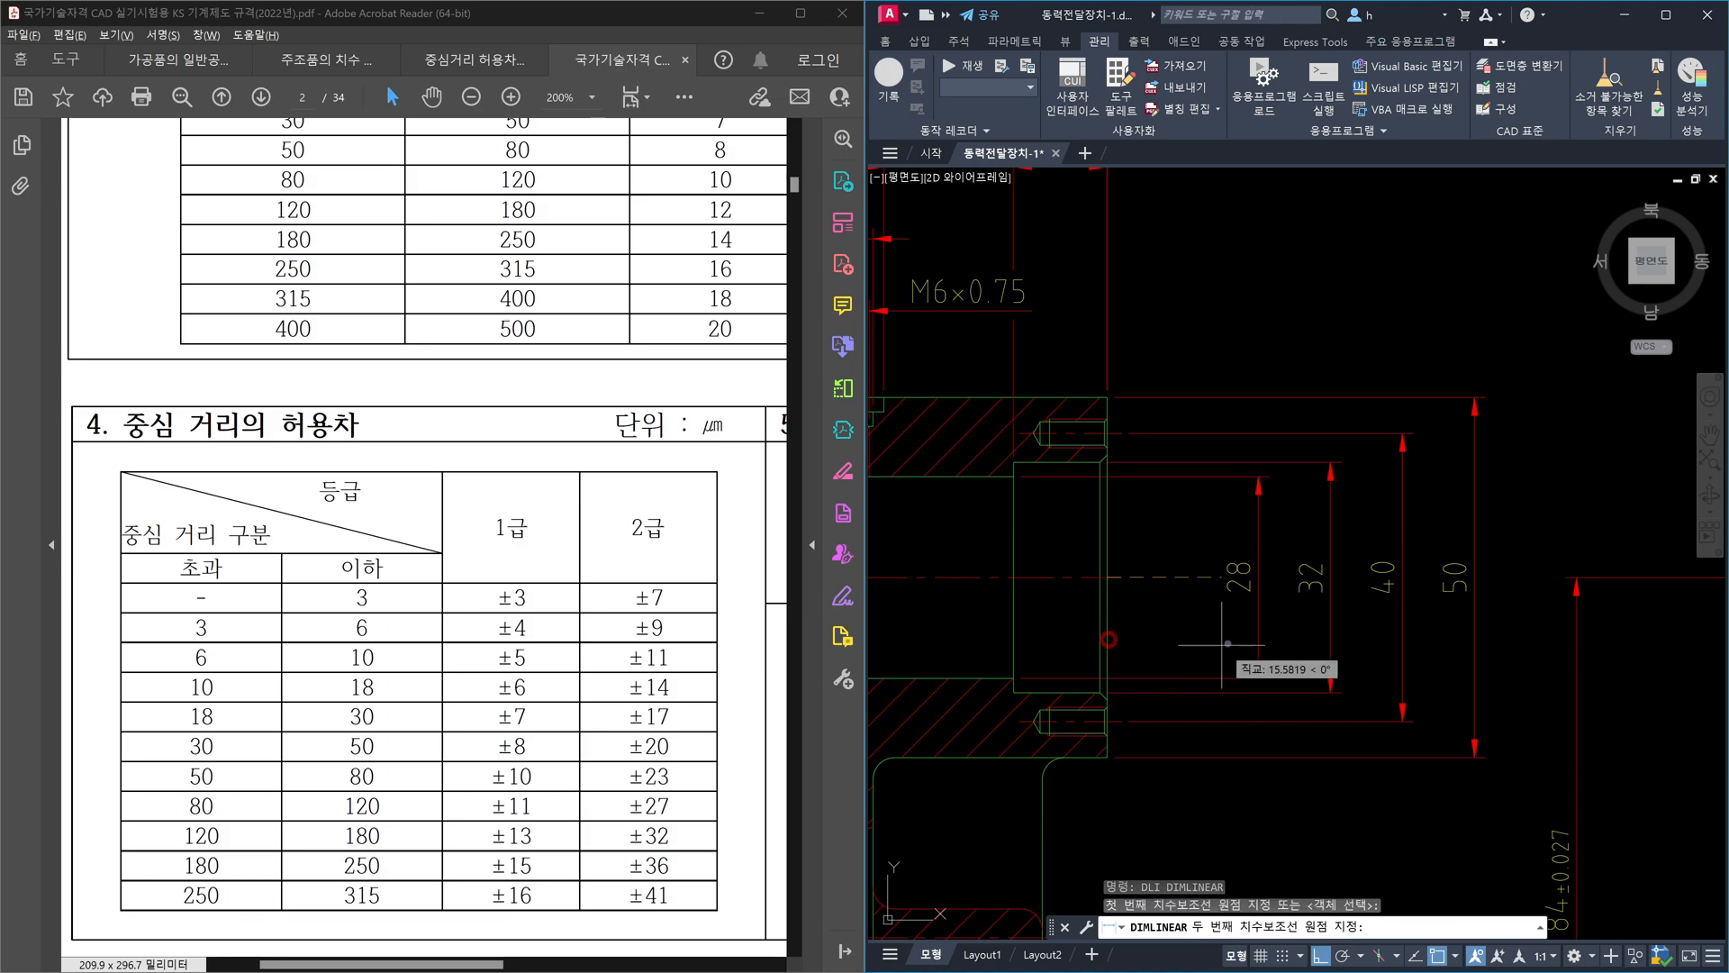
pyautogui.click(1259, 633)
pyautogui.click(1224, 813)
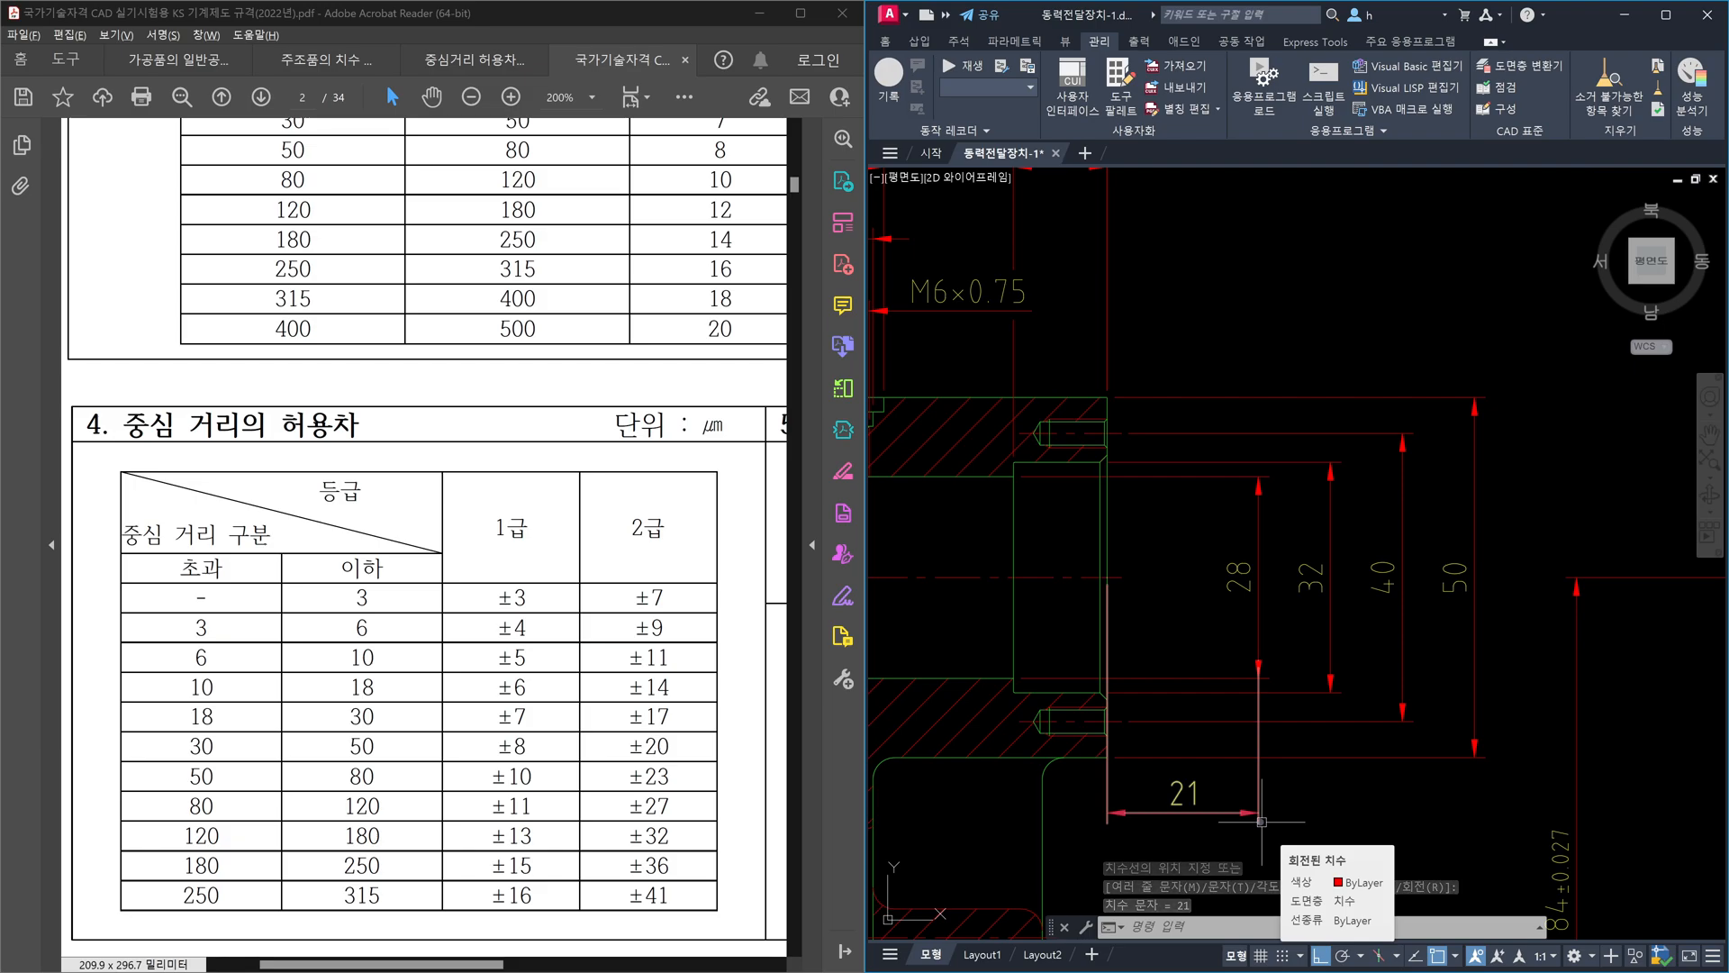
pyautogui.scroll(-4, 1290, 678)
pyautogui.scroll(4, 1270, 856)
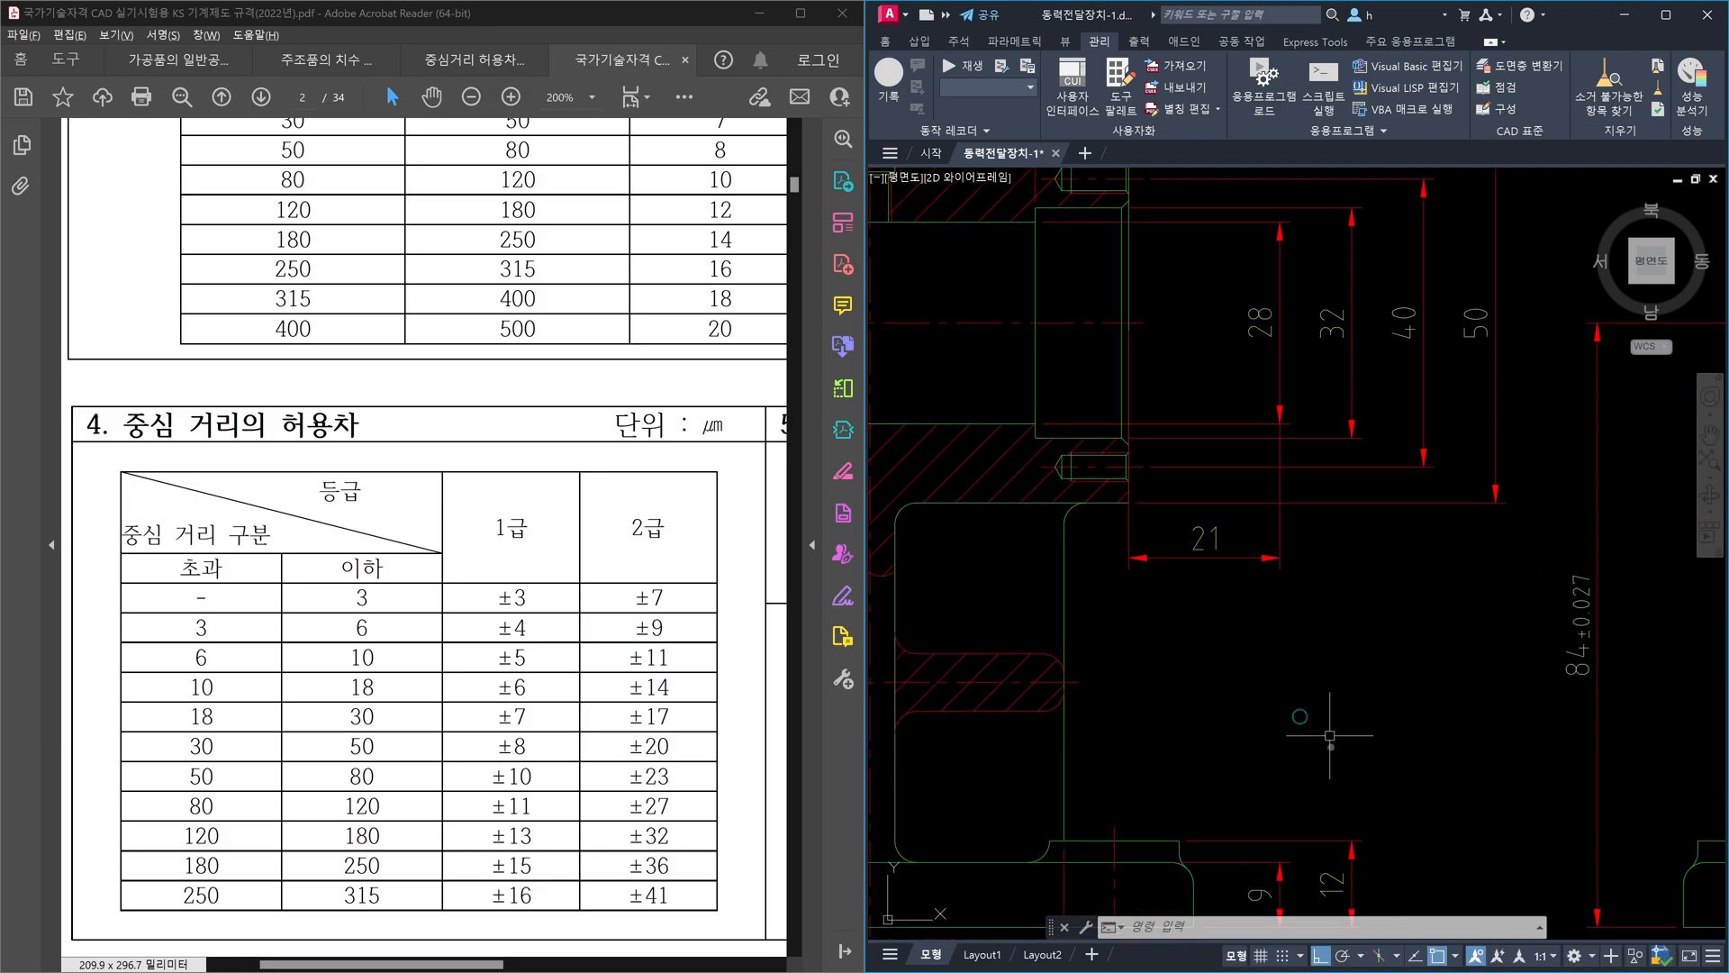
# - Draw a vertical construction line through the 9 base height dimension's line in the front view, extending up past the 28 bore dimension
pyautogui.write('xo')
pyautogui.press('space')
pyautogui.press('Escape')
pyautogui.press('Escape')
pyautogui.write('xl')
pyautogui.press('space')
pyautogui.click(1296, 819)
pyautogui.click(1301, 644)
pyautogui.press('Escape')
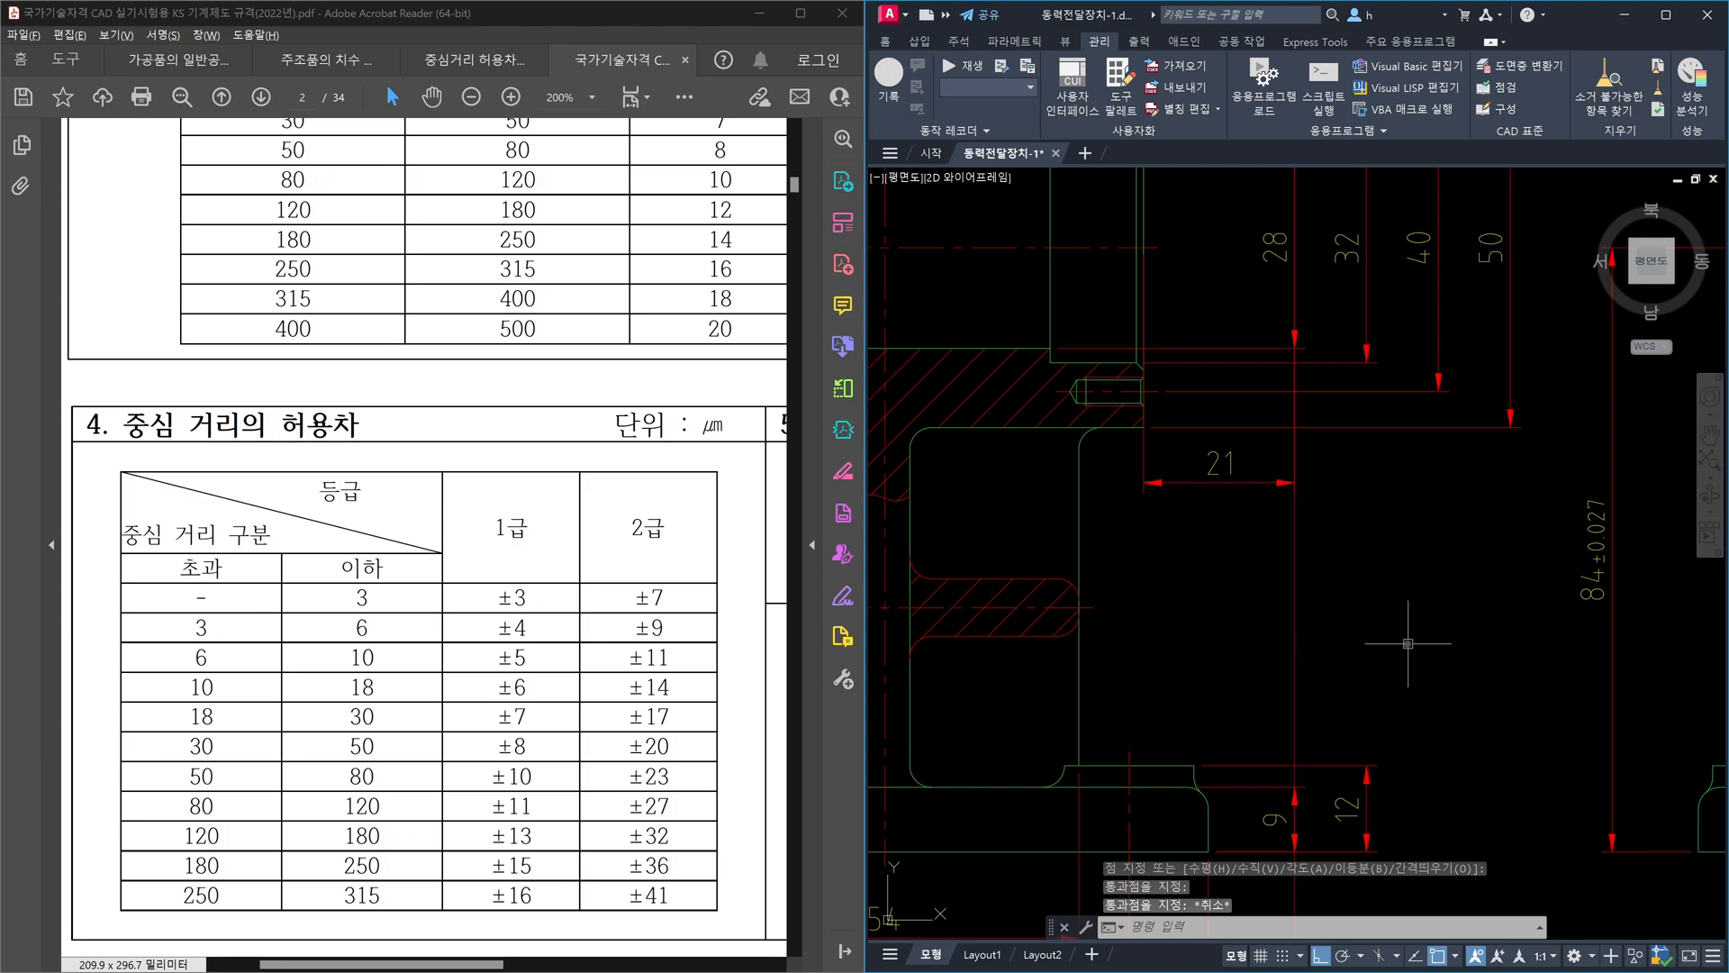
# - Delete the horizontal 21 dimension between the housing's right end face and the 28 dimension line
pyautogui.click(1205, 468)
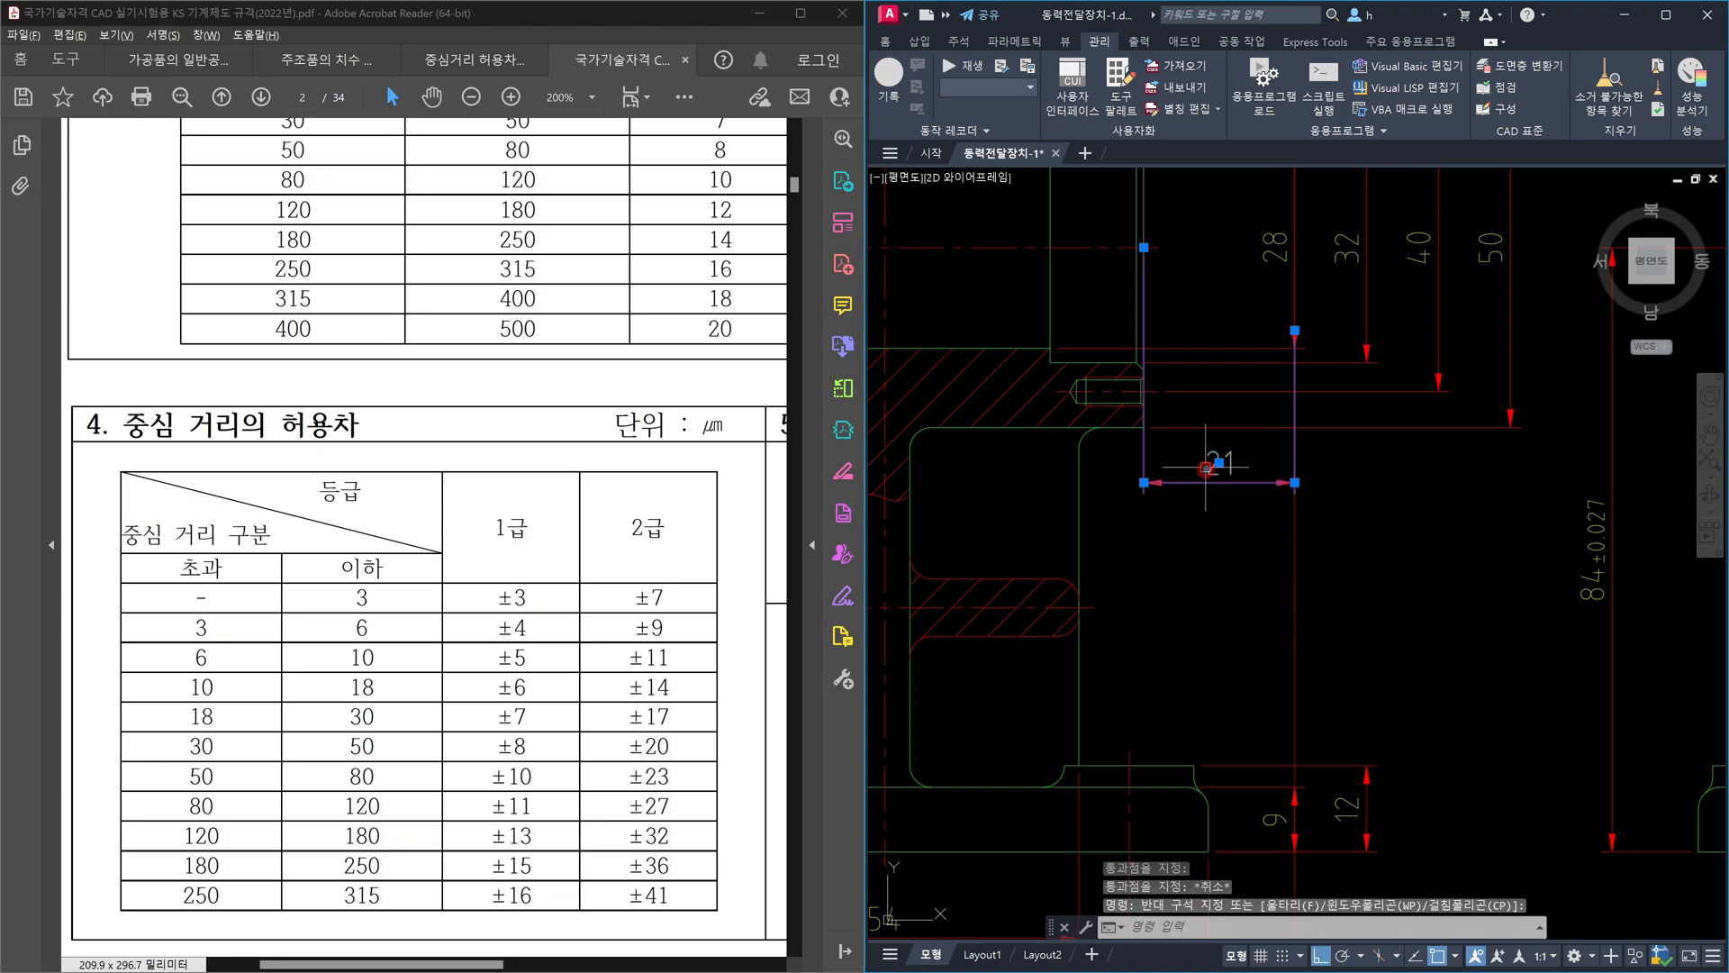
pyautogui.press('Delete')
pyautogui.scroll(-4, 1172, 511)
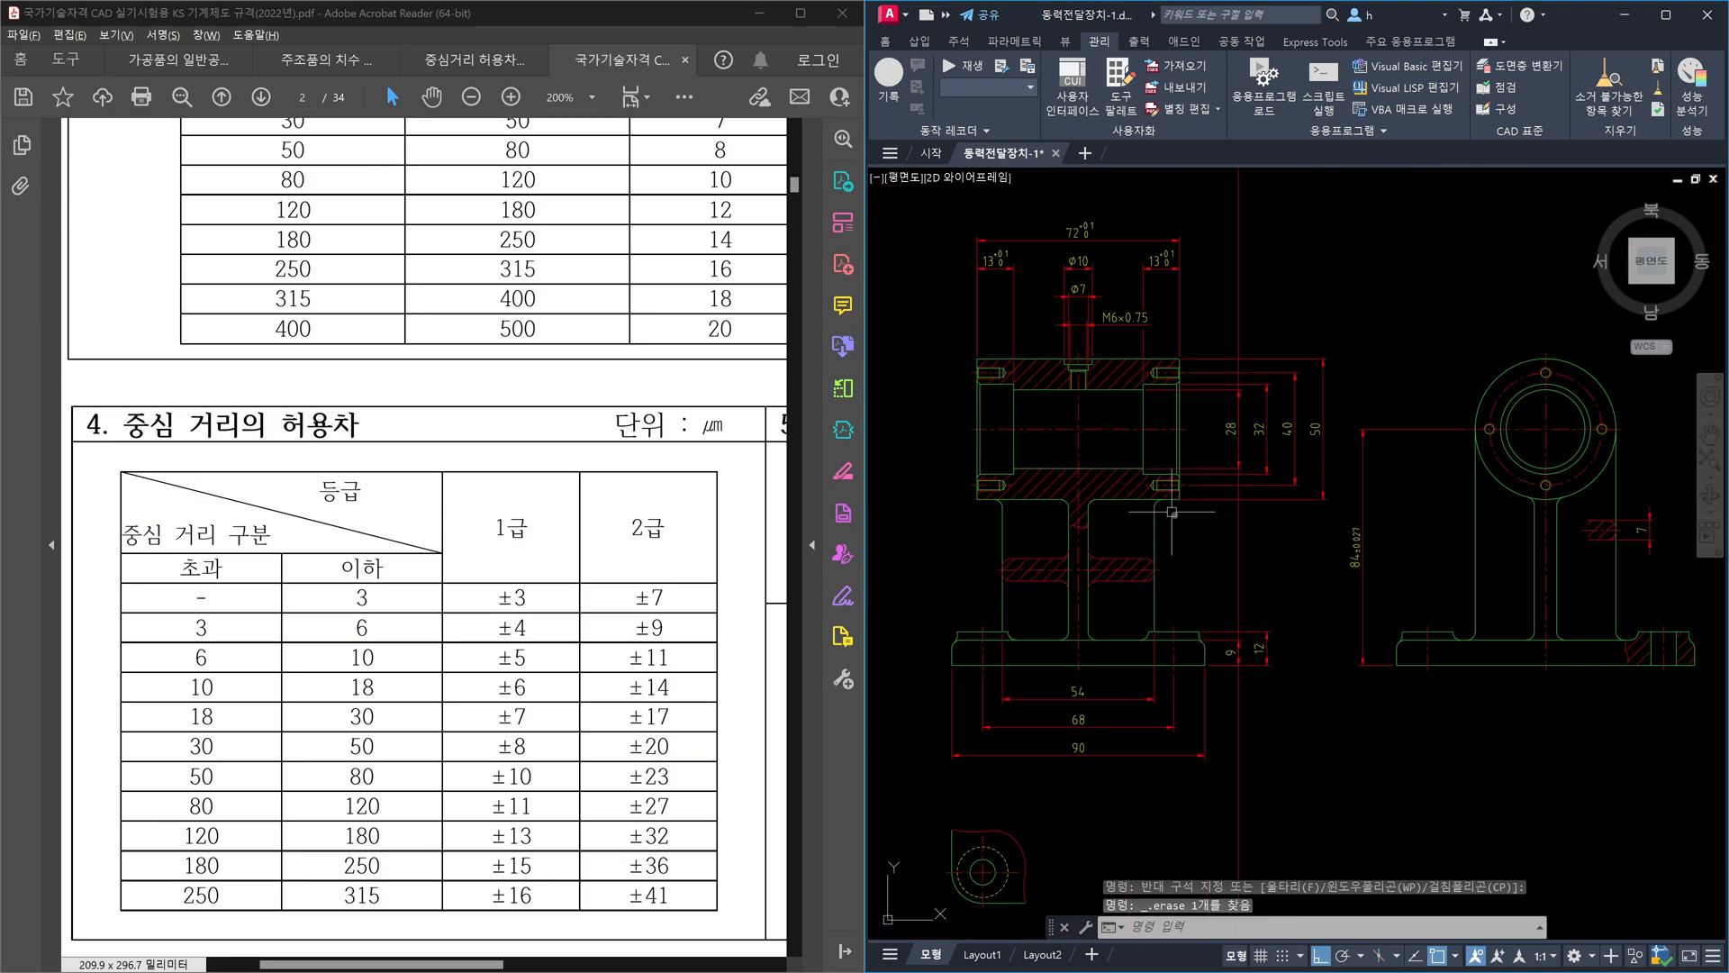
pyautogui.moveTo(1172, 512); pyautogui.dragTo(1226, 563, button='middle')
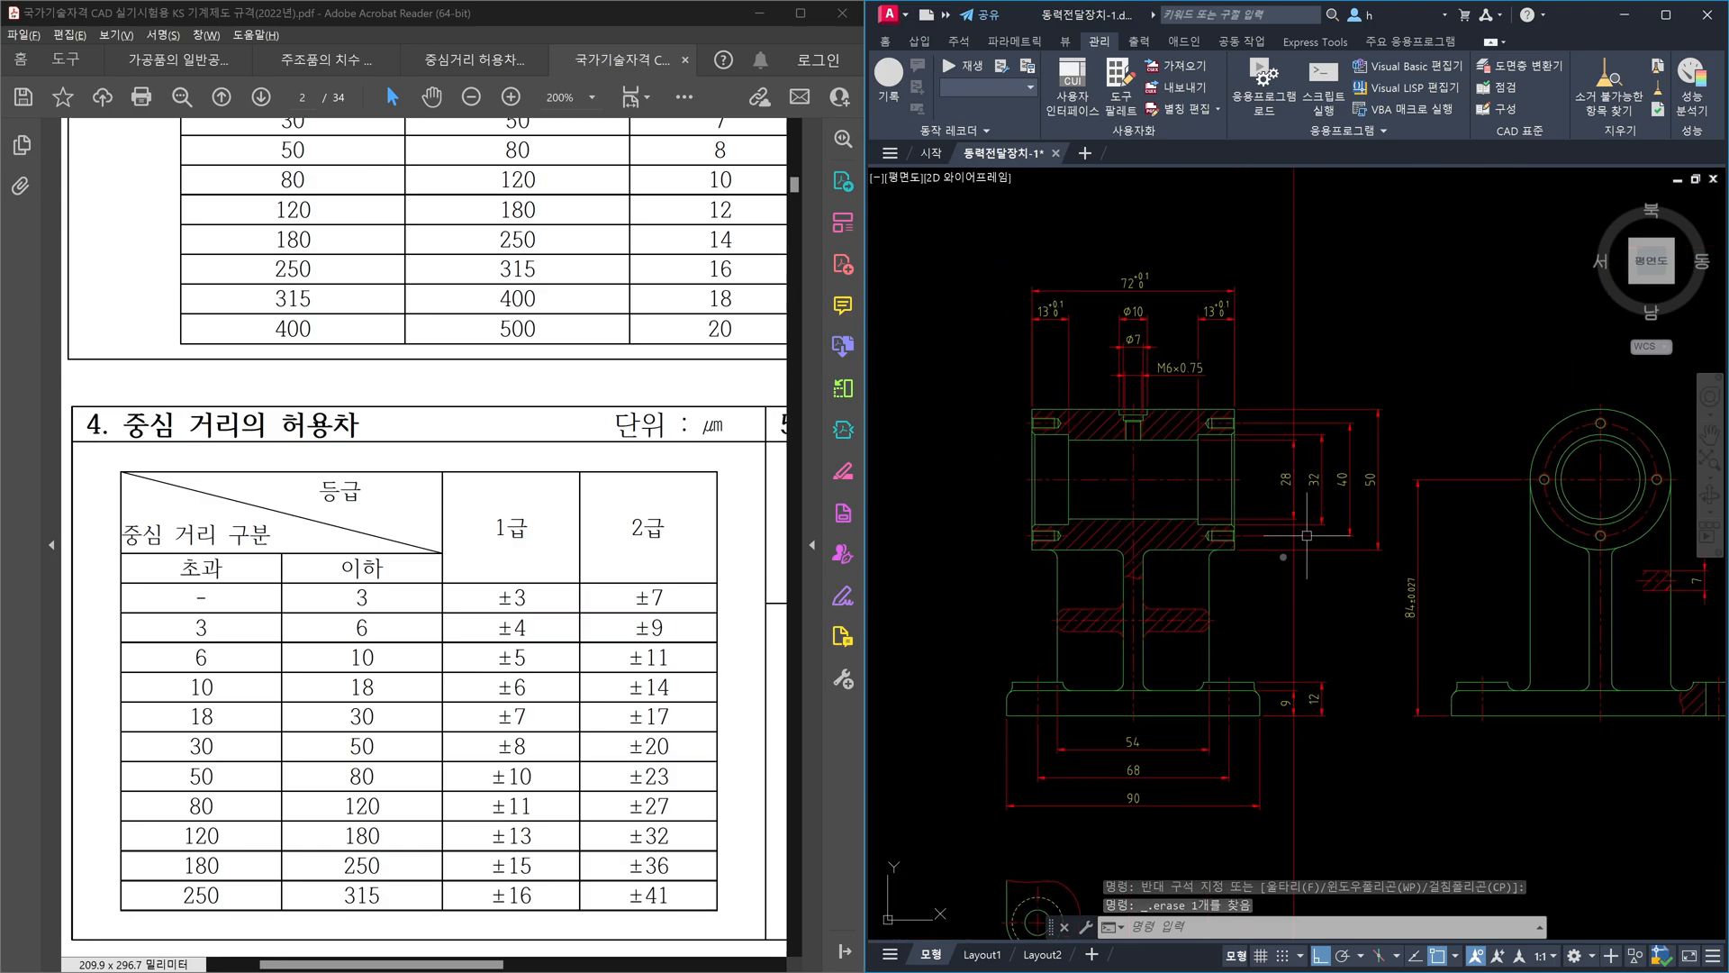
# - Draw a vertical construction line along the right end edge of the front view's base
pyautogui.scroll(4, 1261, 707)
pyautogui.write('xl')
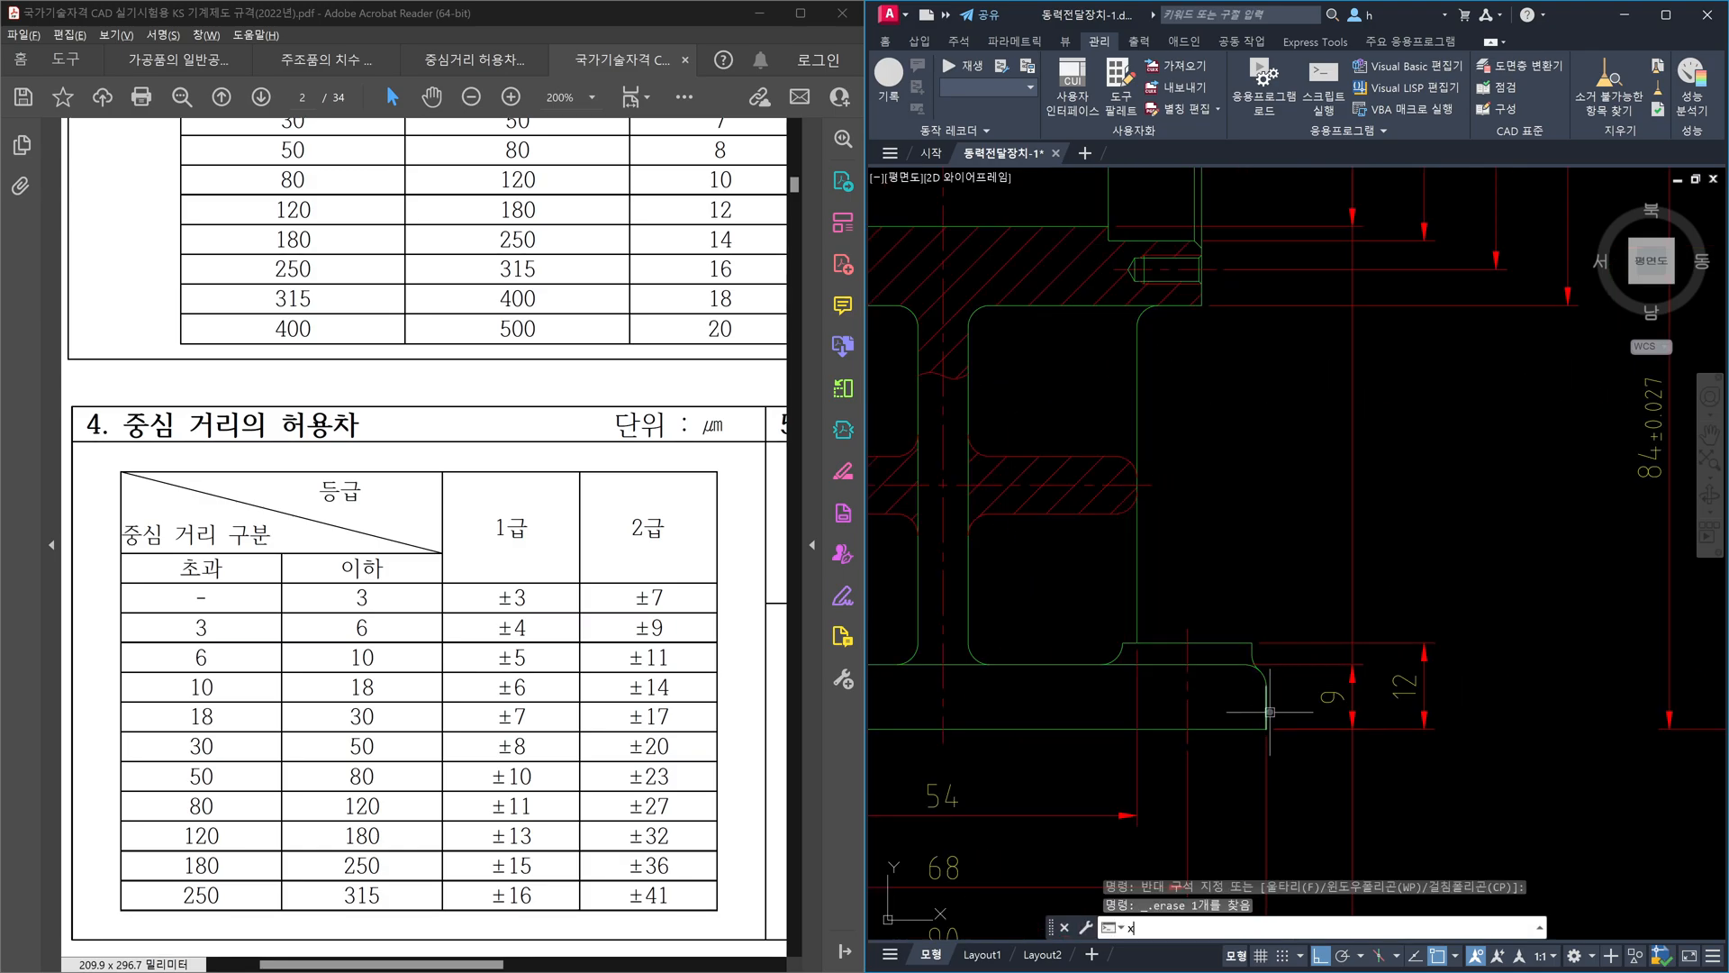
pyautogui.press('Return')
pyautogui.click(1267, 712)
pyautogui.click(1267, 617)
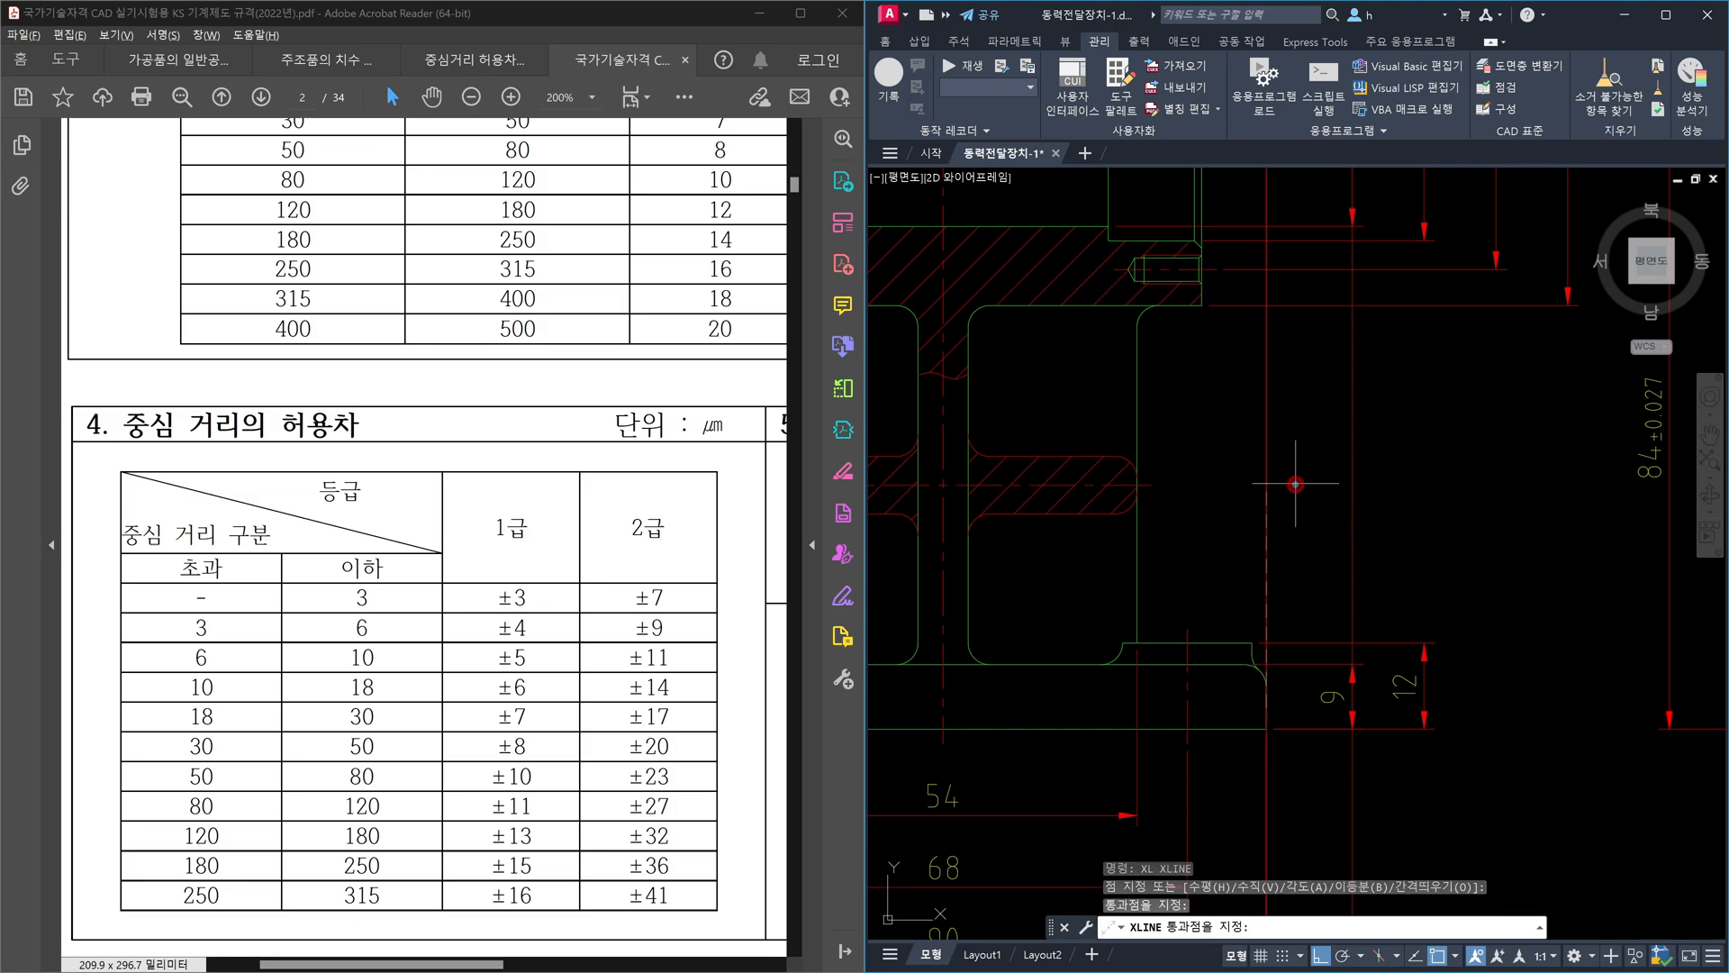
pyautogui.press('Escape')
pyautogui.click(1226, 455)
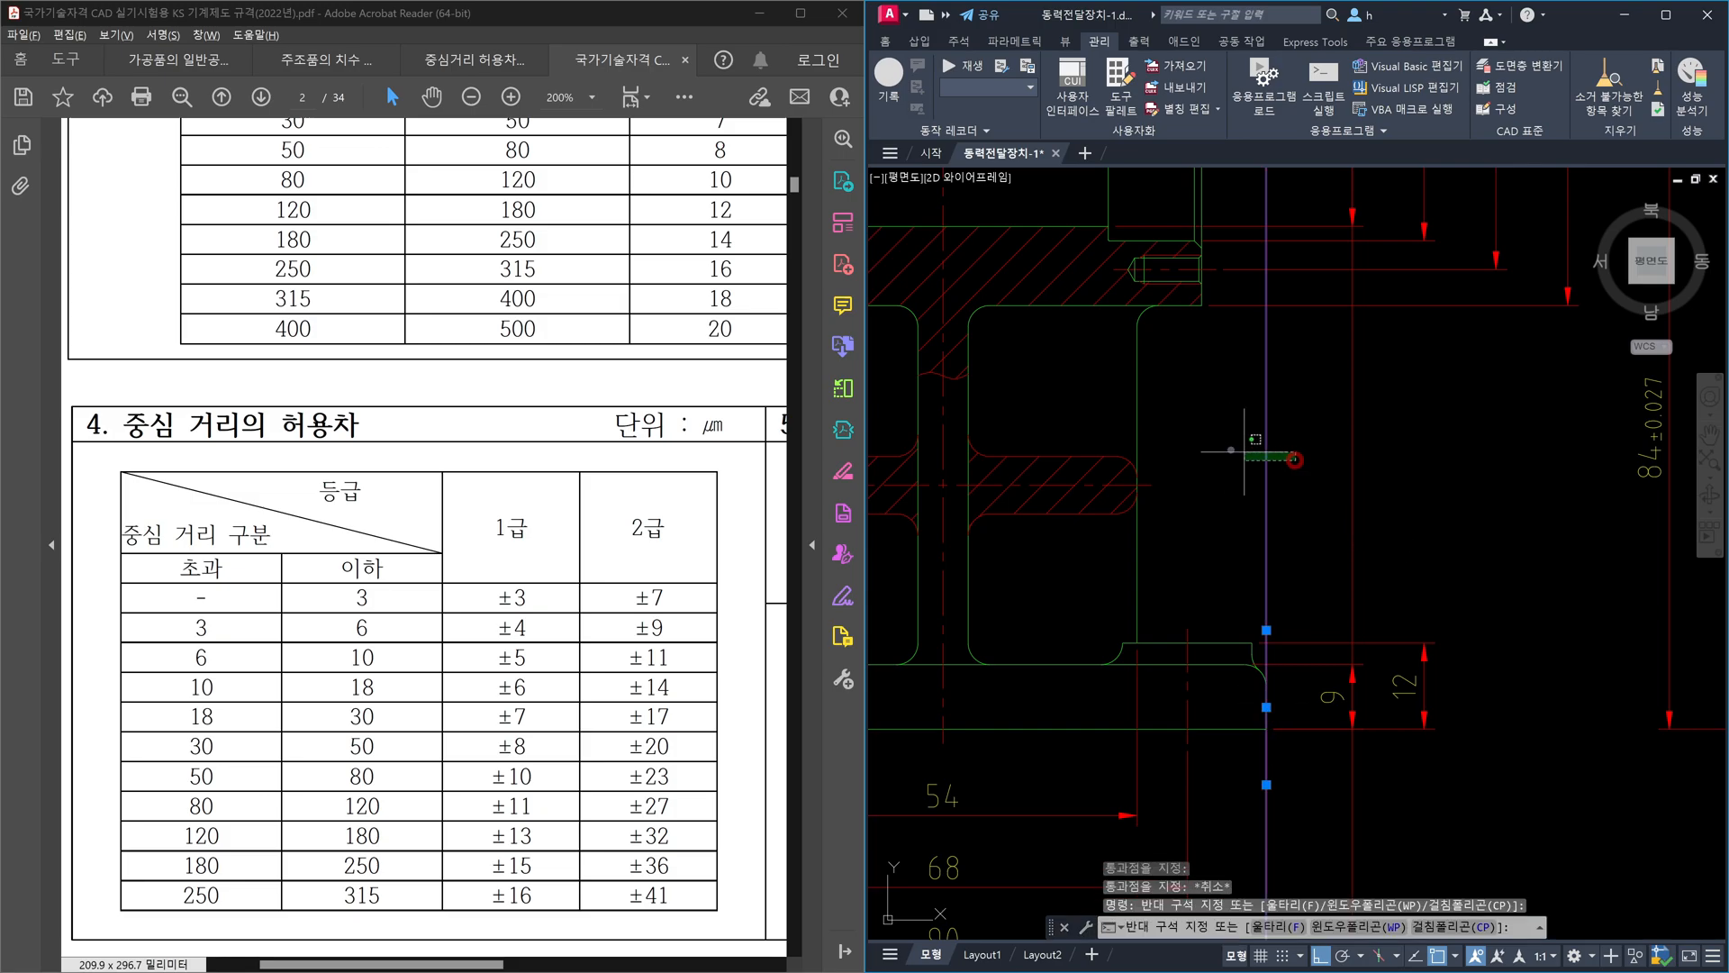
pyautogui.press('Escape')
# - Compare the cylinder's right end face with the construction line from the base edge by highlighting each in turn
pyautogui.moveTo(1222, 205); pyautogui.dragTo(1236, 453, button='middle')
pyautogui.click(1217, 438)
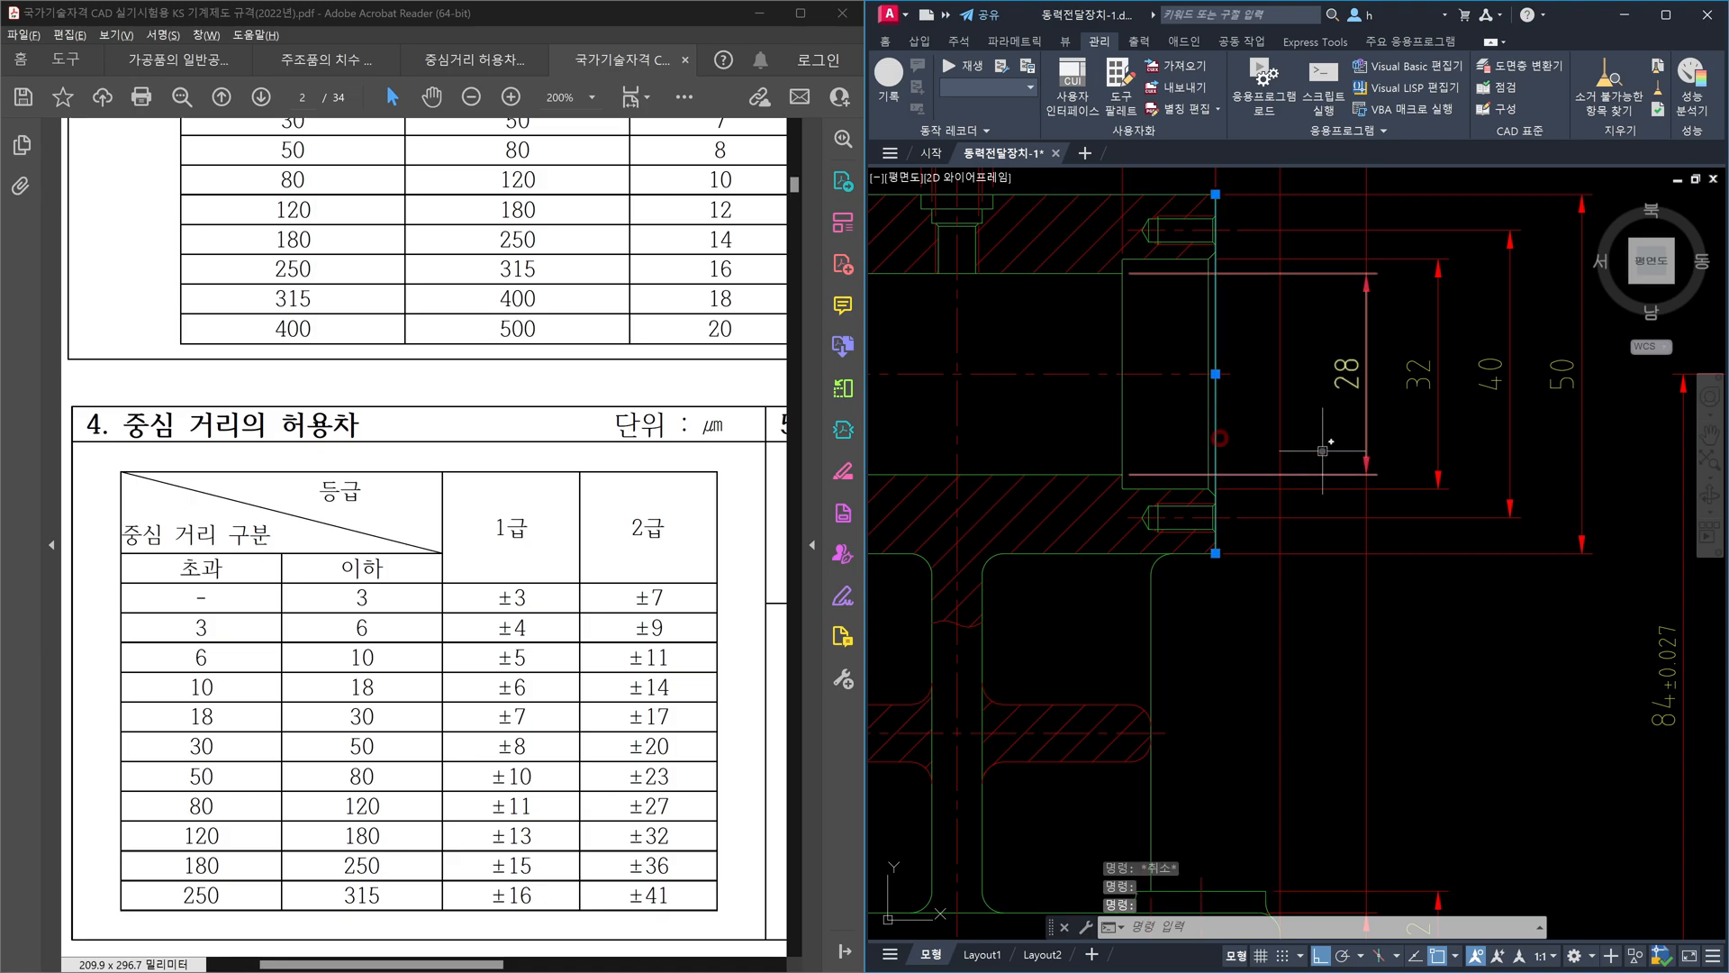
pyautogui.press('Escape')
pyautogui.click(1277, 726)
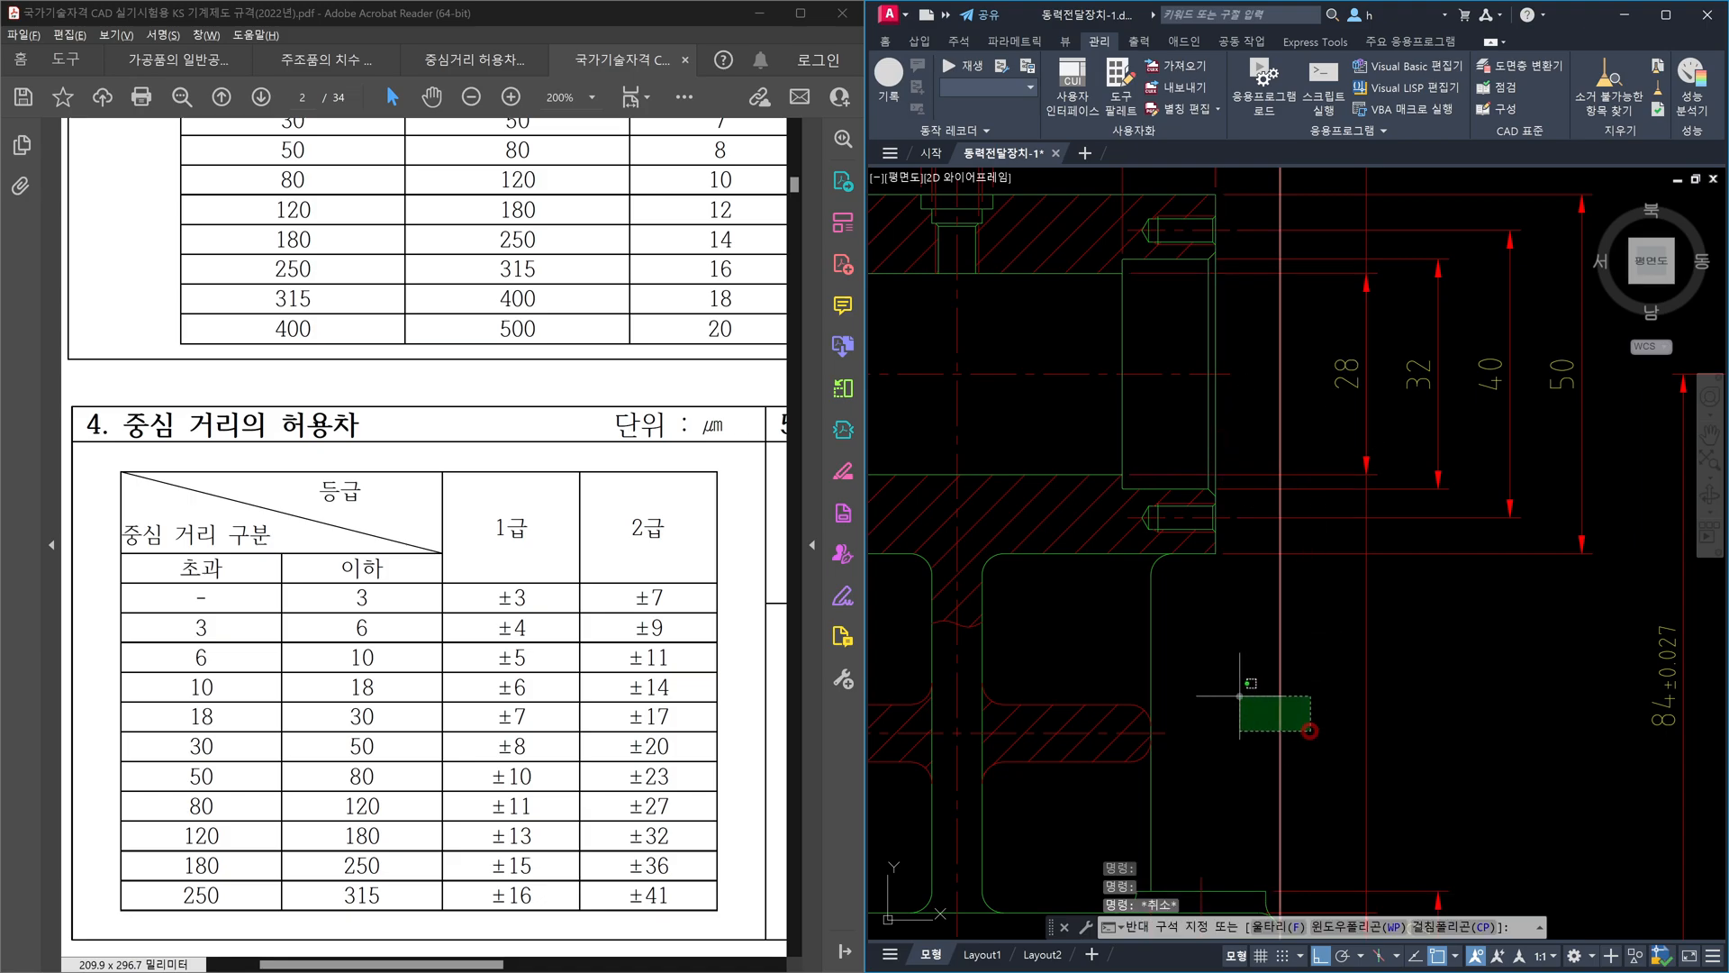
pyautogui.click(1201, 665)
# - Delete the two vertical construction lines through the base edge and the 9 dimension line
pyautogui.scroll(-4, 1313, 695)
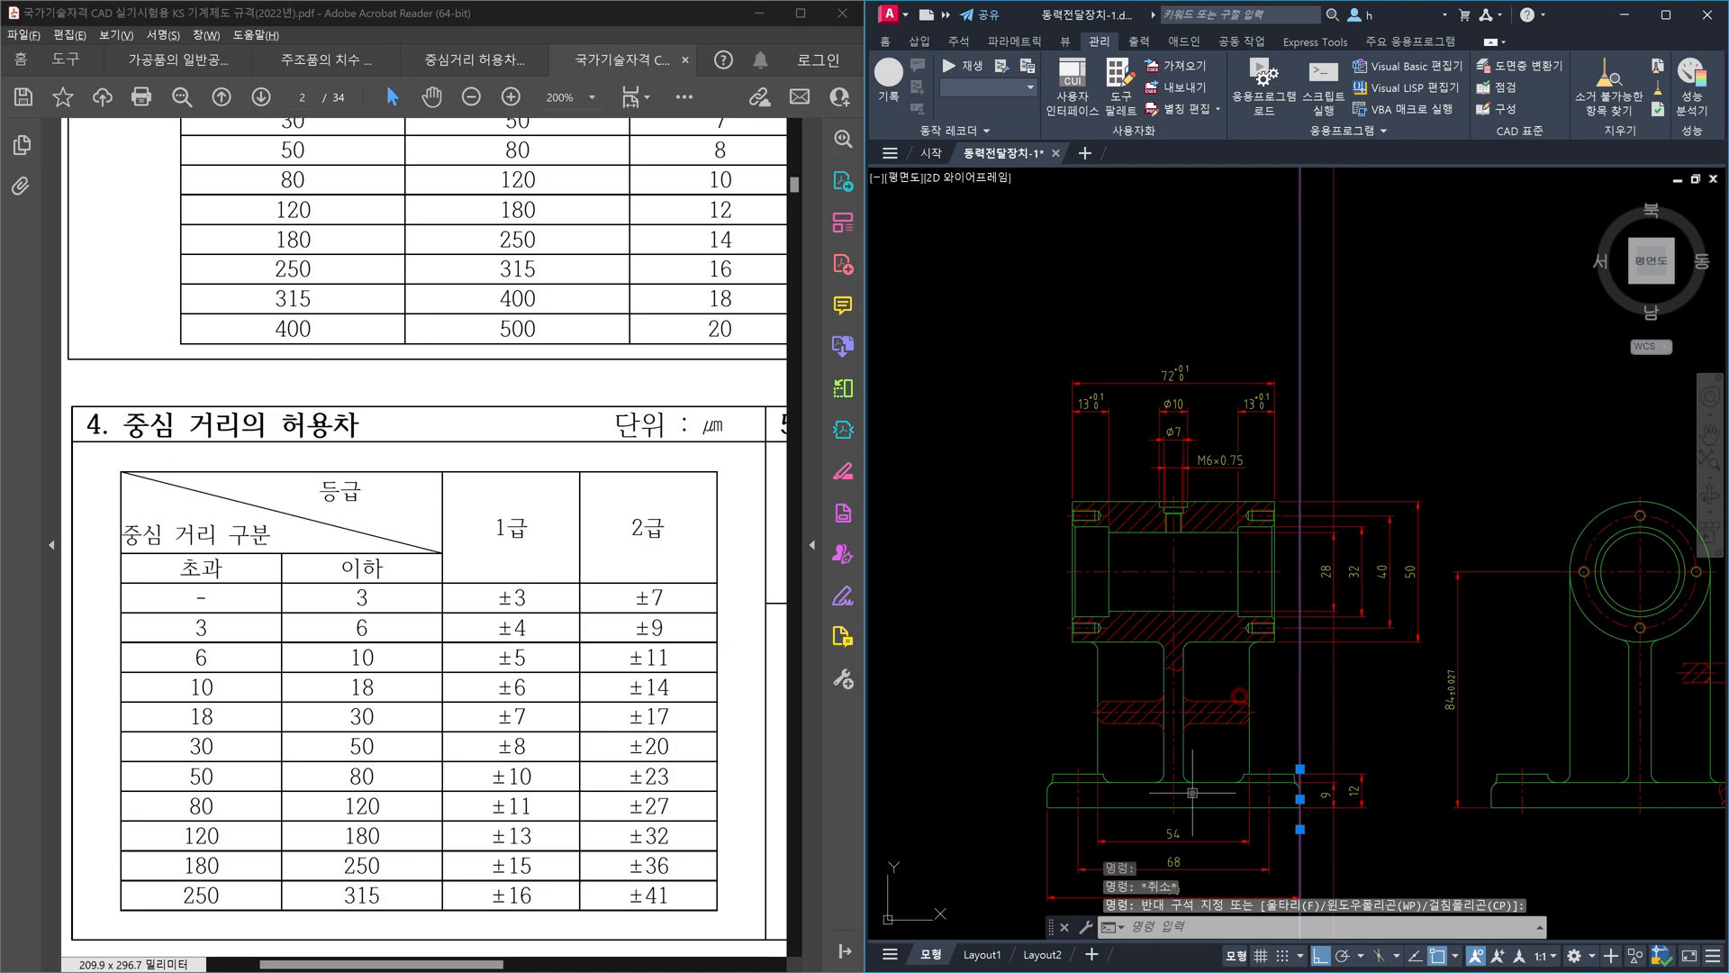
pyautogui.press('Escape')
pyautogui.click(1348, 692)
pyautogui.click(1297, 683)
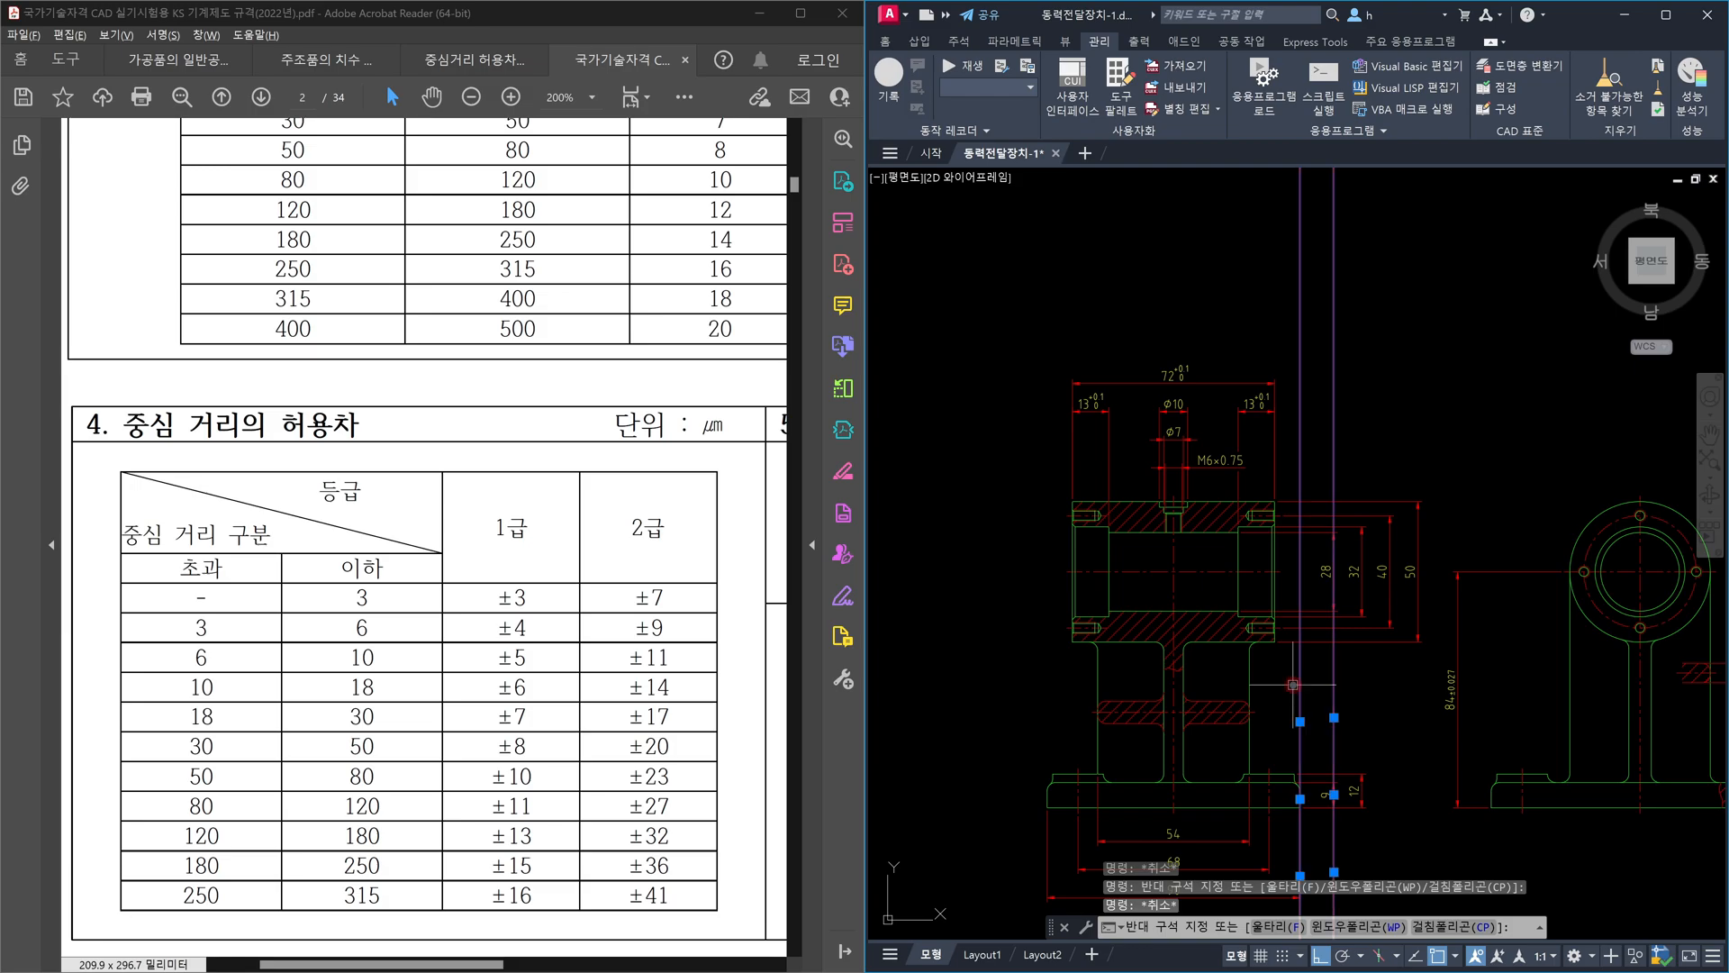
pyautogui.press('Delete')
# - Add a horizontal linear dimension across the base's full width, placed above the front view's upper dimensions
pyautogui.write('dli')
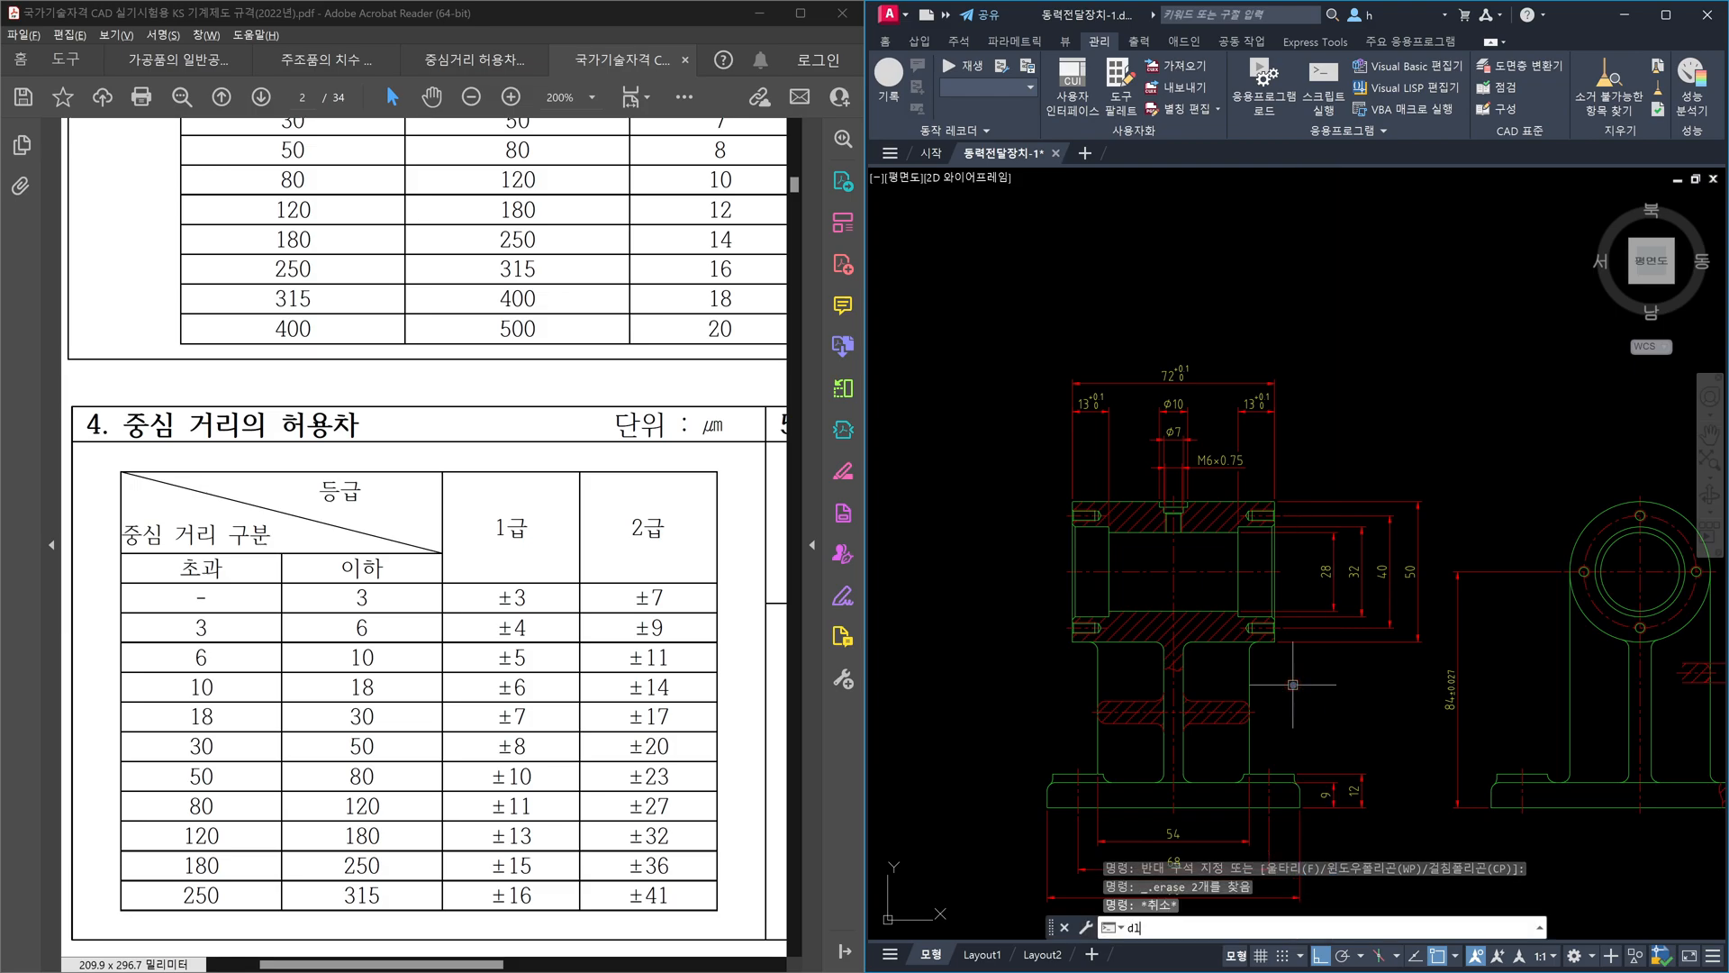
pyautogui.press('Return')
pyautogui.scroll(3, 1306, 733)
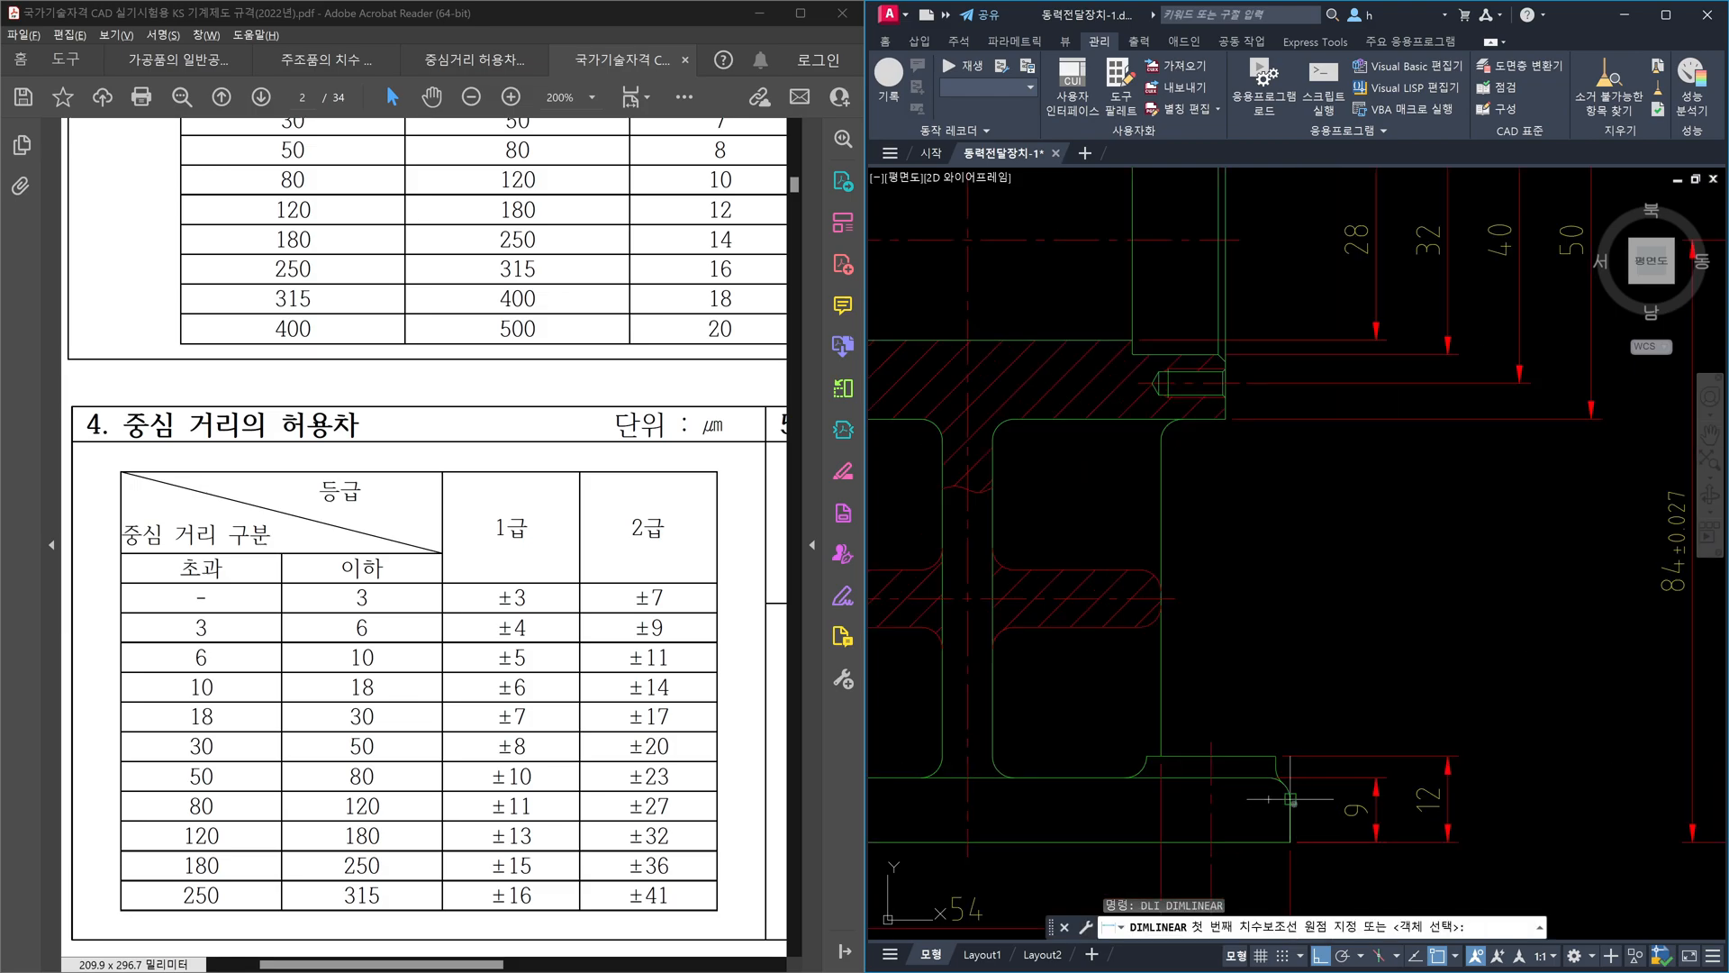
pyautogui.click(1297, 805)
pyautogui.scroll(-5, 1078, 799)
pyautogui.scroll(3, 1079, 799)
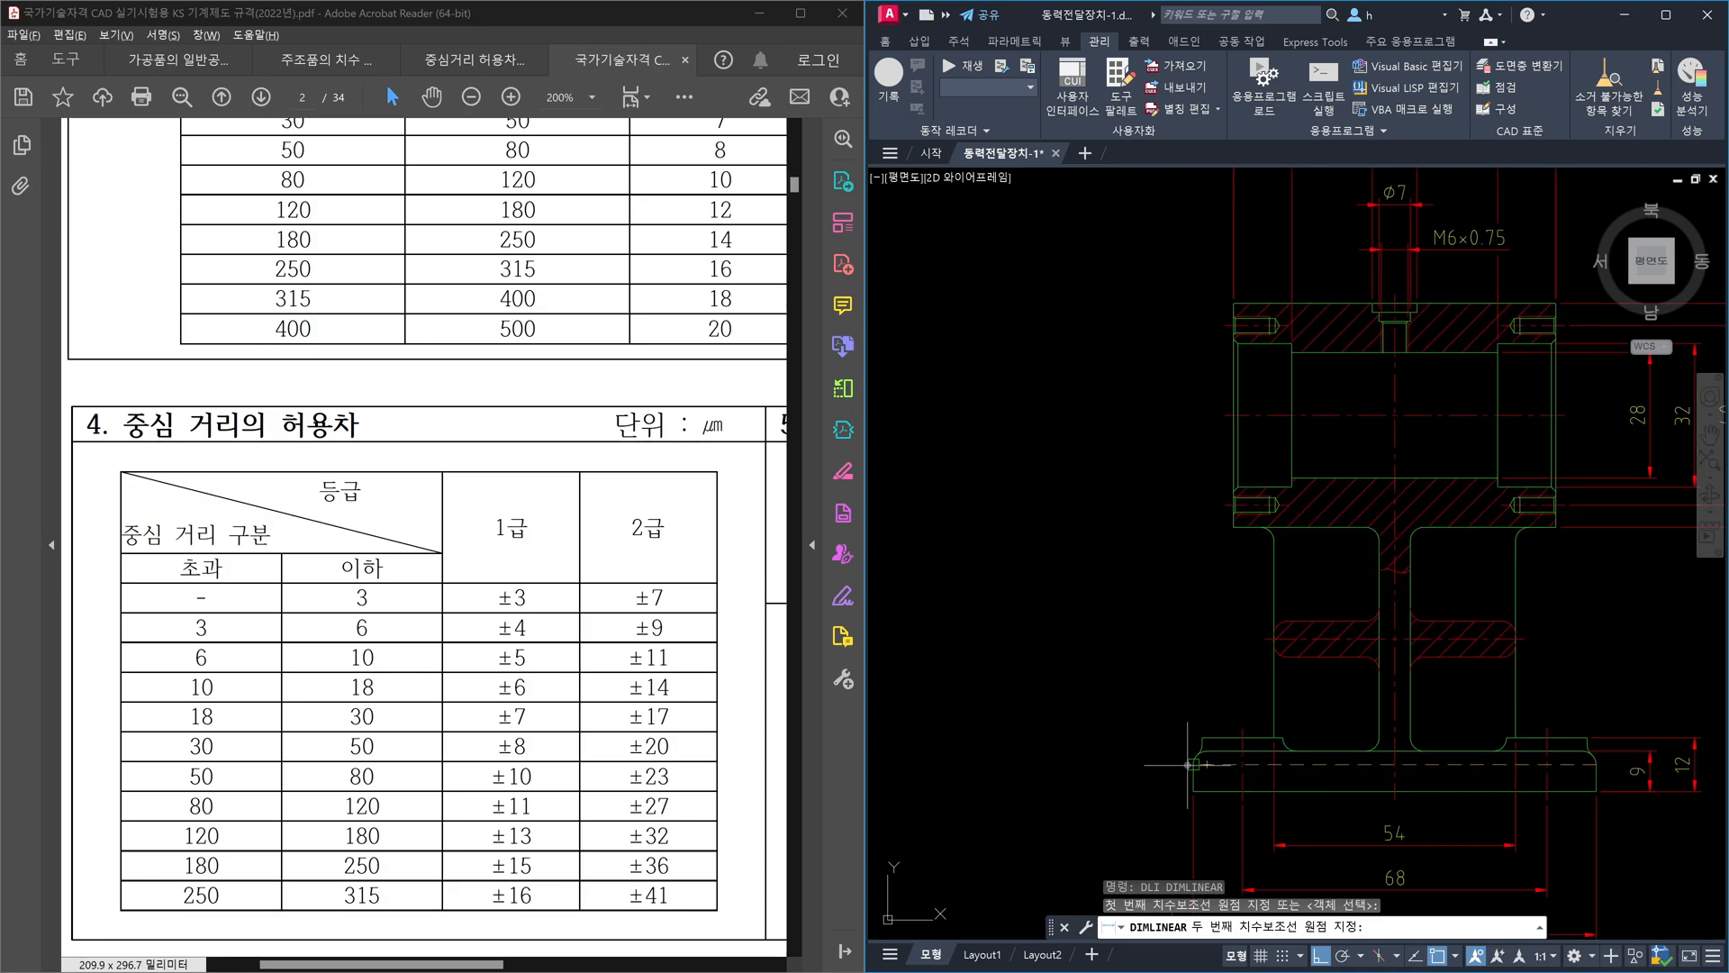
pyautogui.click(1130, 798)
pyautogui.scroll(-3, 1426, 489)
pyautogui.click(1441, 381)
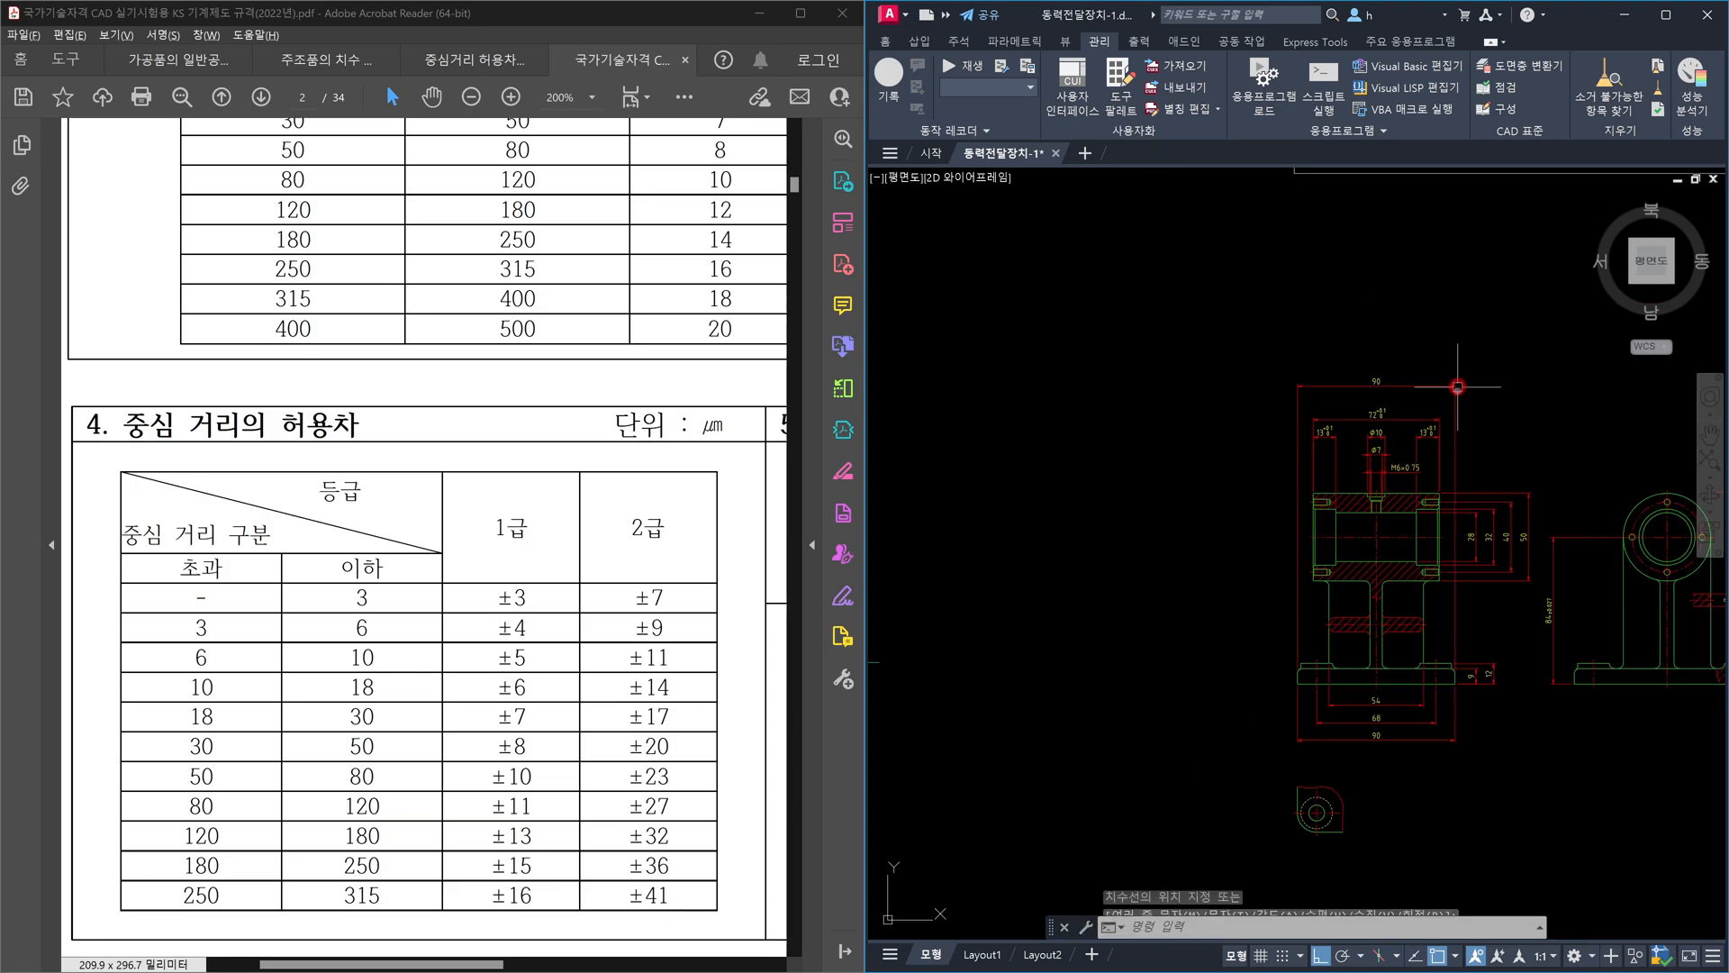
# - Compare the upper base width dimension's extension line with the 28 bore dimension by highlighting both, and deselect them
pyautogui.click(1478, 434)
pyautogui.click(1450, 417)
pyautogui.scroll(6, 1451, 486)
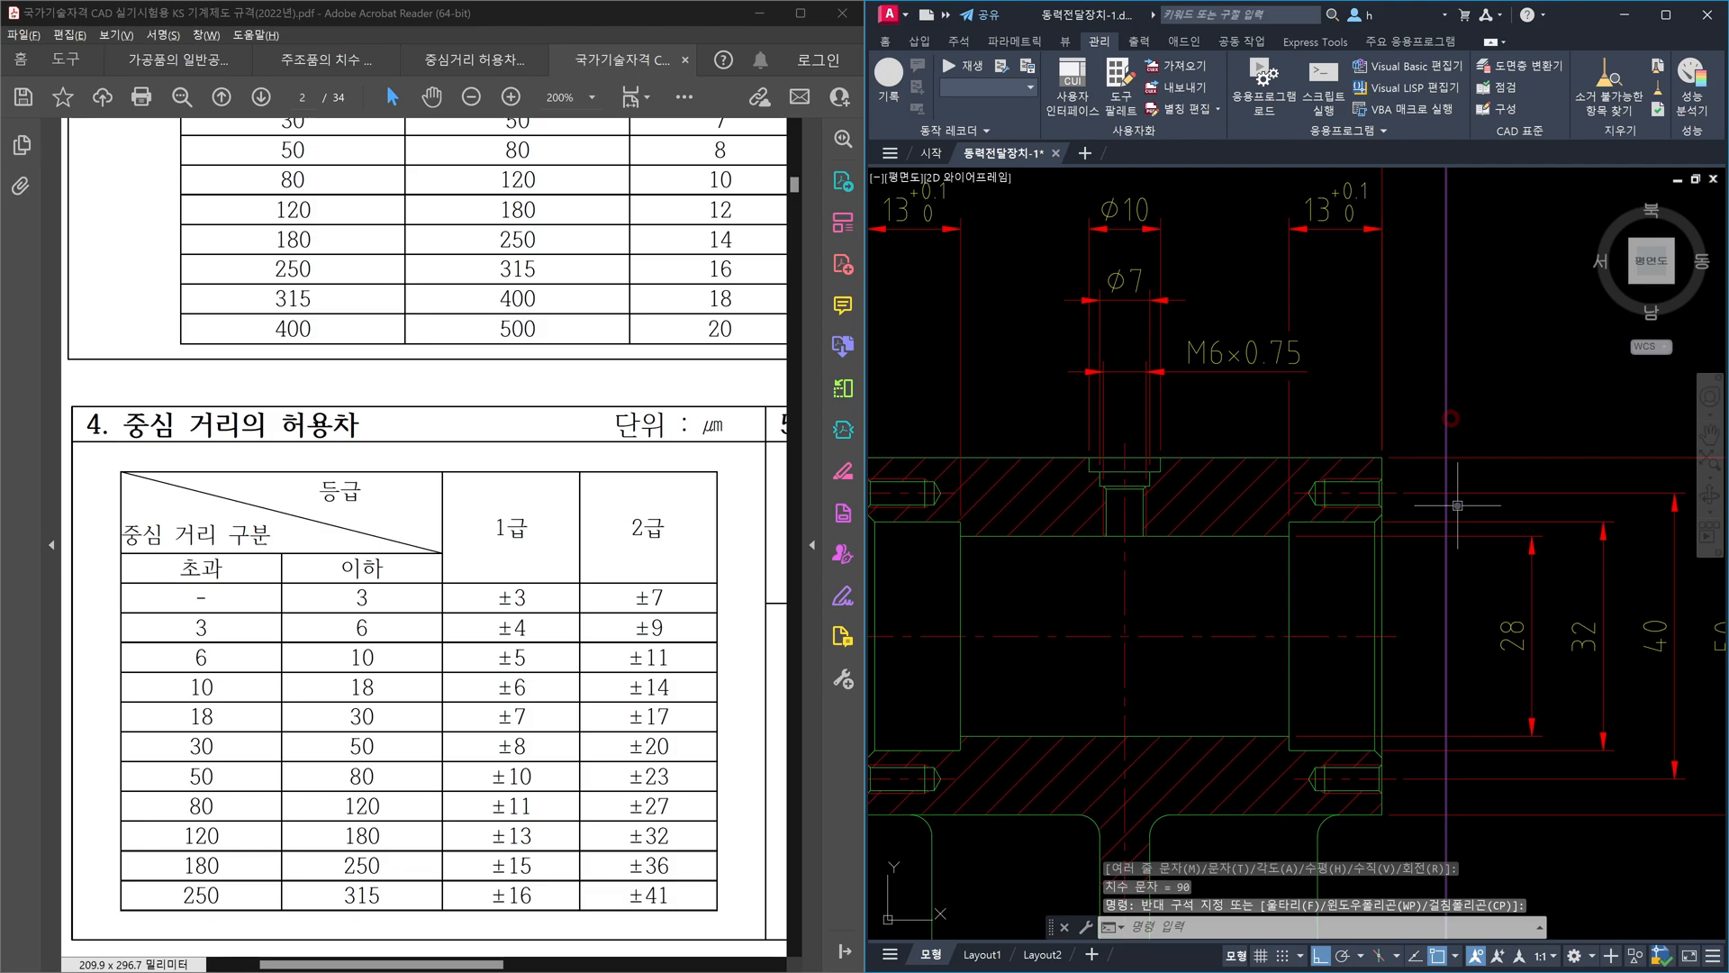
pyautogui.click(1570, 601)
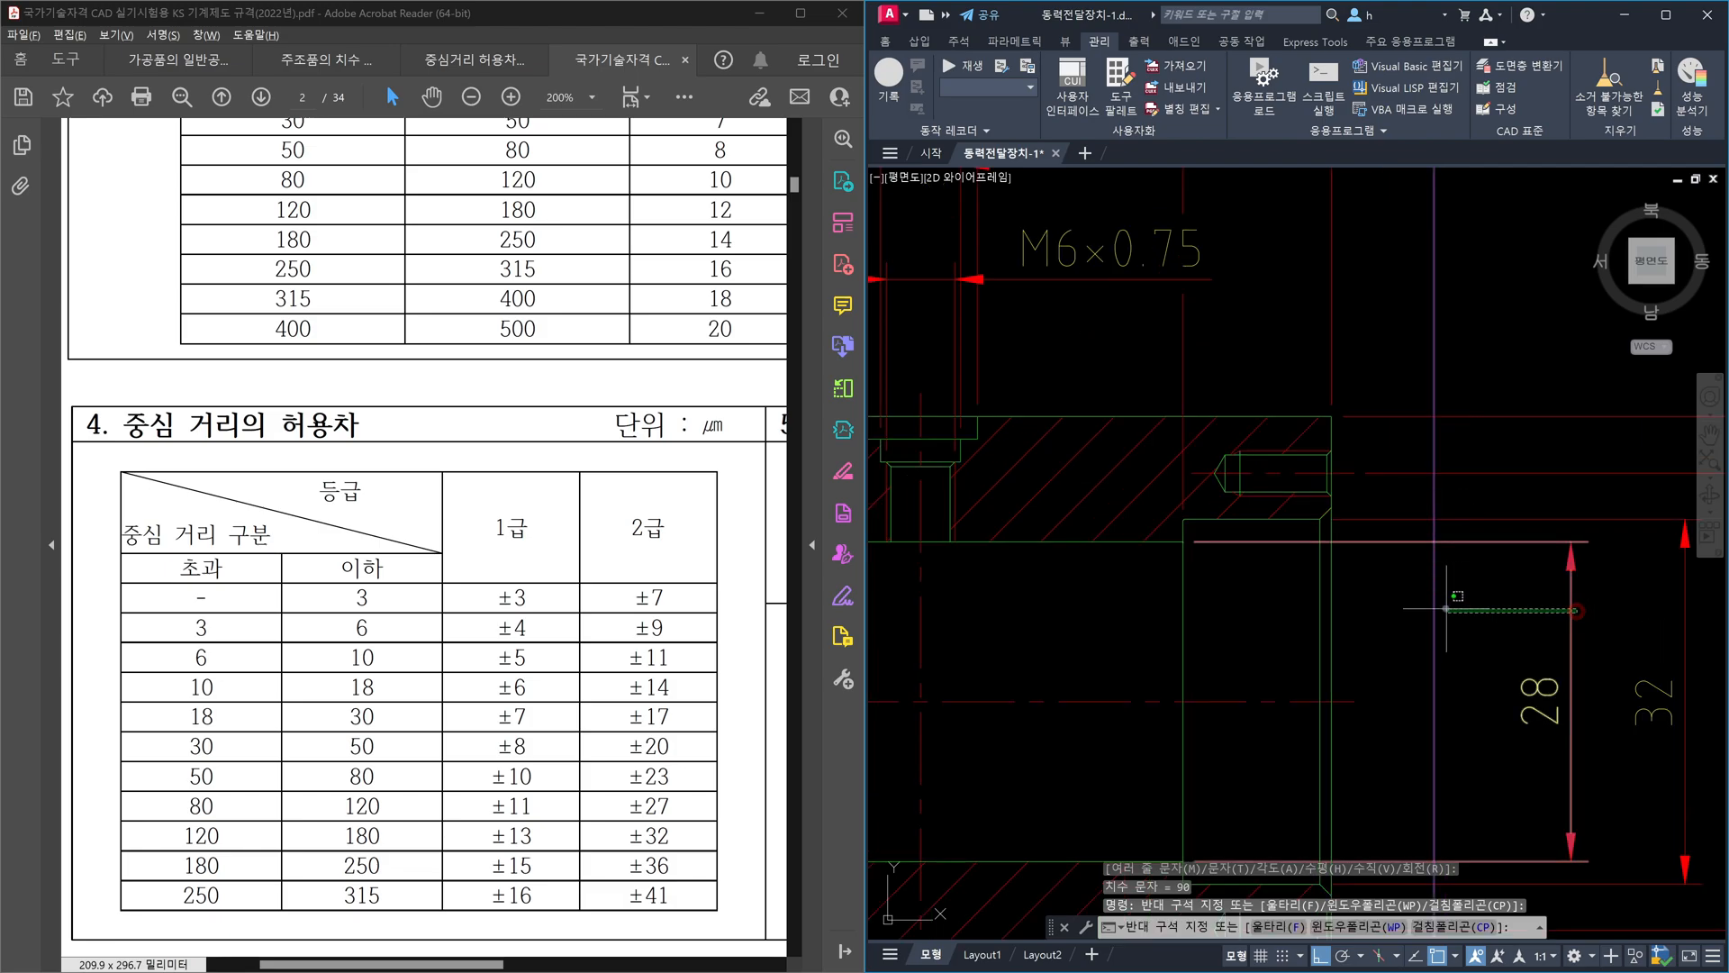
pyautogui.click(1457, 614)
pyautogui.click(1454, 615)
pyautogui.click(1406, 606)
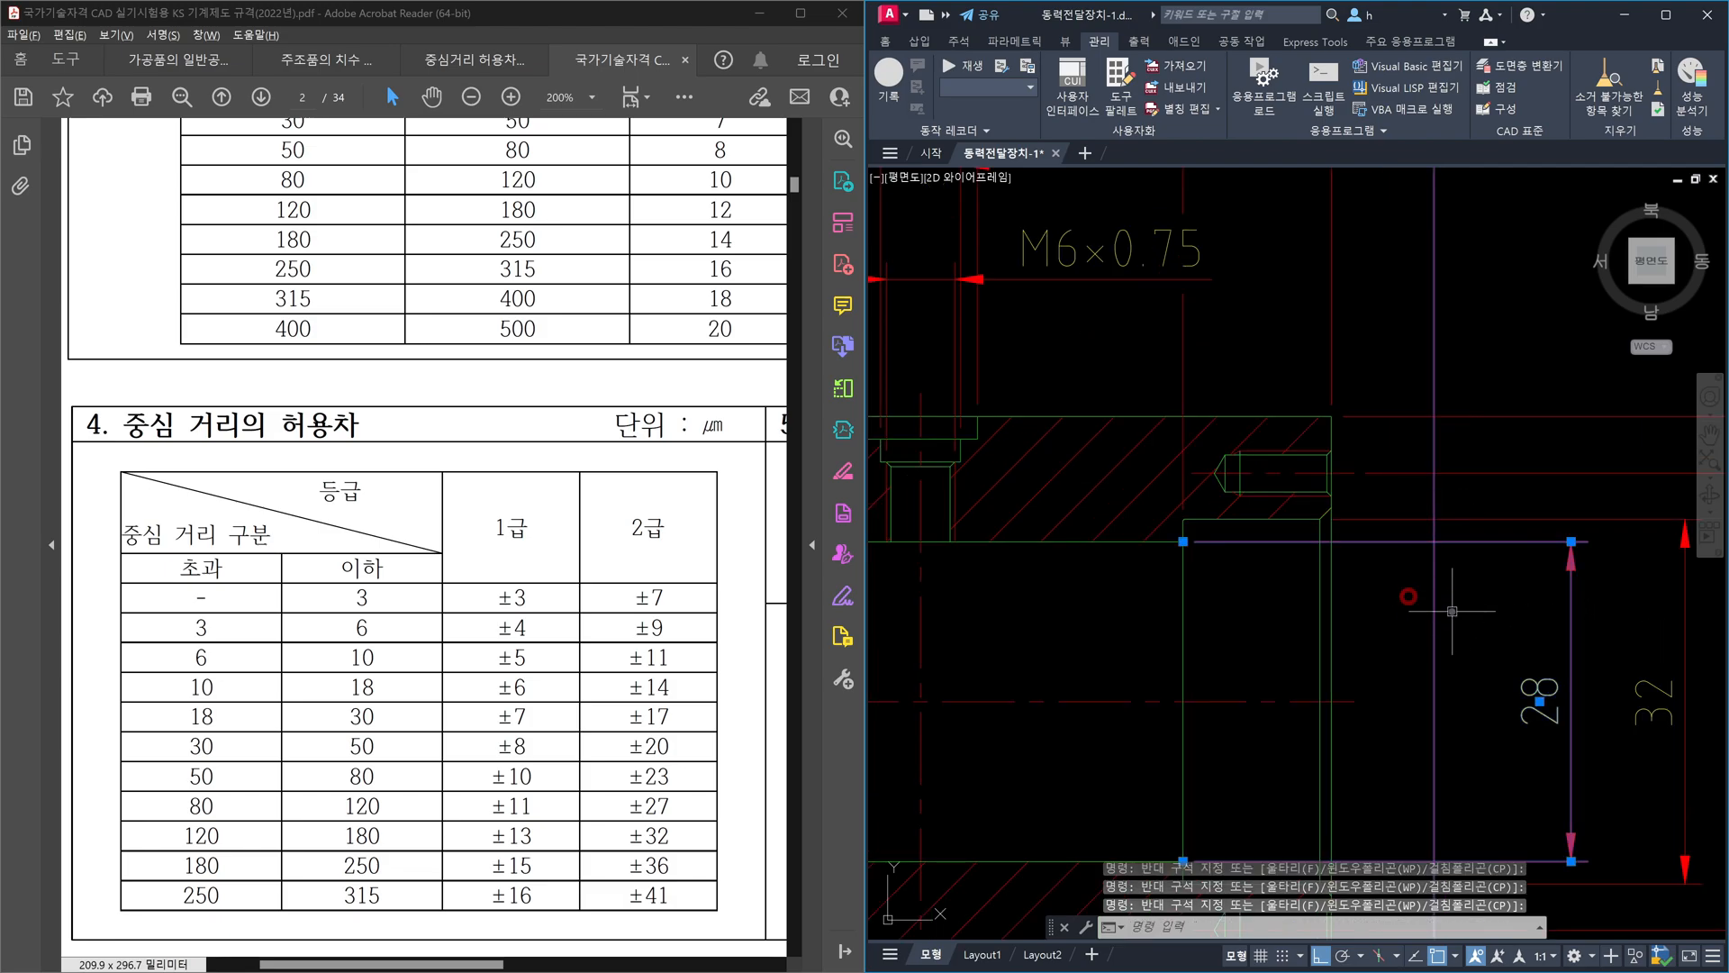
pyautogui.scroll(-6, 1485, 629)
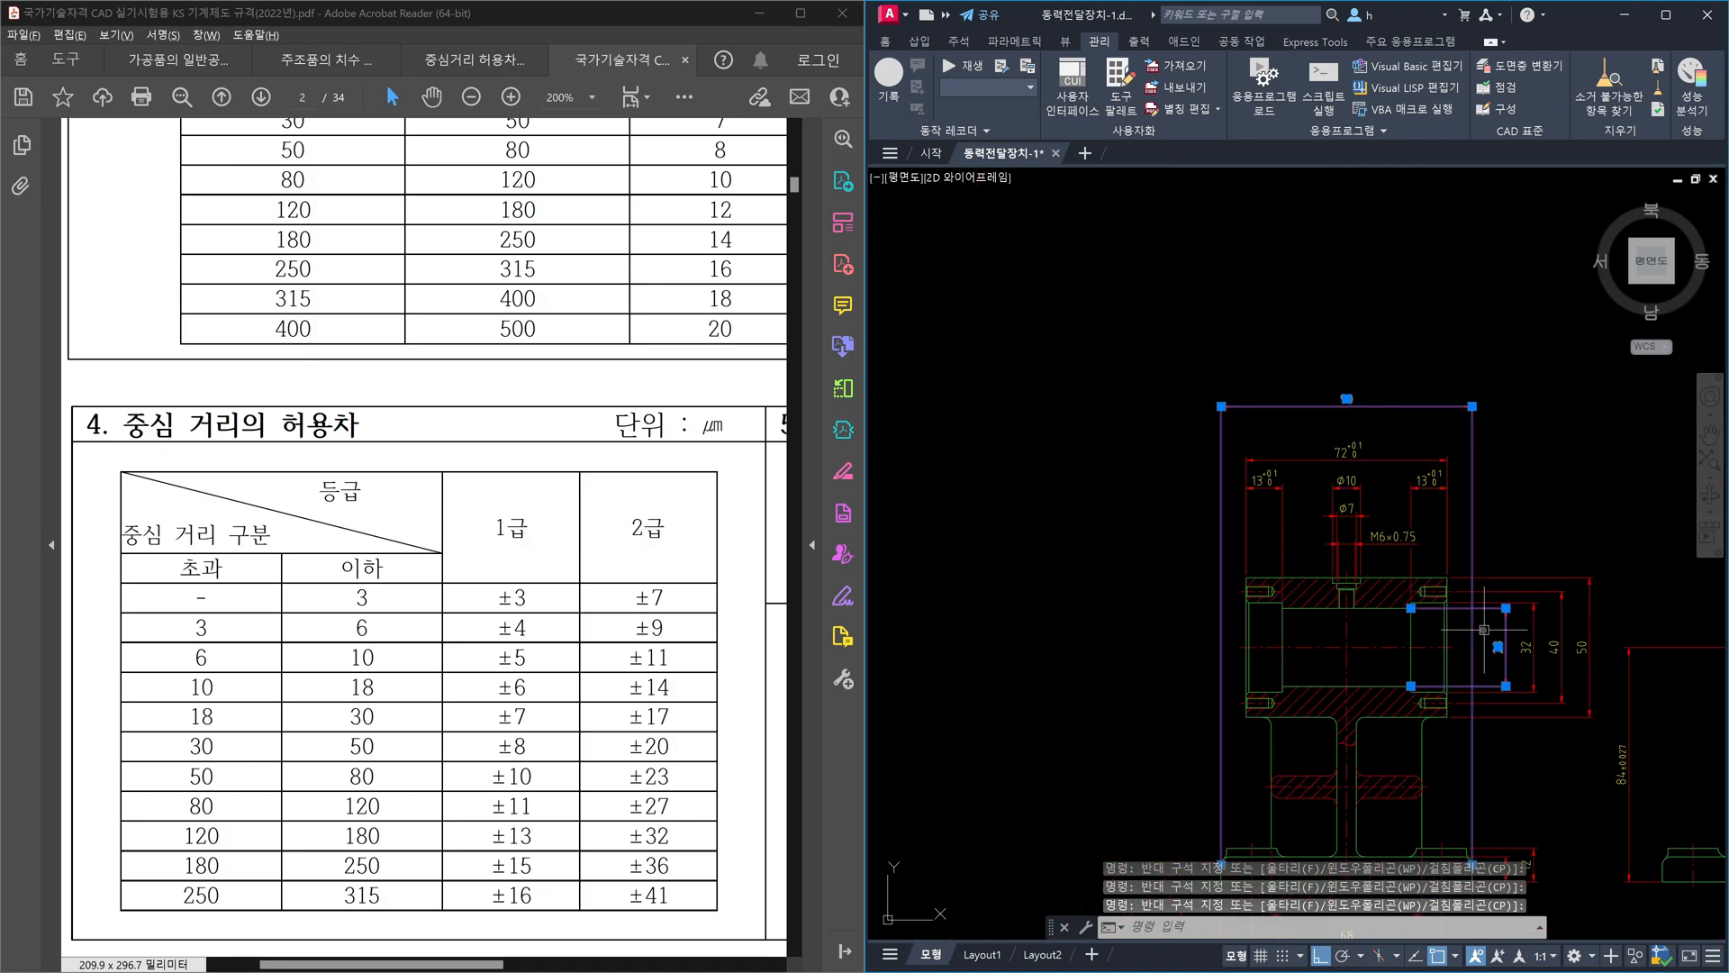
pyautogui.press('Escape')
# - Delete the base width dimension placed above the front view
pyautogui.click(1492, 417)
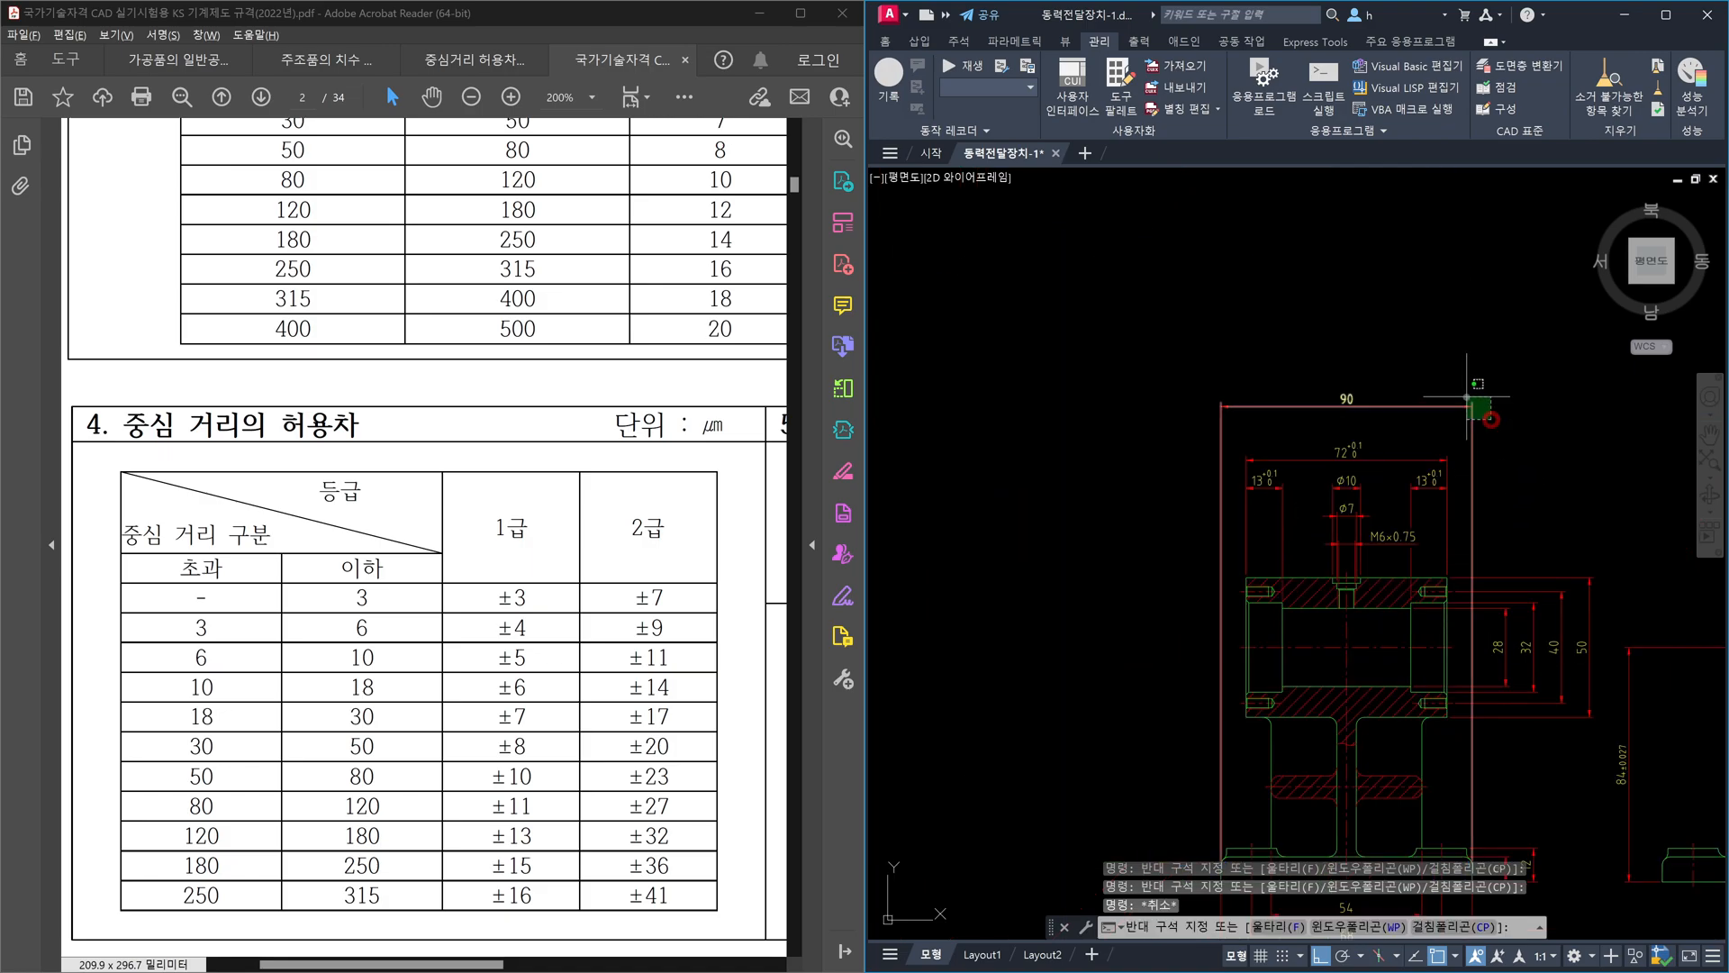
pyautogui.click(1466, 396)
pyautogui.press('Delete')
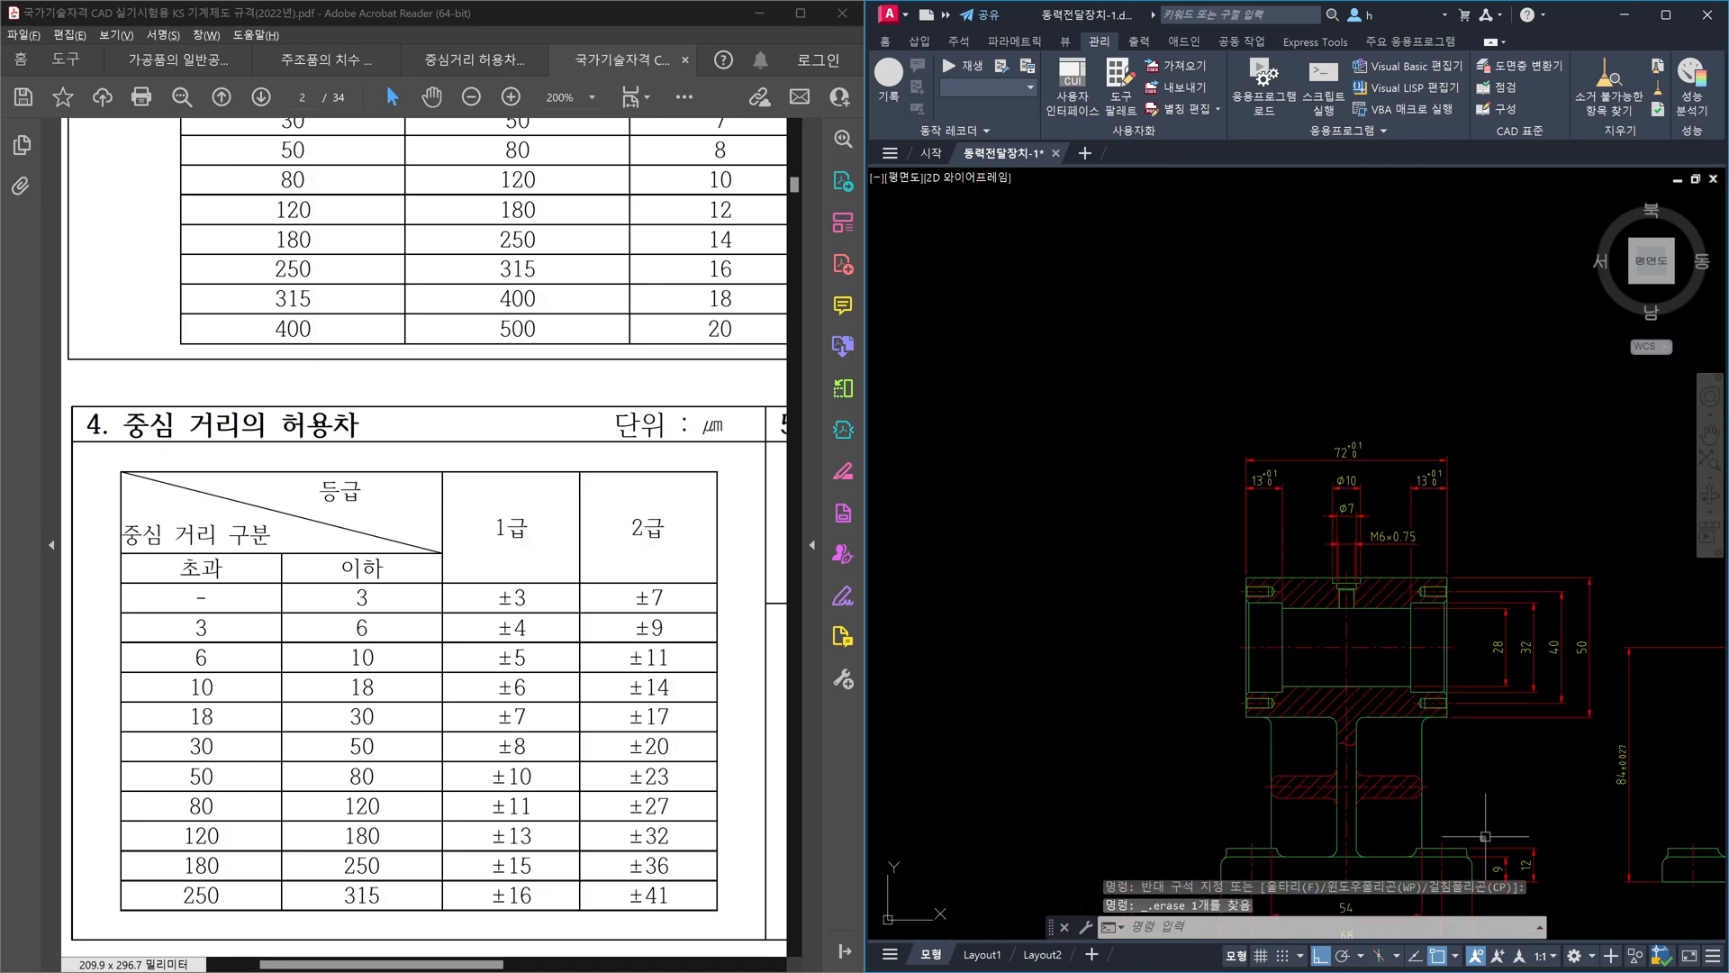
# - Draw a vertical construction line from the 9 base height dimension up to the 28 bore dimension line
pyautogui.scroll(5, 1515, 843)
pyautogui.write('xl')
pyautogui.press('Return')
pyautogui.click(1439, 784)
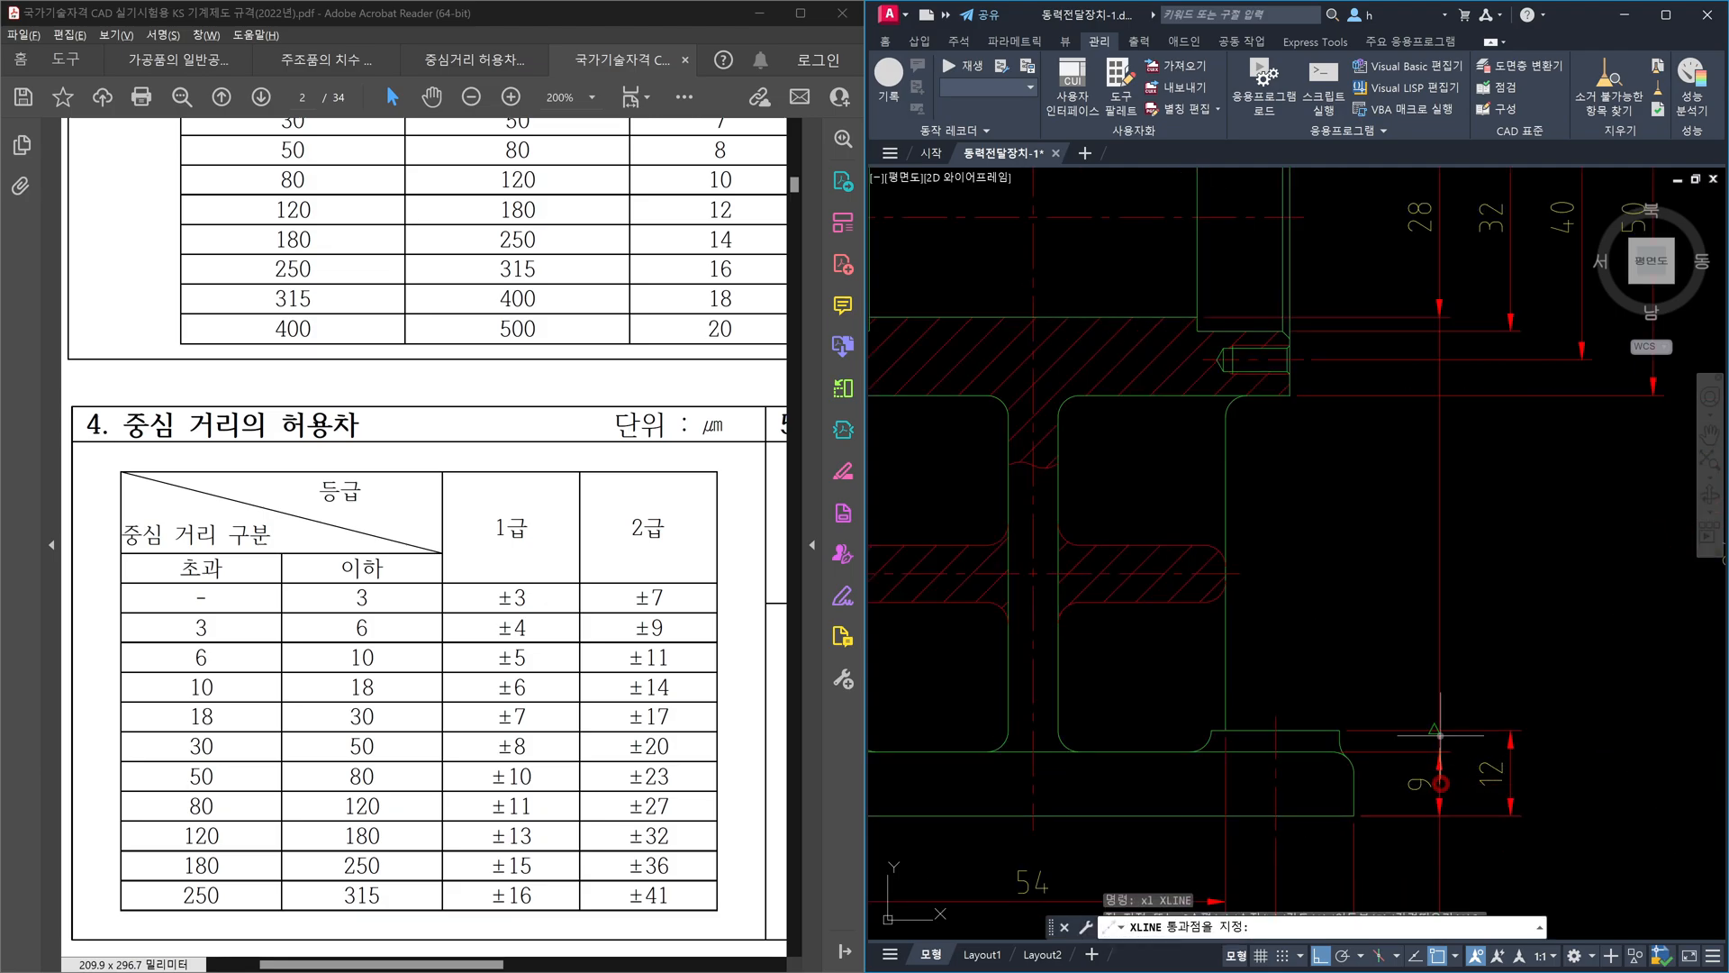
pyautogui.press('Escape')
# - Try a horizontal linear dimension between the base's right end and the cylinder's right end face, and cancel it
pyautogui.moveTo(1458, 583); pyautogui.dragTo(1464, 672, button='middle')
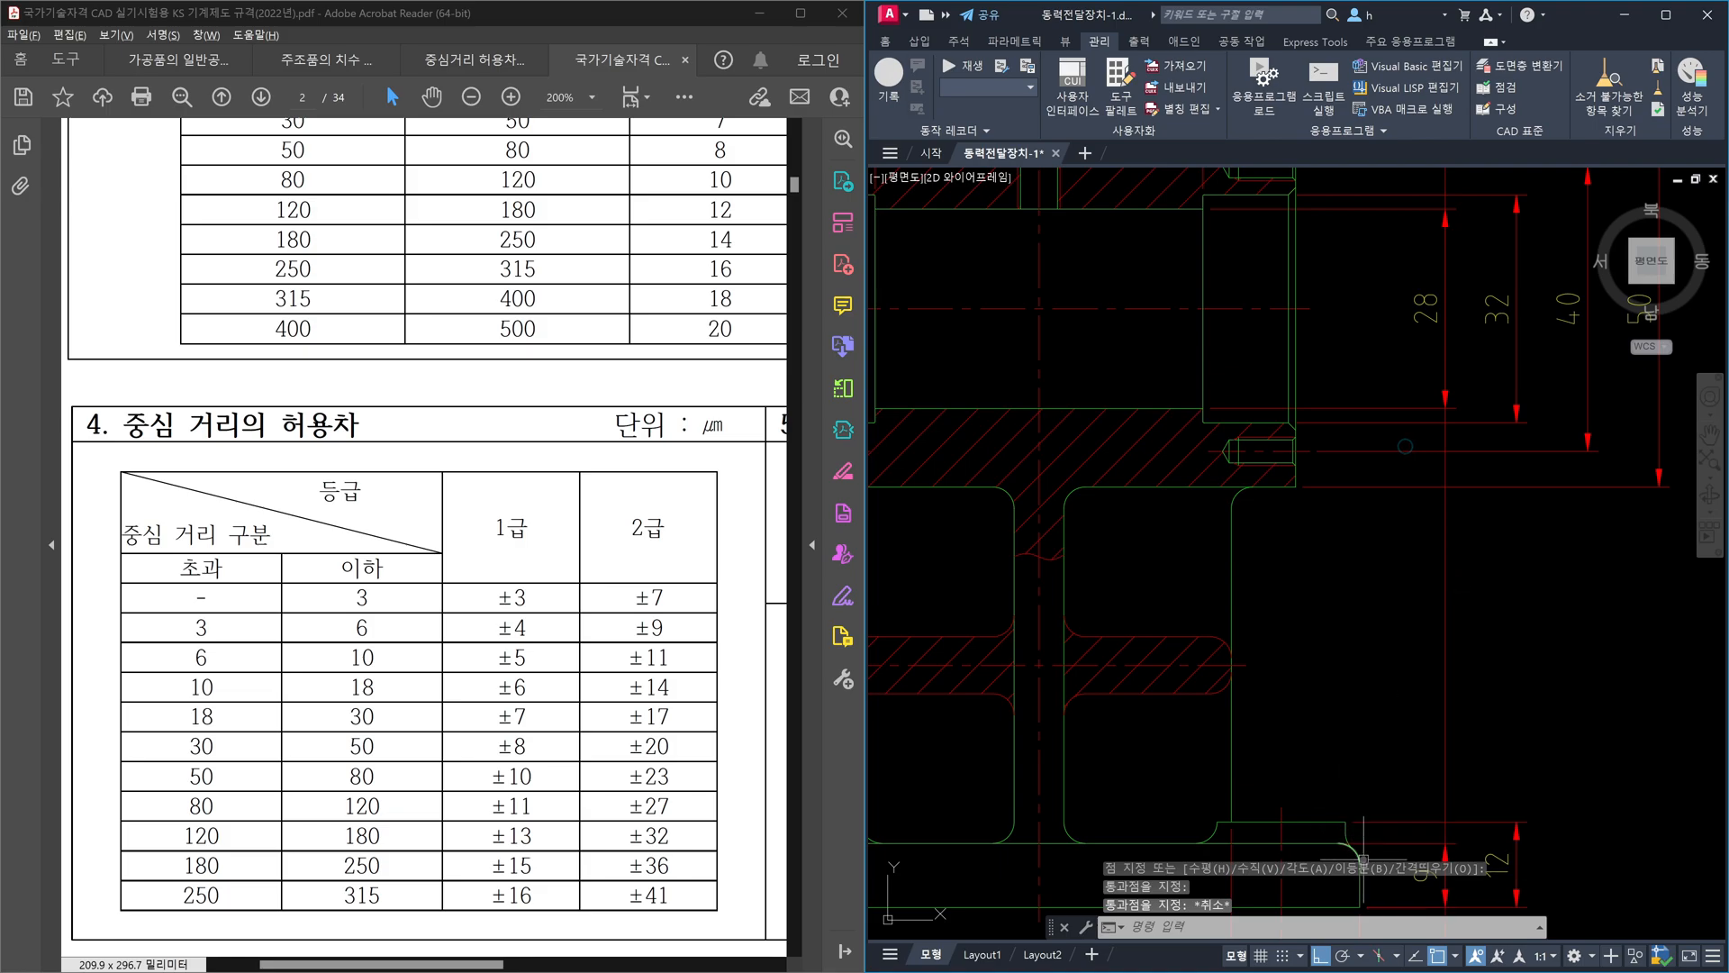
pyautogui.write('dli')
pyautogui.press('Return')
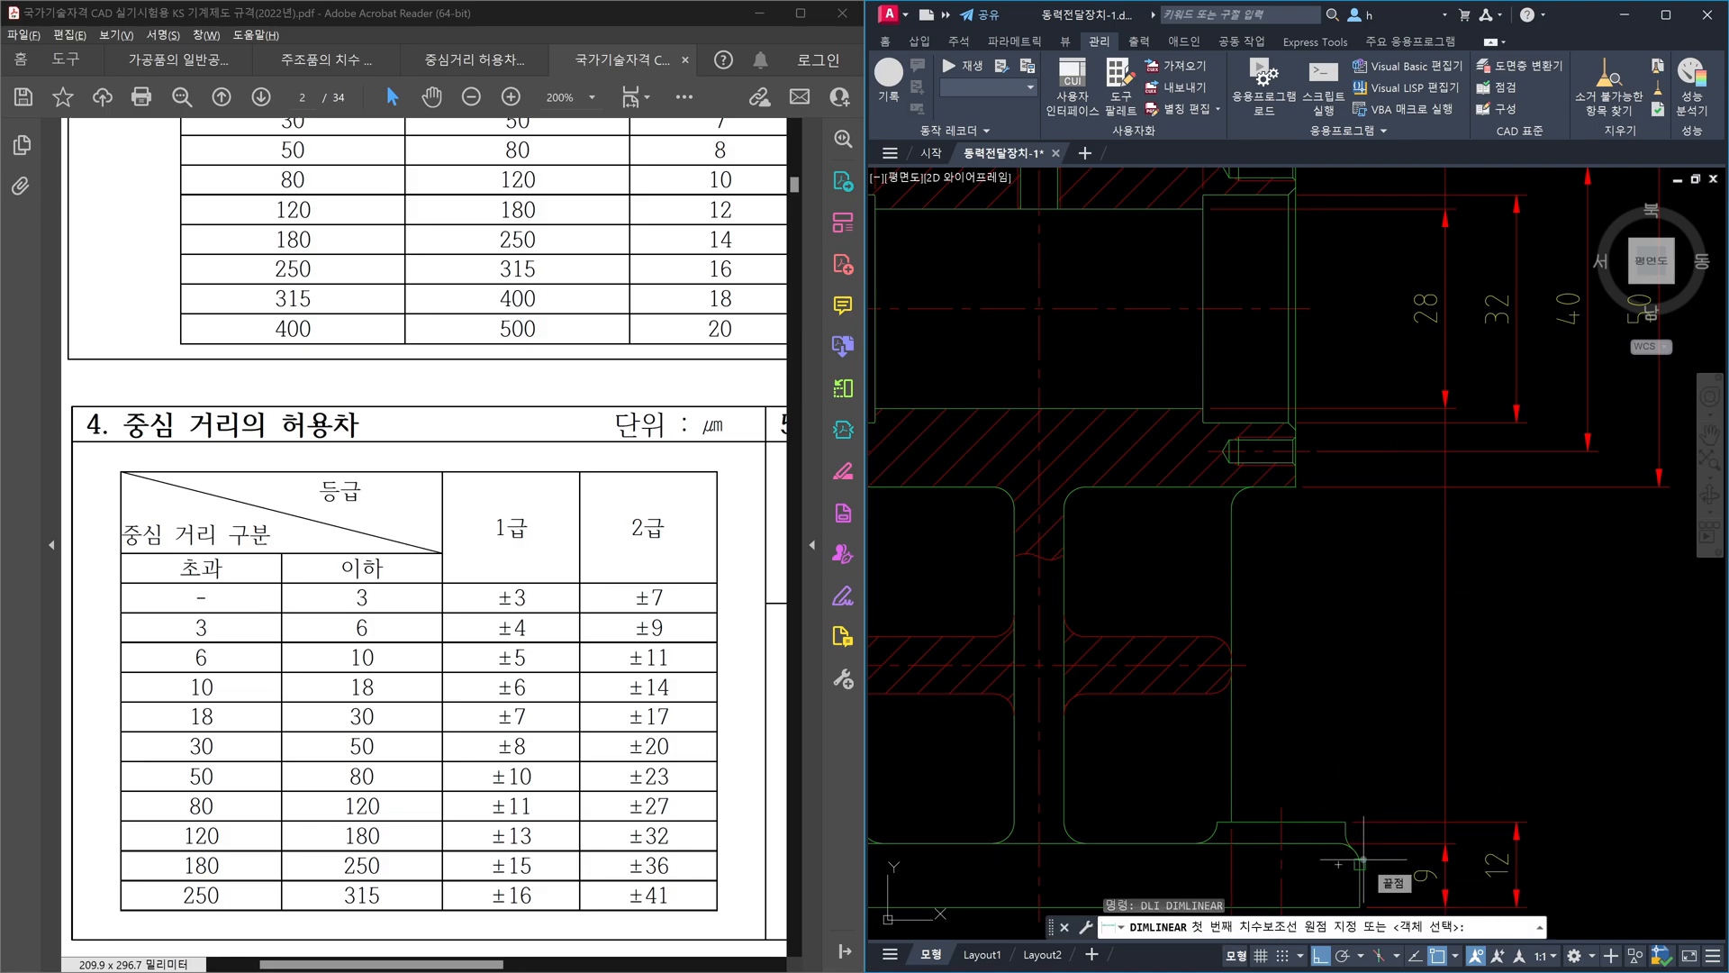
pyautogui.click(1360, 863)
pyautogui.click(1289, 491)
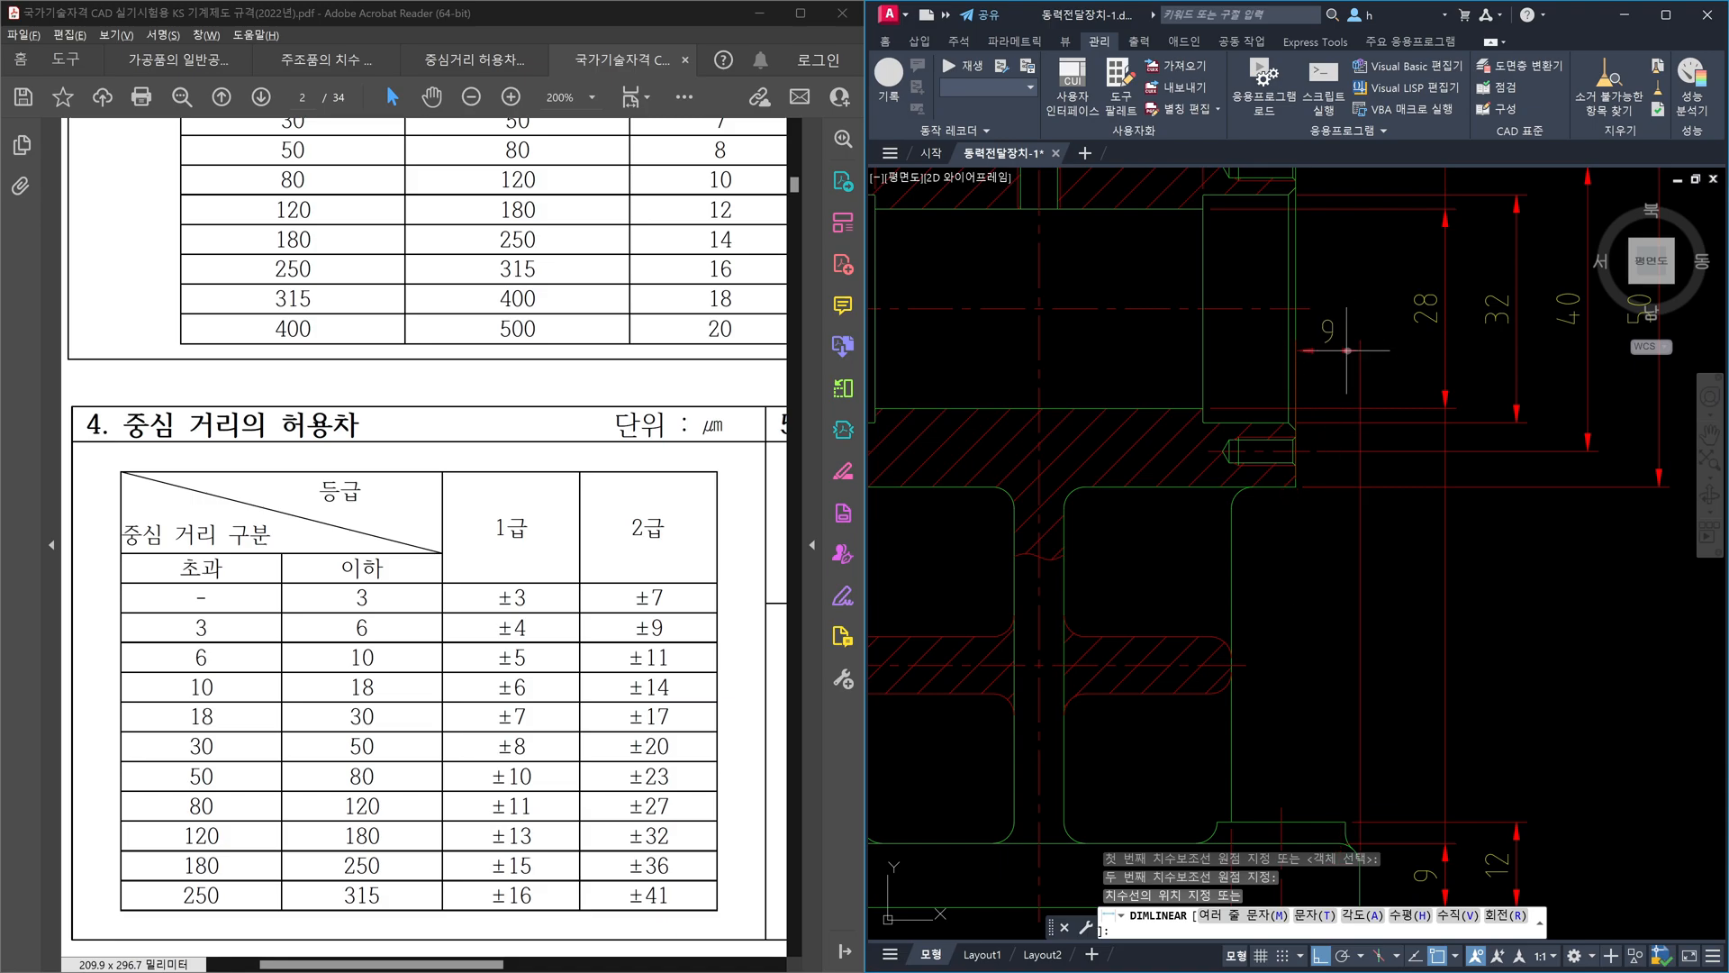
pyautogui.press('Escape')
# - Delete the vertical construction line aligned with the 28 and 9 dimension lines
pyautogui.click(1445, 595)
pyautogui.click(1333, 601)
pyautogui.press('Delete')
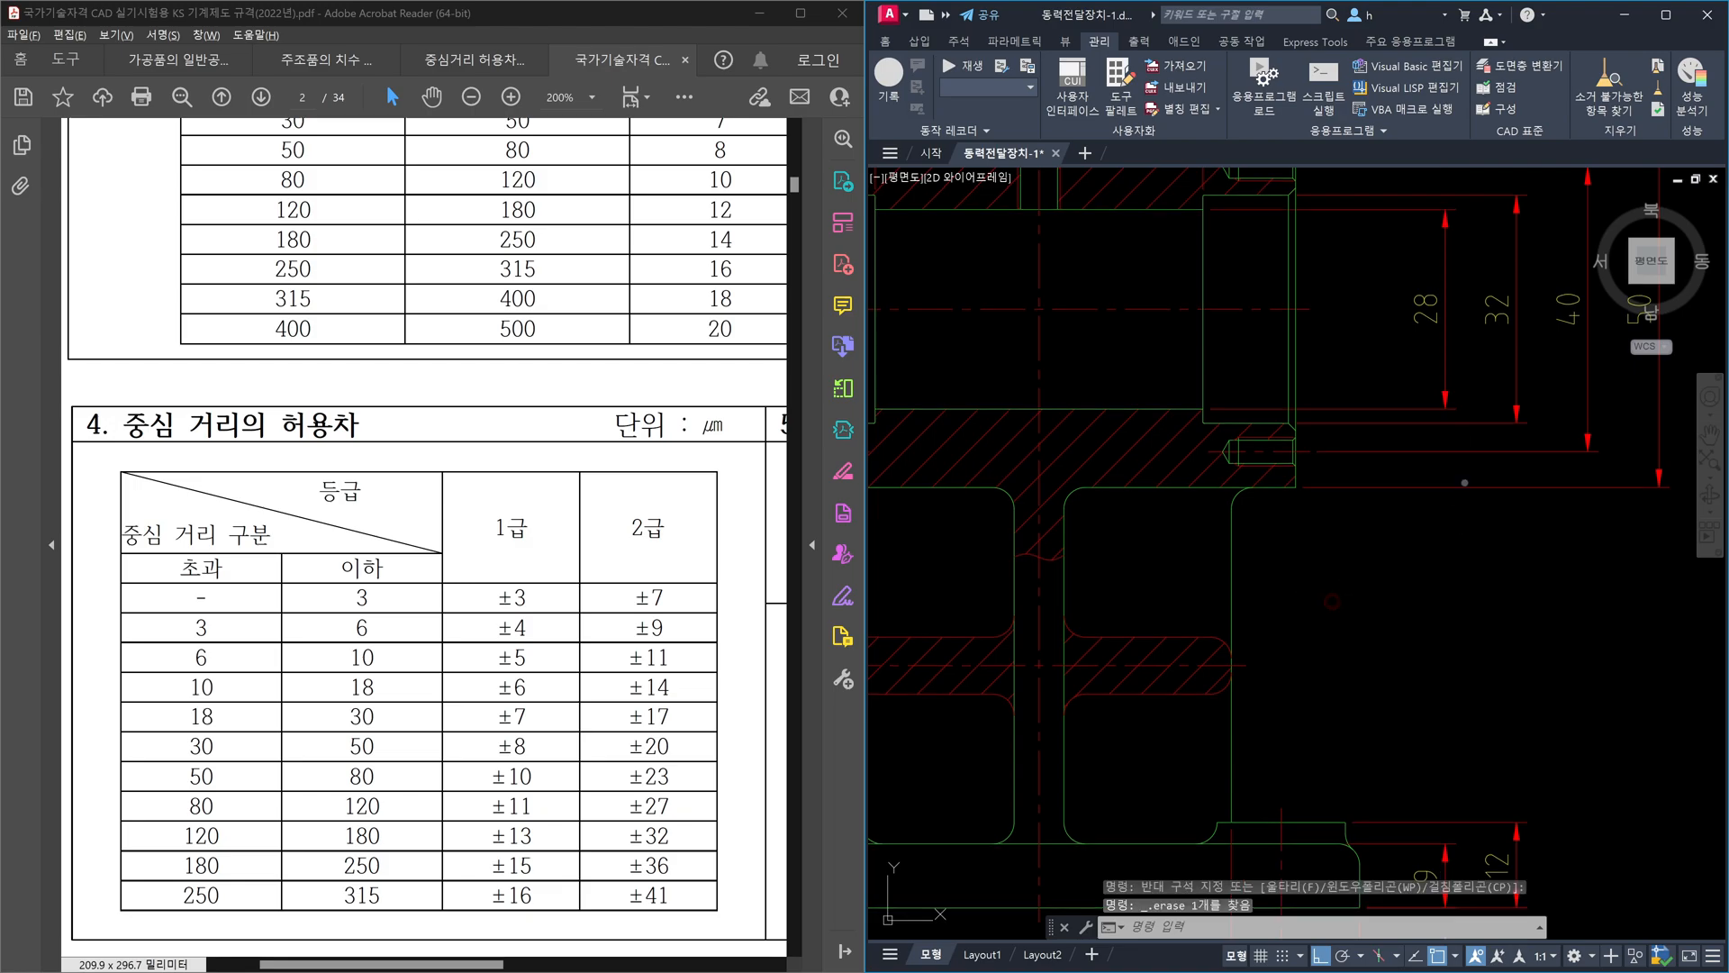
# - Inspect the spacing of the 28, 32, 40 and 50 dimensions by highlighting them together, and deselect them
pyautogui.moveTo(1465, 478); pyautogui.dragTo(1468, 623, button='middle')
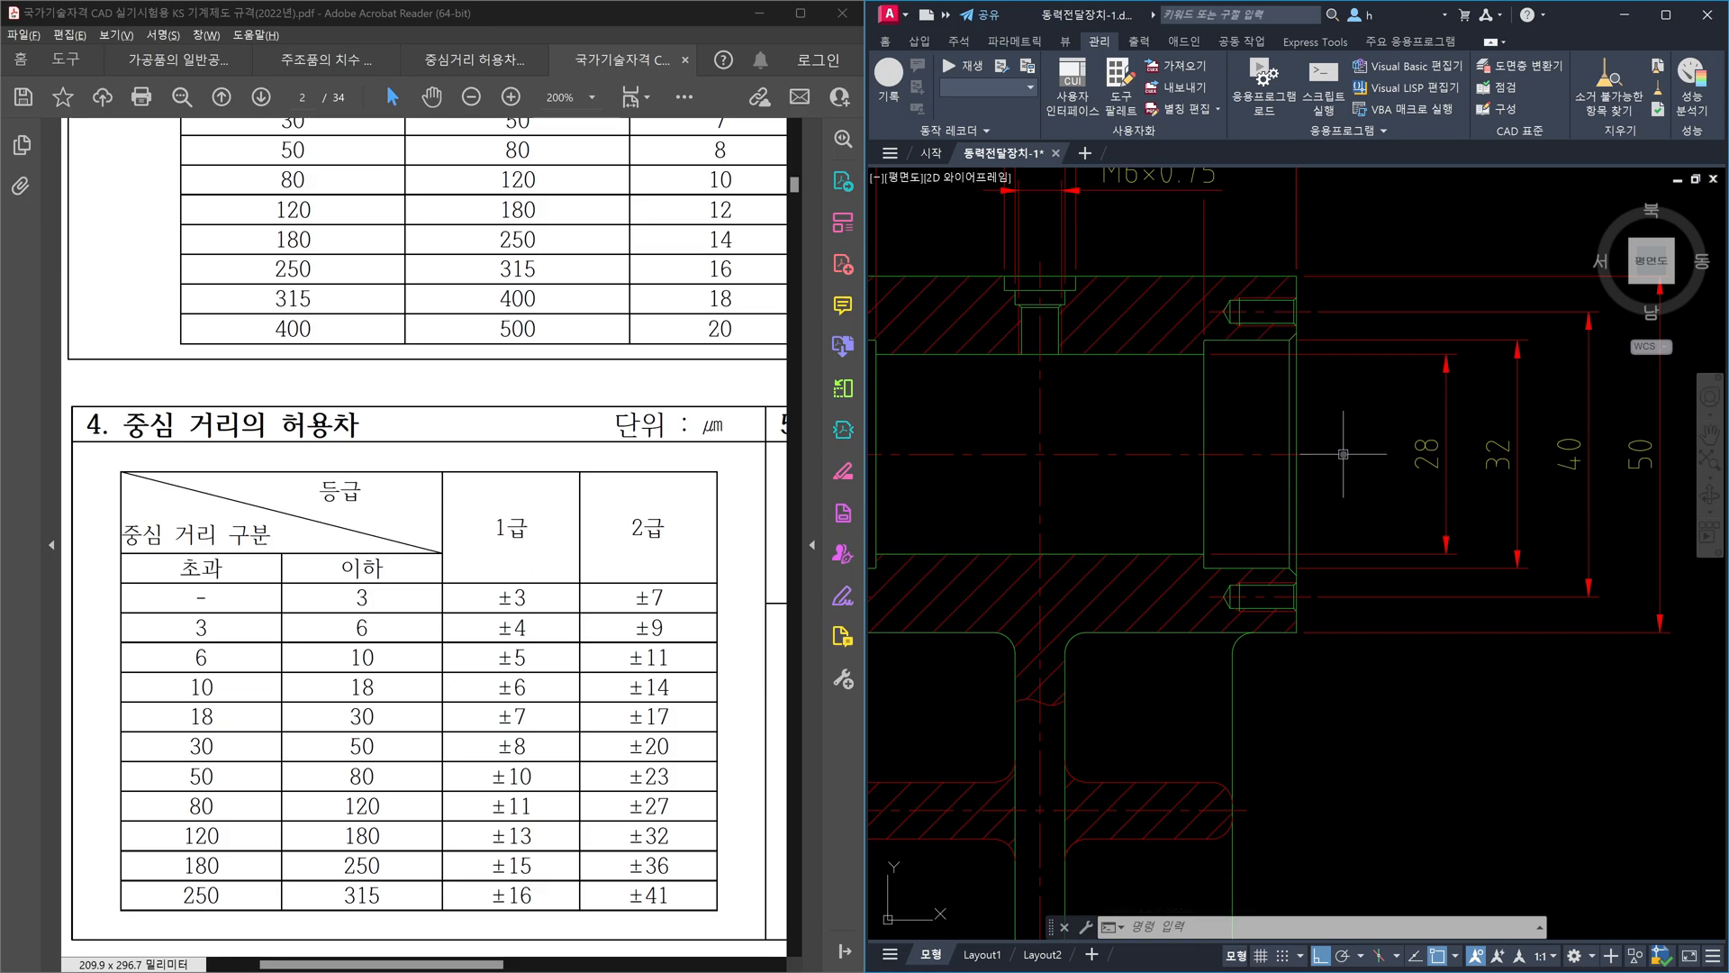
pyautogui.scroll(-5, 1343, 454)
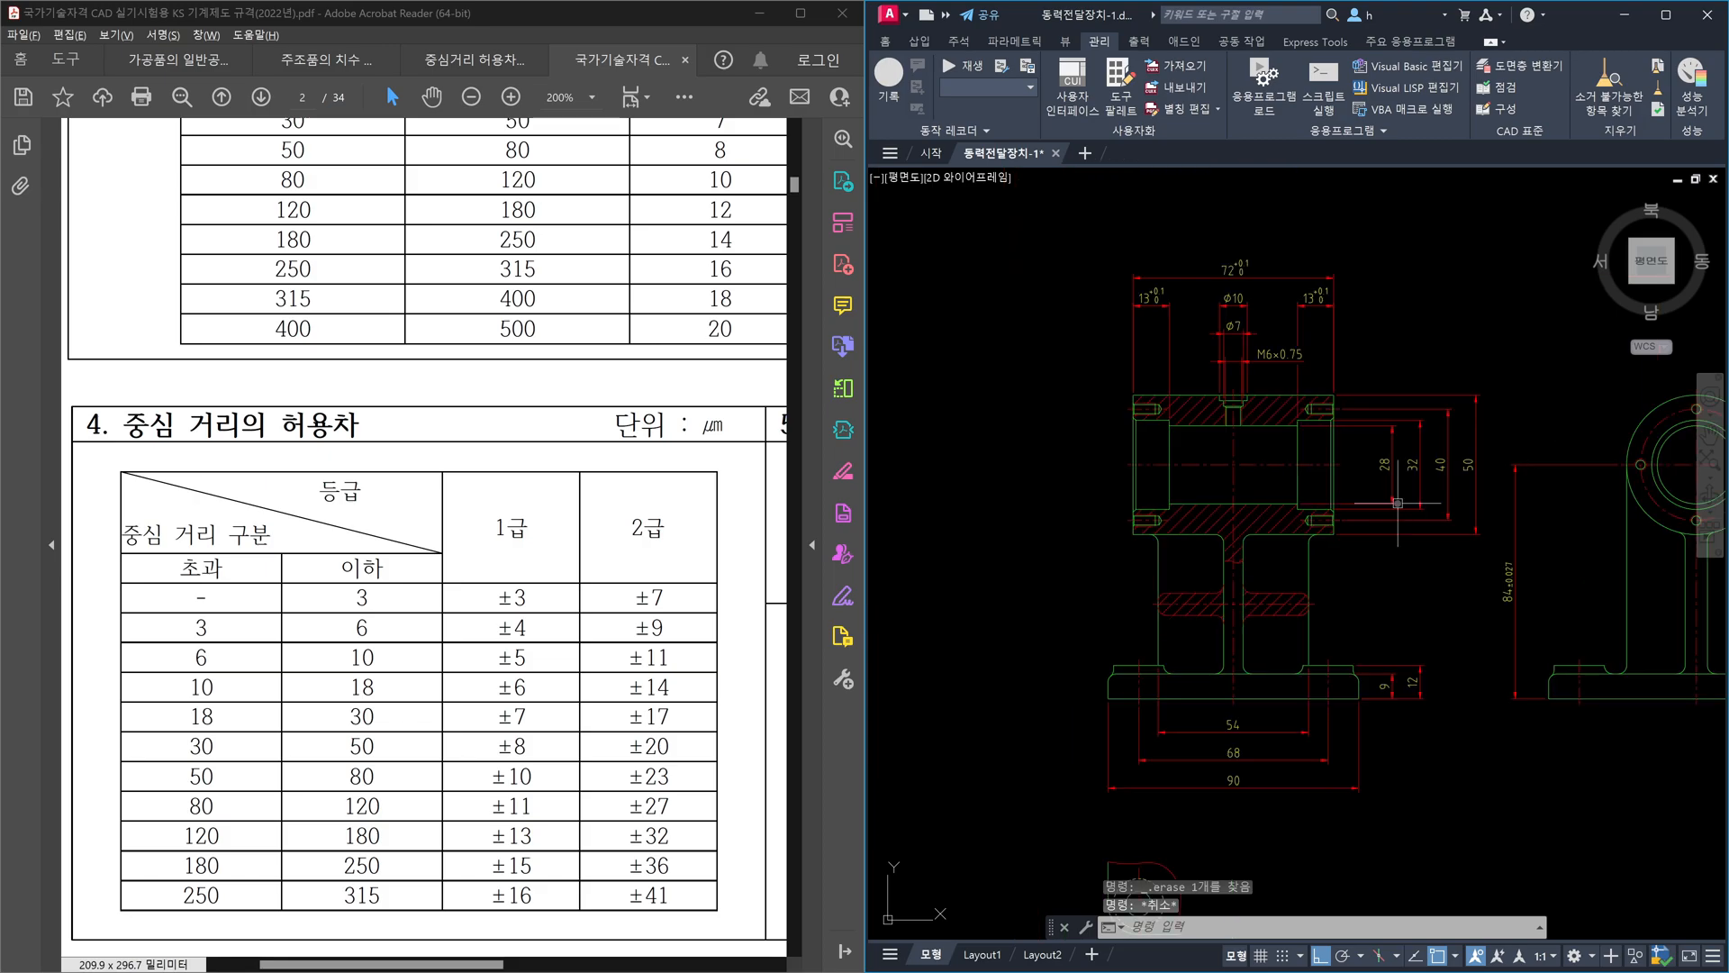
pyautogui.moveTo(1430, 527); pyautogui.dragTo(1381, 589, button='middle')
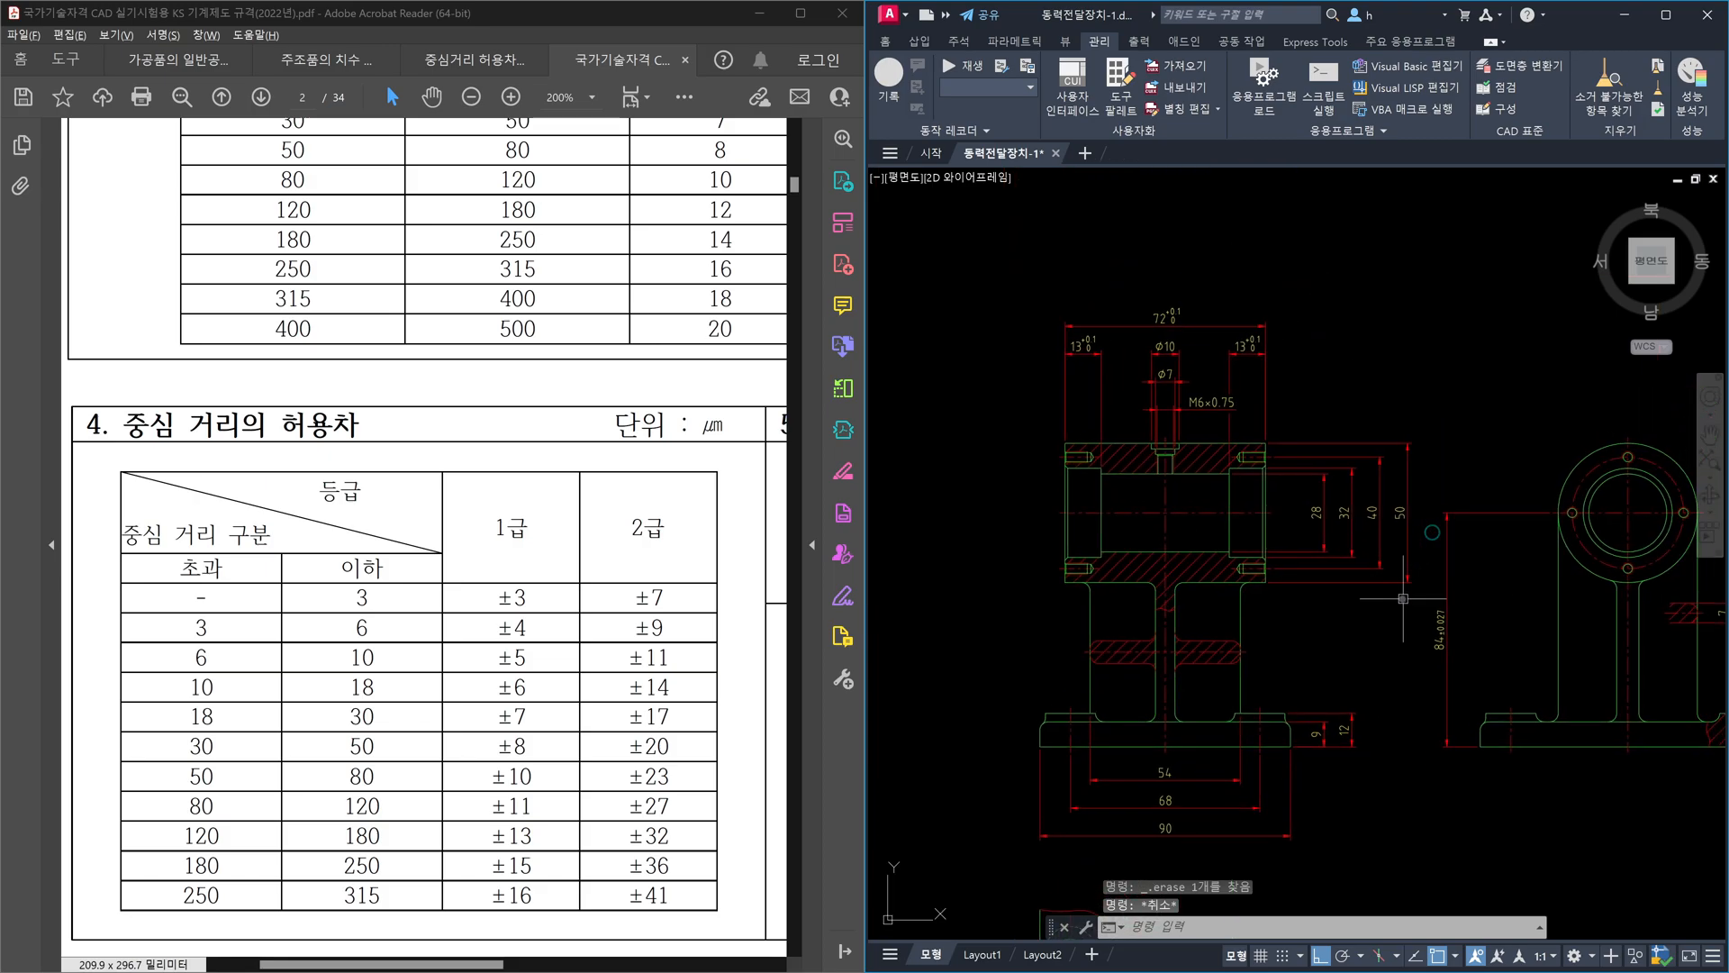
pyautogui.click(1423, 602)
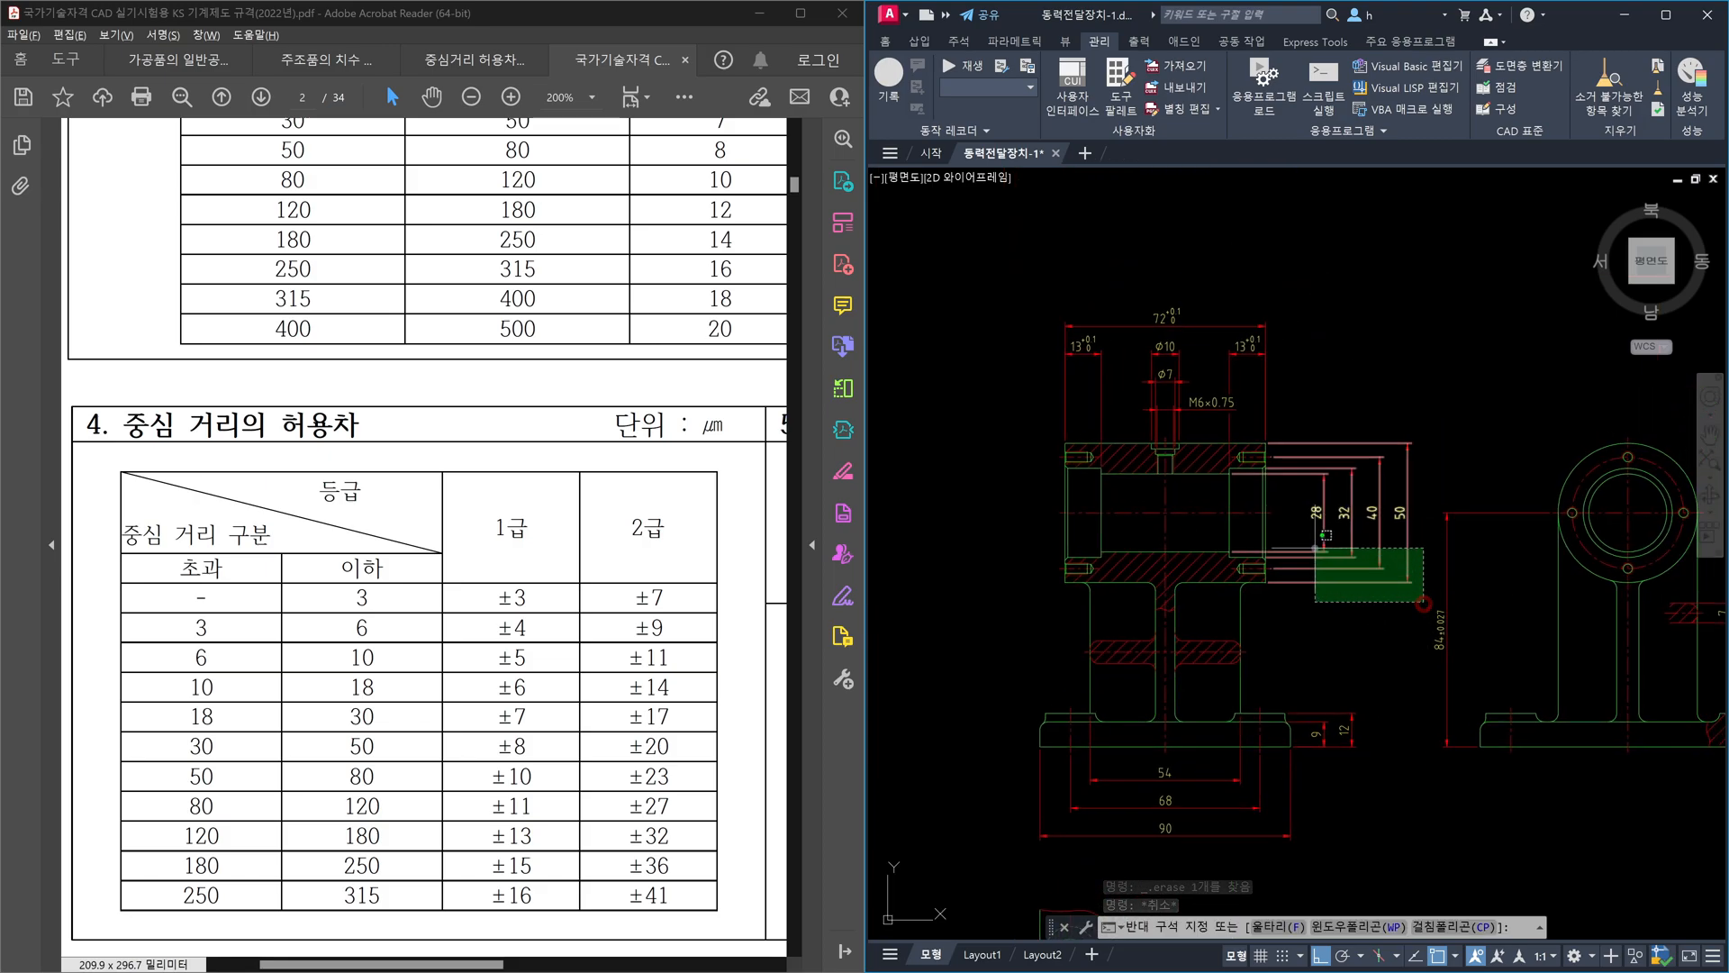
pyautogui.click(1316, 519)
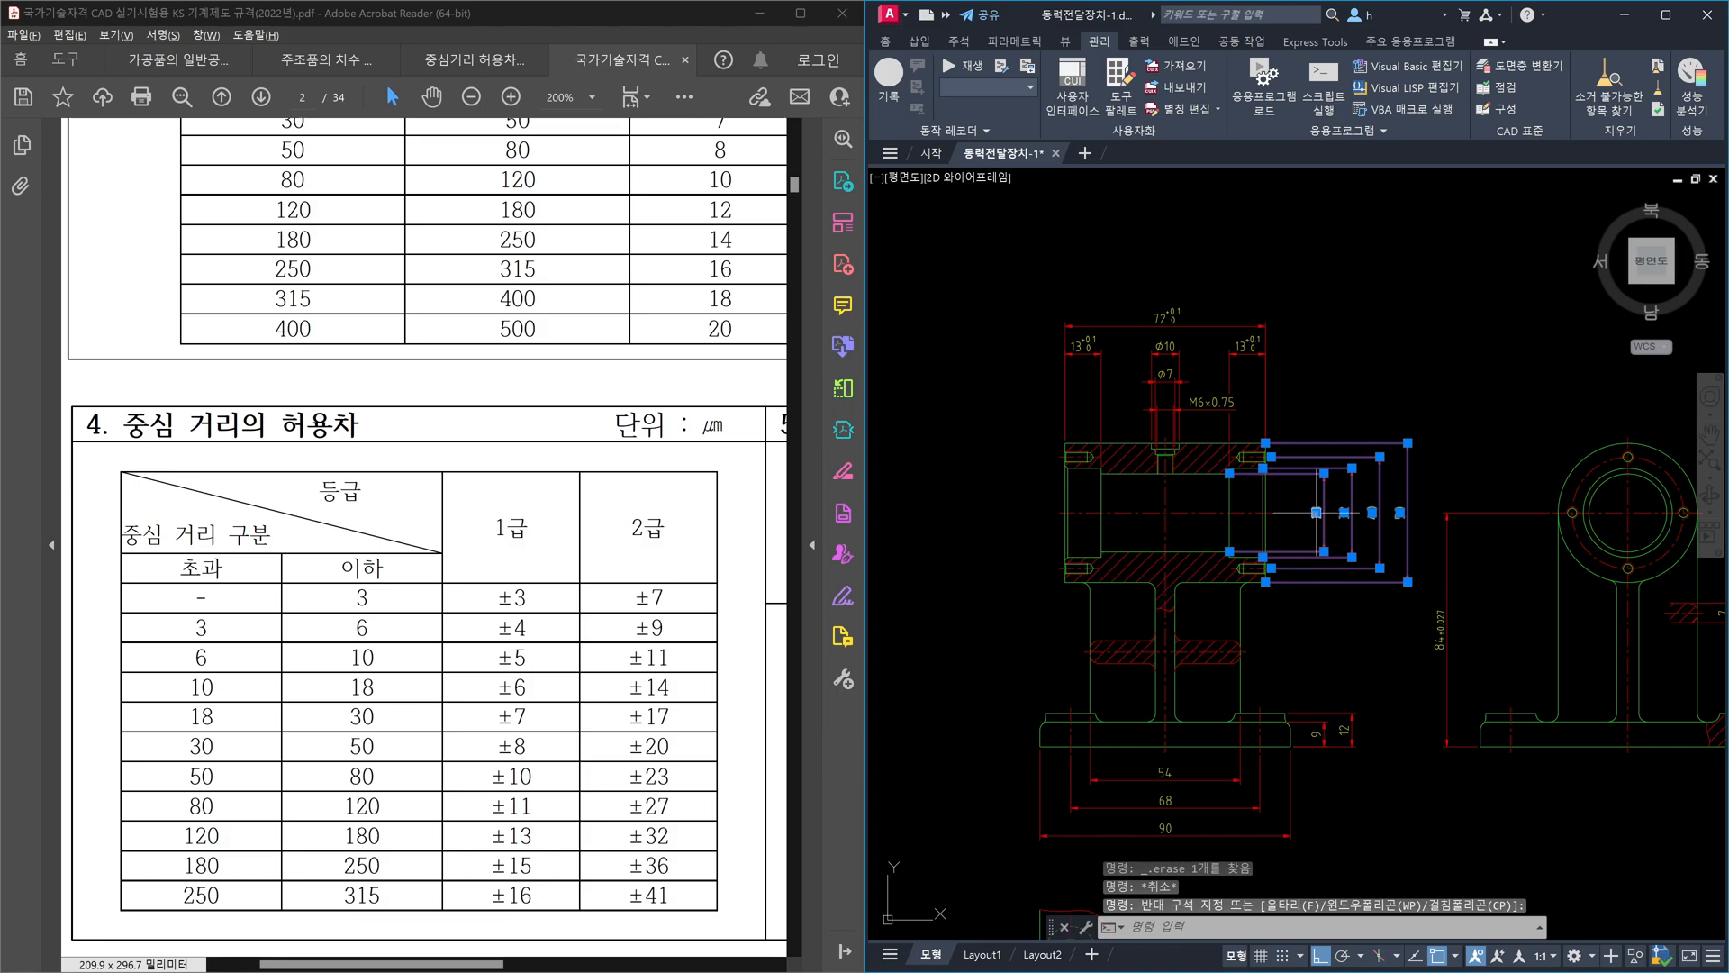
pyautogui.scroll(4, 1316, 513)
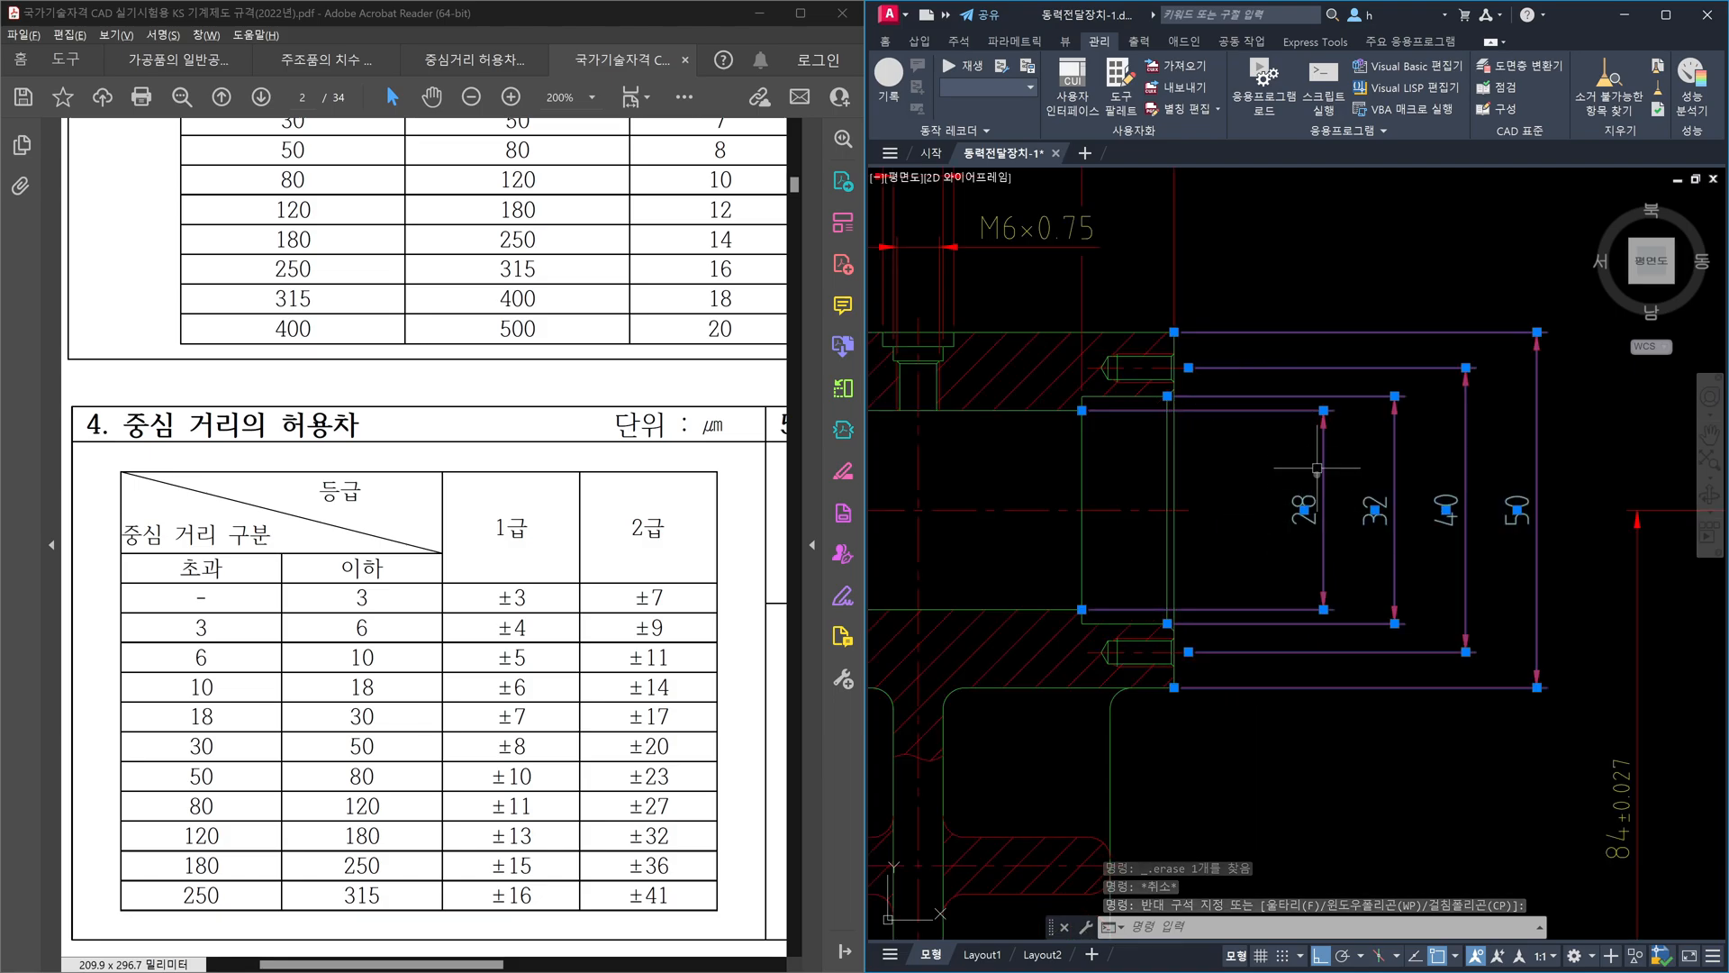
pyautogui.press('Escape')
# - Inspect the 32 and 40 dimensions beside the bore by highlighting them individually, and clear the selection
pyautogui.click(1378, 520)
pyautogui.press('Escape')
pyautogui.click(1429, 550)
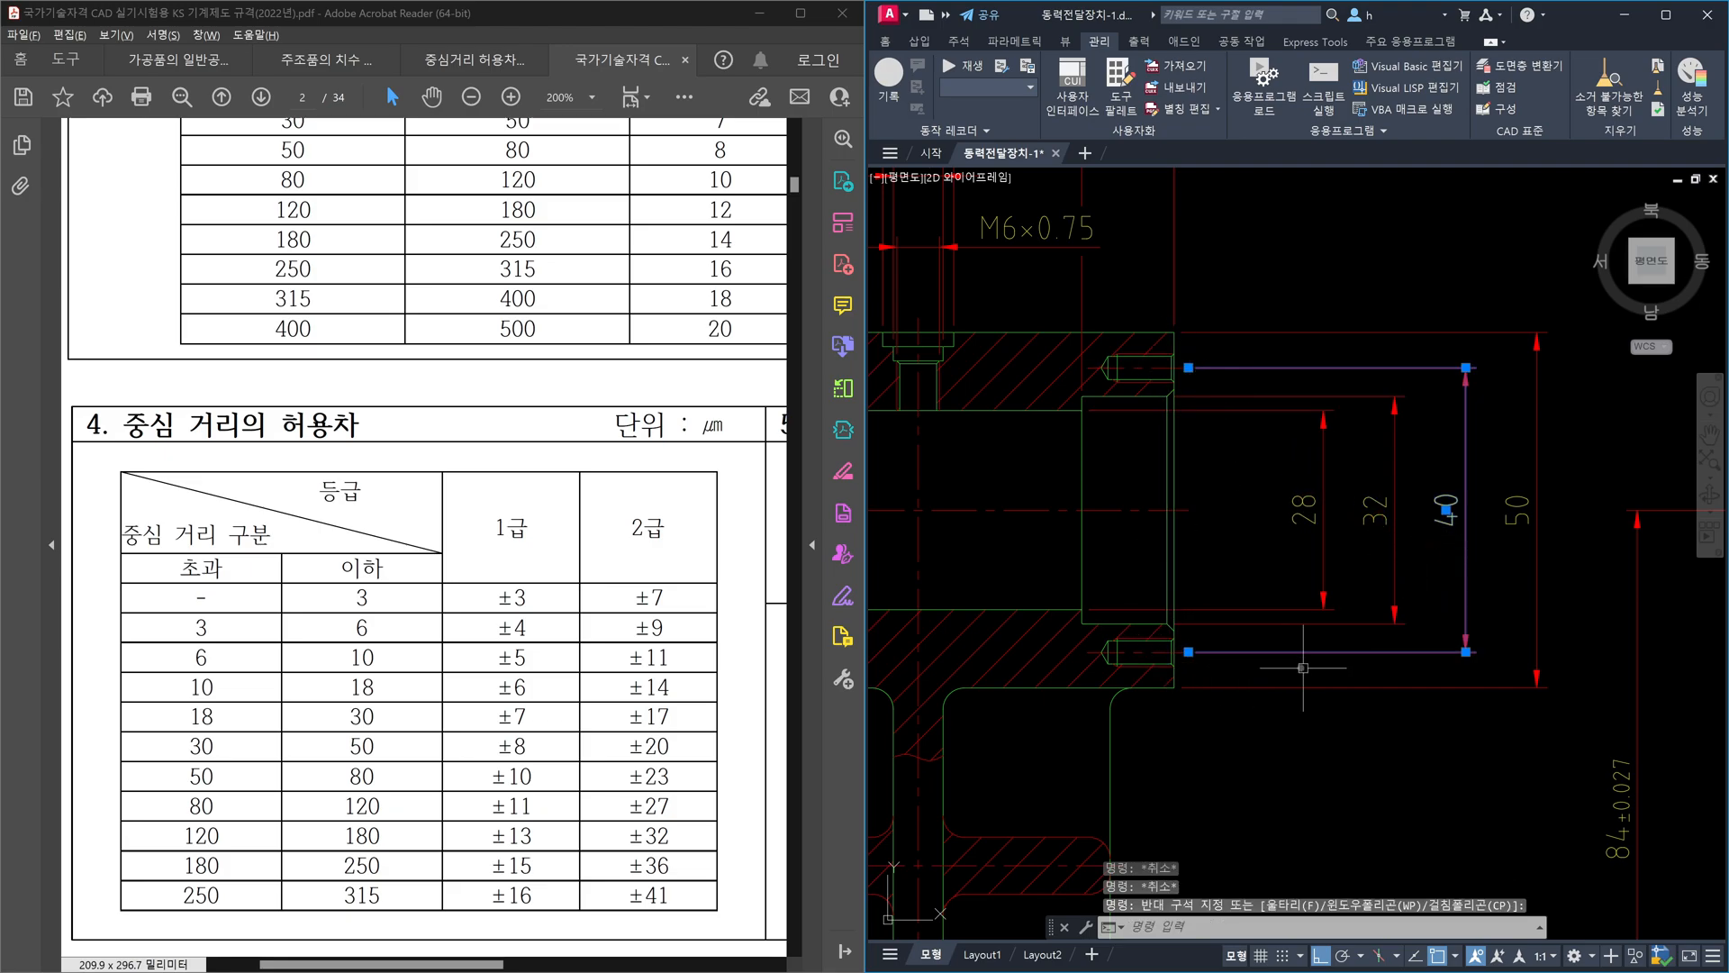
pyautogui.click(1493, 658)
pyautogui.press('Escape')
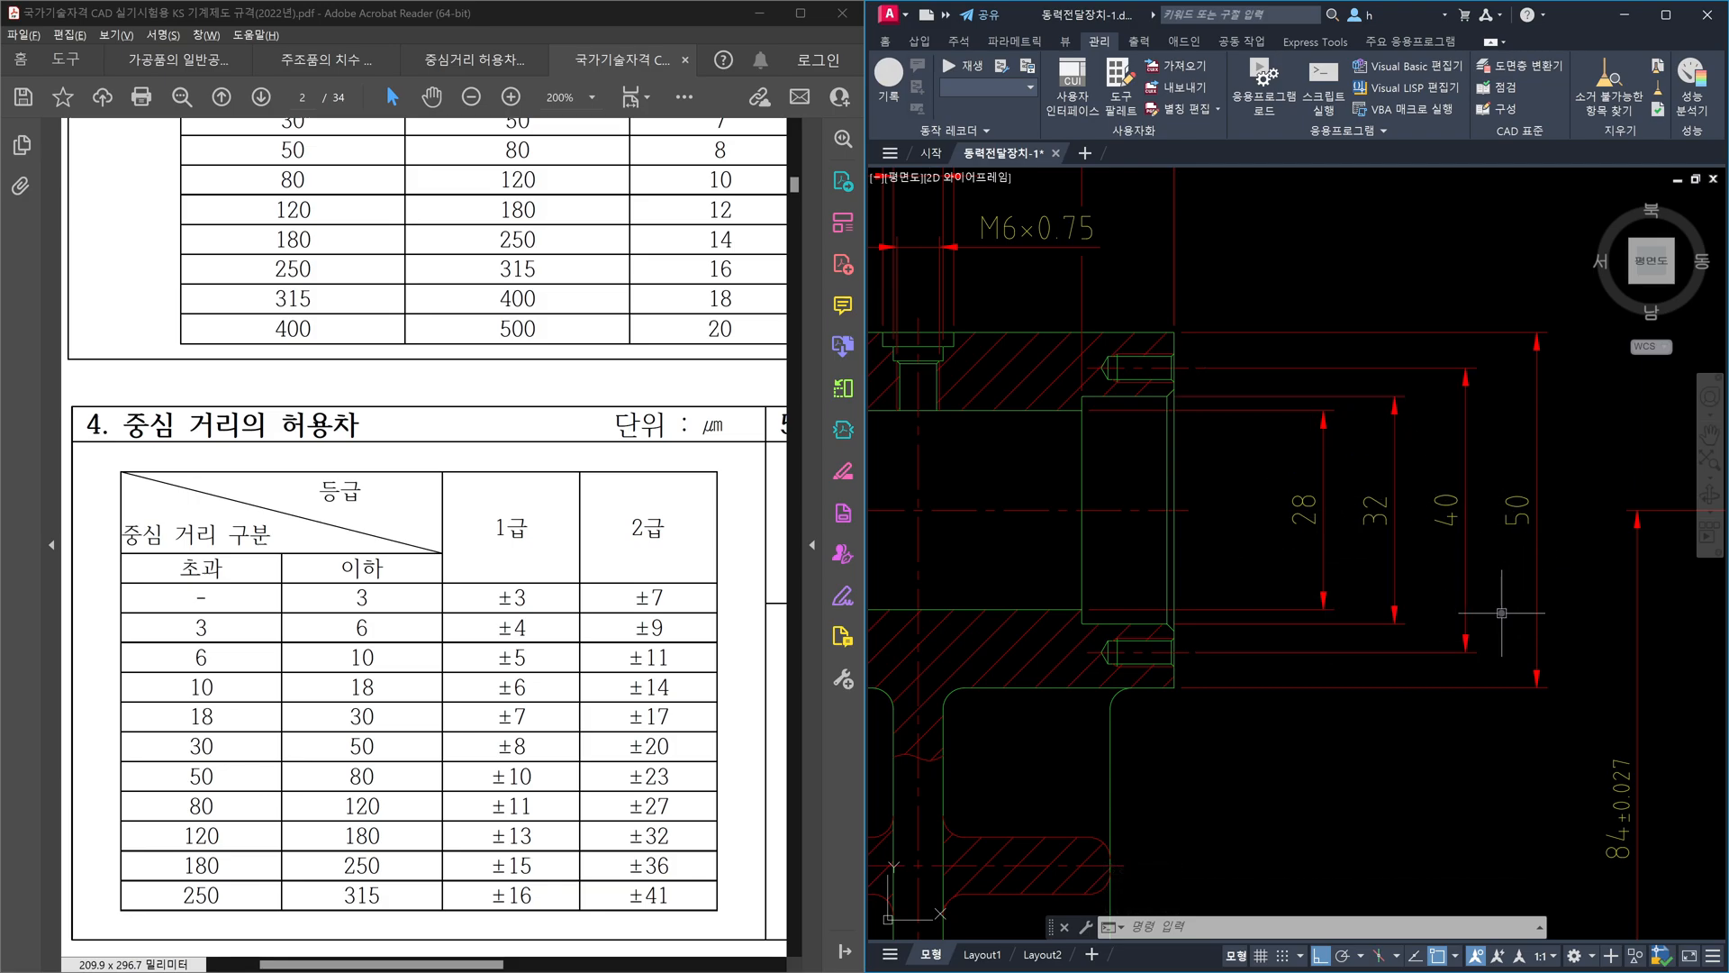
pyautogui.moveTo(1337, 554); pyautogui.dragTo(1429, 559, button='middle')
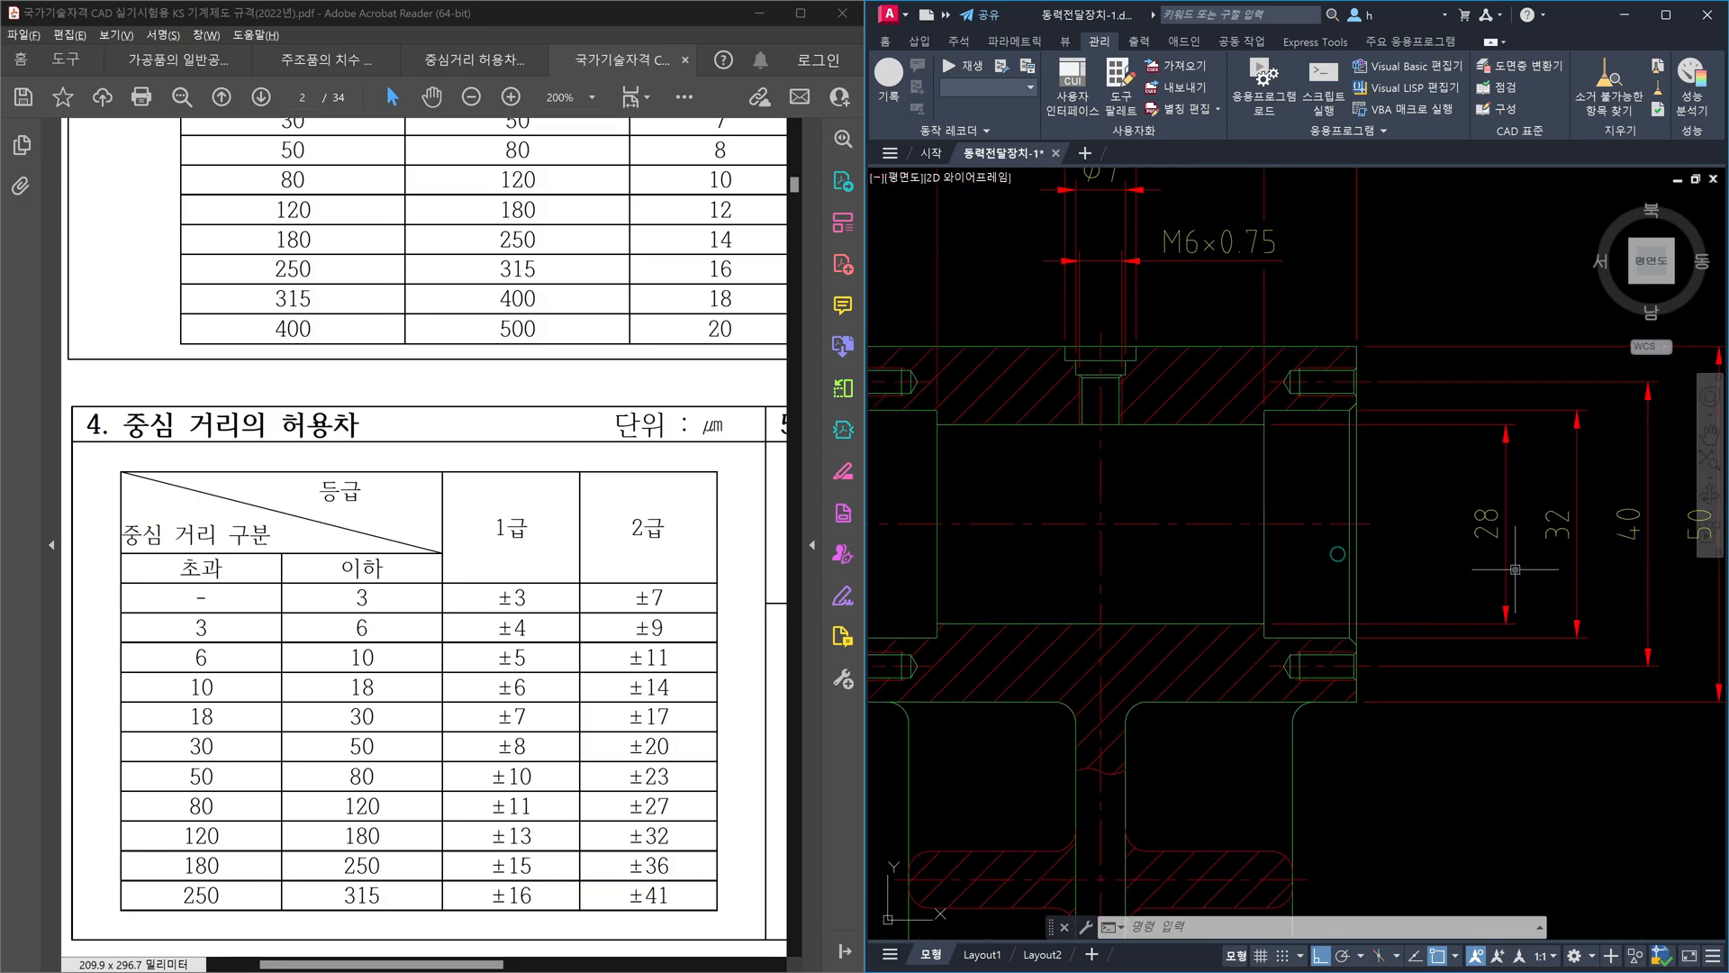
# - Inspect the references of the 28 dimension by highlighting the bore's upper and lower edges and the dimension itself, and clear the selection
pyautogui.press('Escape')
pyautogui.press('Escape')
pyautogui.click(1197, 426)
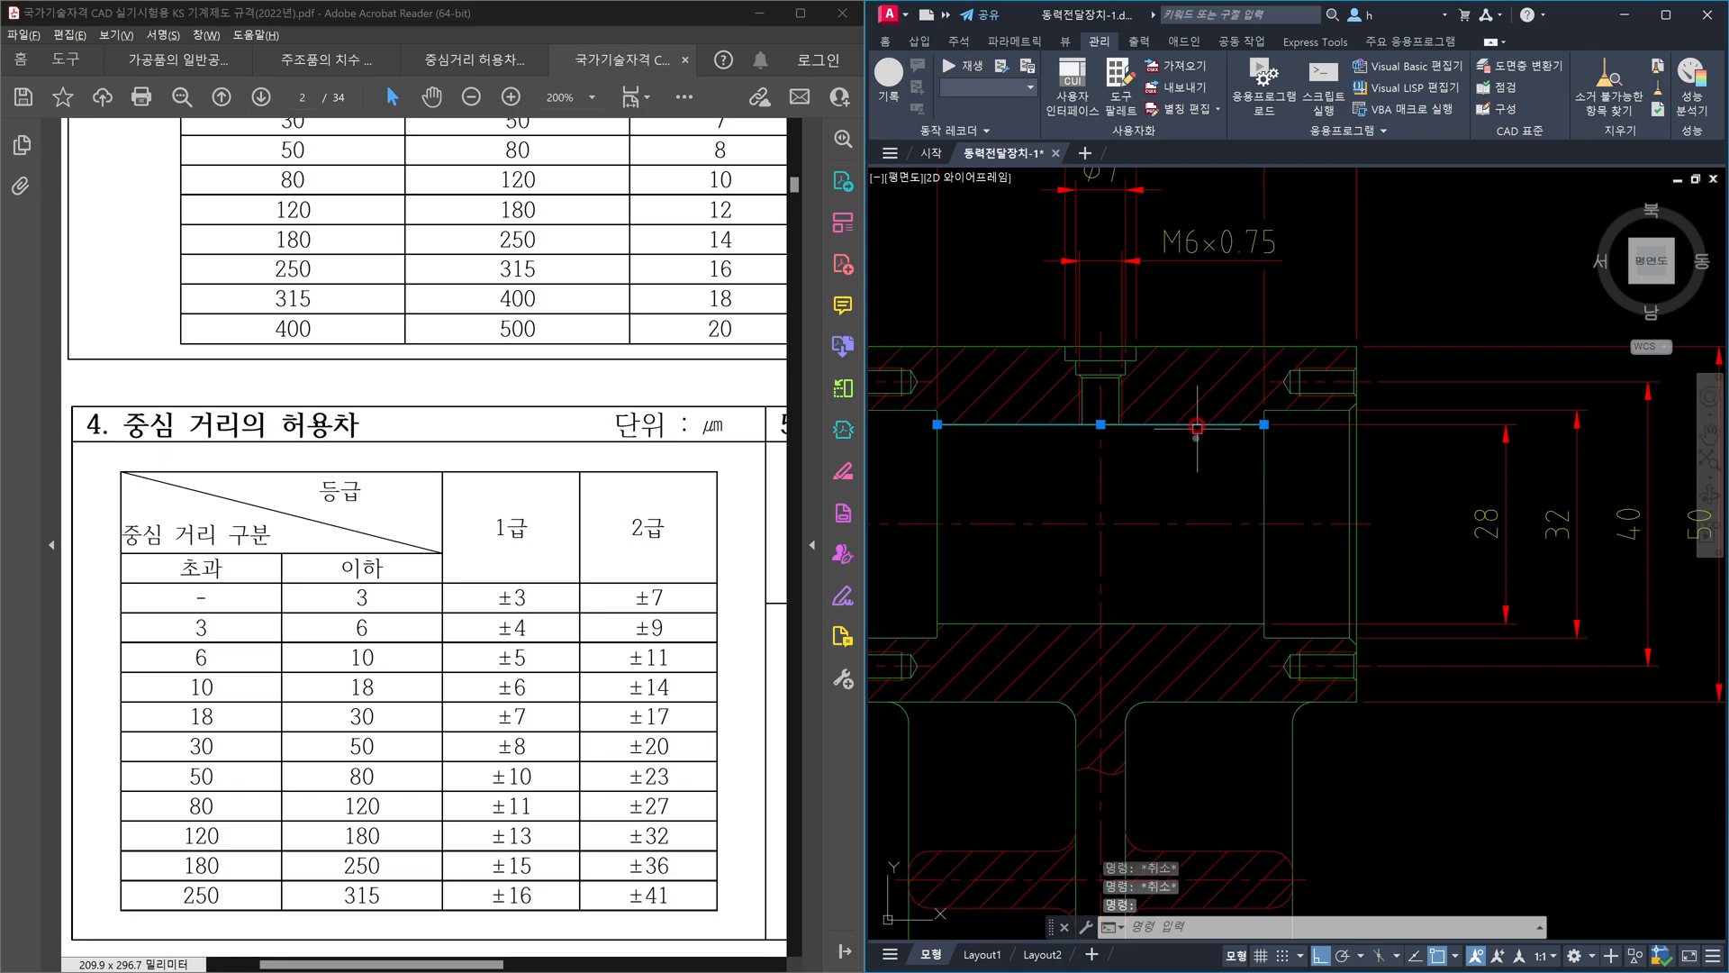
pyautogui.click(1203, 624)
pyautogui.press('Escape')
pyautogui.click(1520, 592)
pyautogui.click(1477, 582)
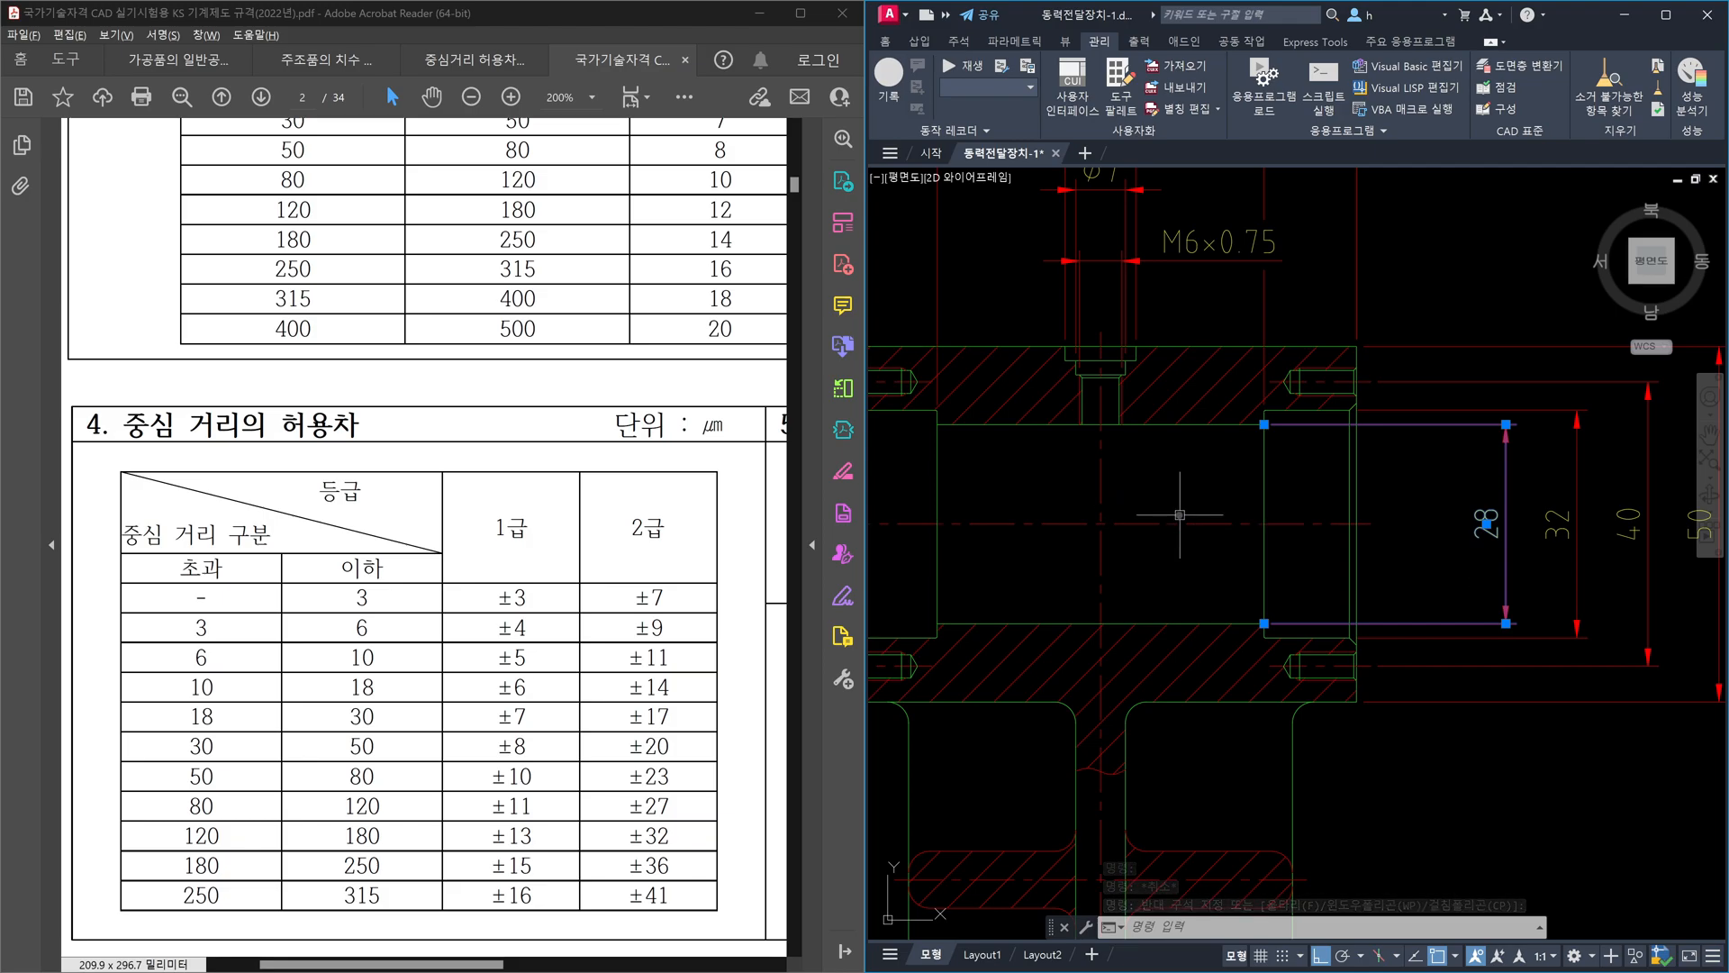
pyautogui.press('Escape')
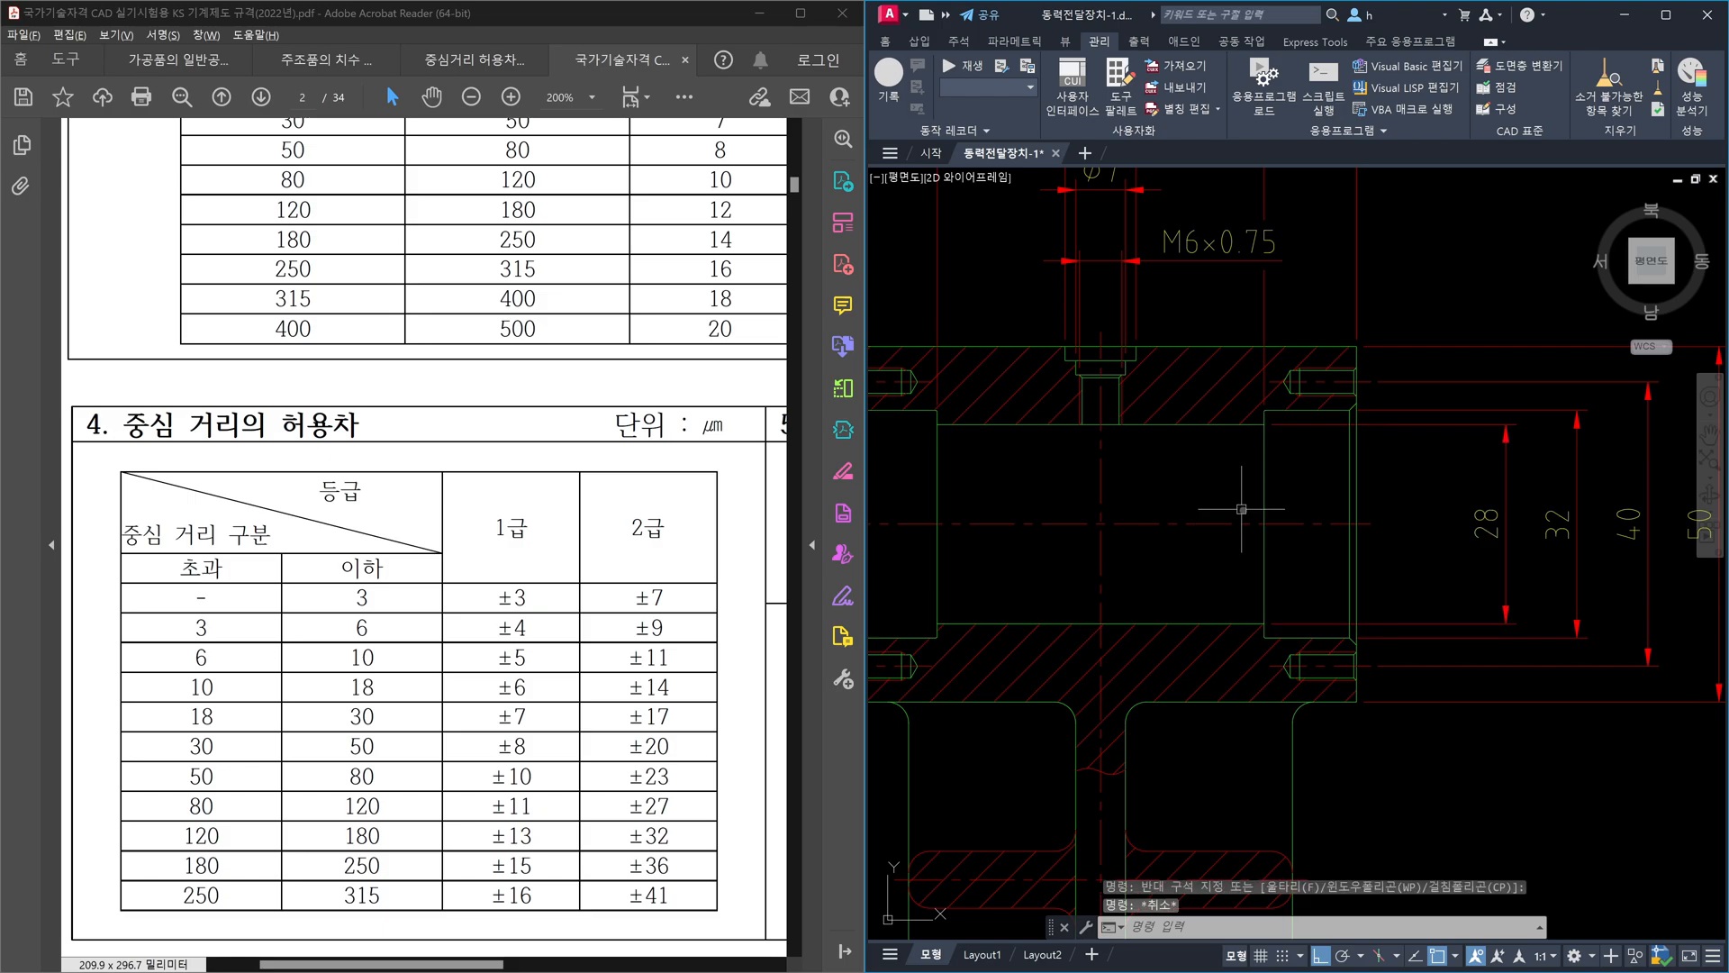
# - Inspect the extension lines of the 28, 32, 40 and 50 dimensions by highlighting them together, and deselect them
pyautogui.scroll(-2, 1358, 531)
pyautogui.moveTo(1451, 612); pyautogui.dragTo(1356, 524, button='middle')
pyautogui.scroll(2, 1356, 525)
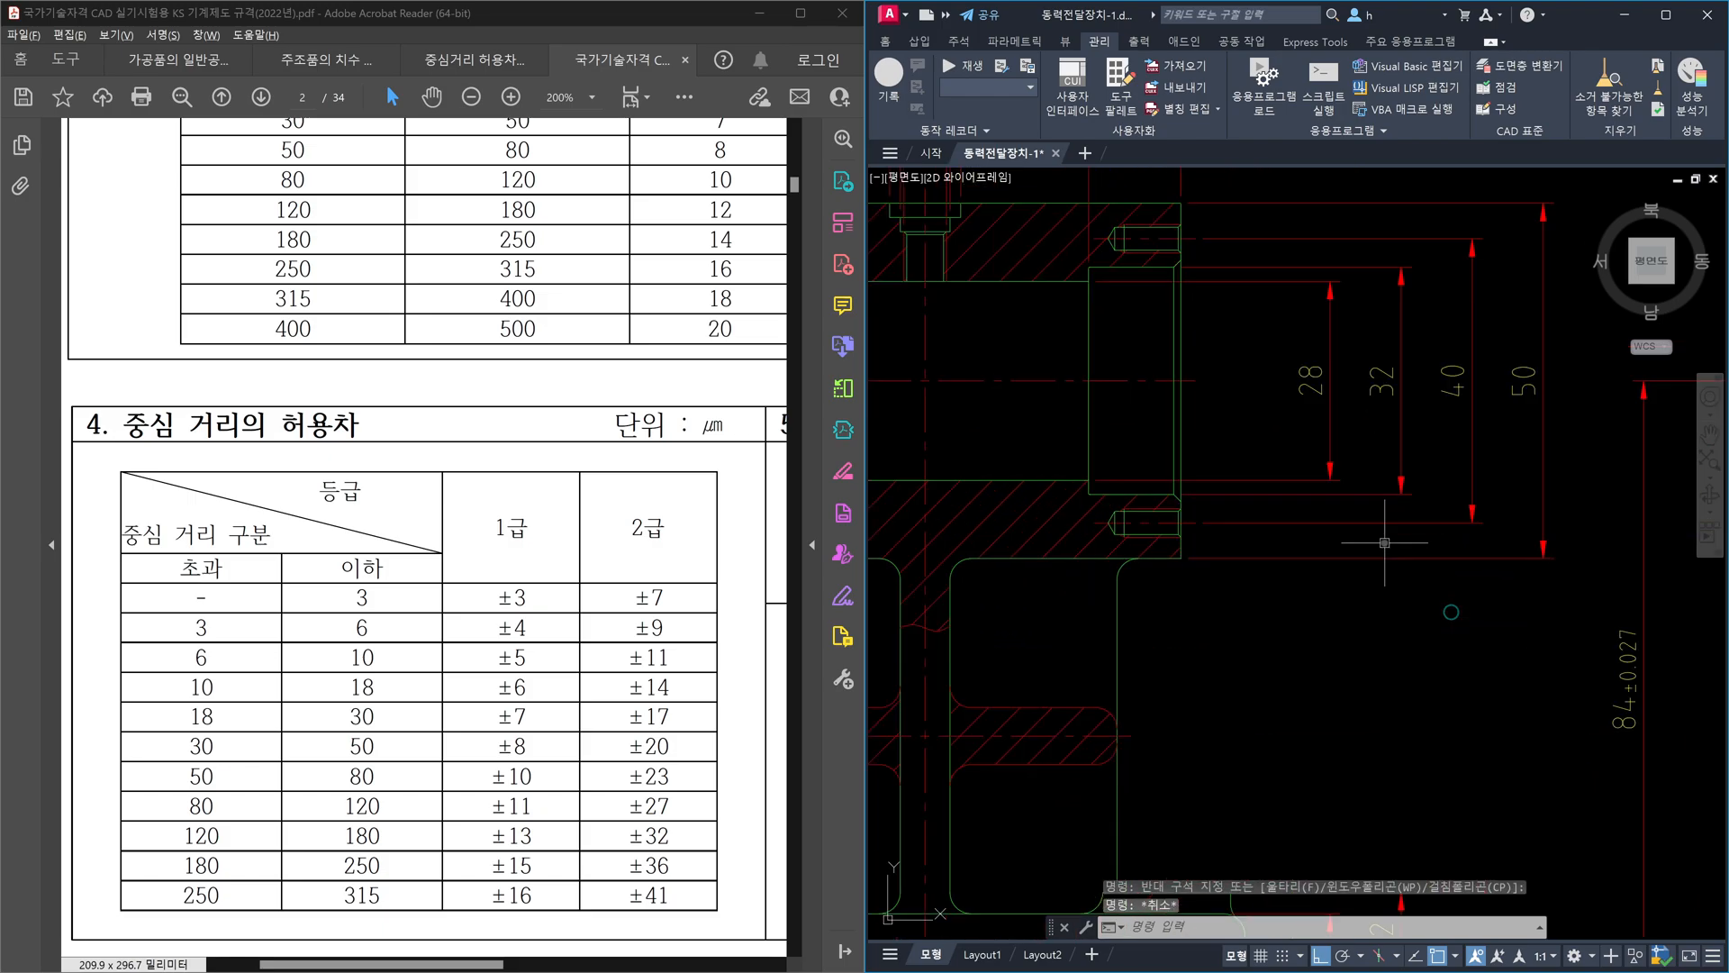
pyautogui.click(1537, 618)
pyautogui.click(1327, 471)
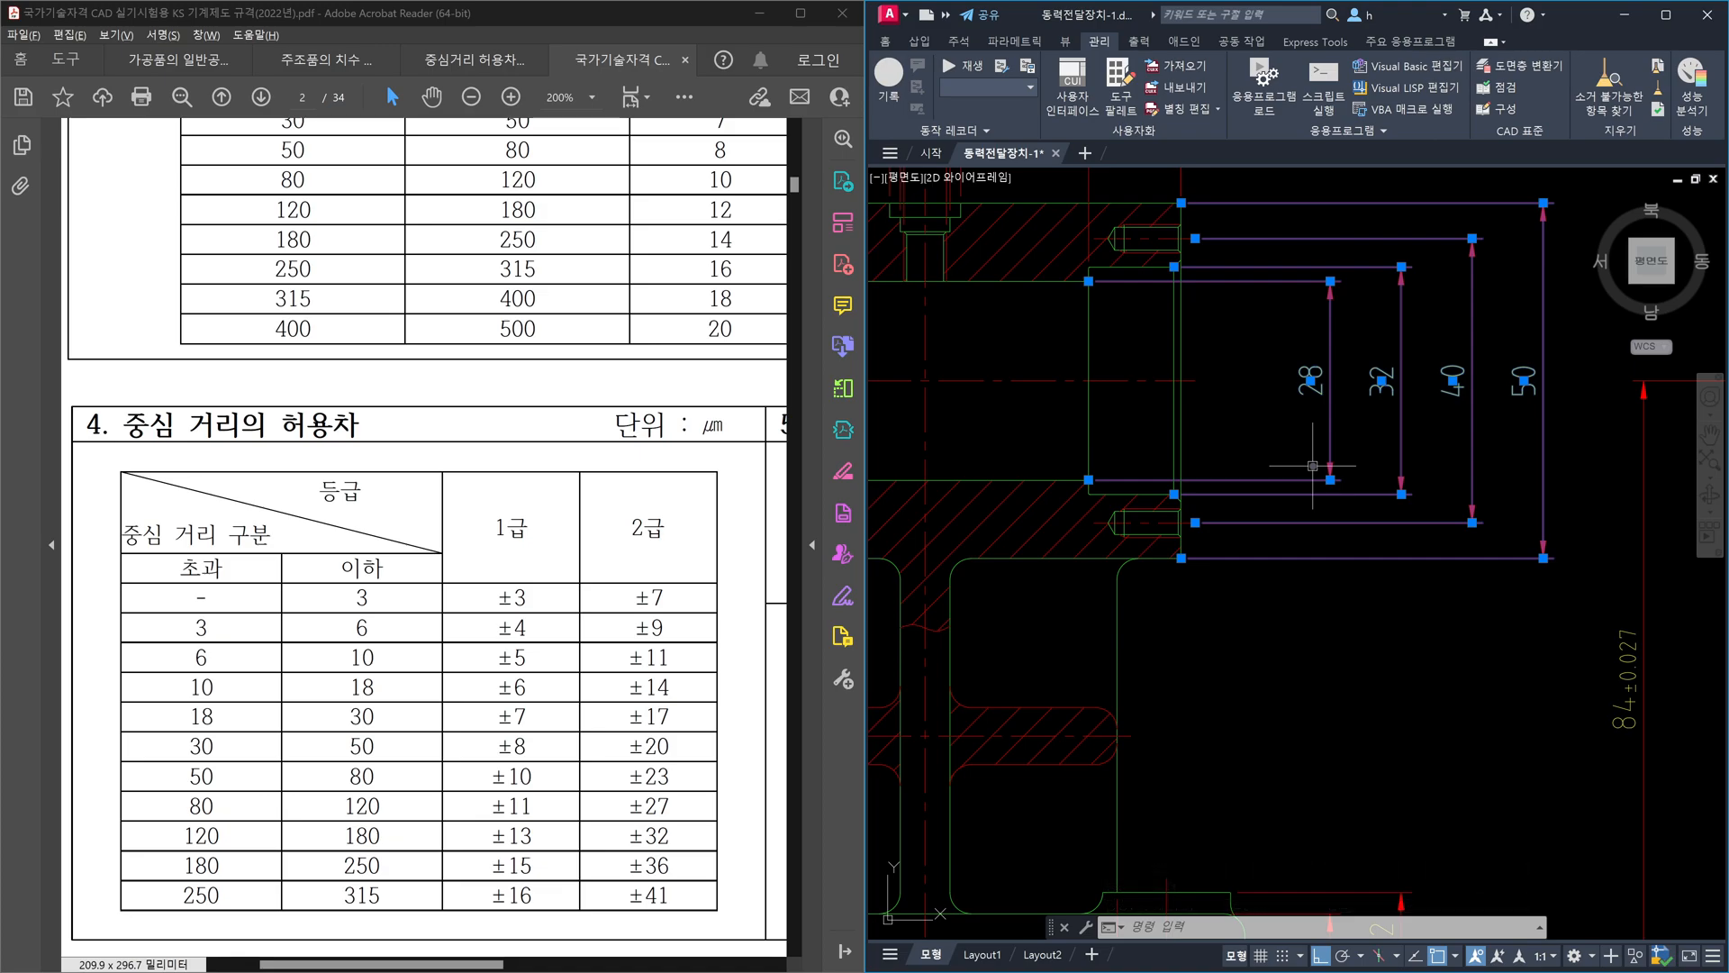
pyautogui.press('Escape')
pyautogui.moveTo(1000, 379); pyautogui.dragTo(1206, 489, button='middle')
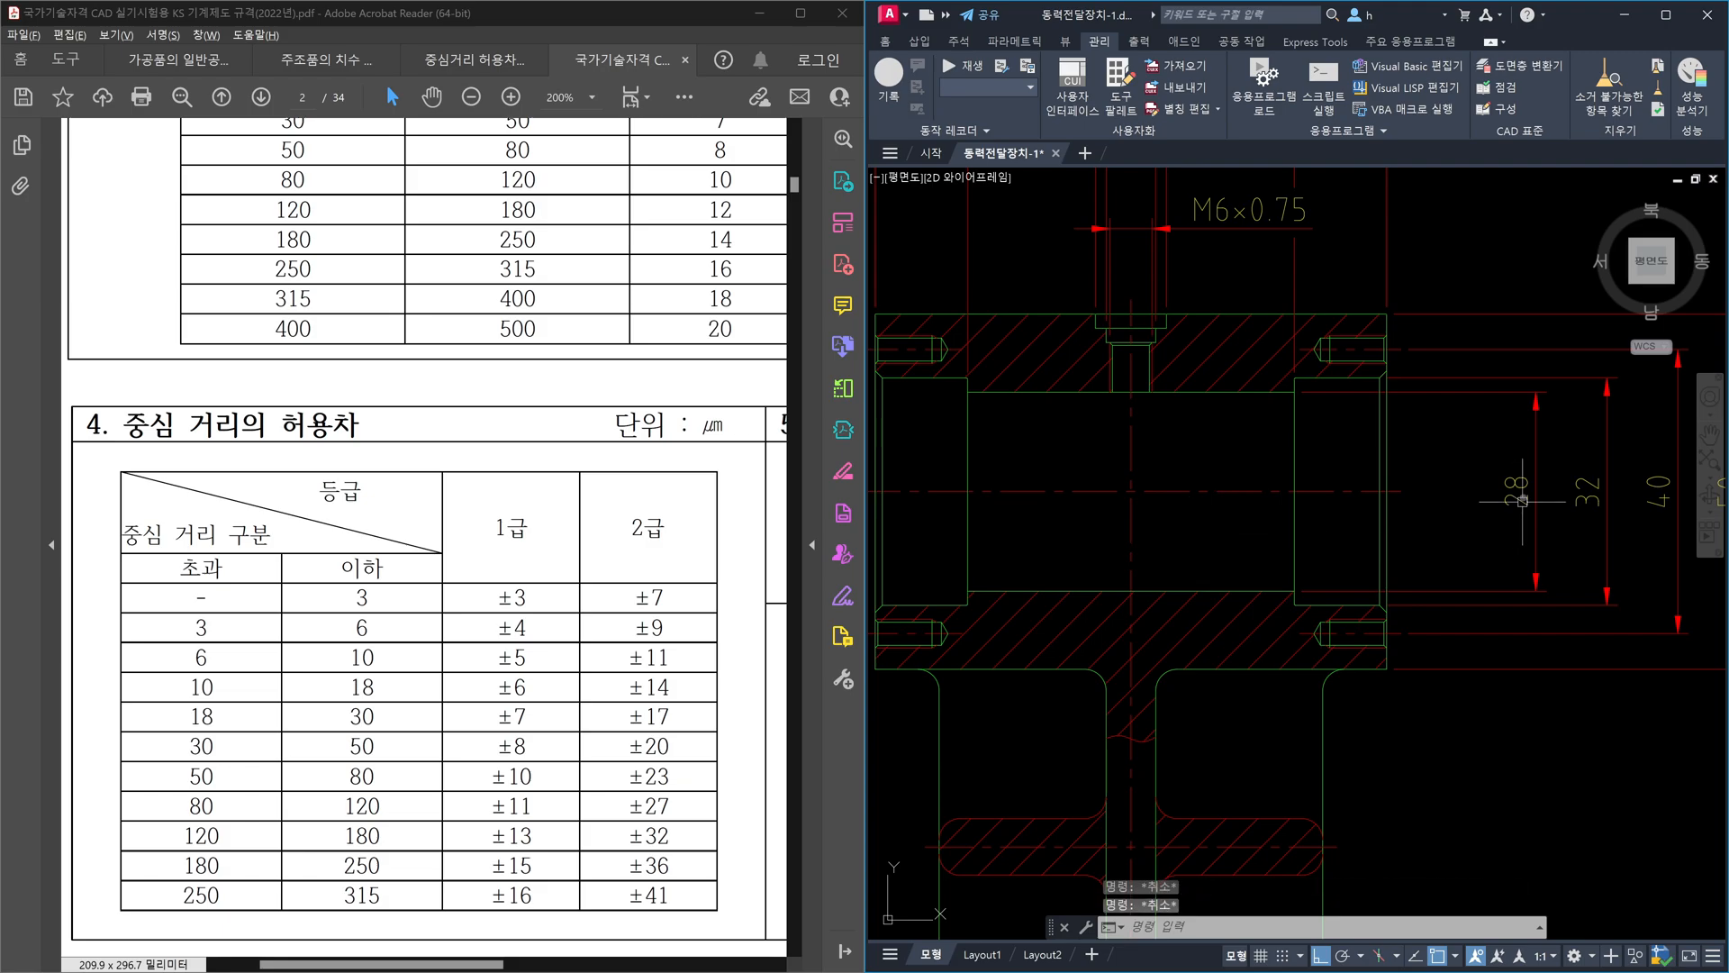
# - Move the 28 dimension line from outside the cylinder into the bore without changing its measured points
pyautogui.click(1555, 482)
pyautogui.click(1511, 467)
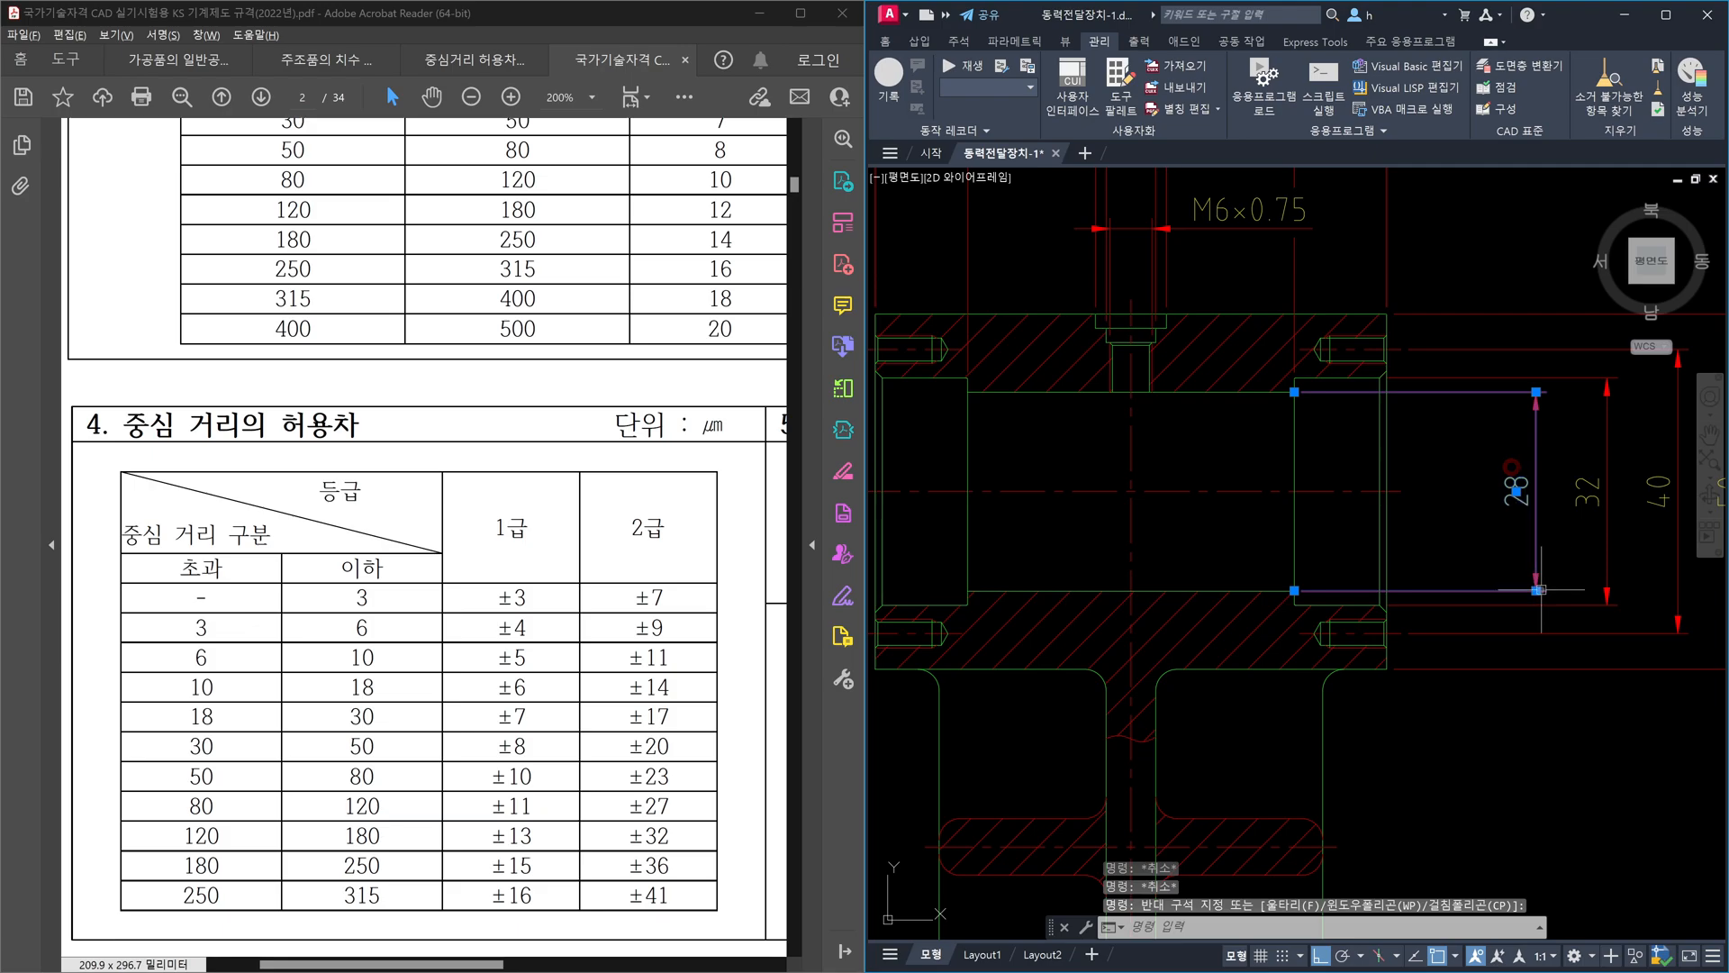
pyautogui.click(1536, 592)
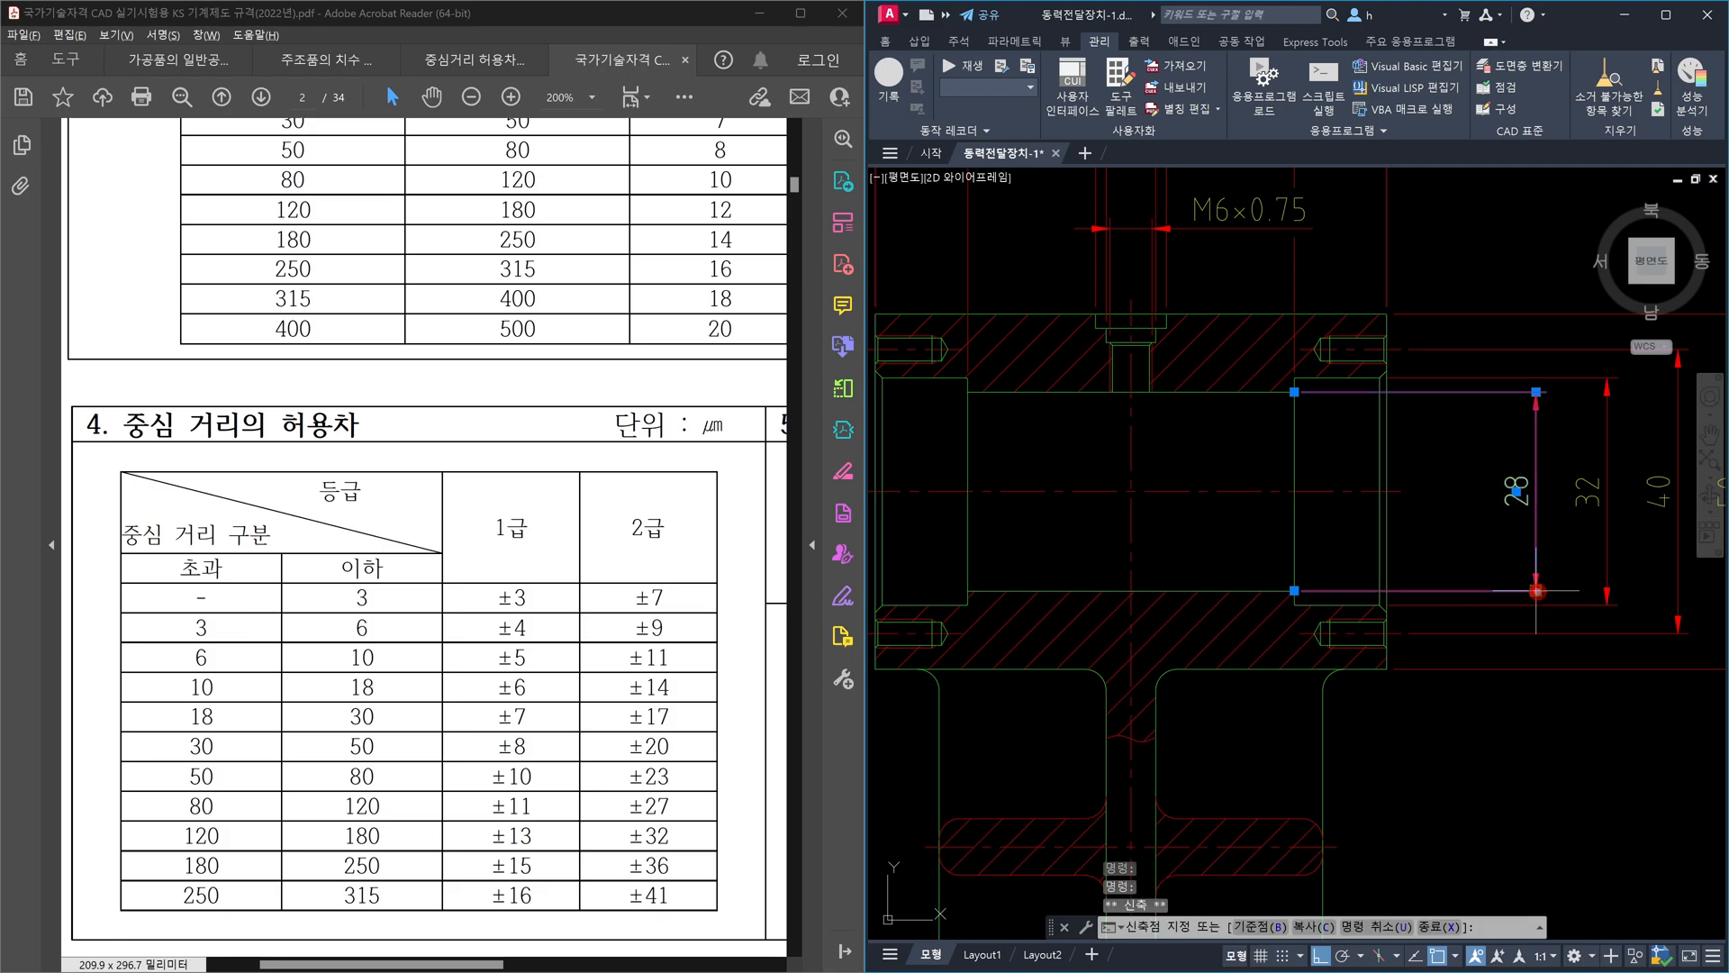
pyautogui.click(1226, 547)
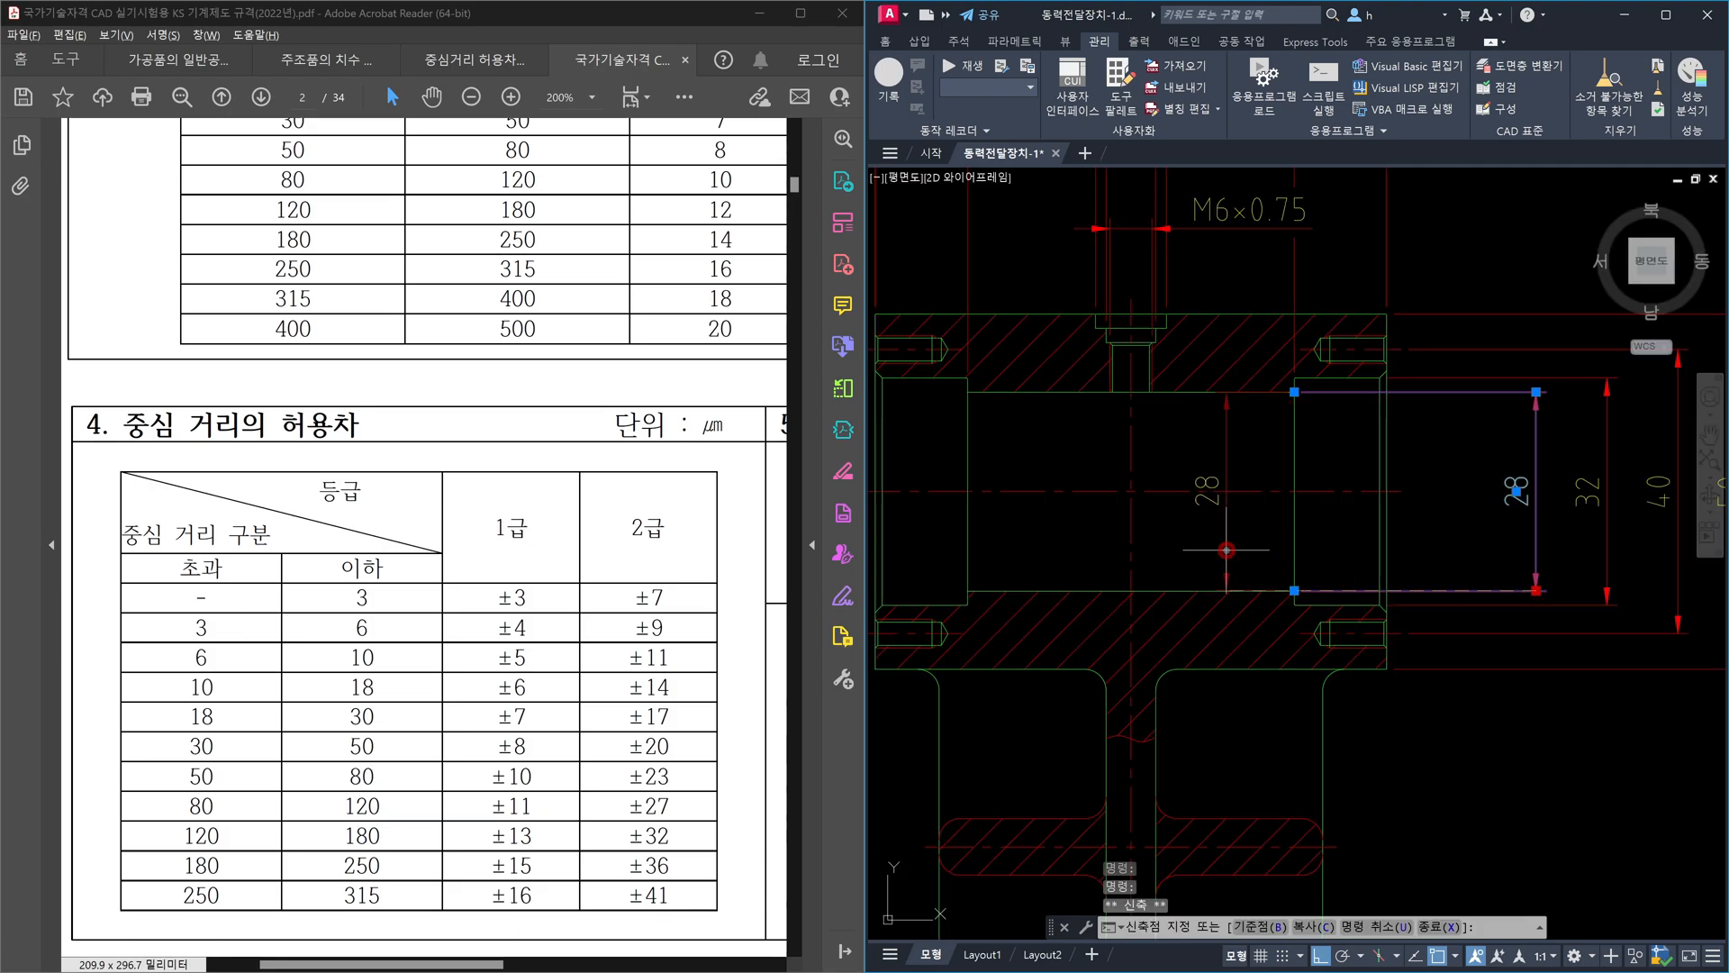
pyautogui.press('Escape')
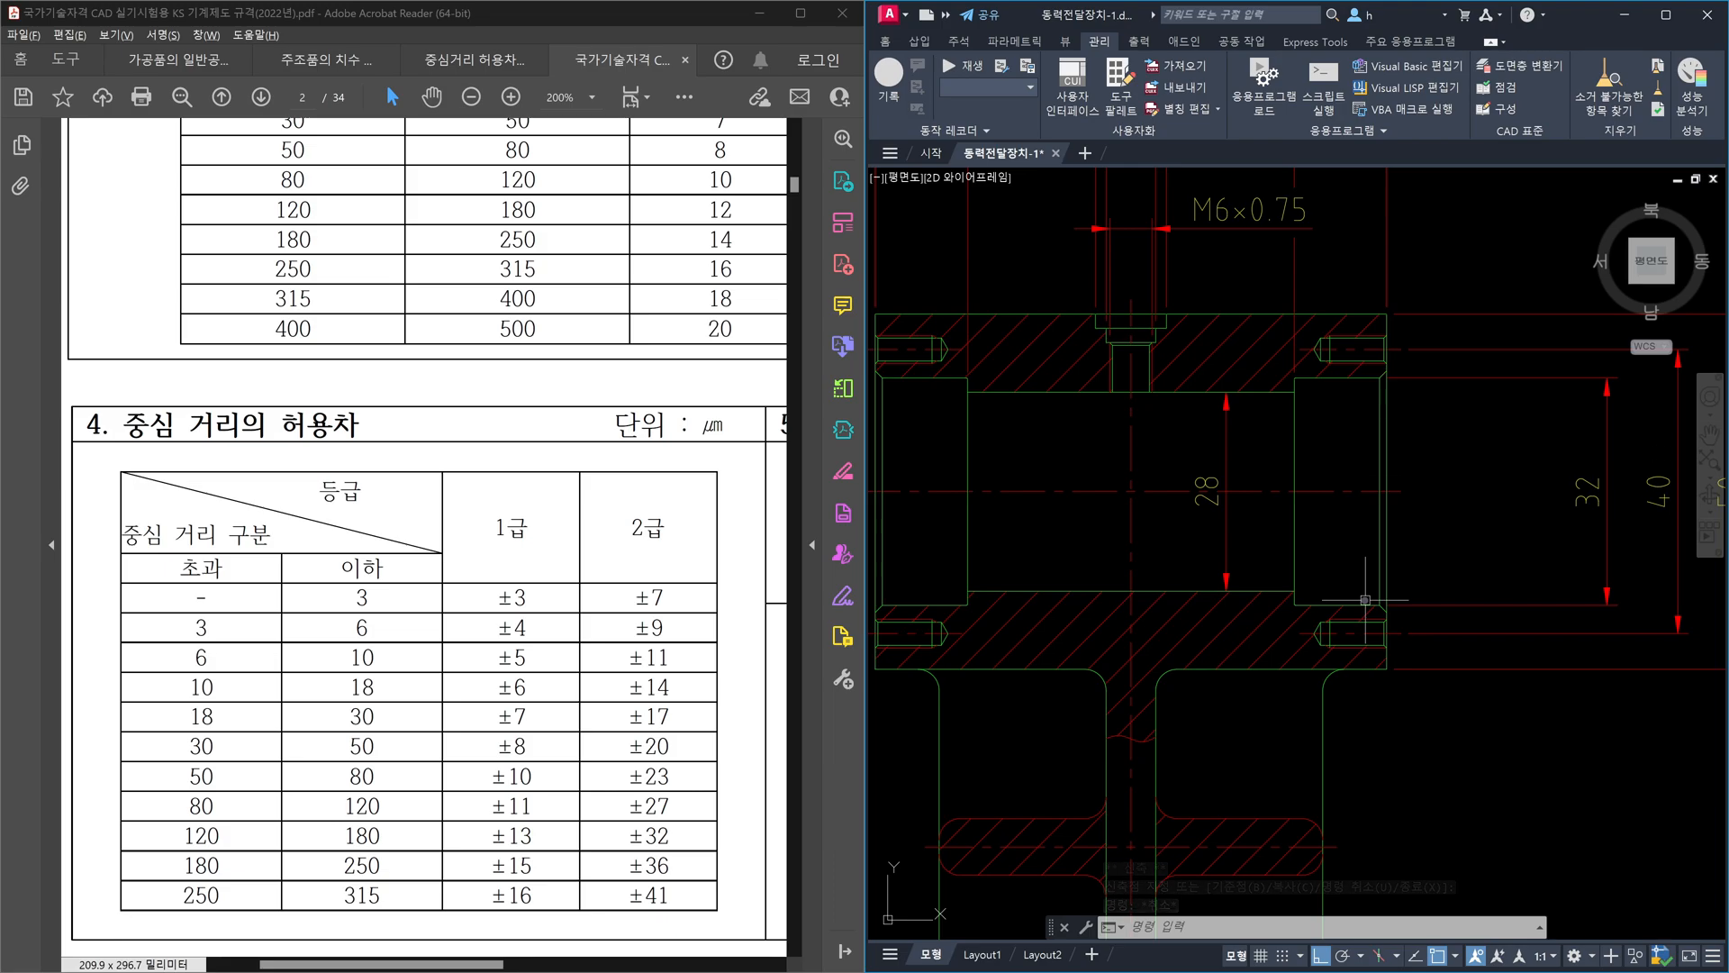
# - Reposition the 28 dimension line inside the bore, exactly 12 mm left of the bore's right shoulder
pyautogui.click(1227, 541)
pyautogui.click(1232, 582)
pyautogui.click(1230, 586)
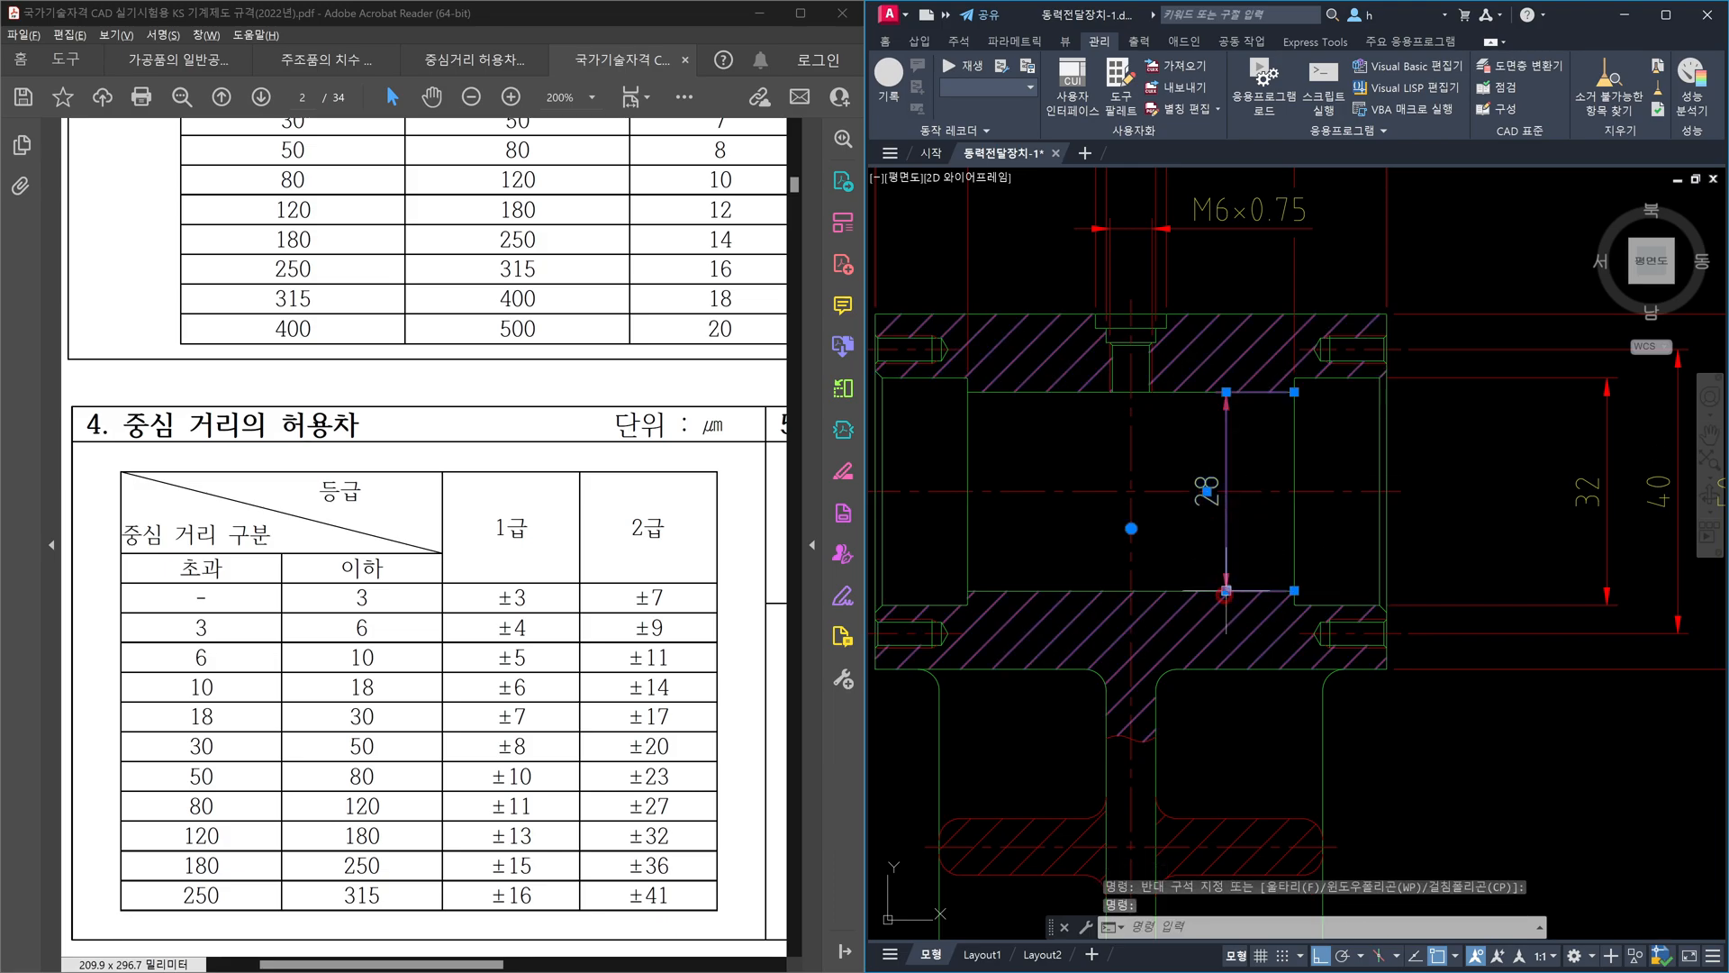
pyautogui.click(1227, 590)
pyautogui.click(1295, 590)
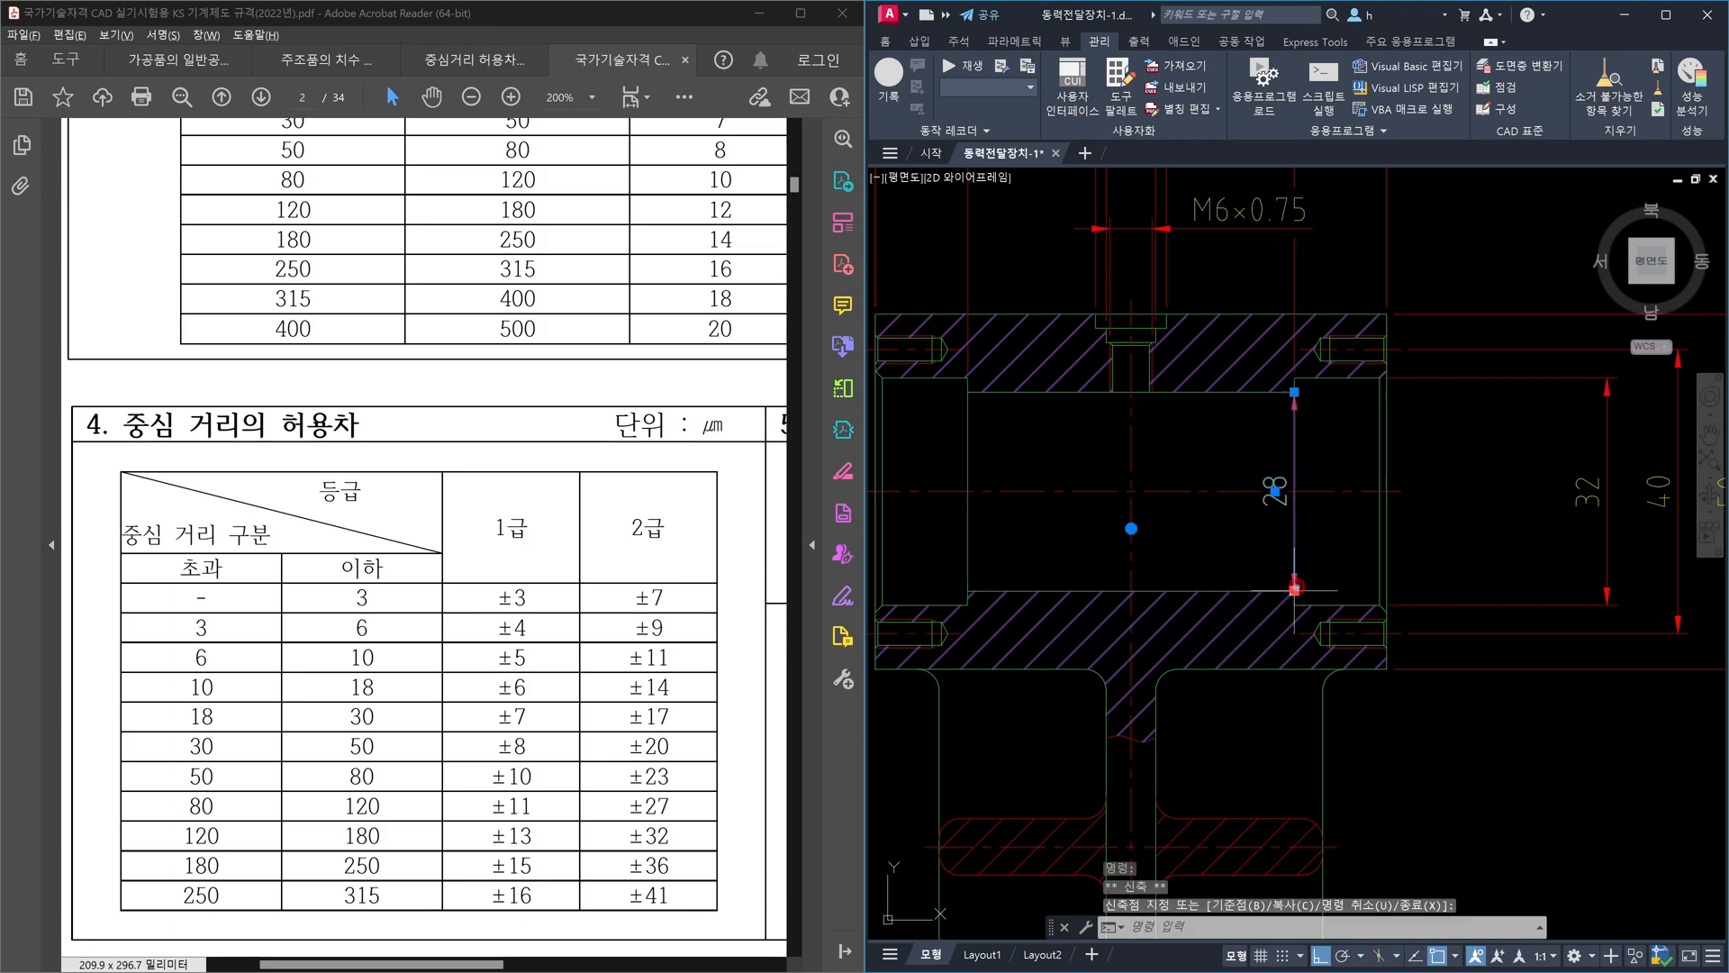
pyautogui.click(1294, 590)
pyautogui.write('12')
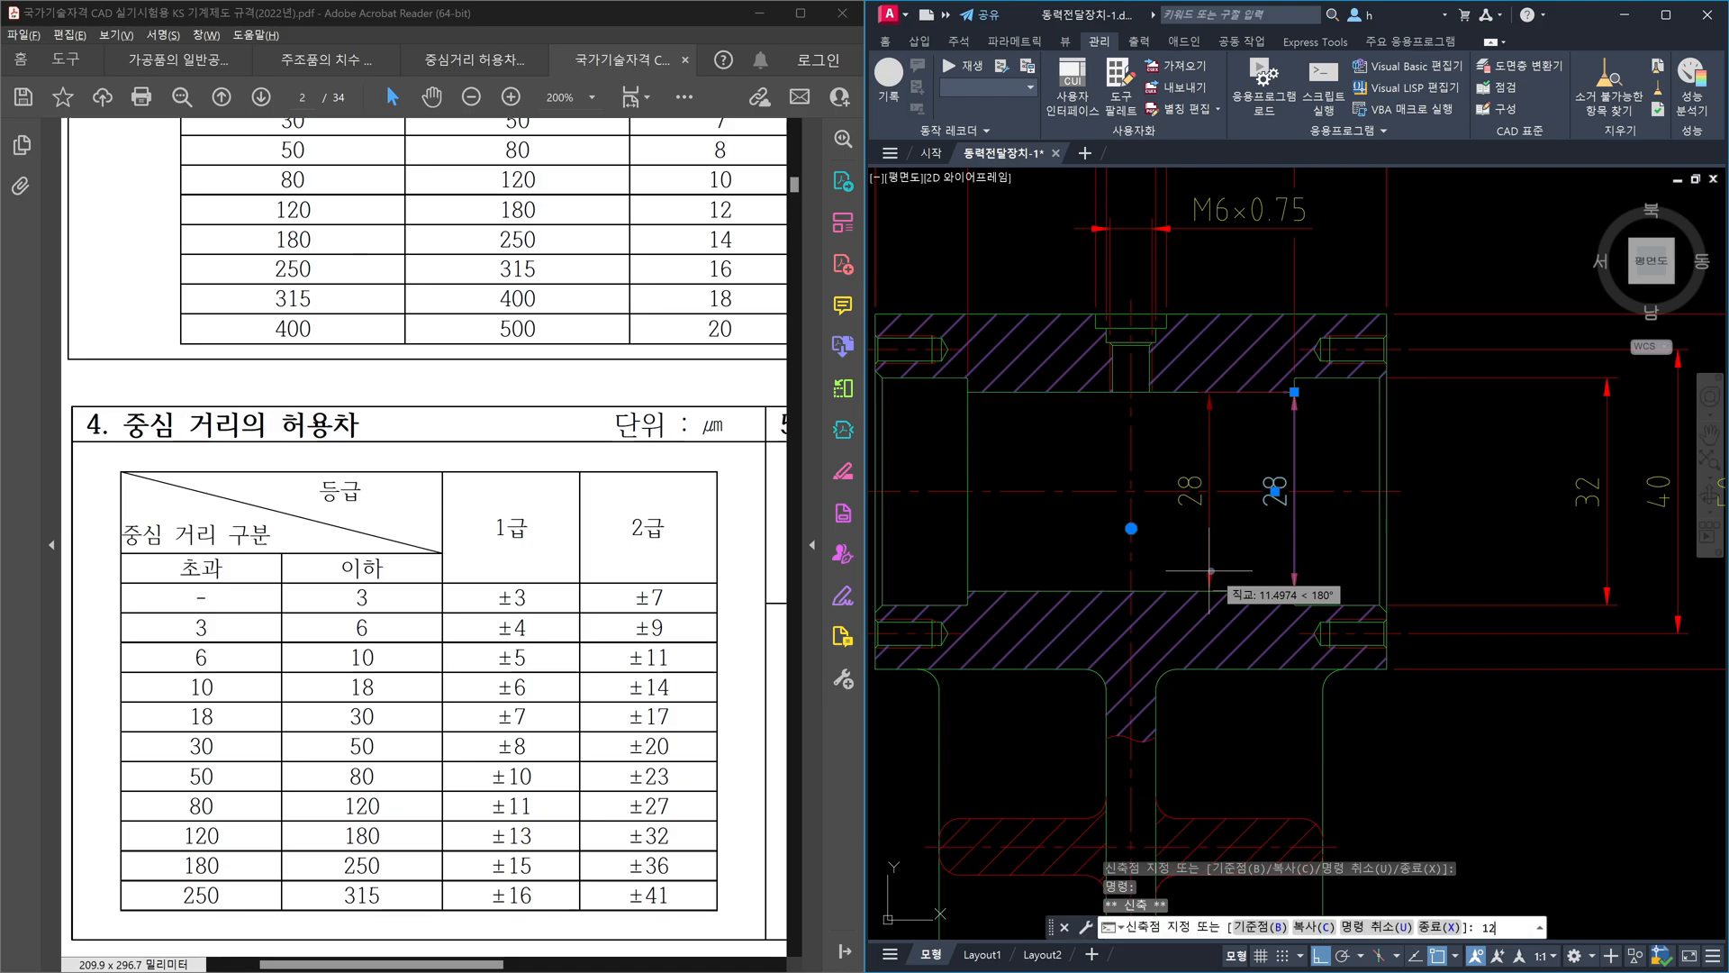
pyautogui.press('Return')
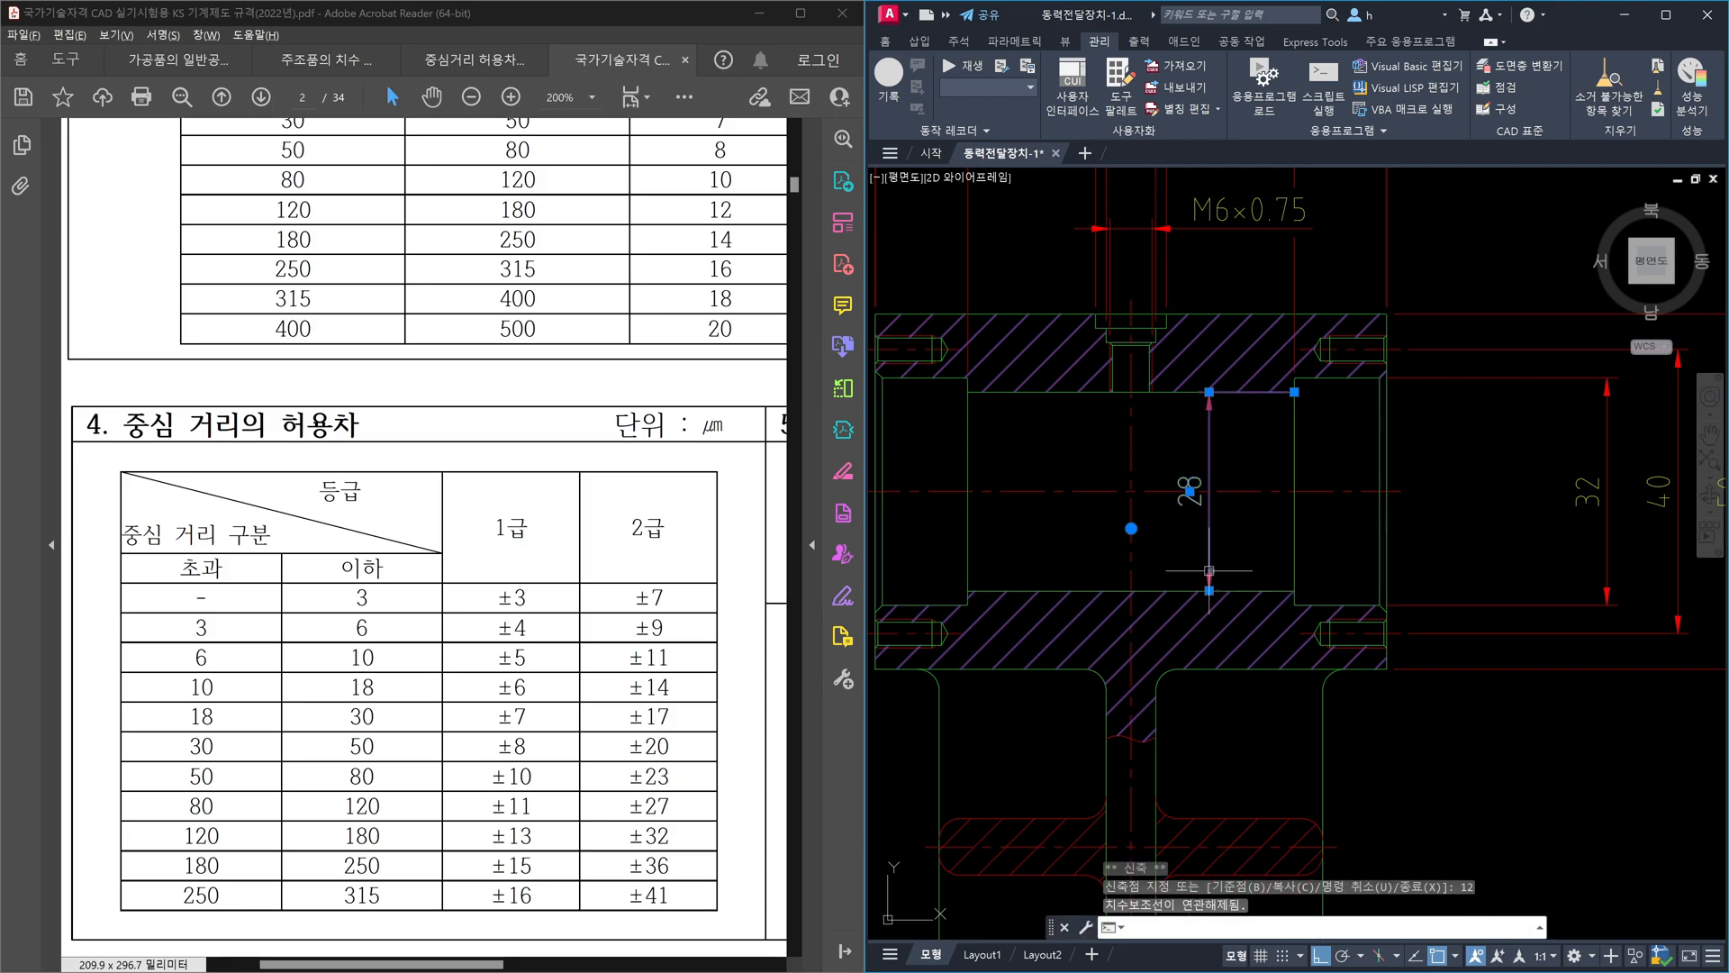
pyautogui.press('Escape')
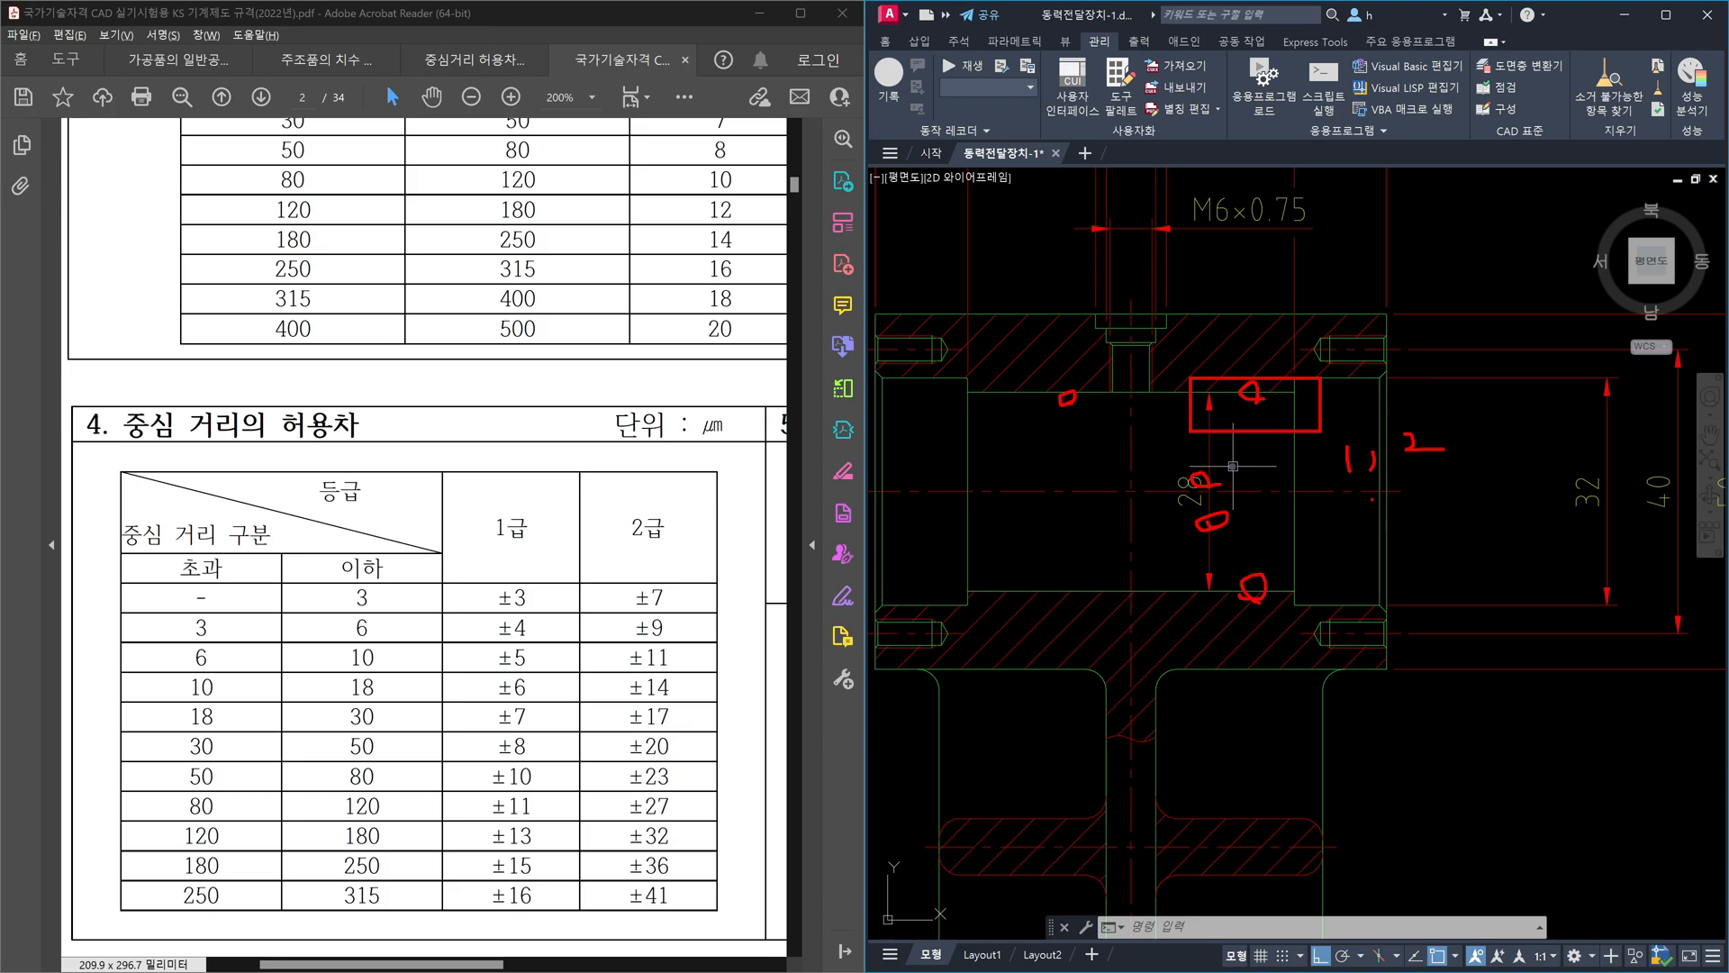
# - Compare the bore's upper edge with the 28 dimension's extension line by highlighting each one, and clear the selection
pyautogui.press('Escape')
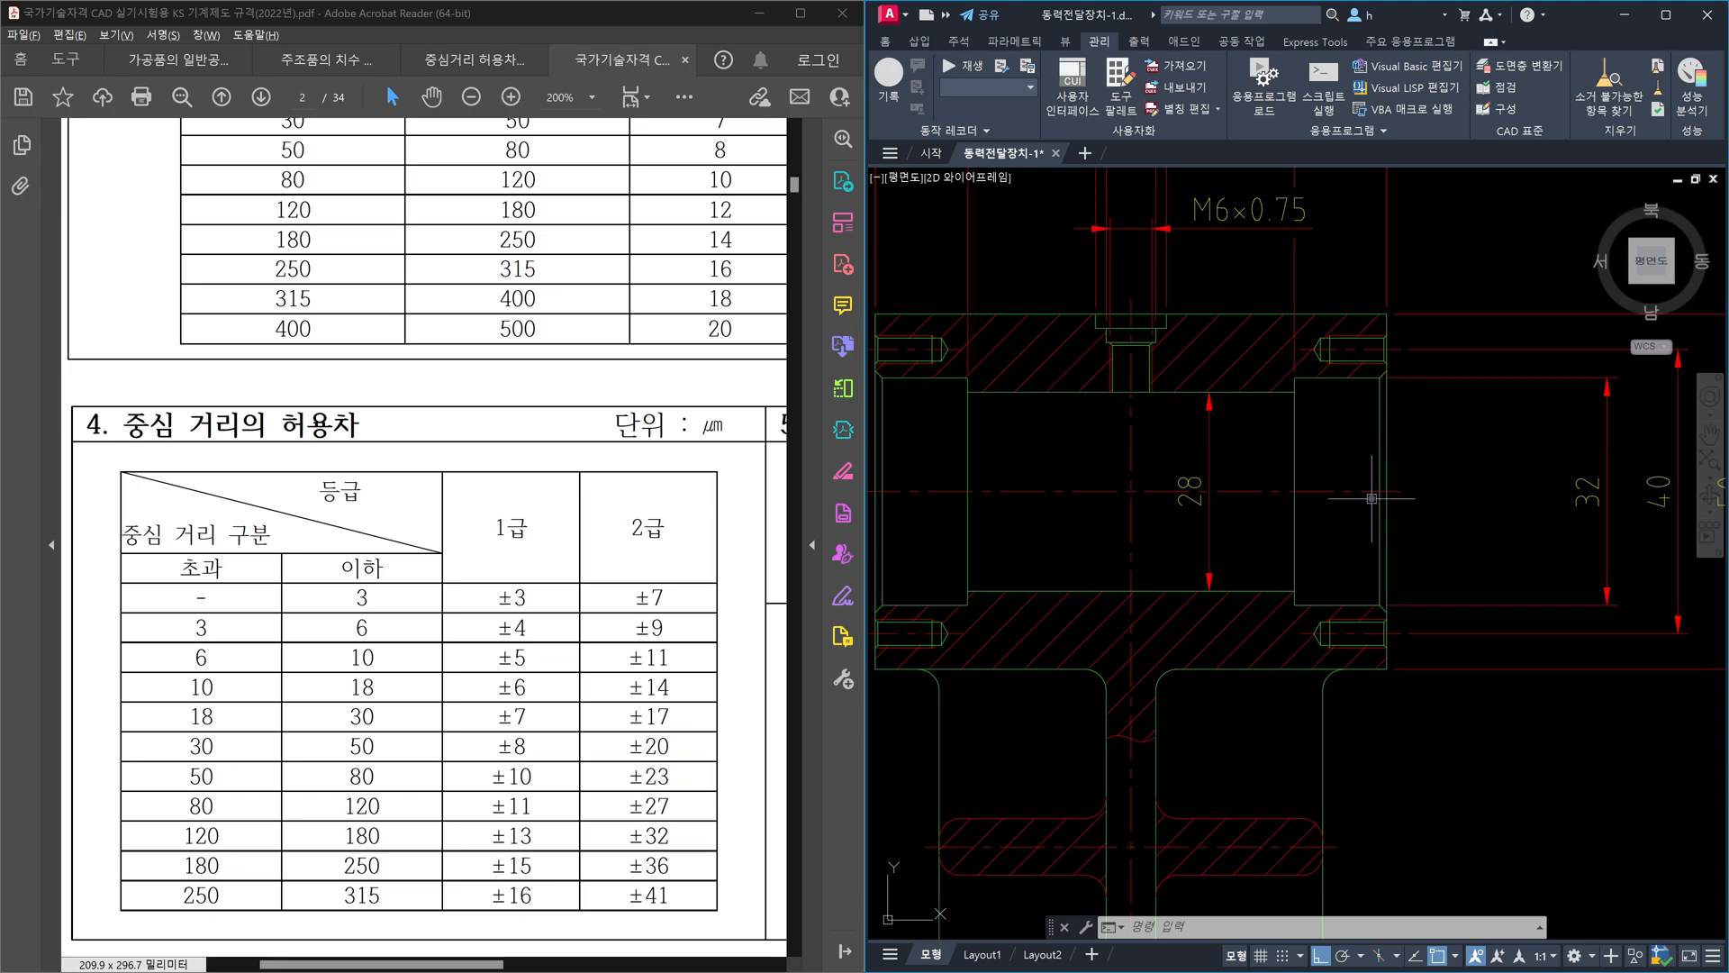
pyautogui.click(1088, 392)
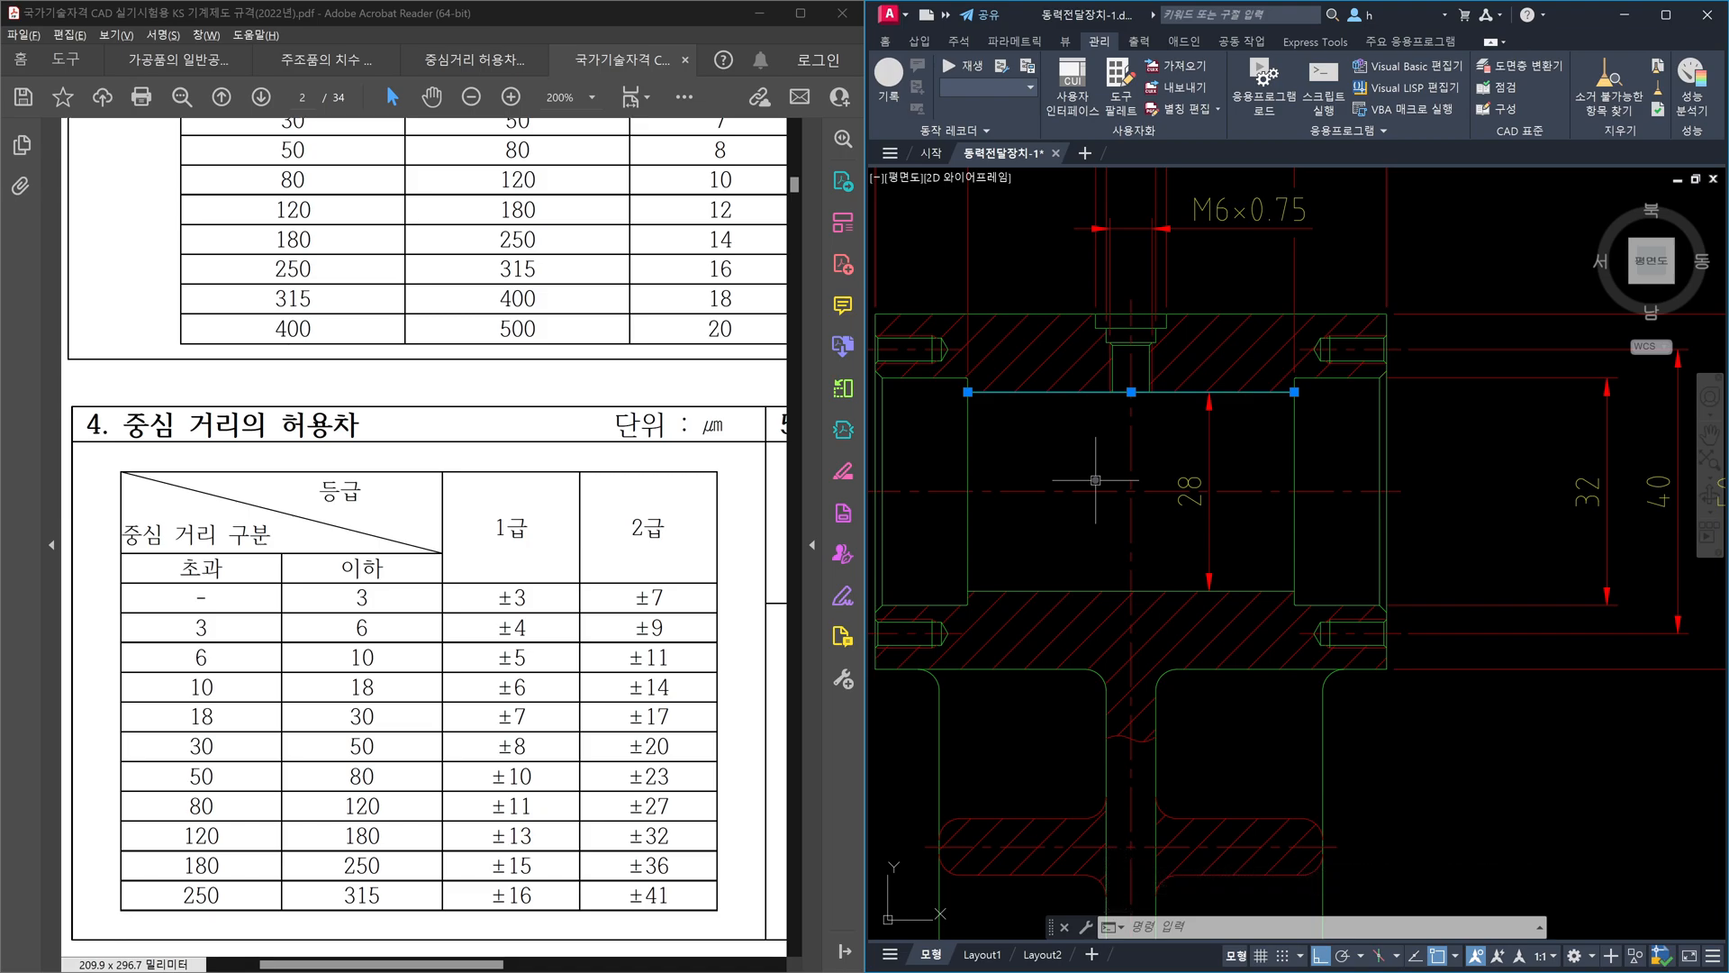
pyautogui.press('Escape')
pyautogui.moveTo(1229, 423); pyautogui.dragTo(1188, 446)
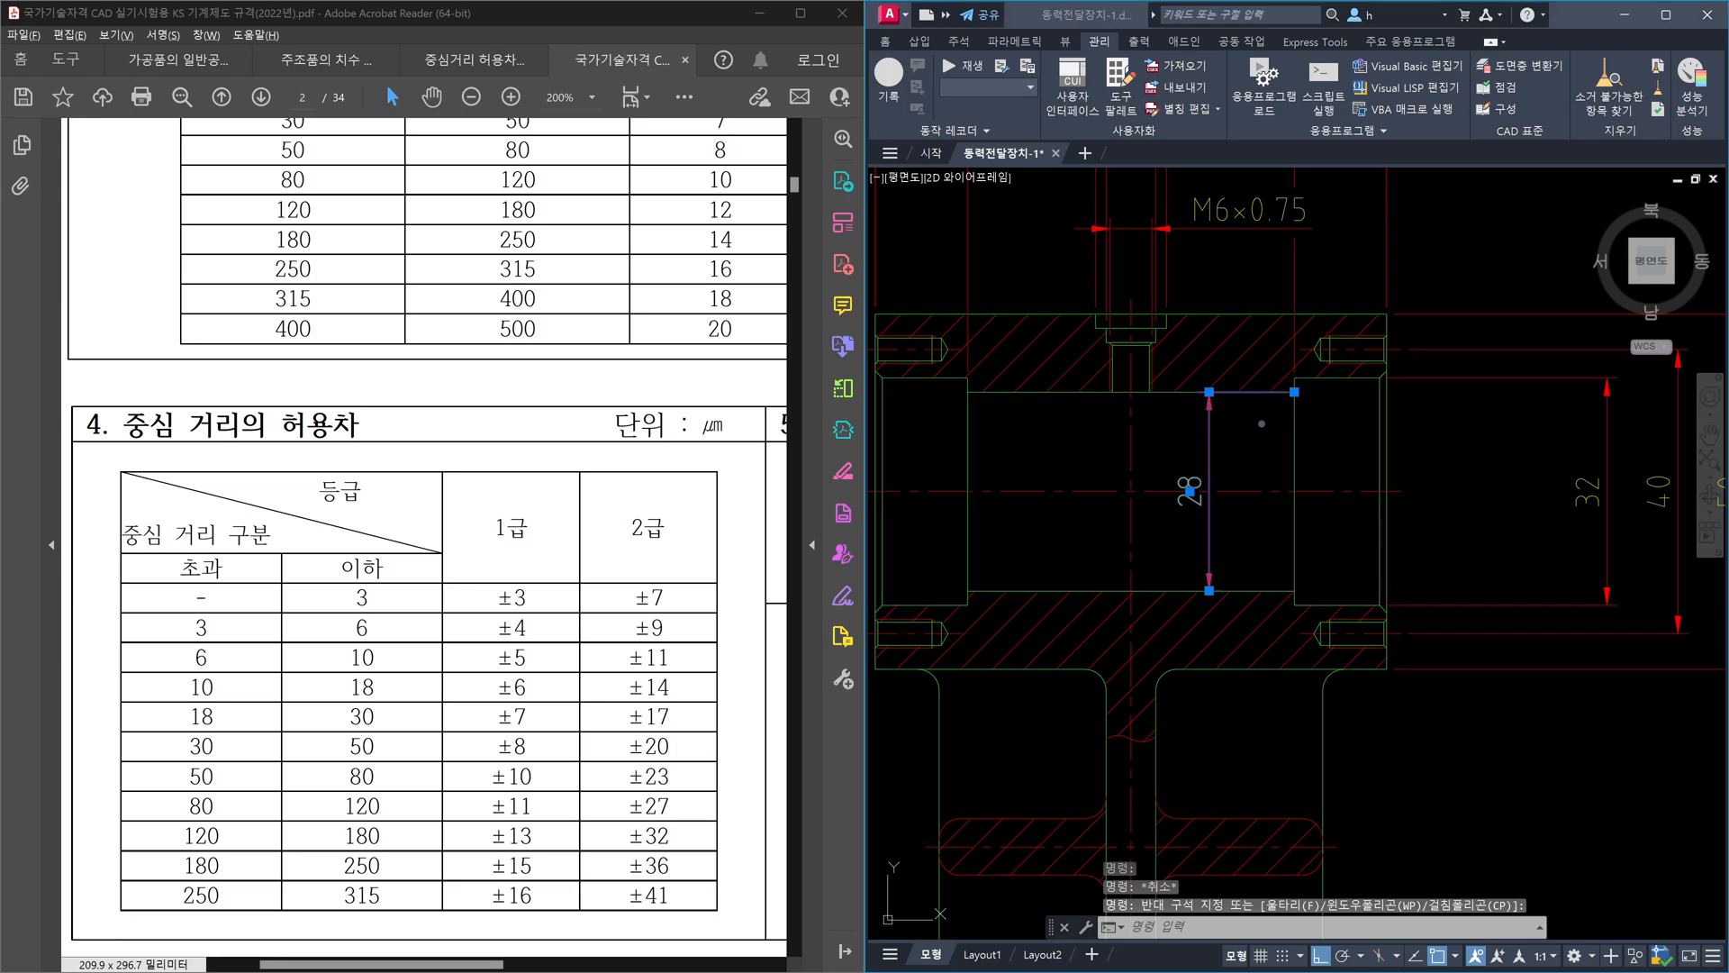
pyautogui.press('super')
pyautogui.click(1261, 423)
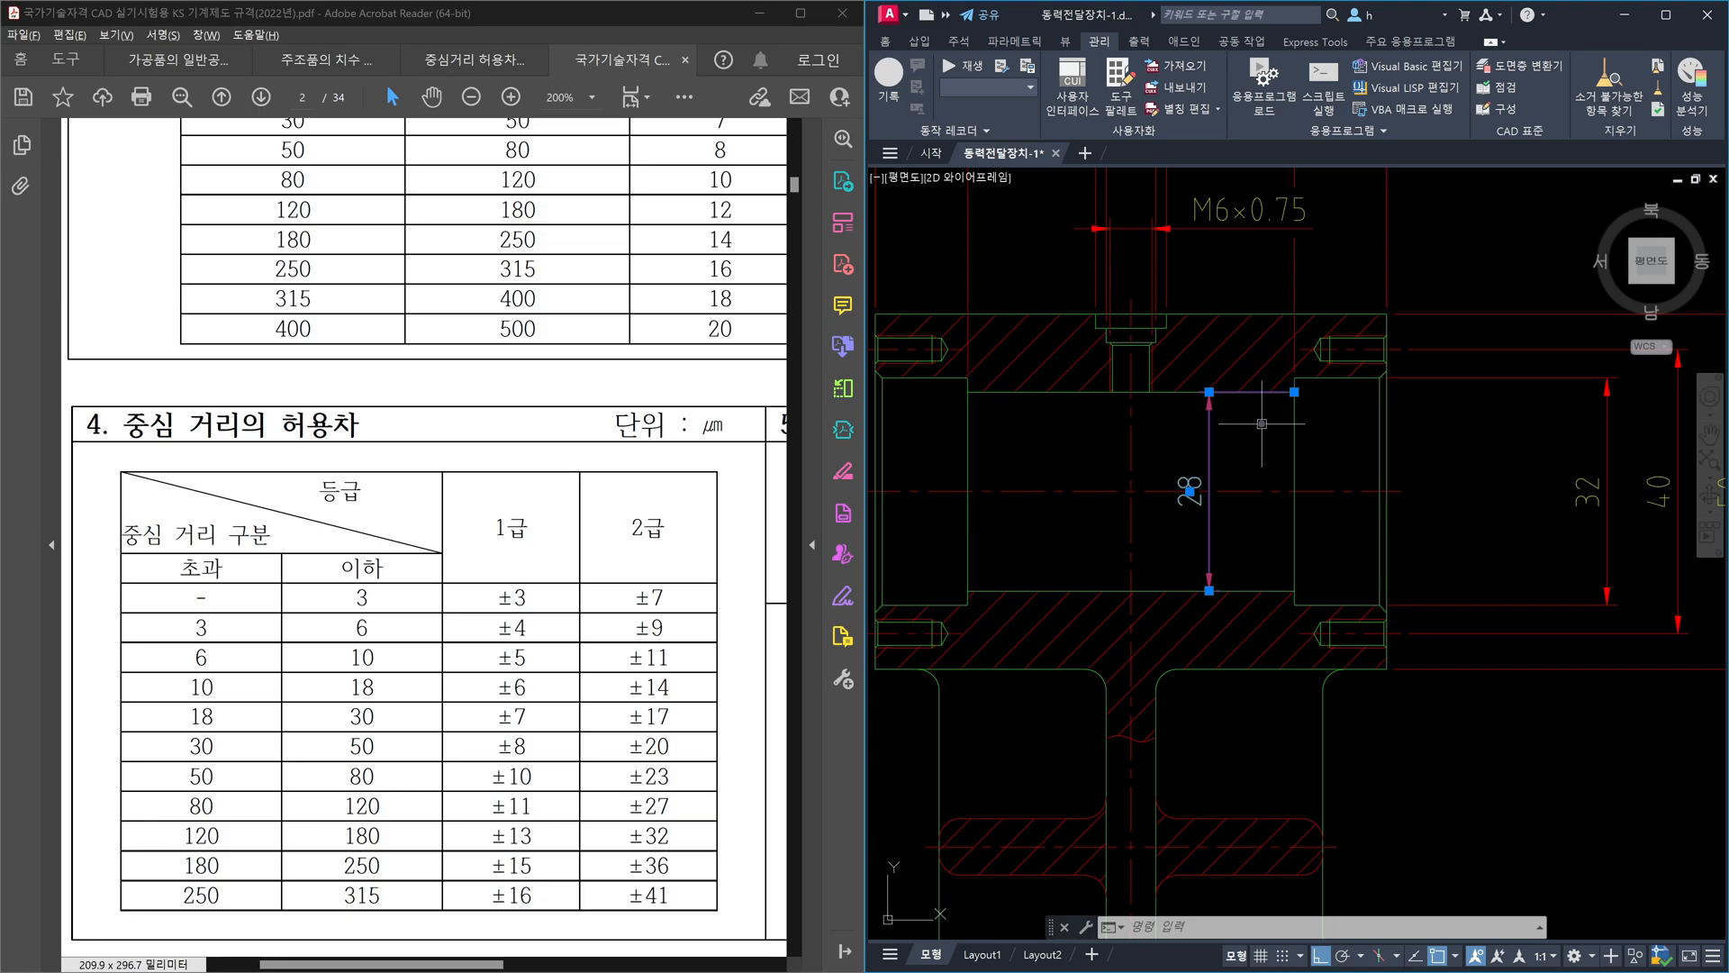
pyautogui.press('Escape')
# - Add a horizontal linear dimension inside the bore from its left shoulder to the vertical centre line, placed just above the bore axis
pyautogui.scroll(3, 996, 517)
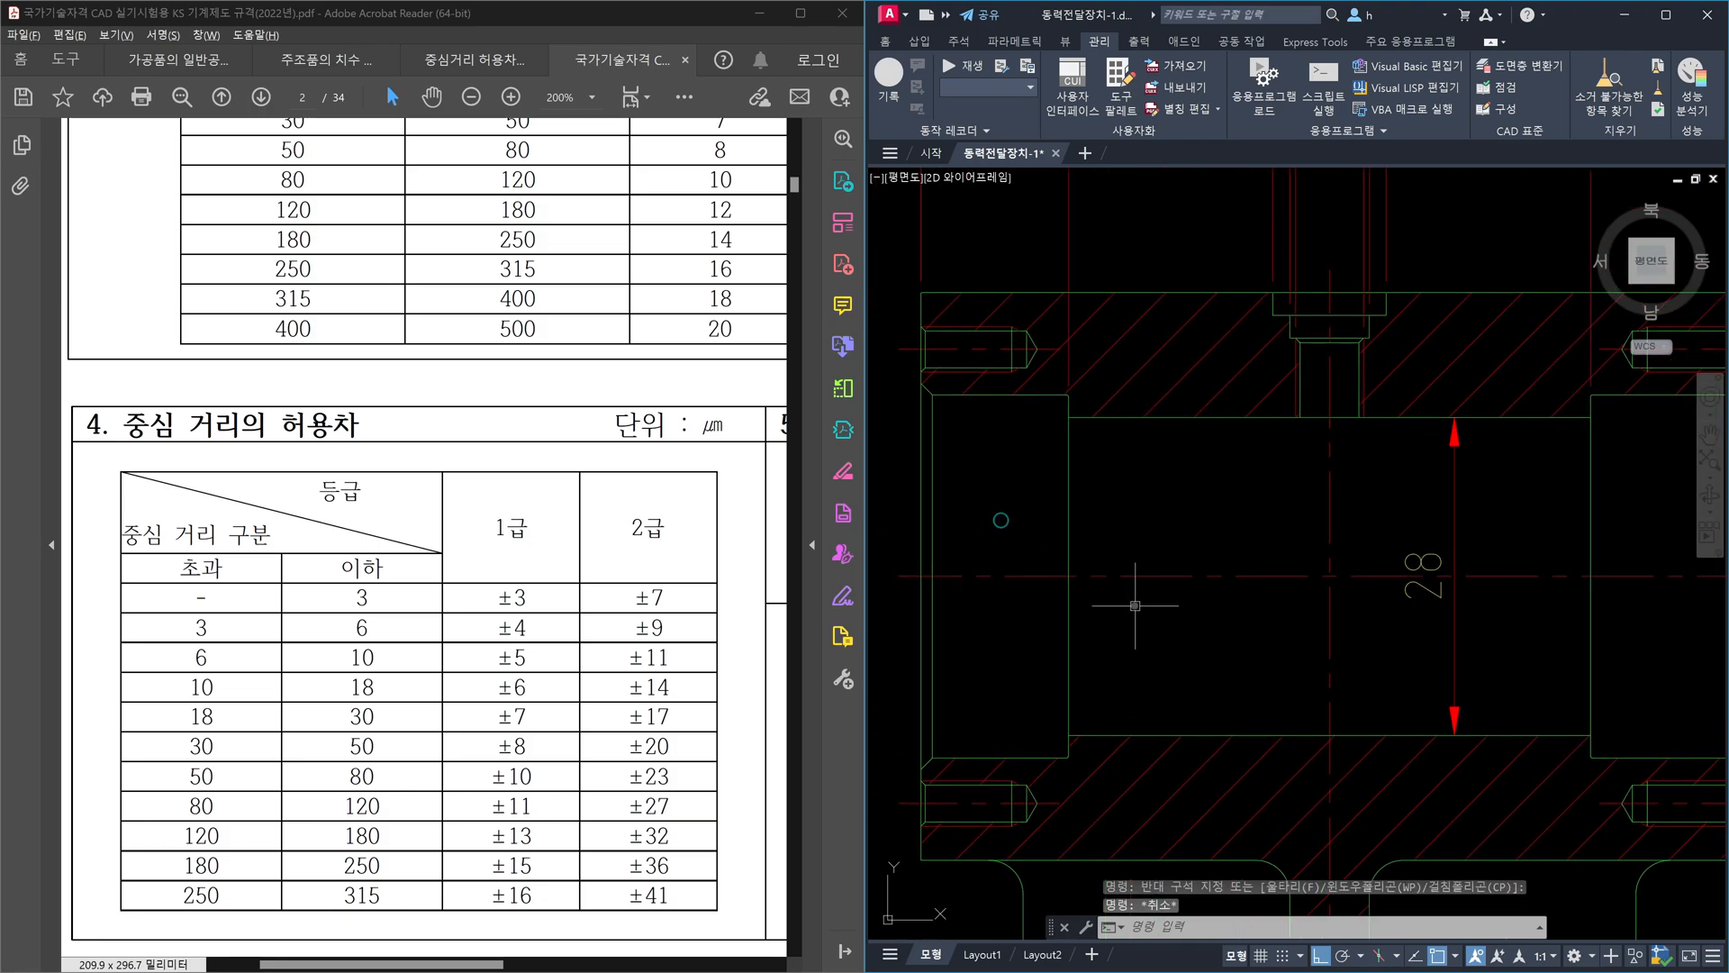
pyautogui.write('DLI')
pyautogui.press('Return')
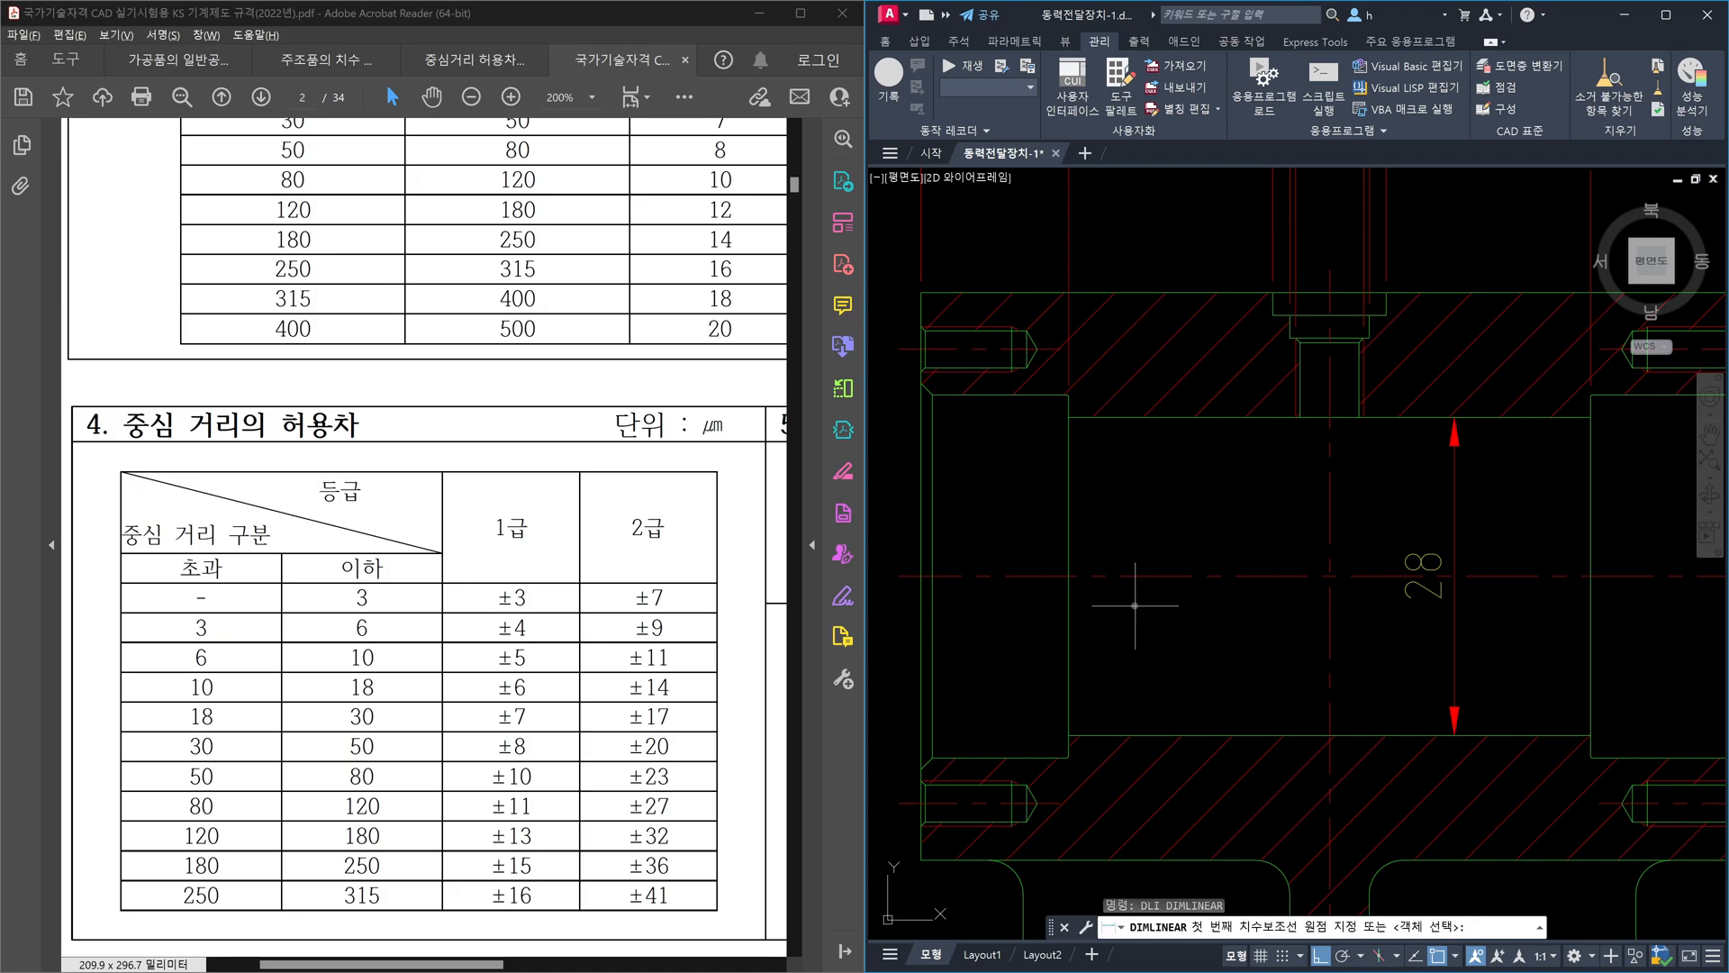
pyautogui.click(1069, 577)
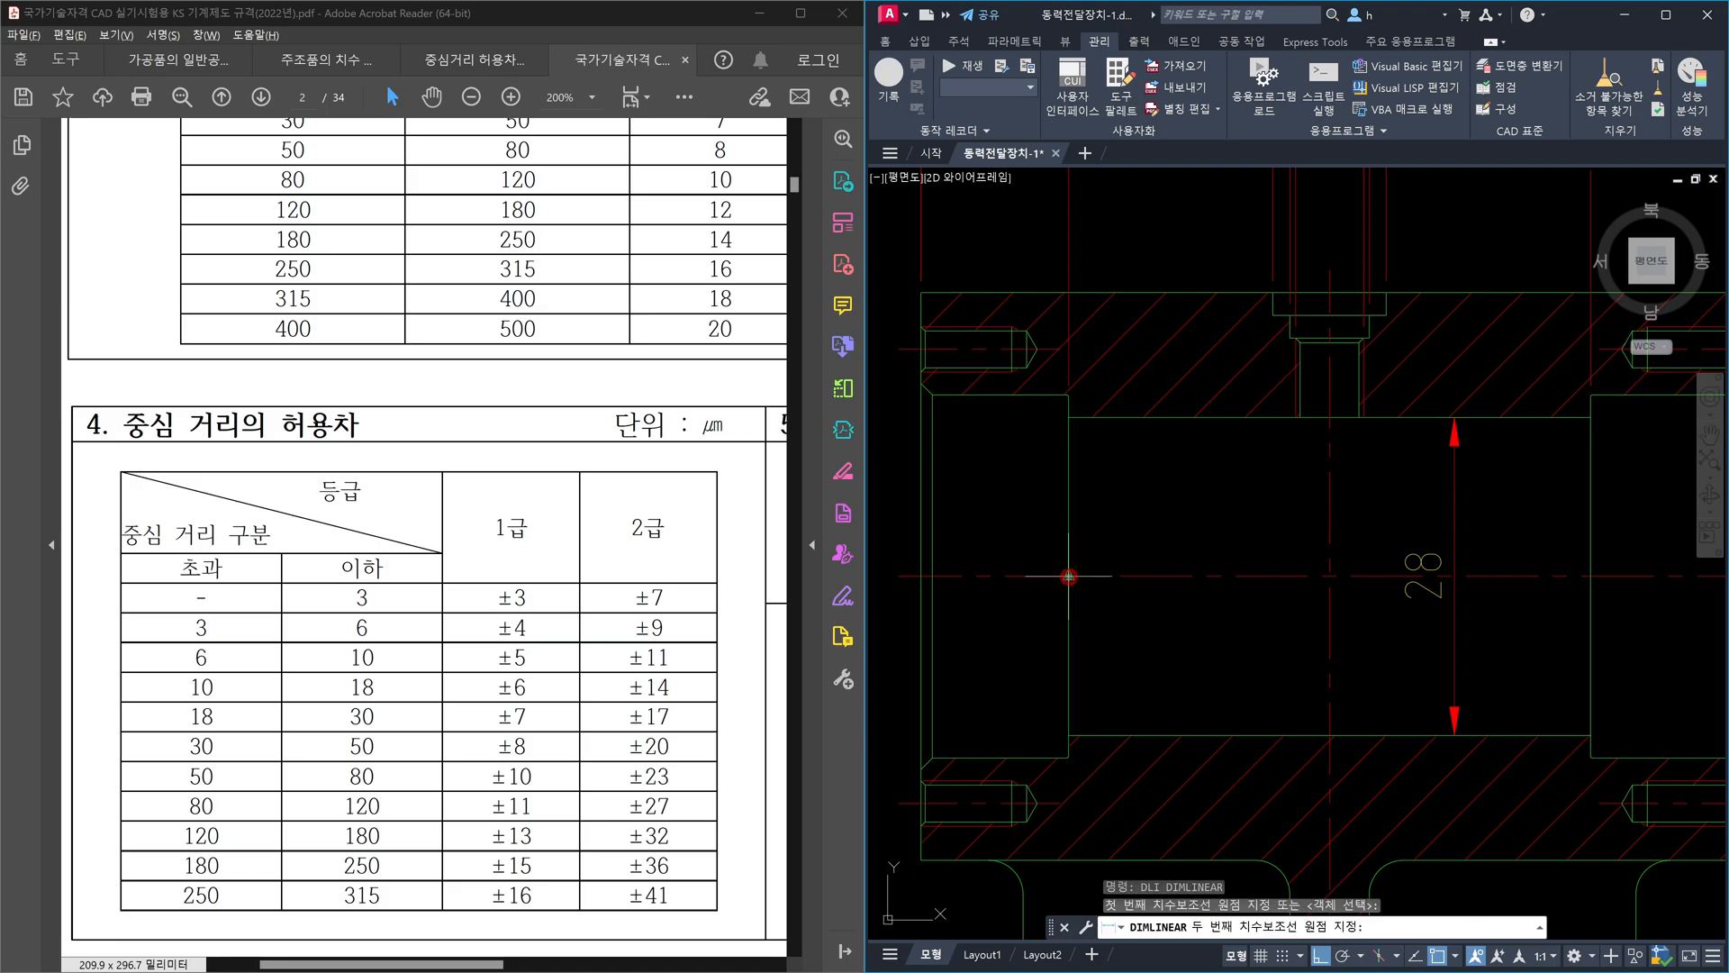
pyautogui.click(1329, 576)
pyautogui.click(1285, 519)
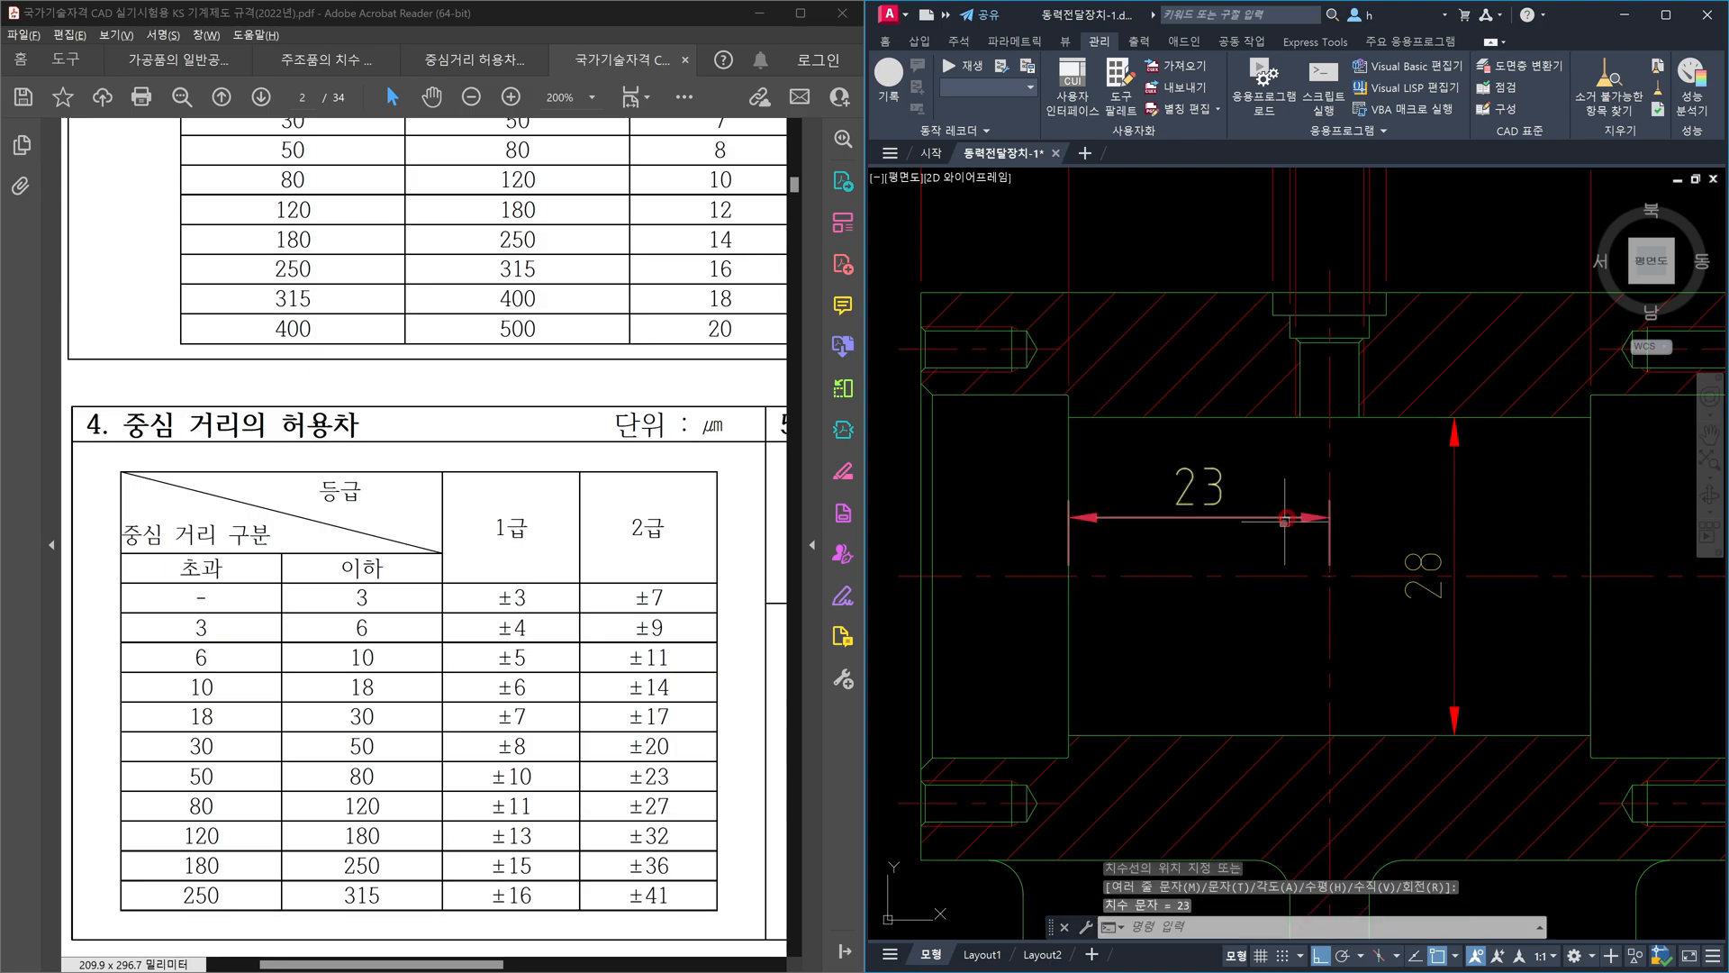
pyautogui.press('Escape')
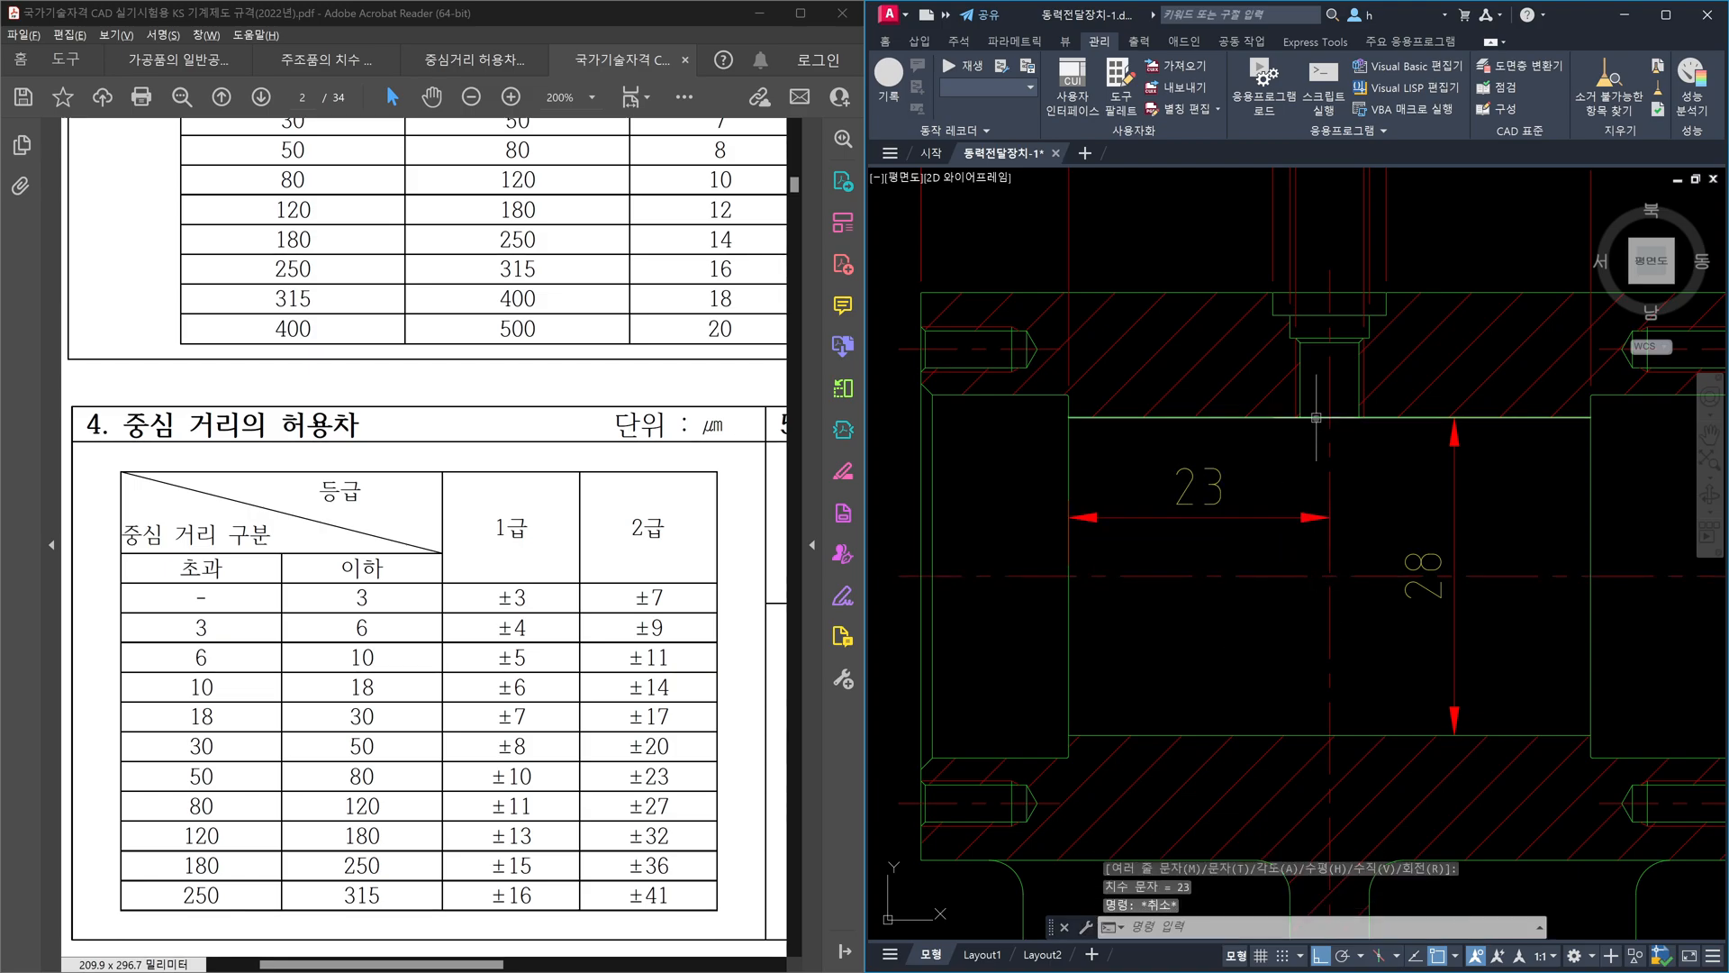
# - Examine where the horizontal bore dimension's right extension line overlaps the highlighted vertical centre line, and clear the selection
pyautogui.click(1330, 387)
pyautogui.click(1317, 379)
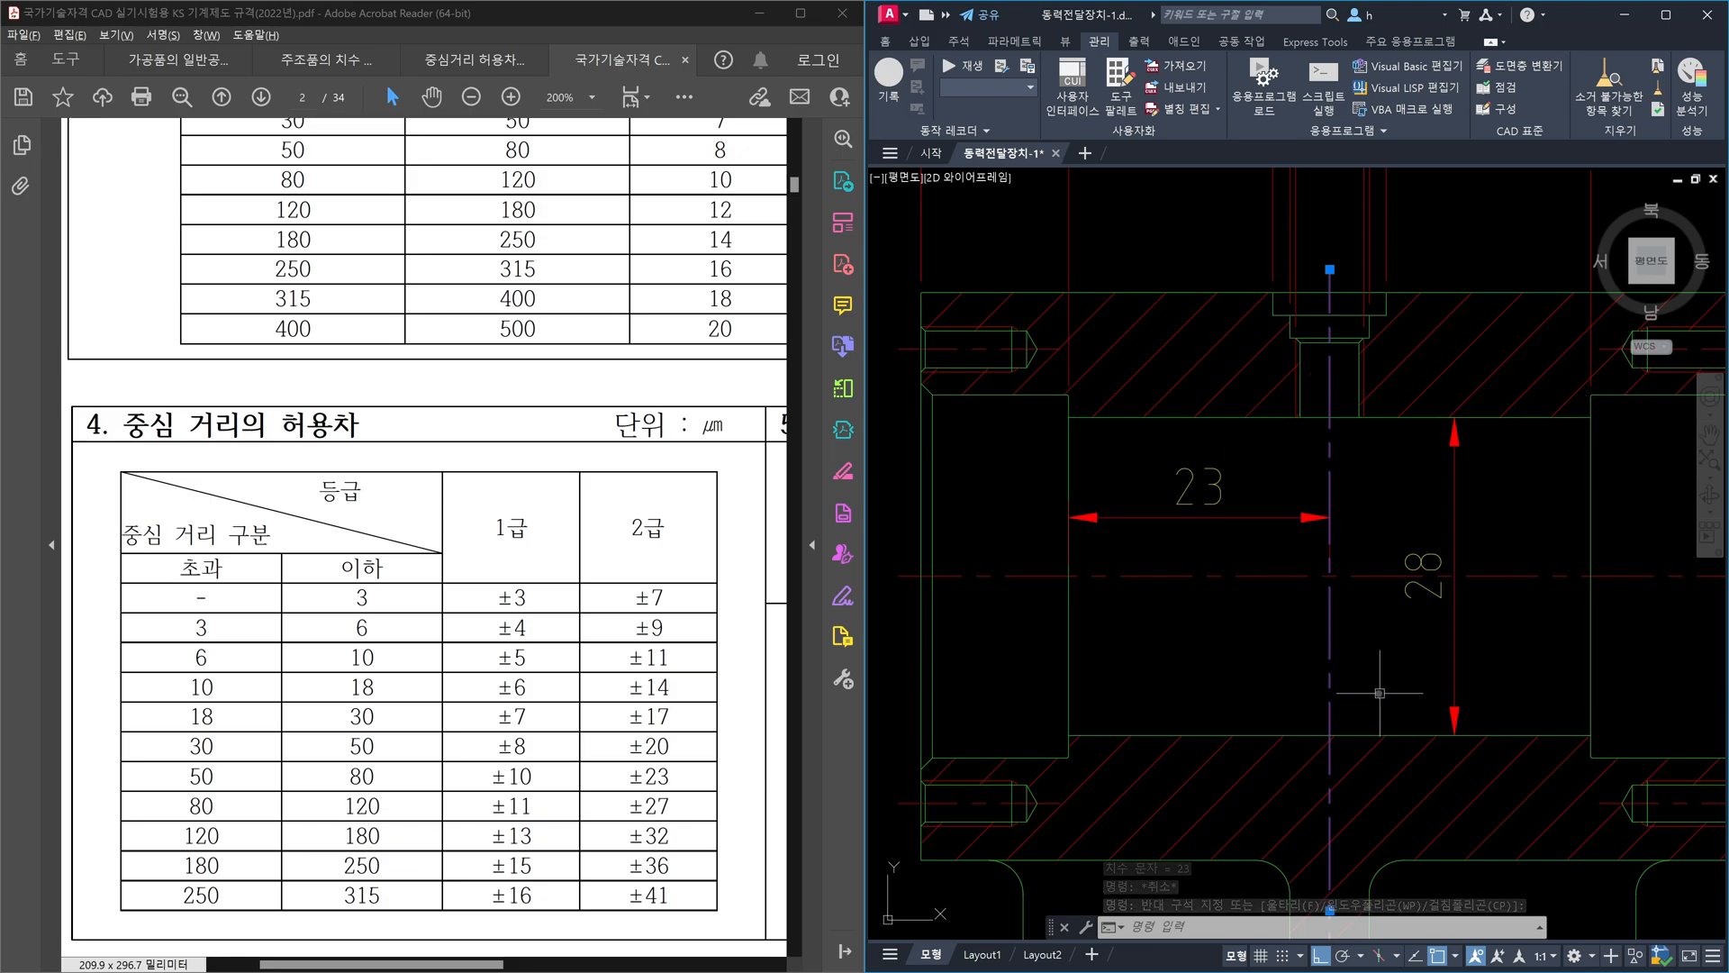
pyautogui.scroll(4, 1333, 533)
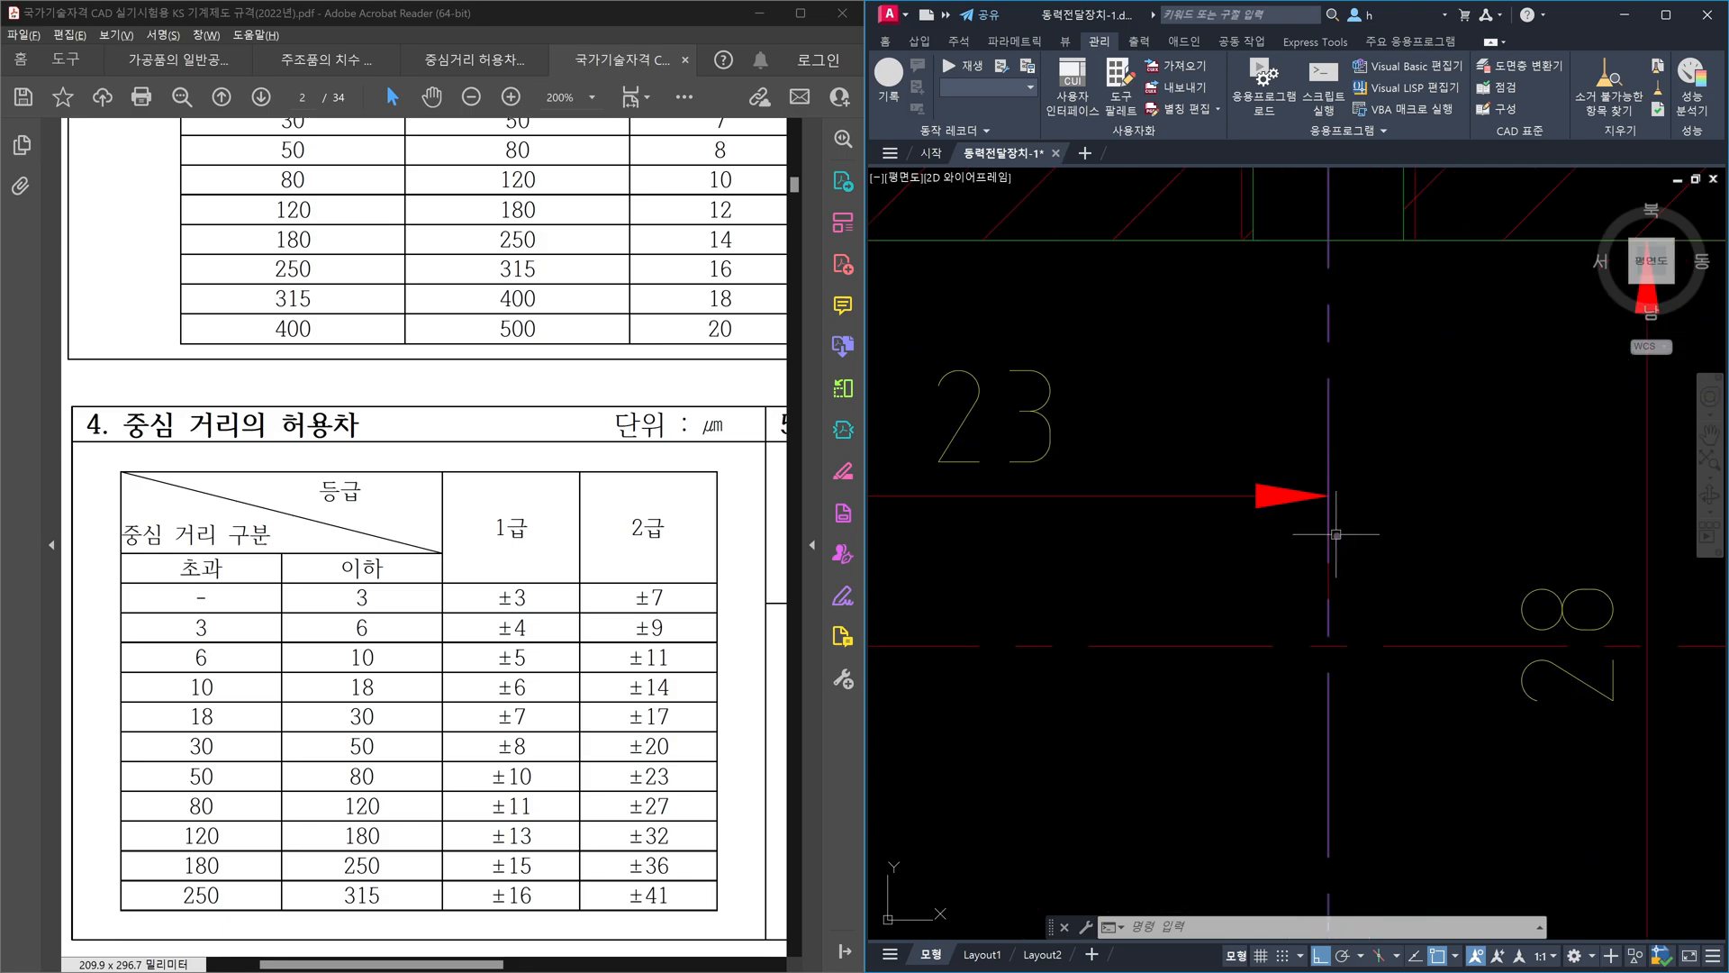
pyautogui.scroll(2, 1336, 534)
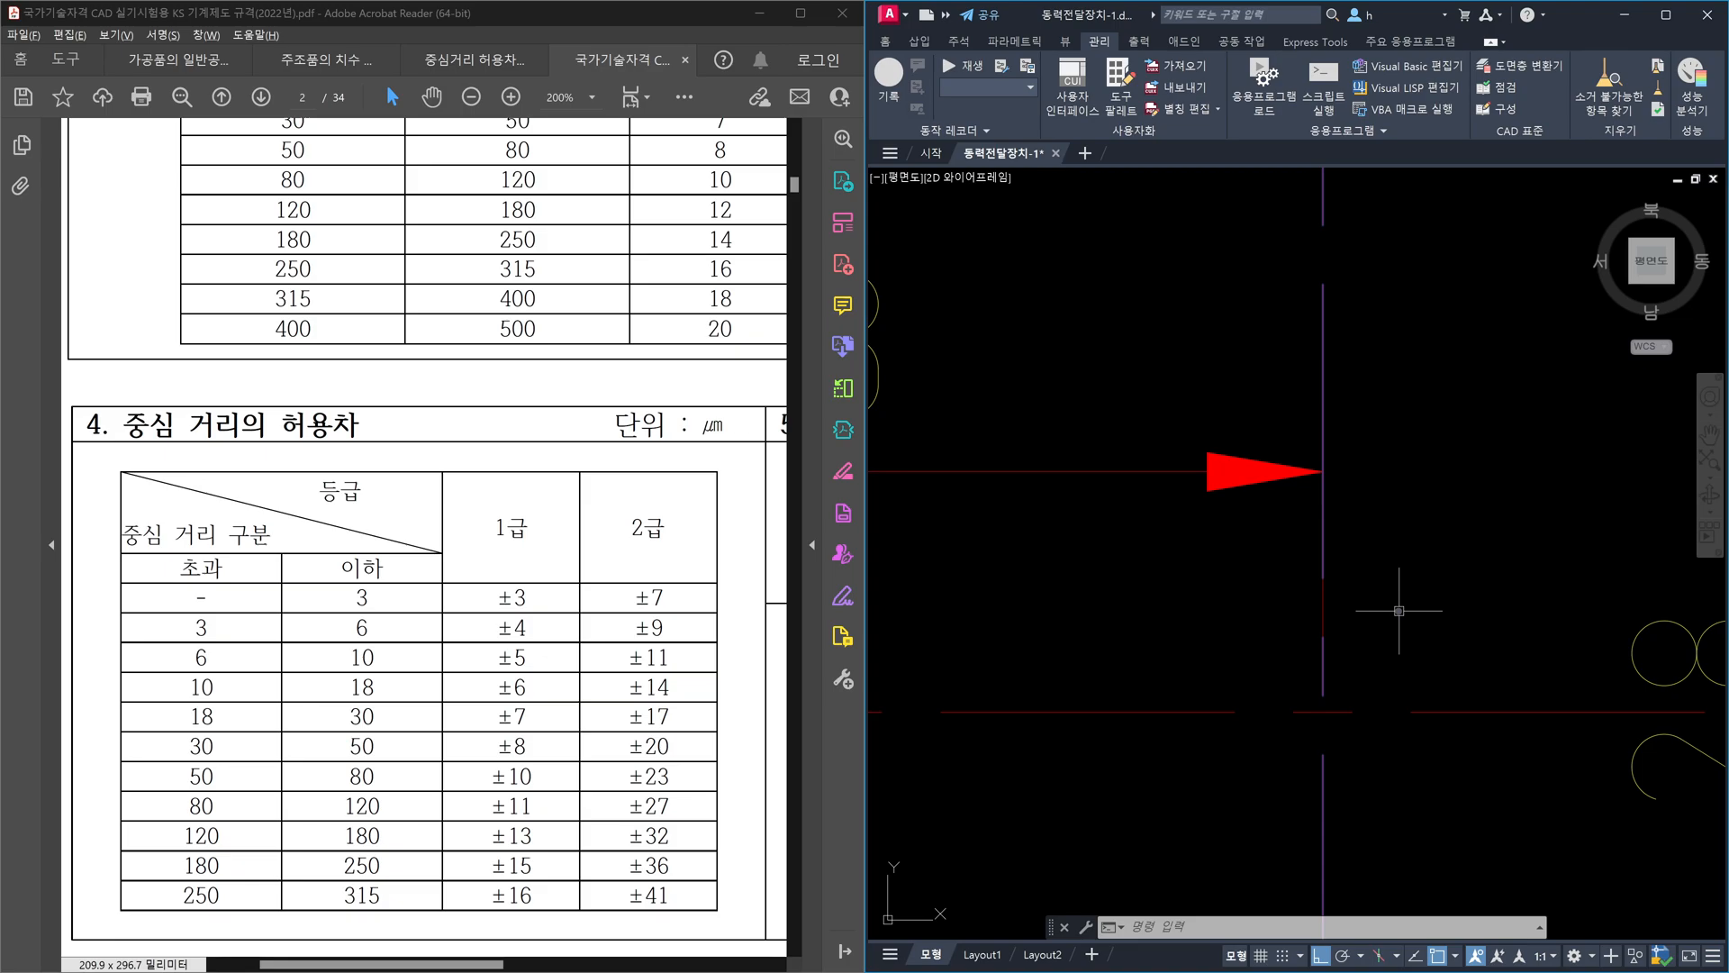
pyautogui.scroll(-3, 1399, 611)
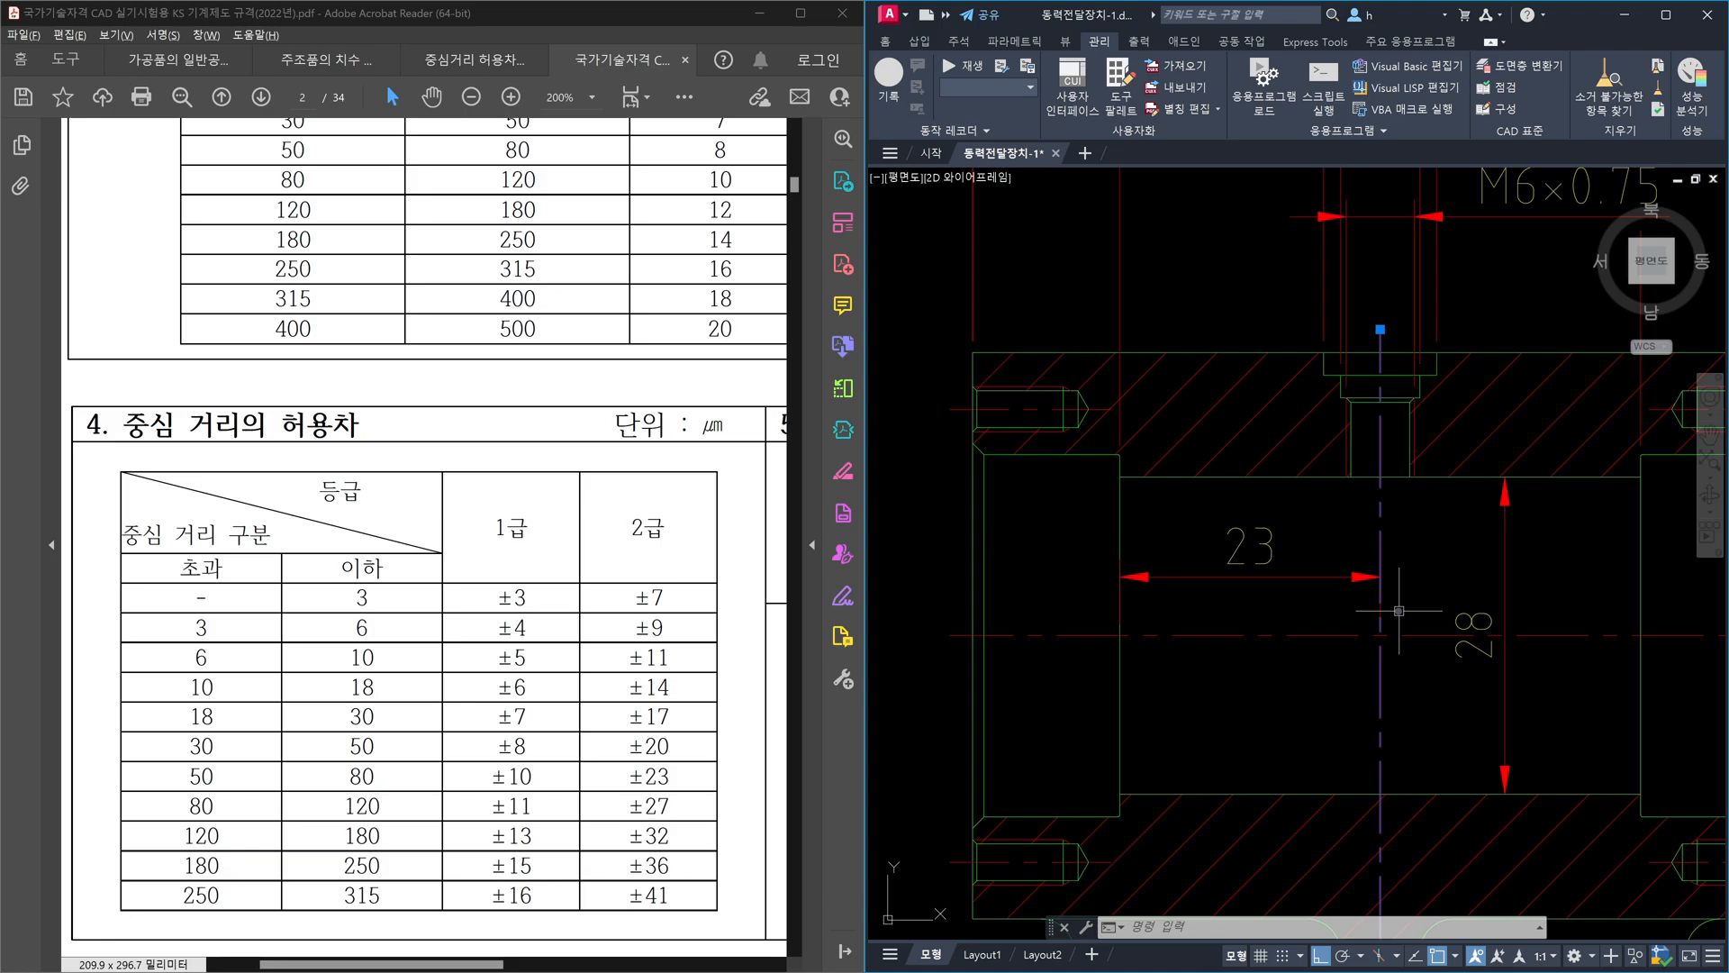
pyautogui.press('Escape')
# - Turn off the second extension line of the horizontal bore dimension, on the vertical centre line
pyautogui.click(1328, 602)
pyautogui.click(1291, 550)
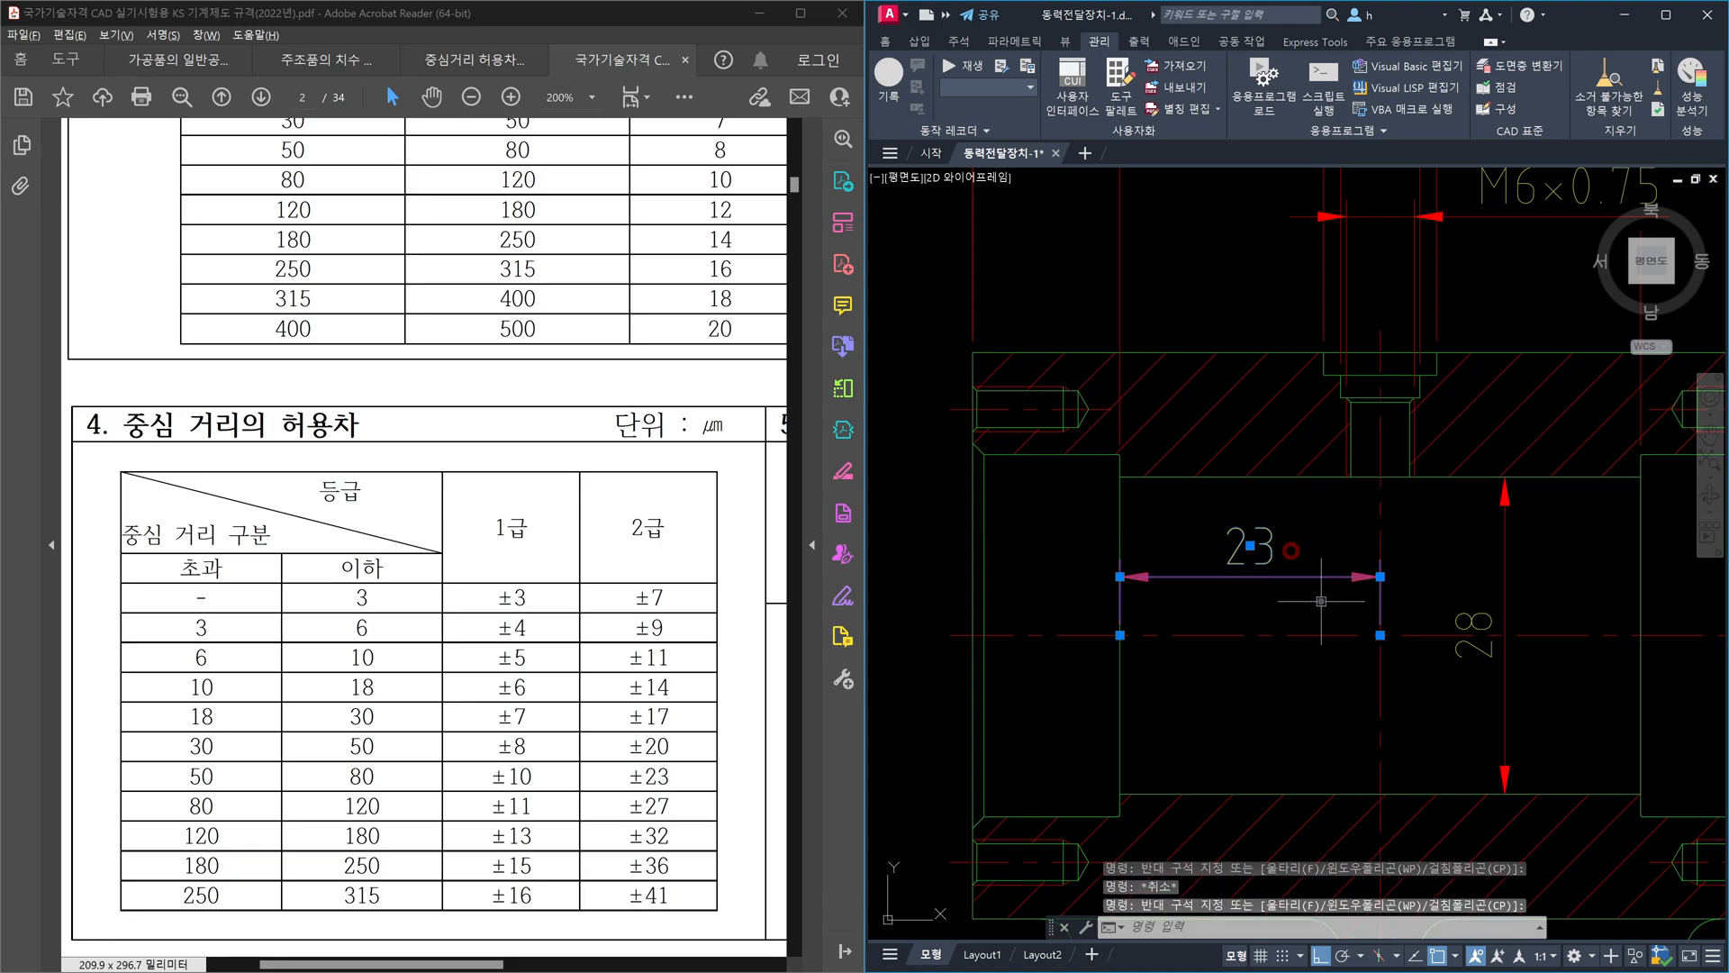
pyautogui.hotkey('ctrl', '1')
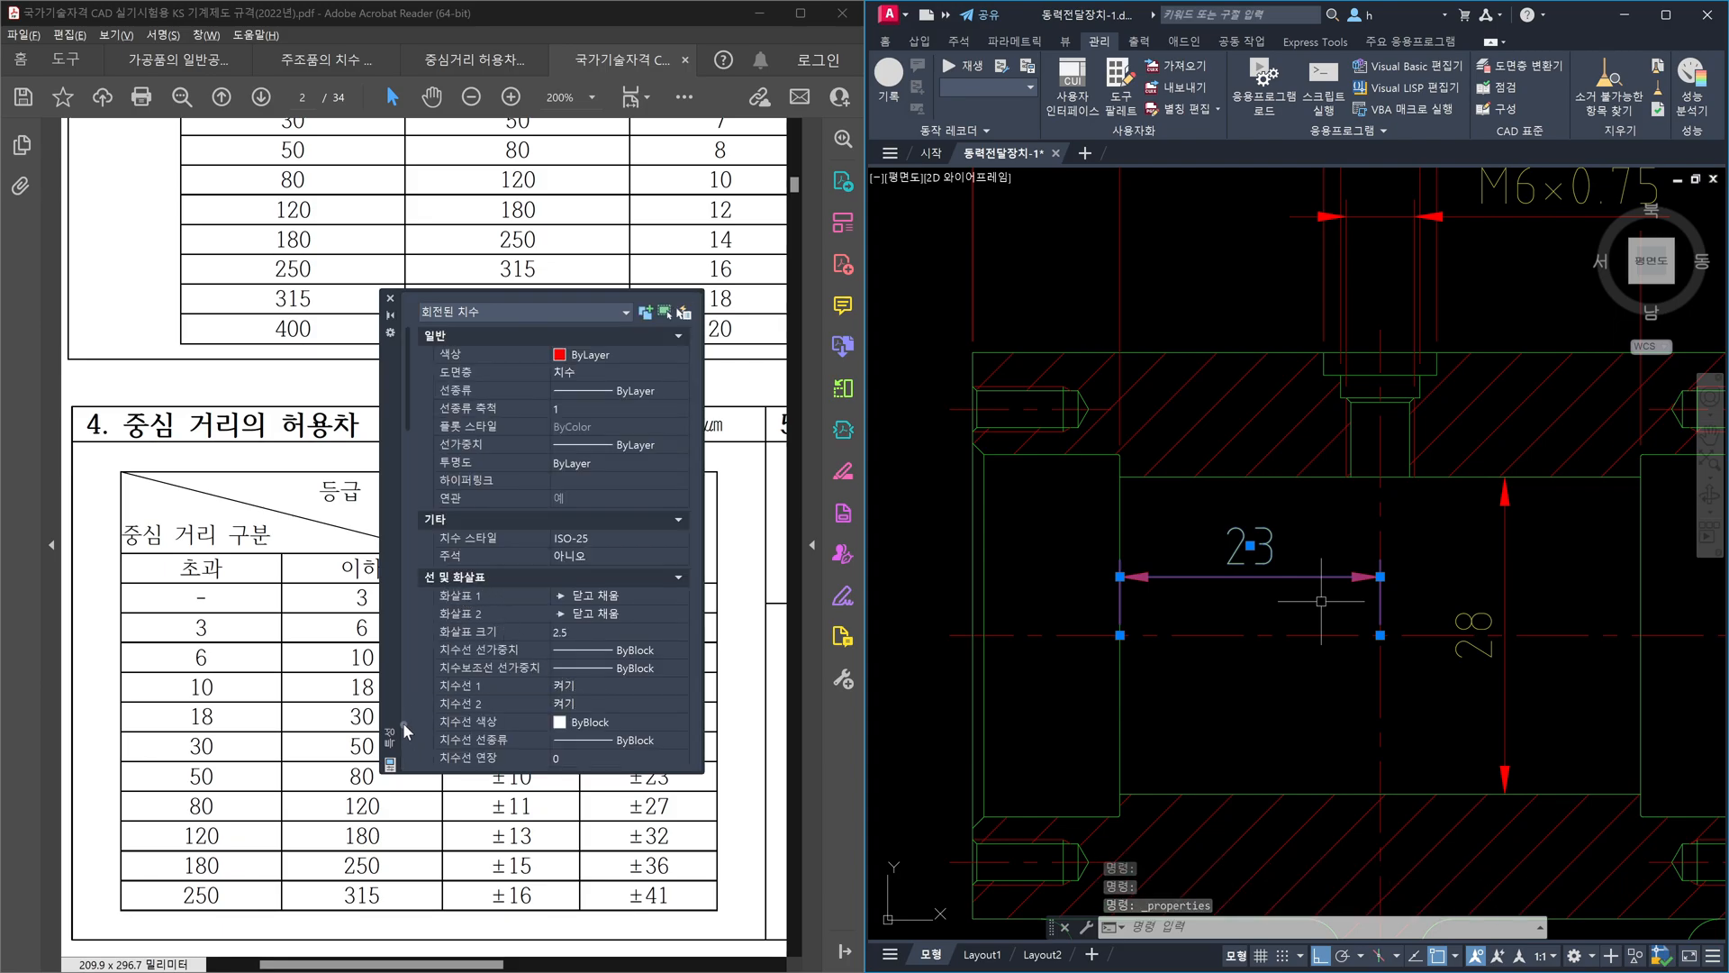
pyautogui.click(404, 723)
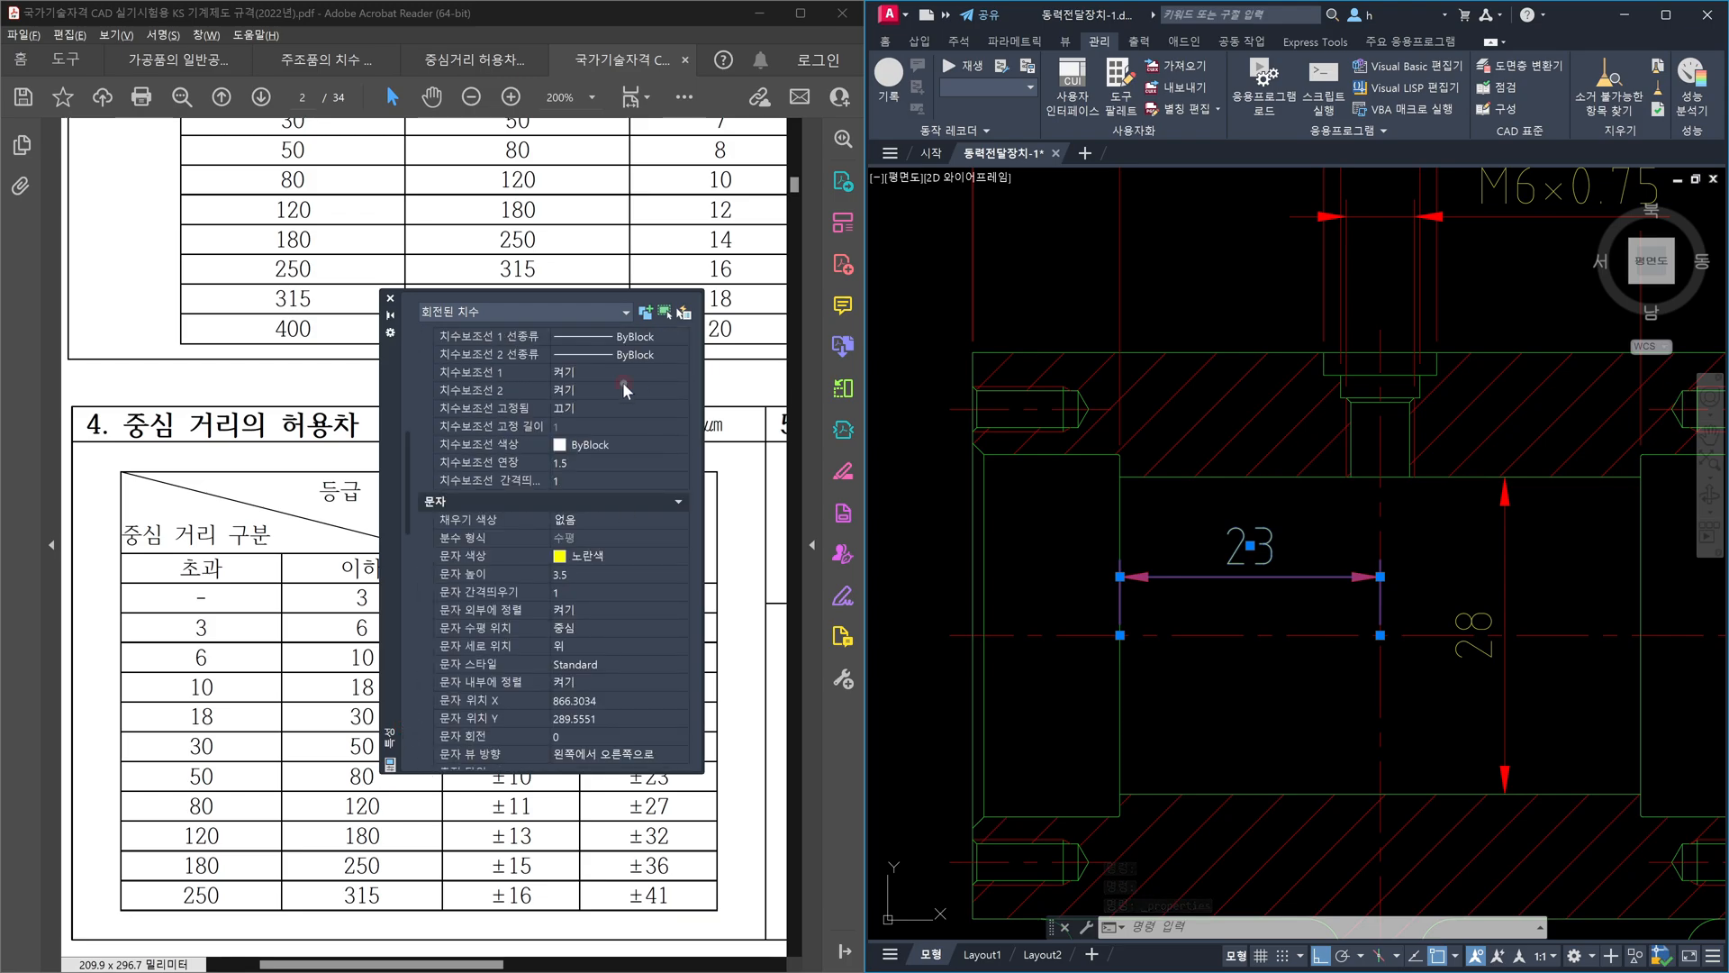
pyautogui.click(615, 393)
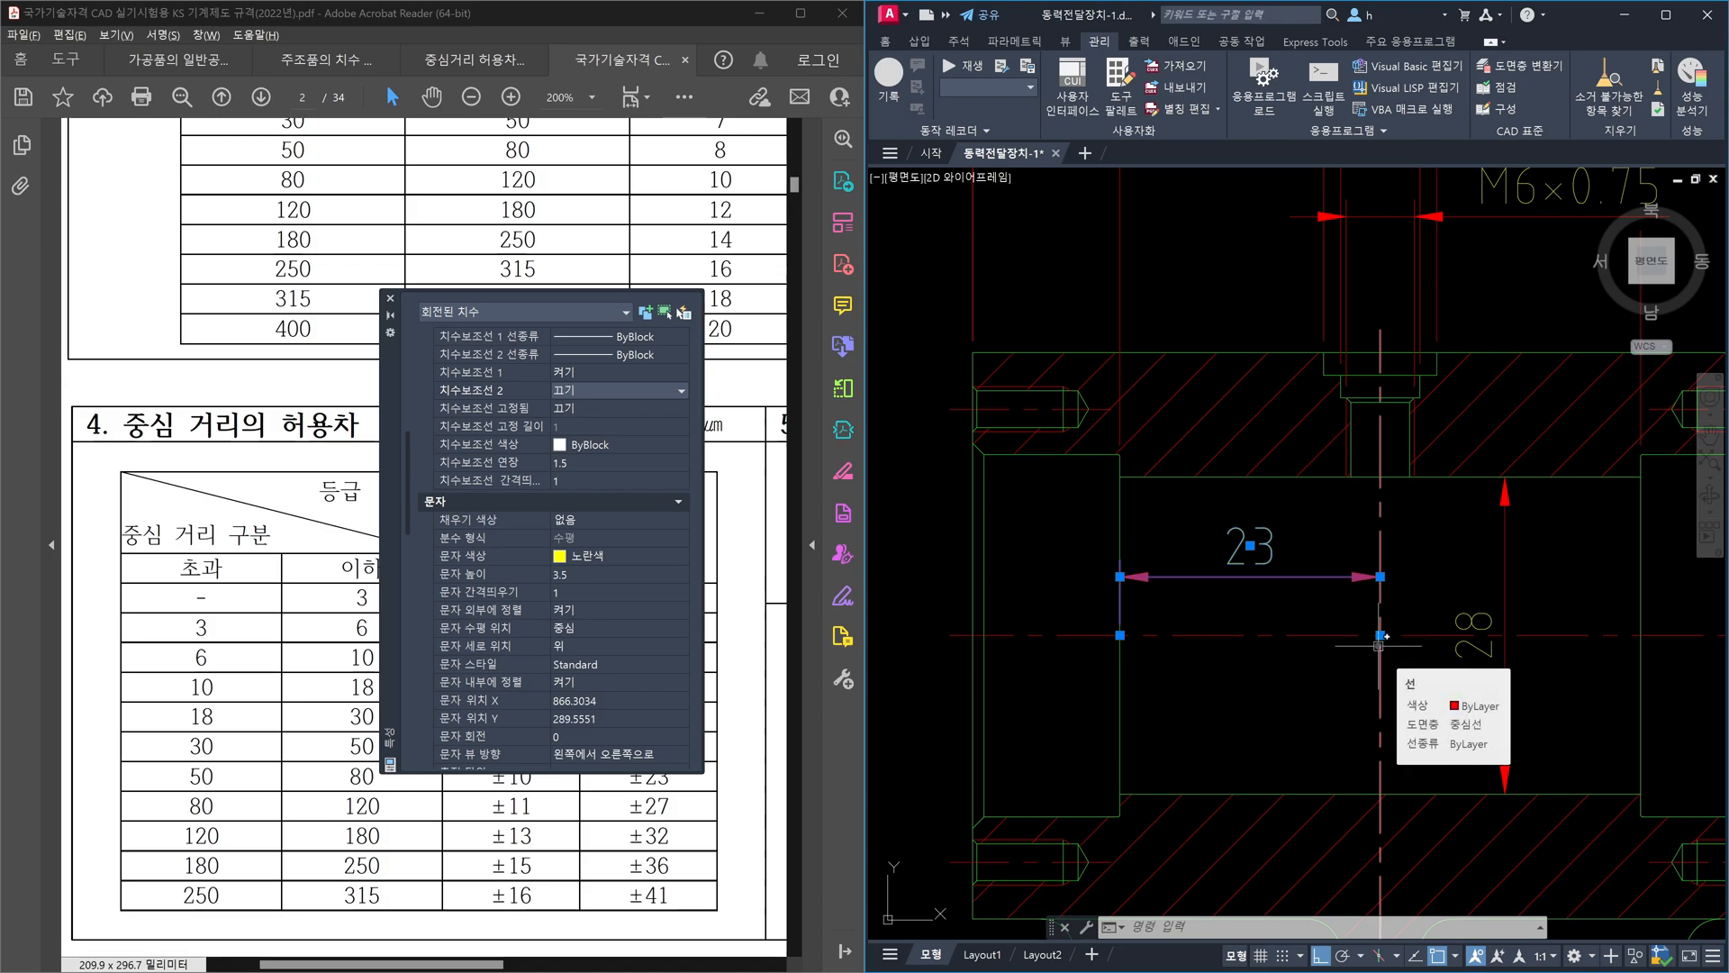
pyautogui.click(390, 298)
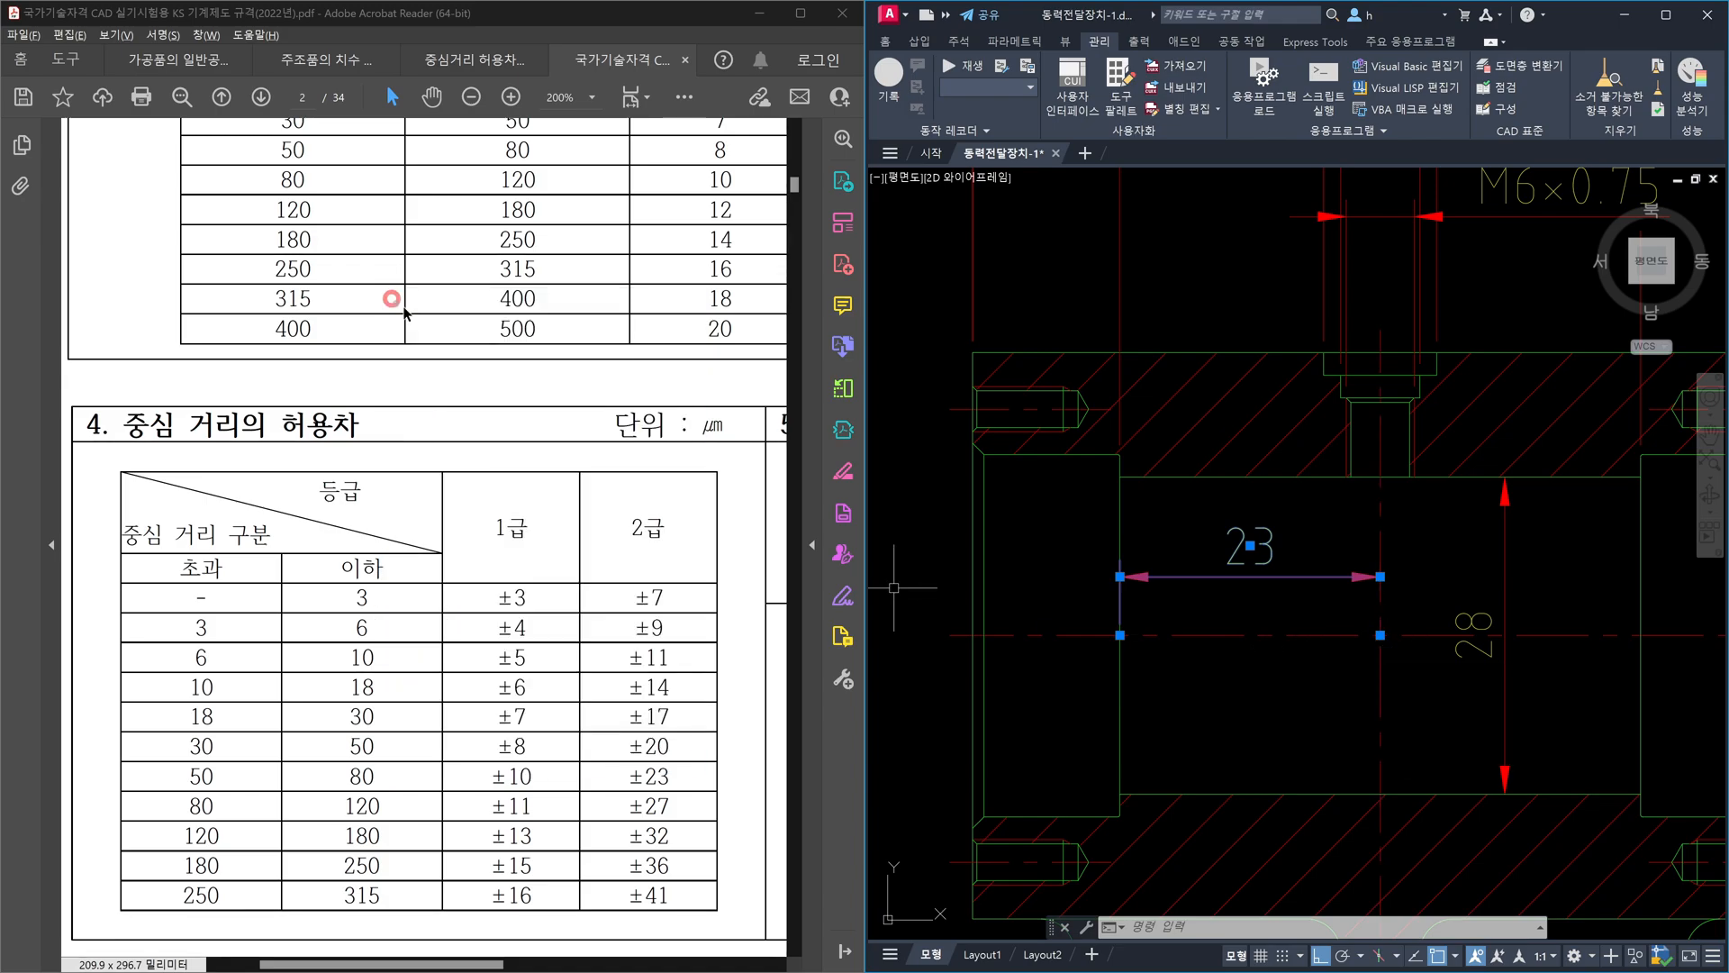
pyautogui.press('Escape')
# - Examine the overlap between the 28 dimension's upper extension line and the bore's upper edge by highlighting both
pyautogui.click(1495, 513)
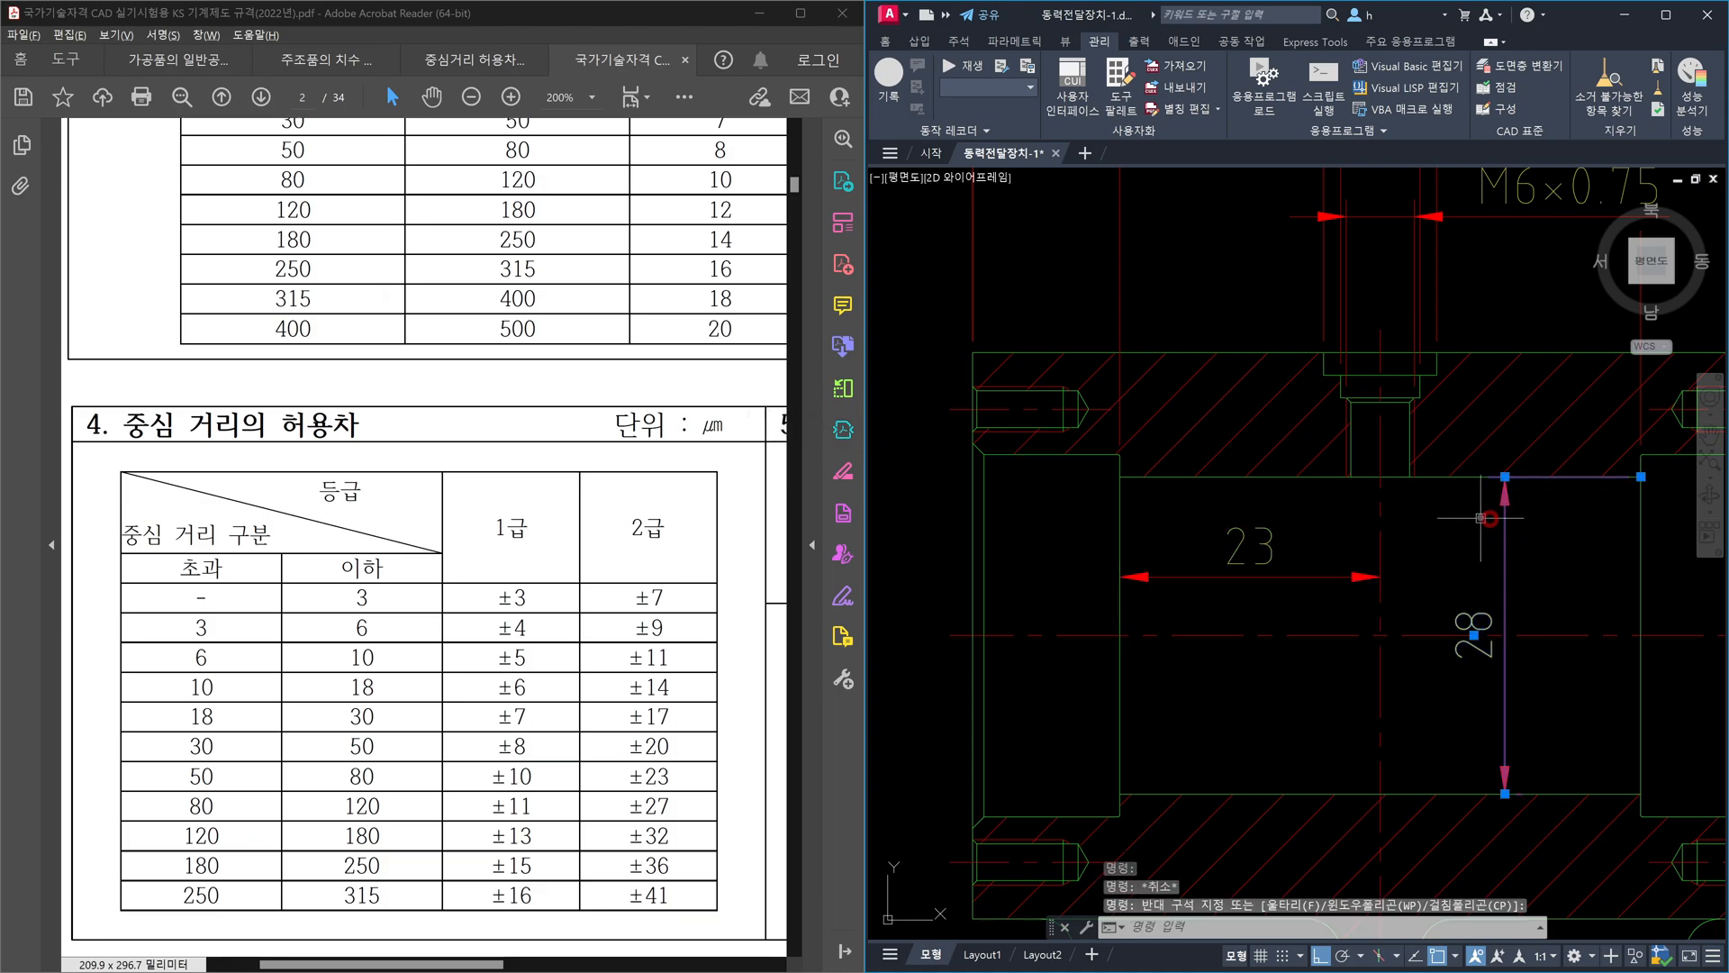
pyautogui.click(1468, 491)
pyautogui.click(1460, 470)
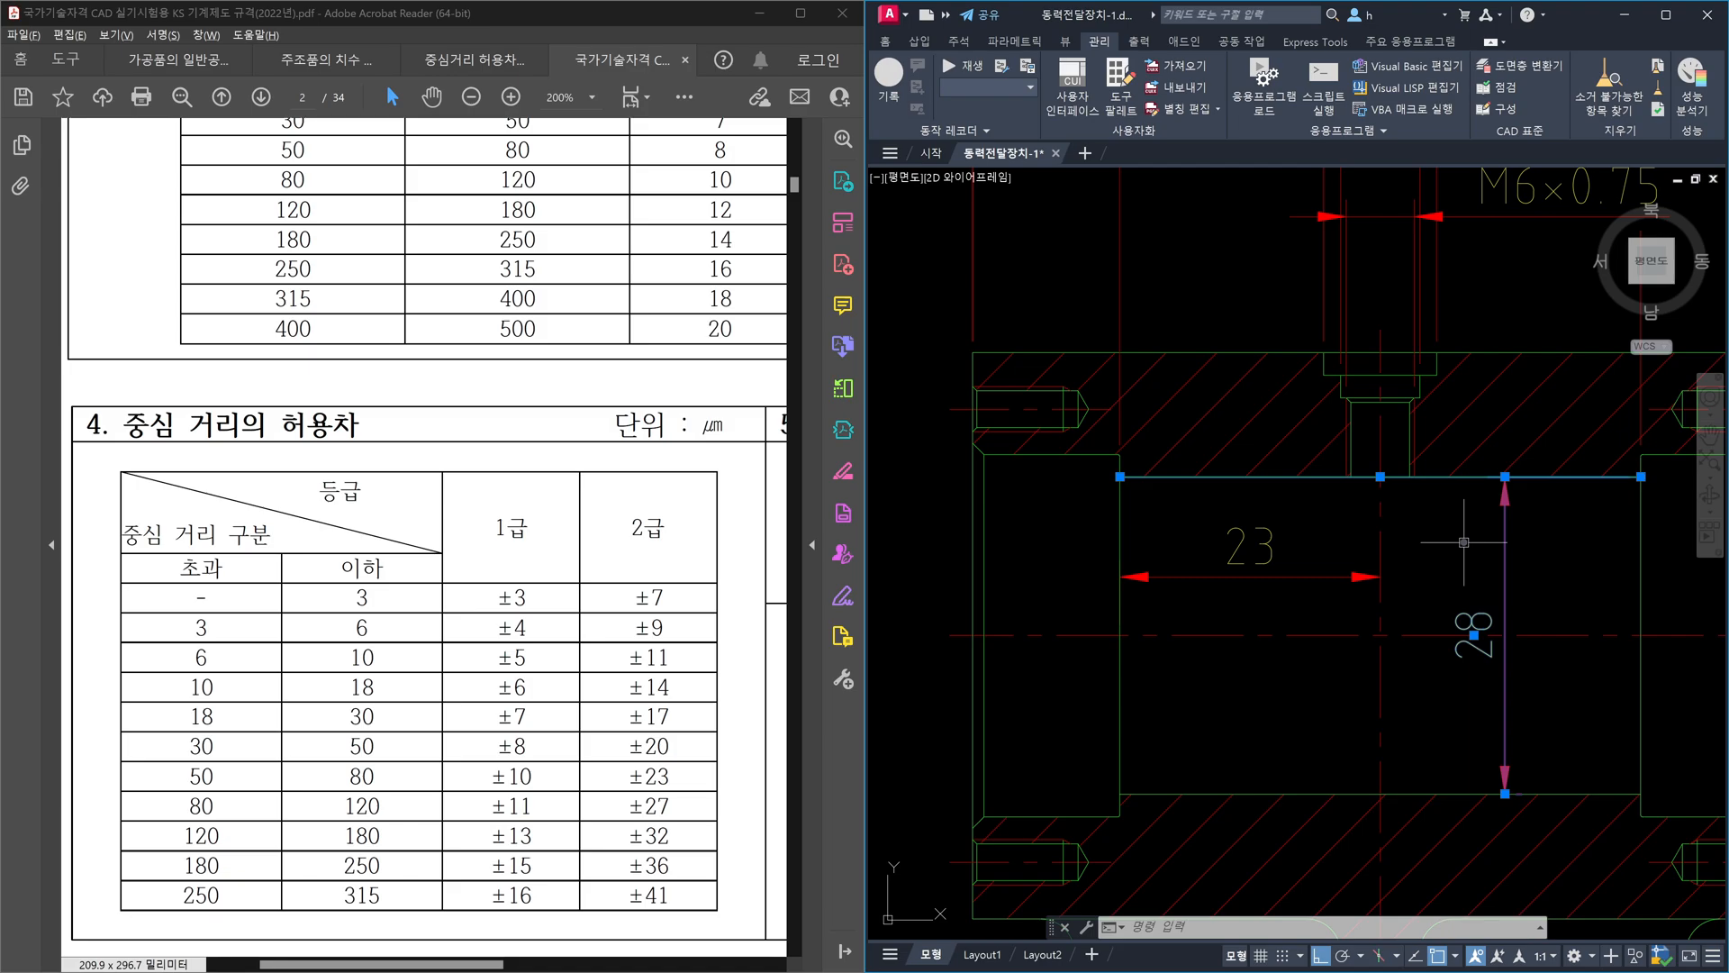
# - Examine the bore's upper edge beneath the 28 dimension's extension line, and clear the selection
pyautogui.press('Escape')
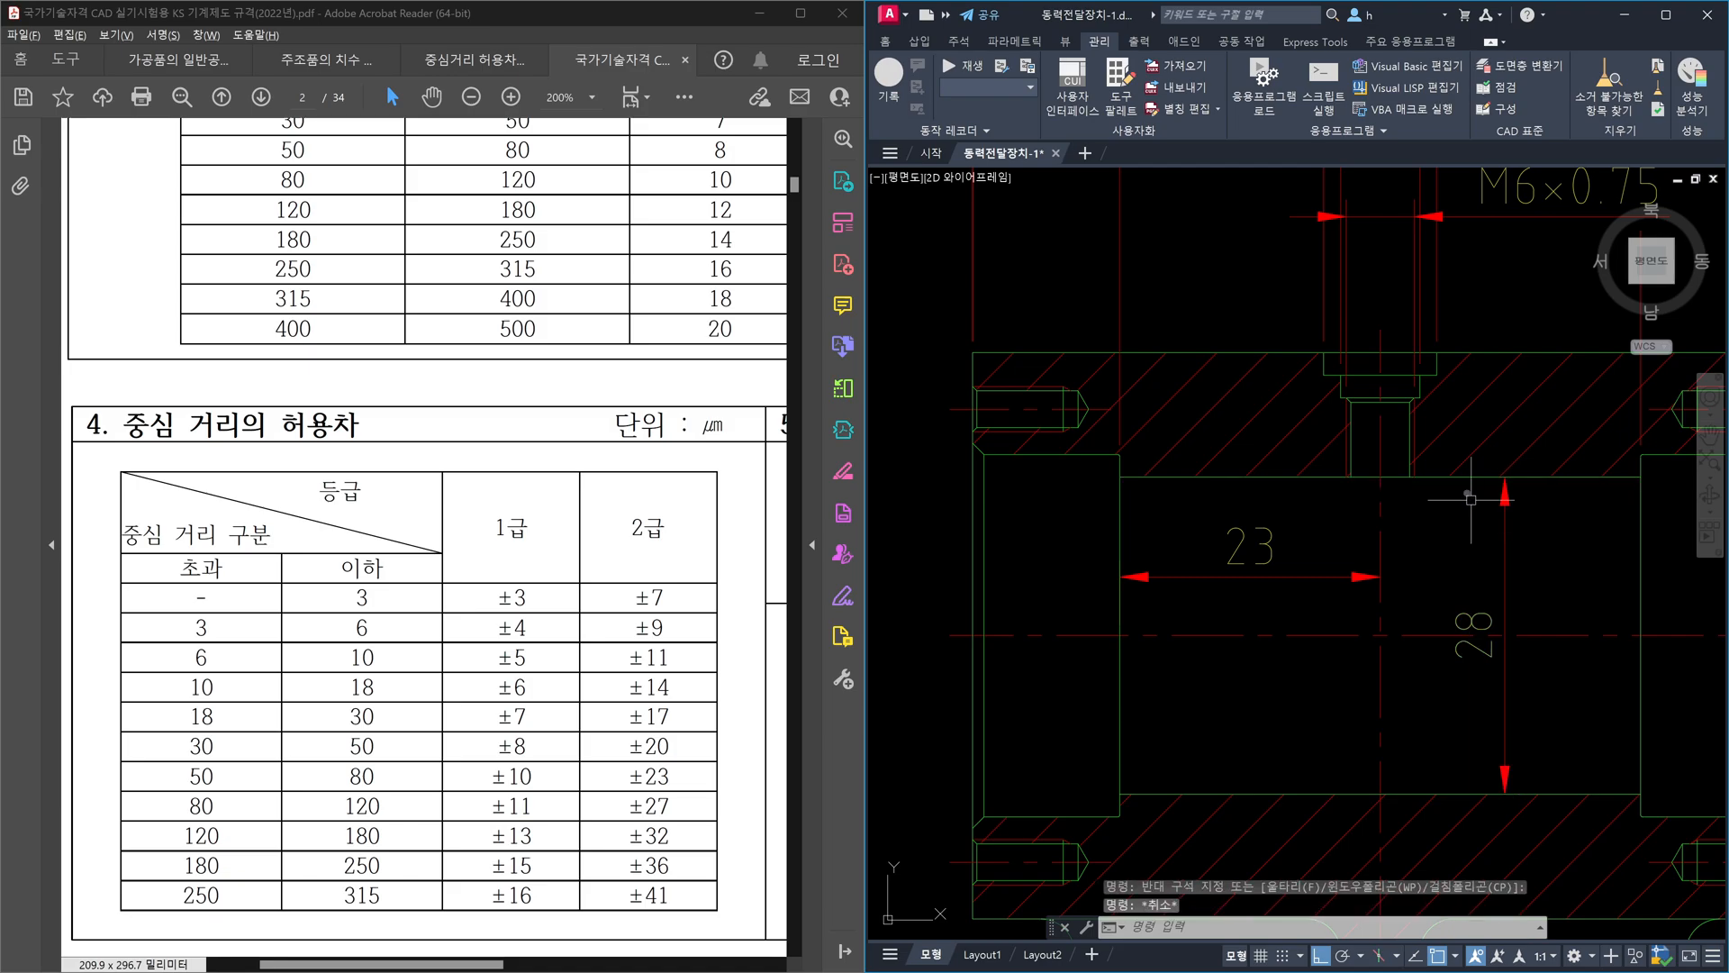
pyautogui.click(1477, 460)
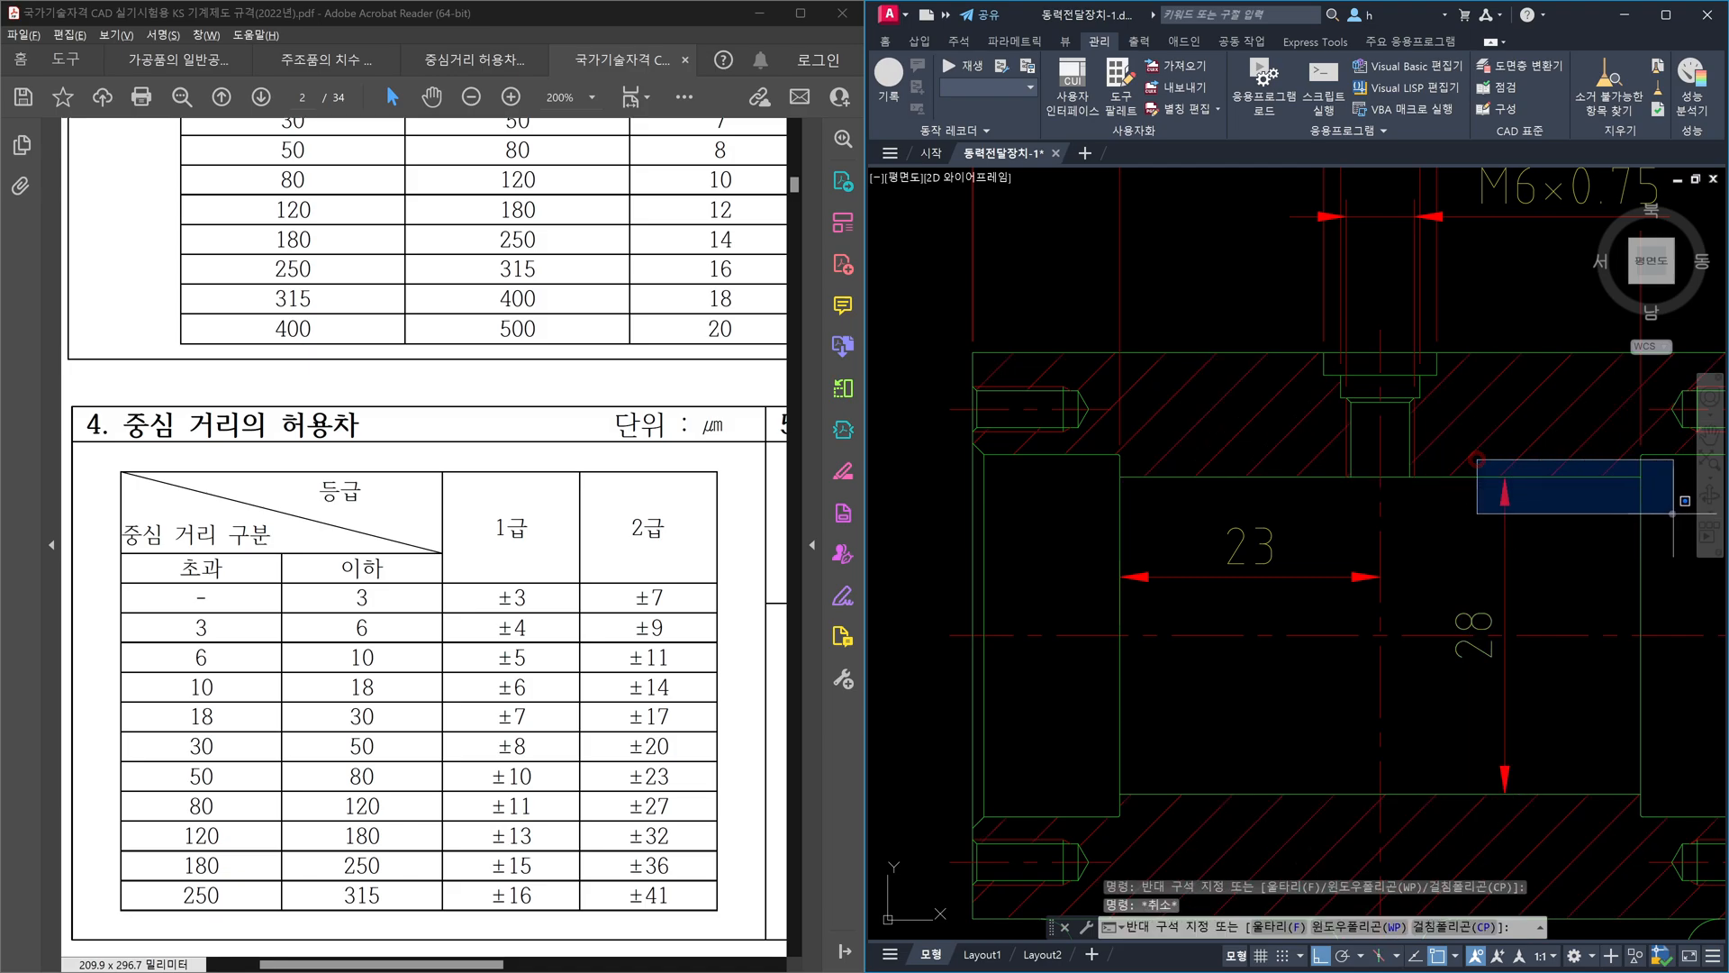
pyautogui.press('Escape')
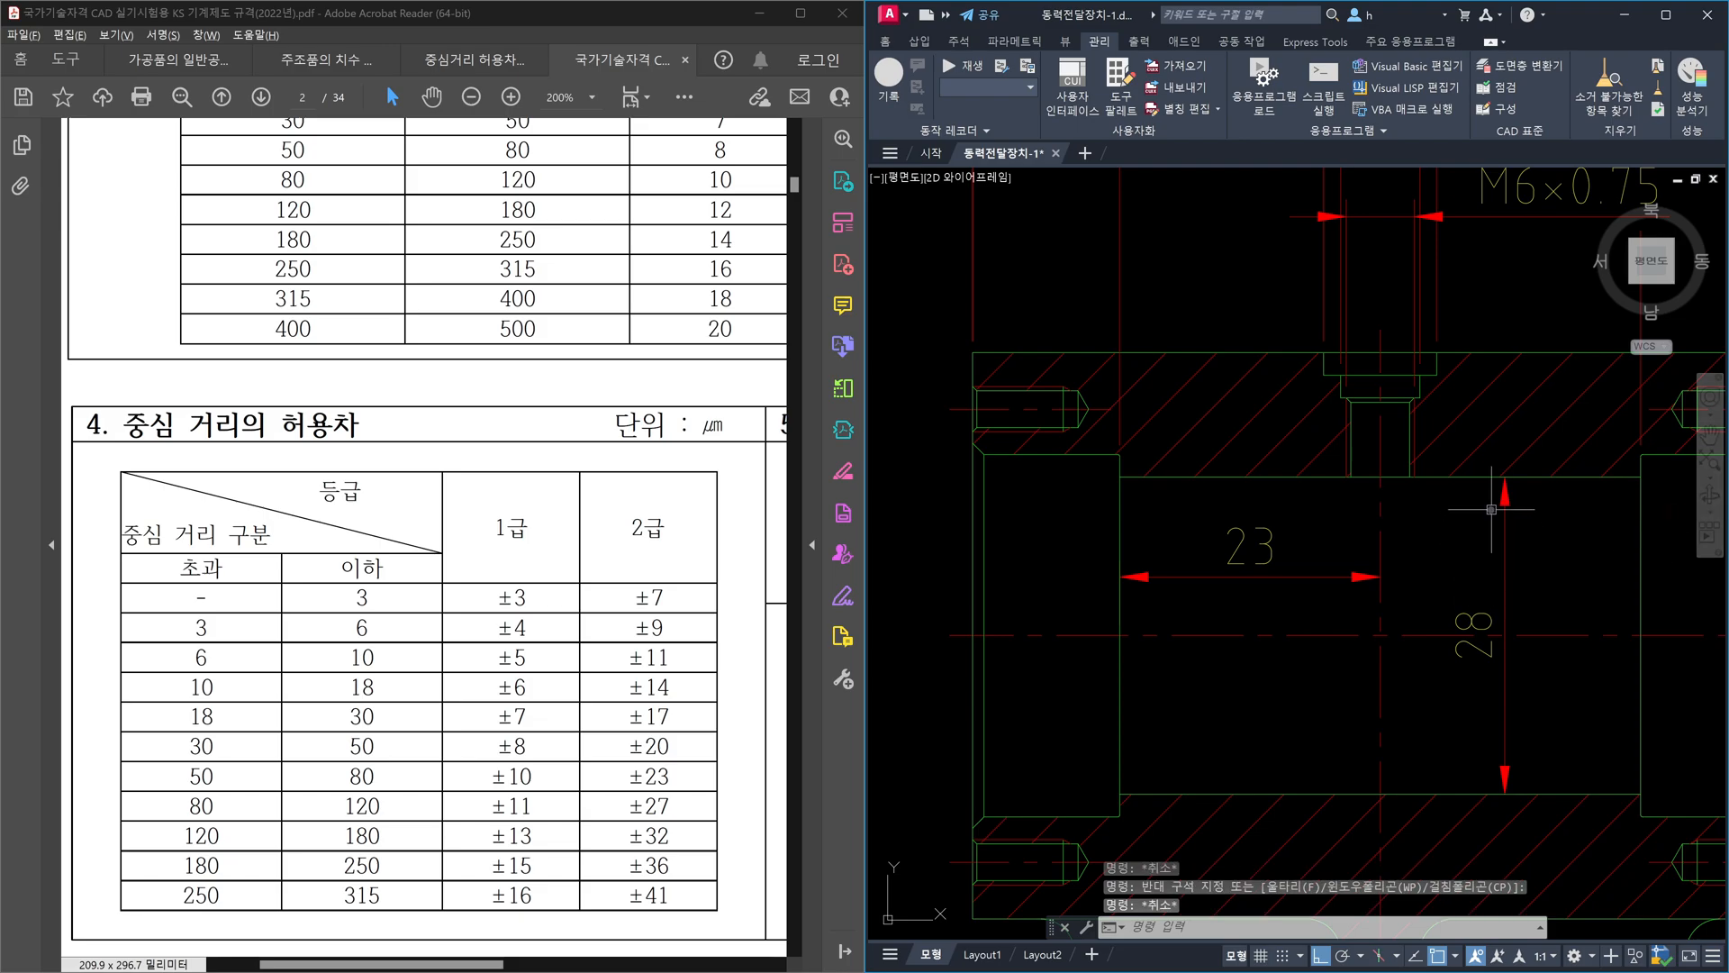
pyautogui.click(1480, 478)
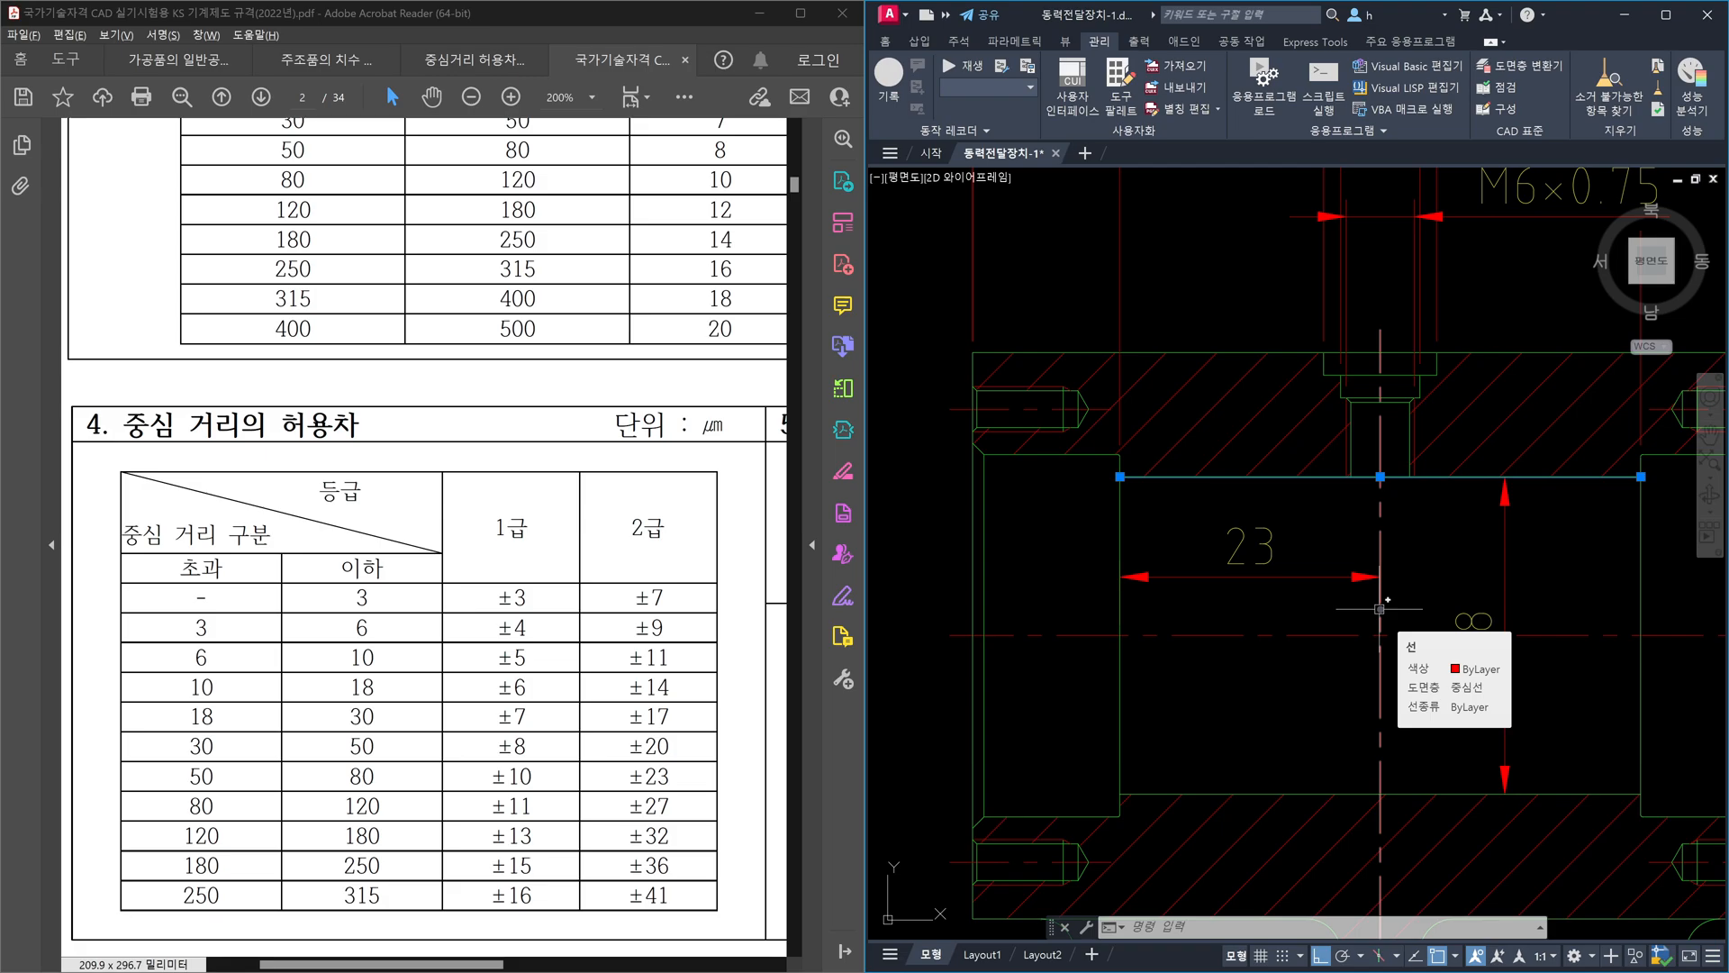
pyautogui.press('Escape')
# - Delete the horizontal 23 dimension inside the bore
pyautogui.click(1337, 608)
pyautogui.click(1316, 562)
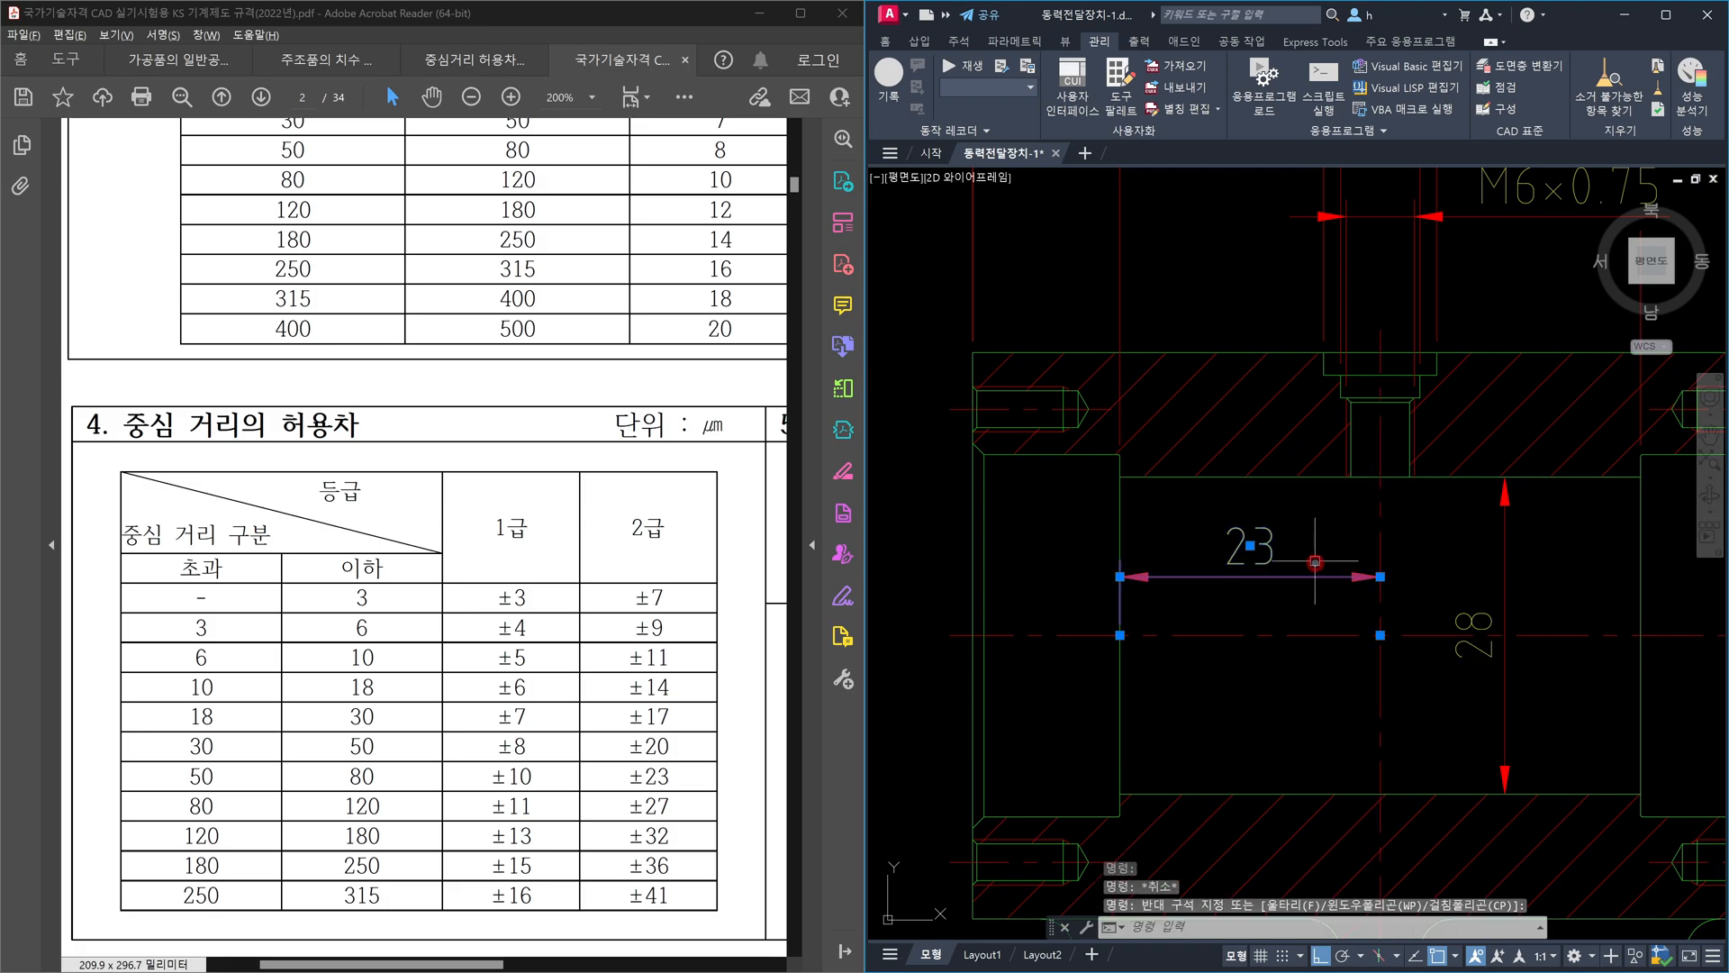
pyautogui.press('Delete')
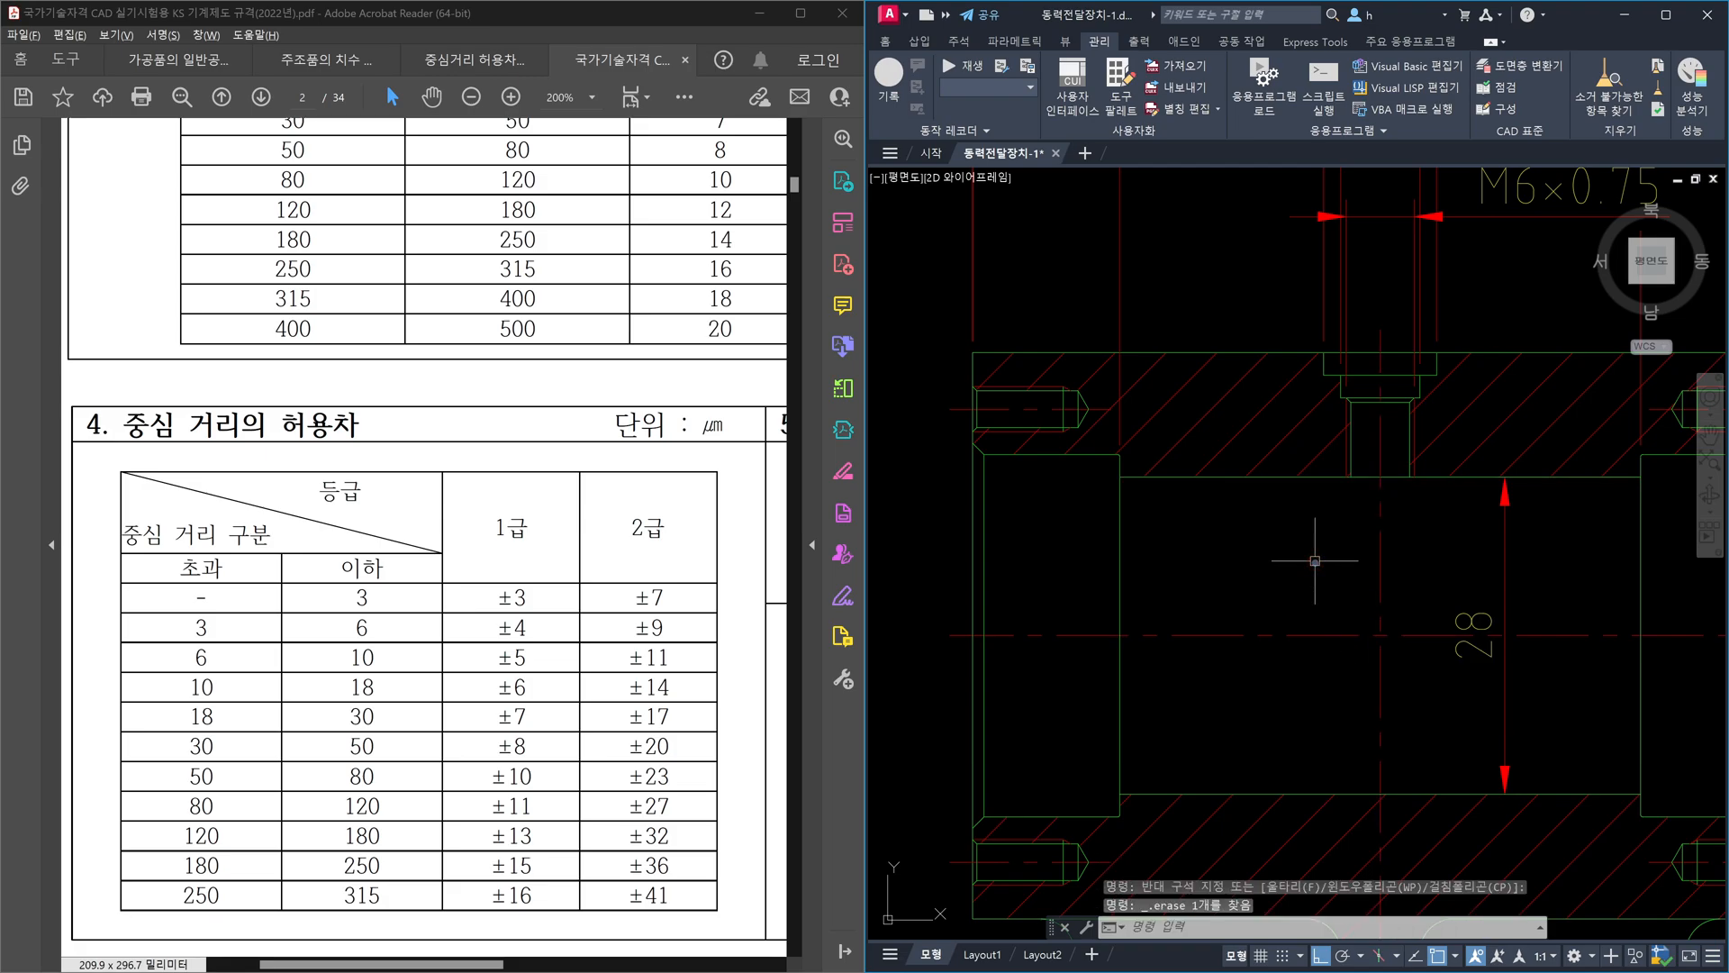
# - Examine where the text of the 28 dimension crosses the bore's horizontal centre line by highlighting each in turn
pyautogui.moveTo(1494, 463)
pyautogui.mouseDown(button='middle')
pyautogui.moveTo(1317, 496)
pyautogui.moveTo(1342, 482)
pyautogui.mouseUp(button='middle')
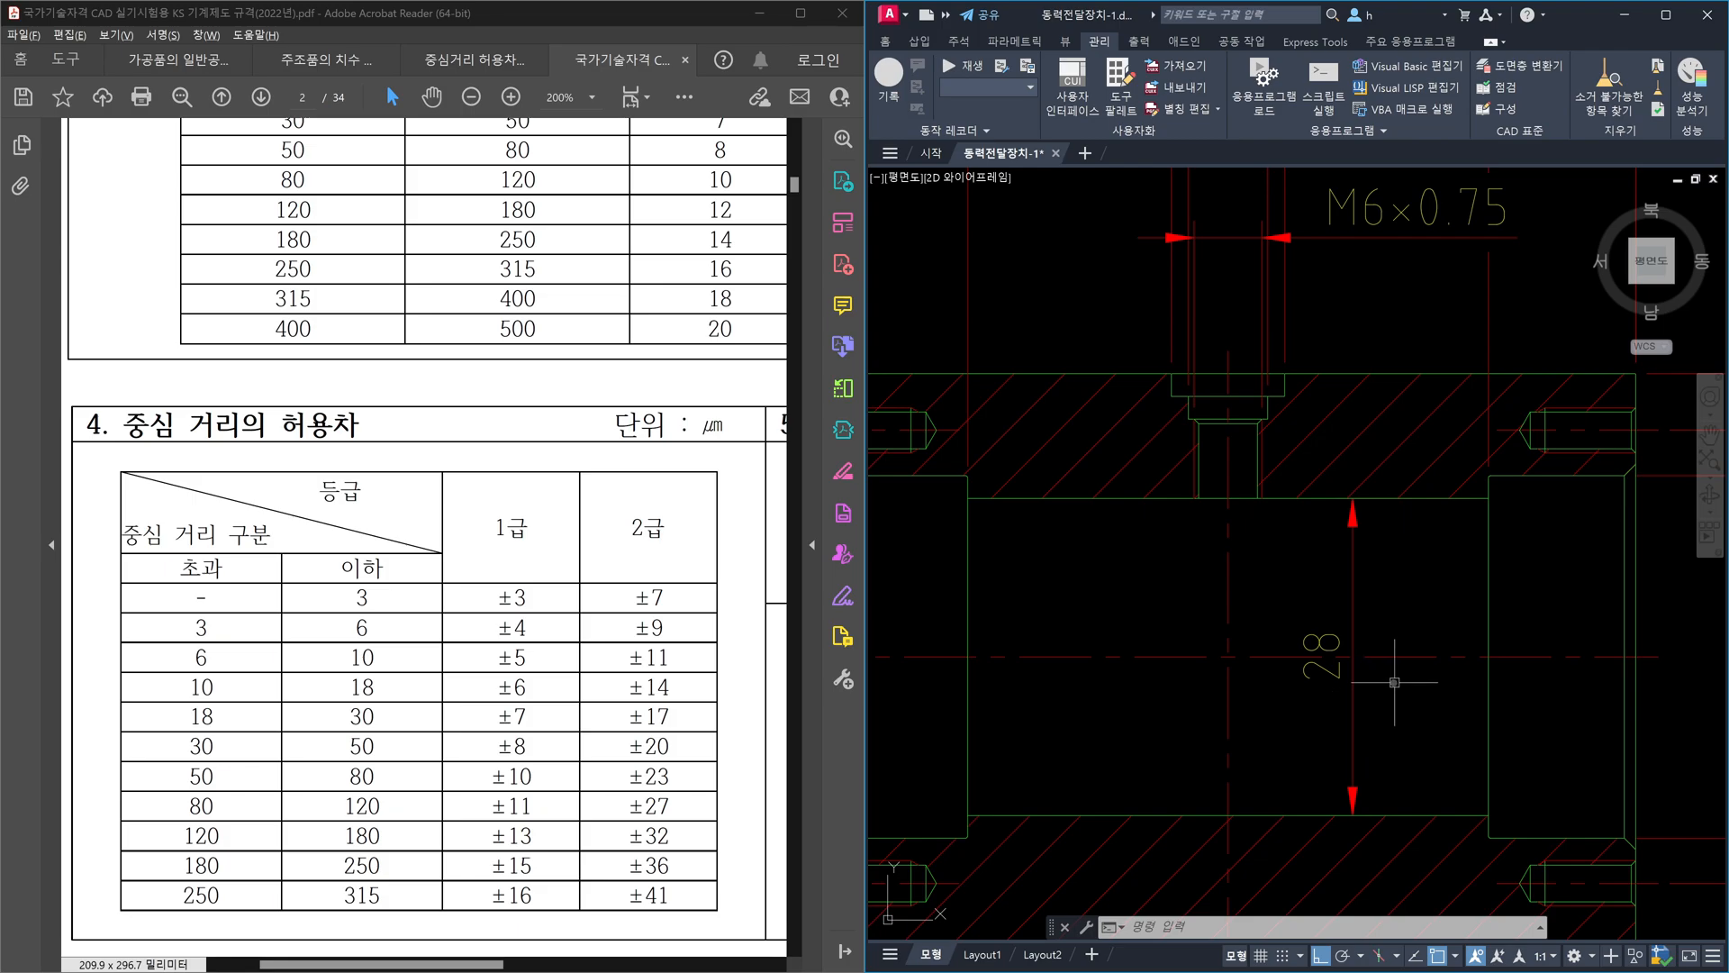
pyautogui.scroll(-2, 1405, 671)
pyautogui.moveTo(1447, 620); pyautogui.dragTo(1349, 681, button='middle')
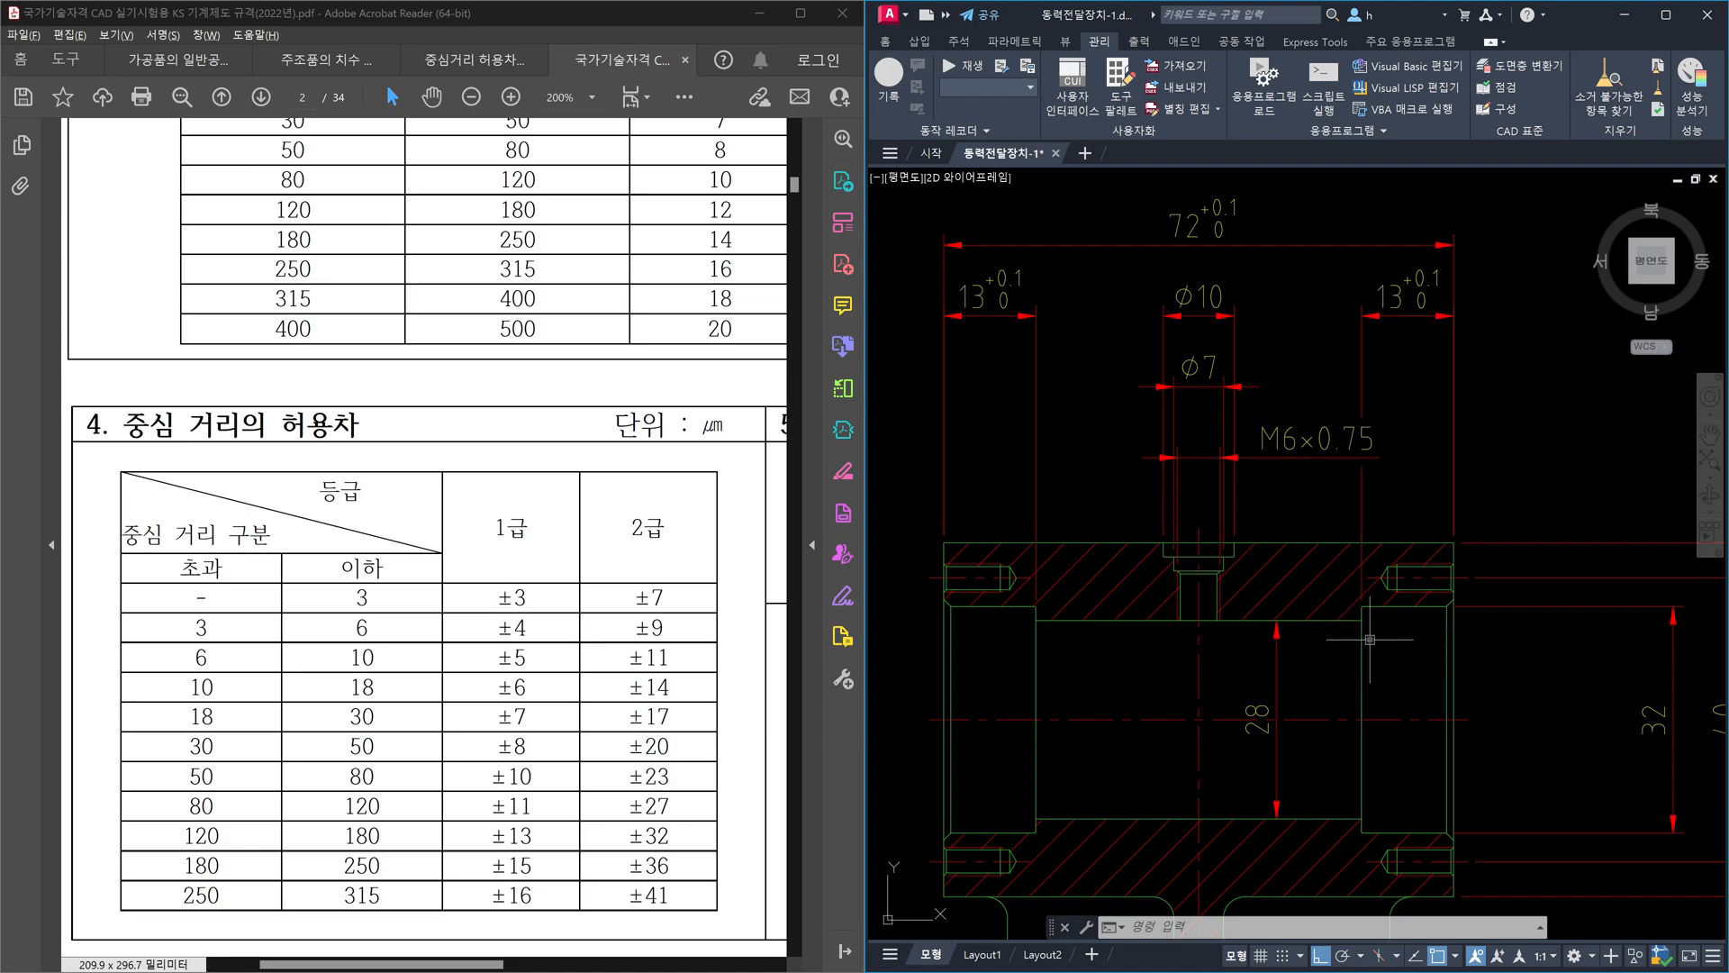
pyautogui.scroll(4, 1221, 748)
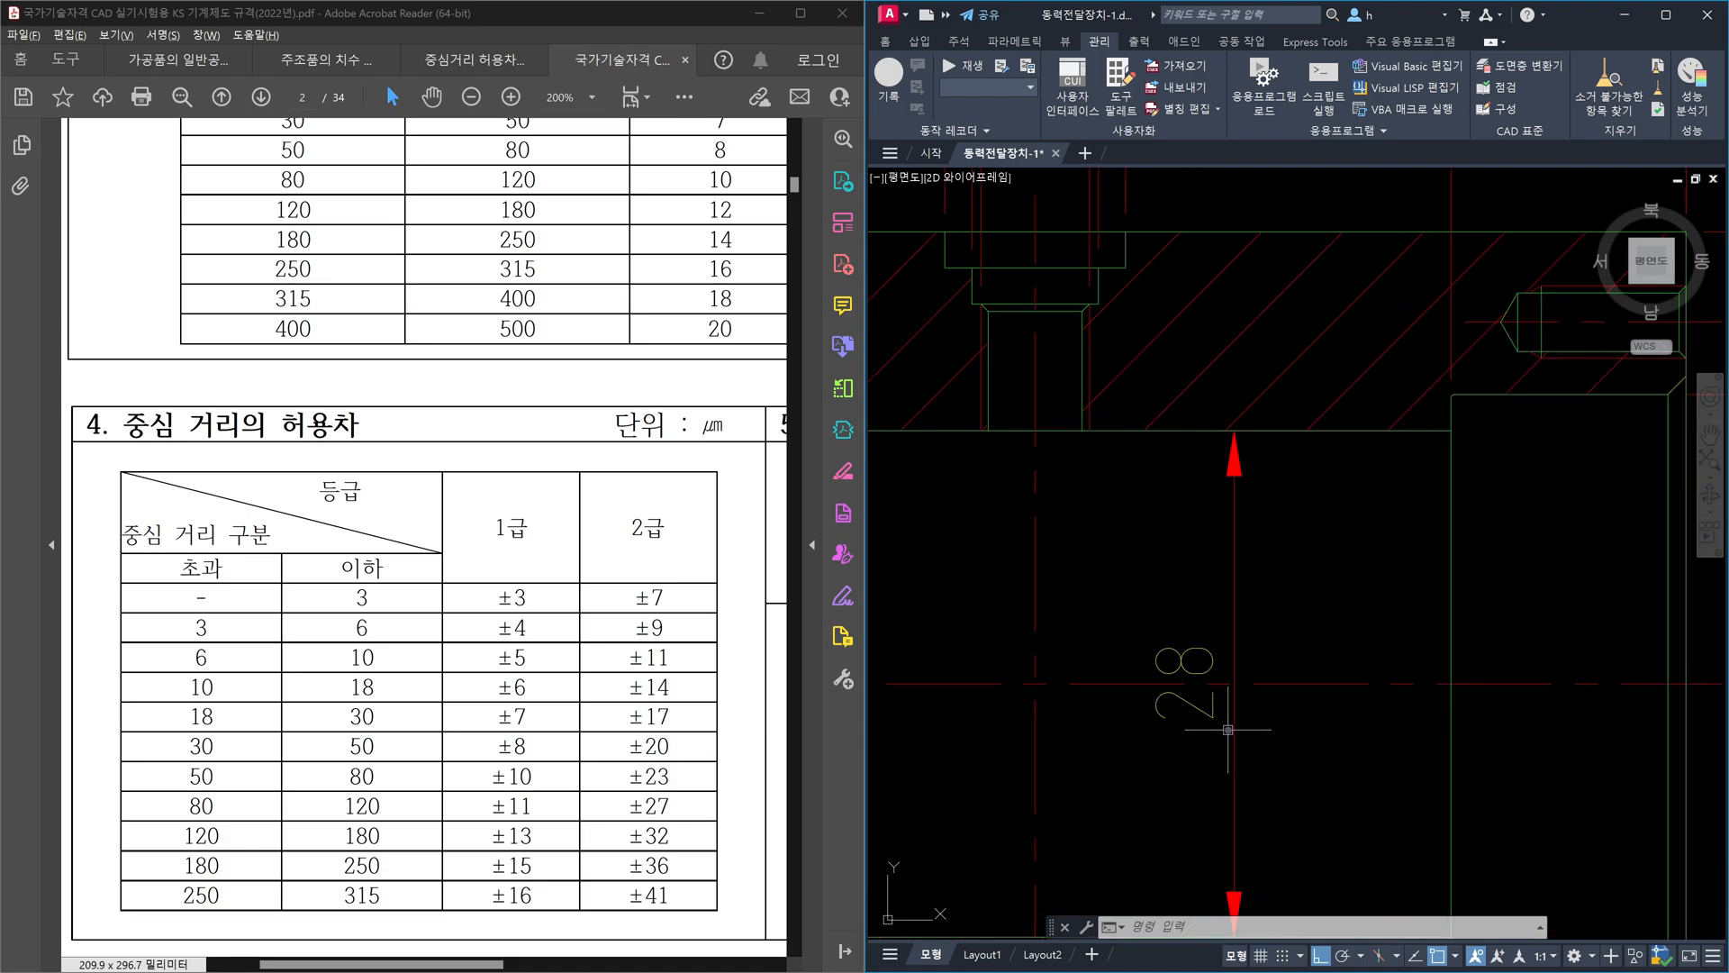
pyautogui.press('Escape')
pyautogui.click(1340, 715)
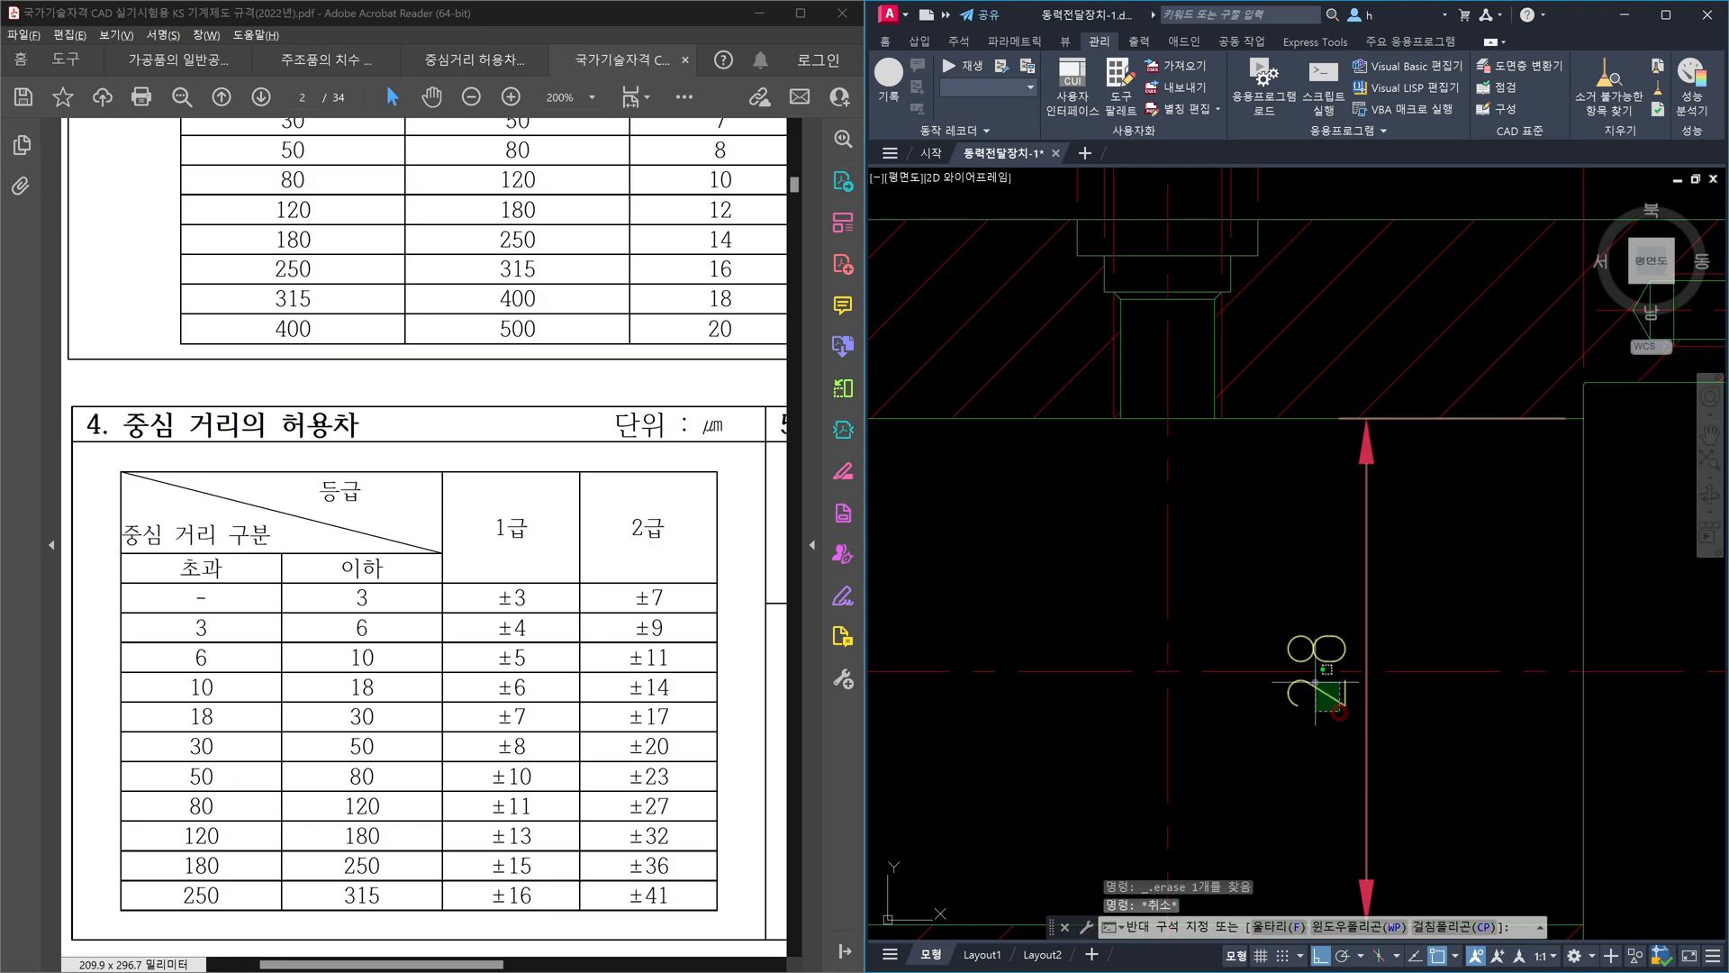
pyautogui.click(1316, 683)
pyautogui.press('Escape')
pyautogui.click(1459, 680)
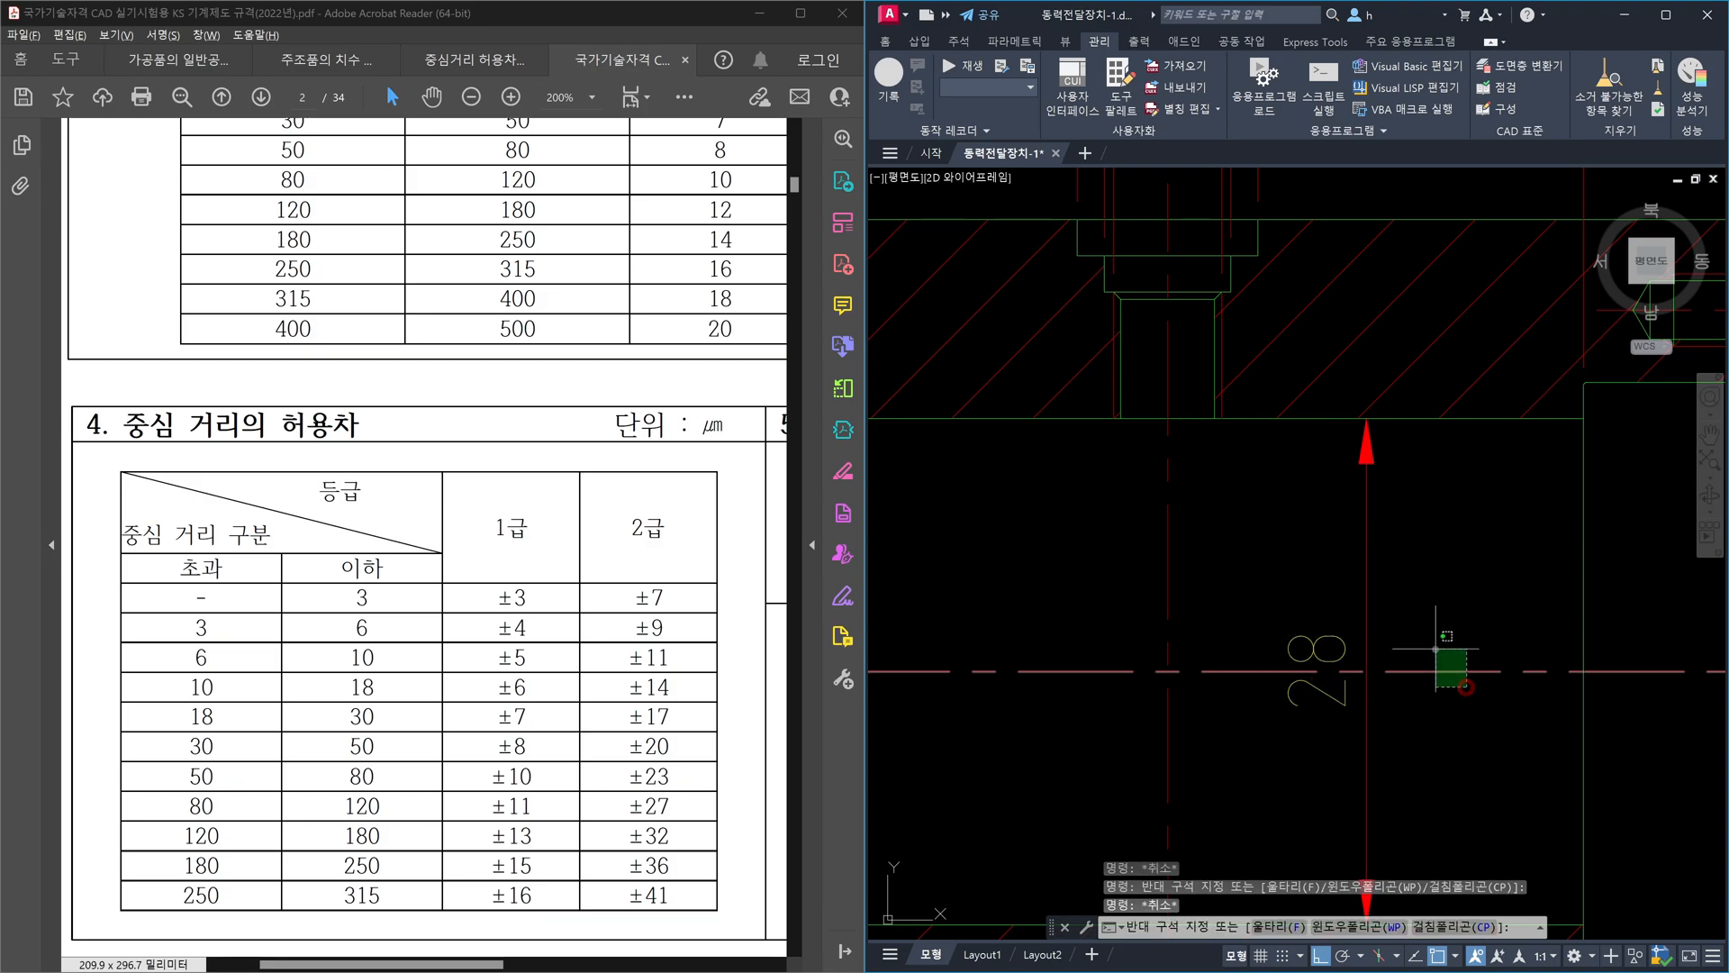
pyautogui.click(1436, 649)
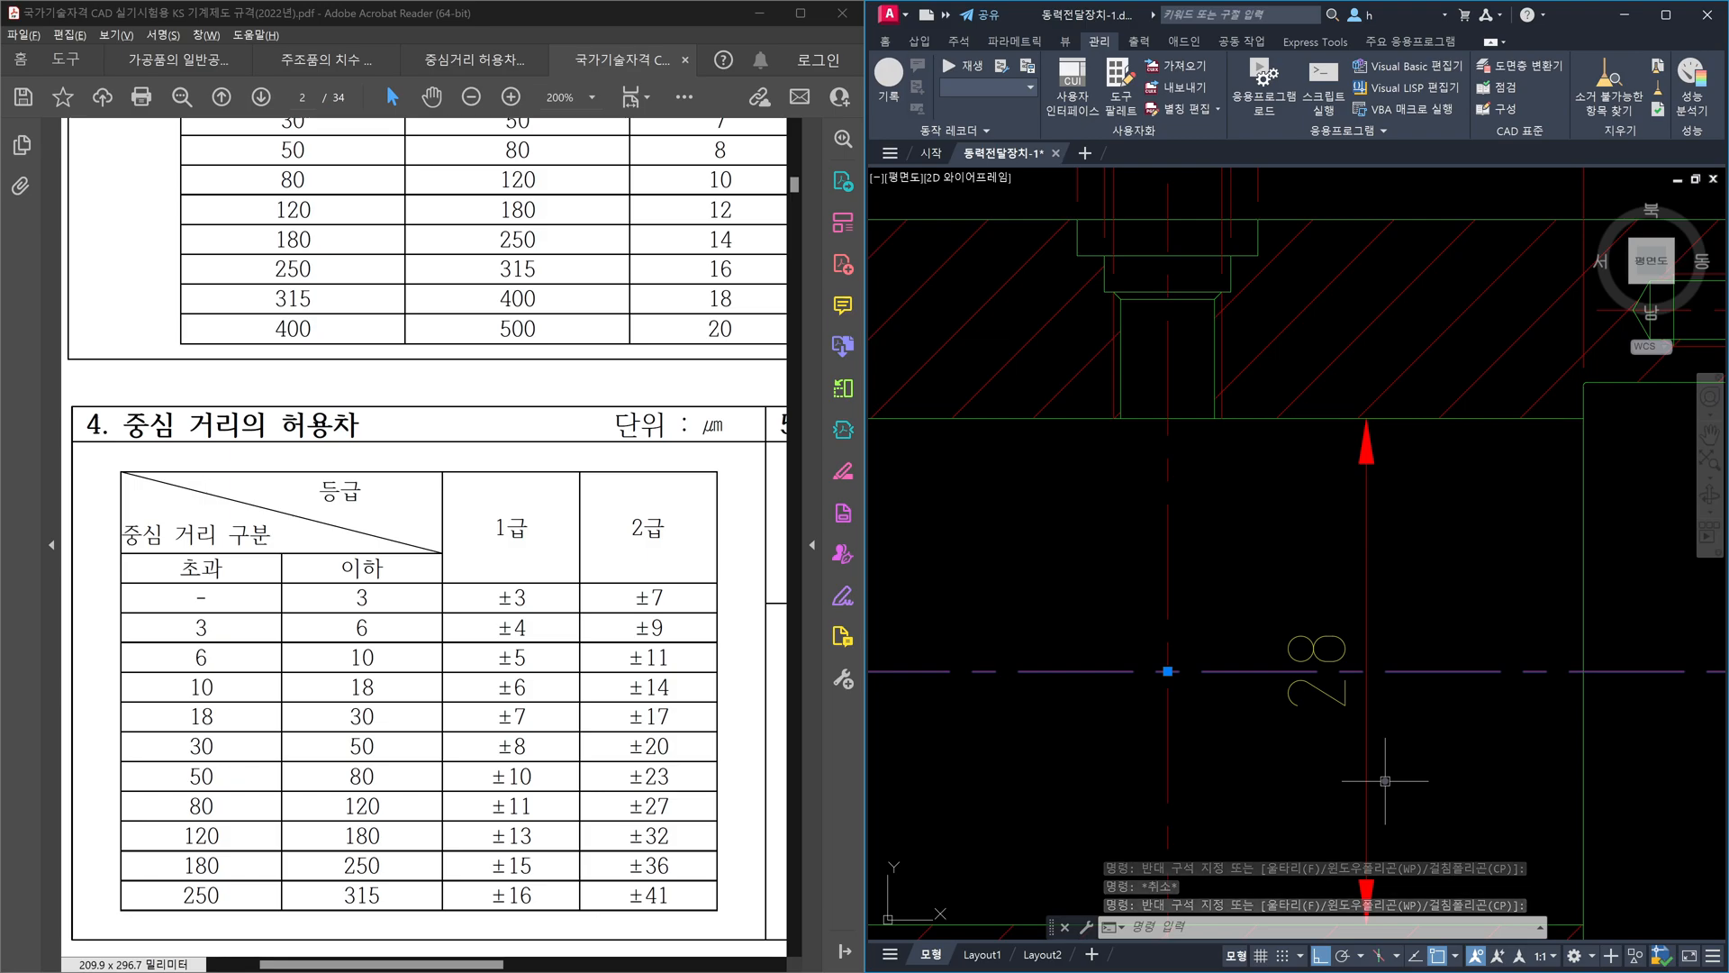
pyautogui.press('Escape')
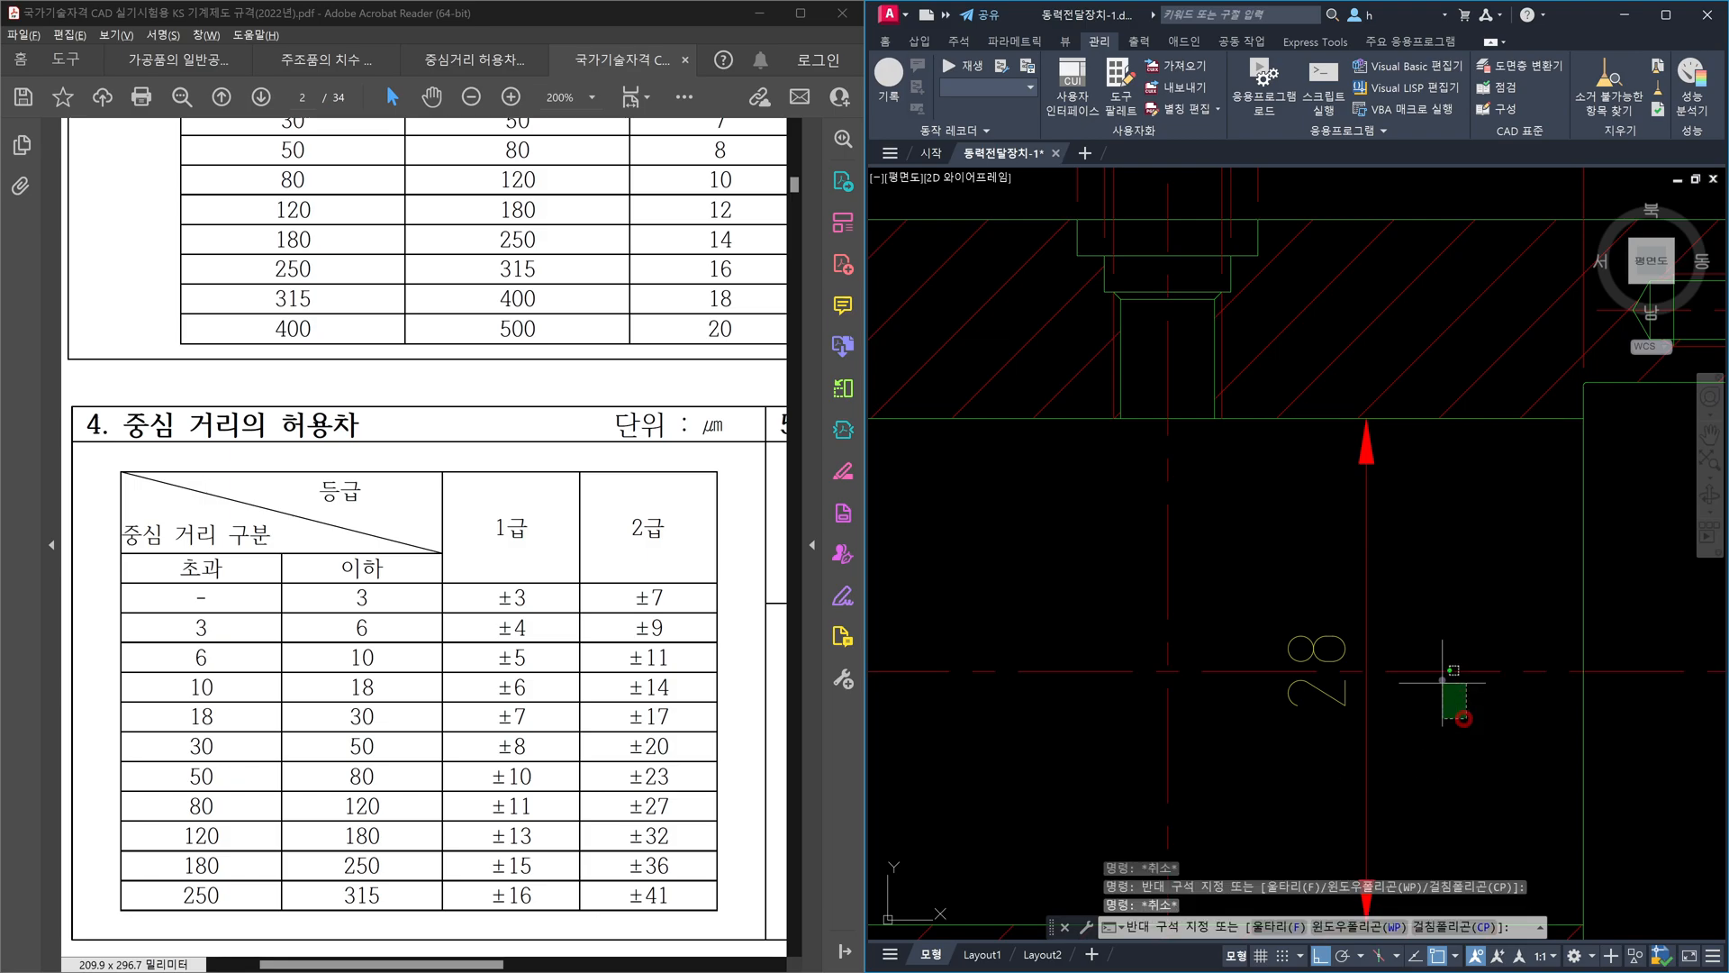
pyautogui.scroll(-4, 1450, 630)
pyautogui.scroll(3, 1441, 675)
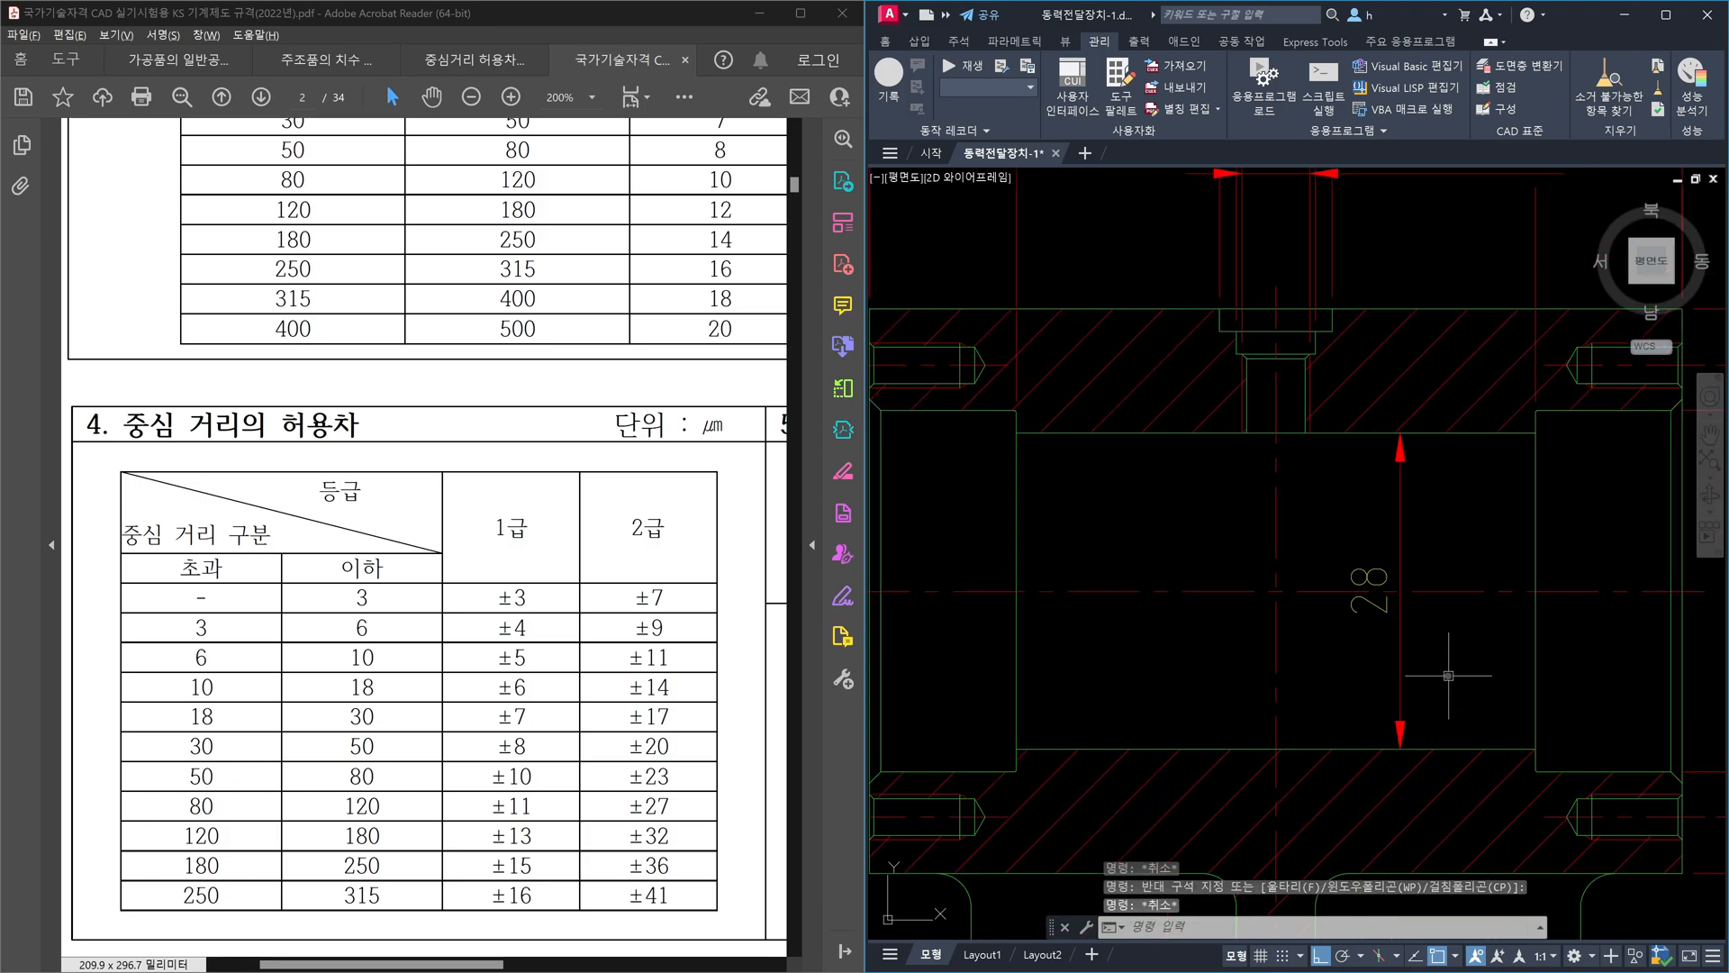
pyautogui.write('DIMBREAK')
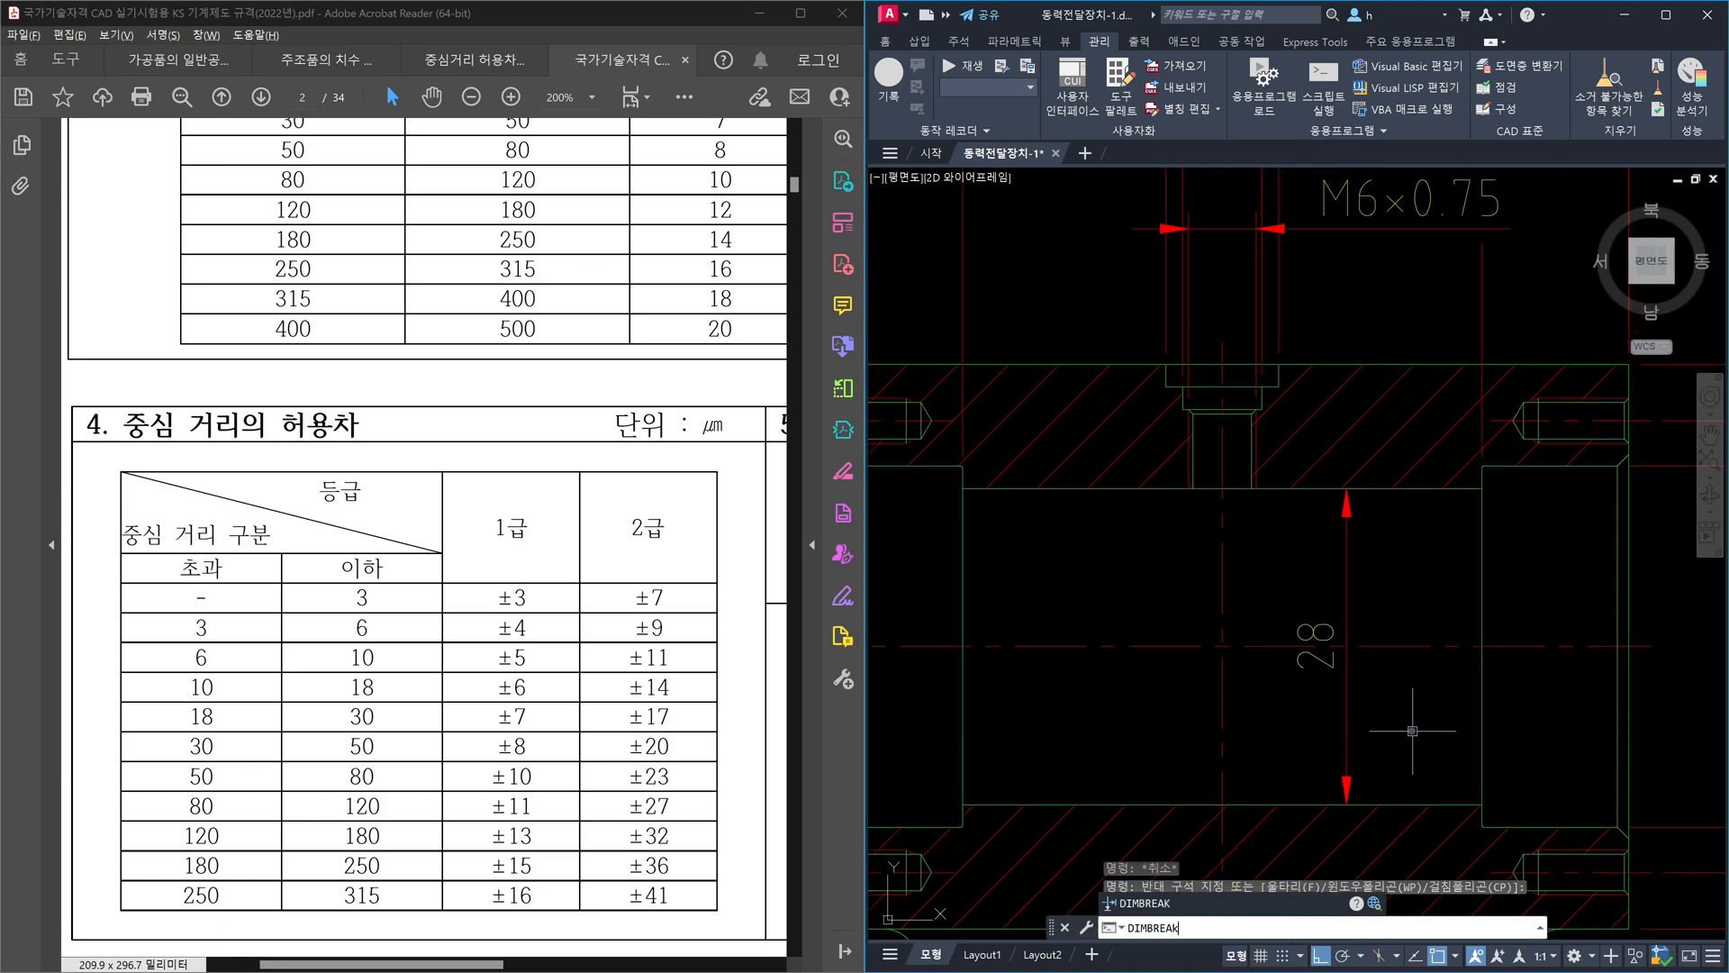
pyautogui.press('Return')
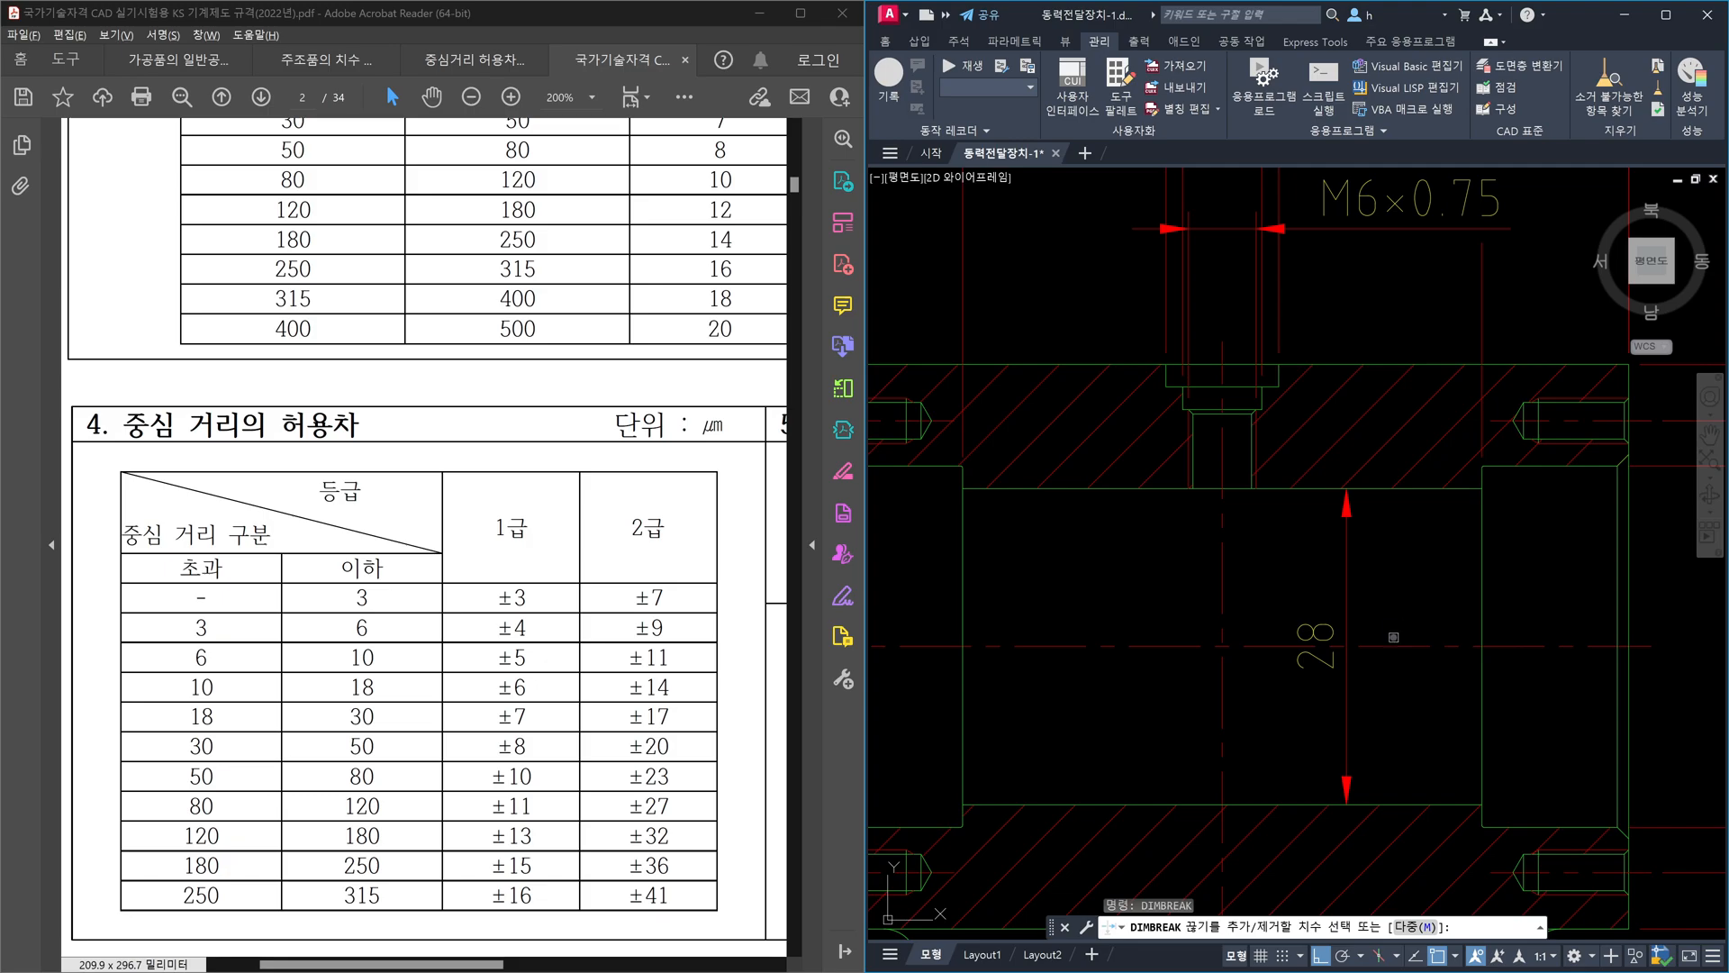
pyautogui.click(1393, 643)
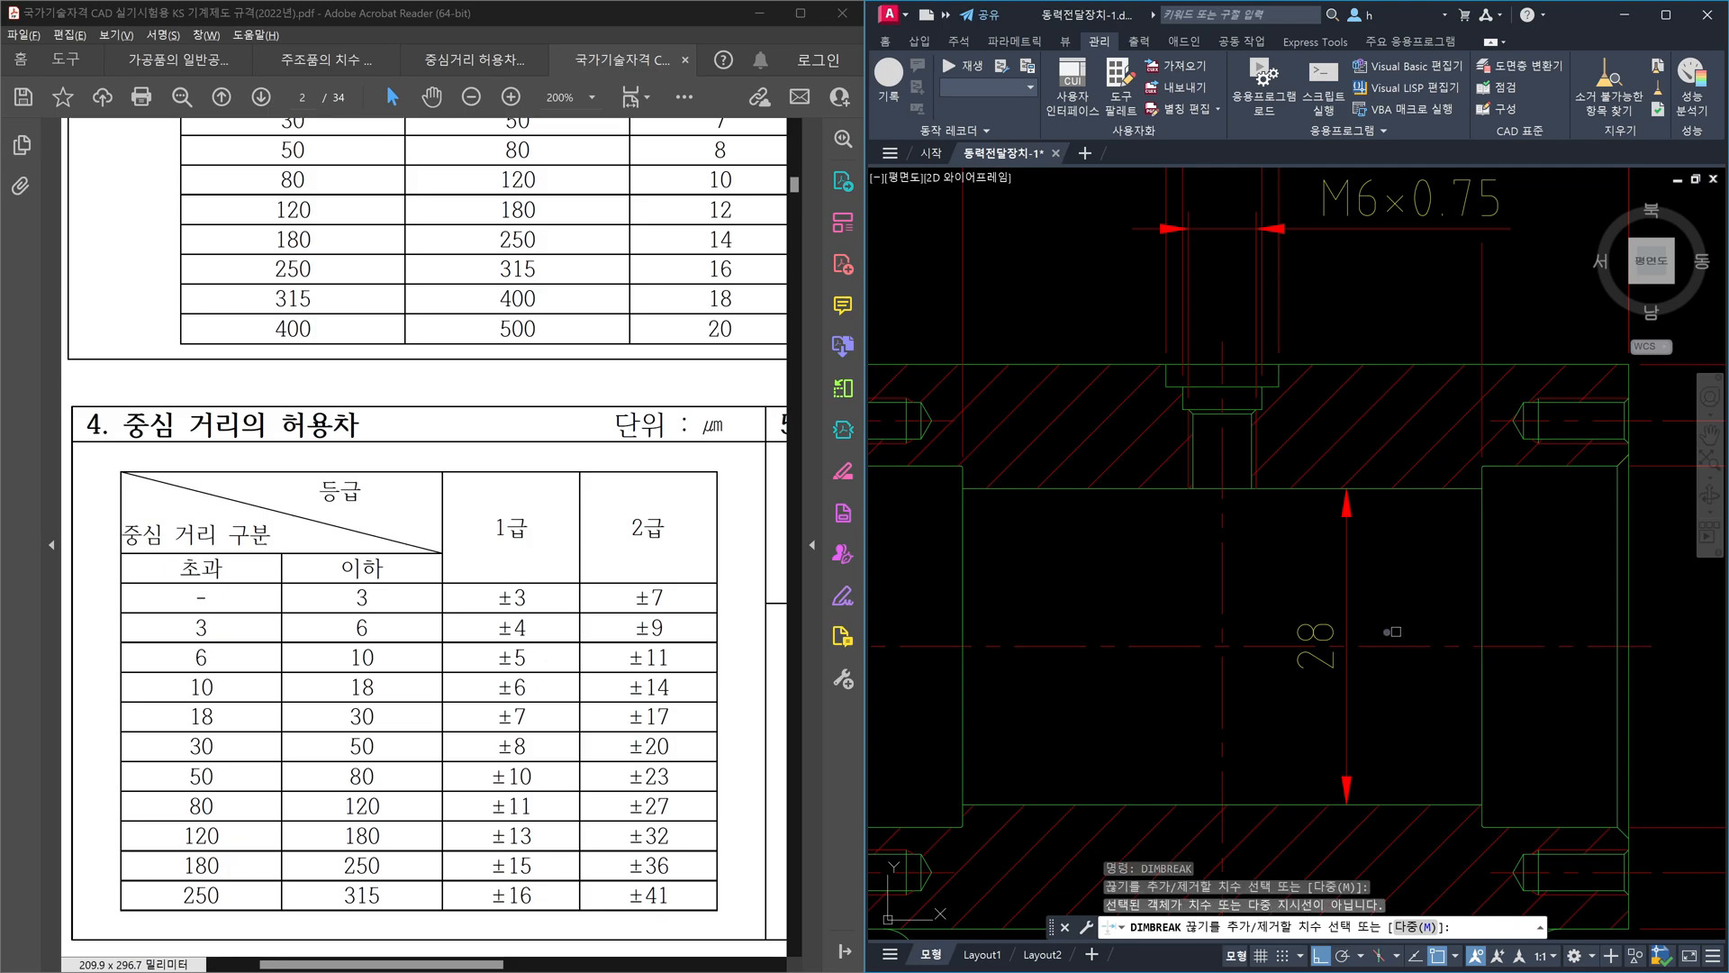
pyautogui.click(1347, 636)
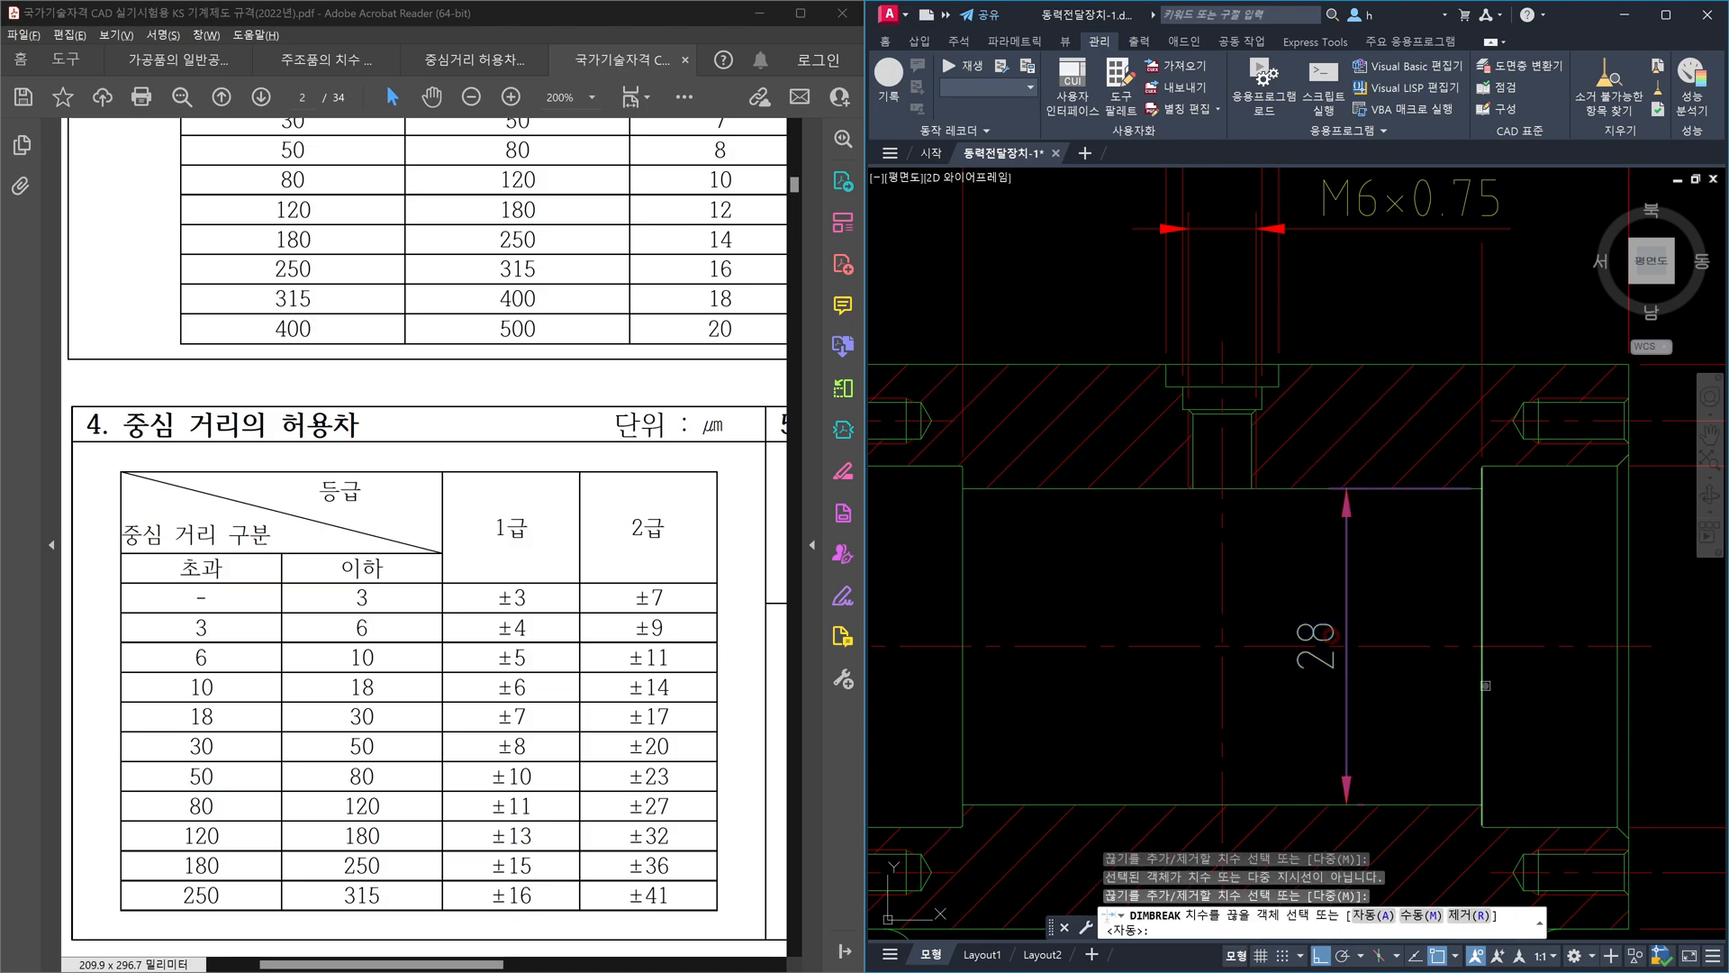
pyautogui.press('Escape')
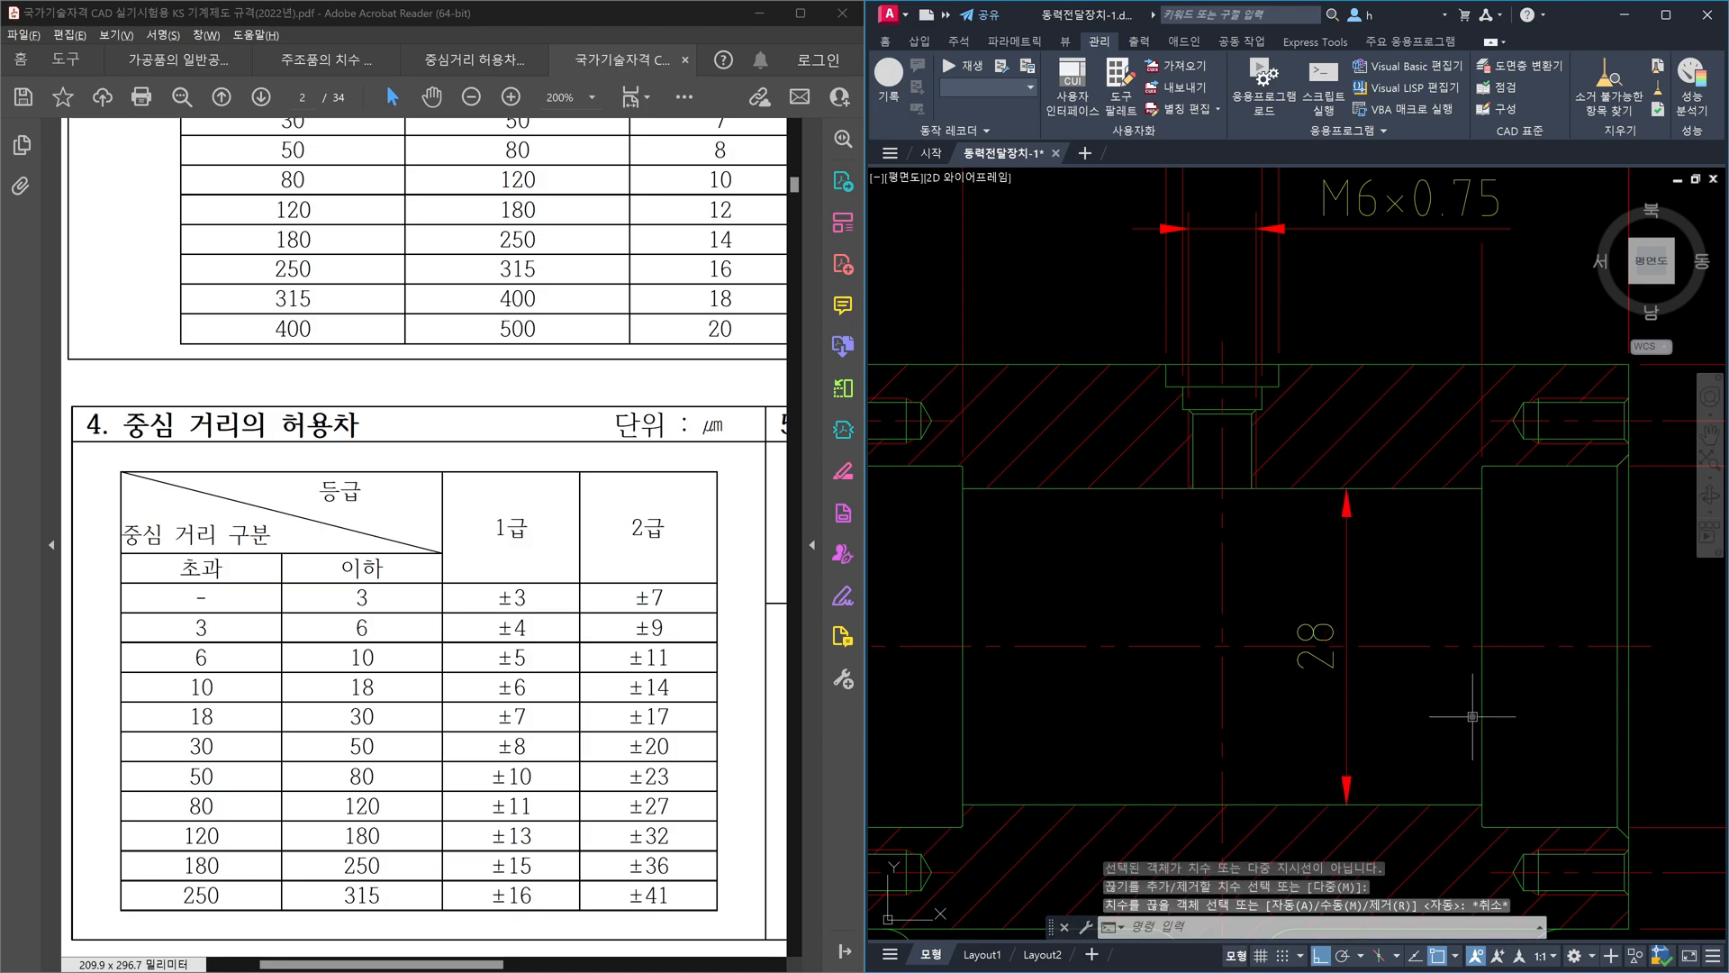
# - Examine the centre line passing through the 28 text and the M6×0.75 dimension above the housing, and clear the selection
pyautogui.click(1459, 707)
pyautogui.click(1416, 608)
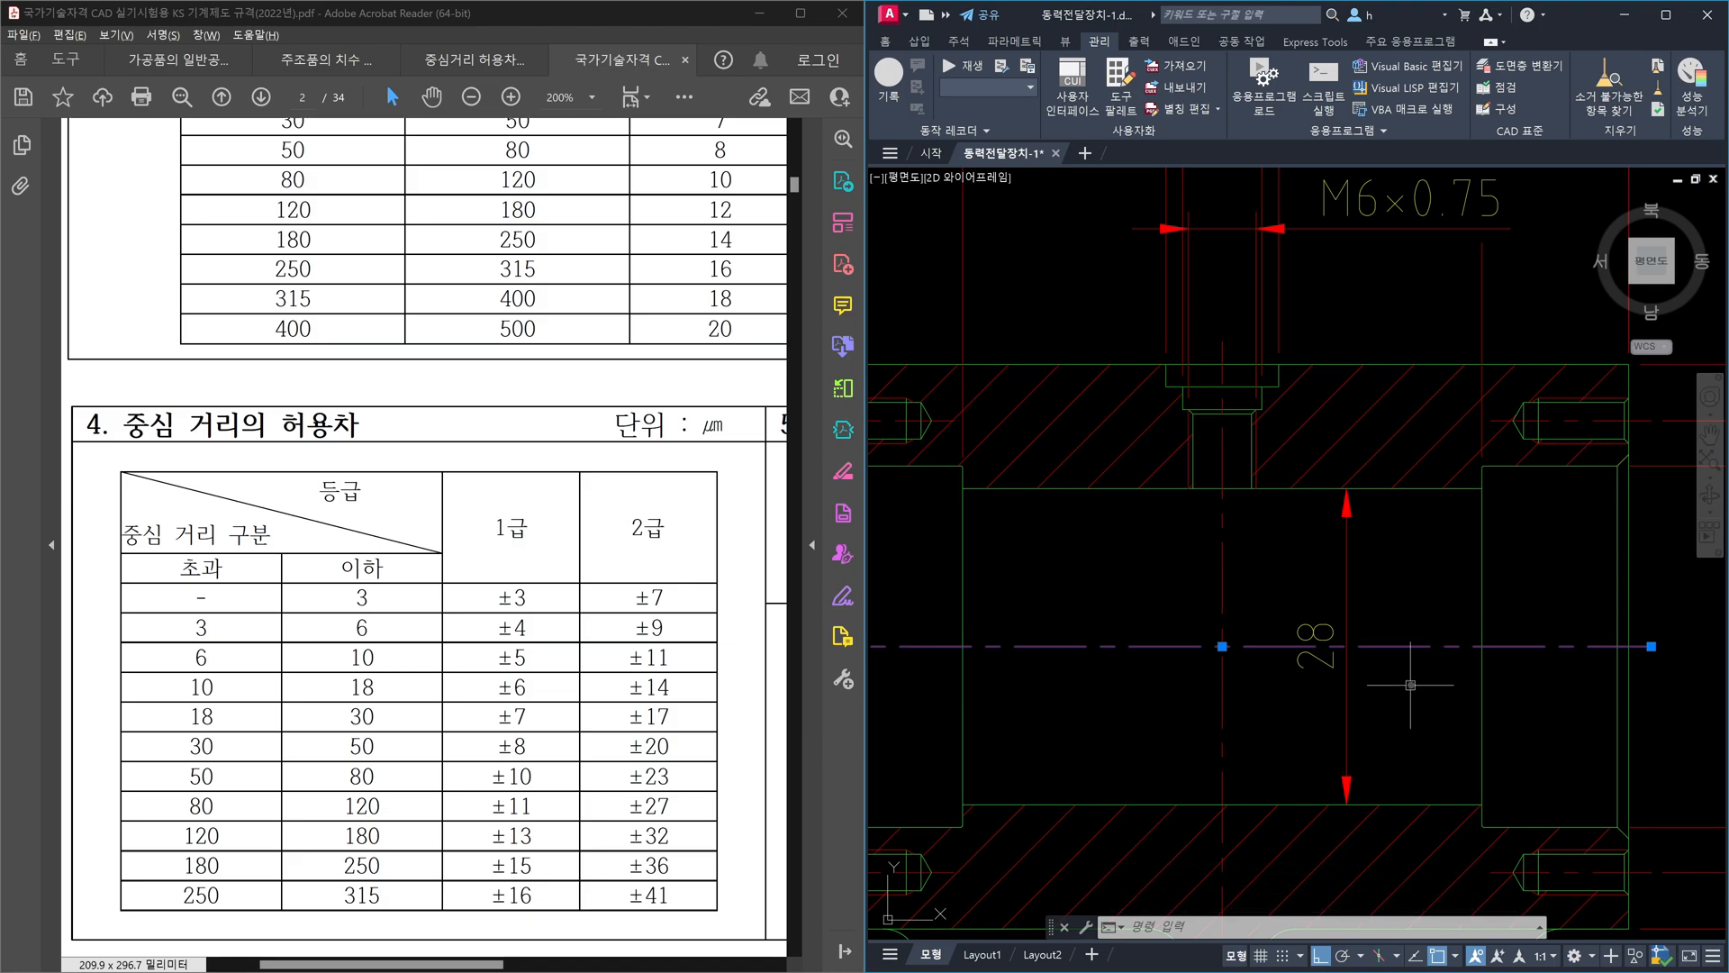
pyautogui.press('Escape')
pyautogui.moveTo(1410, 267); pyautogui.dragTo(1425, 447, button='middle')
pyautogui.click(1422, 412)
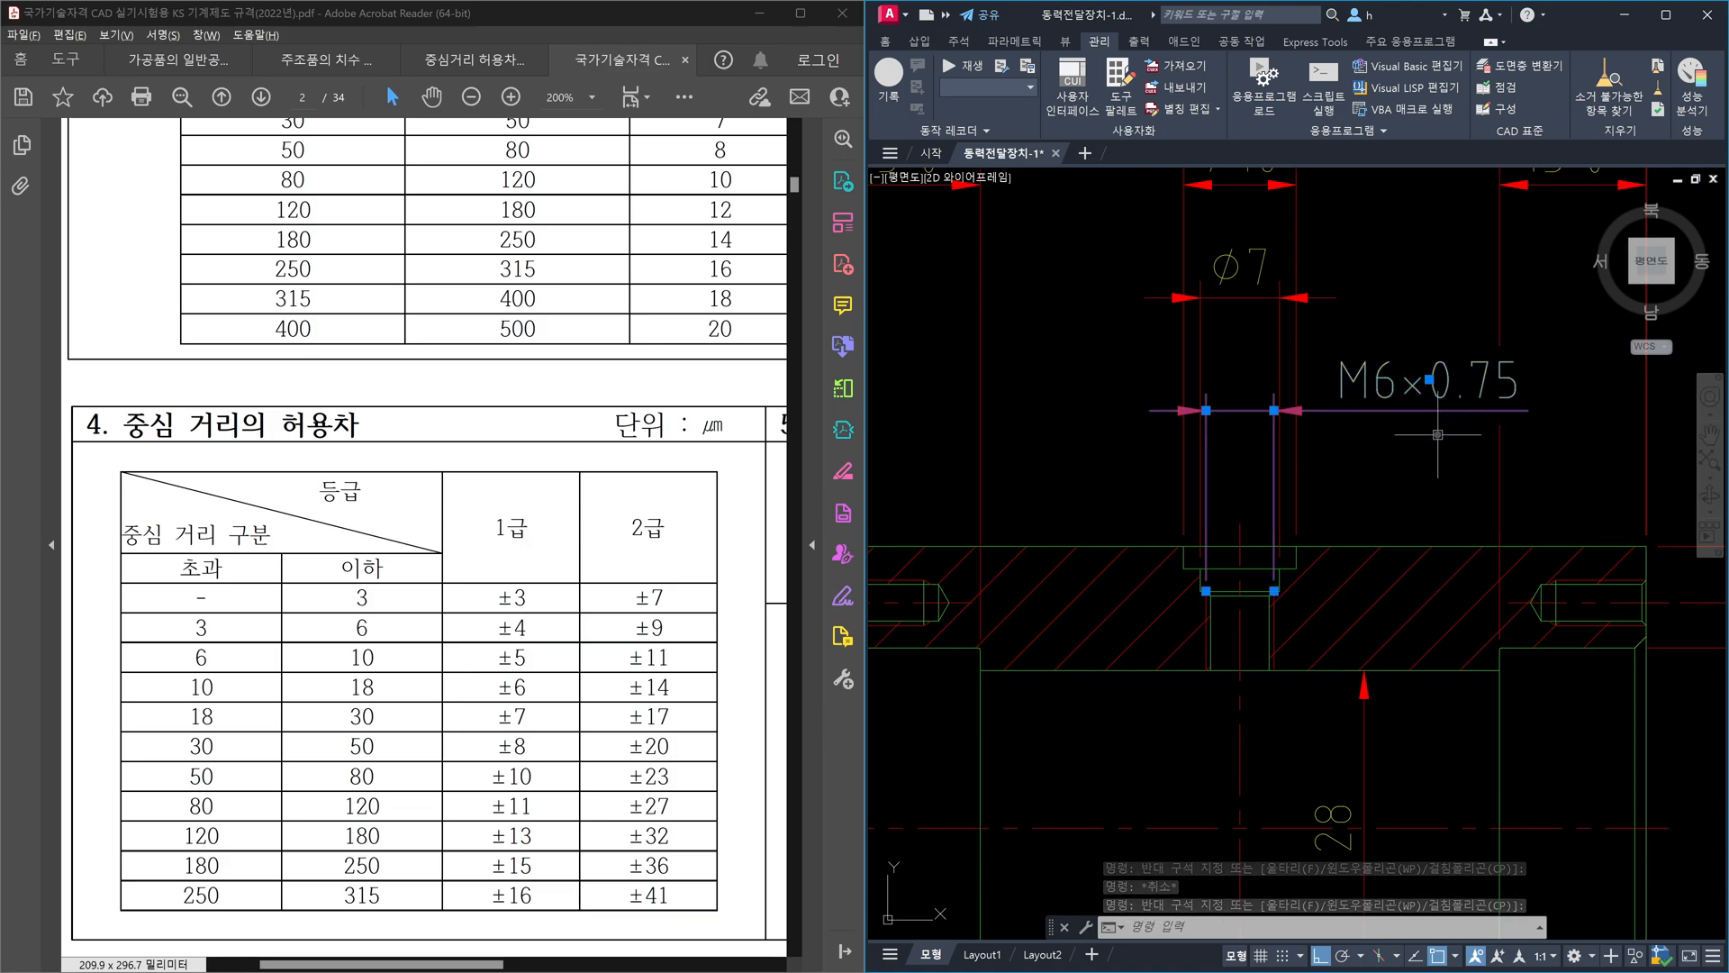
pyautogui.click(1414, 383)
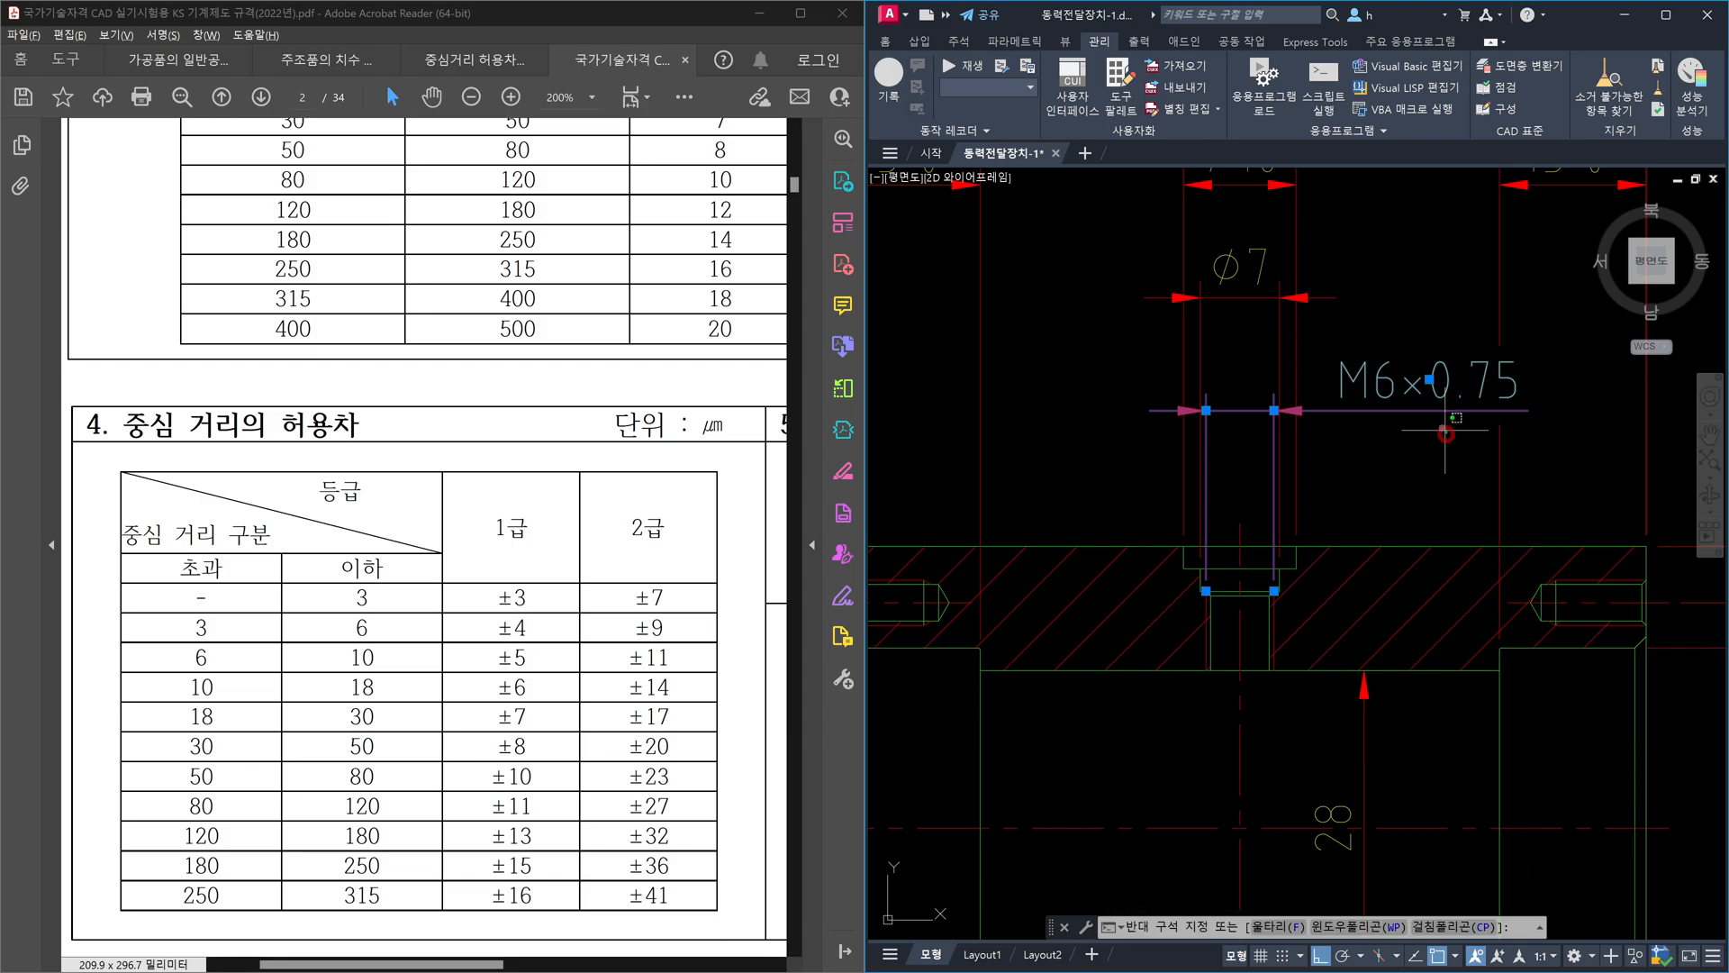
pyautogui.click(1417, 387)
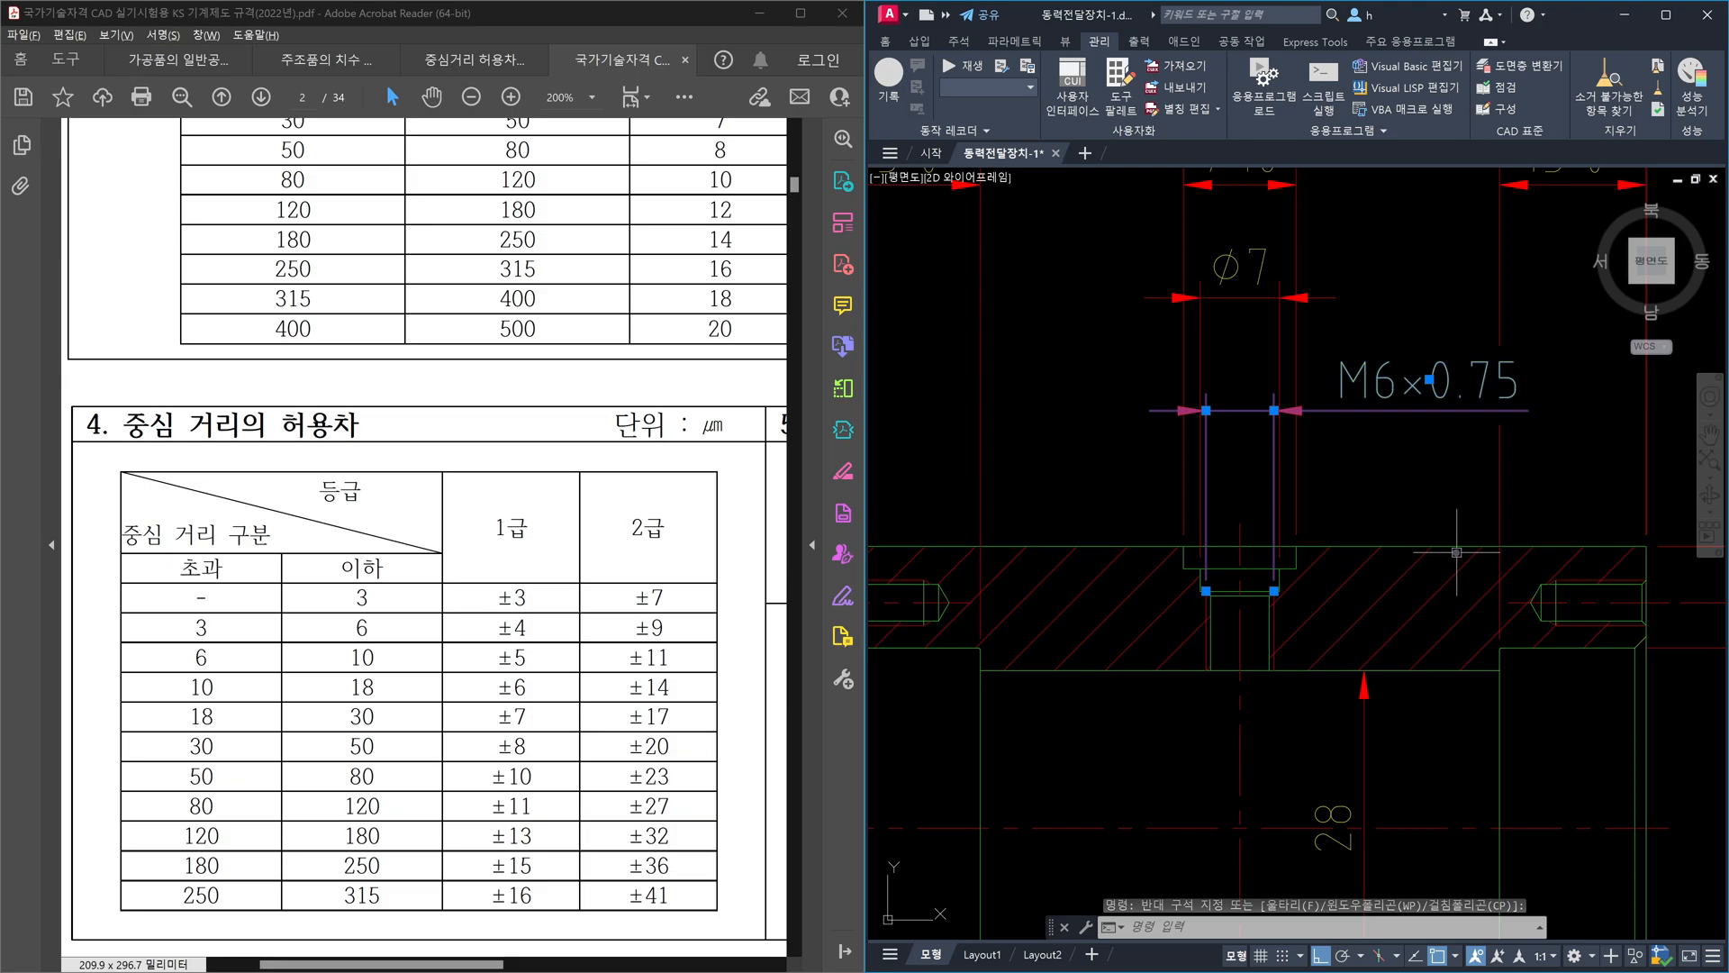
pyautogui.press('Escape')
# - Set the text fill colour of the 28 dimension to Background (배경) in its properties, and deselect it
pyautogui.moveTo(1407, 685); pyautogui.dragTo(1459, 540, button='middle')
pyautogui.click(1418, 618)
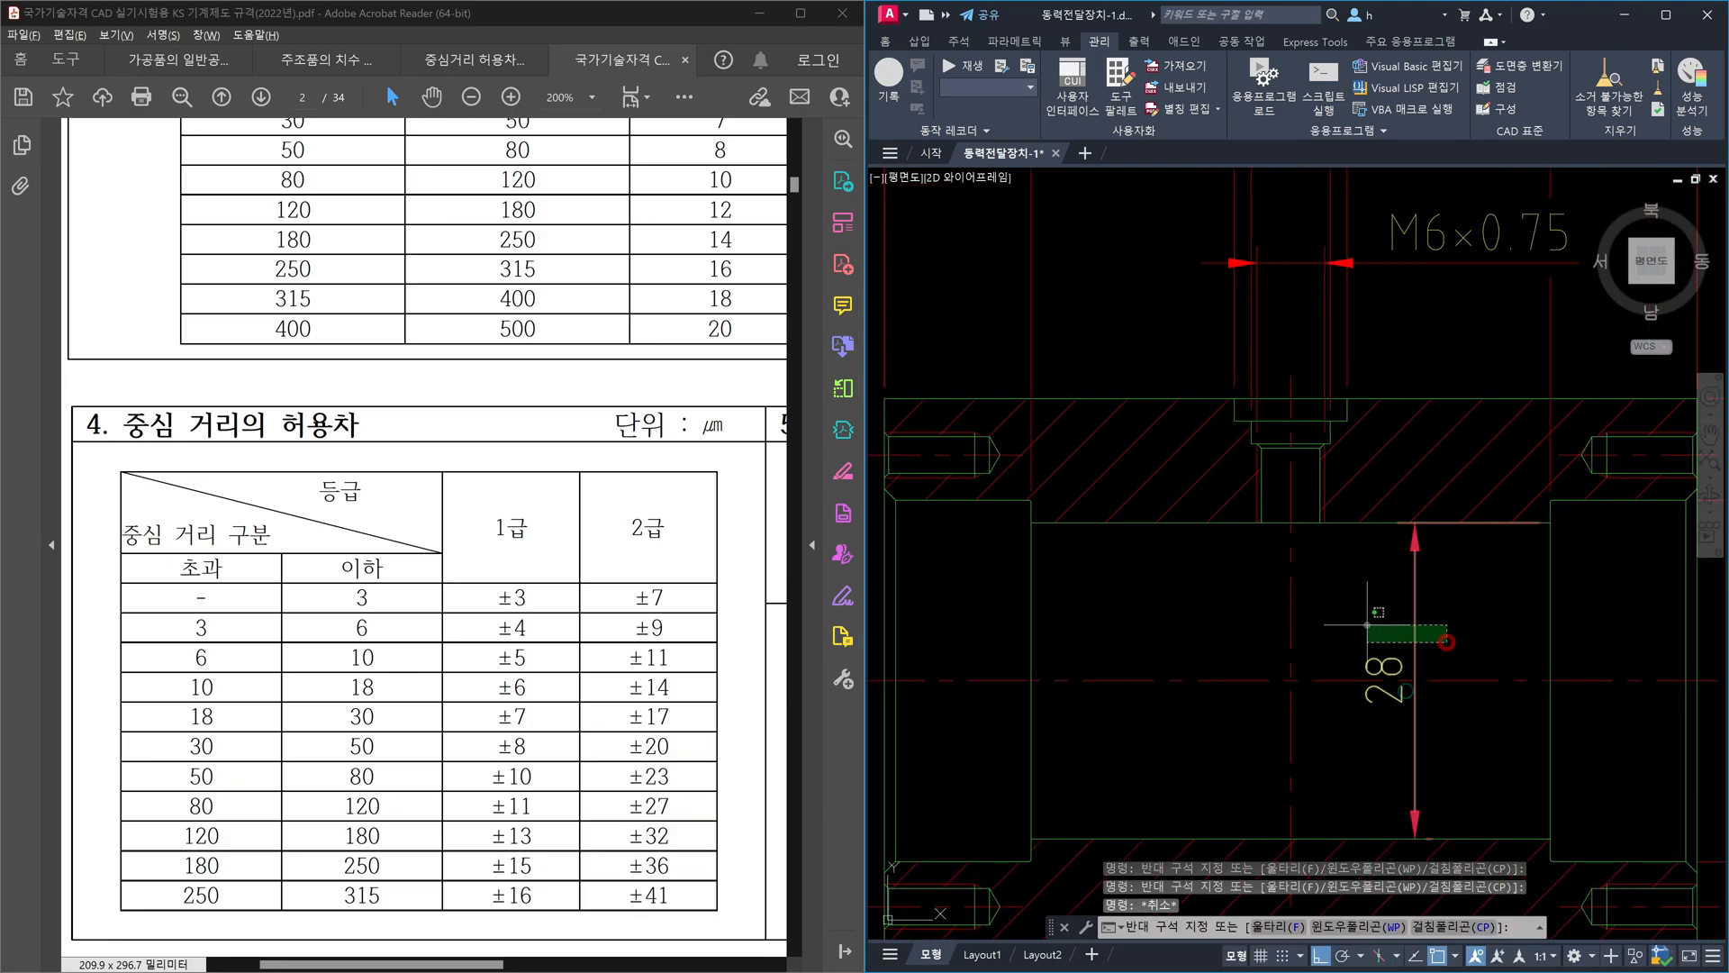
pyautogui.click(1364, 623)
pyautogui.hotkey('ctrl', '1')
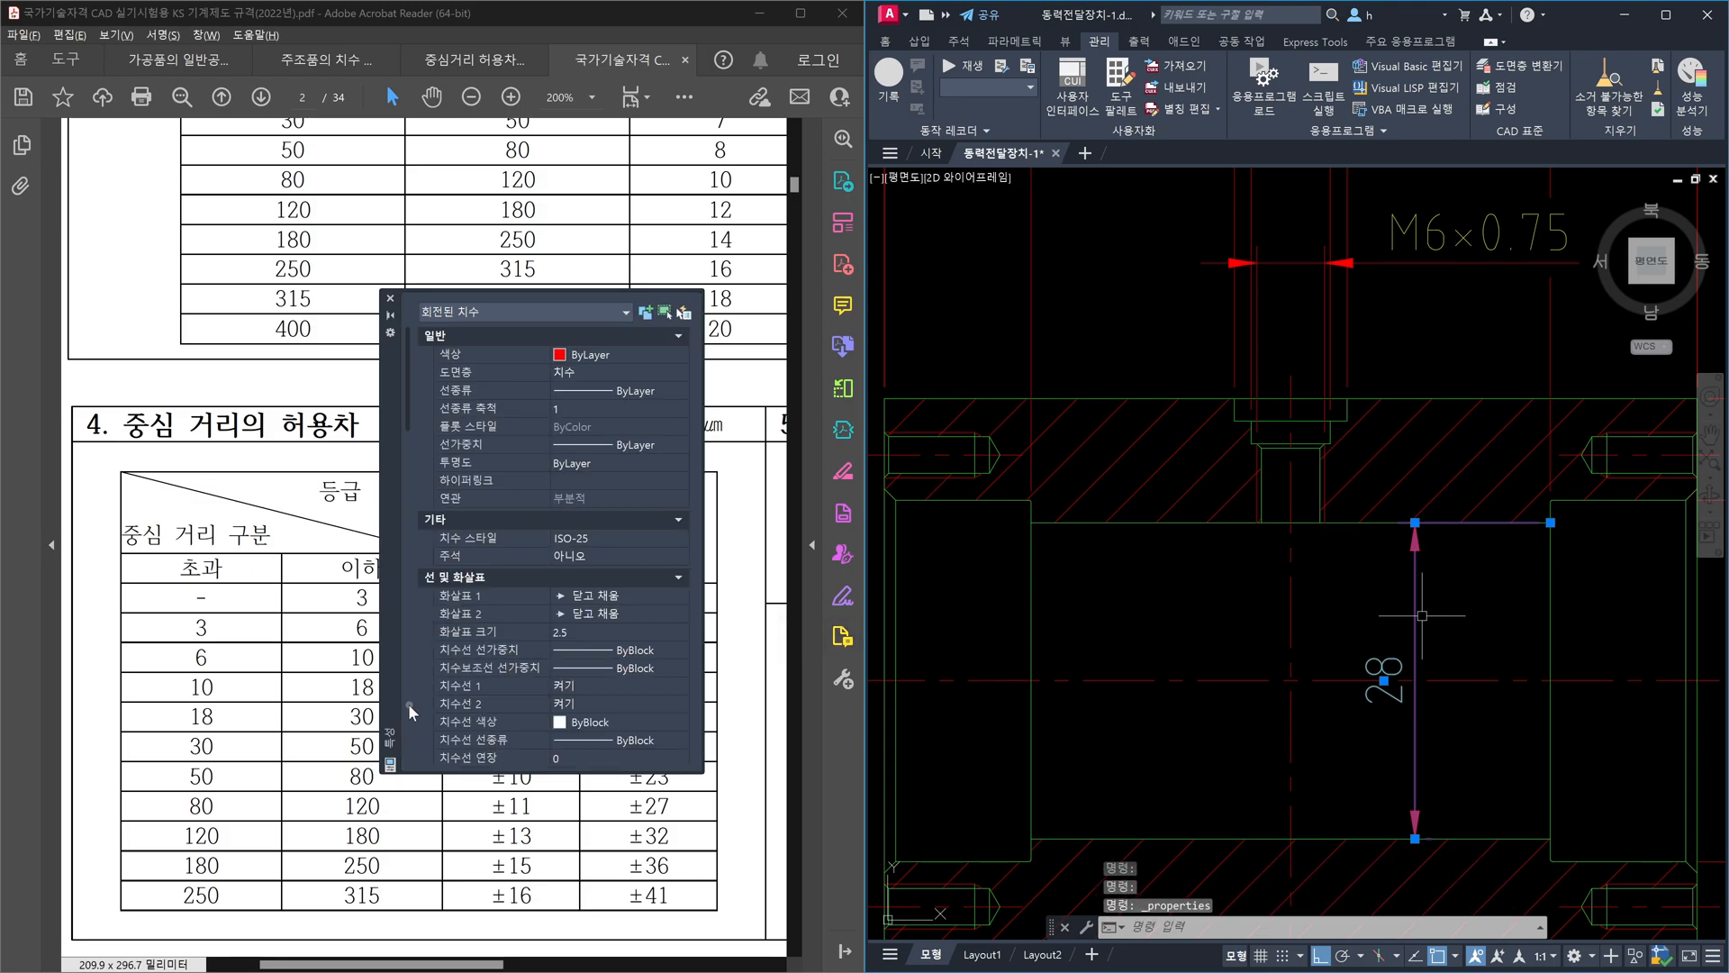
pyautogui.click(408, 700)
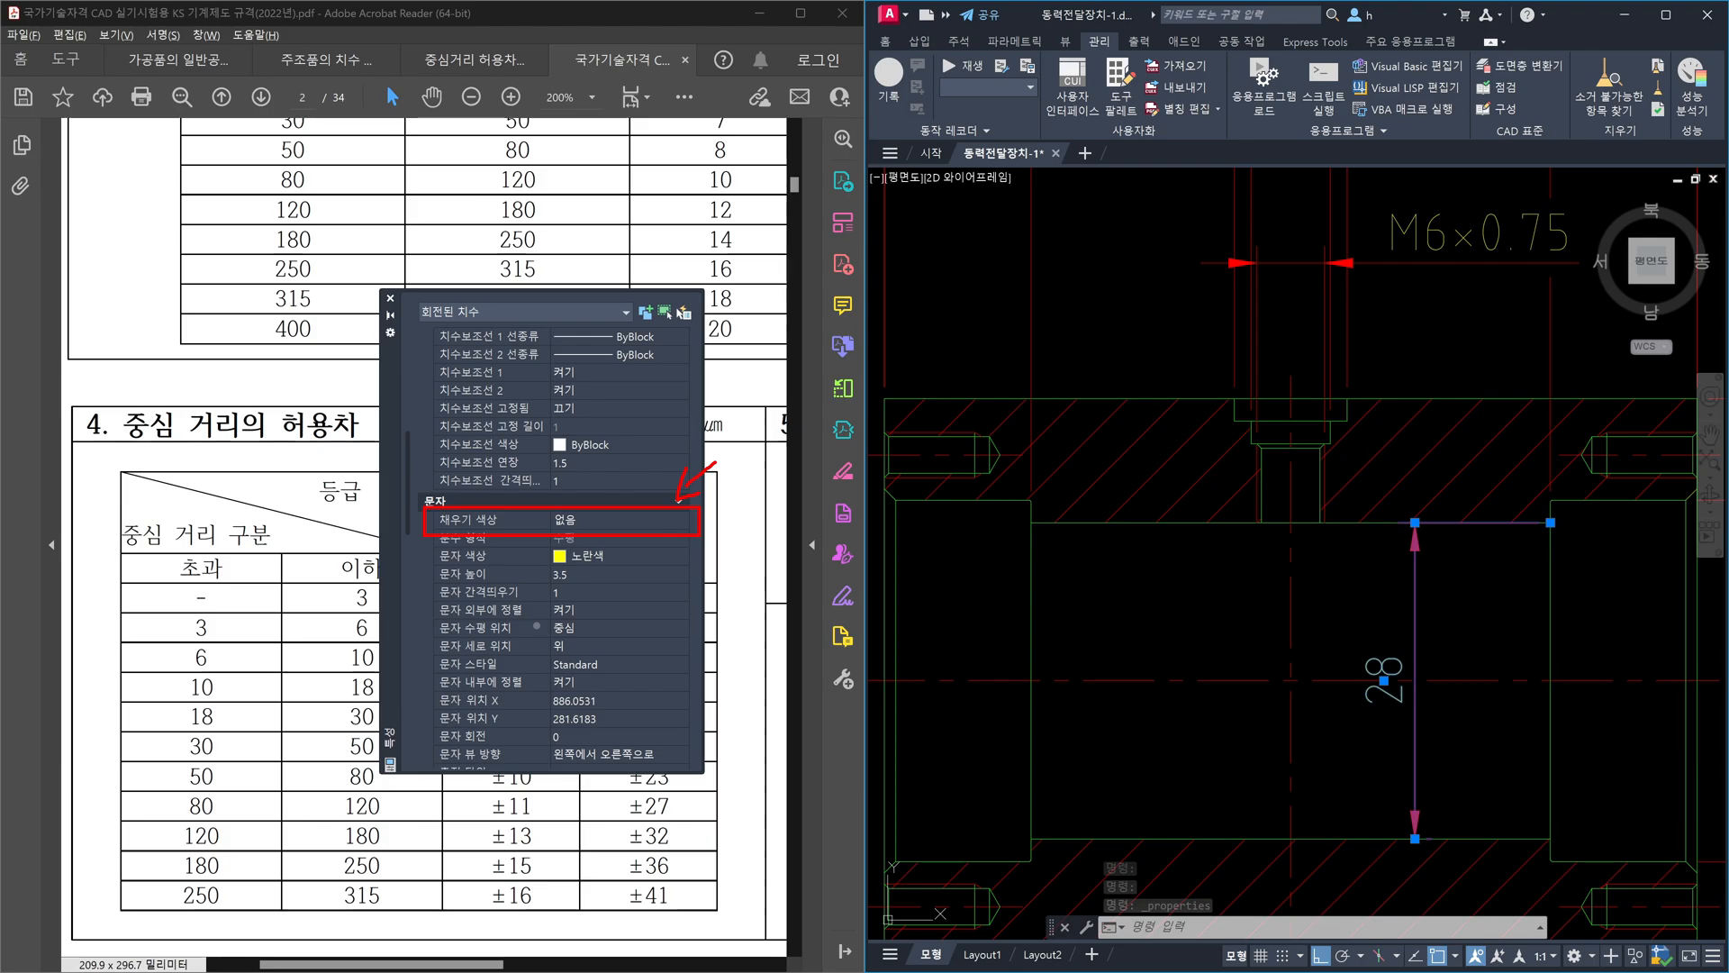
pyautogui.click(682, 519)
pyautogui.click(682, 520)
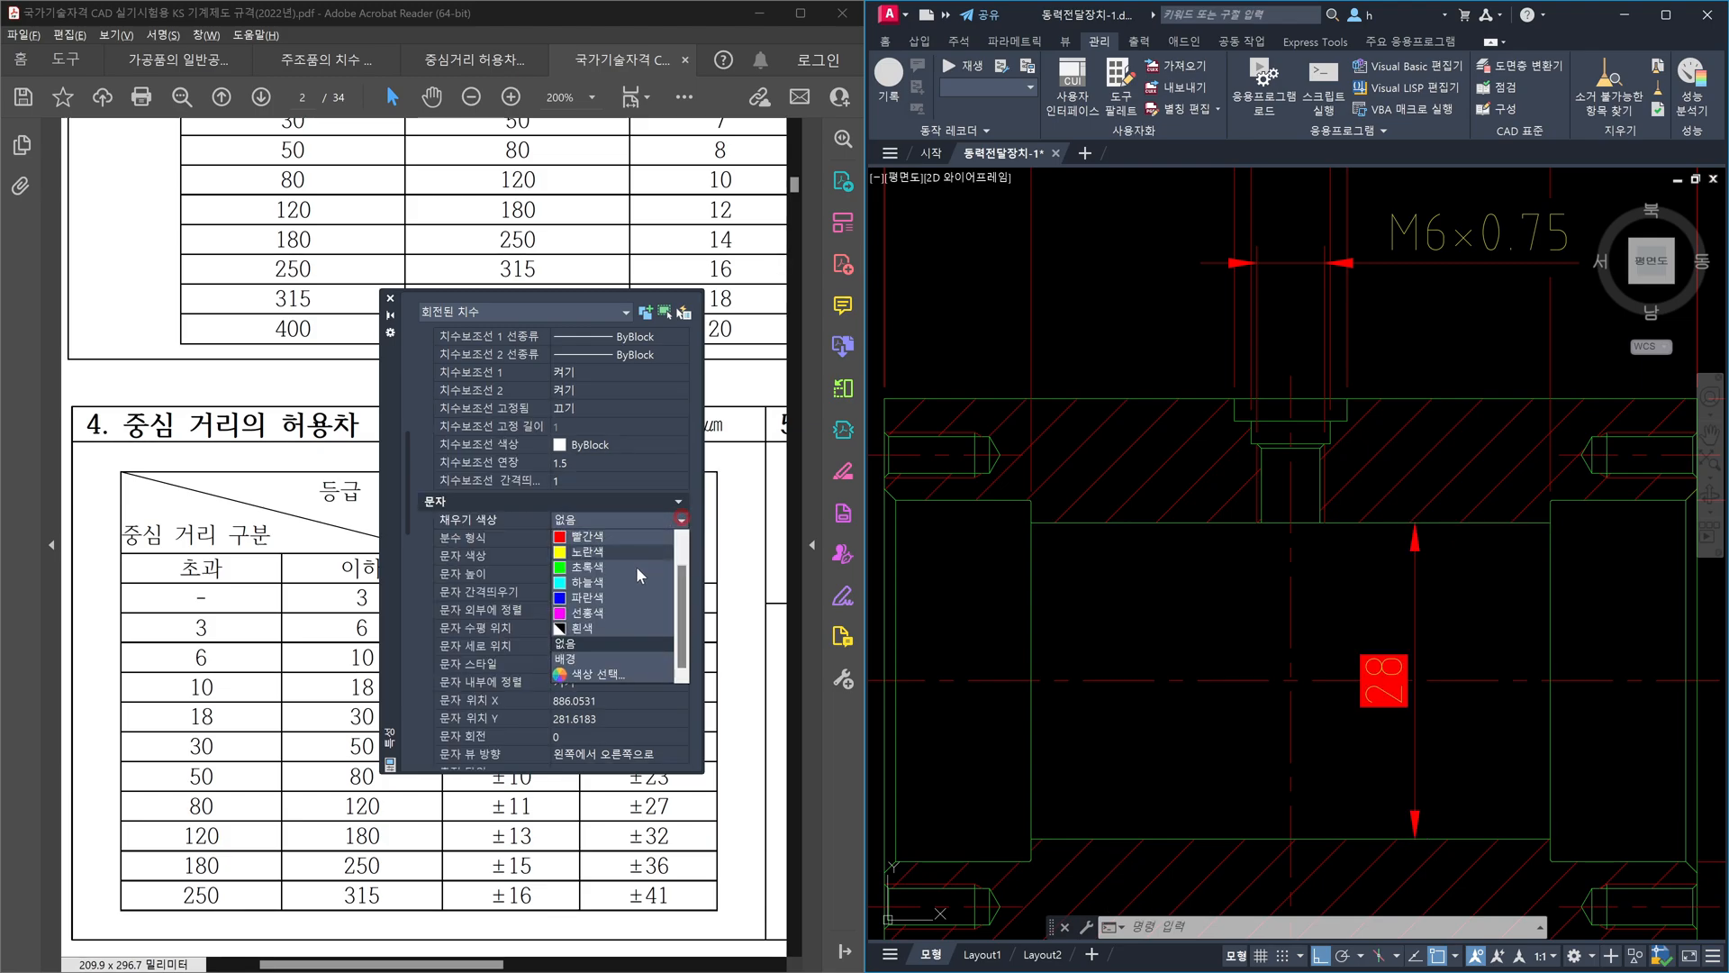
pyautogui.click(610, 657)
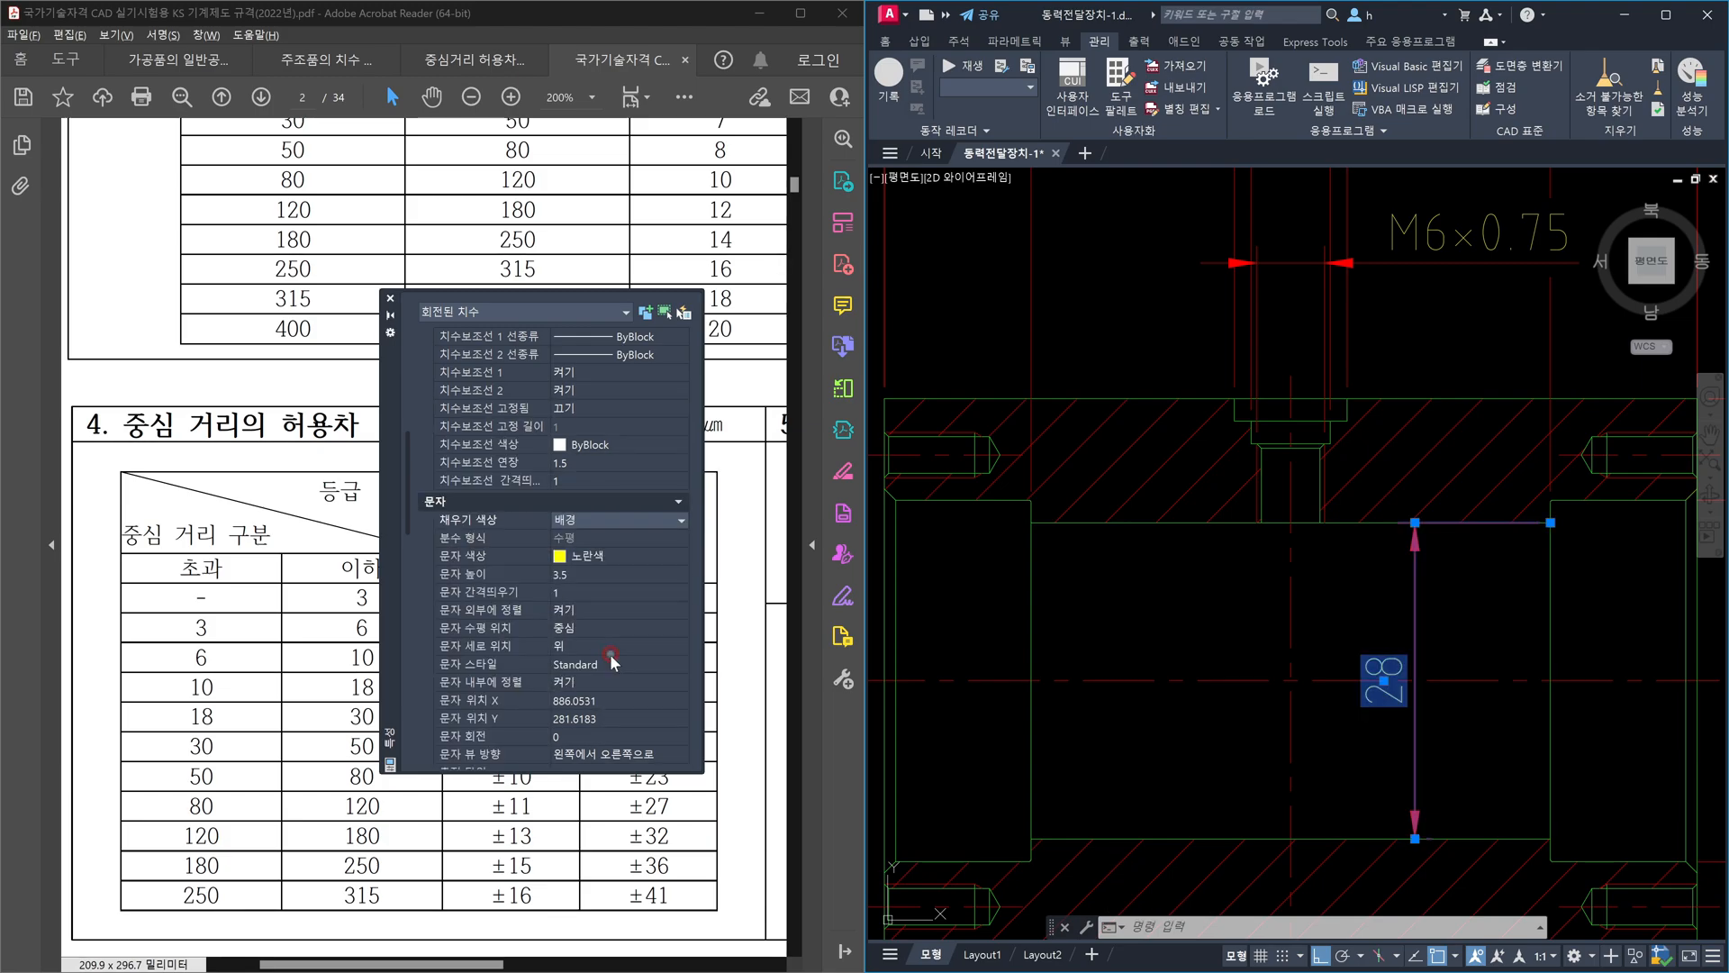
pyautogui.click(390, 298)
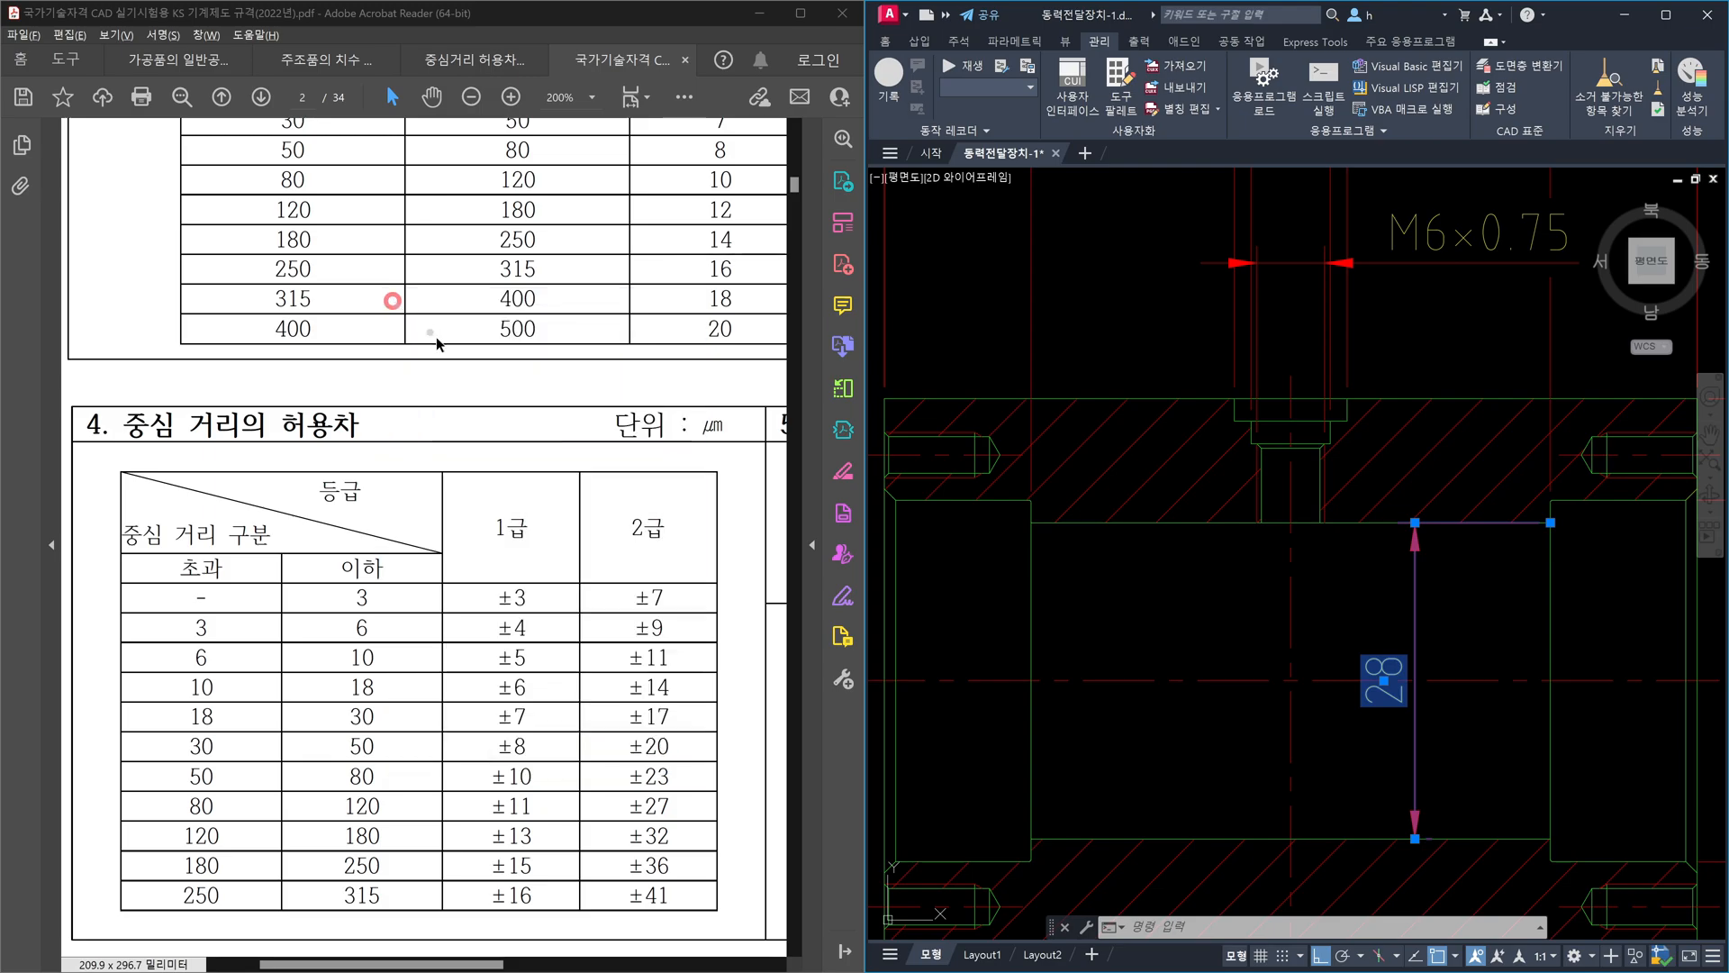
pyautogui.press('Escape')
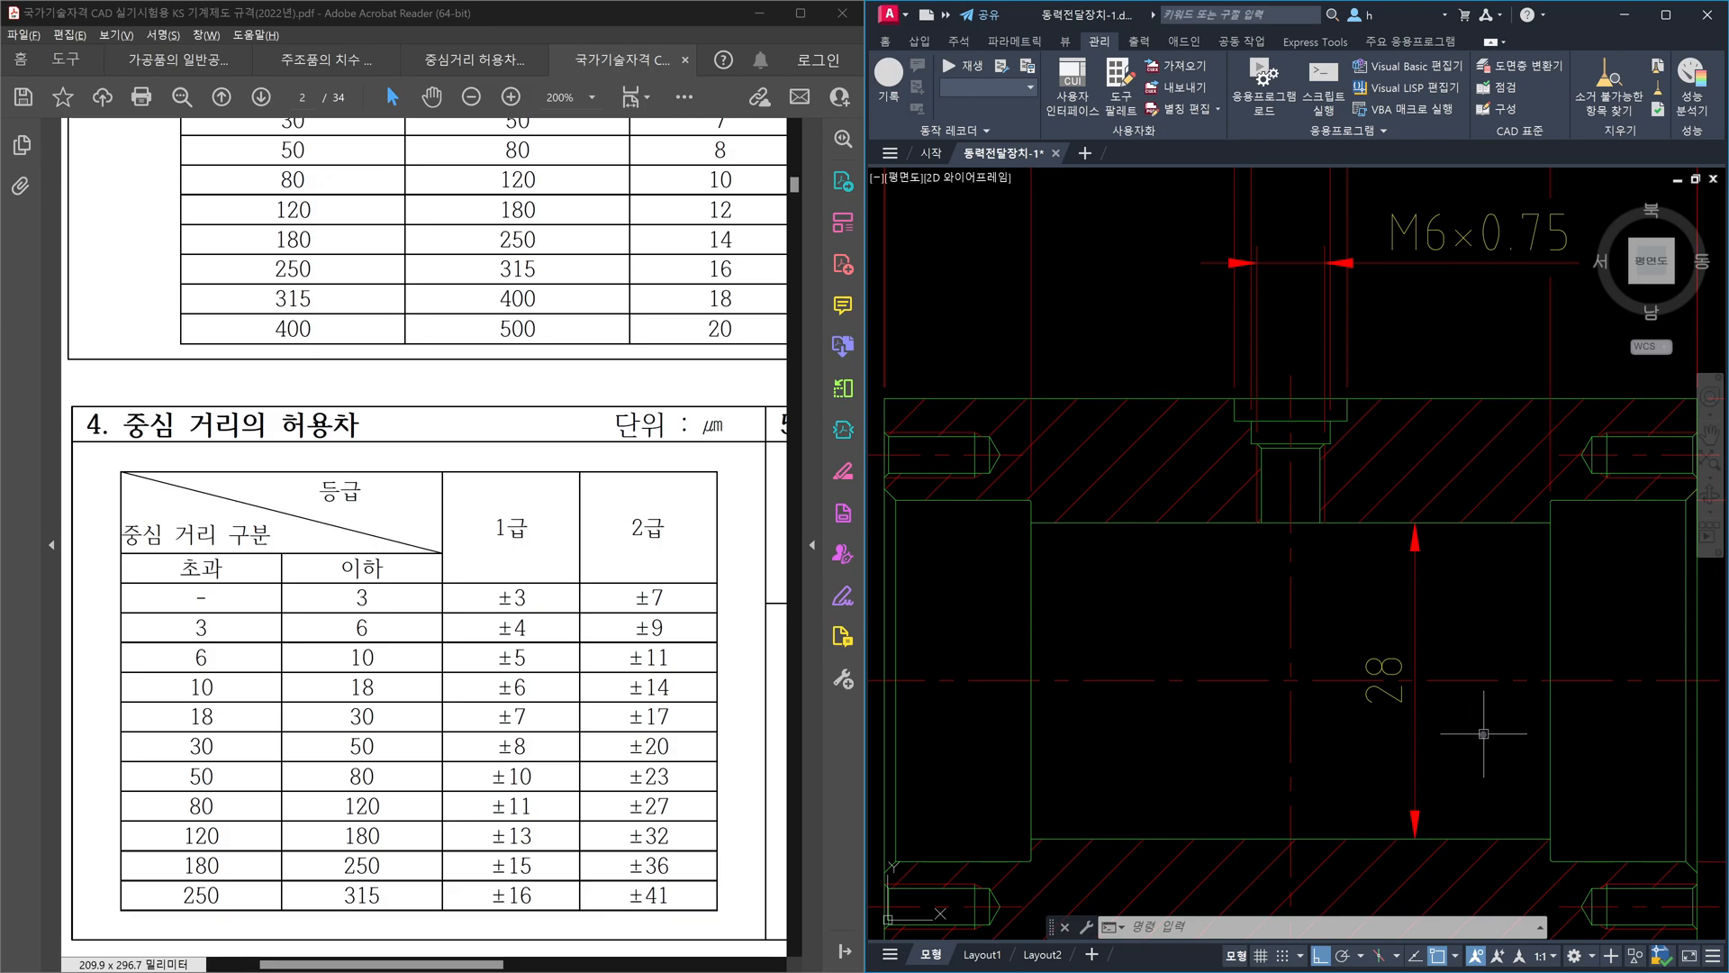
# - Examine how the filled 28 text overlaps the horizontal centre line by highlighting both, and clear the selection
pyautogui.moveTo(1478, 744); pyautogui.dragTo(1350, 785, button='middle')
pyautogui.click(1327, 777)
pyautogui.click(1242, 777)
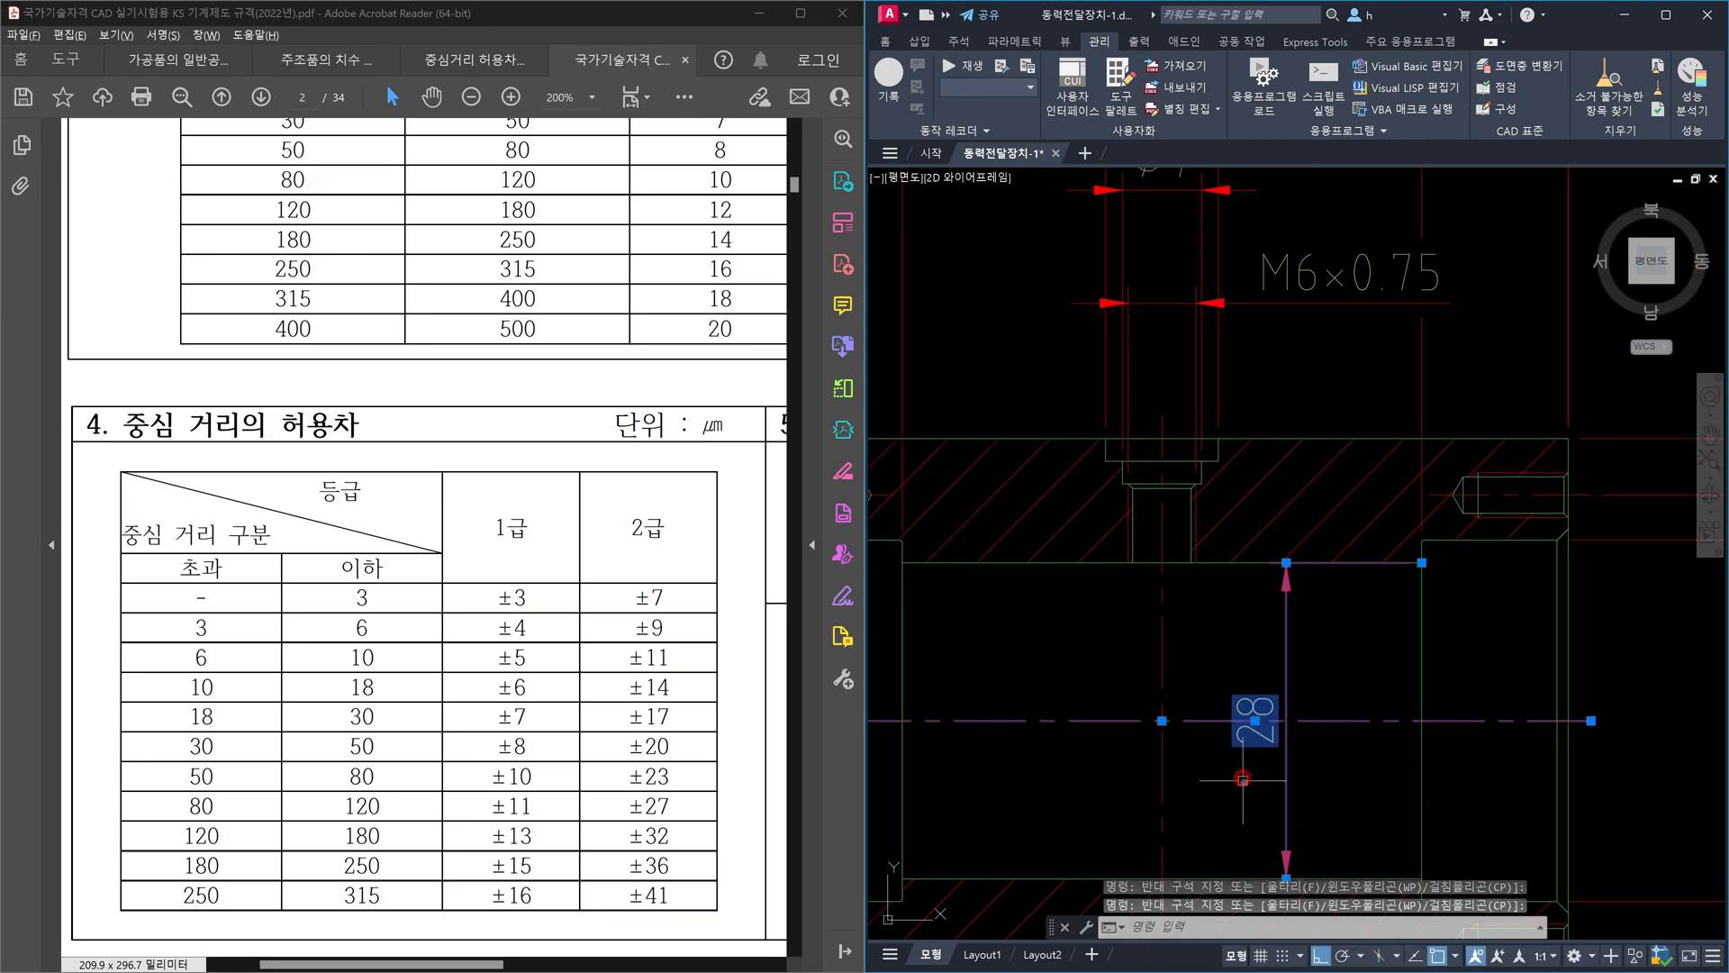
pyautogui.press('Escape')
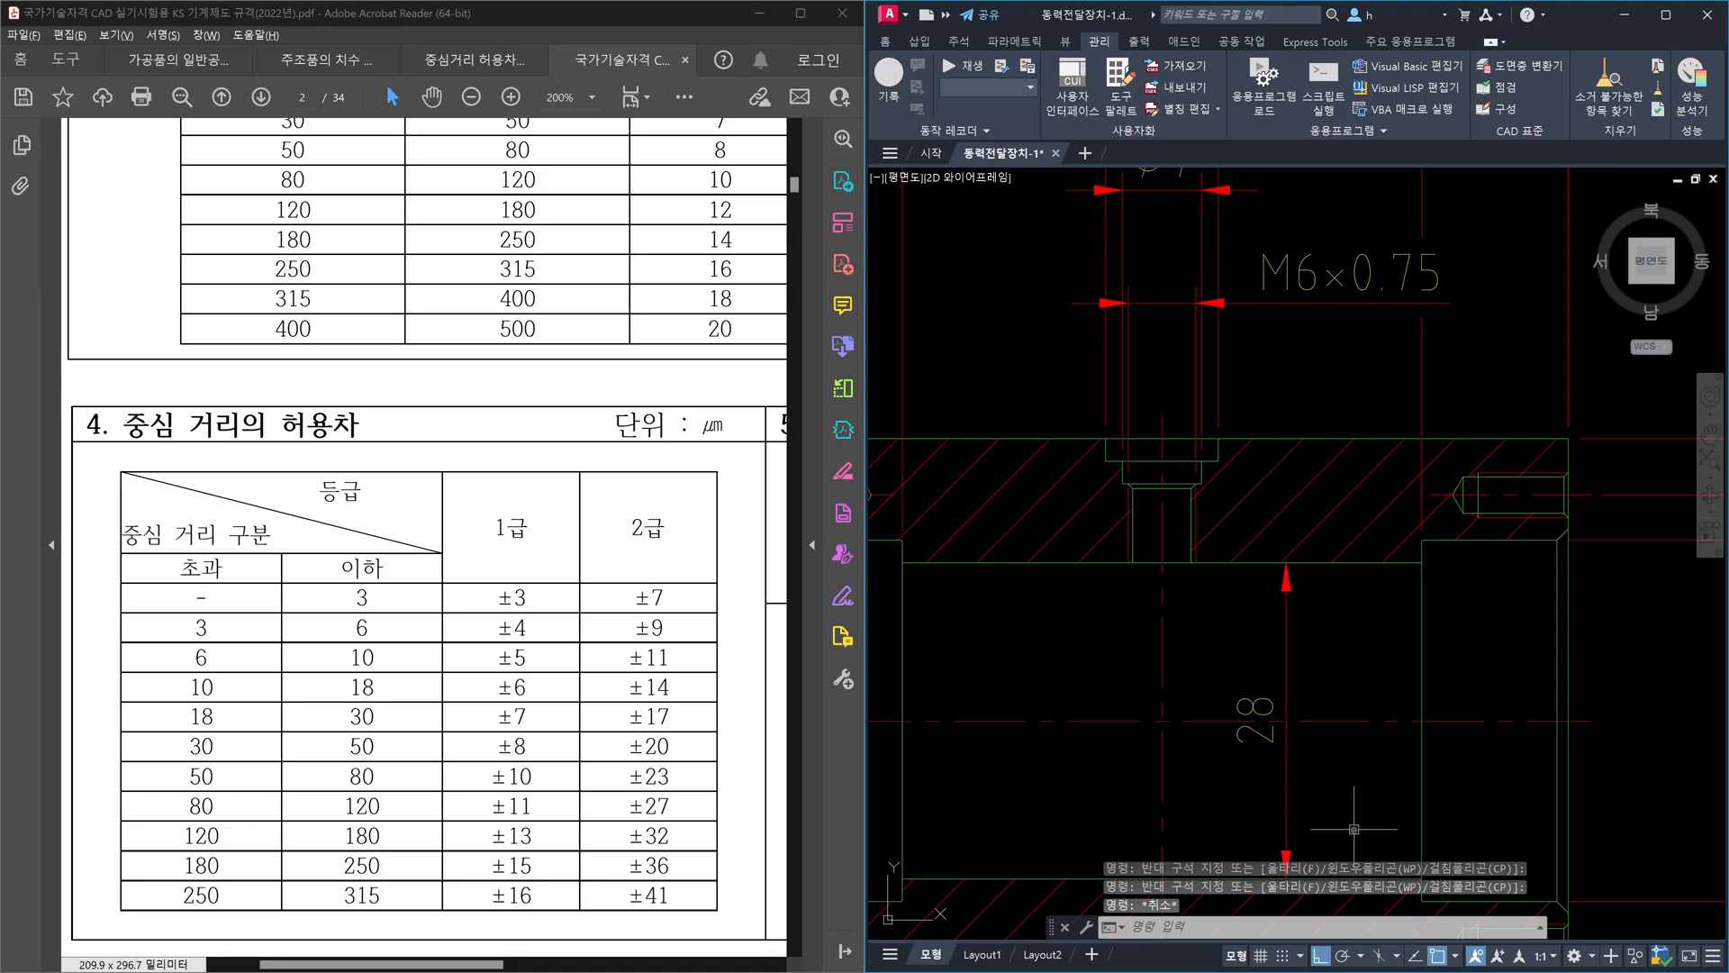
# - Bring the 28 dimension in the bore to the front of the draw order with DRAWORDER
pyautogui.moveTo(1358, 812); pyautogui.dragTo(1399, 764, button='middle')
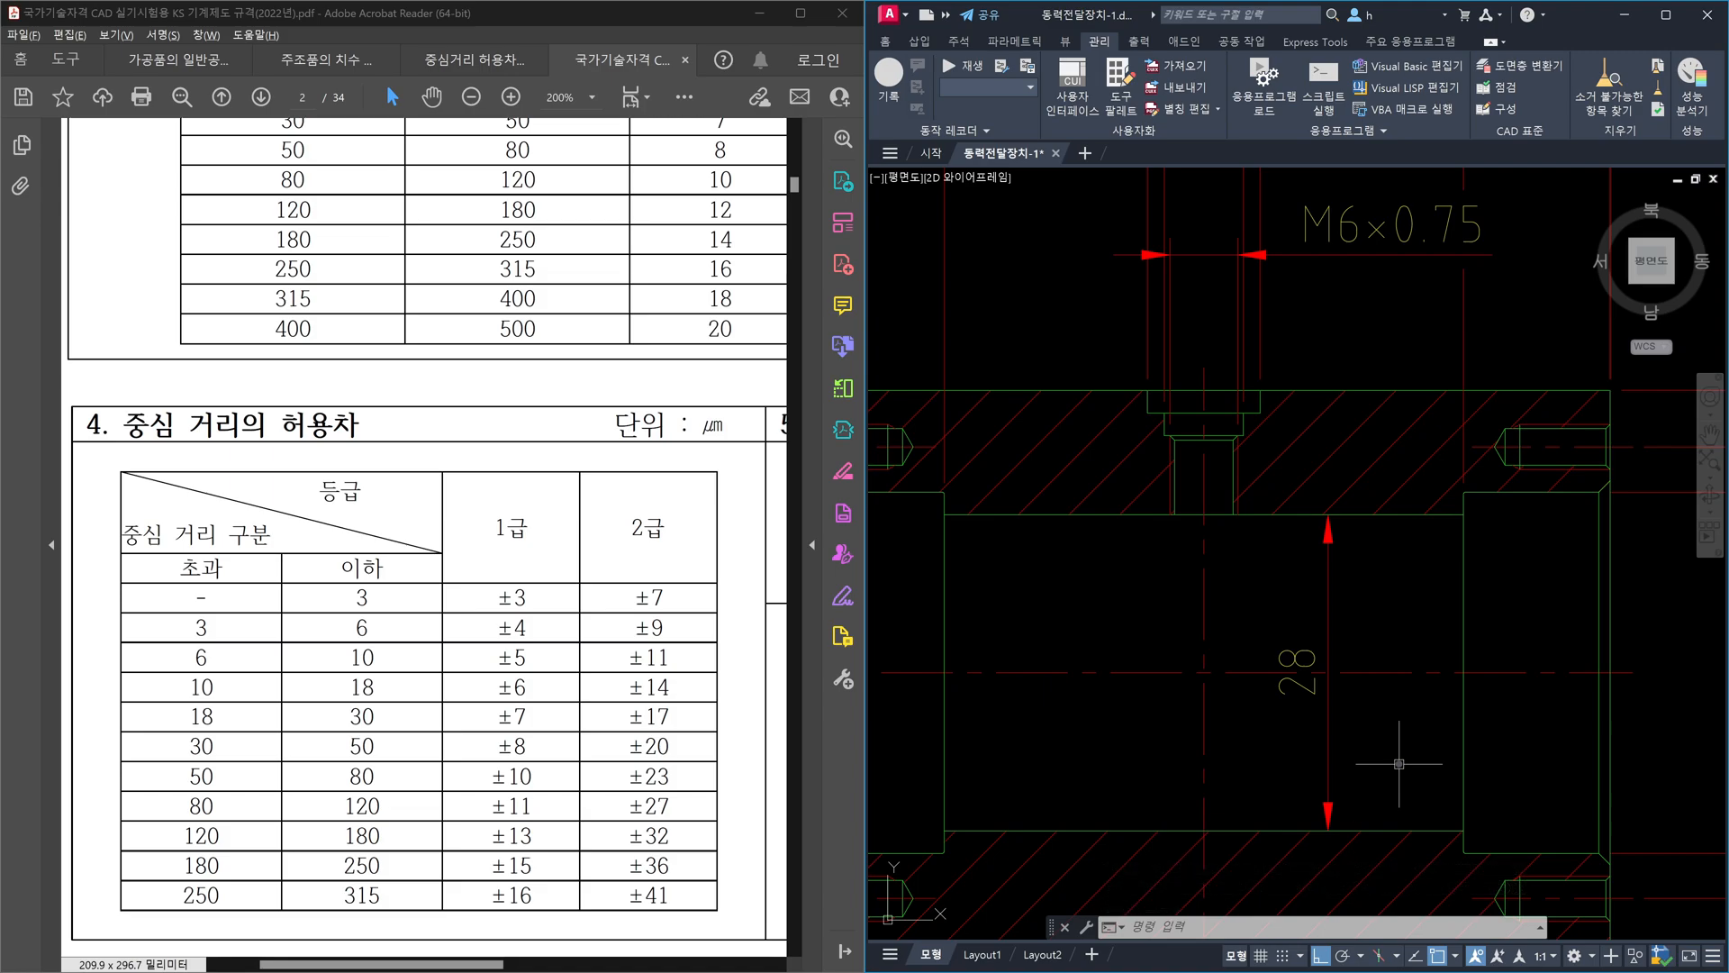
pyautogui.write('dr')
pyautogui.press('Return')
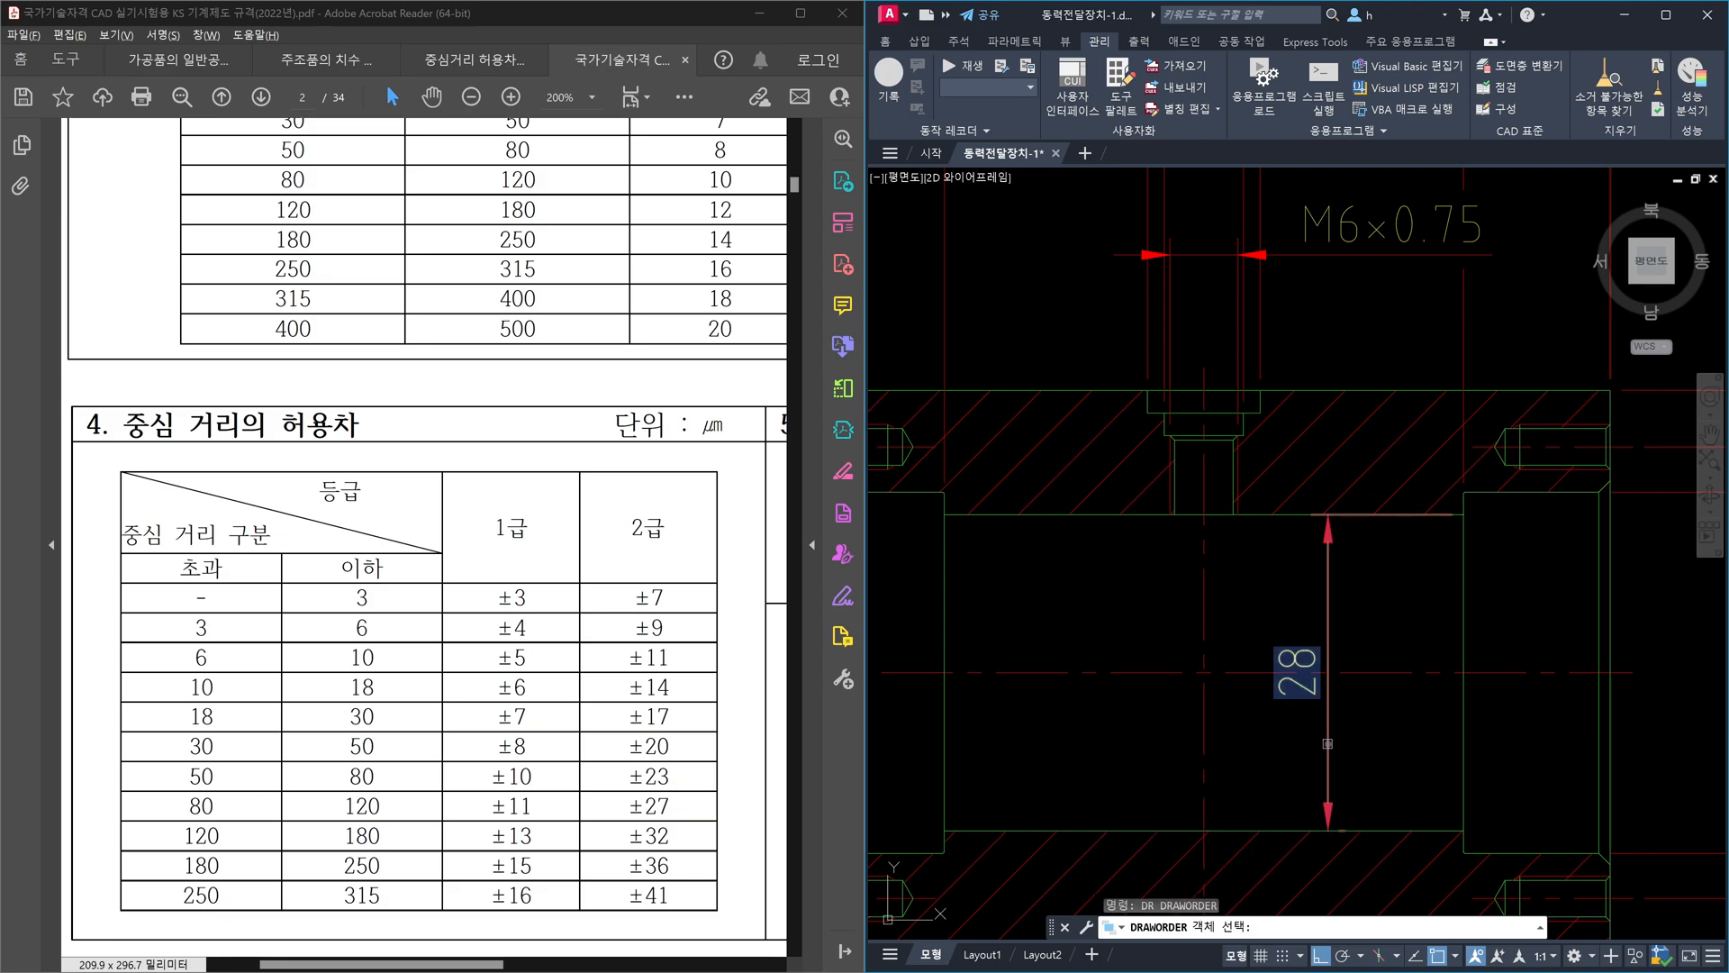
pyautogui.click(1328, 745)
pyautogui.press('Return')
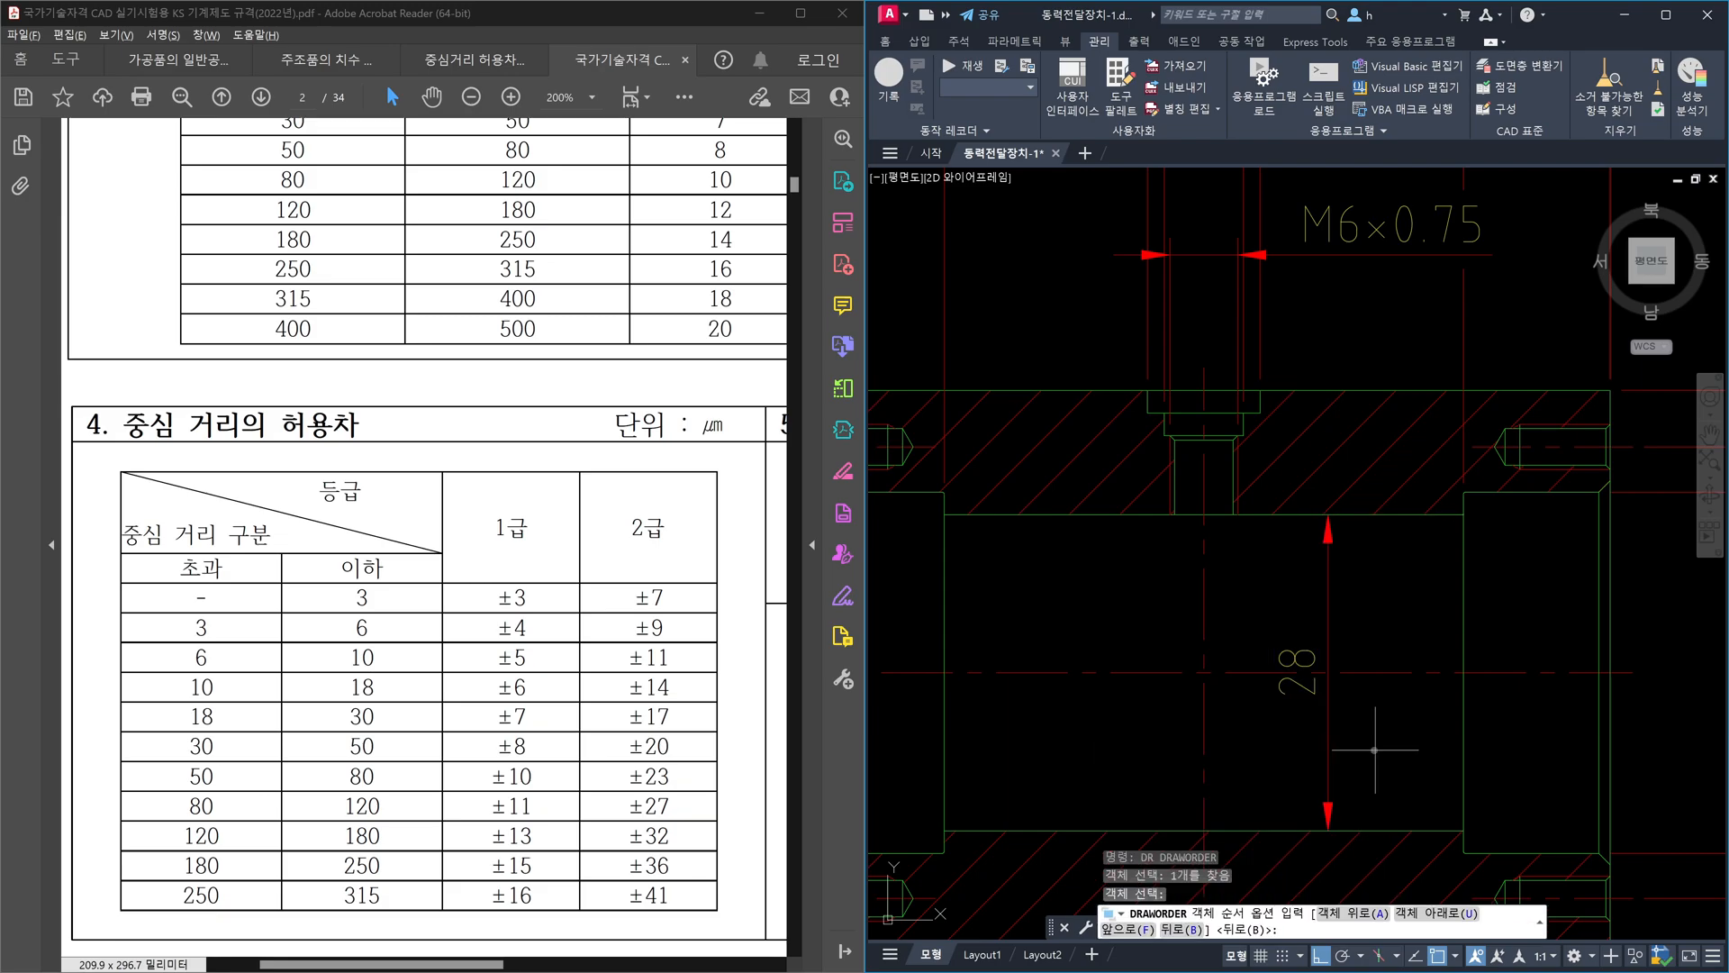
pyautogui.write('f')
pyautogui.press('Return')
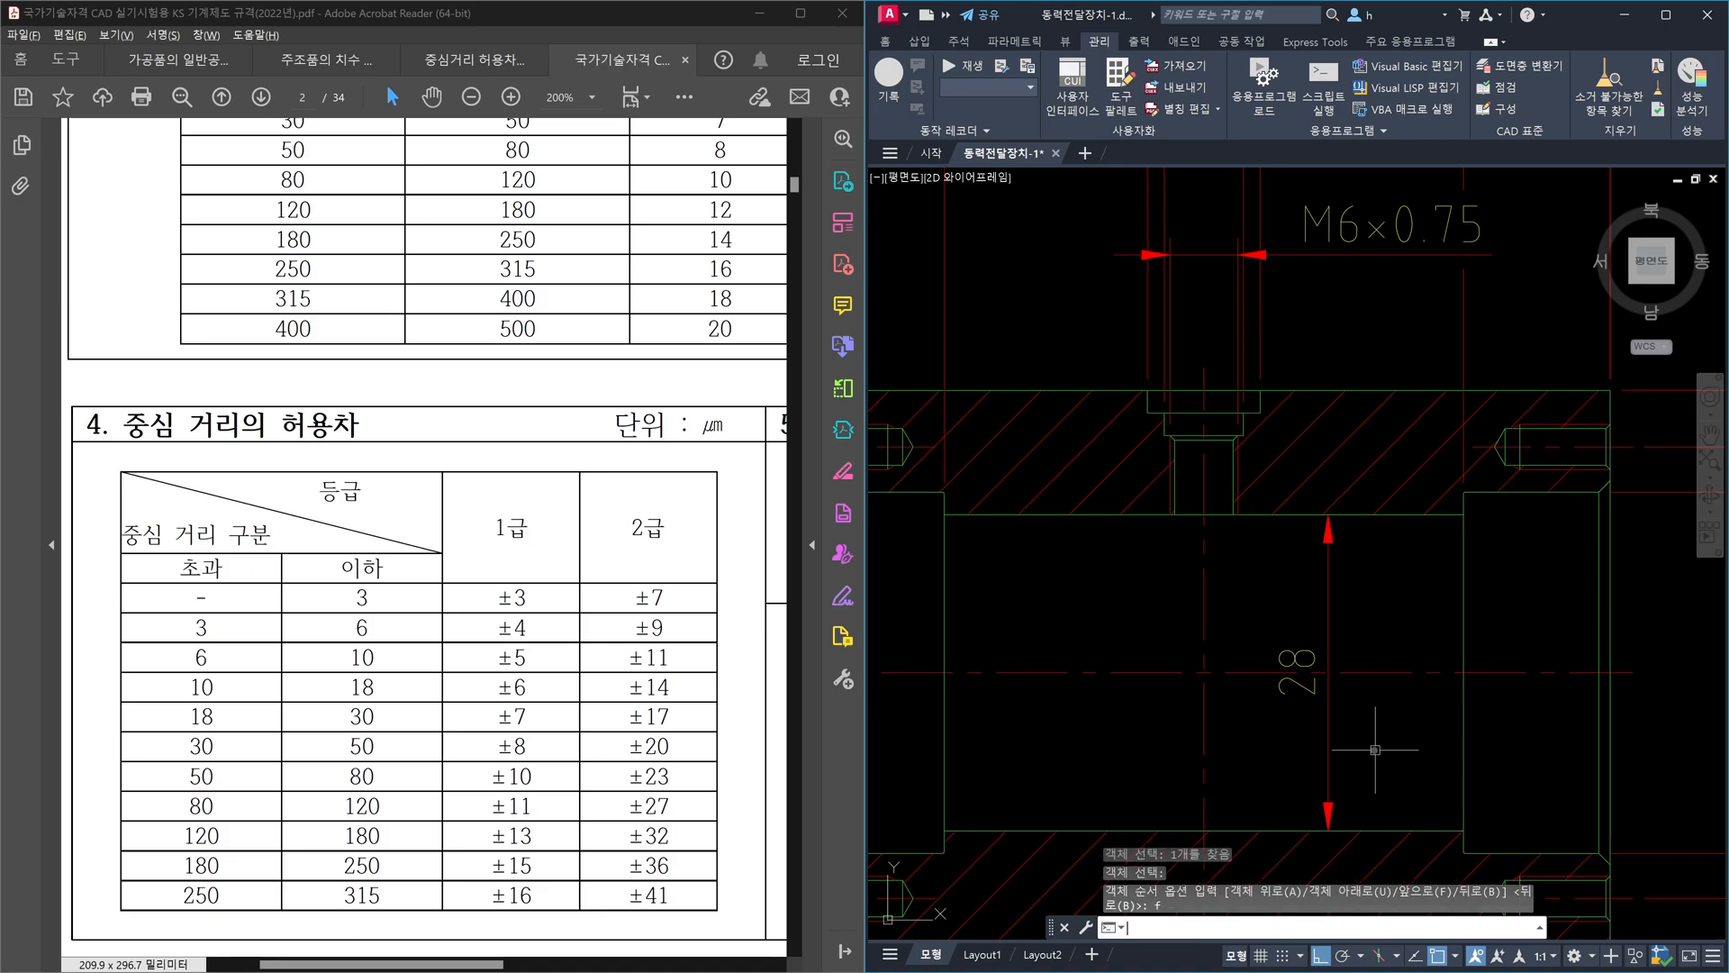
pyautogui.press('Escape')
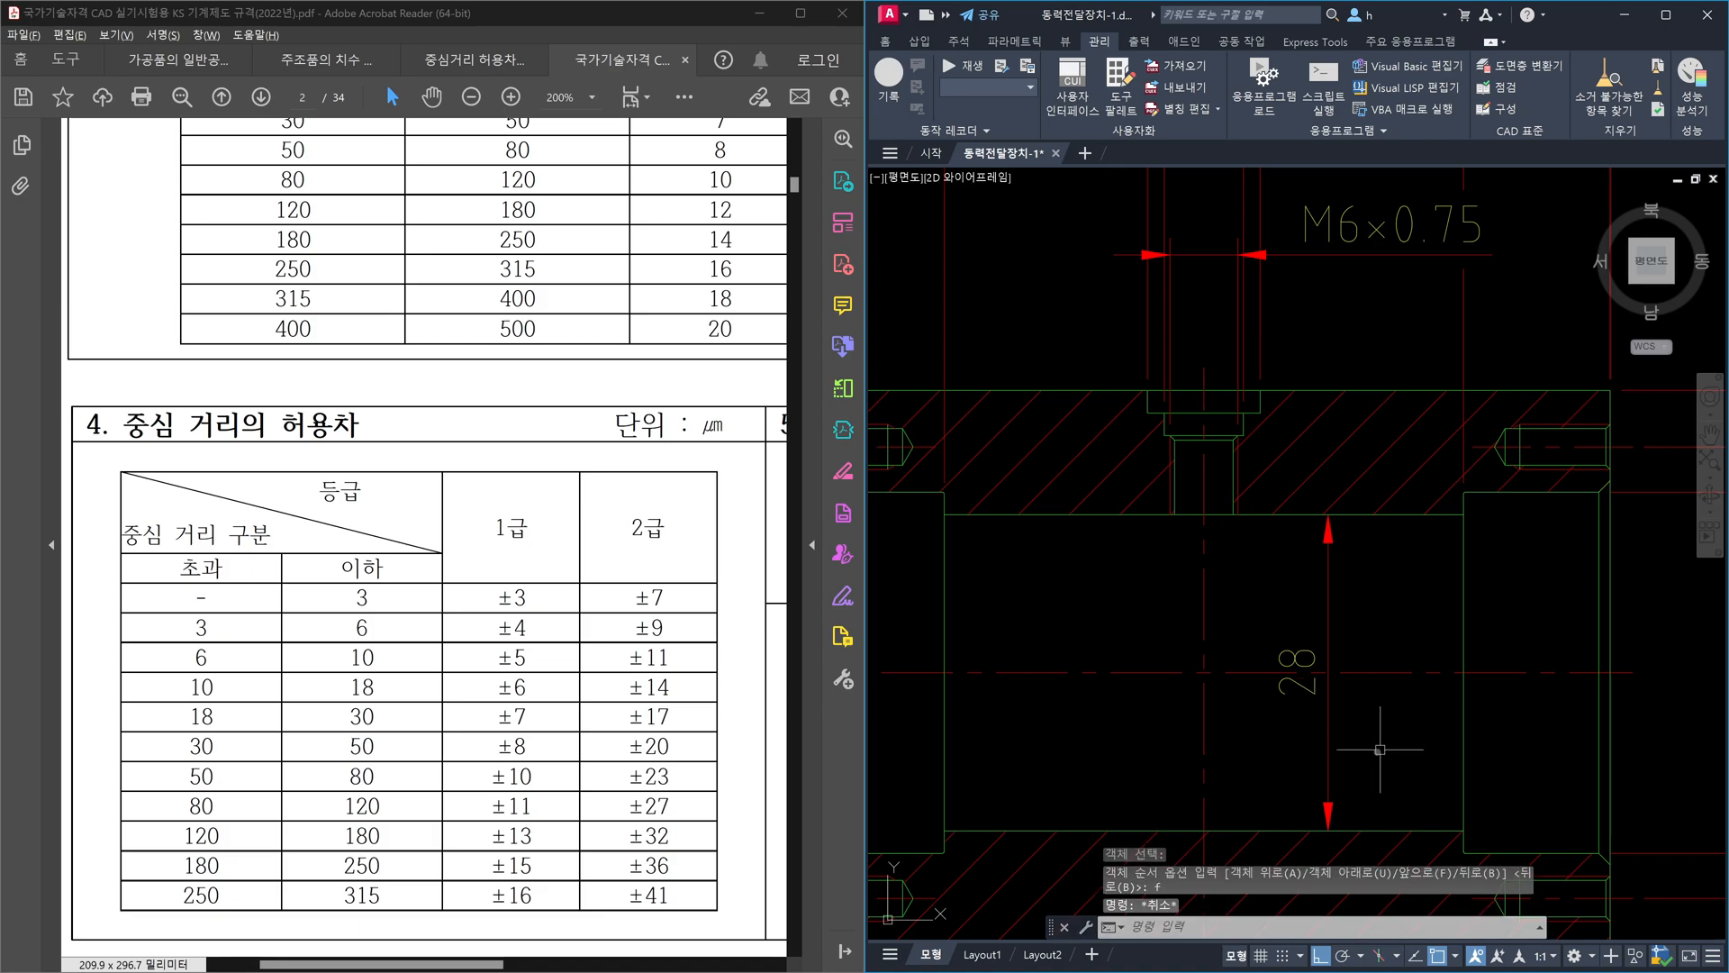
# - Send the bore's horizontal centre line to the back of the draw order
pyautogui.press('Return')
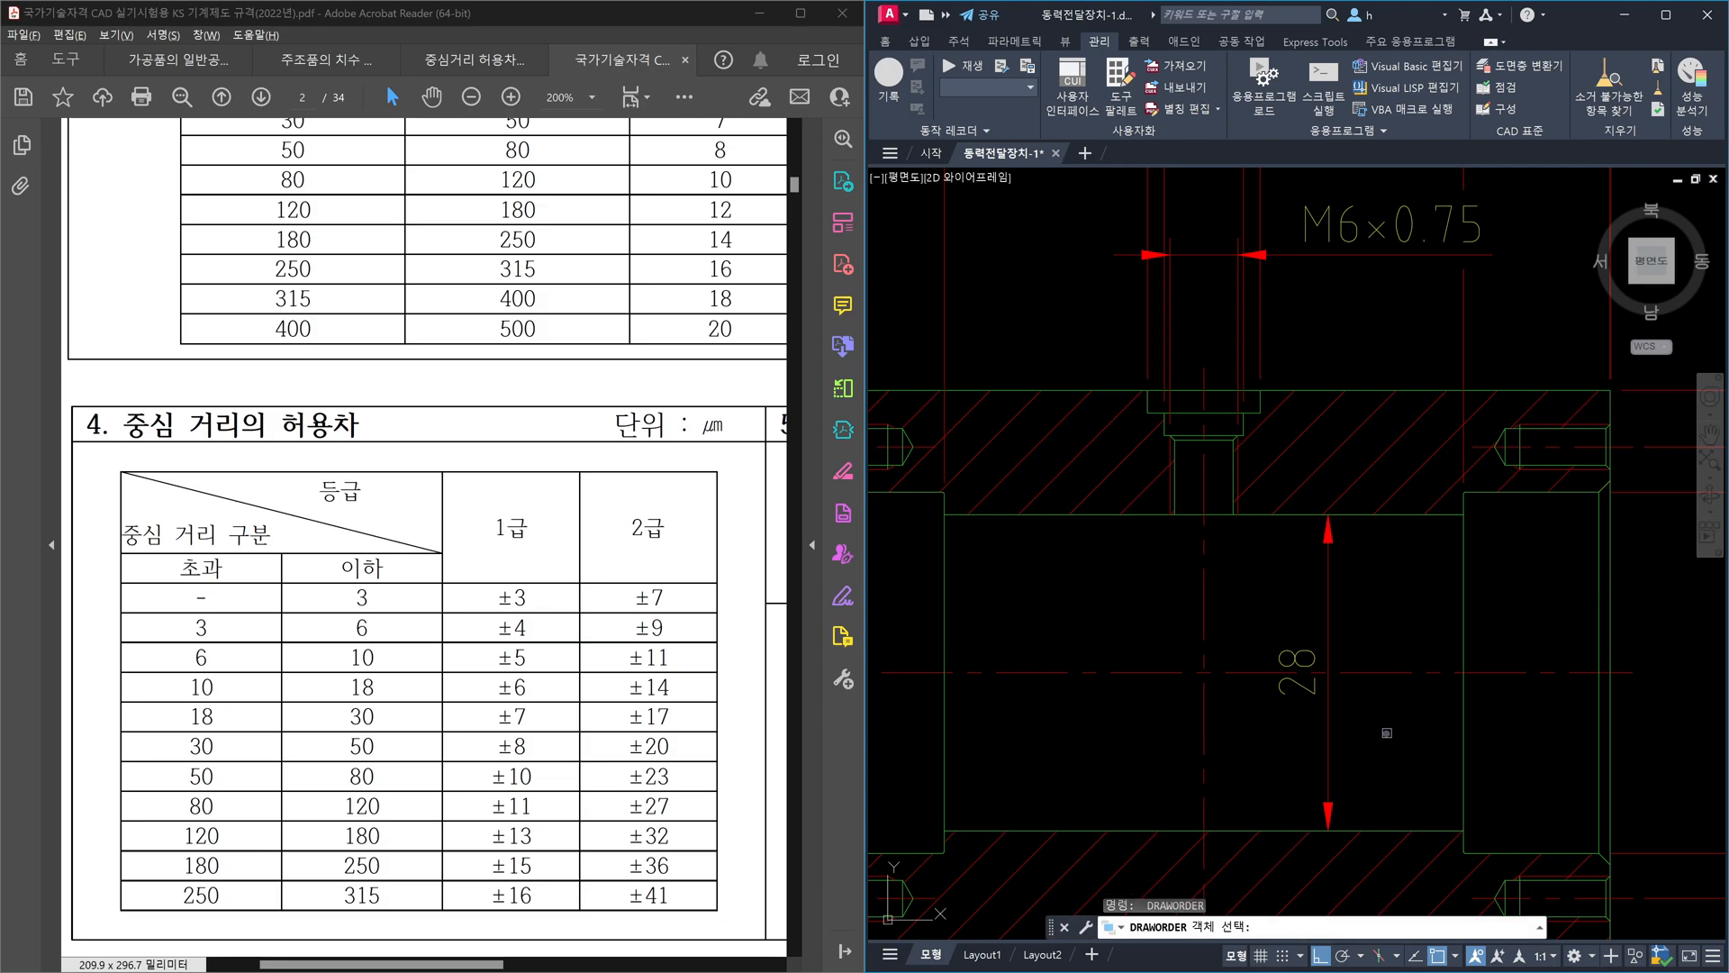
pyautogui.click(1389, 673)
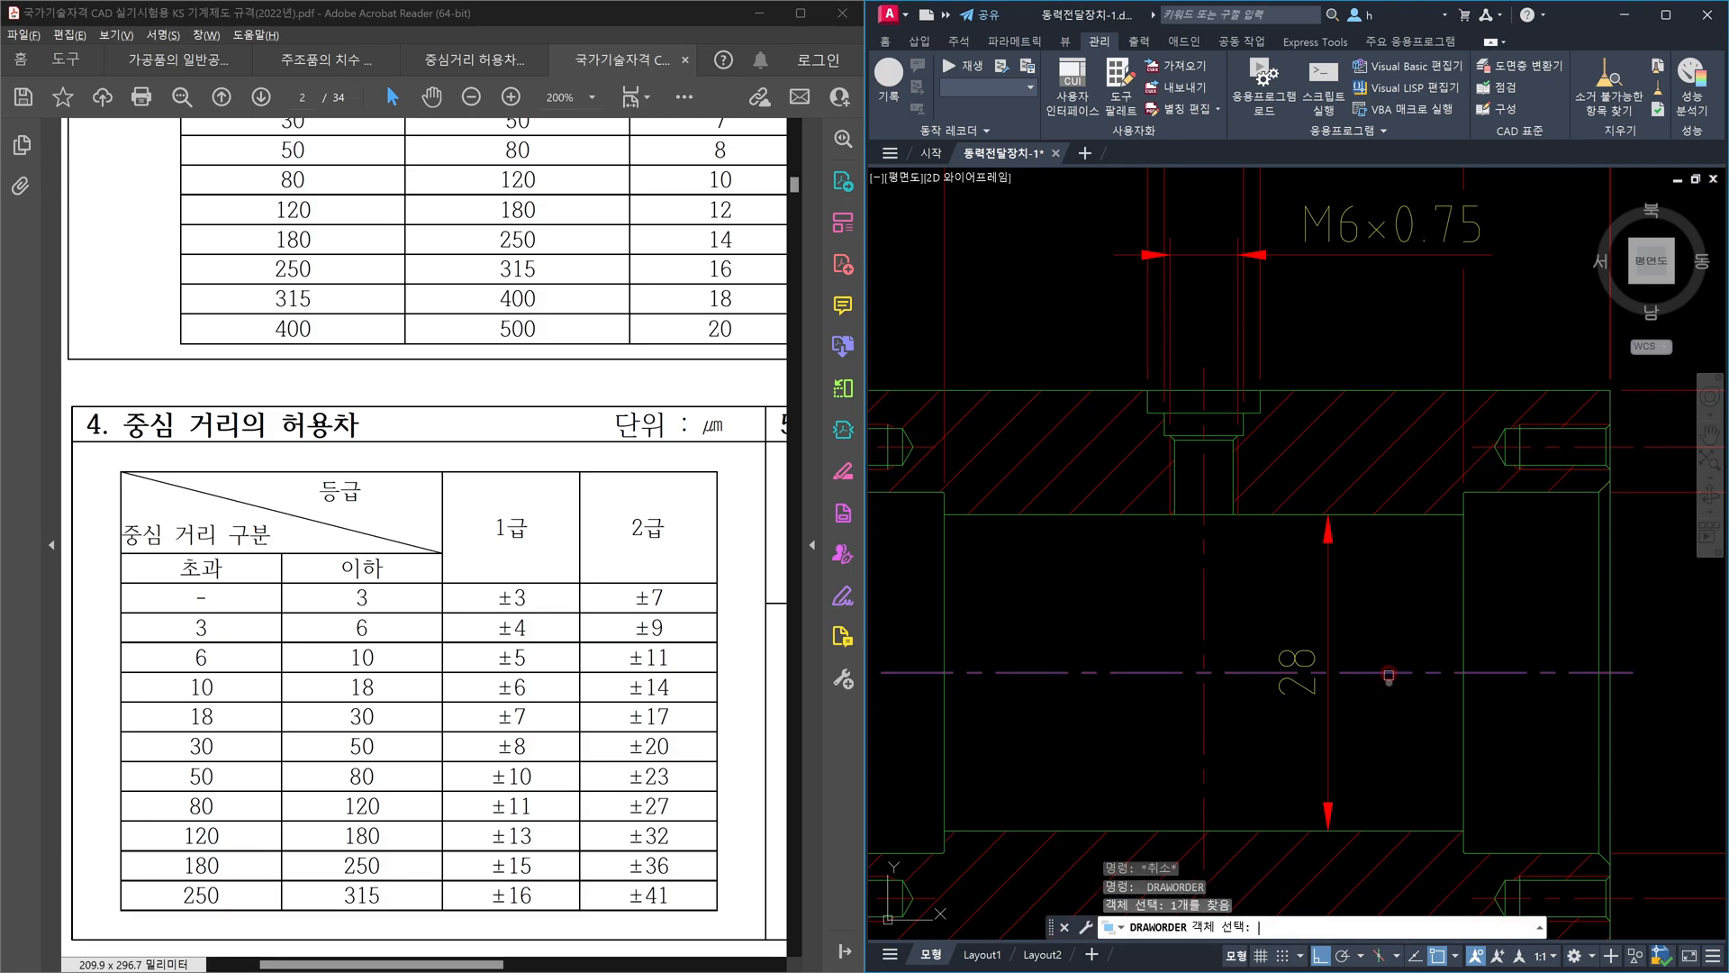
pyautogui.press('Return')
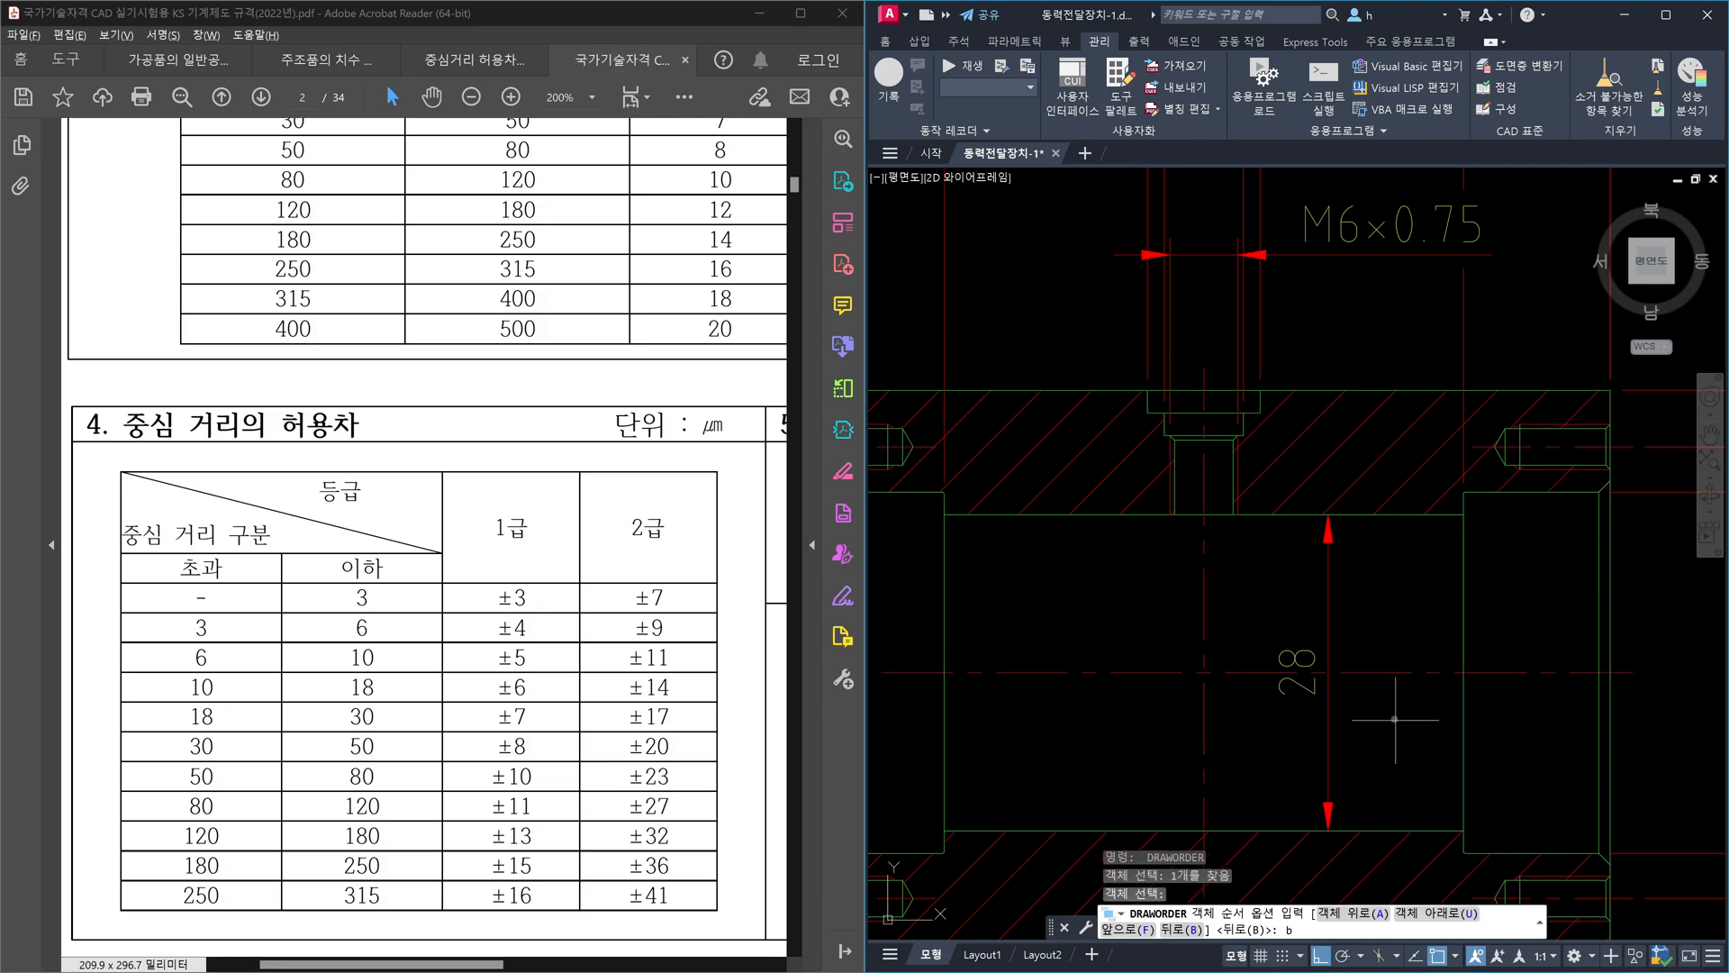
pyautogui.press('Return')
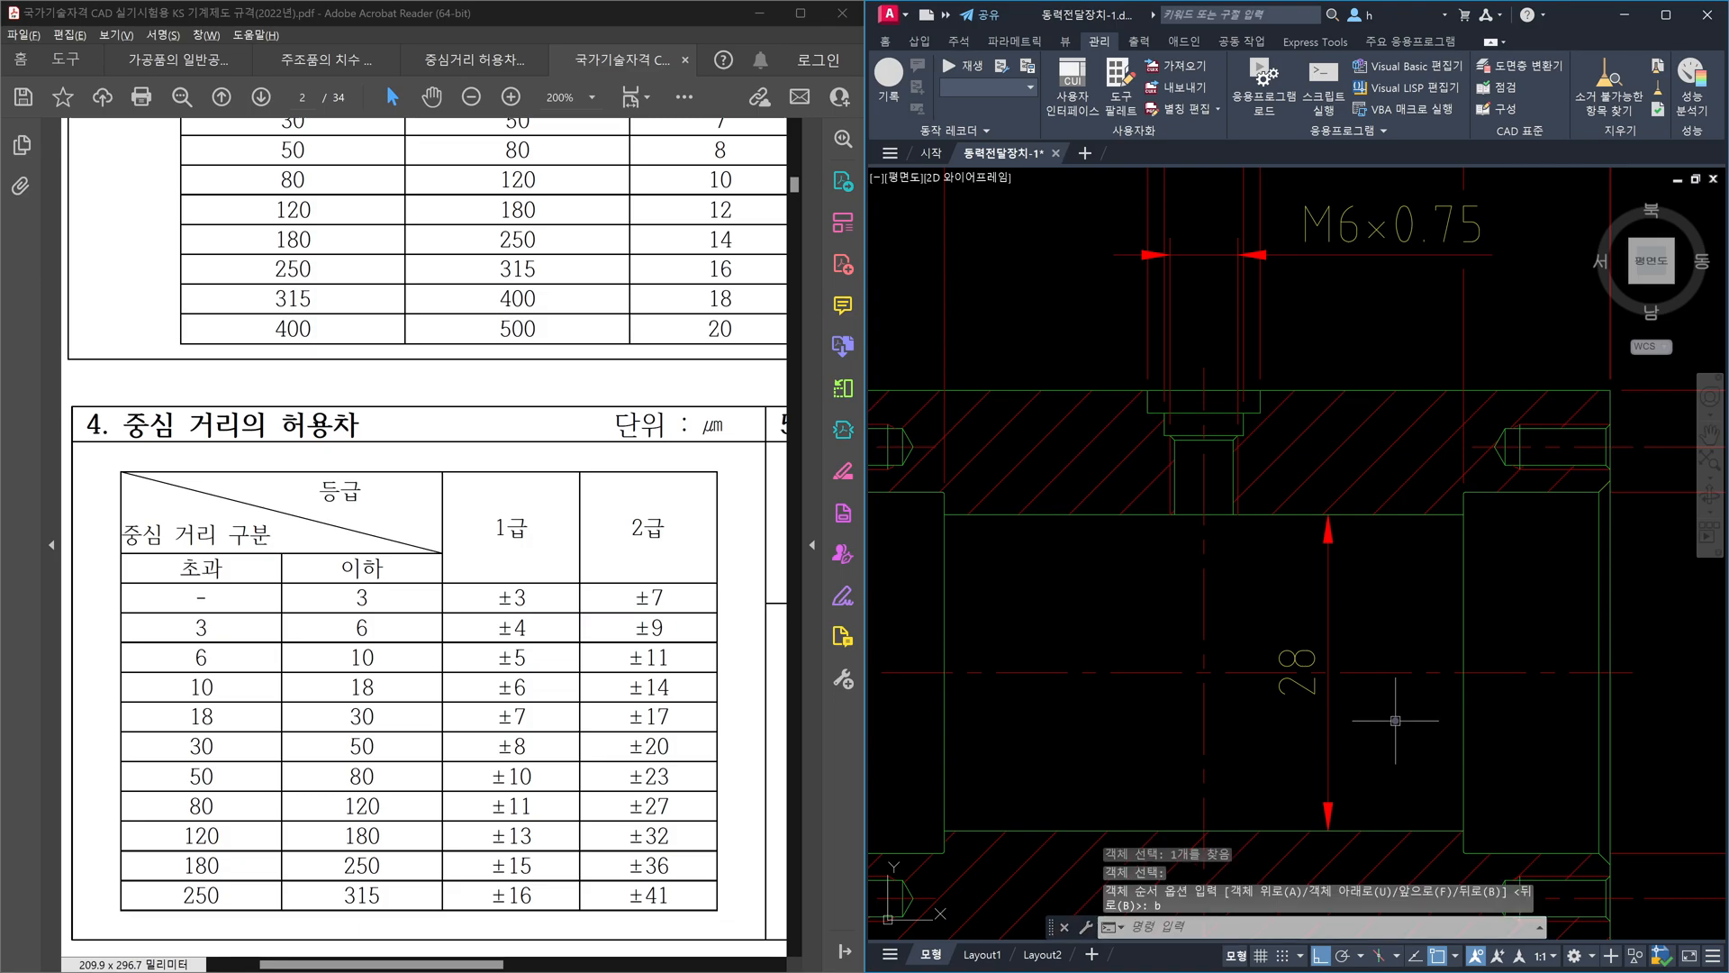
# - Examine how the 28 text overlaps the horizontal centre line by selecting the line and the dimension, and clear the selection
pyautogui.scroll(-2, 1398, 686)
pyautogui.scroll(2, 1383, 680)
pyautogui.press('Escape')
pyautogui.press('Escape')
pyautogui.press('Escape')
pyautogui.click(1384, 669)
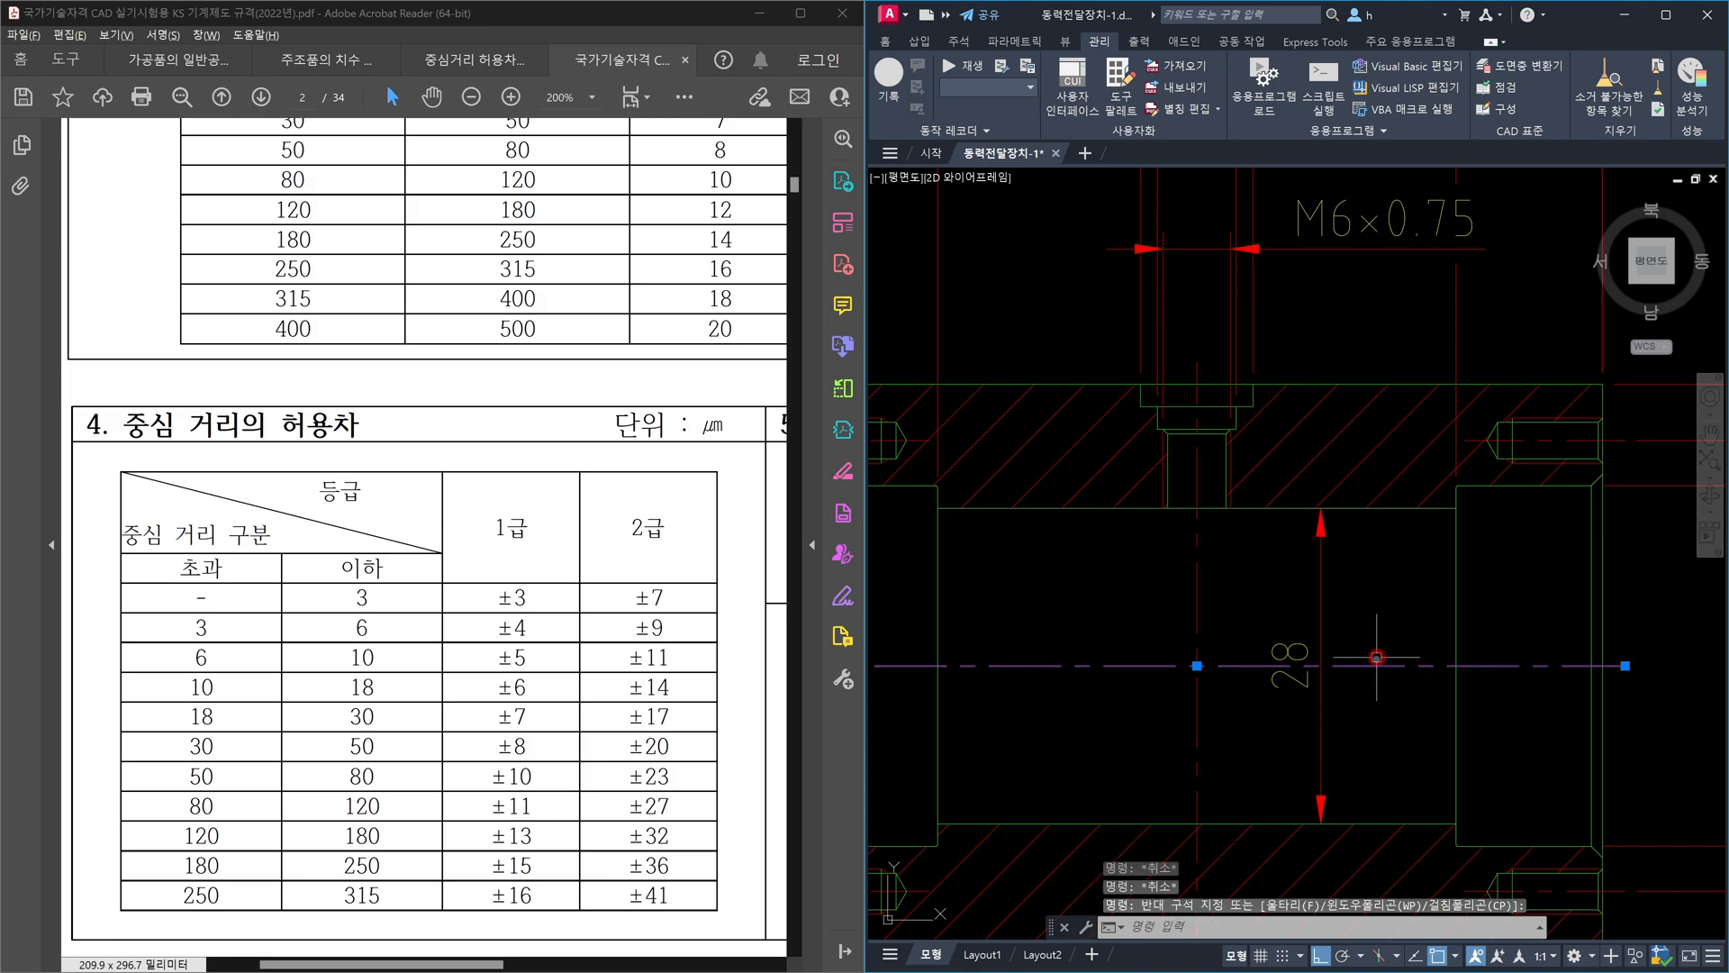
pyautogui.scroll(-2, 1389, 689)
pyautogui.click(1362, 711)
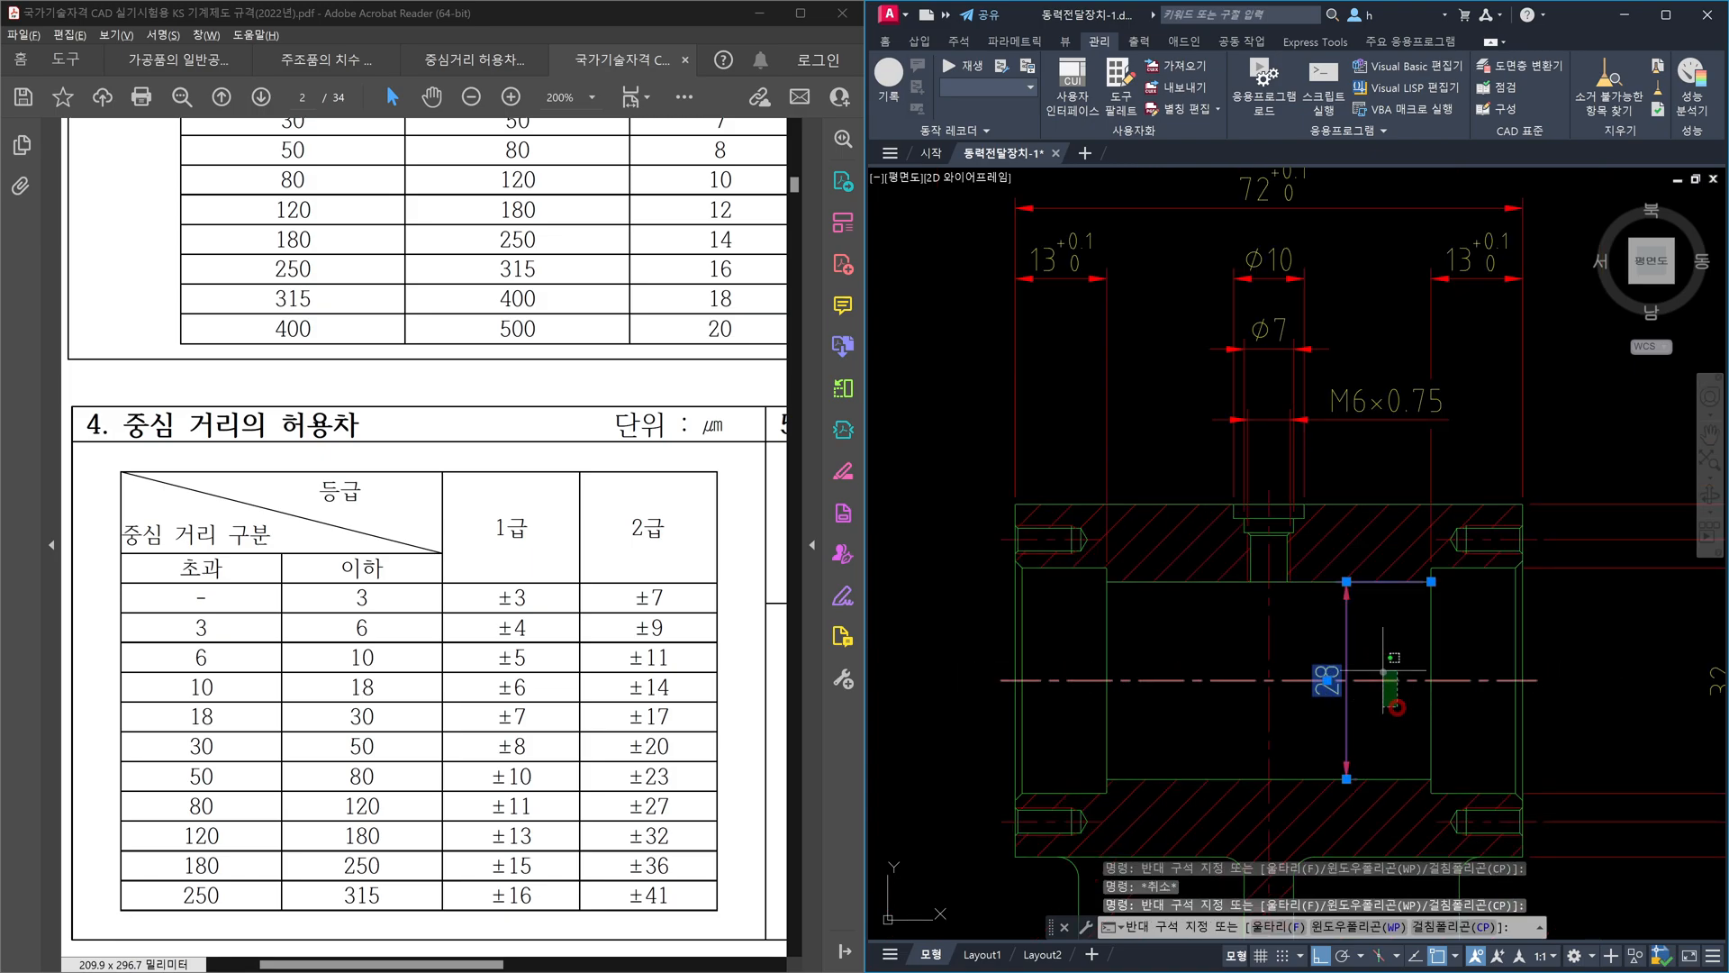
pyautogui.click(1367, 713)
pyautogui.press('Escape')
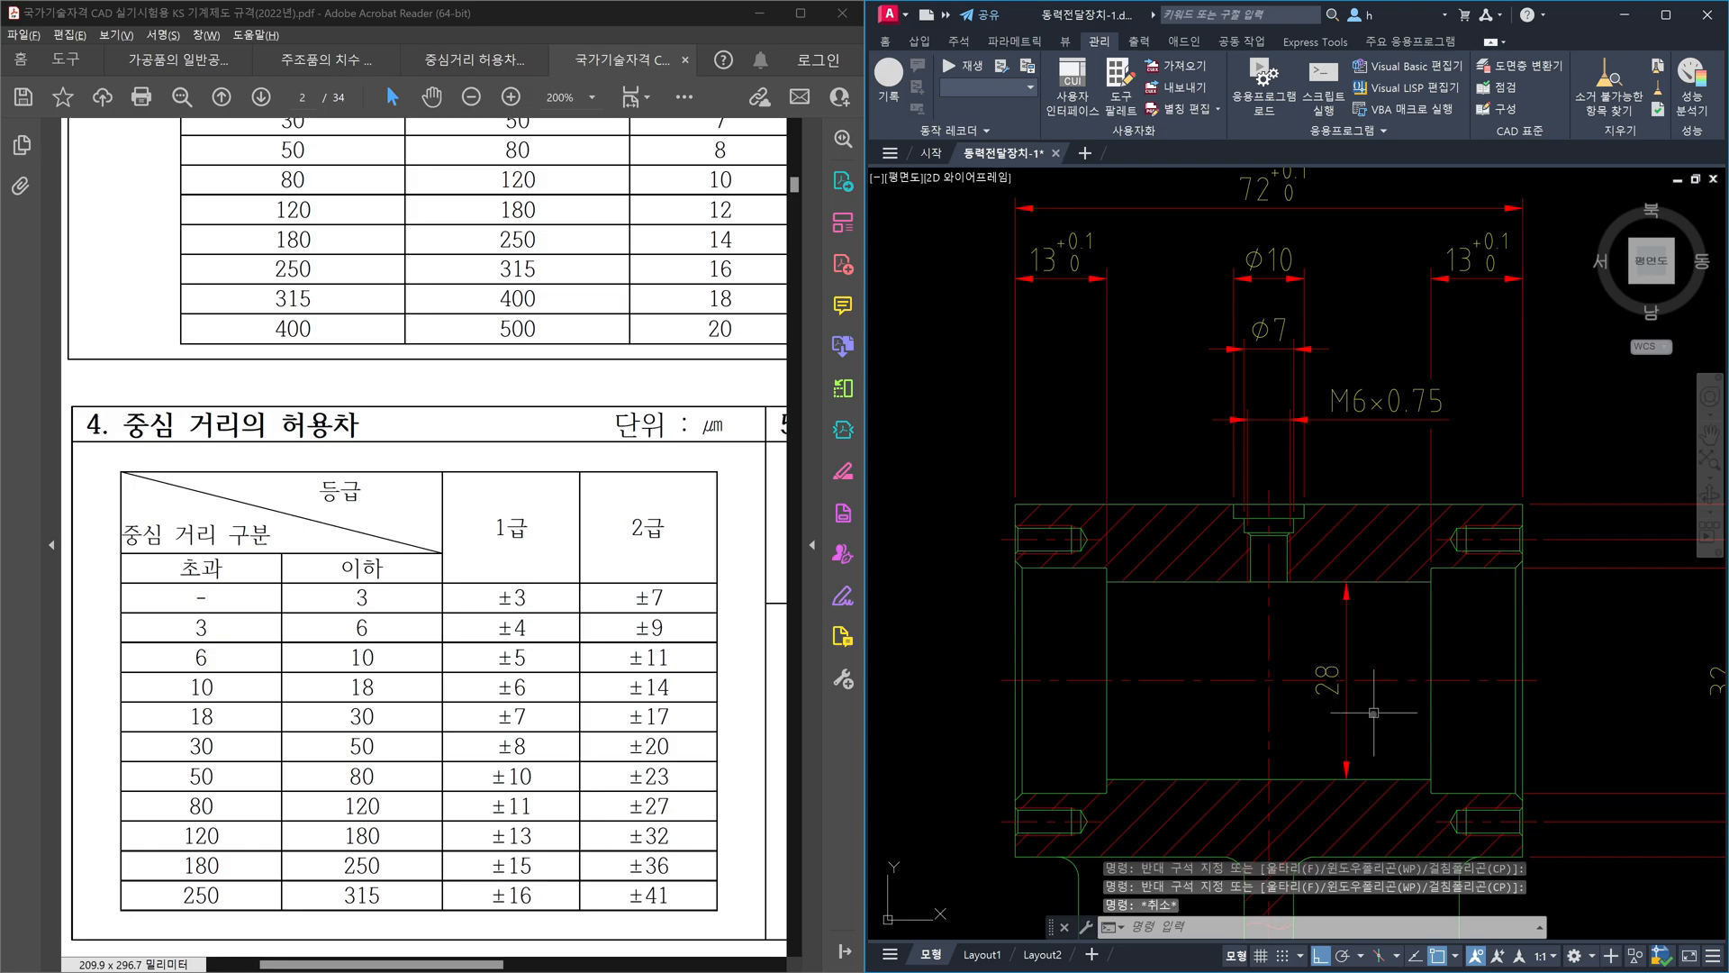
pyautogui.write('dr')
pyautogui.press('Return')
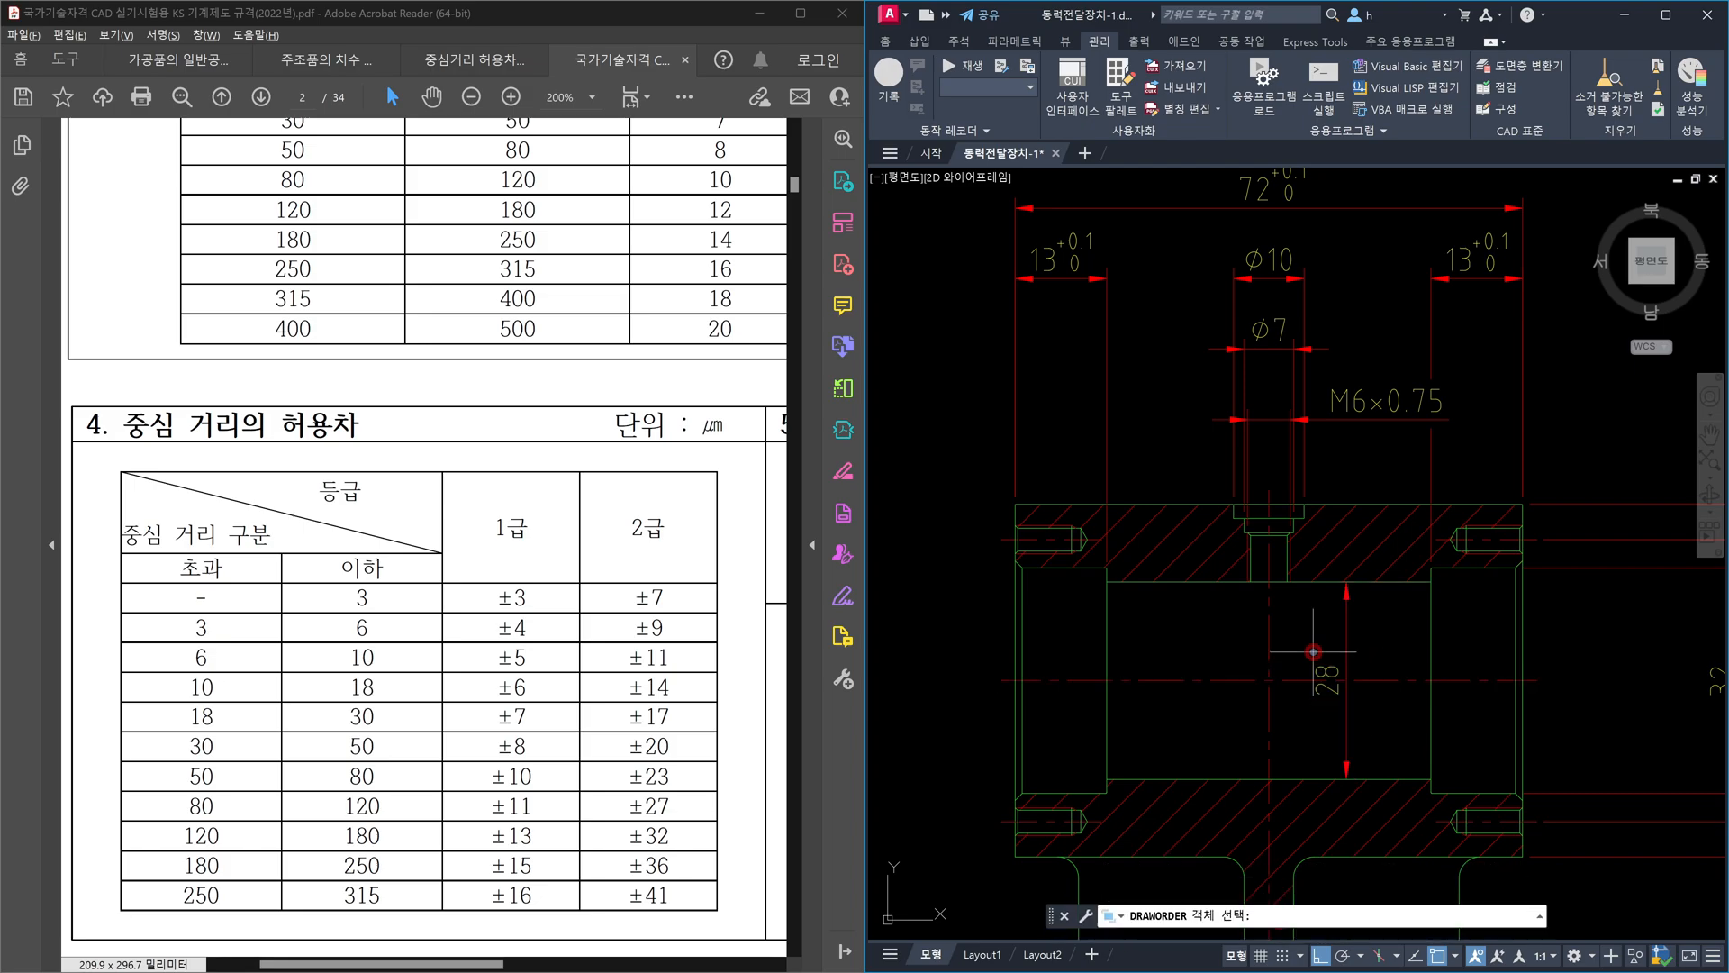
pyautogui.press('Return')
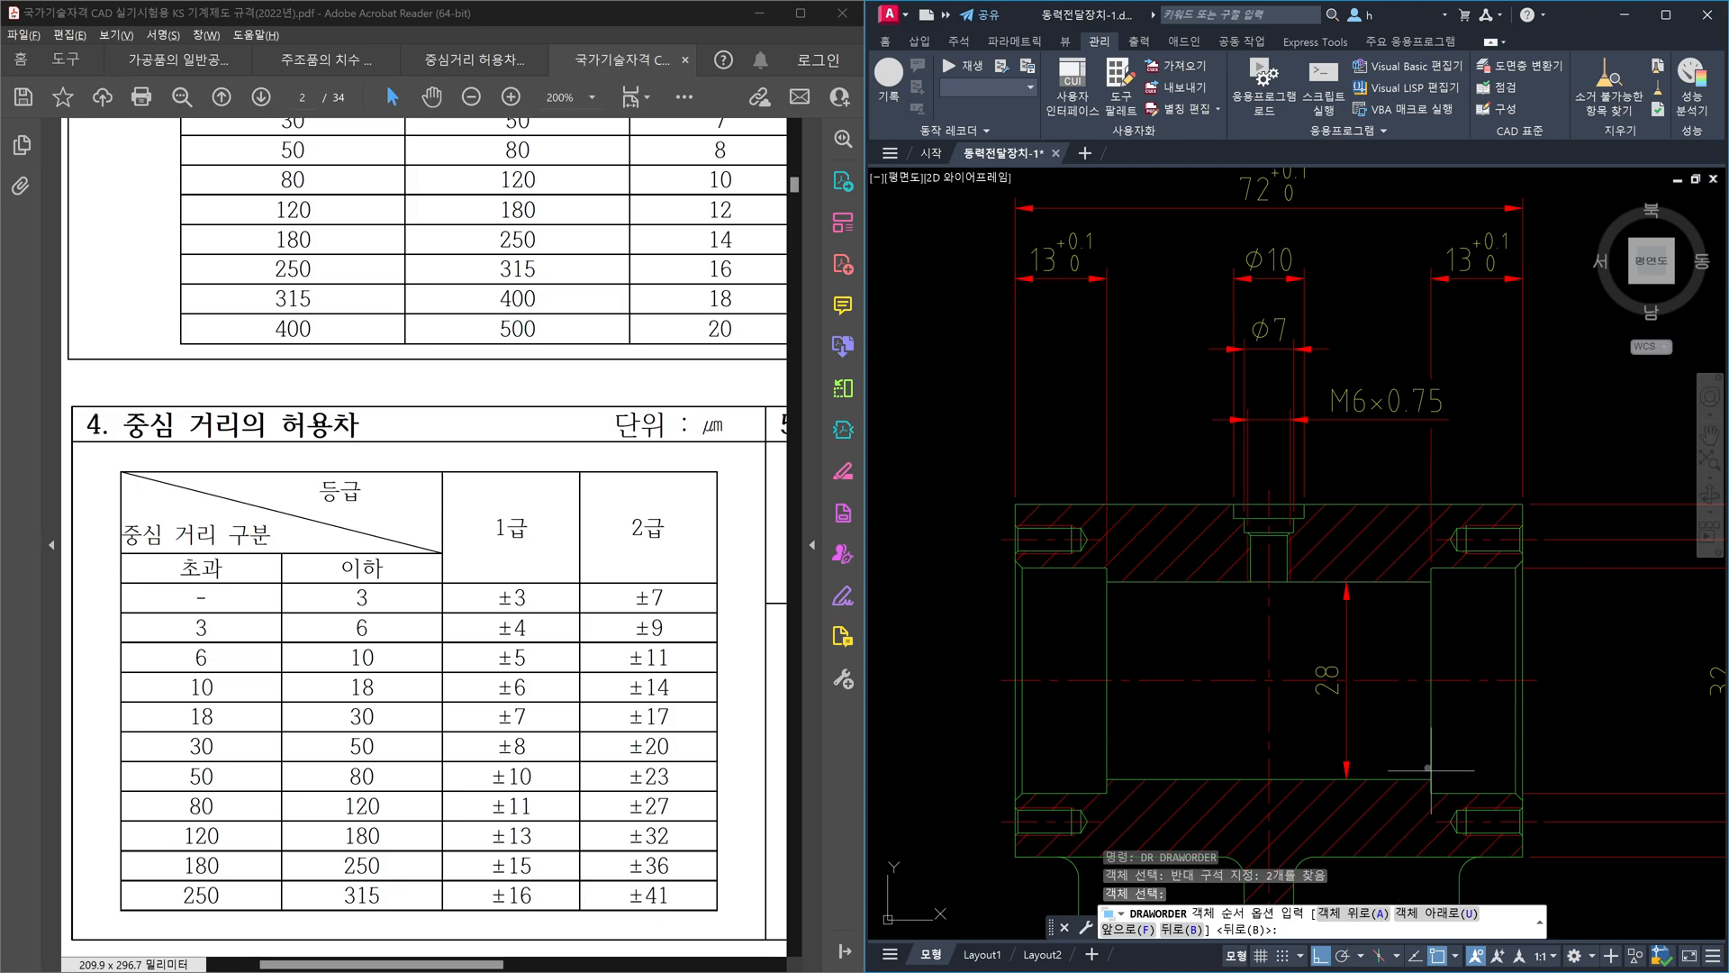
pyautogui.press('Escape')
pyautogui.press('Escape')
pyautogui.press('Escape')
# - Place the 28 dimension above the horizontal centre line in the draw order, using the centre line as the reference object
pyautogui.write('dr')
pyautogui.press('Return')
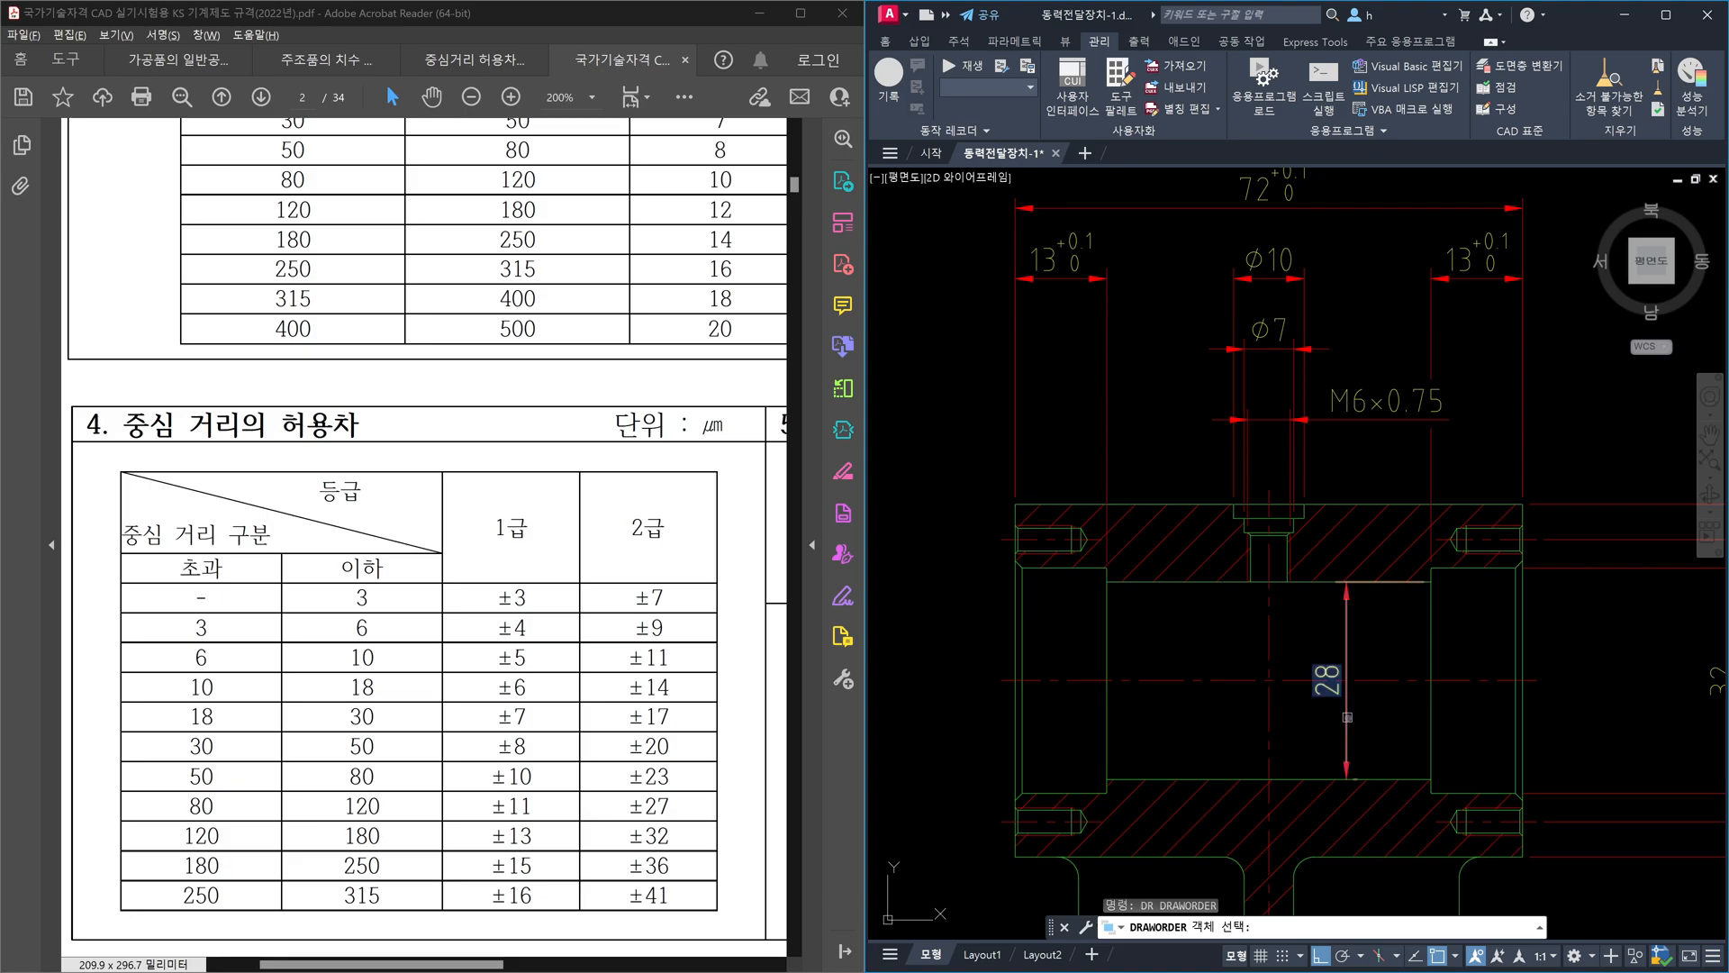
pyautogui.click(1347, 718)
pyautogui.press('Return')
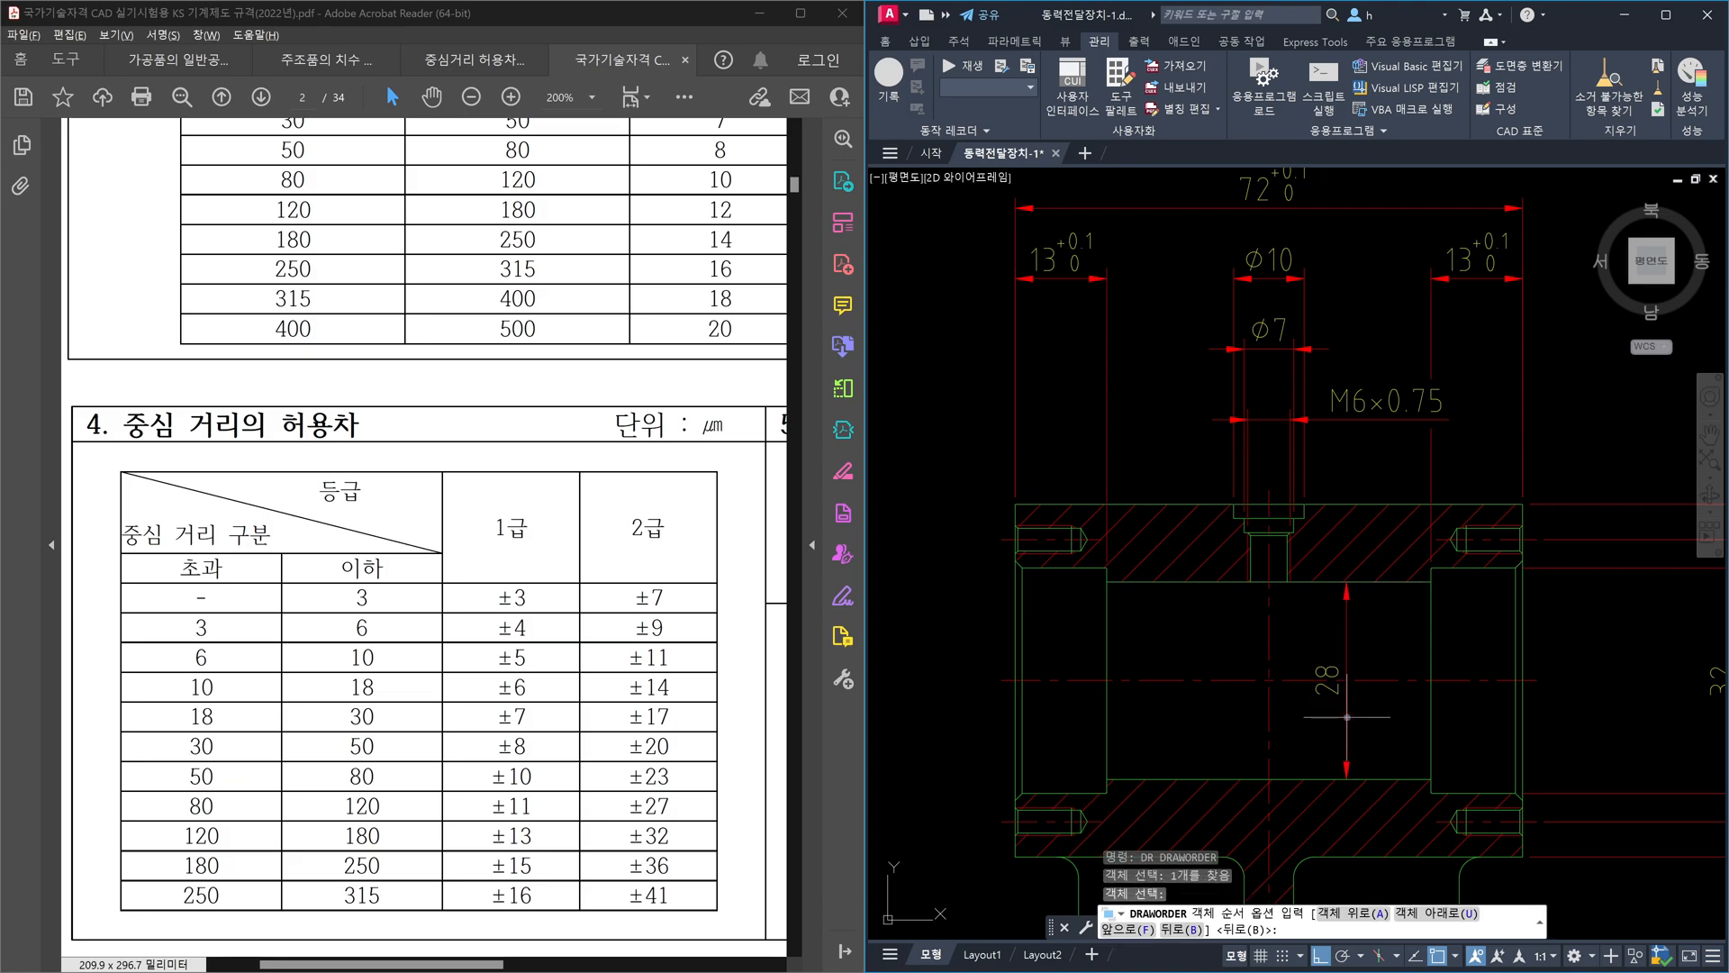
pyautogui.write('a')
pyautogui.press('Return')
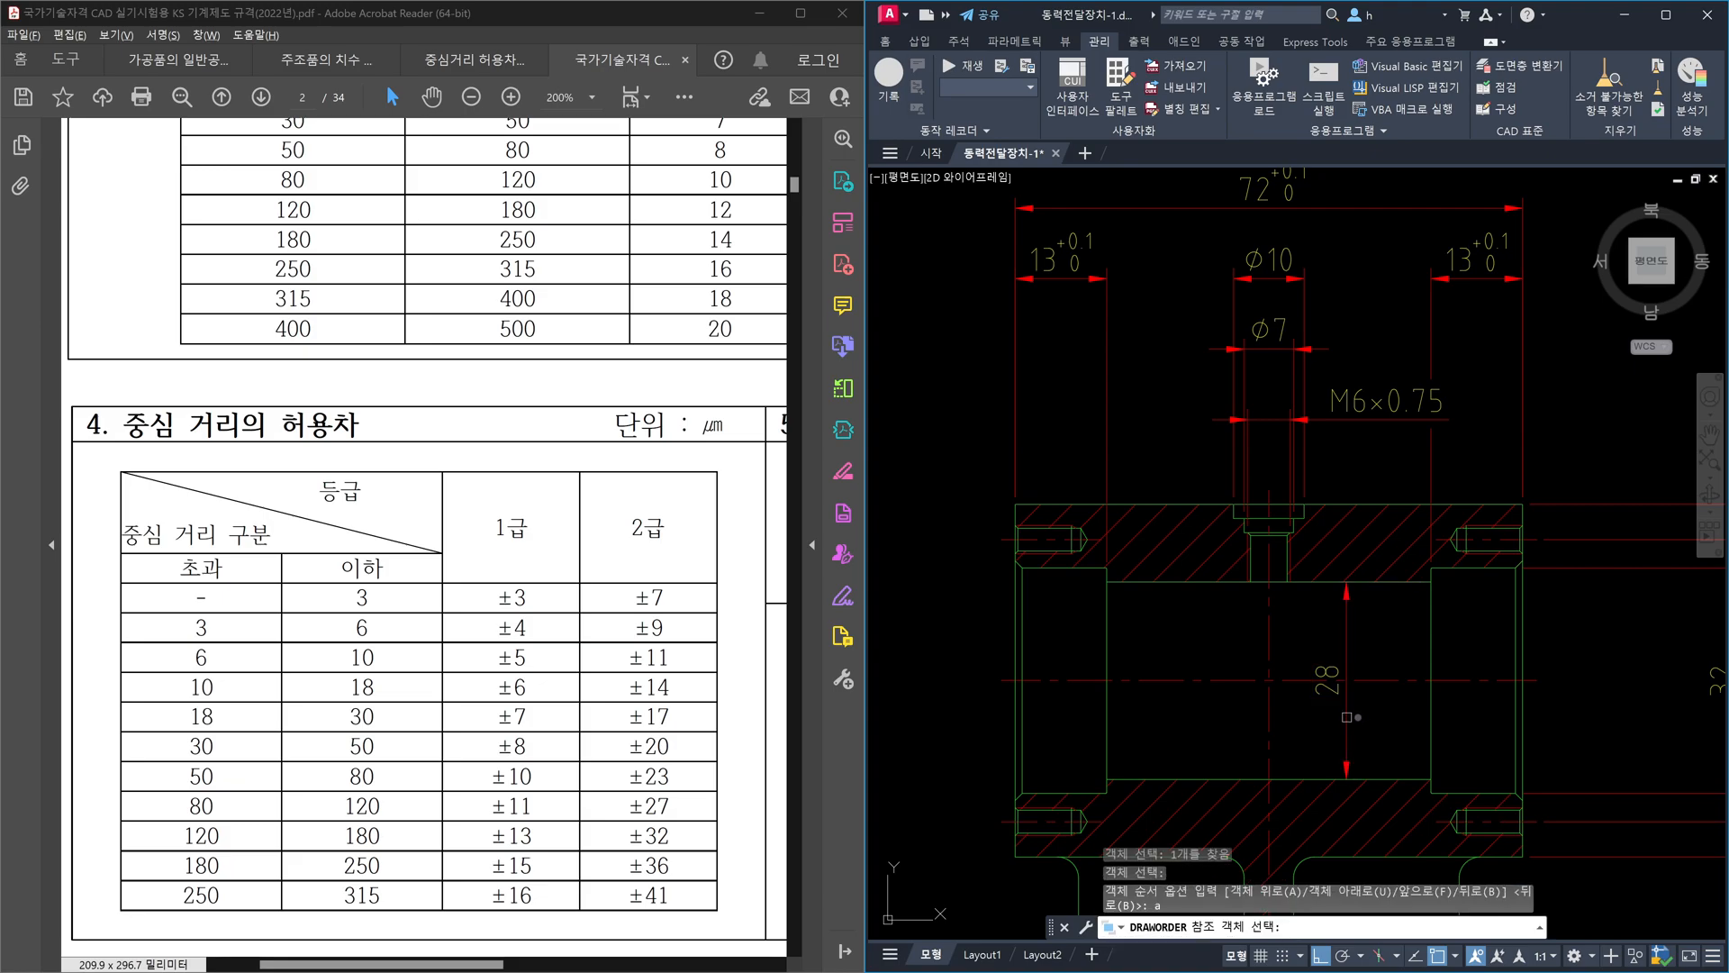
pyautogui.click(1377, 680)
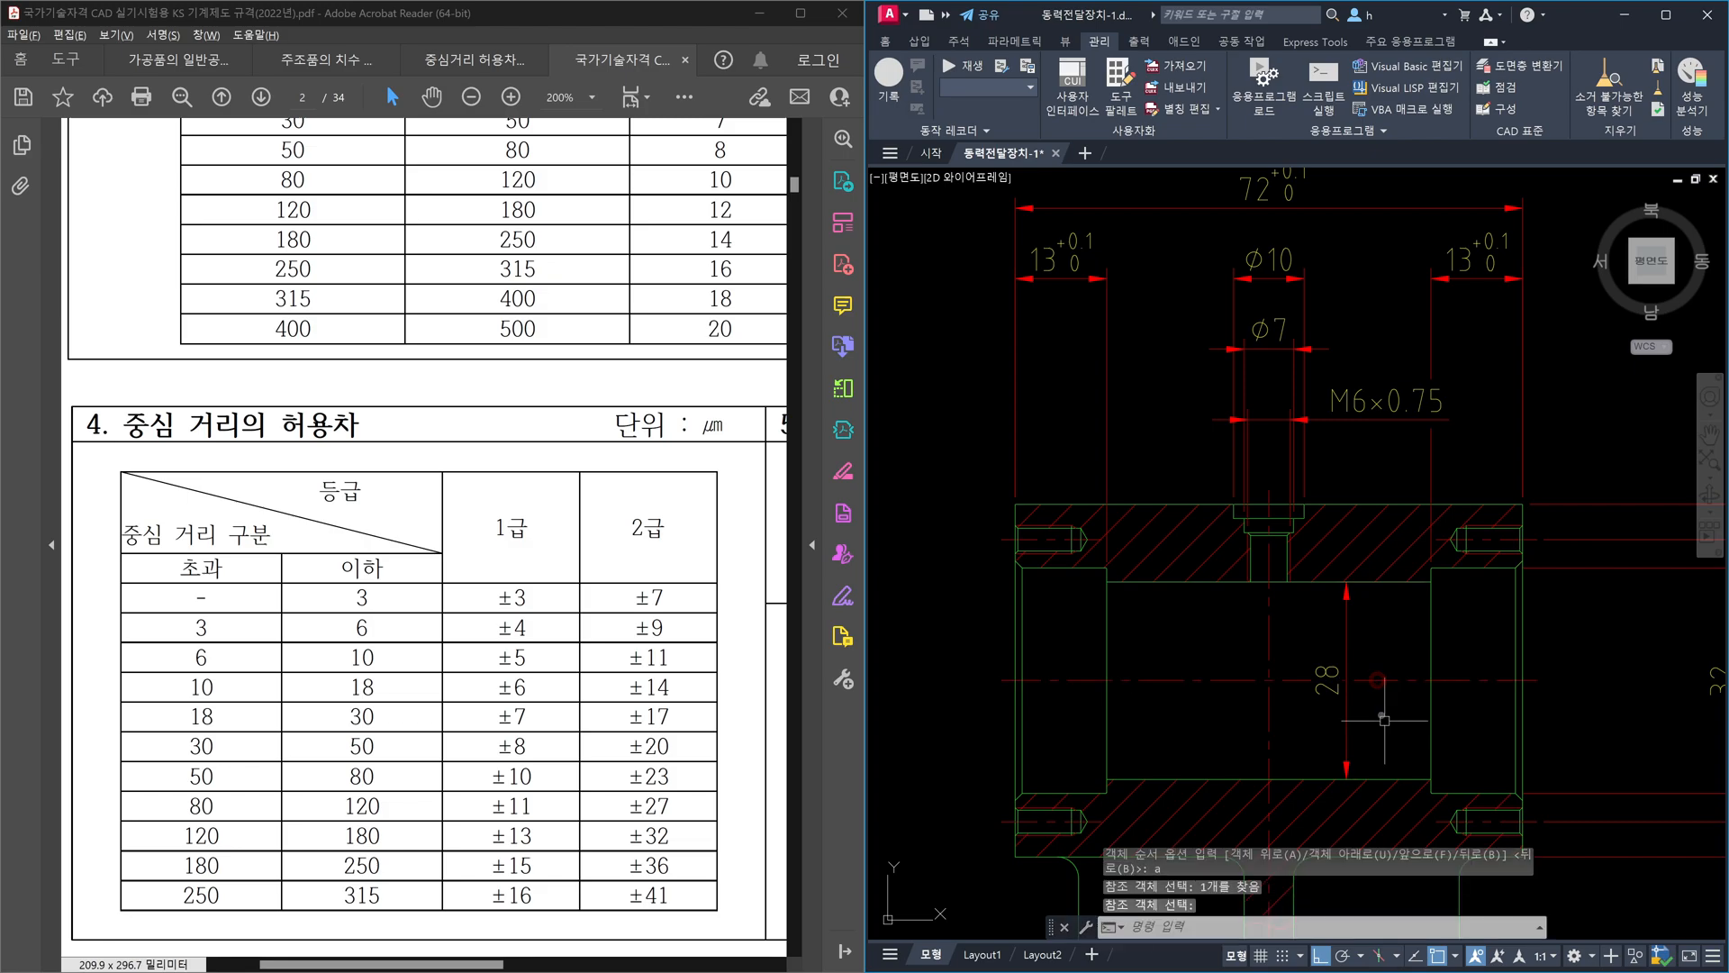
pyautogui.press('Escape')
# - Examine the centre line behind the 28 text at close and distant zoom levels, including the whole drawing layout
pyautogui.click(1378, 664)
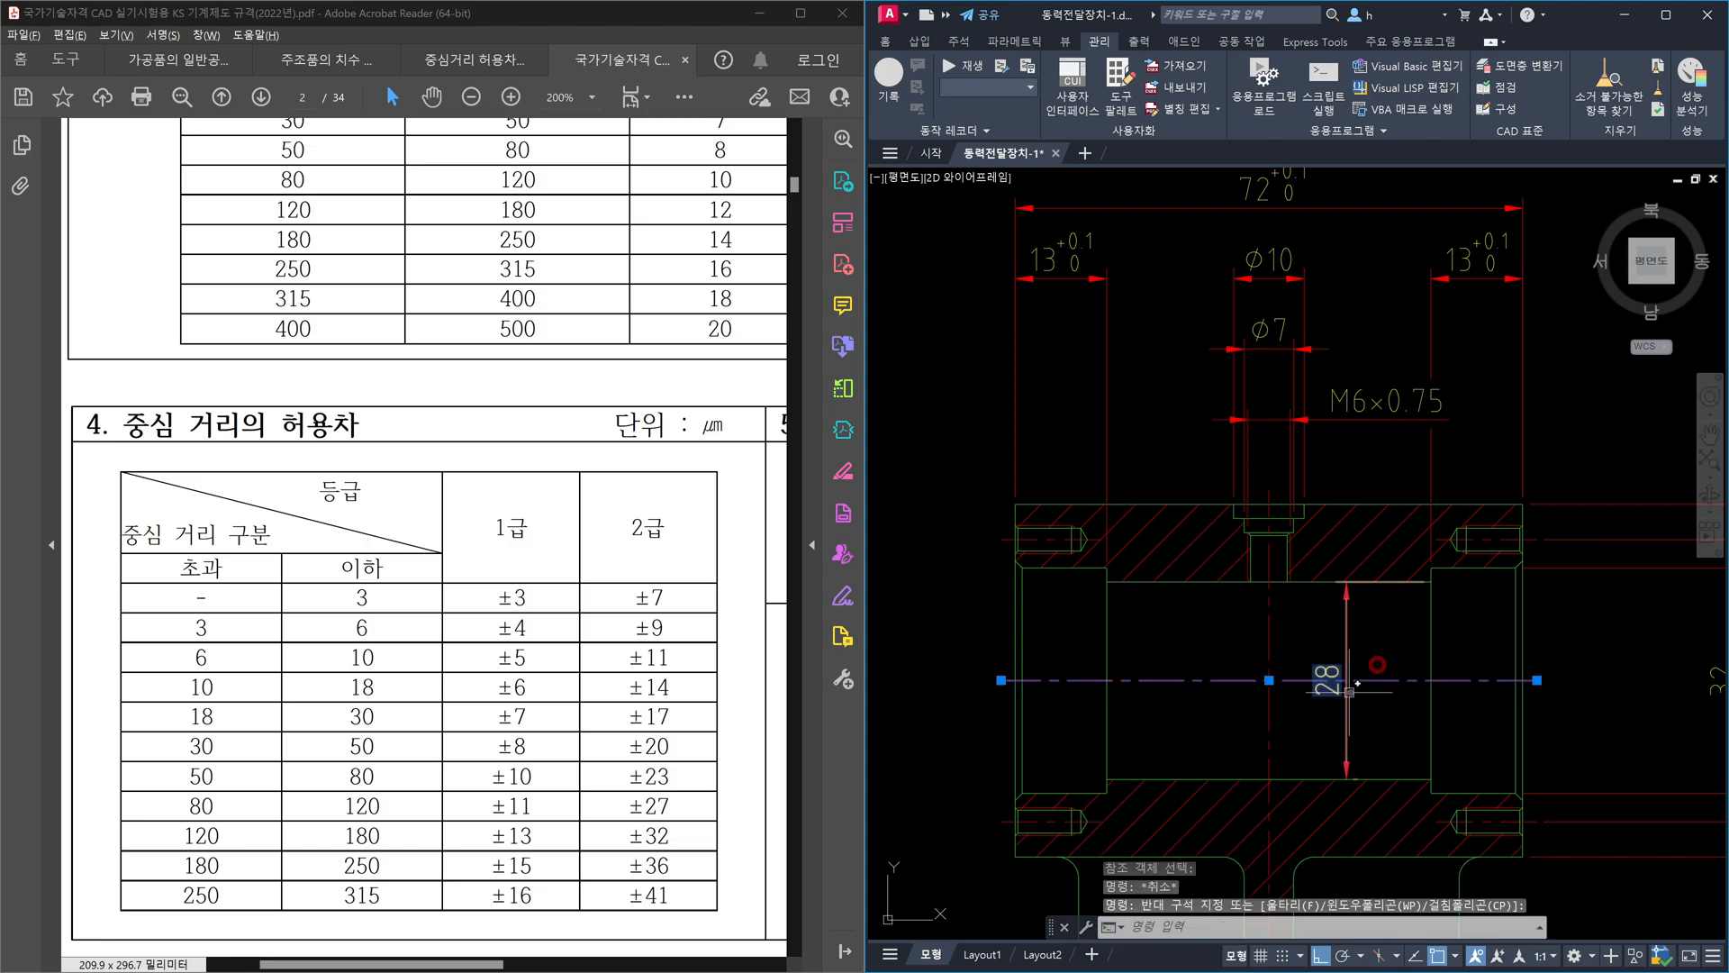
pyautogui.press('Escape')
pyautogui.scroll(4, 1308, 703)
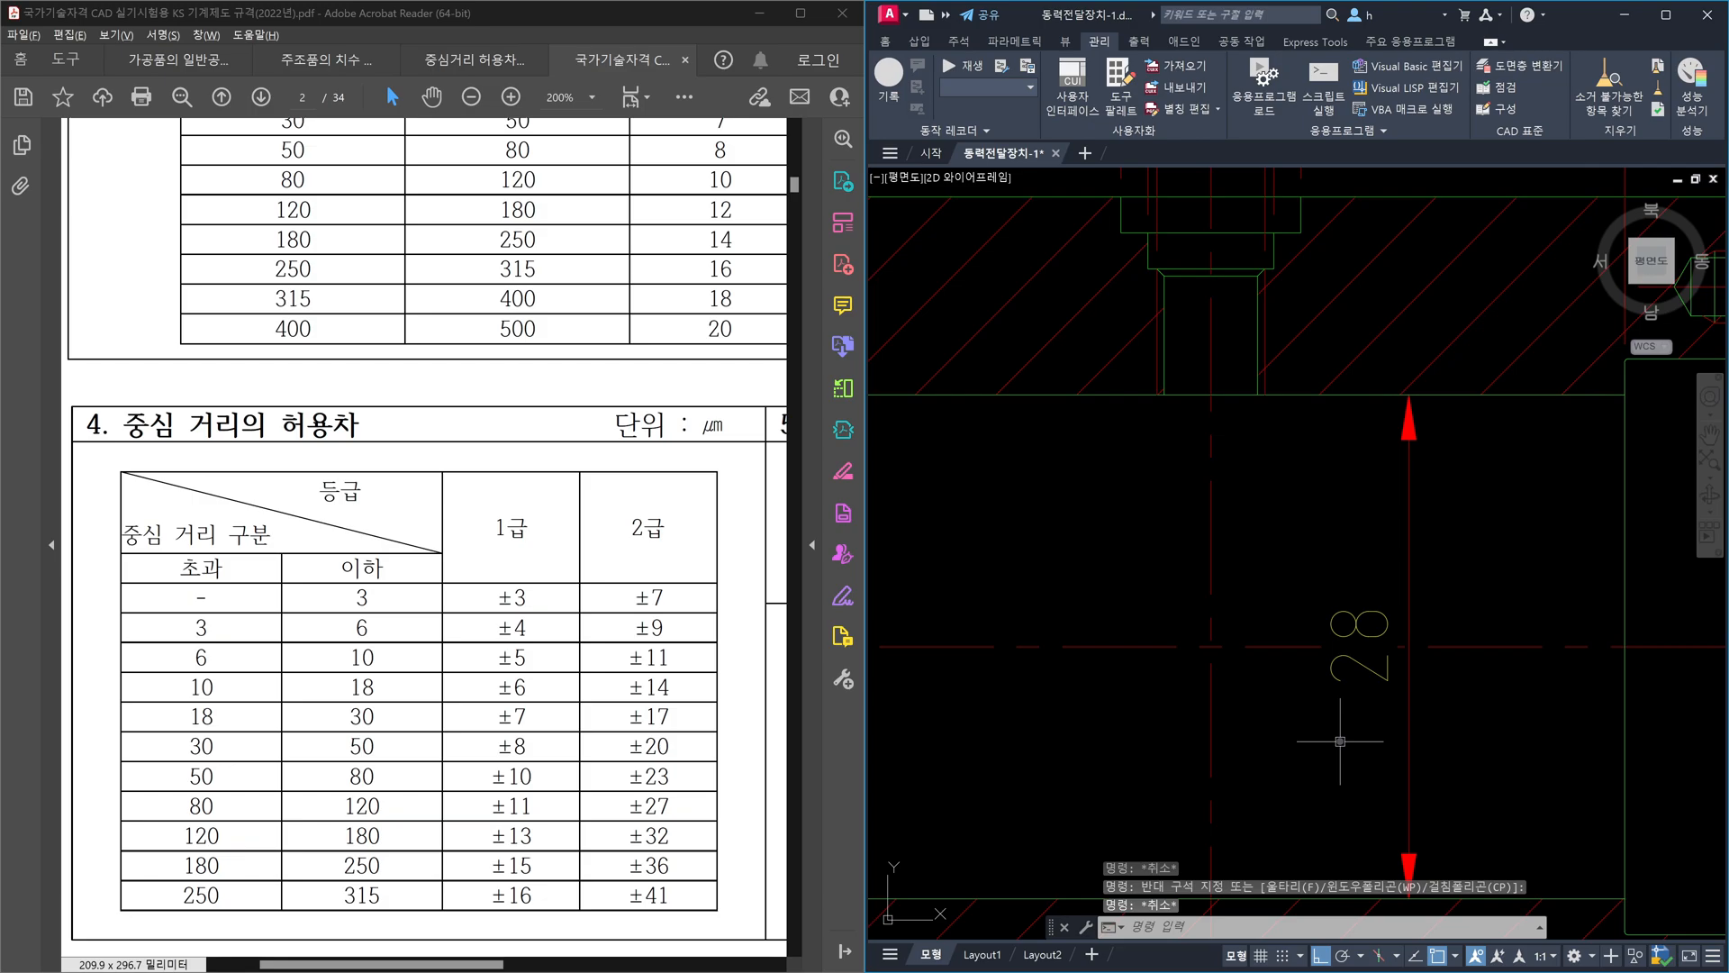
pyautogui.scroll(-3, 1341, 741)
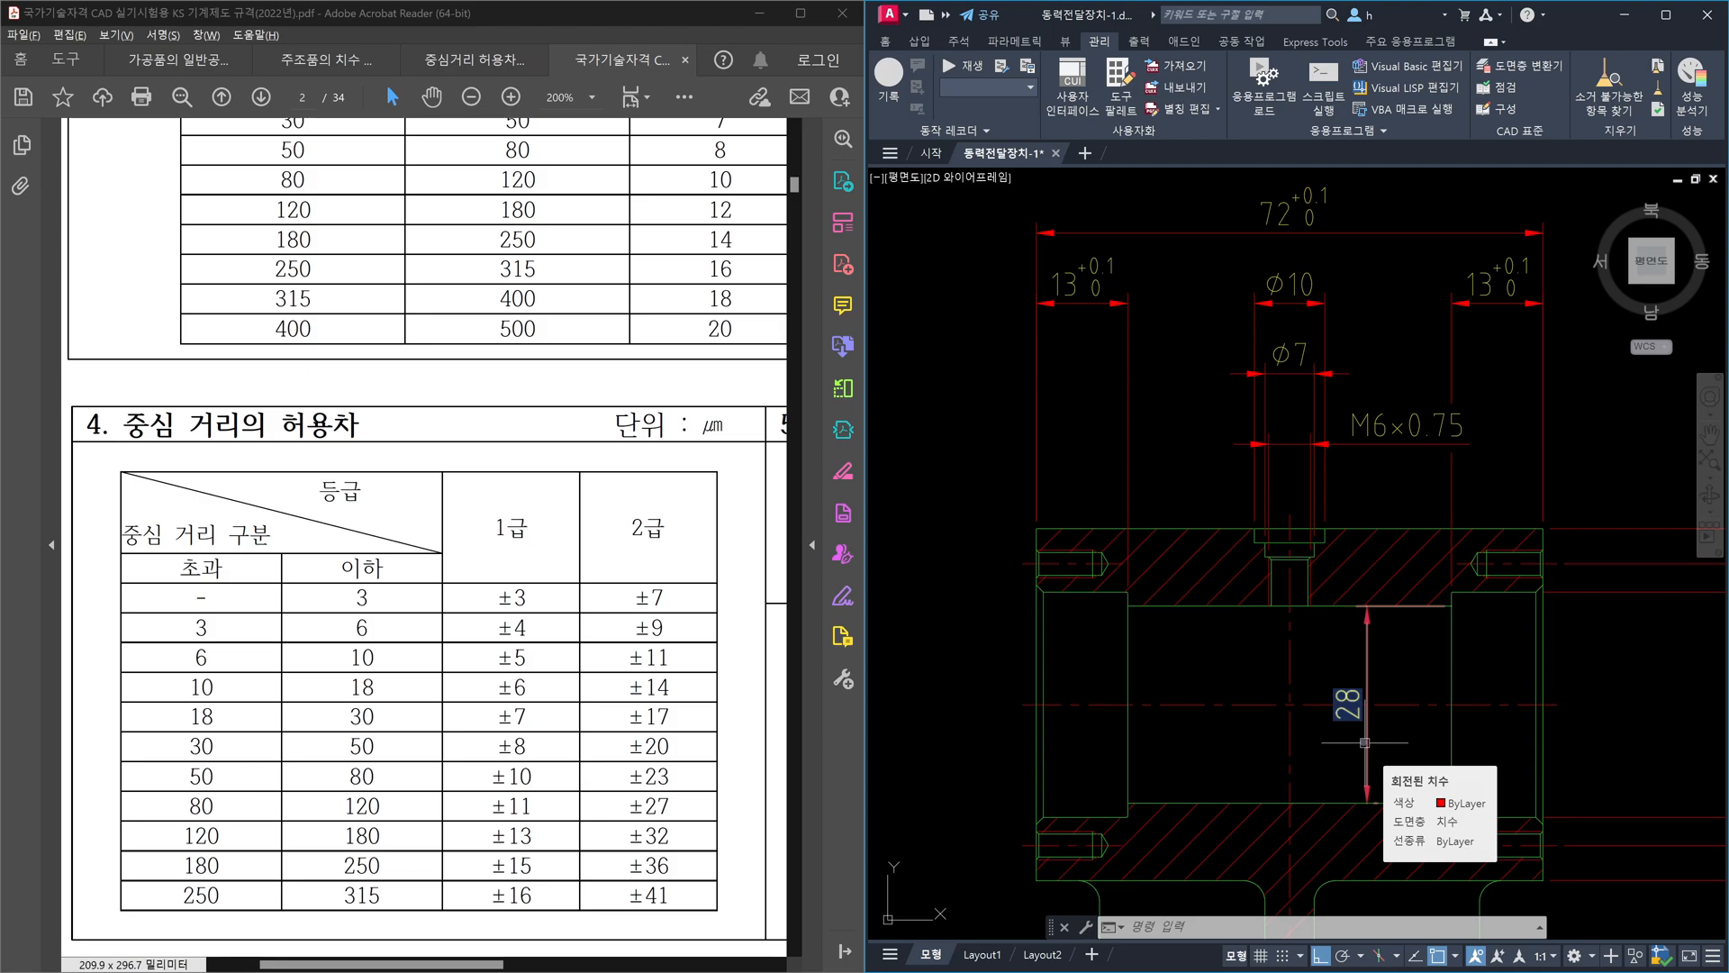
pyautogui.scroll(-4, 1366, 744)
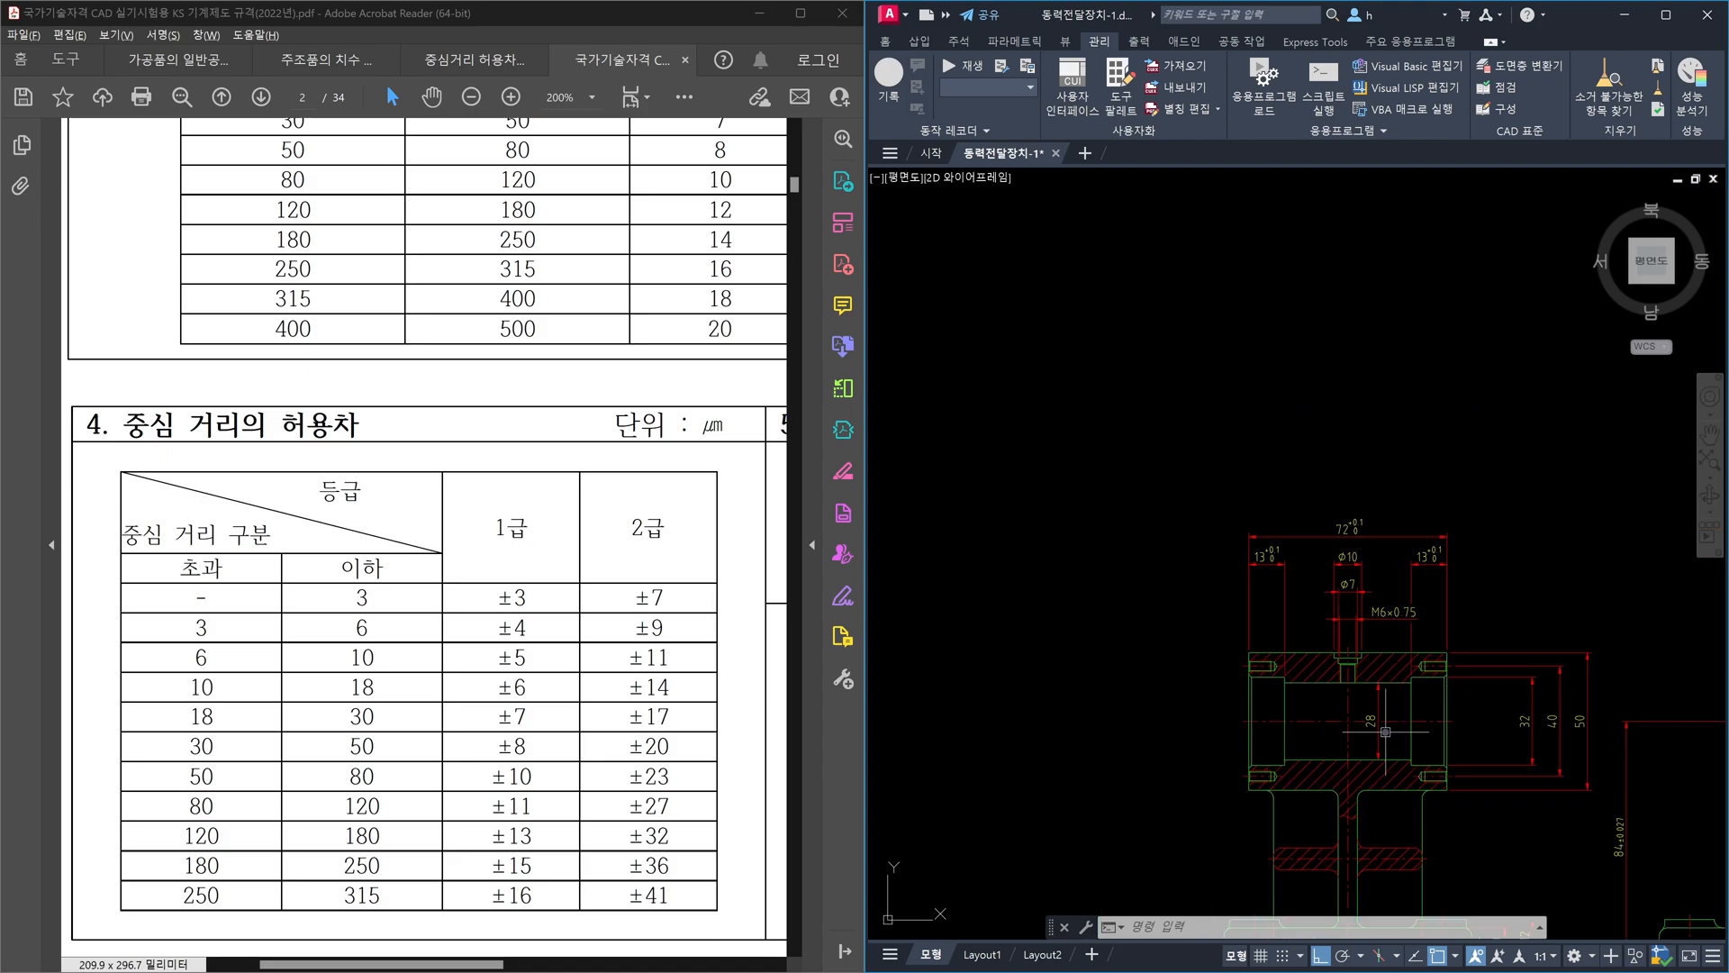
pyautogui.scroll(-3, 1419, 744)
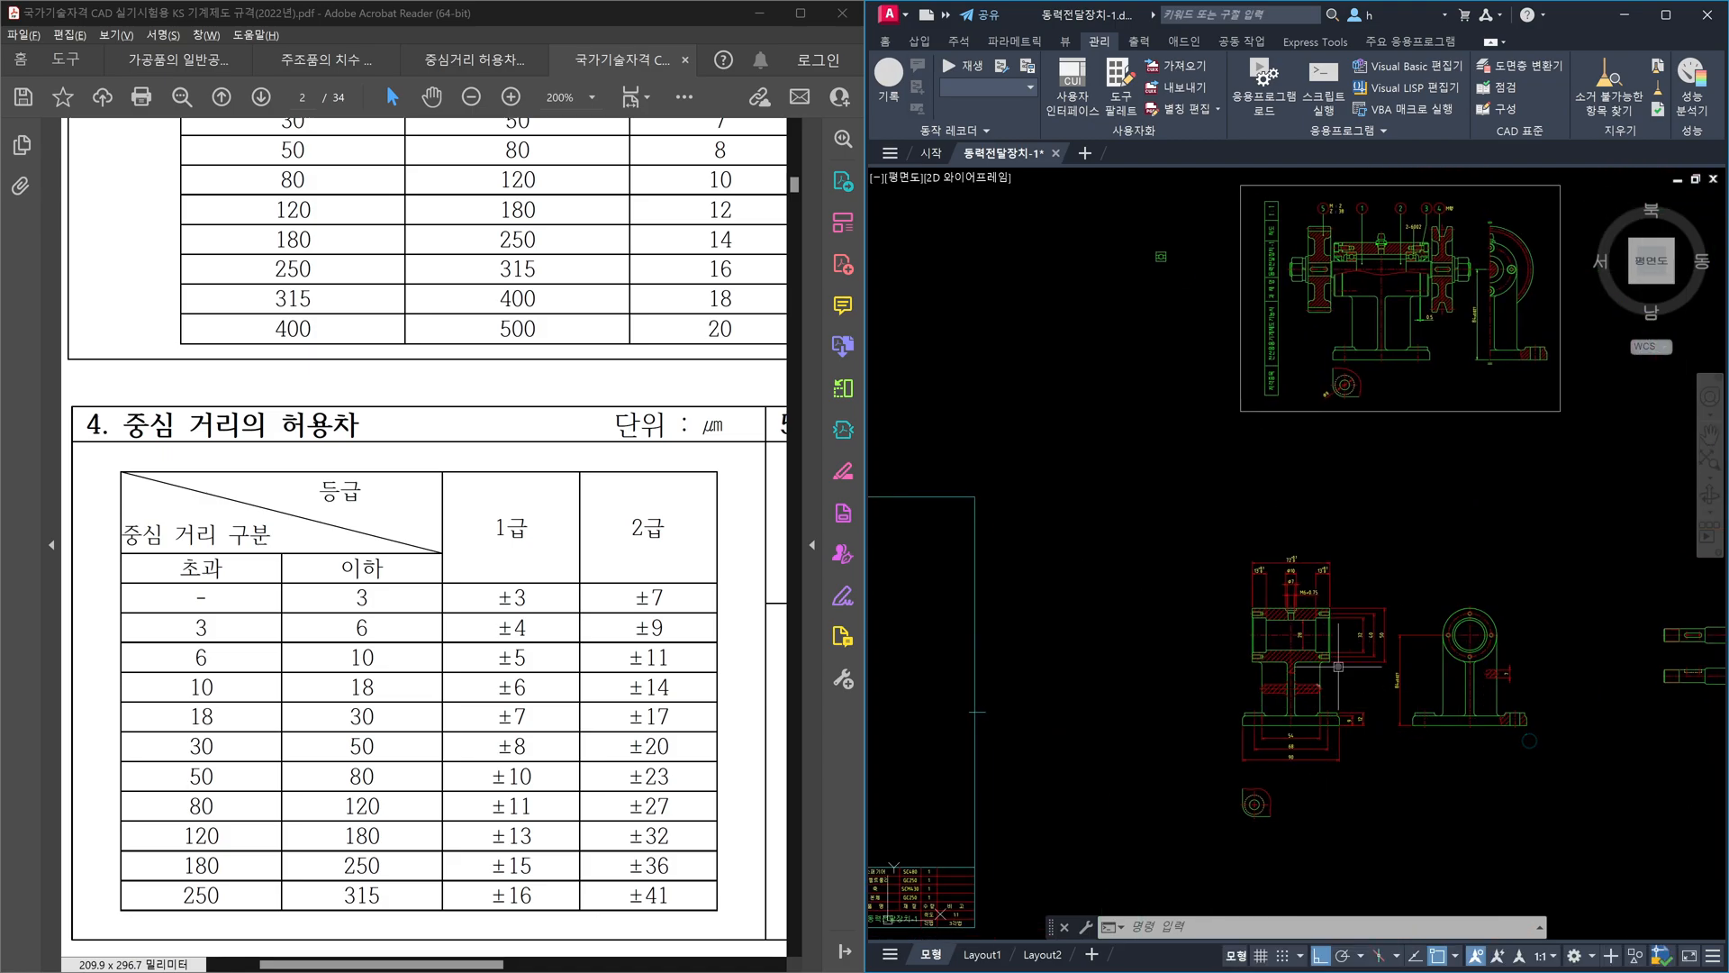
pyautogui.scroll(10, 1338, 667)
pyautogui.moveTo(1248, 591); pyautogui.dragTo(1285, 626, button='middle')
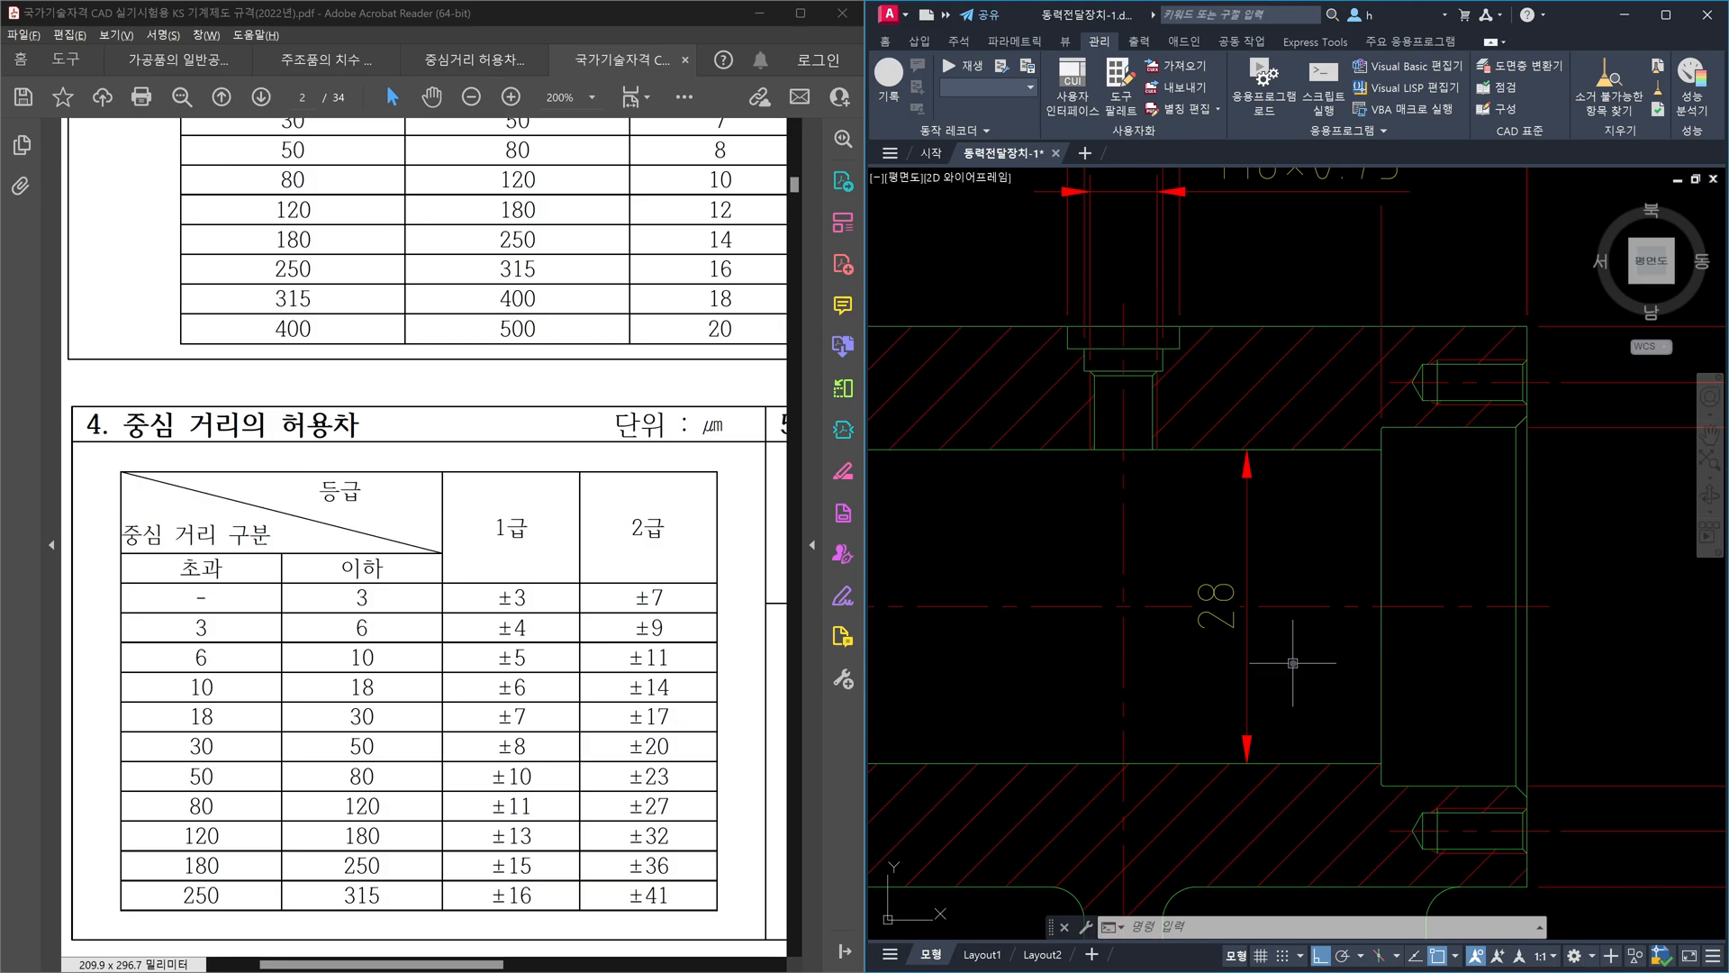
pyautogui.moveTo(1294, 662); pyautogui.dragTo(1324, 712, button='middle')
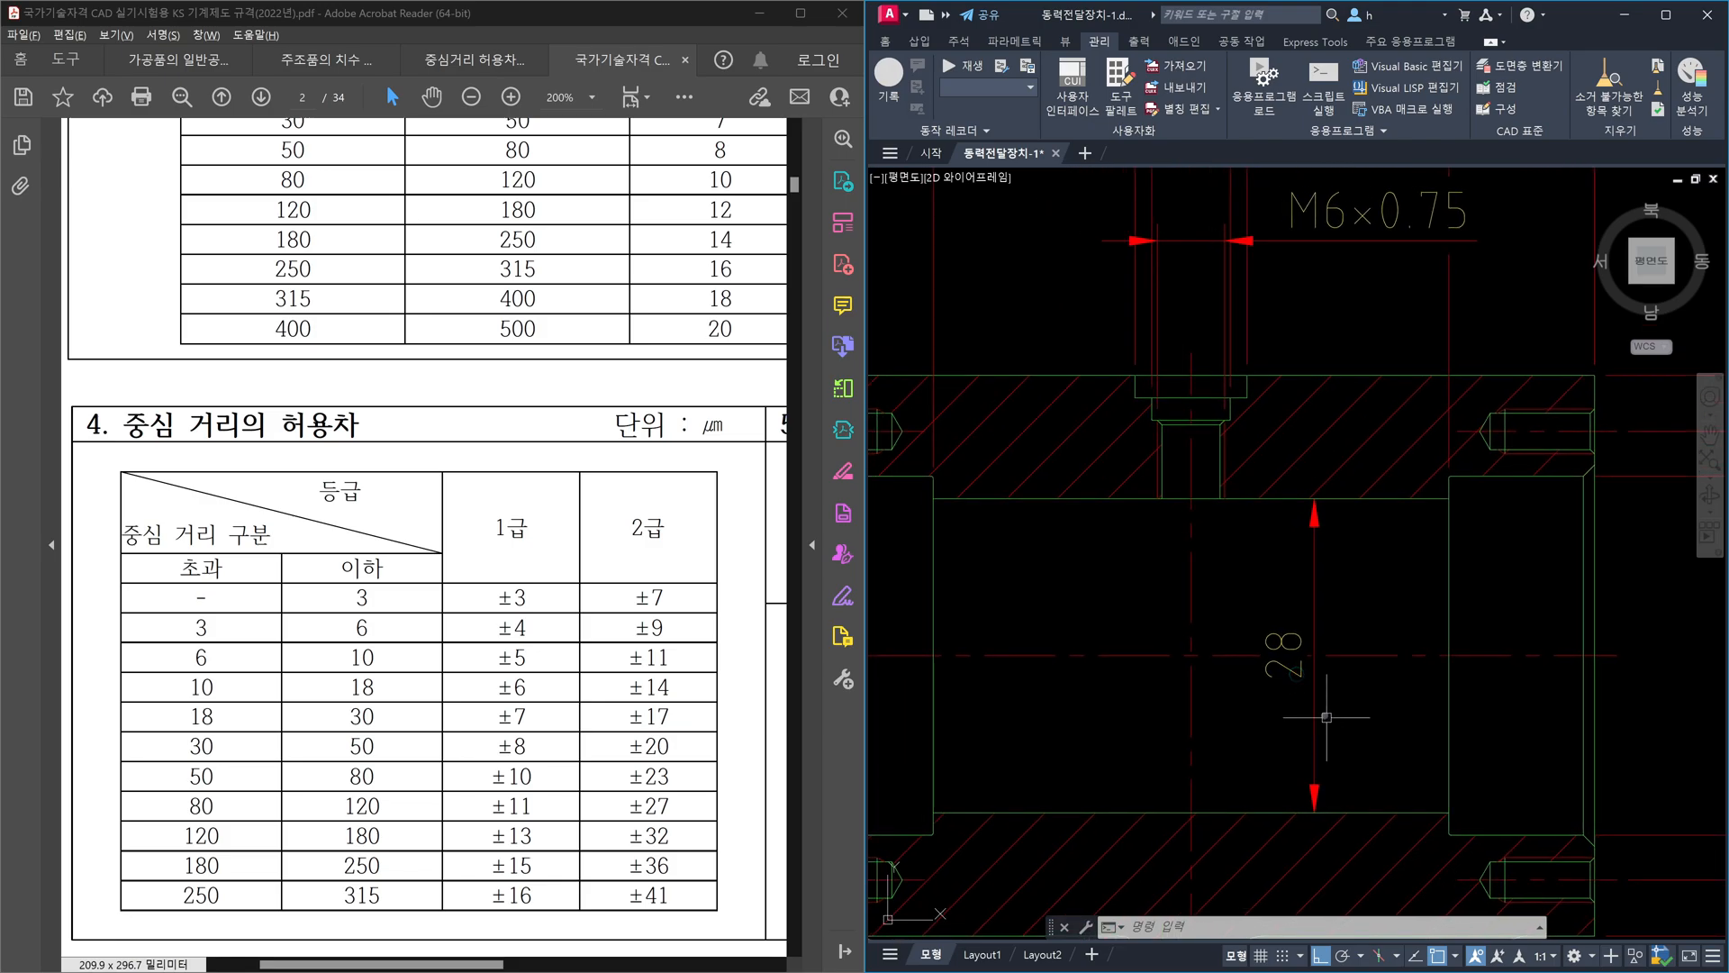
# - Try shifting the 28 dimension line toward the bore's right-hand counterbore, and undo the shift
pyautogui.doubleClick(1314, 708)
pyautogui.click(1314, 813)
pyautogui.press('Escape')
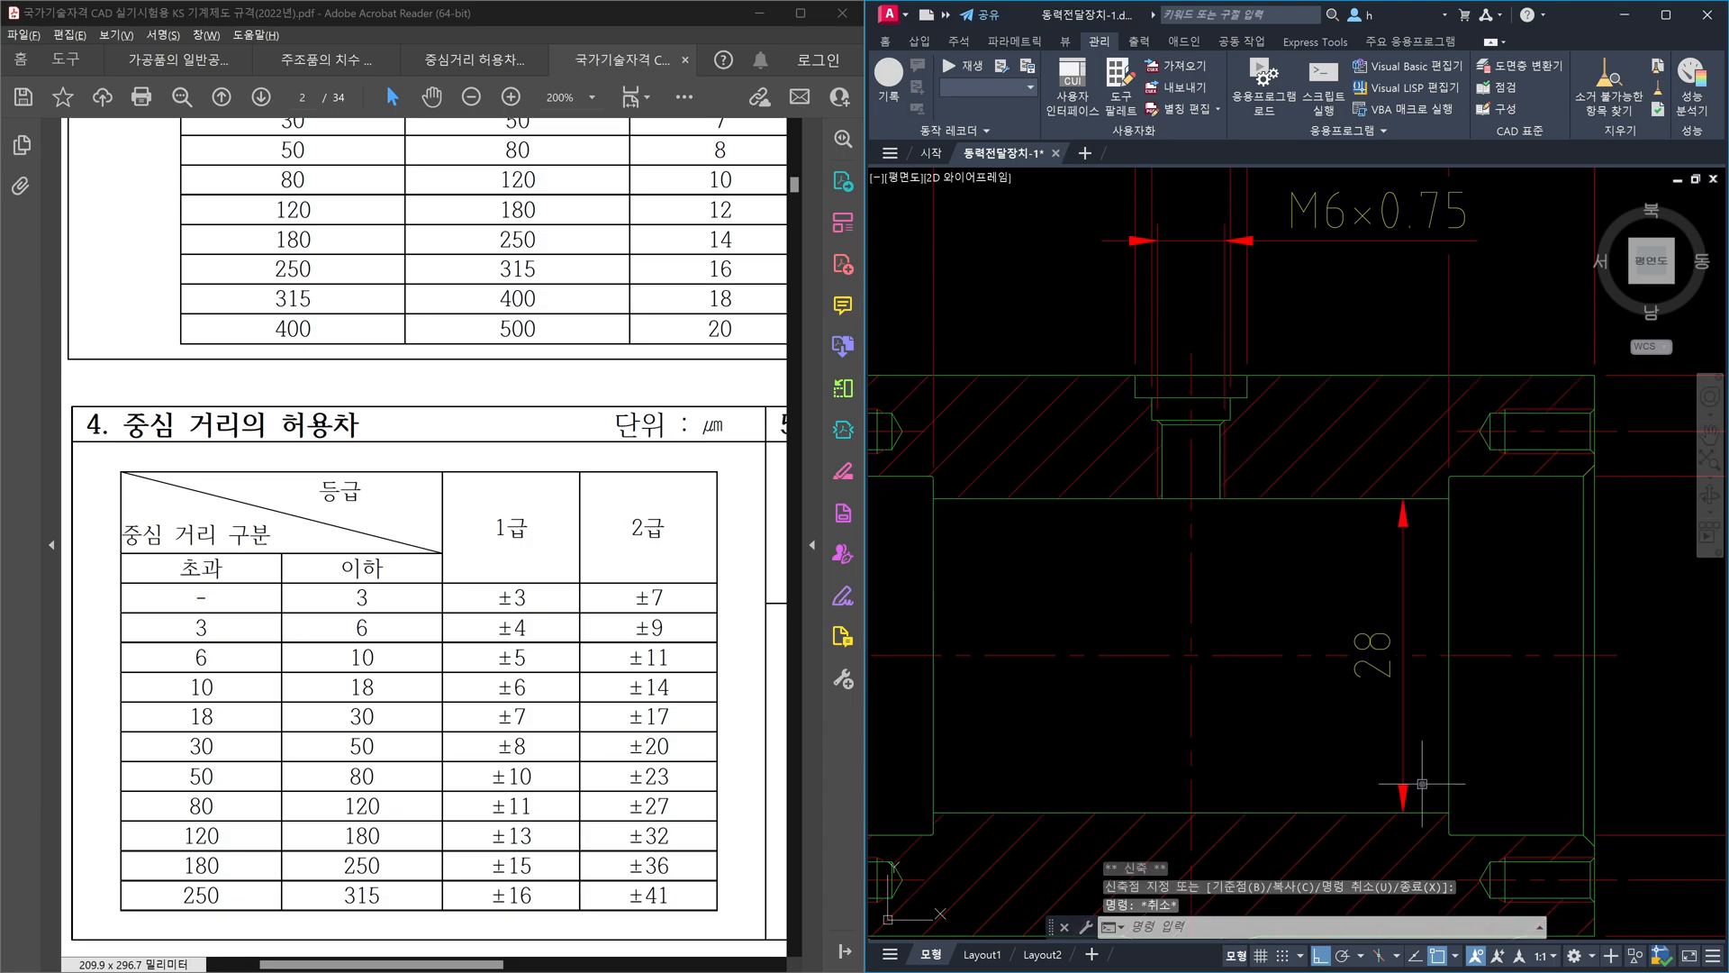
pyautogui.hotkey('ctrl', 'z')
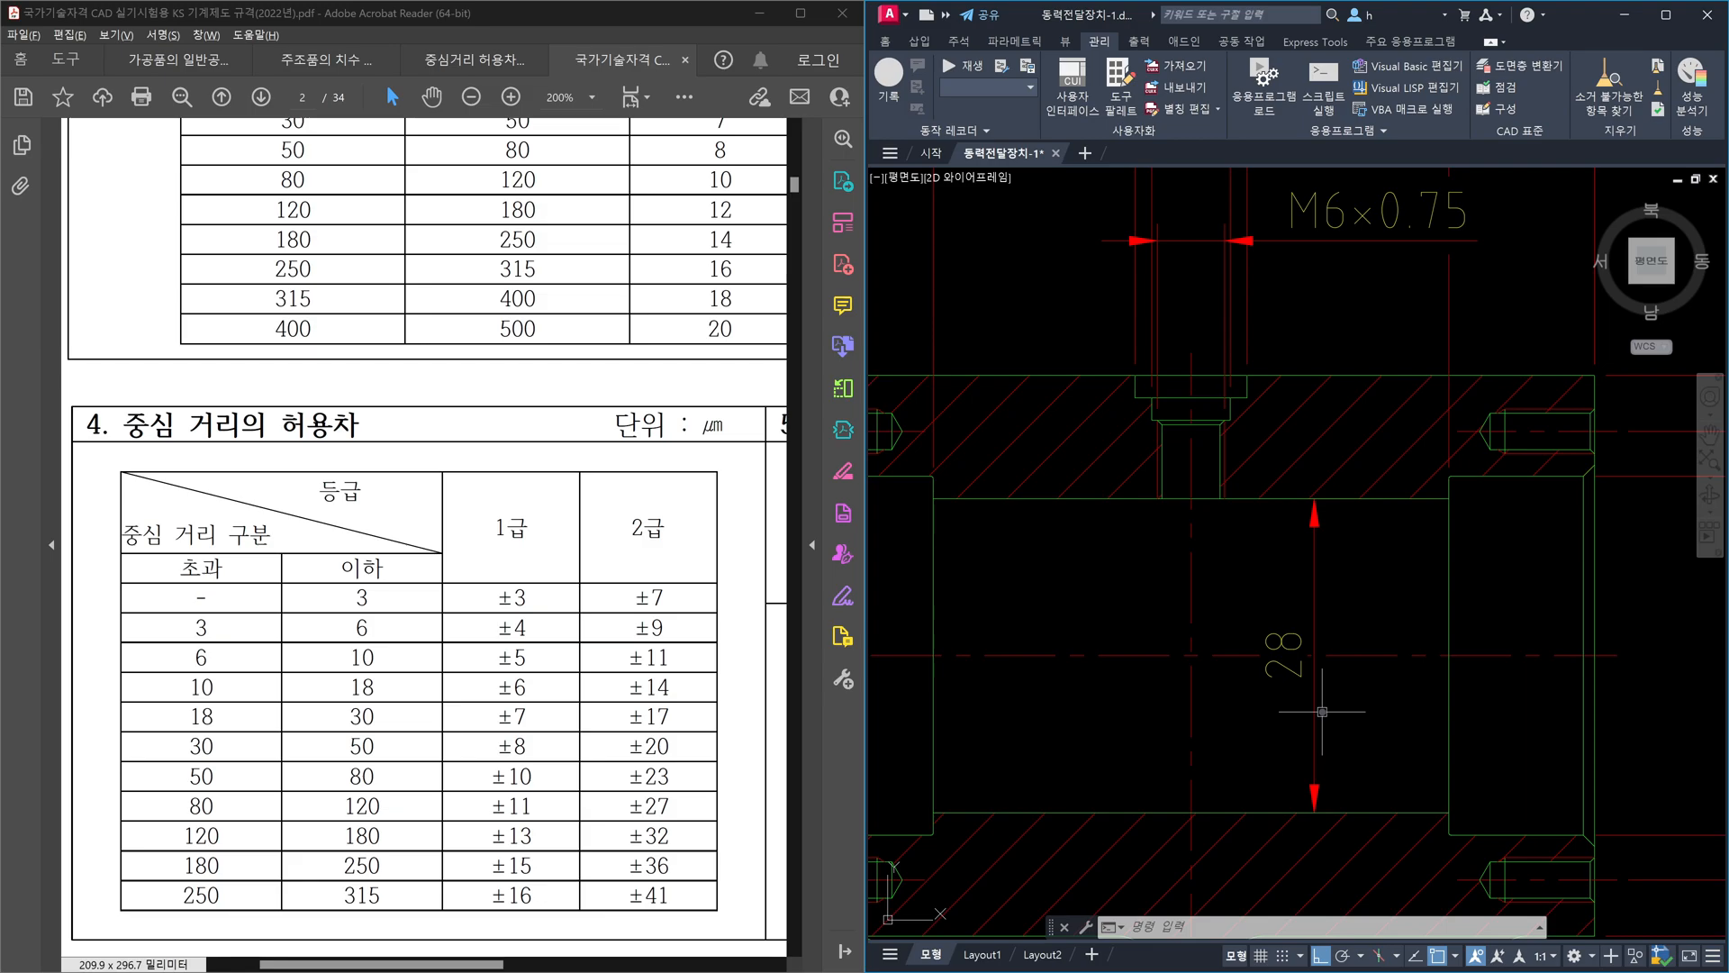
# - Add a diameter symbol before the bore's 28 dimension text so it reads Ø28
pyautogui.click(1292, 670)
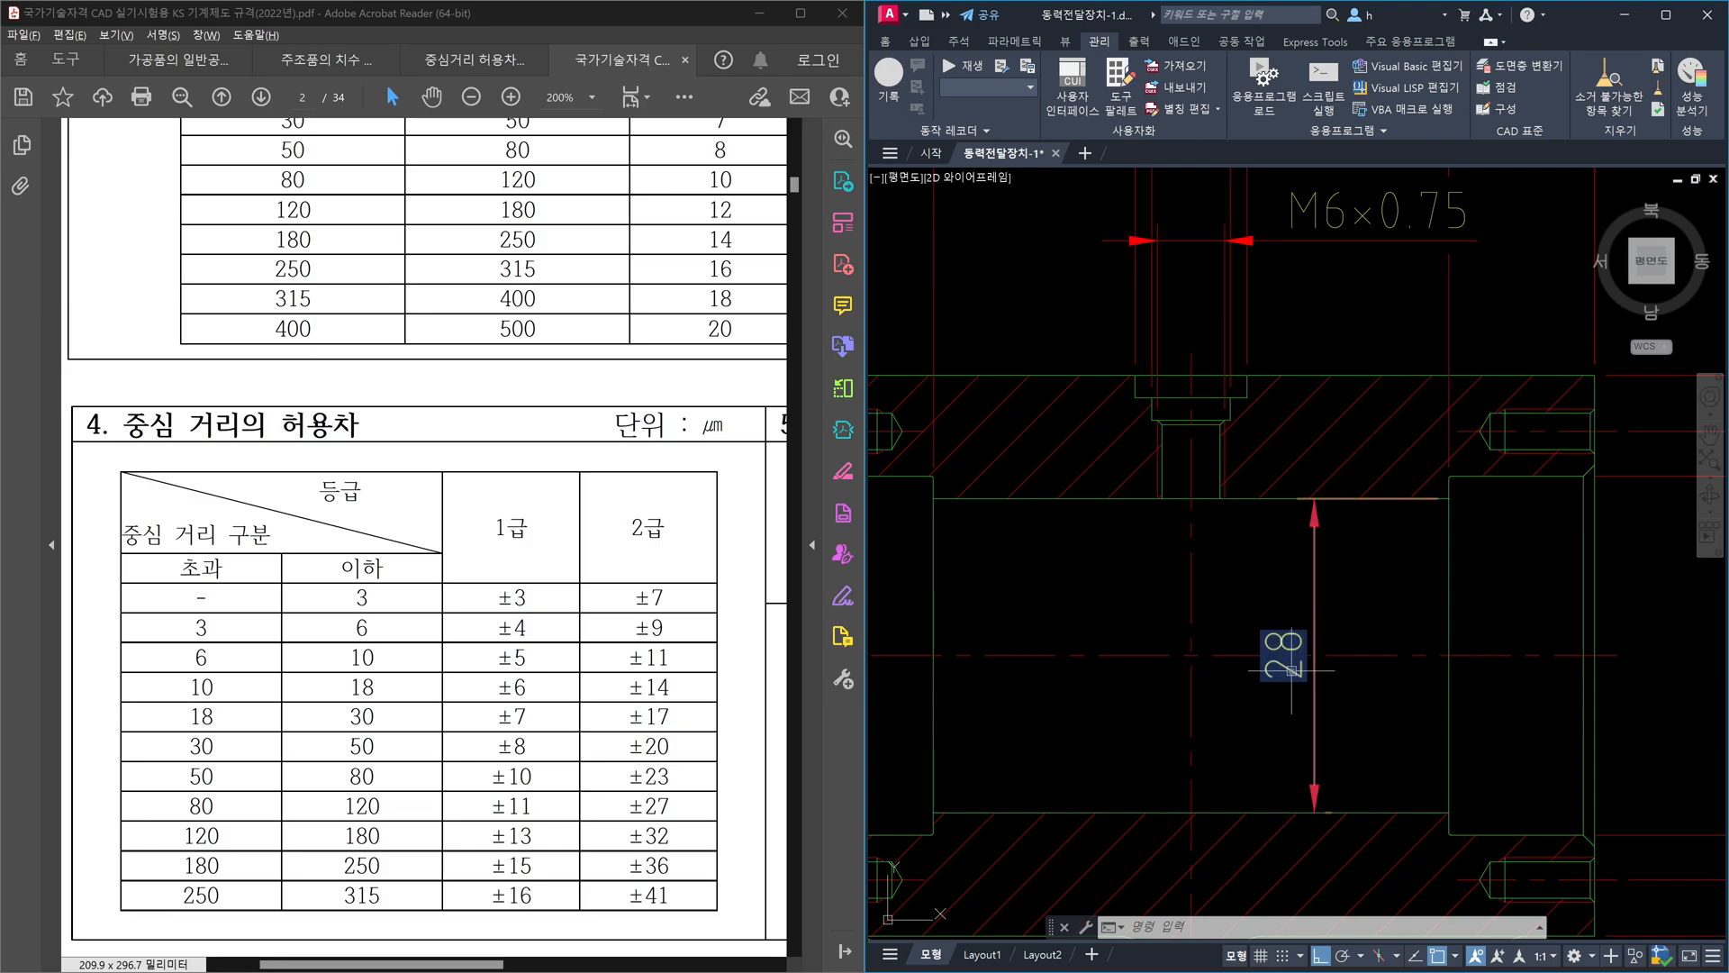
pyautogui.doubleClick(1285, 662)
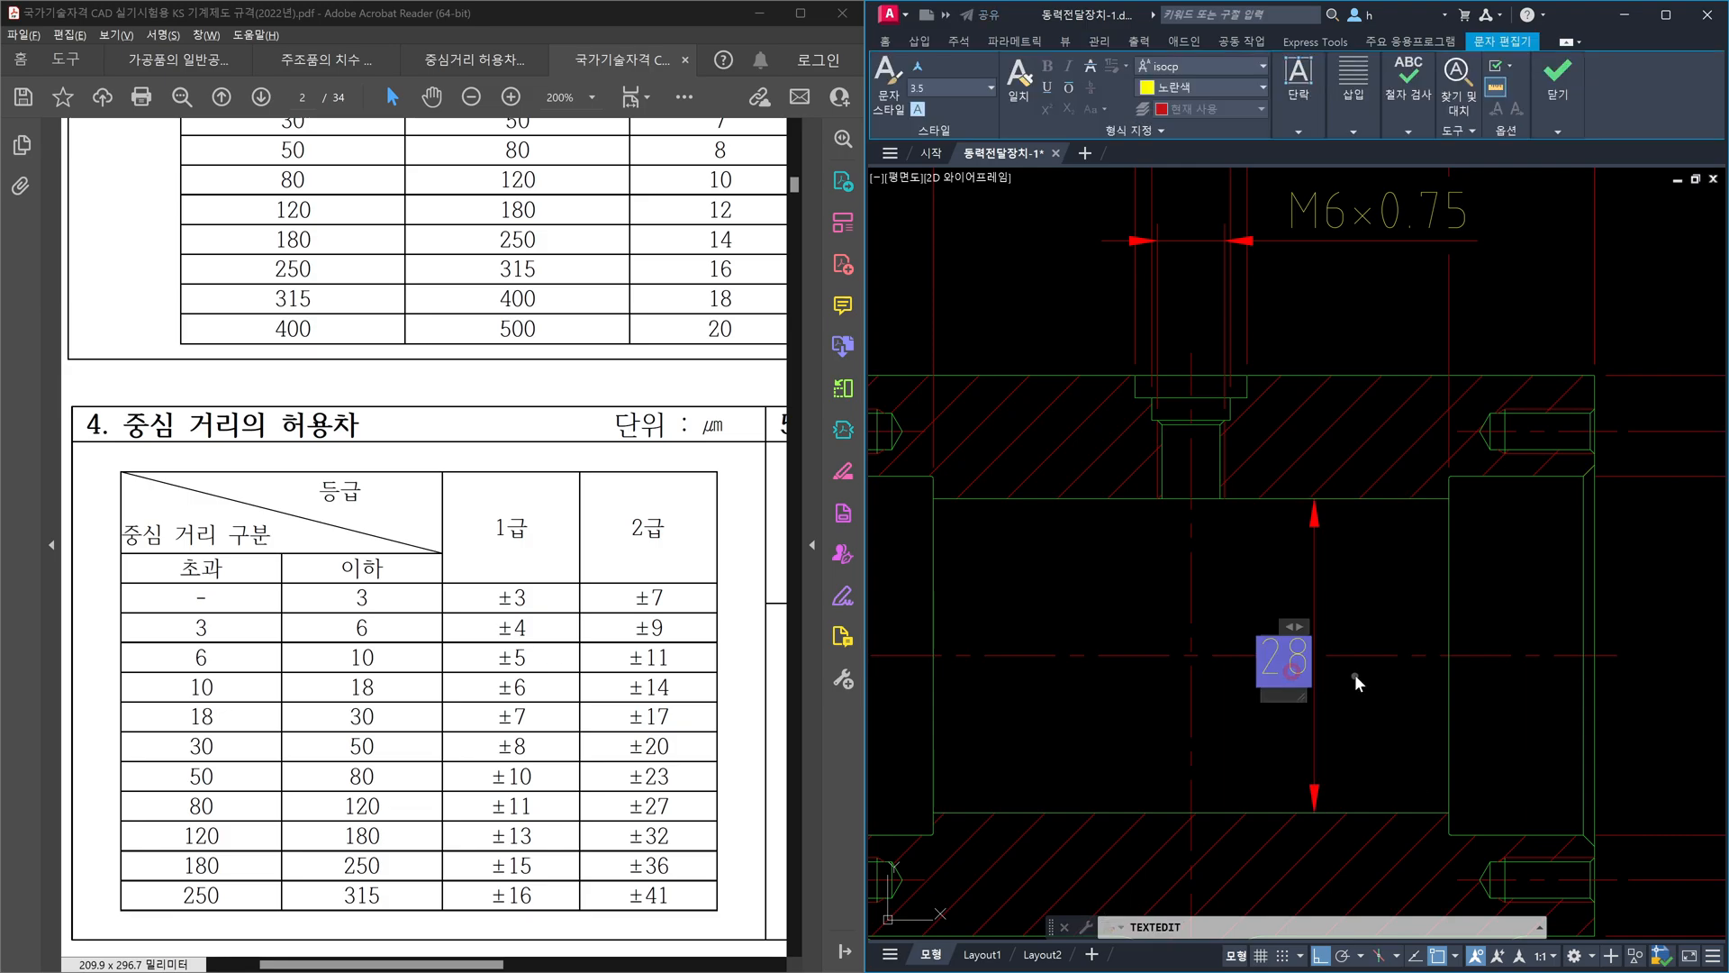
pyautogui.write('%%c')
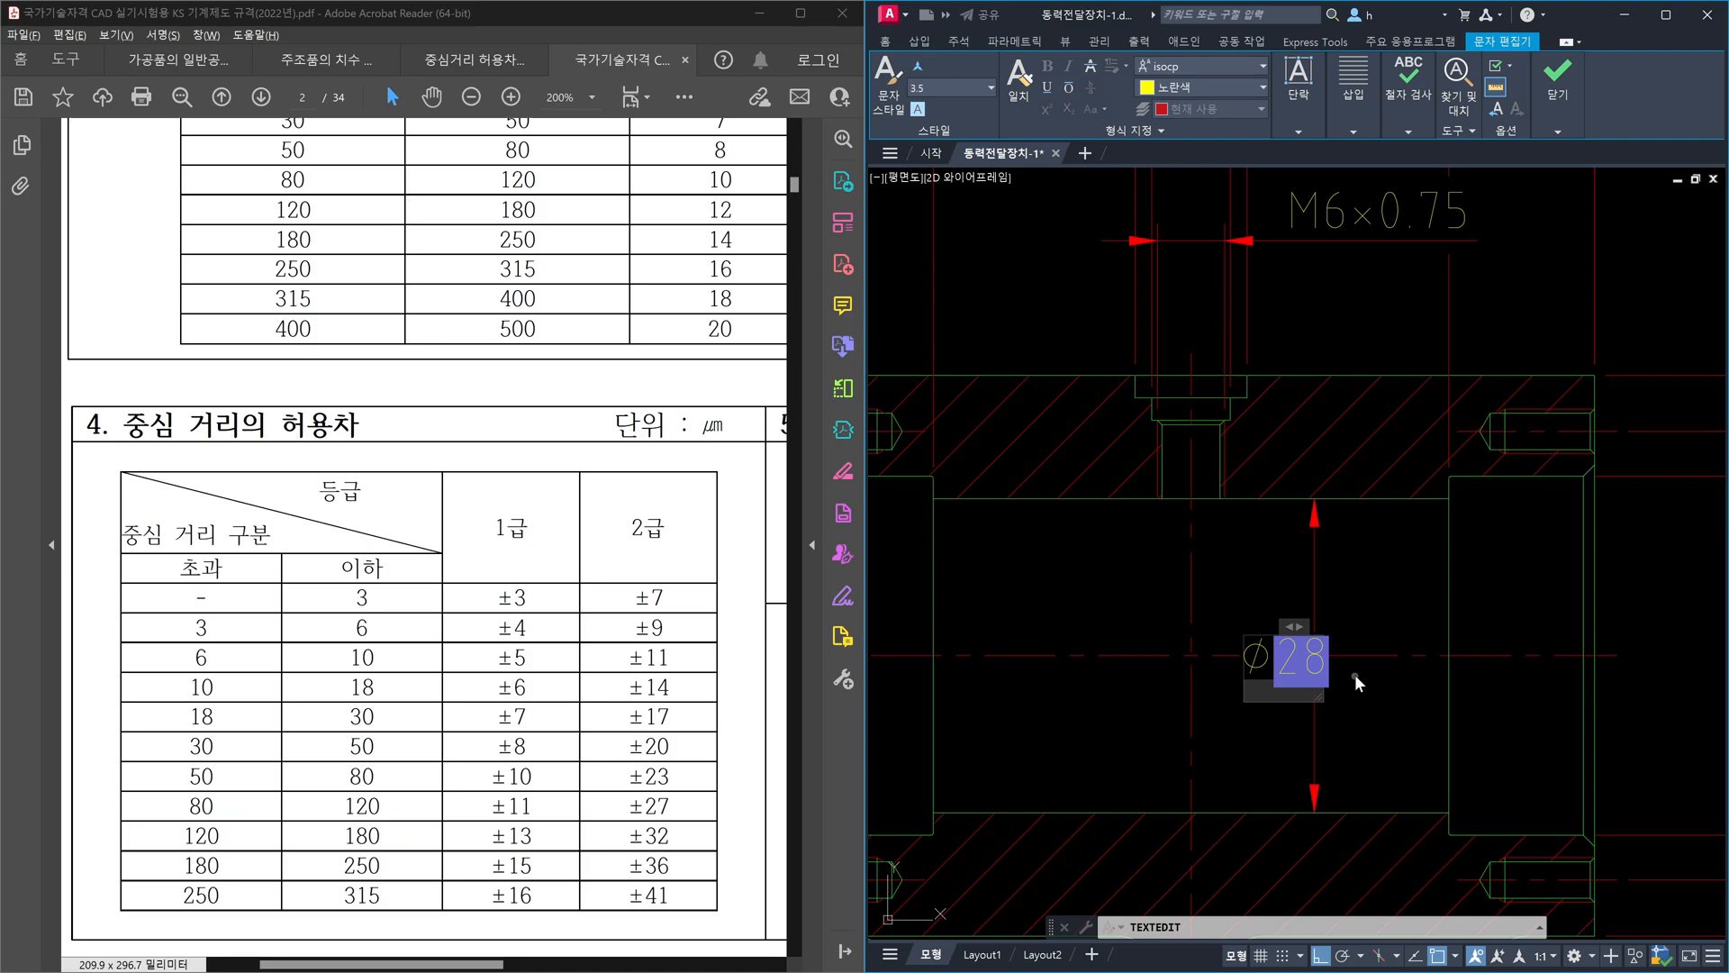
pyautogui.click(1404, 710)
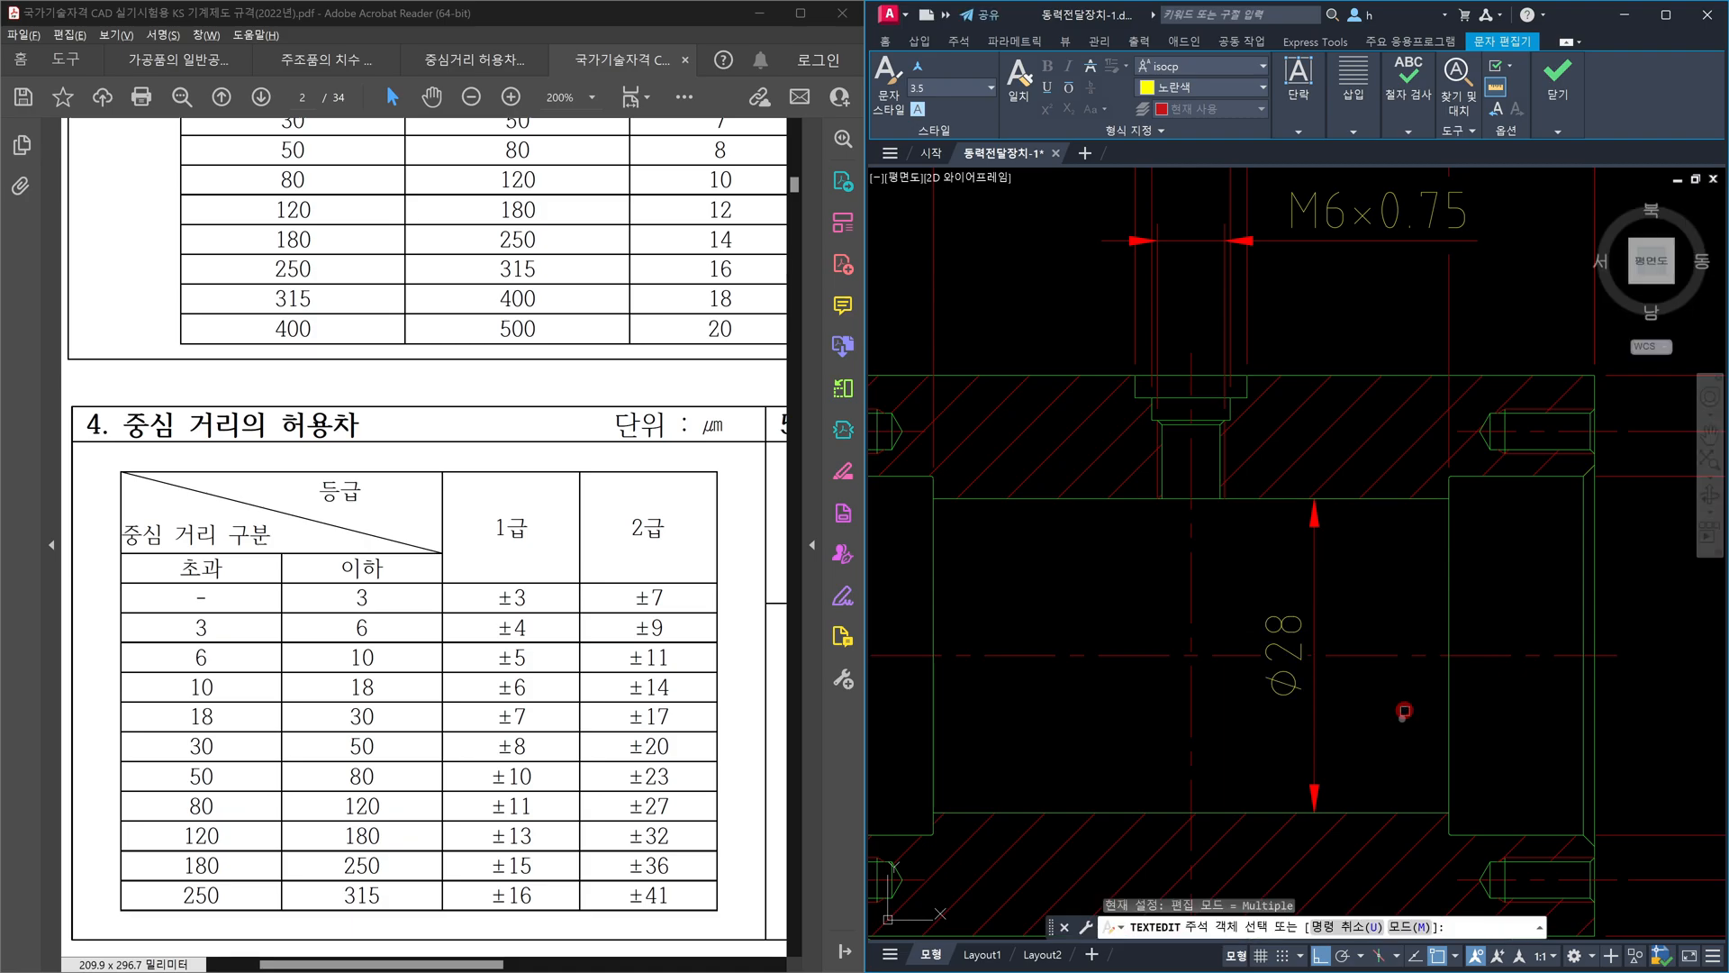
pyautogui.press('Escape')
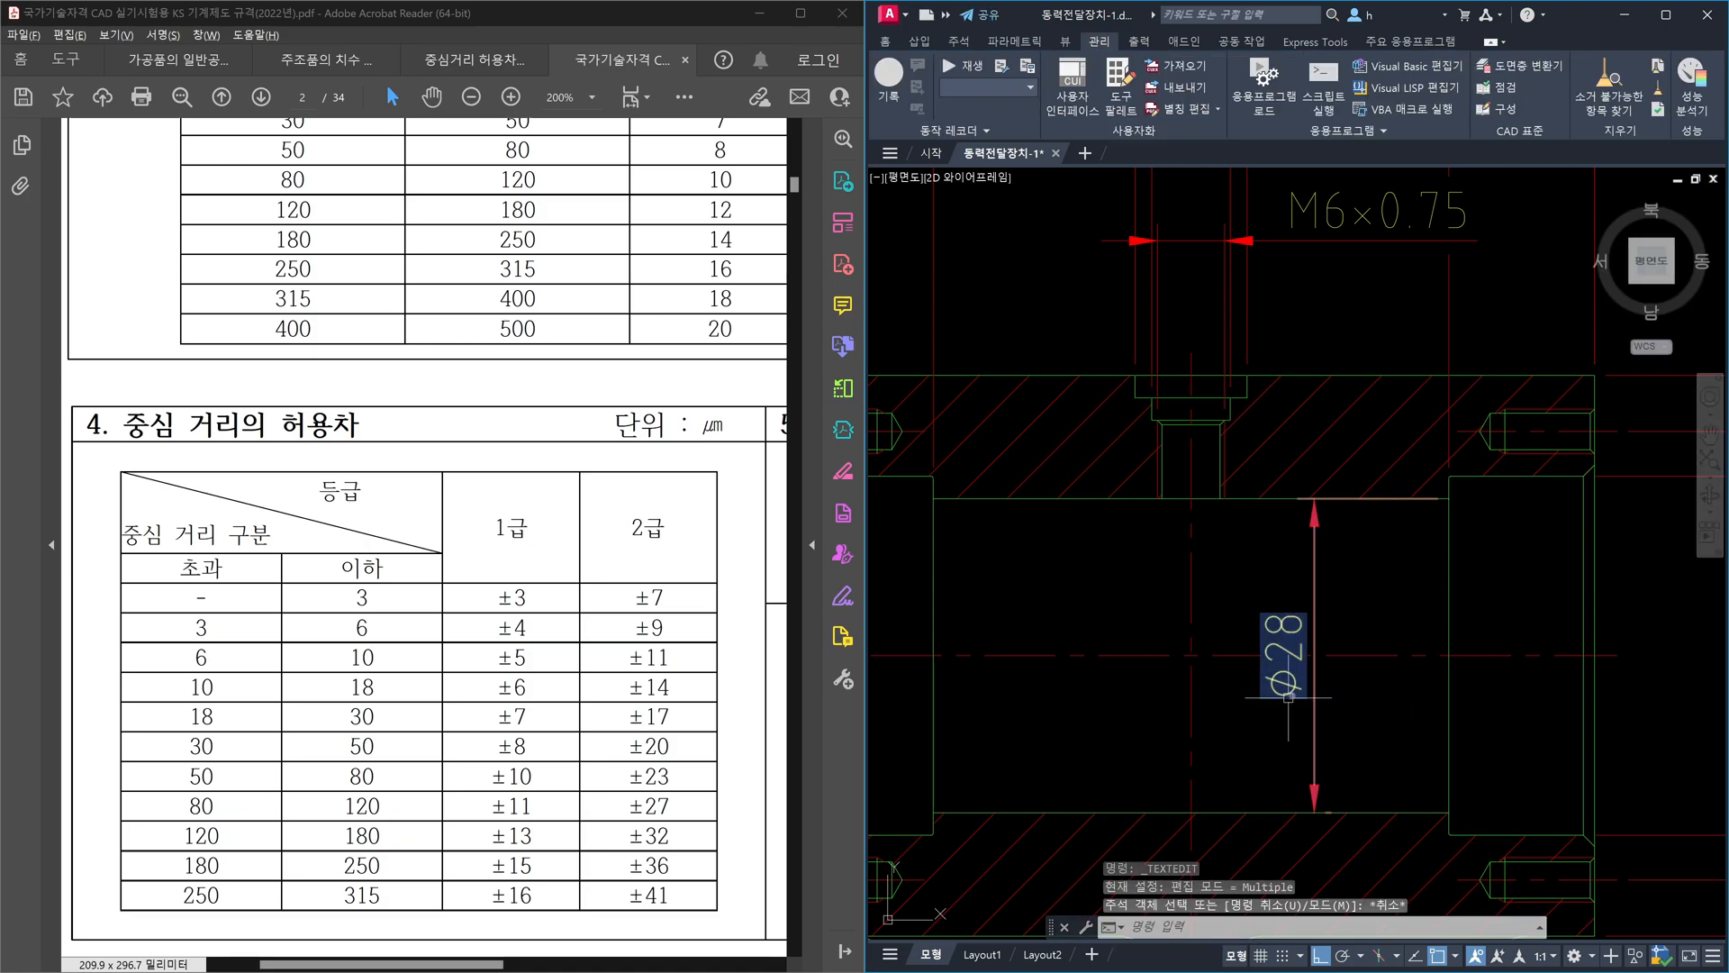
# - Match the properties of the Ø10 dimension above the housing onto the 32 dimension beside it
pyautogui.scroll(-3, 1288, 696)
pyautogui.moveTo(1286, 439); pyautogui.dragTo(1287, 610, button='middle')
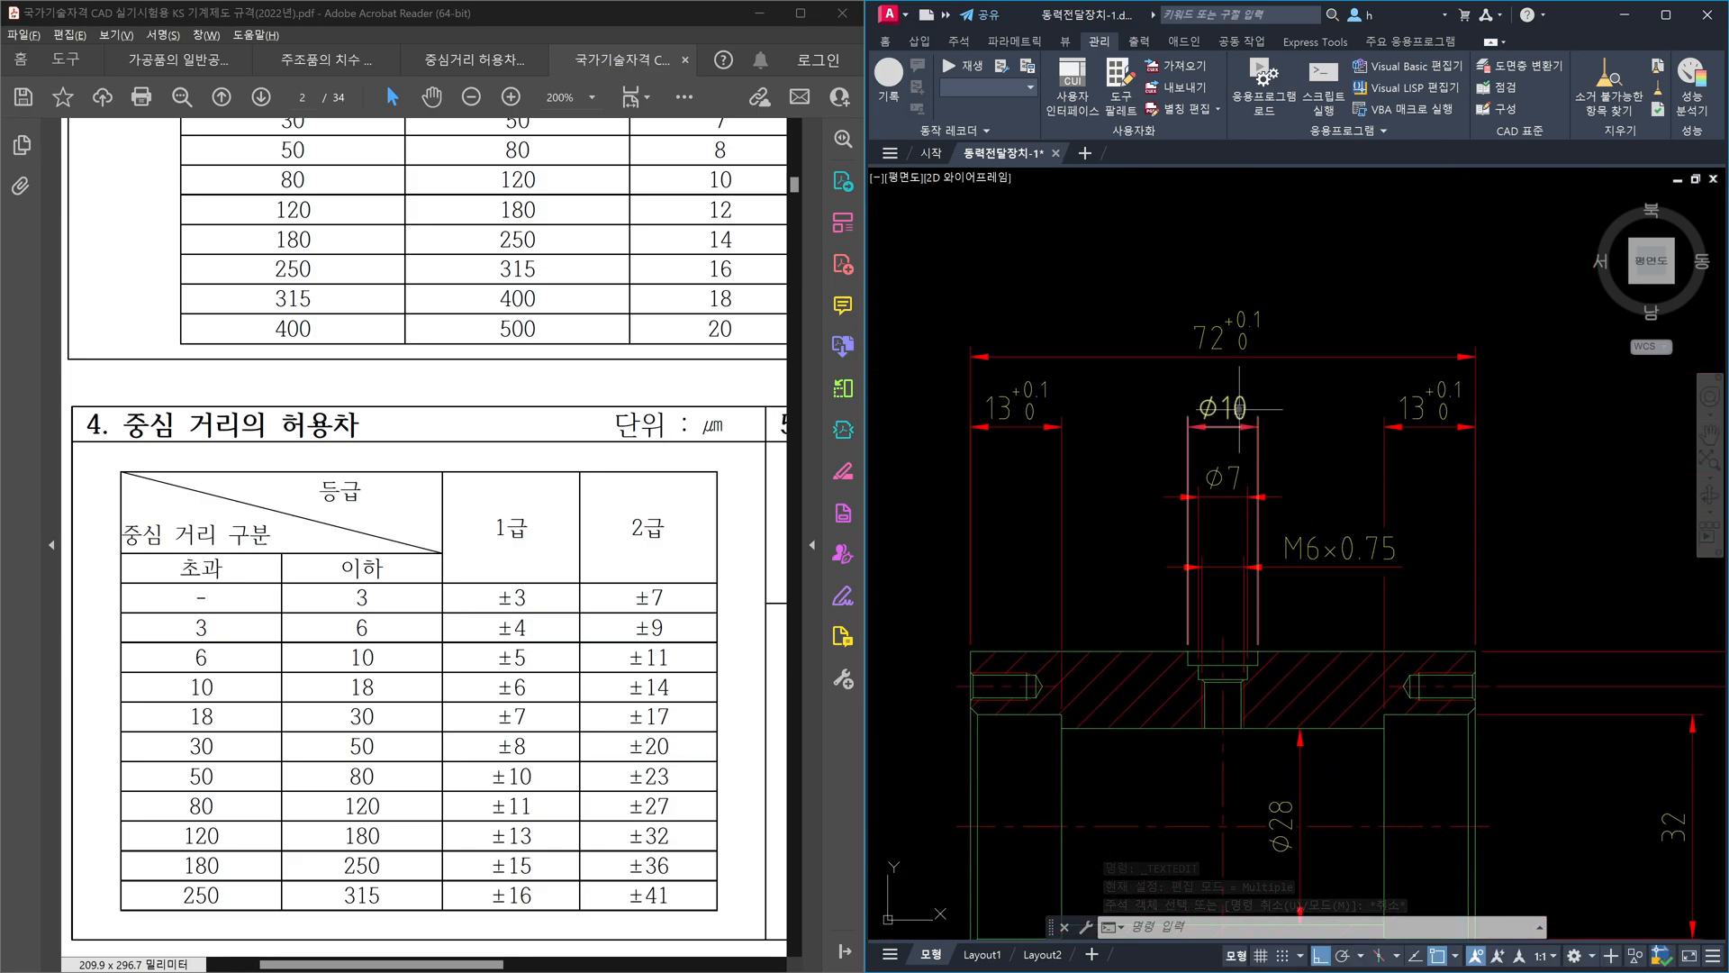
pyautogui.write('ma')
pyautogui.press('Return')
pyautogui.click(1235, 409)
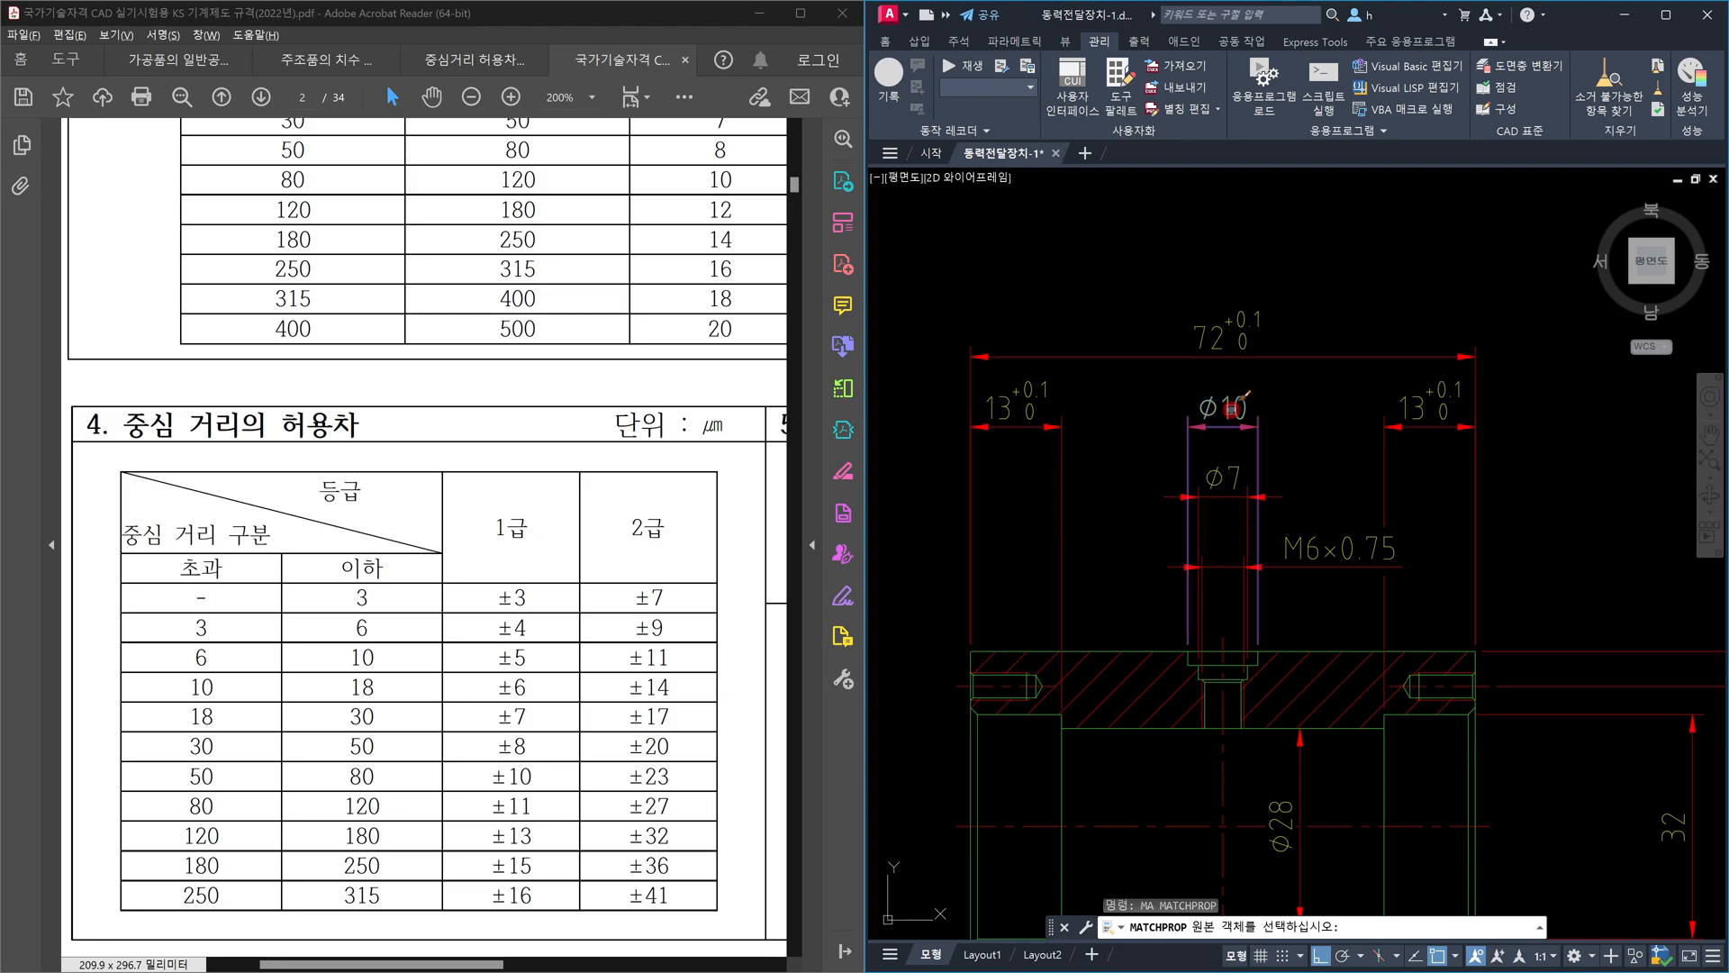
pyautogui.scroll(-4, 1234, 409)
pyautogui.scroll(2, 1392, 637)
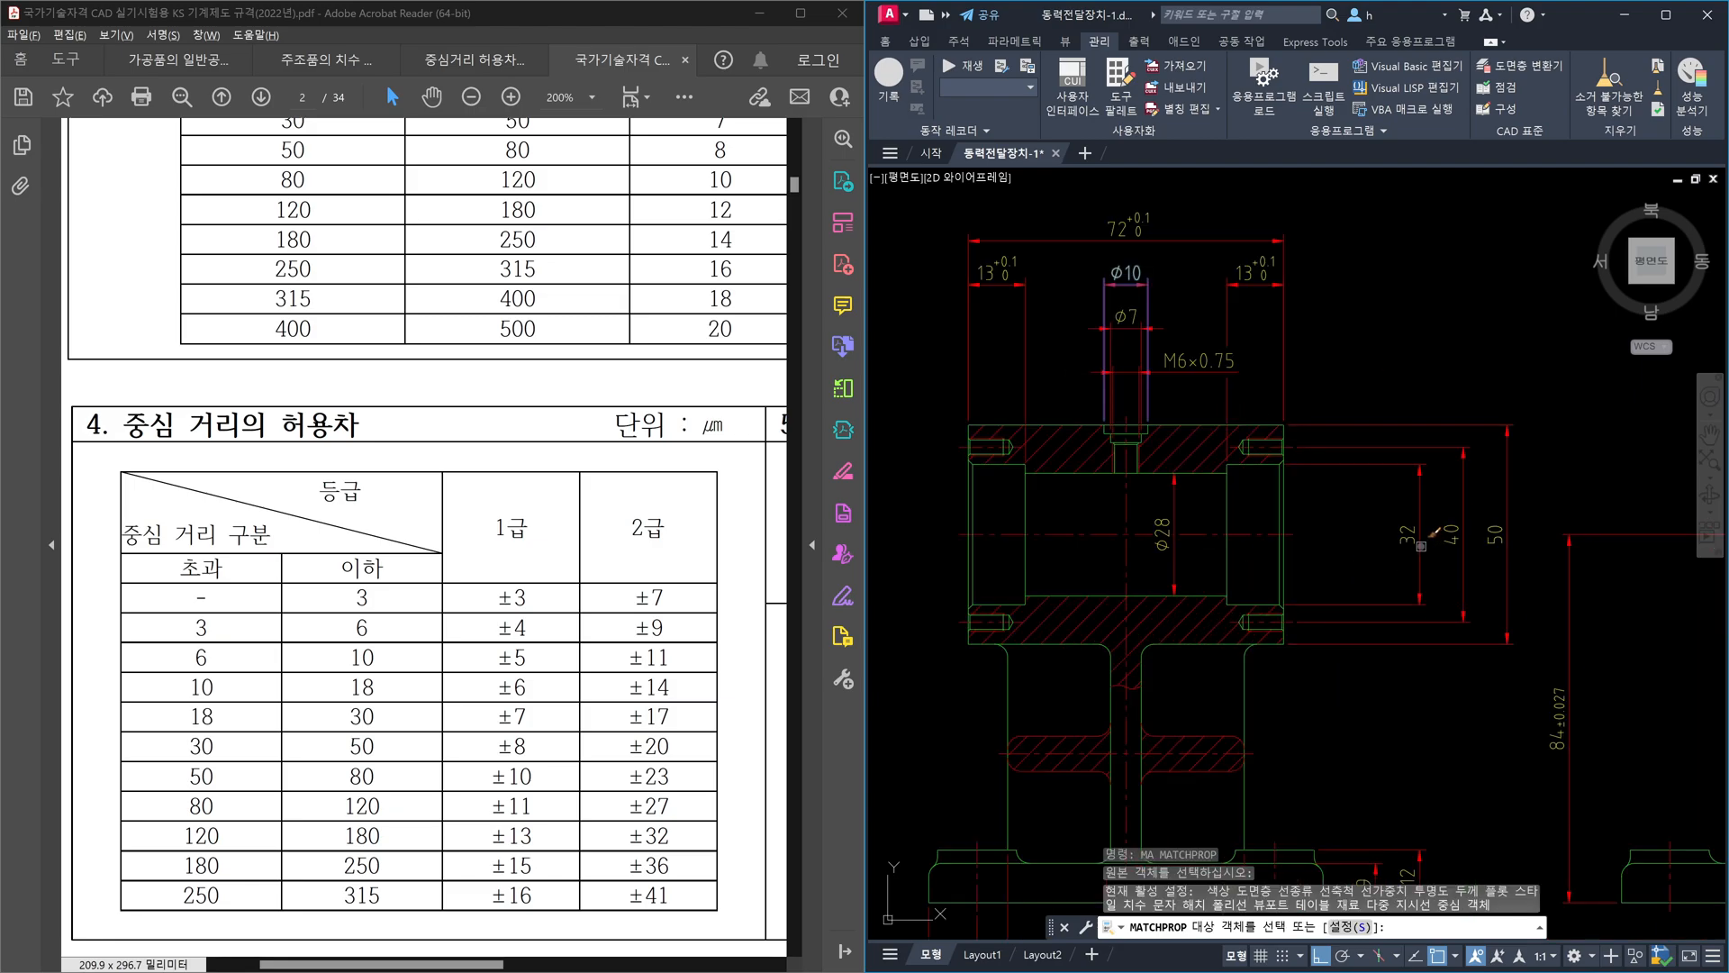
pyautogui.click(1421, 545)
pyautogui.press('Escape')
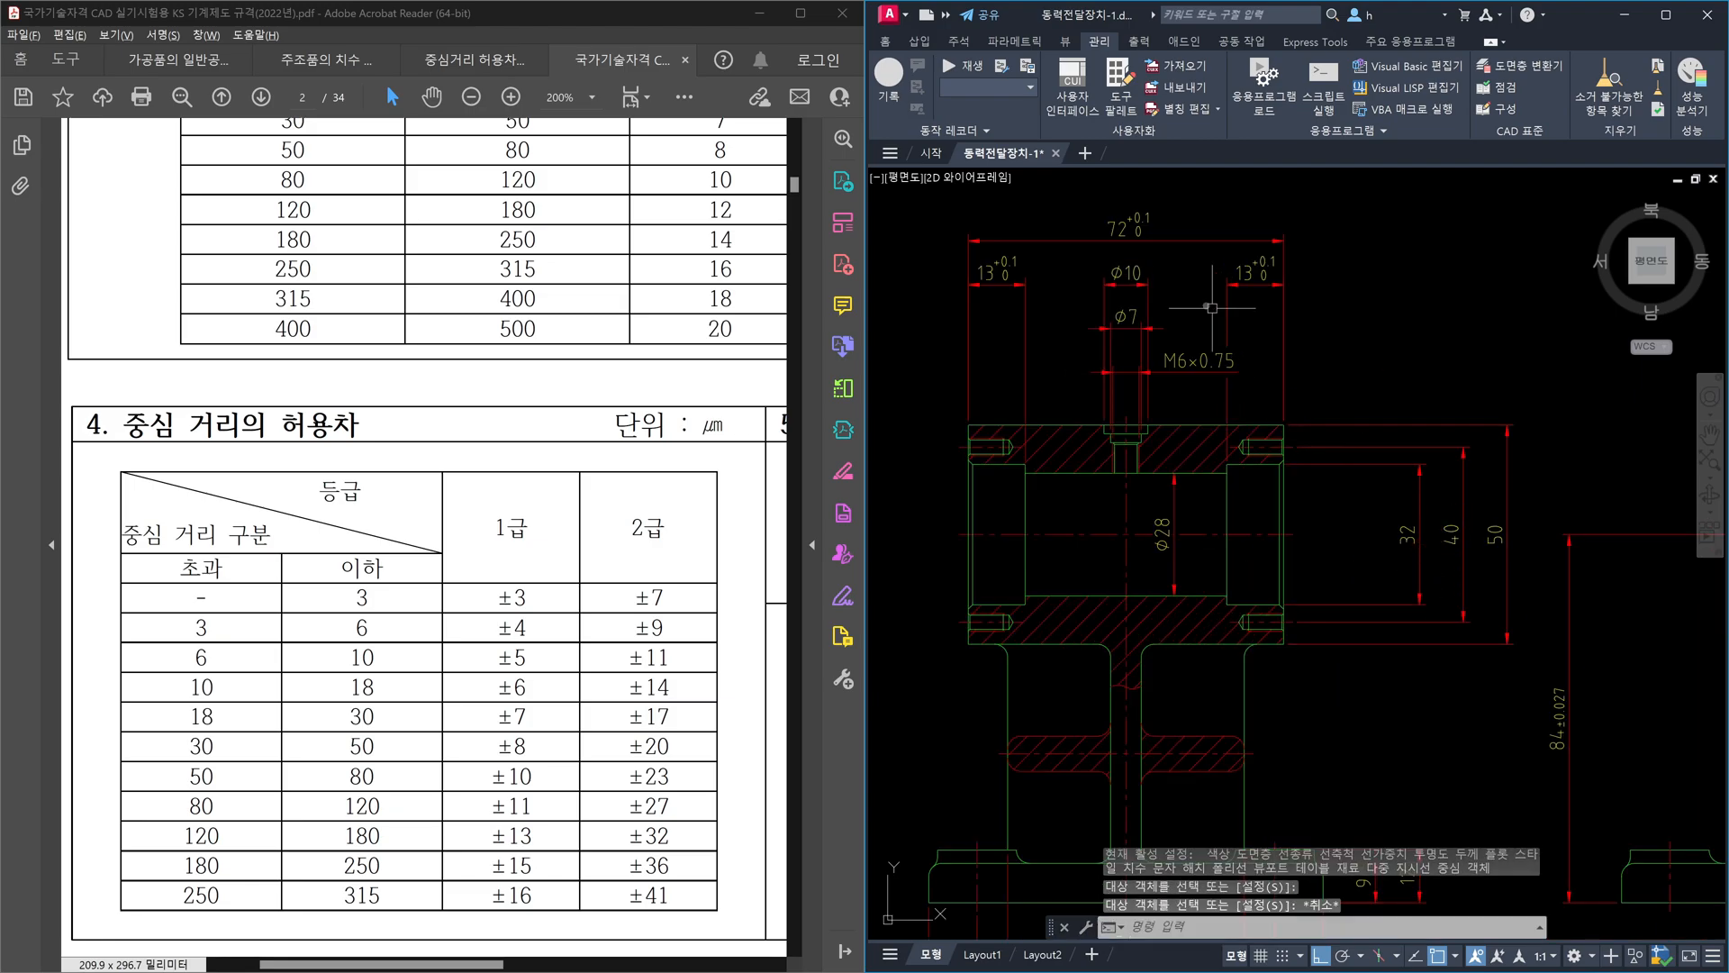
pyautogui.press('Escape')
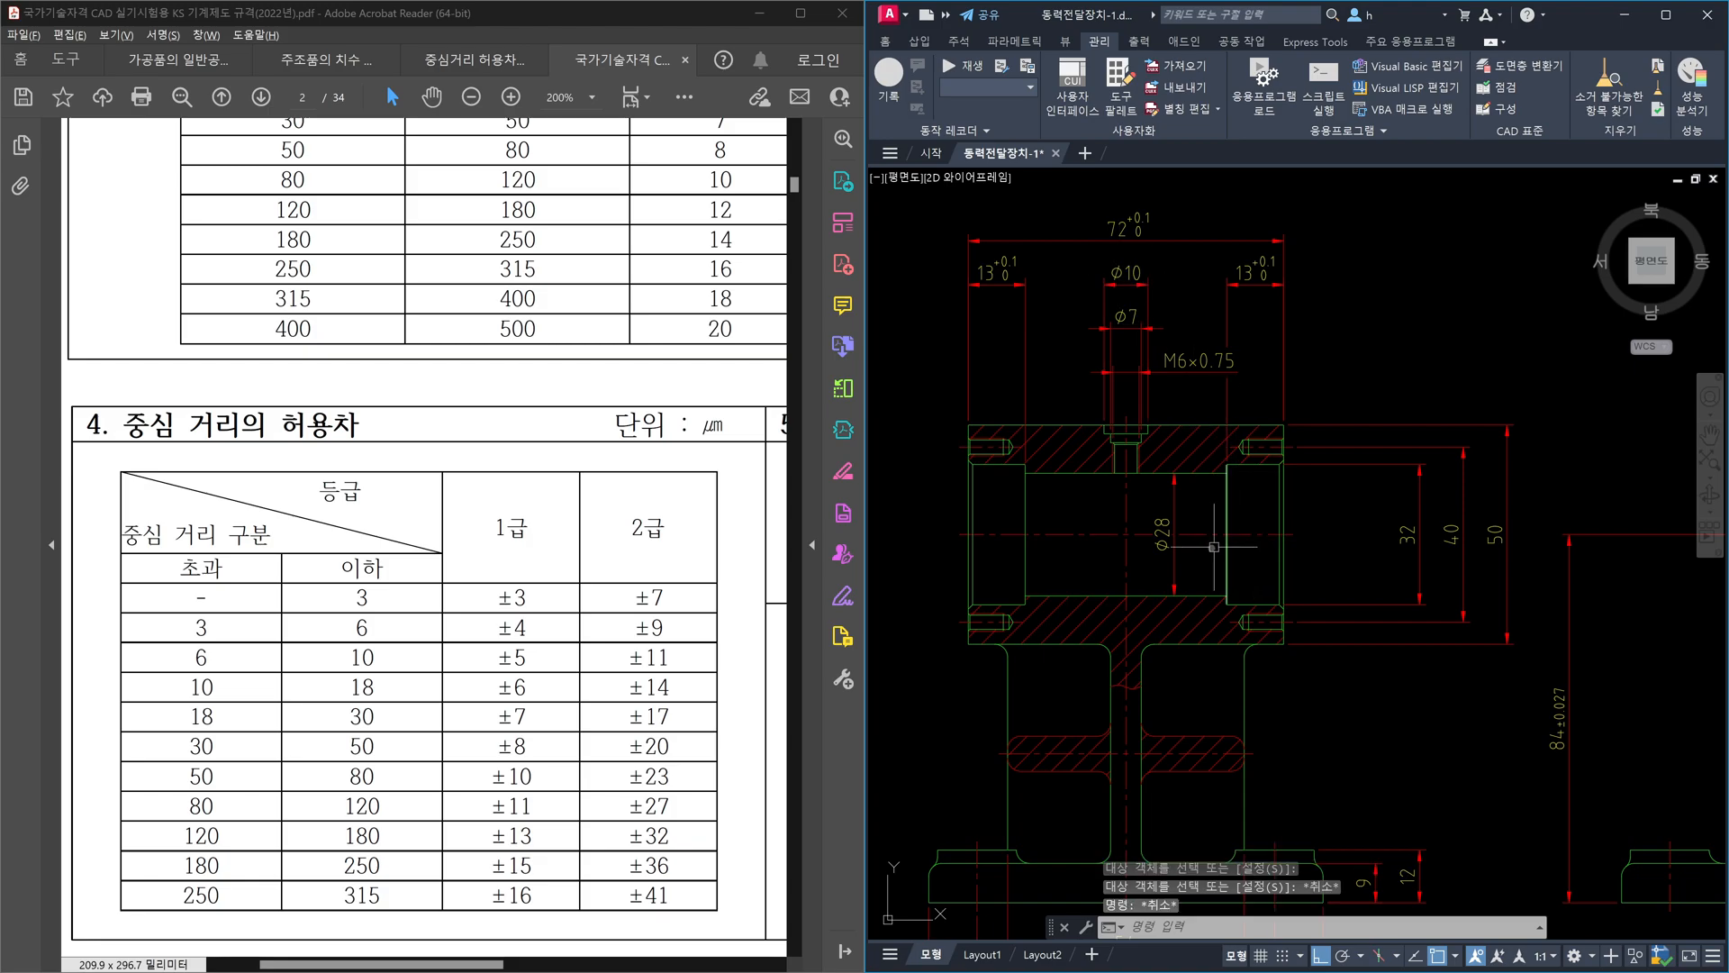
pyautogui.scroll(2, 1135, 343)
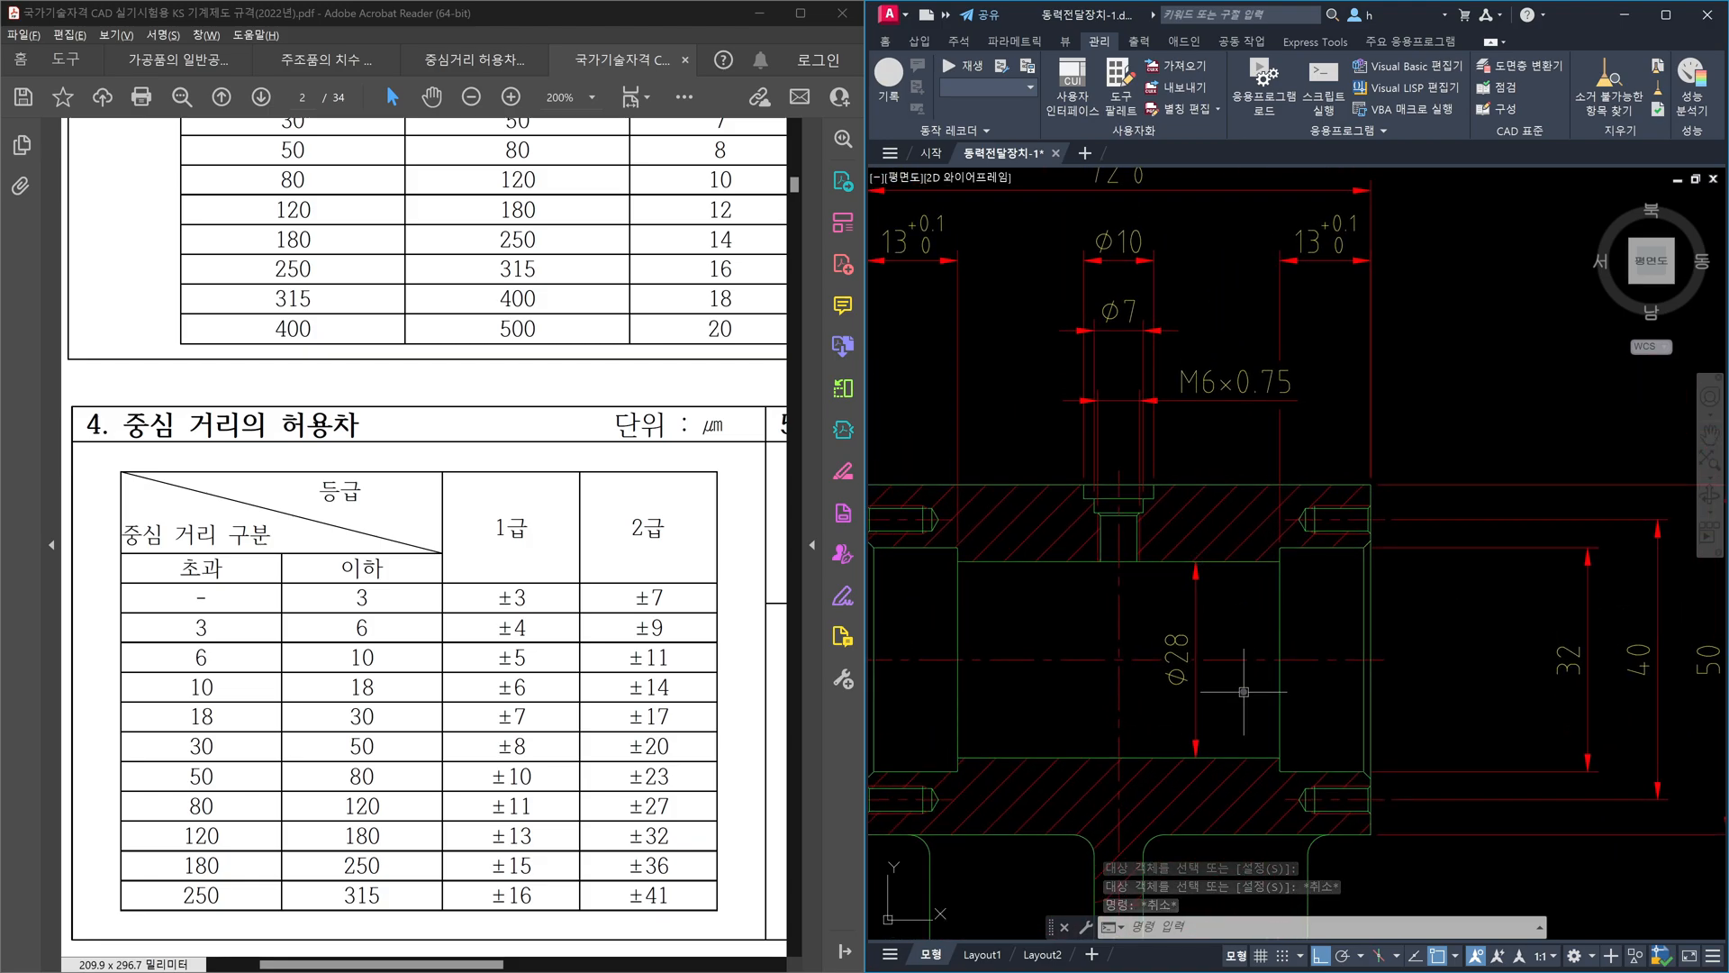
pyautogui.moveTo(1238, 477); pyautogui.dragTo(1247, 628, button='middle')
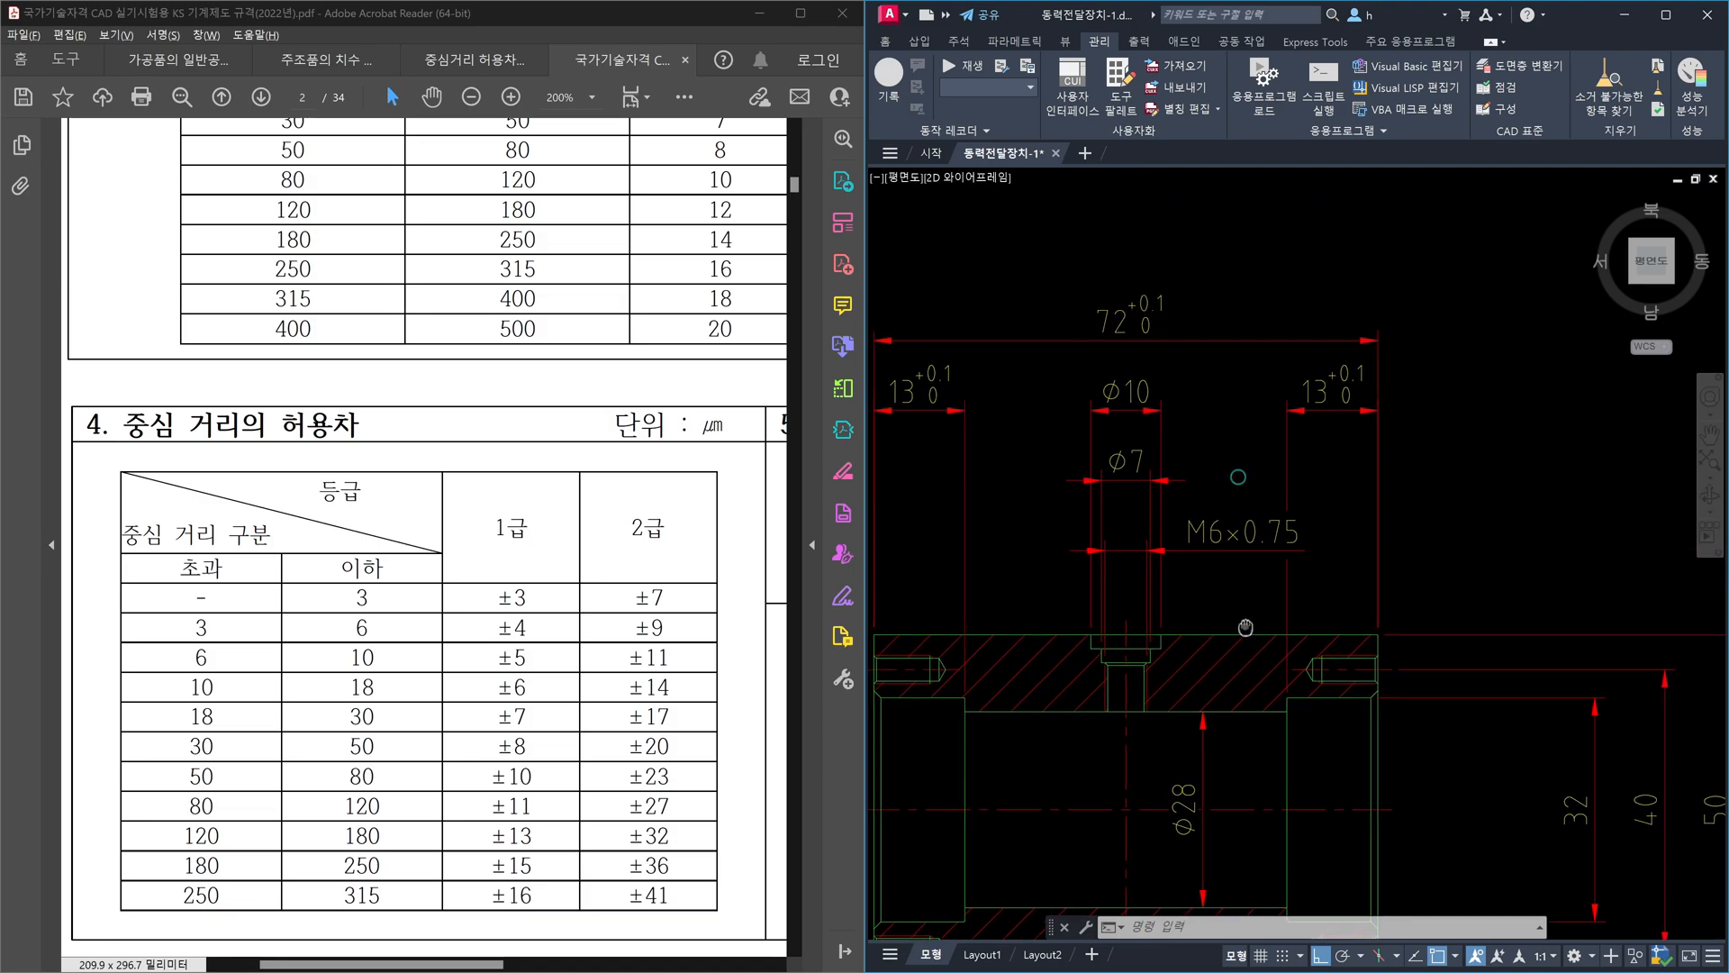
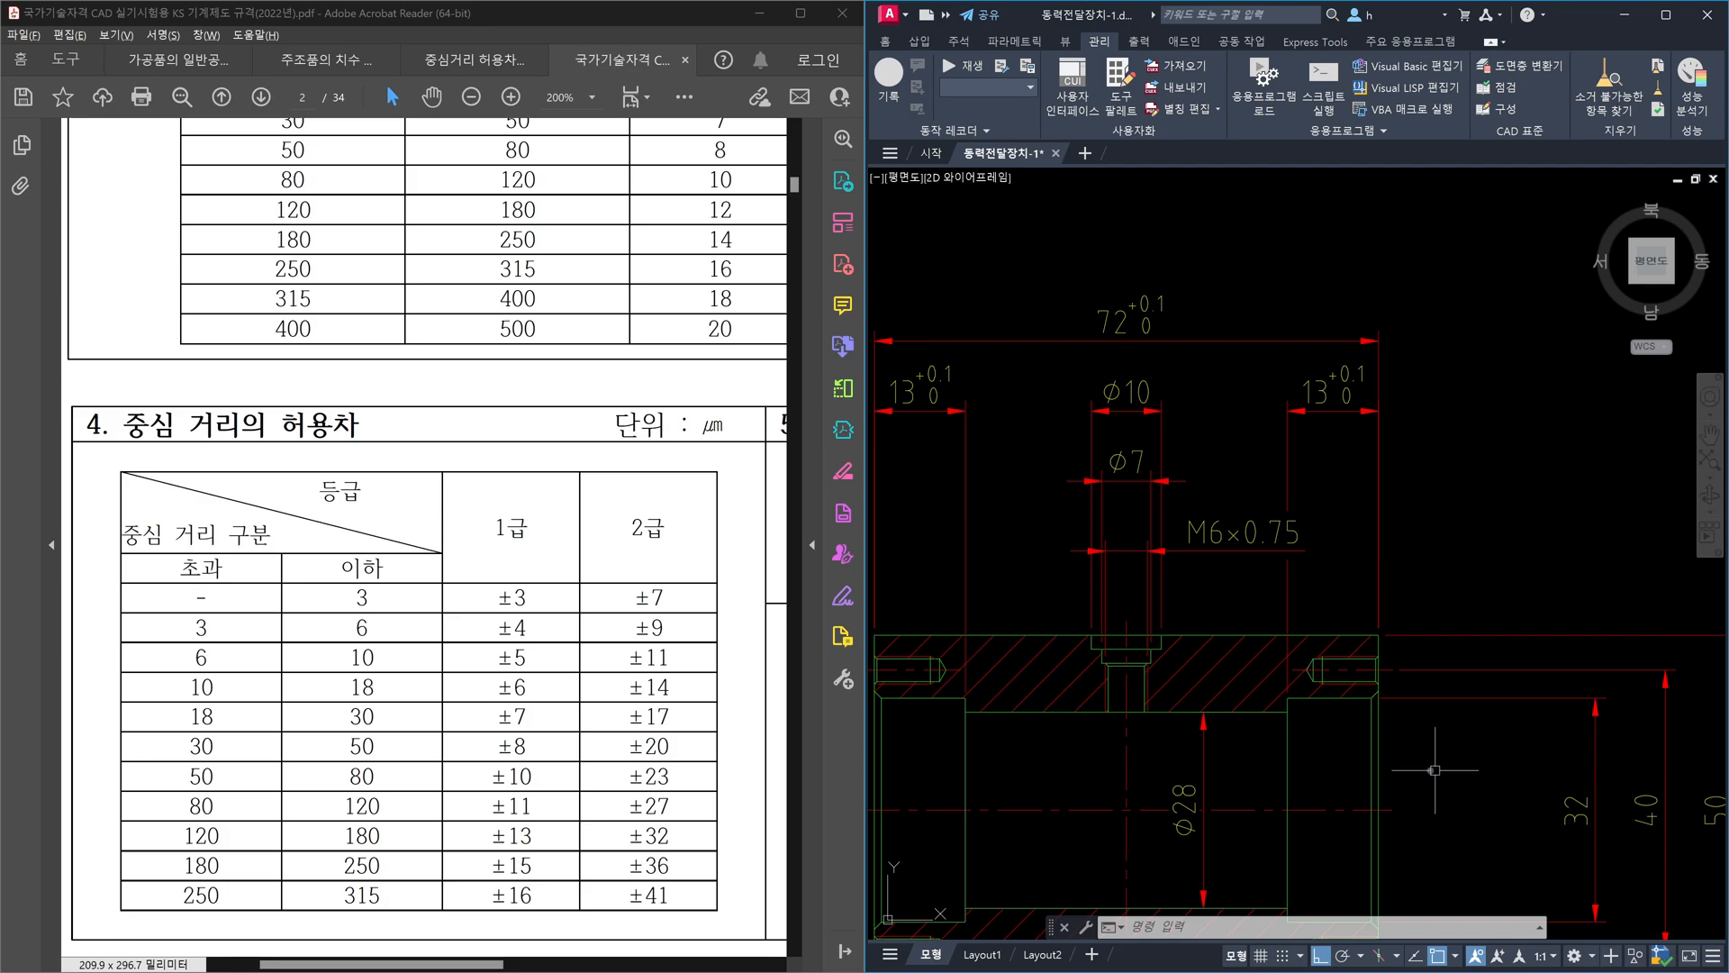
# - Examine the bore and shaft lines between the two bearings in the assembly drawing against the housing's dimensioned front view
pyautogui.moveTo(1221, 807); pyautogui.dragTo(1293, 776, button='middle')
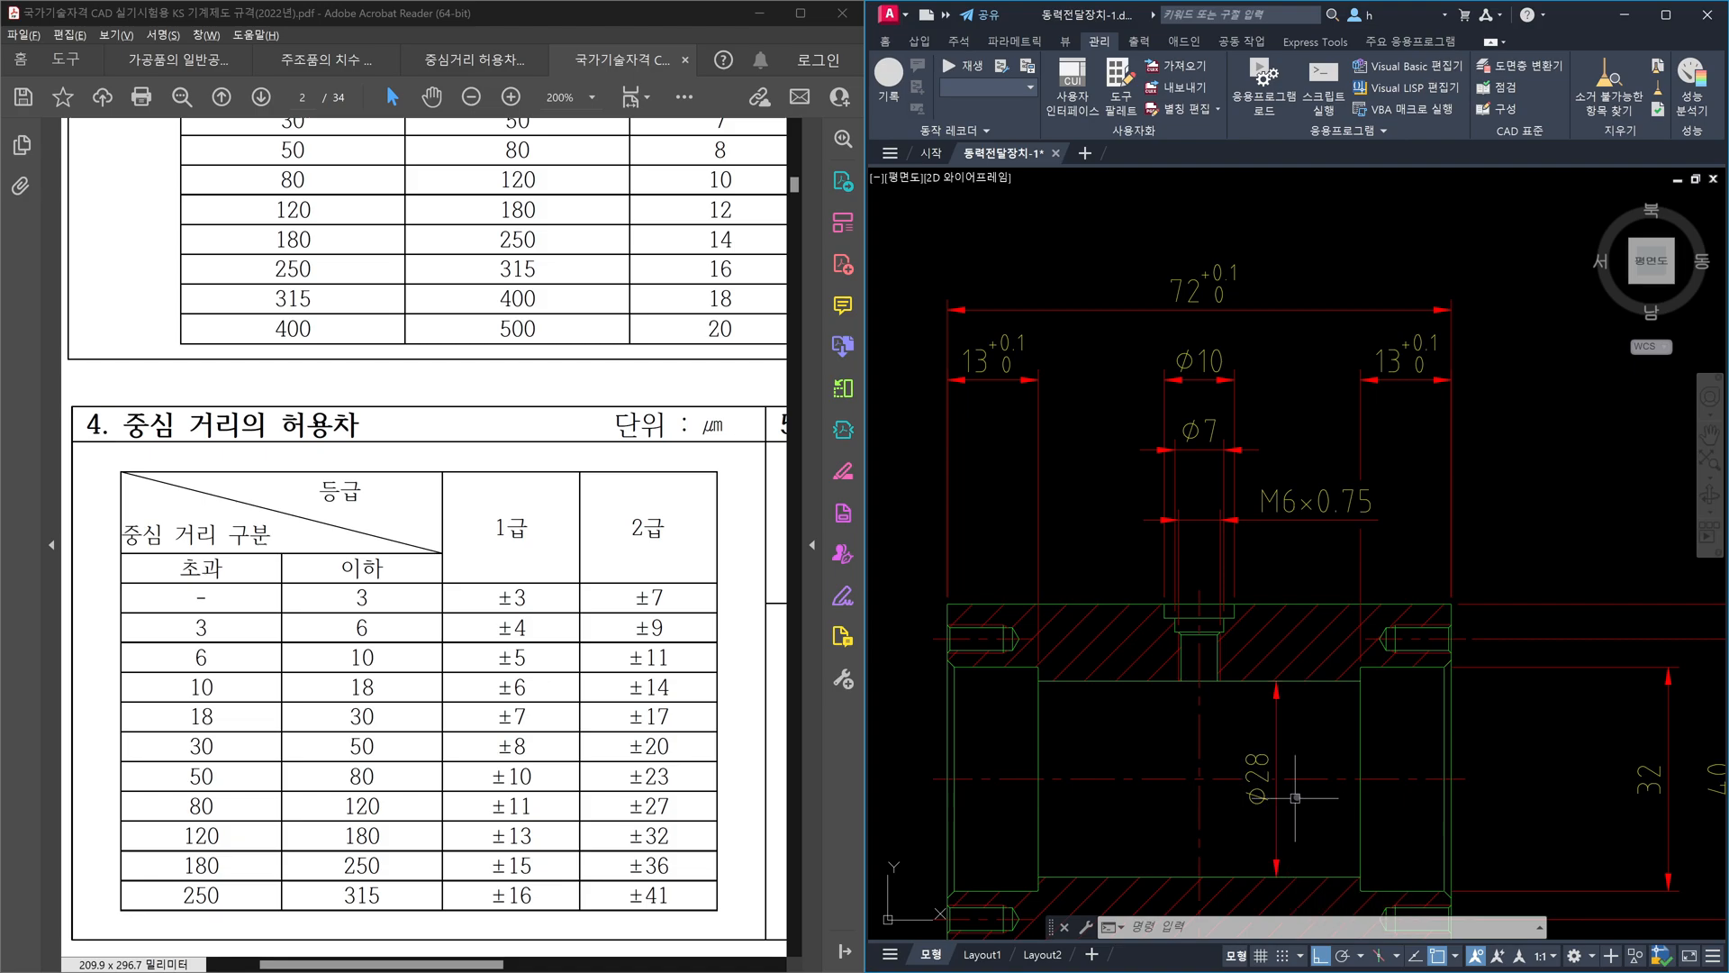
pyautogui.scroll(-8, 1273, 806)
pyautogui.scroll(8, 1157, 414)
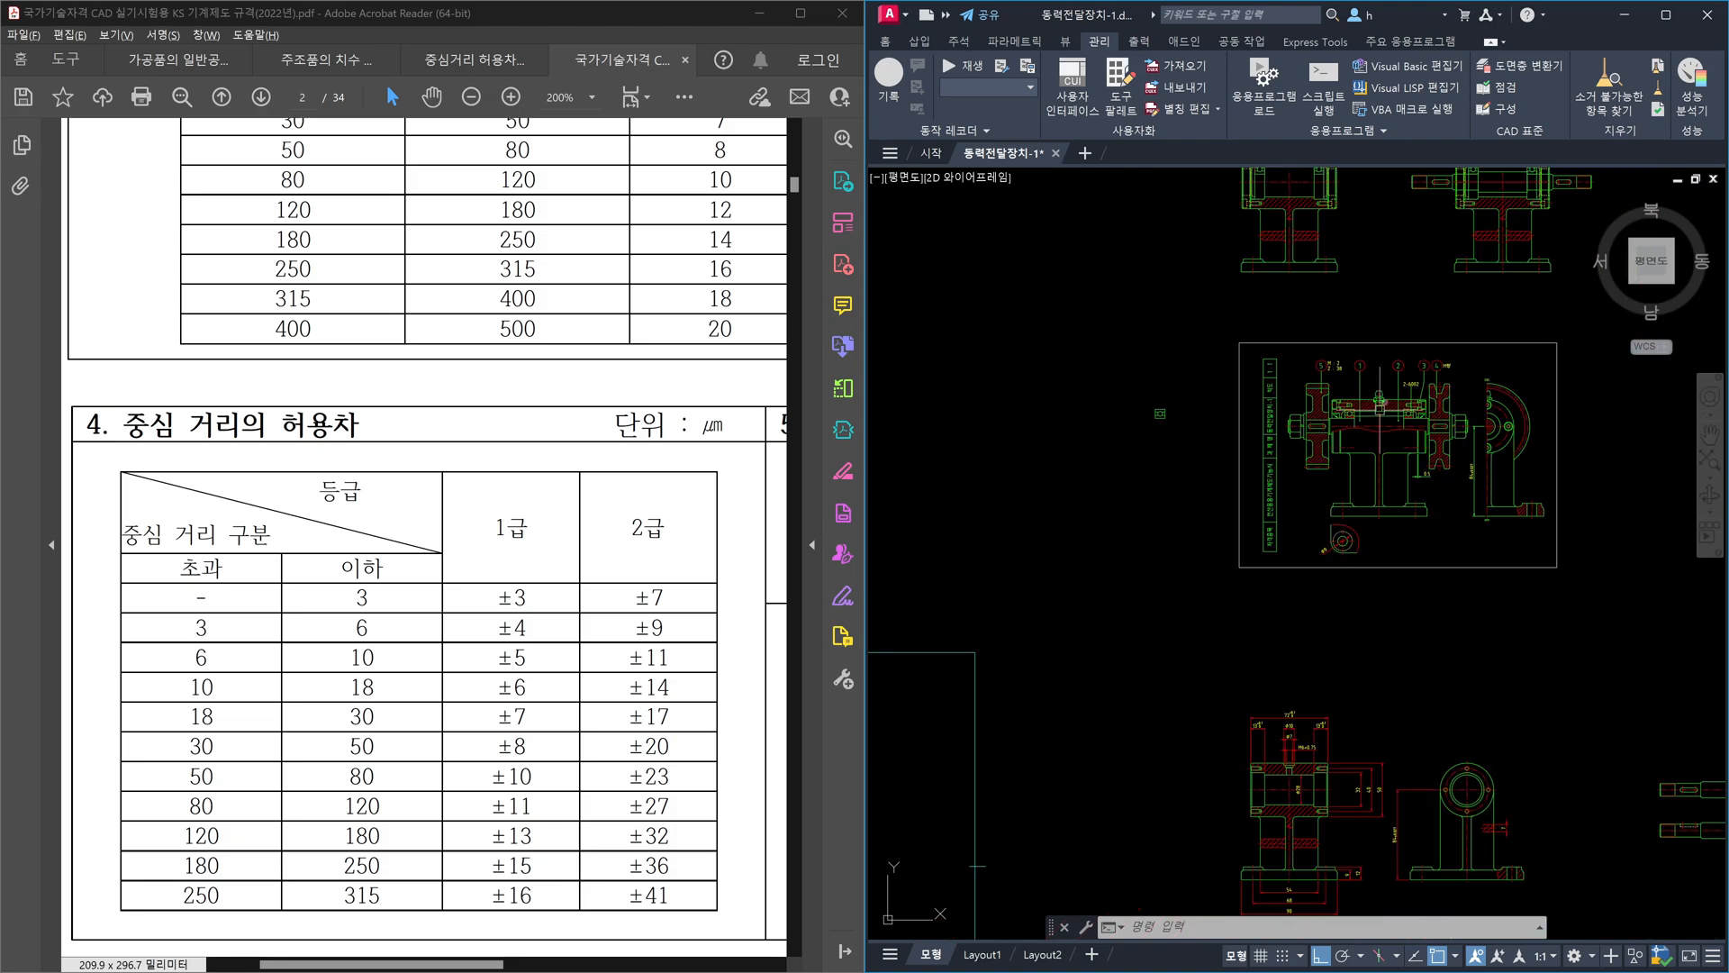
pyautogui.scroll(3, 1237, 471)
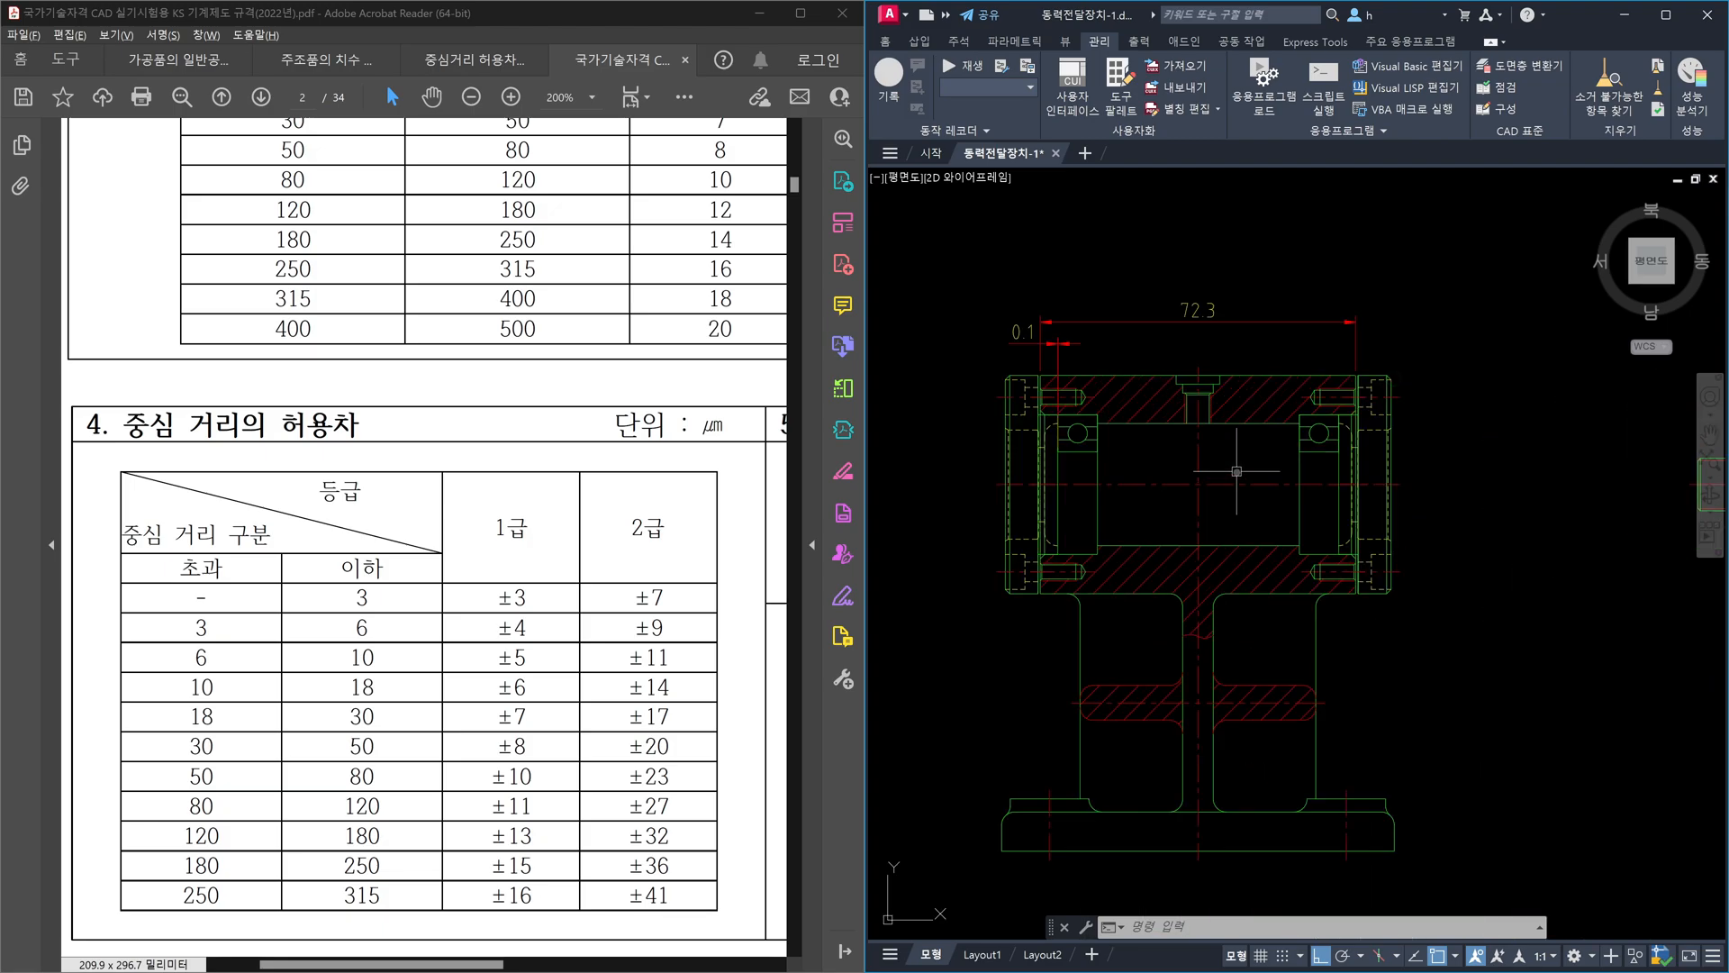
pyautogui.scroll(-5, 1333, 720)
pyautogui.scroll(5, 1336, 737)
pyautogui.scroll(6, 1336, 738)
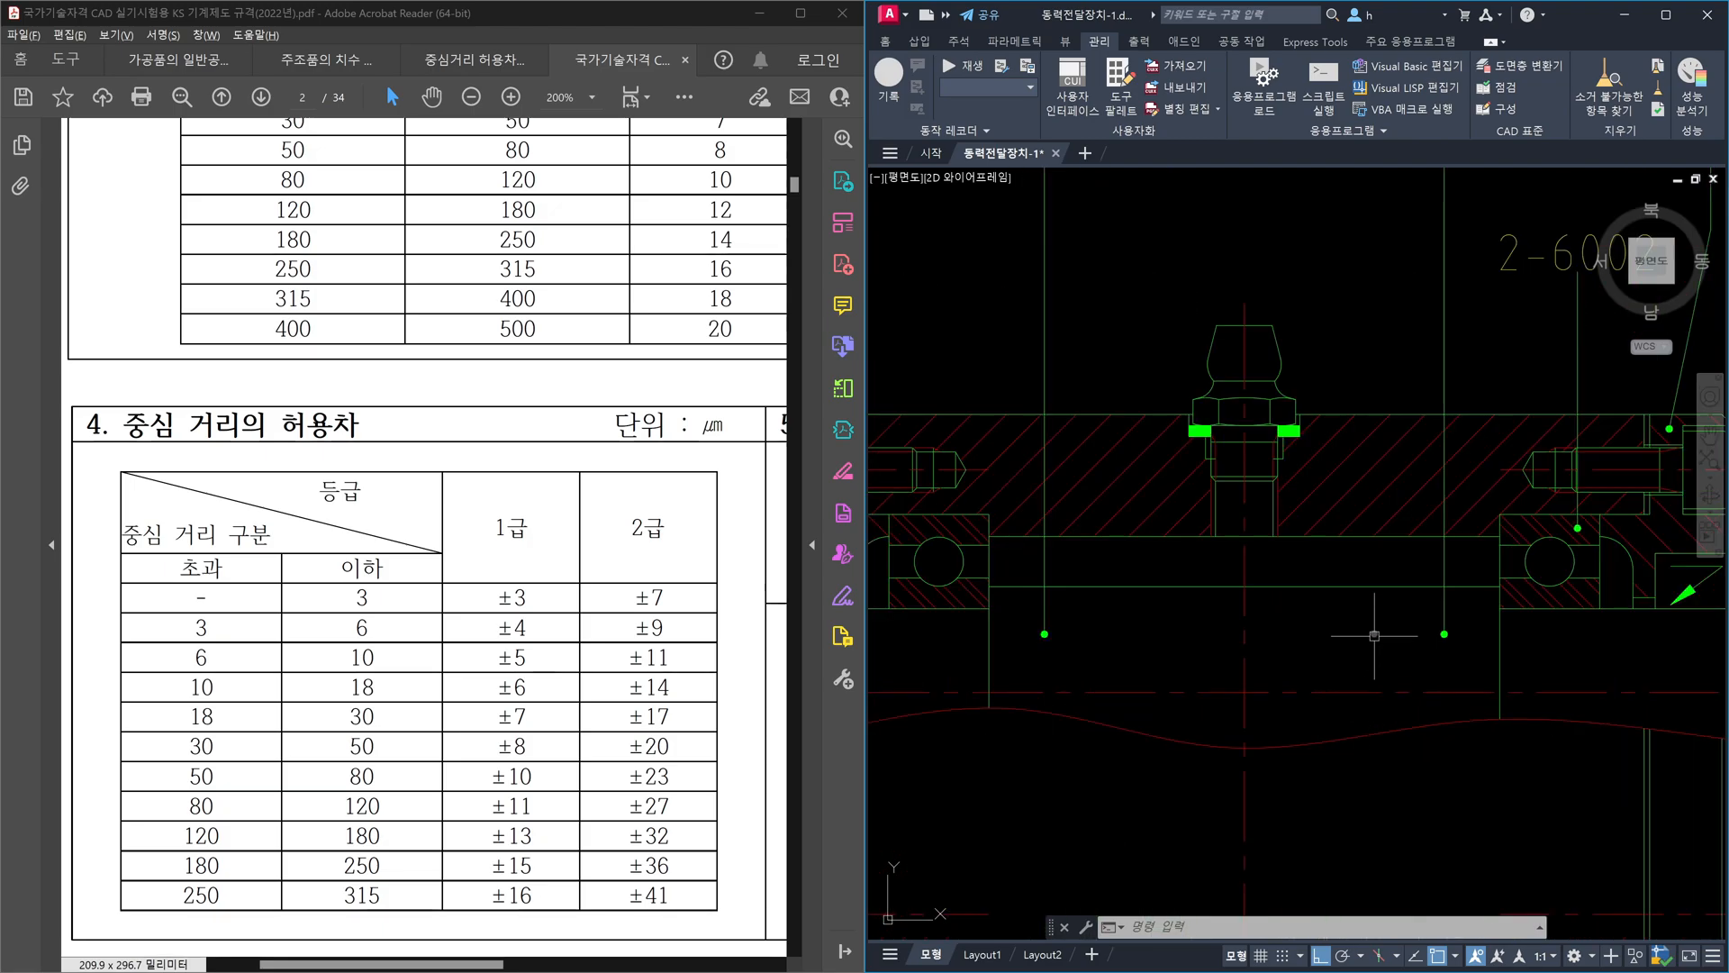
pyautogui.click(1376, 537)
pyautogui.click(1380, 534)
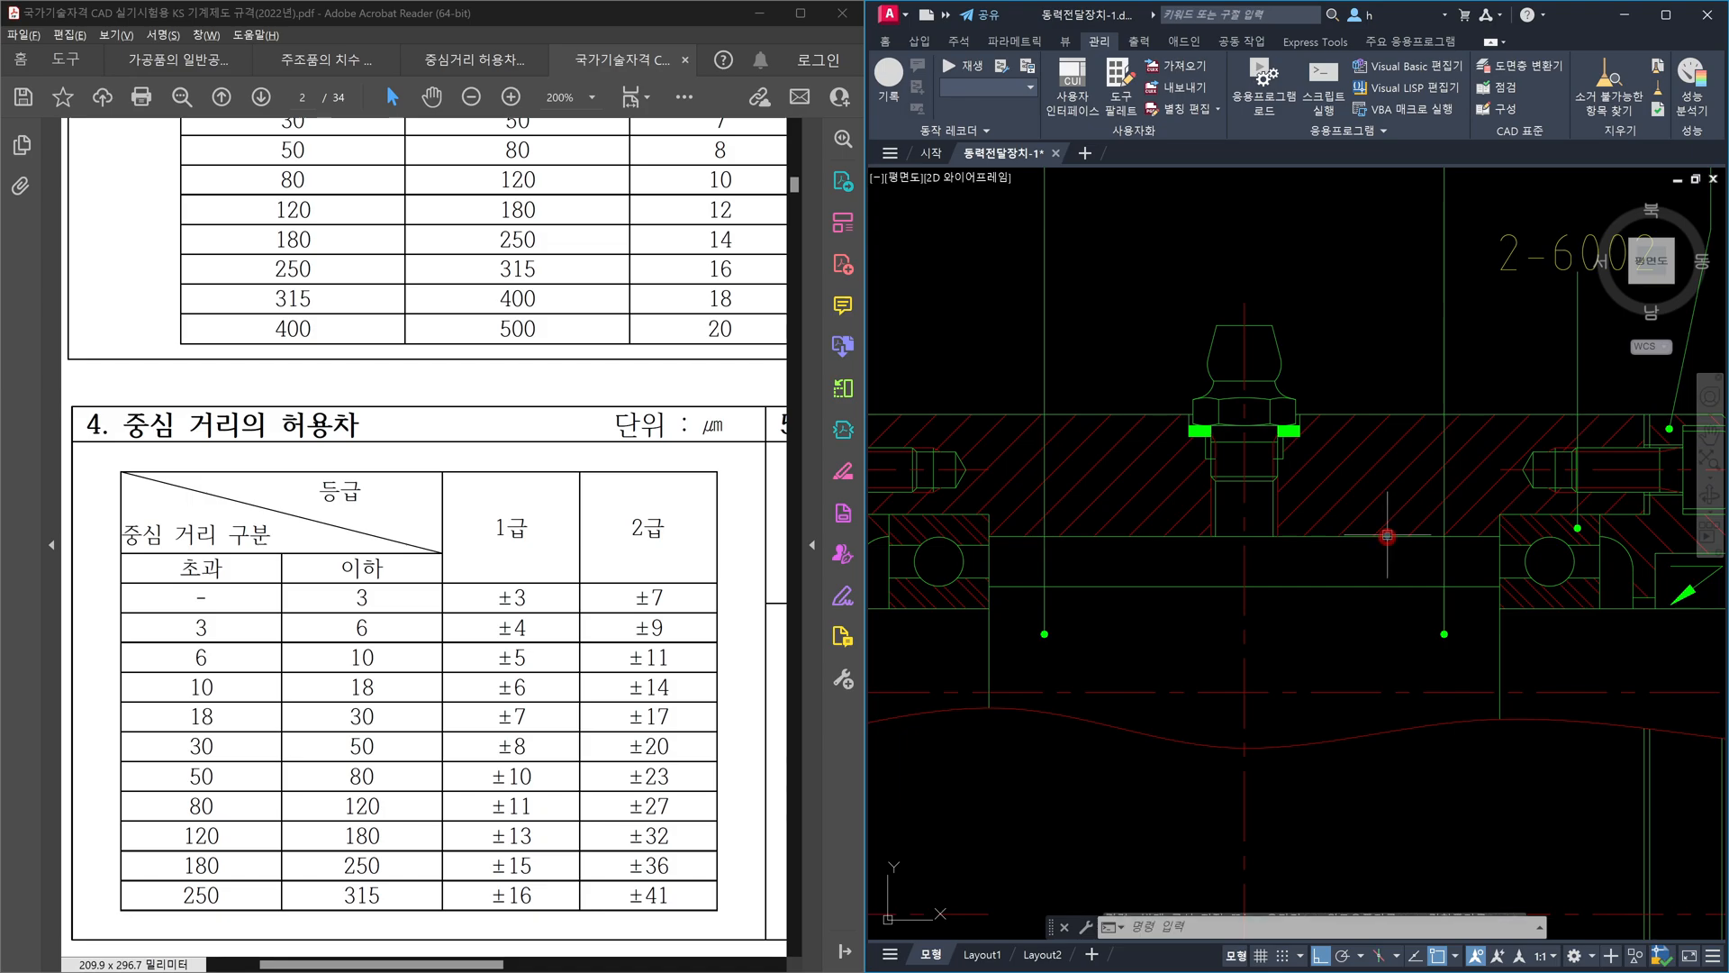
pyautogui.click(1385, 531)
pyautogui.click(1385, 532)
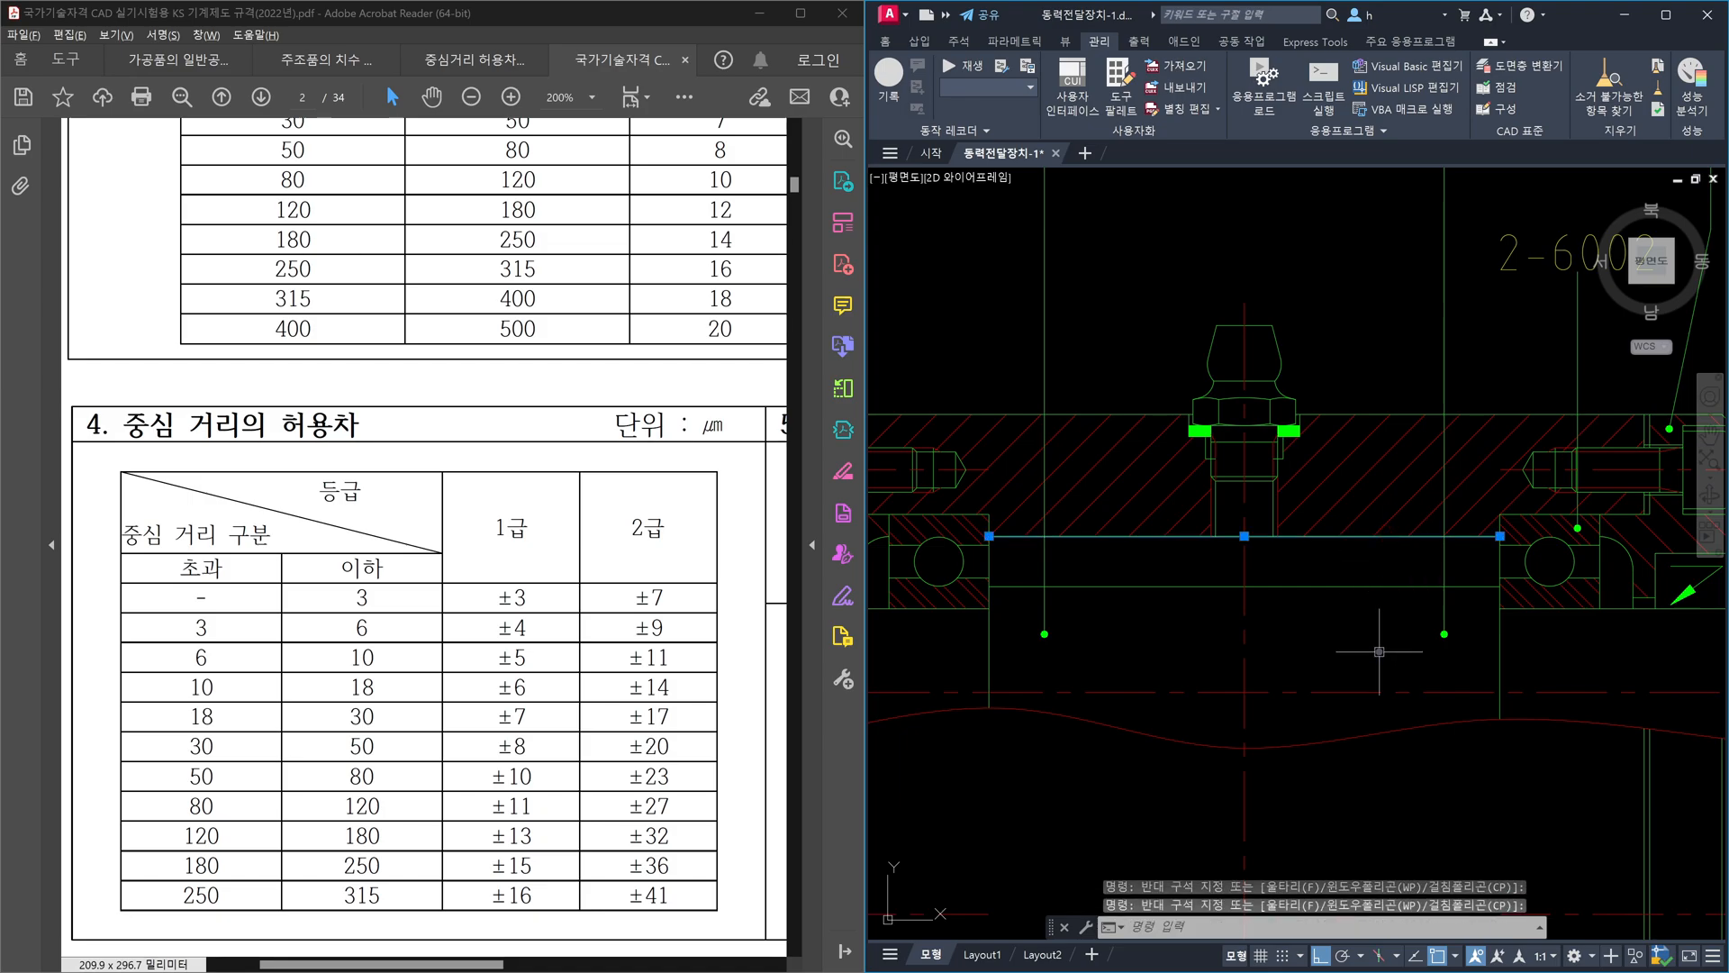
pyautogui.click(1400, 592)
pyautogui.click(1399, 592)
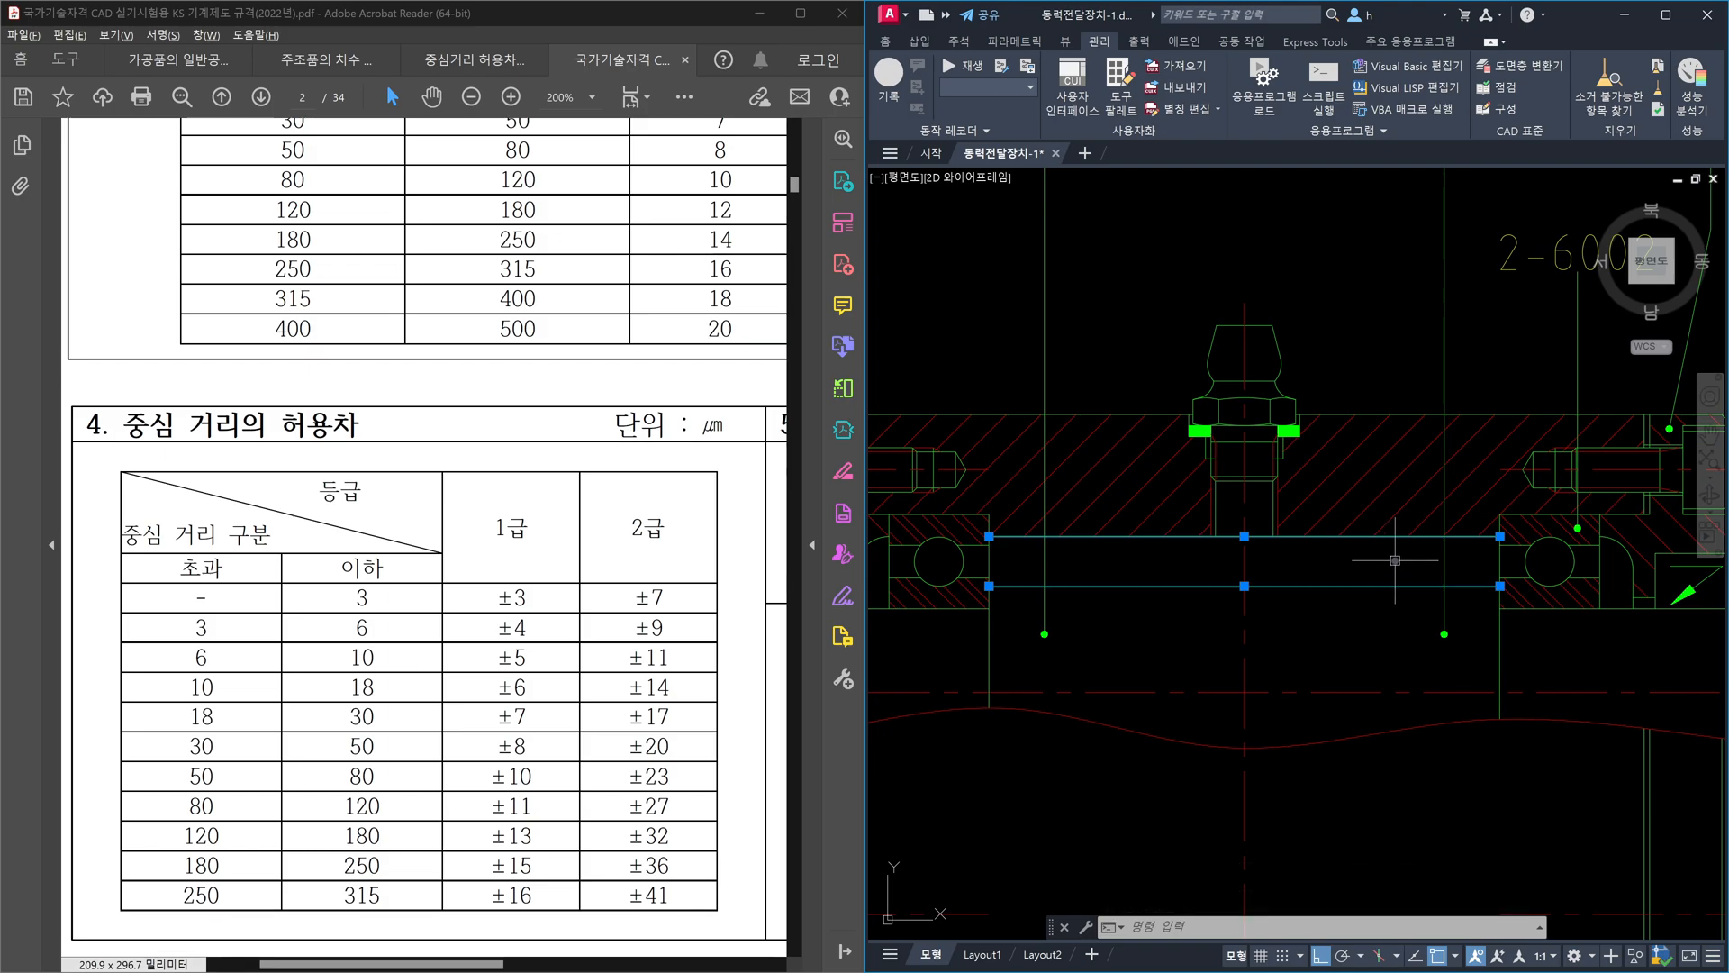
pyautogui.click(1402, 566)
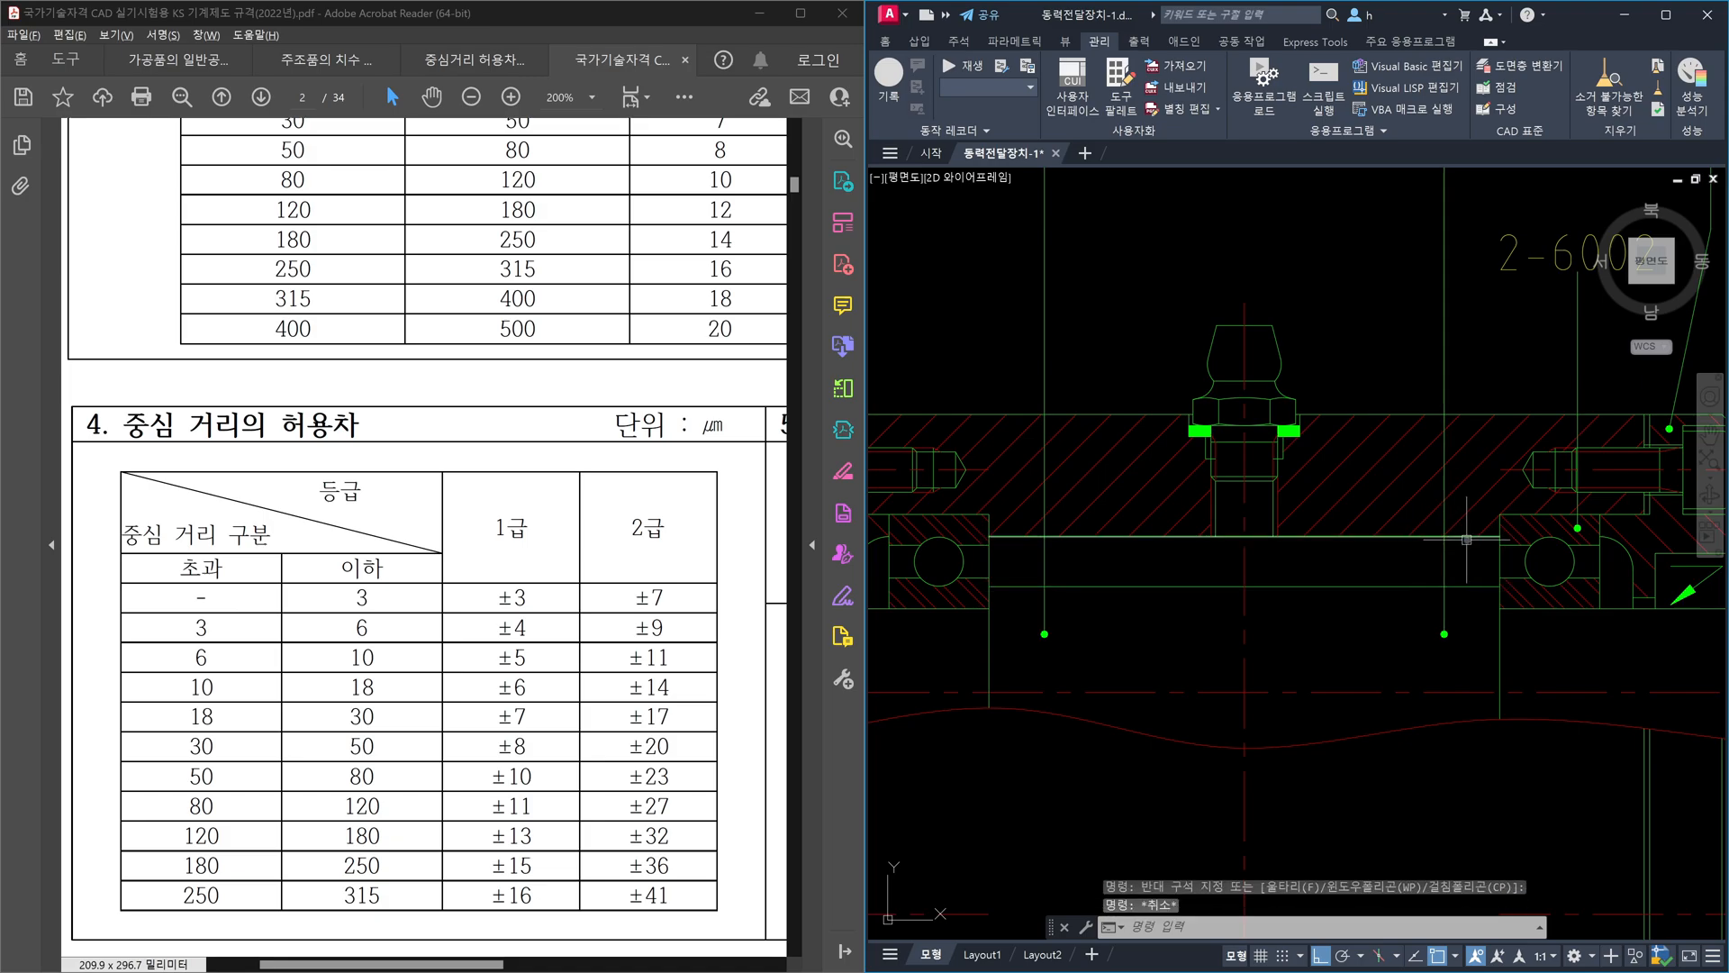
pyautogui.press('Escape')
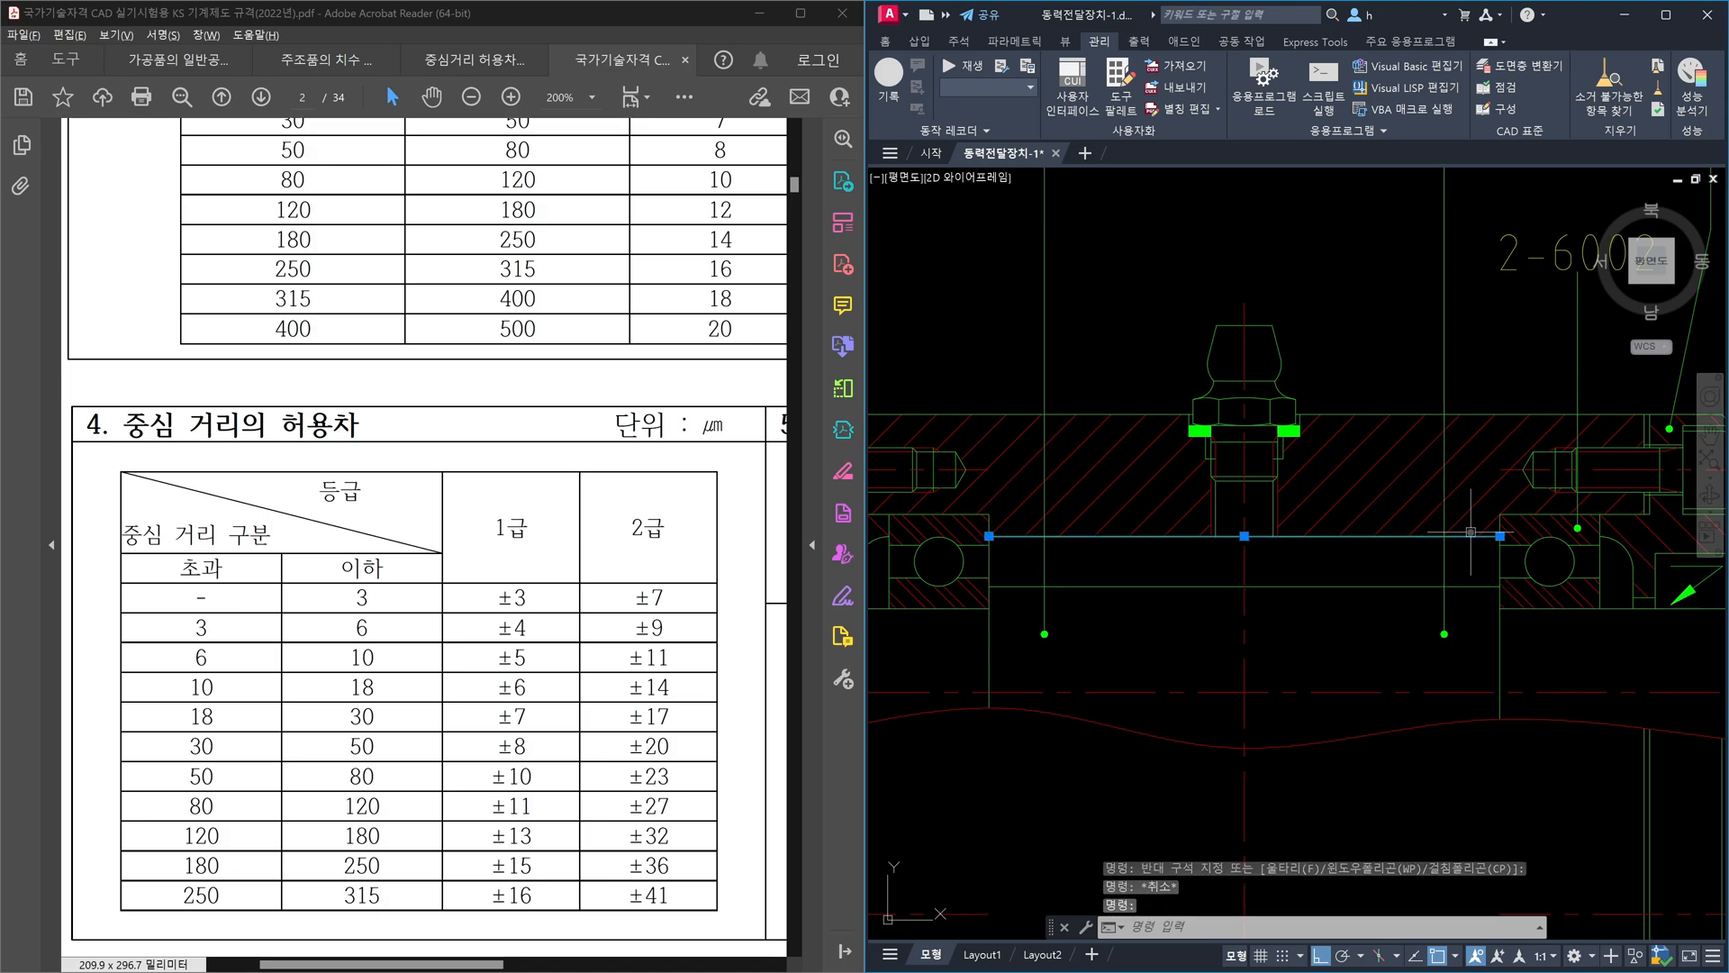
pyautogui.scroll(3, 1470, 535)
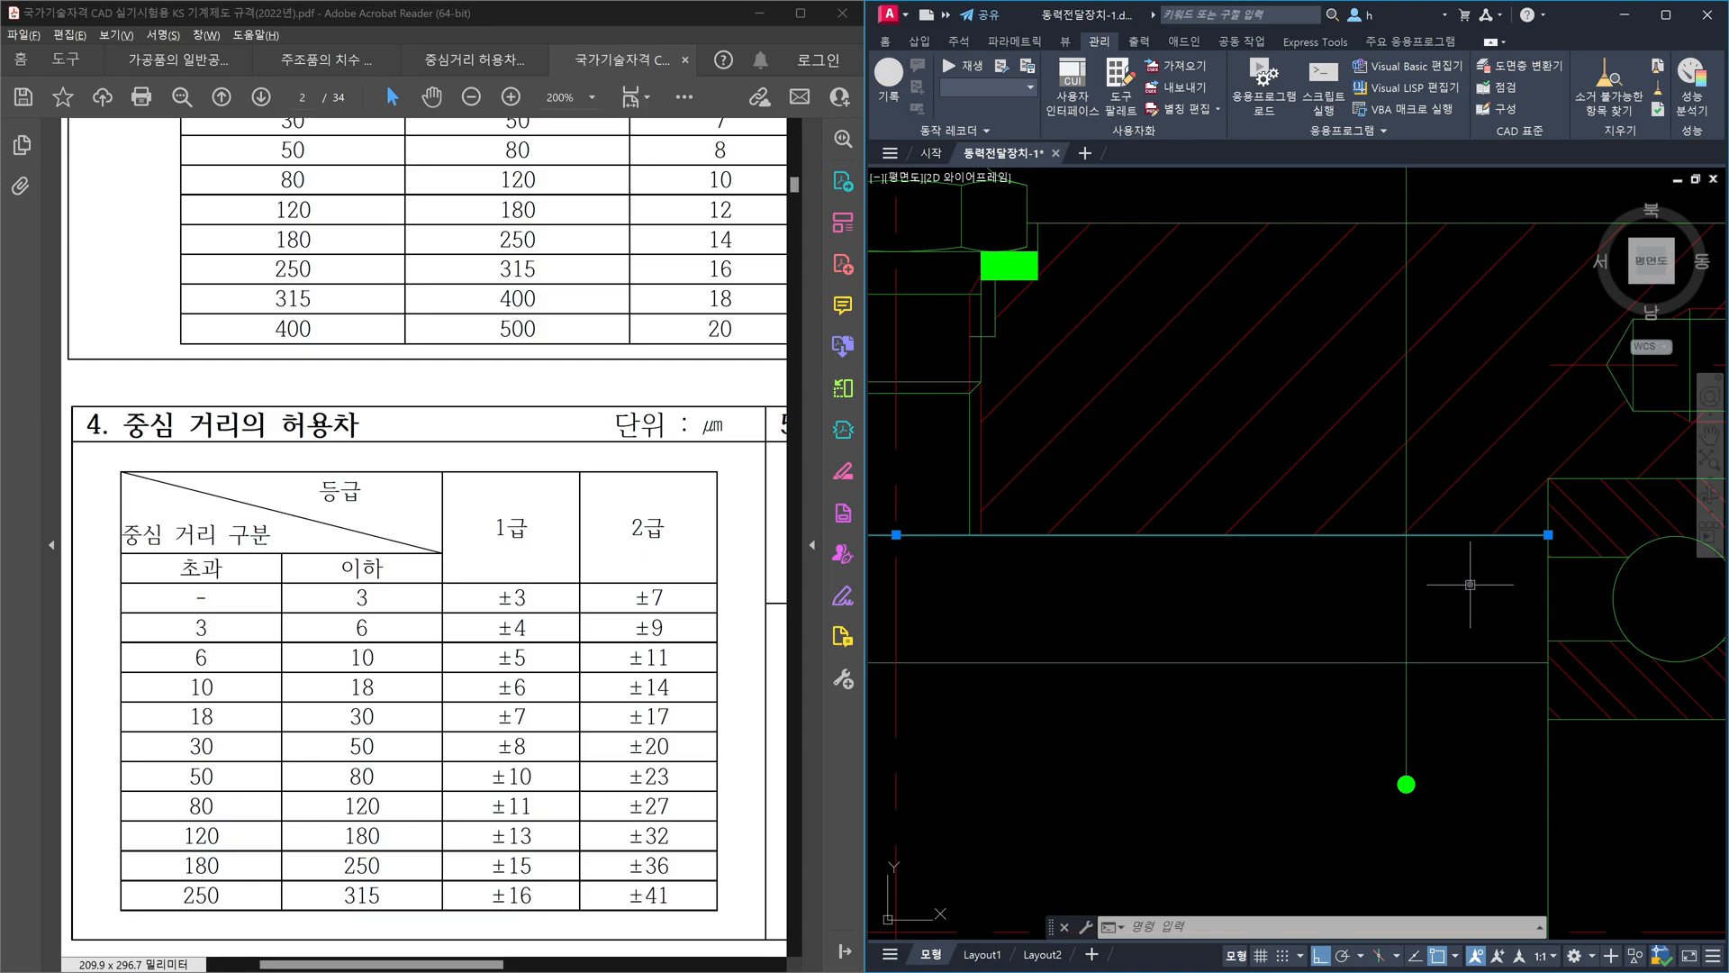
pyautogui.scroll(-8, 1470, 585)
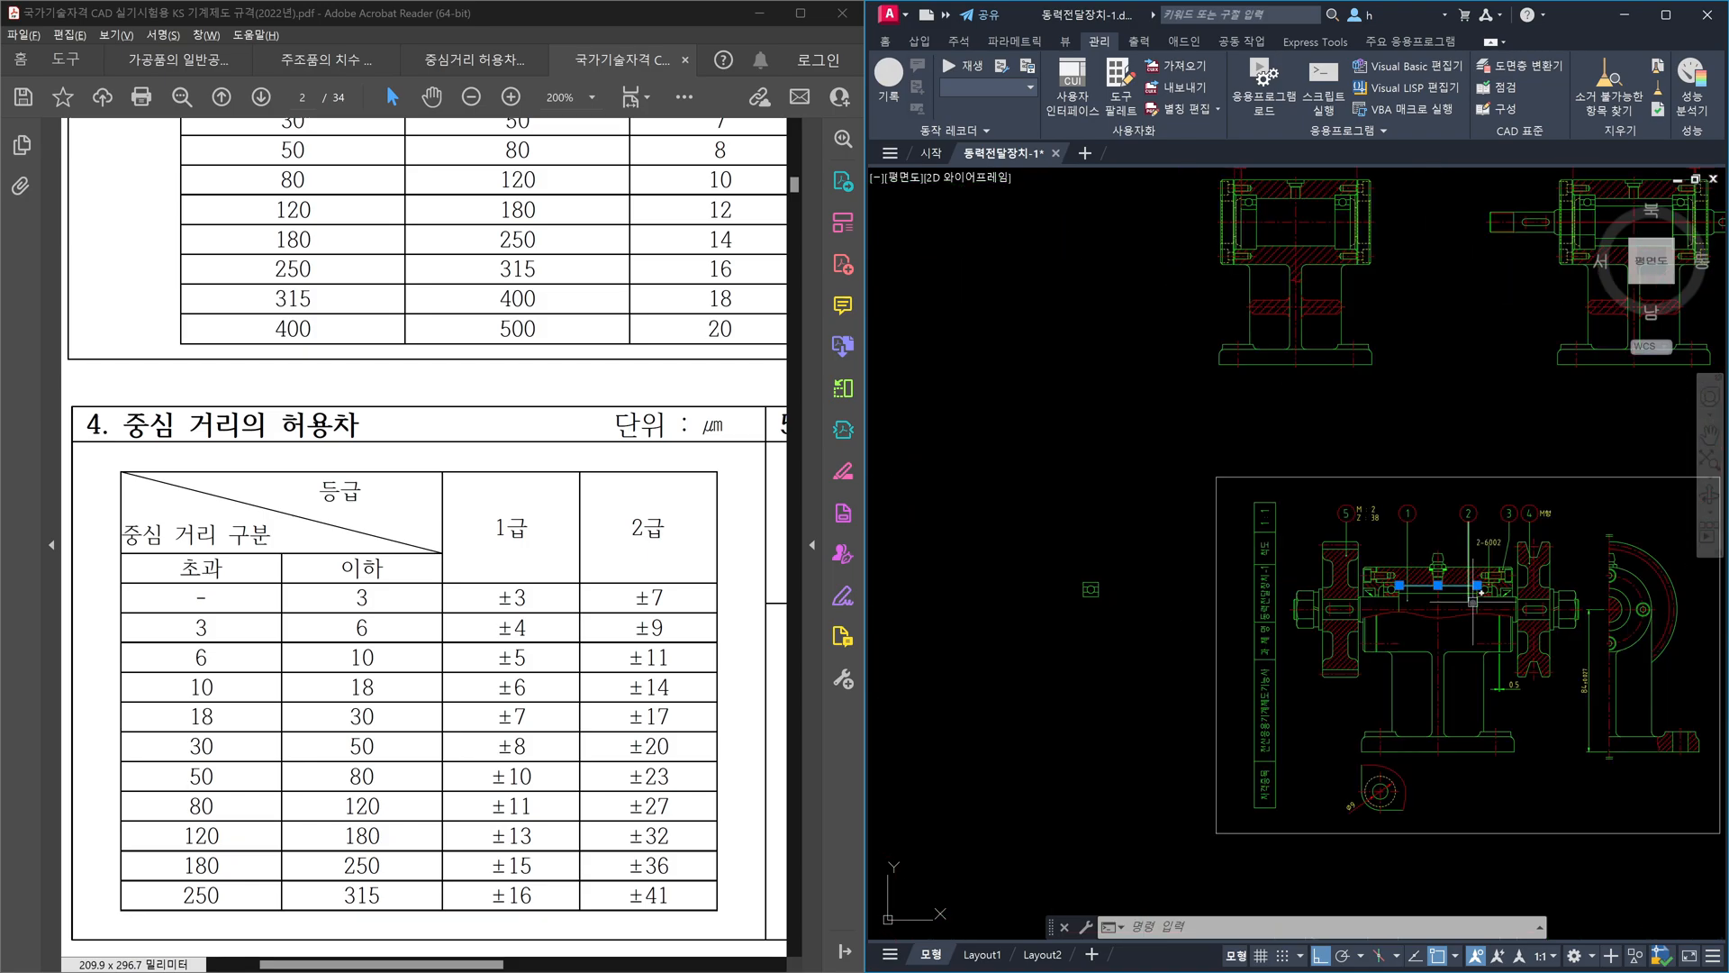
pyautogui.scroll(6, 1346, 783)
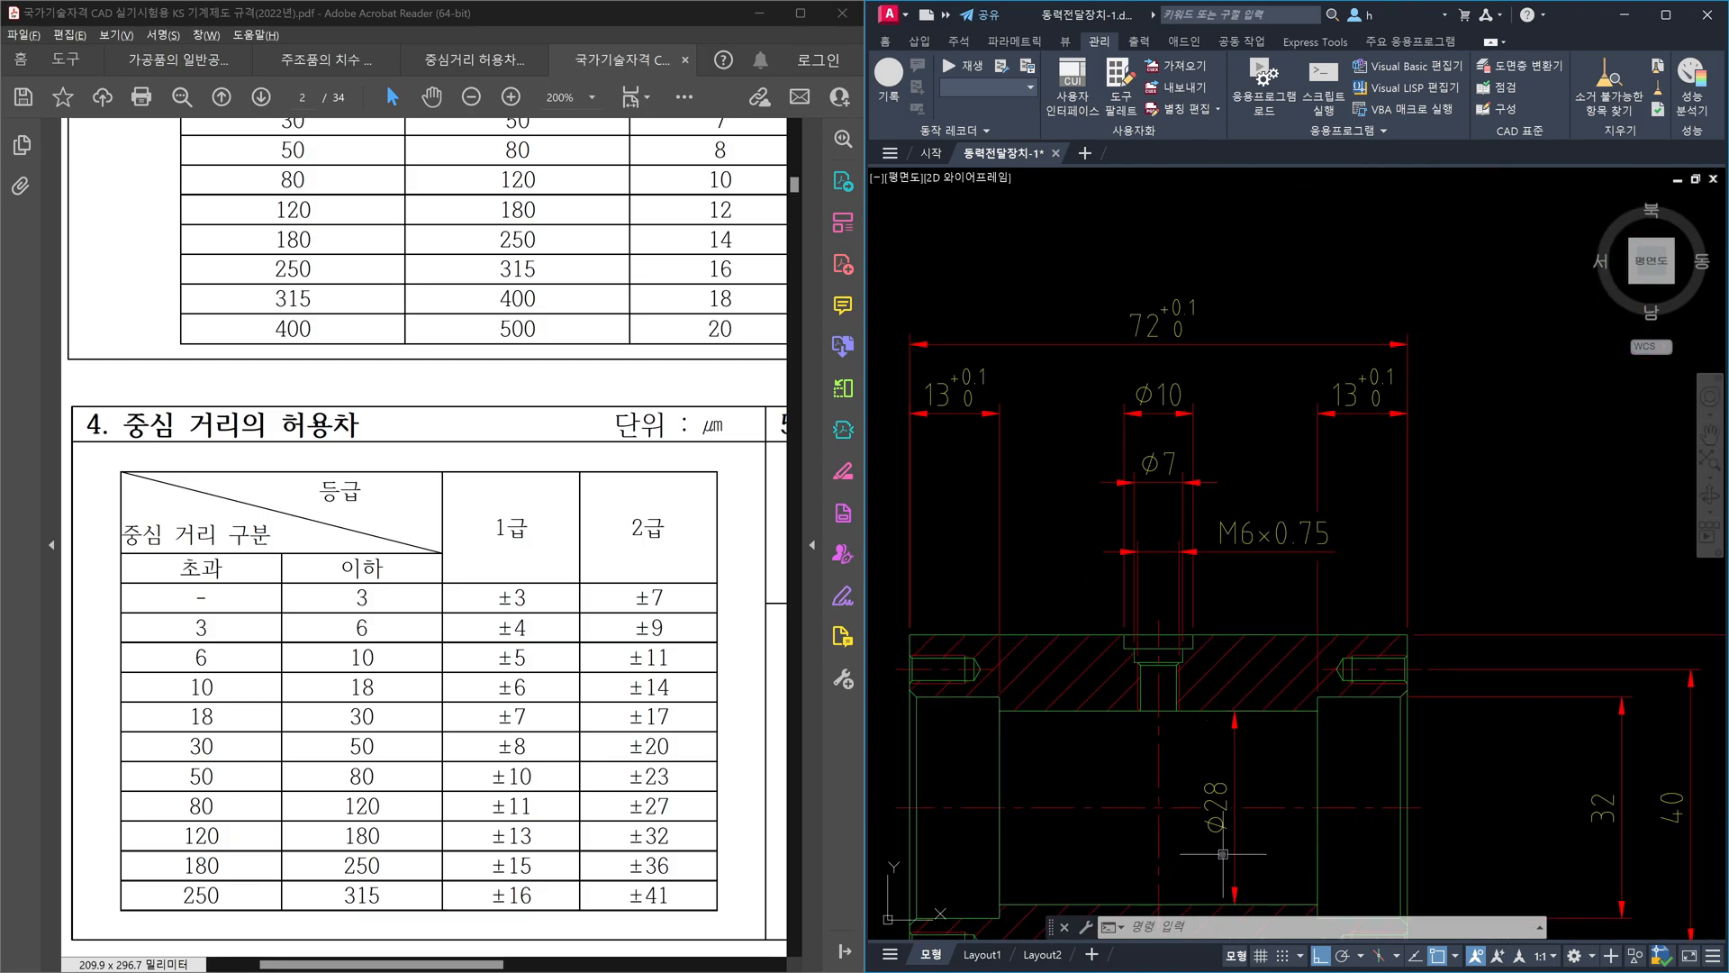
pyautogui.scroll(-2, 1358, 821)
pyautogui.moveTo(1366, 813); pyautogui.dragTo(1340, 647, button='middle')
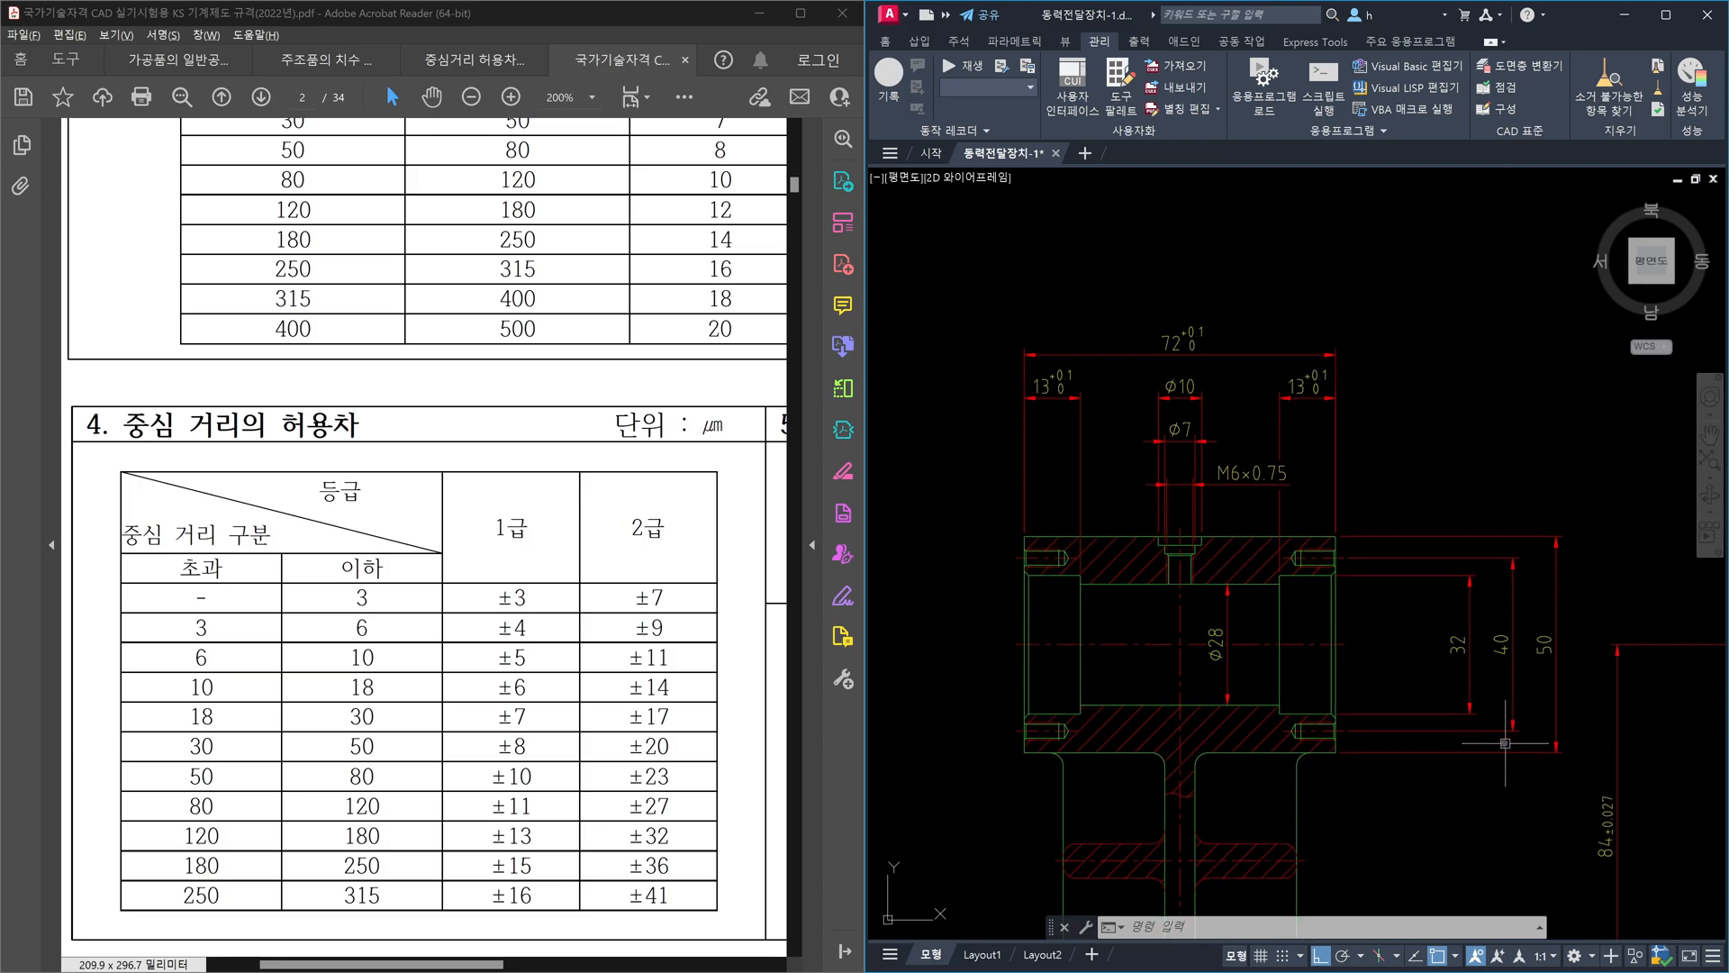
pyautogui.write('s')
pyautogui.press('Return')
pyautogui.press('Escape')
pyautogui.press('Escape')
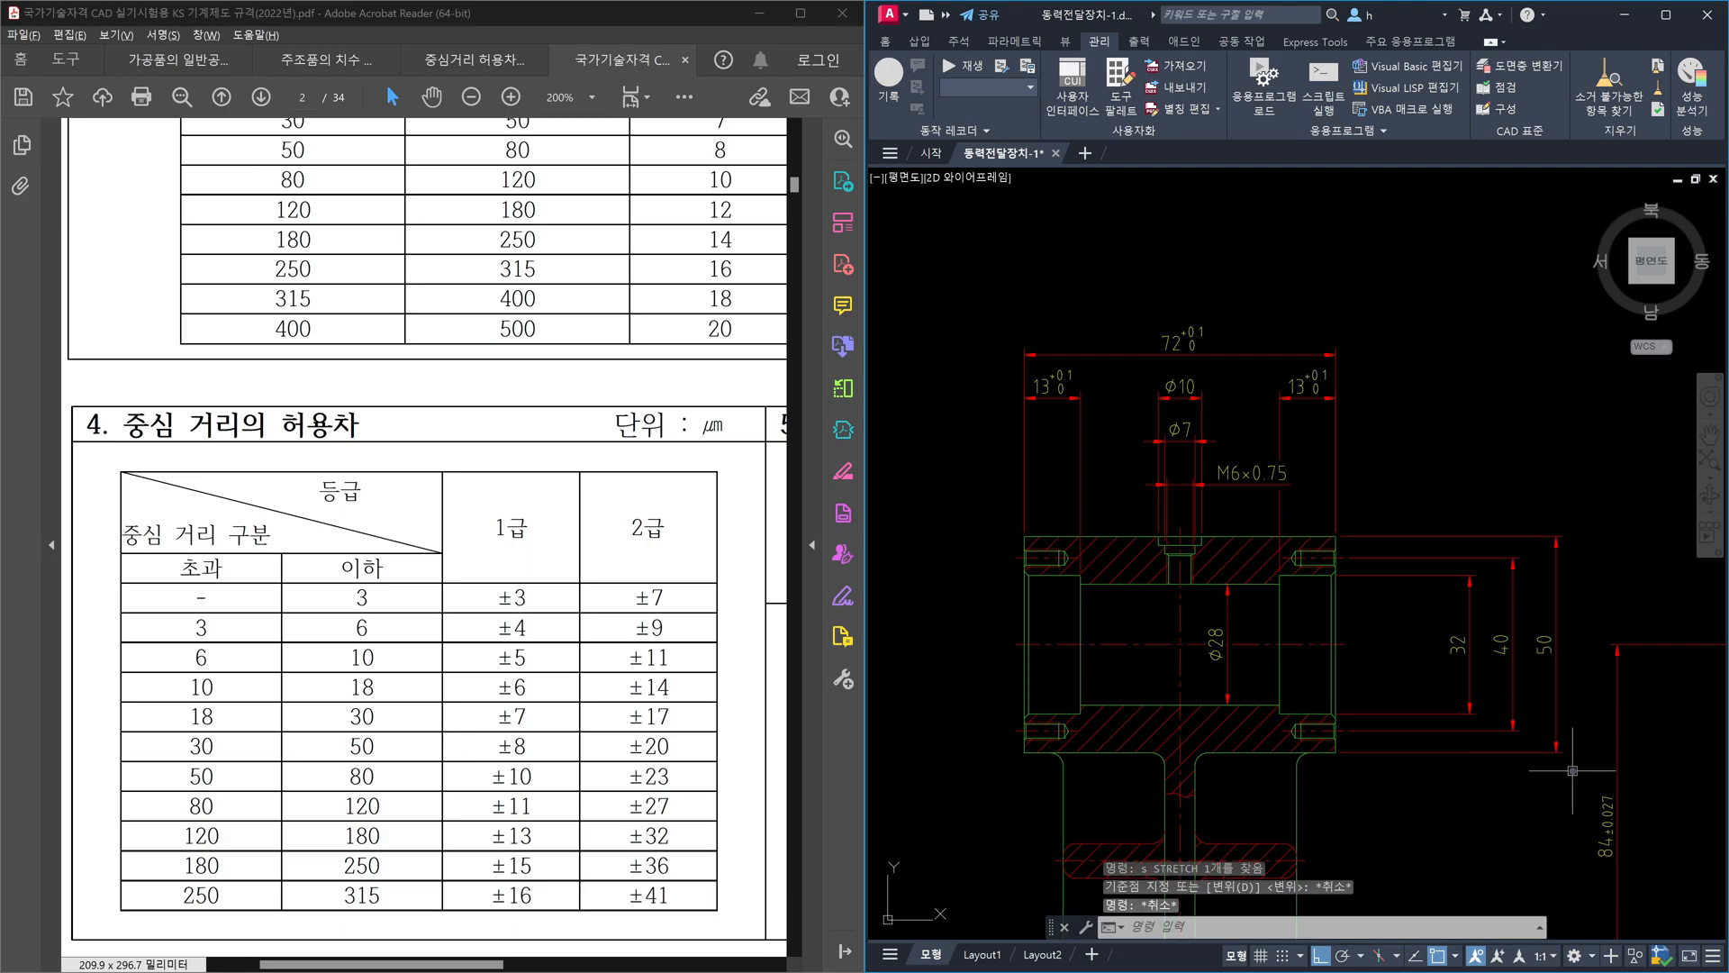
# - Stretch the vertical 32, 40 and 50 dimensions beside the housing's front view 10 mm closer to the part
pyautogui.write('s')
pyautogui.press('Return')
pyautogui.click(1569, 770)
pyautogui.click(1430, 577)
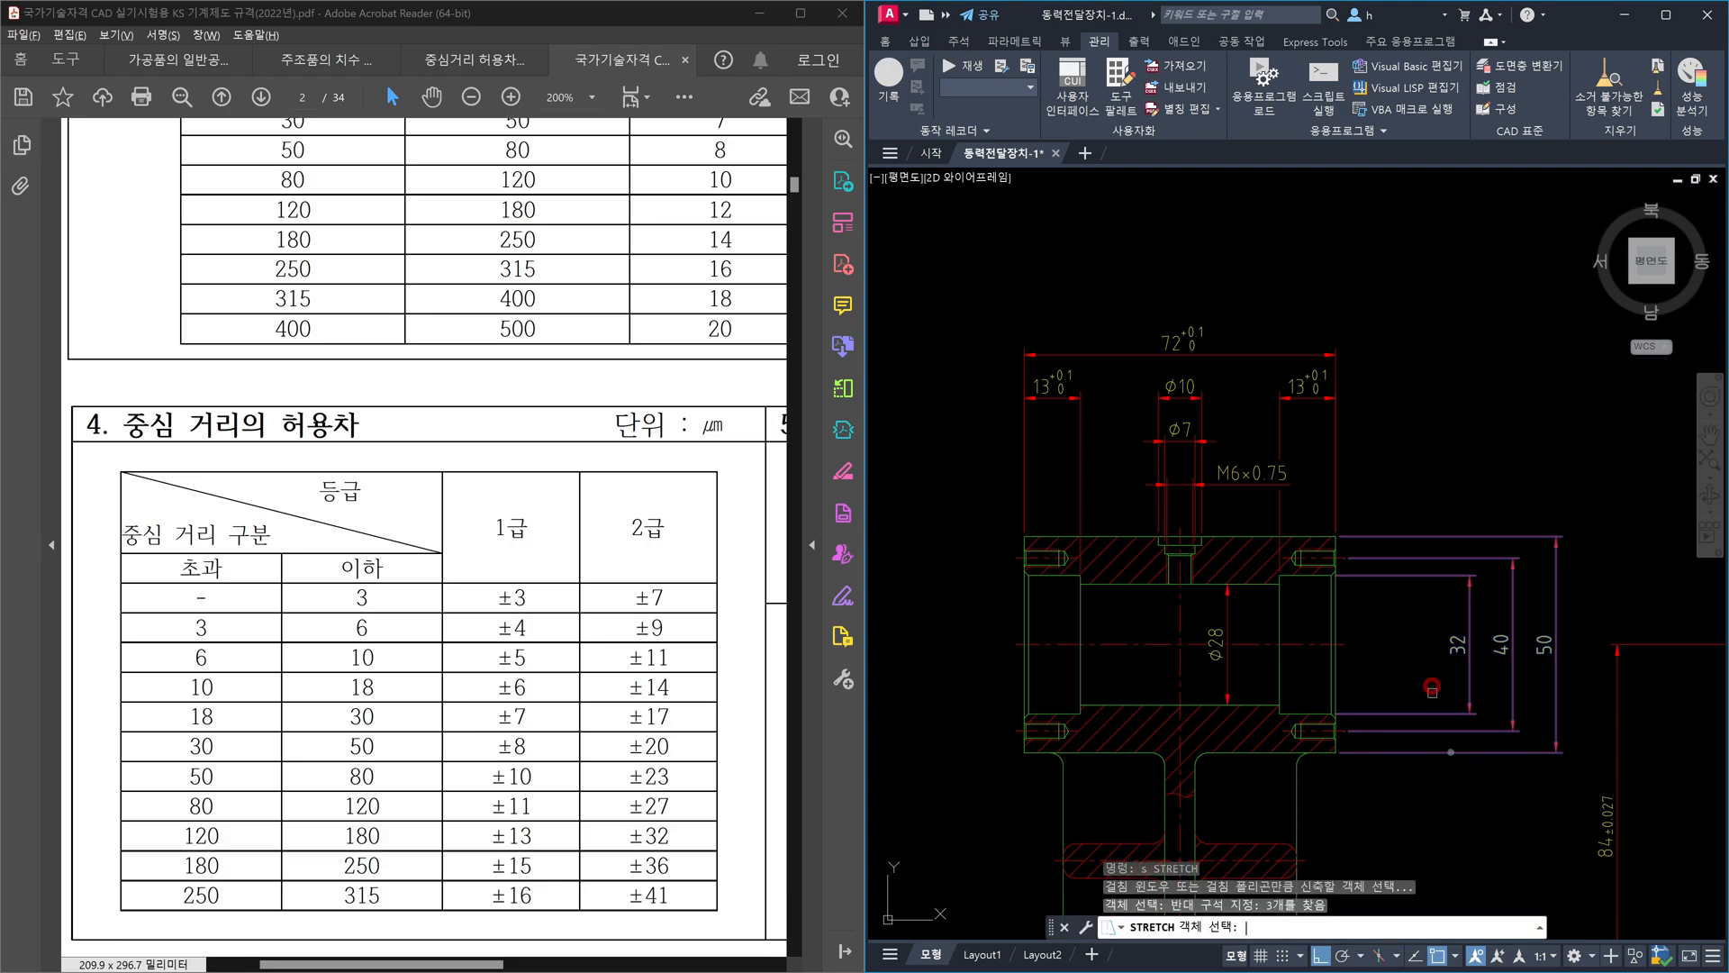
pyautogui.press('Return')
pyautogui.click(1469, 777)
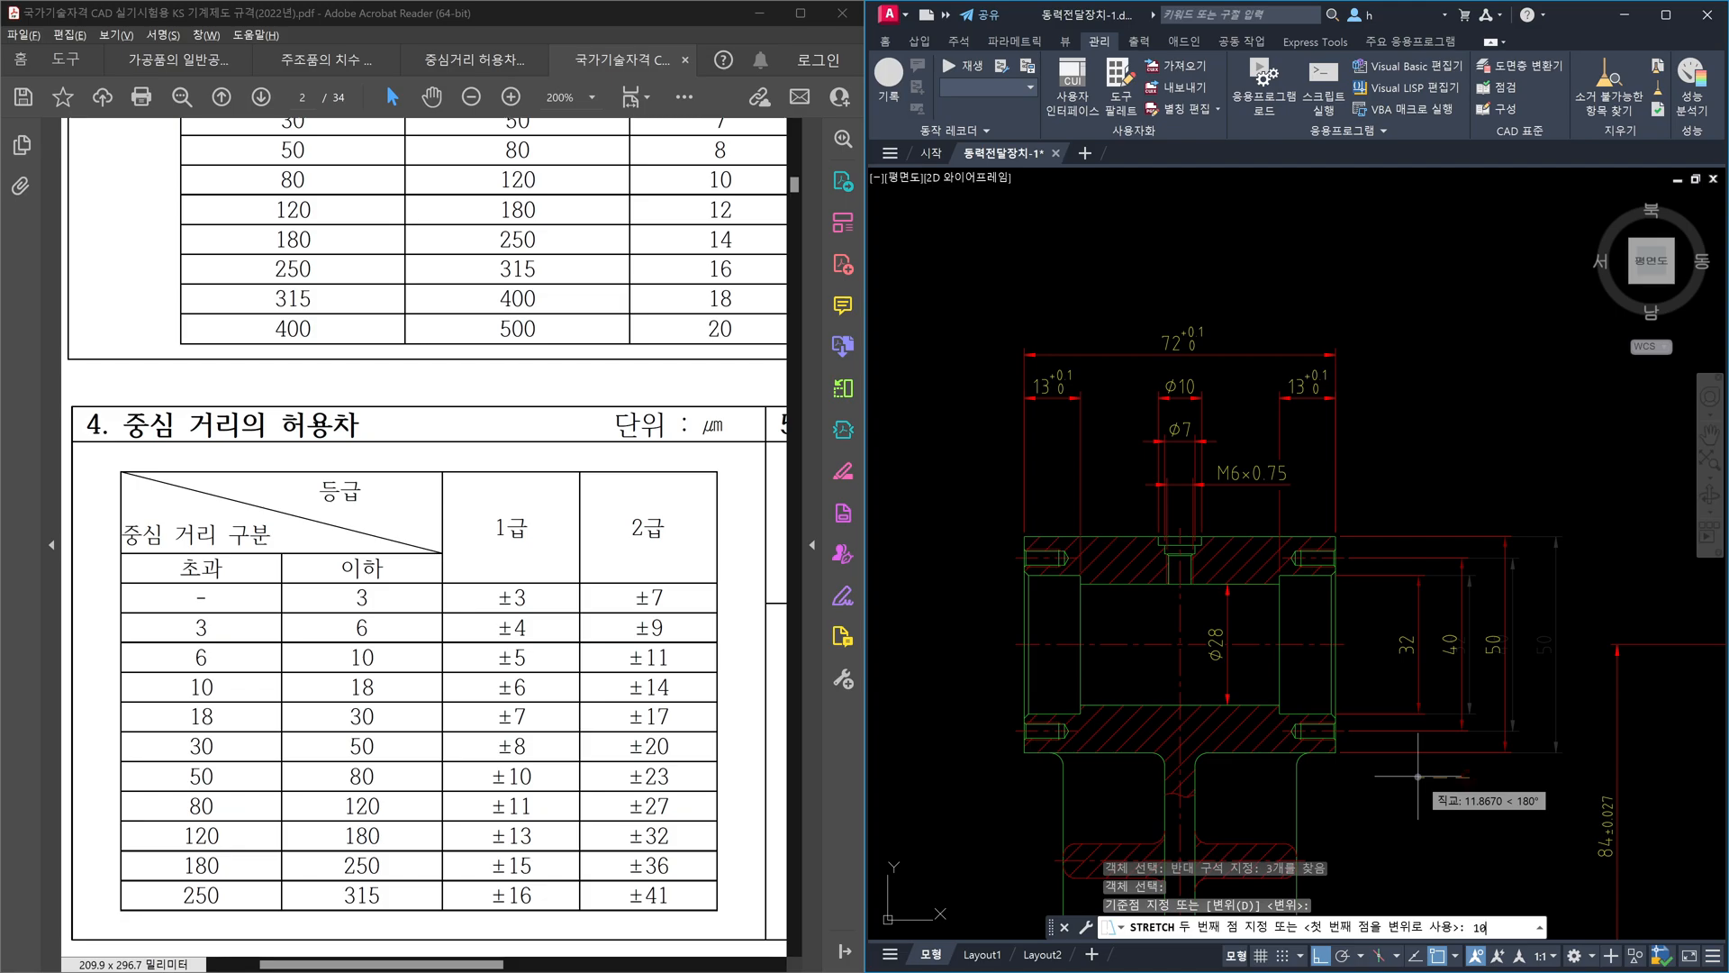
pyautogui.press('Return')
pyautogui.press('Escape')
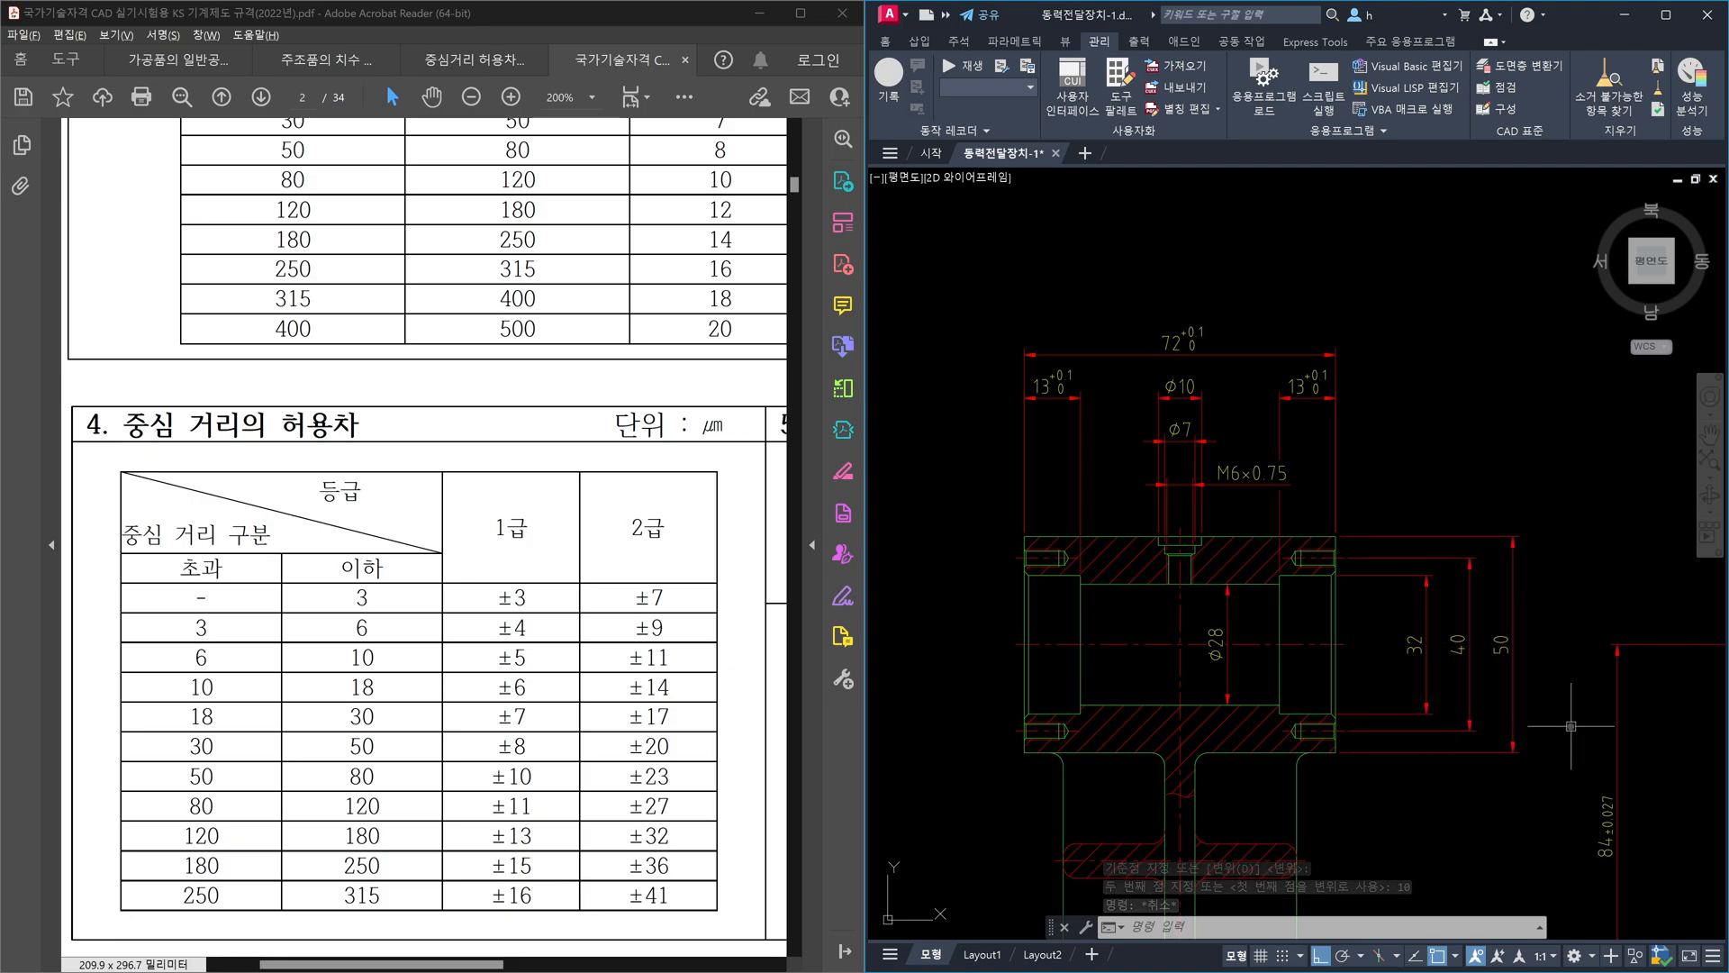
pyautogui.scroll(2, 1351, 604)
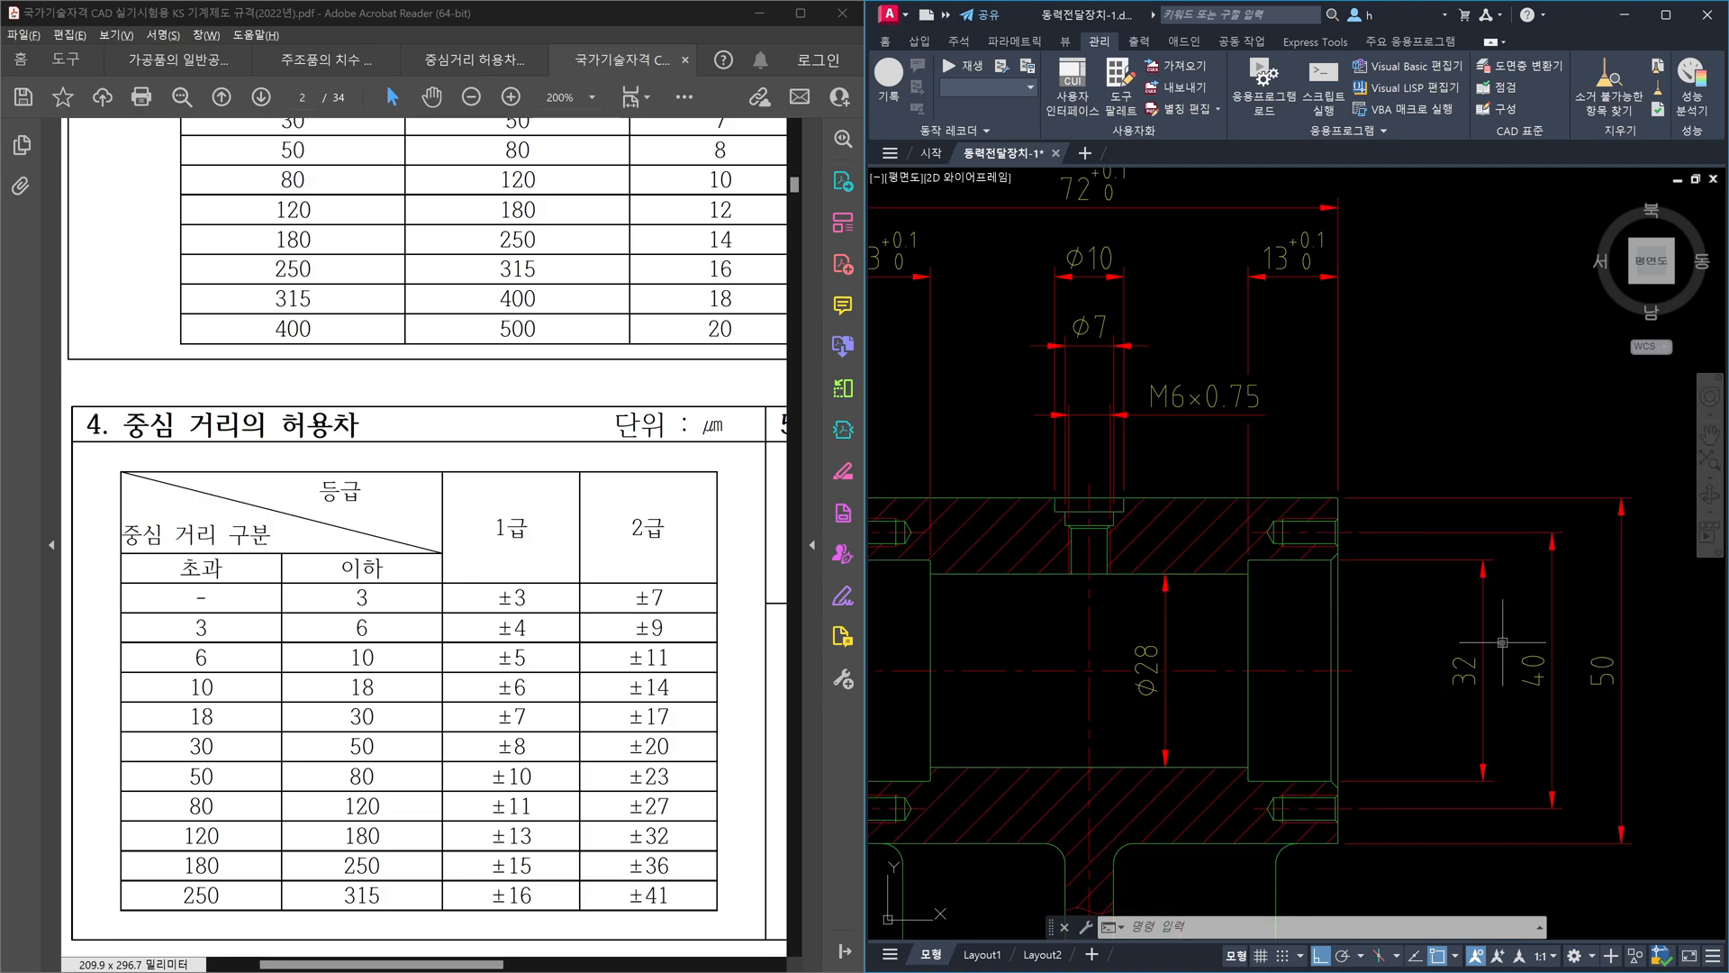
pyautogui.click(1502, 642)
pyautogui.click(1432, 671)
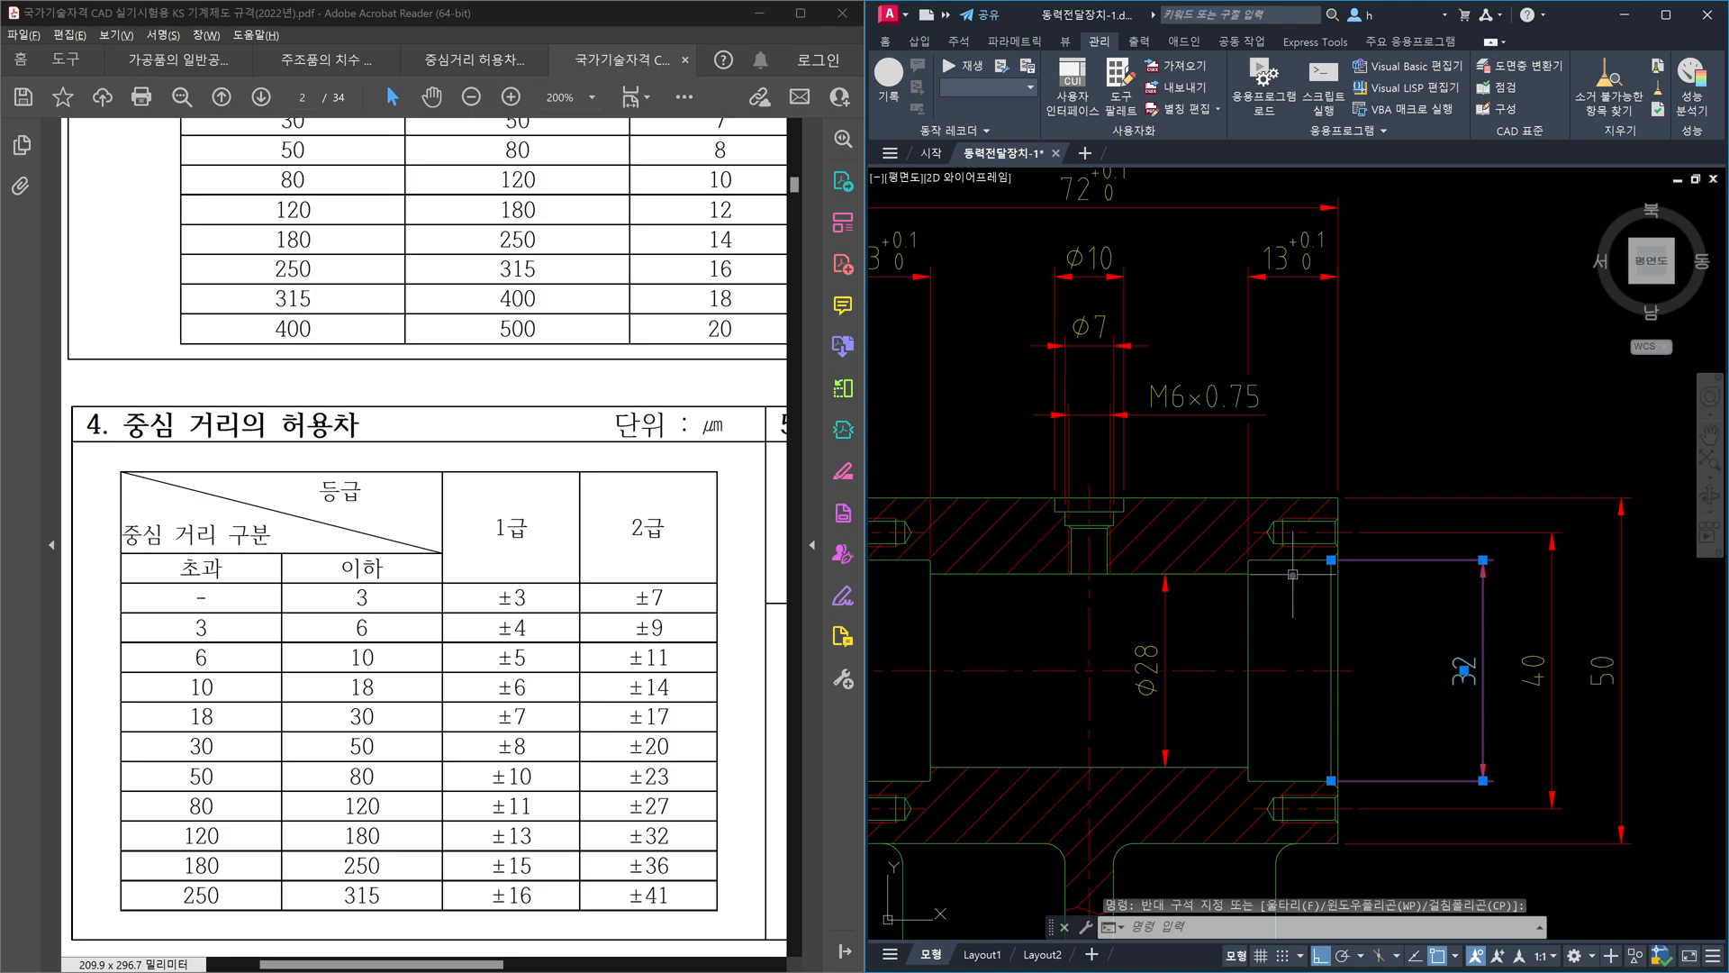
pyautogui.scroll(2, 1261, 671)
pyautogui.press('Escape')
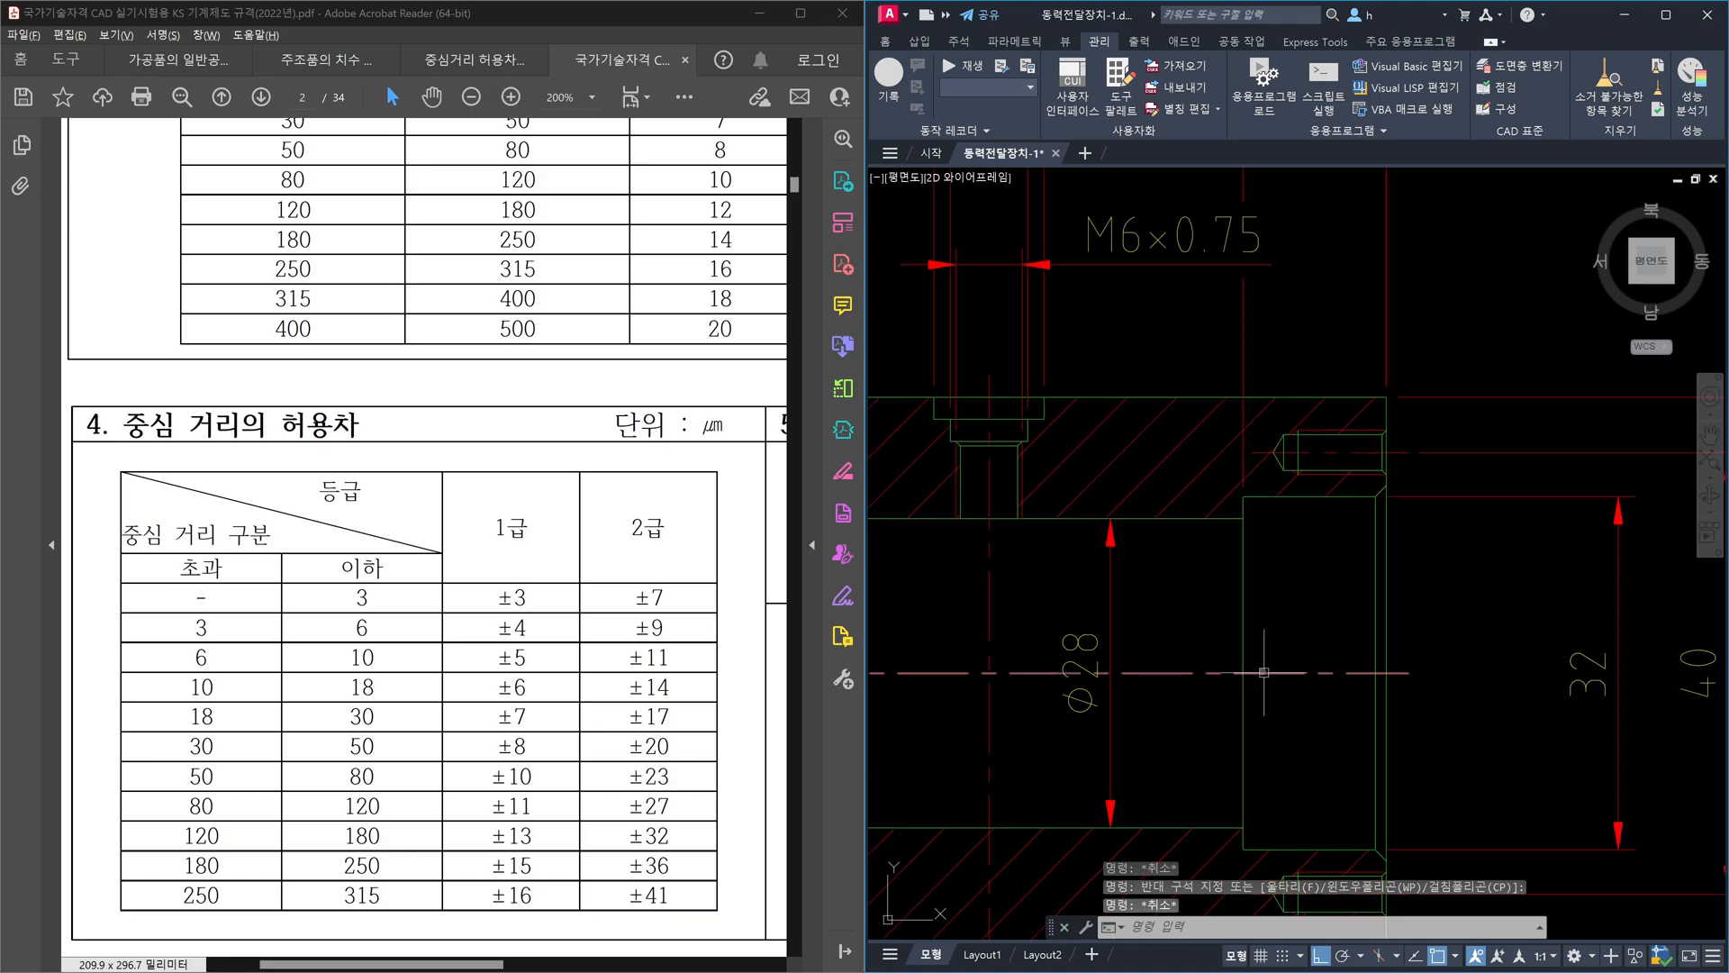
pyautogui.write('dli')
pyautogui.press('BackSpace')
pyautogui.press('BackSpace')
pyautogui.press('BackSpace')
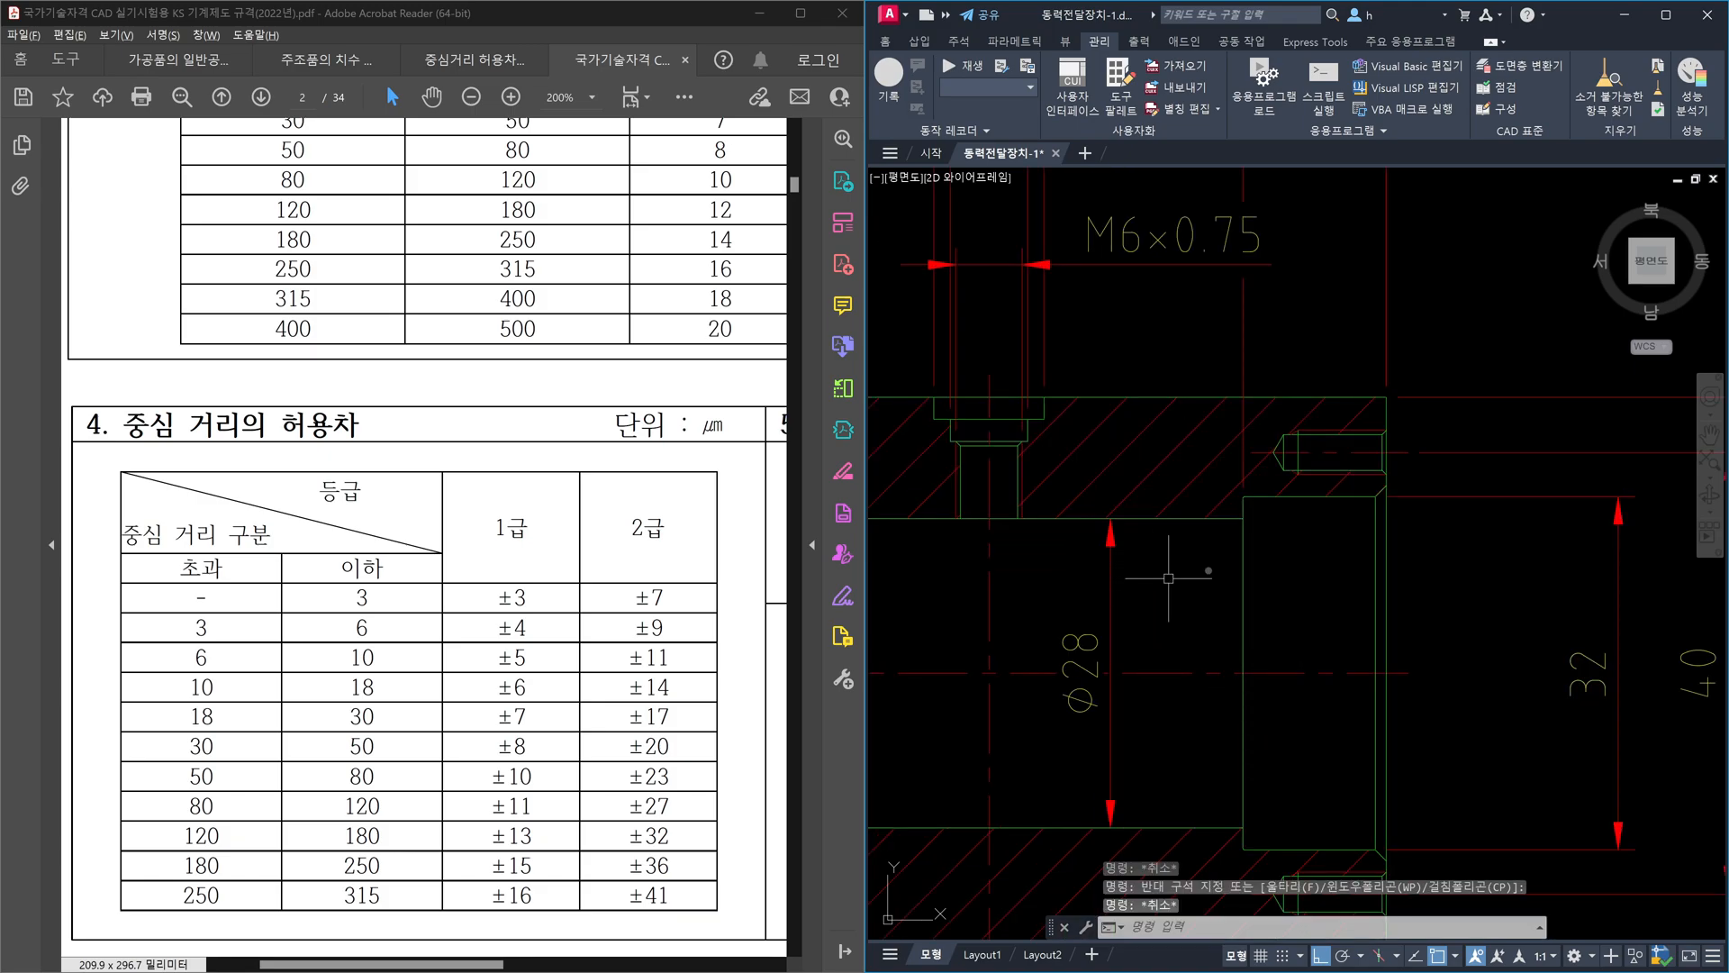
# - Try to move the 32 dimension line inside the housing's right bearing seat
pyautogui.click(1590, 615)
pyautogui.click(1618, 850)
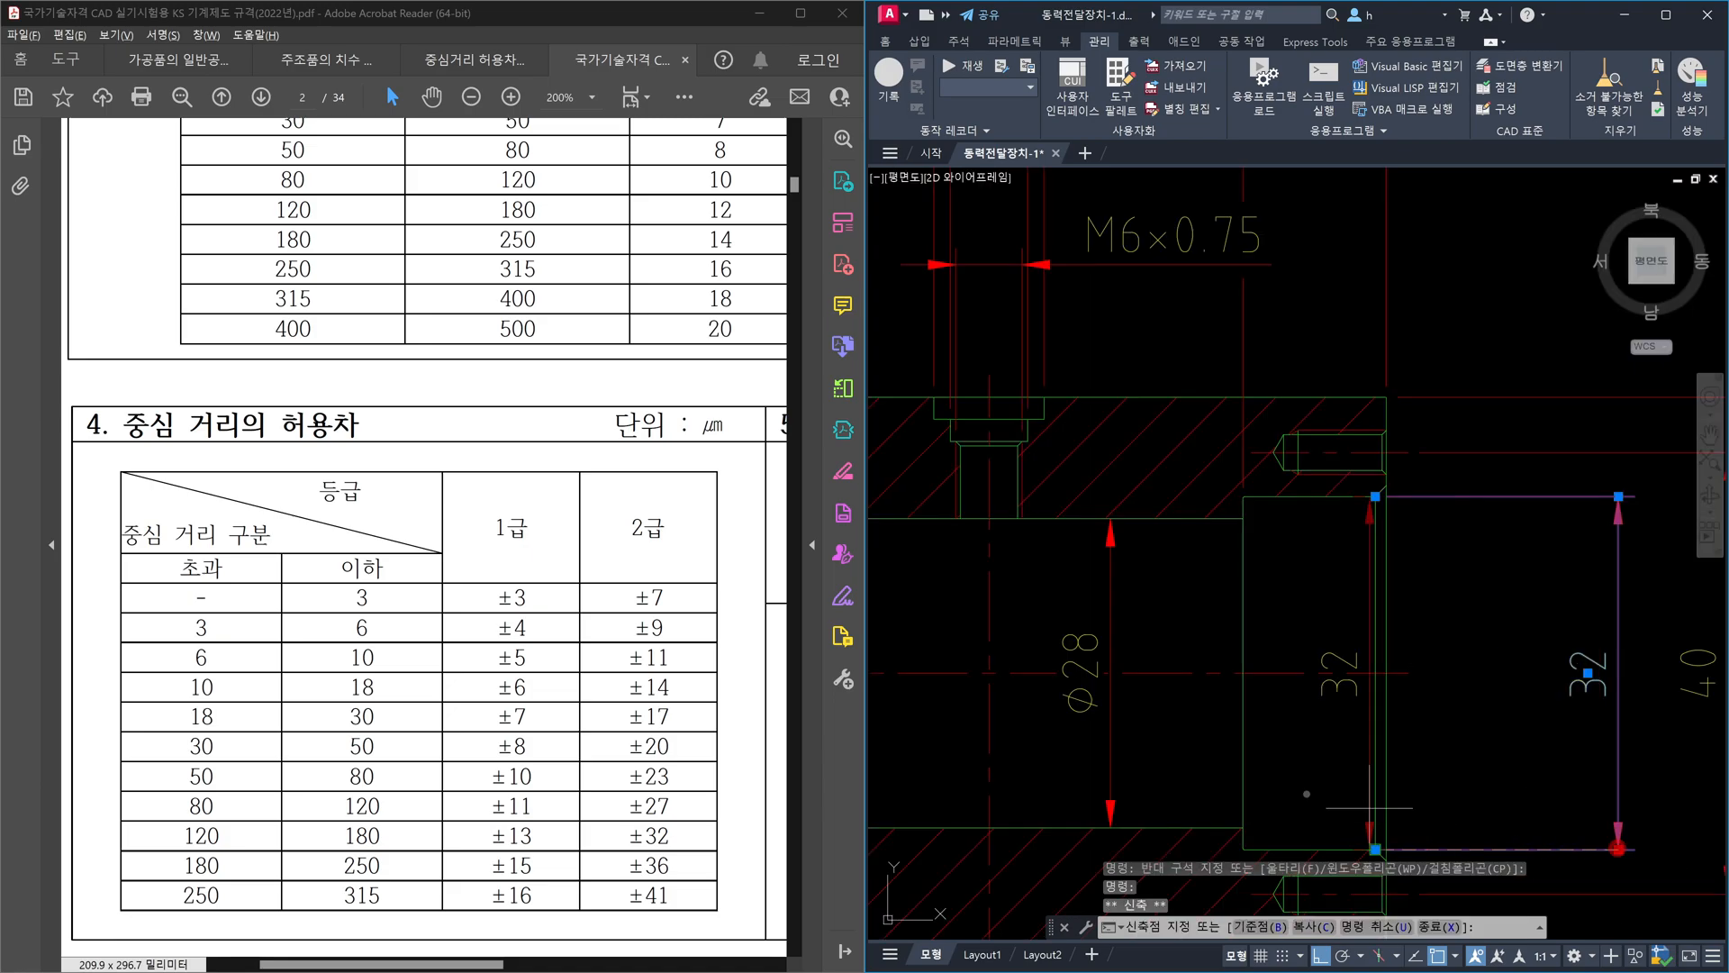
pyautogui.click(1326, 783)
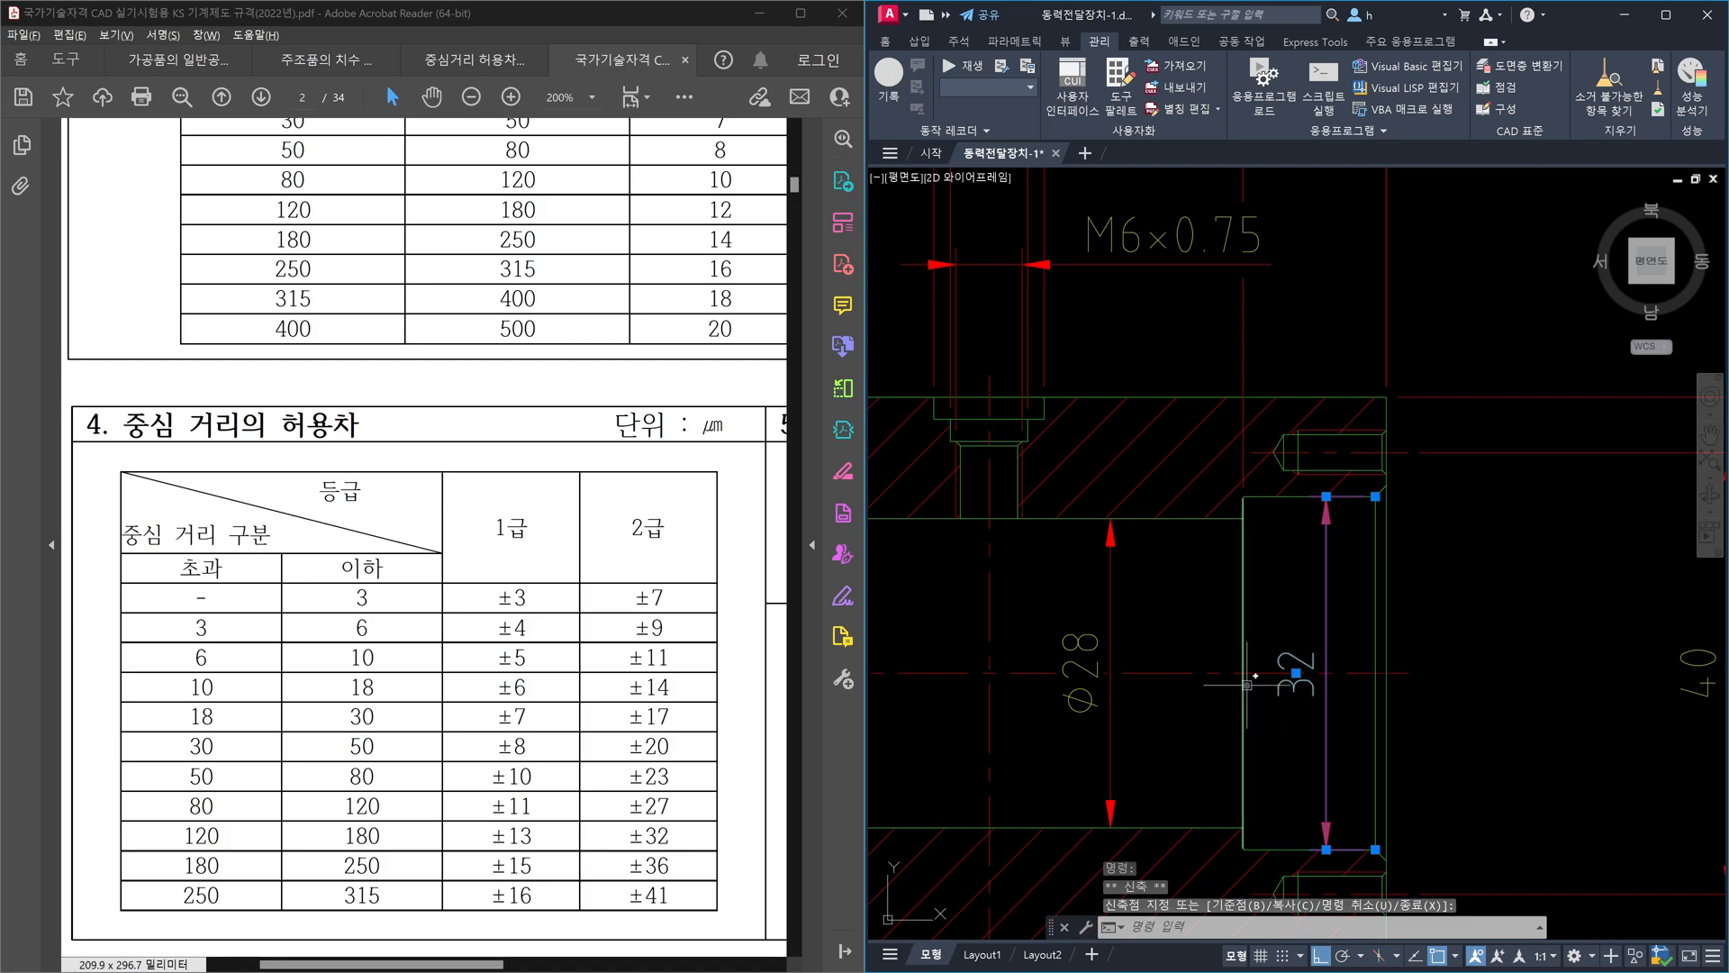
pyautogui.press('Escape')
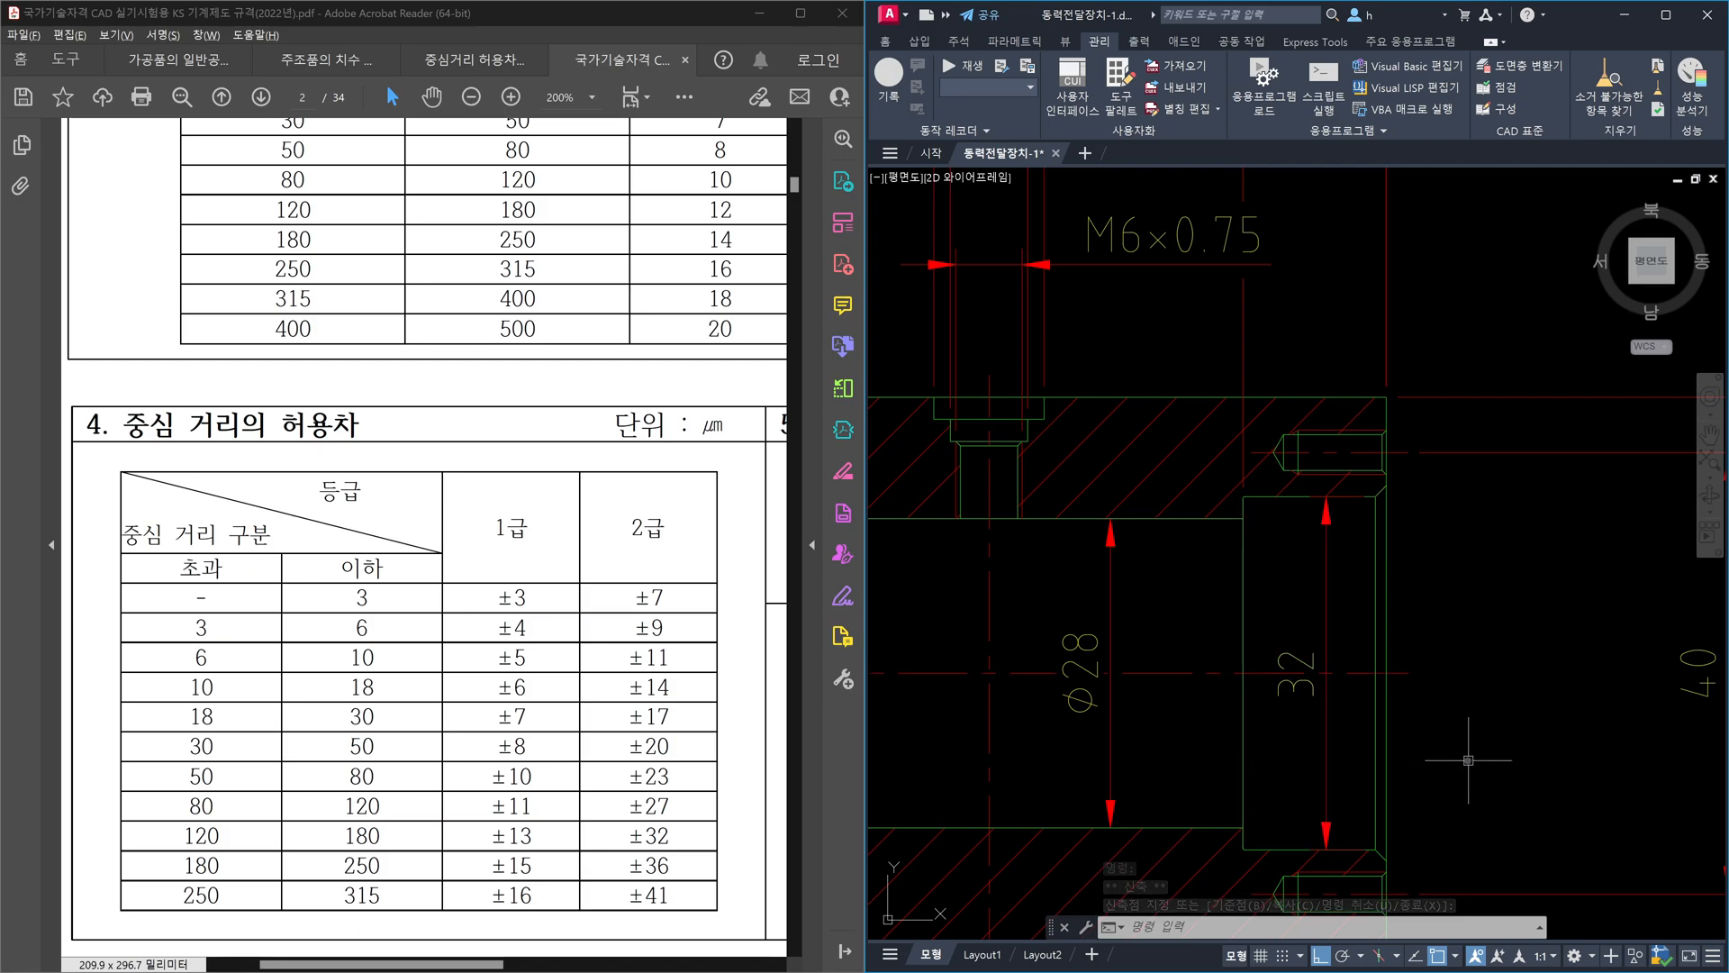
pyautogui.press('Escape')
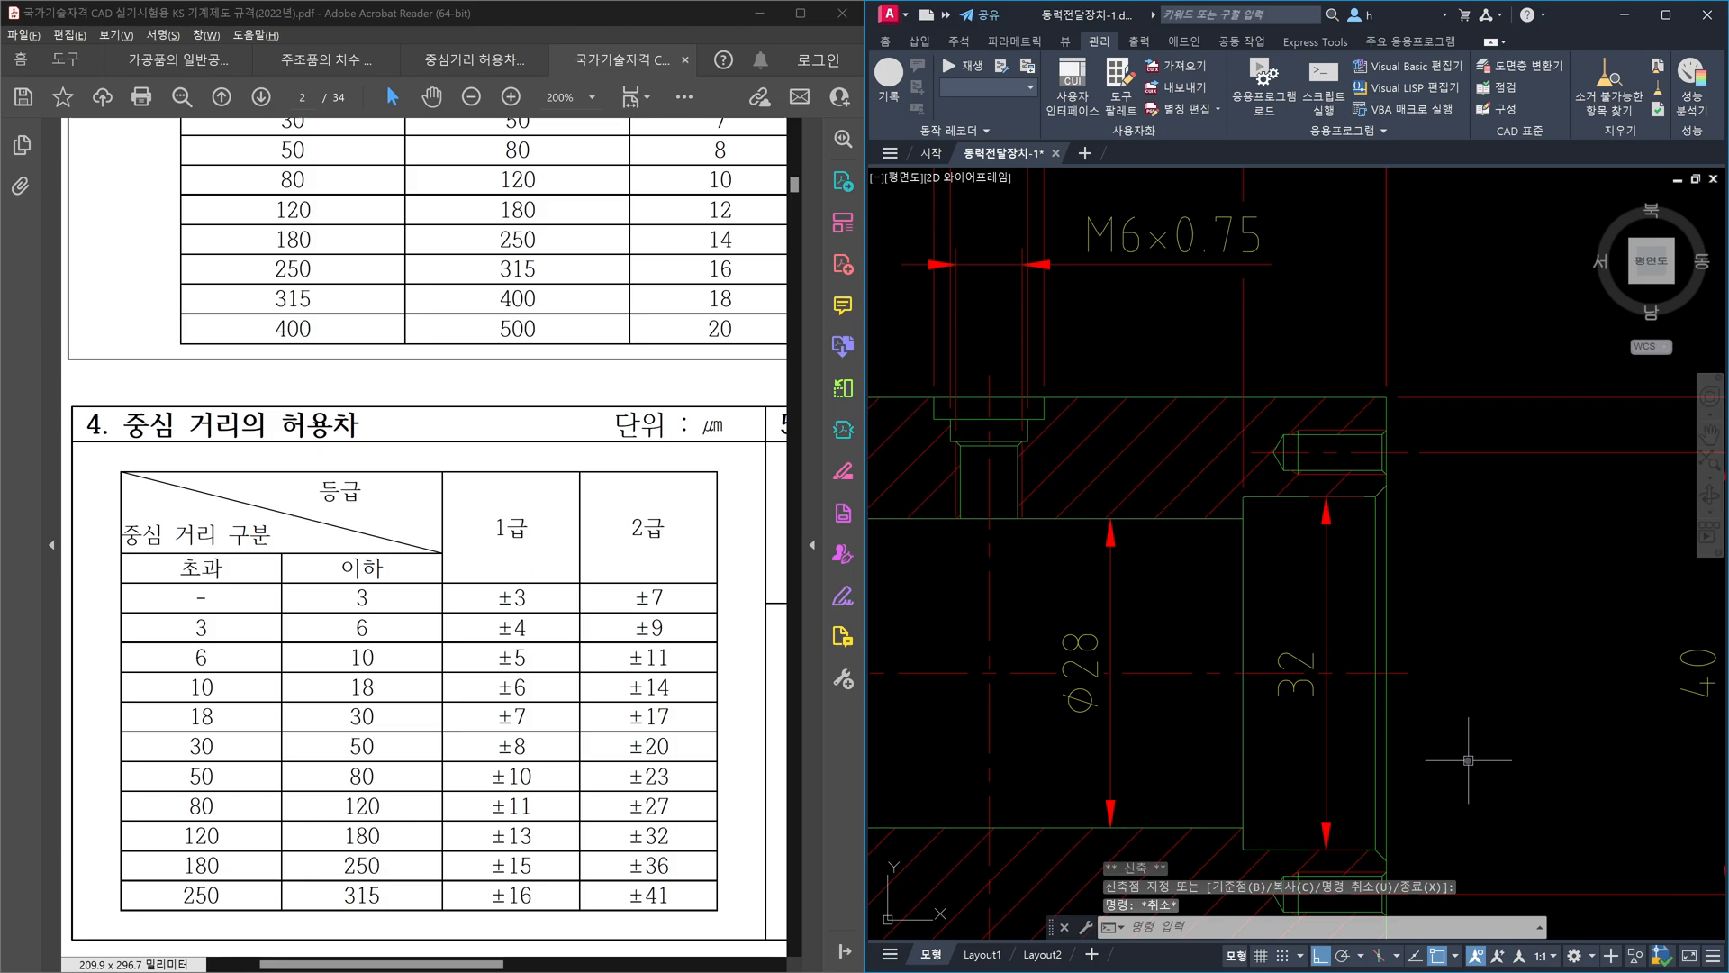
pyautogui.hotkey('ctrl', 'z')
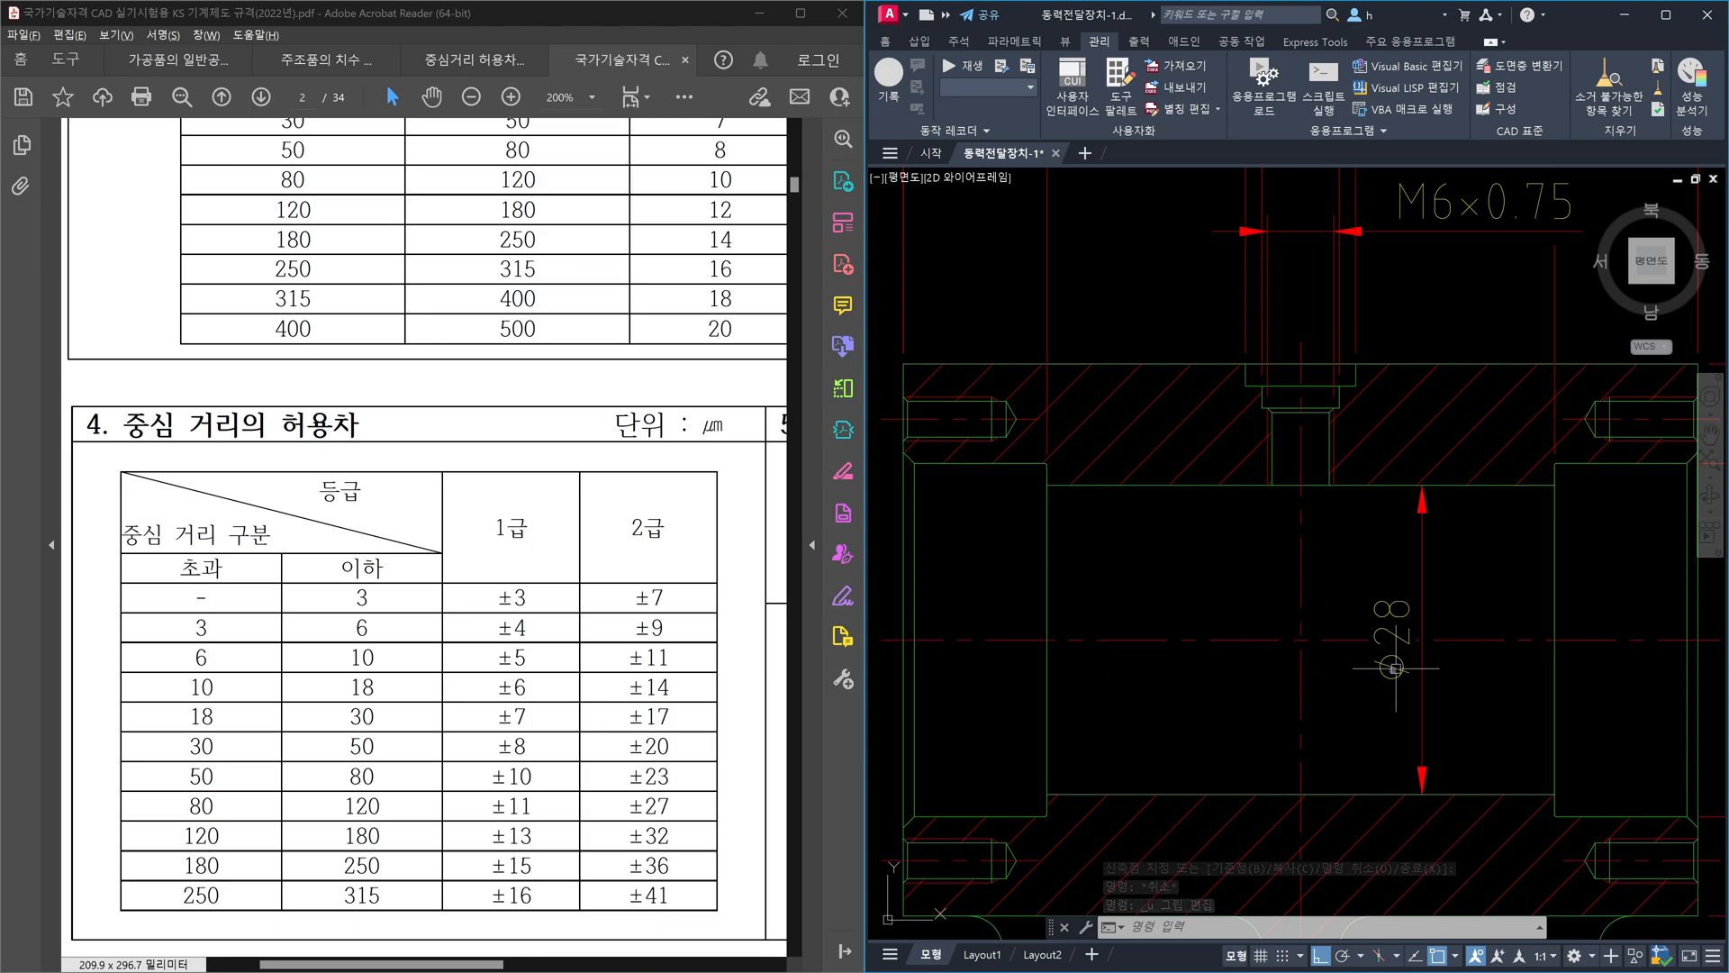
# - Add a diameter symbol in front of the right bearing seat's 32 dimension so it reads Ø32
pyautogui.click(1401, 669)
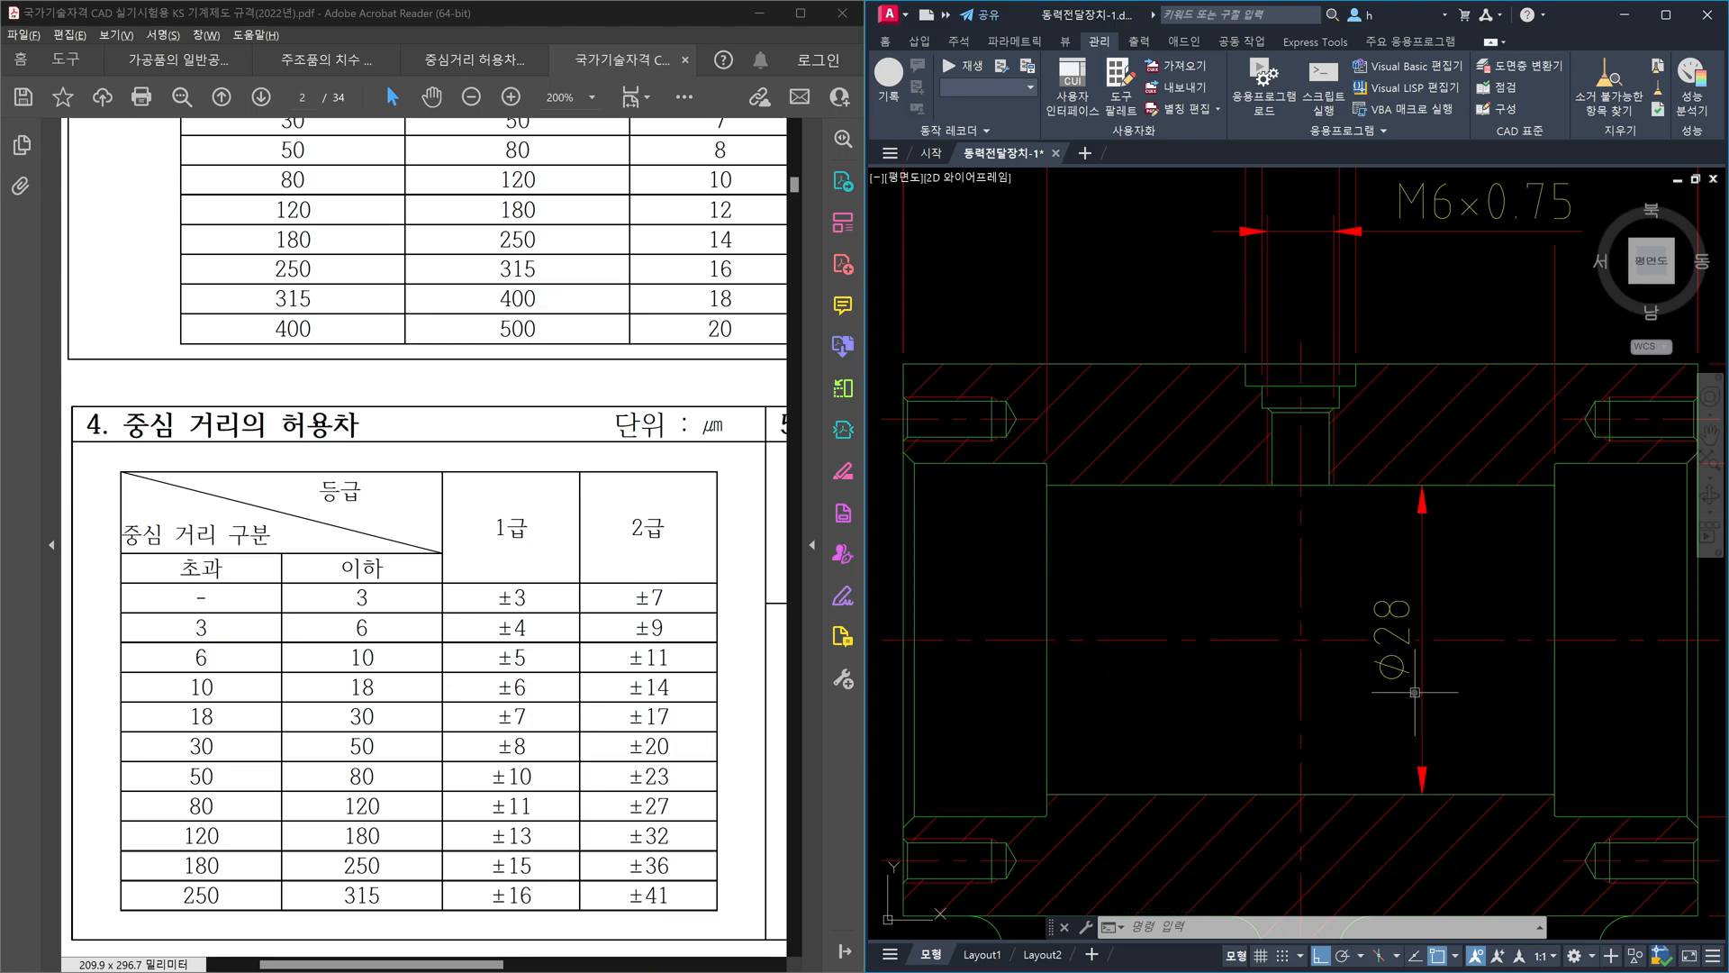
pyautogui.scroll(-3, 1496, 687)
pyautogui.scroll(3, 1461, 694)
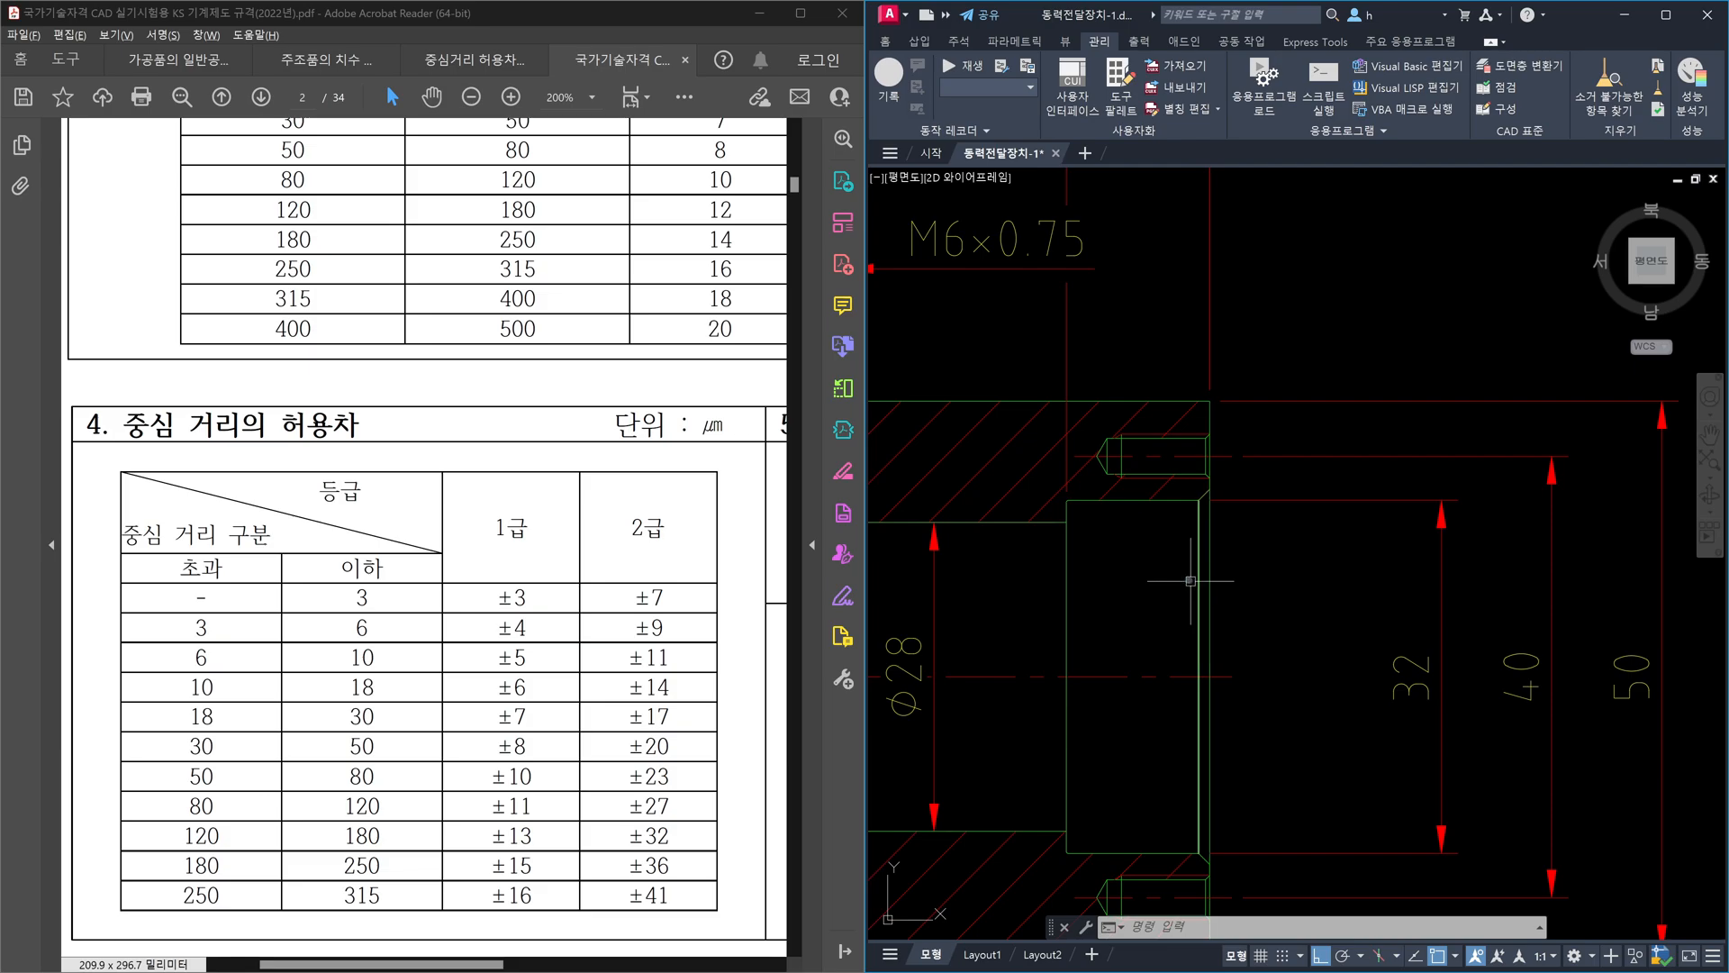
pyautogui.click(1167, 852)
pyautogui.press('Escape')
pyautogui.click(1407, 690)
pyautogui.doubleClick(1410, 687)
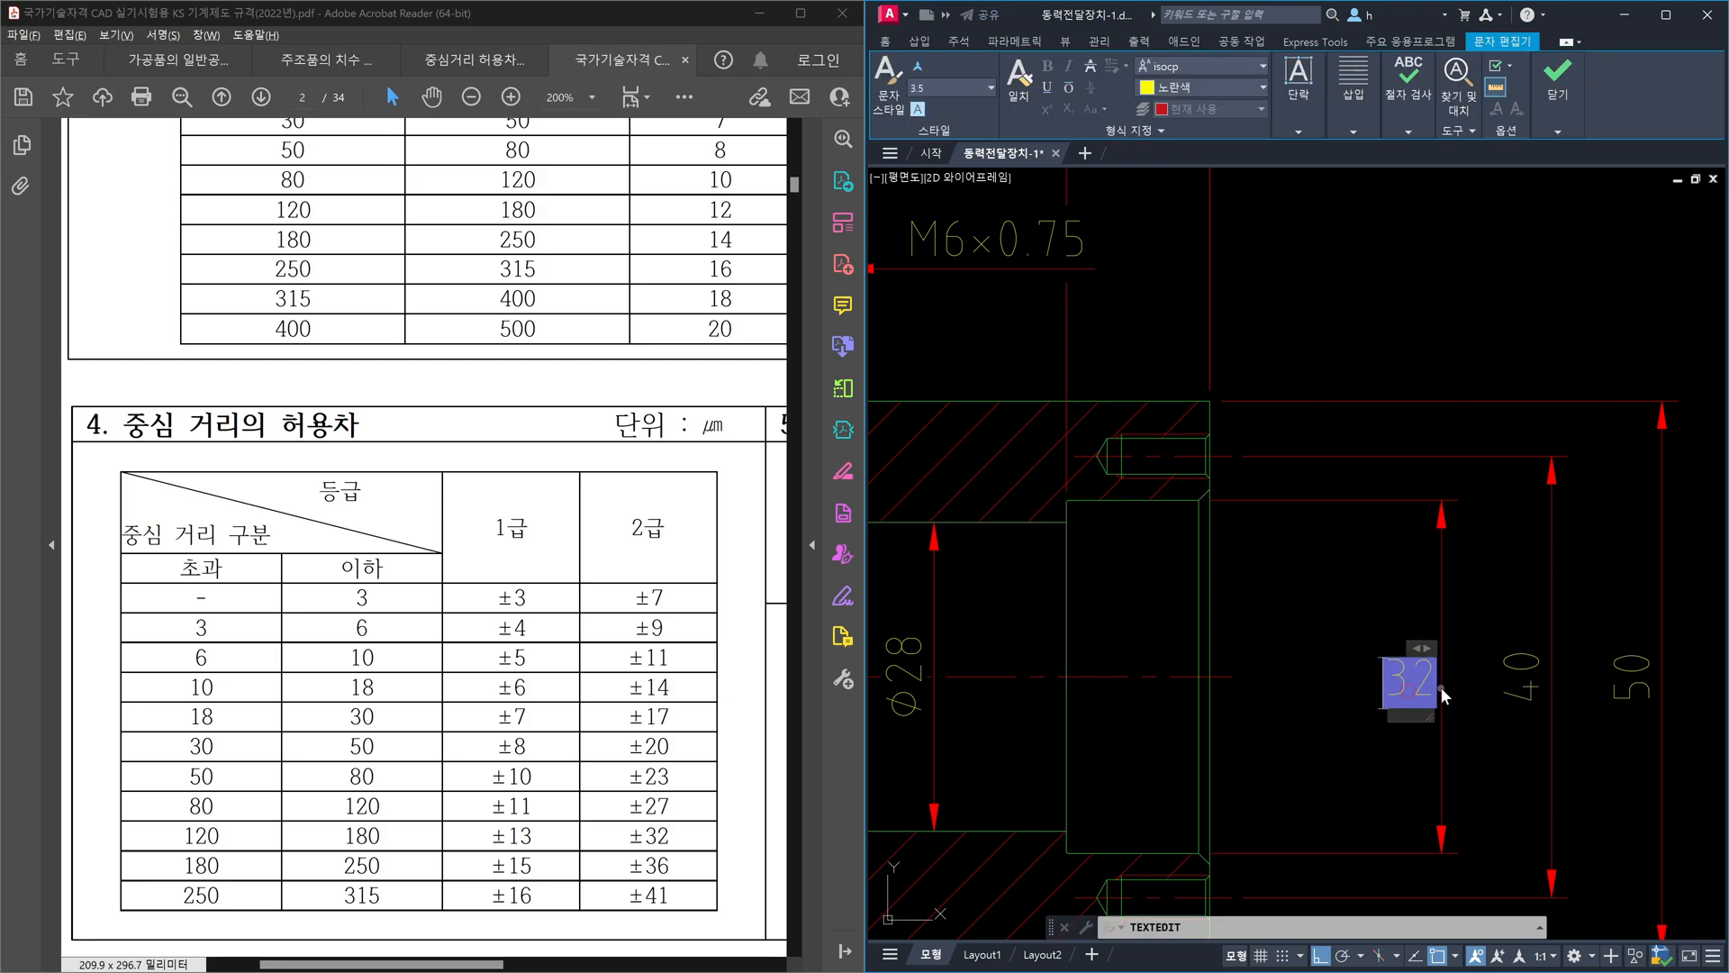
pyautogui.write('%%c')
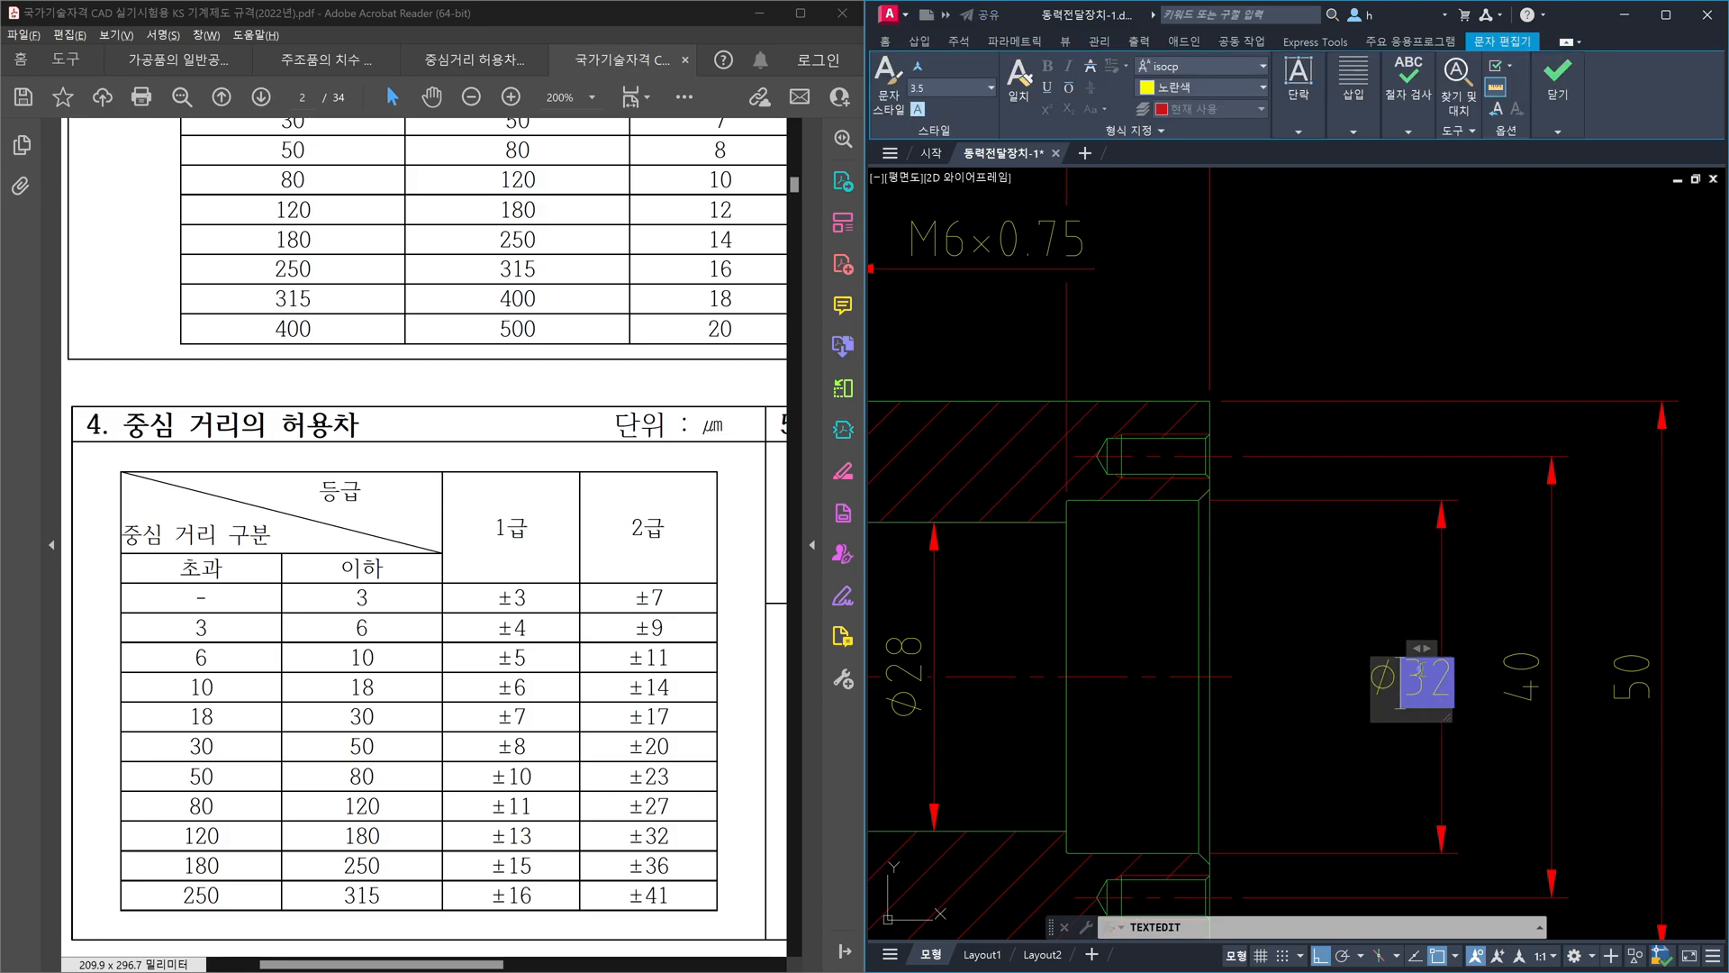
pyautogui.click(1368, 622)
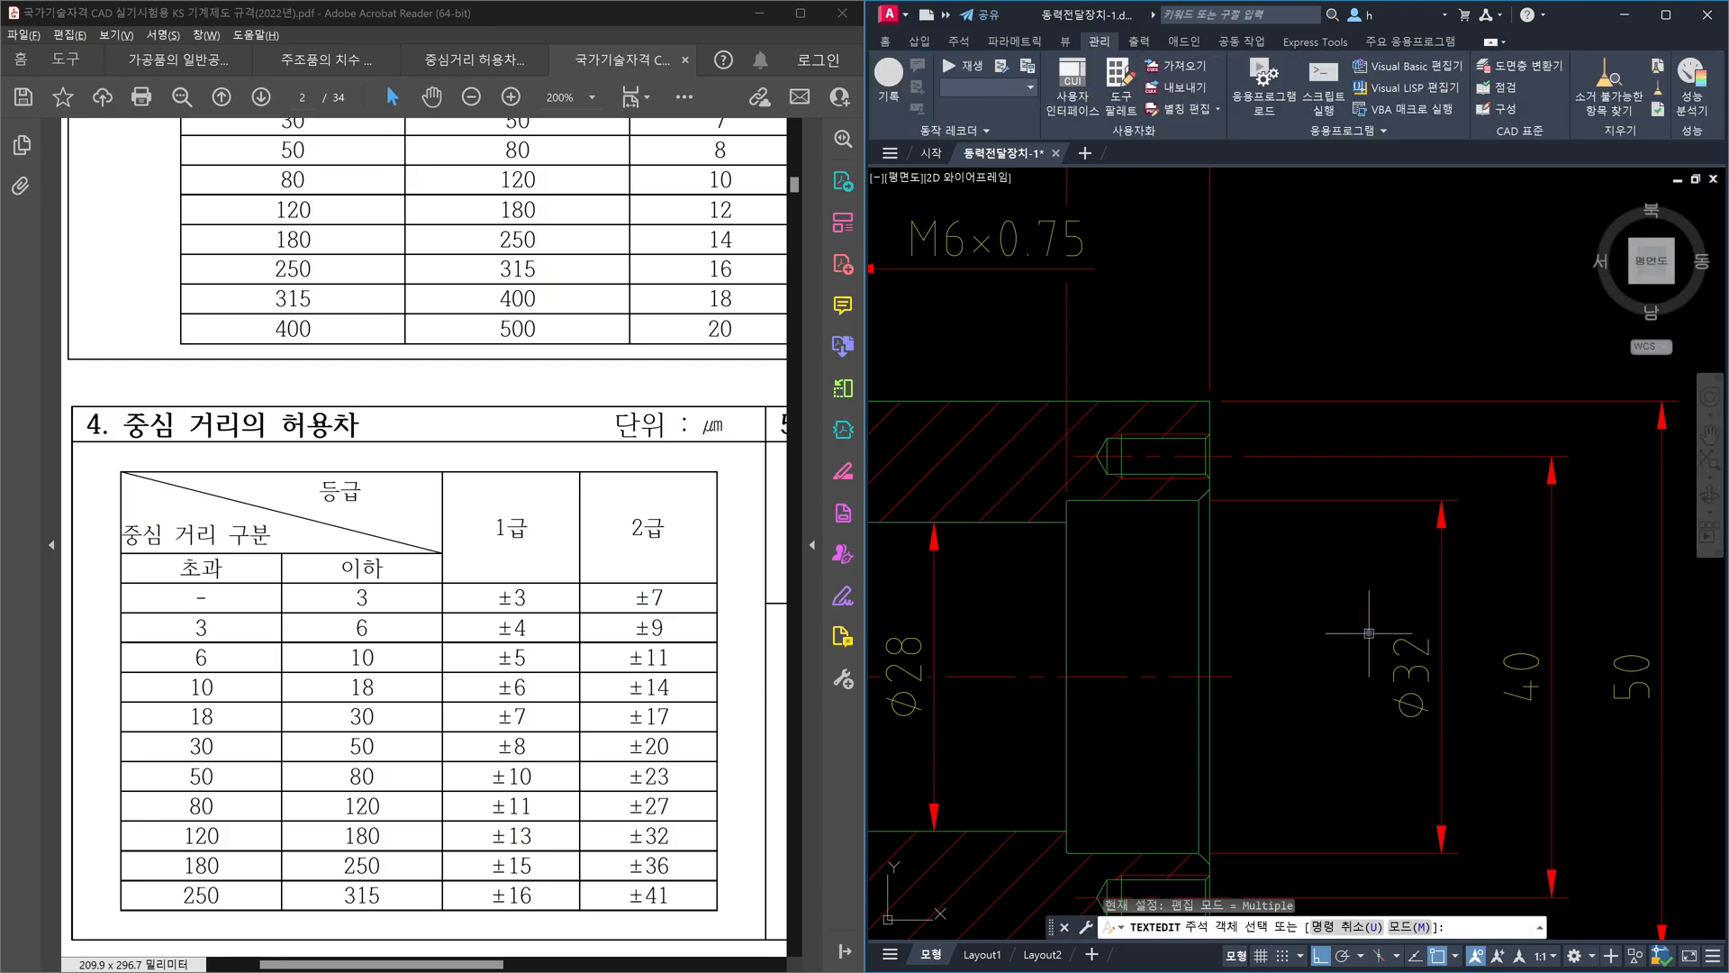
pyautogui.press('Escape')
# - Examine the right bearing and the bore line around it in the assembly drawing against the housing's Ø32 bearing seat dimension
pyautogui.click(1468, 752)
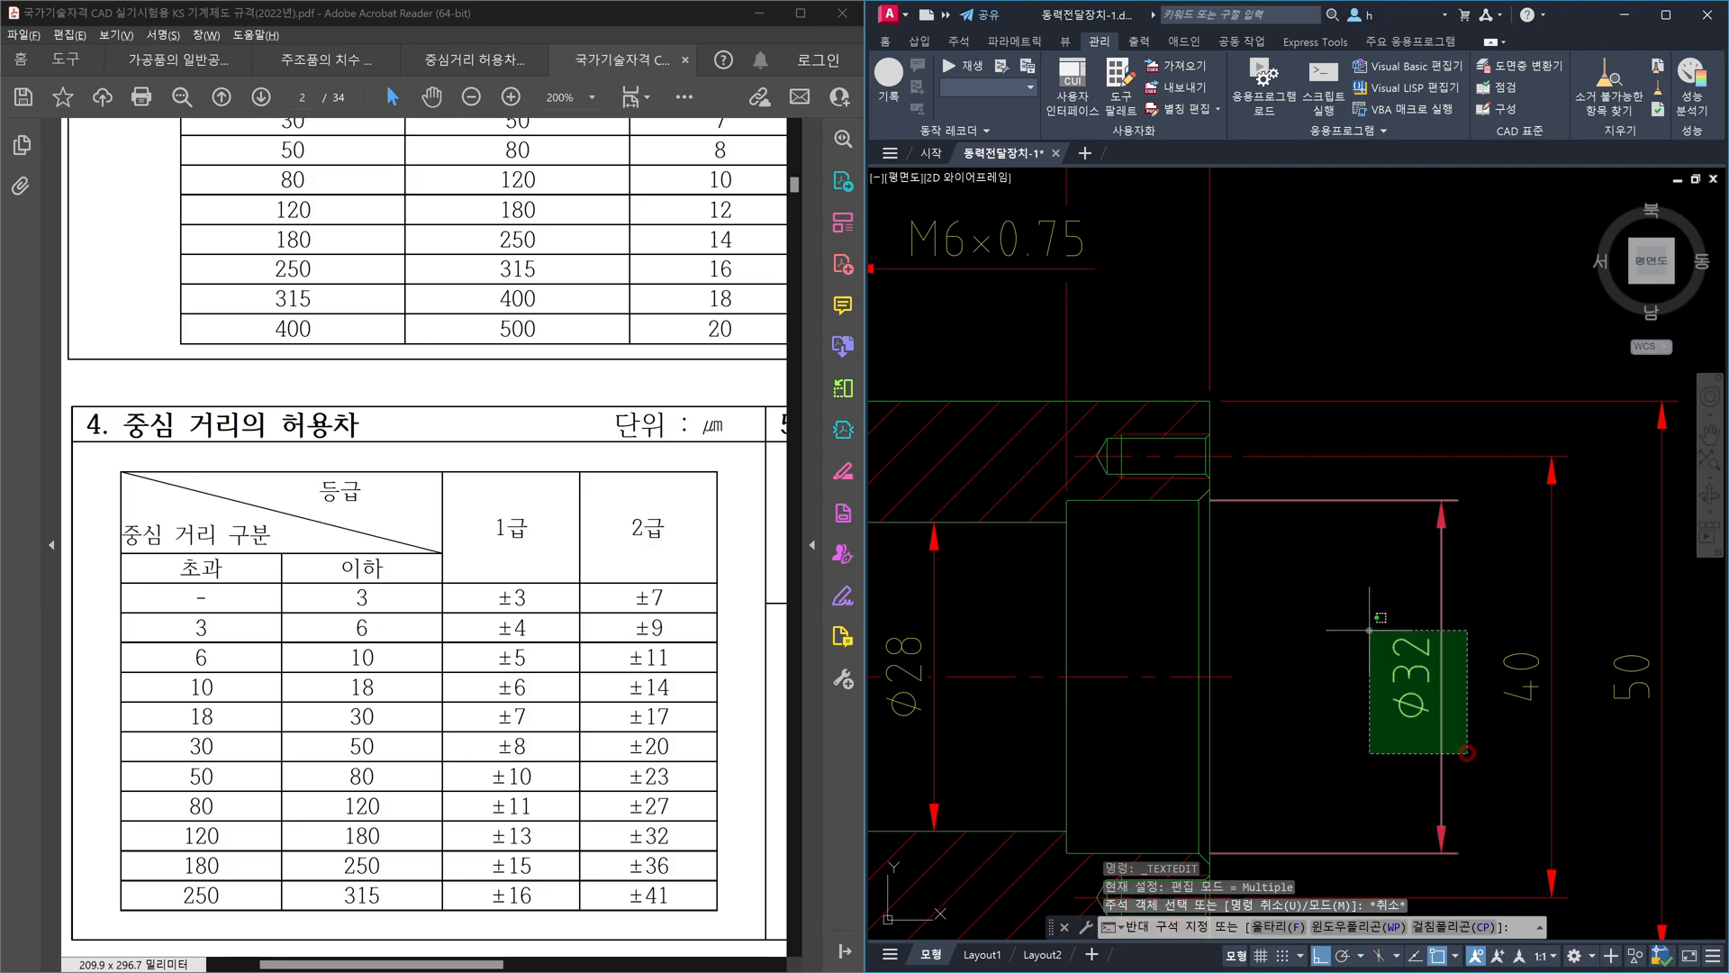
pyautogui.click(1372, 633)
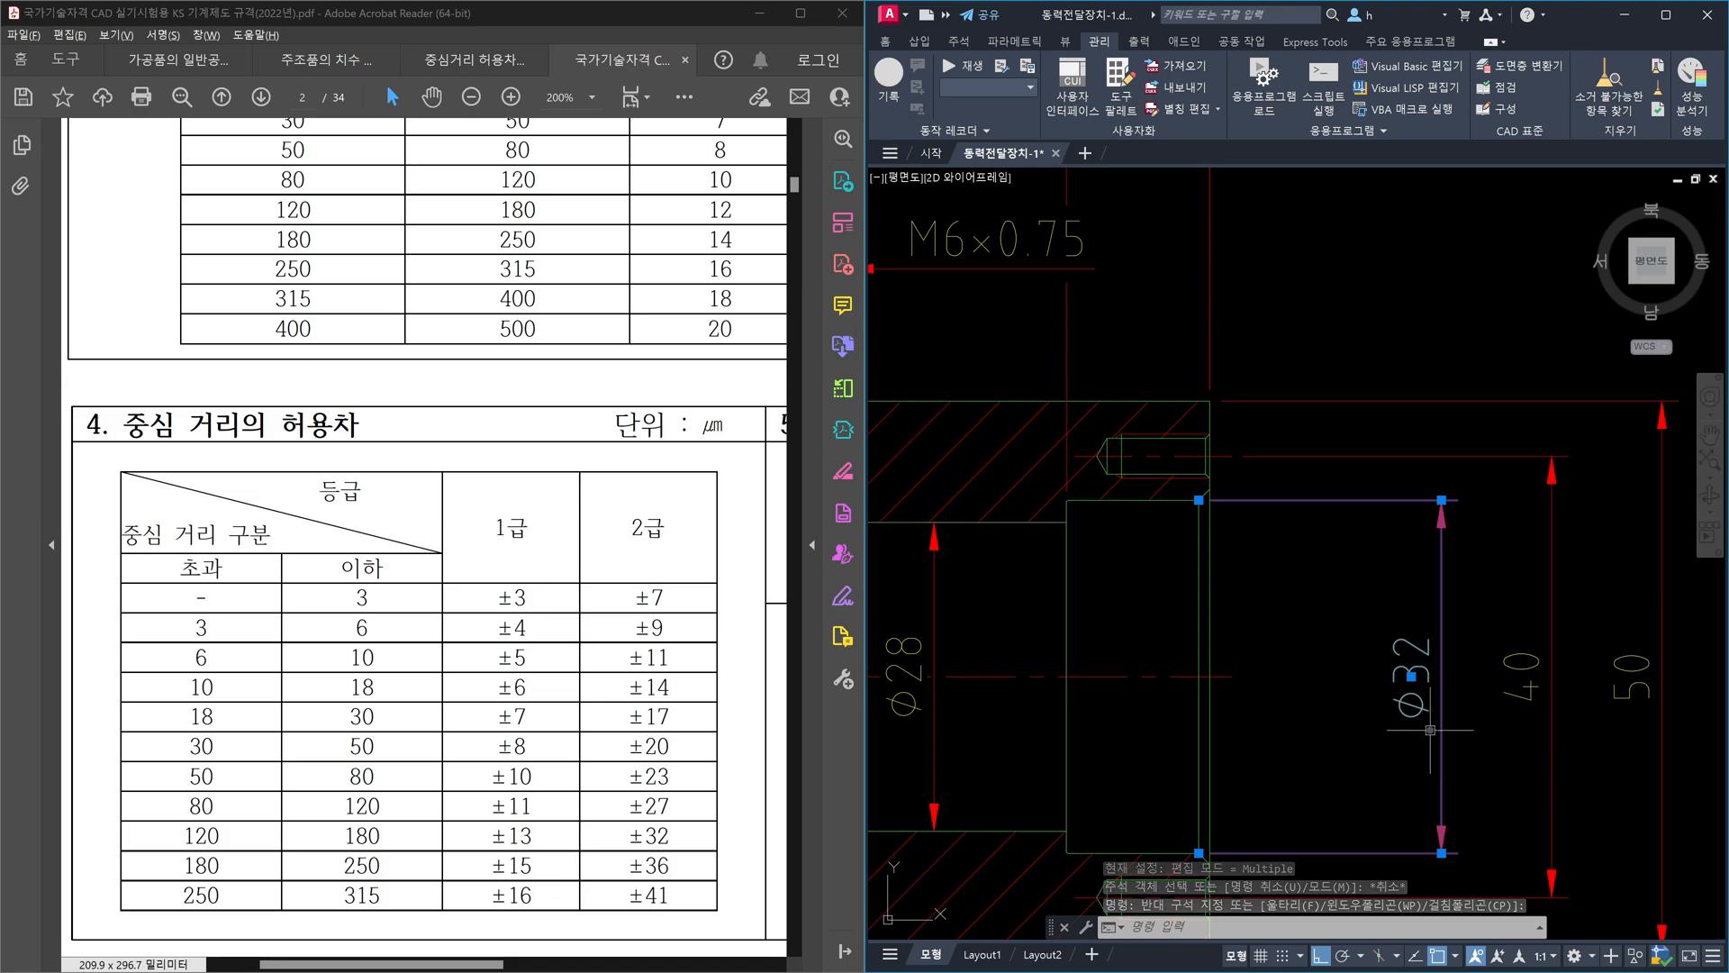
pyautogui.scroll(-5, 1430, 721)
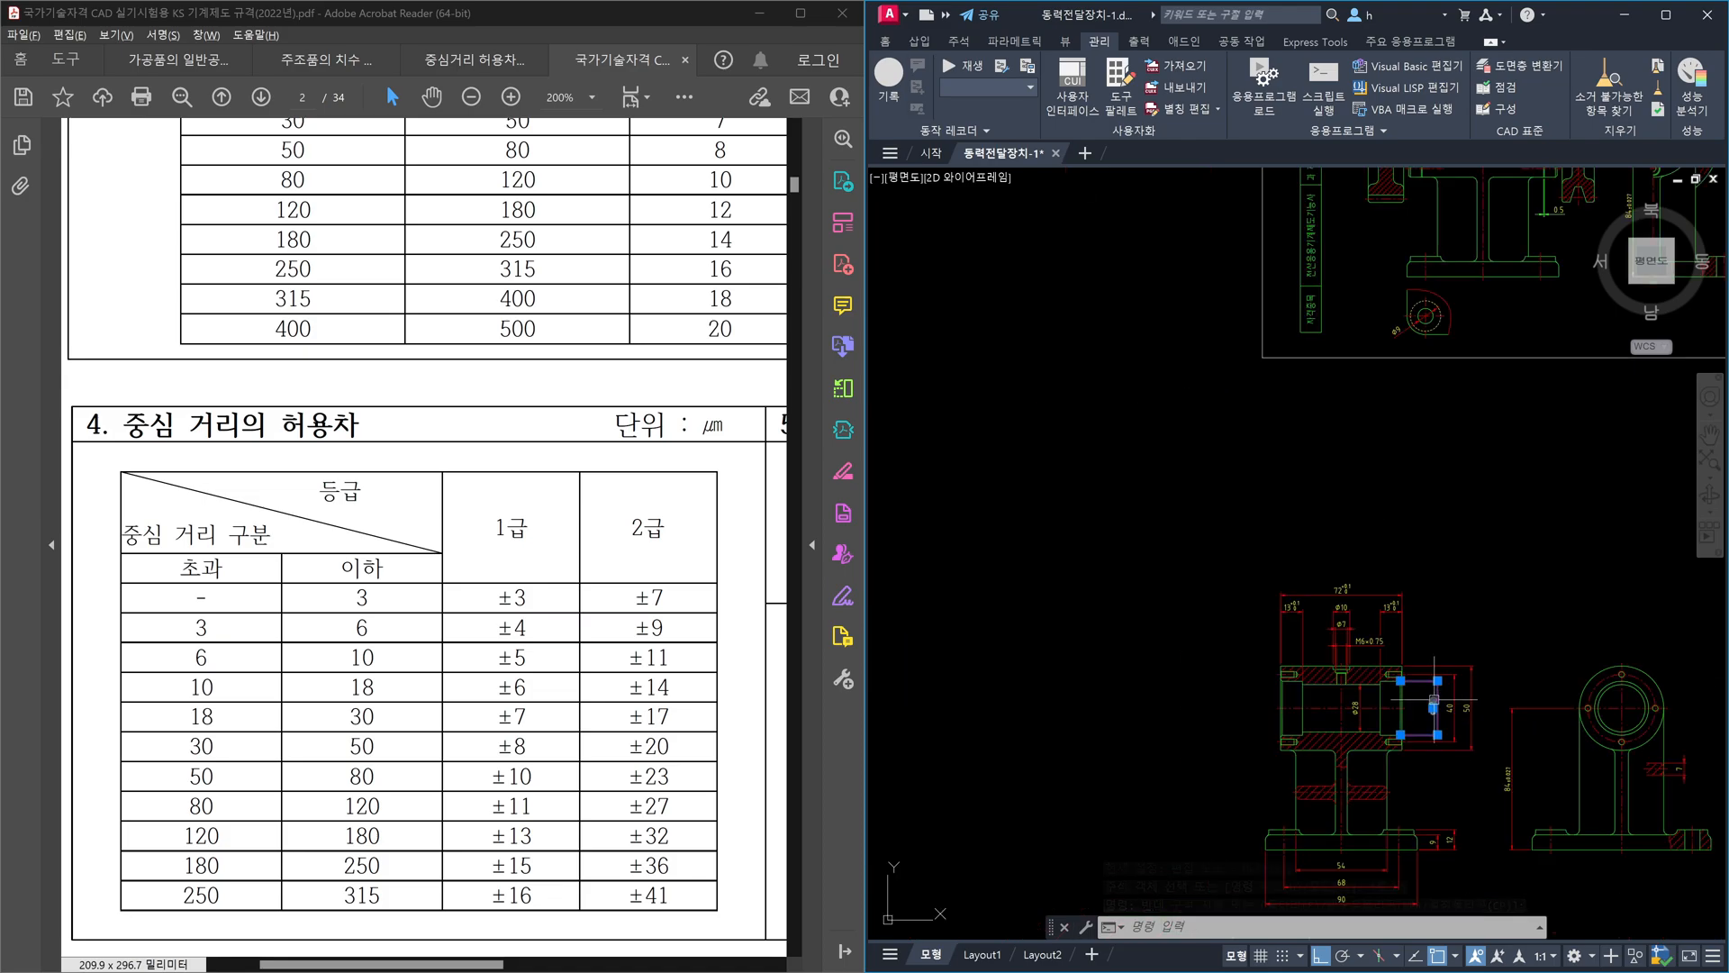
pyautogui.scroll(-3, 1376, 713)
pyautogui.scroll(10, 1450, 460)
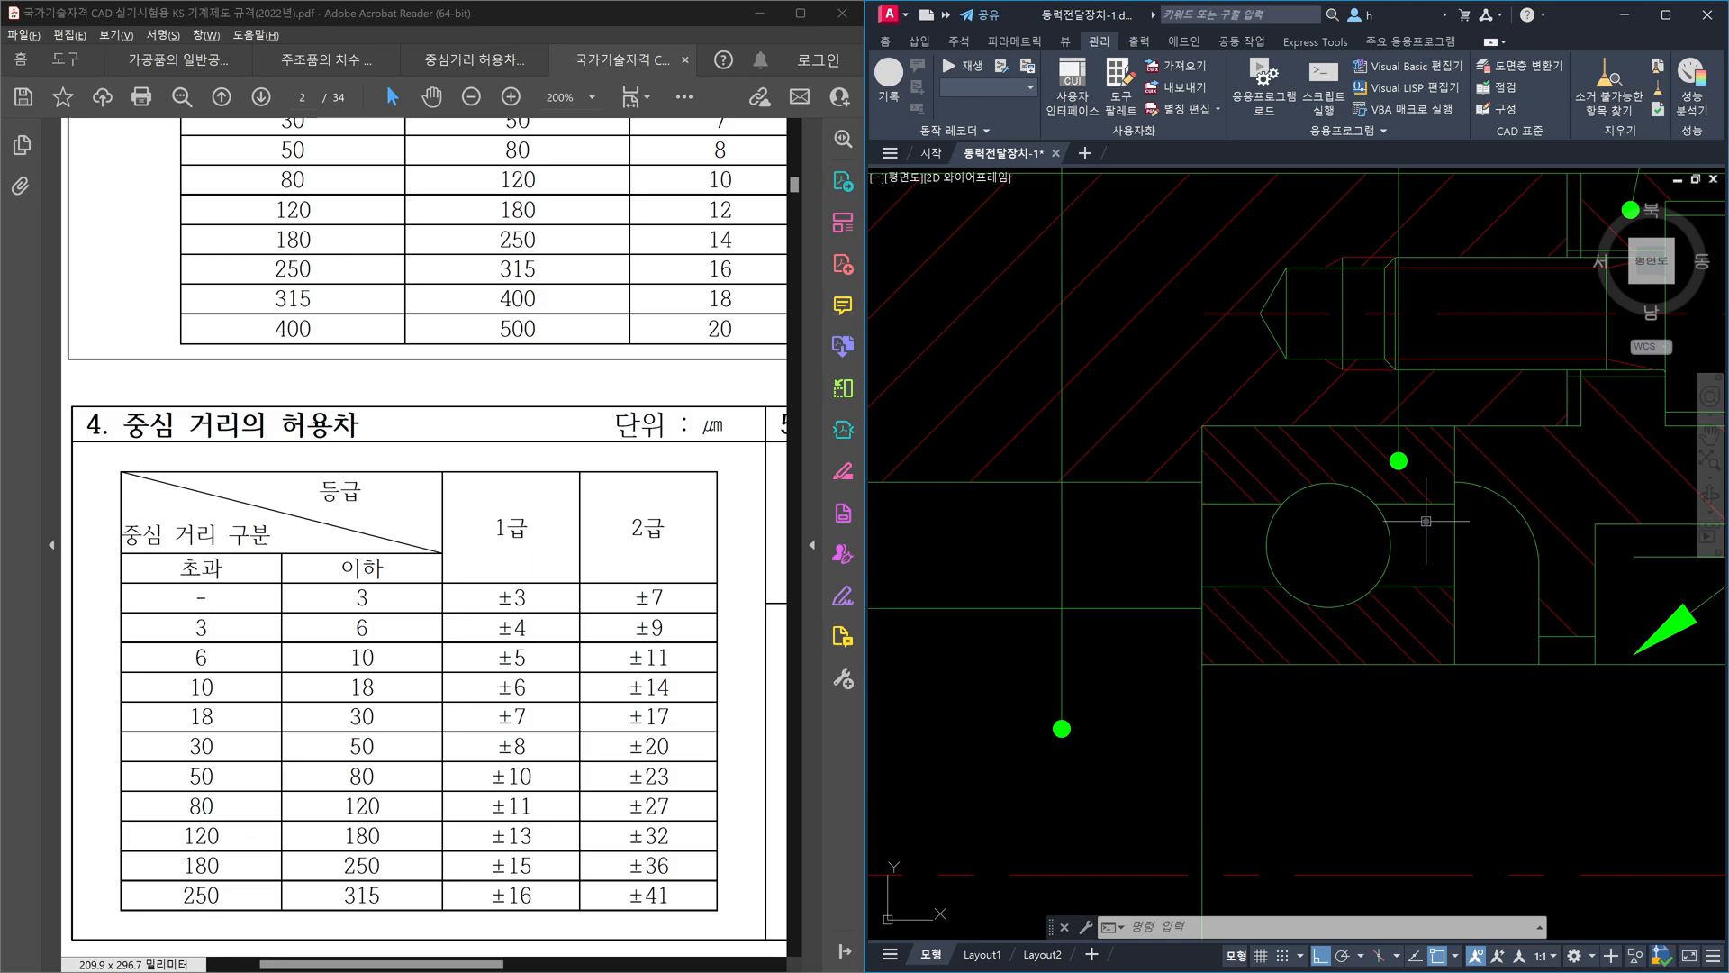
pyautogui.click(1427, 497)
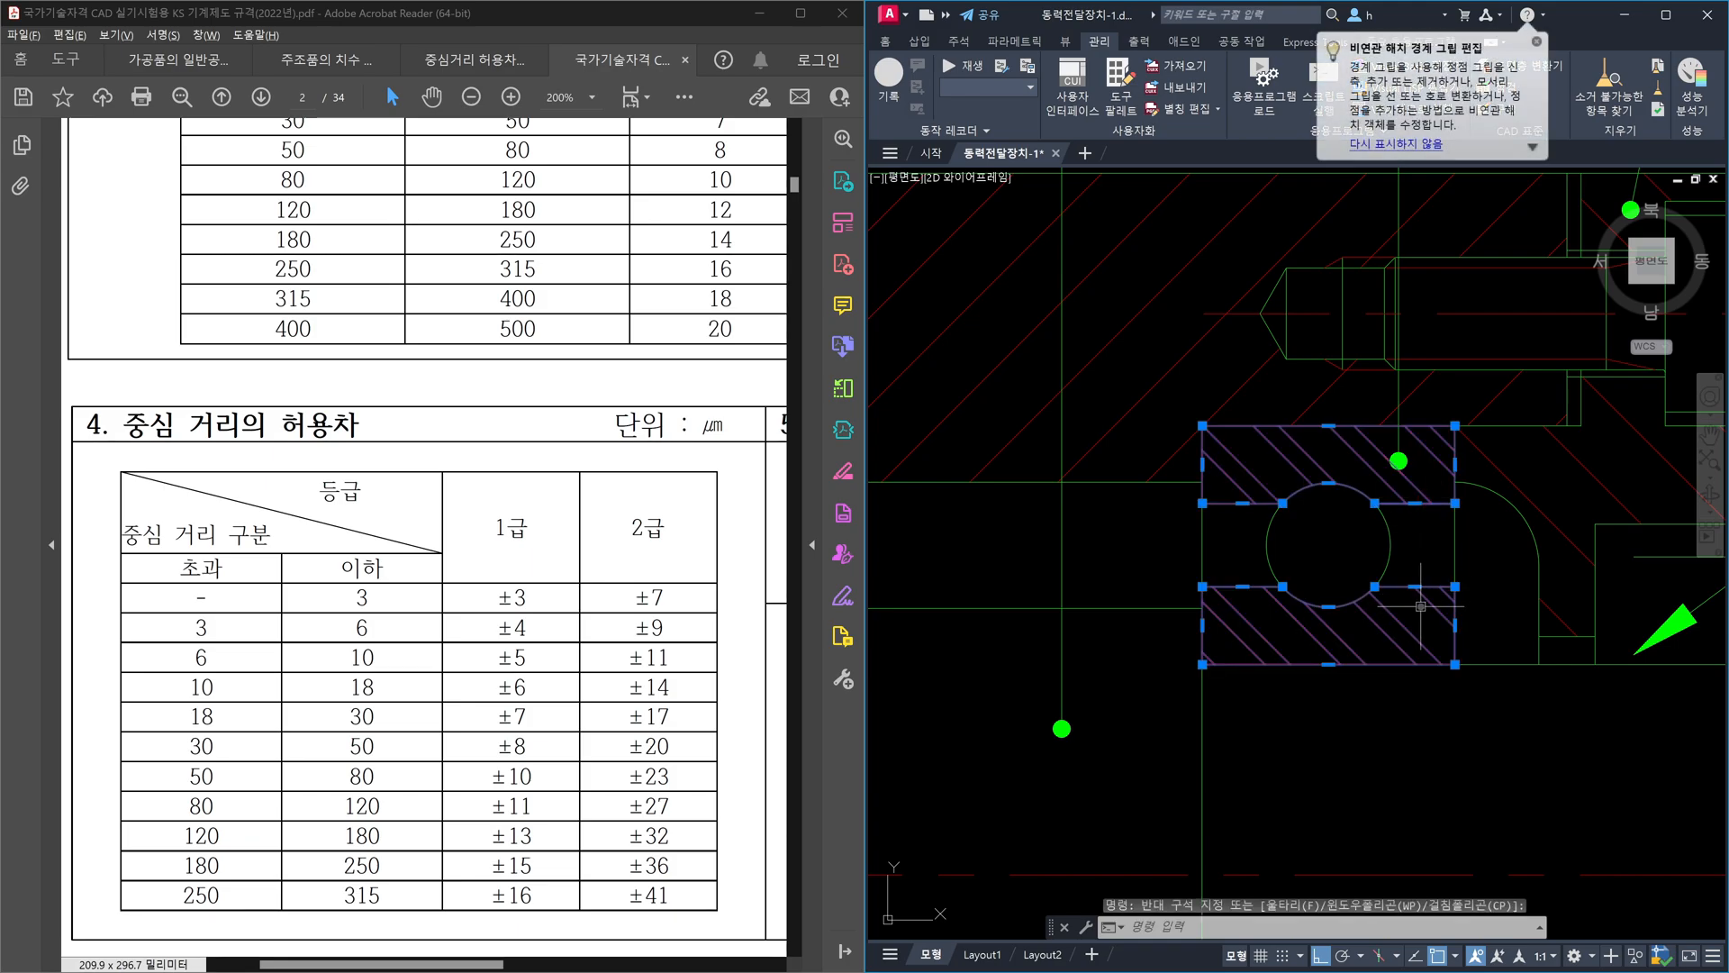
pyautogui.press('Escape')
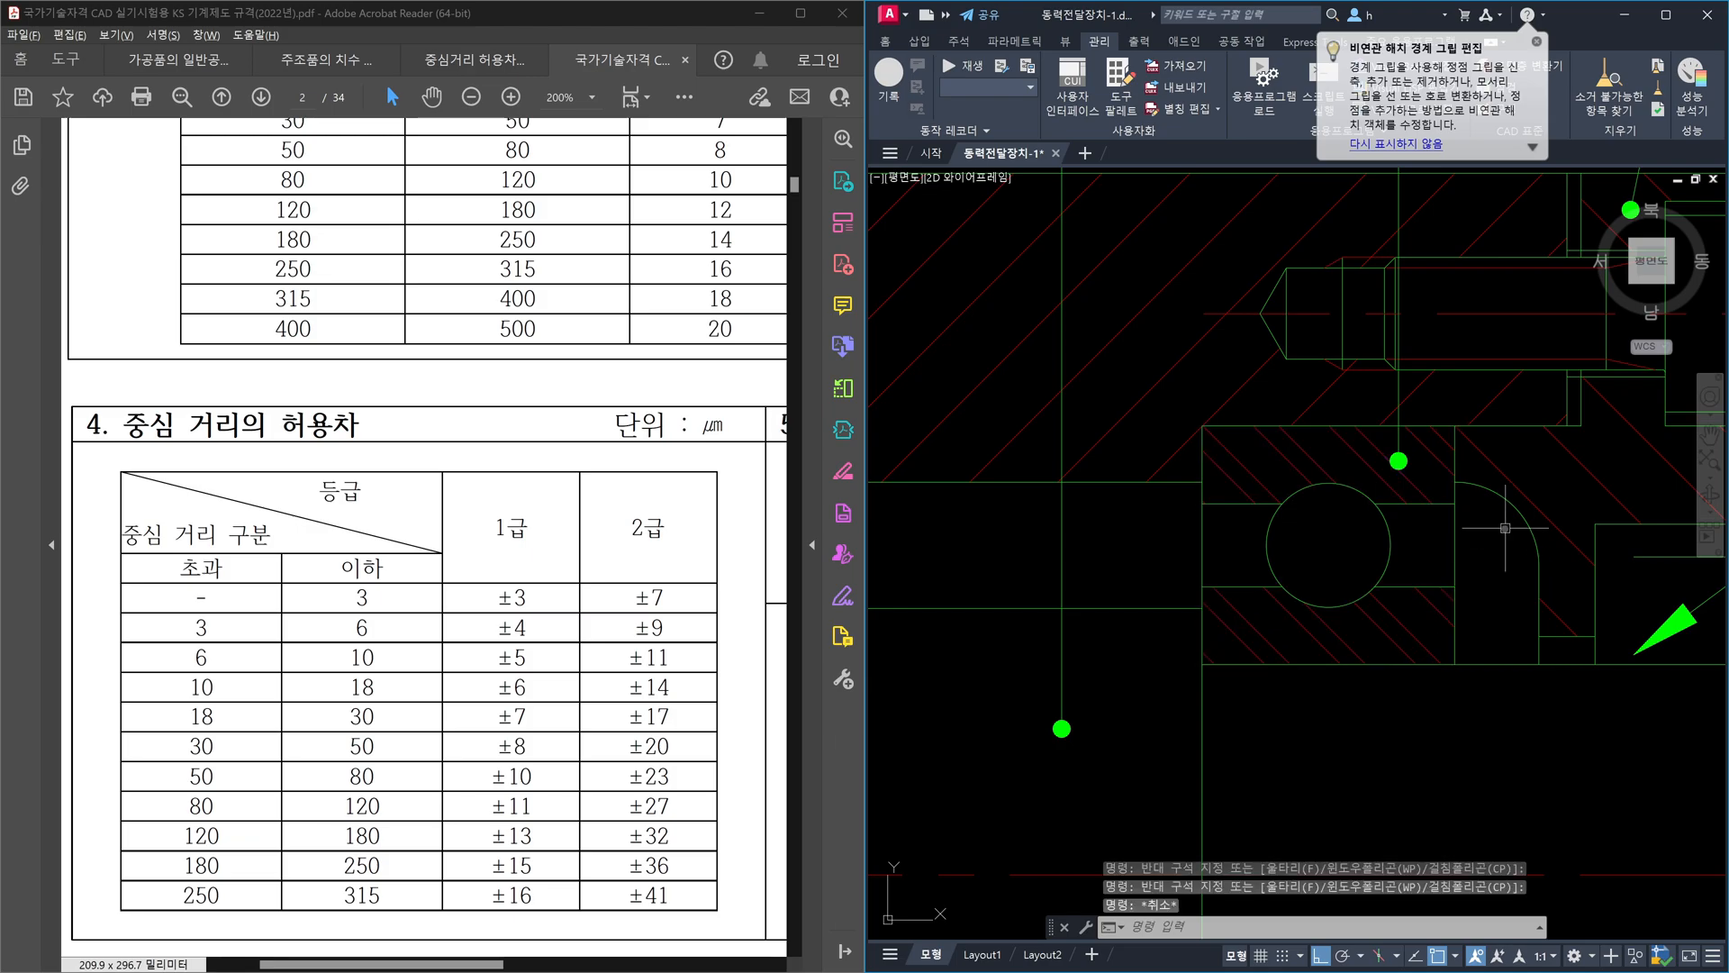
pyautogui.click(1529, 529)
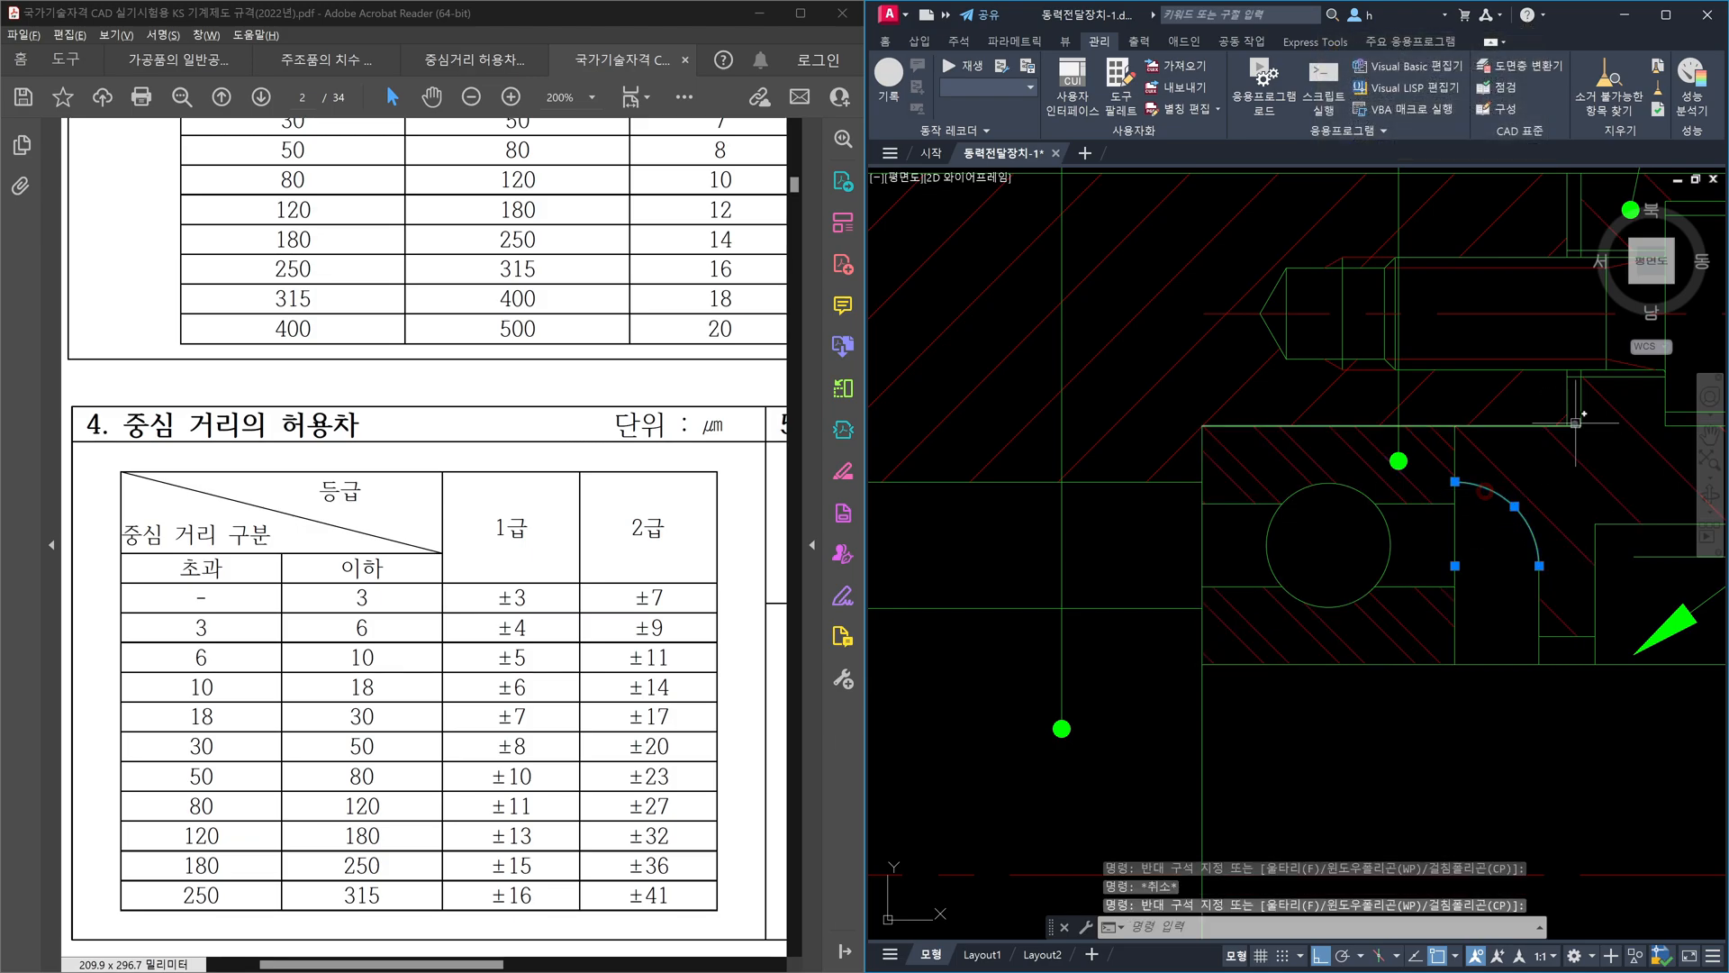
pyautogui.click(1578, 425)
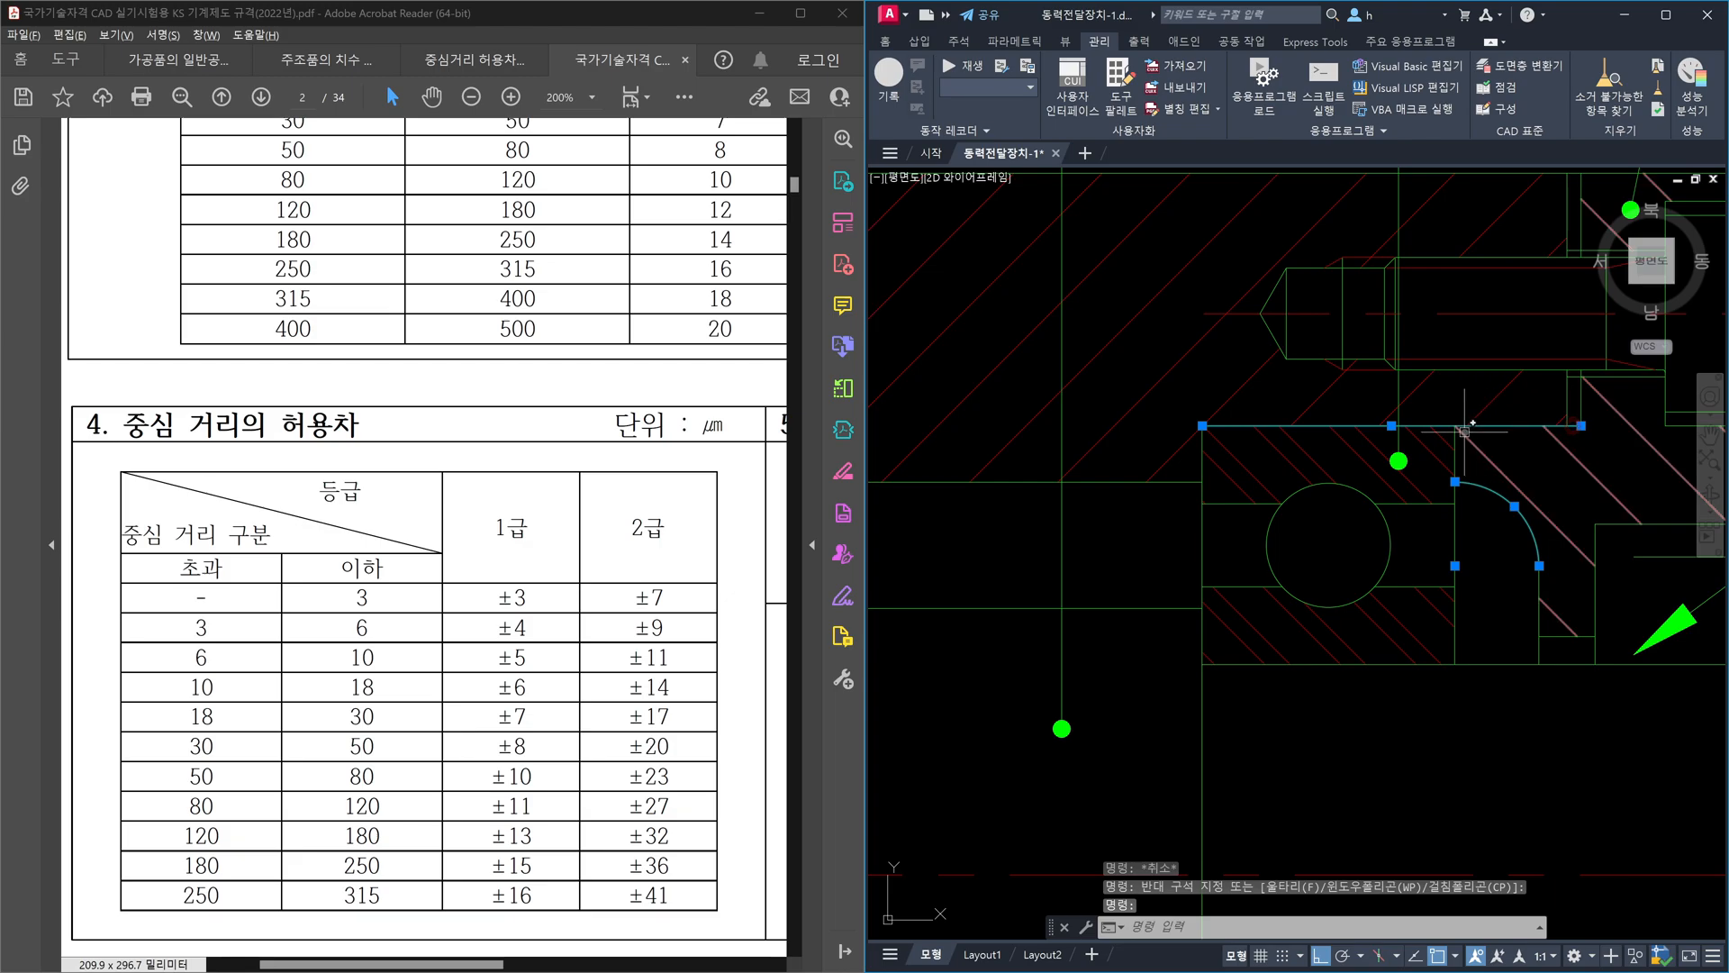
pyautogui.press('Escape')
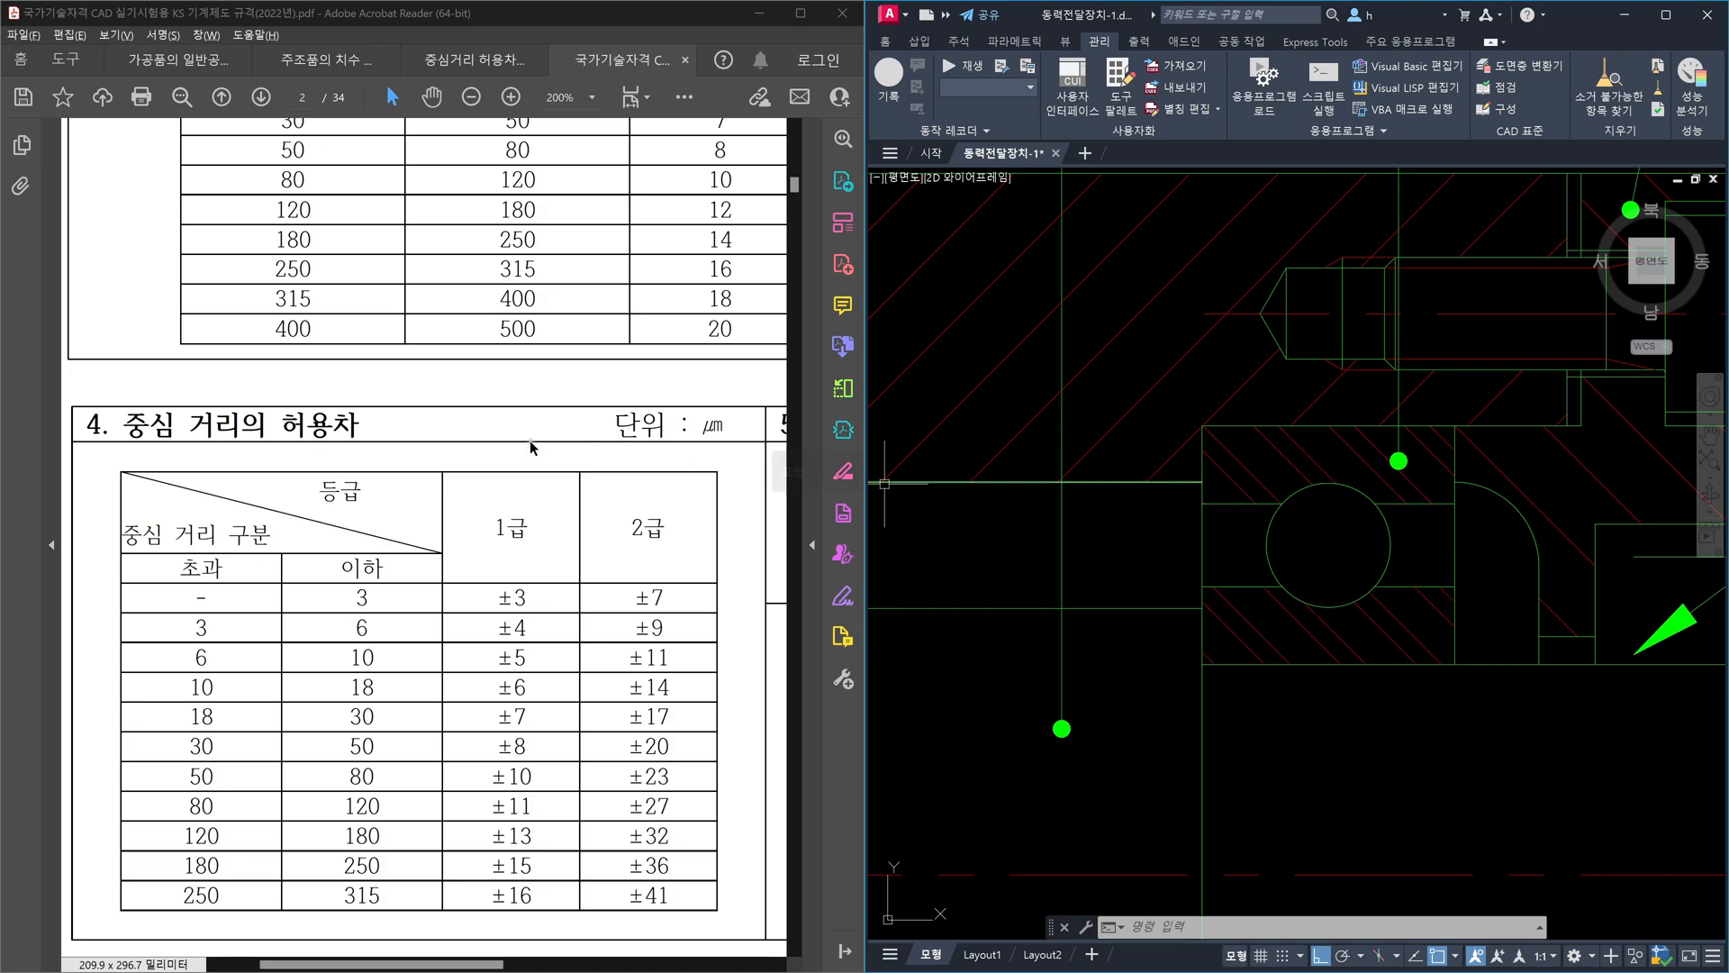
# - Look up the fit tolerance table (끼워 맞춤 공차) with its shaft and hole tolerance classes in the KS standards PDF
pyautogui.click(505, 436)
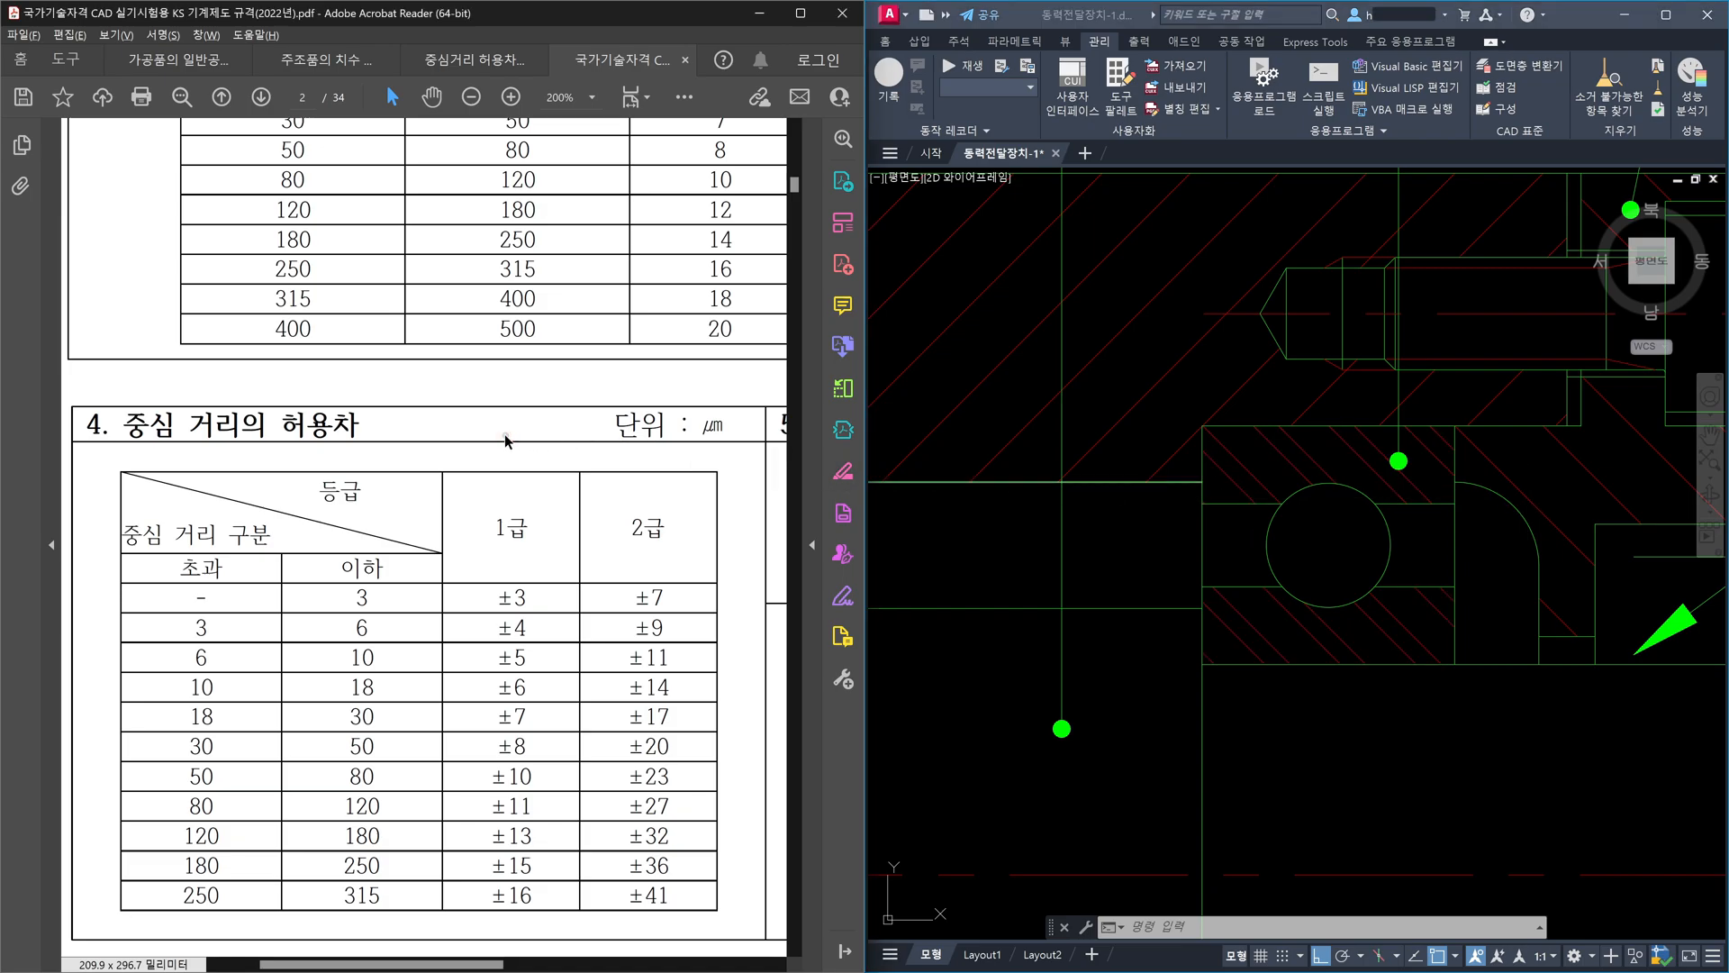
pyautogui.keyDown('ctrl'); pyautogui.scroll(-2, 504, 436); pyautogui.keyUp('ctrl')
pyautogui.scroll(5, 505, 436)
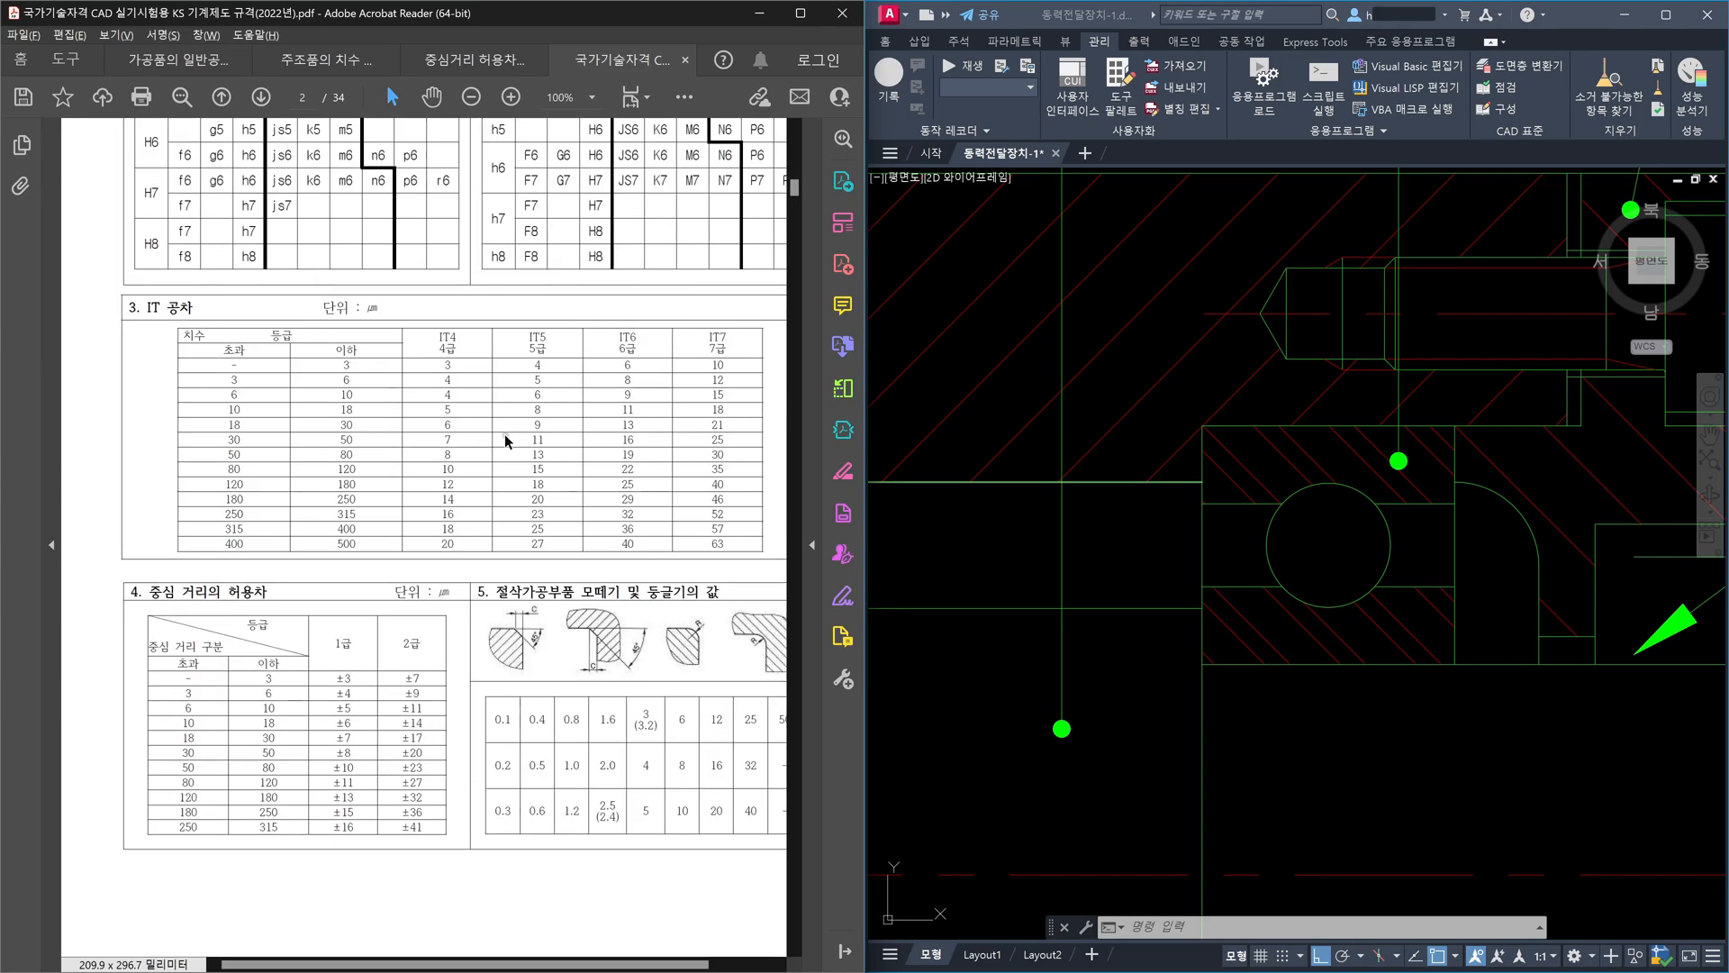
pyautogui.hscroll(2, 509, 261)
pyautogui.keyDown('ctrl'); pyautogui.scroll(-2, 509, 261); pyautogui.keyUp('ctrl')
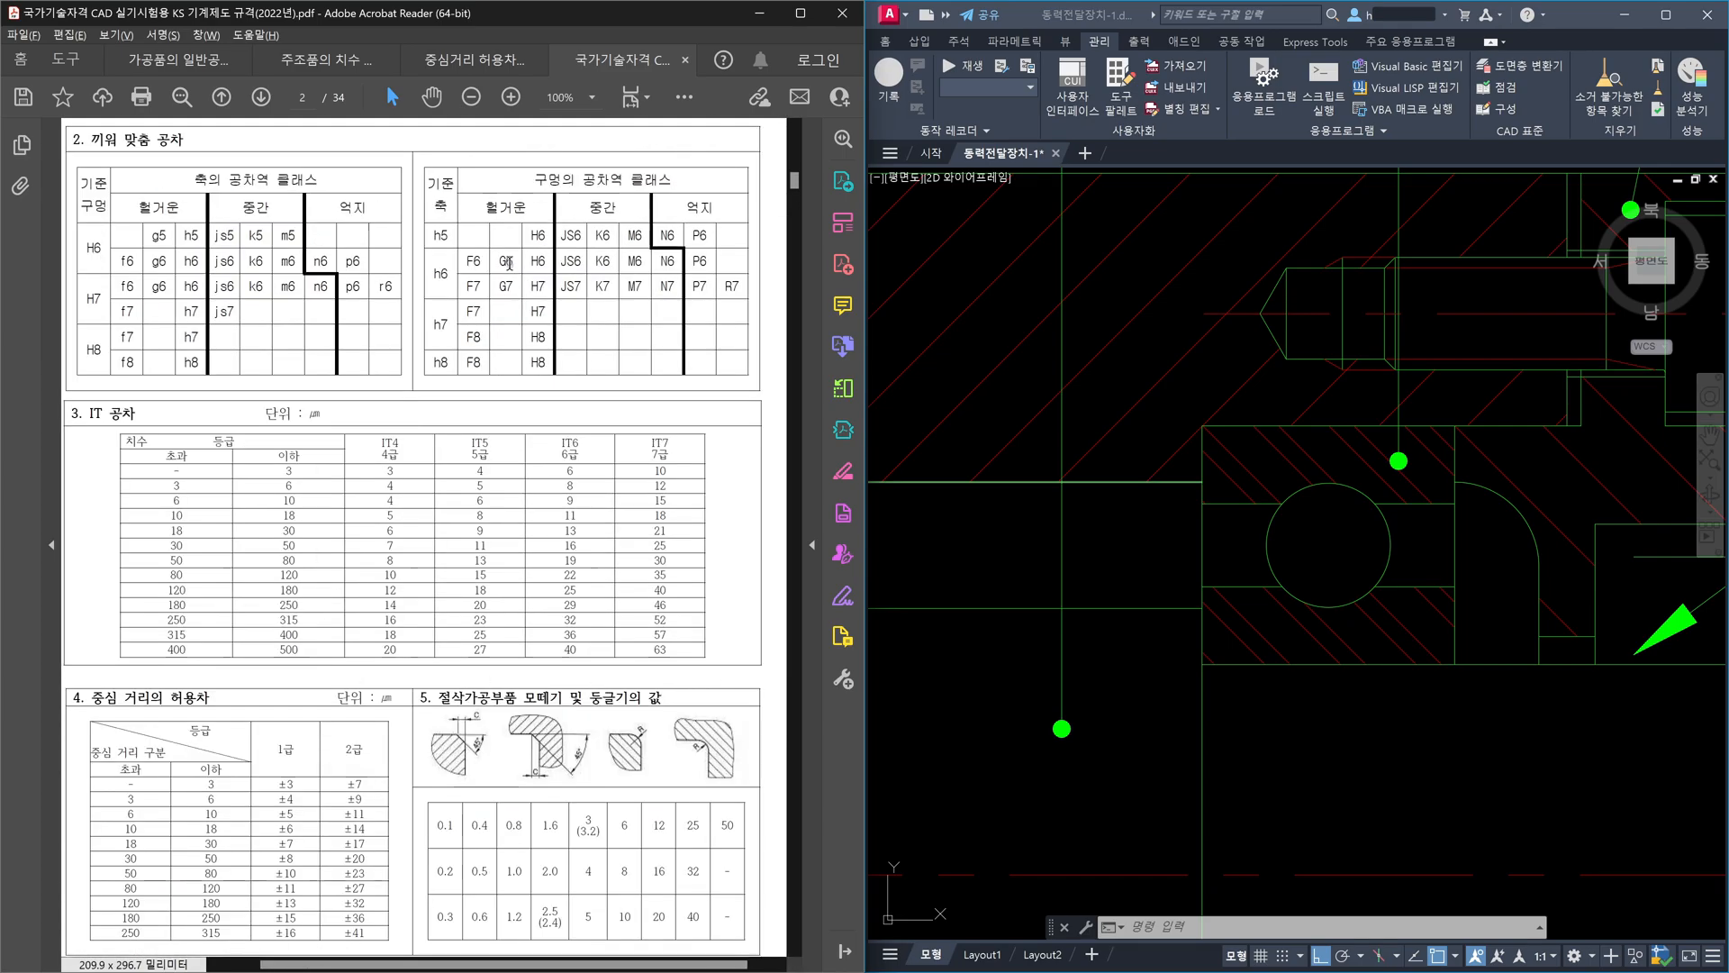
pyautogui.scroll(3, 509, 261)
pyautogui.scroll(10, 510, 263)
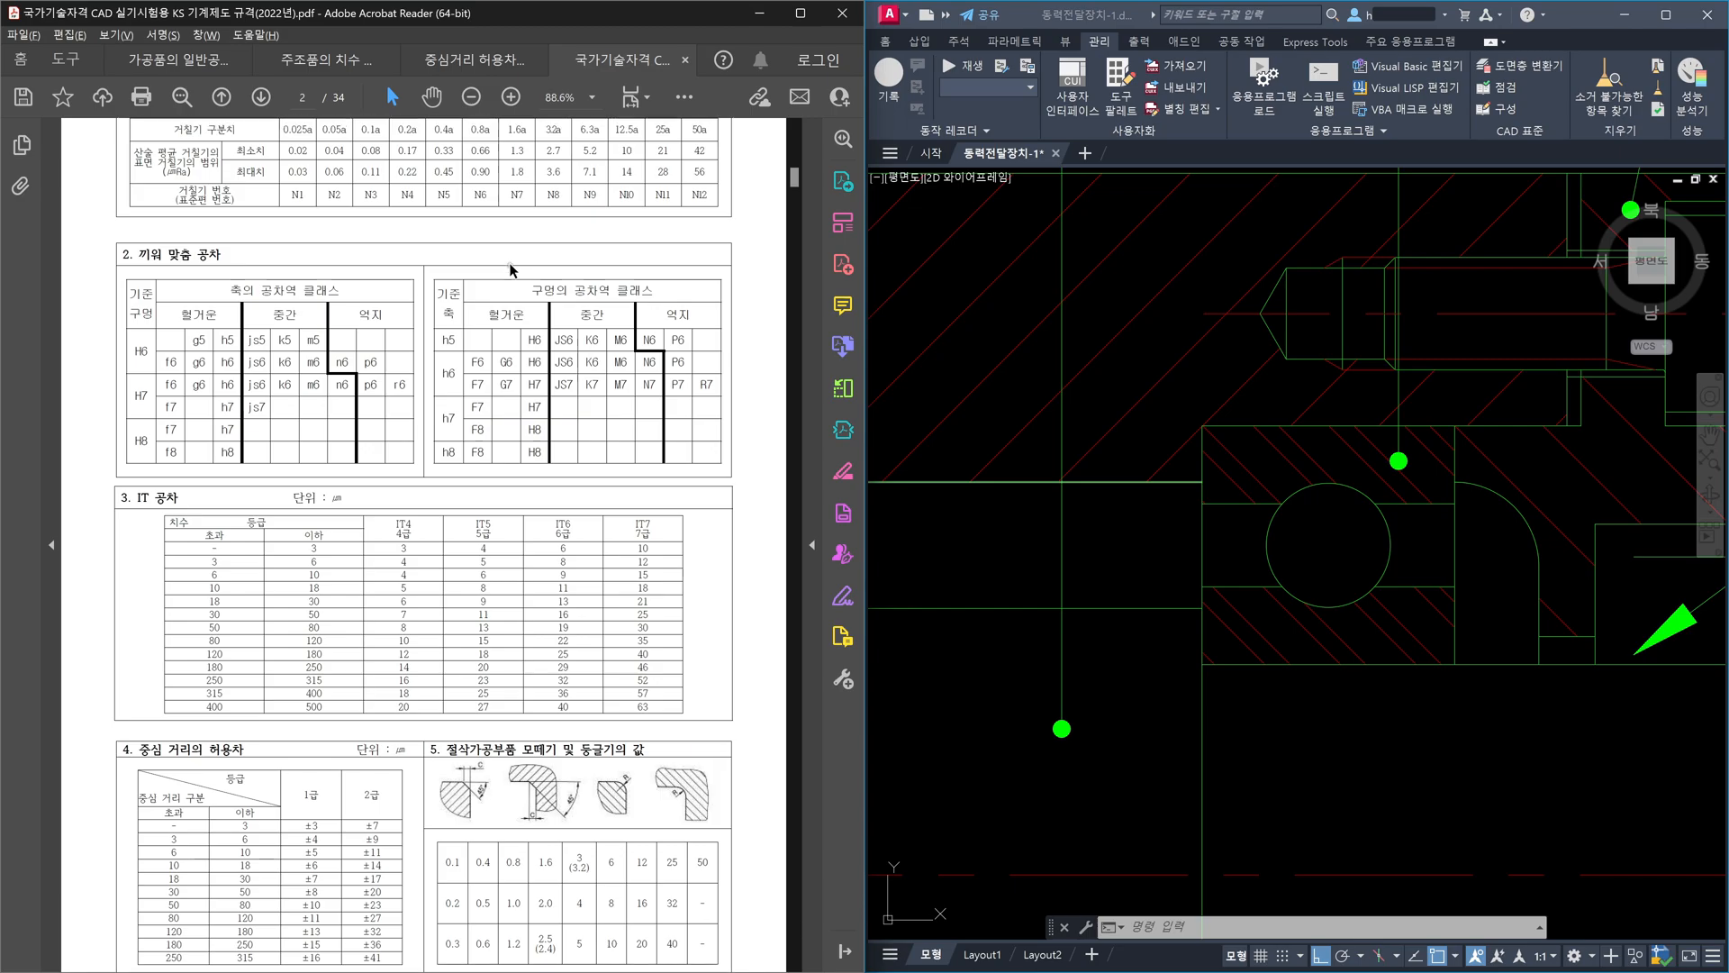
pyautogui.scroll(-5, 486, 321)
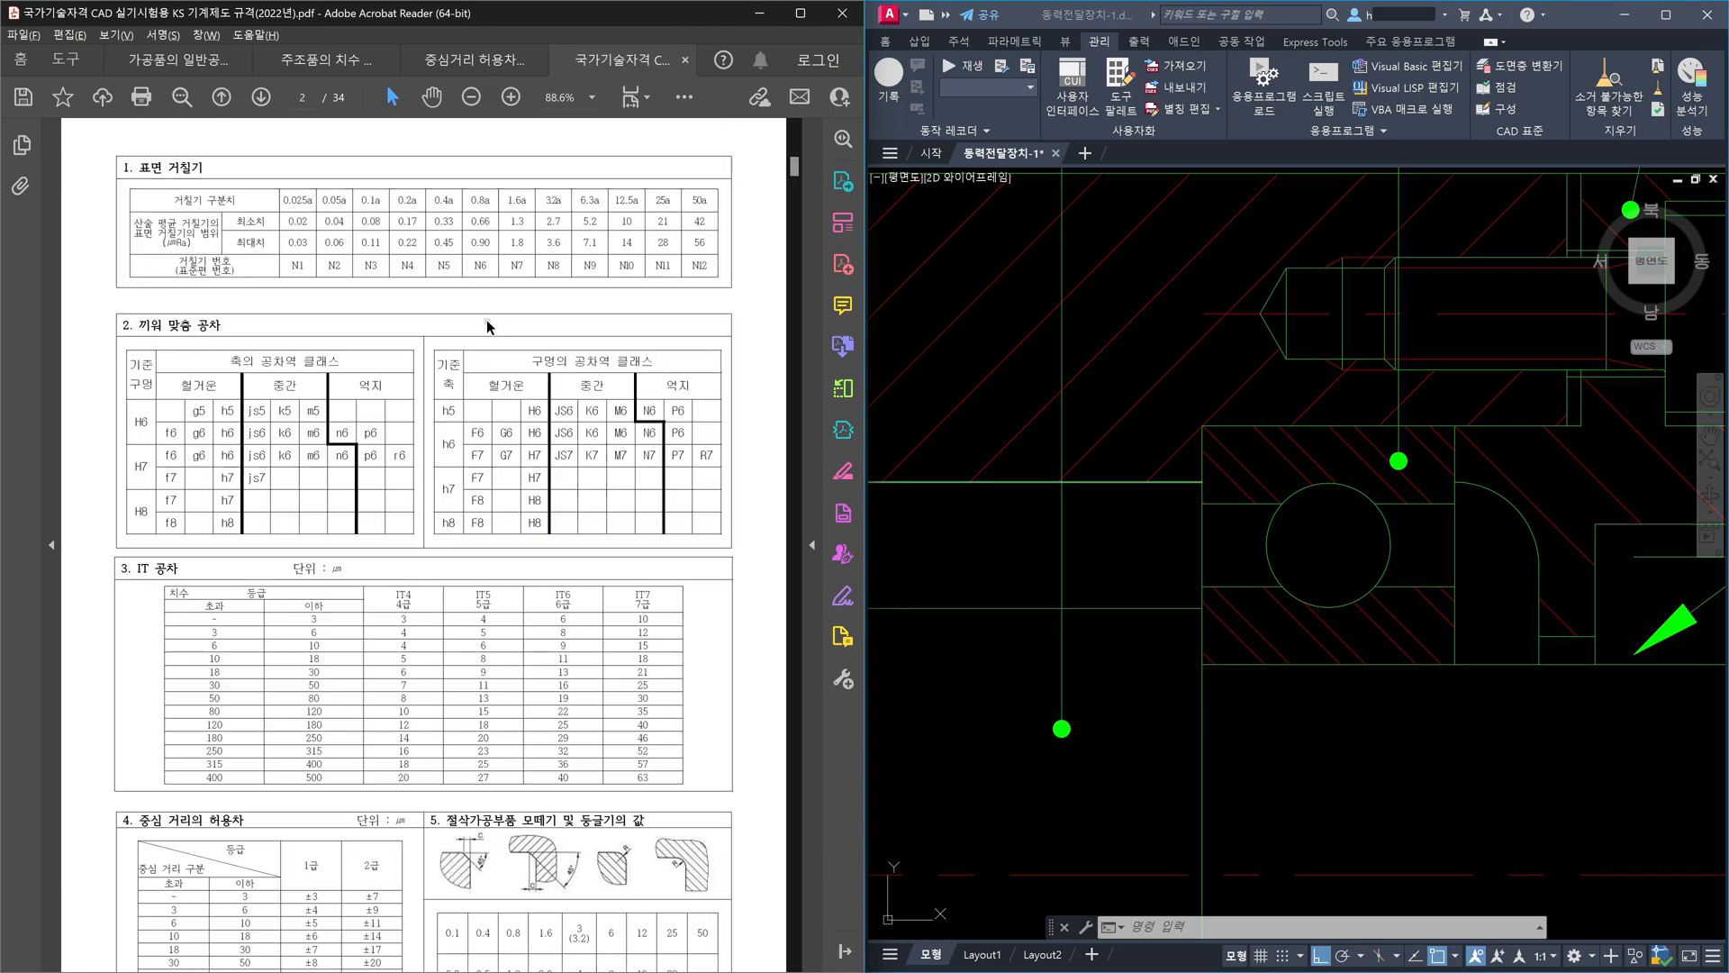
pyautogui.keyDown('ctrl'); pyautogui.scroll(1, 487, 324); pyautogui.keyUp('ctrl')
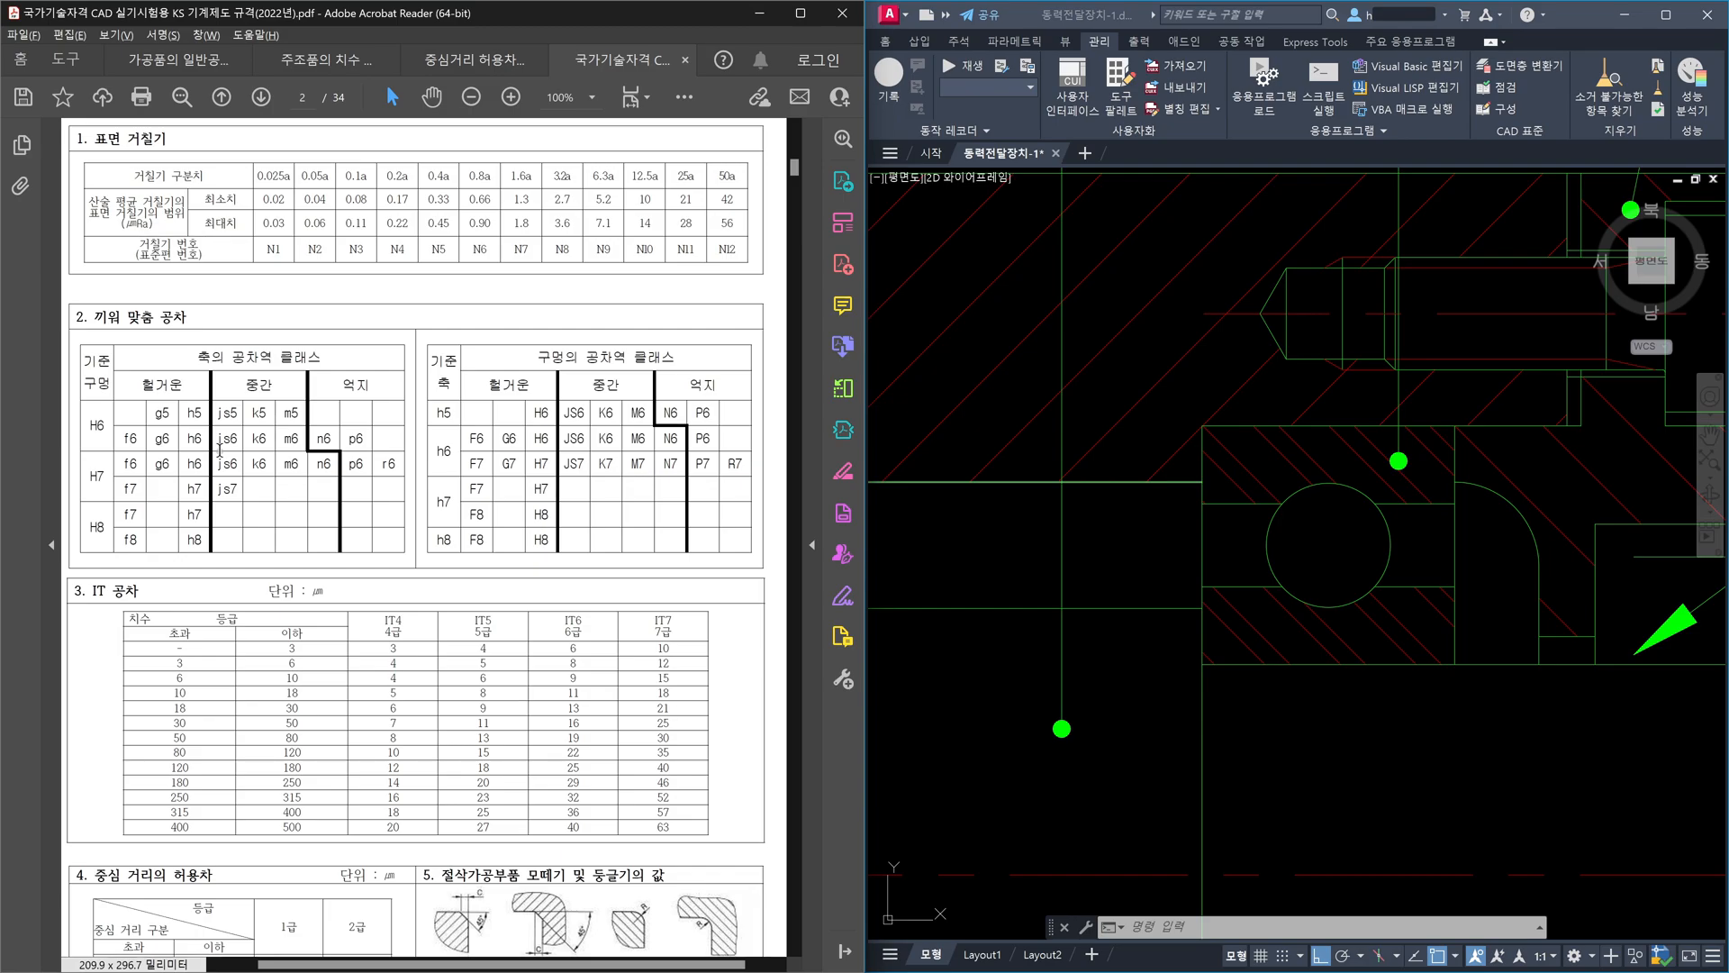
# - Switch to Fusion 360 and bring up the fit model 맞춤
pyautogui.click(1392, 737)
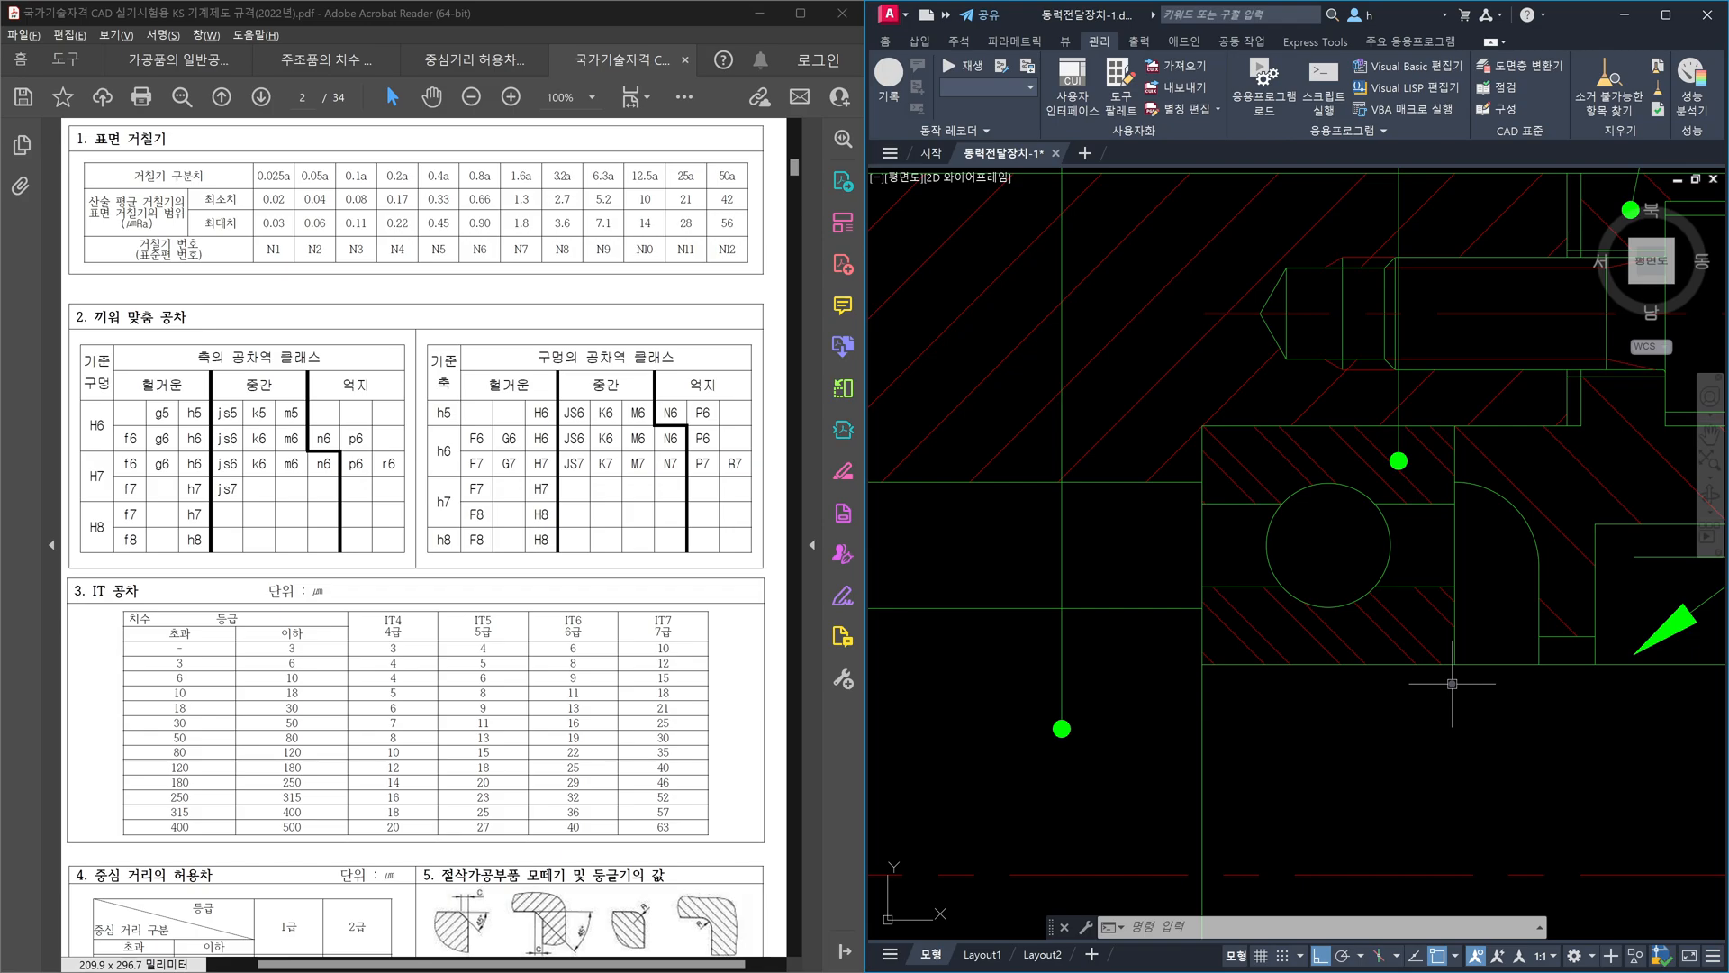
pyautogui.hotkey('alt', 'Tab')
pyautogui.hotkey('alt', 'Tab')
pyautogui.hotkey('alt', 'Tab')
pyautogui.hotkey('alt', 'Tab')
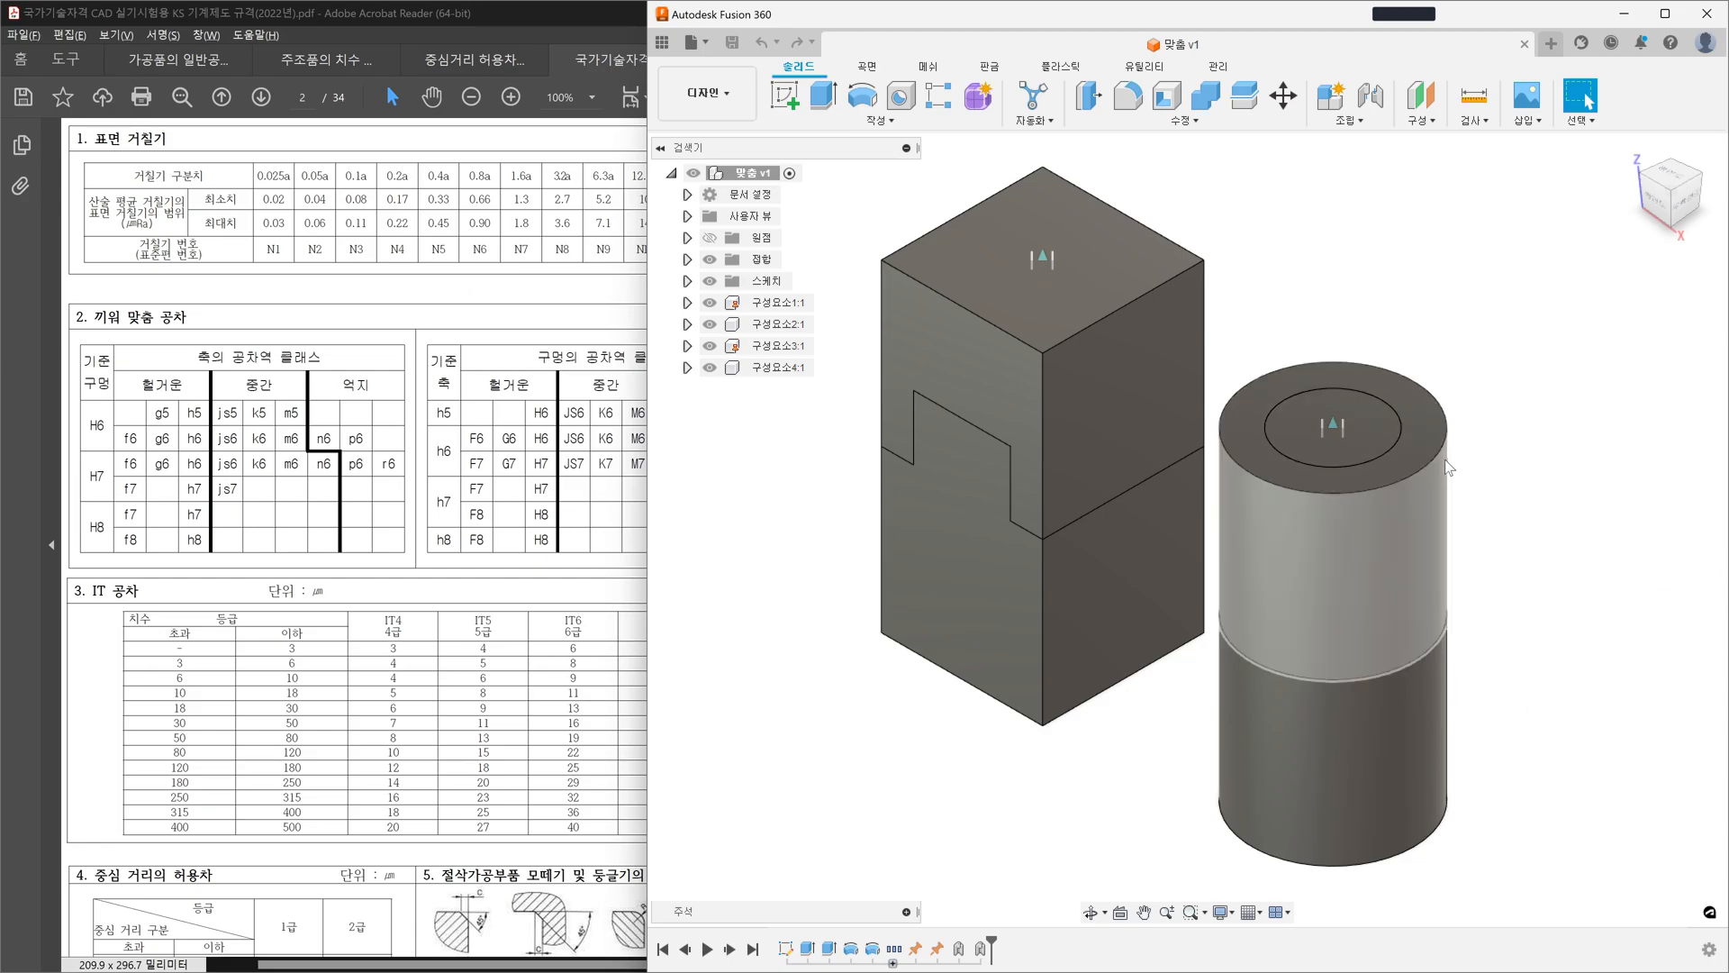
# - Slide the hollow cylinder up off the stepped shaft and back down over it, inspecting the bore and shaft
pyautogui.click(1514, 468)
pyautogui.moveTo(1399, 580); pyautogui.dragTo(1402, 263)
pyautogui.click(1512, 341)
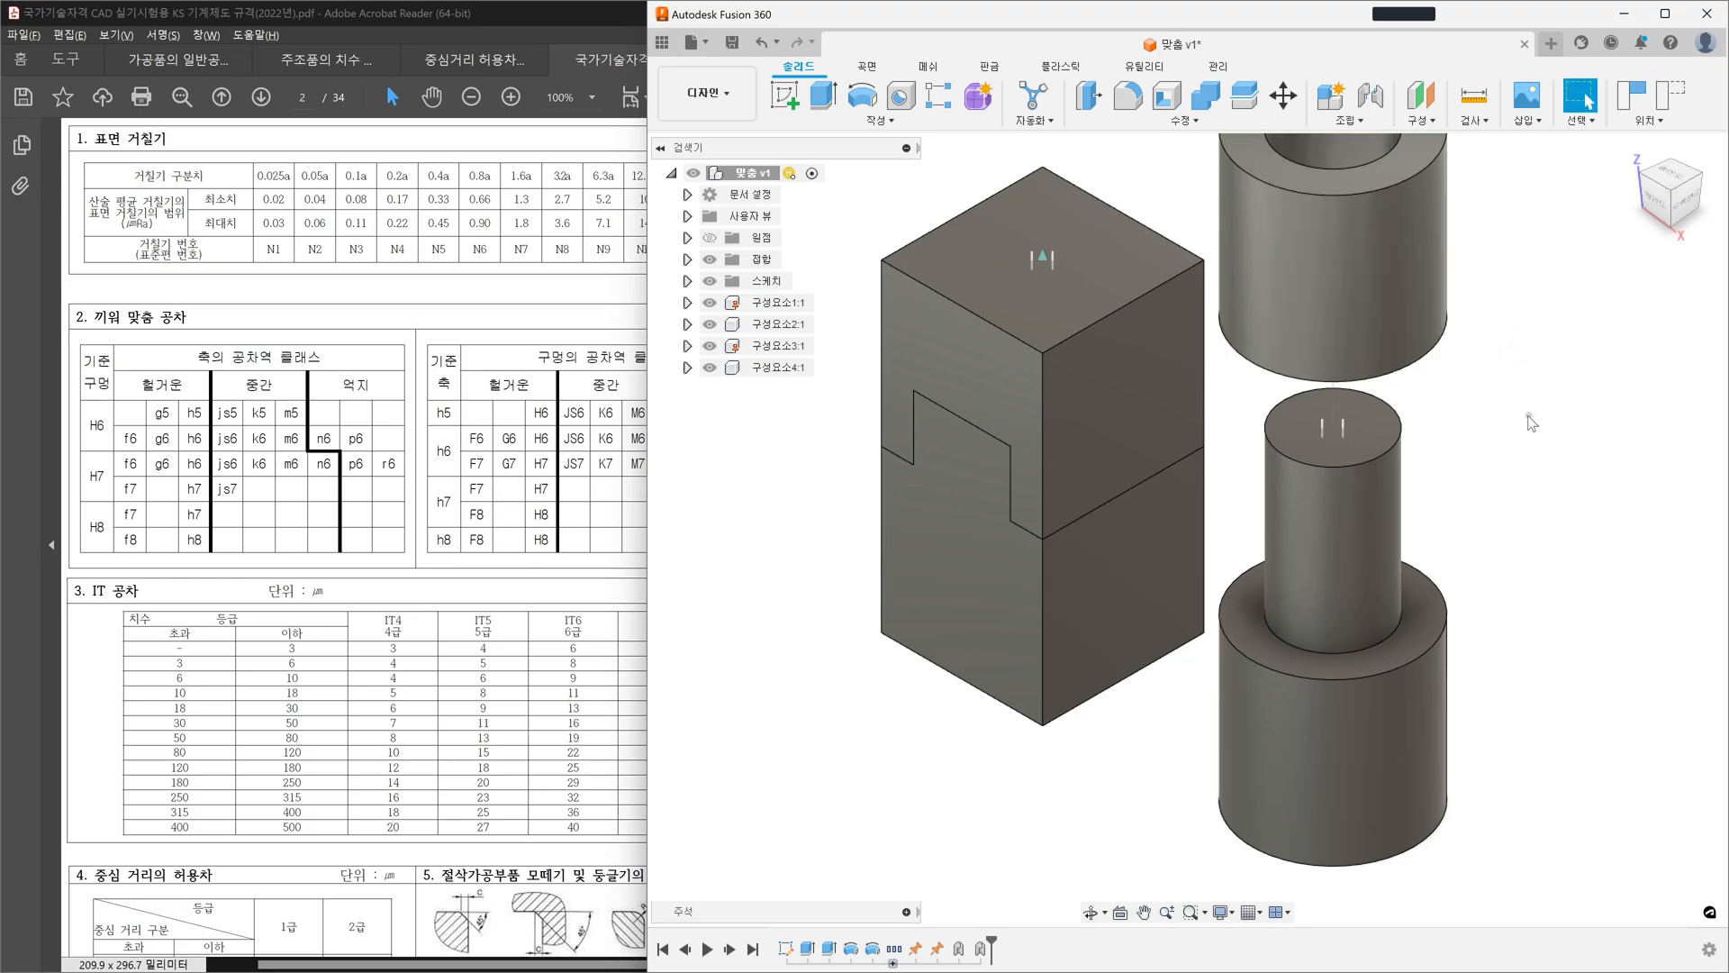
pyautogui.scroll(-2, 1532, 421)
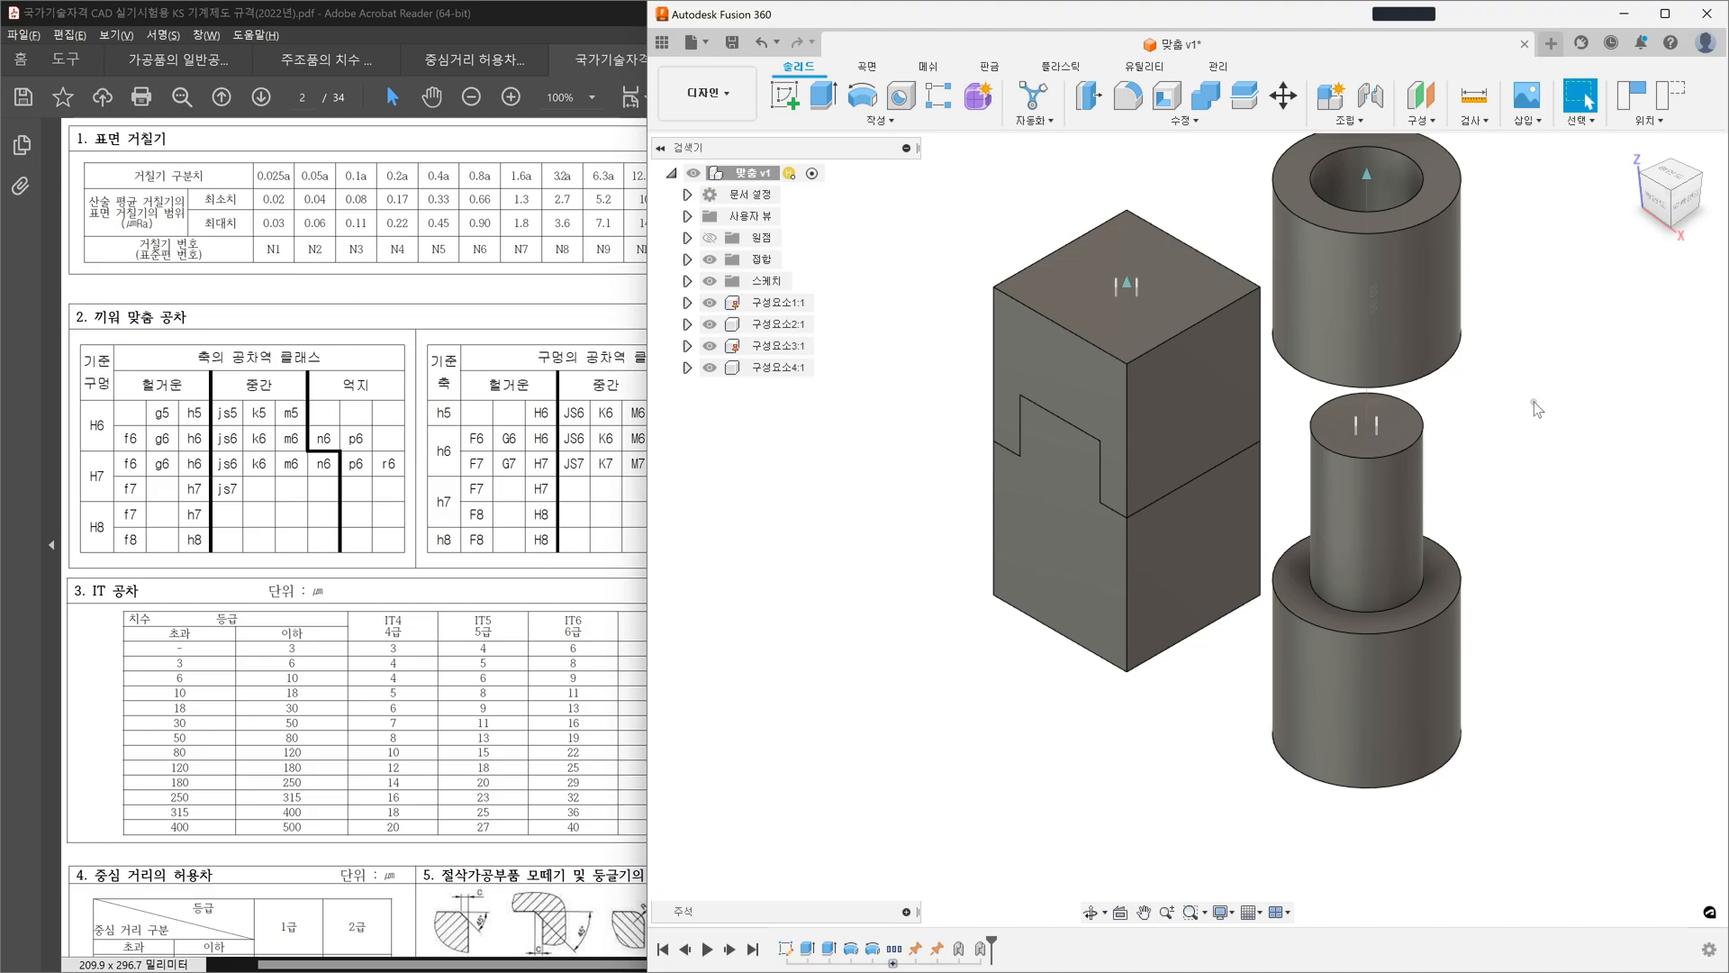
pyautogui.moveTo(1533, 401); pyautogui.dragTo(1506, 500, button='middle')
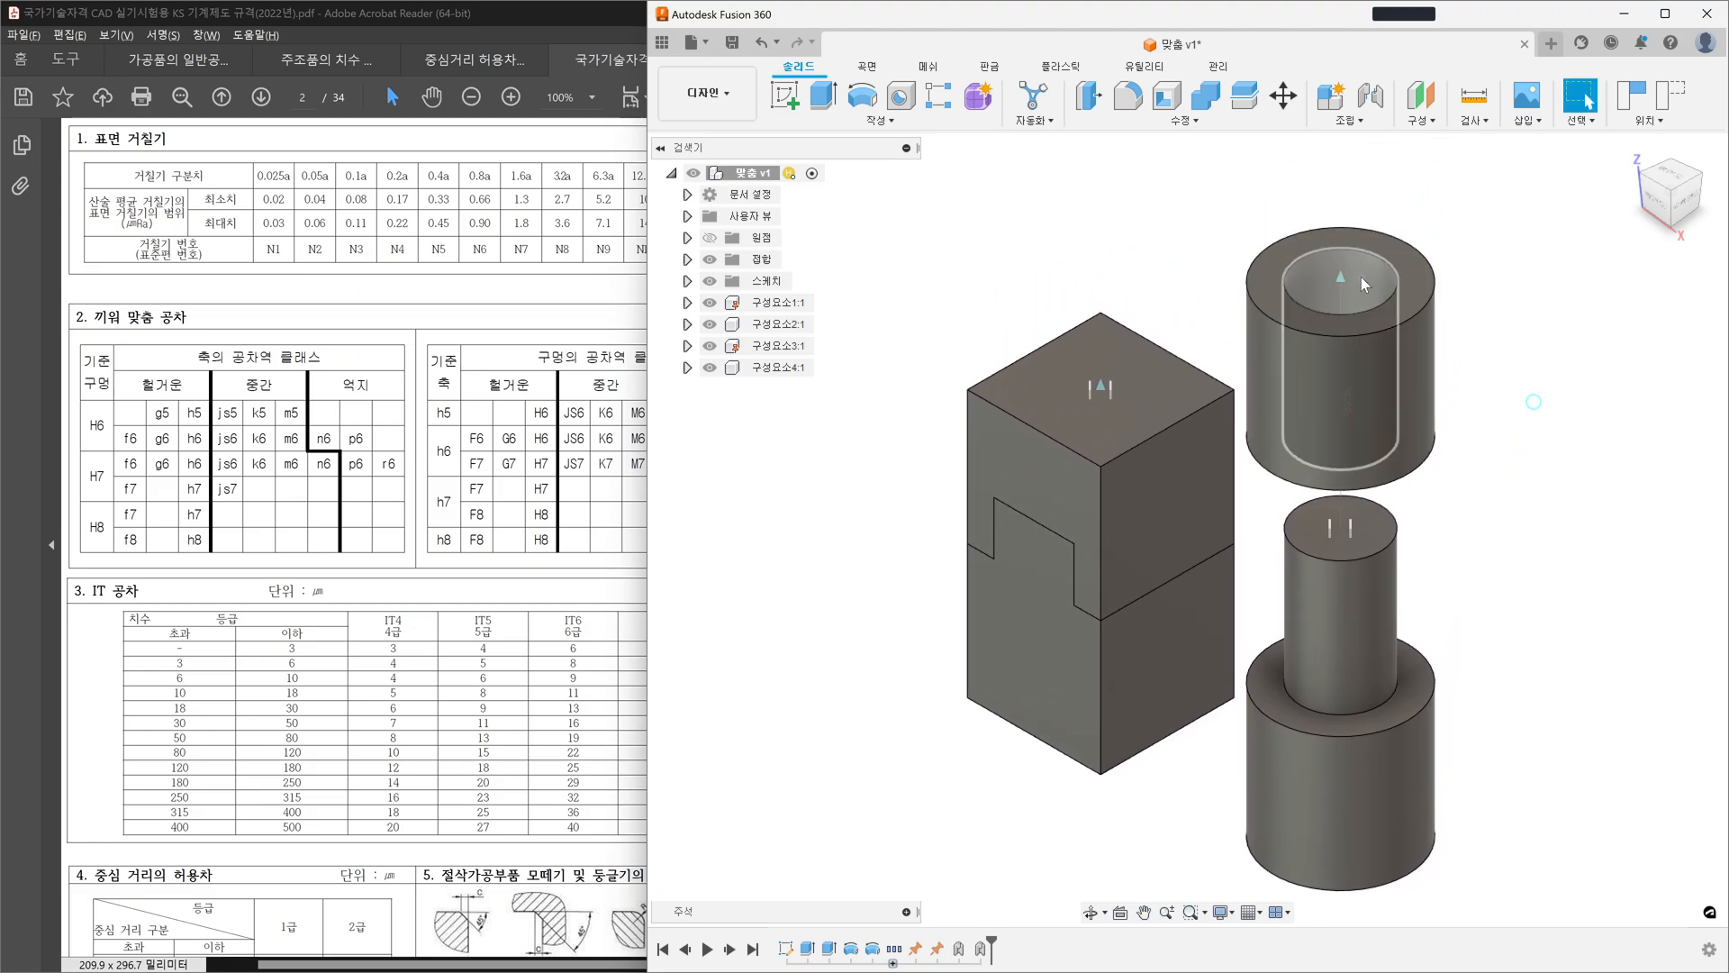
pyautogui.keyDown('shift'); pyautogui.moveTo(1432, 457); pyautogui.dragTo(1405, 518, button='middle'); pyautogui.keyUp('shift')
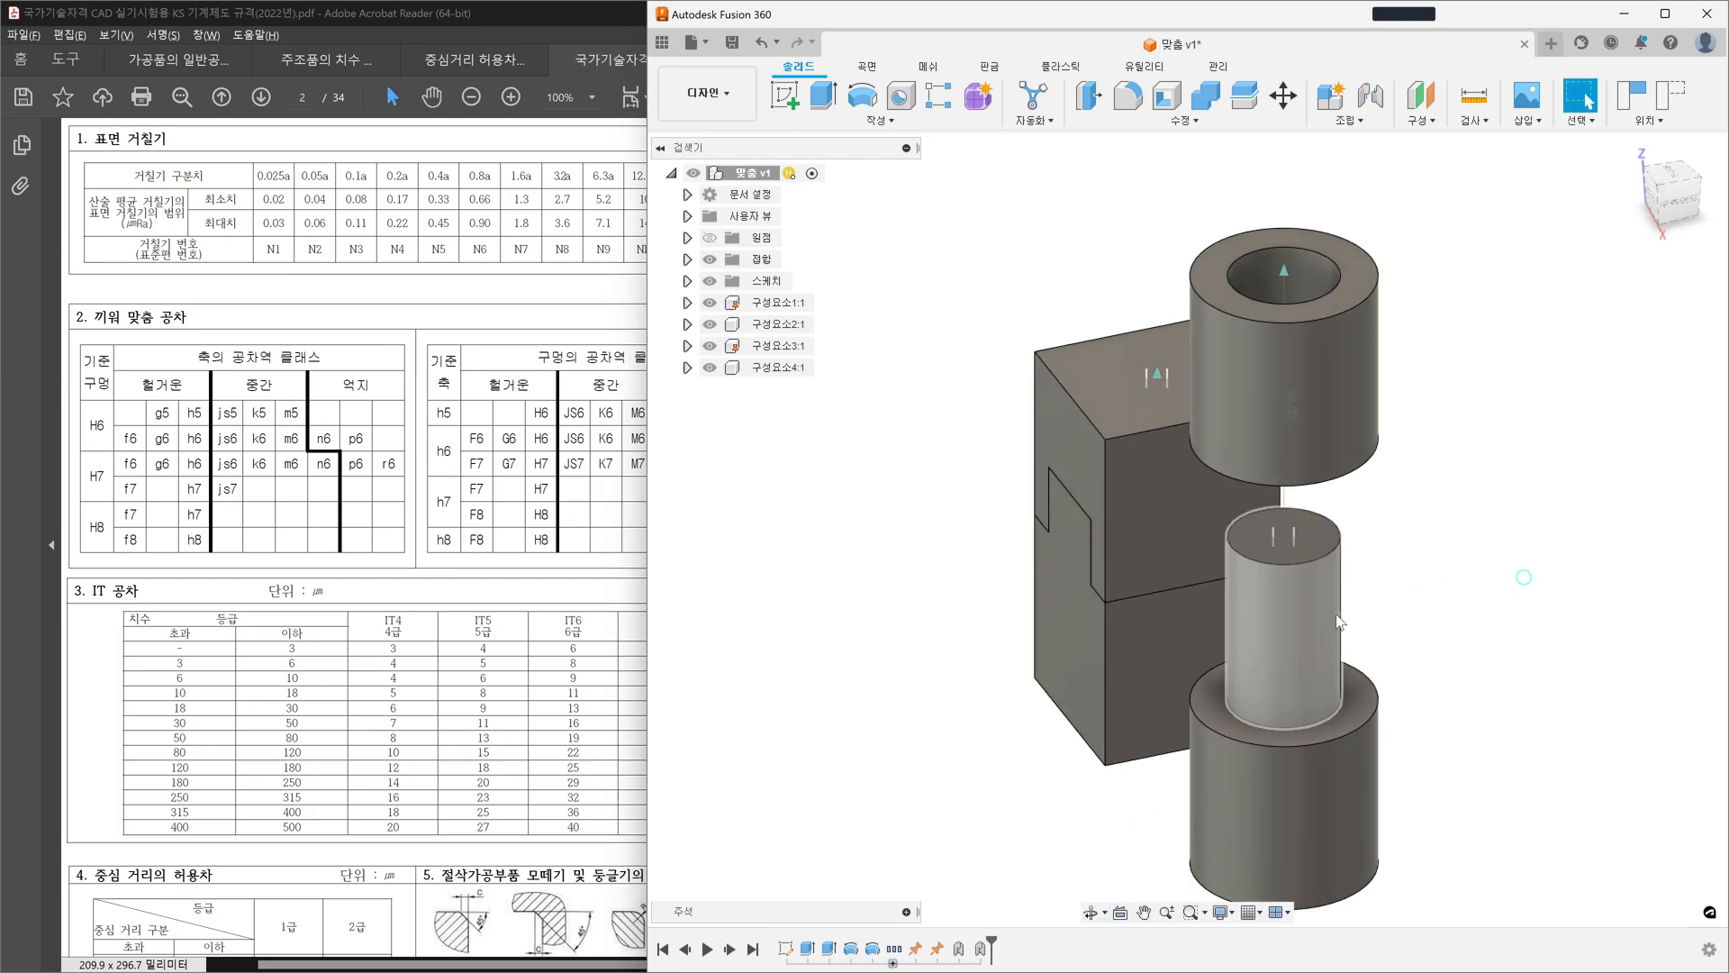
pyautogui.moveTo(1359, 382)
pyautogui.mouseDown()
pyautogui.moveTo(1359, 496)
pyautogui.moveTo(1426, 586)
pyautogui.mouseUp()
pyautogui.keyDown('shift'); pyautogui.moveTo(1426, 587); pyautogui.dragTo(1427, 500, button='middle'); pyautogui.keyUp('shift')
pyautogui.moveTo(1365, 332)
pyautogui.mouseDown()
pyautogui.moveTo(1359, 267)
pyautogui.moveTo(1366, 506)
pyautogui.mouseUp()
pyautogui.click(1469, 470)
pyautogui.keyDown('shift'); pyautogui.moveTo(1446, 454); pyautogui.dragTo(1459, 568, button='middle'); pyautogui.keyUp('shift')
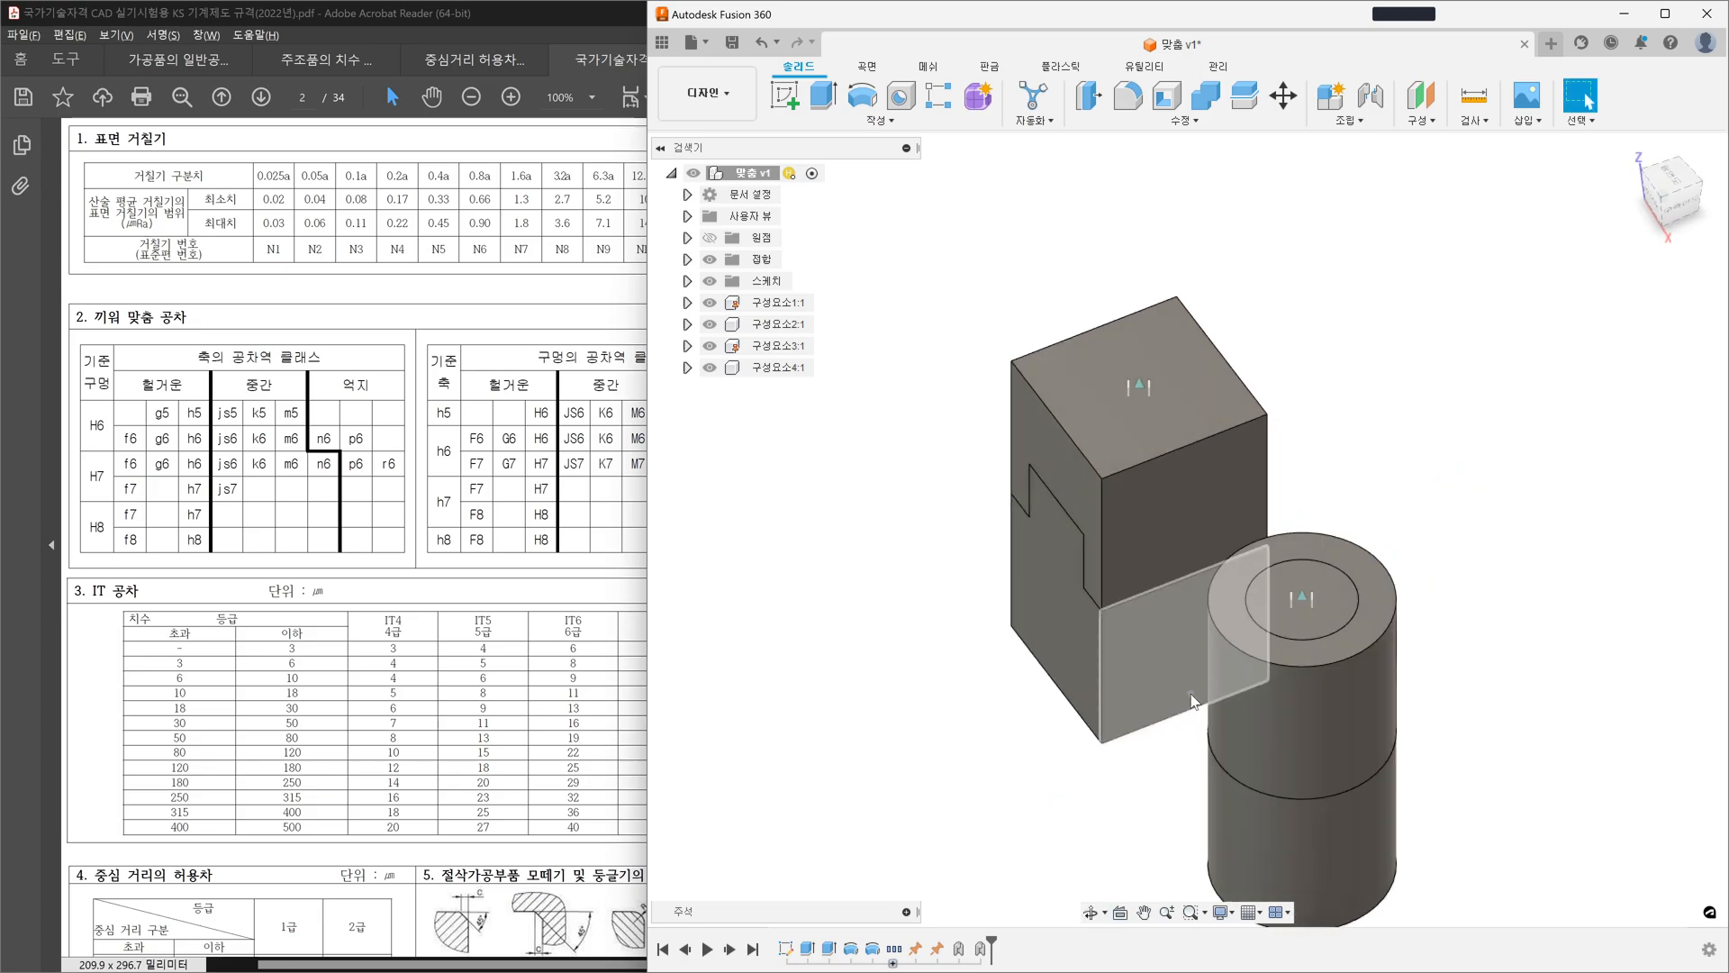
# - Lift the slotted block off the tongued block and lower it back, inspecting the joint from below
pyautogui.moveTo(1083, 592)
pyautogui.keyDown('shift'); pyautogui.mouseDown(button='middle')
pyautogui.moveTo(1117, 558)
pyautogui.moveTo(1139, 277)
pyautogui.moveTo(1198, 373)
pyautogui.moveTo(959, 333)
pyautogui.moveTo(1043, 393)
pyautogui.mouseUp(button='middle'); pyautogui.keyUp('shift')
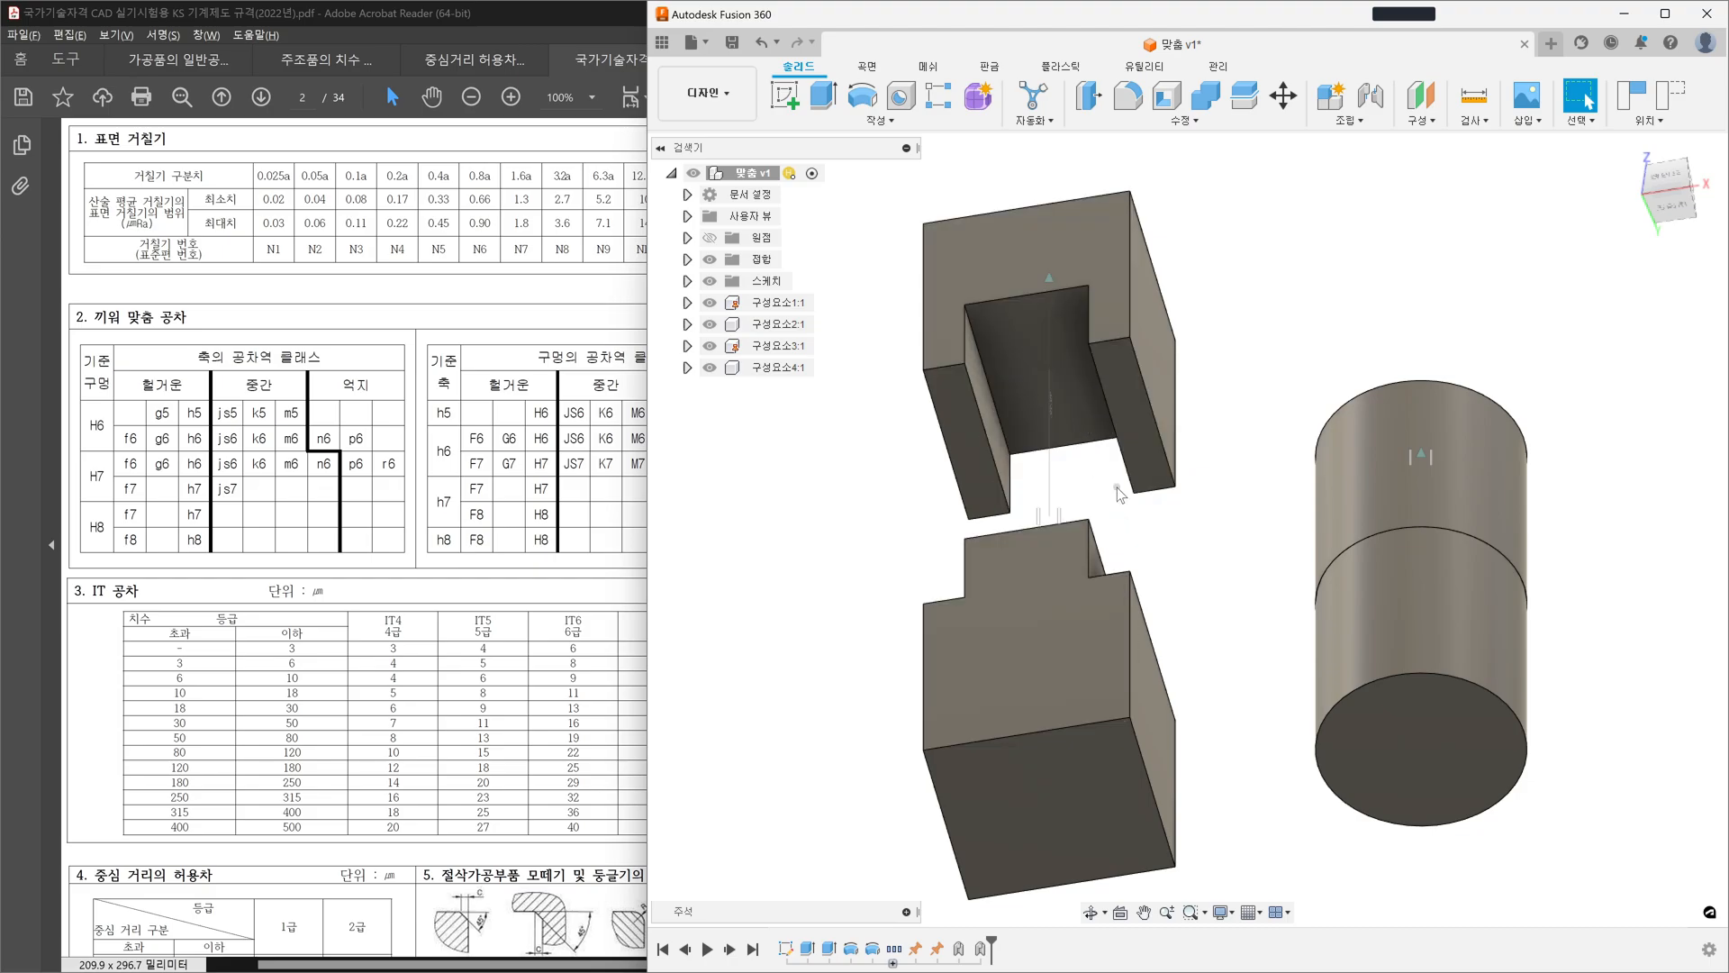
pyautogui.moveTo(1116, 233); pyautogui.dragTo(1110, 485)
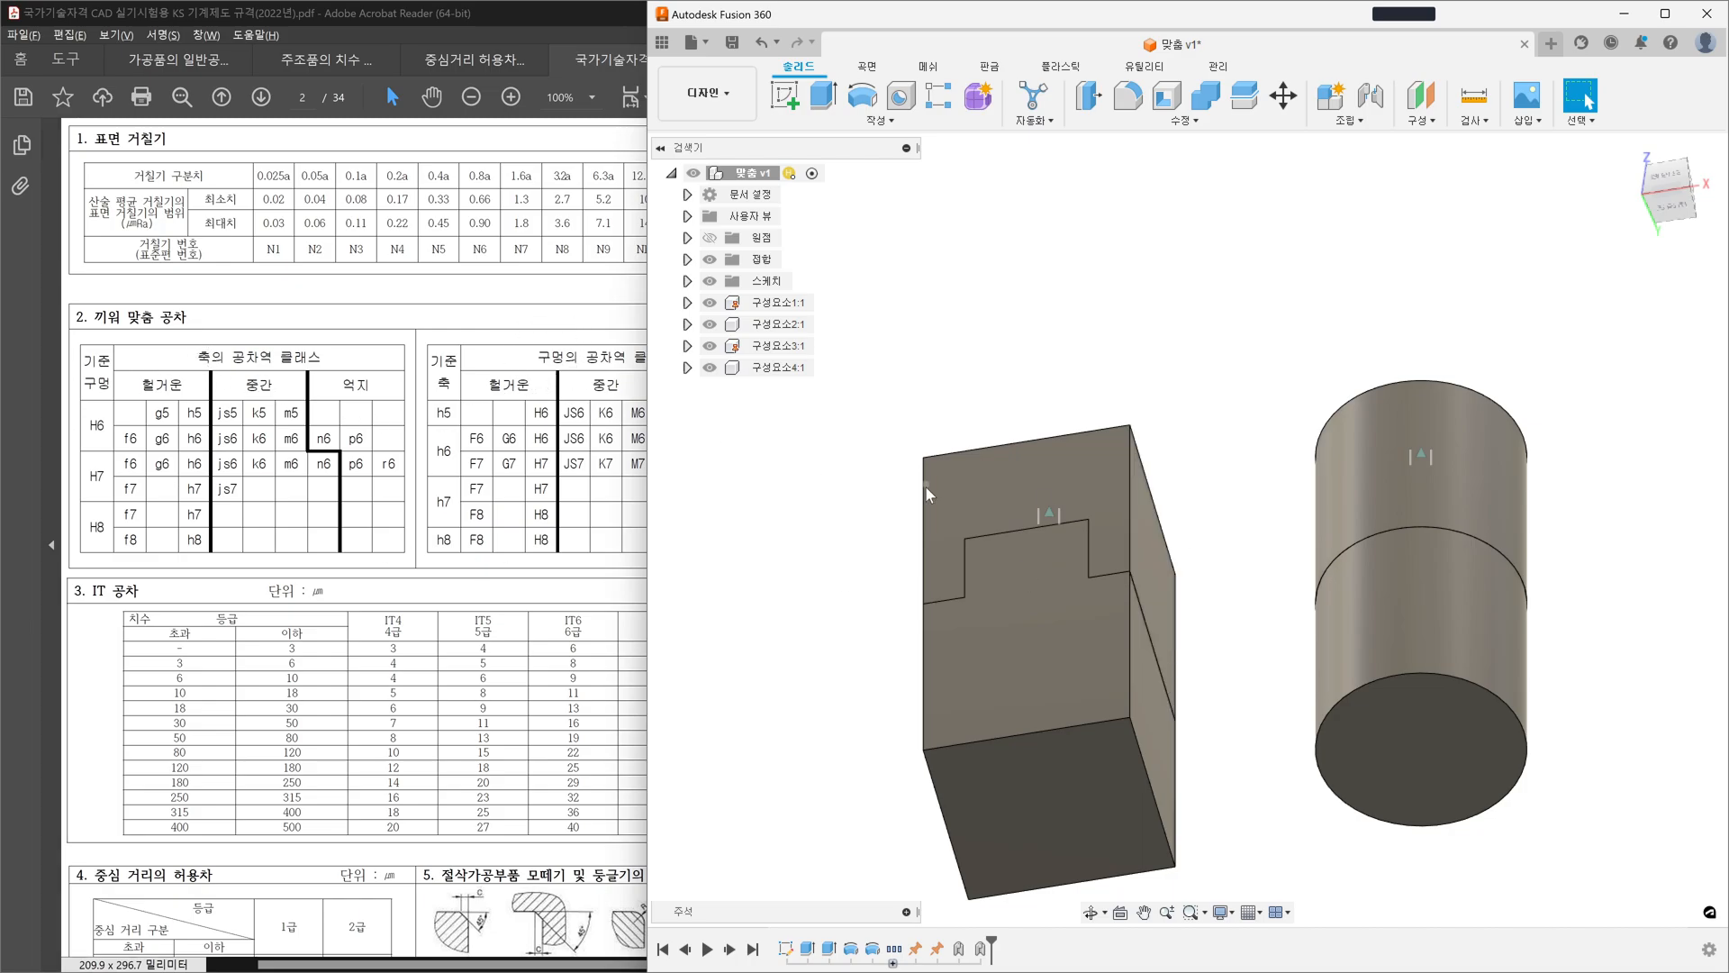
pyautogui.moveTo(1468, 444)
pyautogui.mouseDown()
pyautogui.moveTo(1457, 212)
pyautogui.moveTo(1451, 458)
pyautogui.mouseUp()
pyautogui.moveTo(1091, 495); pyautogui.dragTo(1067, 246)
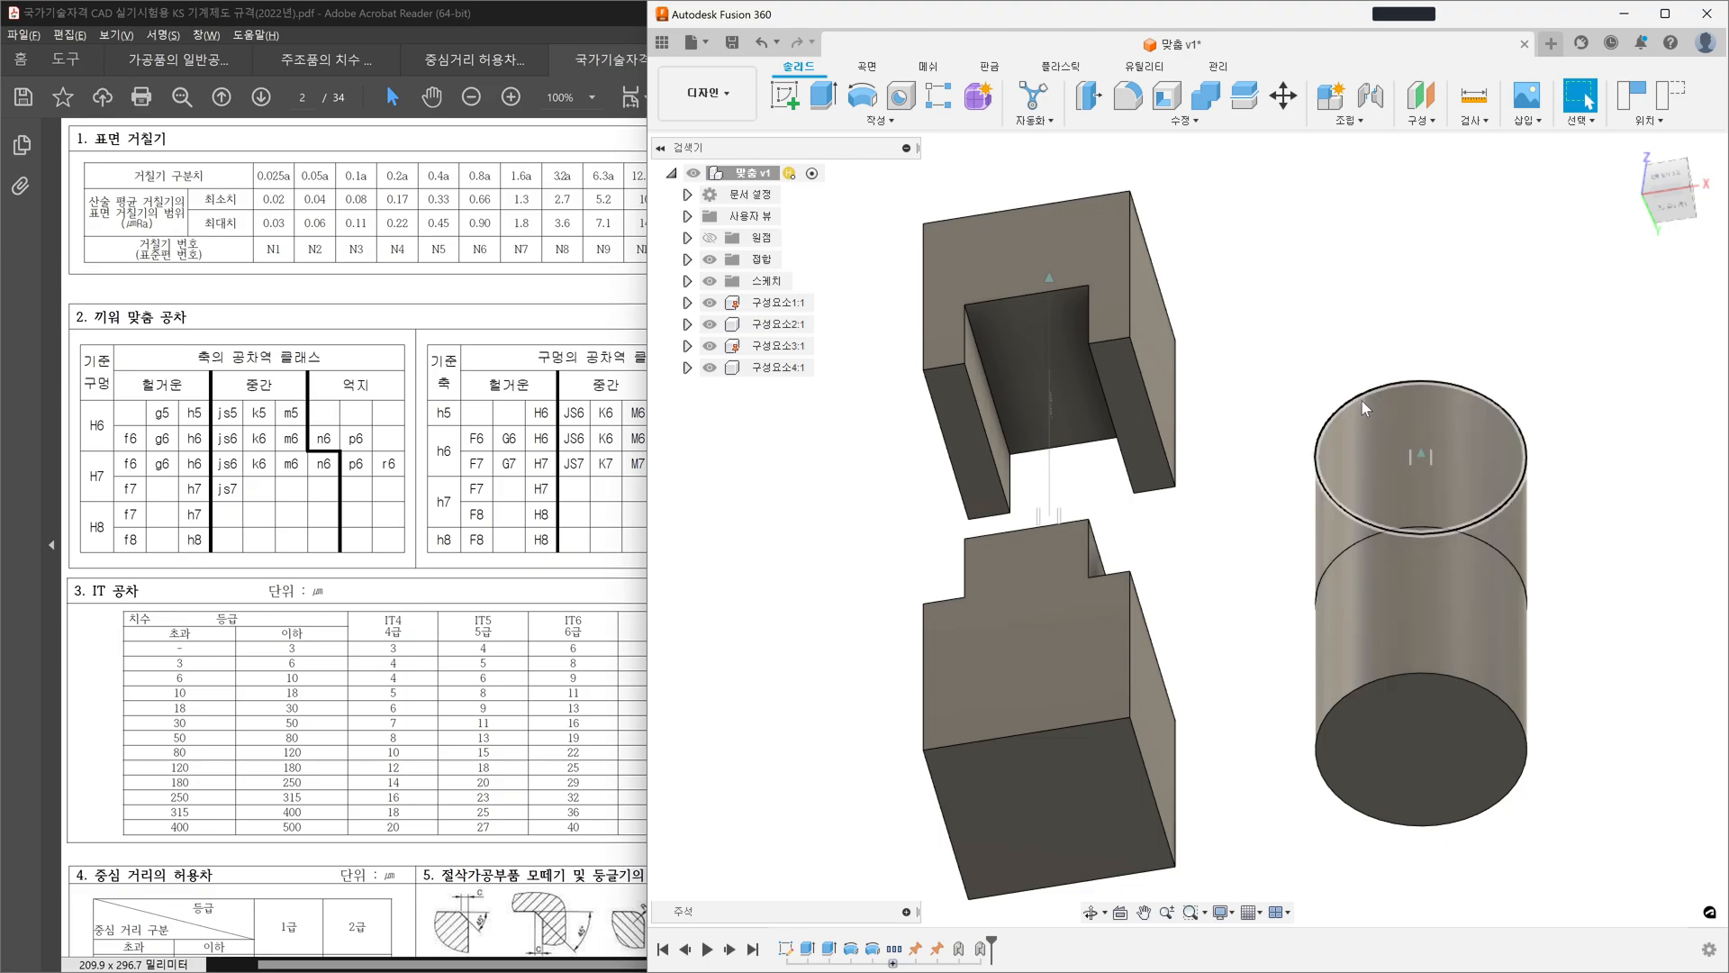
pyautogui.click(996, 241)
pyautogui.moveTo(997, 247); pyautogui.dragTo(1025, 528)
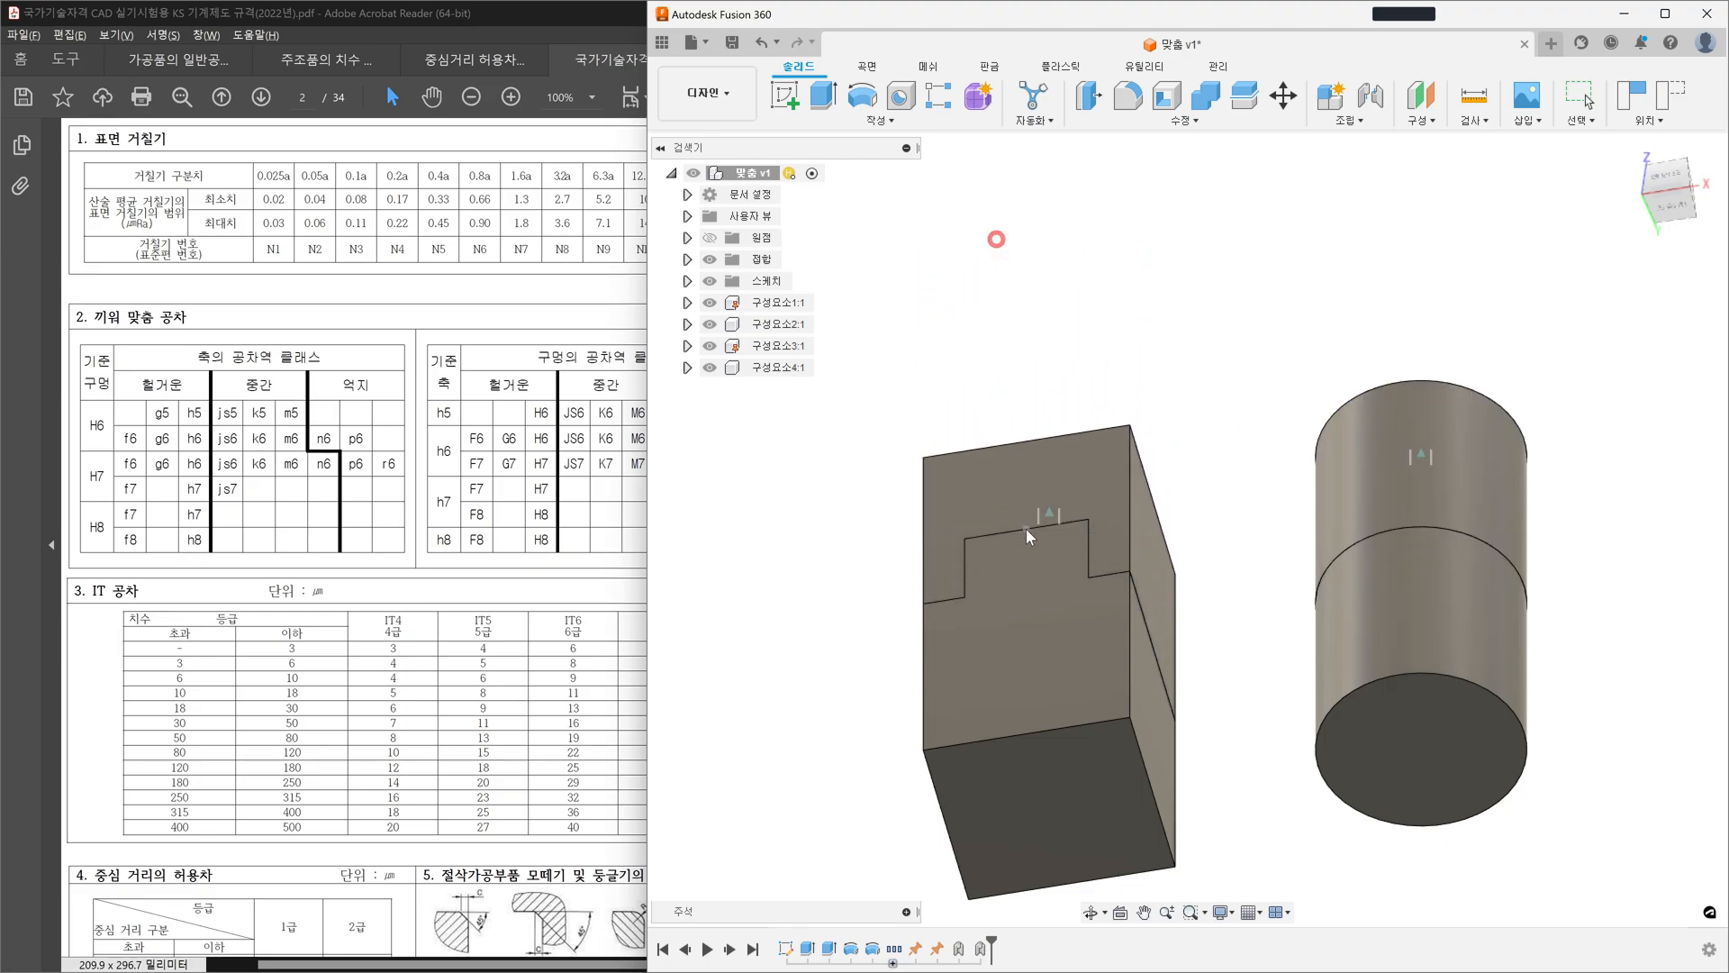
# - In the front view, mark the tongue's height with red extension lines, a vertical arrow and a cross beside it
pyautogui.click(1668, 171)
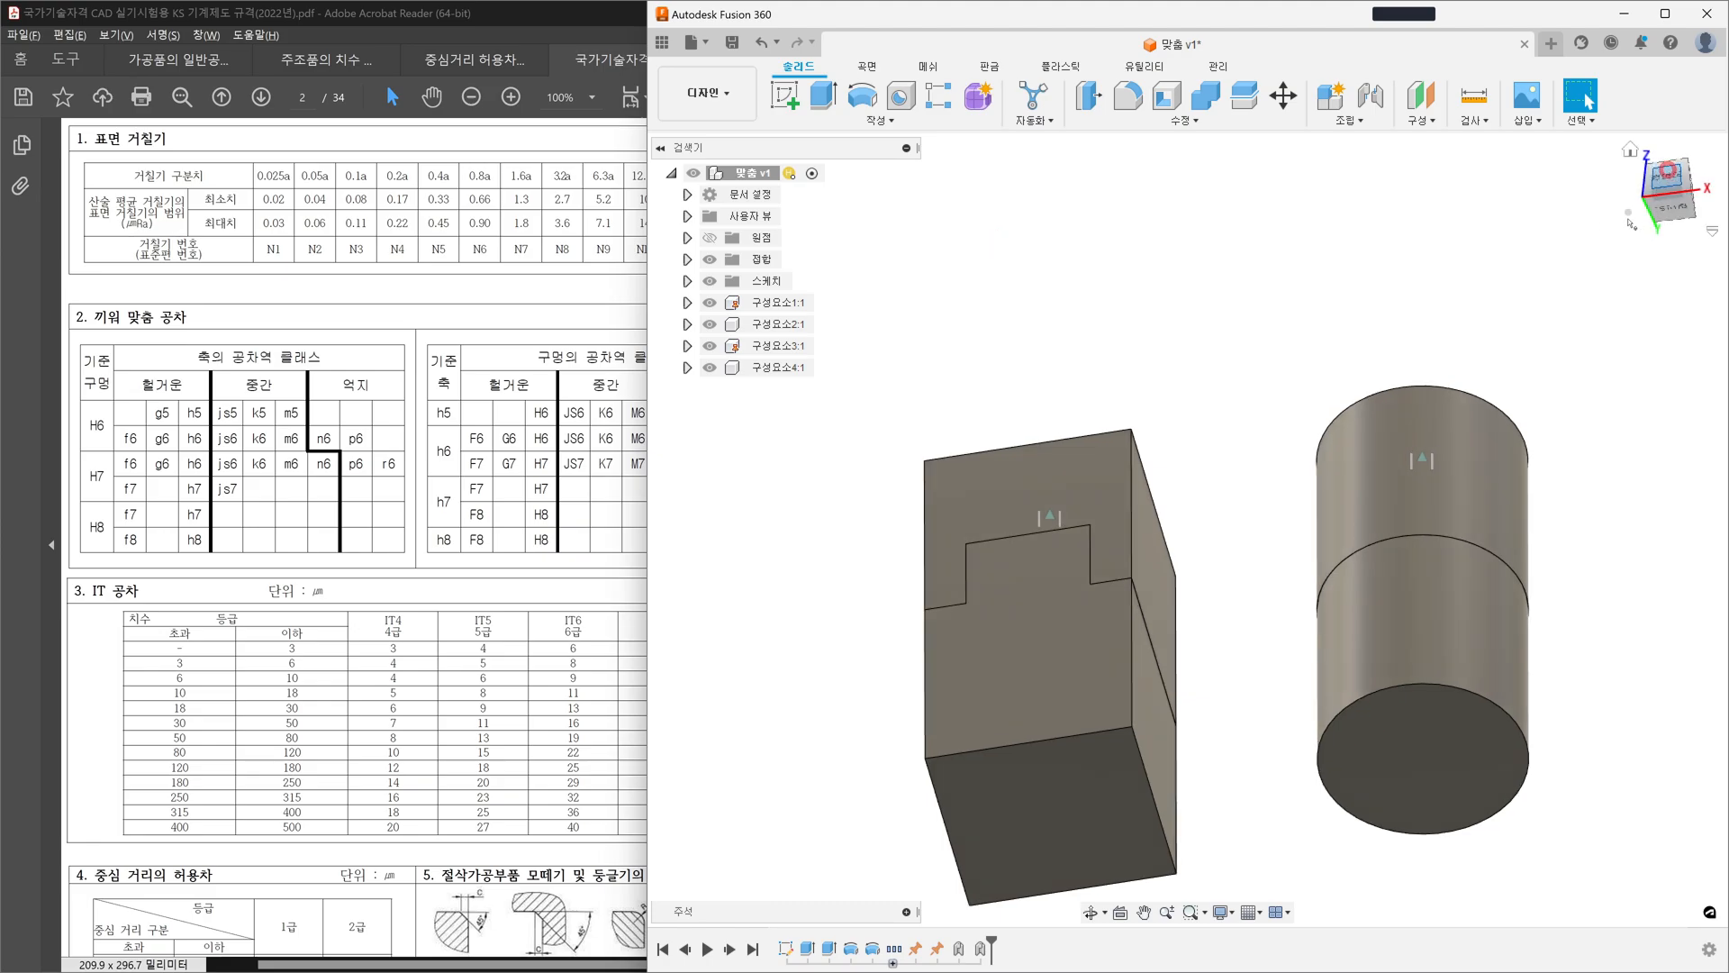
pyautogui.scroll(4, 1108, 833)
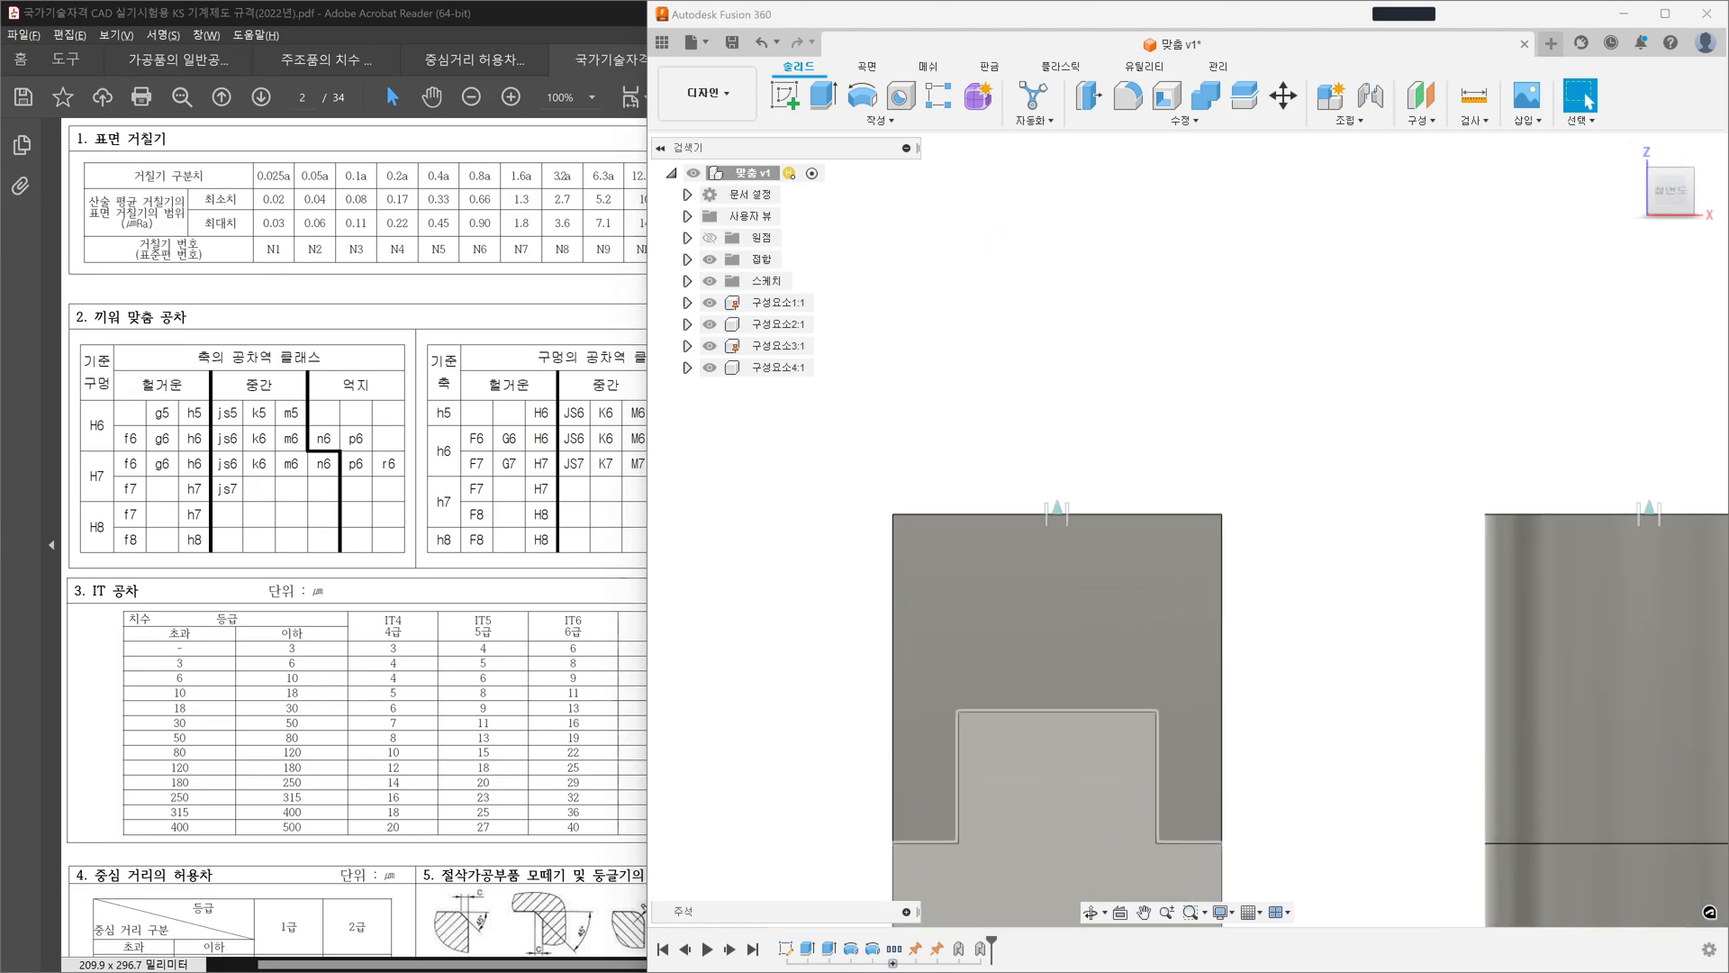
pyautogui.moveTo(1165, 710); pyautogui.dragTo(1297, 710)
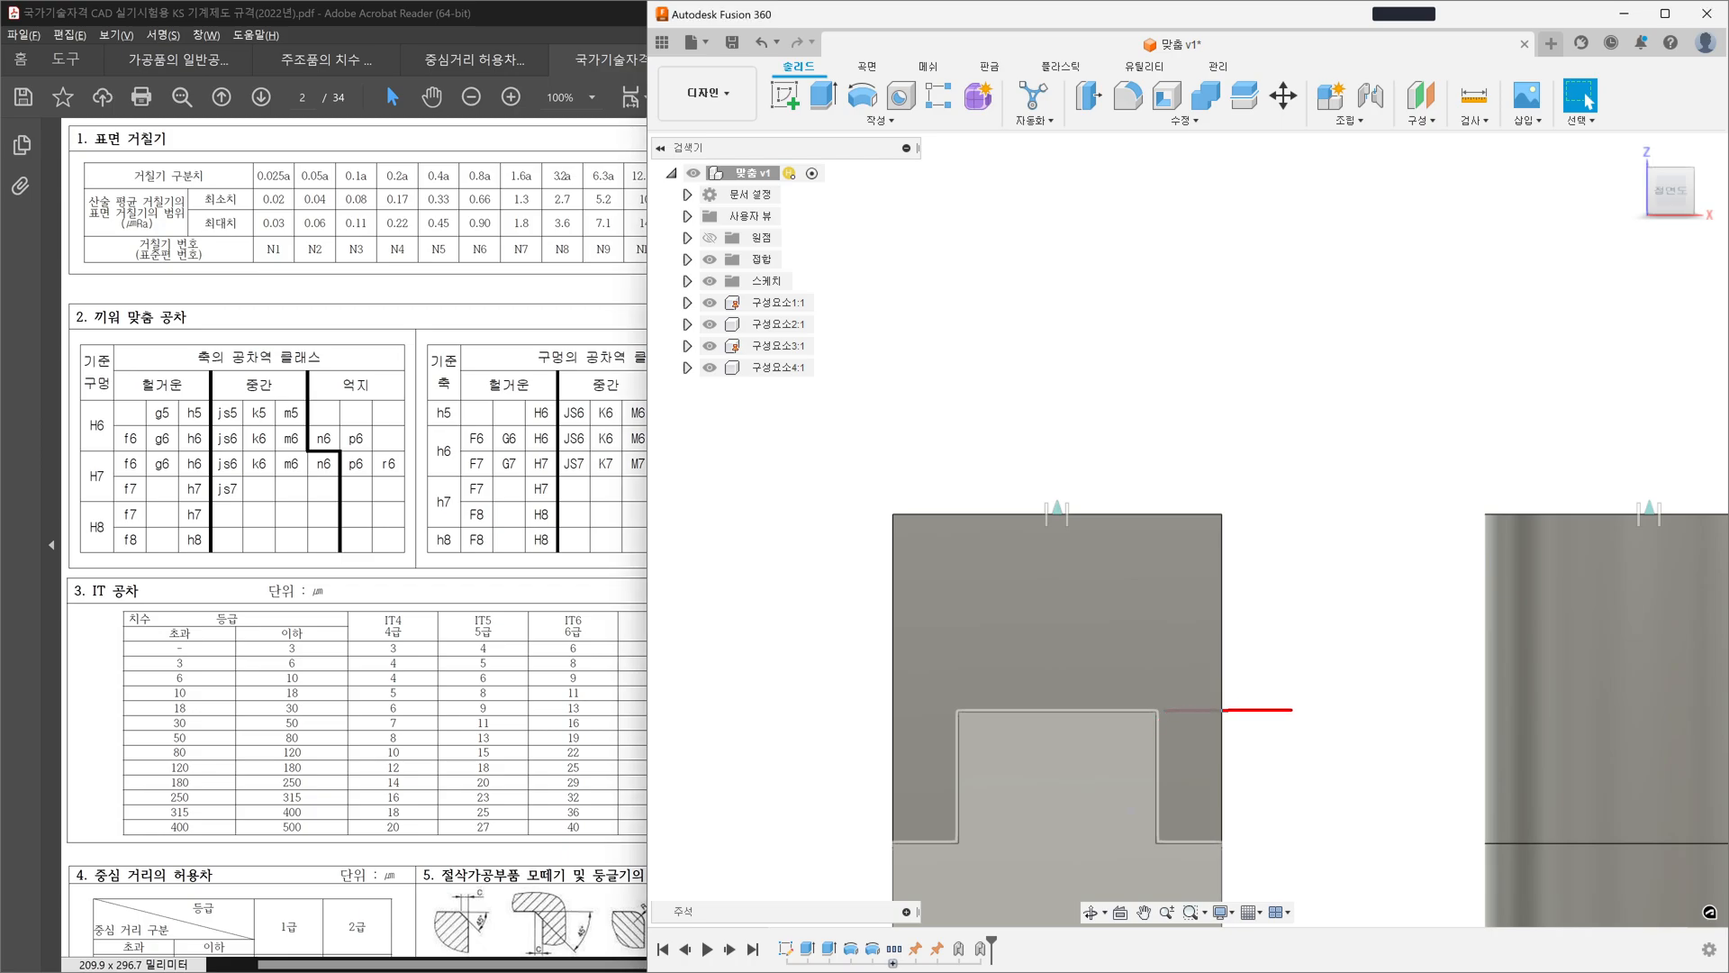
pyautogui.moveTo(1228, 843); pyautogui.dragTo(1297, 842)
pyautogui.moveTo(1275, 726)
pyautogui.mouseDown()
pyautogui.moveTo(1276, 821)
pyautogui.moveTo(1289, 811)
pyautogui.mouseUp()
pyautogui.moveTo(1260, 747)
pyautogui.mouseDown()
pyautogui.moveTo(1313, 740)
pyautogui.moveTo(1361, 804)
pyautogui.moveTo(1304, 812)
pyautogui.mouseUp()
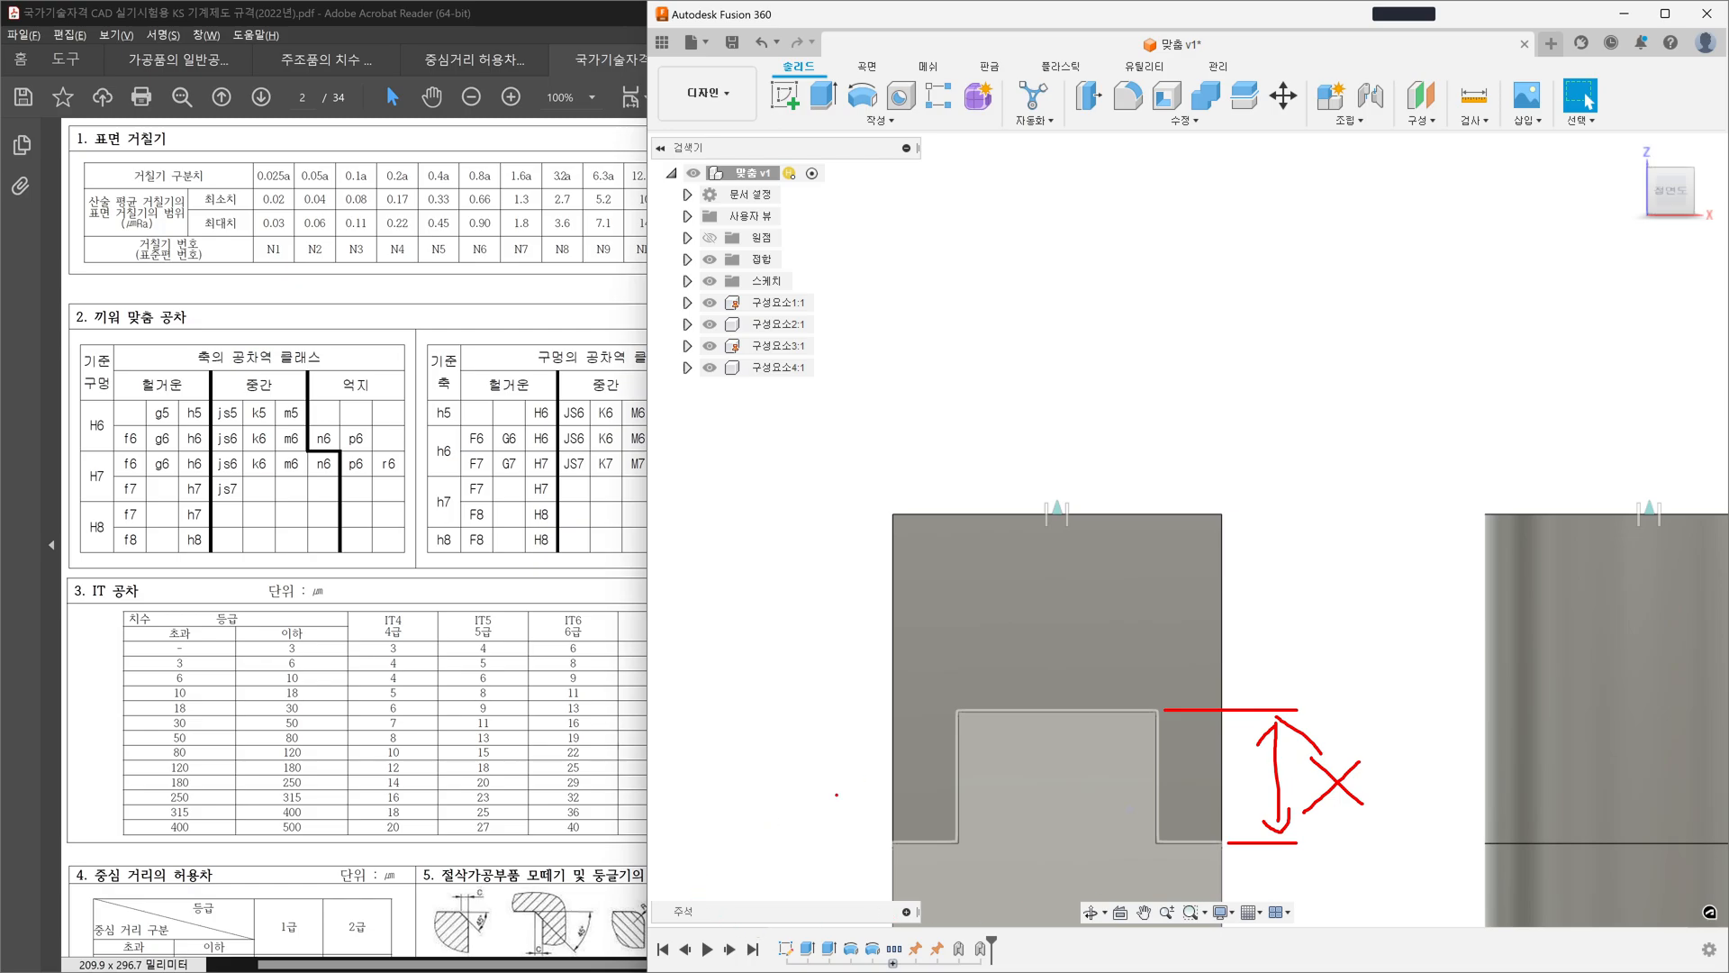
# - Mark the tongue's side faces and width in red with a double arrow and a circle, and clear the markings
pyautogui.moveTo(960, 713); pyautogui.dragTo(958, 846)
pyautogui.moveTo(1159, 710); pyautogui.dragTo(1160, 846)
pyautogui.moveTo(961, 773)
pyautogui.mouseDown()
pyautogui.moveTo(1157, 773)
pyautogui.moveTo(1139, 789)
pyautogui.mouseUp()
pyautogui.moveTo(970, 759)
pyautogui.mouseDown()
pyautogui.moveTo(959, 773)
pyautogui.moveTo(978, 783)
pyautogui.mouseUp()
pyautogui.moveTo(1099, 765)
pyautogui.mouseDown()
pyautogui.moveTo(1079, 785)
pyautogui.moveTo(1094, 761)
pyautogui.mouseUp()
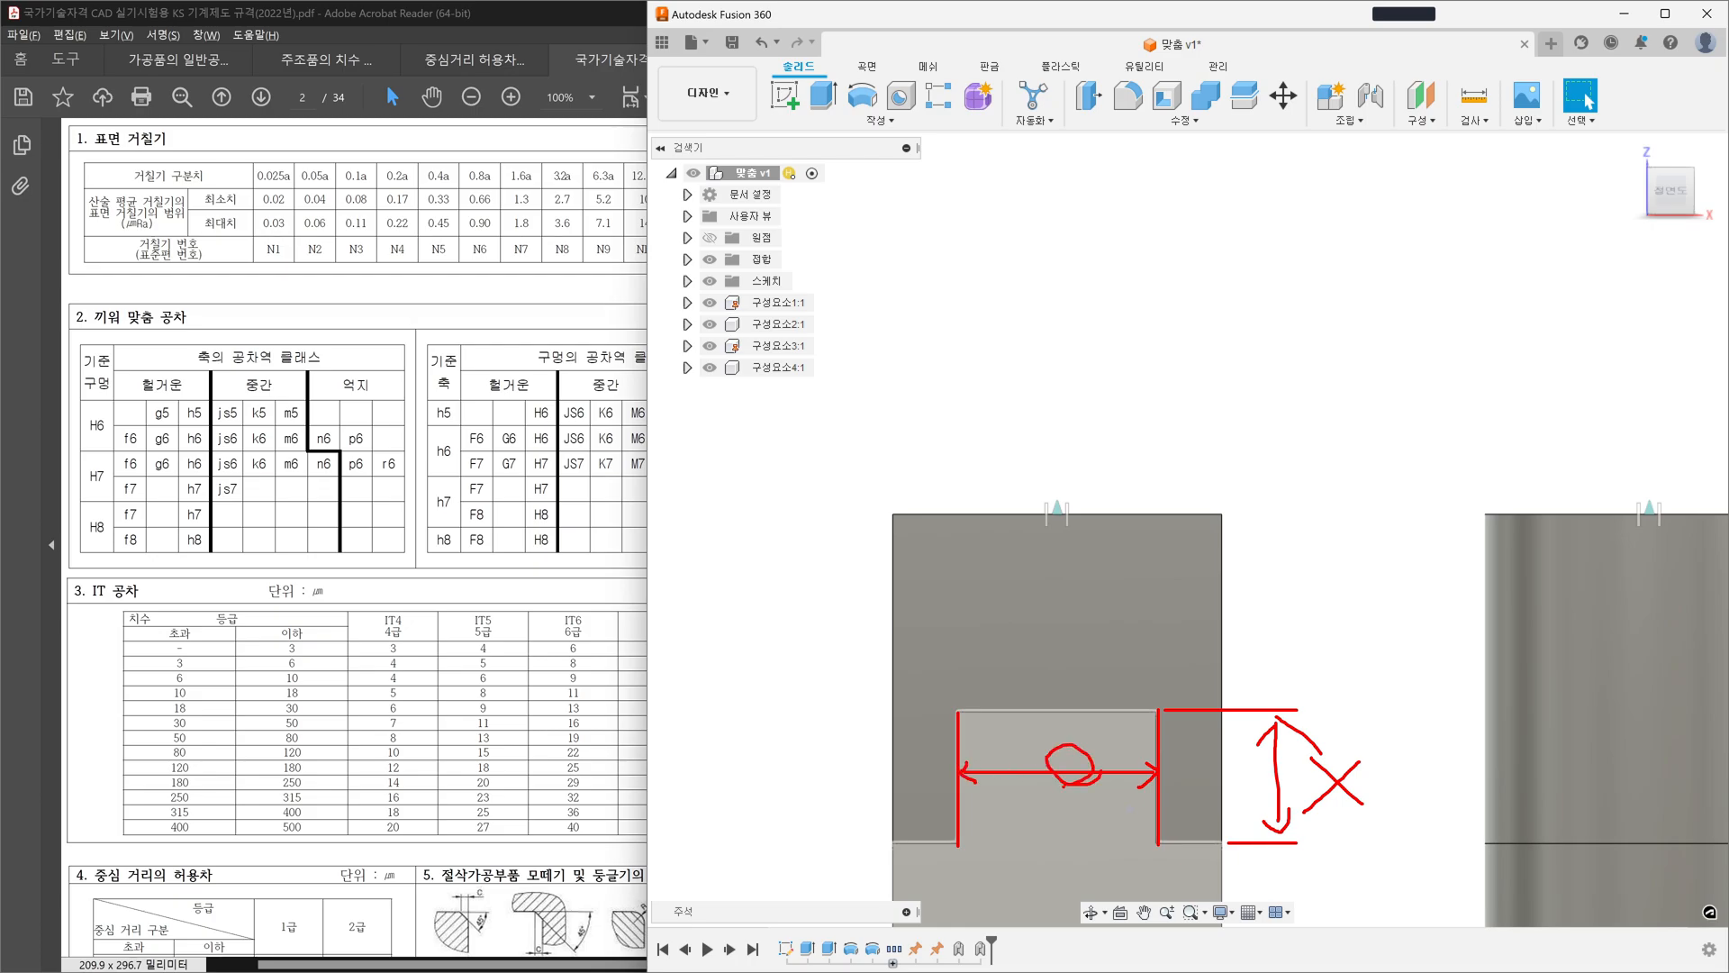
pyautogui.press('Escape')
# - Lift the slotted block off the tongue and mark the tongue's width in red with a double arrow and inward arrows
pyautogui.moveTo(1101, 645); pyautogui.dragTo(1095, 430)
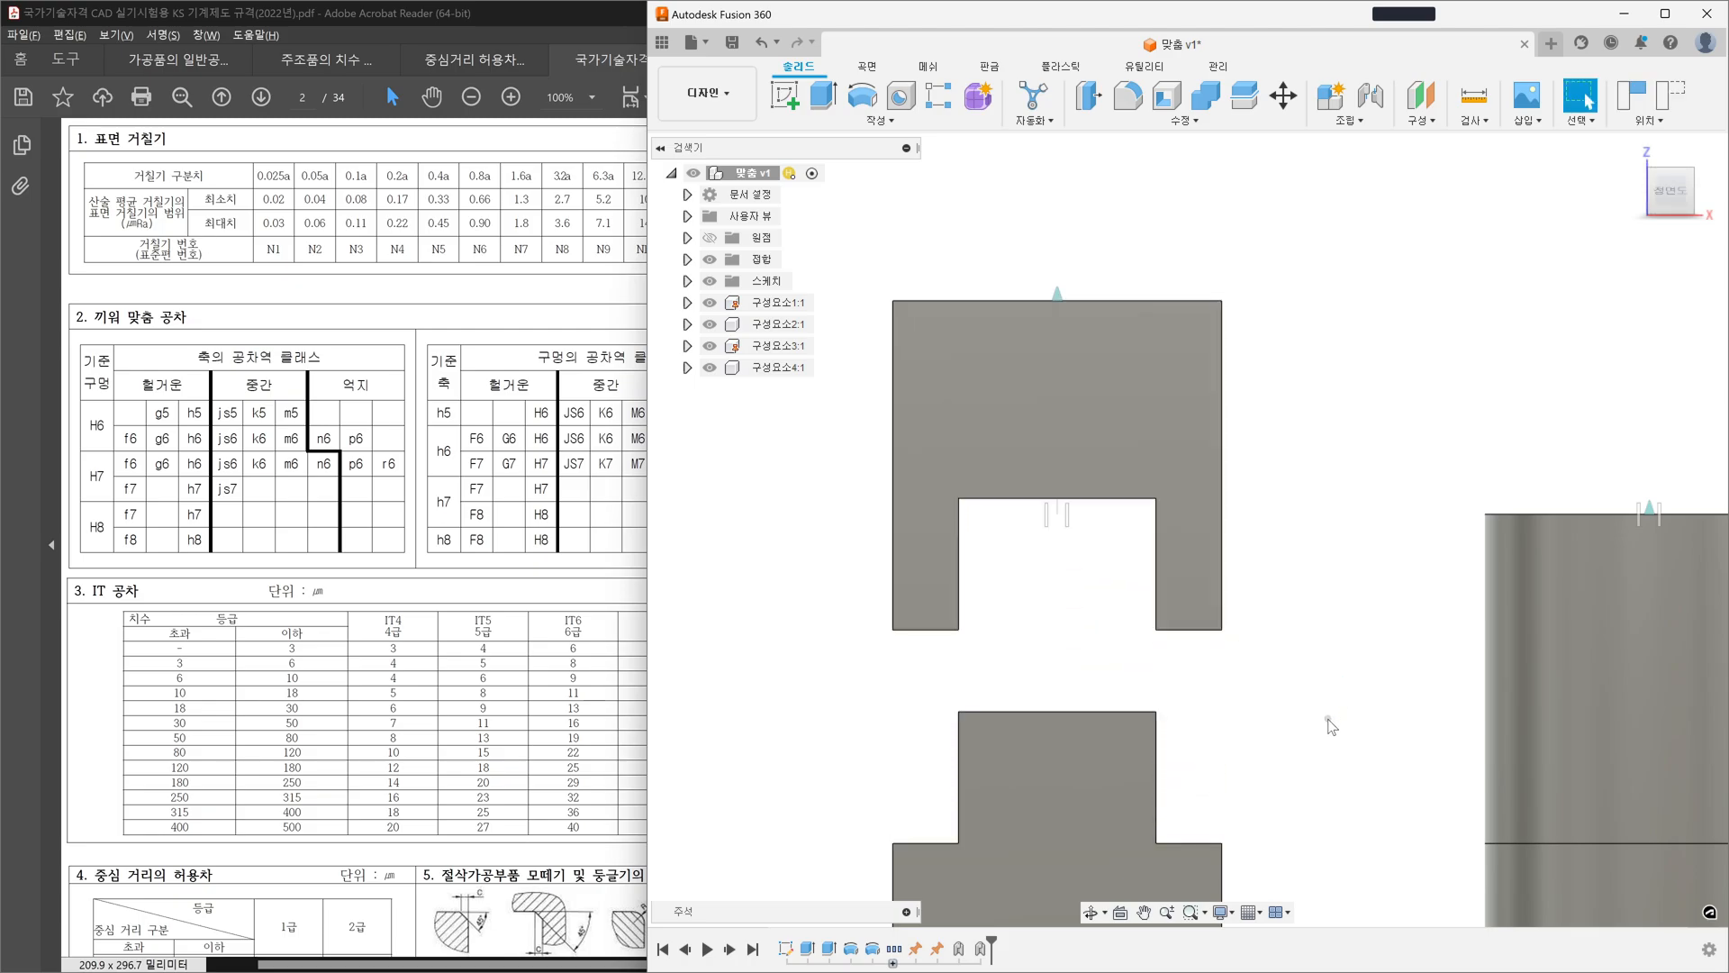
pyautogui.hotkey('ctrl', '2')
pyautogui.moveTo(962, 770)
pyautogui.mouseDown()
pyautogui.moveTo(1155, 768)
pyautogui.moveTo(1133, 780)
pyautogui.mouseUp()
pyautogui.moveTo(967, 760); pyautogui.dragTo(973, 780)
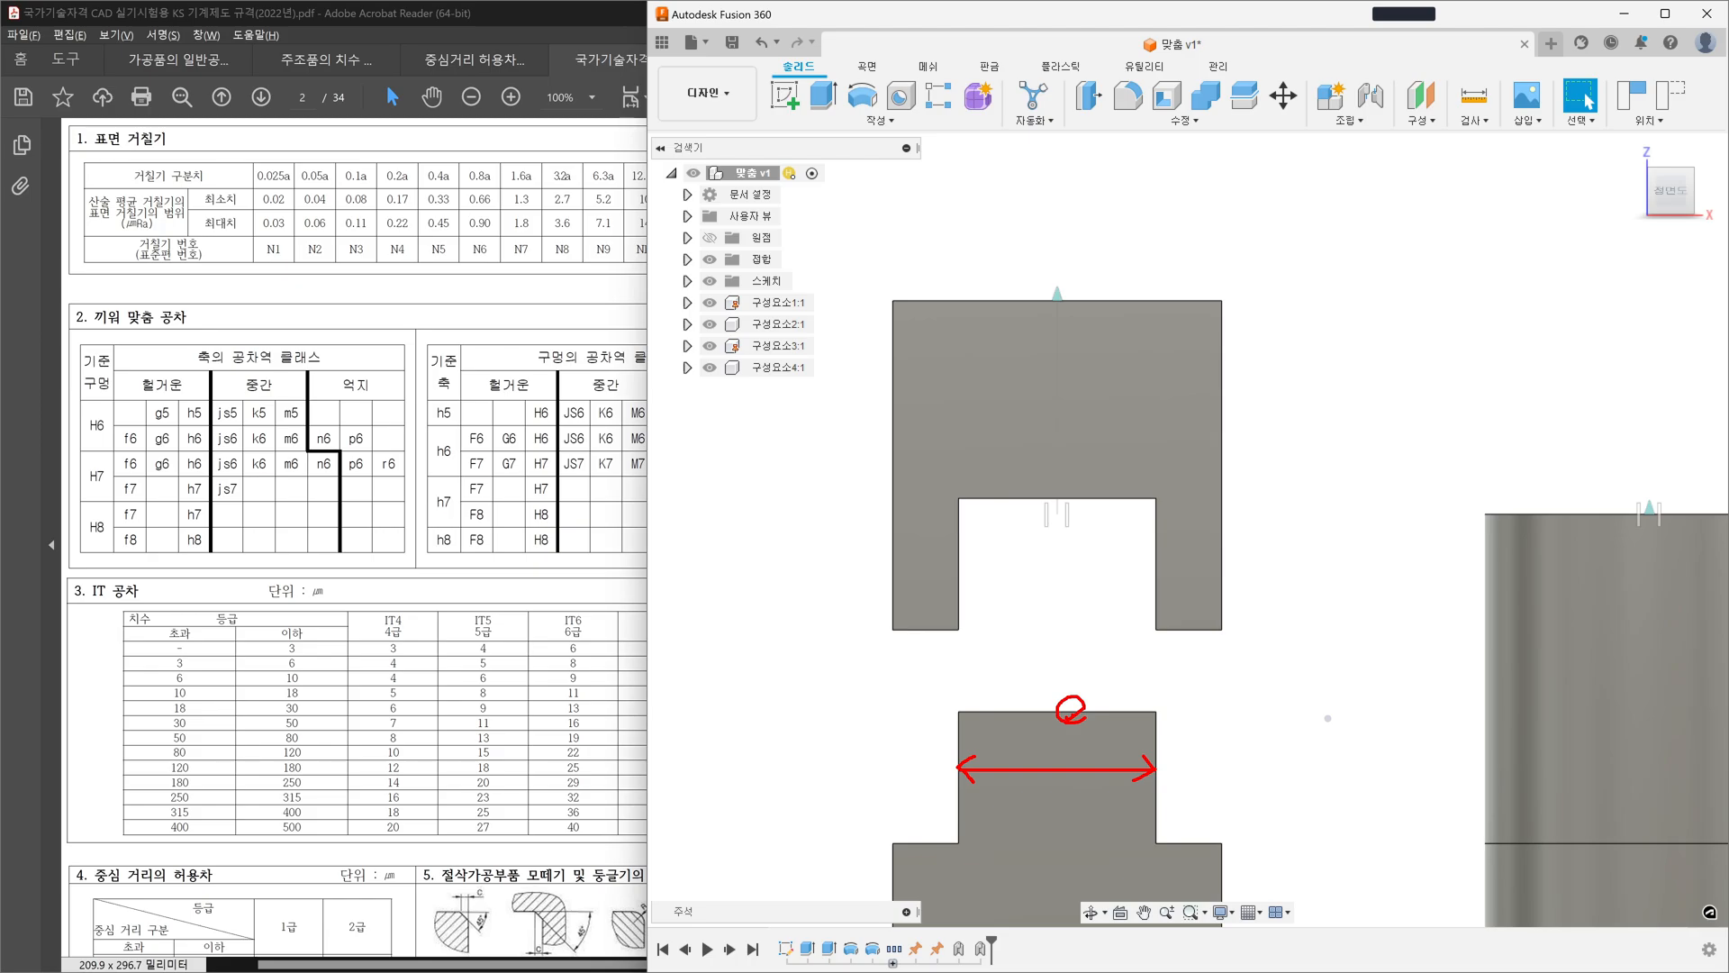
pyautogui.moveTo(1137, 743)
pyautogui.mouseDown()
pyautogui.moveTo(1159, 746)
pyautogui.moveTo(1132, 747)
pyautogui.mouseUp()
pyautogui.moveTo(982, 734); pyautogui.dragTo(984, 750)
# - Mark the slot's width in red with a double arrow and outward arrows, and retrace the marks on the tongue
pyautogui.moveTo(962, 569)
pyautogui.mouseDown()
pyautogui.moveTo(1151, 569)
pyautogui.moveTo(1142, 582)
pyautogui.mouseUp()
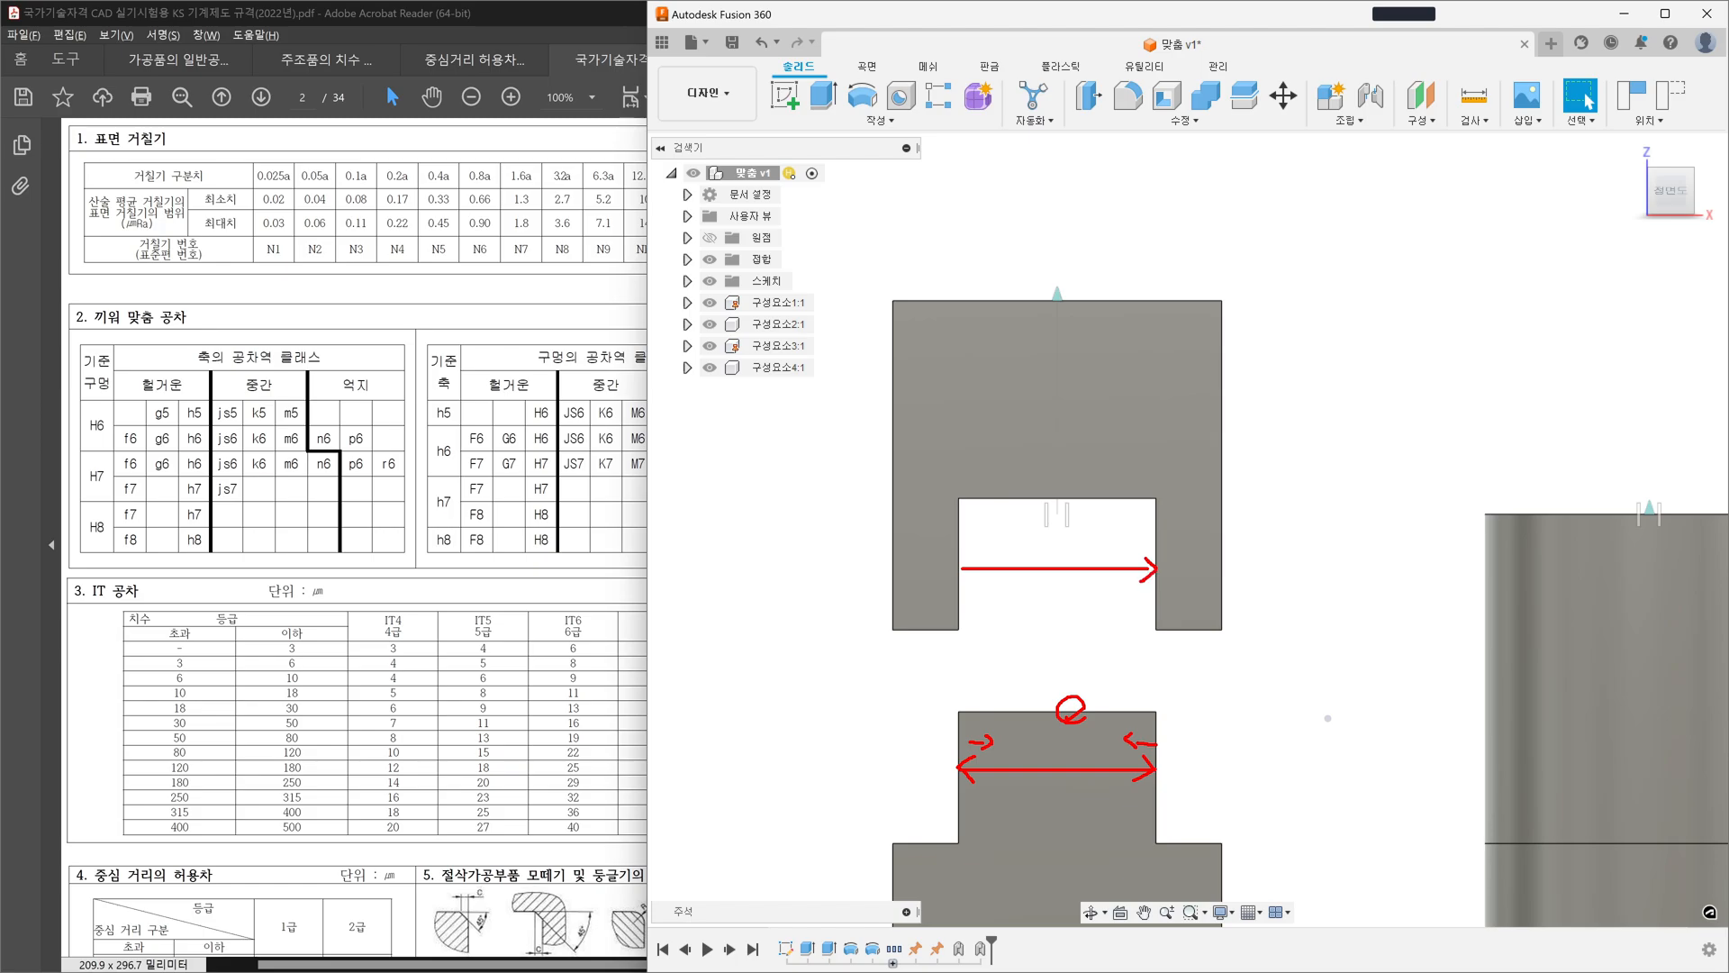
pyautogui.moveTo(977, 560); pyautogui.dragTo(975, 582)
pyautogui.moveTo(1171, 557); pyautogui.dragTo(1171, 571)
pyautogui.moveTo(1072, 716); pyautogui.dragTo(1127, 739)
pyautogui.moveTo(977, 738)
pyautogui.mouseDown()
pyautogui.moveTo(990, 755)
pyautogui.moveTo(975, 764)
pyautogui.mouseUp()
pyautogui.click(1028, 741)
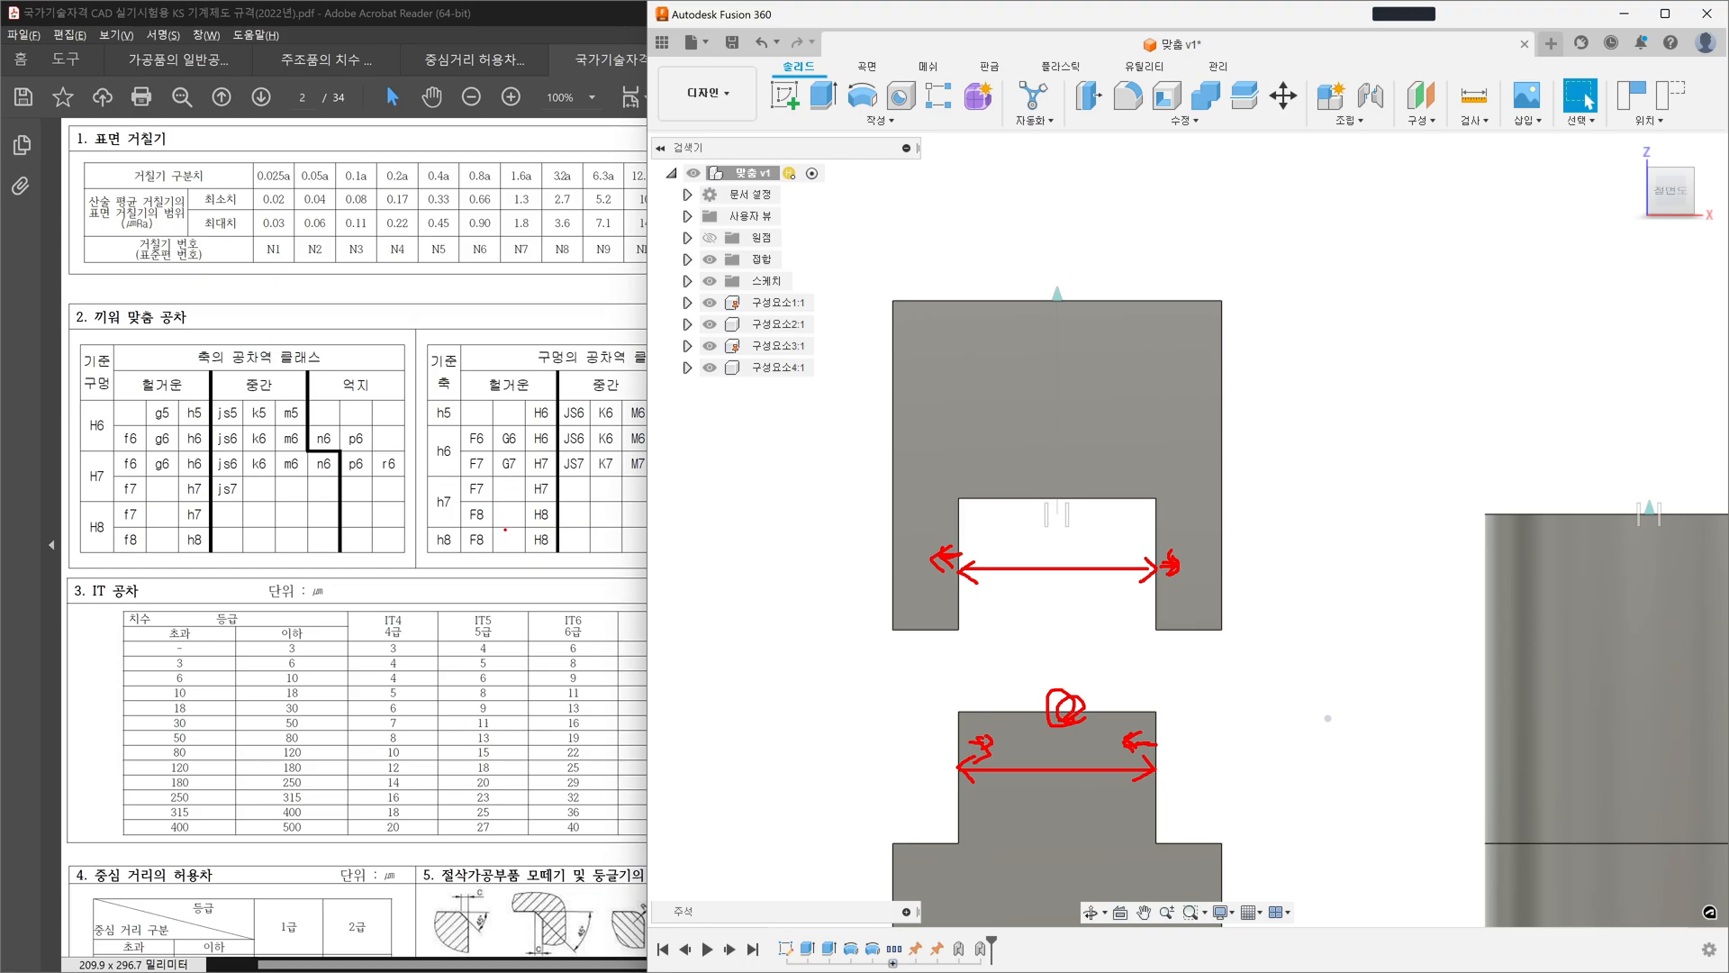
# - In the fit table, circle H6 and h5 in red with arrows, and circle the 축 heading above h5
pyautogui.moveTo(109, 432)
pyautogui.mouseDown()
pyautogui.moveTo(79, 416)
pyautogui.moveTo(111, 423)
pyautogui.mouseUp()
pyautogui.moveTo(456, 418)
pyautogui.mouseDown()
pyautogui.moveTo(424, 414)
pyautogui.moveTo(461, 408)
pyautogui.mouseUp()
pyautogui.moveTo(127, 385); pyautogui.dragTo(111, 403)
pyautogui.moveTo(483, 376)
pyautogui.mouseDown()
pyautogui.moveTo(463, 394)
pyautogui.moveTo(481, 393)
pyautogui.mouseUp()
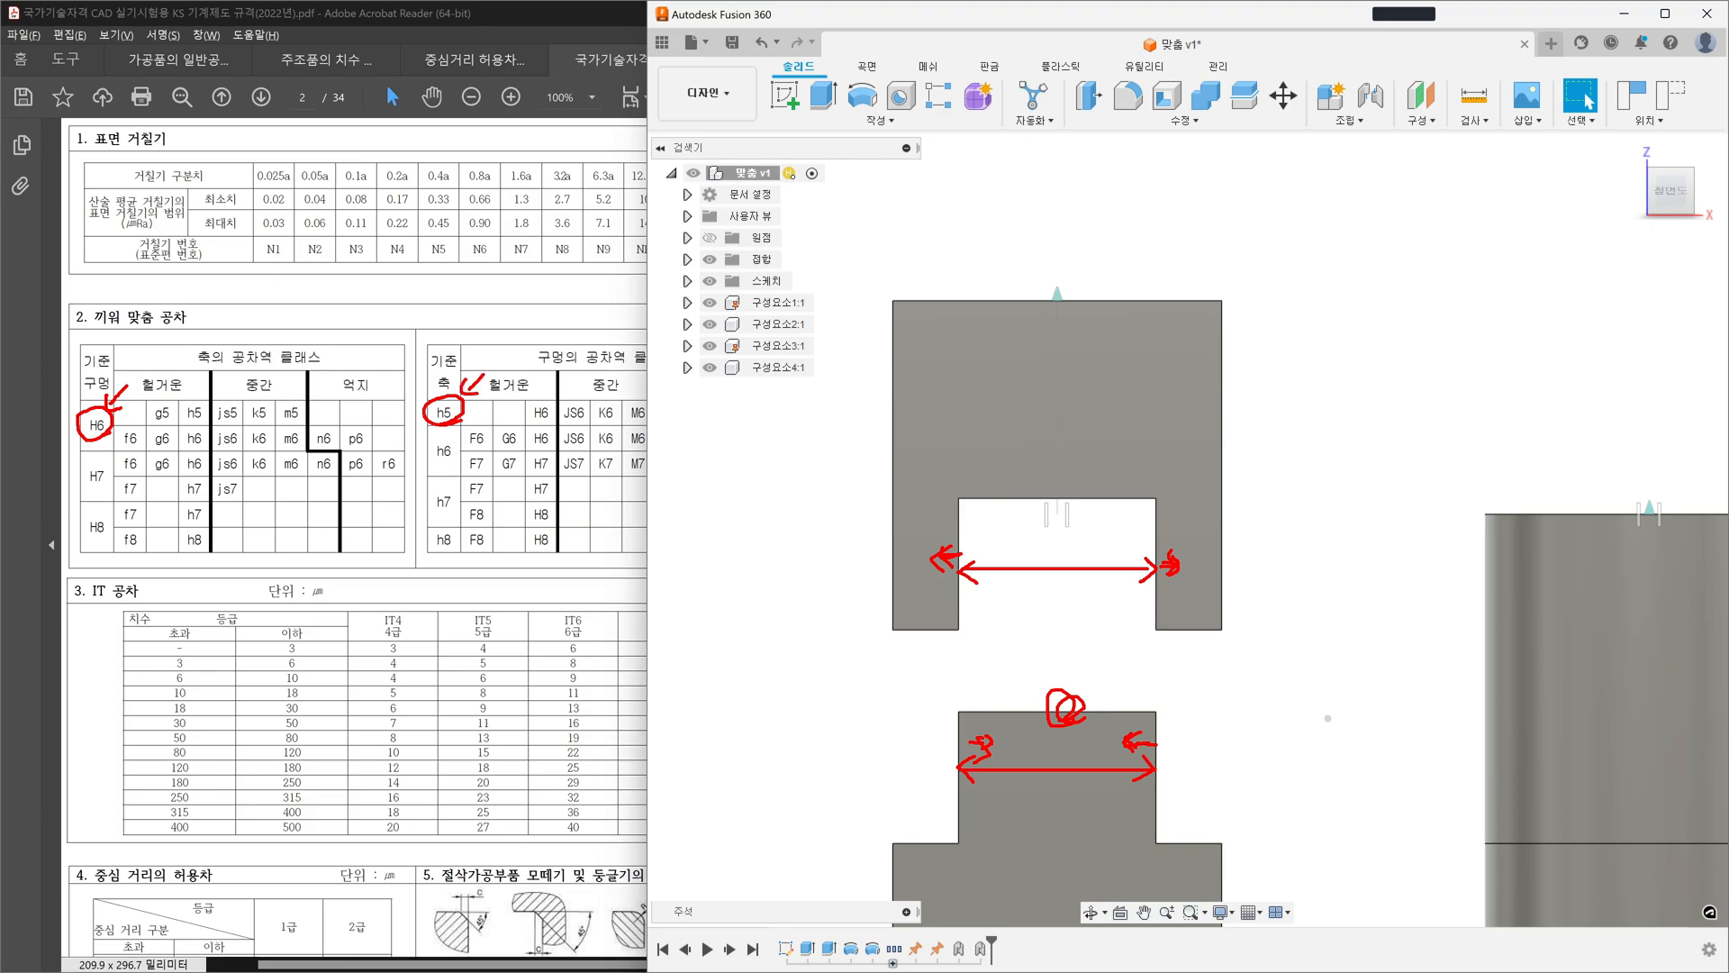
pyautogui.moveTo(456, 390)
pyautogui.mouseDown()
pyautogui.moveTo(436, 396)
pyautogui.moveTo(457, 379)
pyautogui.mouseUp()
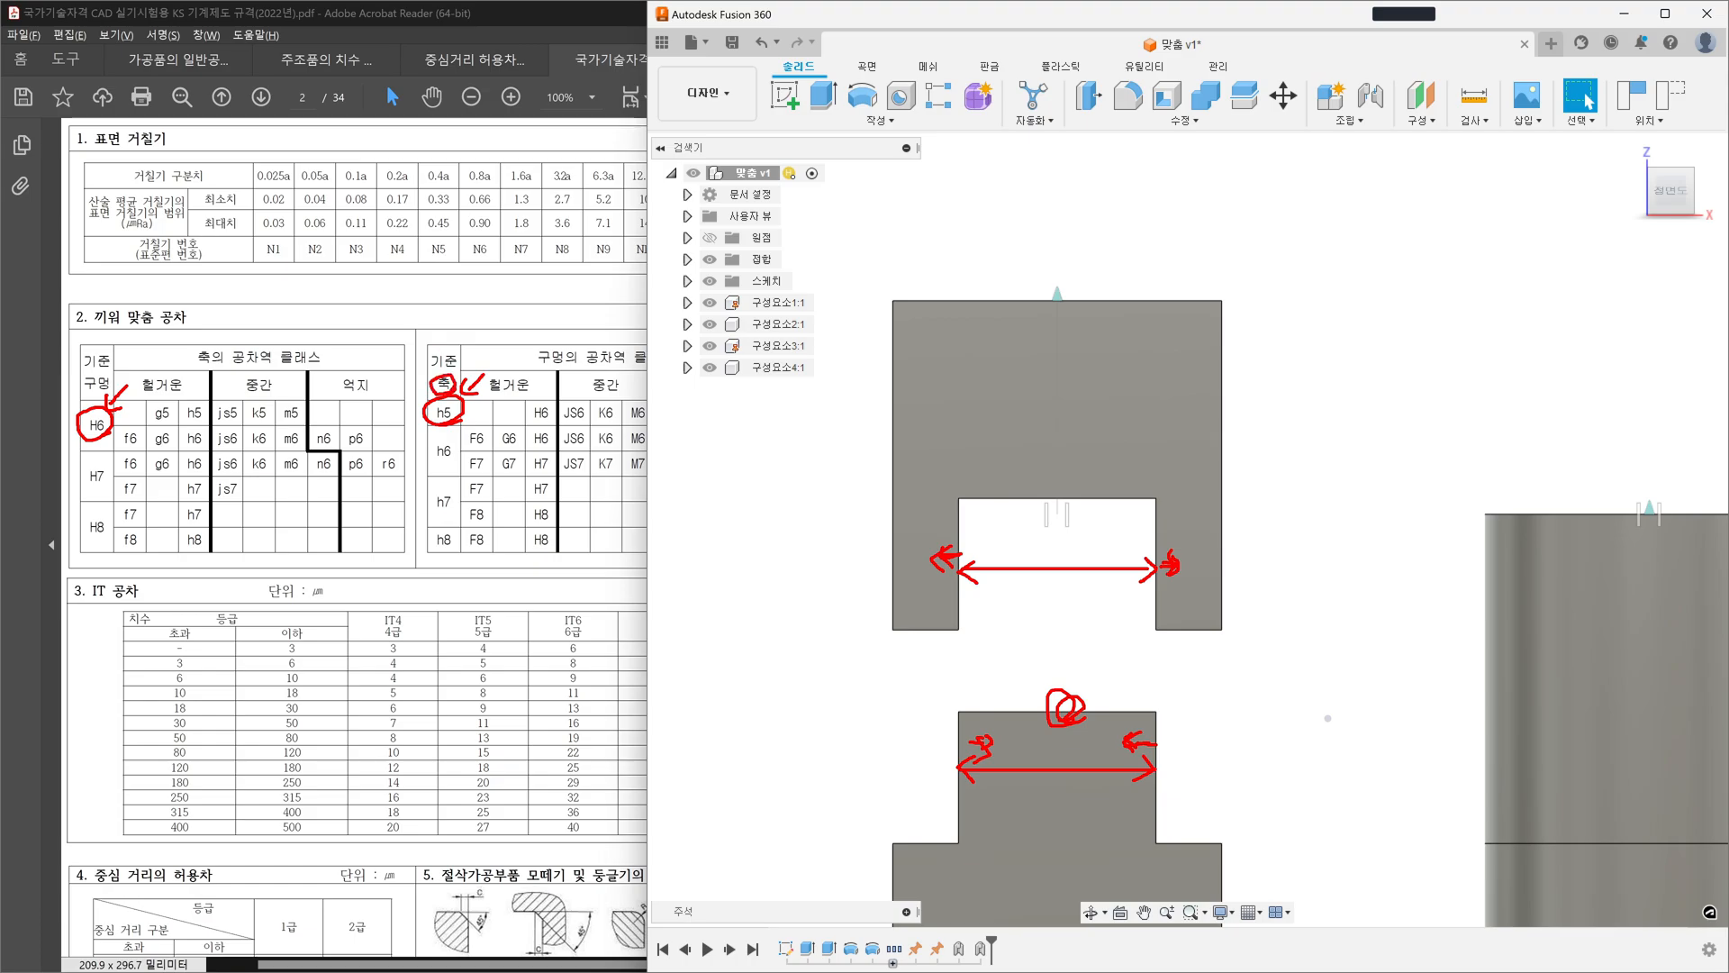
# - Circle the tongue and the slot in red on the Fusion model, and clear all the markings
pyautogui.moveTo(1207, 832)
pyautogui.mouseDown()
pyautogui.moveTo(1009, 860)
pyautogui.moveTo(1063, 671)
pyautogui.moveTo(1165, 822)
pyautogui.mouseUp()
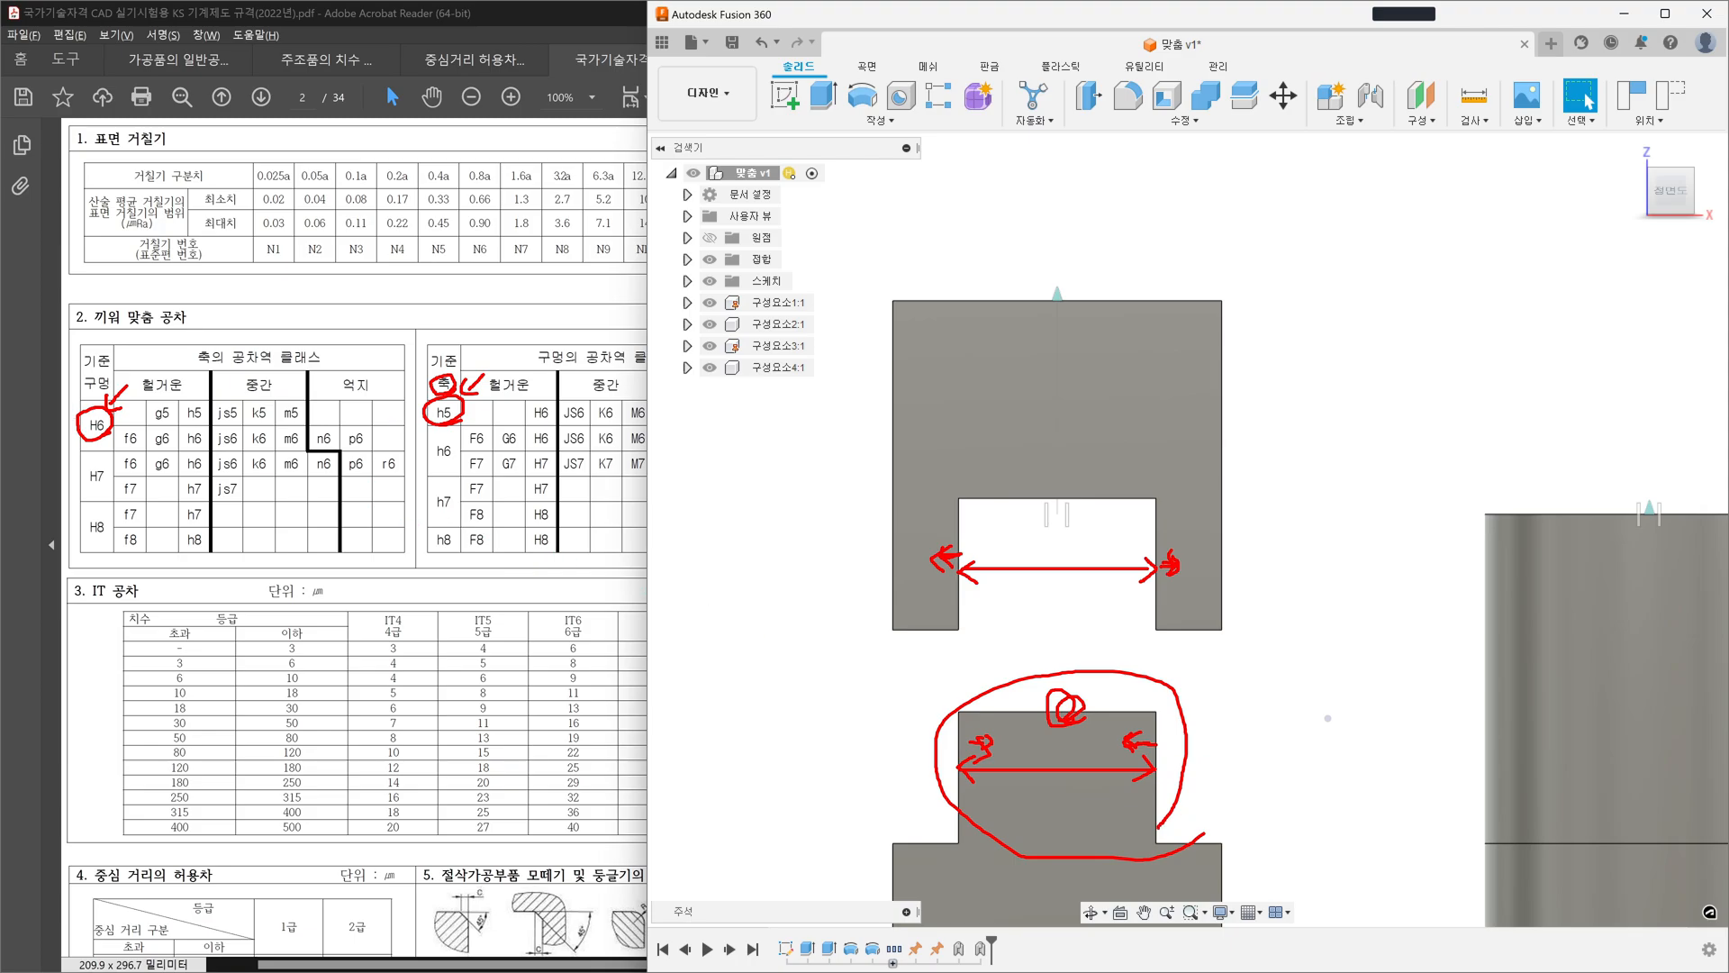
pyautogui.moveTo(1191, 591)
pyautogui.mouseDown()
pyautogui.moveTo(1112, 643)
pyautogui.moveTo(964, 498)
pyautogui.moveTo(1196, 535)
pyautogui.moveTo(1187, 592)
pyautogui.mouseUp()
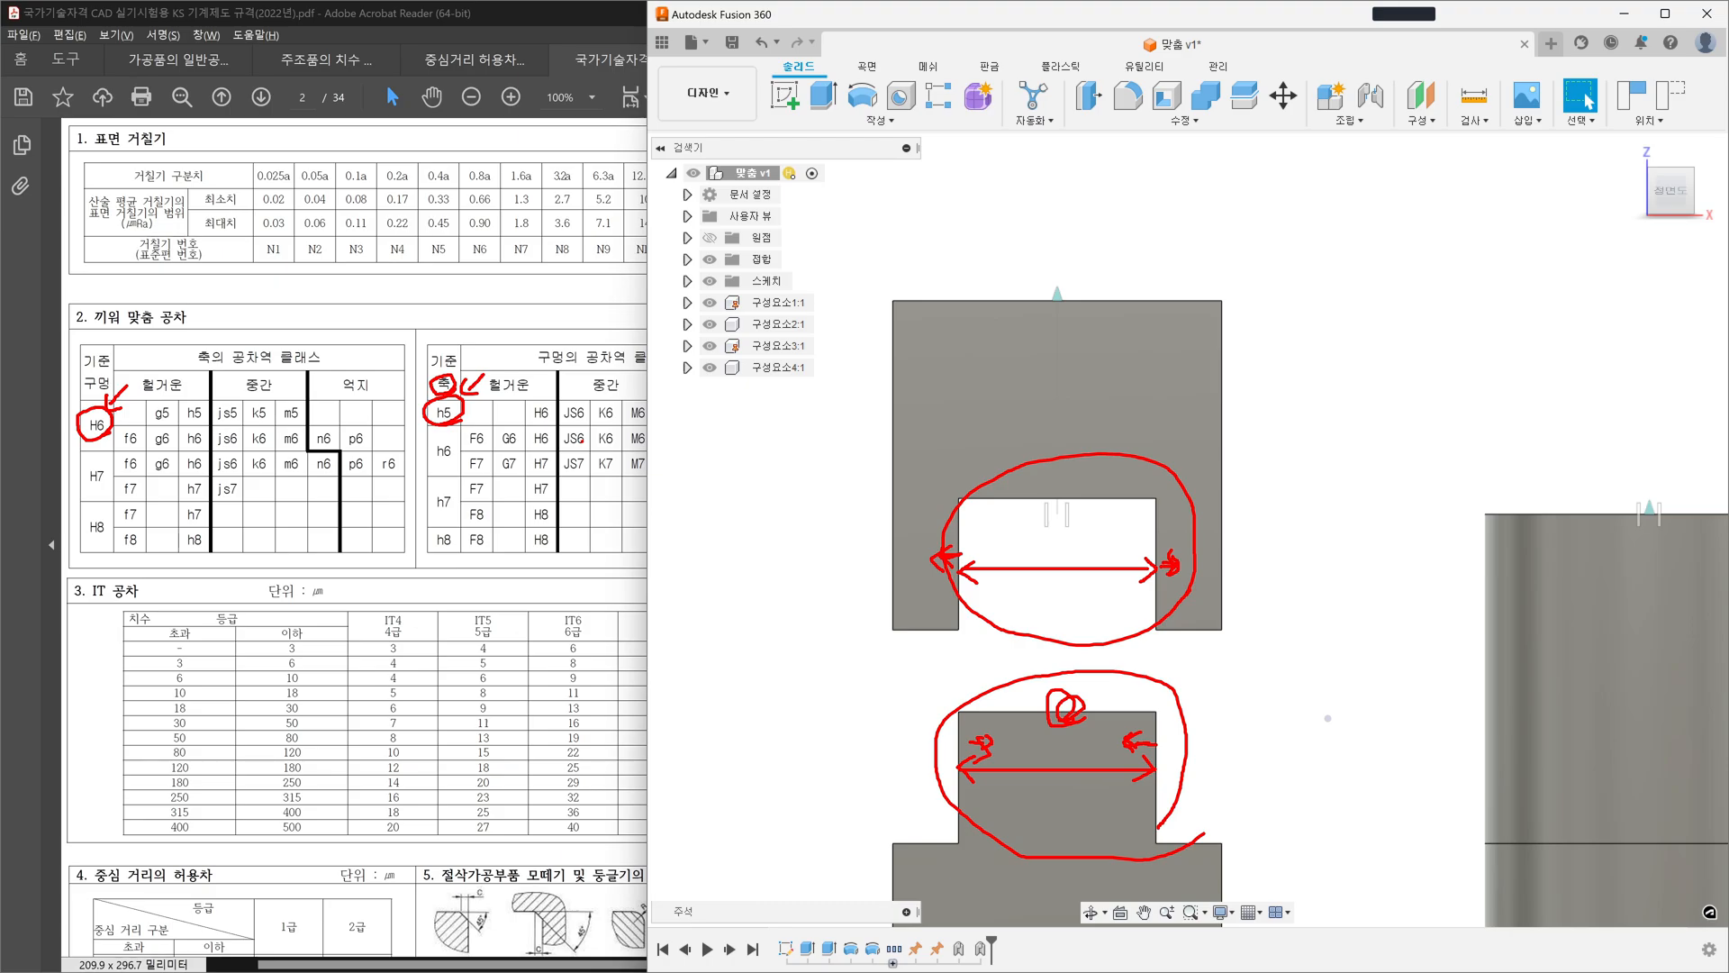
pyautogui.press('Escape')
# - Switch to the AutoCAD drawing and highlight the Ø32 dimension of the bearing seat, then release the selection
pyautogui.hotkey('alt', 'Tab')
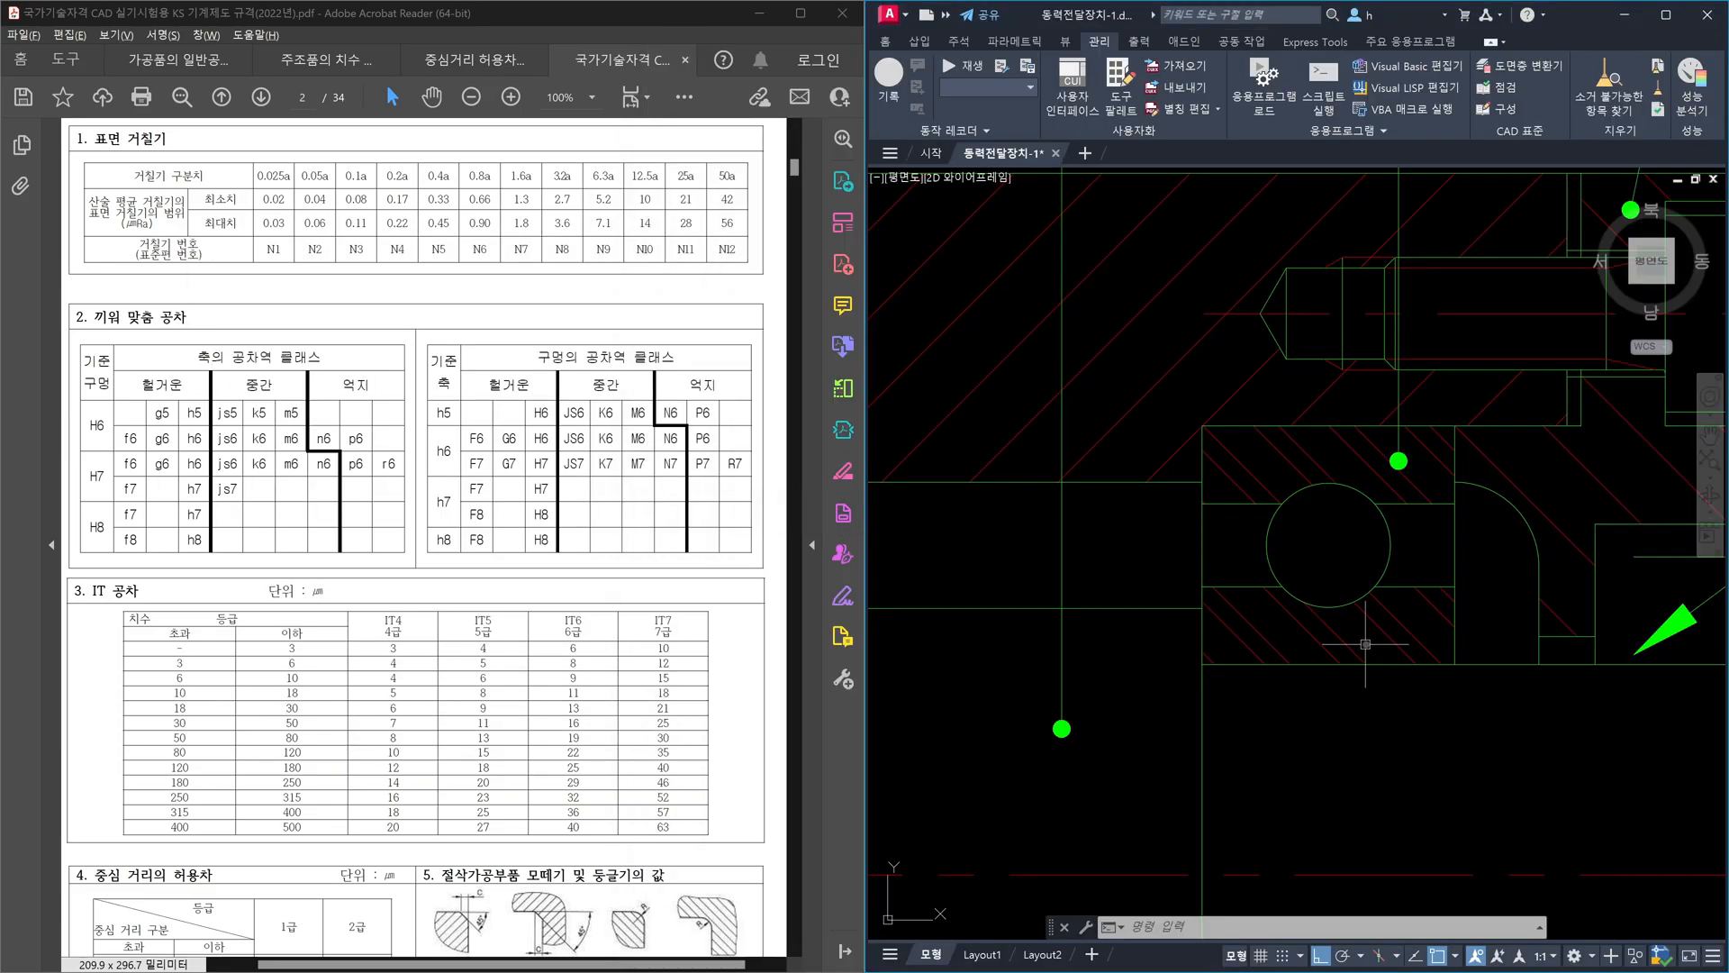
pyautogui.scroll(-3, 1366, 644)
pyautogui.scroll(1, 1365, 676)
pyautogui.moveTo(1306, 621); pyautogui.dragTo(1254, 544, button='middle')
pyautogui.scroll(3, 1177, 581)
pyautogui.scroll(6, 1177, 581)
pyautogui.click(1520, 649)
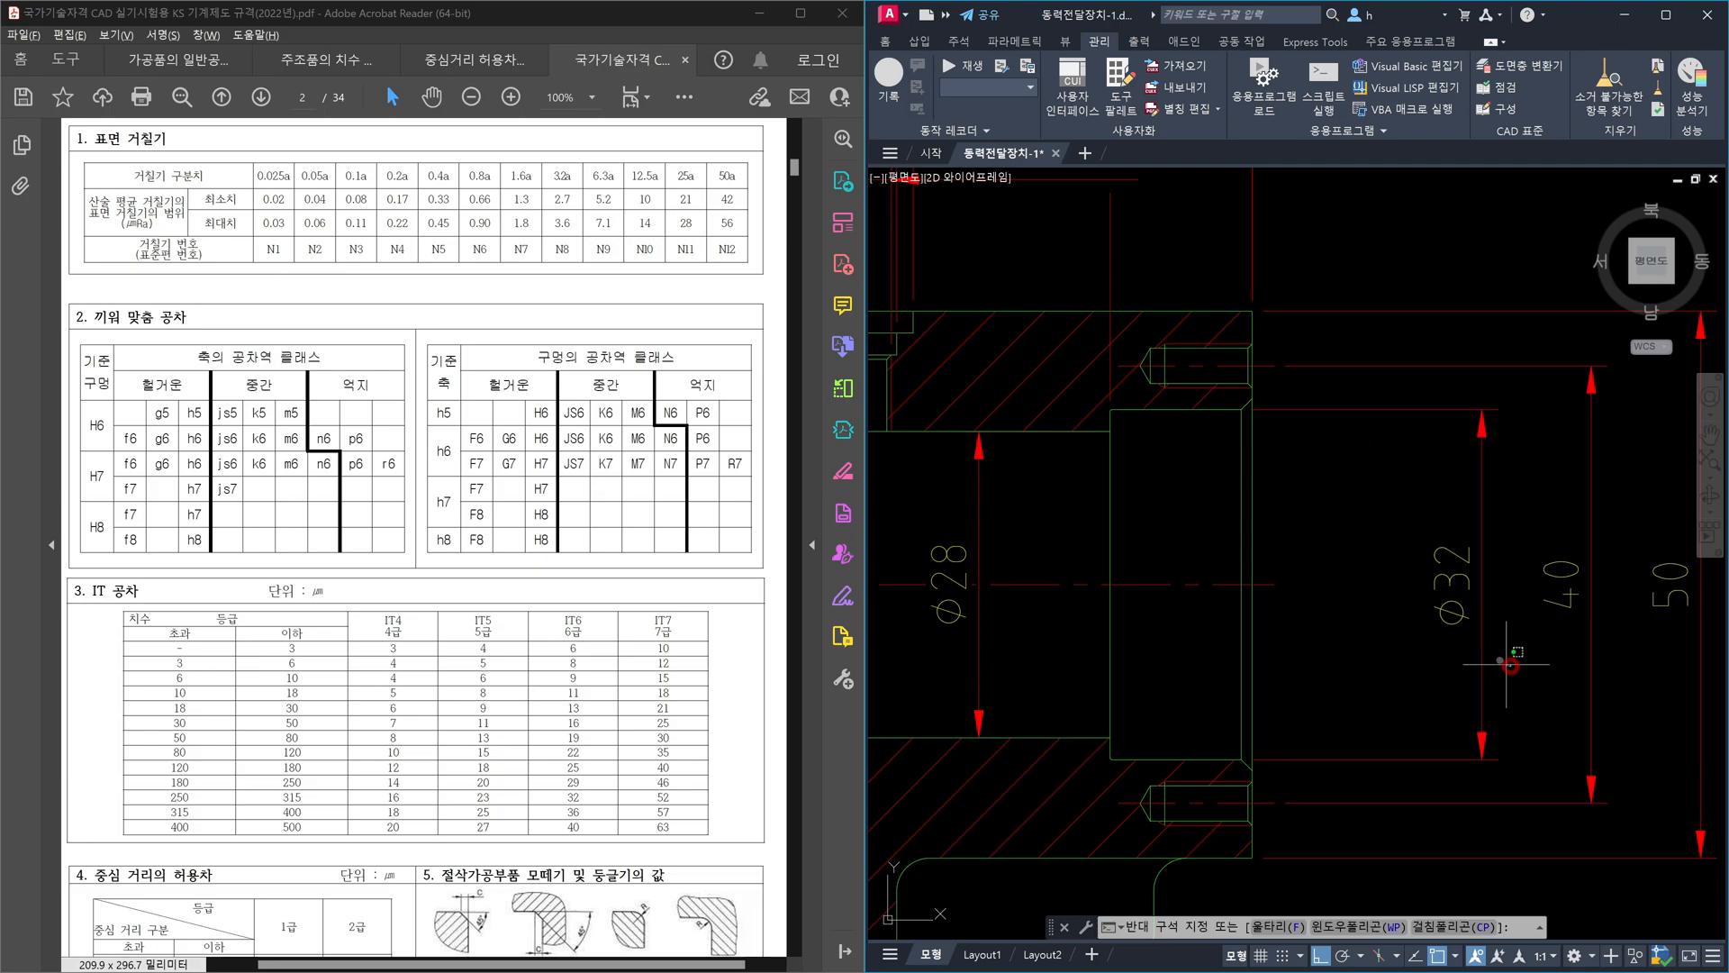
pyautogui.click(1393, 530)
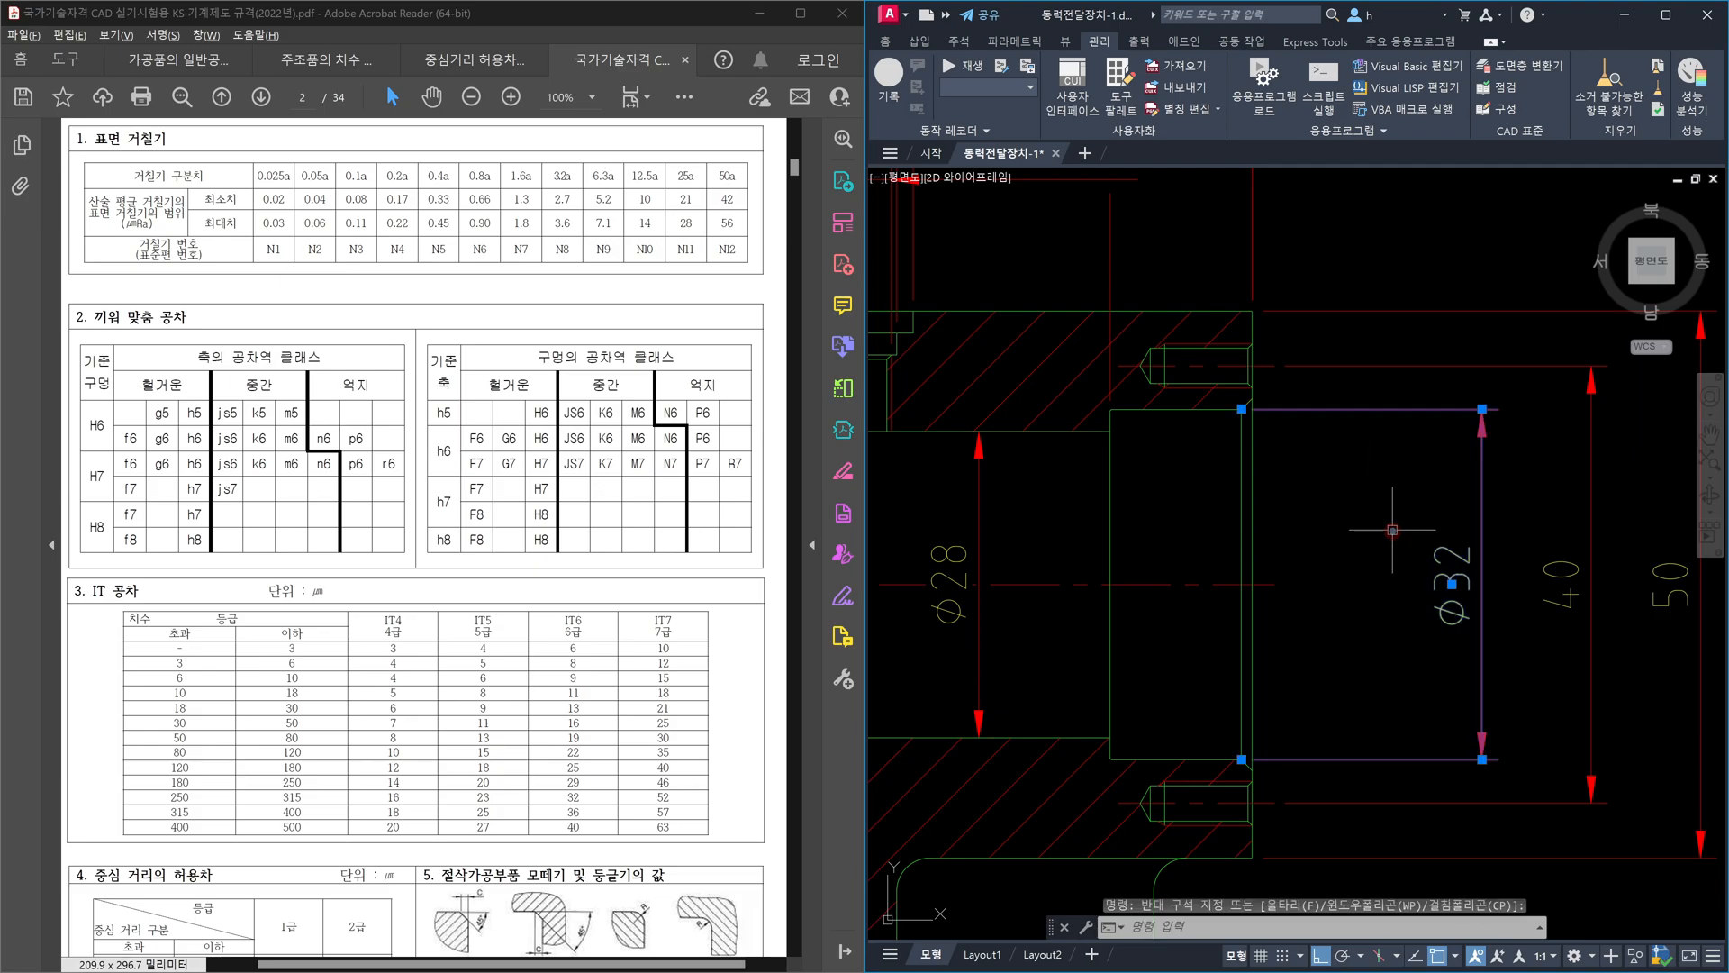
pyautogui.press('Escape')
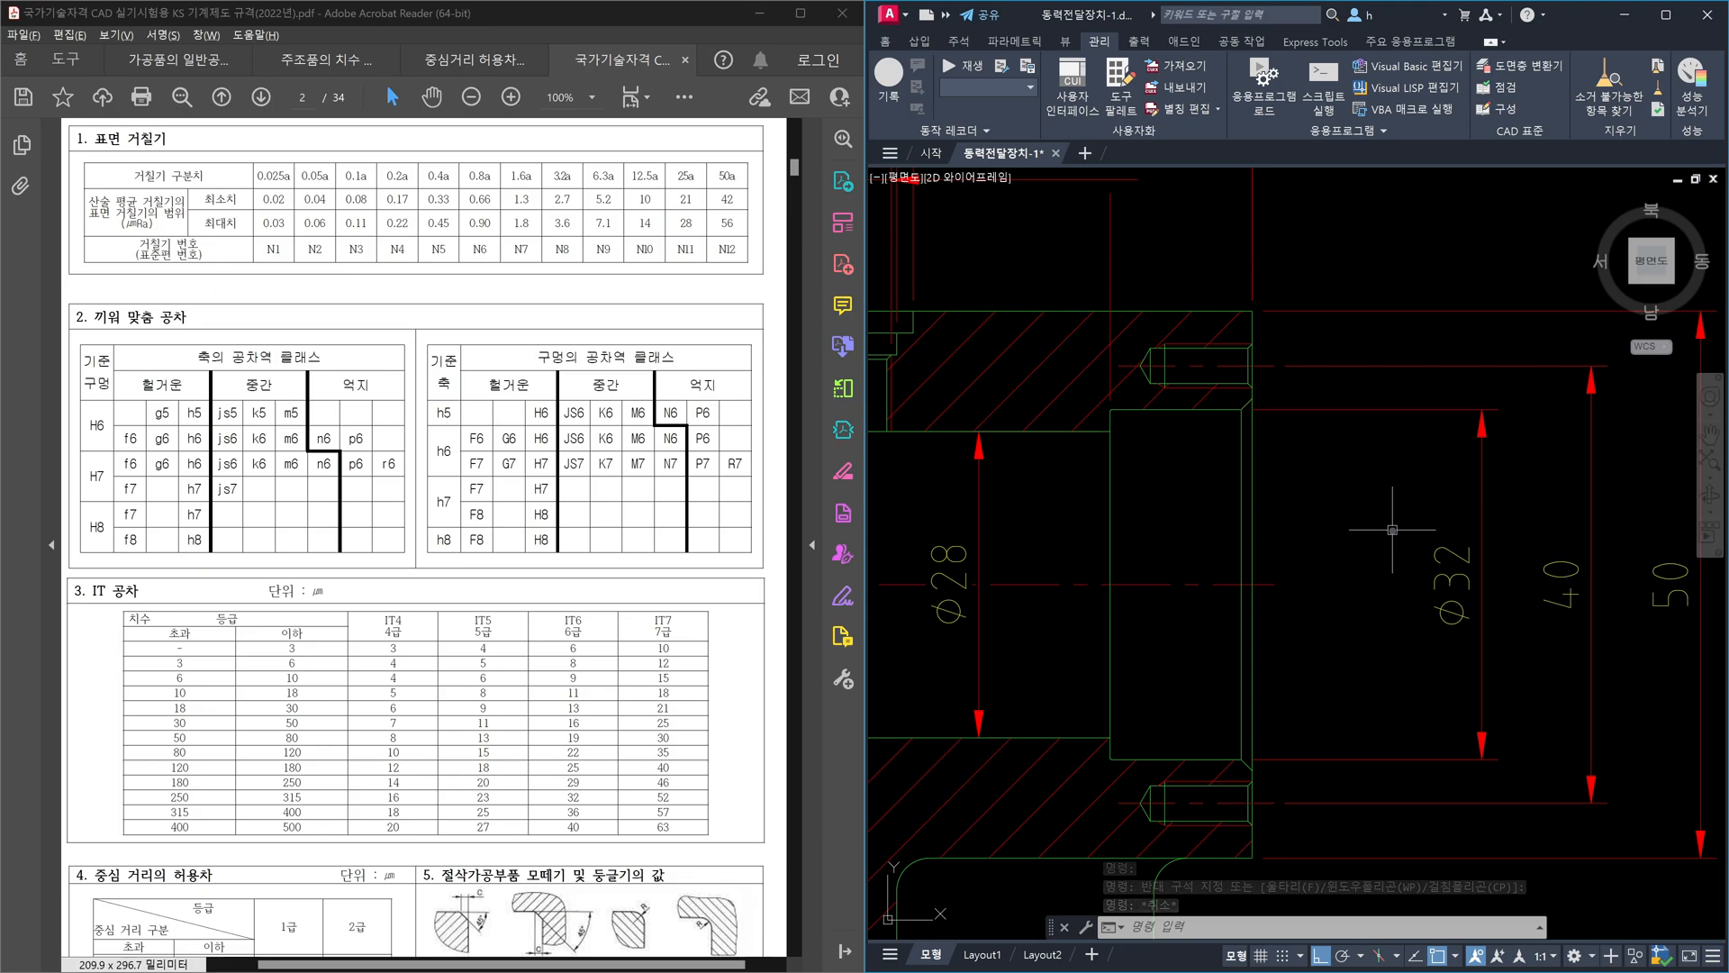
# - Highlight the two outer edges of the cover's projecting boss in its side view, and release the selection
pyautogui.scroll(-6, 1529, 559)
pyautogui.moveTo(1529, 559); pyautogui.dragTo(1299, 592, button='middle')
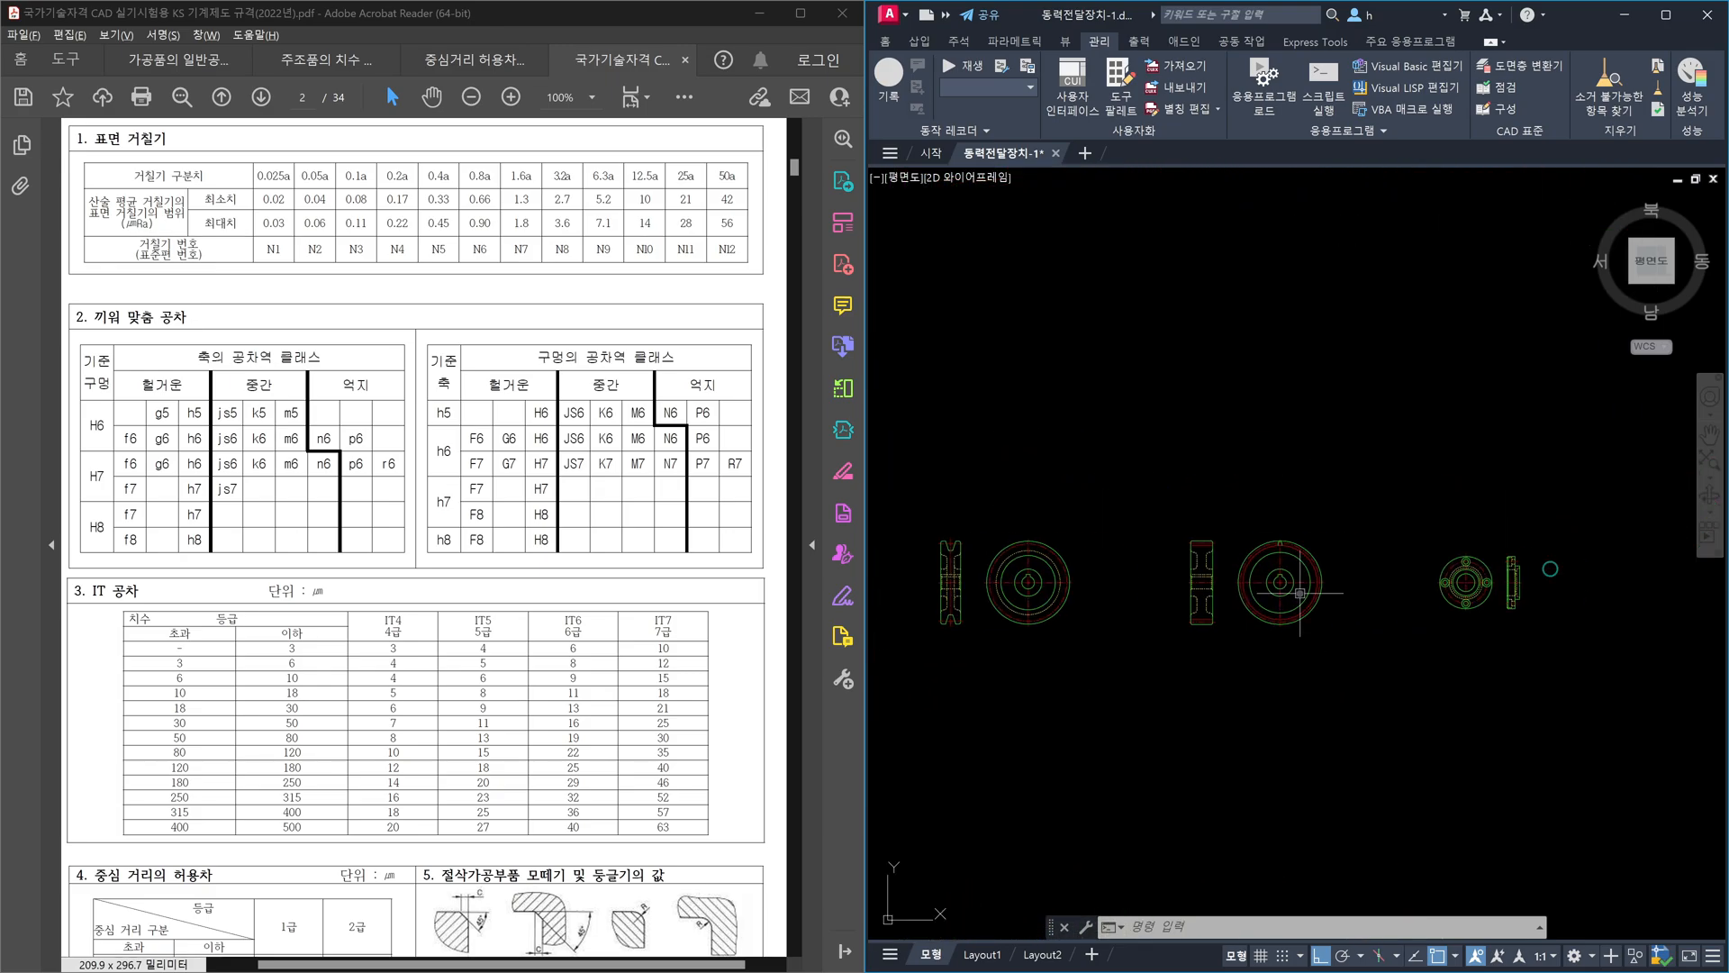
pyautogui.scroll(8, 1522, 567)
pyautogui.click(1405, 568)
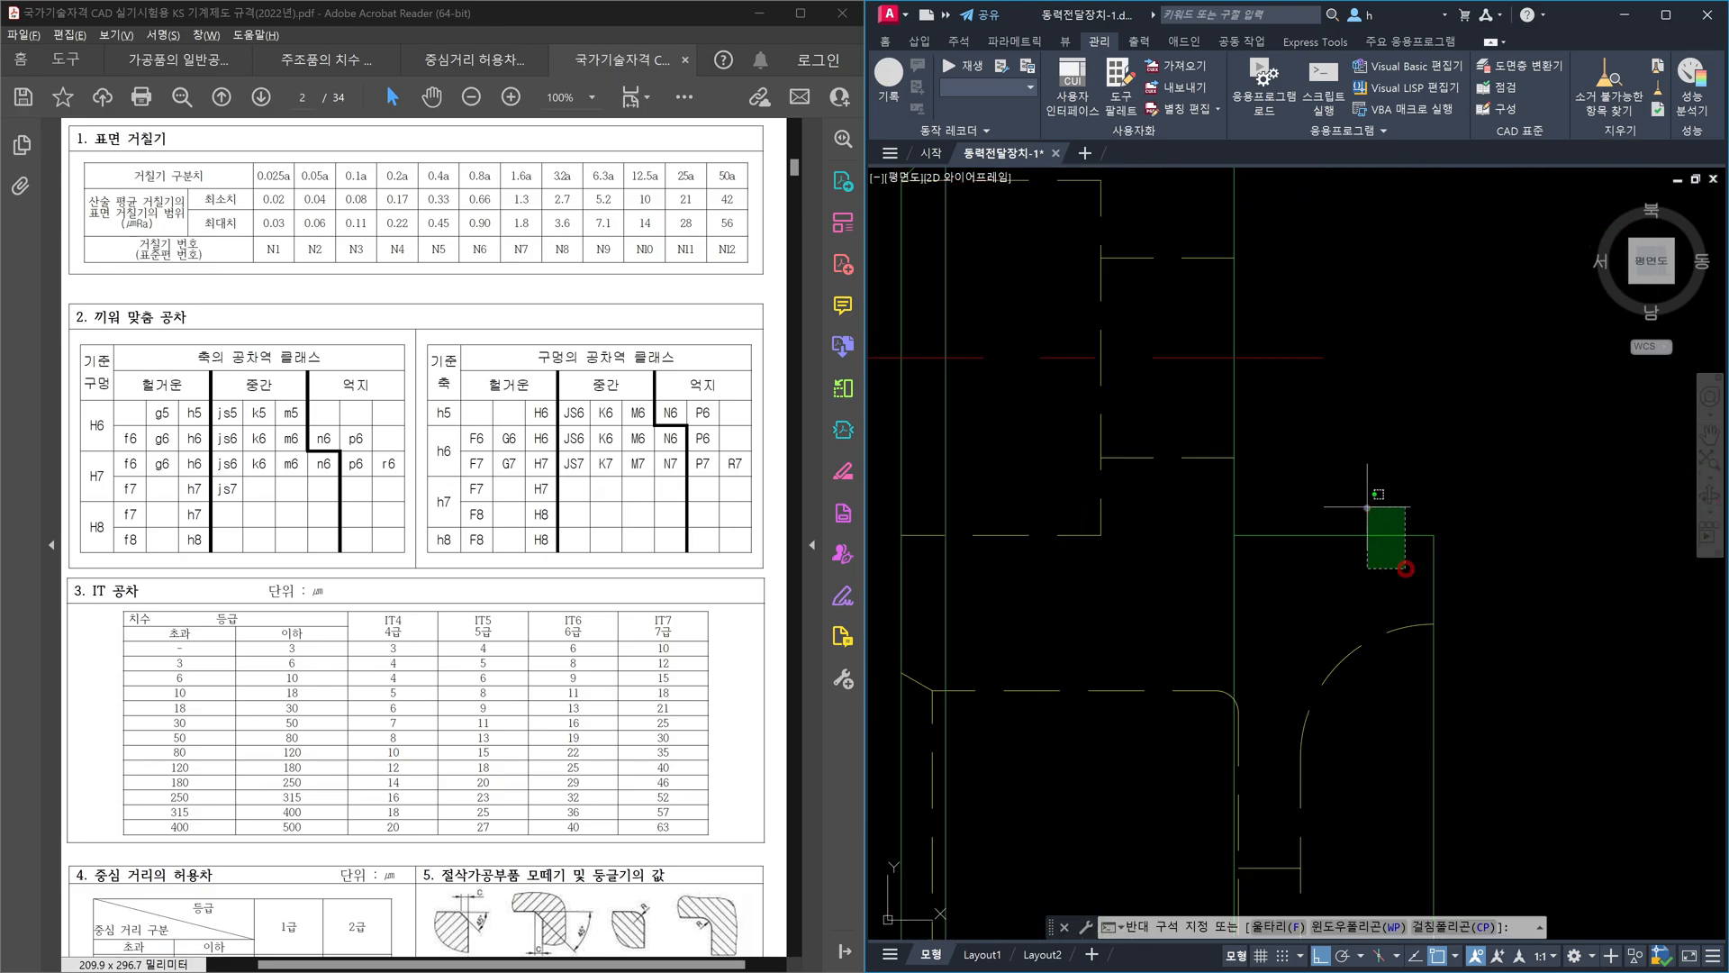
pyautogui.click(1367, 507)
pyautogui.scroll(-4, 1378, 494)
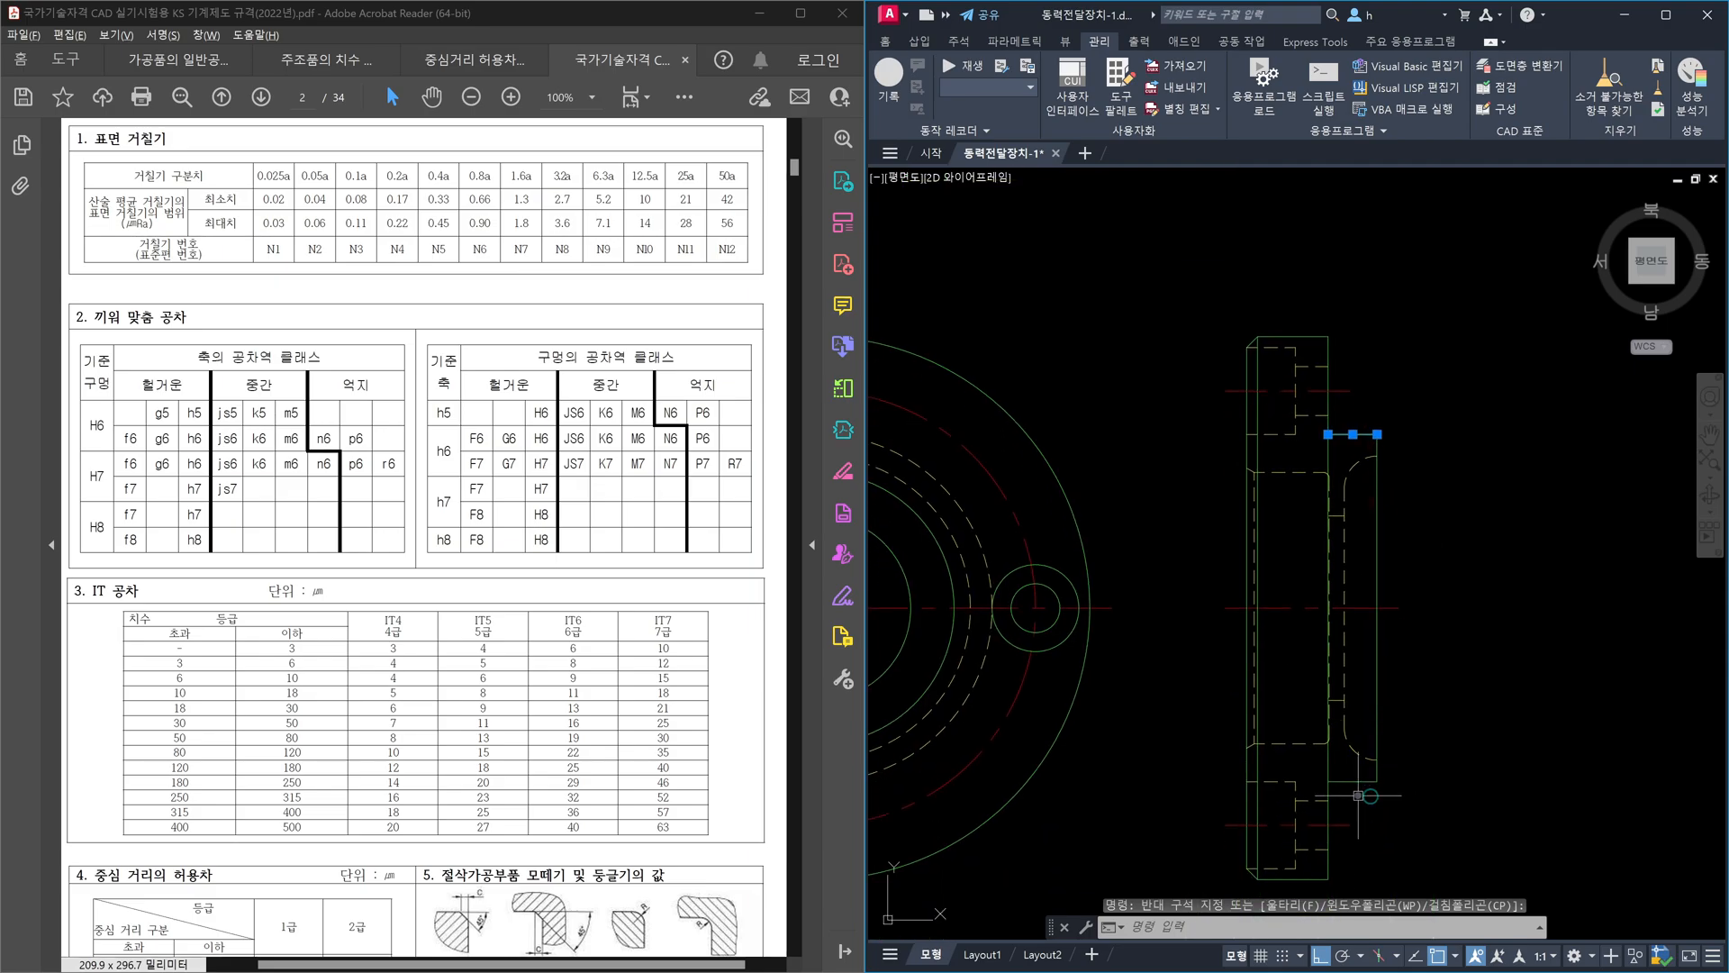
pyautogui.click(1351, 780)
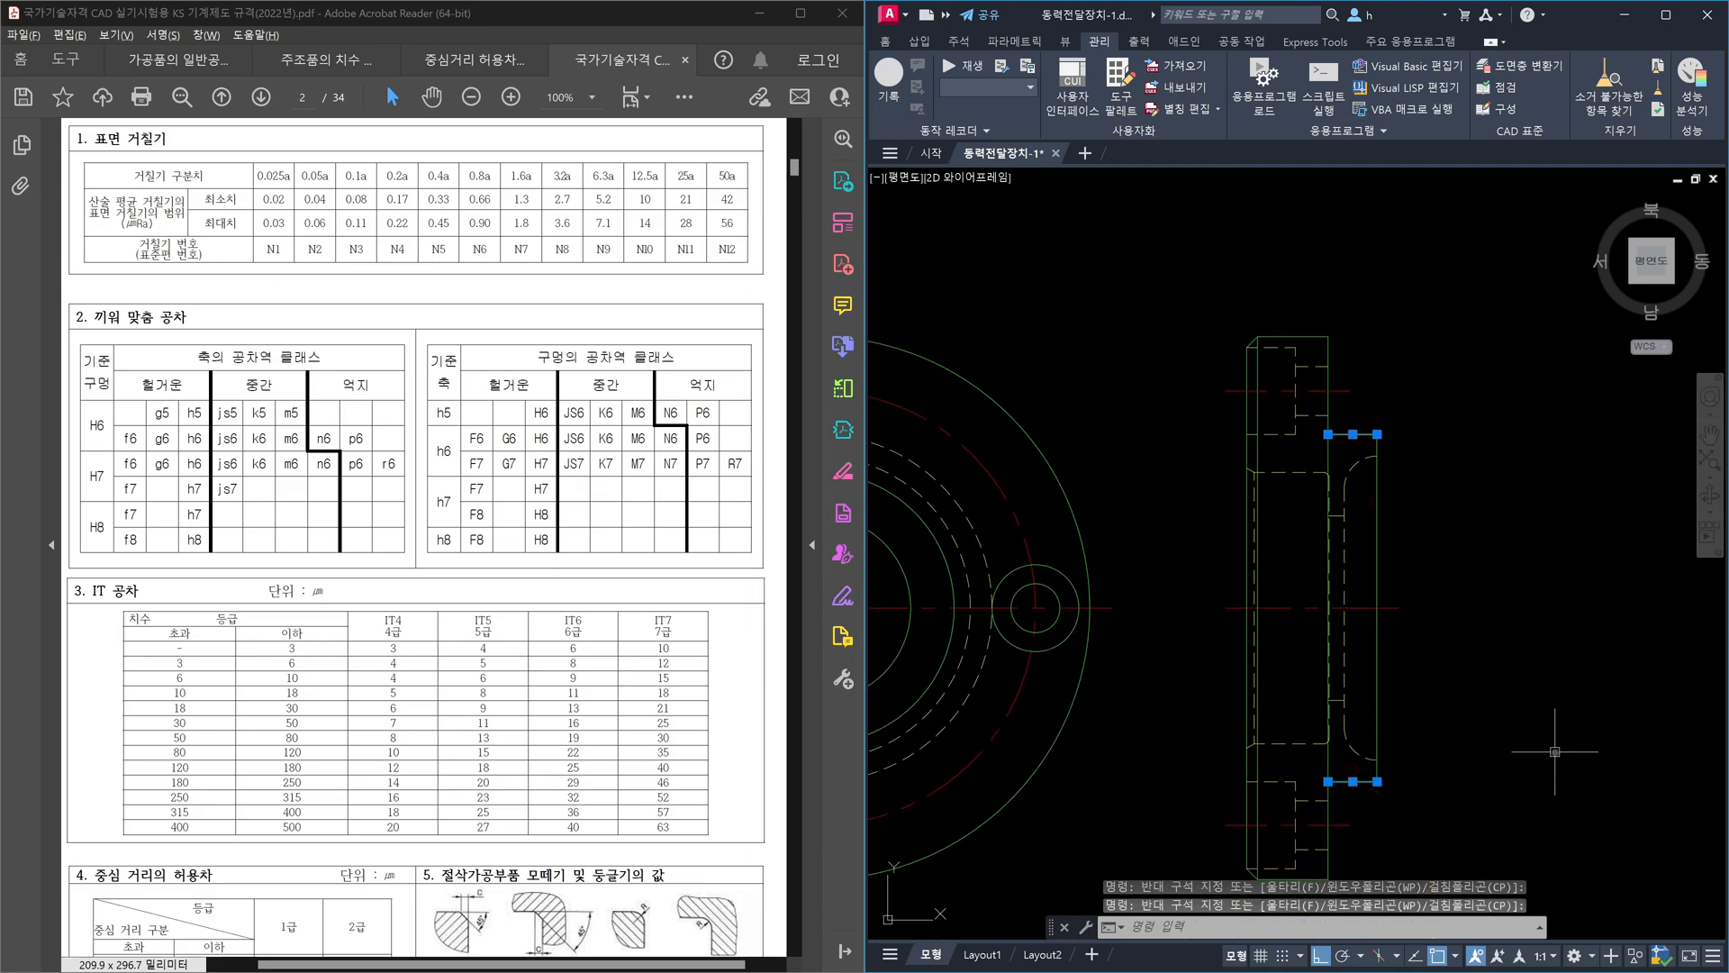
pyautogui.press('Escape')
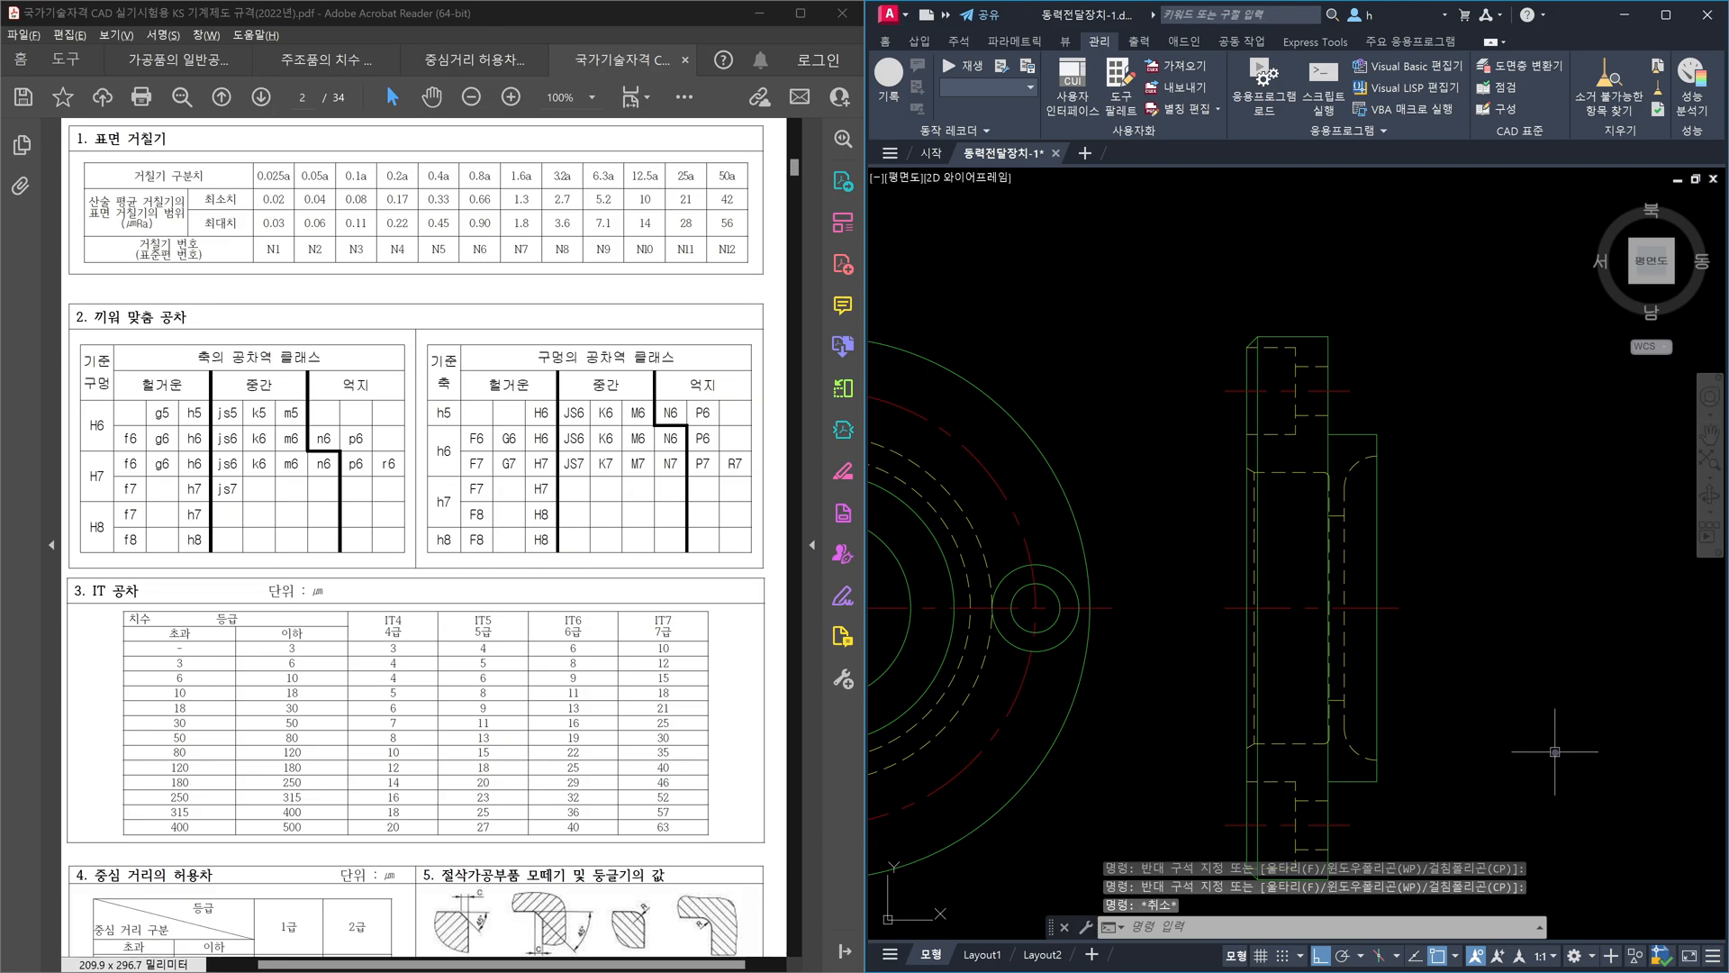
# - Return to the bearing seat and frame the fit table, the Ø32 dimension and the basic shaft column in red
pyautogui.scroll(-5, 1315, 608)
pyautogui.moveTo(990, 631); pyautogui.dragTo(1474, 658, button='middle')
pyautogui.moveTo(1042, 697); pyautogui.dragTo(1472, 702, button='middle')
pyautogui.scroll(10, 999, 712)
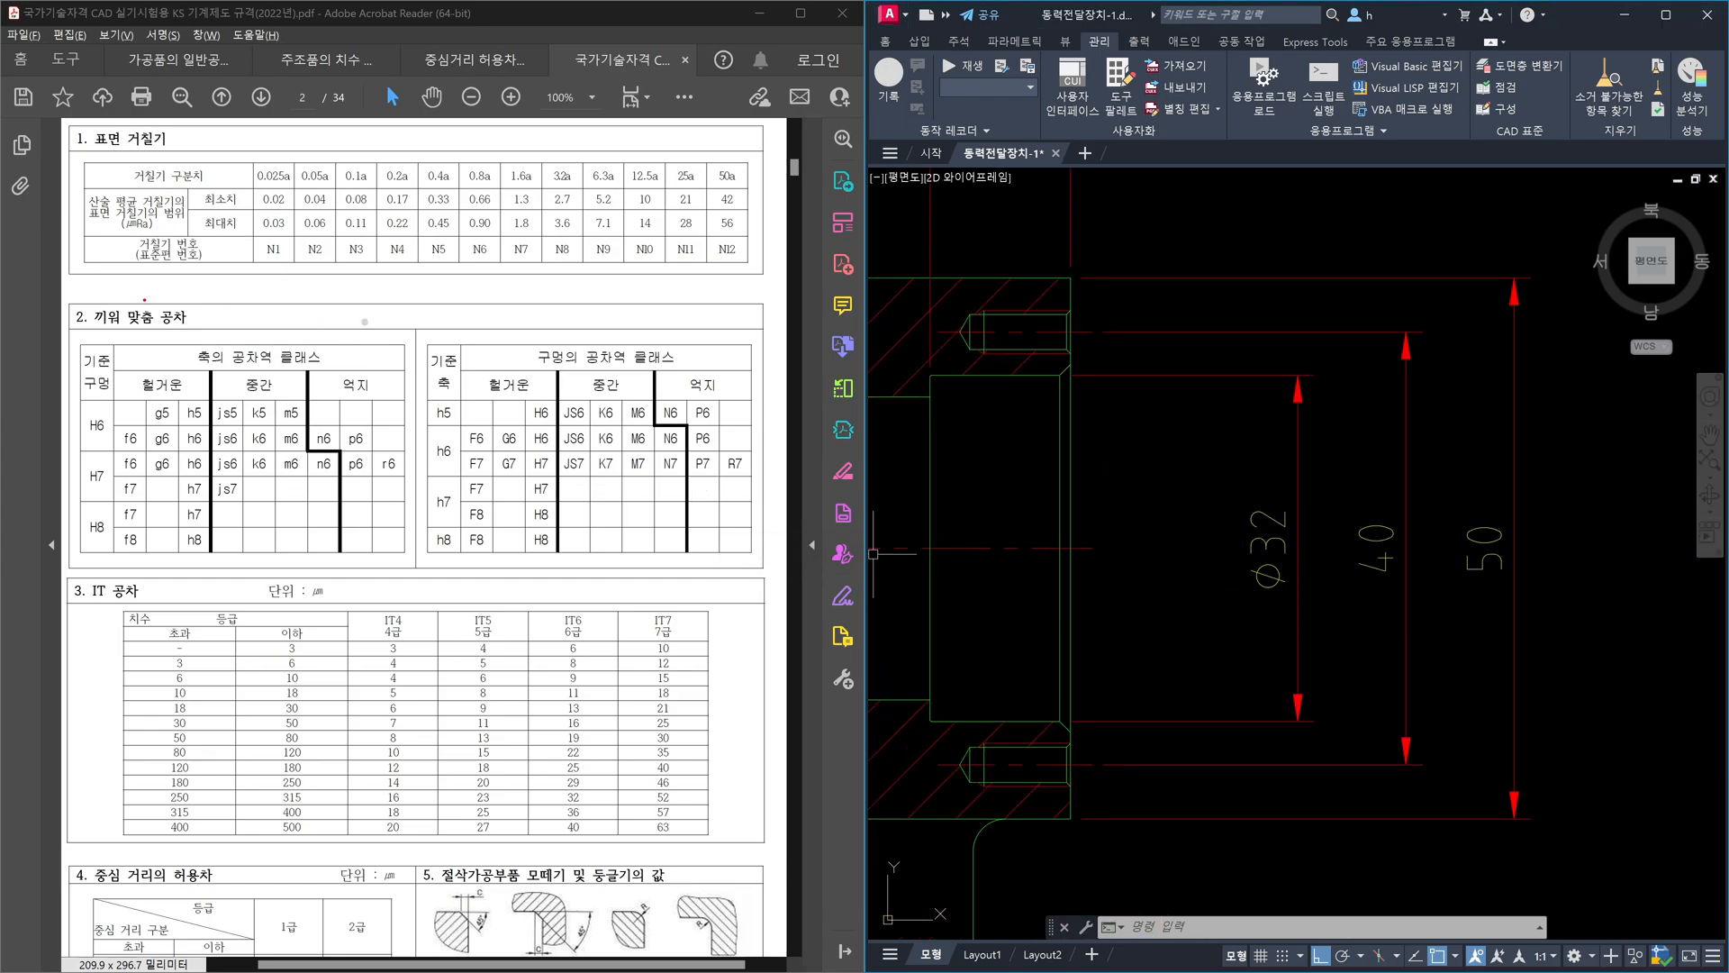
pyautogui.moveTo(62, 298)
pyautogui.keyDown('ctrl'); pyautogui.mouseDown()
pyautogui.moveTo(72, 356)
pyautogui.moveTo(292, 465)
pyautogui.moveTo(541, 538)
pyautogui.moveTo(771, 572)
pyautogui.mouseUp(); pyautogui.keyUp('ctrl')
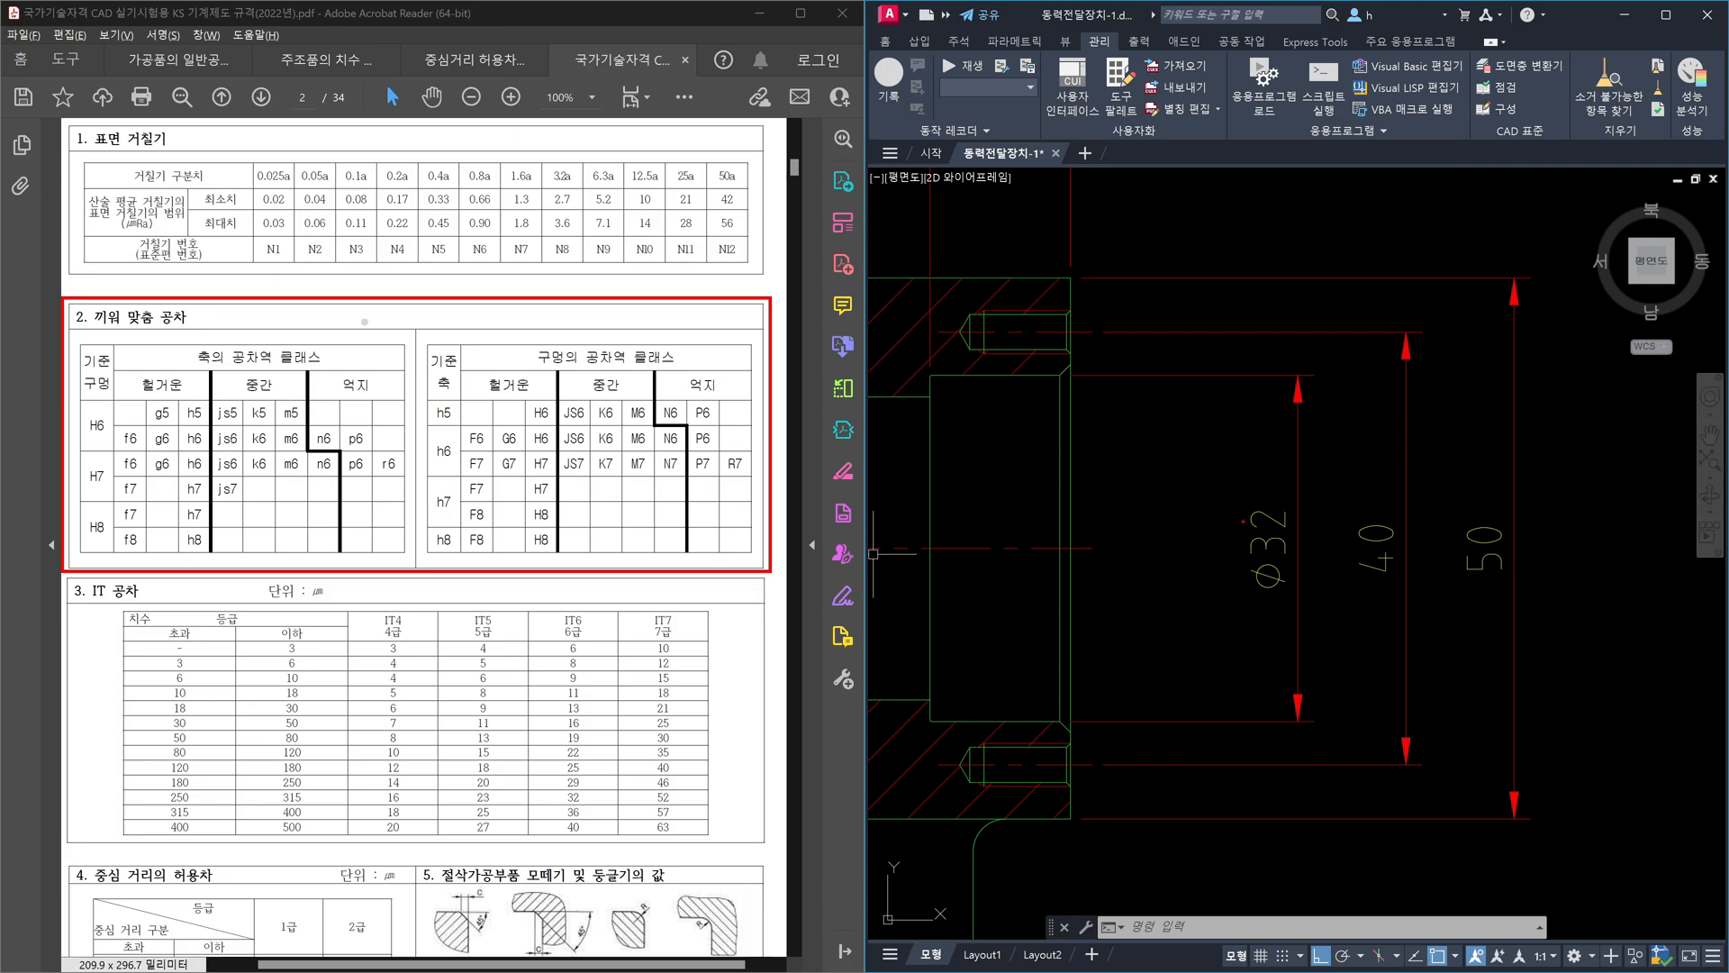
pyautogui.keyDown('ctrl'); pyautogui.moveTo(1230, 498); pyautogui.dragTo(1308, 610); pyautogui.keyUp('ctrl')
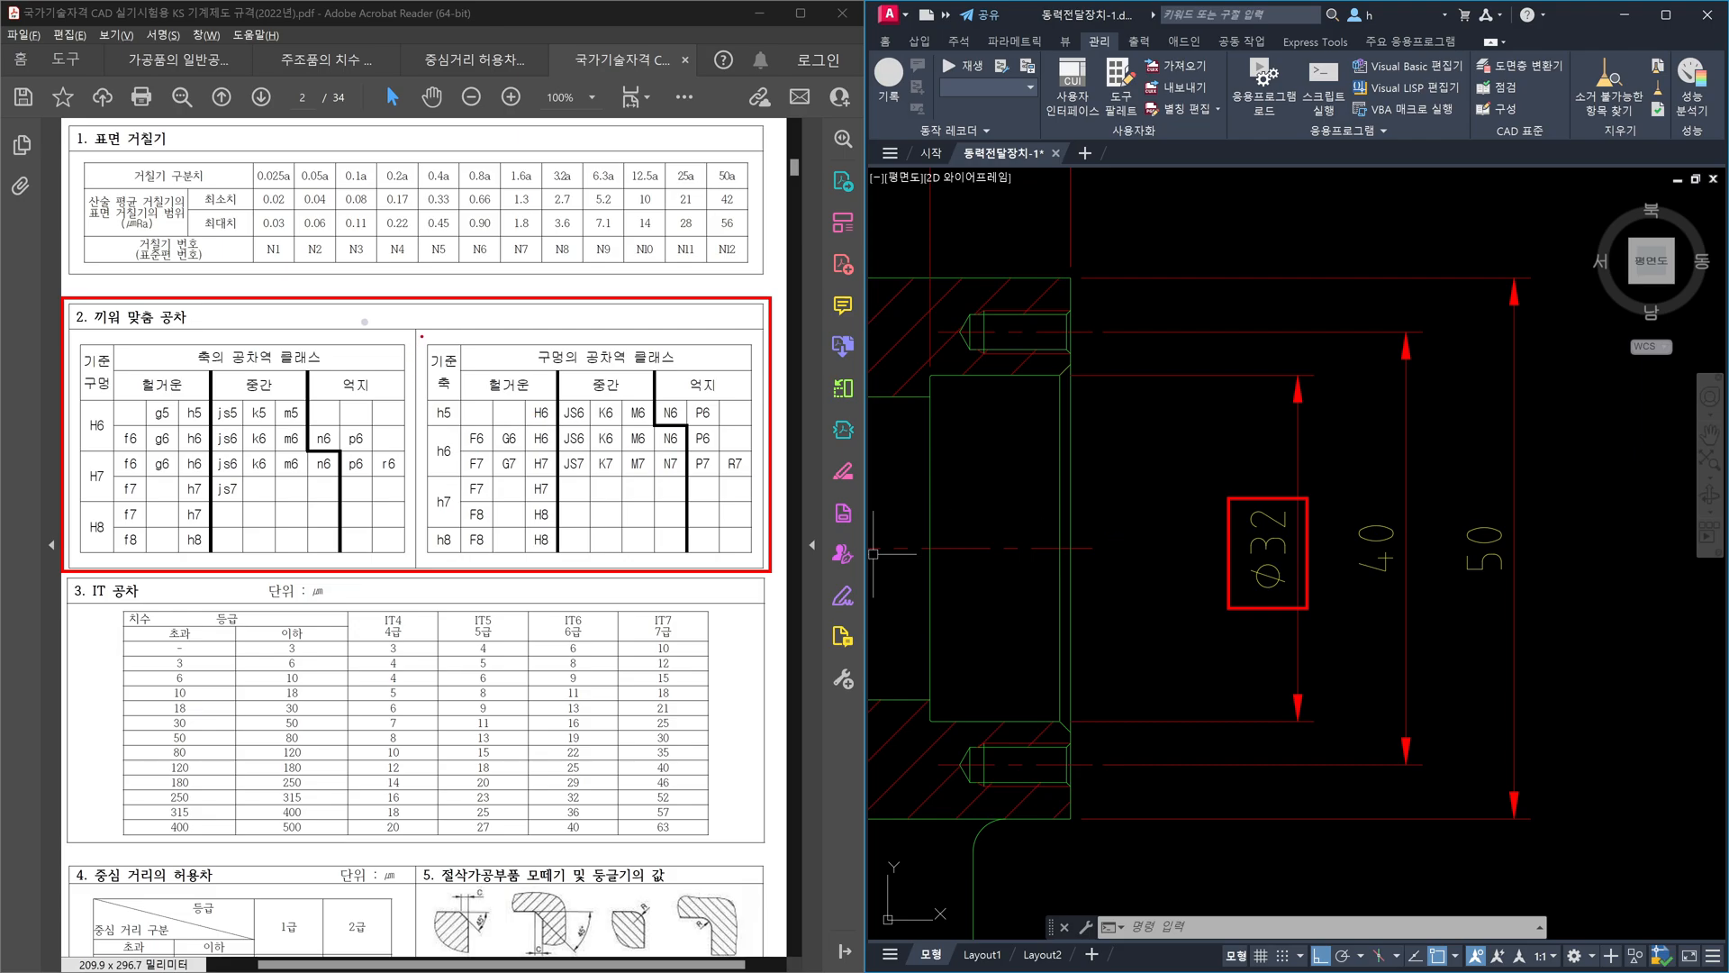
pyautogui.moveTo(420, 336)
pyautogui.keyDown('ctrl'); pyautogui.mouseDown()
pyautogui.moveTo(467, 455)
pyautogui.moveTo(468, 563)
pyautogui.mouseUp(); pyautogui.keyUp('ctrl')
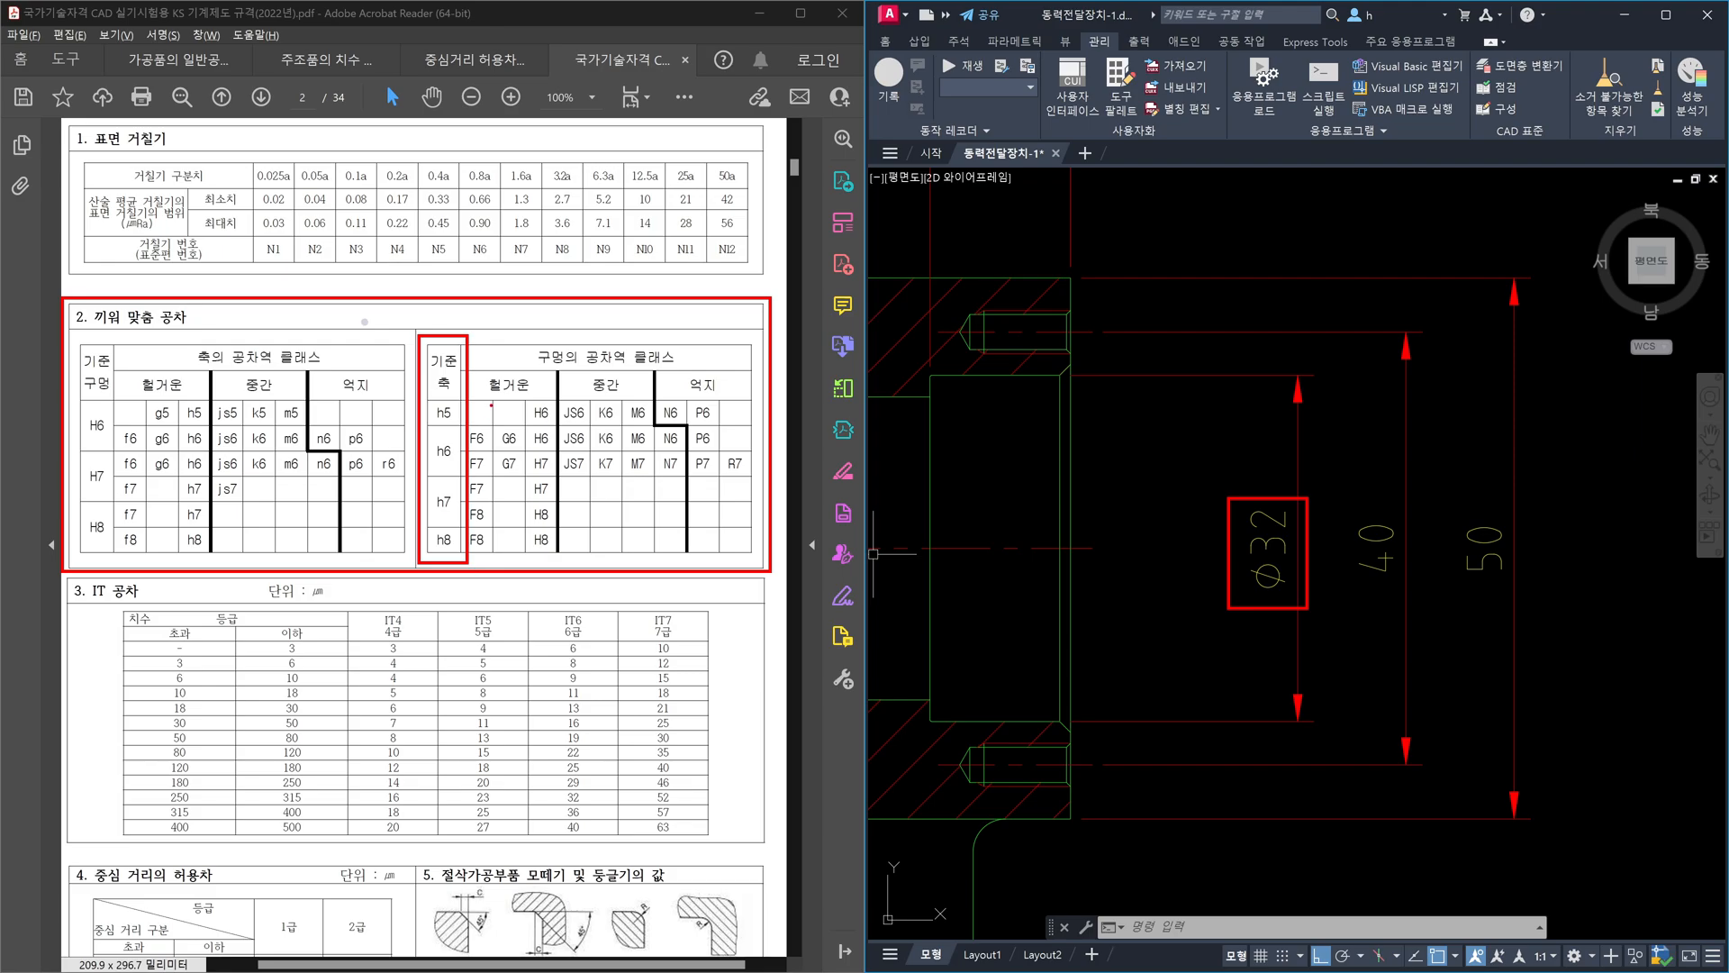
# - Draw red arrows at the bearing seat and at h5, h6, h7 and h8 in the fit table, and box h6
pyautogui.moveTo(1170, 431)
pyautogui.mouseDown()
pyautogui.moveTo(1140, 474)
pyautogui.moveTo(1171, 481)
pyautogui.mouseUp()
pyautogui.moveTo(456, 391)
pyautogui.mouseDown()
pyautogui.moveTo(475, 412)
pyautogui.moveTo(459, 544)
pyautogui.mouseUp()
pyautogui.moveTo(458, 544); pyautogui.dragTo(479, 547)
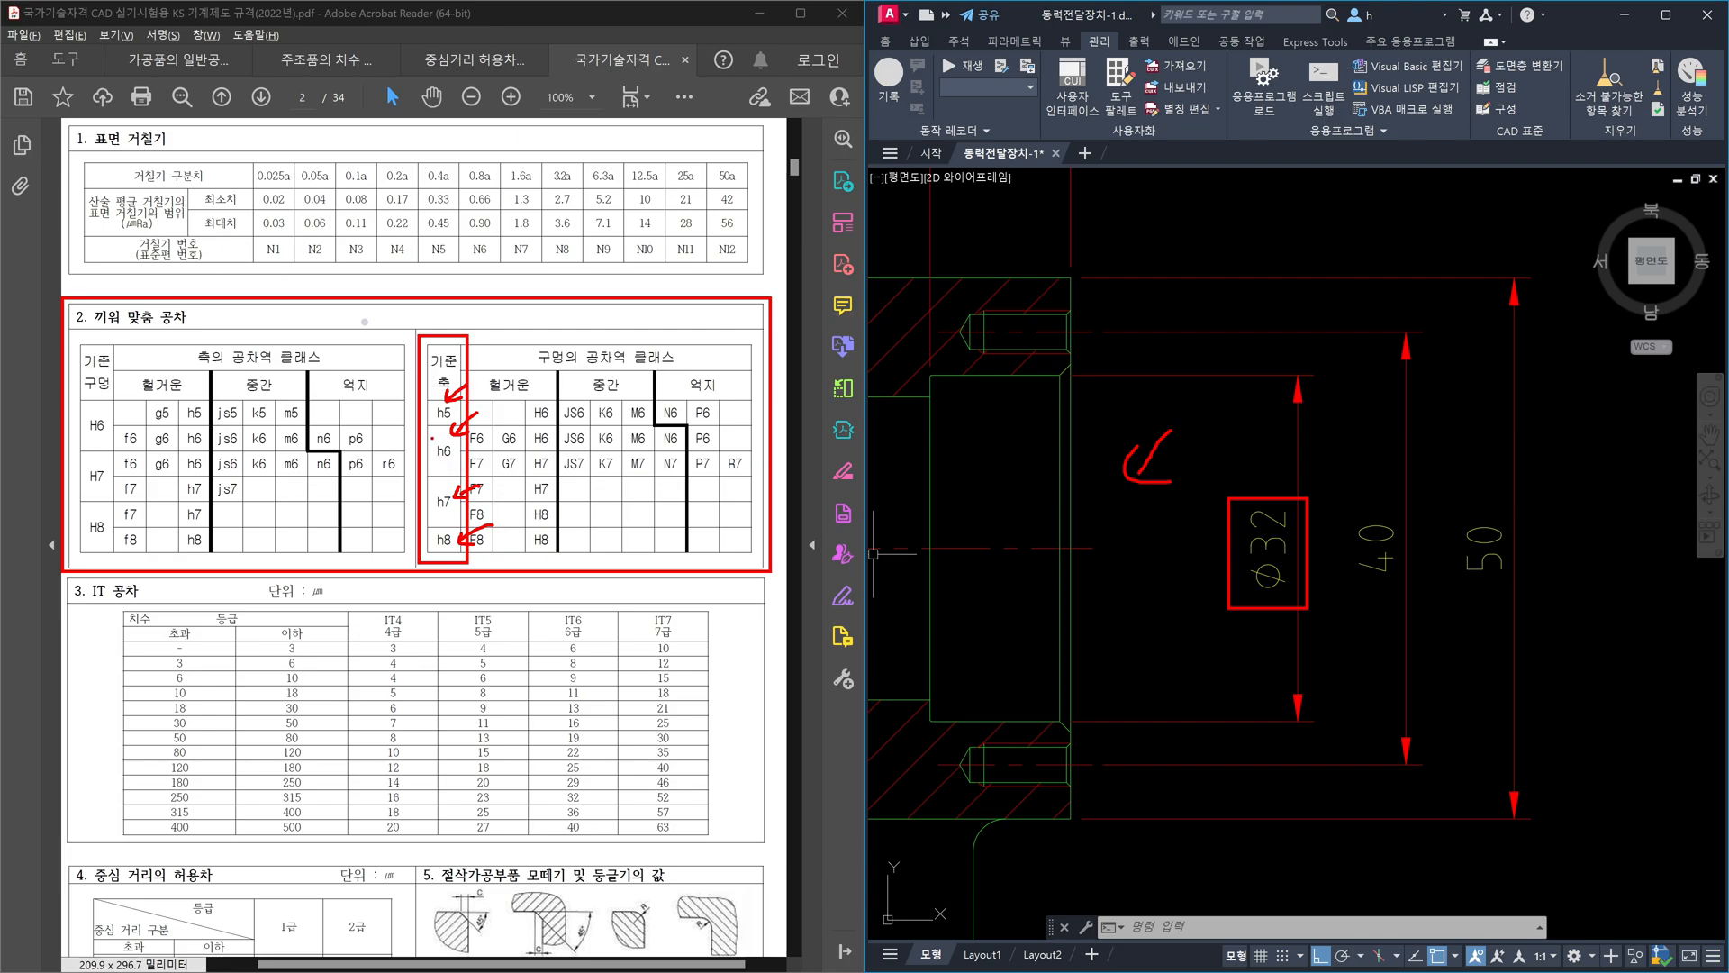
pyautogui.moveTo(427, 435); pyautogui.dragTo(457, 467)
# - Write g6 in red beside the bearing seat, box it and point arrows at it
pyautogui.moveTo(1162, 683)
pyautogui.mouseDown()
pyautogui.moveTo(1144, 706)
pyautogui.moveTo(1165, 712)
pyautogui.moveTo(1136, 744)
pyautogui.moveTo(1211, 685)
pyautogui.moveTo(1192, 713)
pyautogui.mouseUp()
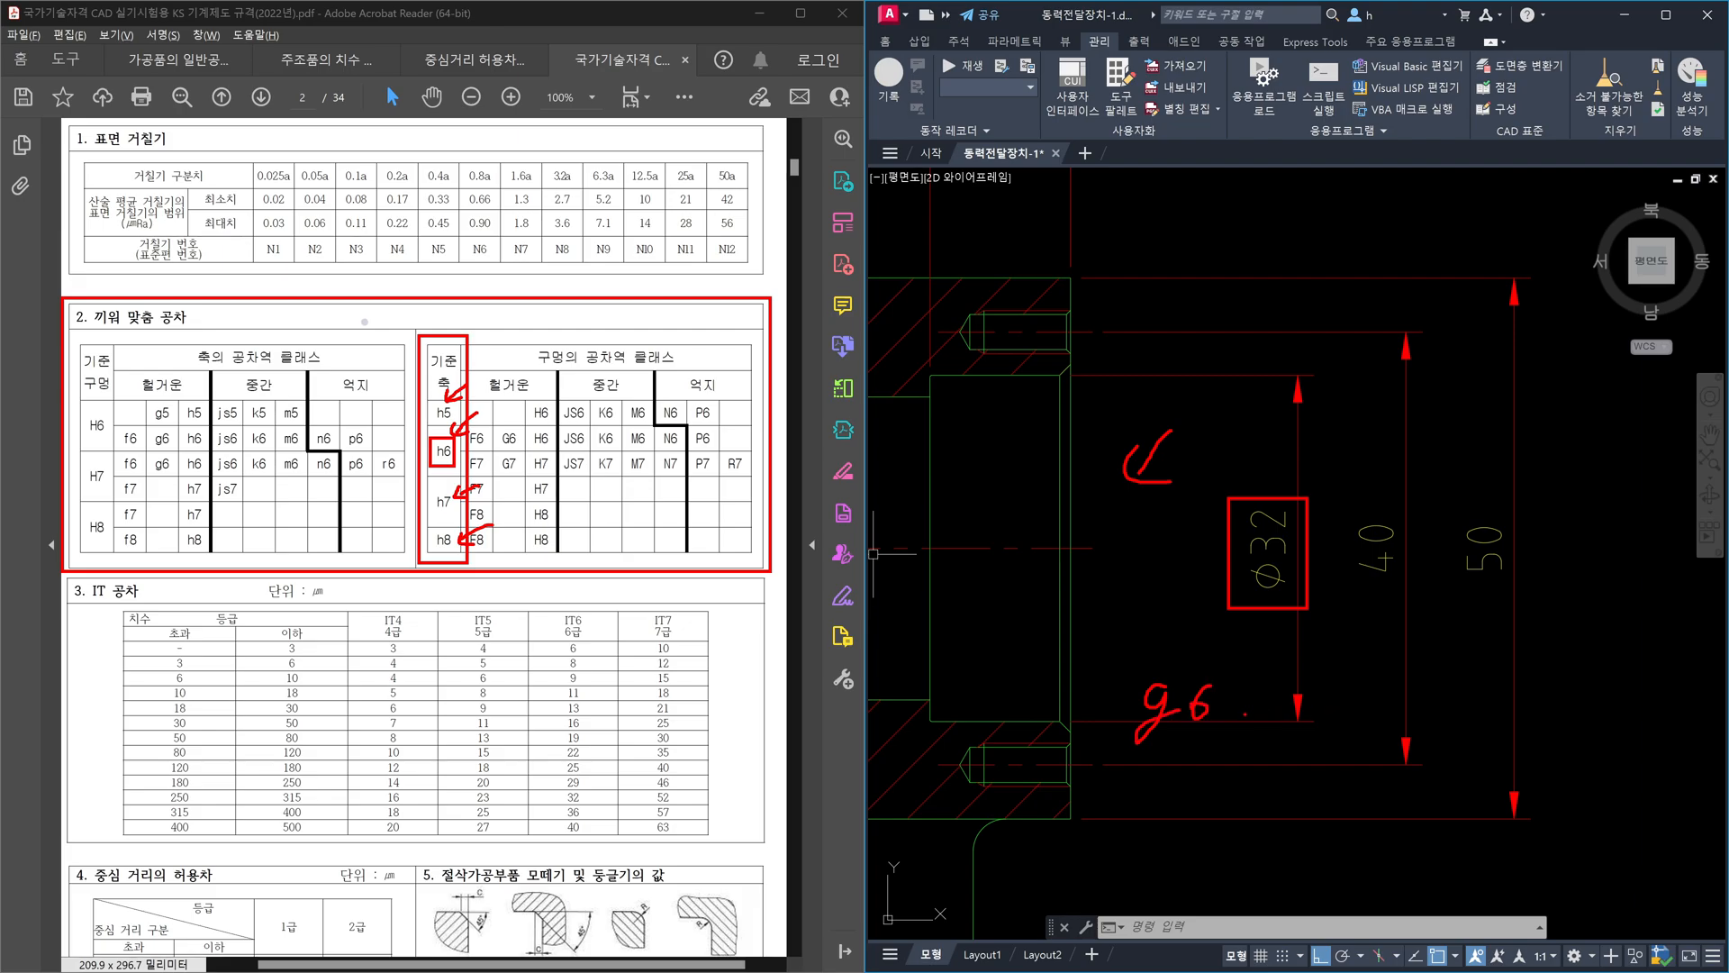
pyautogui.moveTo(1120, 760)
pyautogui.mouseDown()
pyautogui.moveTo(1210, 770)
pyautogui.moveTo(1232, 666)
pyautogui.moveTo(1135, 721)
pyautogui.moveTo(1126, 754)
pyautogui.mouseUp()
pyautogui.moveTo(1133, 618); pyautogui.dragTo(1140, 663)
pyautogui.moveTo(1155, 628); pyautogui.dragTo(1148, 662)
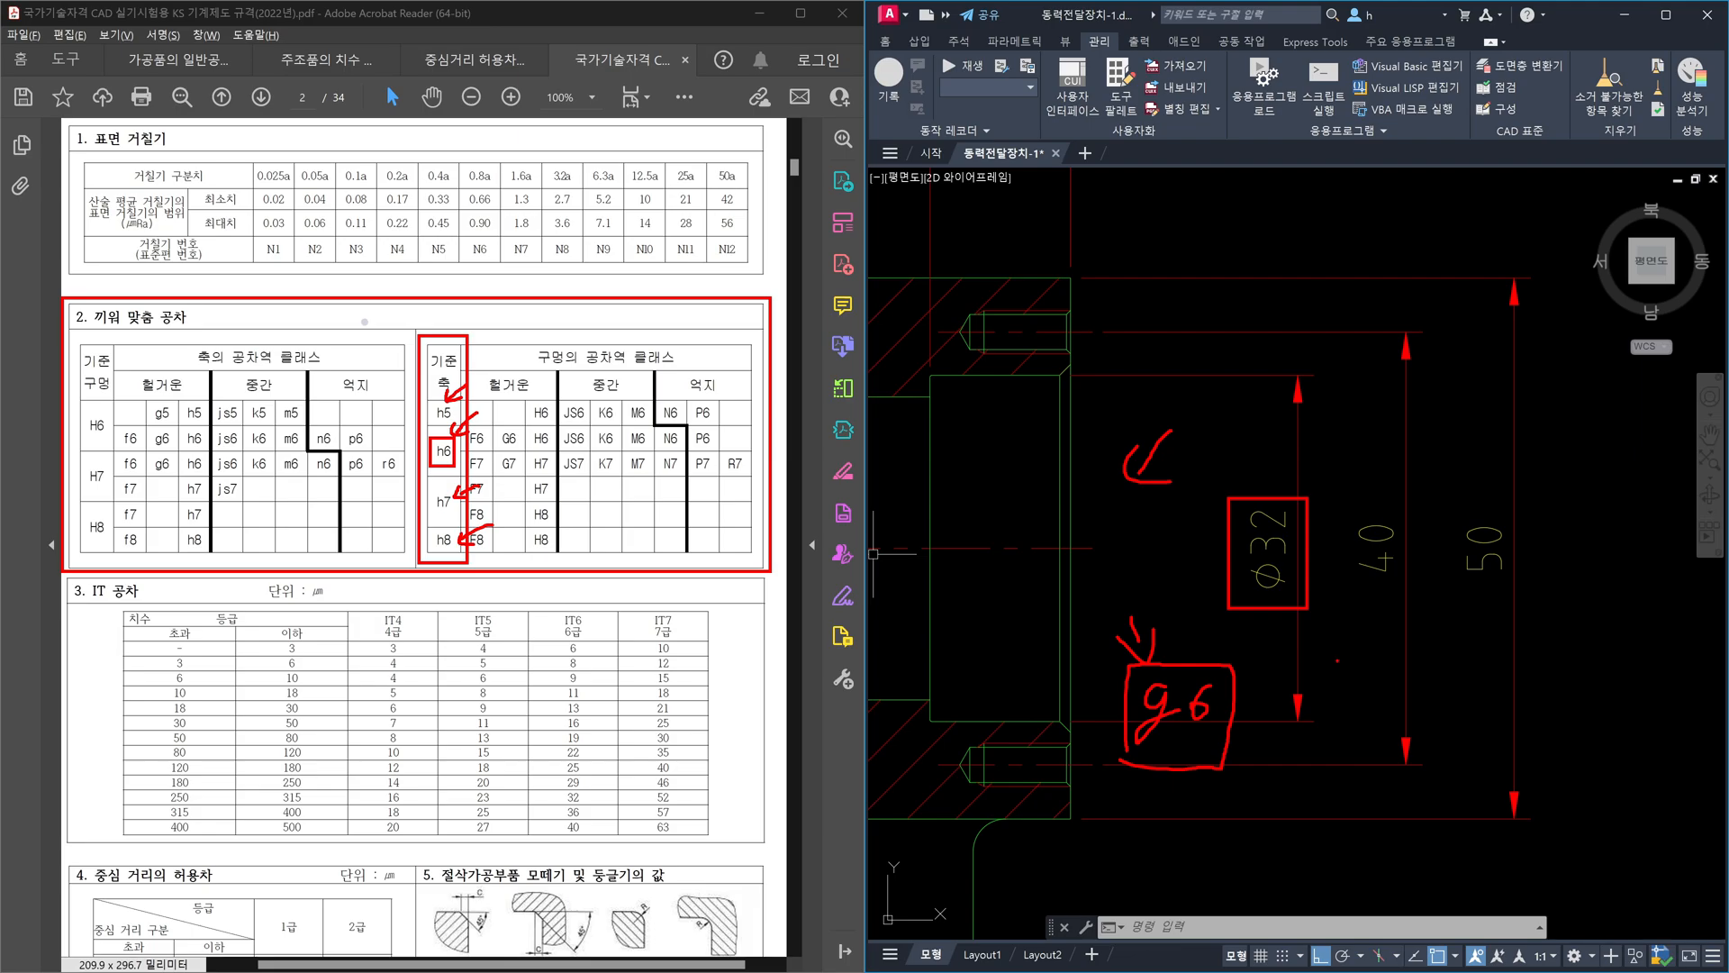
# - Write h6 in red below the Ø32 dimension with an arrow, circle the g6 note, and clear the markings
pyautogui.moveTo(1354, 630)
pyautogui.mouseDown()
pyautogui.moveTo(1346, 717)
pyautogui.moveTo(1372, 720)
pyautogui.mouseUp()
pyautogui.moveTo(1430, 637); pyautogui.dragTo(1402, 696)
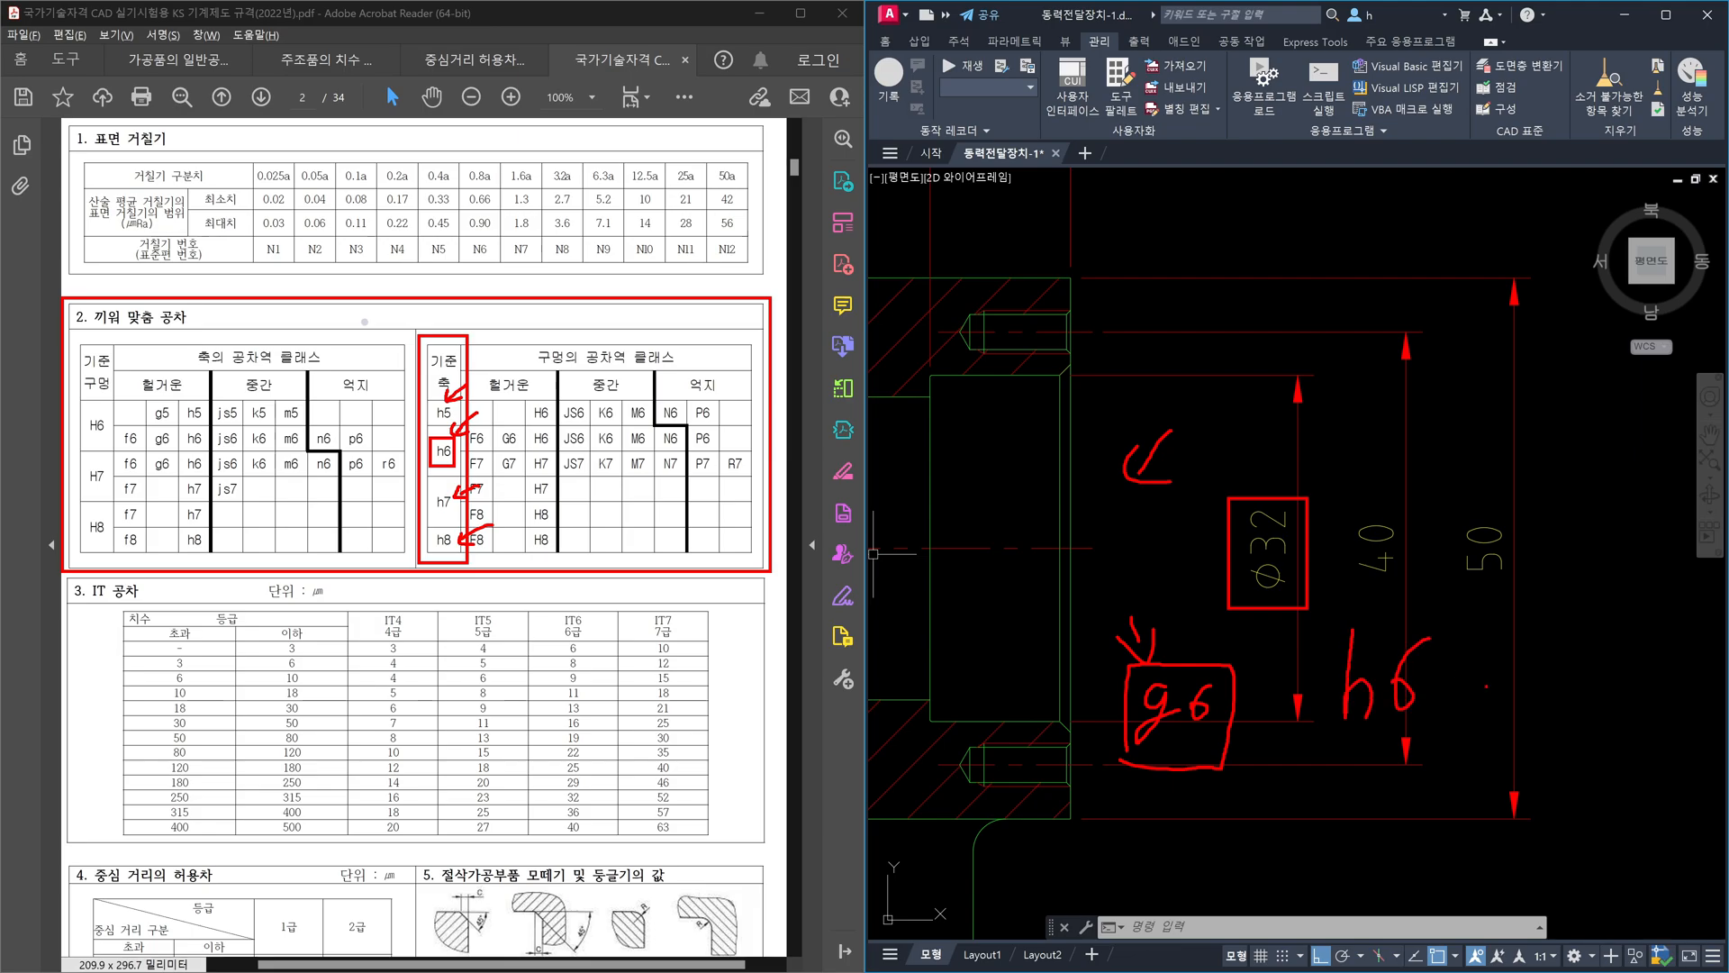
pyautogui.moveTo(1501, 611)
pyautogui.mouseDown()
pyautogui.moveTo(1453, 654)
pyautogui.moveTo(1475, 655)
pyautogui.mouseUp()
pyautogui.moveTo(1122, 586); pyautogui.dragTo(1156, 666)
pyautogui.moveTo(1225, 764)
pyautogui.mouseDown()
pyautogui.moveTo(1115, 674)
pyautogui.moveTo(1232, 770)
pyautogui.mouseUp()
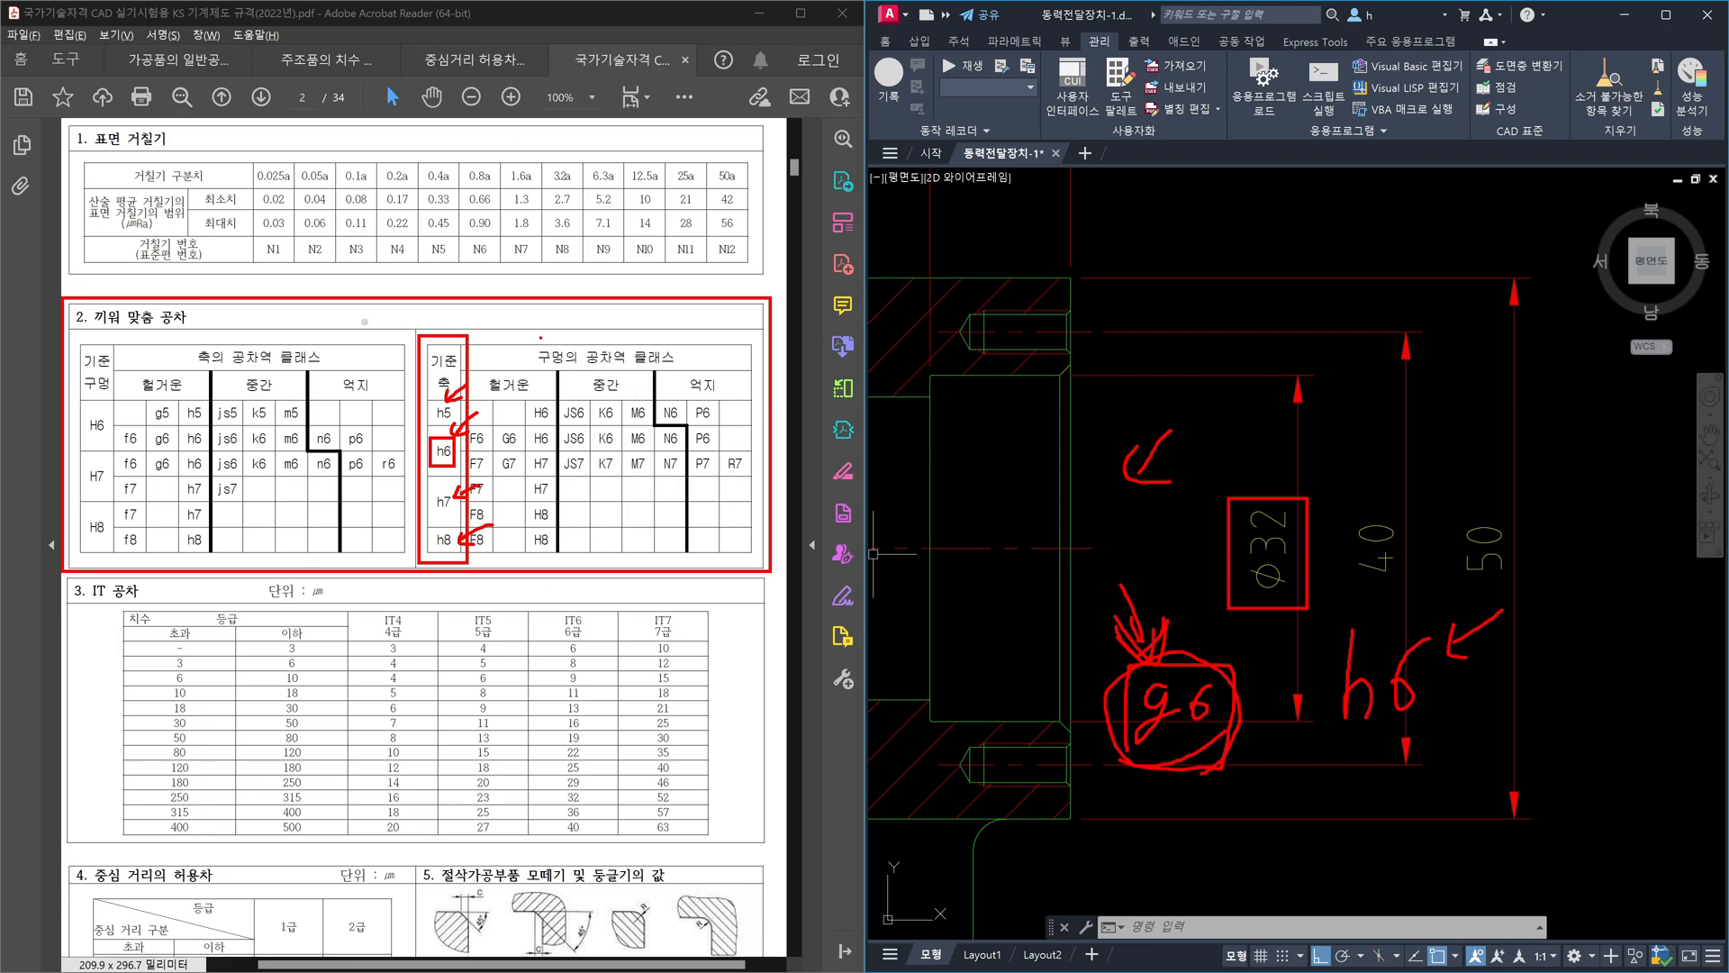
pyautogui.moveTo(1216, 743)
pyautogui.mouseDown()
pyautogui.moveTo(1189, 755)
pyautogui.moveTo(1133, 642)
pyautogui.moveTo(1211, 761)
pyautogui.mouseUp()
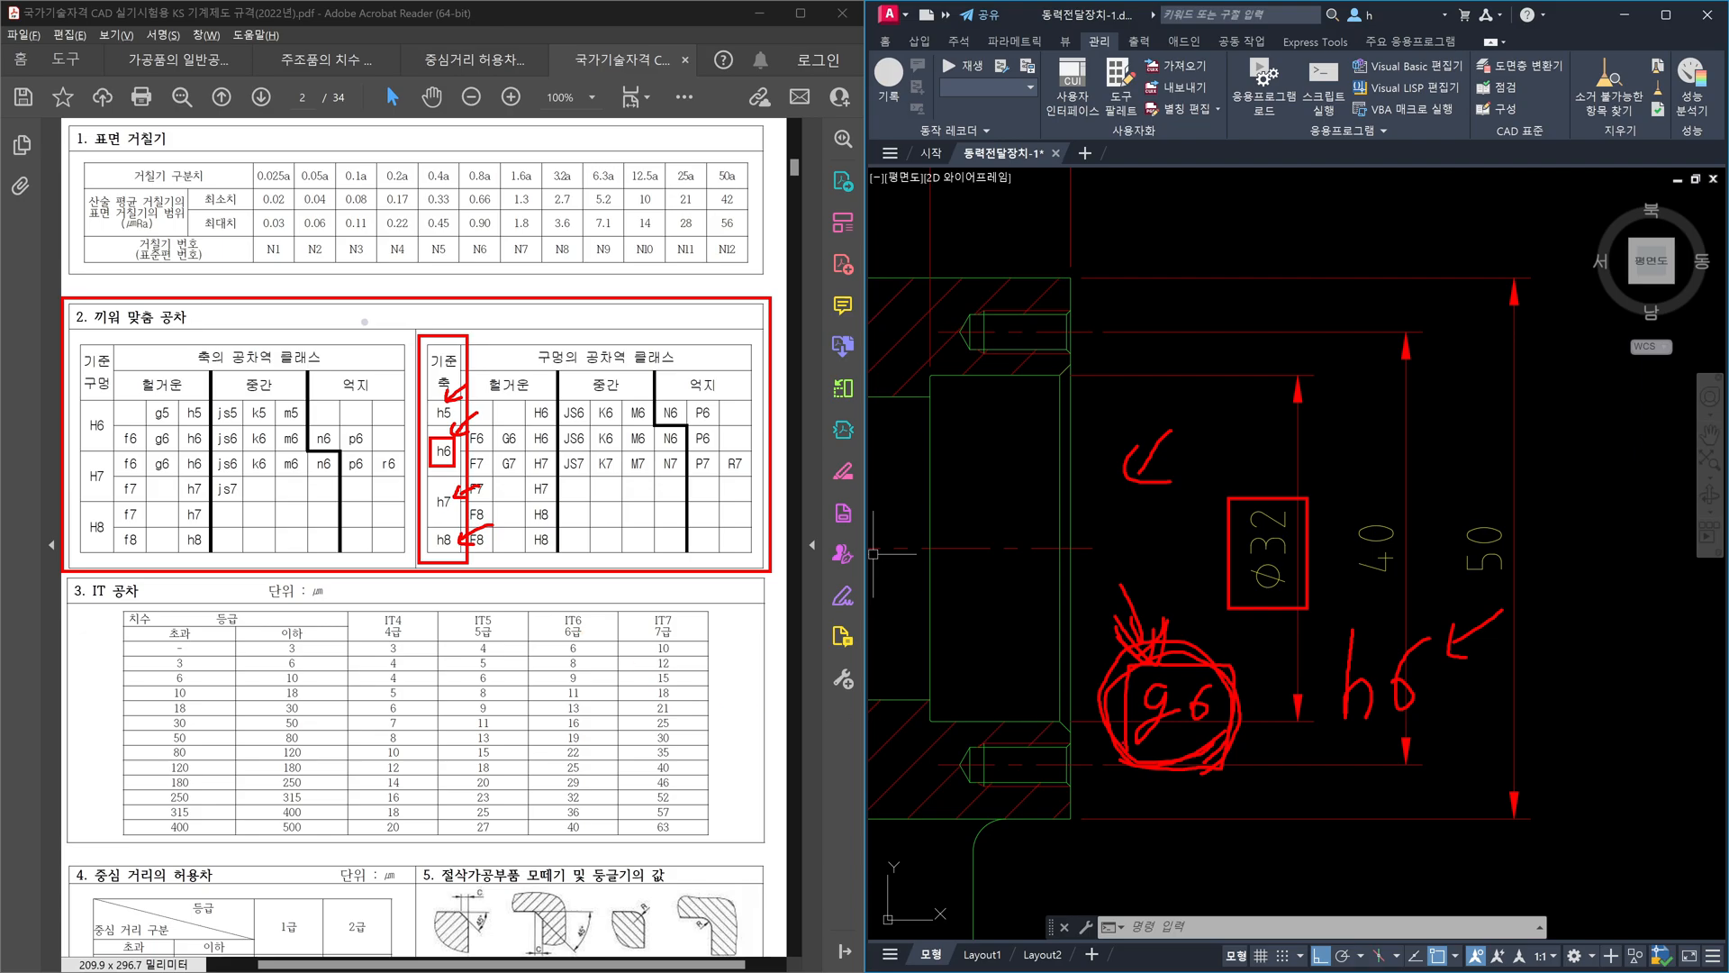
pyautogui.press('Escape')
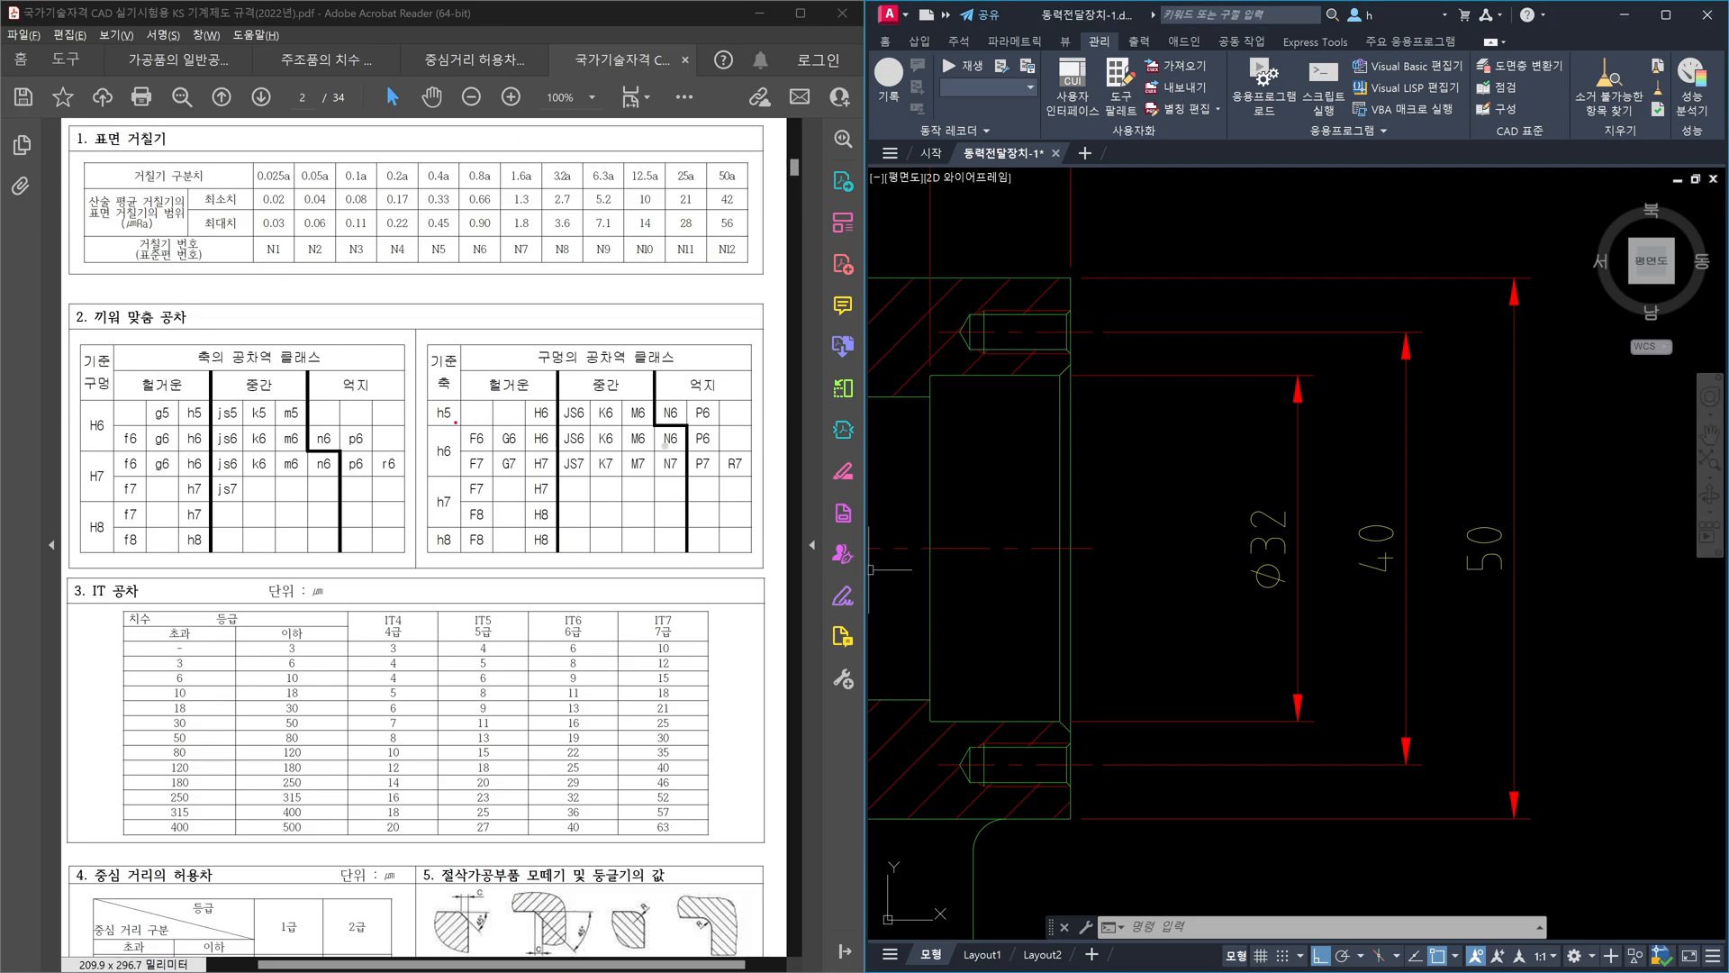
# - Rule out the h5, h7 and h8 rows of the basic shaft table in red, and mark 헐거운, 중간 and 억지 with arrows
pyautogui.moveTo(442, 413); pyautogui.dragTo(748, 413)
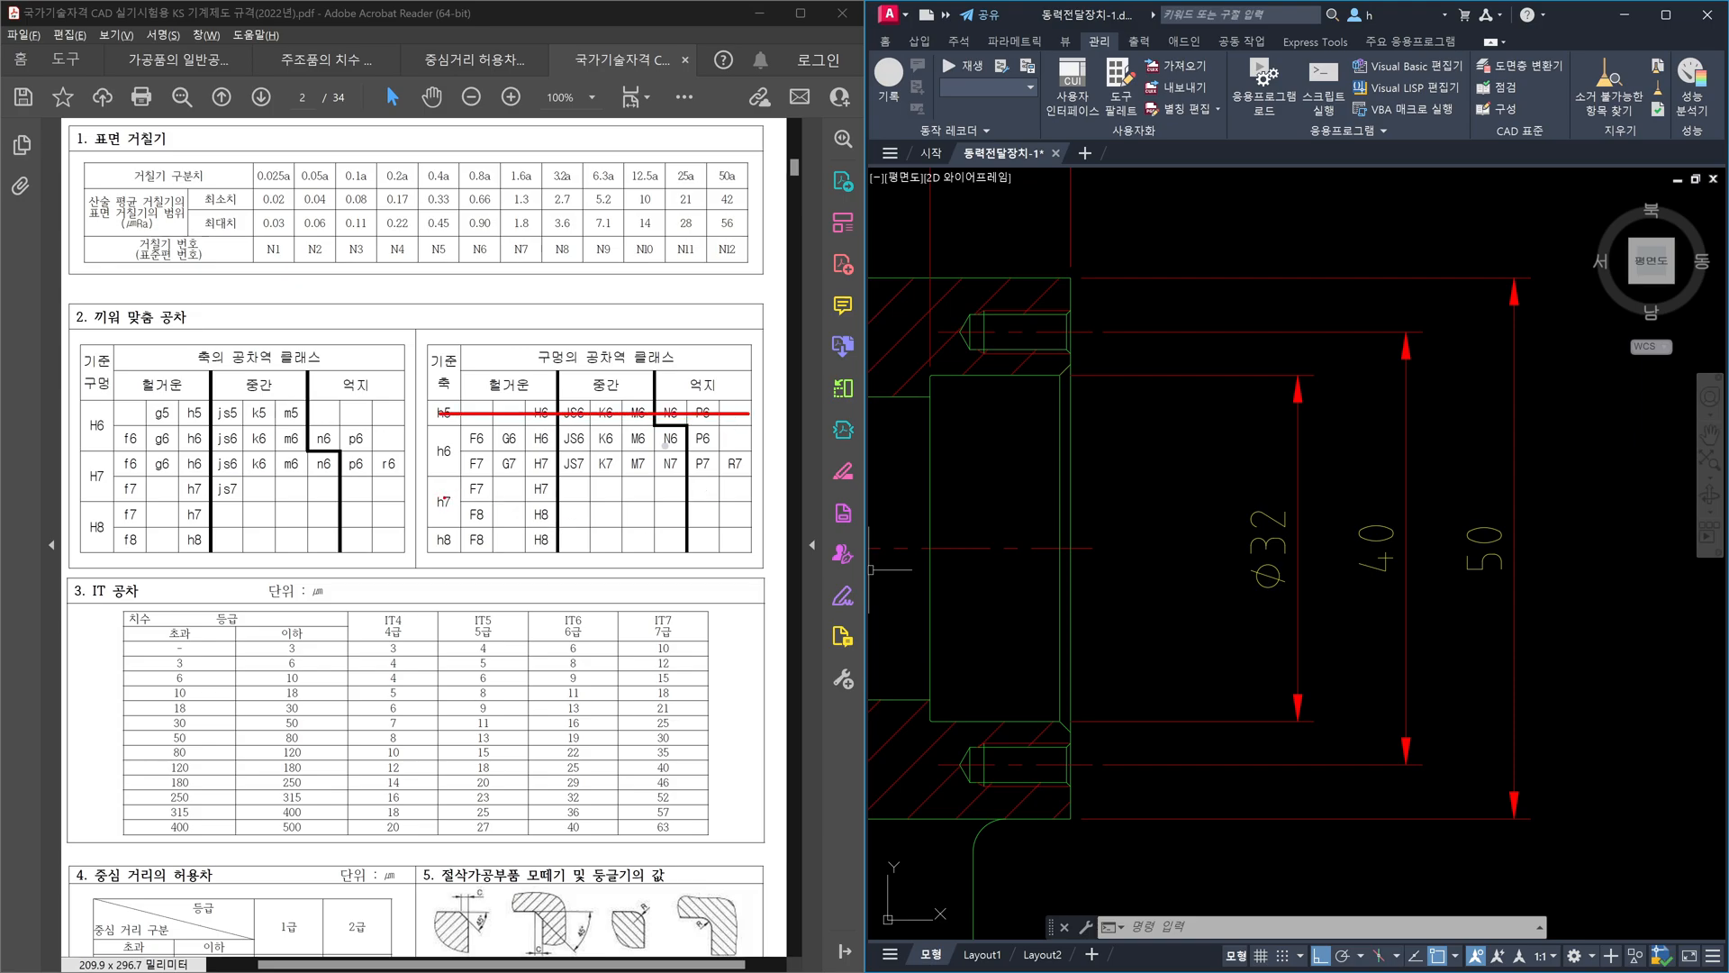
pyautogui.moveTo(440, 485)
pyautogui.mouseDown()
pyautogui.moveTo(473, 508)
pyautogui.moveTo(744, 512)
pyautogui.mouseUp()
pyautogui.moveTo(440, 537); pyautogui.dragTo(743, 536)
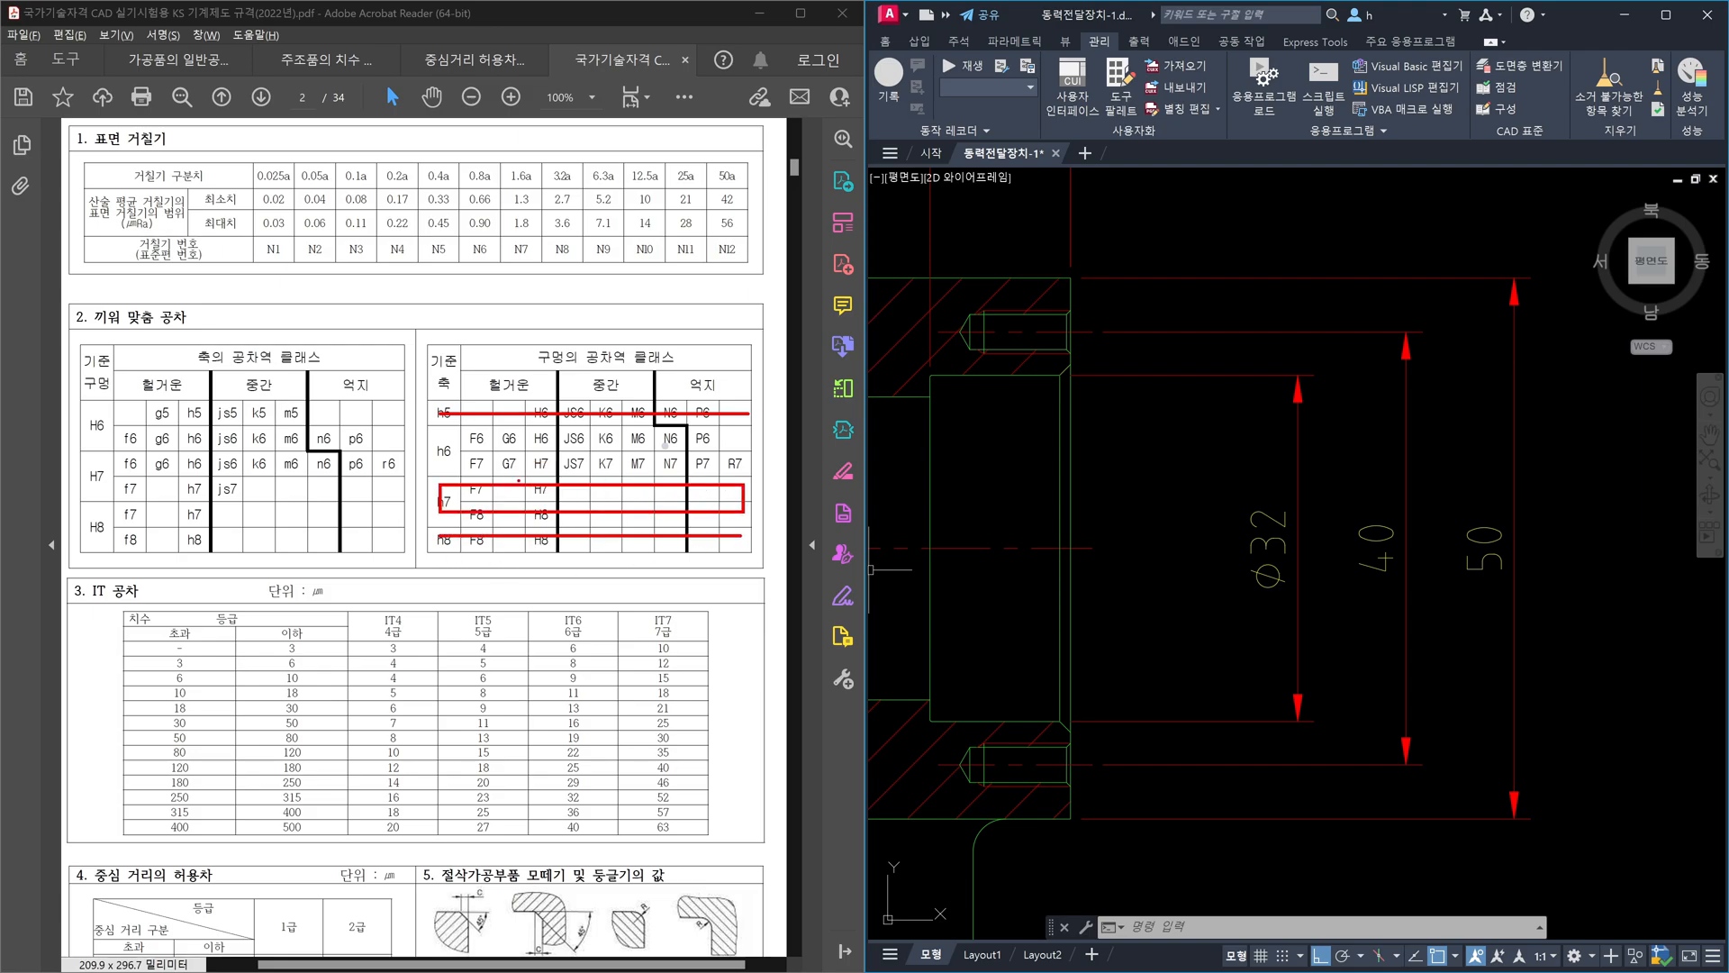
pyautogui.moveTo(519, 328)
pyautogui.mouseDown()
pyautogui.moveTo(508, 369)
pyautogui.moveTo(535, 350)
pyautogui.moveTo(621, 359)
pyautogui.mouseUp()
pyautogui.moveTo(735, 316); pyautogui.dragTo(720, 362)
# - Mark the Ø32 dimension and the bearing seat's height with red arrows and lines, and circle the upper tapped hole's opening
pyautogui.moveTo(1327, 471)
pyautogui.mouseDown()
pyautogui.moveTo(1300, 497)
pyautogui.moveTo(1276, 488)
pyautogui.mouseUp()
pyautogui.moveTo(1032, 377); pyautogui.dragTo(1018, 714)
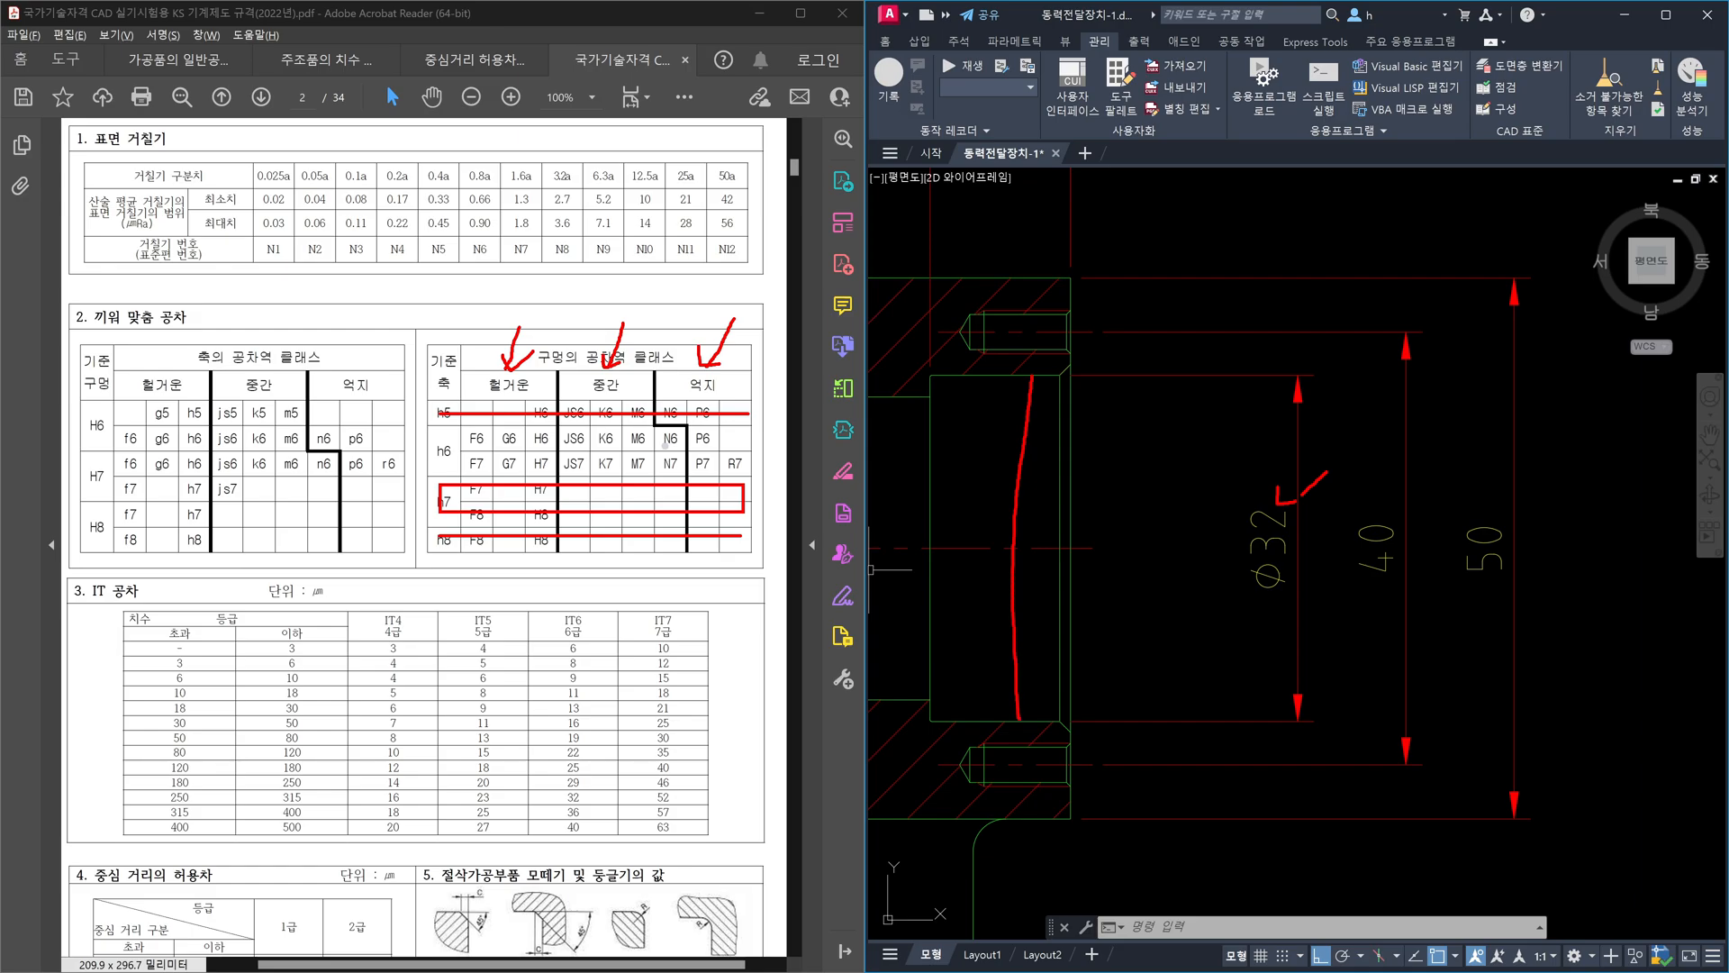
pyautogui.moveTo(981, 620); pyautogui.dragTo(953, 648)
pyautogui.moveTo(951, 630)
pyautogui.mouseDown()
pyautogui.moveTo(953, 648)
pyautogui.moveTo(974, 645)
pyautogui.mouseUp()
pyautogui.moveTo(1027, 379); pyautogui.dragTo(1025, 711)
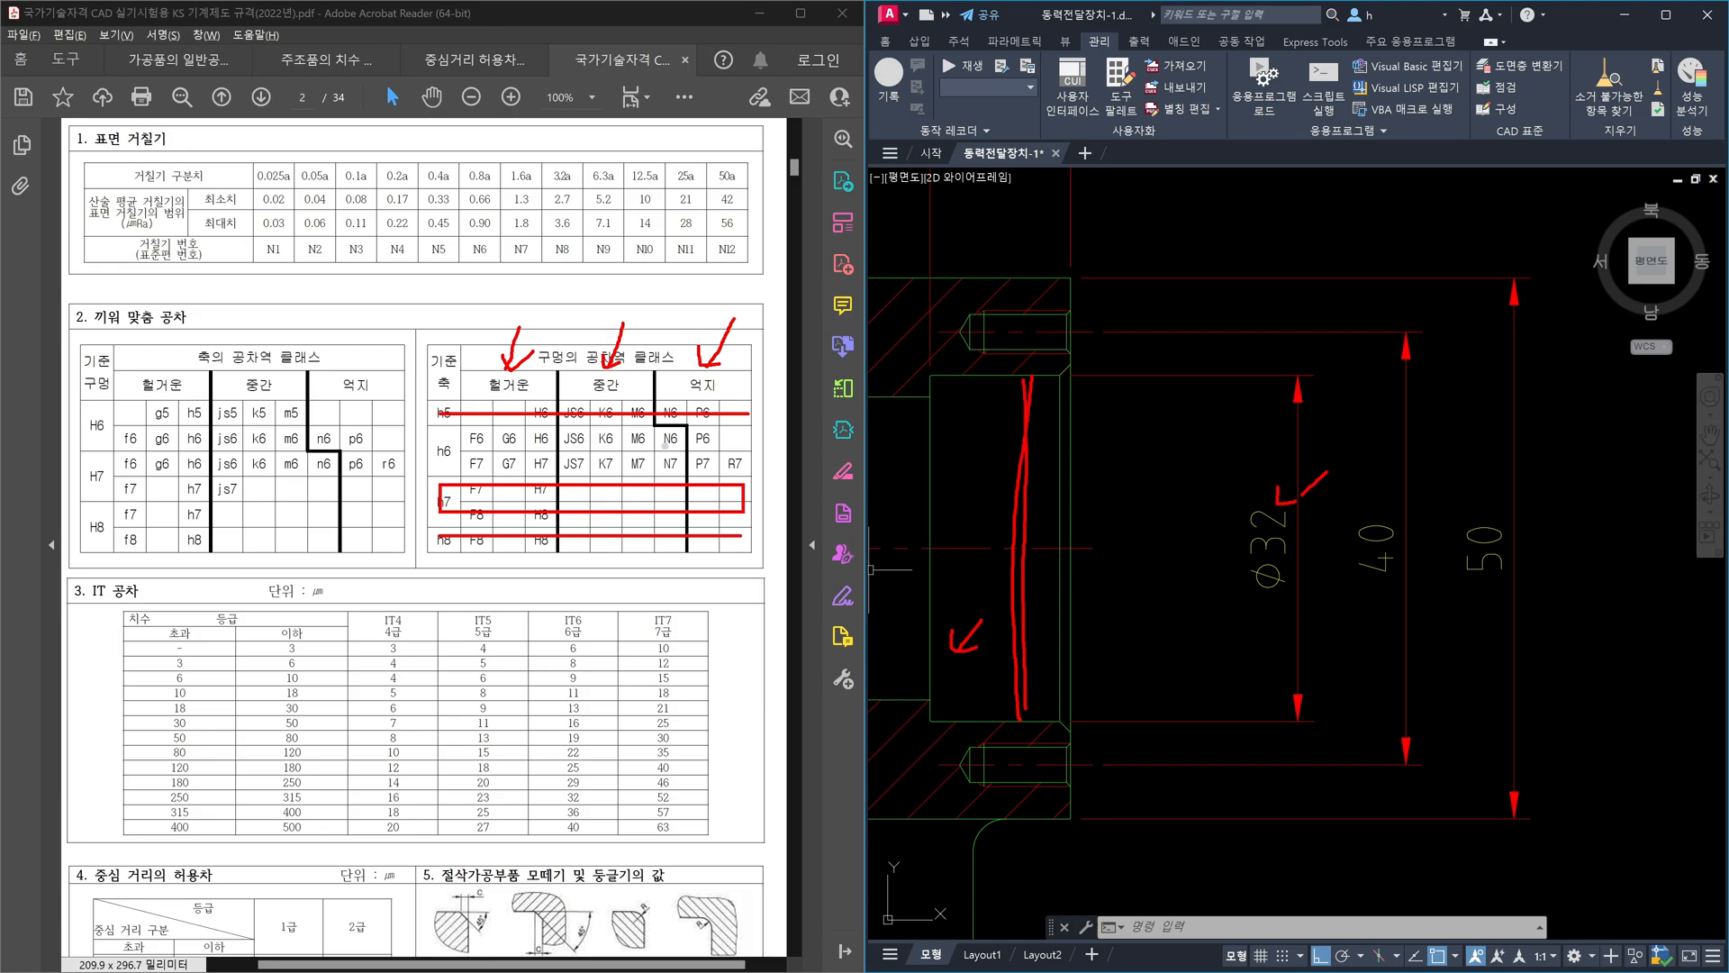
pyautogui.moveTo(1092, 310); pyautogui.dragTo(1113, 350)
# - Box the 헐거운 and 중간 headings in red, and cross out the 억지 entries of the h6 rows
pyautogui.moveTo(475, 367)
pyautogui.mouseDown()
pyautogui.moveTo(476, 389)
pyautogui.moveTo(540, 394)
pyautogui.moveTo(475, 368)
pyautogui.moveTo(621, 396)
pyautogui.moveTo(580, 369)
pyautogui.mouseUp()
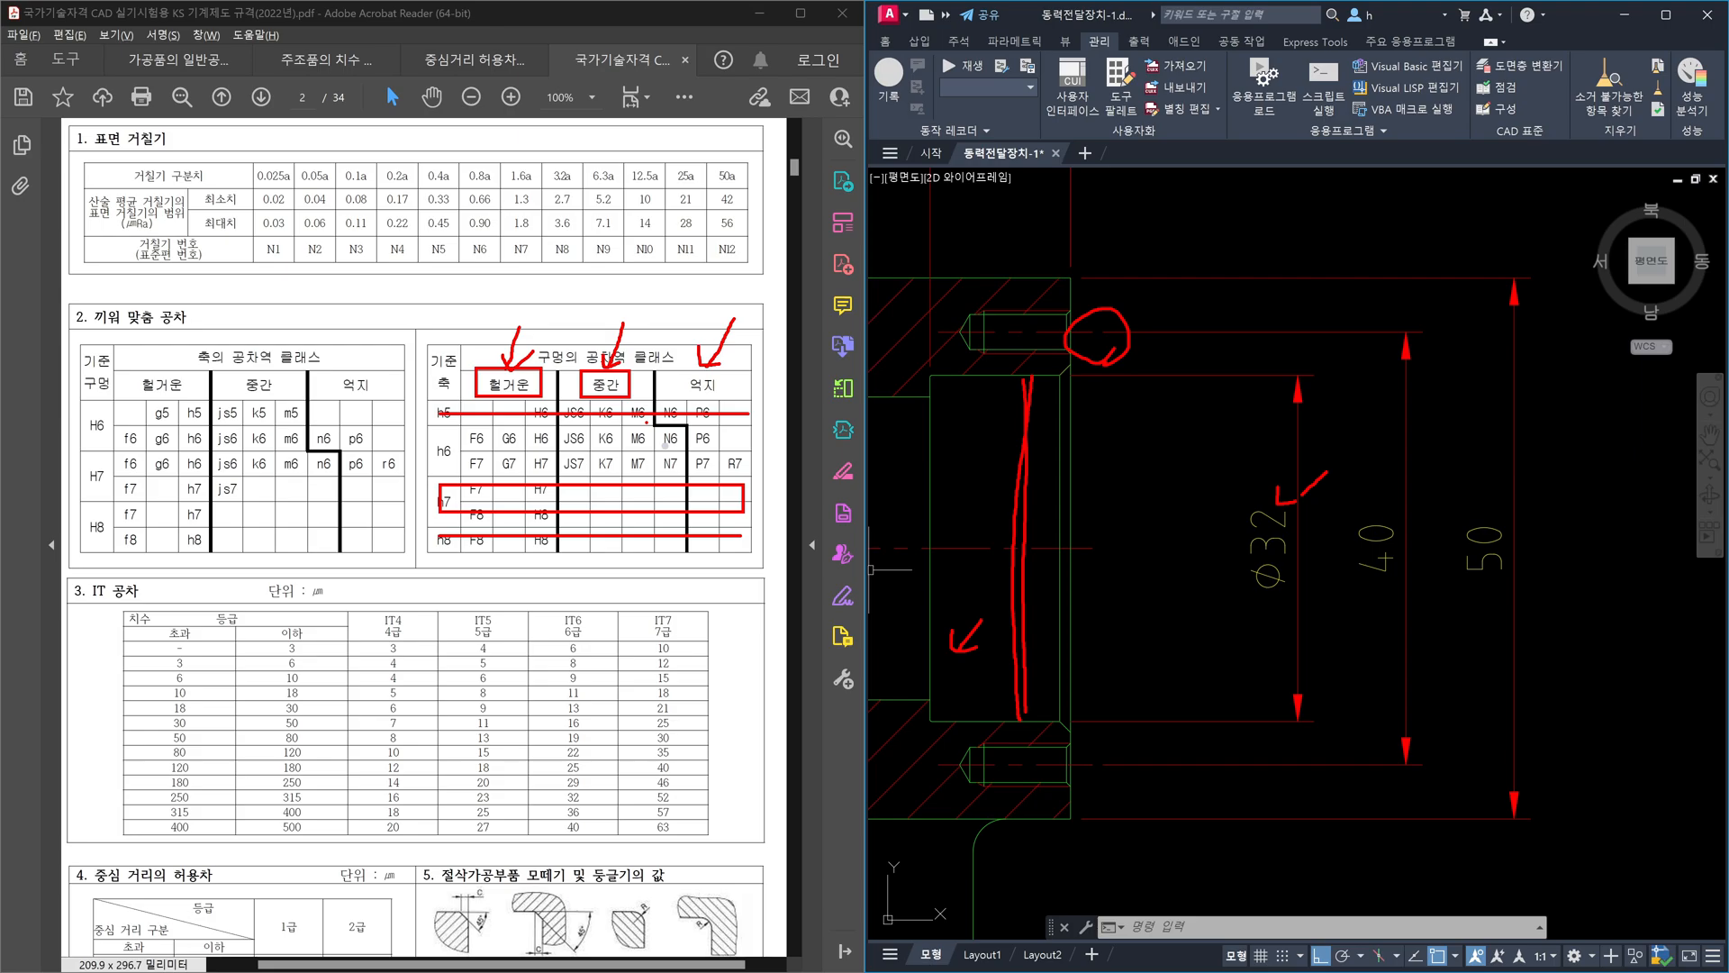
pyautogui.moveTo(688, 339); pyautogui.dragTo(704, 365)
pyautogui.moveTo(1127, 322); pyautogui.dragTo(1222, 267)
pyautogui.moveTo(692, 430)
pyautogui.mouseDown()
pyautogui.moveTo(747, 485)
pyautogui.moveTo(694, 483)
pyautogui.mouseUp()
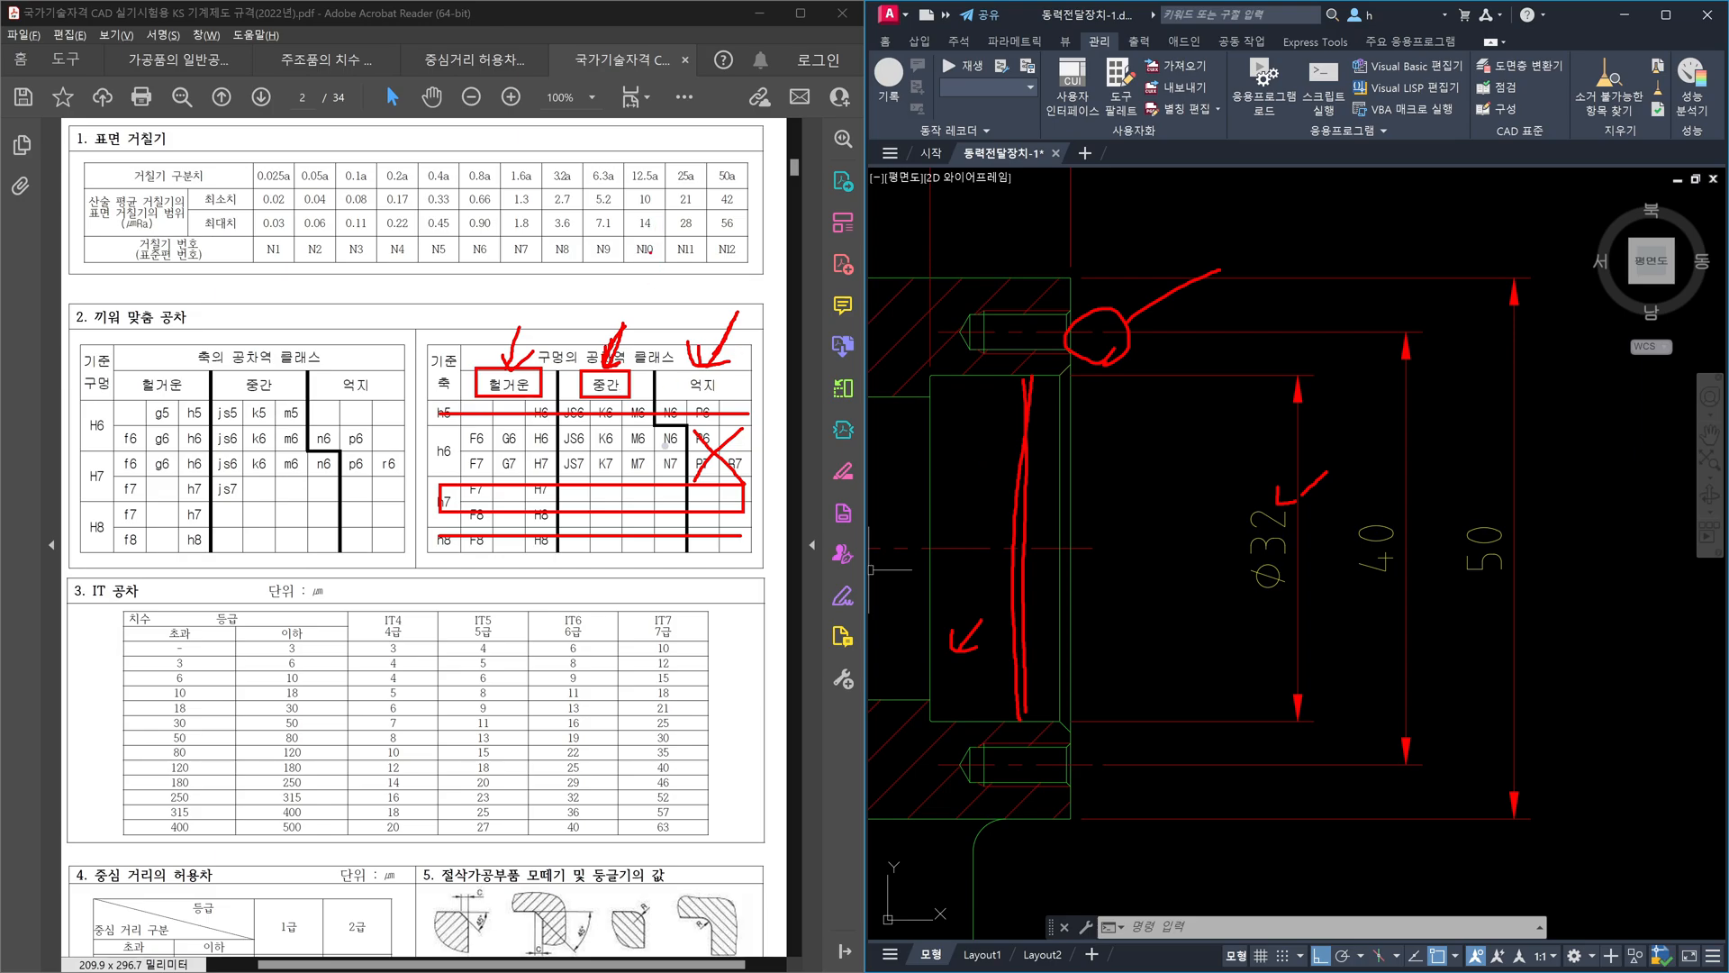
# - Write 죔새 in red above the 억지 heading and 항상 죔새 beside it
pyautogui.moveTo(642, 258)
pyautogui.mouseDown()
pyautogui.moveTo(669, 281)
pyautogui.moveTo(694, 266)
pyautogui.moveTo(685, 294)
pyautogui.moveTo(725, 260)
pyautogui.mouseUp()
pyautogui.moveTo(705, 263)
pyautogui.mouseDown()
pyautogui.moveTo(743, 265)
pyautogui.moveTo(761, 227)
pyautogui.mouseUp()
pyautogui.moveTo(757, 221); pyautogui.dragTo(753, 259)
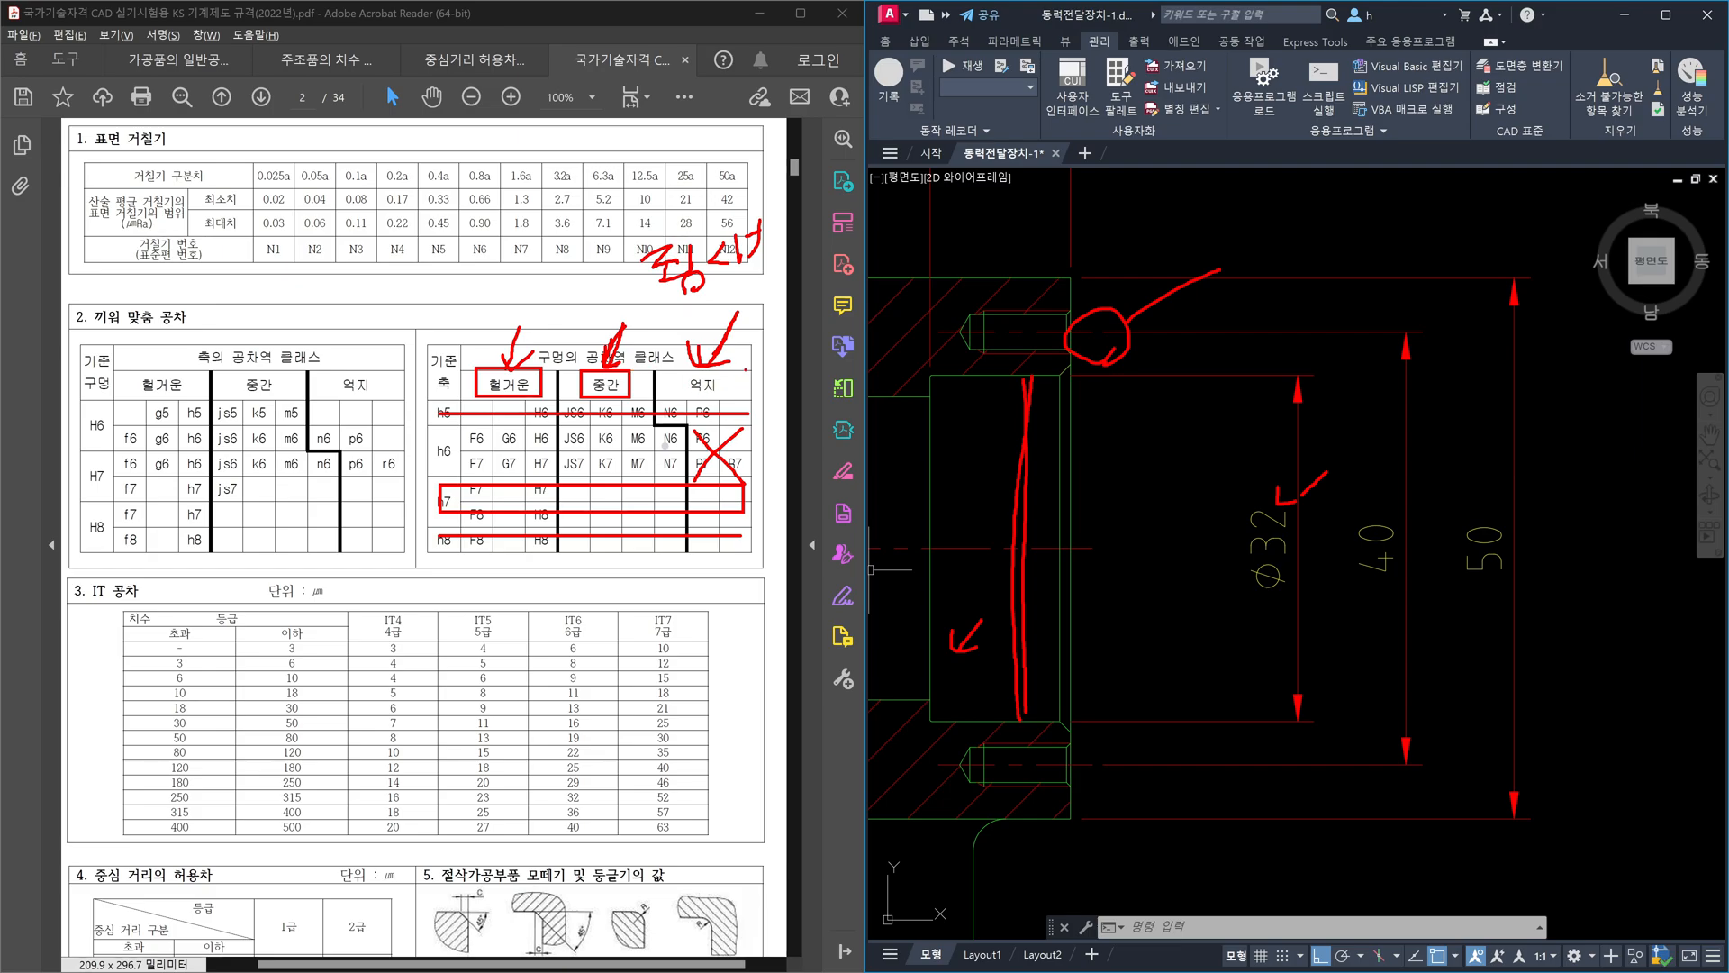
pyautogui.moveTo(749, 324); pyautogui.dragTo(755, 335)
pyautogui.moveTo(744, 343)
pyautogui.mouseDown()
pyautogui.moveTo(767, 339)
pyautogui.moveTo(776, 375)
pyautogui.mouseUp()
pyautogui.moveTo(777, 360); pyautogui.dragTo(781, 395)
pyautogui.moveTo(872, 326); pyautogui.dragTo(915, 399)
pyautogui.moveTo(940, 336); pyautogui.dragTo(918, 362)
pyautogui.moveTo(937, 352)
pyautogui.mouseDown()
pyautogui.moveTo(944, 366)
pyautogui.moveTo(955, 348)
pyautogui.mouseUp()
pyautogui.moveTo(958, 318); pyautogui.dragTo(982, 383)
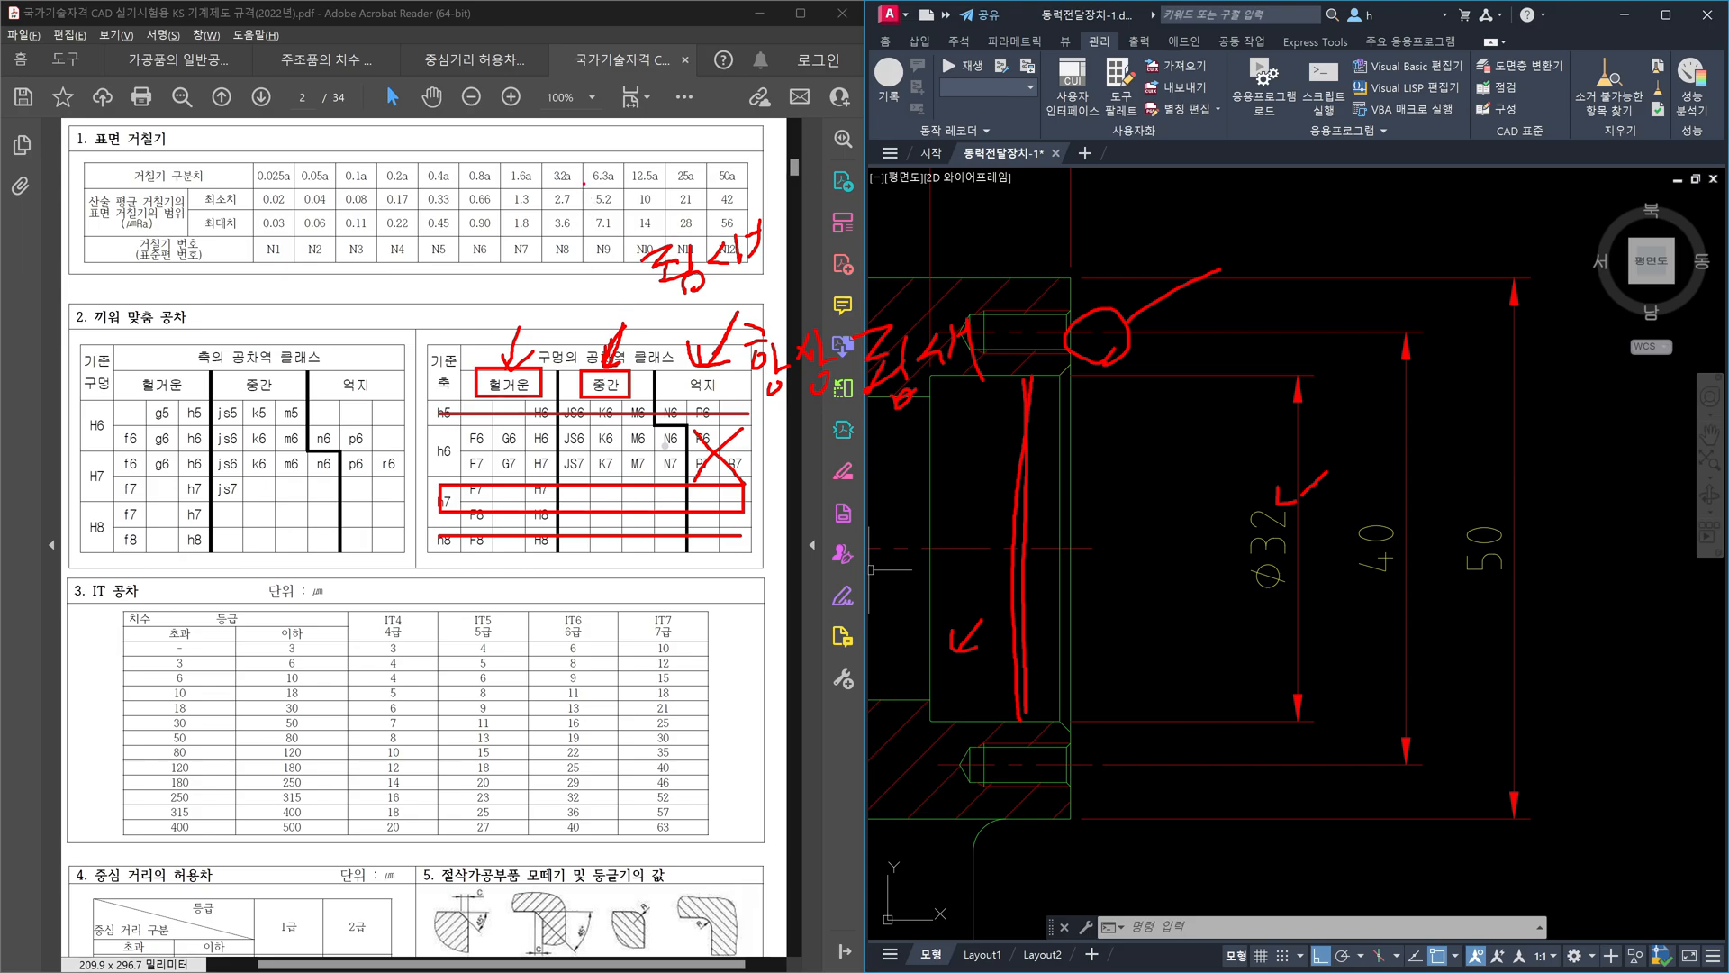
# - Write 헐거움 above the 죔새 note with a double arrow, and fill in the circle at the upper tapped hole
pyautogui.moveTo(588, 183)
pyautogui.mouseDown()
pyautogui.moveTo(612, 196)
pyautogui.moveTo(594, 209)
pyautogui.moveTo(643, 210)
pyautogui.mouseUp()
pyautogui.moveTo(638, 213)
pyautogui.mouseDown()
pyautogui.moveTo(652, 225)
pyautogui.moveTo(658, 193)
pyautogui.moveTo(710, 146)
pyautogui.moveTo(708, 187)
pyautogui.mouseUp()
pyautogui.moveTo(728, 191)
pyautogui.mouseDown()
pyautogui.moveTo(774, 213)
pyautogui.moveTo(786, 197)
pyautogui.mouseUp()
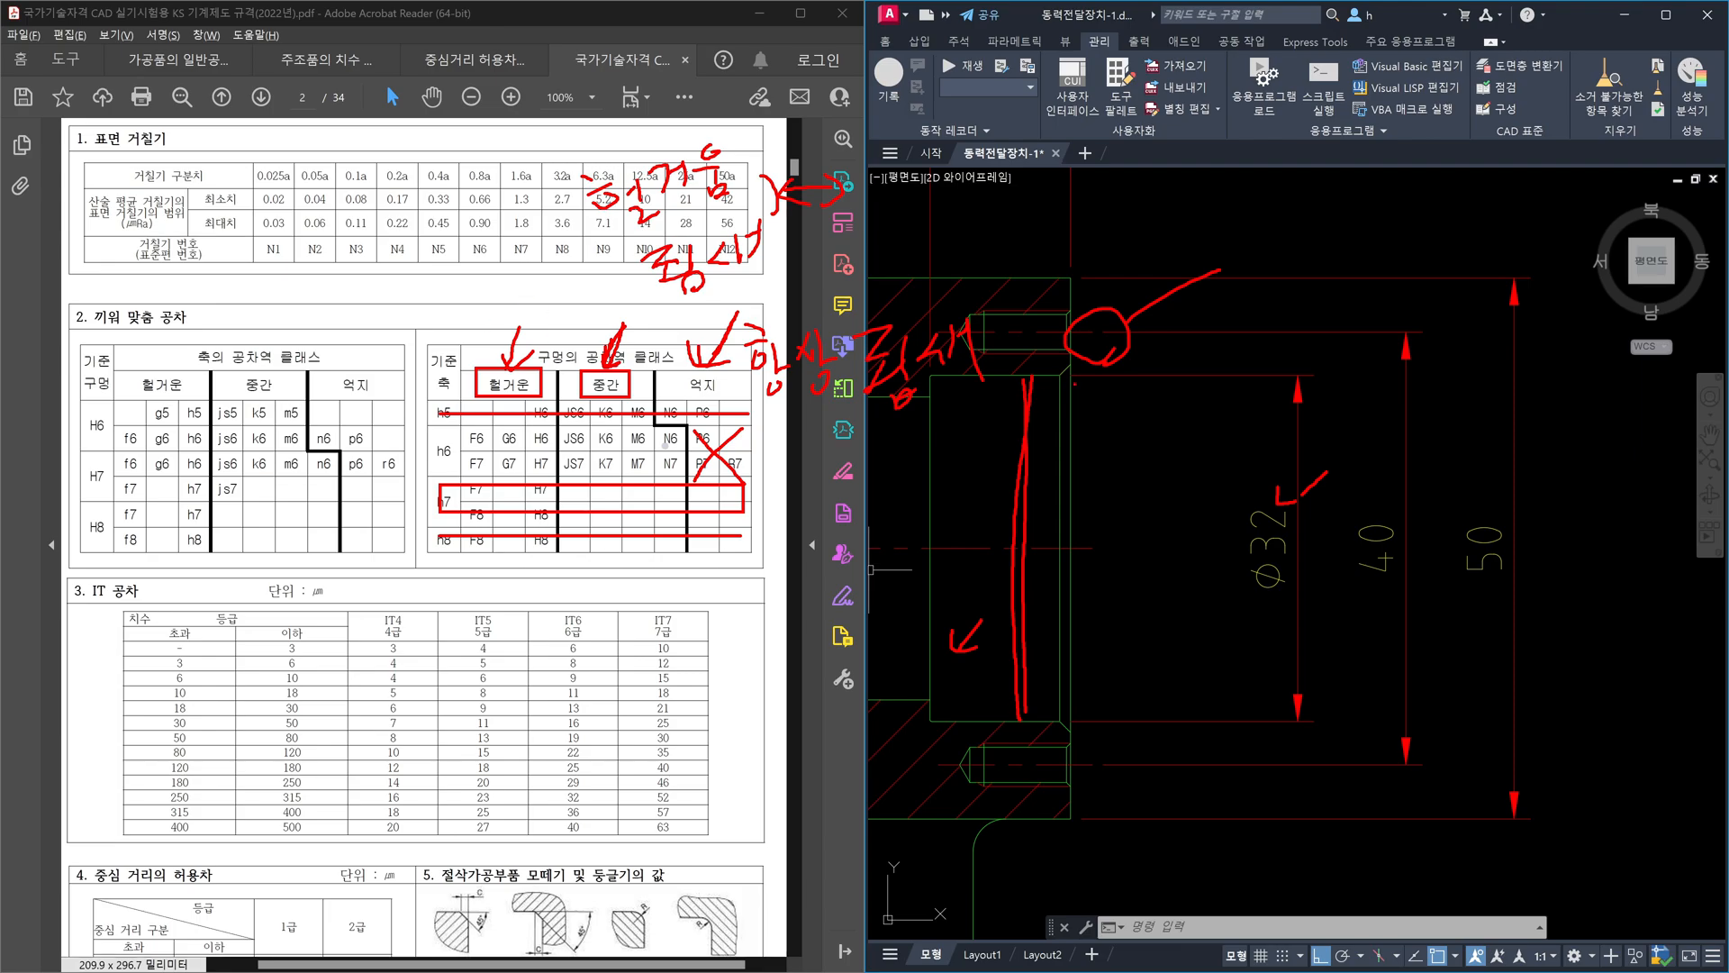
pyautogui.moveTo(1081, 335)
pyautogui.mouseDown()
pyautogui.moveTo(1117, 320)
pyautogui.moveTo(1090, 342)
pyautogui.moveTo(1112, 333)
pyautogui.mouseUp()
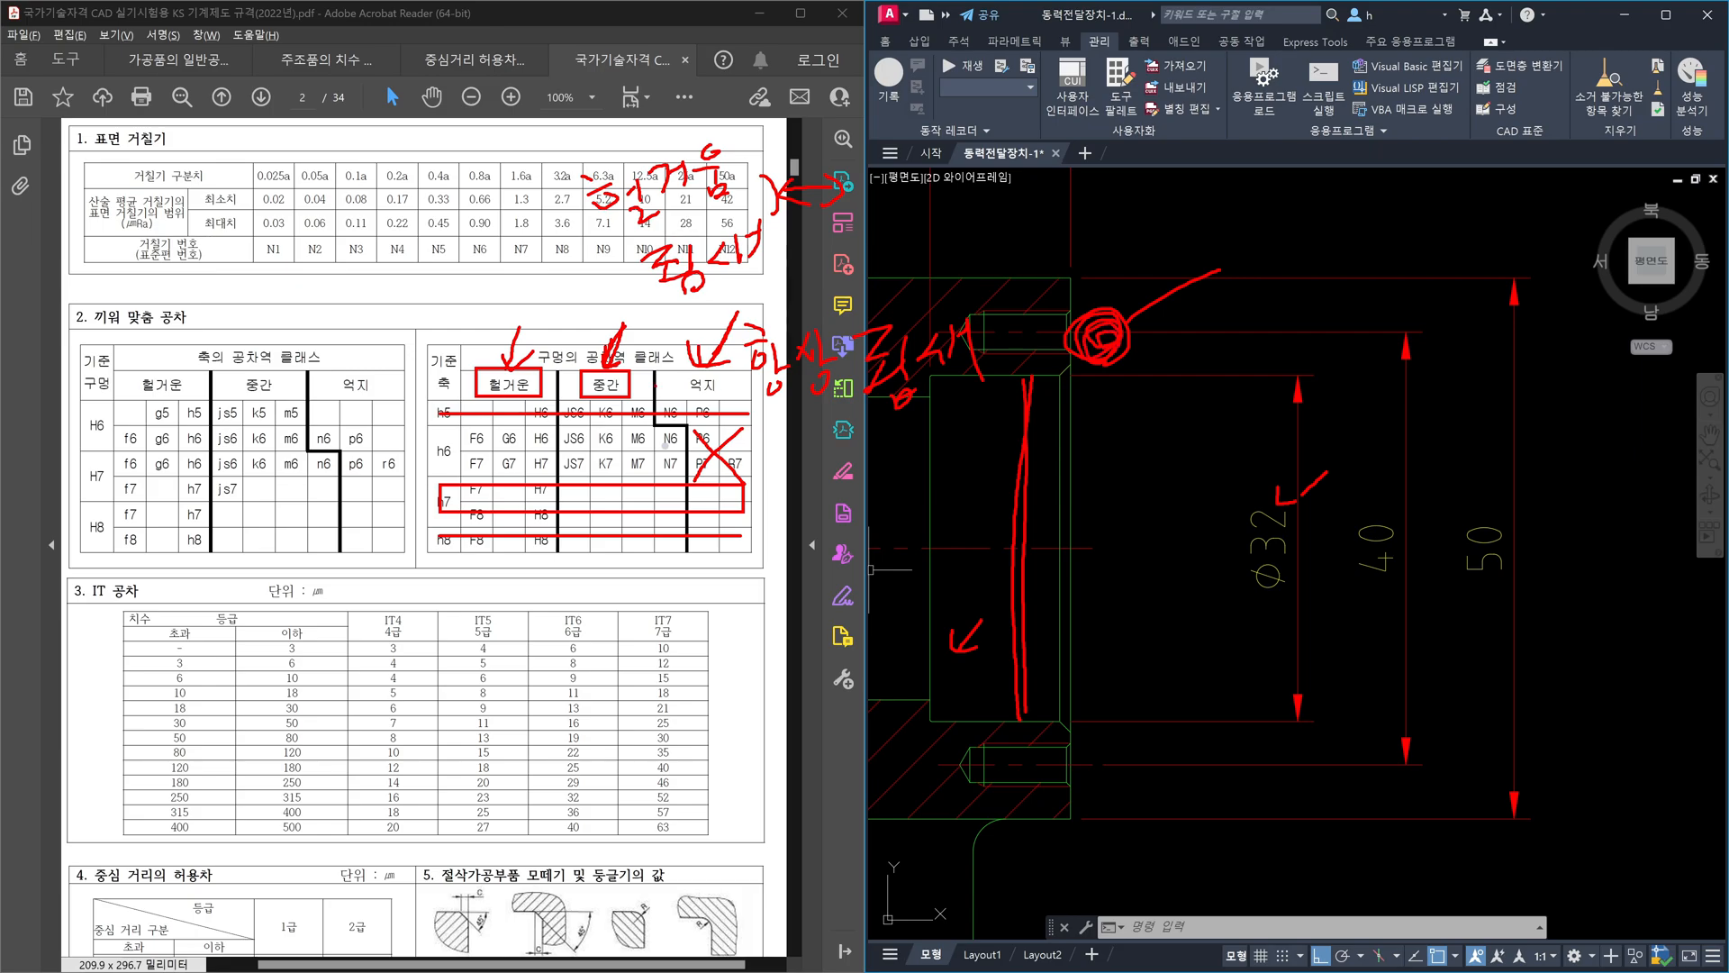
# - Re-mark the 중간 and 헐거운 headings with red arrows, circle 헐거운, and cross out the 중간 entries of the h6 rows
pyautogui.moveTo(619, 317); pyautogui.dragTo(598, 366)
pyautogui.moveTo(615, 362); pyautogui.dragTo(634, 350)
pyautogui.moveTo(614, 318); pyautogui.dragTo(601, 365)
pyautogui.moveTo(484, 304); pyautogui.dragTo(498, 367)
pyautogui.moveTo(530, 403)
pyautogui.mouseDown()
pyautogui.moveTo(472, 371)
pyautogui.moveTo(556, 378)
pyautogui.moveTo(540, 394)
pyautogui.moveTo(675, 469)
pyautogui.moveTo(573, 464)
pyautogui.mouseUp()
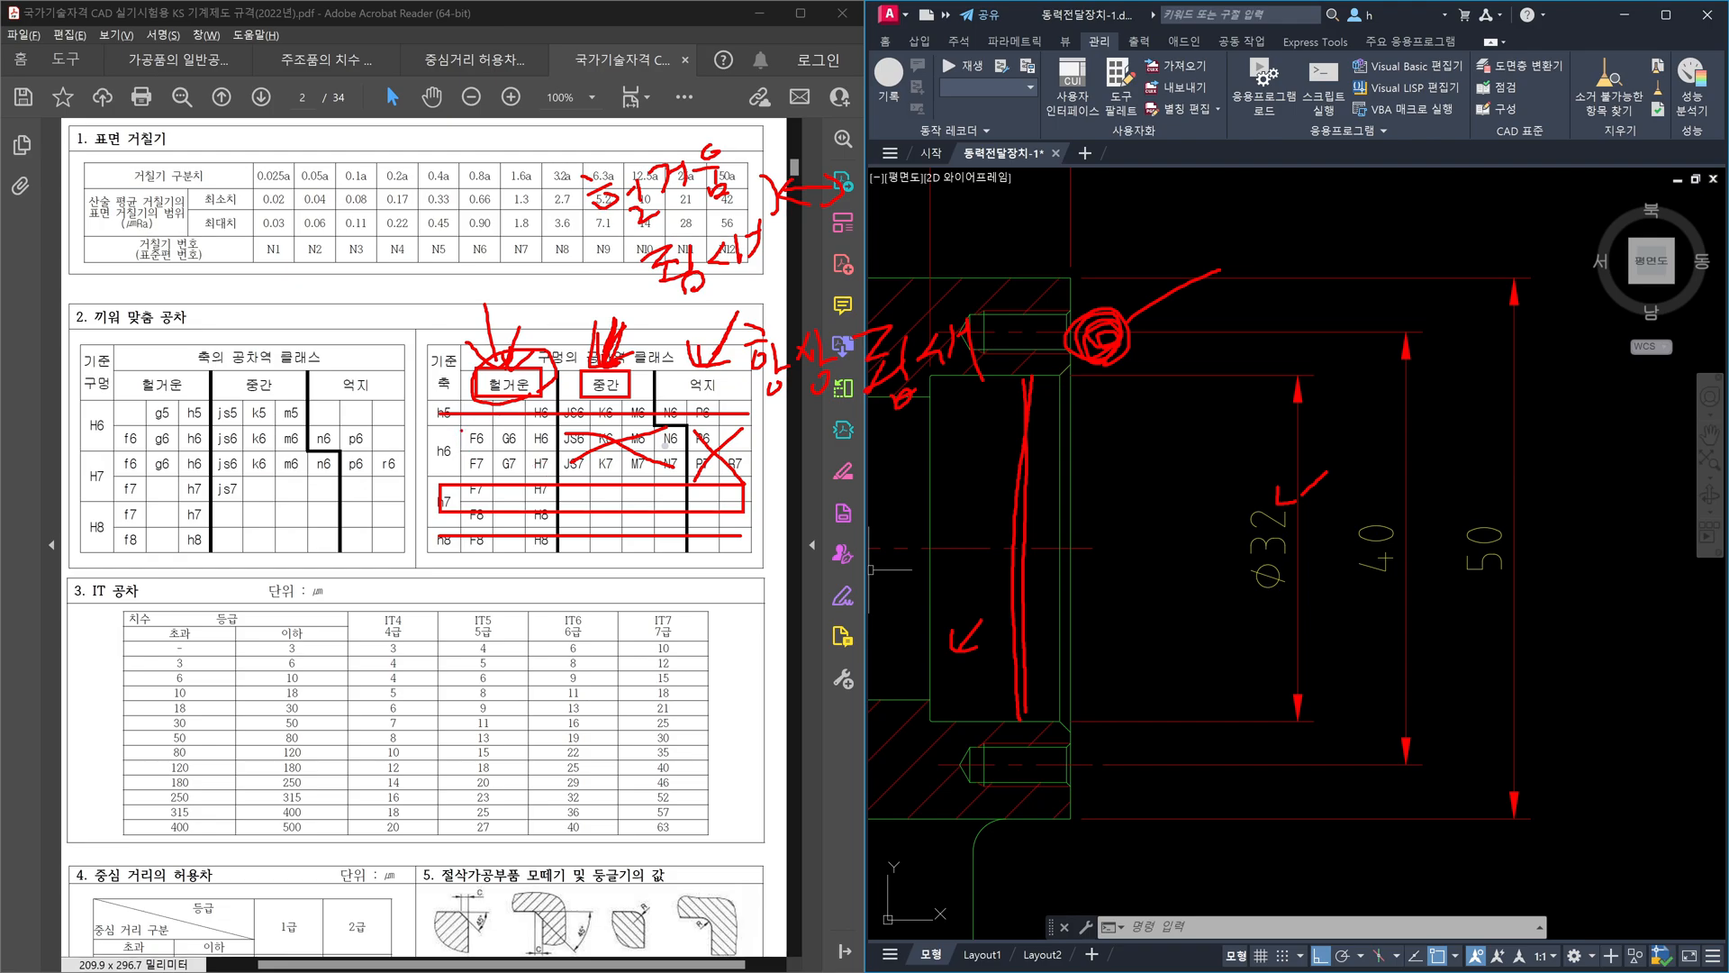
# - Box the 헐거운 entries of the h6 rows in red, point an arrow at h6, and circle F7
pyautogui.moveTo(459, 427); pyautogui.dragTo(558, 485)
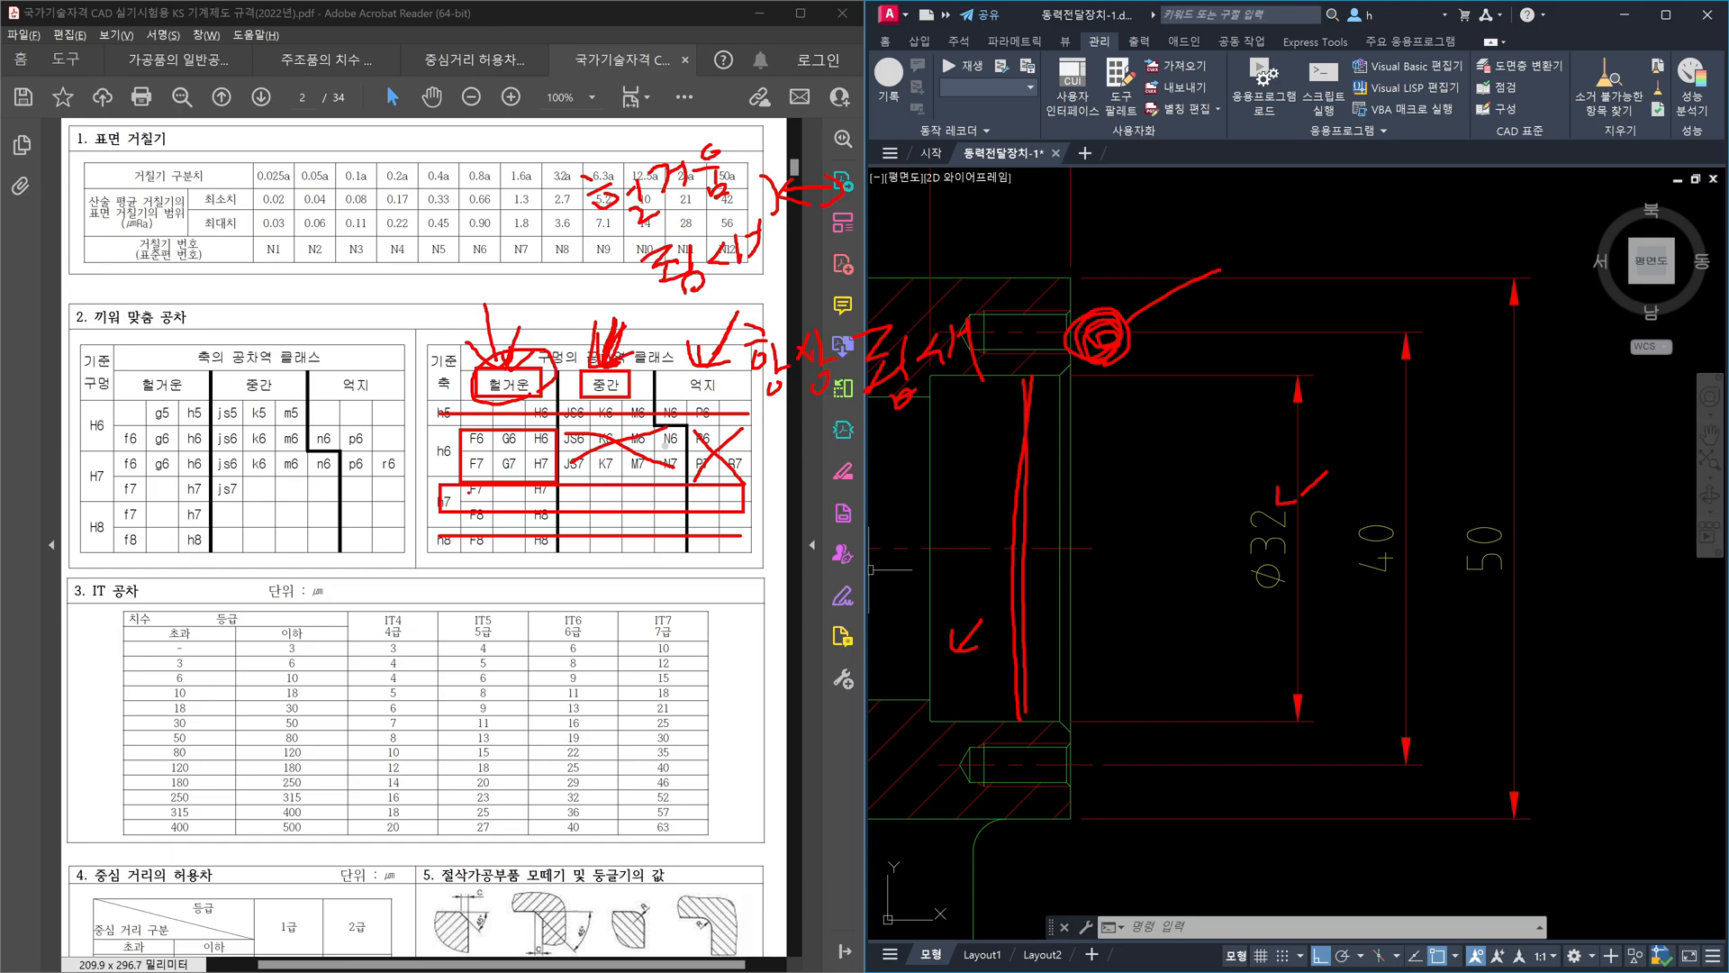
pyautogui.moveTo(415, 450); pyautogui.dragTo(459, 439)
pyautogui.moveTo(487, 462)
pyautogui.mouseDown()
pyautogui.moveTo(469, 478)
pyautogui.moveTo(479, 452)
pyautogui.mouseUp()
# - Write 설계자 in red over the IT 공차 table
pyautogui.moveTo(488, 607)
pyautogui.mouseDown()
pyautogui.moveTo(462, 641)
pyautogui.moveTo(507, 637)
pyautogui.mouseUp()
pyautogui.moveTo(495, 654); pyautogui.dragTo(517, 671)
pyautogui.moveTo(534, 620)
pyautogui.mouseDown()
pyautogui.moveTo(547, 641)
pyautogui.moveTo(581, 618)
pyautogui.moveTo(576, 632)
pyautogui.mouseUp()
pyautogui.moveTo(572, 609); pyautogui.dragTo(572, 645)
pyautogui.moveTo(598, 582)
pyautogui.mouseDown()
pyautogui.moveTo(597, 642)
pyautogui.moveTo(641, 624)
pyautogui.mouseUp()
pyautogui.moveTo(656, 576)
pyautogui.mouseDown()
pyautogui.moveTo(657, 611)
pyautogui.moveTo(690, 613)
pyautogui.mouseUp()
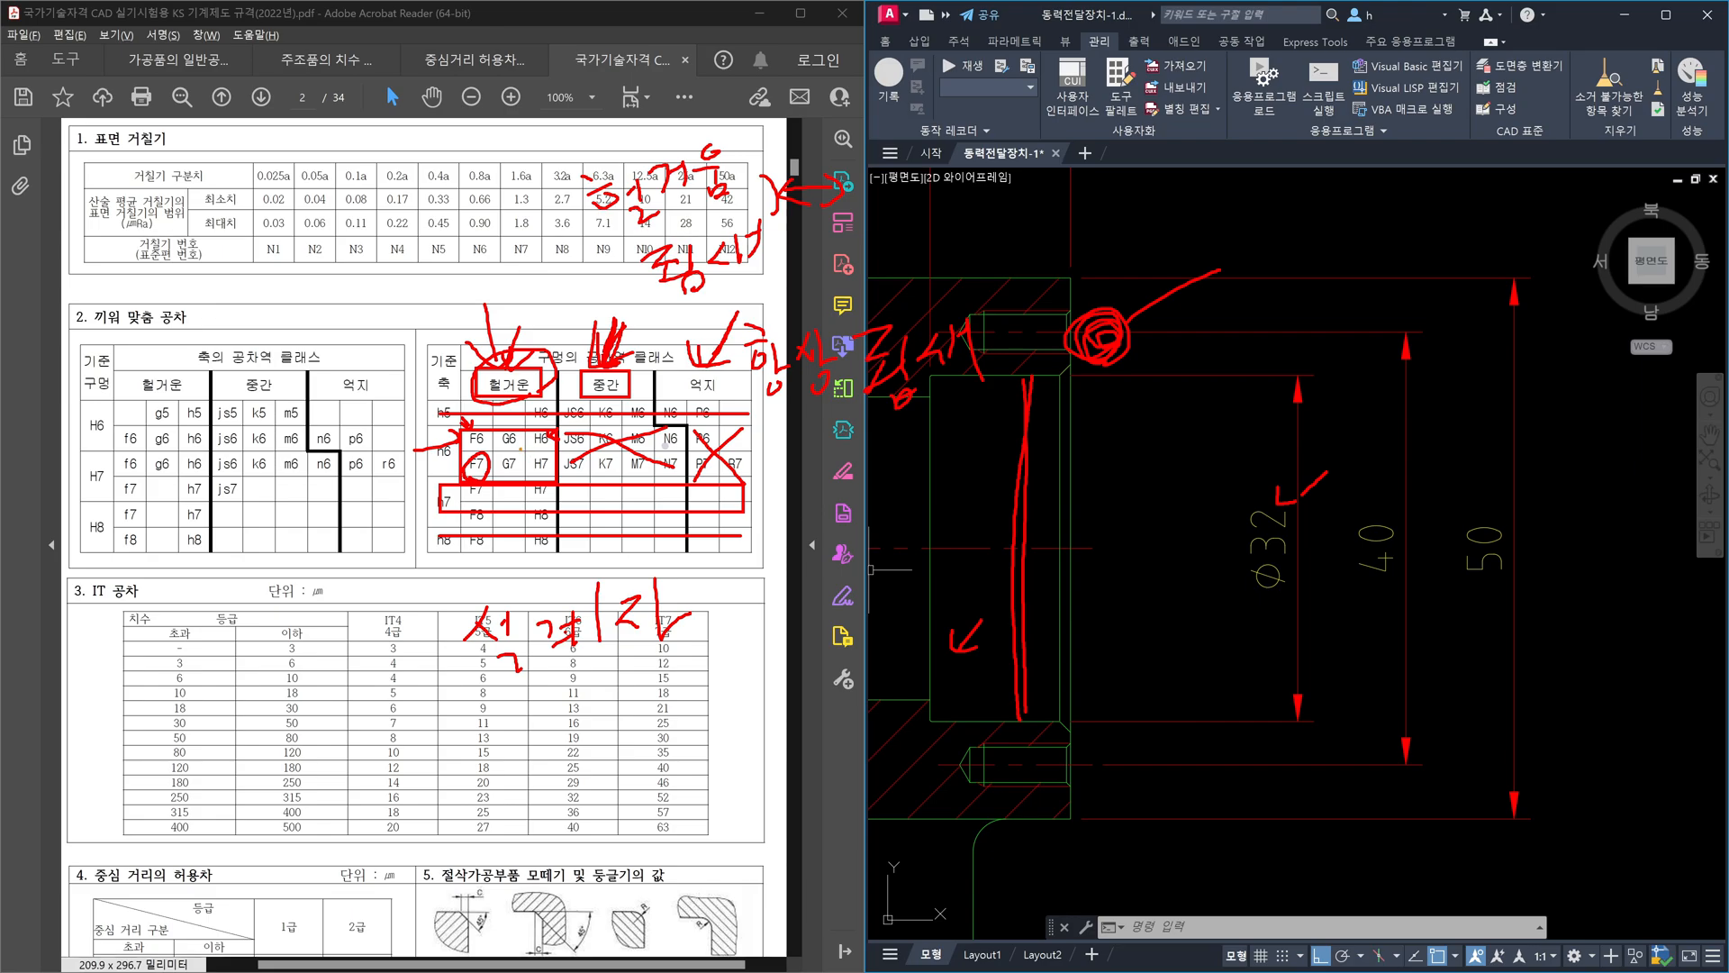
# - Box the h6 row's H7 entry in orange with an arrow, and write h6 with an arrow beside the Ø32 bearing seat
pyautogui.moveTo(523, 451); pyautogui.dragTo(554, 480)
pyautogui.moveTo(441, 583)
pyautogui.mouseDown()
pyautogui.moveTo(523, 487)
pyautogui.moveTo(526, 509)
pyautogui.mouseUp()
pyautogui.moveTo(1132, 448)
pyautogui.mouseDown()
pyautogui.moveTo(1153, 483)
pyautogui.moveTo(1187, 461)
pyautogui.mouseUp()
pyautogui.moveTo(1192, 521)
pyautogui.mouseDown()
pyautogui.moveTo(1121, 521)
pyautogui.moveTo(1150, 547)
pyautogui.mouseUp()
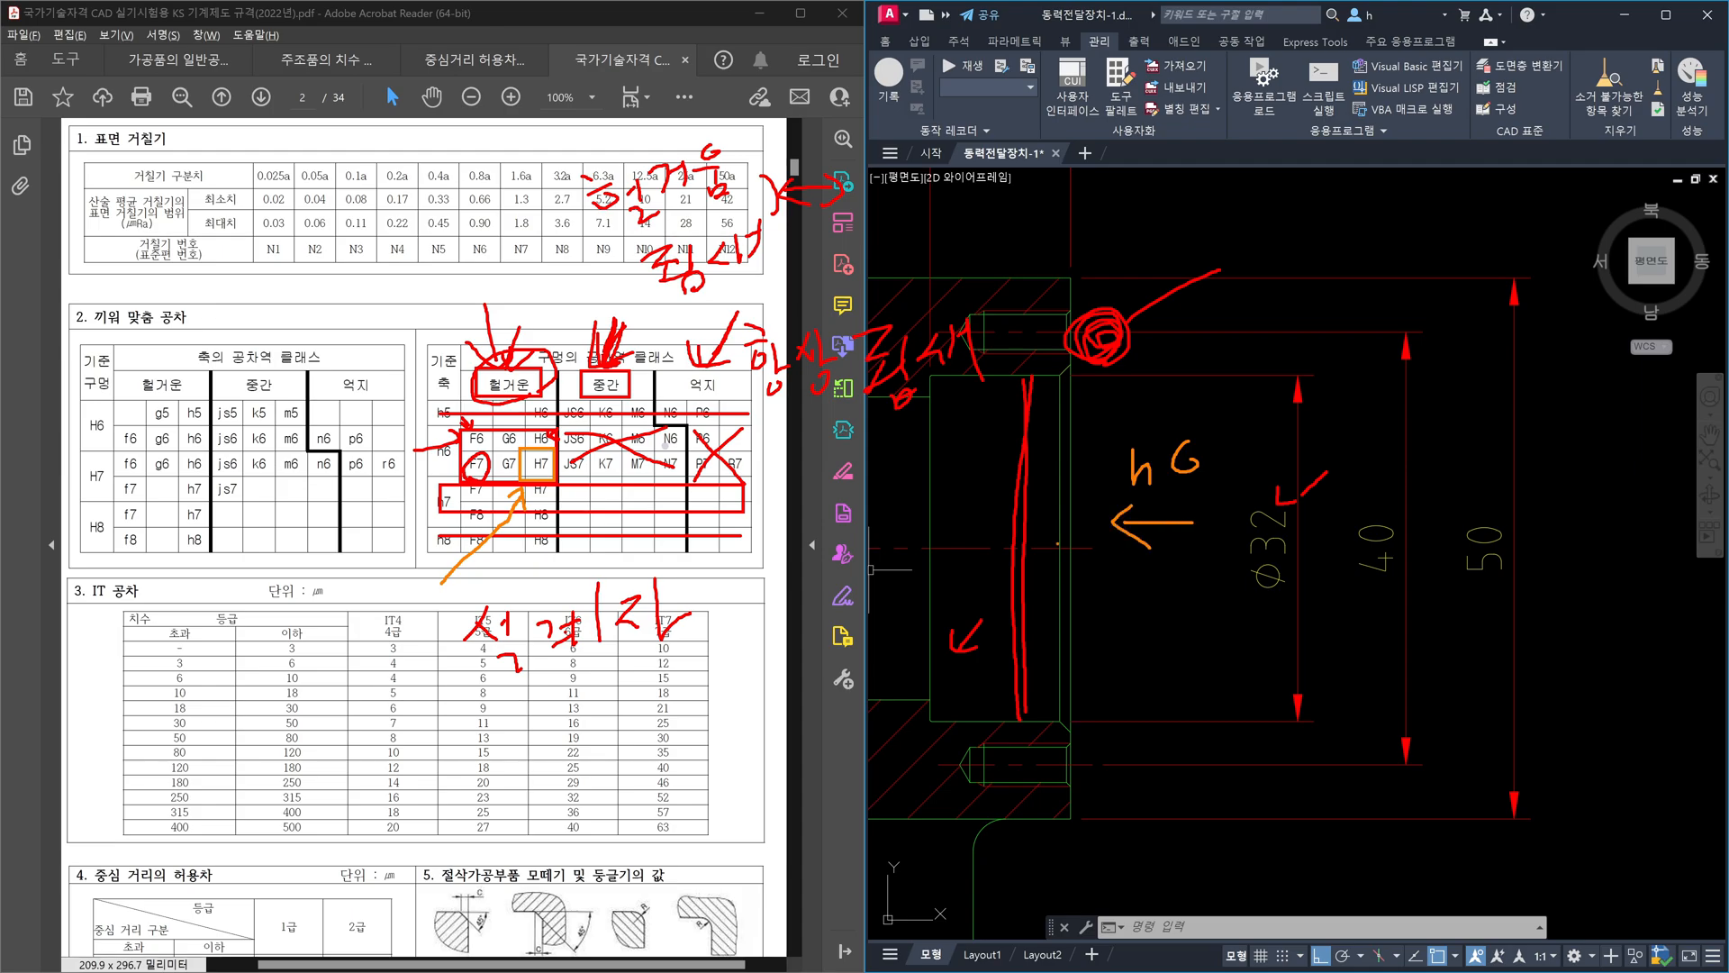
# - Point another orange arrow at the H7 entry, and write a boxed H7 below the h6 note beside the bearing seat
pyautogui.moveTo(564, 505)
pyautogui.mouseDown()
pyautogui.moveTo(597, 541)
pyautogui.moveTo(556, 488)
pyautogui.moveTo(593, 517)
pyautogui.mouseUp()
pyautogui.moveTo(1124, 611)
pyautogui.mouseDown()
pyautogui.moveTo(1113, 650)
pyautogui.moveTo(1195, 678)
pyautogui.moveTo(1180, 689)
pyautogui.mouseUp()
pyautogui.moveTo(1182, 700)
pyautogui.mouseDown()
pyautogui.moveTo(1237, 693)
pyautogui.moveTo(1207, 590)
pyautogui.moveTo(1062, 592)
pyautogui.moveTo(1181, 702)
pyautogui.mouseUp()
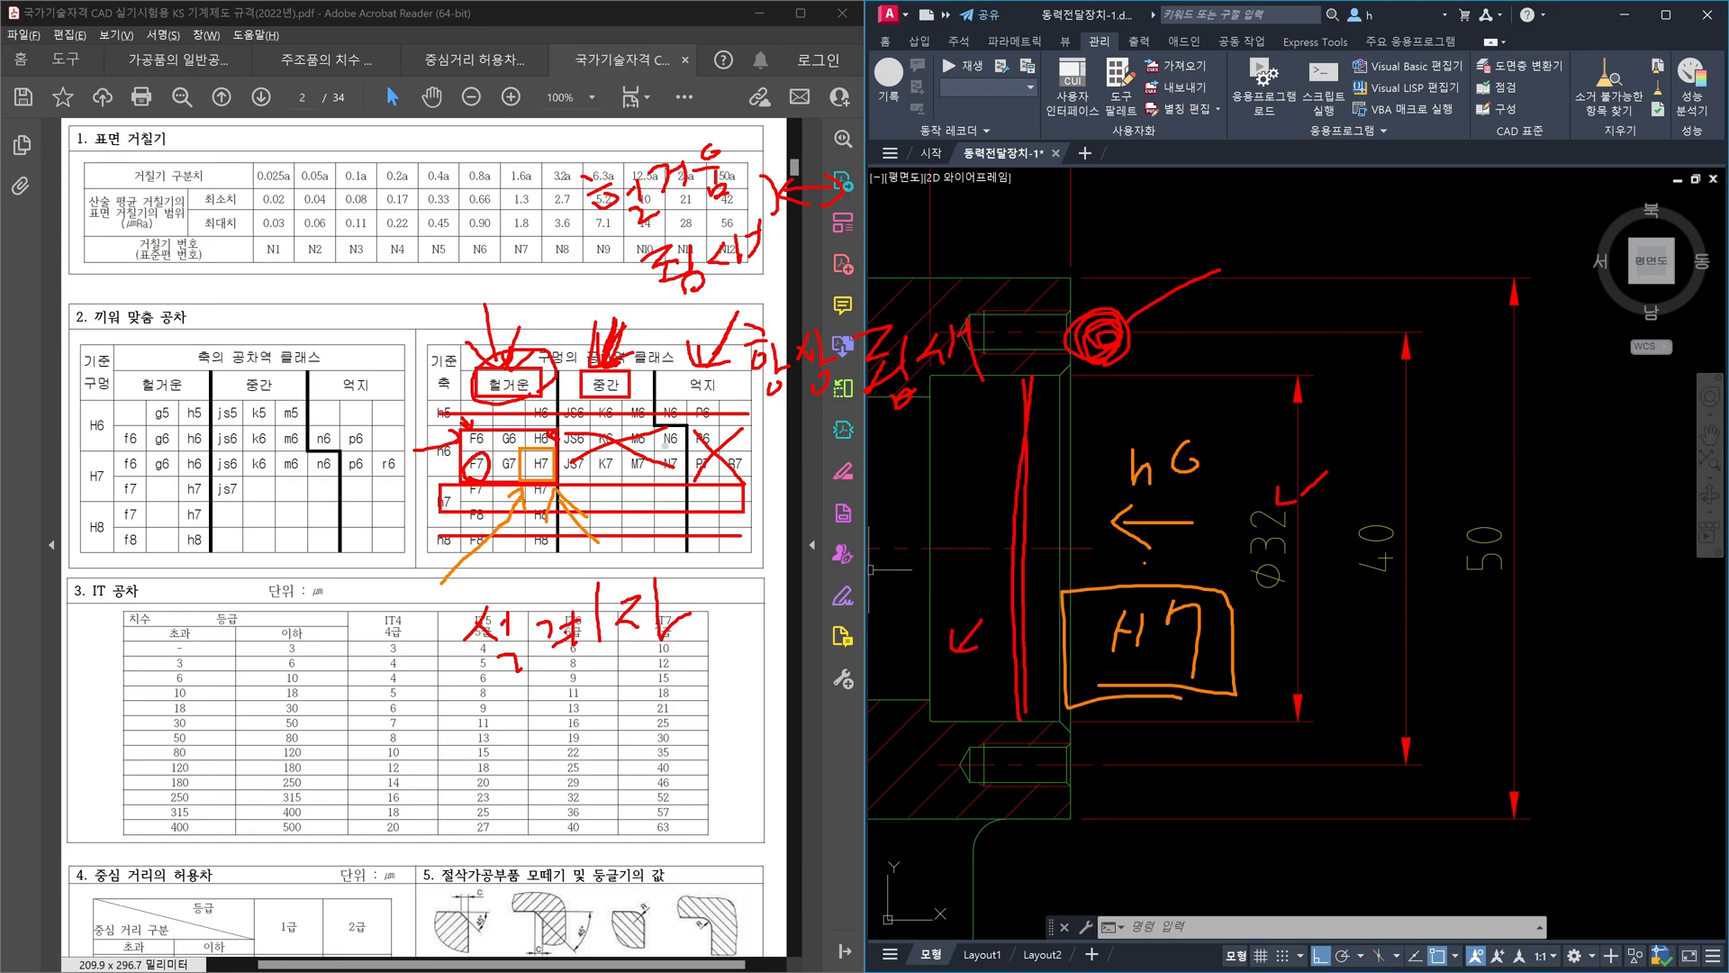
# - Mark the h6 row and h6 note with orange arrows, circle base holes H6, H7 and H8, and box the H7 rows
pyautogui.moveTo(405, 417); pyautogui.dragTo(440, 445)
pyautogui.moveTo(1237, 415); pyautogui.dragTo(1194, 450)
pyautogui.moveTo(1198, 420)
pyautogui.mouseDown()
pyautogui.moveTo(1196, 449)
pyautogui.moveTo(1216, 448)
pyautogui.mouseUp()
pyautogui.moveTo(116, 436)
pyautogui.mouseDown()
pyautogui.moveTo(119, 417)
pyautogui.moveTo(124, 437)
pyautogui.moveTo(91, 464)
pyautogui.moveTo(121, 463)
pyautogui.mouseUp()
pyautogui.moveTo(107, 536)
pyautogui.mouseDown()
pyautogui.moveTo(88, 516)
pyautogui.moveTo(109, 532)
pyautogui.mouseUp()
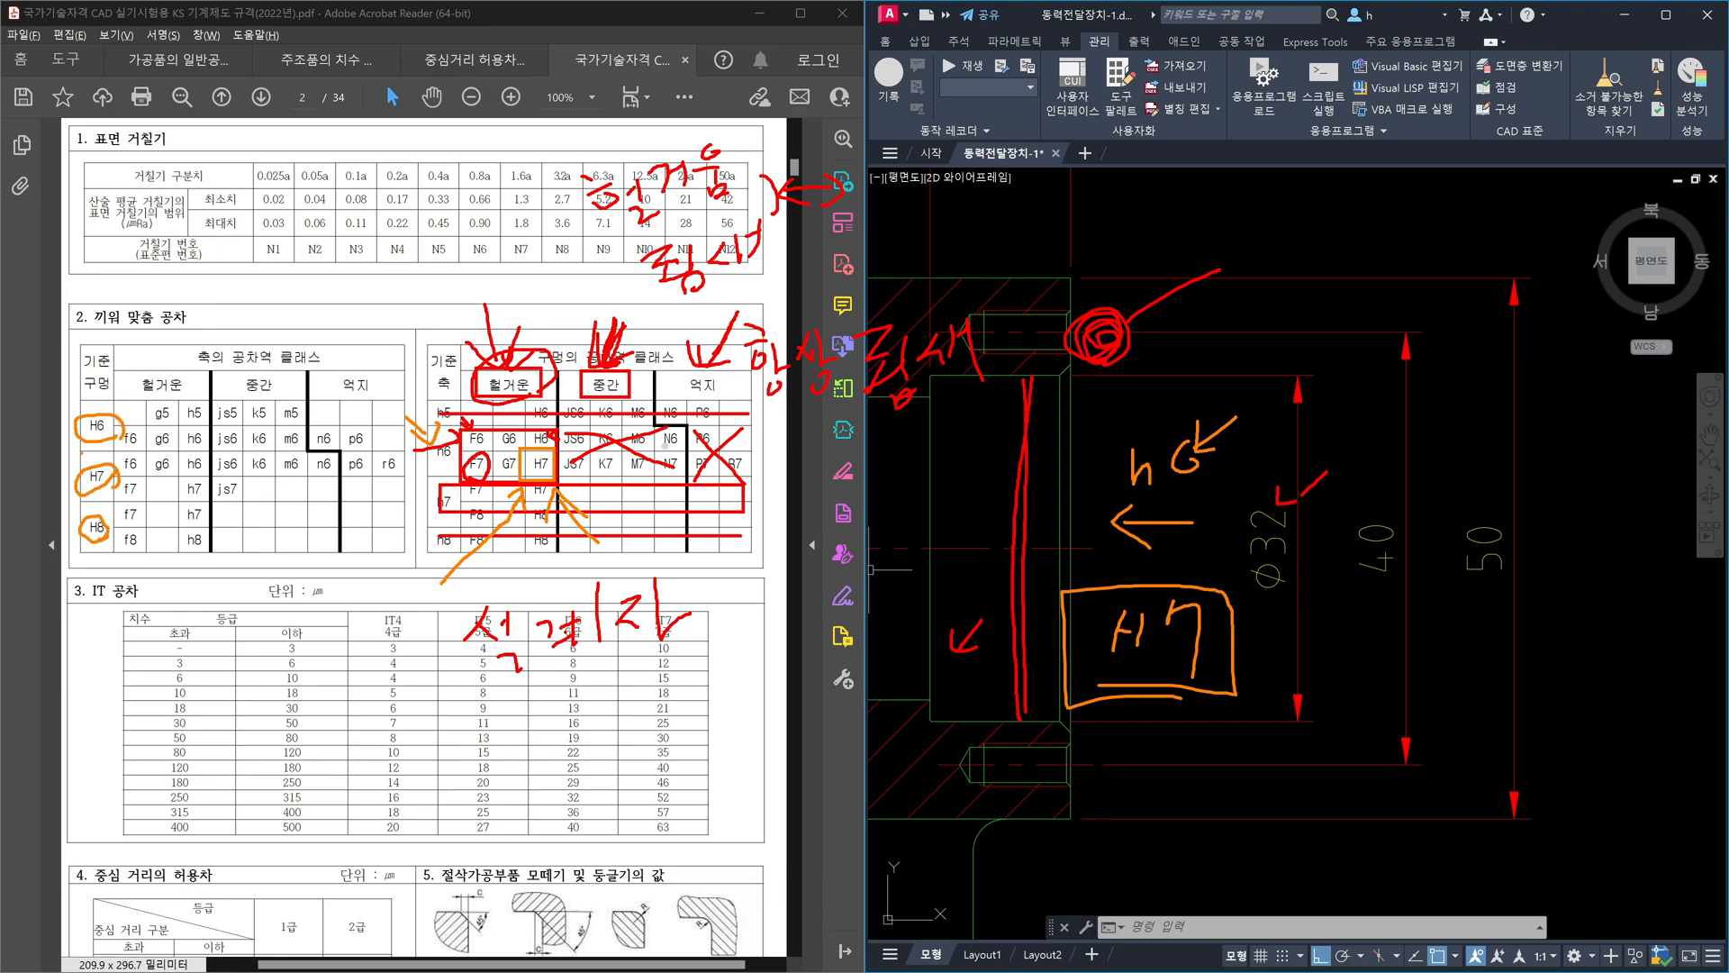
pyautogui.moveTo(79, 450); pyautogui.dragTo(408, 500)
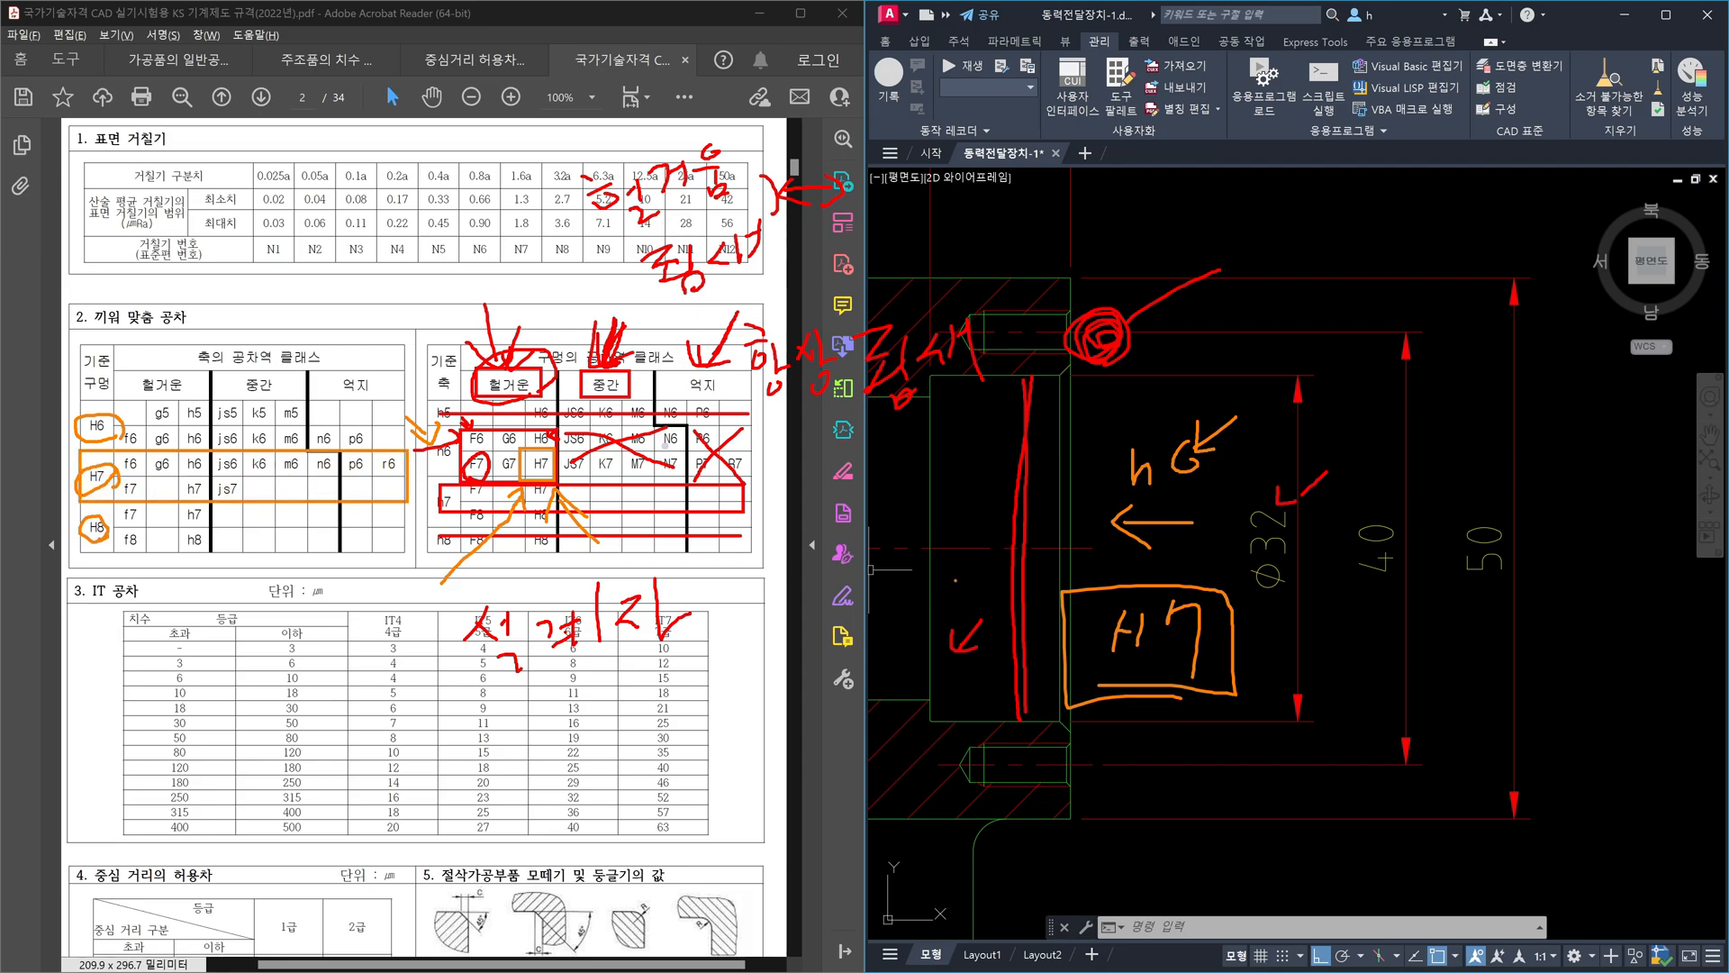
# - Point orange arrows at the boxed H7 note and the H7 table entry, and clear all the annotations
pyautogui.moveTo(1330, 627)
pyautogui.mouseDown()
pyautogui.moveTo(1258, 647)
pyautogui.moveTo(1272, 658)
pyautogui.mouseUp()
pyautogui.click(1223, 642)
pyautogui.moveTo(564, 498)
pyautogui.mouseDown()
pyautogui.moveTo(607, 520)
pyautogui.moveTo(593, 495)
pyautogui.mouseUp()
pyautogui.moveTo(448, 484); pyautogui.dragTo(492, 486)
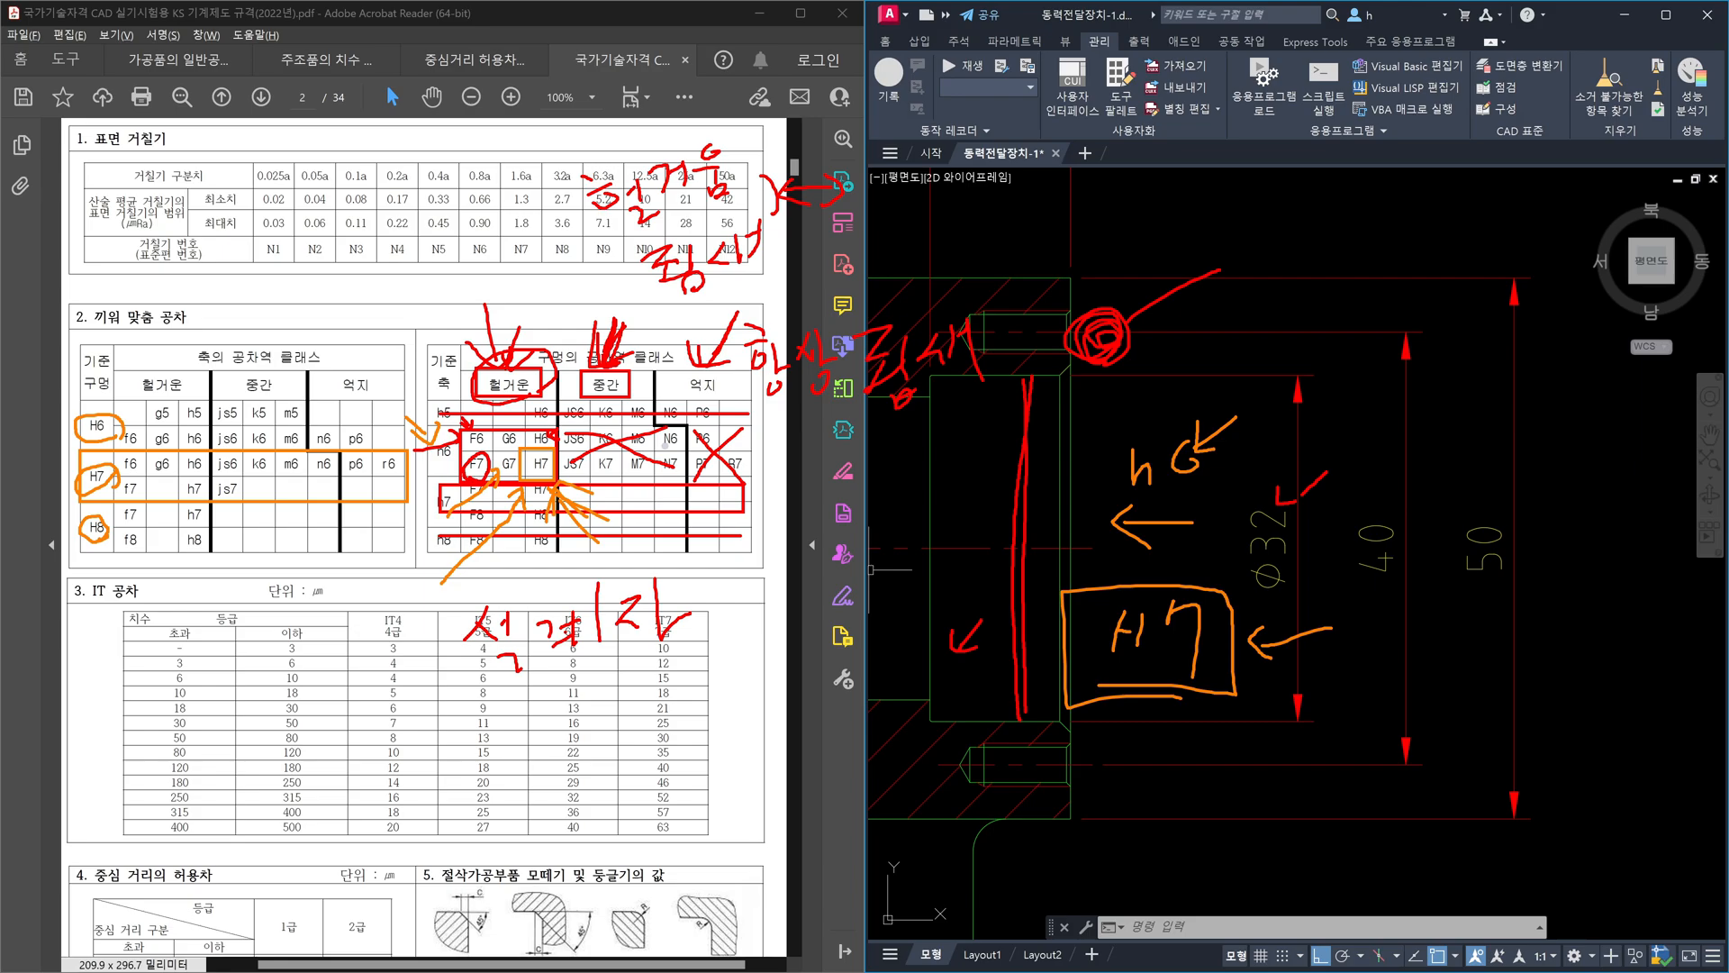
pyautogui.press('Escape')
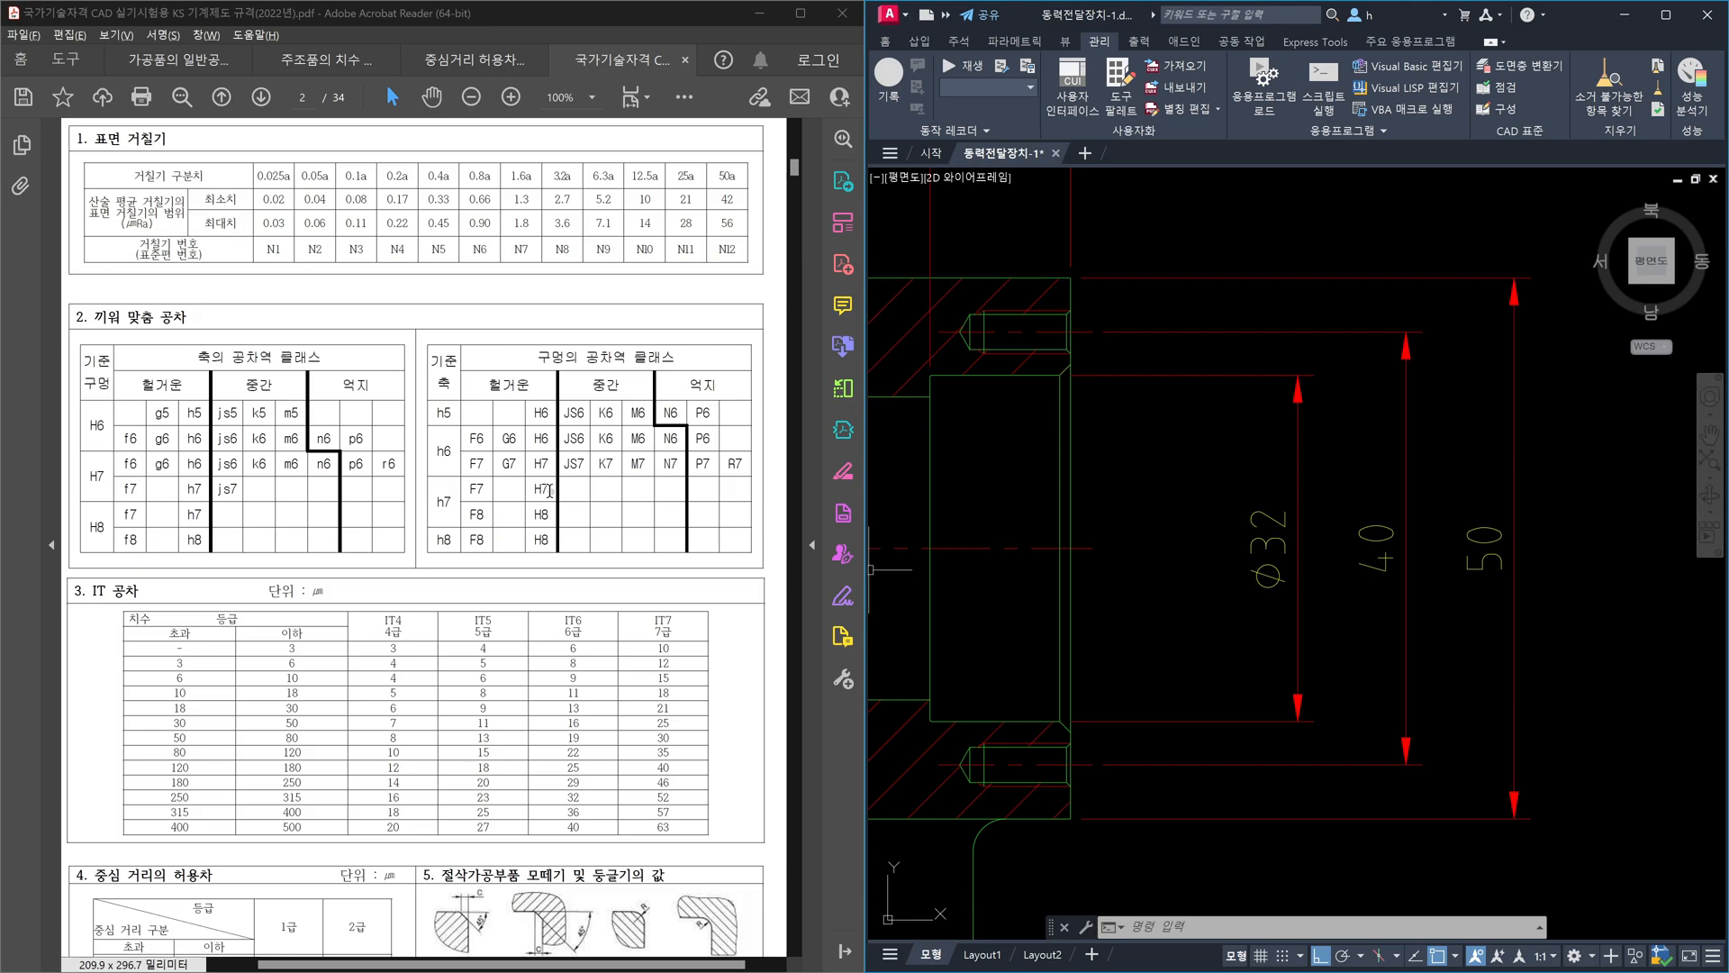
# - Inspect the 6002 bearing and the housing around it in the assembly drawing
pyautogui.scroll(-8, 1216, 457)
pyautogui.scroll(8, 1216, 458)
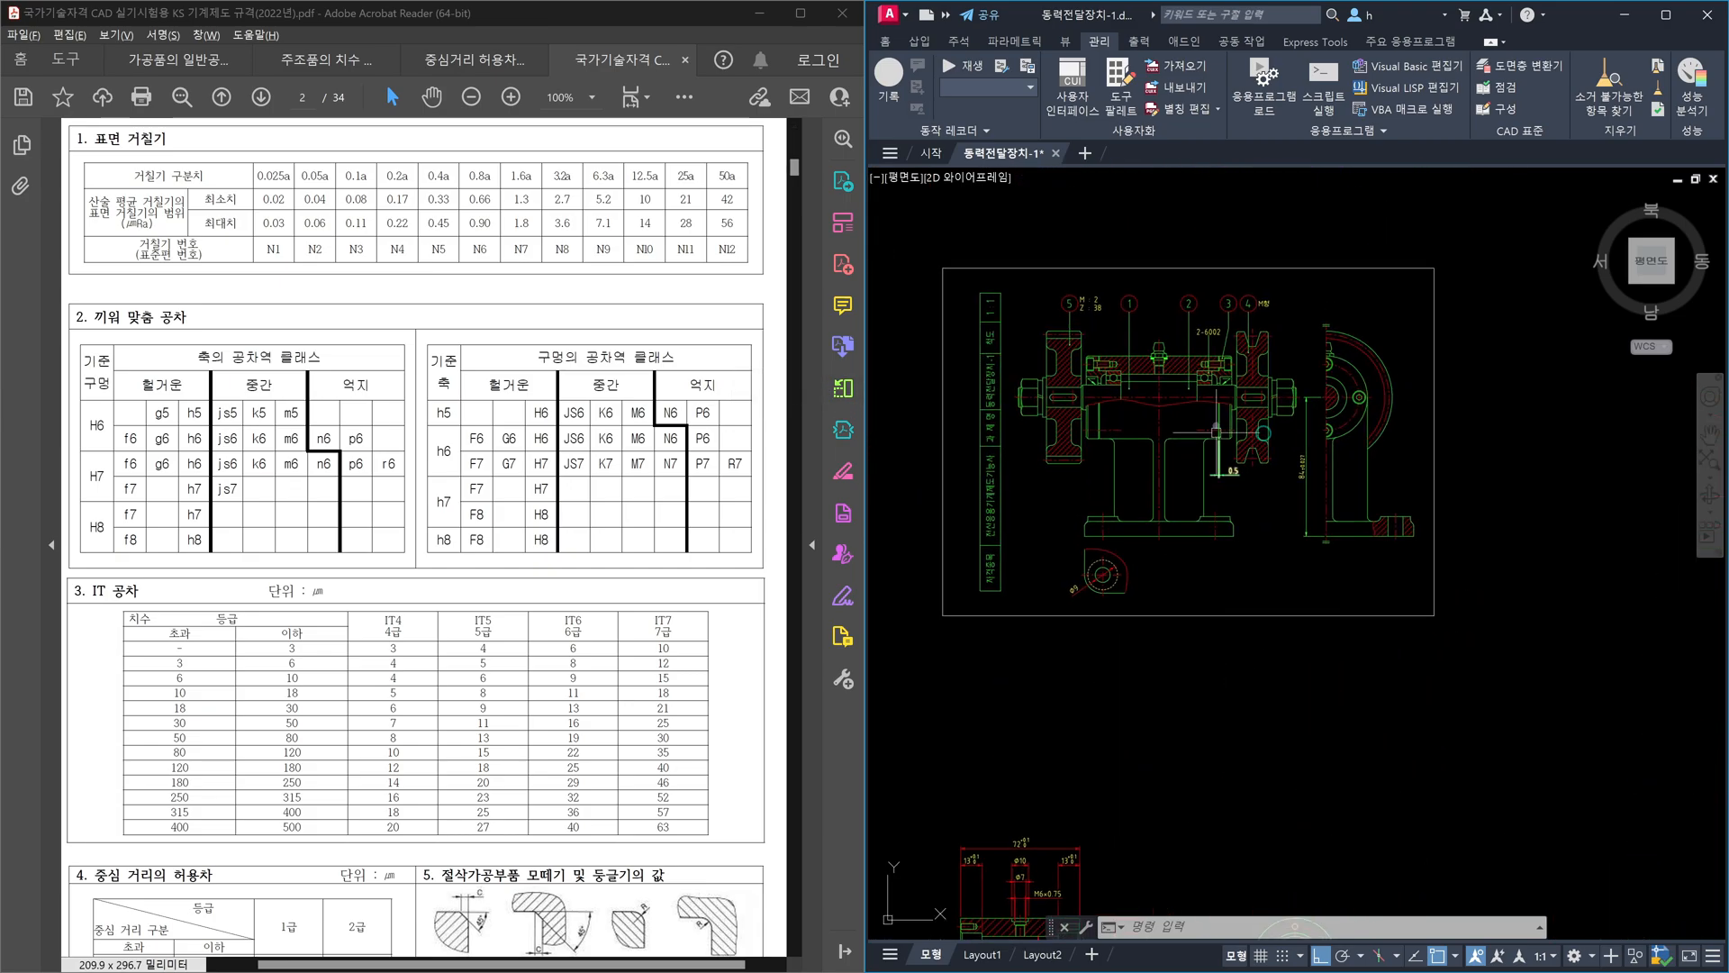
pyautogui.scroll(3, 1224, 364)
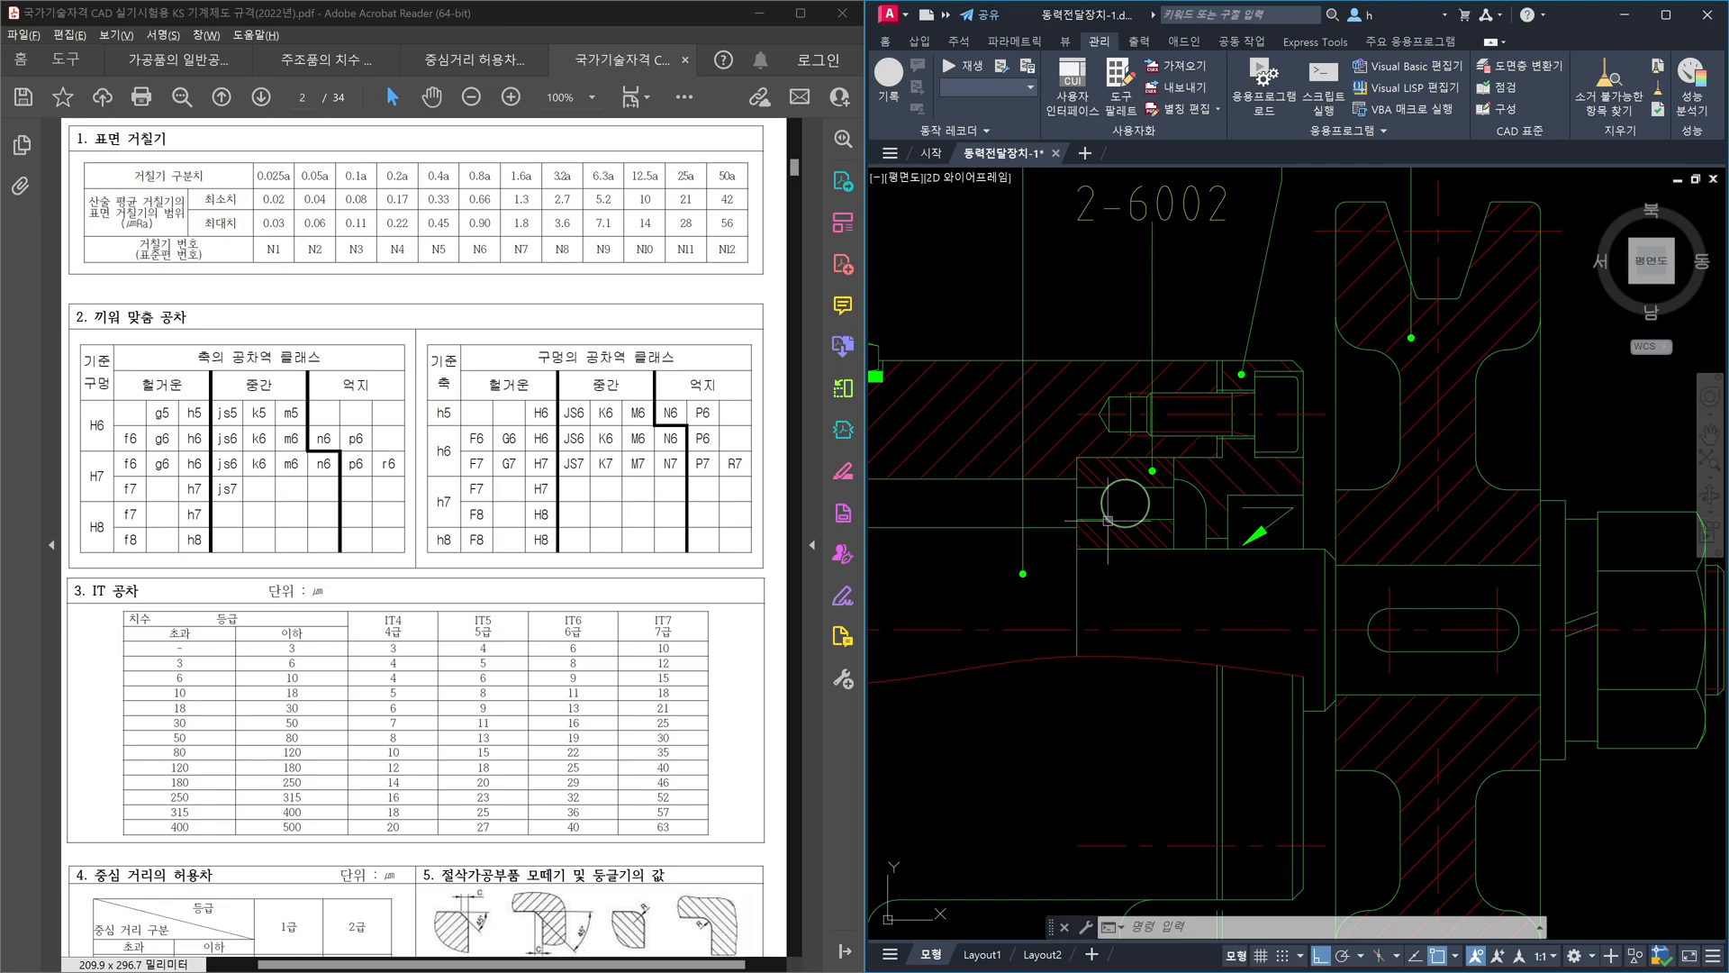
pyautogui.moveTo(1115, 516); pyautogui.dragTo(1223, 543, button='middle')
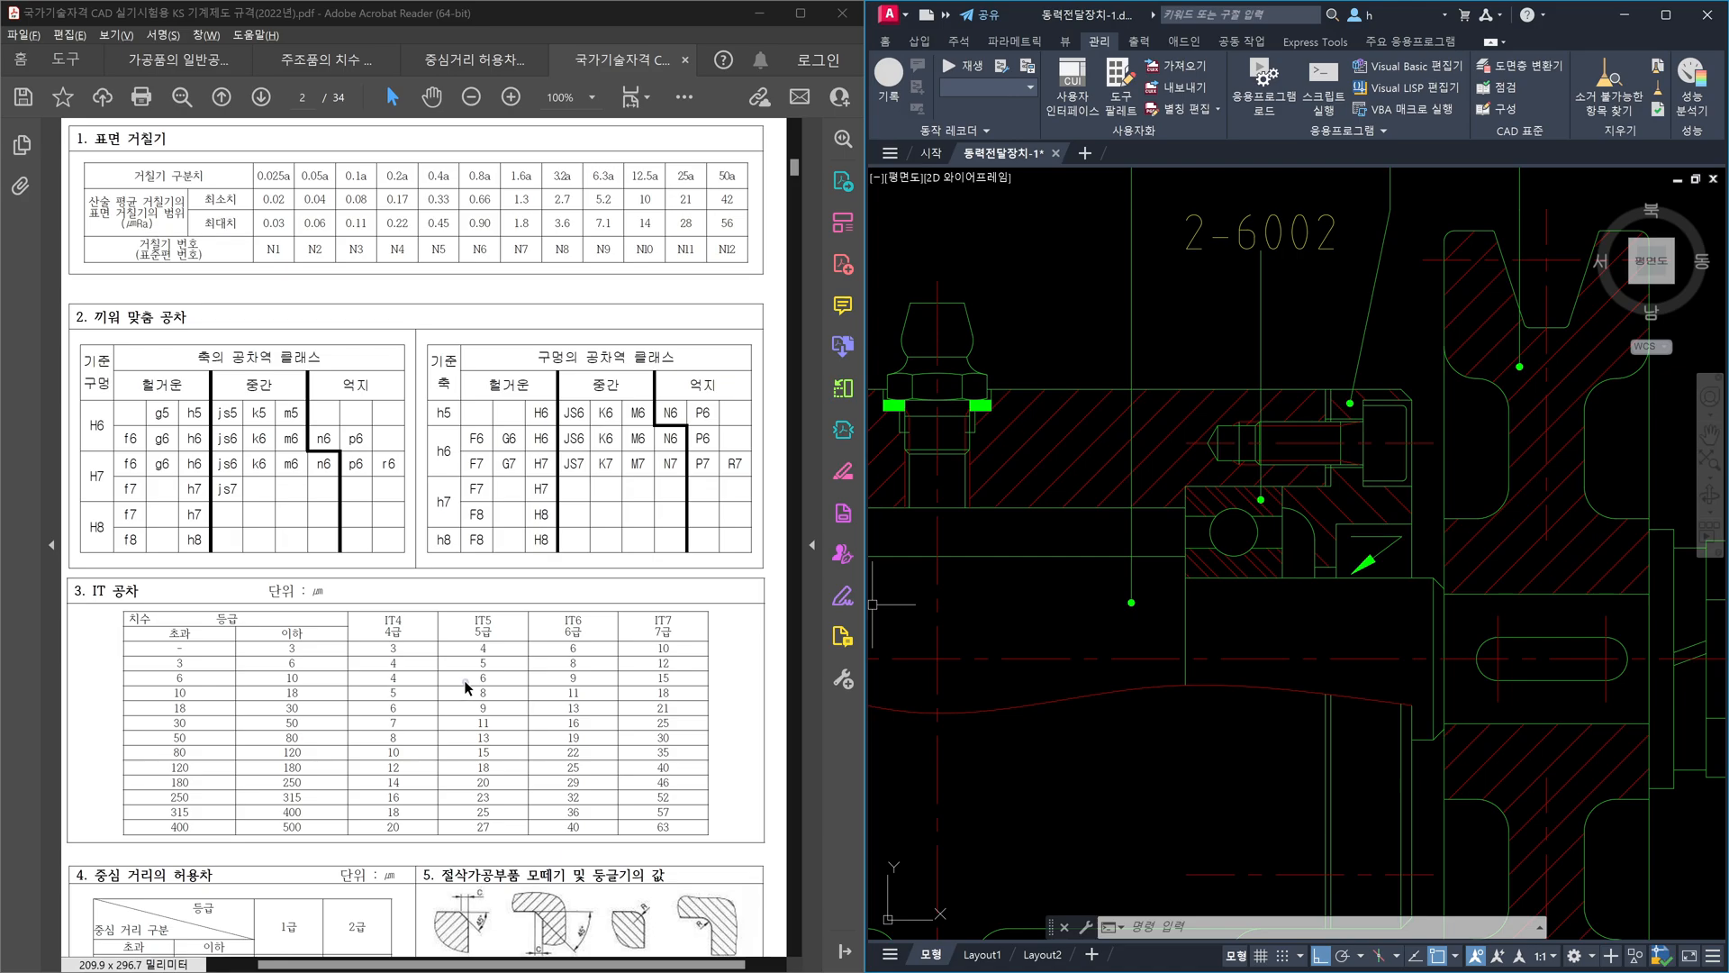
# - Search the KS standards PDF for 베어링 and show the 깊은 홈 볼 베어링 section
pyautogui.scroll(-1, 493, 681)
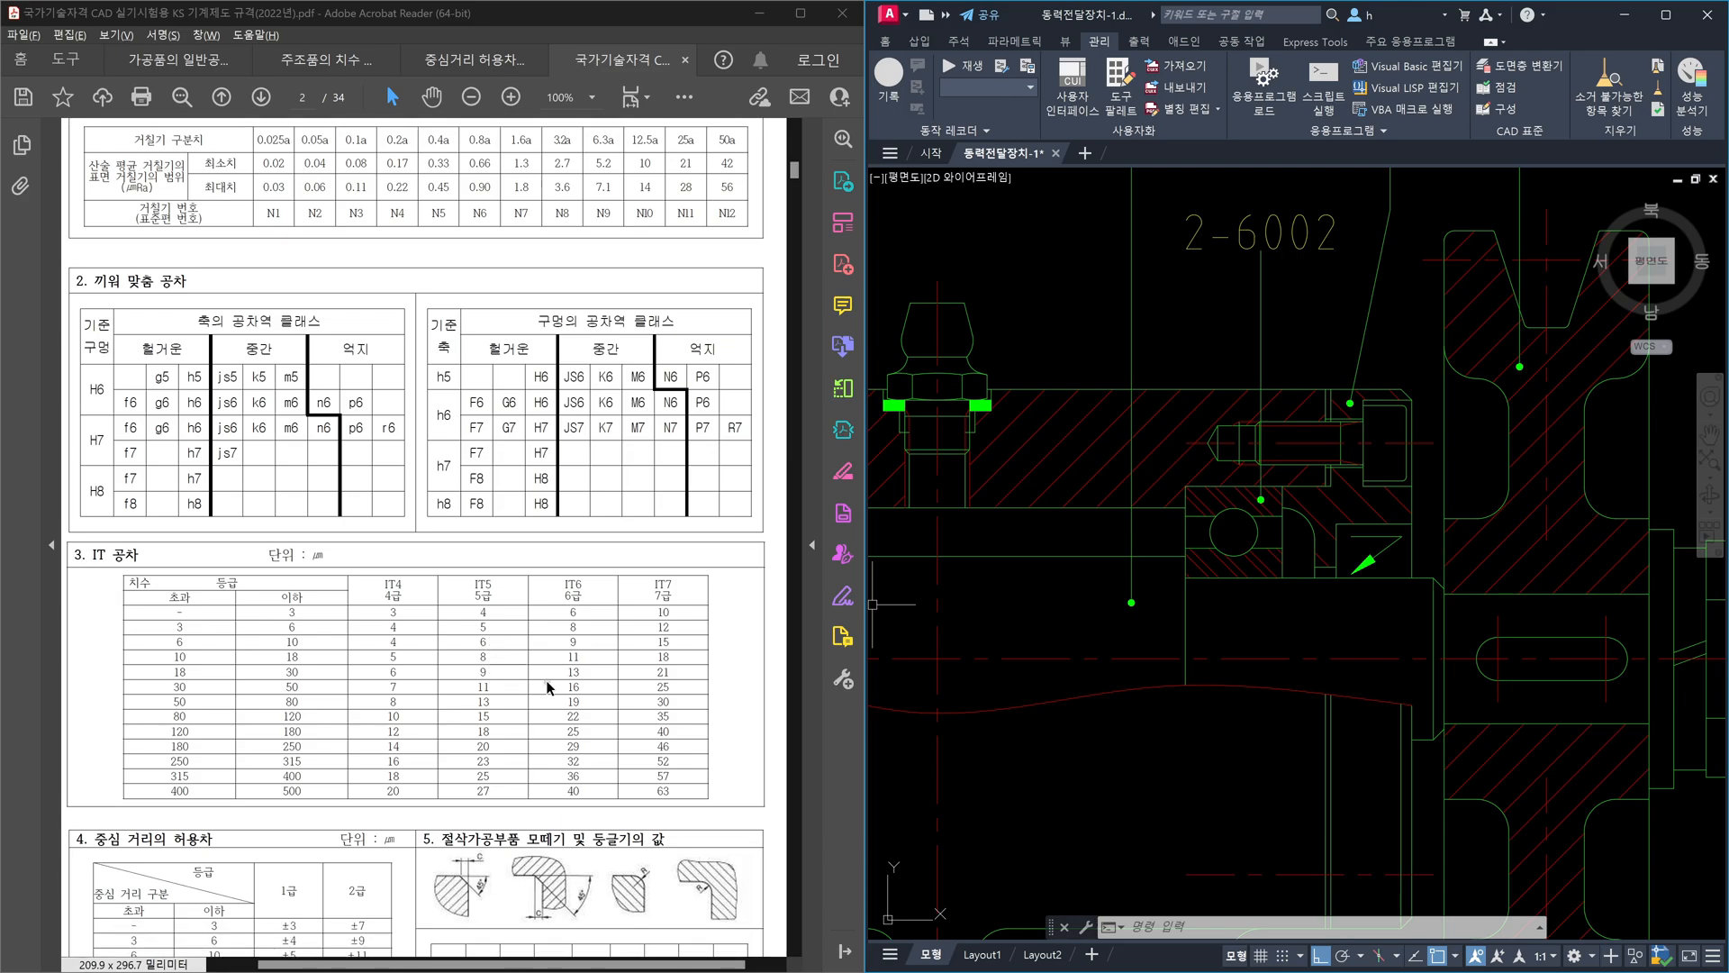
pyautogui.click(736, 659)
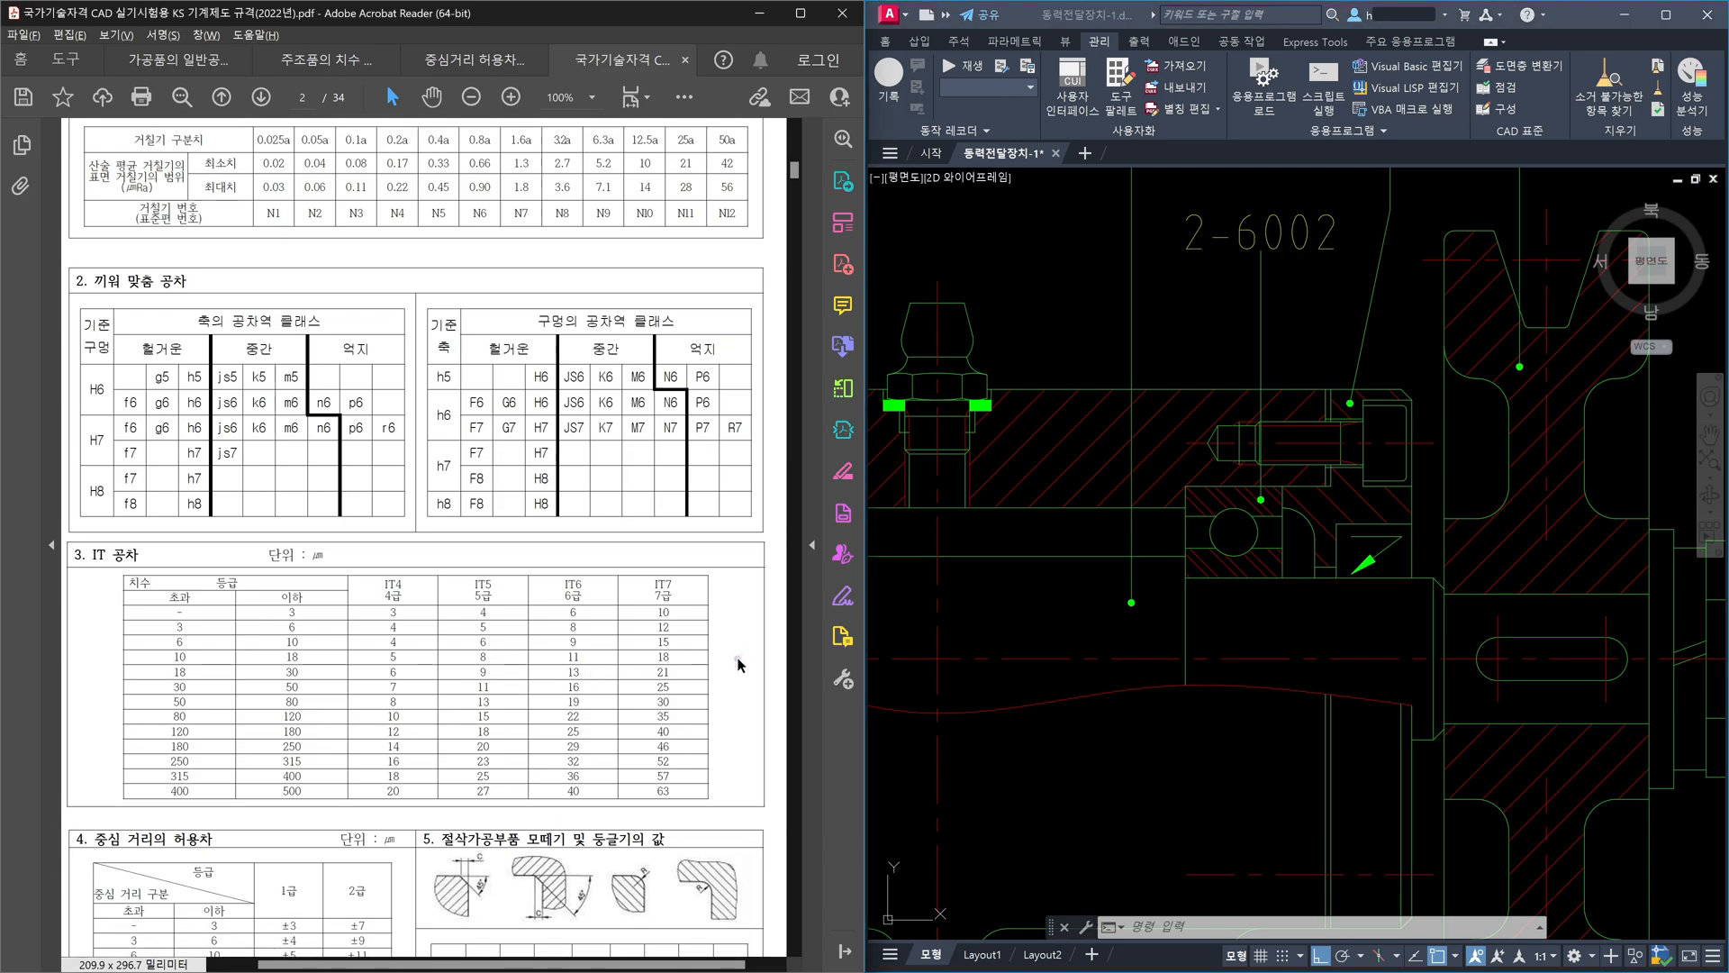
pyautogui.hotkey('ctrl', 'f')
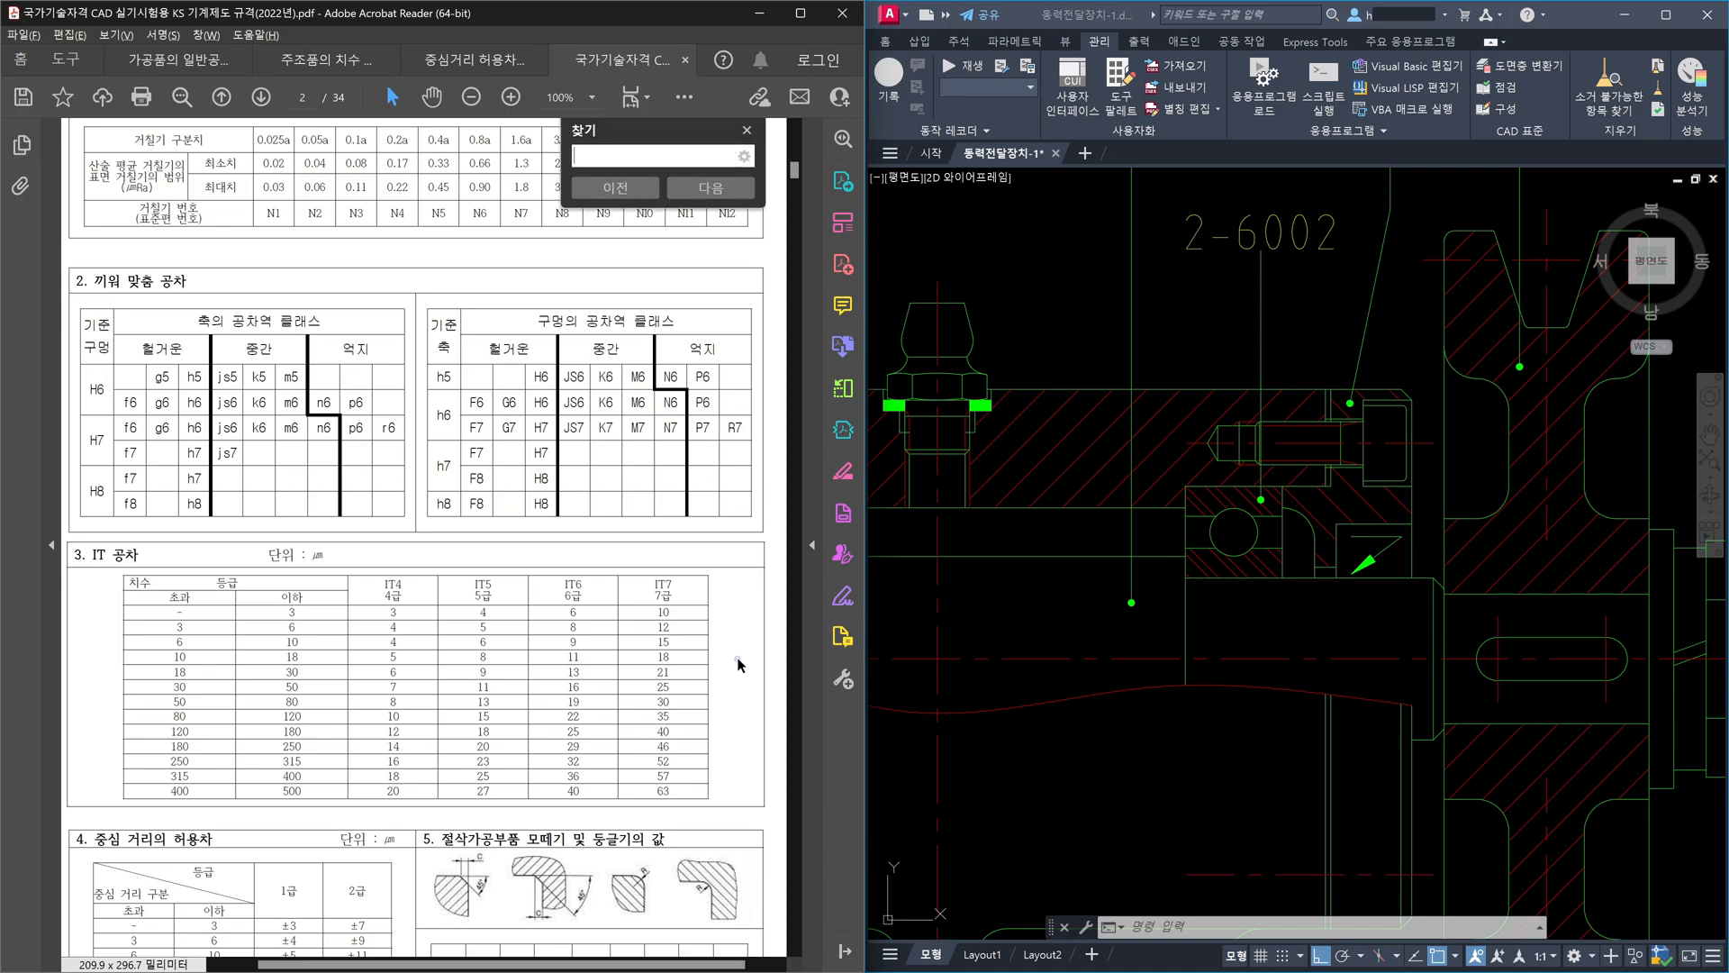
pyautogui.write('베어리ㅇ')
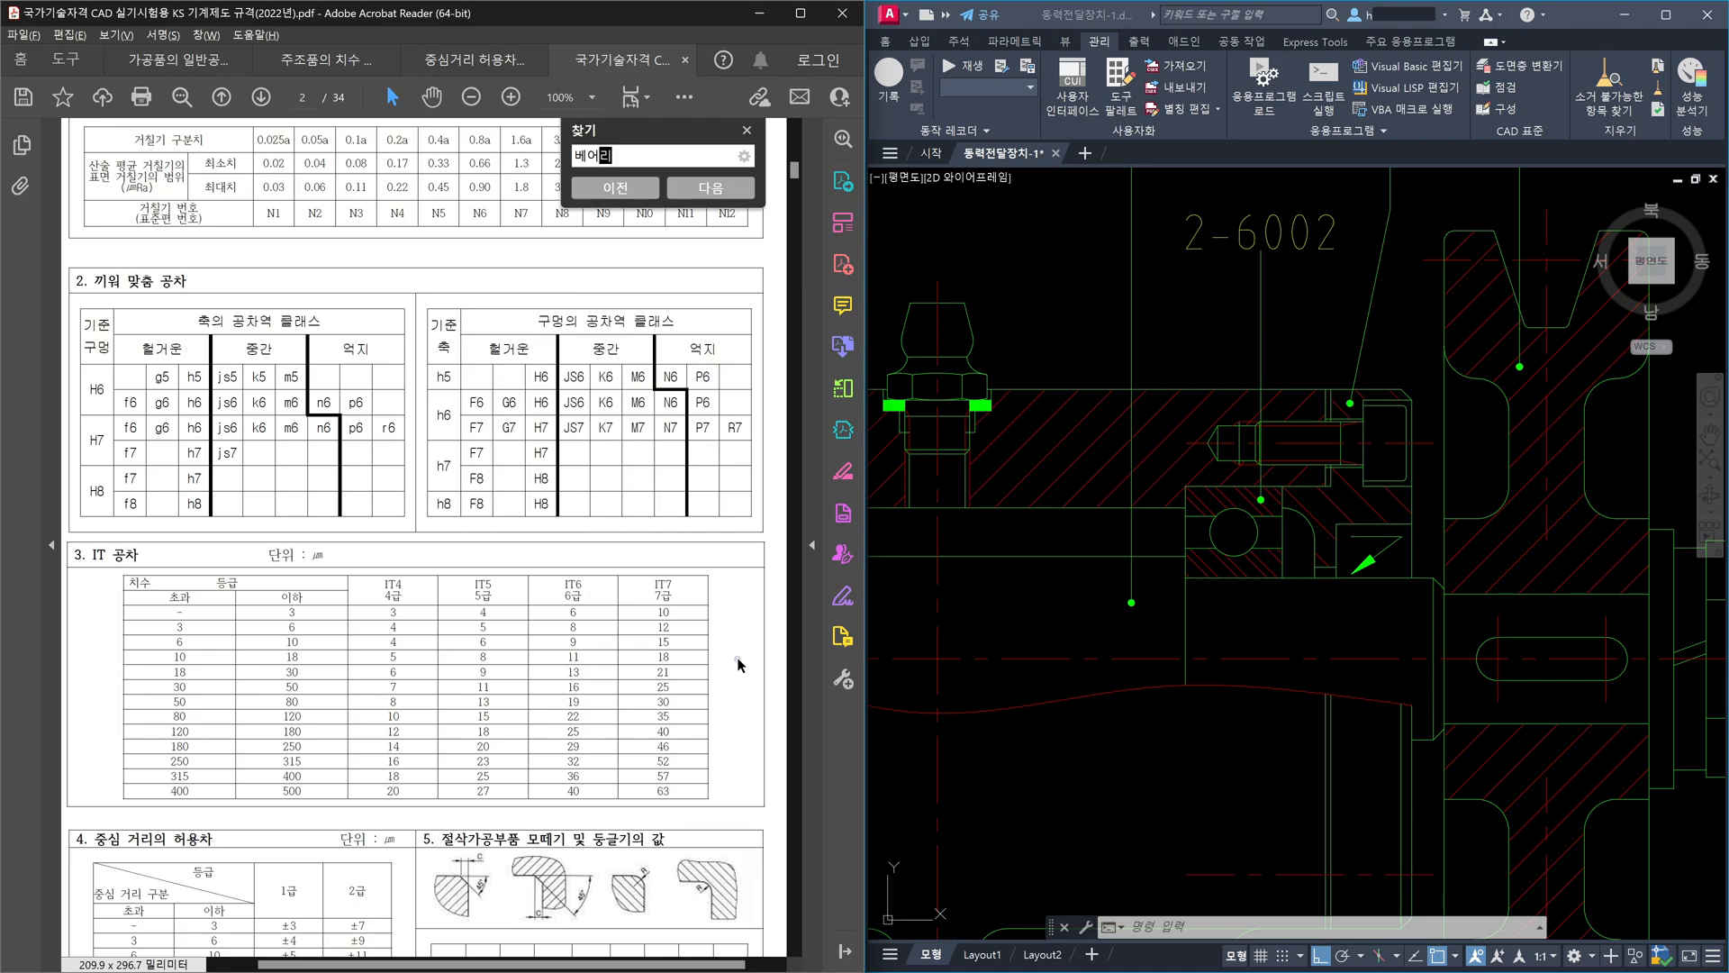
pyautogui.press('Return')
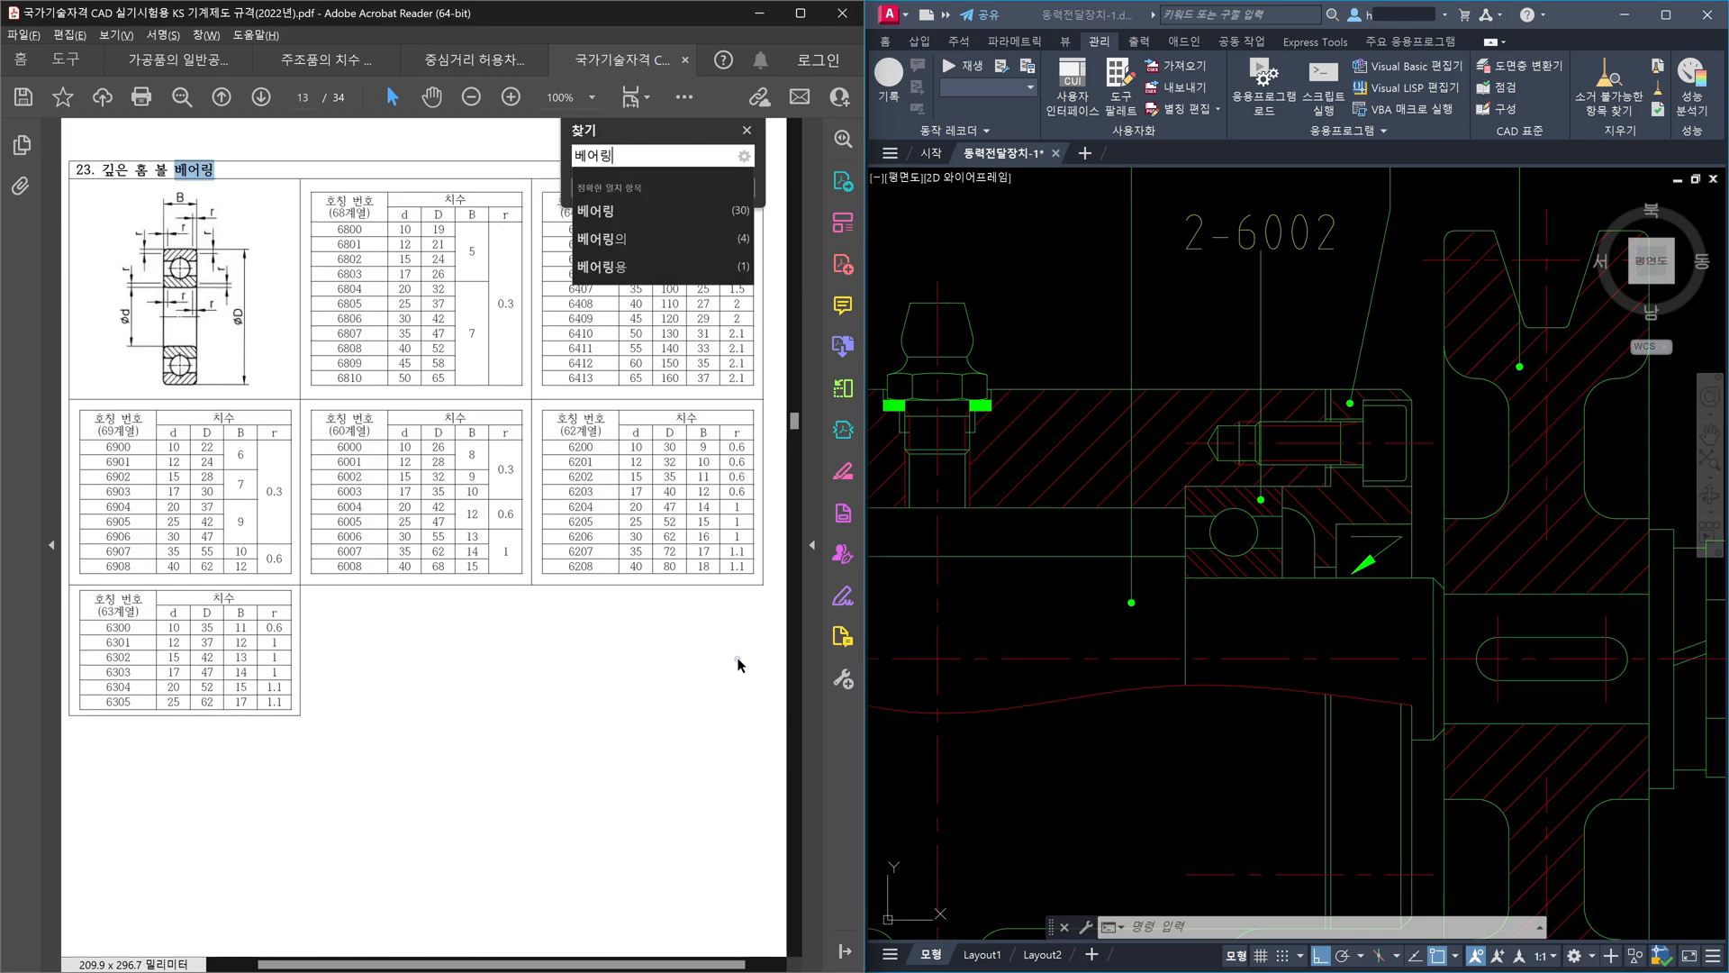
pyautogui.click(748, 133)
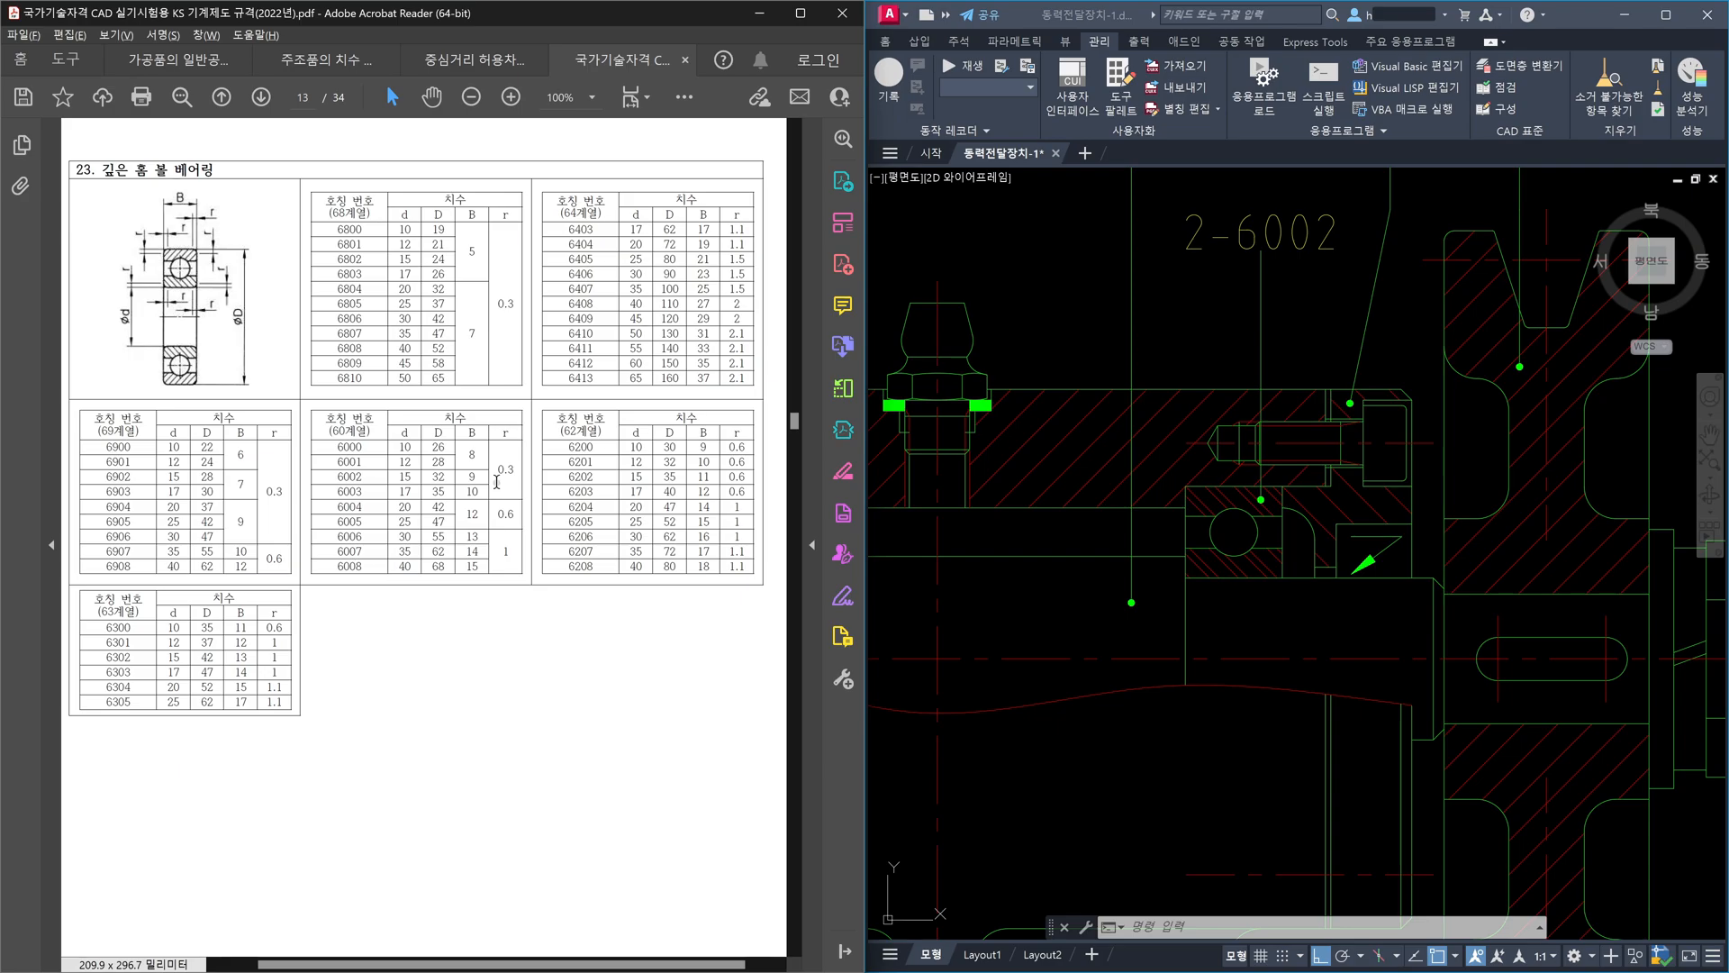
# - Browse the KS bearing sections to find the fit tables in section 32, 베어링의 끼워 맞춤
pyautogui.scroll(-2, 545, 666)
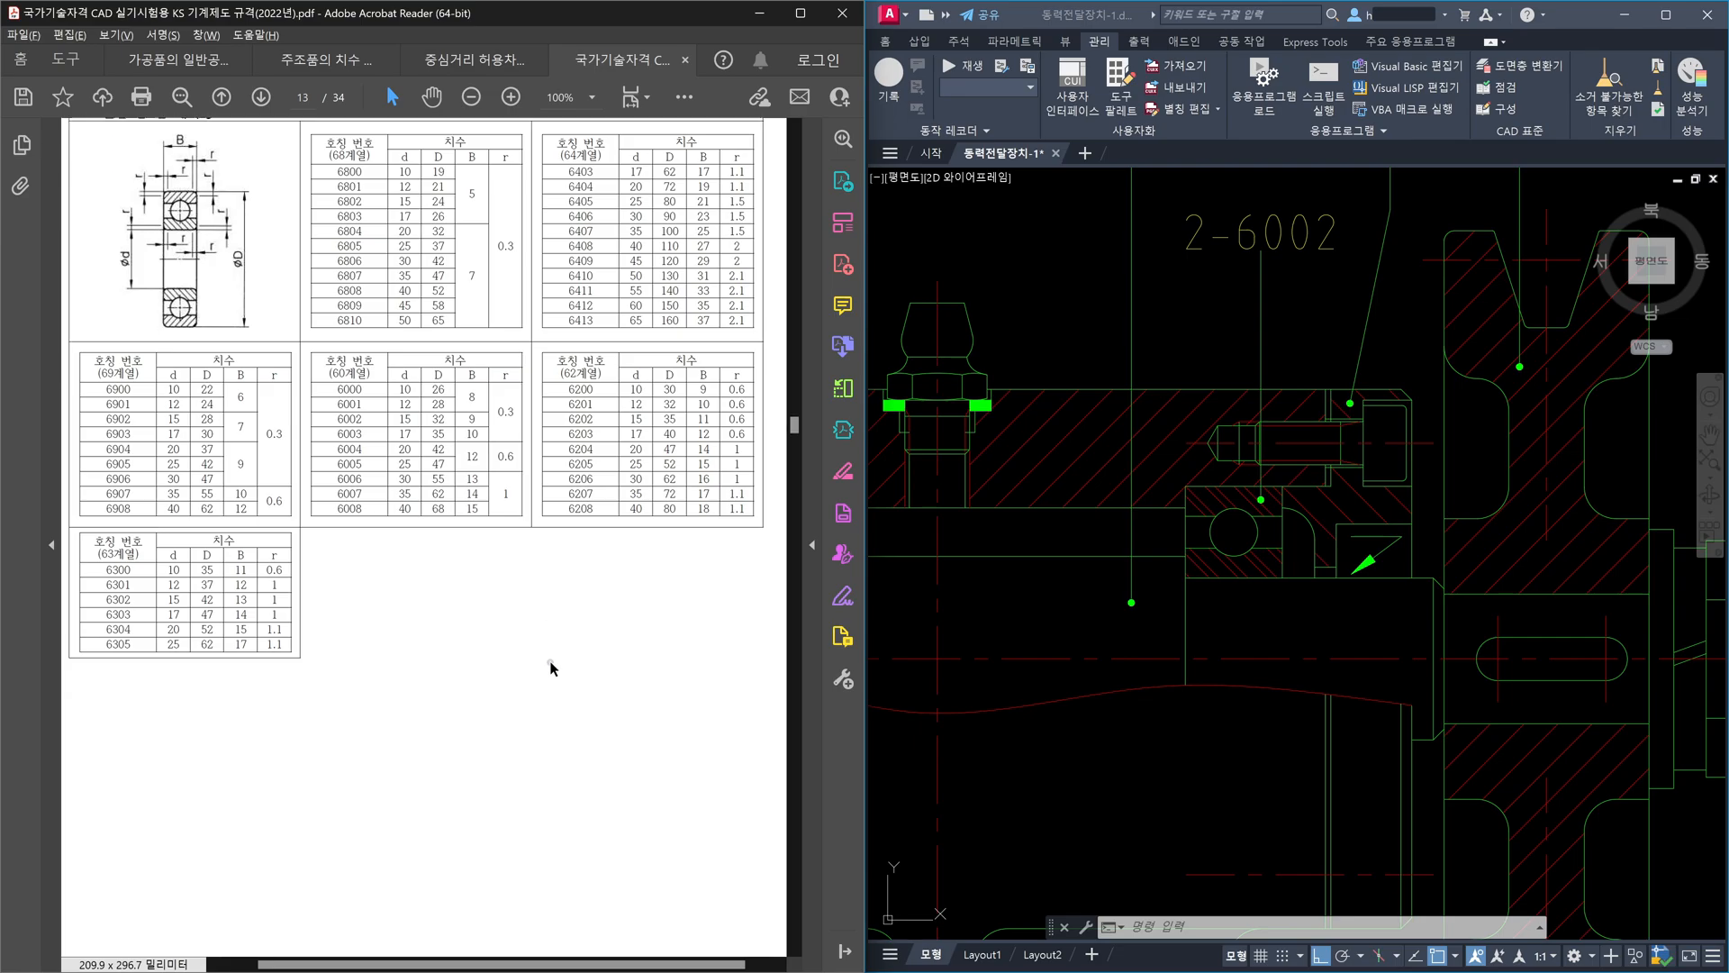
pyautogui.scroll(-5, 551, 667)
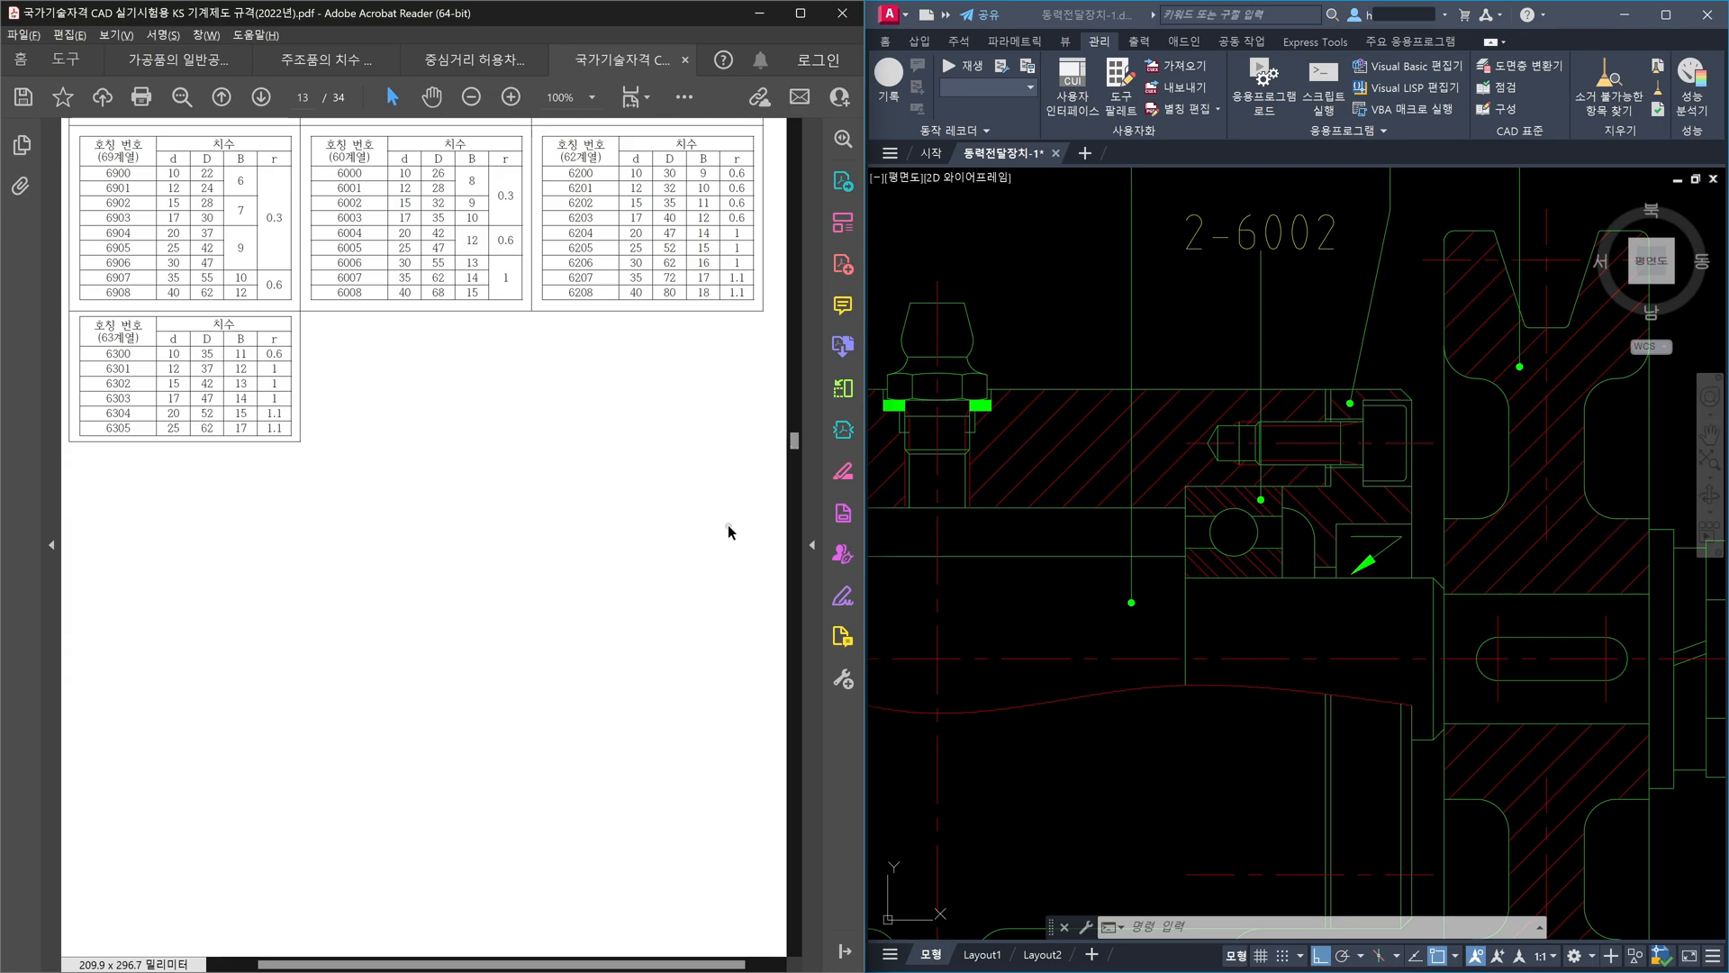
pyautogui.scroll(-10, 730, 531)
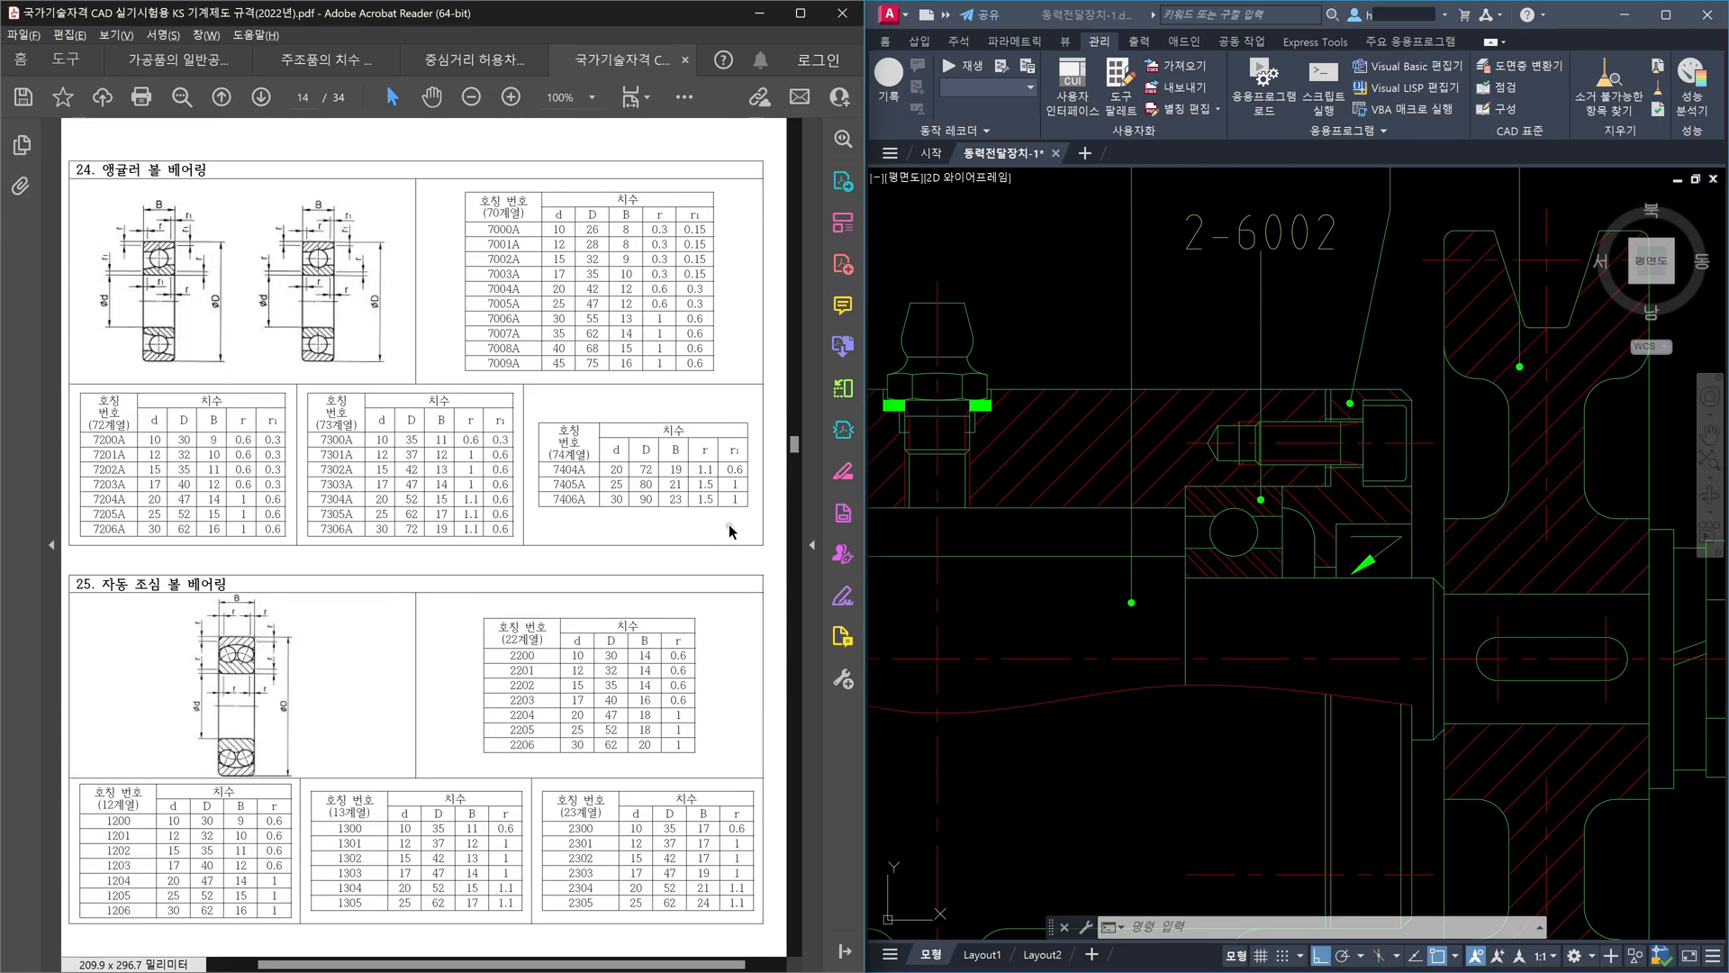
pyautogui.scroll(-15, 731, 531)
pyautogui.scroll(-1, 734, 534)
pyautogui.scroll(-5, 731, 536)
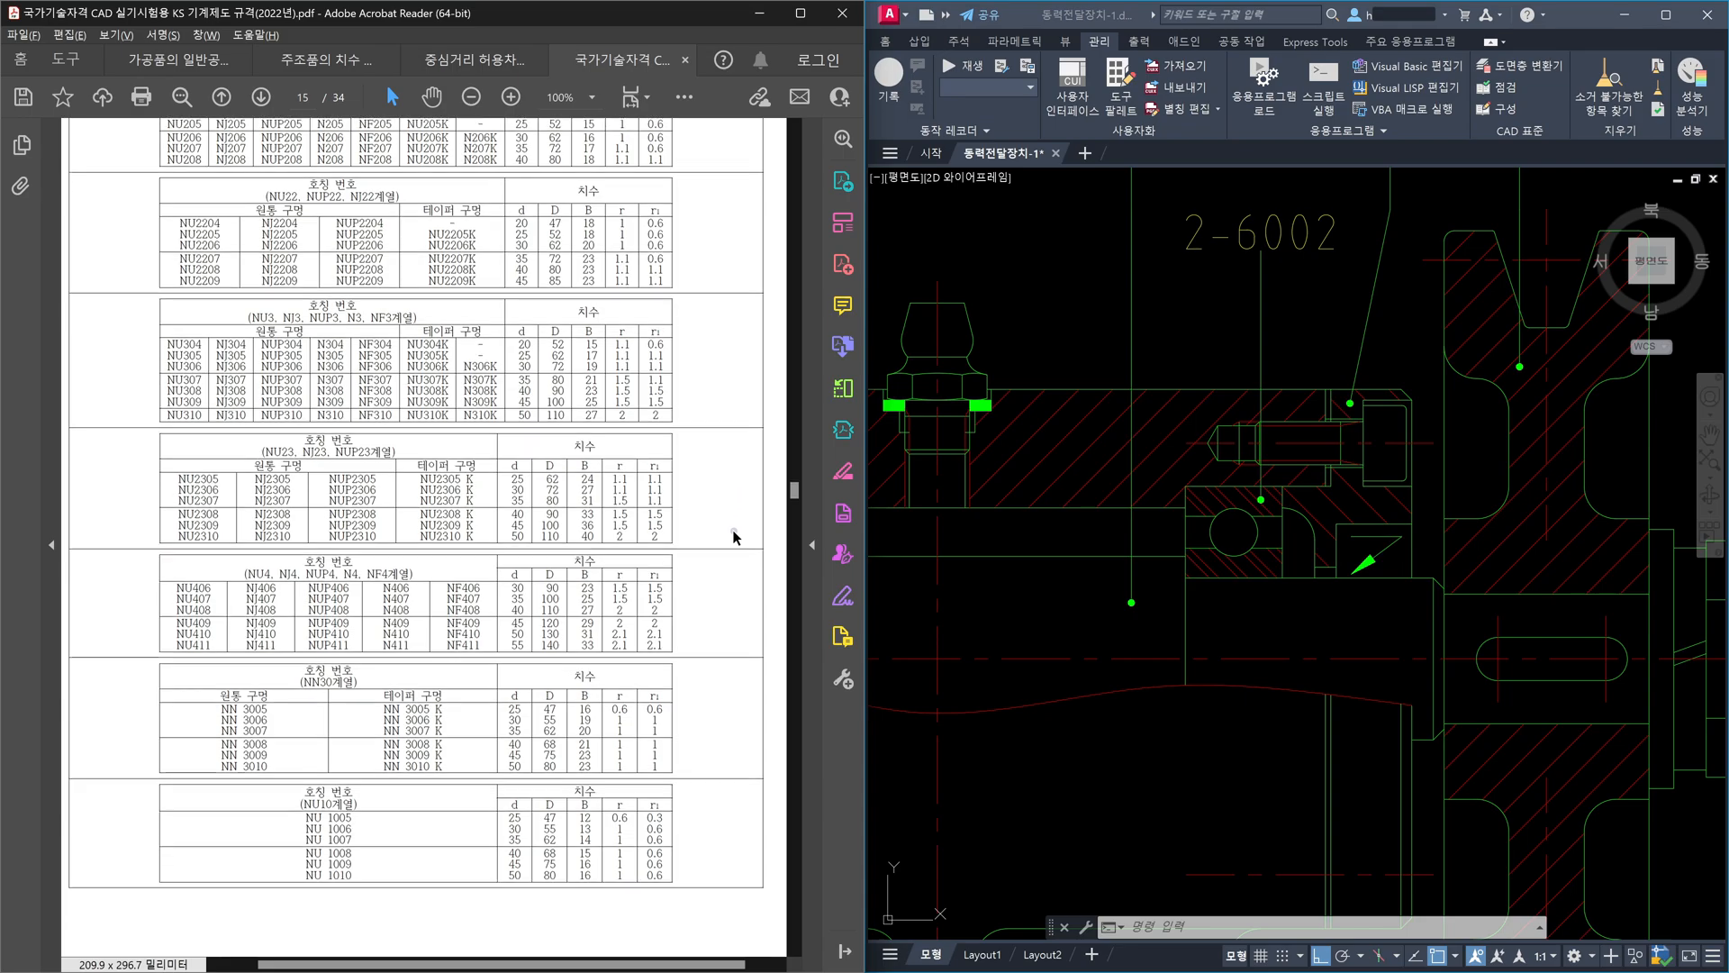
pyautogui.scroll(-15, 735, 537)
pyautogui.scroll(-5, 734, 538)
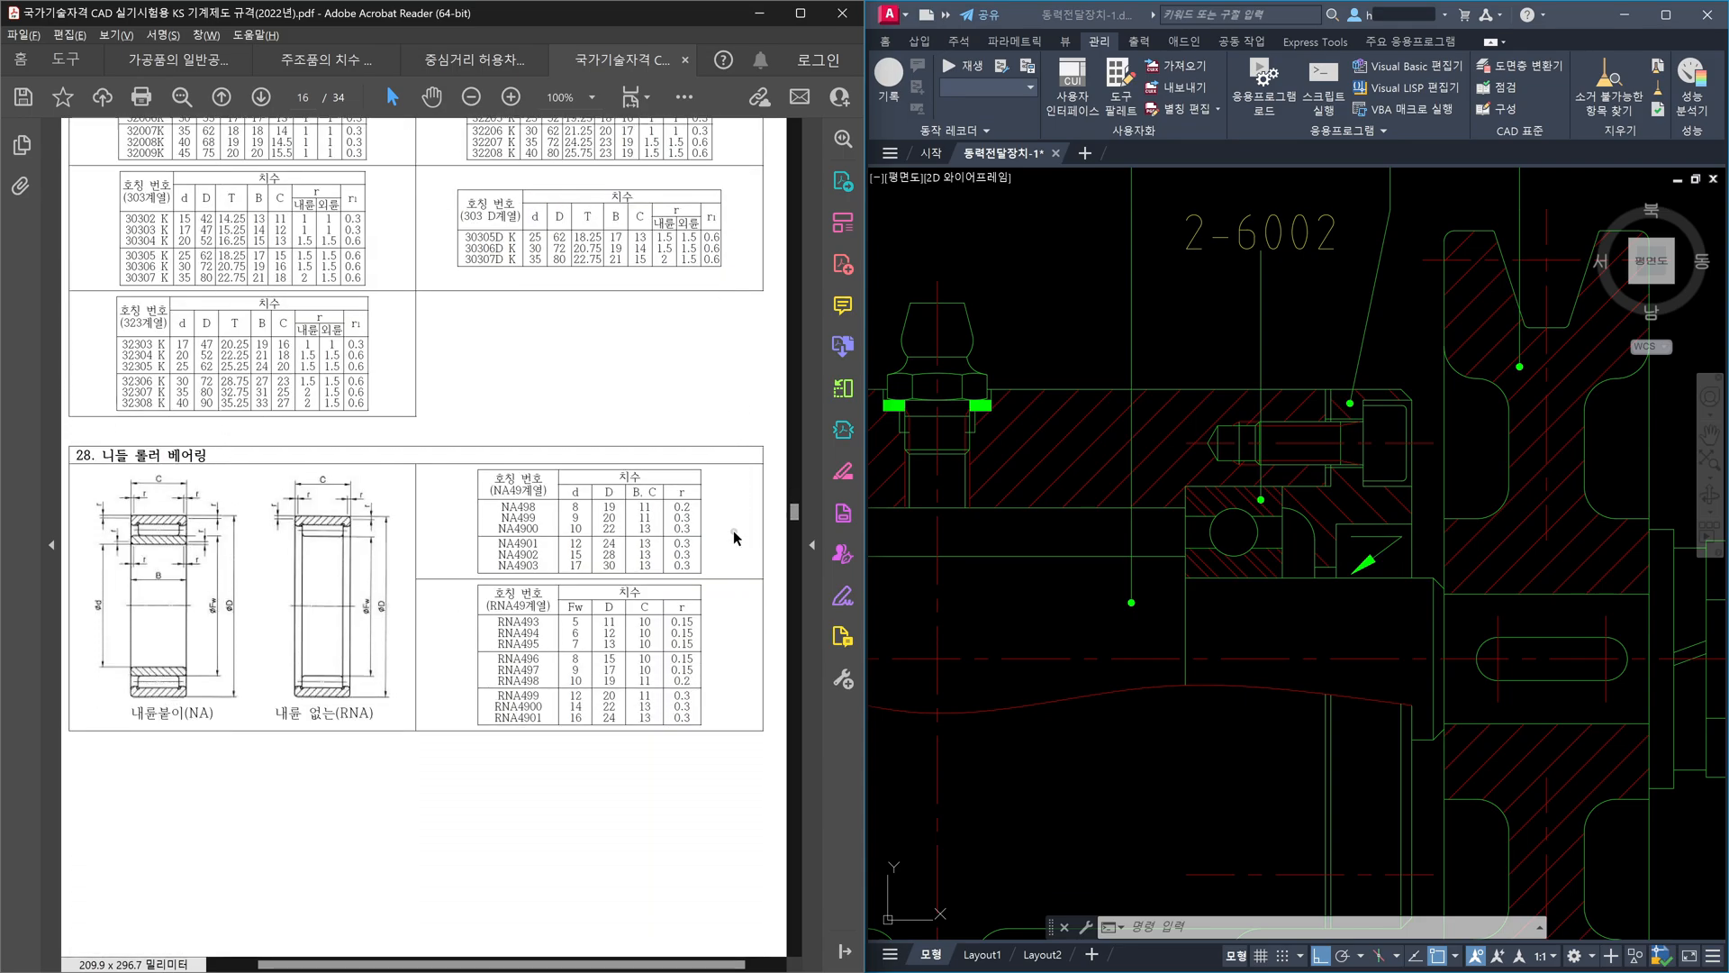
pyautogui.scroll(-10, 734, 538)
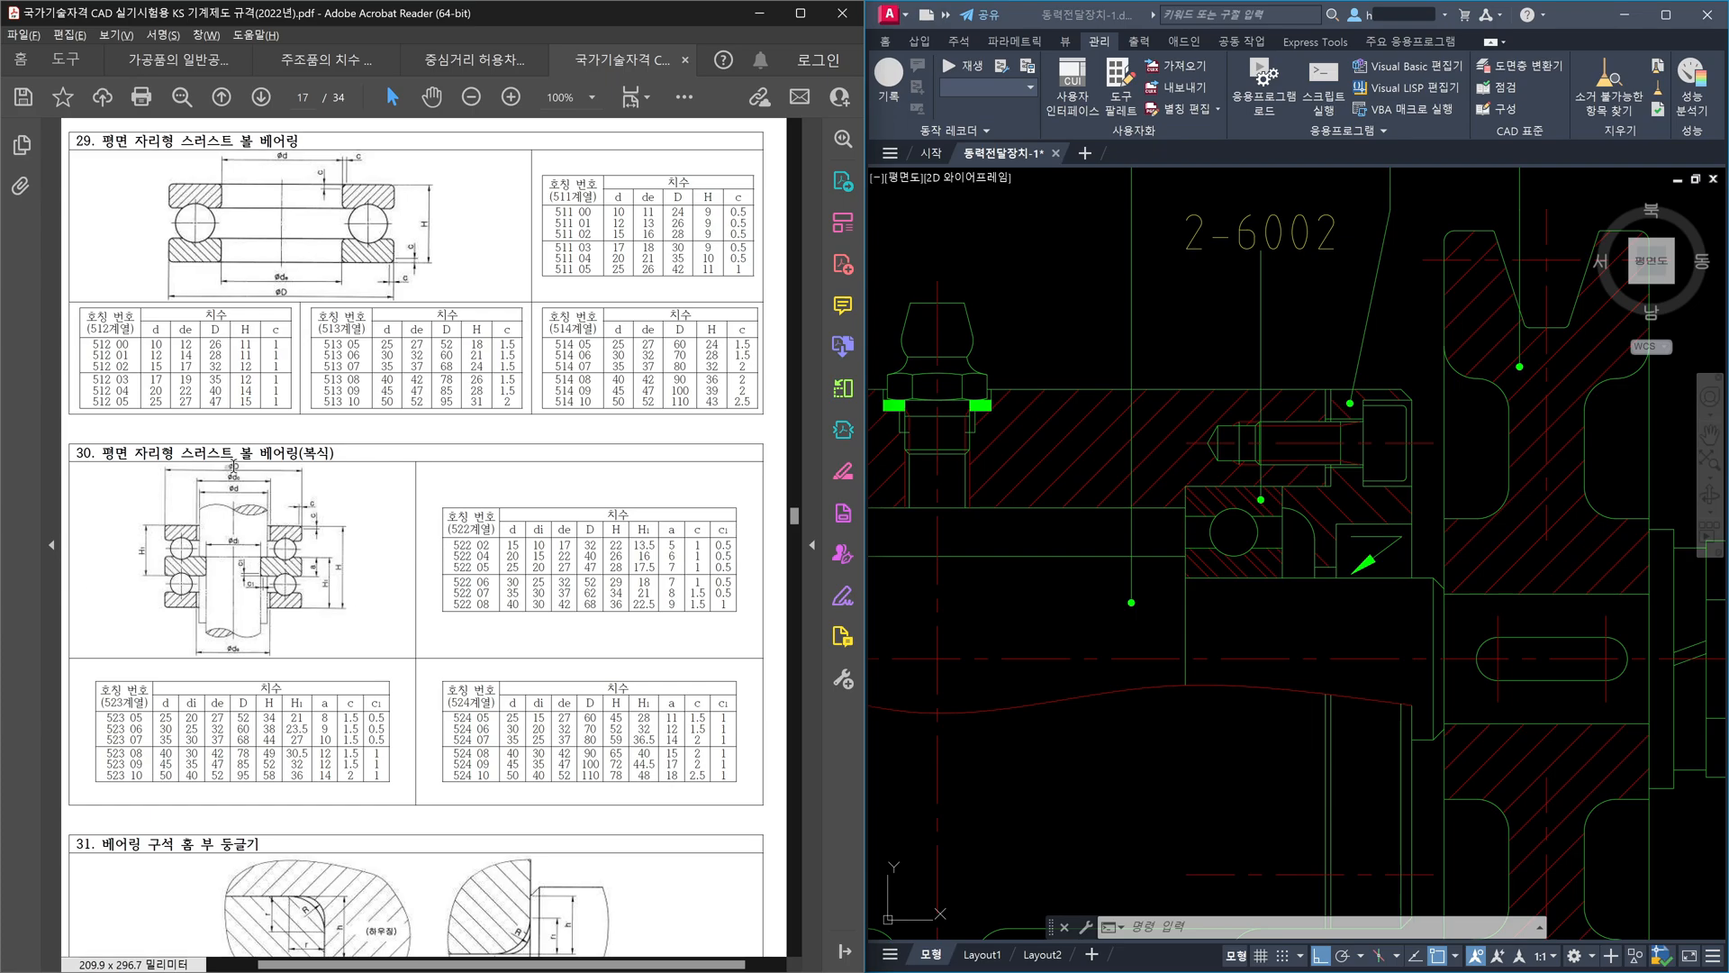
pyautogui.scroll(-1, 399, 540)
pyautogui.scroll(-5, 399, 541)
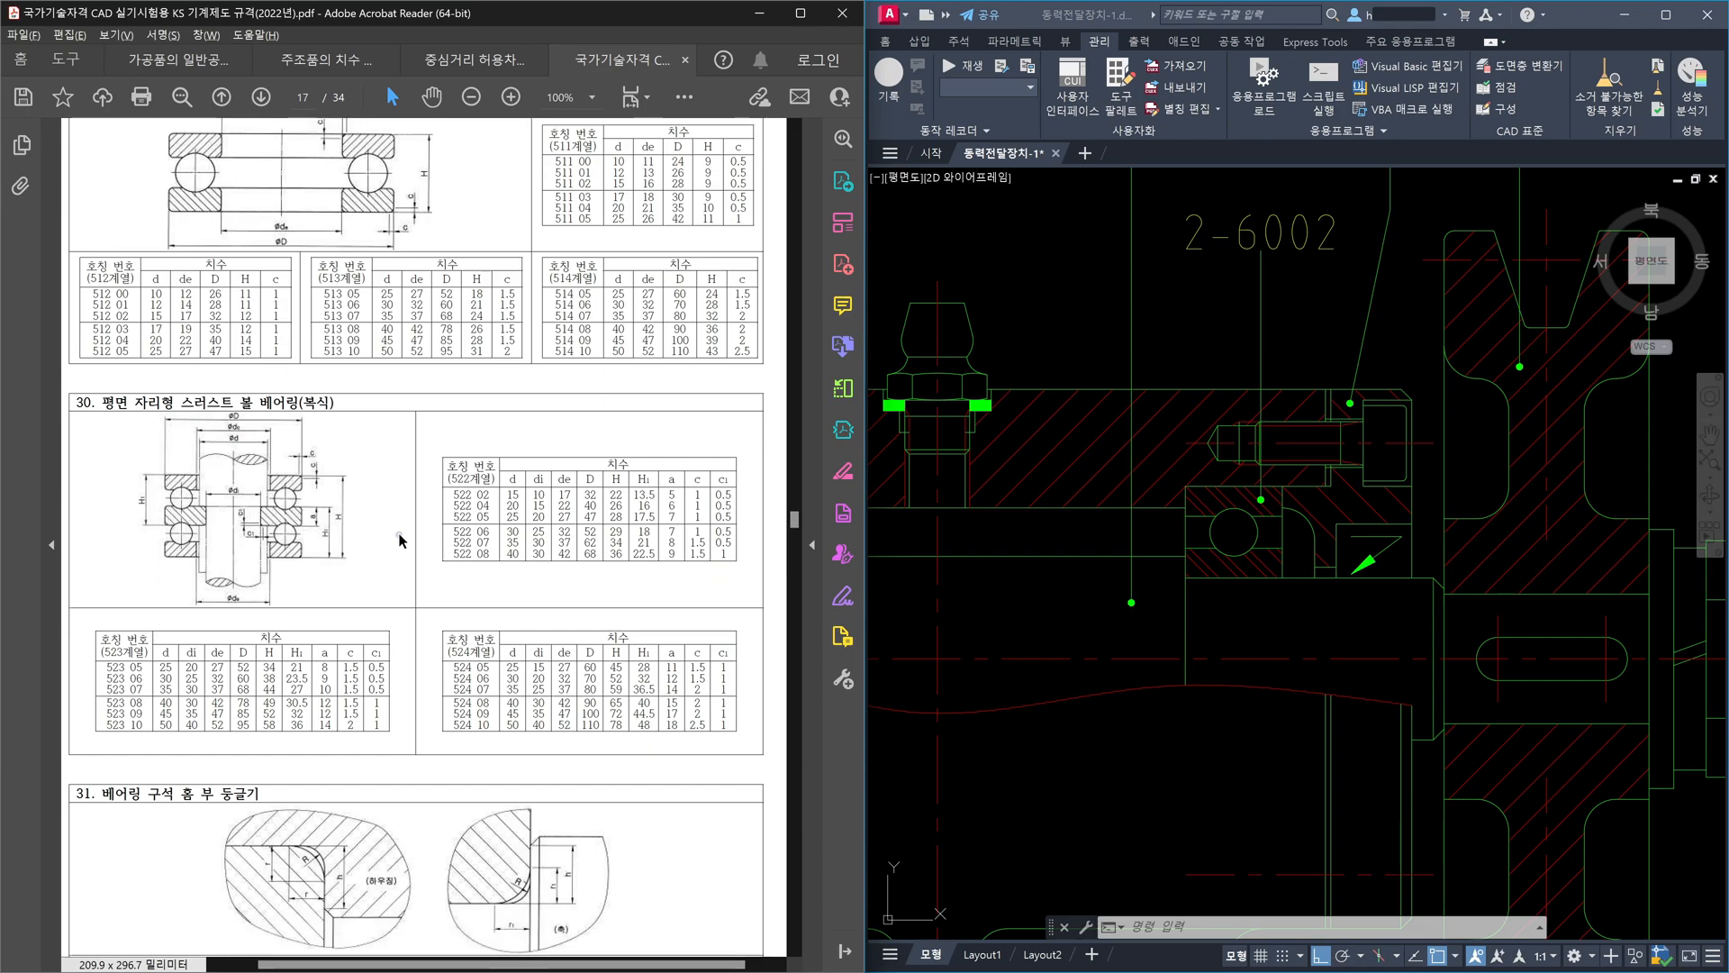
pyautogui.scroll(-2, 407, 538)
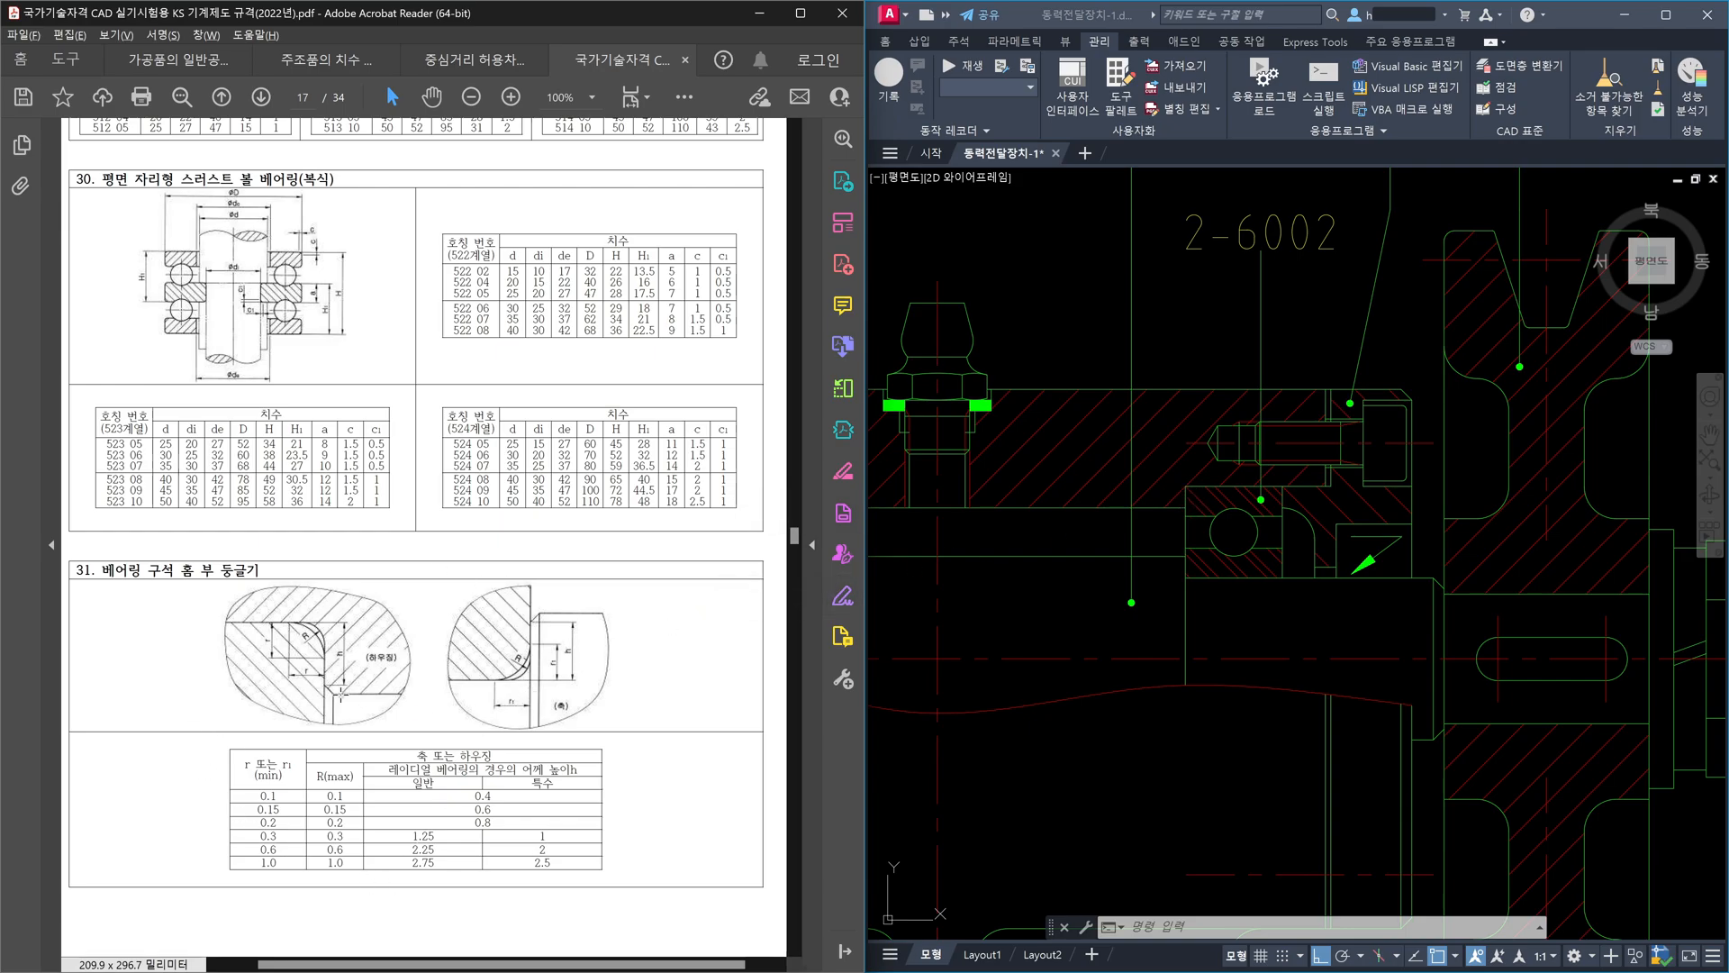
pyautogui.scroll(-10, 465, 655)
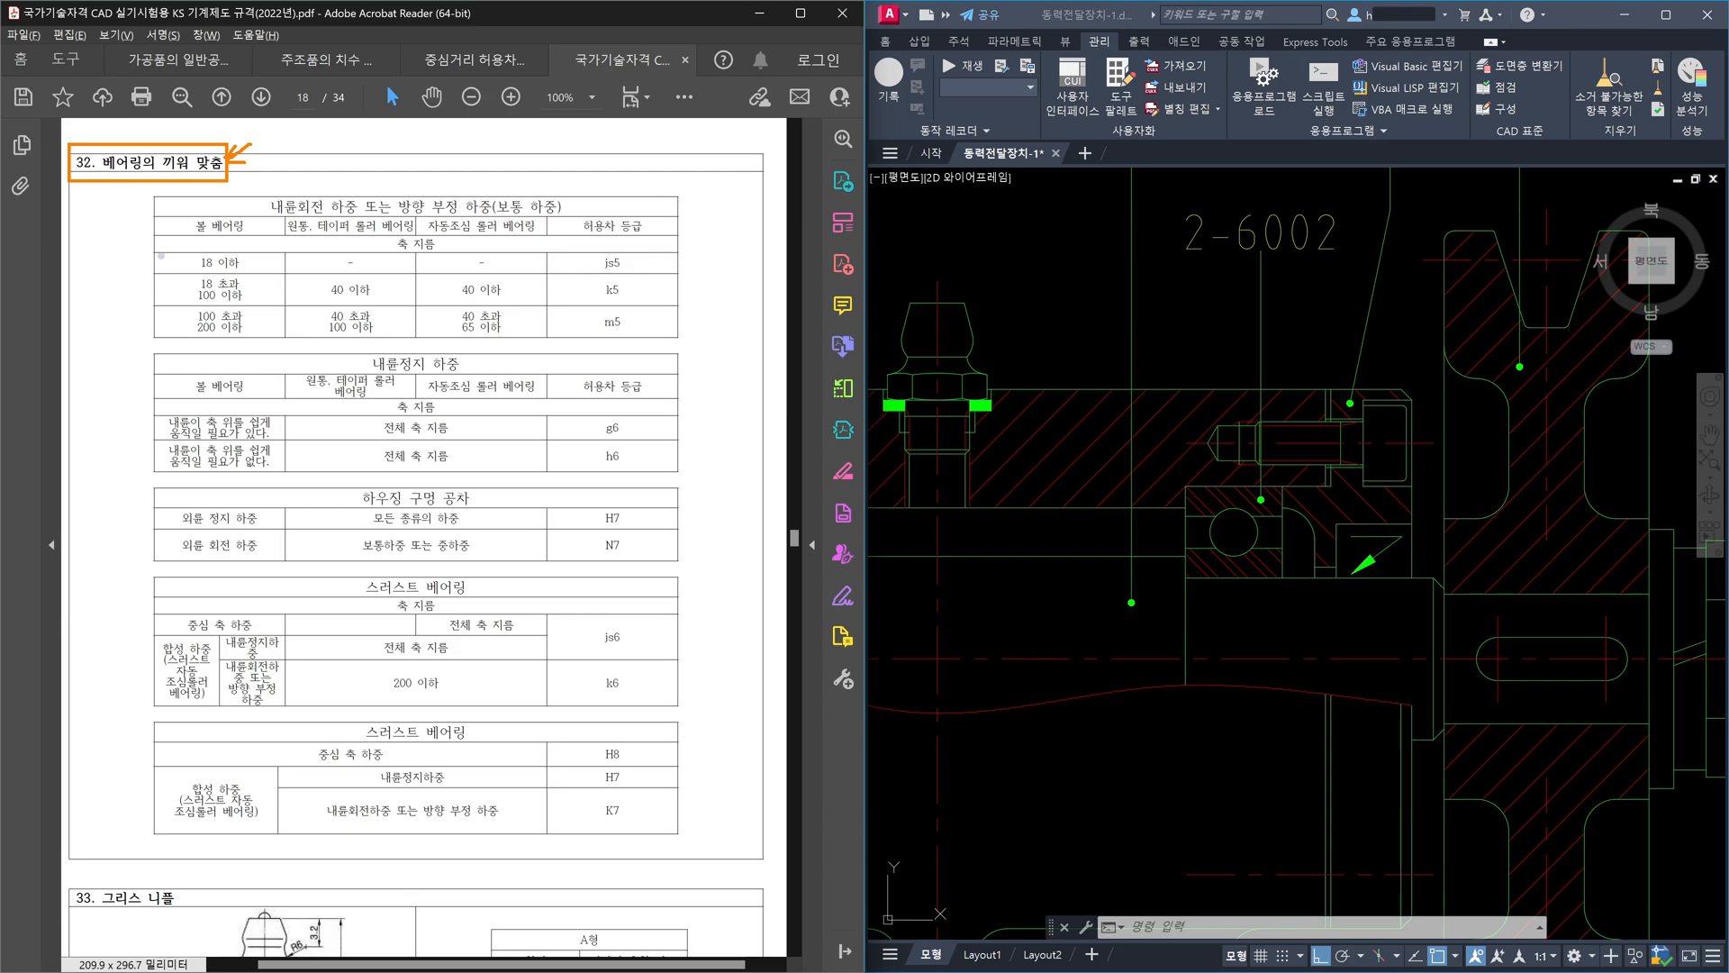
# - Mark each of the five bearing fit tables with an orange circle beside it
pyautogui.moveTo(129, 255)
pyautogui.mouseDown()
pyautogui.moveTo(117, 279)
pyautogui.moveTo(135, 270)
pyautogui.mouseUp()
pyautogui.moveTo(135, 403); pyautogui.dragTo(116, 424)
pyautogui.moveTo(138, 529); pyautogui.dragTo(130, 549)
pyautogui.moveTo(135, 656); pyautogui.dragTo(124, 671)
pyautogui.moveTo(120, 782)
pyautogui.mouseDown()
pyautogui.moveTo(112, 800)
pyautogui.moveTo(130, 779)
pyautogui.mouseUp()
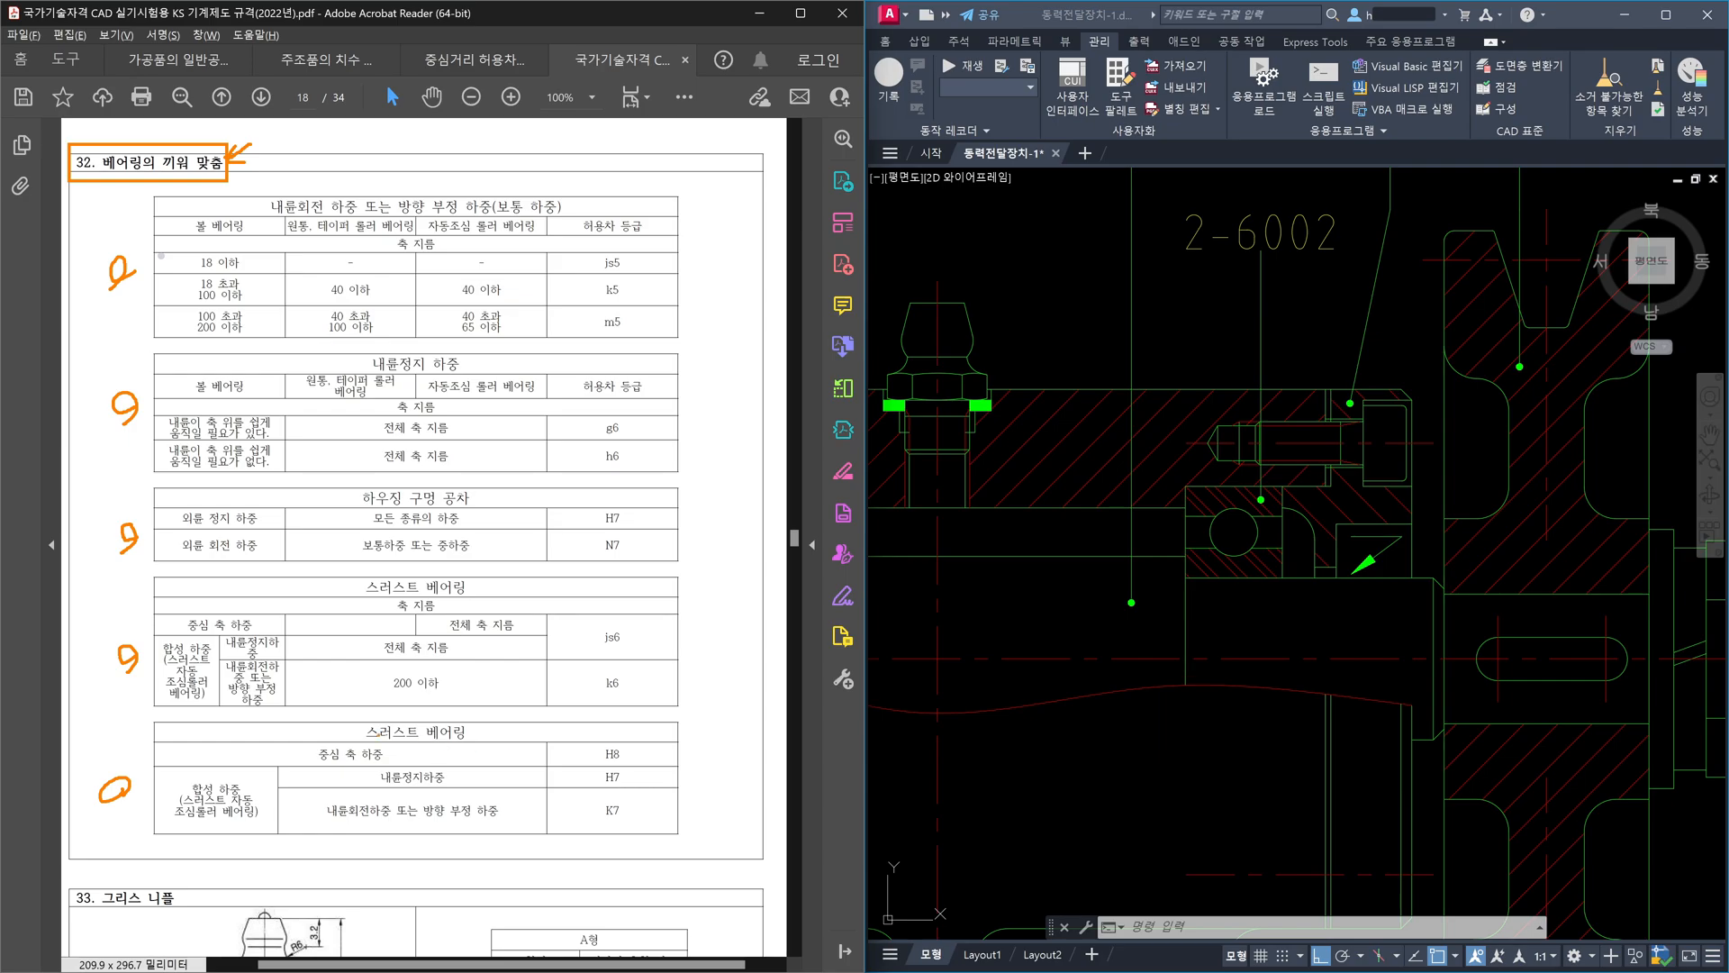
# - Cross out both 스러스트 베어링 tables in orange
pyautogui.moveTo(359, 732); pyautogui.dragTo(480, 729)
pyautogui.moveTo(180, 723); pyautogui.dragTo(527, 808)
pyautogui.moveTo(626, 746); pyautogui.dragTo(234, 815)
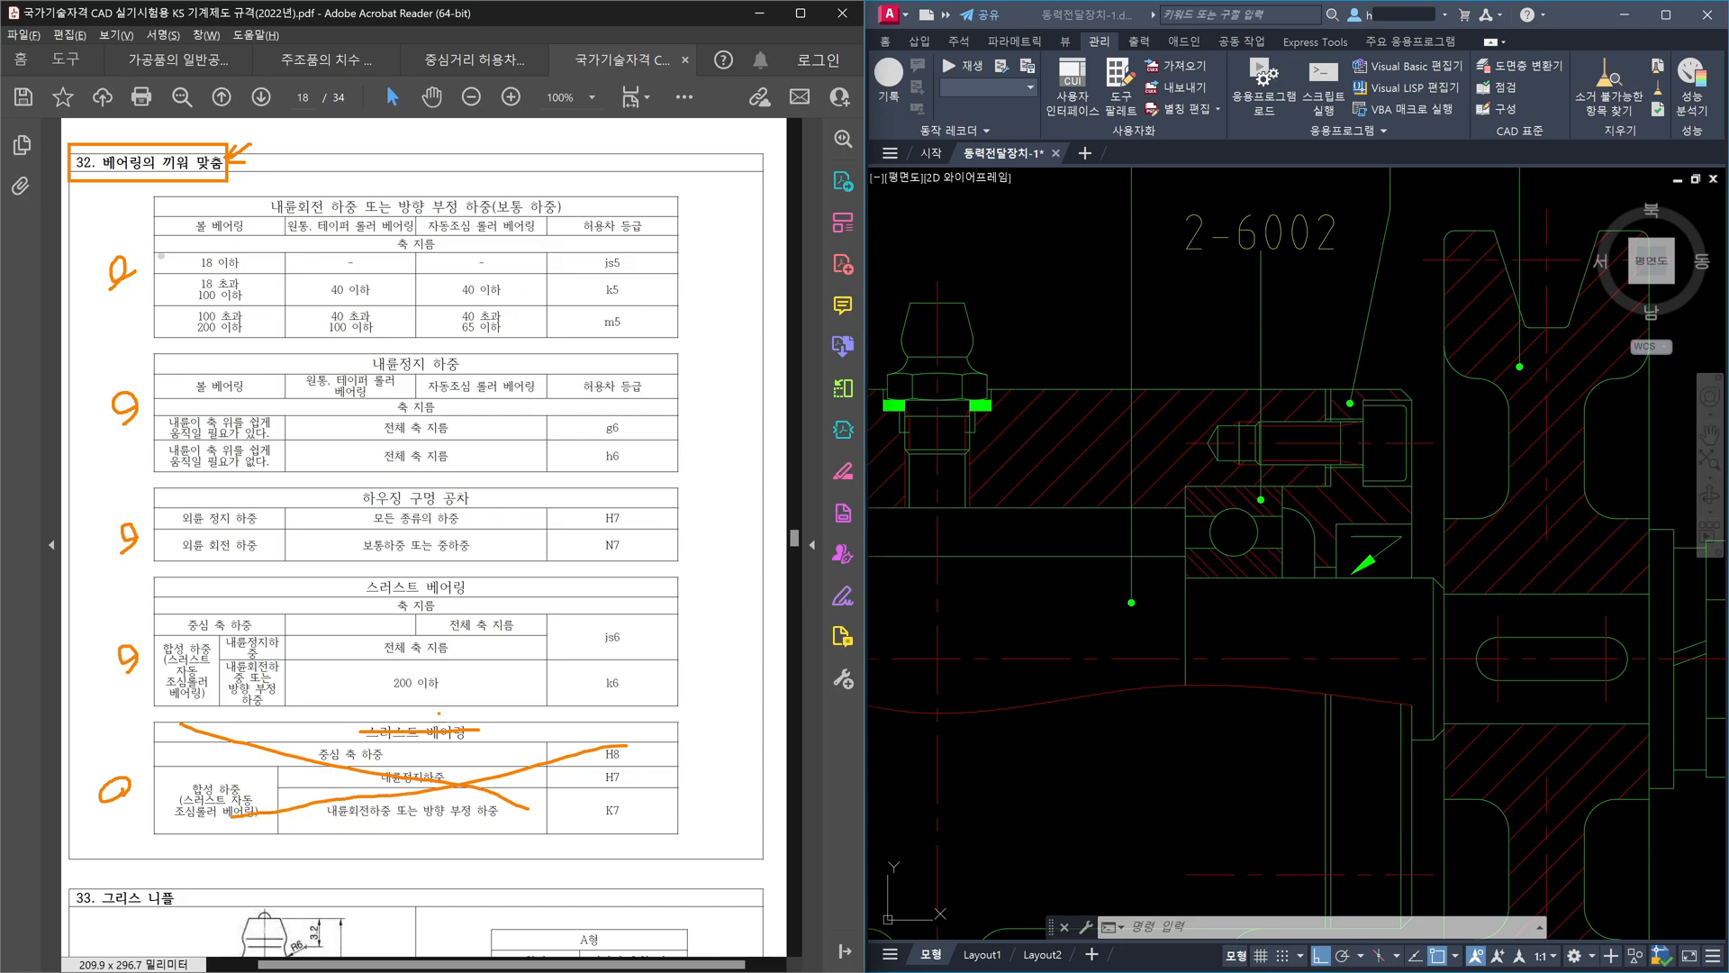
pyautogui.moveTo(167, 586); pyautogui.dragTo(633, 686)
pyautogui.moveTo(664, 587); pyautogui.dragTo(179, 693)
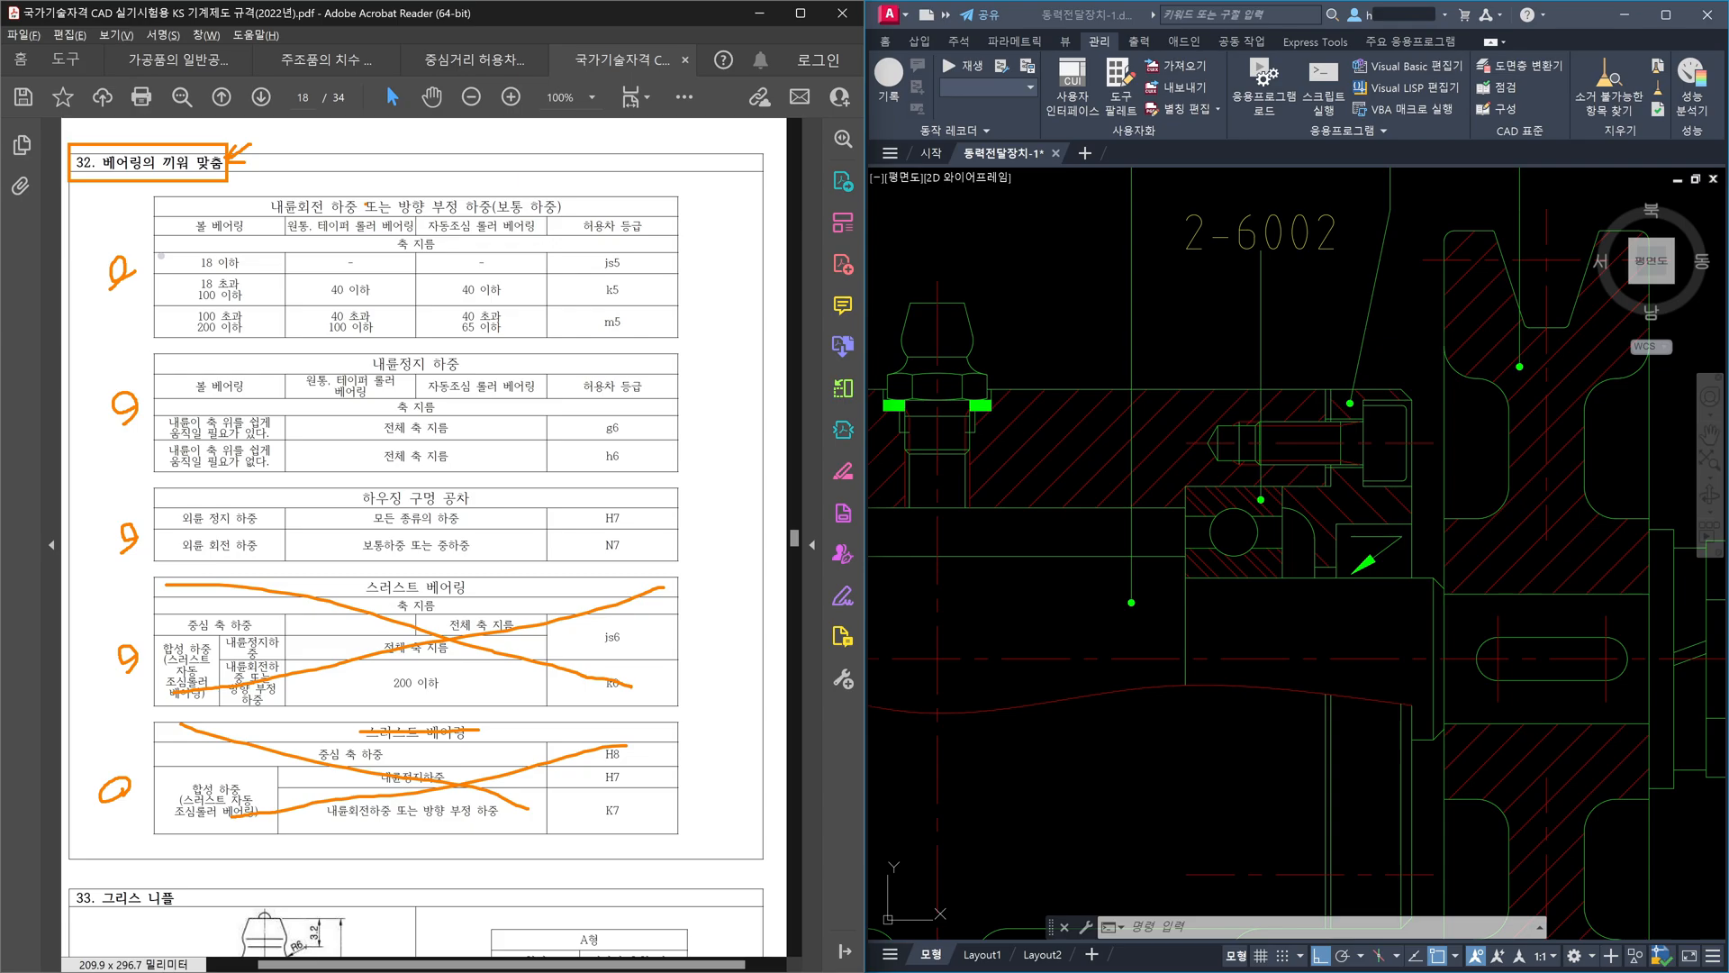
# - Circle 볼 베어링 in both shaft tables, and point orange arrows at the drawing's ball bearing and the housing hole table's H7 row
pyautogui.moveTo(249, 233)
pyautogui.mouseDown()
pyautogui.moveTo(221, 239)
pyautogui.moveTo(193, 213)
pyautogui.moveTo(249, 227)
pyautogui.mouseUp()
pyautogui.moveTo(1155, 531)
pyautogui.mouseDown()
pyautogui.moveTo(1236, 540)
pyautogui.moveTo(1218, 551)
pyautogui.mouseUp()
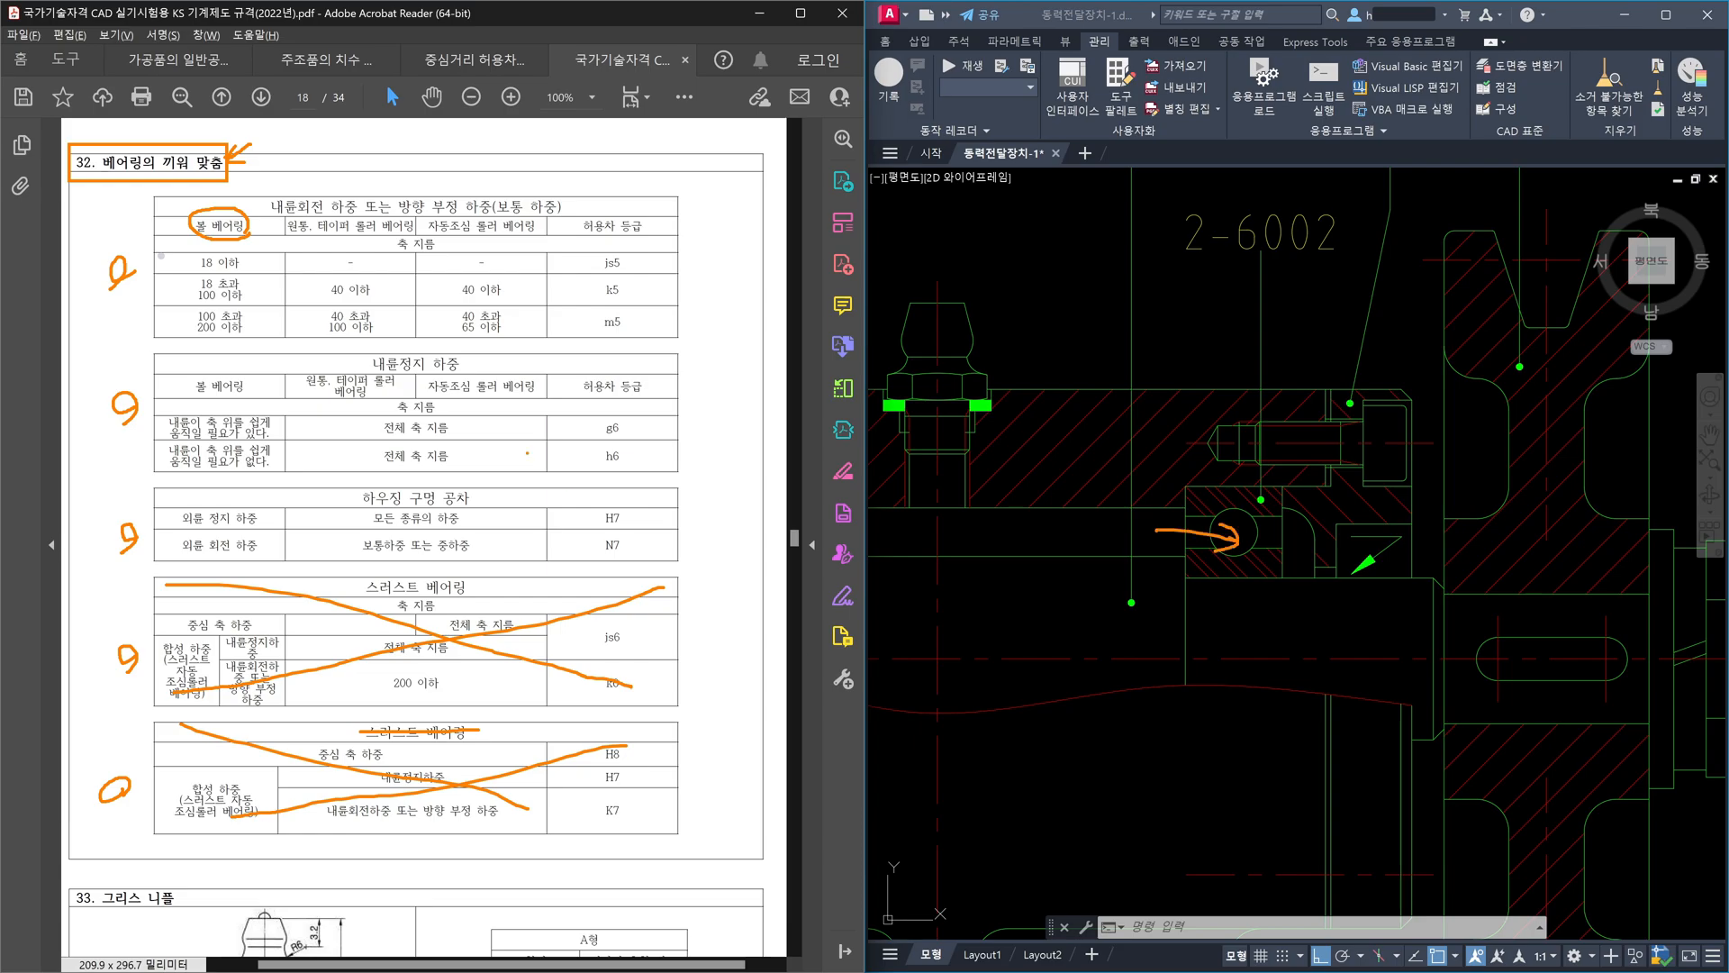
pyautogui.moveTo(257, 396)
pyautogui.mouseDown()
pyautogui.moveTo(213, 410)
pyautogui.moveTo(194, 372)
pyautogui.moveTo(255, 394)
pyautogui.mouseUp()
pyautogui.moveTo(707, 498)
pyautogui.mouseDown()
pyautogui.moveTo(683, 520)
pyautogui.moveTo(698, 522)
pyautogui.mouseUp()
pyautogui.moveTo(703, 499)
pyautogui.mouseDown()
pyautogui.moveTo(673, 521)
pyautogui.moveTo(711, 528)
pyautogui.mouseUp()
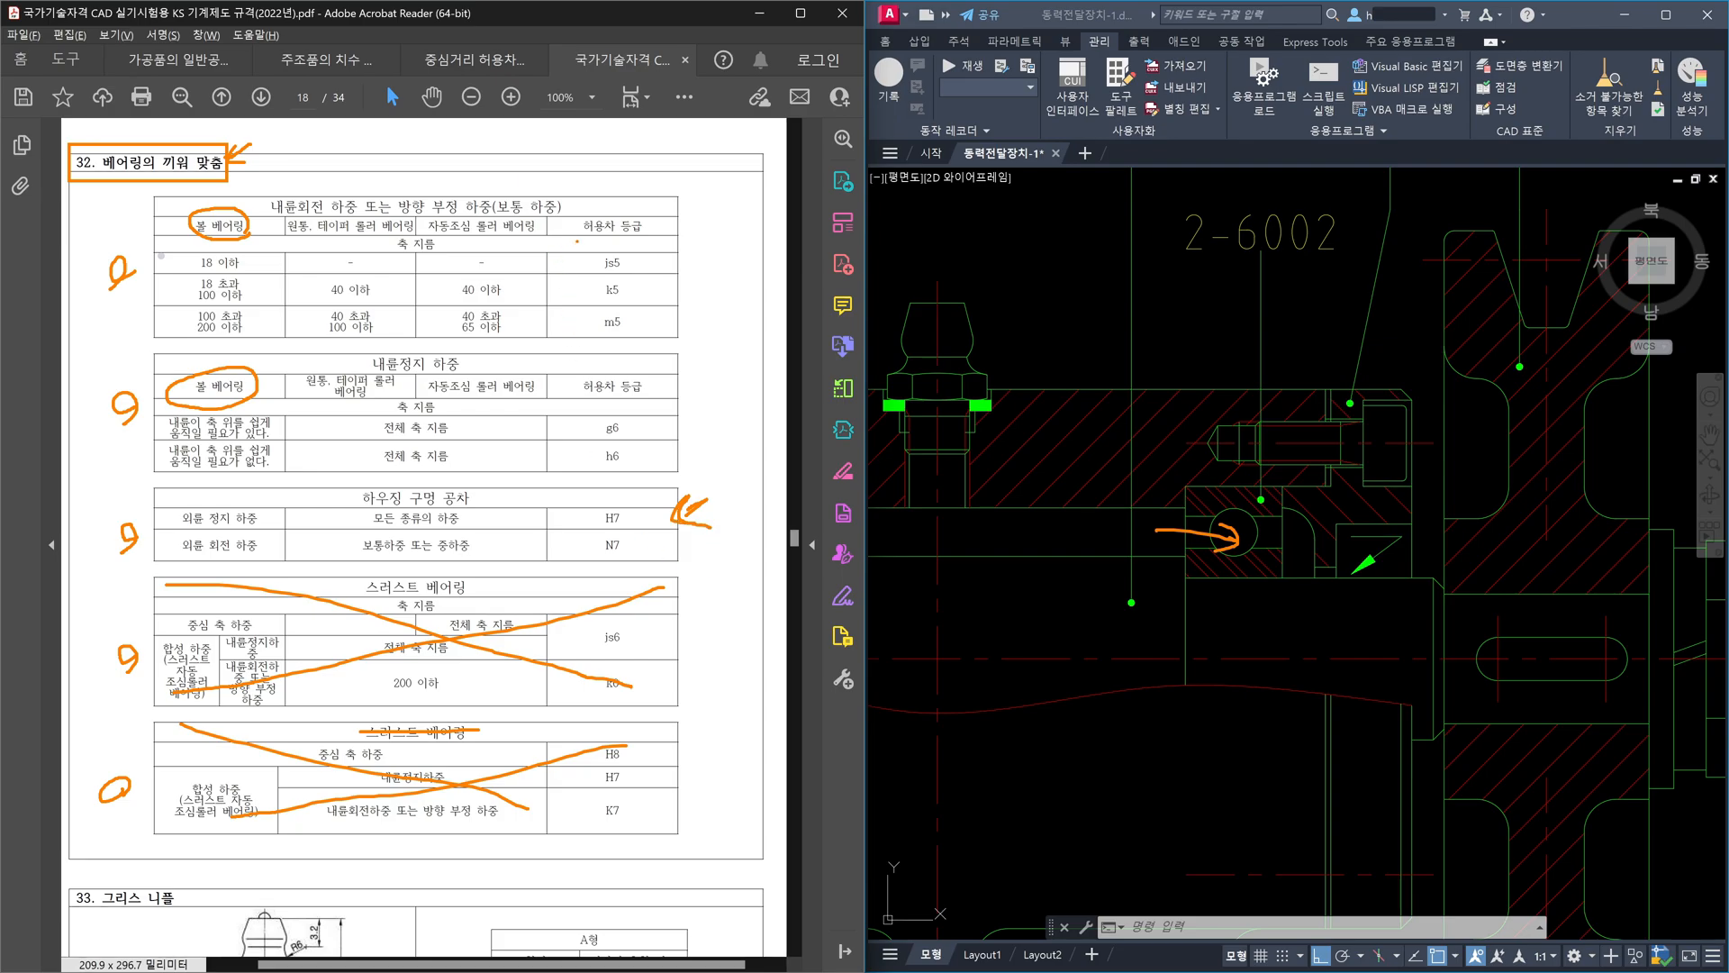
# - Box the 허용차 등급 values from js5 to h6 in orange, and write 소문자 and 축 beside them
pyautogui.moveTo(574, 237); pyautogui.dragTo(636, 470)
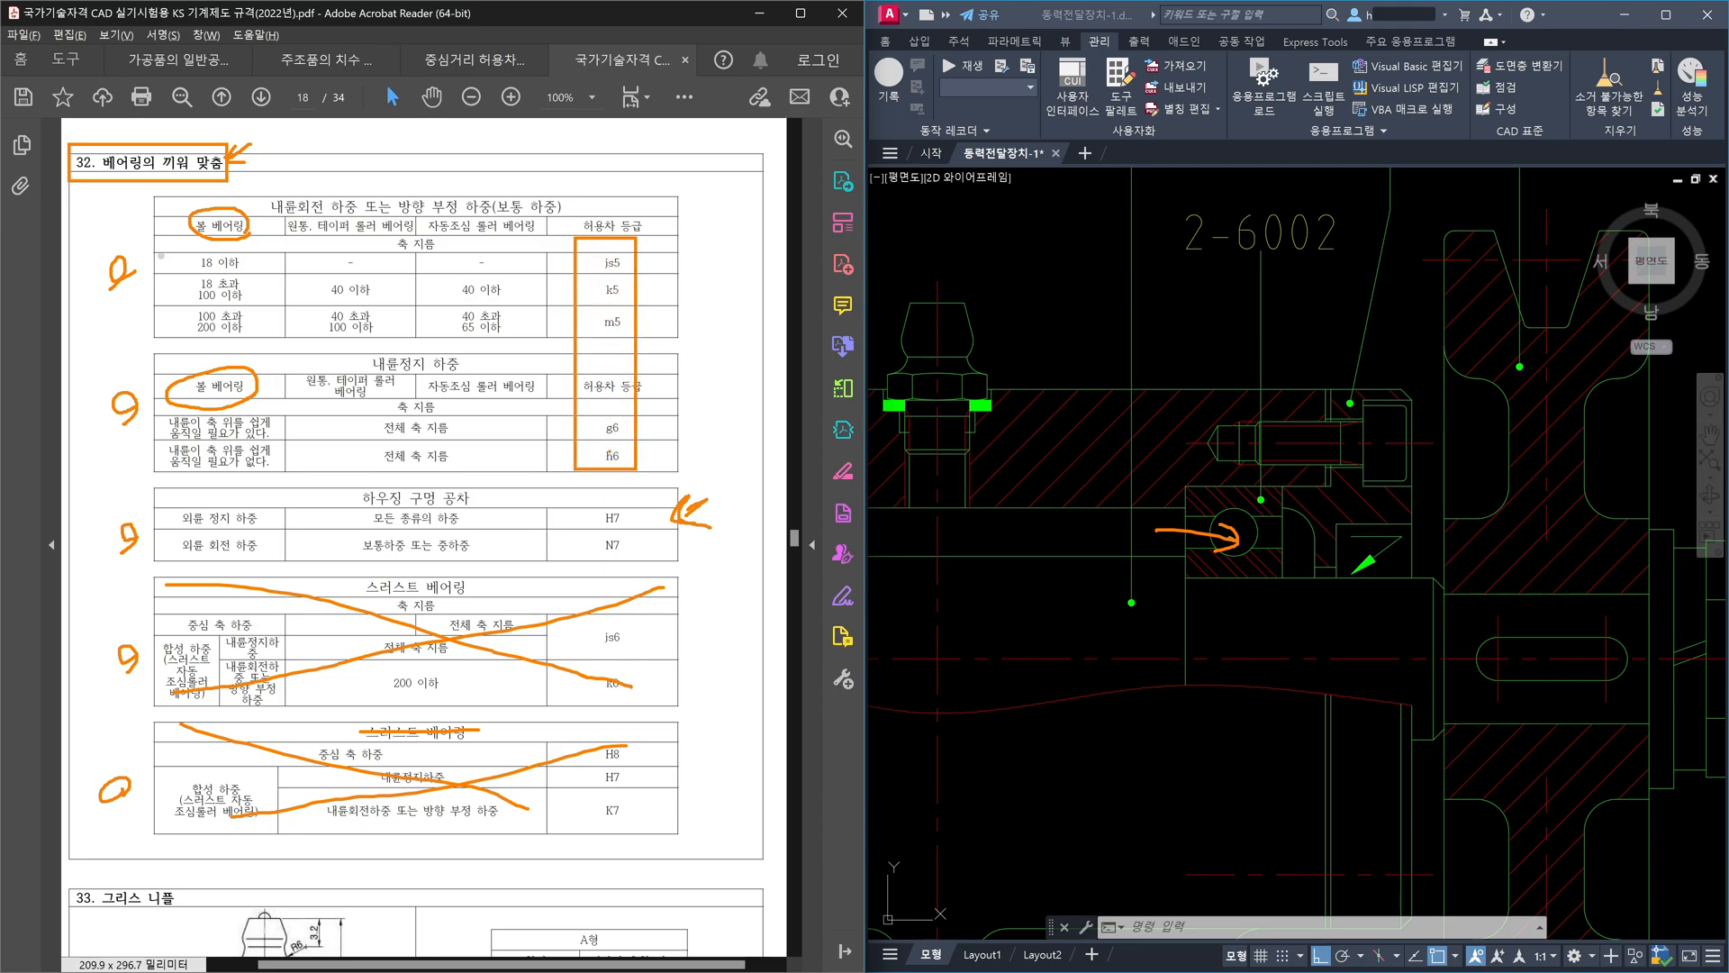
pyautogui.moveTo(617, 444)
pyautogui.mouseDown()
pyautogui.moveTo(690, 403)
pyautogui.moveTo(705, 422)
pyautogui.moveTo(716, 393)
pyautogui.moveTo(740, 430)
pyautogui.moveTo(739, 410)
pyautogui.mouseUp()
pyautogui.moveTo(742, 400); pyautogui.dragTo(761, 411)
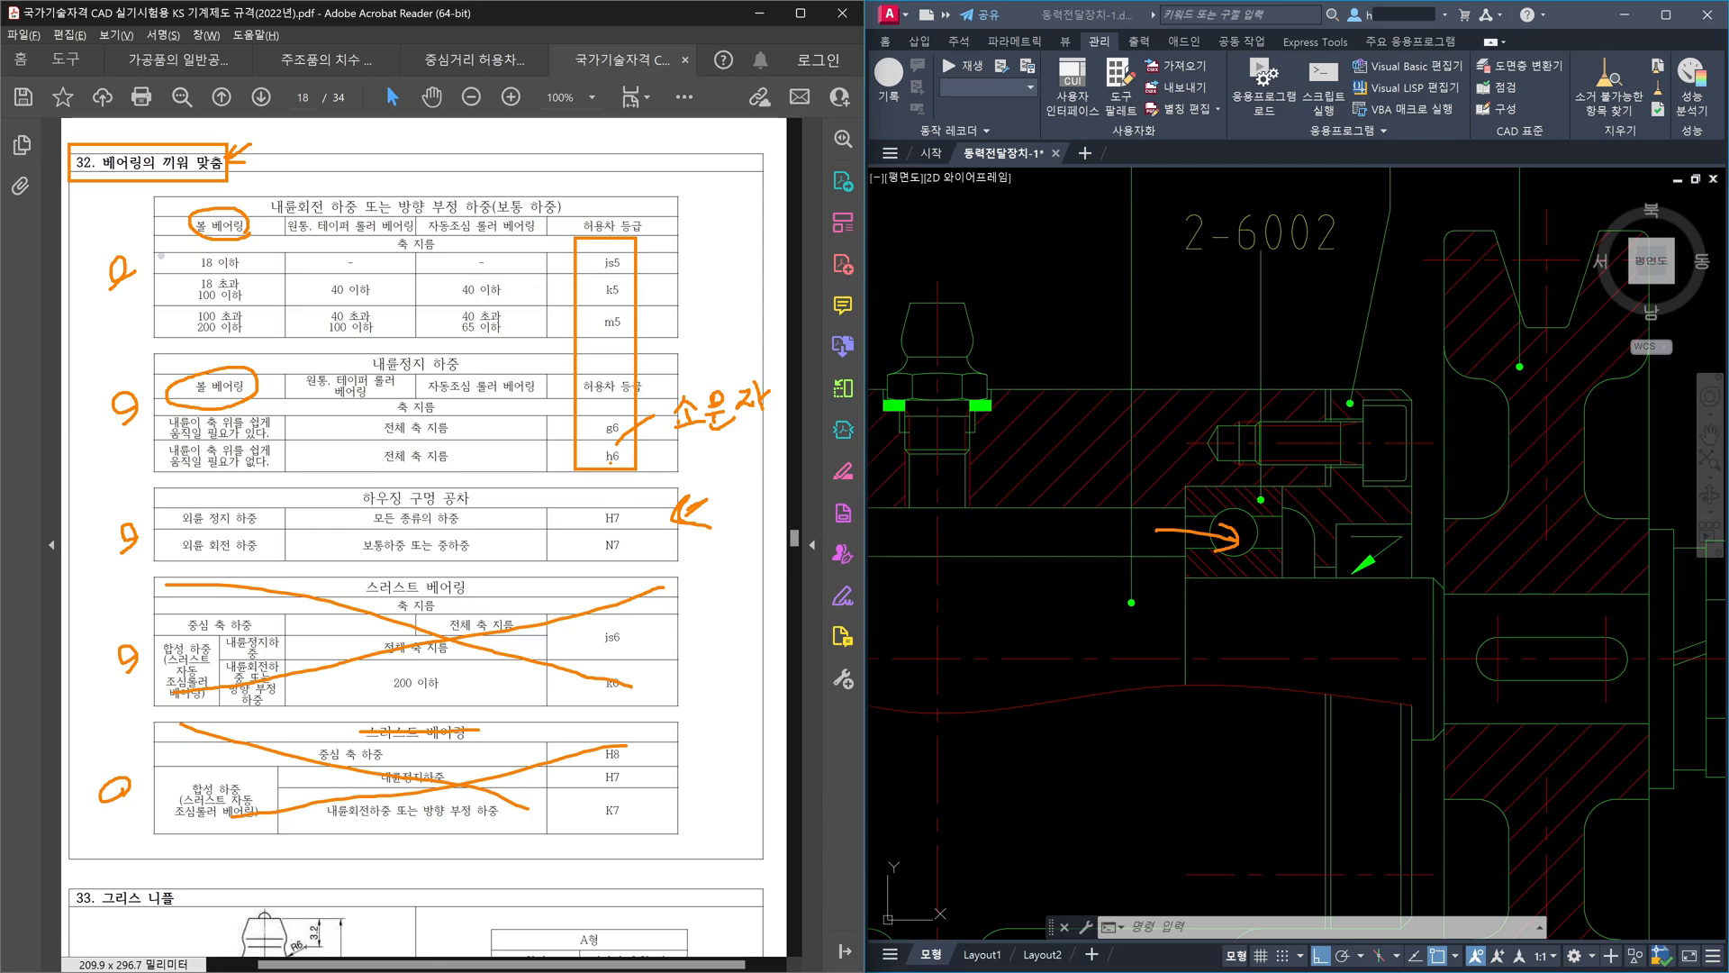
pyautogui.moveTo(699, 439)
pyautogui.mouseDown()
pyautogui.moveTo(692, 469)
pyautogui.moveTo(711, 471)
pyautogui.mouseUp()
pyautogui.moveTo(703, 474); pyautogui.dragTo(714, 502)
pyautogui.click(735, 541)
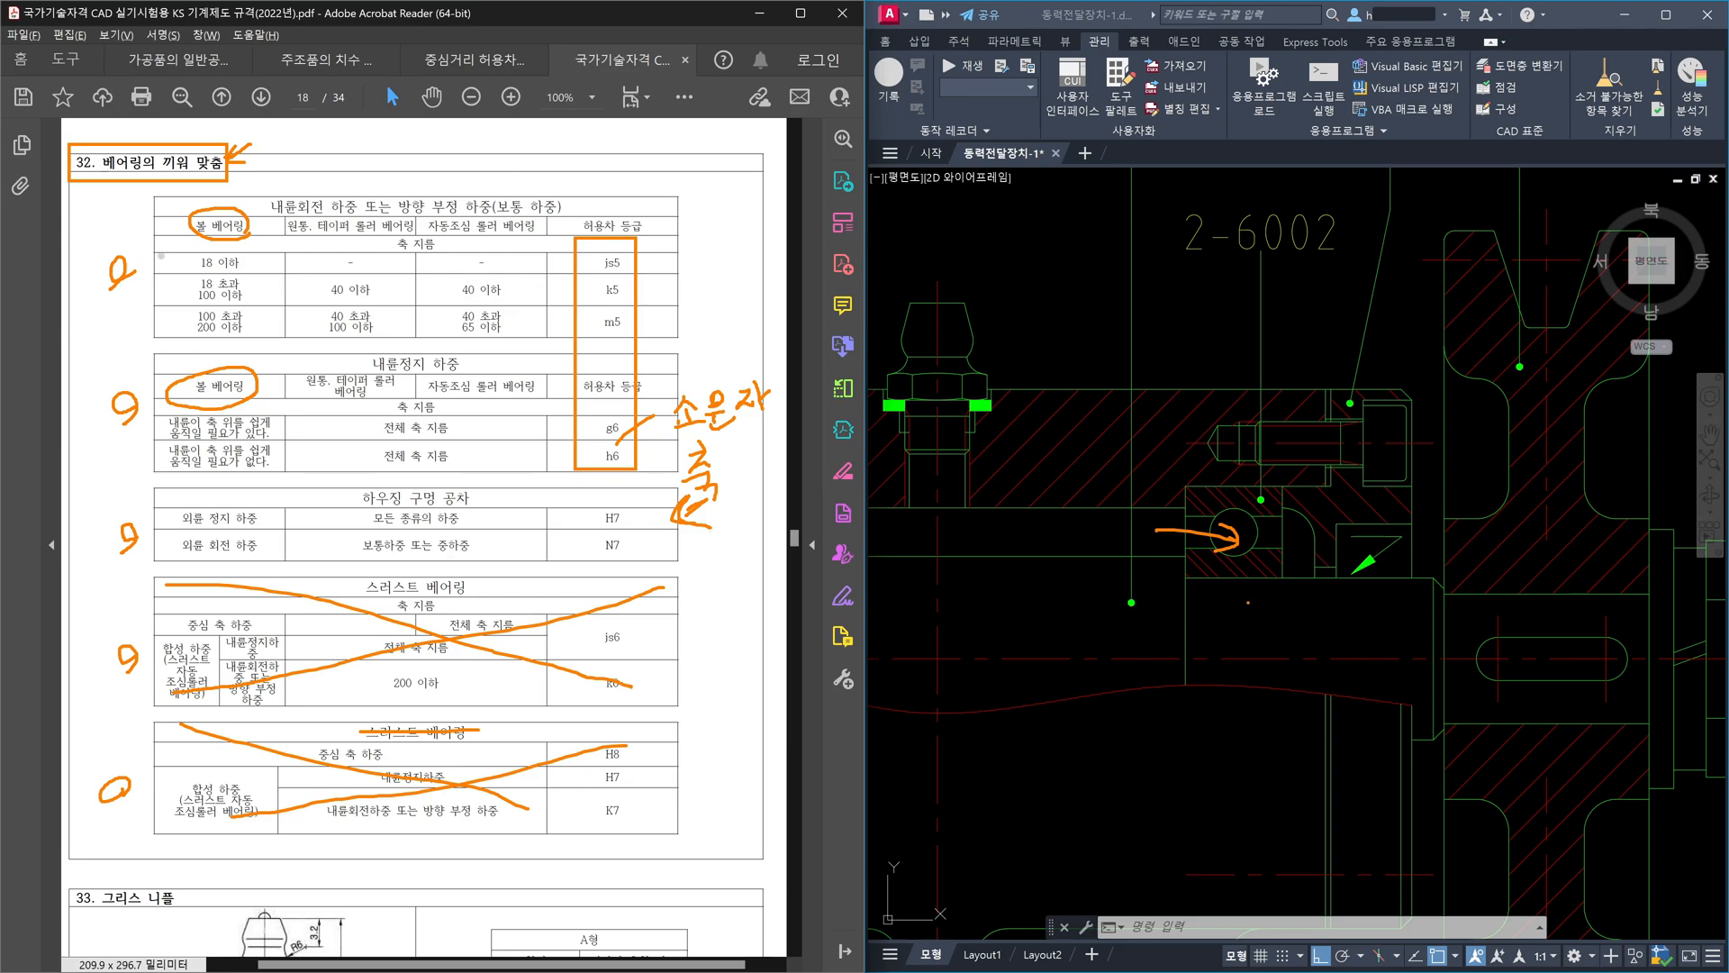
# - Hatch the shaft area beneath the ball bearing with slanted orange strokes
pyautogui.moveTo(1227, 605); pyautogui.dragTo(1209, 628)
pyautogui.moveTo(1270, 599)
pyautogui.mouseDown()
pyautogui.moveTo(1243, 642)
pyautogui.moveTo(1267, 651)
pyautogui.mouseUp()
pyautogui.moveTo(1326, 611); pyautogui.dragTo(1281, 657)
pyautogui.moveTo(1356, 618); pyautogui.dragTo(1333, 663)
pyautogui.moveTo(1397, 622); pyautogui.dragTo(1357, 667)
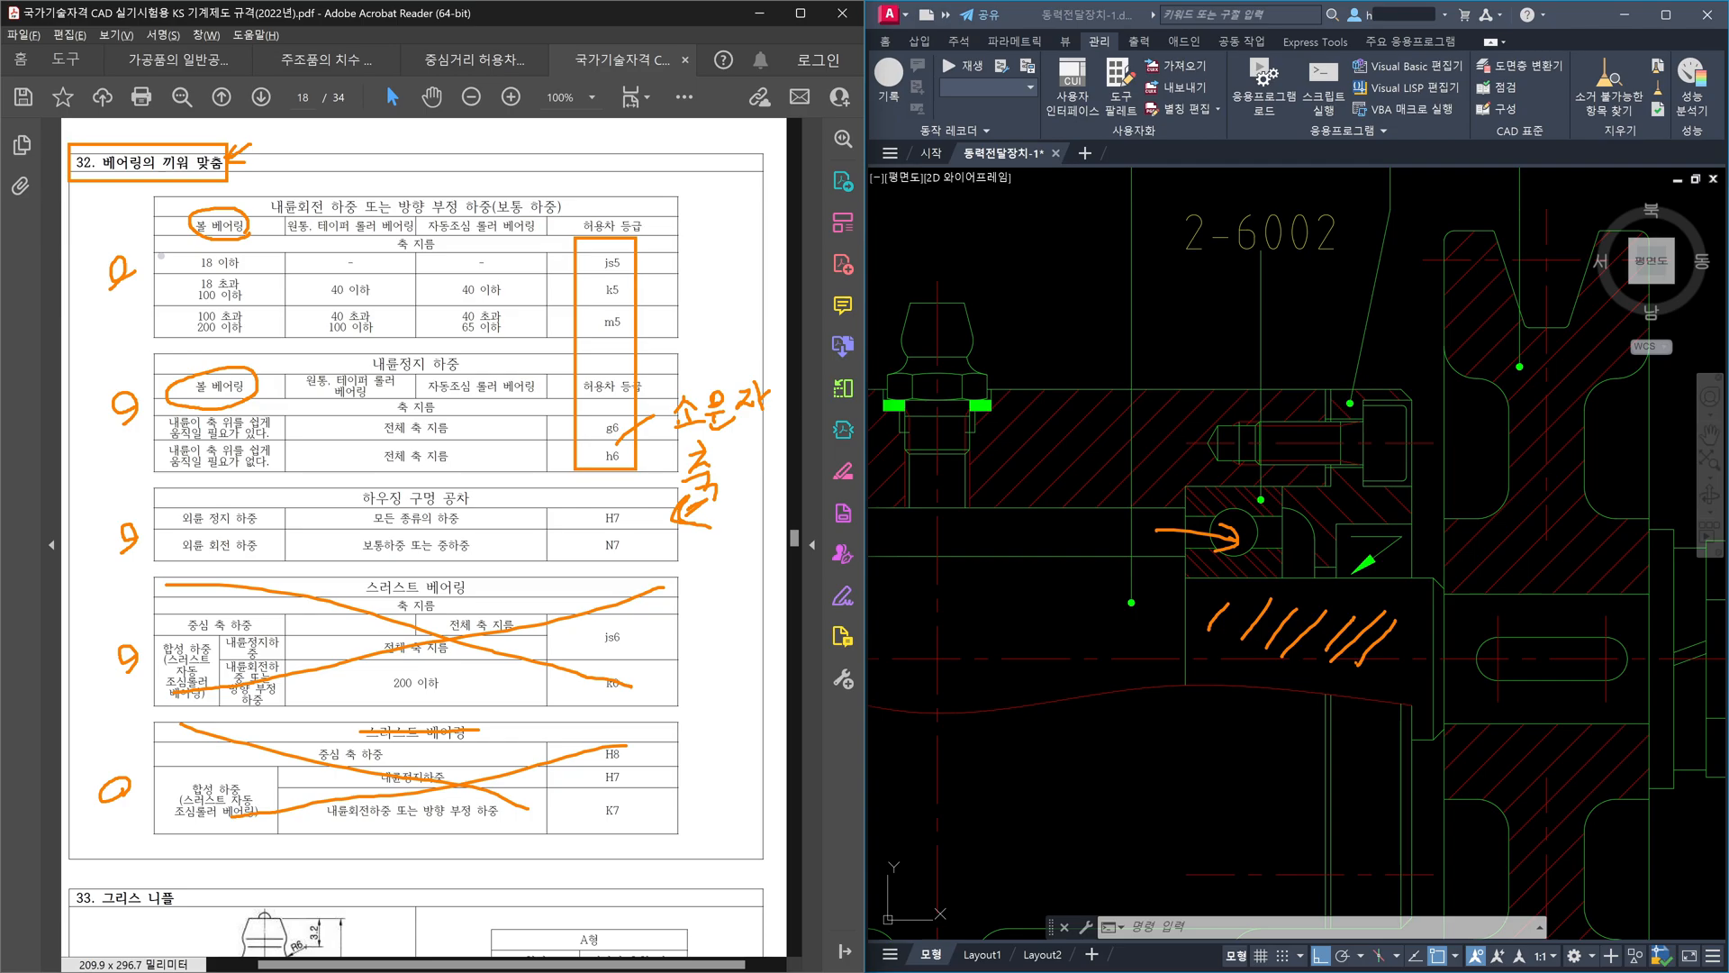
# - Trace the housing seat above the ball bearing with an arrow, and cross out the 자동조심 롤러 베어링 columns in both shaft tables
pyautogui.moveTo(1189, 372)
pyautogui.mouseDown()
pyautogui.moveTo(1168, 421)
pyautogui.moveTo(1194, 413)
pyautogui.mouseUp()
pyautogui.moveTo(1185, 512)
pyautogui.mouseDown()
pyautogui.moveTo(1185, 495)
pyautogui.moveTo(1322, 475)
pyautogui.mouseUp()
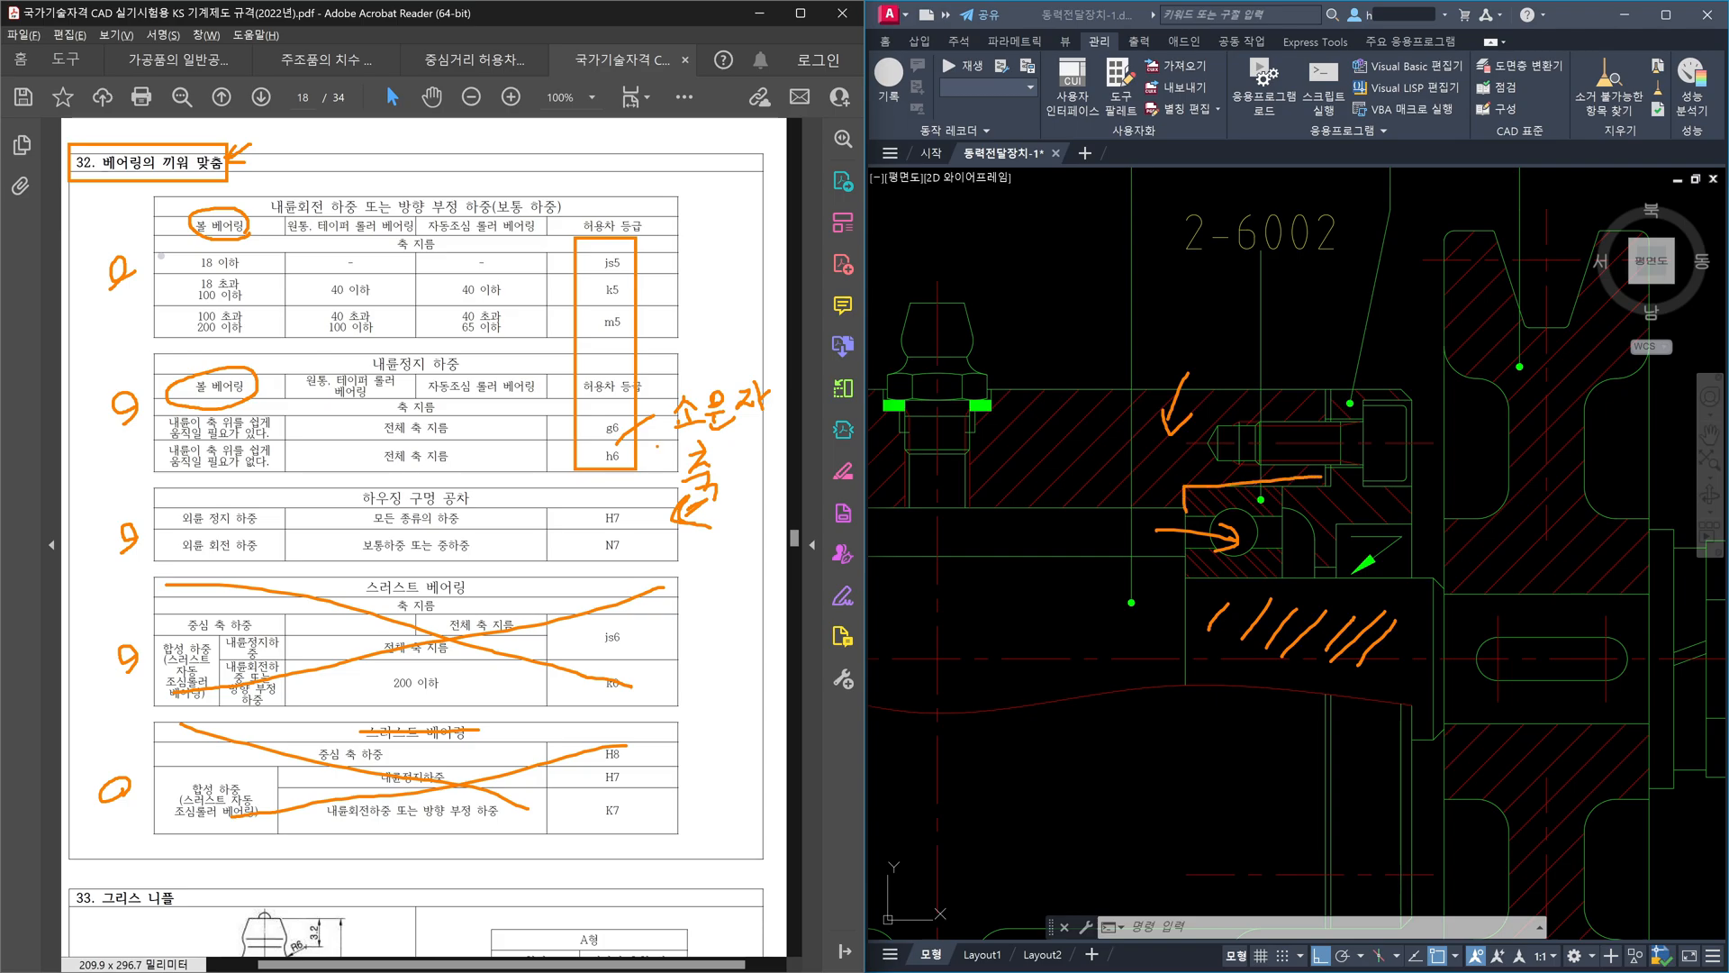
pyautogui.moveTo(456, 236); pyautogui.dragTo(560, 325)
pyautogui.moveTo(531, 250); pyautogui.dragTo(464, 315)
pyautogui.moveTo(440, 377); pyautogui.dragTo(544, 451)
pyautogui.moveTo(538, 382); pyautogui.dragTo(446, 452)
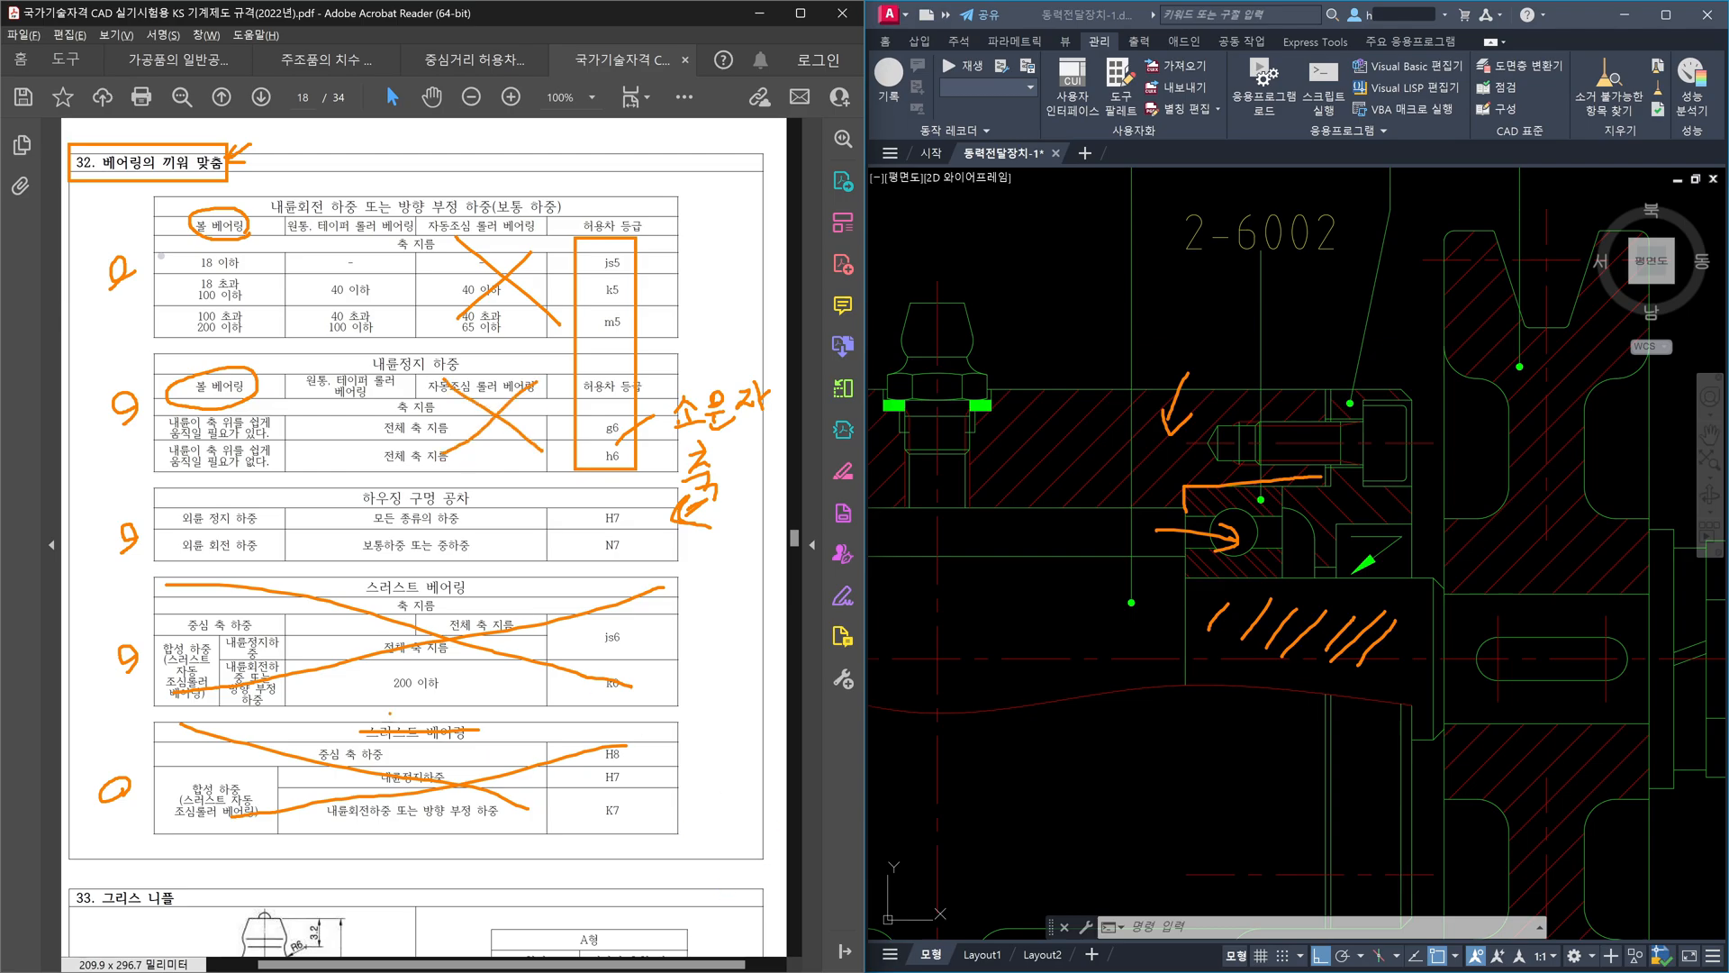
# - Box the 하우징 구멍 공차 title in orange, and point arrows at it and at the housing above the ball bearing
pyautogui.moveTo(352, 480); pyautogui.dragTo(477, 510)
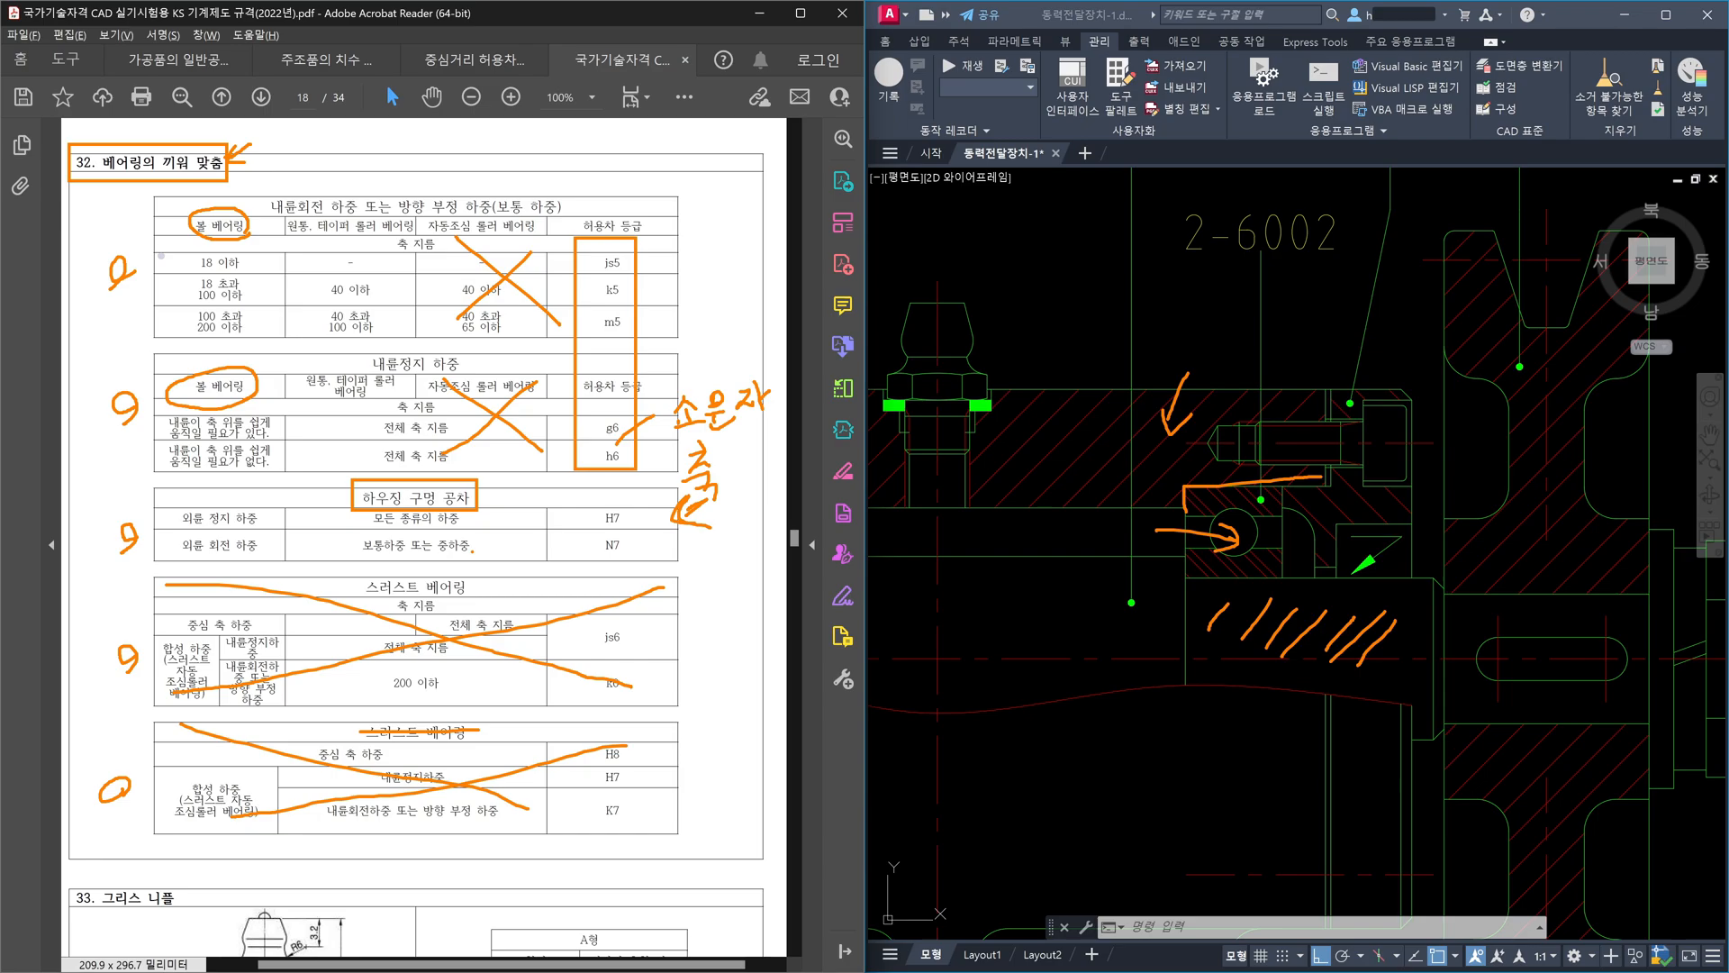
pyautogui.moveTo(1199, 304)
pyautogui.mouseDown()
pyautogui.moveTo(1202, 387)
pyautogui.moveTo(1173, 419)
pyautogui.mouseUp()
pyautogui.moveTo(1229, 364); pyautogui.dragTo(1194, 414)
pyautogui.moveTo(1173, 342)
pyautogui.mouseDown()
pyautogui.moveTo(1183, 409)
pyautogui.moveTo(1203, 389)
pyautogui.mouseUp()
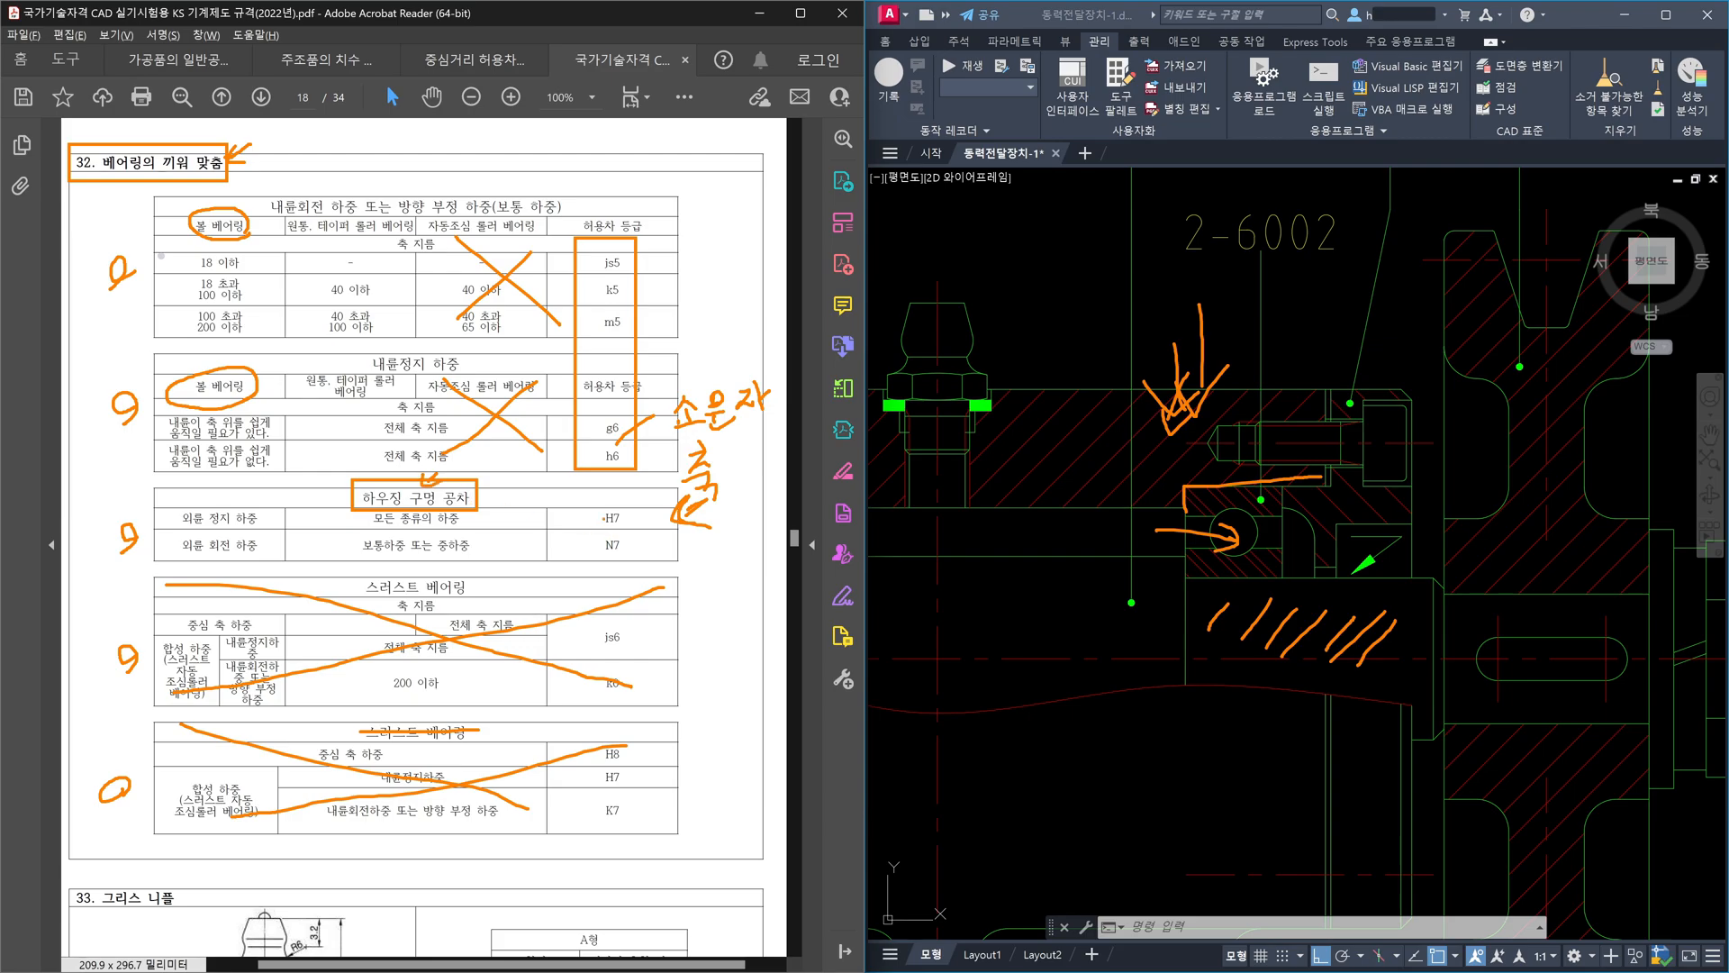
# - Box the H7 and N7 grades and the 외륜 정지 하중 and 외륜 회전 하중 conditions in orange, and clear all markings
pyautogui.moveTo(605, 496)
pyautogui.mouseDown()
pyautogui.moveTo(586, 538)
pyautogui.moveTo(630, 558)
pyautogui.moveTo(636, 497)
pyautogui.mouseUp()
pyautogui.moveTo(207, 500)
pyautogui.mouseDown()
pyautogui.moveTo(236, 562)
pyautogui.moveTo(265, 562)
pyautogui.moveTo(231, 495)
pyautogui.moveTo(241, 582)
pyautogui.mouseUp()
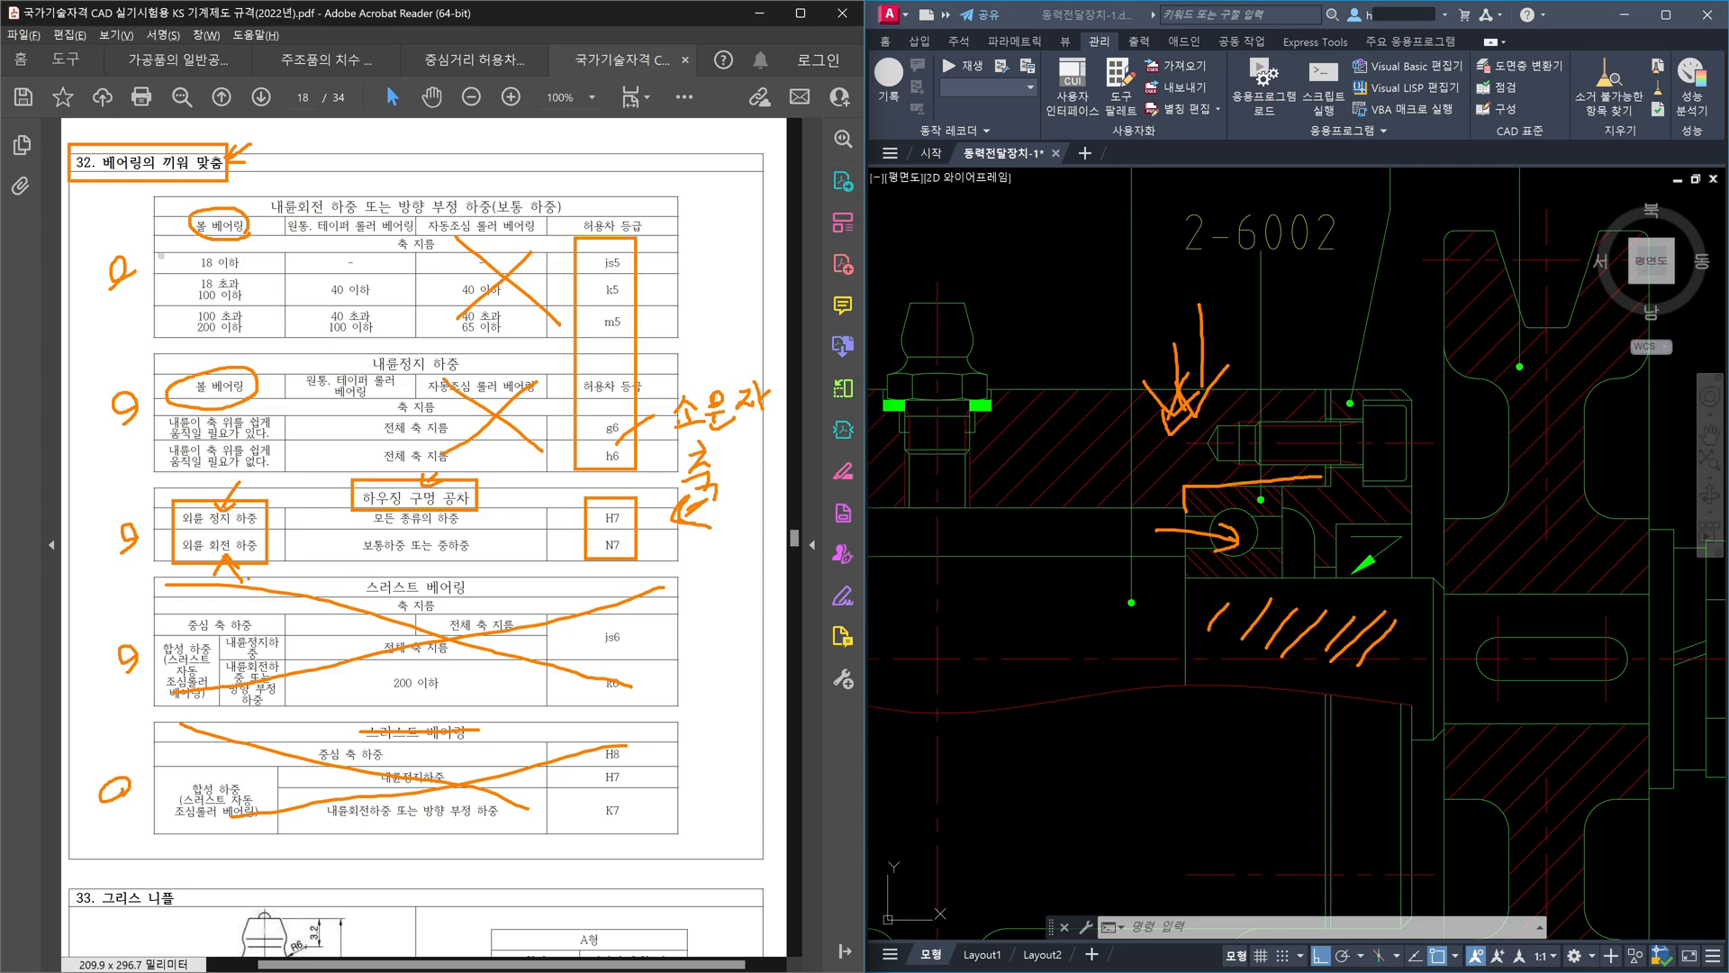
pyautogui.press('Escape')
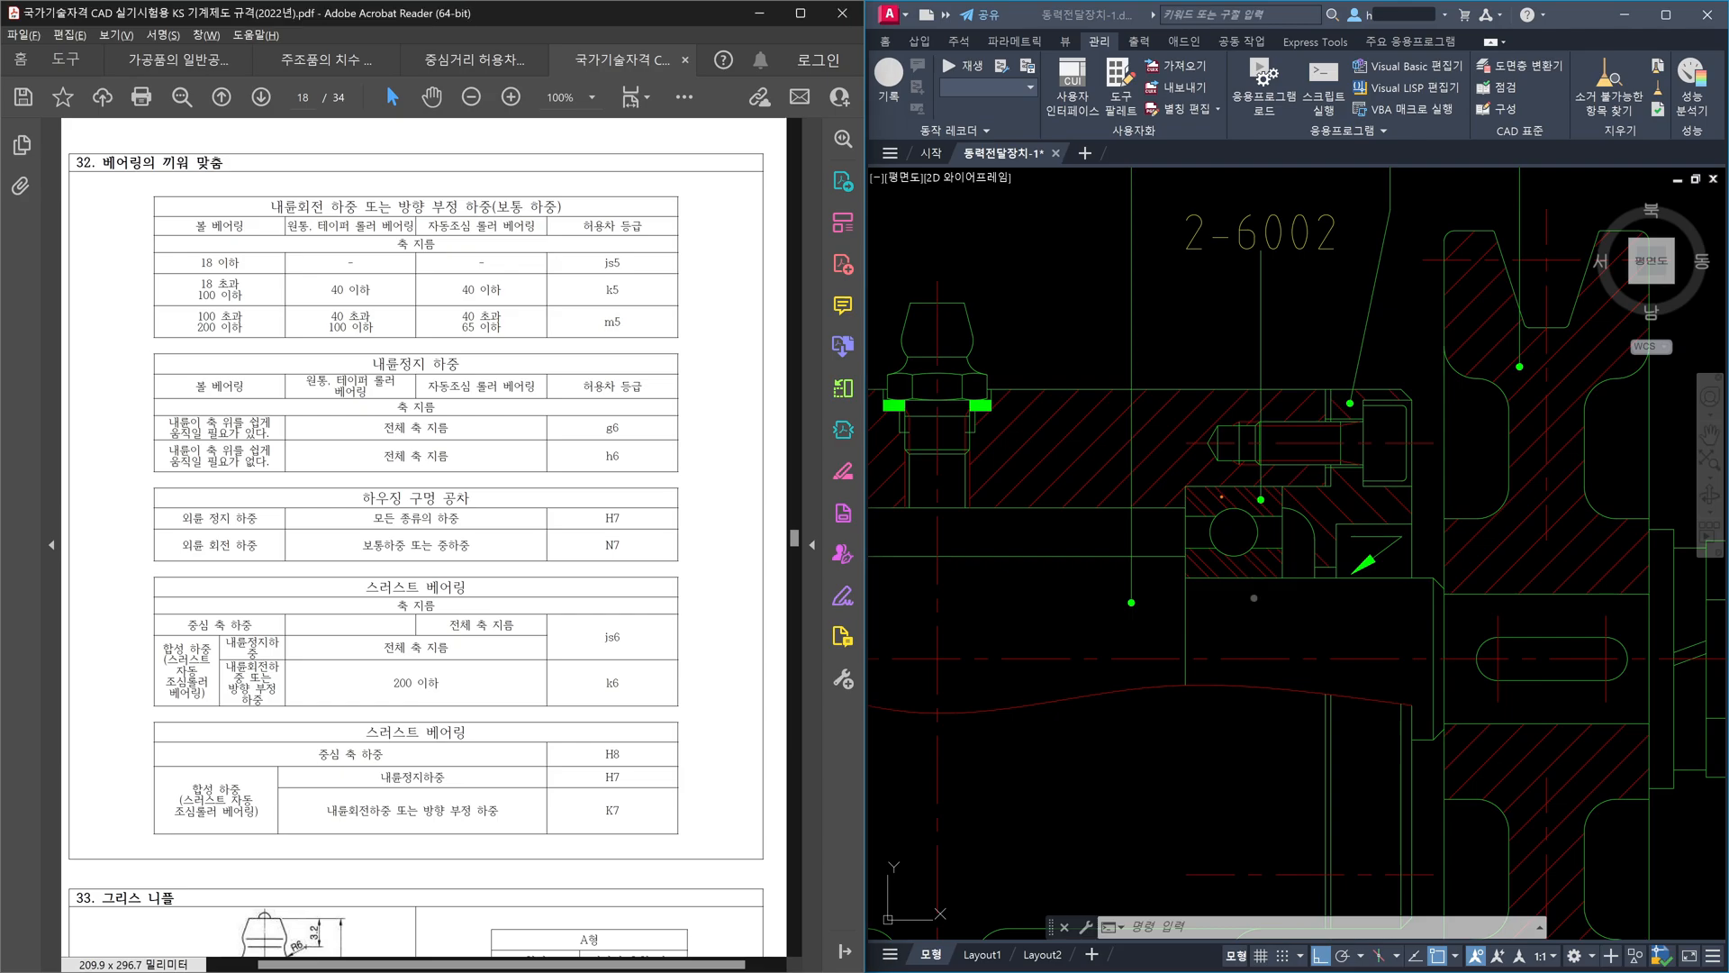
# - Mark the bearing ball in orange, point arrows at the outer and inner ring seats, and circle the area below the shaft in red
pyautogui.moveTo(1232, 533)
pyautogui.mouseDown()
pyautogui.moveTo(1306, 548)
pyautogui.moveTo(1302, 575)
pyautogui.mouseUp()
pyautogui.moveTo(1160, 461)
pyautogui.mouseDown()
pyautogui.moveTo(1199, 482)
pyautogui.moveTo(1210, 463)
pyautogui.mouseUp()
pyautogui.moveTo(1466, 770)
pyautogui.mouseDown()
pyautogui.moveTo(1335, 815)
pyautogui.moveTo(1502, 681)
pyautogui.moveTo(1469, 847)
pyautogui.mouseUp()
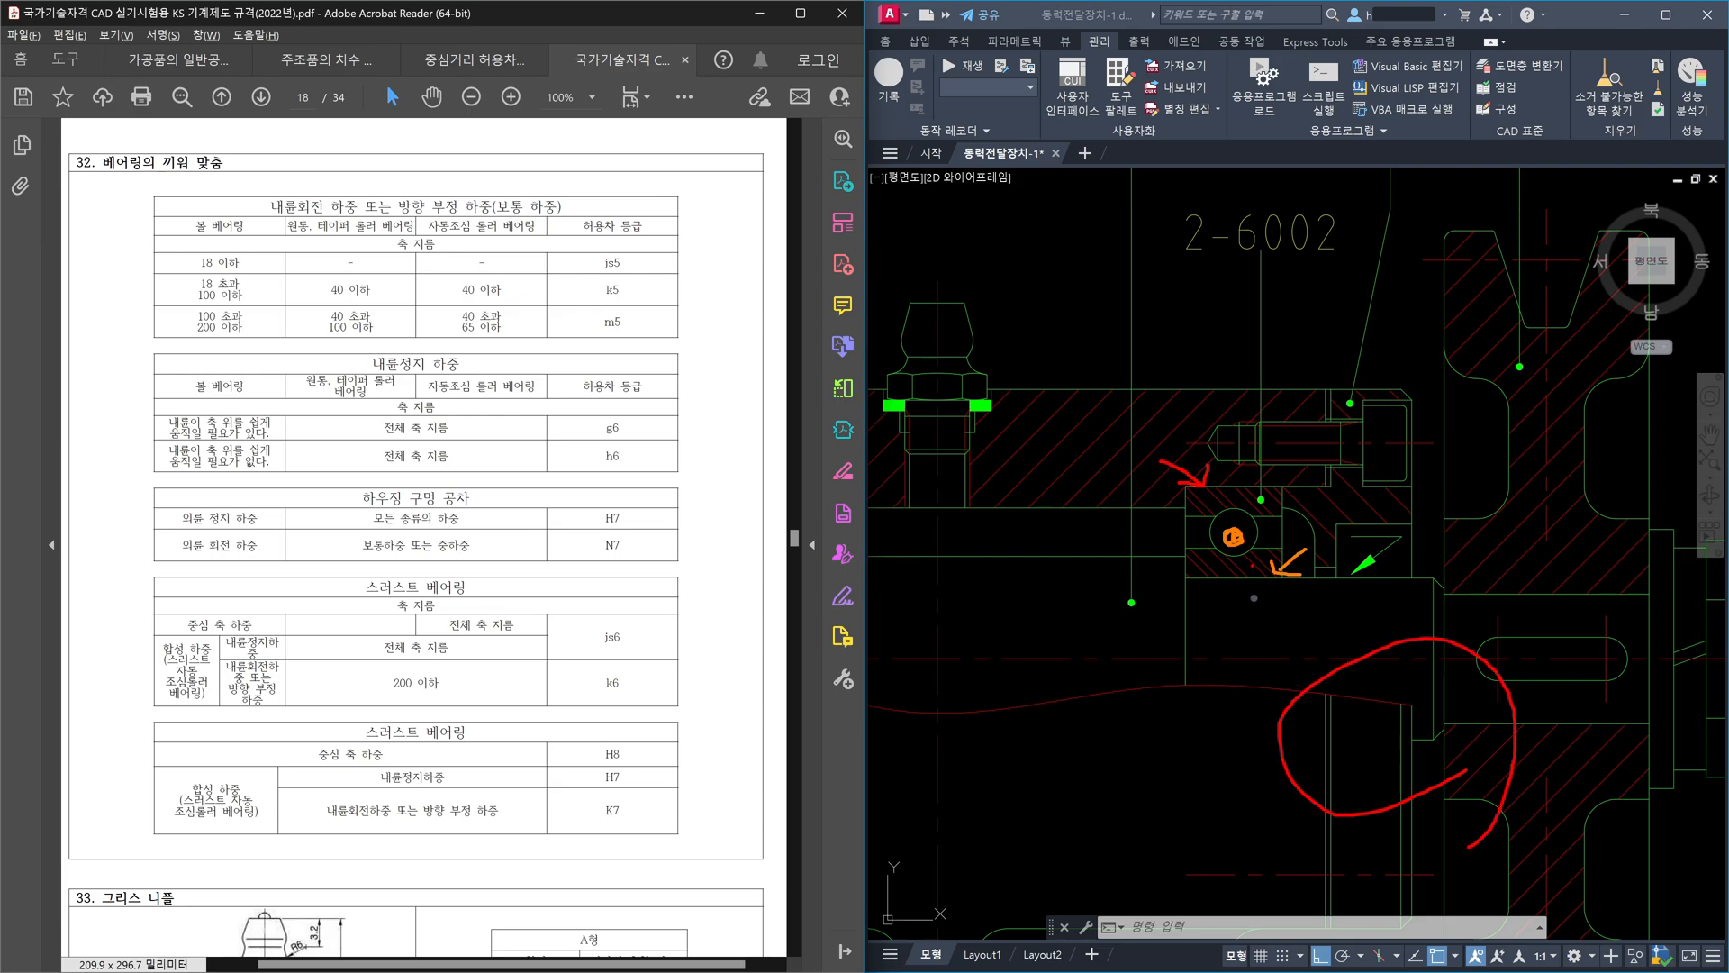
# - Mark the bearing's inner and outer rings, underline 외륜 회전 하중 and 외륜 정지 하중 in red, and clear the markings
pyautogui.moveTo(1252, 568); pyautogui.dragTo(1246, 560)
pyautogui.moveTo(1252, 499); pyautogui.dragTo(1259, 507)
pyautogui.moveTo(185, 555); pyautogui.dragTo(251, 562)
pyautogui.moveTo(1263, 497); pyautogui.dragTo(1277, 479)
pyautogui.moveTo(181, 528); pyautogui.dragTo(261, 532)
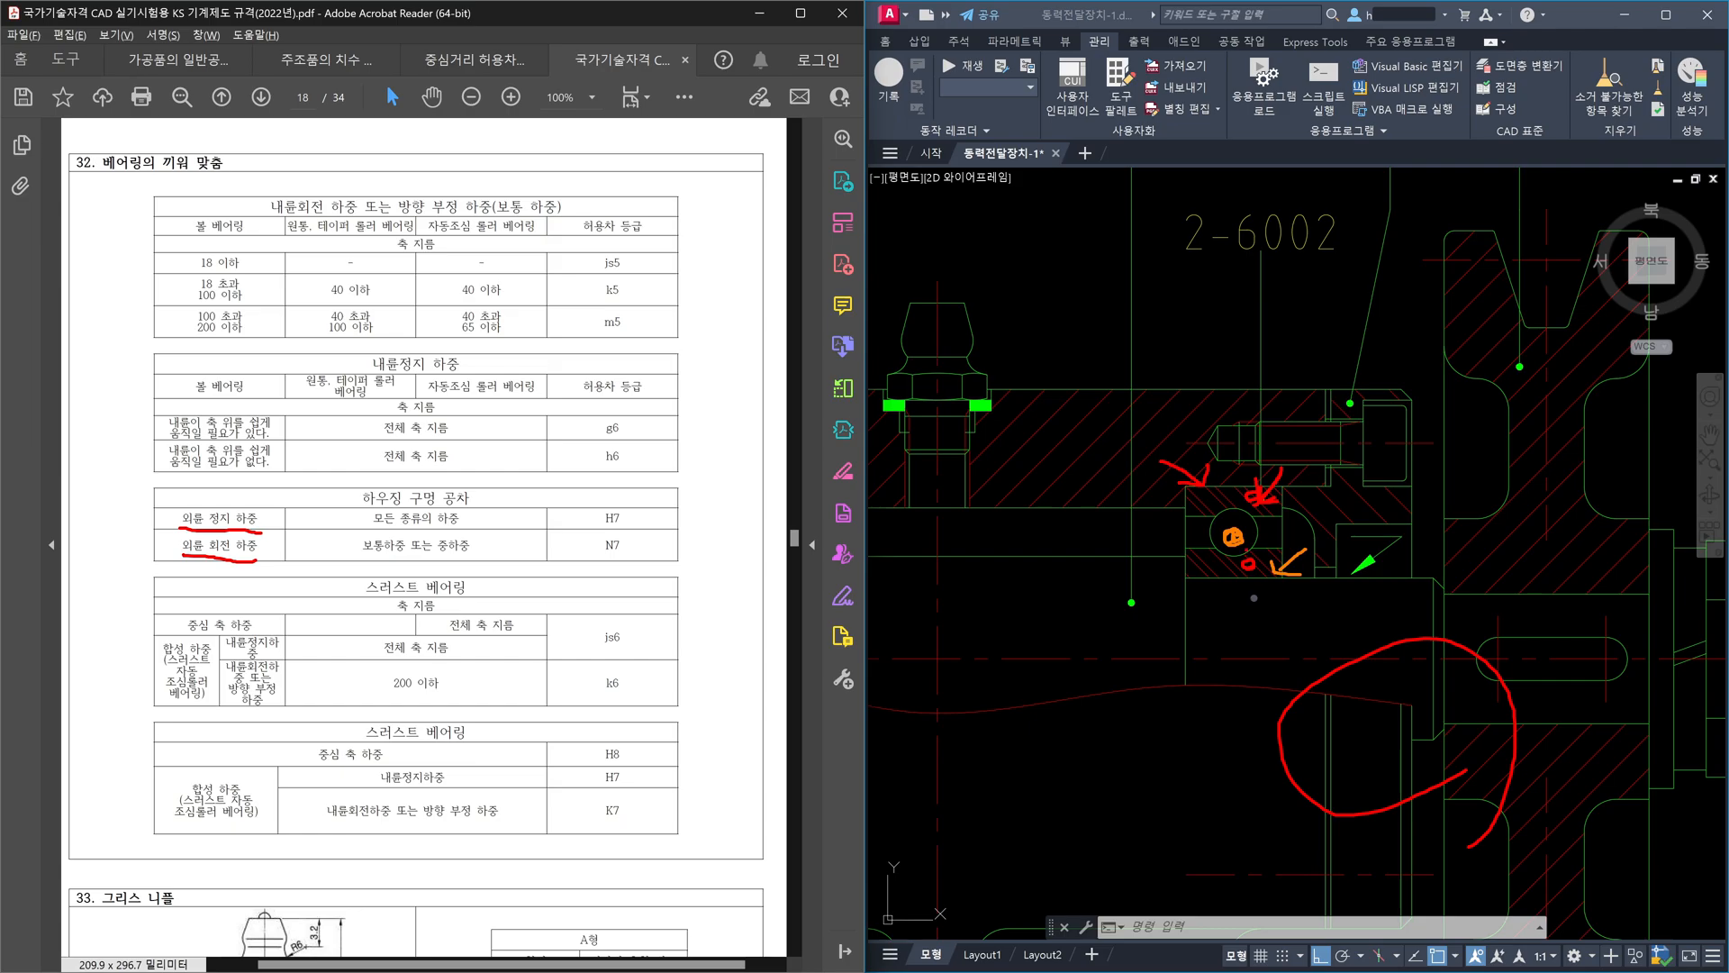
pyautogui.moveTo(1286, 602)
pyautogui.mouseDown()
pyautogui.moveTo(1259, 569)
pyautogui.moveTo(1257, 589)
pyautogui.moveTo(1282, 567)
pyautogui.mouseUp()
pyautogui.press('Escape')
# - Highlight the section hatching of the gear, housing and pulley in the assembly view, and clear the selection
pyautogui.scroll(-4, 1332, 592)
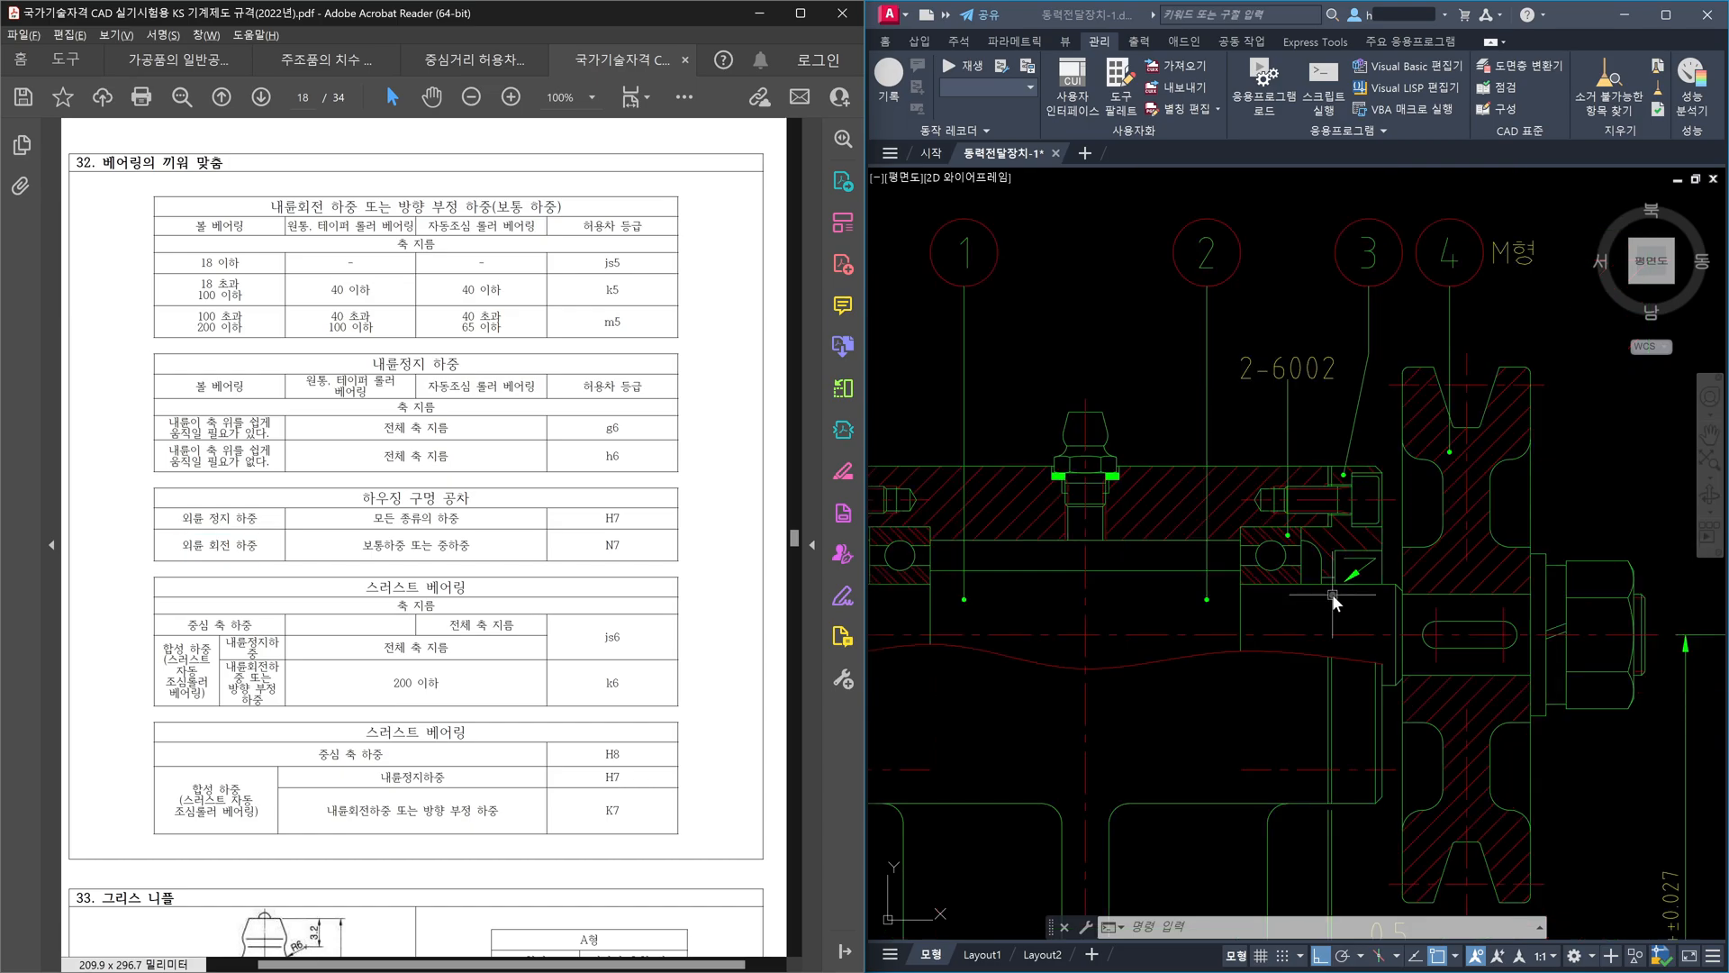
pyautogui.moveTo(1235, 706); pyautogui.dragTo(1341, 647, button='middle')
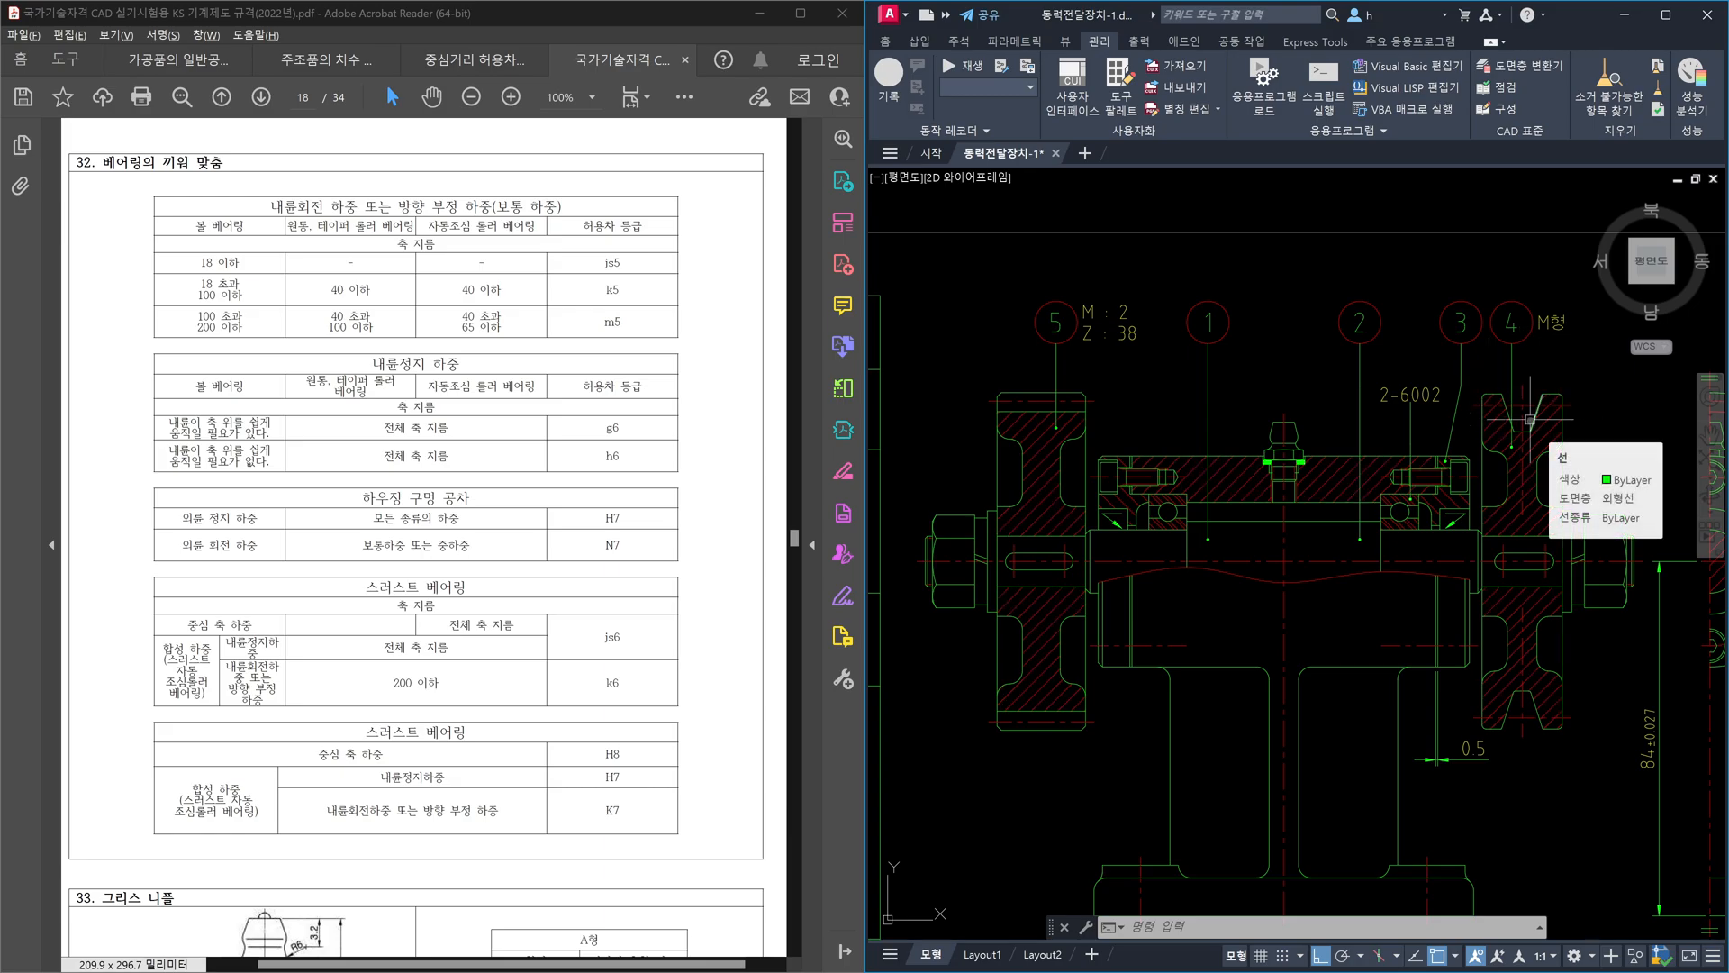
pyautogui.click(1575, 442)
pyautogui.click(1387, 505)
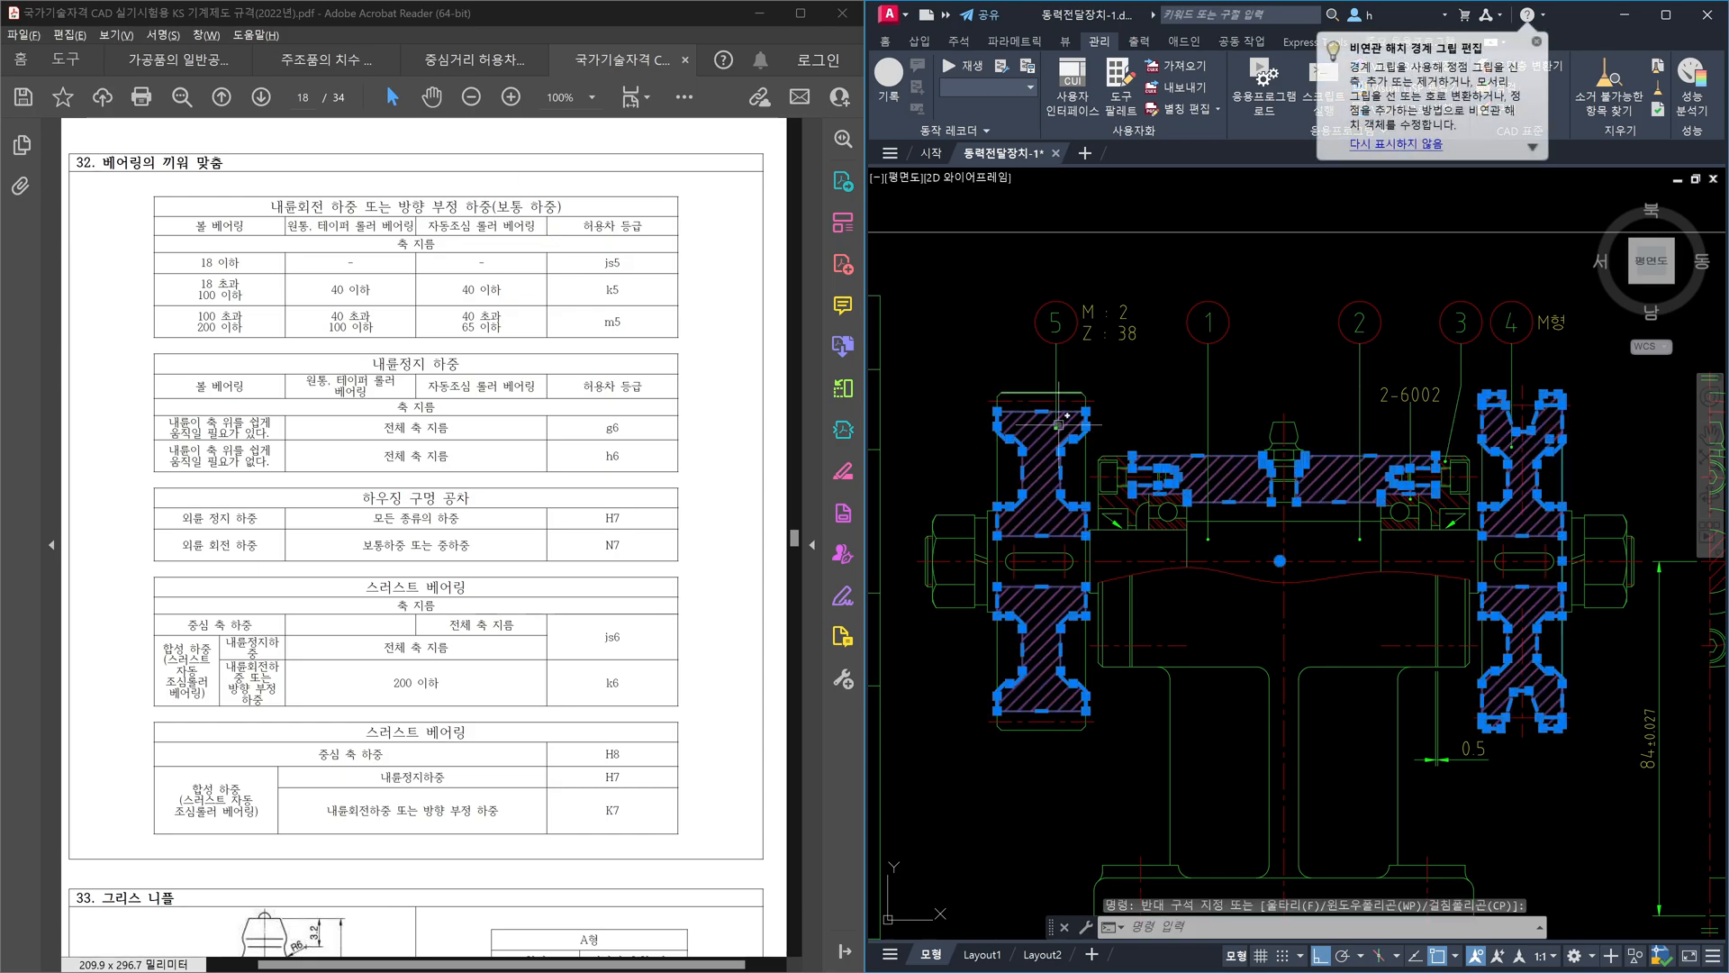
pyautogui.press('Escape')
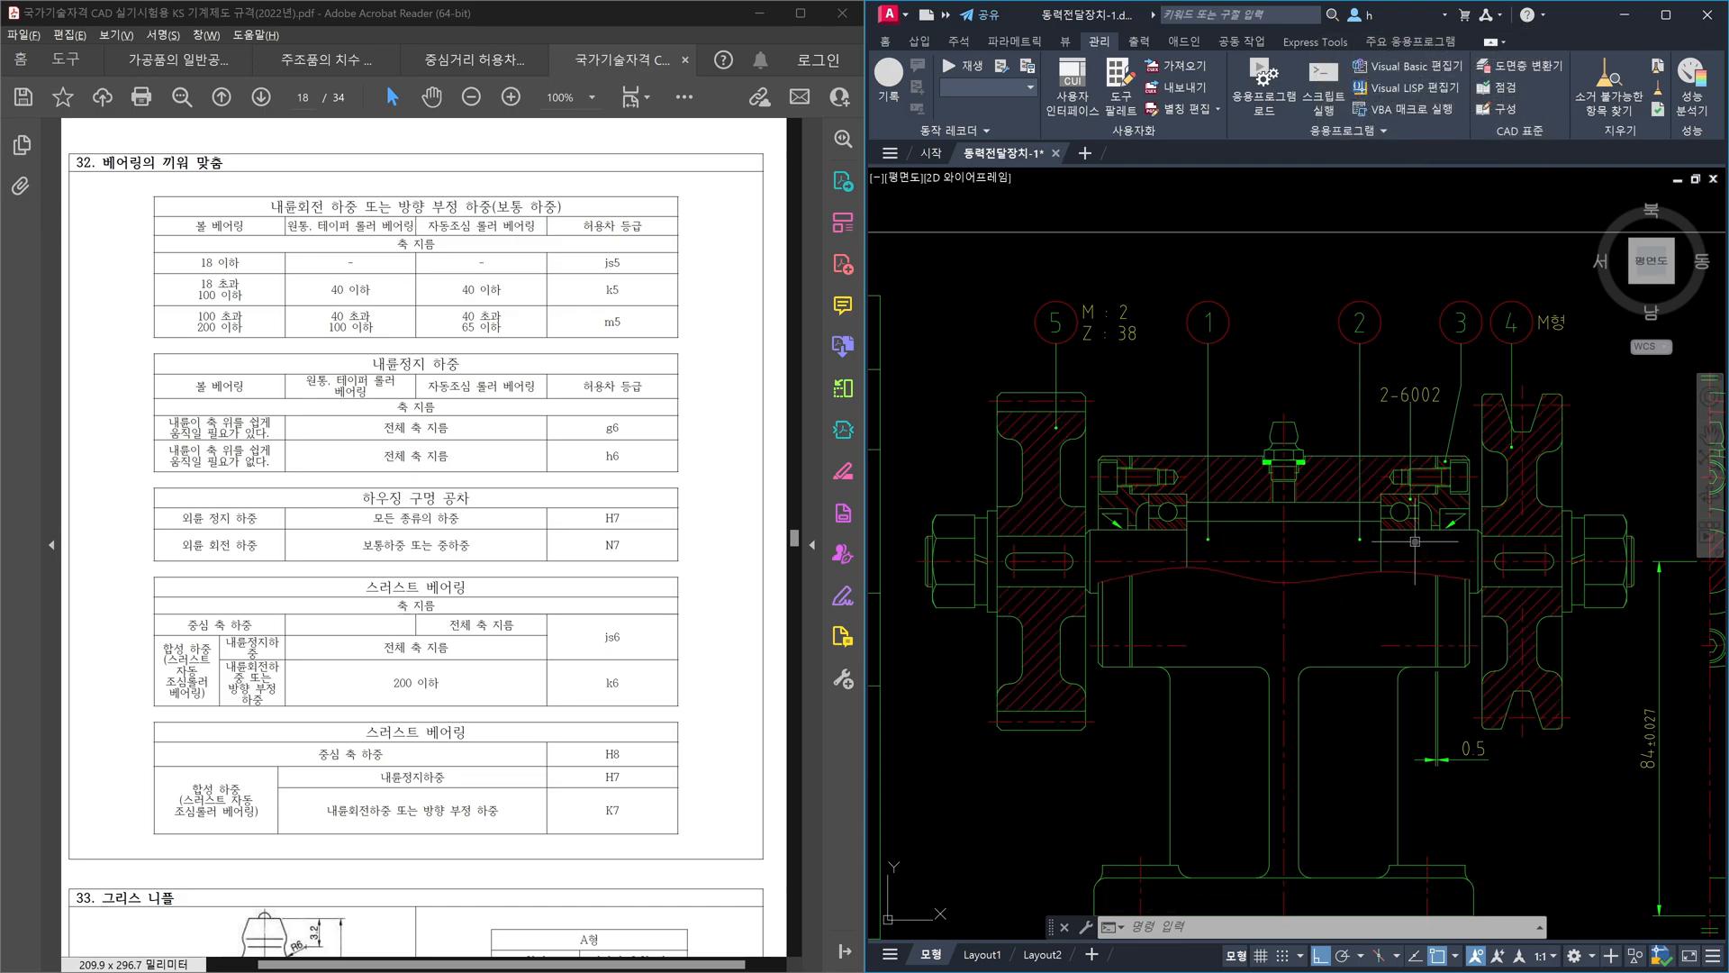
# - Underline 외륜 정지 하중 and box 모든 종류의 하중 and its H7 grade in red in the housing hole table
pyautogui.scroll(2, 1410, 518)
pyautogui.scroll(4, 1406, 508)
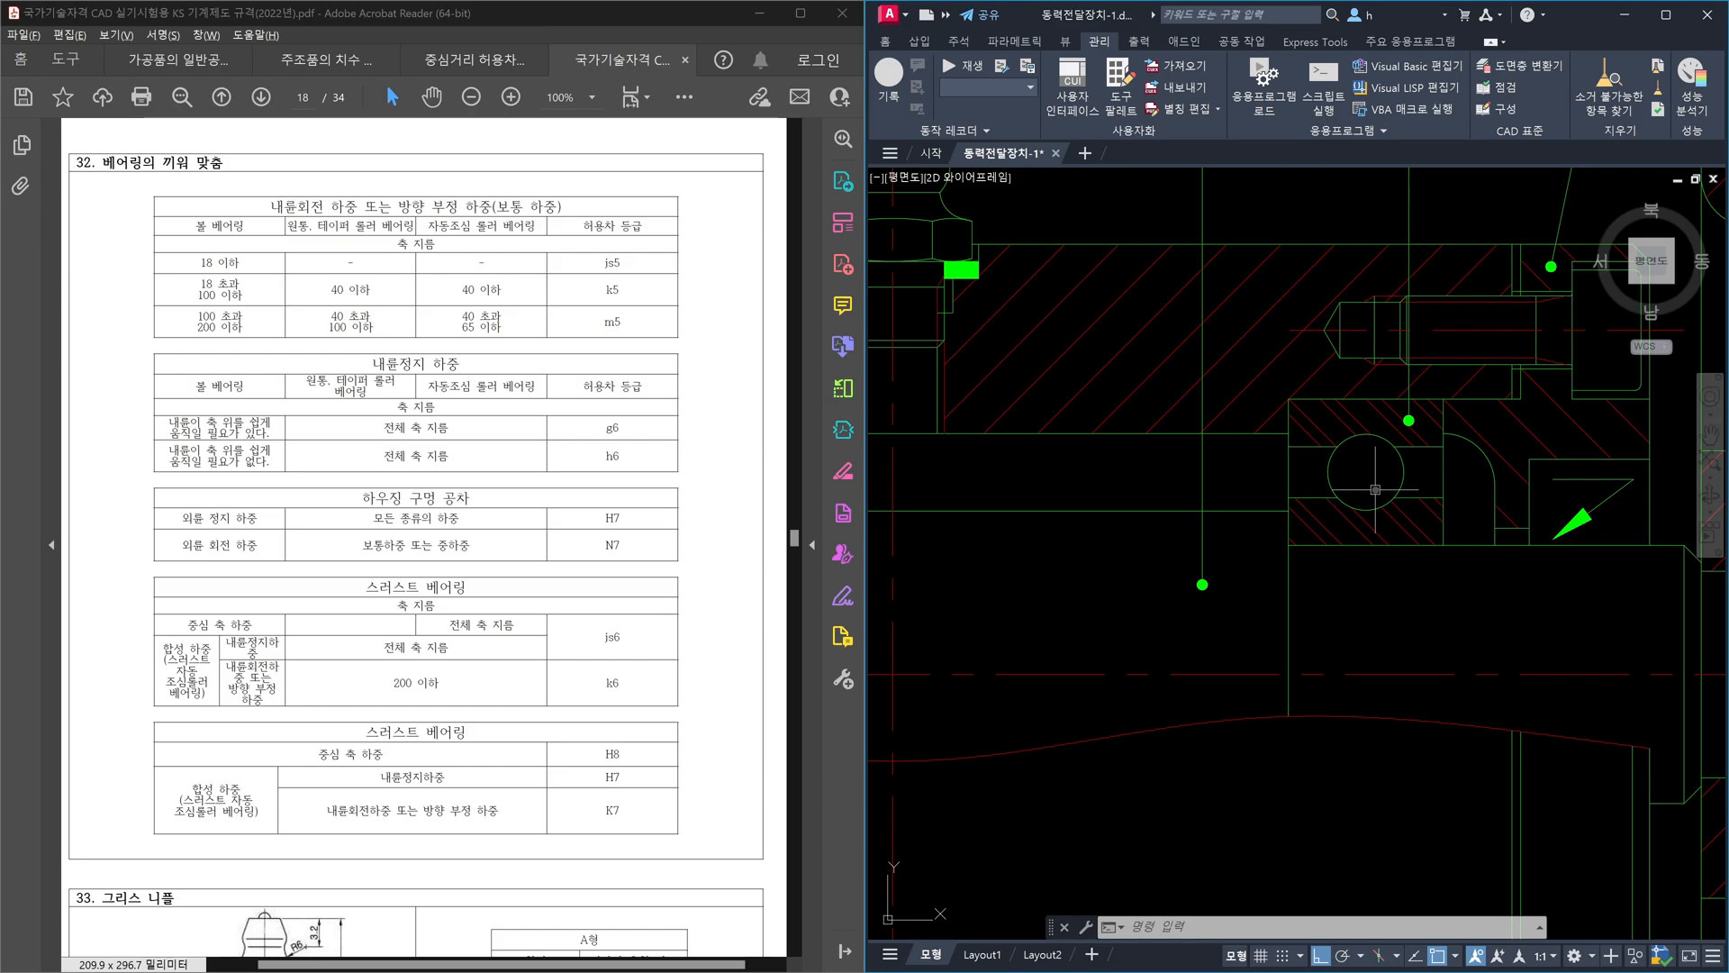
pyautogui.scroll(-3, 1375, 490)
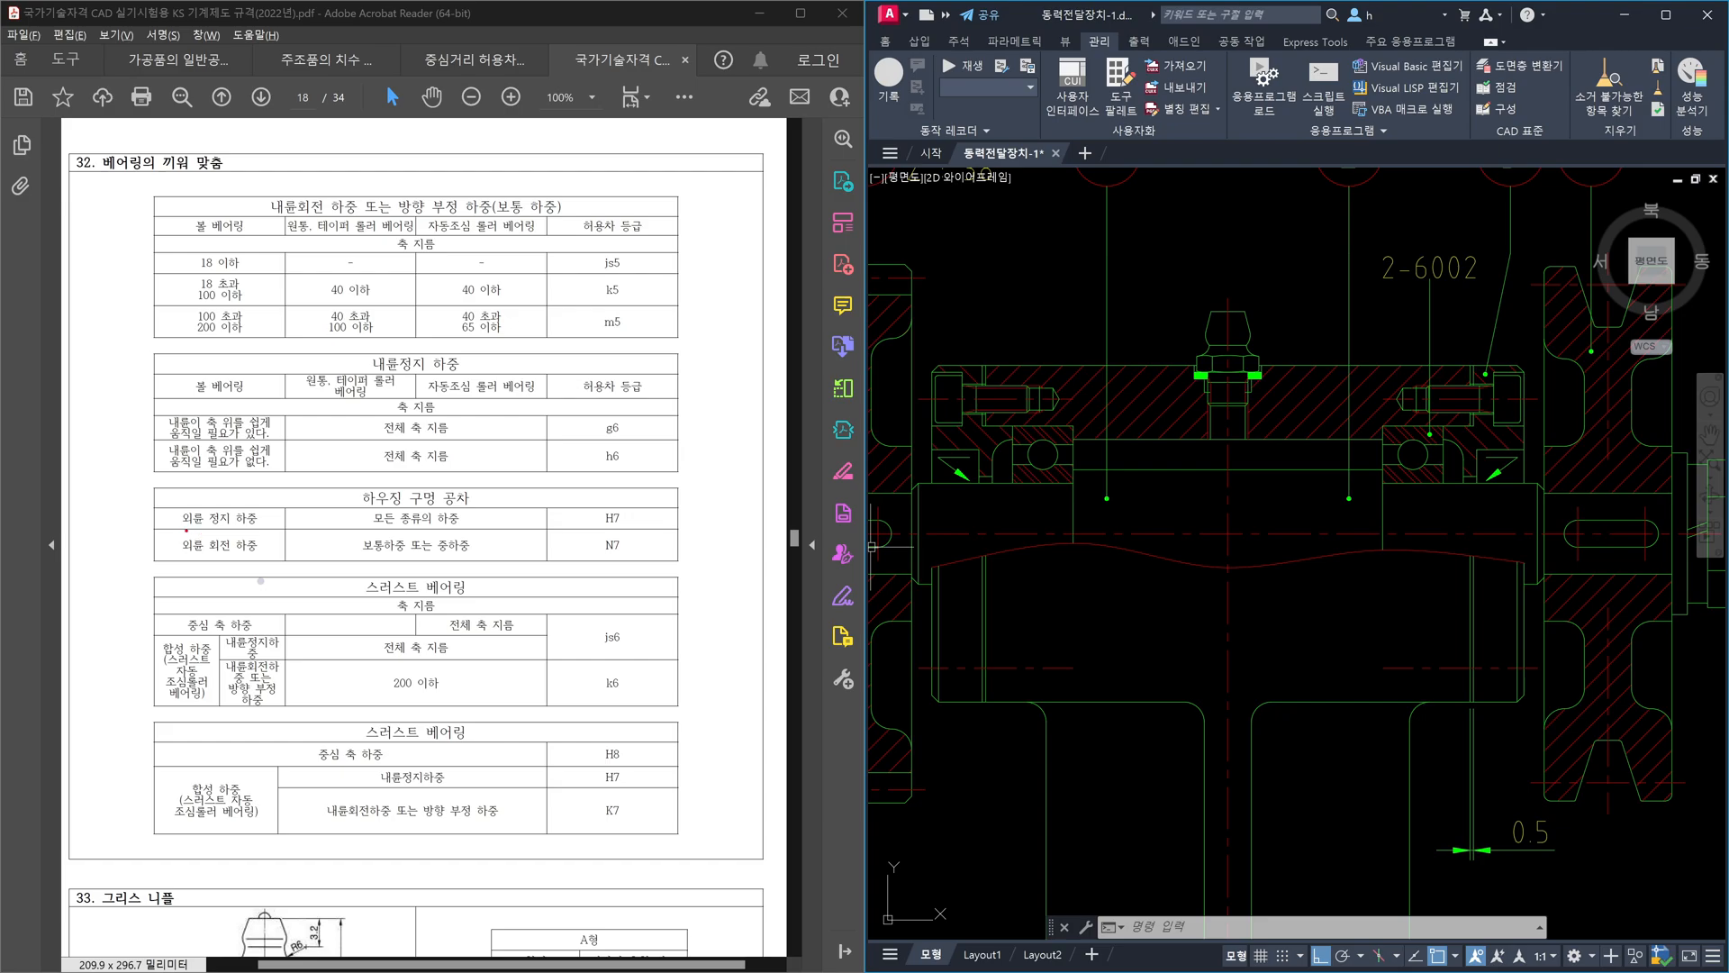
pyautogui.moveTo(180, 529); pyautogui.dragTo(261, 528)
pyautogui.moveTo(369, 505)
pyautogui.mouseDown()
pyautogui.moveTo(376, 524)
pyautogui.moveTo(463, 530)
pyautogui.mouseUp()
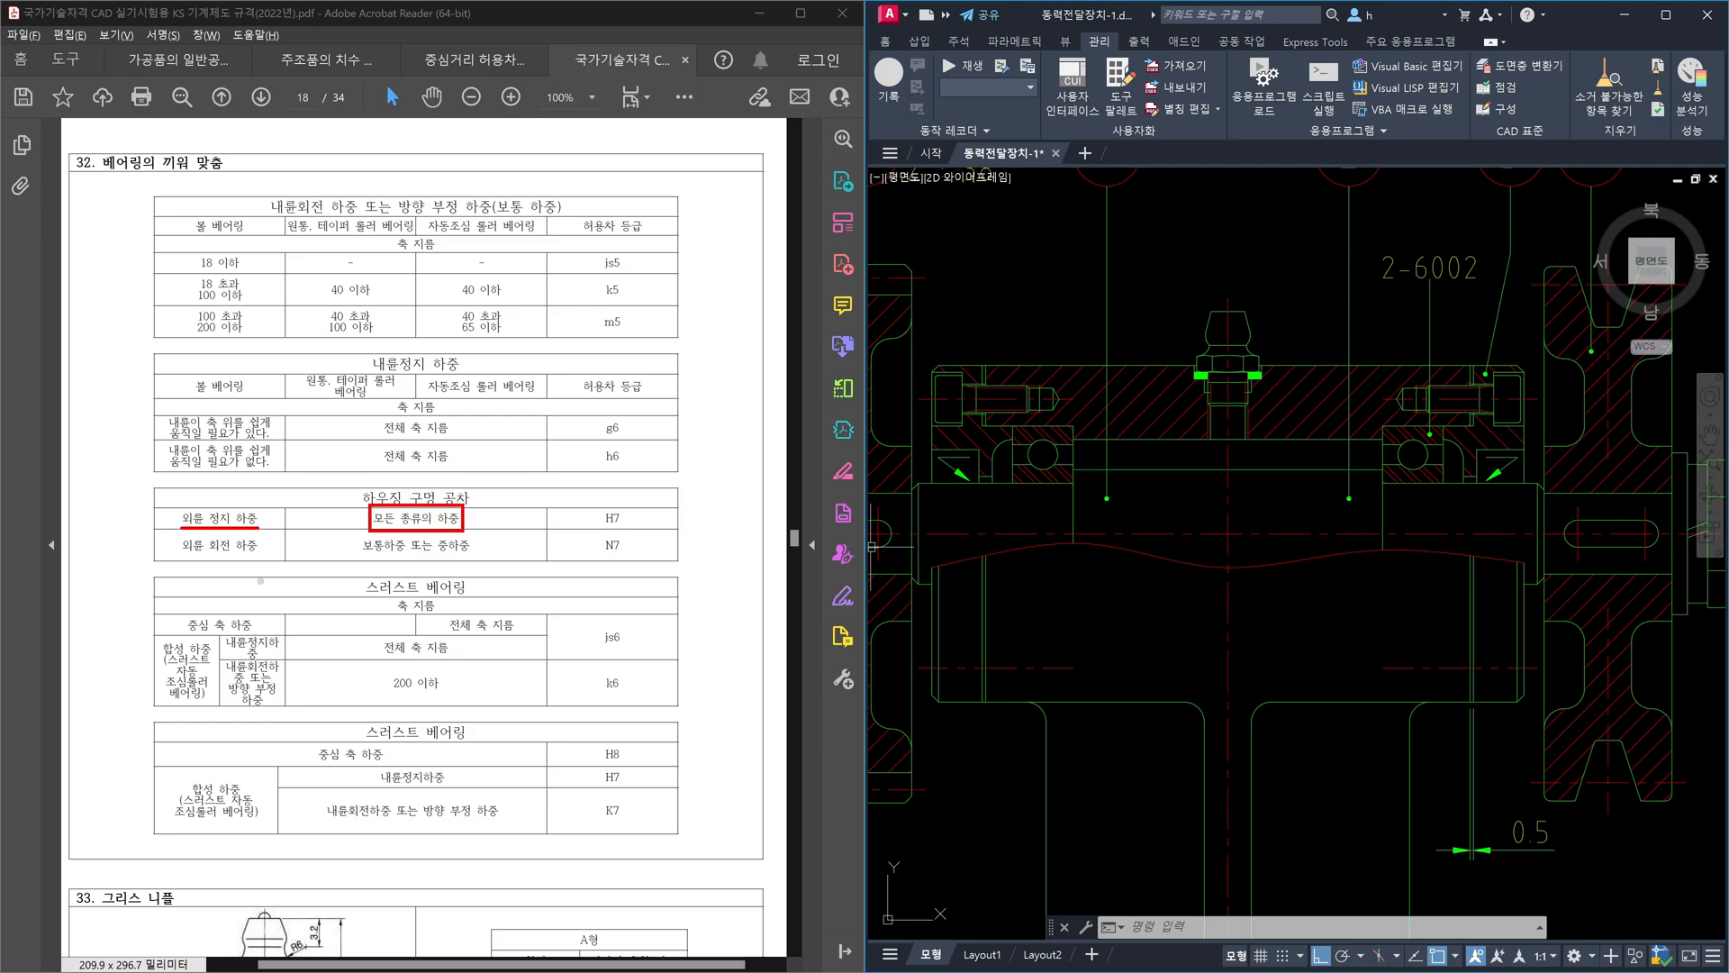
pyautogui.moveTo(605, 505)
pyautogui.mouseDown()
pyautogui.moveTo(594, 526)
pyautogui.moveTo(622, 504)
pyautogui.mouseUp()
# - Write H7 = H7 in red above the assembly's bearing, with arrows at the bearing's housing seat and the adjacent cover fit
pyautogui.moveTo(1464, 346)
pyautogui.mouseDown()
pyautogui.moveTo(1462, 422)
pyautogui.moveTo(1492, 386)
pyautogui.mouseUp()
pyautogui.moveTo(1490, 315)
pyautogui.mouseDown()
pyautogui.moveTo(1500, 352)
pyautogui.moveTo(1531, 318)
pyautogui.moveTo(1531, 343)
pyautogui.moveTo(1550, 301)
pyautogui.moveTo(1562, 355)
pyautogui.mouseUp()
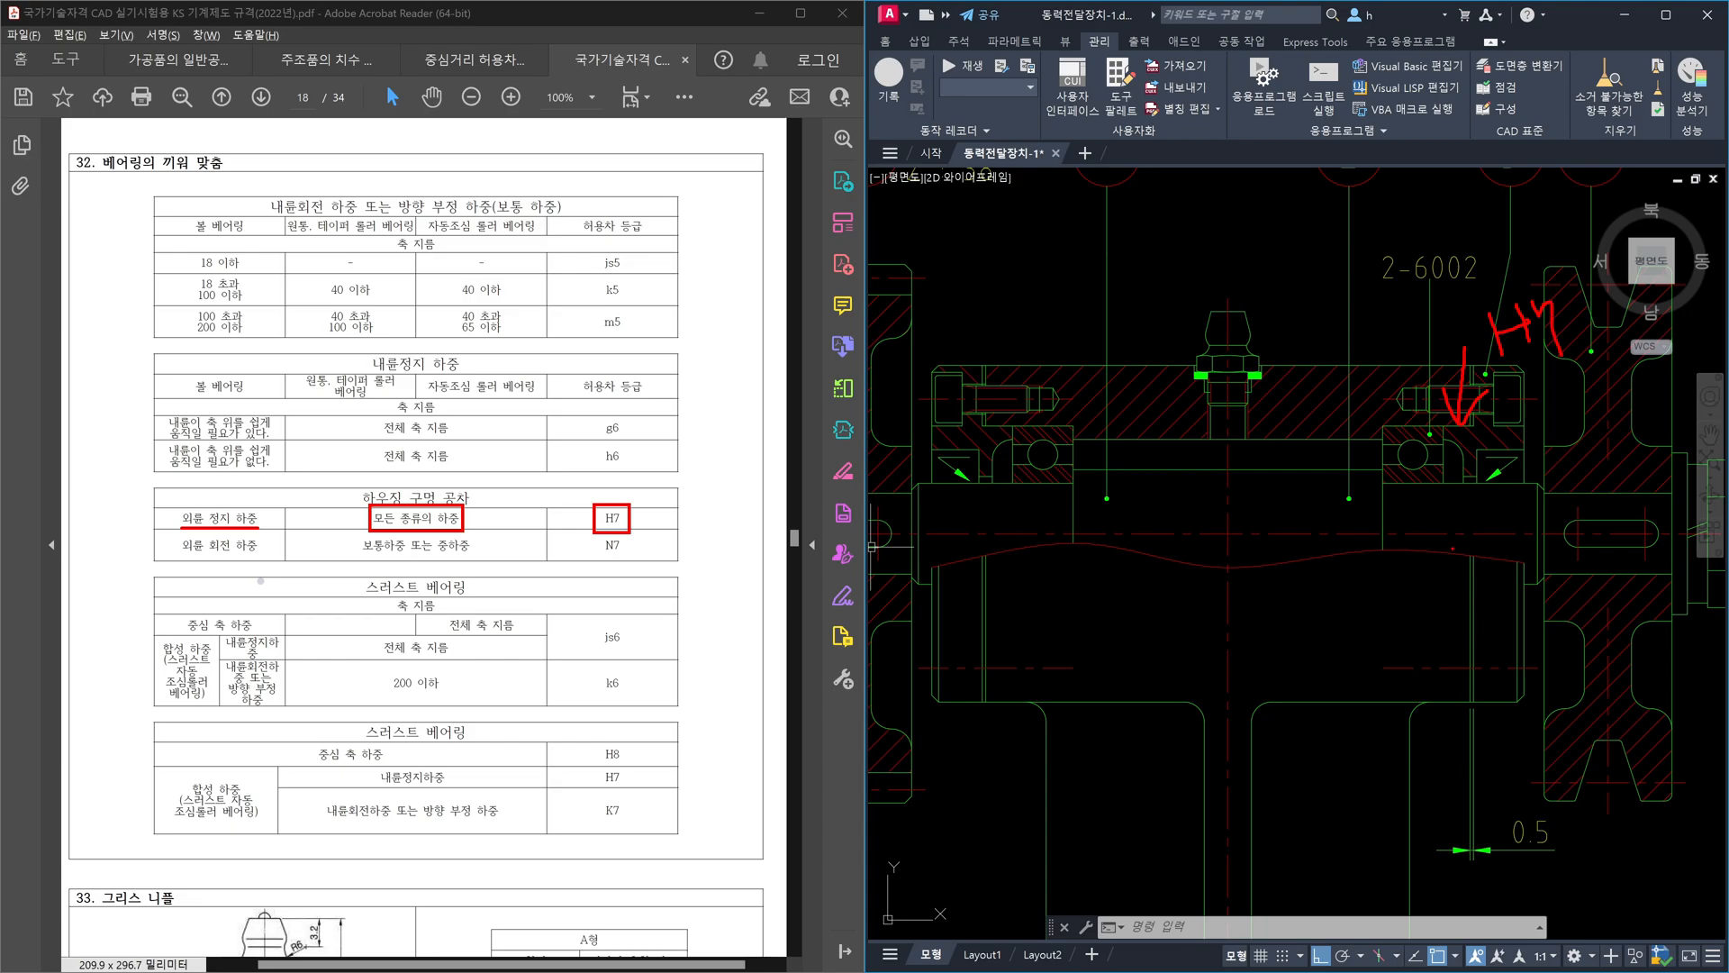
pyautogui.moveTo(1354, 390); pyautogui.dragTo(1370, 414)
pyautogui.moveTo(627, 506); pyautogui.dragTo(648, 491)
pyautogui.moveTo(1302, 328)
pyautogui.mouseDown()
pyautogui.moveTo(1311, 355)
pyautogui.moveTo(1457, 333)
pyautogui.mouseUp()
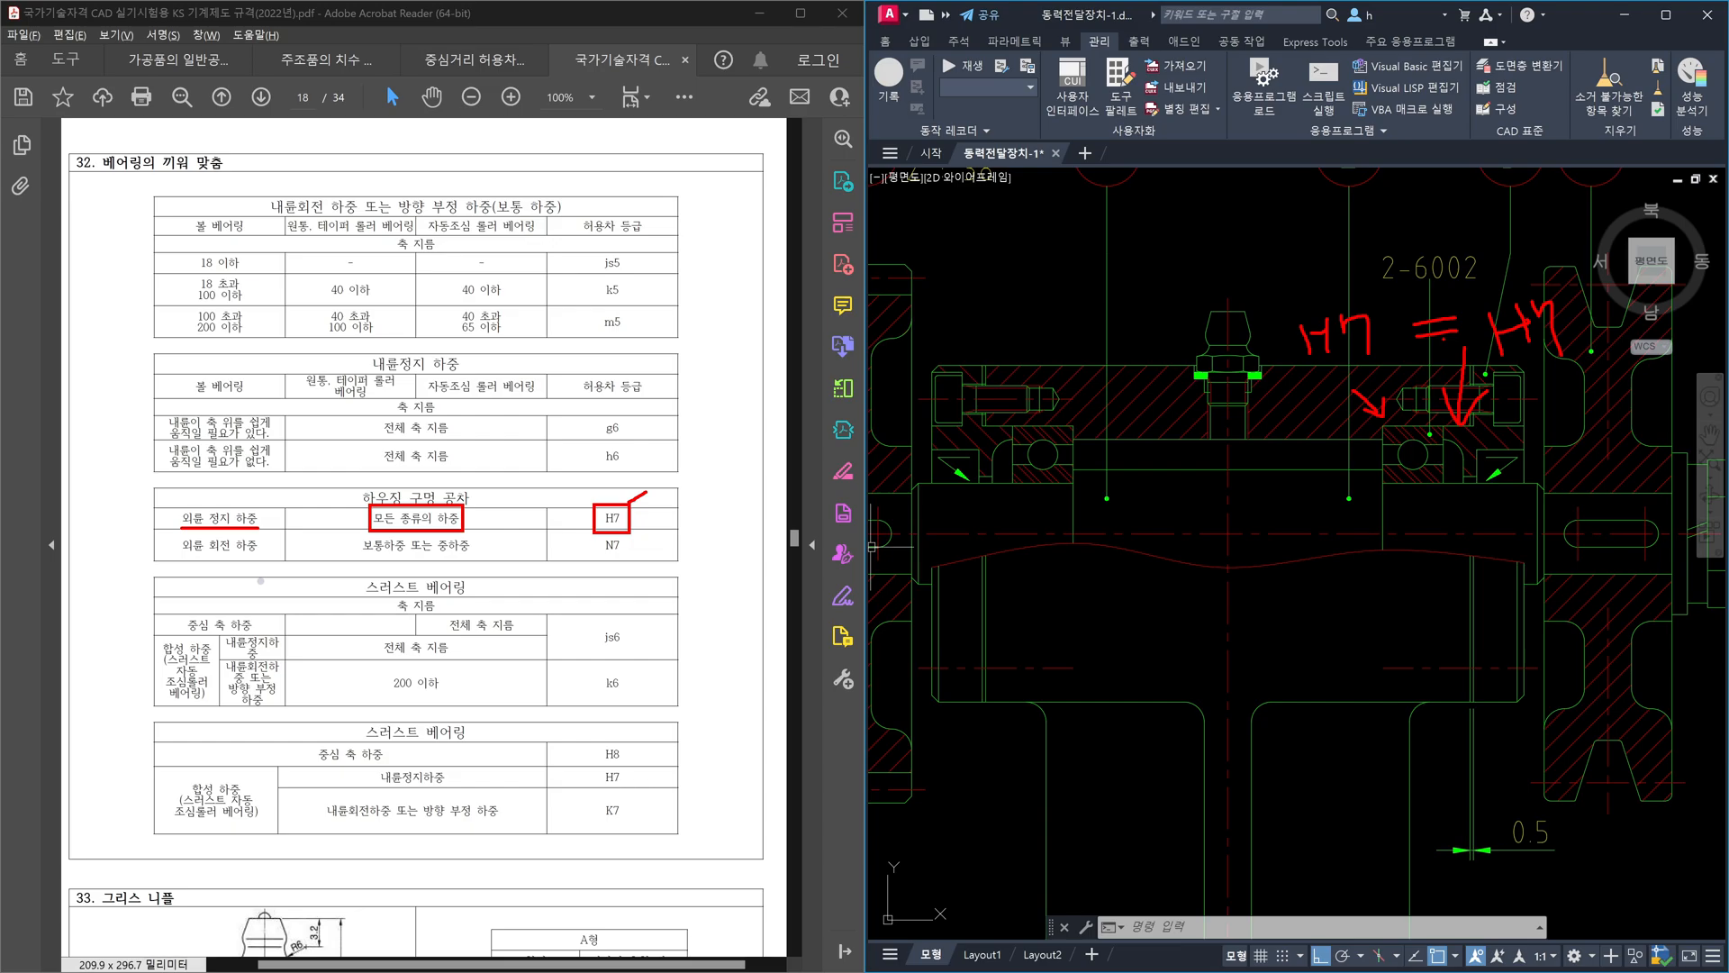
pyautogui.moveTo(1523, 488); pyautogui.dragTo(1460, 429)
pyautogui.moveTo(1314, 477)
pyautogui.mouseDown()
pyautogui.moveTo(1396, 423)
pyautogui.moveTo(1371, 450)
pyautogui.mouseUp()
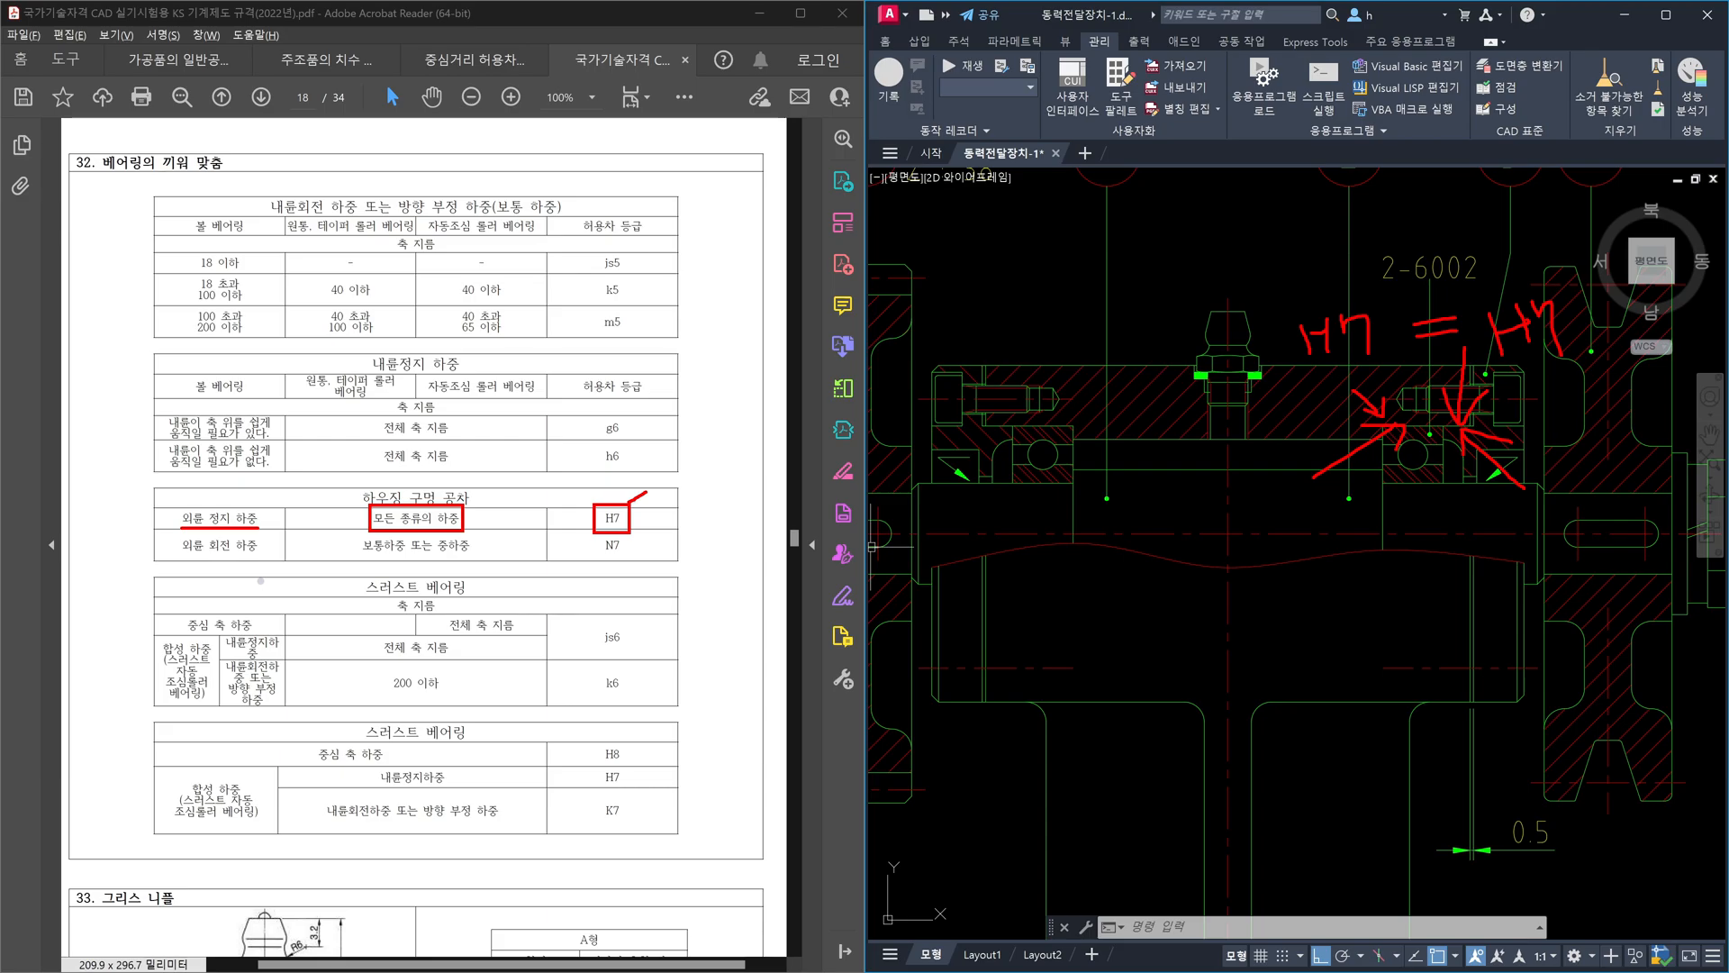
# - Write a large framed H7 in red below the shaft, and circle the H7 note for the bearing seat
pyautogui.moveTo(1286, 583); pyautogui.dragTo(1286, 695)
pyautogui.moveTo(1275, 616)
pyautogui.mouseDown()
pyautogui.moveTo(1337, 615)
pyautogui.moveTo(1327, 668)
pyautogui.mouseUp()
pyautogui.moveTo(1363, 609)
pyautogui.mouseDown()
pyautogui.moveTo(1364, 586)
pyautogui.moveTo(1390, 690)
pyautogui.mouseUp()
pyautogui.moveTo(1191, 732)
pyautogui.mouseDown()
pyautogui.moveTo(1359, 730)
pyautogui.moveTo(1450, 527)
pyautogui.moveTo(1094, 554)
pyautogui.moveTo(1300, 758)
pyautogui.mouseUp()
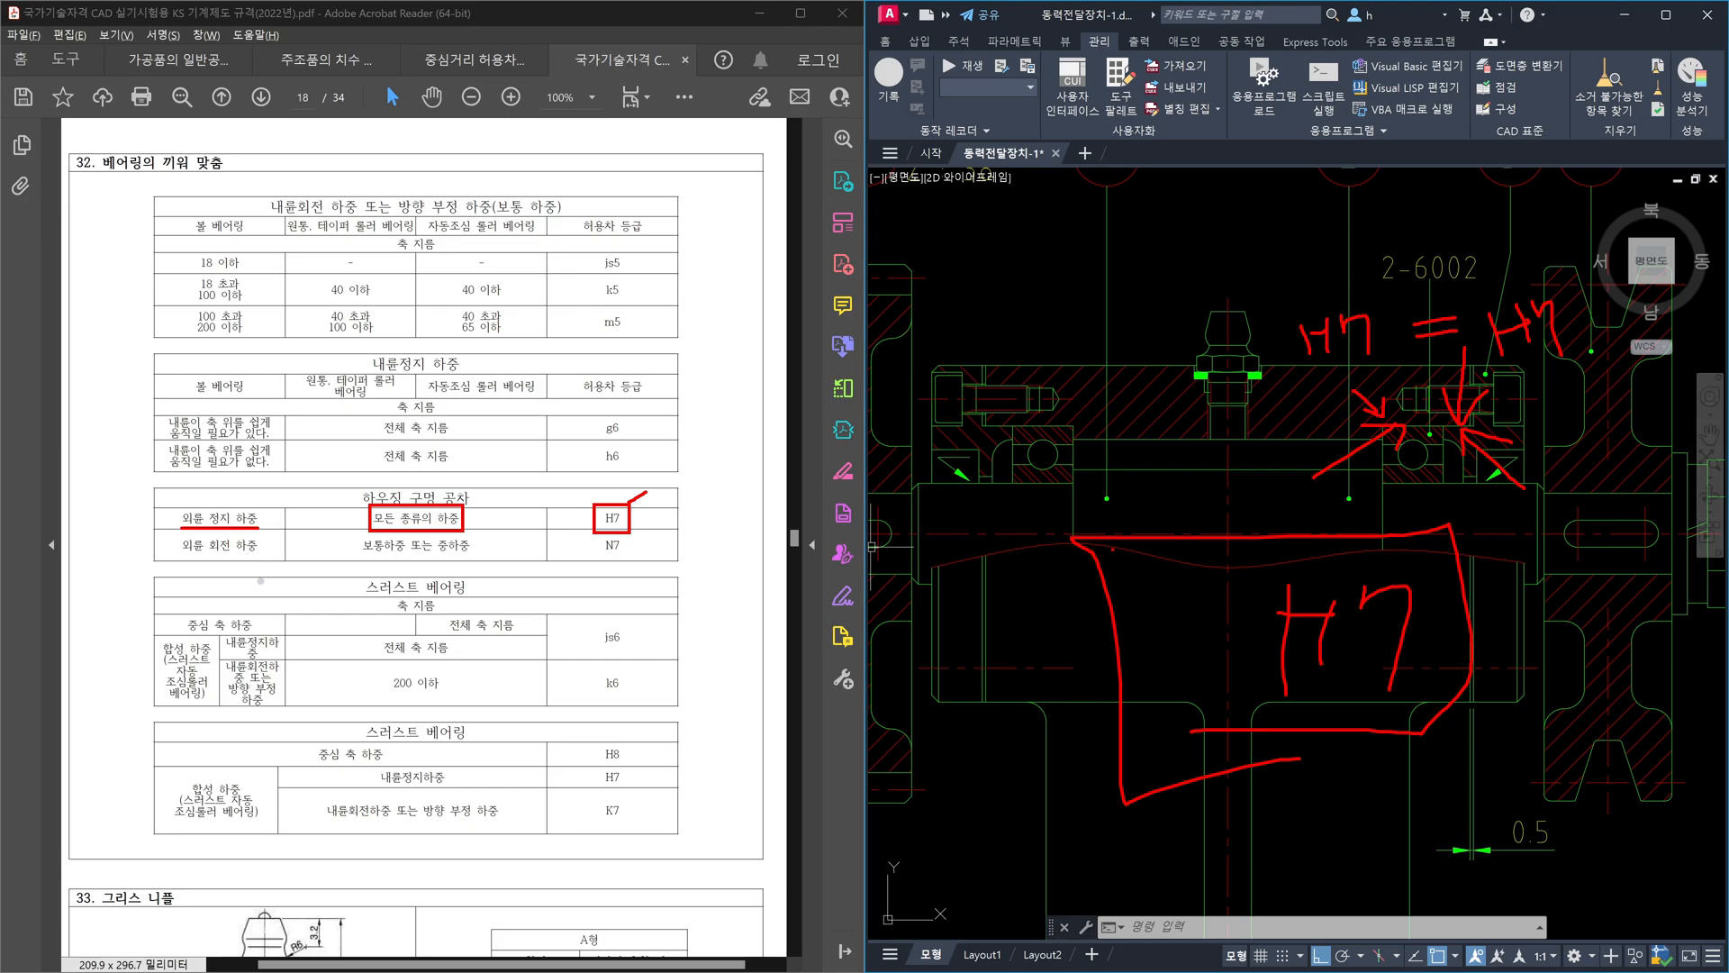
pyautogui.moveTo(1351, 388)
pyautogui.mouseDown()
pyautogui.moveTo(1288, 382)
pyautogui.moveTo(1398, 364)
pyautogui.mouseUp()
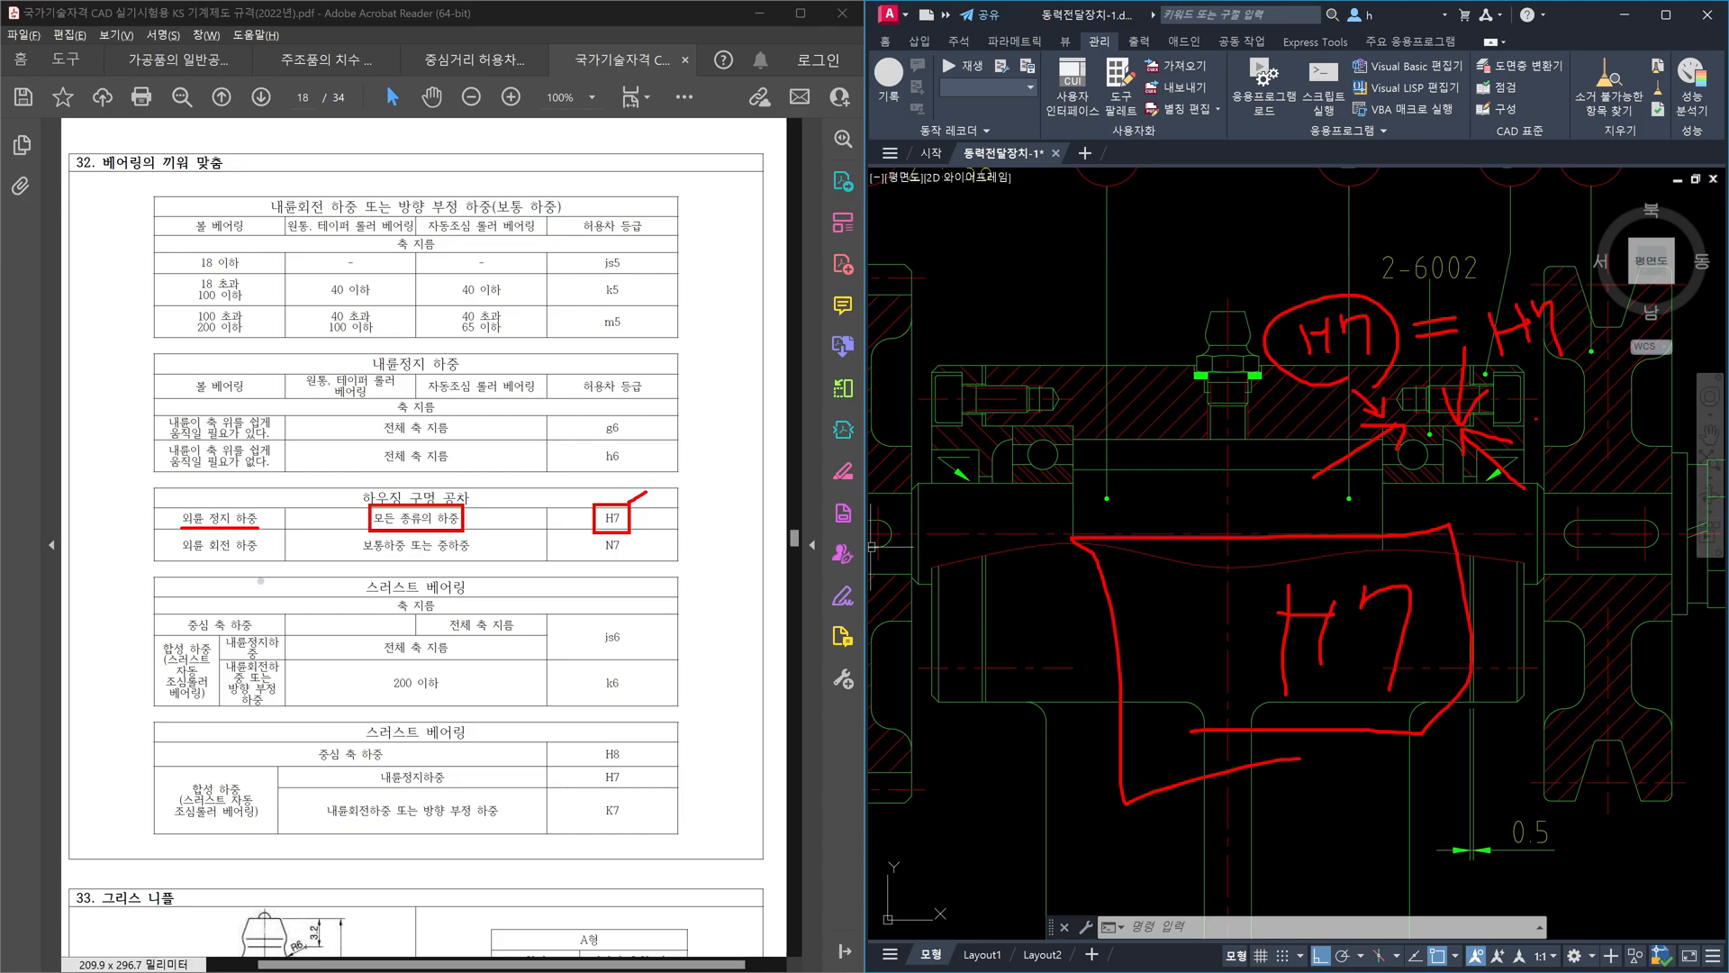
# - Write H8 in red beside the cover as an alternative fit, and clear all the markings
pyautogui.moveTo(1542, 411)
pyautogui.mouseDown()
pyautogui.moveTo(1535, 432)
pyautogui.moveTo(1567, 411)
pyautogui.mouseUp()
pyautogui.moveTo(1566, 396)
pyautogui.mouseDown()
pyautogui.moveTo(1563, 426)
pyautogui.moveTo(1572, 402)
pyautogui.moveTo(1583, 425)
pyautogui.moveTo(1572, 487)
pyautogui.mouseUp()
pyautogui.moveTo(1612, 423); pyautogui.dragTo(1615, 470)
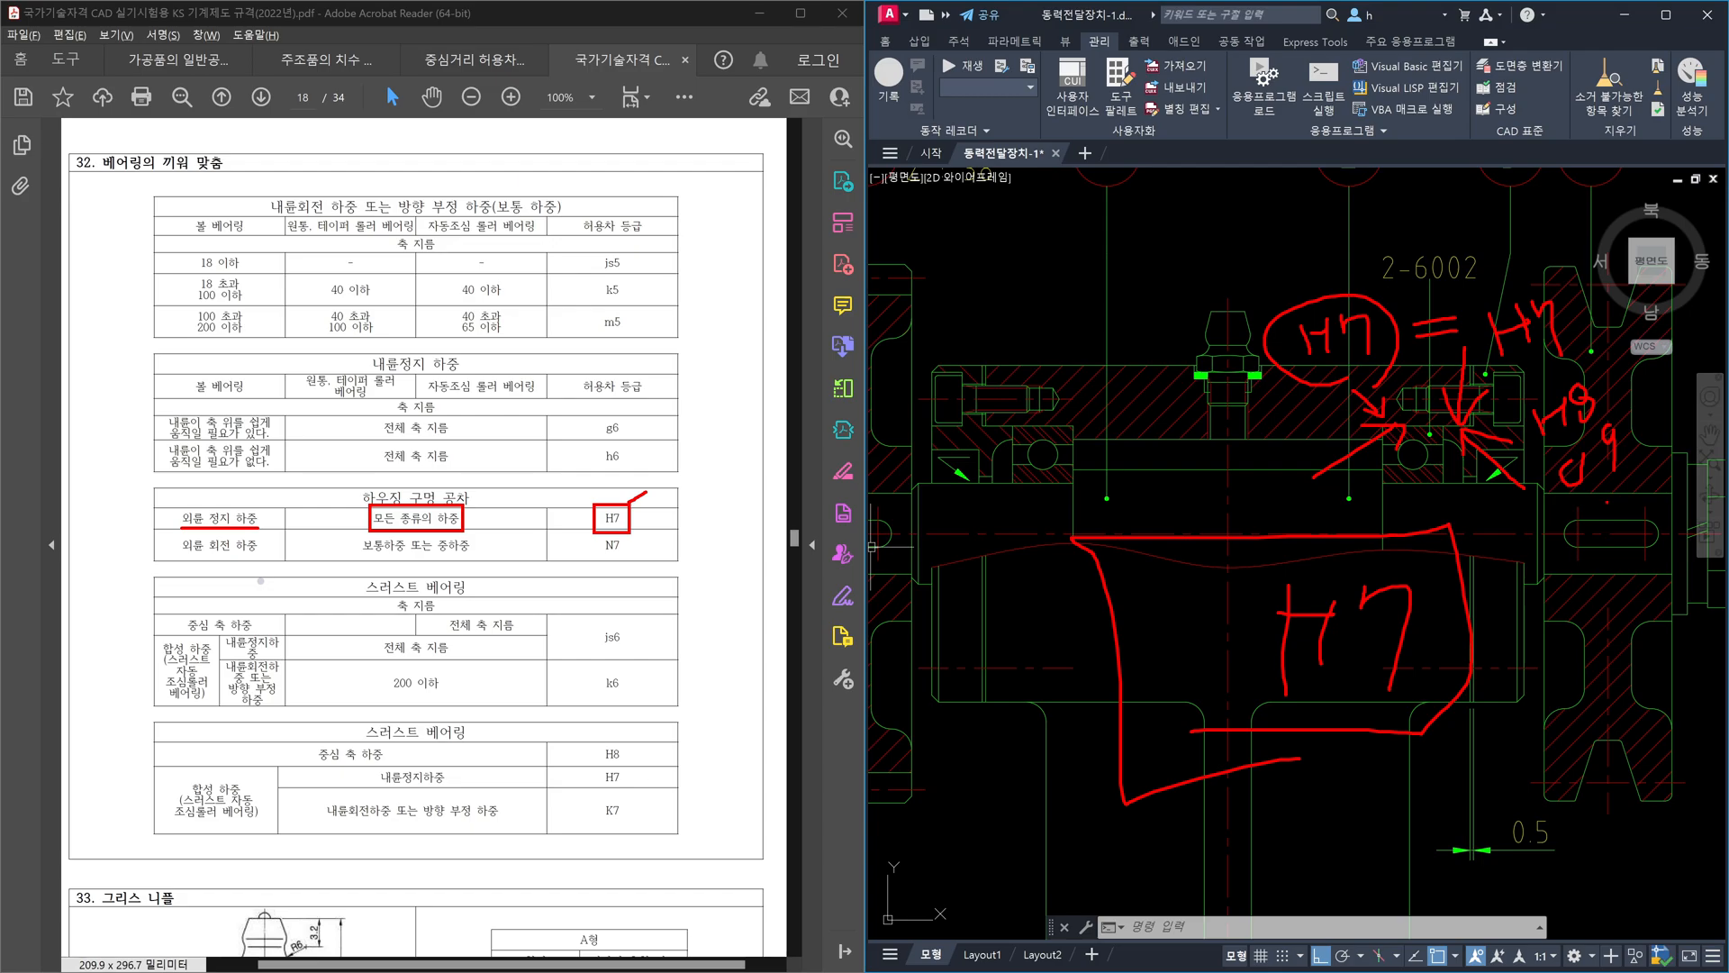
pyautogui.press('Escape')
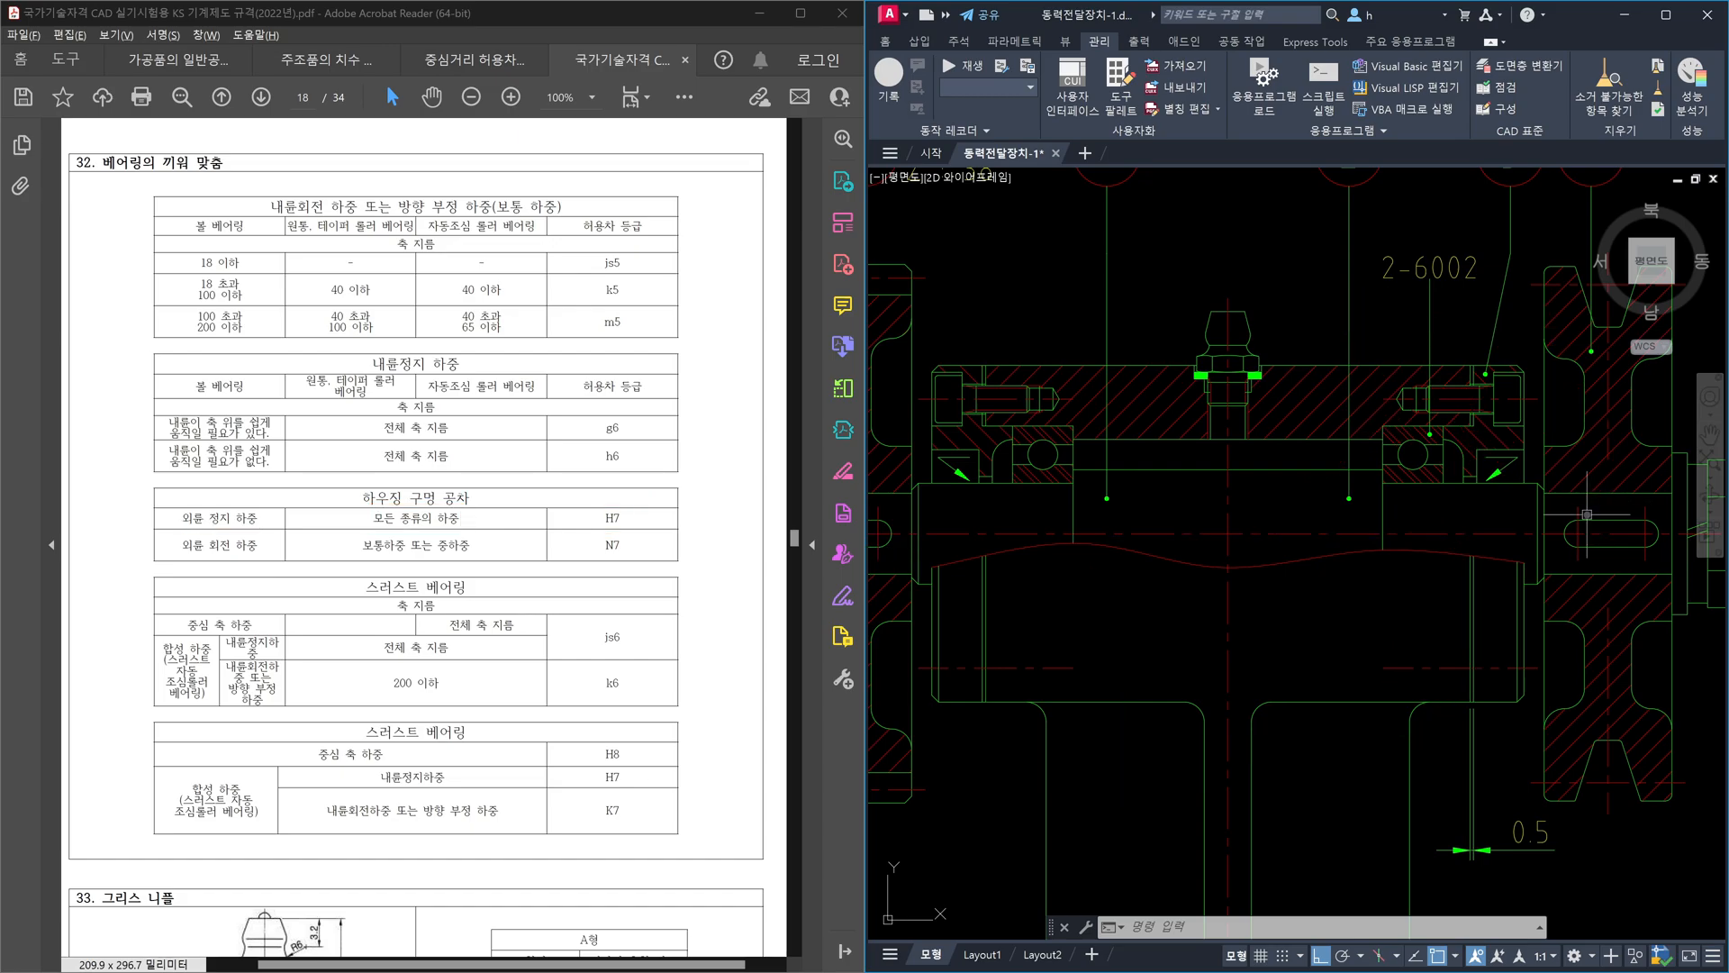
# - Append the tolerance class H7 to the Ø32 bearing seat dimension in the housing's front view
pyautogui.scroll(6, 1459, 432)
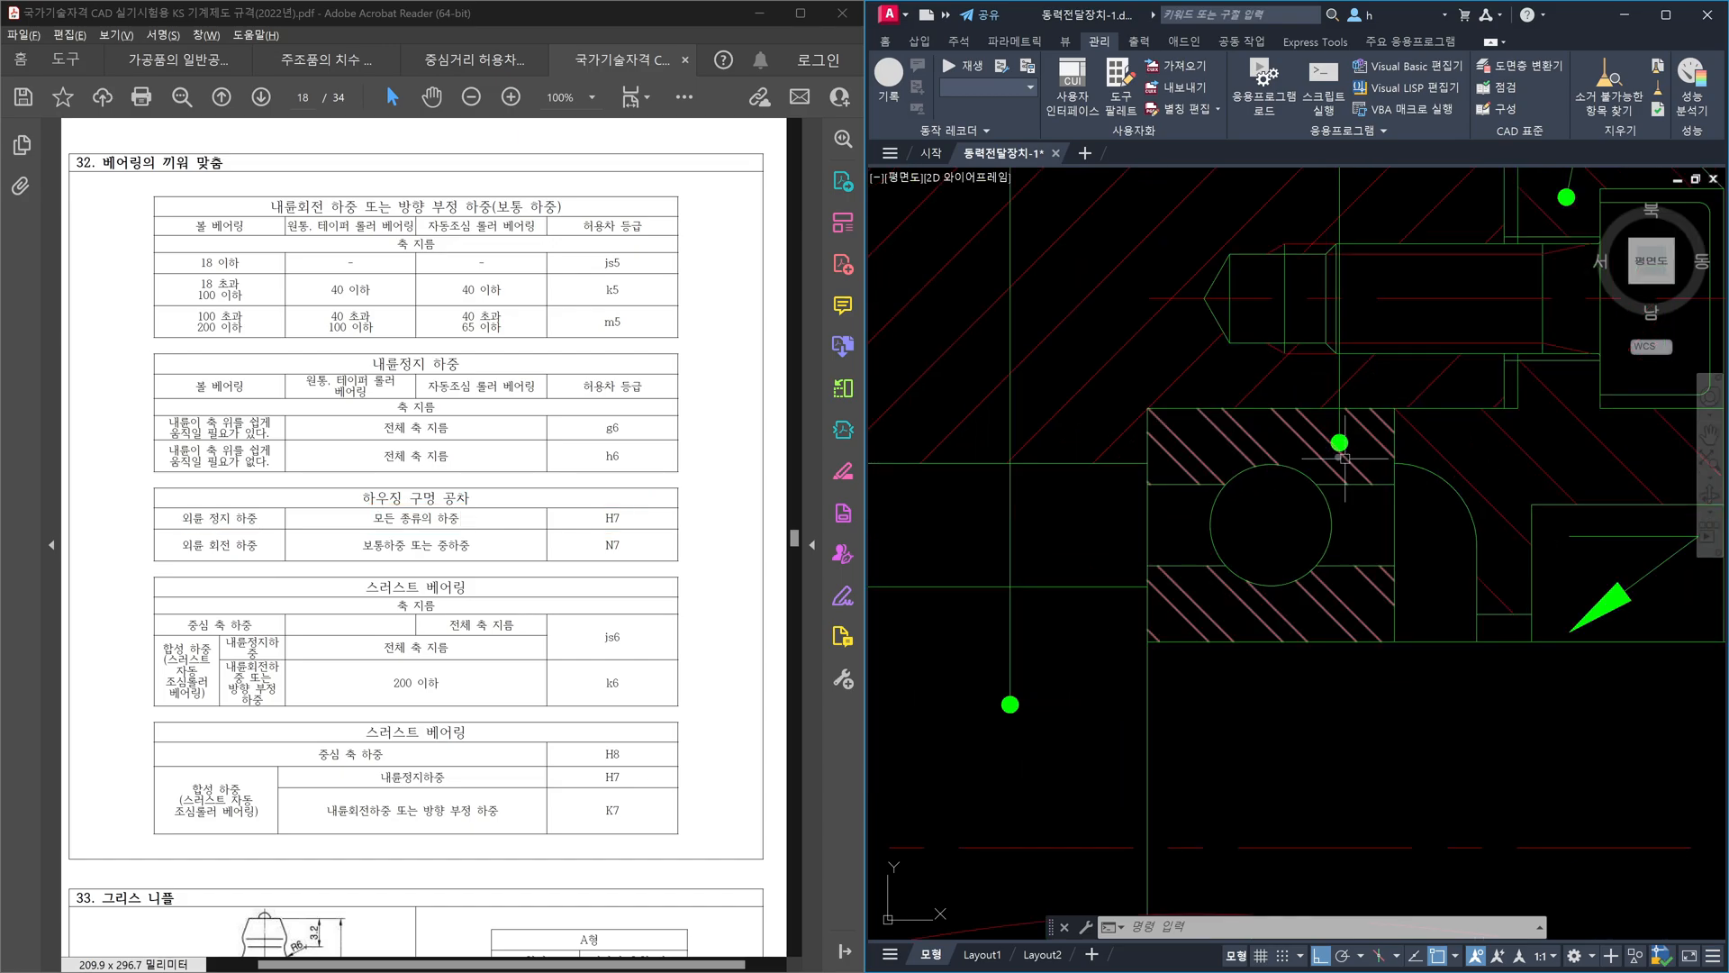
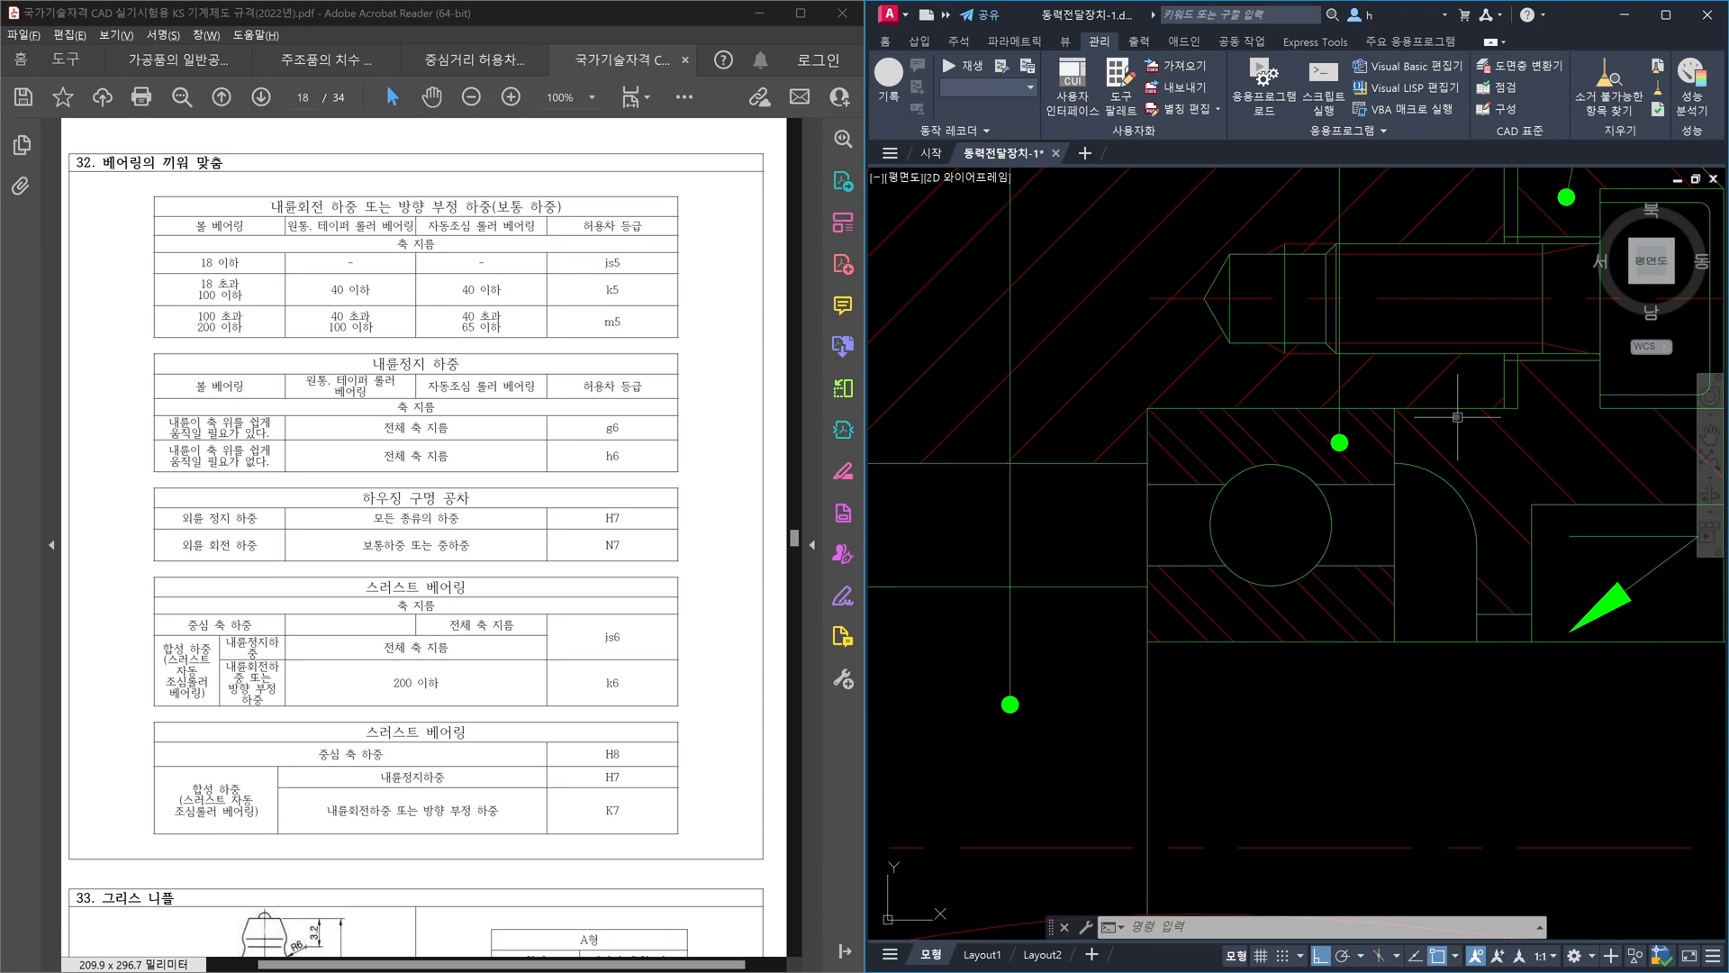
pyautogui.scroll(-5, 1460, 423)
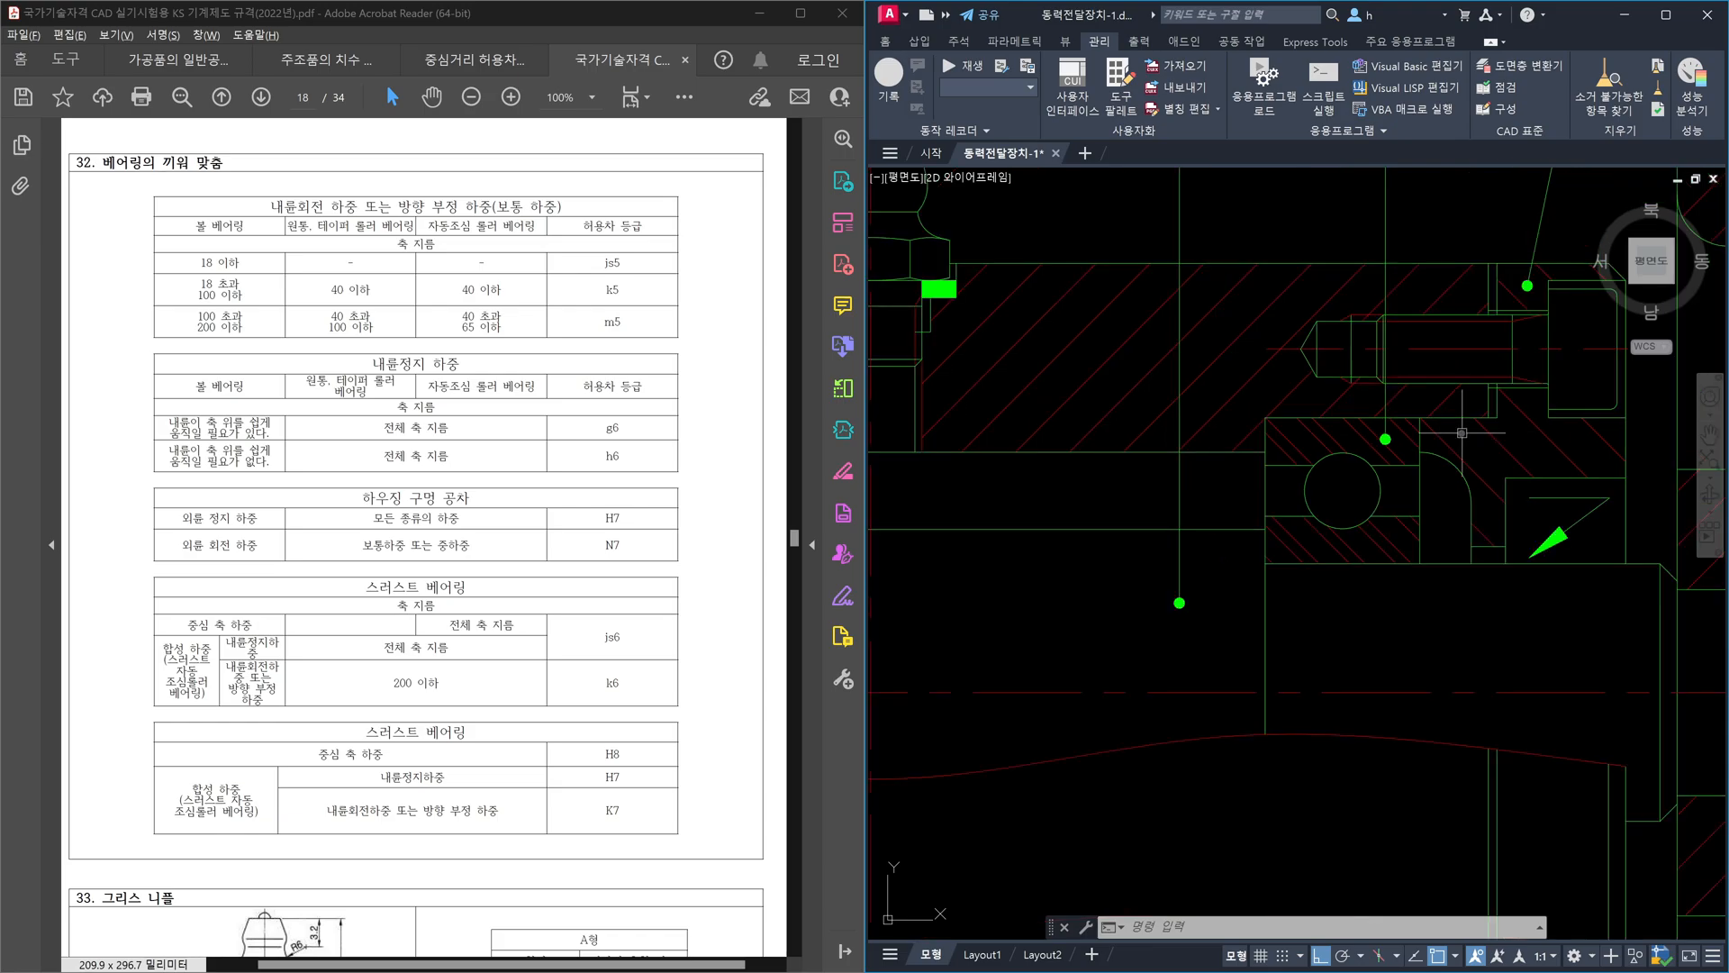
pyautogui.scroll(-3, 1461, 432)
pyautogui.scroll(8, 1368, 801)
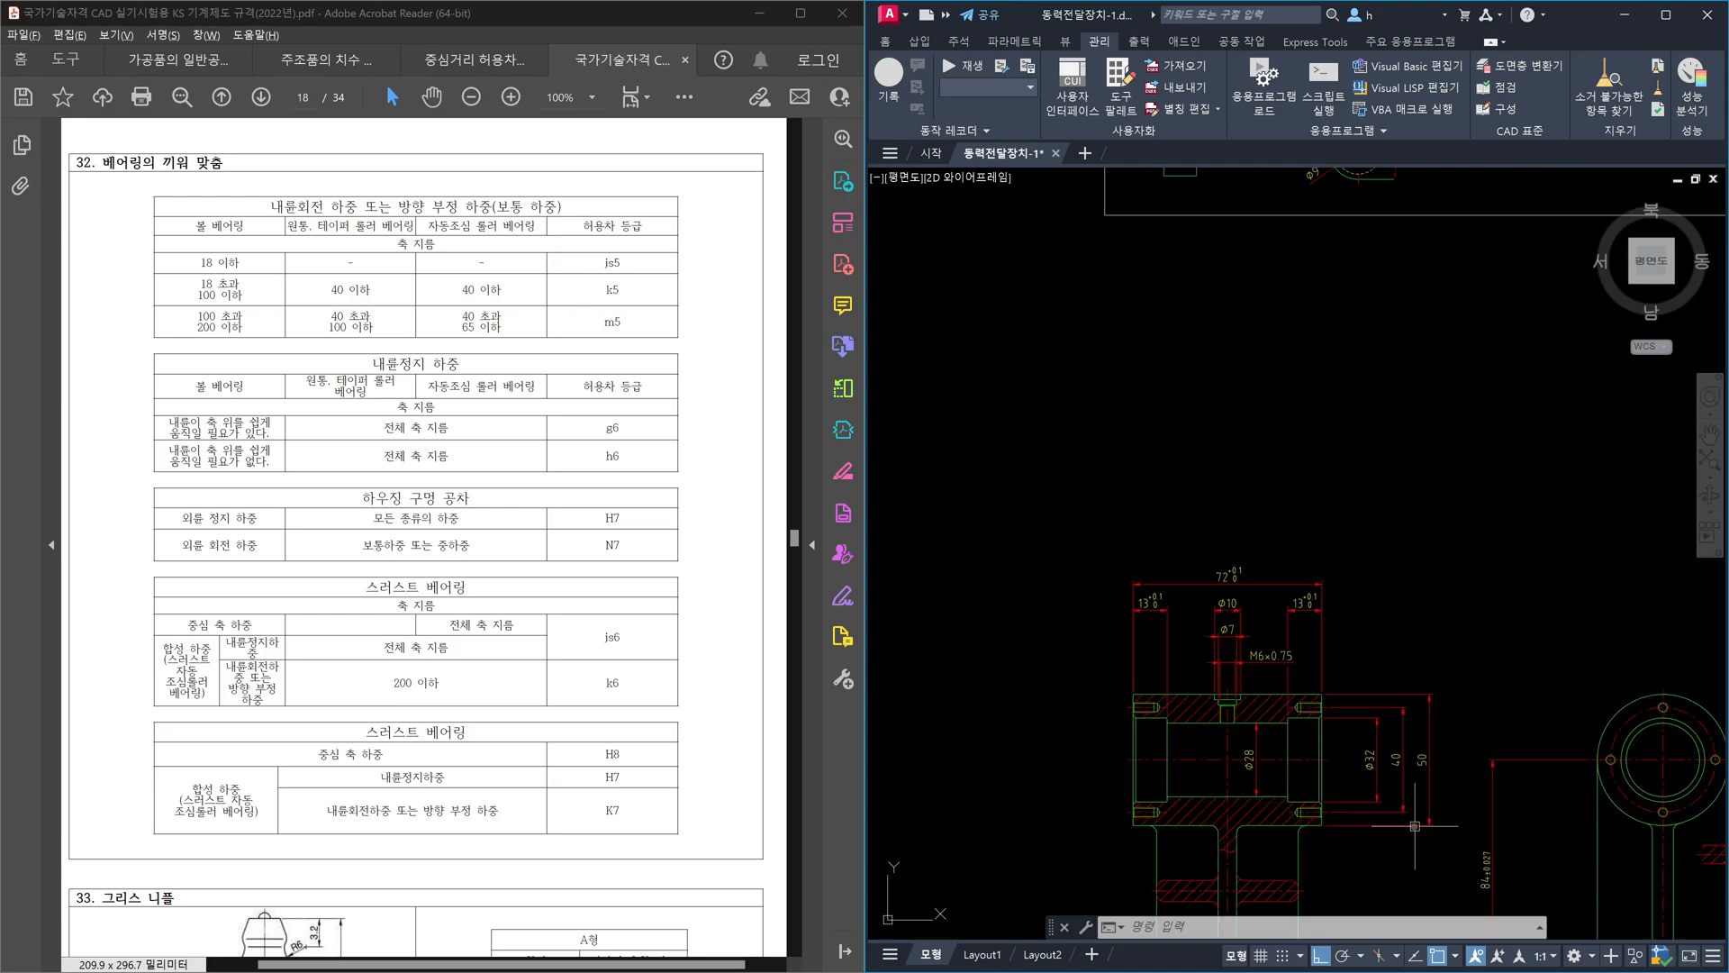
pyautogui.moveTo(1368, 801); pyautogui.dragTo(1408, 800, button='middle')
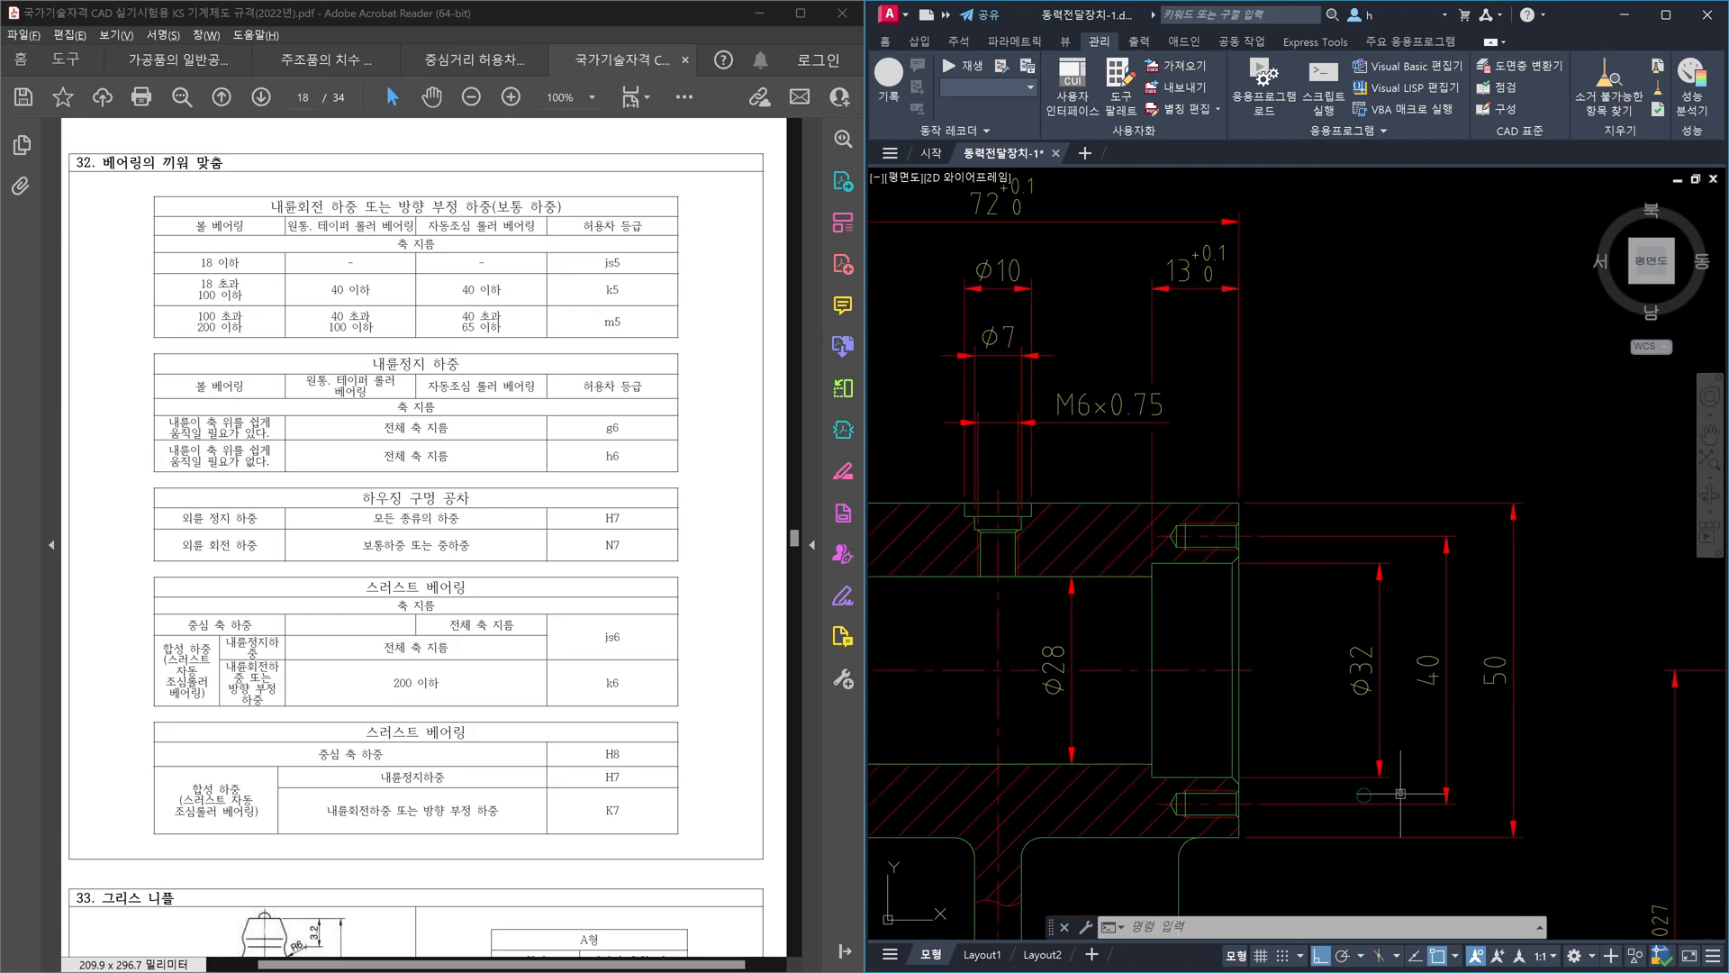
pyautogui.scroll(2, 1369, 667)
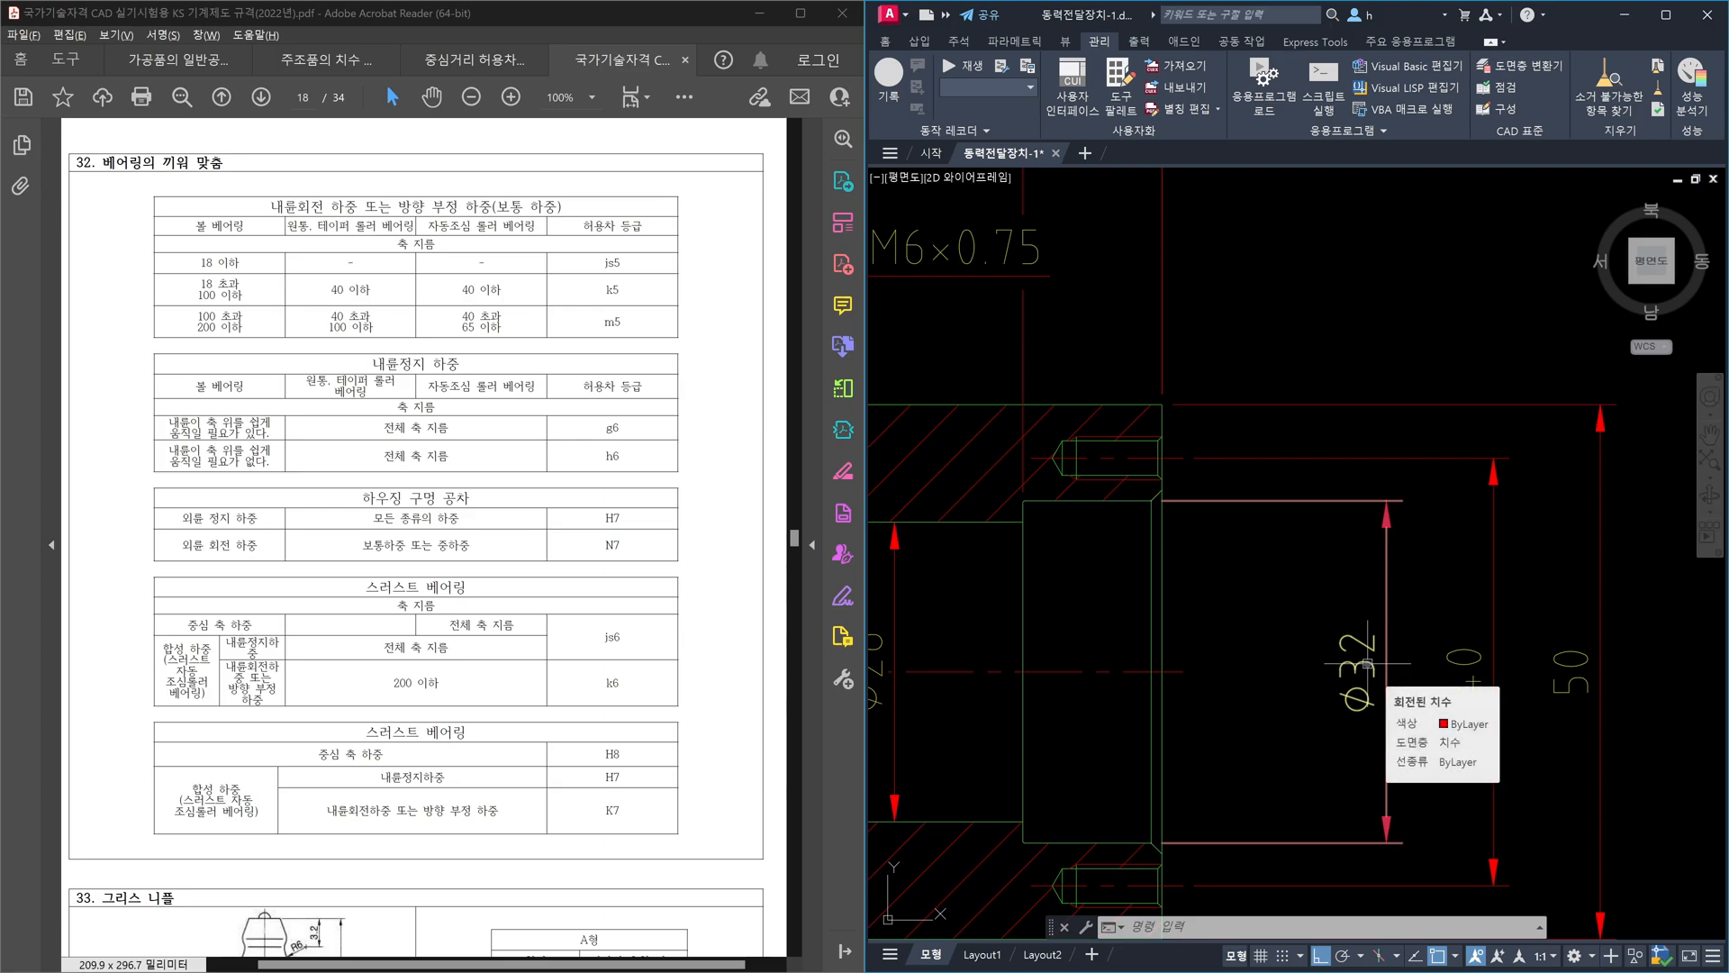
pyautogui.click(1368, 664)
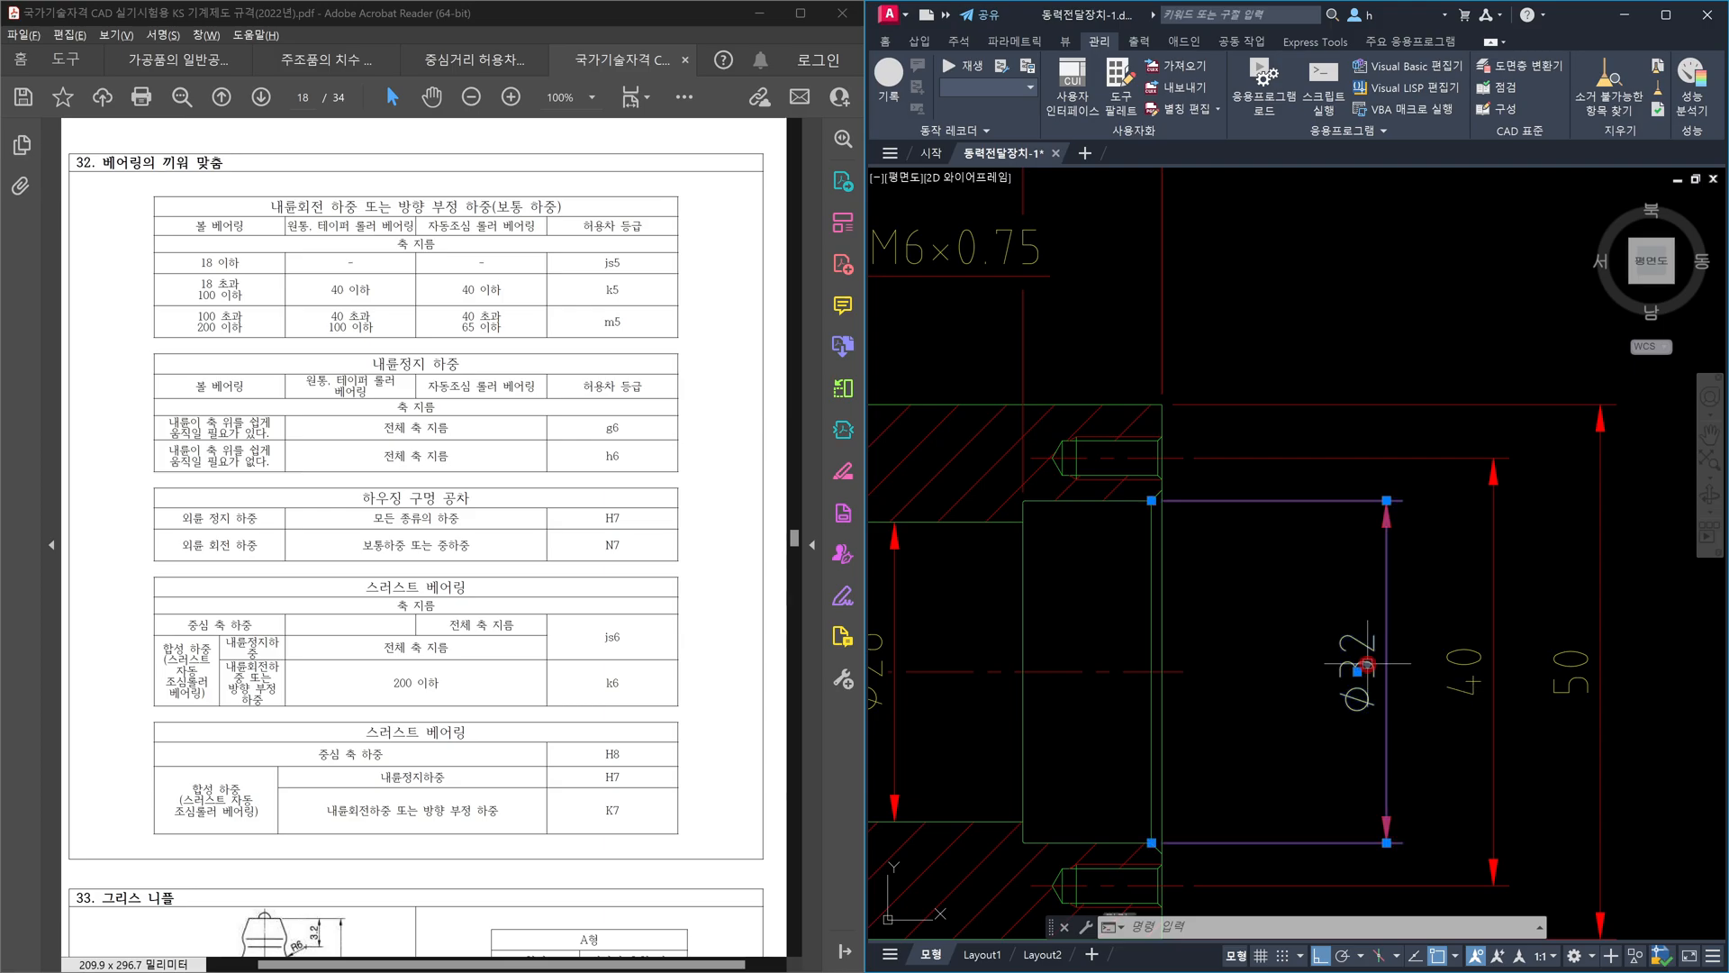
pyautogui.doubleClick(1392, 740)
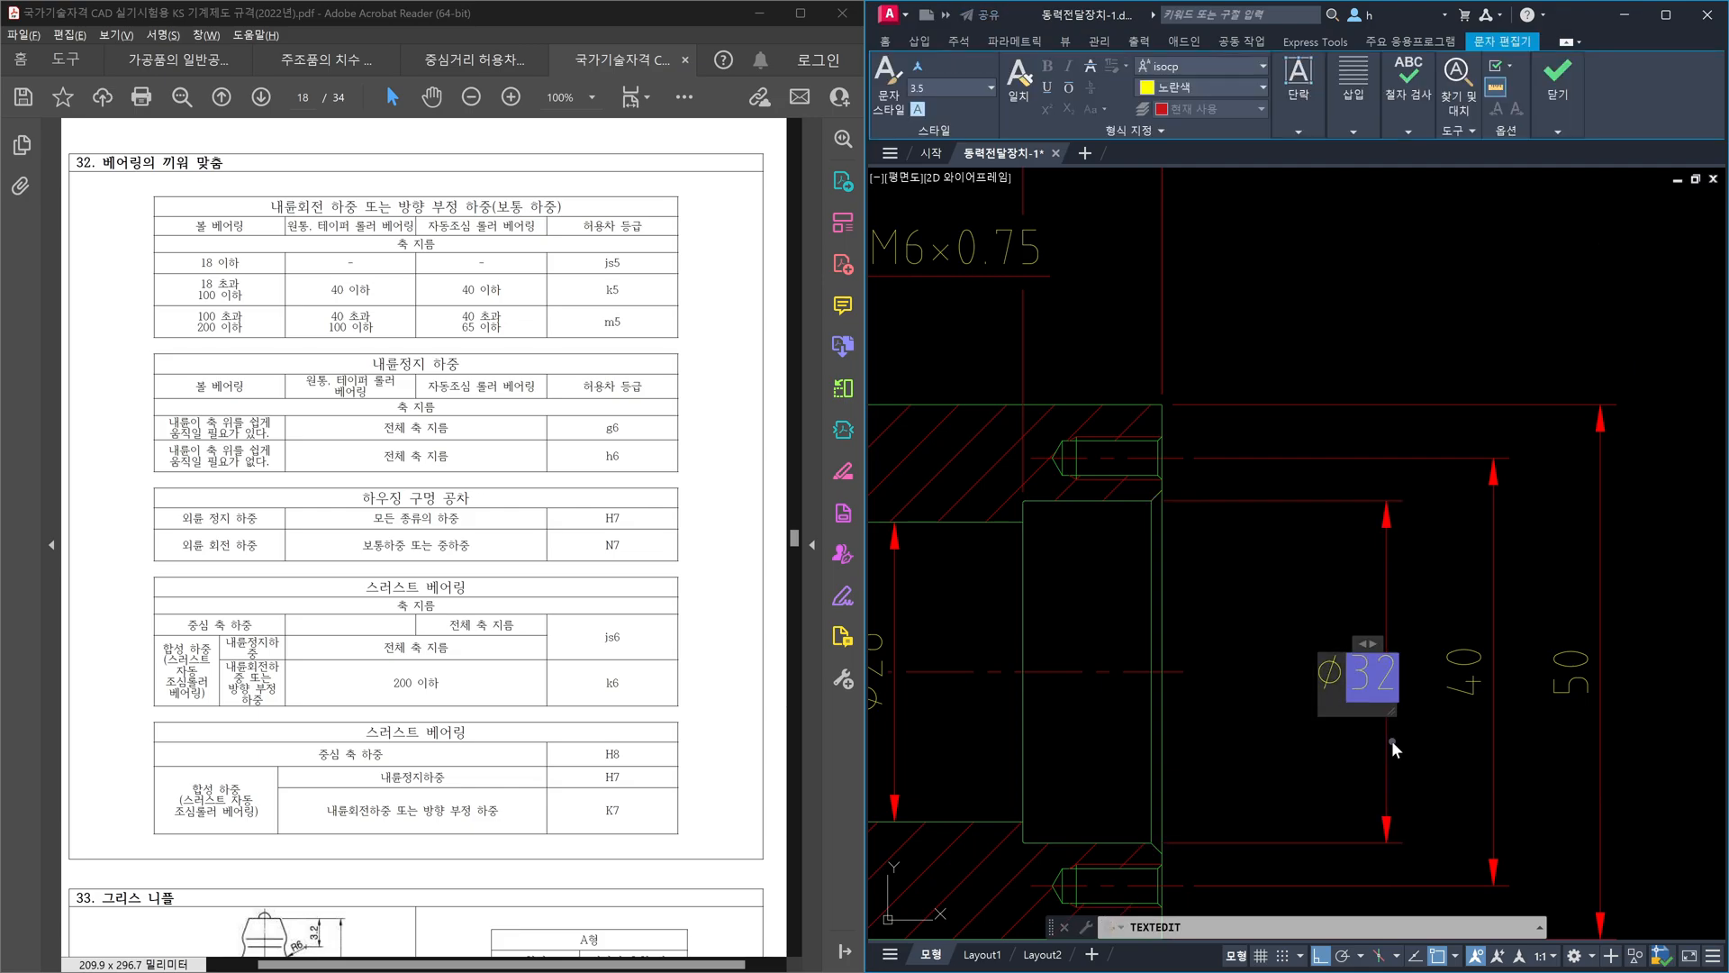
pyautogui.write('h')
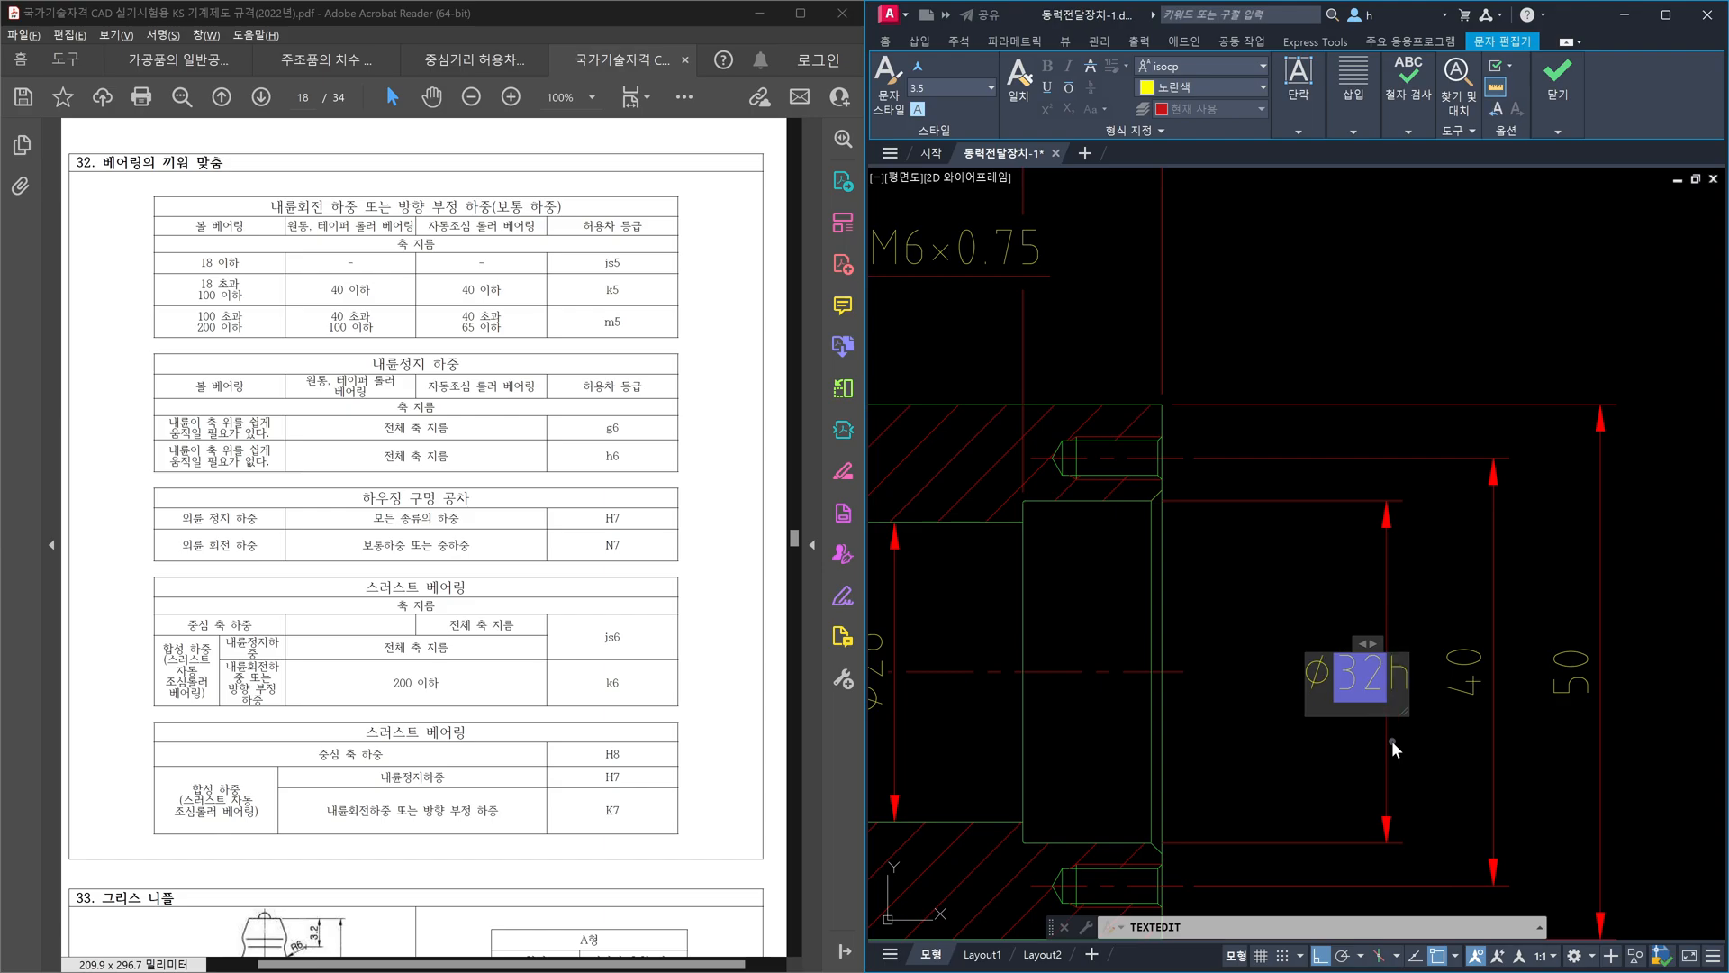
pyautogui.press('BackSpace')
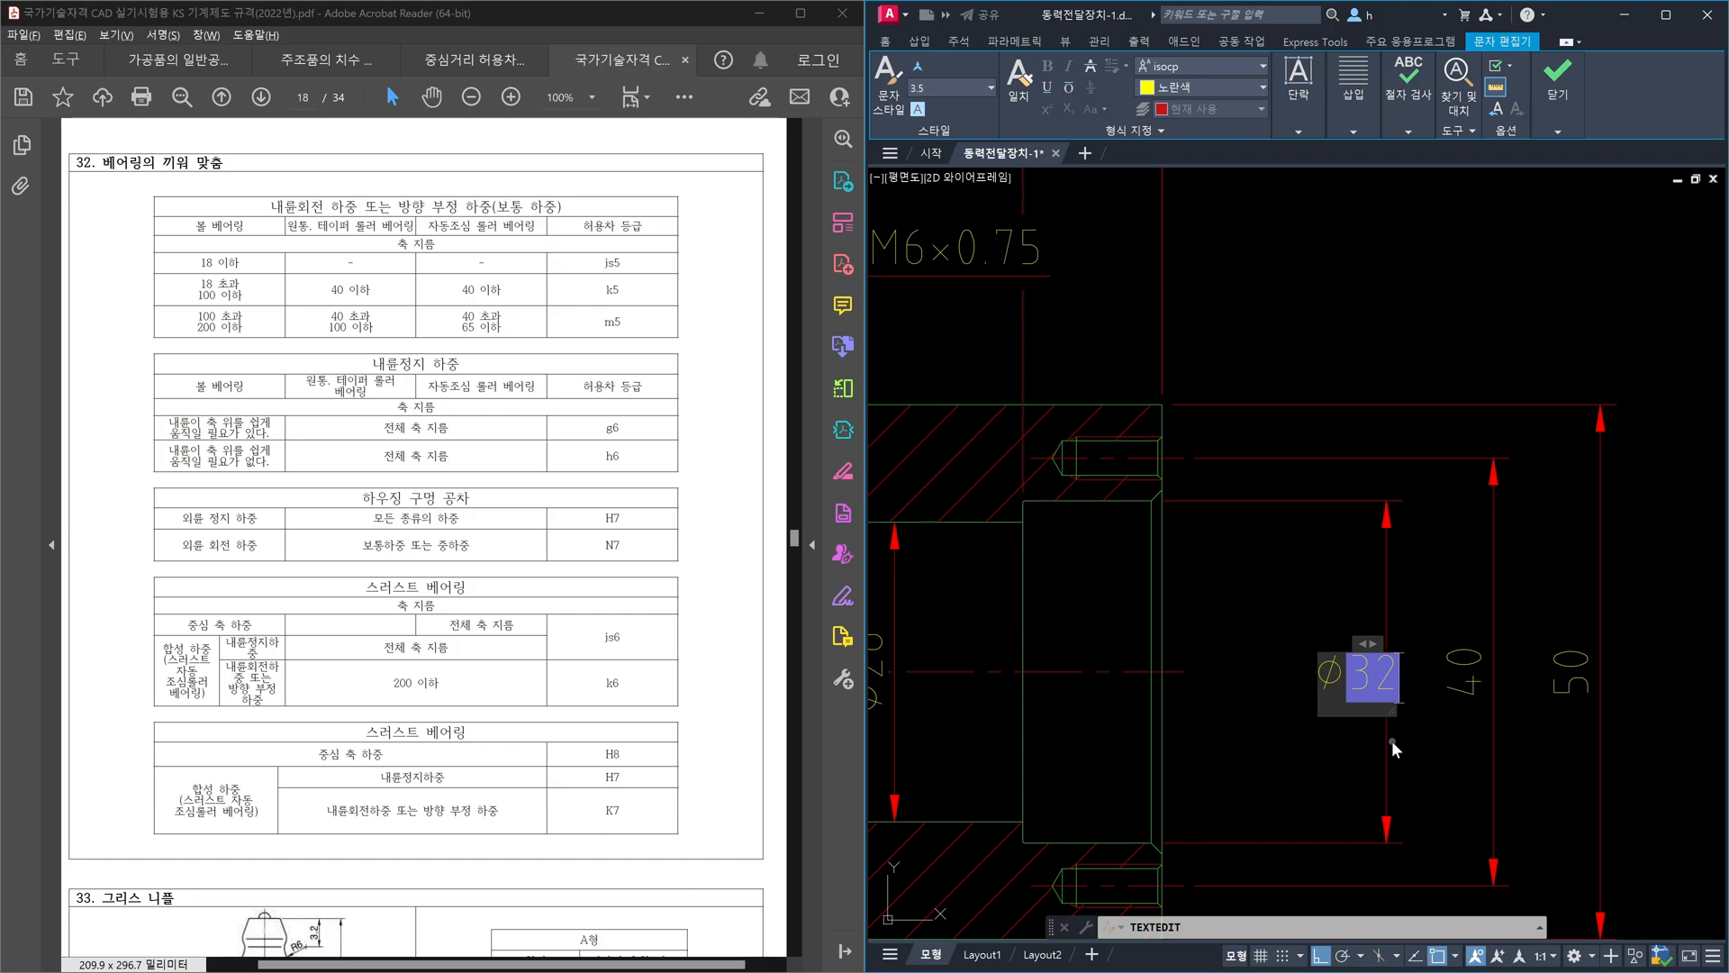
pyautogui.write('H7')
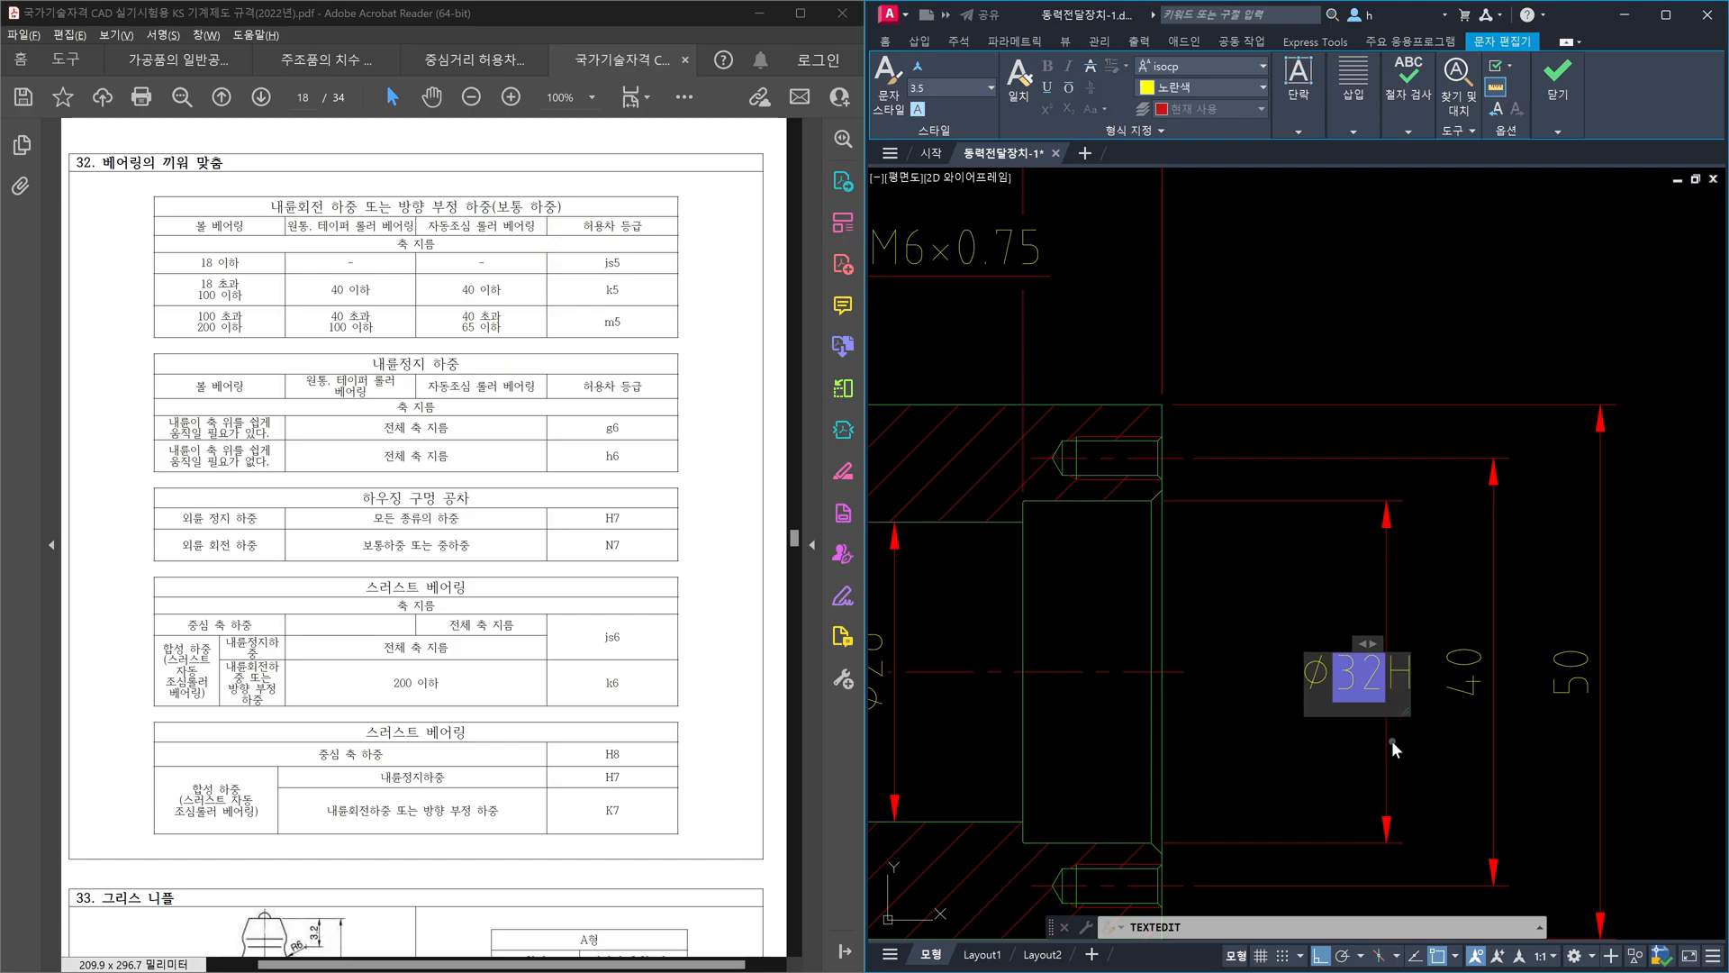
pyautogui.click(1495, 761)
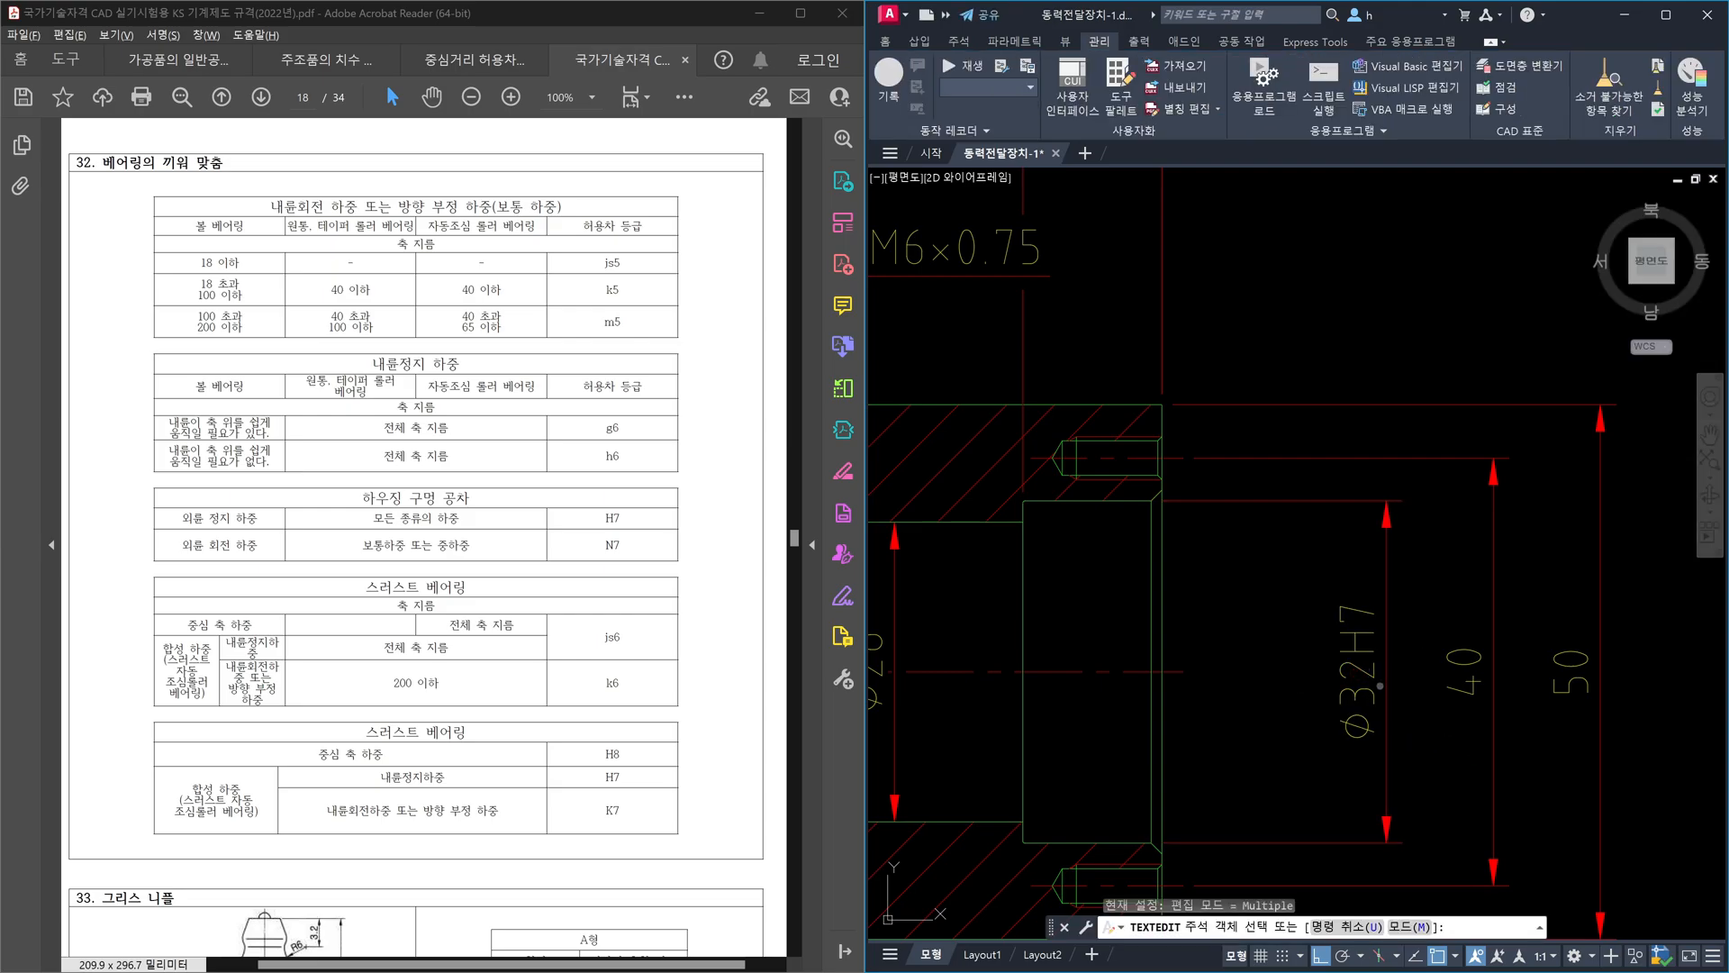
# - Insert a space before H7 in the Ø32H7 bearing seat dimension, and remove it again
pyautogui.click(1380, 686)
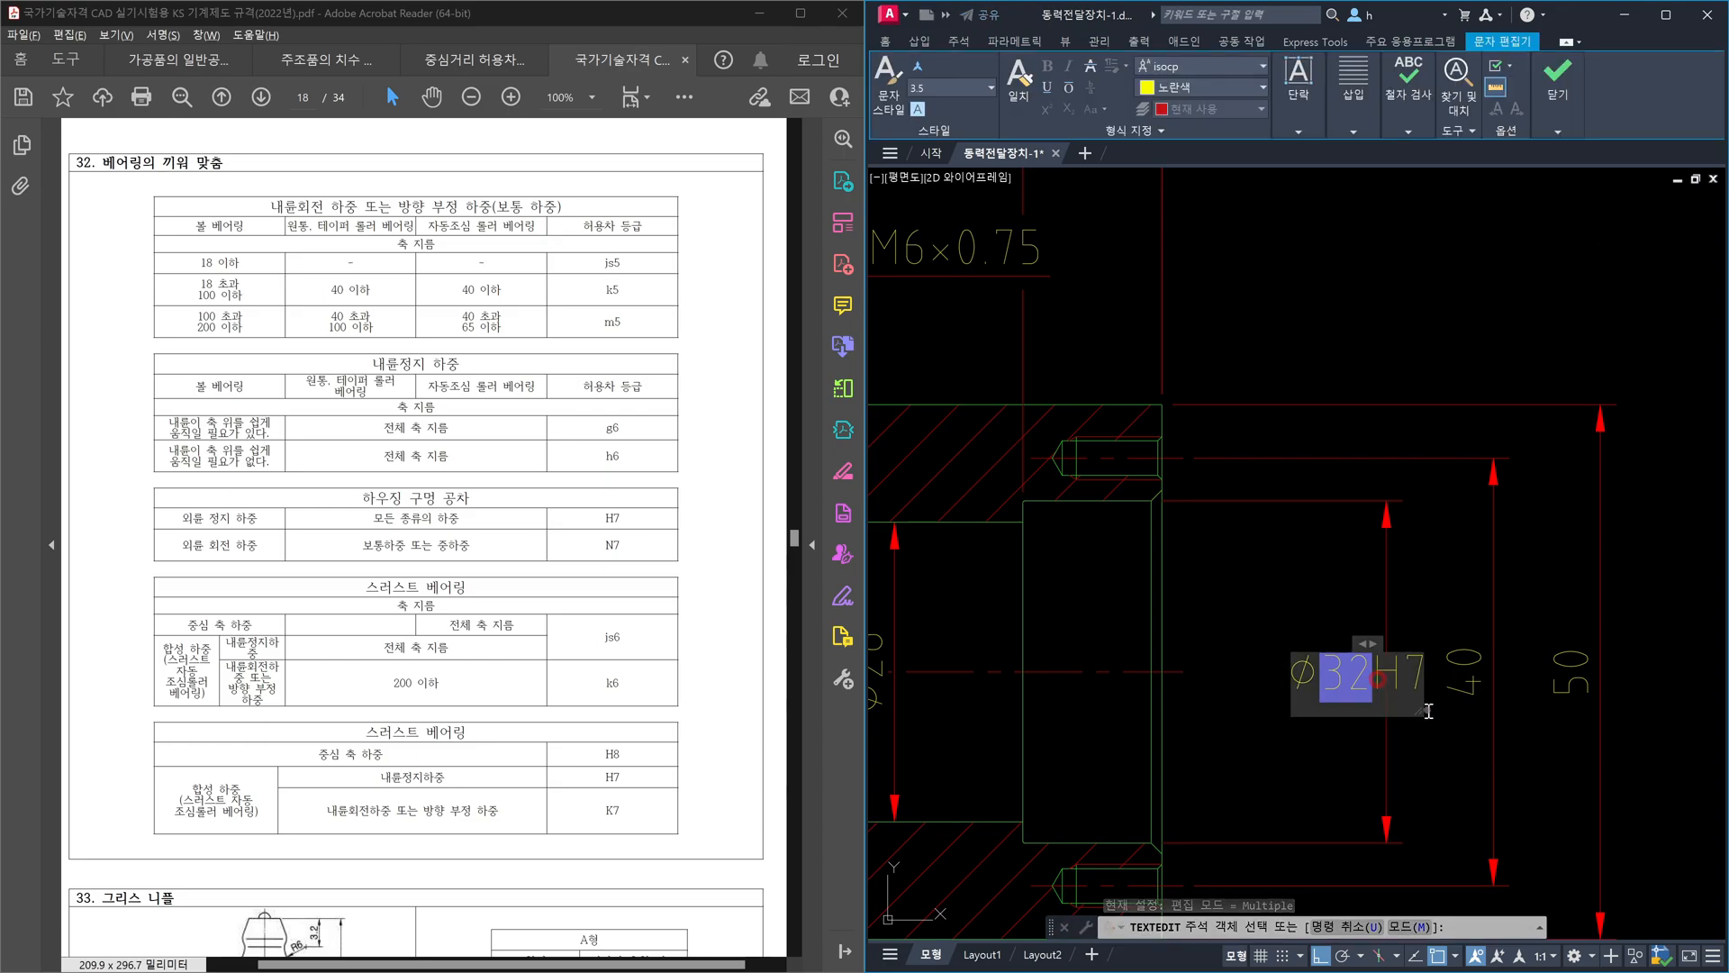
pyautogui.click(1546, 751)
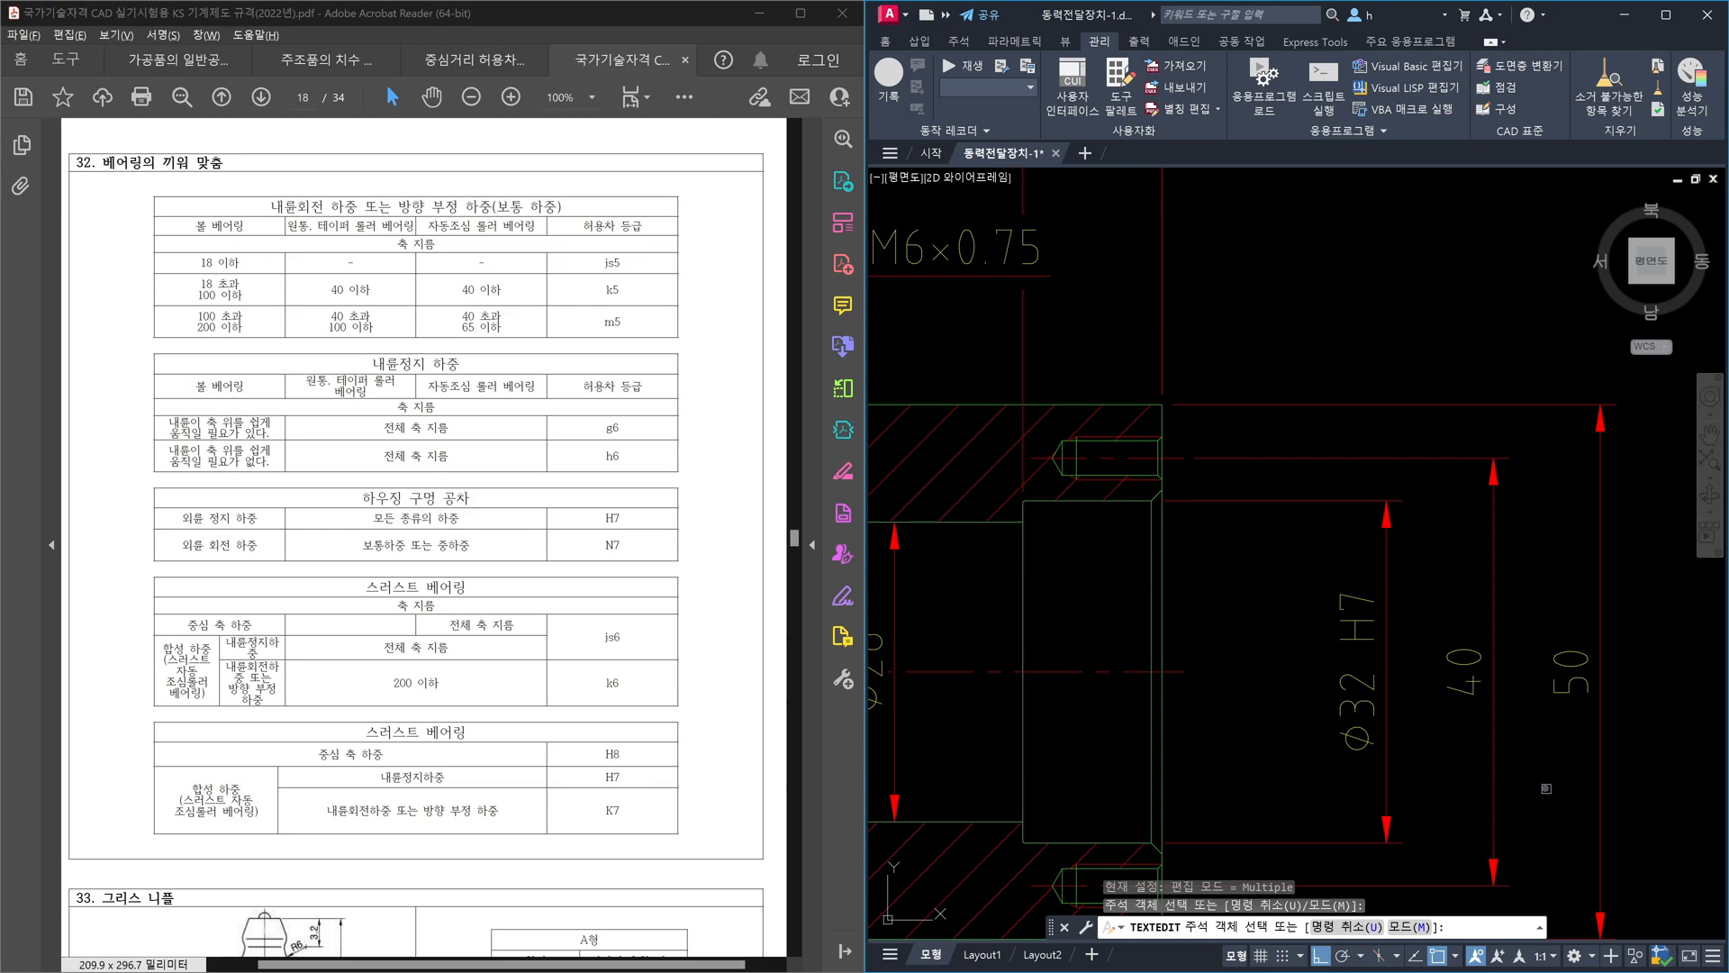
pyautogui.click(1362, 685)
pyautogui.click(1369, 682)
pyautogui.doubleClick(1345, 674)
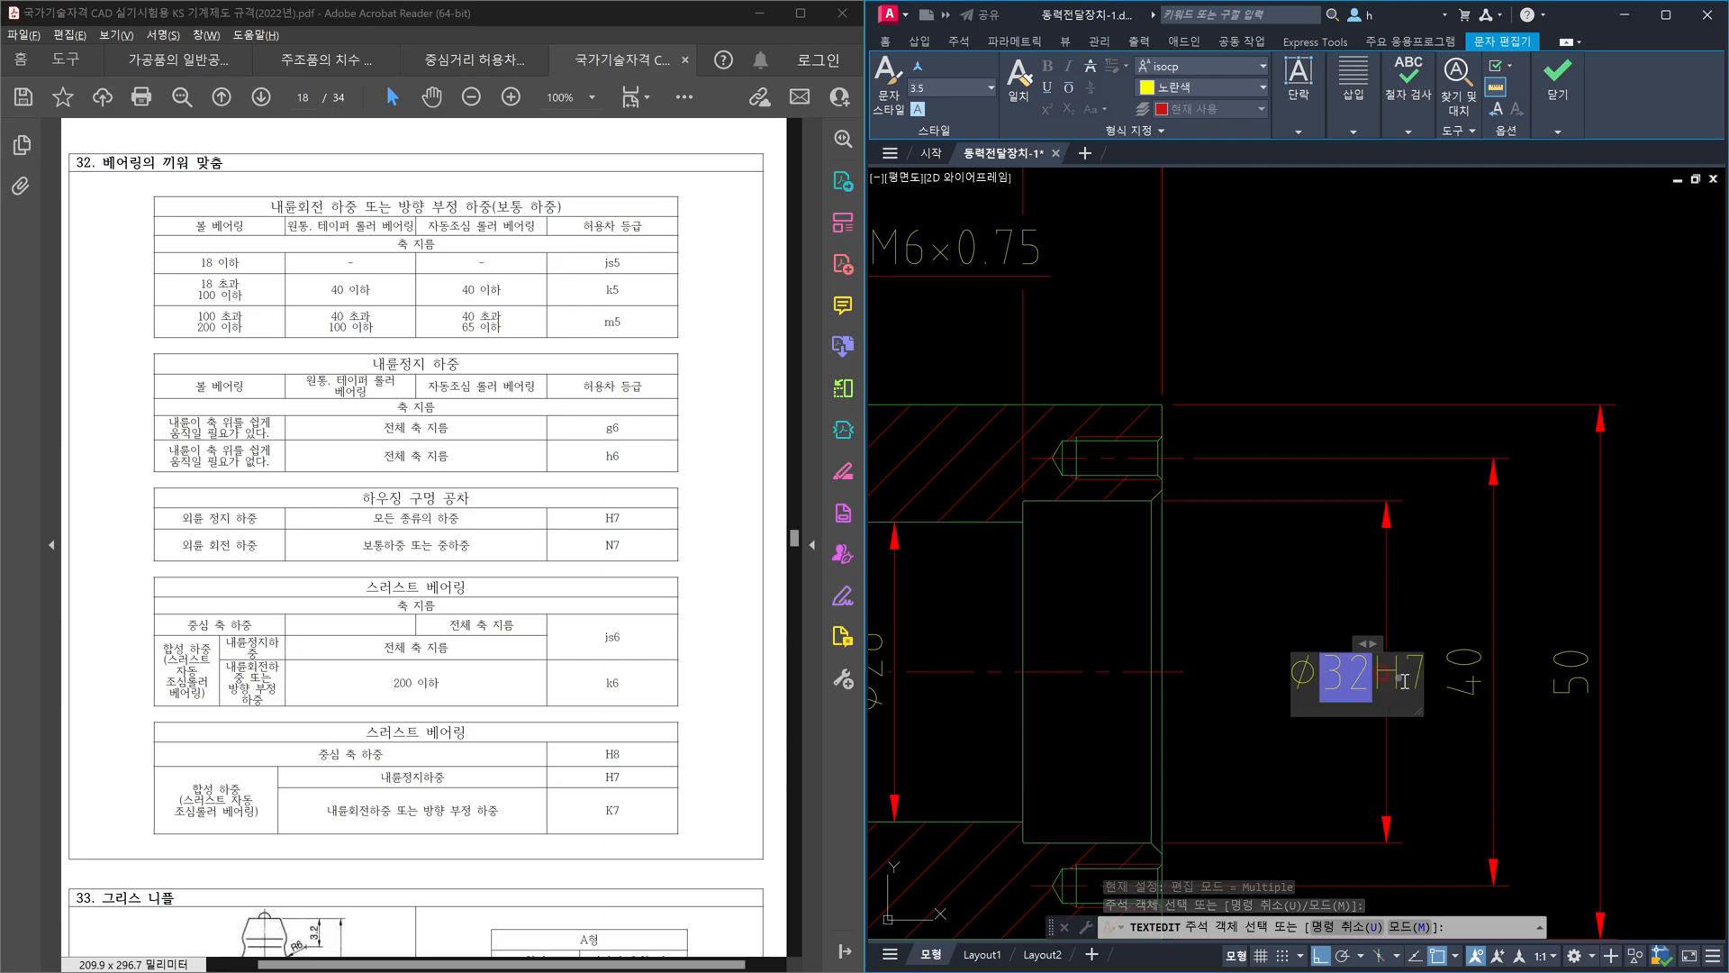
pyautogui.click(1416, 716)
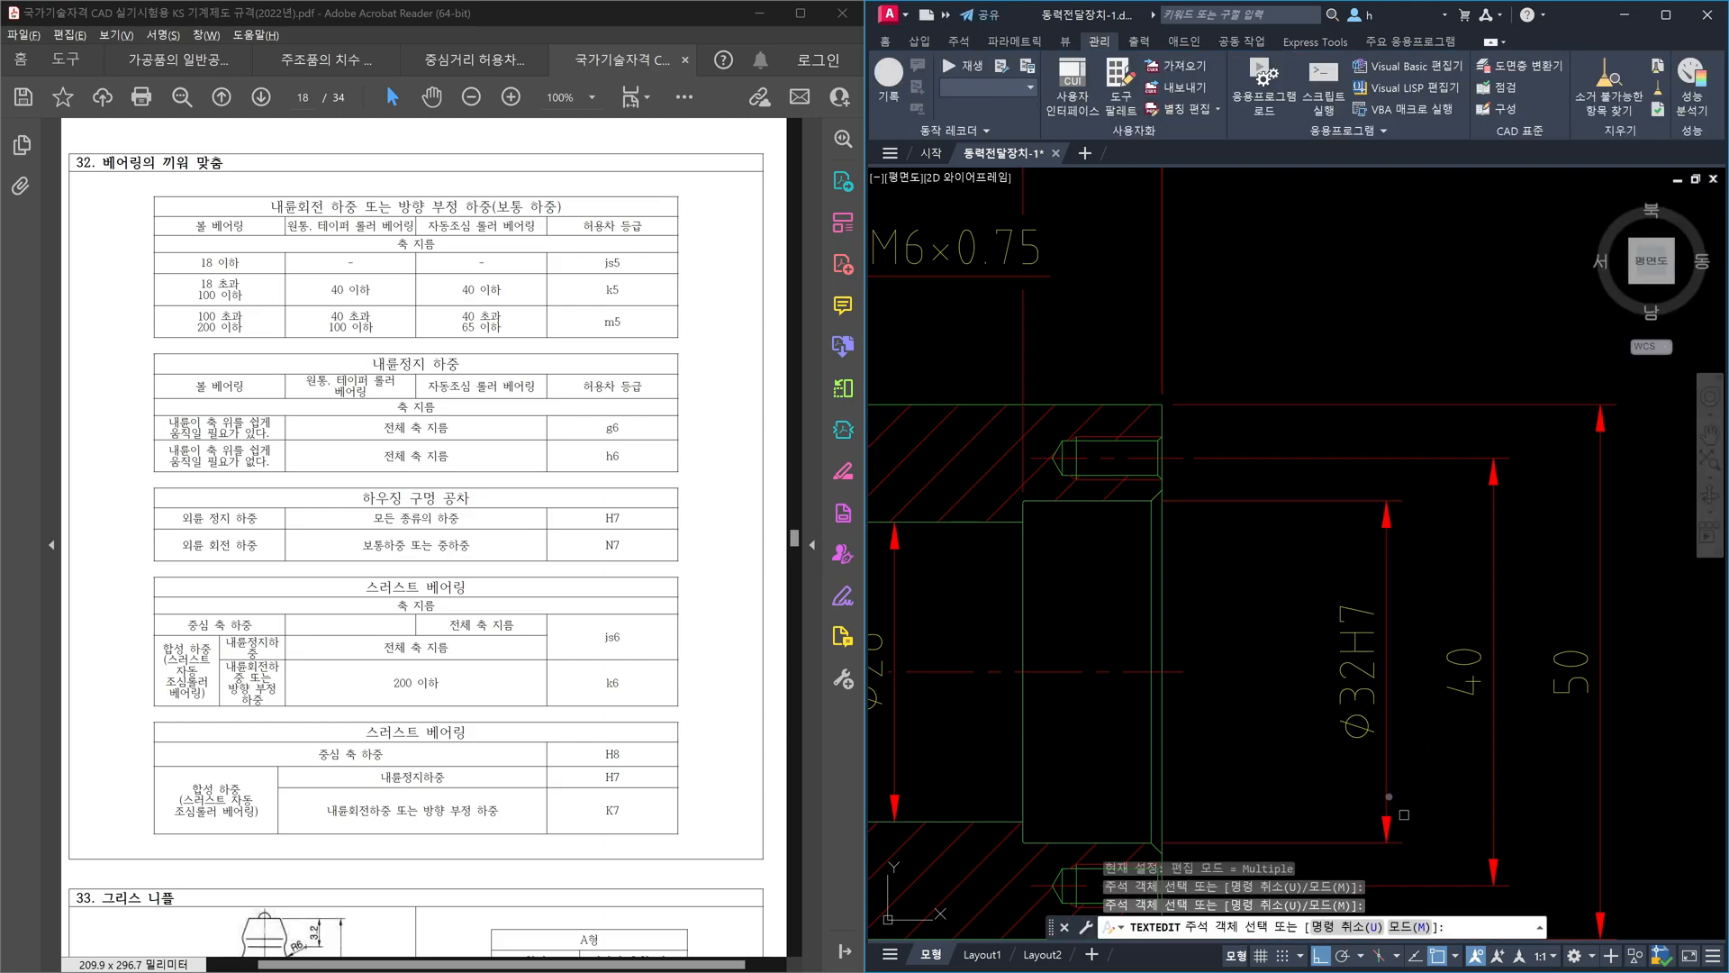
pyautogui.press('Escape')
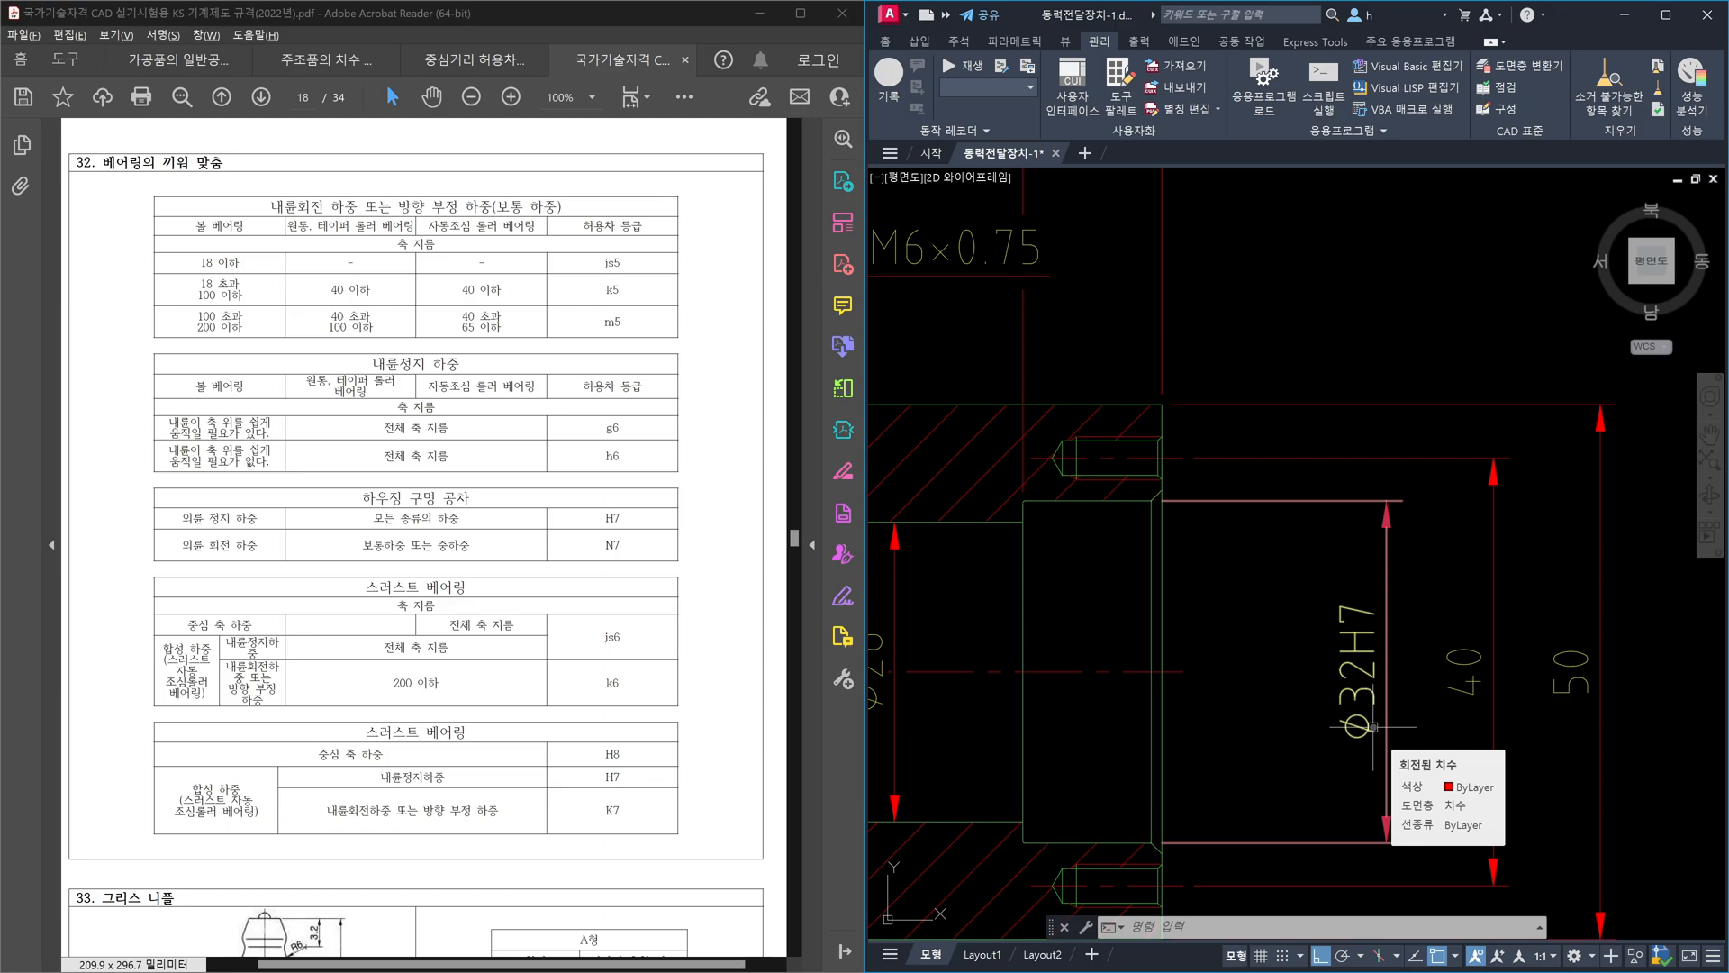
pyautogui.scroll(-3, 1373, 726)
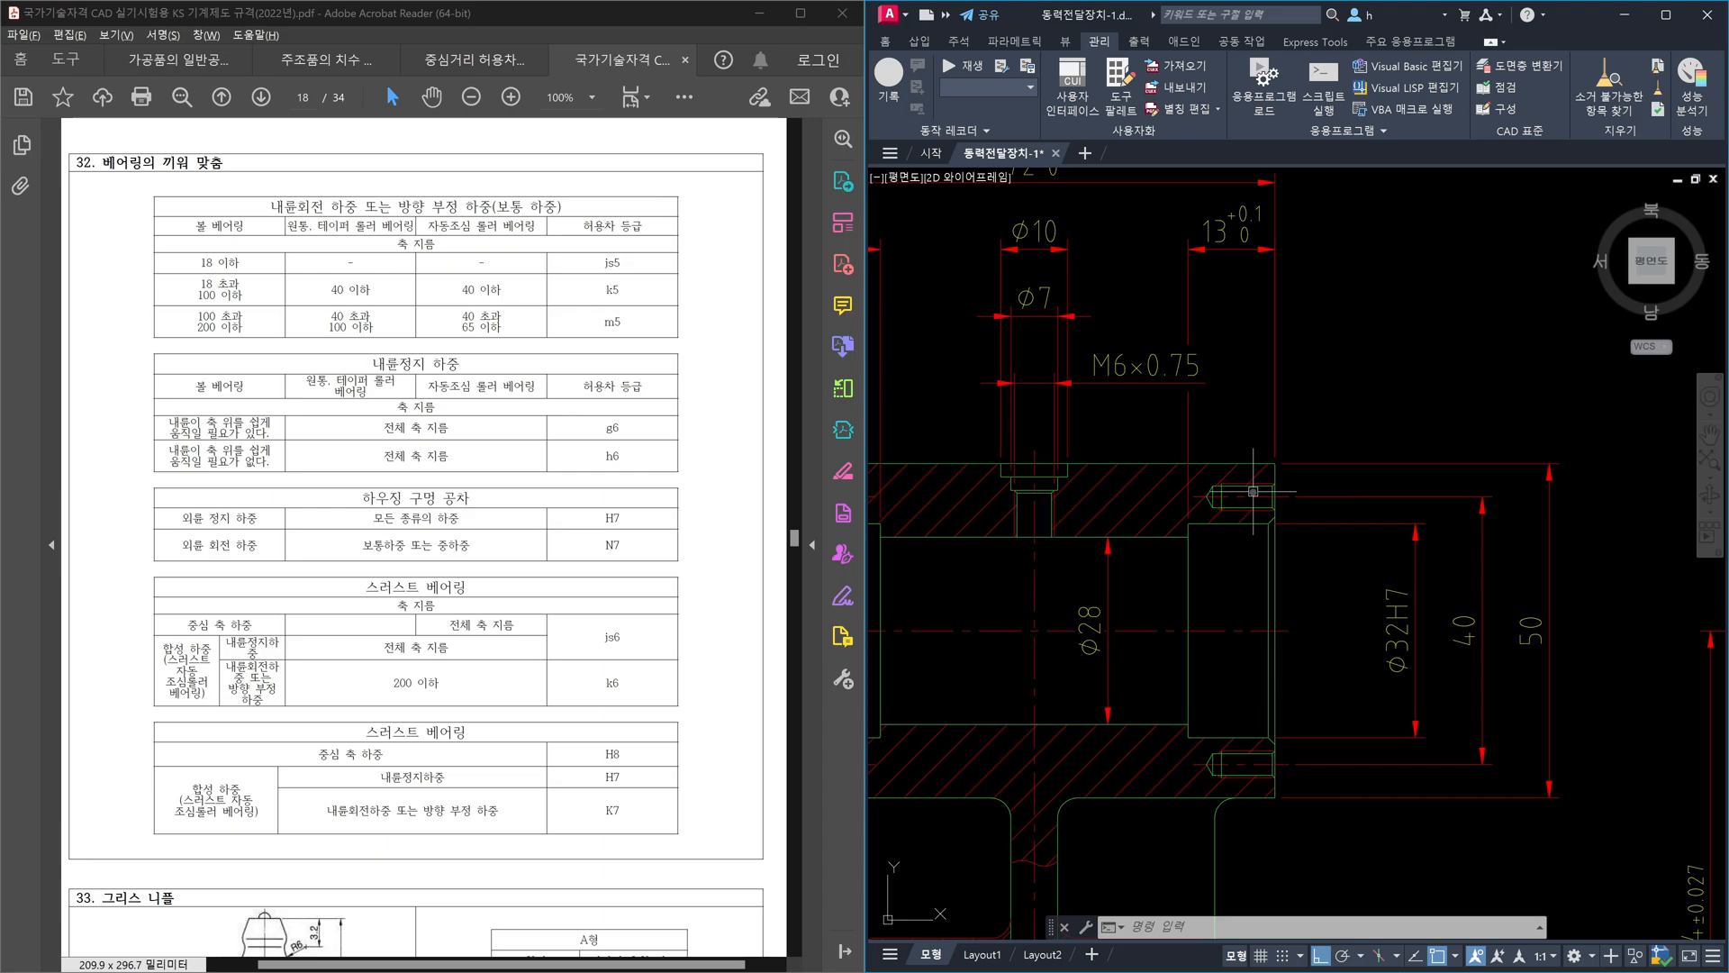
pyautogui.moveTo(1475, 613); pyautogui.dragTo(1294, 616, button='middle')
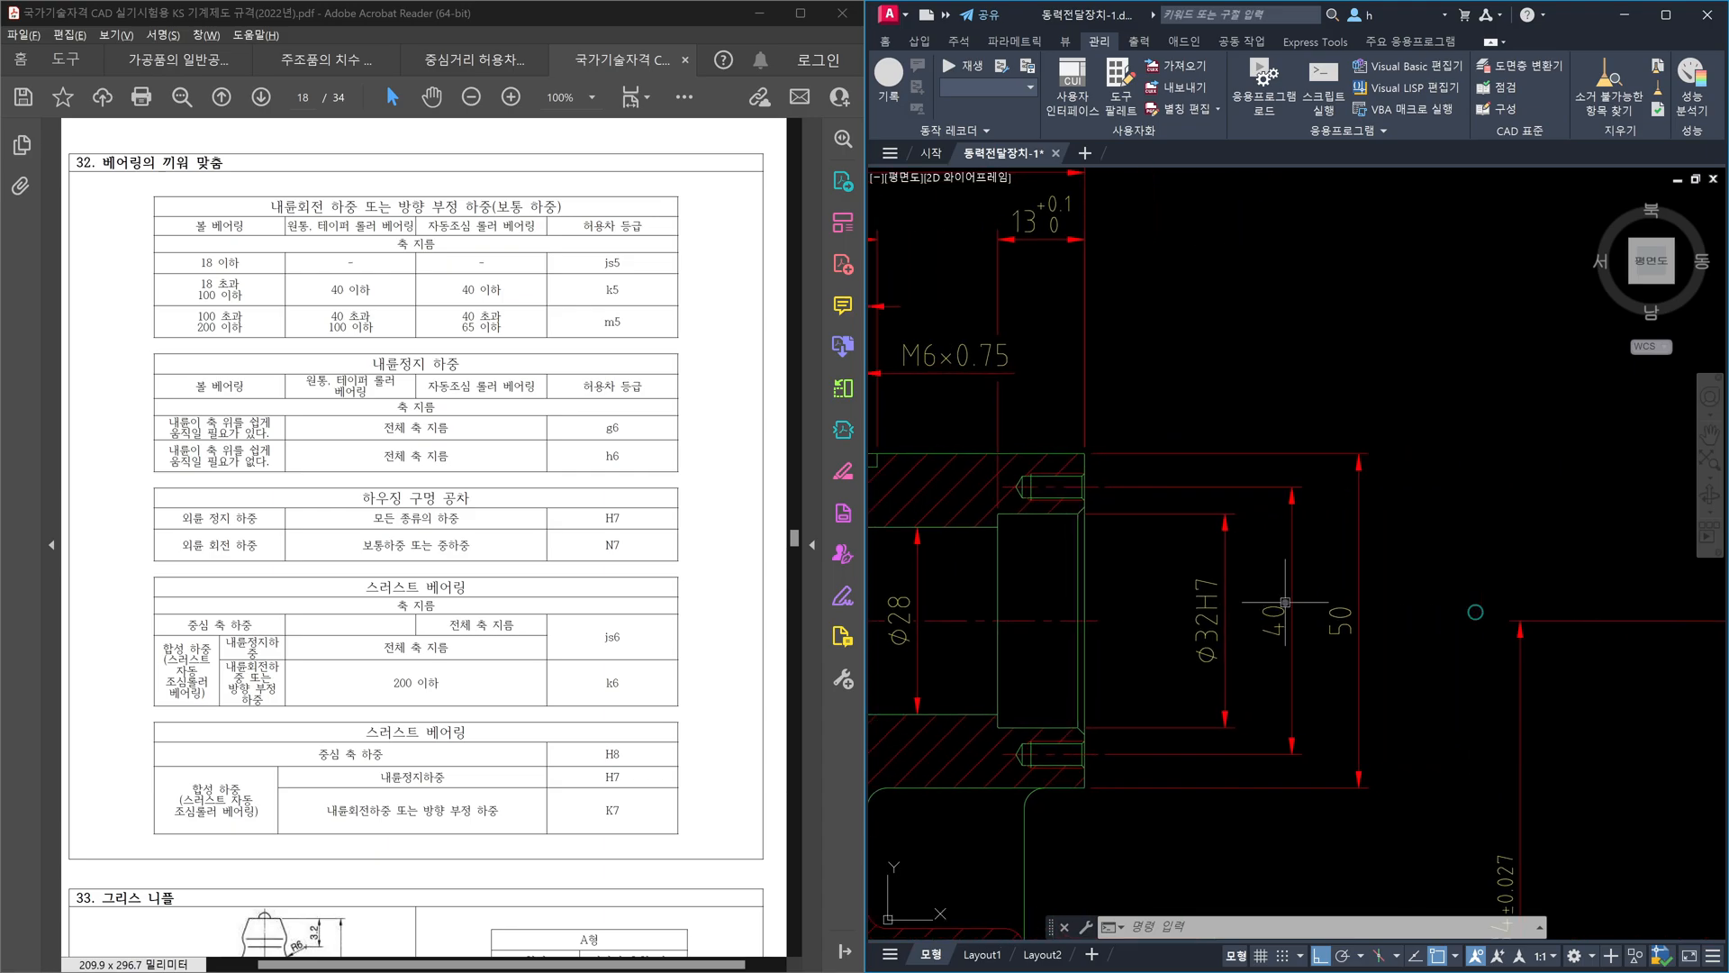
pyautogui.click(1294, 616)
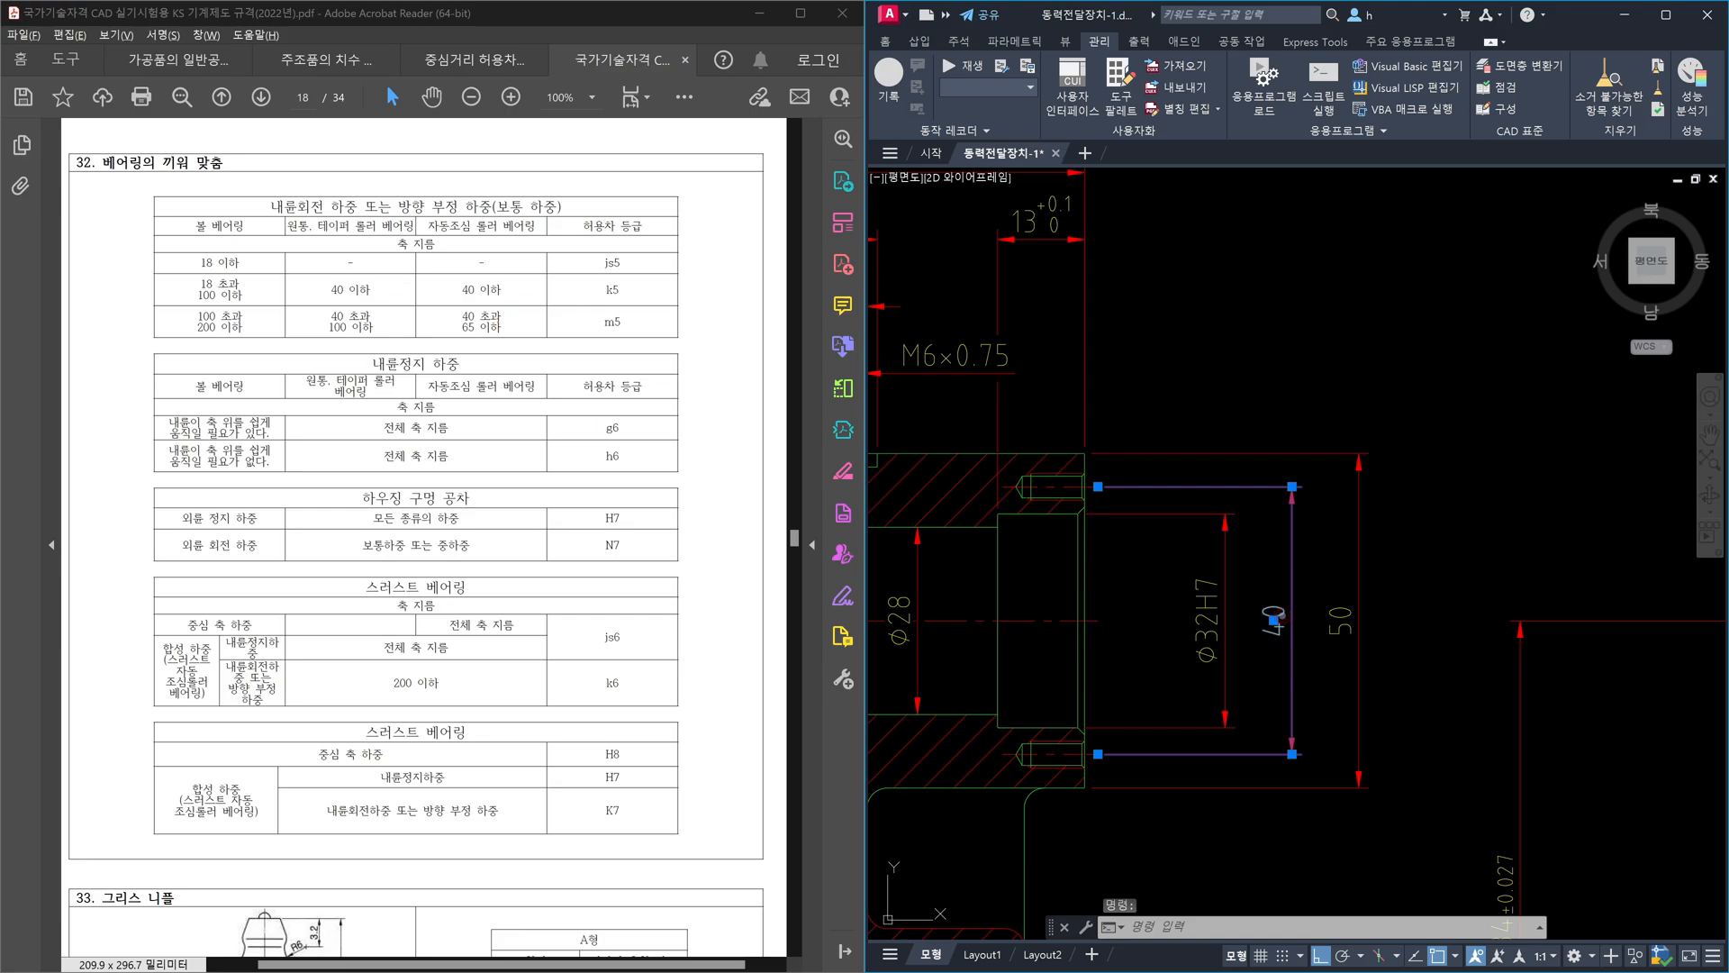
pyautogui.doubleClick(1273, 616)
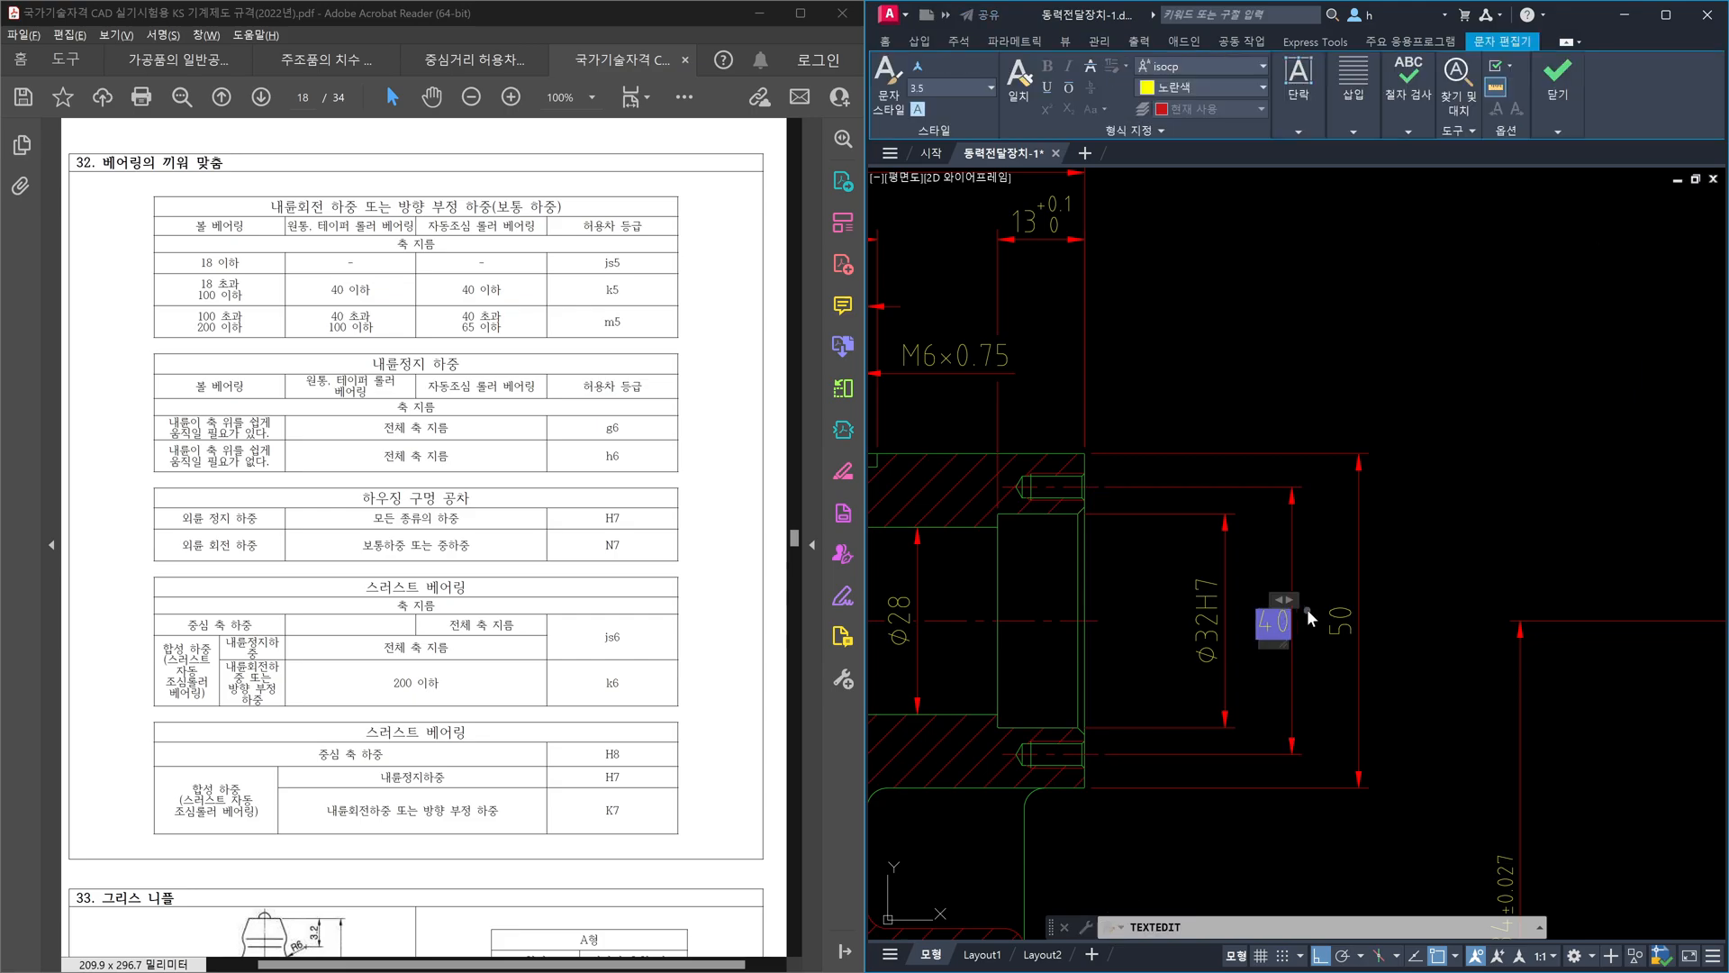
pyautogui.press('Escape')
pyautogui.press('Escape')
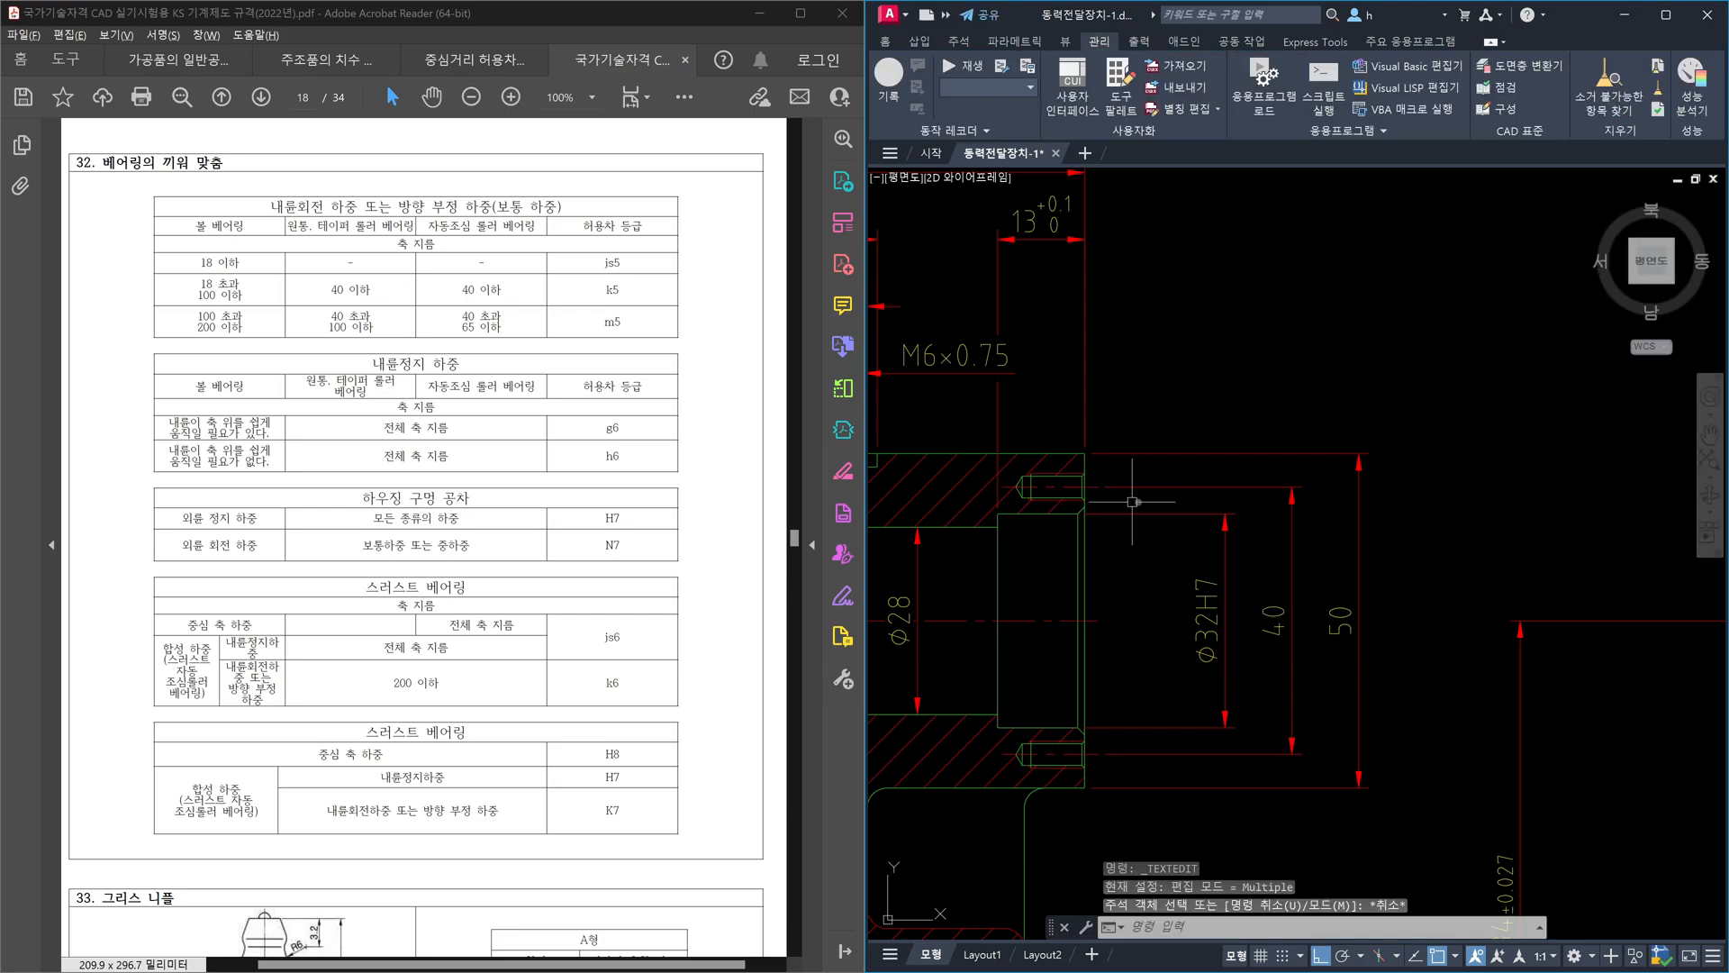
# - Examine the pitch circle through the four tapped holes in the housing's side view
pyautogui.click(1277, 550)
pyautogui.press('Escape')
pyautogui.scroll(-4, 1276, 550)
pyautogui.scroll(5, 1261, 540)
pyautogui.click(1490, 541)
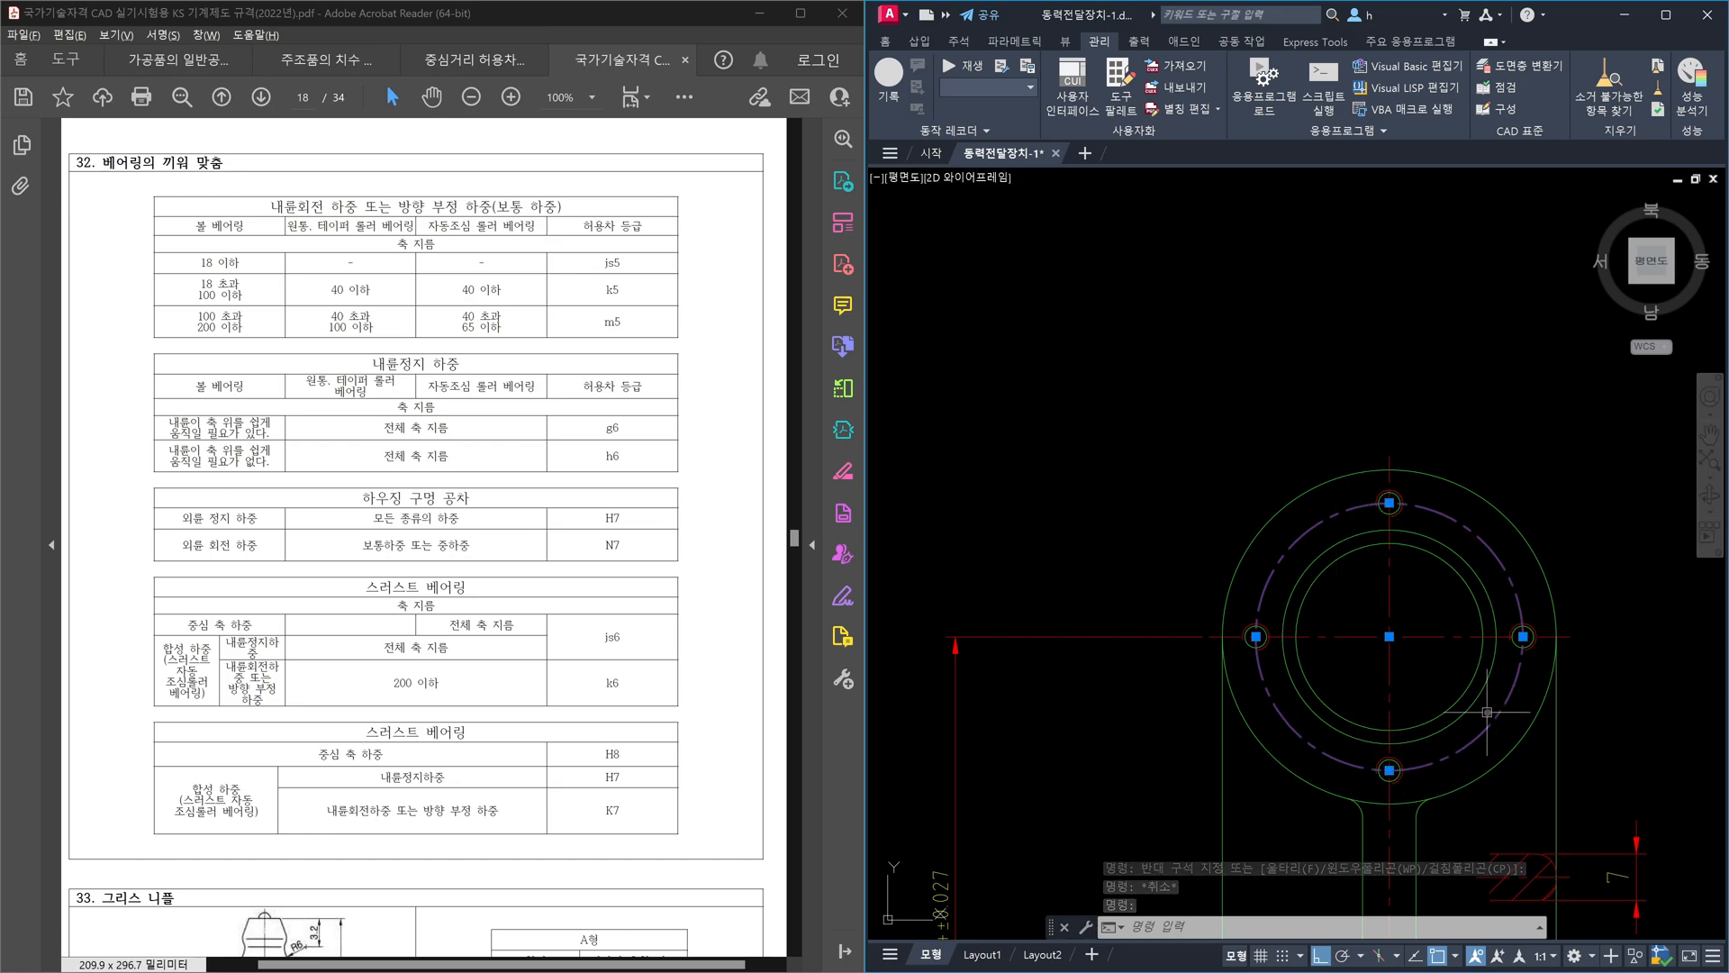
pyautogui.press('Escape')
pyautogui.moveTo(1467, 640)
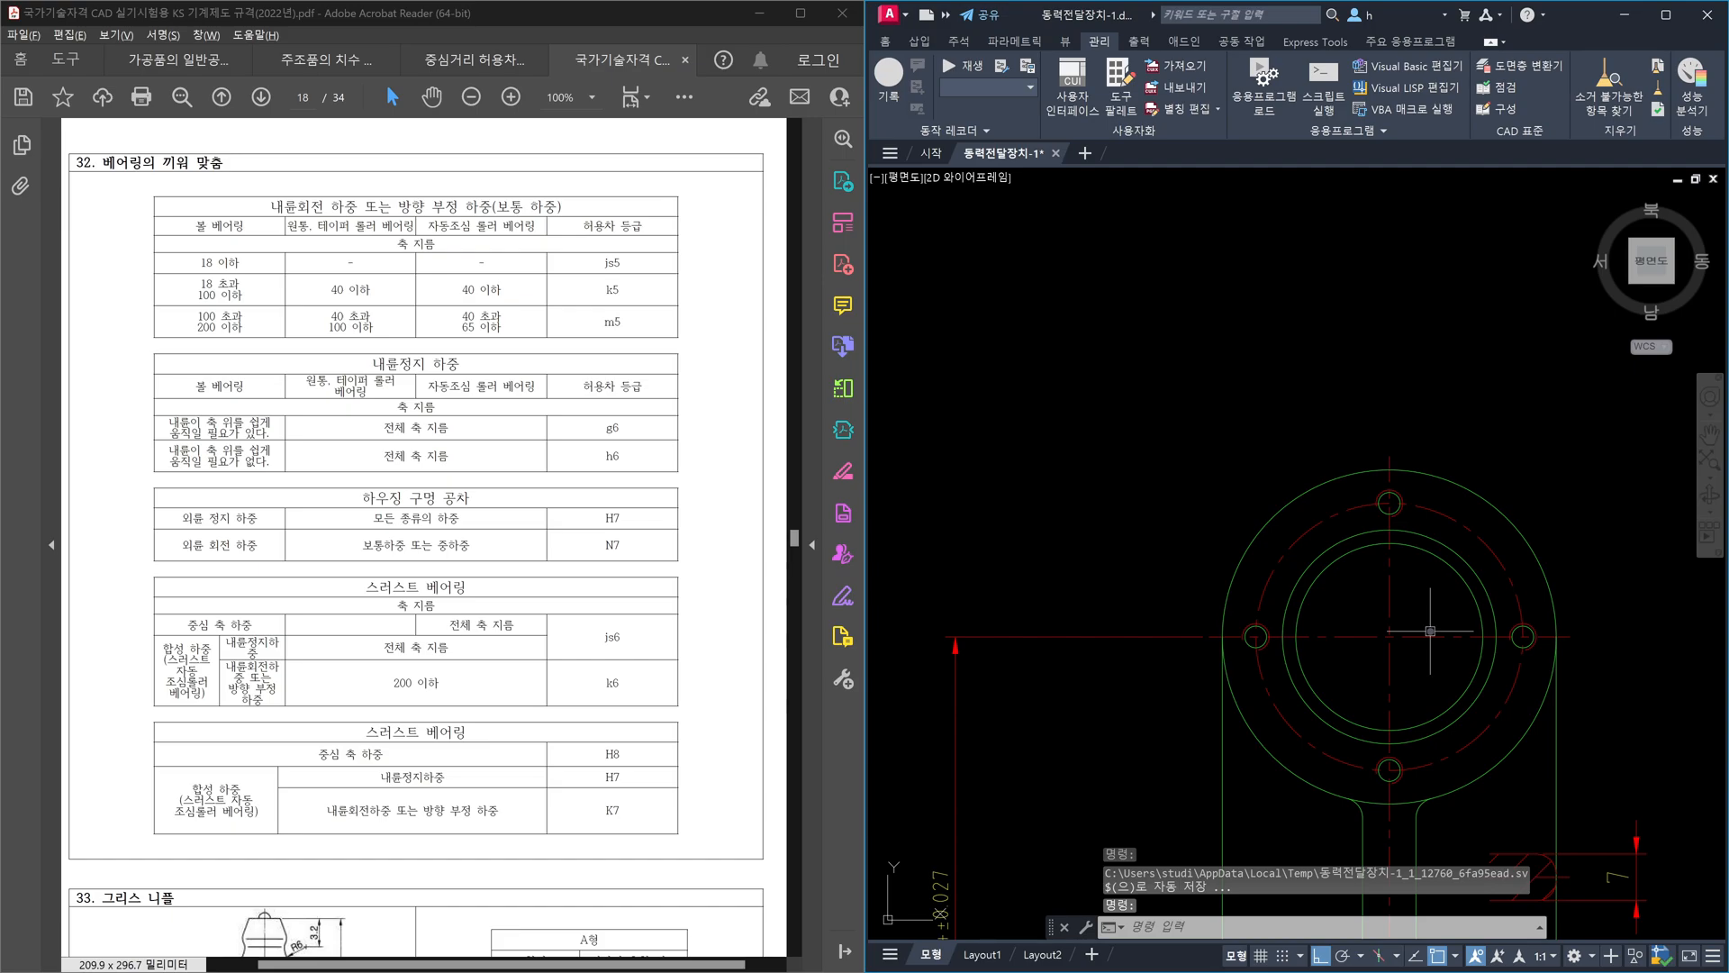
pyautogui.scroll(-6, 1405, 585)
pyautogui.moveTo(1238, 558); pyautogui.dragTo(1402, 590, button='middle')
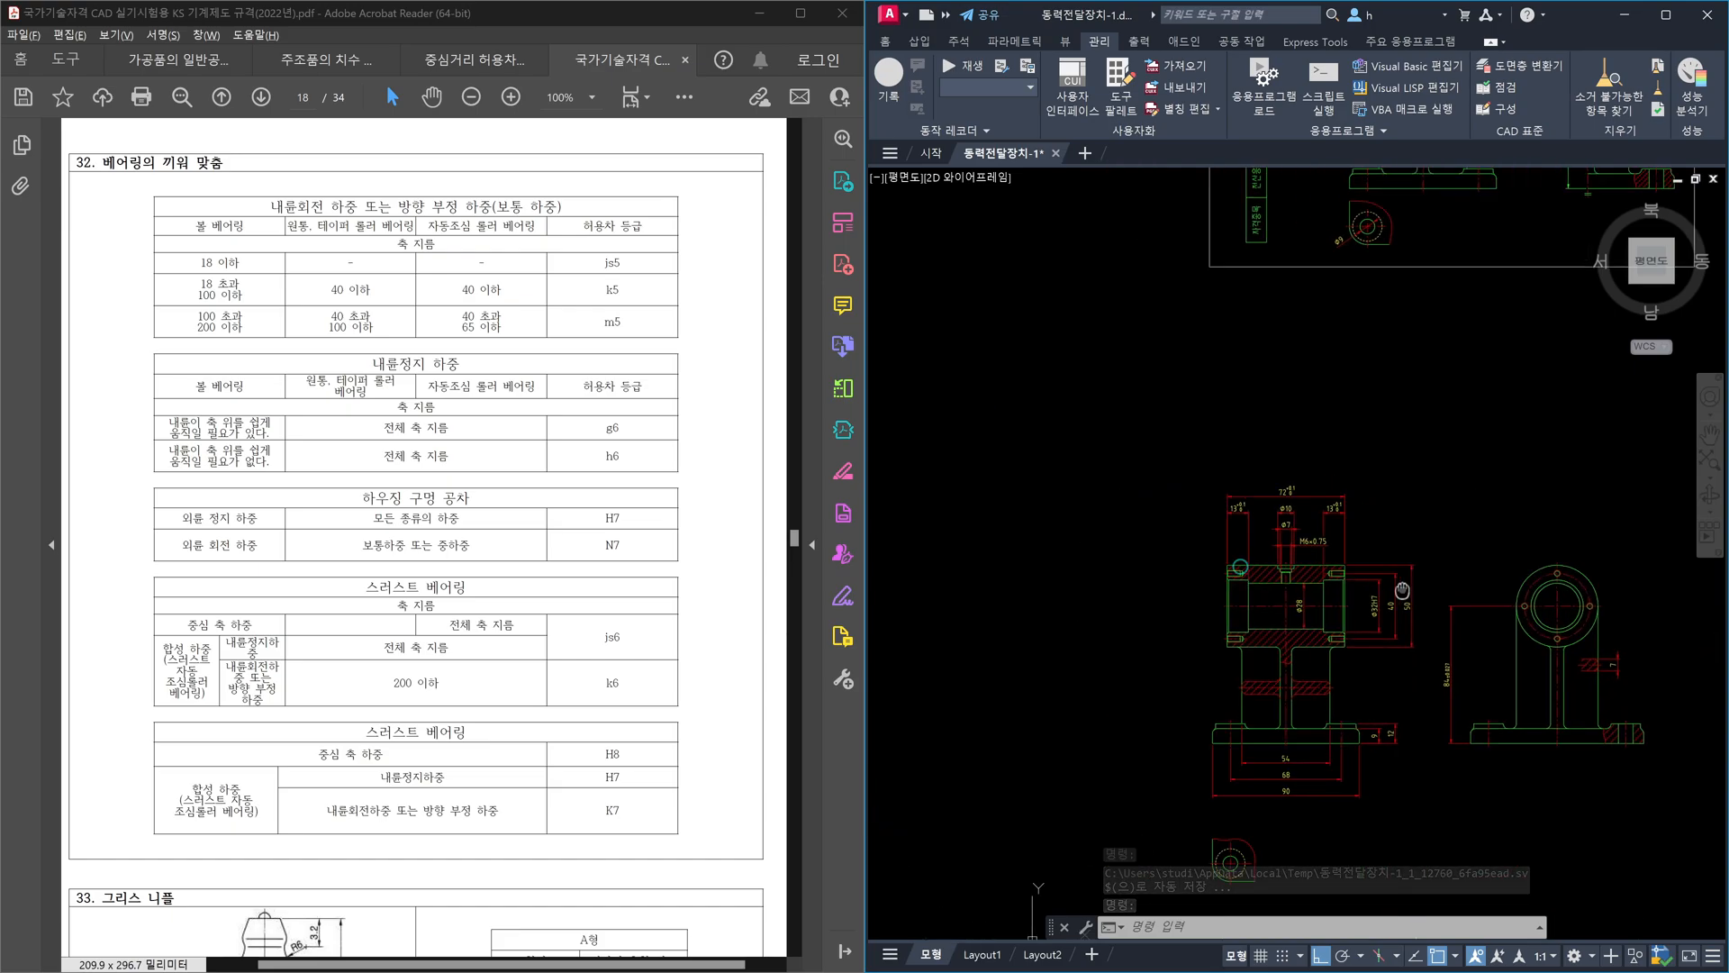
# - Prefix the tapped holes' 40 dimension in the front view with P.C.D and a diameter symbol, giving P.C.D Ø40
pyautogui.scroll(6, 1402, 590)
pyautogui.click(1441, 615)
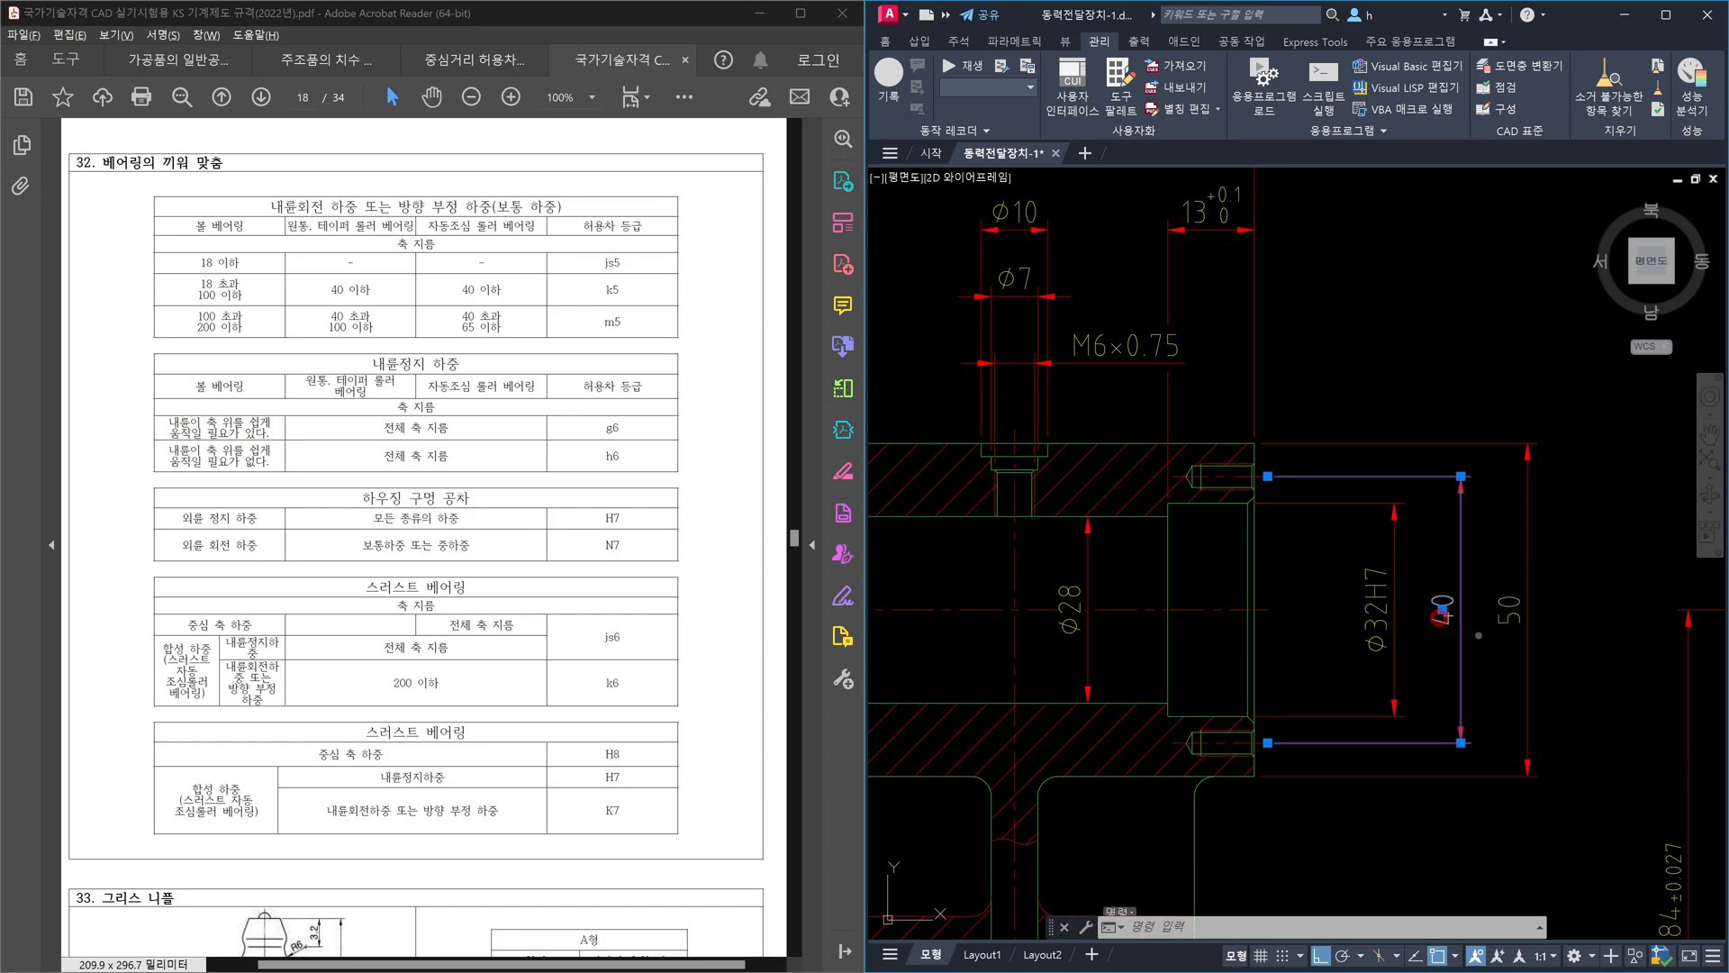
pyautogui.doubleClick(1479, 635)
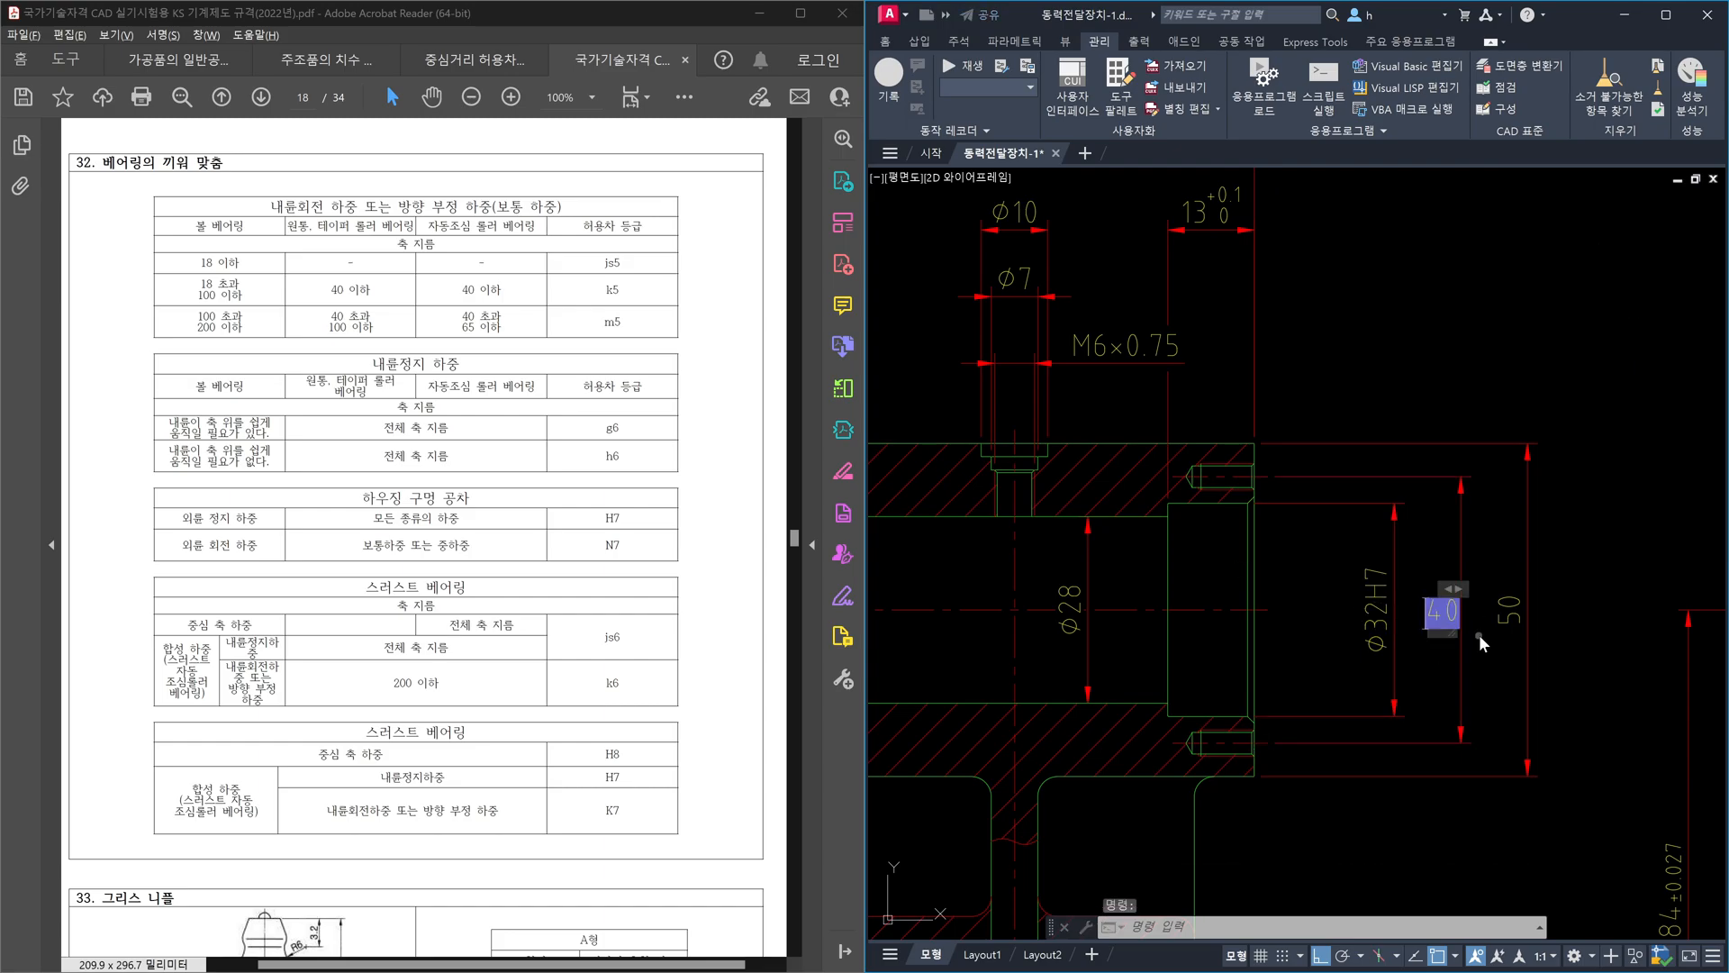
pyautogui.write('P')
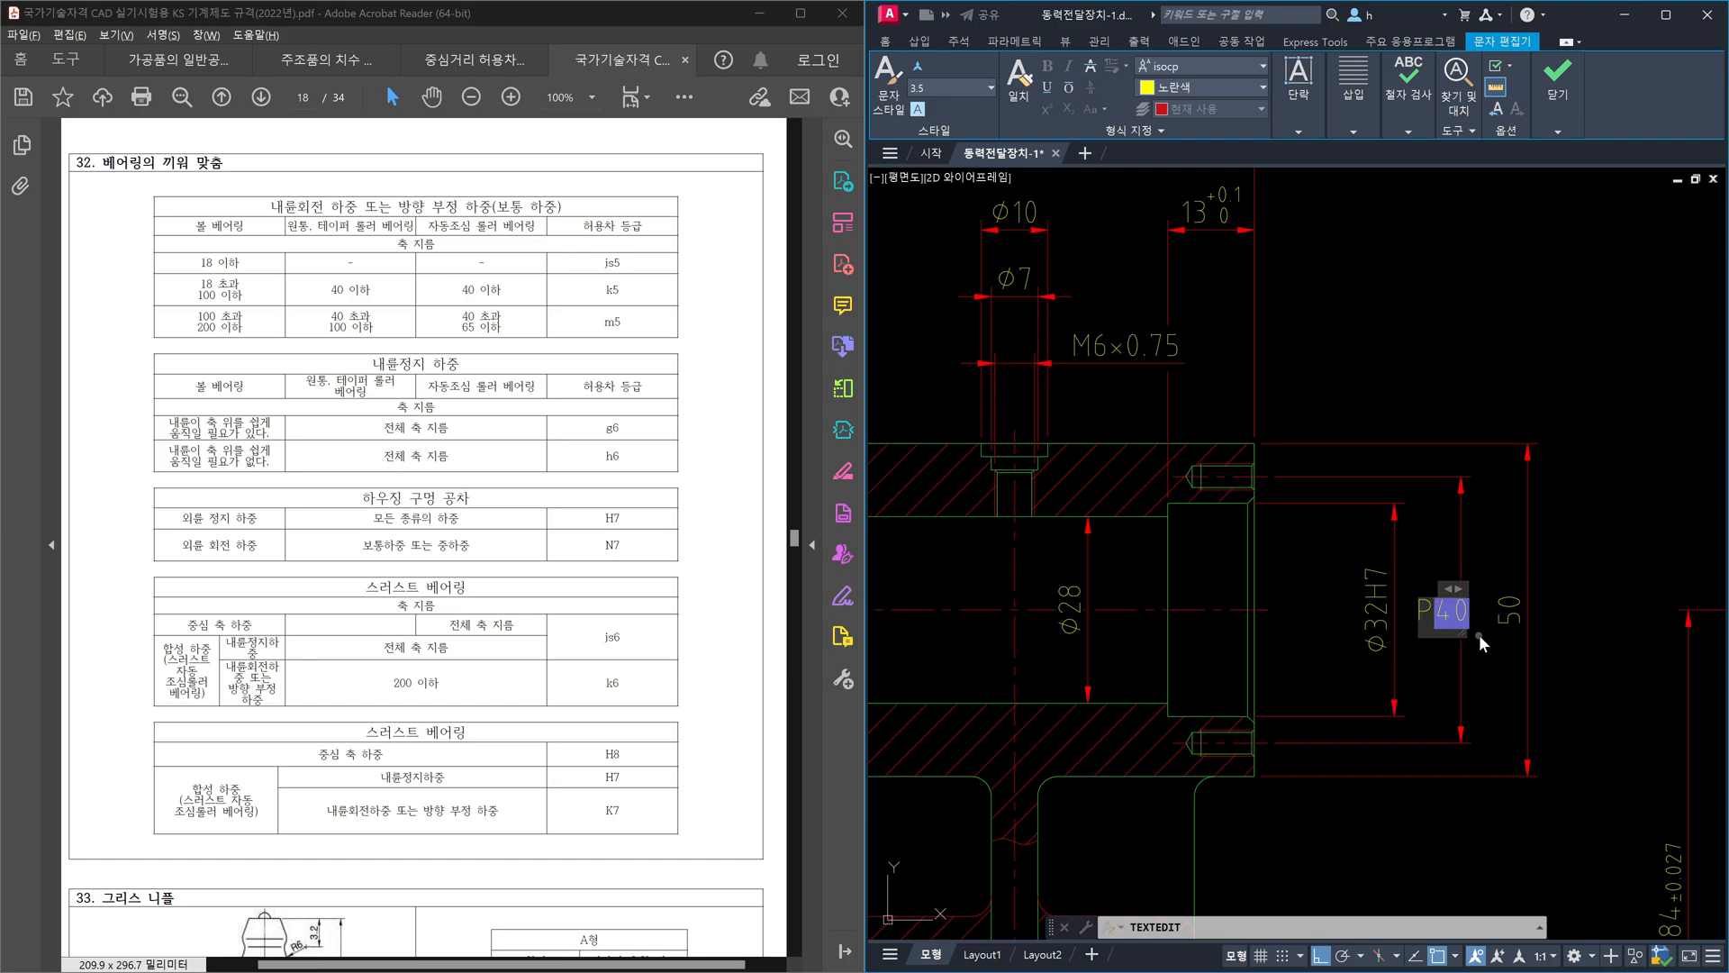
pyautogui.write(' C')
pyautogui.write(' D')
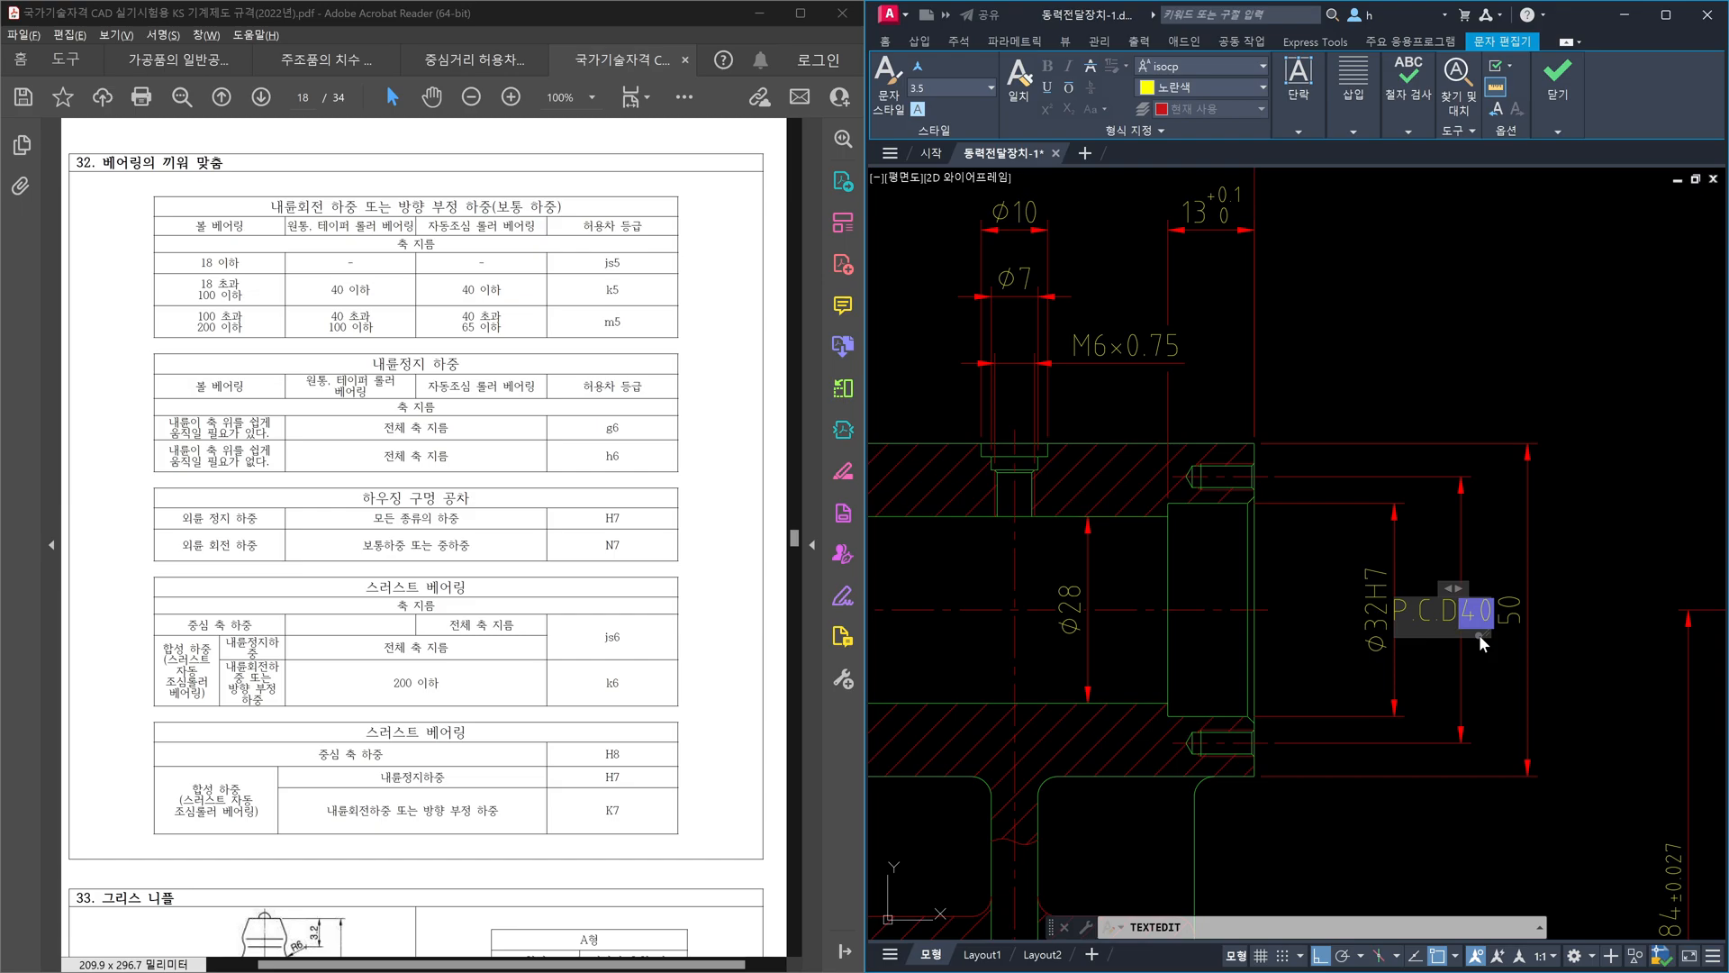
pyautogui.write(' %%c')
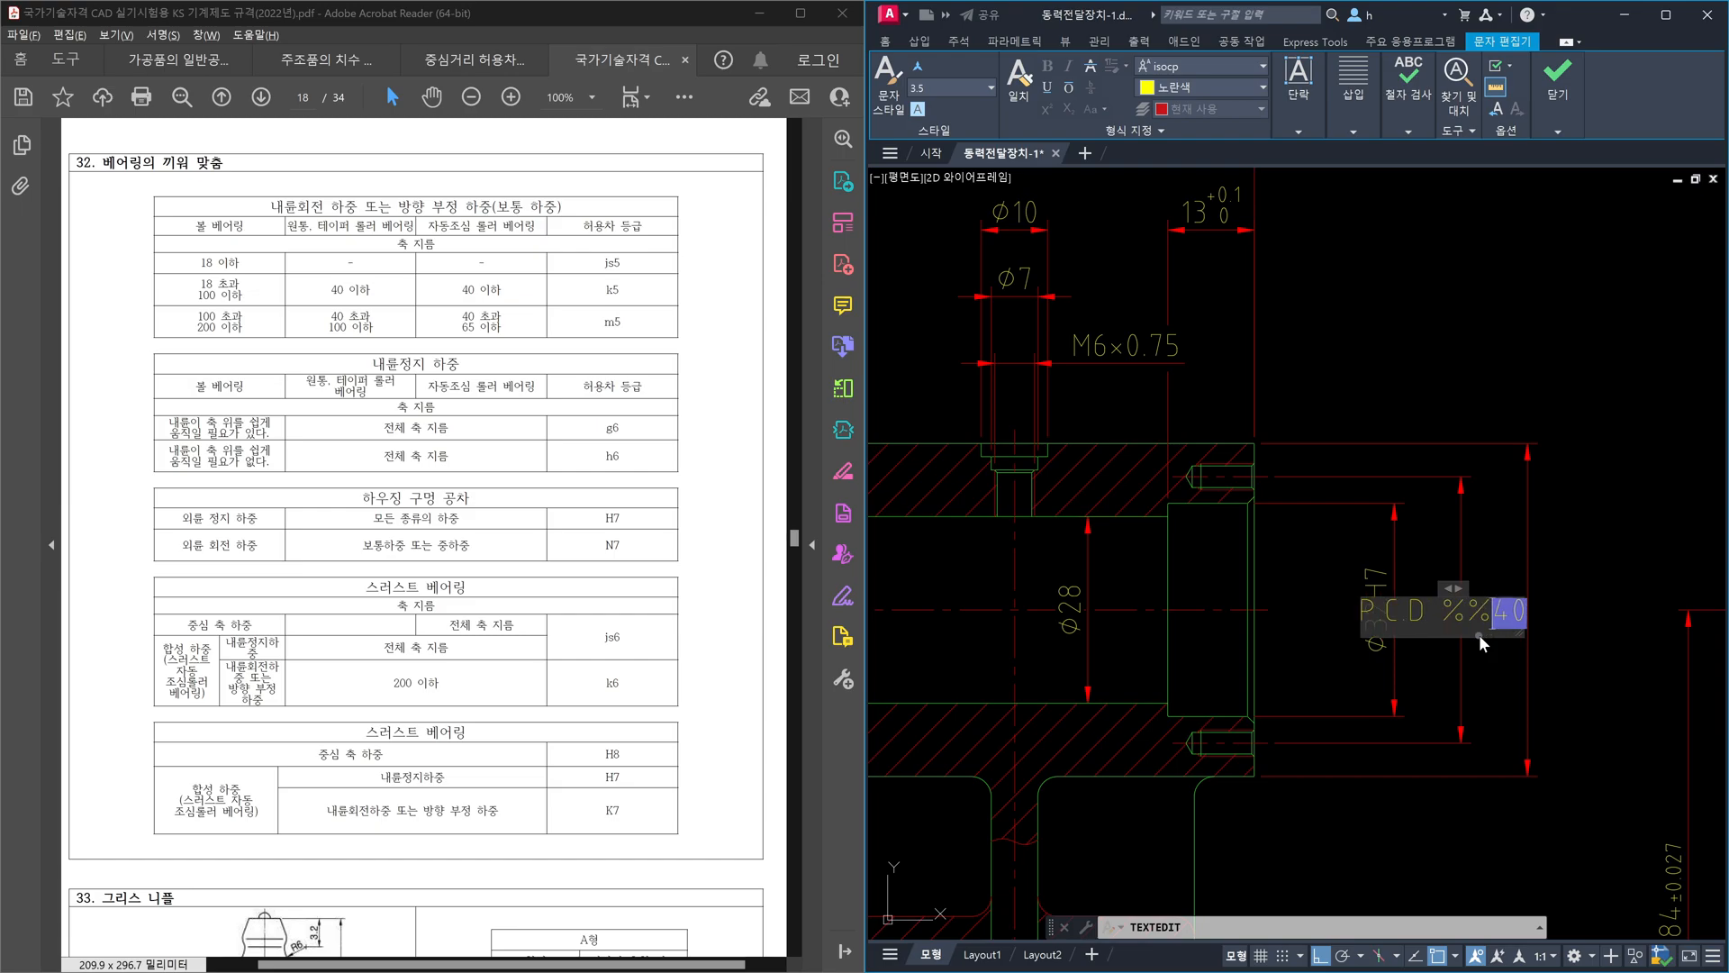
pyautogui.click(1549, 678)
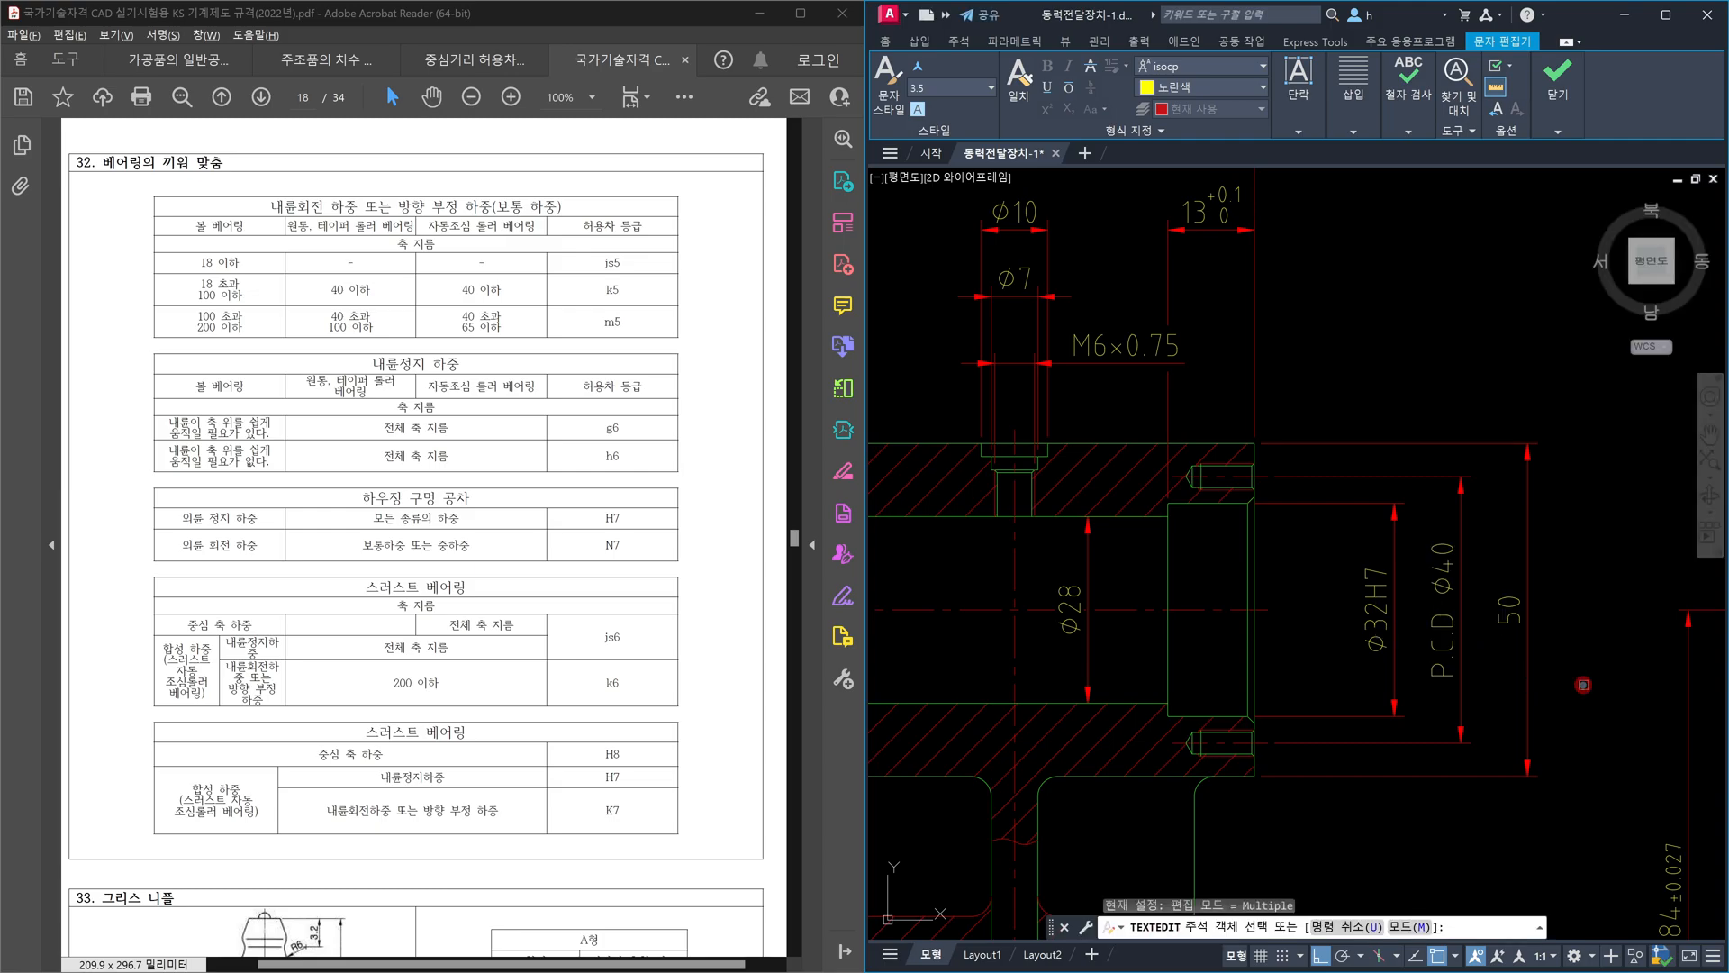
pyautogui.press('Escape')
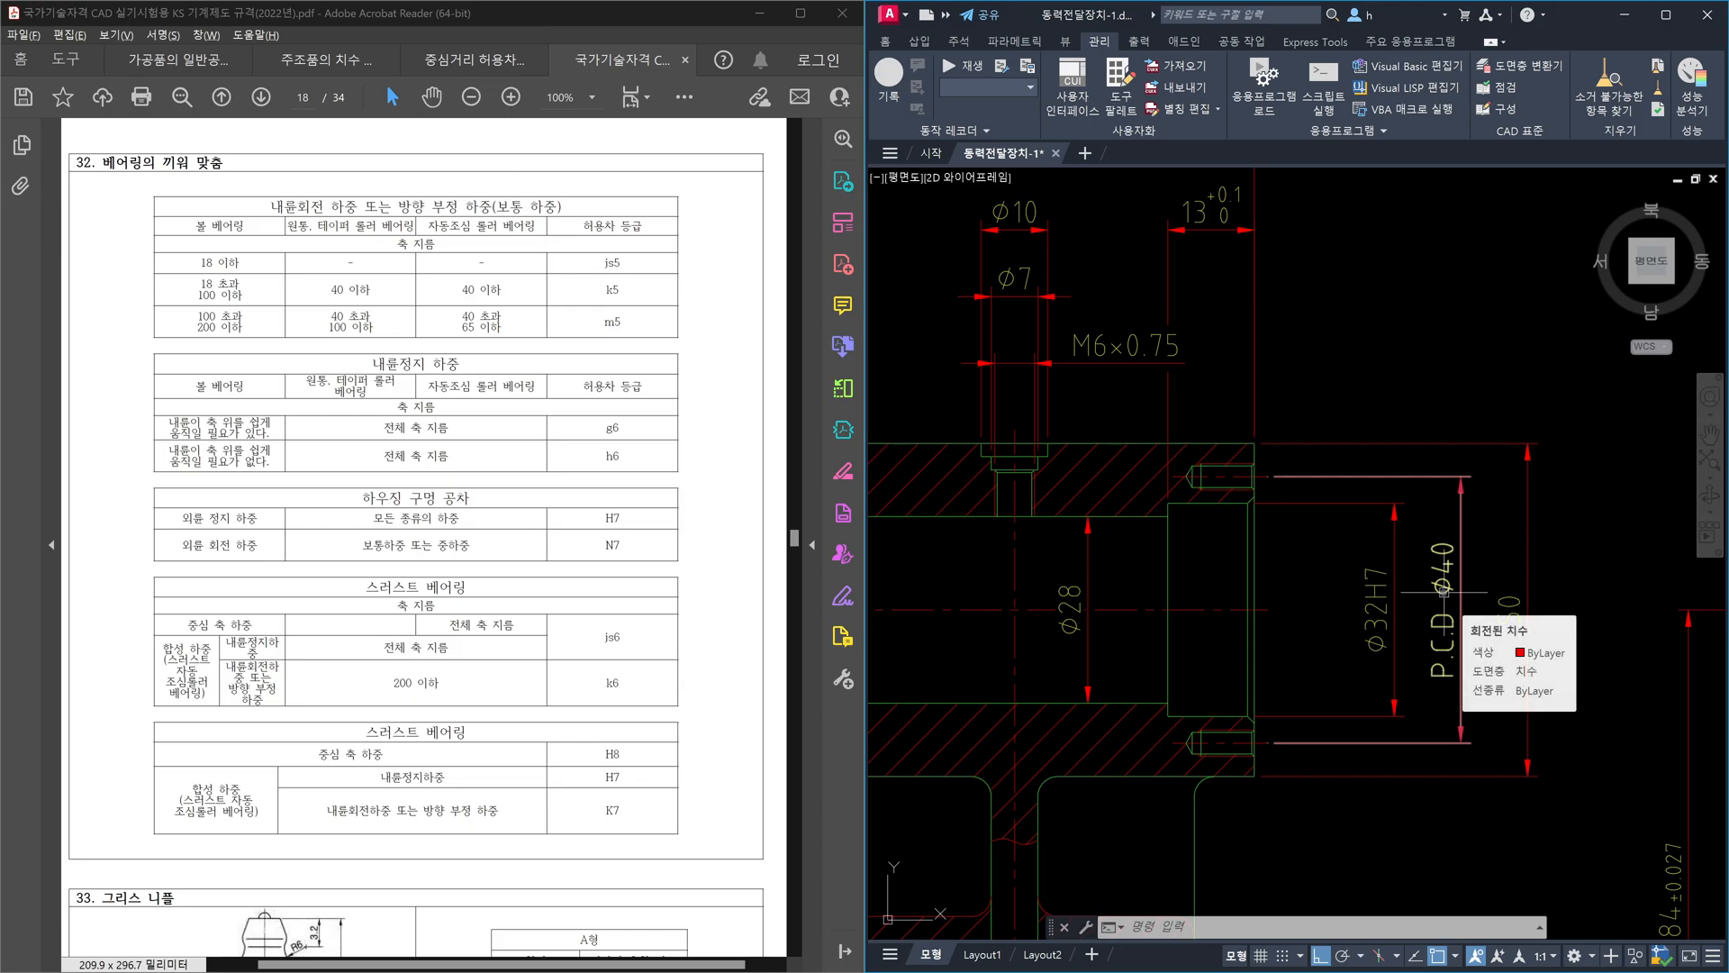
# - Remove the diameter symbol from the P.C.D Ø40 dimension of the tapped holes
pyautogui.click(1443, 592)
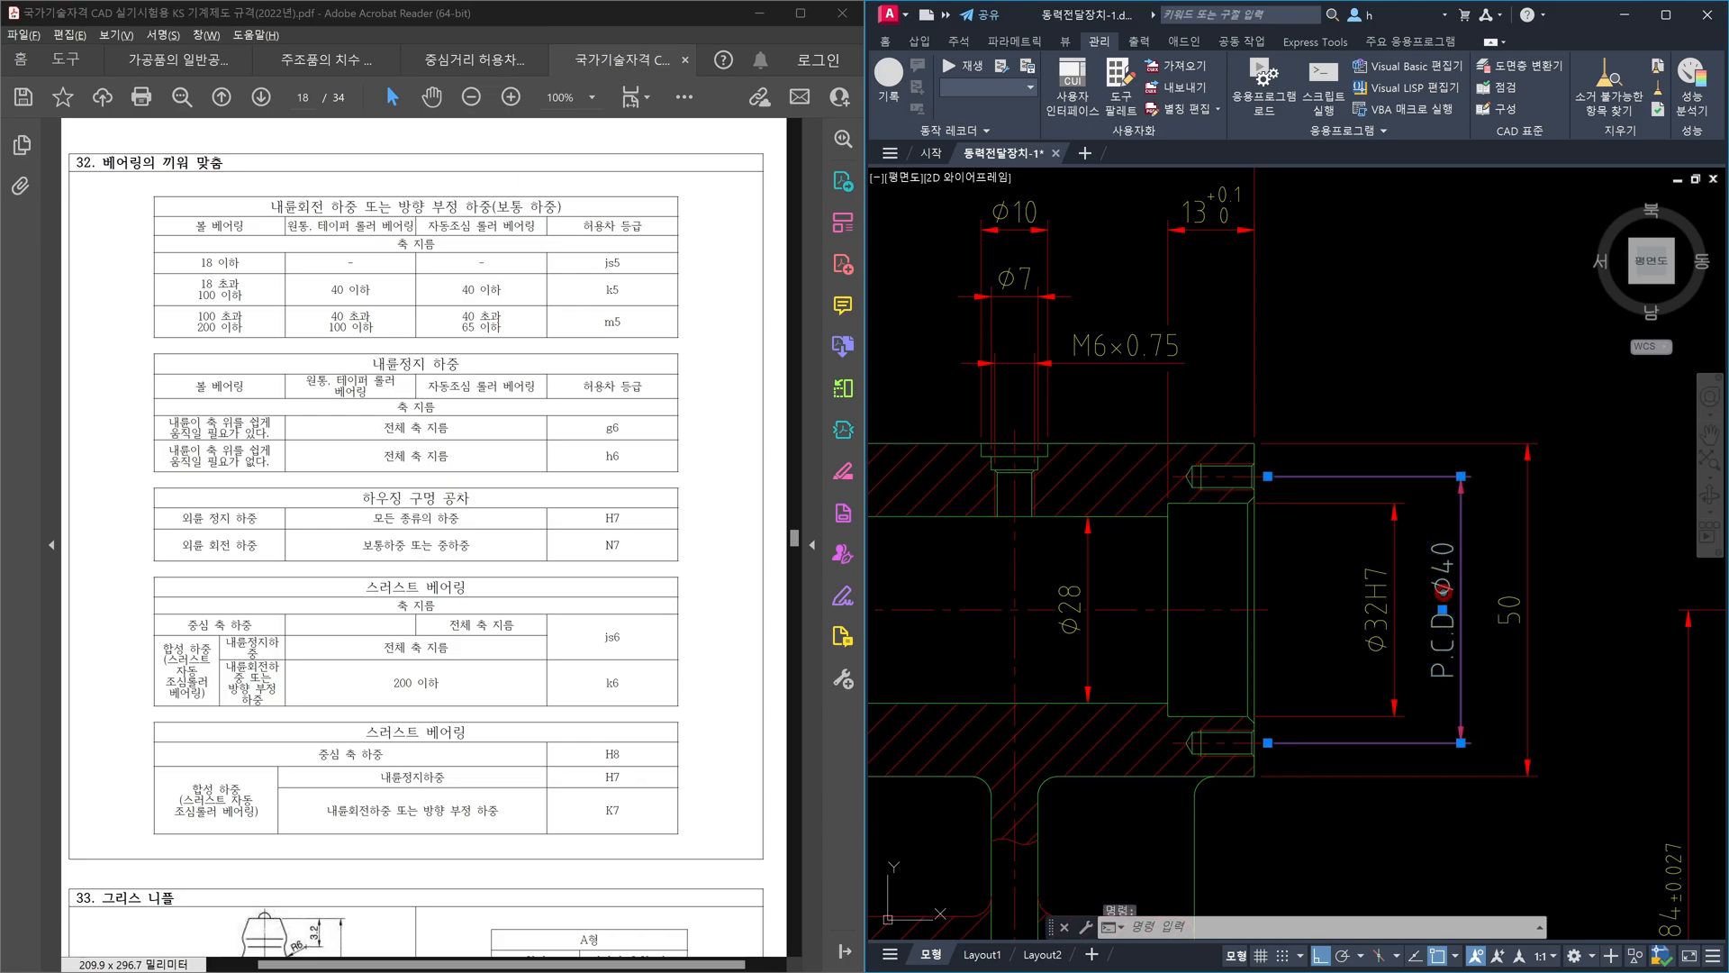
pyautogui.doubleClick(1442, 586)
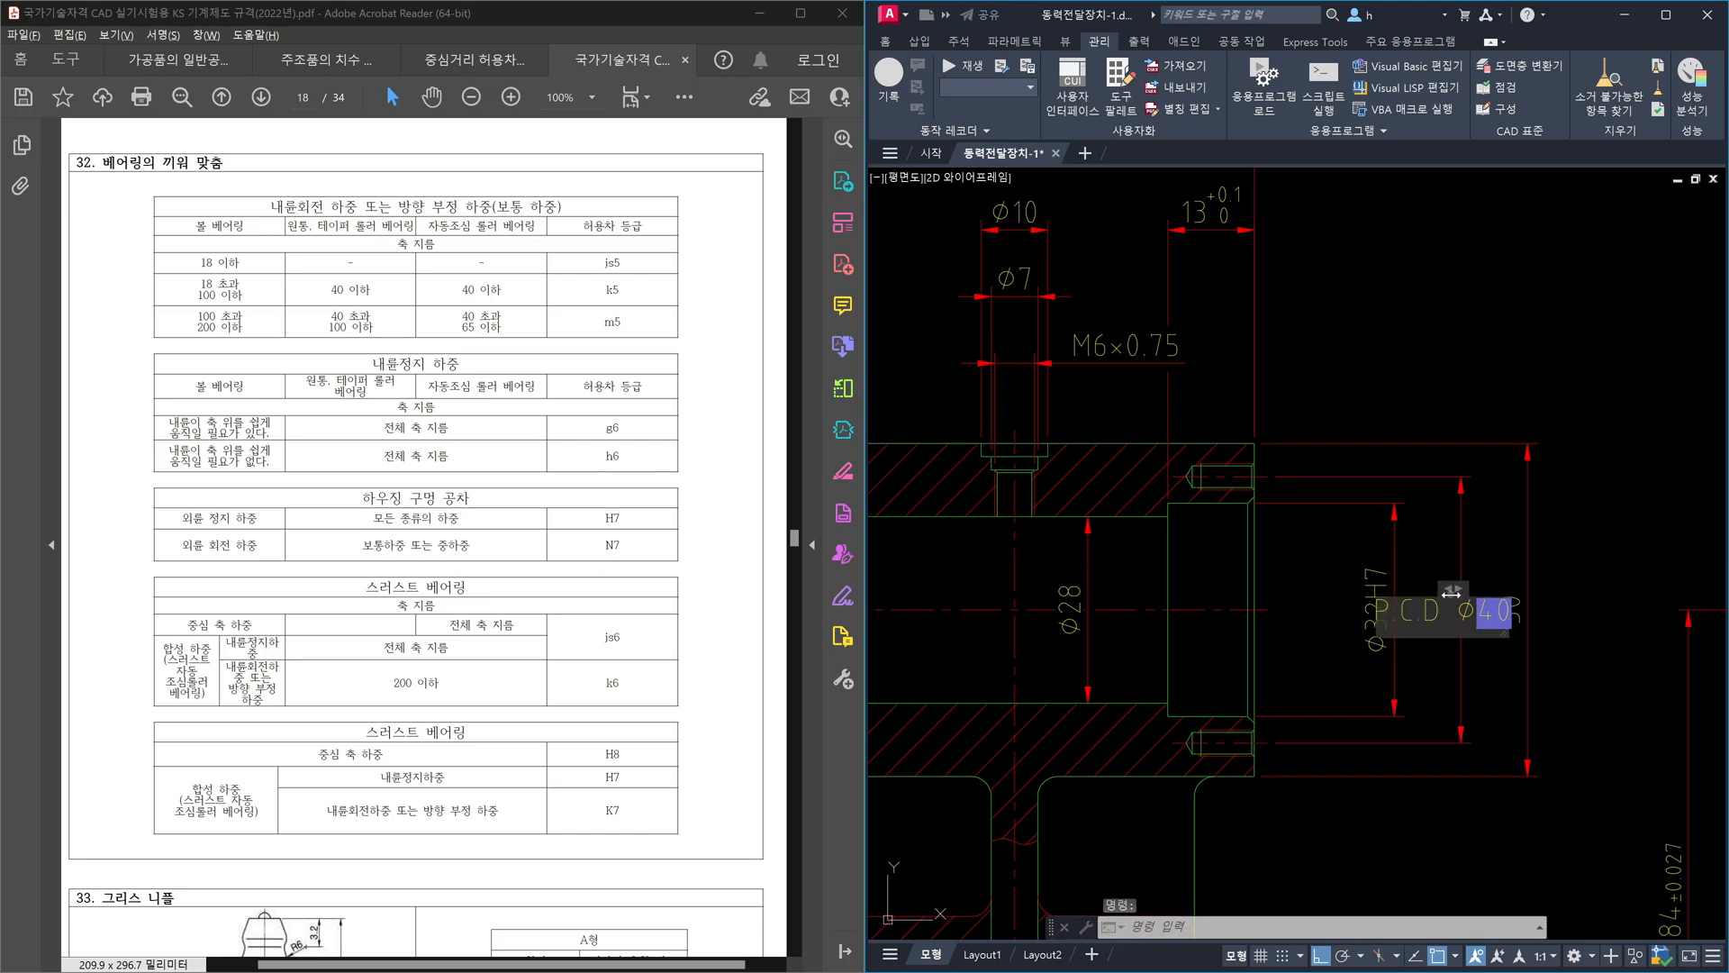
pyautogui.press('Left')
pyautogui.press('BackSpace')
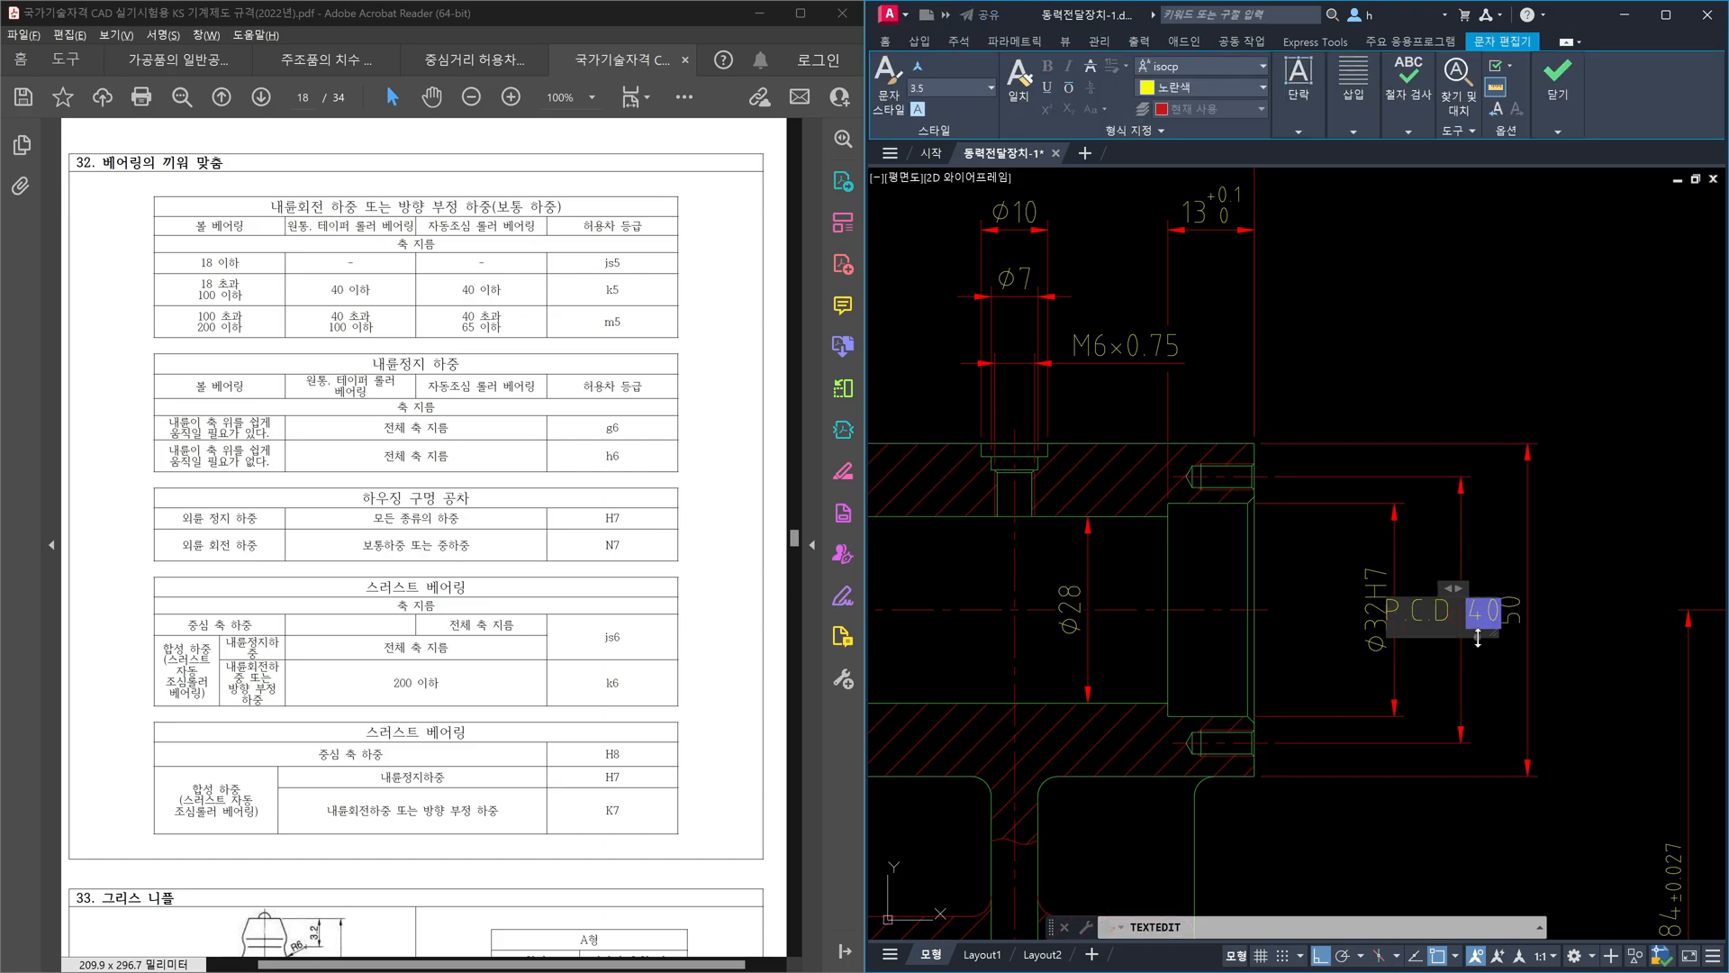
pyautogui.click(1616, 695)
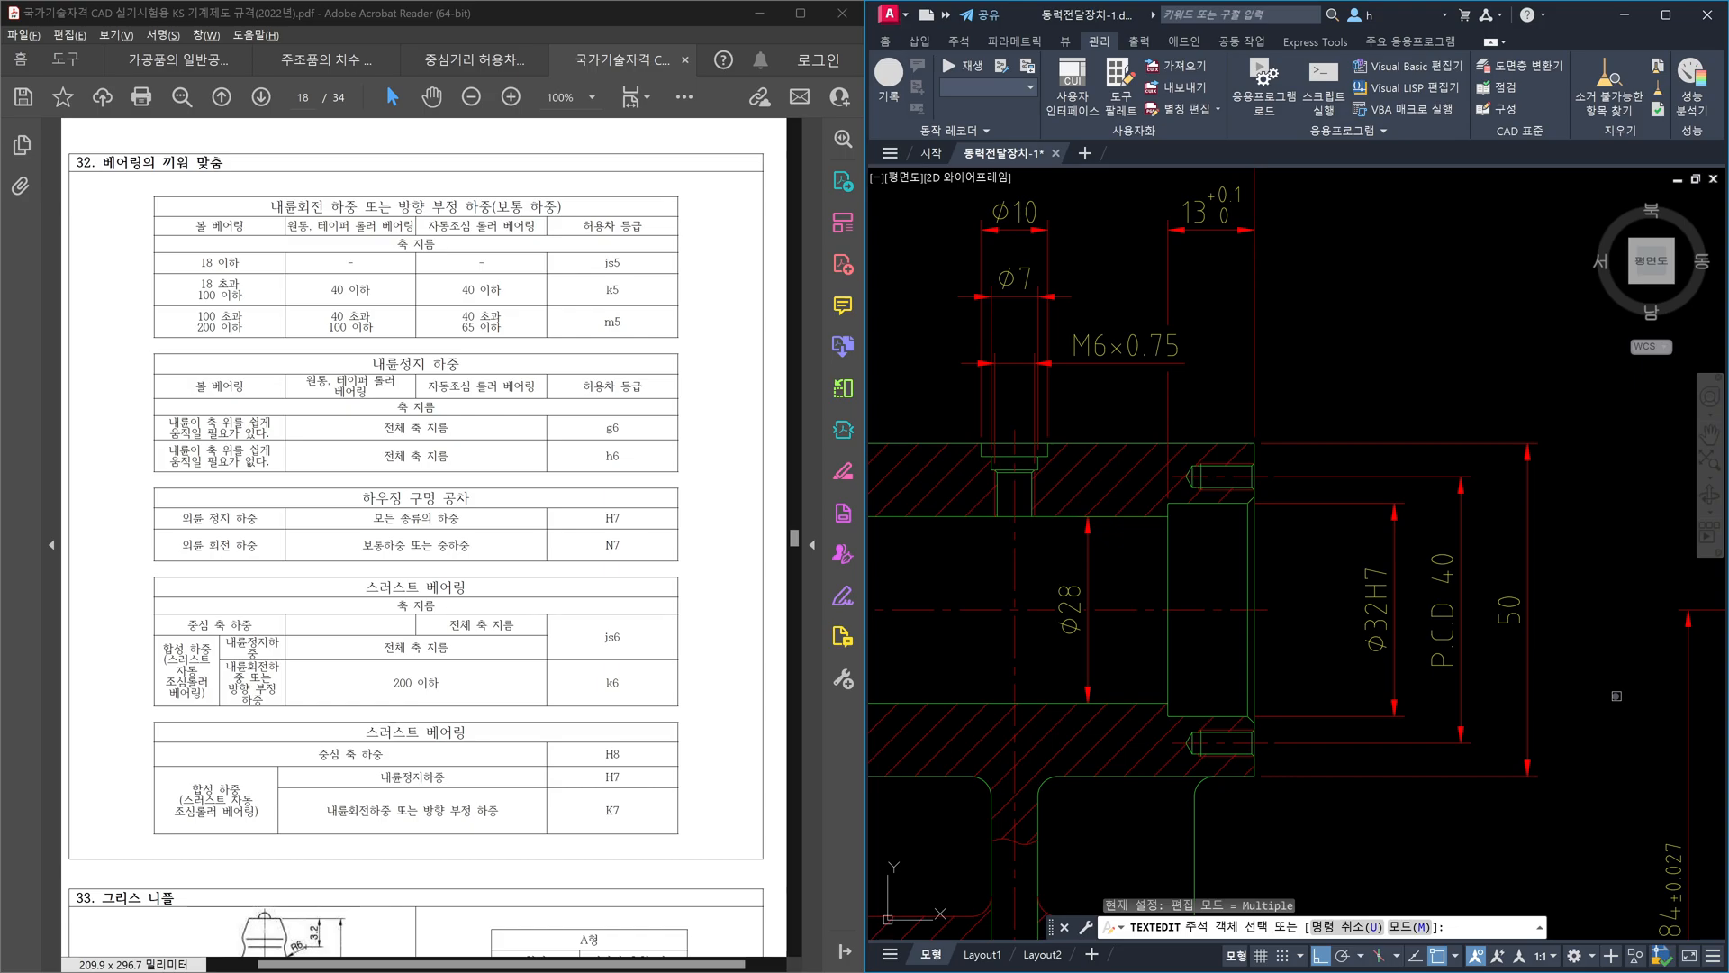
pyautogui.press('Escape')
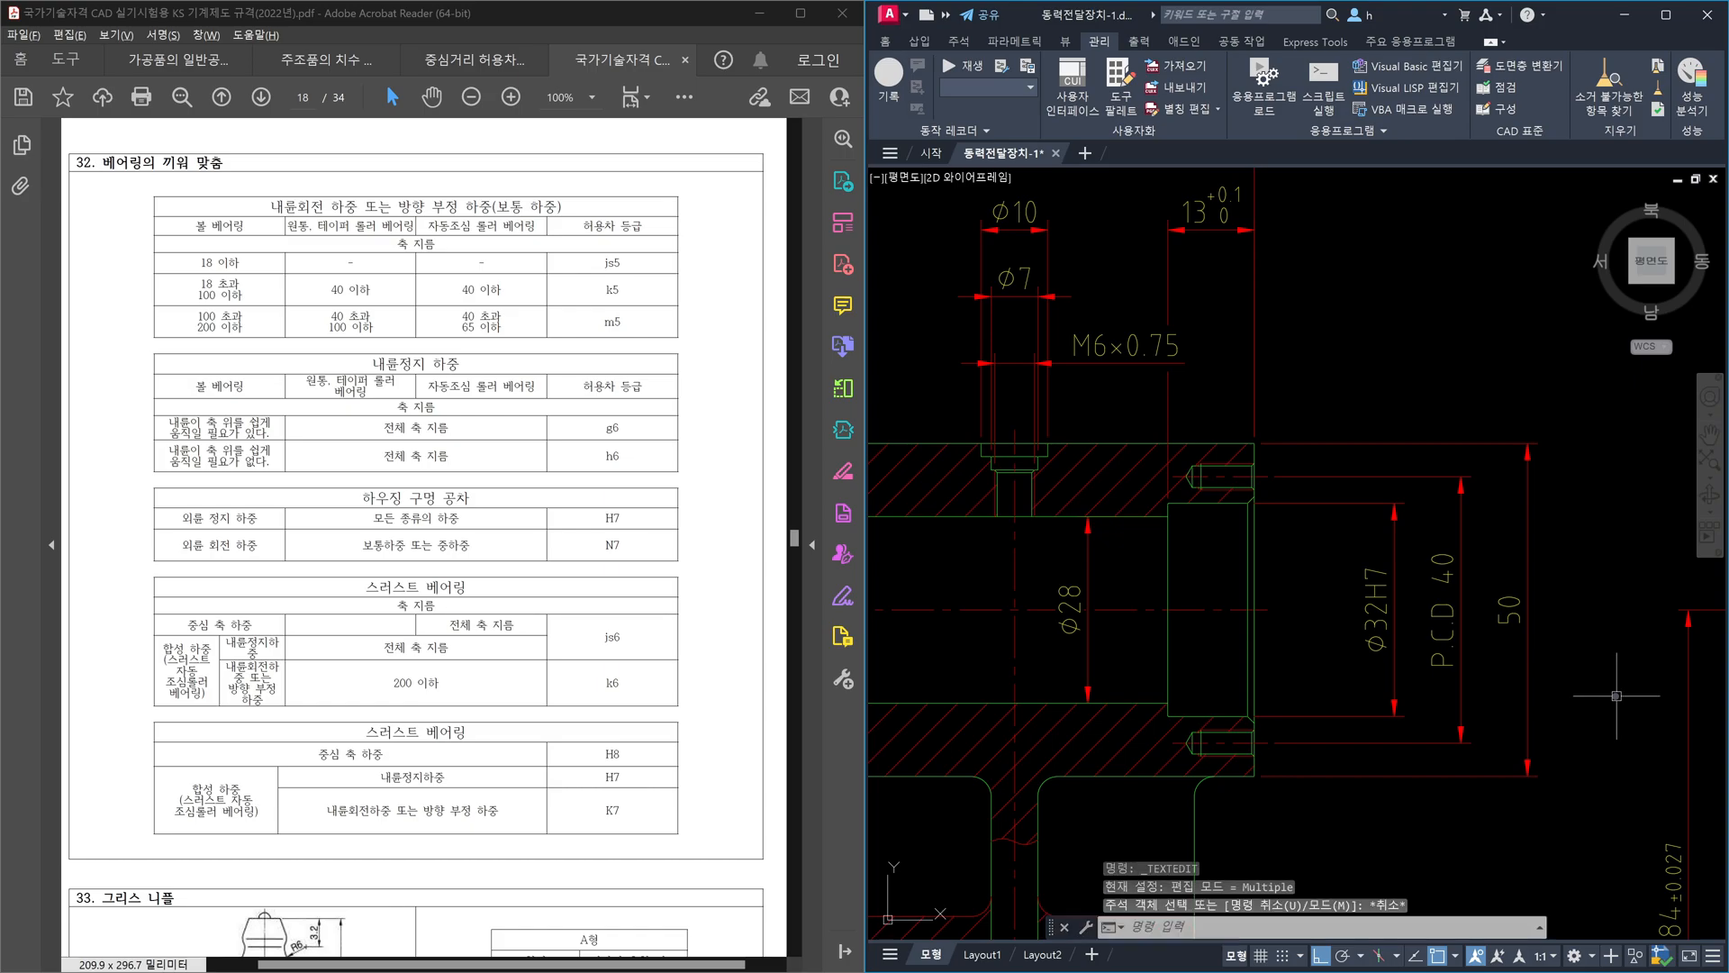
# - Replace the P.C.D prefix of the tapped holes' dimension with a diameter symbol, giving Ø40
pyautogui.click(1448, 599)
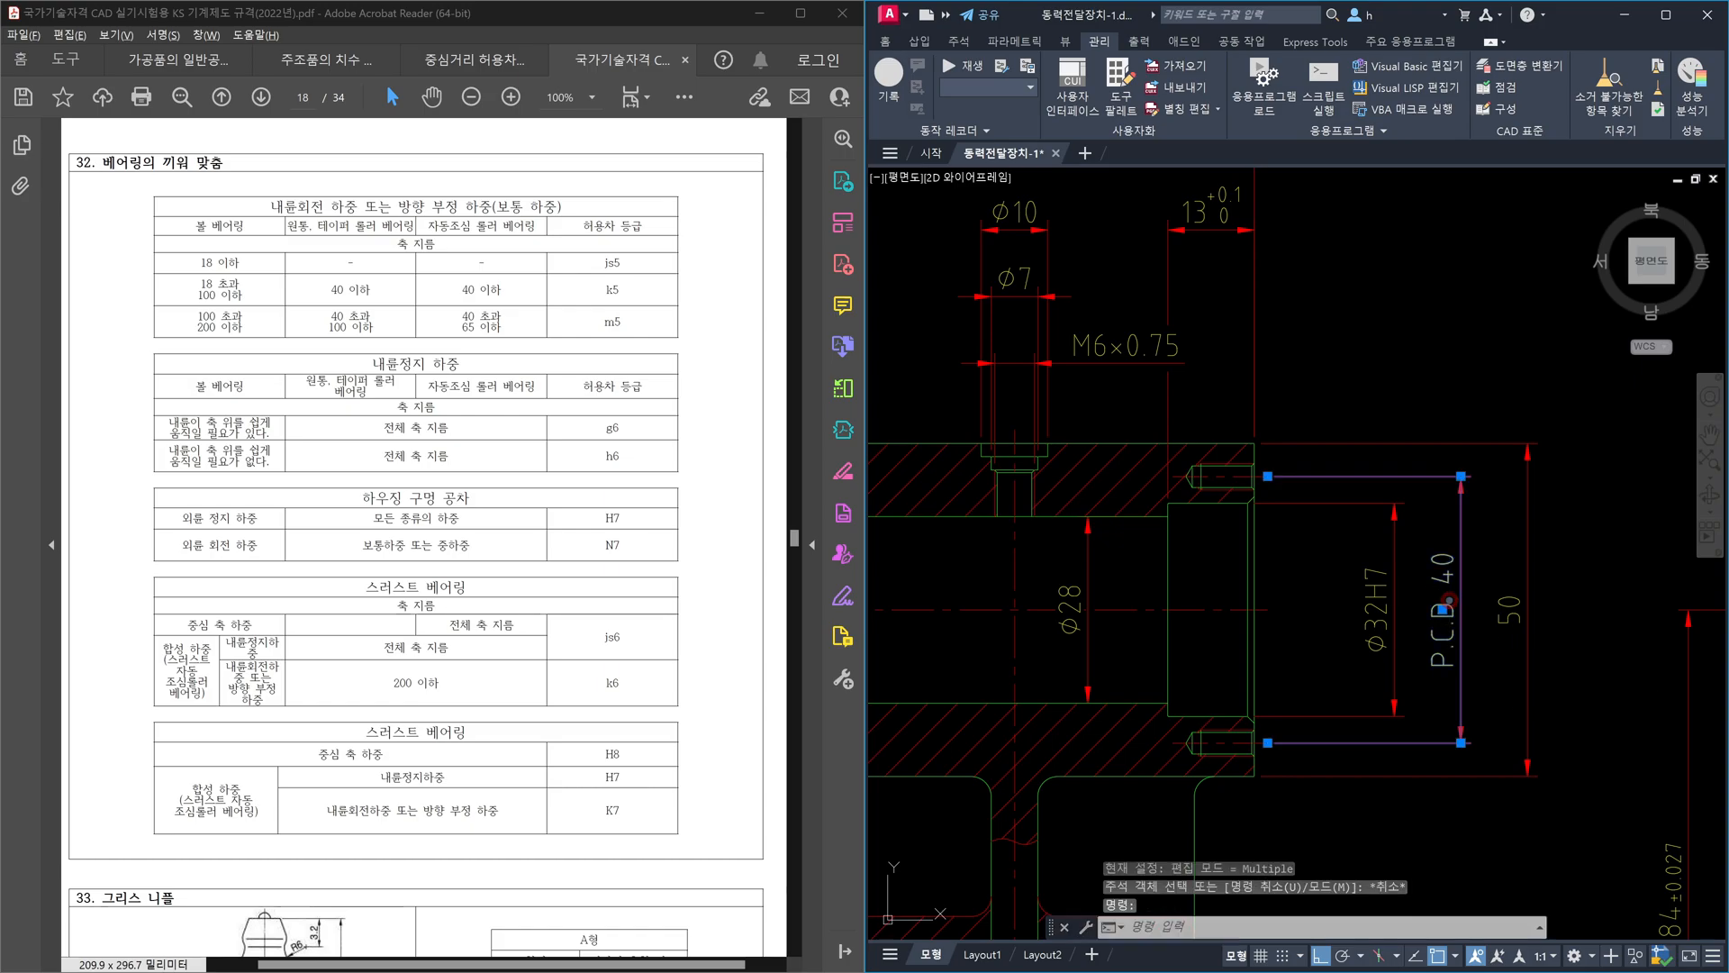
pyautogui.doubleClick(1446, 601)
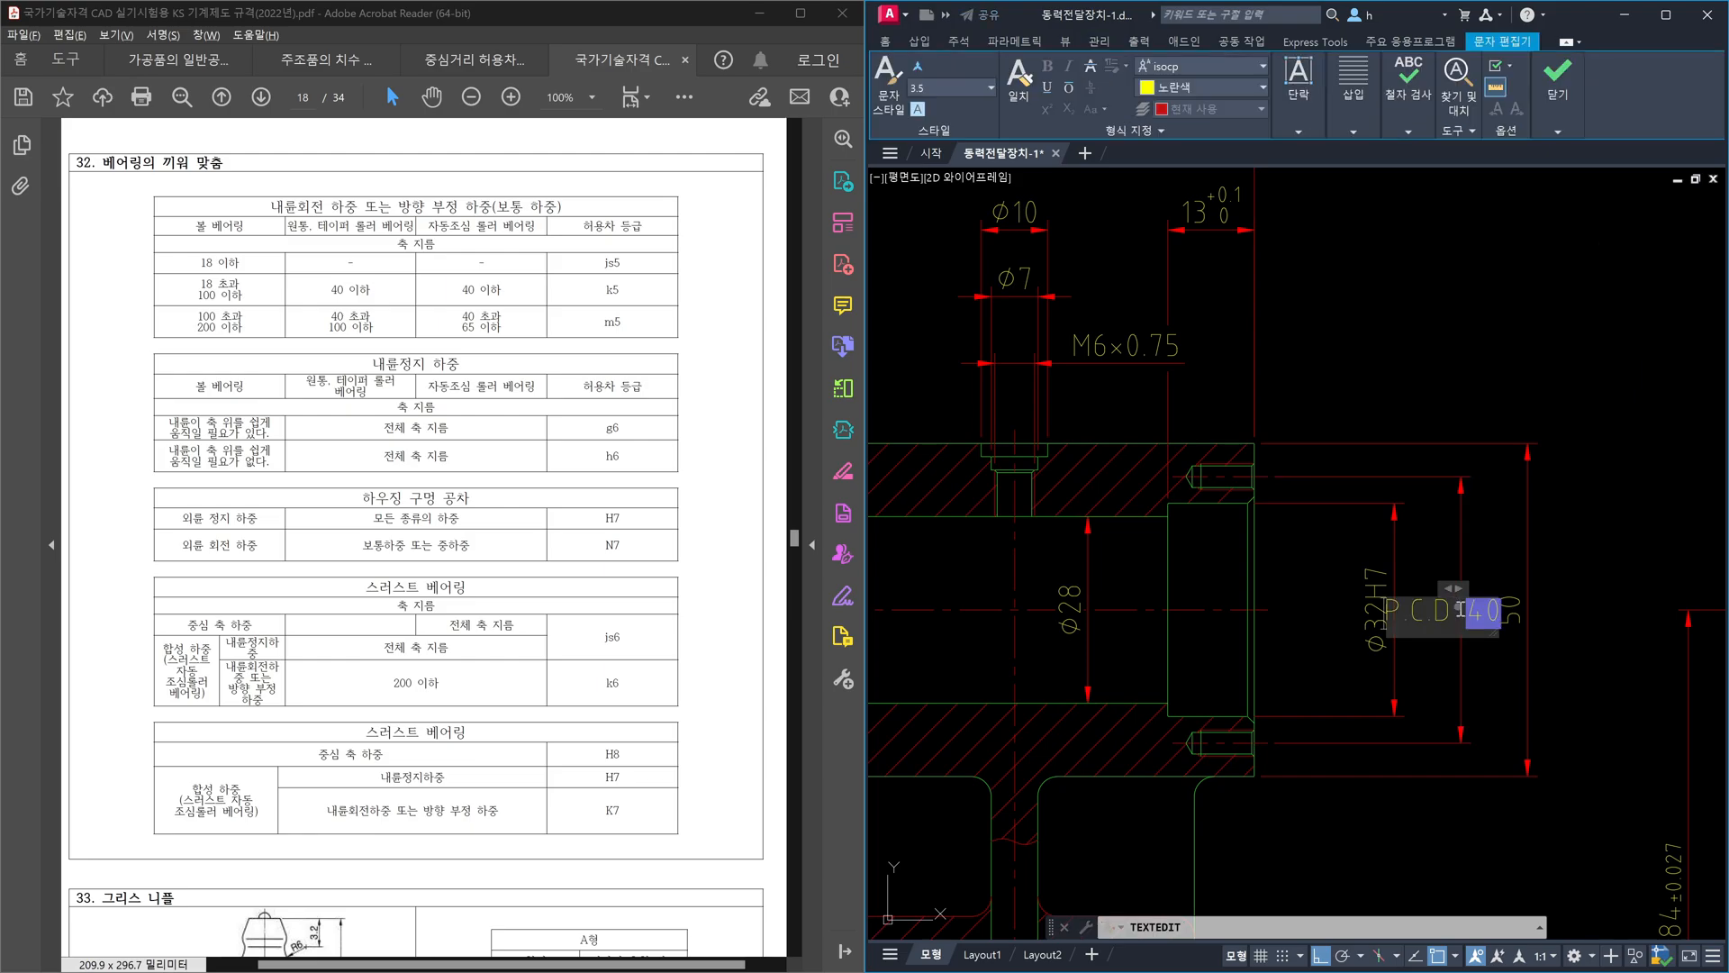
pyautogui.press('BackSpace')
pyautogui.press('BackSpace')
pyautogui.press('BackSpace')
pyautogui.press('BackSpace')
pyautogui.press('BackSpace')
pyautogui.press('BackSpace')
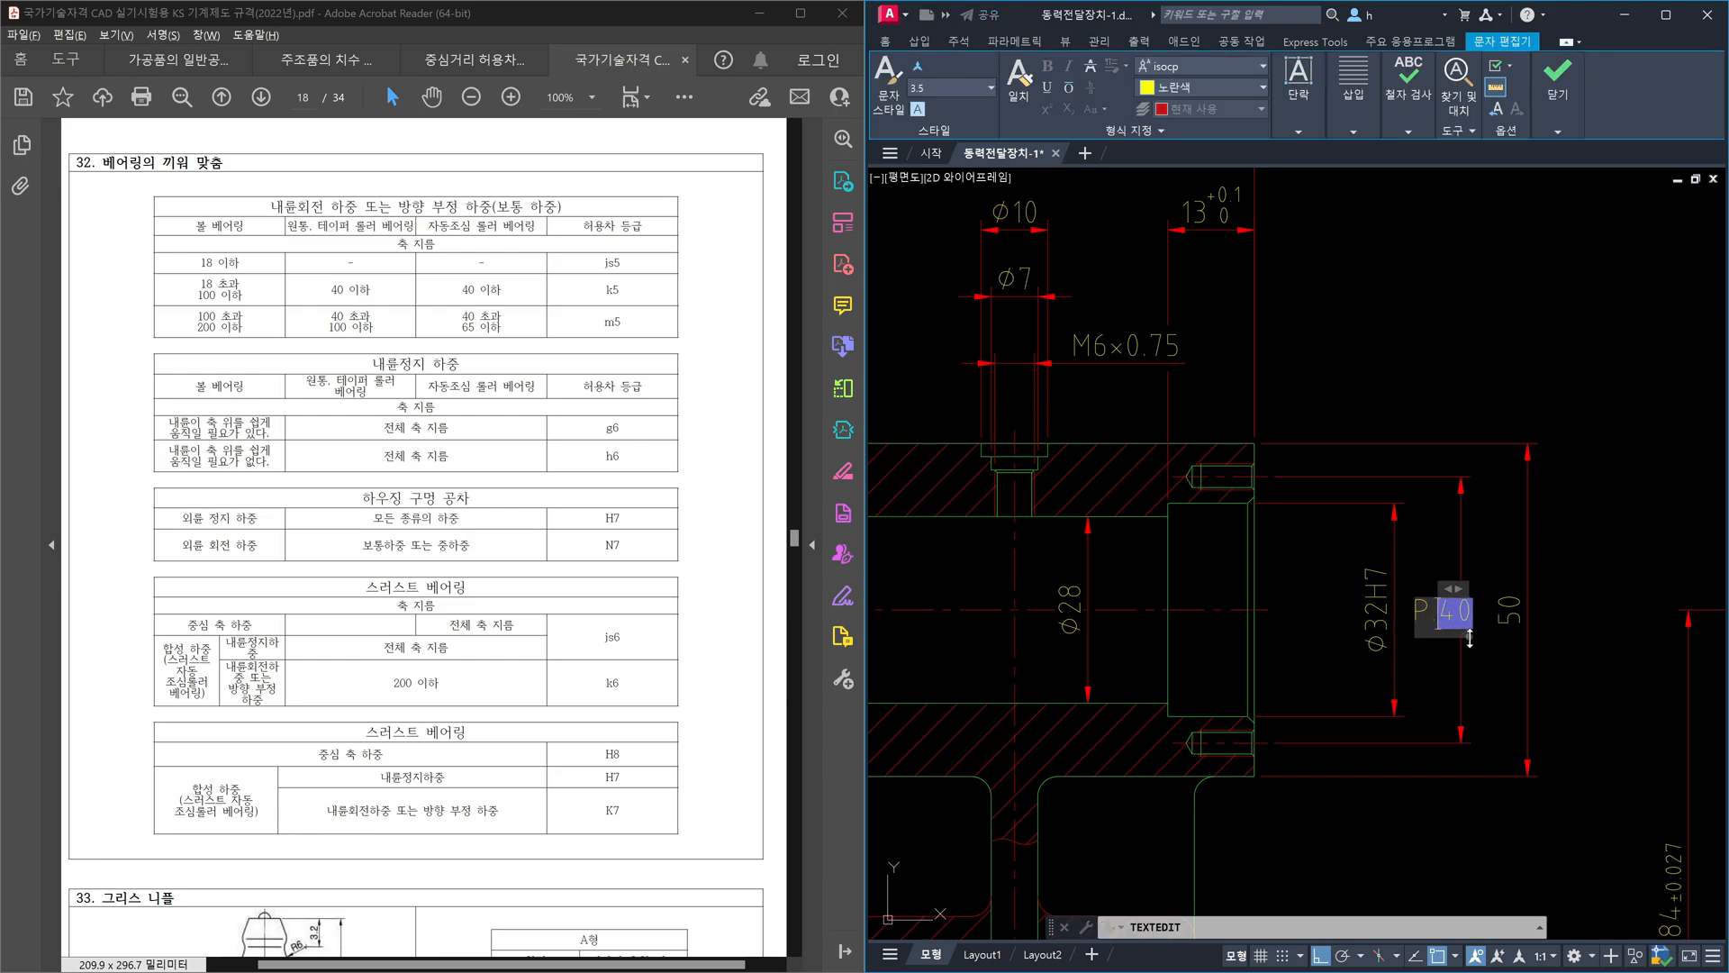
pyautogui.write('%%c')
pyautogui.click(1513, 672)
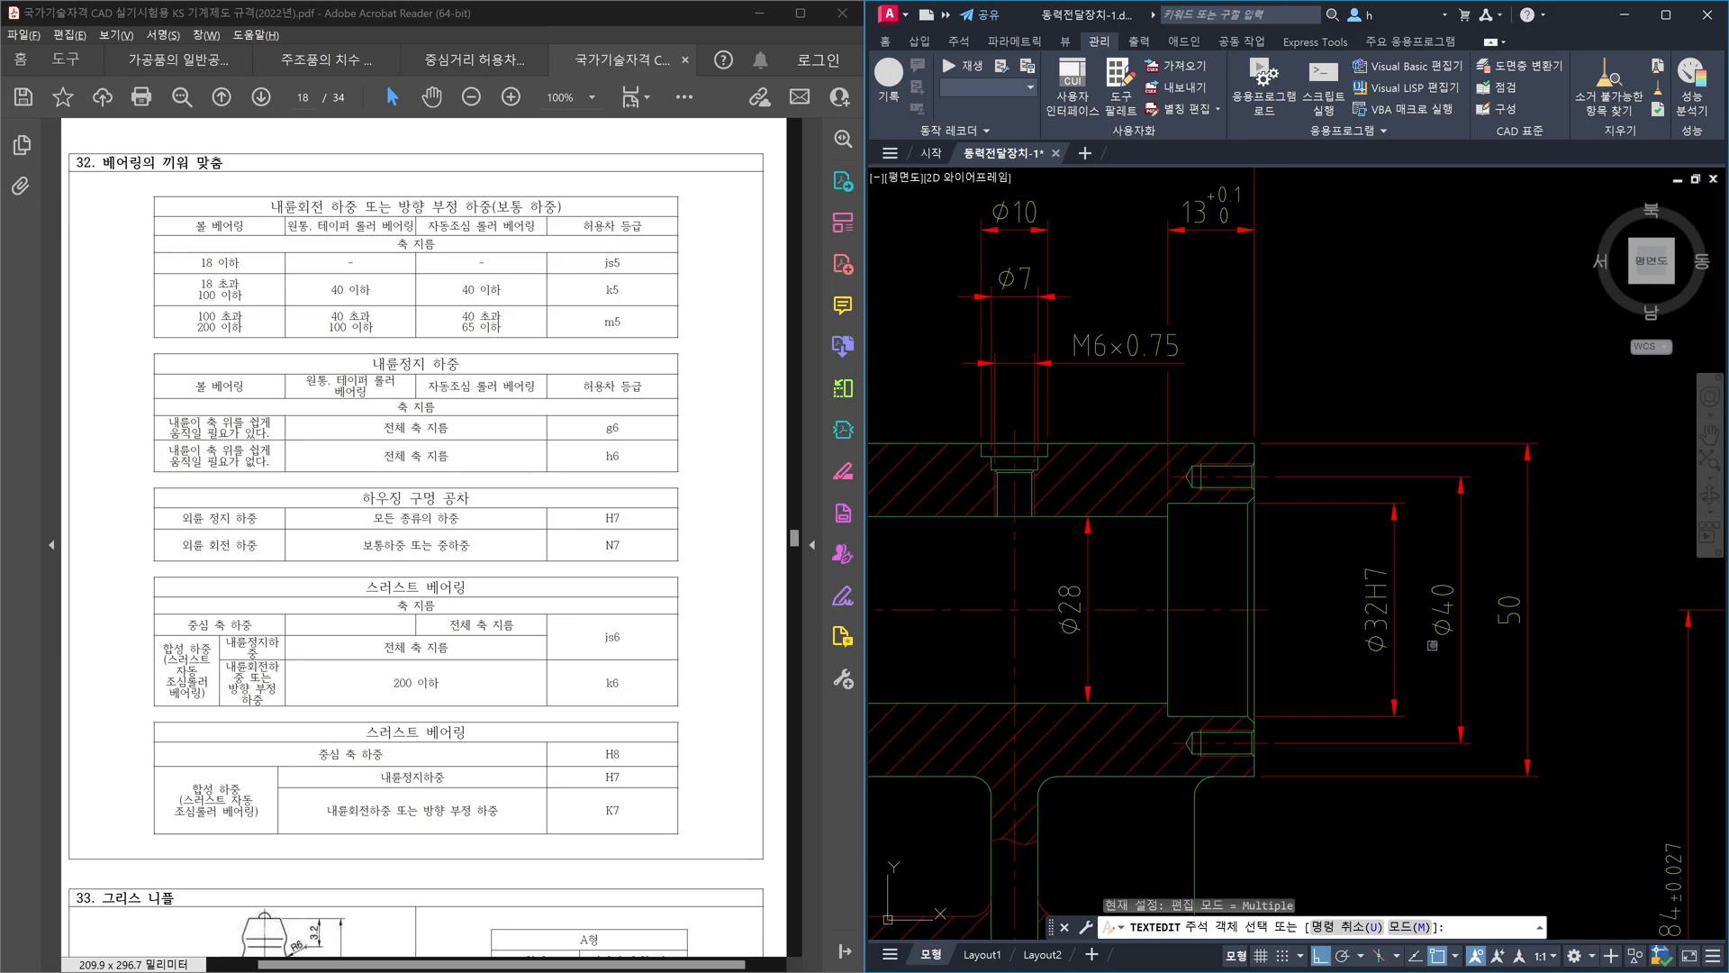
# - Change the tapped holes' Ø40 dimension to P.C.D 40, using the prefix P.C.D without the diameter symbol
pyautogui.click(1445, 630)
pyautogui.click(1445, 628)
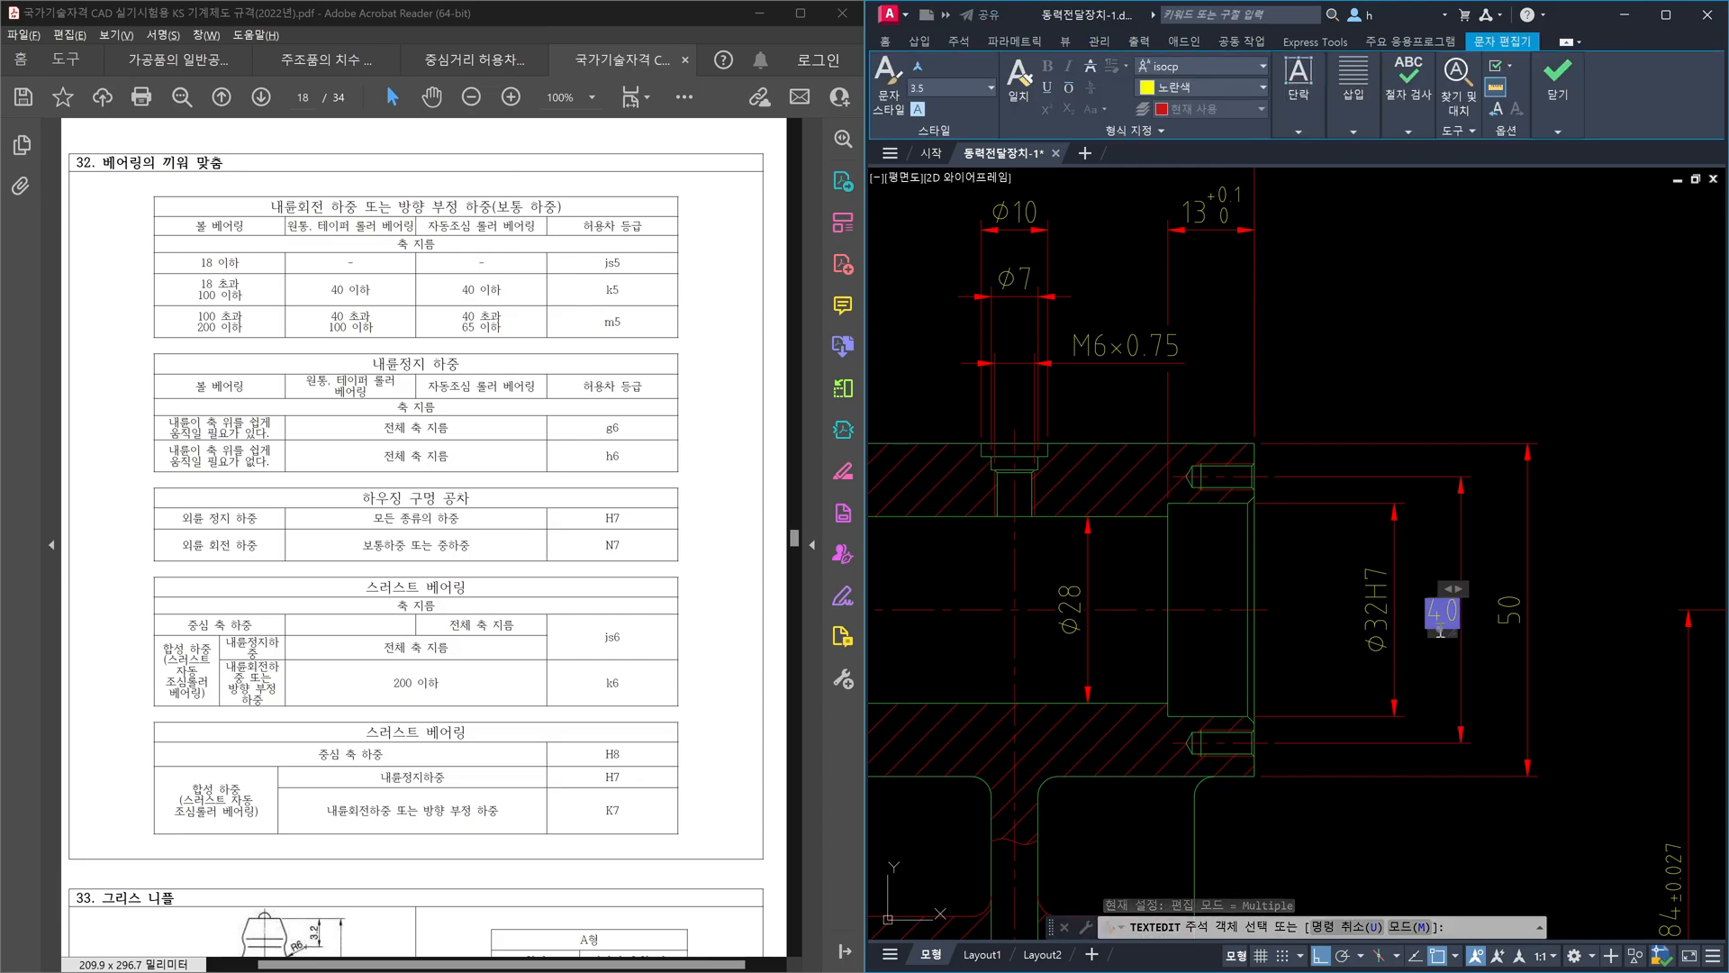
pyautogui.press('Home')
pyautogui.write('P')
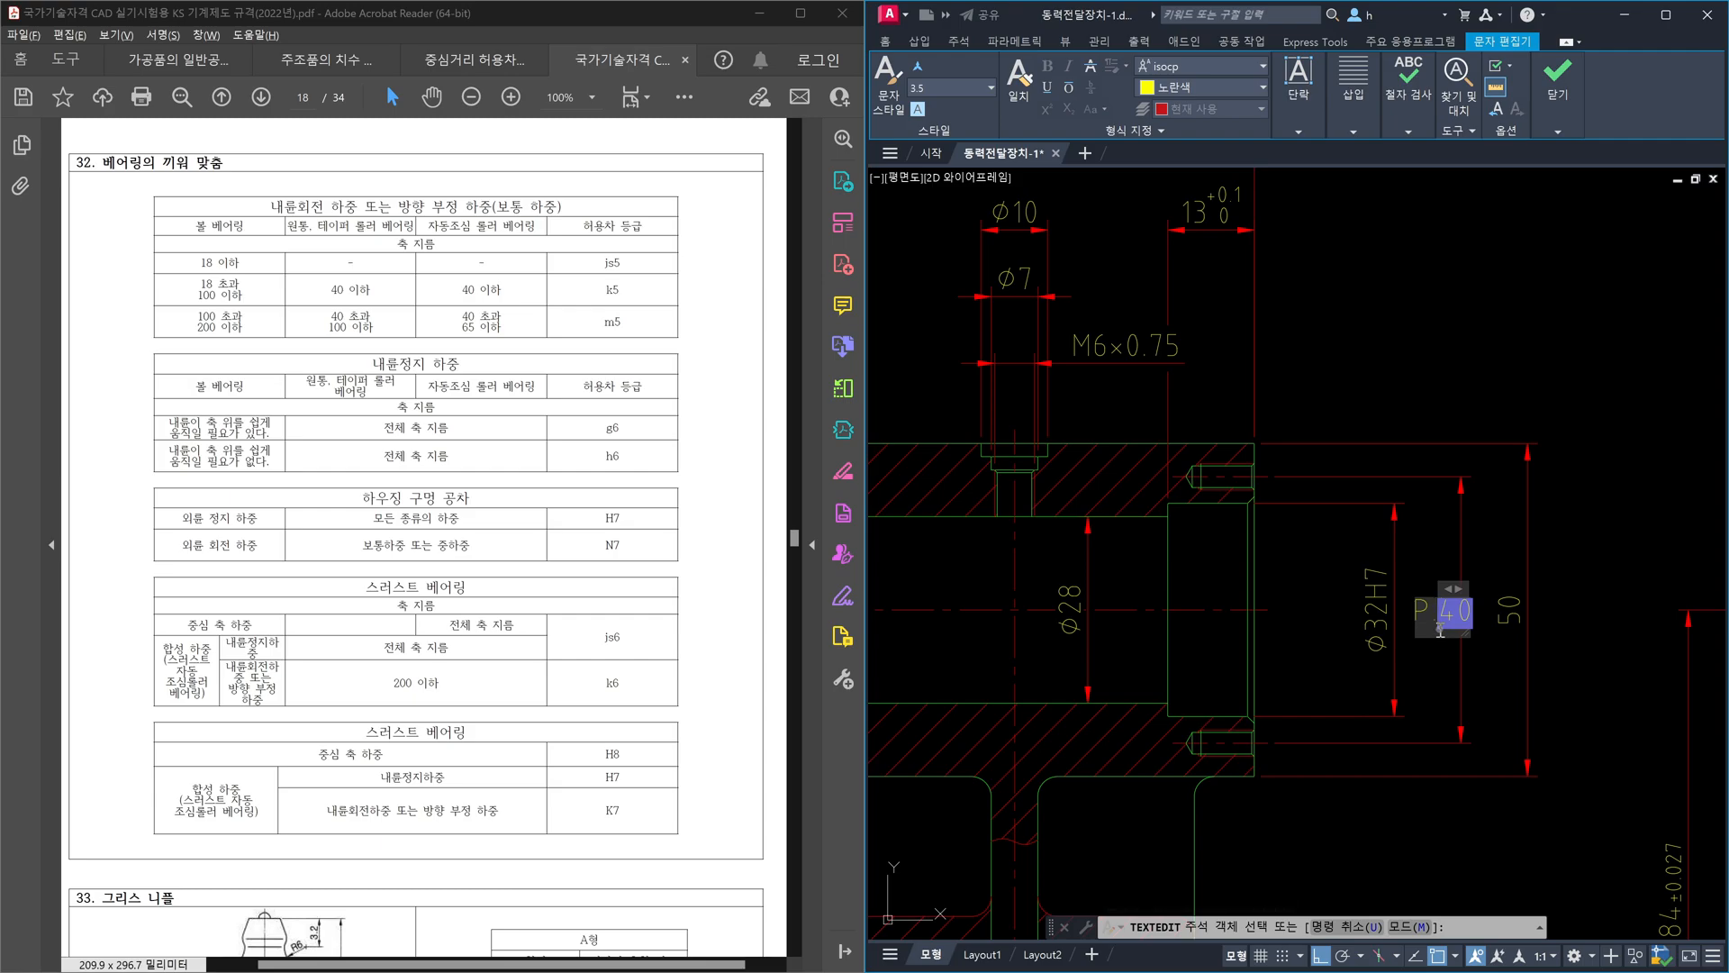
pyautogui.write('.C.D')
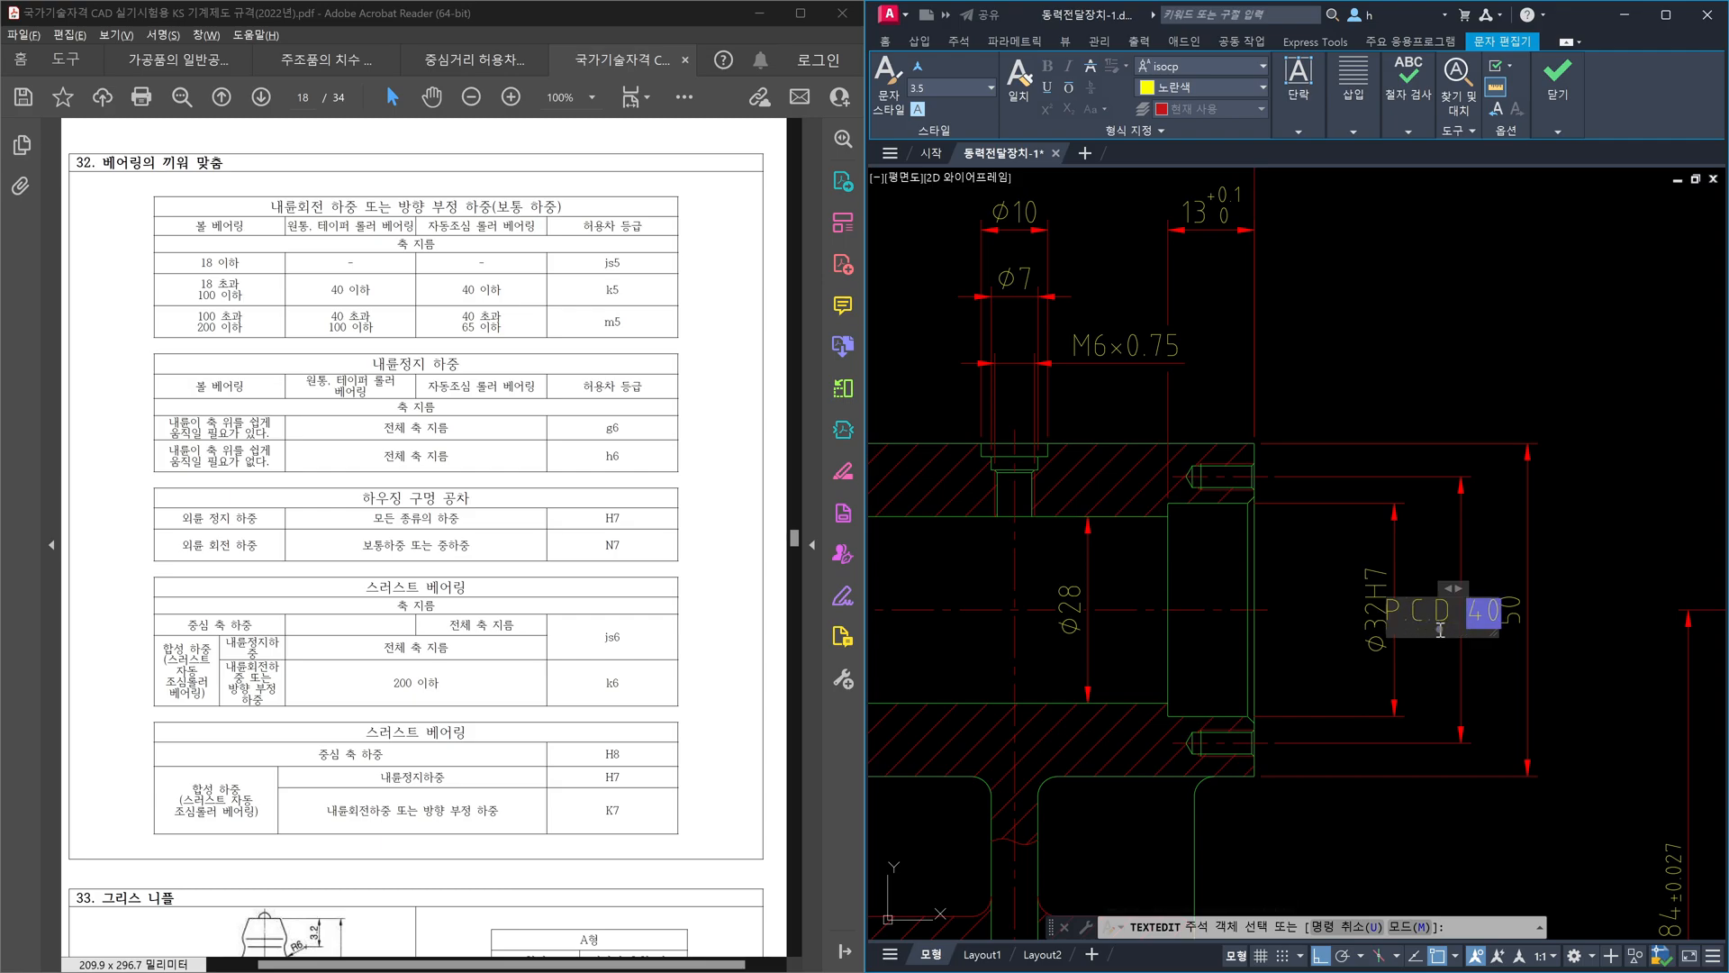
pyautogui.press('BackSpace')
pyautogui.click(1565, 677)
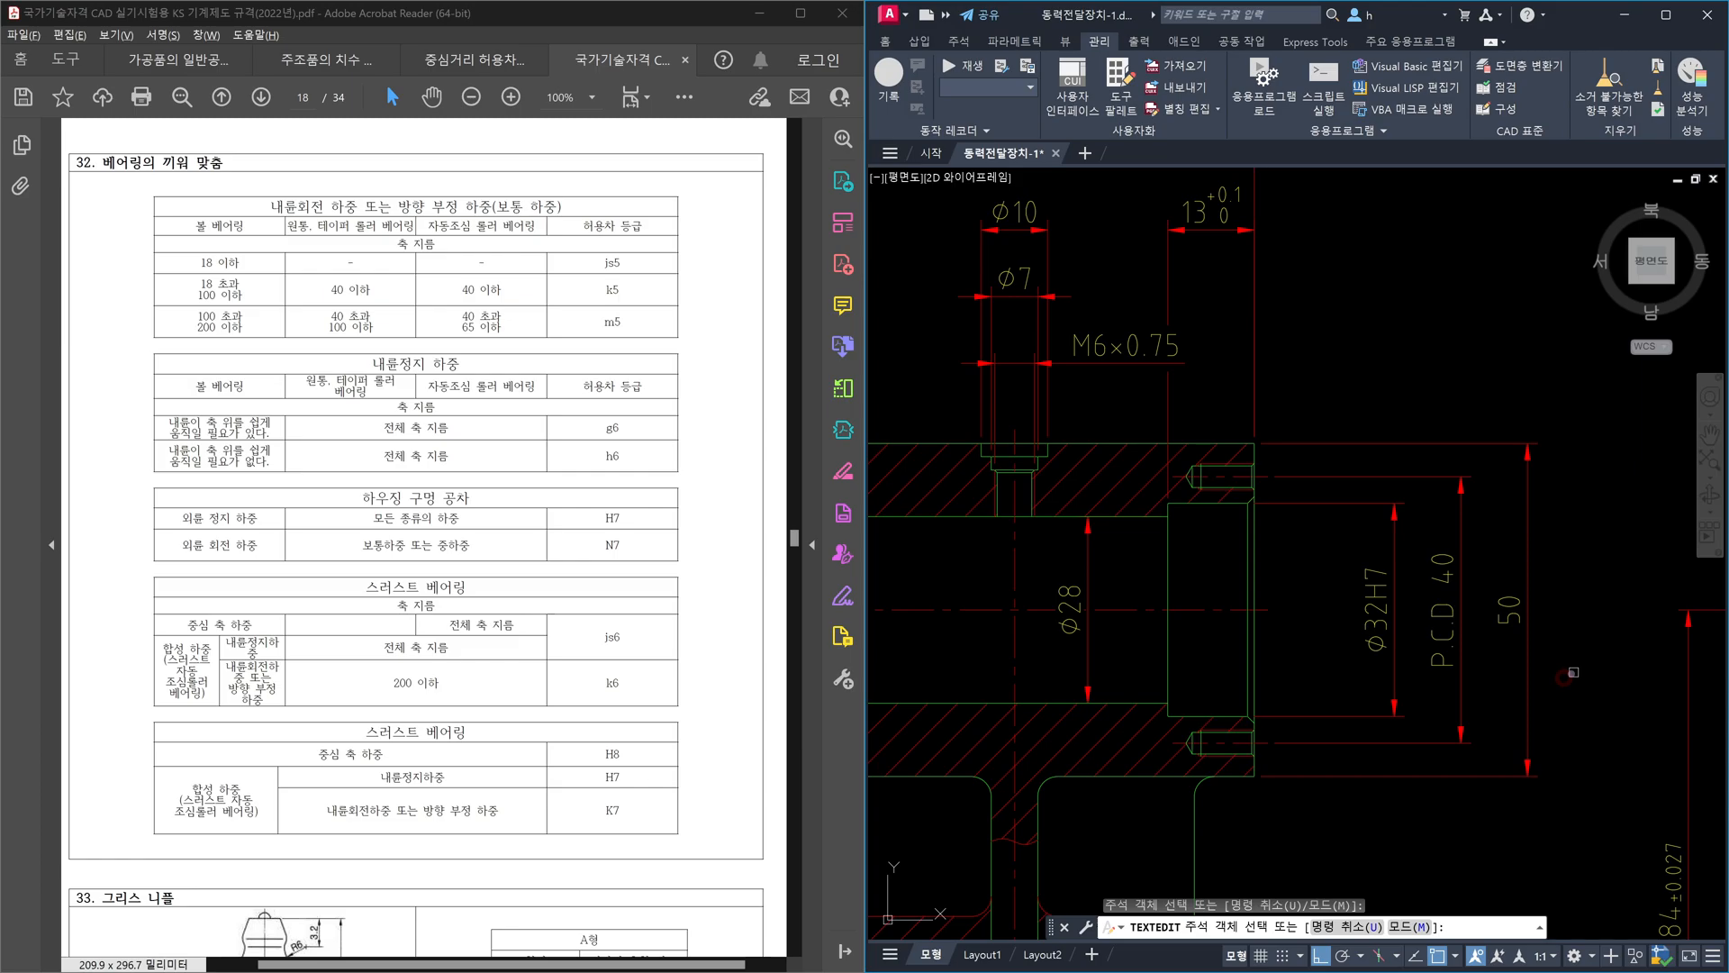
pyautogui.press('Escape')
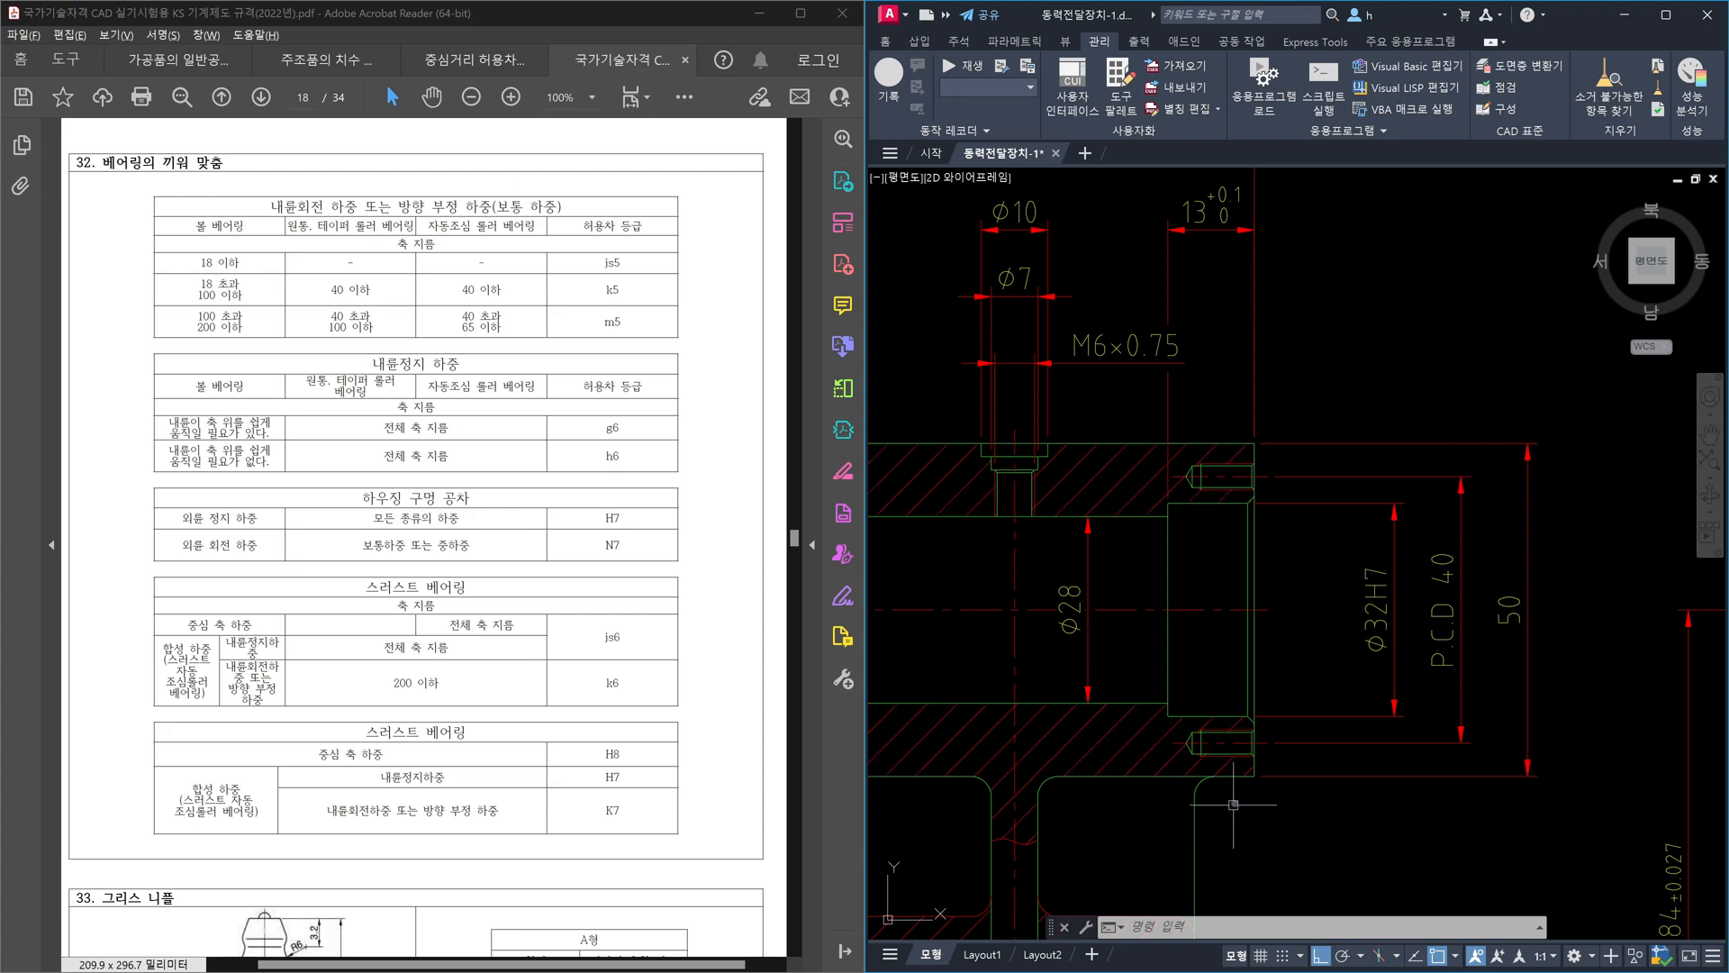
# - Add a diameter symbol to the hub's 50 outer diameter dimension in the front view, giving Ø50
pyautogui.scroll(-5, 1314, 675)
pyautogui.scroll(4, 1409, 492)
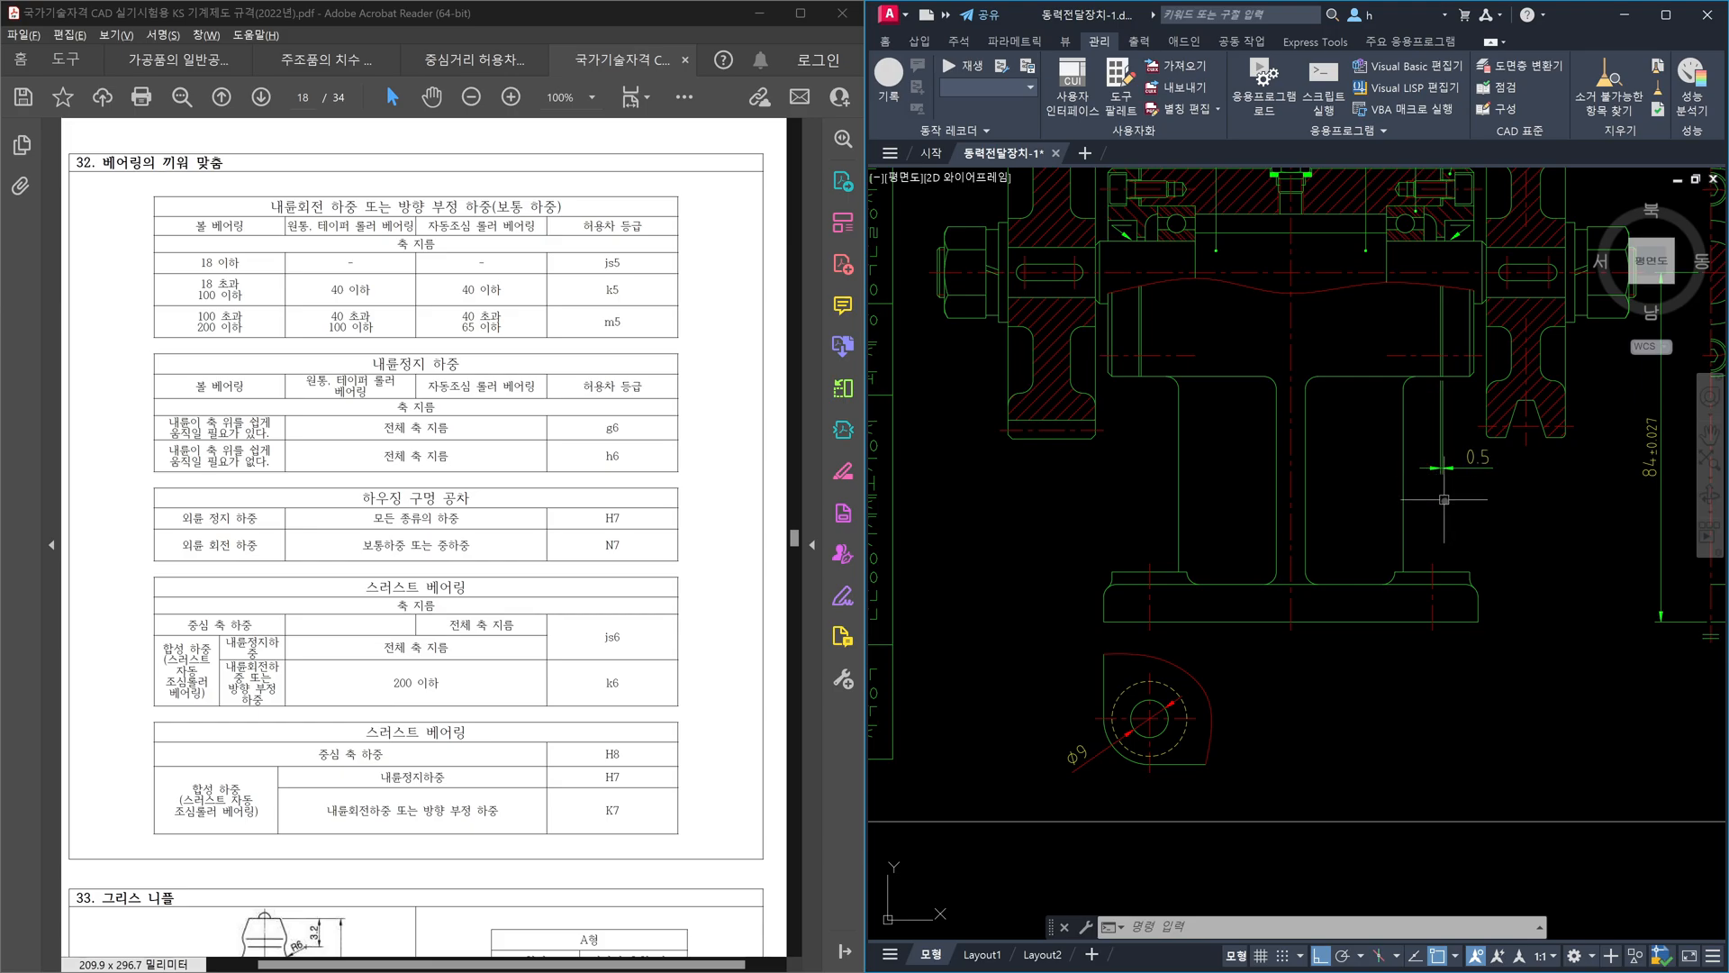
pyautogui.scroll(-4, 1446, 506)
pyautogui.scroll(8, 1365, 740)
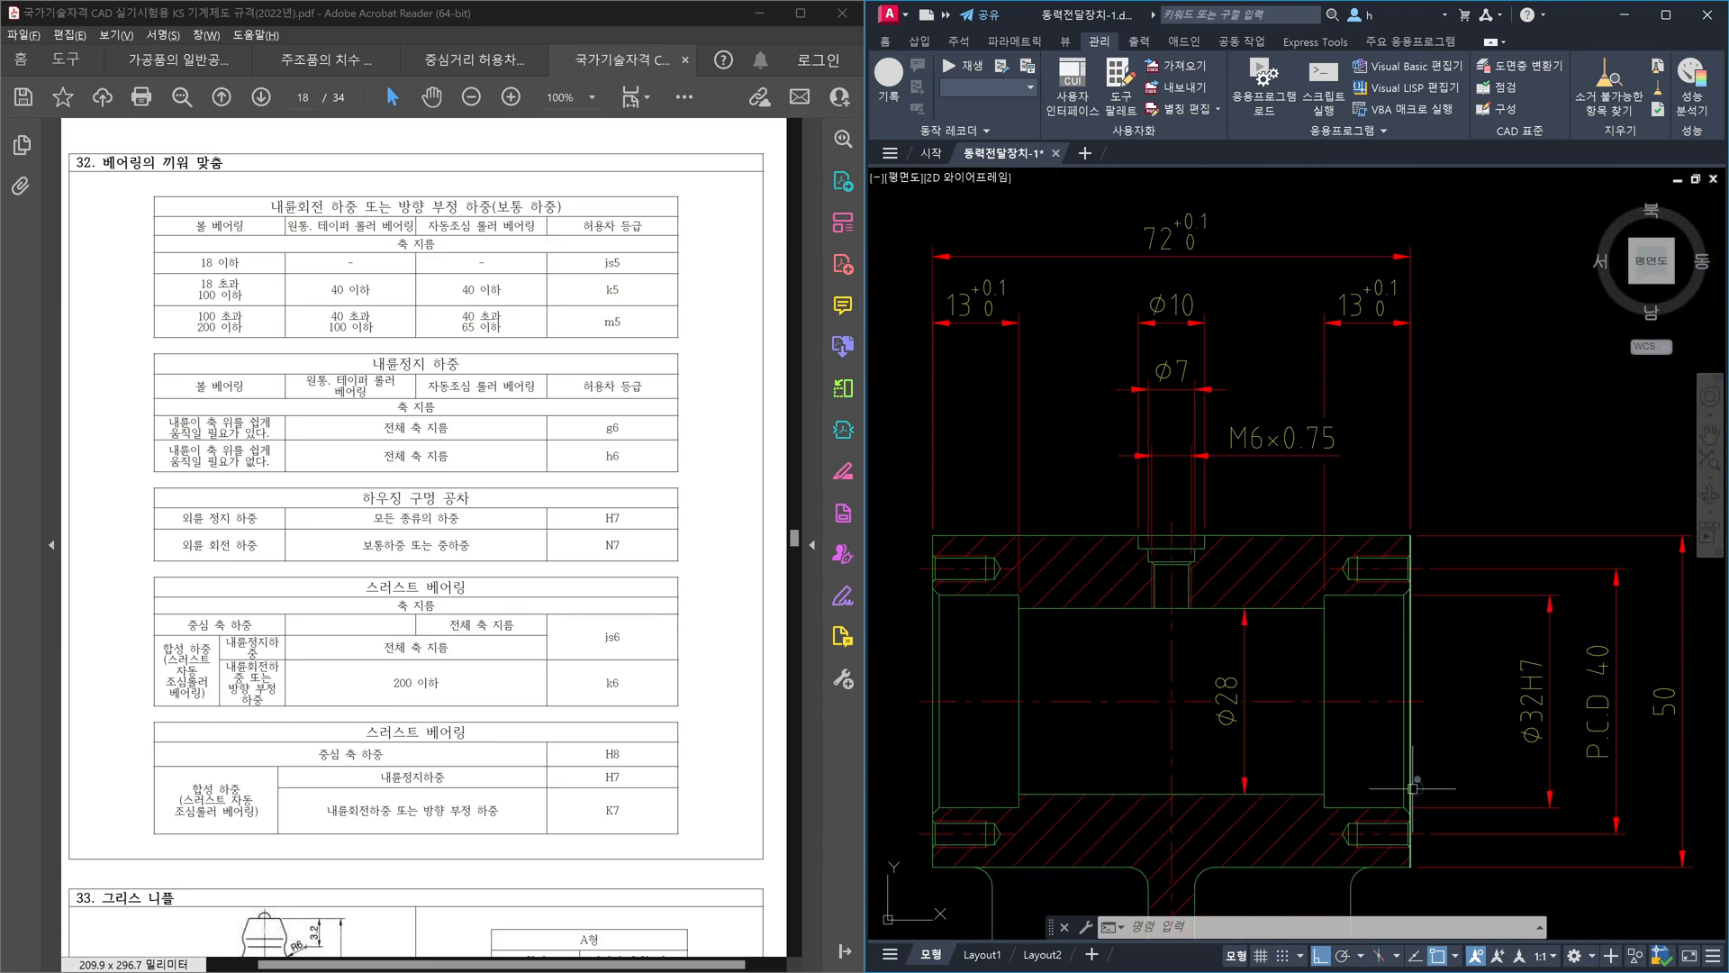
pyautogui.click(1574, 683)
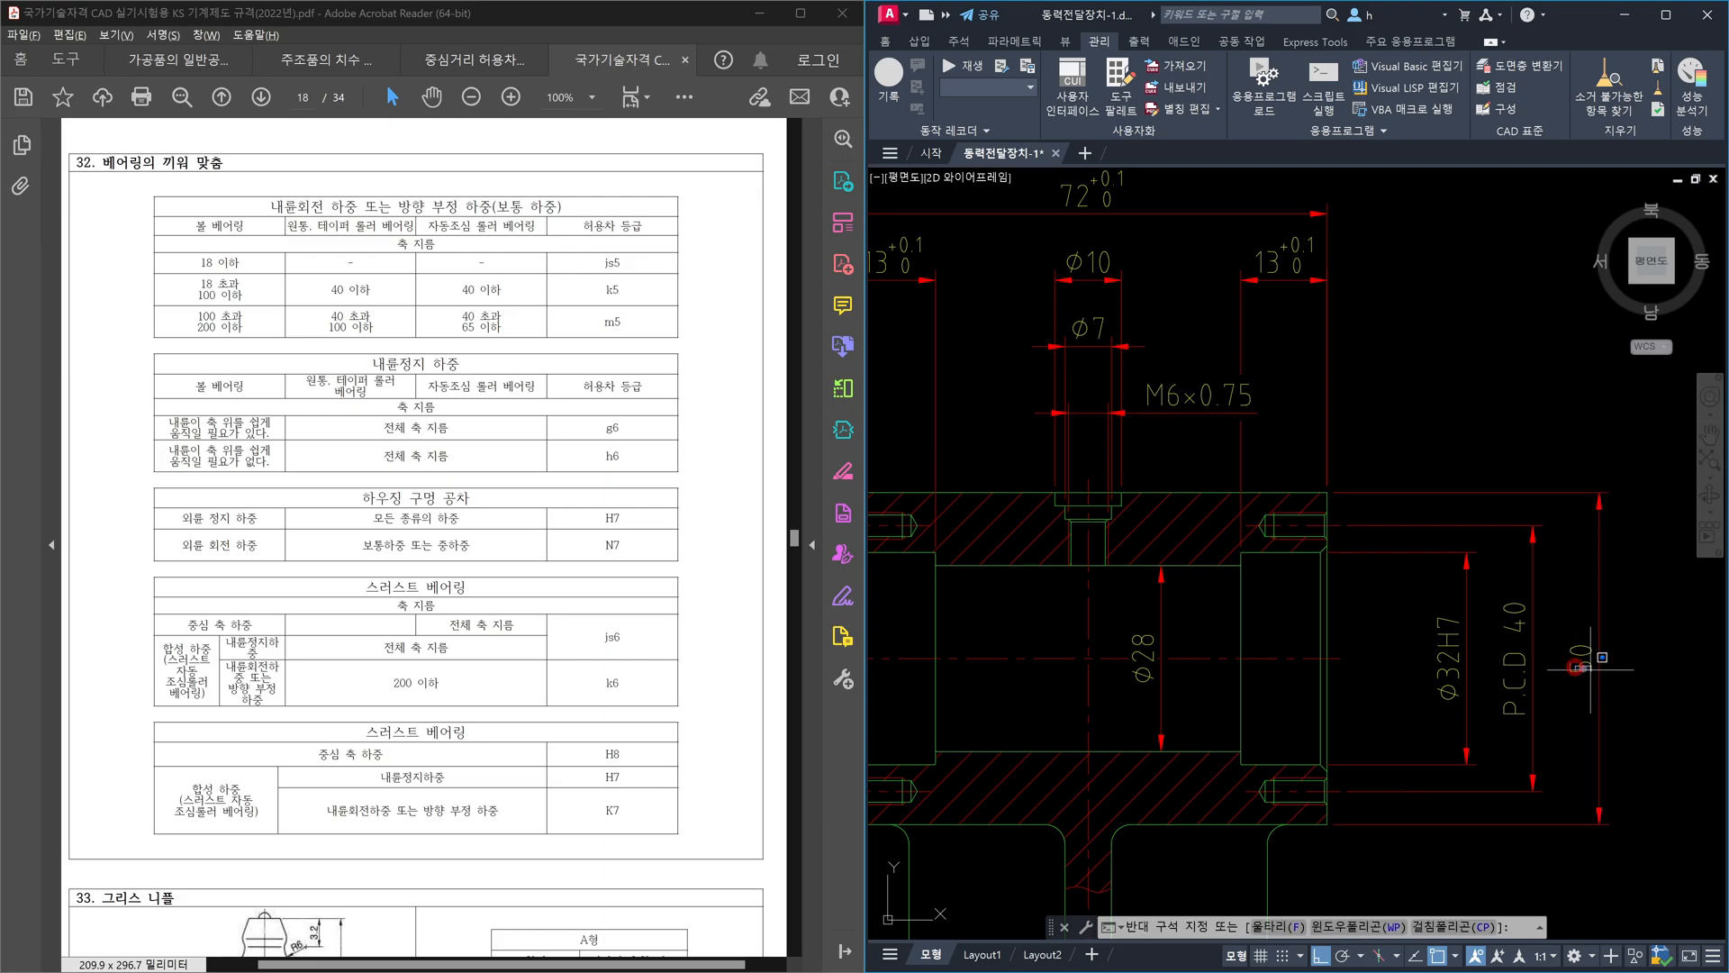
pyautogui.click(1577, 669)
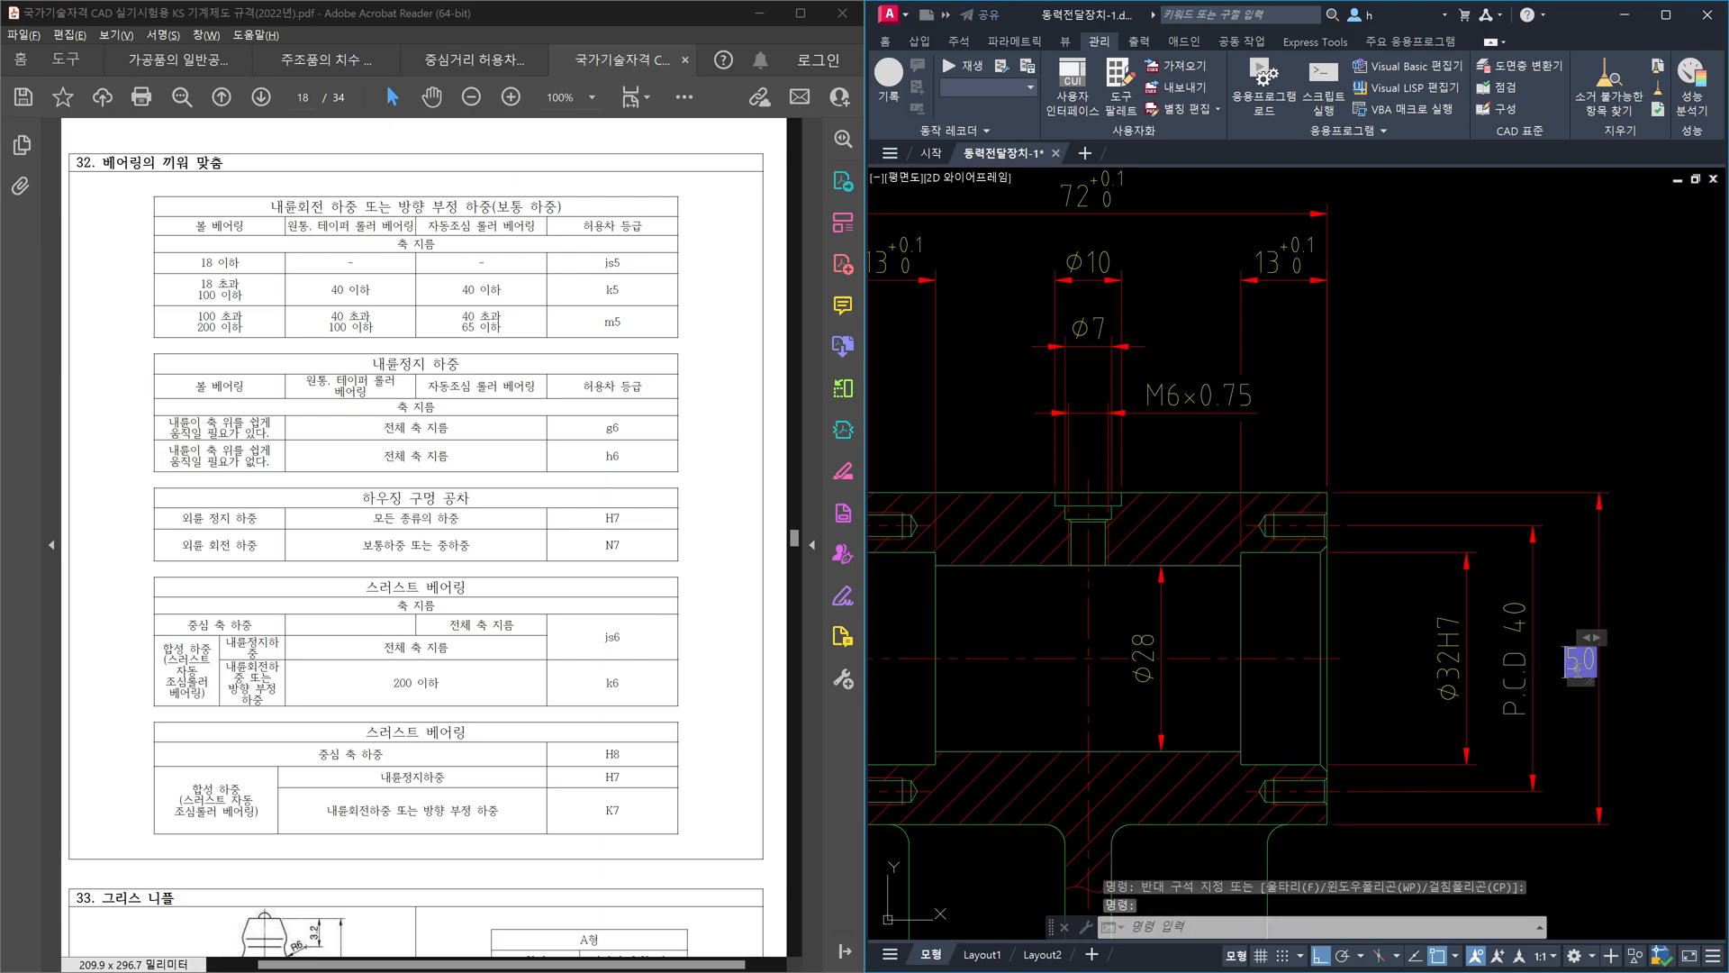
pyautogui.doubleClick(1581, 661)
pyautogui.write('%%c')
pyautogui.click(1610, 739)
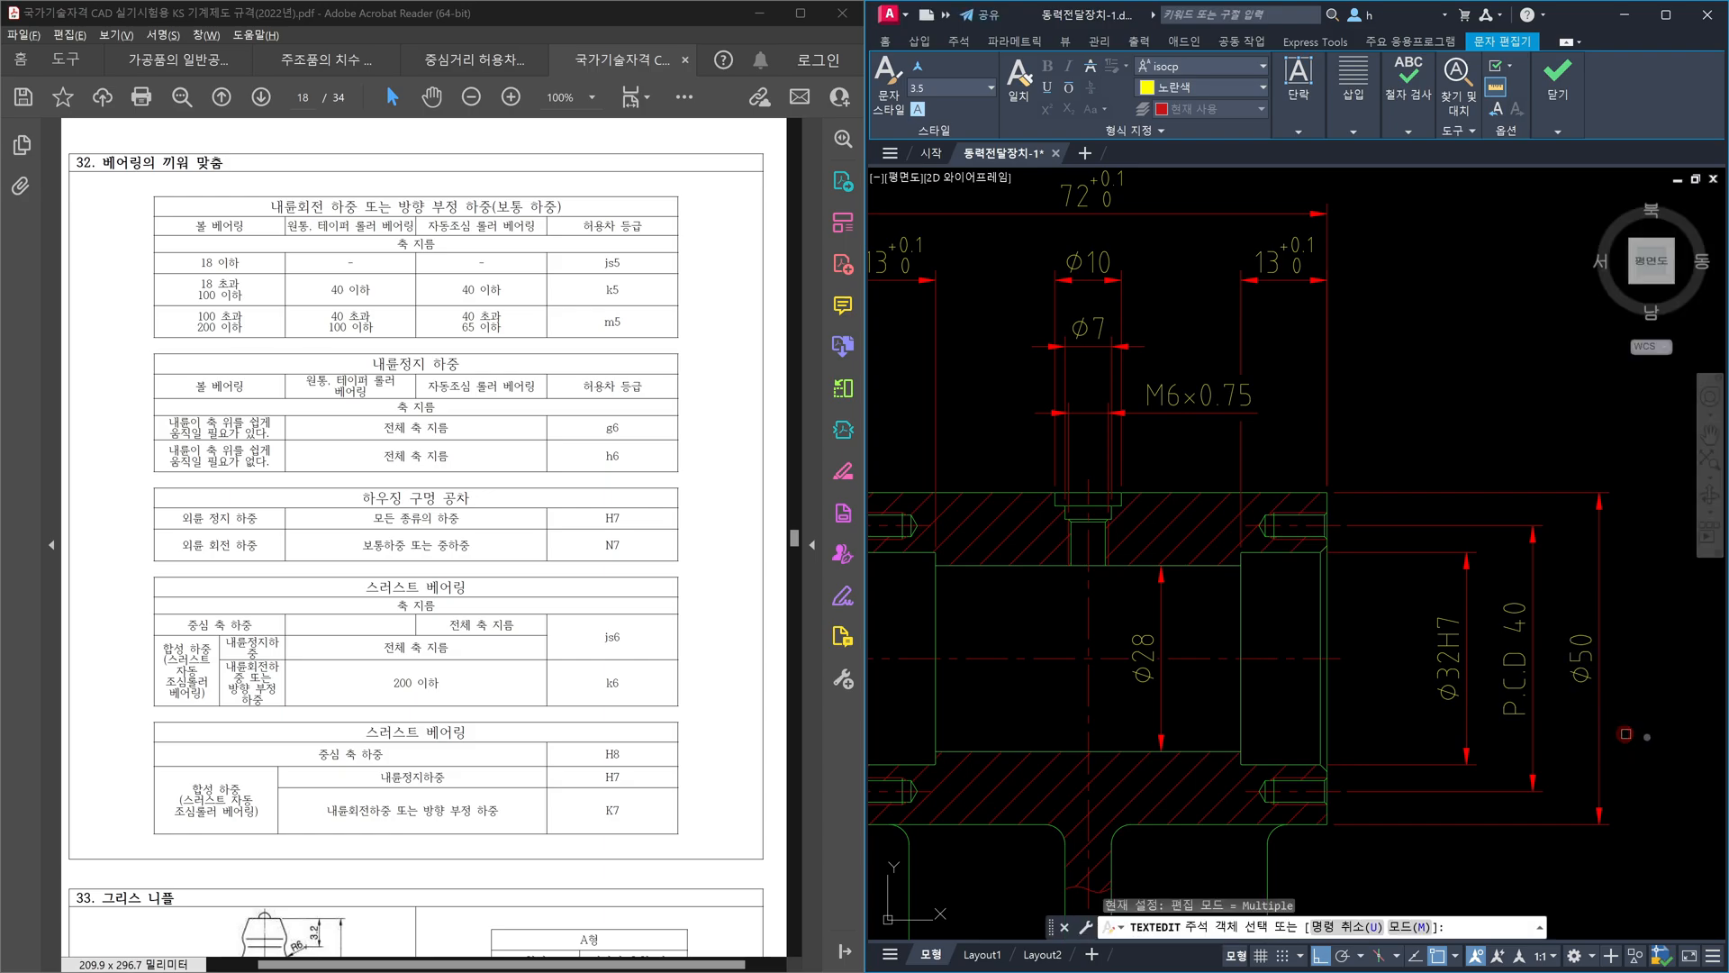
pyautogui.press('Escape')
# - Examine the bearing seat and tapped hole dimensions around the hub in the front view
pyautogui.scroll(-5, 1379, 656)
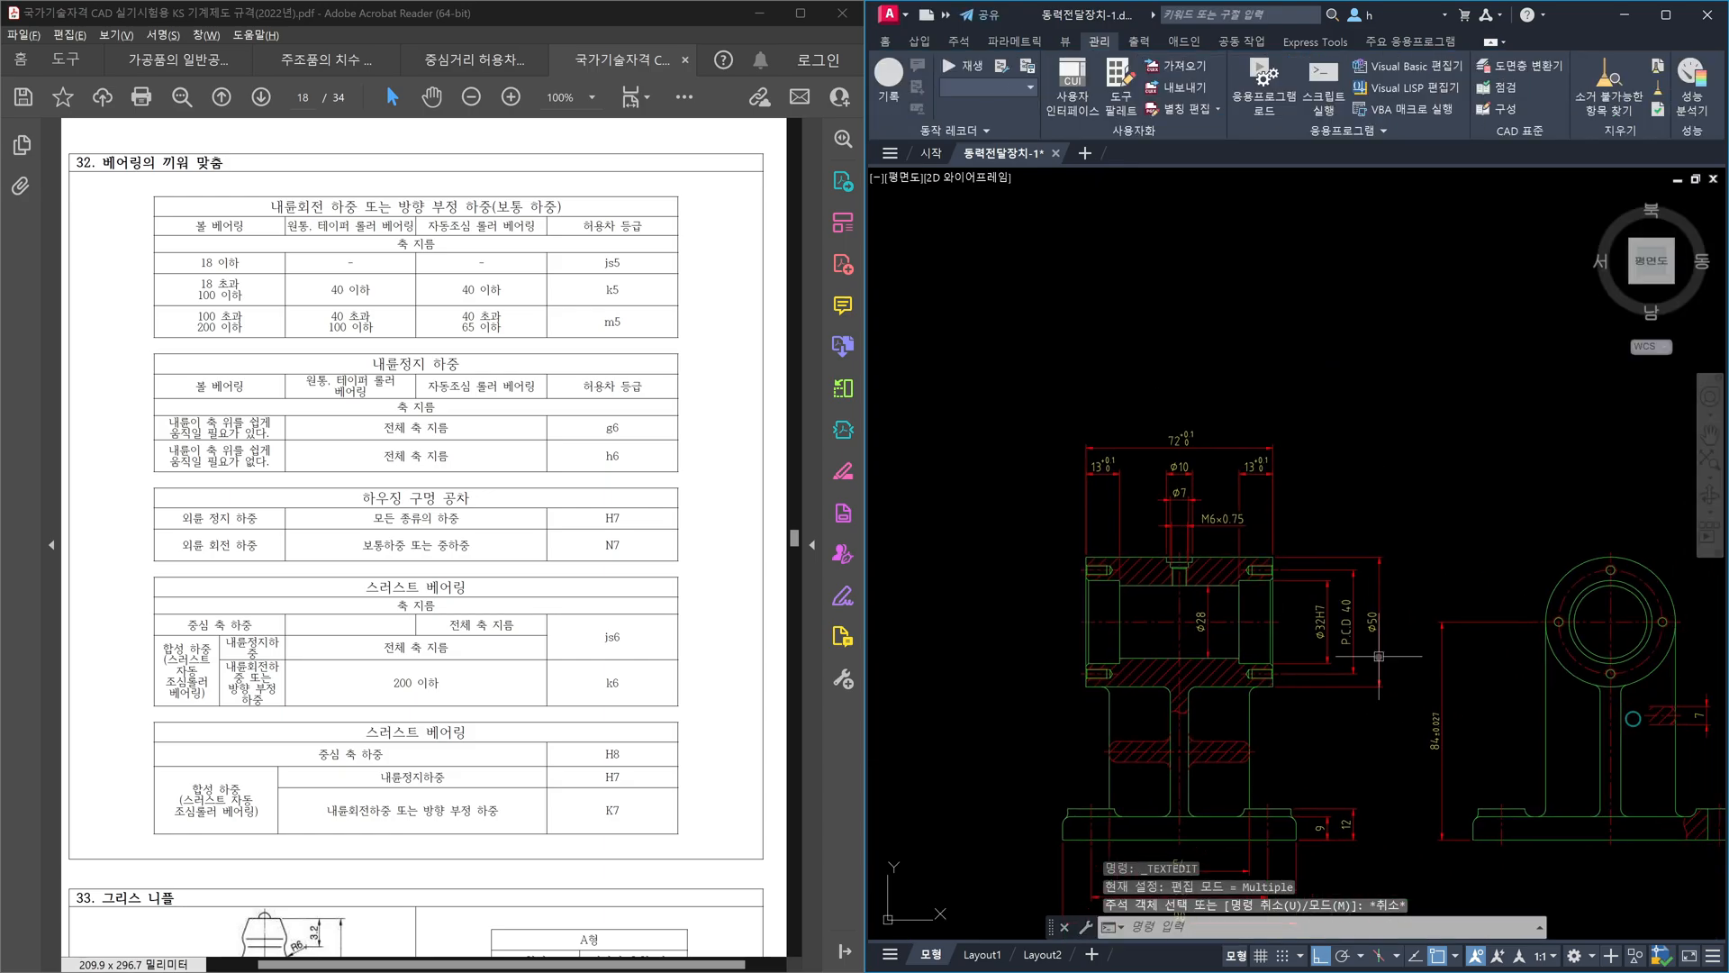
pyautogui.scroll(2, 1379, 657)
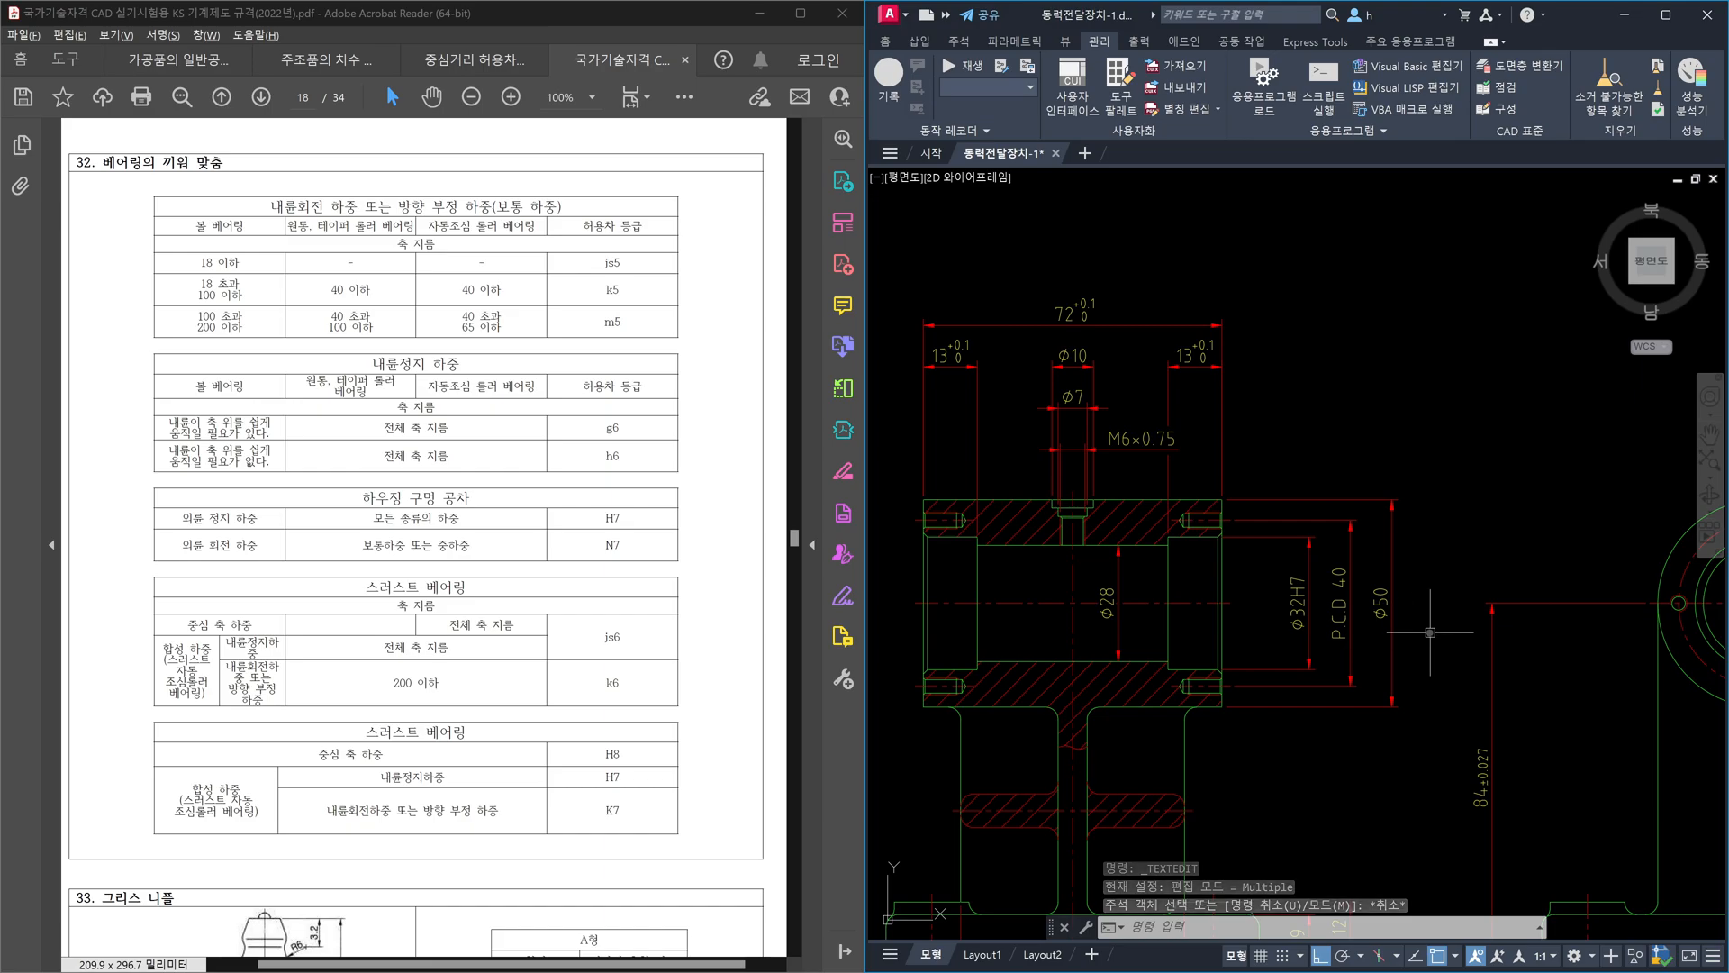
pyautogui.moveTo(1323, 644)
pyautogui.mouseDown(button='middle')
pyautogui.moveTo(1361, 646)
pyautogui.moveTo(1372, 600)
pyautogui.moveTo(1428, 592)
pyautogui.mouseUp(button='middle')
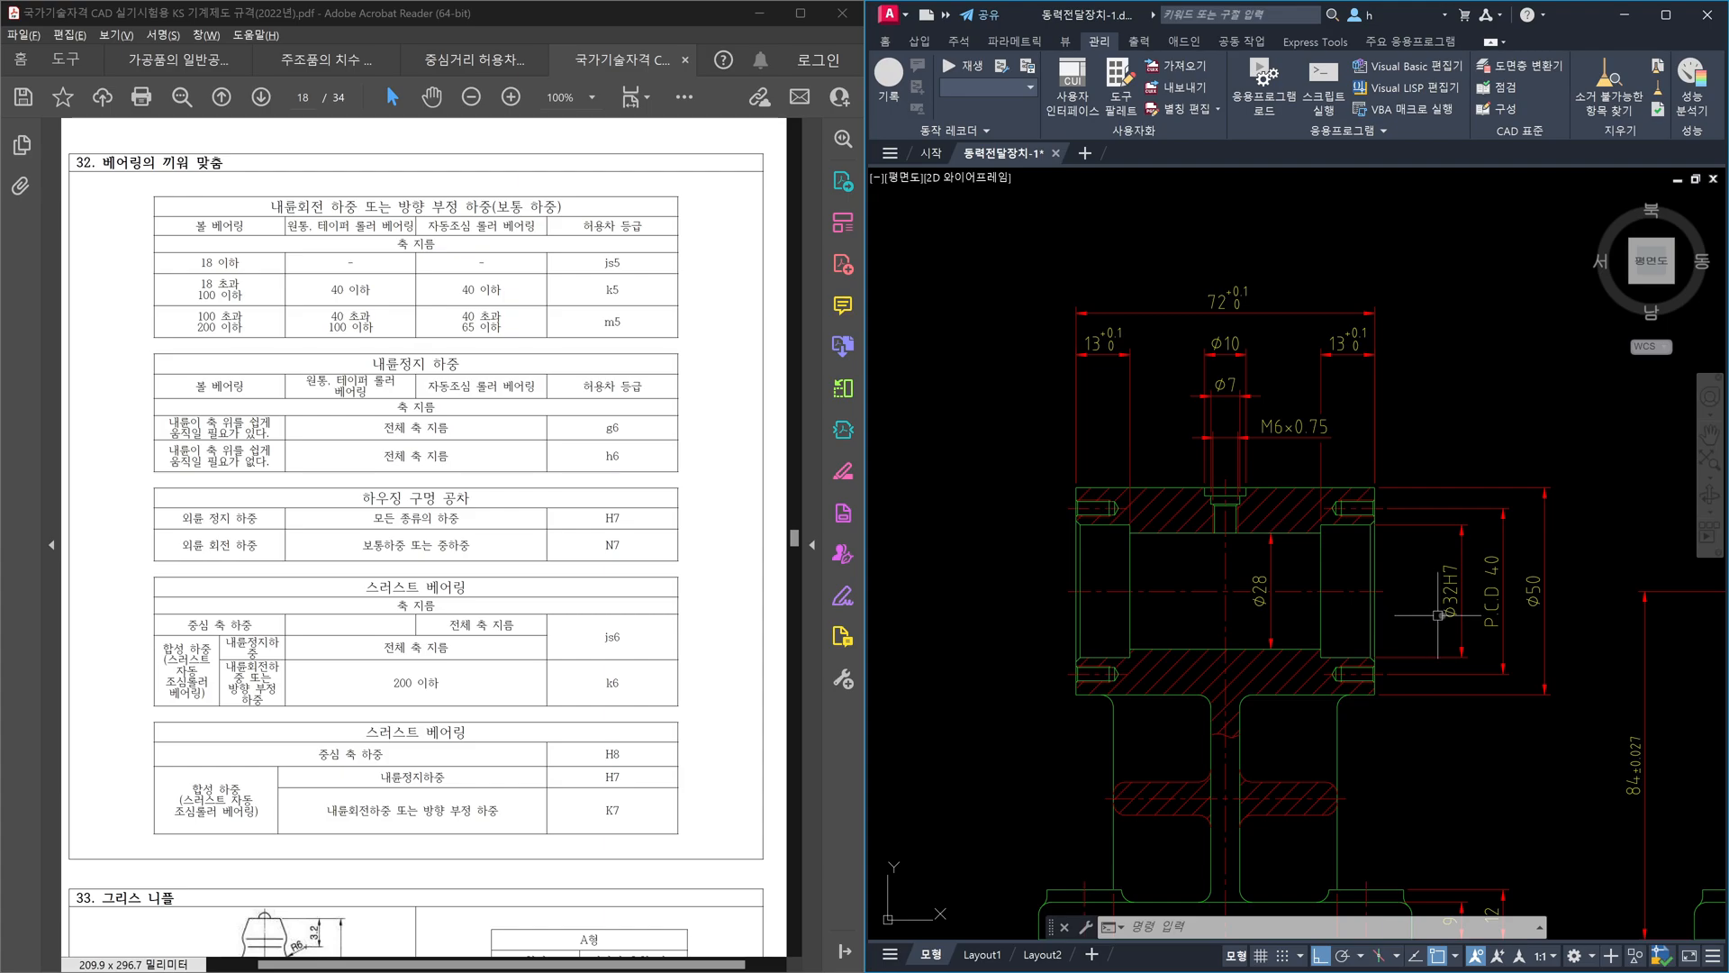
pyautogui.click(1448, 615)
pyautogui.click(1511, 655)
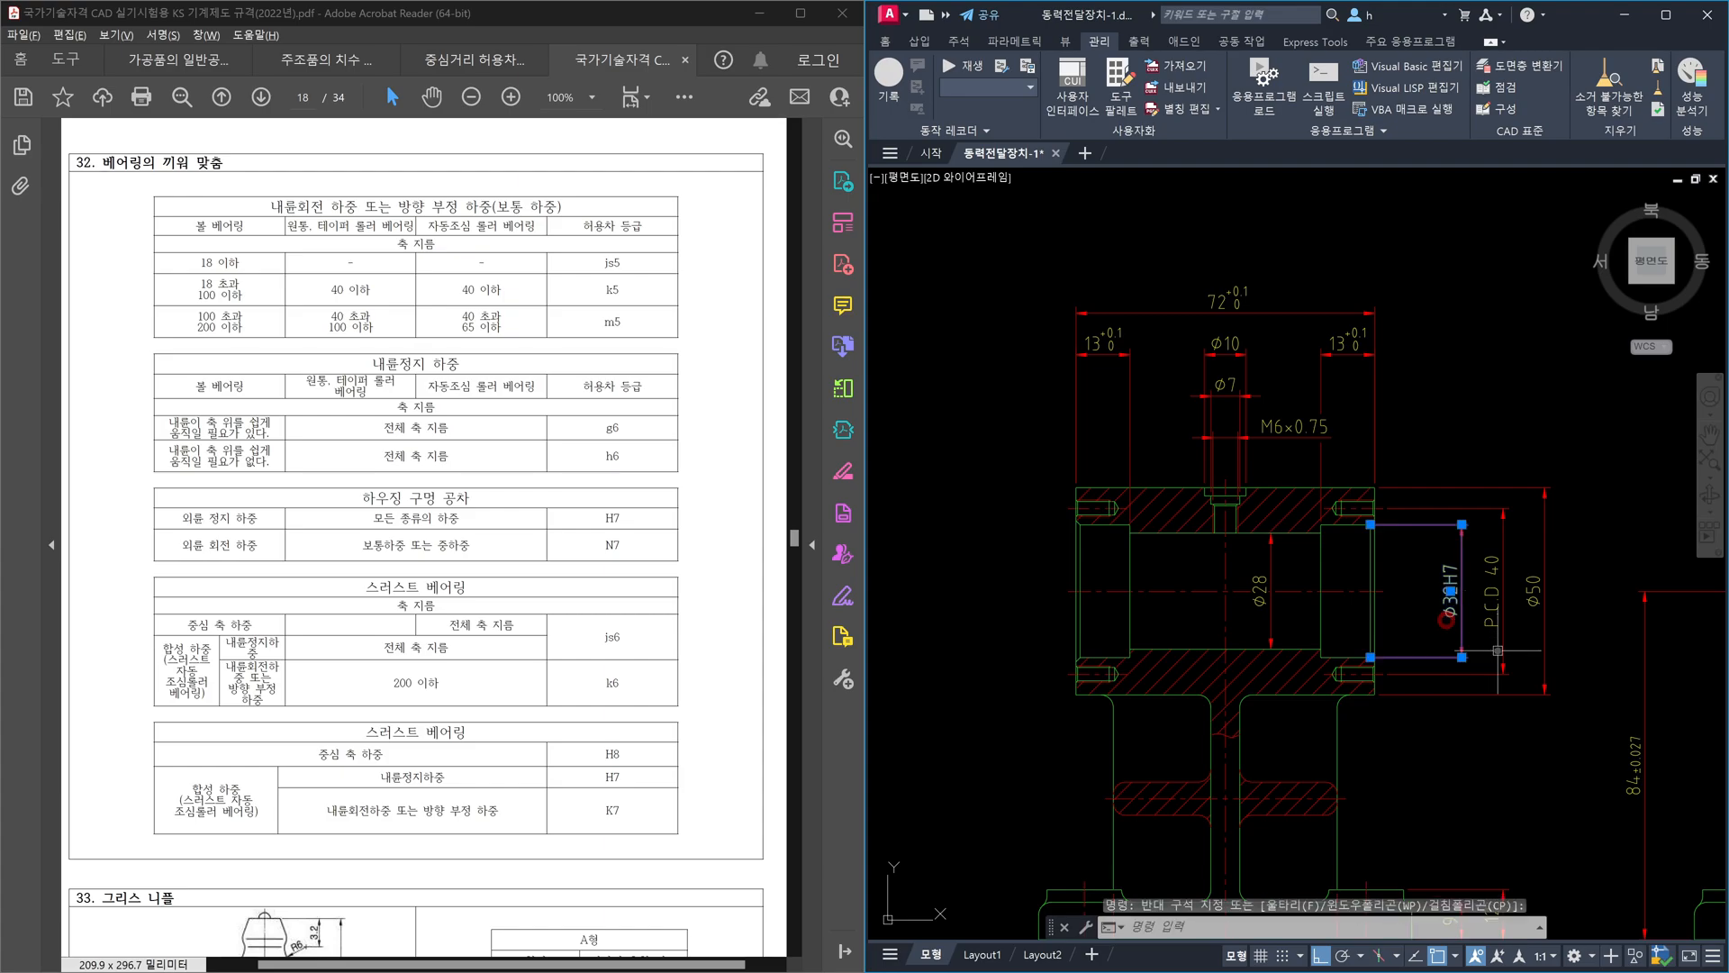
pyautogui.click(1487, 635)
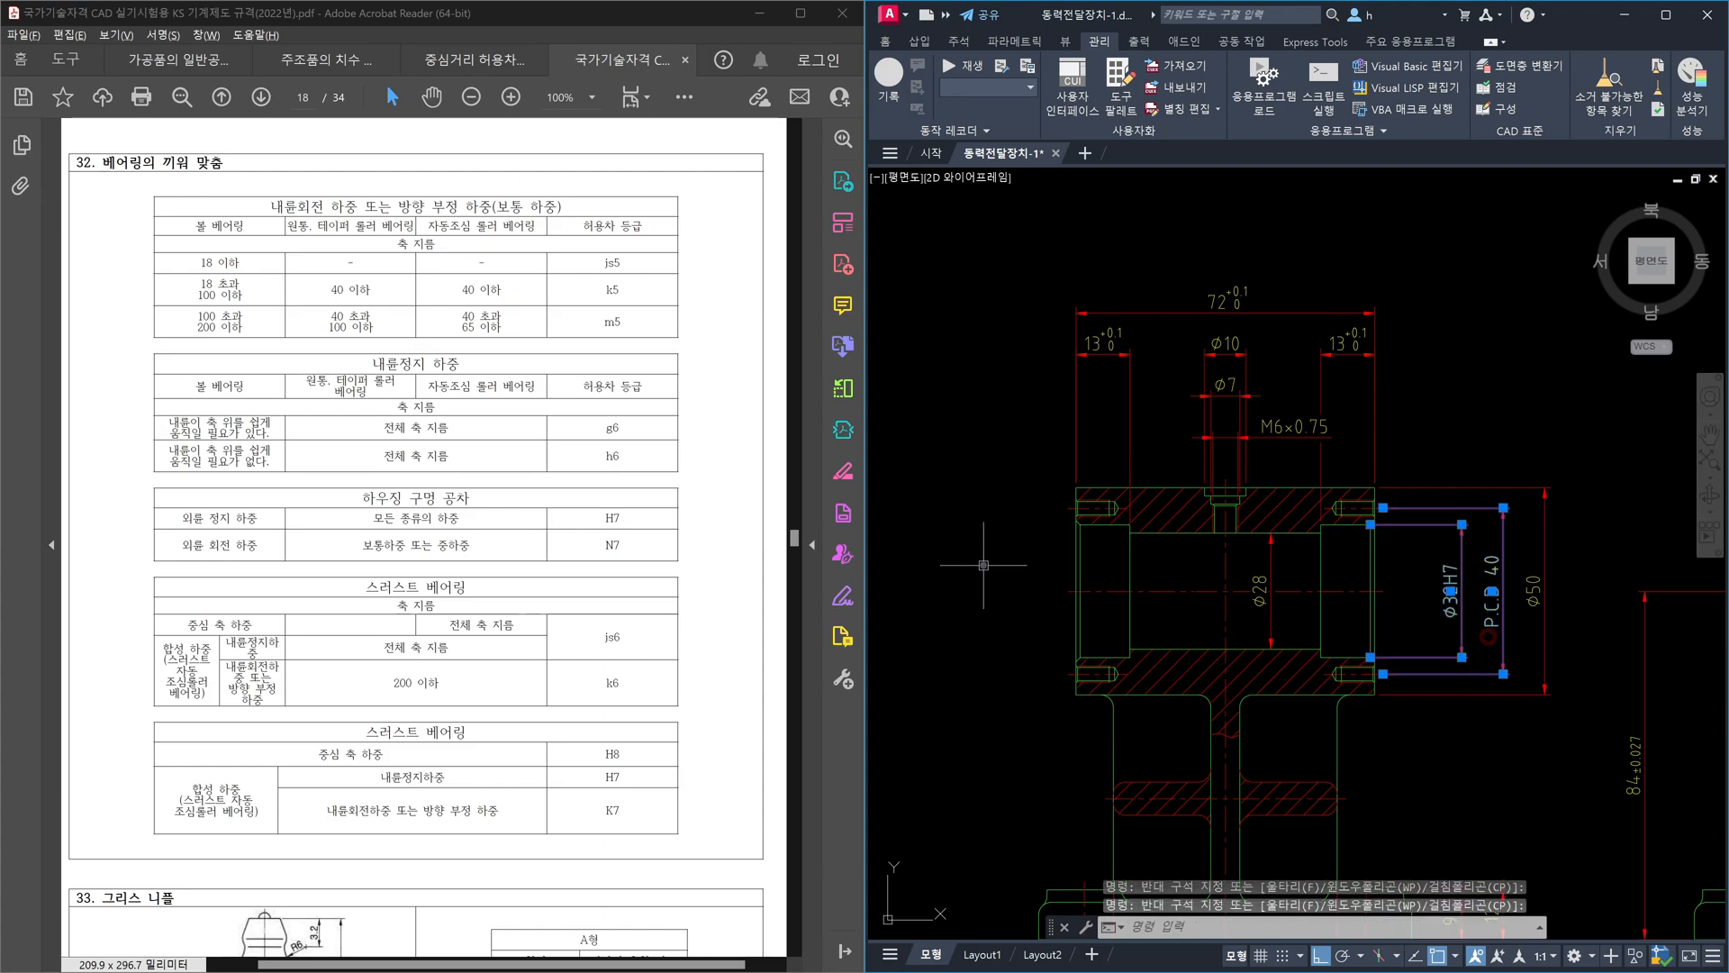
pyautogui.press('Escape')
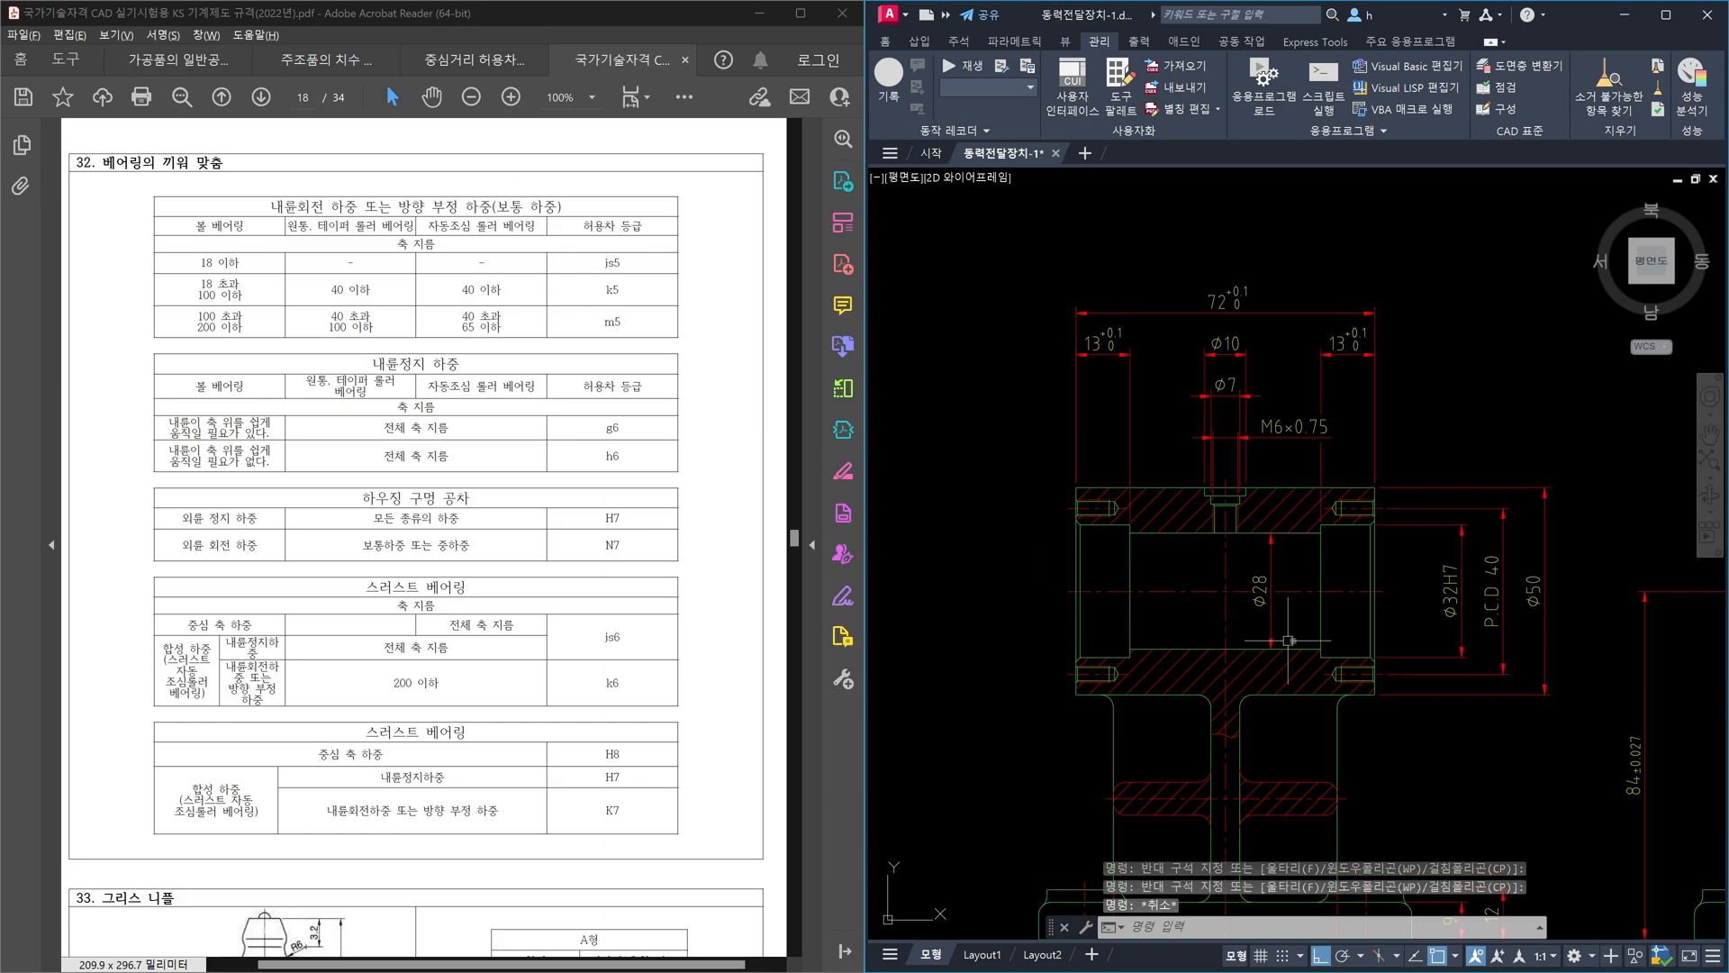
pyautogui.scroll(2, 1364, 617)
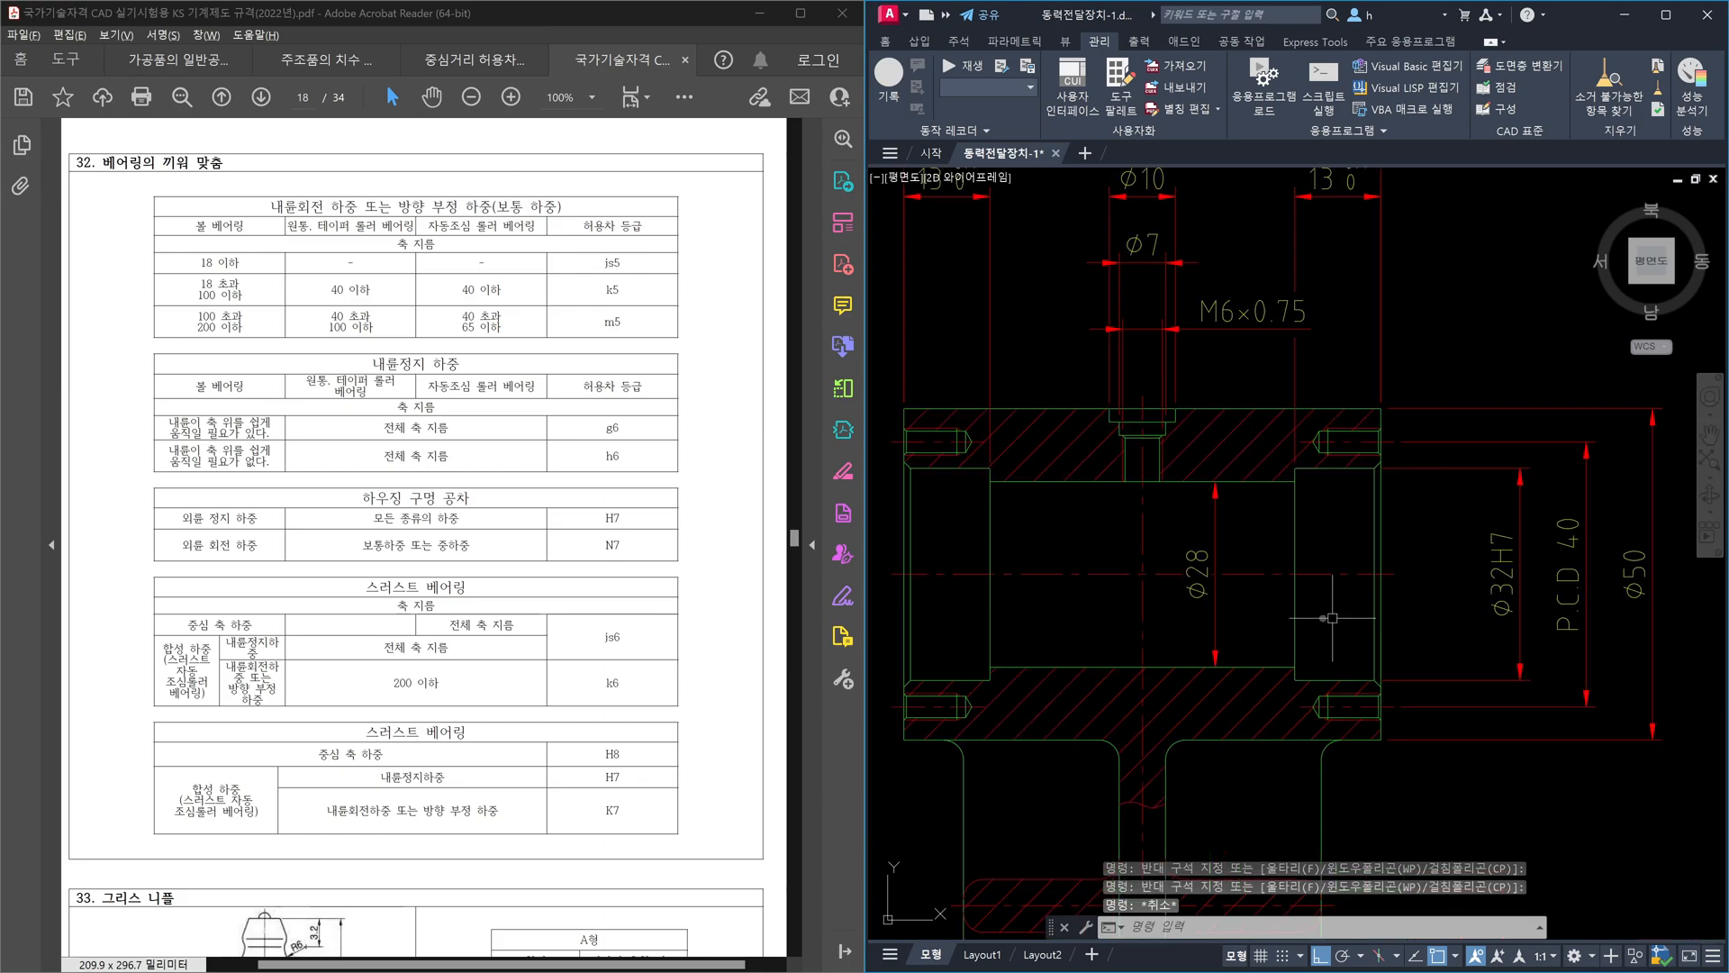
pyautogui.moveTo(1084, 631); pyautogui.dragTo(1127, 634, button='middle')
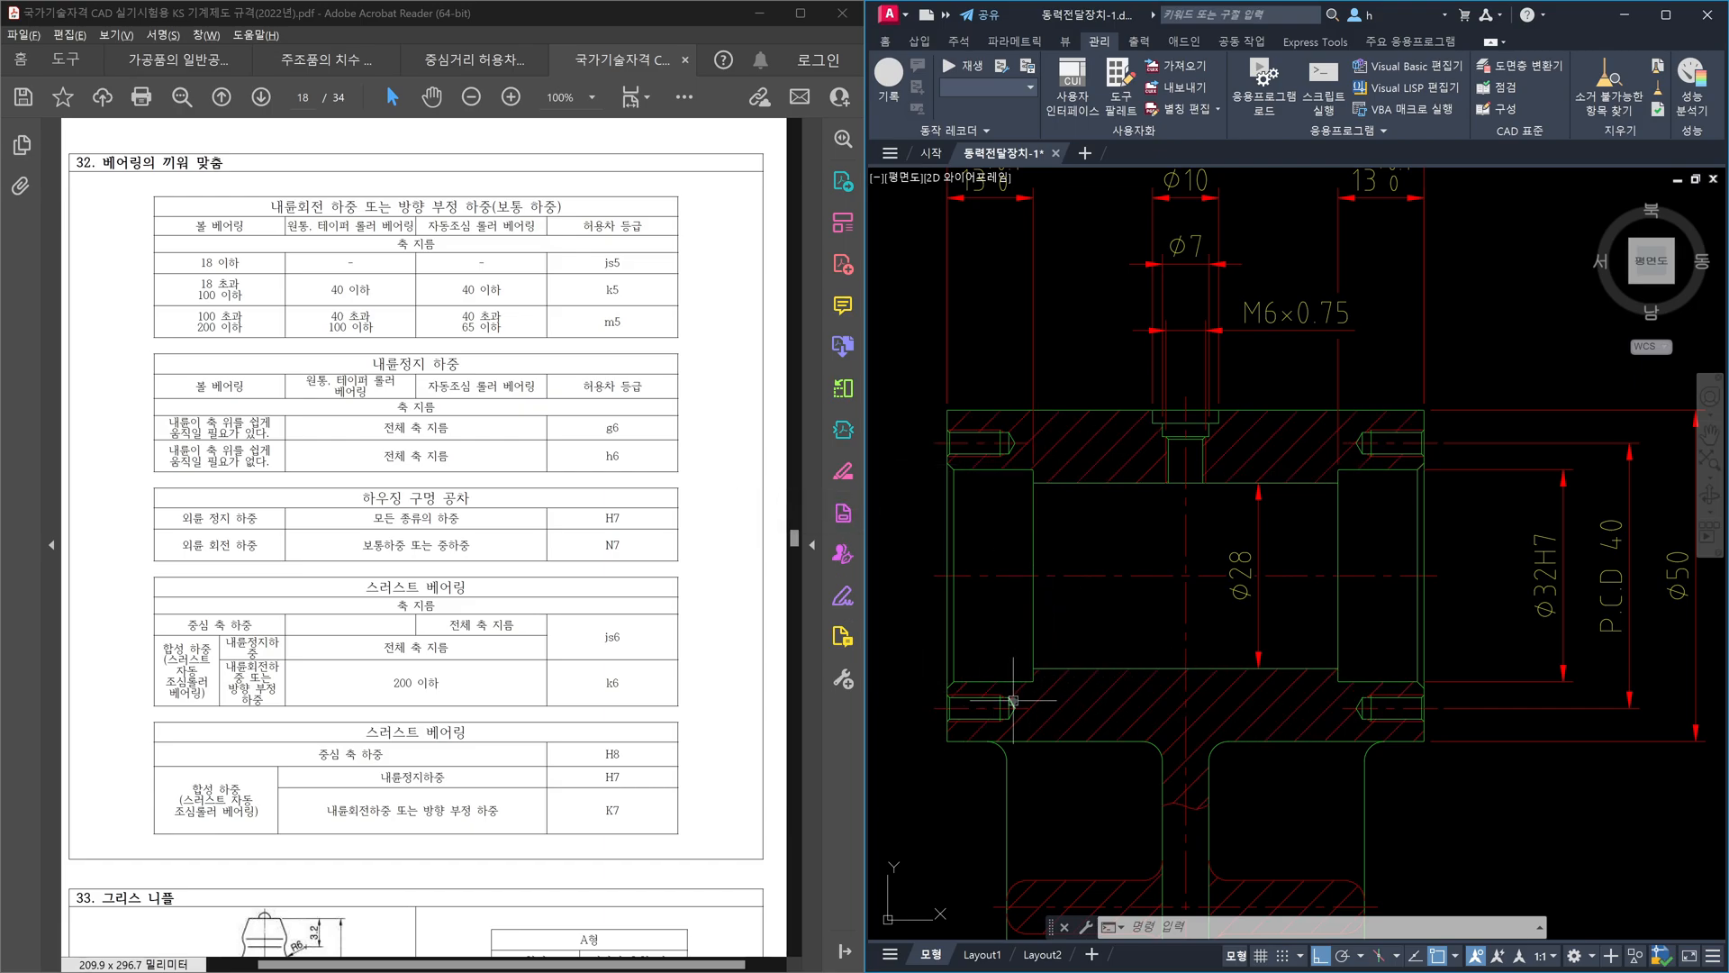
pyautogui.moveTo(1042, 700)
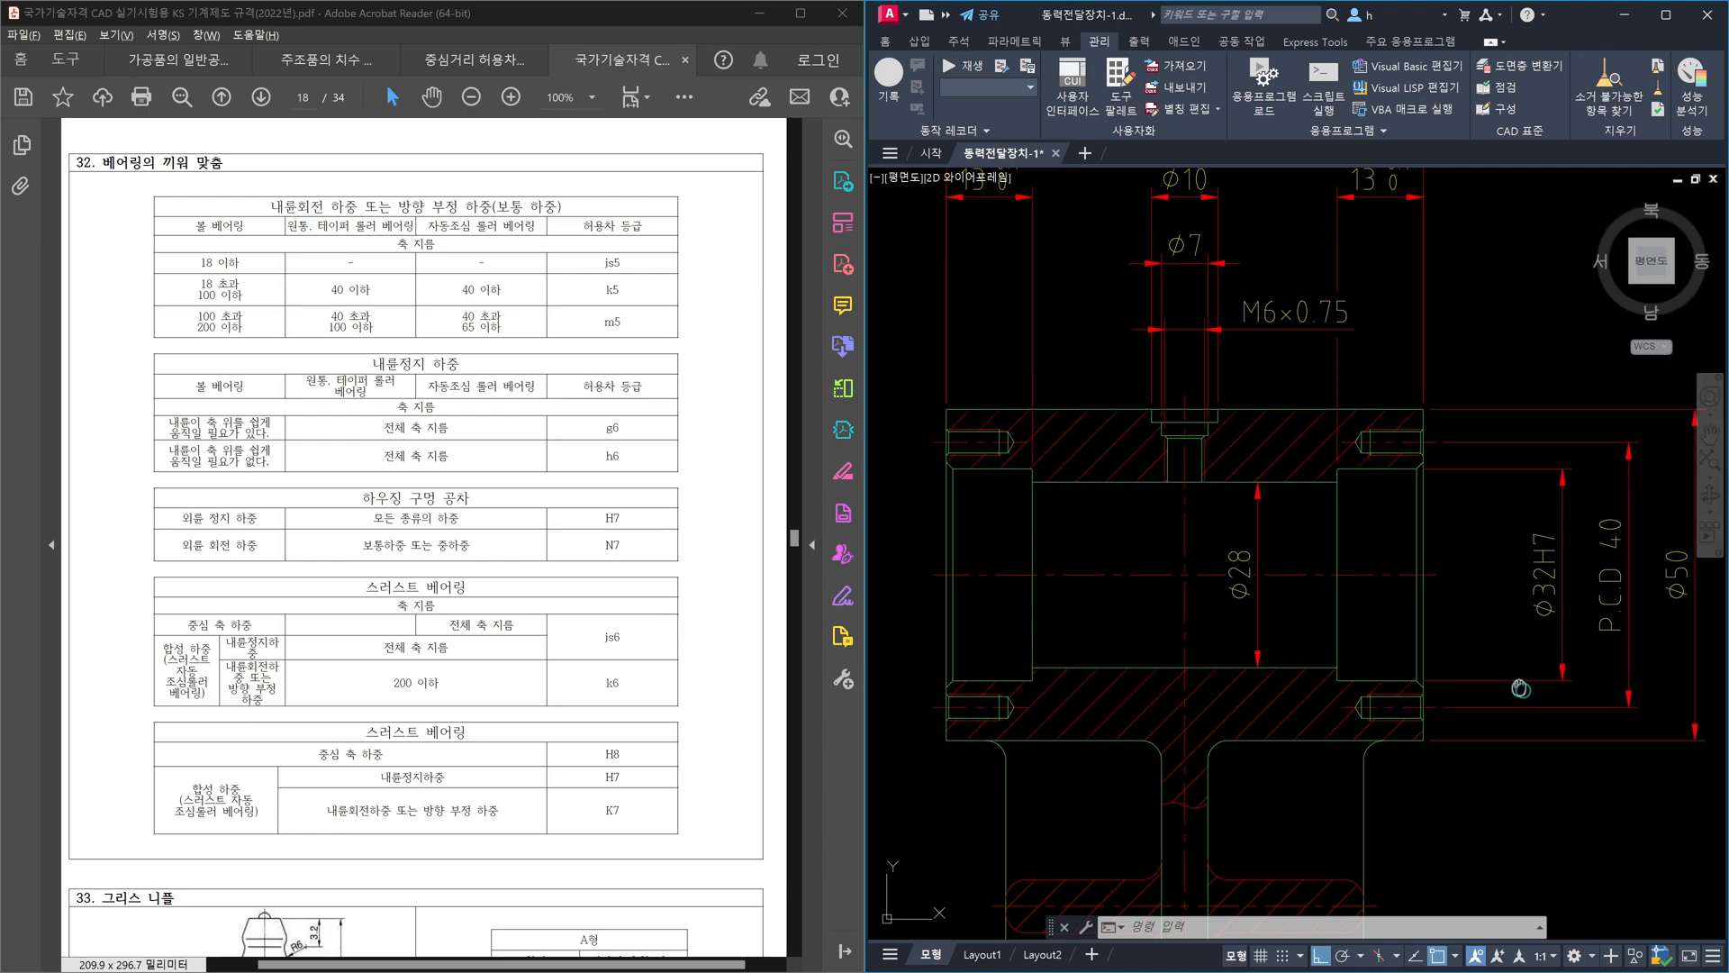
pyautogui.moveTo(1521, 688); pyautogui.dragTo(1503, 677, button='middle')
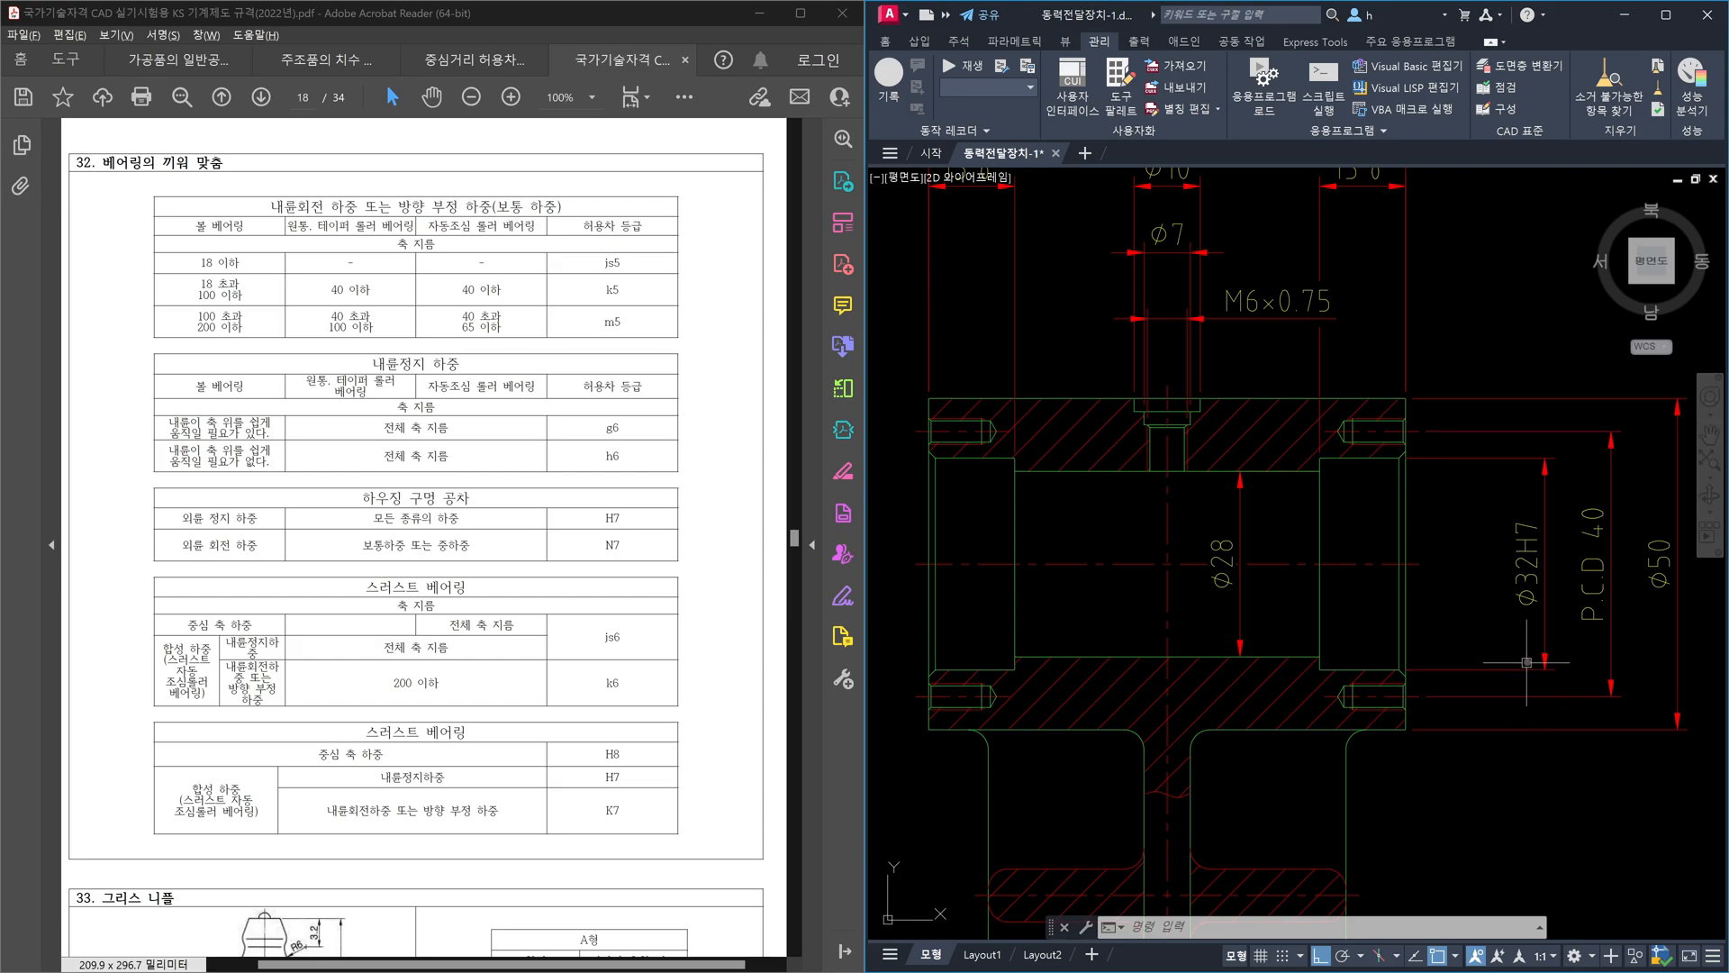
pyautogui.moveTo(1486, 608); pyautogui.dragTo(1417, 755, button='middle')
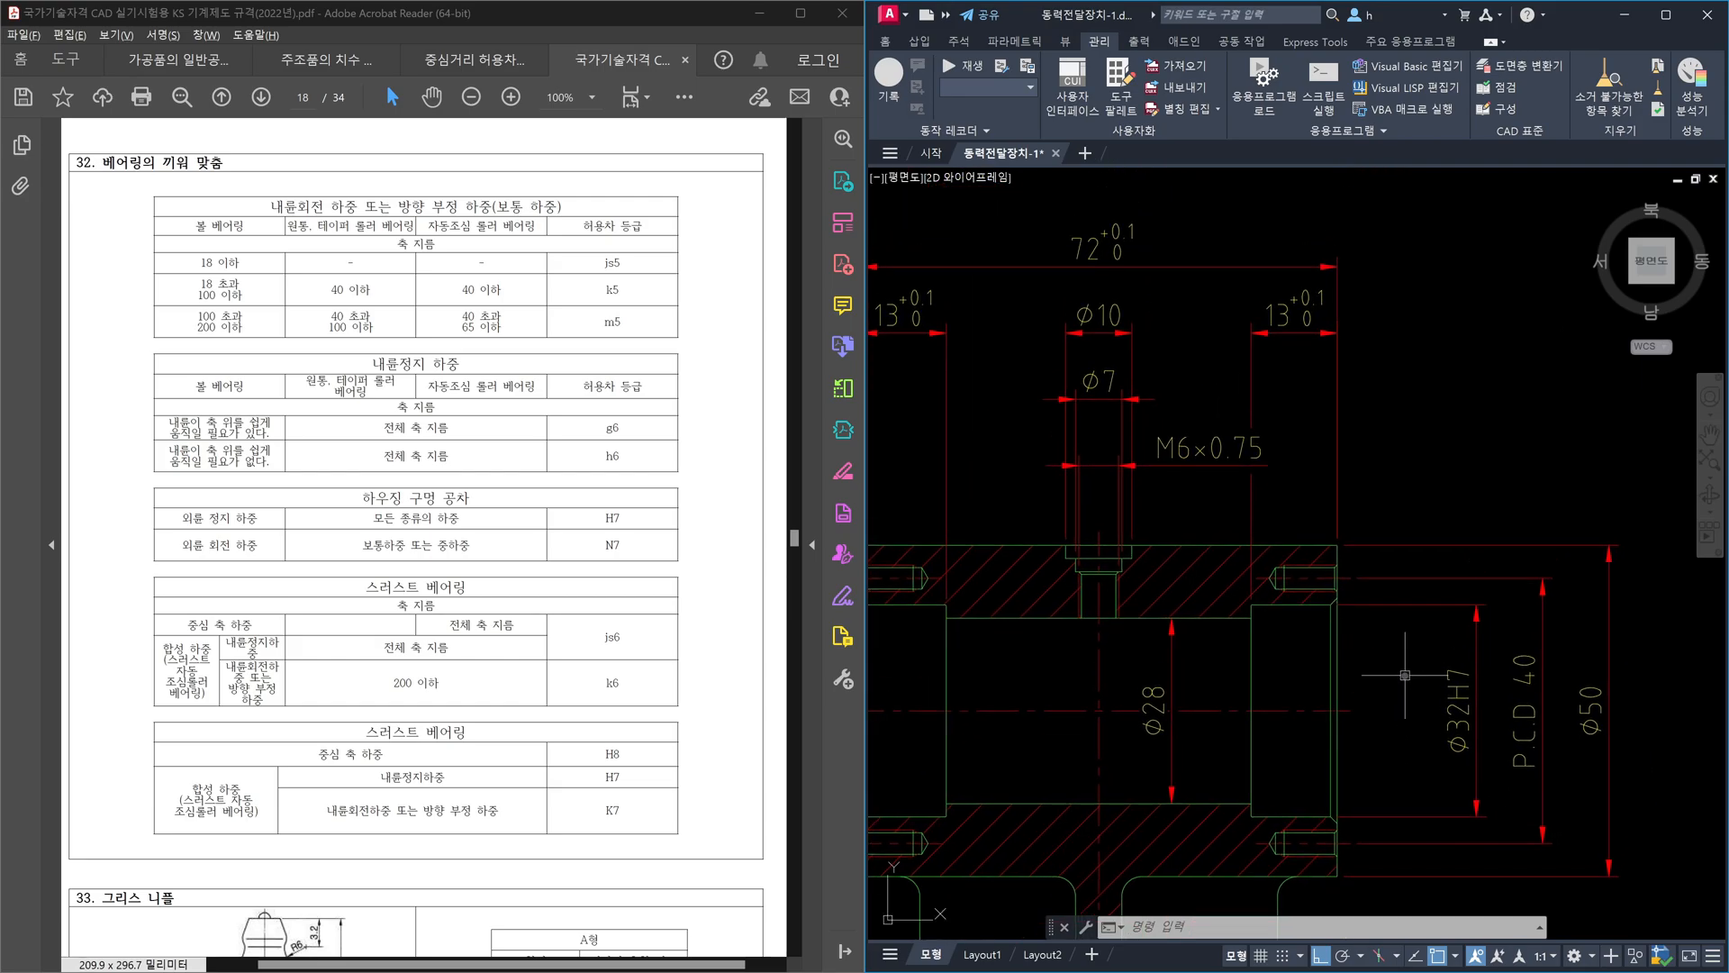
pyautogui.moveTo(1327, 691); pyautogui.dragTo(1321, 695, button='middle')
pyautogui.press('Escape')
pyautogui.press('Escape')
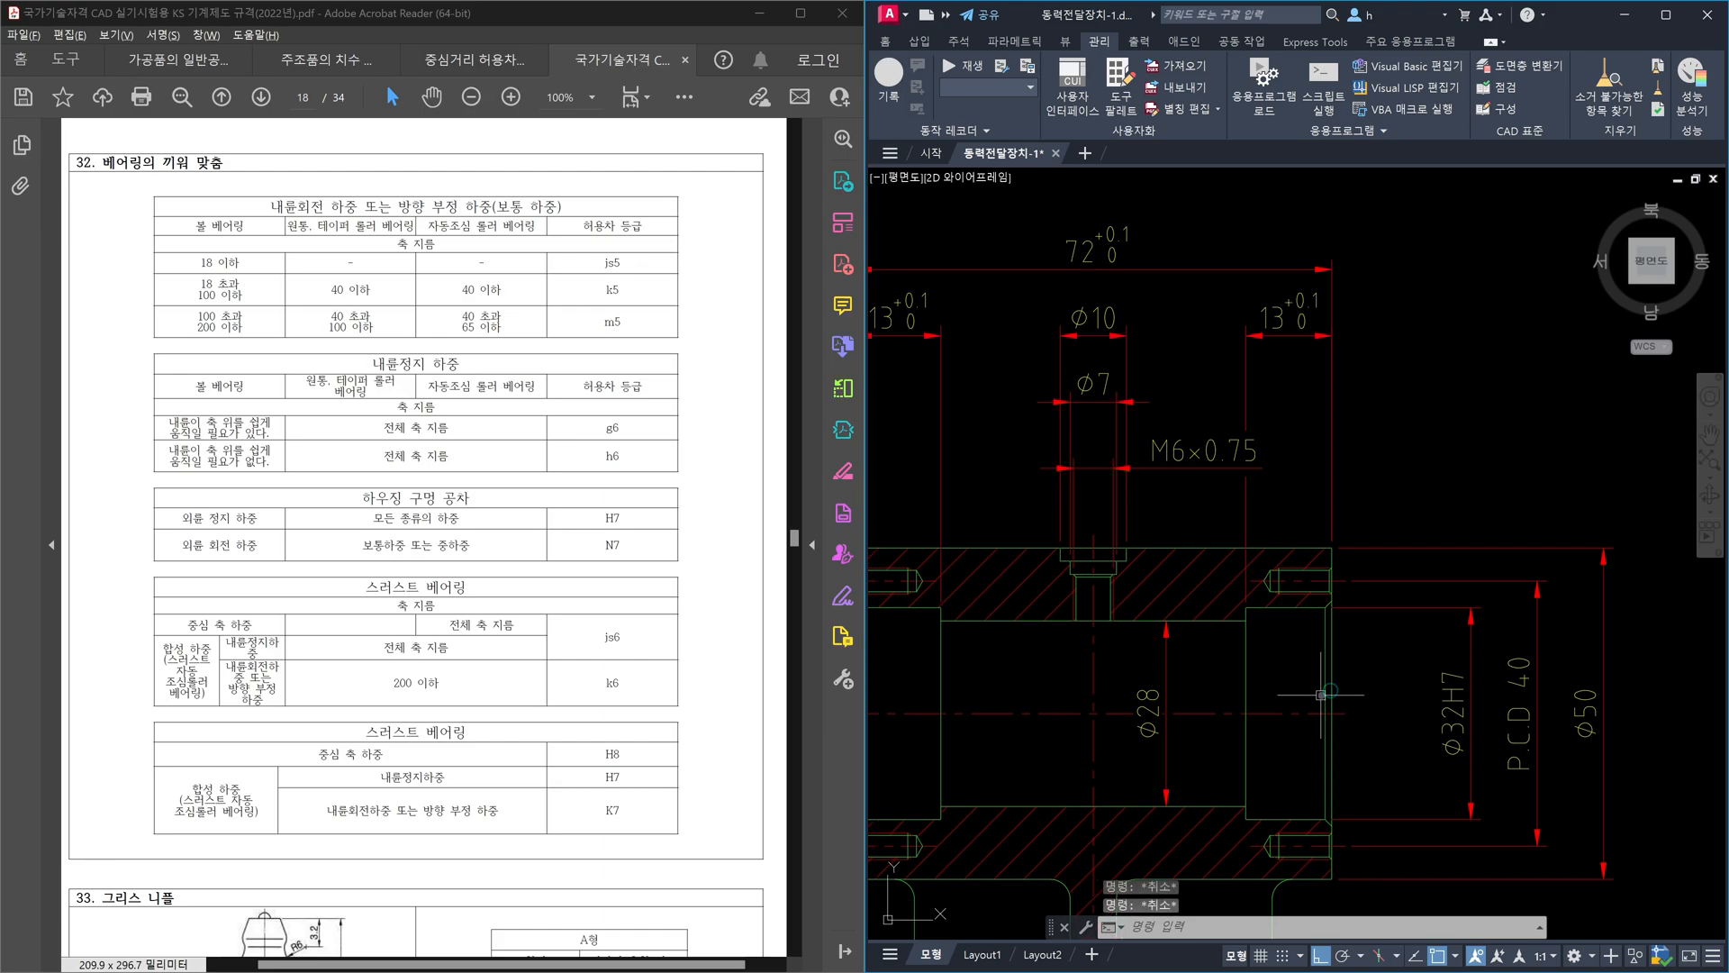
# - Draw a construction line at 60° through a nearest point on the hub's right end face in the front view
pyautogui.write('xl')
pyautogui.press('Return')
pyautogui.write('a')
pyautogui.press('Return')
pyautogui.write('60')
pyautogui.press('Return')
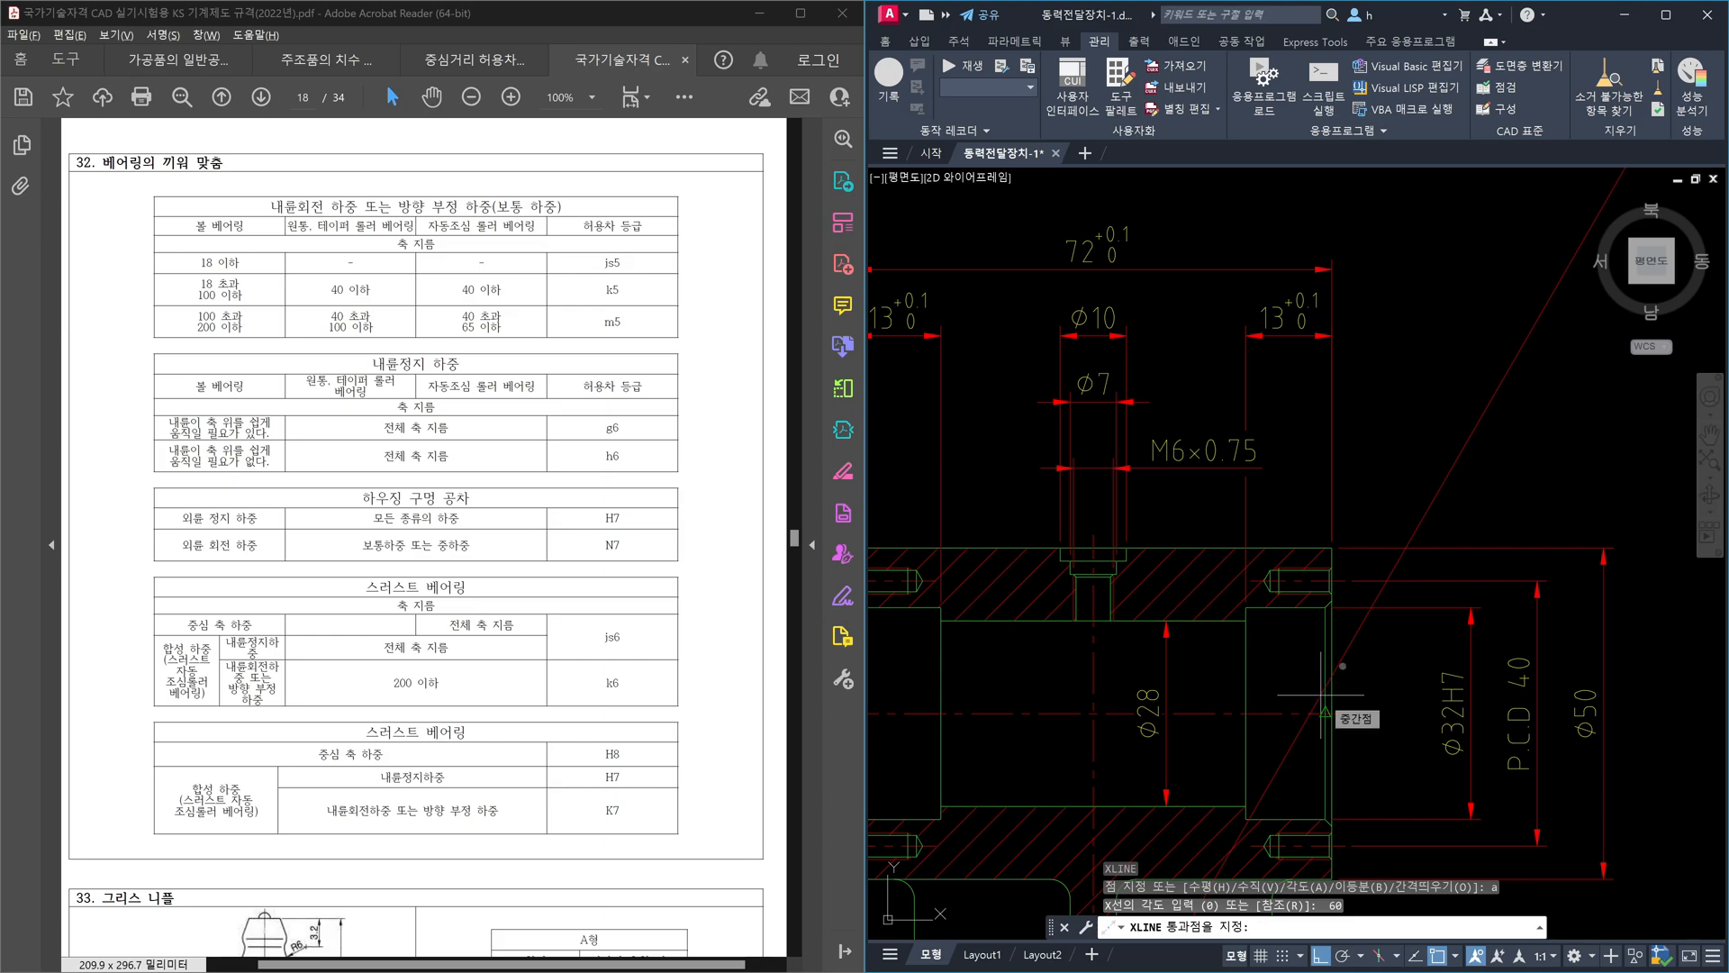
pyautogui.write('nea')
pyautogui.press('Return')
pyautogui.click(1341, 666)
pyautogui.press('Return')
# - Draw a horizontal construction line level with the M6×0.75 dimension line, crossing the 60° construction line
pyautogui.press('Return')
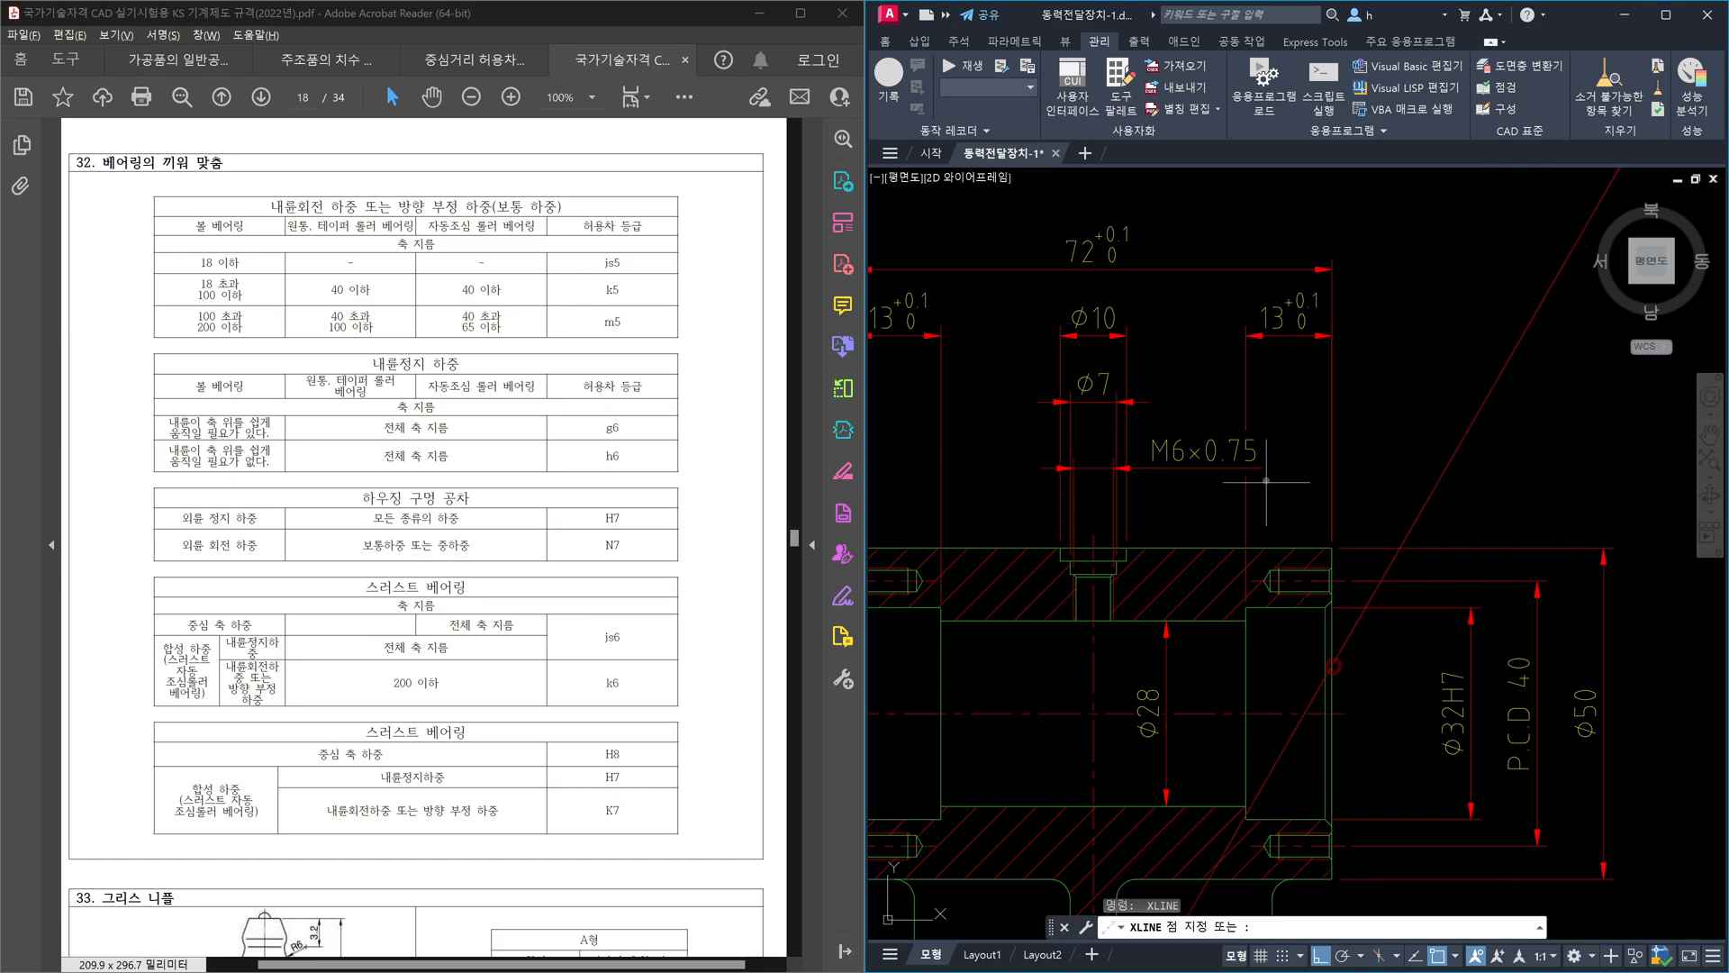
pyautogui.click(1267, 468)
pyautogui.click(1387, 477)
pyautogui.press('Escape')
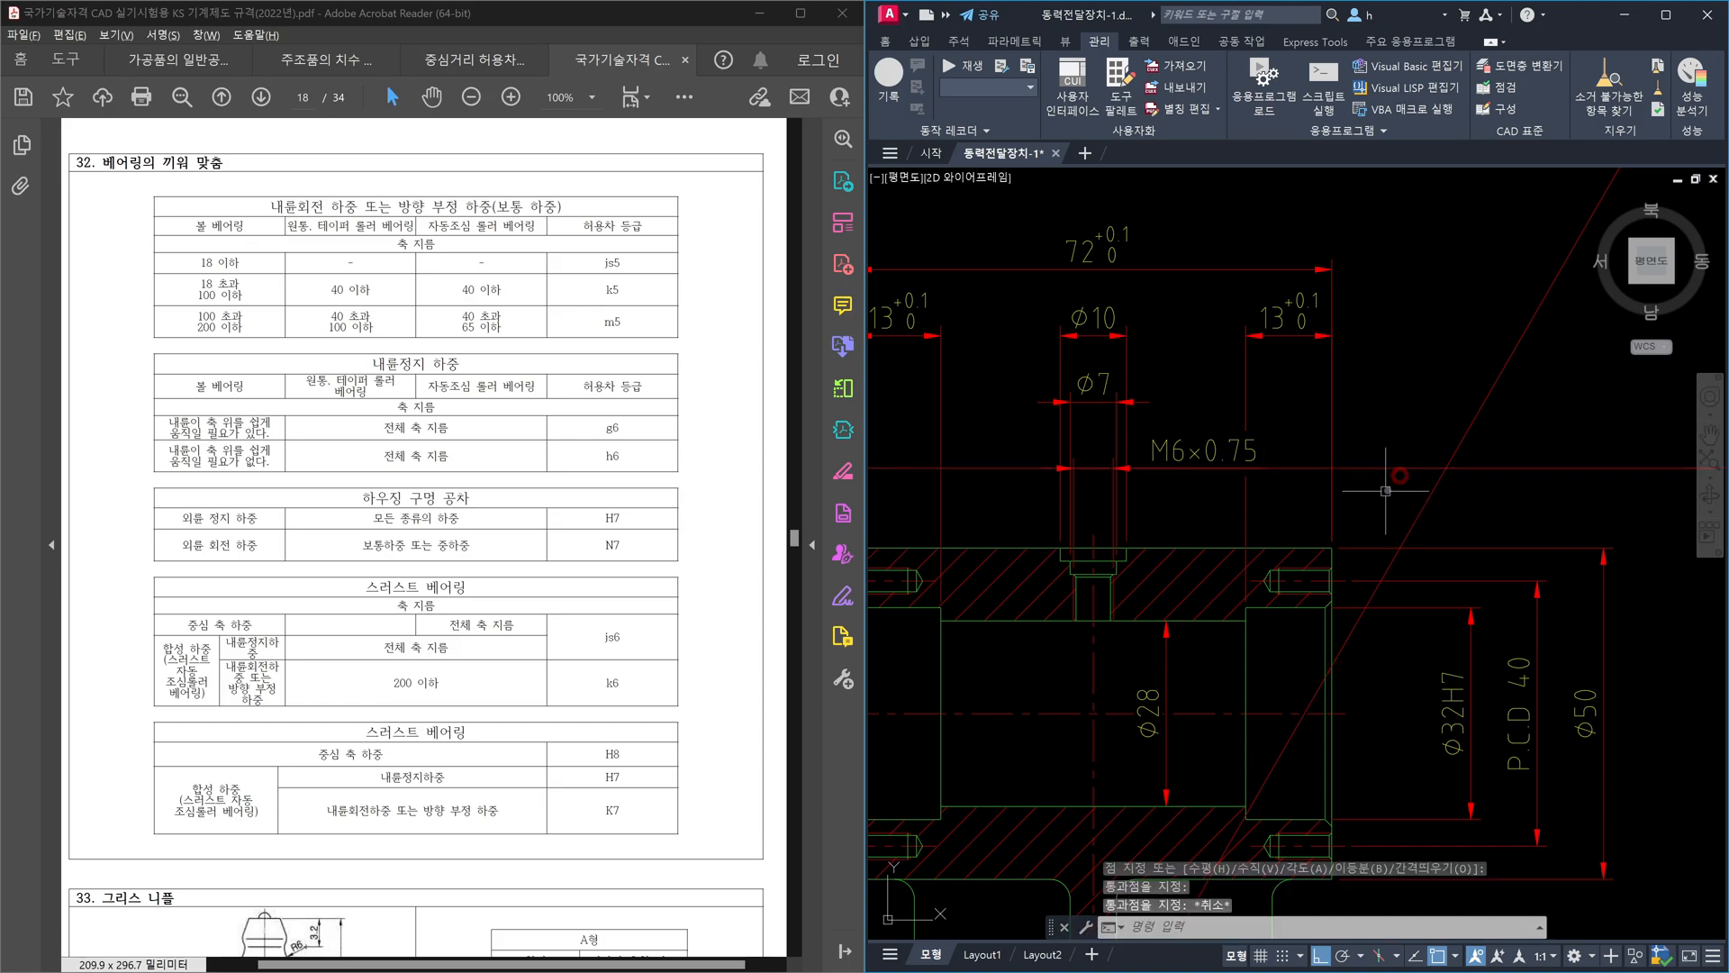
# - Try a leader with the text A from the hub's right end face to the construction lines' intersection, and delete it
pyautogui.write('le')
pyautogui.press('Return')
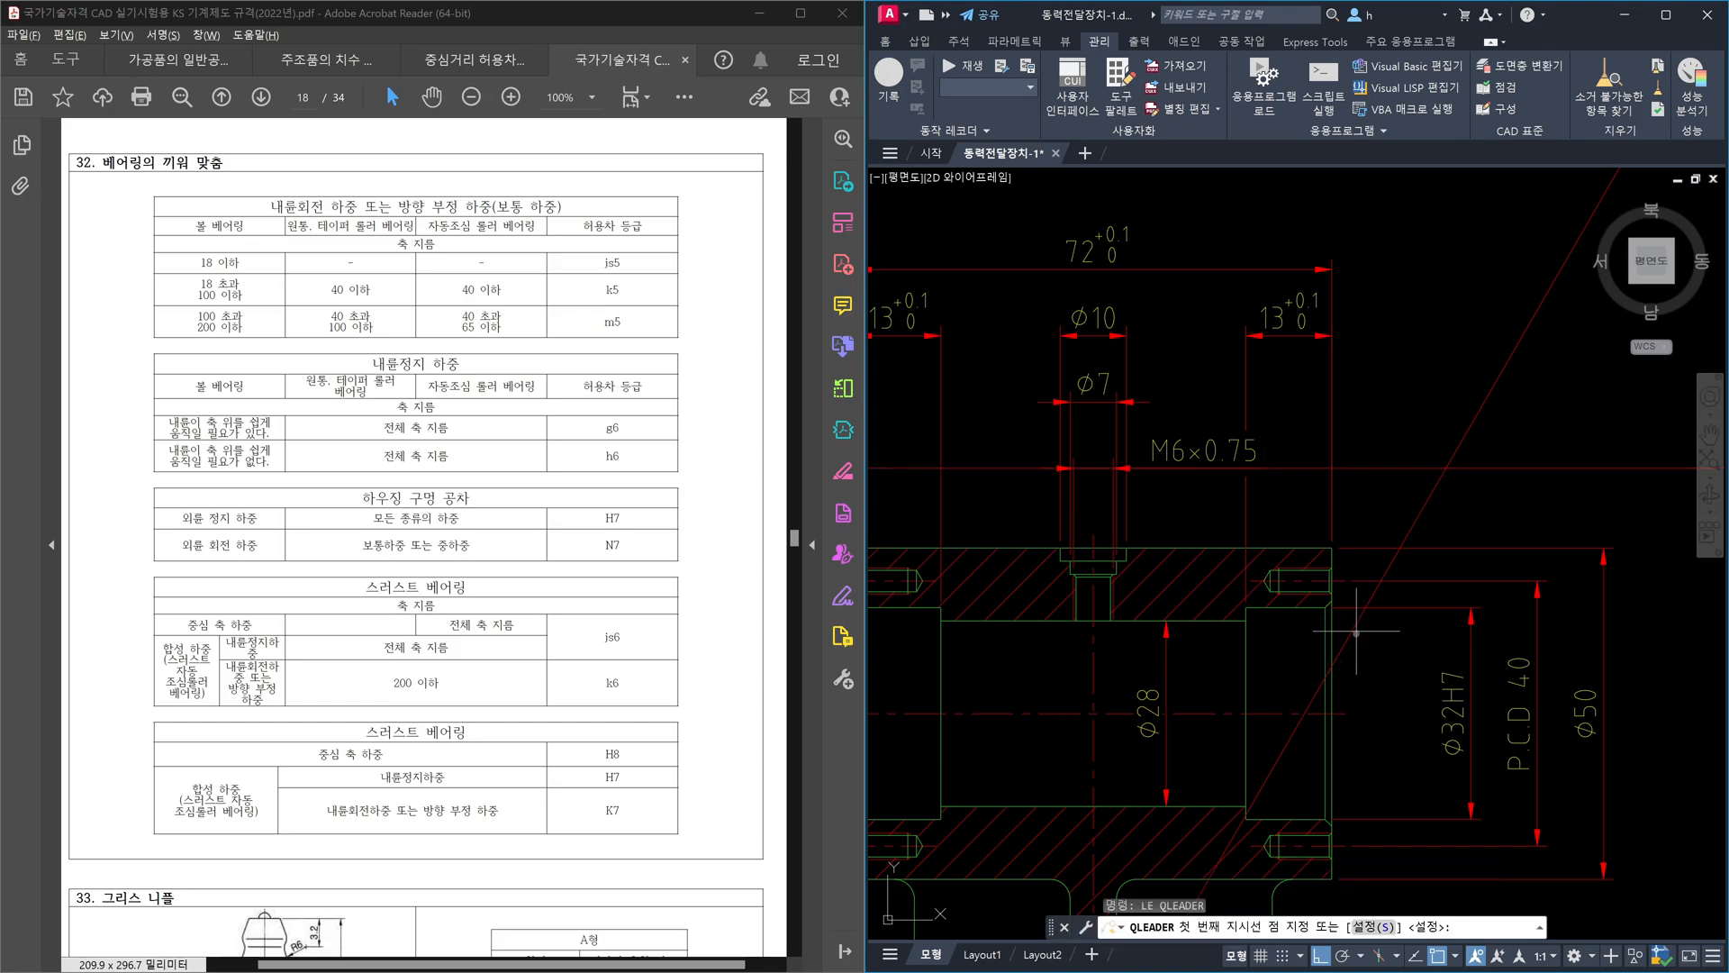
pyautogui.click(1335, 651)
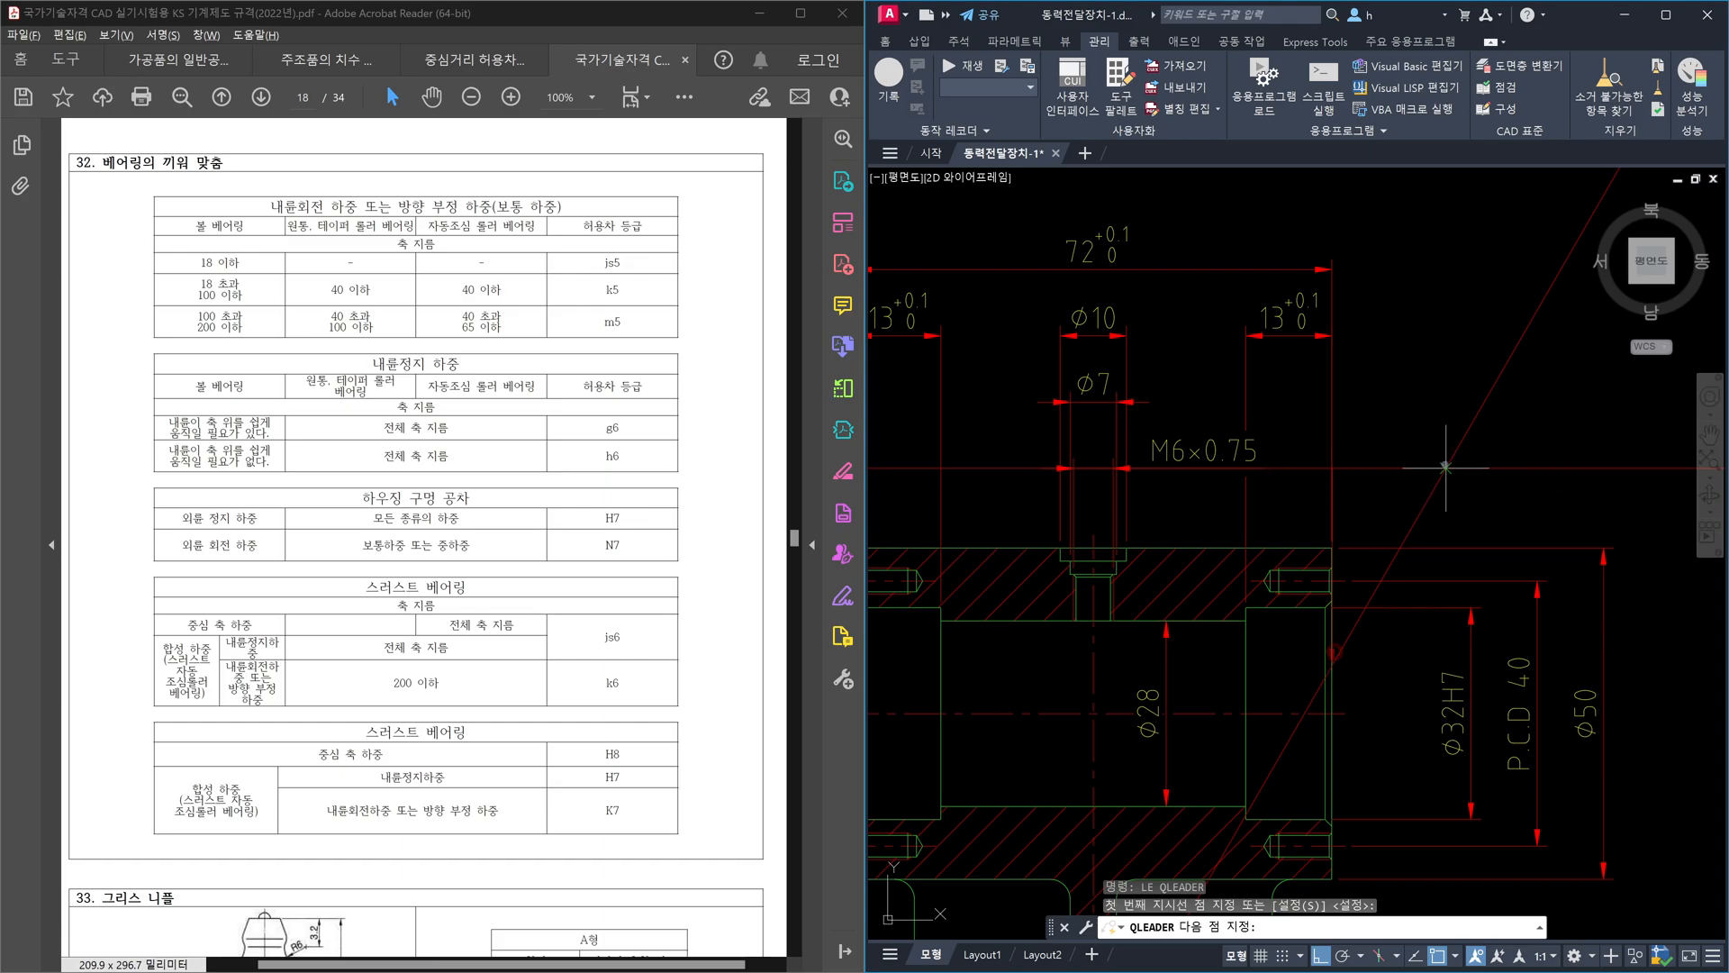
pyautogui.click(1446, 467)
pyautogui.press('Return')
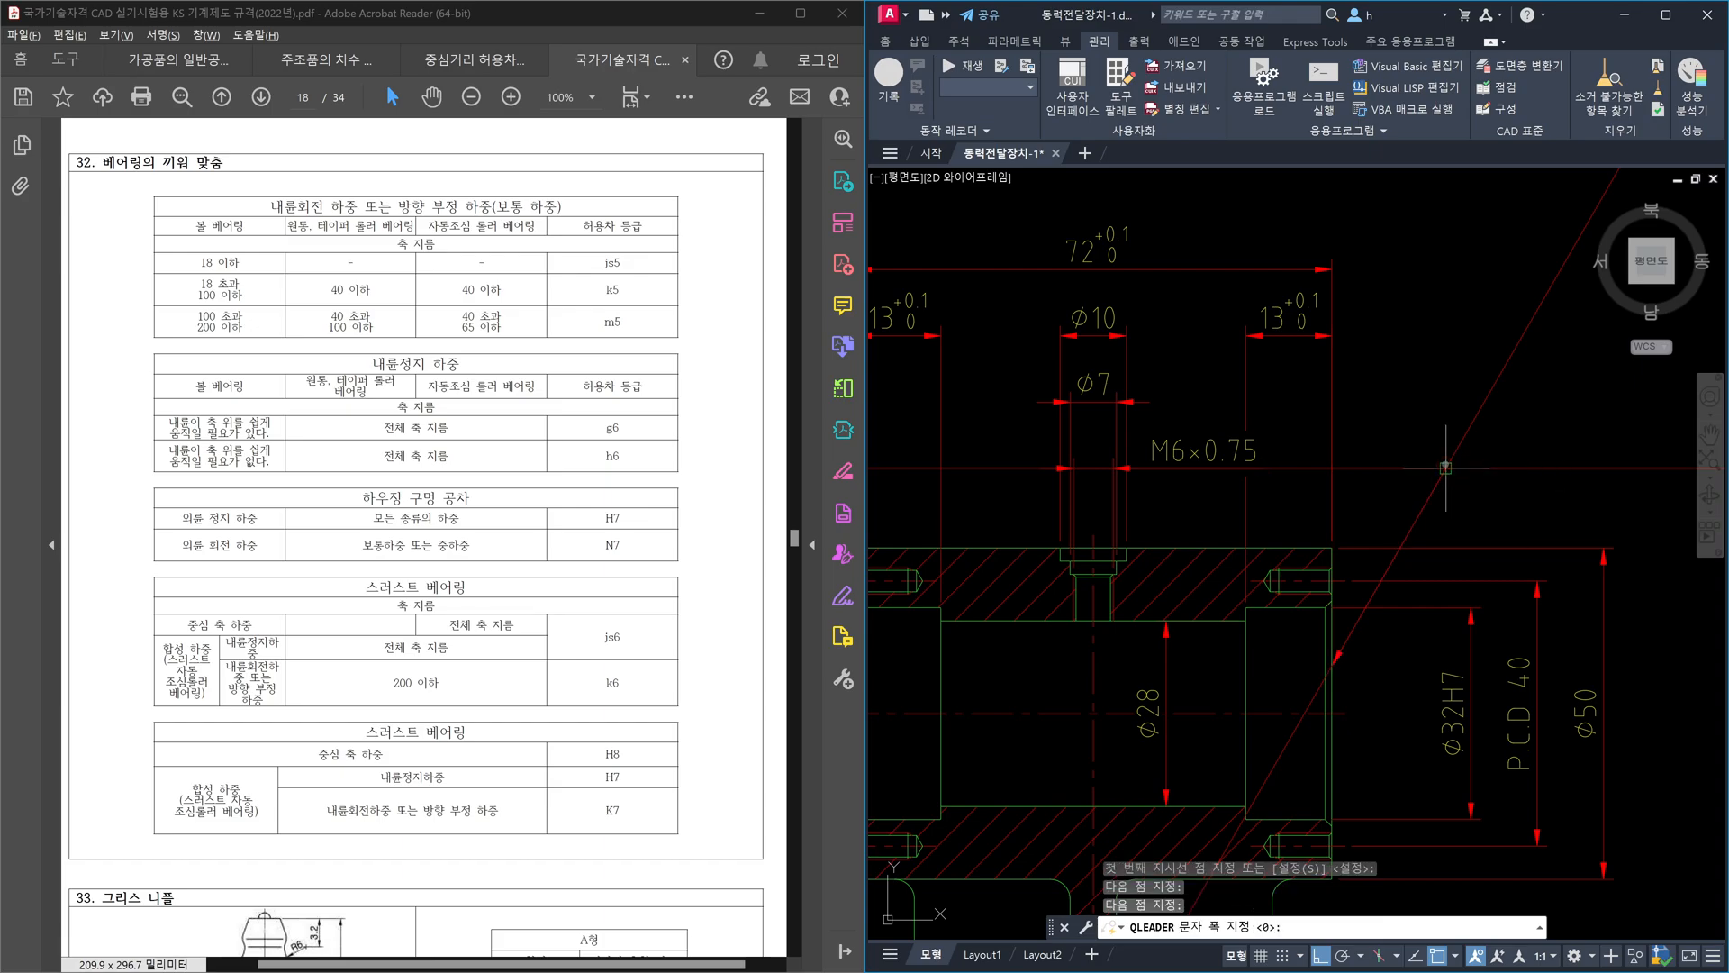
pyautogui.press('Return')
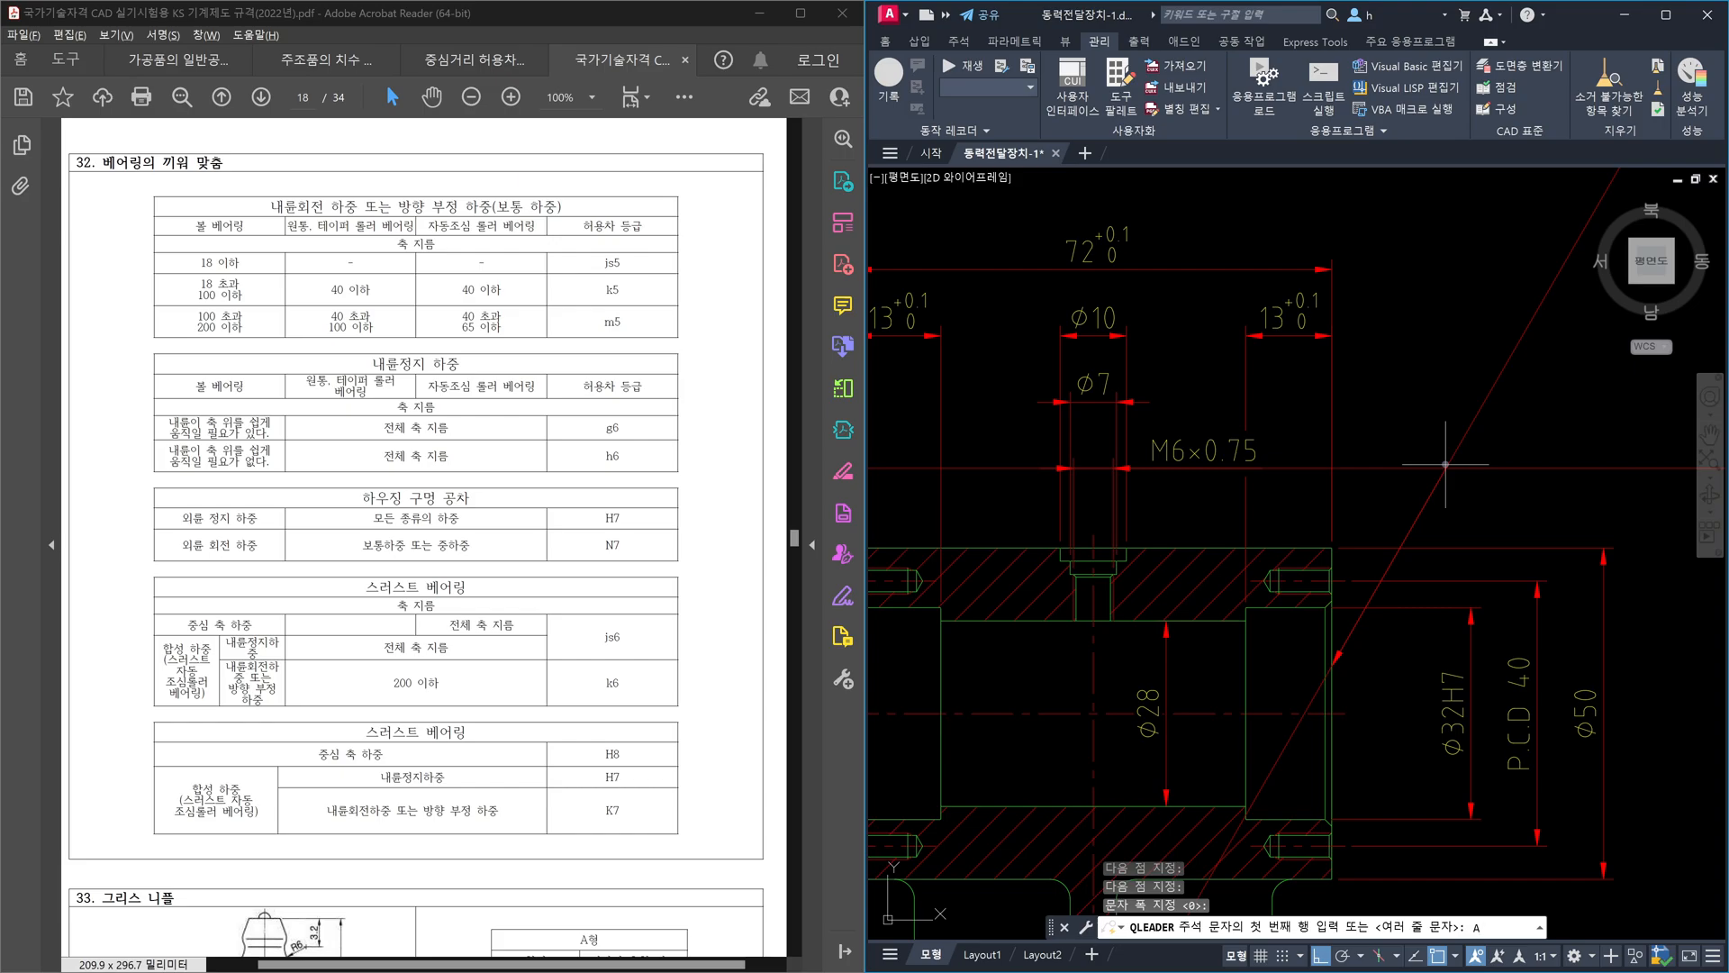
pyautogui.write('A')
pyautogui.press('Return')
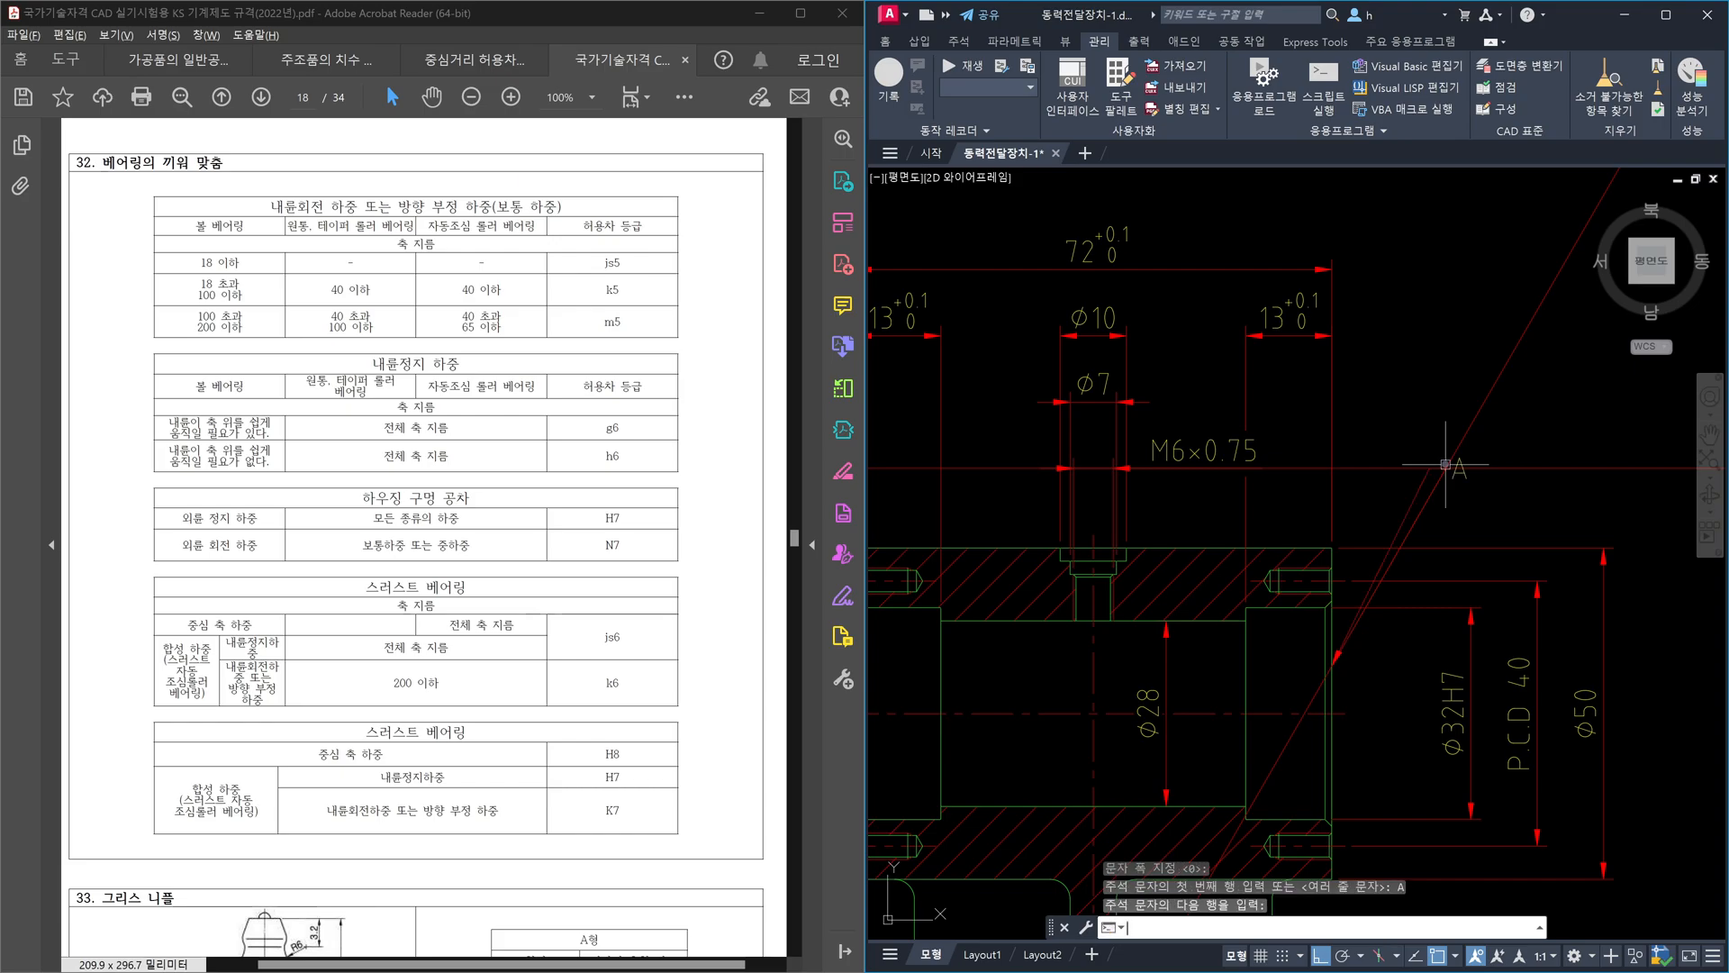
pyautogui.press('Escape')
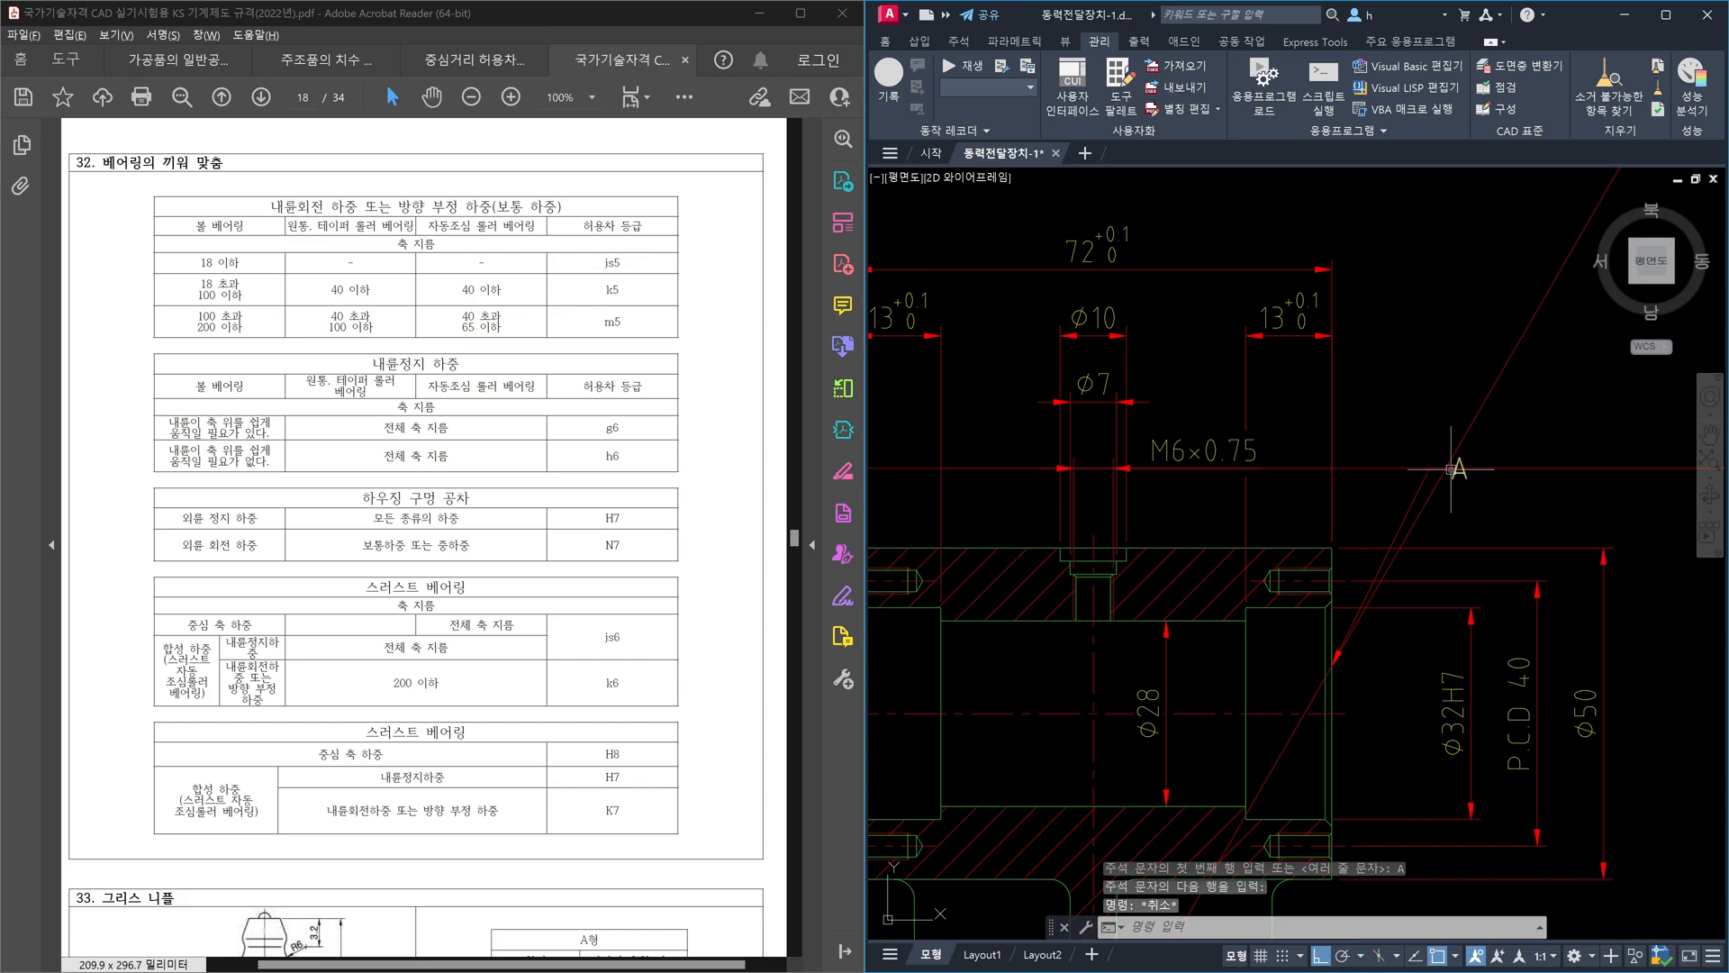
pyautogui.click(1450, 461)
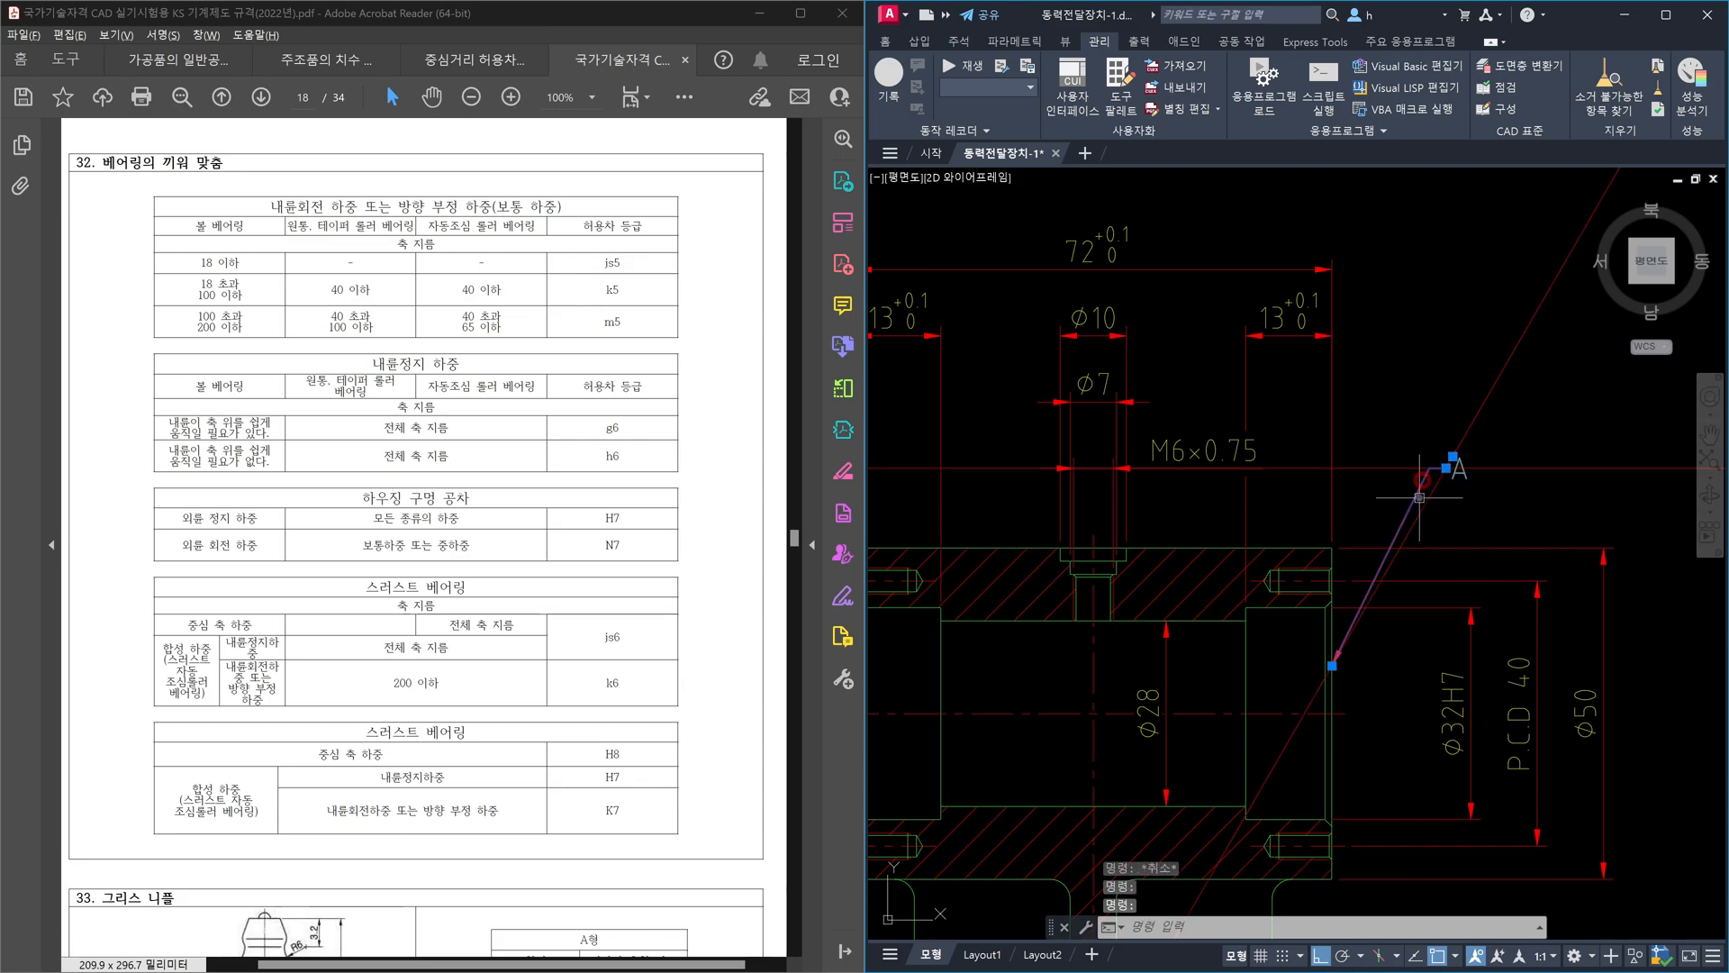
pyautogui.press('Delete')
# - Configure the quick leader settings to underline the bottom line of the annotation text
pyautogui.write('le')
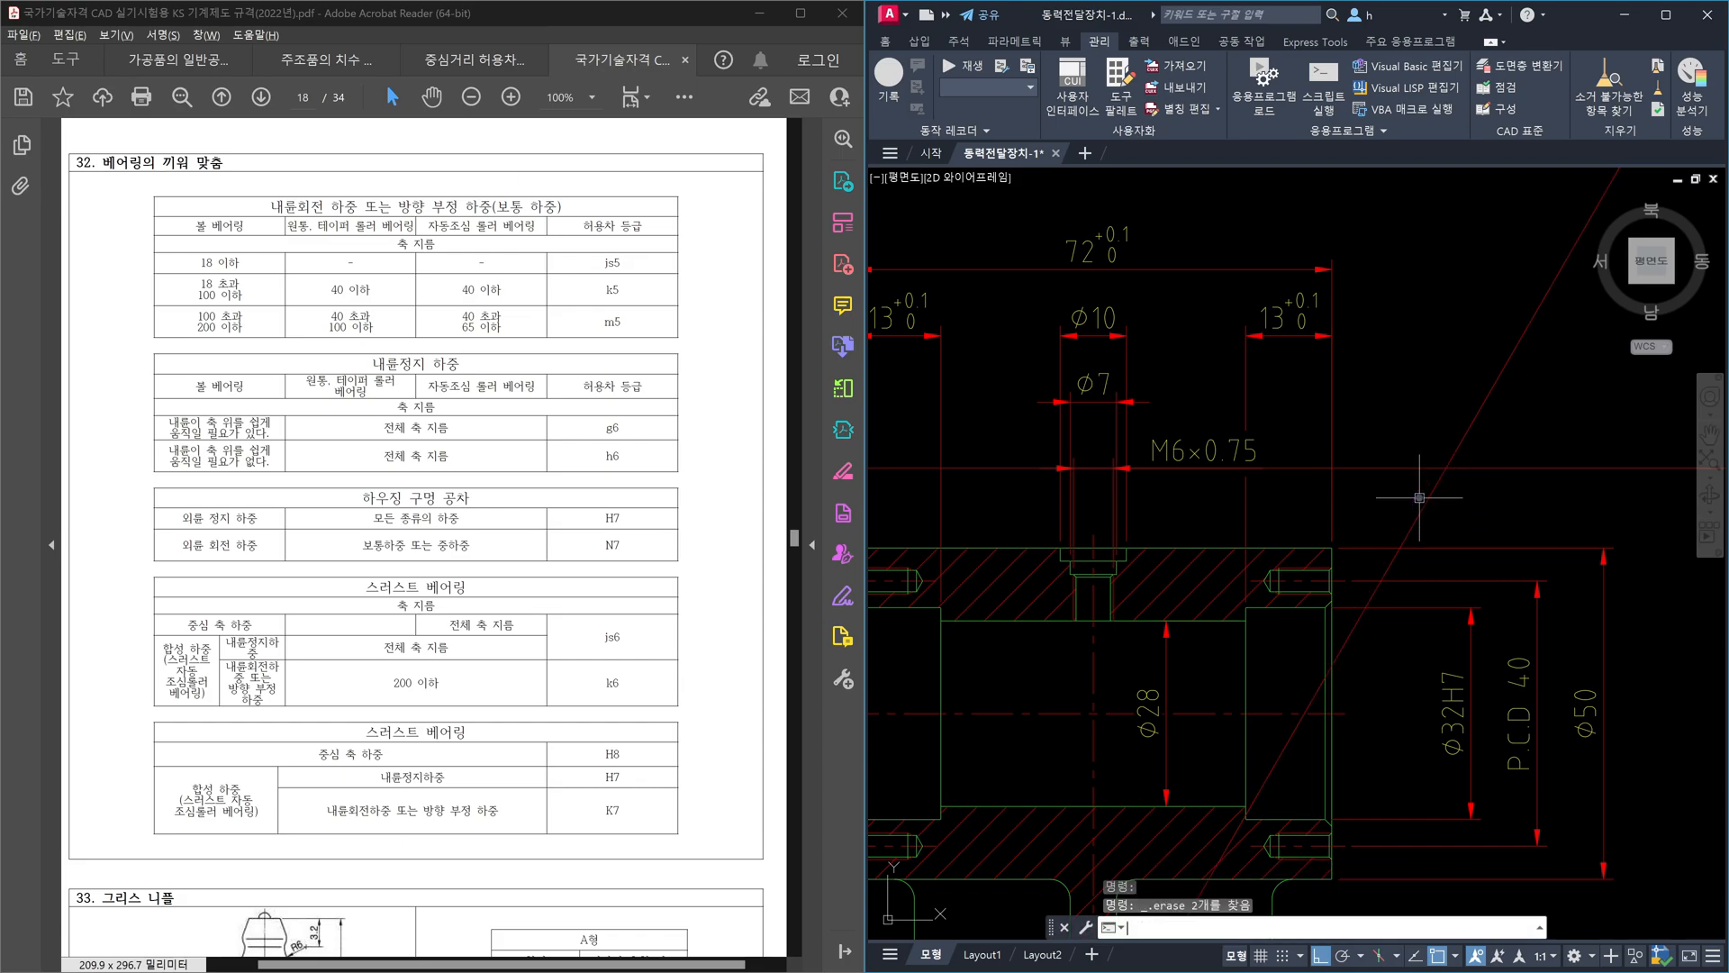
pyautogui.press('space')
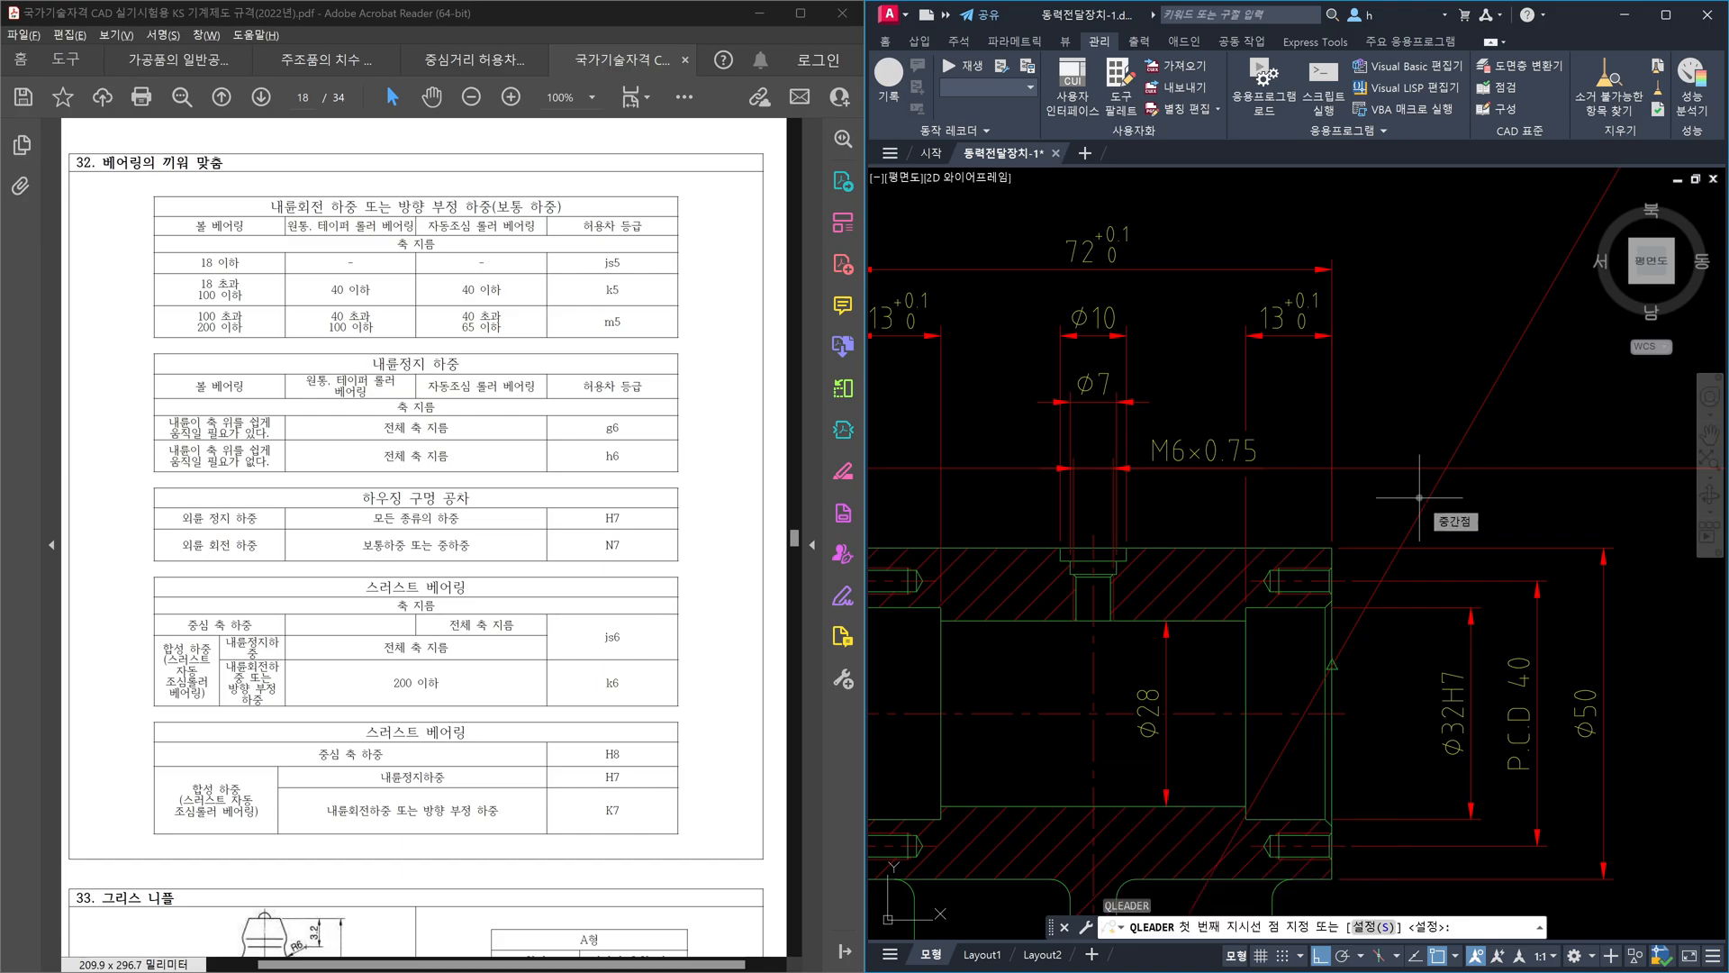
pyautogui.press('Return')
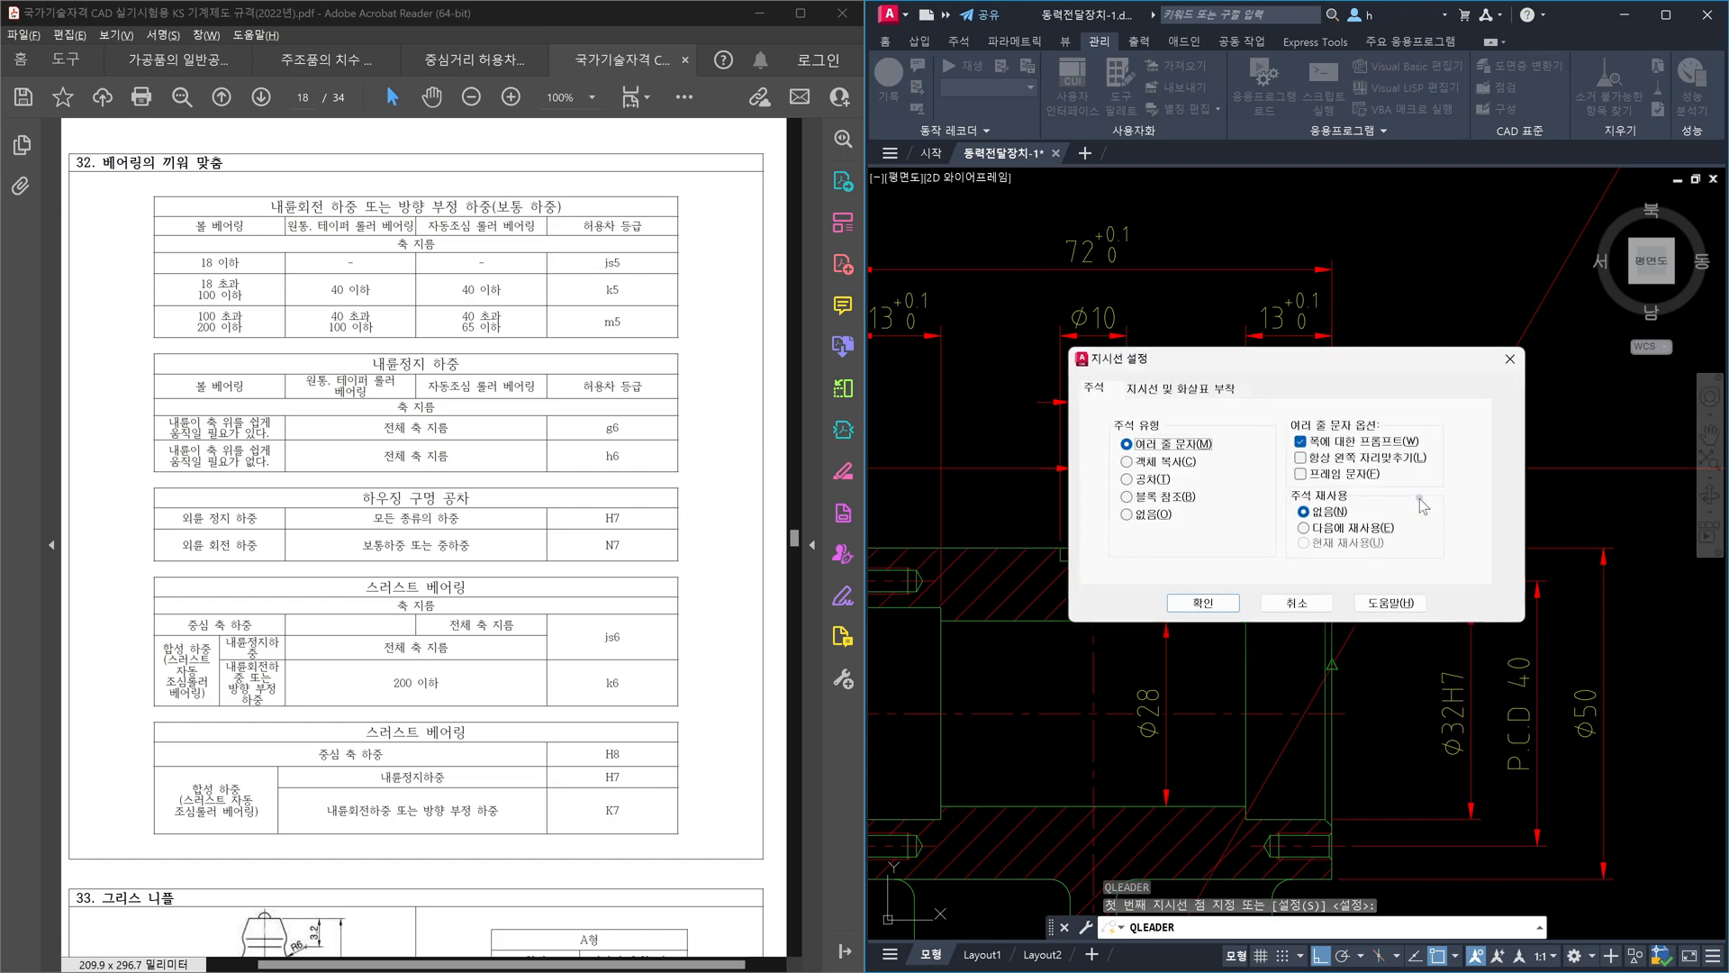
pyautogui.click(1229, 389)
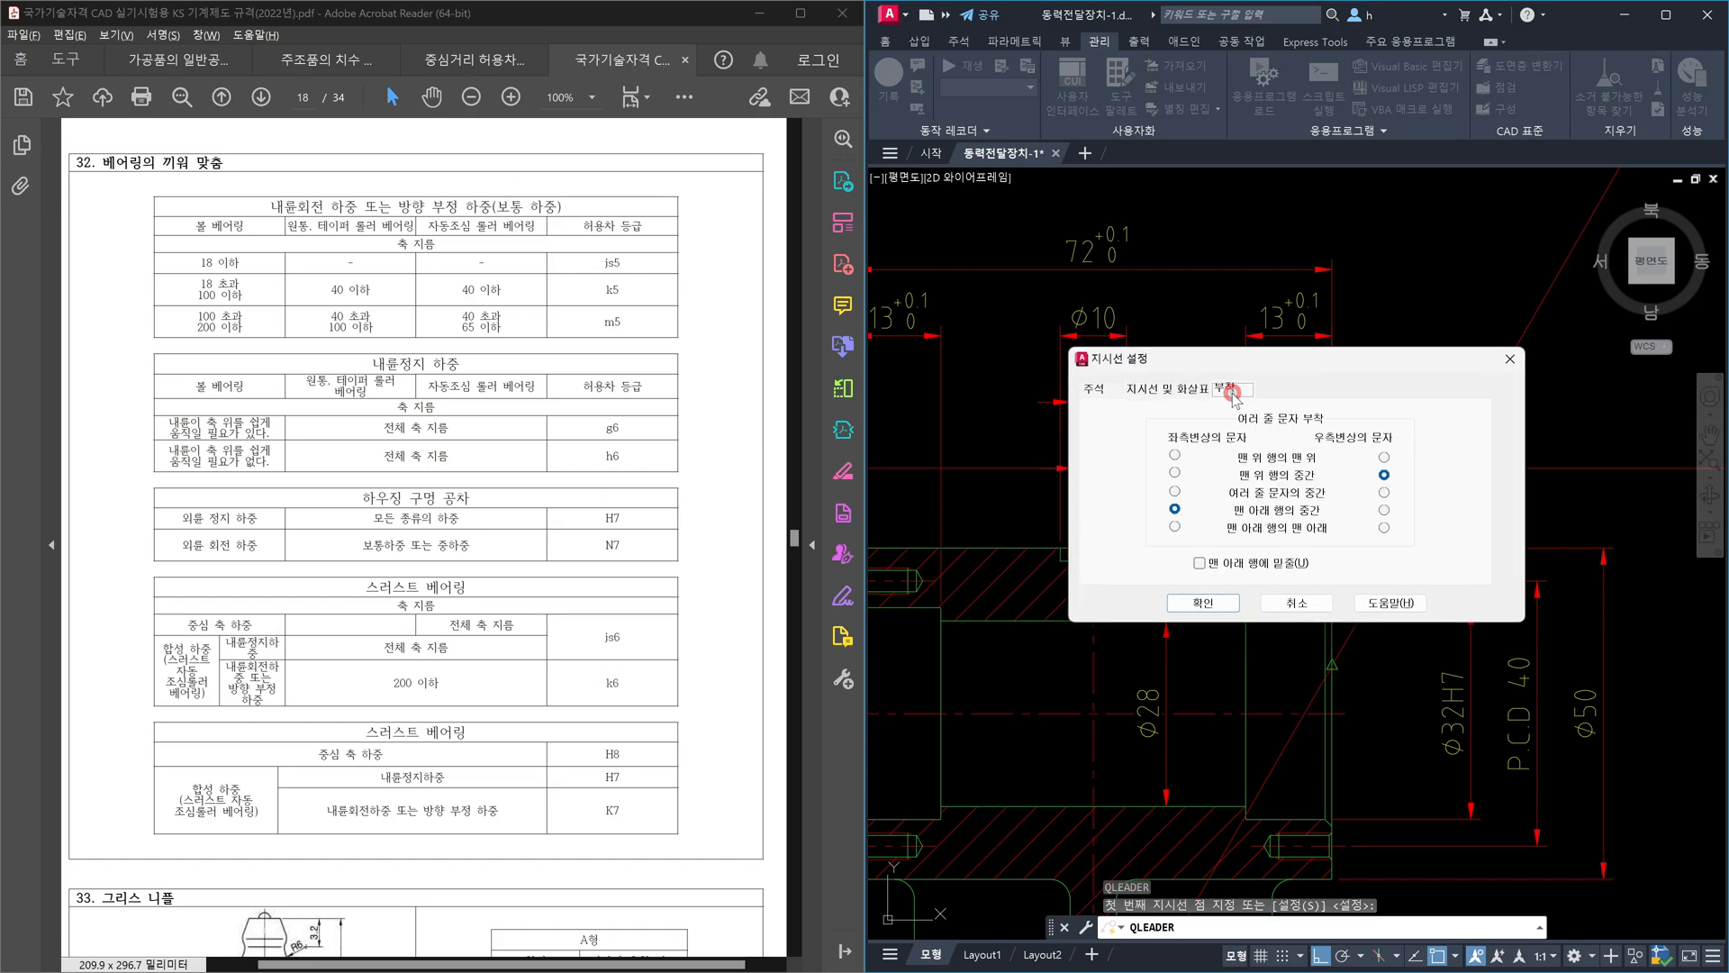
pyautogui.click(1200, 564)
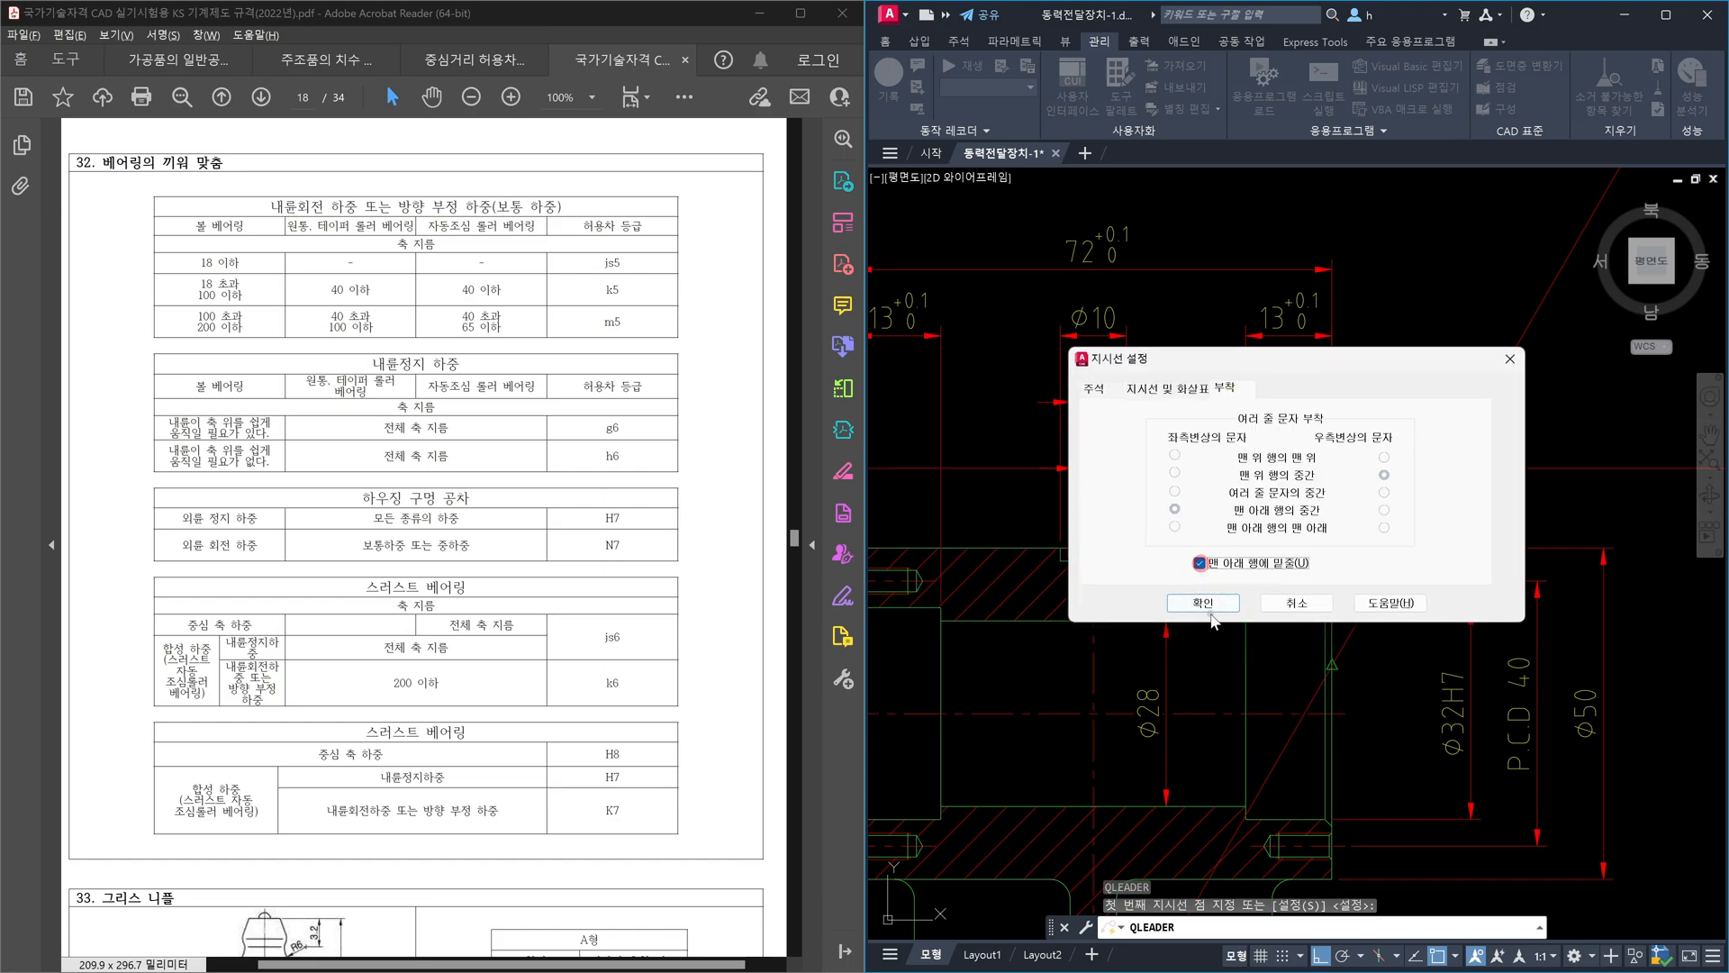
pyautogui.click(1216, 610)
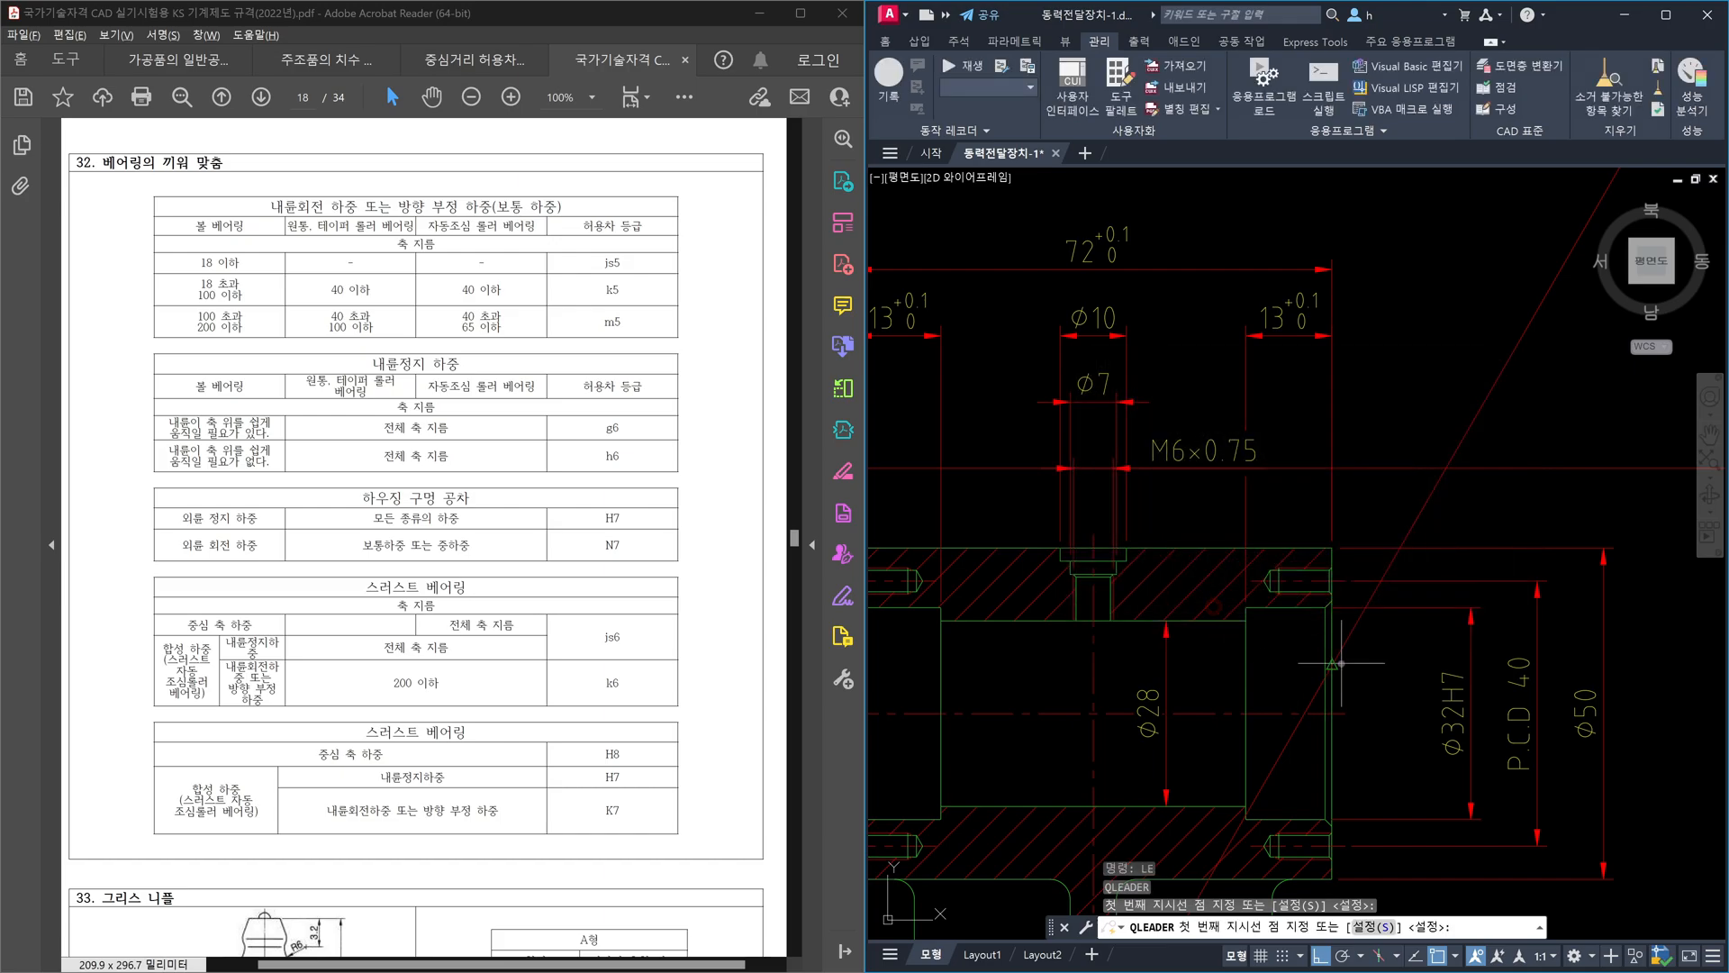
# - Add a quick leader with the text A from the hub's right end face to the construction lines' intersection
pyautogui.scroll(3, 1432, 720)
pyautogui.click(1459, 568)
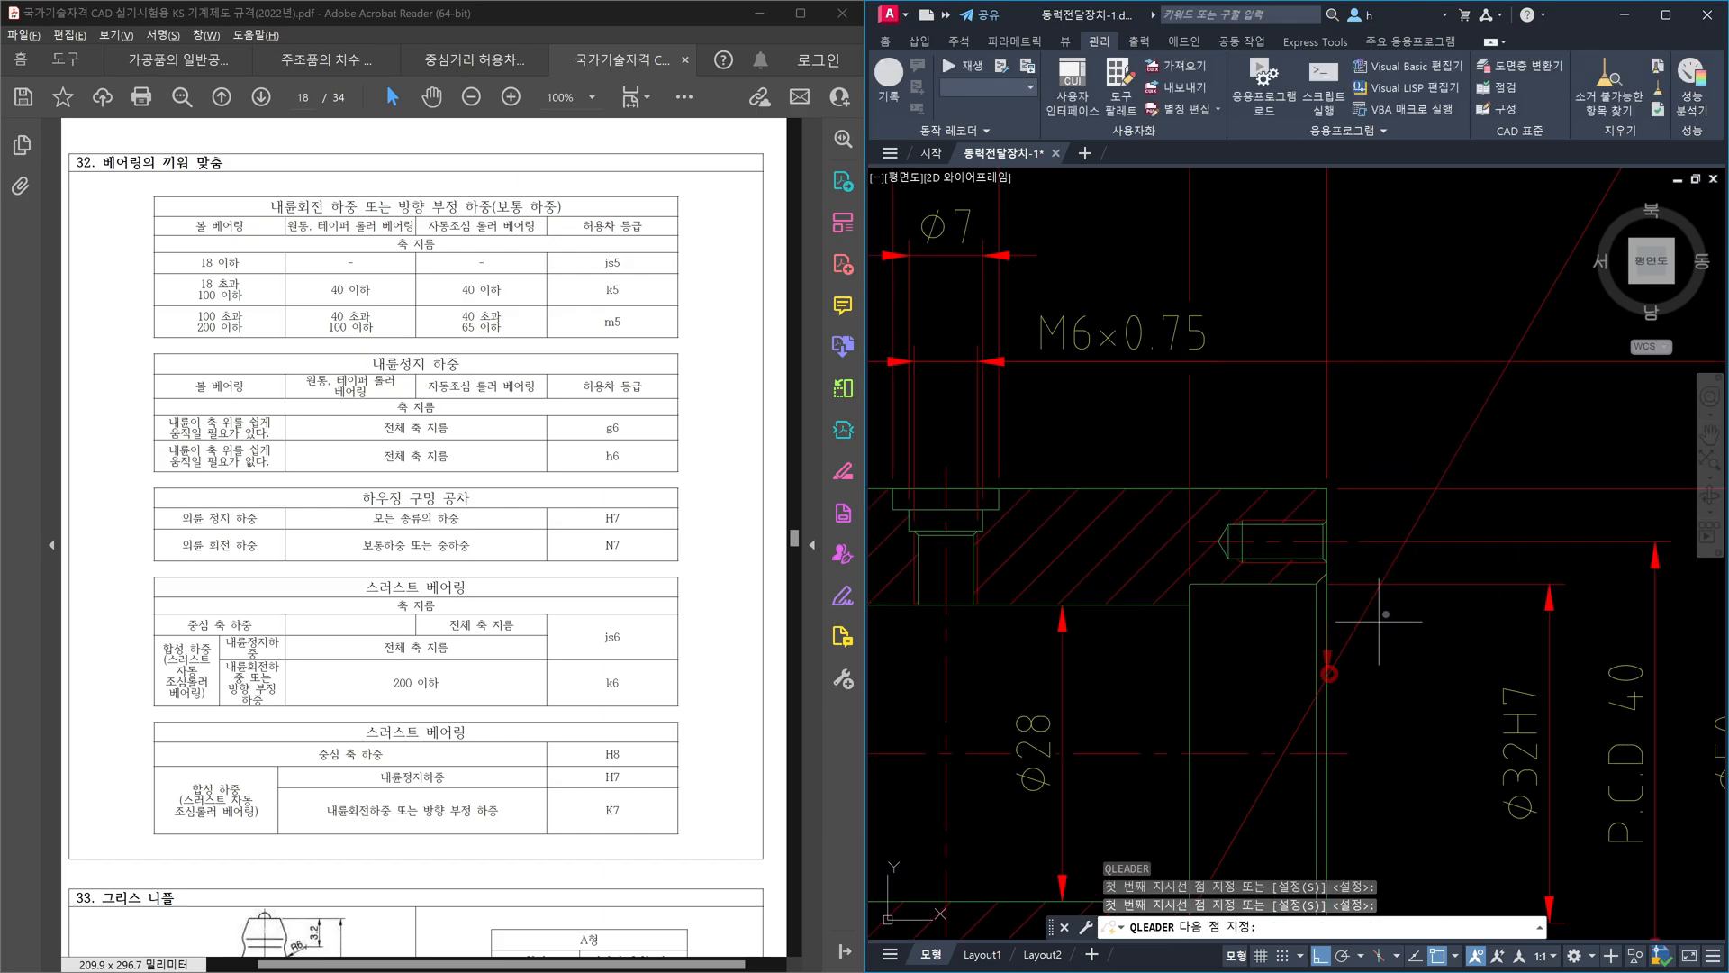
pyautogui.scroll(-5, 1455, 622)
pyautogui.click(1454, 498)
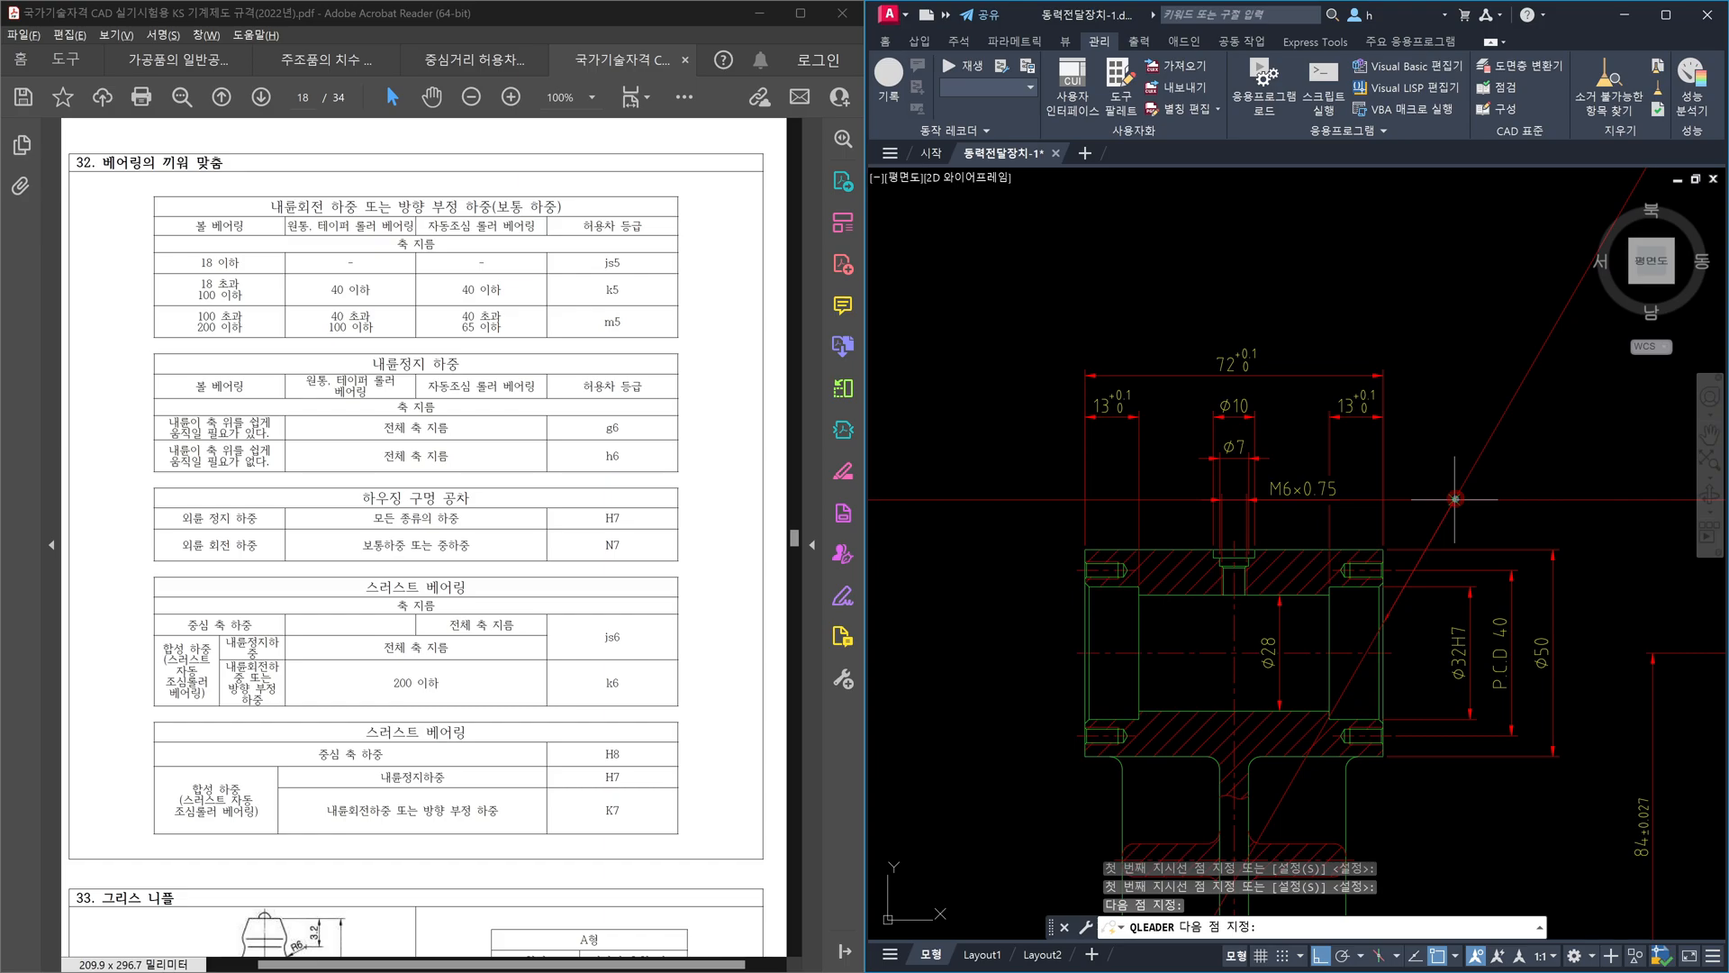
pyautogui.press('Return')
pyautogui.press('Return')
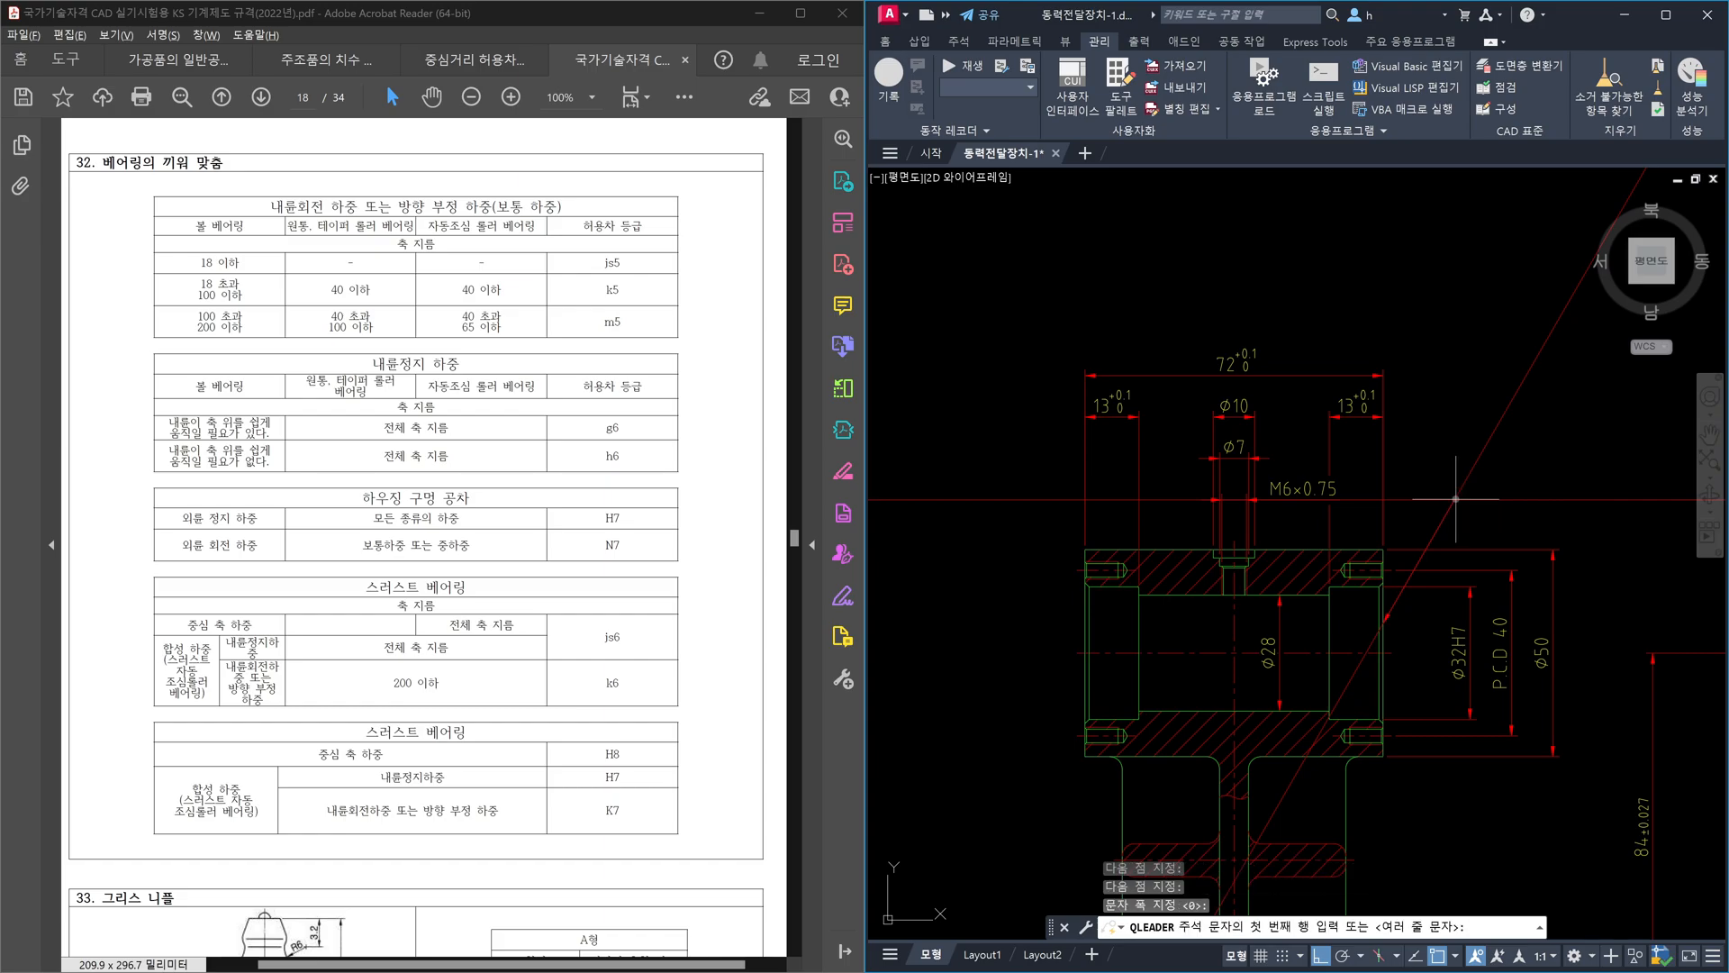
pyautogui.press('Return')
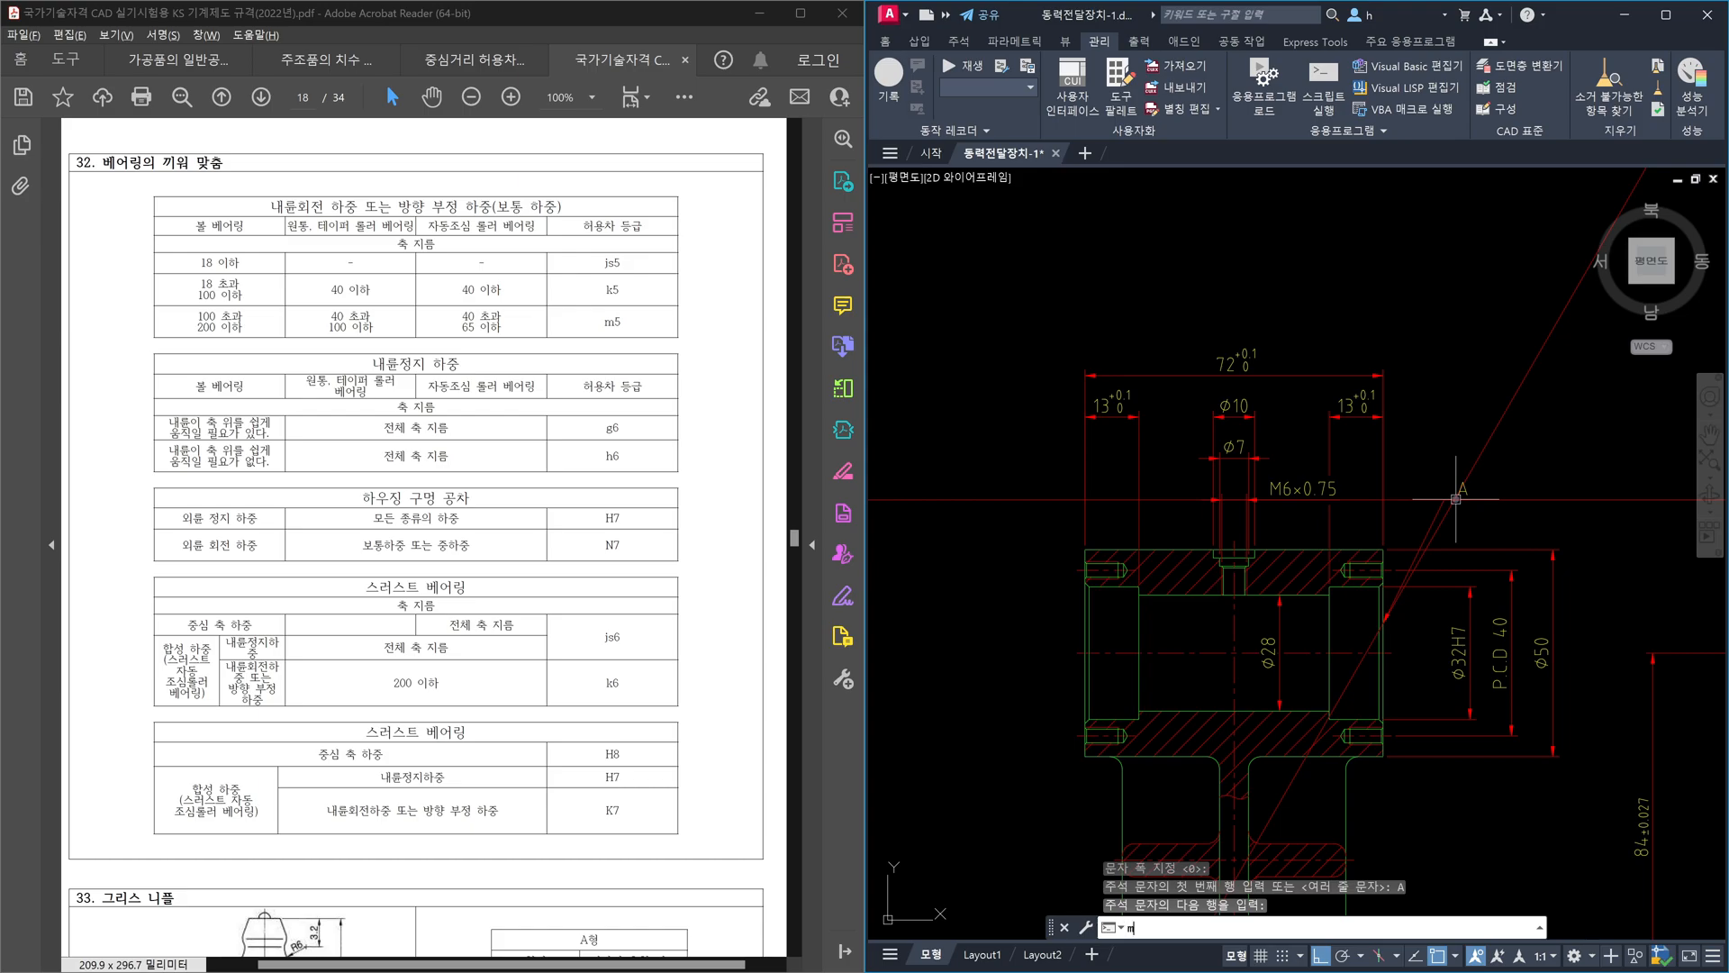
pyautogui.press('Return')
# - Move the note A sideways so its leader's bend lands on the intersection of the 60° and horizontal construction lines
pyautogui.scroll(6, 1474, 491)
pyautogui.write('m')
pyautogui.press('Return')
pyautogui.click(1464, 491)
pyautogui.press('Return')
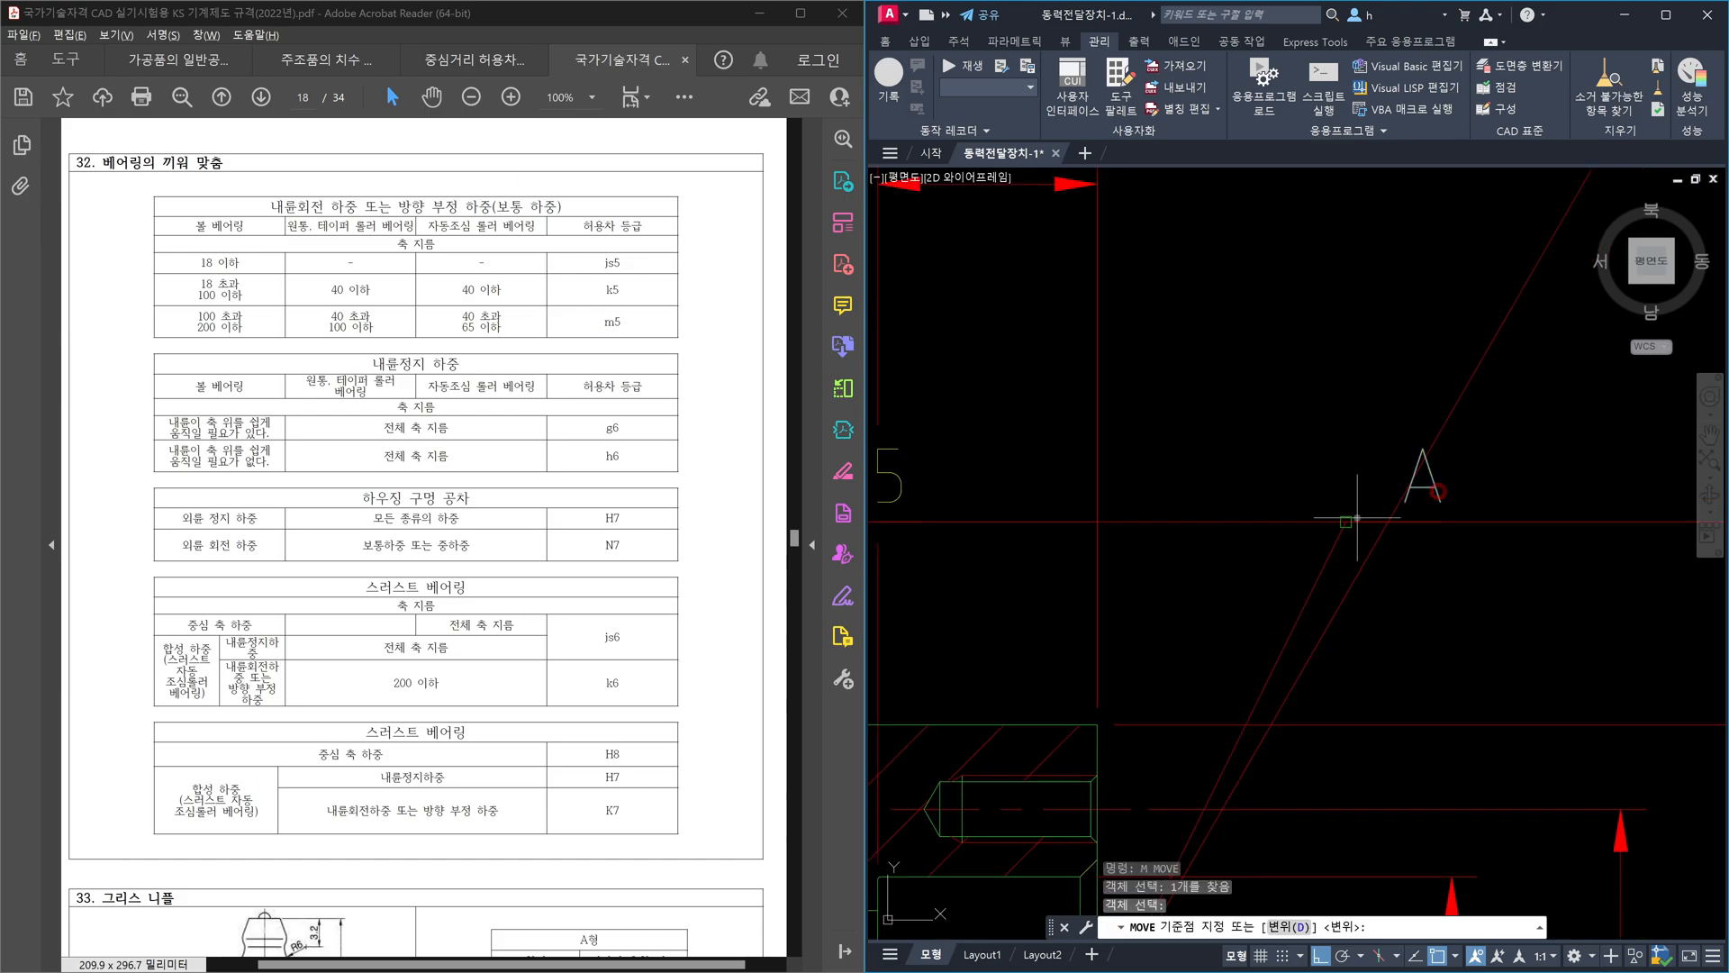
pyautogui.click(1358, 518)
pyautogui.click(1402, 521)
pyautogui.scroll(-3, 1471, 532)
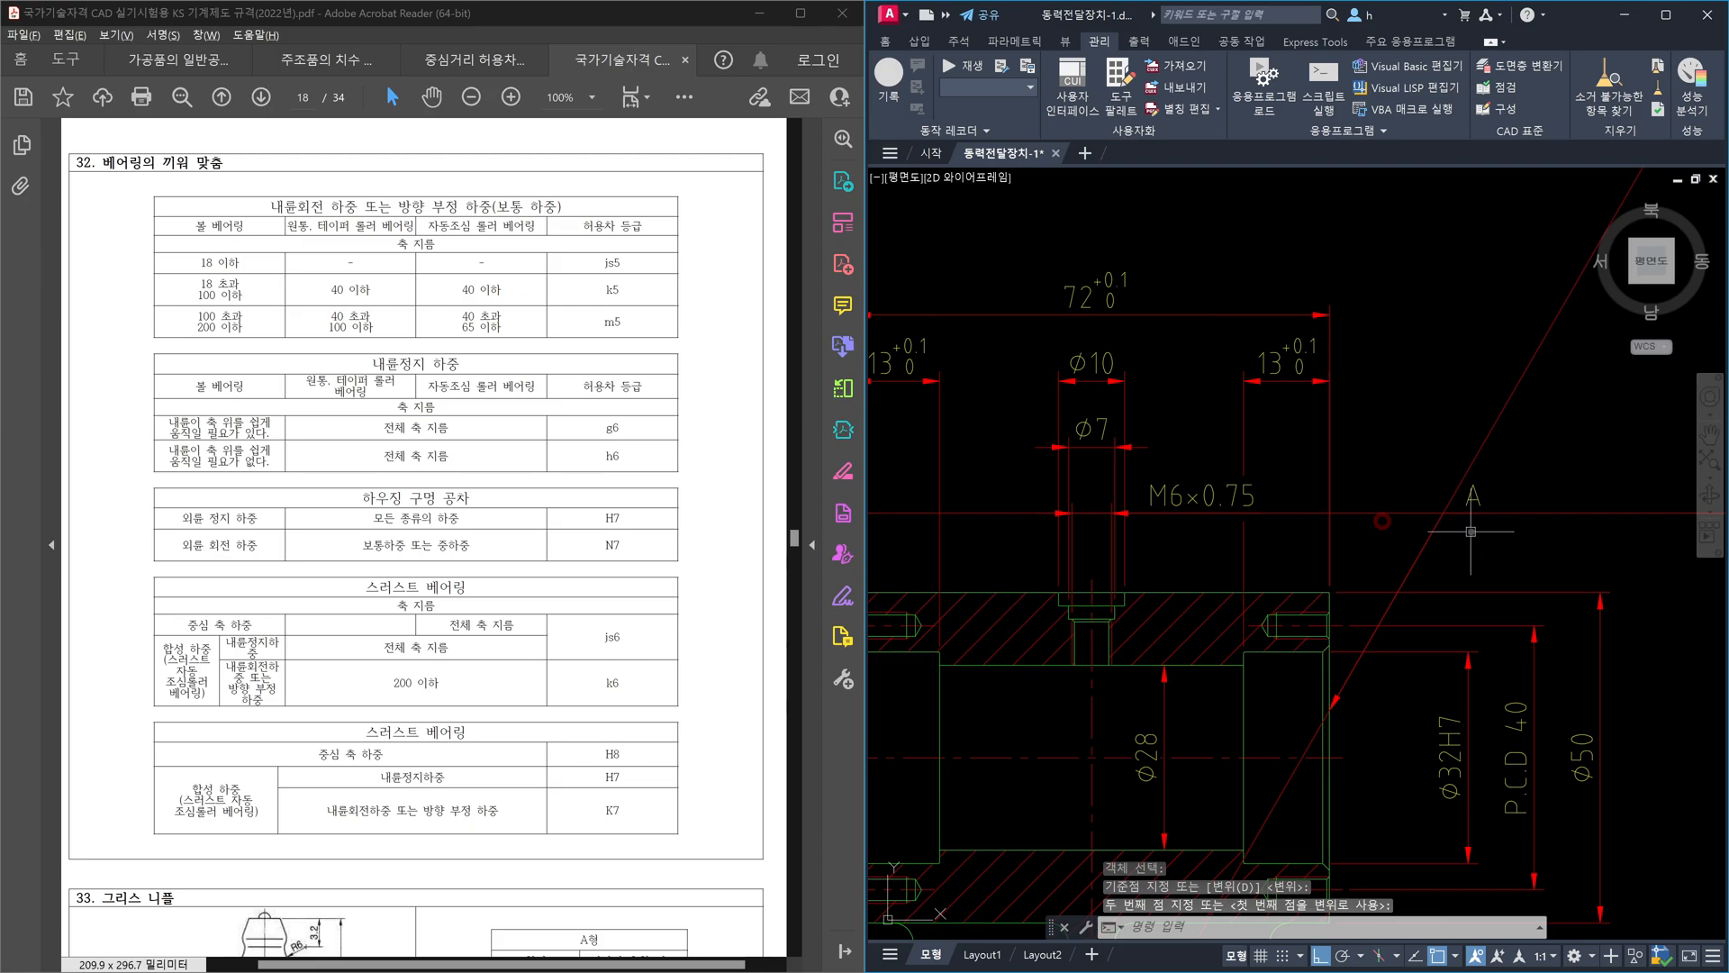
pyautogui.press('Escape')
# - Delete the 60° and horizontal construction lines beside the front view's hub
pyautogui.scroll(-5, 1471, 532)
pyautogui.scroll(3, 1473, 536)
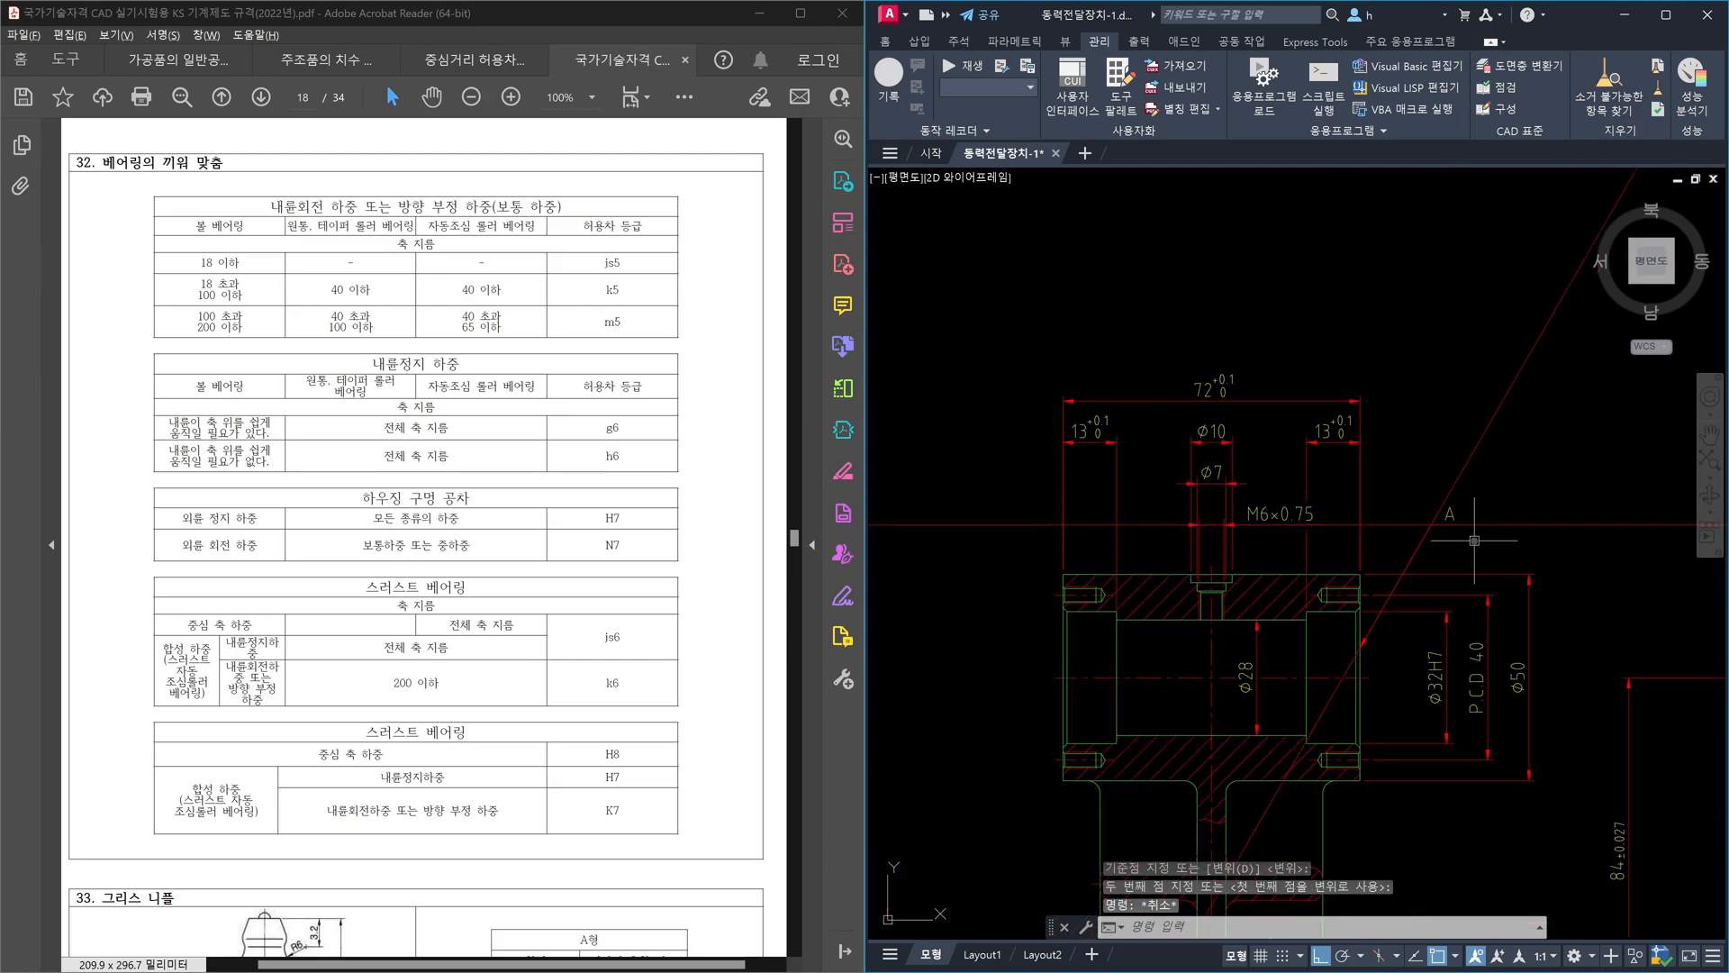
pyautogui.click(1536, 544)
pyautogui.click(1511, 496)
pyautogui.click(1509, 478)
pyautogui.click(1444, 422)
pyautogui.press('Delete')
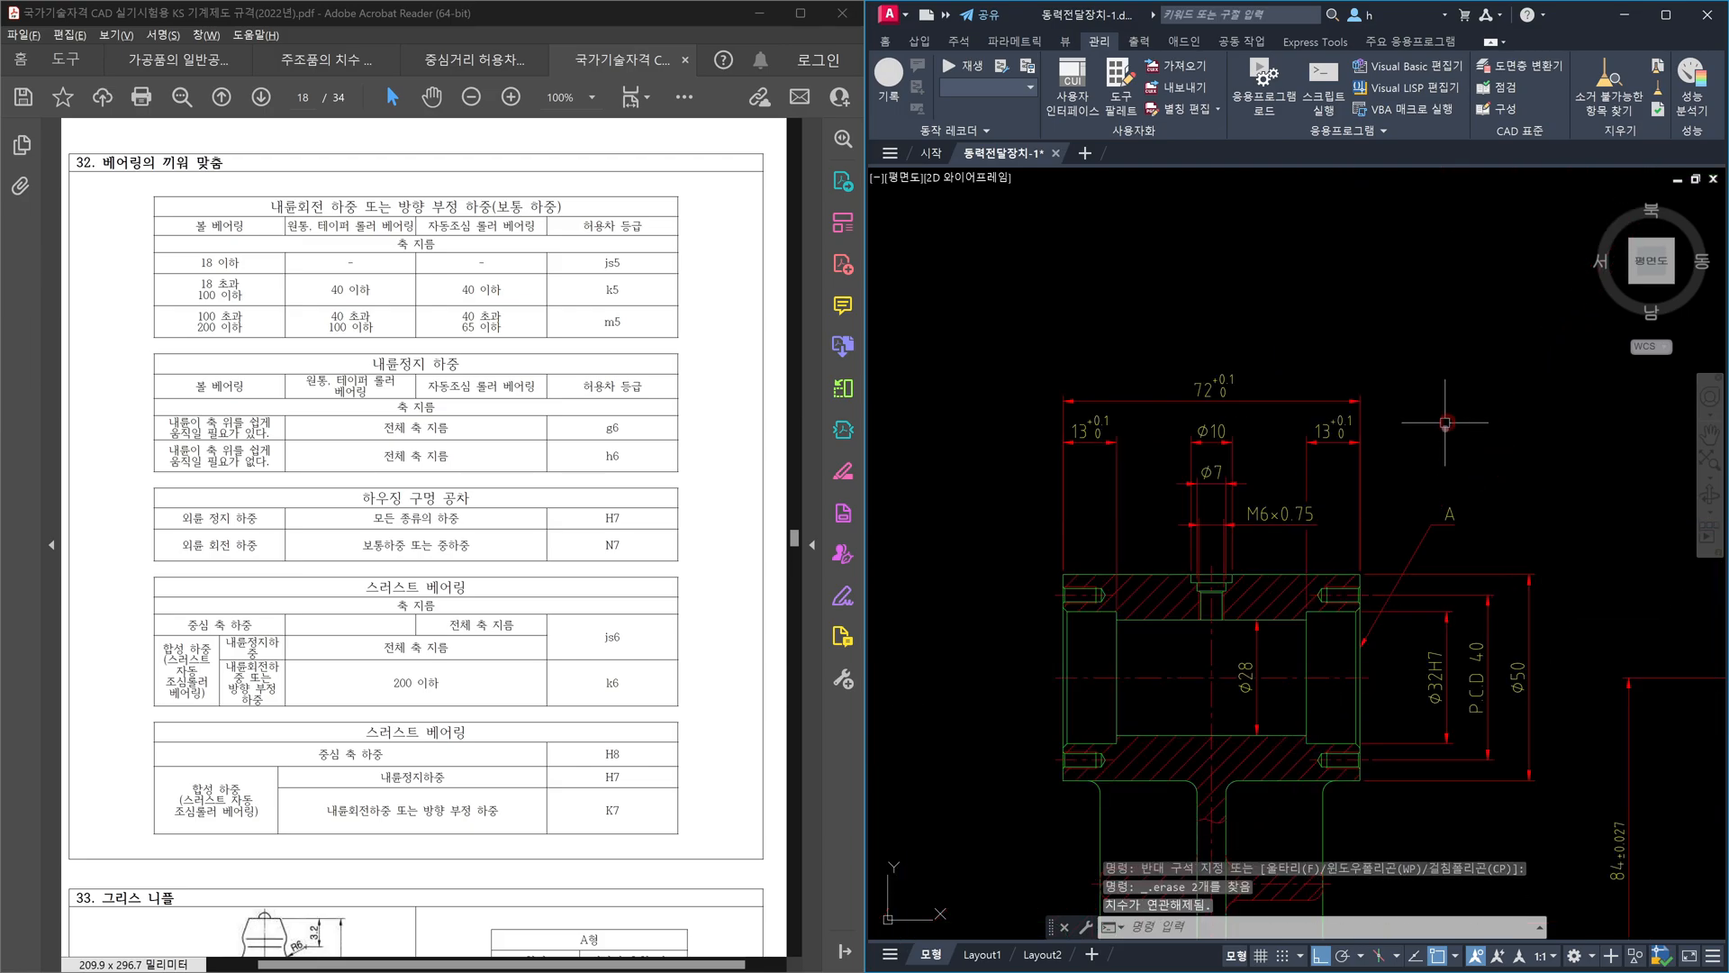
# - Mirror the leader and its note A about the hub's vertical centreline, keeping the originals
pyautogui.write('mi')
pyautogui.press('Return')
pyautogui.click(1481, 541)
pyautogui.click(1414, 477)
pyautogui.press('Return')
pyautogui.click(1211, 573)
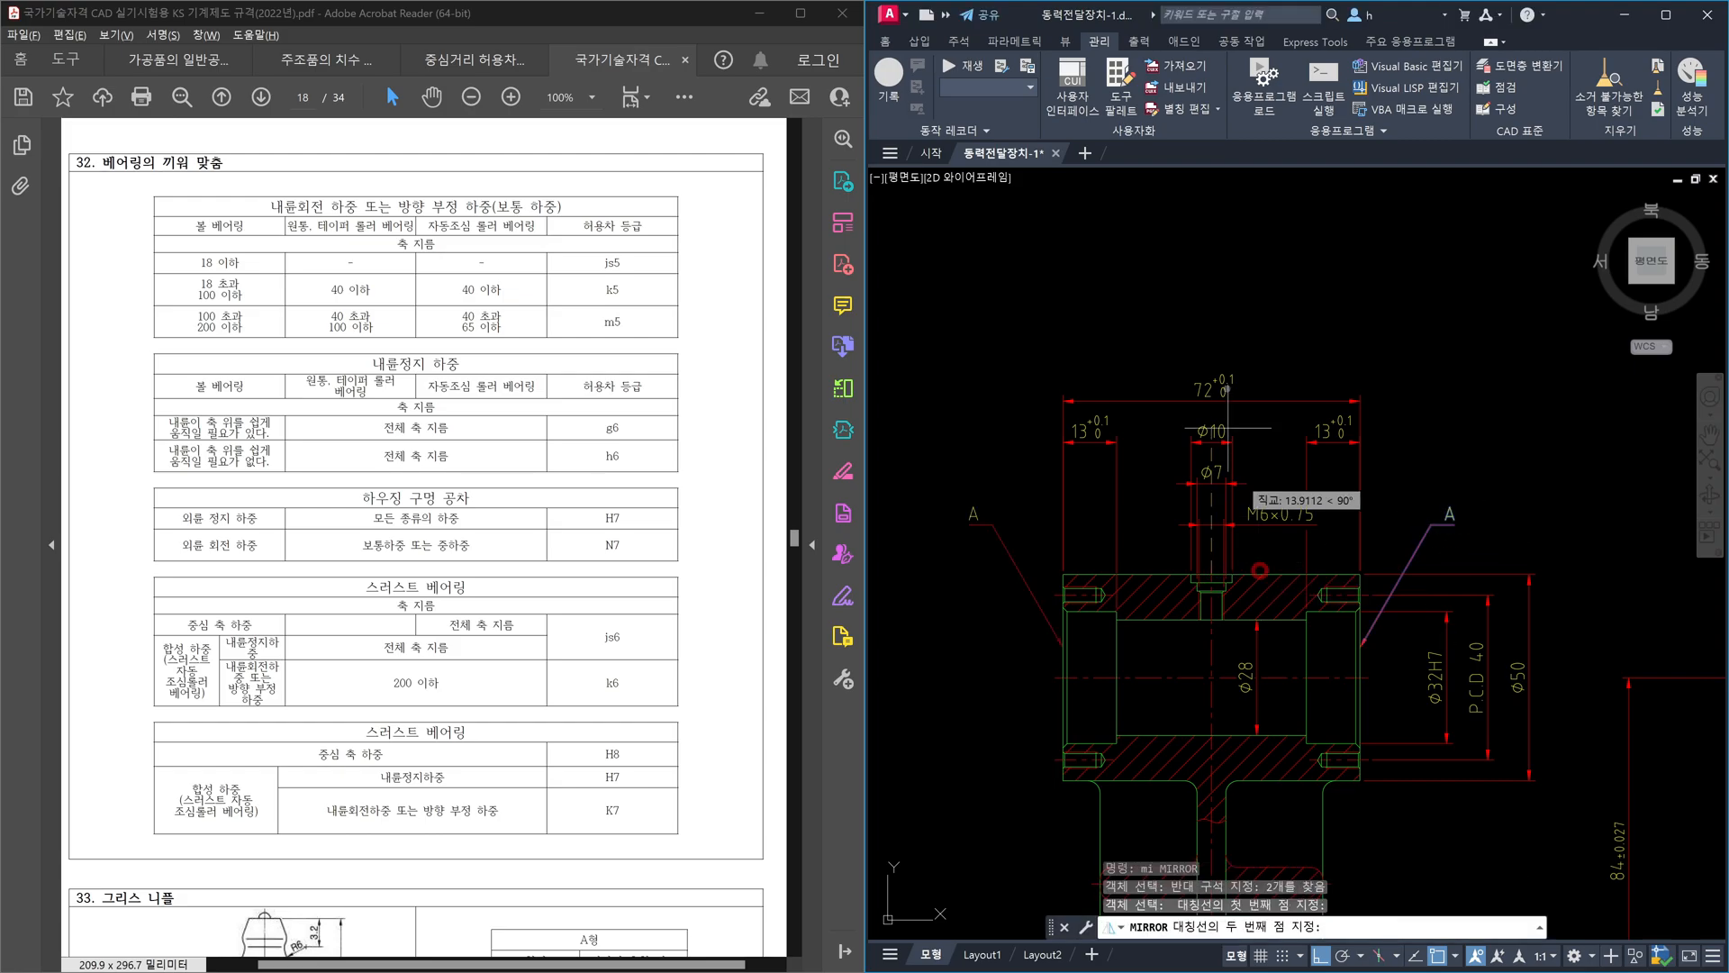
pyautogui.click(1224, 317)
pyautogui.press('Return')
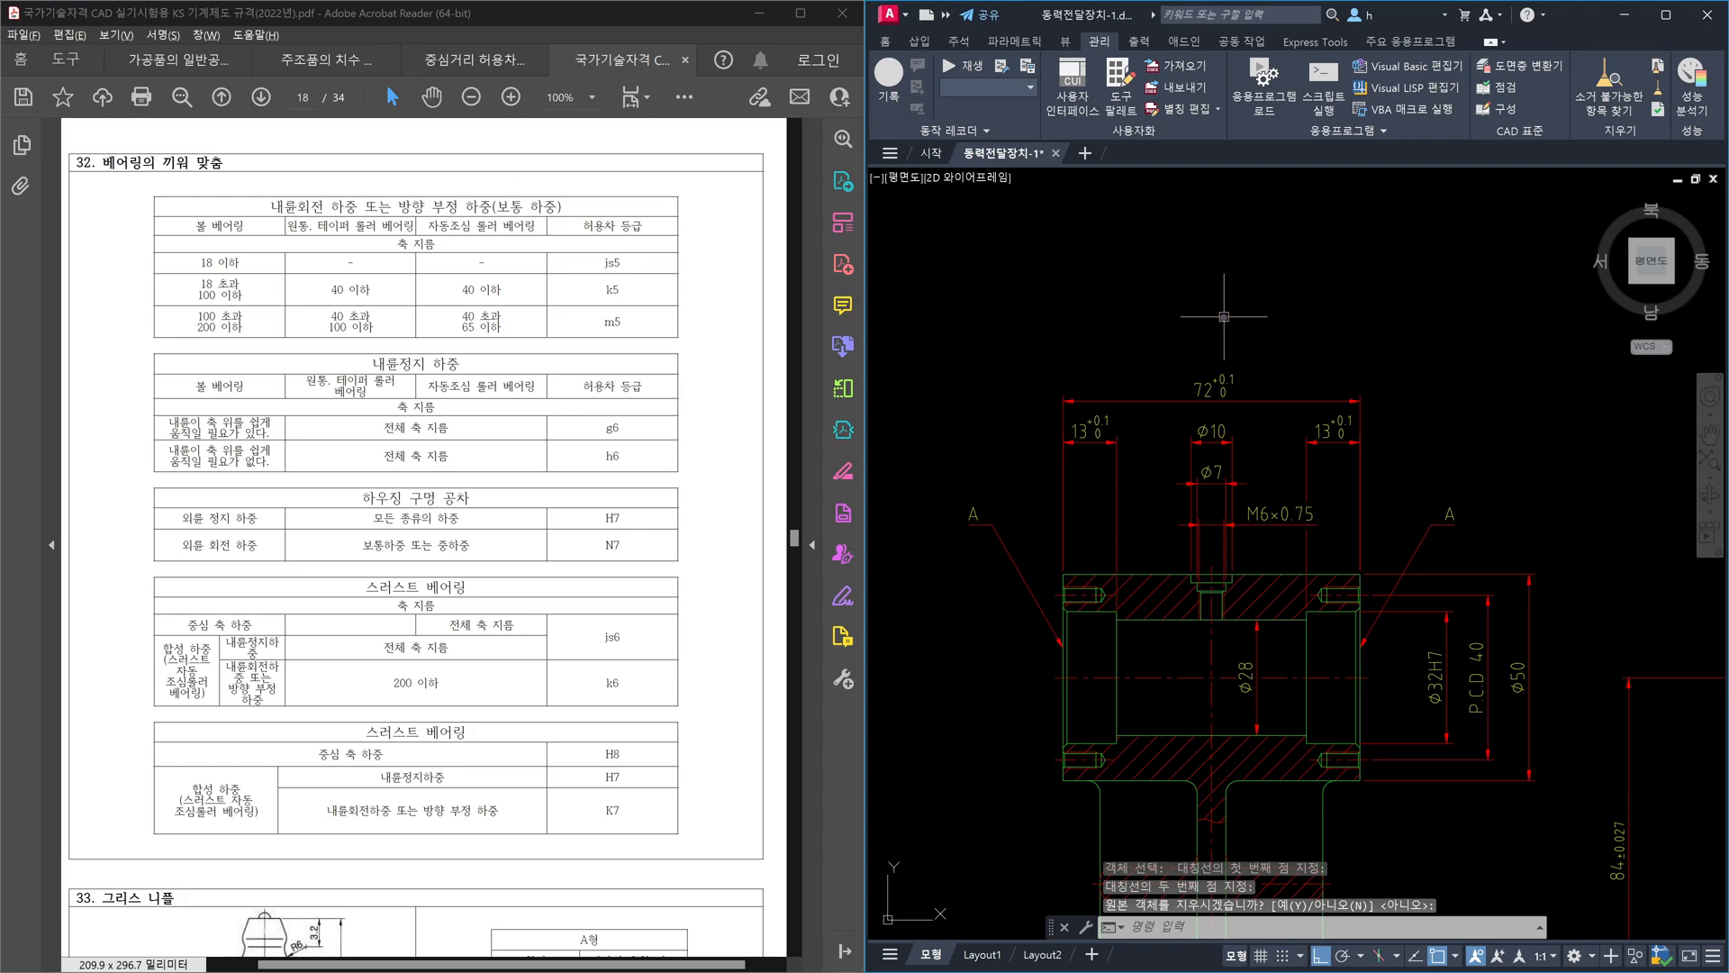
# - Change the mirrored leader note's text at the hub's left end face to "A와 동일 치수"
pyautogui.moveTo(1092, 484); pyautogui.dragTo(1355, 476, button='middle')
pyautogui.press('Return')
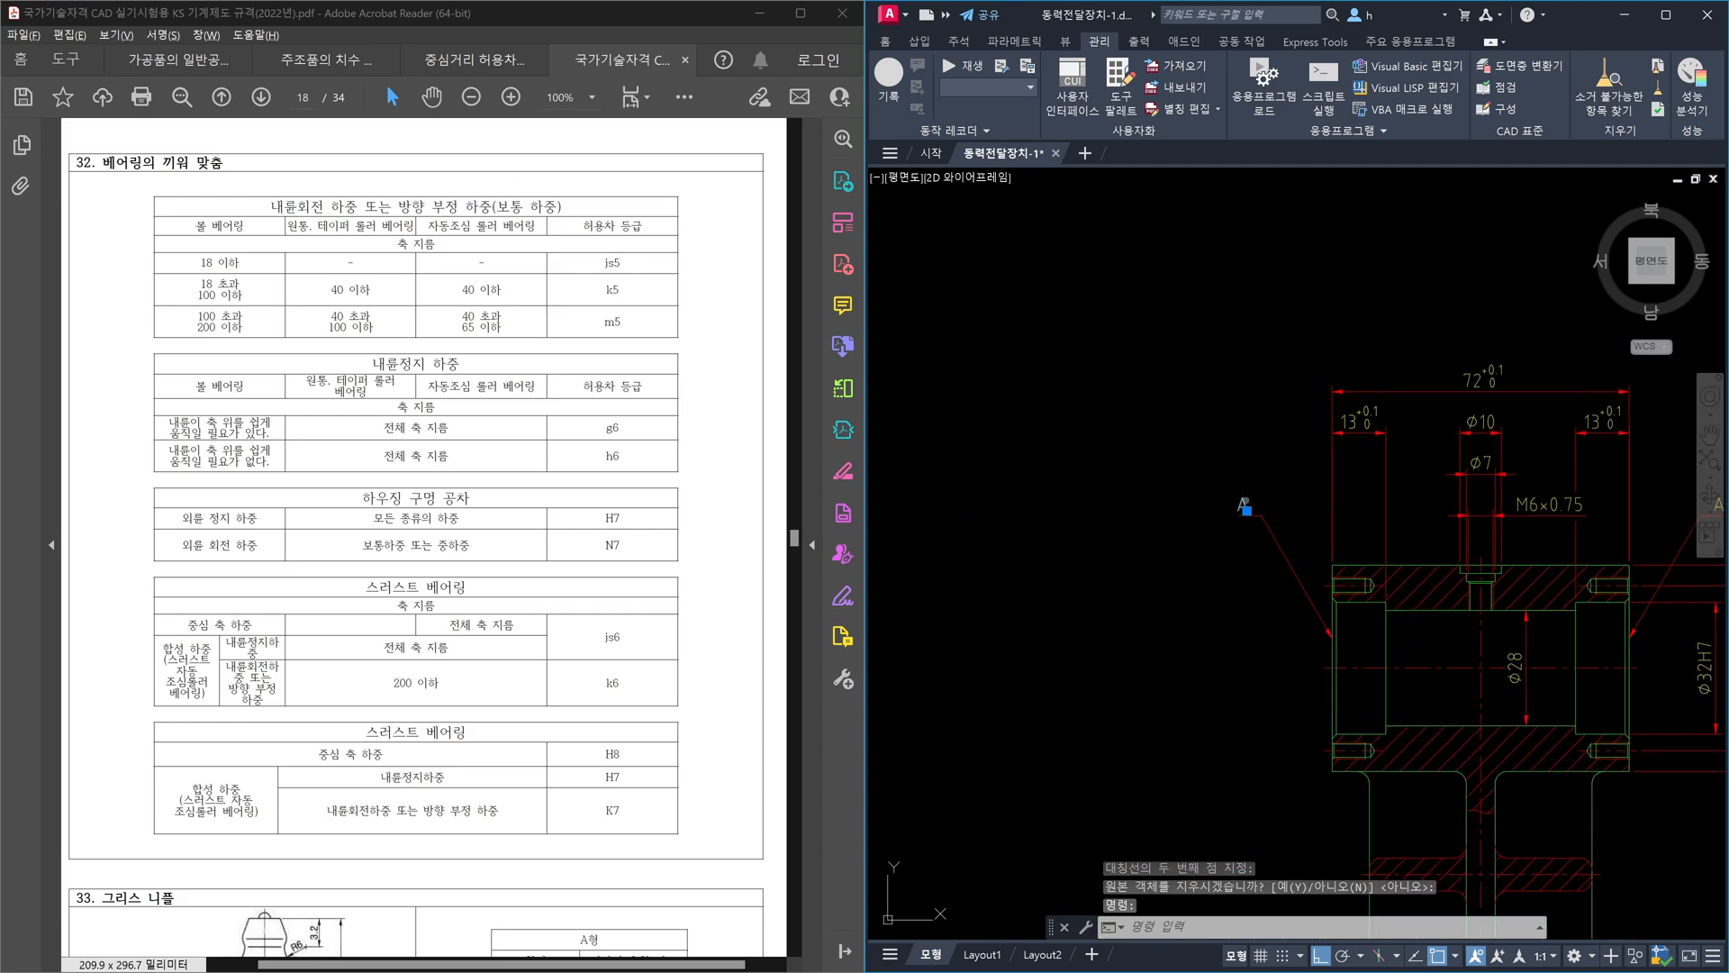
pyautogui.doubleClick(1244, 506)
pyautogui.write('와 동일 치수')
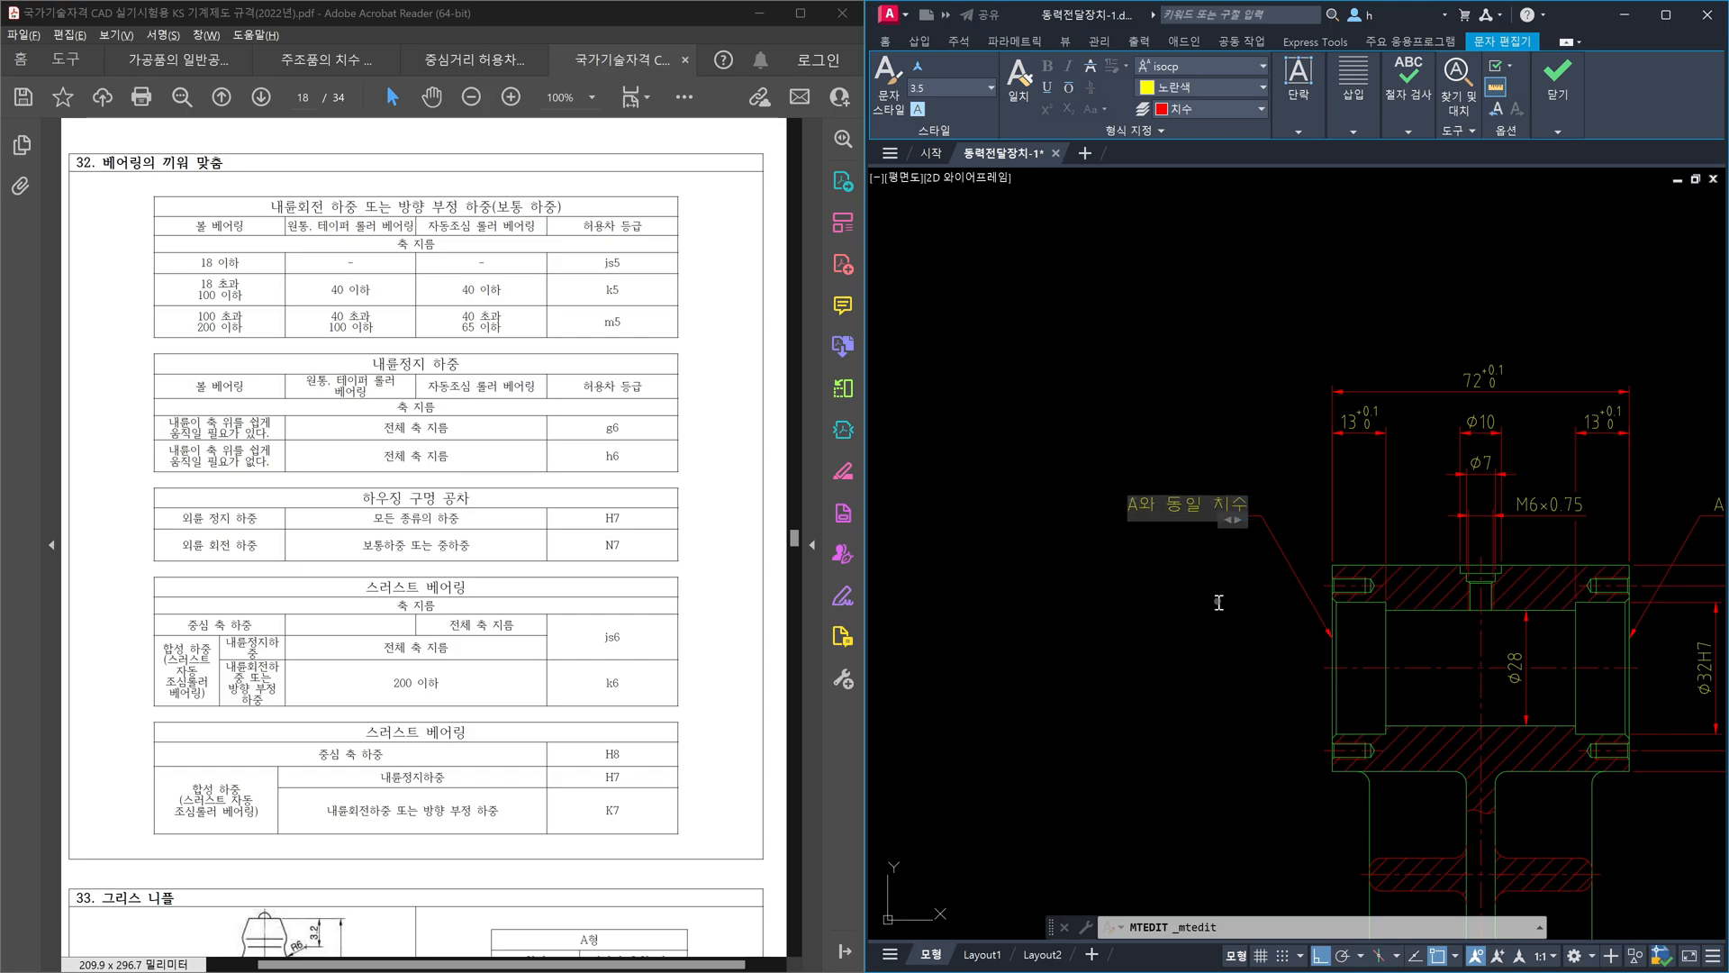
pyautogui.press('Escape')
pyautogui.scroll(-2, 1267, 520)
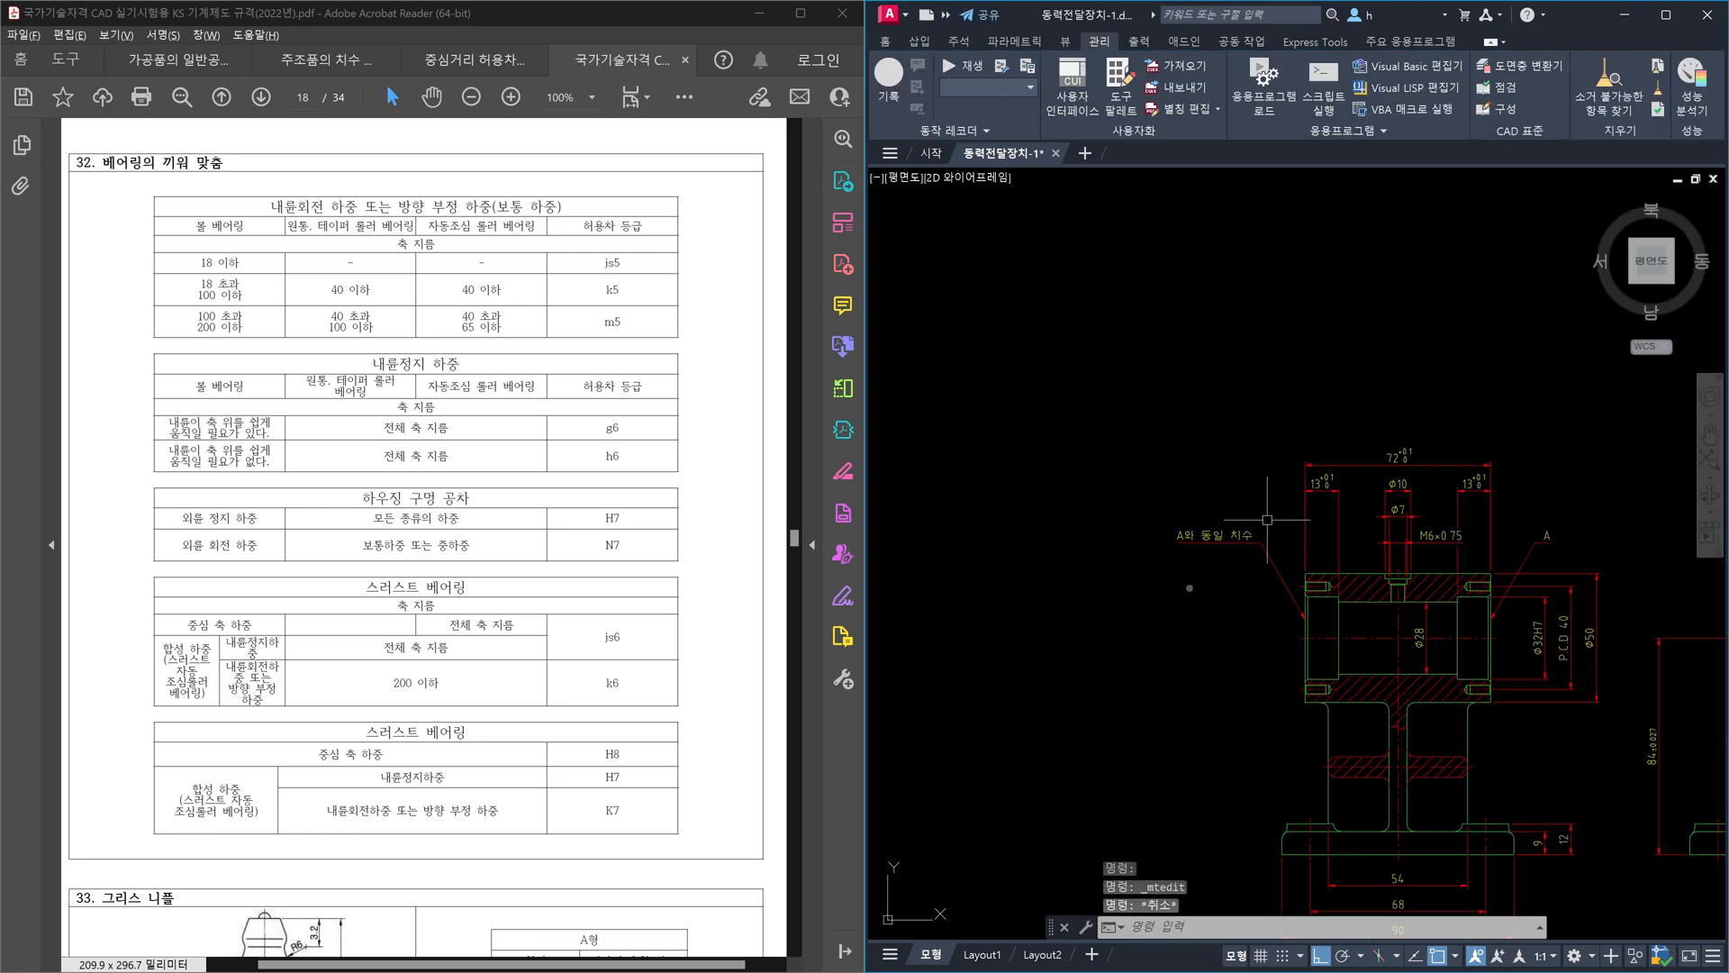
# - Examine the leader notes on both hub ends and the Ø32H7 bearing bore dimension they refer to
pyautogui.scroll(2, 1171, 581)
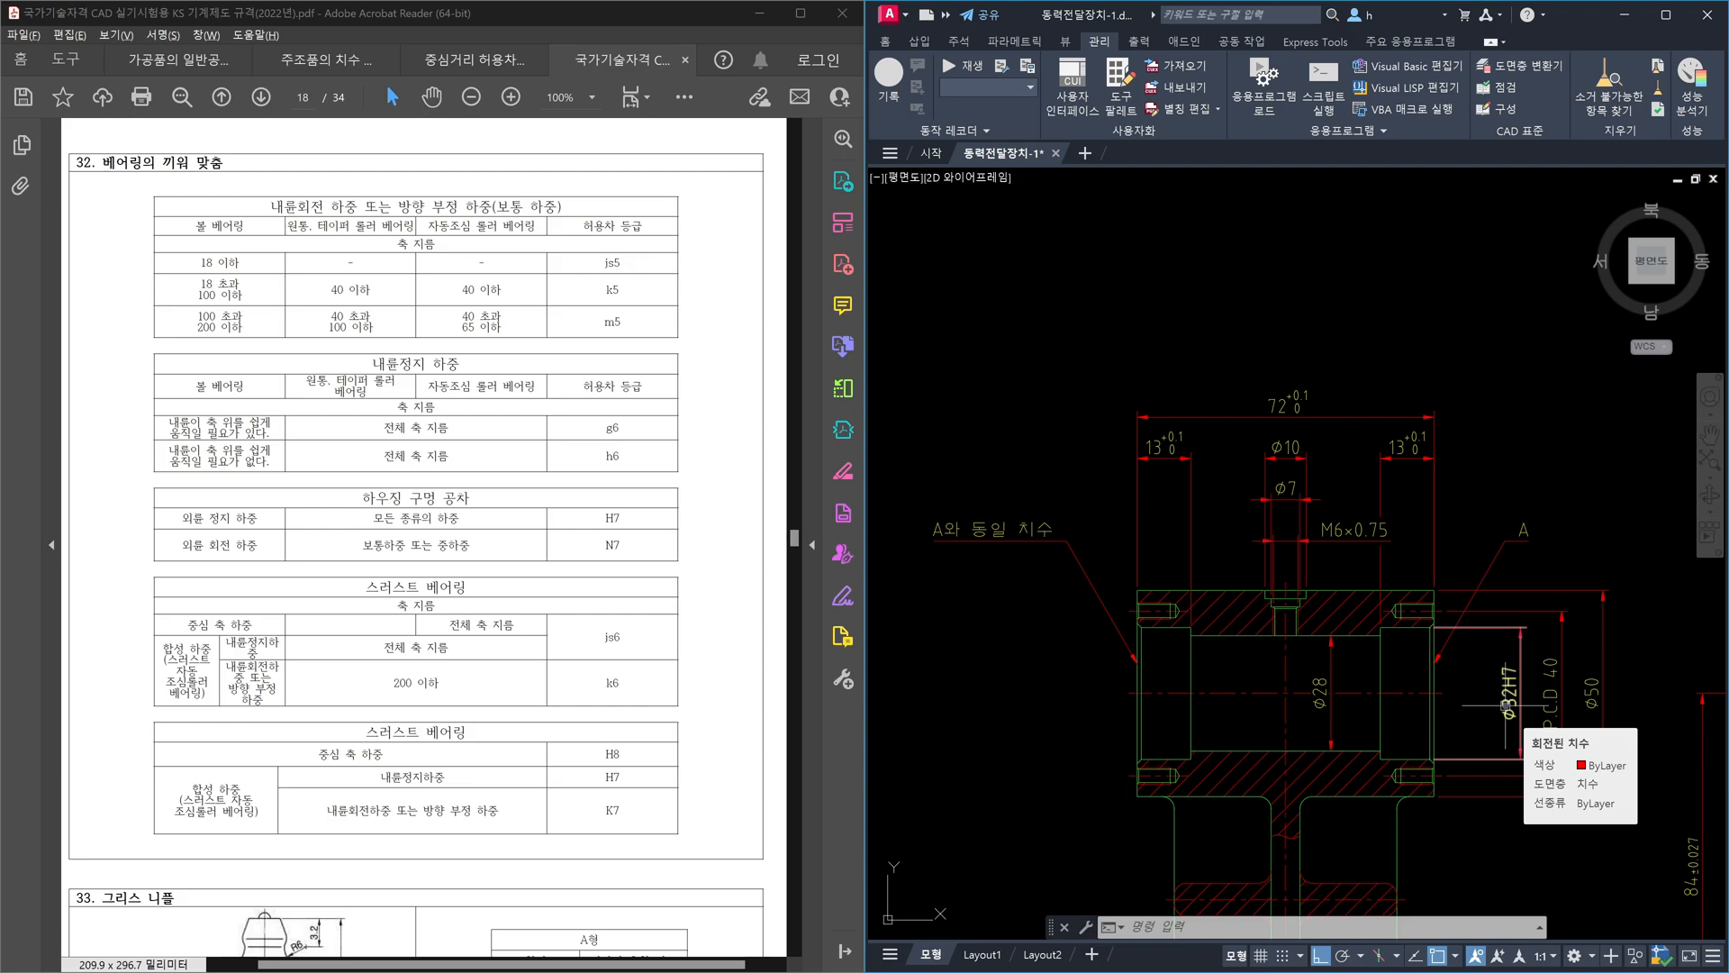
pyautogui.scroll(1, 1464, 707)
pyautogui.scroll(-1, 1464, 708)
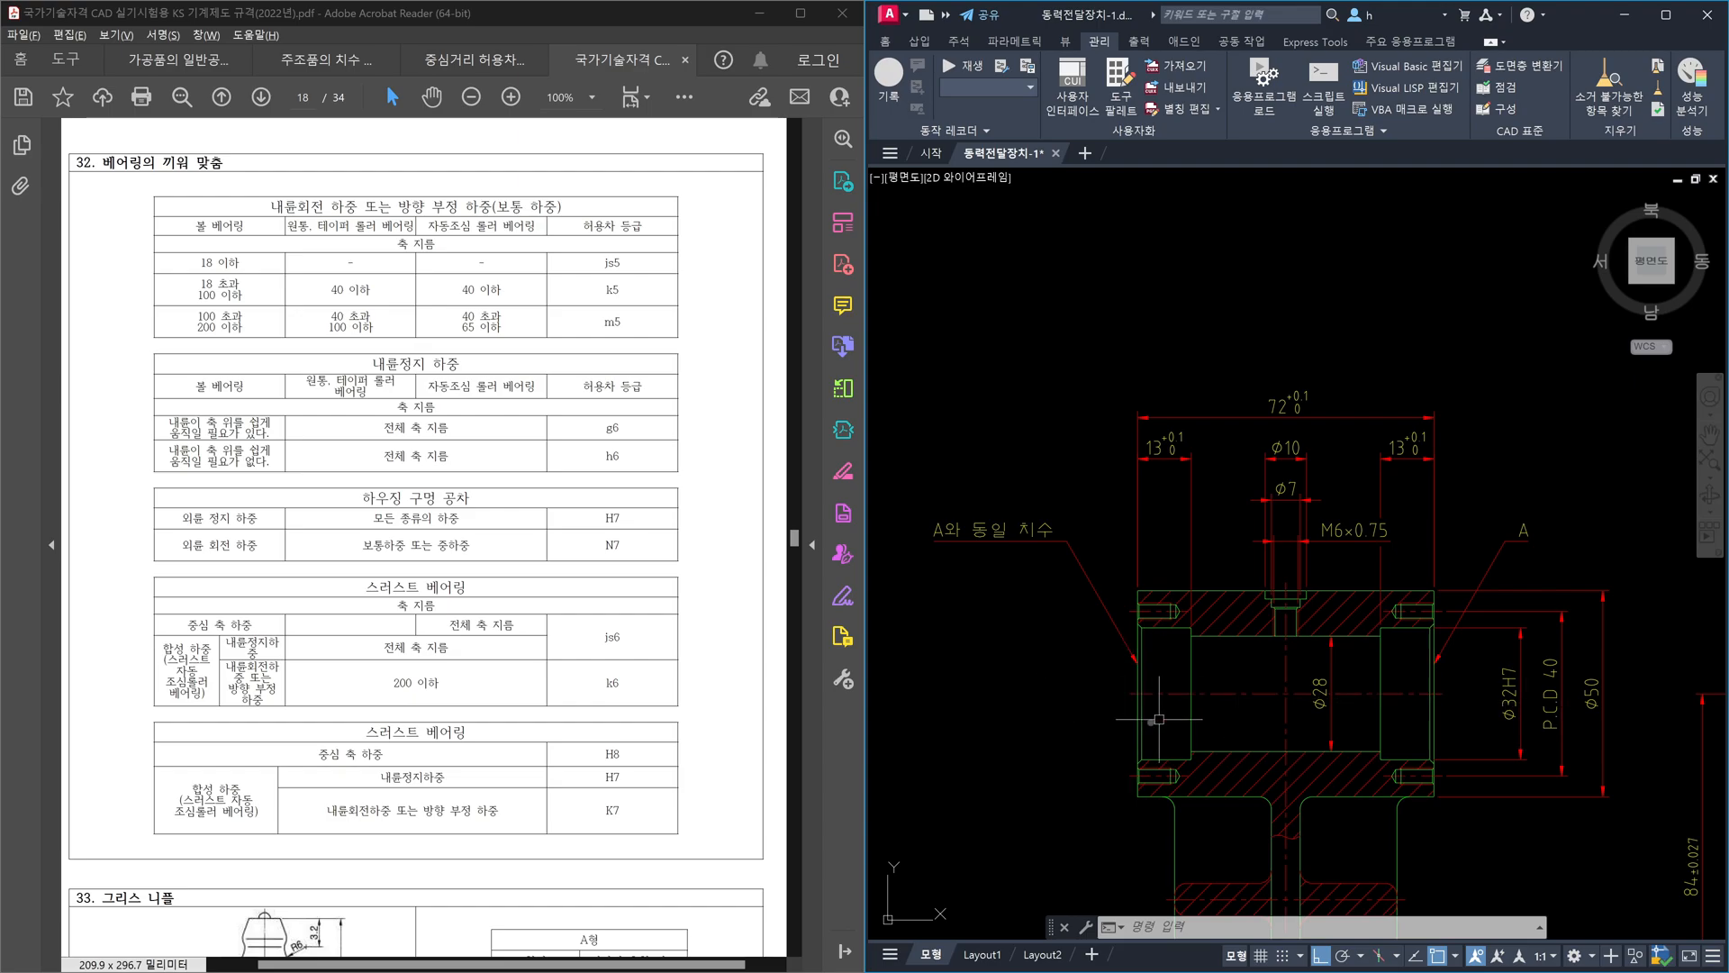
pyautogui.moveTo(1512, 701)
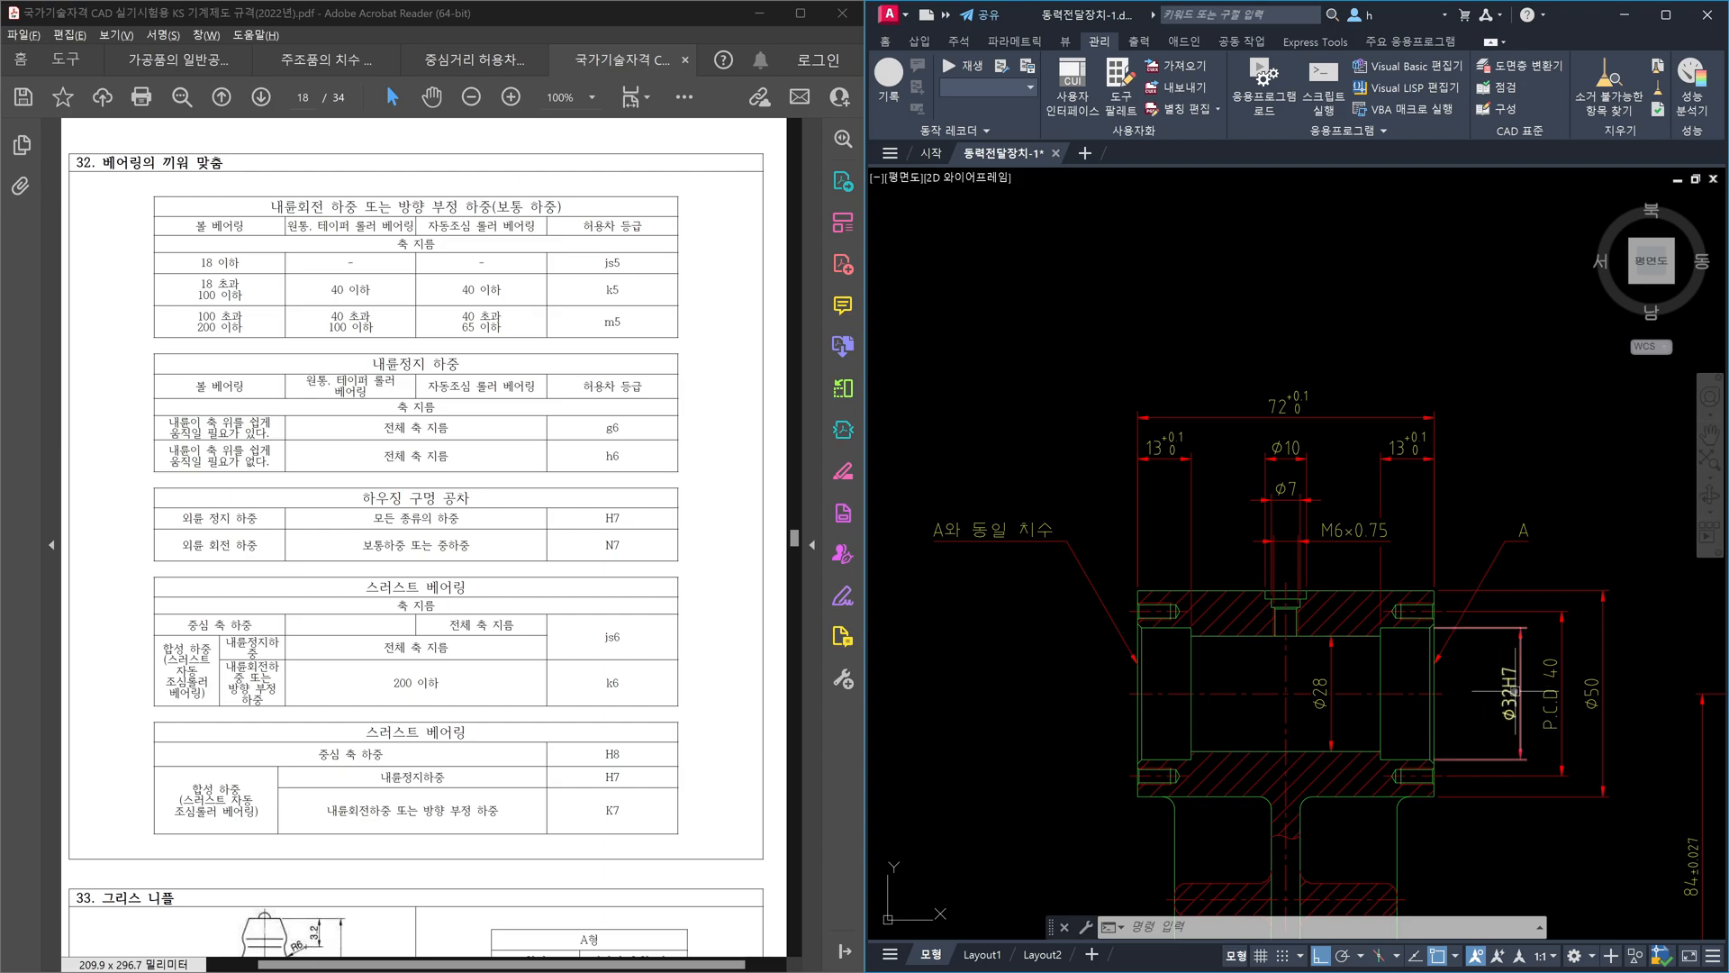
pyautogui.scroll(4, 1523, 694)
pyautogui.click(1529, 685)
pyautogui.scroll(-6, 1488, 662)
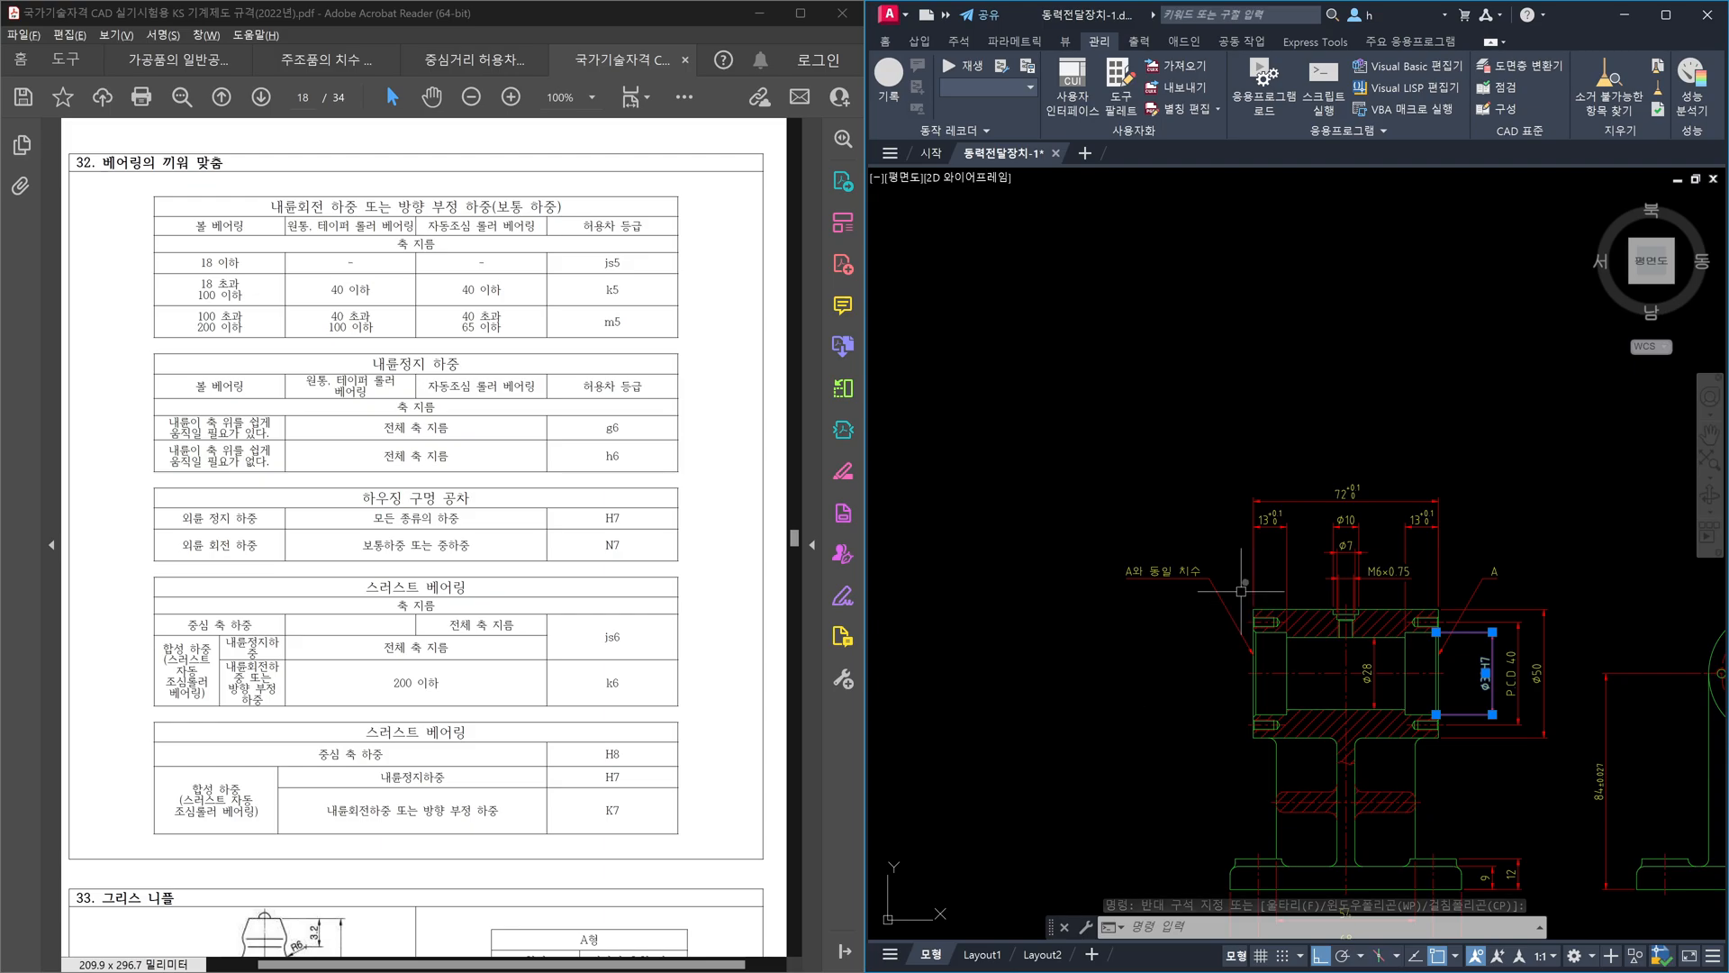
pyautogui.scroll(2, 1245, 583)
pyautogui.press('Escape')
# - Delete both leaders together with the notes A and "A와 동일 치수" from the hub
pyautogui.click(1254, 693)
pyautogui.click(1109, 540)
pyautogui.click(1680, 591)
pyautogui.click(1636, 566)
pyautogui.press('Delete')
pyautogui.moveTo(1639, 736); pyautogui.dragTo(1531, 660, button='middle')
pyautogui.write('ㅑ')
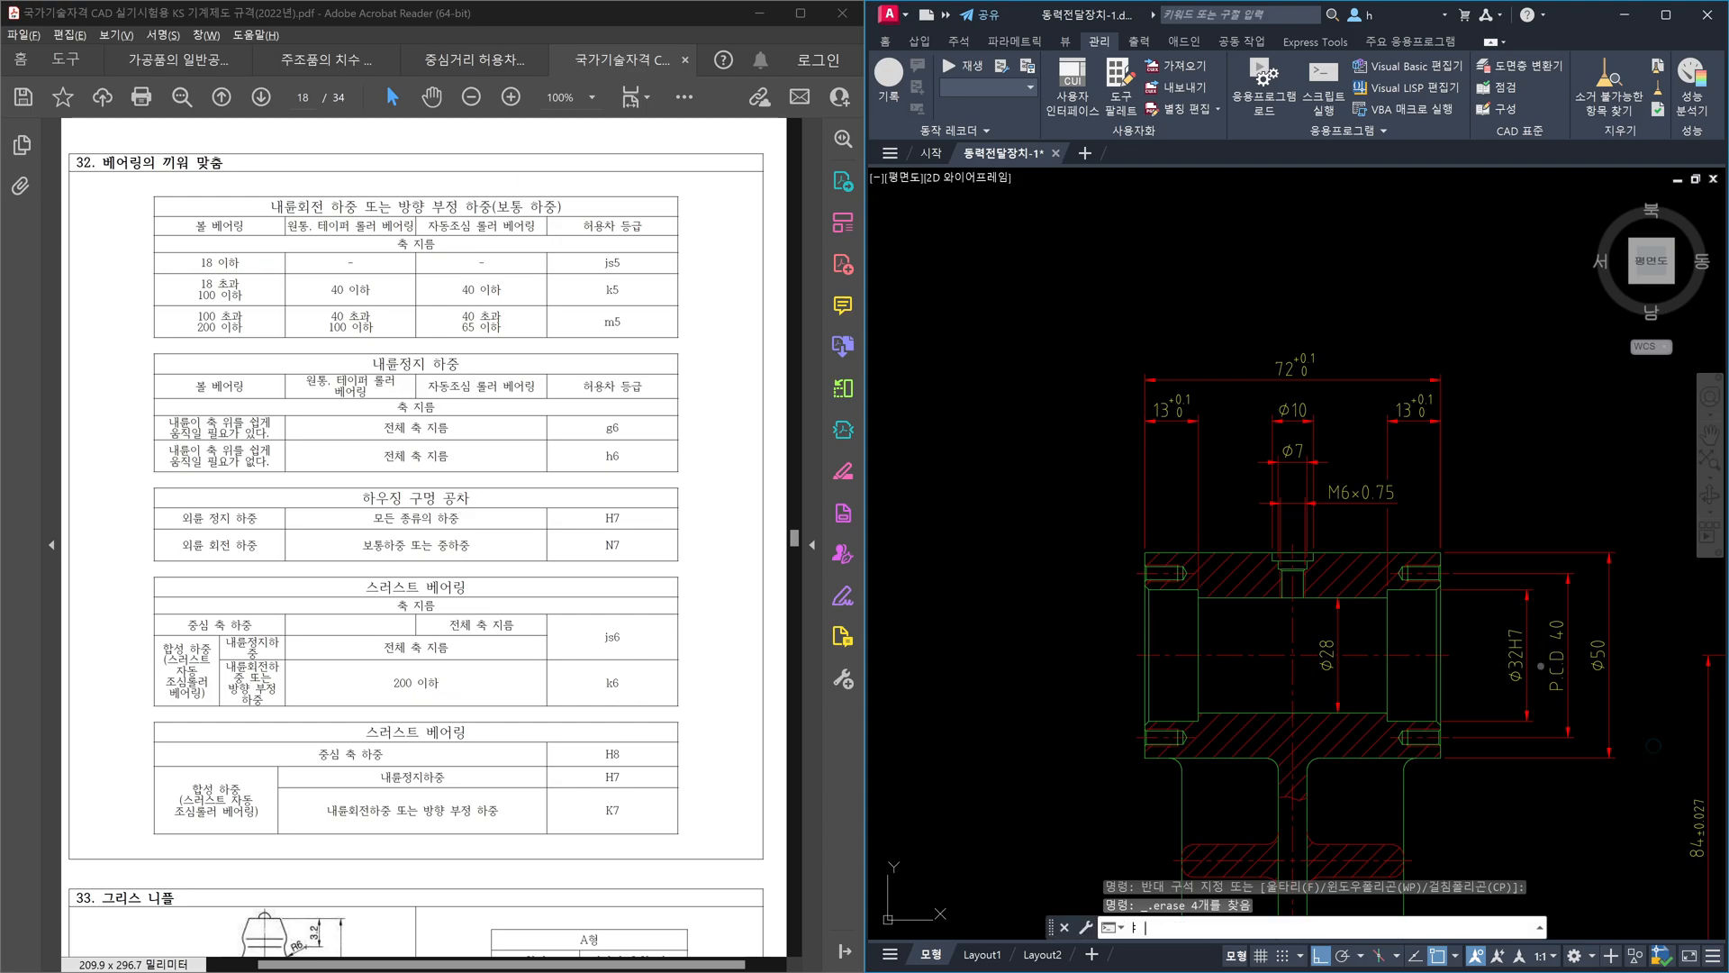
pyautogui.press('Return')
pyautogui.press('Escape')
pyautogui.press('Escape')
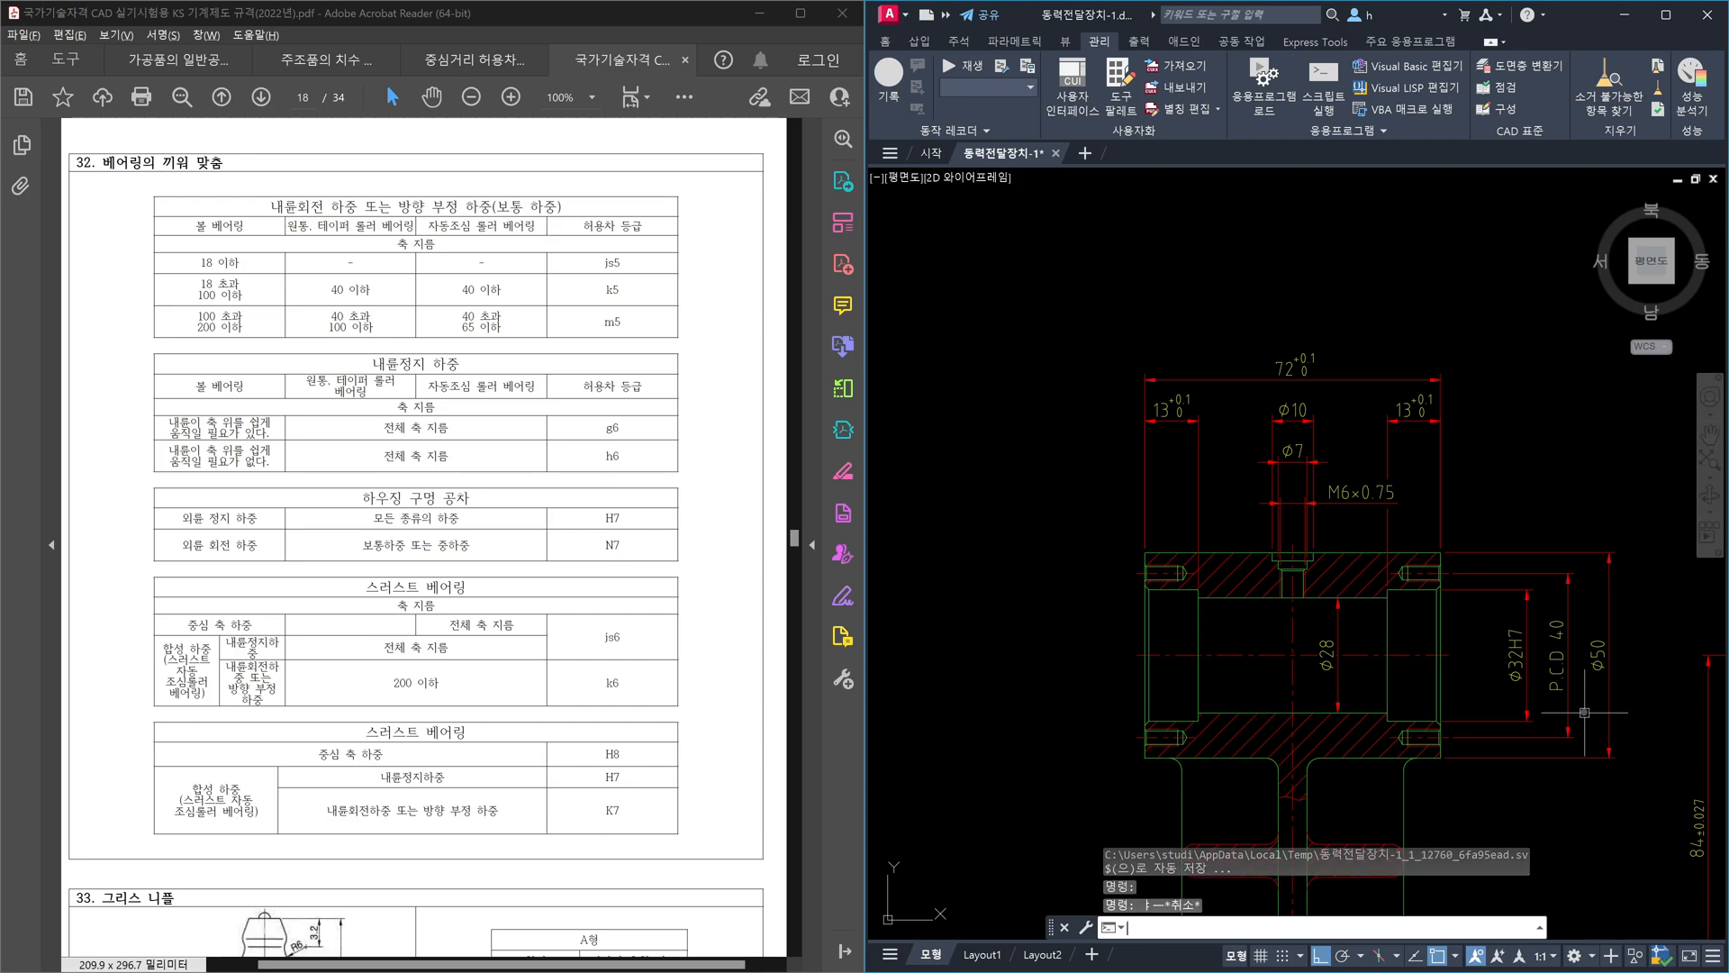
# - Mirror the Ø32H7 and P.C.D 40 dimensions about the hub's vertical centreline, keeping the originals
pyautogui.write('mi')
pyautogui.press('Return')
pyautogui.click(1584, 712)
pyautogui.click(1524, 674)
pyautogui.press('Return')
pyautogui.click(1292, 651)
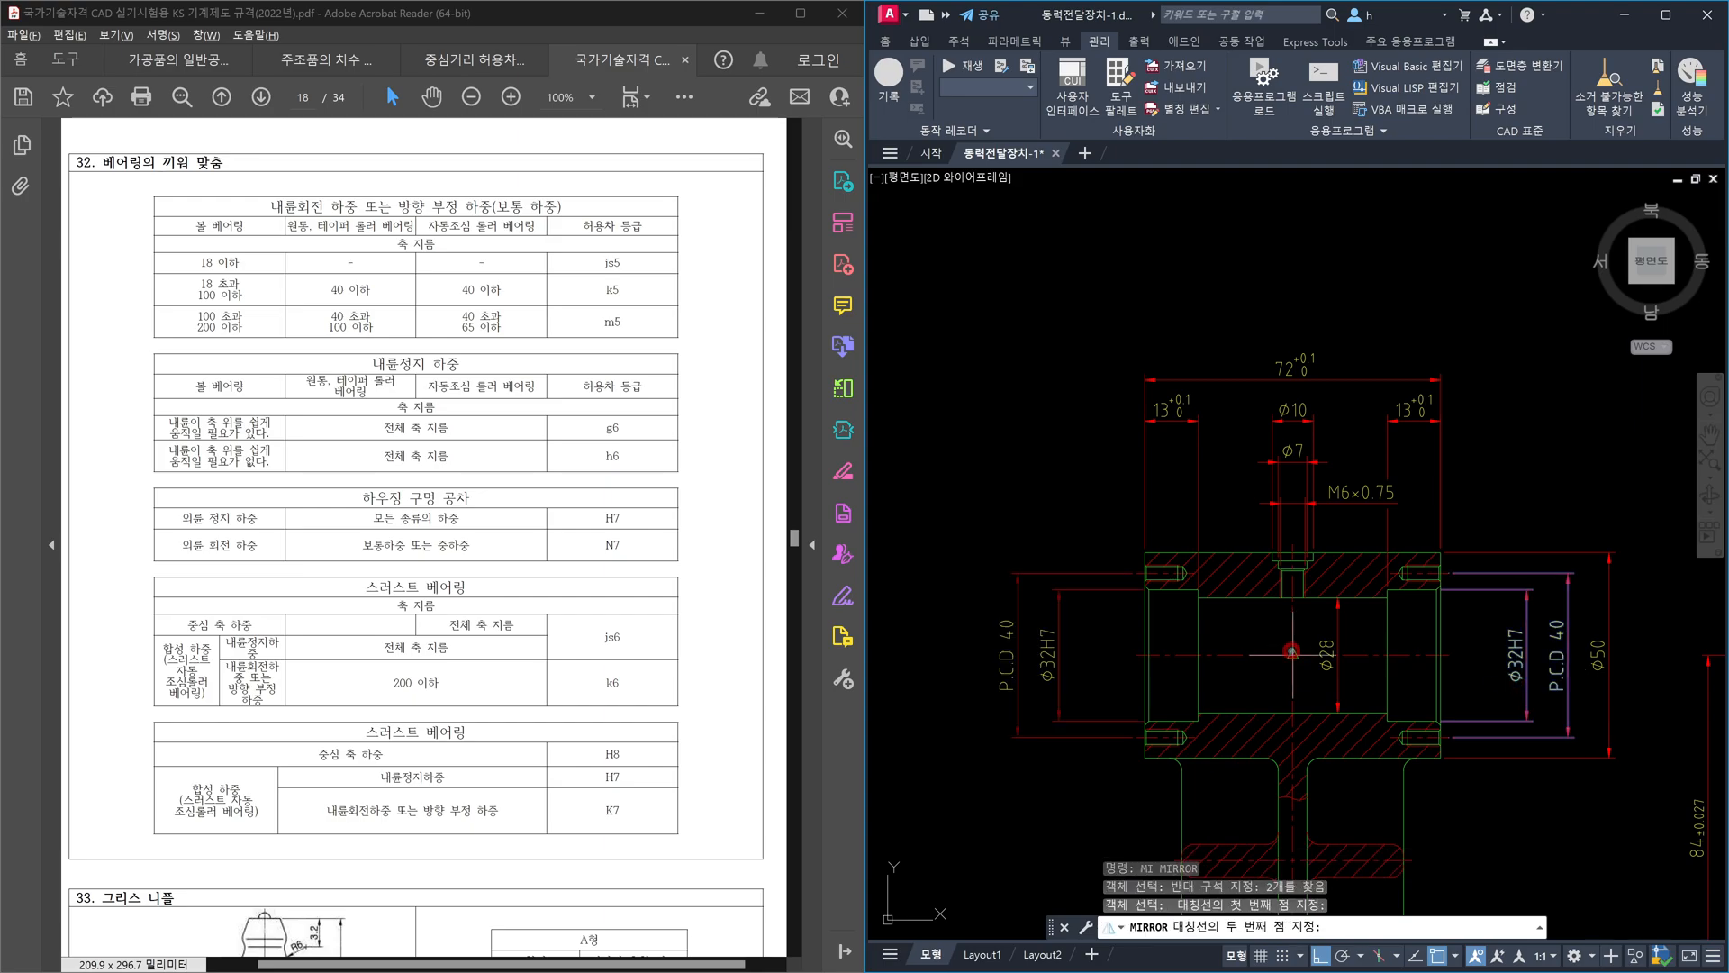
pyautogui.click(1332, 316)
pyautogui.press('Return')
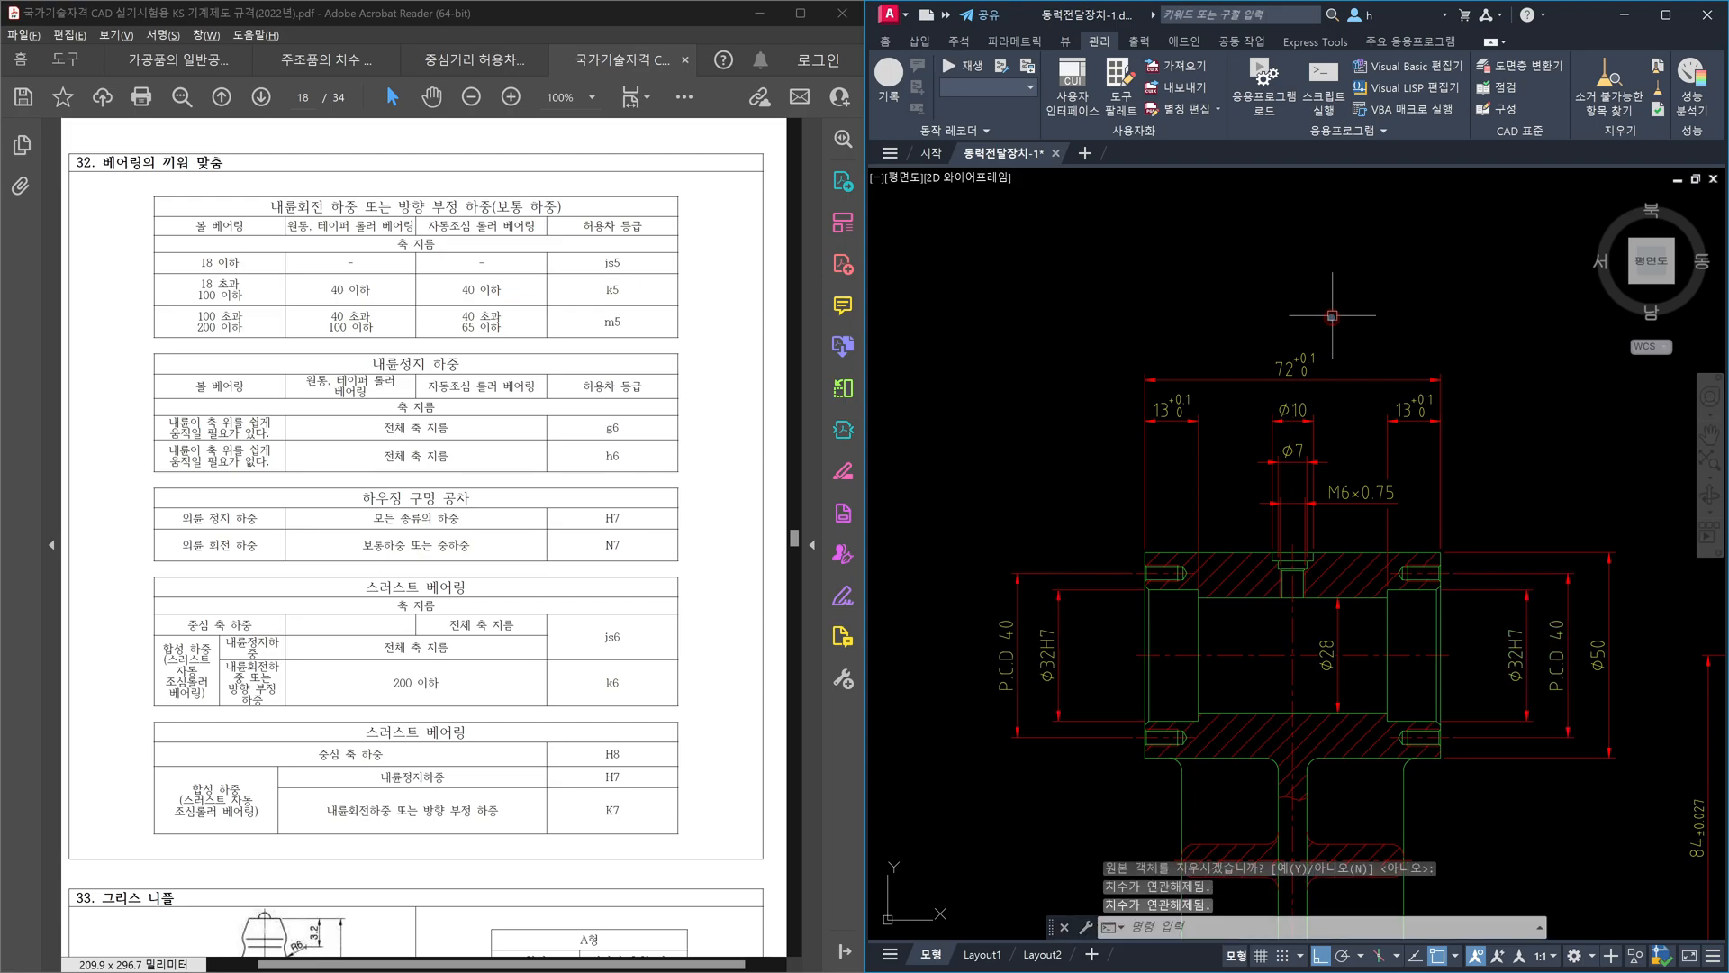
# - Inspect the Ø32H7 and P.C.D 40 dimensions placed on both sides of the front view's hub
pyautogui.scroll(-2, 1384, 369)
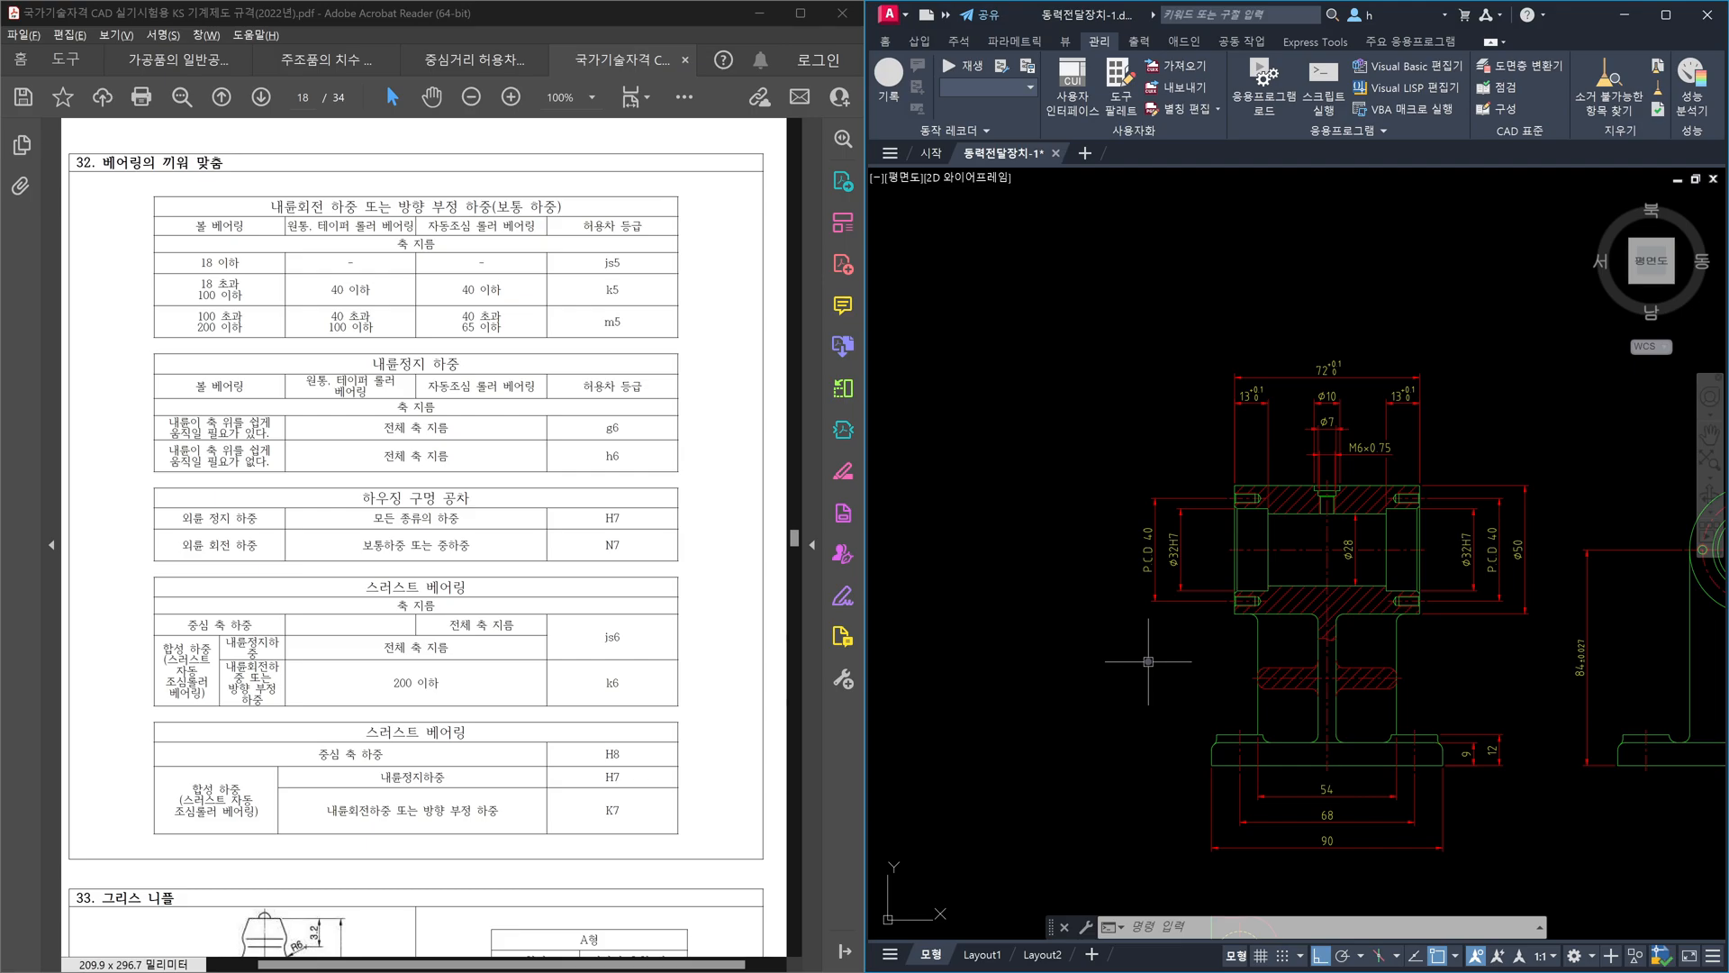
pyautogui.scroll(1, 1234, 523)
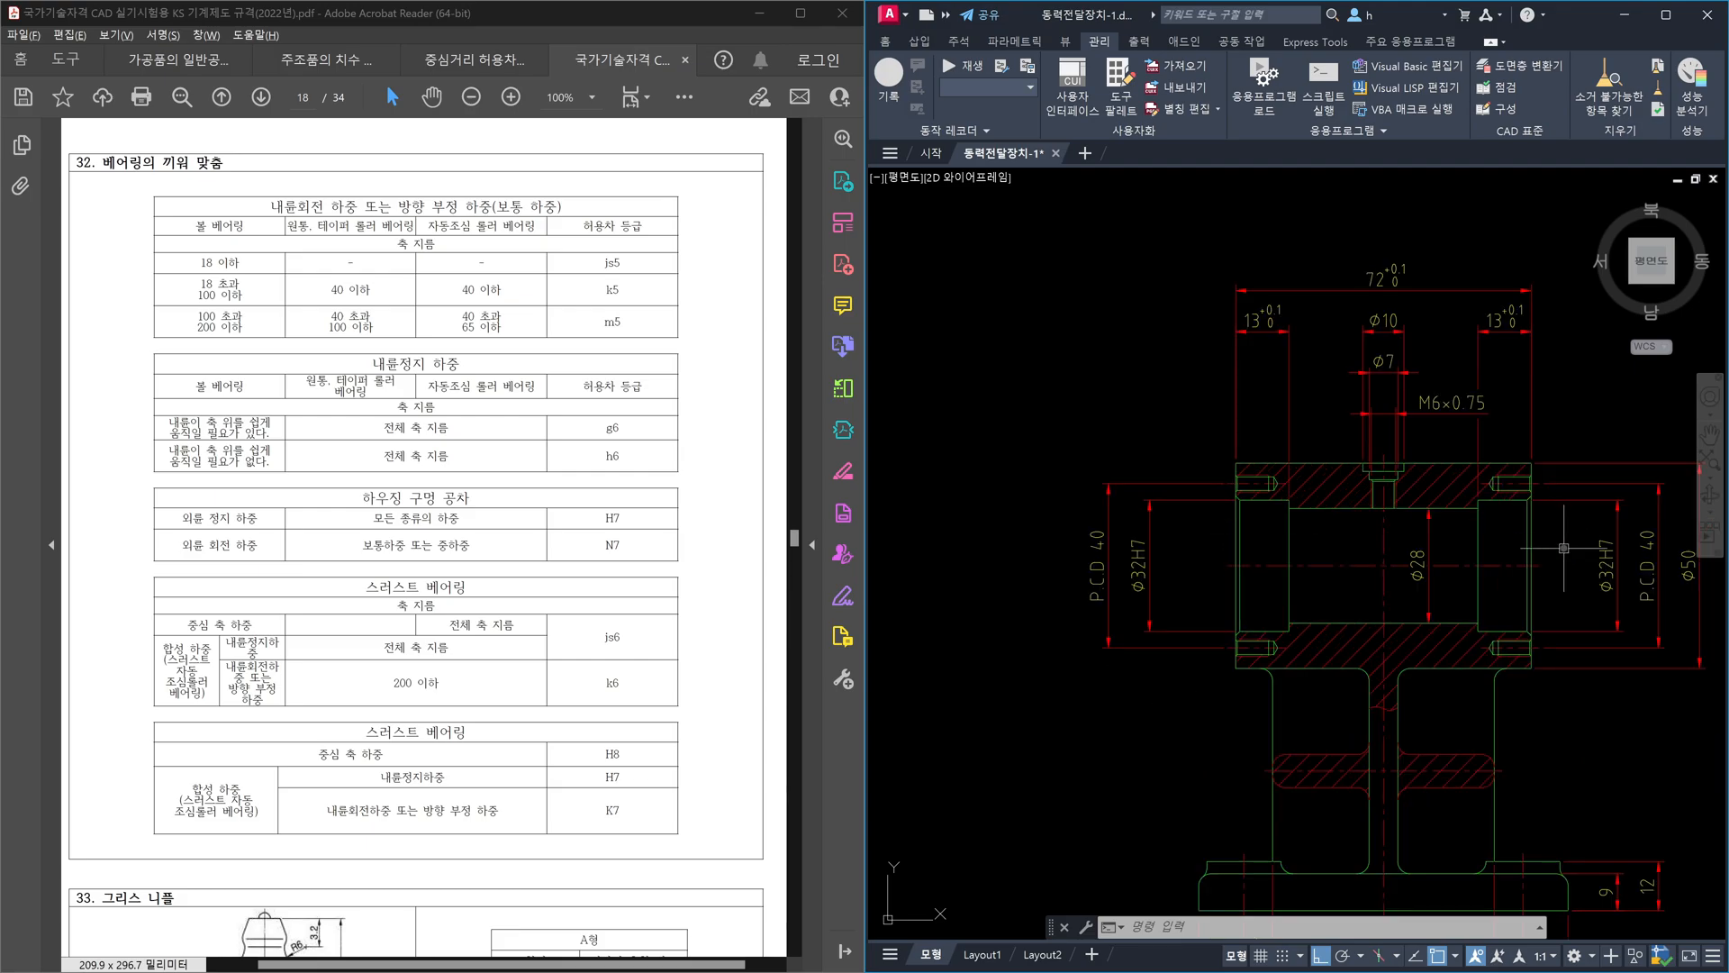
pyautogui.scroll(1, 1446, 608)
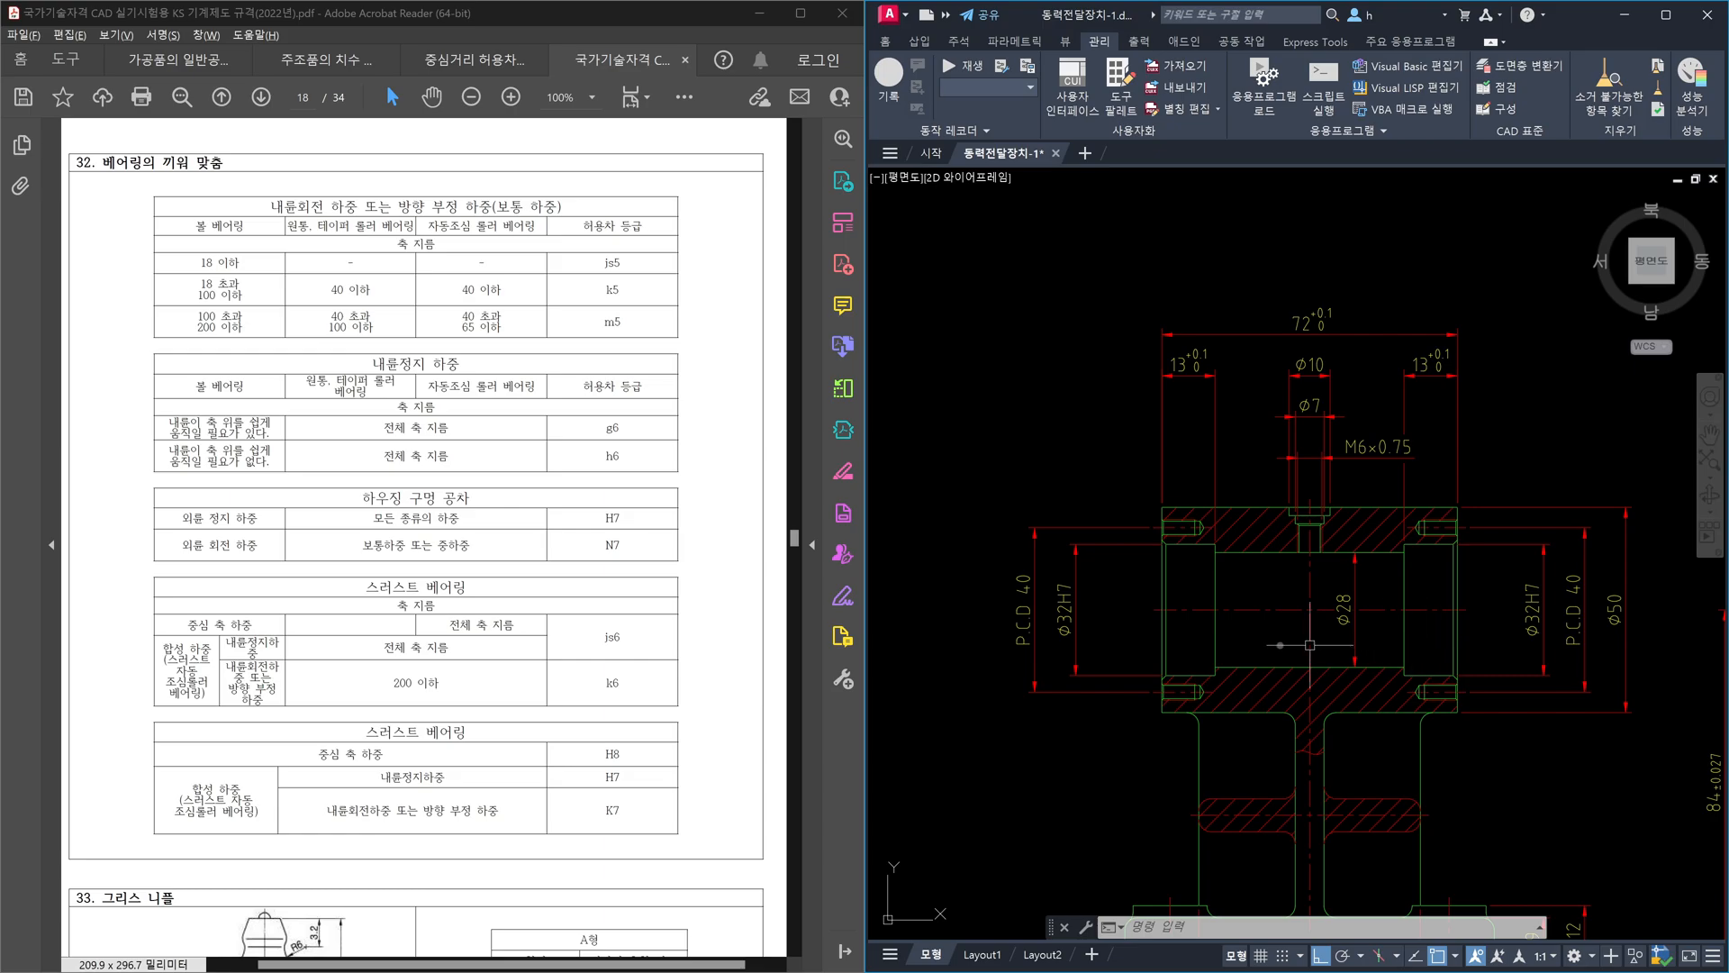
pyautogui.scroll(1, 1250, 622)
pyautogui.scroll(-1, 1259, 624)
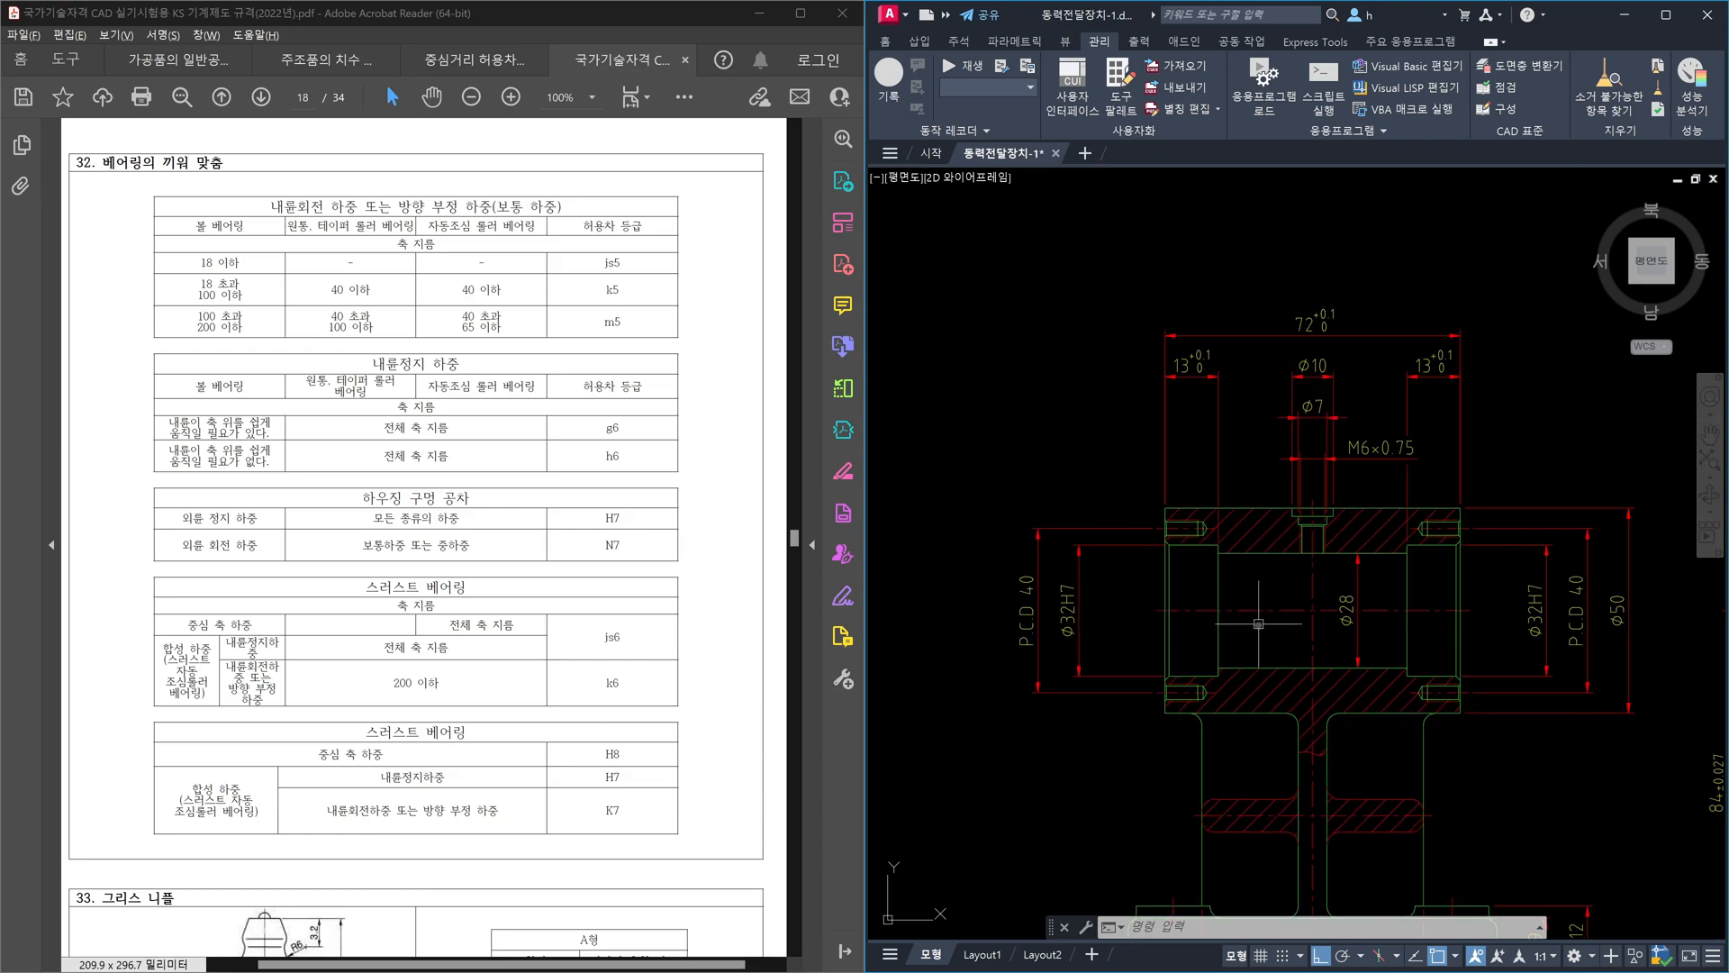
pyautogui.scroll(1, 1412, 631)
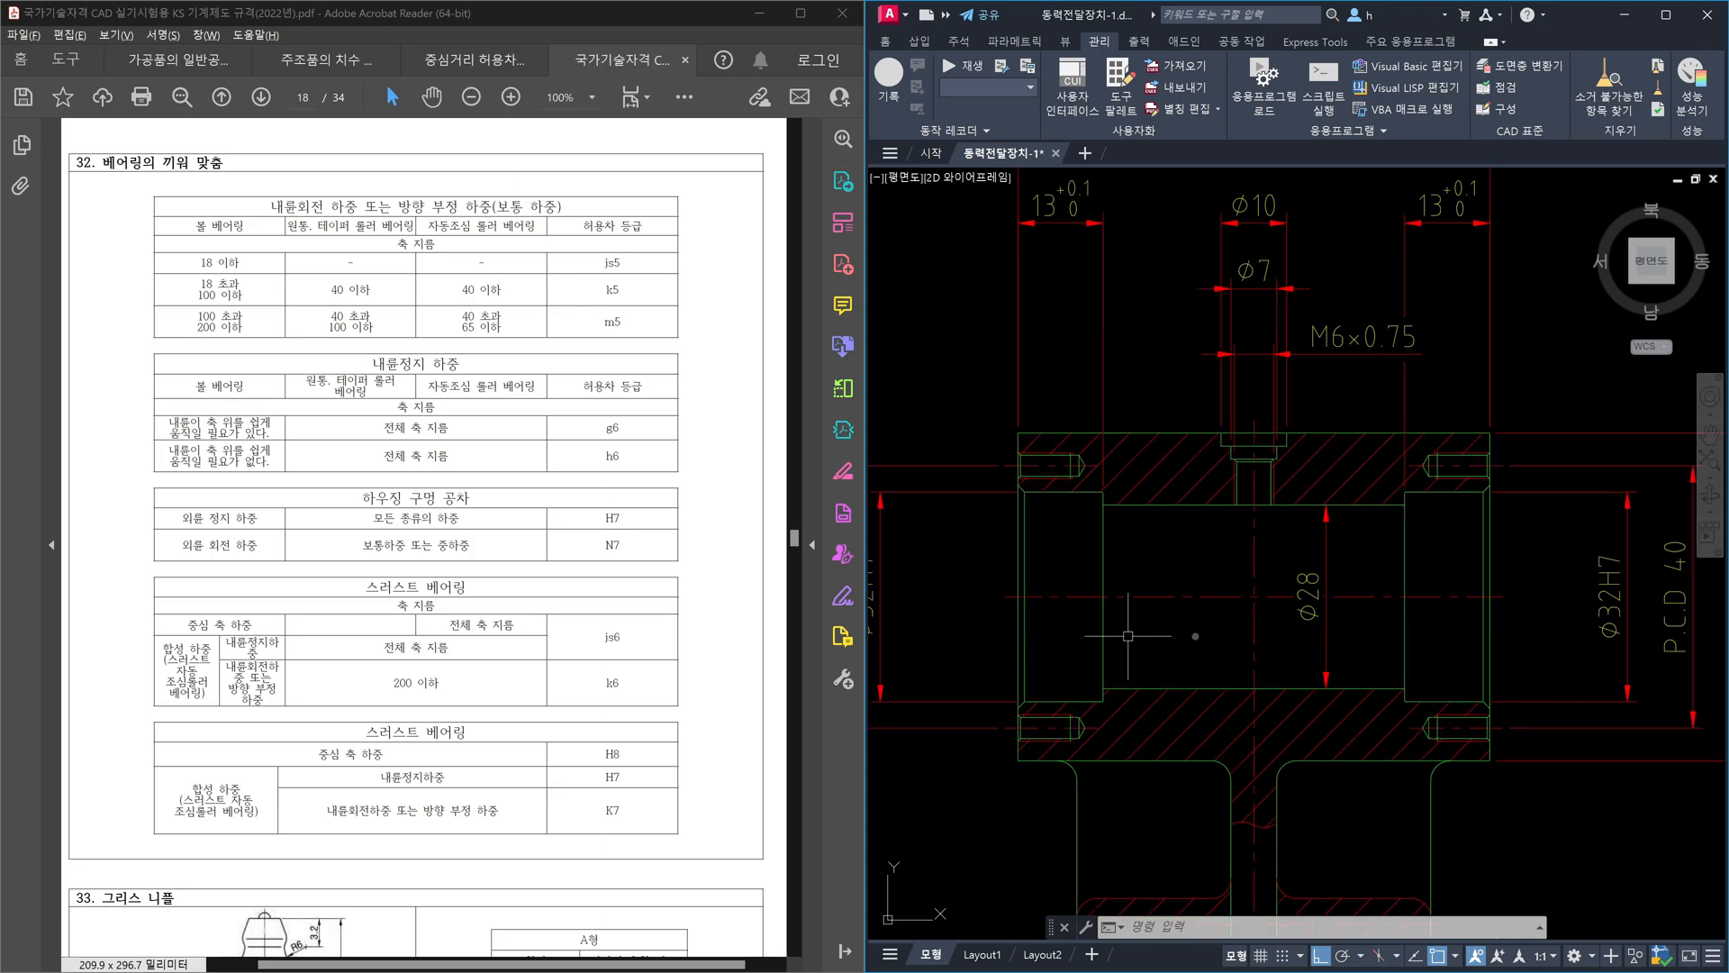
pyautogui.moveTo(1061, 634); pyautogui.dragTo(1201, 634, button='middle')
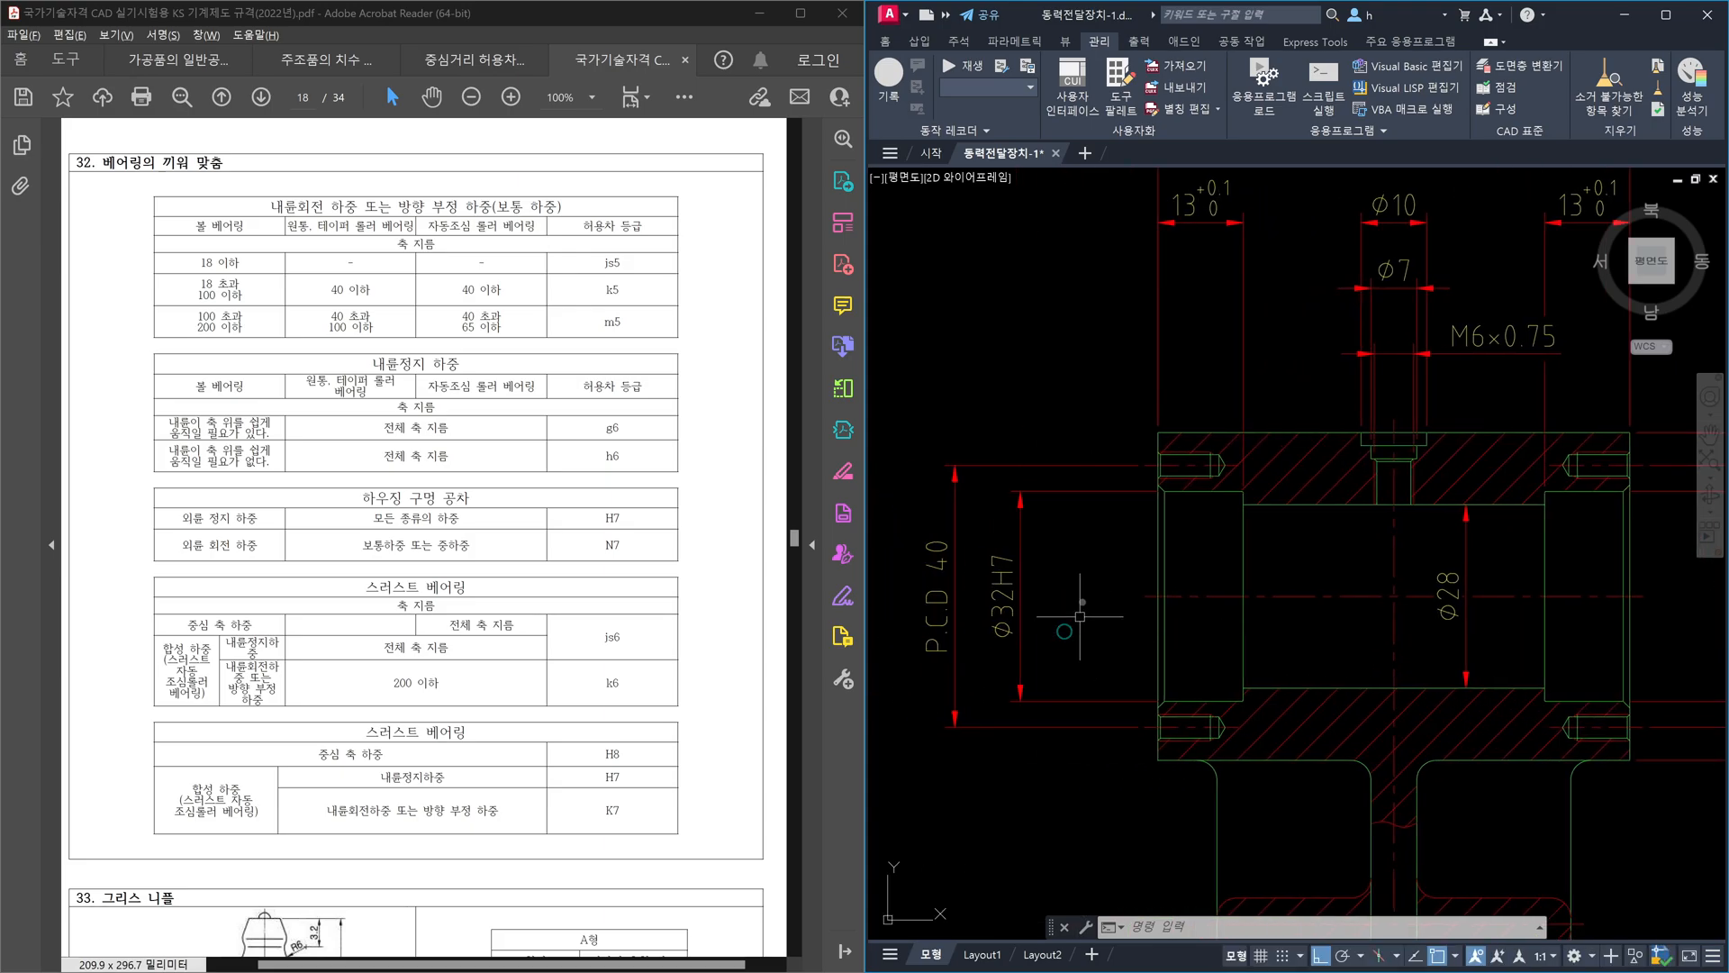
pyautogui.scroll(-1, 1115, 636)
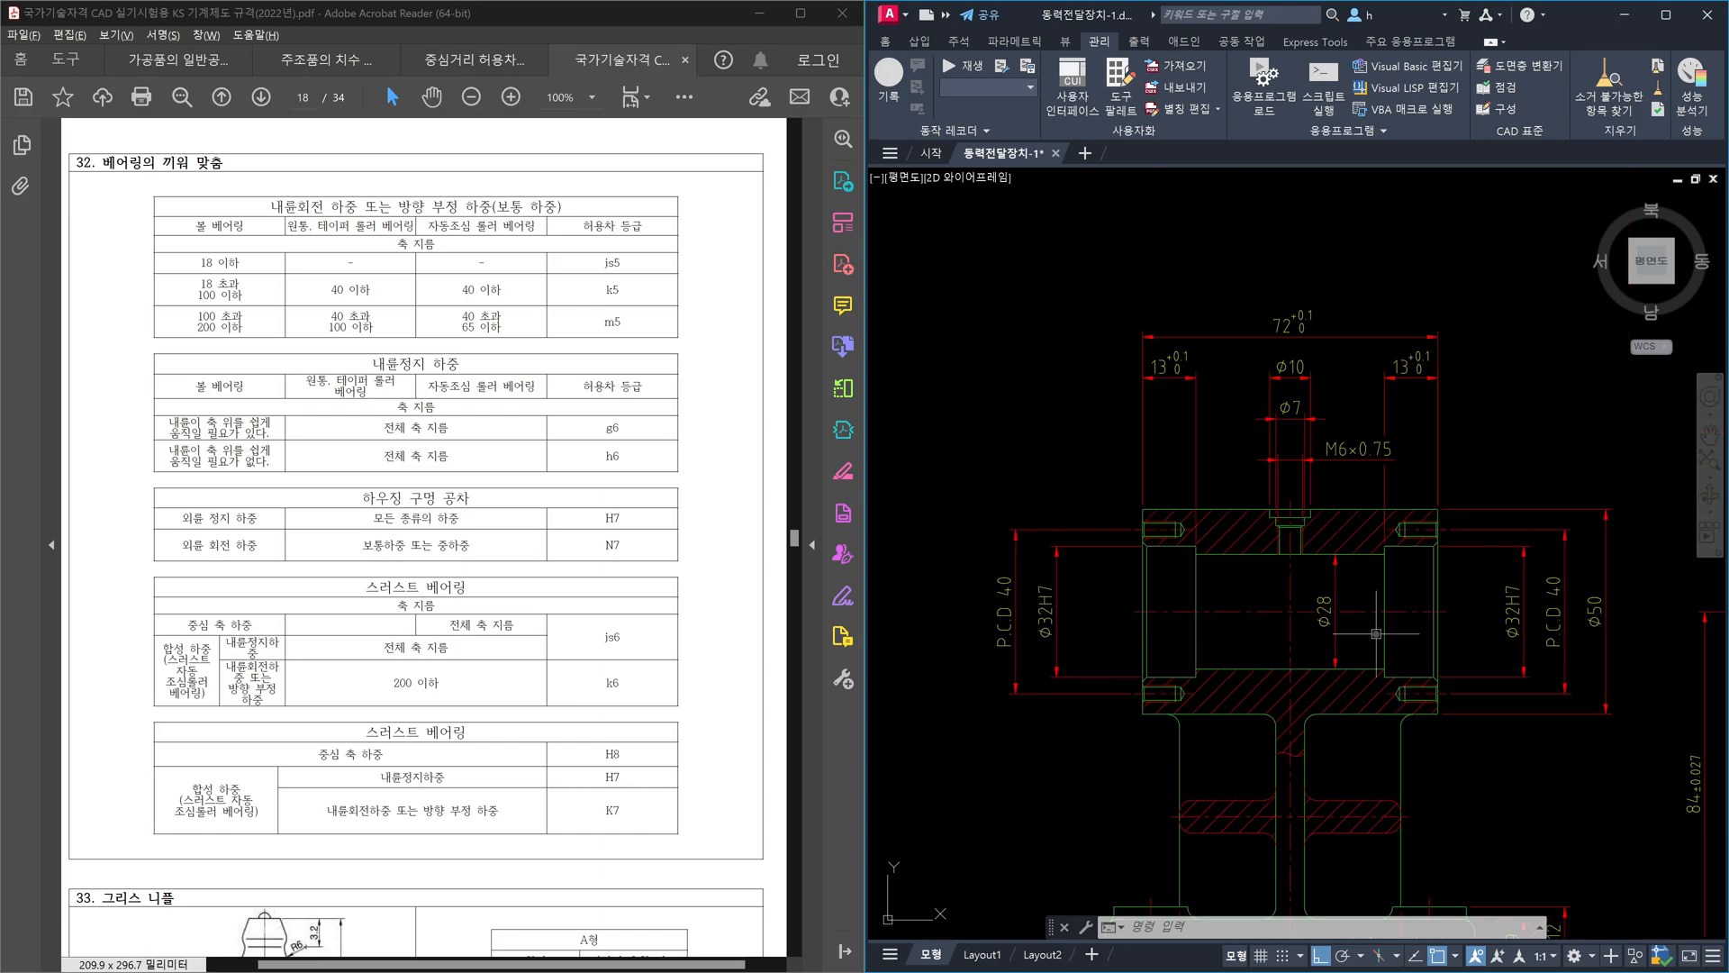
pyautogui.moveTo(1056, 616)
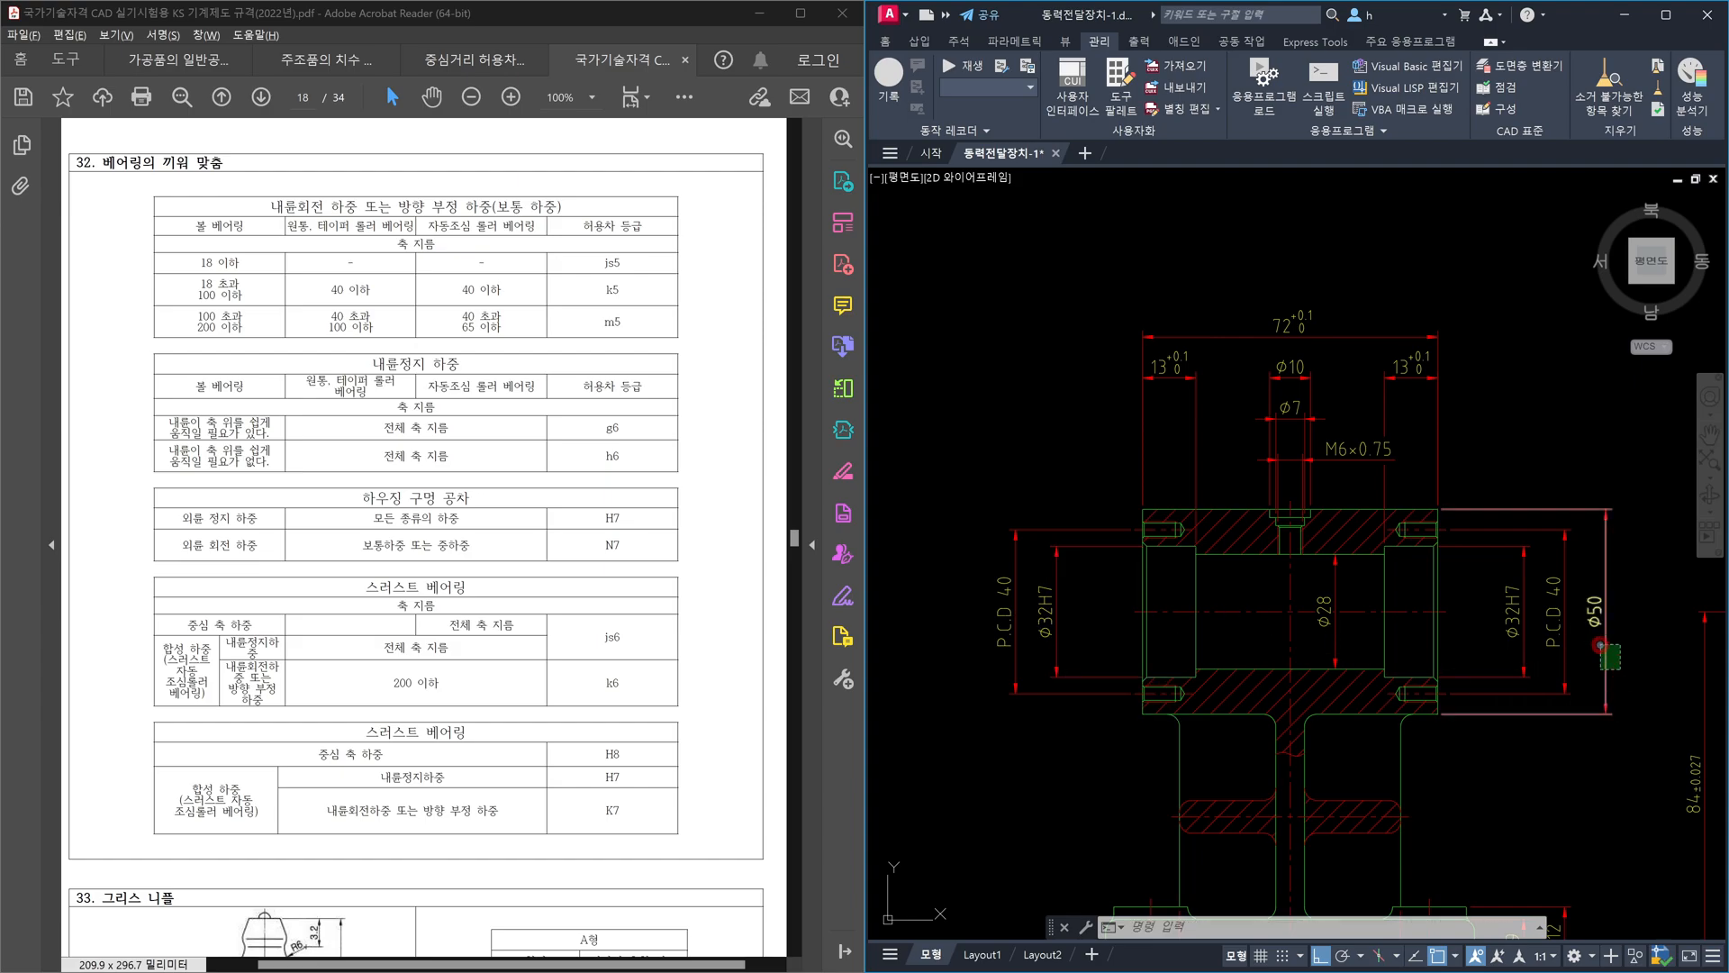
# - Compare the extents of the hub's Ø50, both P.C.D 40 and right-hand Ø32H7 dimensions by highlighting them
pyautogui.click(1599, 645)
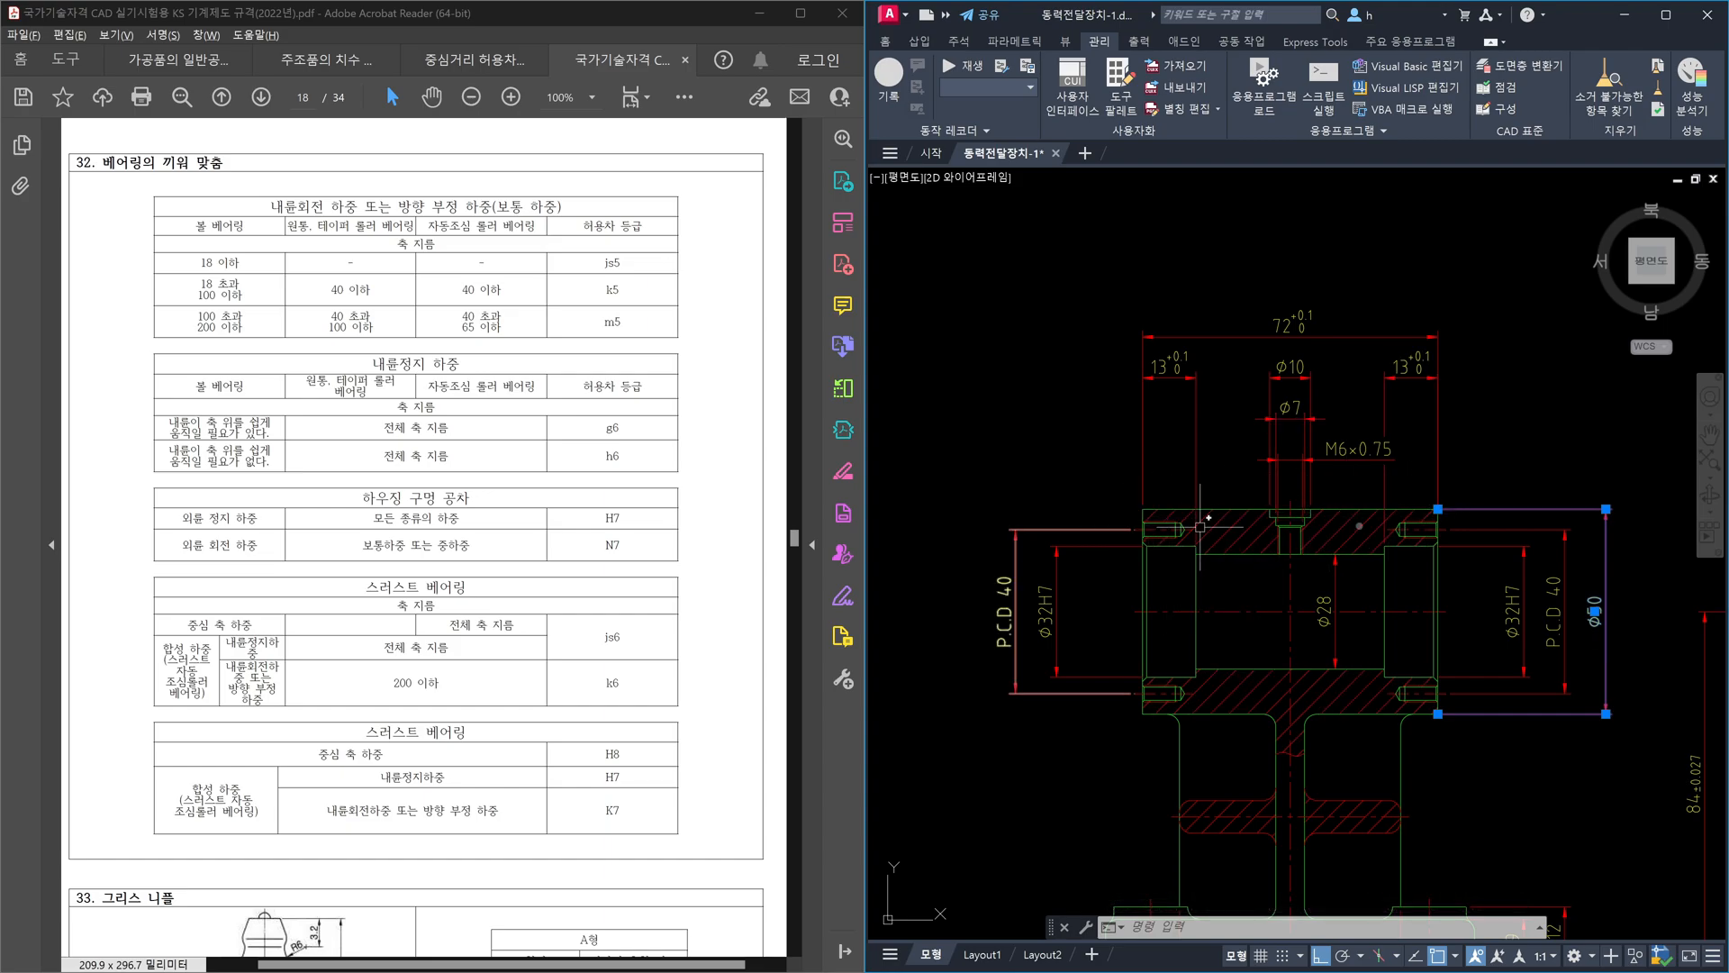
pyautogui.click(1591, 583)
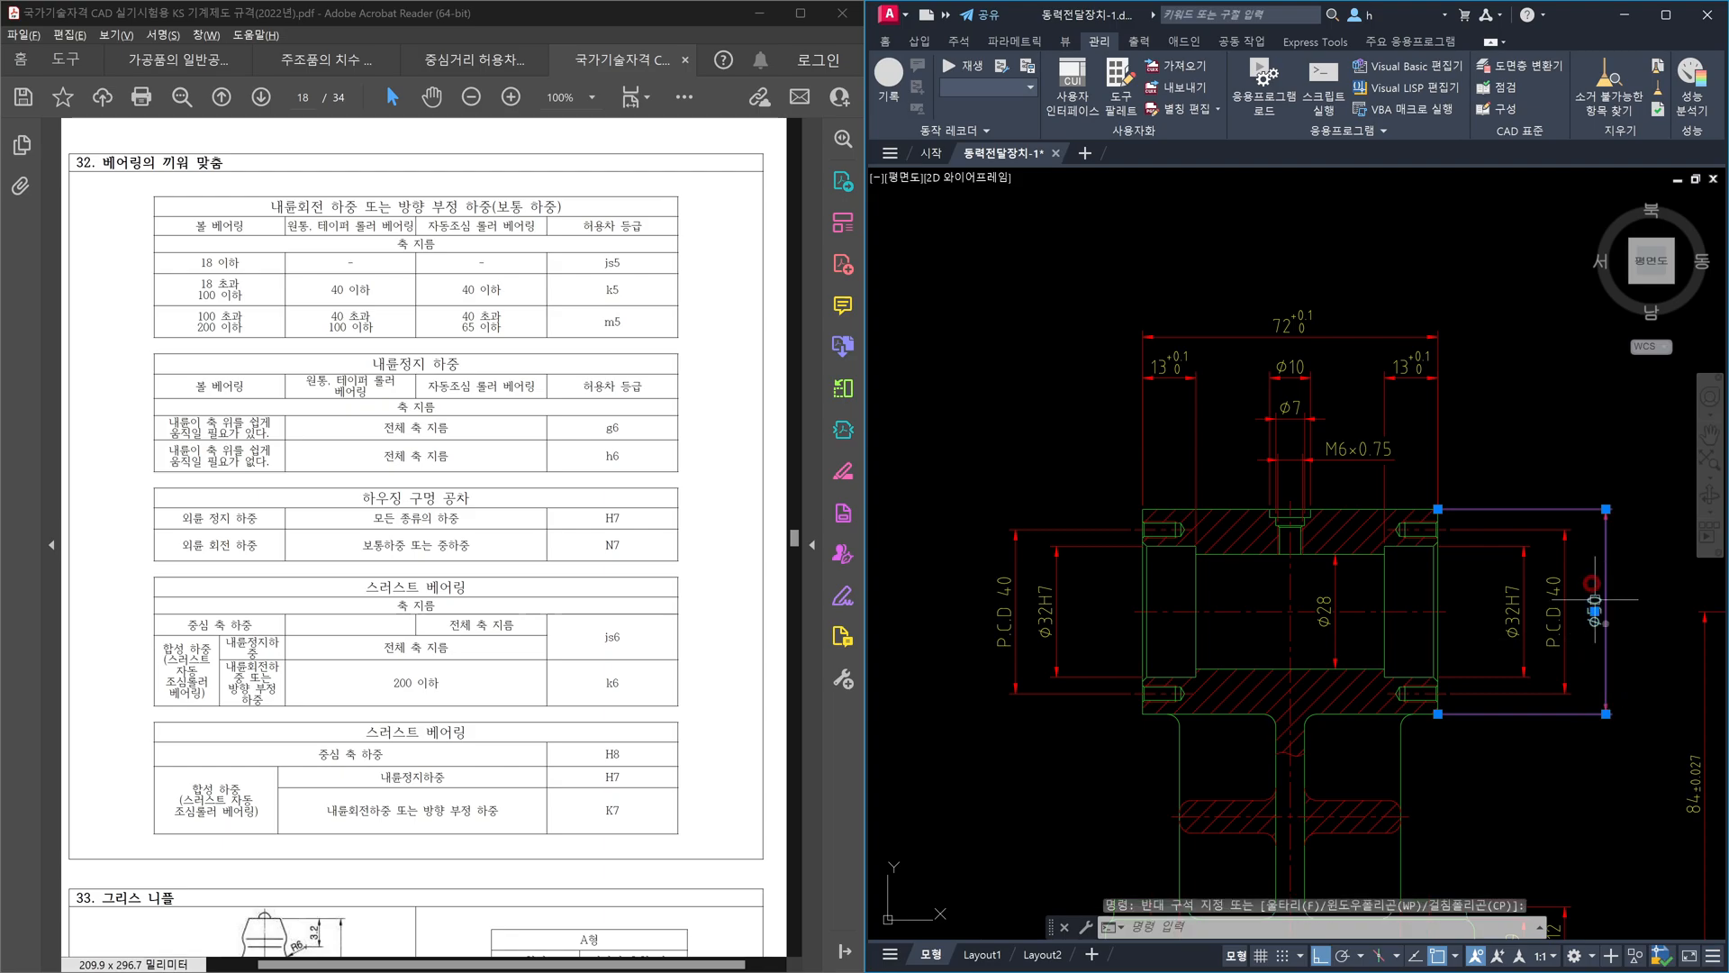
pyautogui.press('Escape')
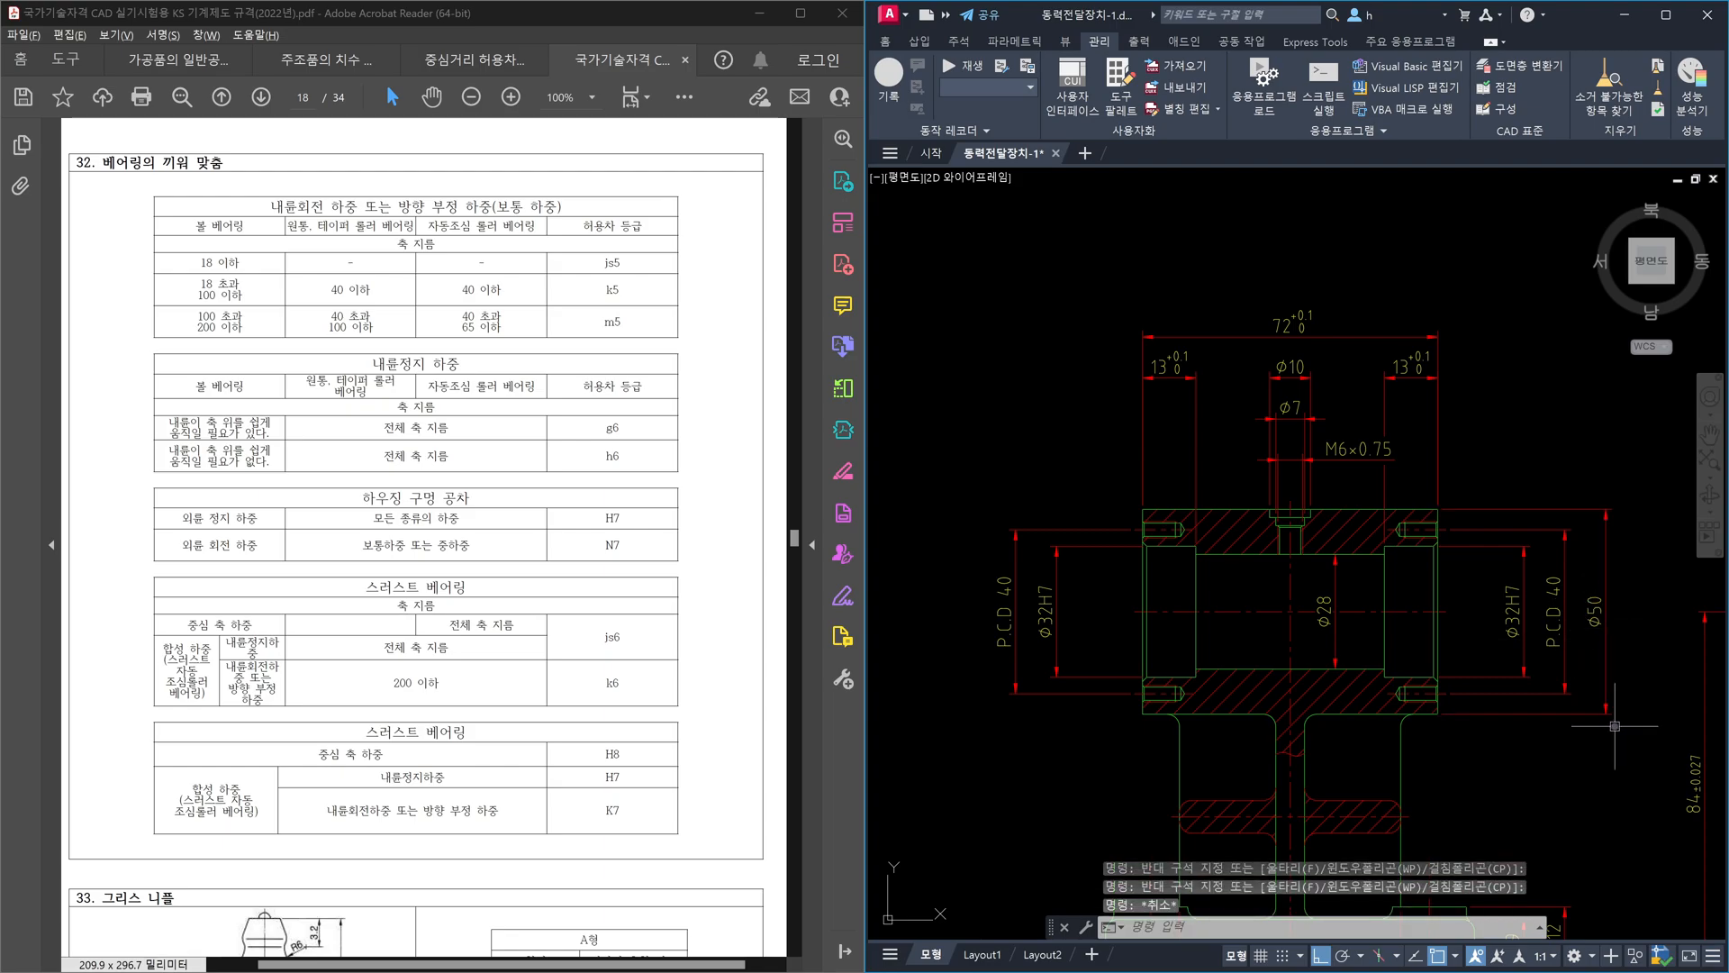
pyautogui.click(1000, 561)
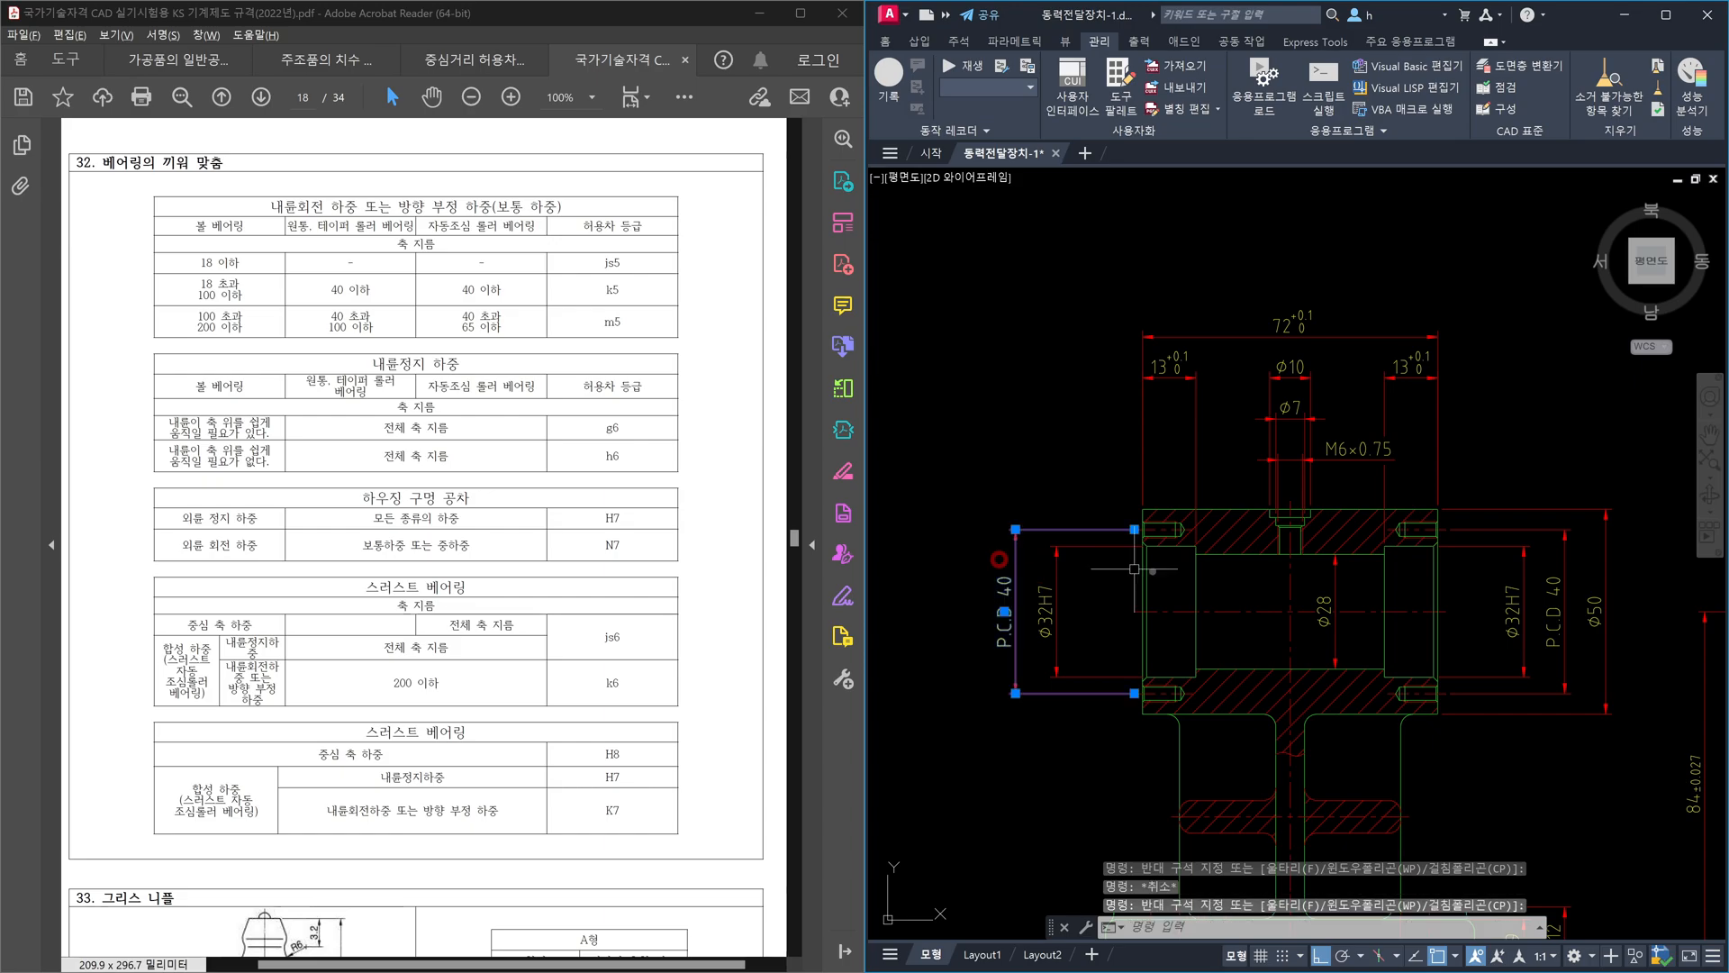
pyautogui.click(1552, 595)
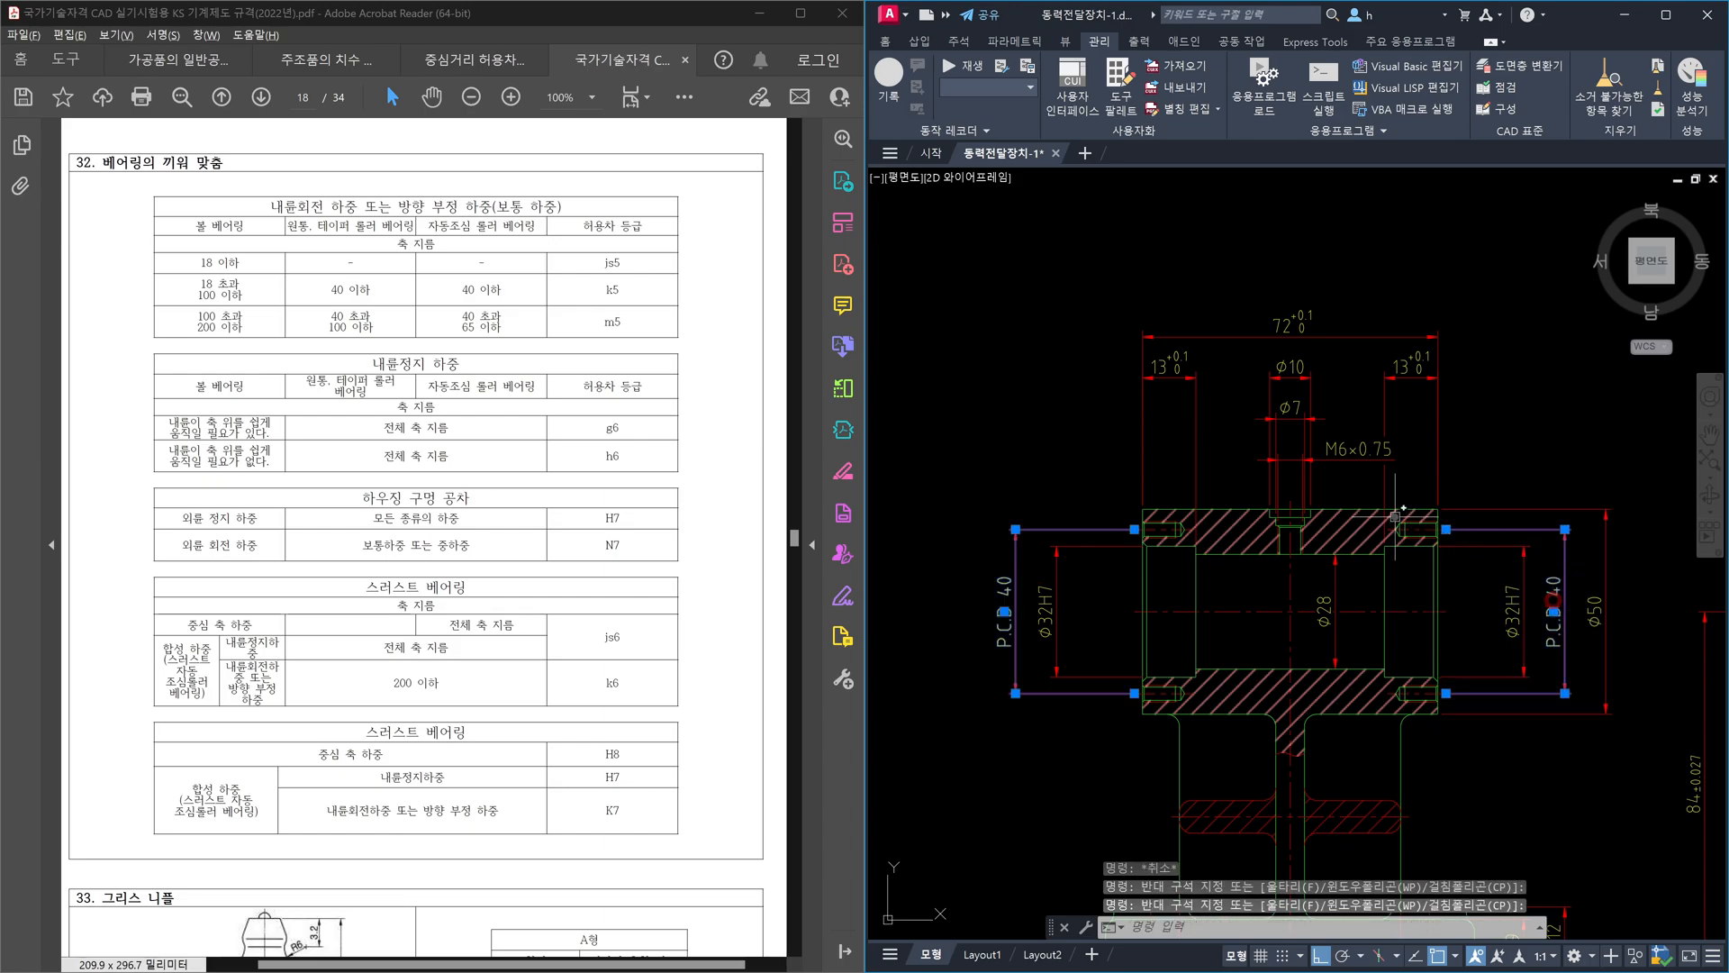
pyautogui.press('Escape')
pyautogui.click(1511, 640)
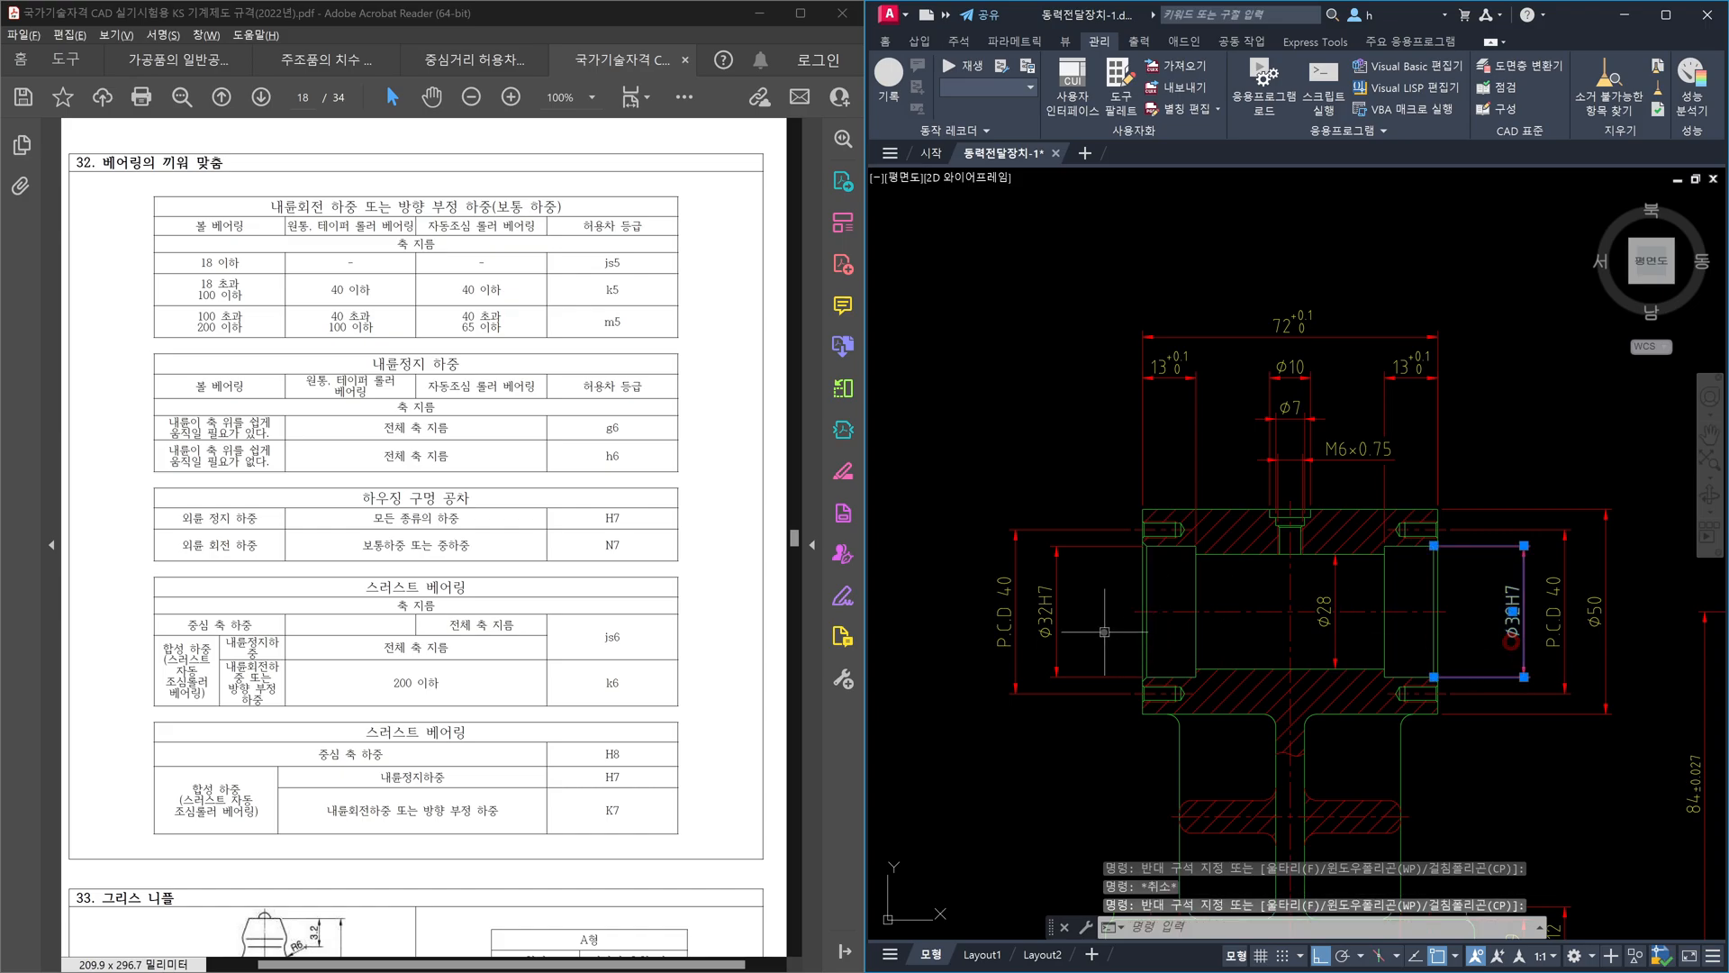
pyautogui.press('Escape')
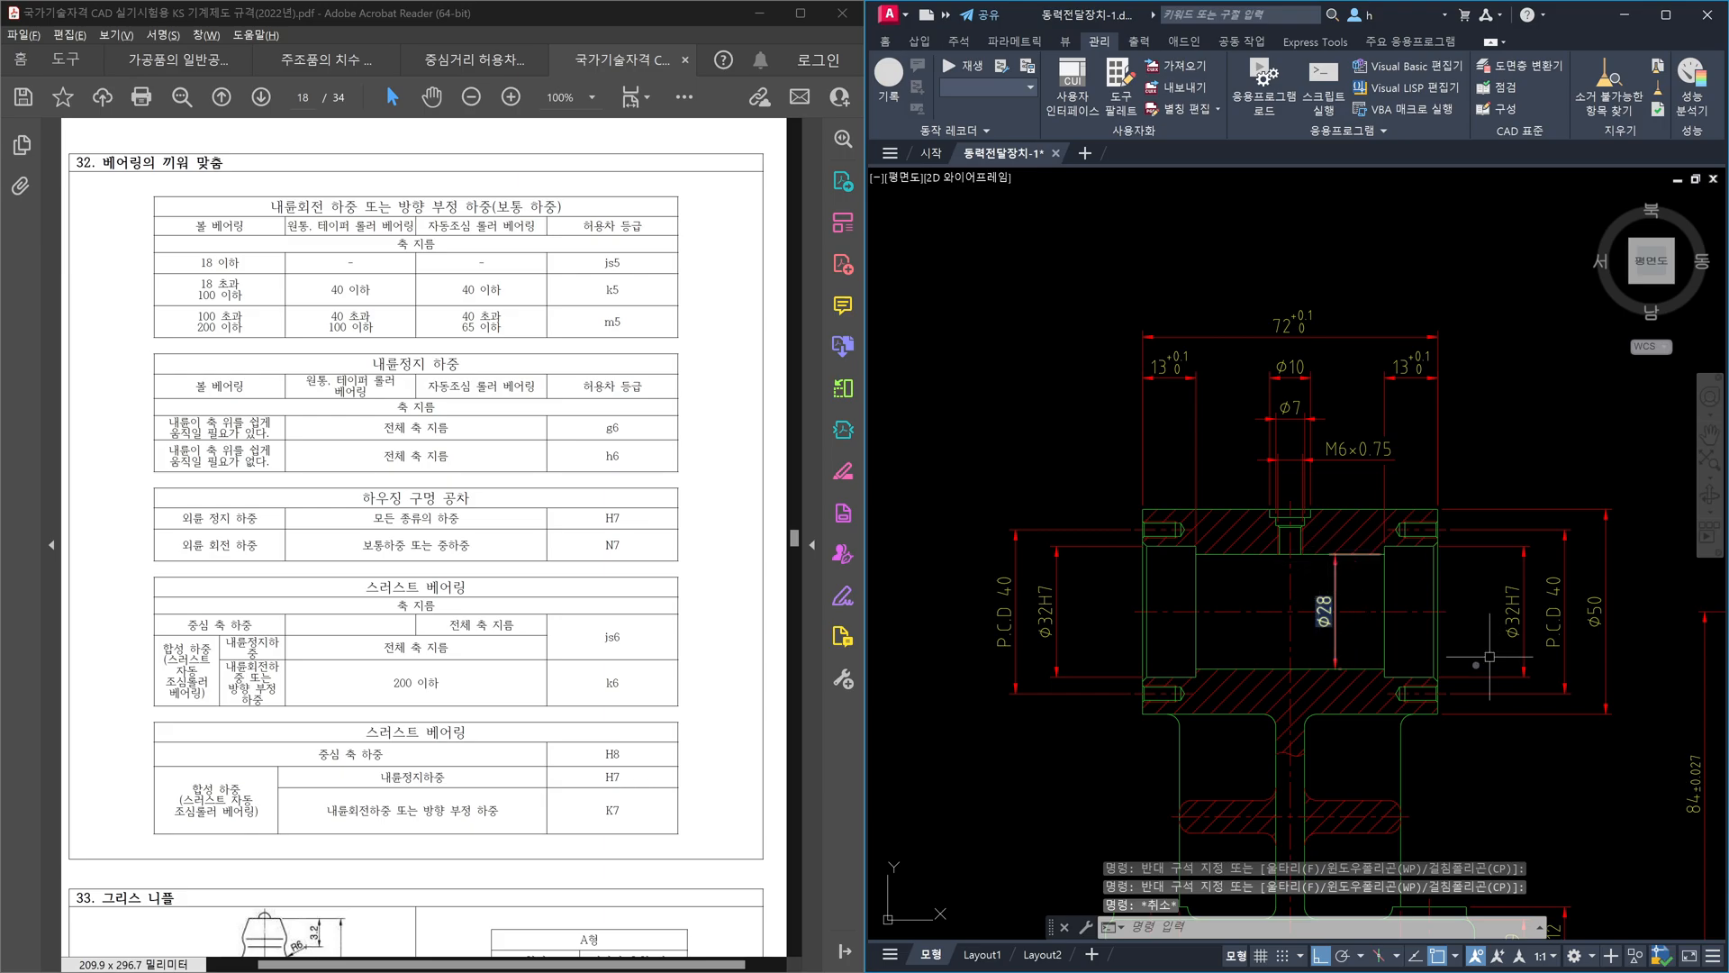
pyautogui.moveTo(1459, 680); pyautogui.dragTo(1397, 583, button='middle')
pyautogui.scroll(-4, 1402, 607)
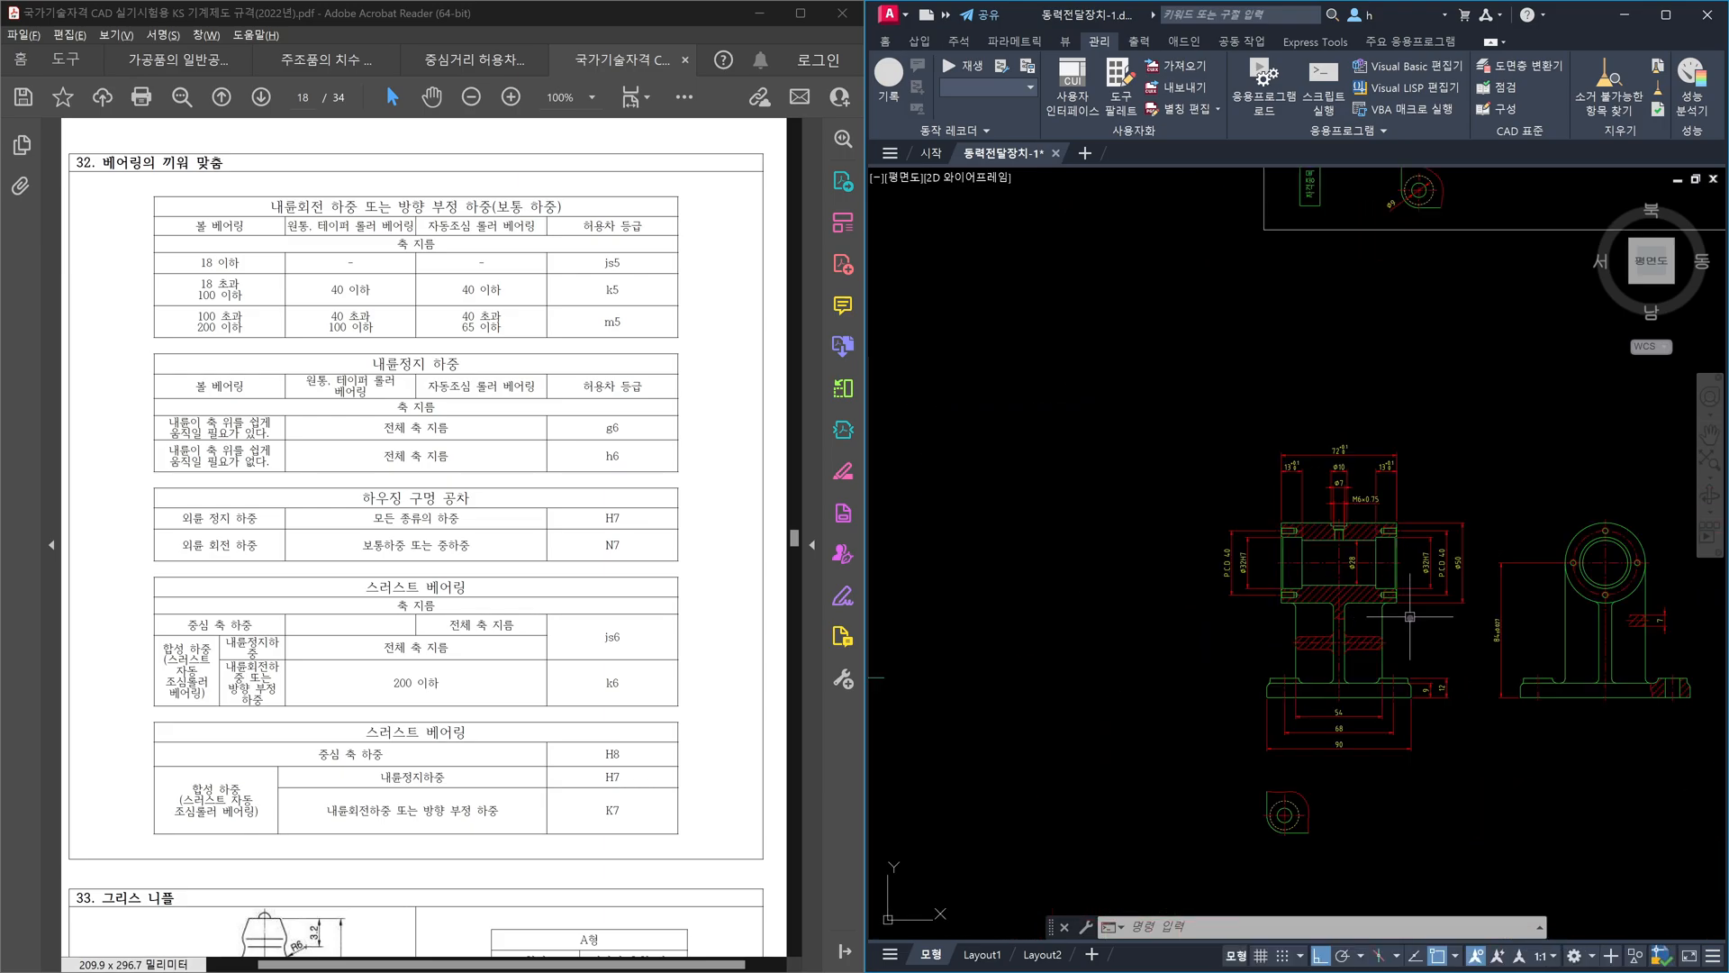
pyautogui.scroll(2, 1417, 661)
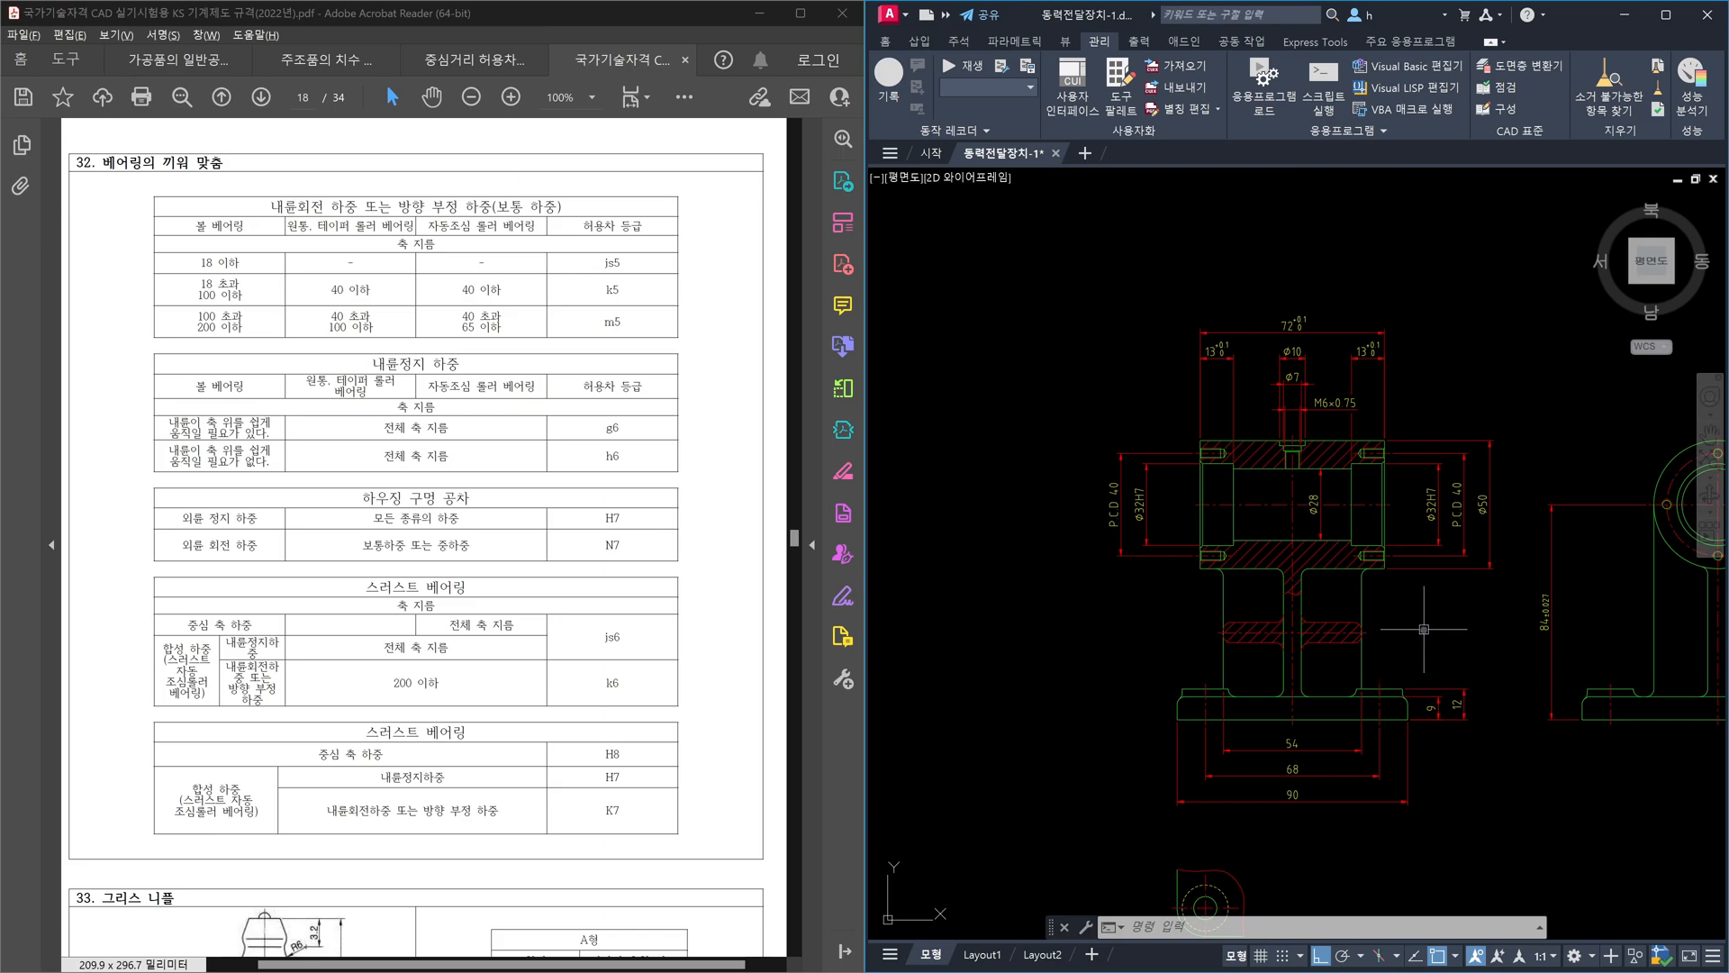
pyautogui.moveTo(1418, 644); pyautogui.dragTo(1416, 631, button='middle')
pyautogui.scroll(1, 1416, 631)
pyautogui.scroll(-1, 1416, 626)
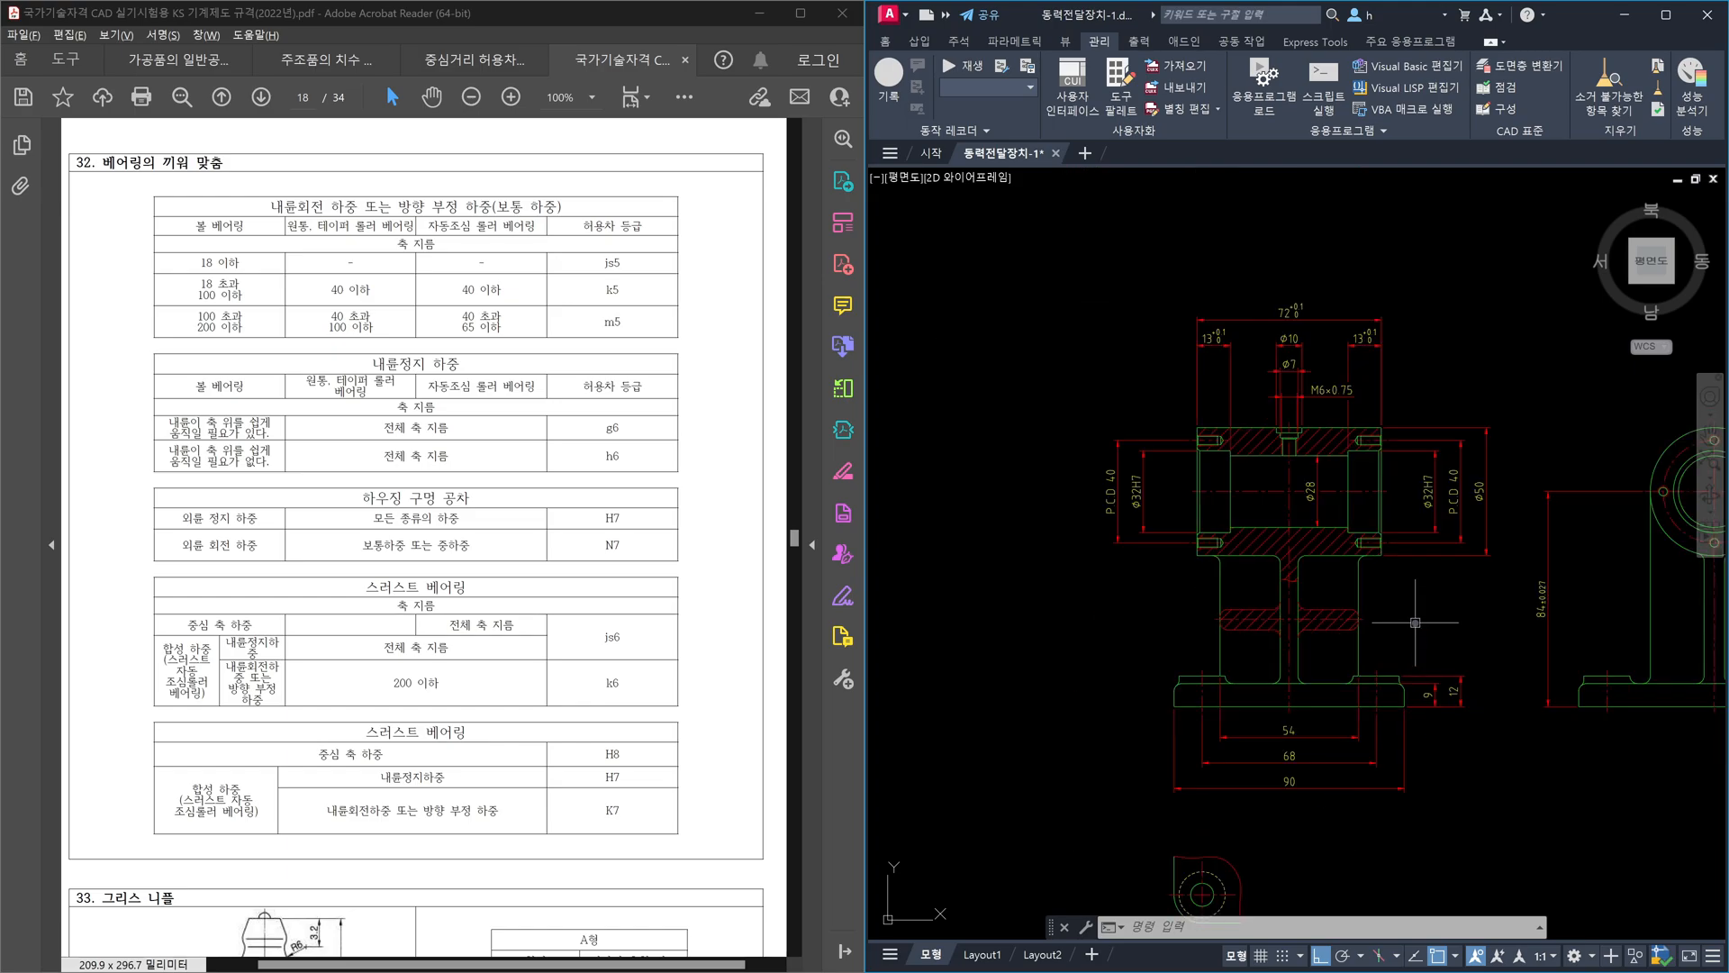